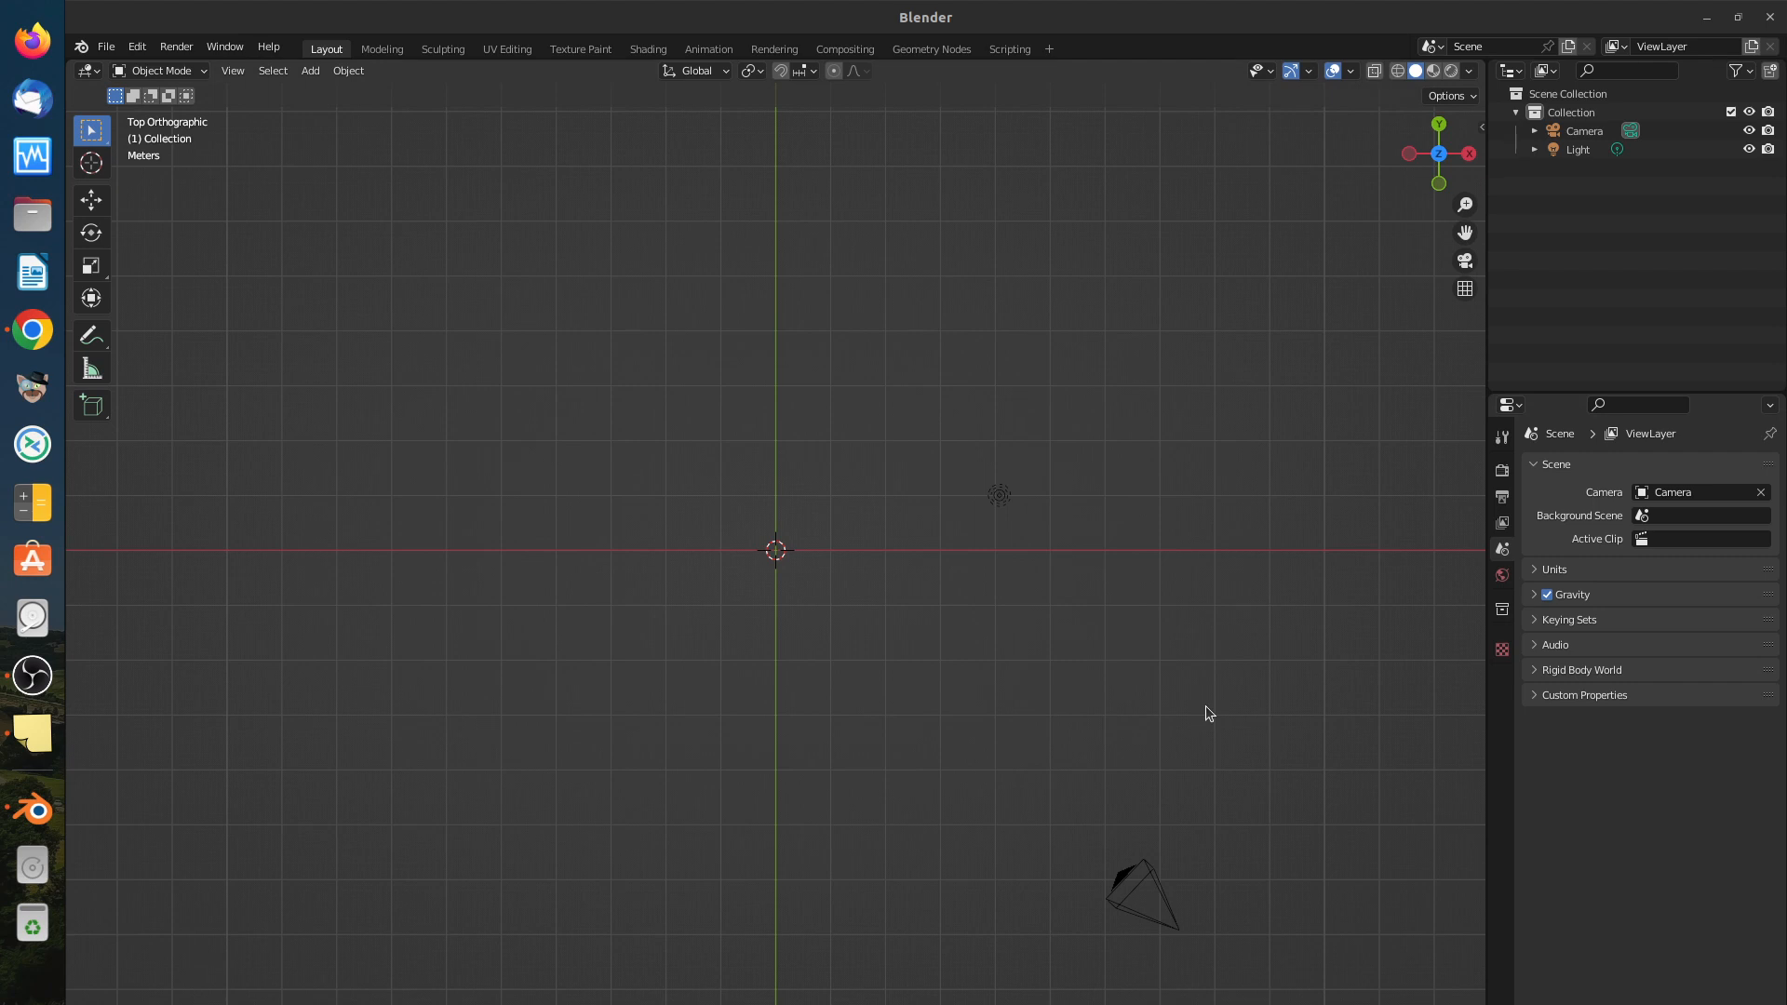
Step: Widen the outliner and properties area by narrowing the 3D viewport
left_click(1488, 521)
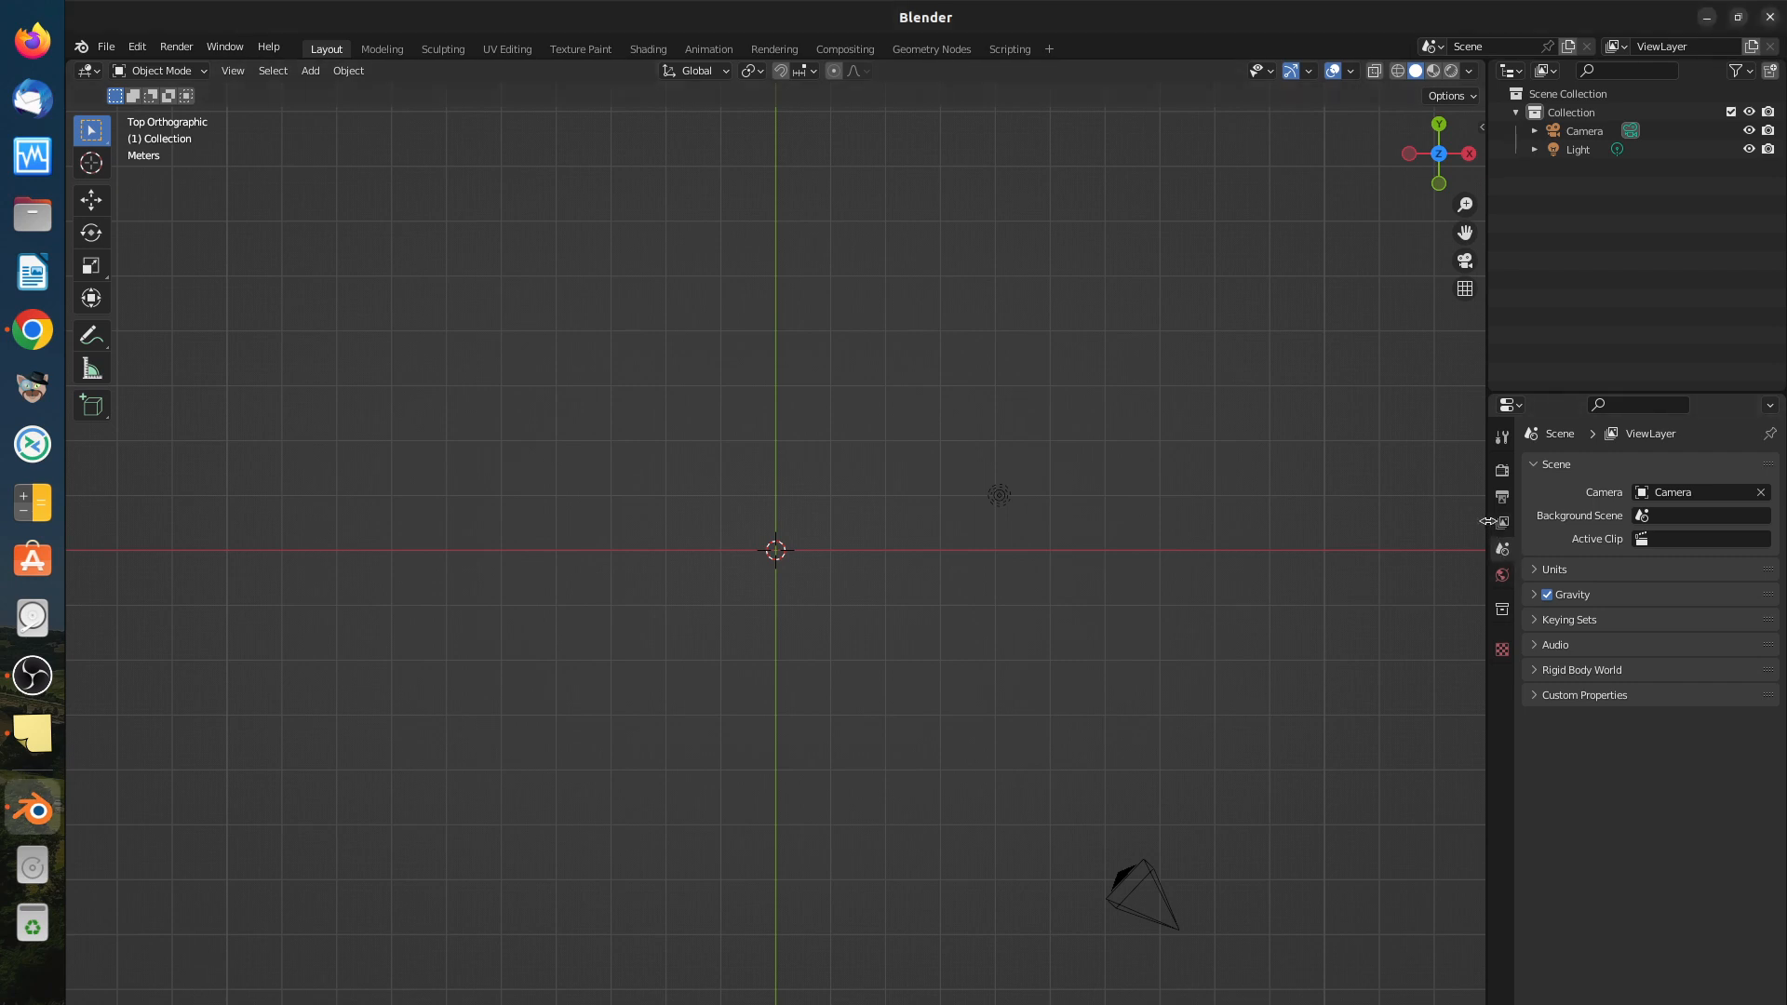
left_click_drag(1488, 521, 1407, 521)
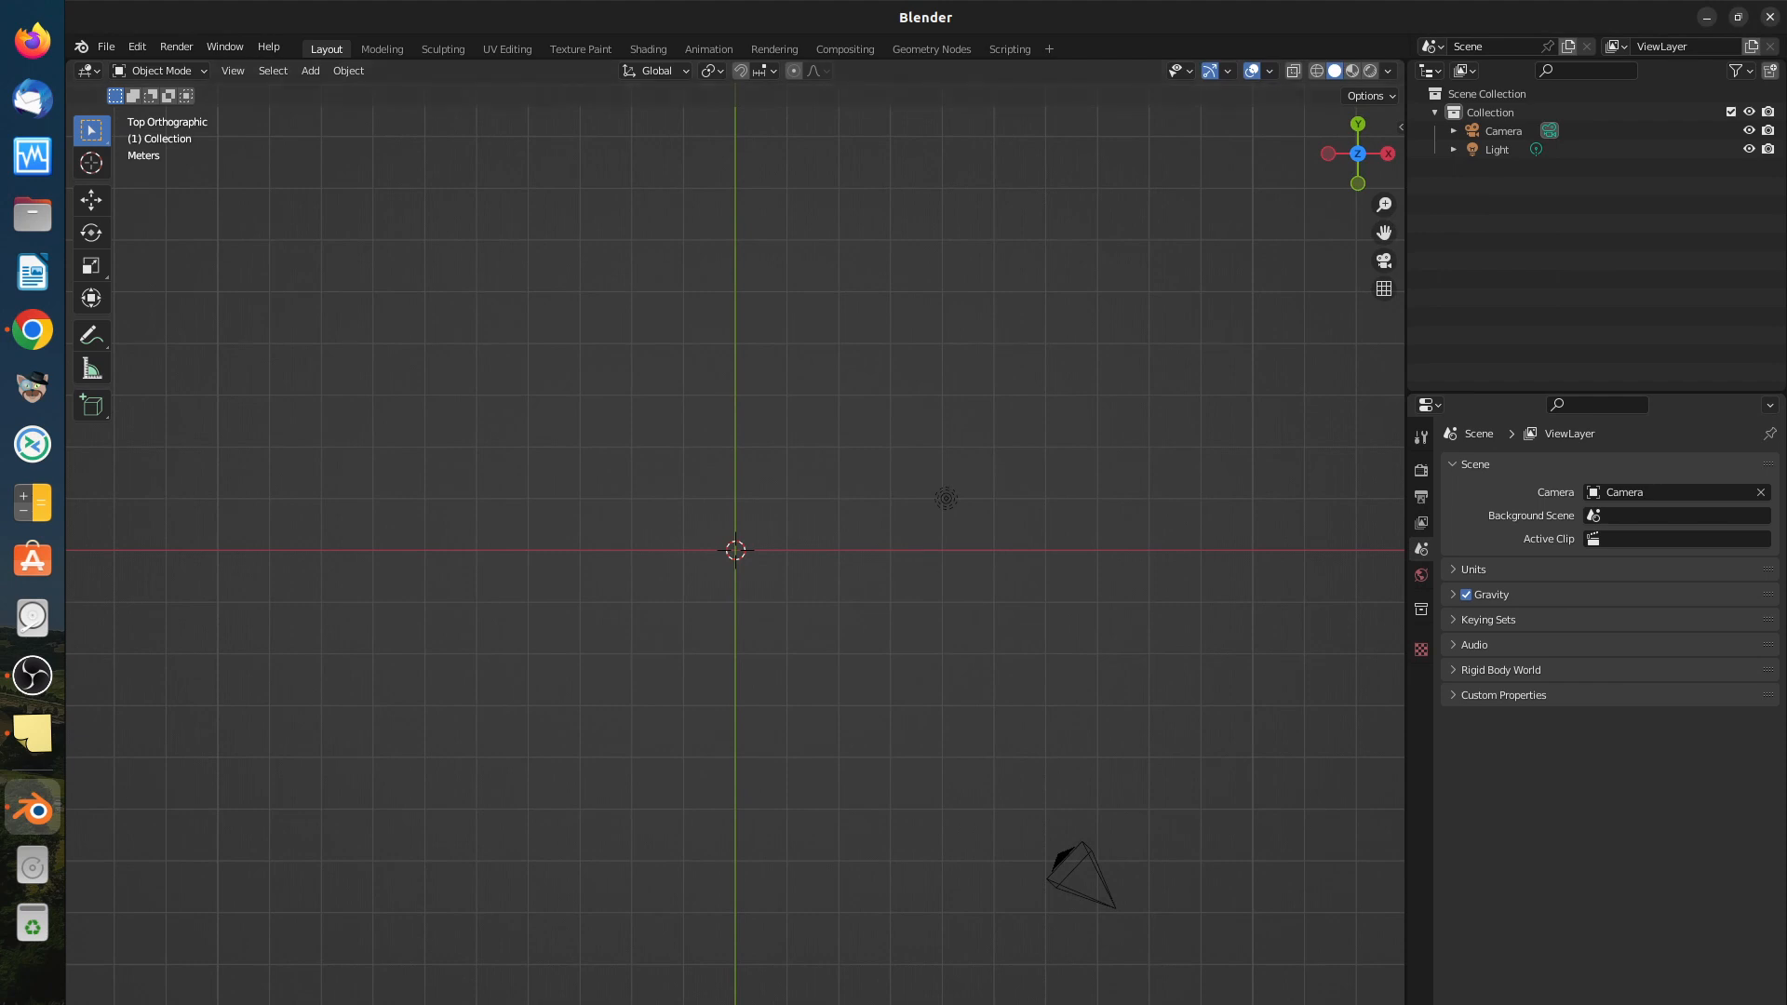
key("alt+Tab")
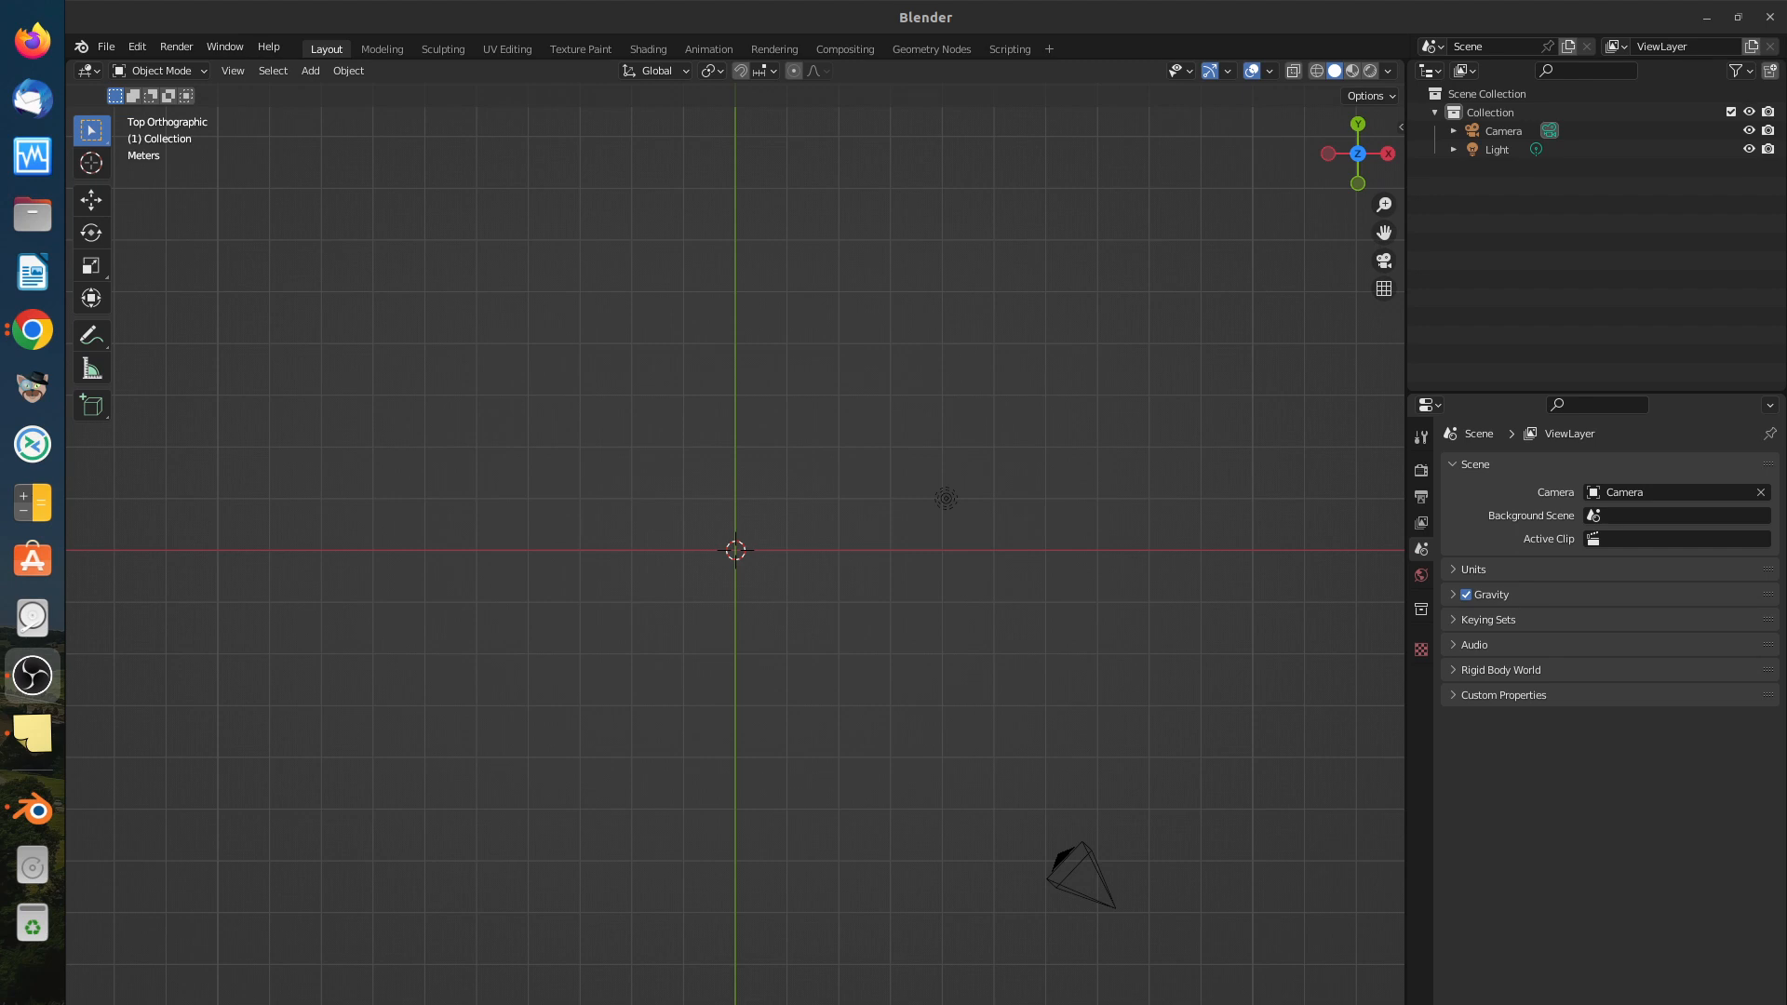
Step: Search the add-ons in the preferences for "key" and close the preferences window
left_click(108, 48)
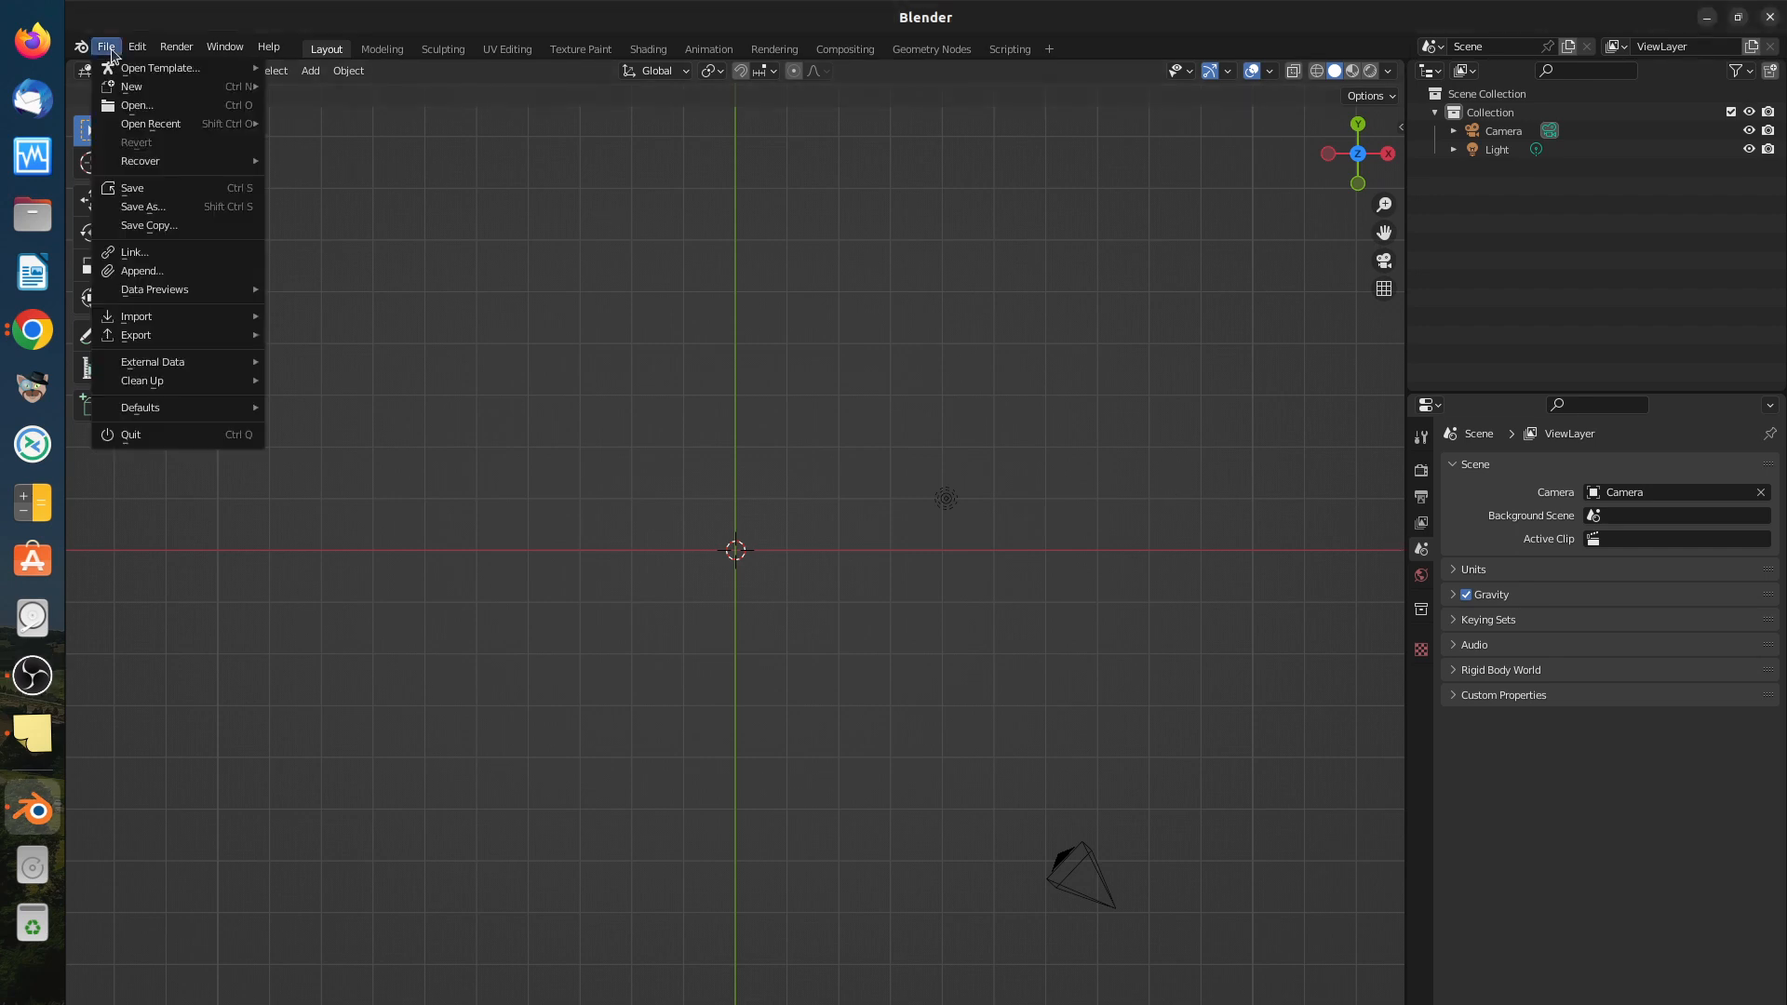
mouse_move(136, 47)
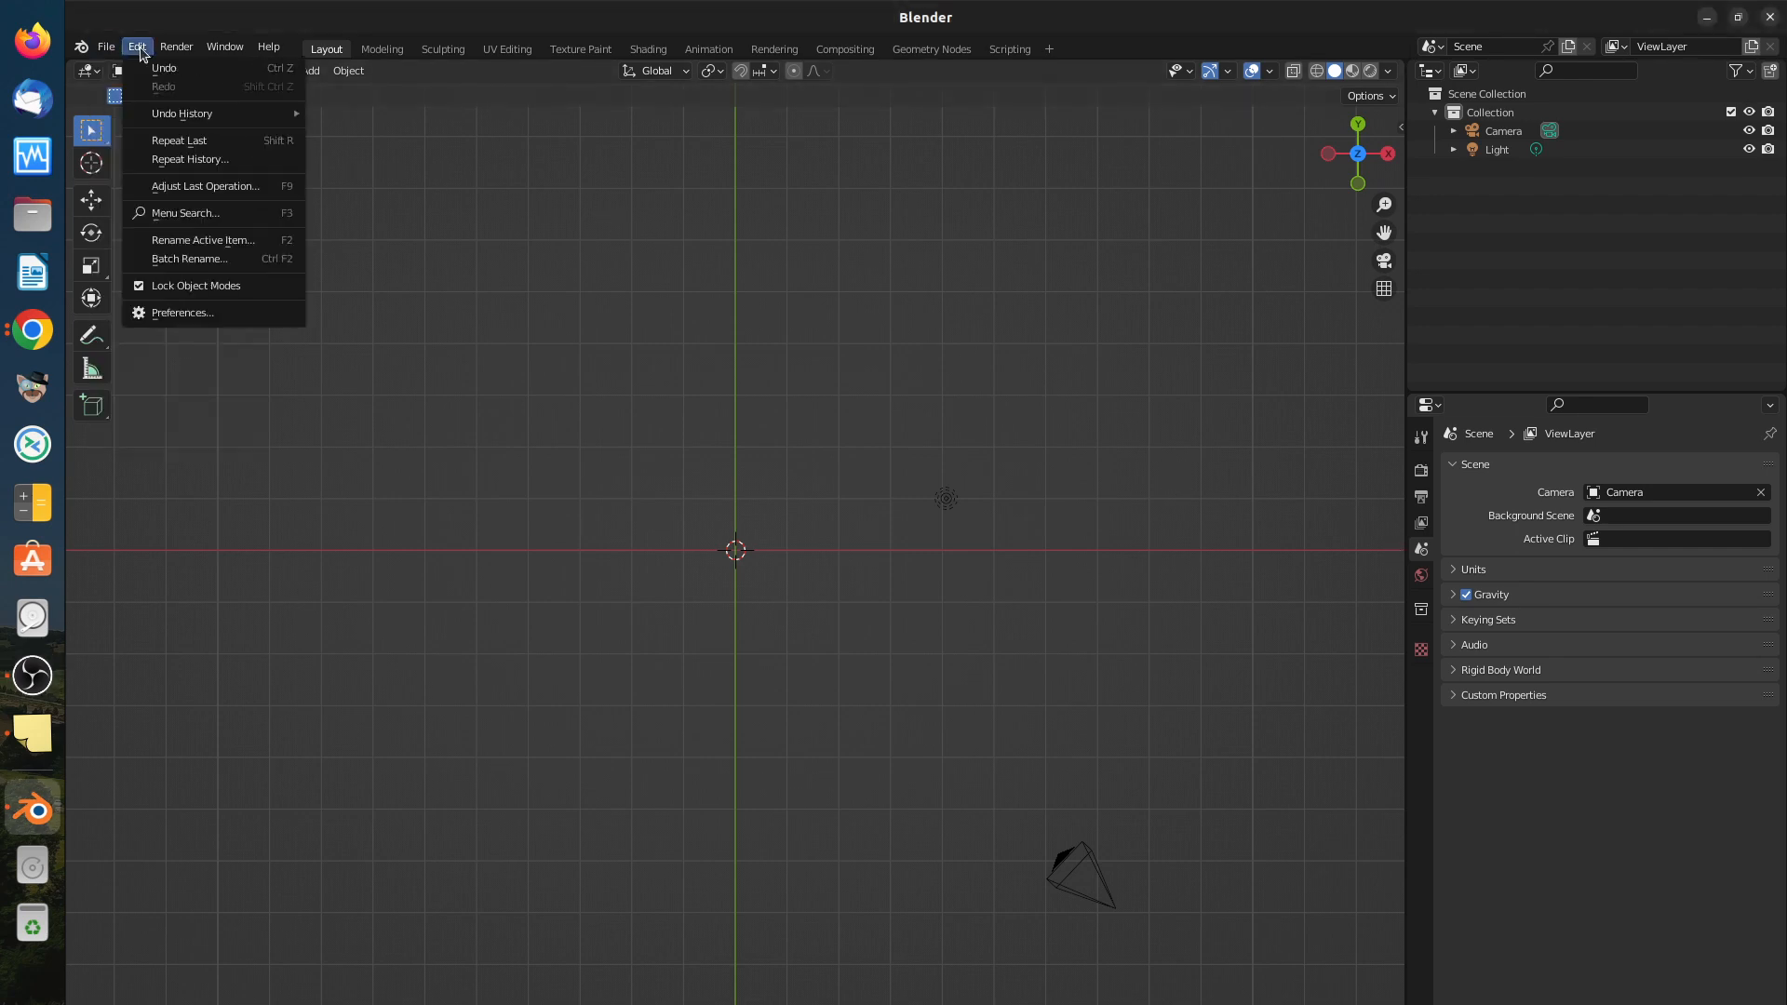
left_click(161, 313)
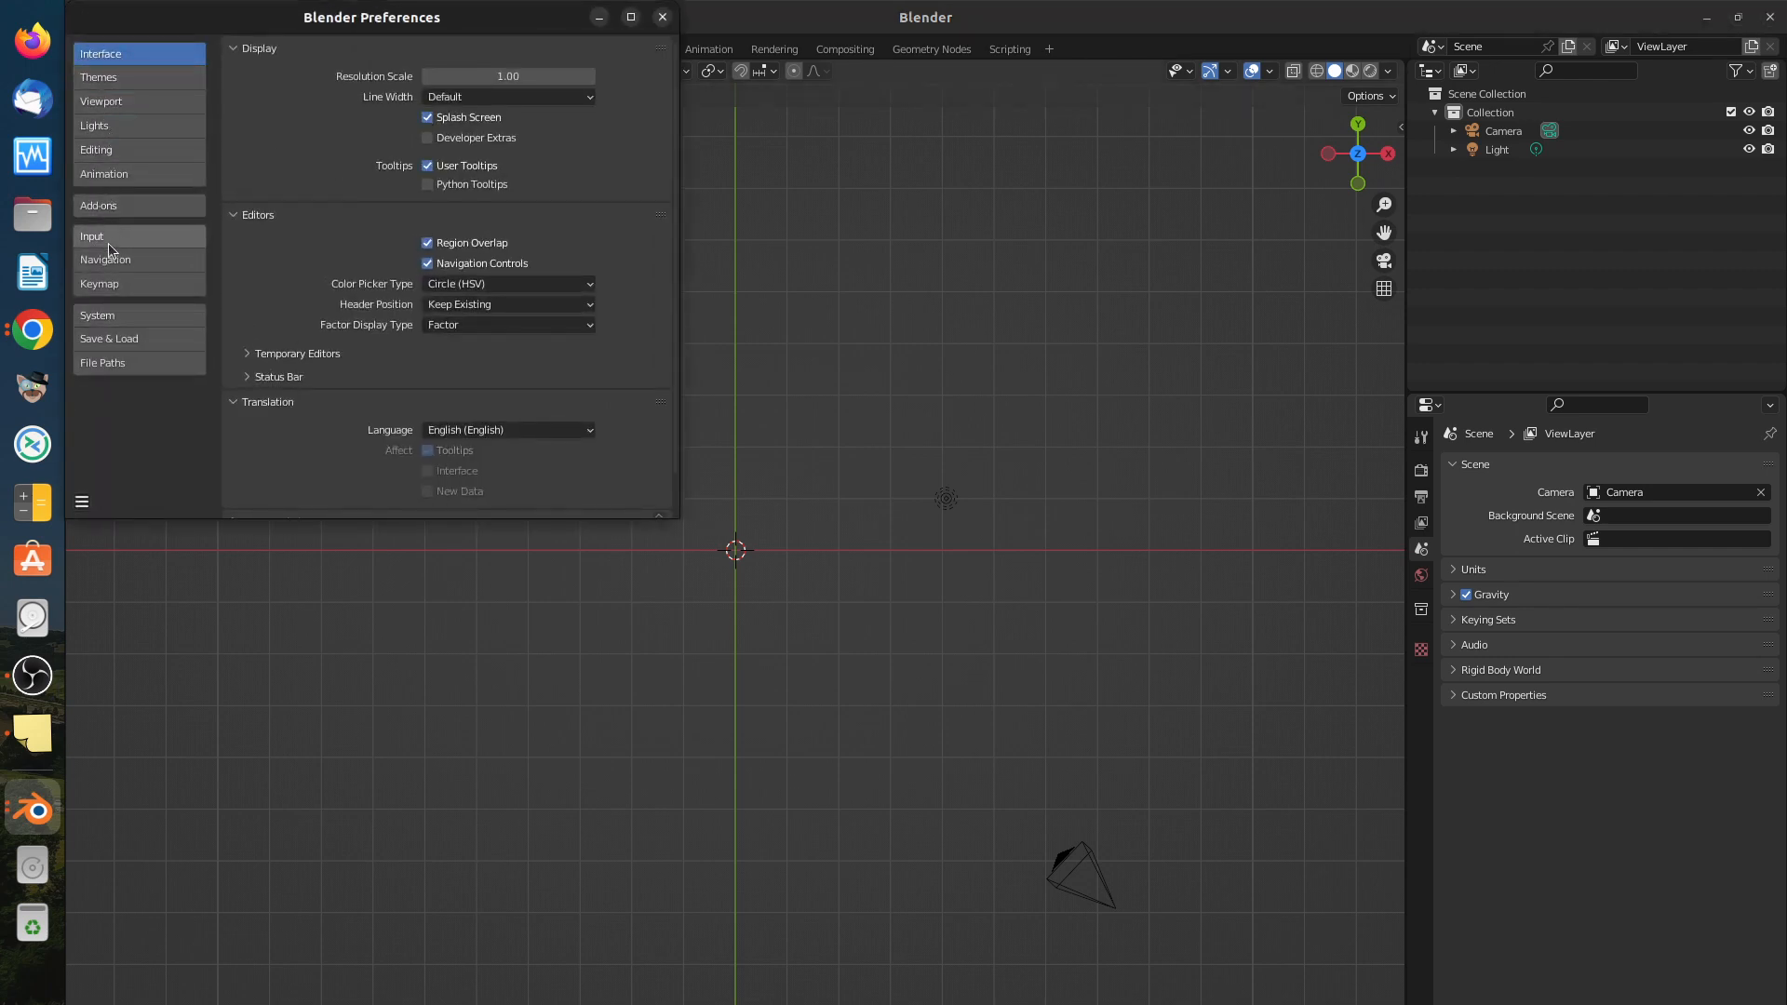
left_click(115, 290)
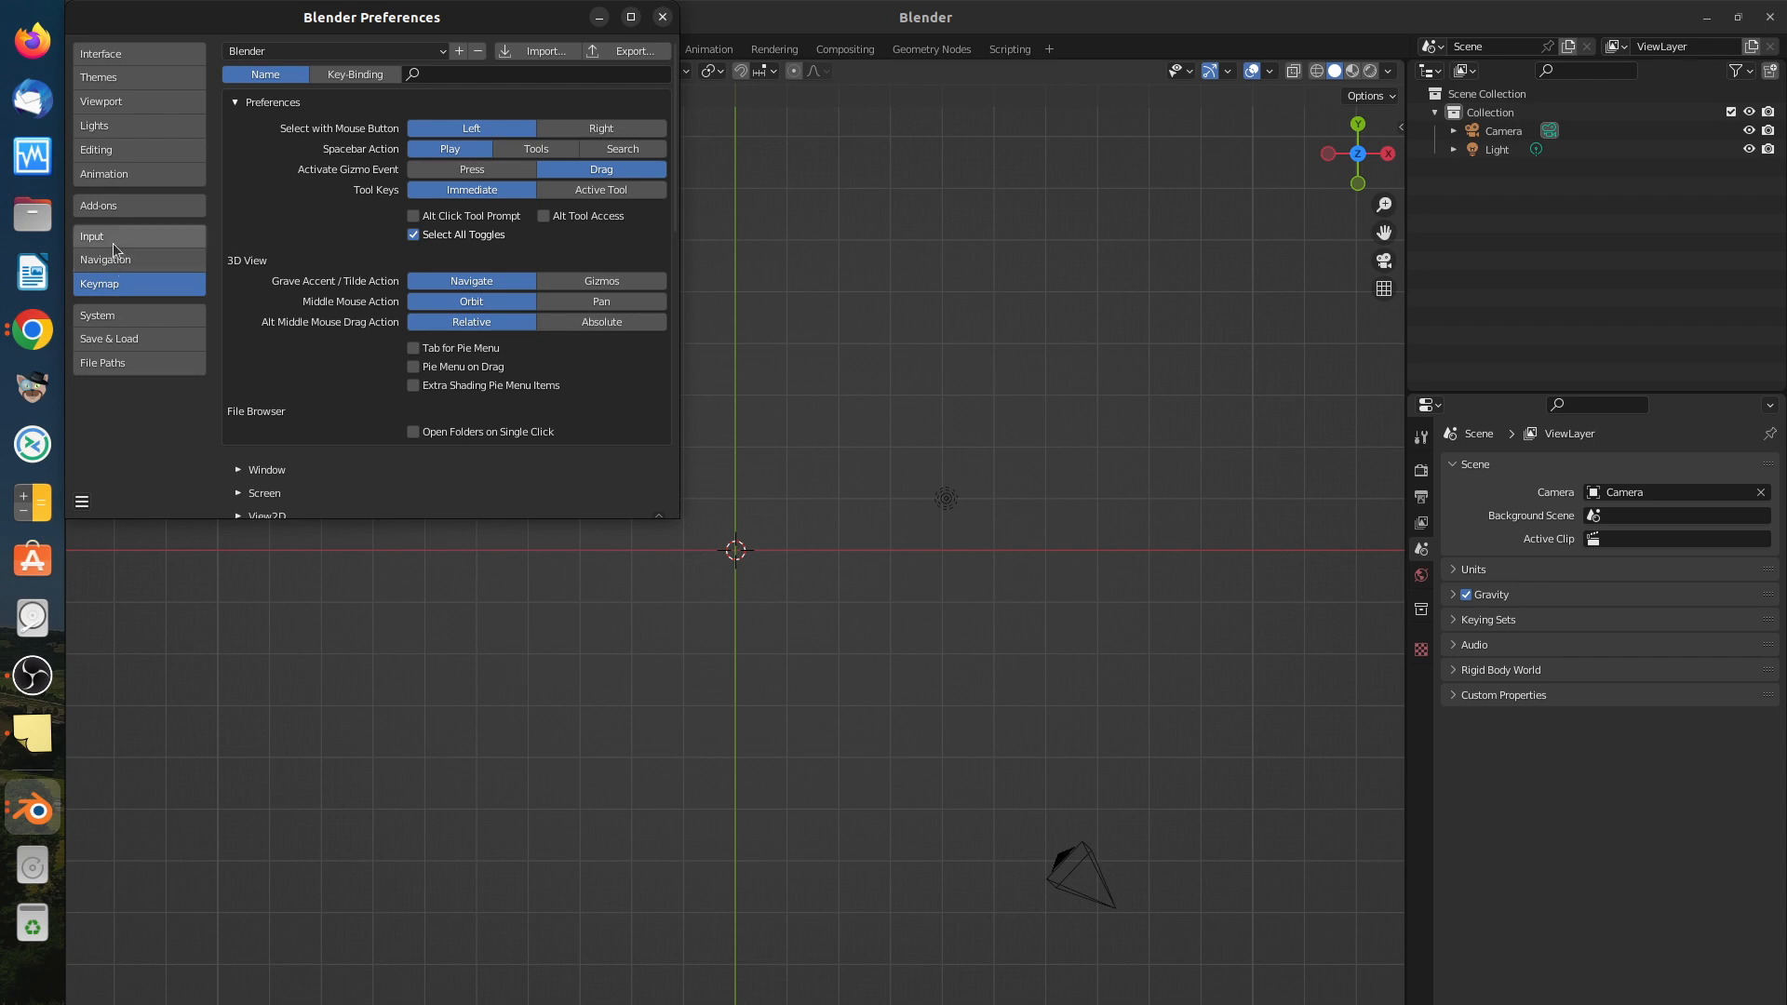
left_click(110, 206)
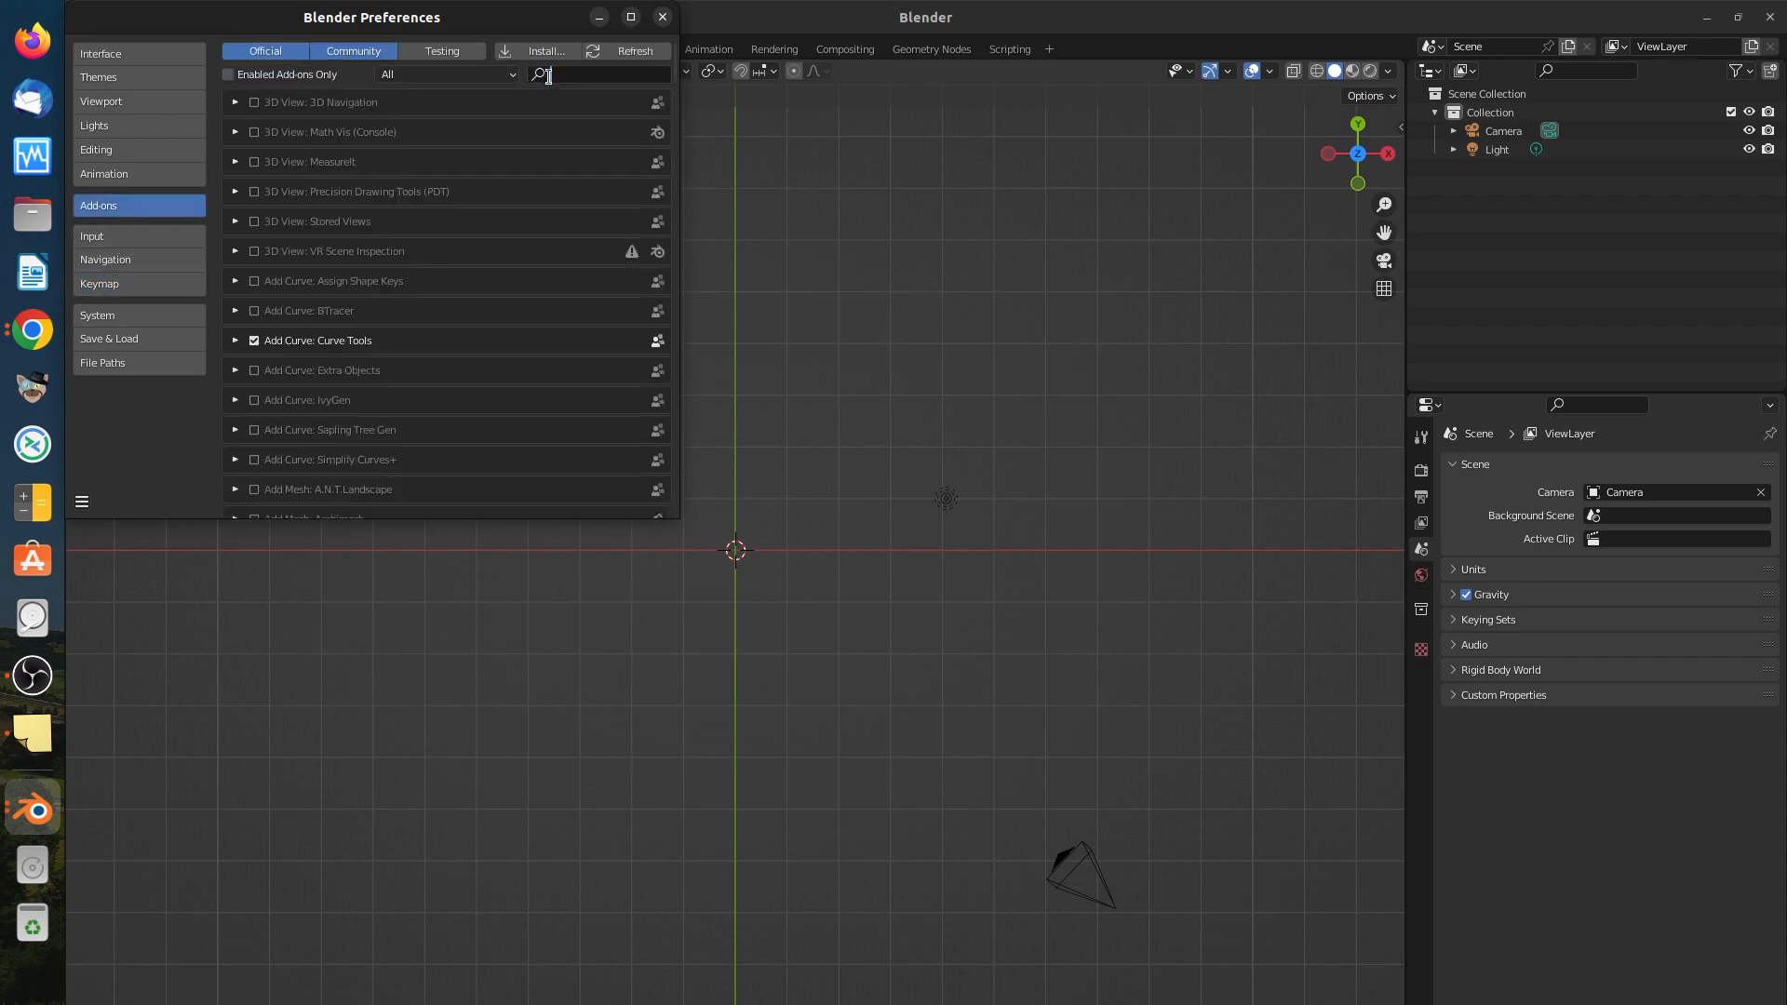
left_click(548, 76)
type("key")
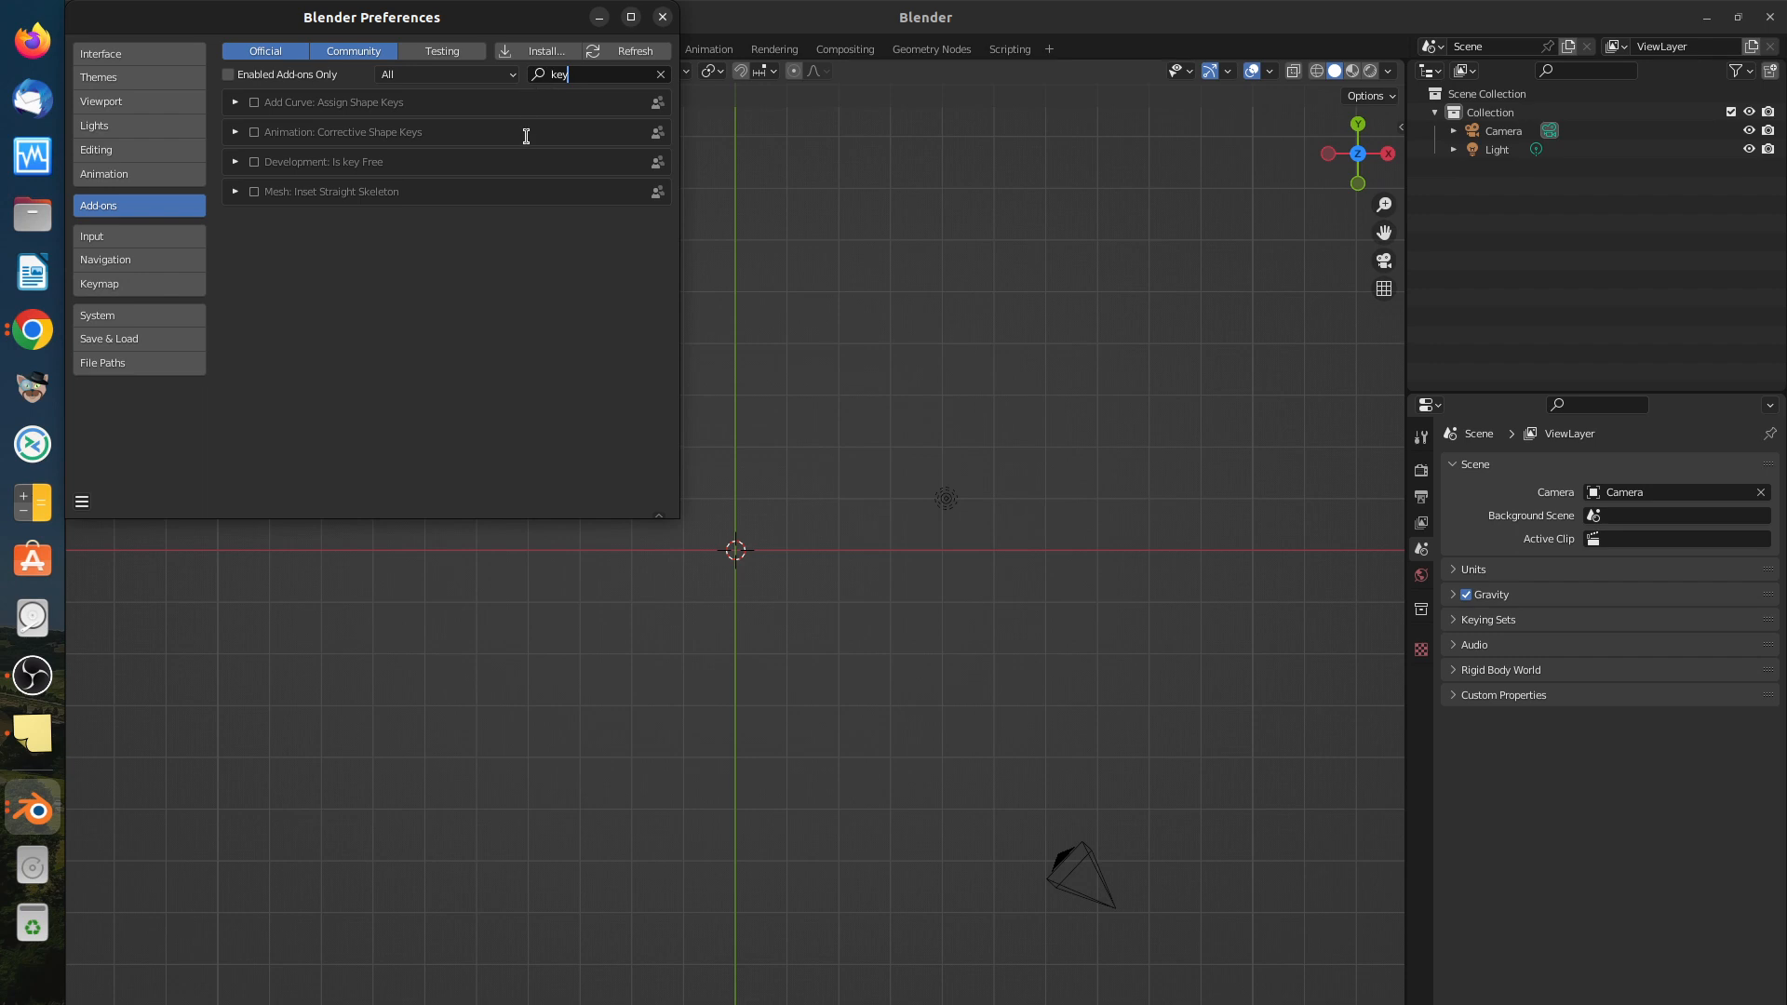
left_click(255, 133)
left_click(663, 16)
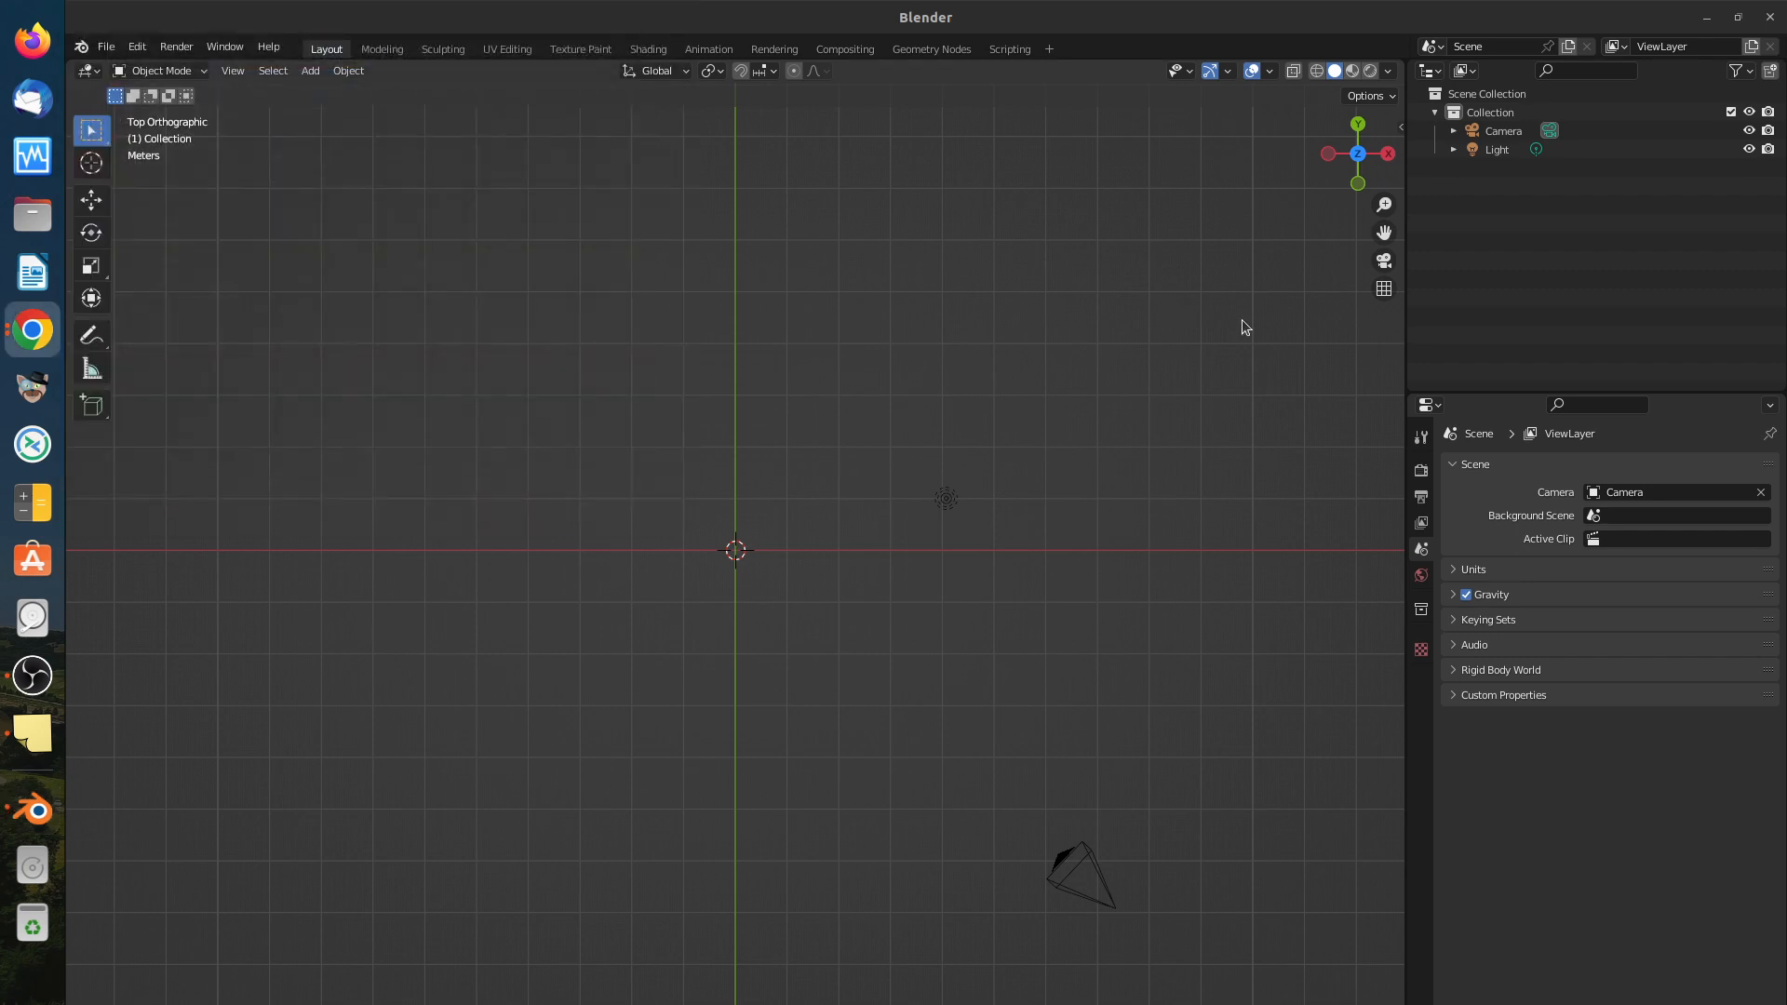
Step: Minimize Blender, launch the Firestorm viewer from its desktop shortcut, and minimize the viewer window once it has loaded
left_click(1707, 17)
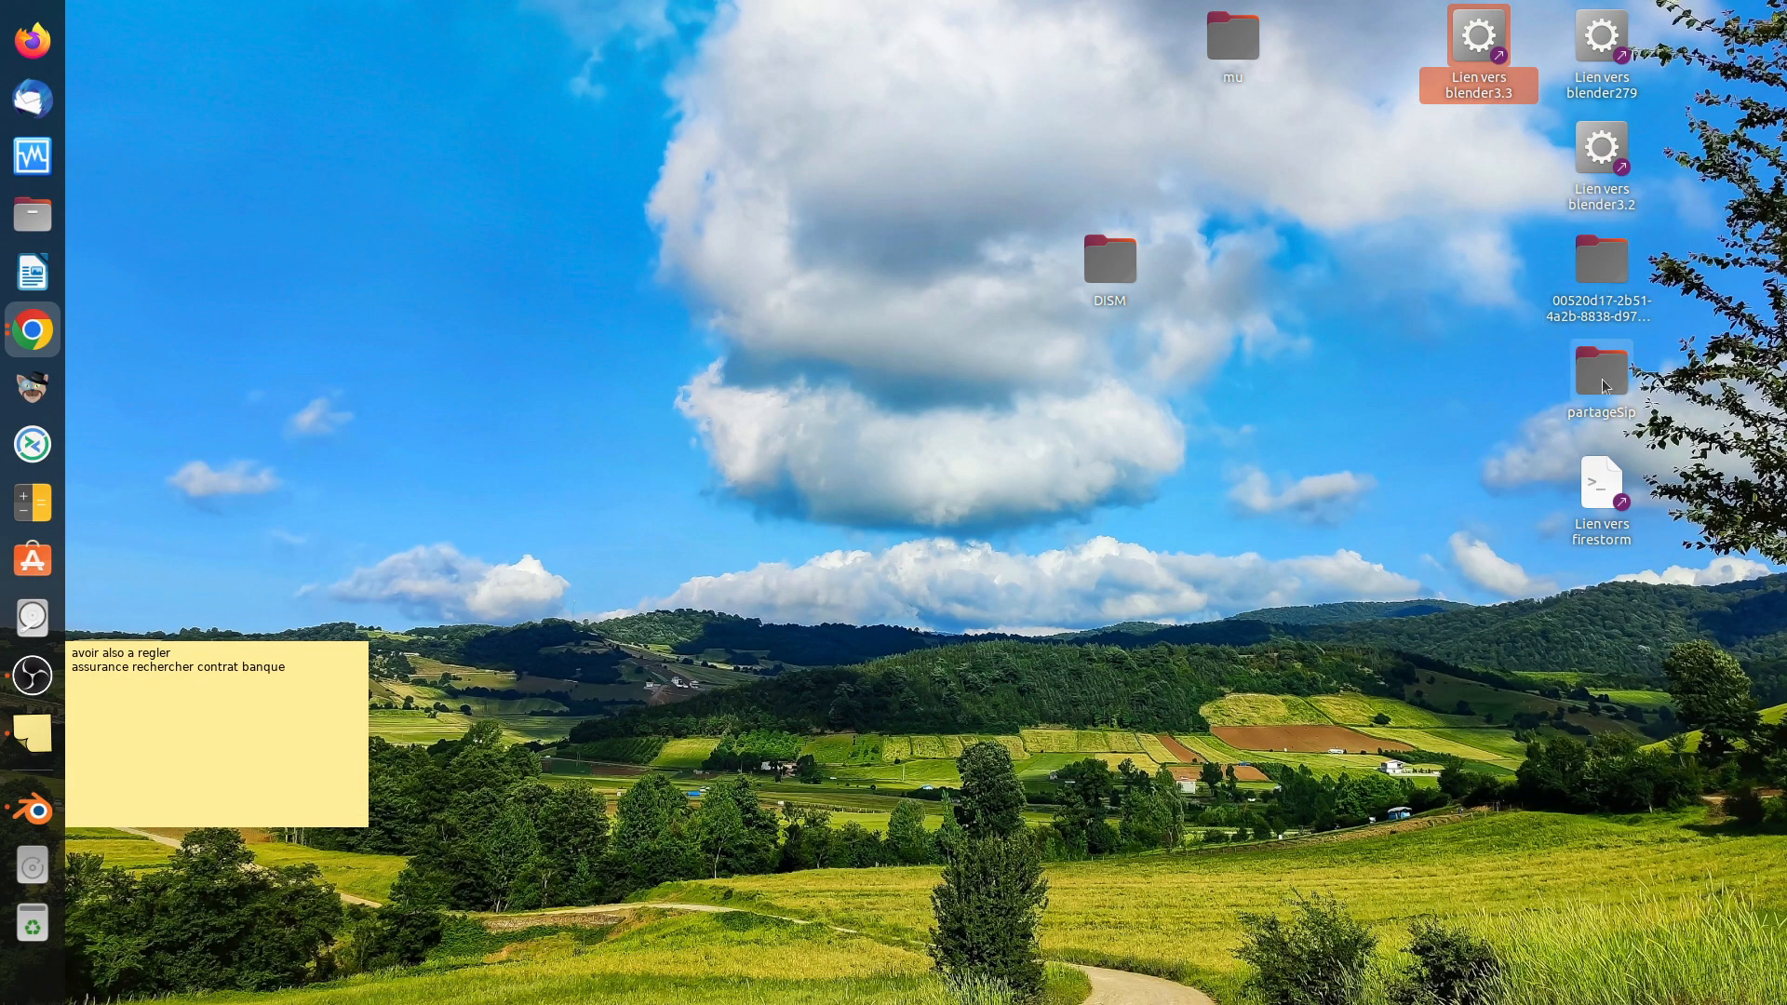
right_click(1601, 506)
left_click(1457, 587)
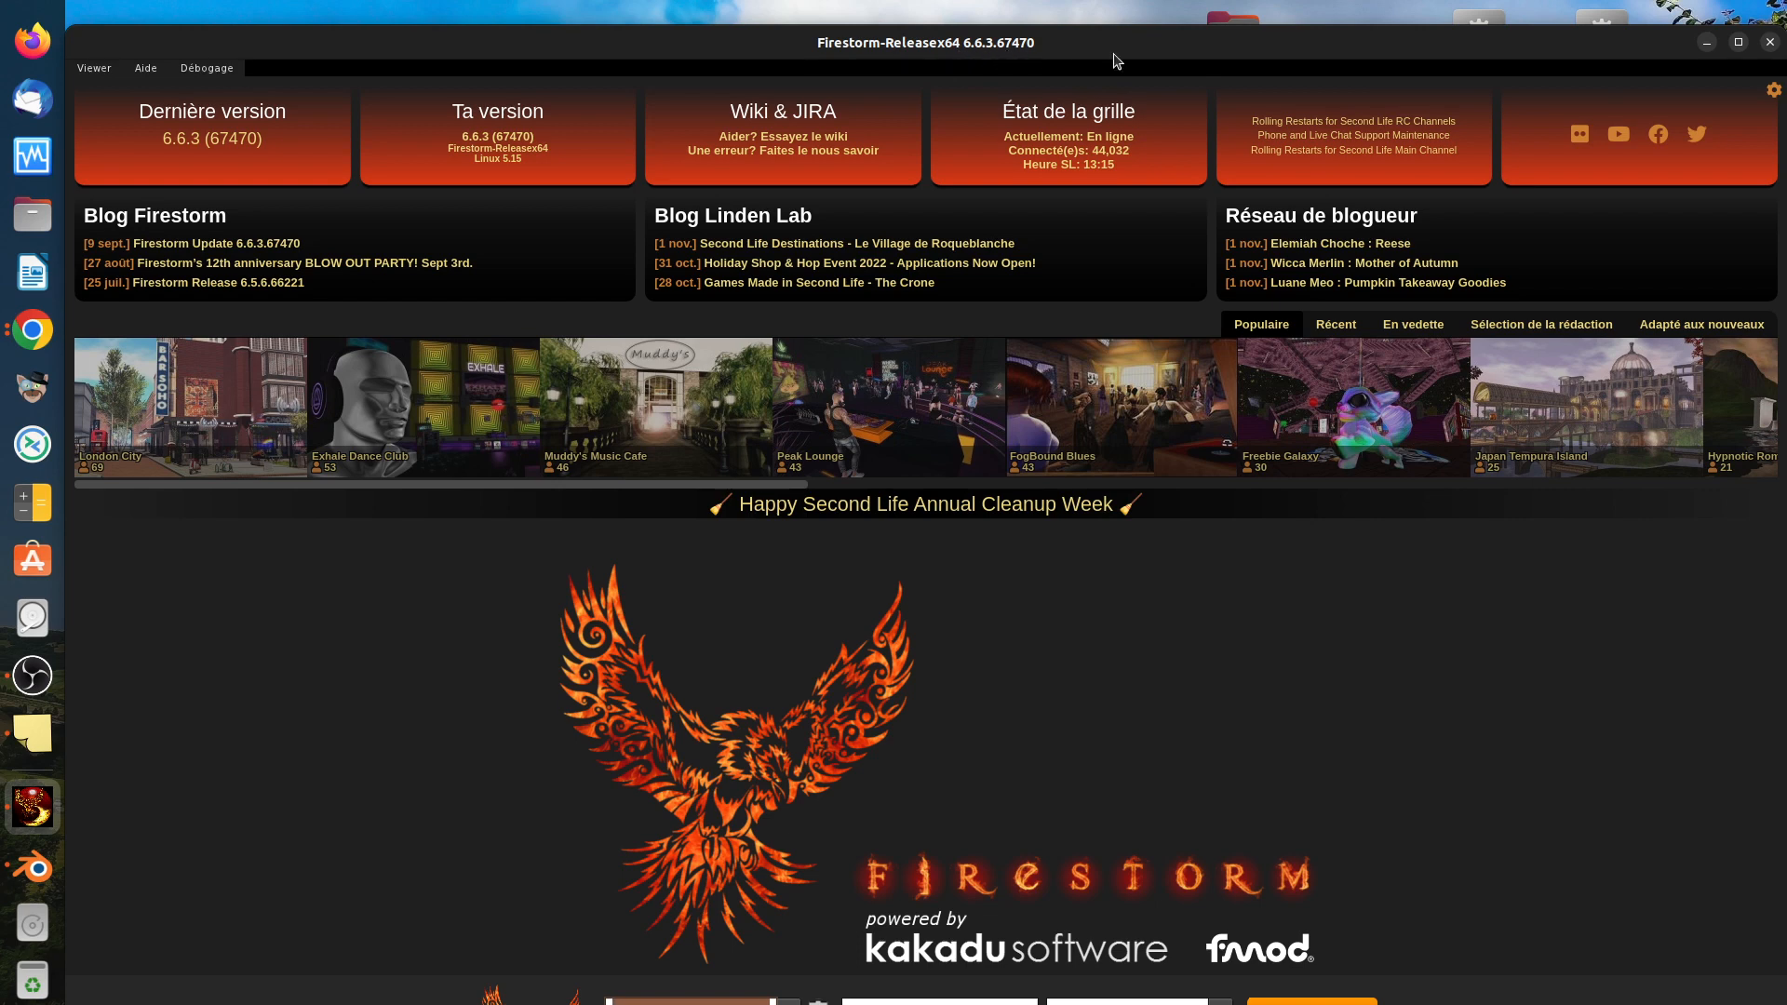
left_click(1708, 44)
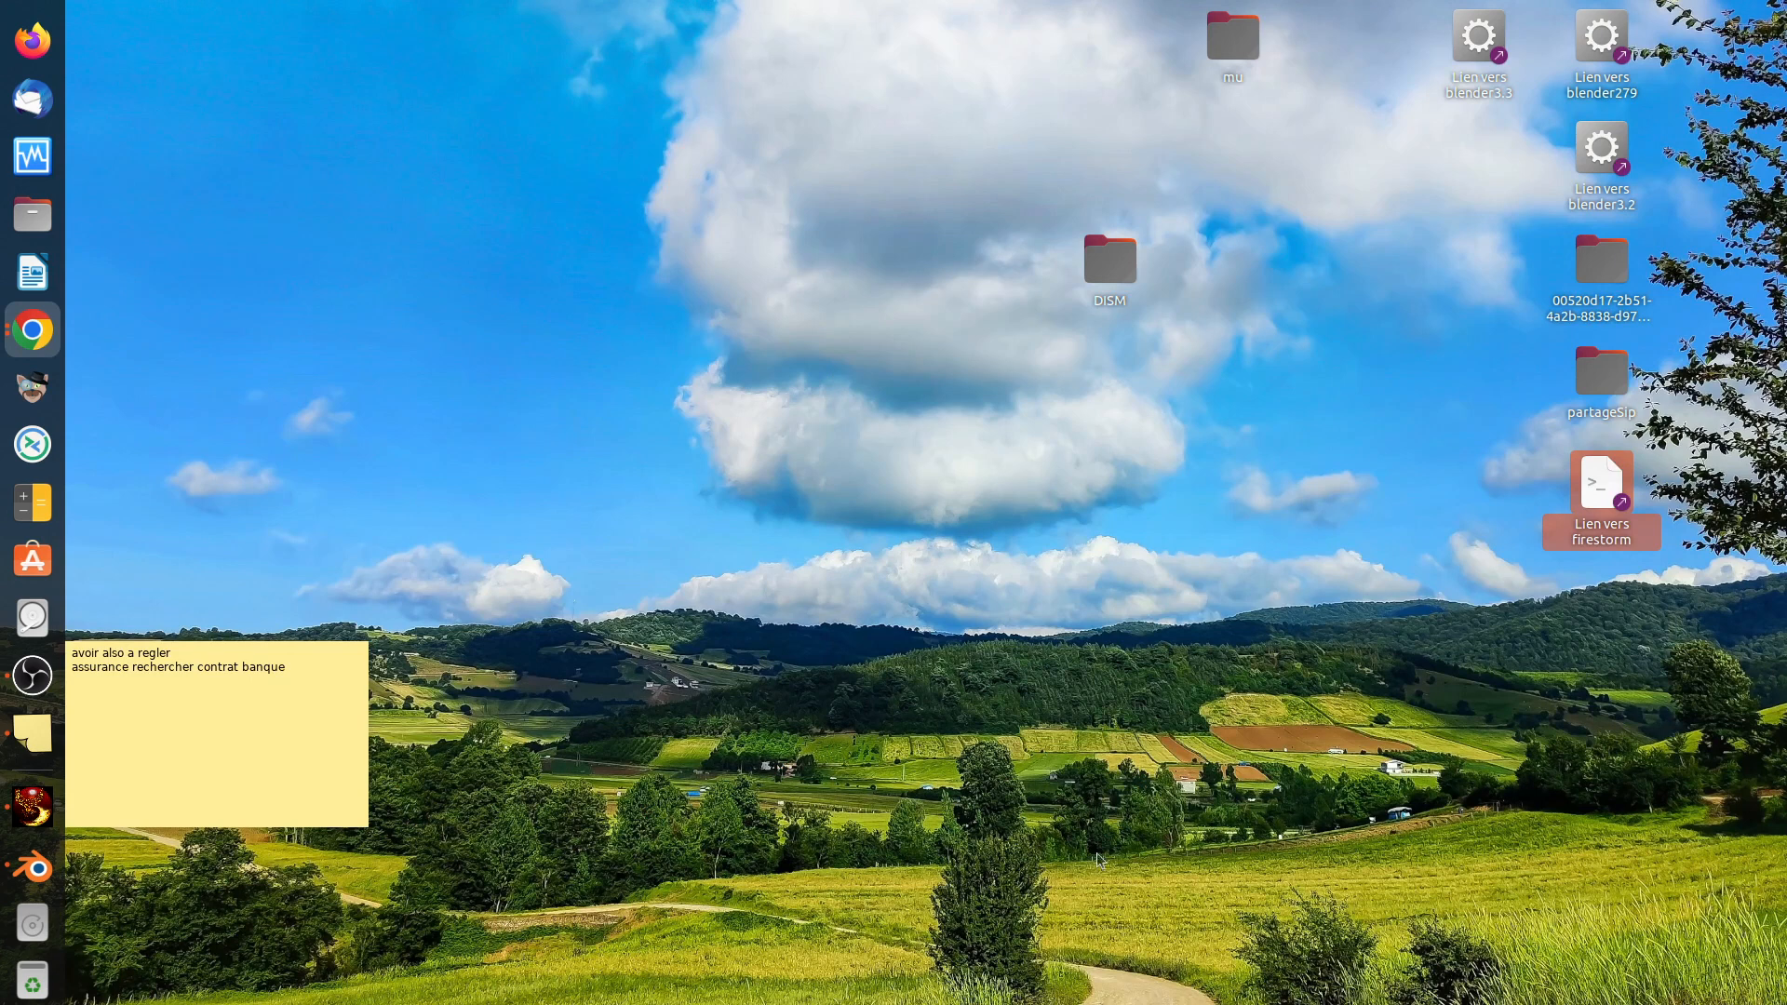
Step: Switch back to Blender and add a cube mesh at the scene origin
mouse_move(238, 698)
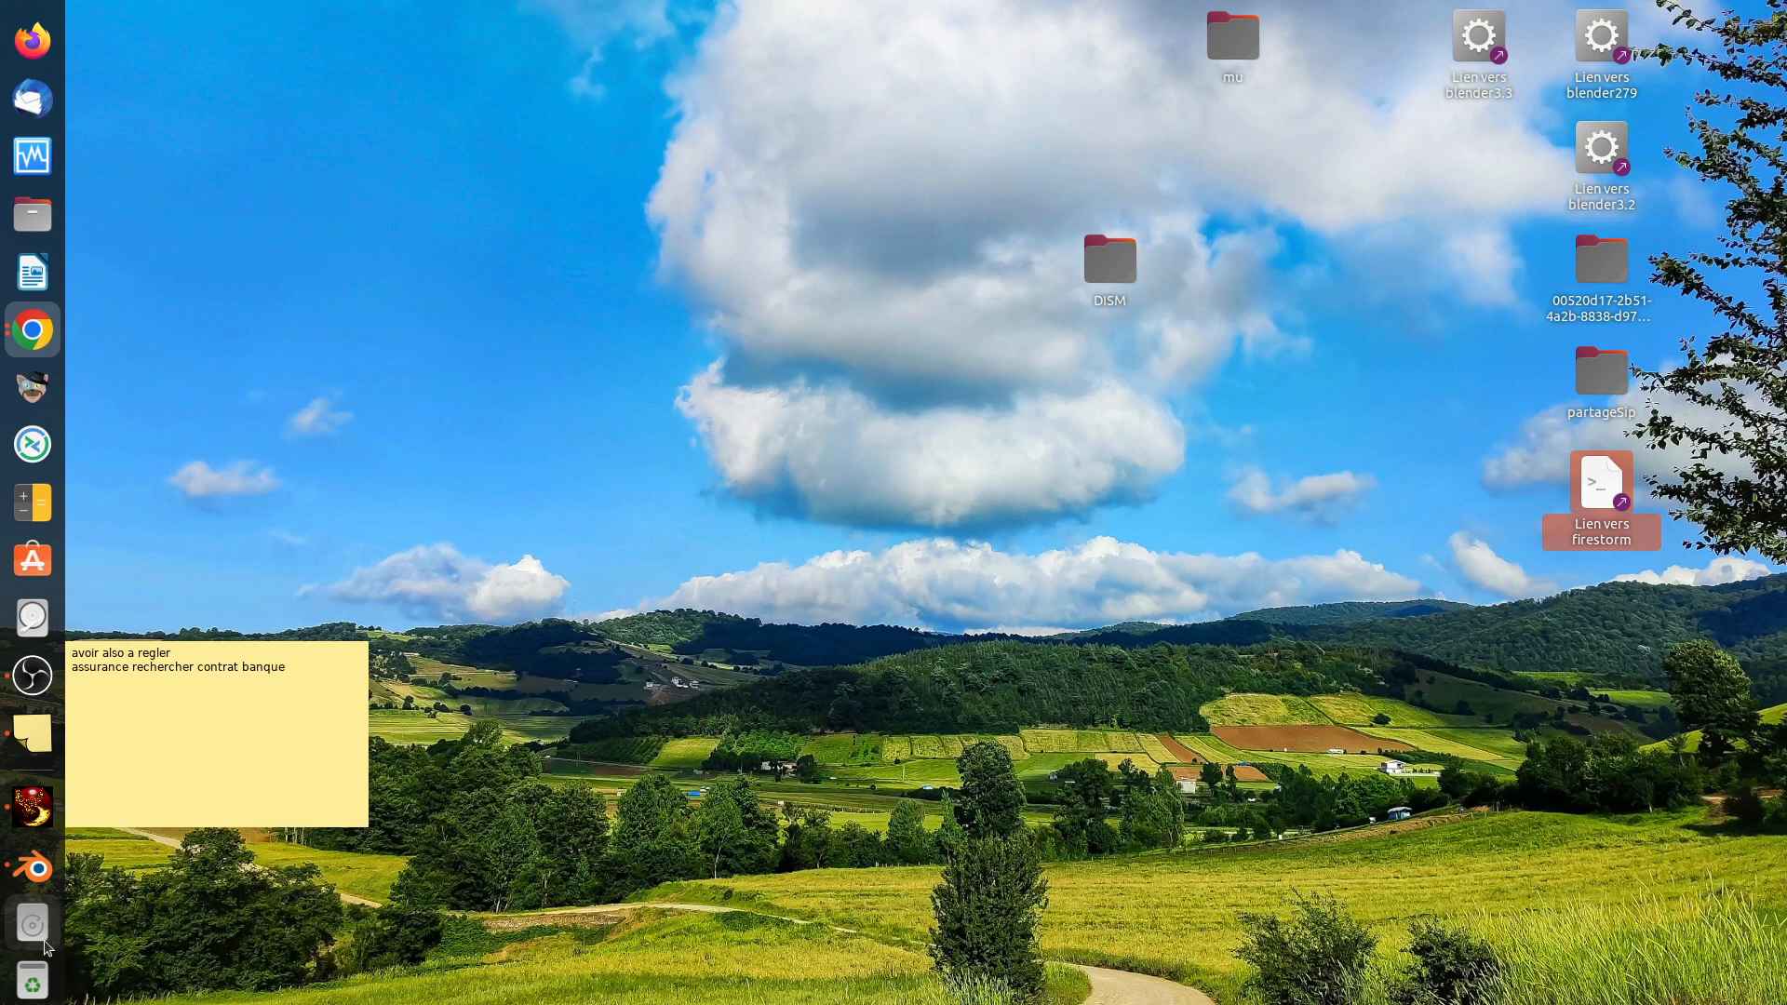
left_click(32, 866)
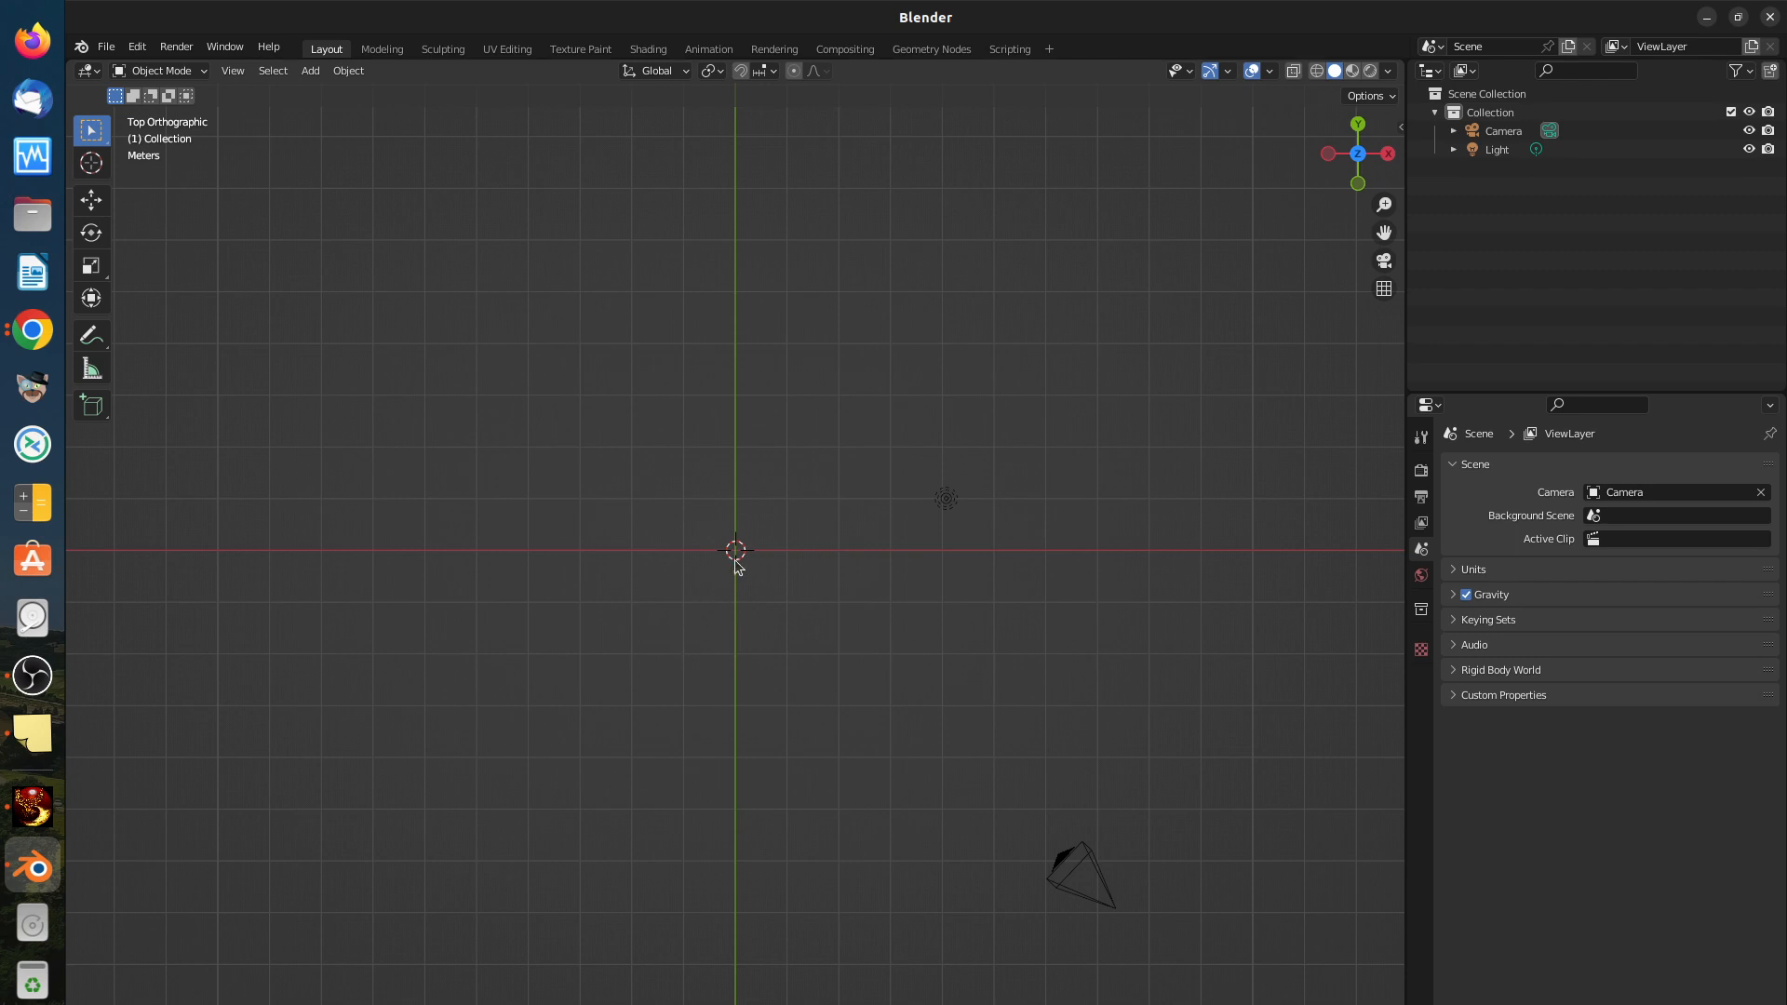
key("shift+a")
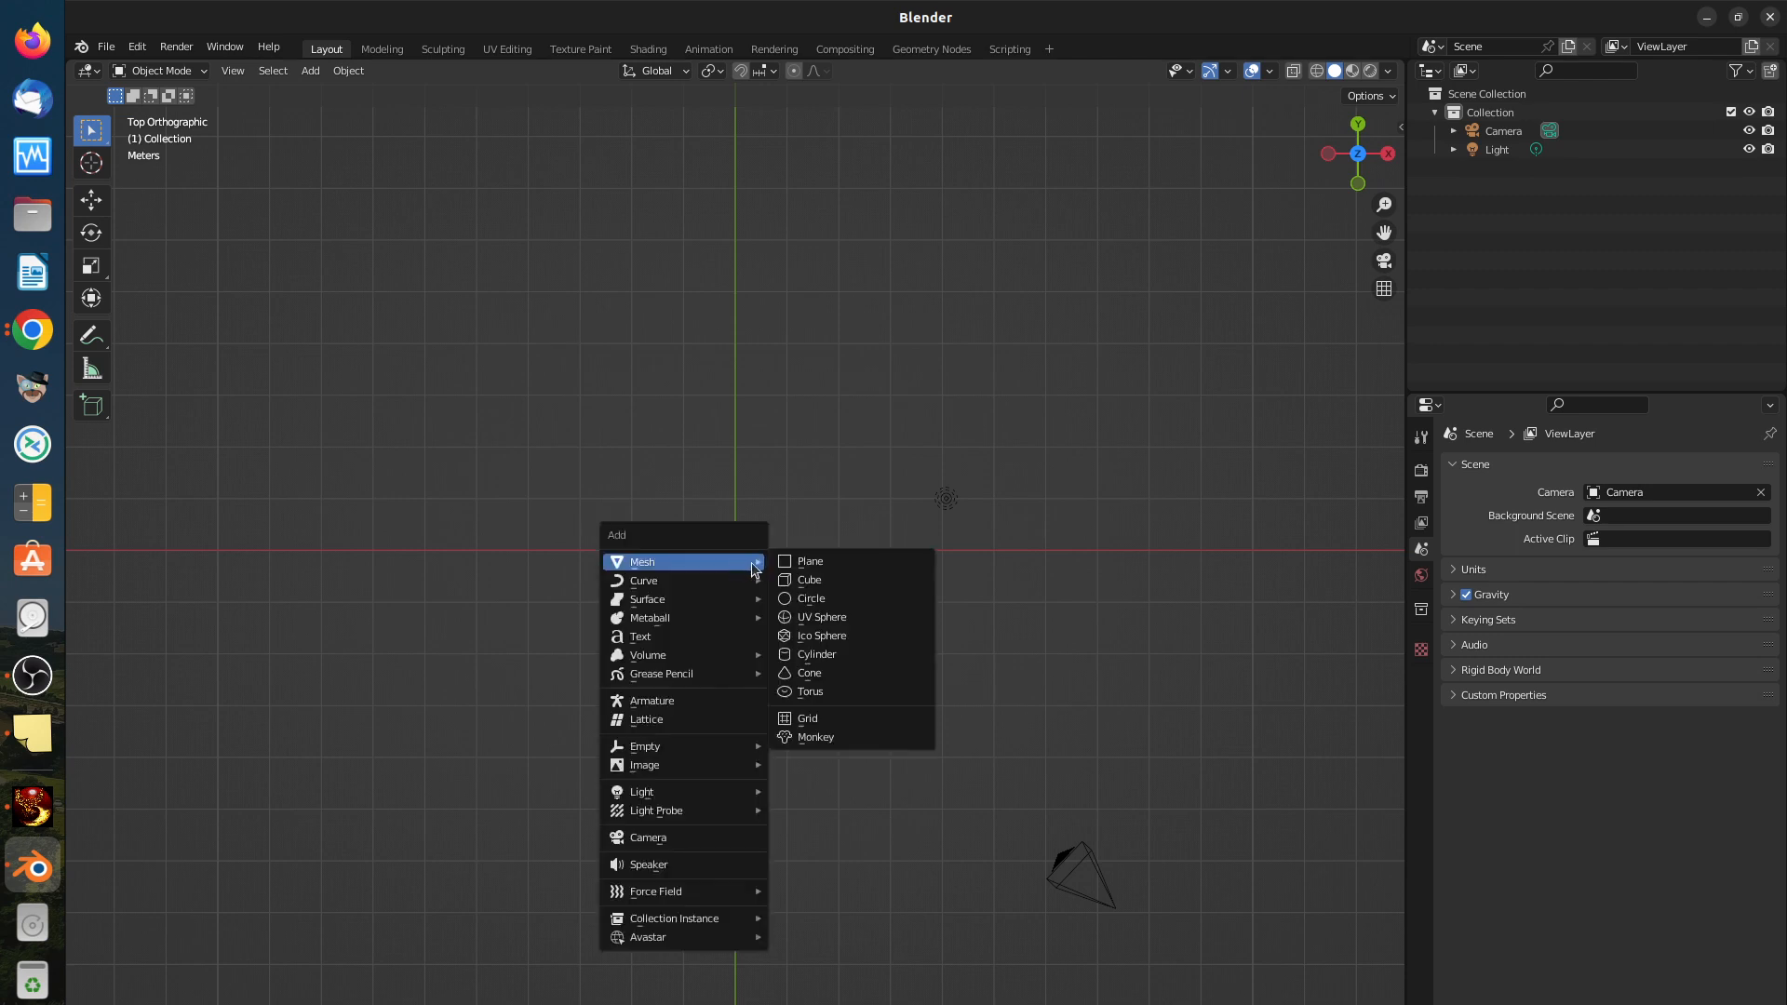
left_click(794, 582)
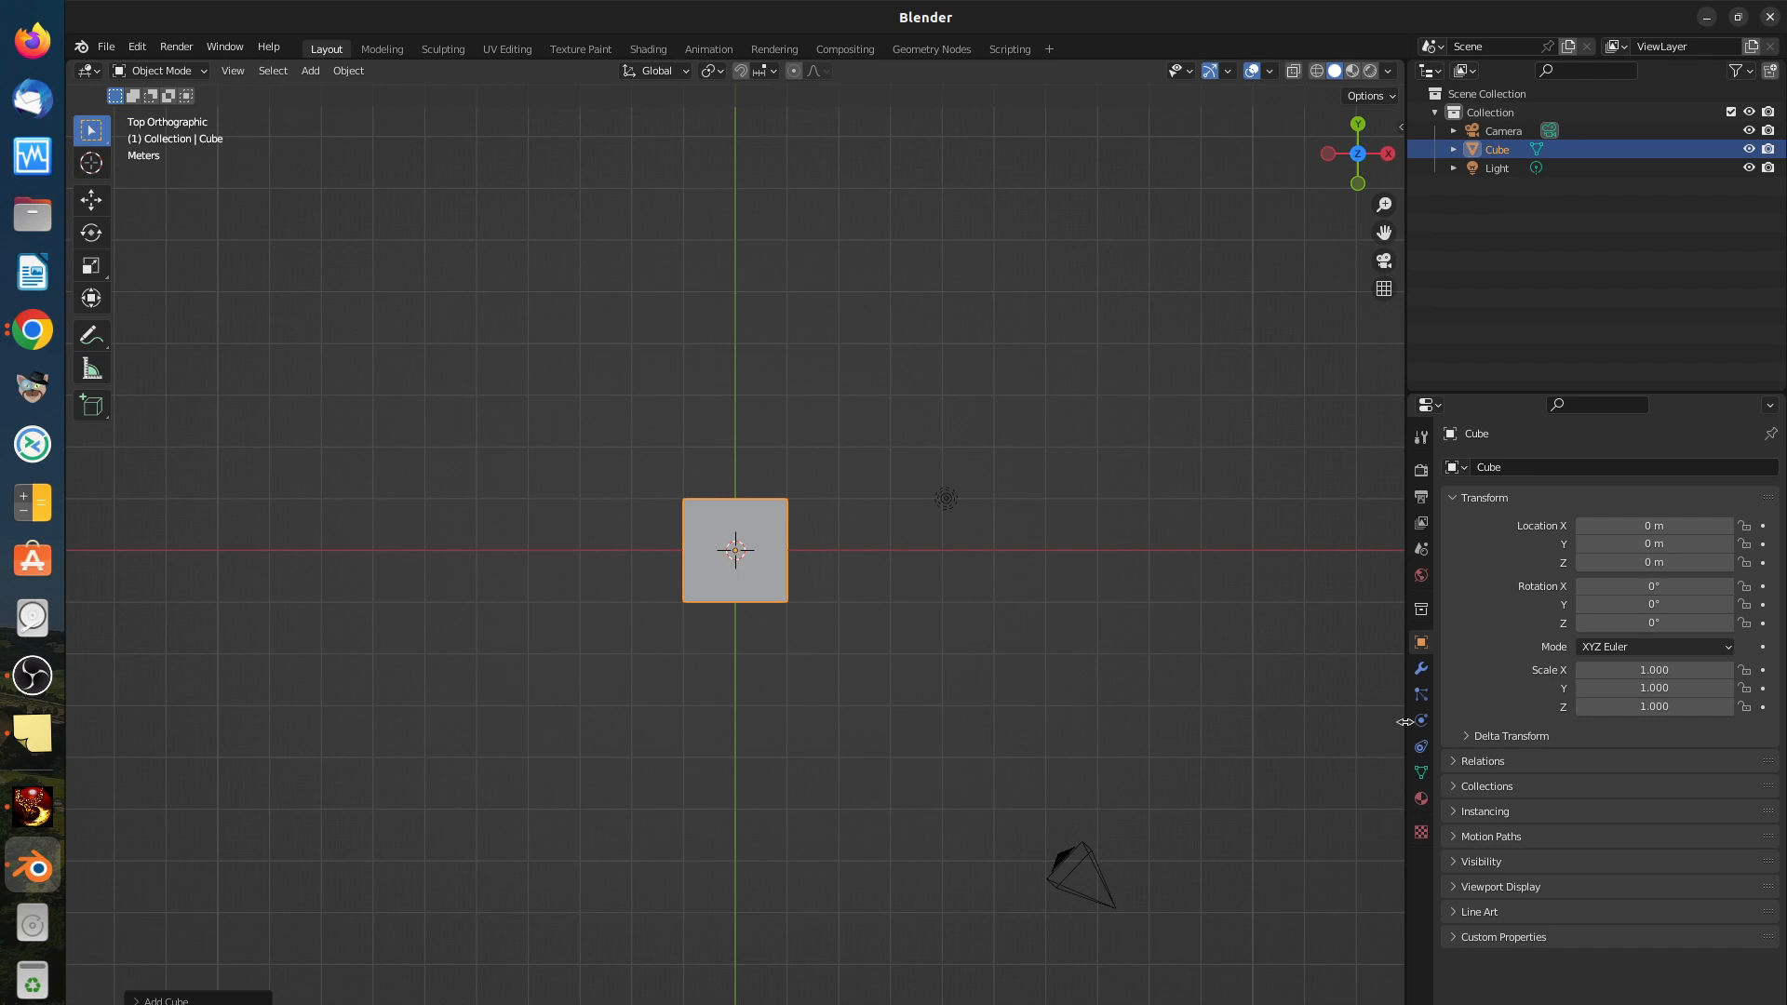
Step: Add an Array modifier to the cube and set its count to 5
left_click(1420, 670)
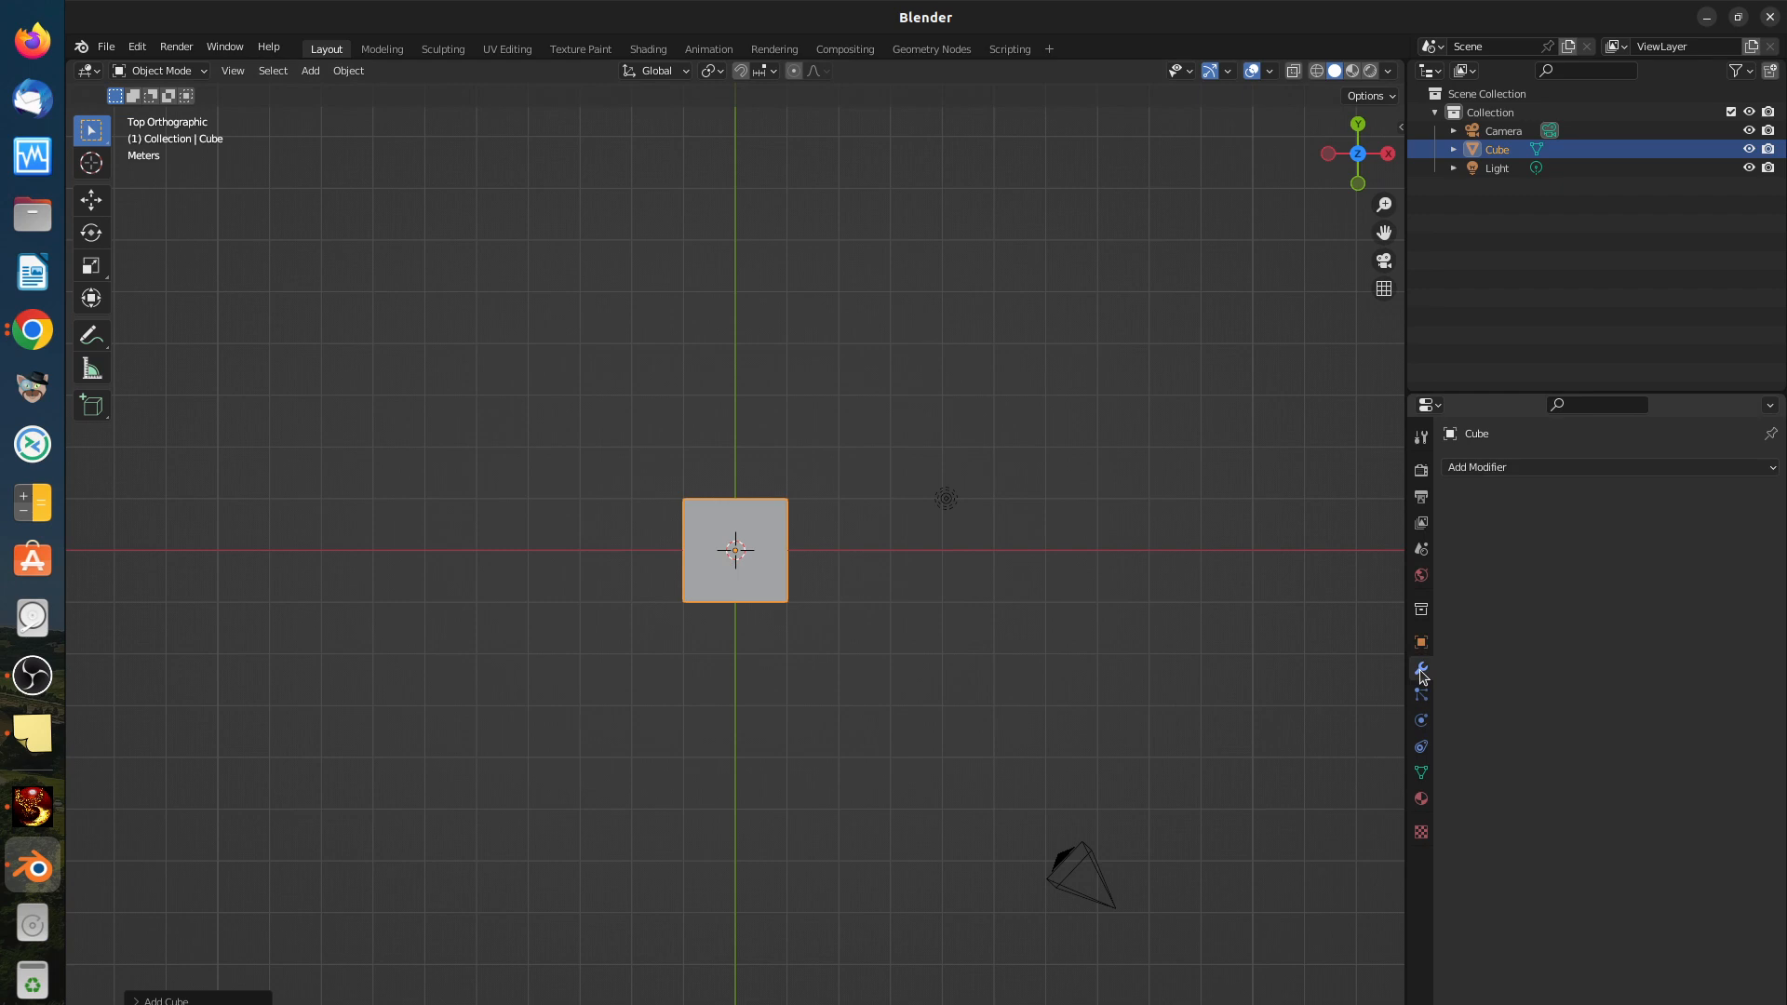
left_click(1490, 468)
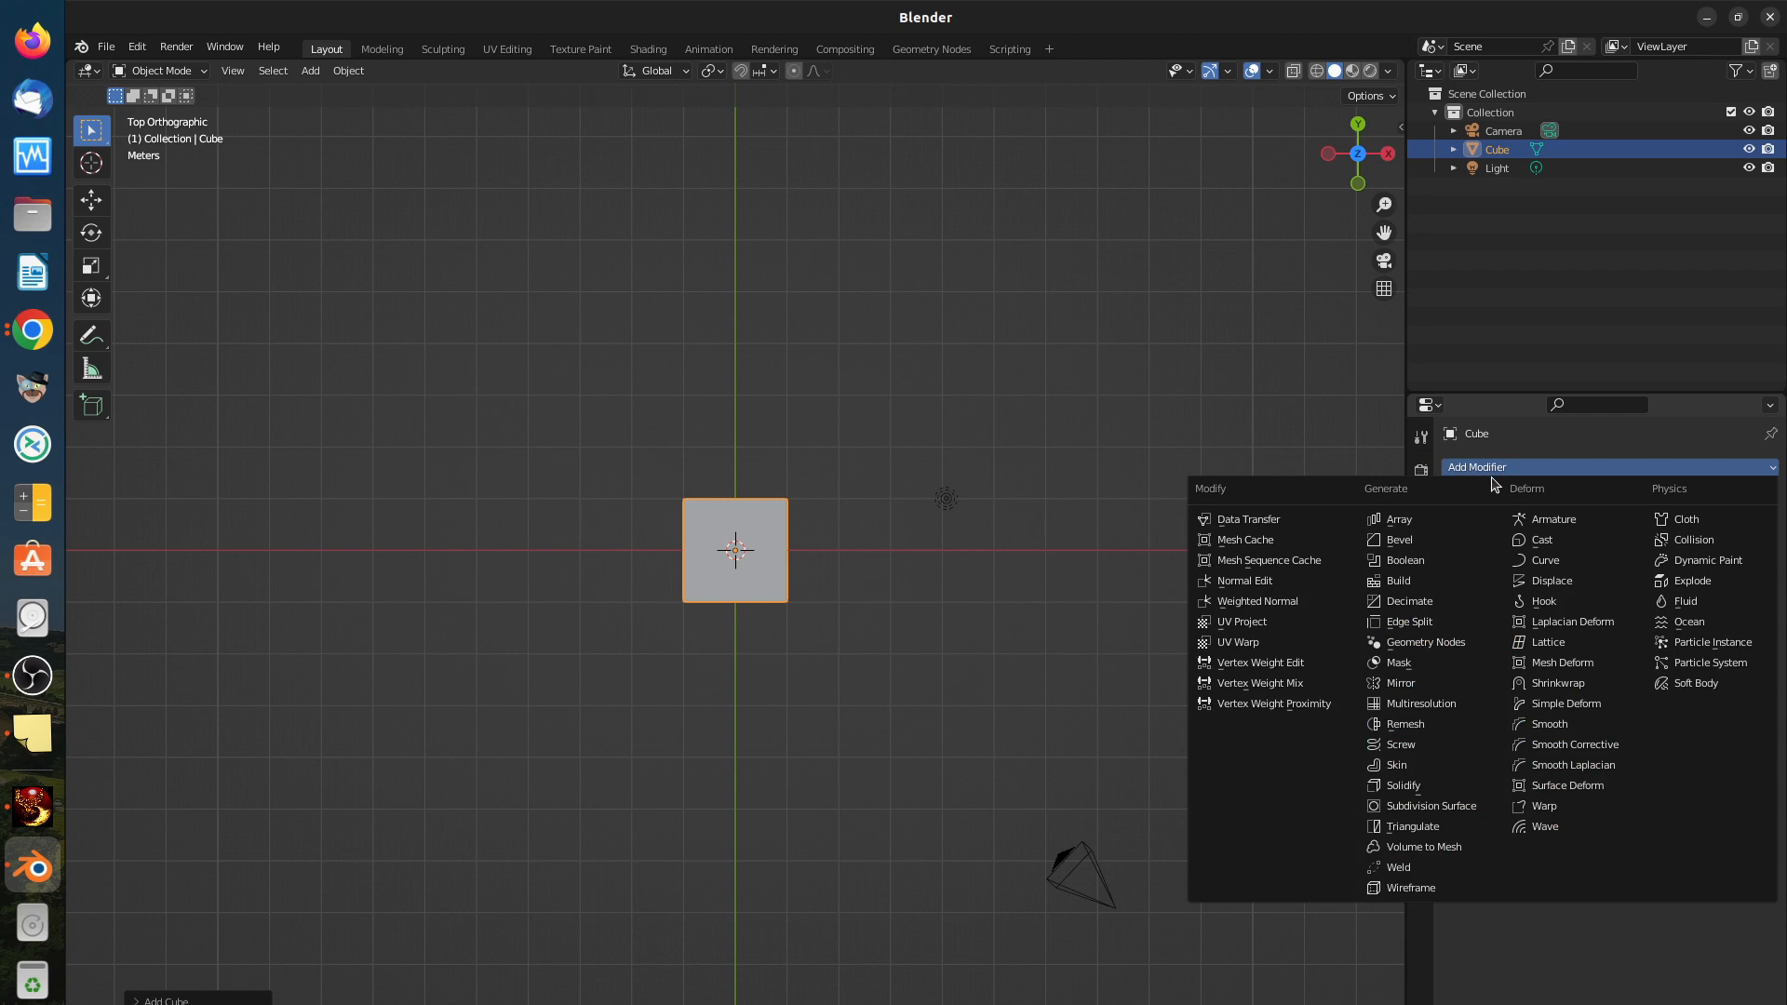
left_click(1399, 522)
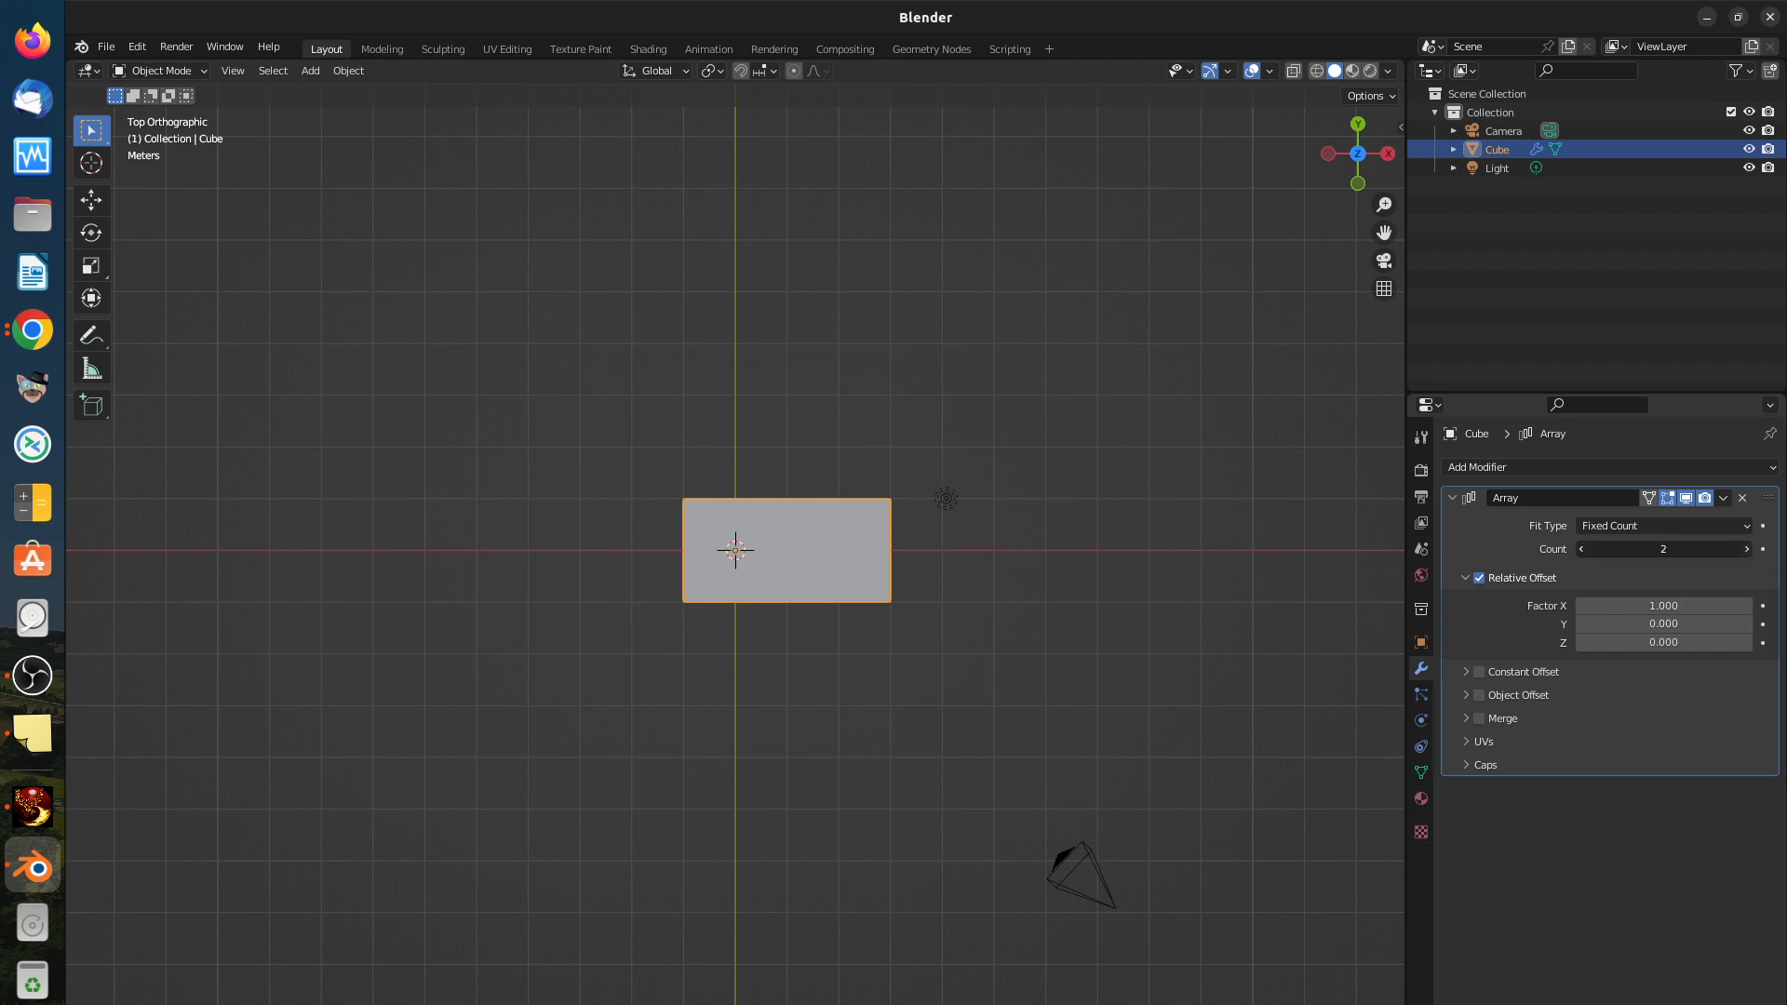
left_click(1746, 549)
left_click(1747, 549)
left_click(1747, 549)
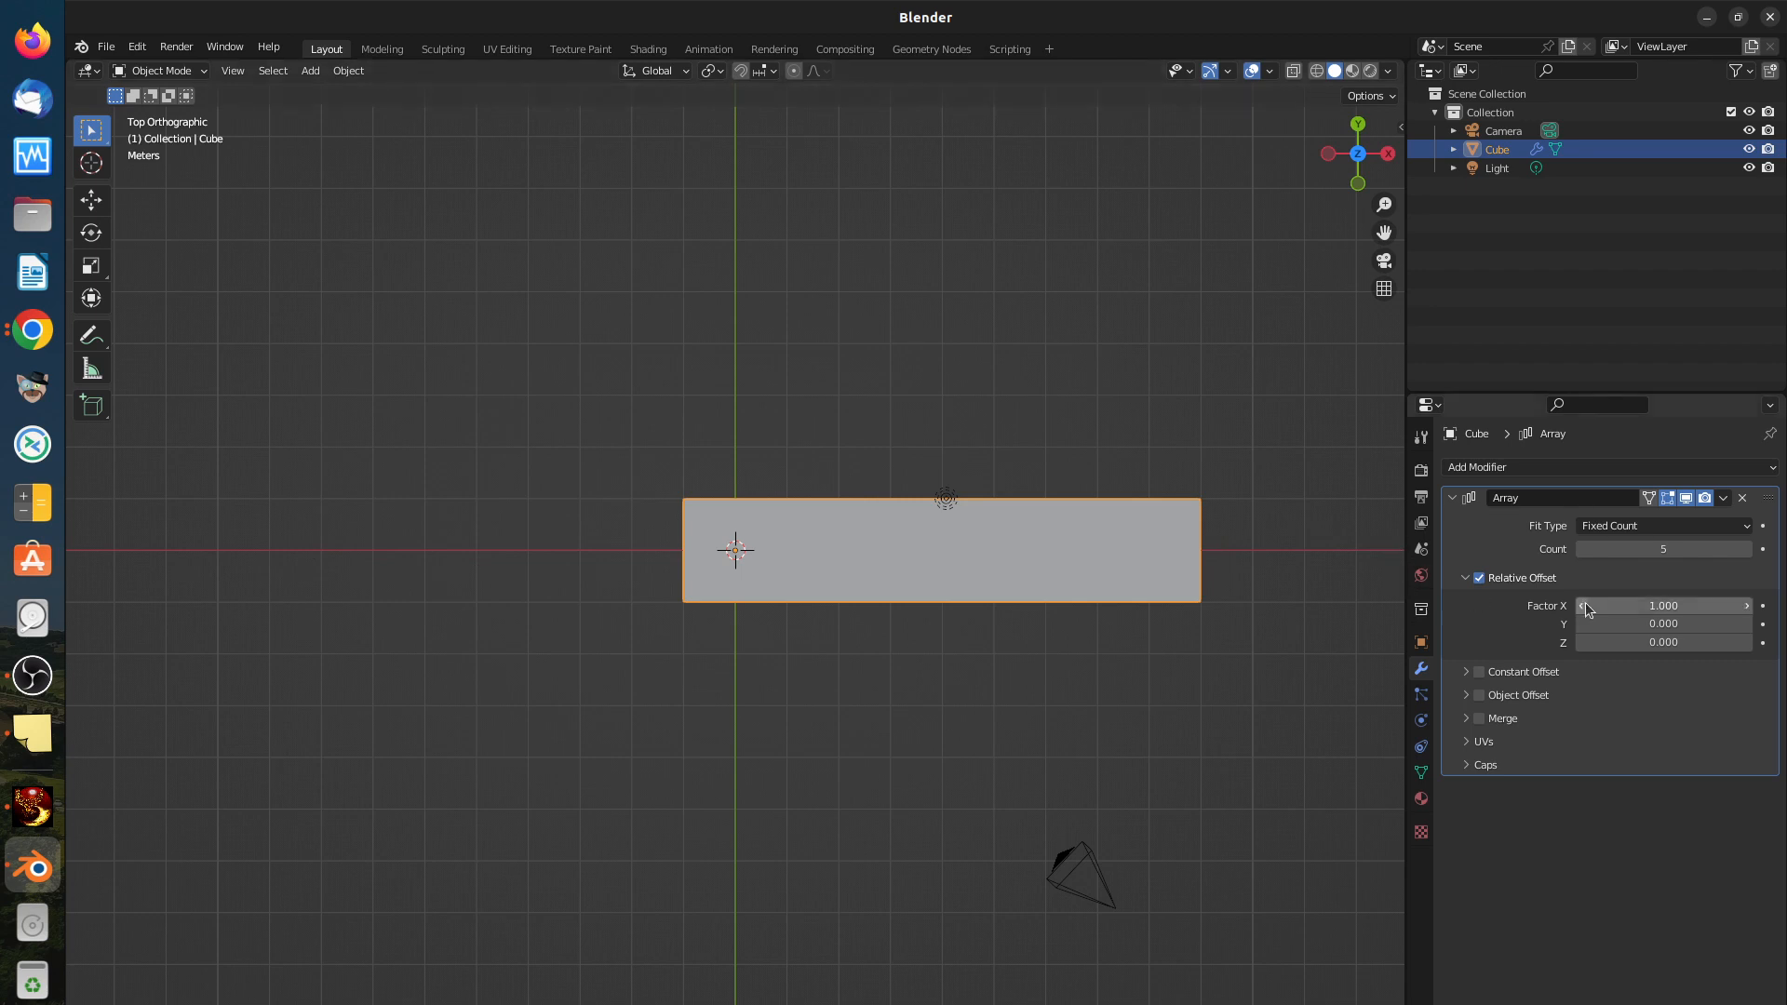
Step: Try a relative offset X factor of 1.2 on the array and return it to 1
left_click(1745, 607)
left_click(1745, 607)
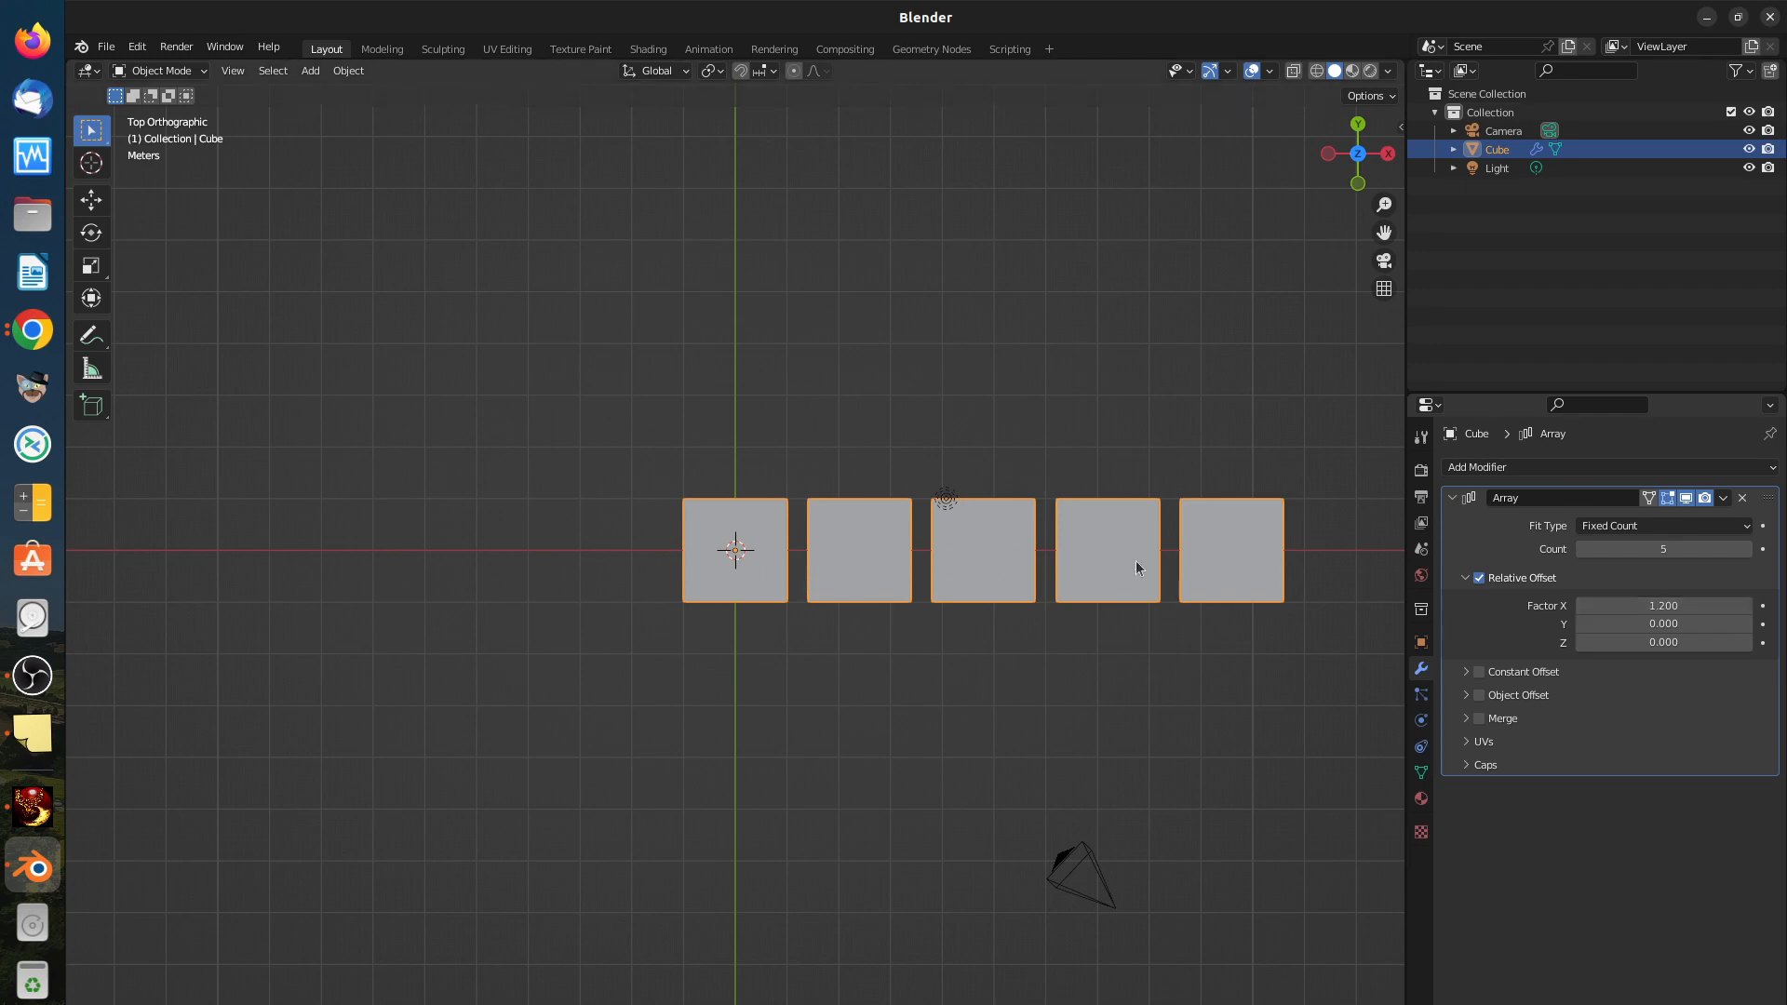
scroll(1076, 695, "down", 2)
scroll(1075, 696, "up", 3)
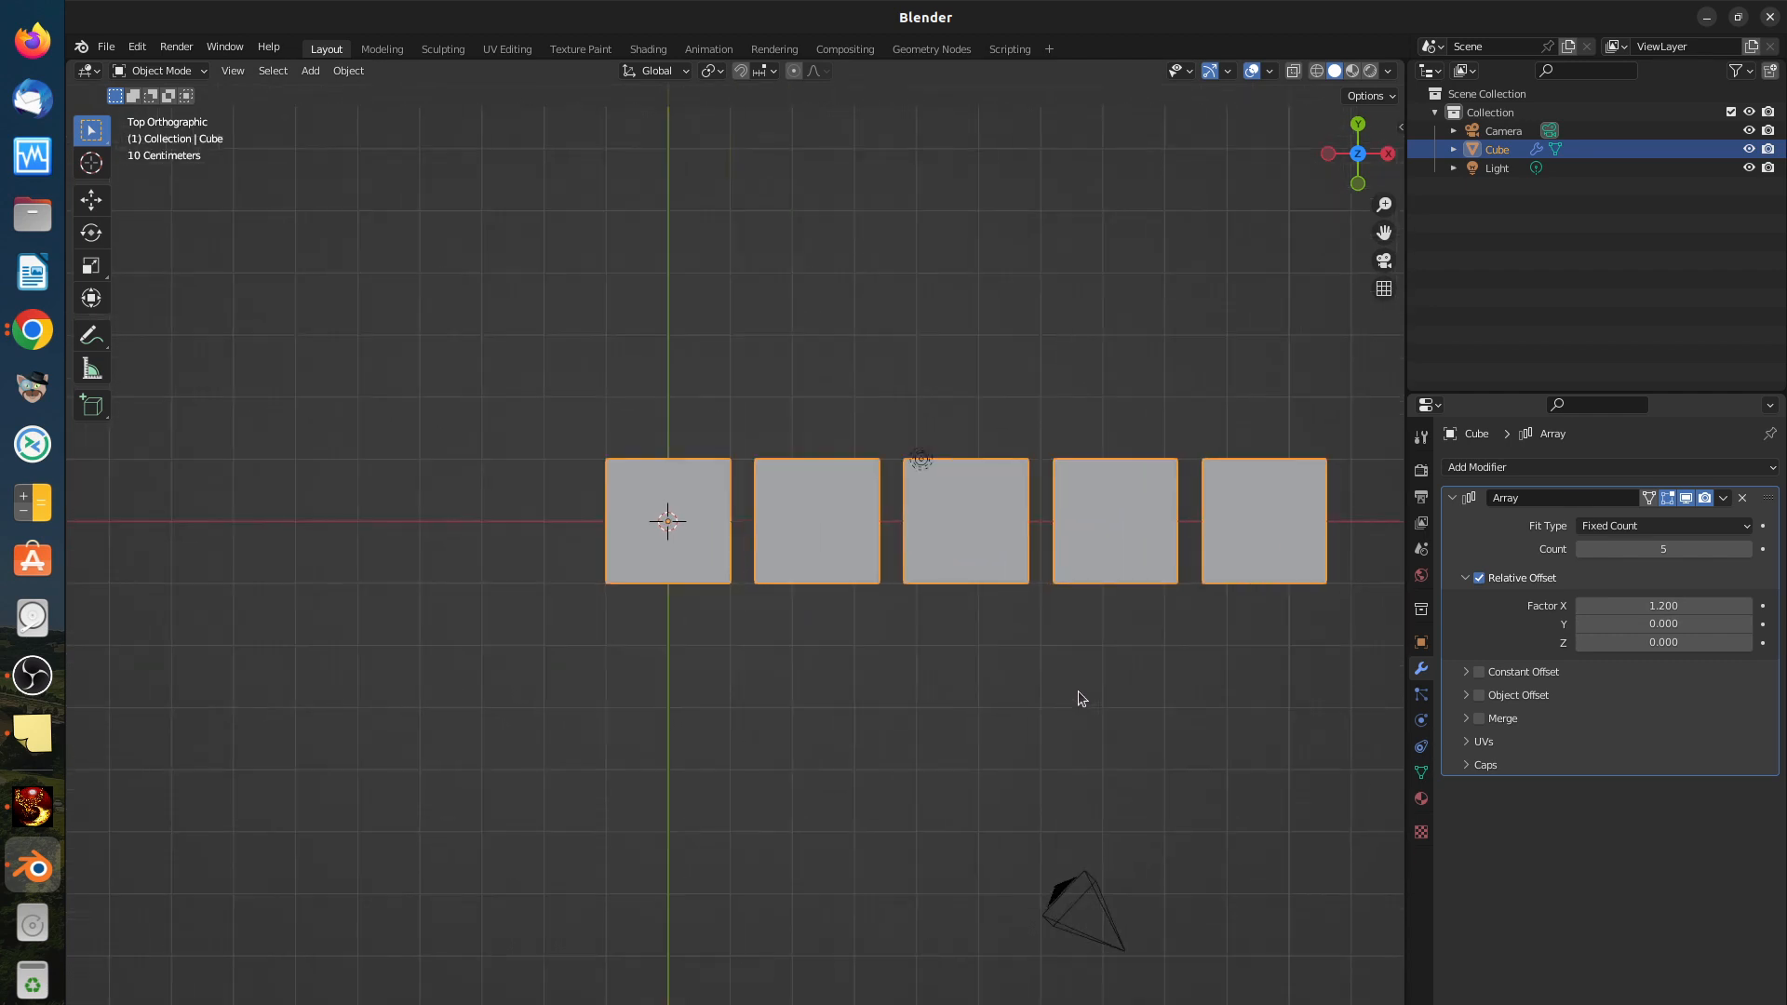
left_click(1582, 613)
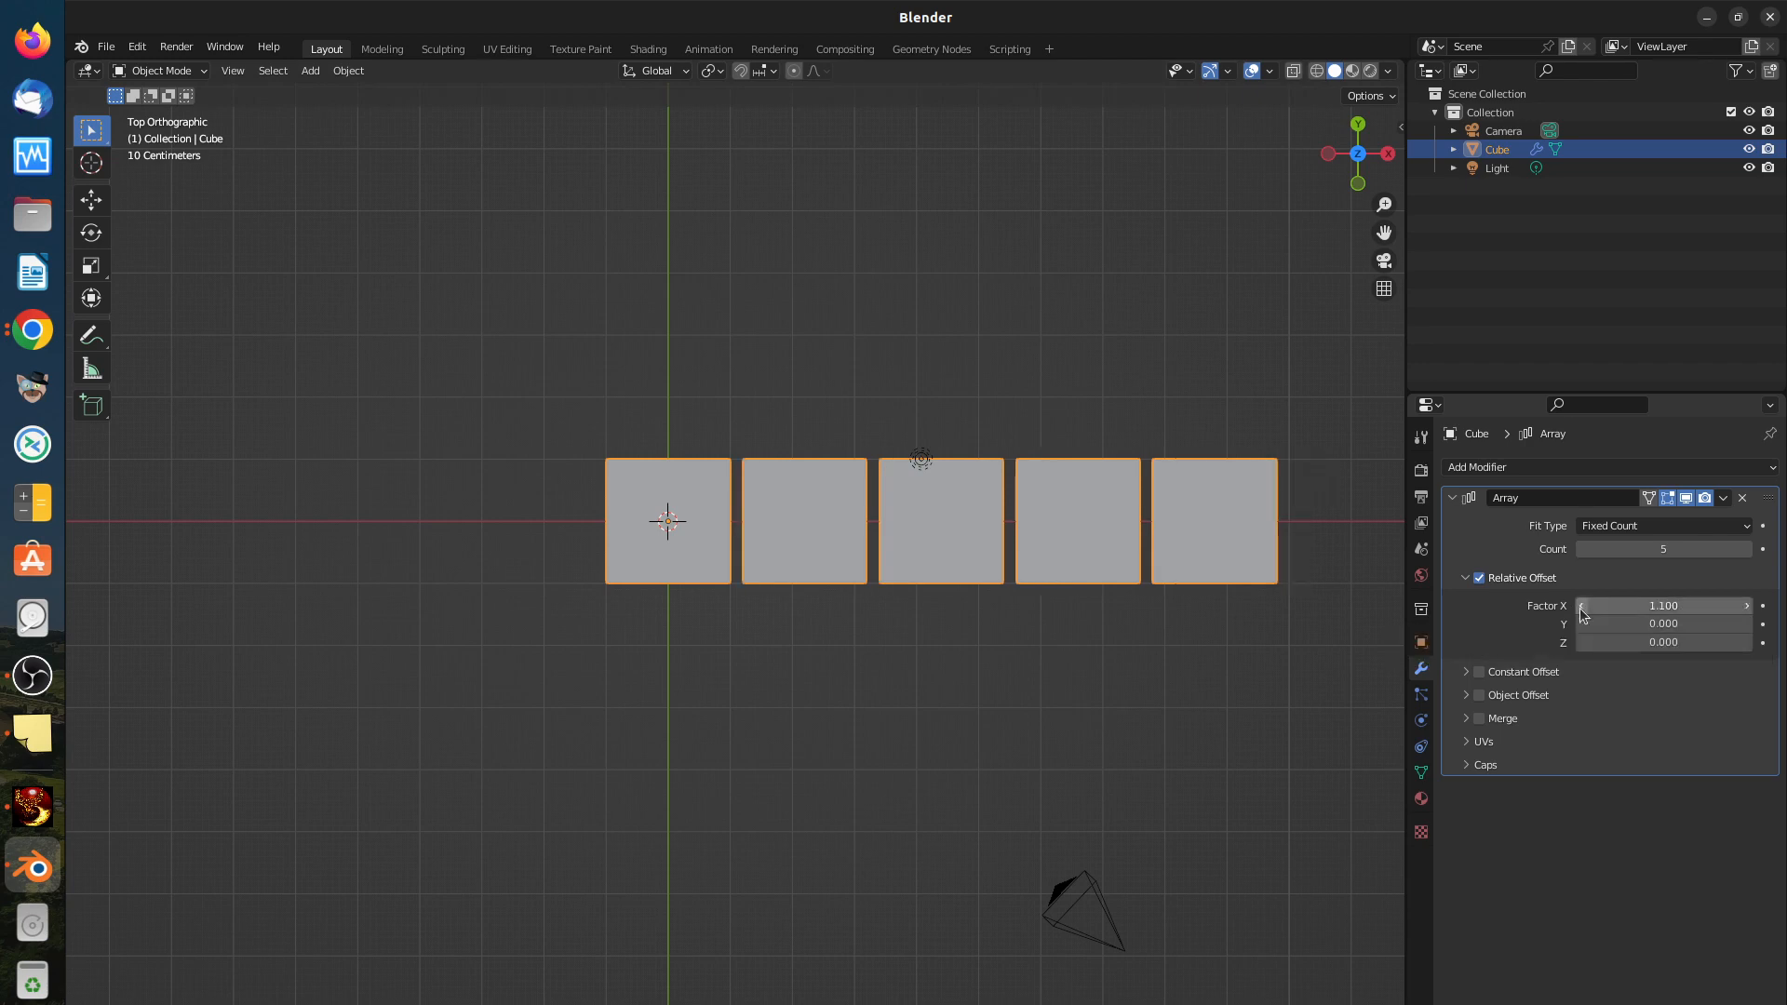
left_click(1582, 612)
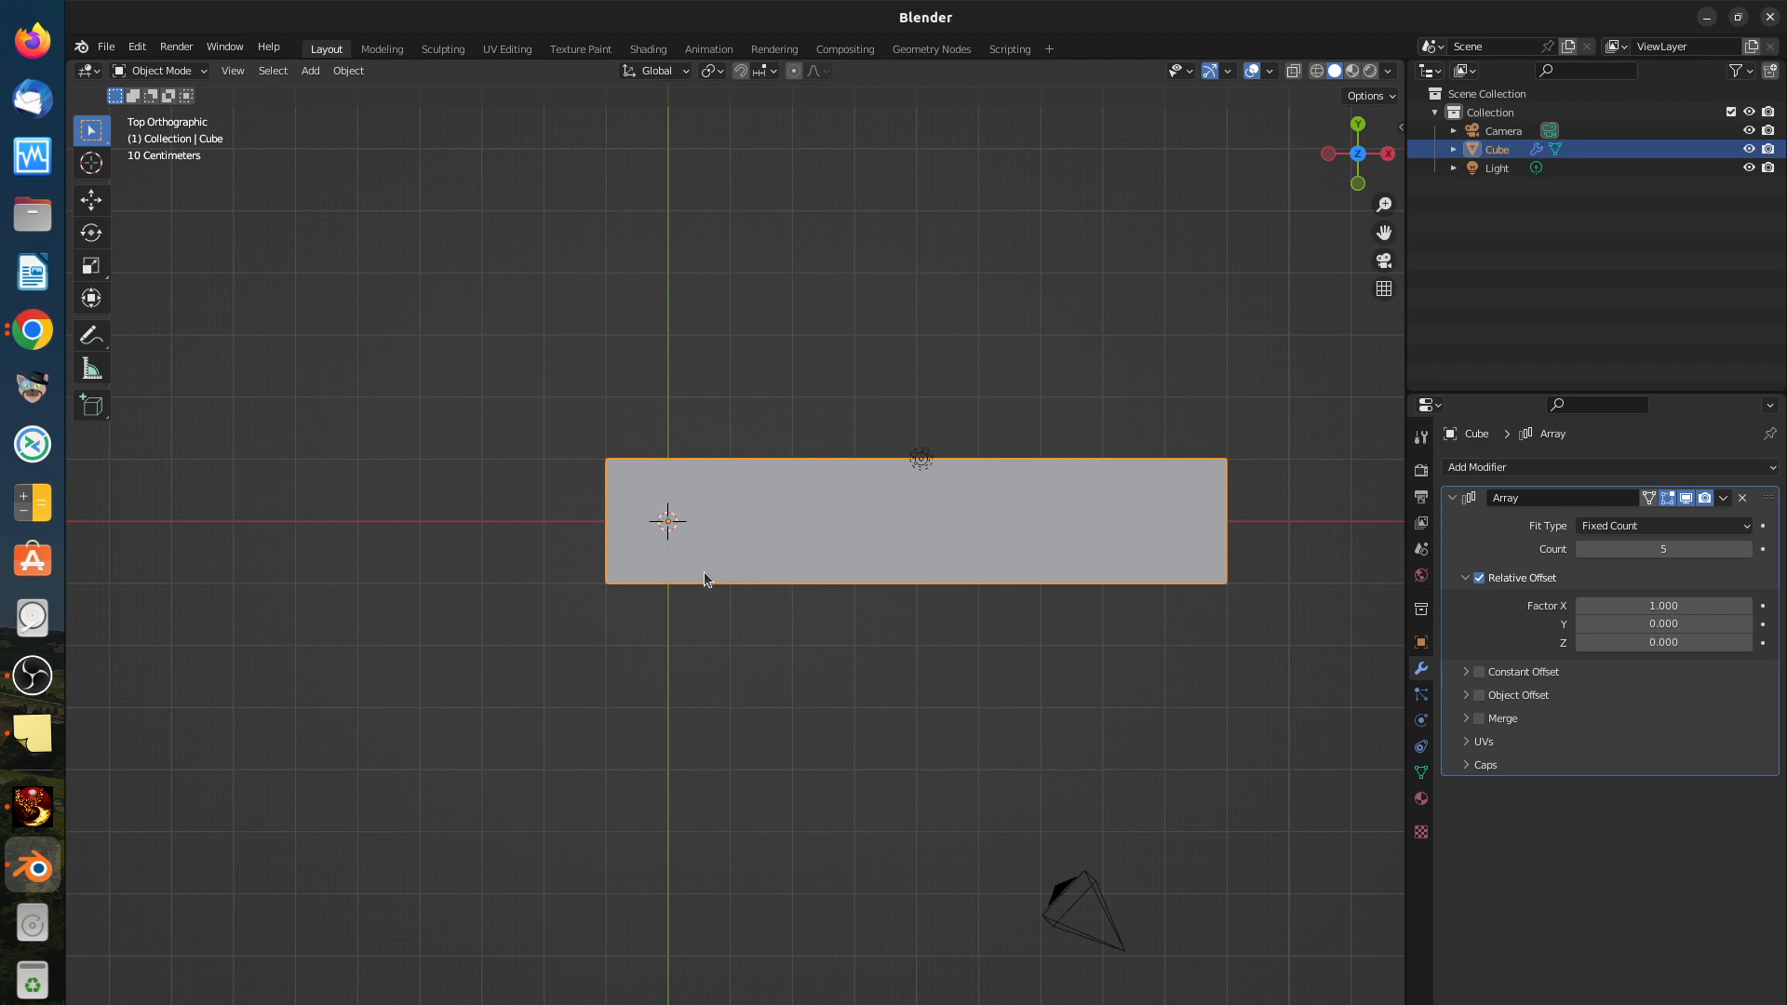
Step: Scale the cube's entire mesh down to about 0.6 of its size in Edit Mode and return to Object Mode
key("Tab")
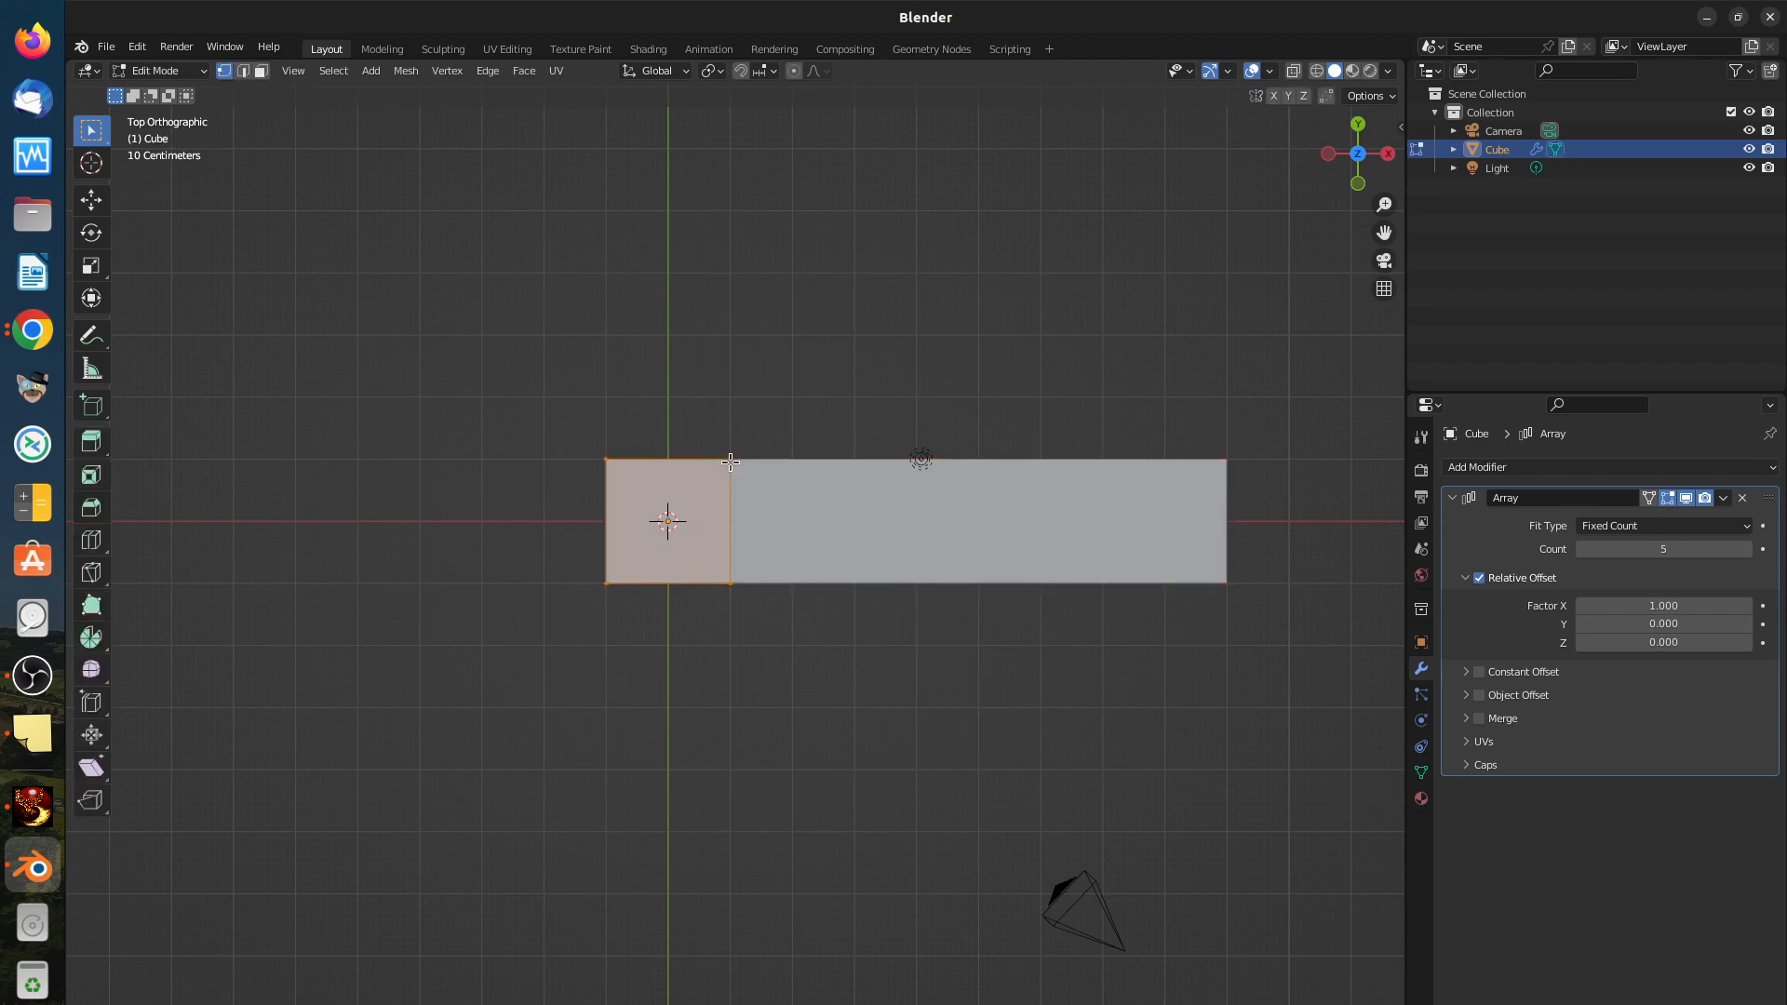
key("alt+a")
key("a")
key("s")
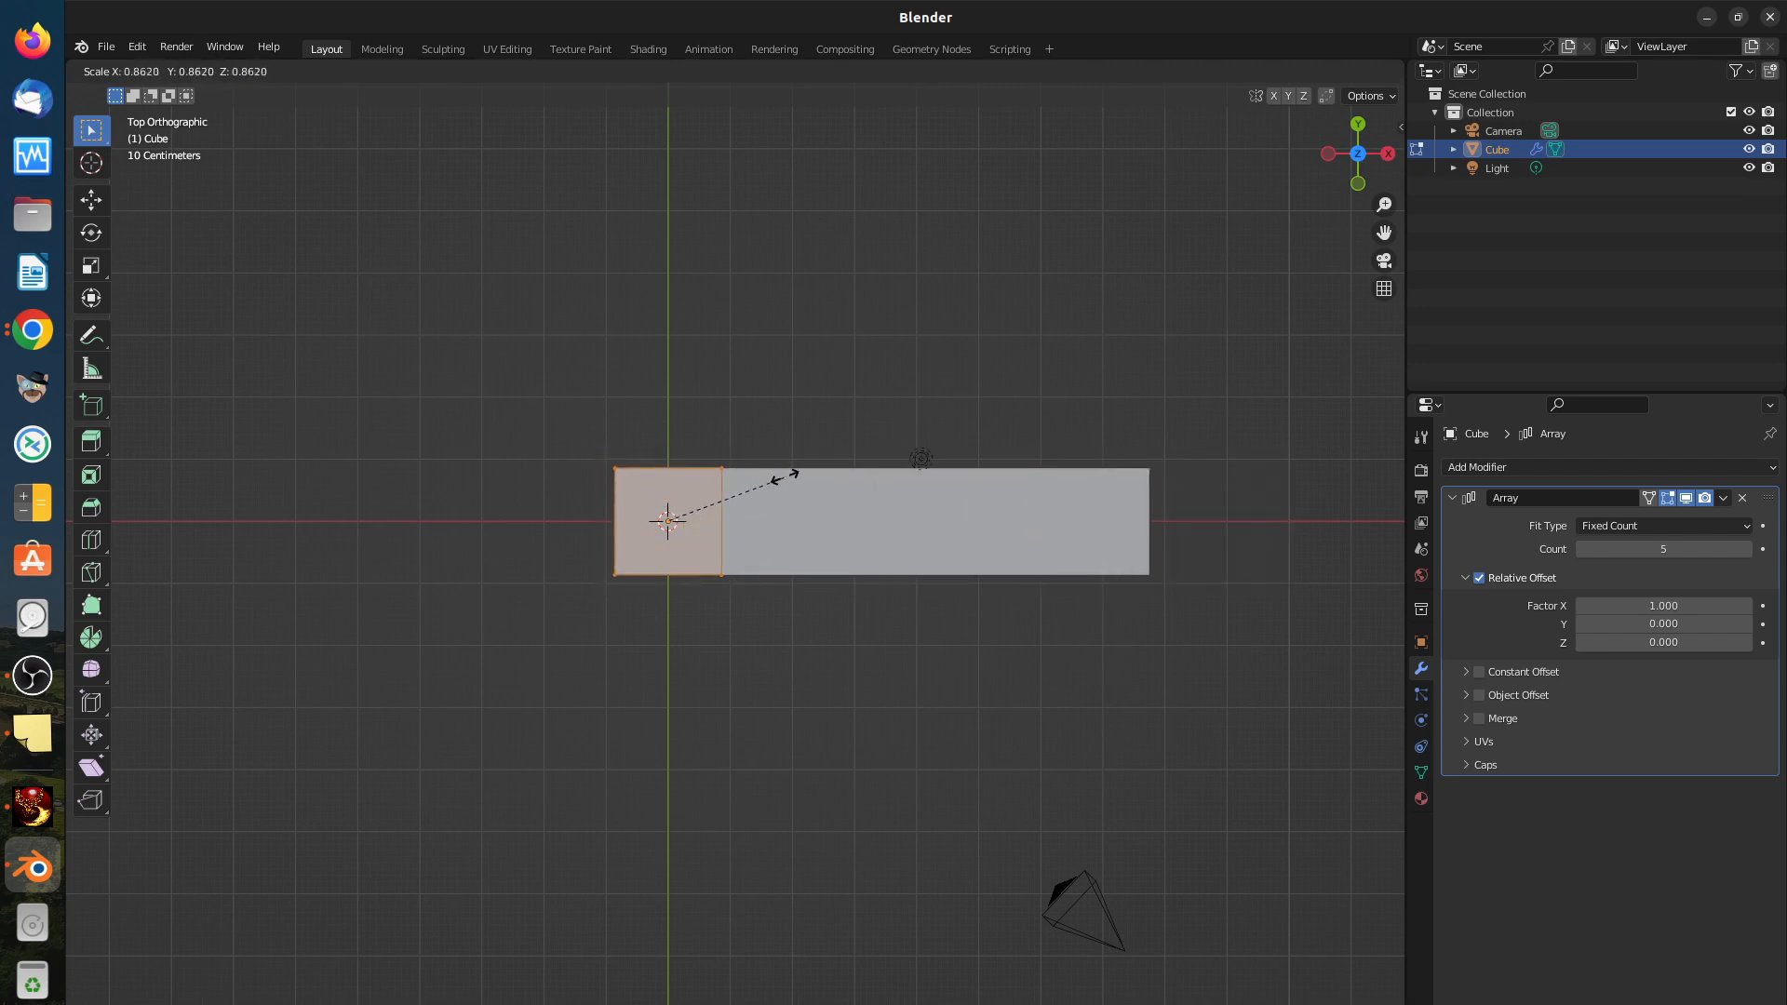
left_click(746, 482)
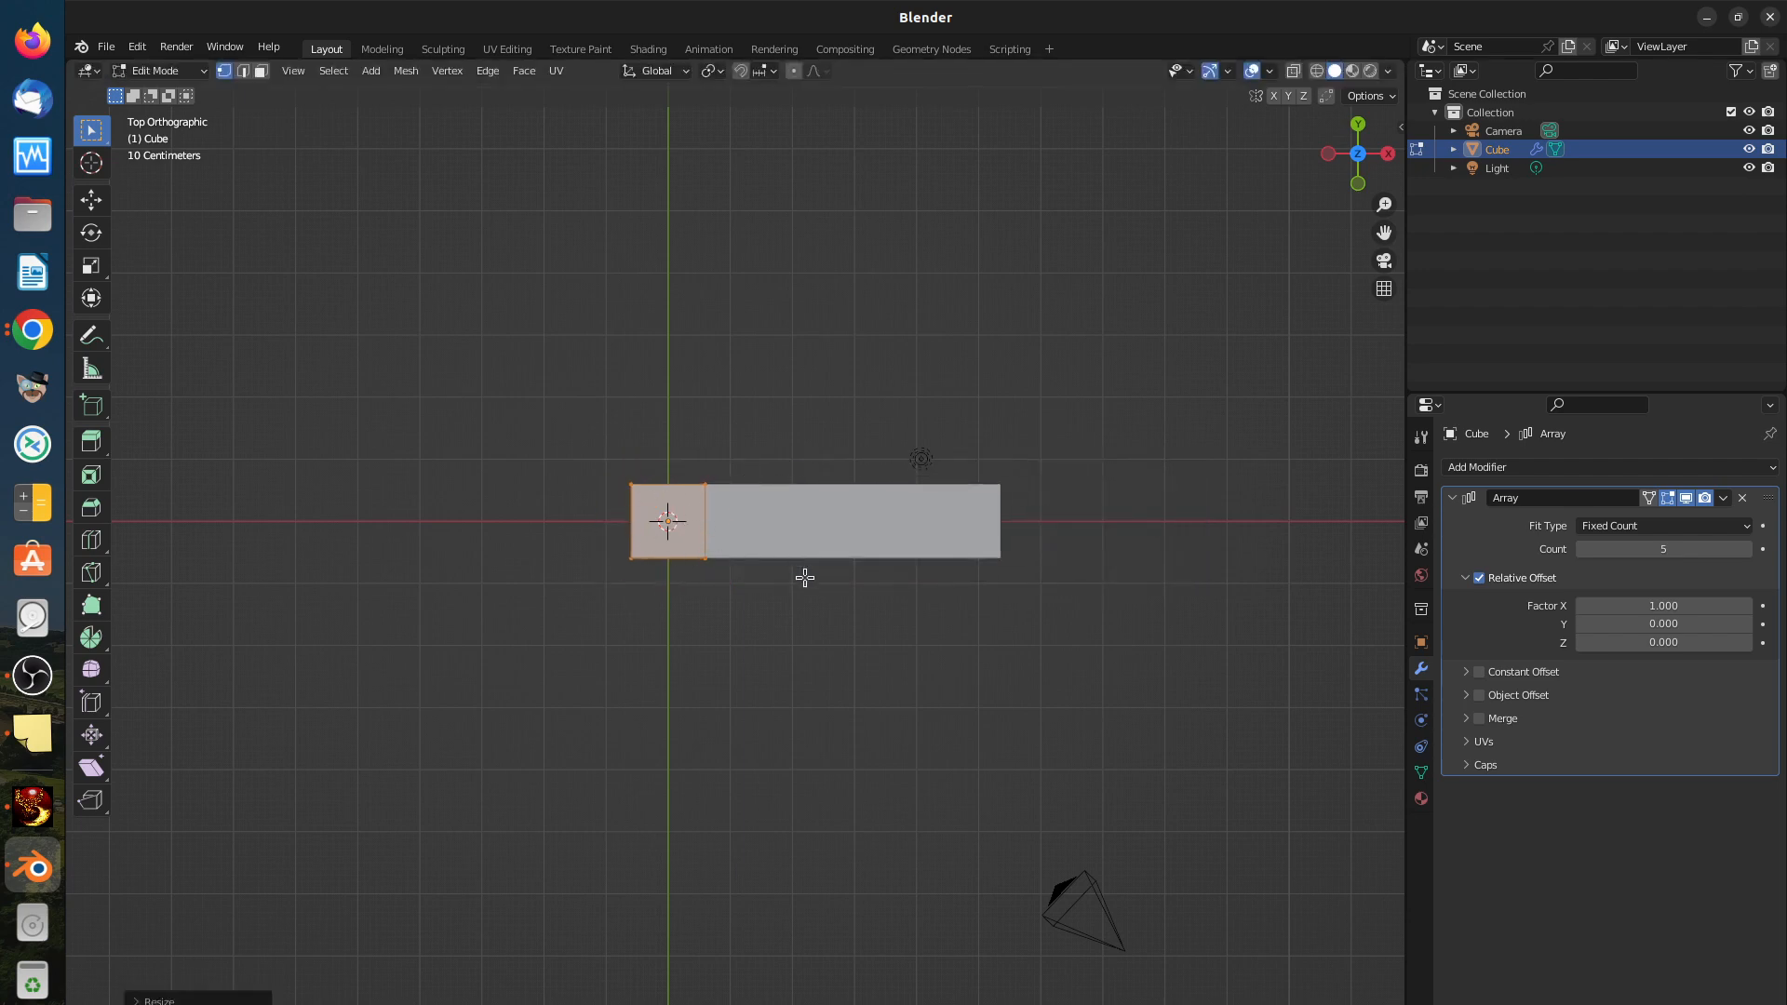
key("Tab")
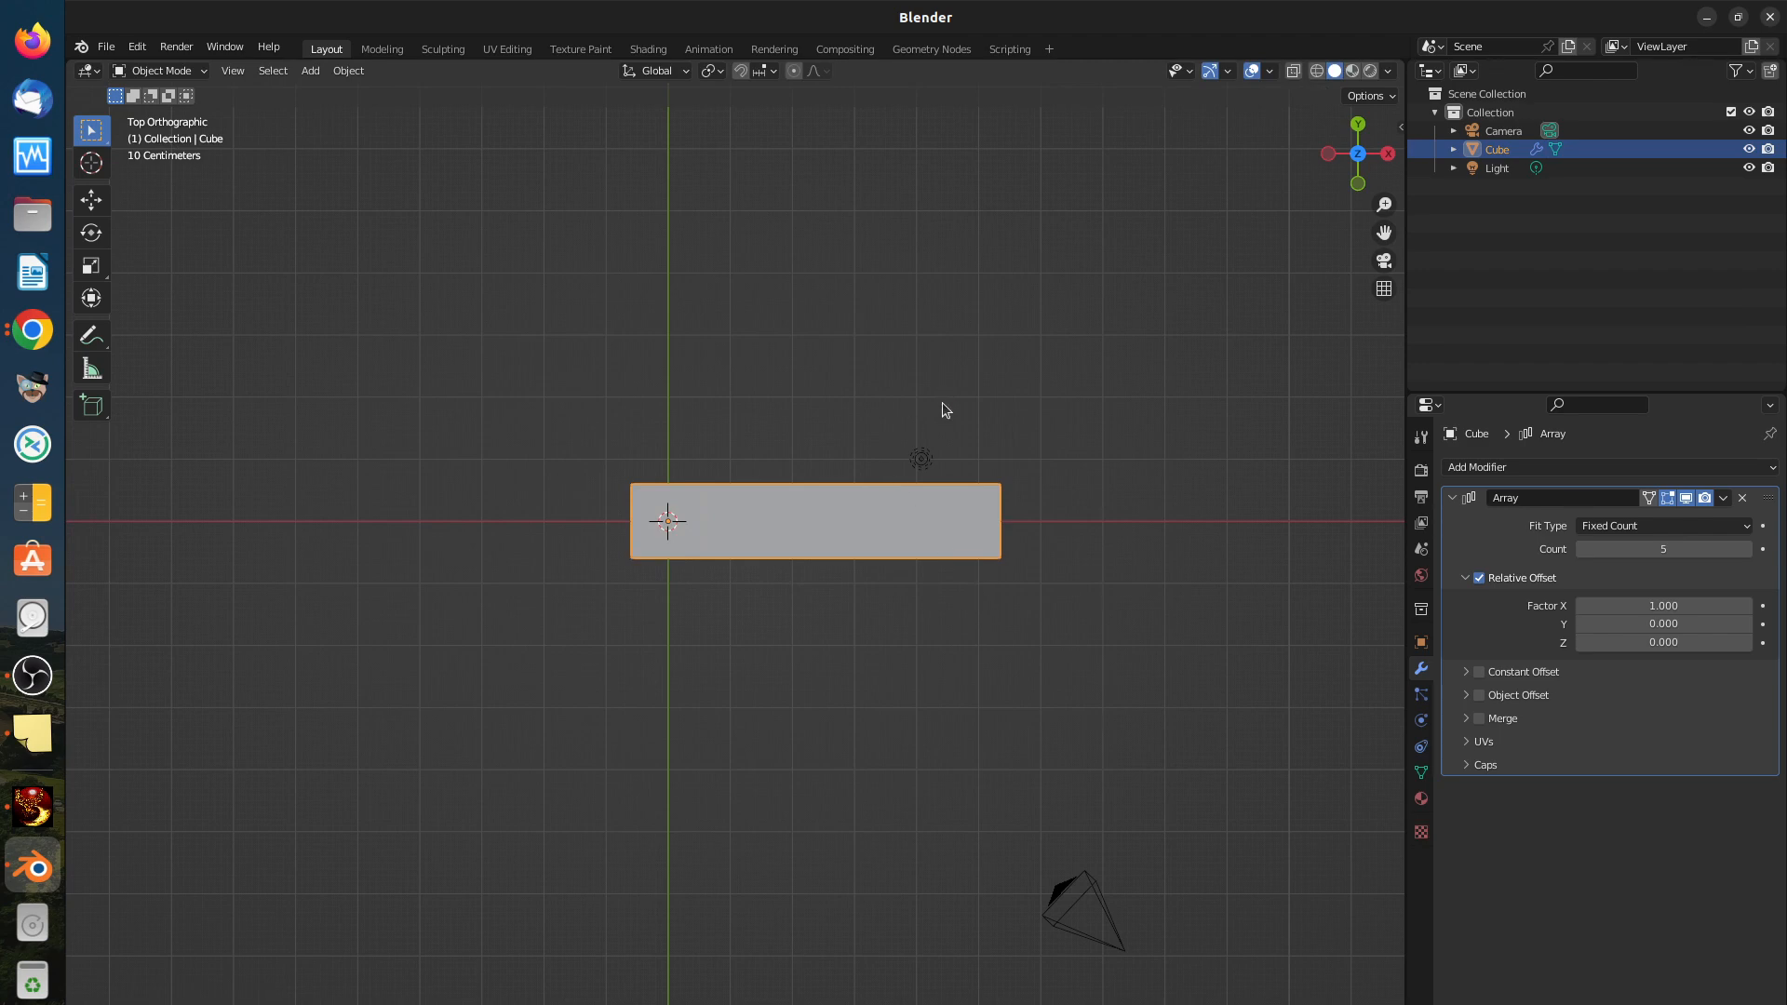
Step: Scale the arrayed cube down to about 0.559 in Object Mode and apply all its transforms
key("s")
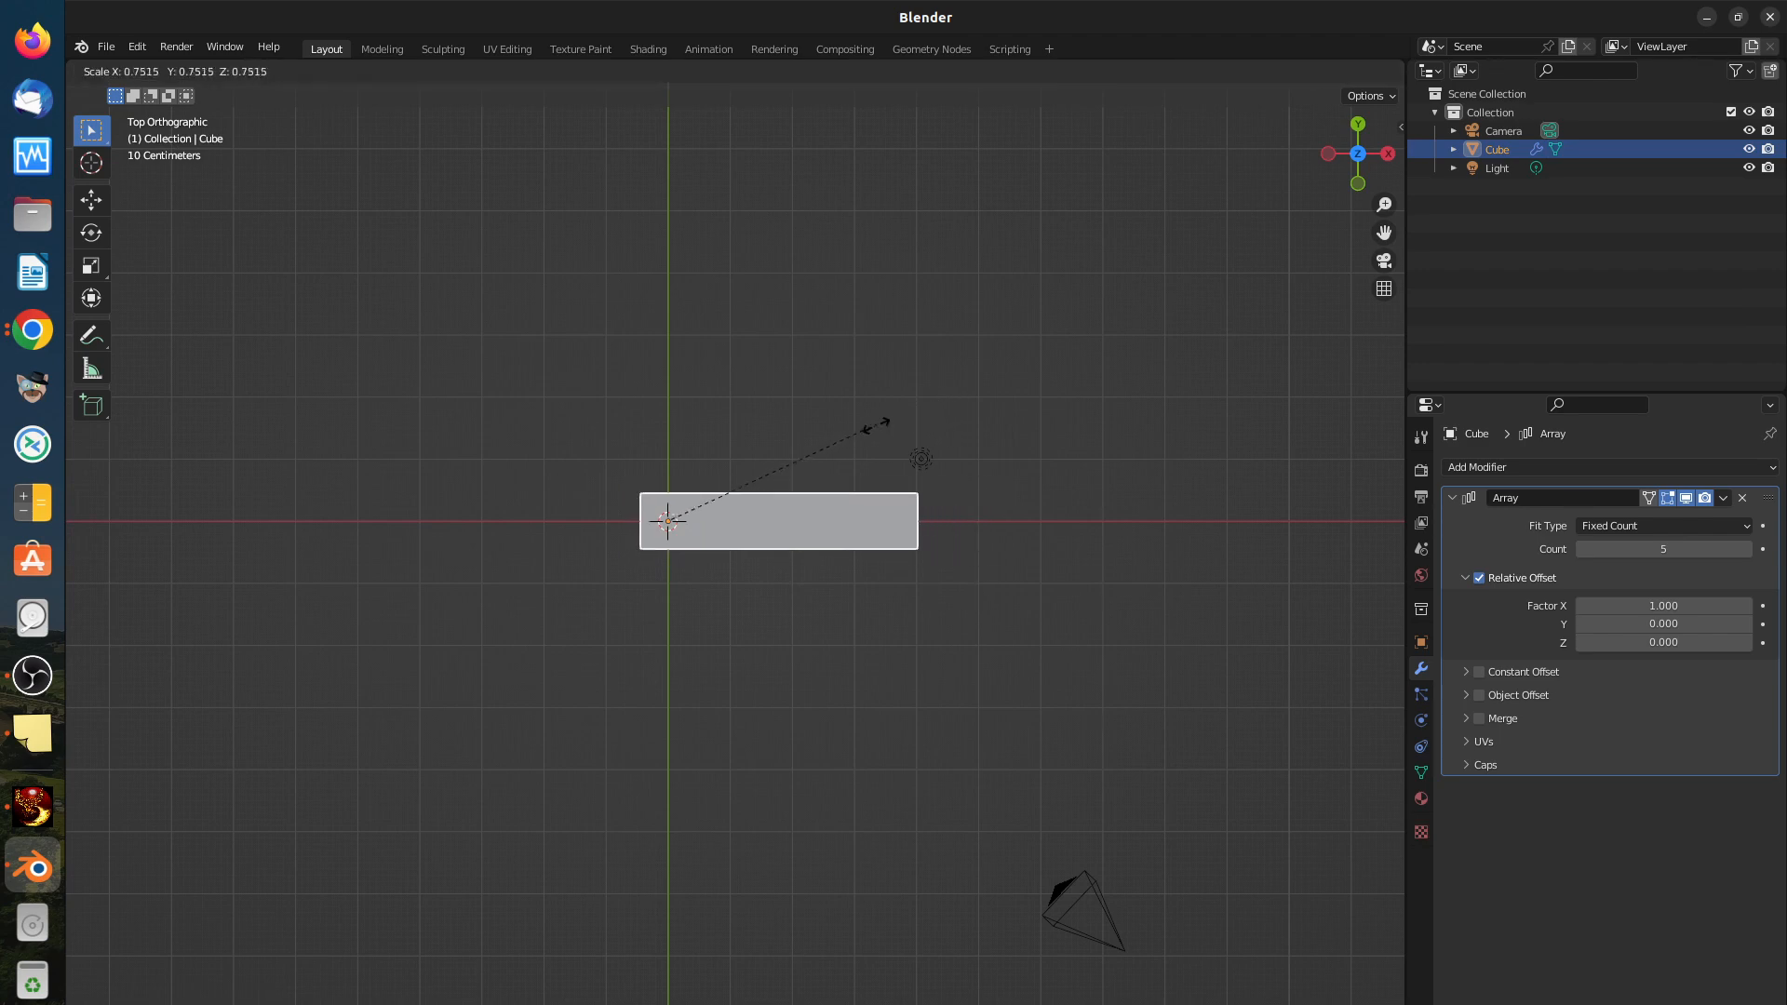
left_click(823, 456)
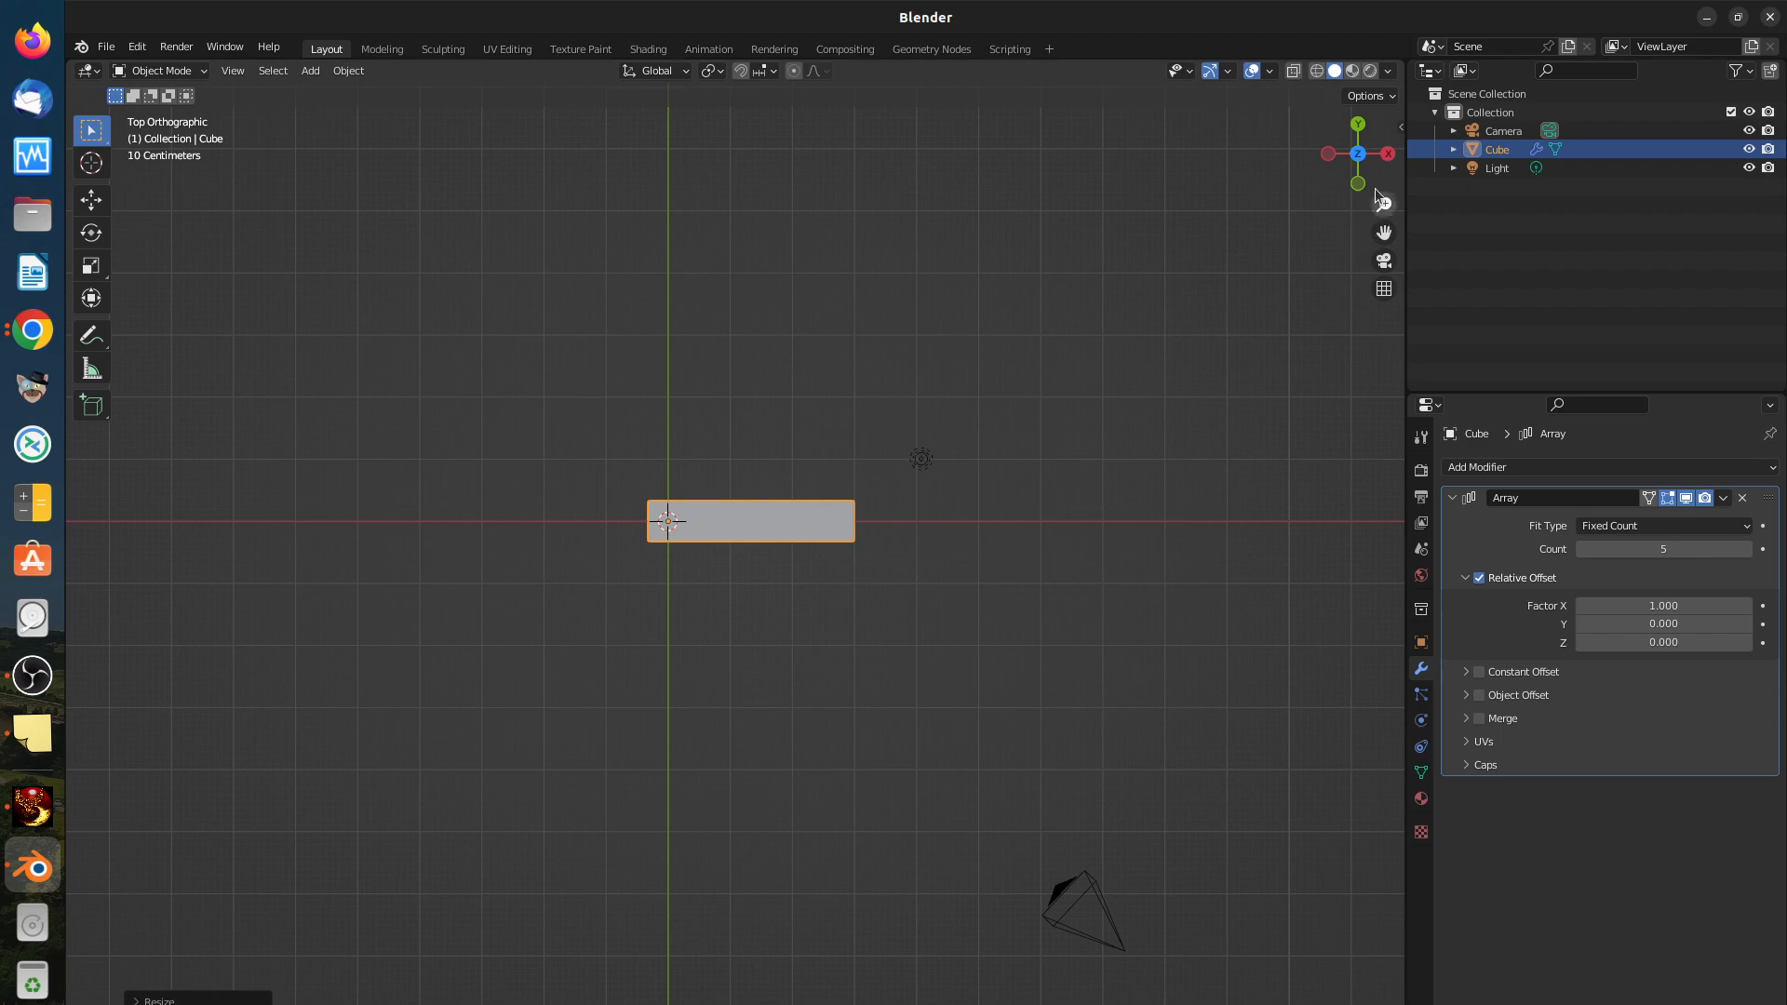
left_click(1399, 128)
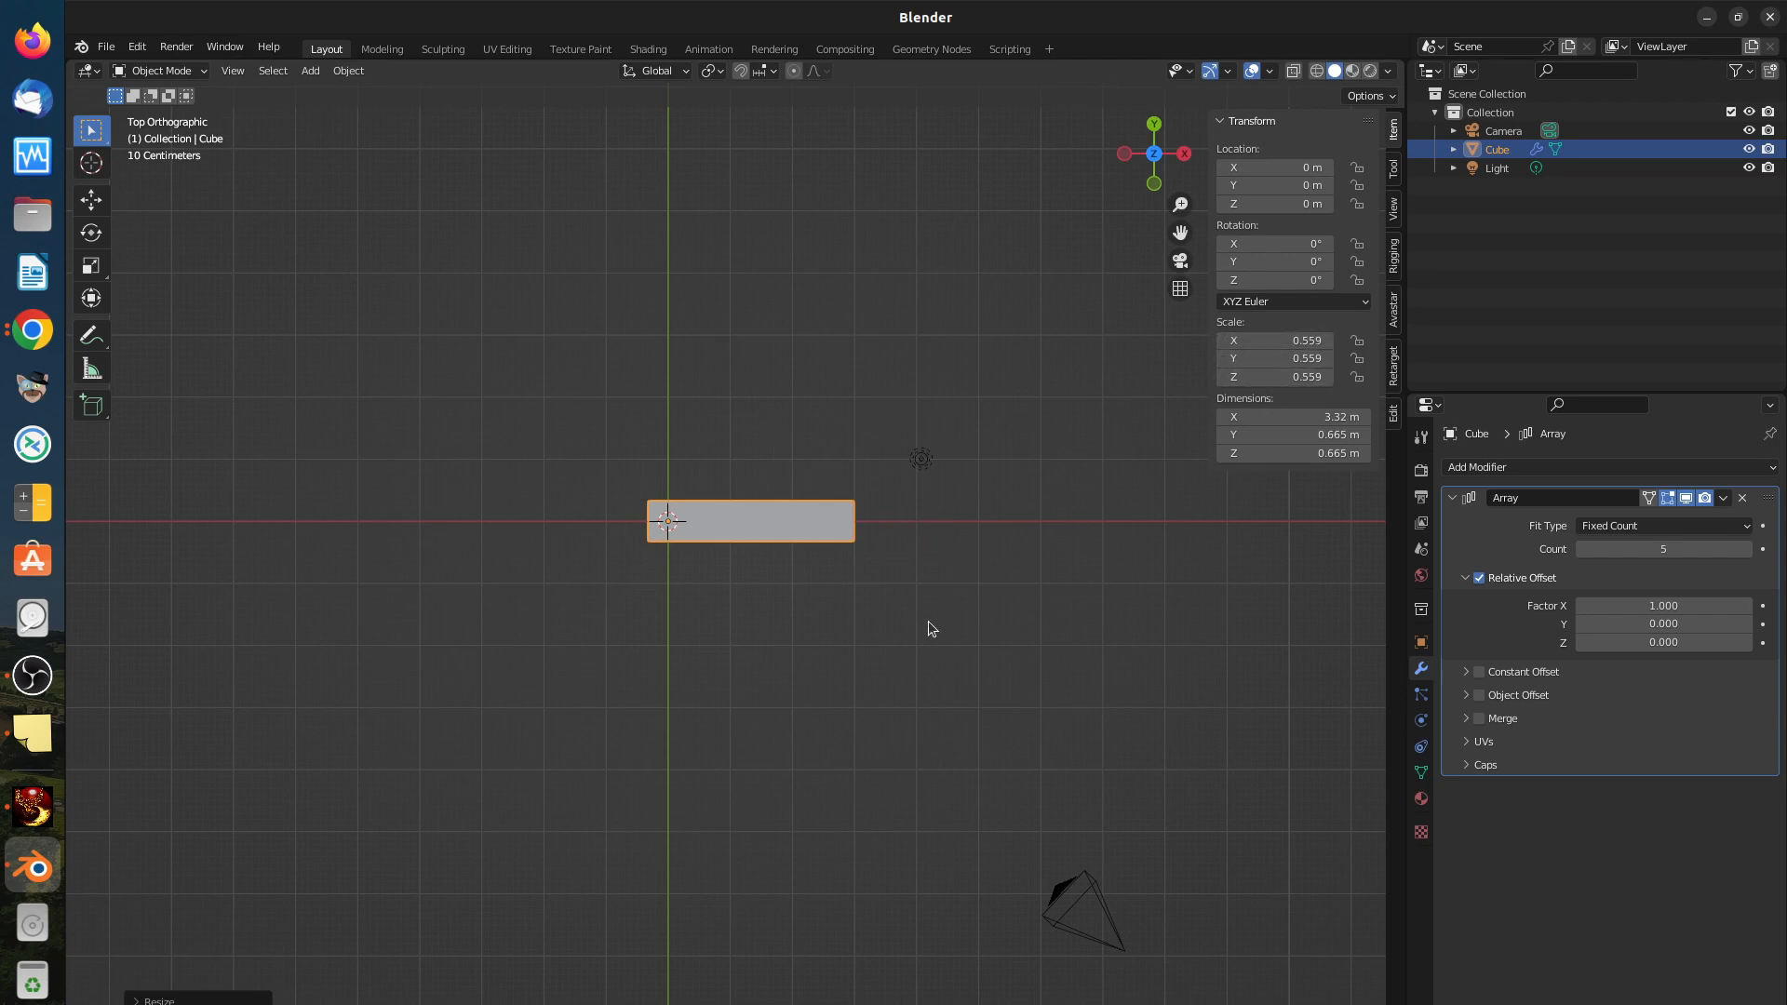
key("ctrl+a")
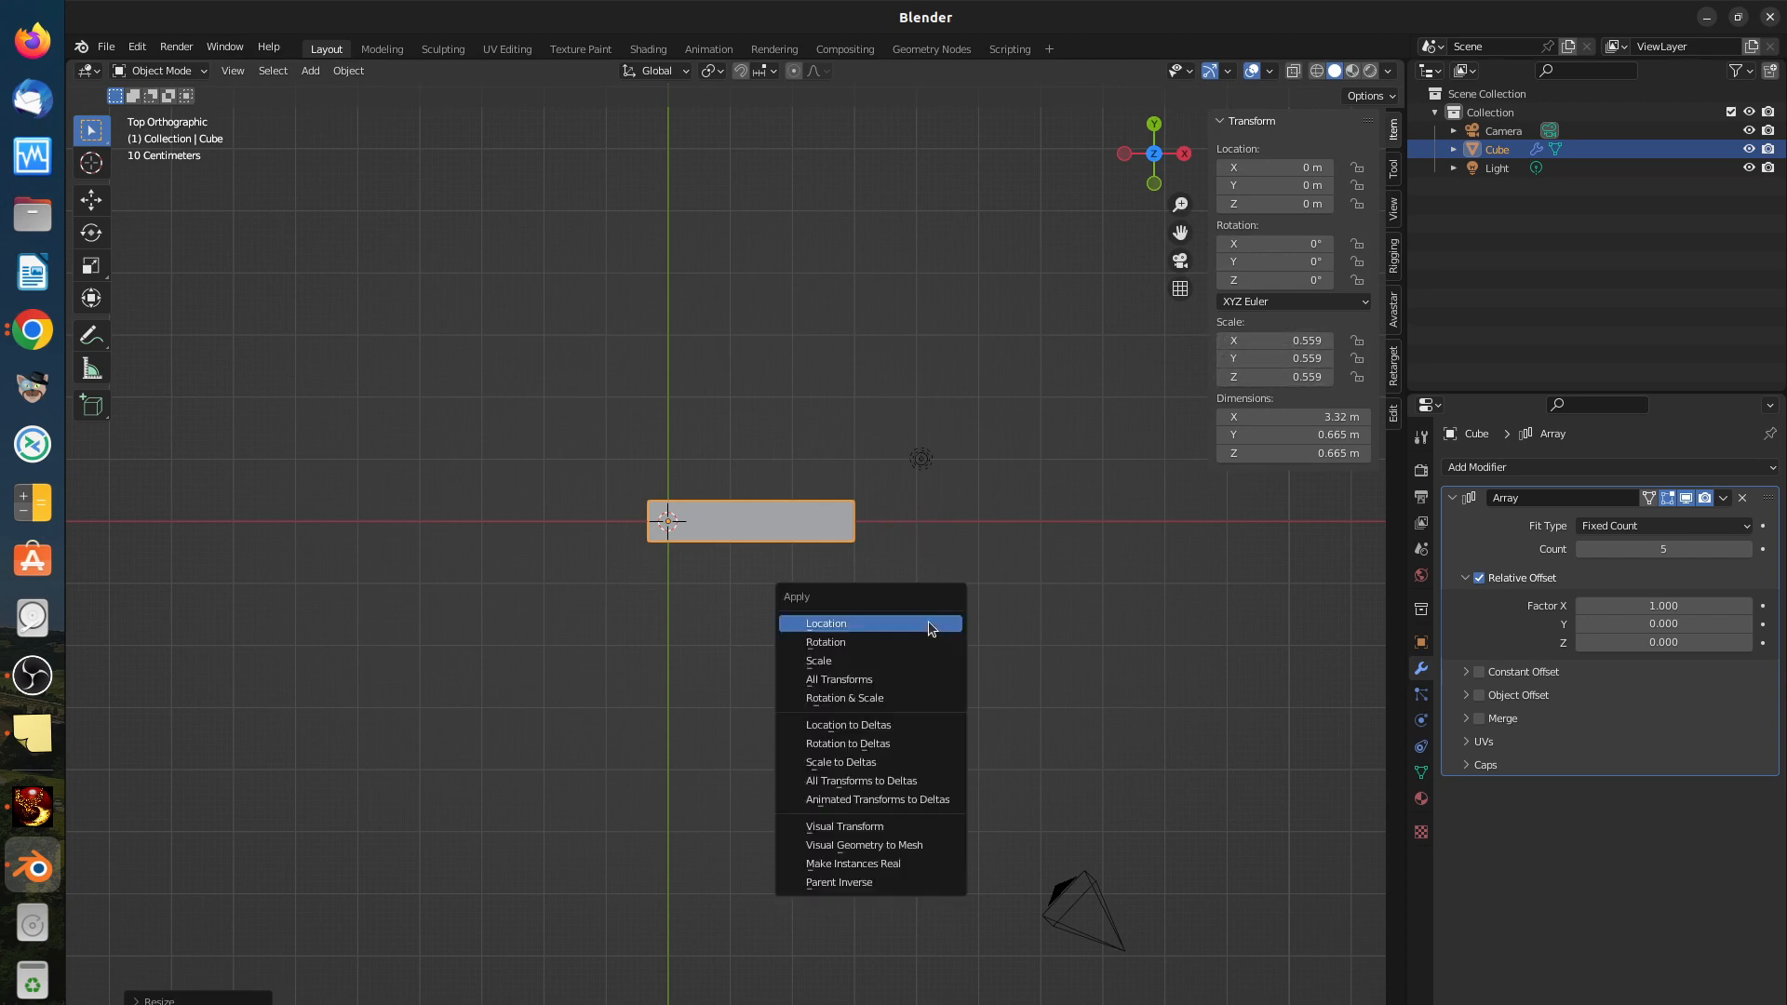
left_click(903, 678)
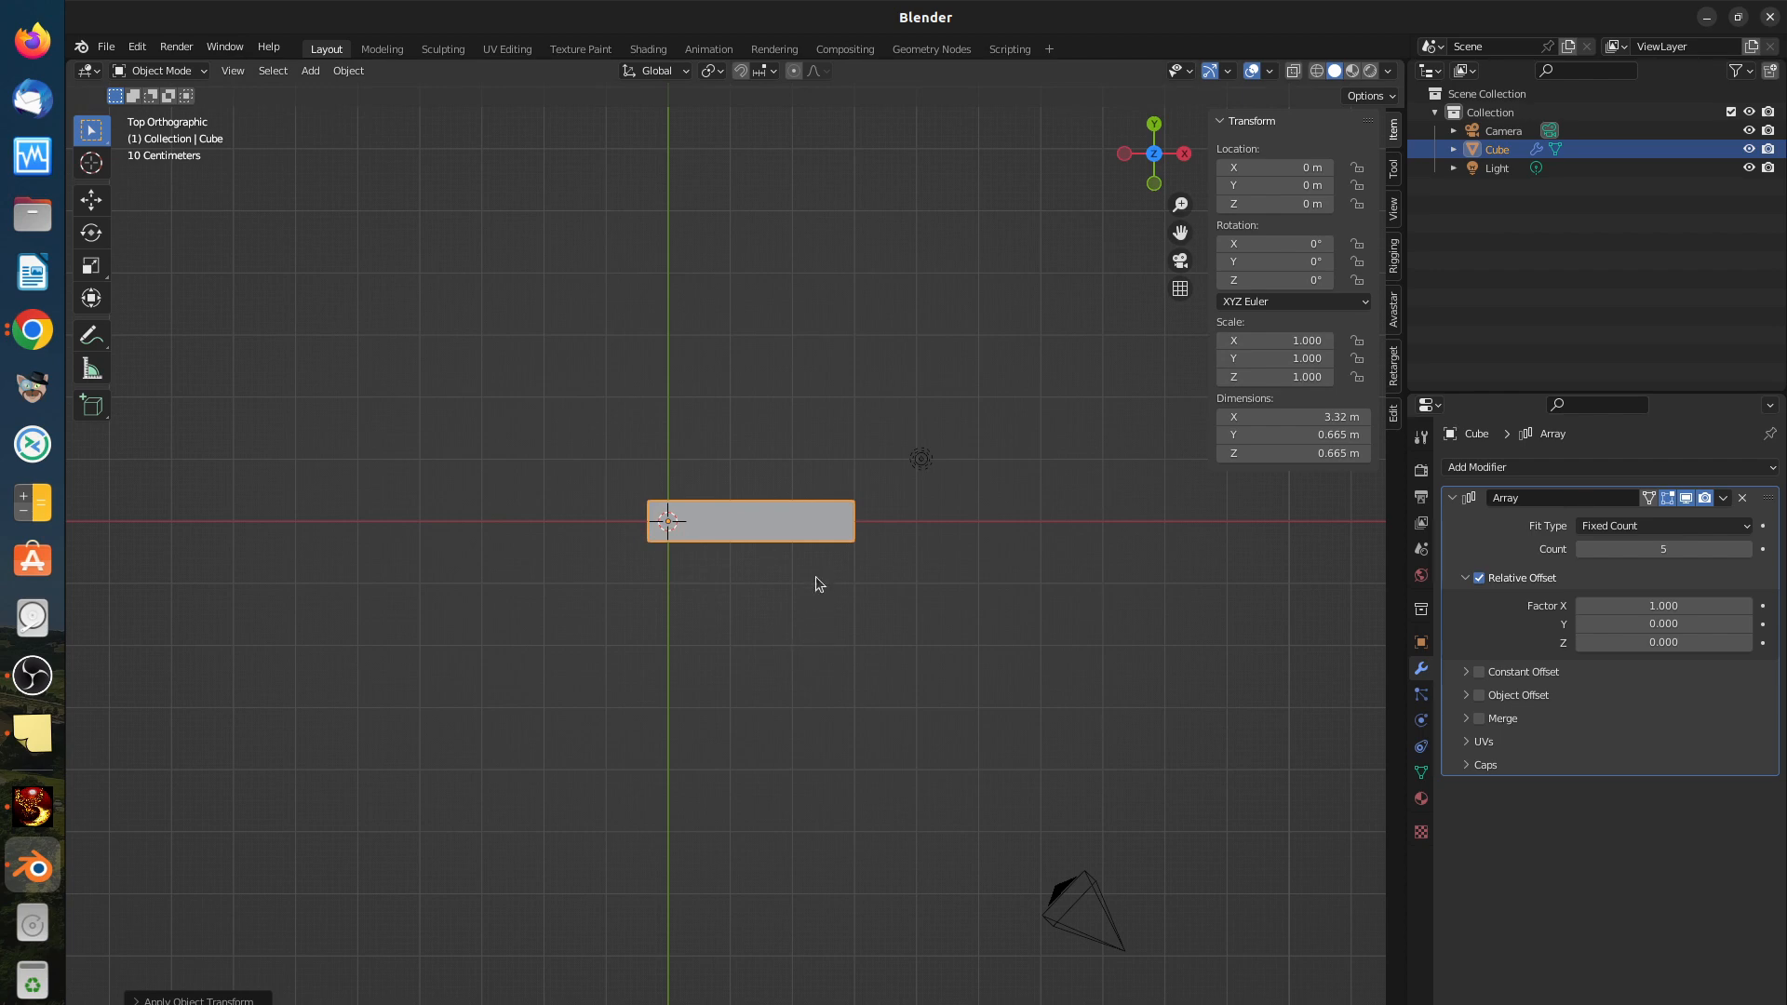
Step: Scale the cube's mesh up to about 2.62 m per side in Edit Mode and apply all transforms in Object Mode
left_click(155, 72)
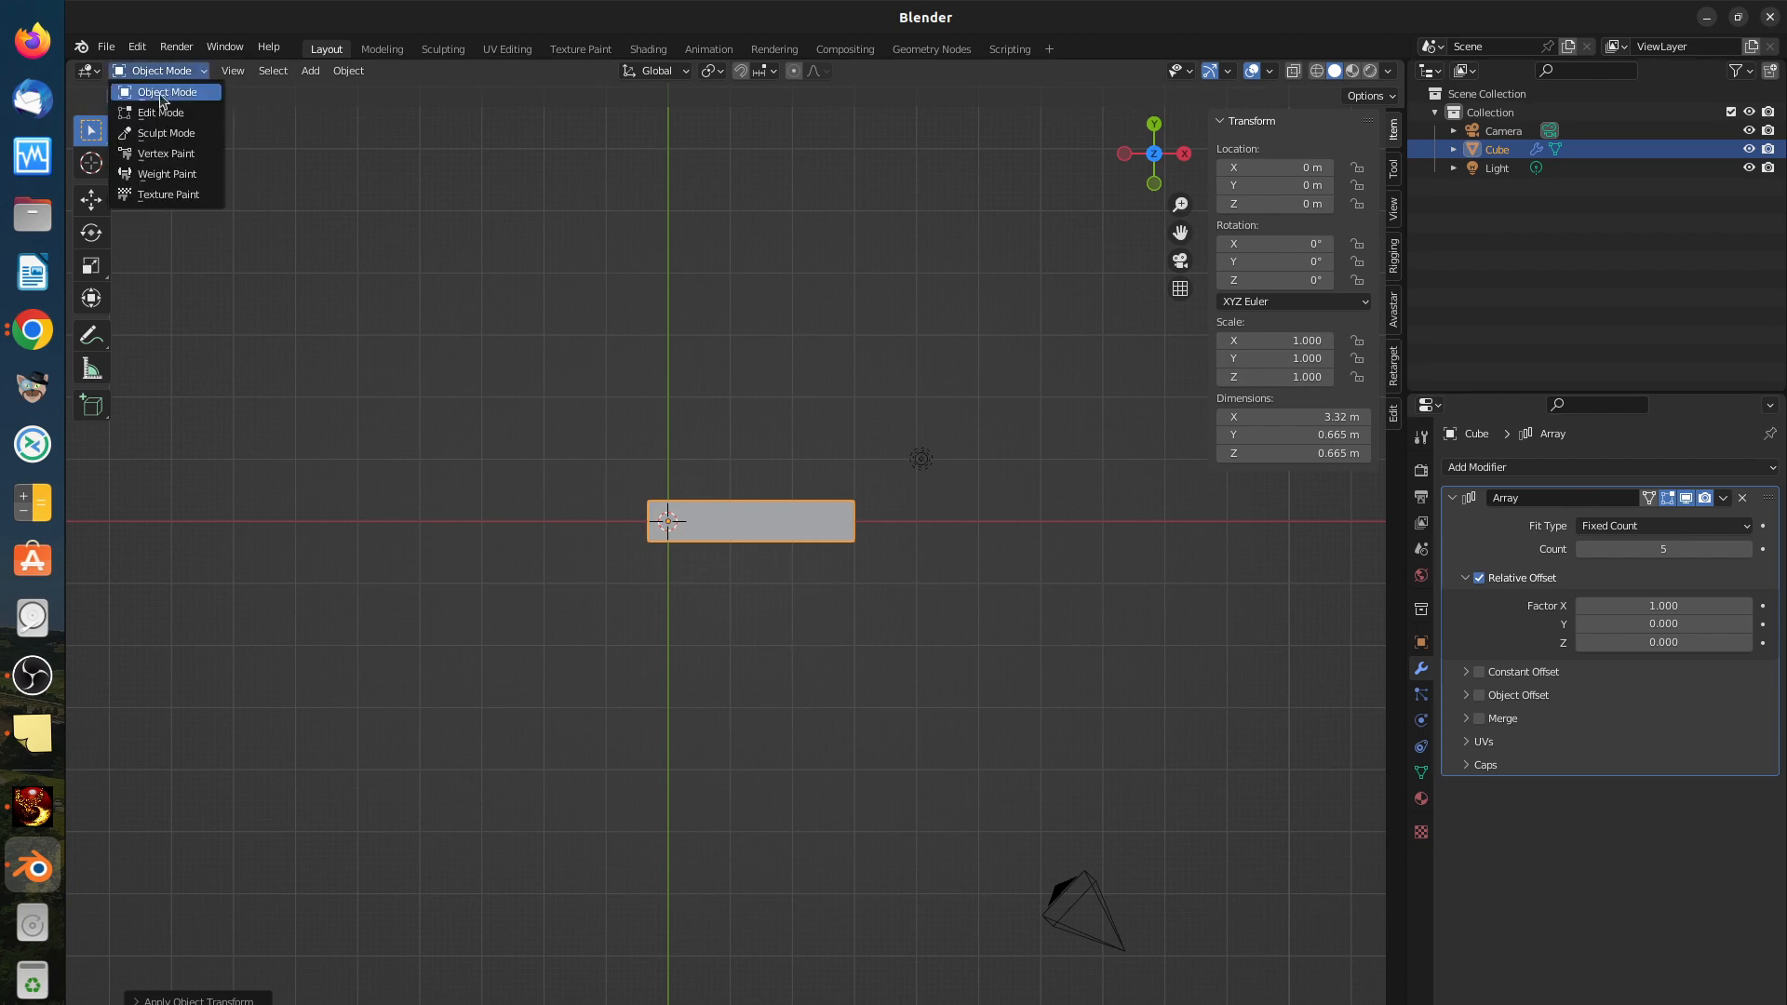
left_click(161, 113)
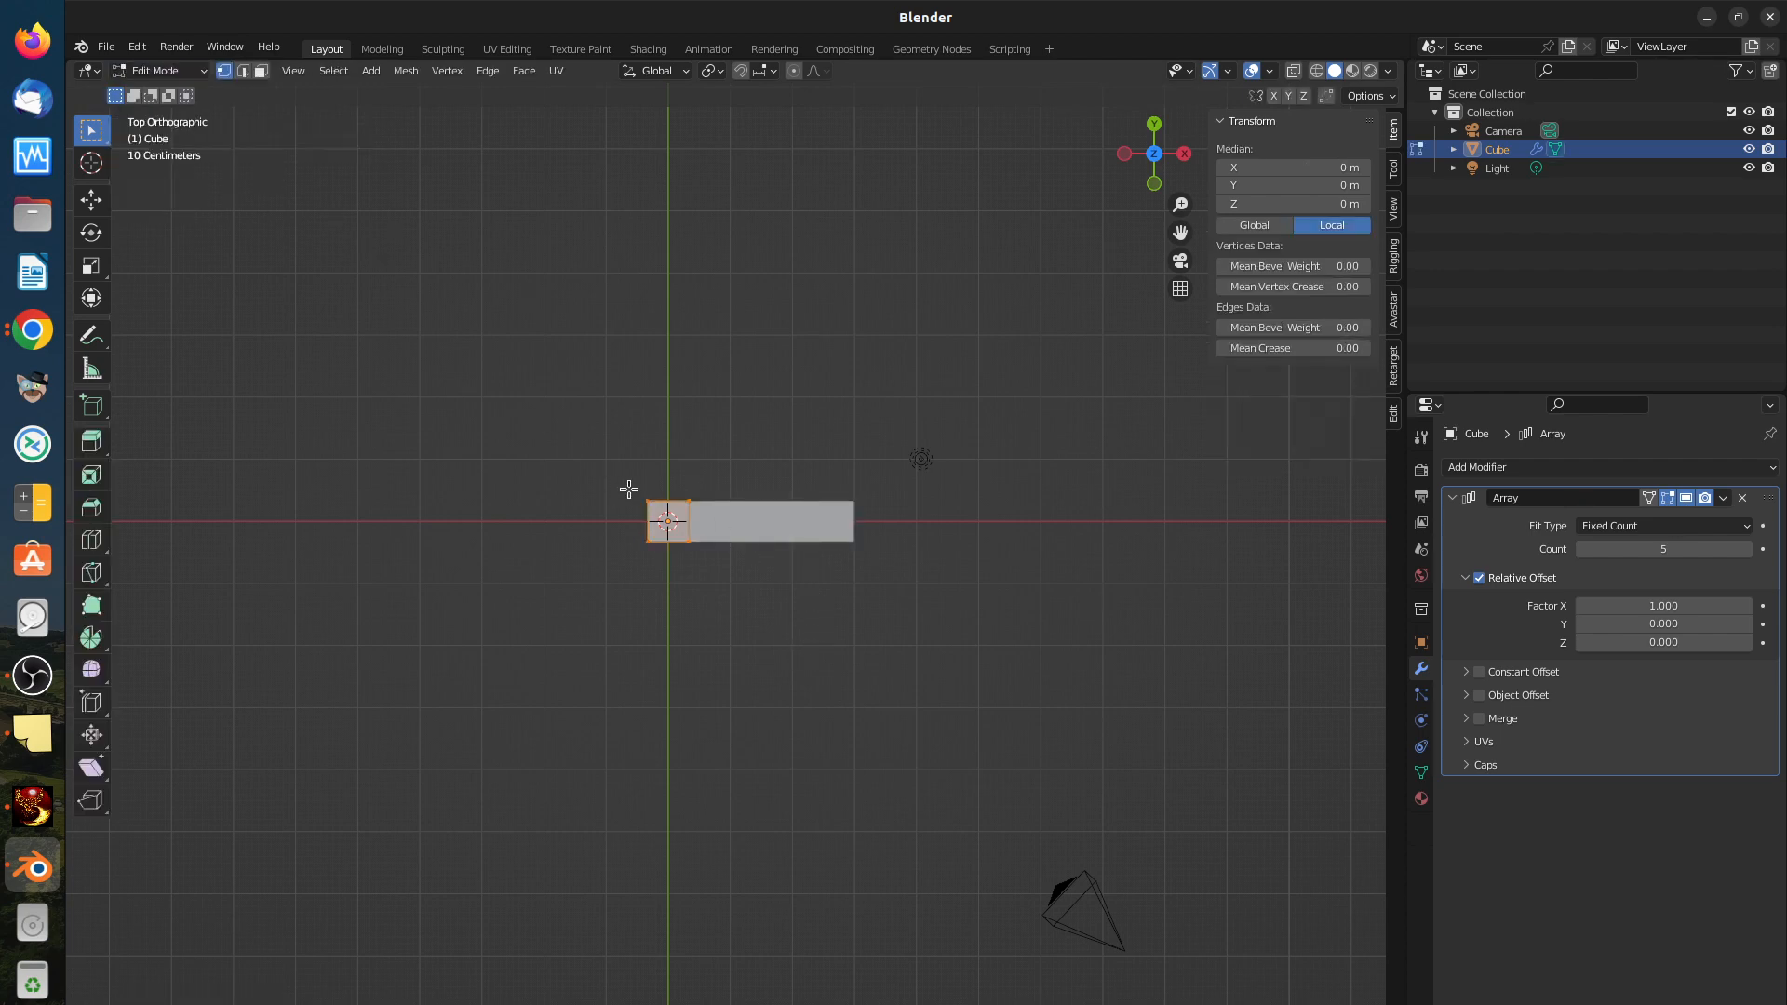
key("s")
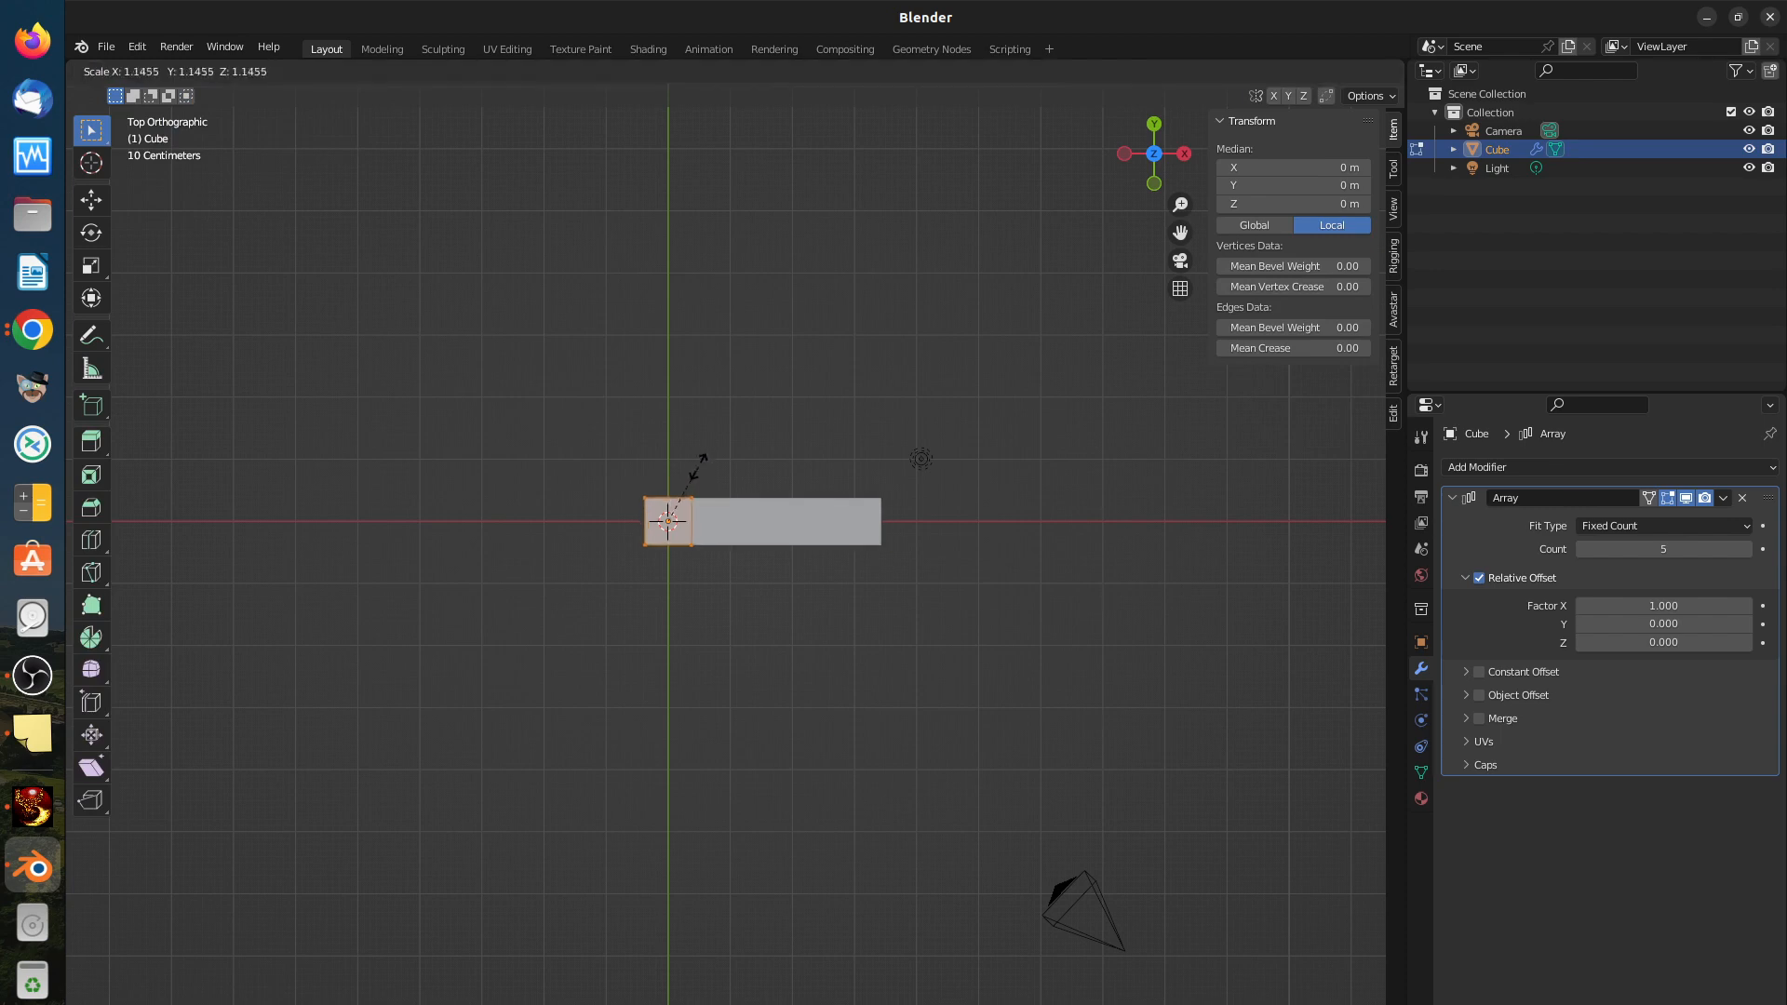
left_click(835, 389)
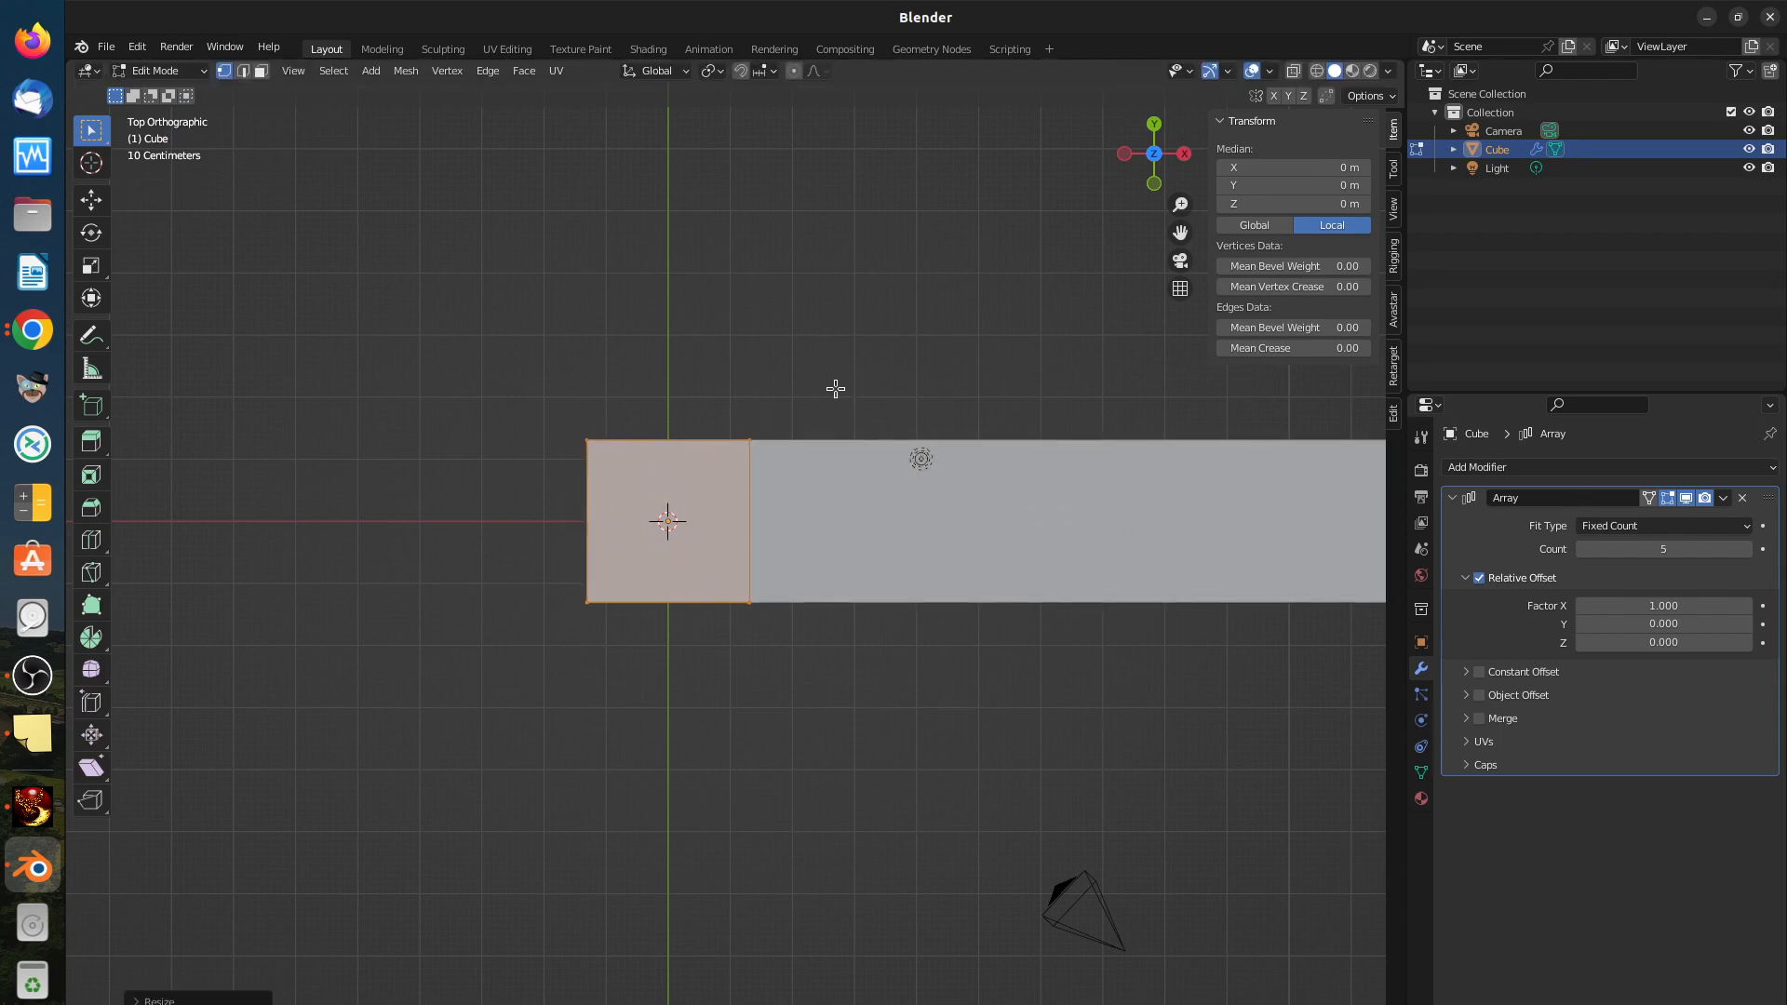
left_click(191, 72)
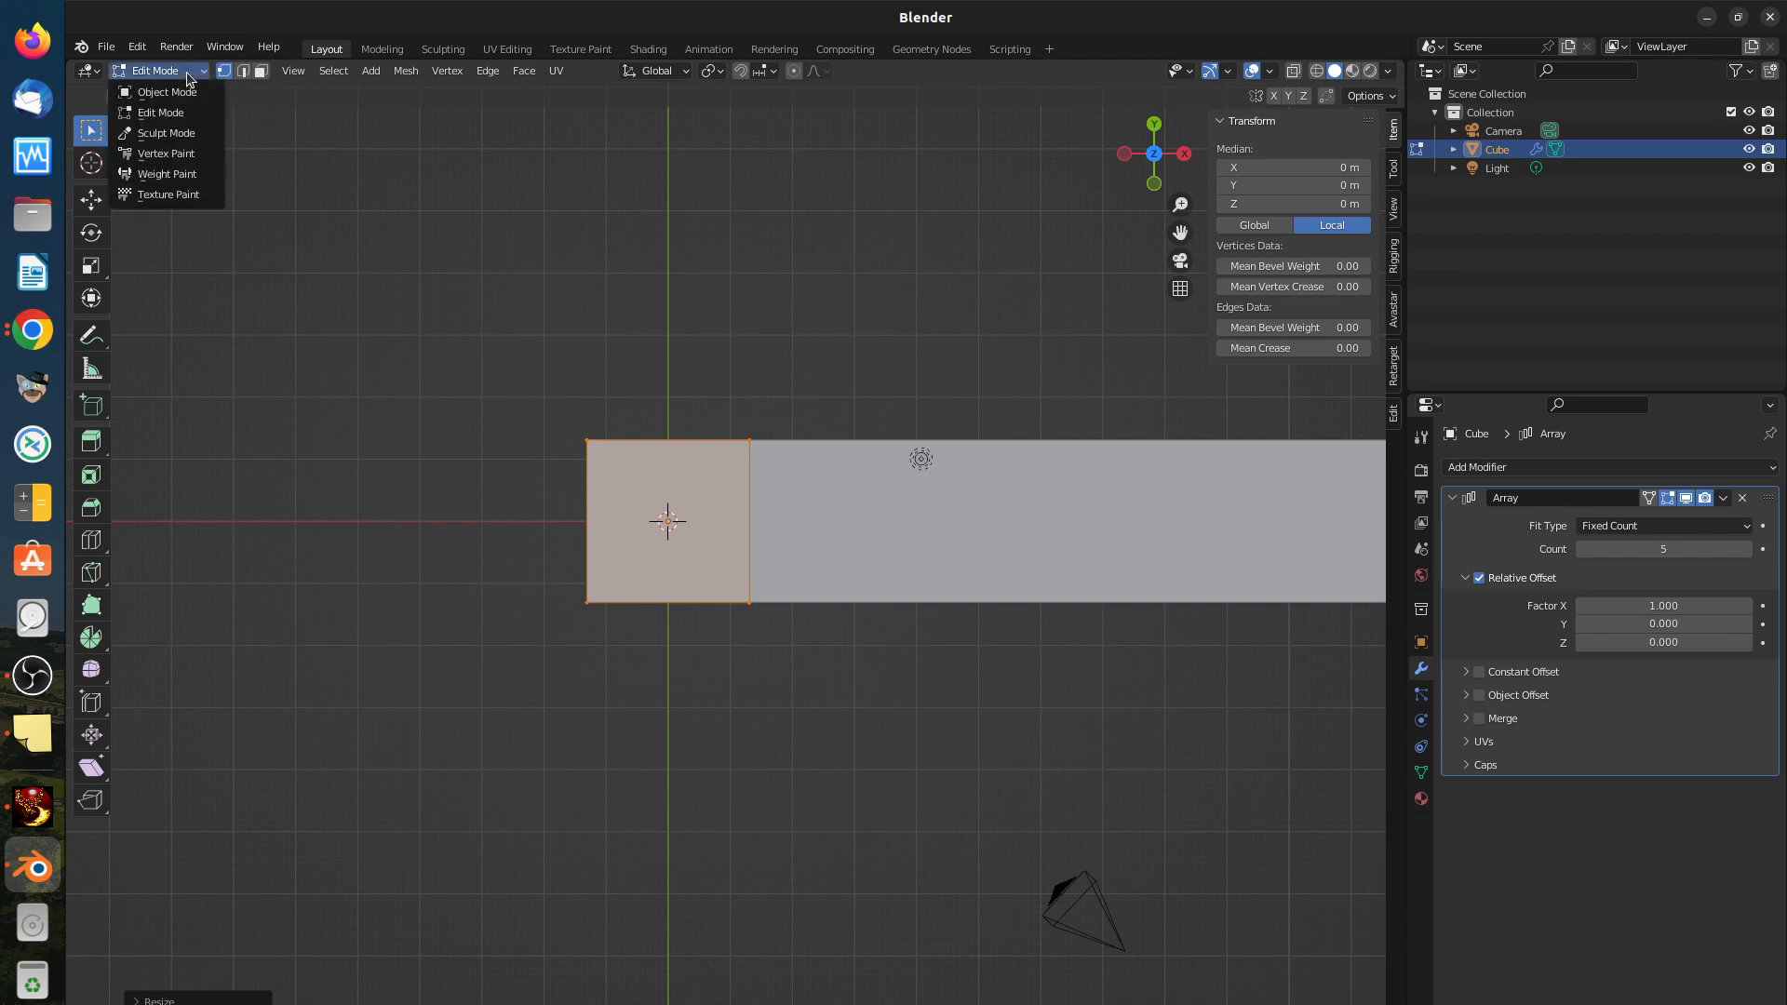
left_click(191, 93)
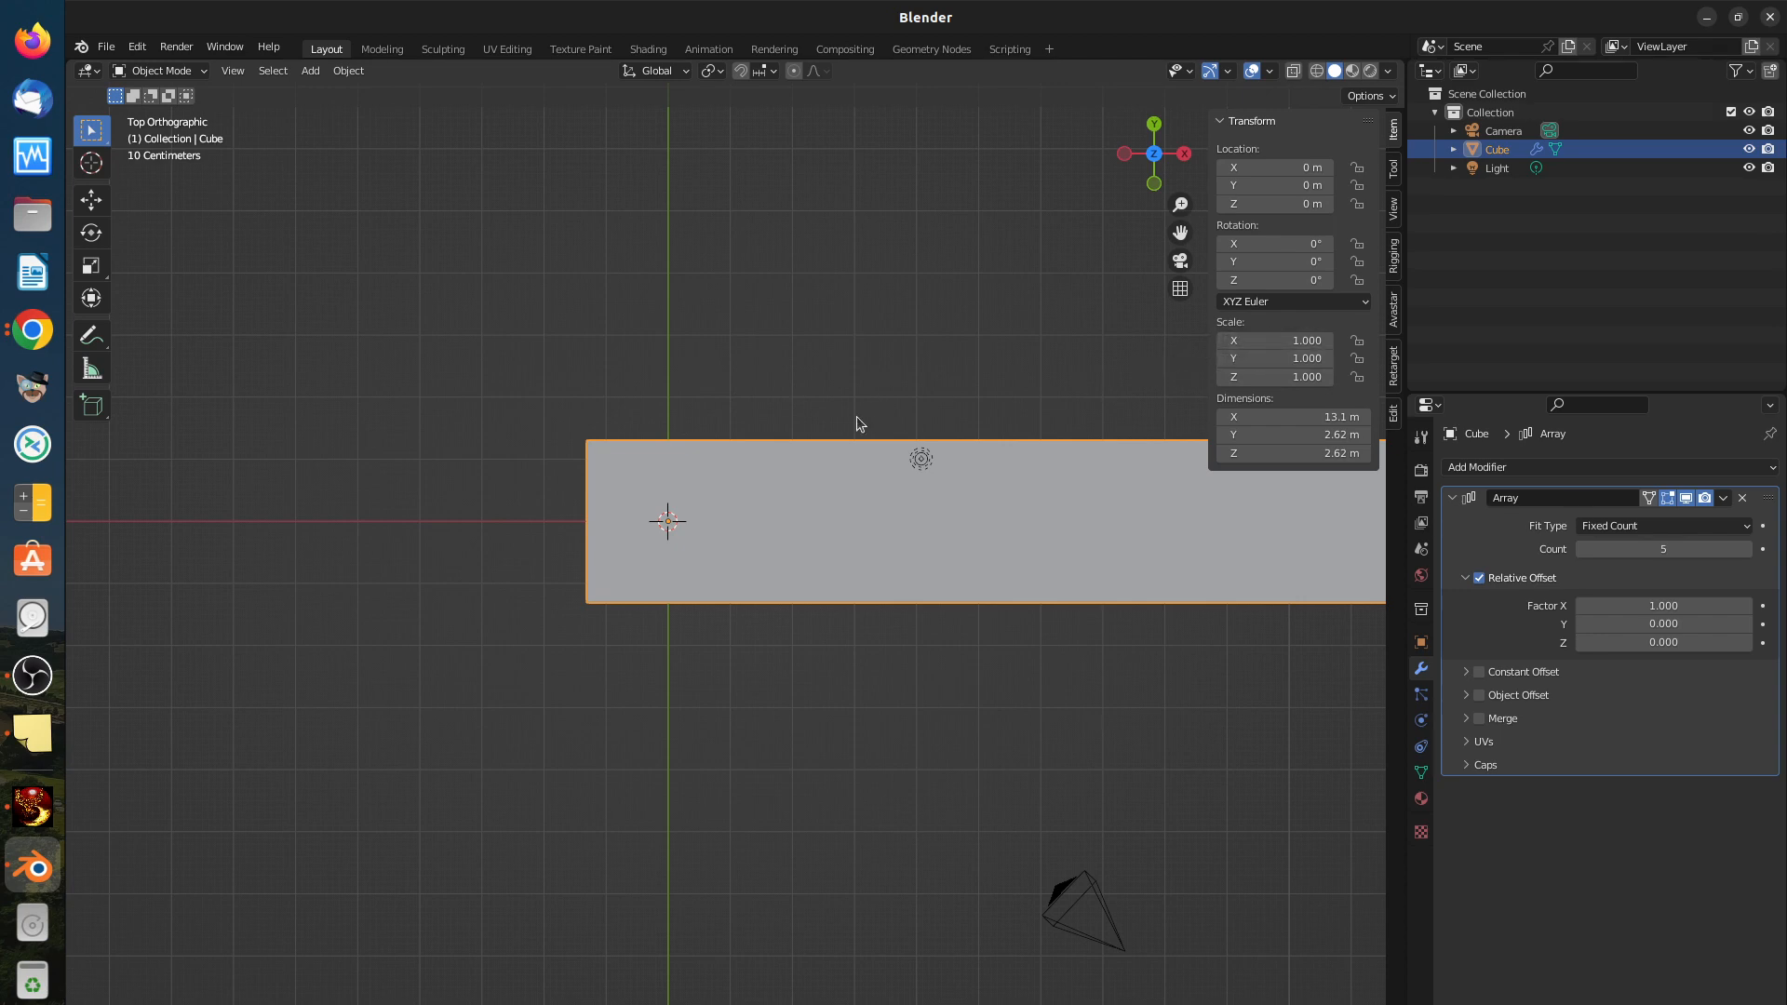
key("ctrl+a")
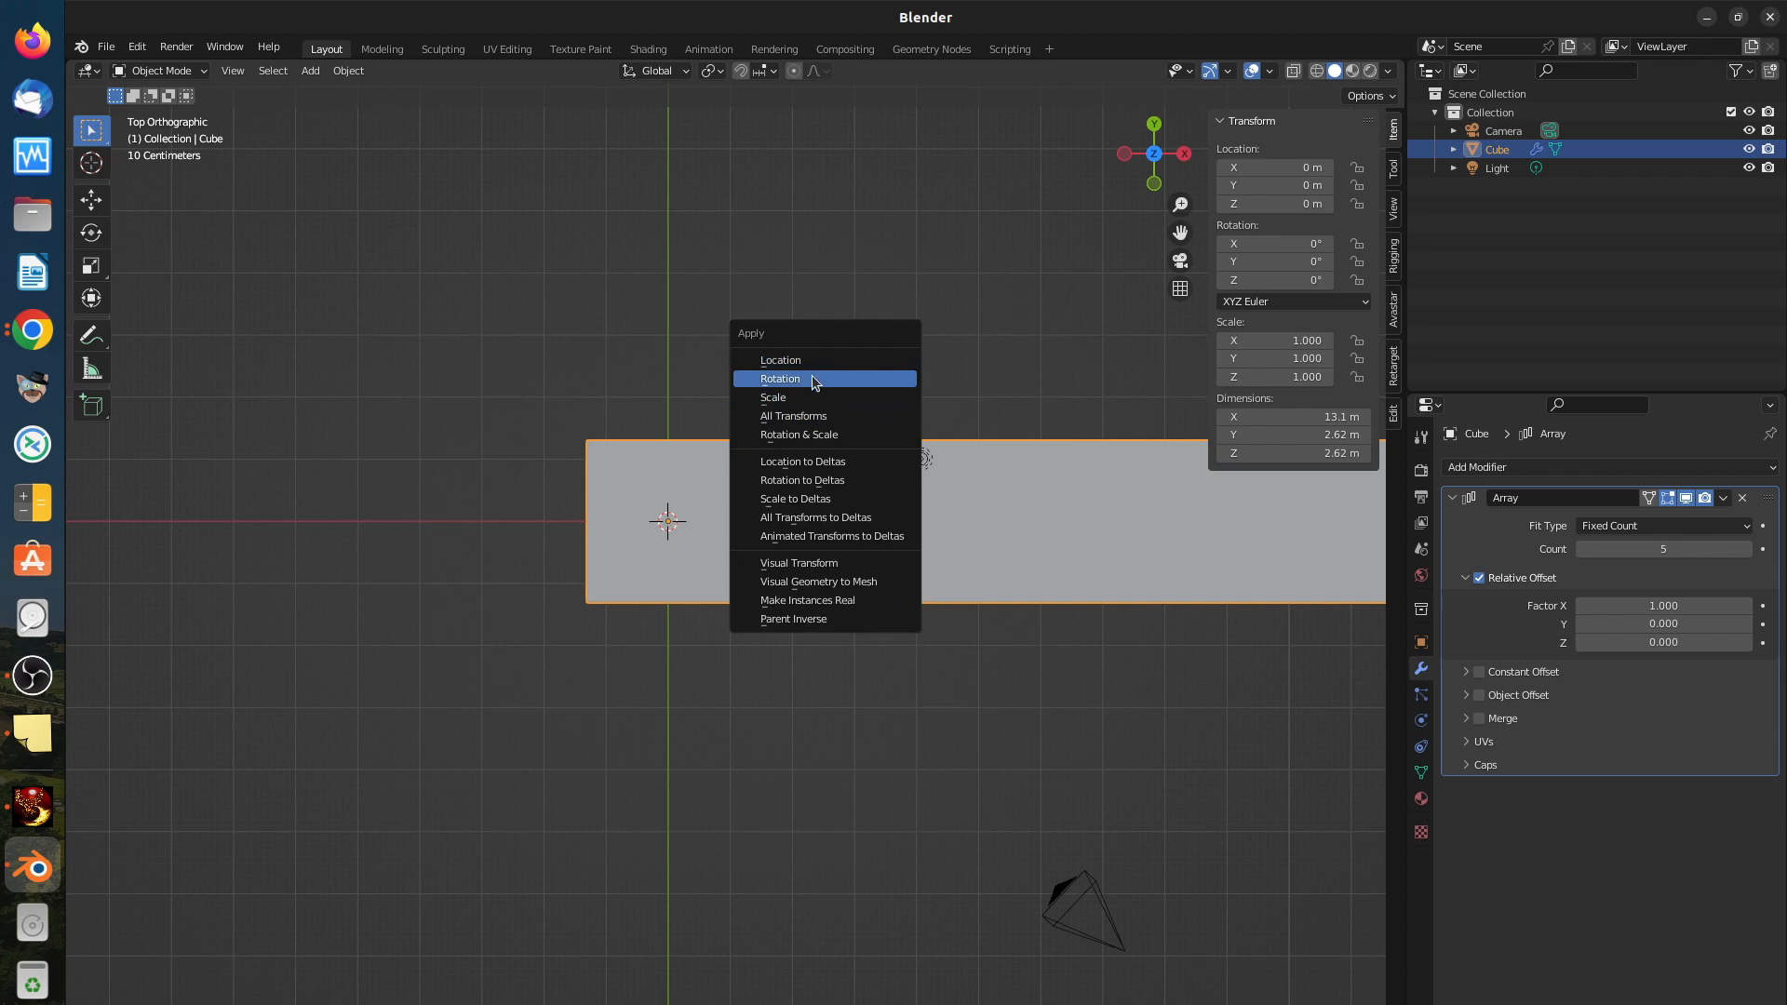
left_click(849, 415)
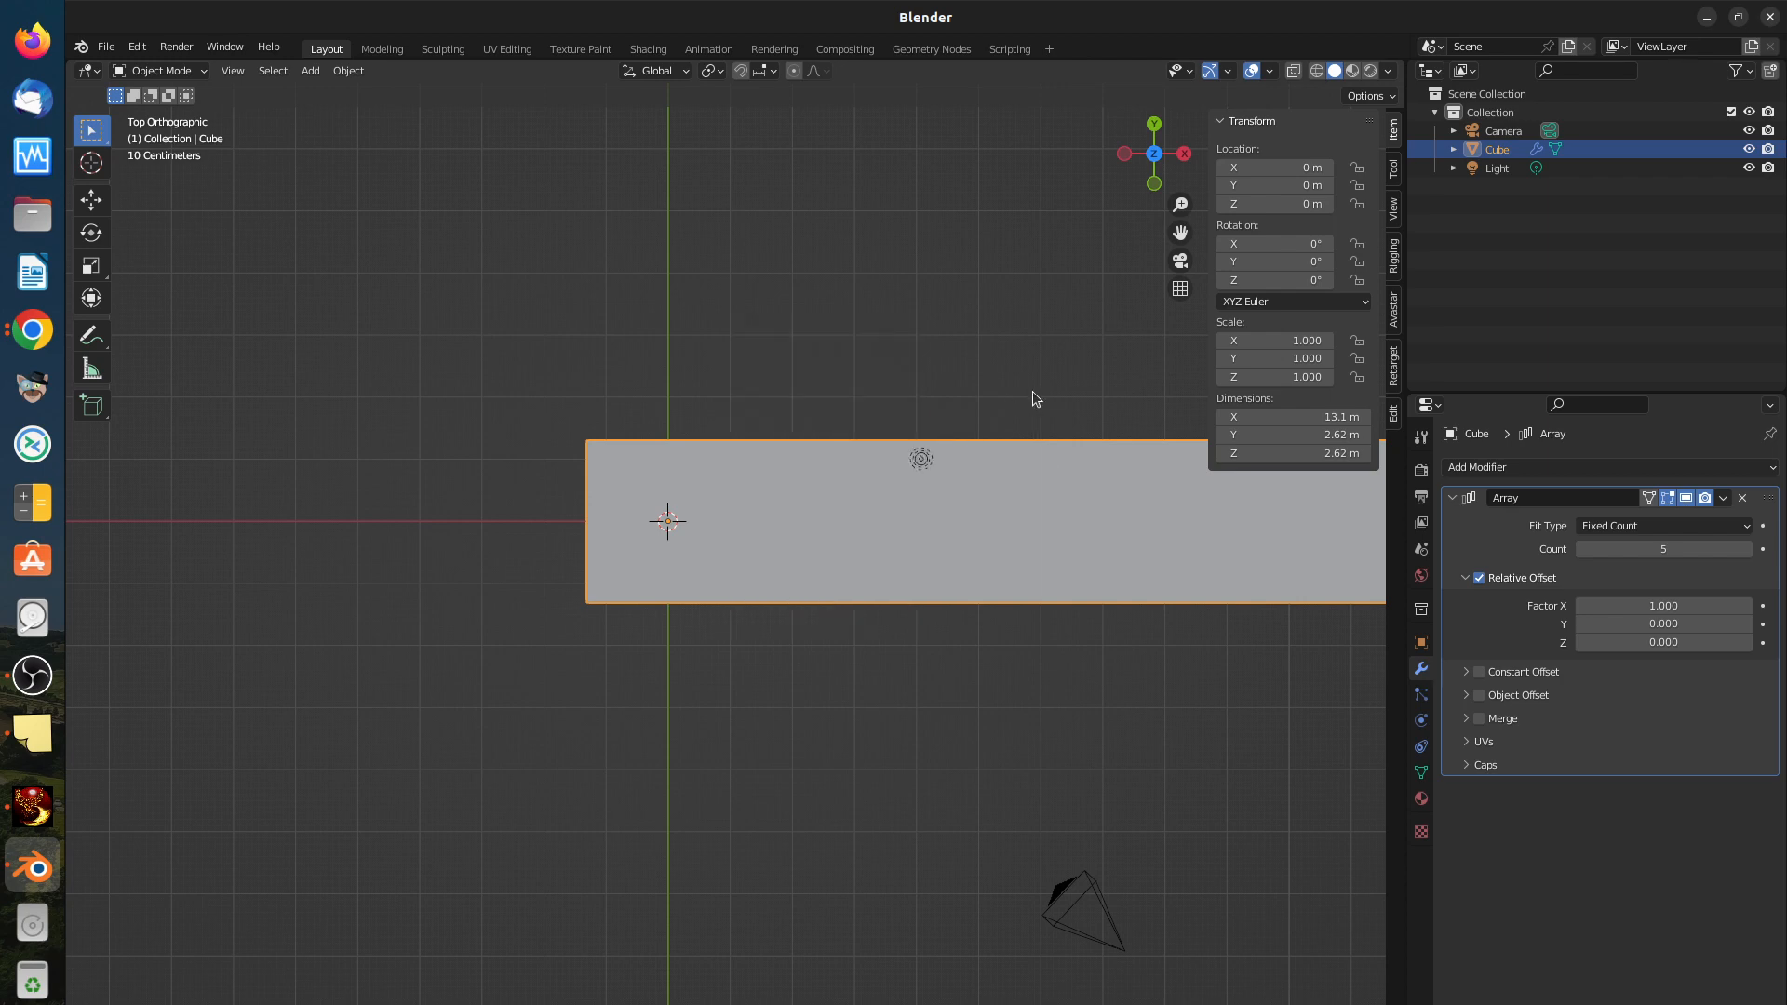
Step: Return to Edit Mode and scale the cube's entire mesh down to about half its size
left_click(185, 69)
left_click(181, 104)
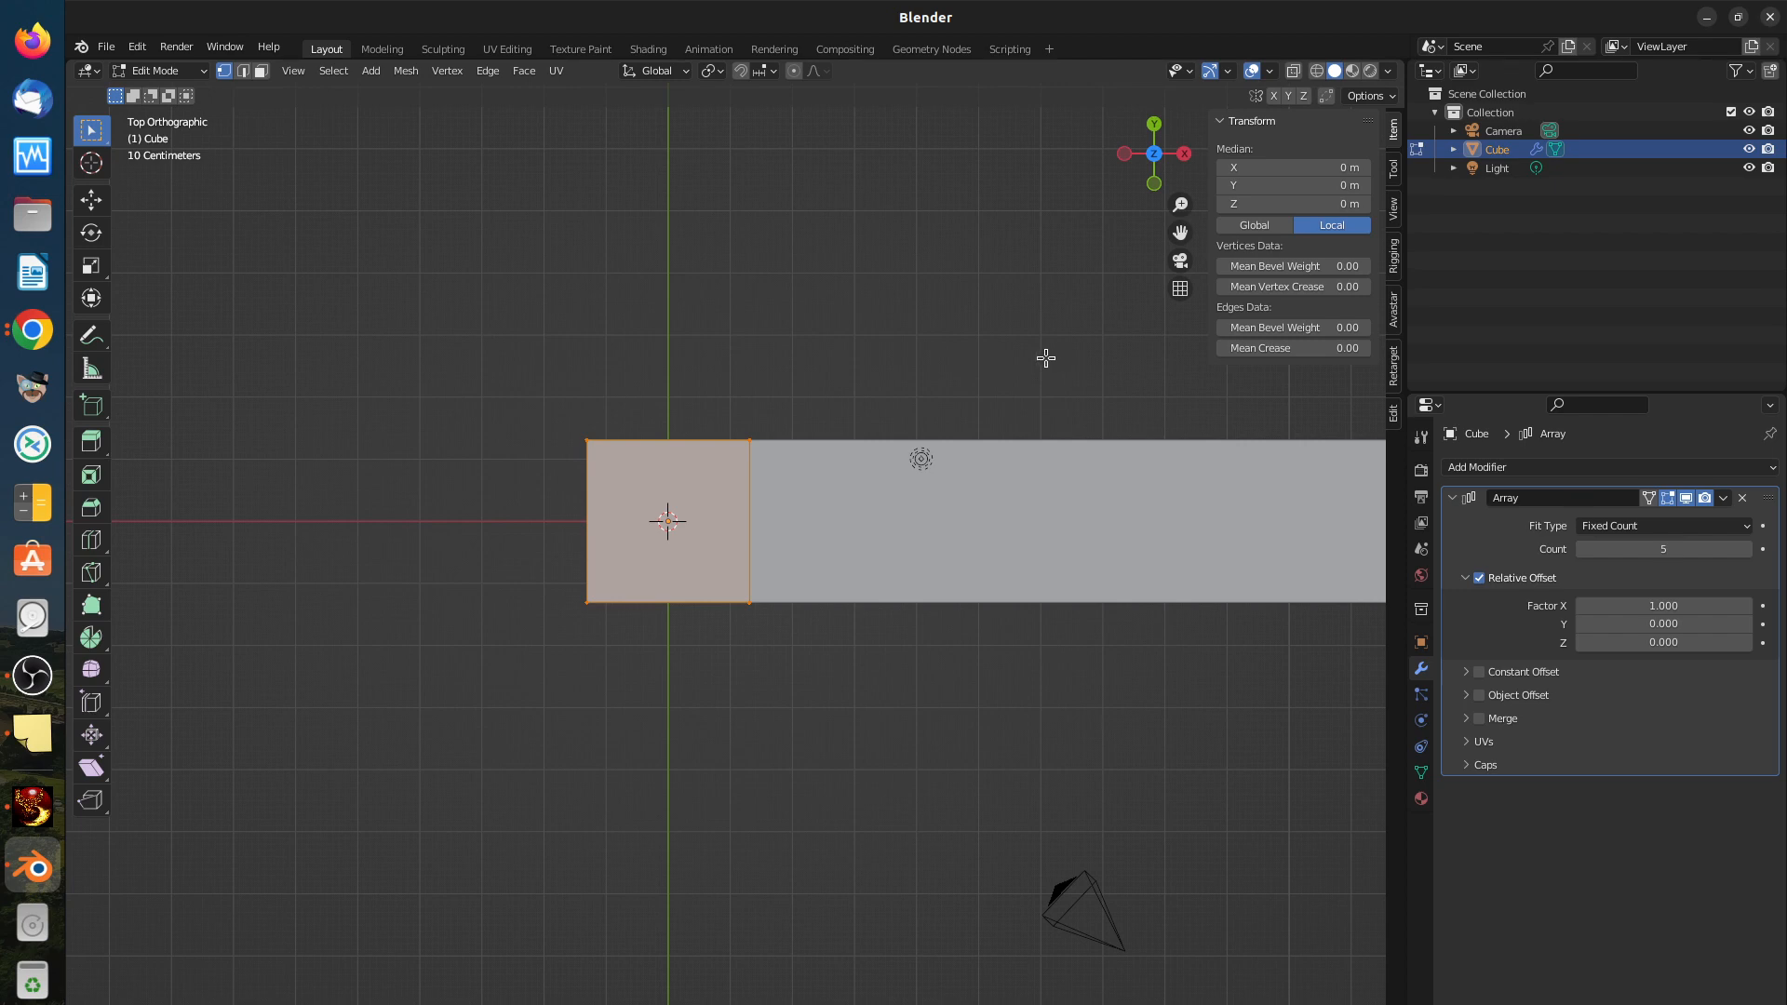
key("s")
left_click(857, 407)
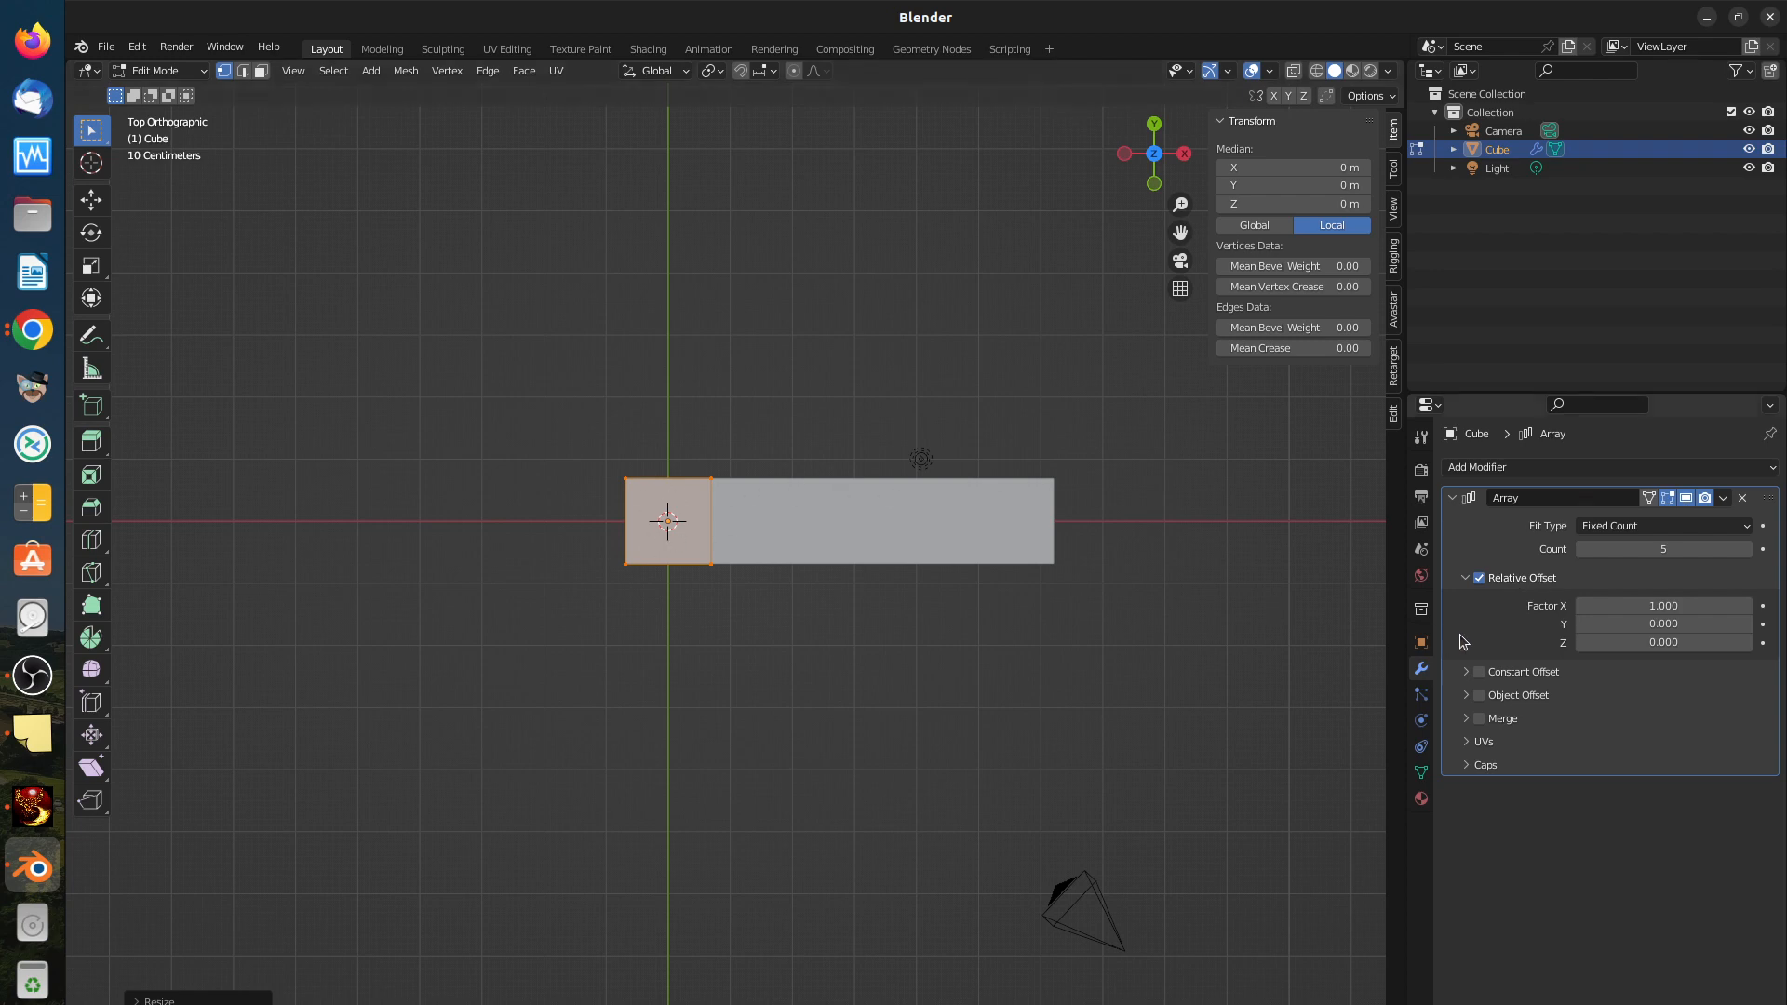
Step: Switch the array from relative to constant offset and set its X distance to 1.38 m
left_click(1479, 578)
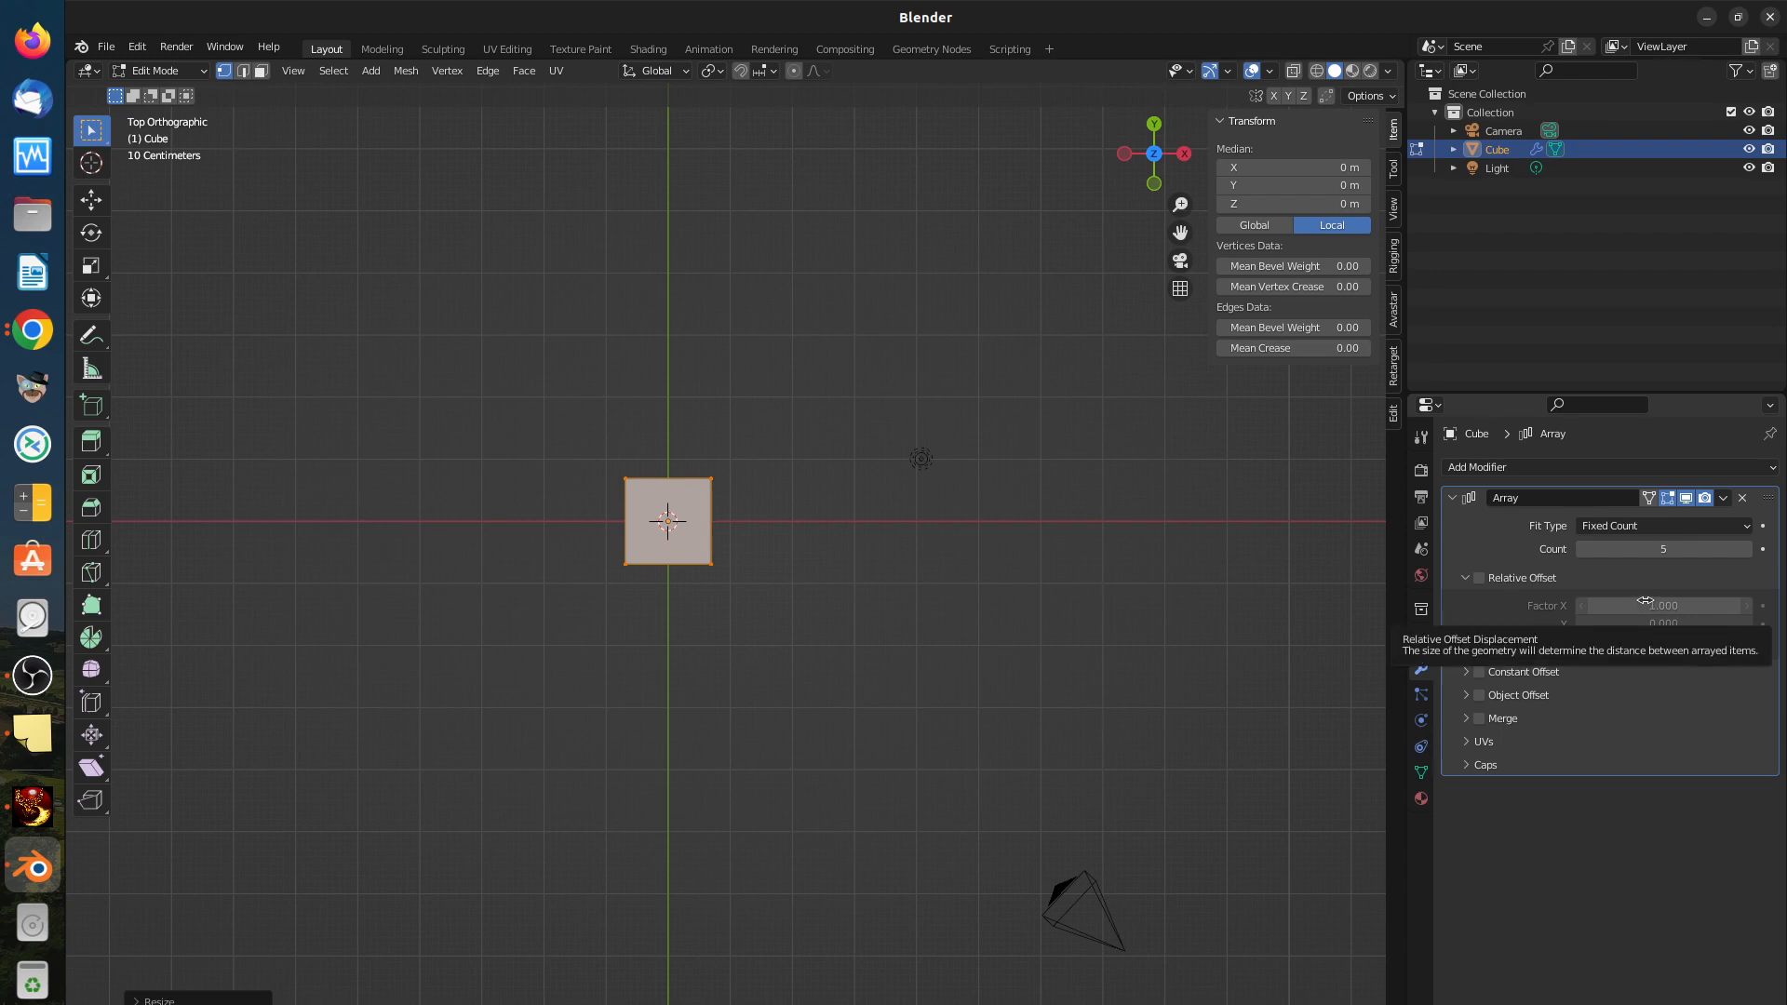
left_click(1480, 672)
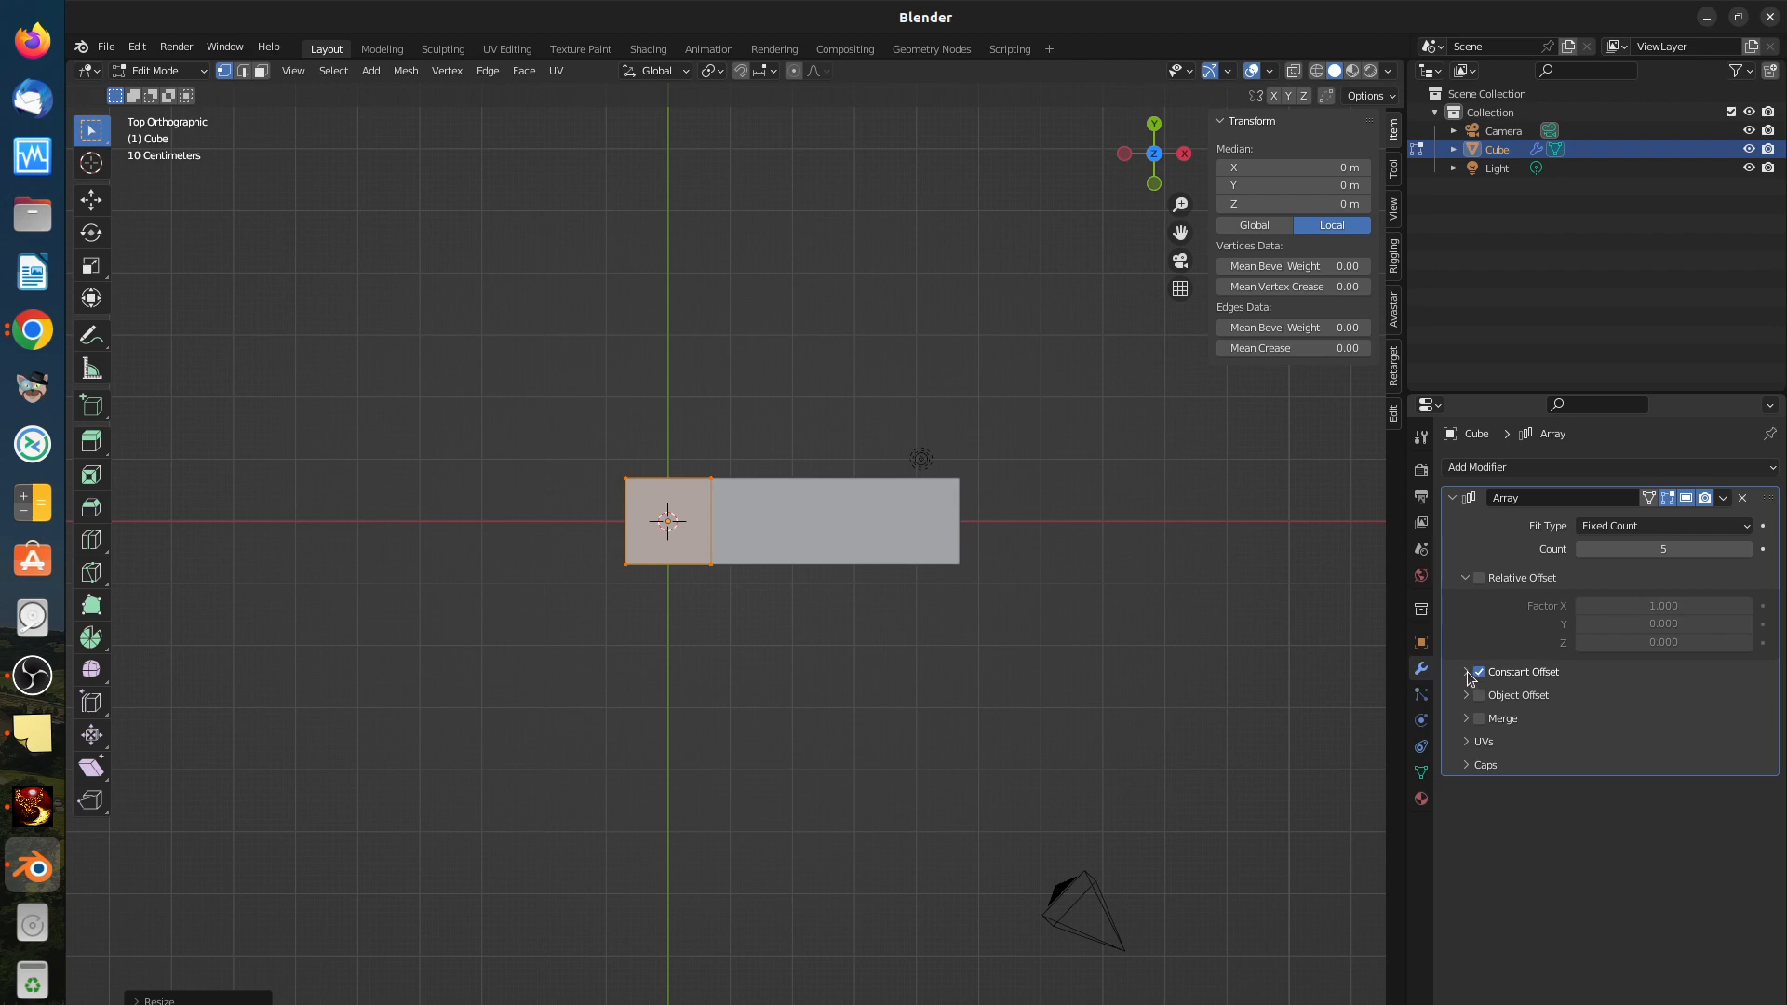
left_click(1467, 672)
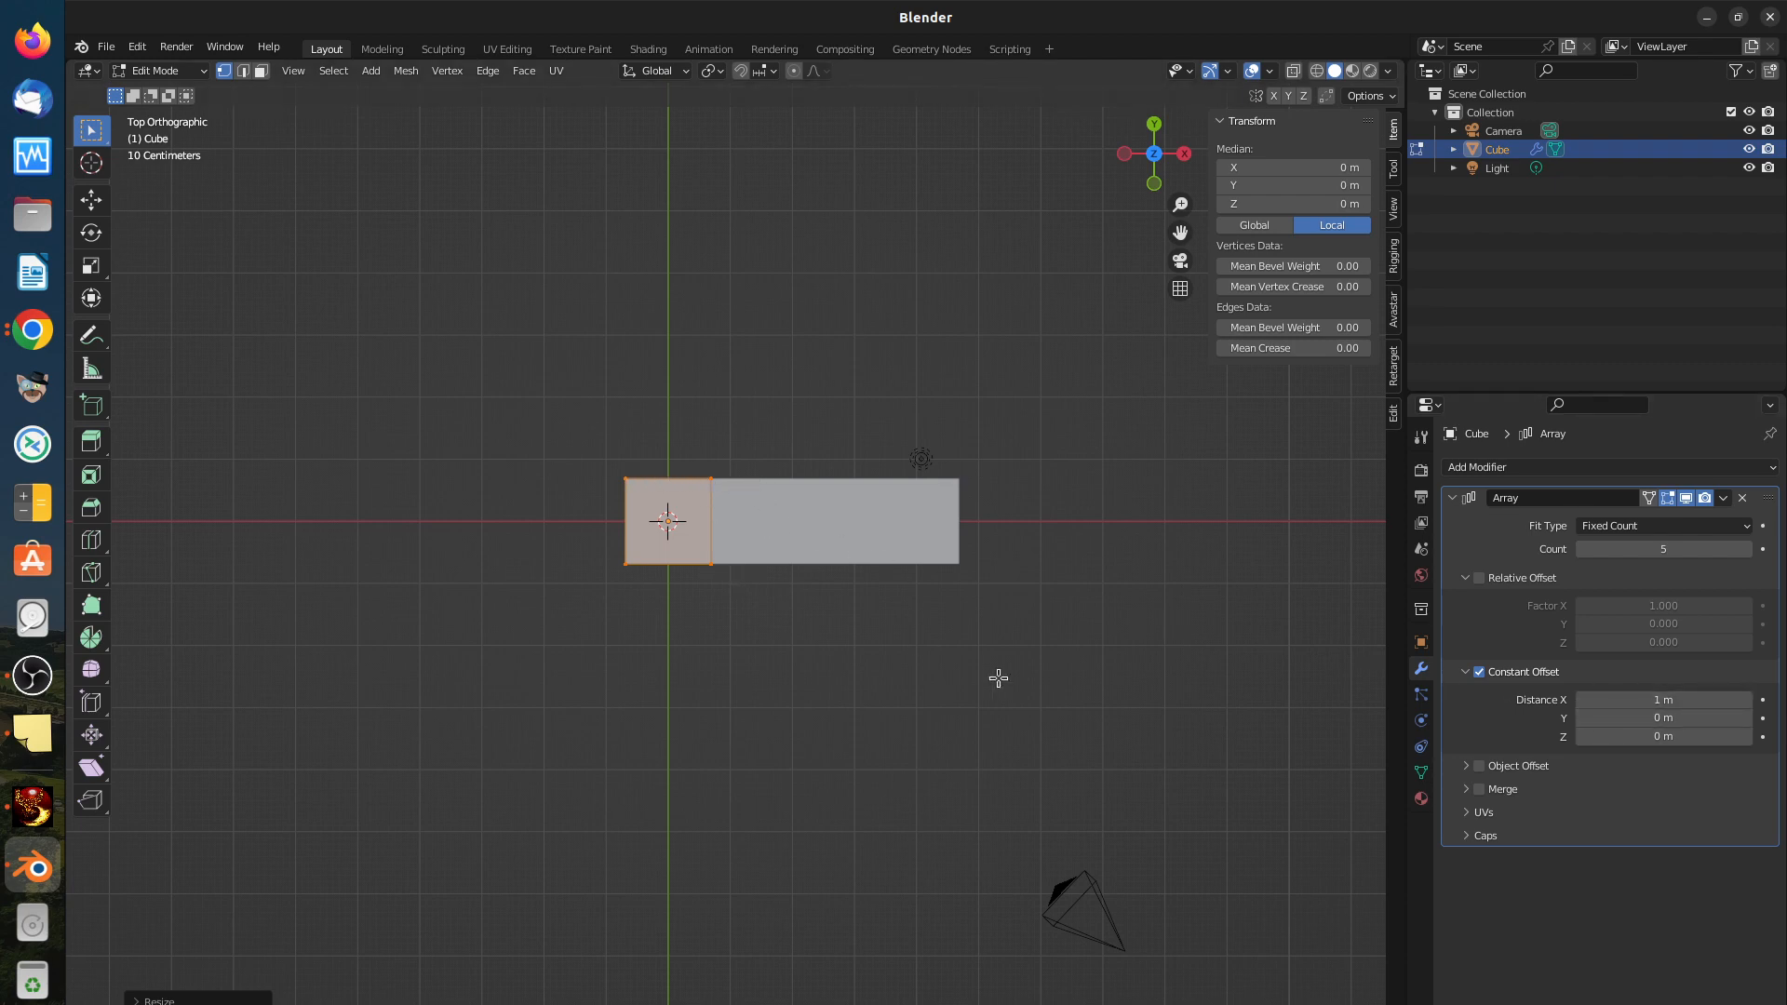
mouse_move(1740, 700)
left_mouse_down()
mouse_move(1779, 699)
mouse_move(1748, 700)
left_mouse_up()
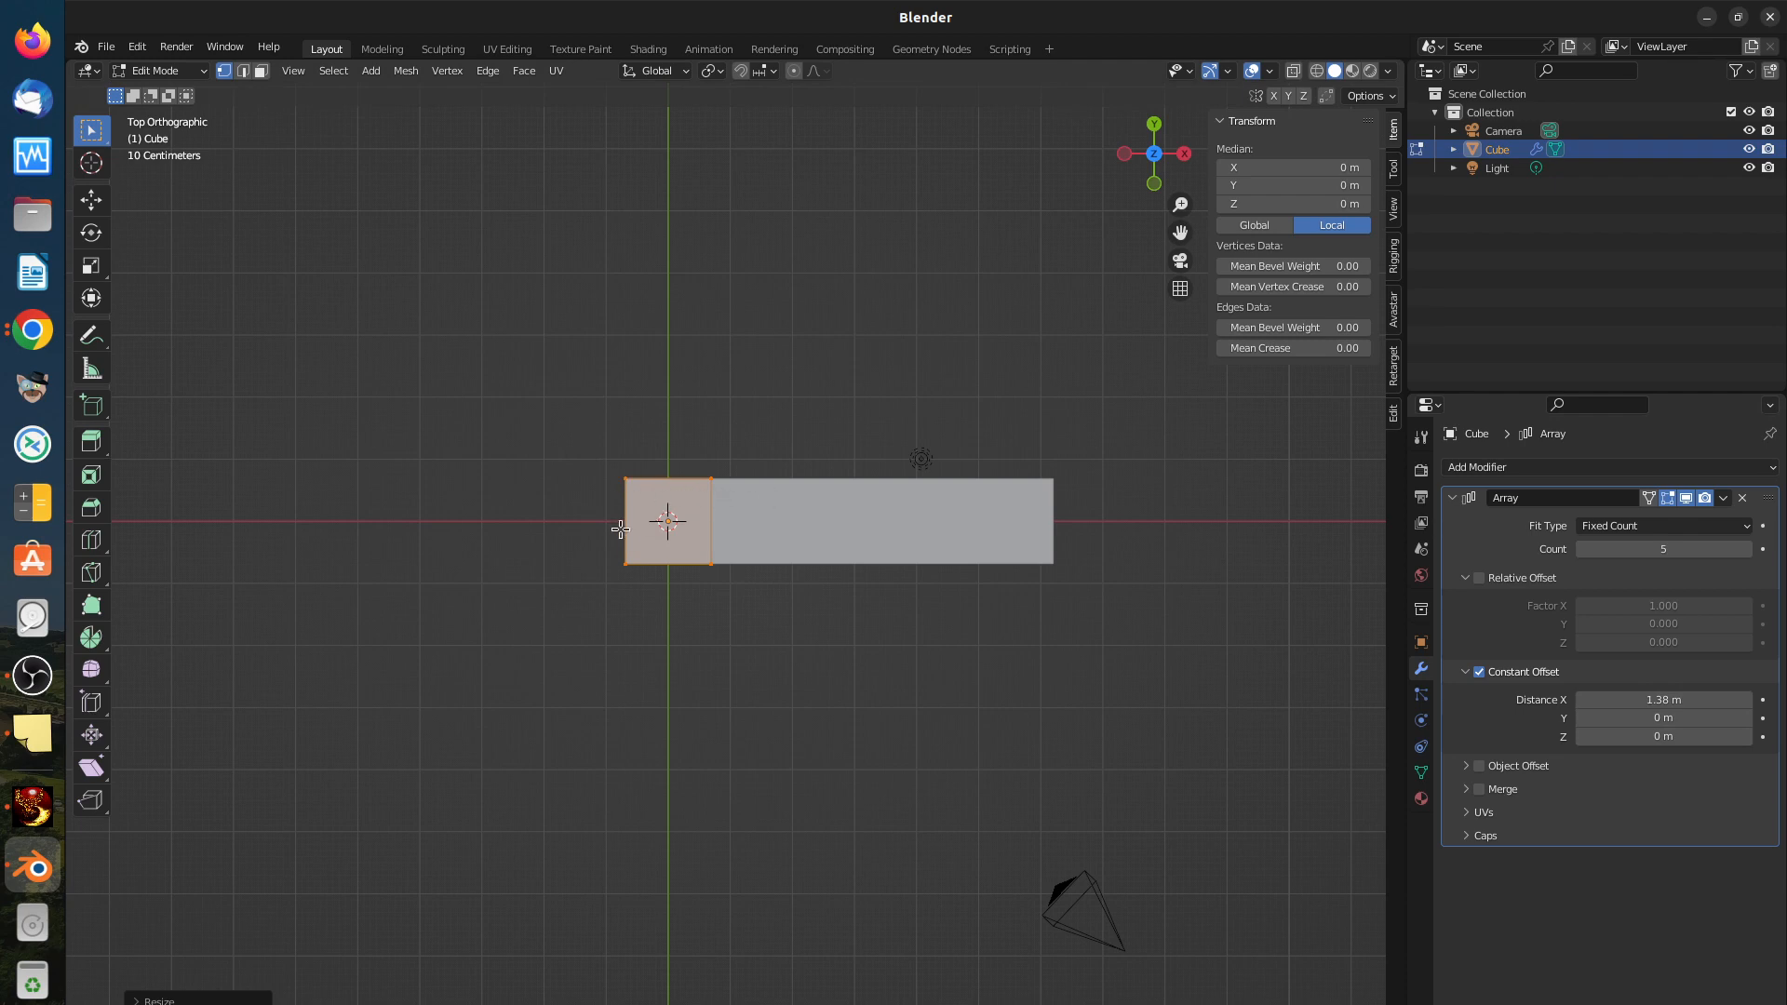
Step: Try a constant offset X distance of 1.89 m on the array and set it to 2 m
scroll(698, 511, "up", 4)
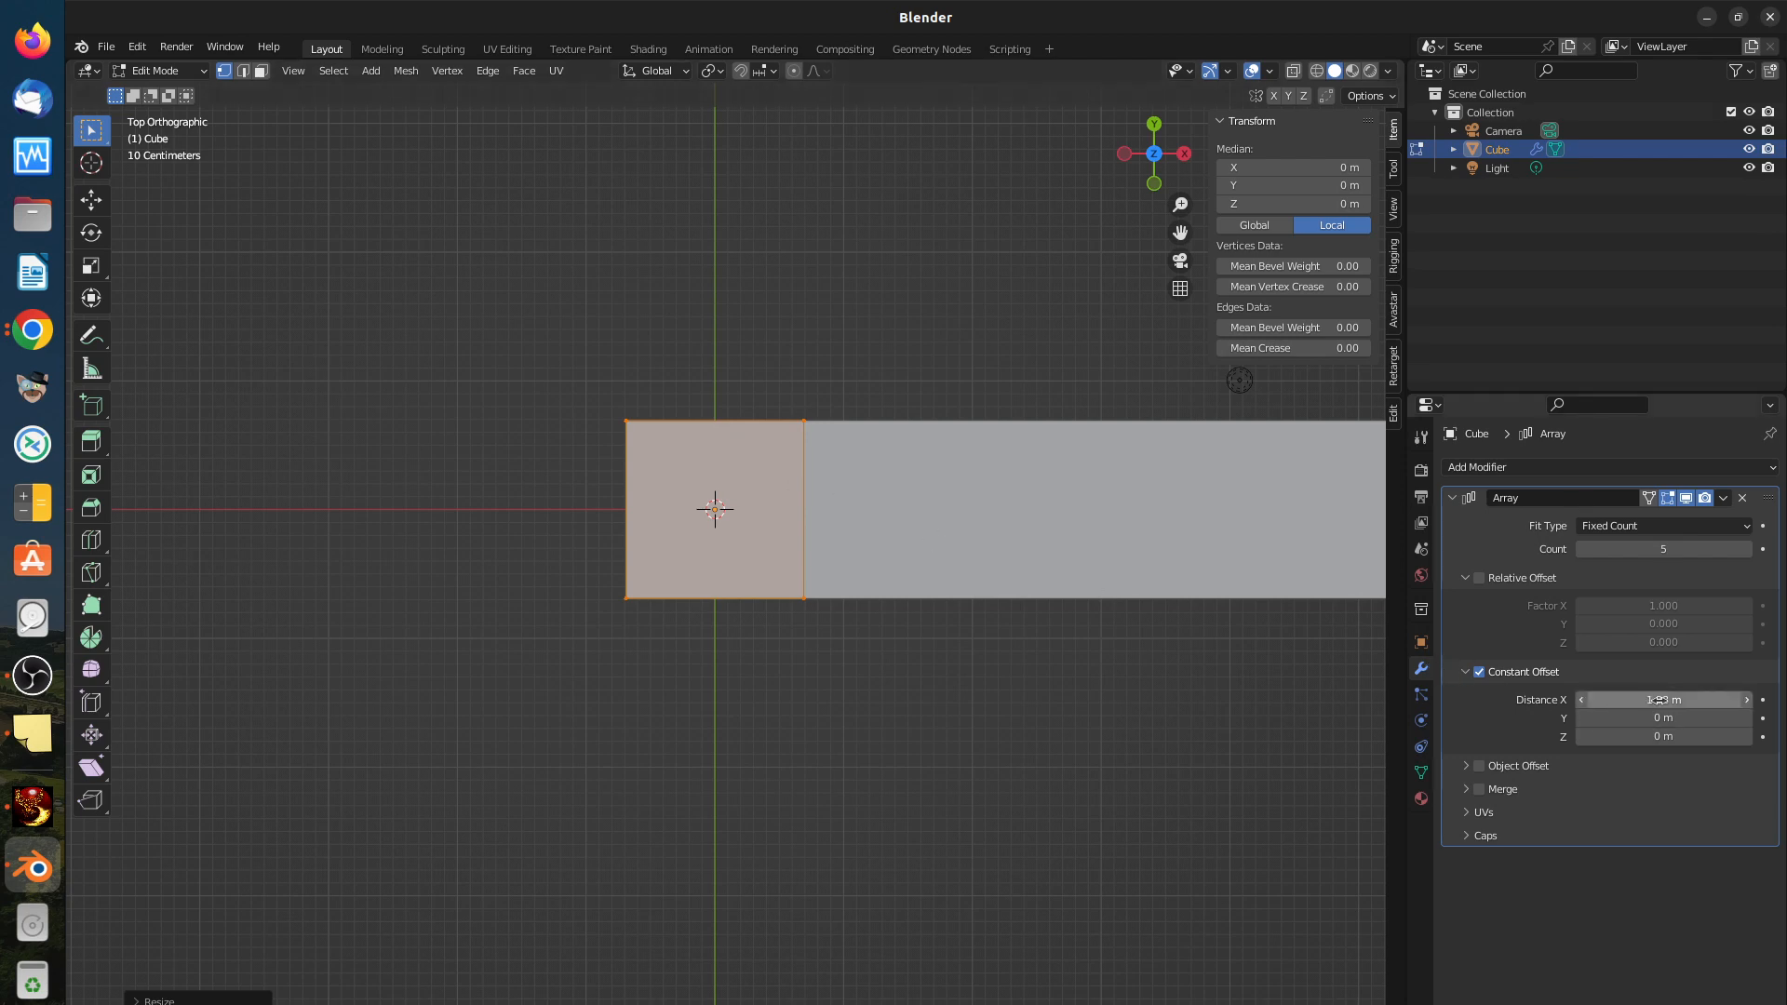
left_click_drag(1657, 700, 1697, 700)
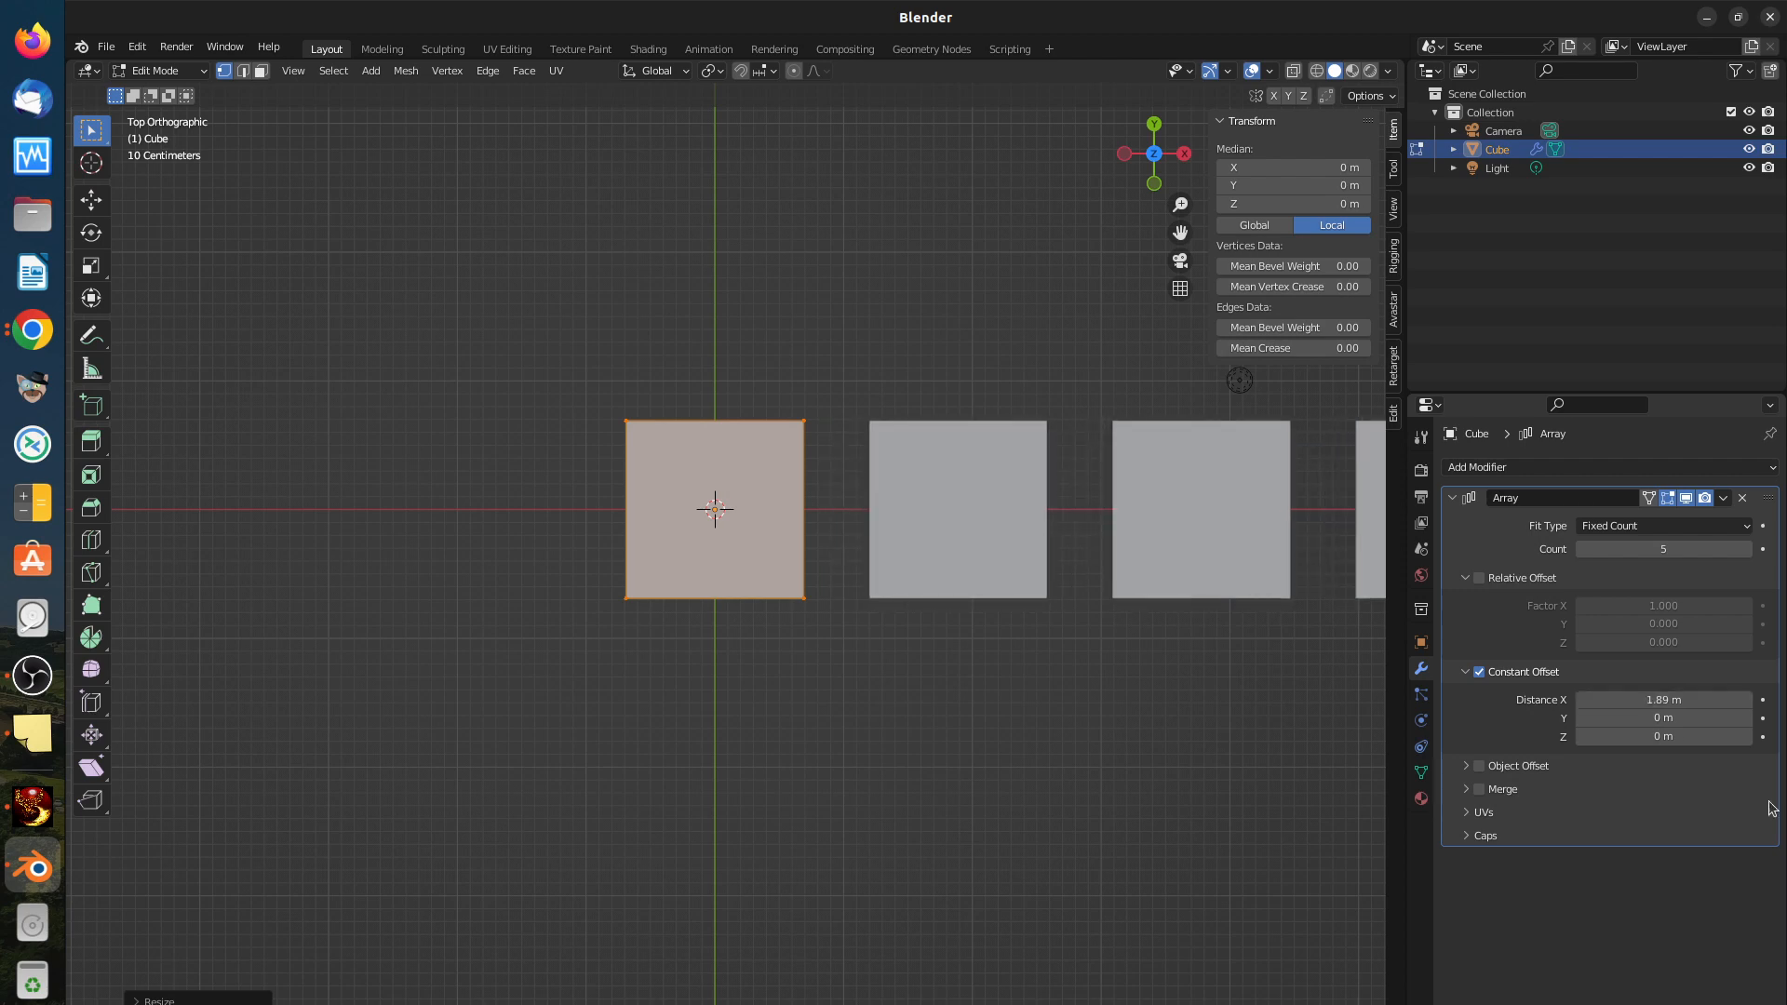
left_click(1651, 702)
type("2")
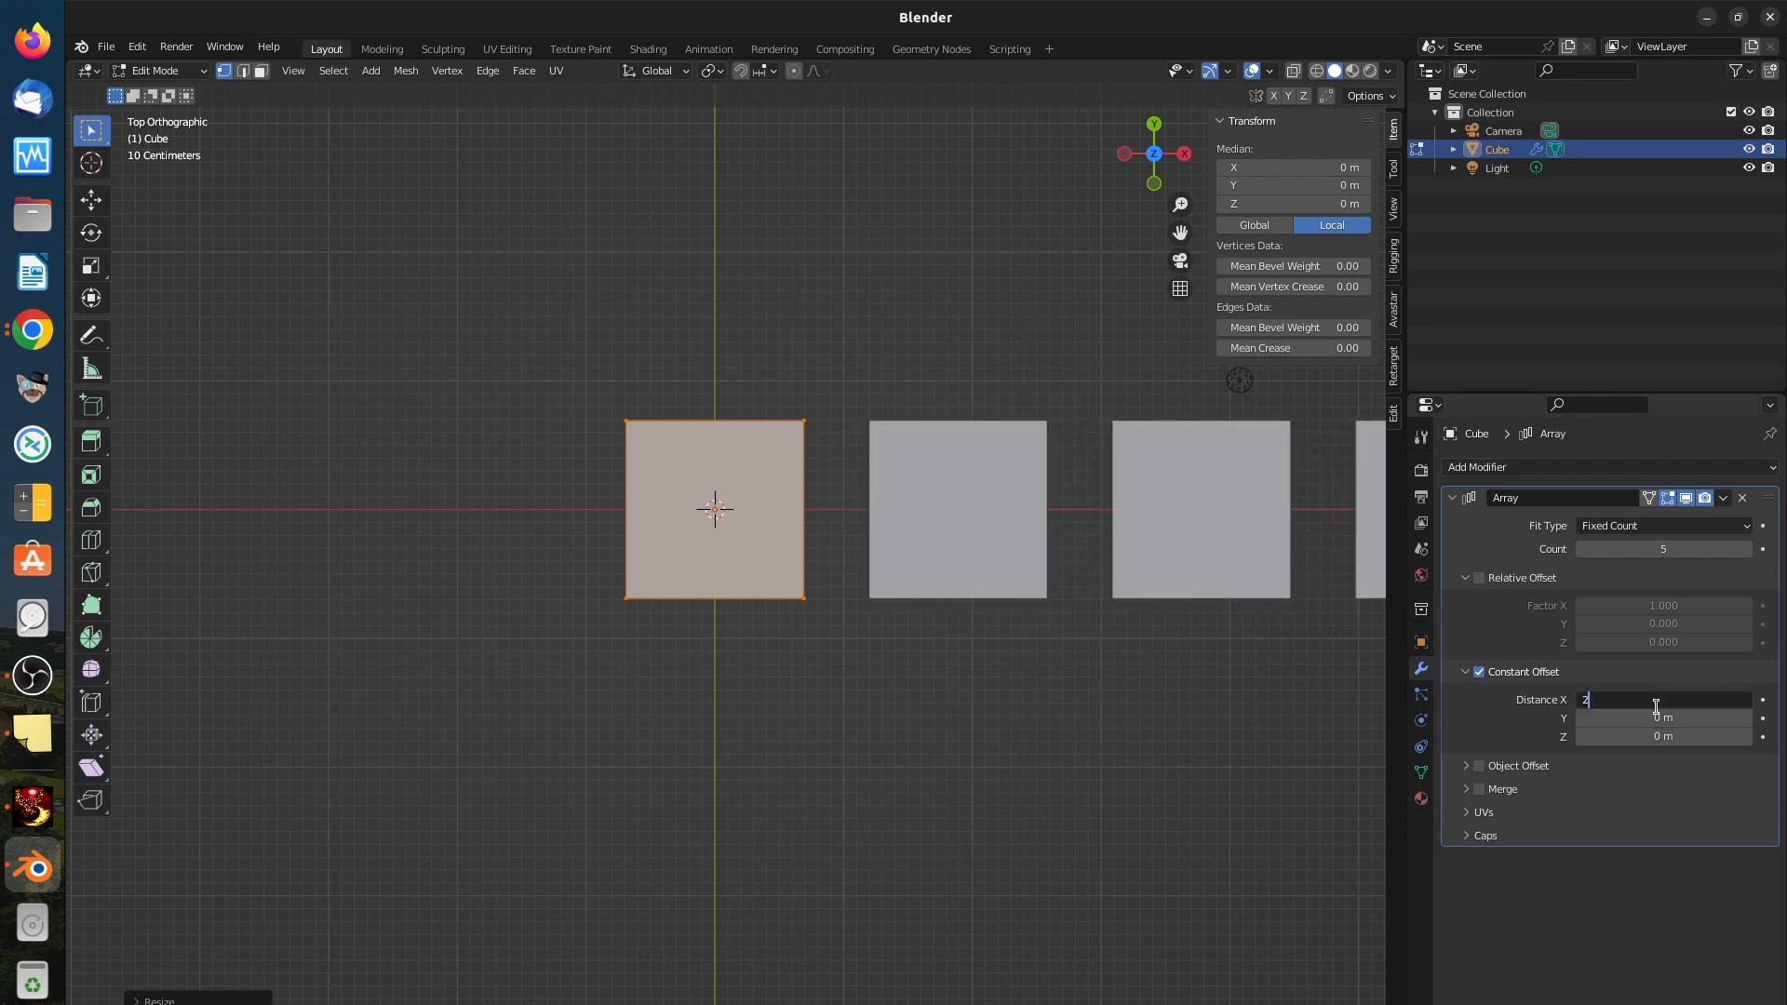
key("Return")
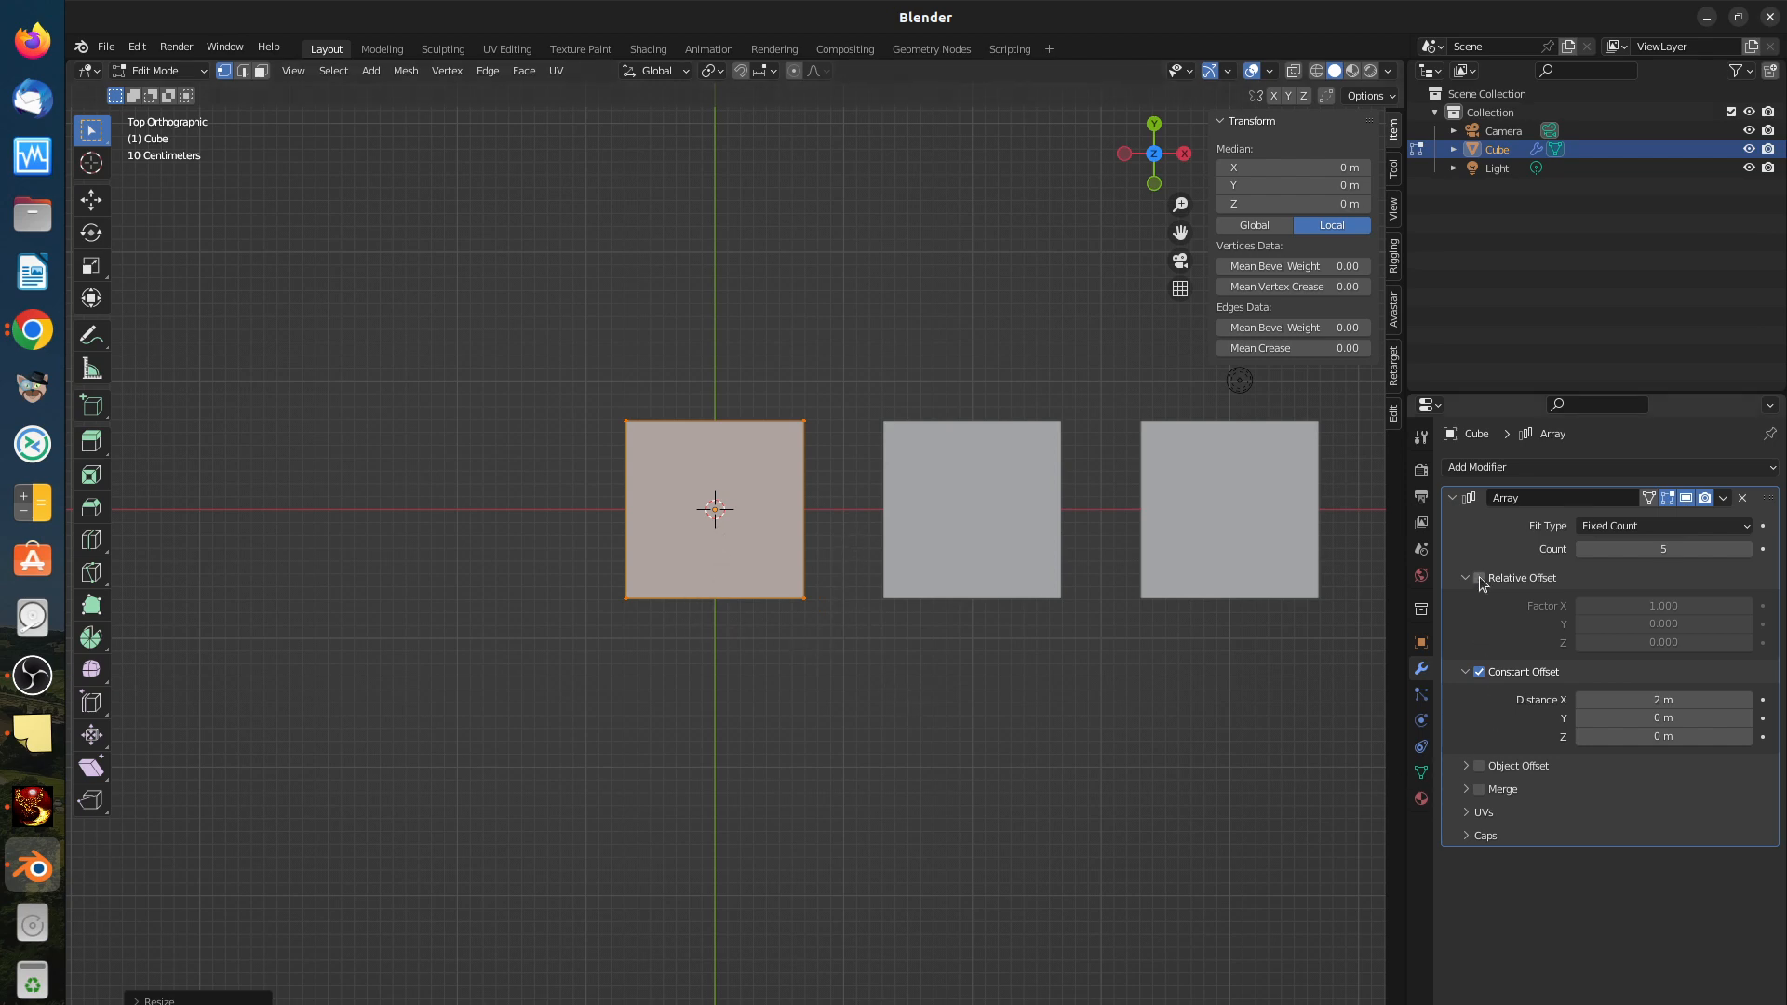
Step: Turn off the array's constant offset and briefly enable the object offset to view its object setting
left_click(1480, 673)
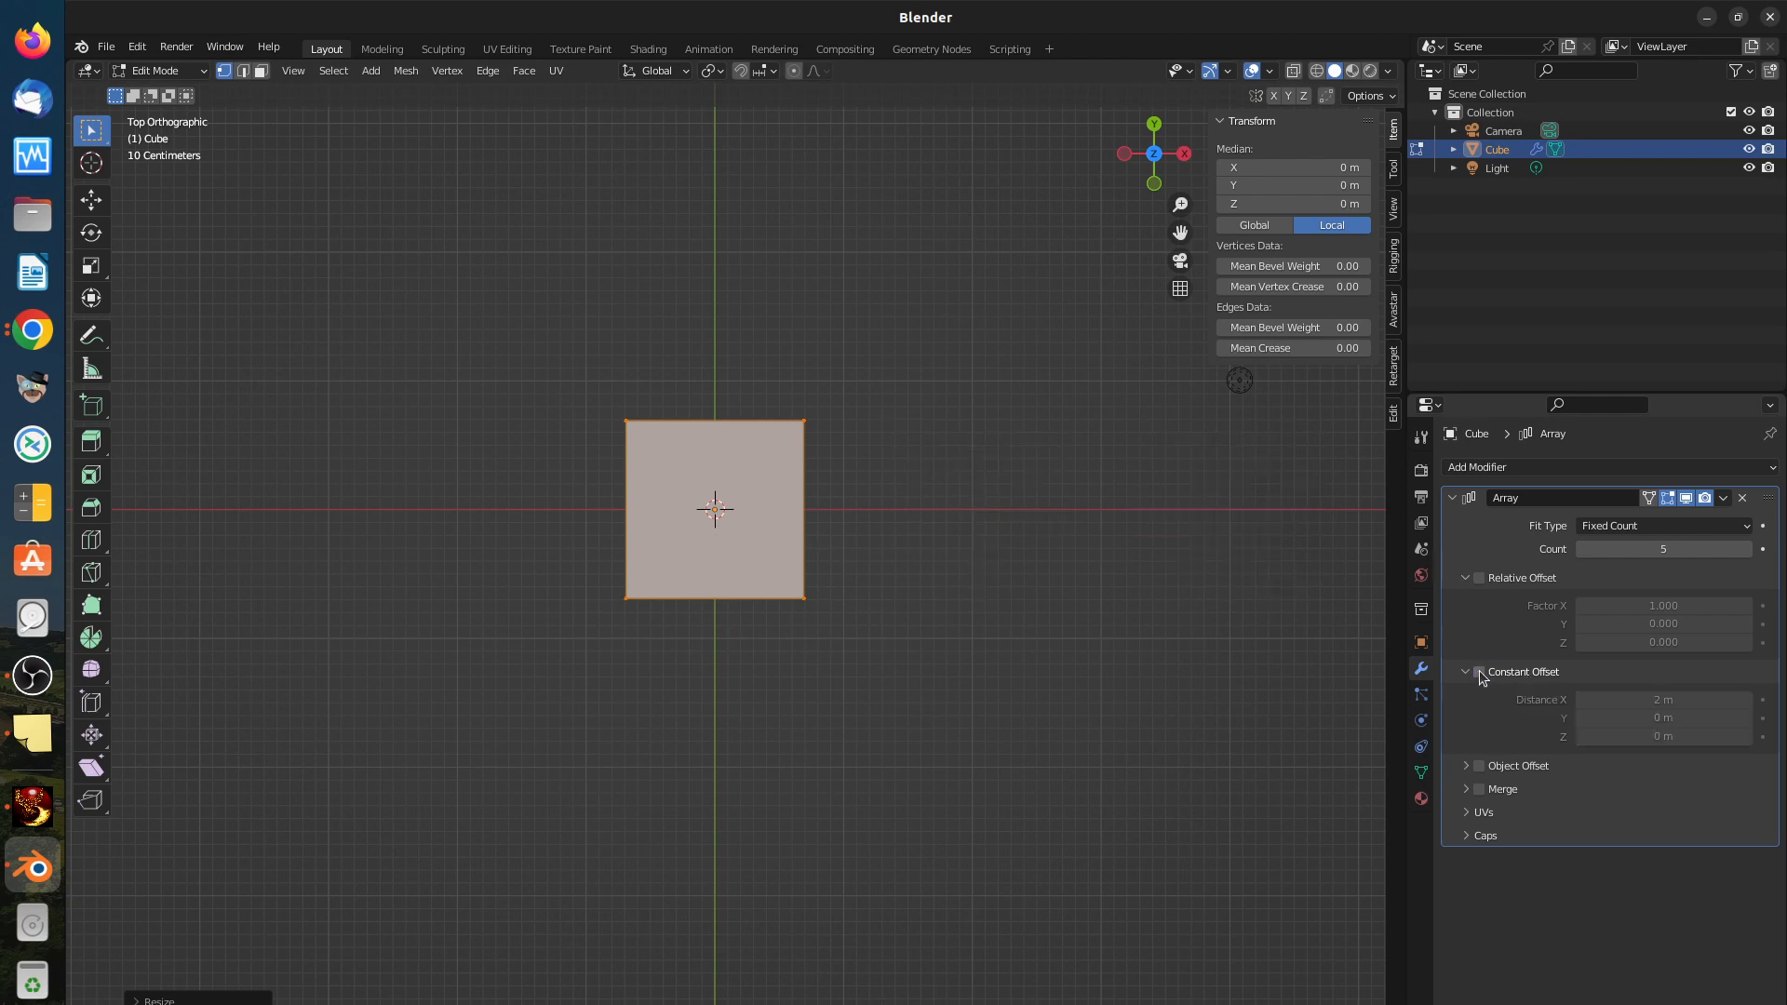
left_click(1478, 767)
left_click(1467, 767)
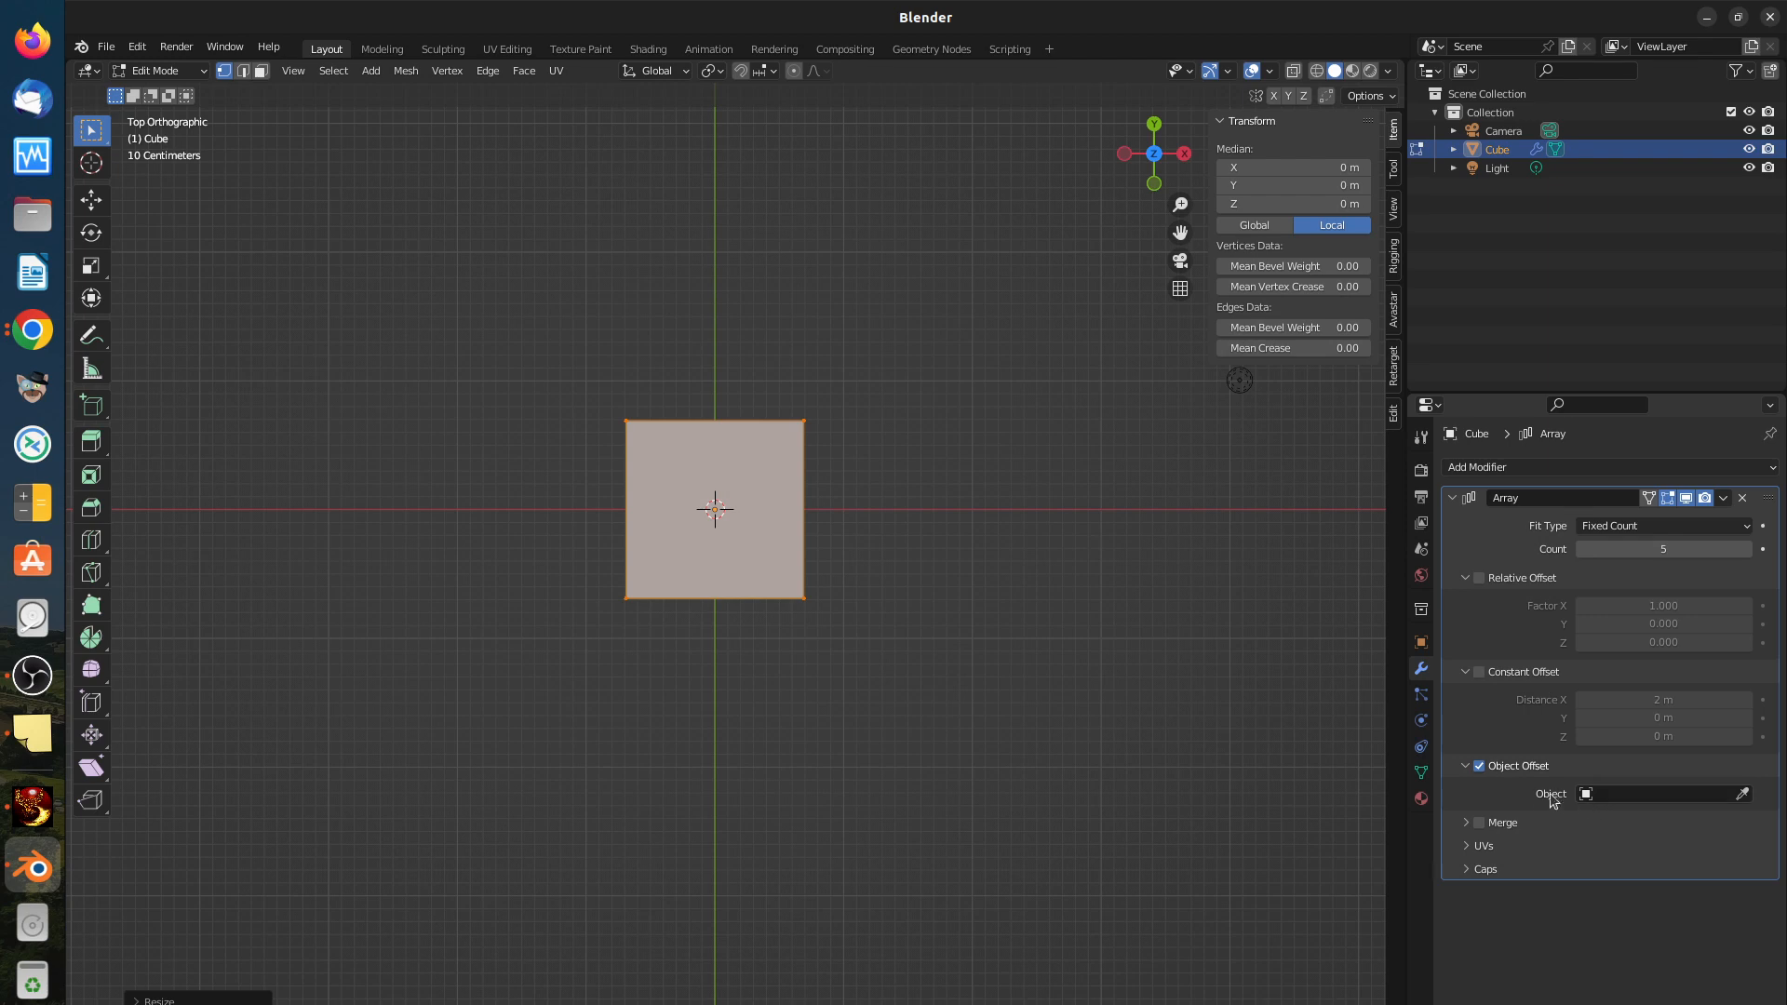
left_click(1479, 765)
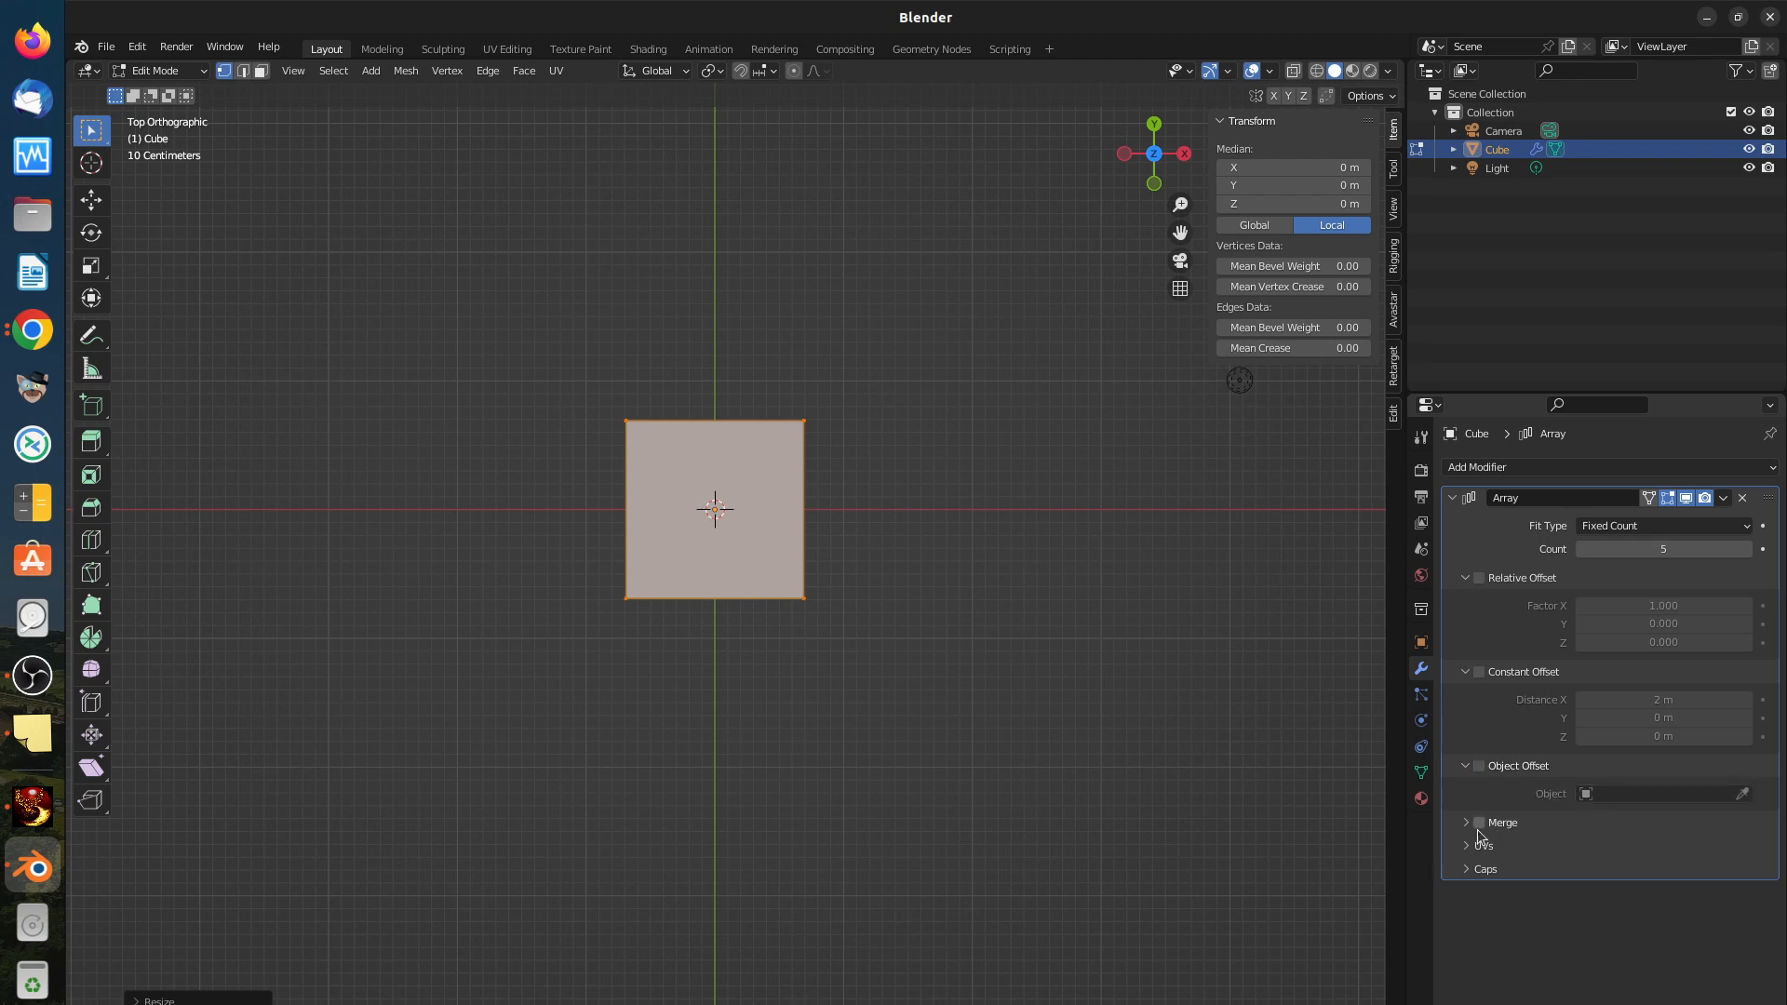
Step: Re-enable the array's relative offset with an X factor of 1.1 and turn on Merge
left_click(1481, 577)
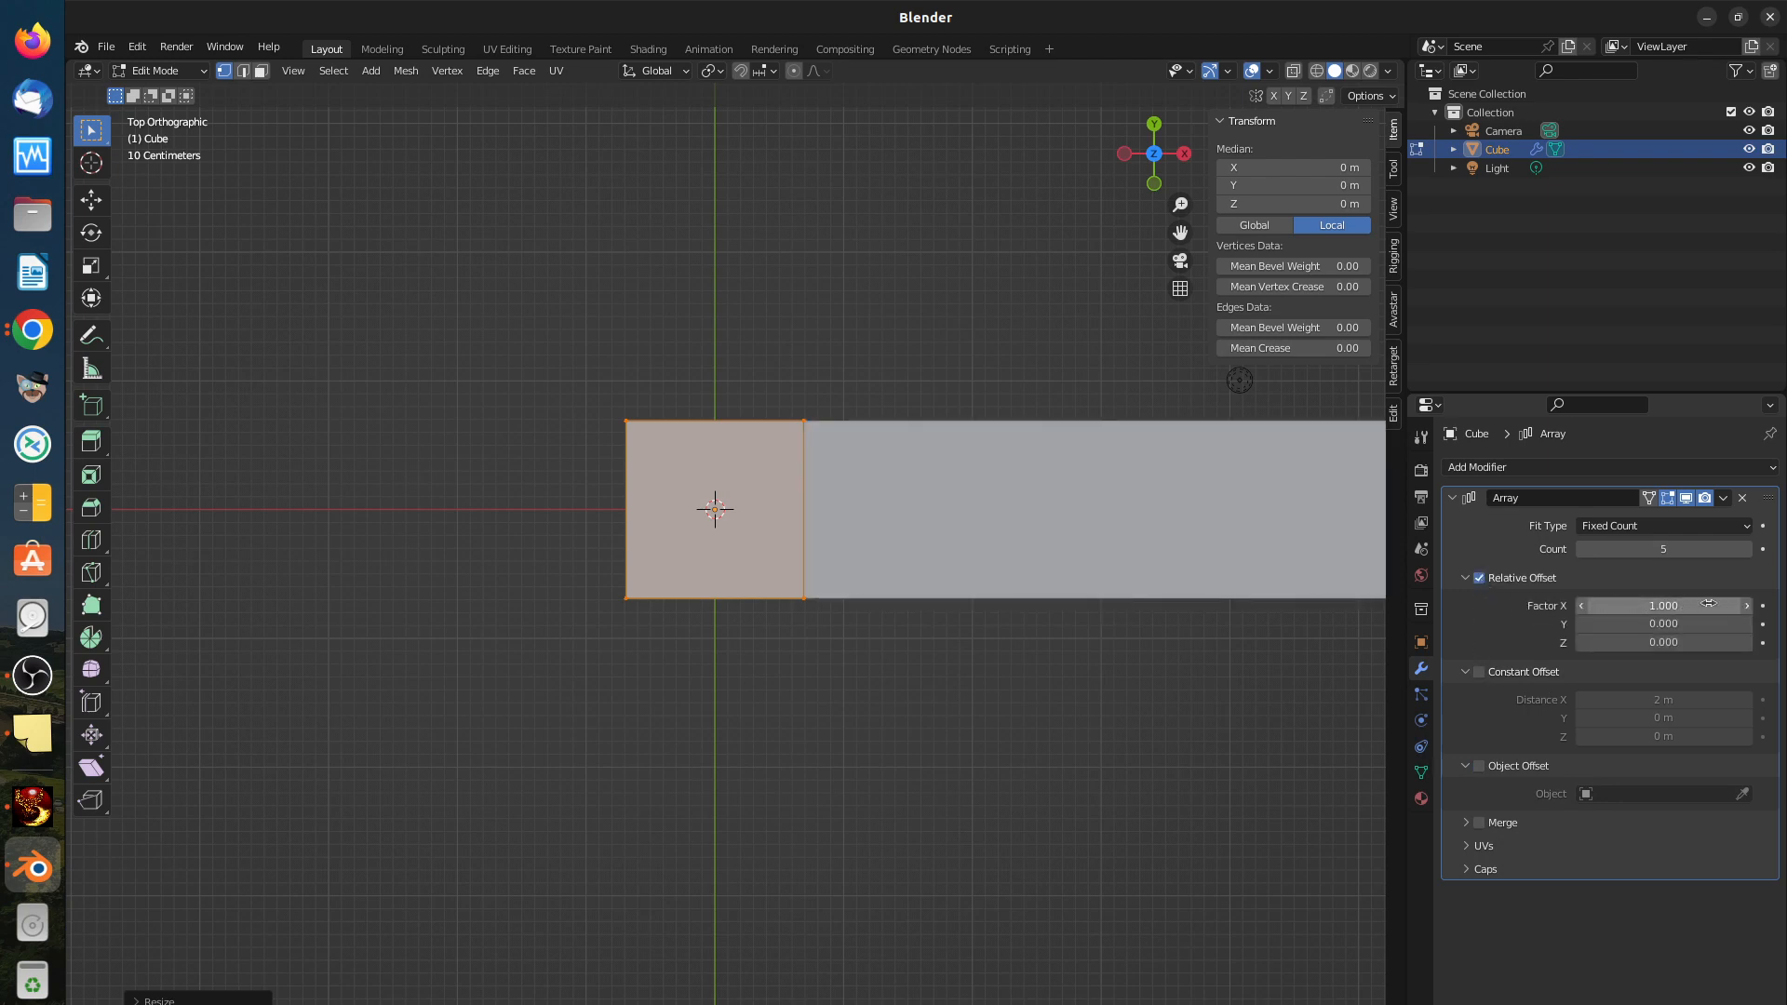
left_click(1749, 606)
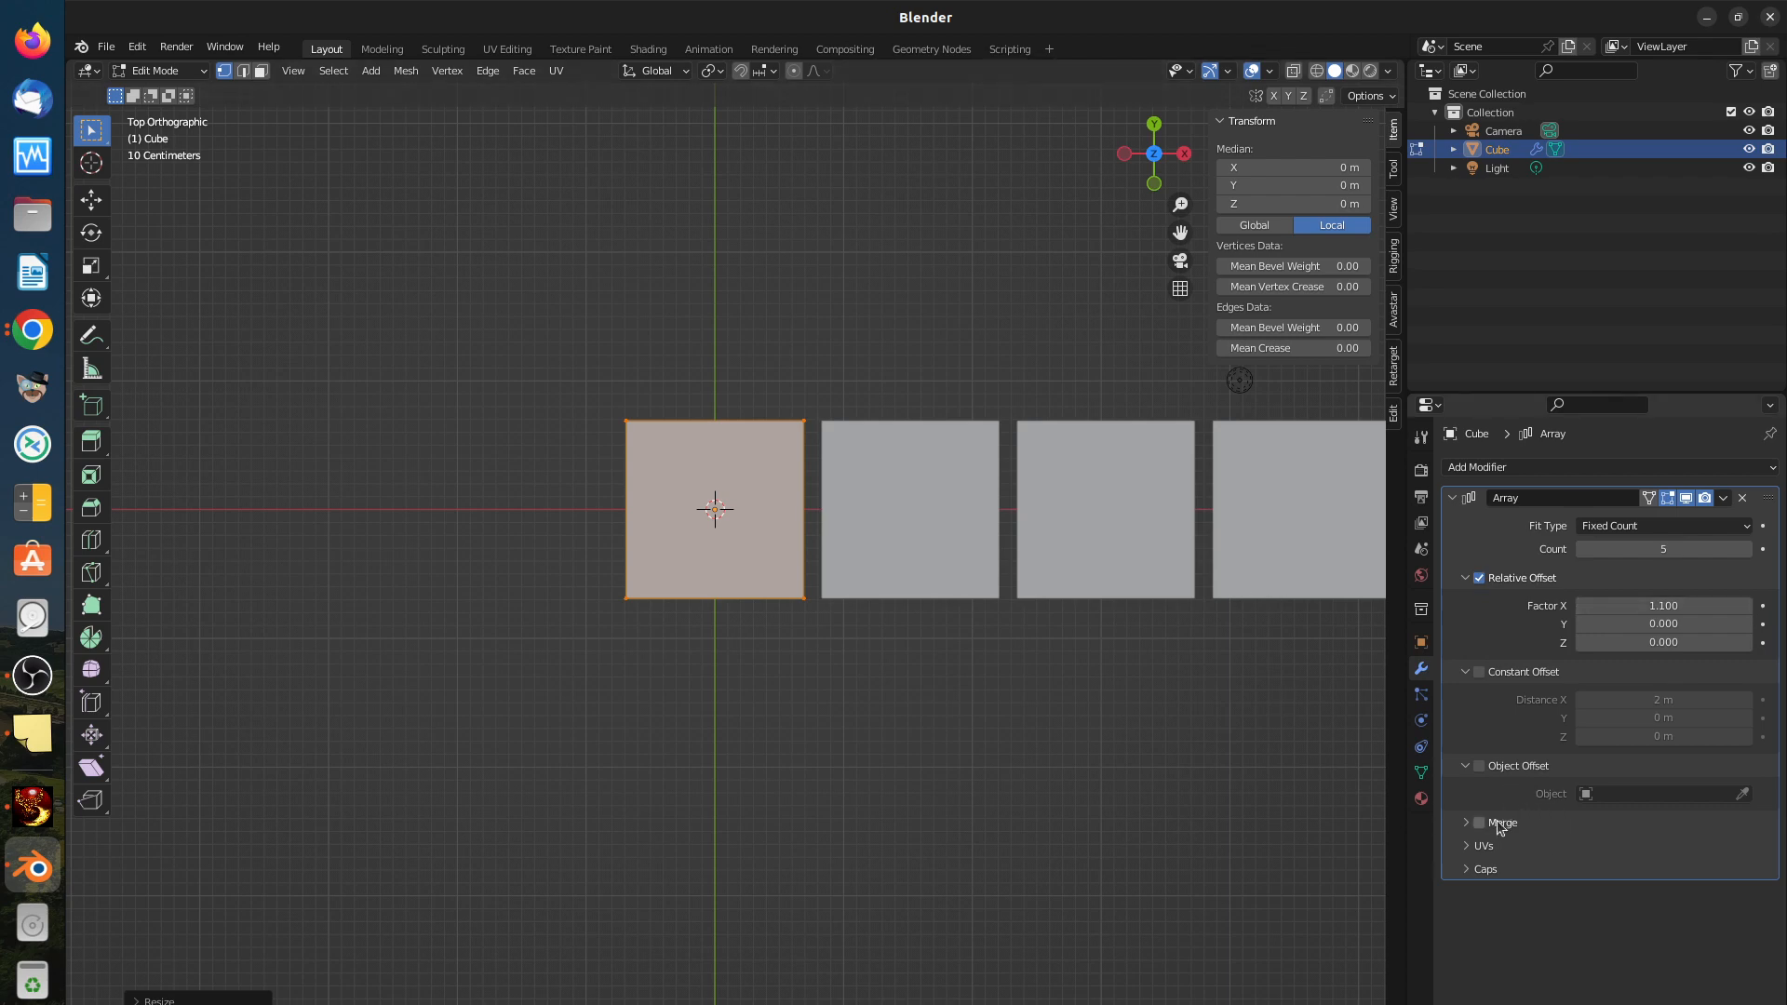
left_click(1467, 823)
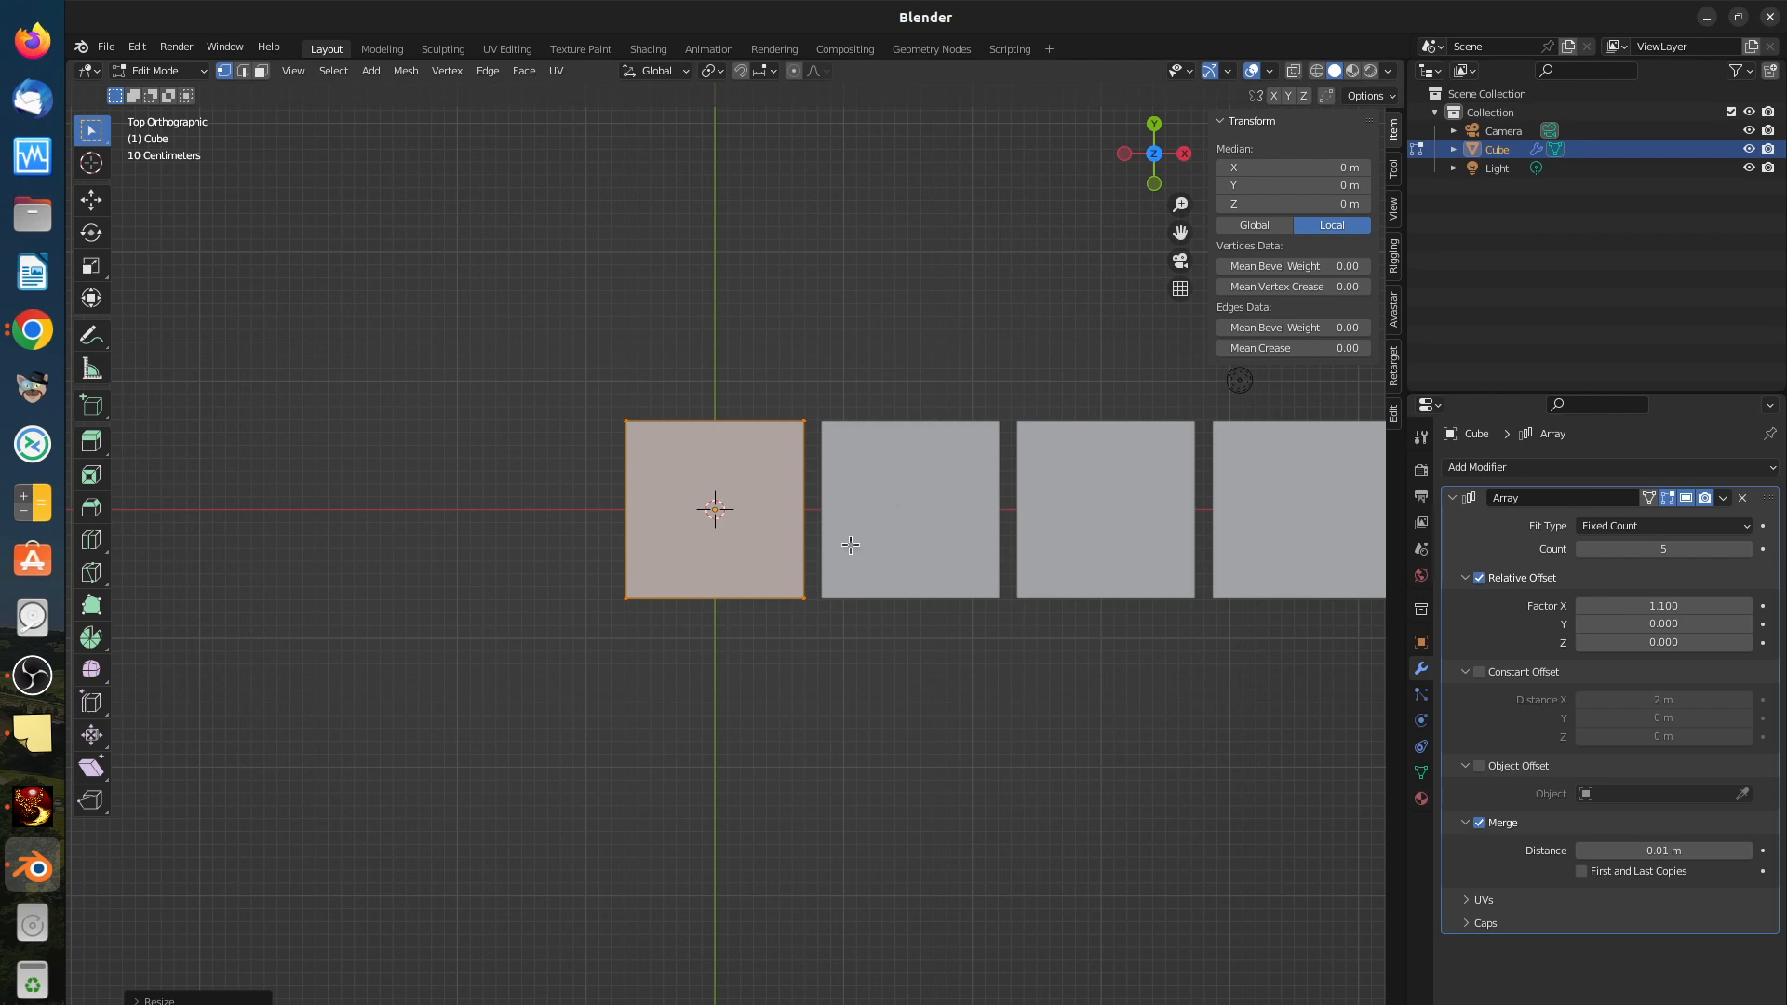
Step: Increase the array's merge distance to 0.29 m to join the neighbouring cubes and inspect them in perspective
scroll(878, 524, "up", 1)
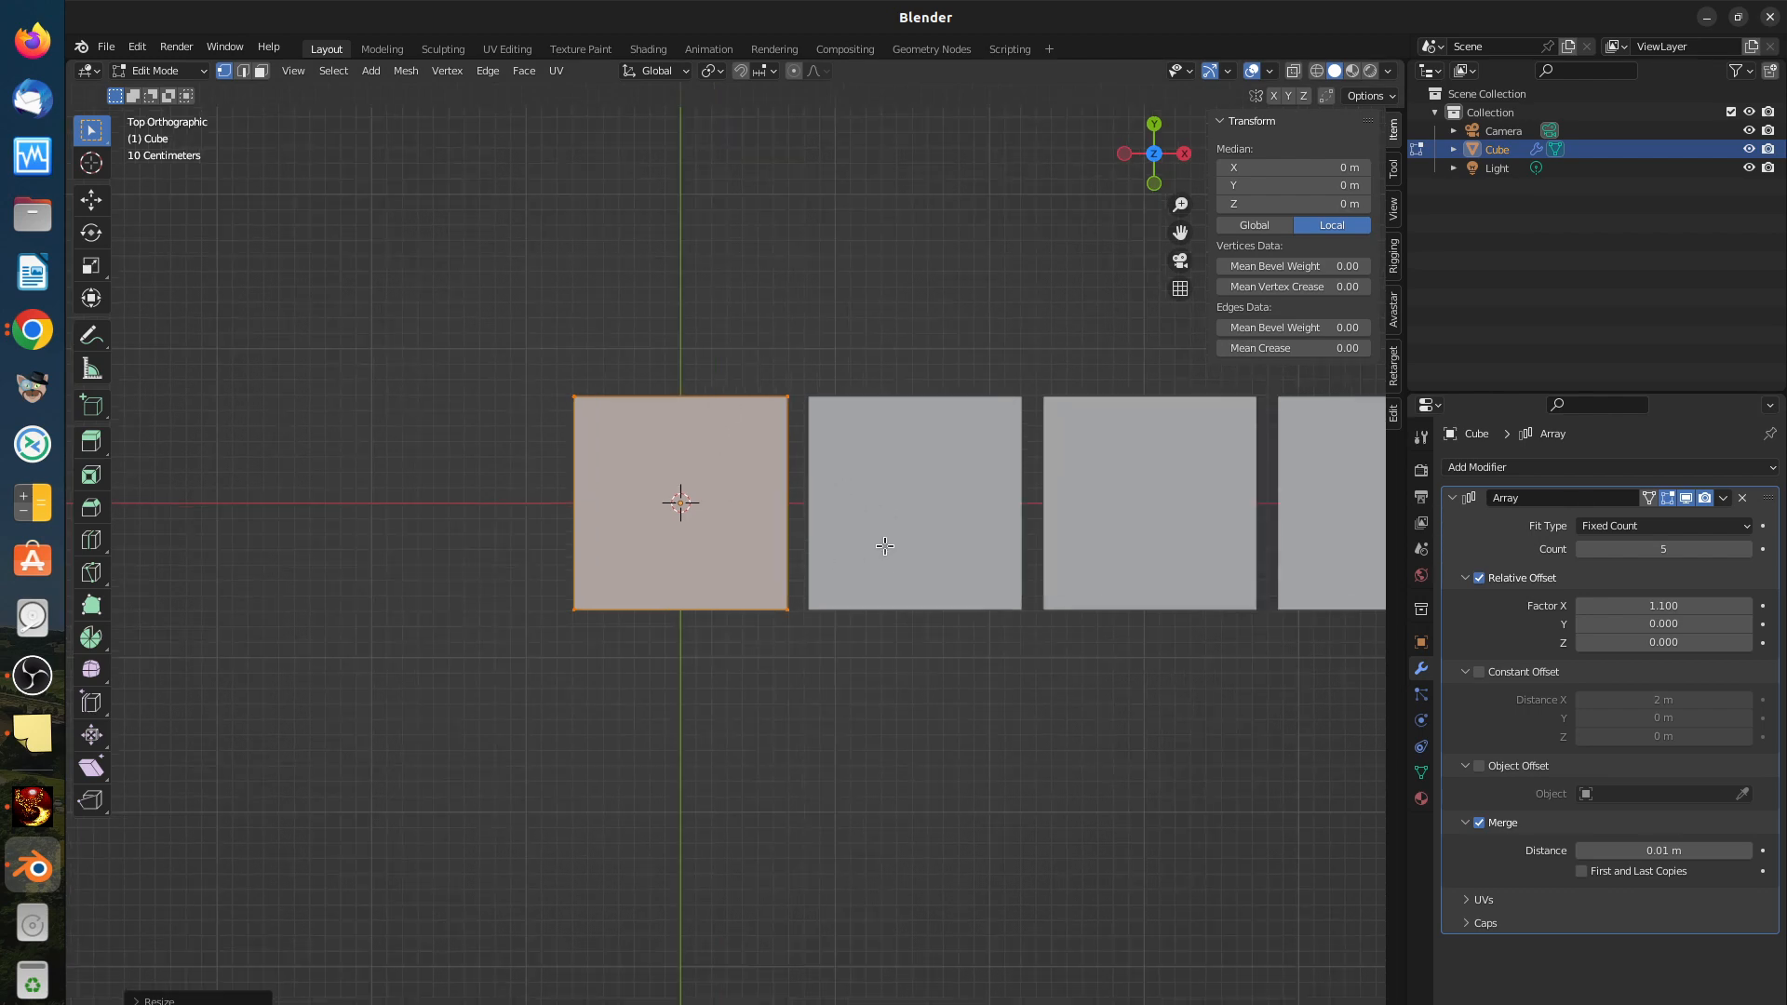
middle_click_drag(877, 523, 884, 458)
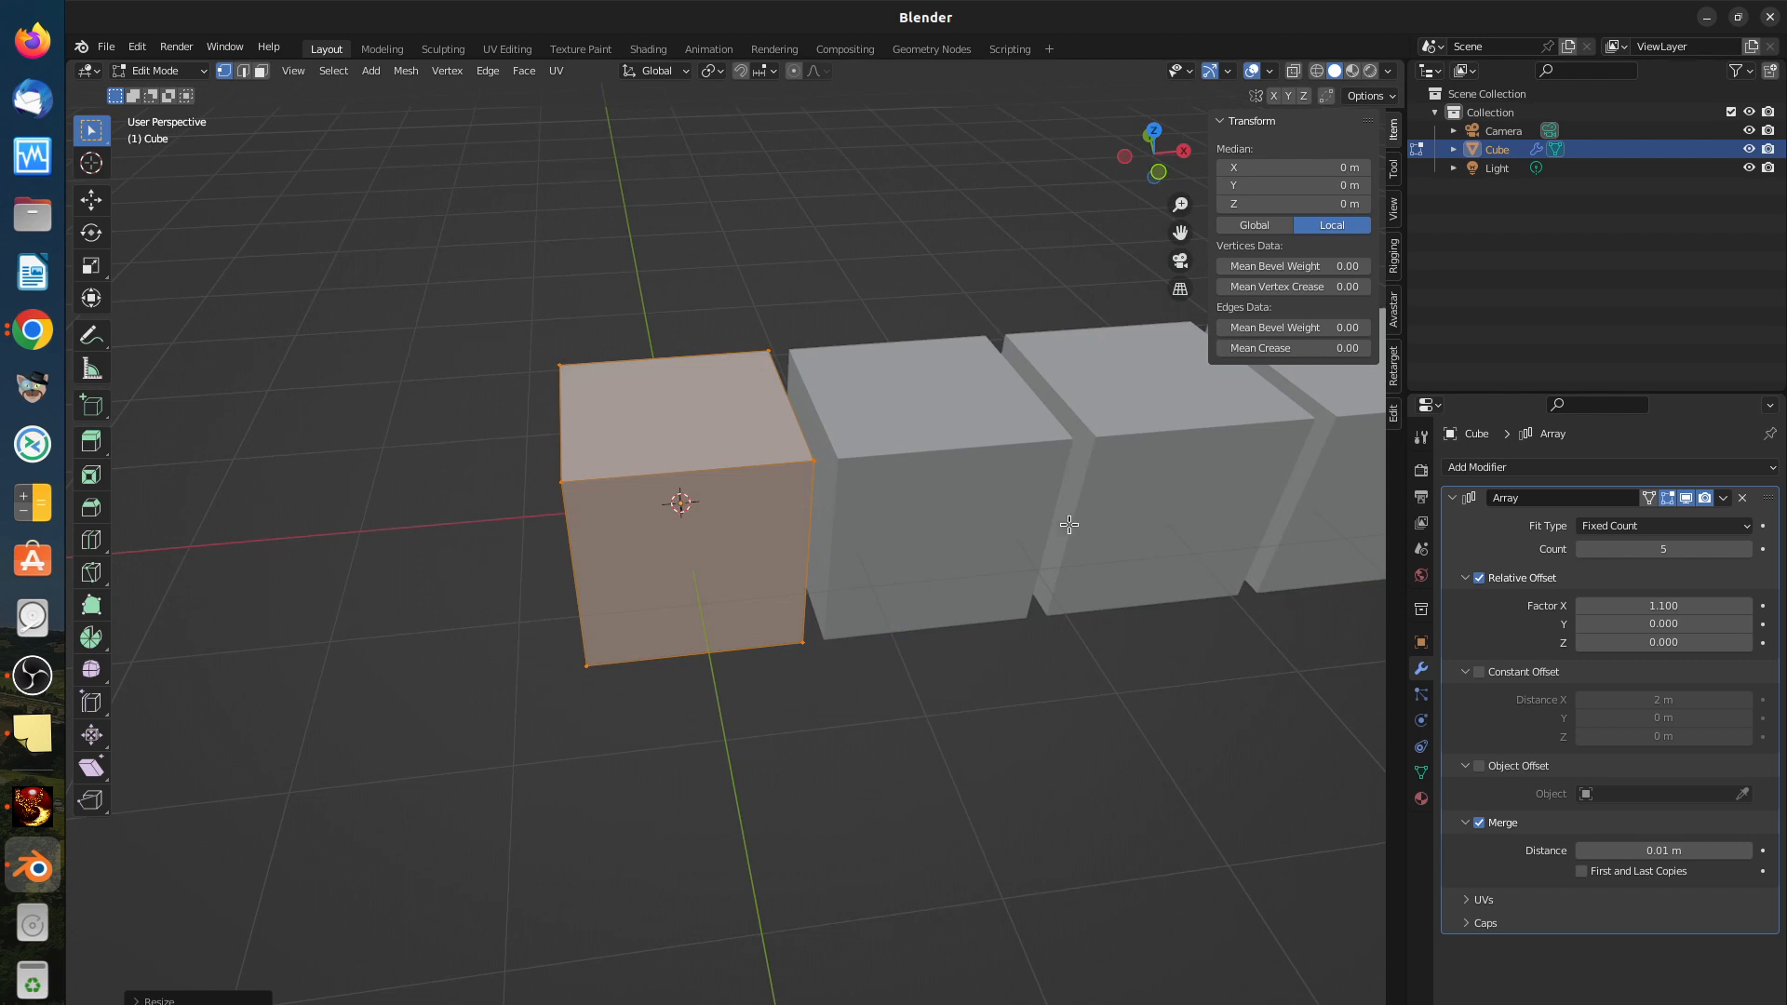
middle_click_drag(1059, 620, 1017, 605)
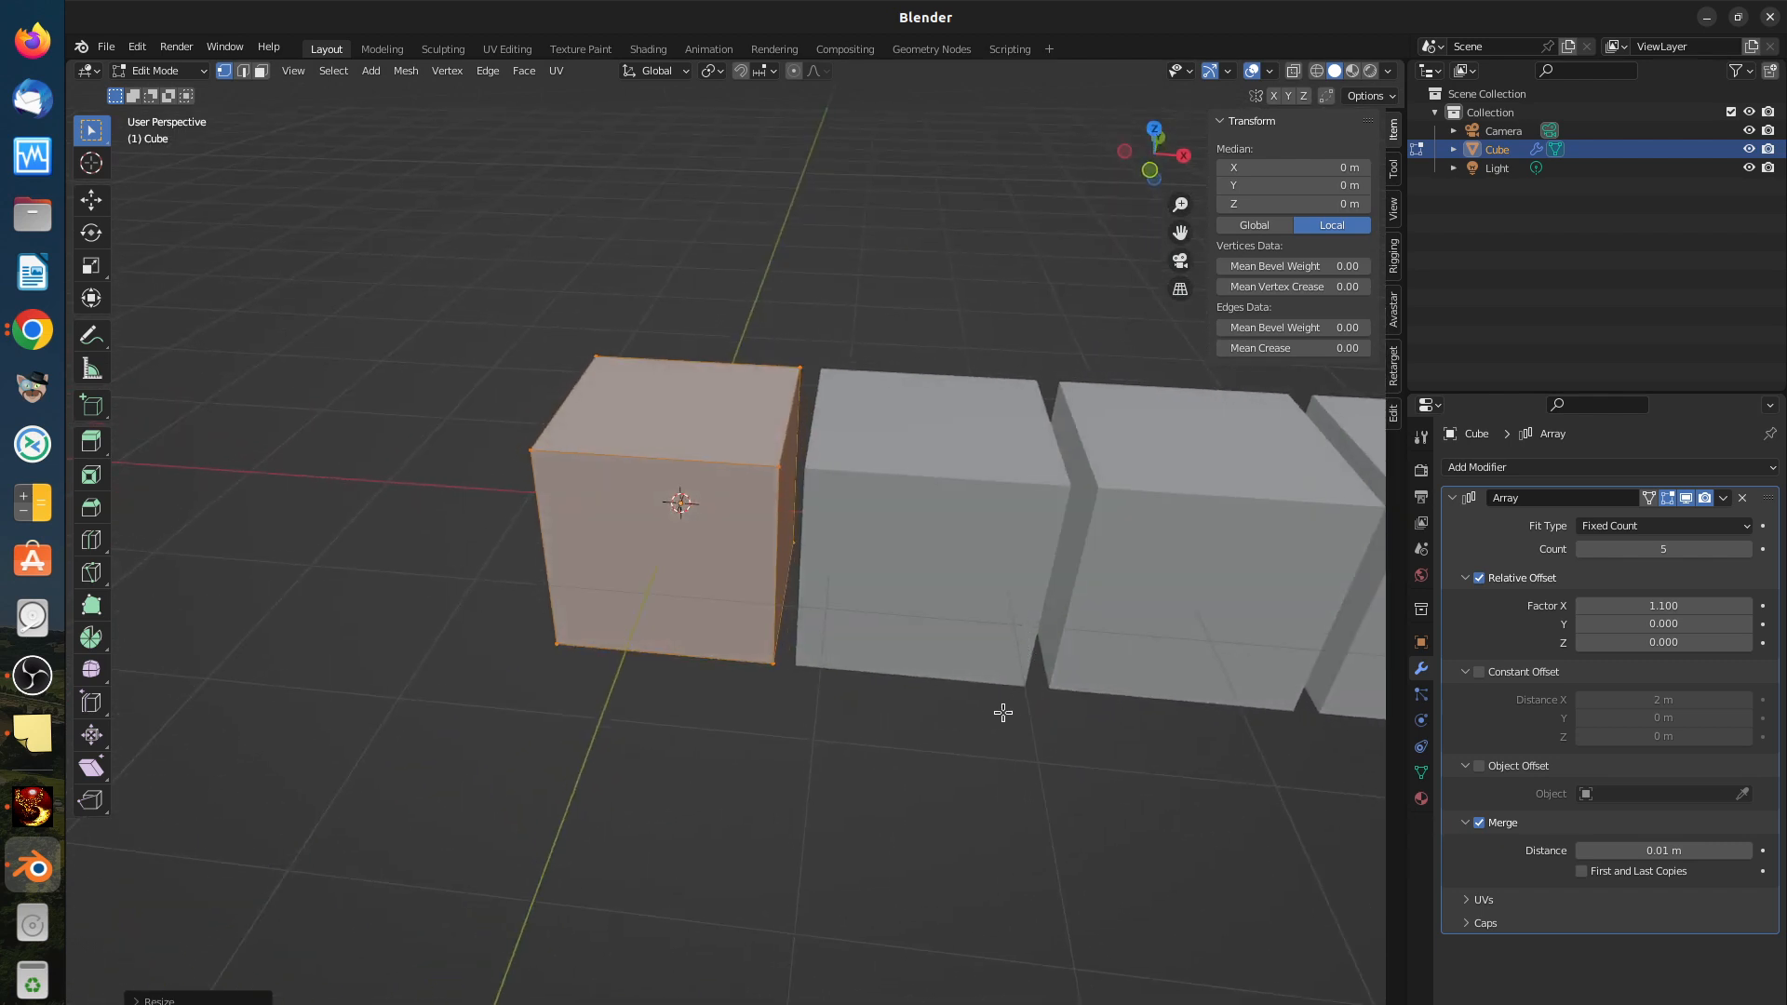
middle_click_drag(1001, 710, 1065, 686)
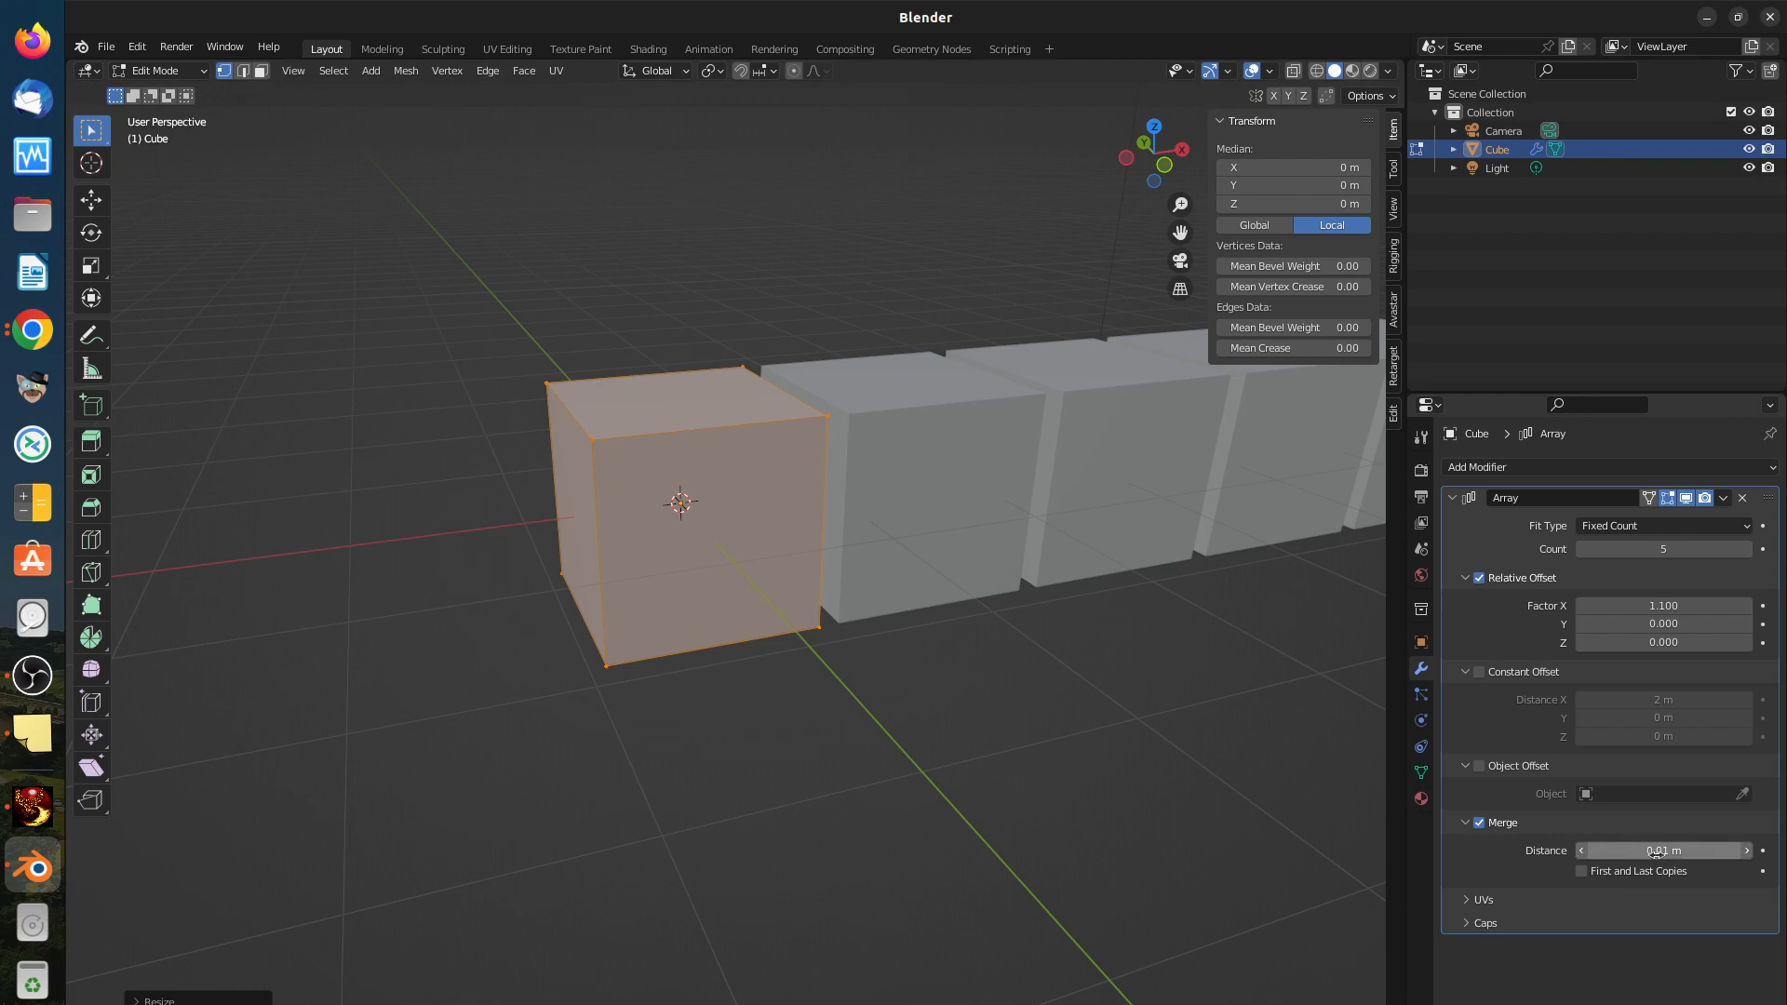
middle_click_drag(1005, 729, 962, 730)
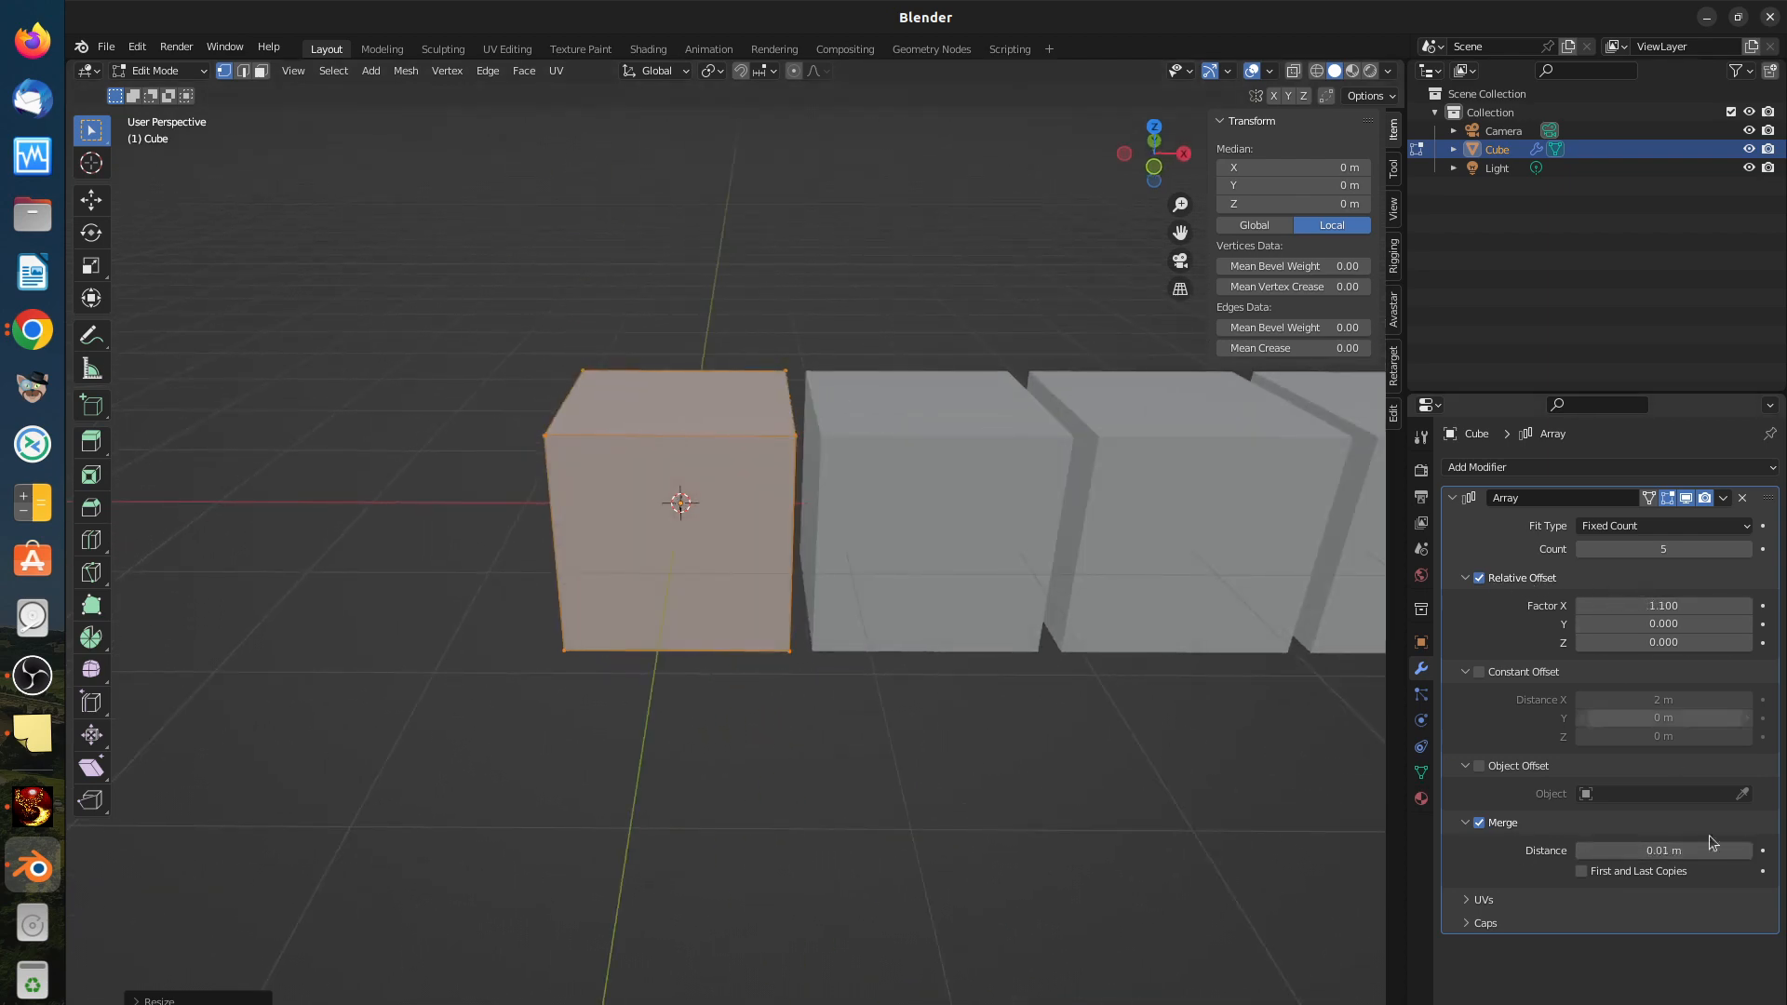
left_click(1746, 851)
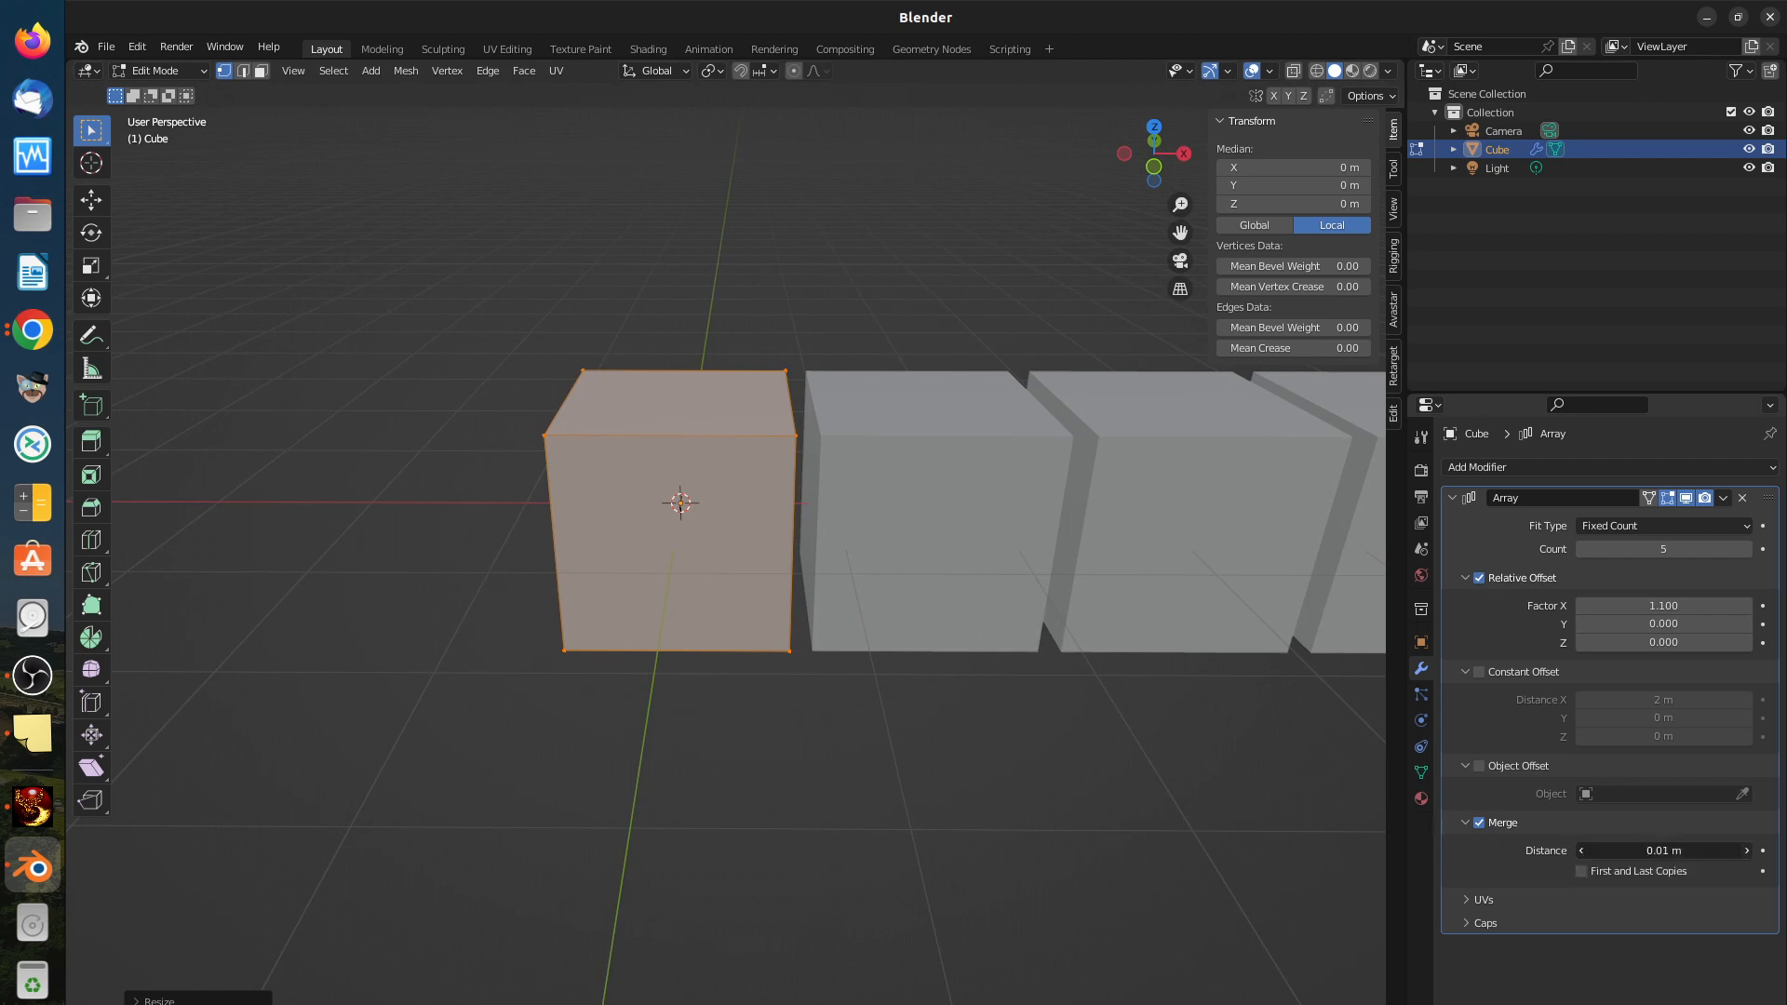
left_click(1746, 850)
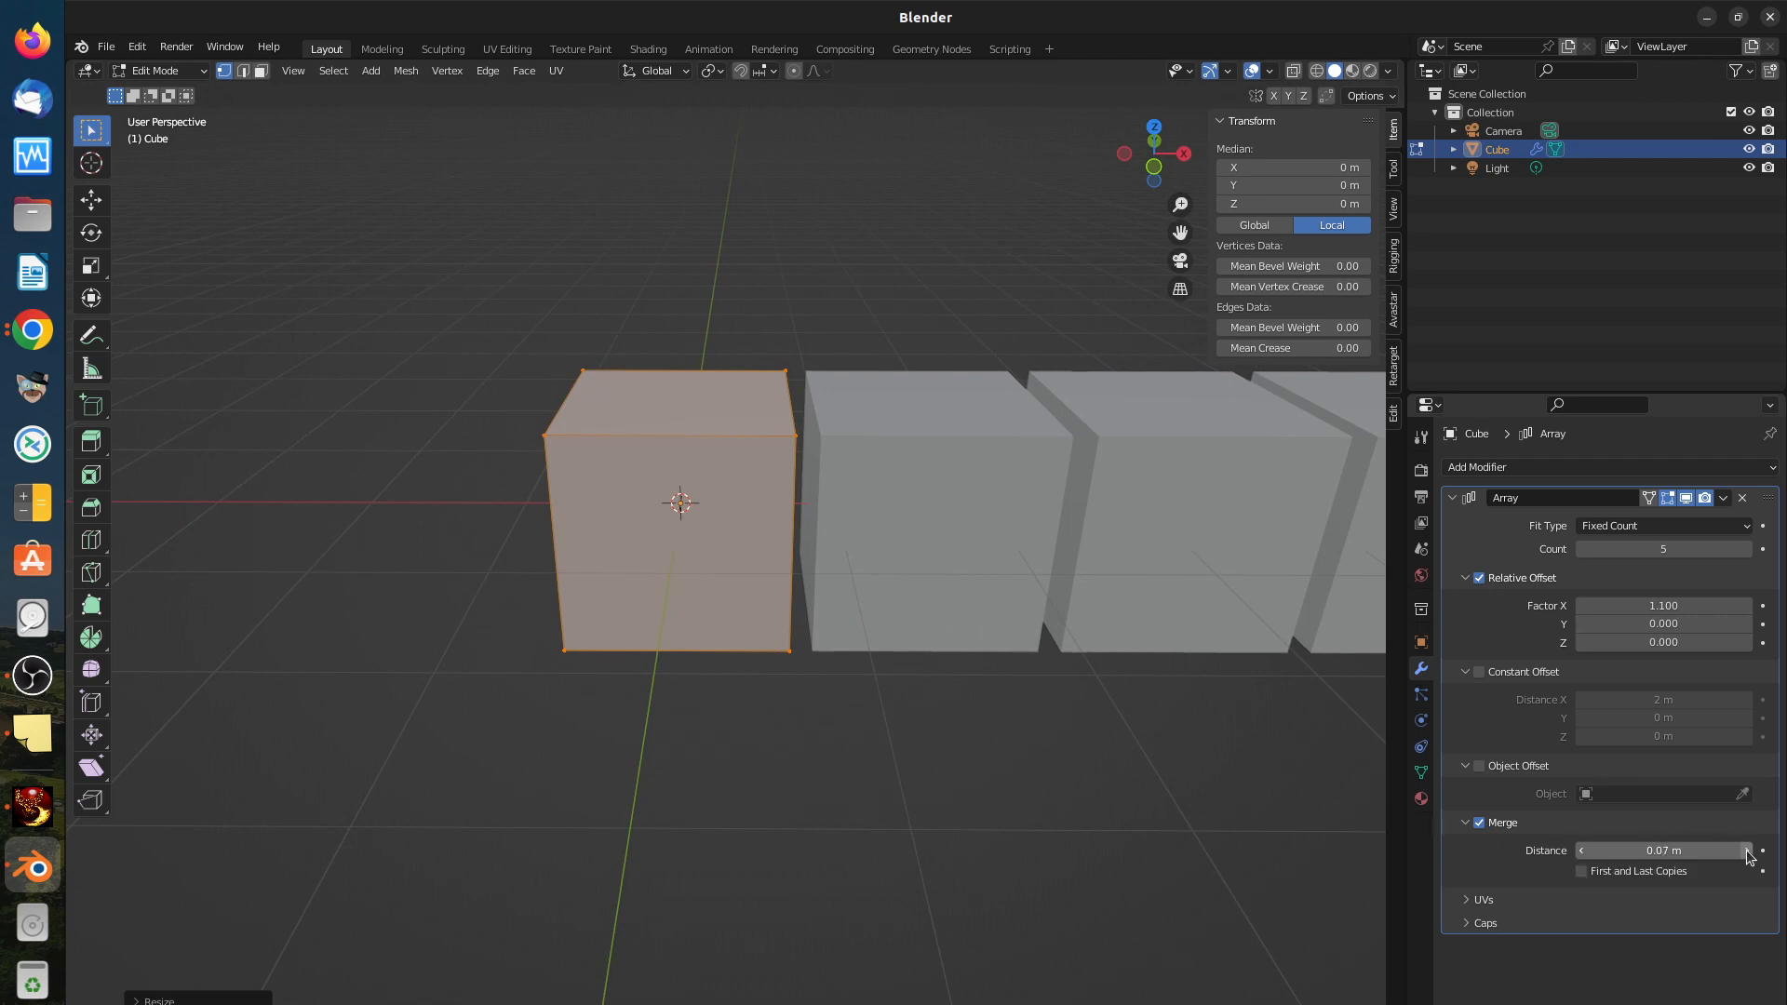
left_click_drag(1745, 851, 1779, 852)
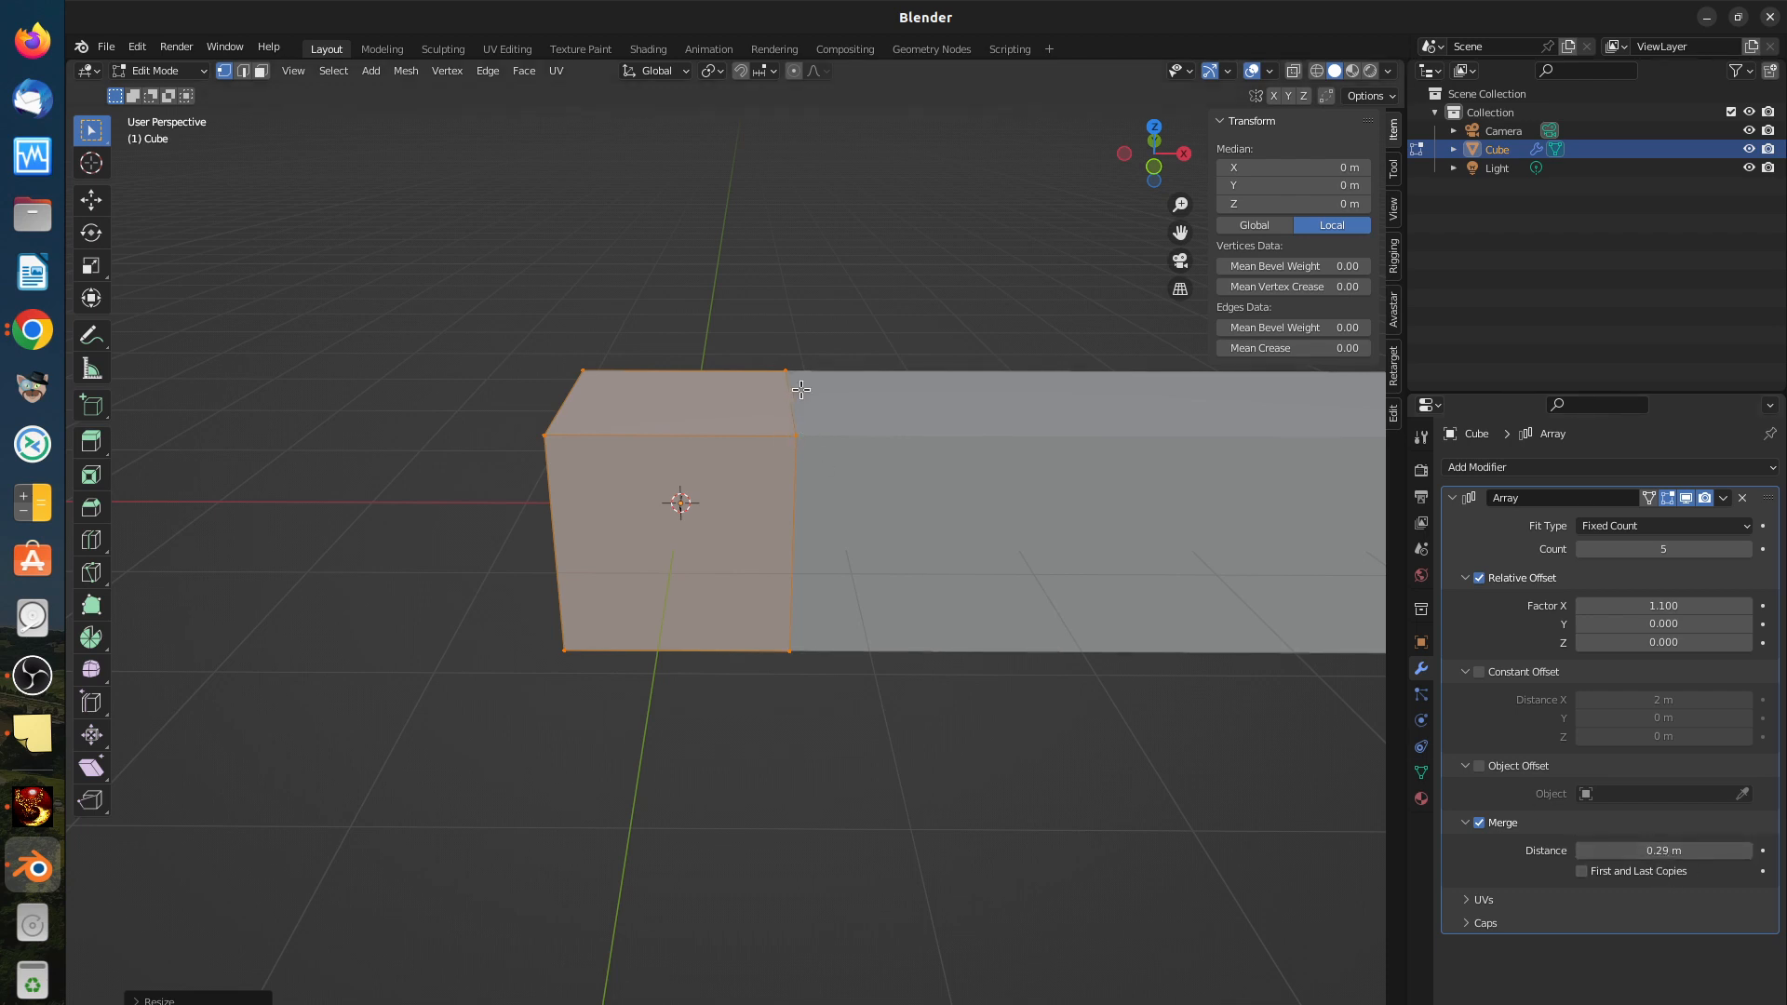
middle_click_drag(889, 656, 920, 689)
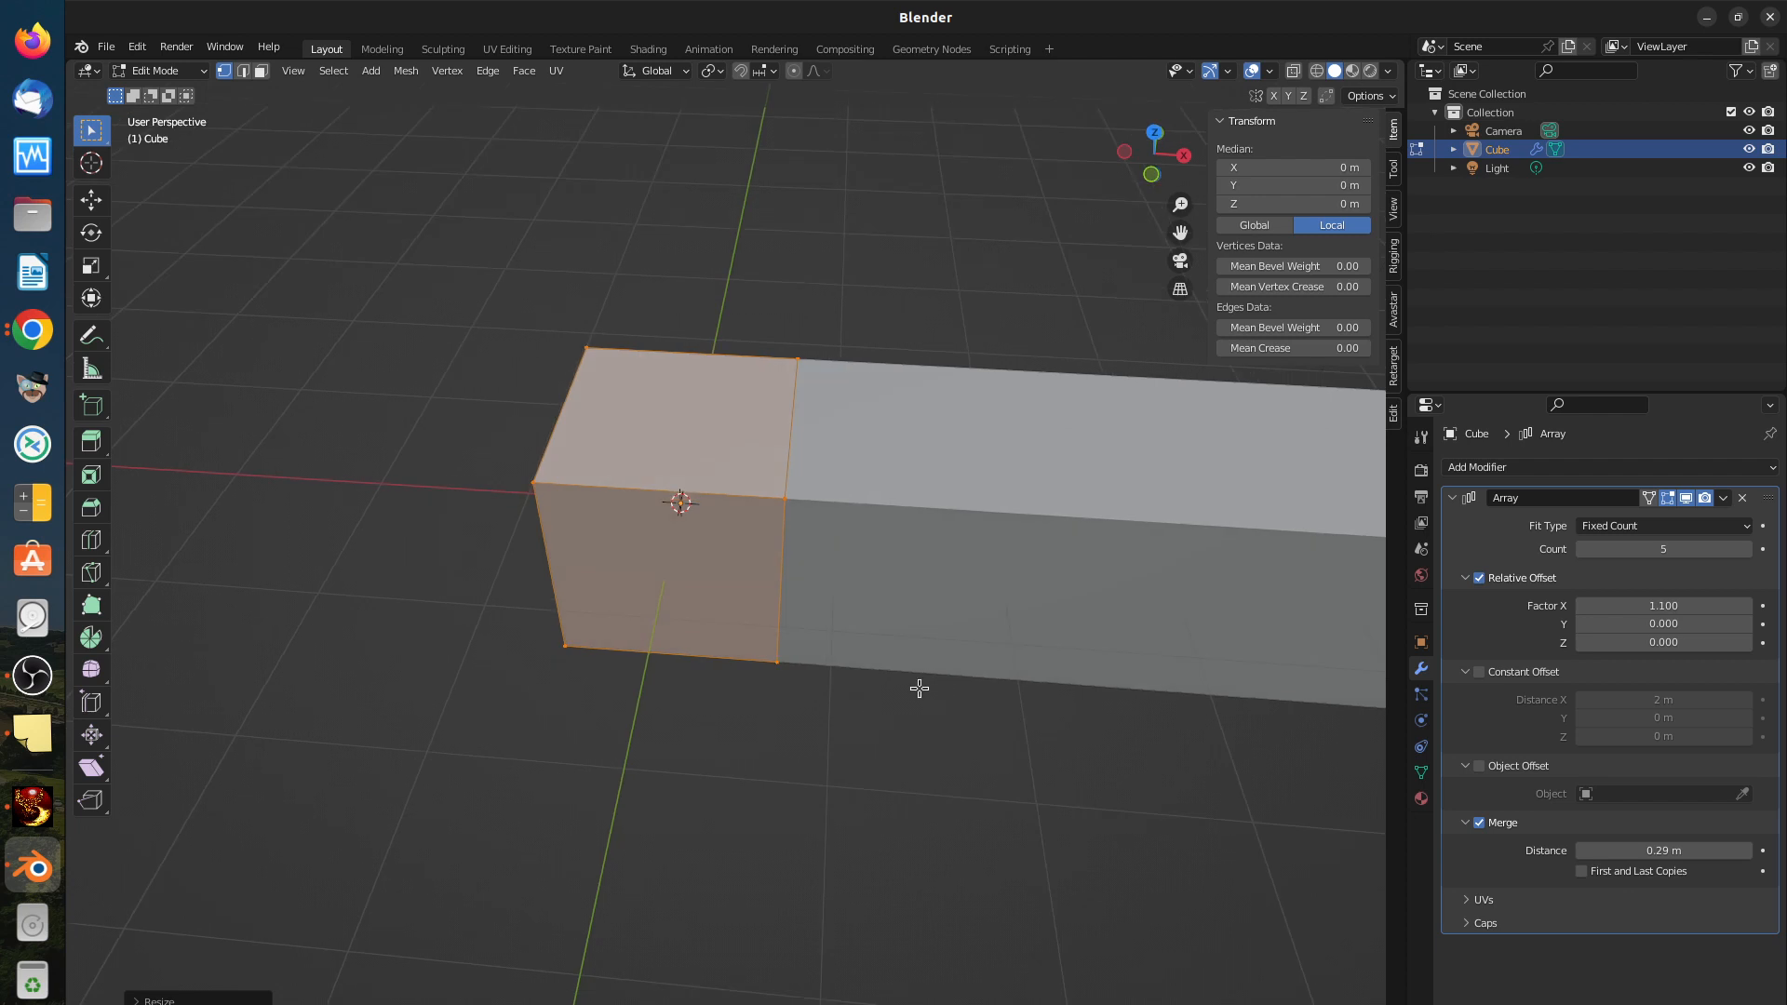
middle_click_drag(784, 525, 802, 389)
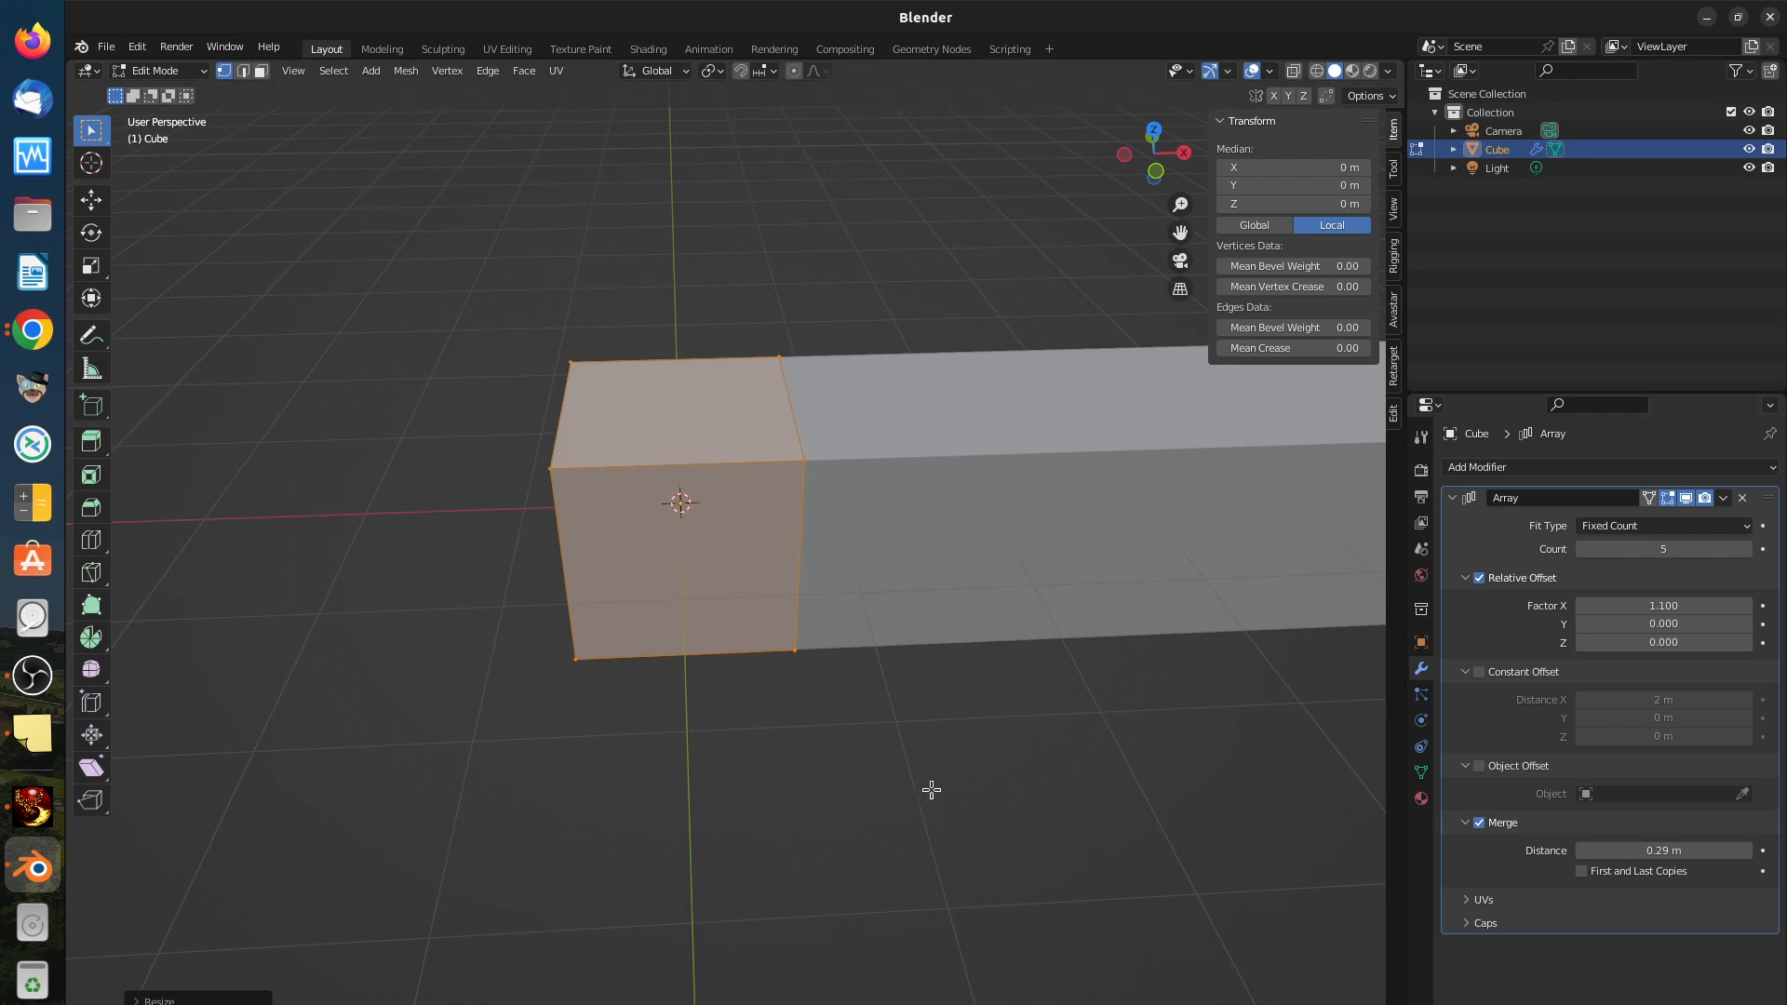
scroll(930, 790, "down", 4)
middle_click_drag(890, 770, 886, 719)
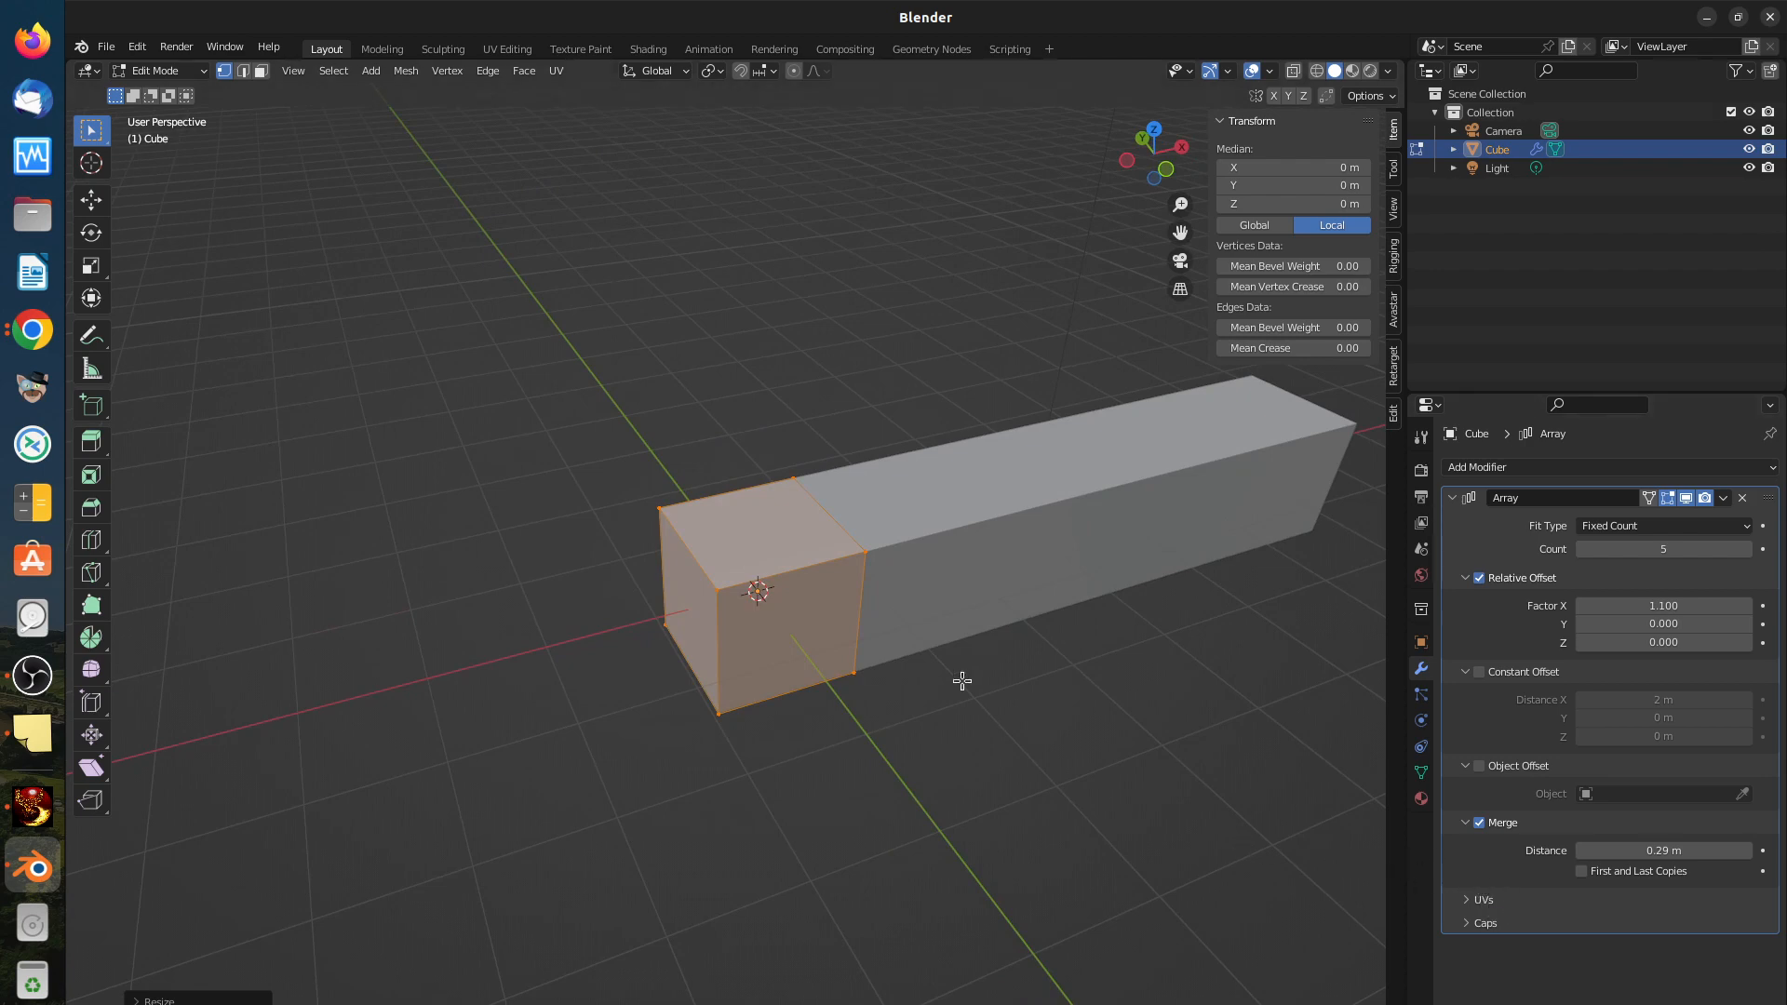
Step: With wireframe display and face selection on, delete the original cube's two end faces along the X axis
scroll(890, 689, "up", 1)
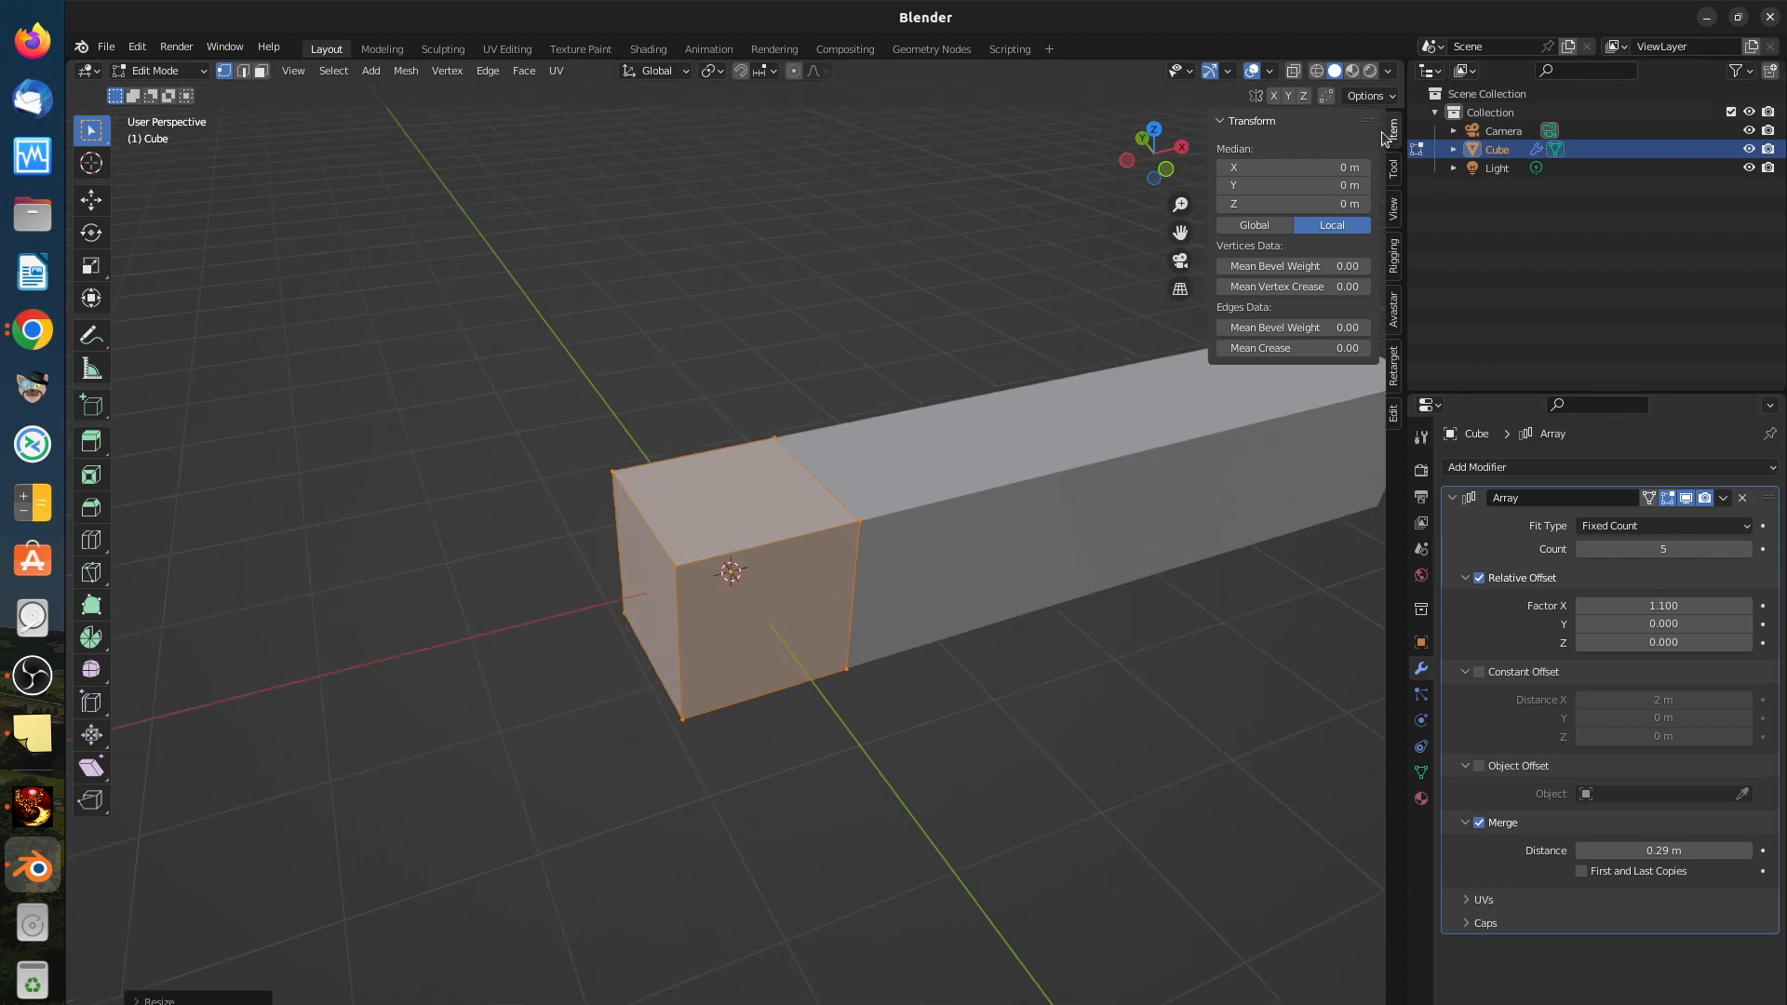
left_click(1317, 72)
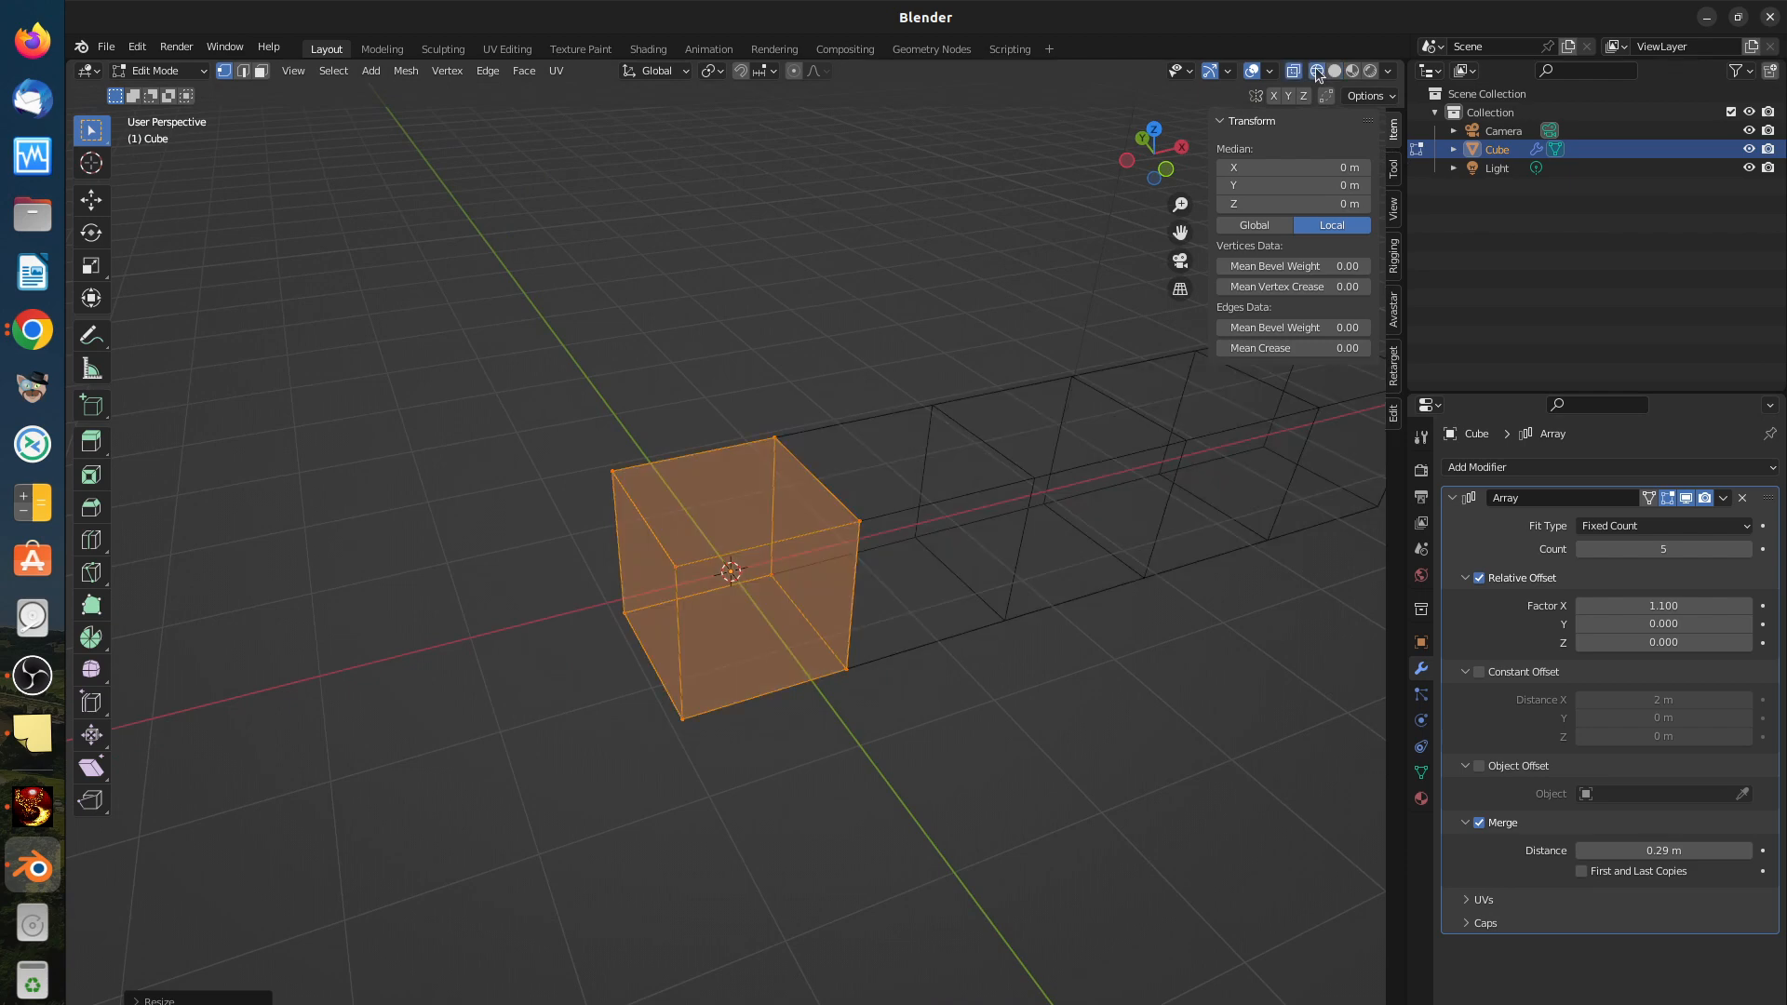
middle_click_drag(887, 555, 912, 522)
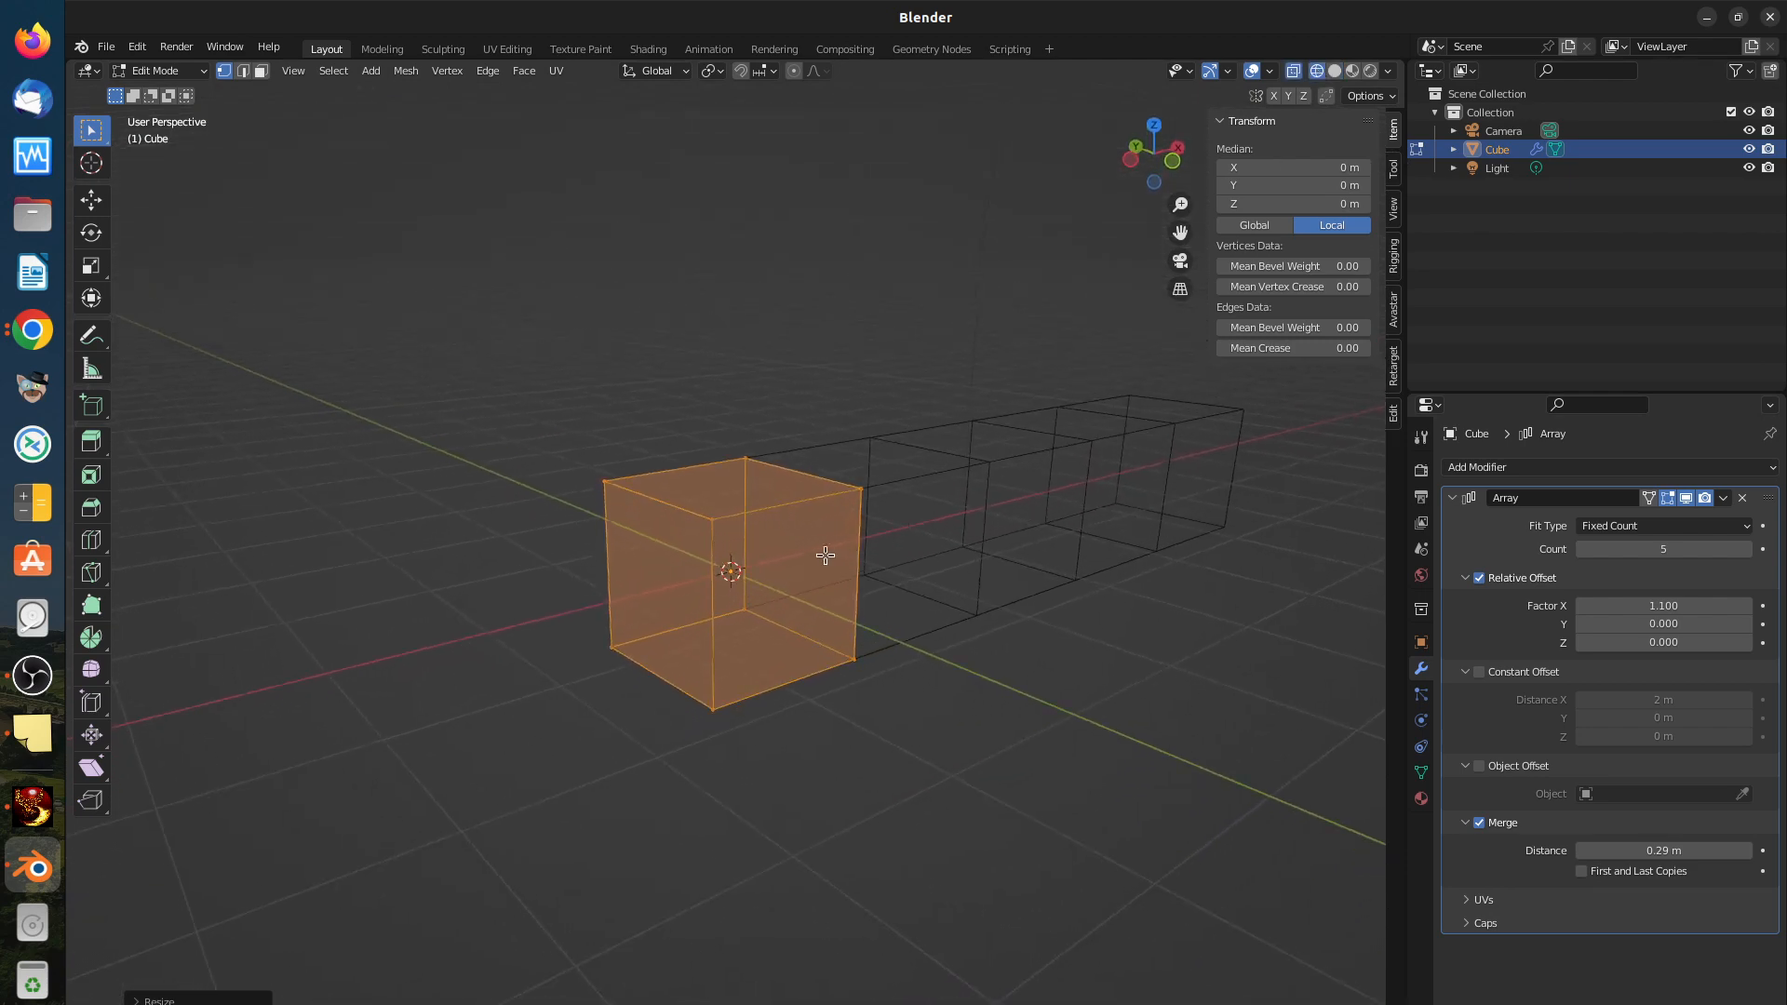
left_click(261, 71)
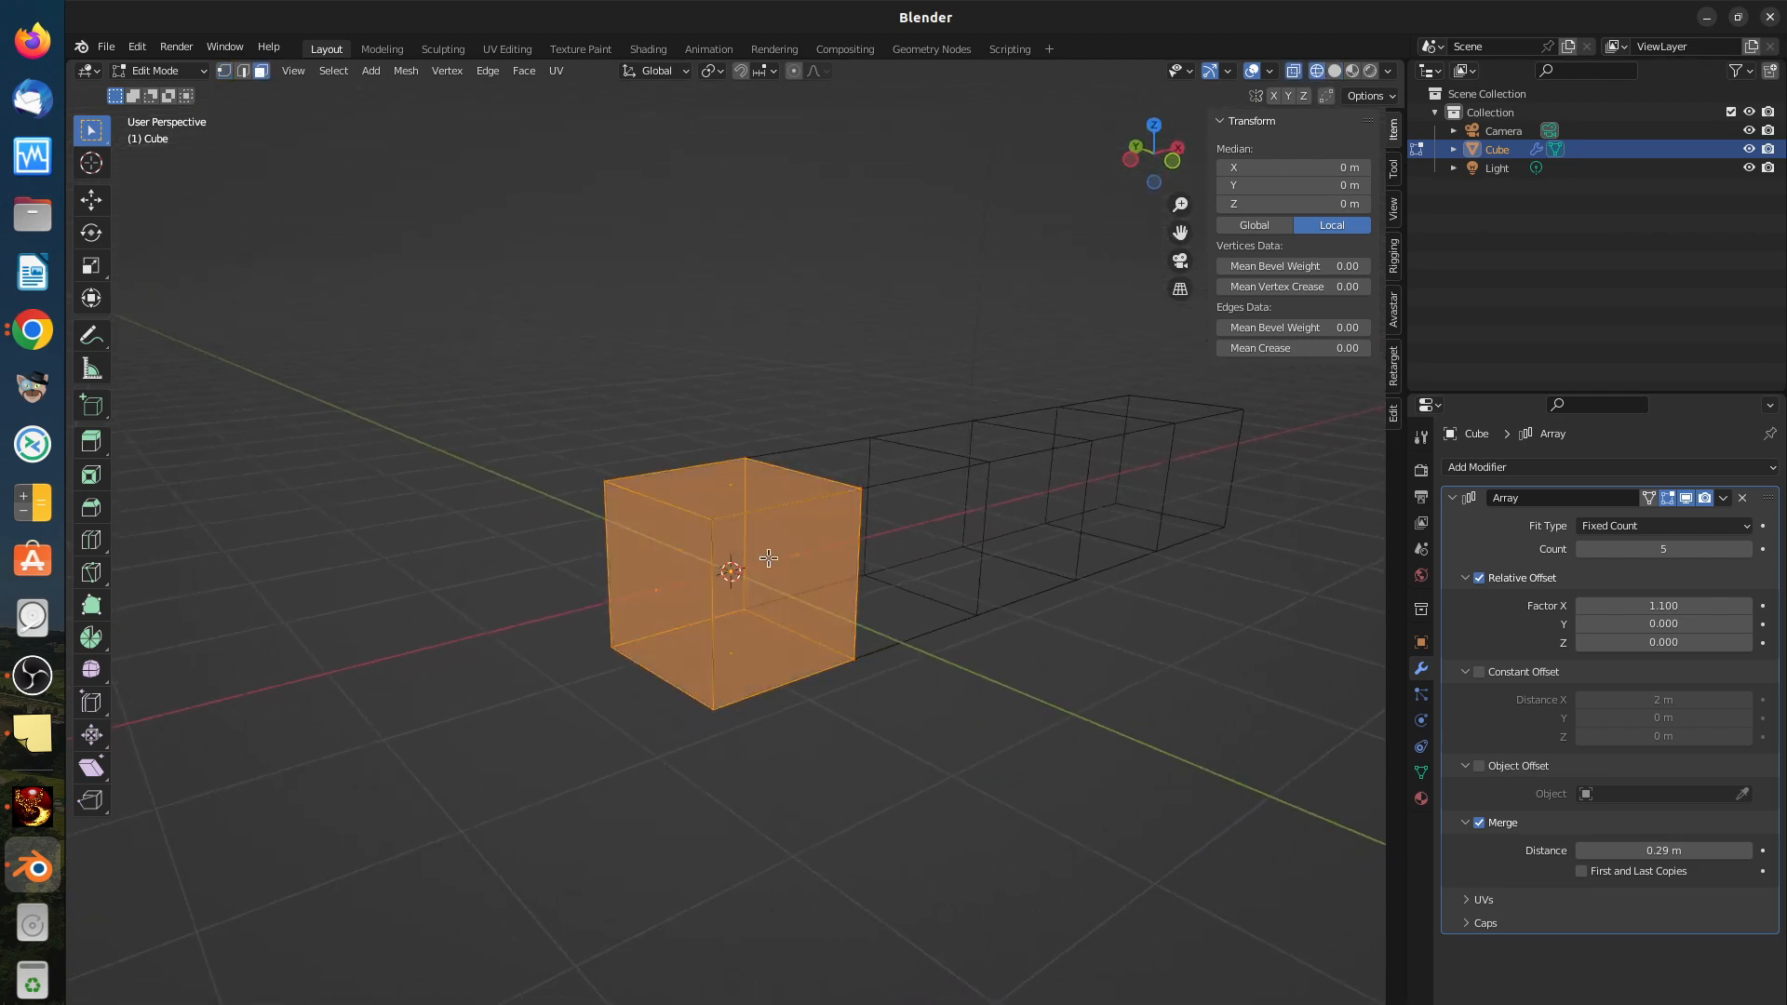
left_click(796, 551)
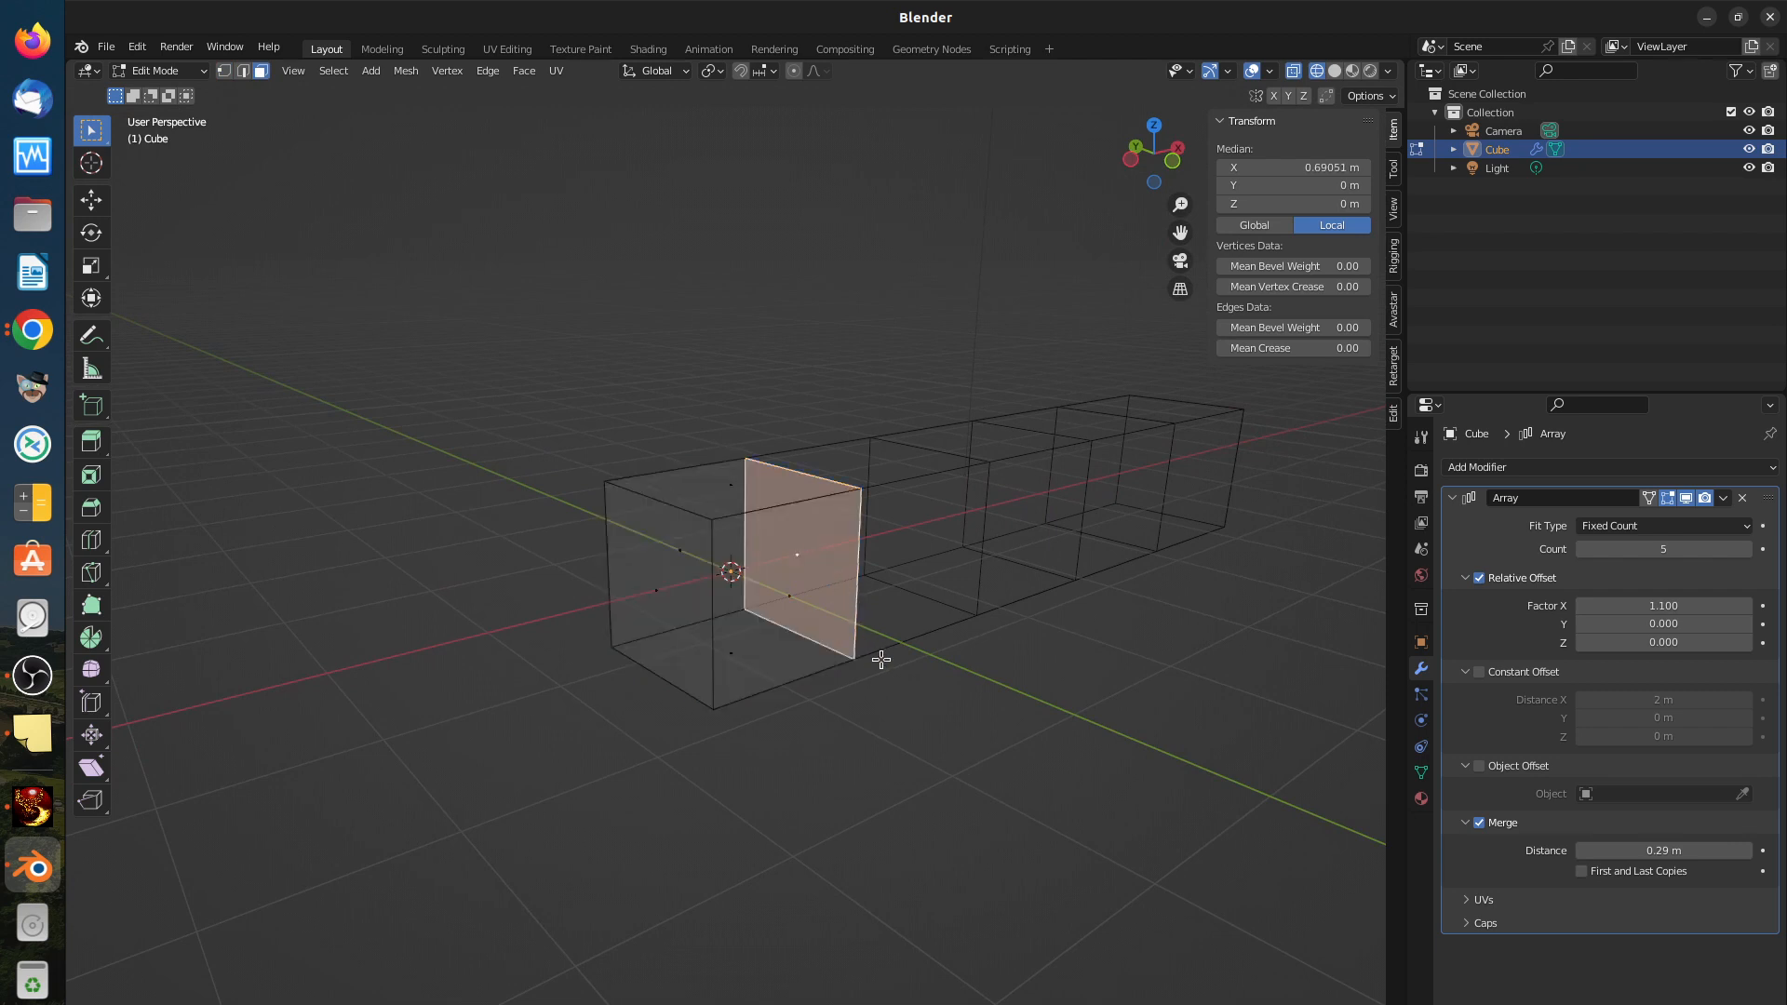
middle_click_drag(865, 668, 844, 686)
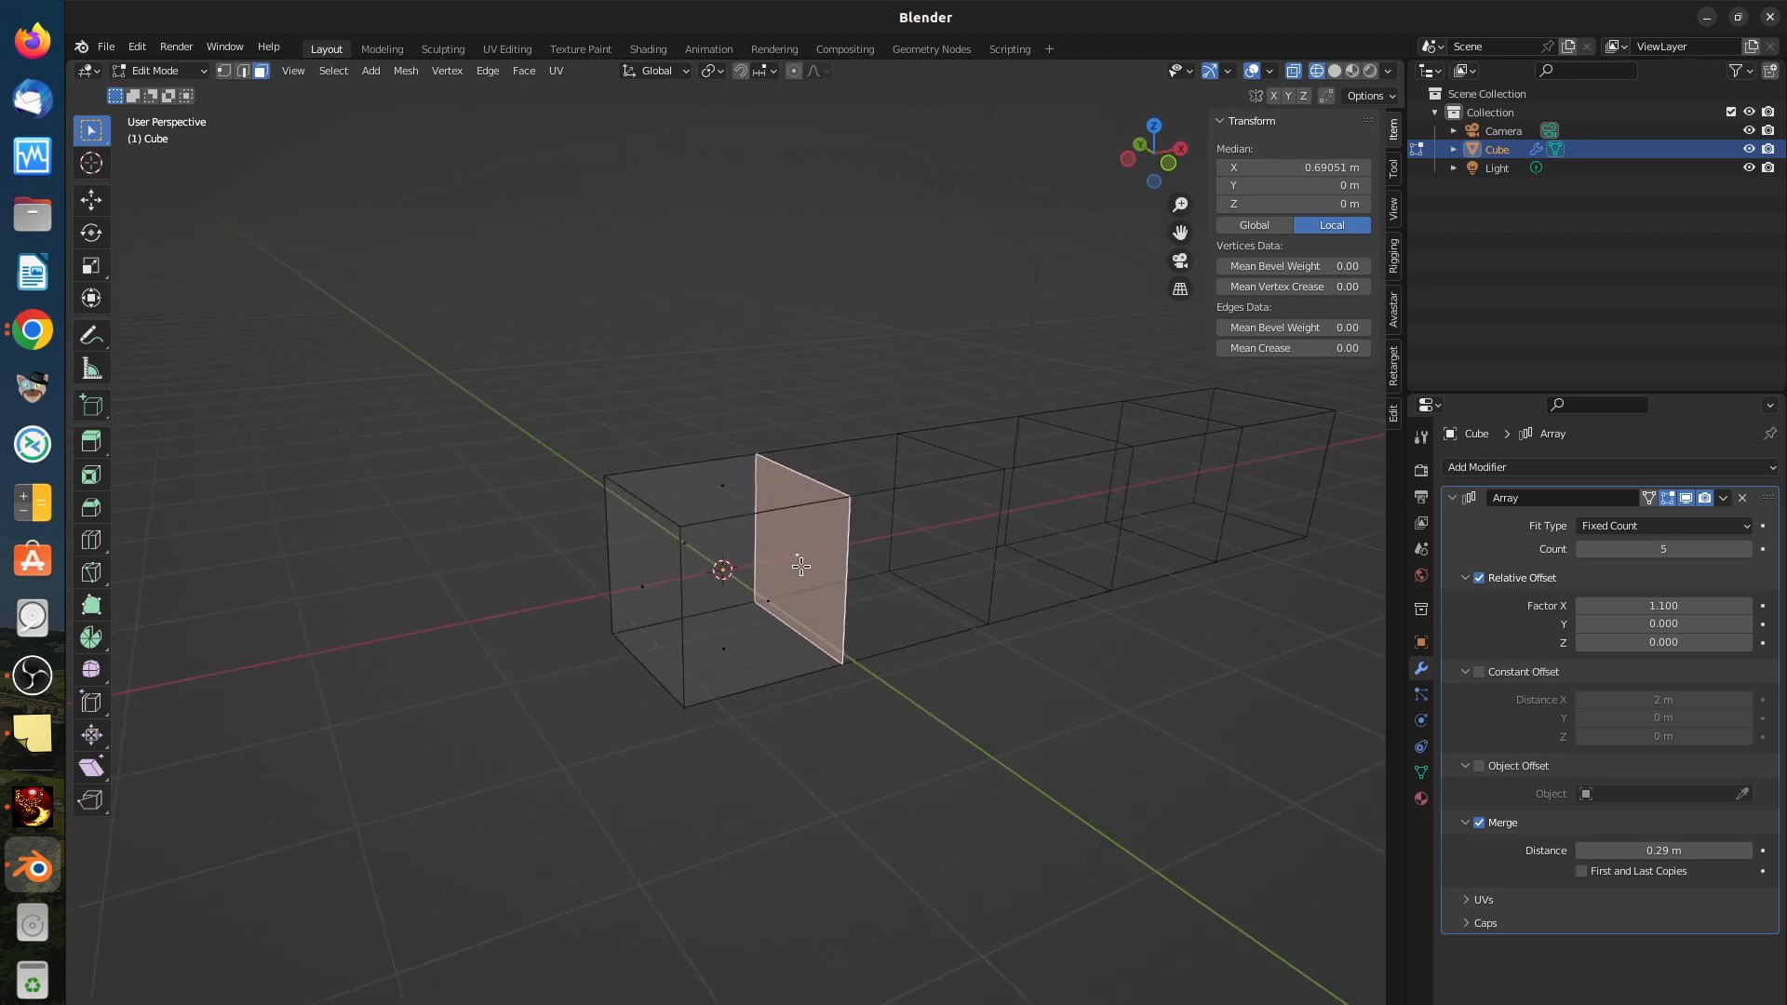
key("x")
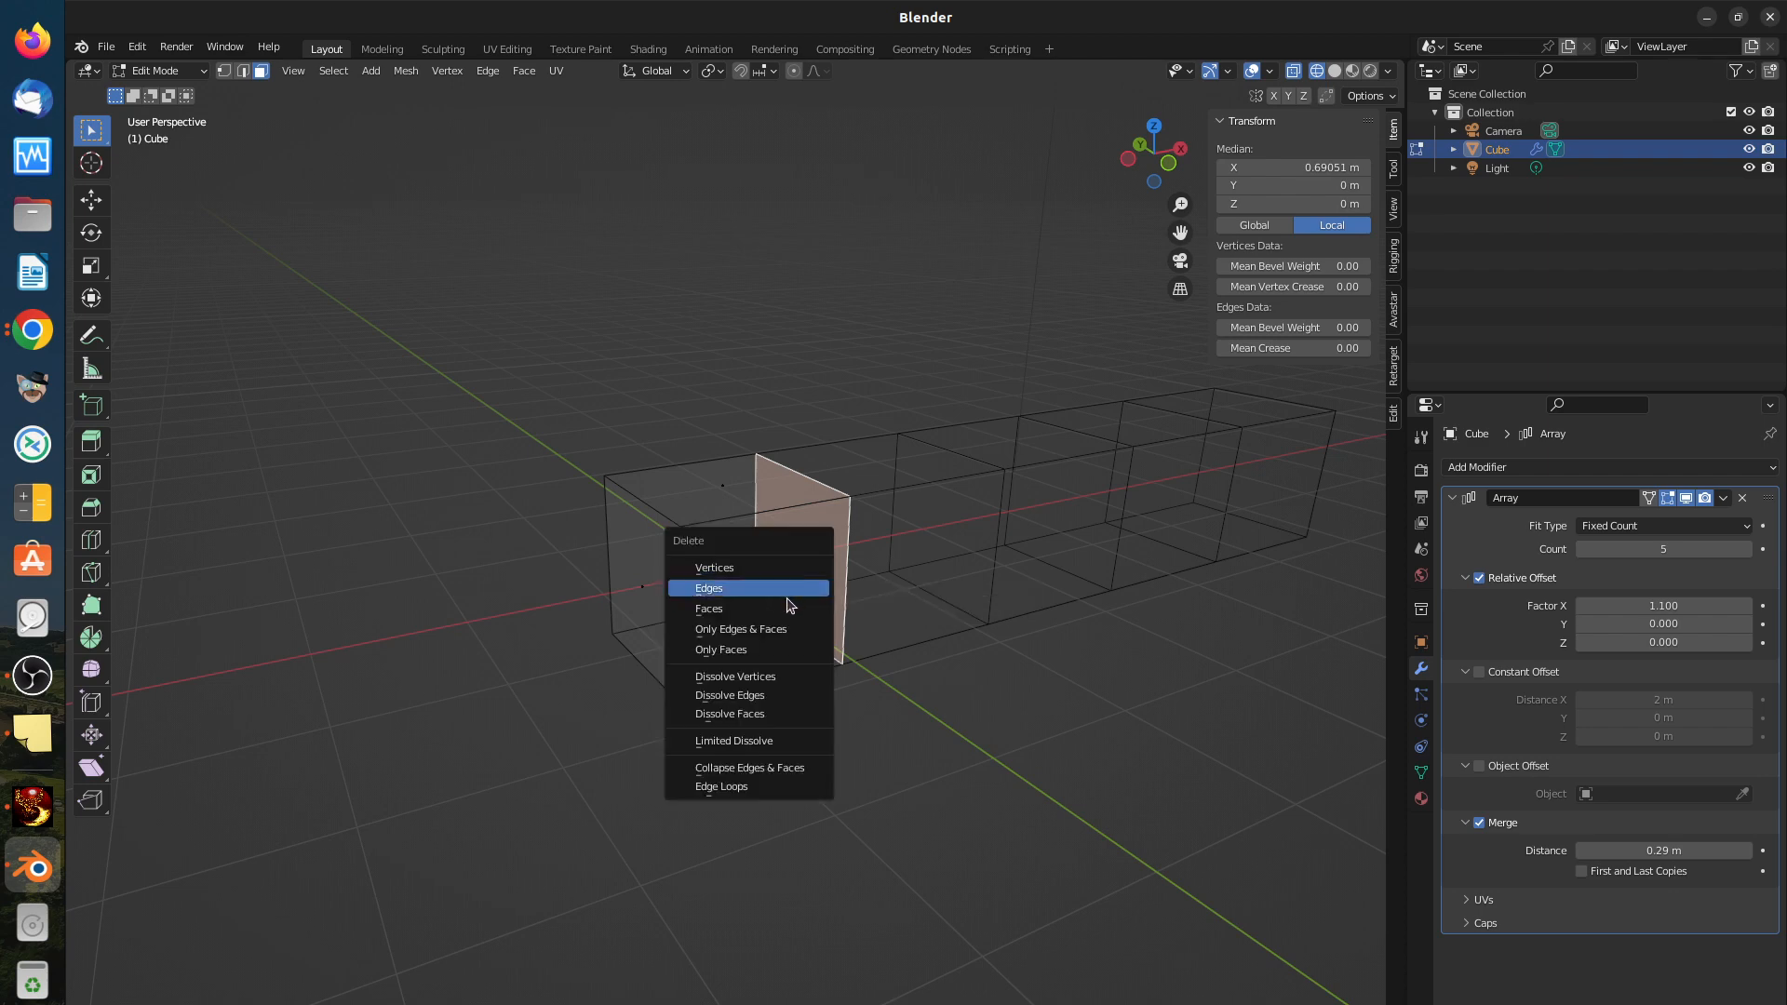
left_click(788, 606)
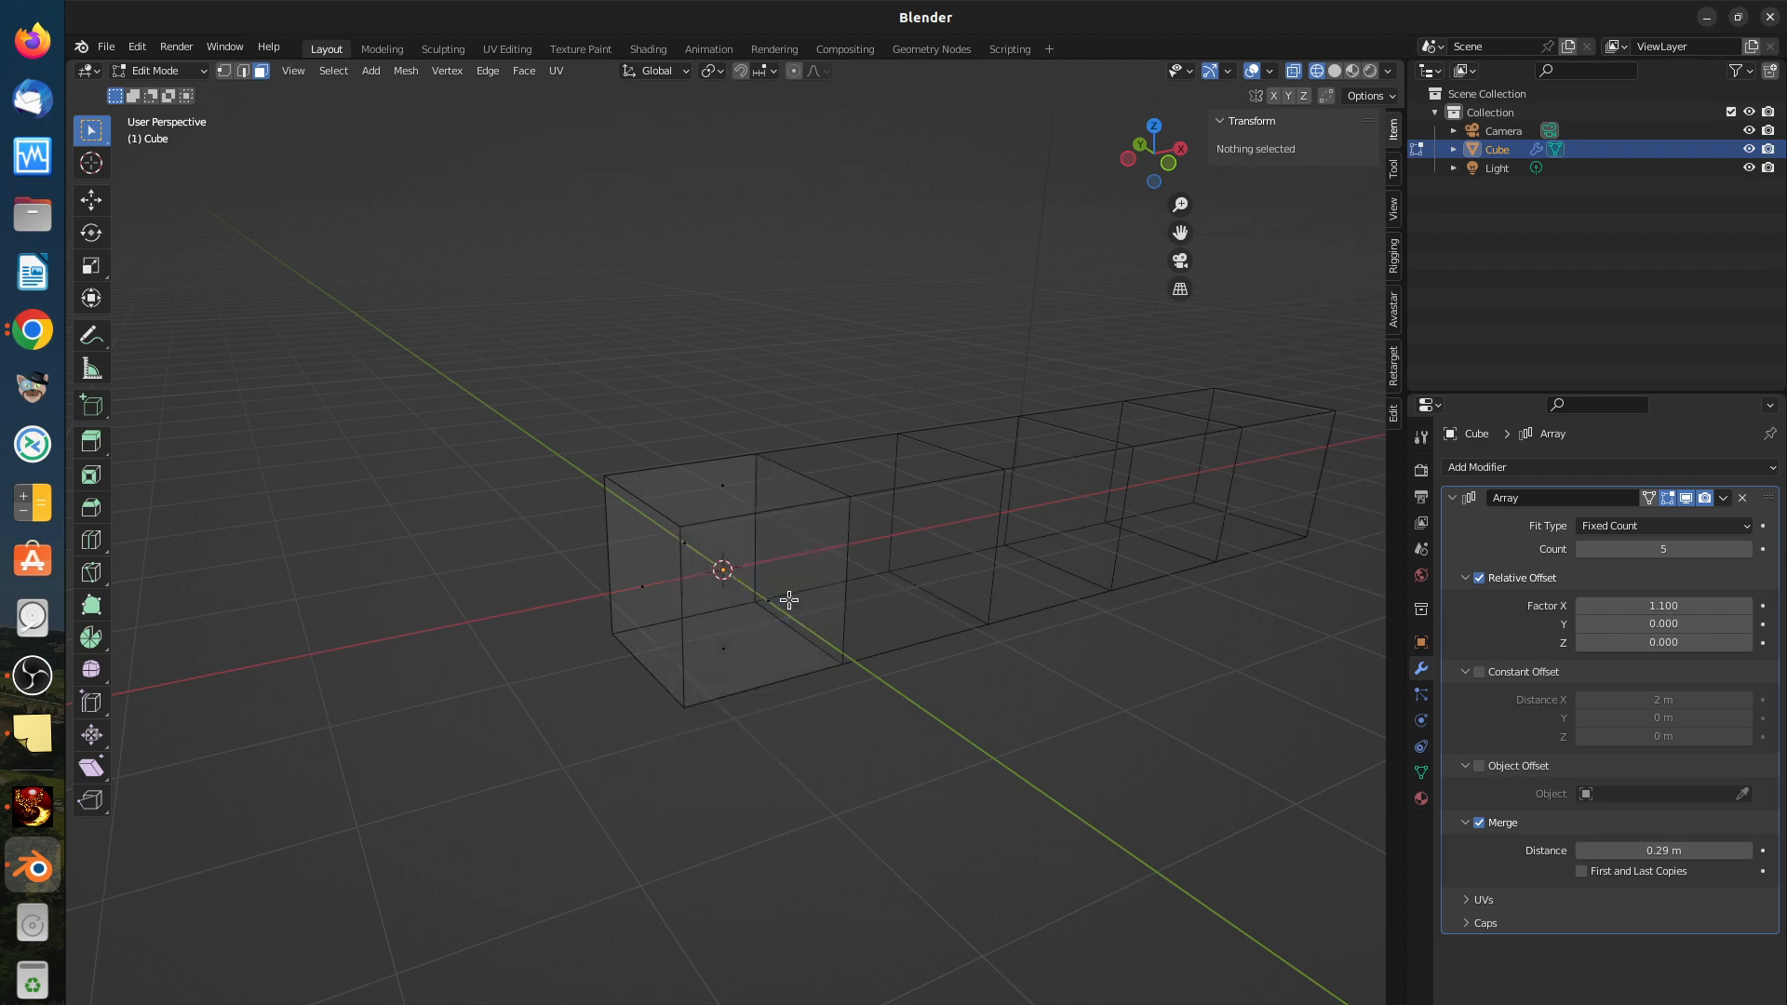
left_click(644, 594)
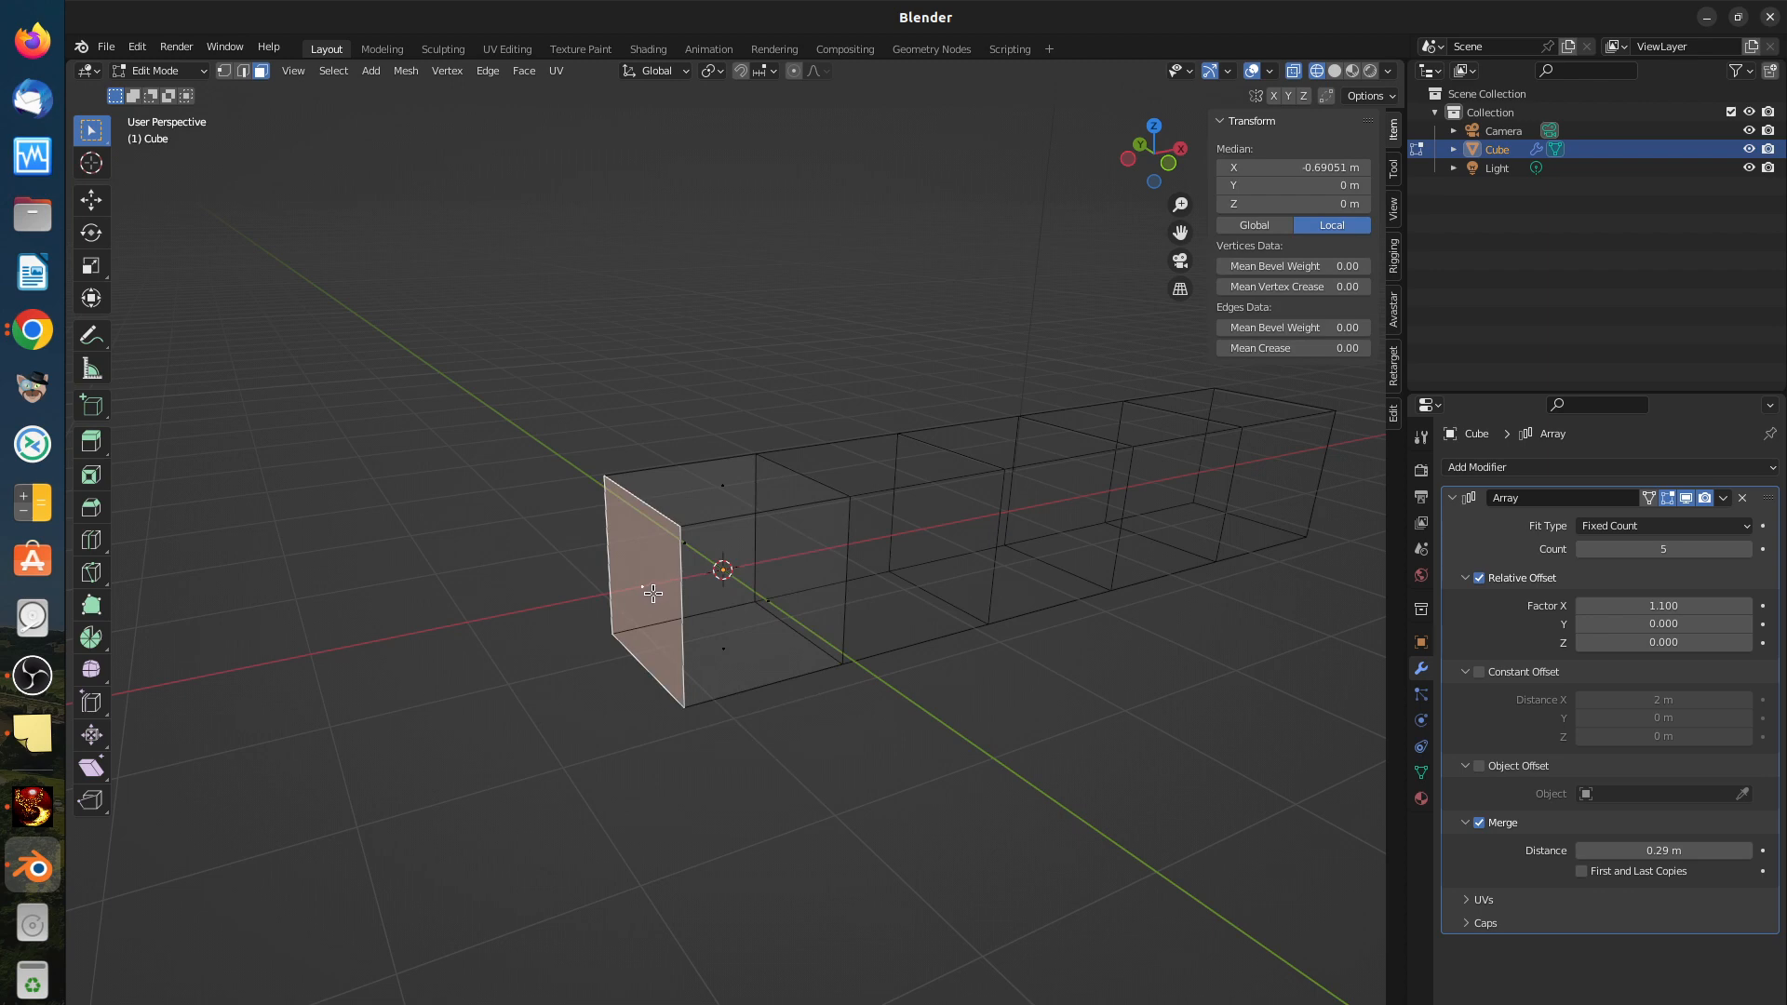
key("x")
left_click(654, 592)
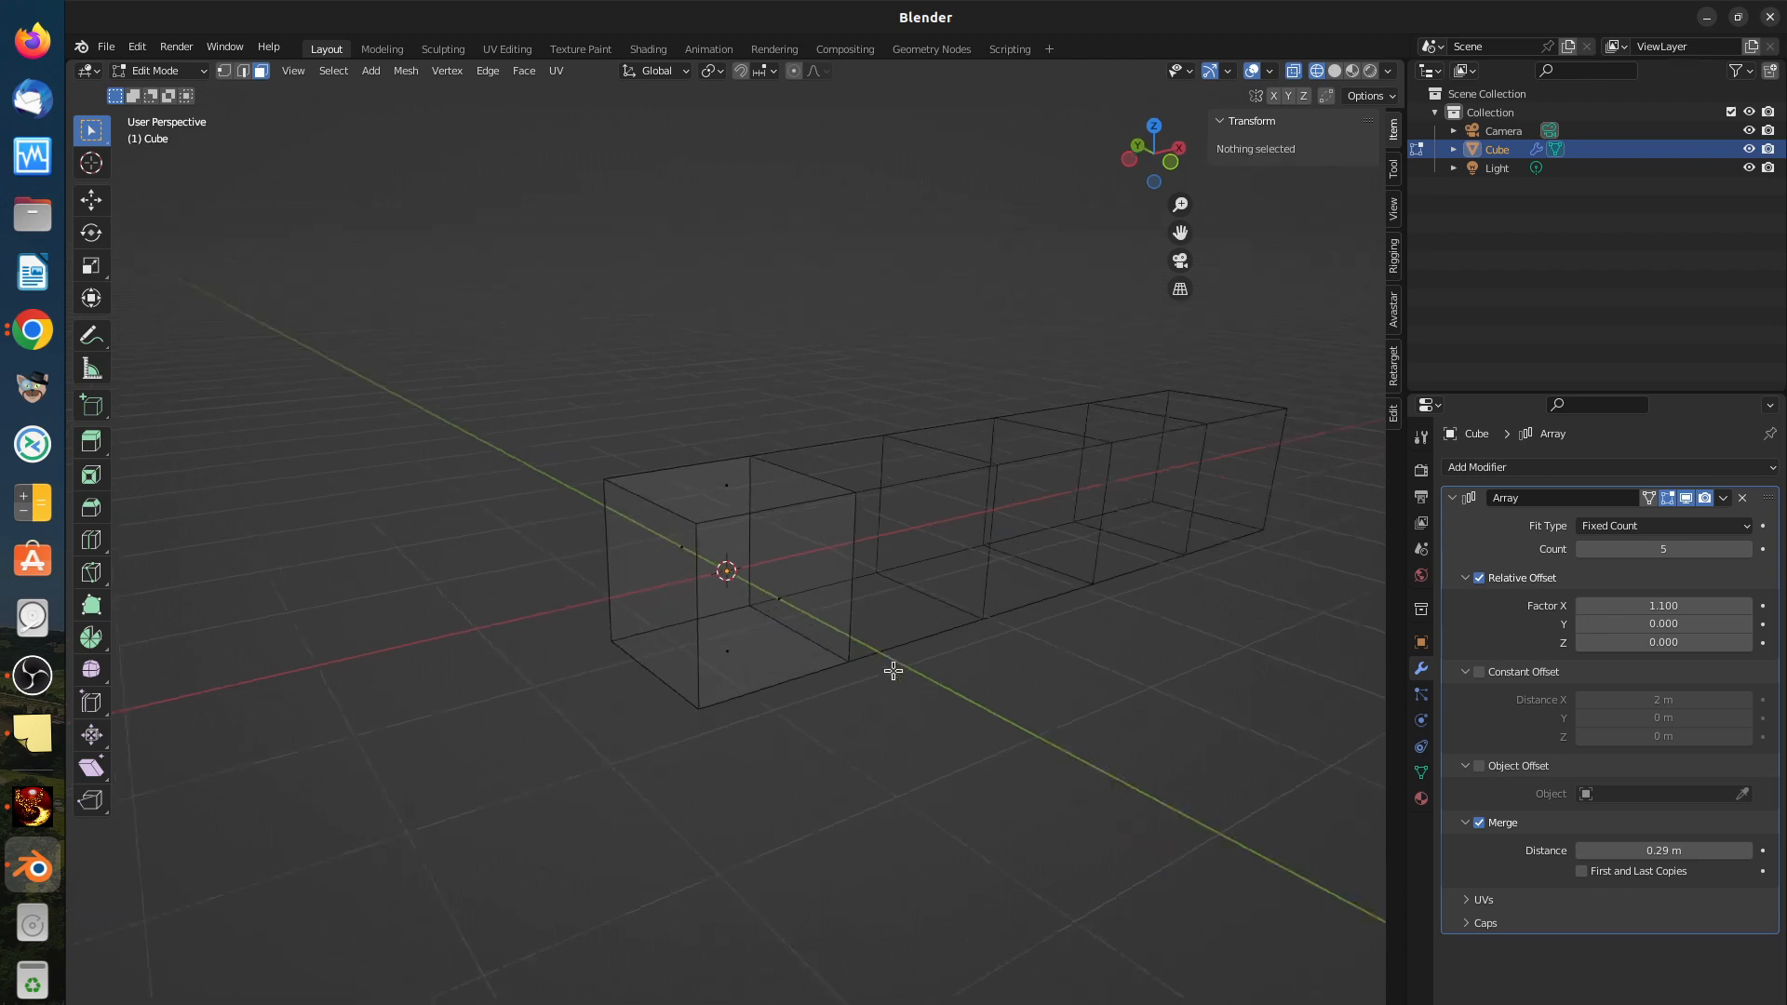
Step: Return to solid shading and examine the inside and outside of the merged, open-ended row of cubes
middle_click_drag(893, 670, 993, 626)
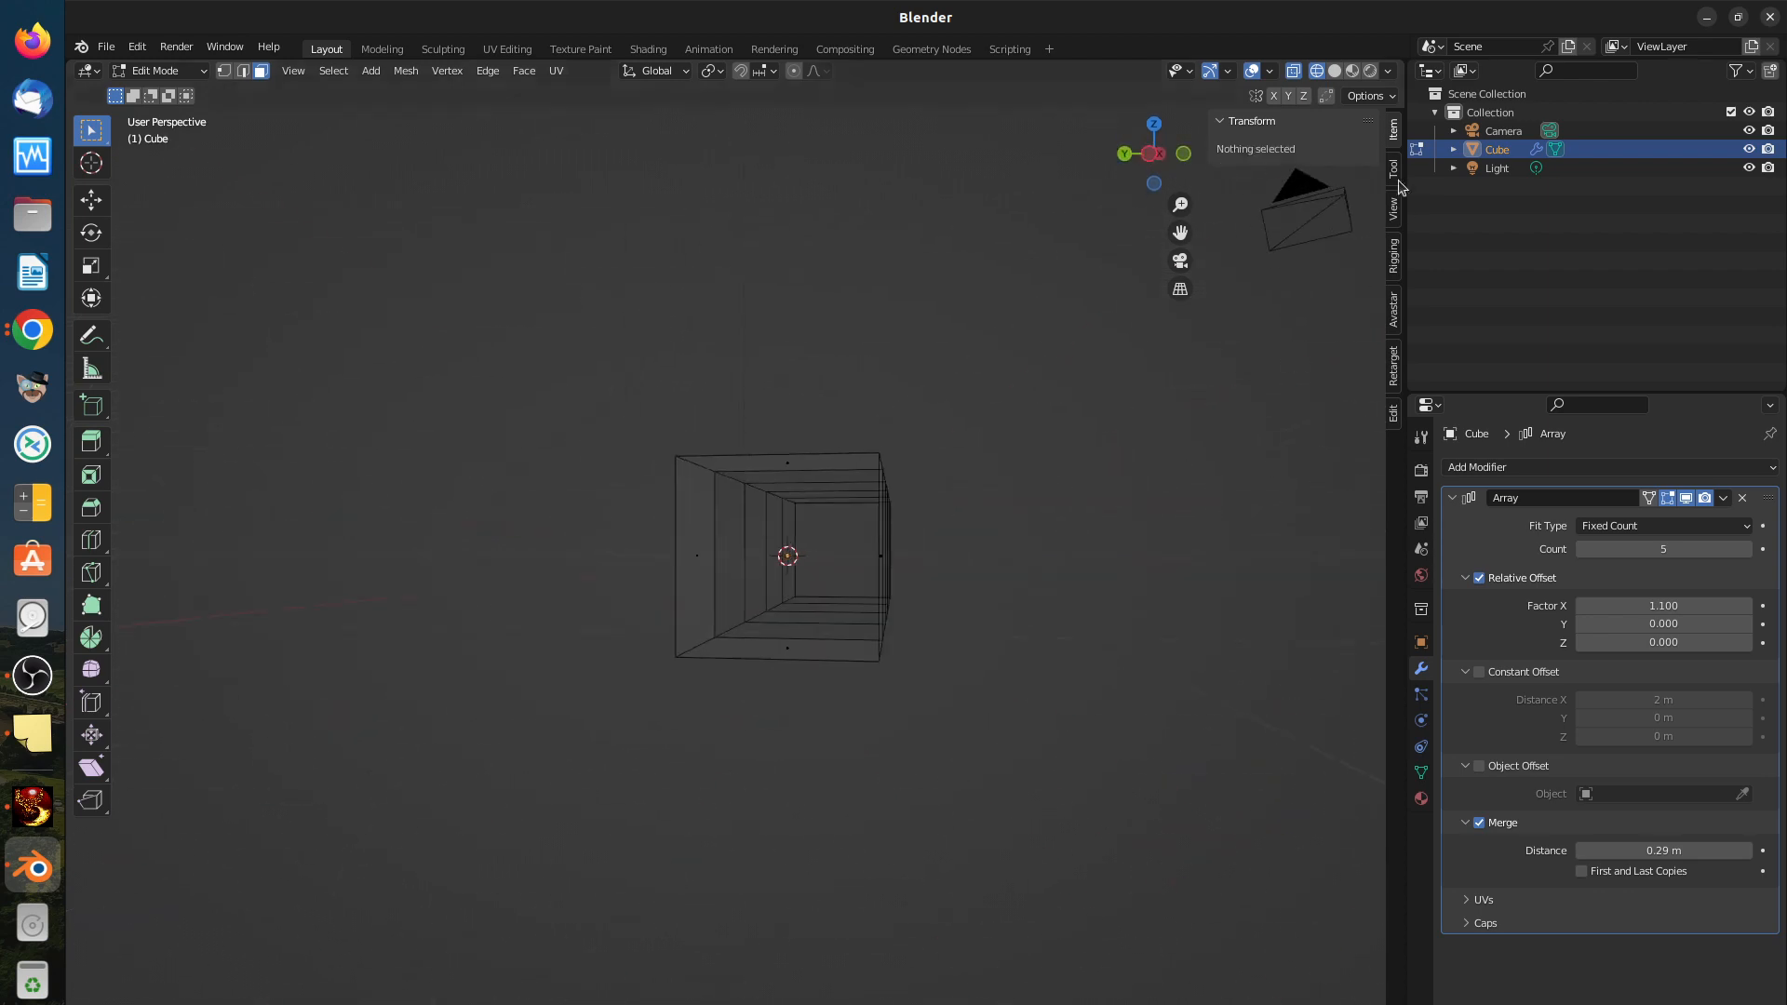
left_click(1321, 71)
middle_click_drag(955, 530, 985, 556)
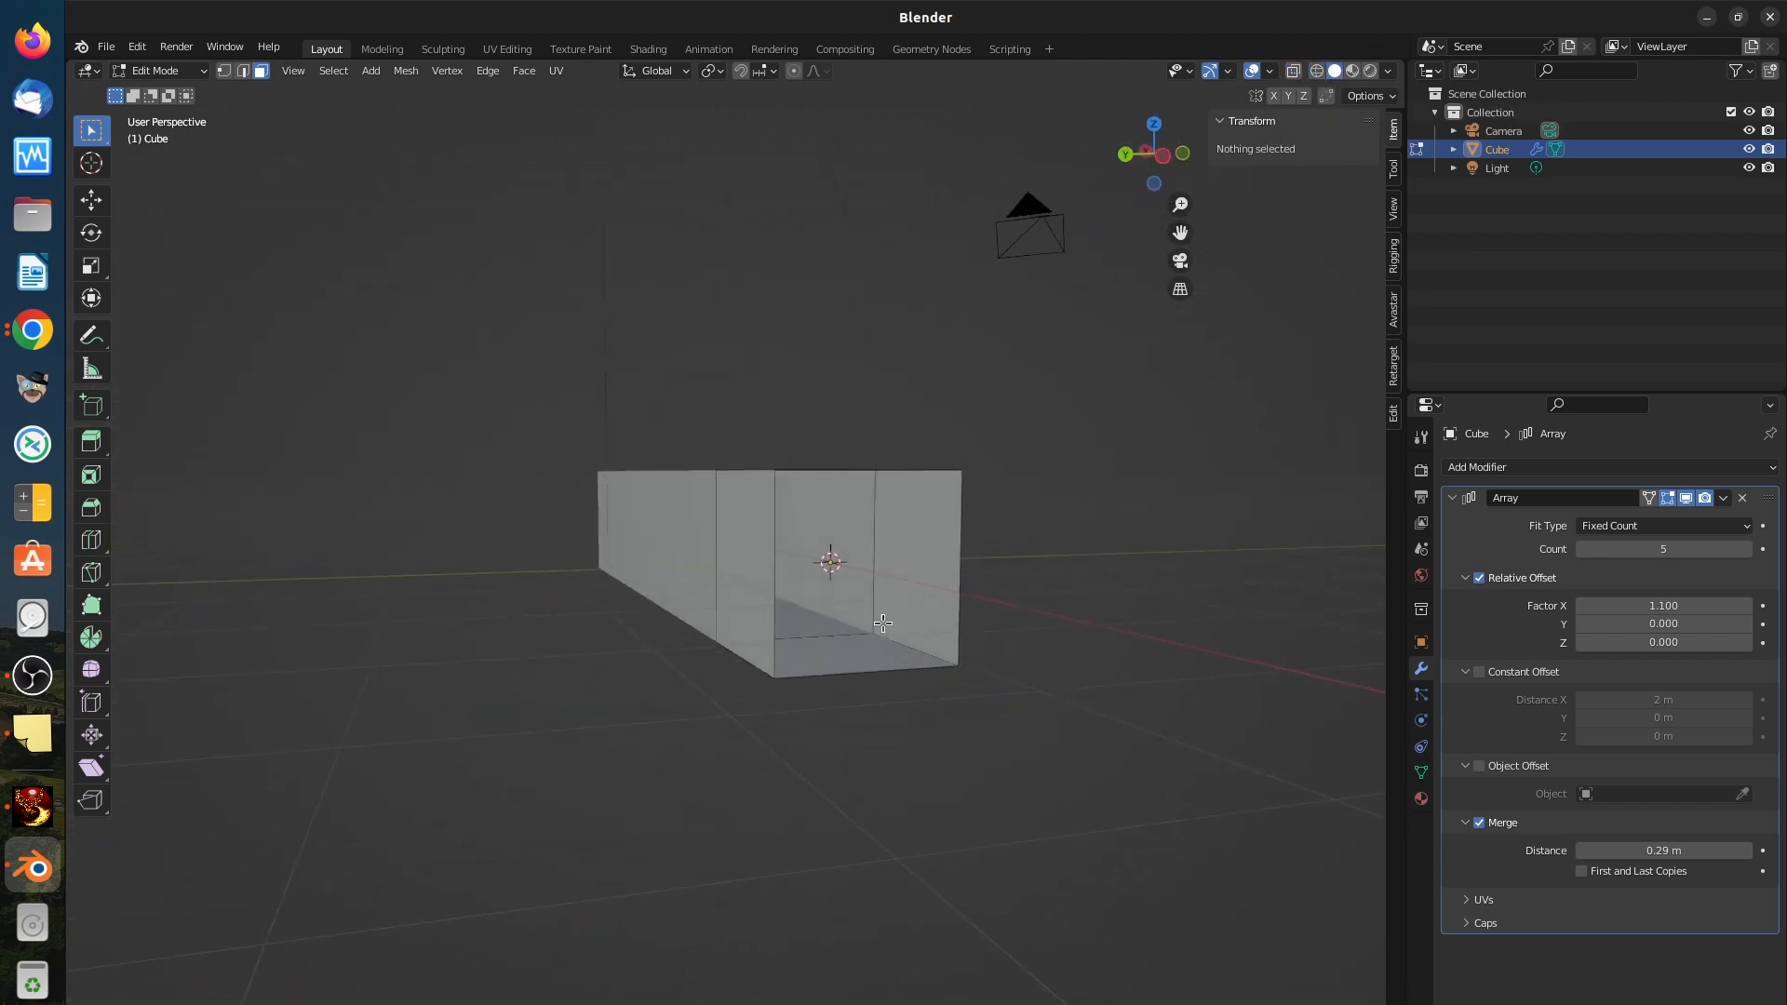
scroll(877, 637, "up", 4)
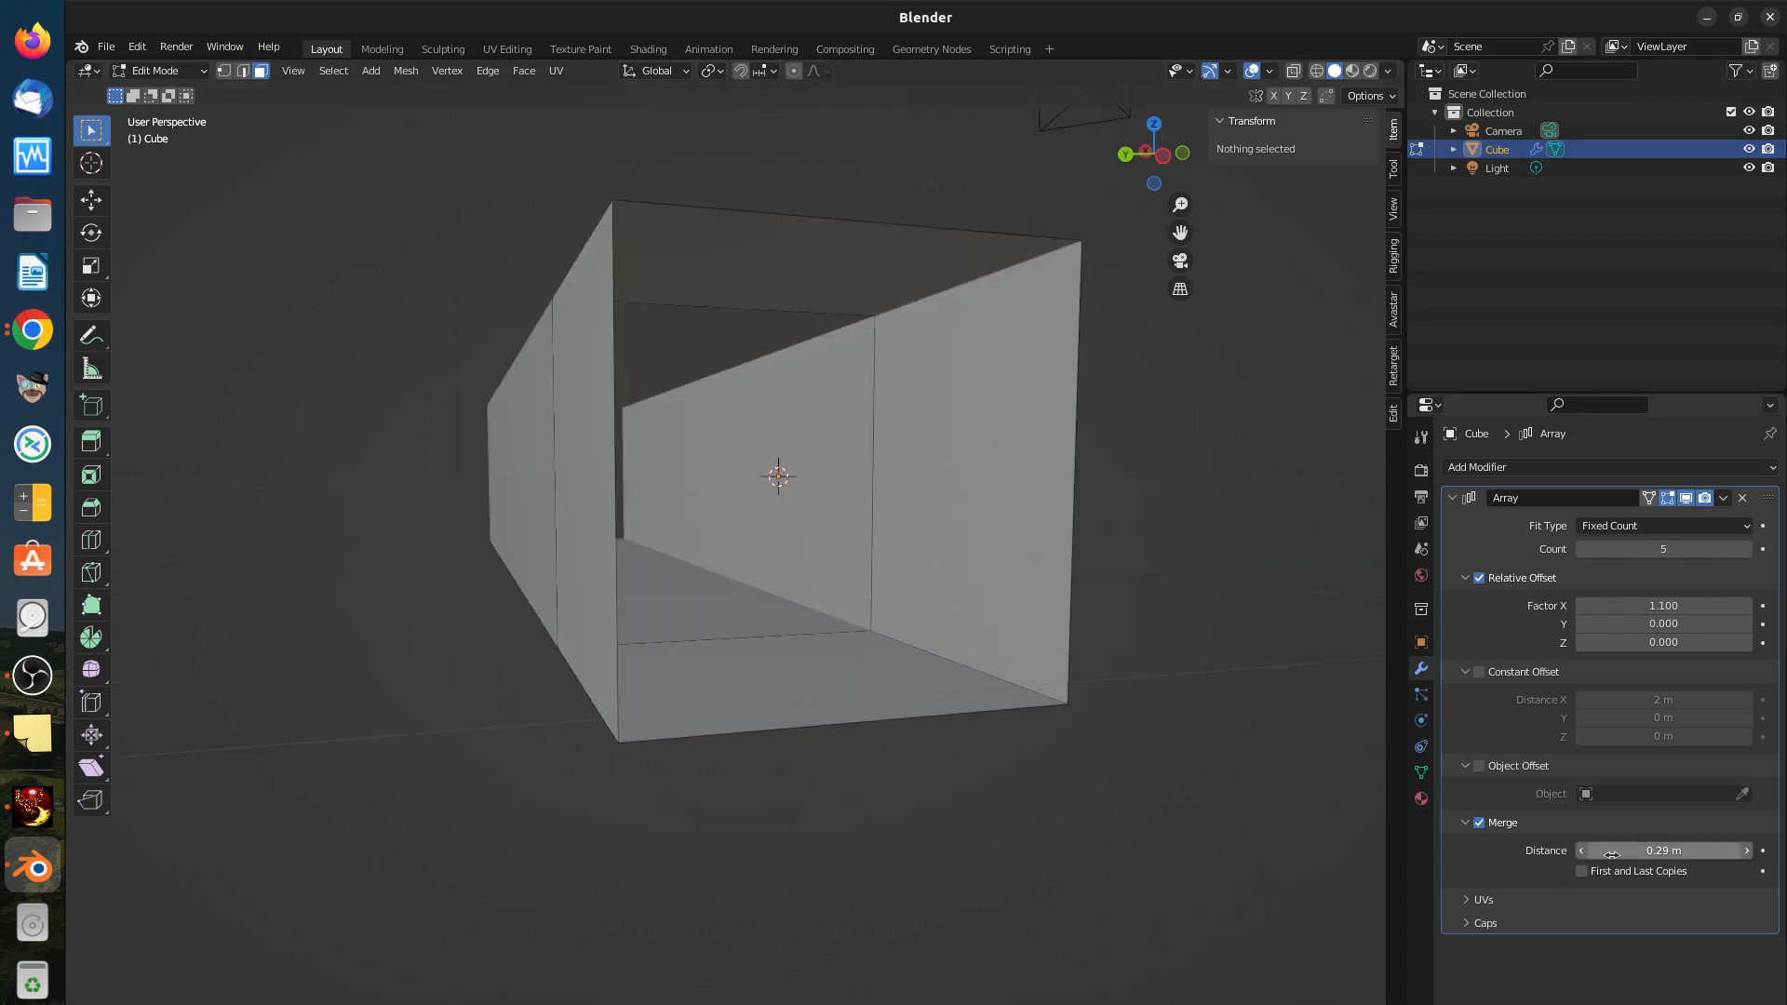
middle_click_drag(1141, 798, 915, 851)
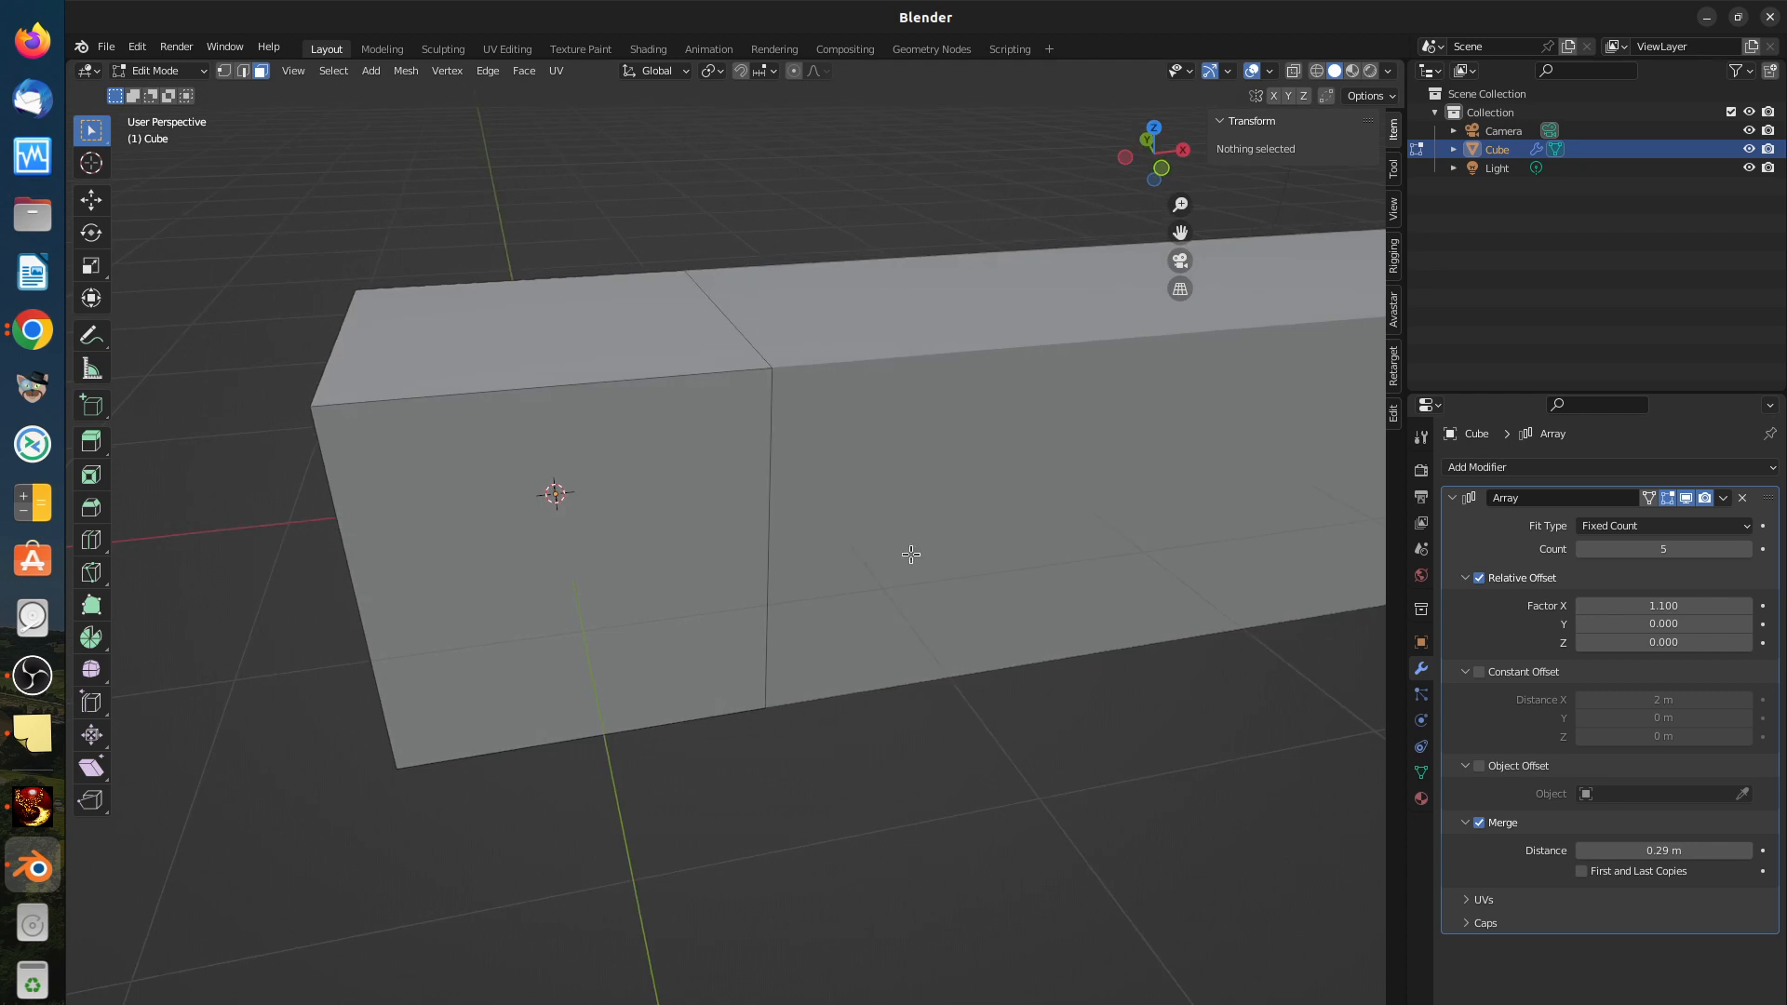
Step: Try a relative offset X factor of 1.3 on the array, and reduce it to 1.2
left_click(1747, 606)
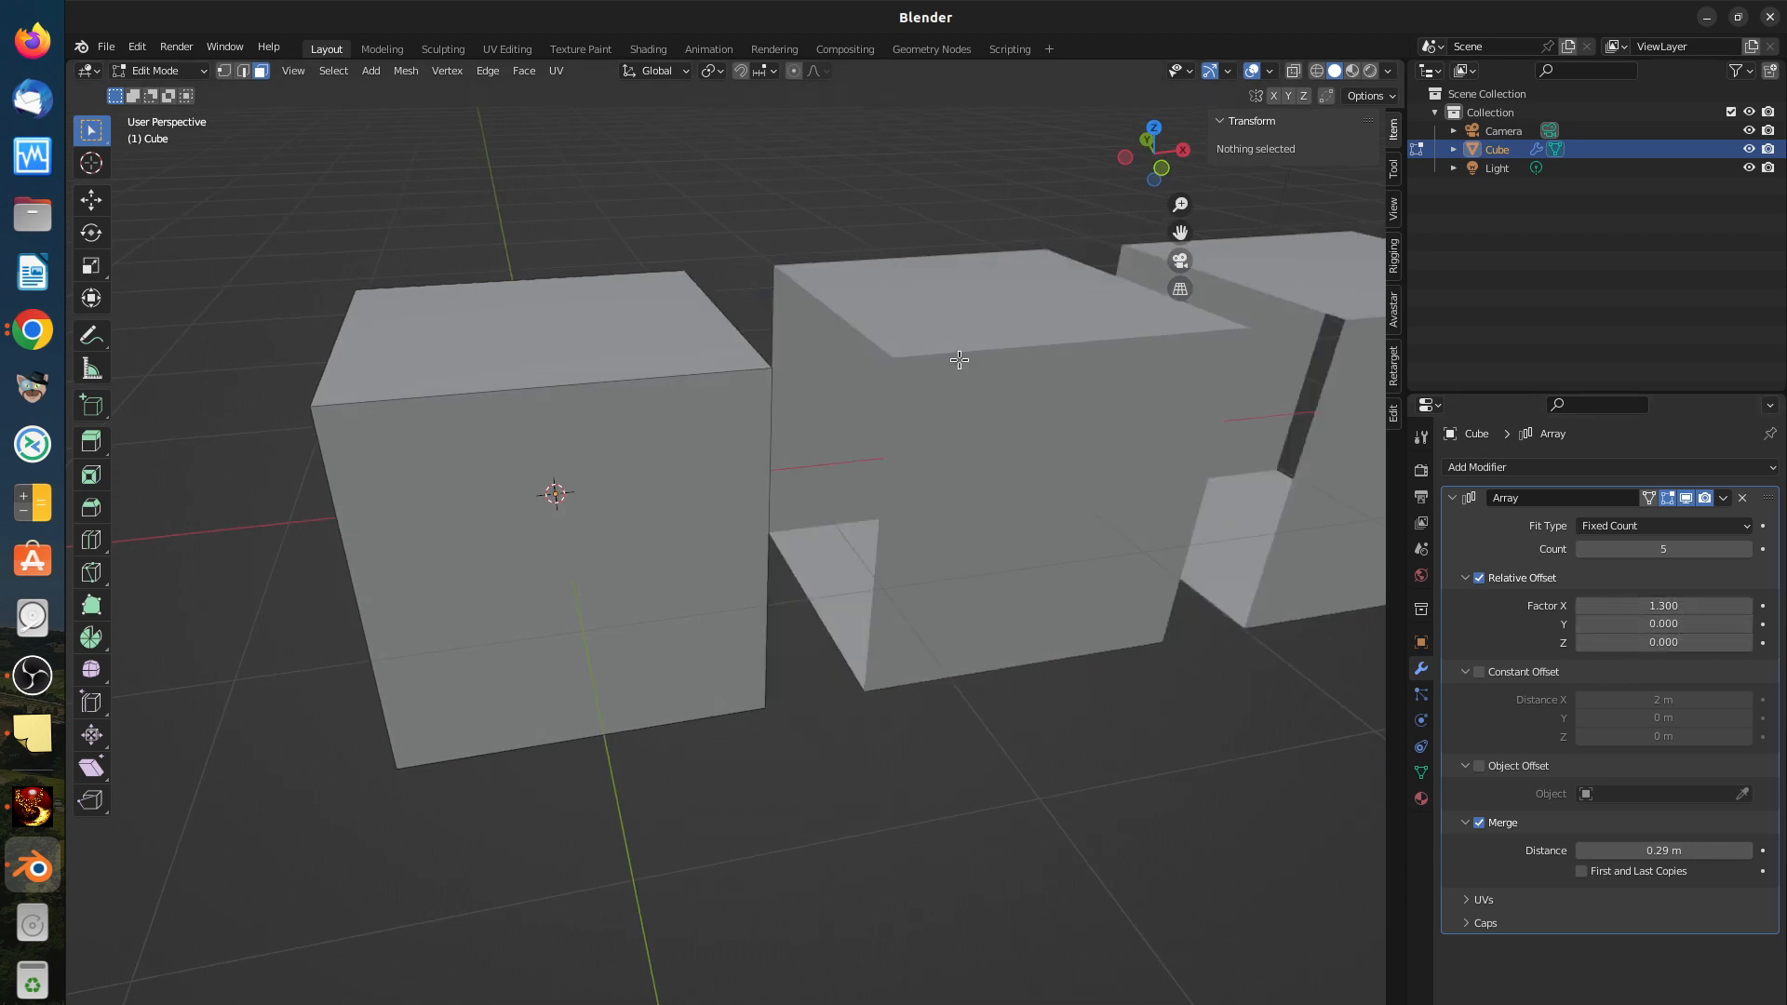
middle_click_drag(690, 813, 755, 782)
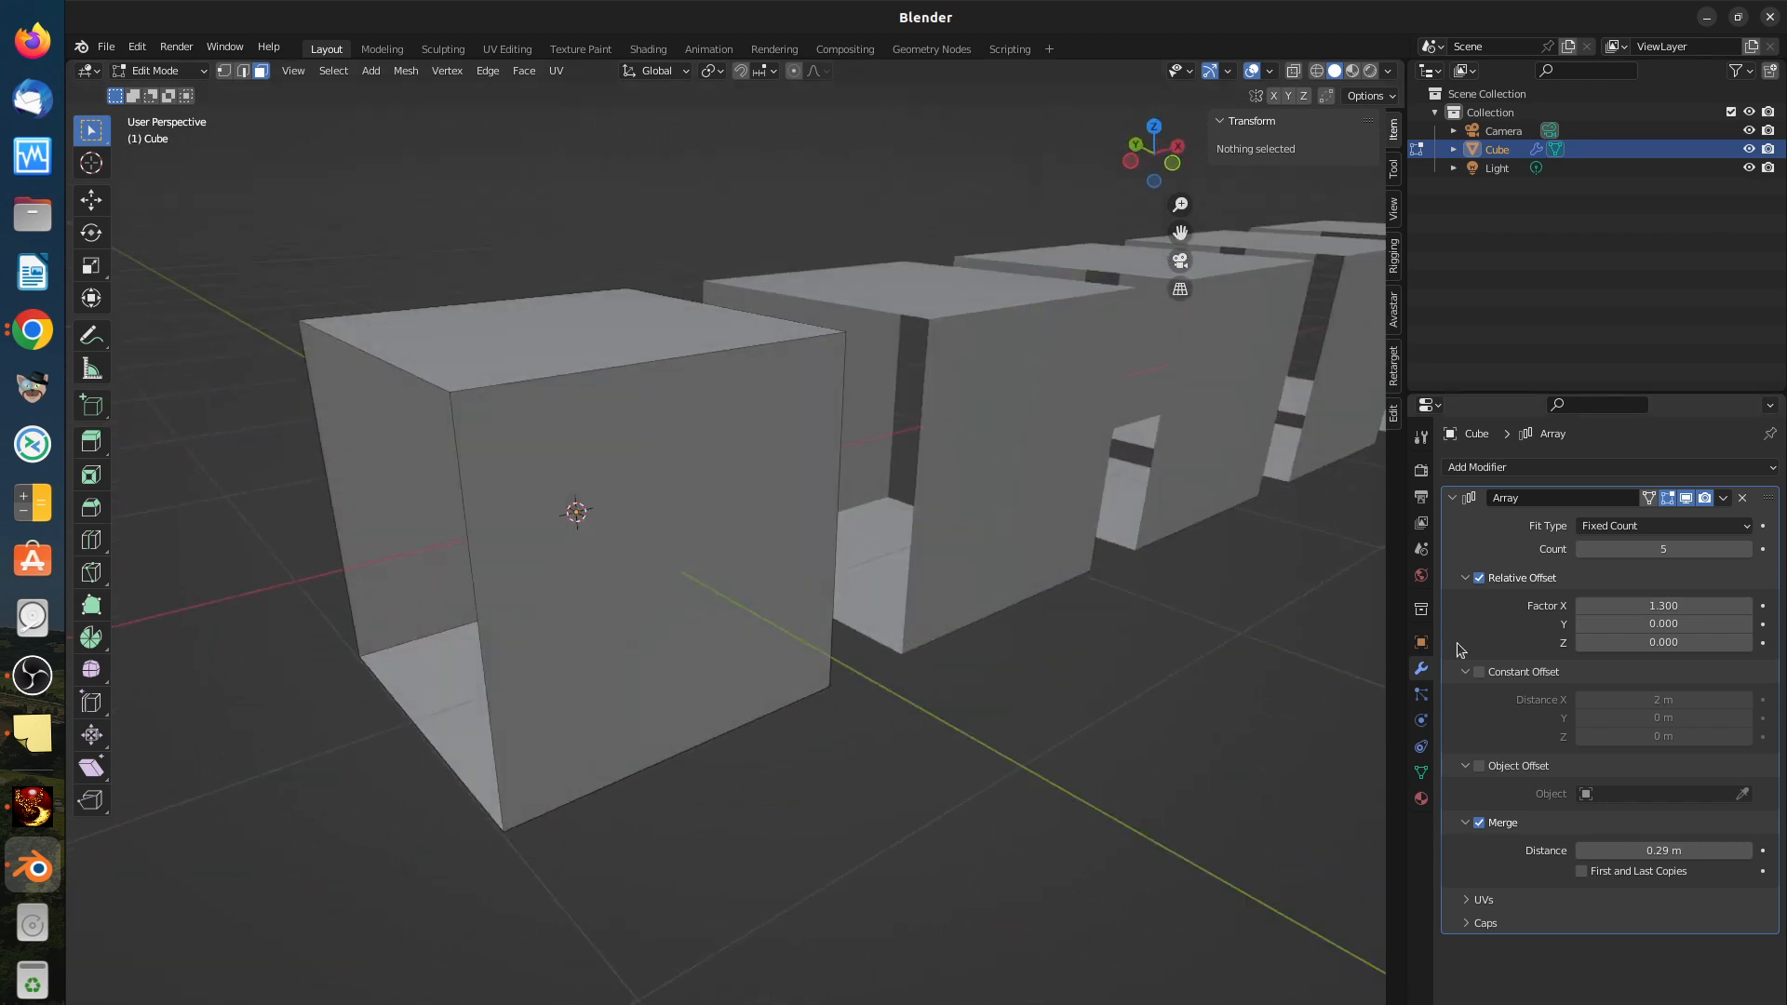
left_click(1583, 606)
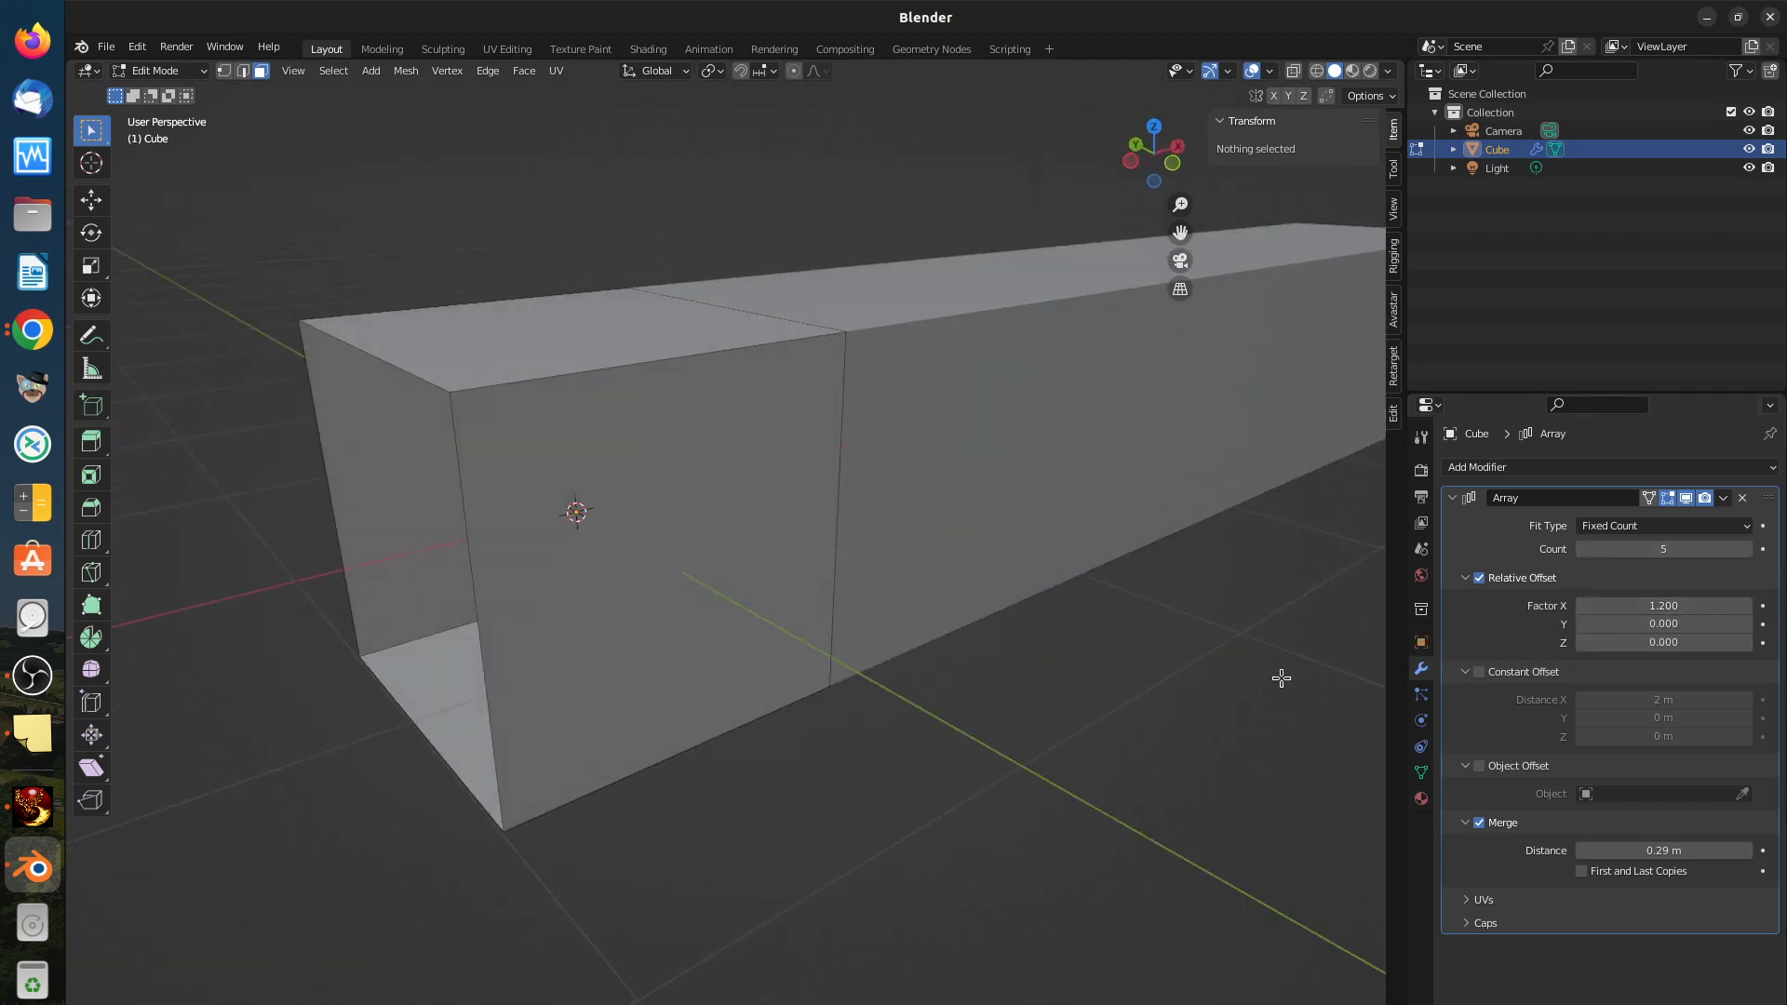
middle_click_drag(1281, 678, 1249, 691)
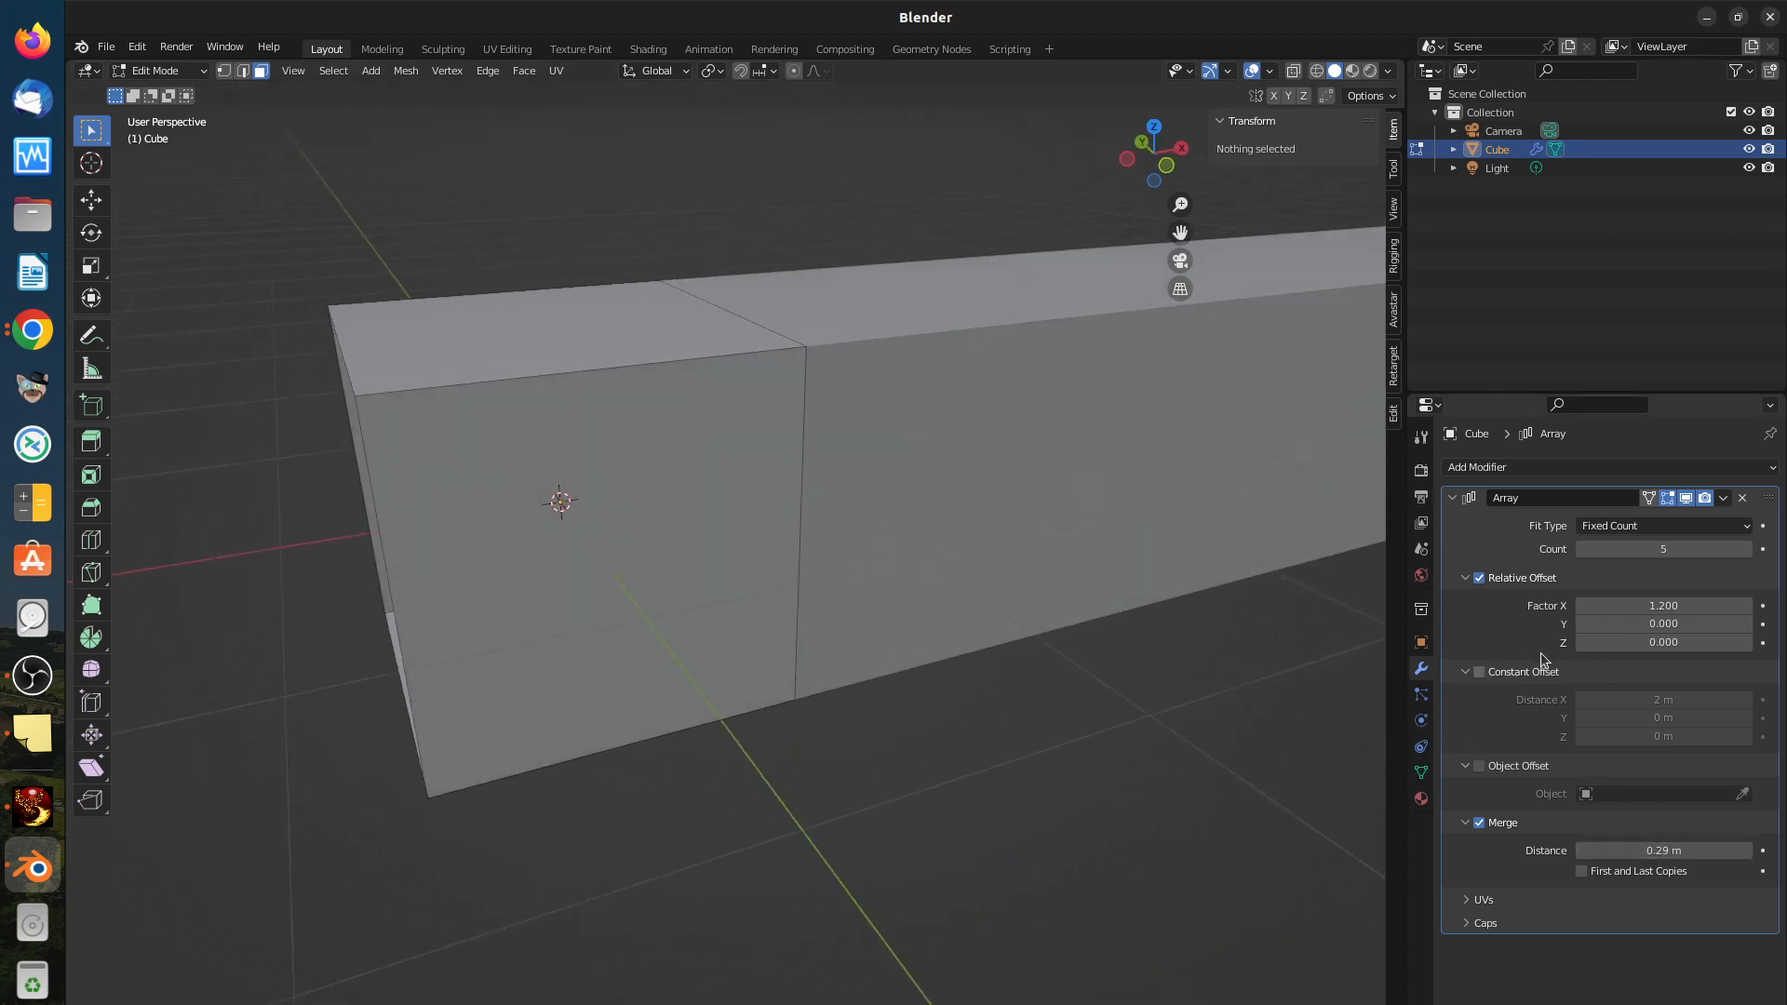
Step: Set the array's relative offset Y factor to 0.2 to shift each copy sideways
scroll(1196, 698, "down", 4)
middle_click_drag(1189, 747, 1126, 804)
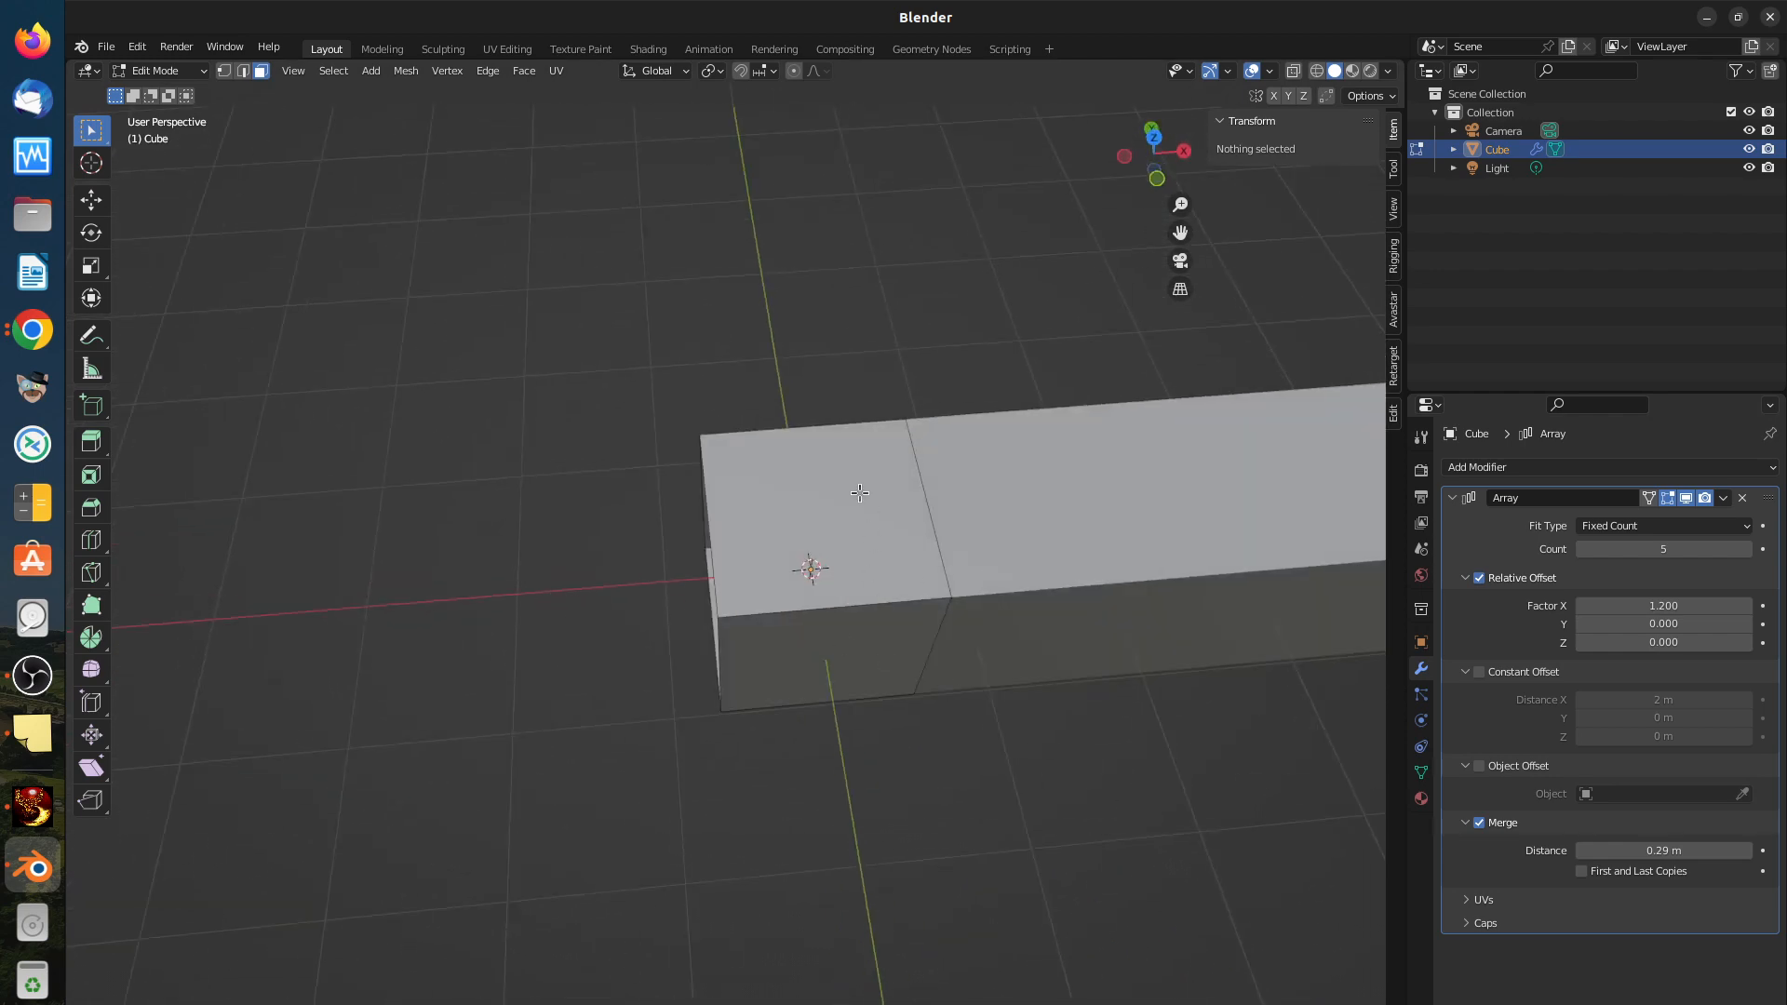
scroll(913, 773, "down", 3)
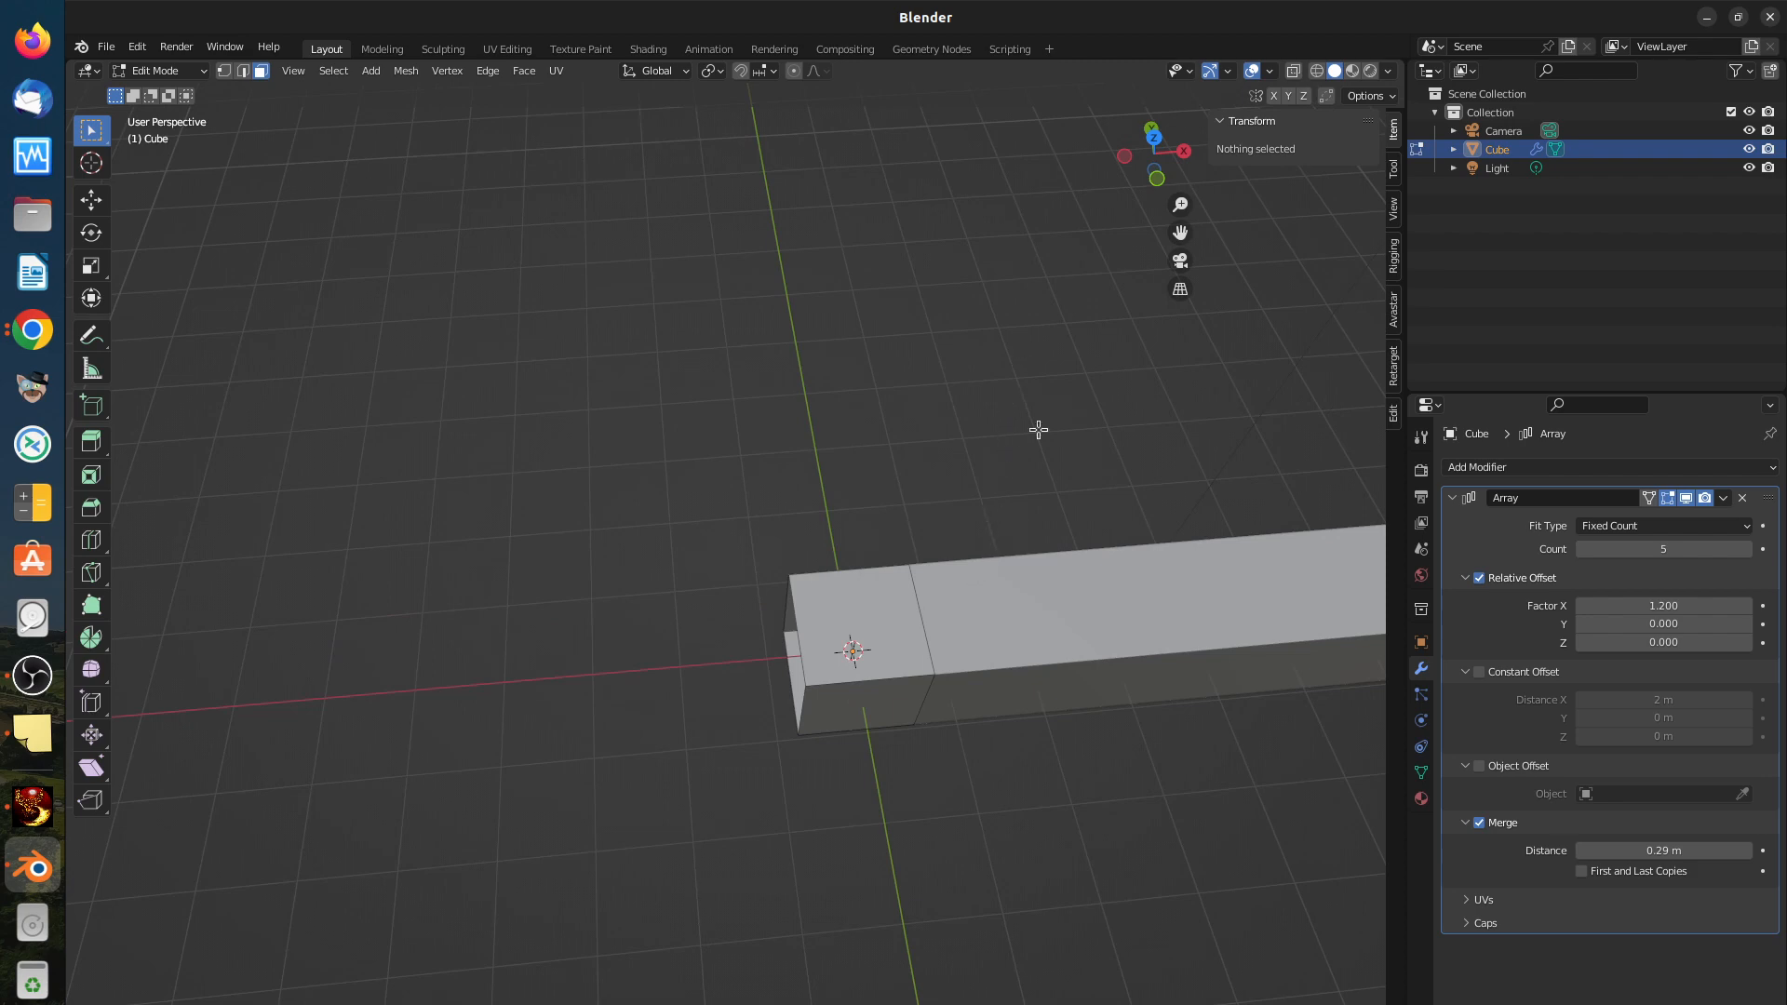
scroll(1057, 727, "down", 3)
middle_click_drag(1057, 727, 930, 527)
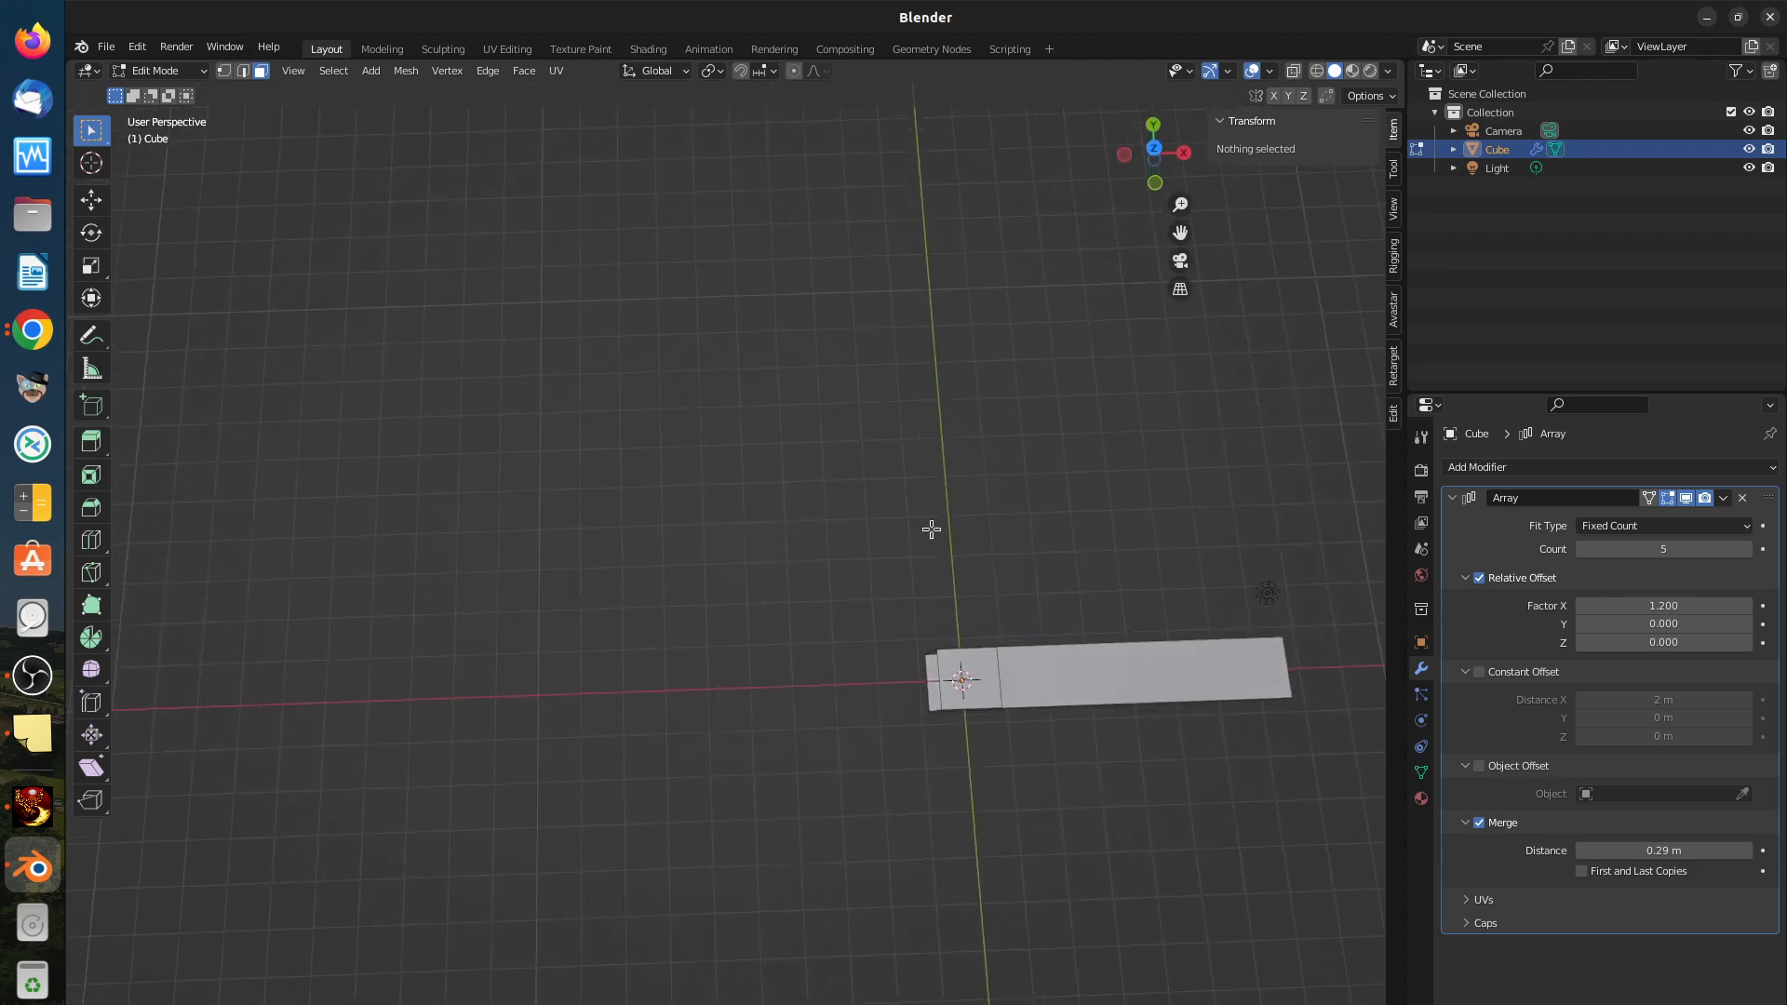
left_click(1748, 625)
left_click(1748, 625)
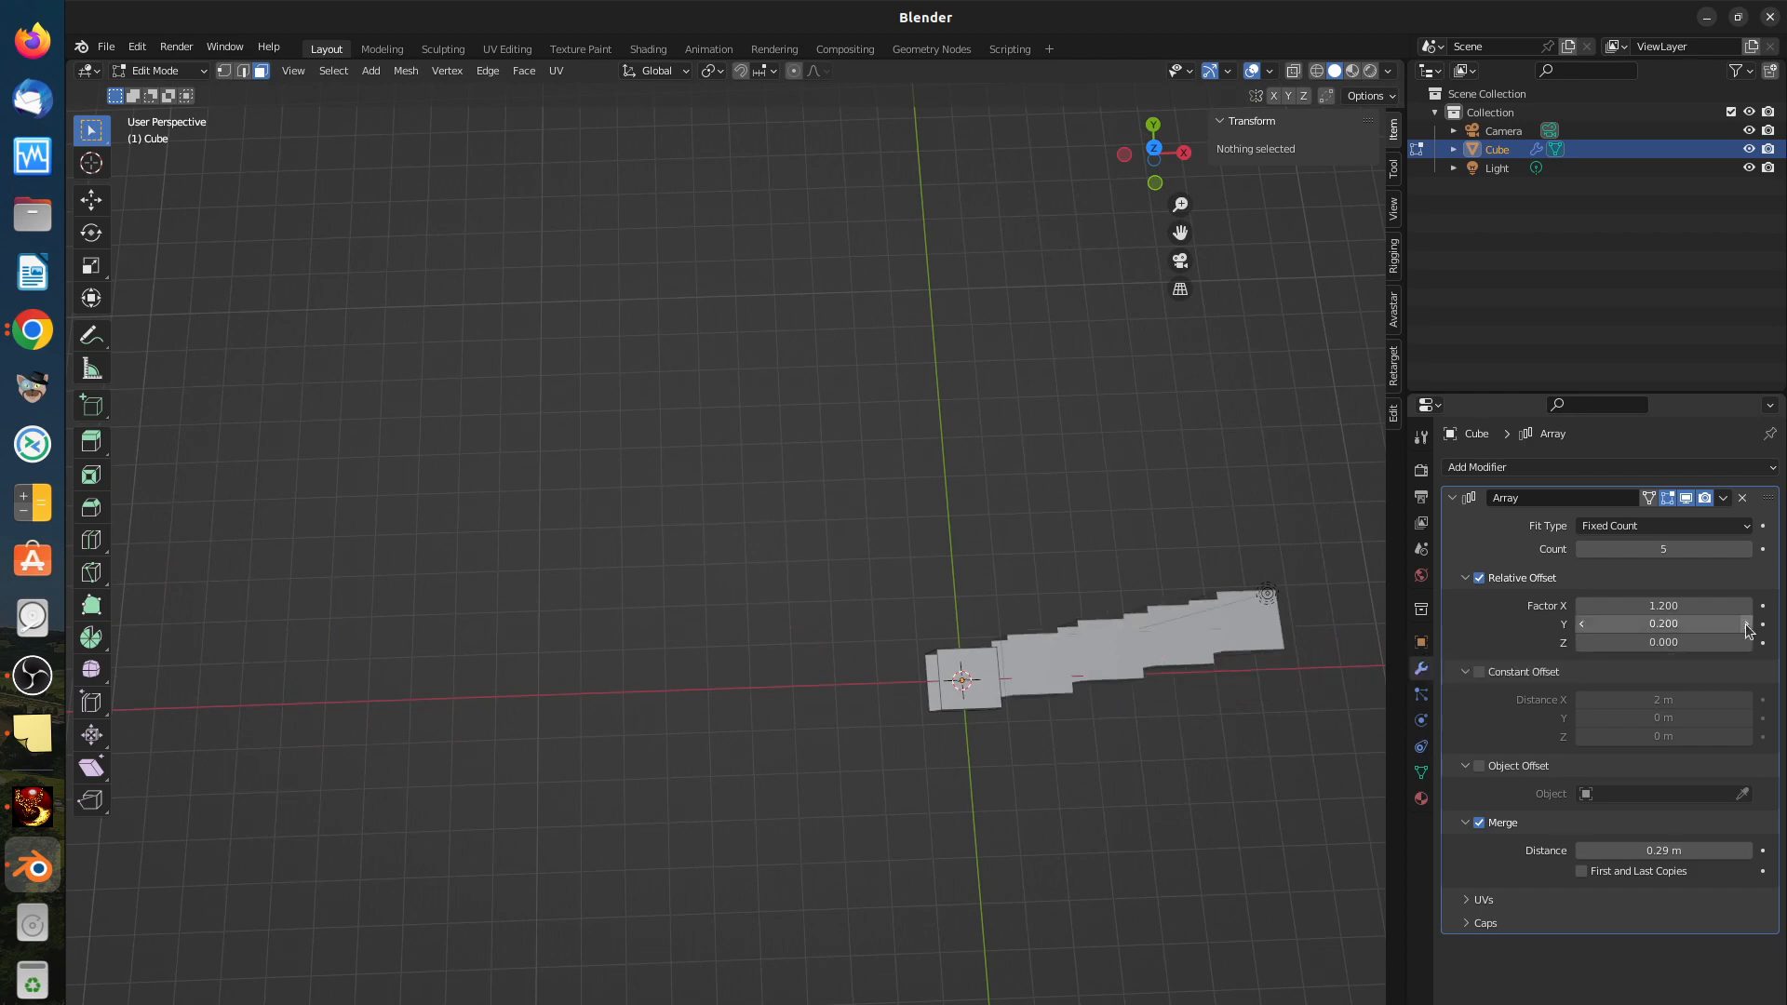
Step: Set the array's relative offset factors to 1.0 in X and 0.4 in Y
middle_click_drag(1097, 768, 997, 555)
scroll(1023, 726, "up", 3)
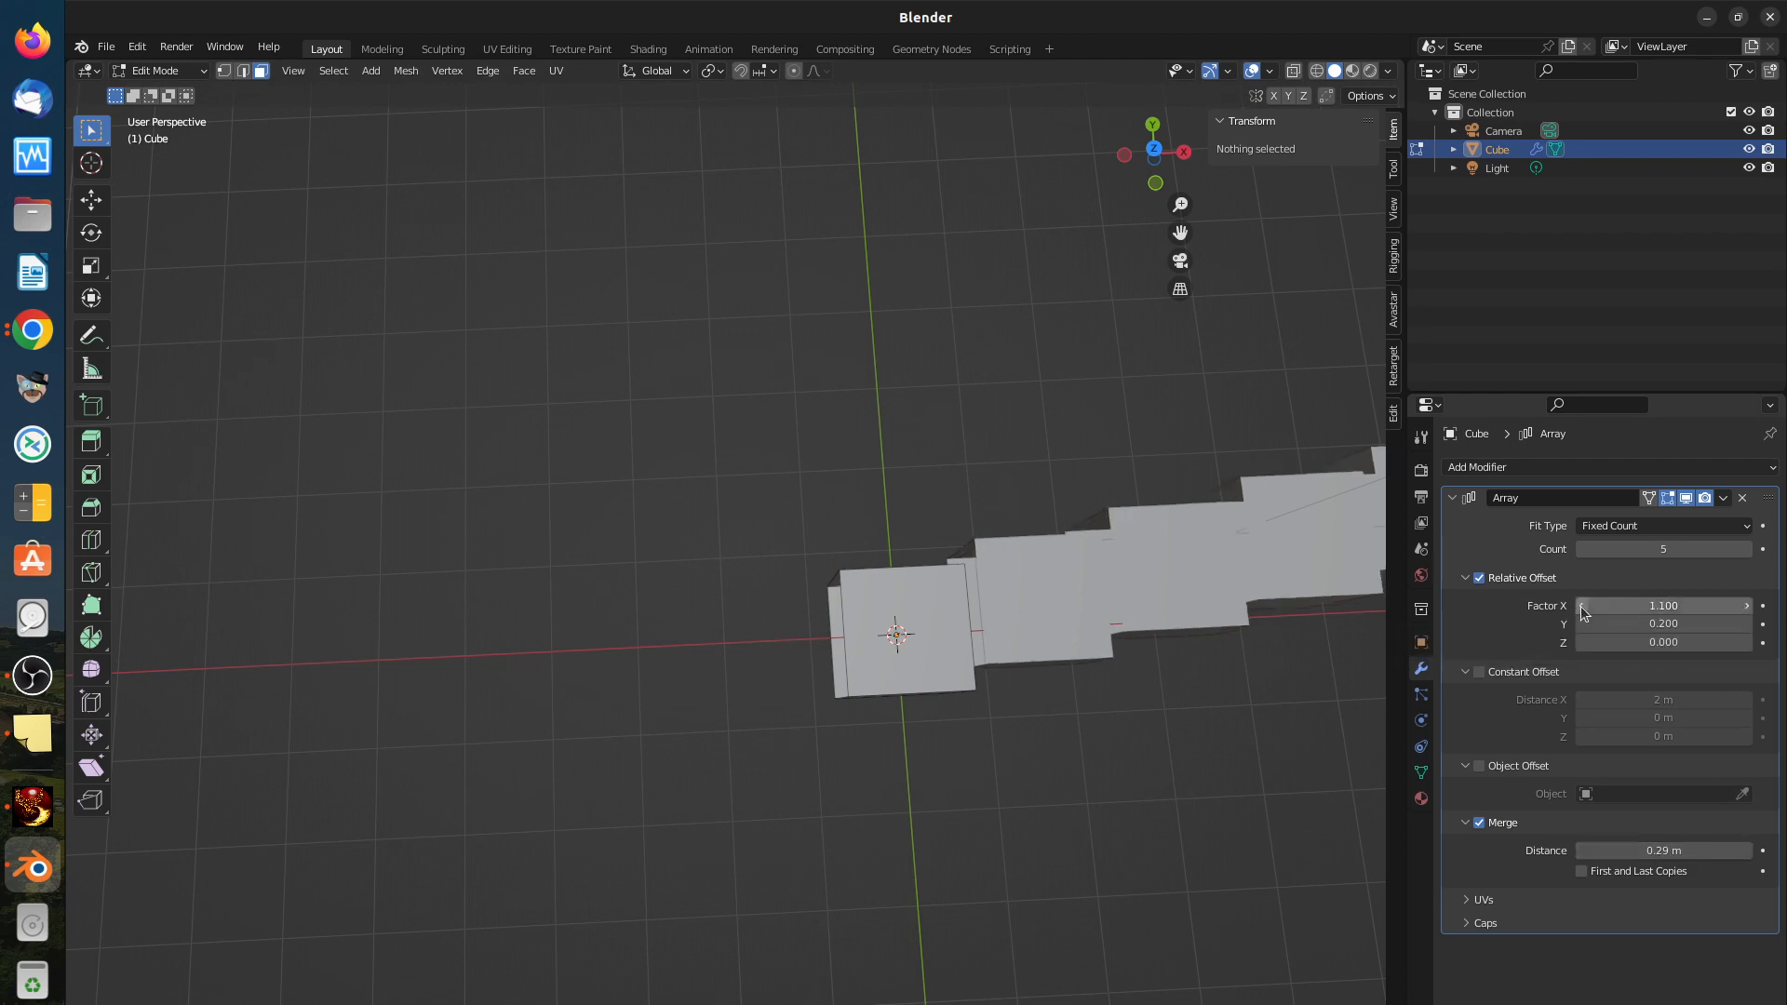
left_click(1582, 607)
left_click(1582, 607)
middle_click_drag(1237, 791, 1097, 742)
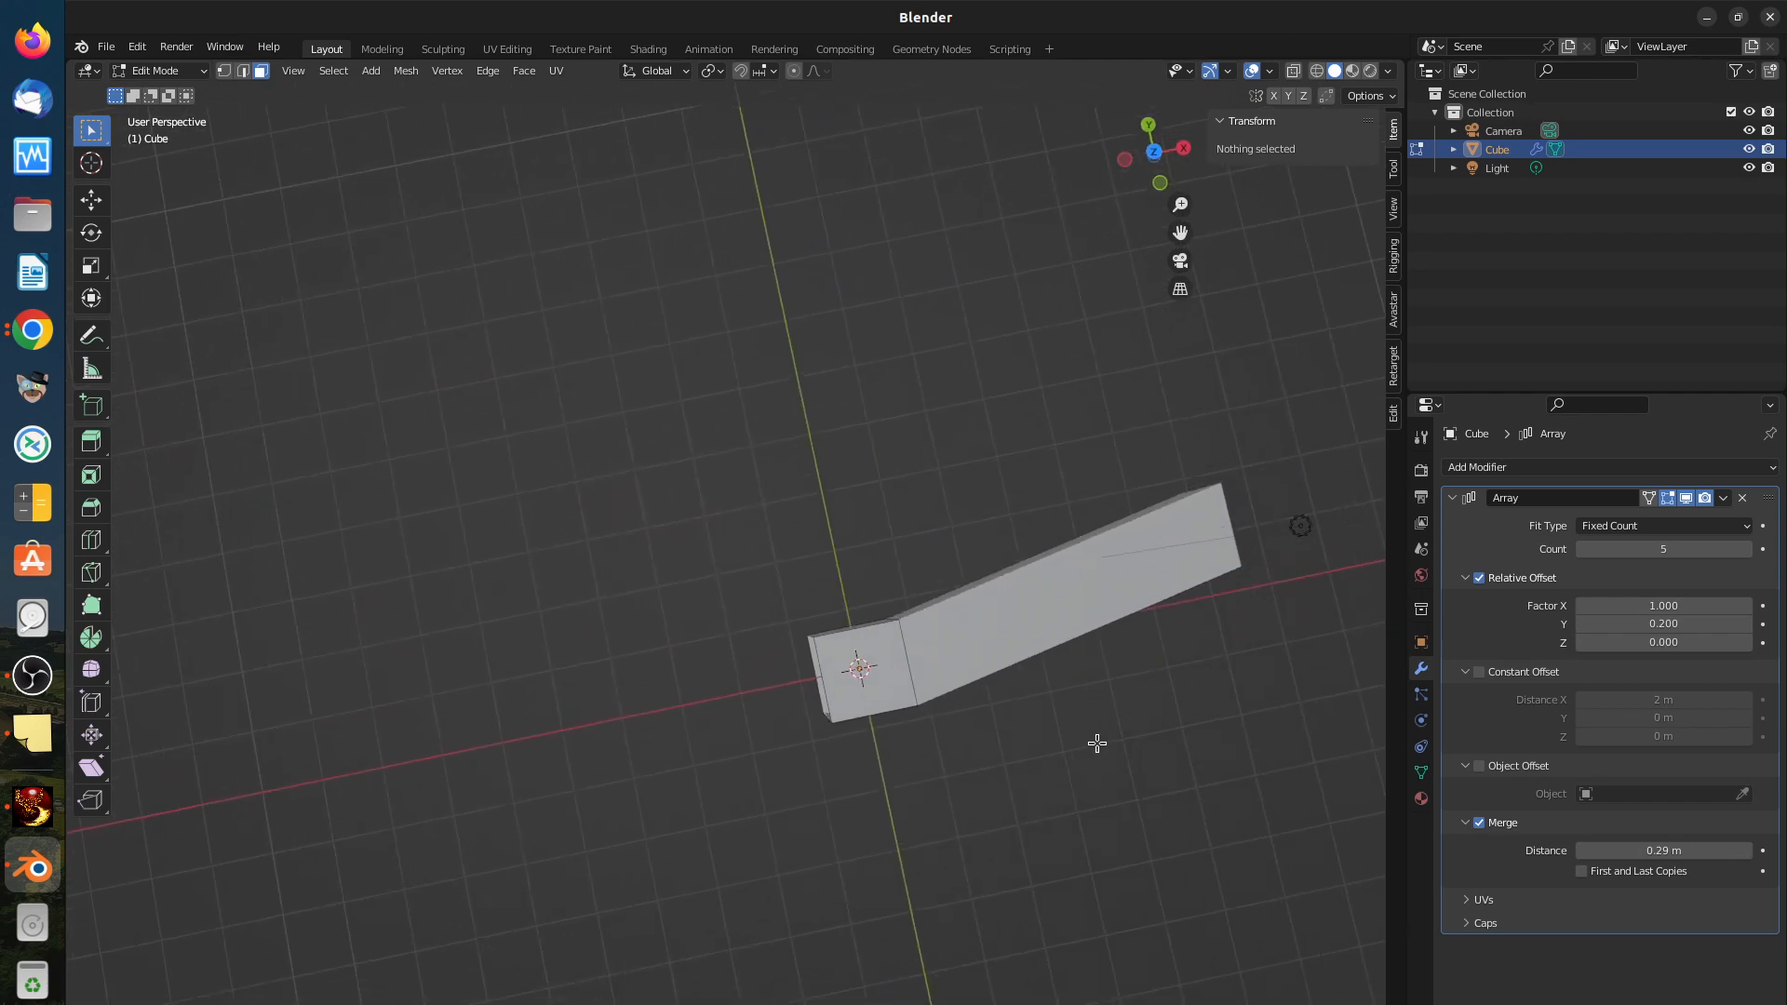
left_click(1746, 624)
left_click(1746, 624)
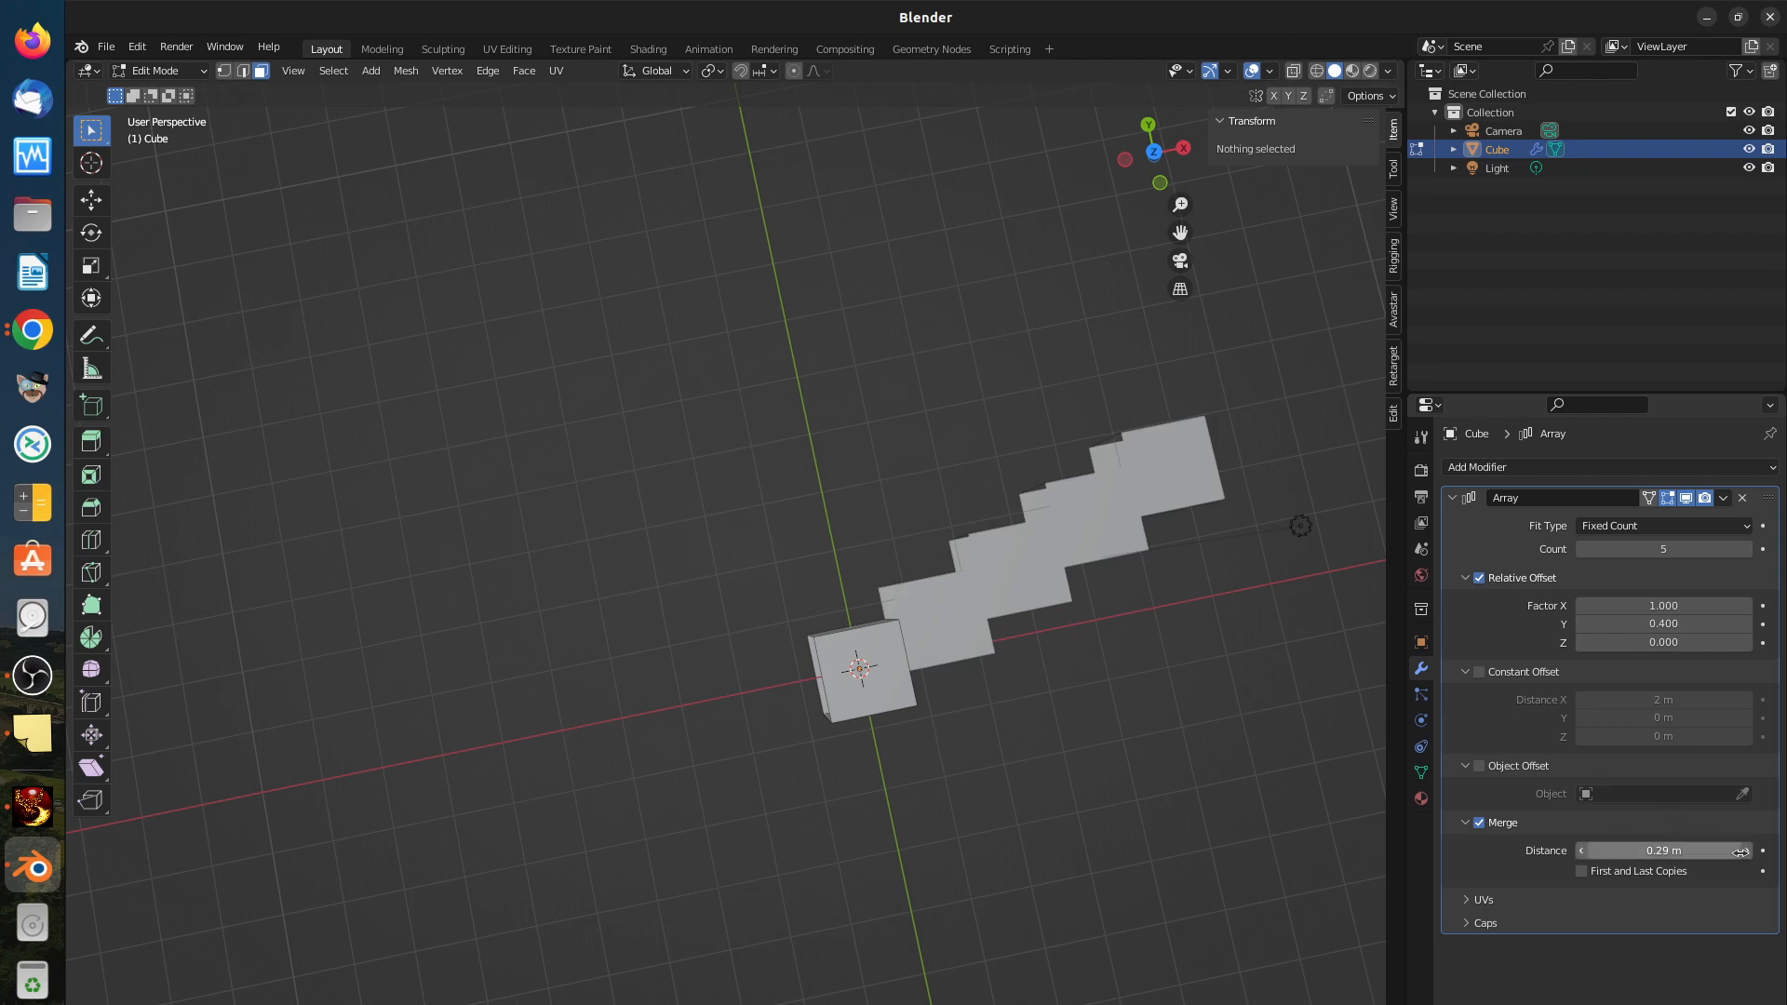
Step: Increase the array's merge distance to 0.59 m to join the sideways-shifted copies
left_click(1747, 850)
left_click(1747, 851)
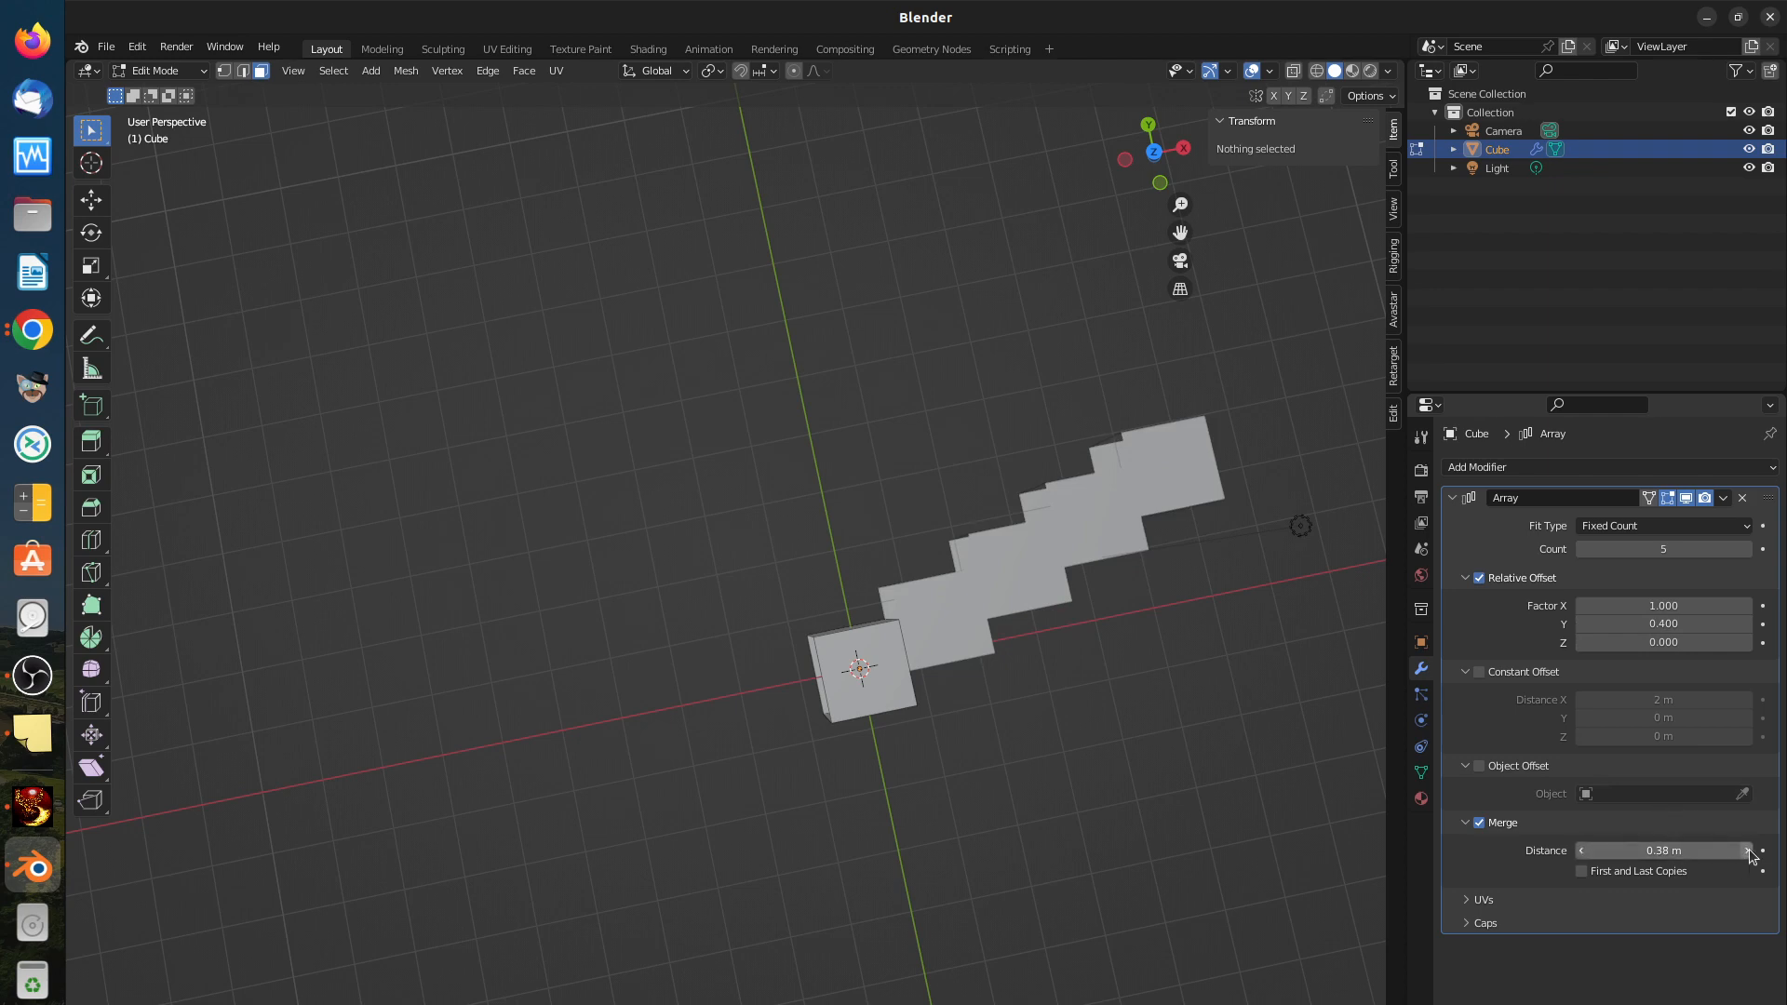
left_click(1746, 850)
left_click(1747, 851)
left_click(1746, 850)
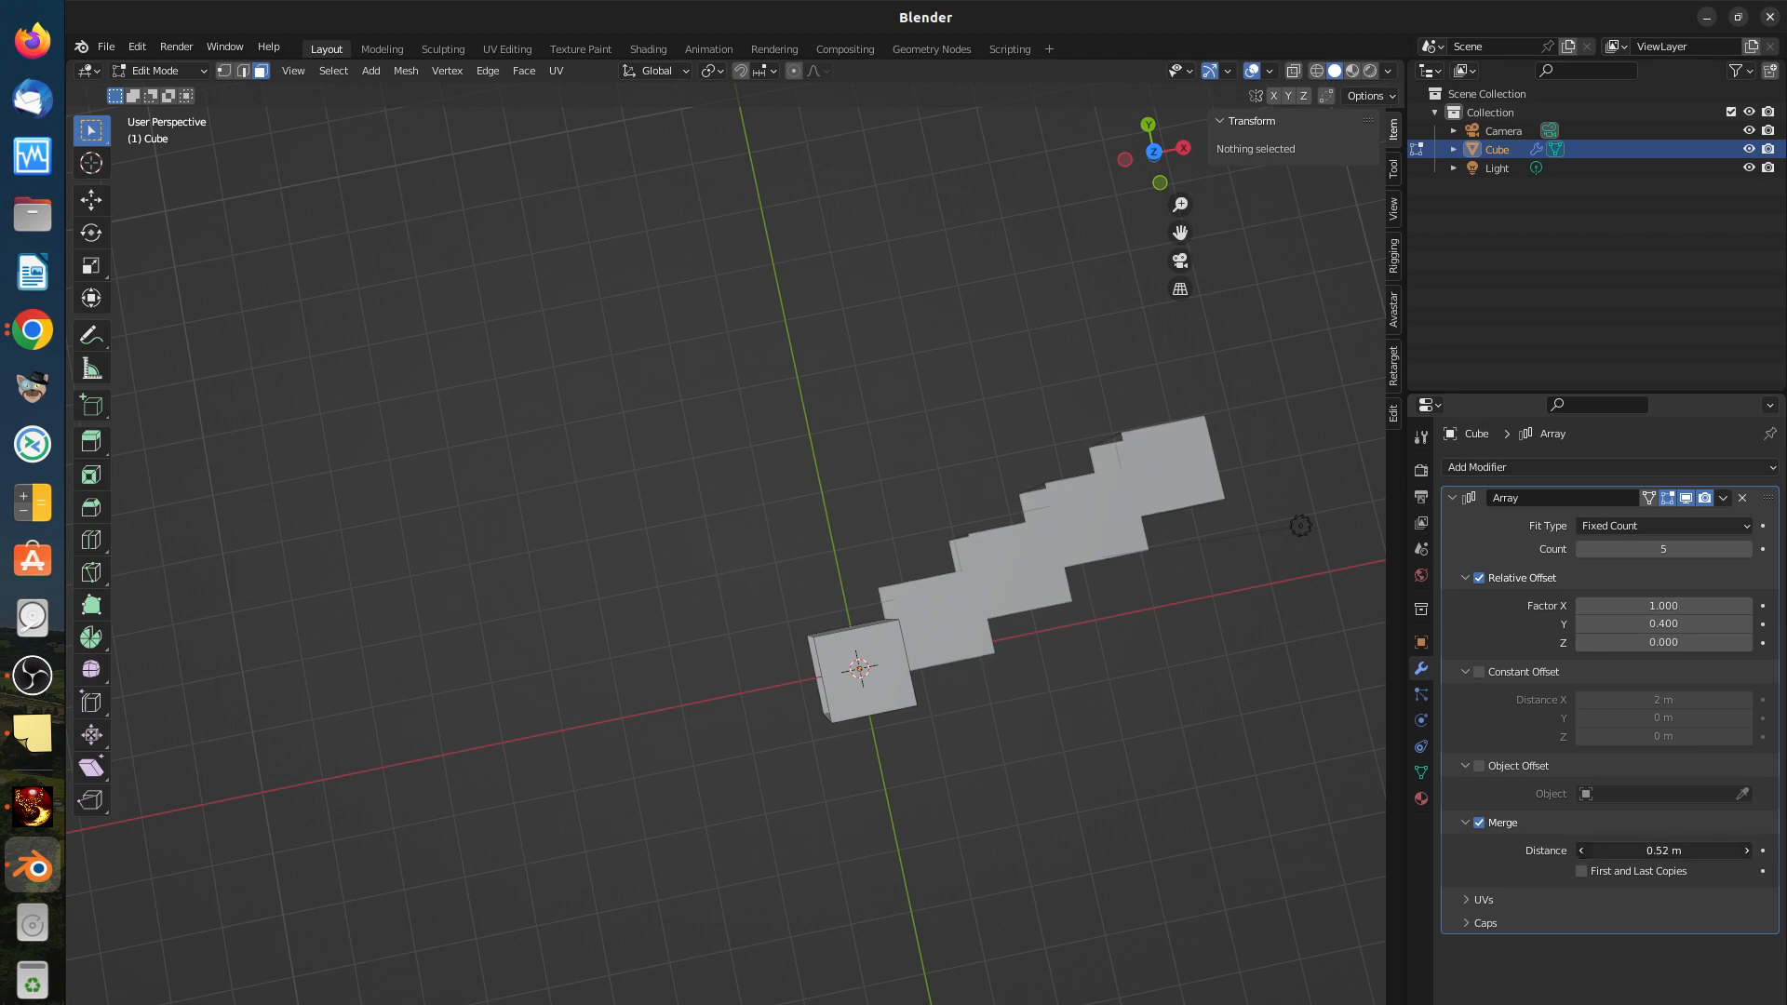
left_click_drag(1664, 850, 1687, 851)
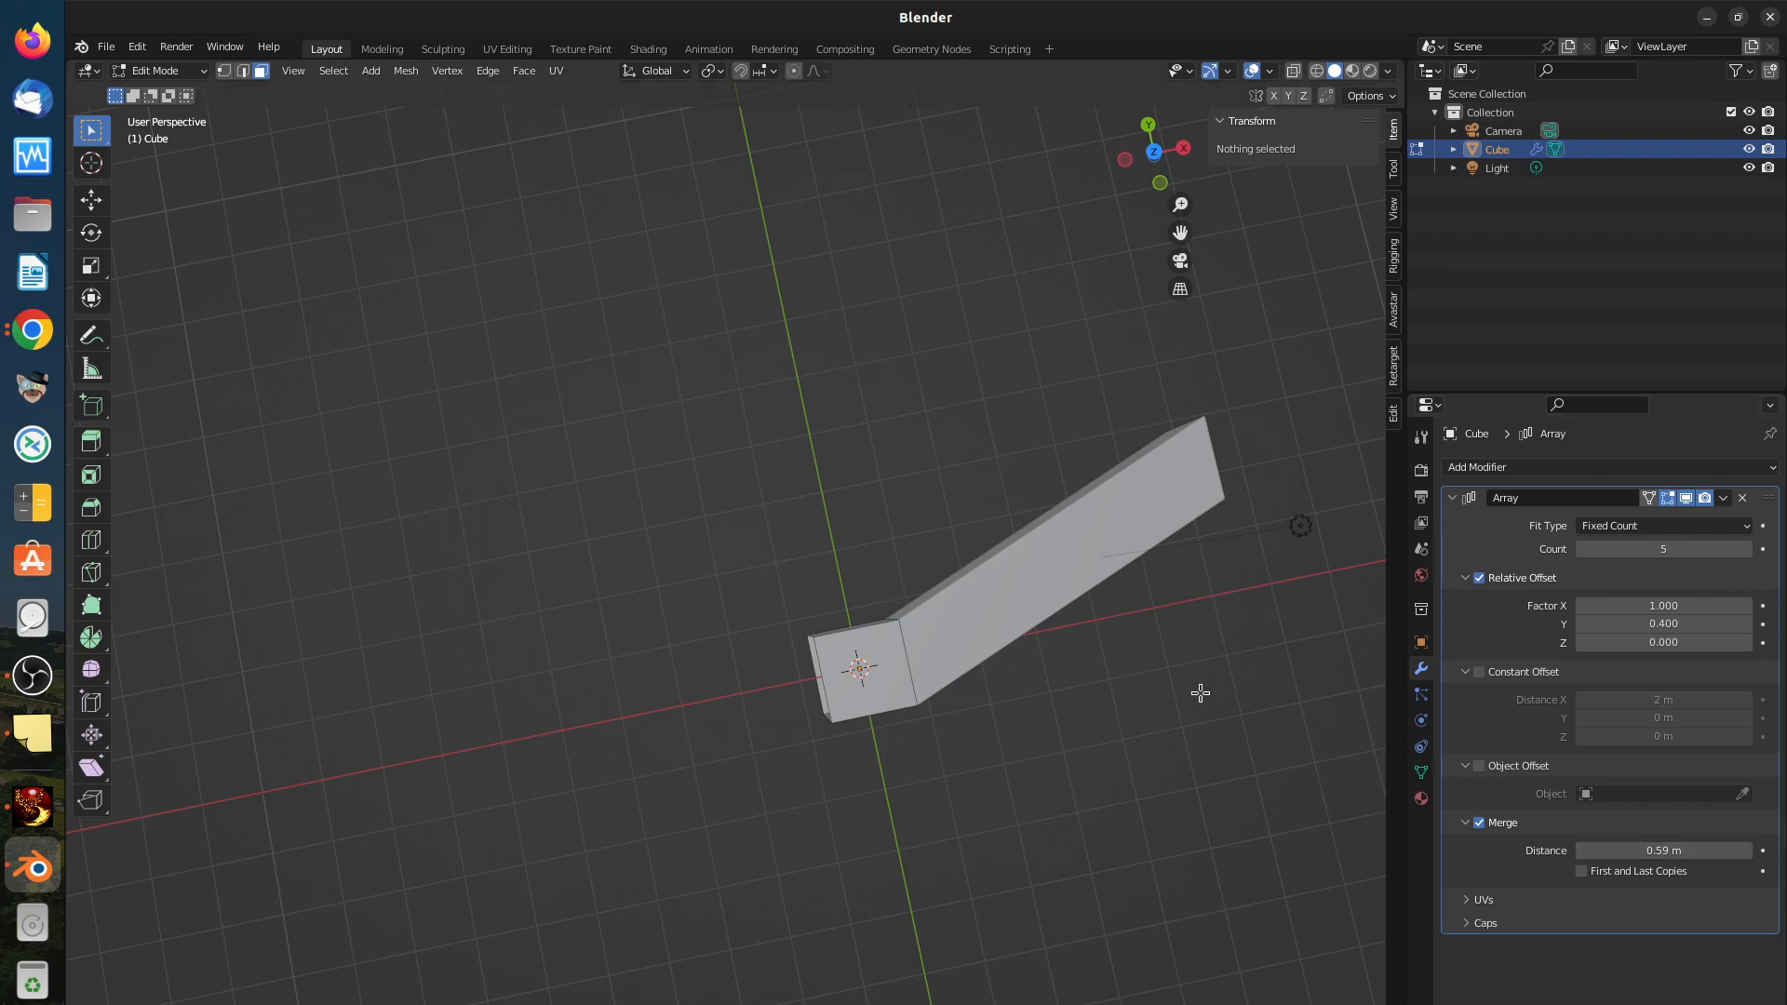
Step: Set the array's relative offset Z factor to 0.2 to raise each copy like a stair
middle_click_drag(1241, 682, 857, 640)
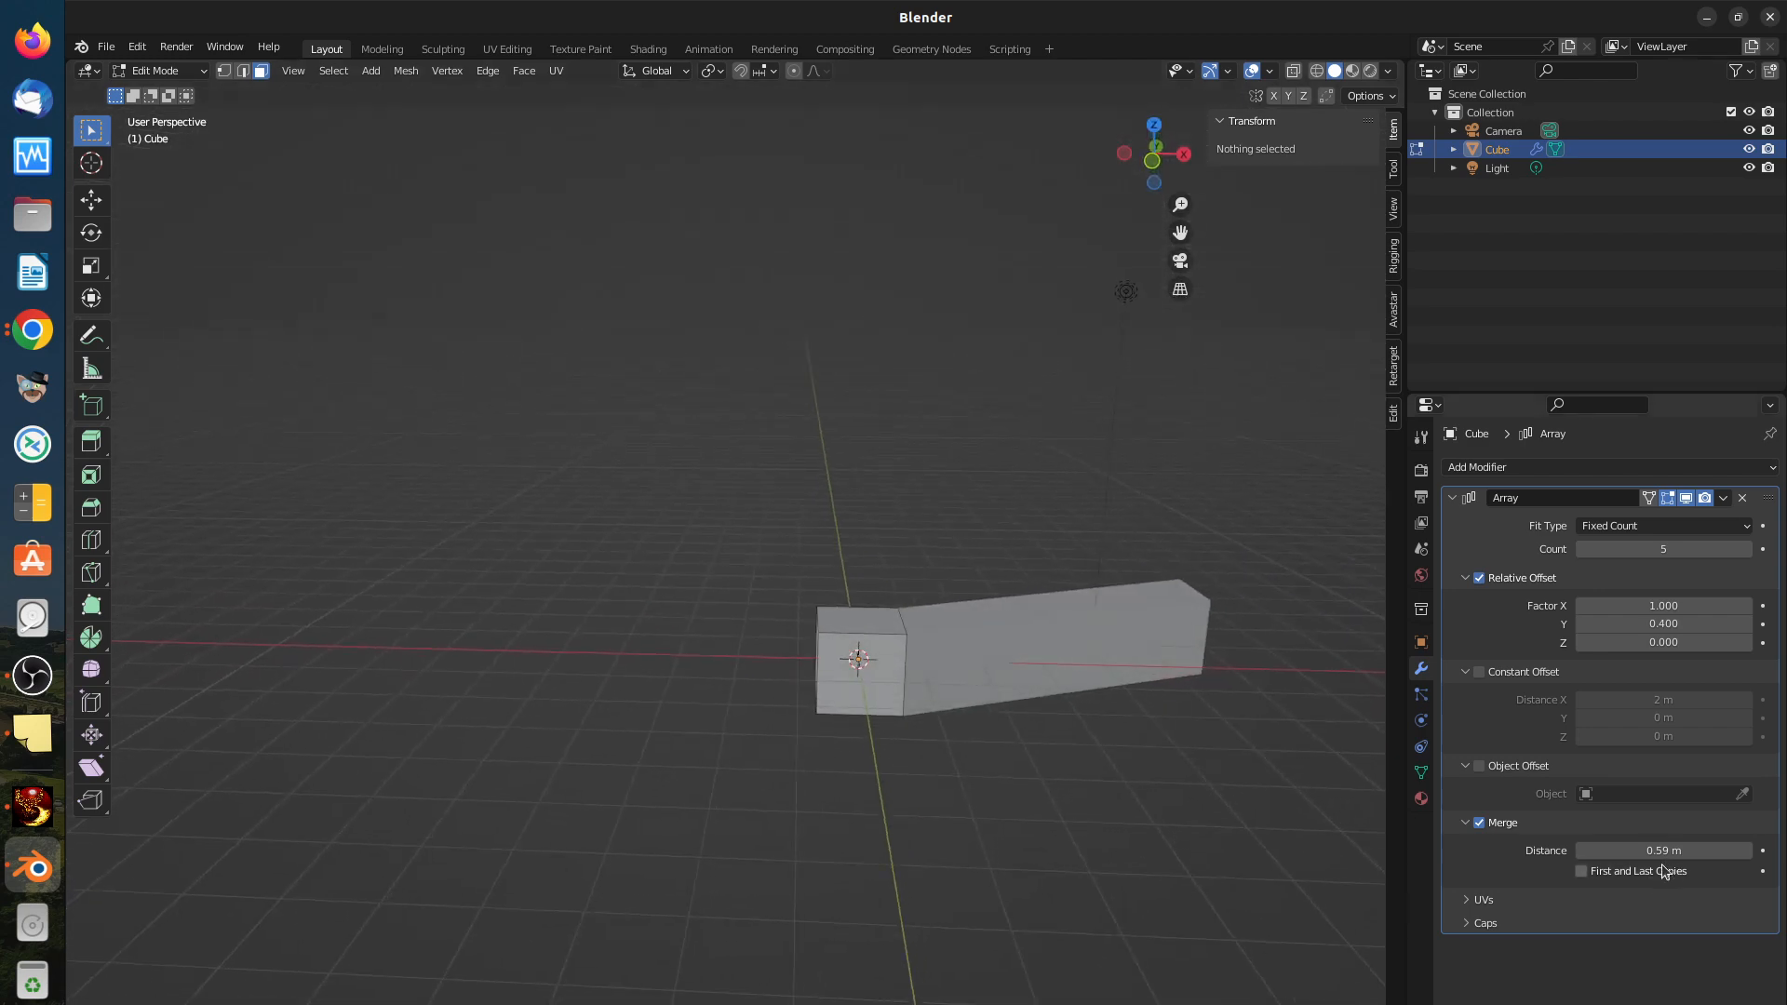
left_click(1747, 642)
left_click(1747, 642)
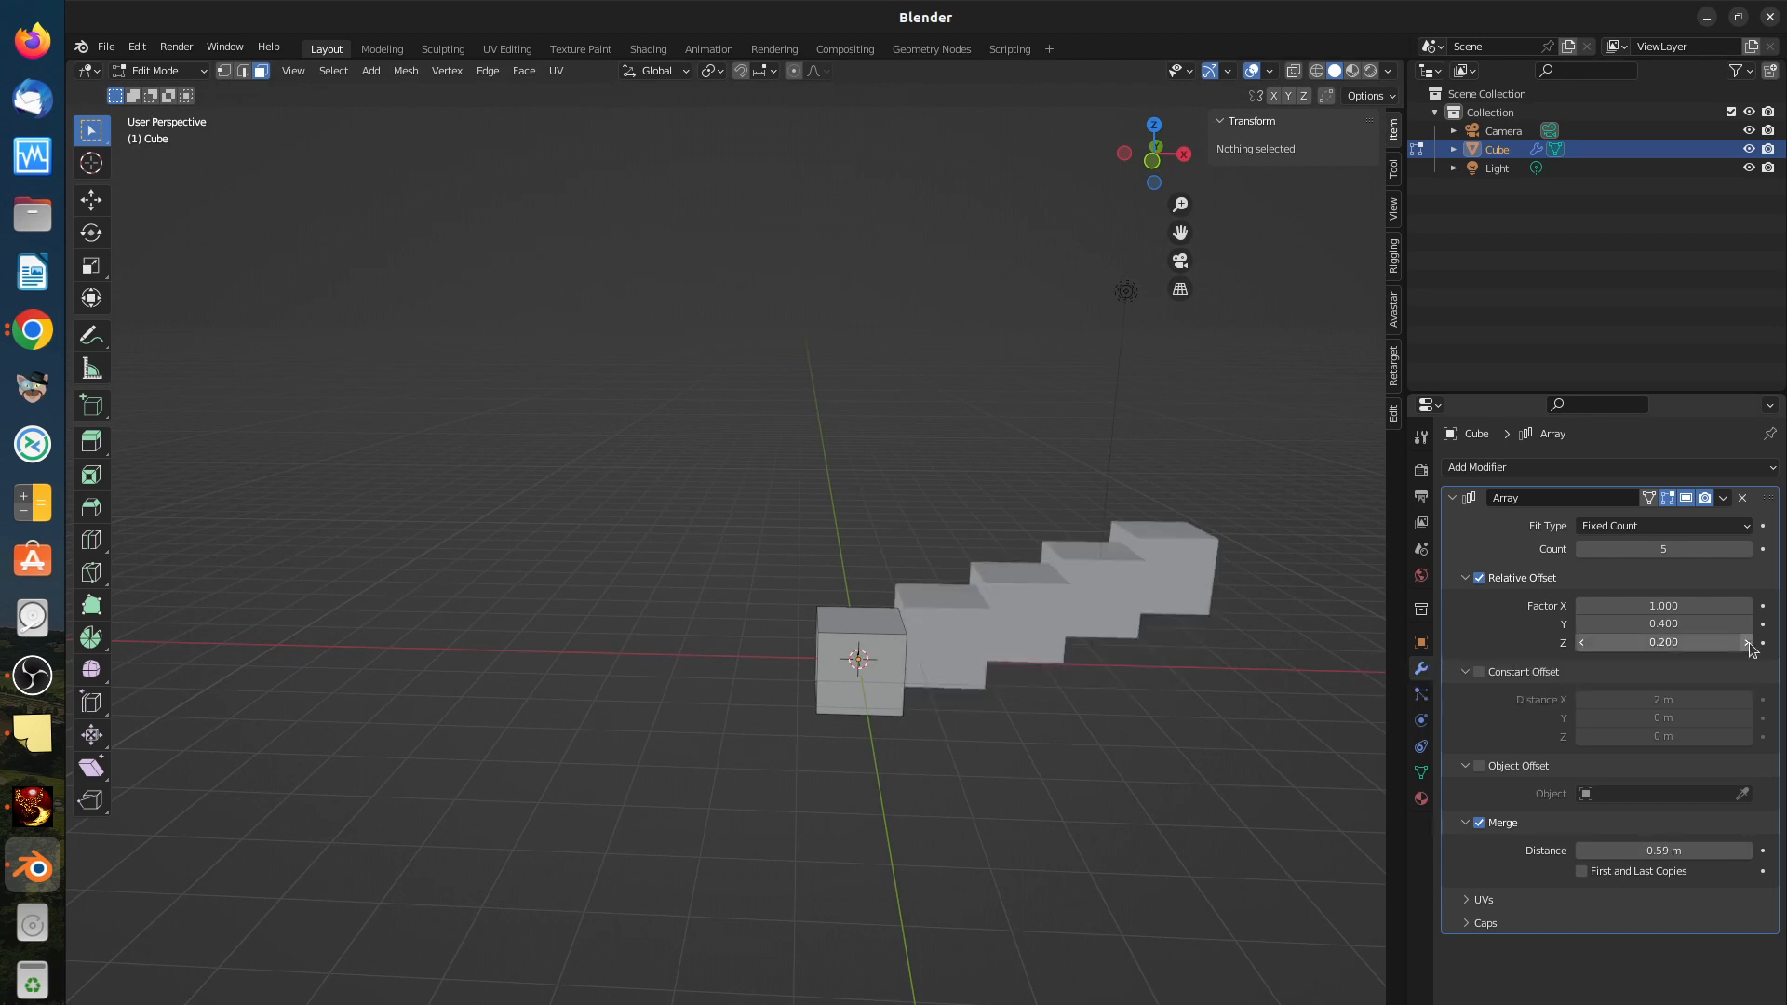
middle_click_drag(1275, 713, 1101, 783)
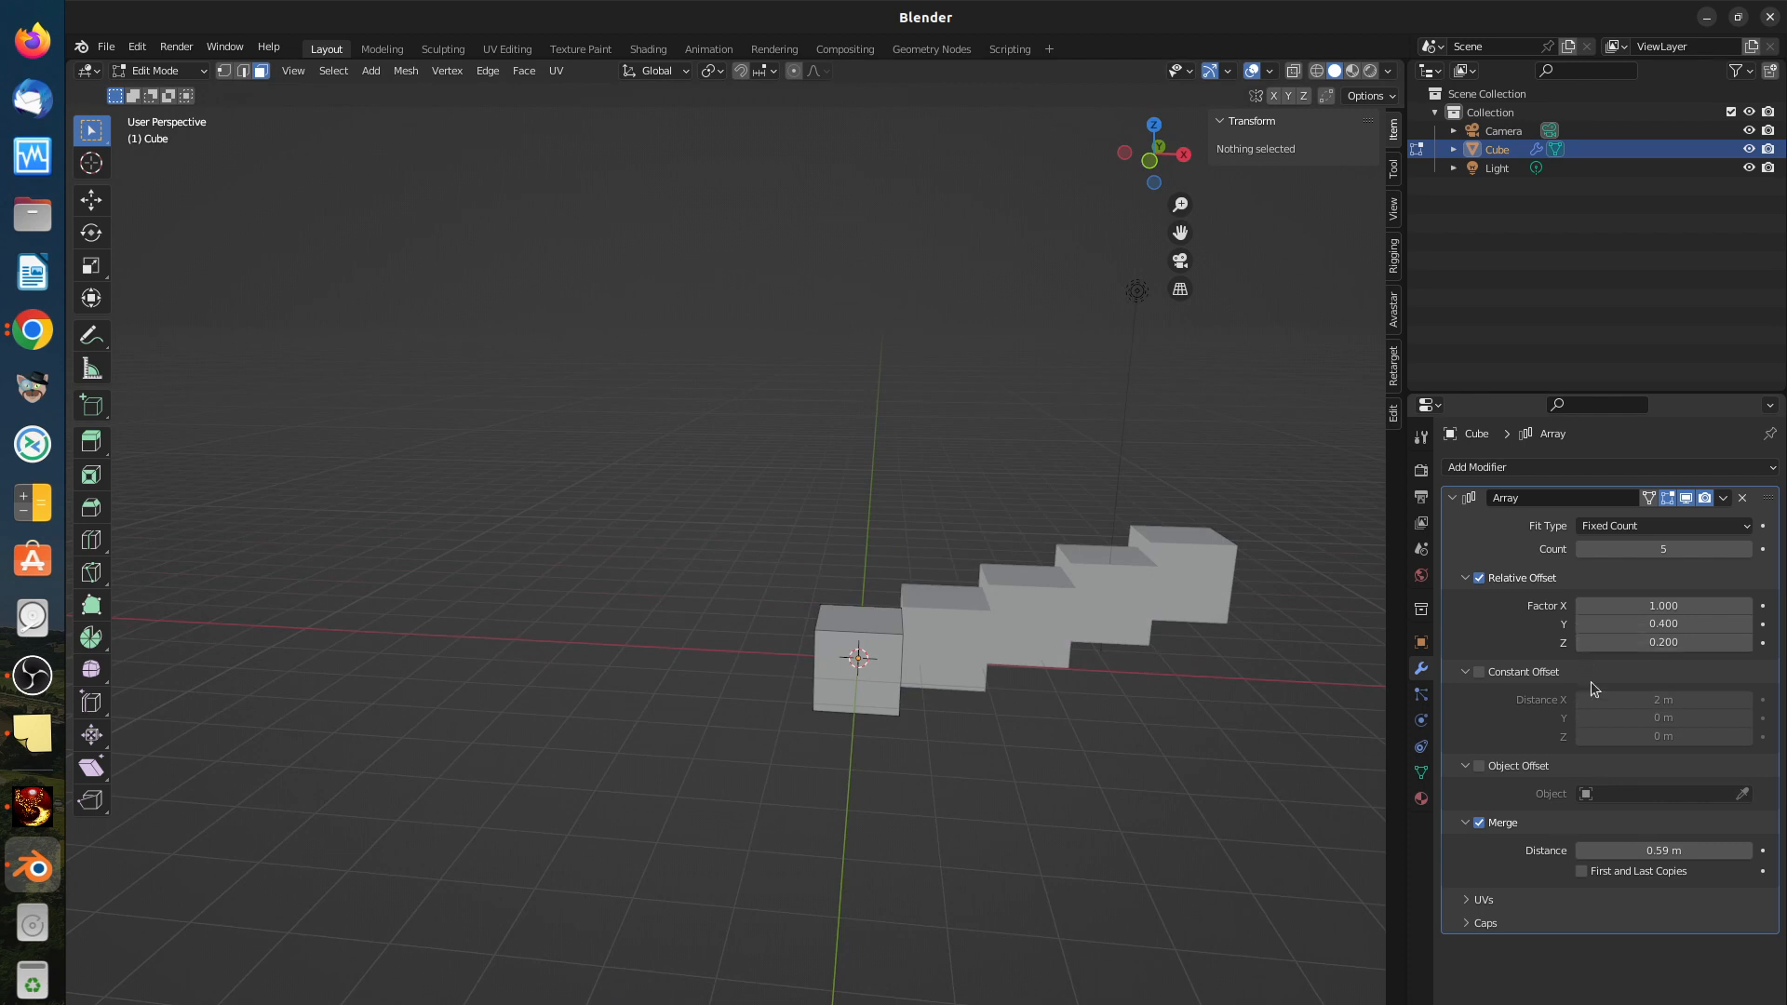
Step: Turn off Merge on the array and raise the relative offset Z factor to 1.0, viewing the stacked copies from several angles
left_click(1481, 827)
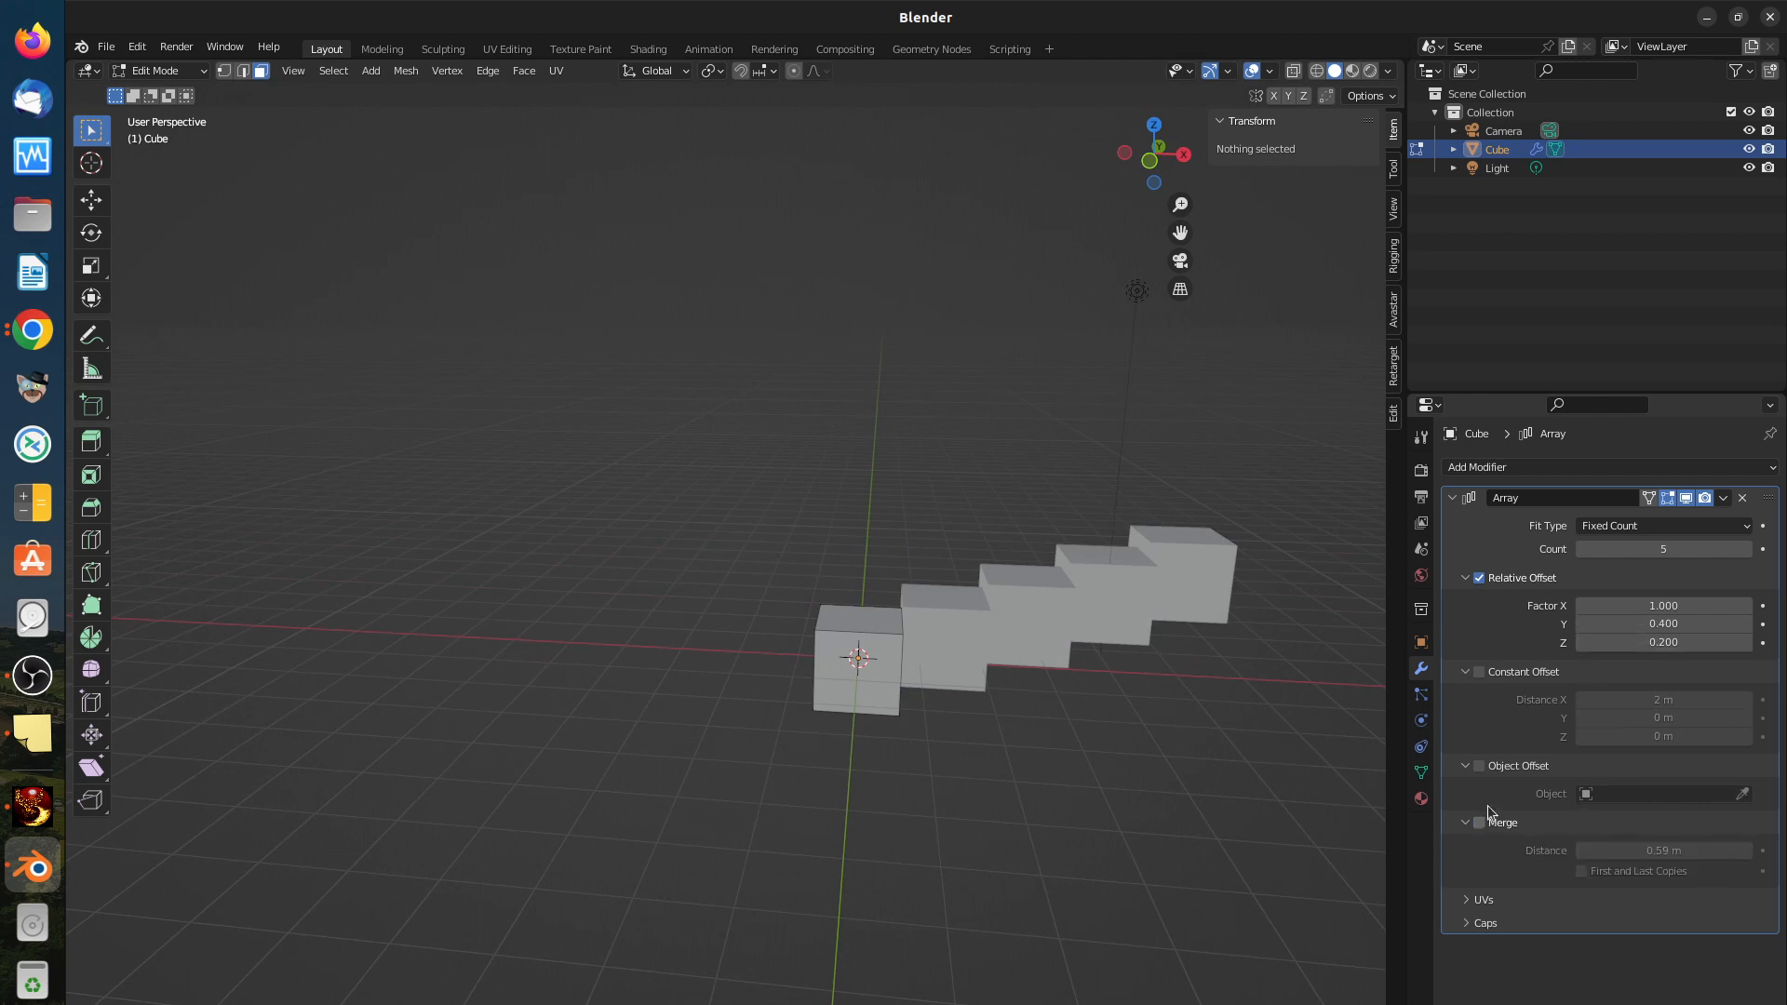
middle_click_drag(989, 777, 949, 730)
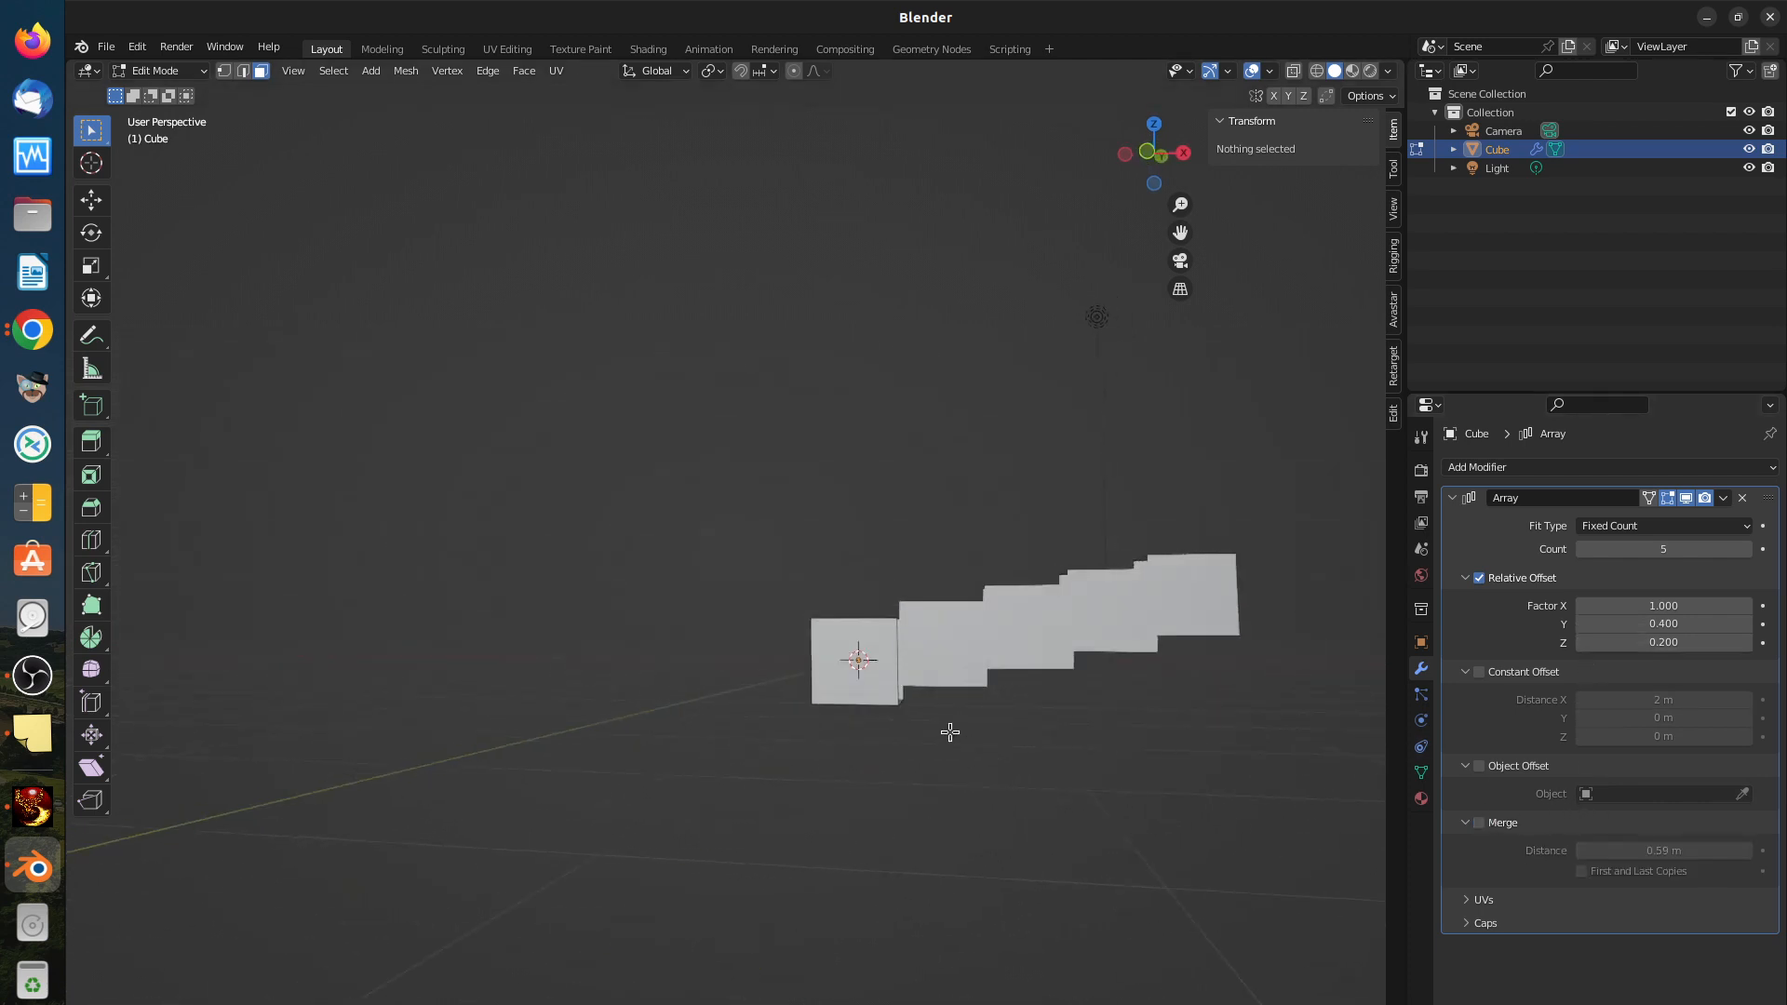
left_click(1747, 643)
left_click(1746, 642)
left_click(1747, 642)
left_click(1747, 643)
left_click(1746, 642)
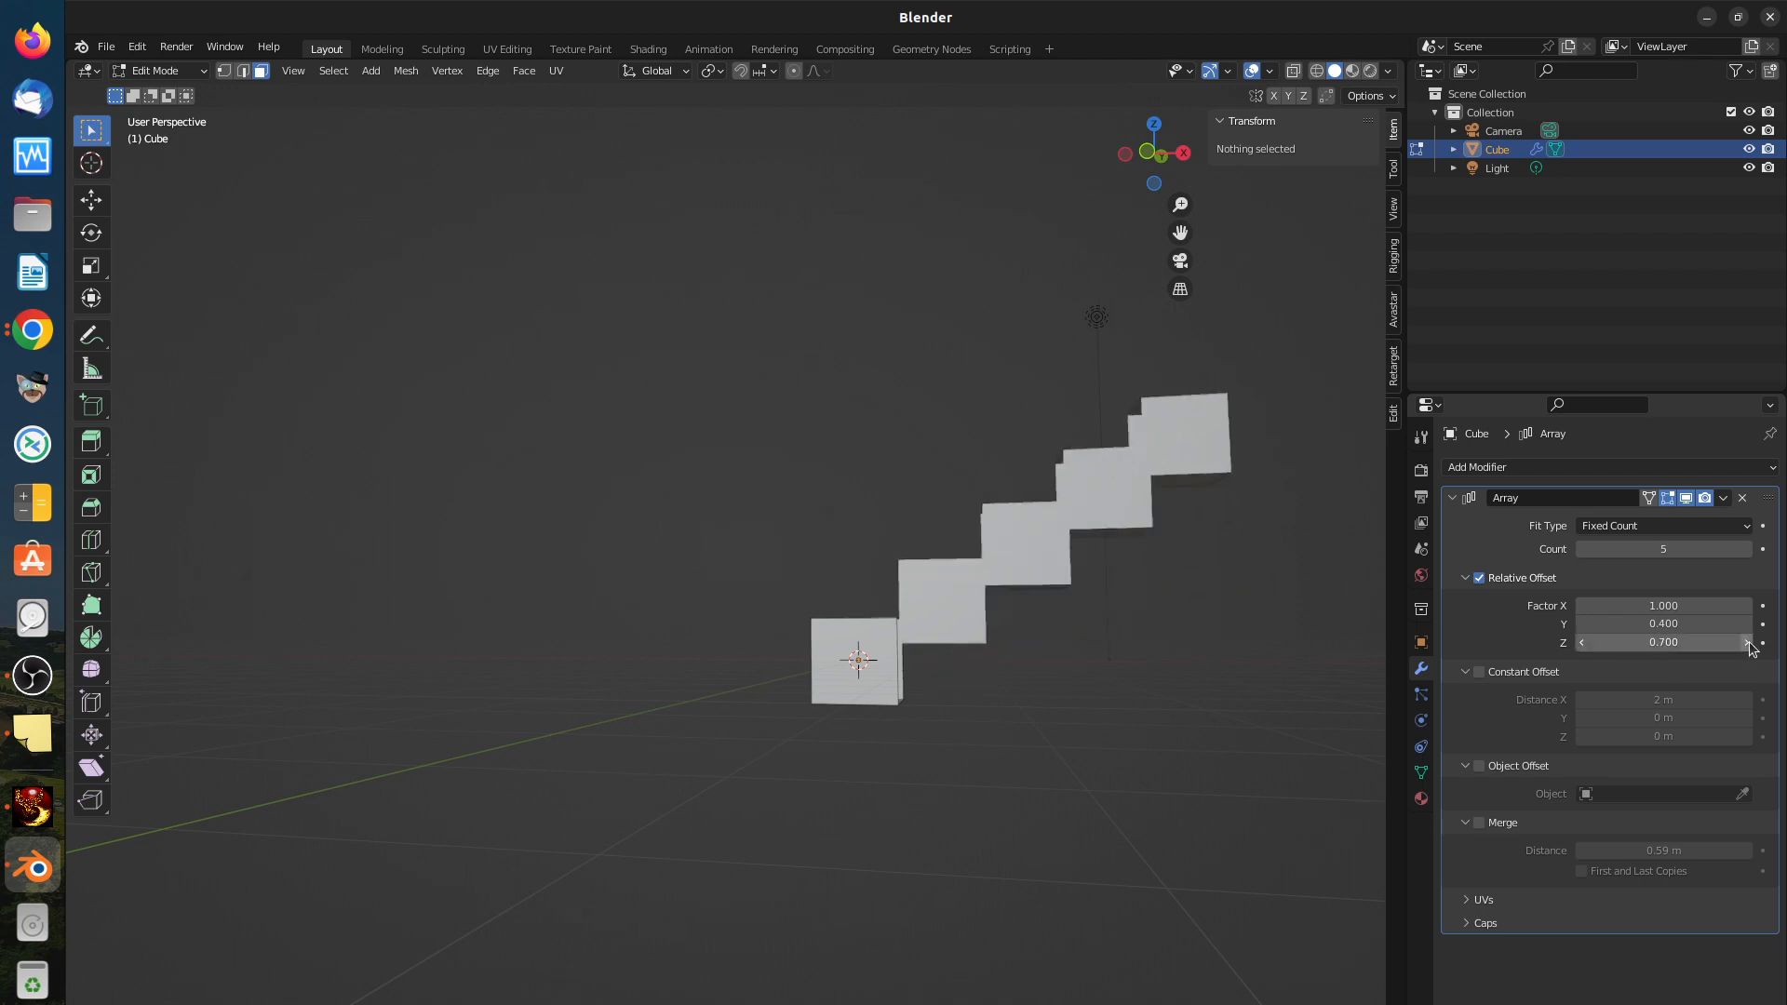
left_click(1746, 642)
left_click(1747, 642)
left_click(1746, 642)
middle_click_drag(1201, 712, 1114, 724)
middle_click_drag(858, 606, 937, 650)
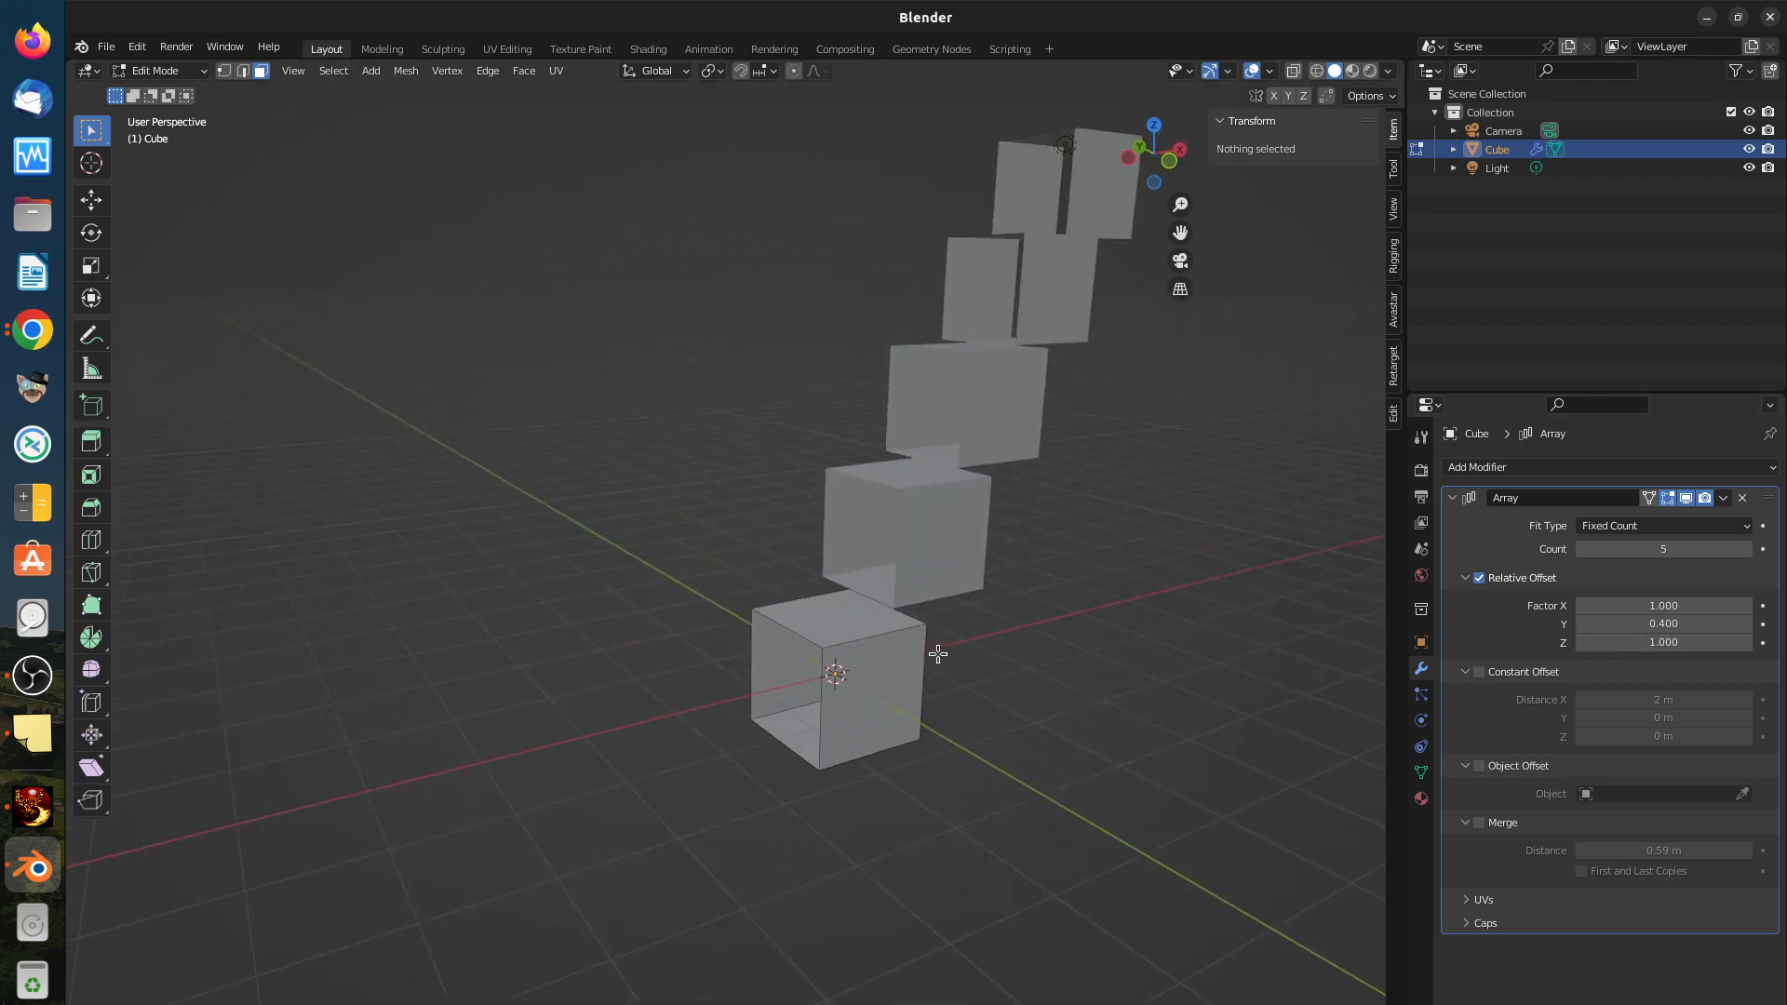
Step: Set the array's relative offset Y factor to 0 so the raised copies line up along X
scroll(928, 647, "up", 4)
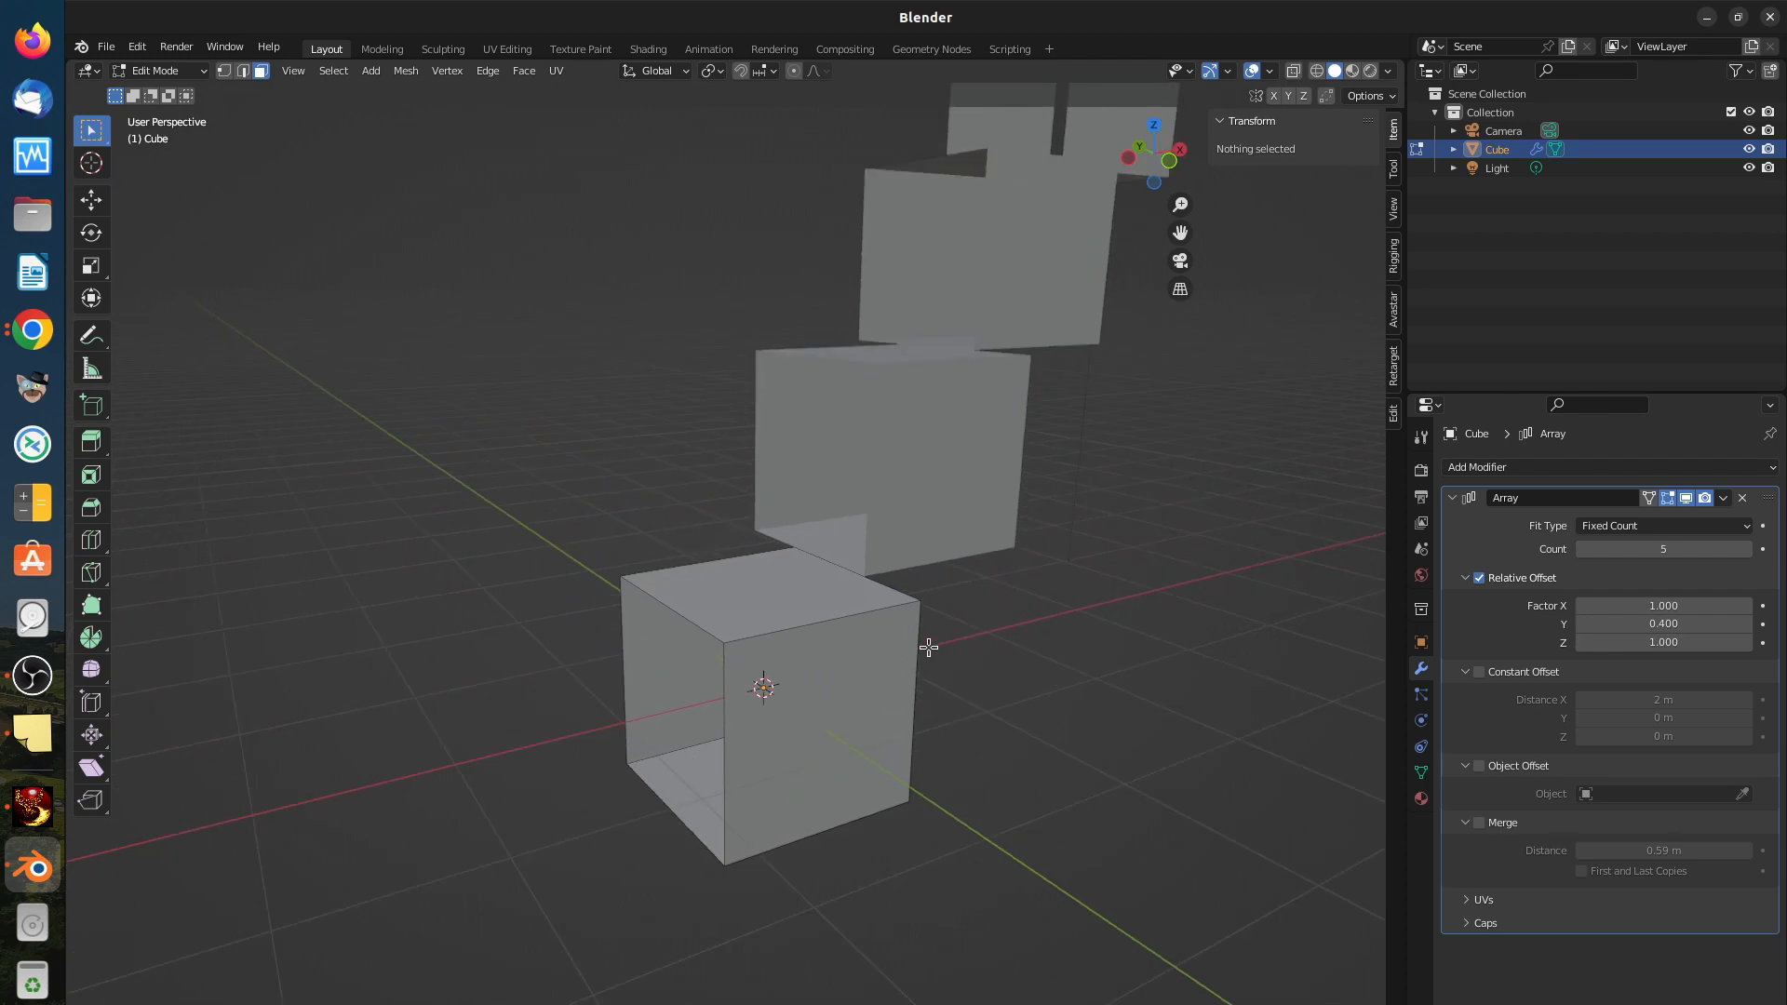
left_click(1580, 625)
left_click(1580, 625)
left_click(1581, 625)
left_click(1581, 624)
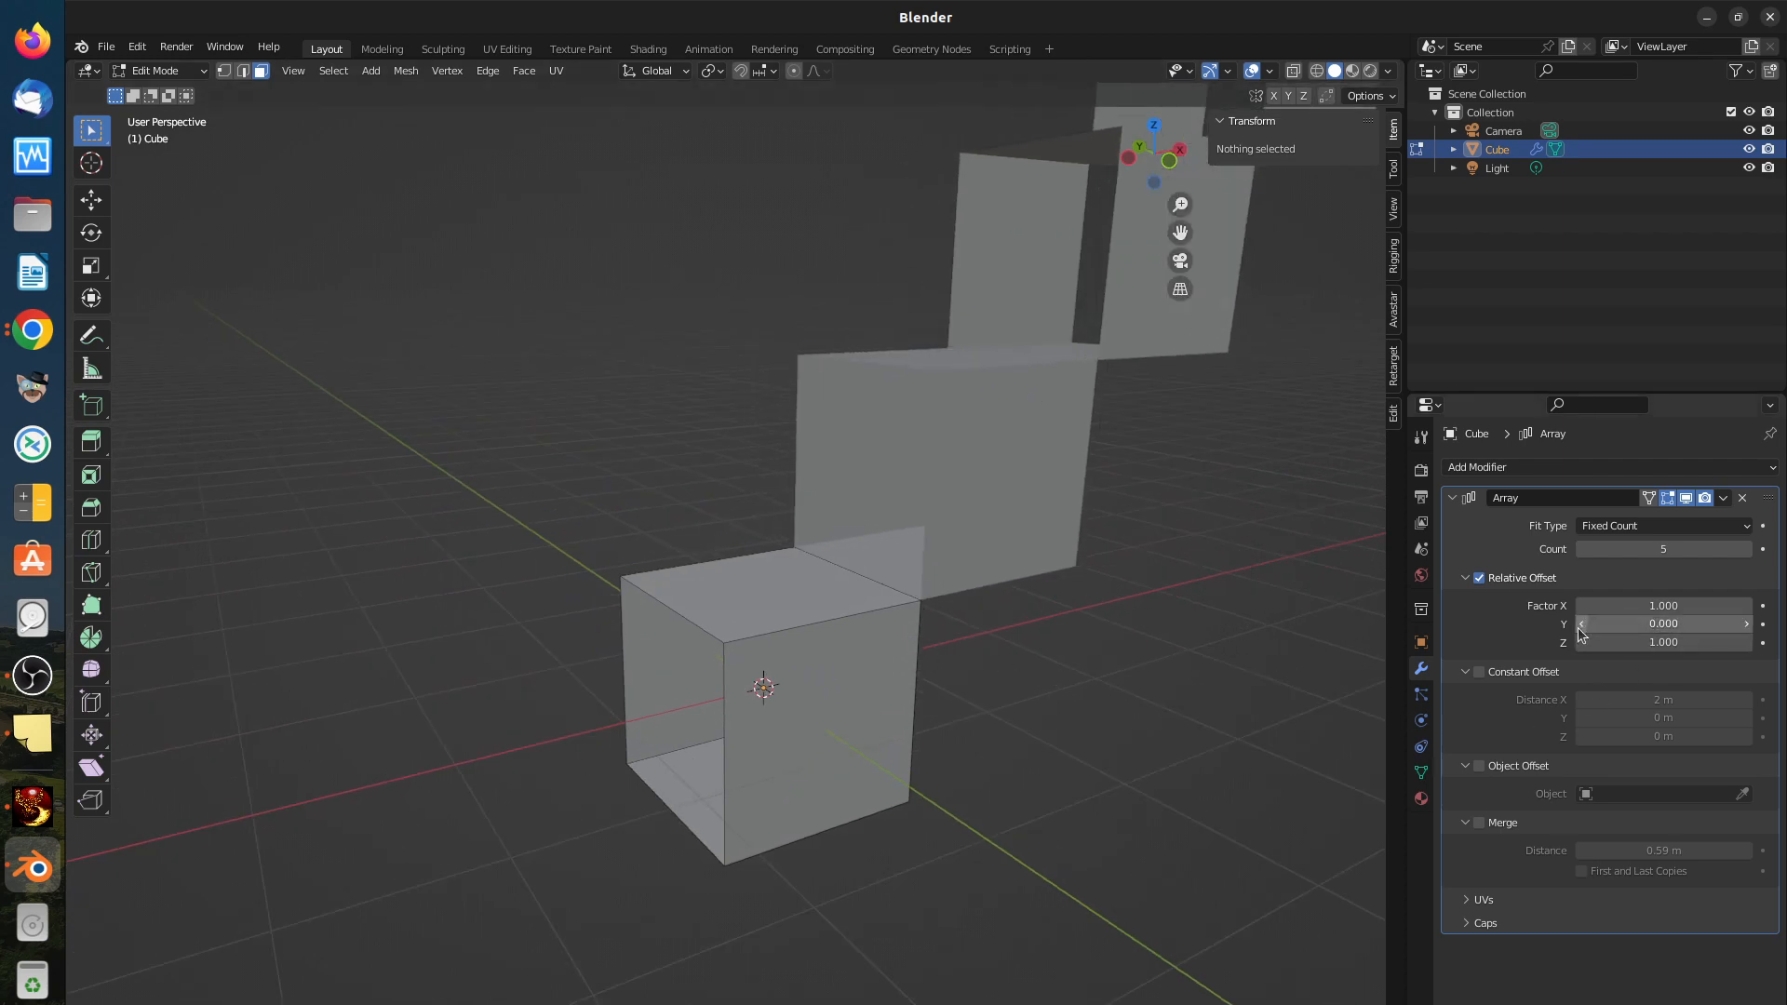
middle_click_drag(1068, 718, 1198, 700)
scroll(993, 726, "down", 3)
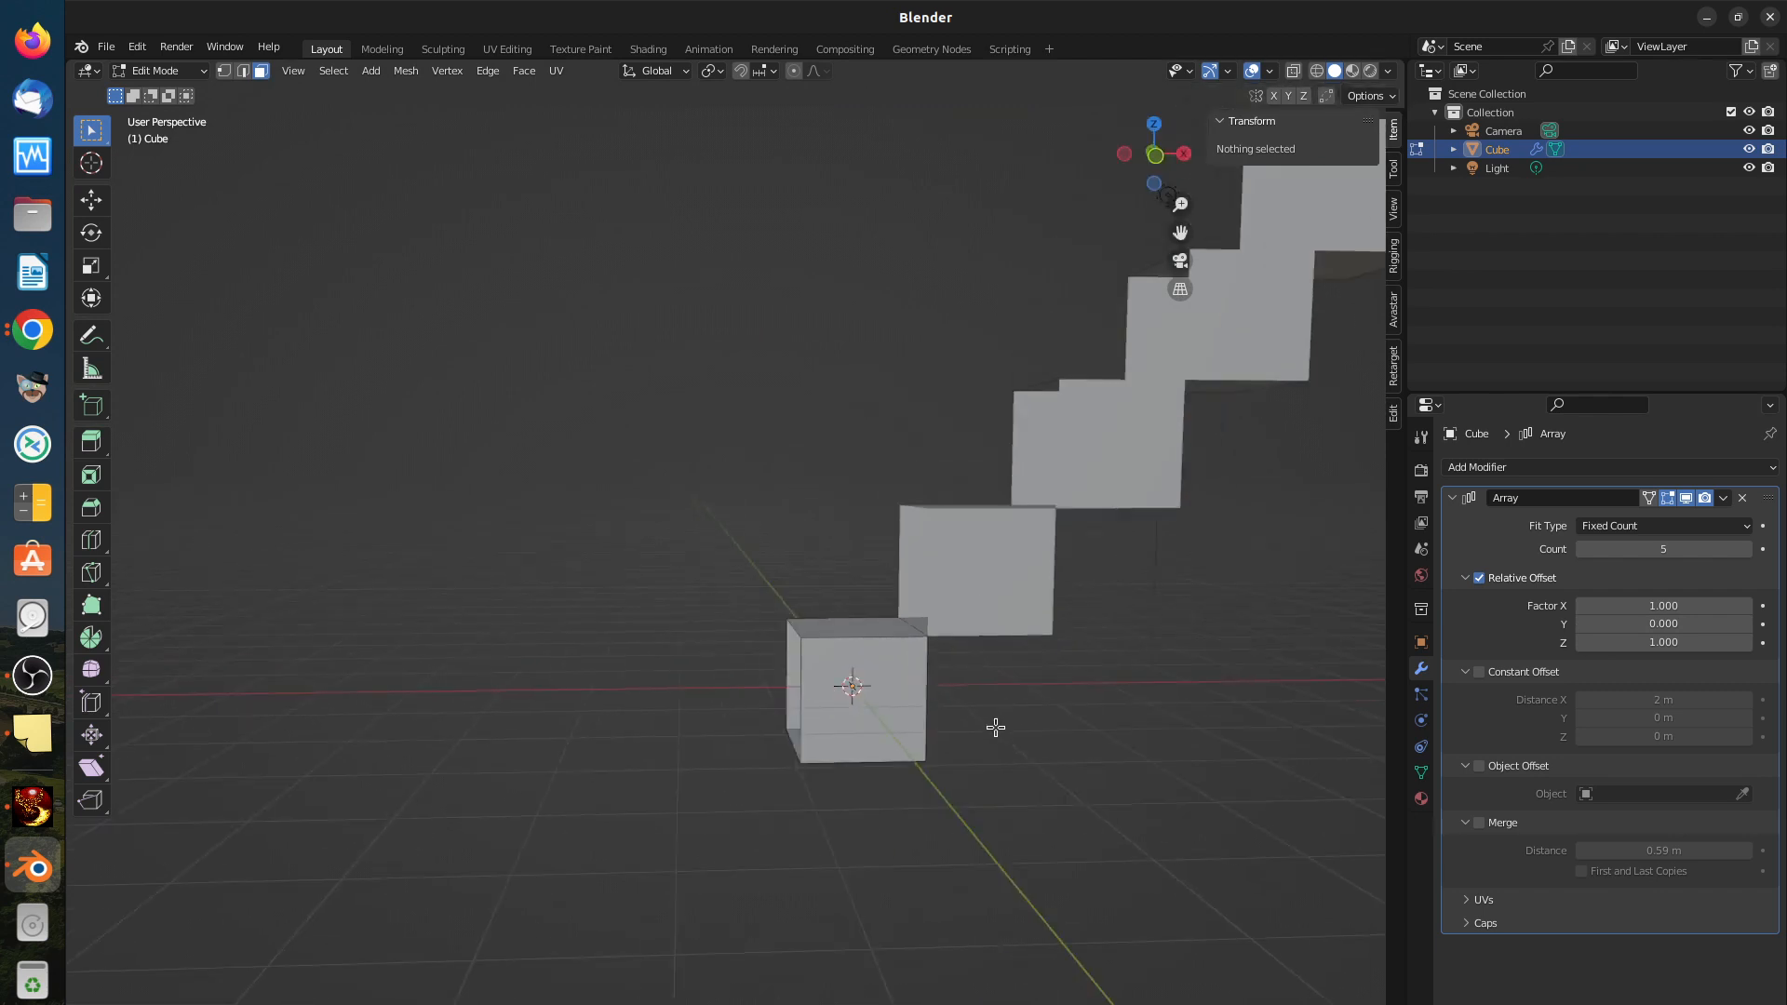
scroll(1005, 726, "down", 3)
middle_click_drag(1005, 726, 1093, 729)
Step: Fill the open front end of the first cube with a face between its upper and lower edges
scroll(923, 704, "up", 3)
scroll(923, 704, "up", 1)
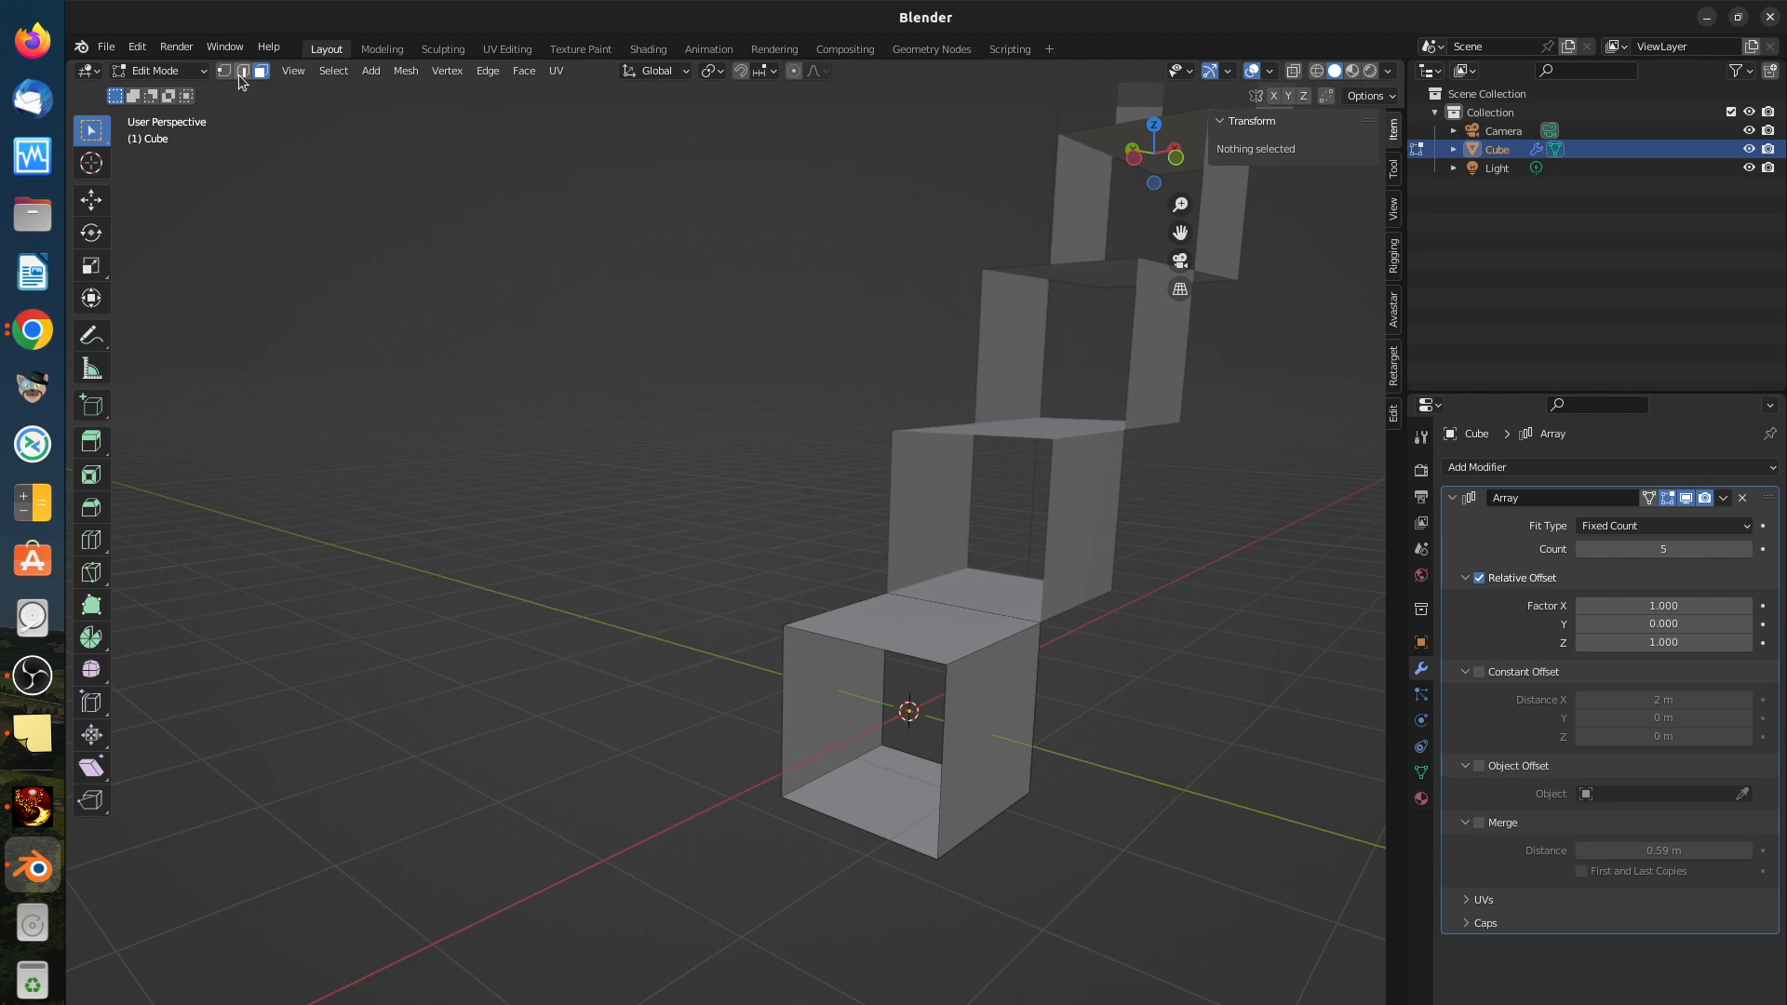
left_click(849, 641)
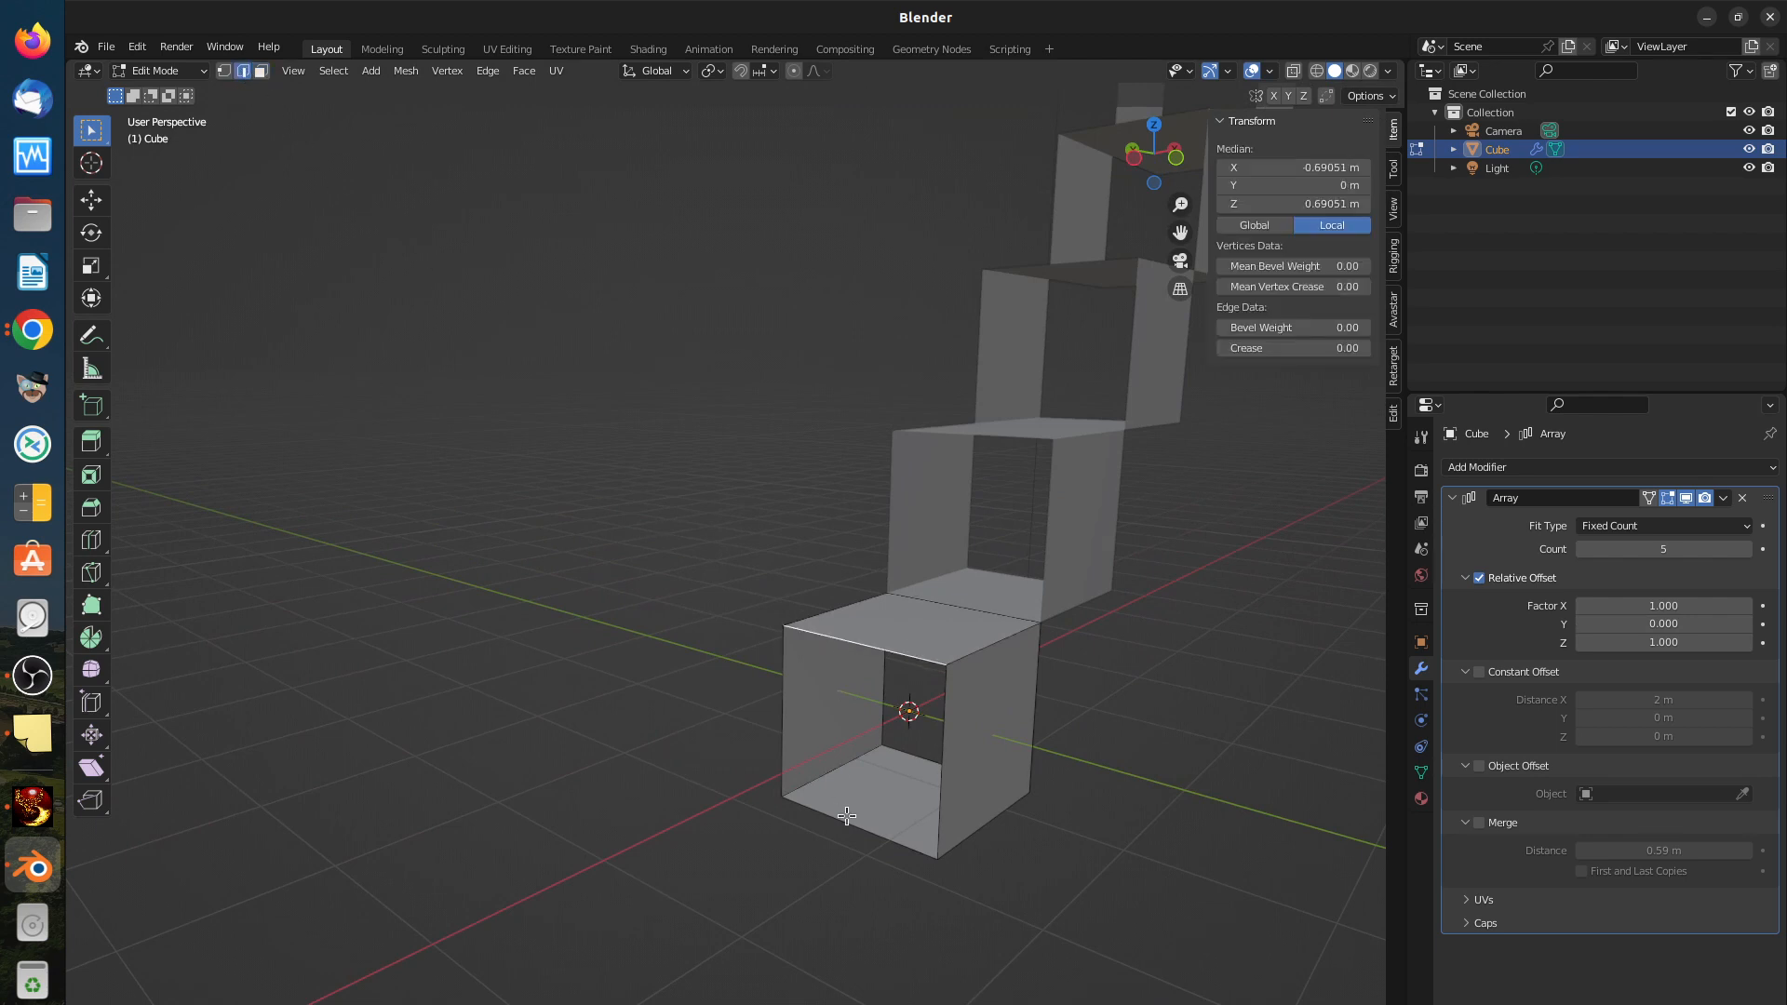
left_click(867, 835, "shift")
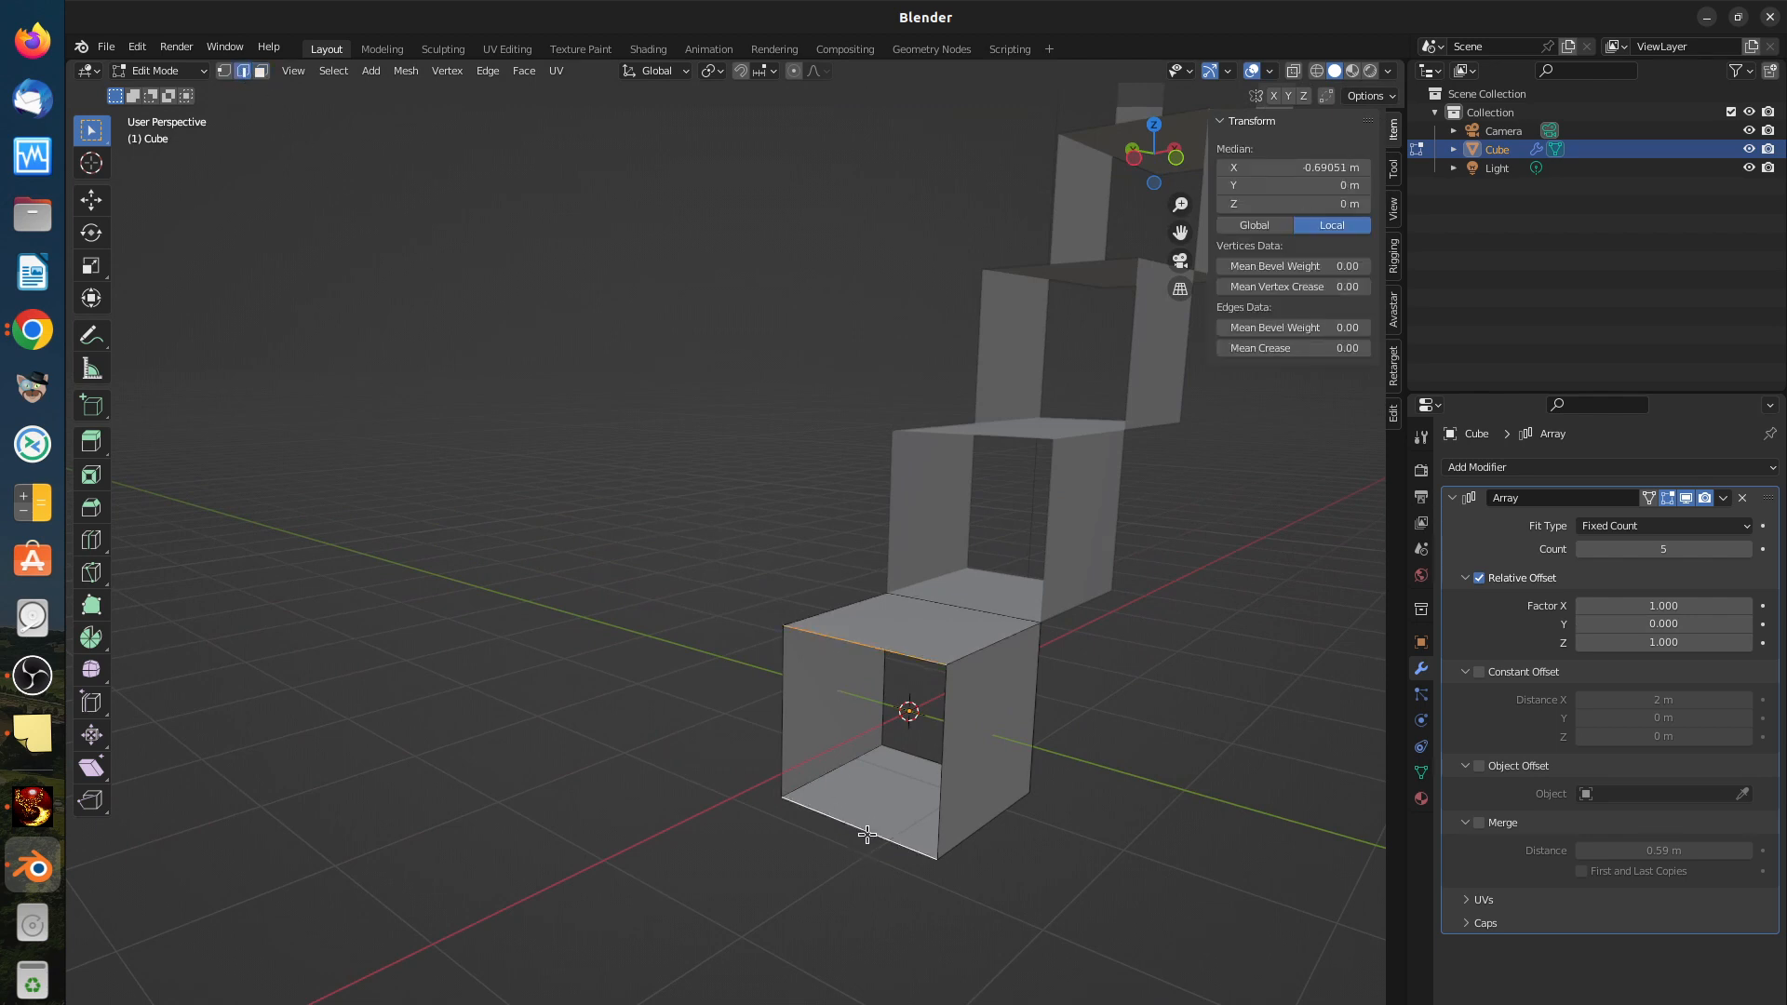
key("f")
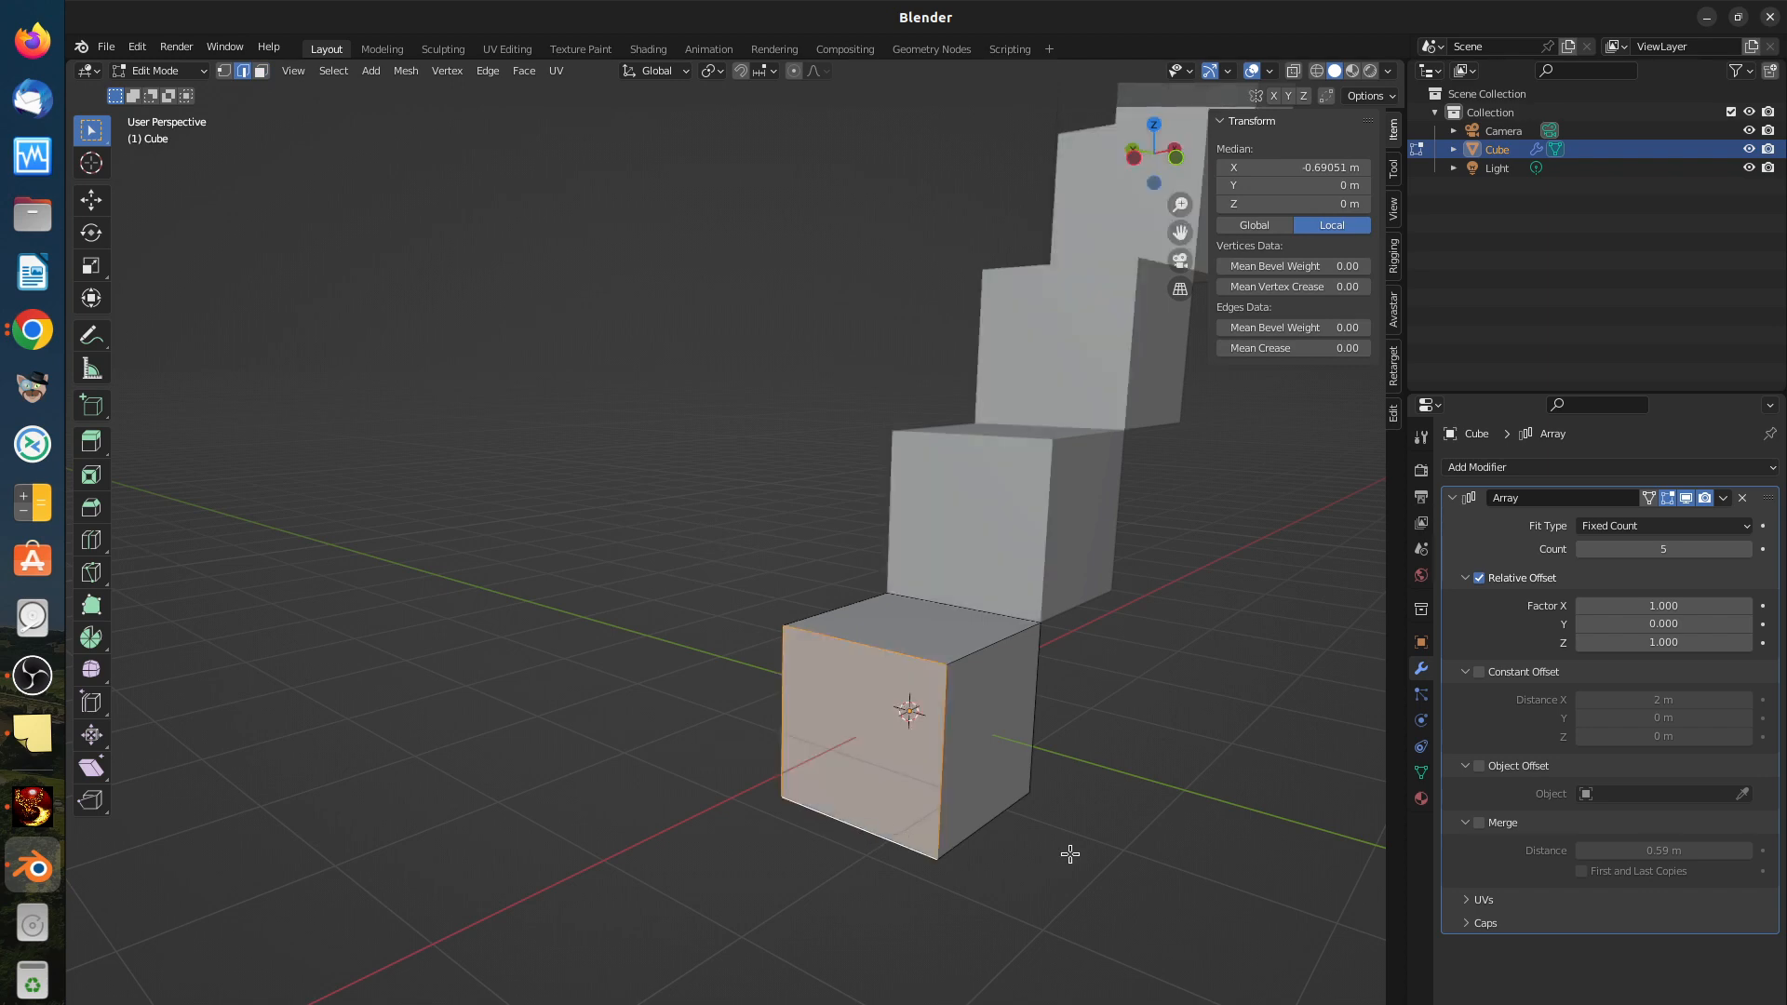
Step: Move the first cube's negative-Y side face about 2.3 m outward along Y to widen the stair steps
middle_click_drag(1069, 853, 1005, 781)
middle_click_drag(1268, 696, 1238, 755)
left_click(934, 806)
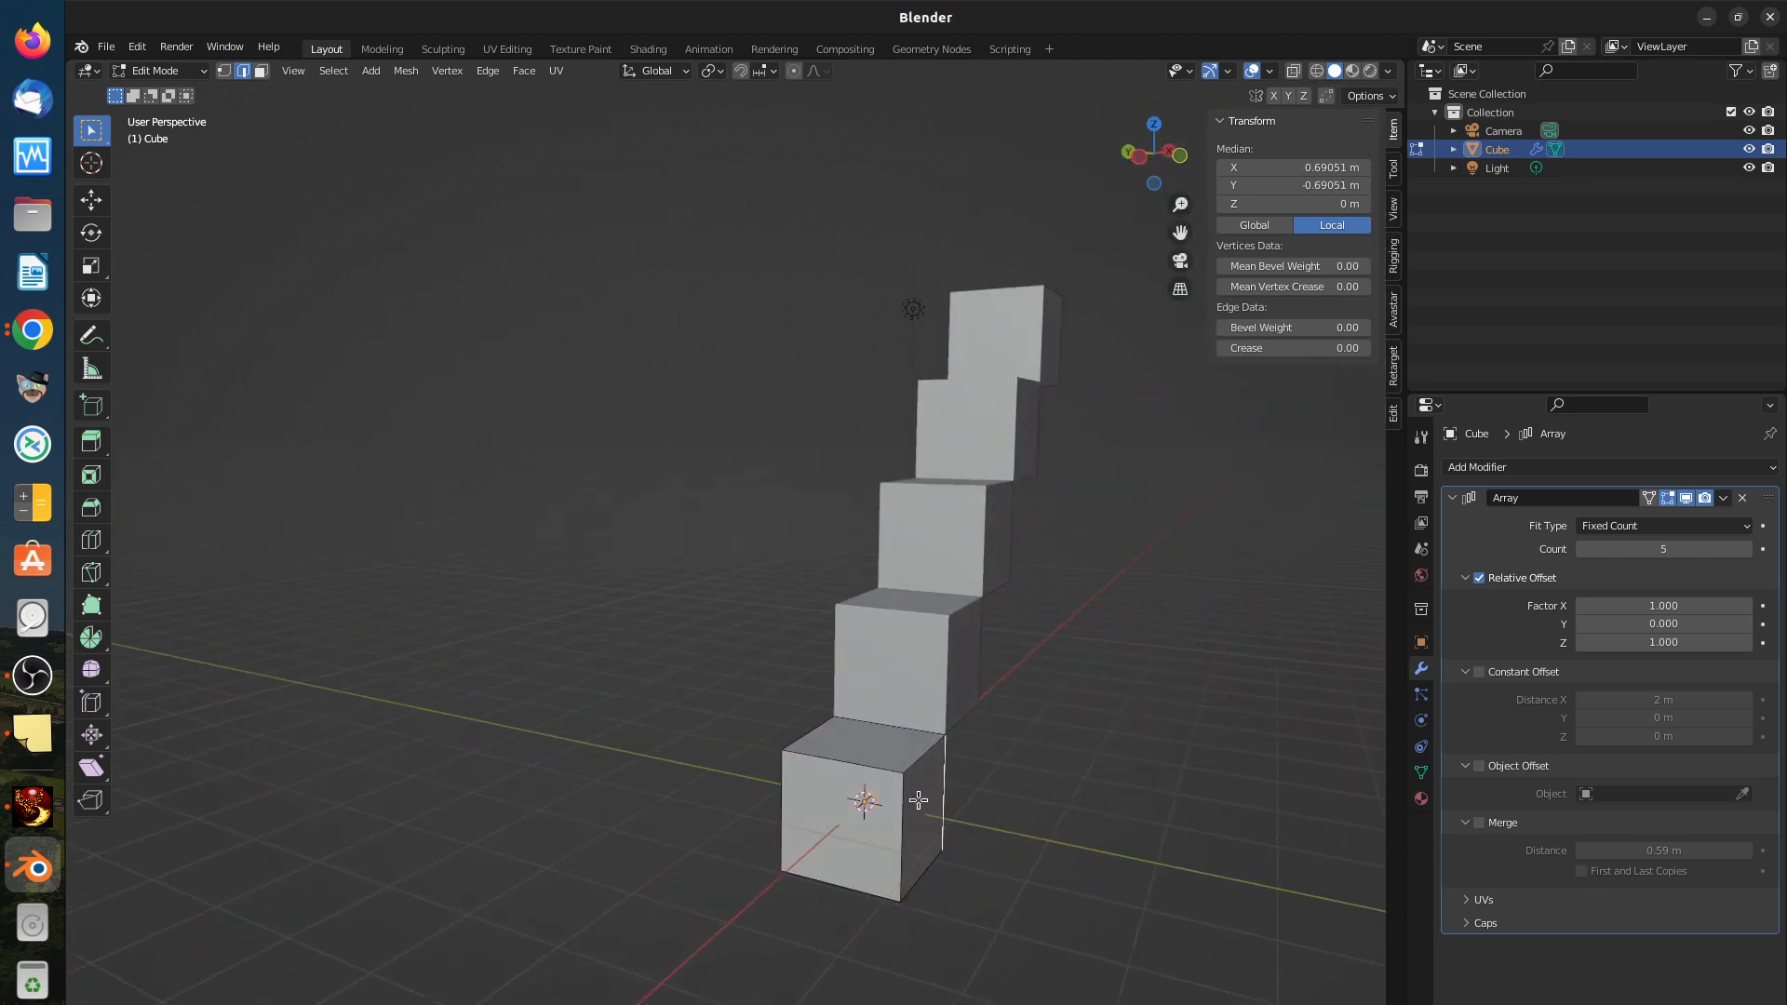
left_click(262, 71)
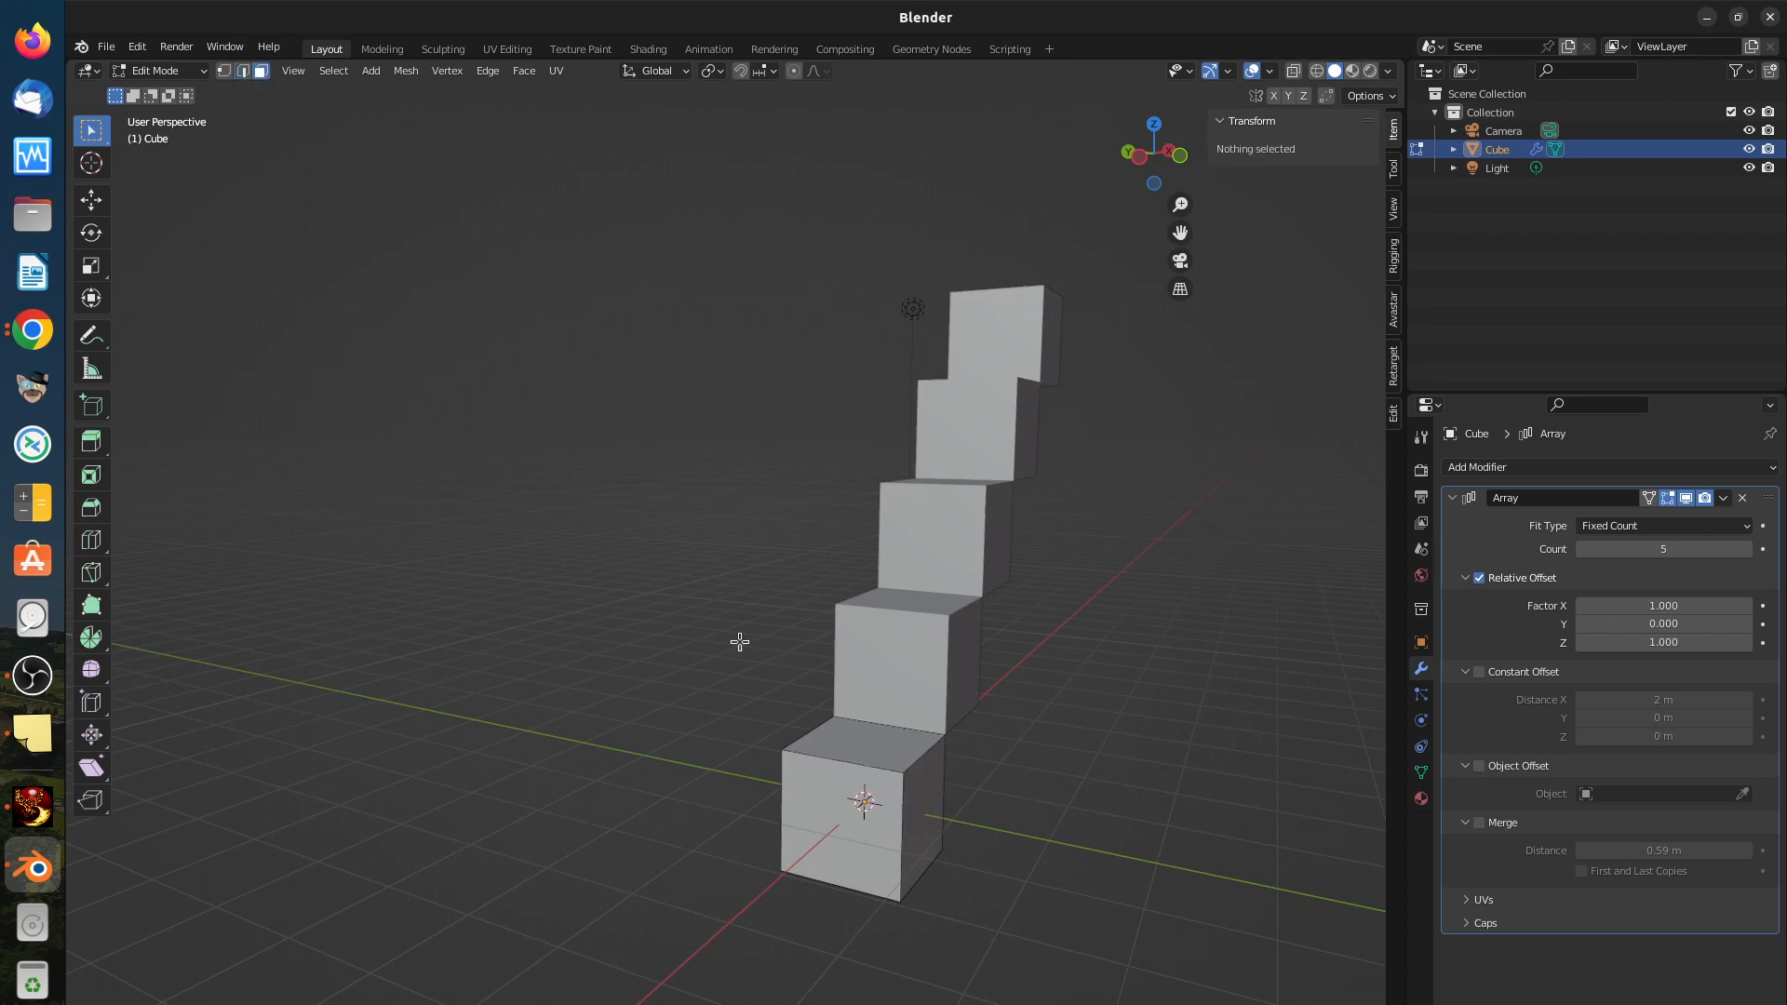
left_click(924, 809)
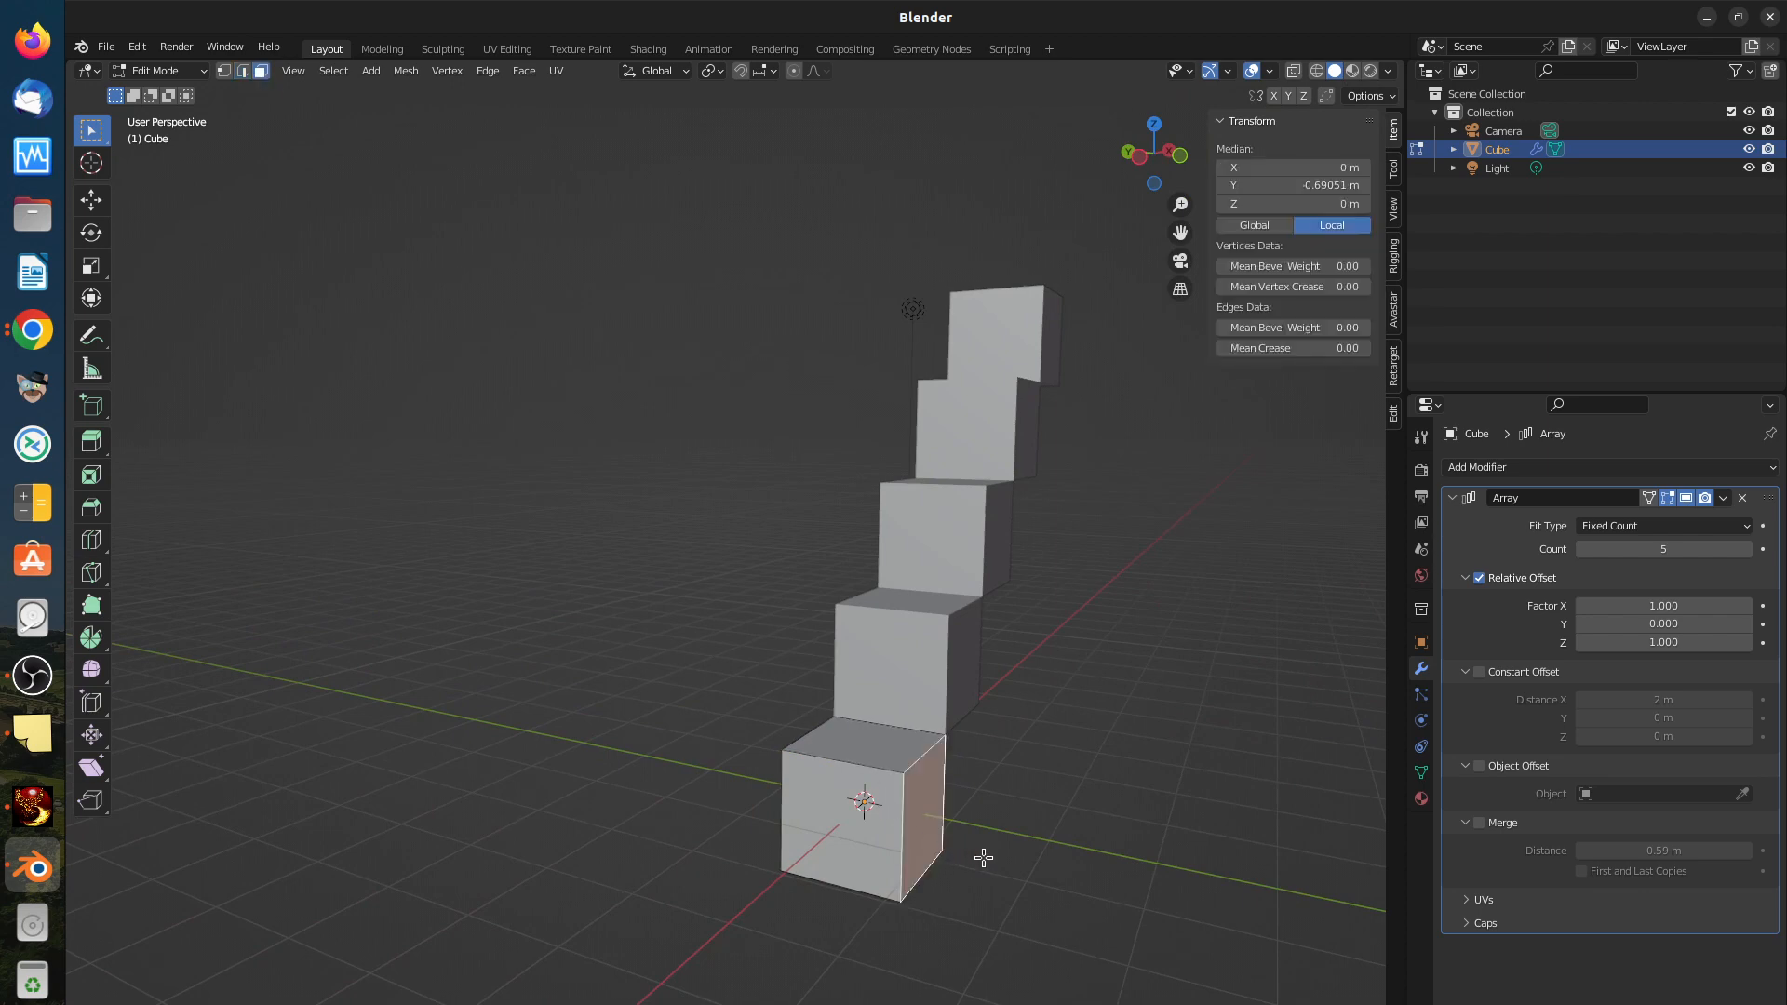
key("s")
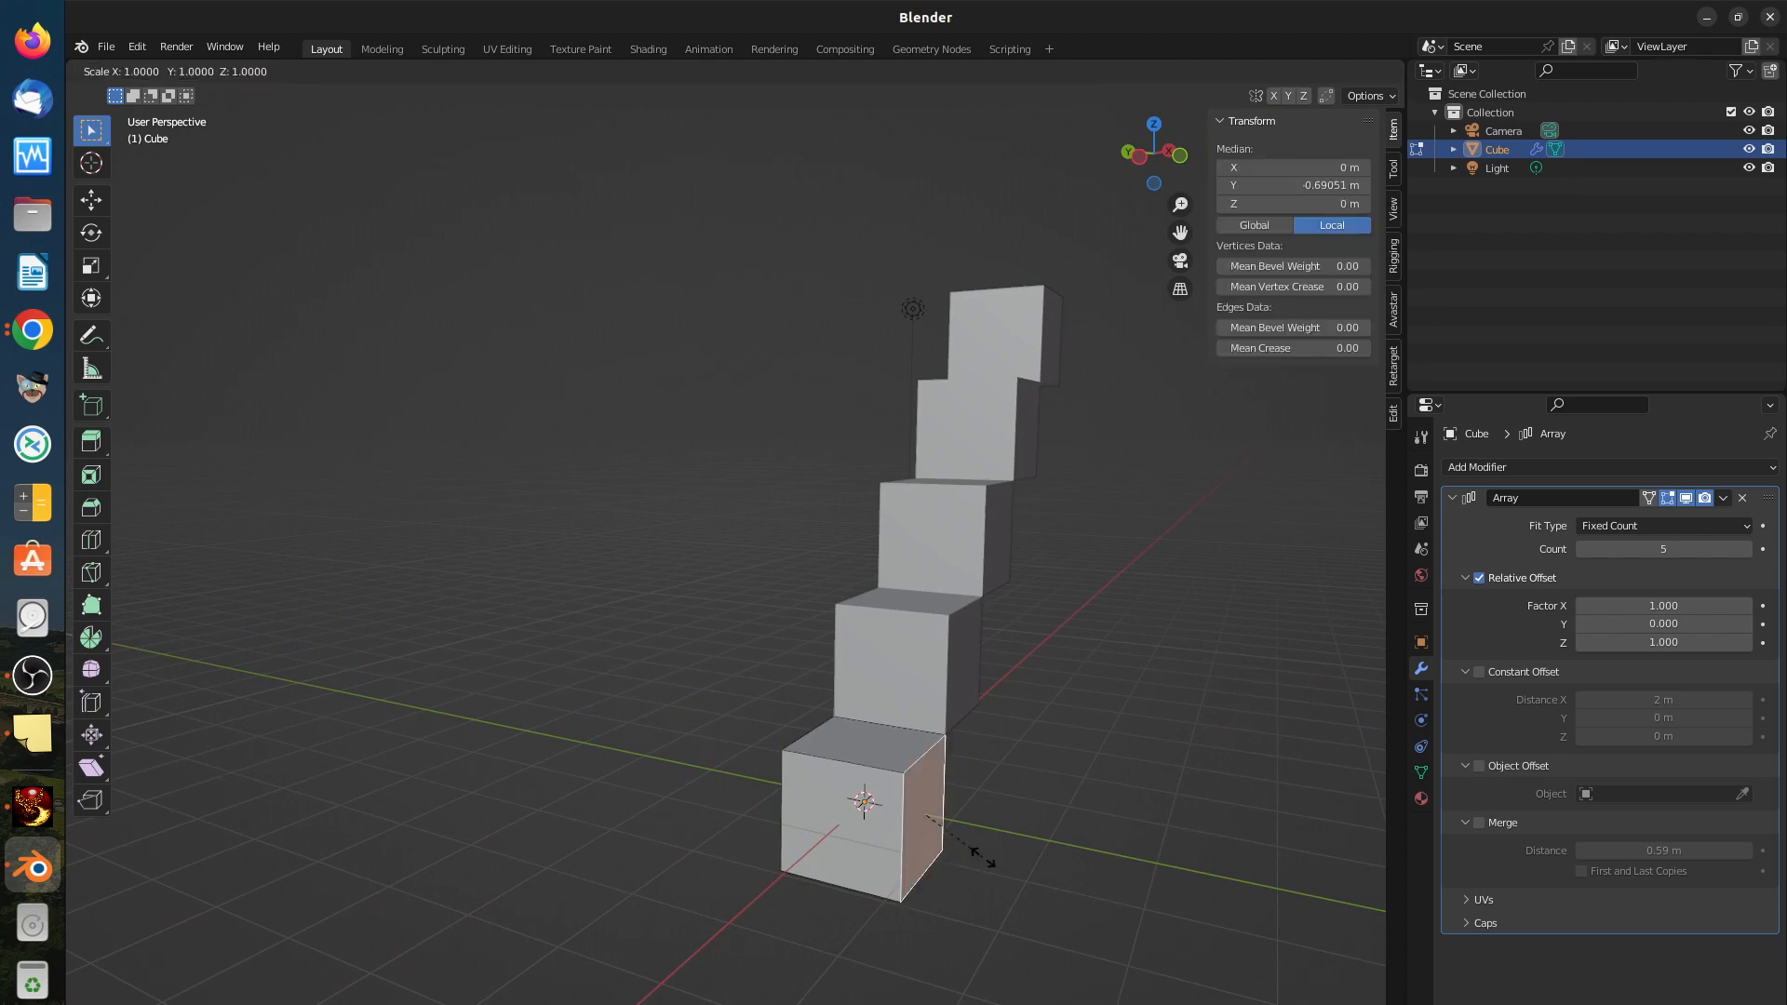
key("y")
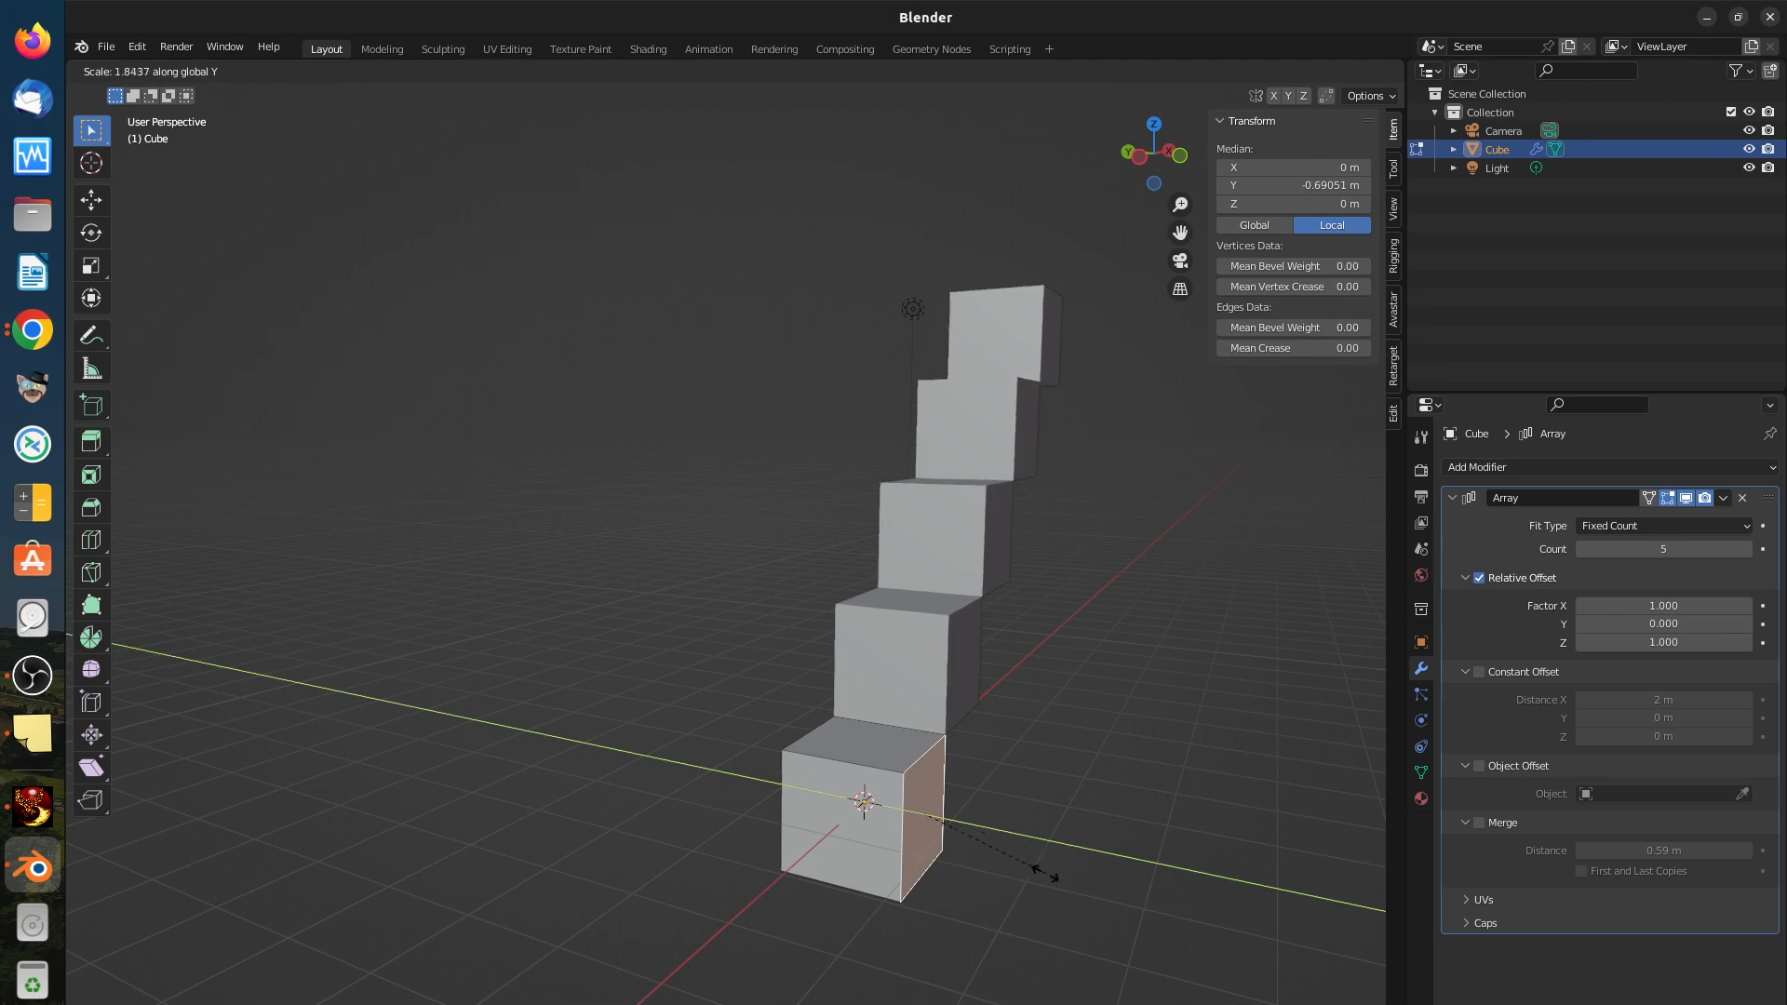
left_click(1051, 866)
key("g")
key("y")
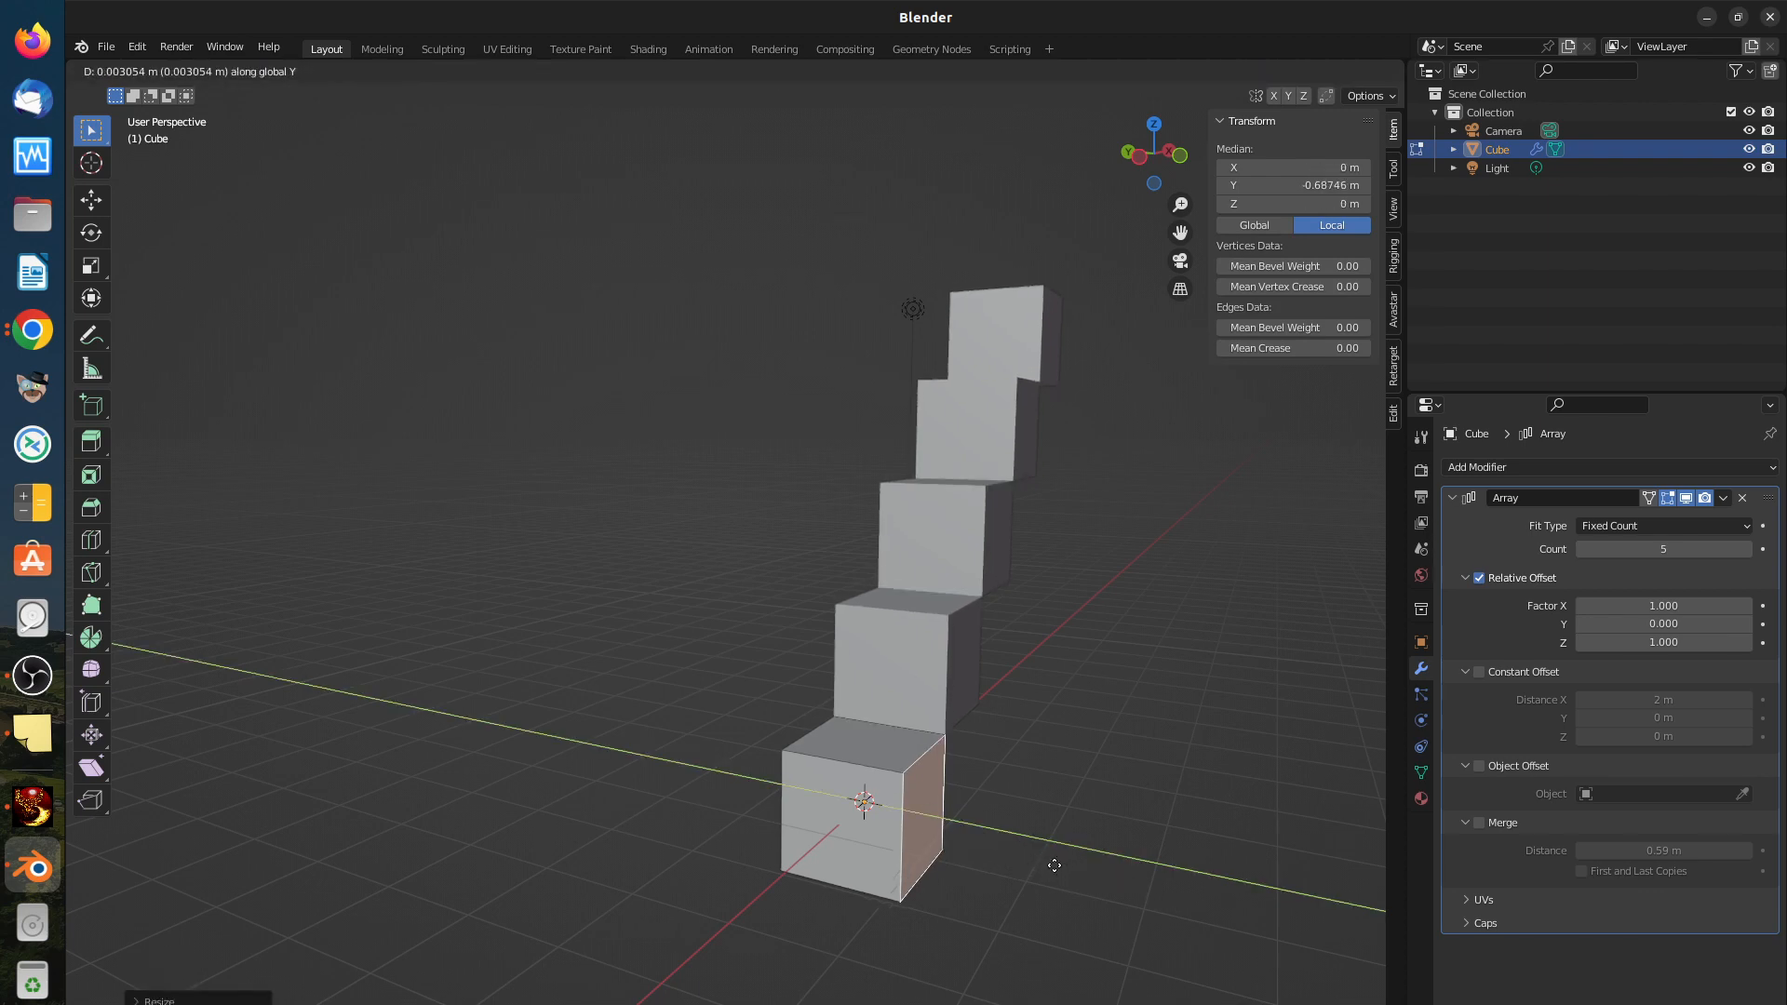
left_click(1284, 922)
scroll(1249, 917, "down", 3)
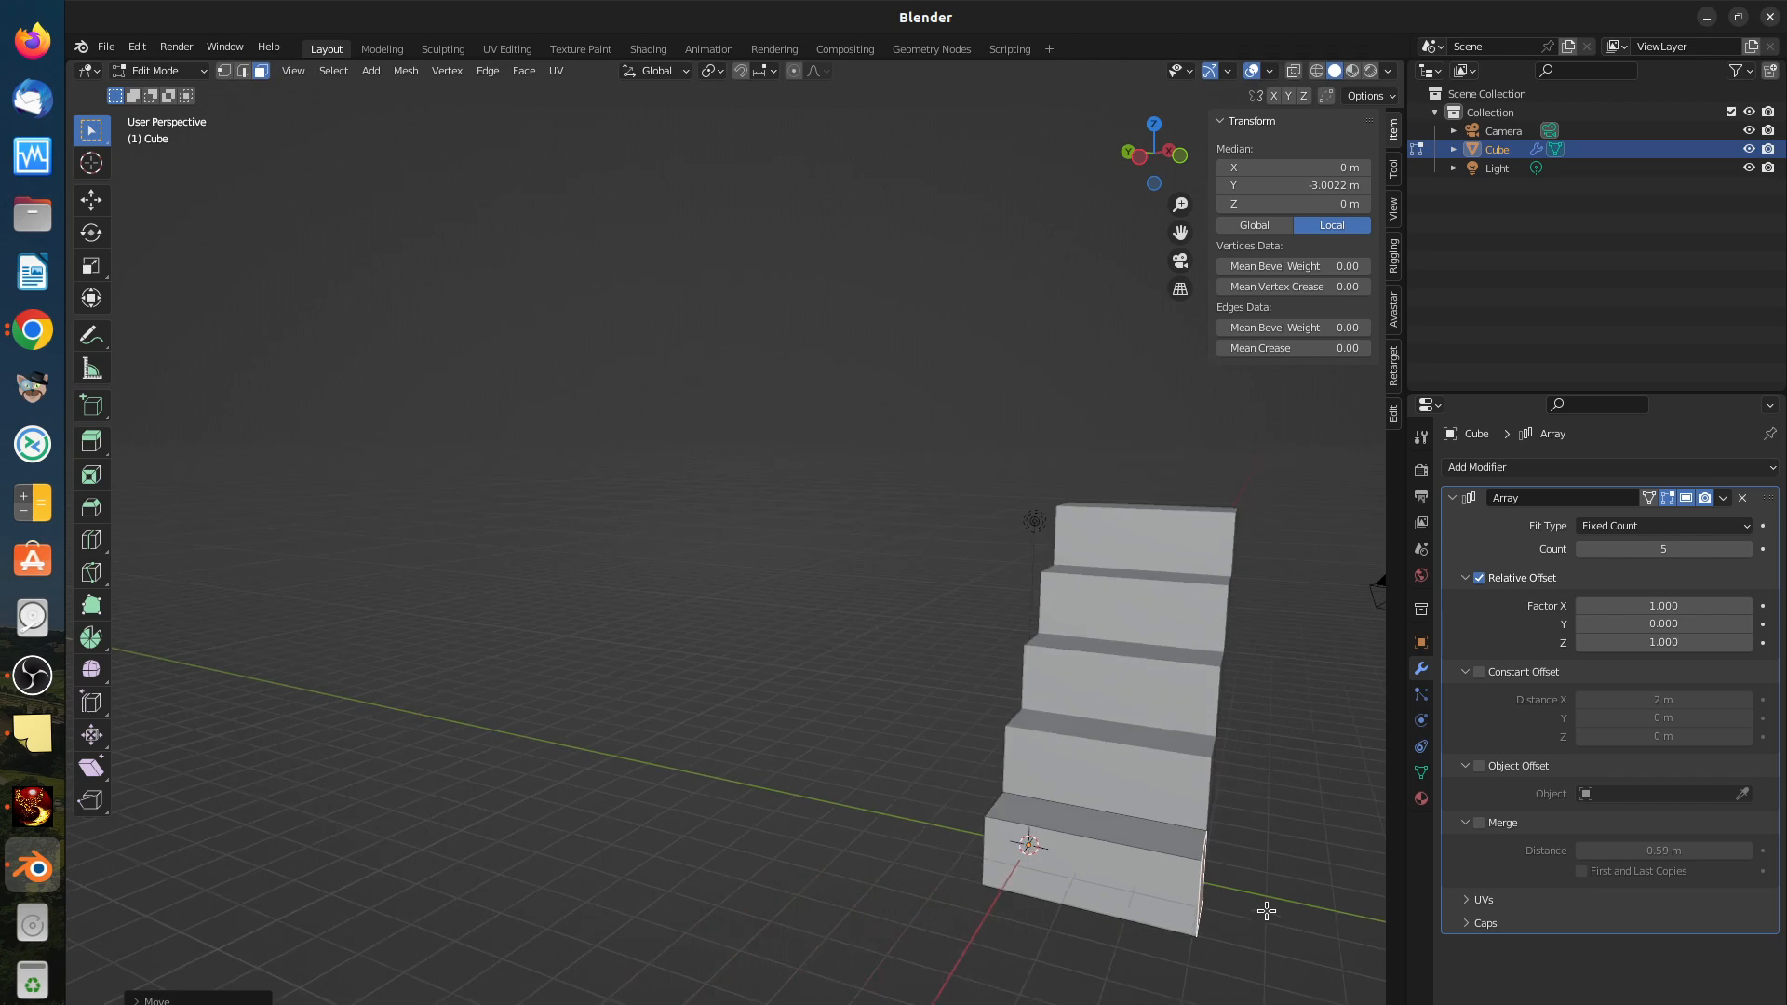
Step: Turn on Merge for the array and inspect the corners where the steps meet from several angles
middle_click_drag(1266, 911, 983, 908)
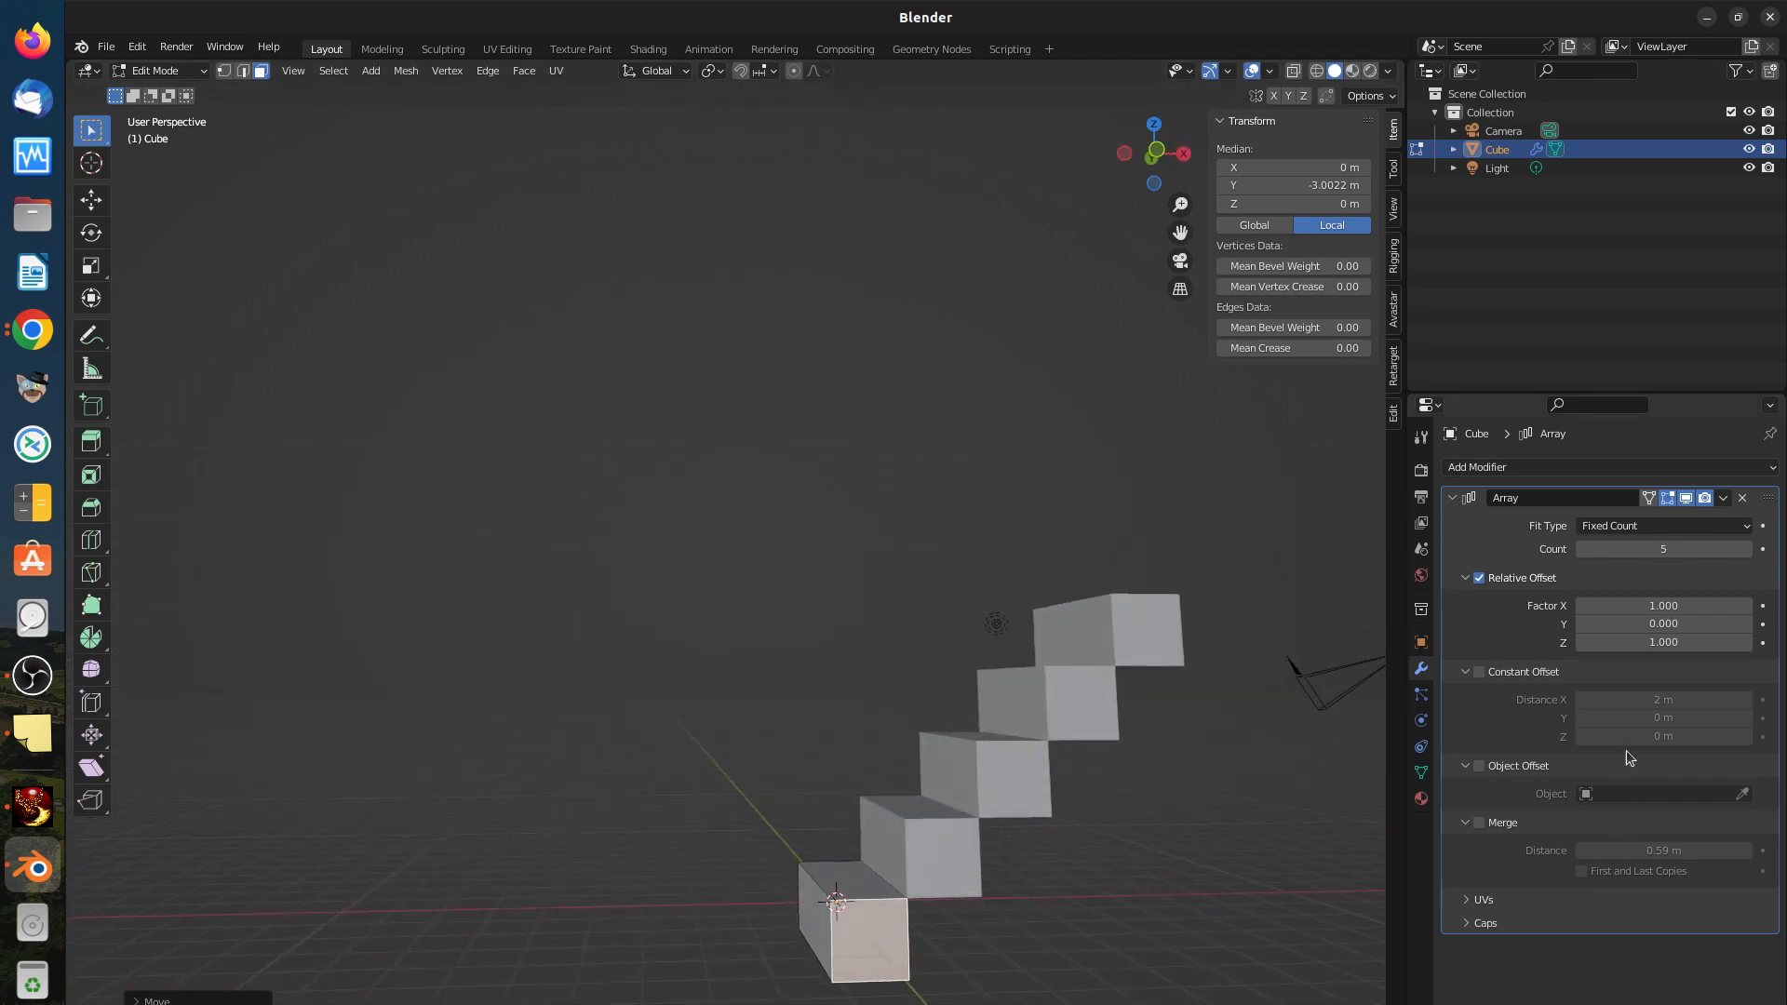
left_click(1480, 825)
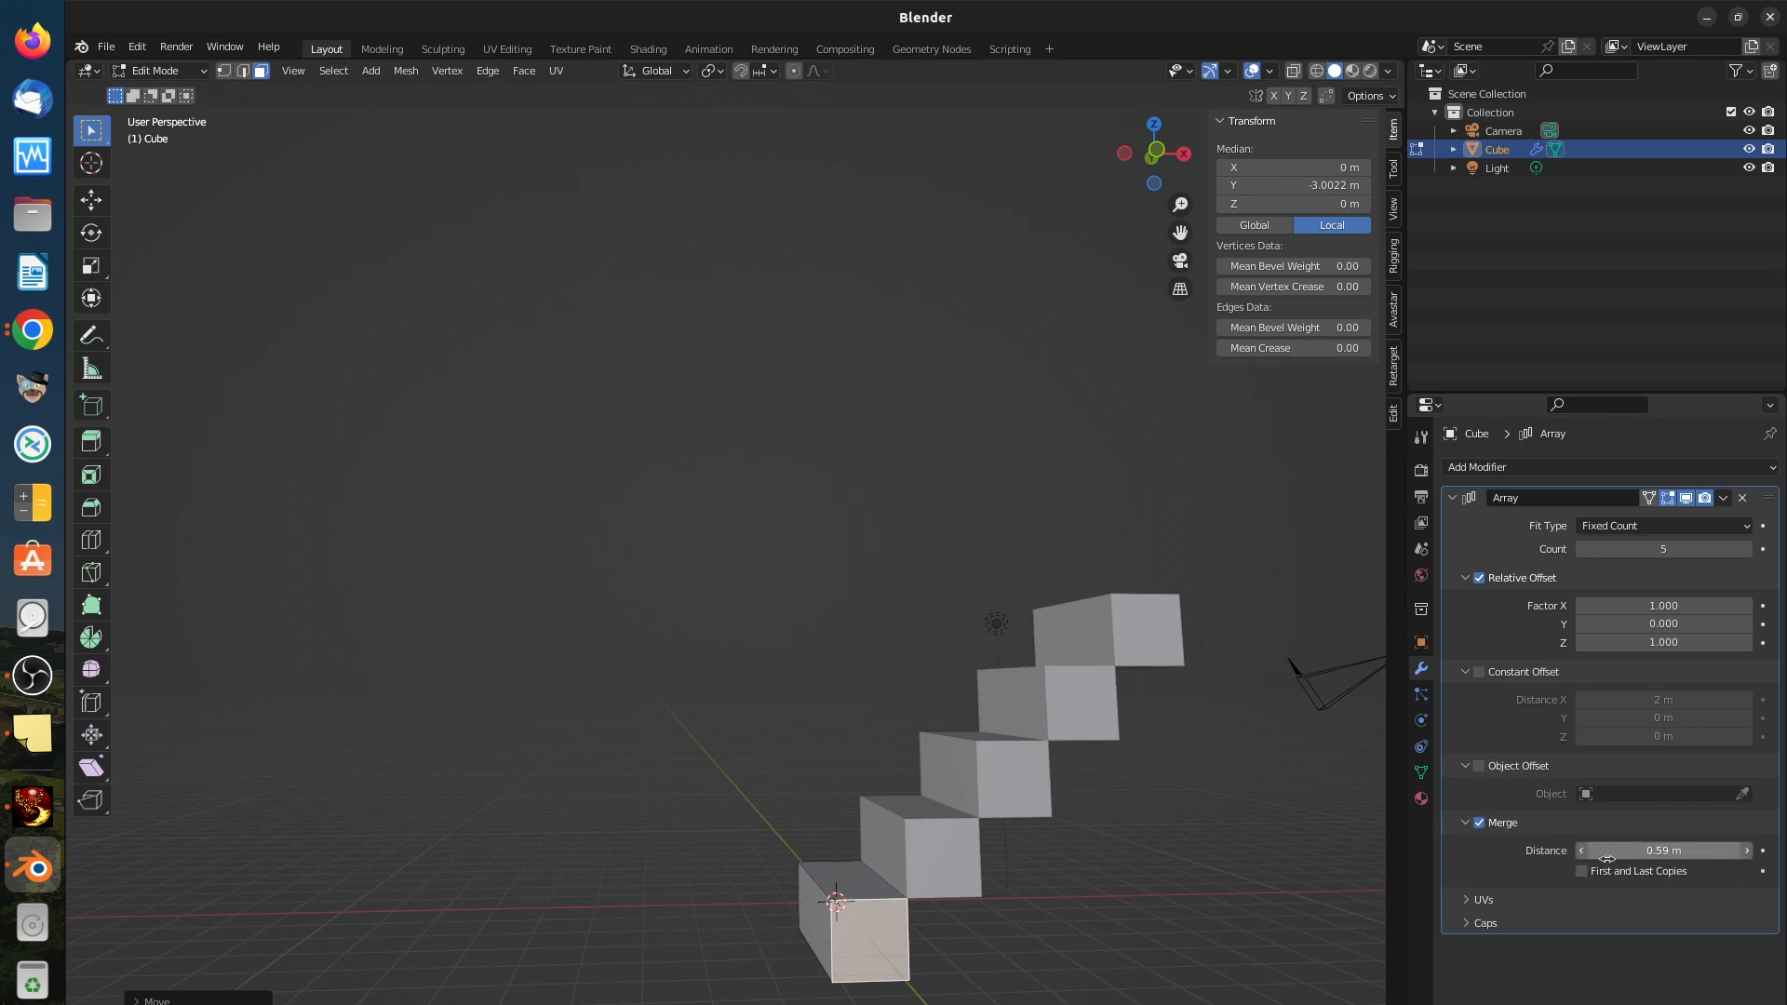
scroll(940, 943, "up", 1)
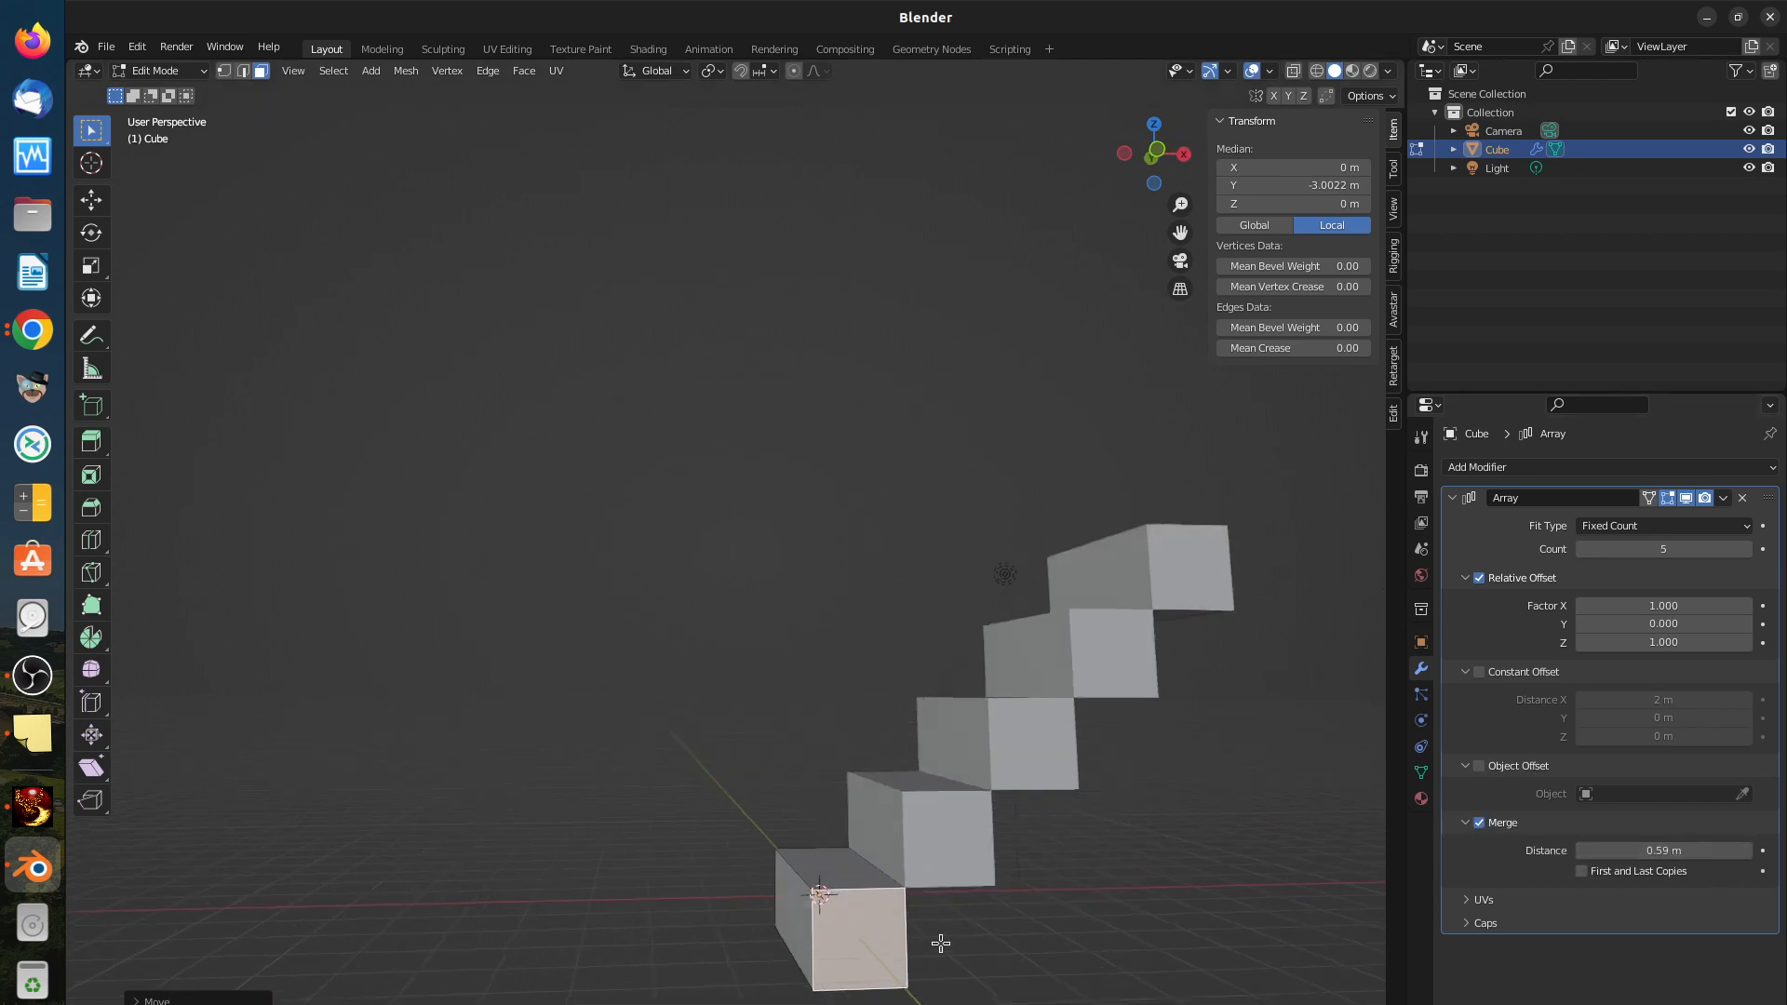
middle_click_drag(940, 943, 888, 929)
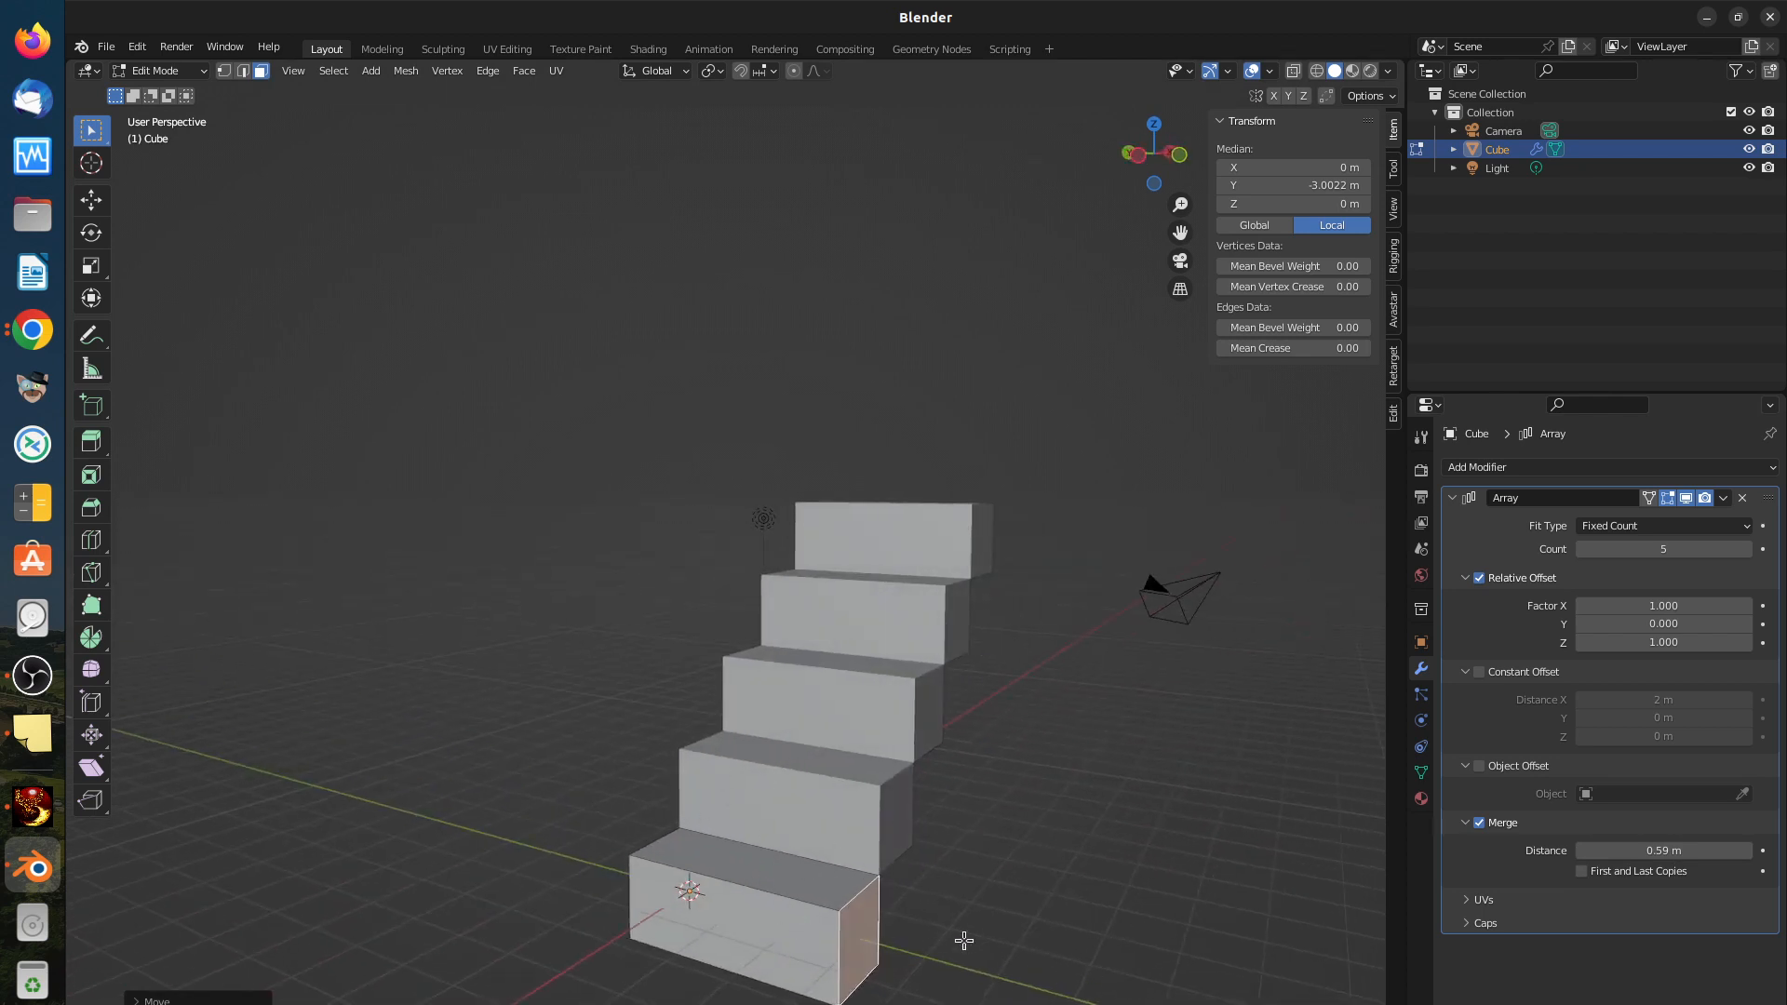
middle_click_drag(968, 926, 905, 890)
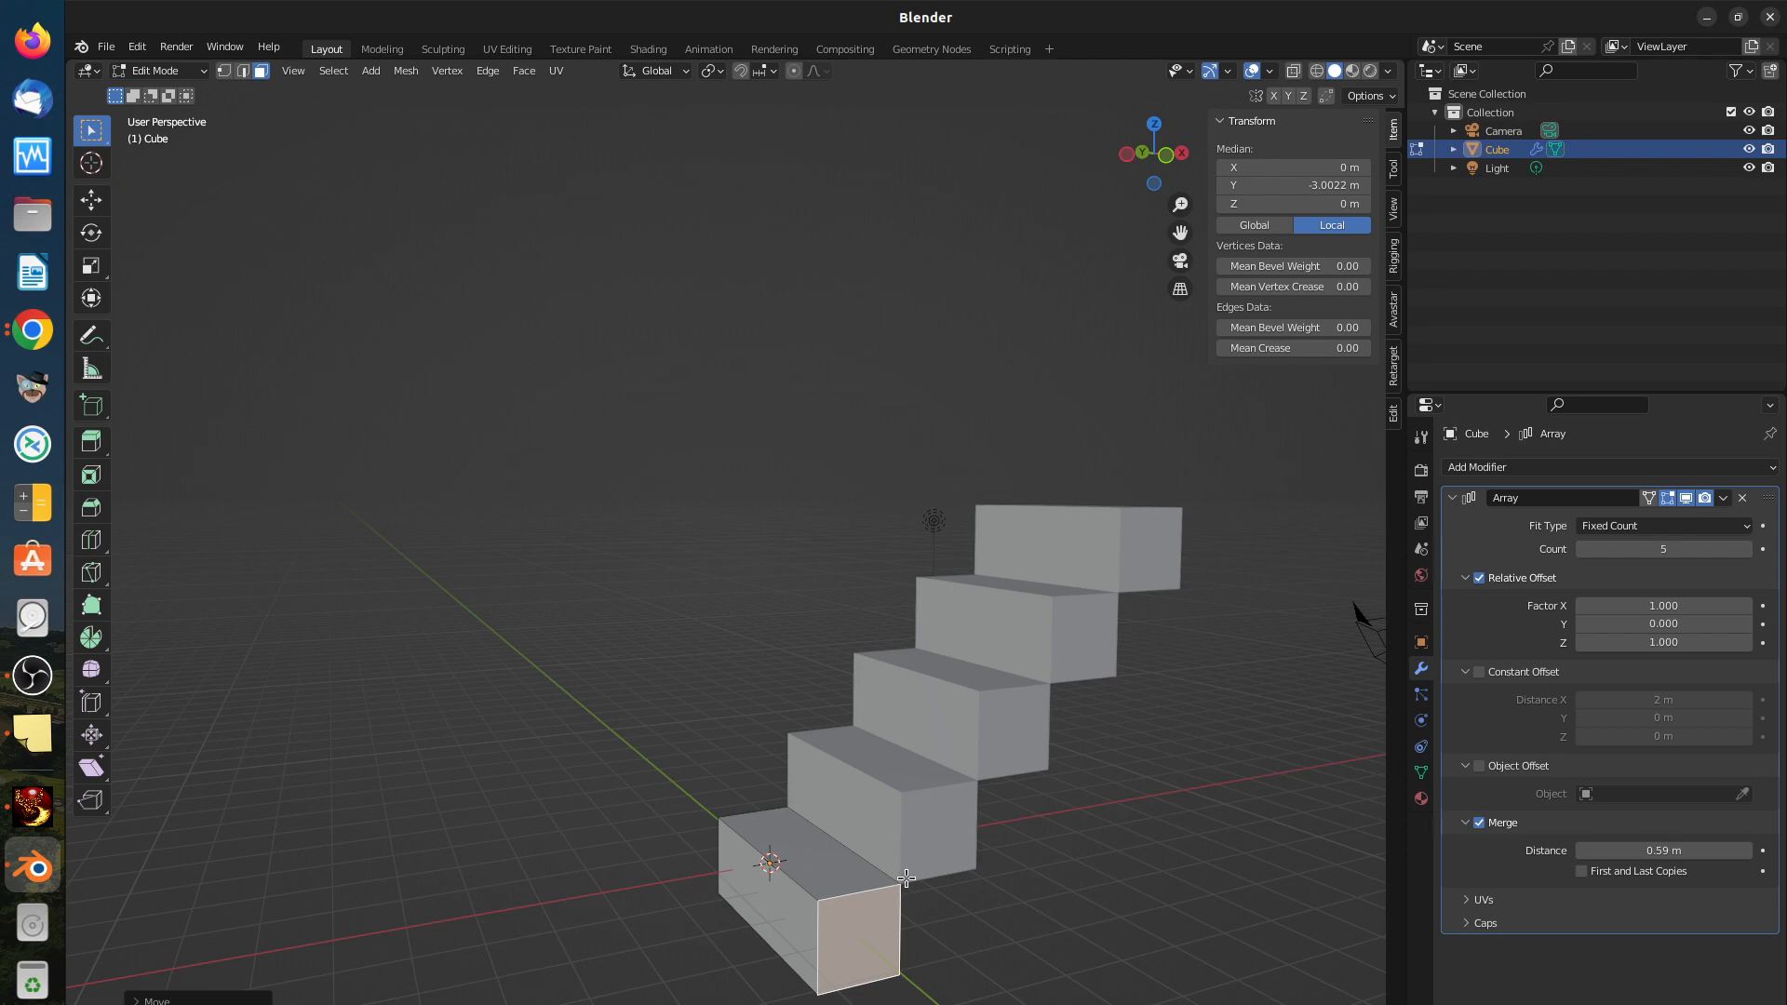
scroll(903, 903, "up", 3)
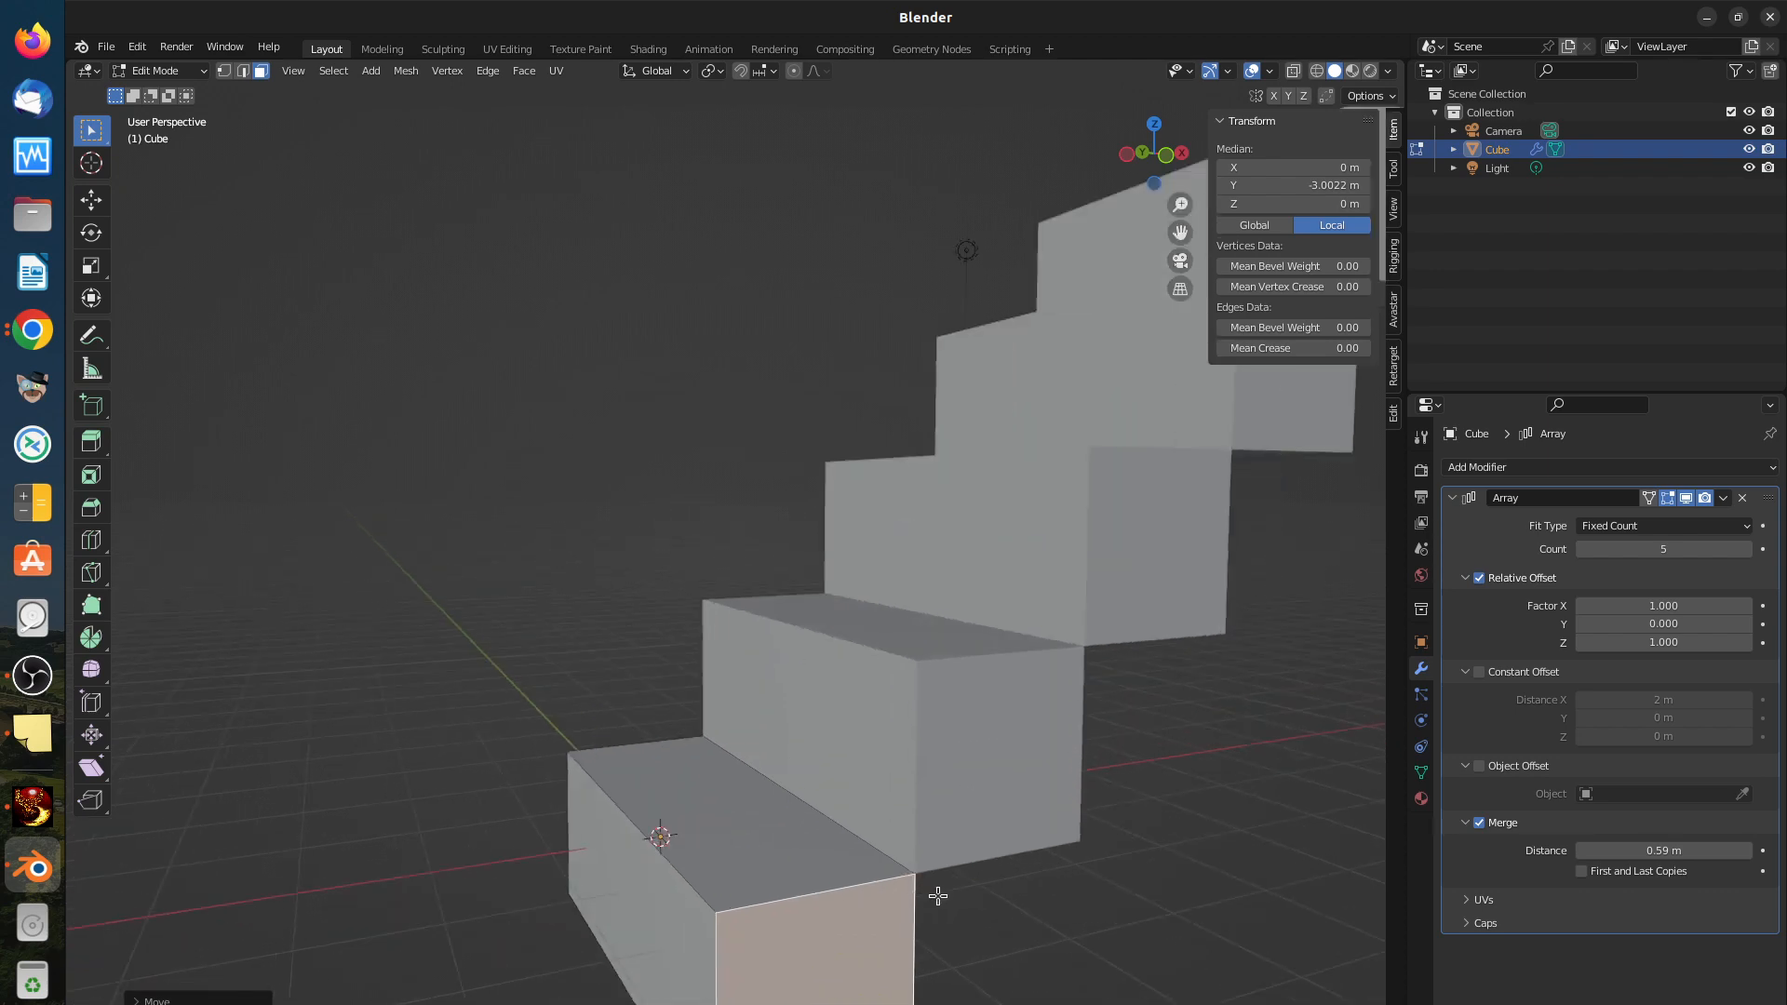
left_click(223, 71)
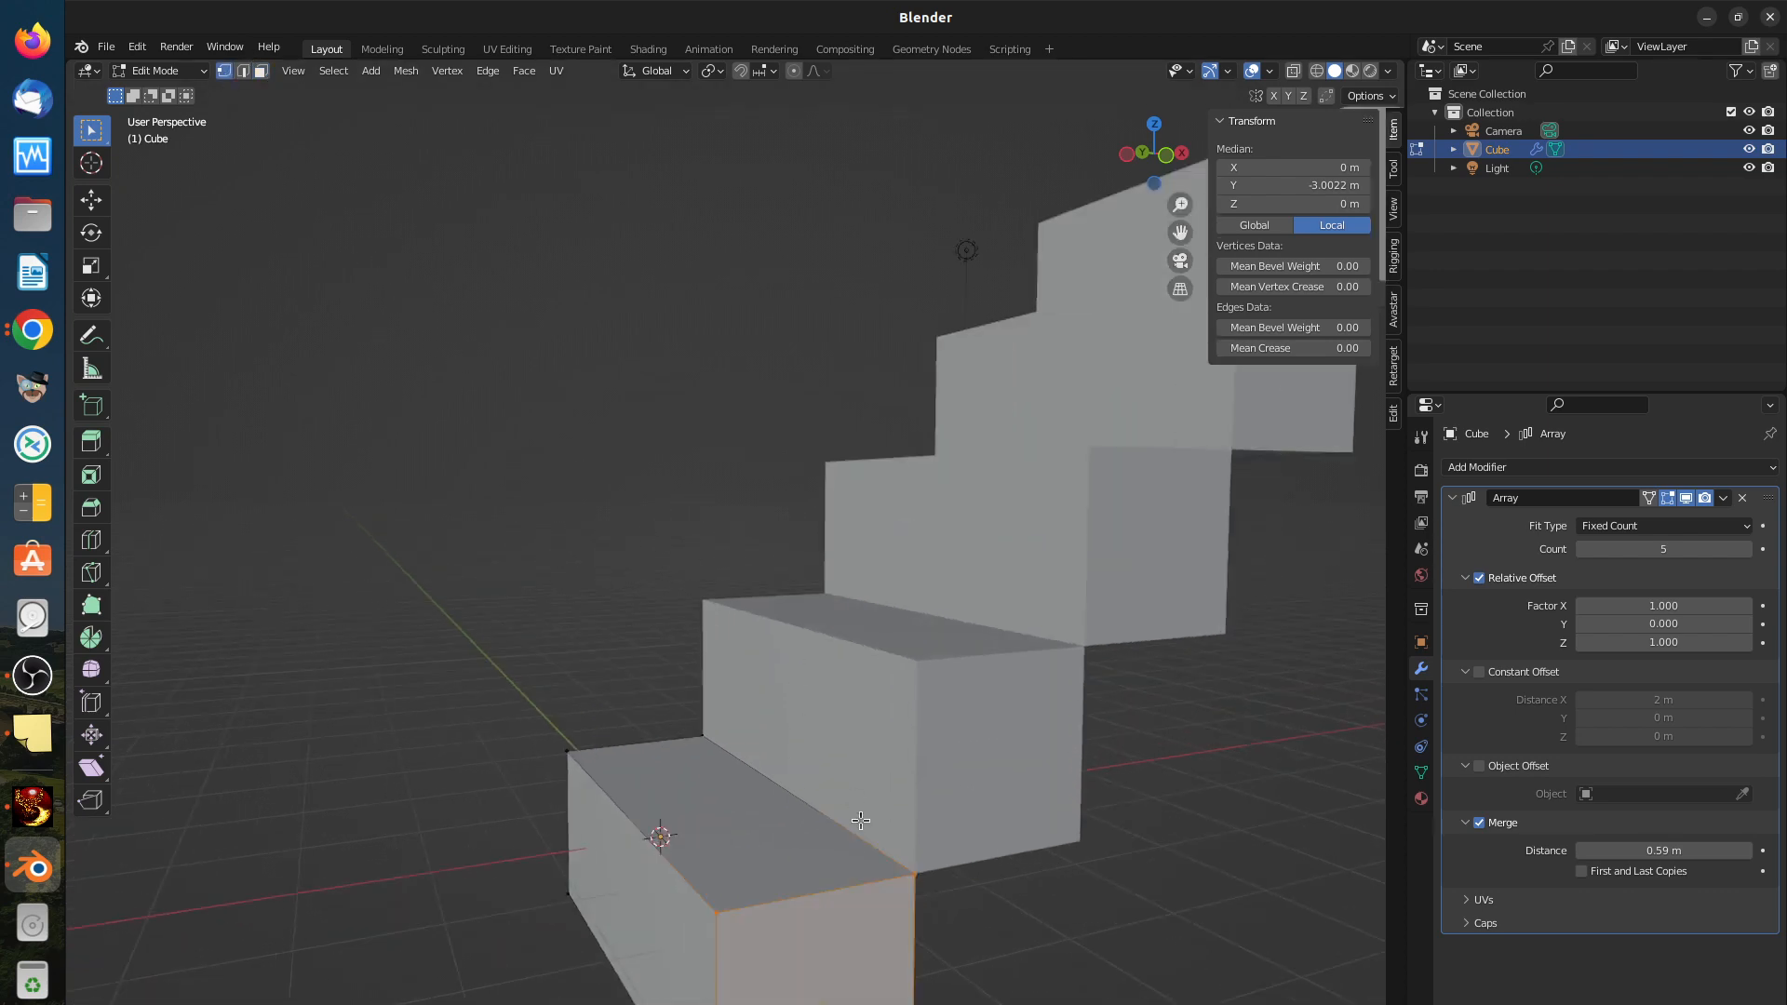
scroll(921, 908, "down", 2)
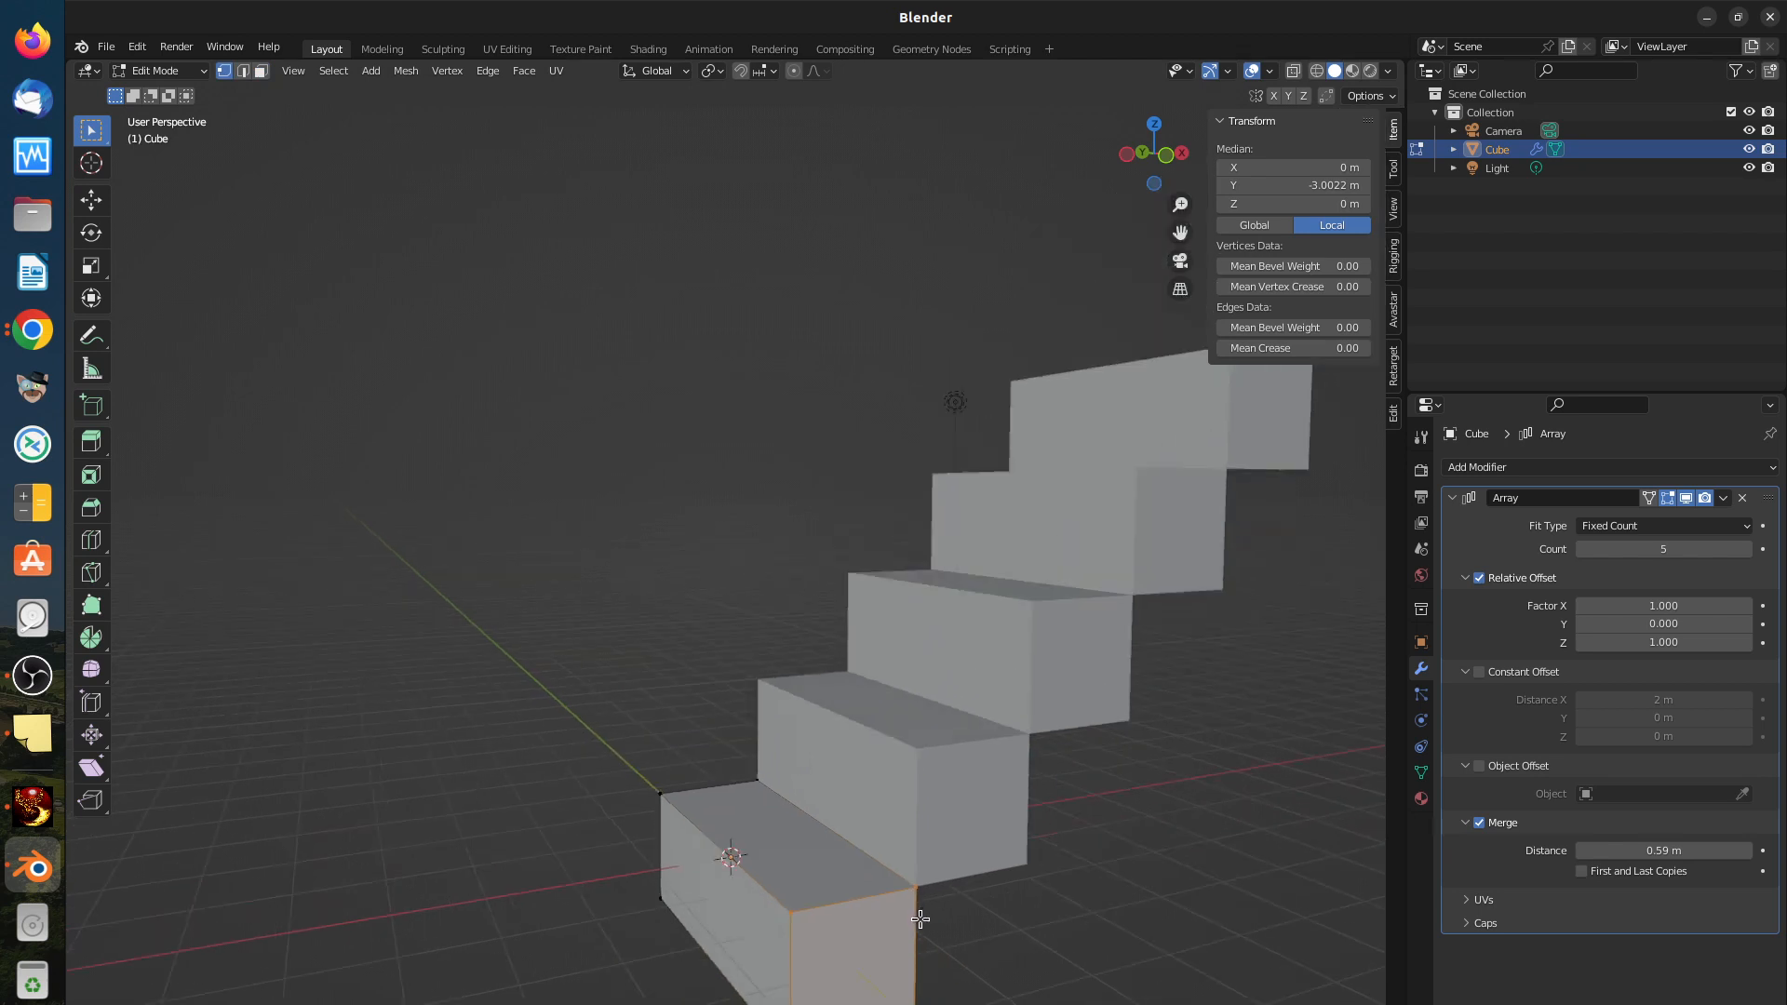
middle_click_drag(928, 922, 896, 862)
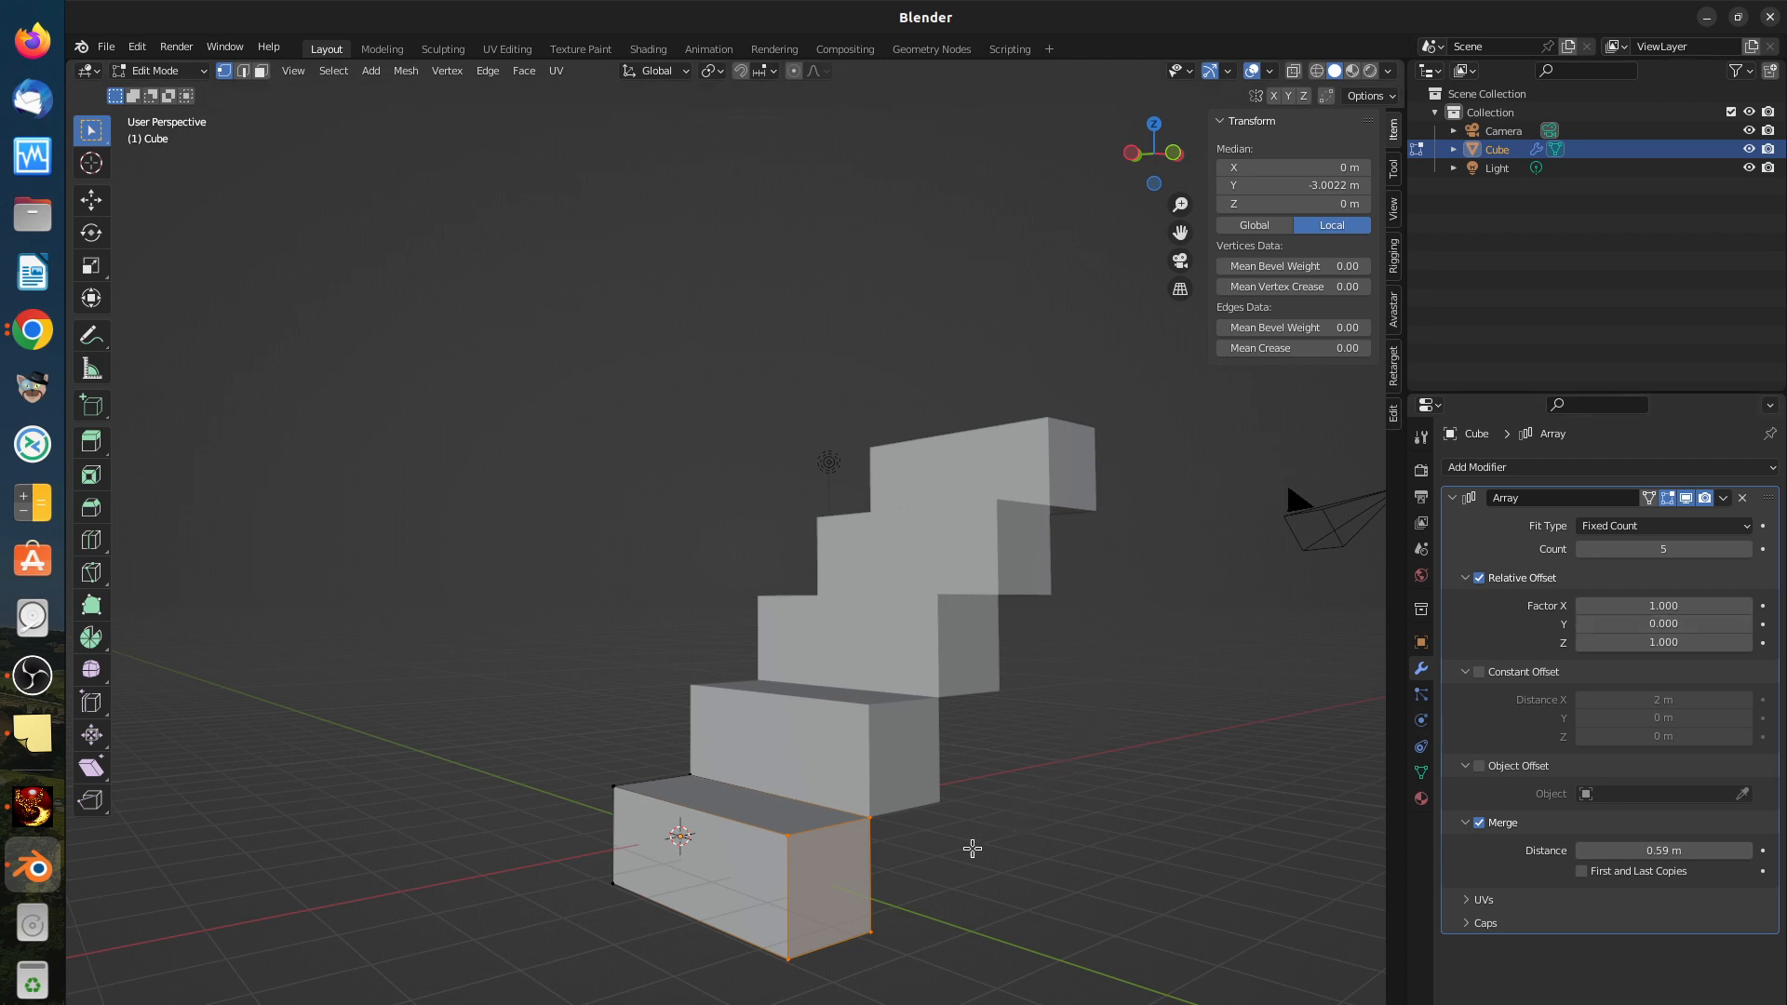
Step: Lower the top face of the first step by about 1 m along Z to make the steps thinner
left_click(761, 816)
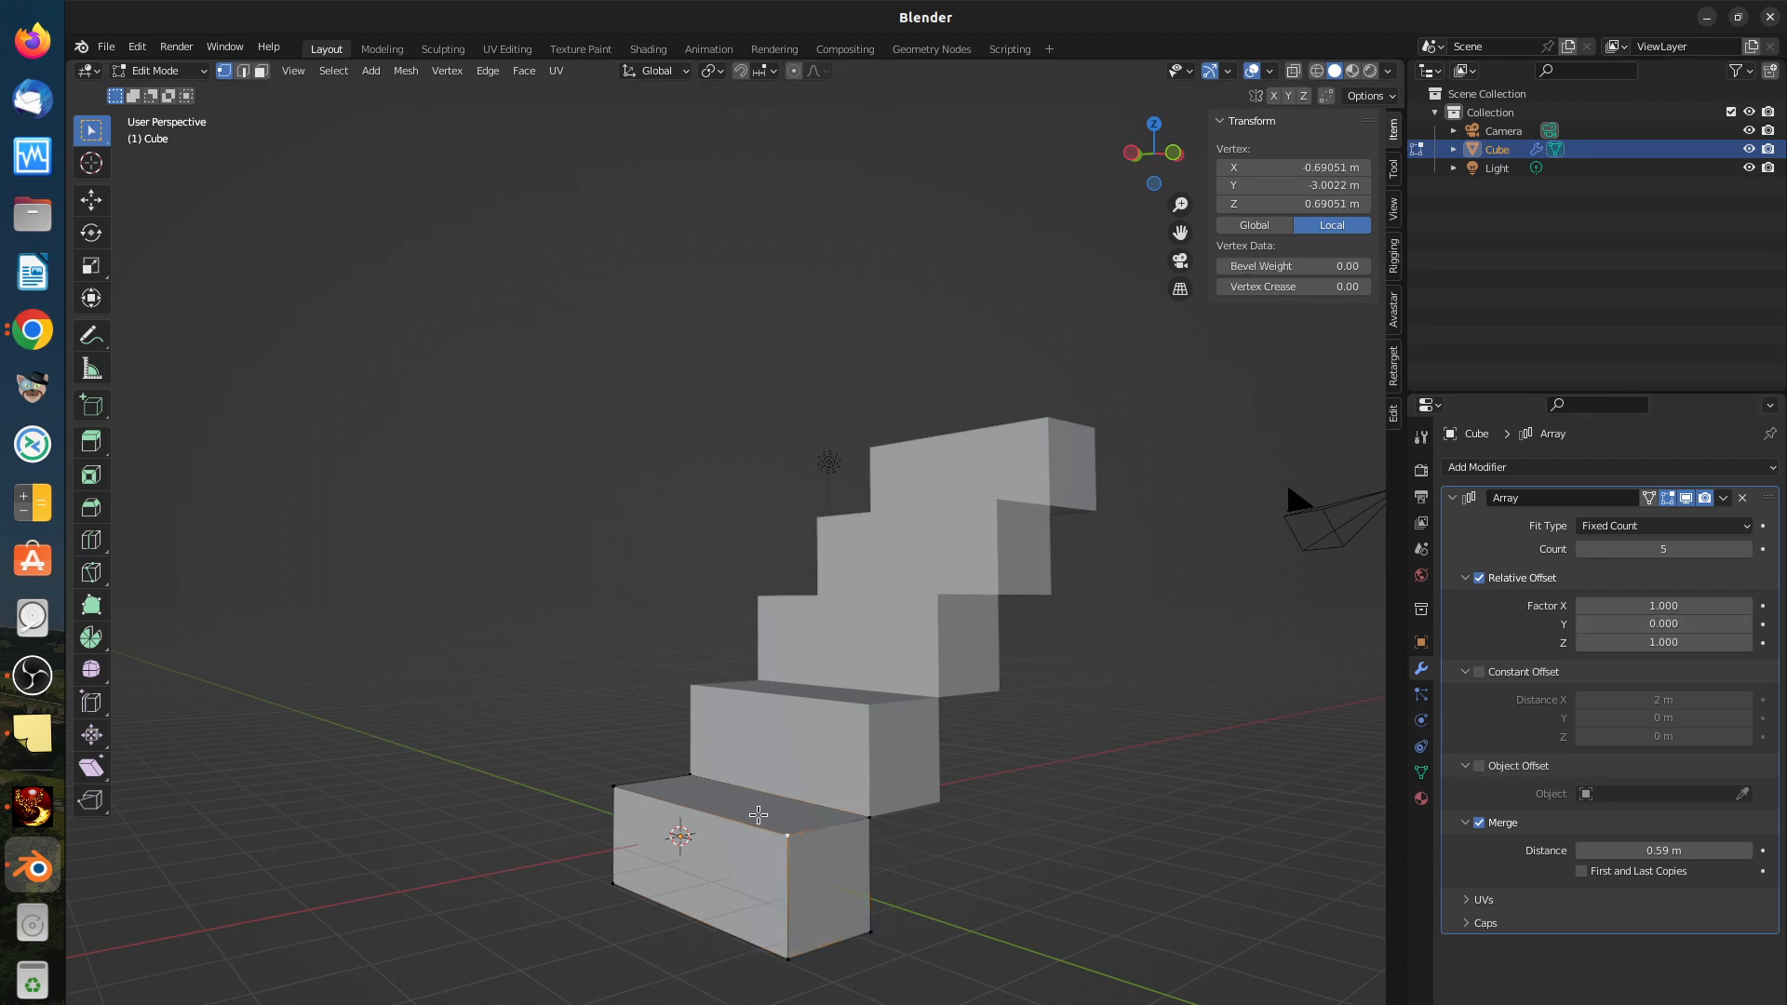
left_click(262, 71)
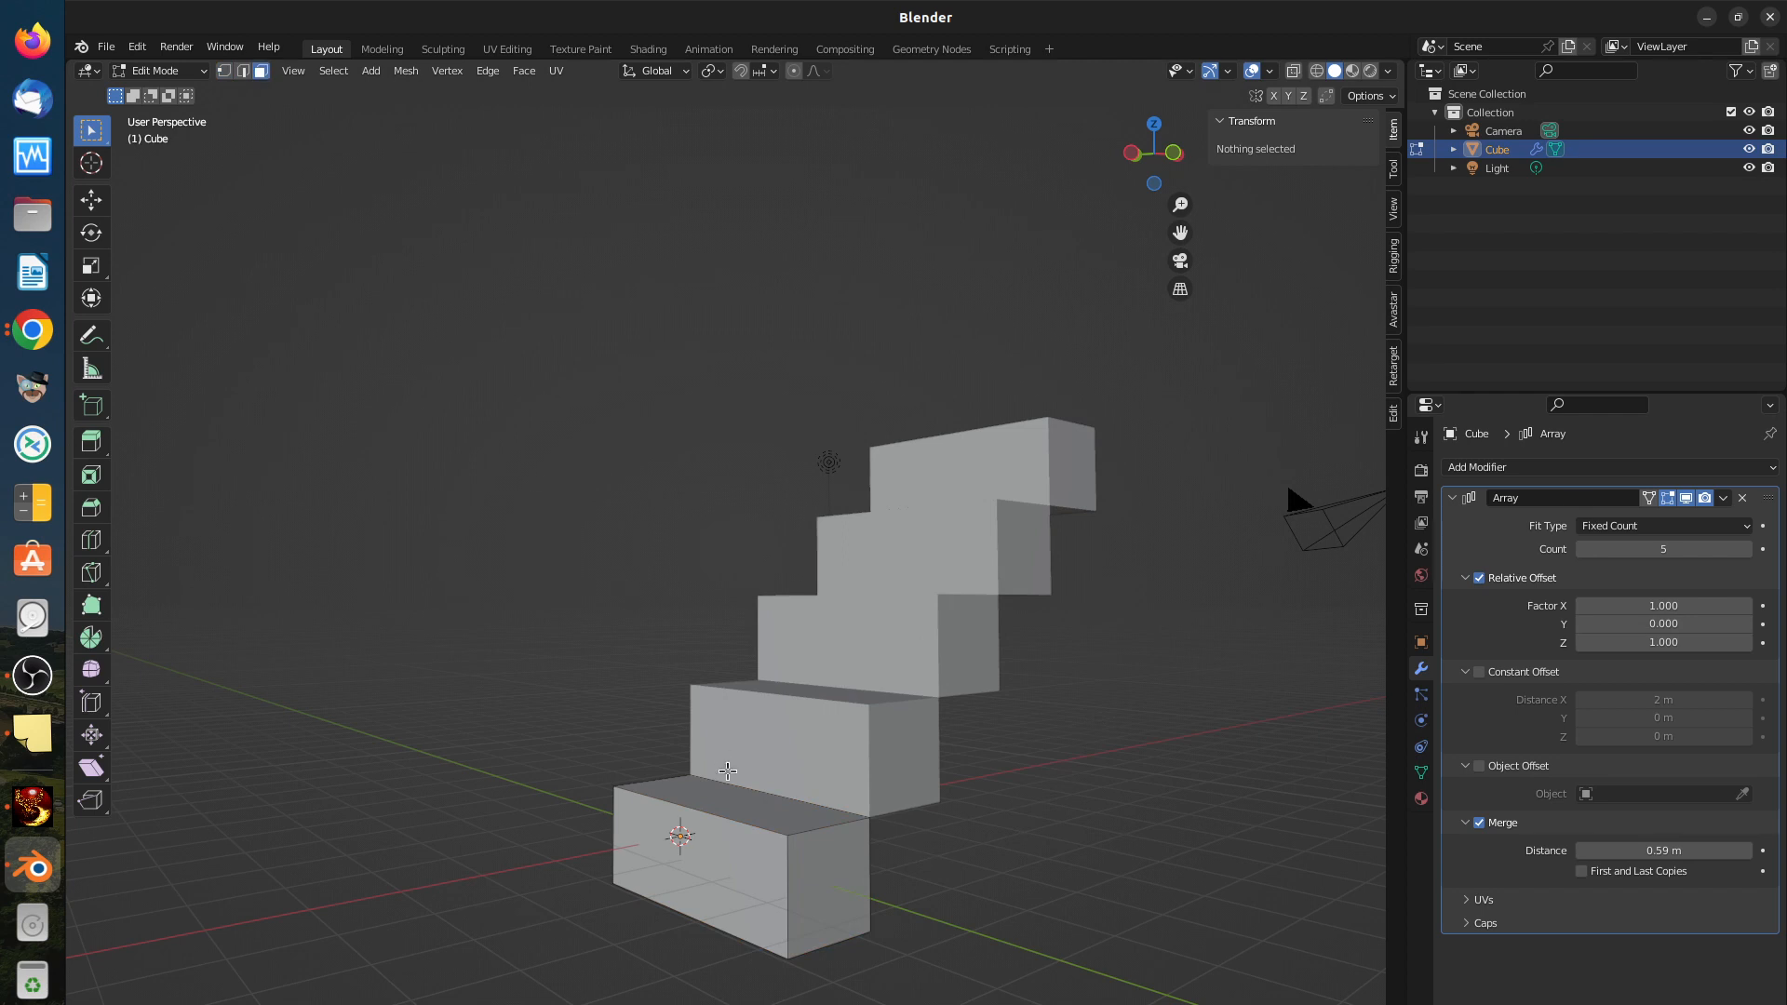
left_click(731, 795)
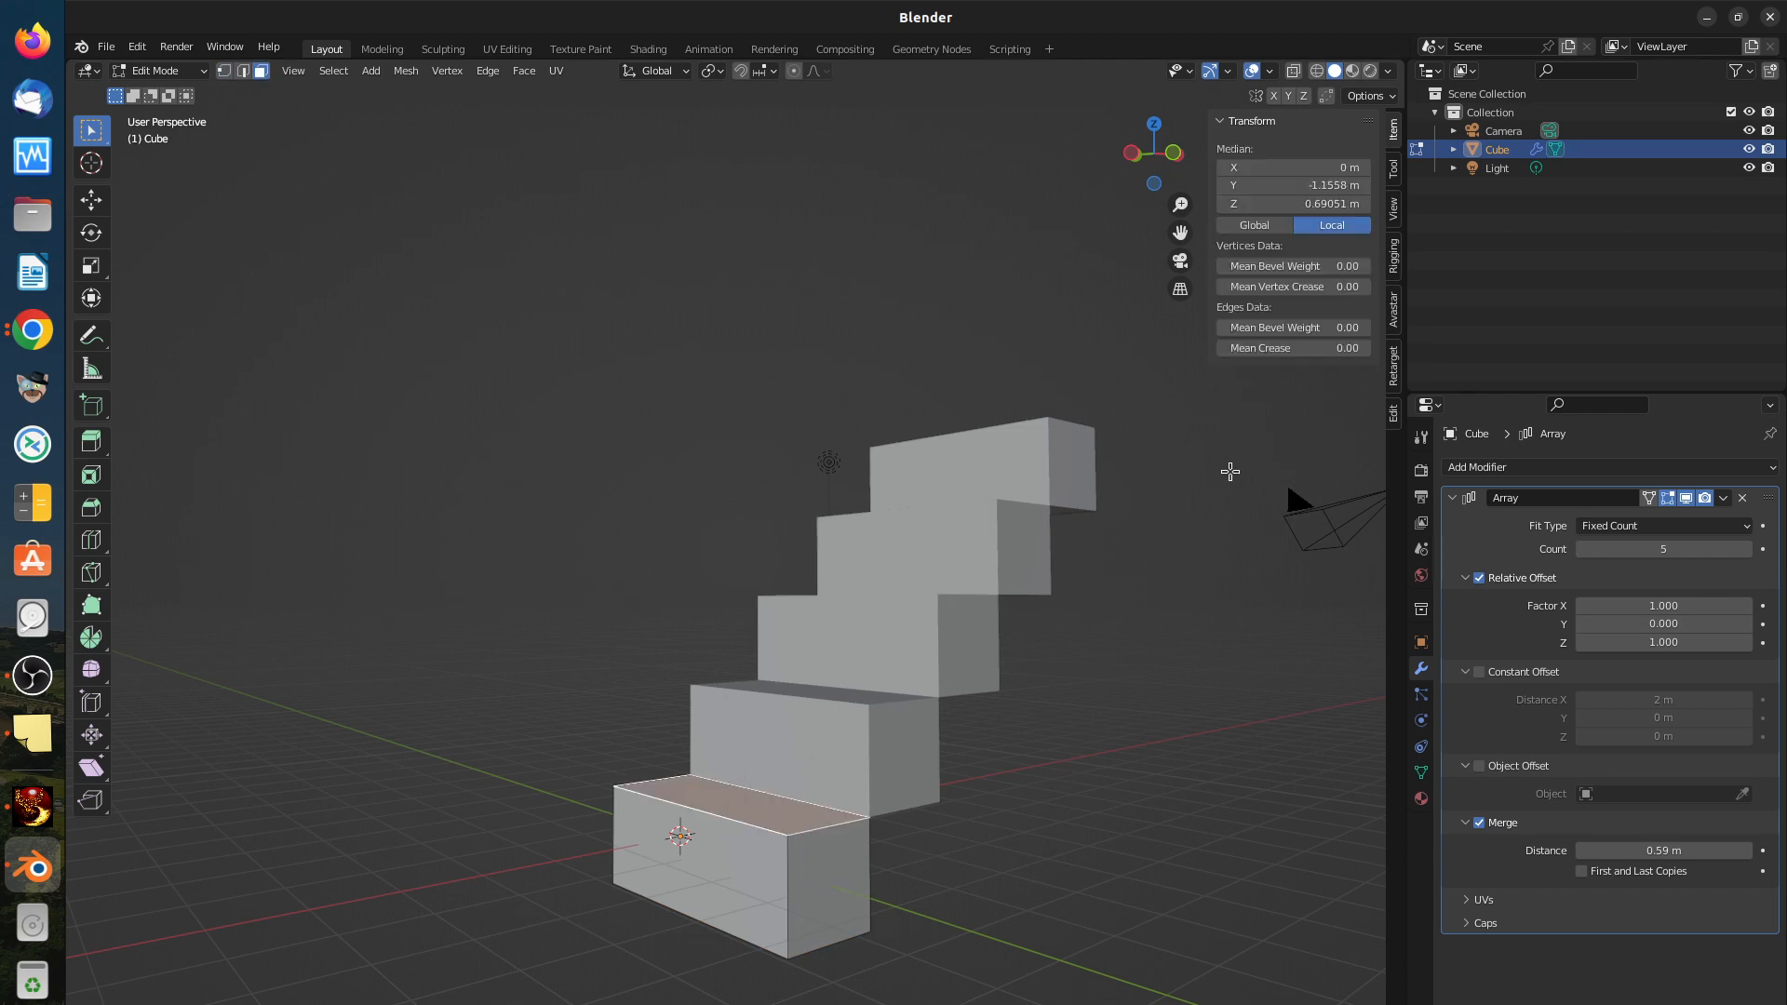
key("g")
key("z")
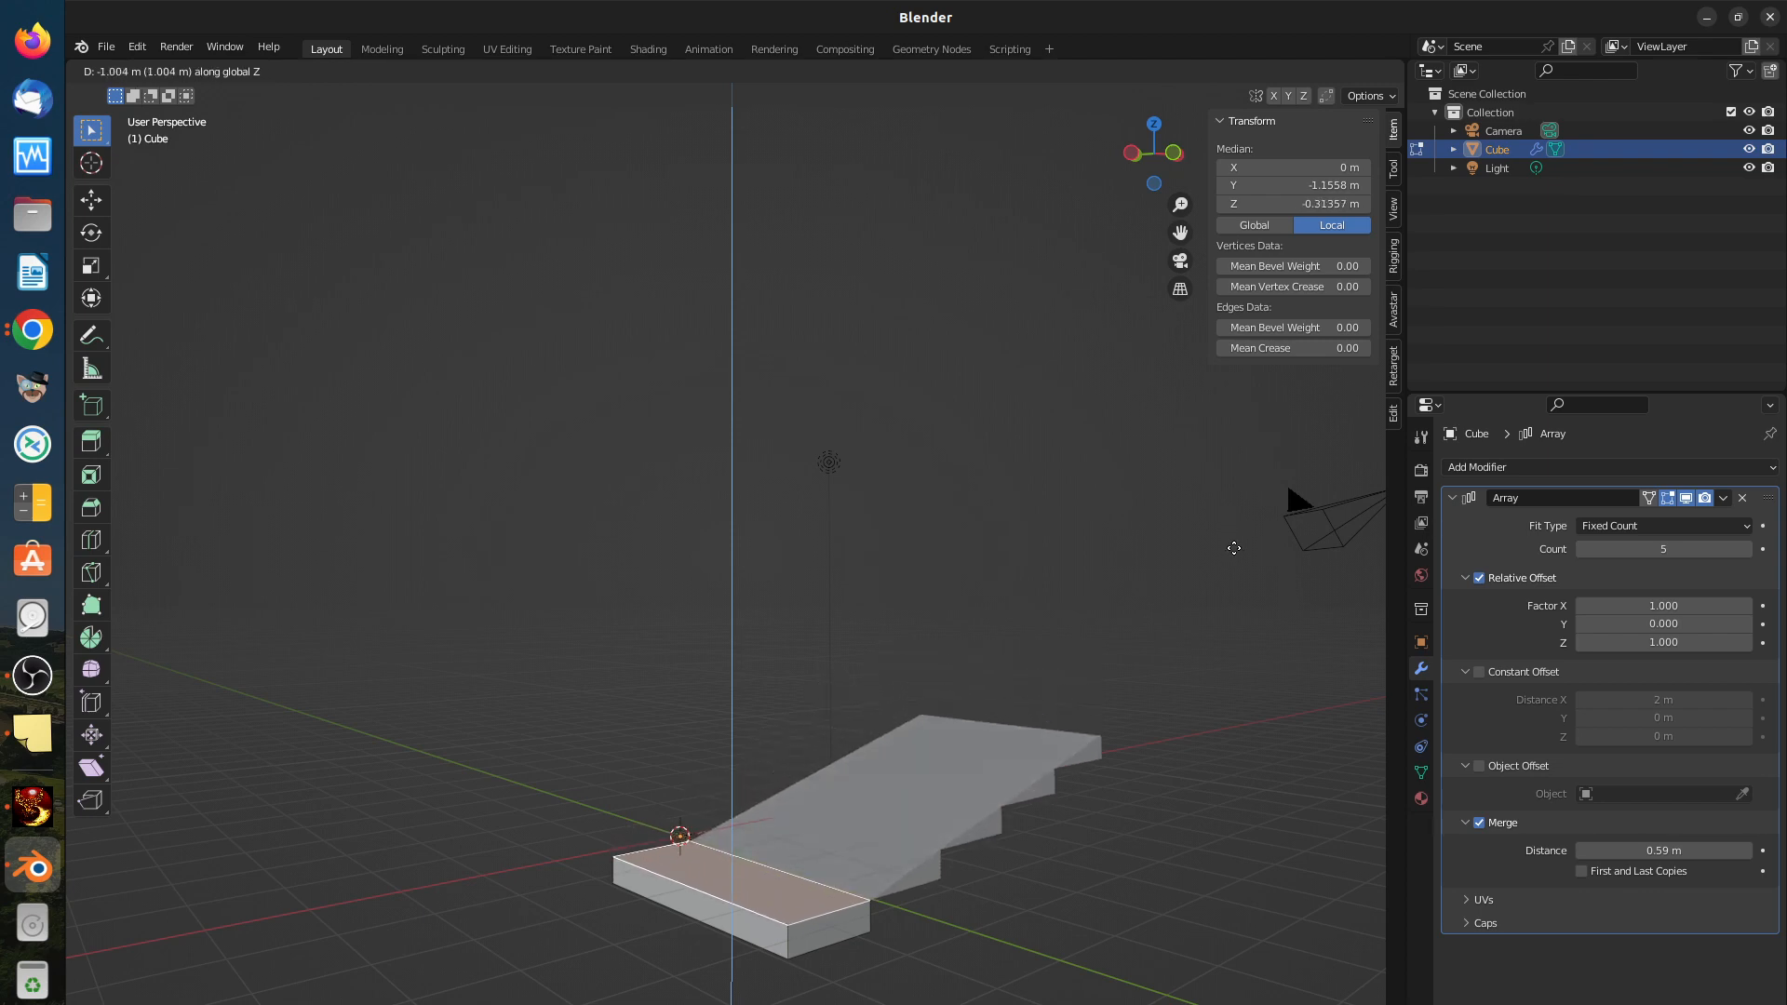
left_click(1234, 551)
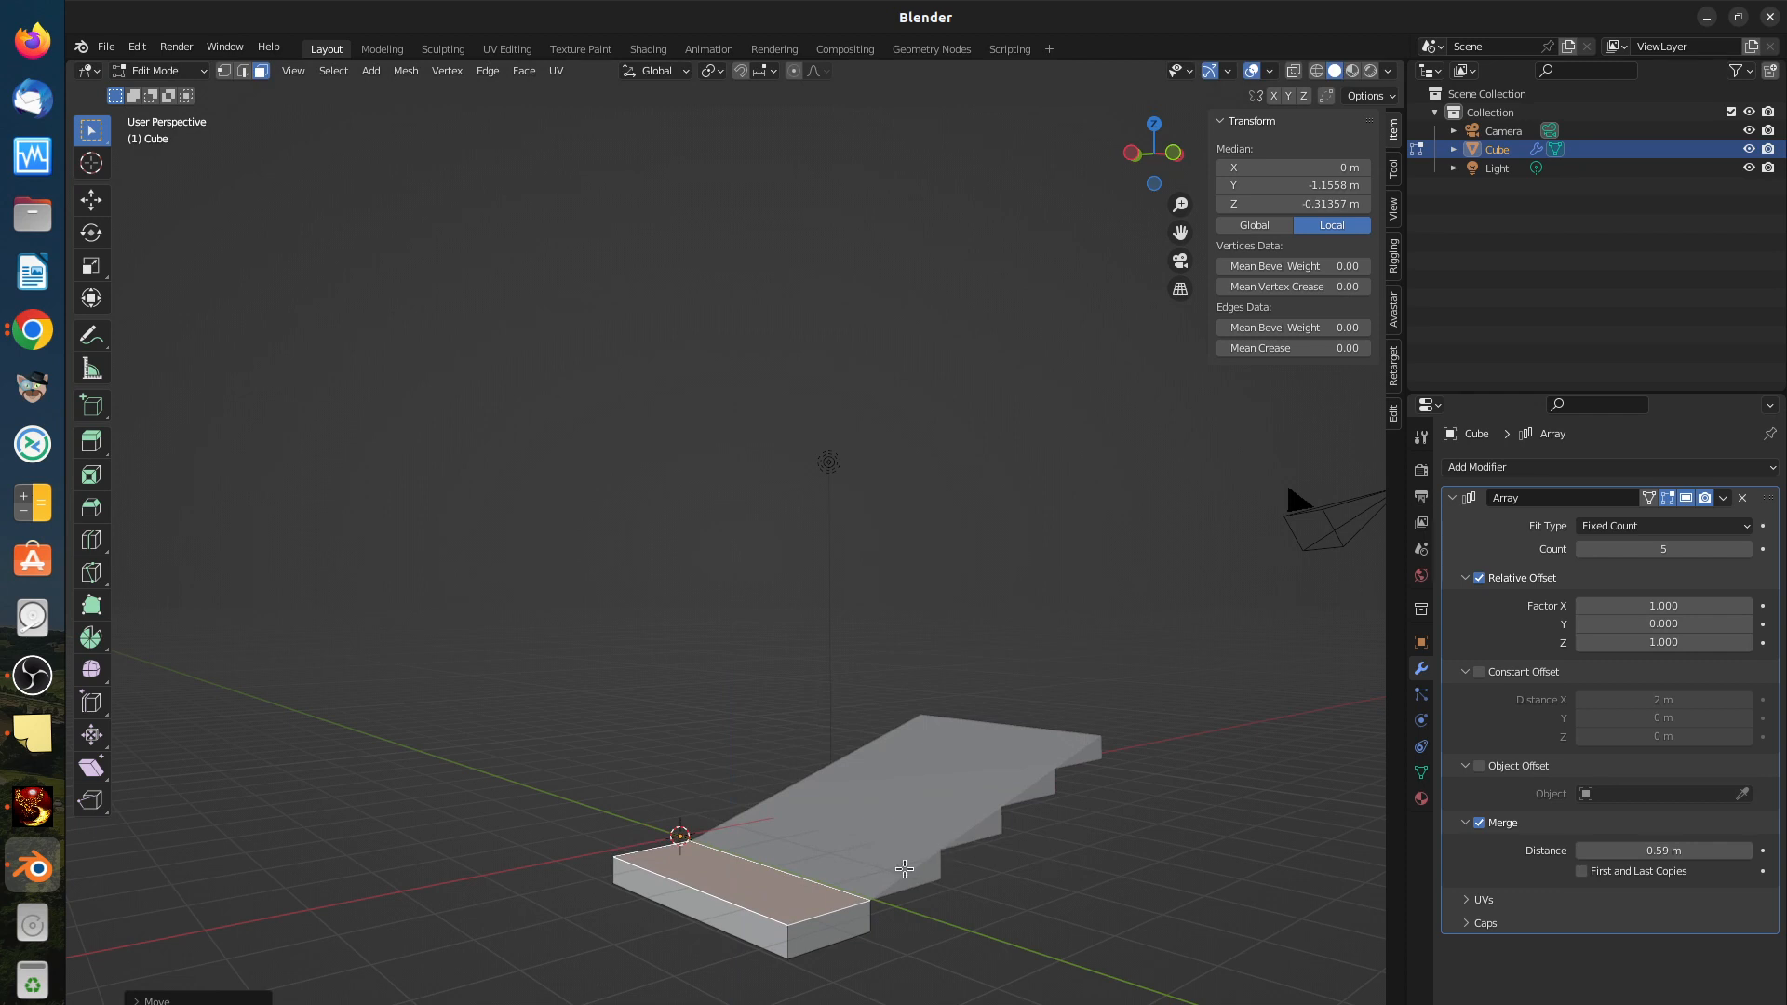
Step: Reduce the array's merge distance to 0.12 m so the thin steps separate cleanly
left_click(1582, 851)
left_click(1583, 850)
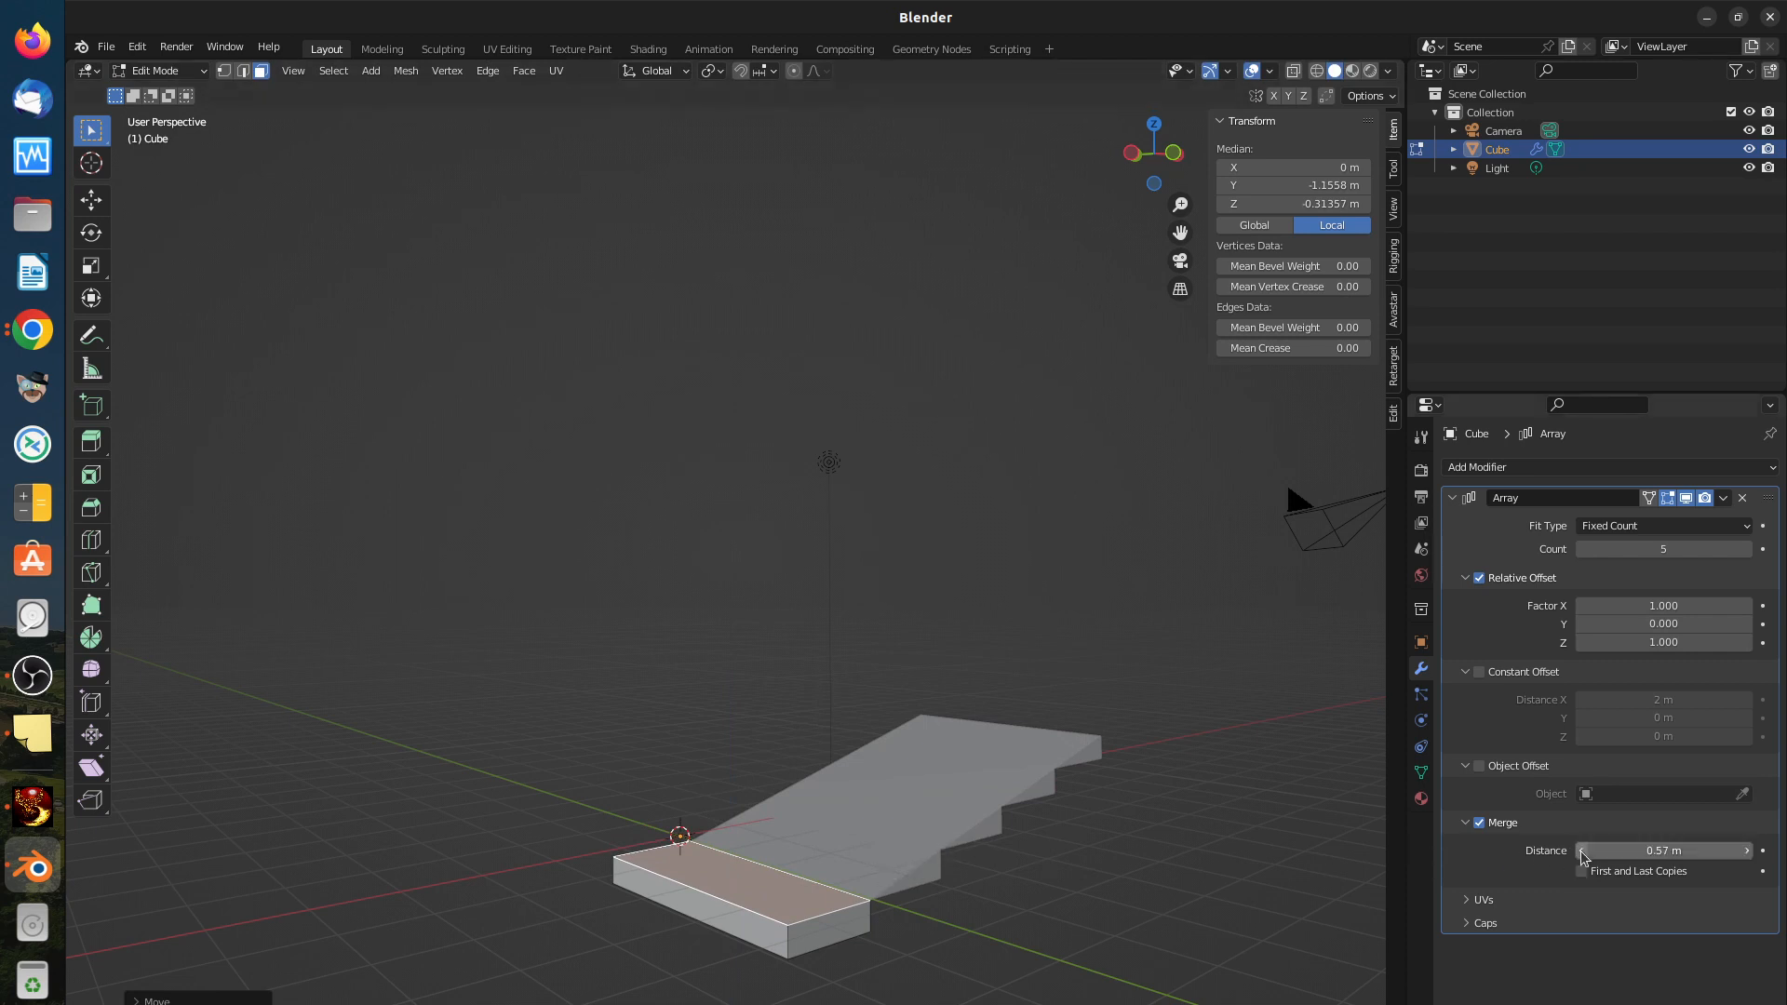
left_click_drag(1582, 851, 1558, 850)
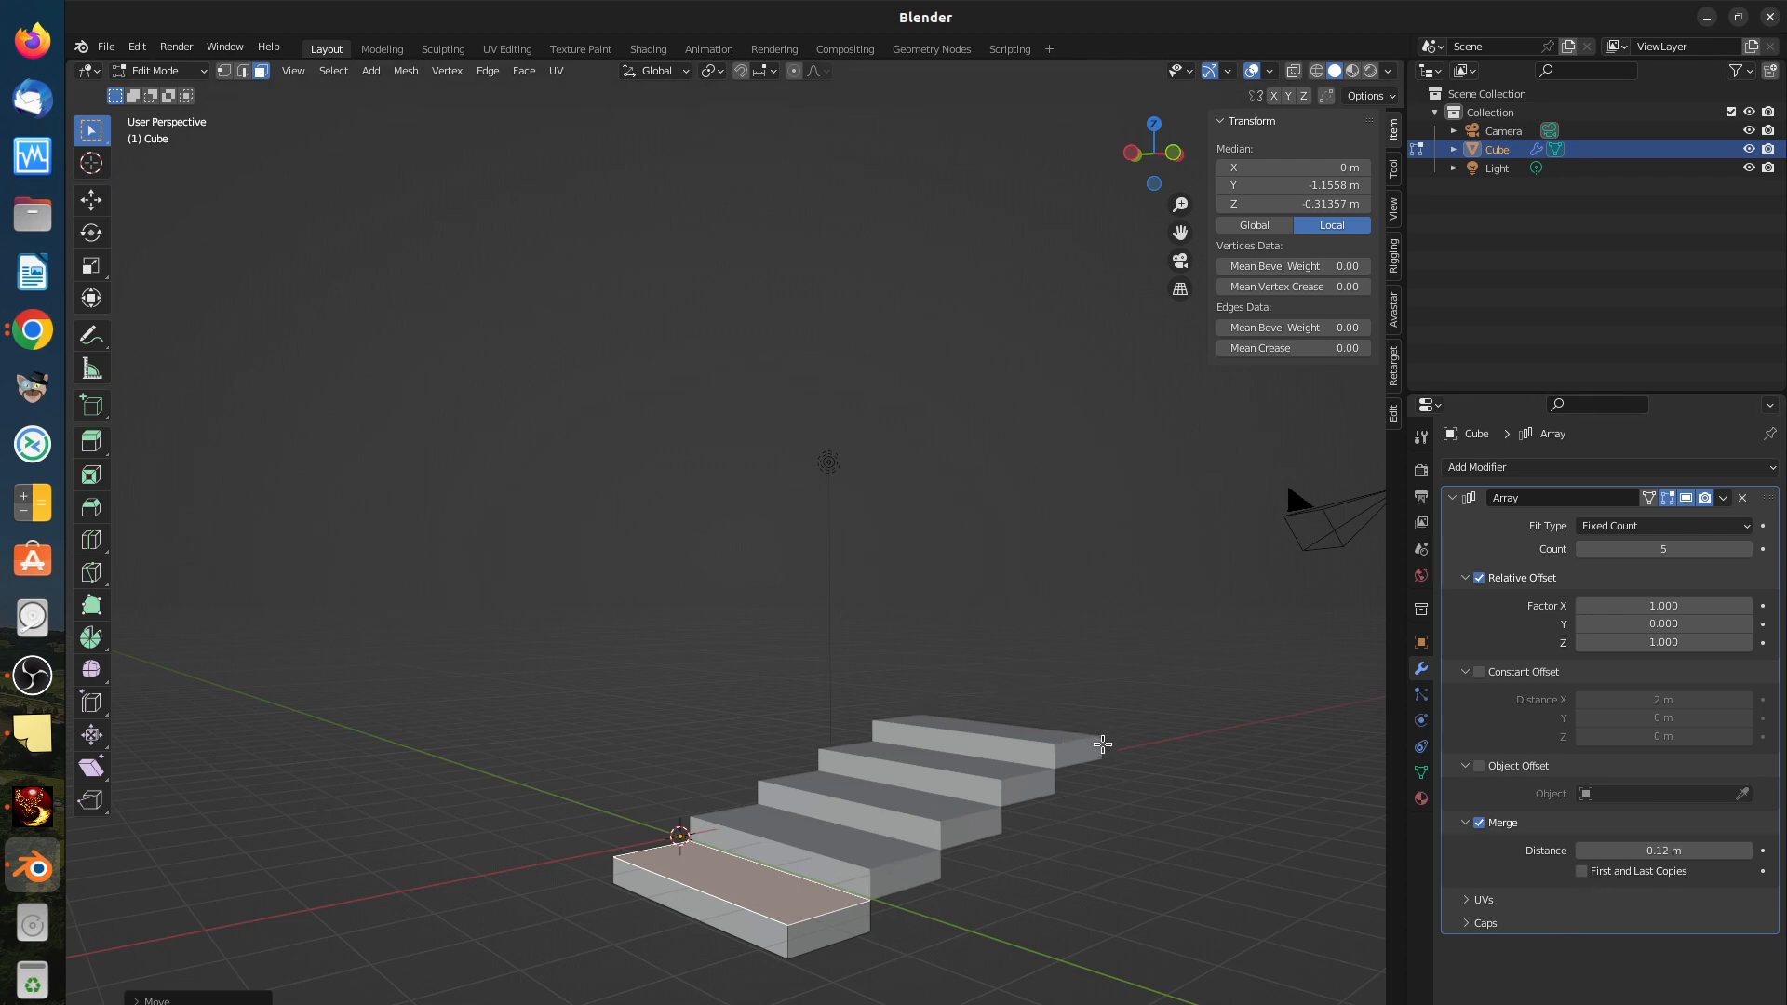
Step: Examine the array's UV offset and cap settings, leaving only the cap settings expanded
left_click(1582, 873)
left_click(1470, 903)
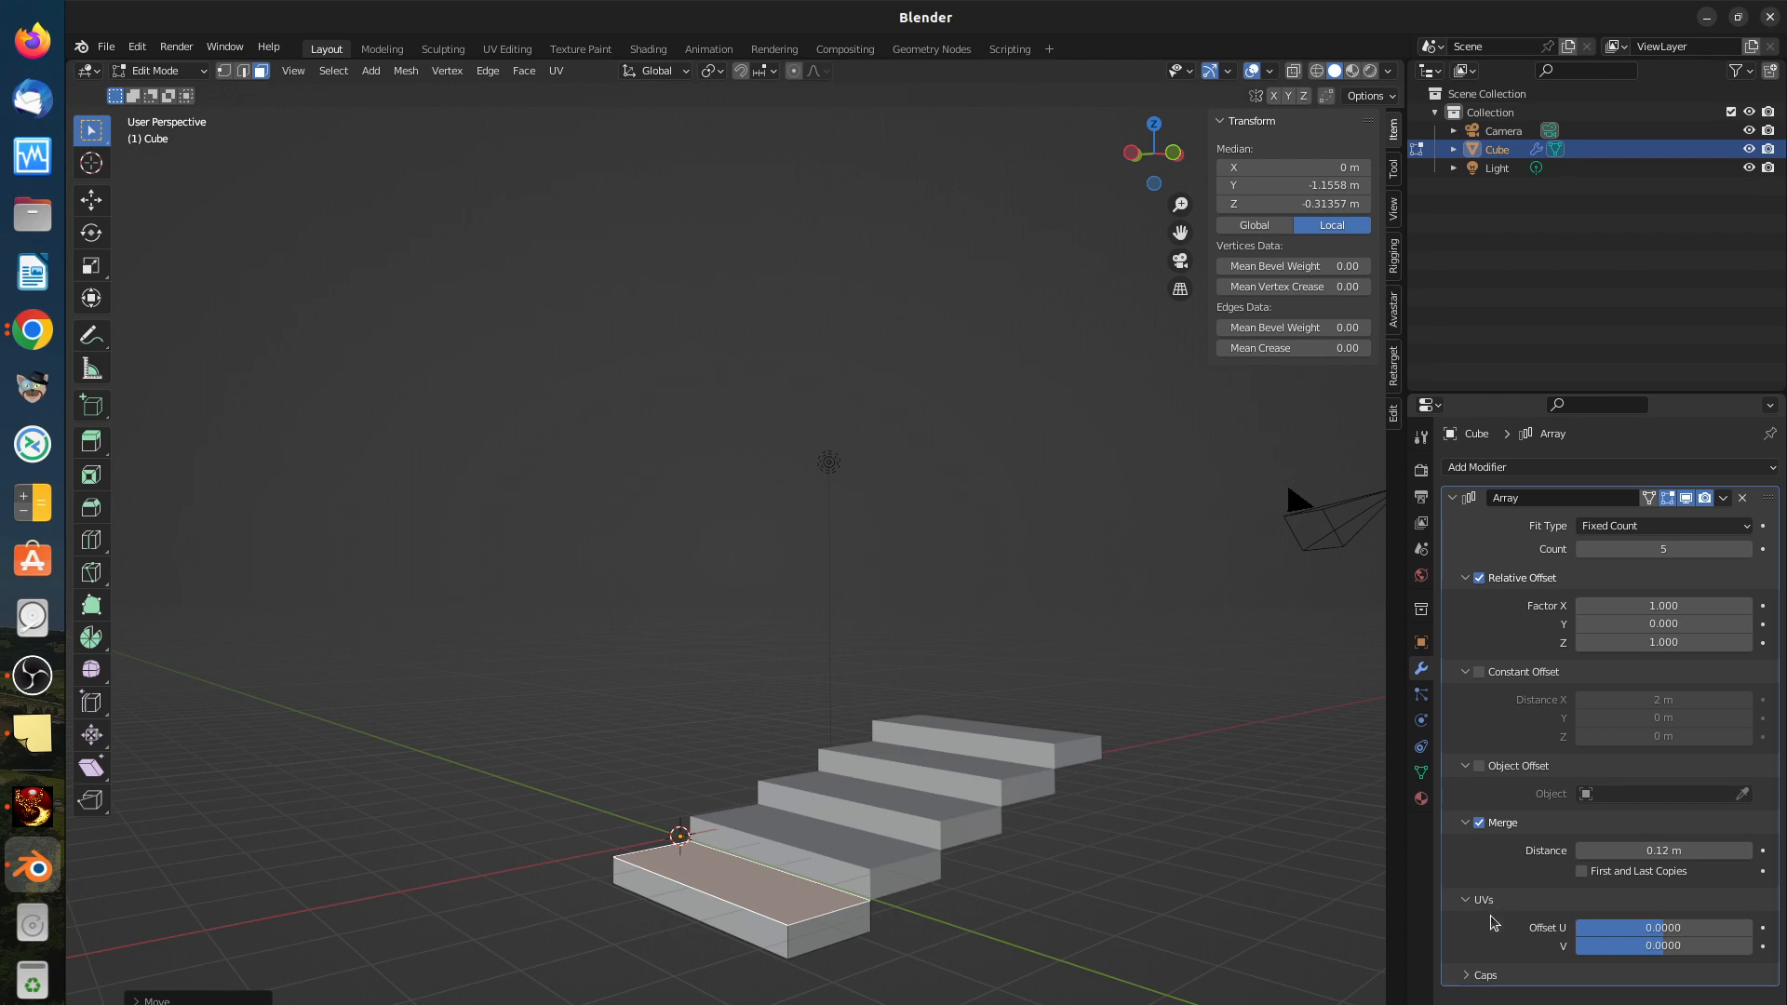
left_click(1469, 977)
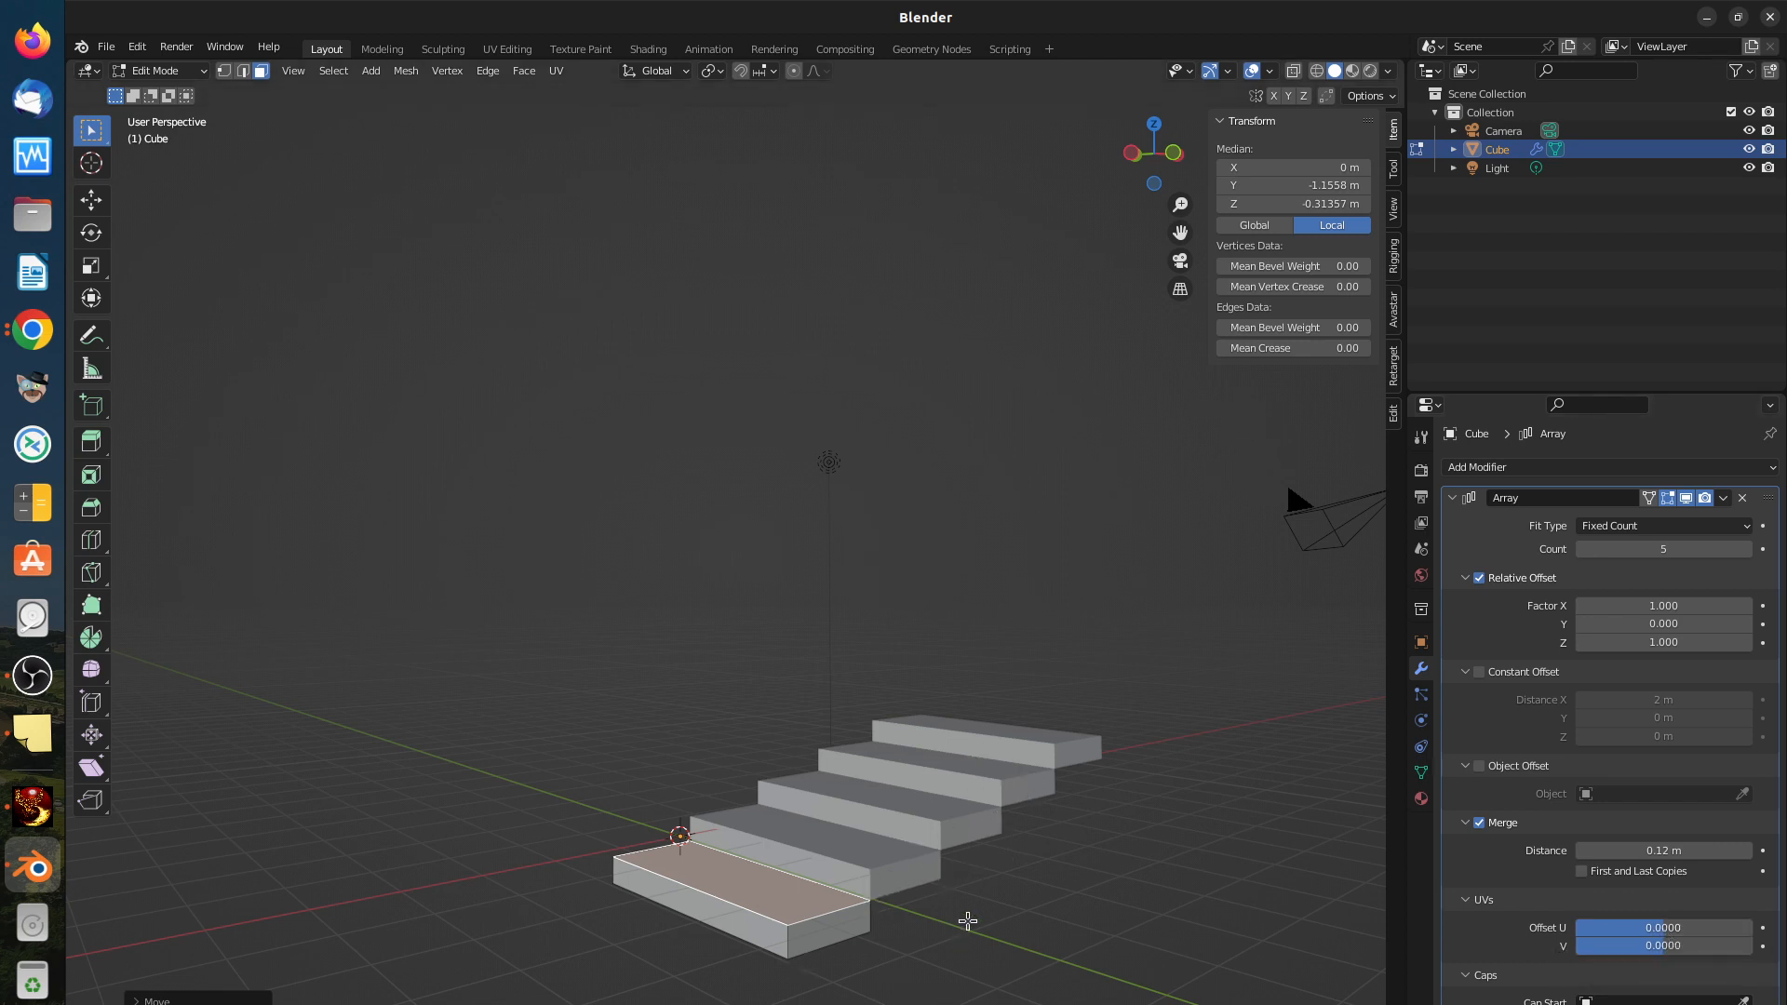
left_click(1468, 901)
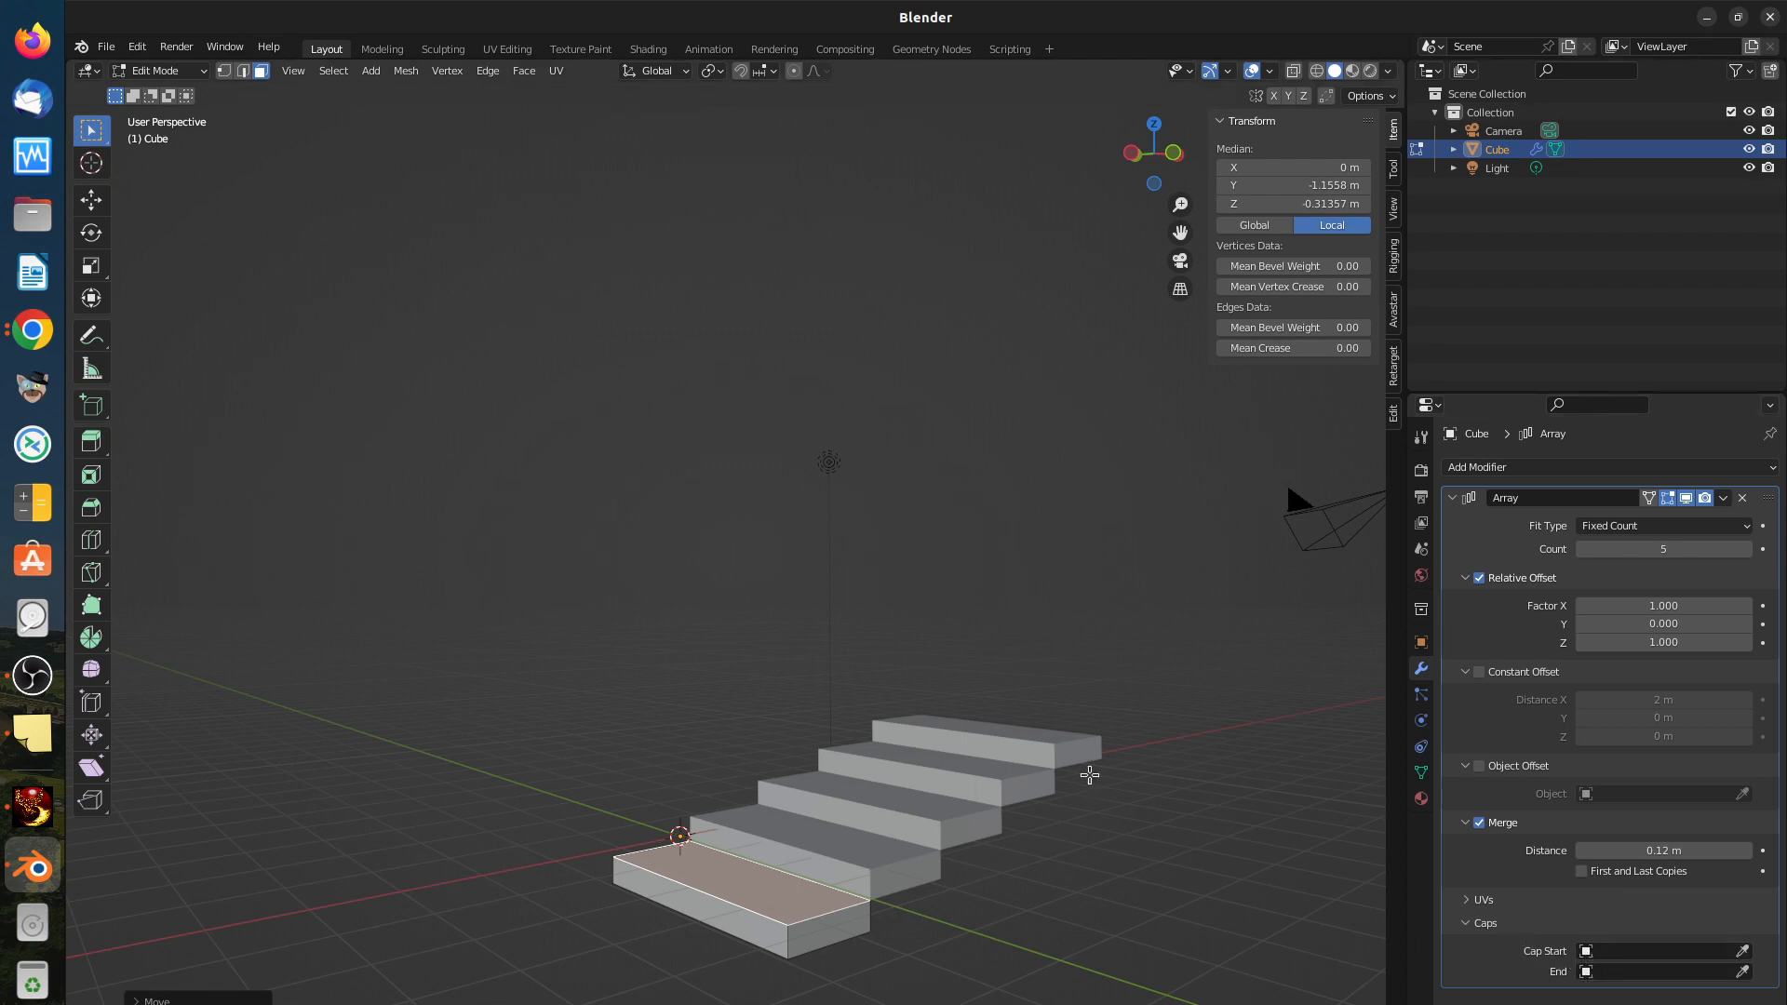
Step: Deselect the top face and return the stair mesh to Object Mode
scroll(1196, 763, "down", 3)
scroll(1196, 744, "down", 2)
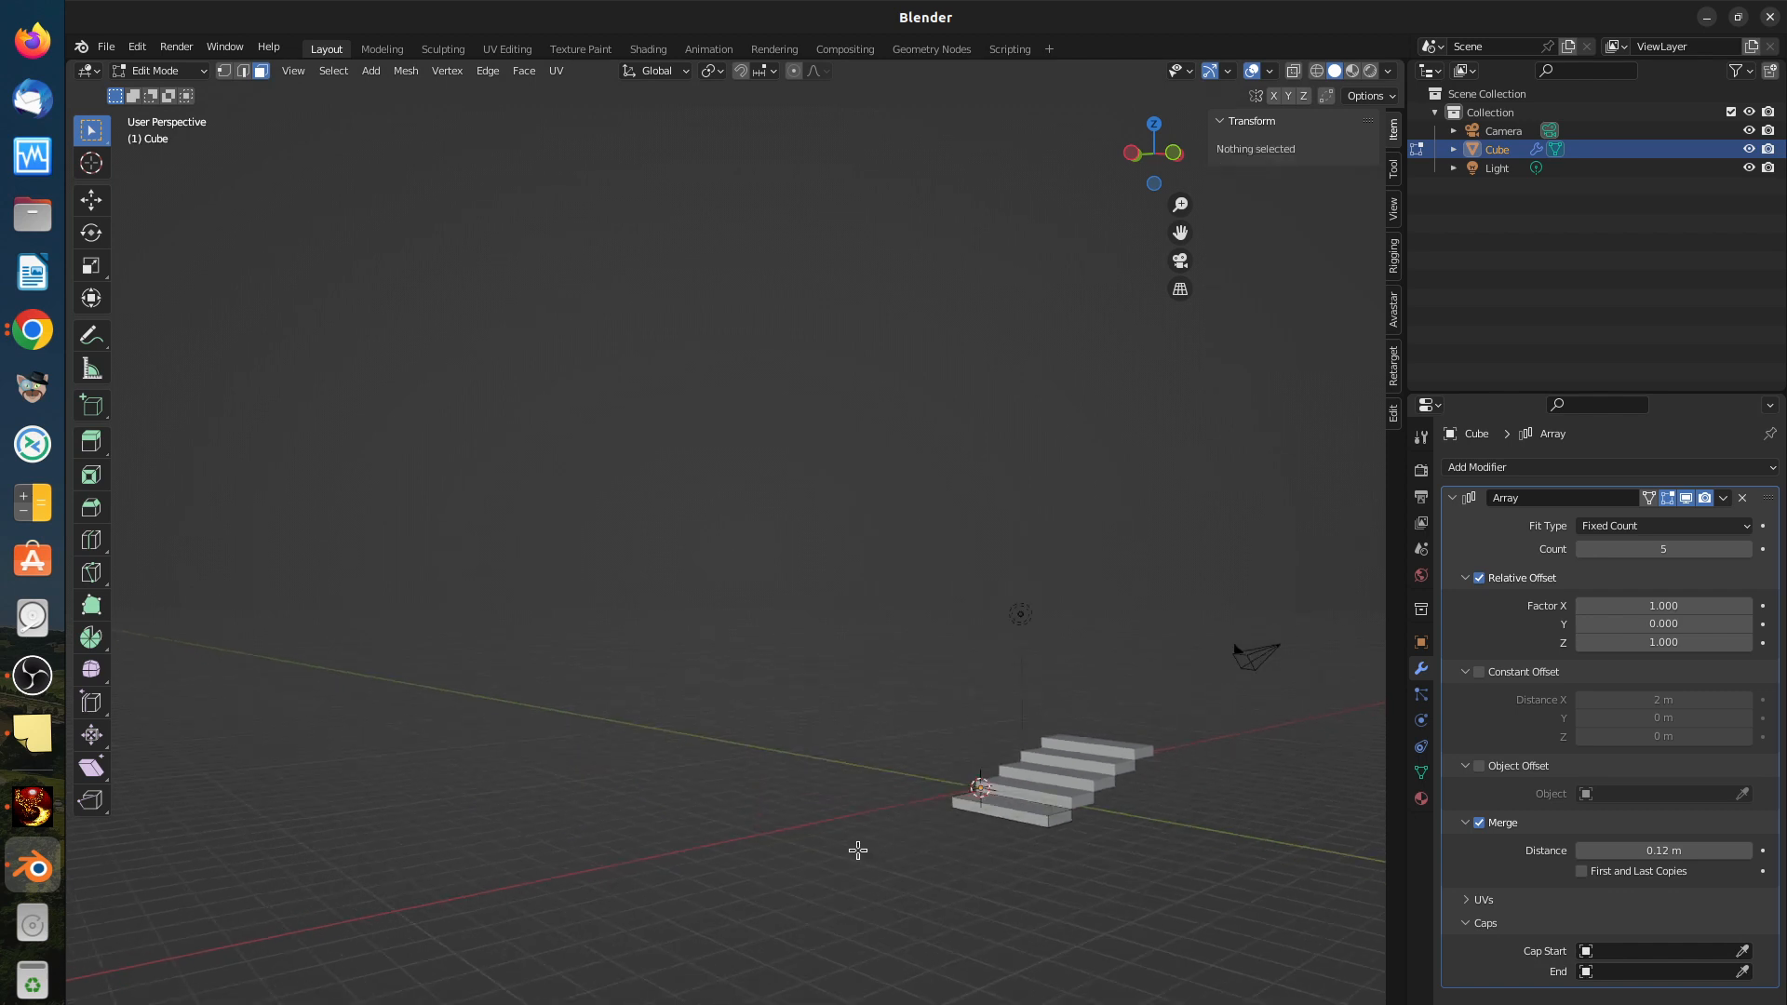
key("Tab")
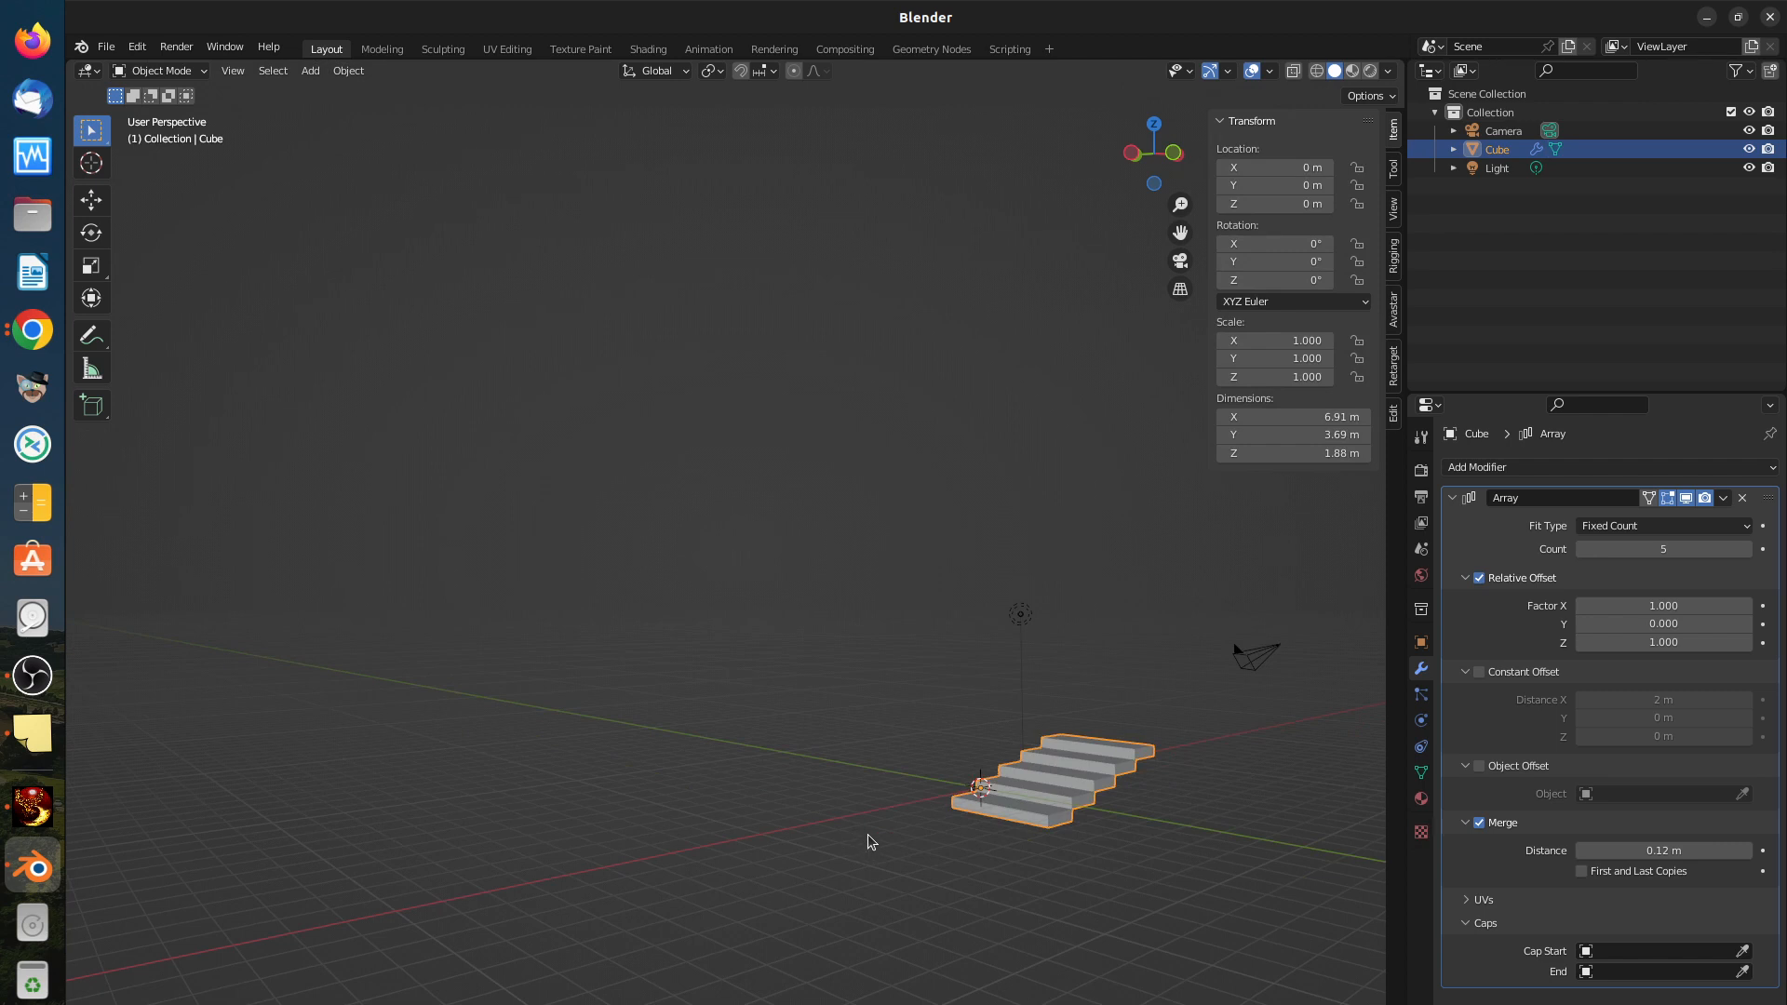
key("shift+a")
mouse_move(810, 724)
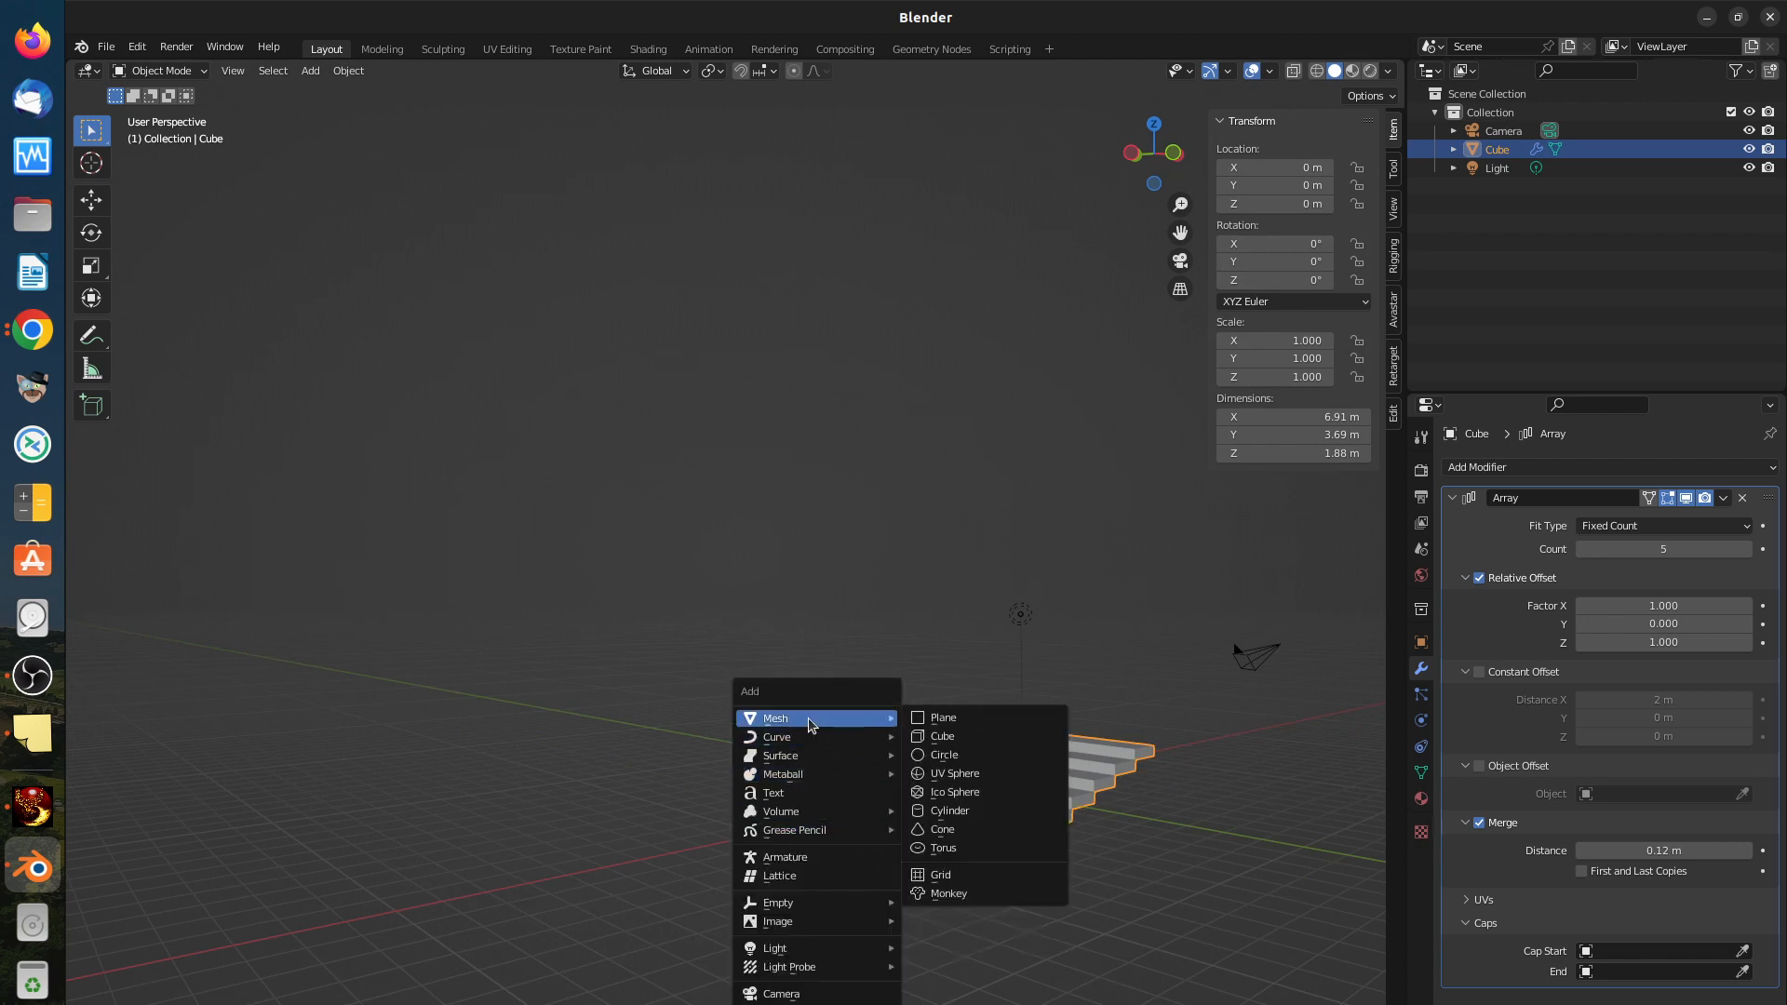
left_click(916, 755)
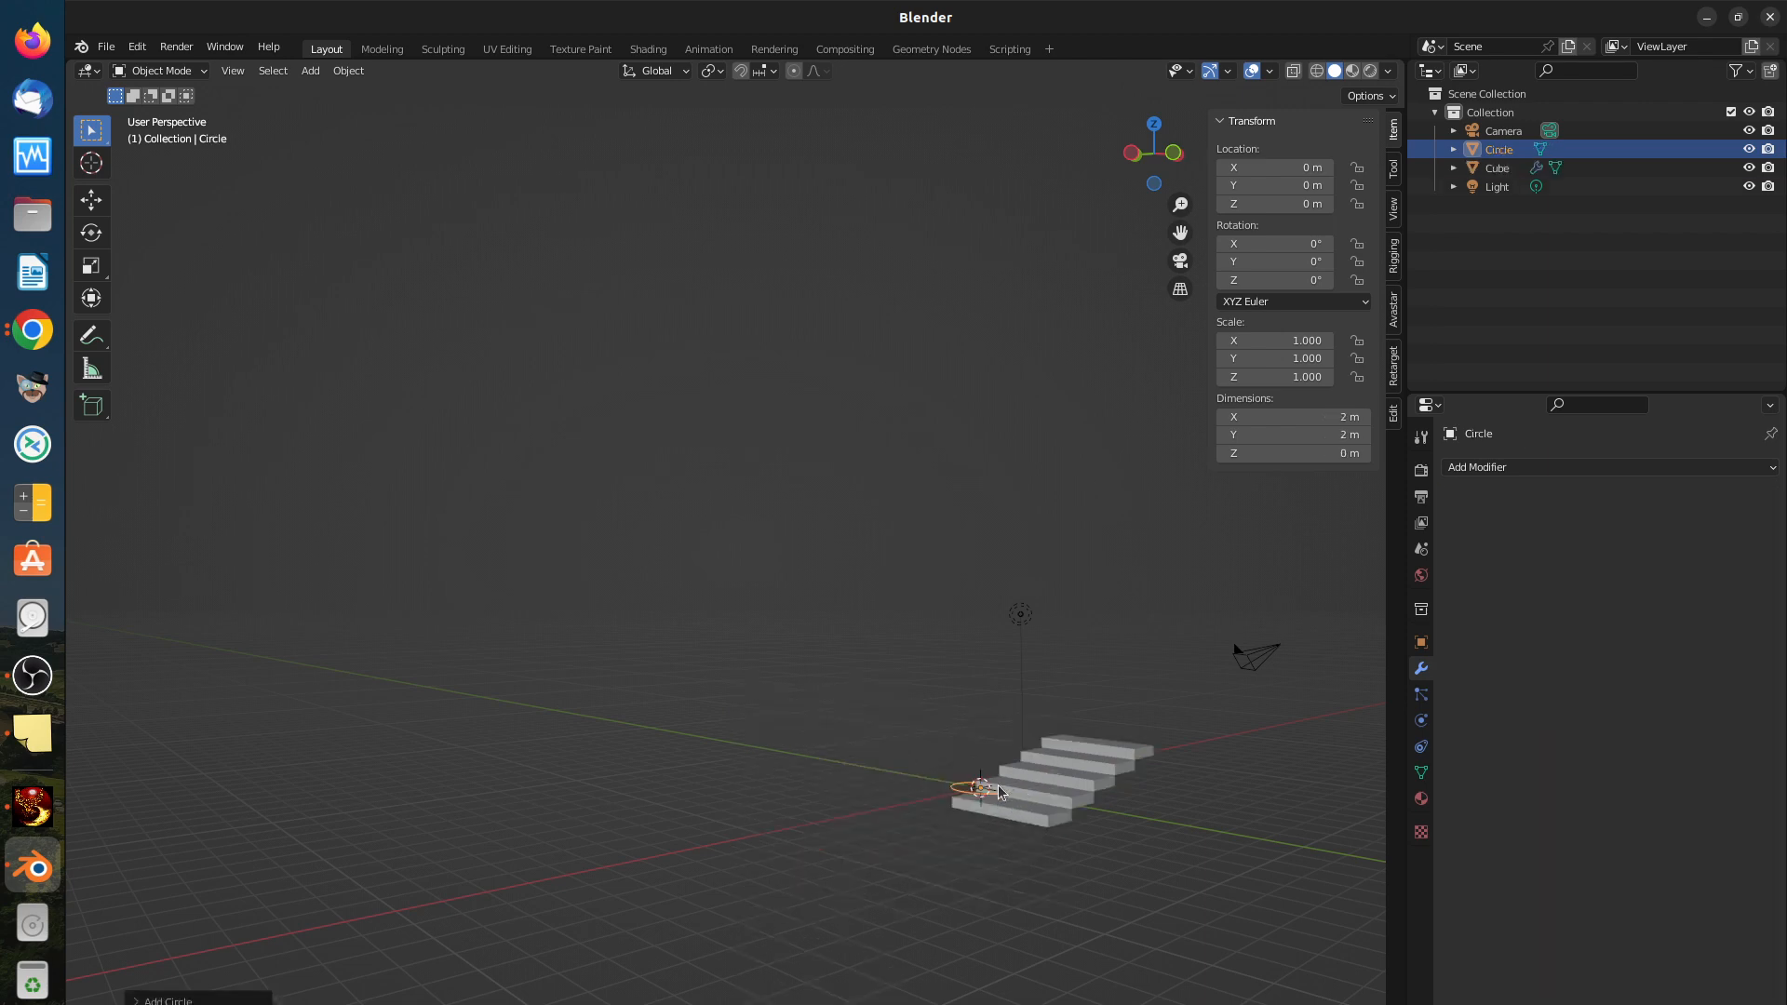
key("ctrl+z")
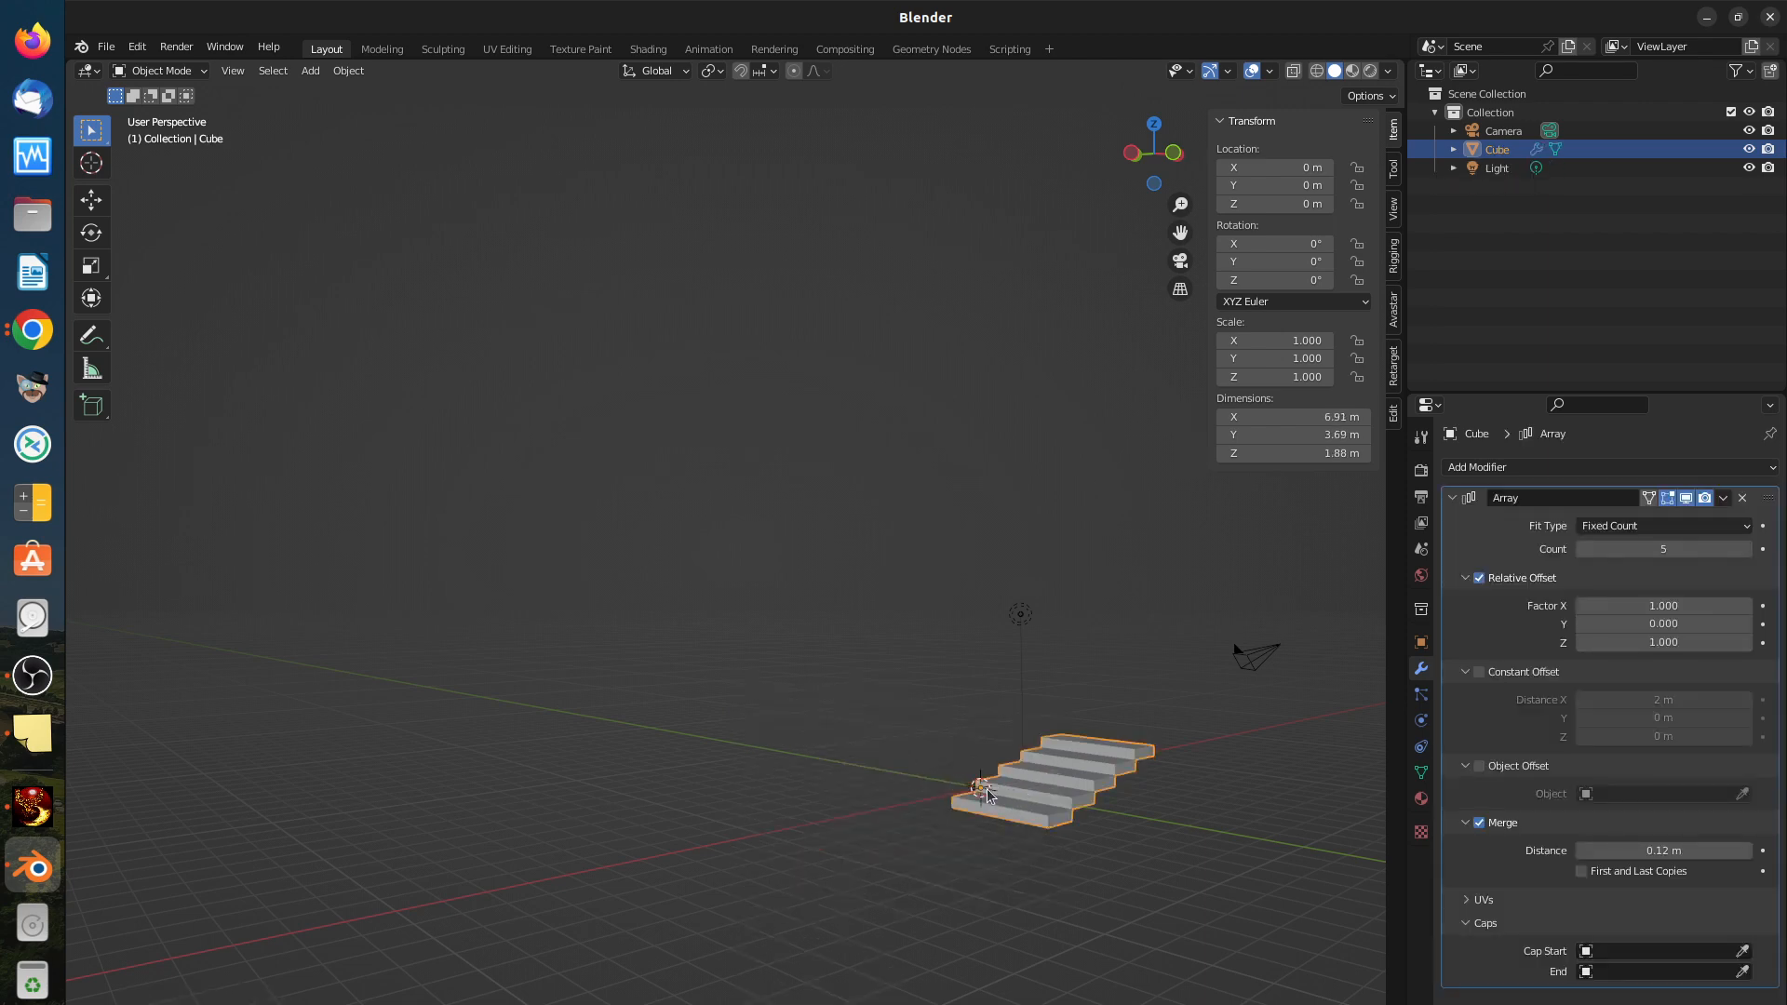
Step: Add a UV sphere and move it clear of the staircase, to about X -4.4 m and Y 3.7 m
key("shift+a")
mouse_move(982, 719)
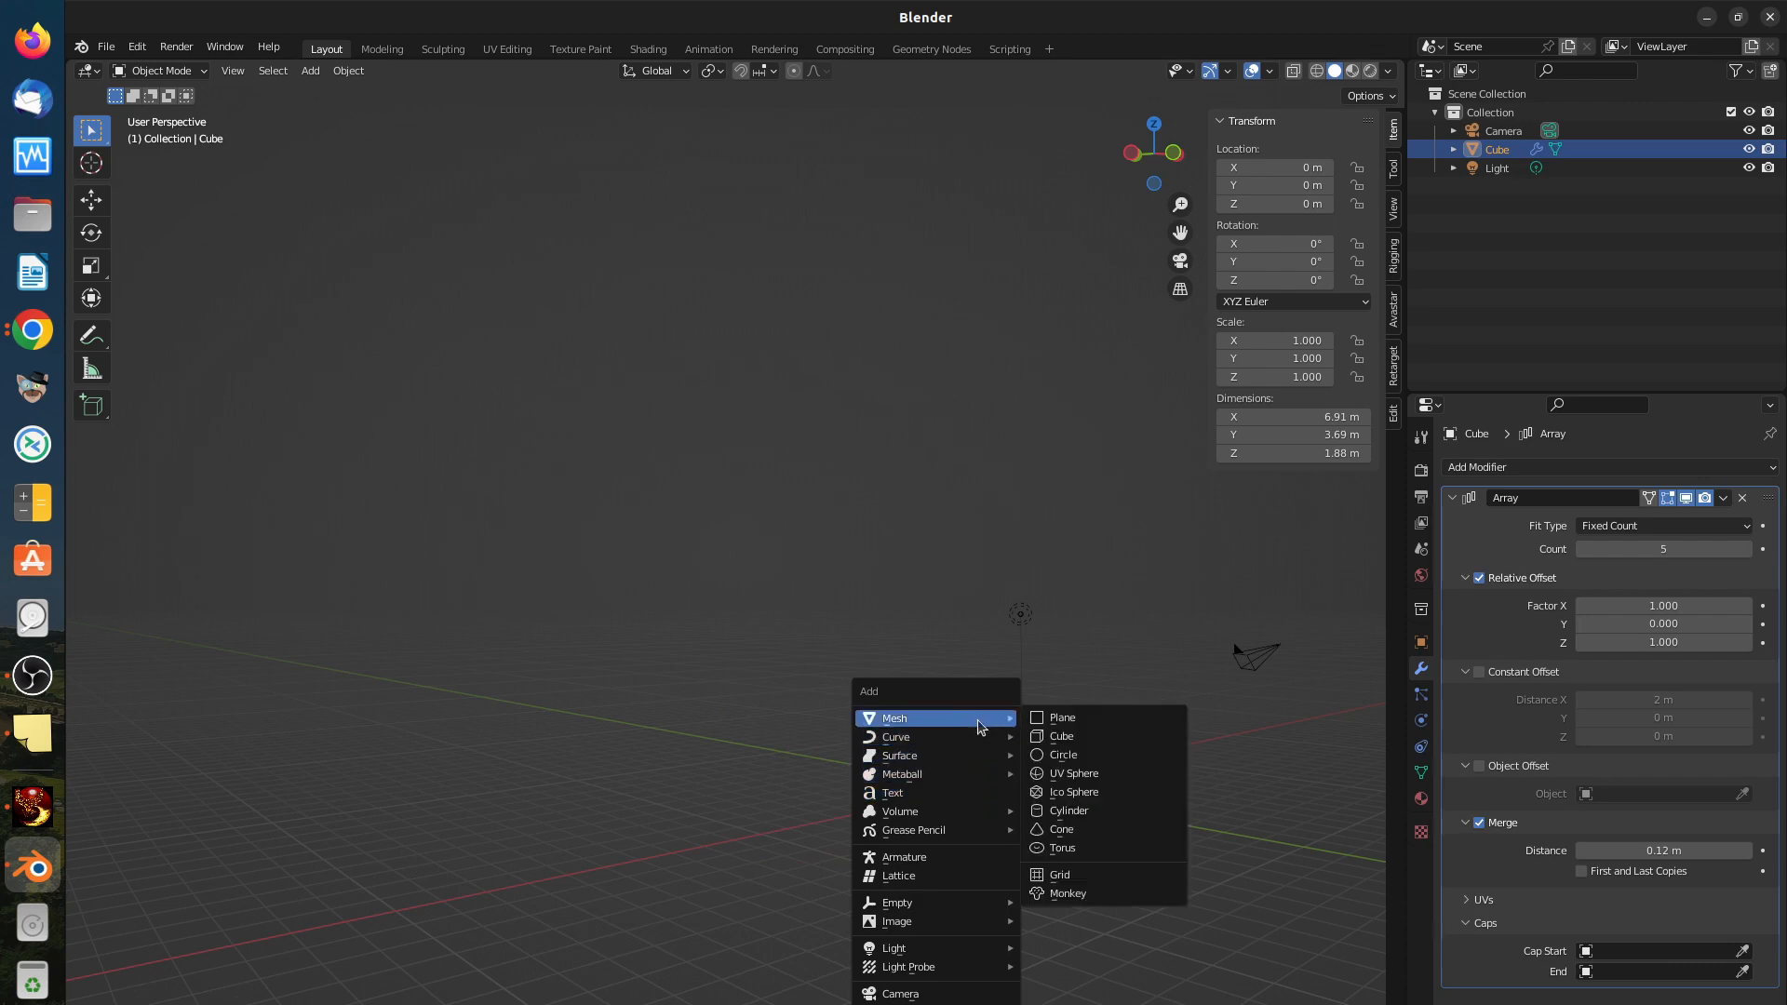
left_click(1066, 774)
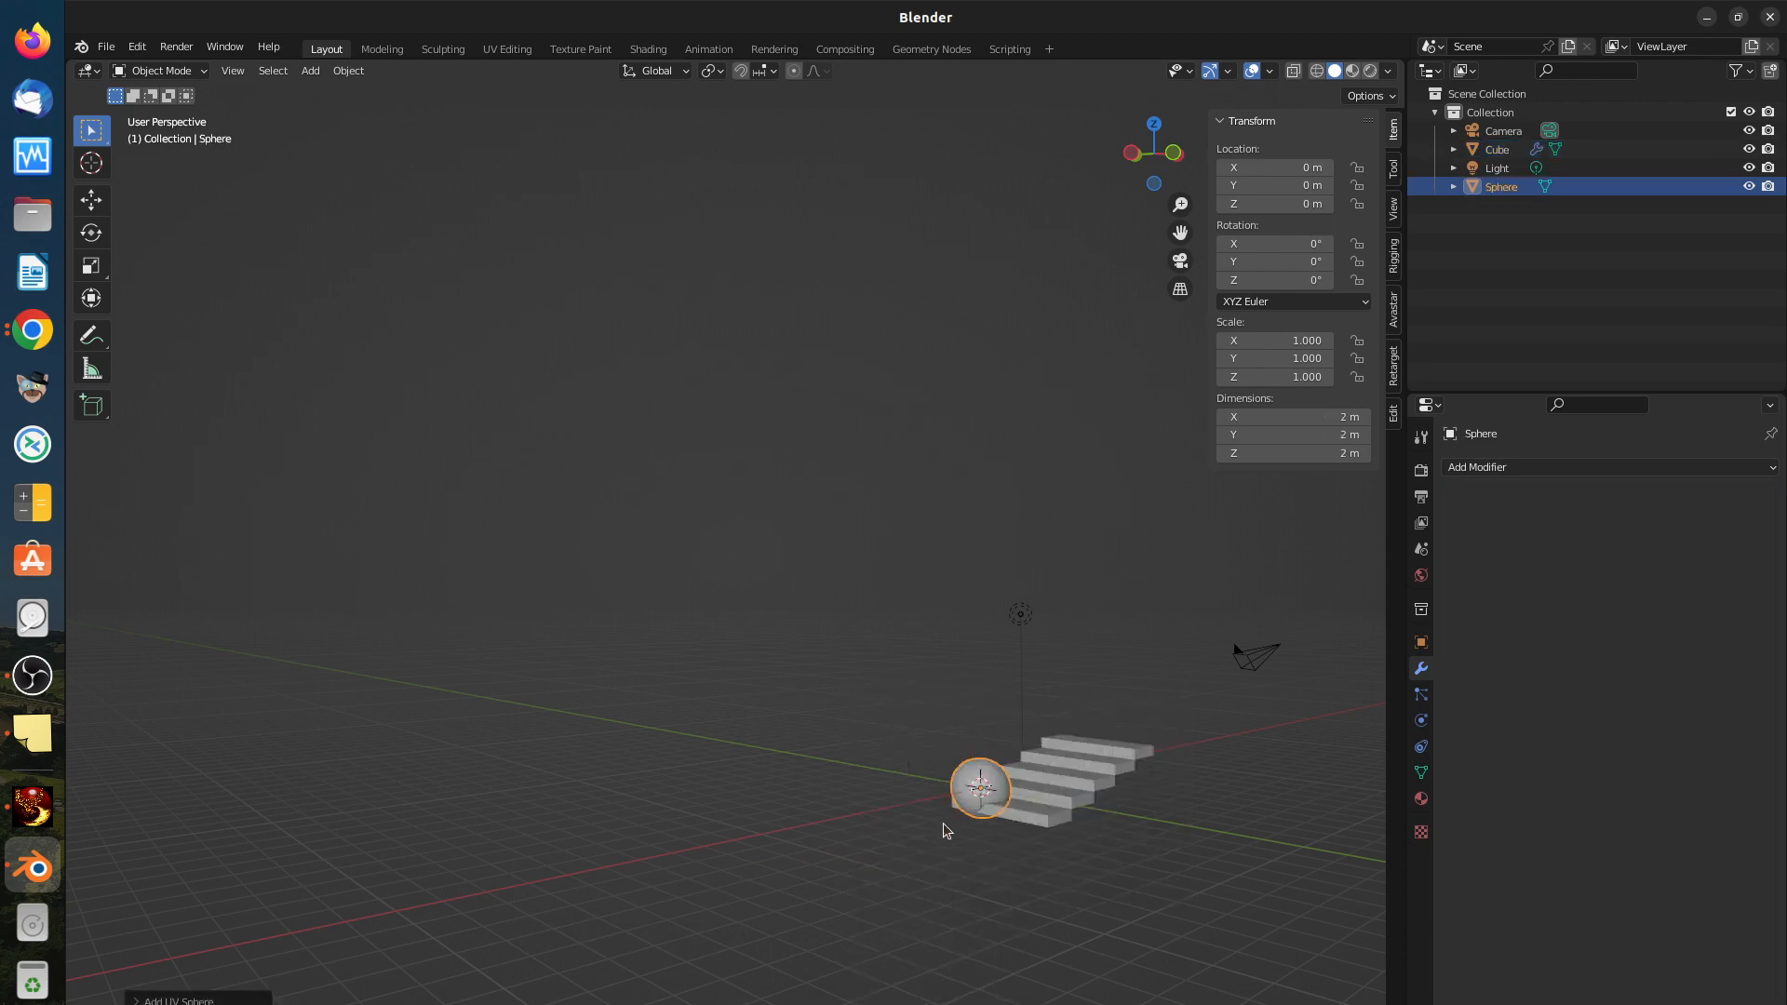
scroll(1063, 822, "up", 2)
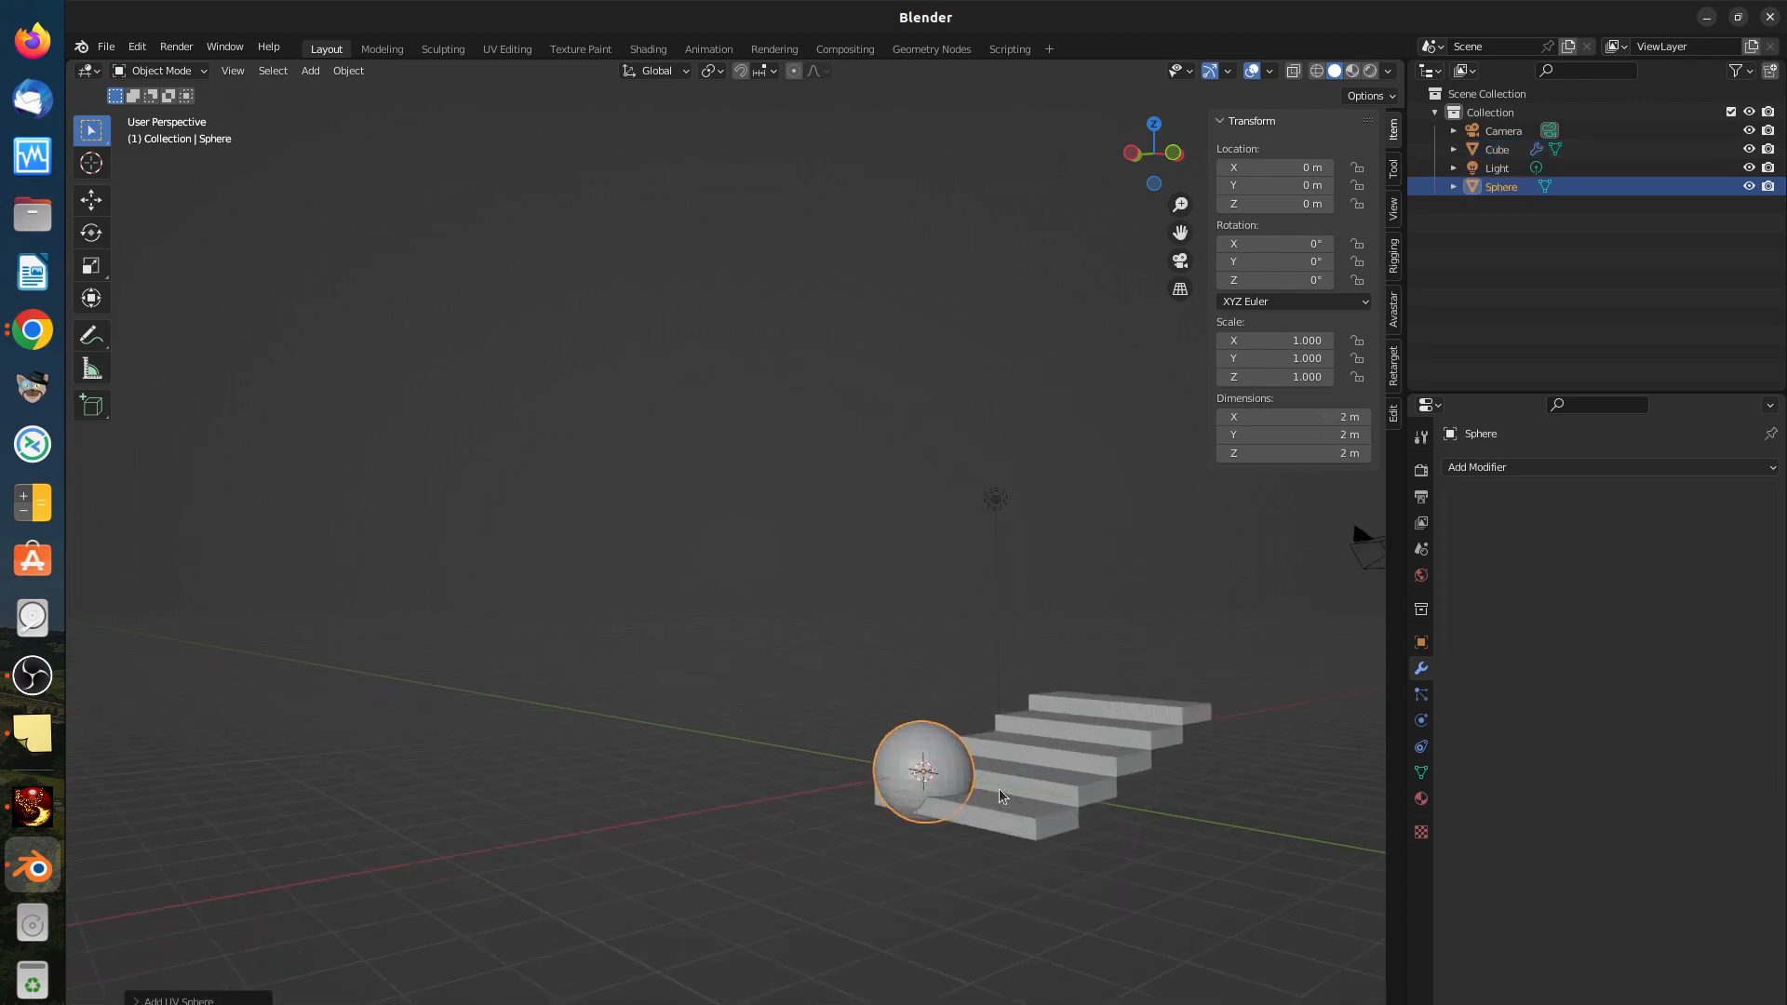
key("g")
left_click(717, 828)
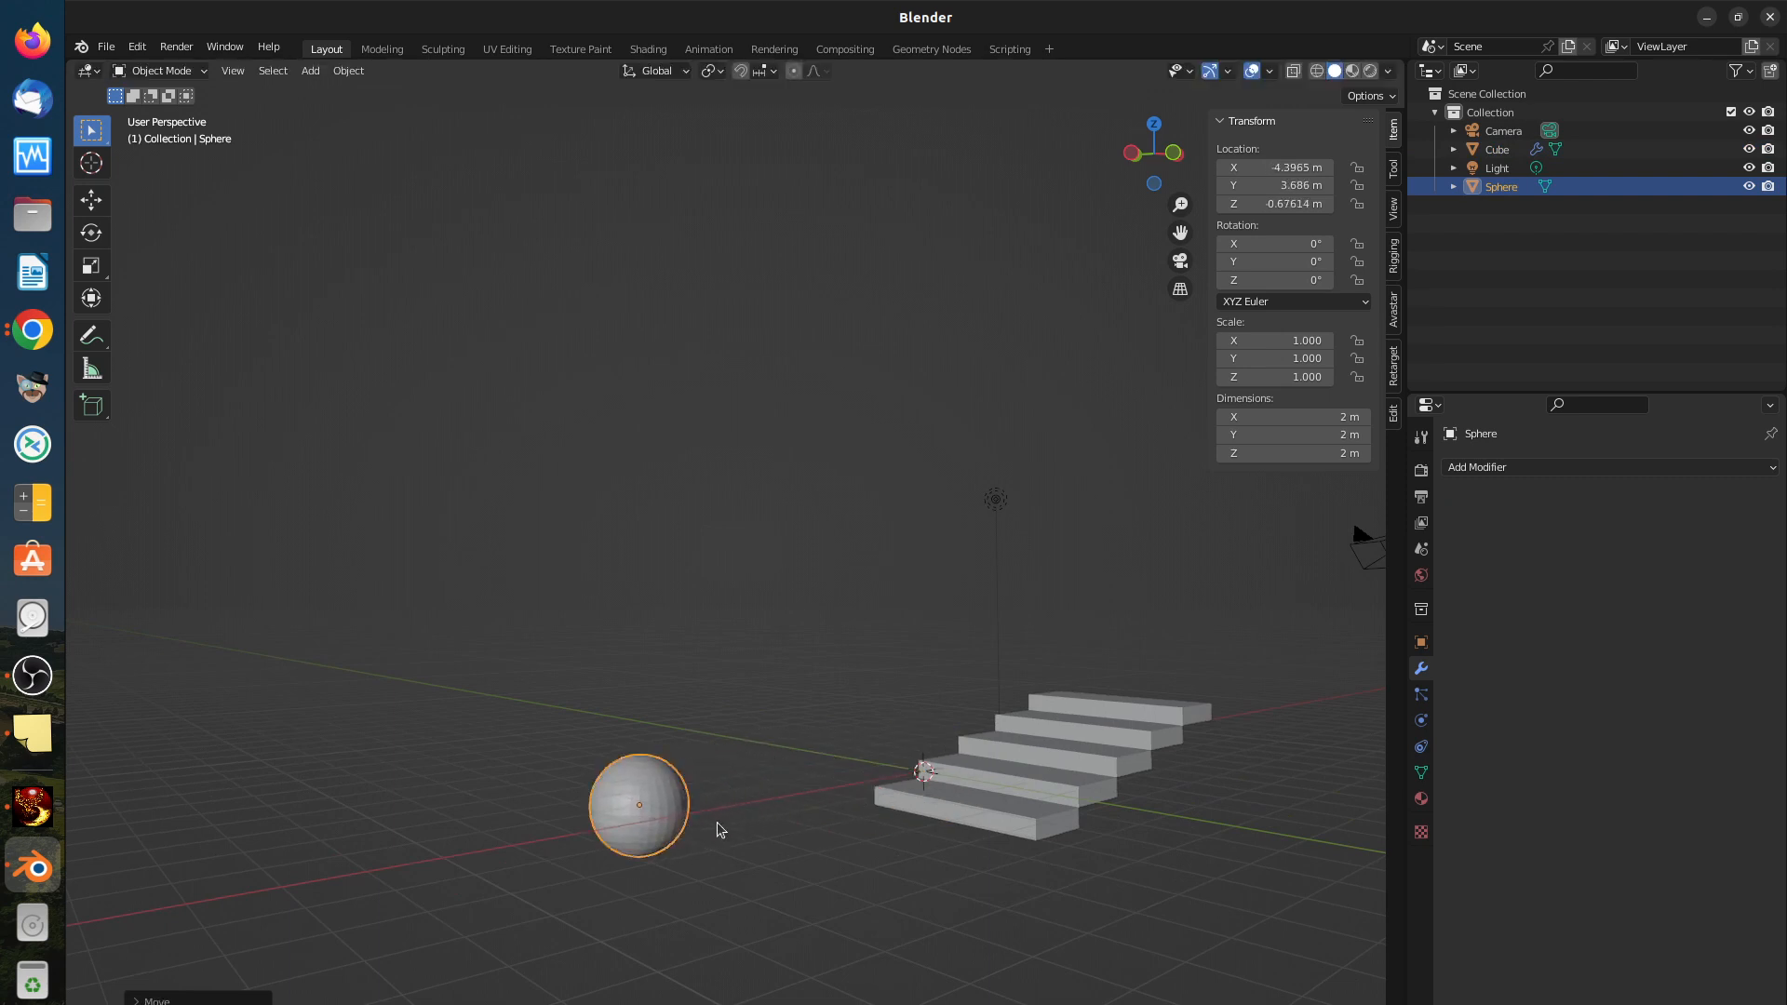
Step: Assign the sphere as both the start cap and the end cap of the staircase's array
left_click(1026, 824)
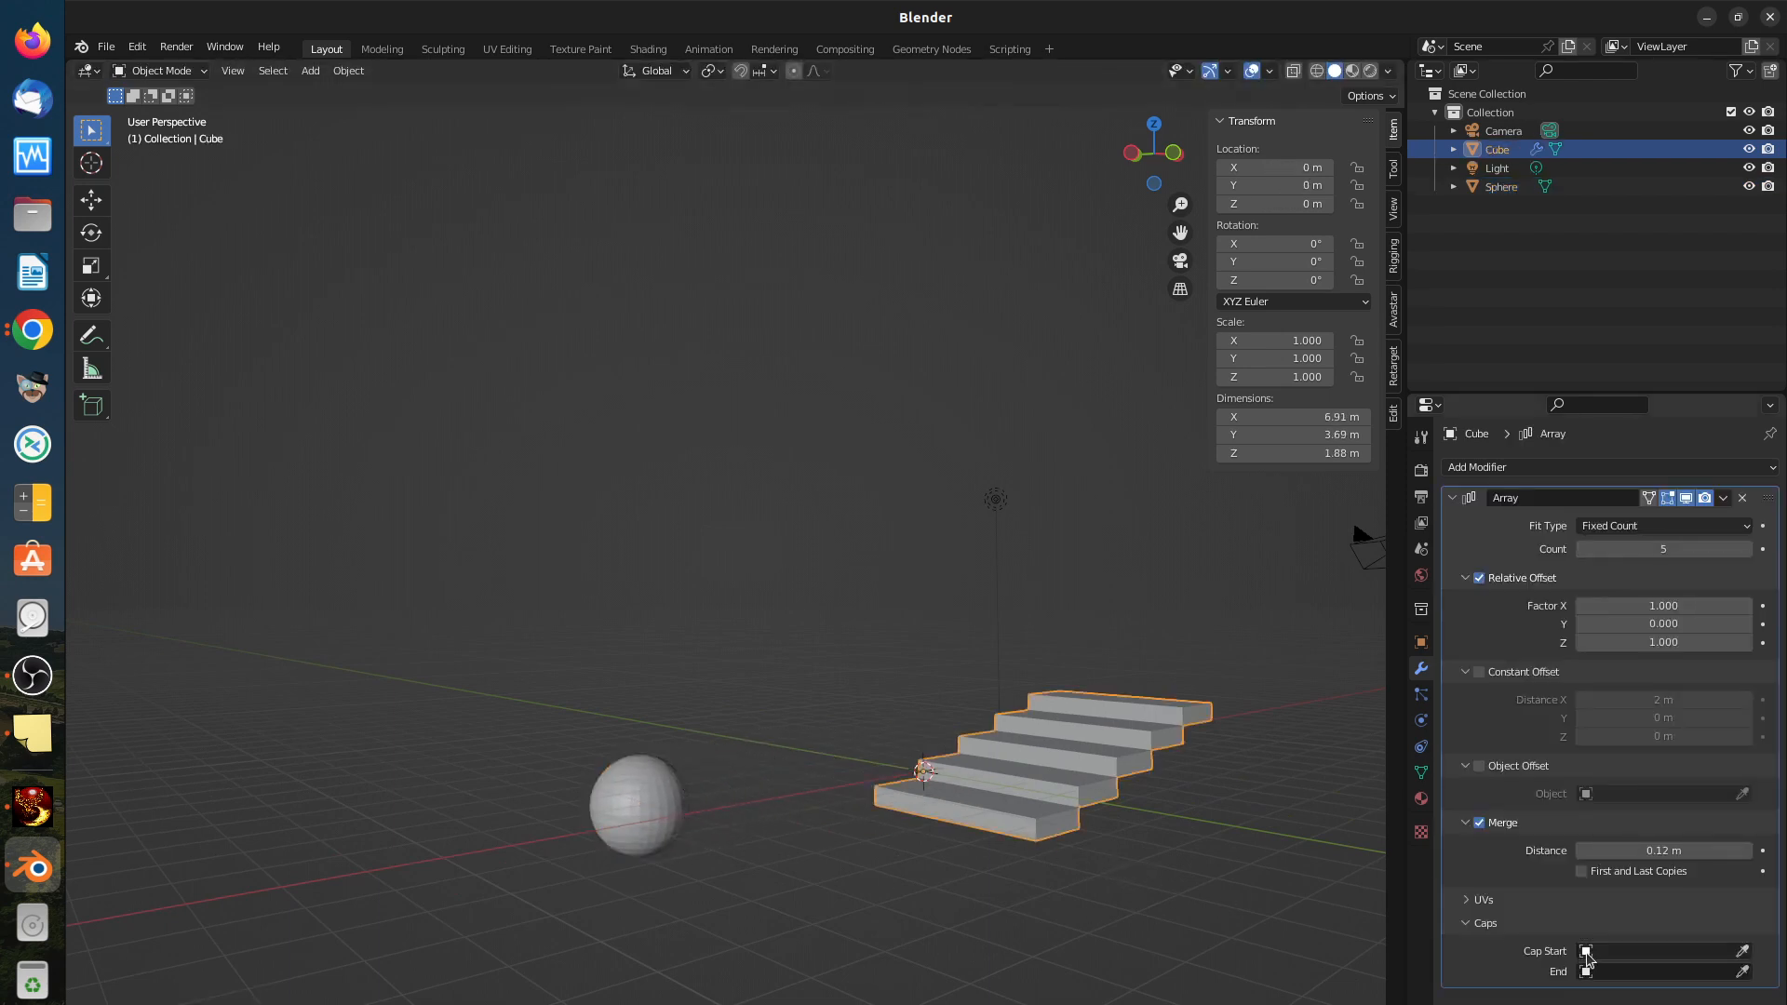
left_click(1742, 950)
left_click(621, 776)
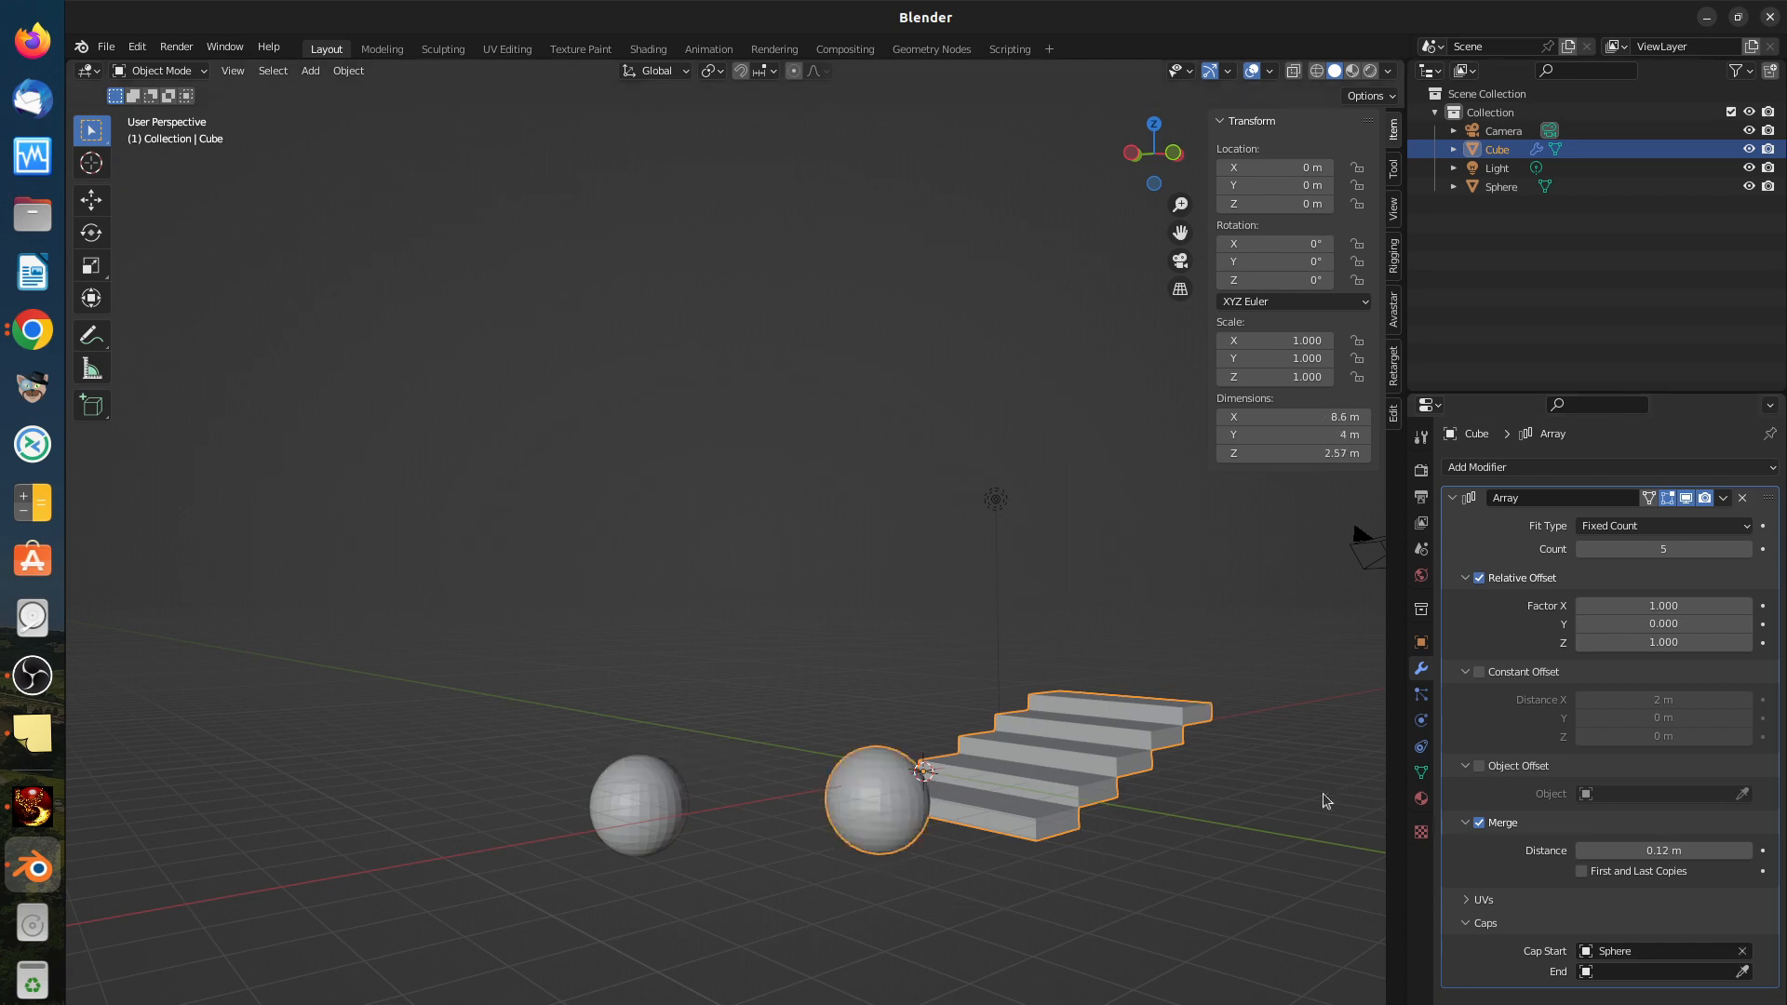
left_click(1615, 971)
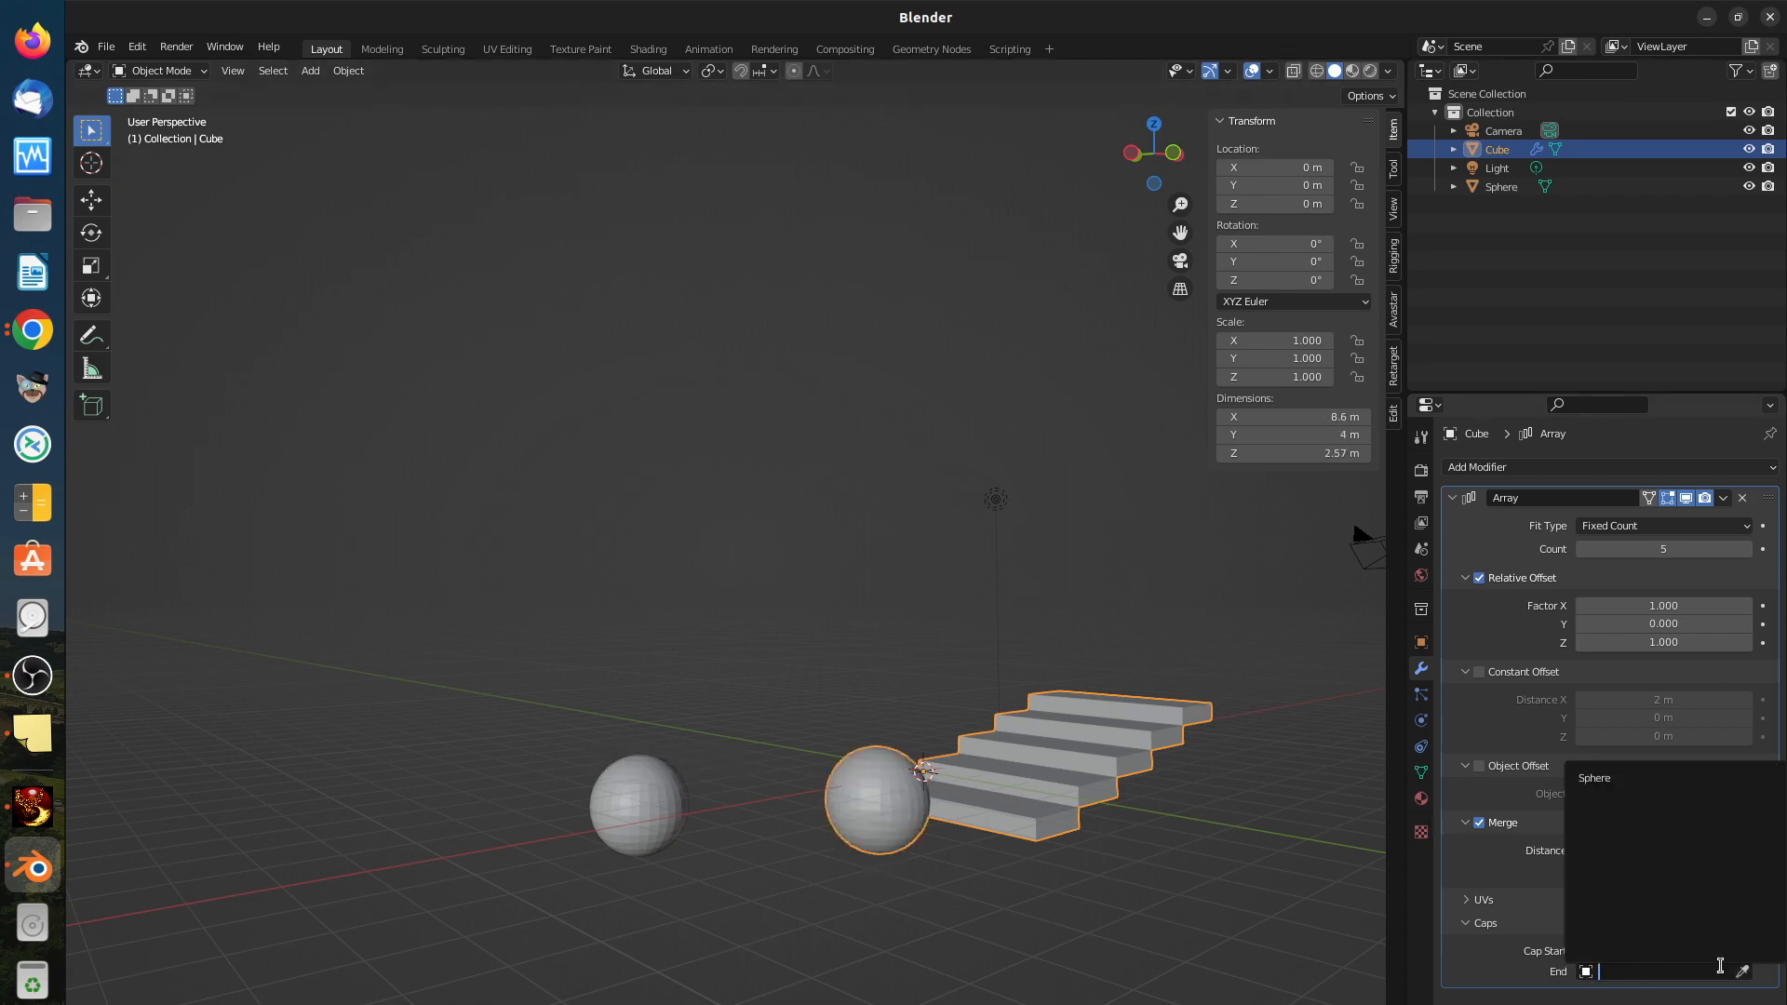
left_click(1617, 778)
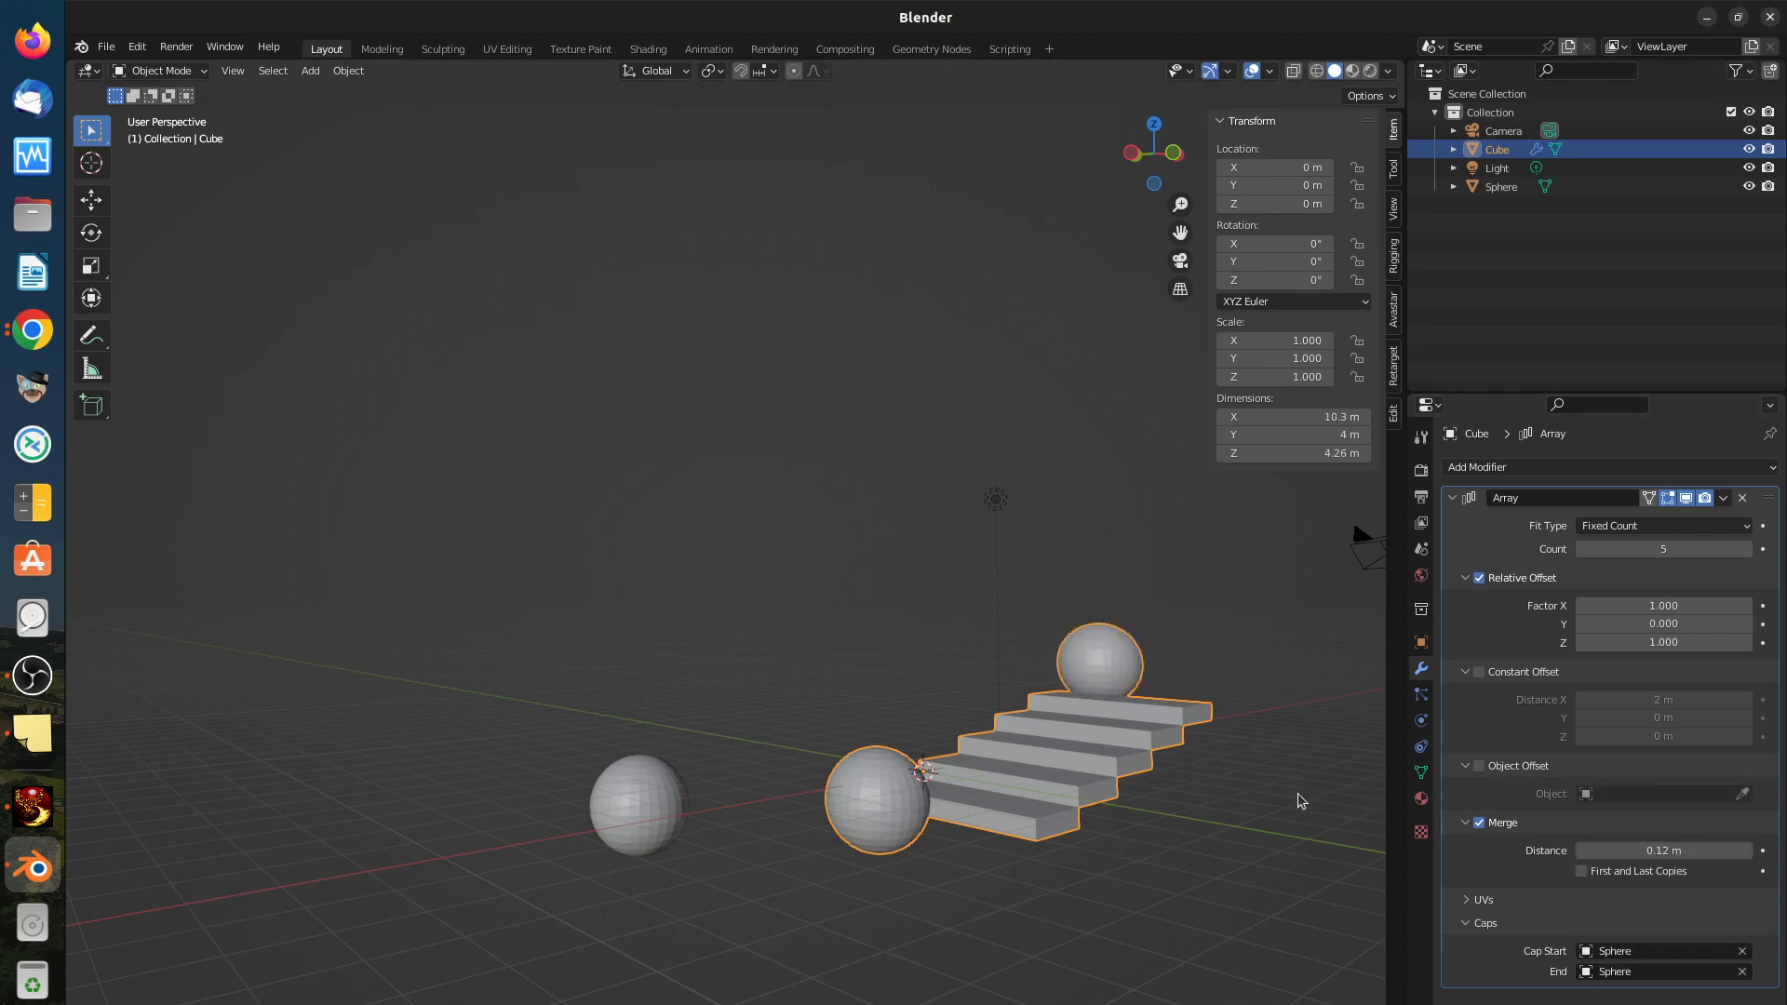
middle_click_drag(1297, 792, 1162, 789)
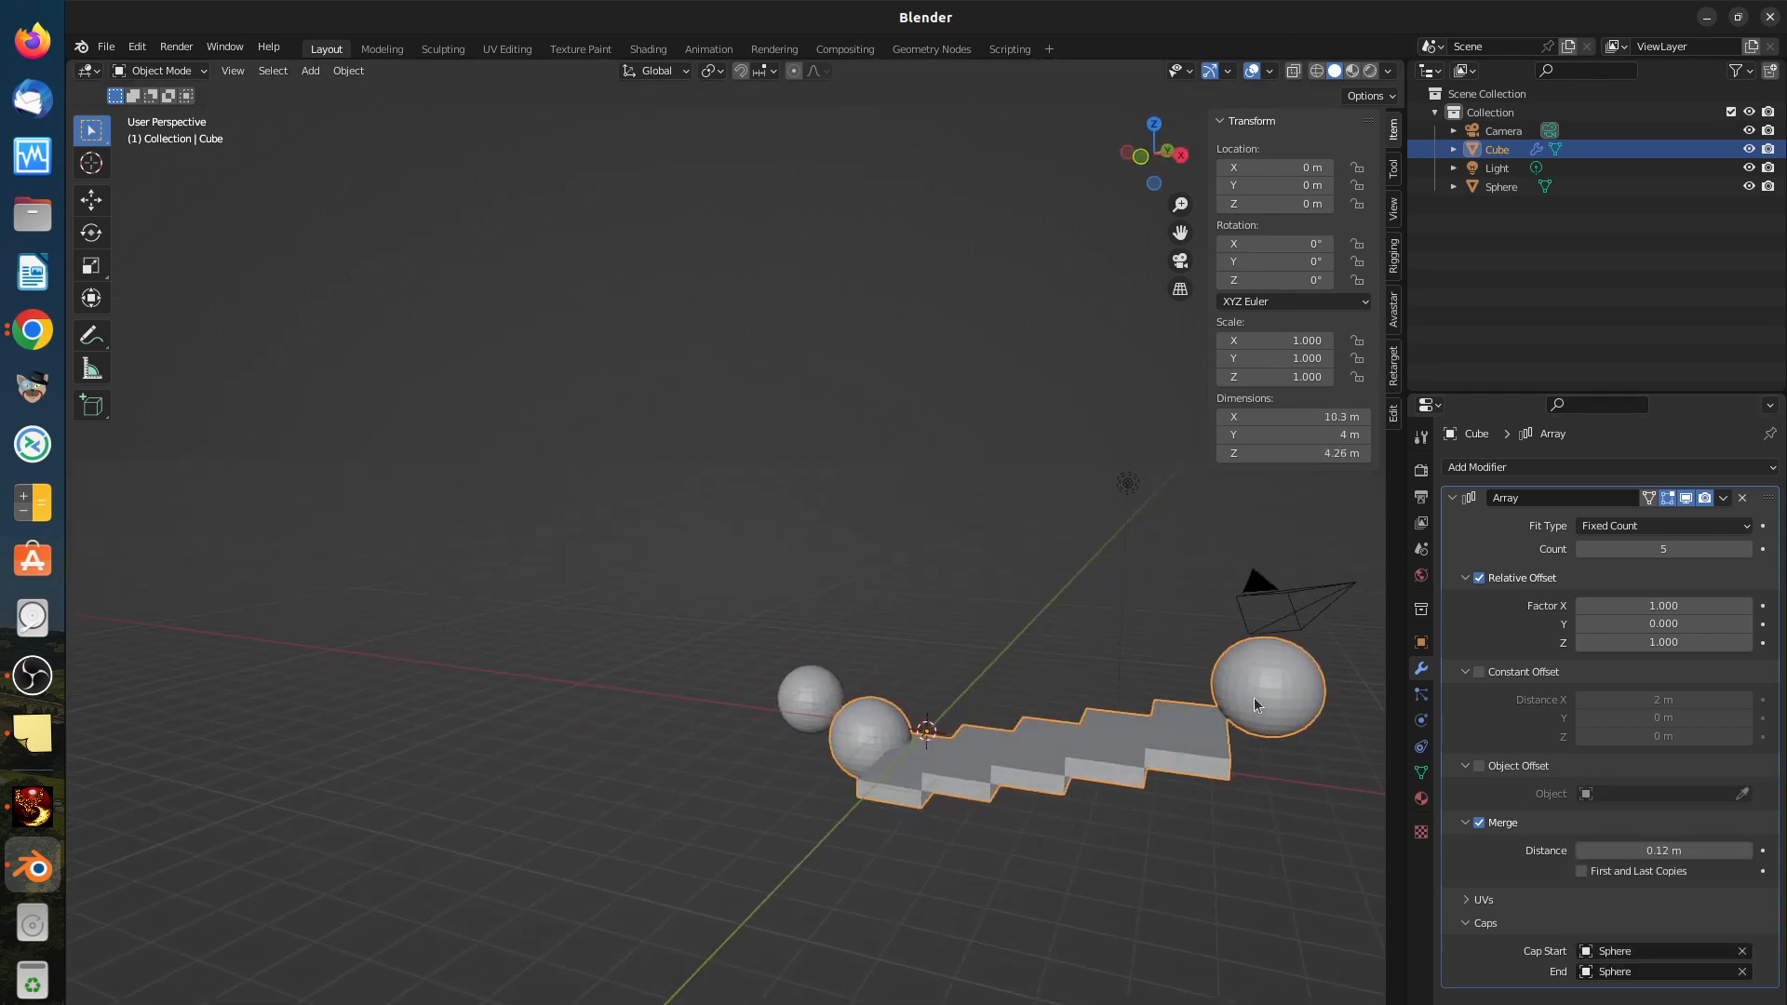
middle_click_drag(848, 787, 874, 850)
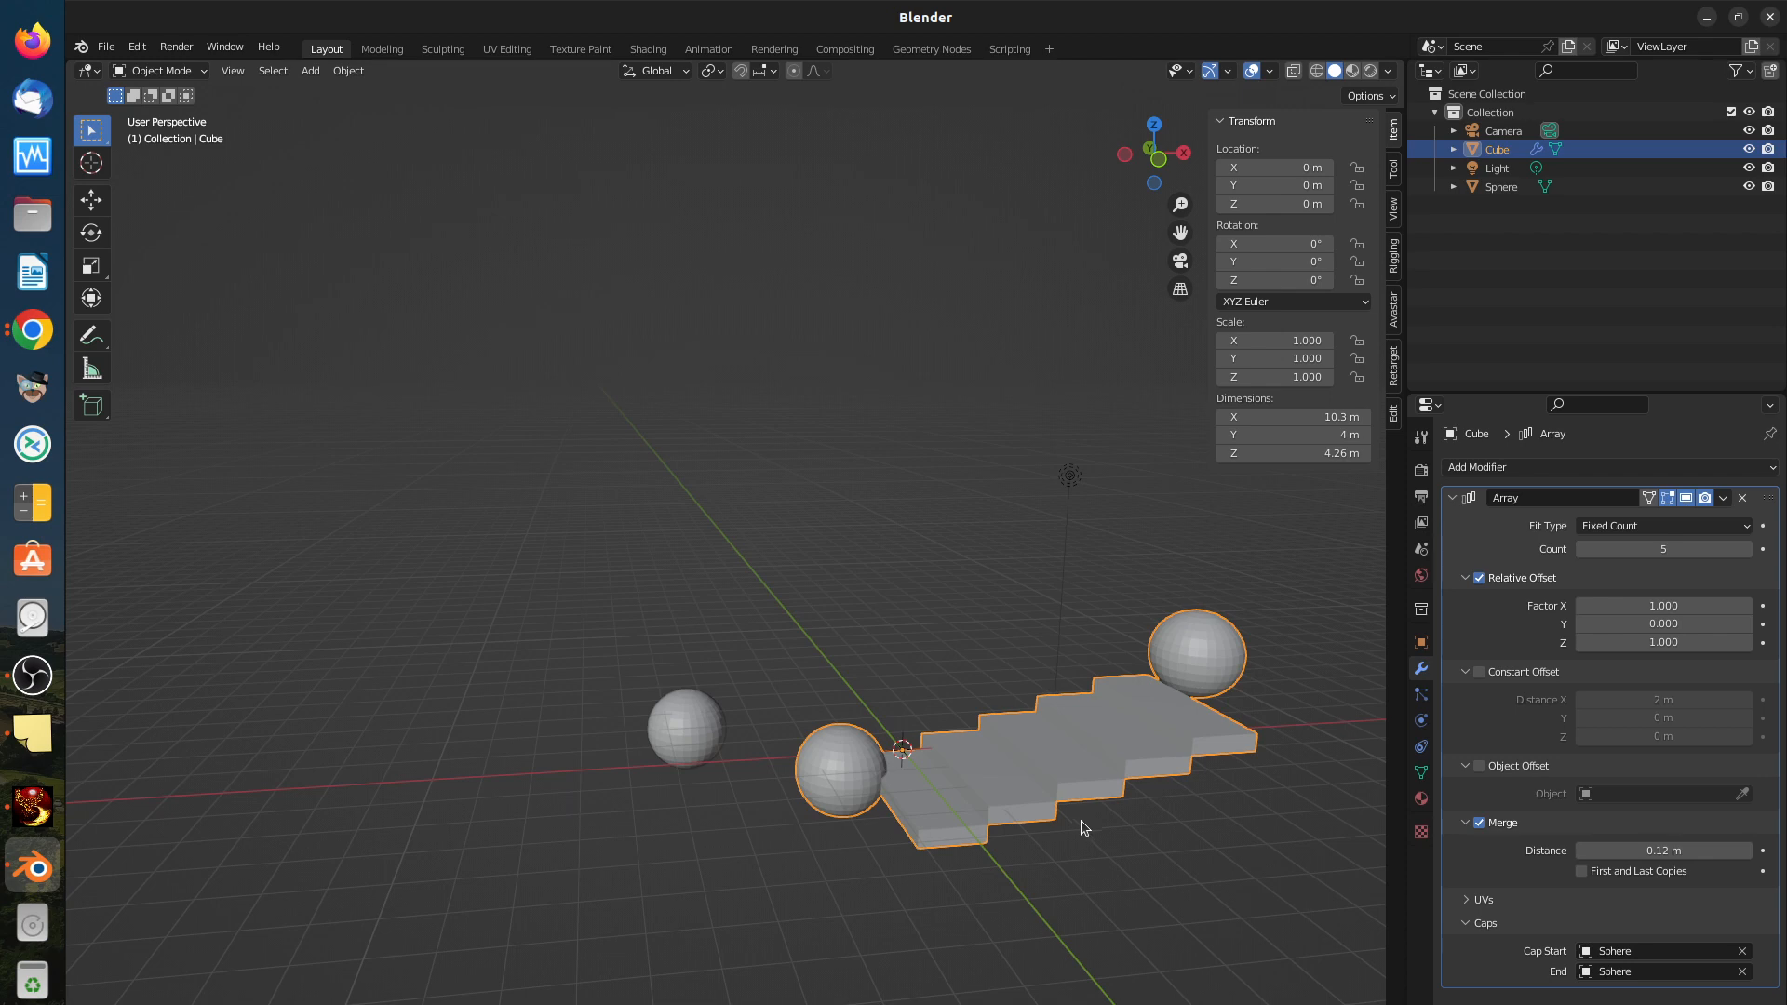
Step: Clear the array's start and end caps and delete the sphere beside the staircase
left_click(1741, 952)
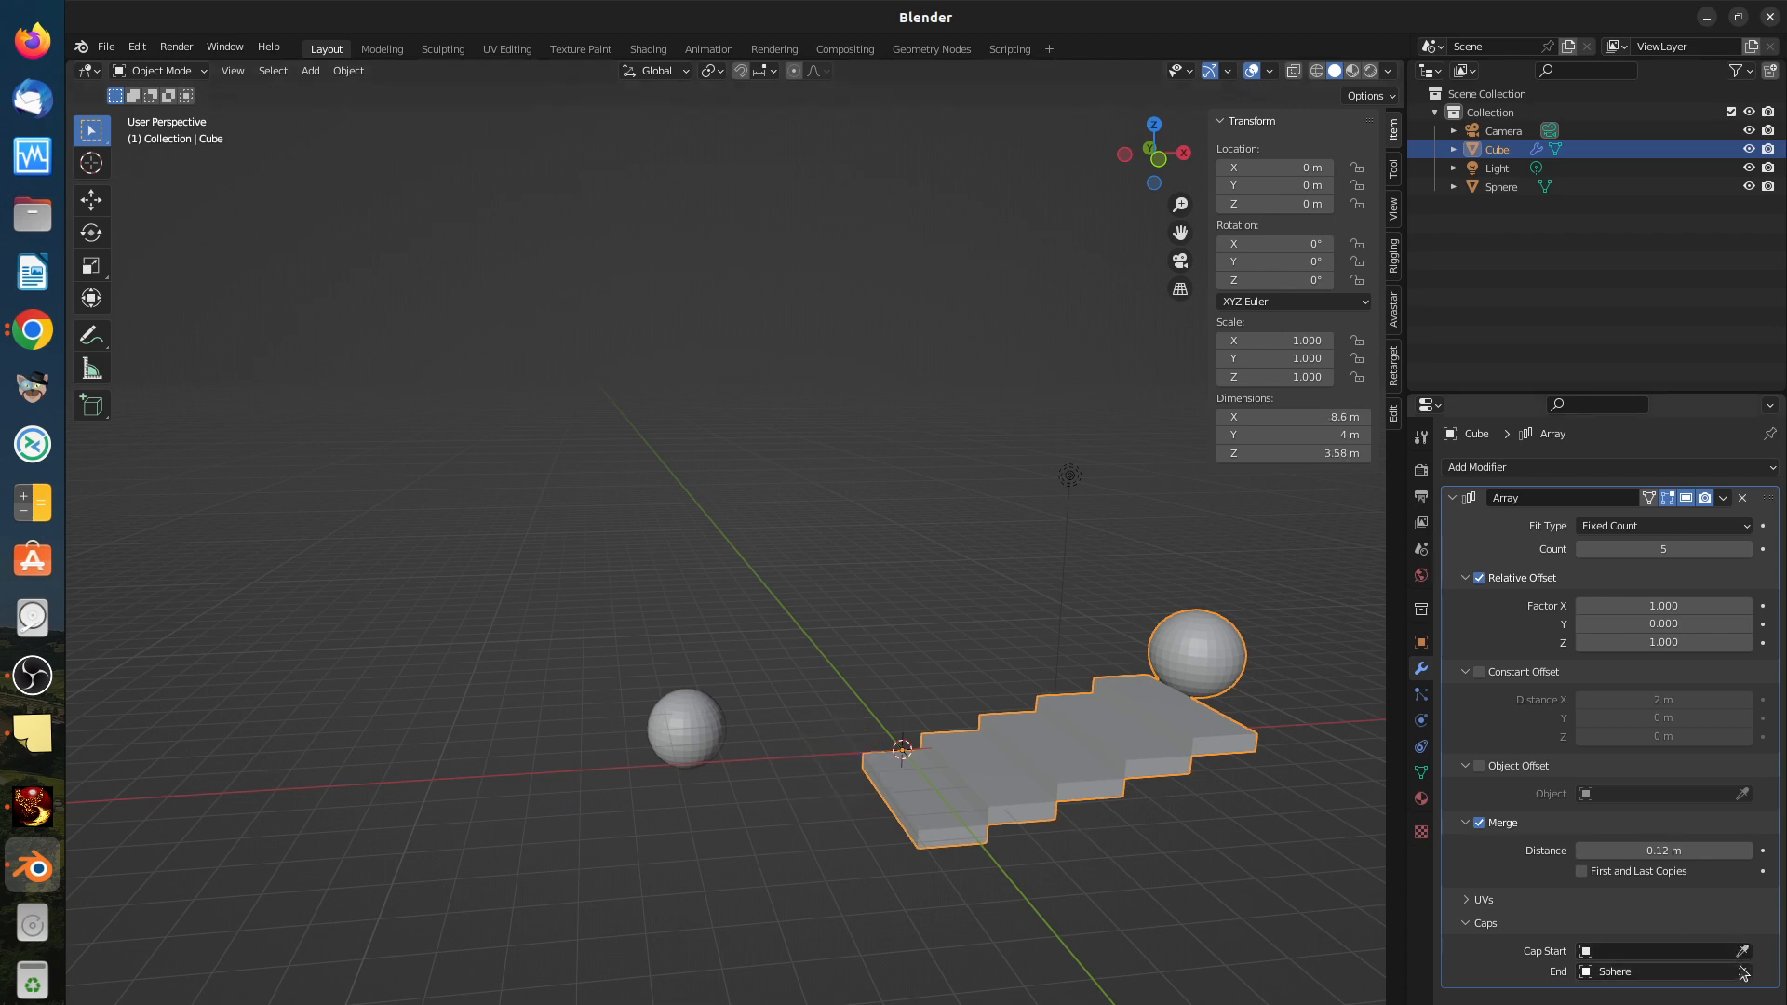
left_click(1741, 972)
left_click(687, 728)
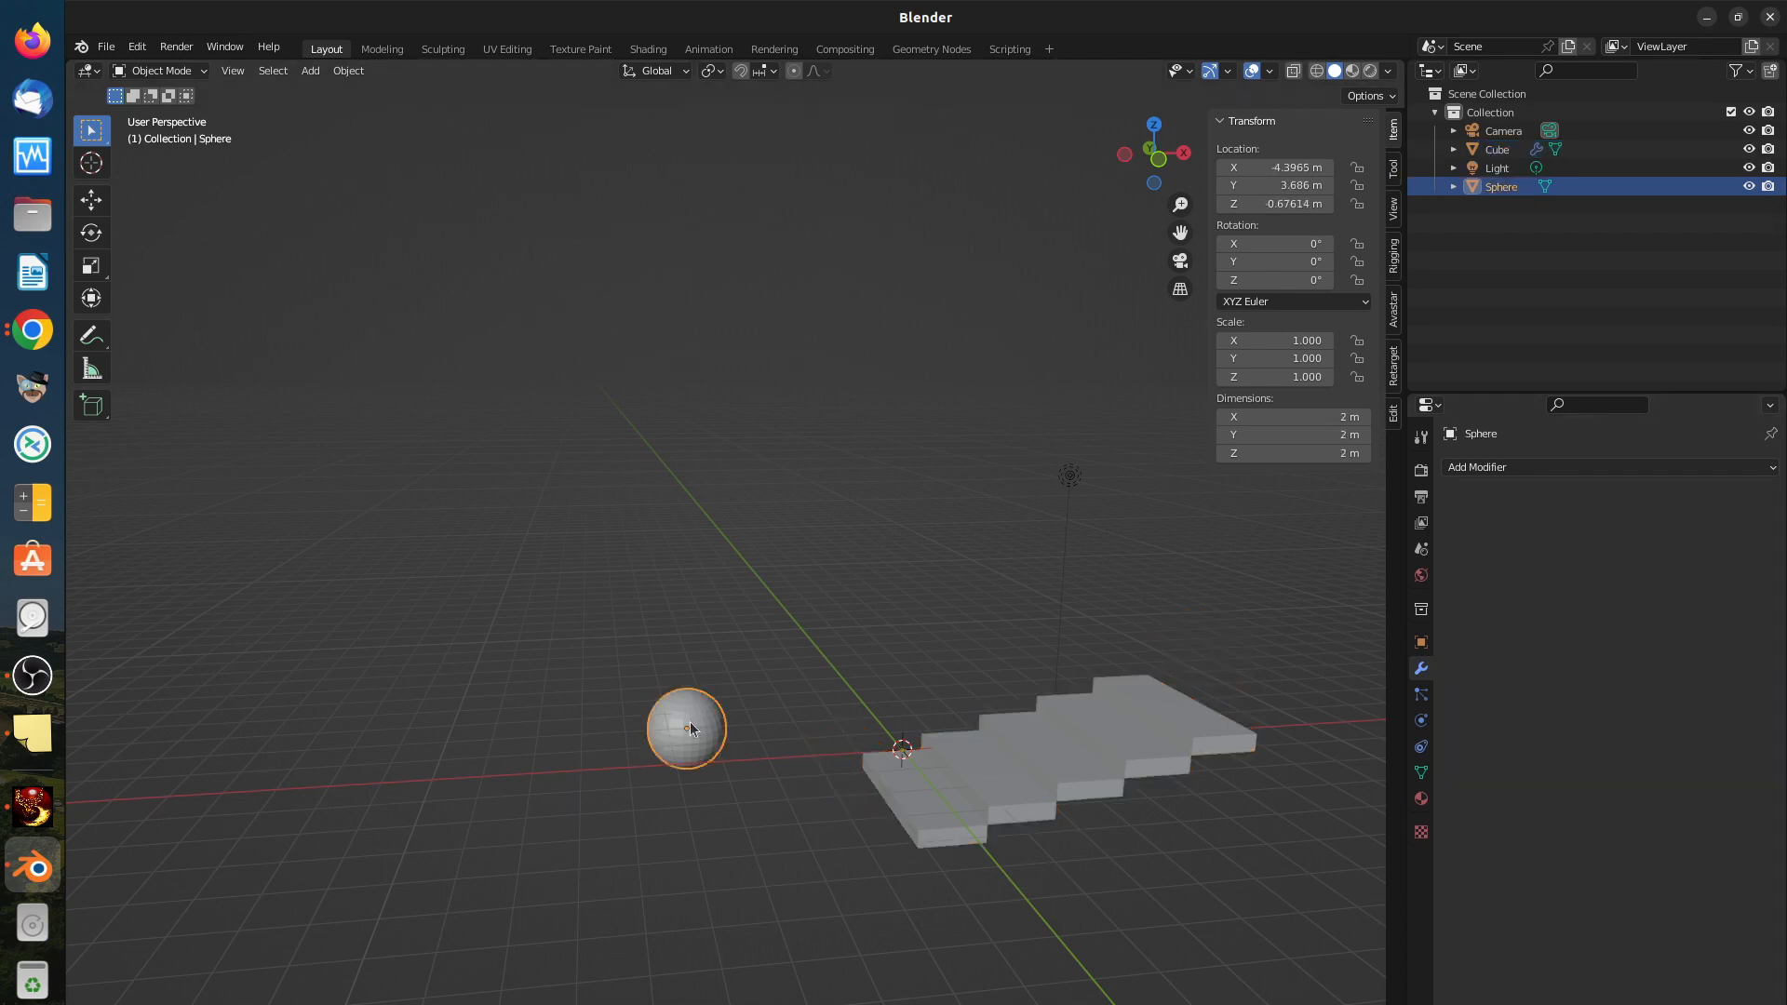
key("Delete")
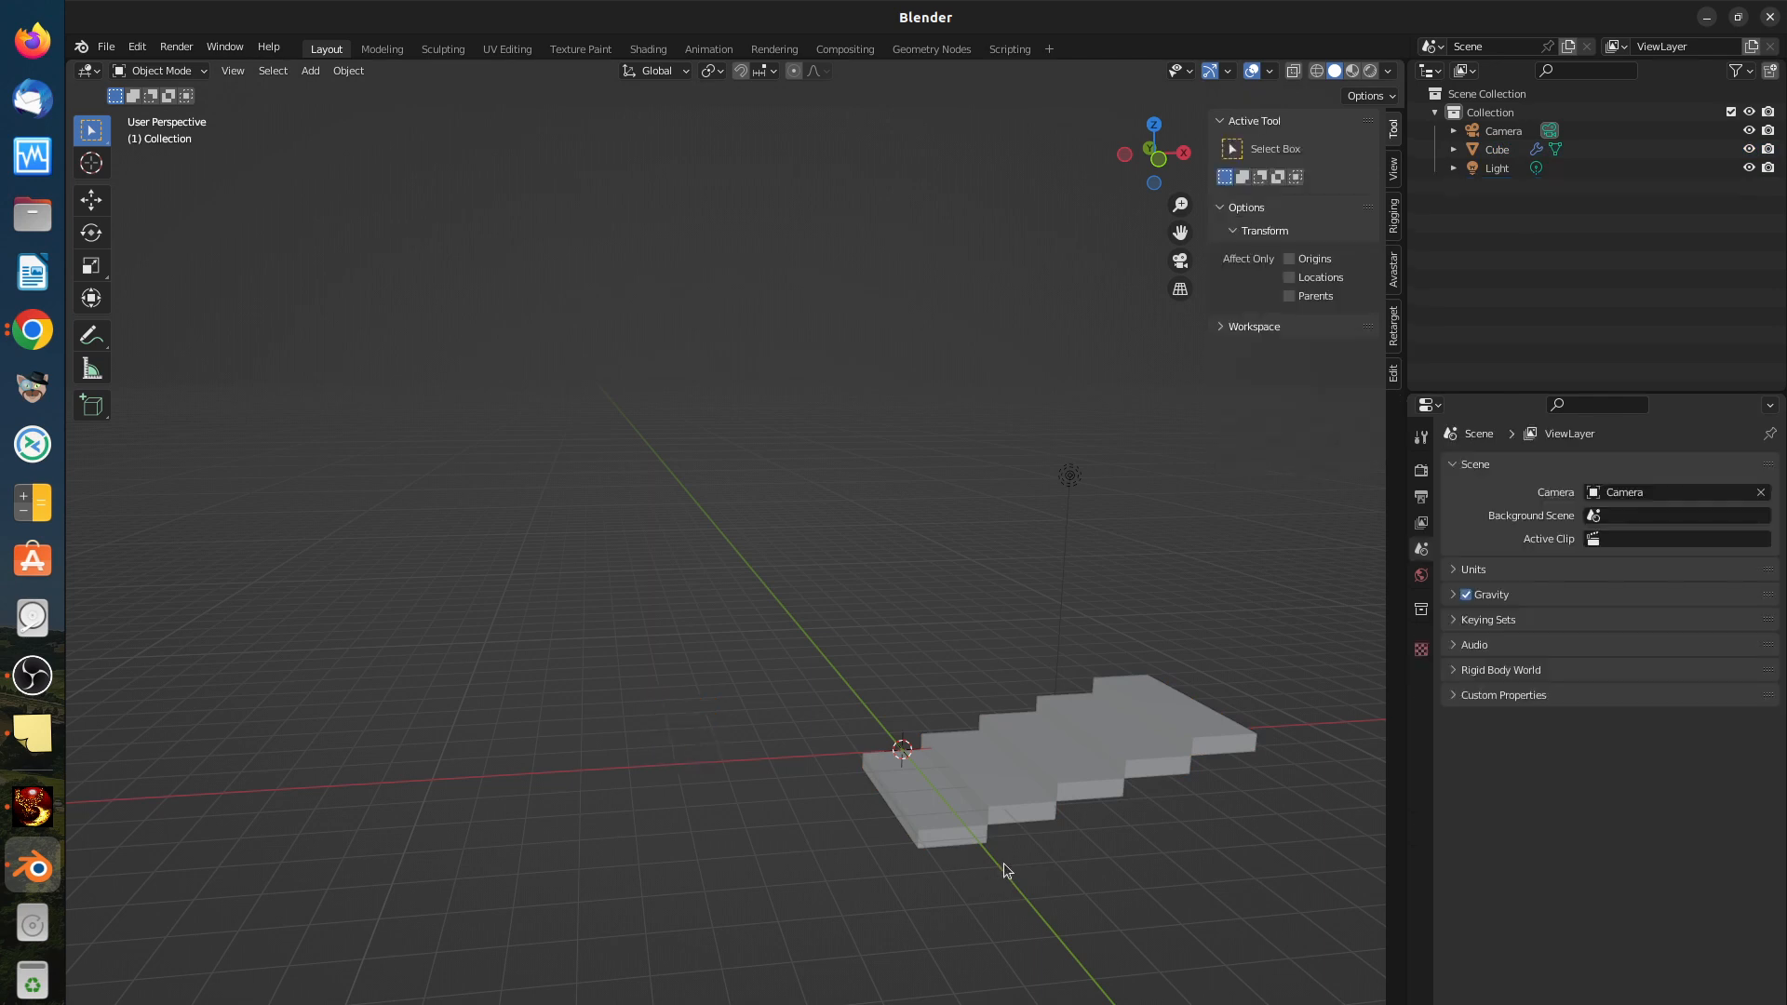
Step: Select the staircase and enable Object Offset in its Array modifier
scroll(1004, 862, "up", 2)
mouse_move(1007, 858)
middle_mouse_down()
mouse_move(979, 804)
mouse_move(1001, 865)
middle_mouse_up()
left_click(1305, 708)
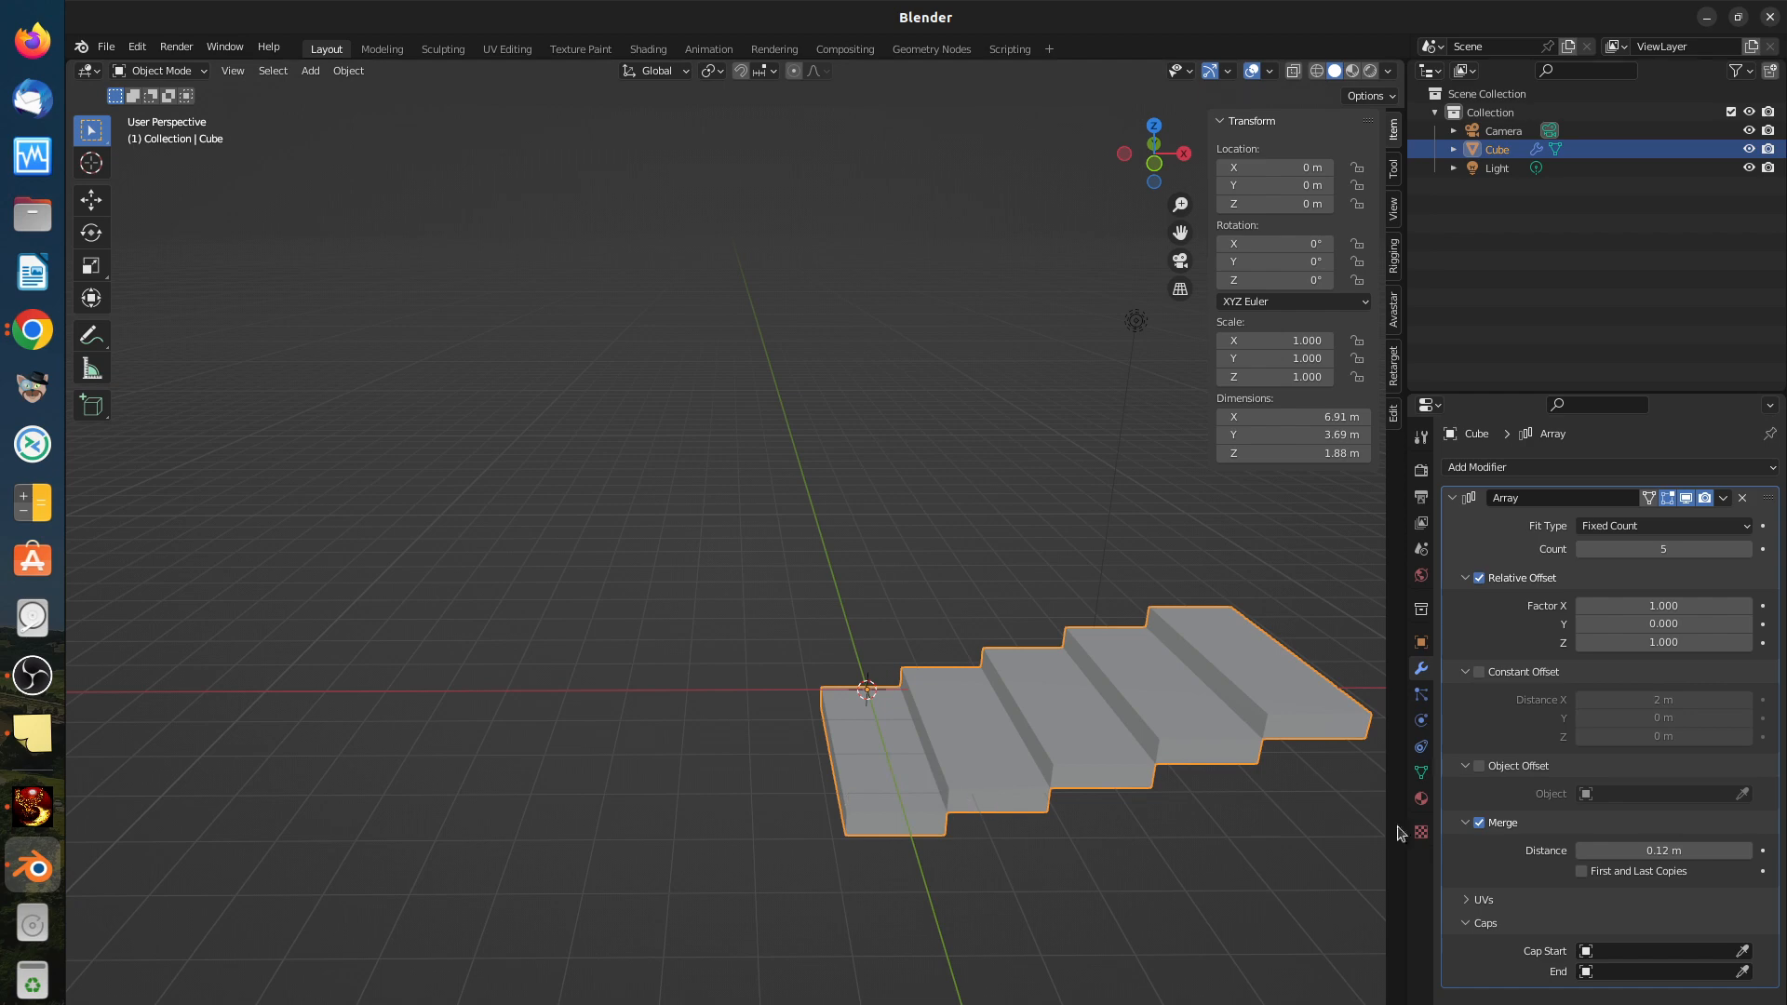
left_click(1481, 769)
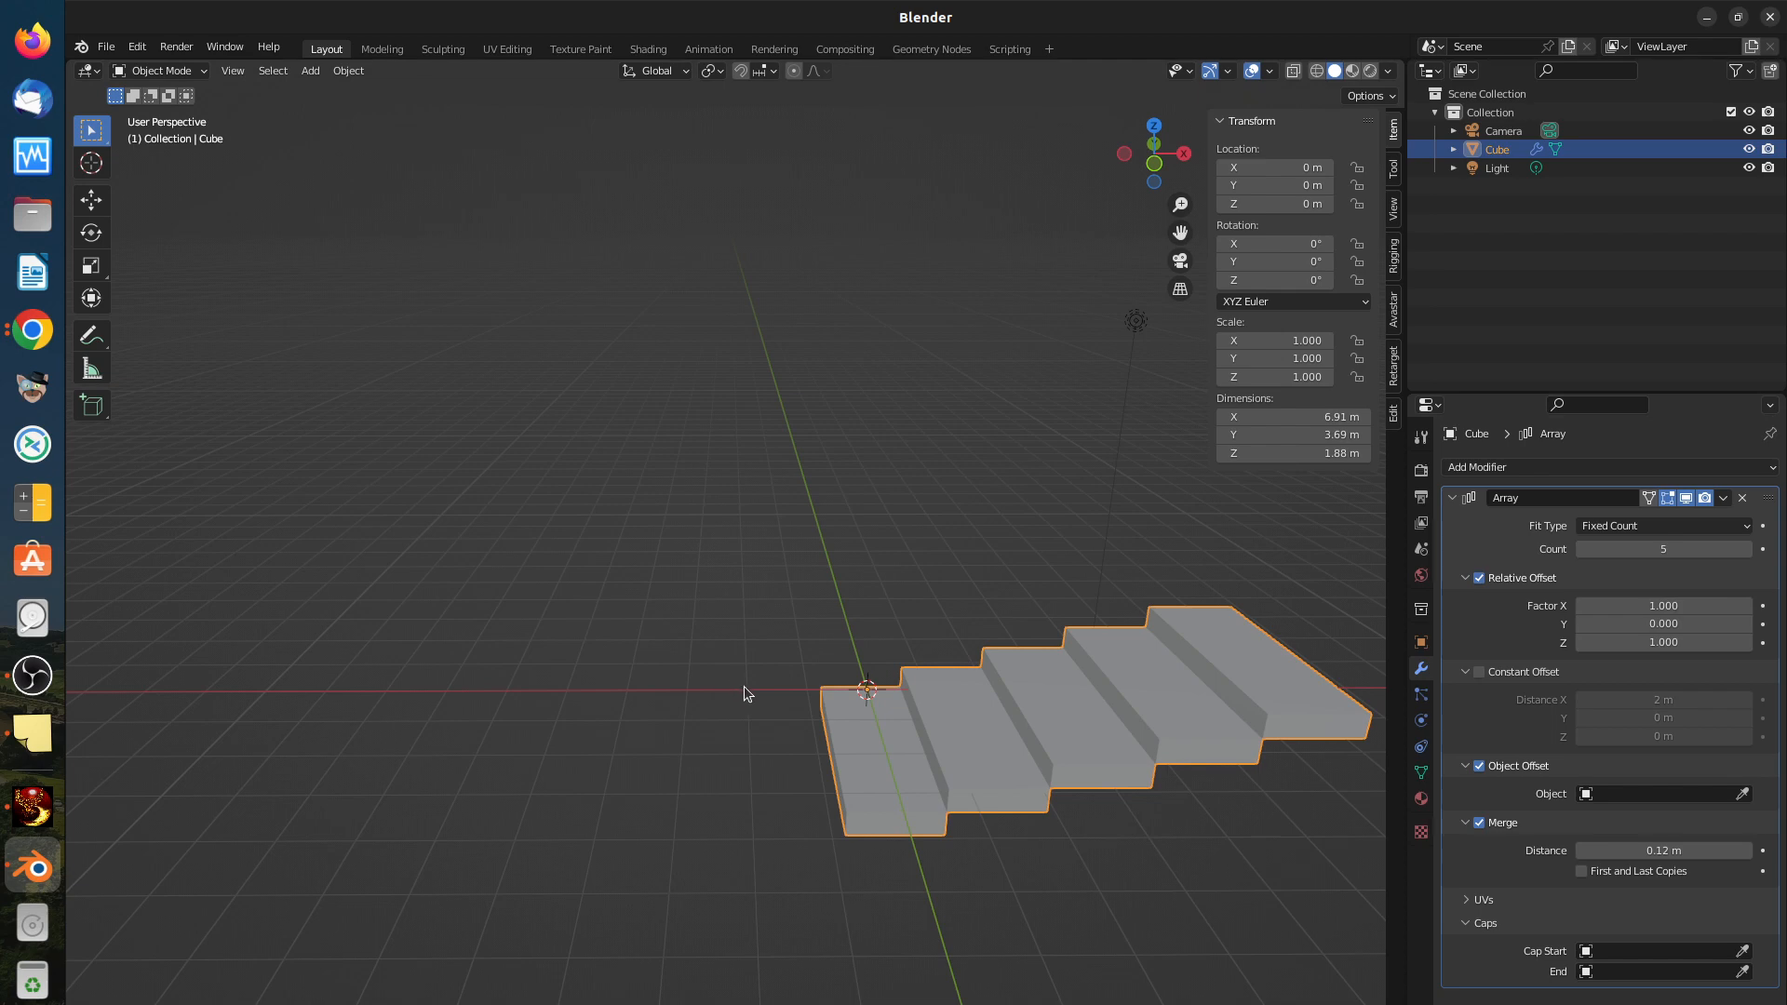
key("shift+a")
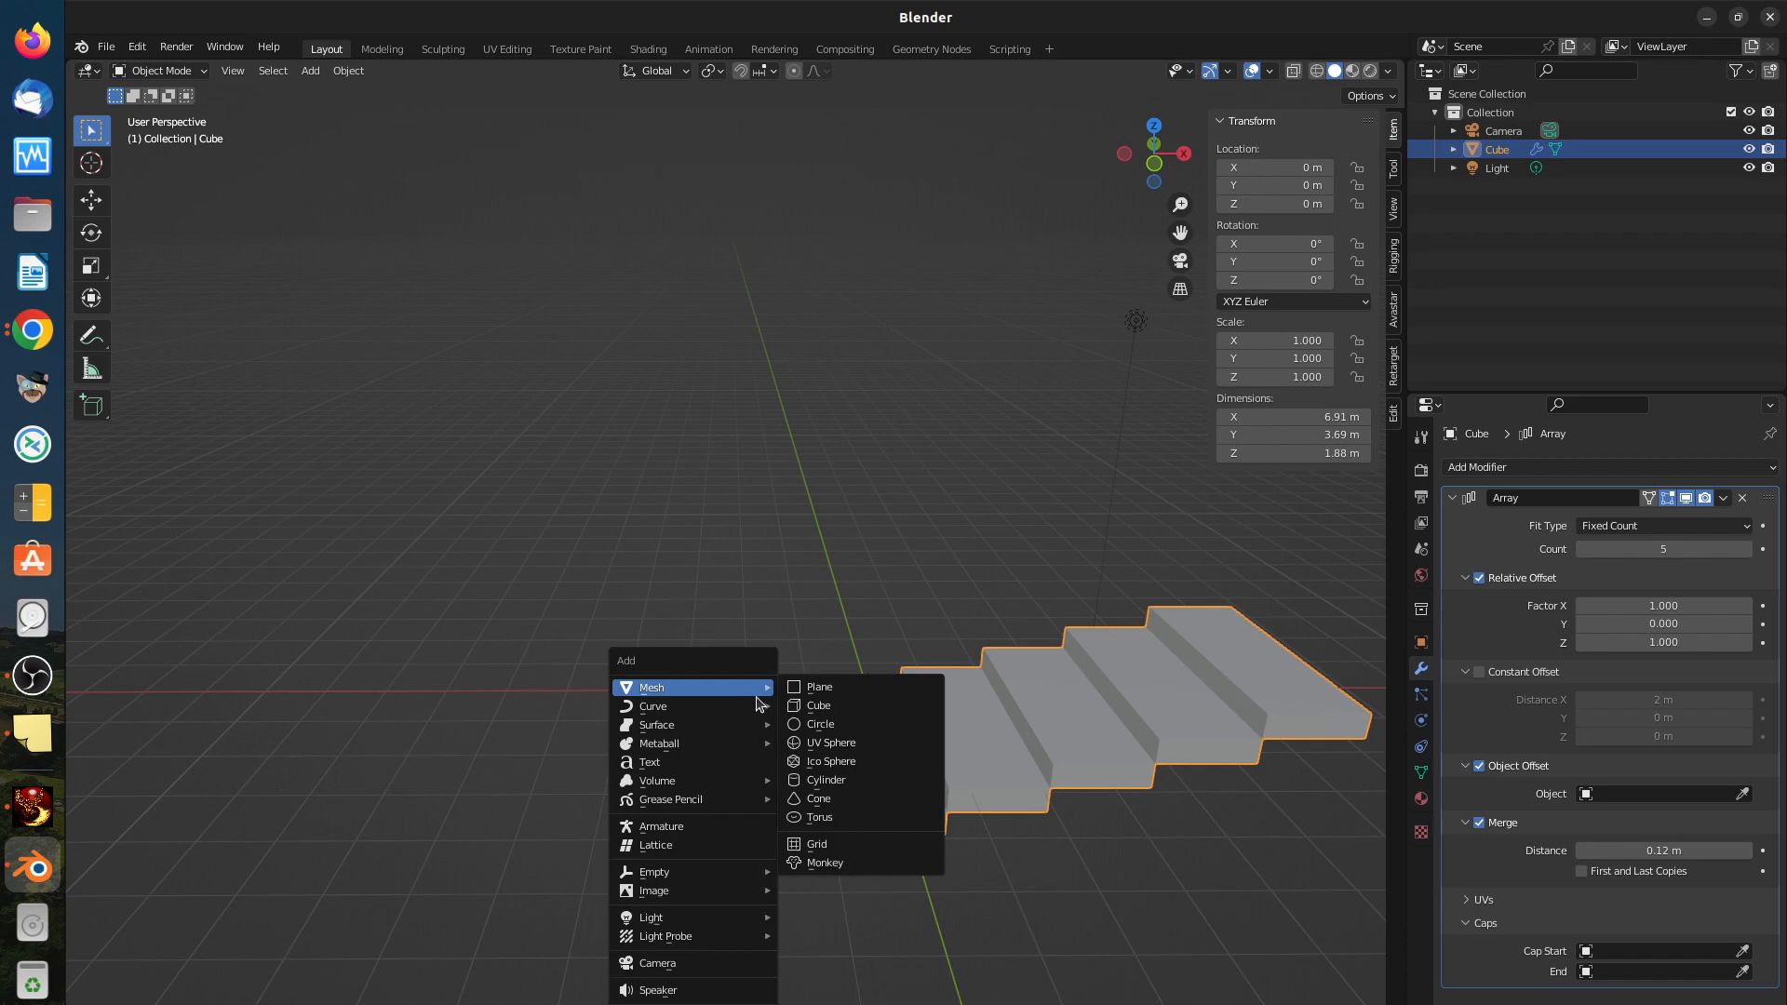
left_click(795, 724)
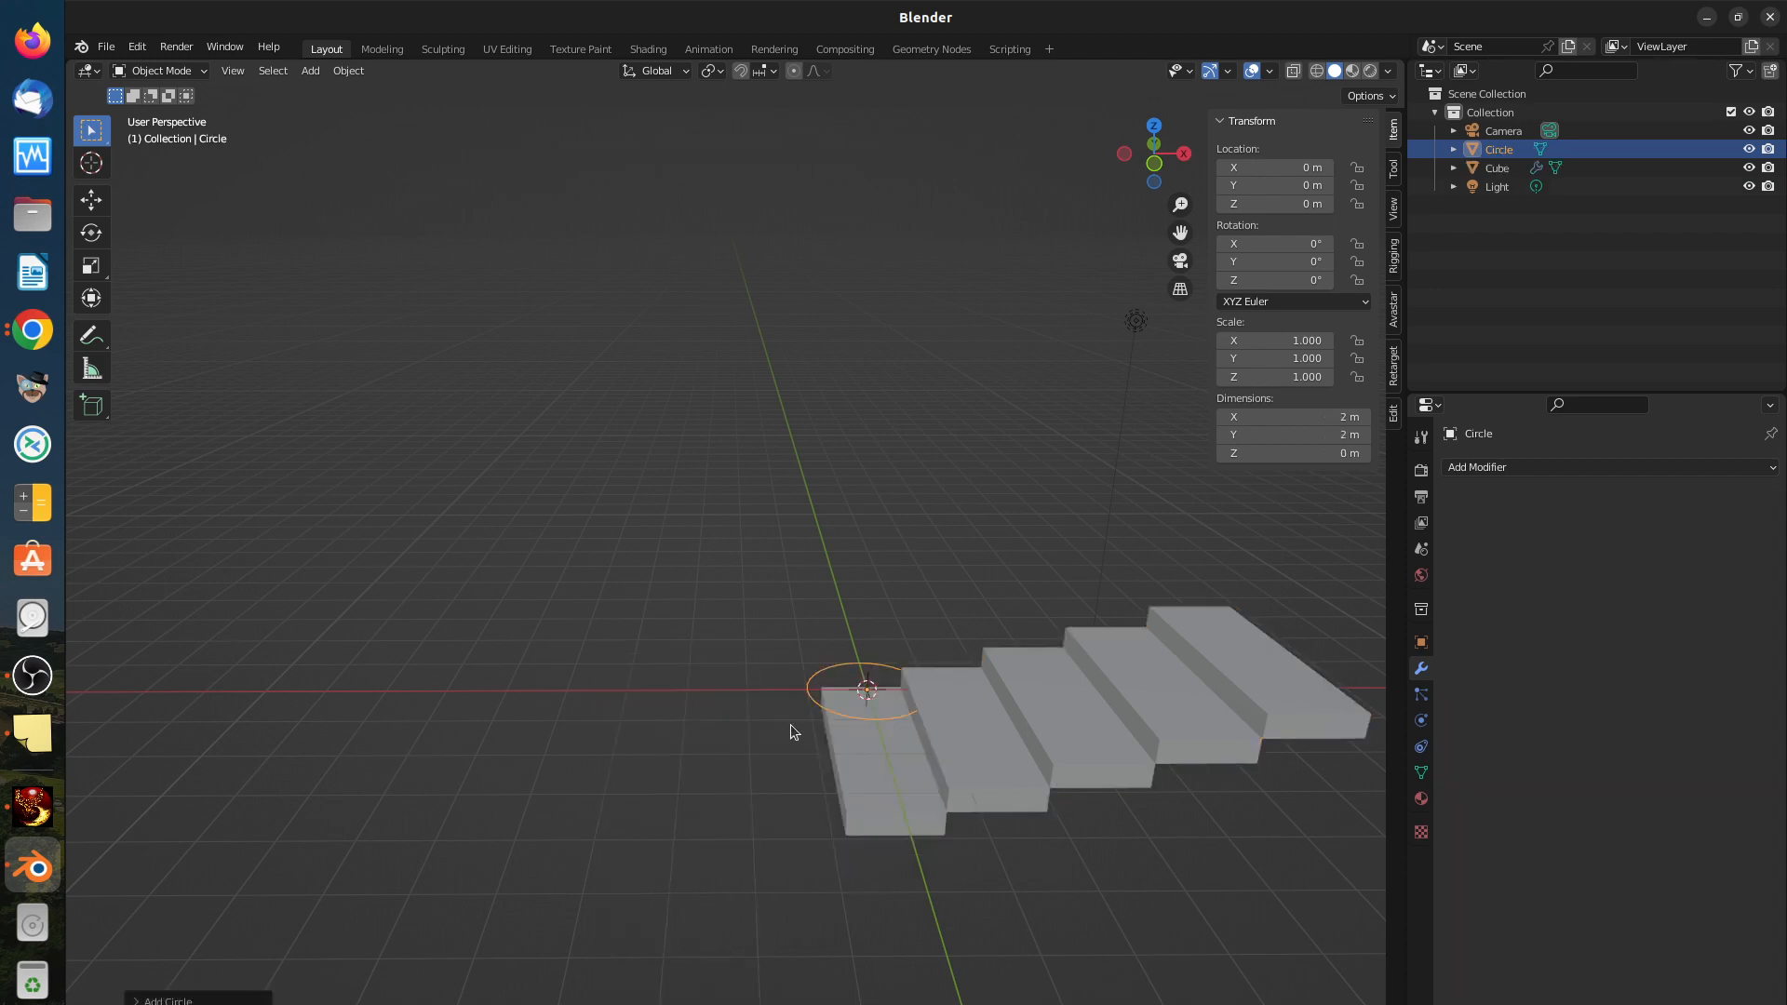
key("ctrl+z")
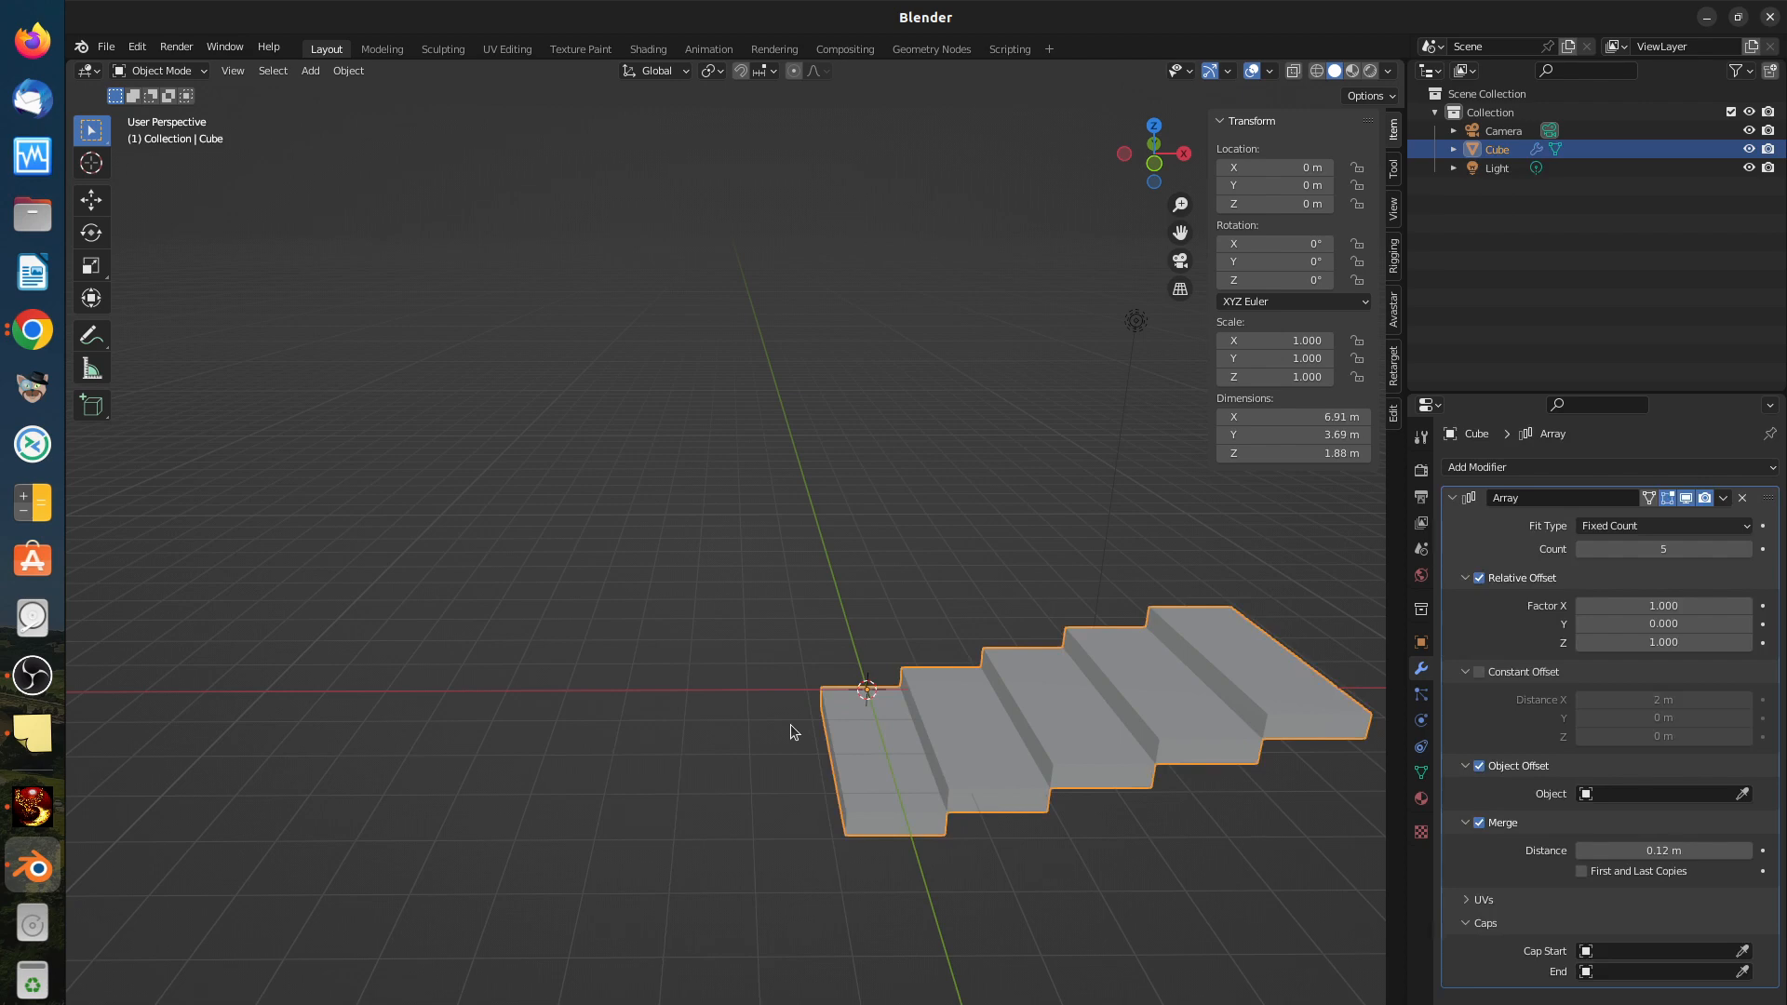
Step: Add a UV sphere at the origin and scale it down to about 0.34
key("shift+a")
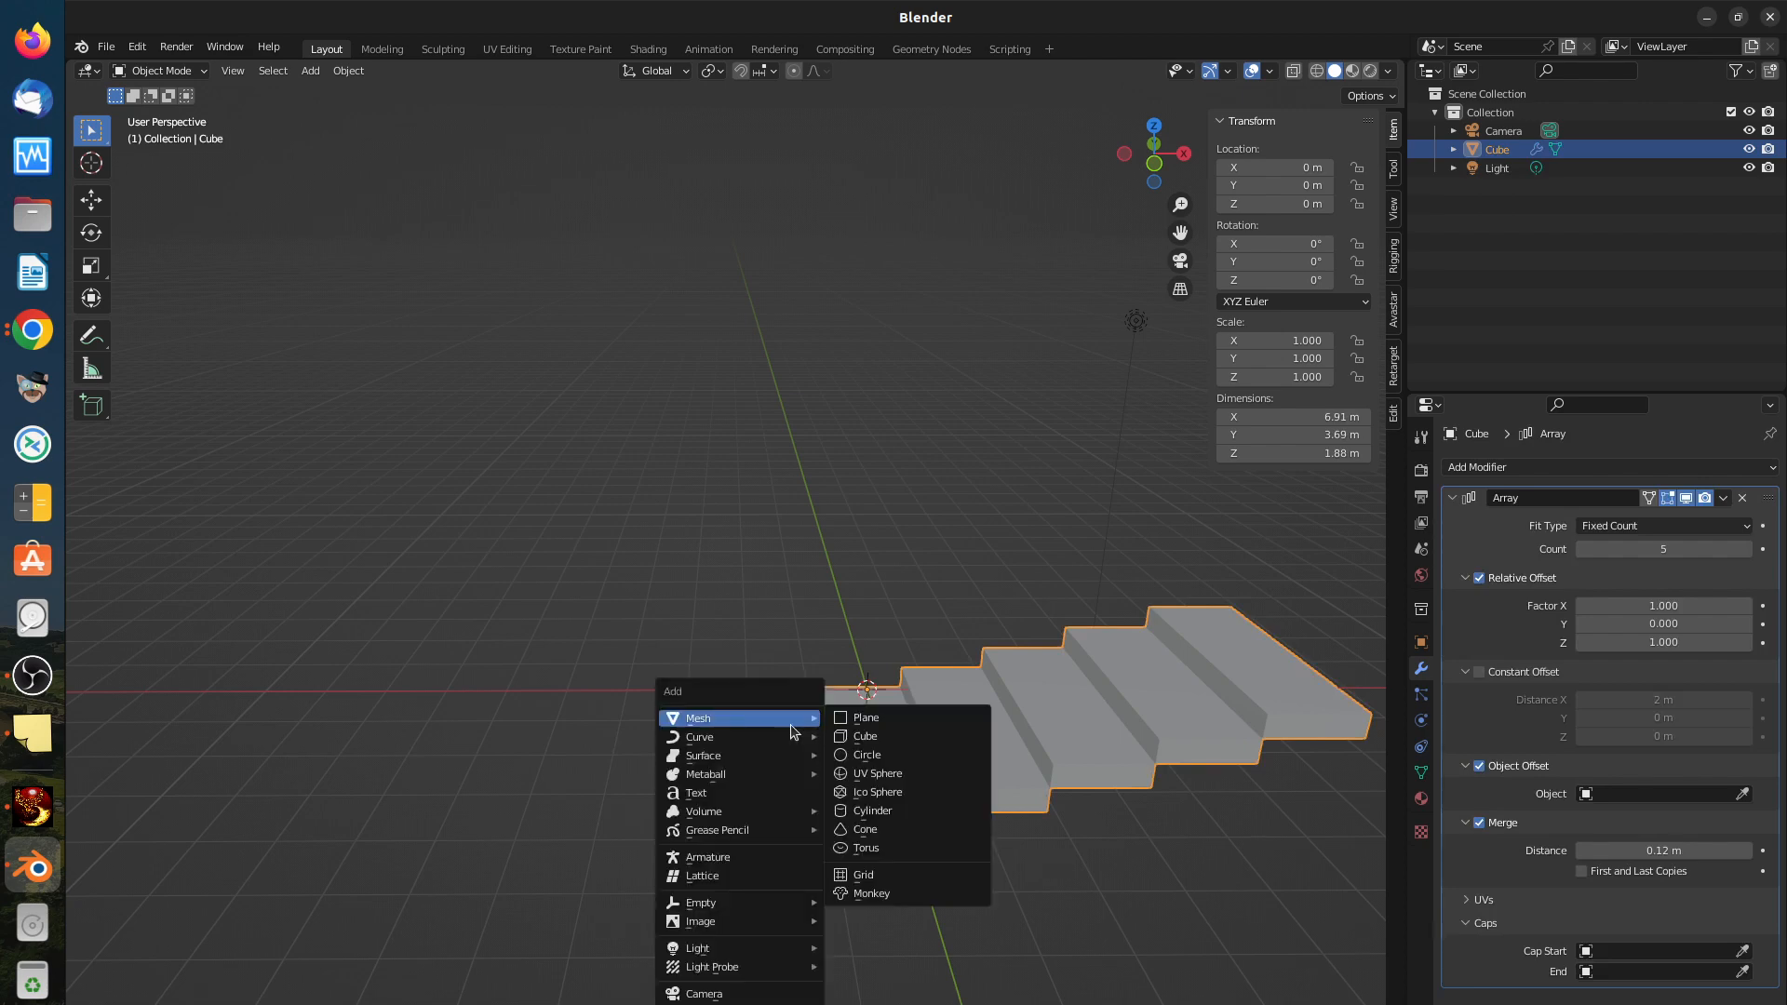
left_click(864, 773)
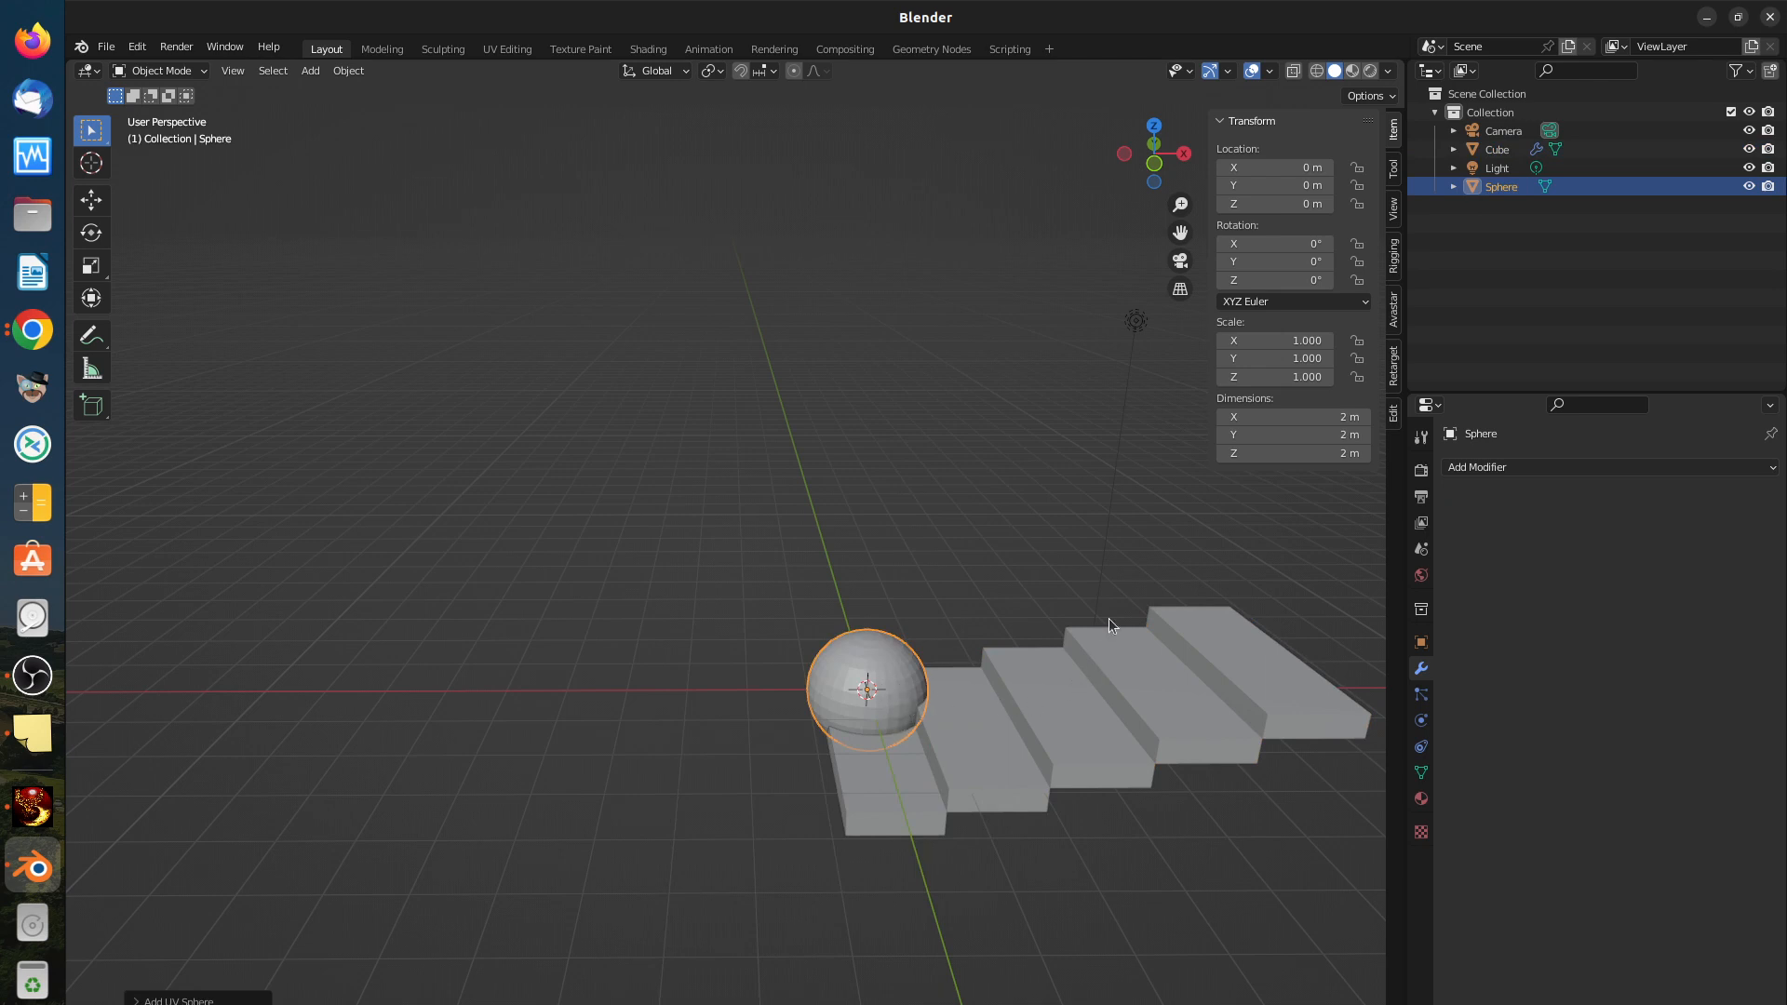
key("s")
left_click(943, 653)
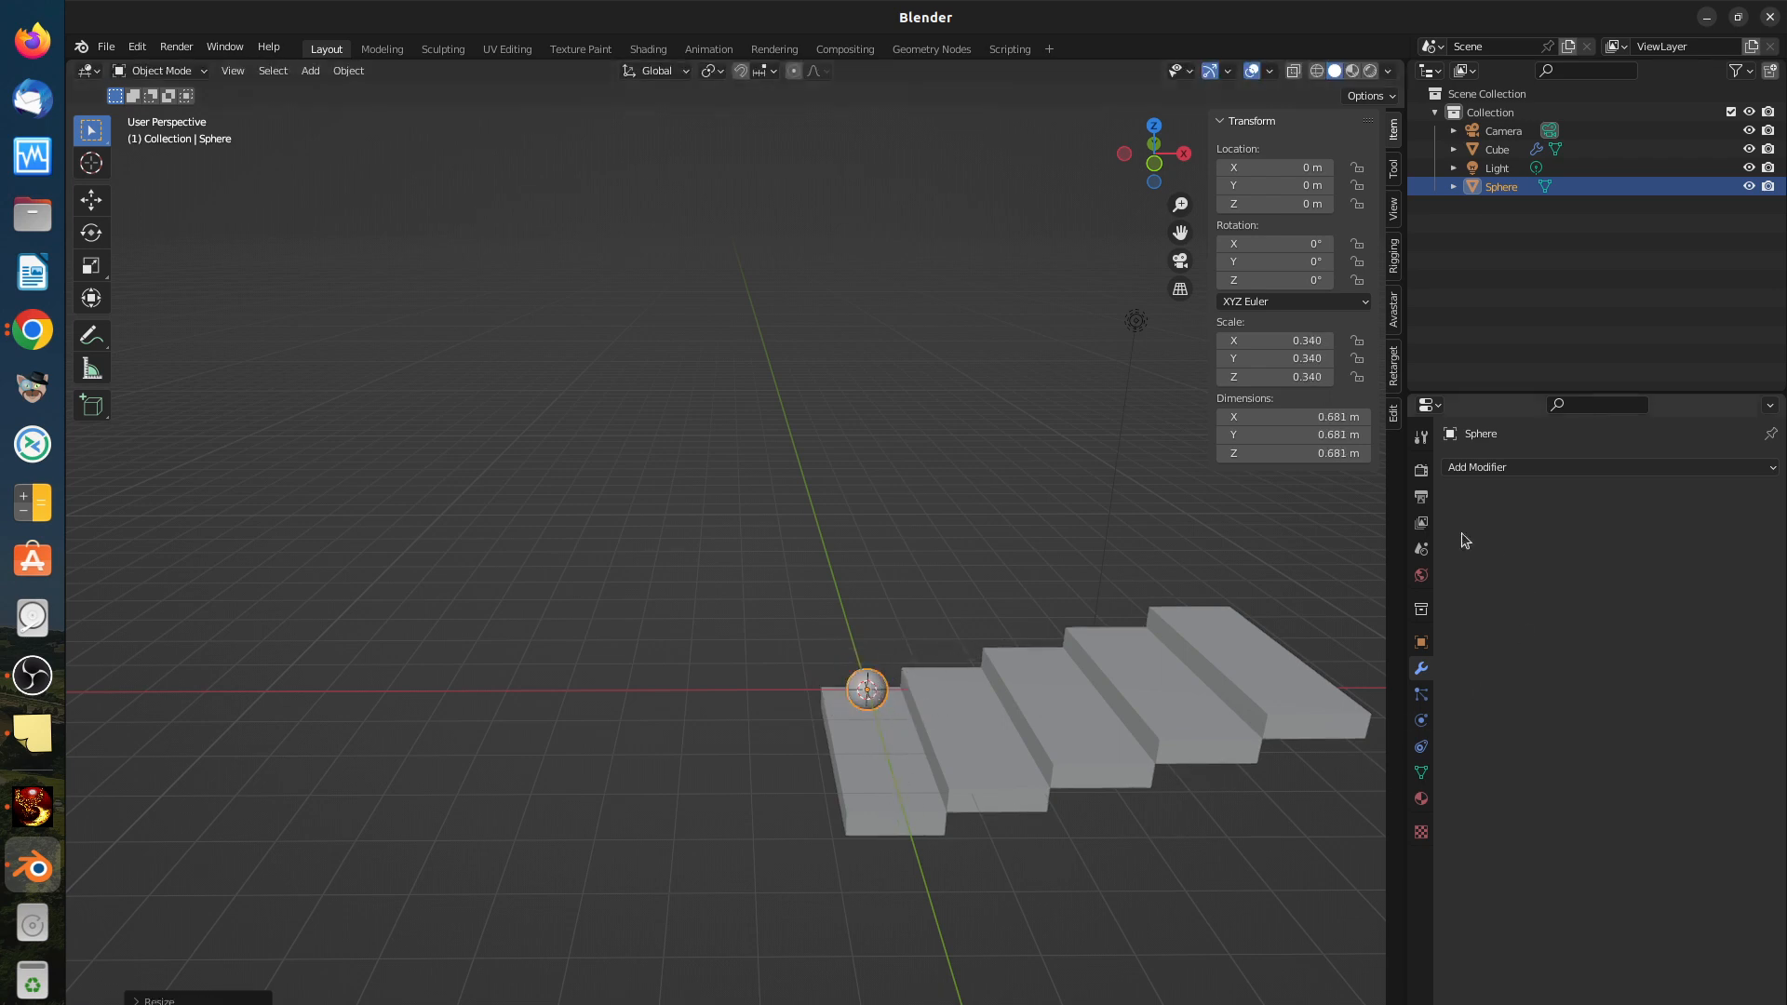
Step: Set the small sphere as the object that controls the staircase array's object offset
left_click(913, 762)
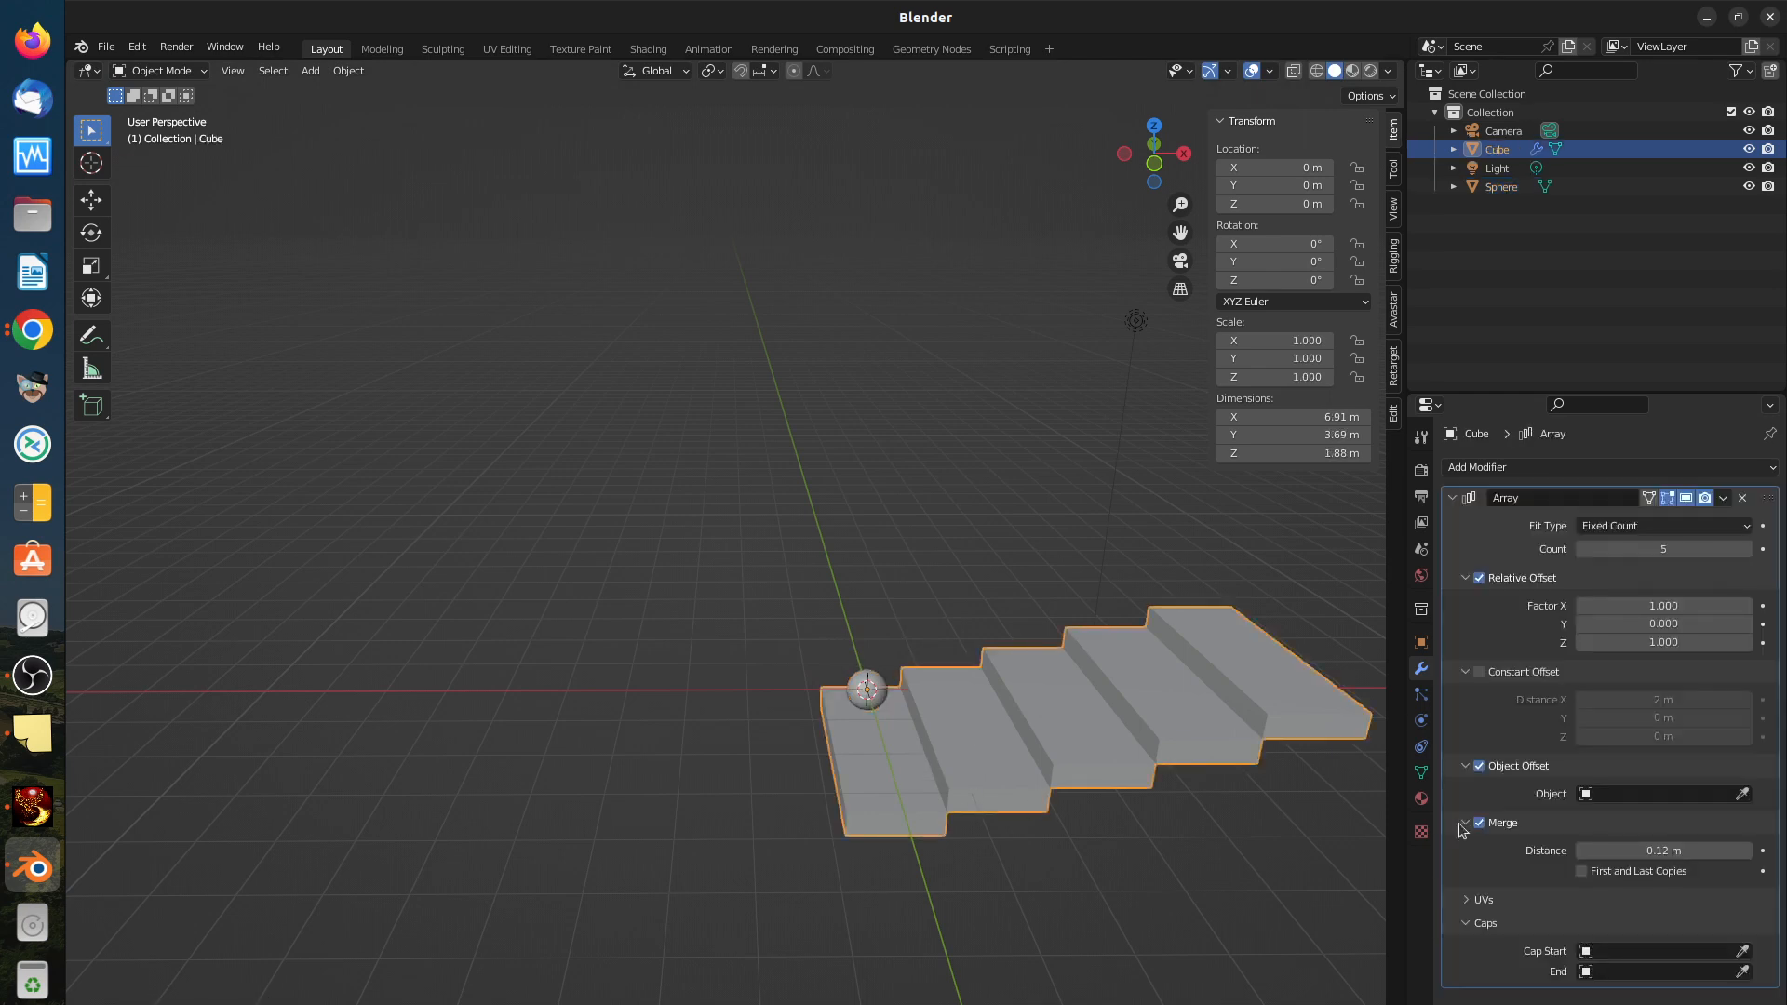
left_click(1595, 796)
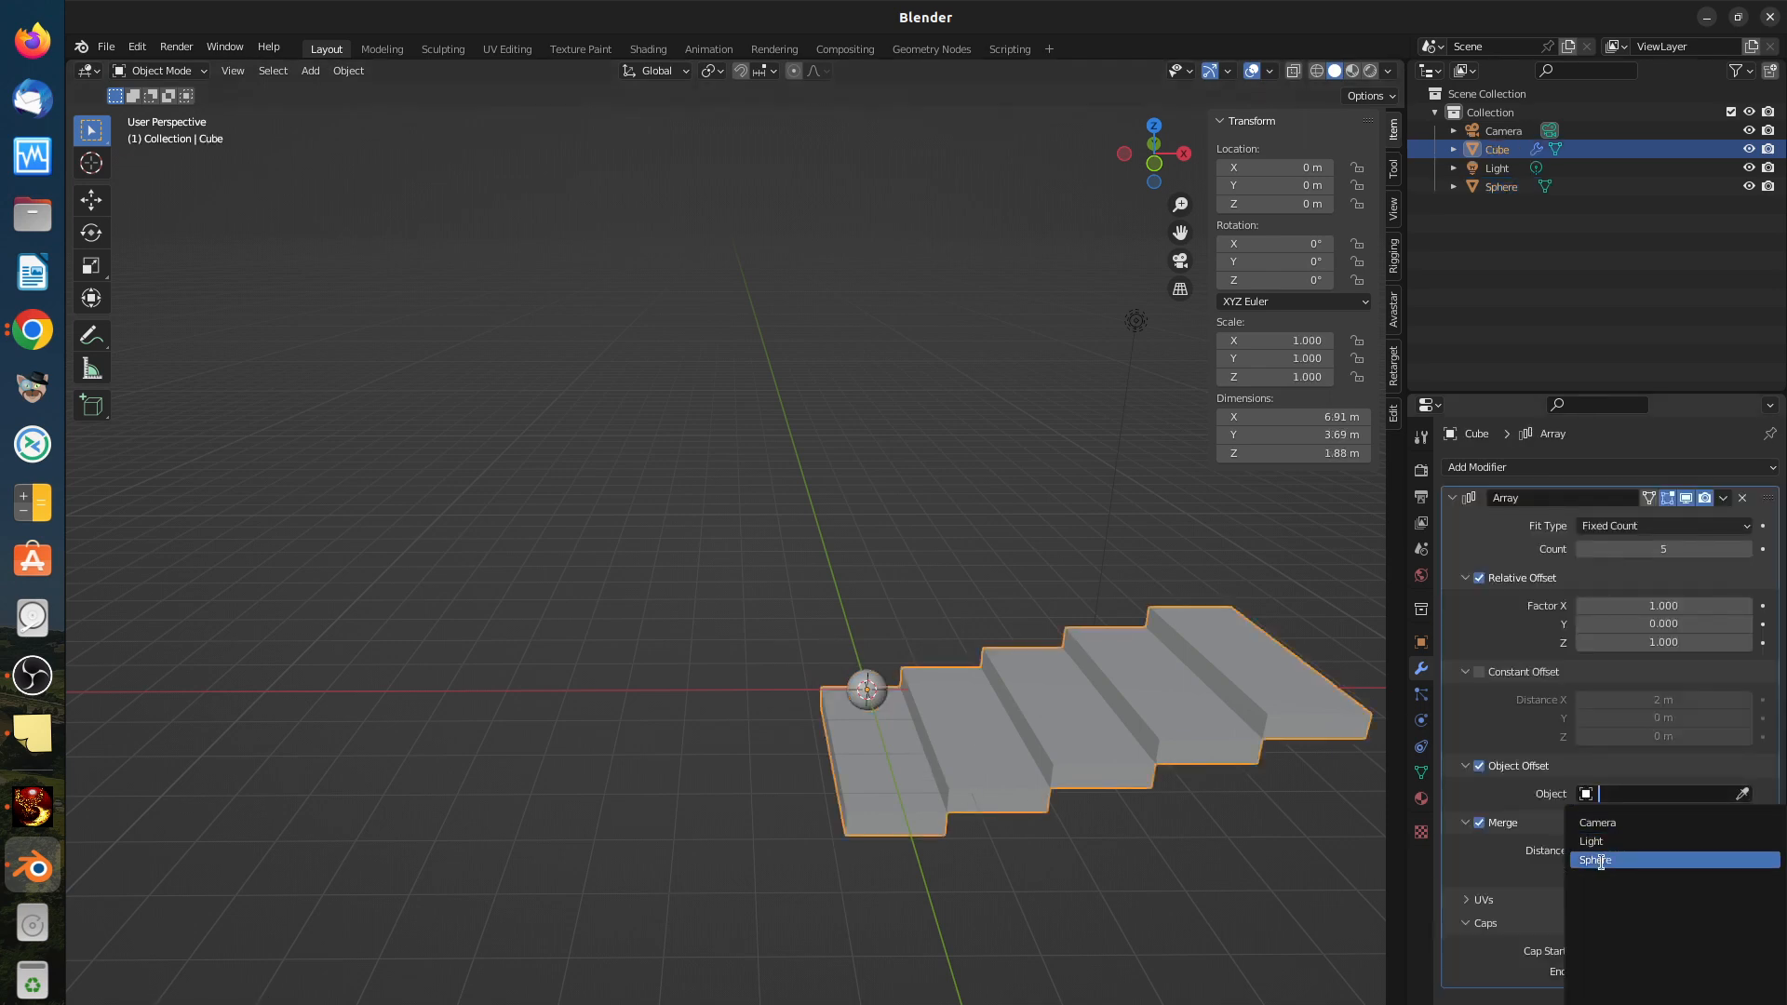
left_click(1606, 861)
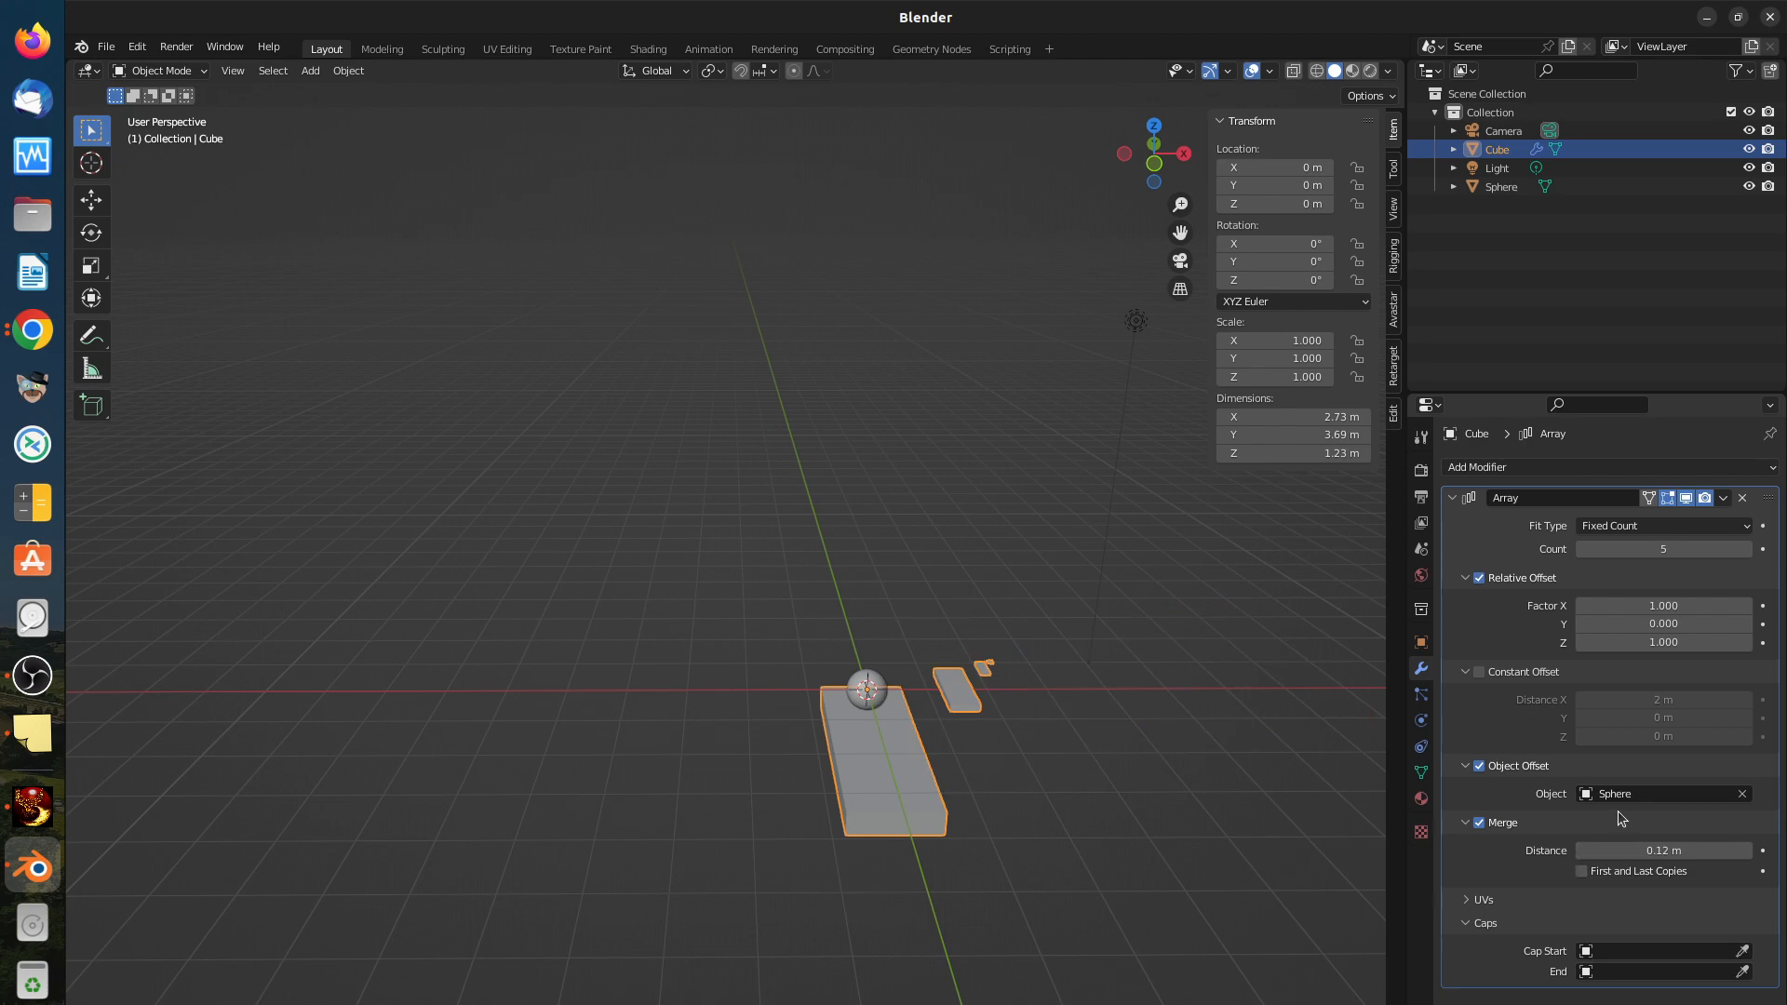
middle_click_drag(961, 770, 1069, 806)
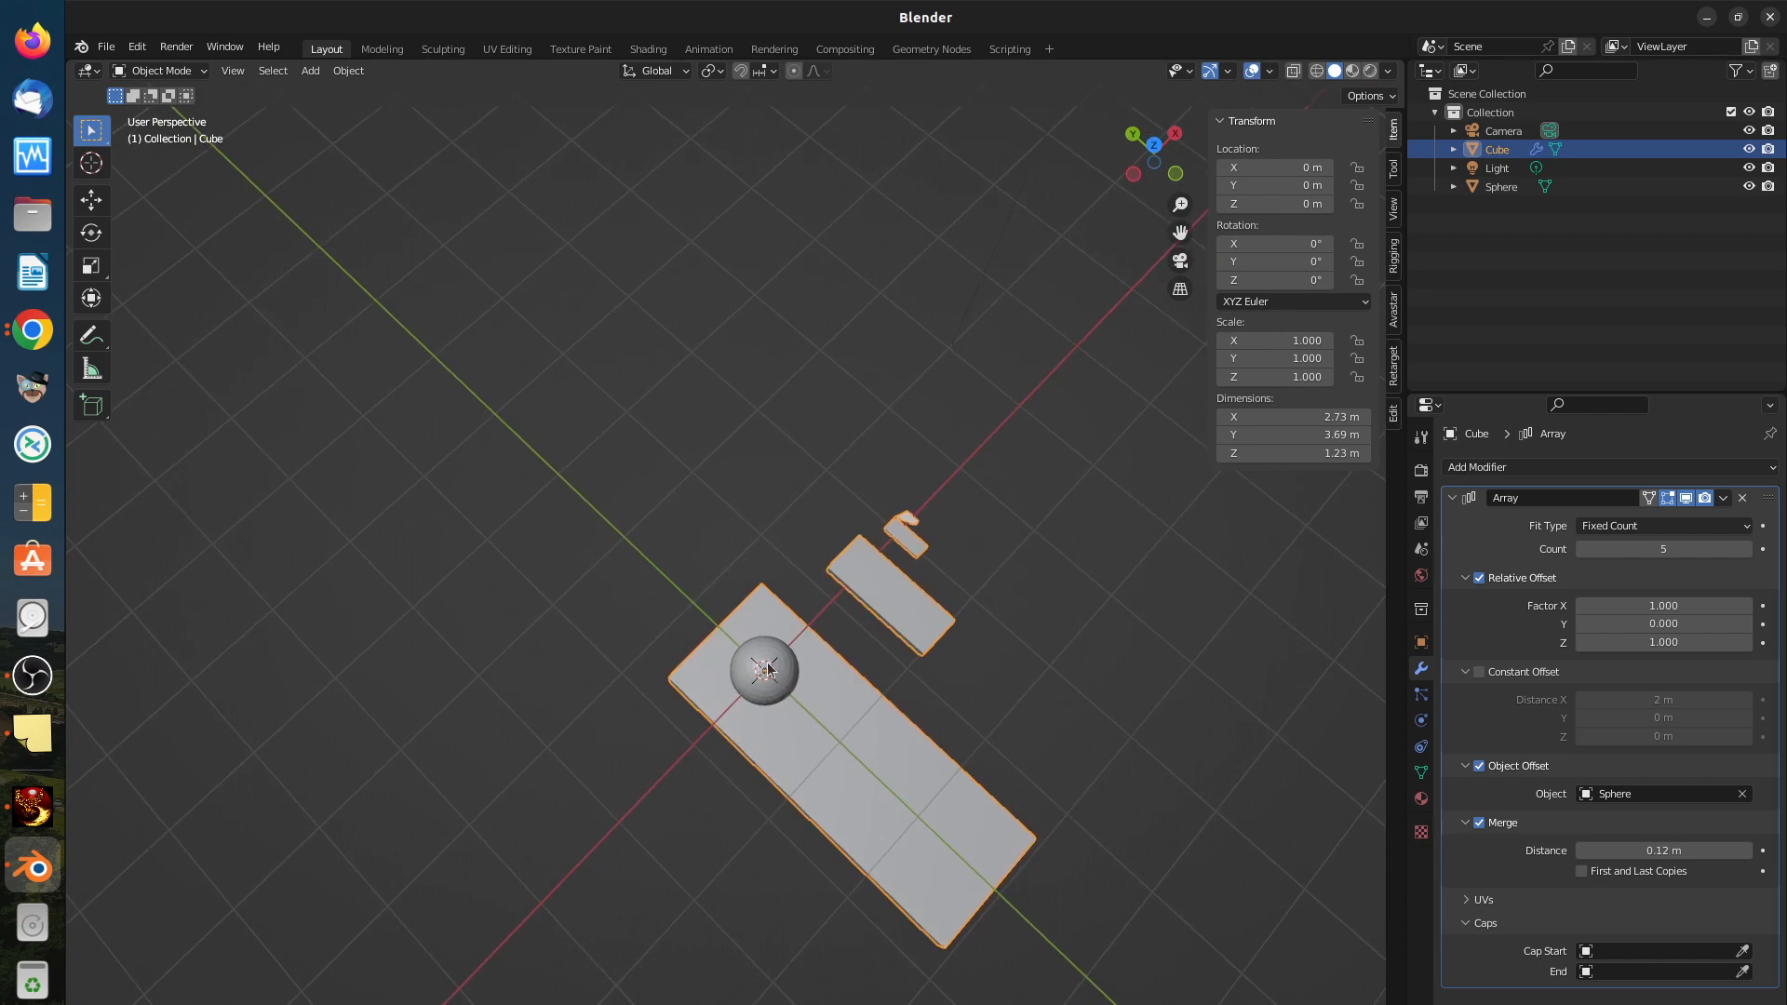
Step: Disable the array's relative offset so that only the object offset drives the copies
left_click(1482, 579)
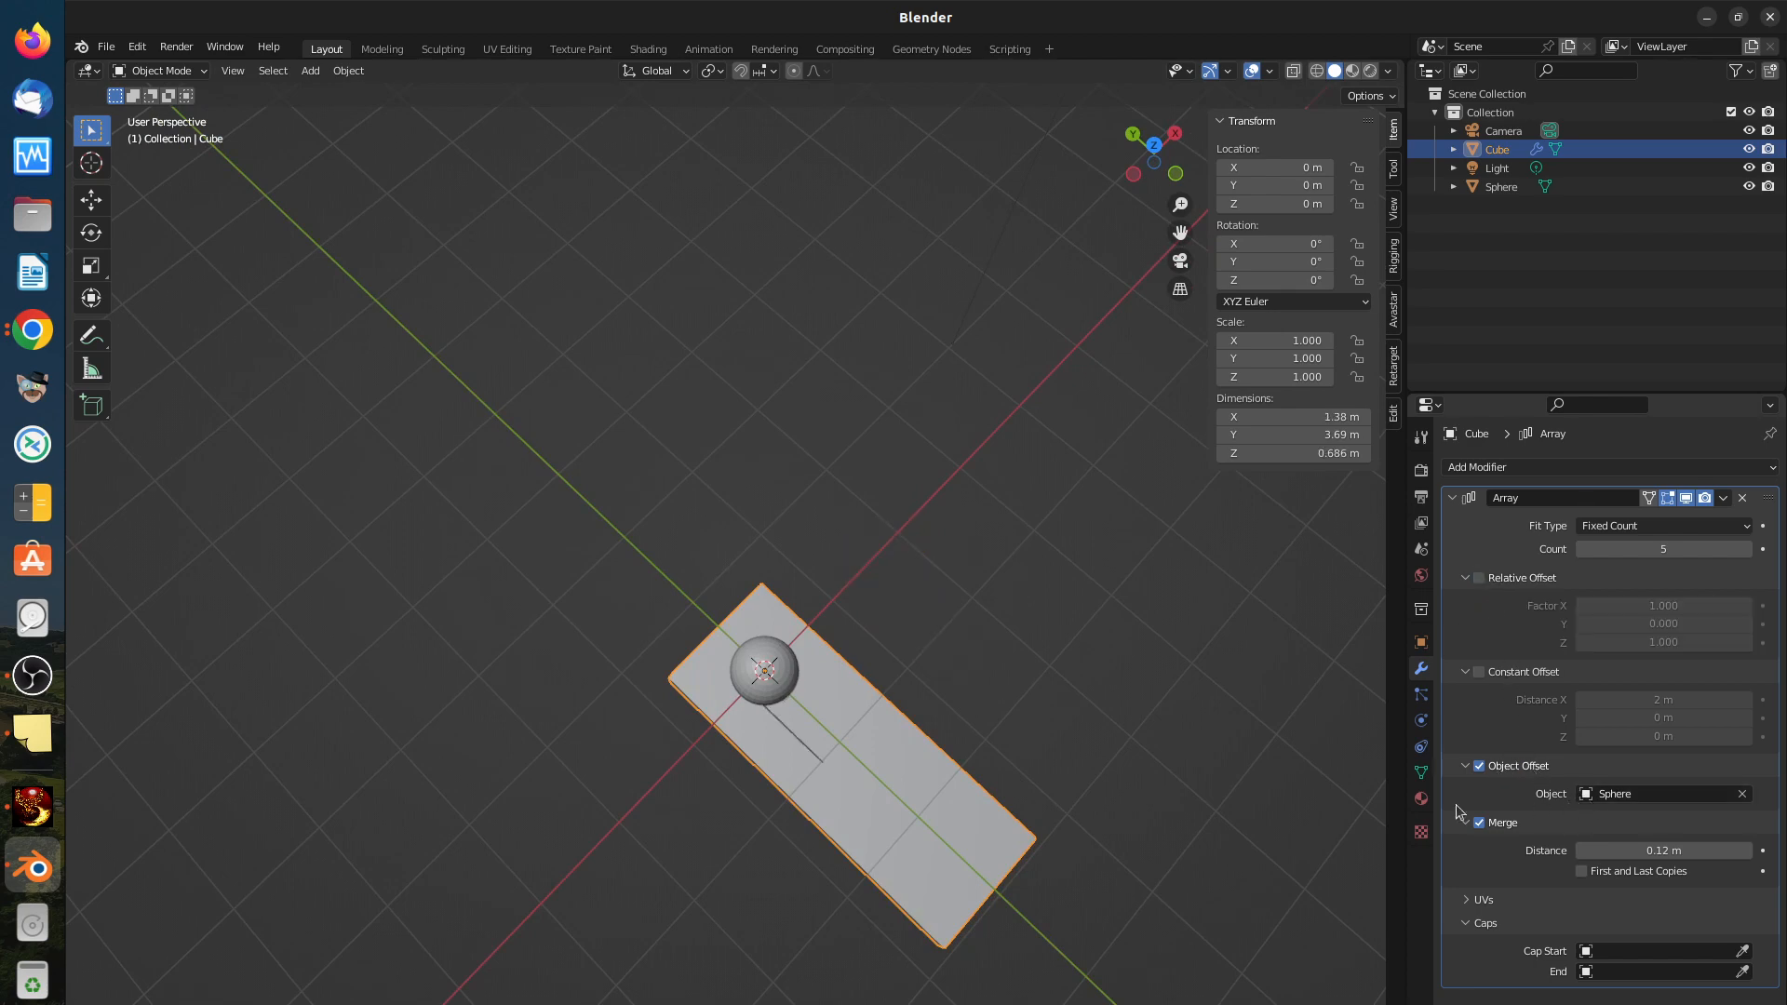
mouse_move(825, 744)
middle_mouse_down()
mouse_move(850, 722)
mouse_move(757, 650)
mouse_move(806, 669)
mouse_move(867, 768)
mouse_move(844, 729)
mouse_move(884, 712)
mouse_move(828, 737)
mouse_move(908, 735)
mouse_move(799, 762)
middle_mouse_up()
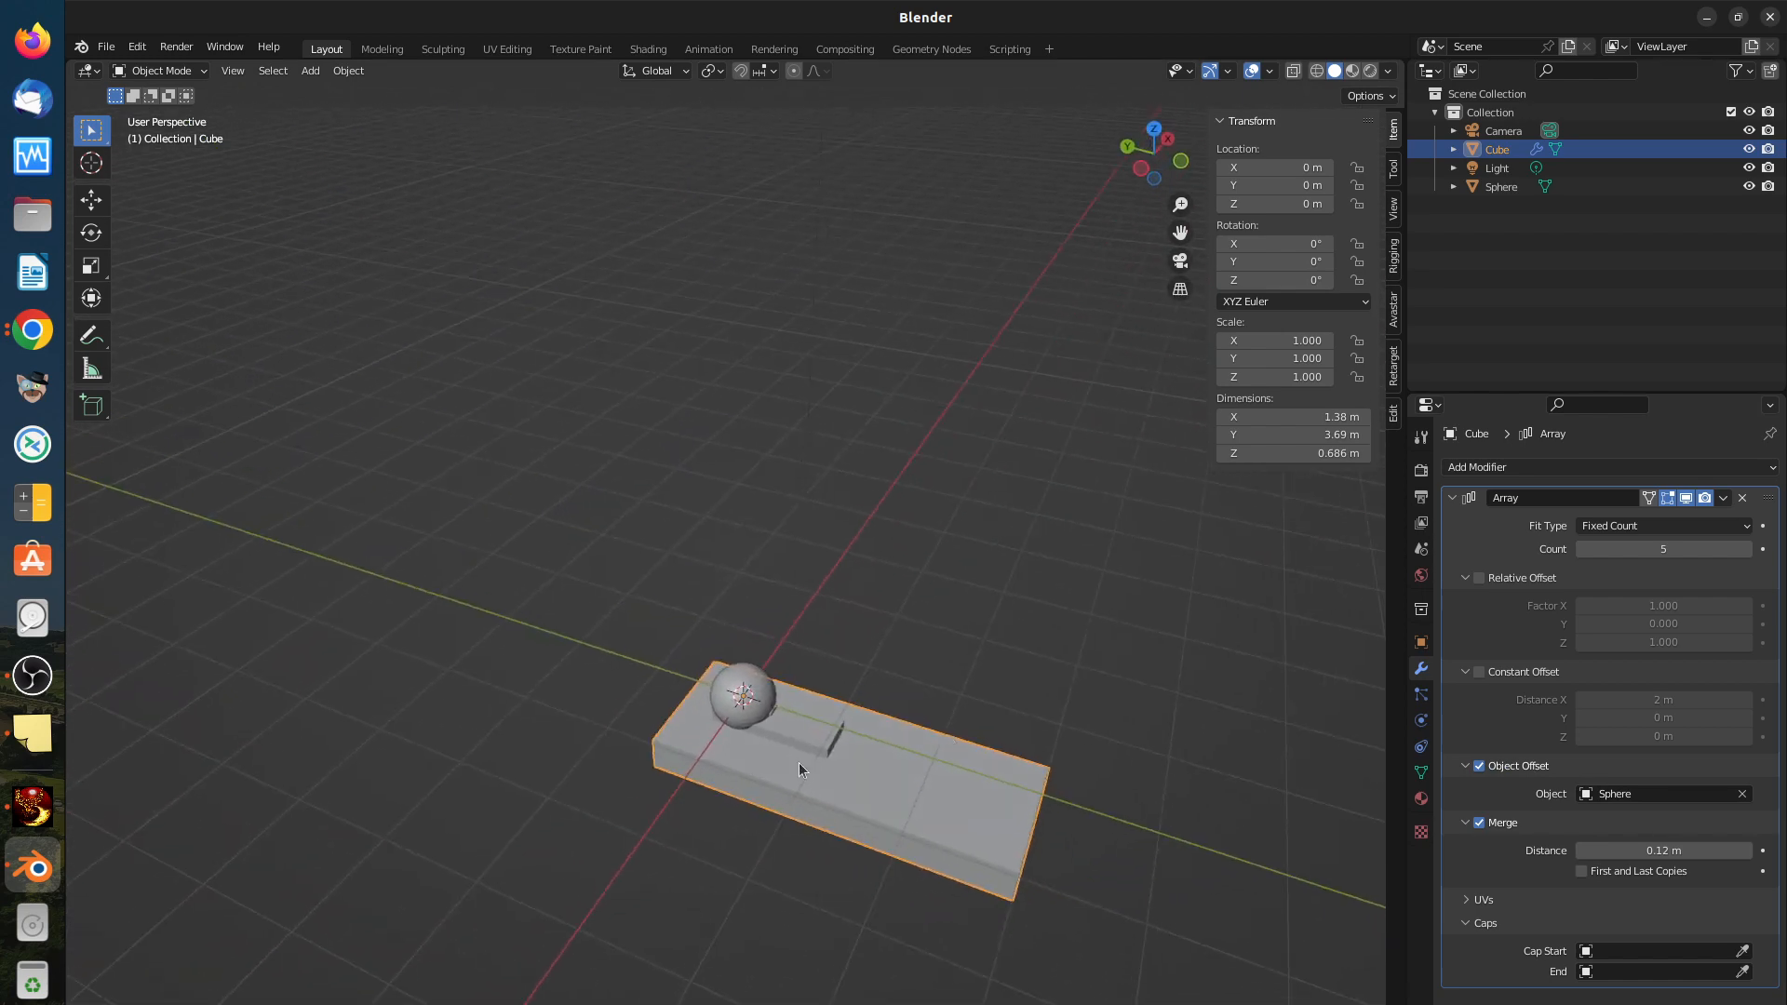
scroll(799, 762, "up", 4)
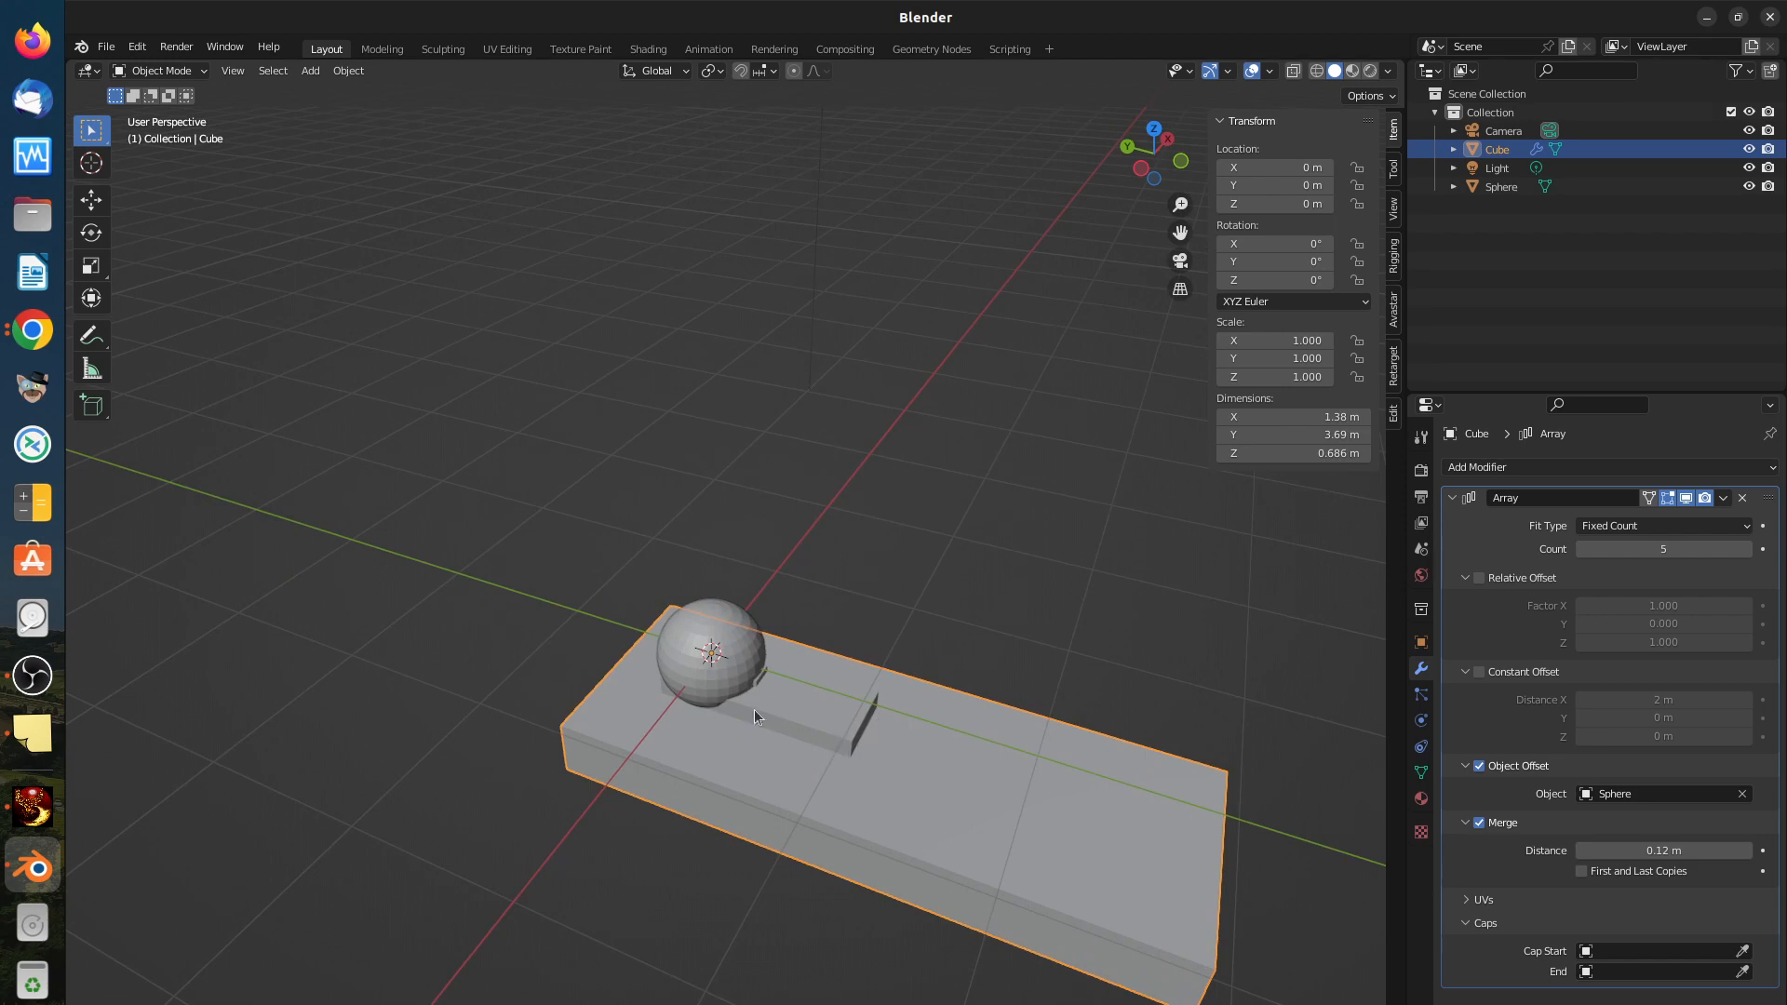
Step: Select the sphere that drives the offset and reset its scale to 1.000 on all axes
left_click(700, 668)
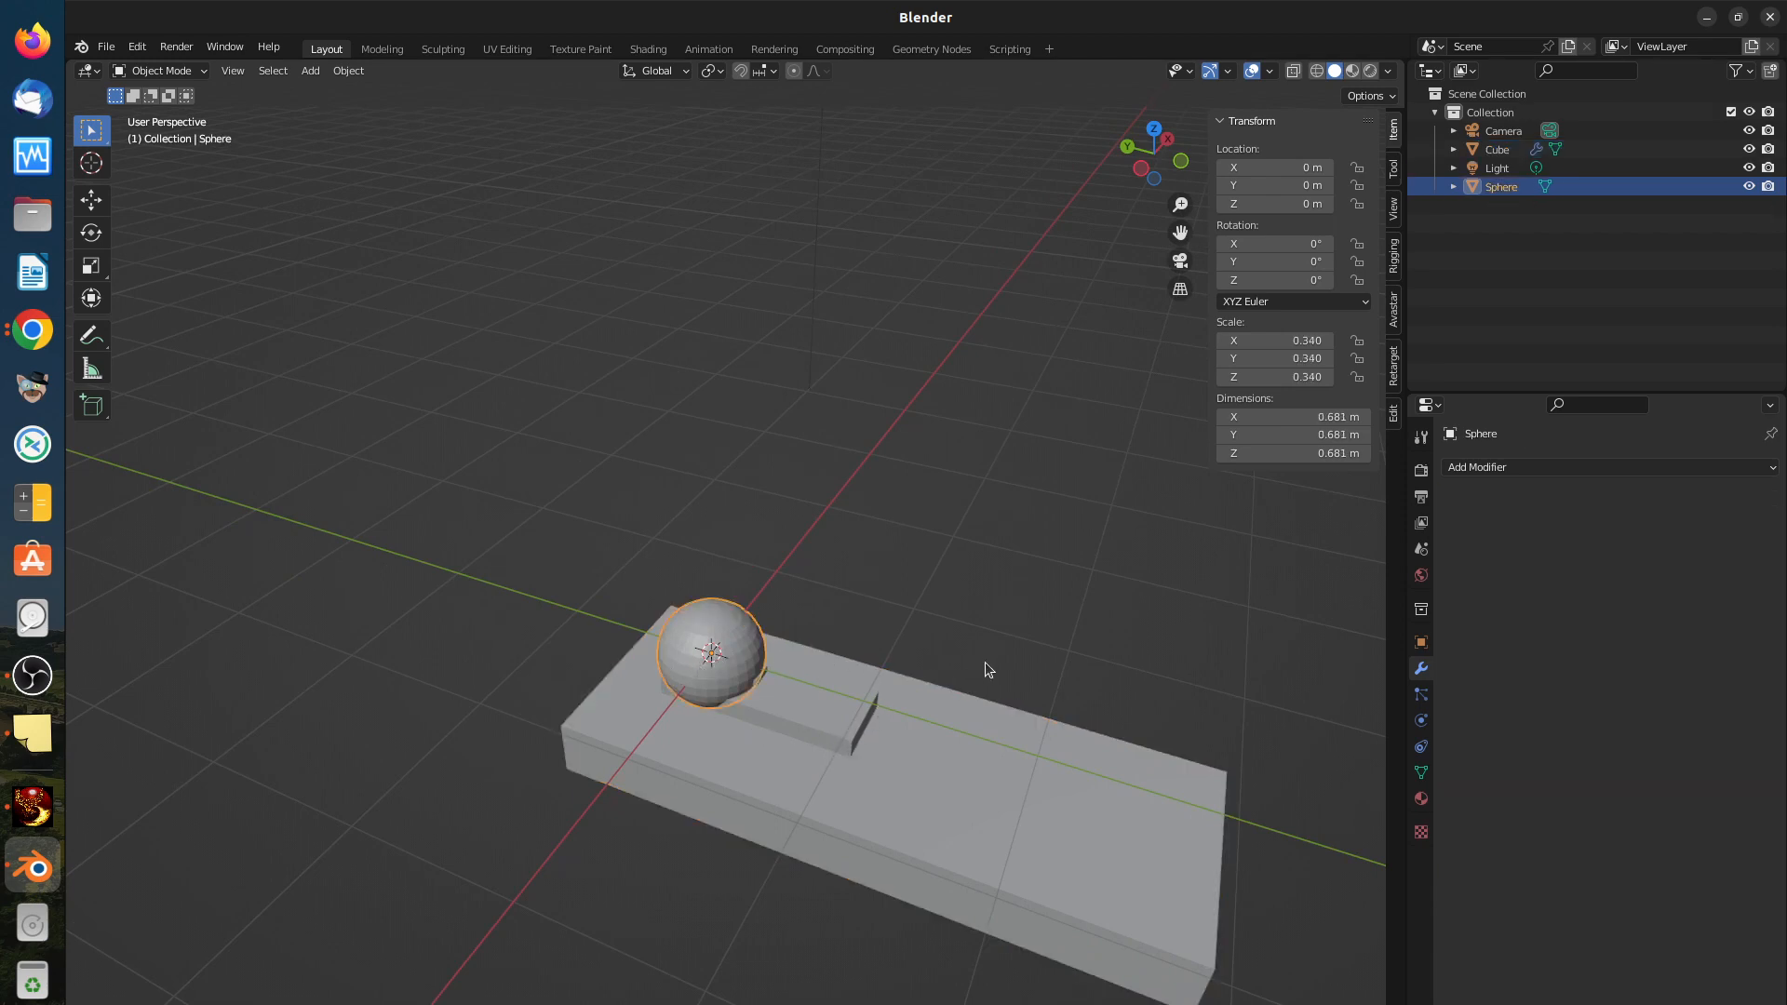
key("s")
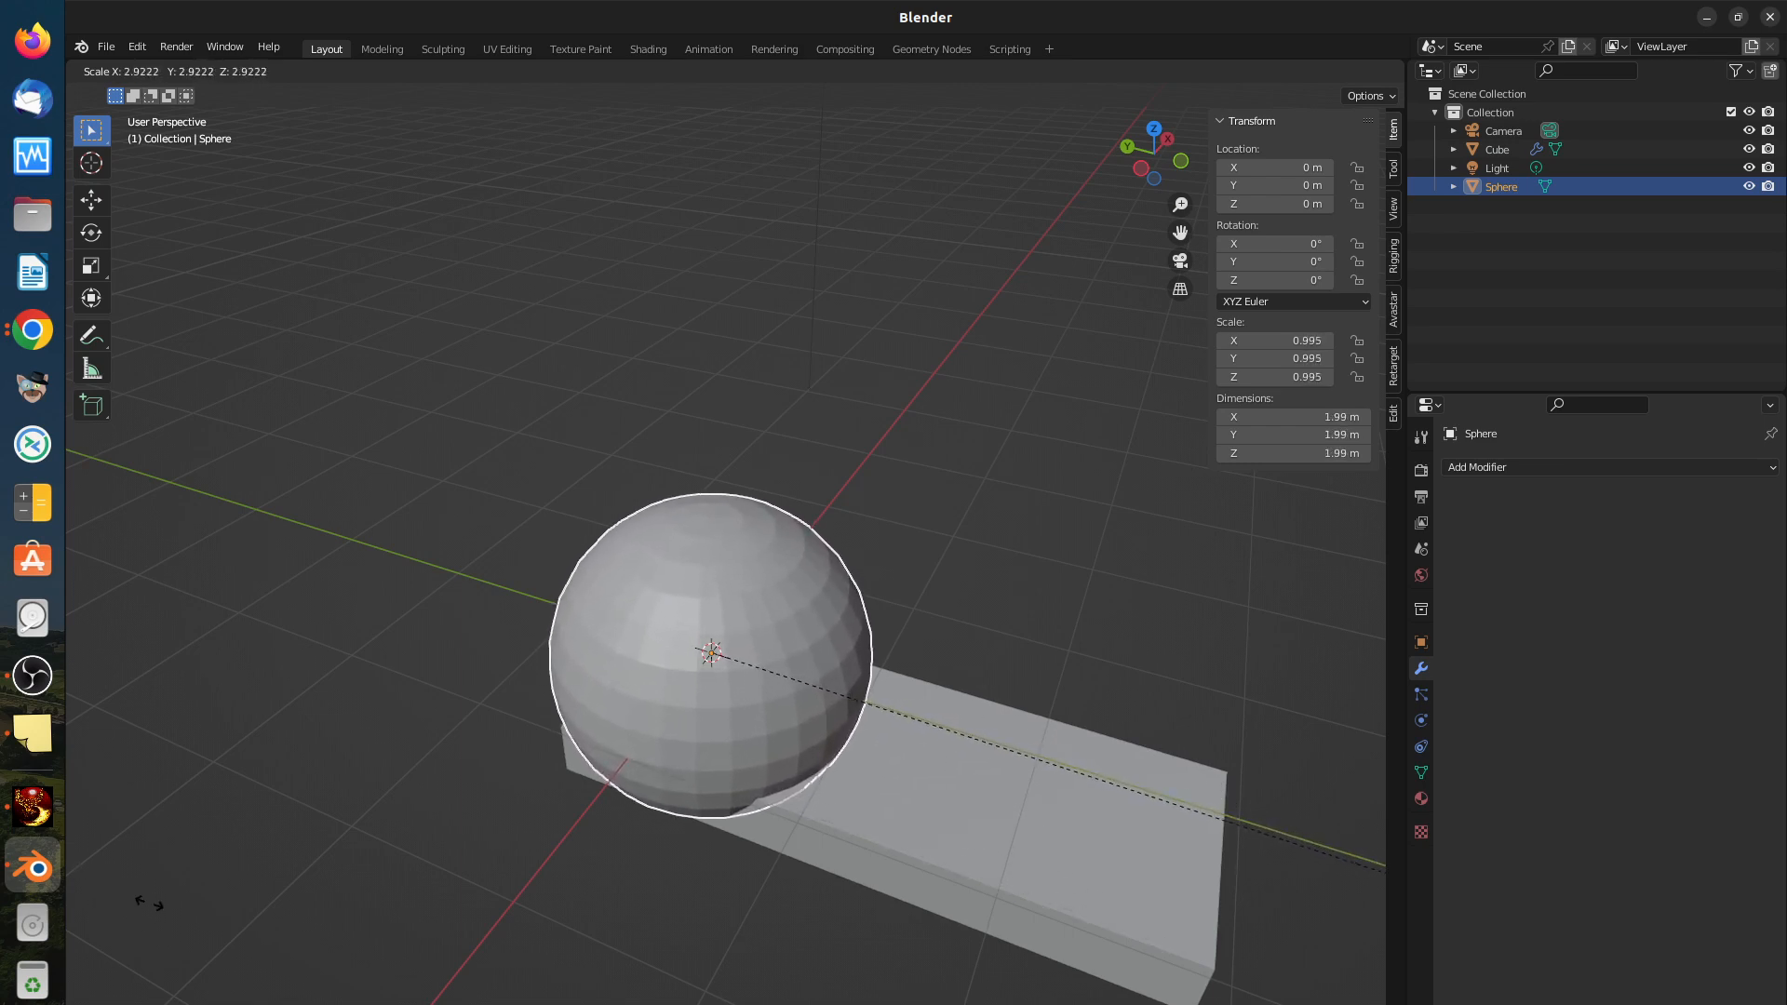
left_click(777, 677)
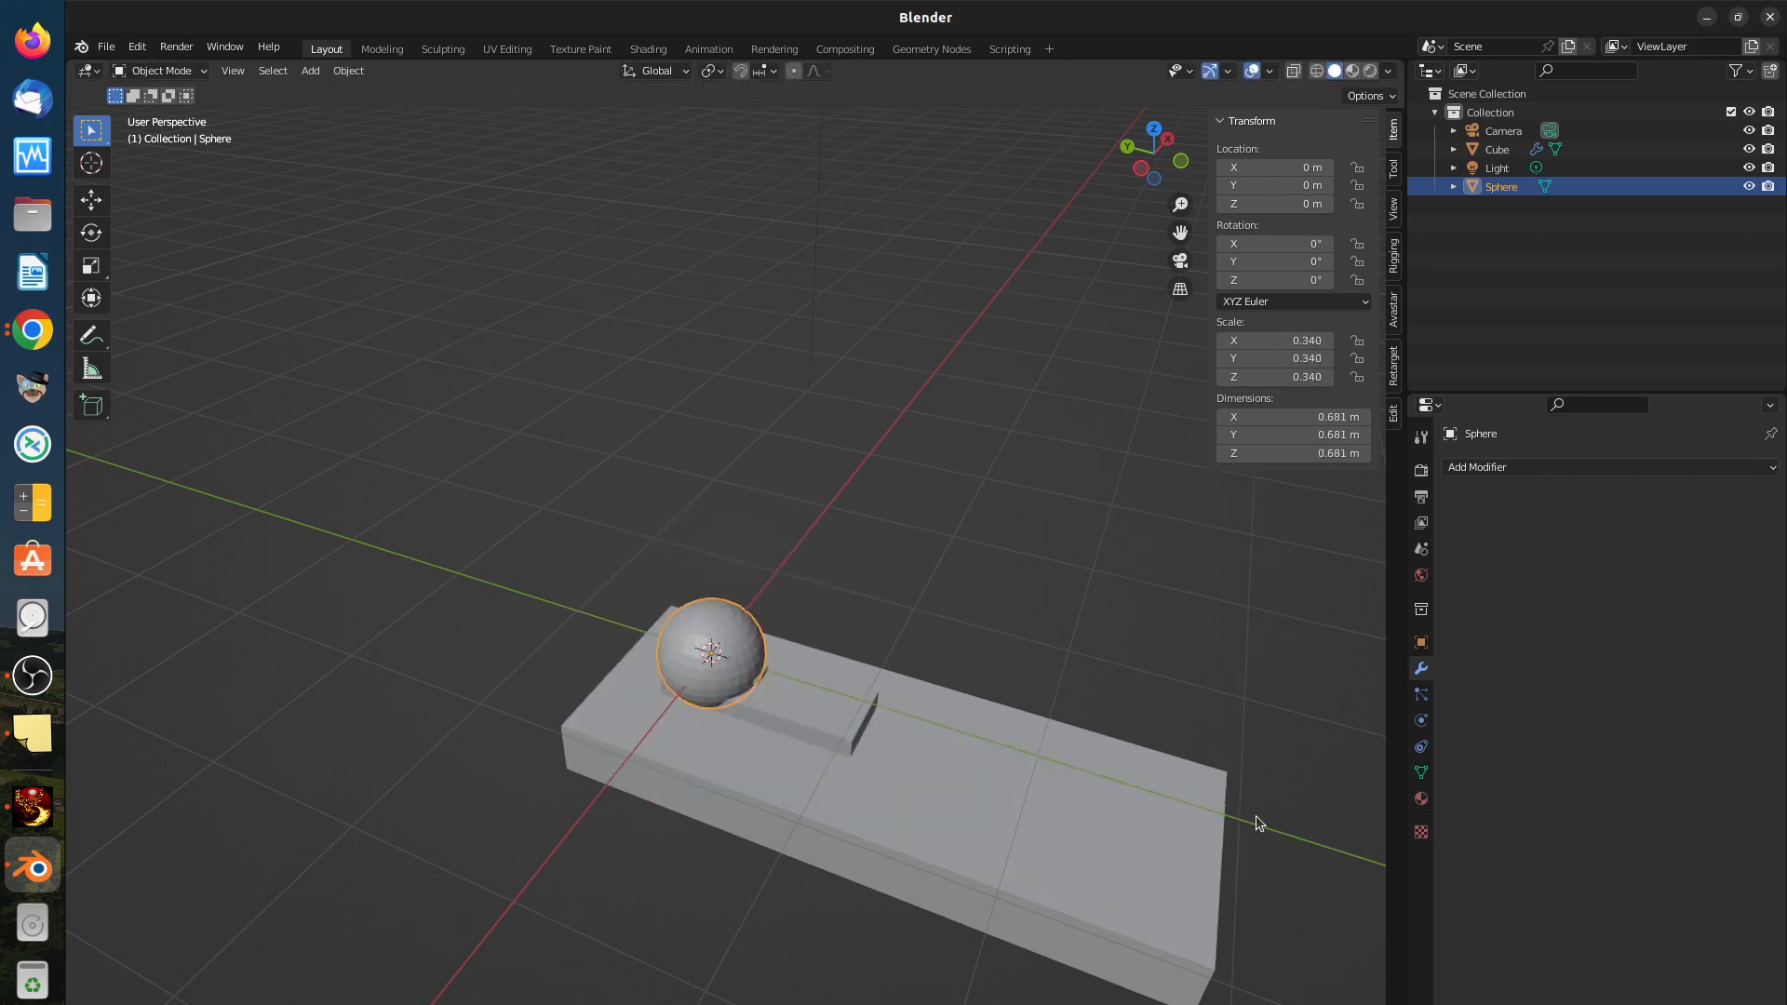
key("alt+s")
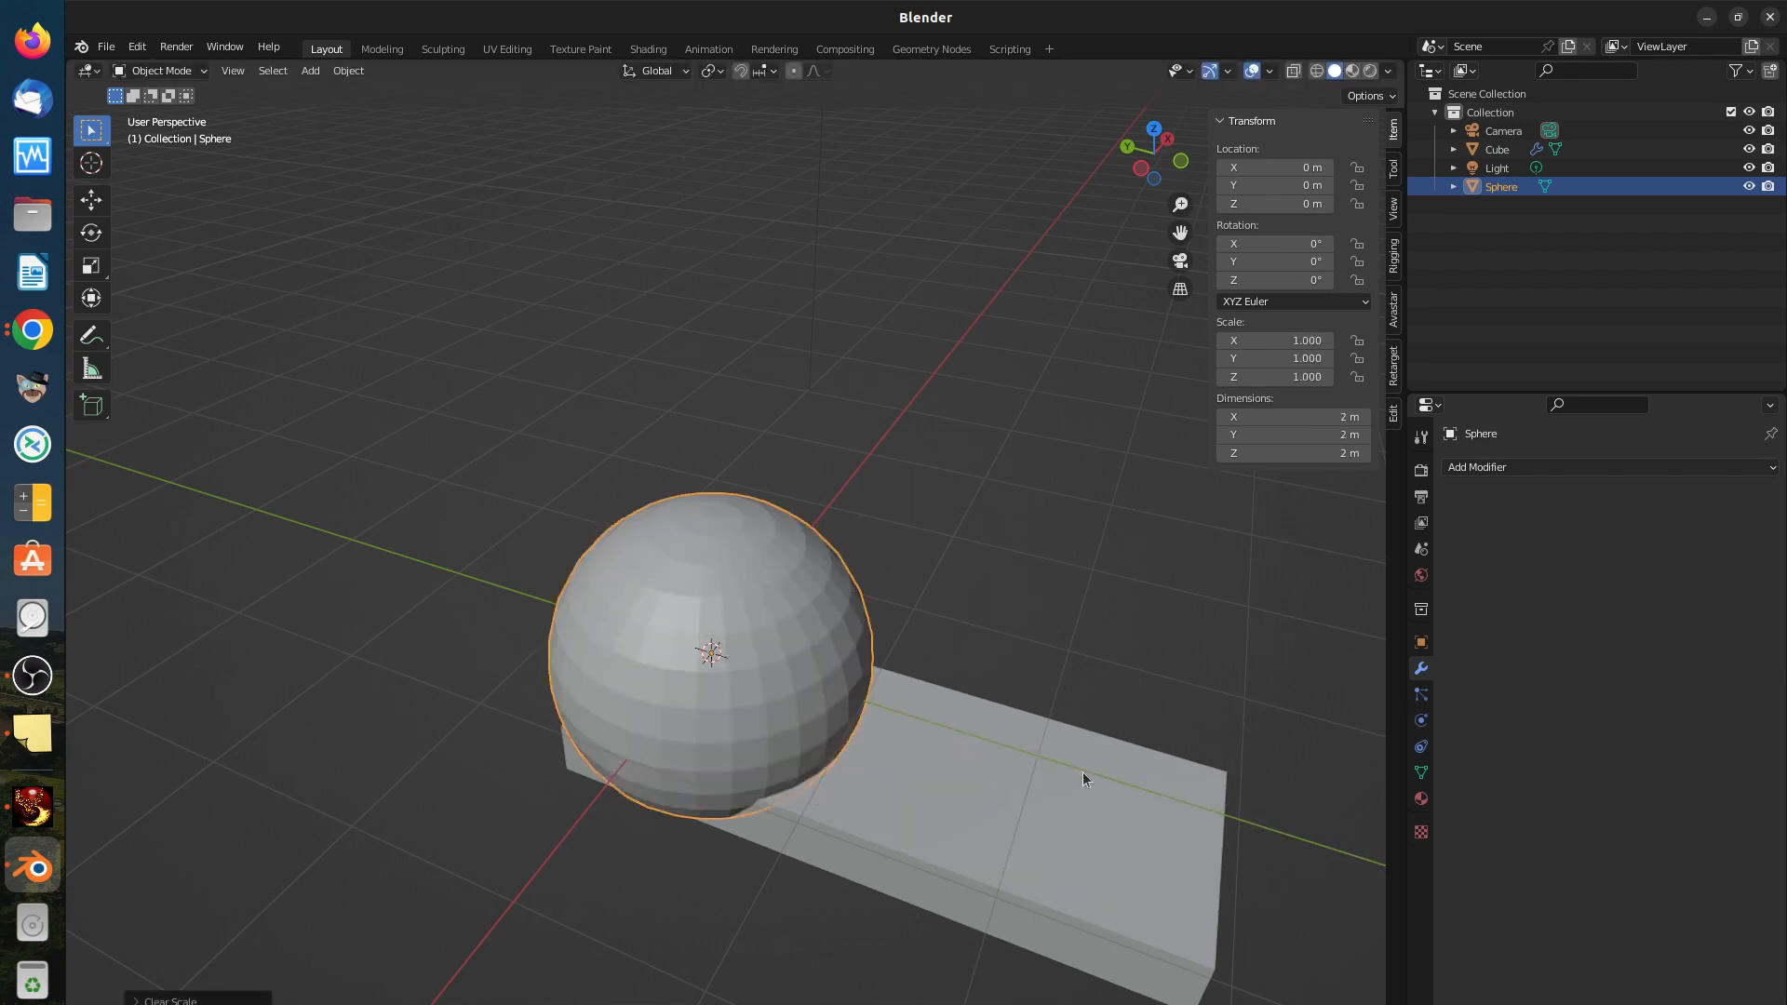
Step: Move the sphere along the X axis to about 2.31 m to spread the array copies apart
middle_click_drag(1139, 823, 927, 866)
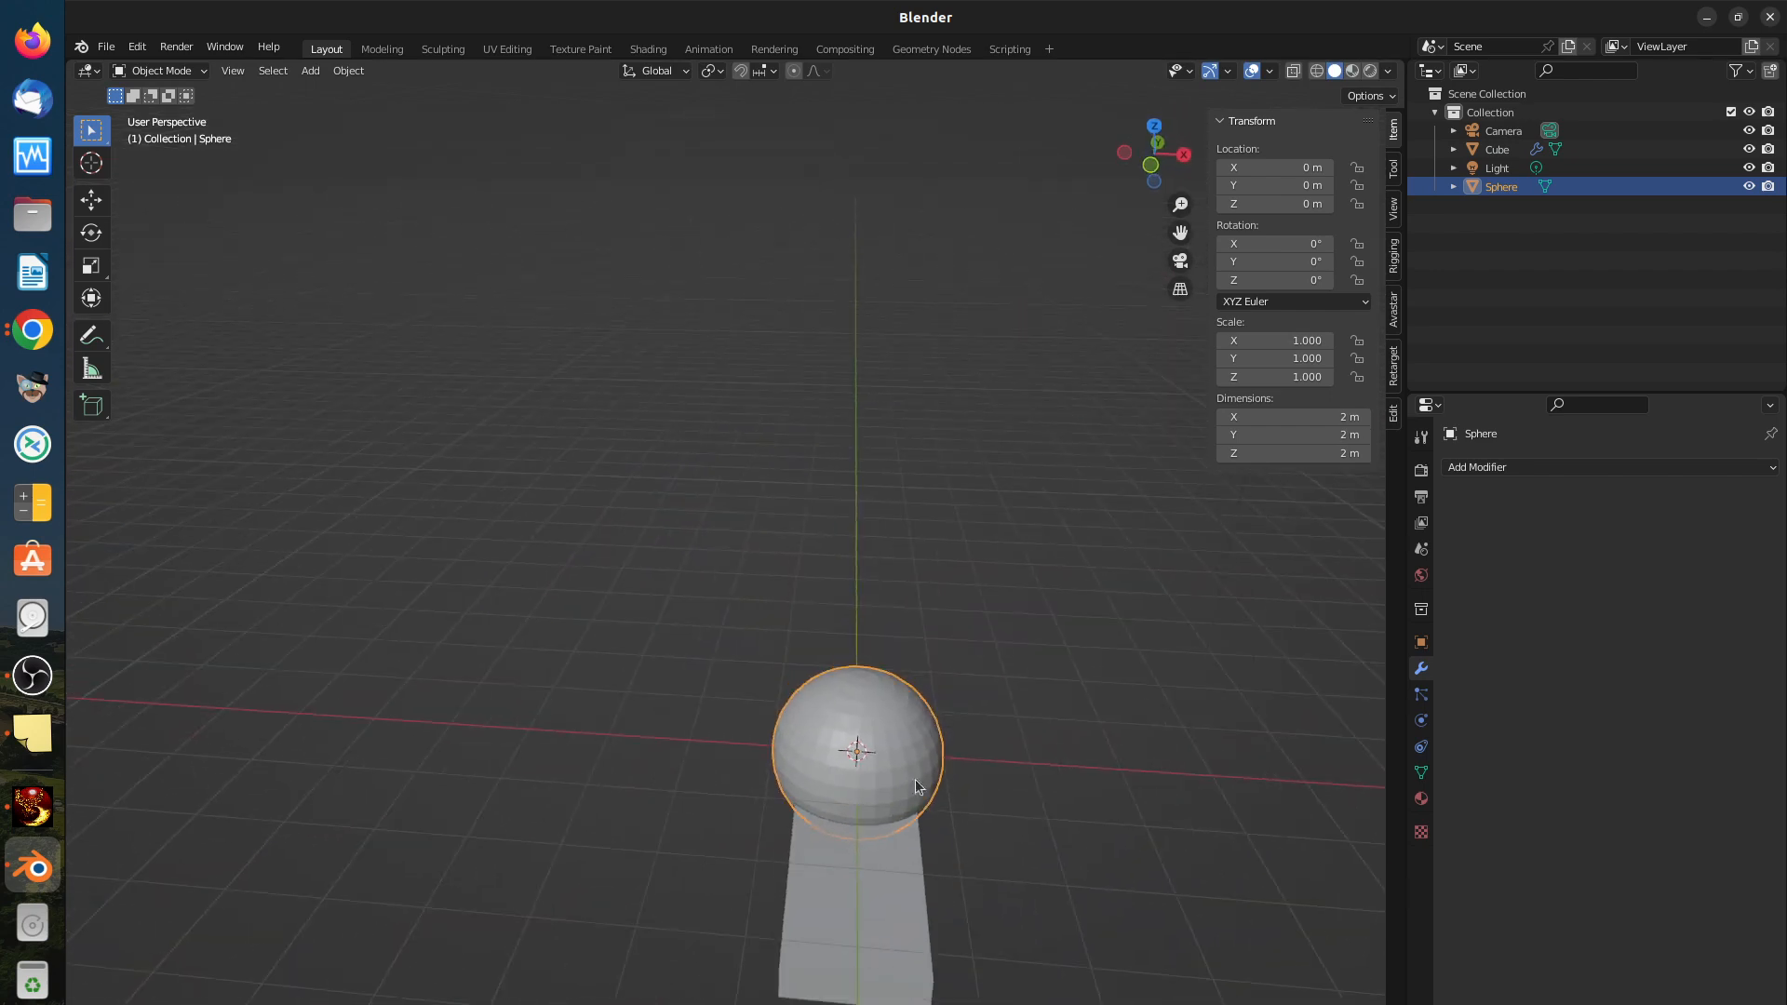
key("g")
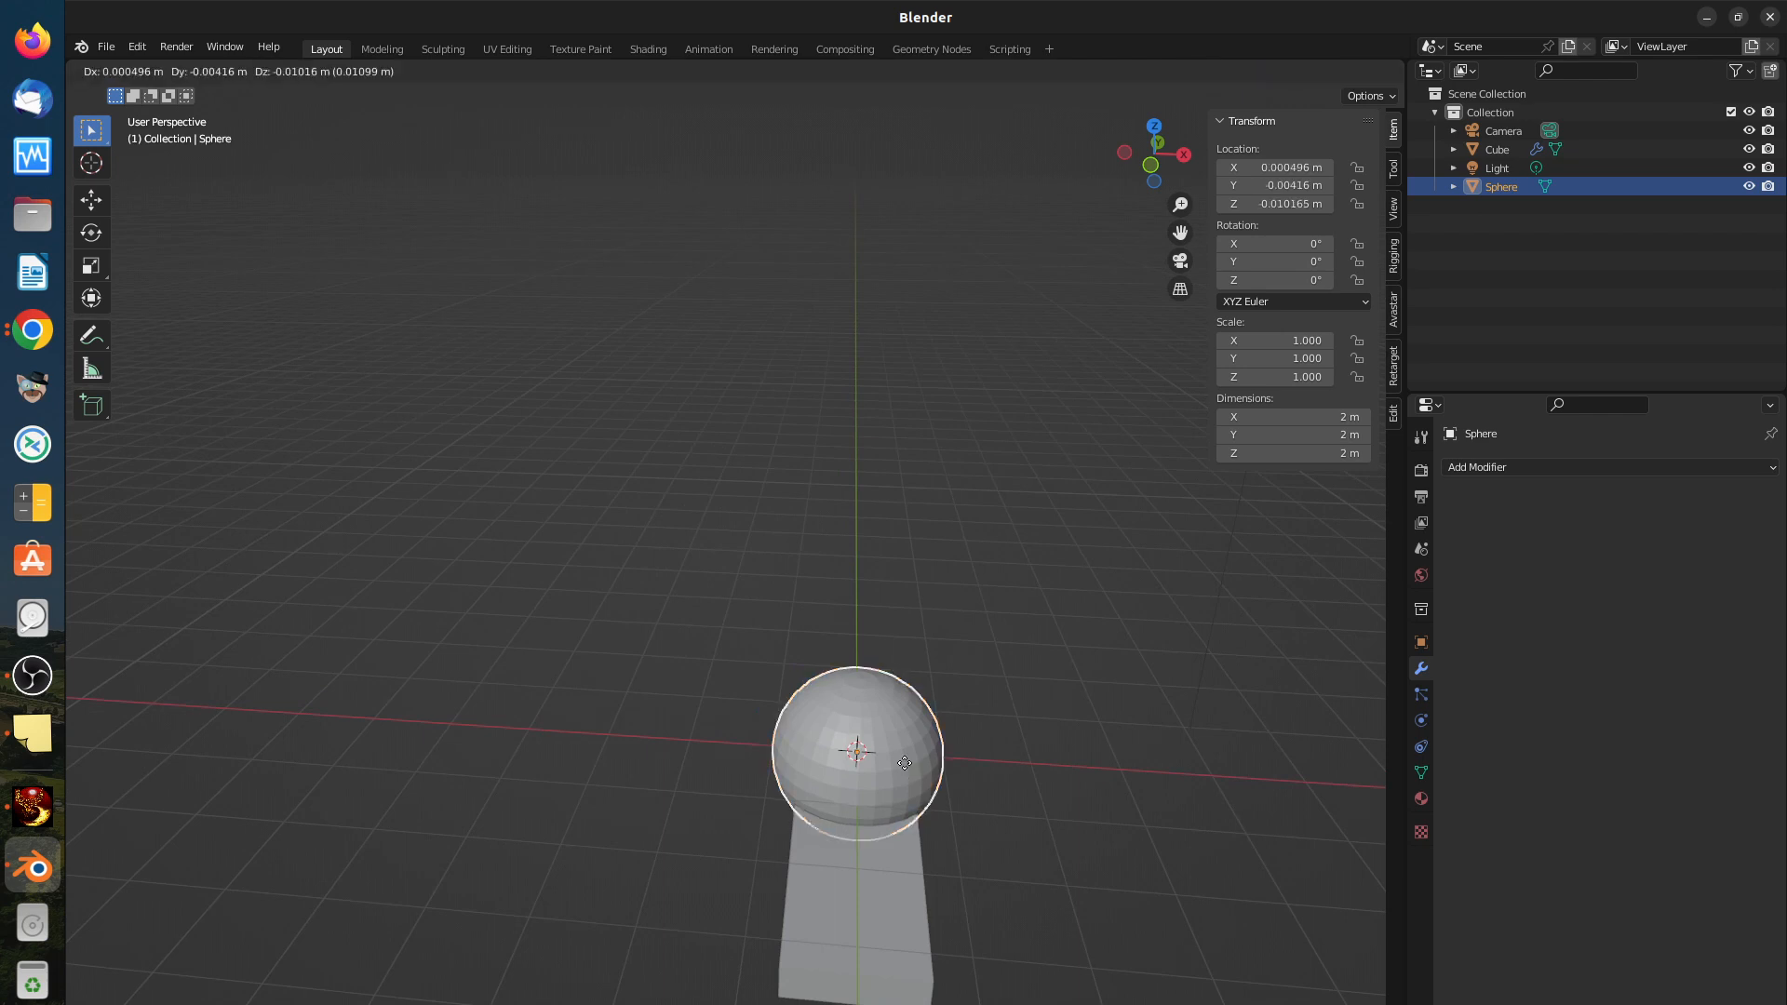
key("x")
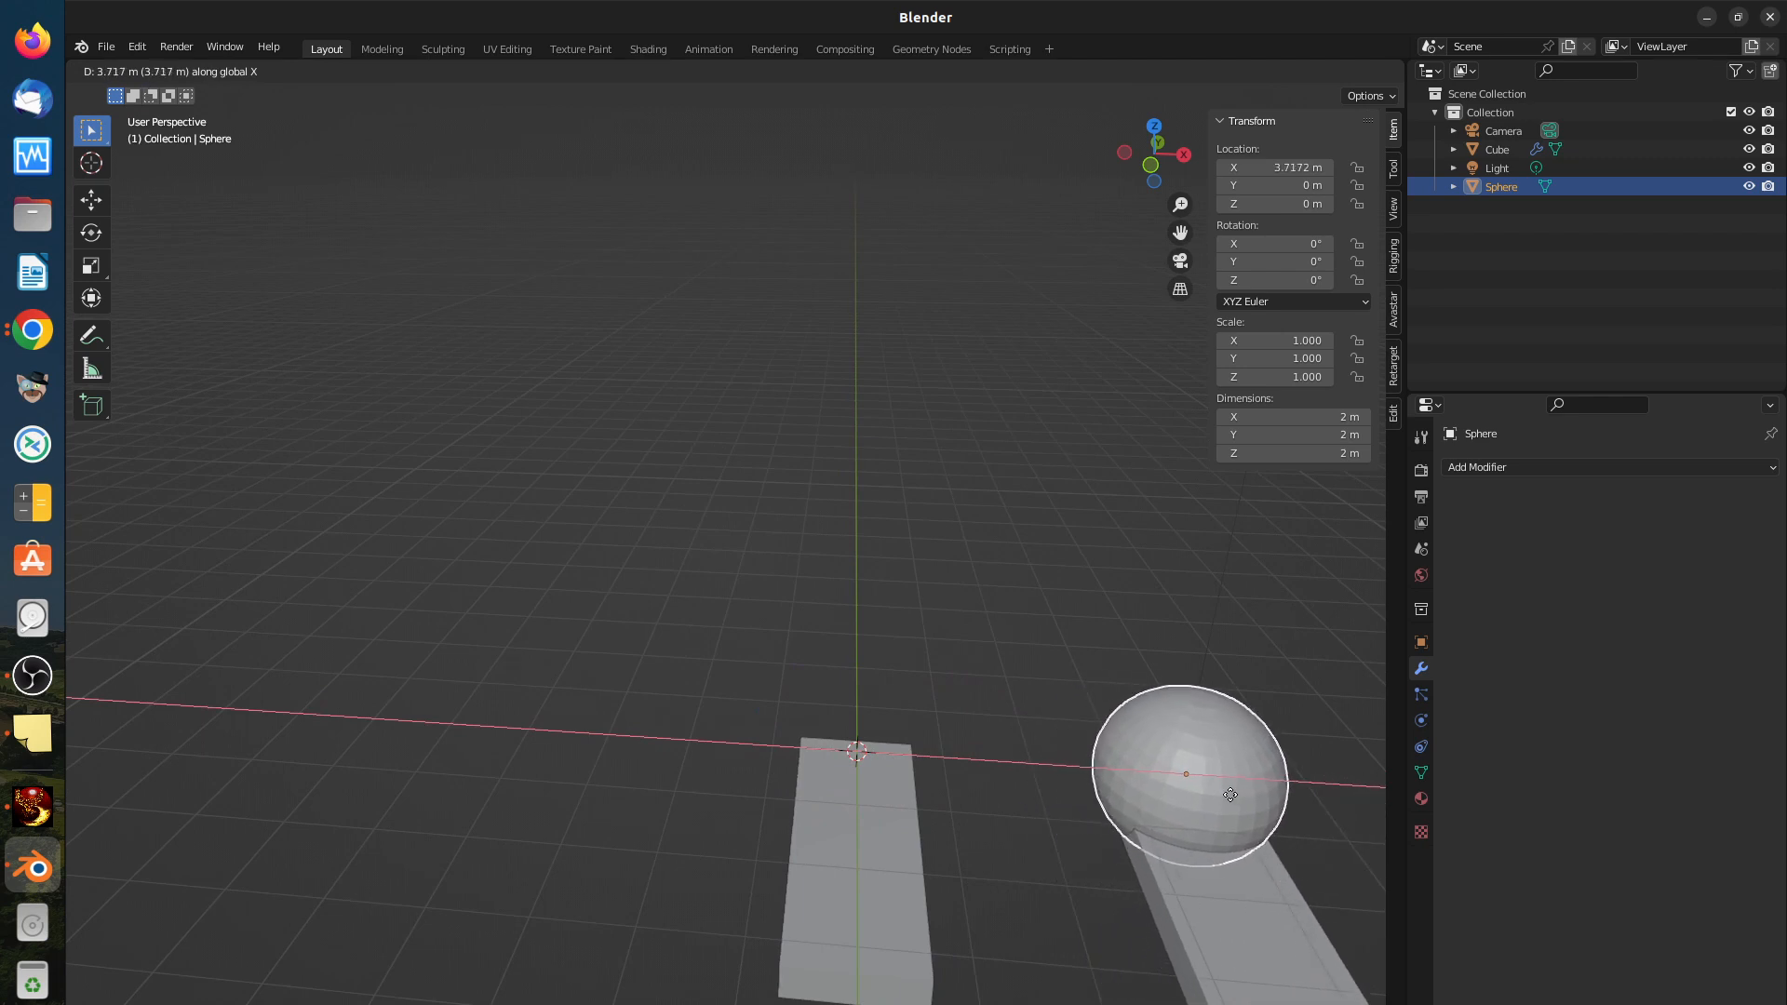
left_click(1106, 802)
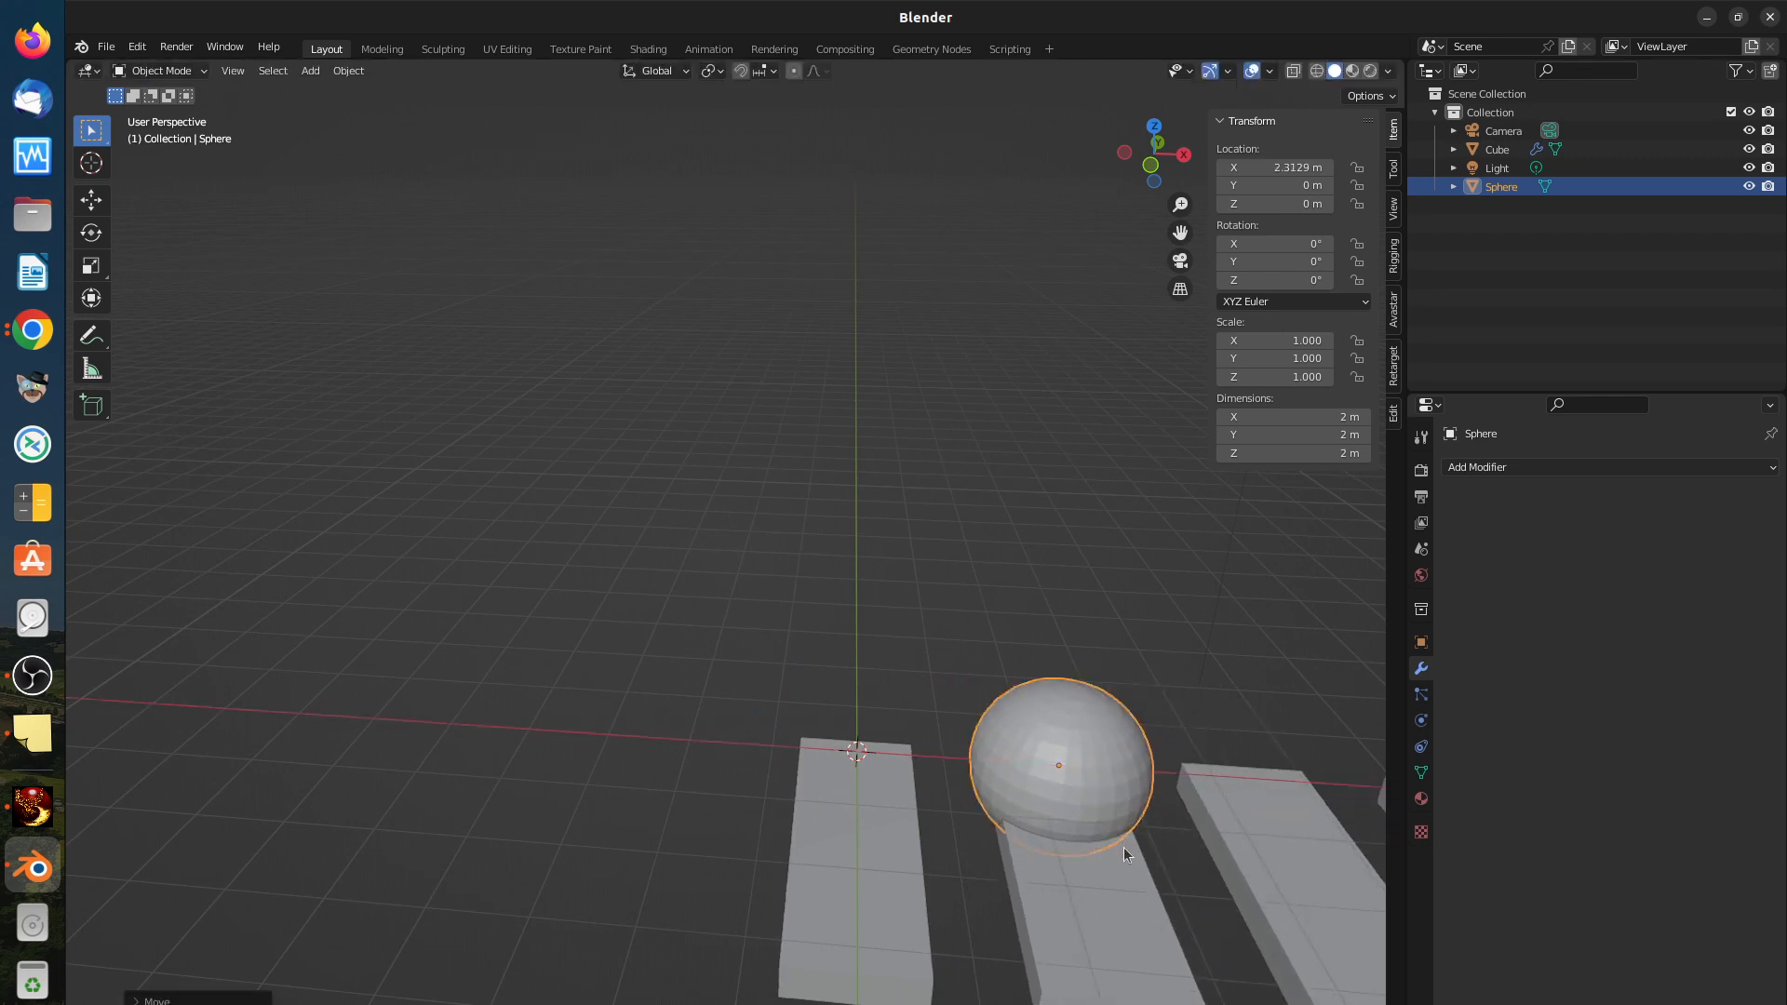
Step: Bring the sphere back along the X axis to about 1.49 m to close the gaps between the copies
middle_click_drag(1124, 849, 1026, 750)
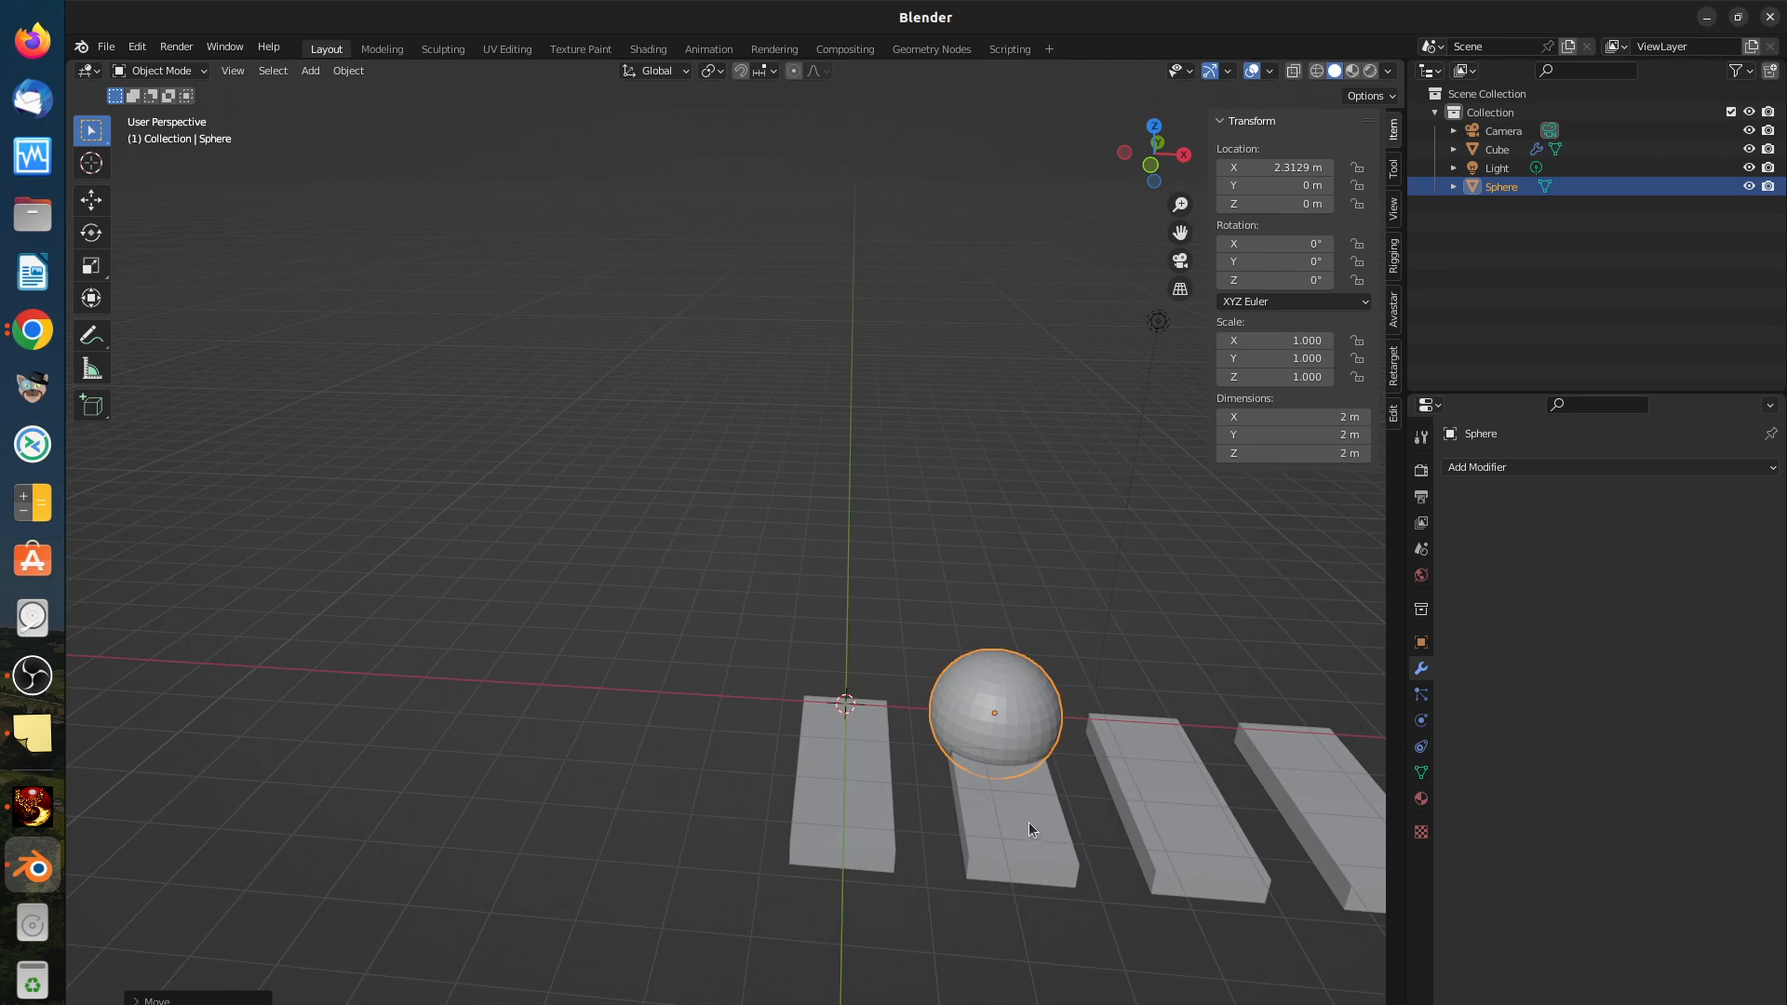
middle_click_drag(1022, 755, 1013, 765)
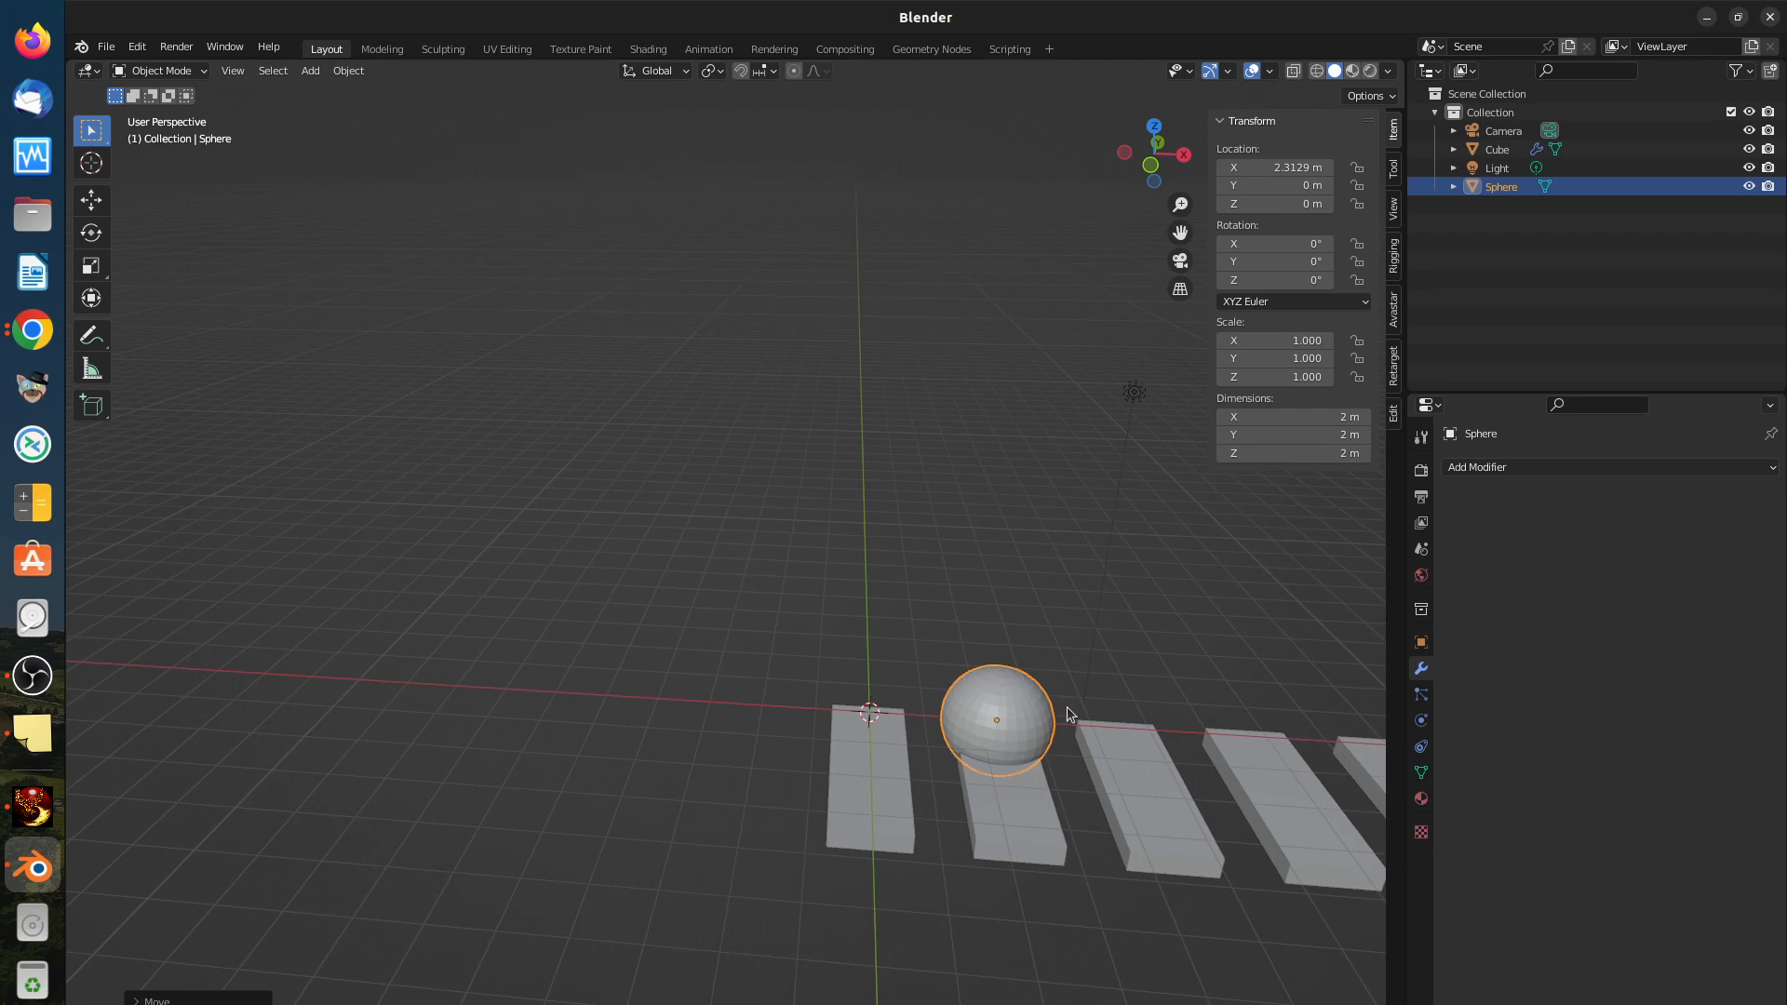
key("g")
key("x")
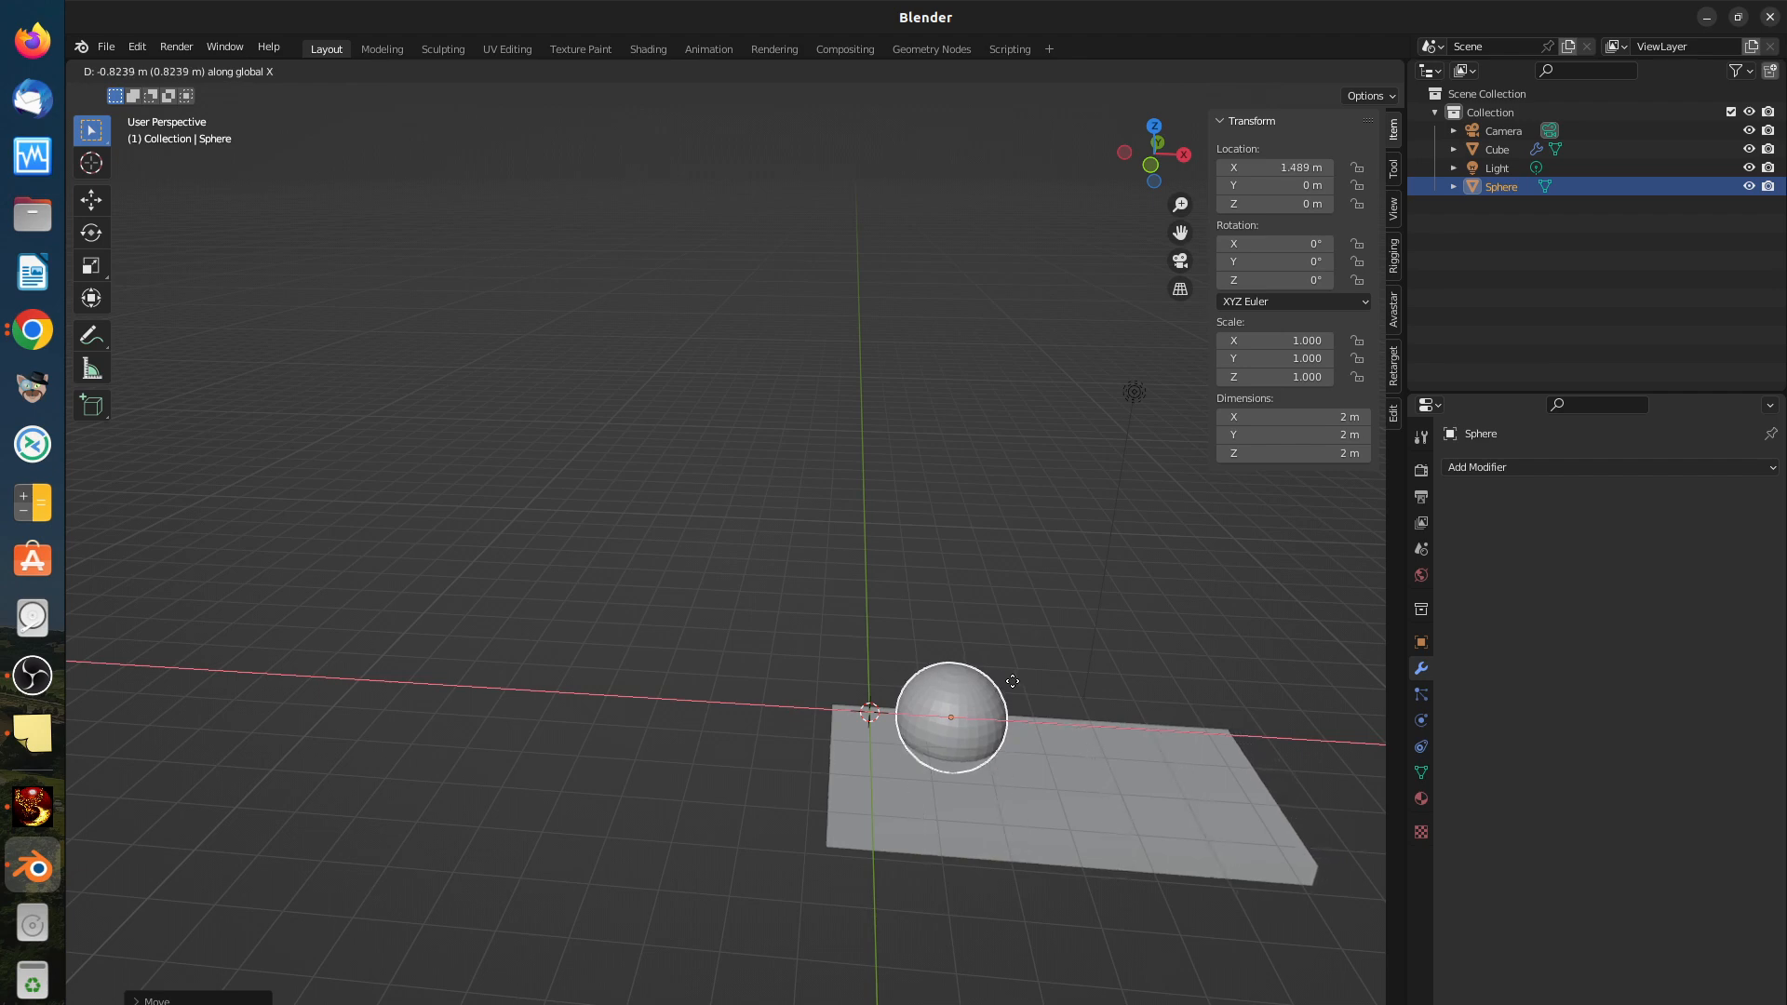
left_click(1013, 681)
Step: Raise the sphere about 0.39 m along Z and shift it along X to about 1.0 m to form a staircase
middle_click_drag(1031, 707, 1037, 775)
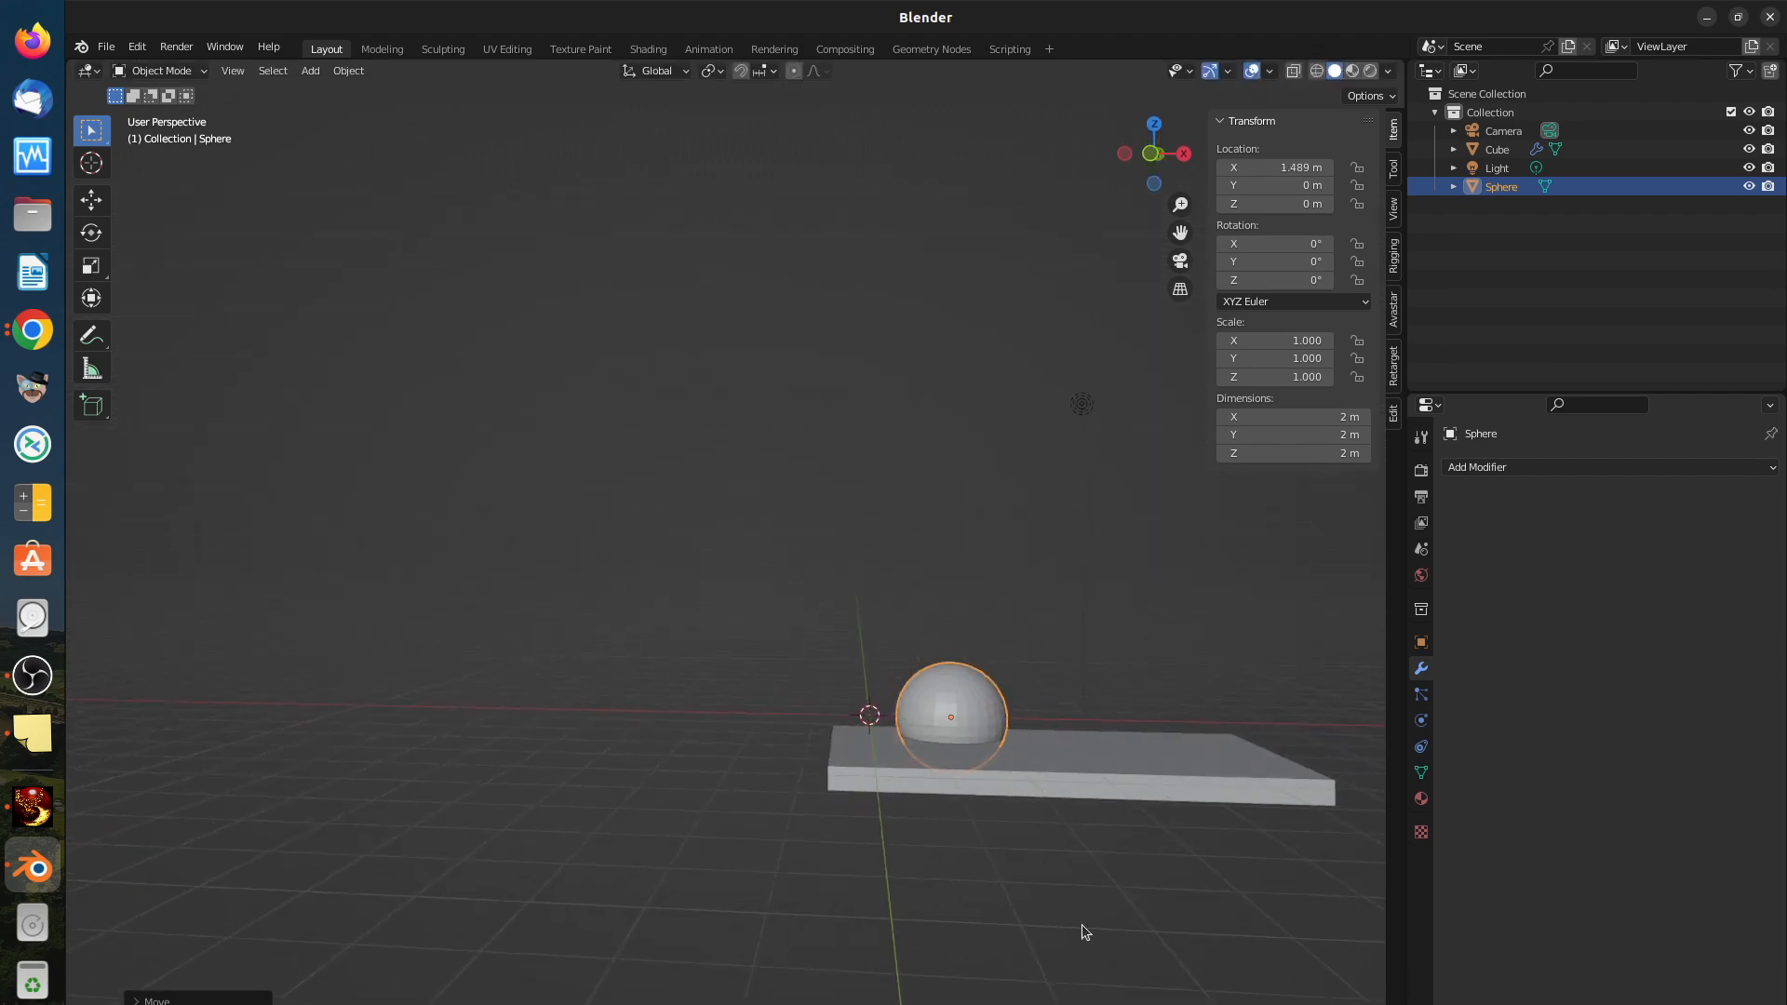
key("g")
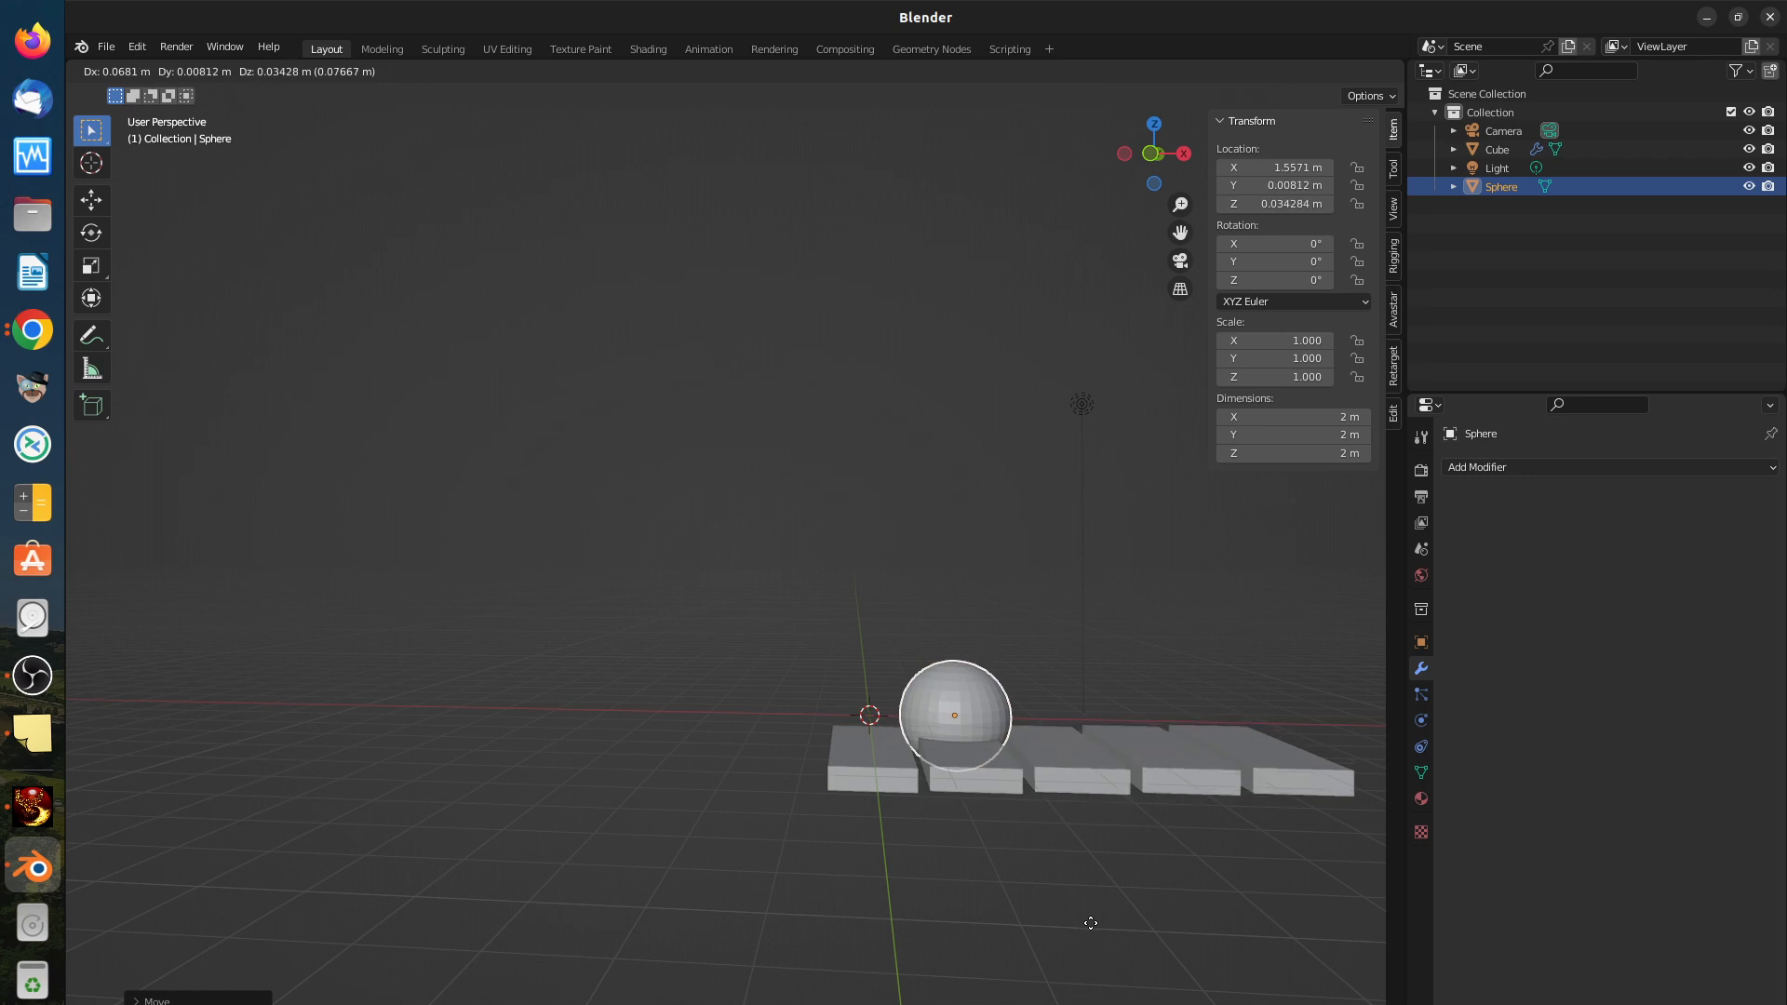
key("z")
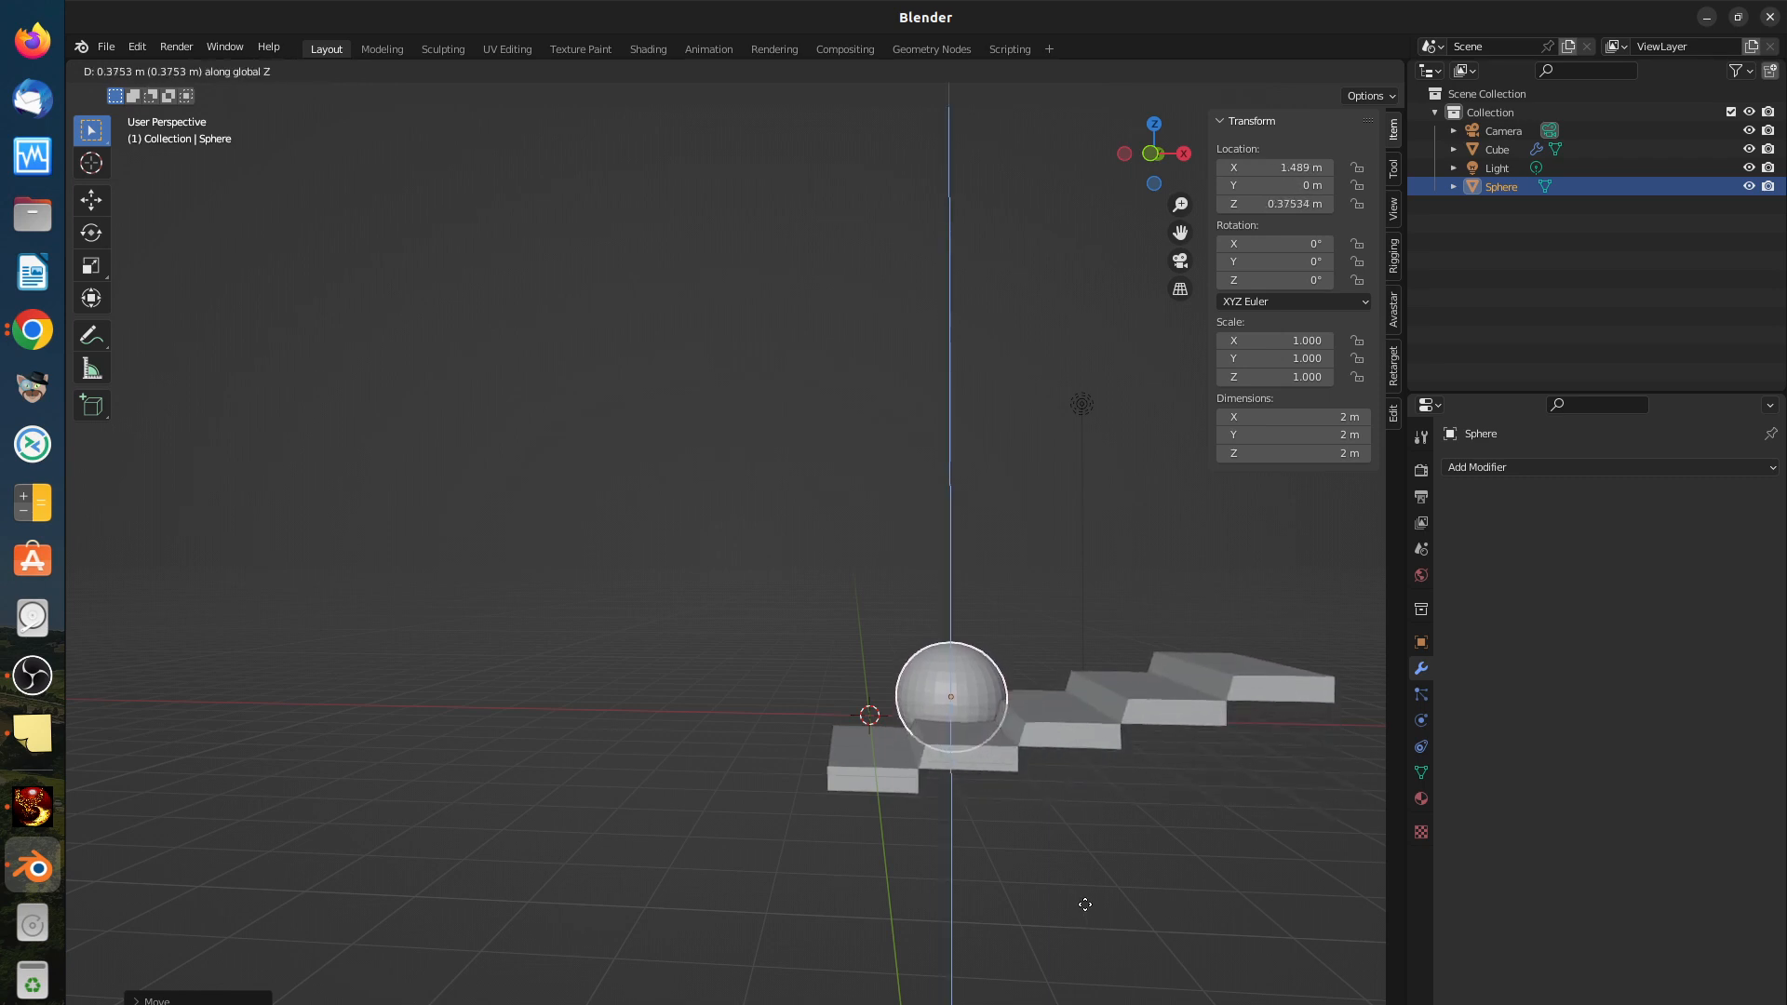
left_click(1086, 908)
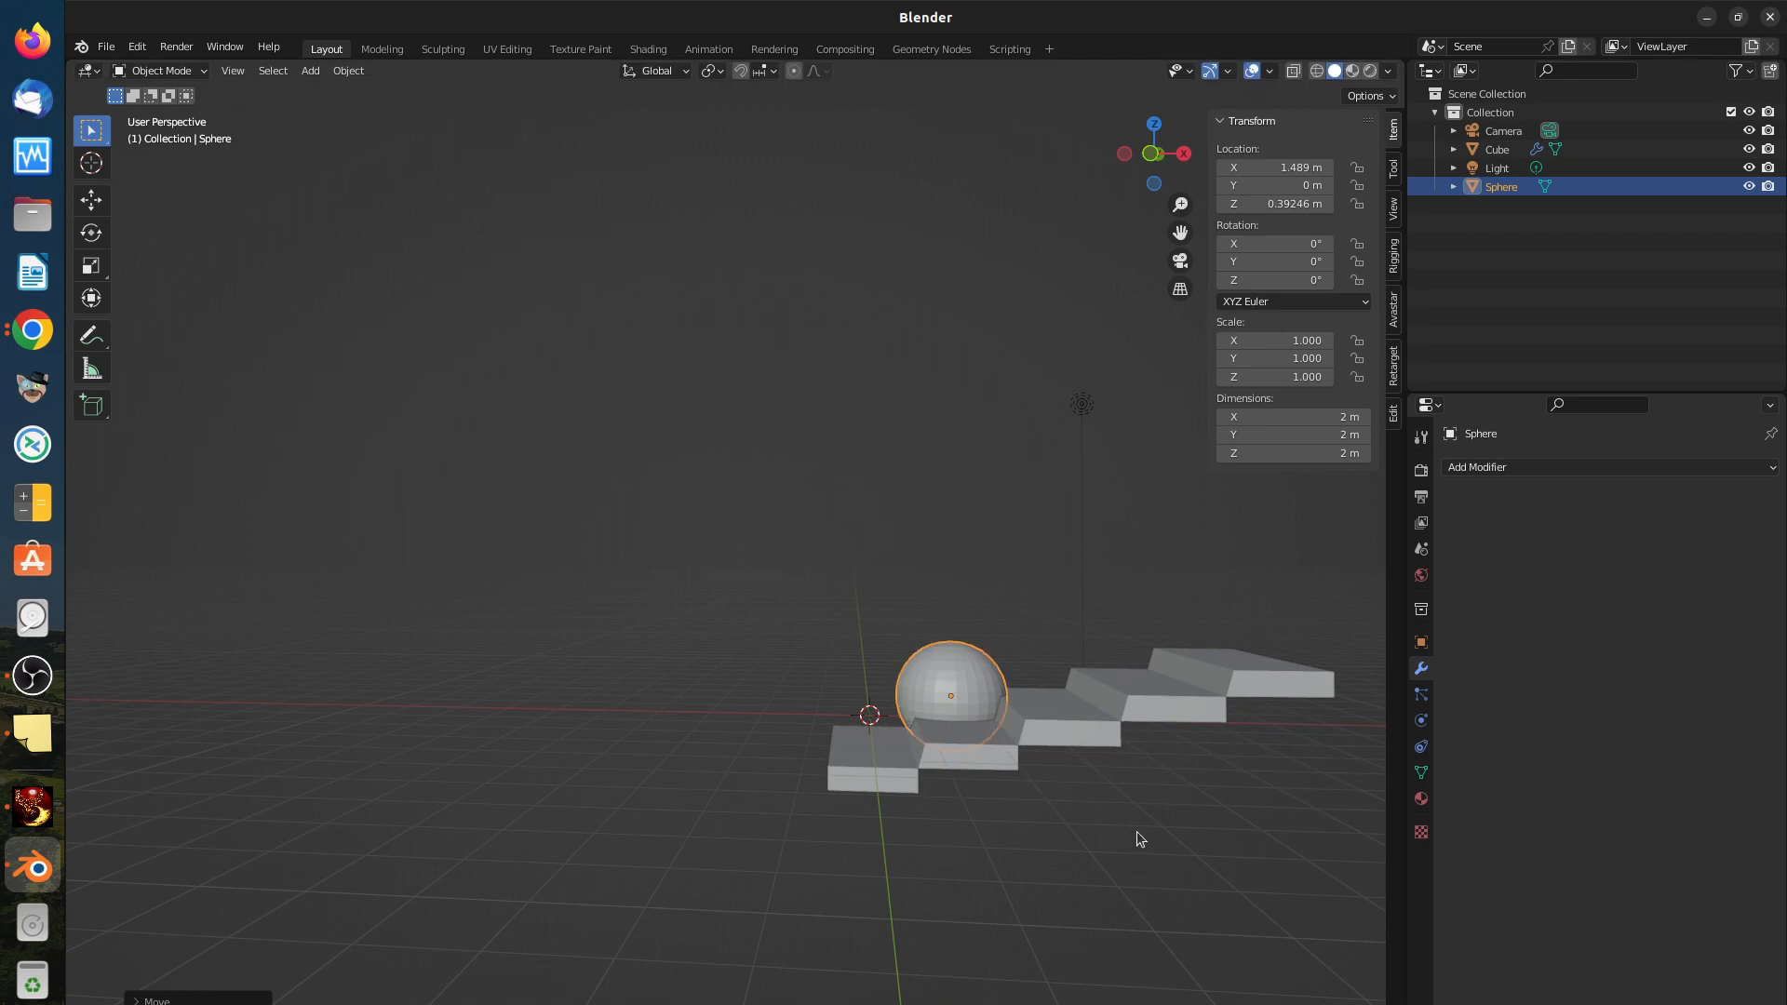
key("g")
key("x")
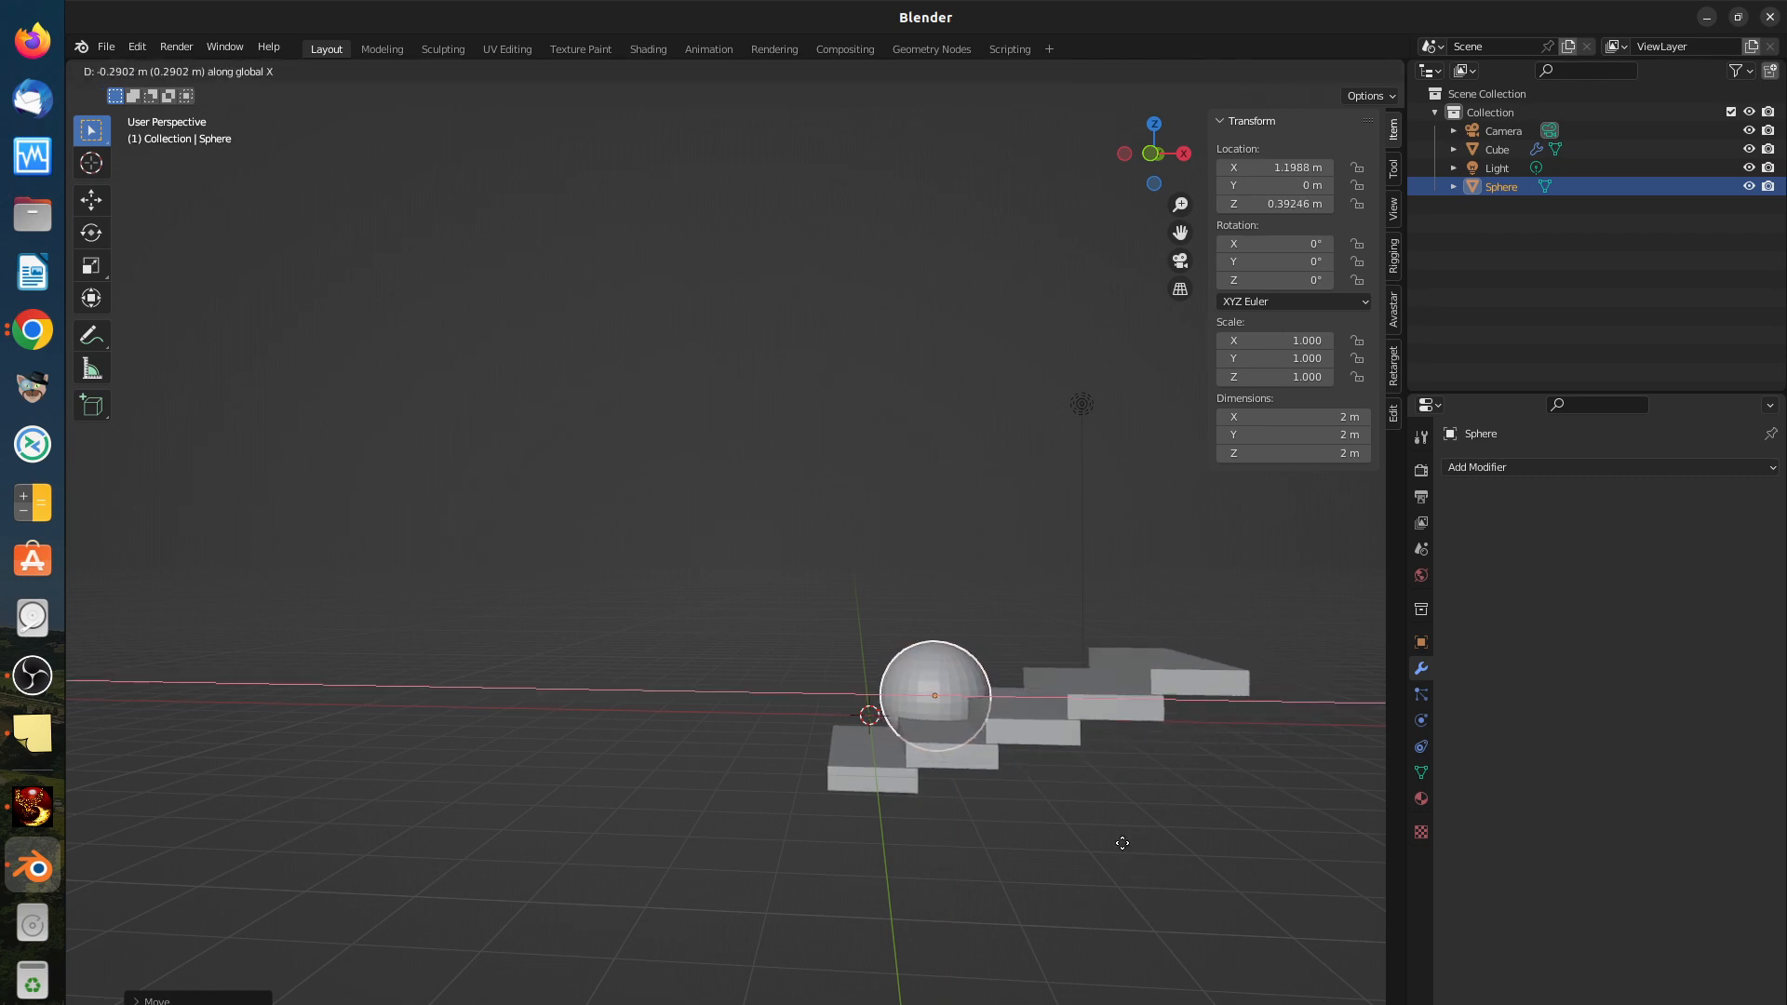
left_click(1108, 841)
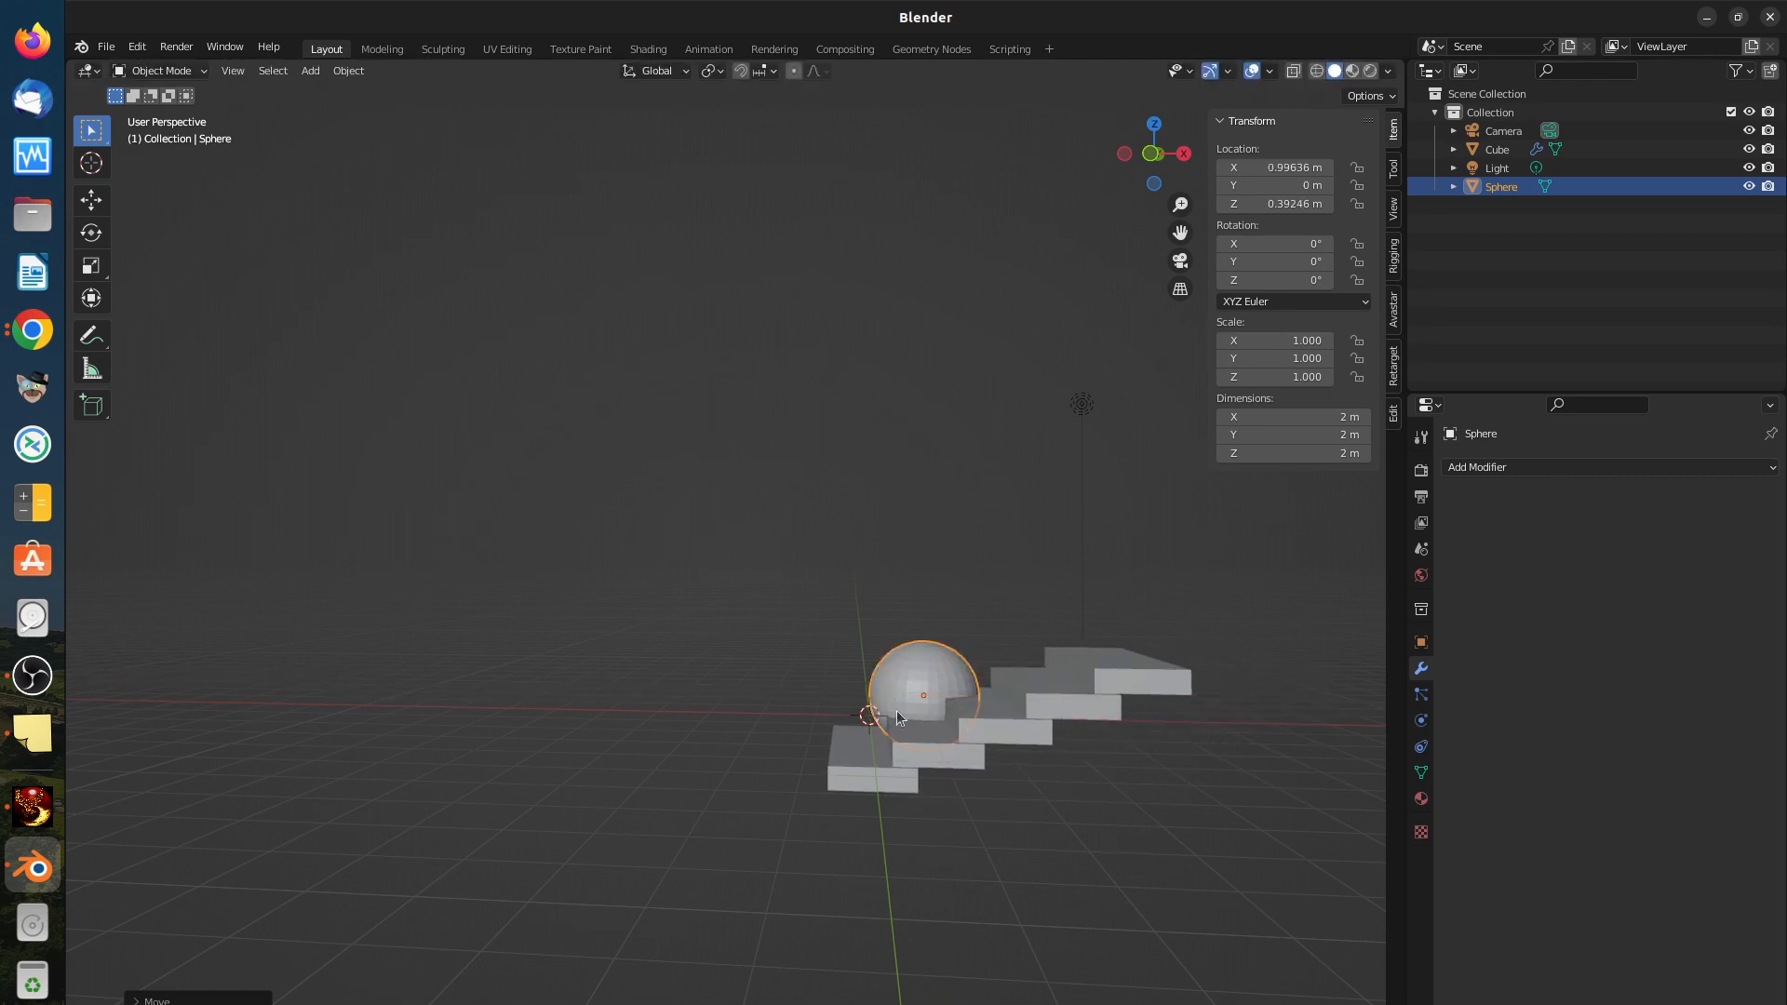
Step: Move the sphere along X to about 1.63 m and along Y to about 1.56 m to stagger the stair copies diagonally
mouse_move(949, 788)
middle_mouse_down()
mouse_move(929, 774)
mouse_move(962, 839)
mouse_move(1002, 858)
mouse_move(952, 755)
middle_mouse_up()
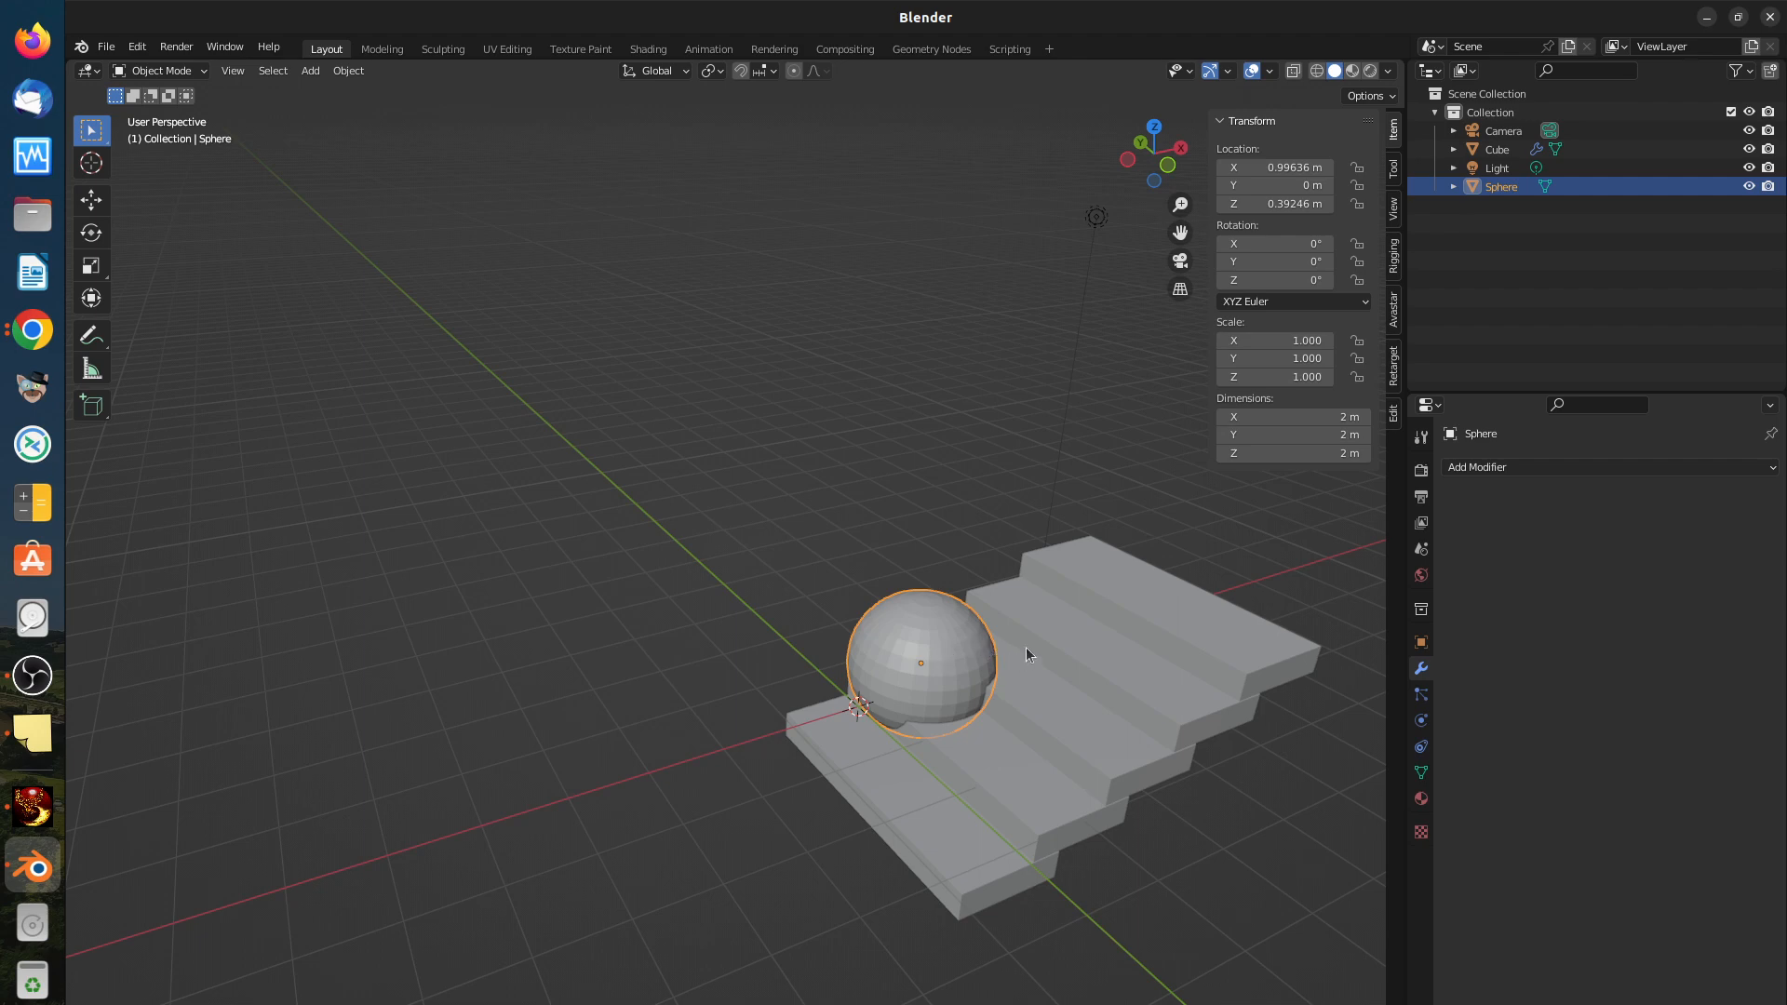
middle_click_drag(1018, 657, 969, 770)
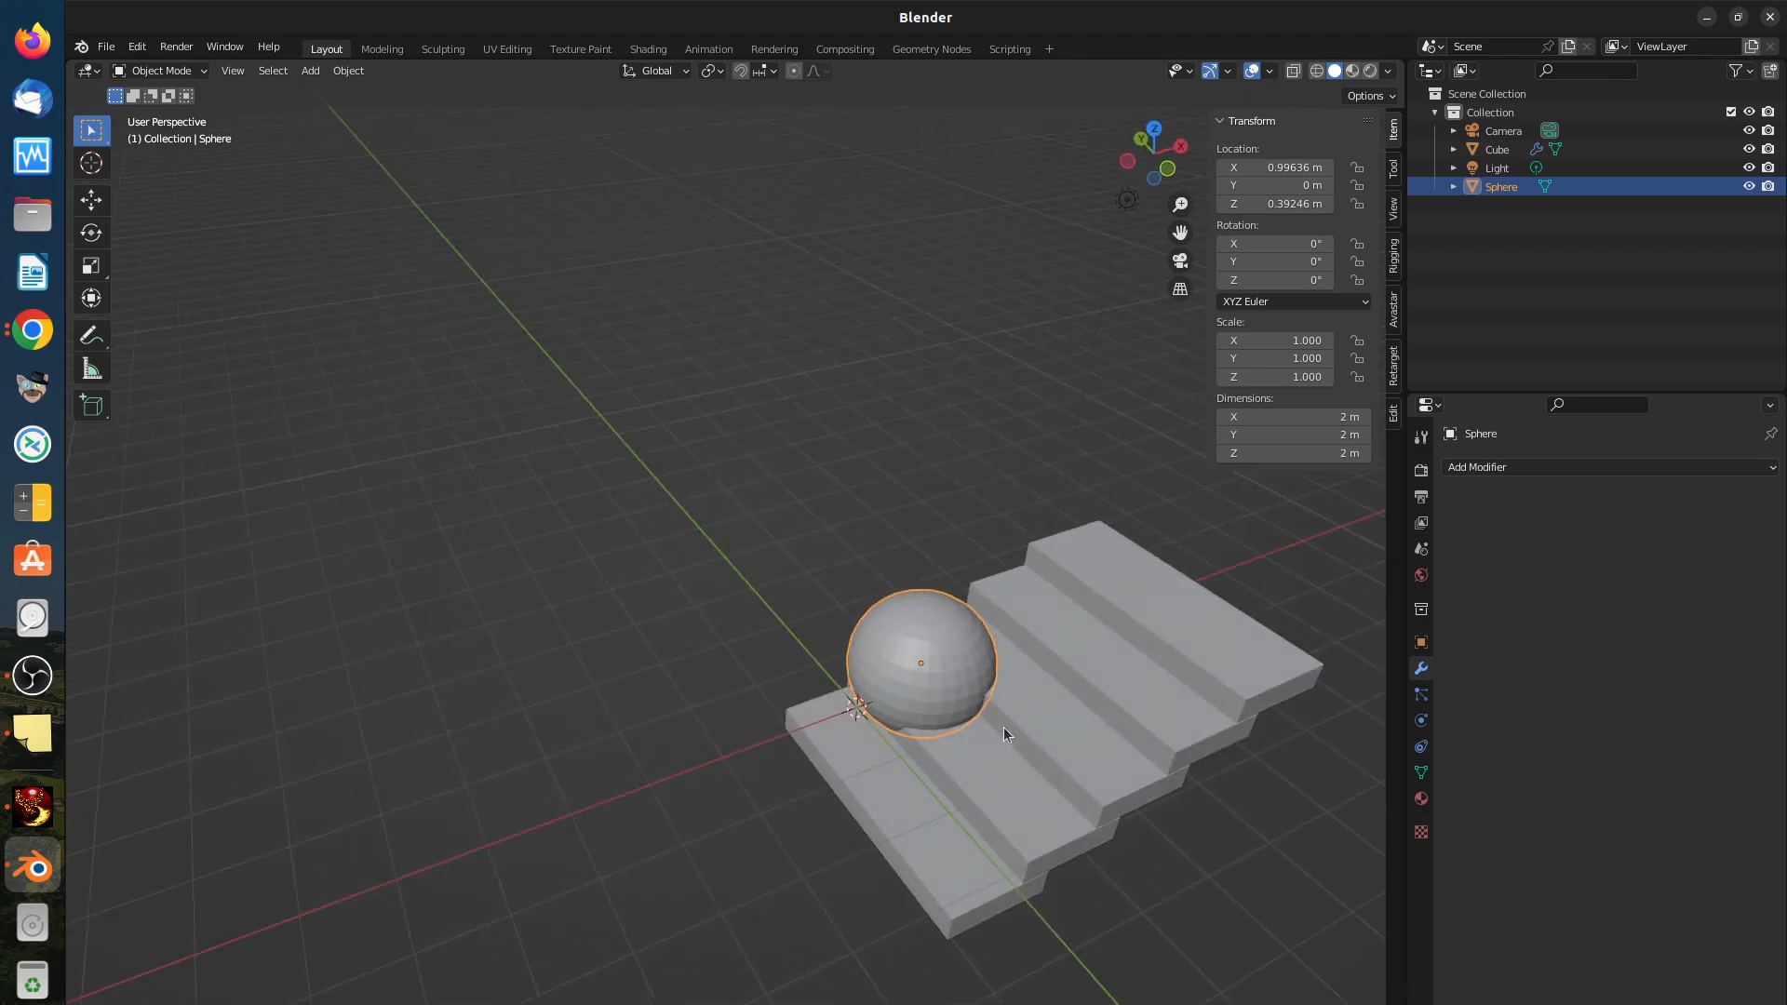
key("g")
key("x")
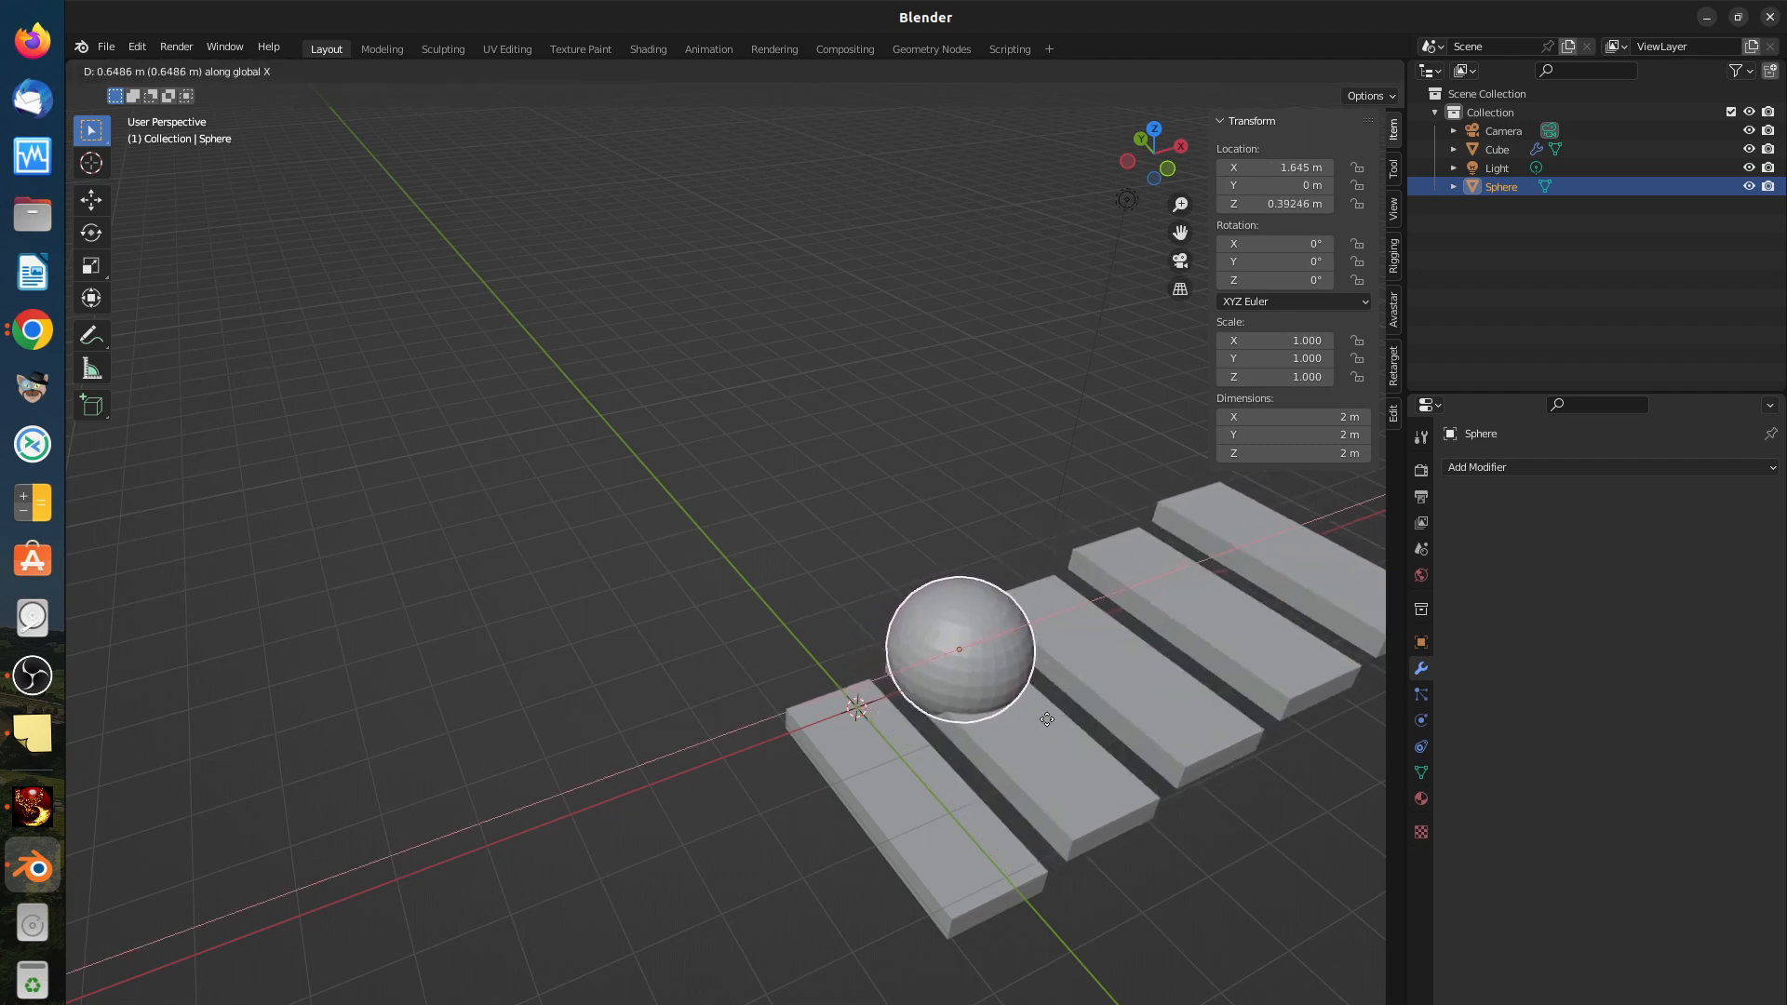
left_click(1046, 719)
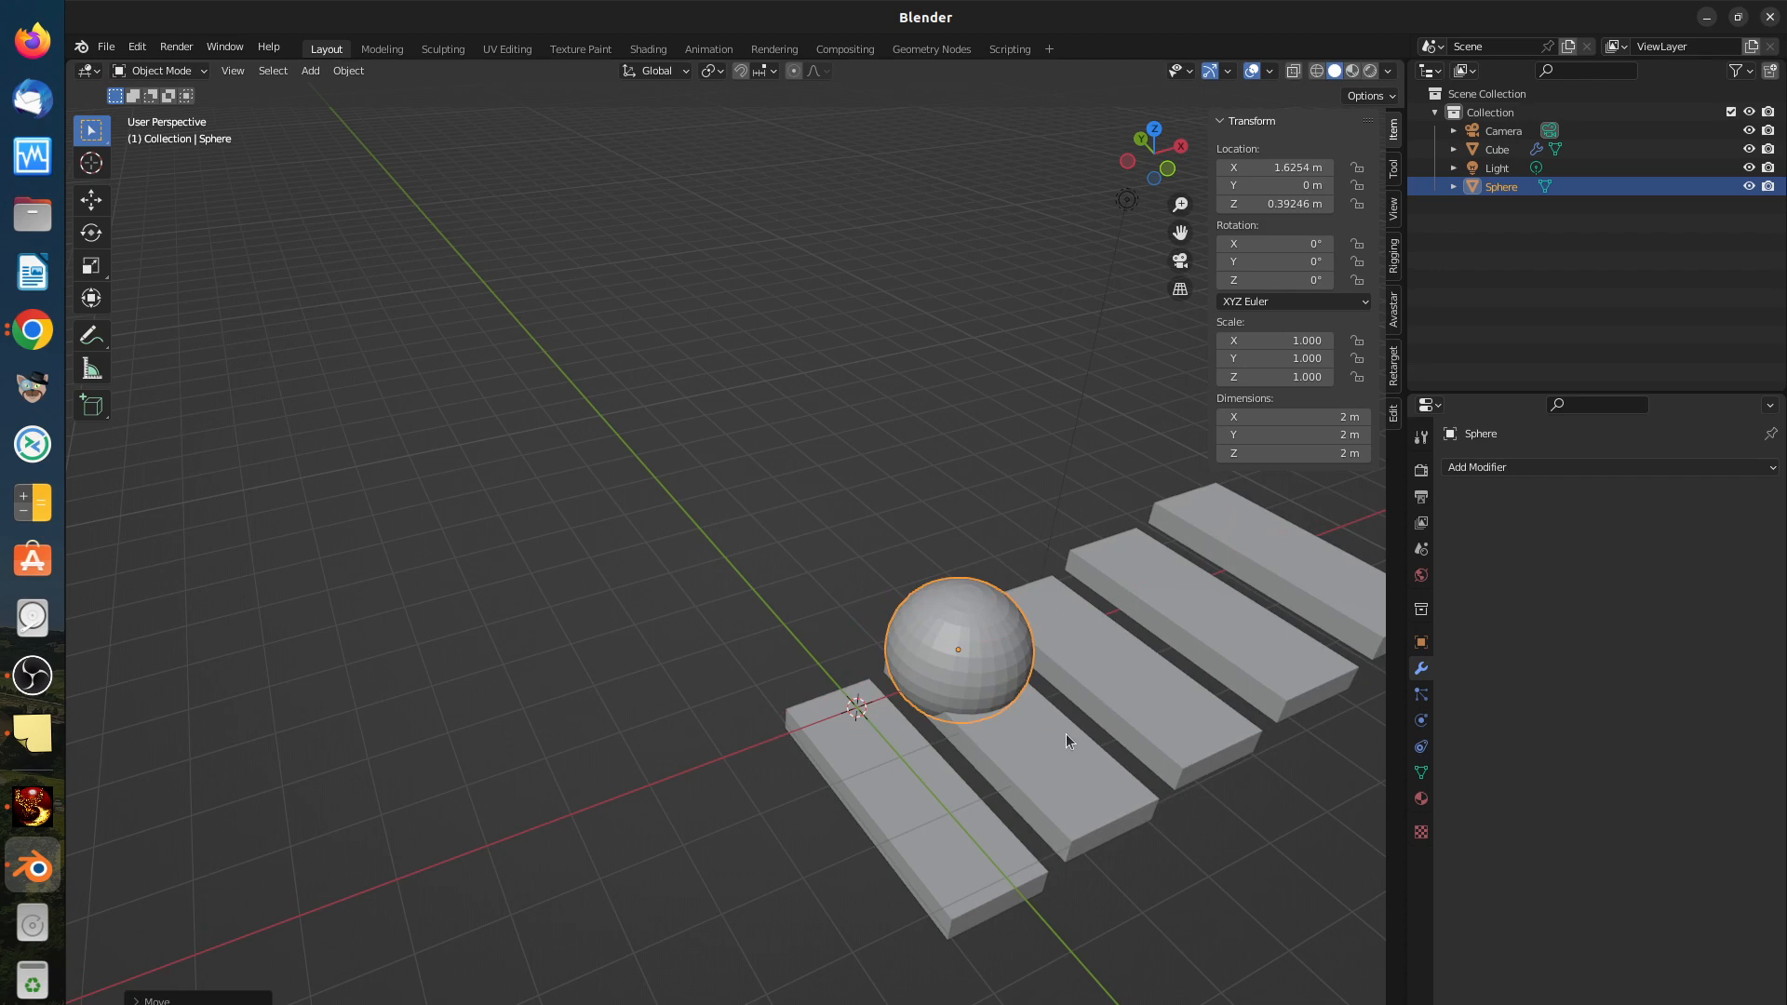
key("g")
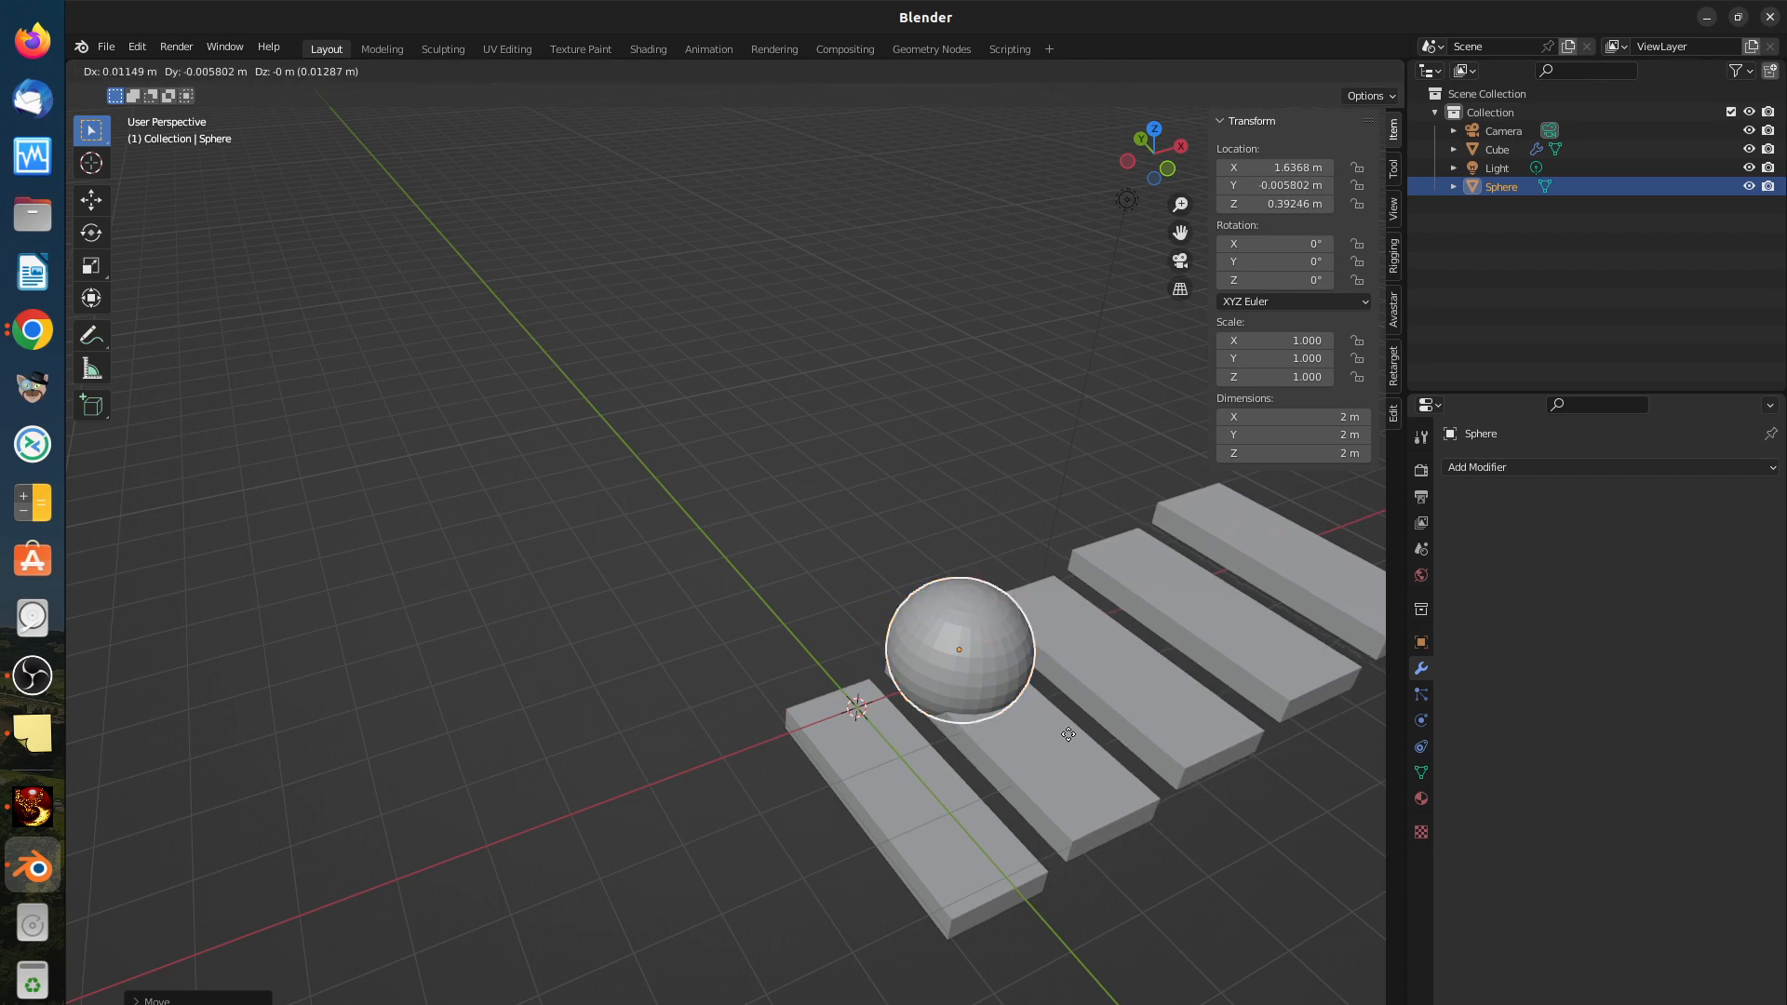
key("y")
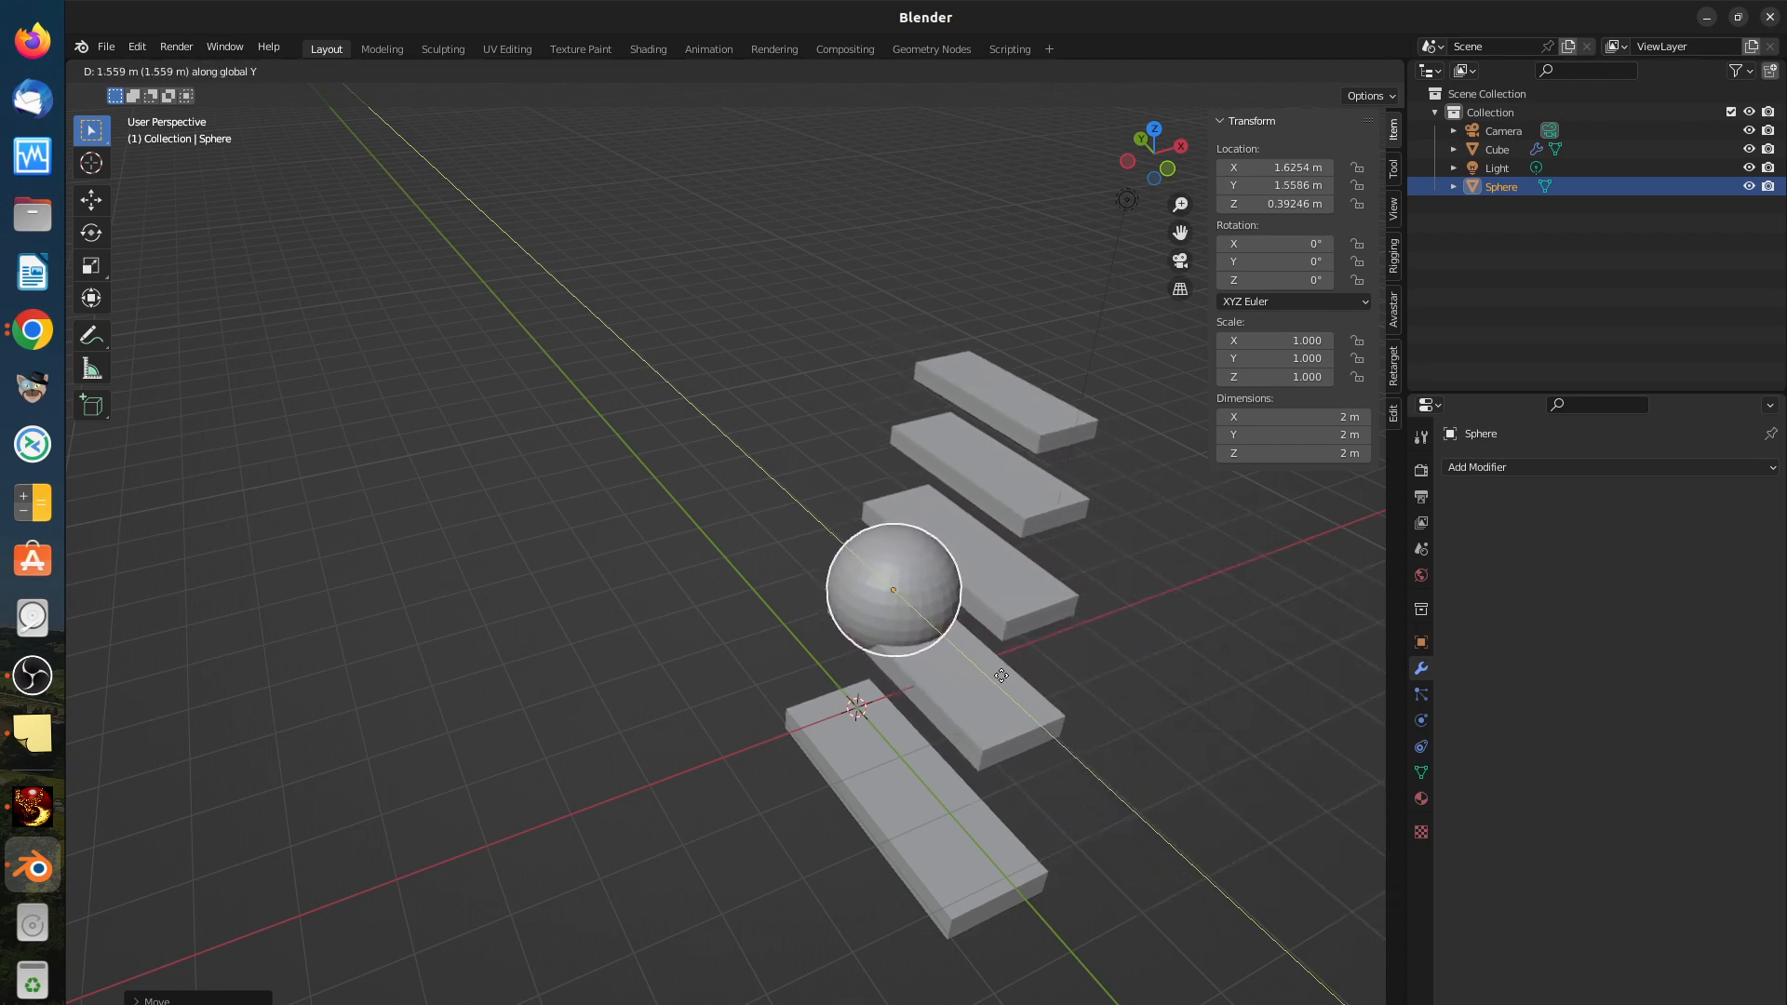
left_click(873, 793)
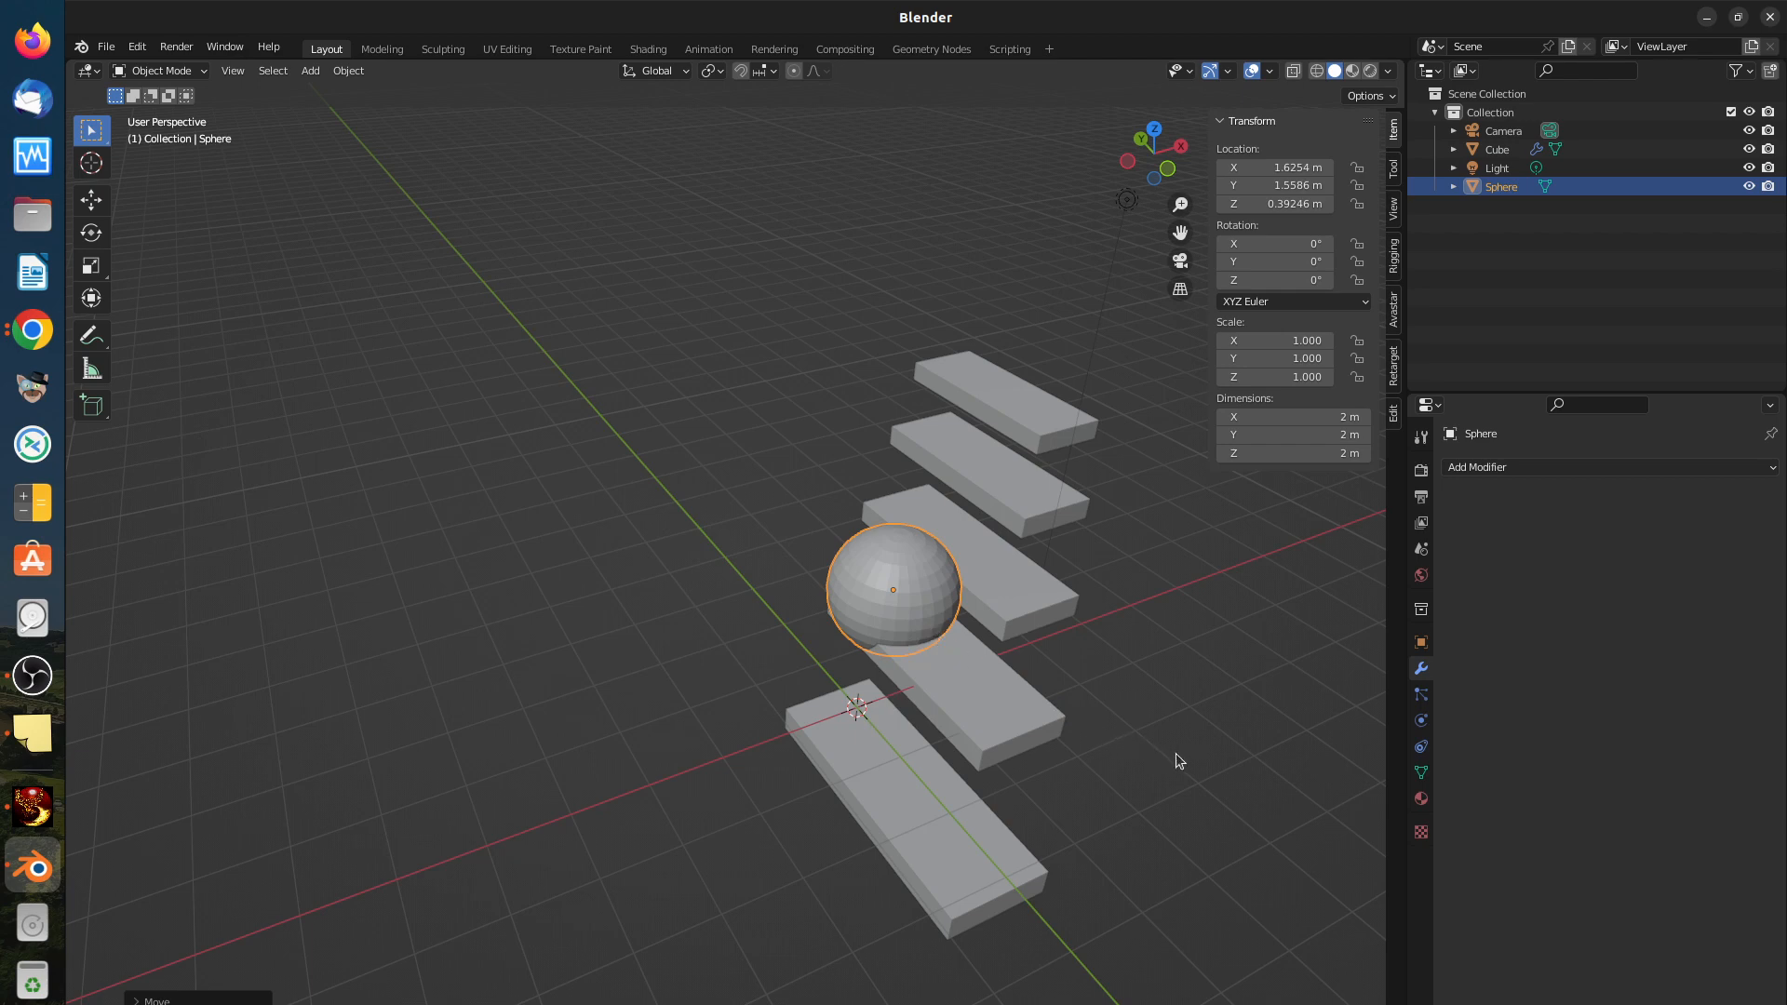
Step: Scale the sphere down uniformly to about 0.64 so that the array copies shrink progressively
key("s")
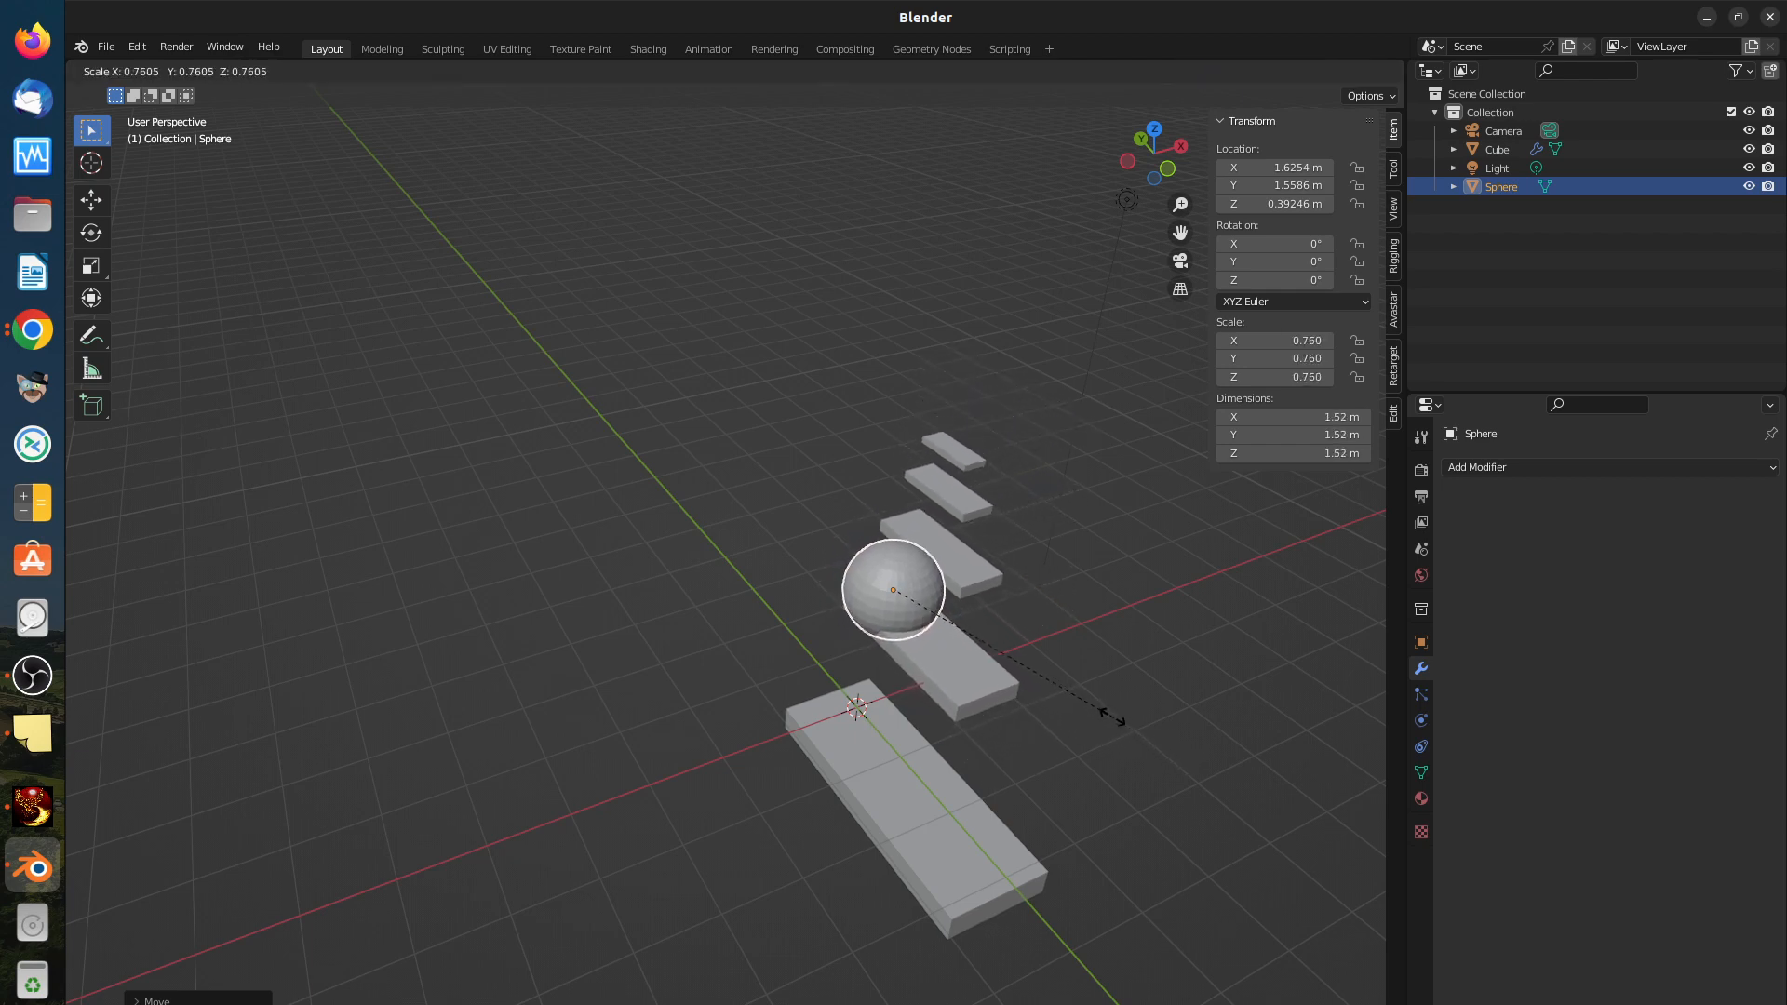
left_click(1086, 681)
middle_click_drag(1086, 681, 967, 674)
scroll(921, 622, "up", 2)
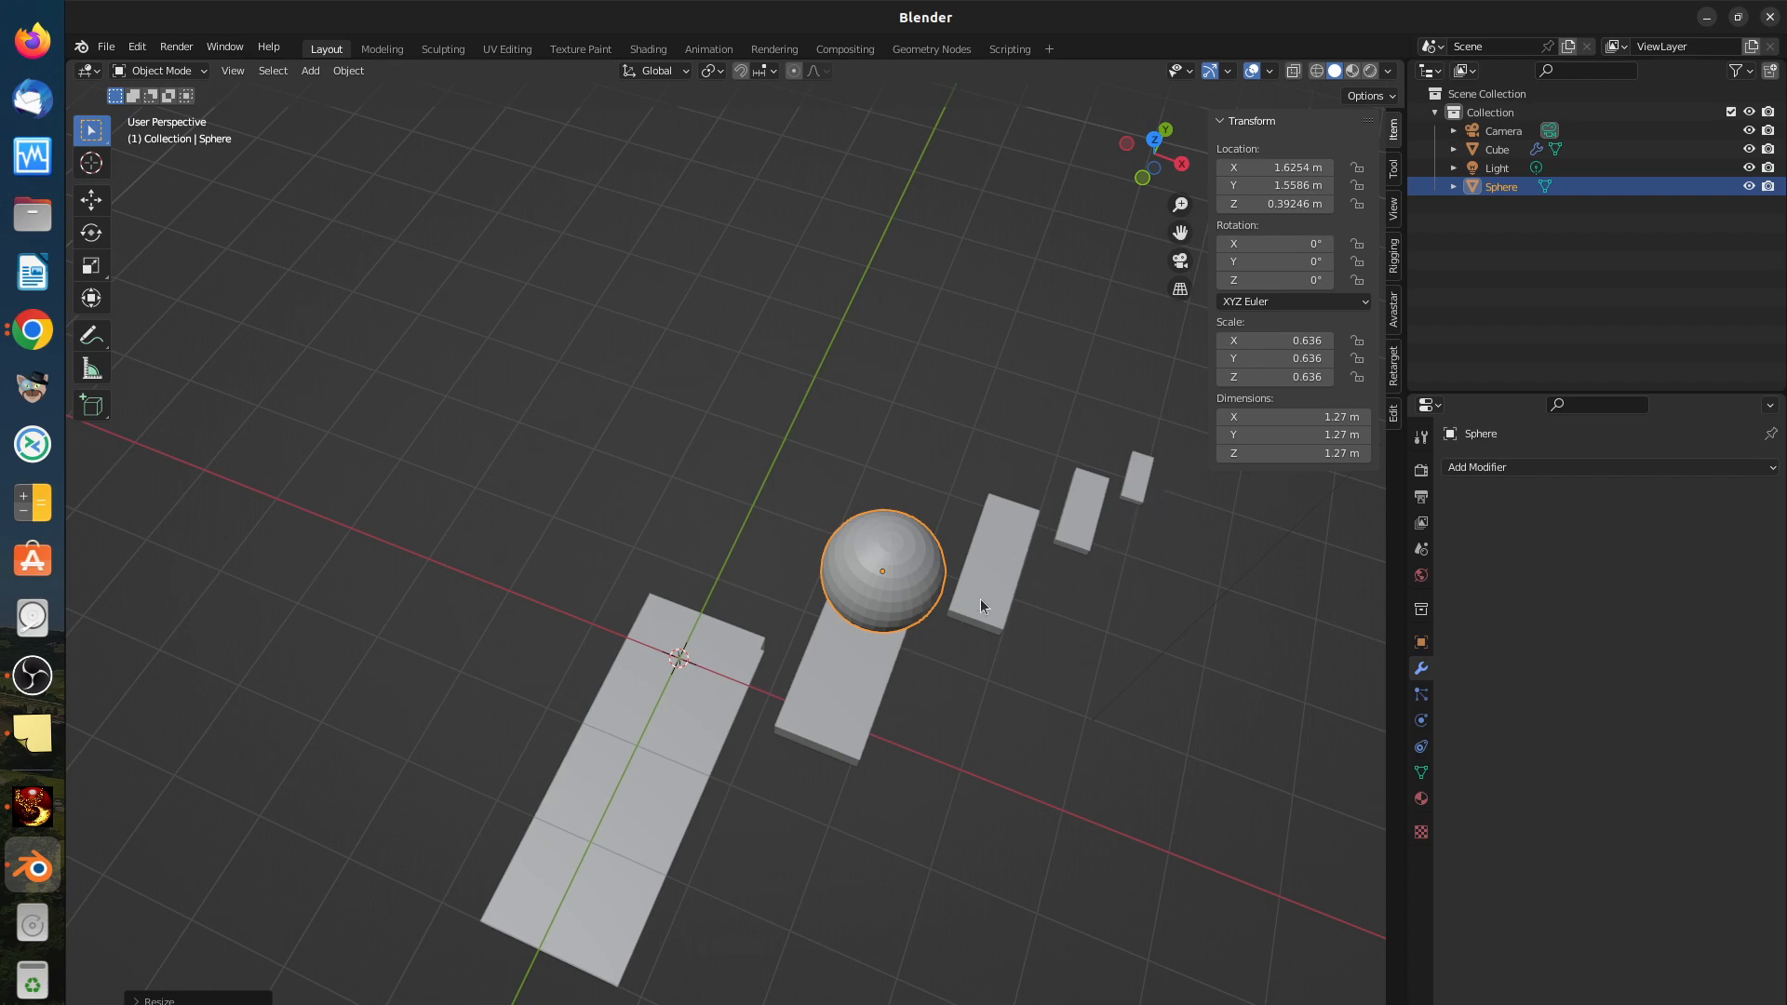
middle_click_drag(903, 745, 1053, 789)
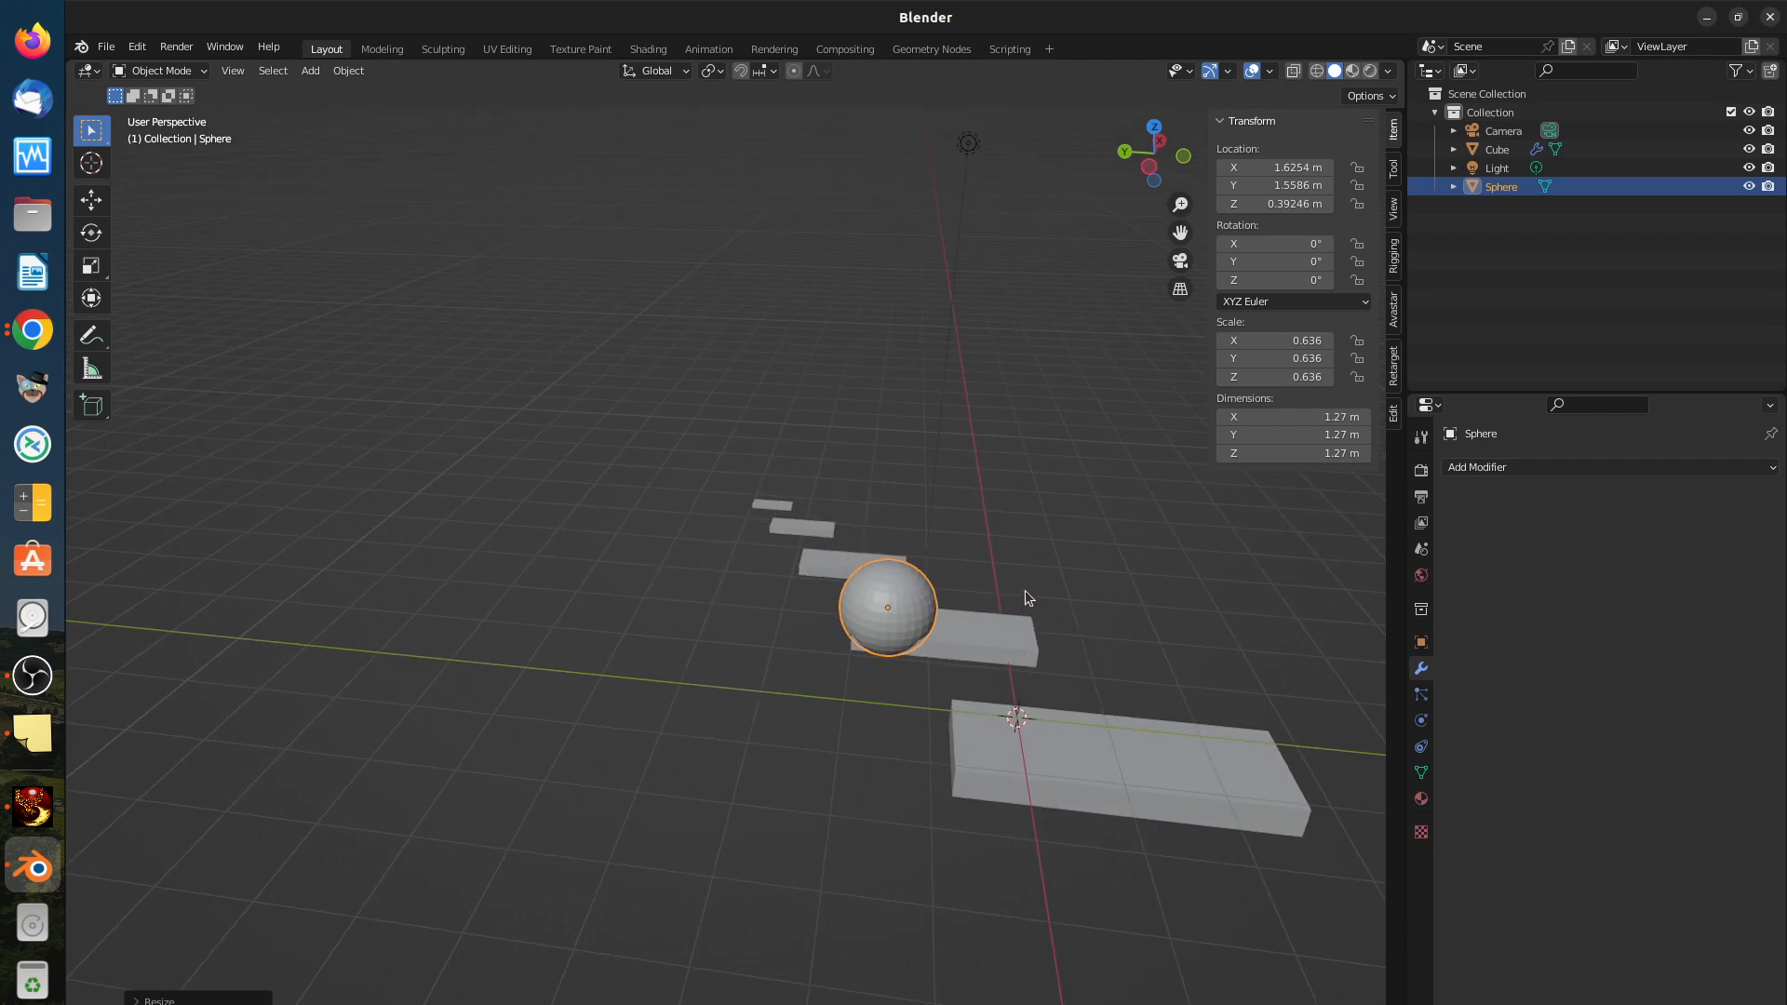
Step: Scale the sphere down further to 0.500 and inspect the shrinking copies from above and in perspective
key("s")
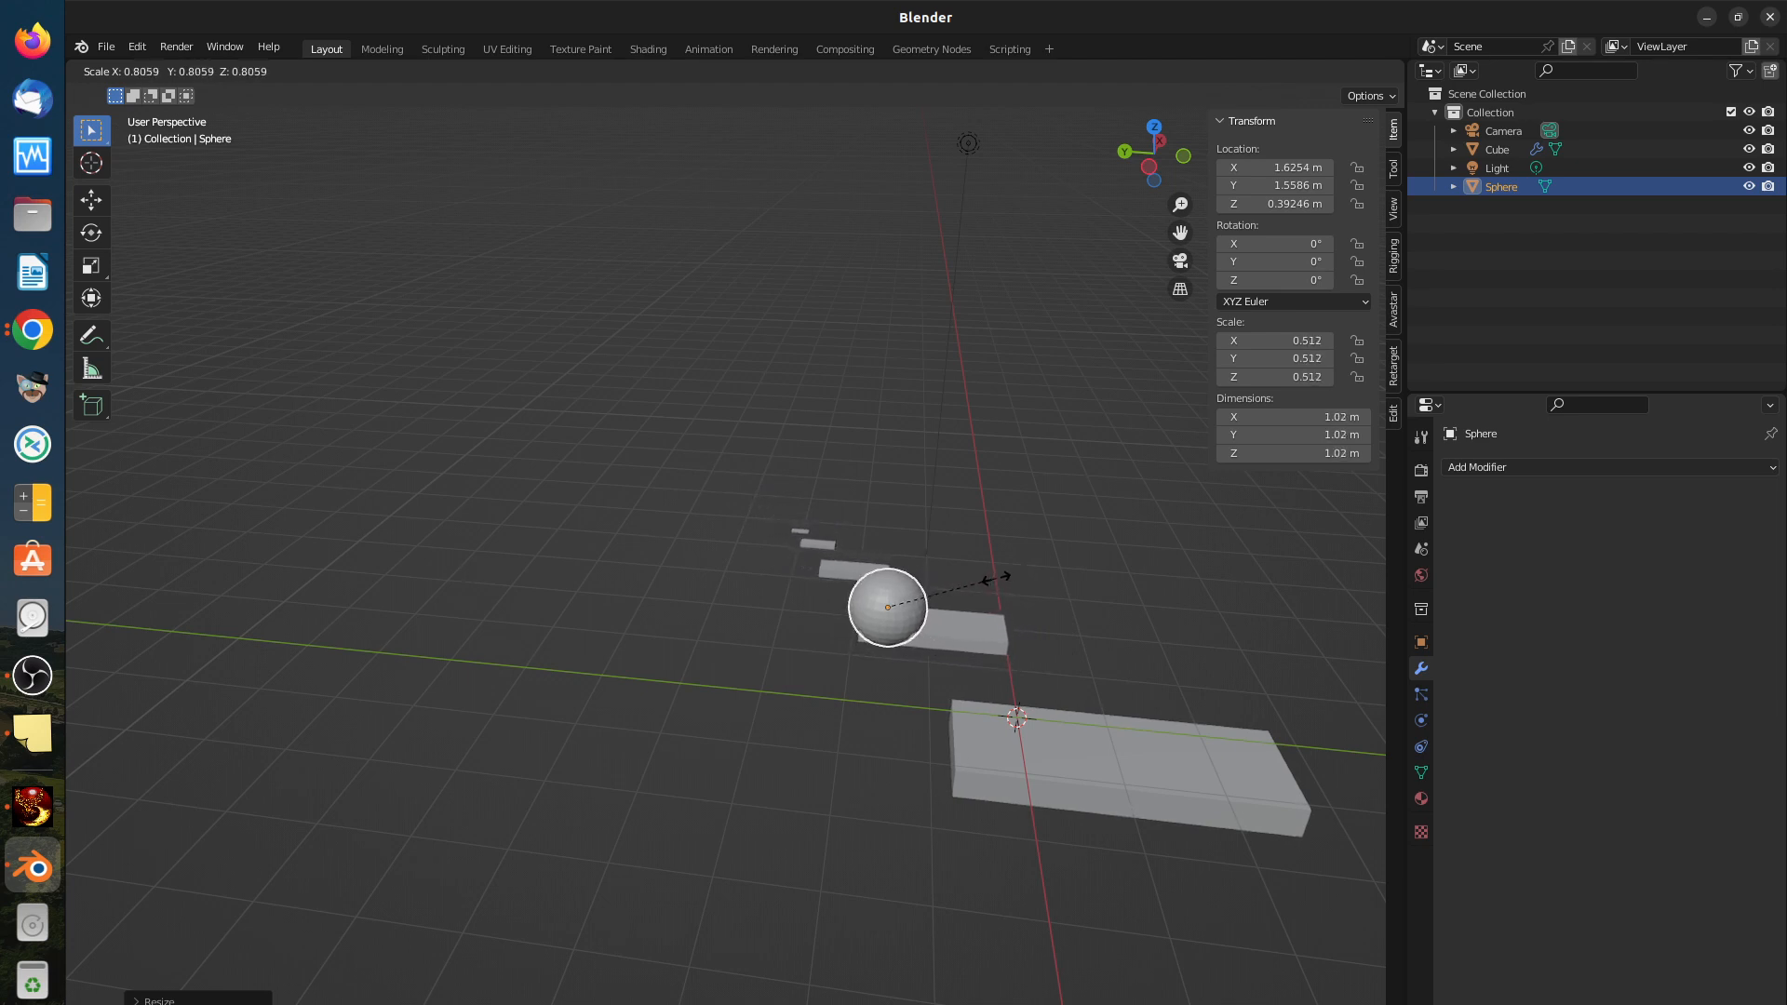
left_click(992, 577)
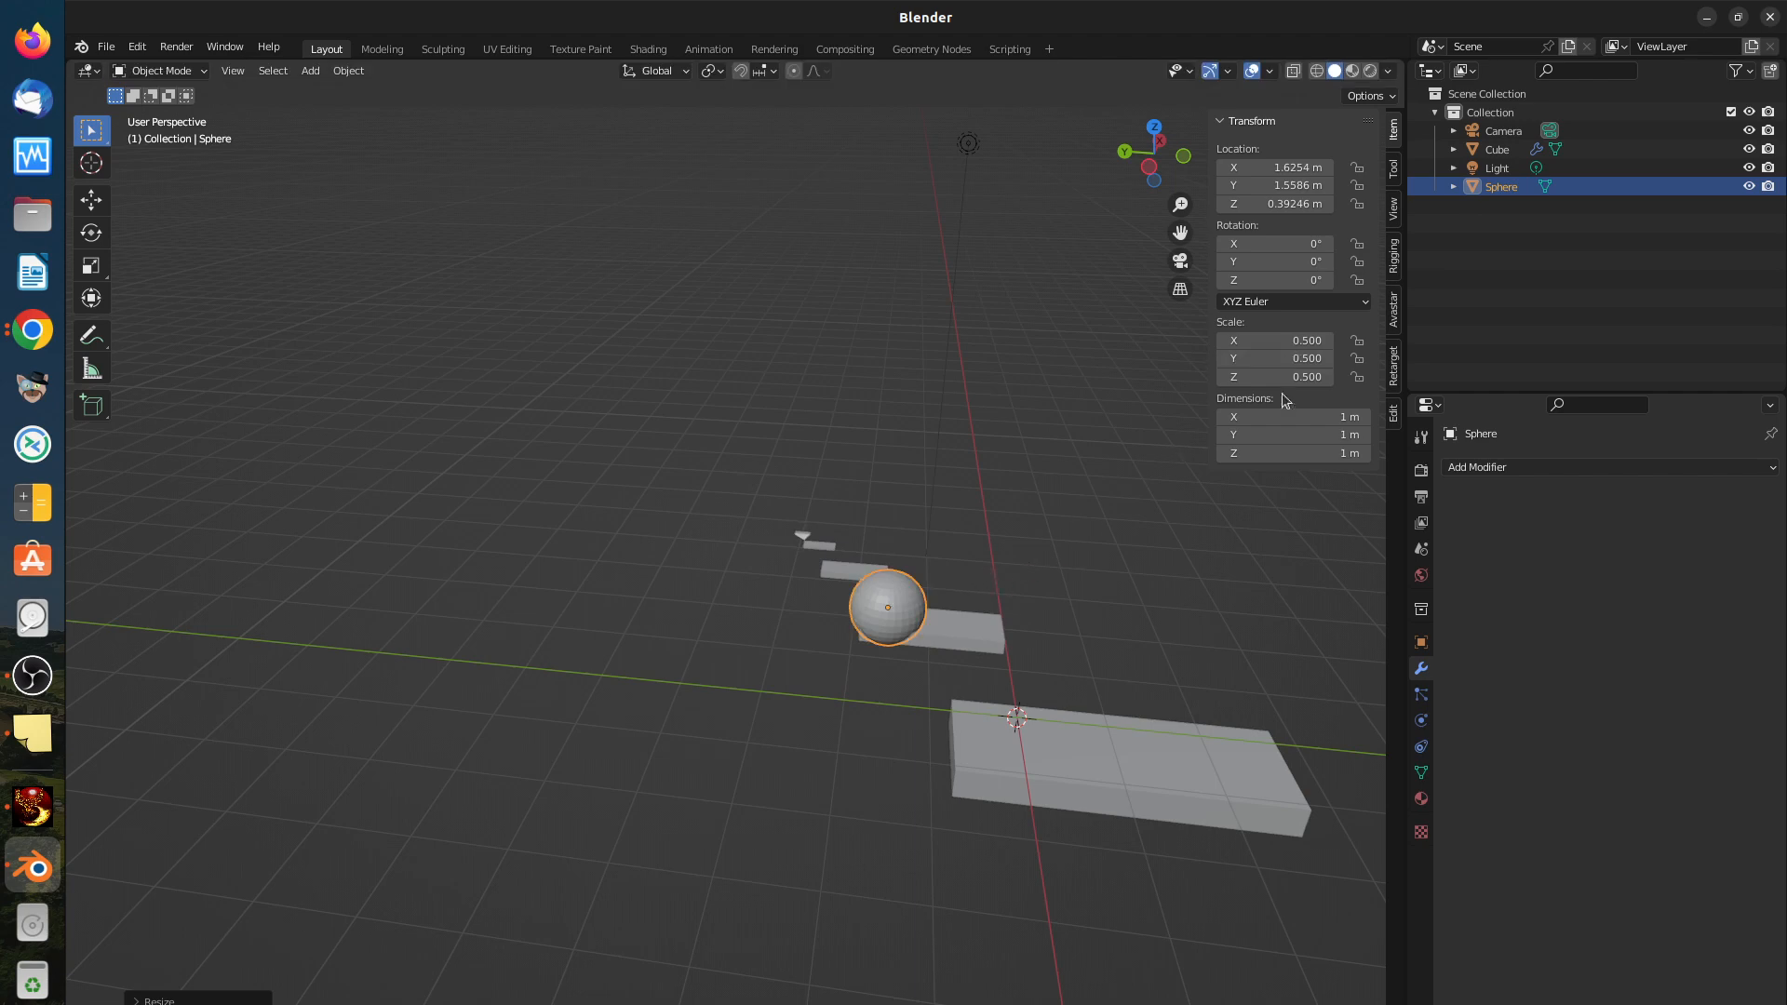
middle_click_drag(983, 678, 845, 794)
key("KP_7")
scroll(874, 837, "down", 1)
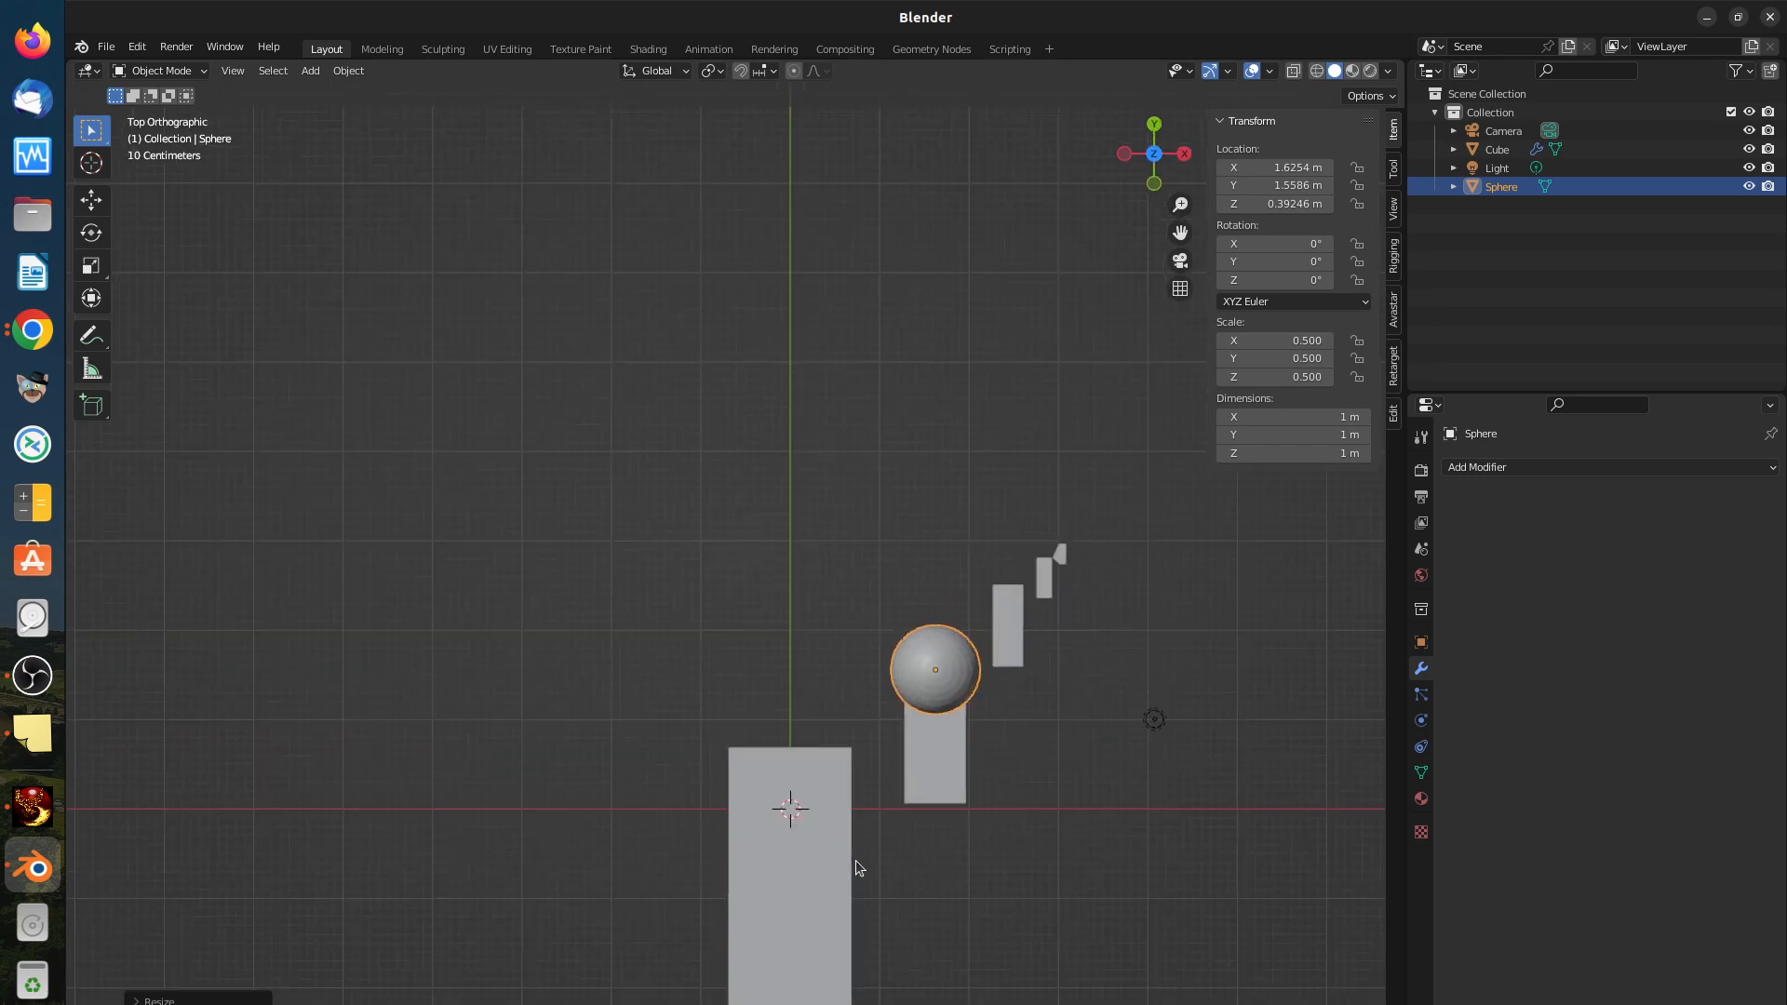
middle_click_drag(880, 869, 830, 779, "shift")
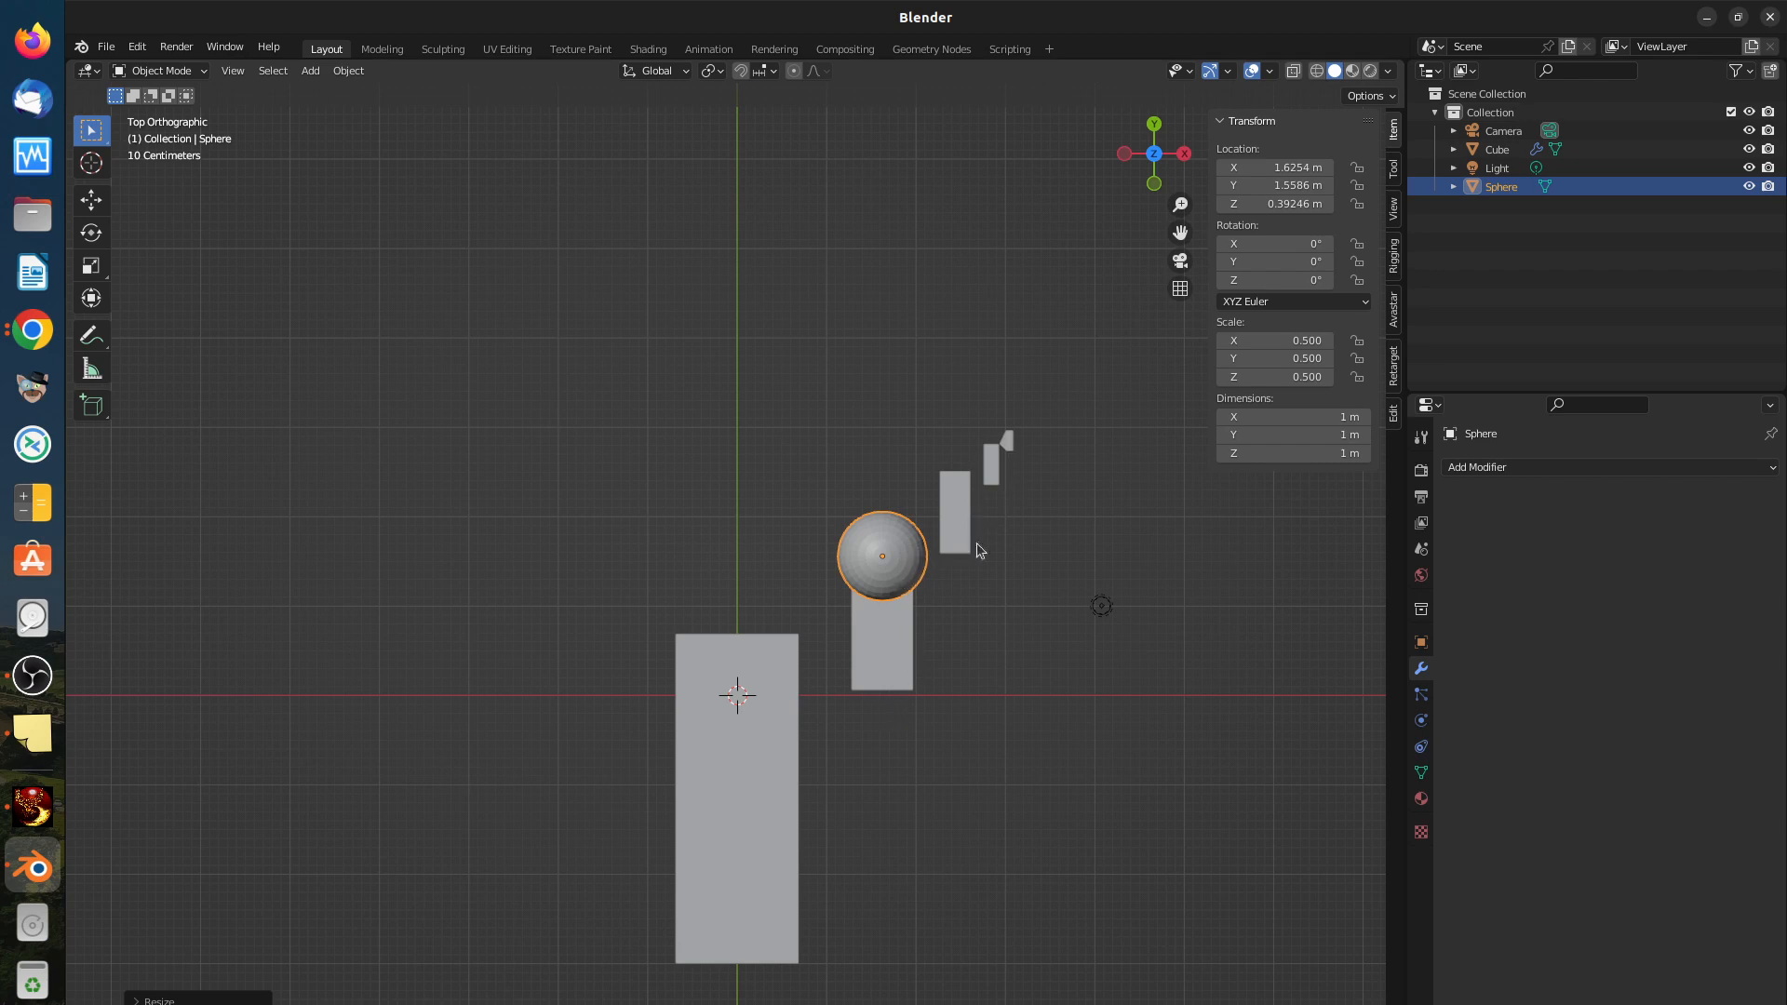
middle_click_drag(1064, 698, 1154, 582)
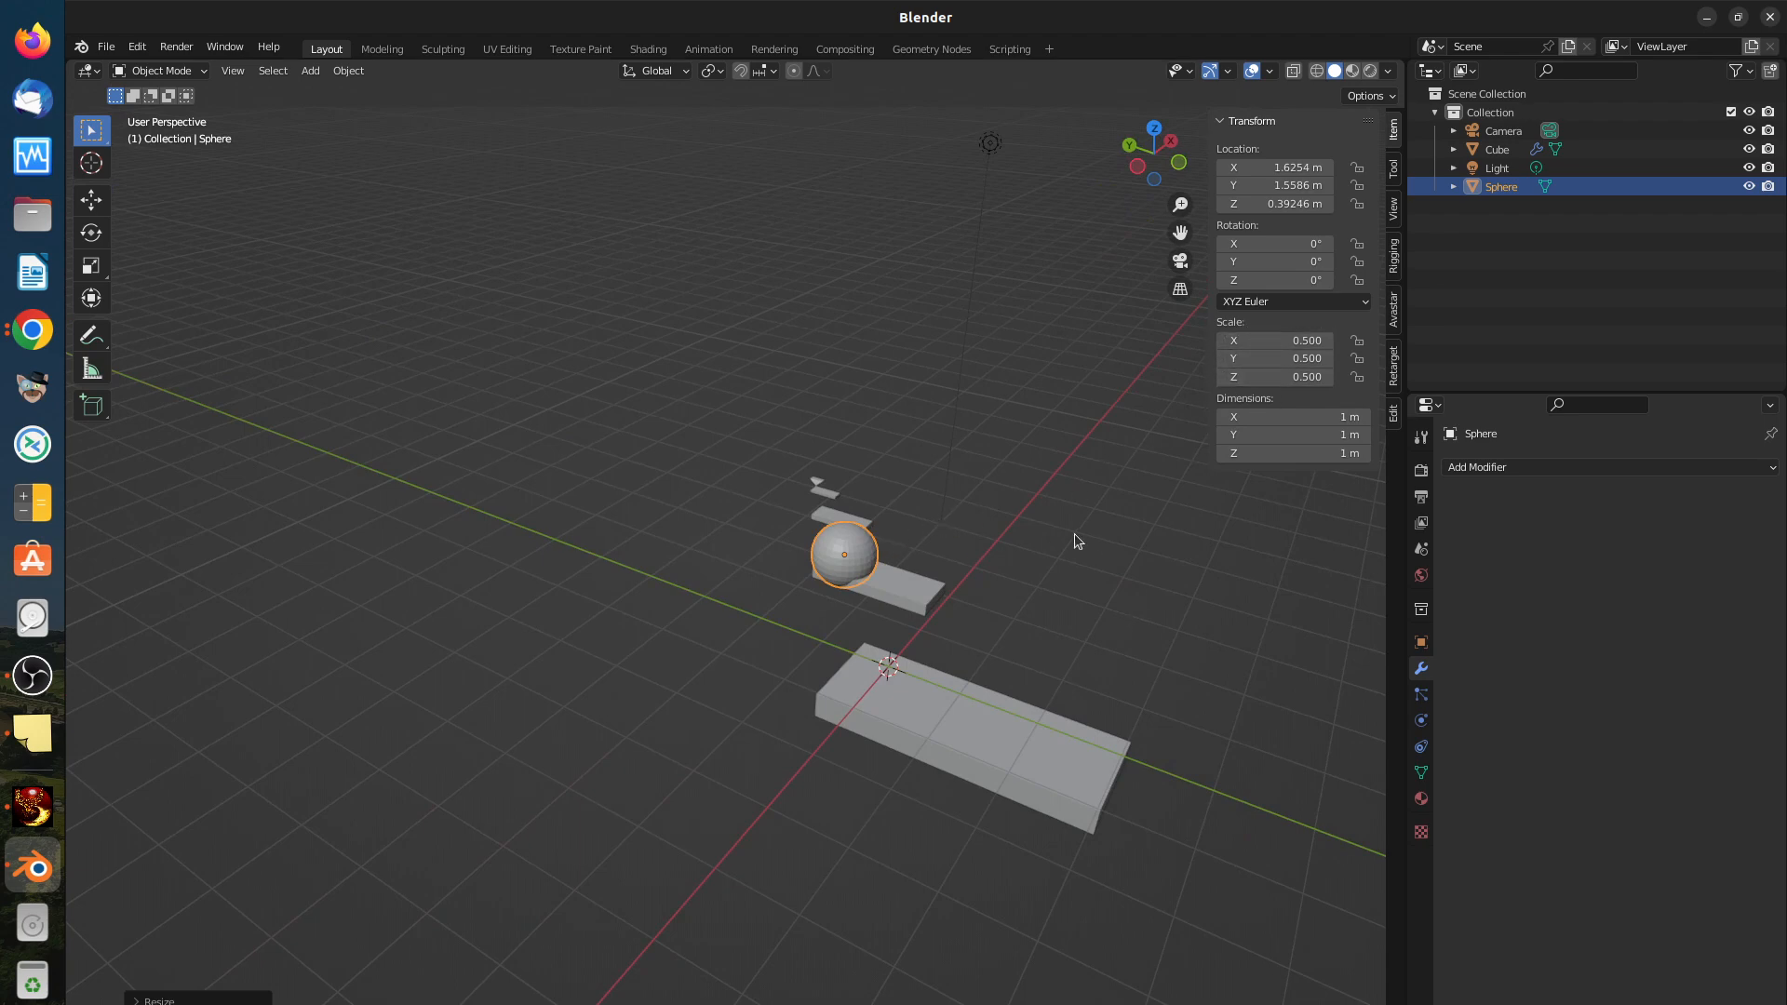
Step: Clear the sphere's scale back to 1.000 on all axes and check the copies from both sides
key("alt+s")
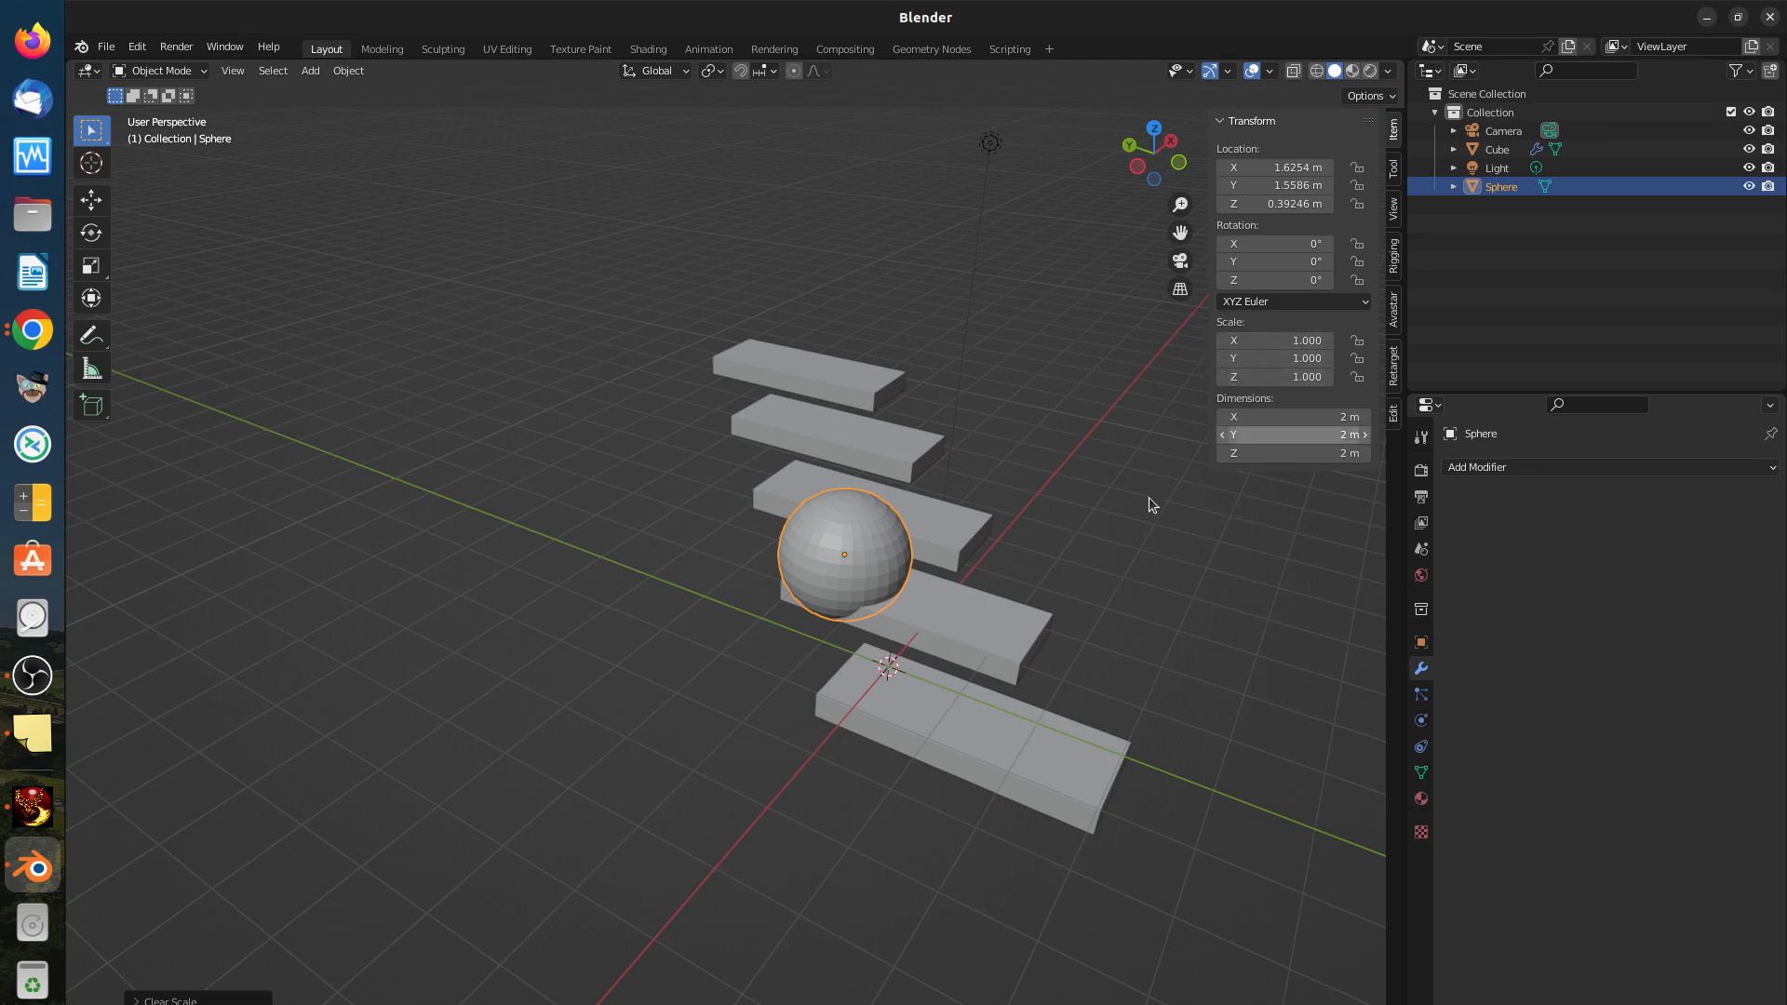
middle_click_drag(1212, 708, 1329, 737)
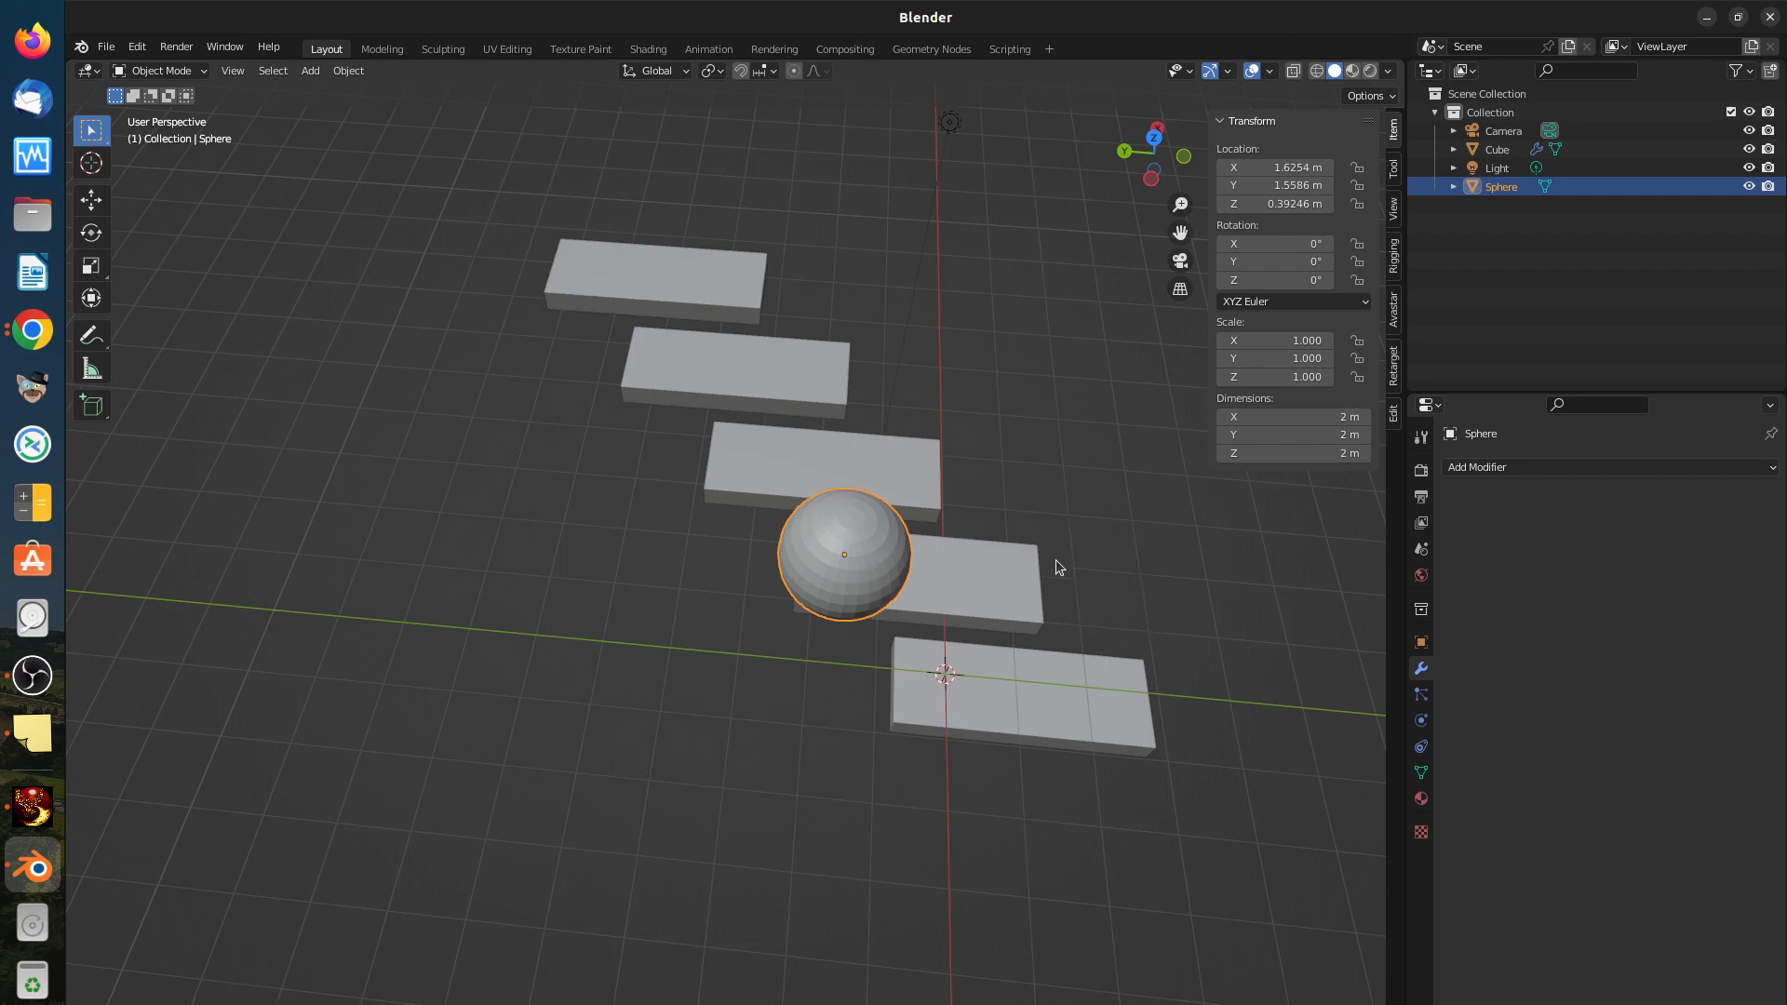
middle_click_drag(1055, 560, 871, 544)
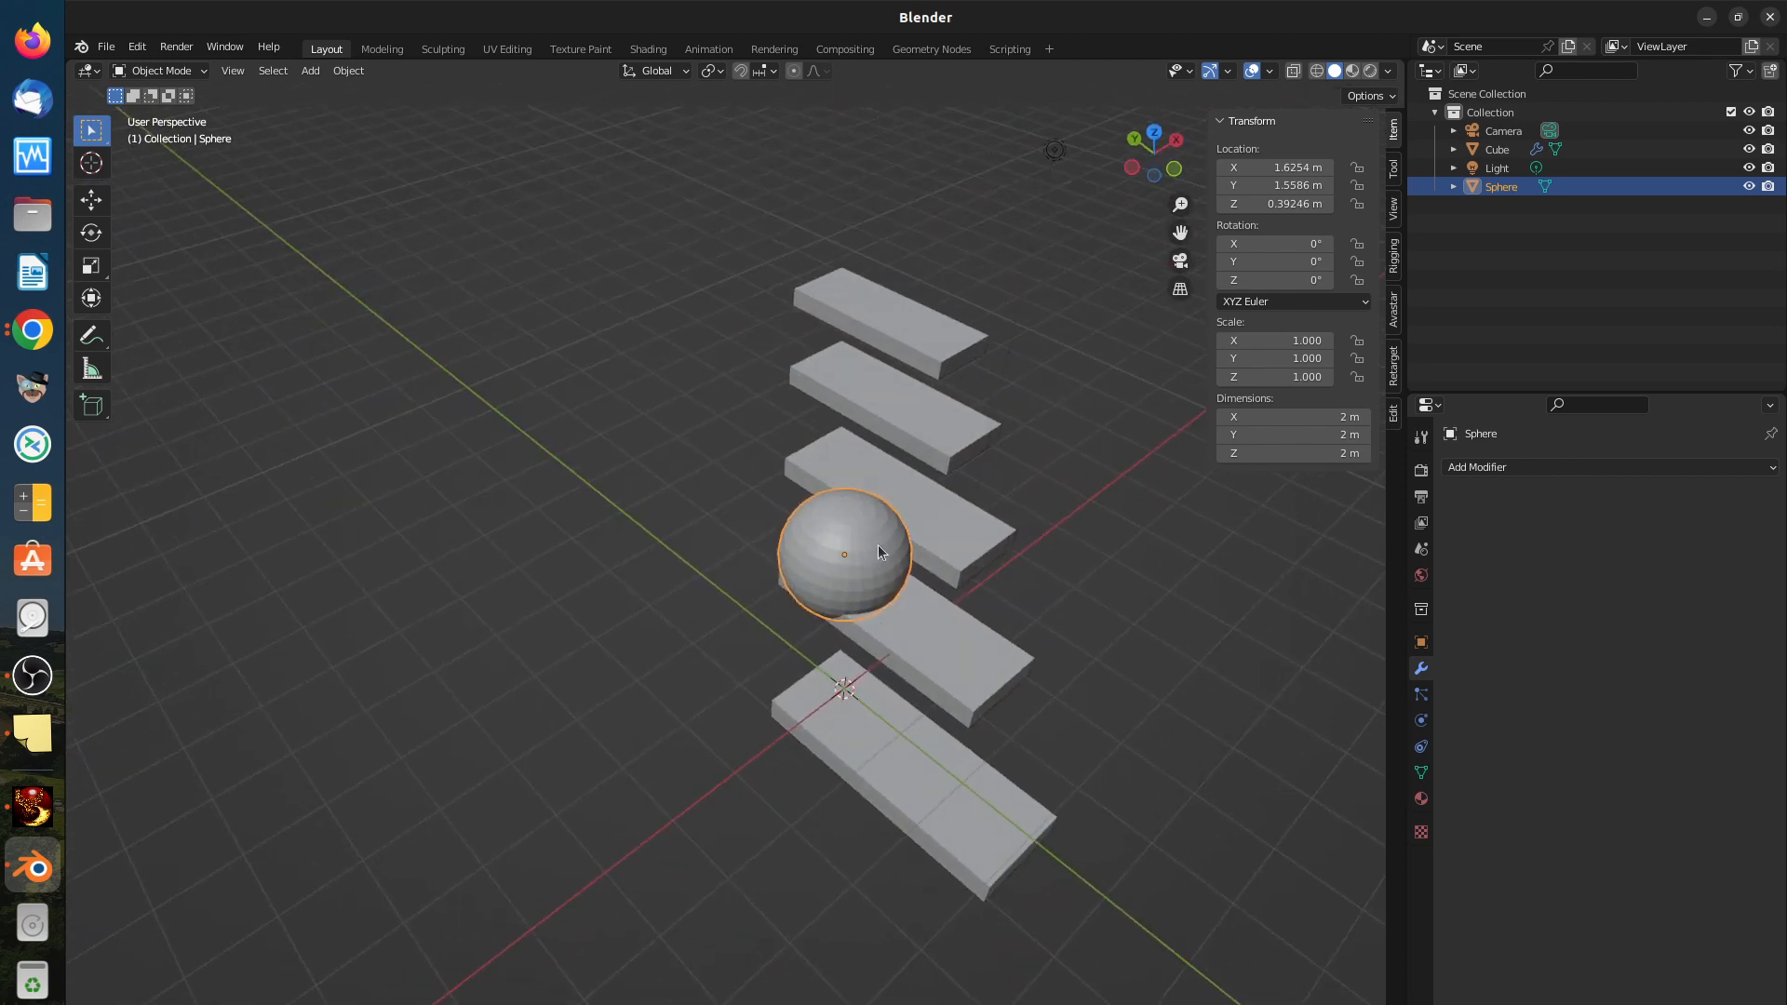
Step: Delete the sphere that drives the object offset and select the remaining stair step
key("Delete")
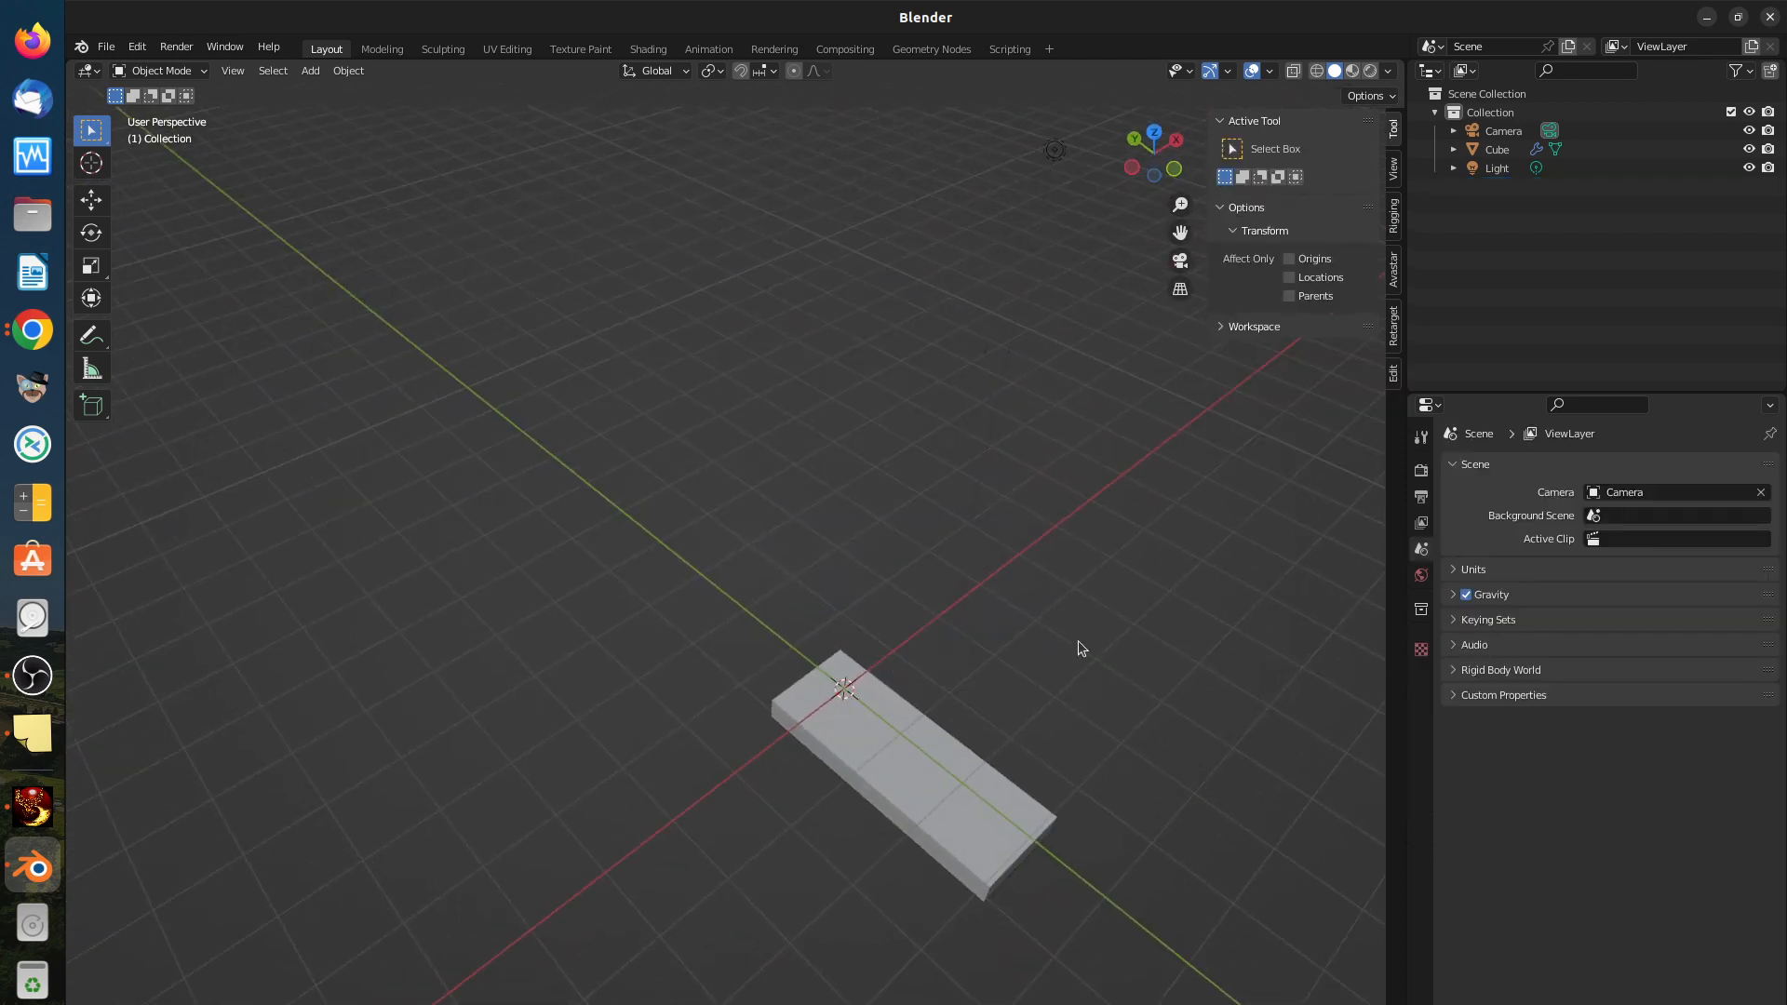
left_click(1003, 791)
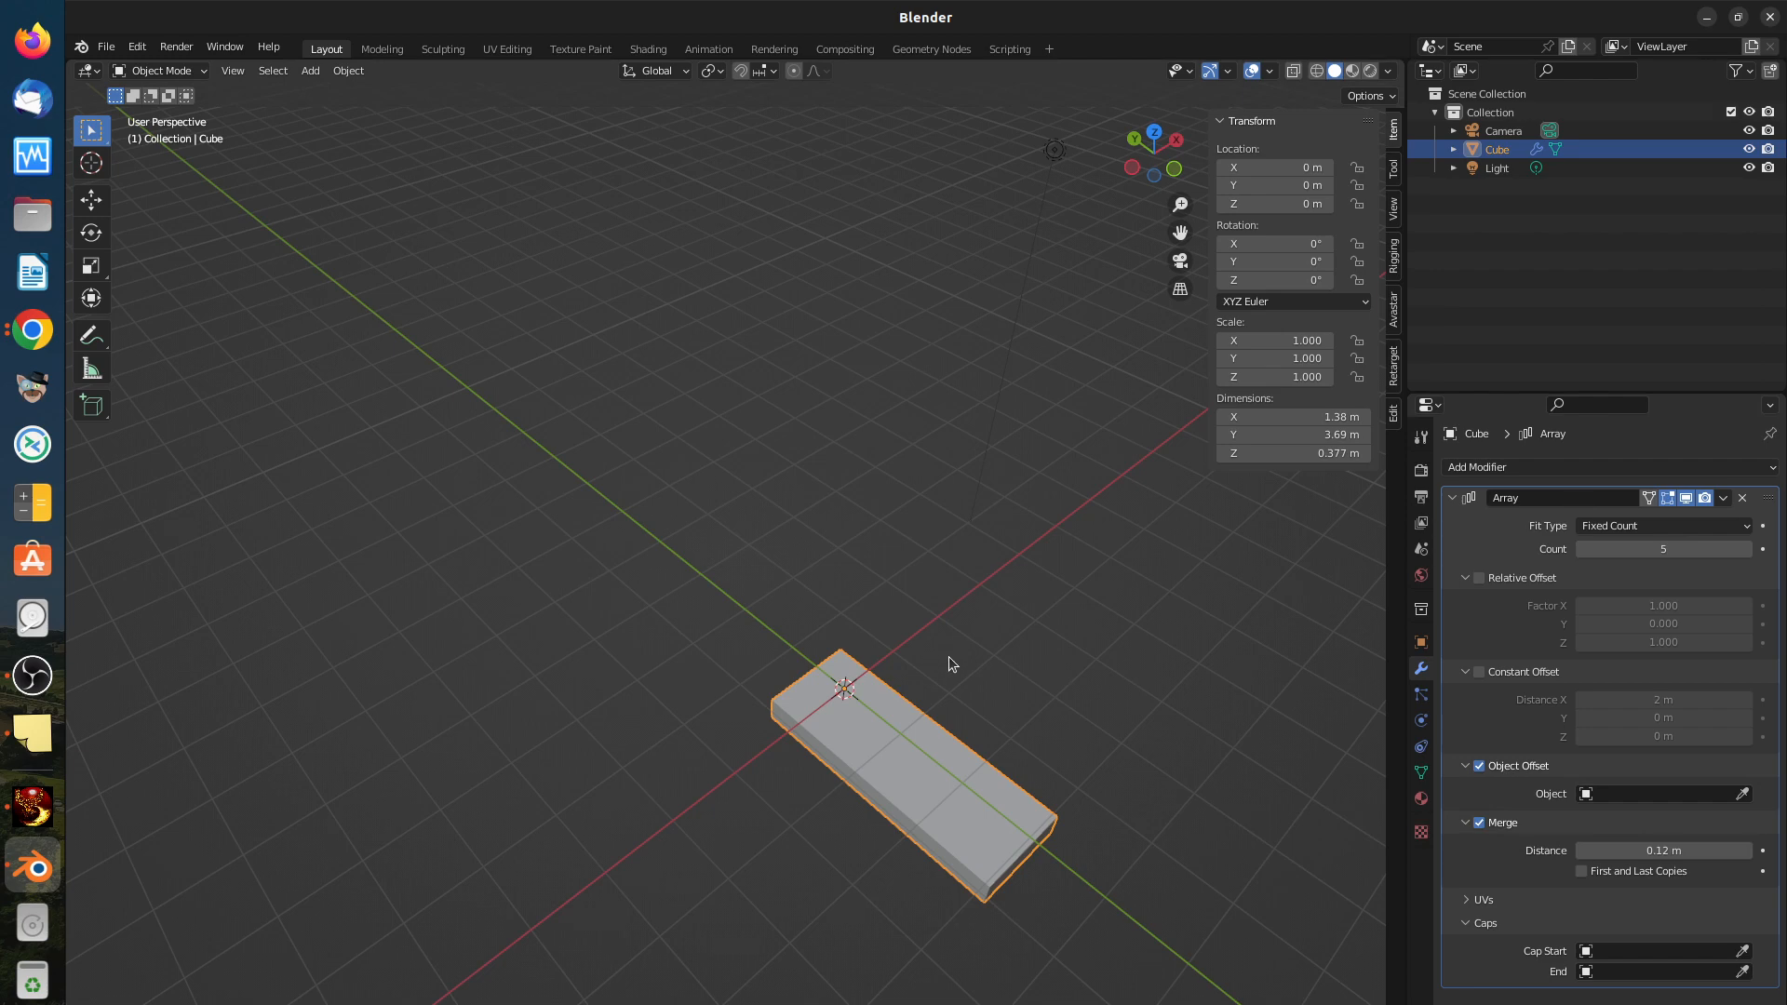
Step: Add a Plain Axes empty at the world origin and inspect it from low and high angles
key("shift+a")
mouse_move(949, 659)
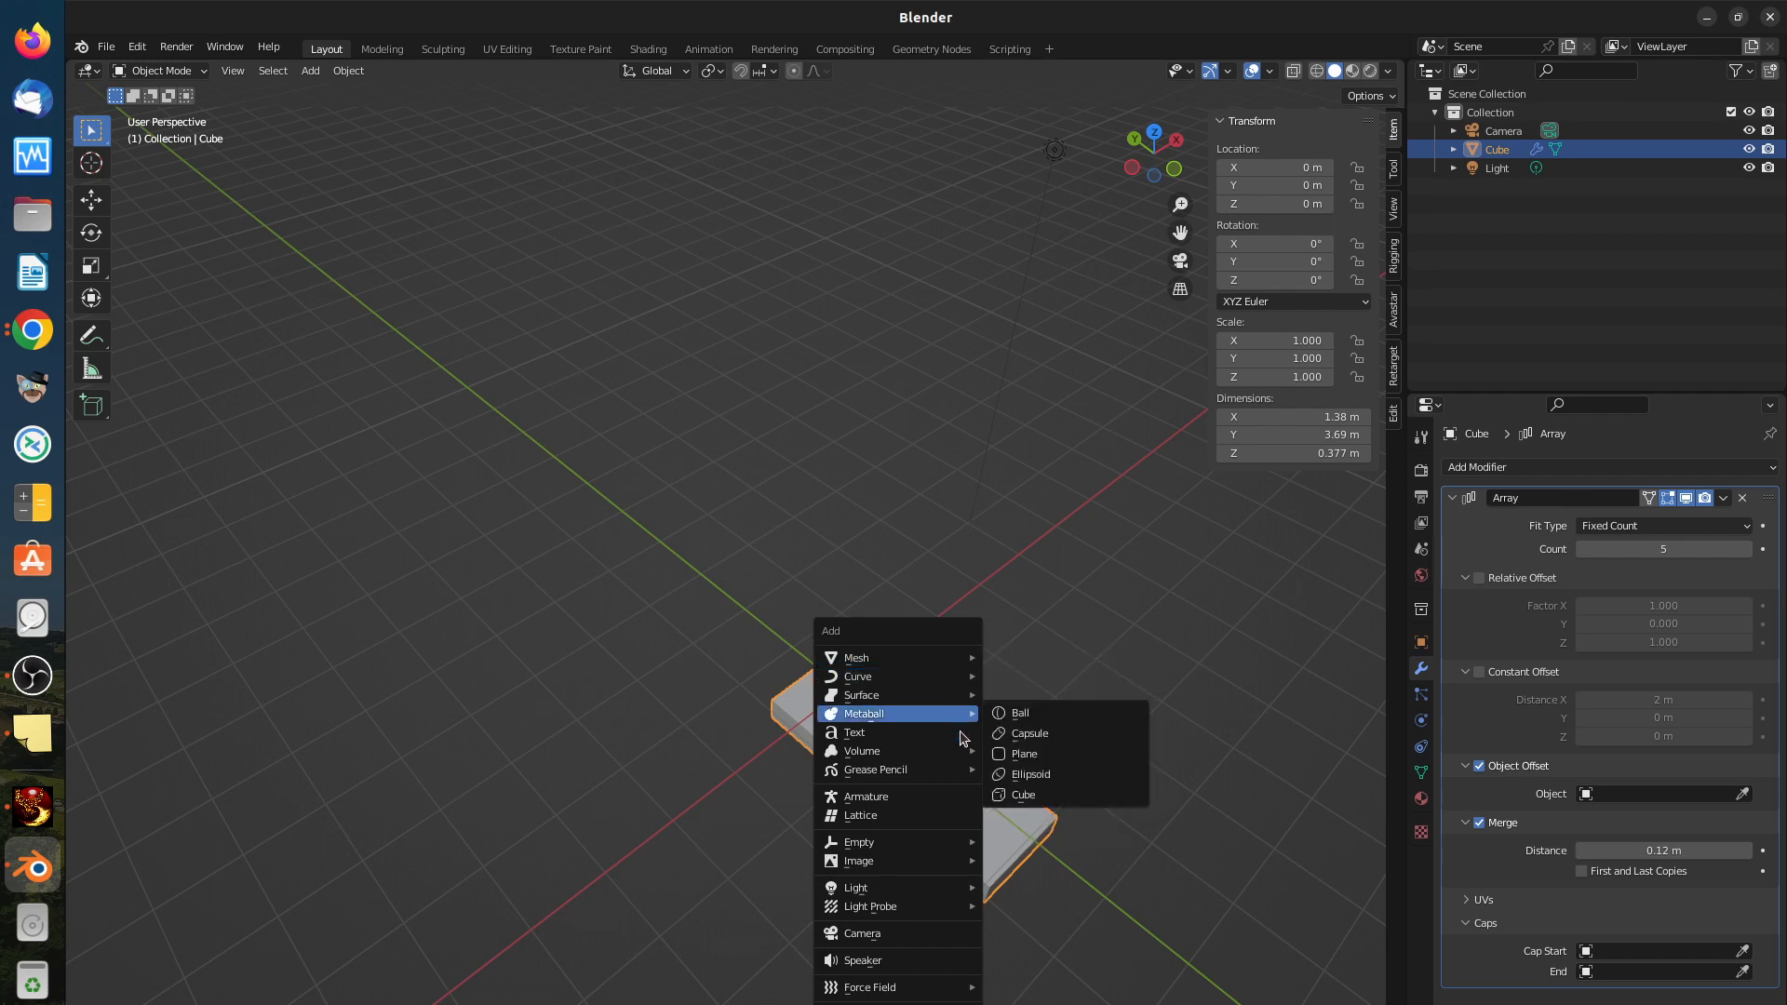
mouse_move(943, 847)
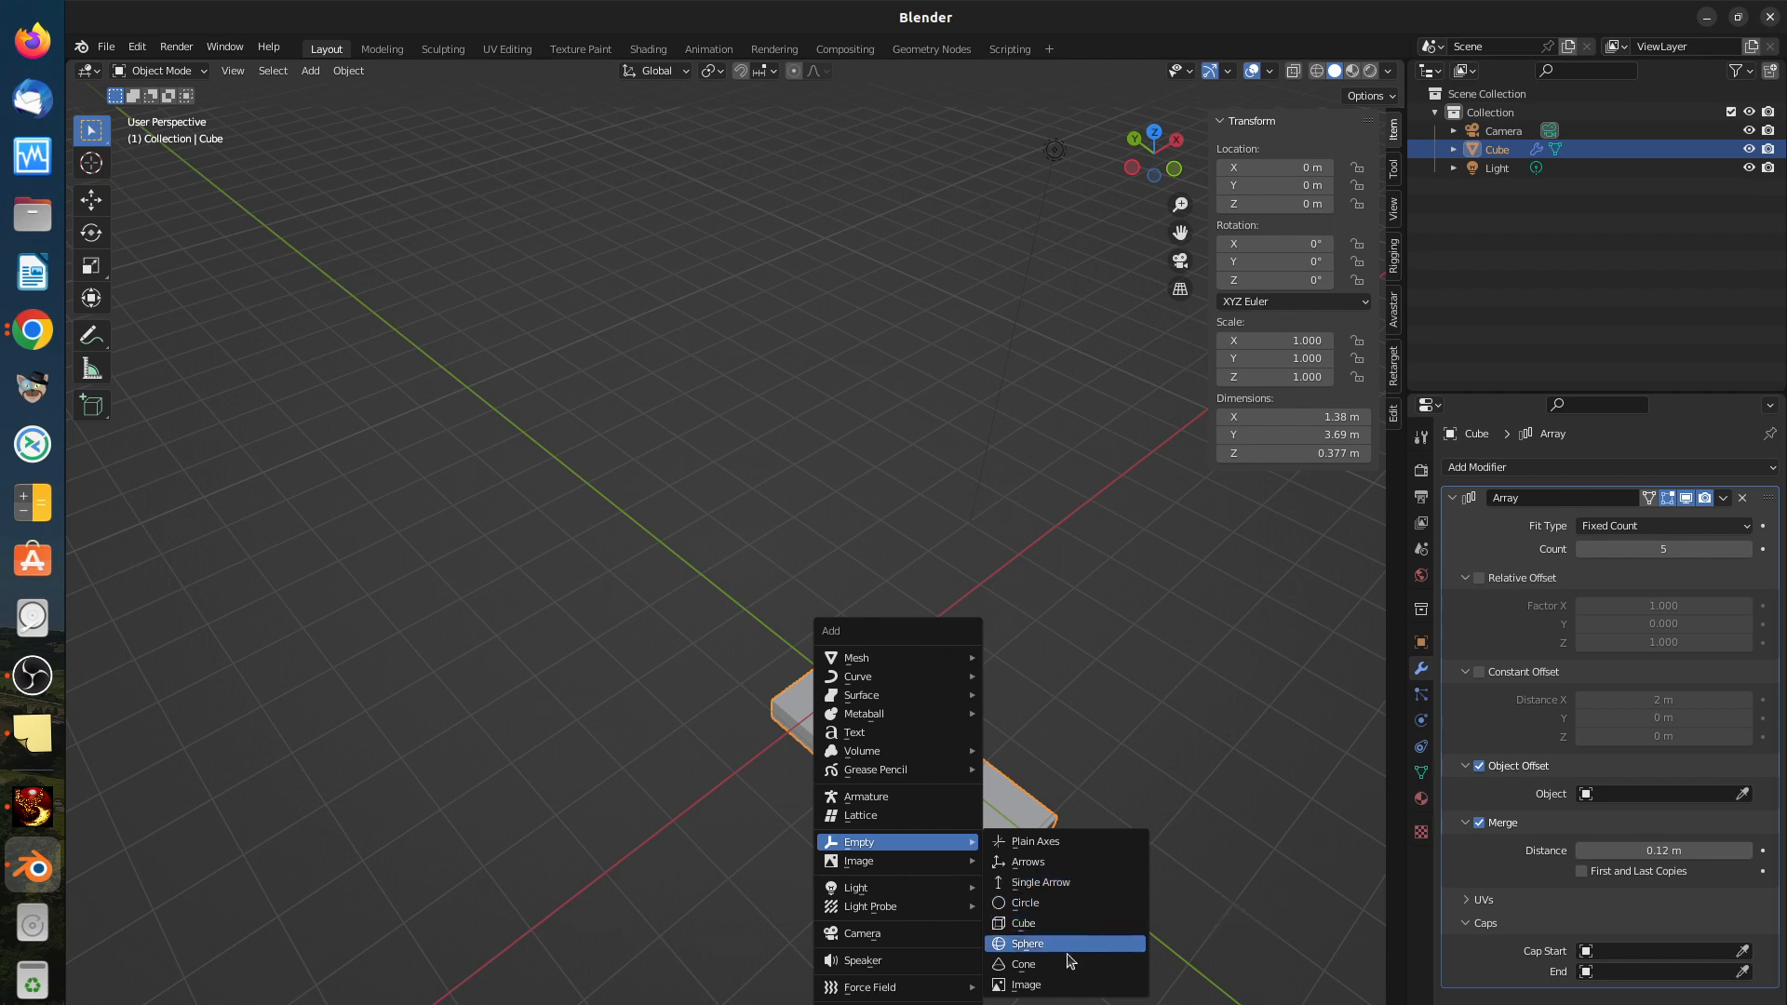
left_click(1059, 841)
middle_click_drag(875, 713, 935, 622)
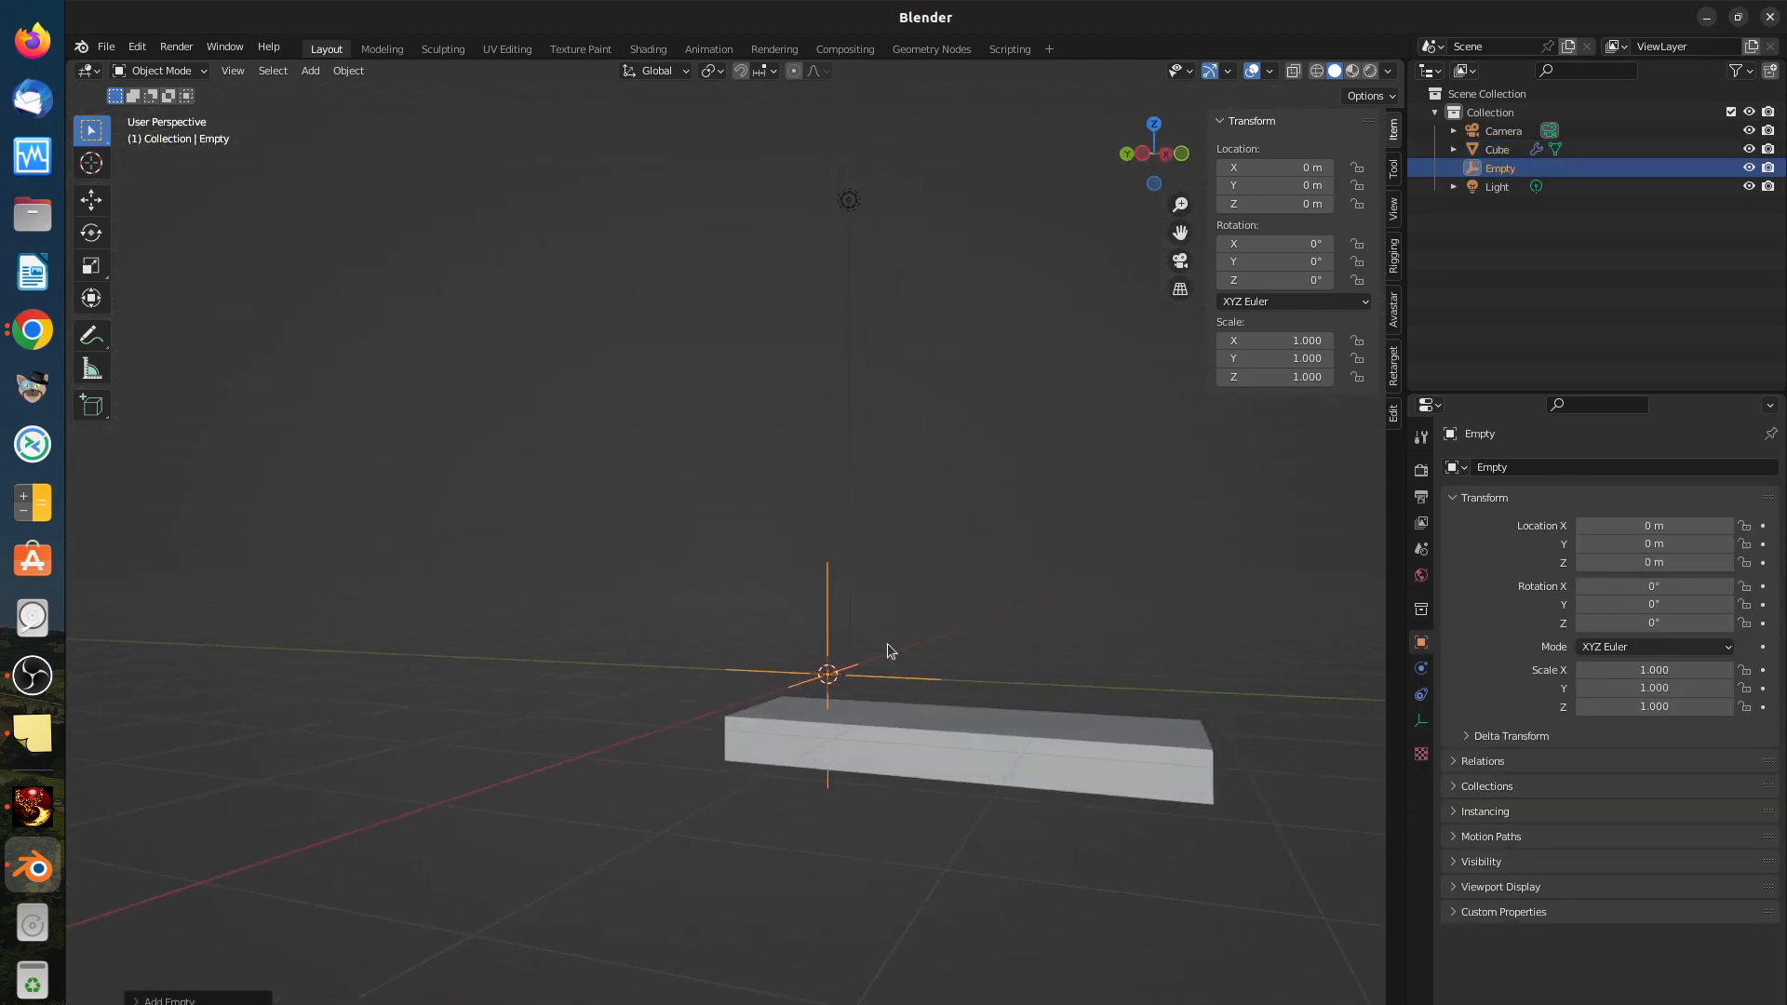
middle_click_drag(977, 841, 858, 930)
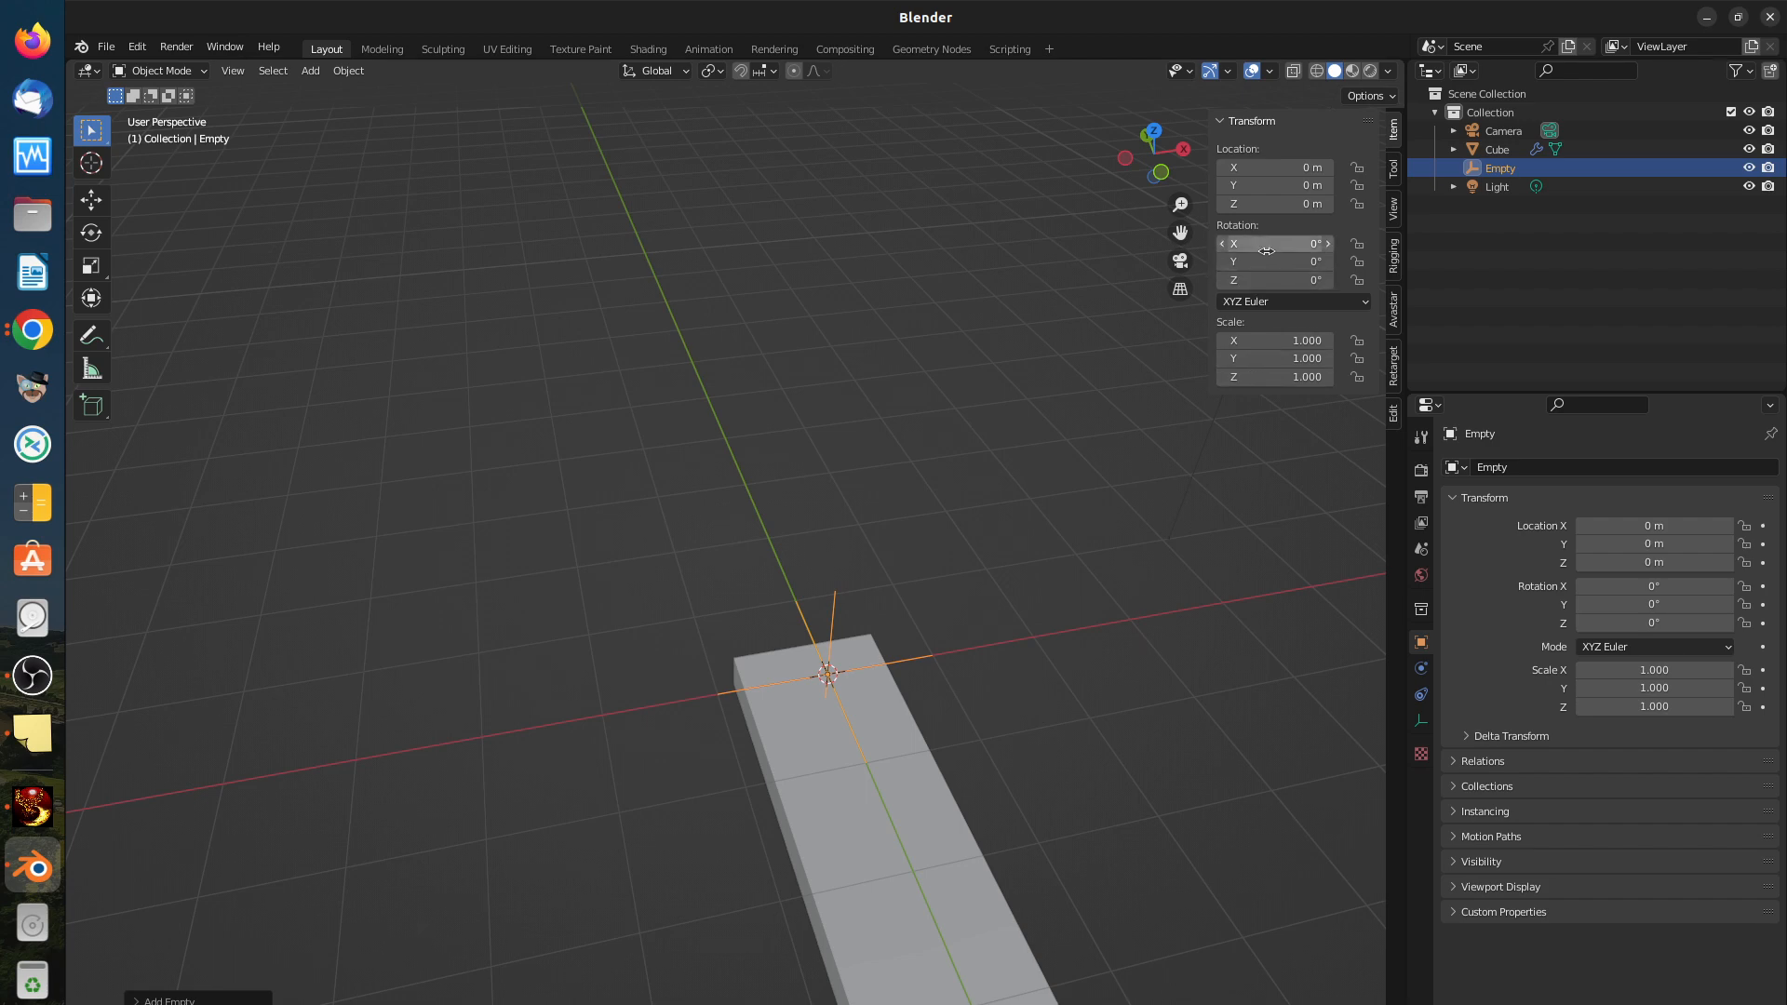
middle_click_drag(1021, 785, 1101, 726)
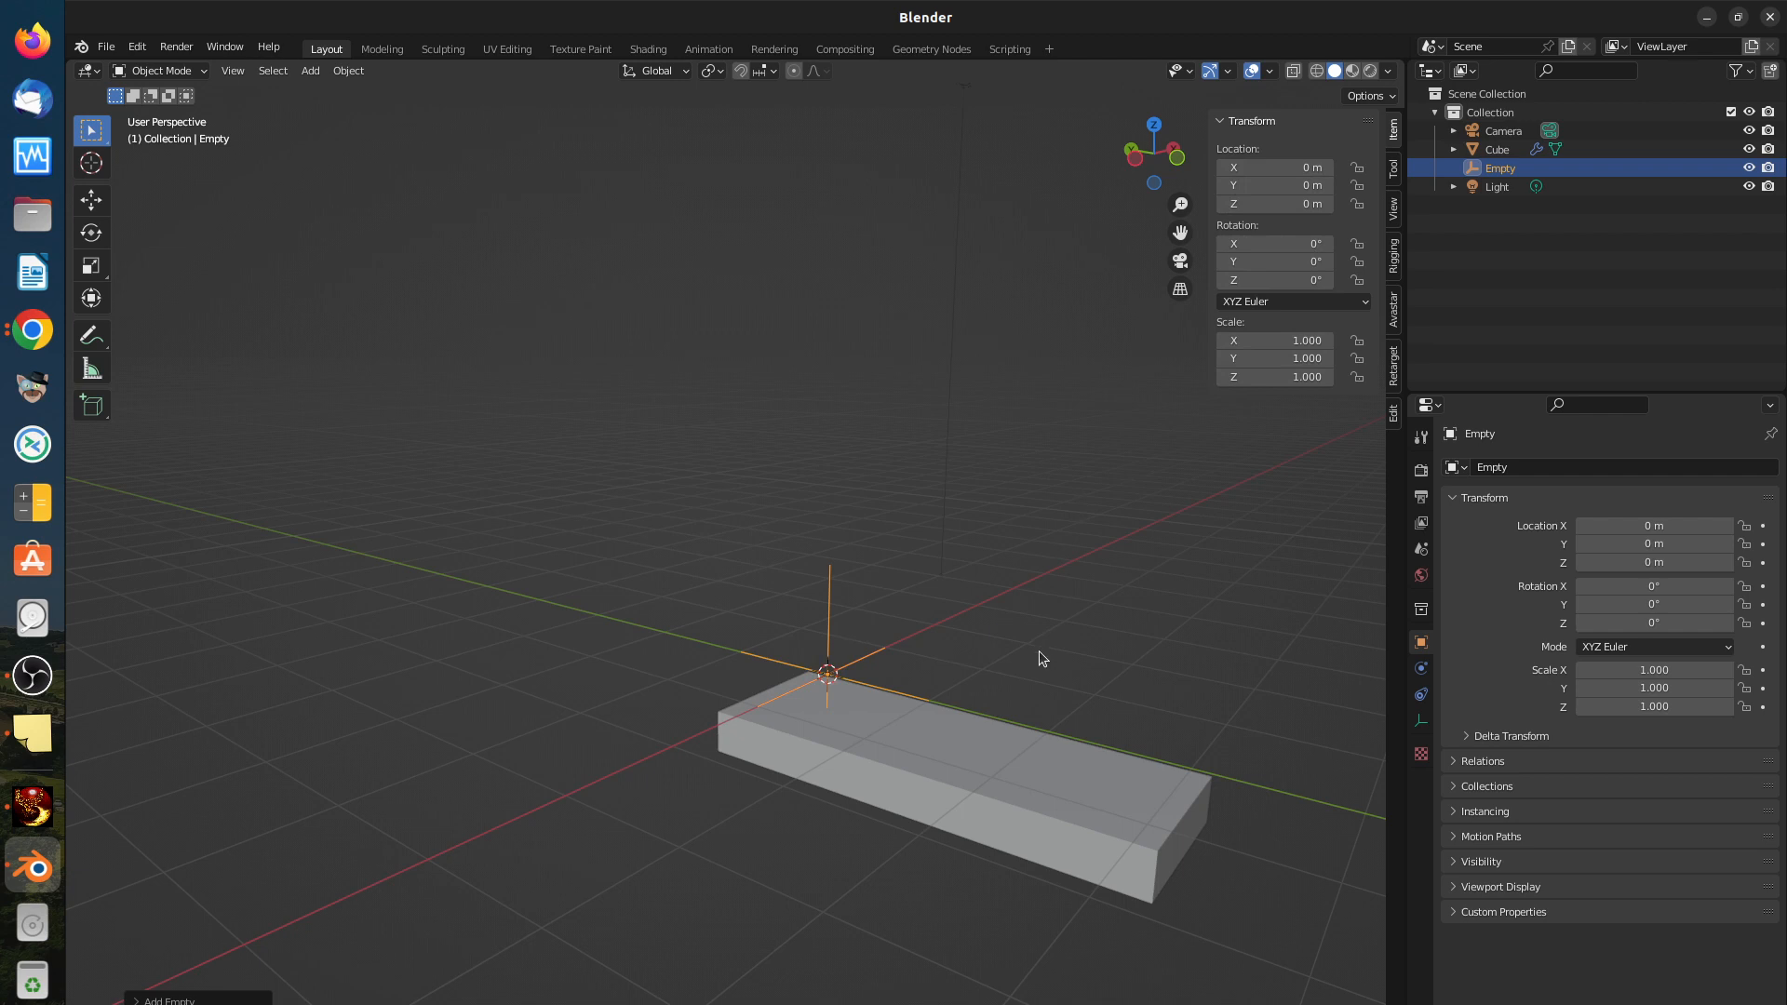
middle_click_drag(1040, 651, 965, 696)
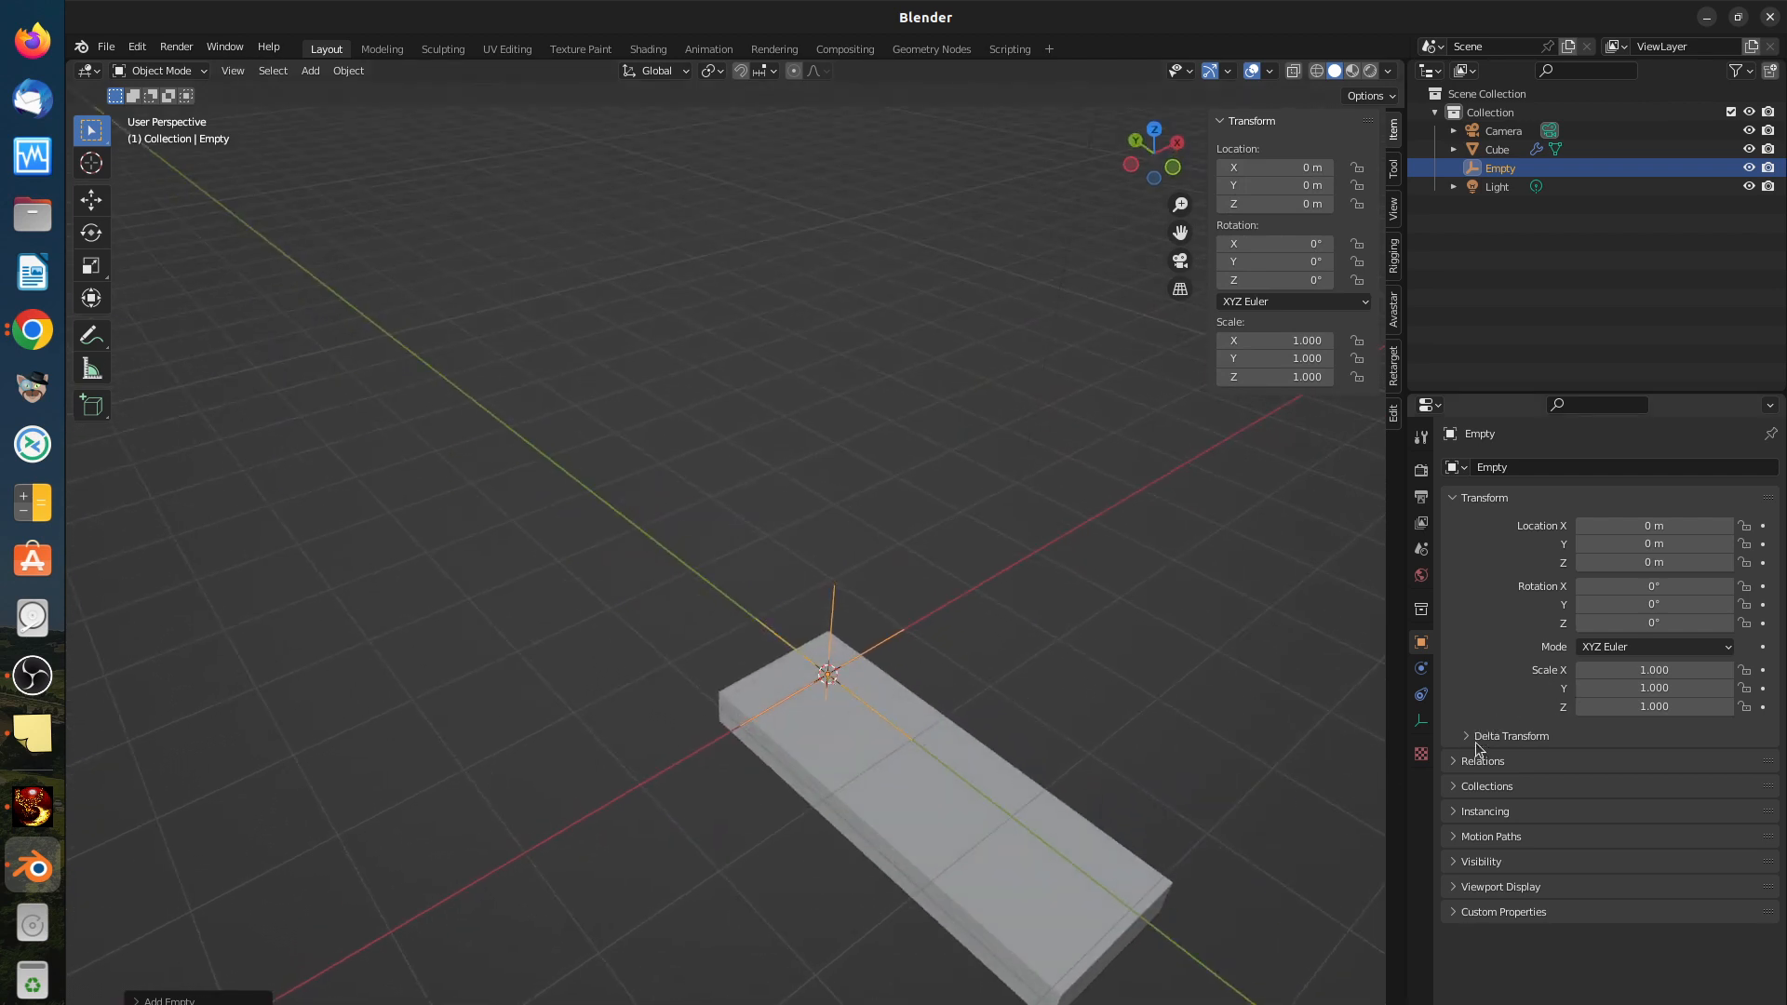
Step: Select the stair step and set the empty as the object for its Array modifier's Object Offset
left_click(947, 828)
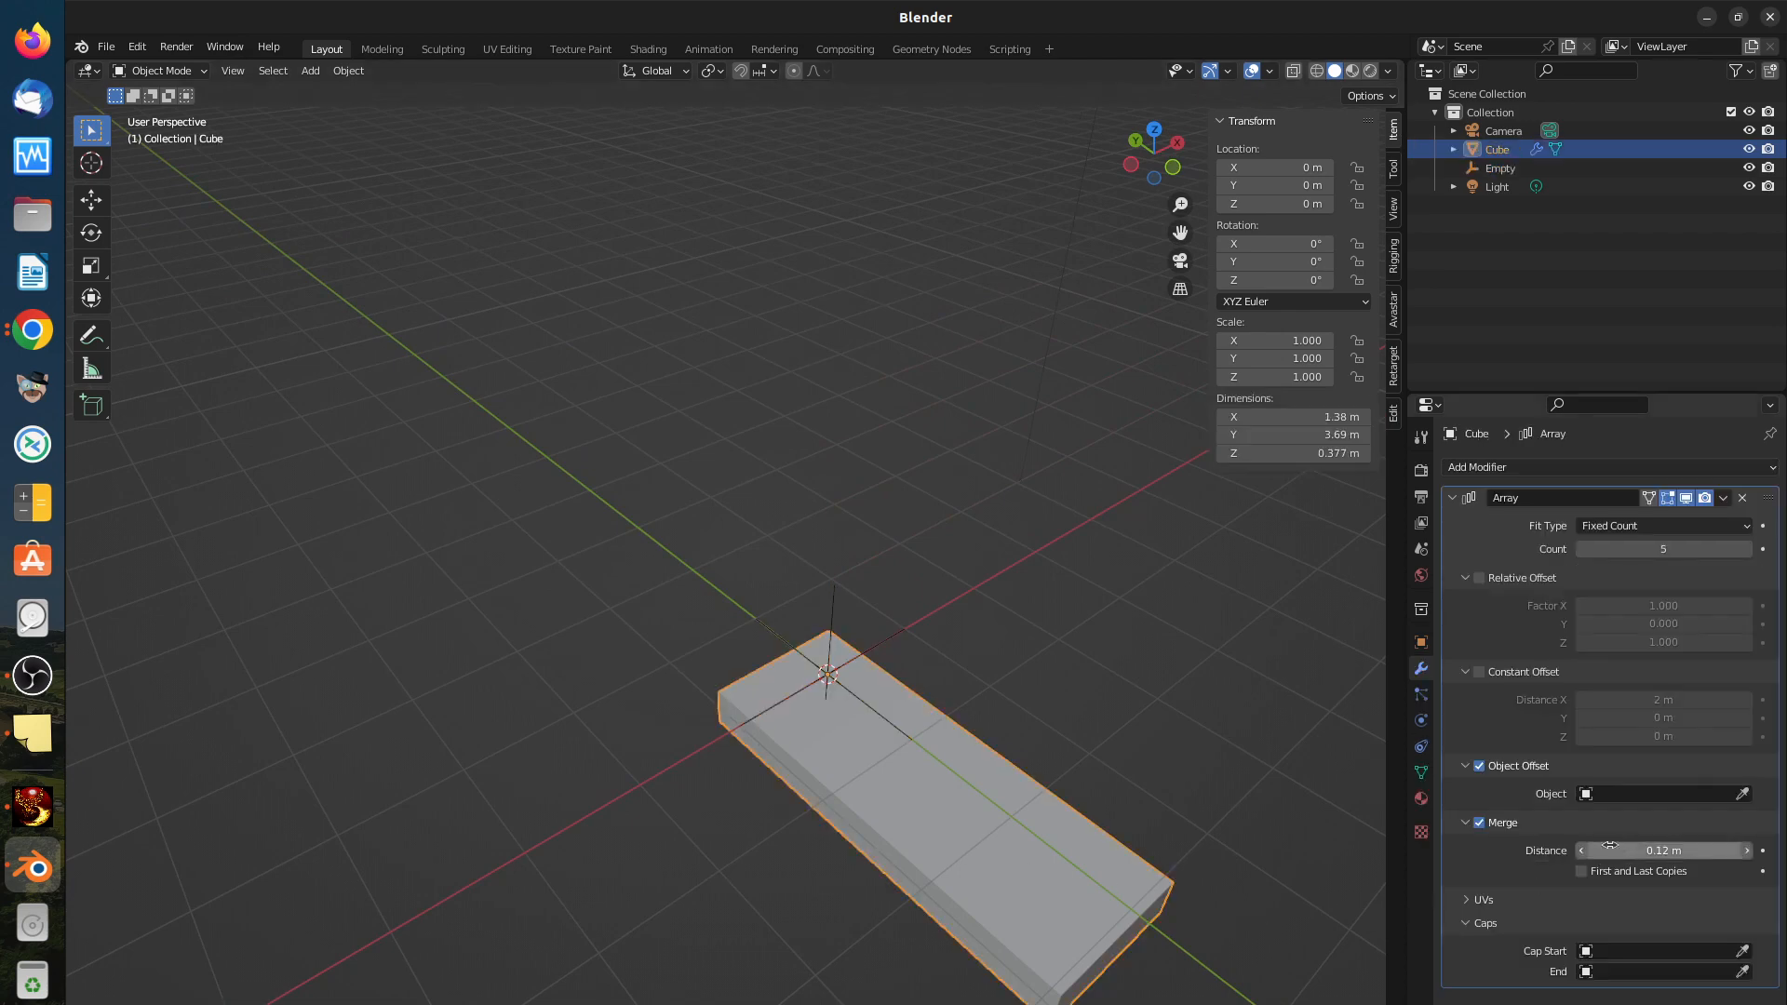
left_click(1590, 795)
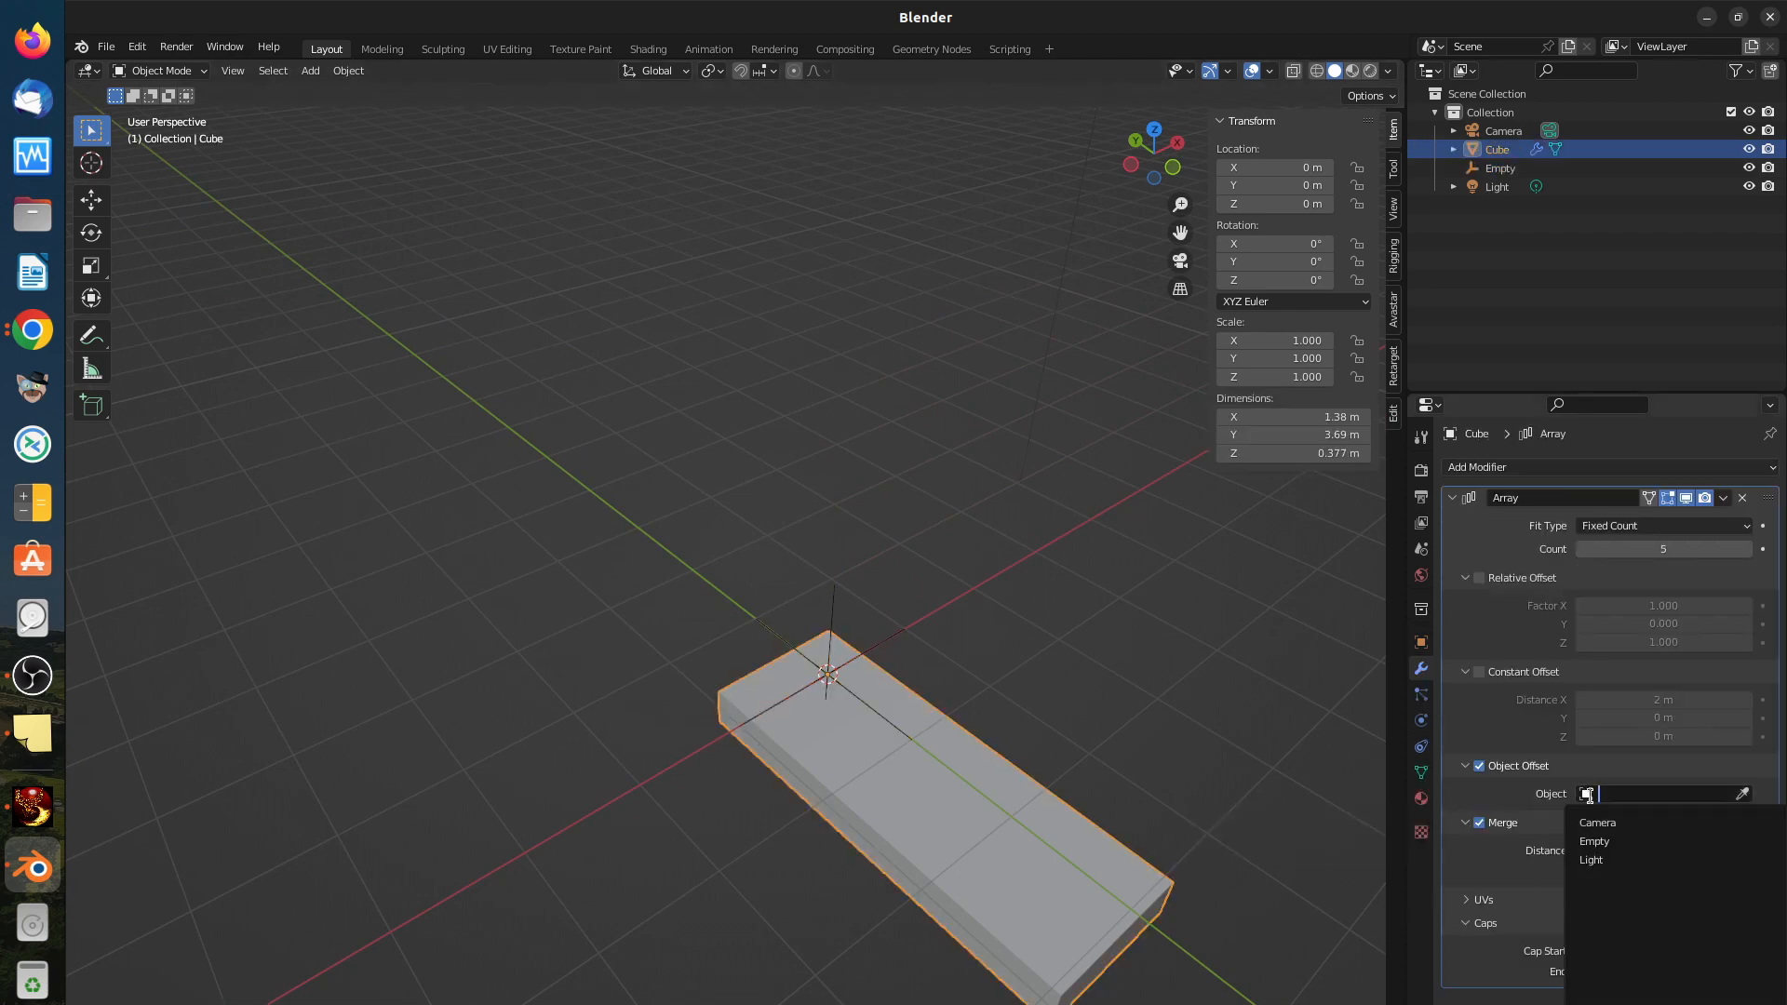
left_click(1601, 842)
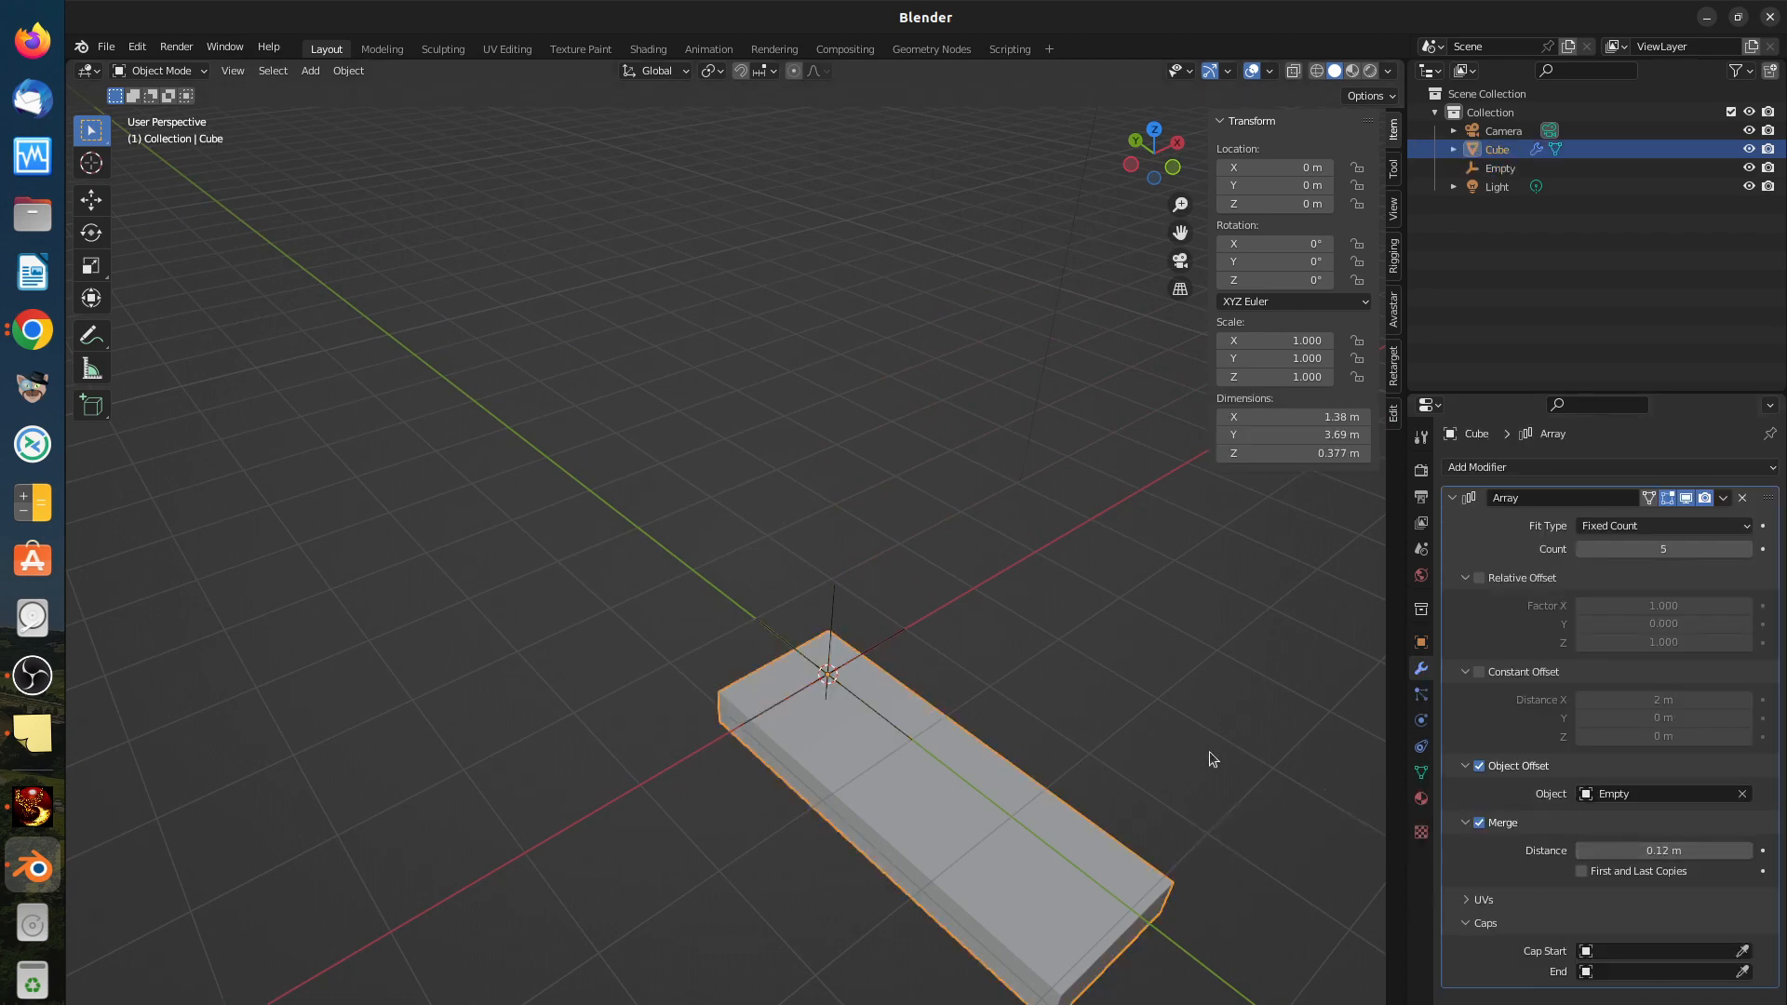
middle_click_drag(996, 687, 1040, 649)
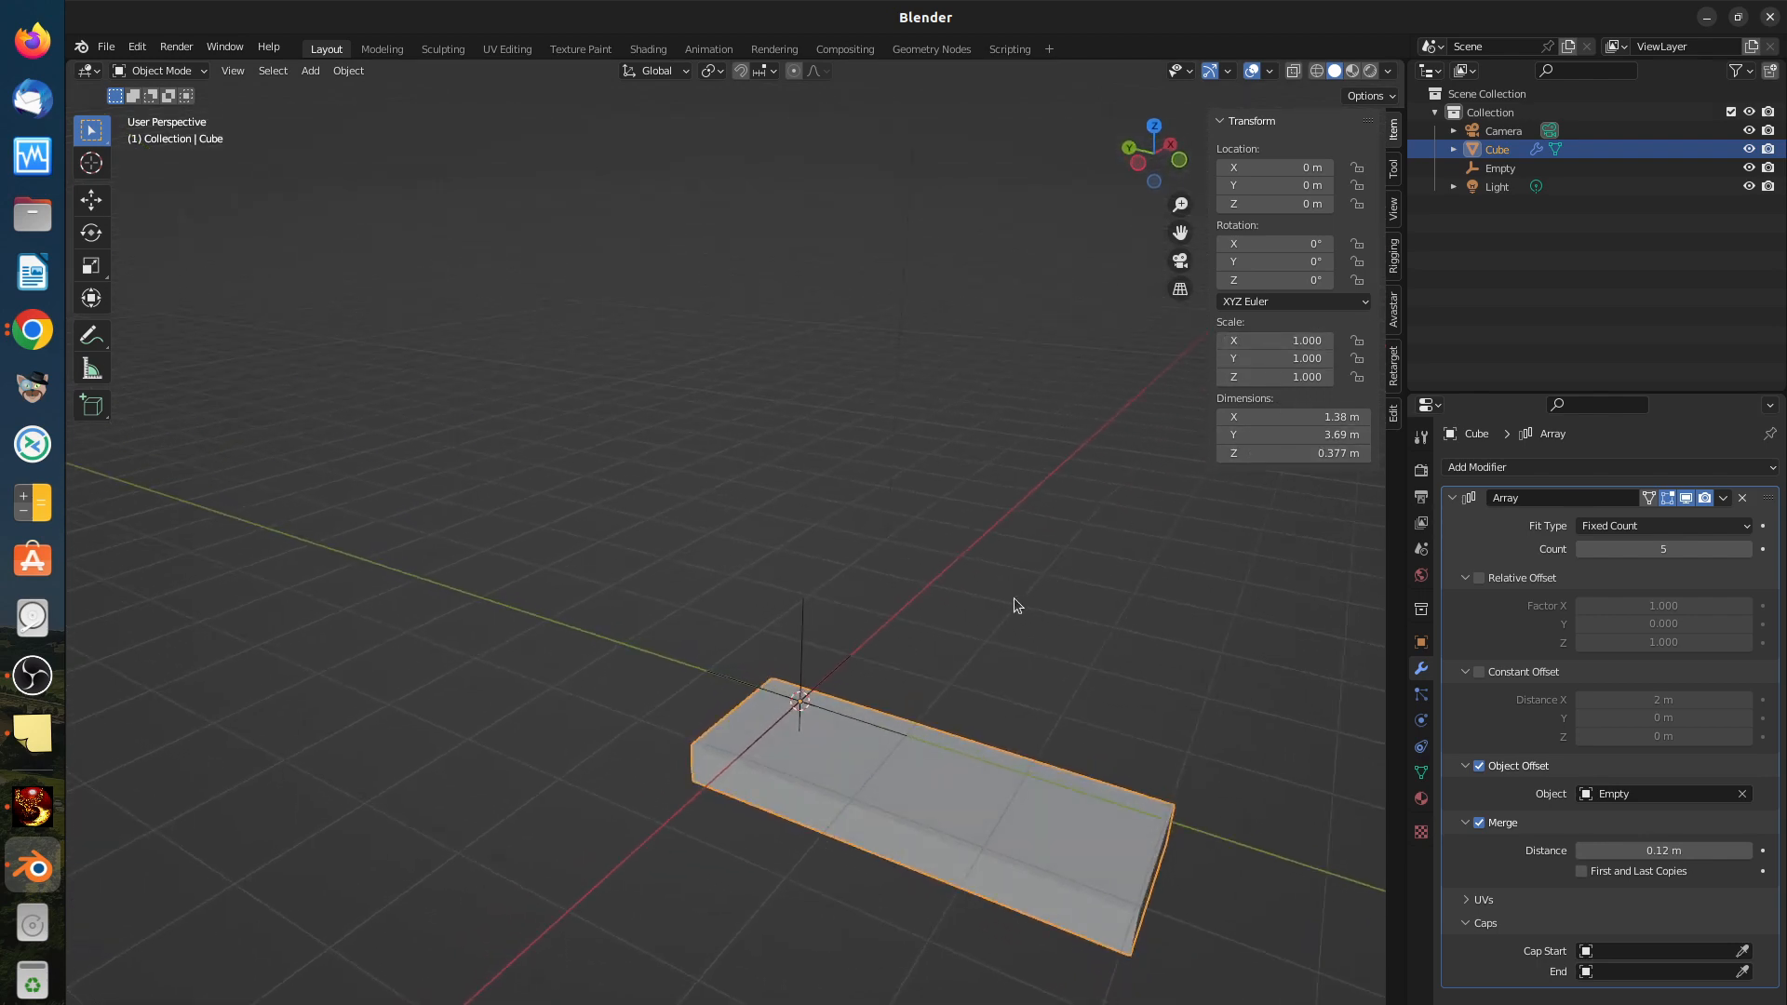
middle_click_drag(1013, 597, 935, 651)
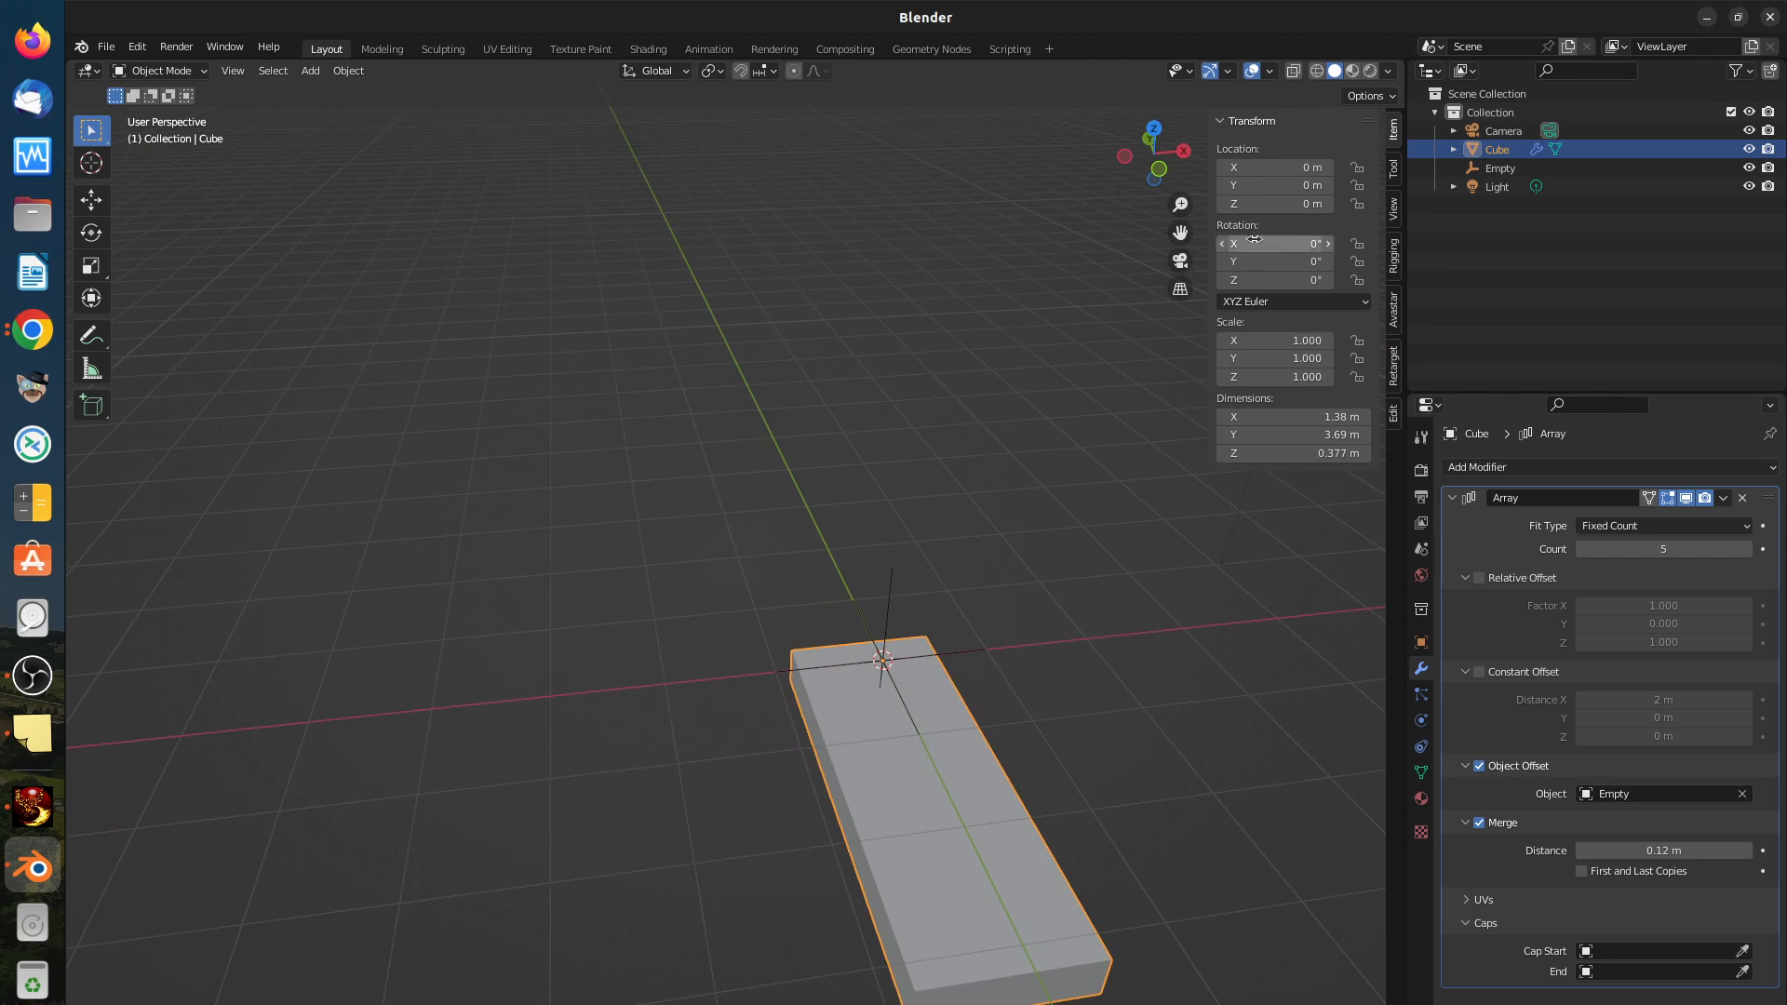
left_click_drag(1265, 165, 1489, 166)
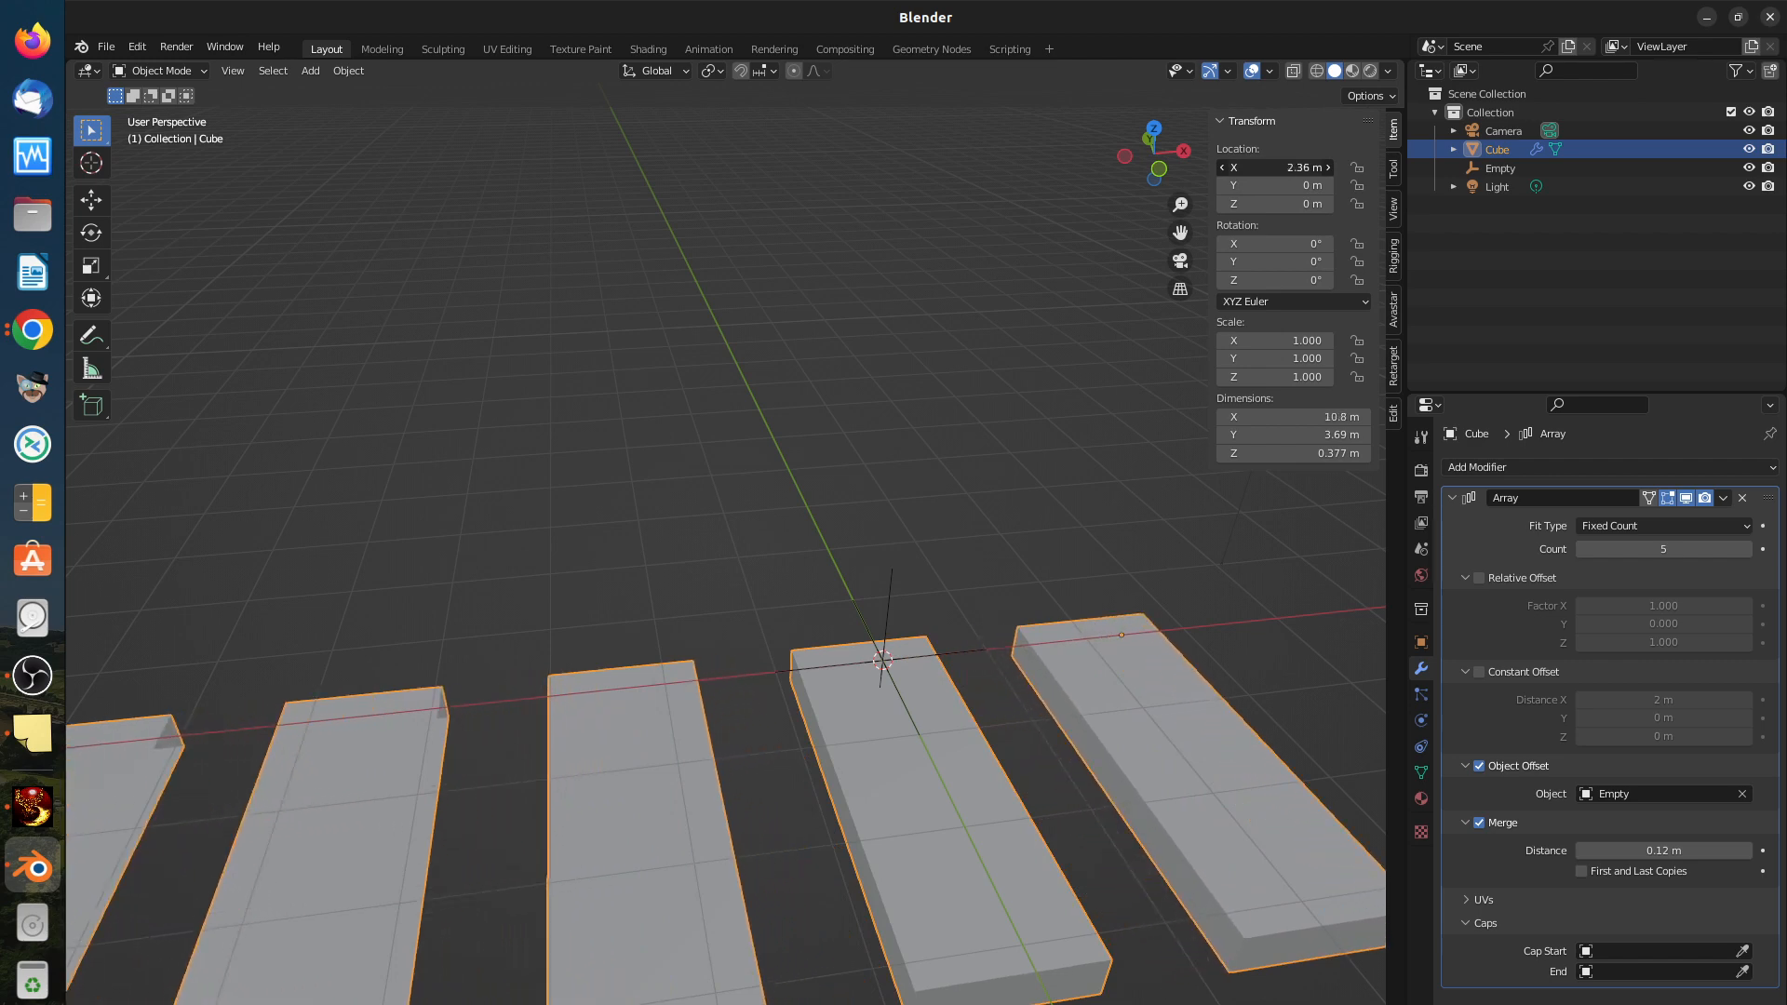
scroll(778, 625, "down", 2)
middle_click_drag(942, 755, 912, 787)
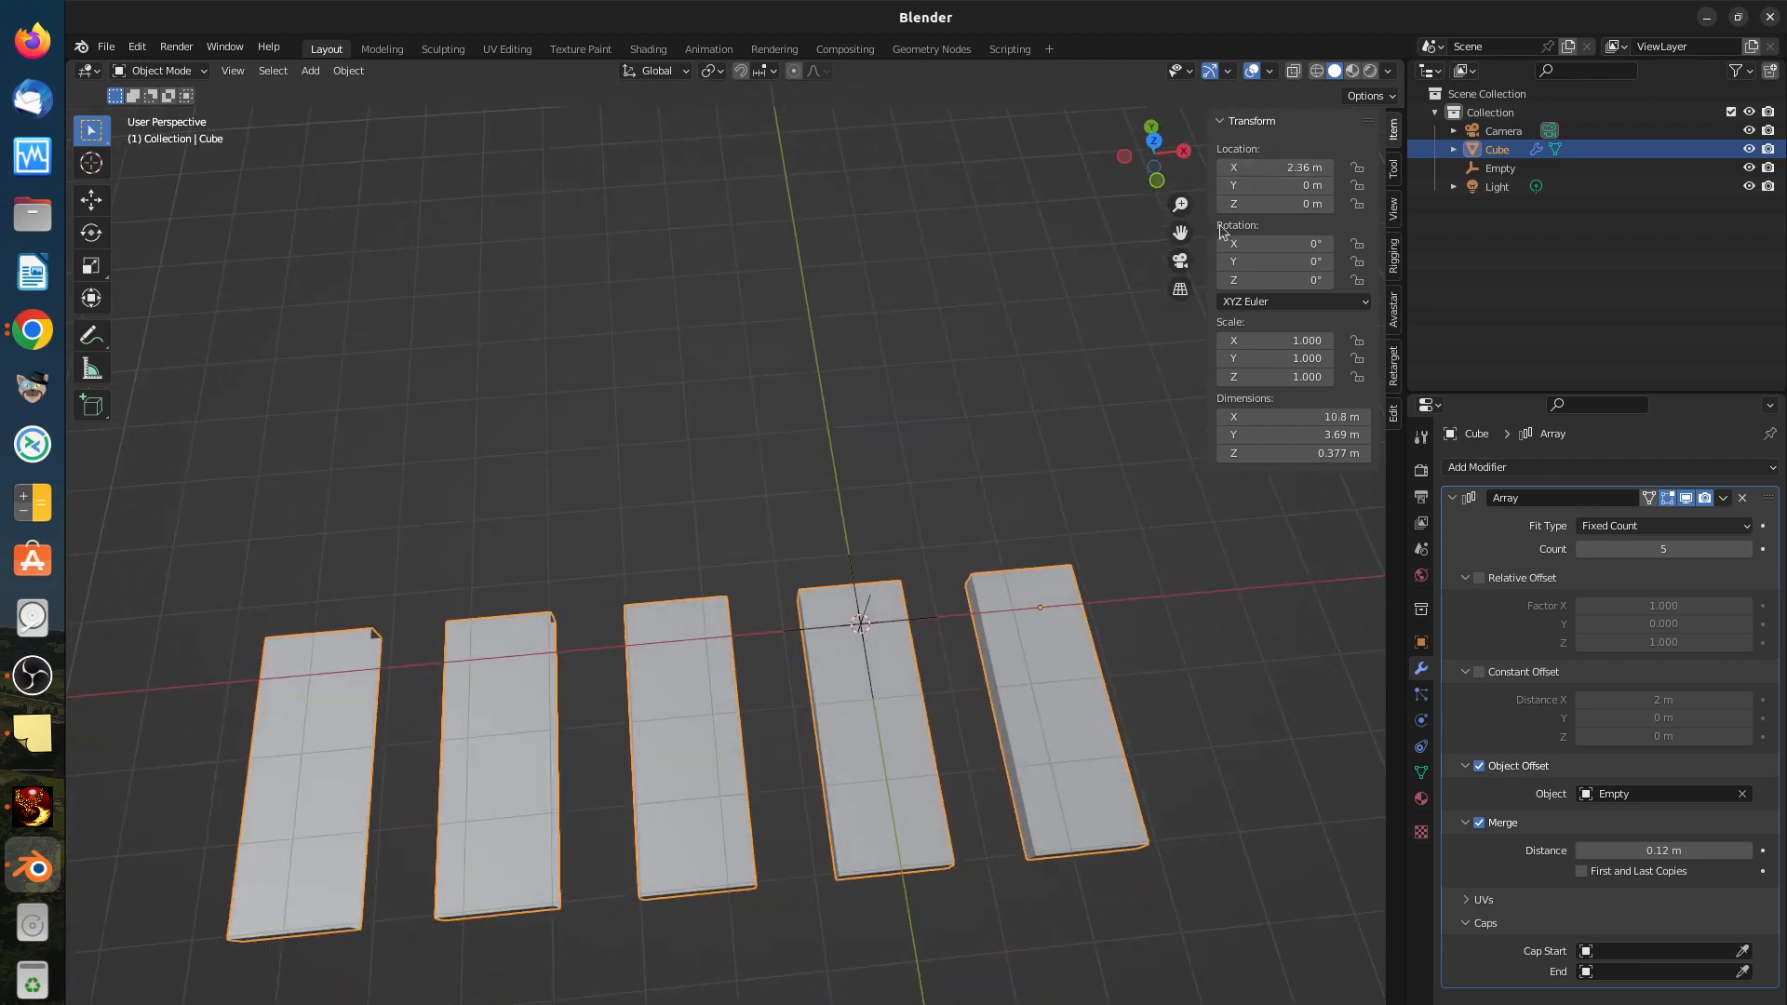
key("ctrl+z")
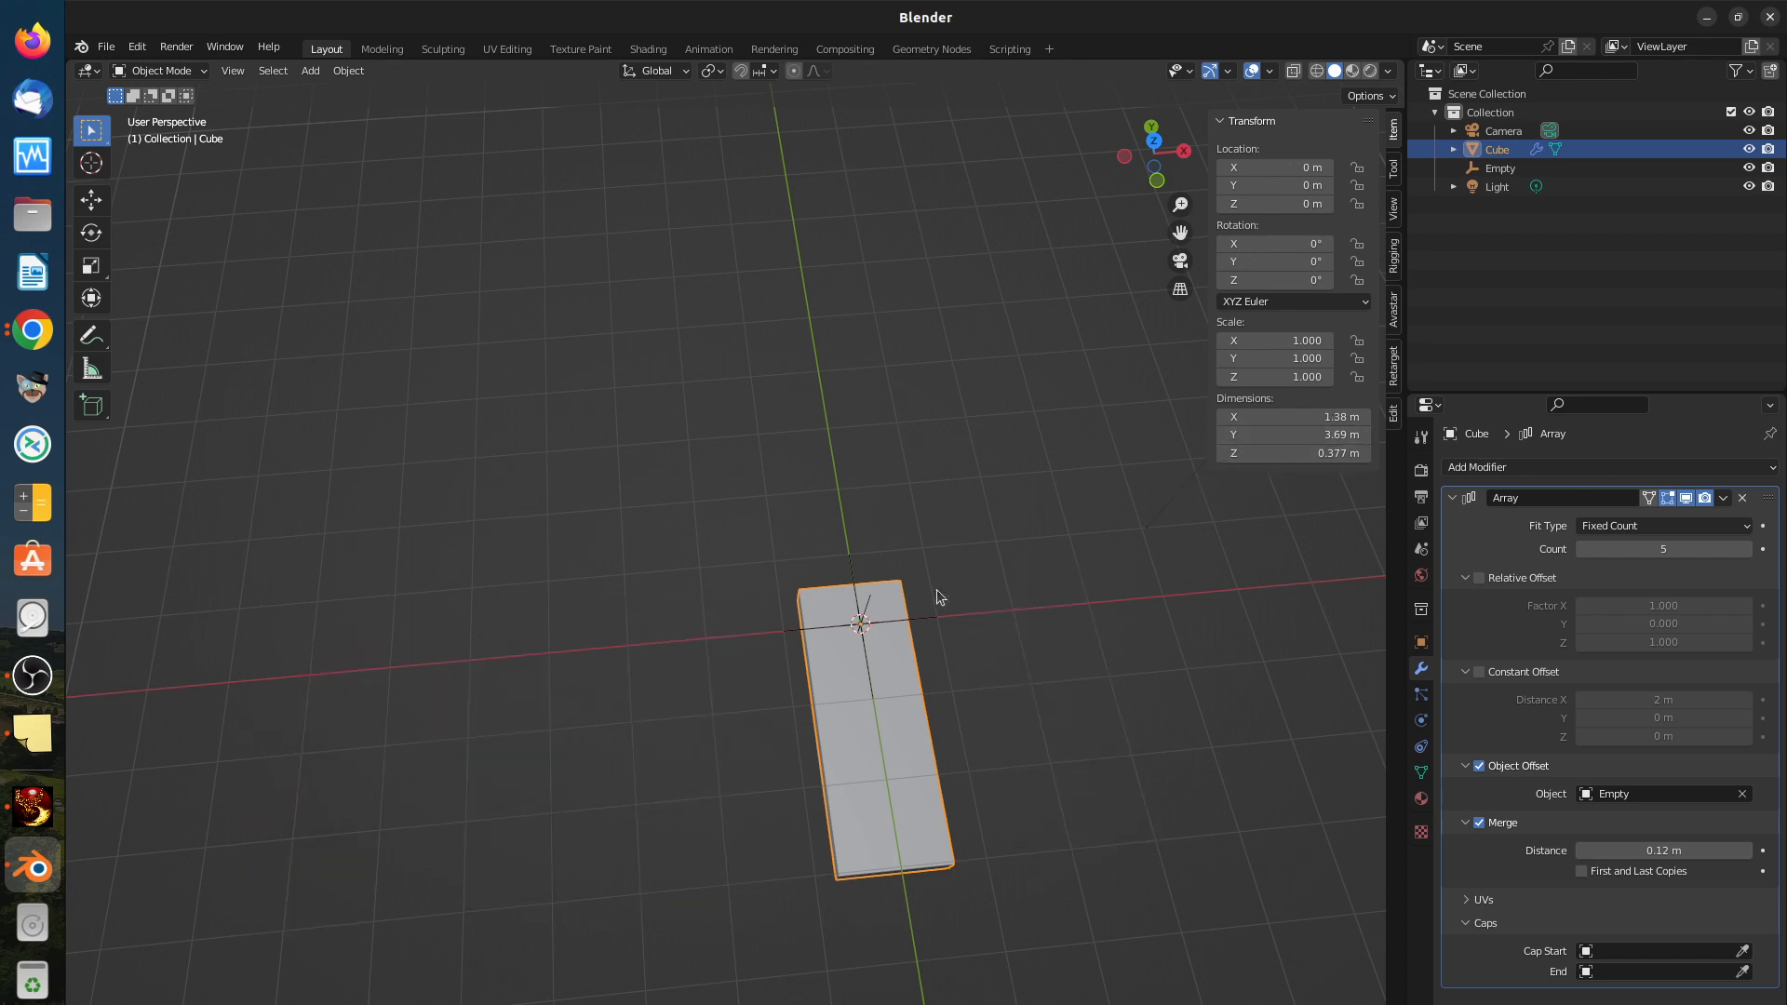
Step: Select the empty and move it about 1.95 m along the X axis to spread the array copies
scroll(890, 622, "up", 2)
left_click(875, 623)
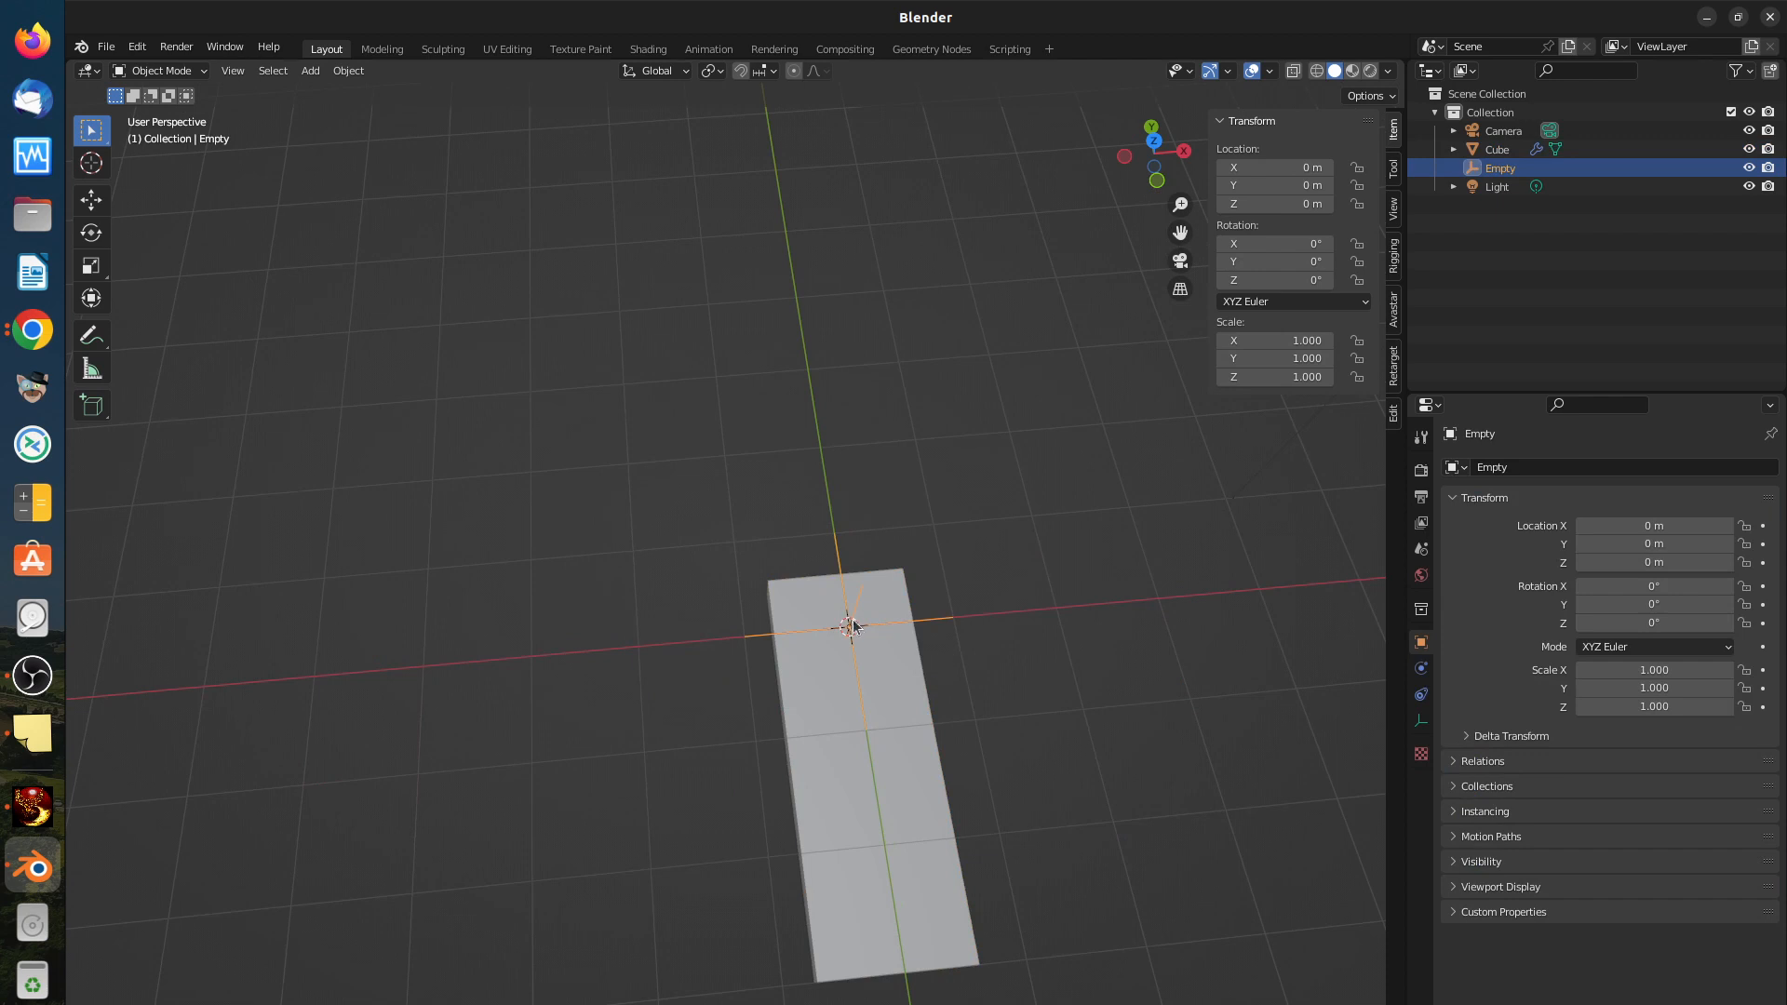
key("g")
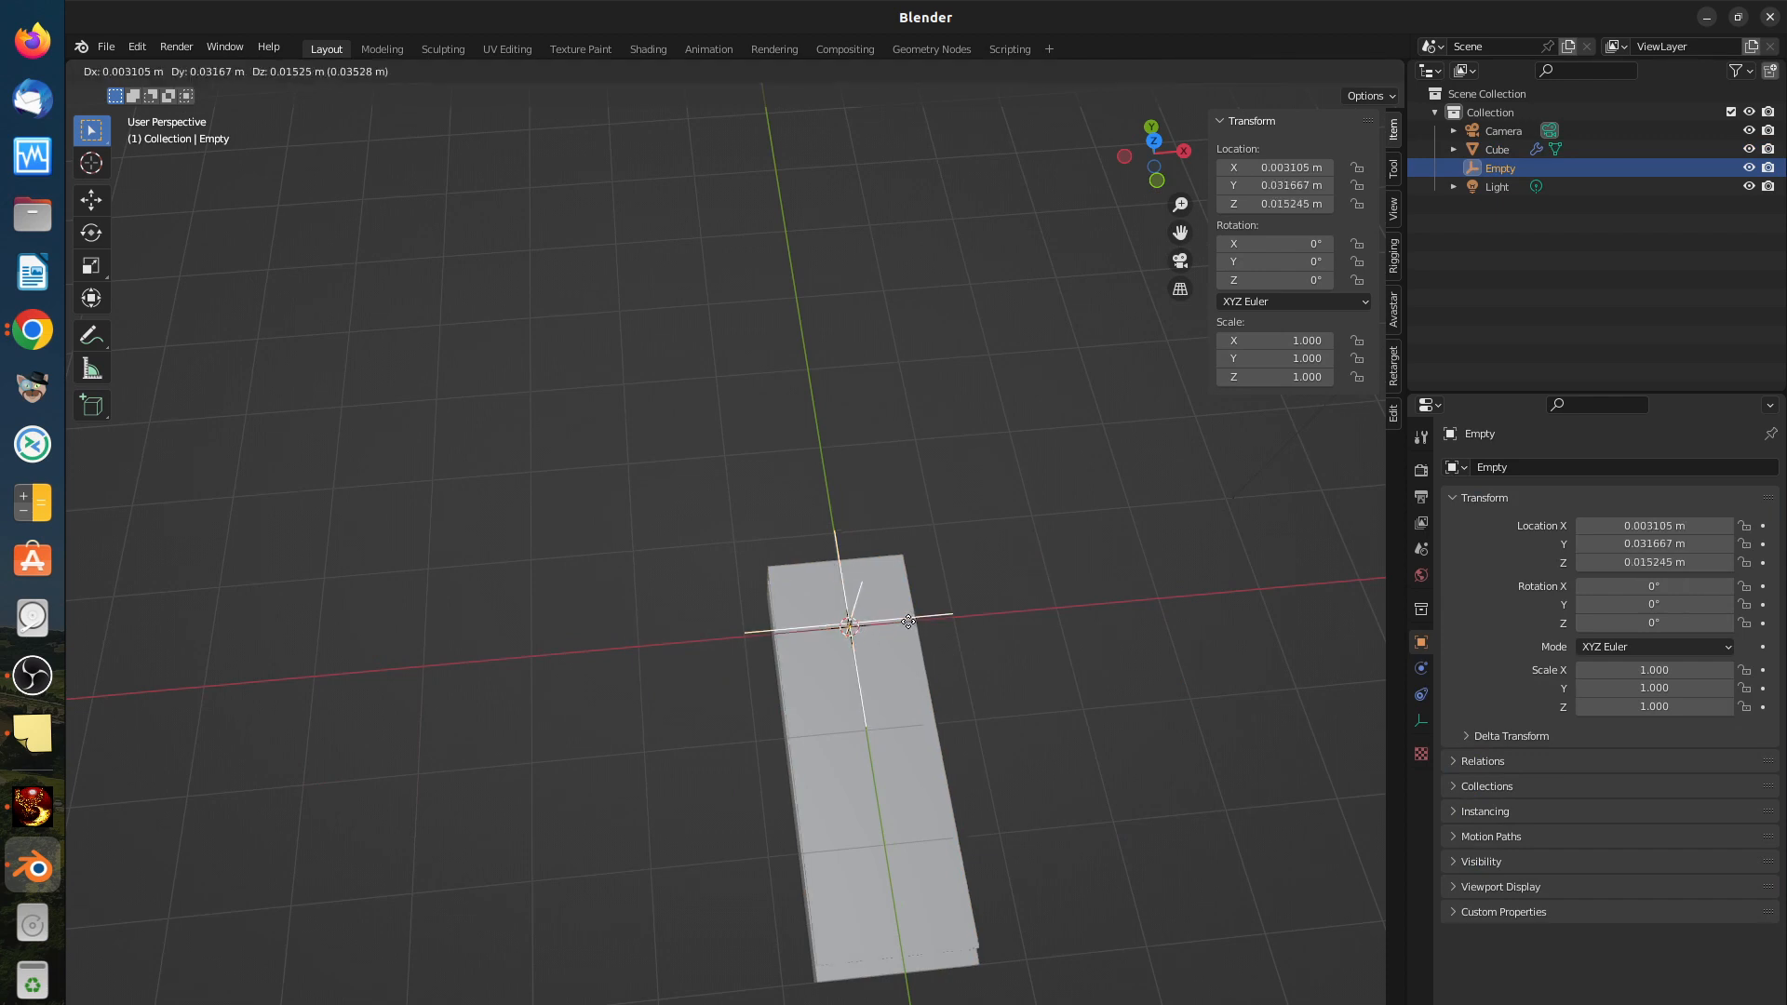
key("x")
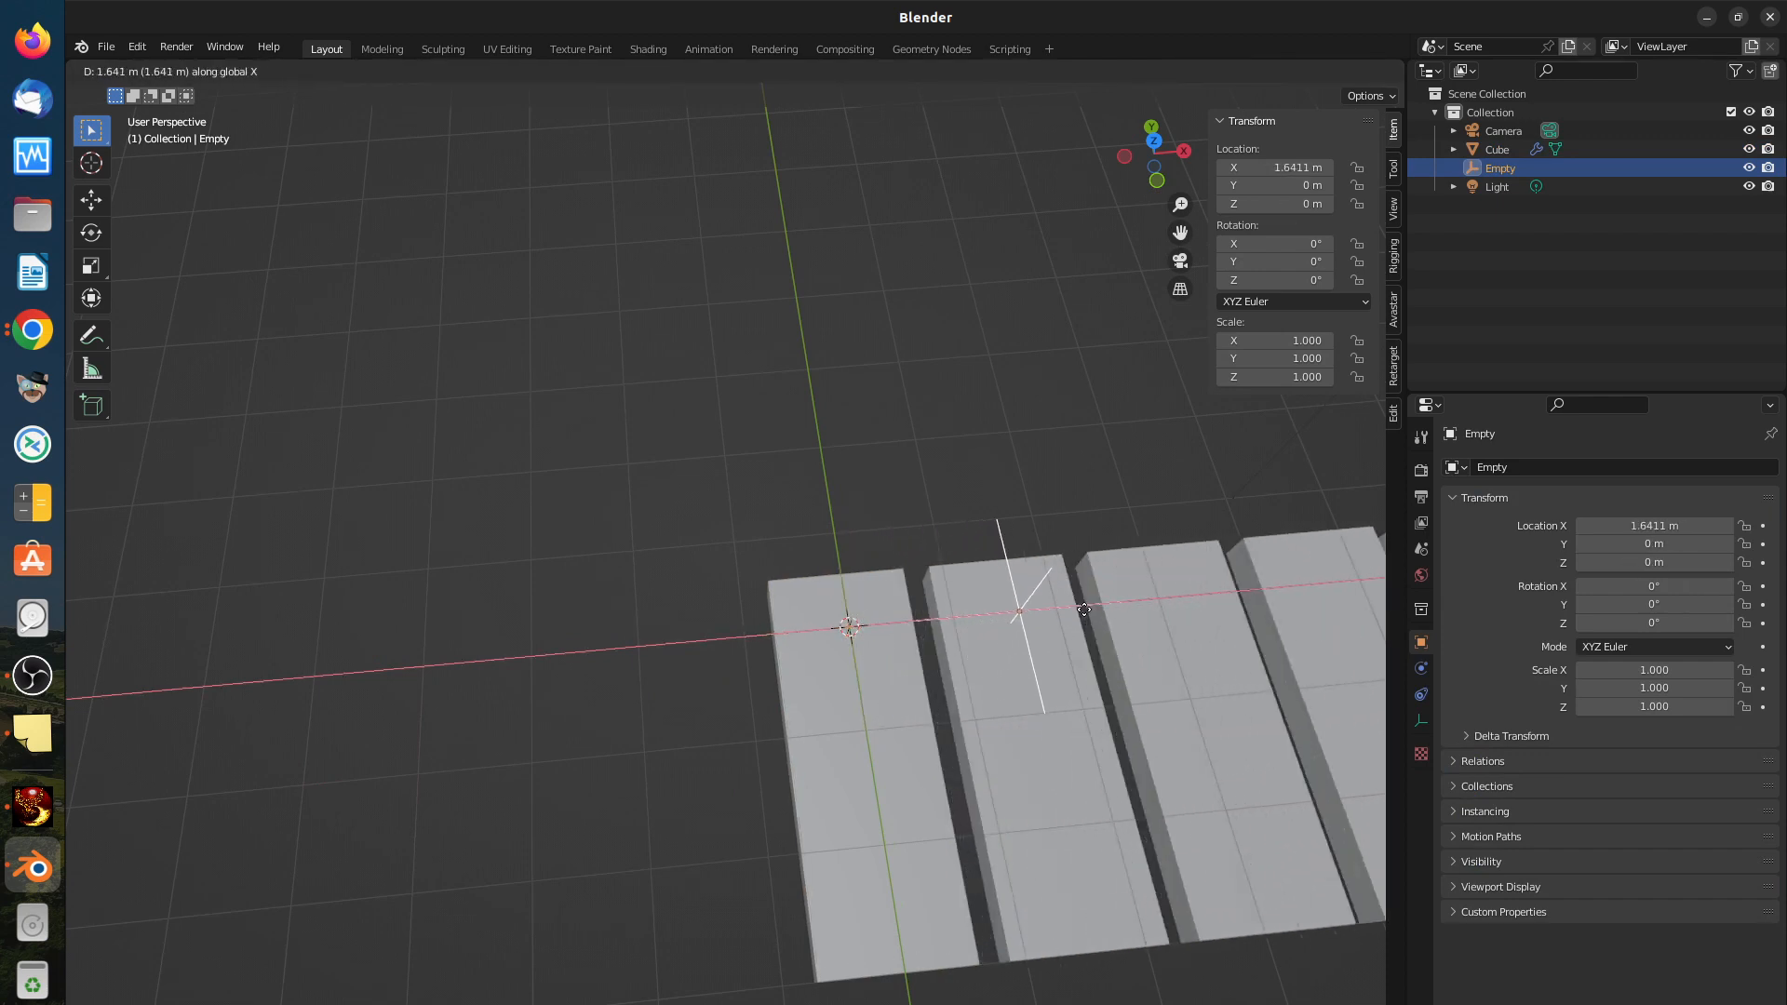
left_click(1112, 610)
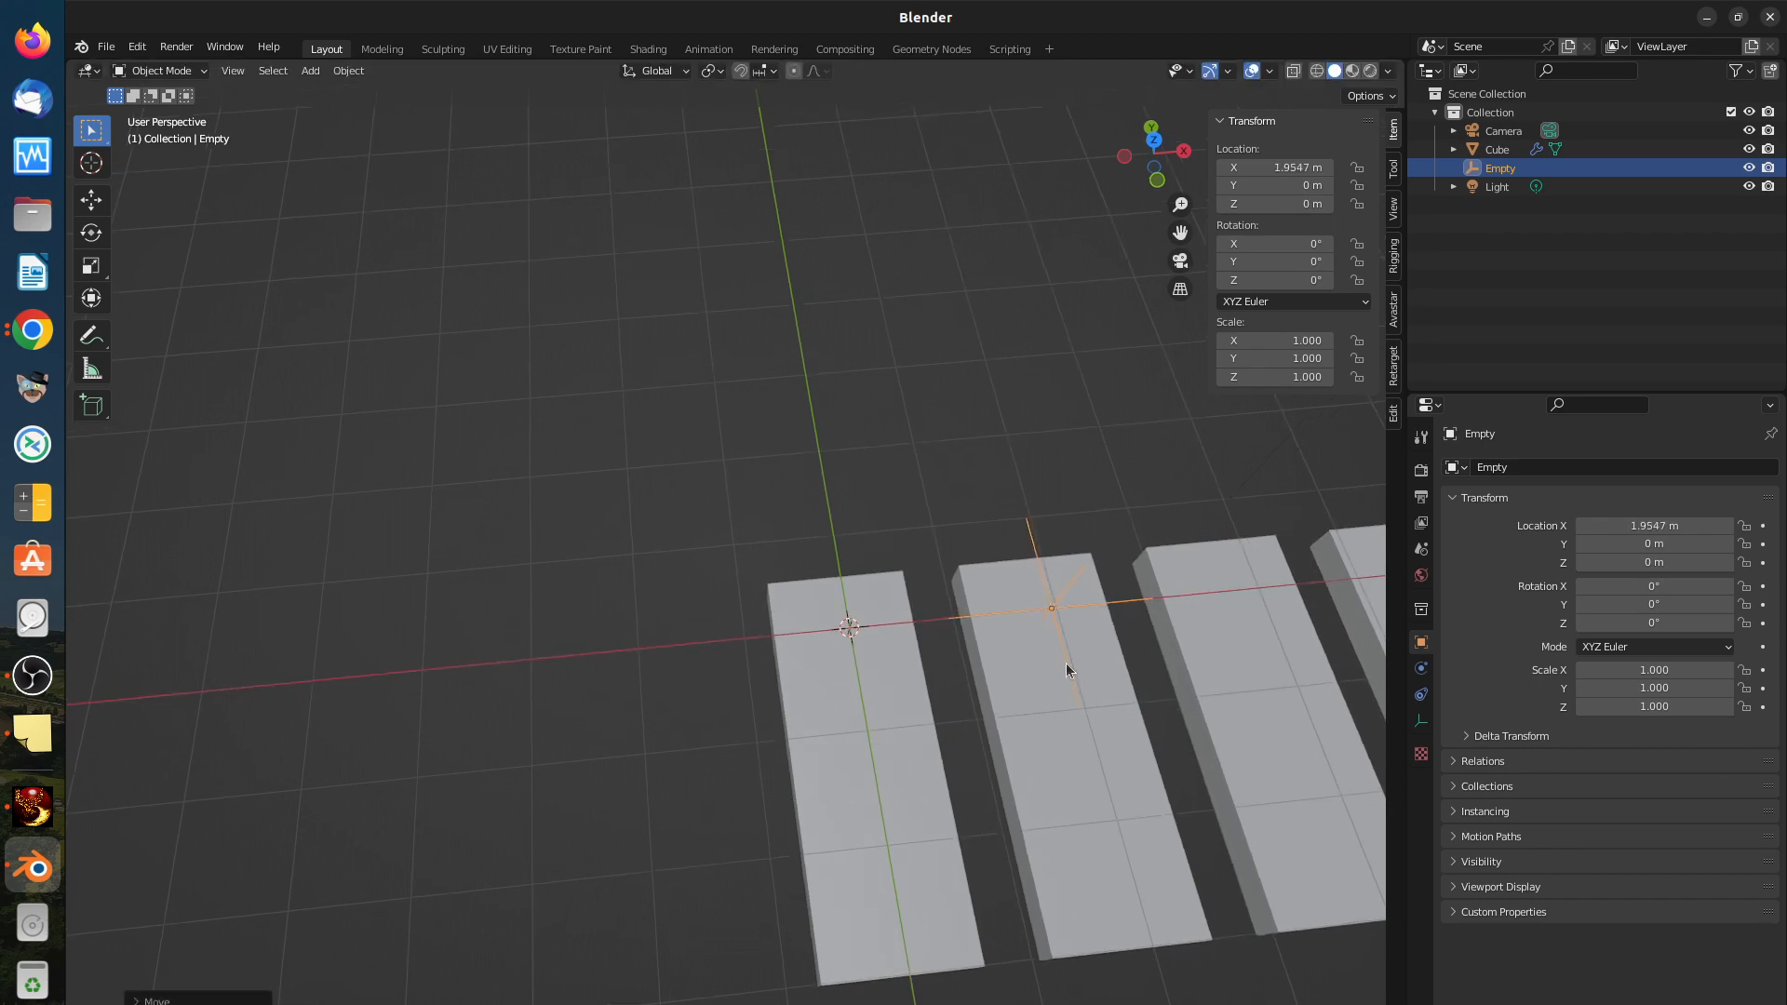
Step: Scale the empty uniformly to 0.5 so that the array copies shrink progressively
middle_click_drag(1065, 662, 1087, 566)
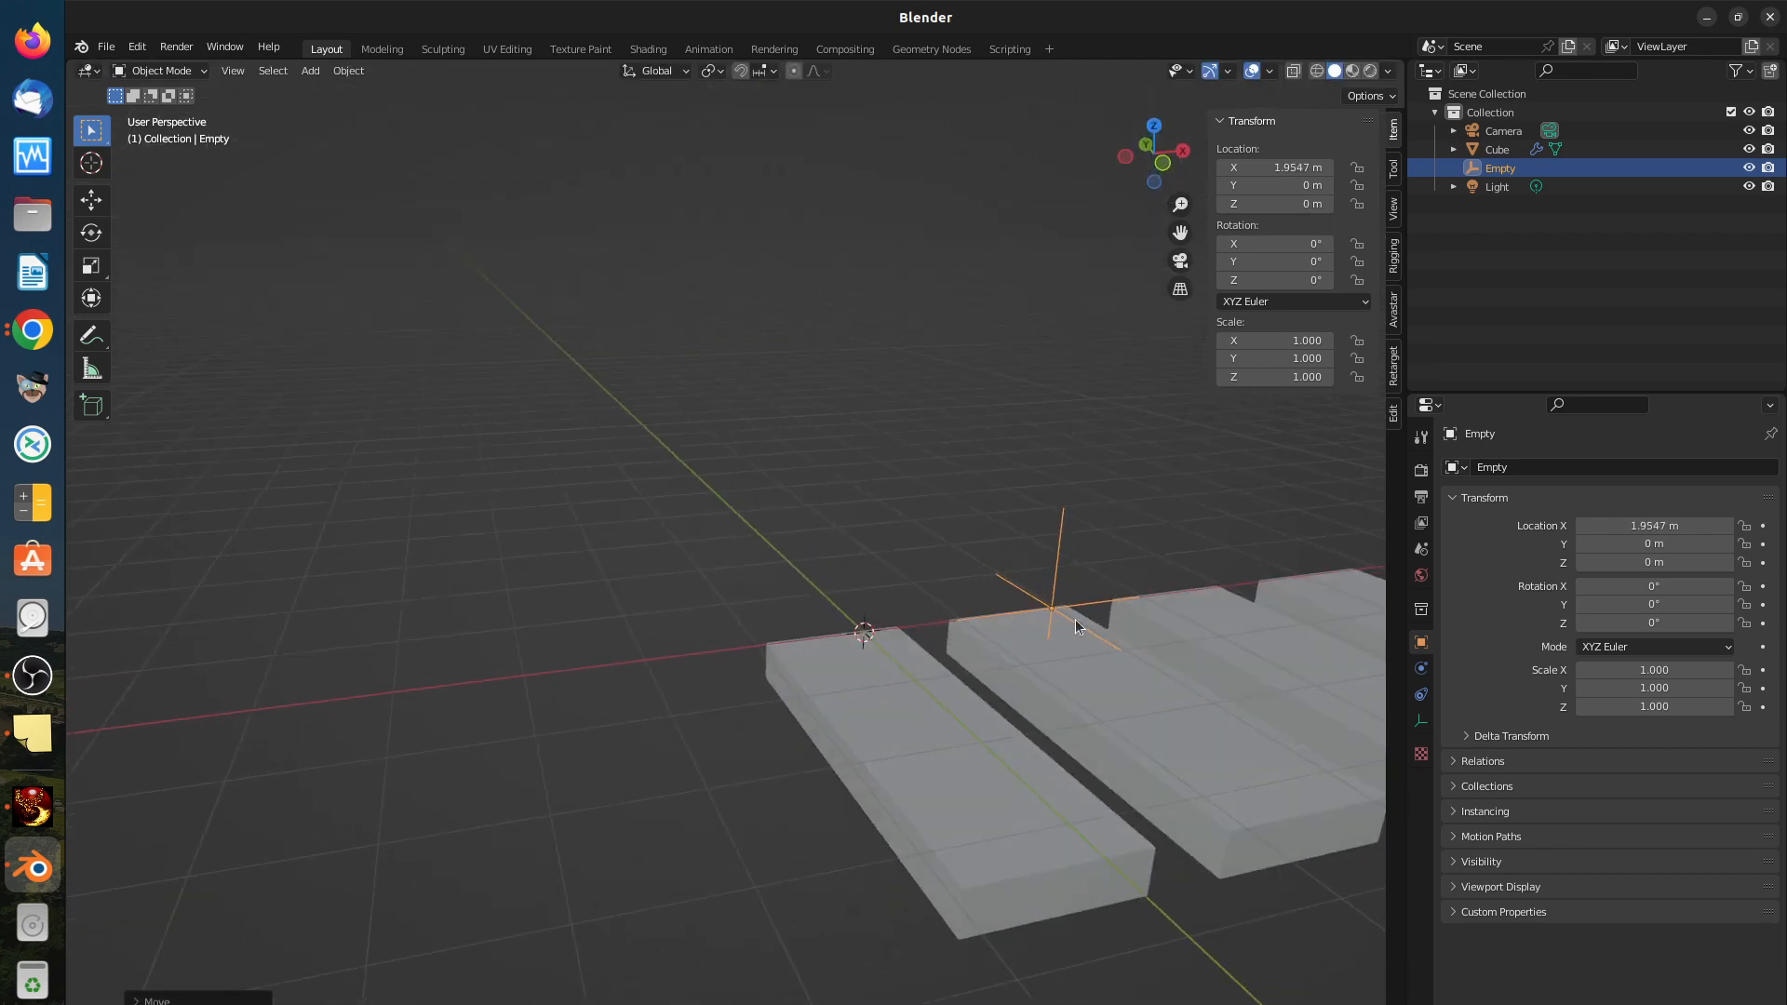
mouse_move(1105, 672)
middle_mouse_down()
mouse_move(1048, 696)
mouse_move(1041, 756)
mouse_move(1085, 802)
mouse_move(1123, 772)
mouse_move(1237, 750)
mouse_move(1237, 723)
mouse_move(1101, 729)
mouse_move(1124, 703)
middle_mouse_up()
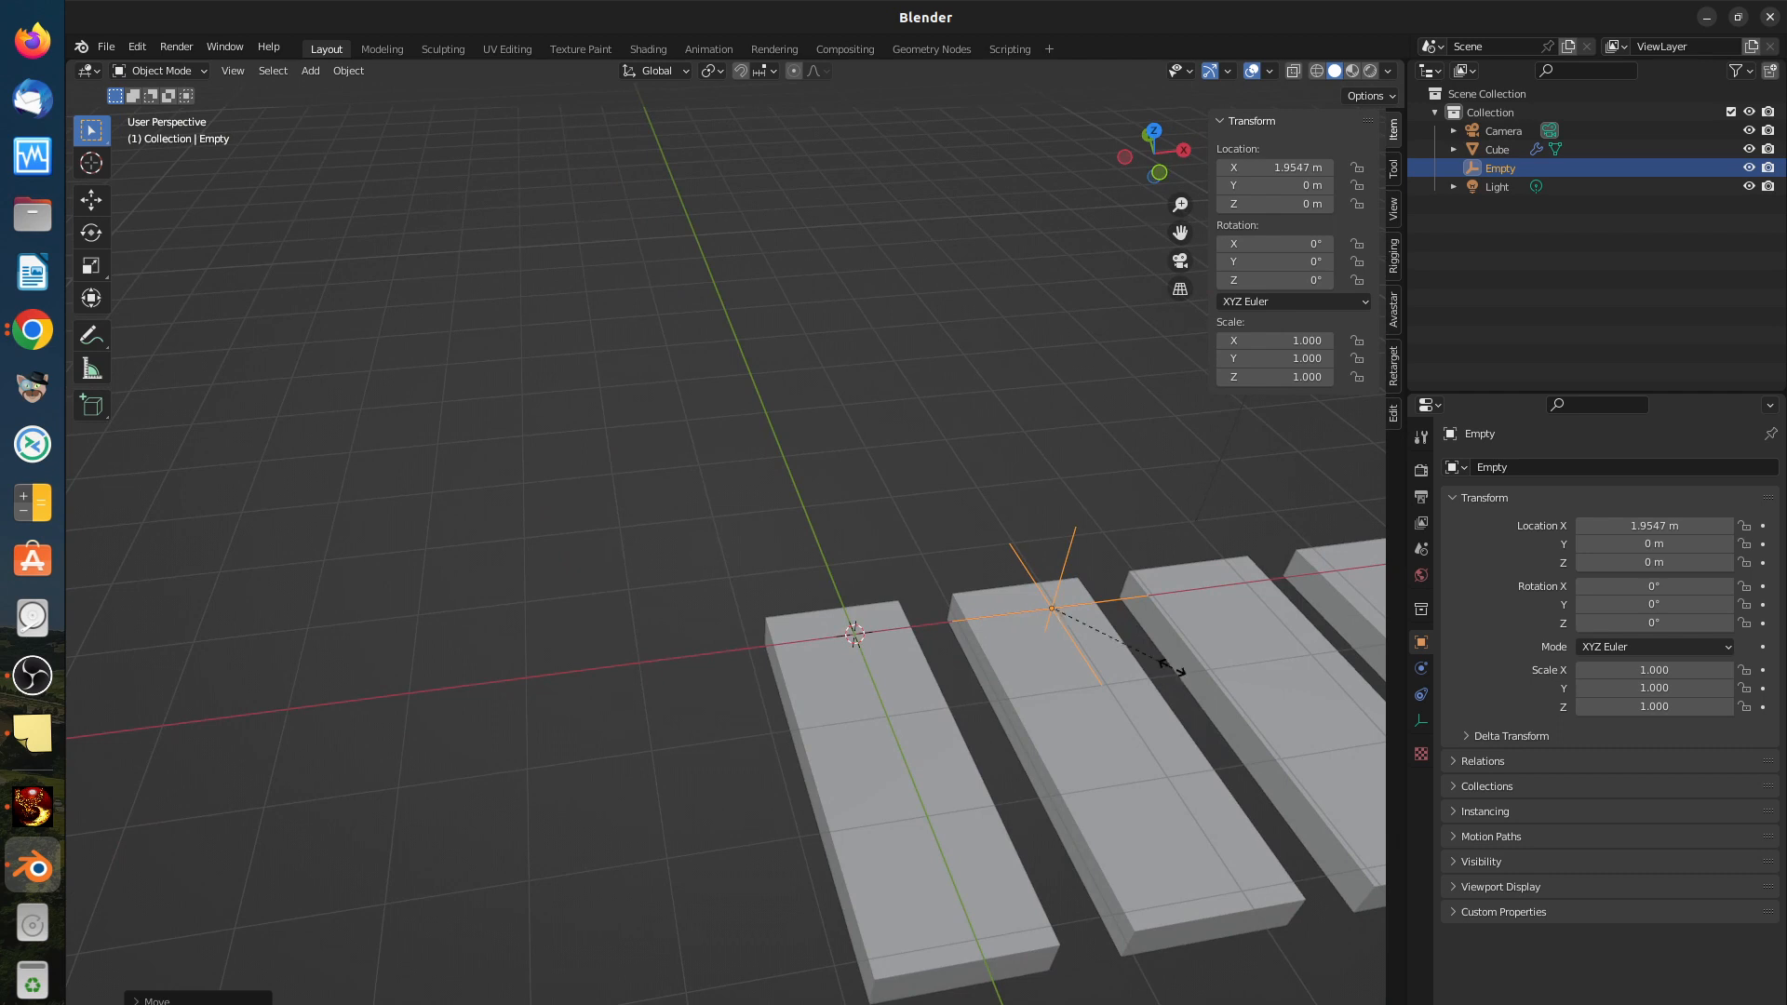
type("s0.5")
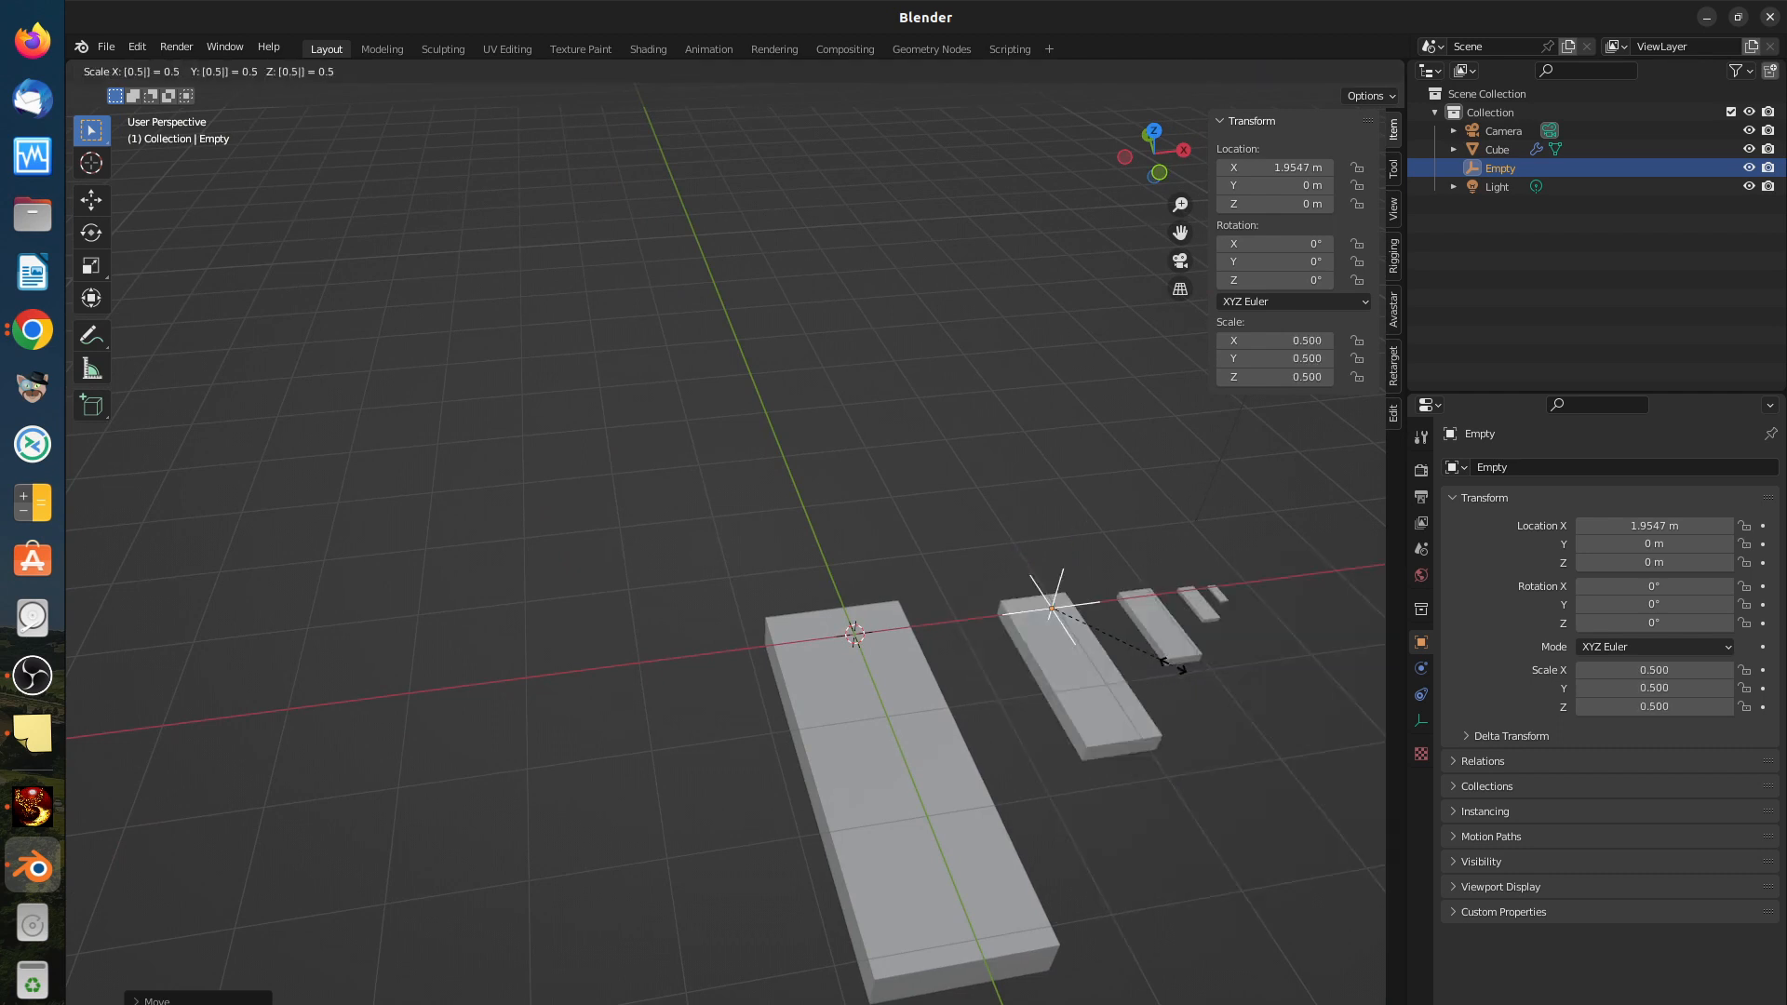
key("Return")
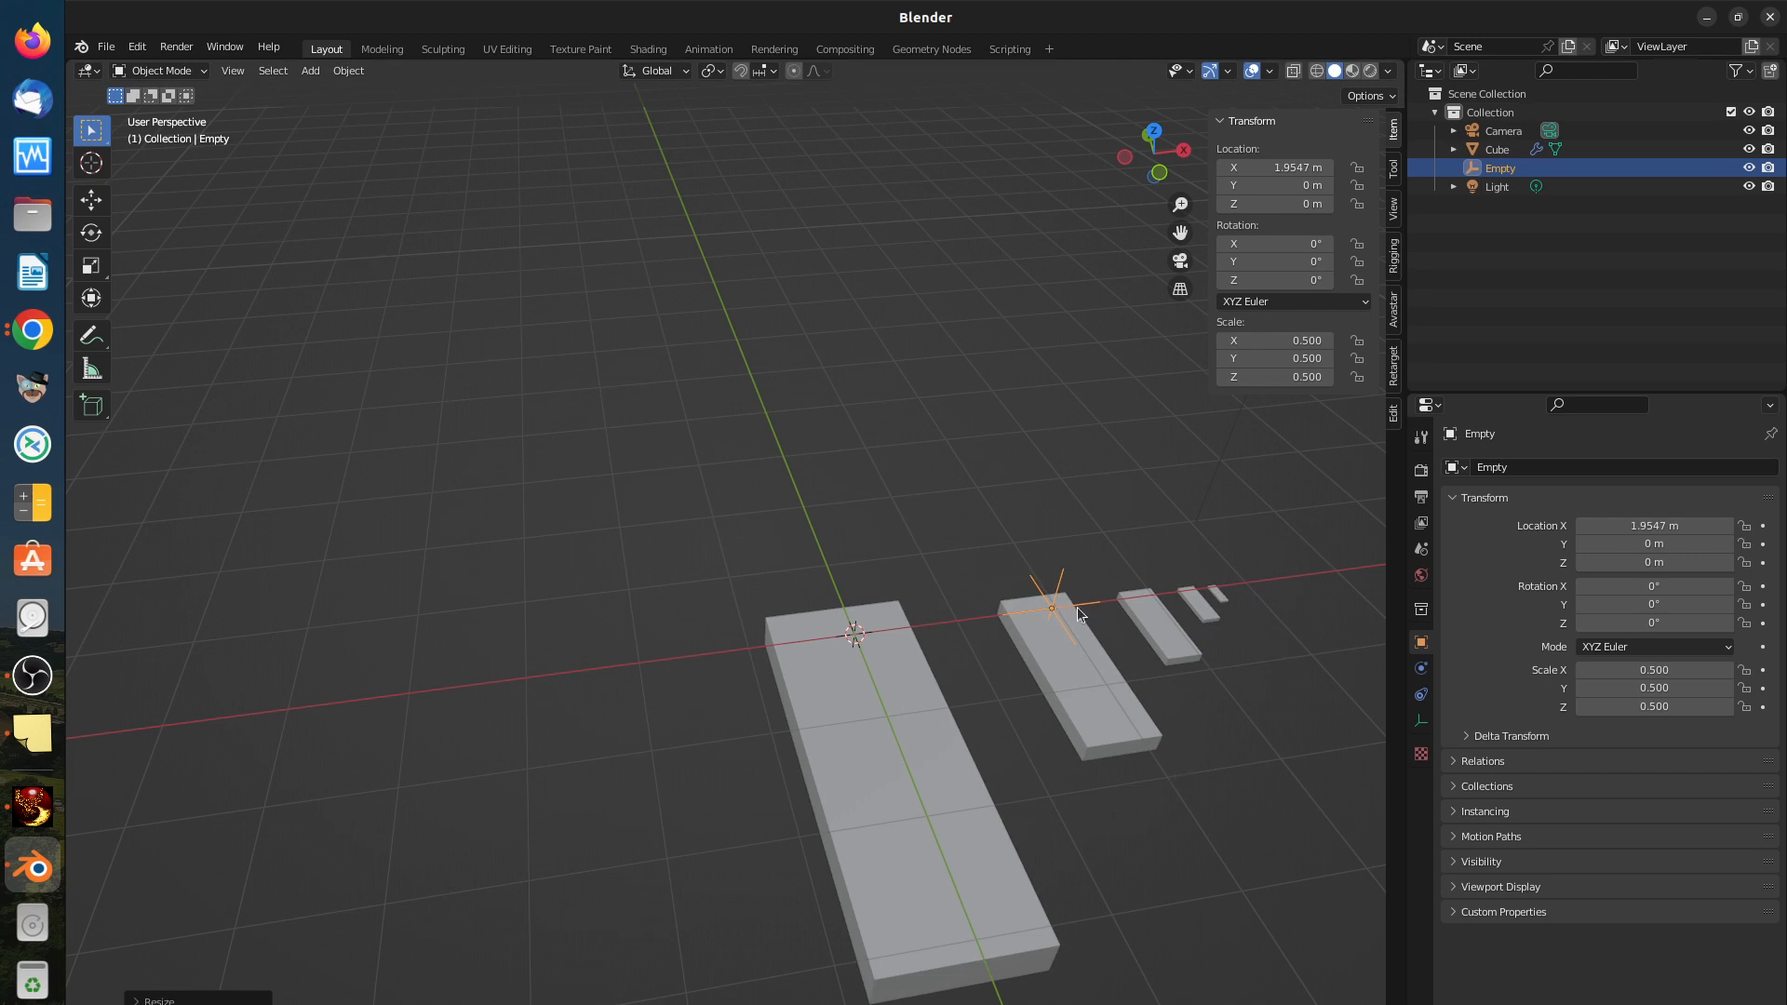
Step: Move the empty about -0.67 m along Y and raise it about 1.32 m along Z
key("g")
key("y")
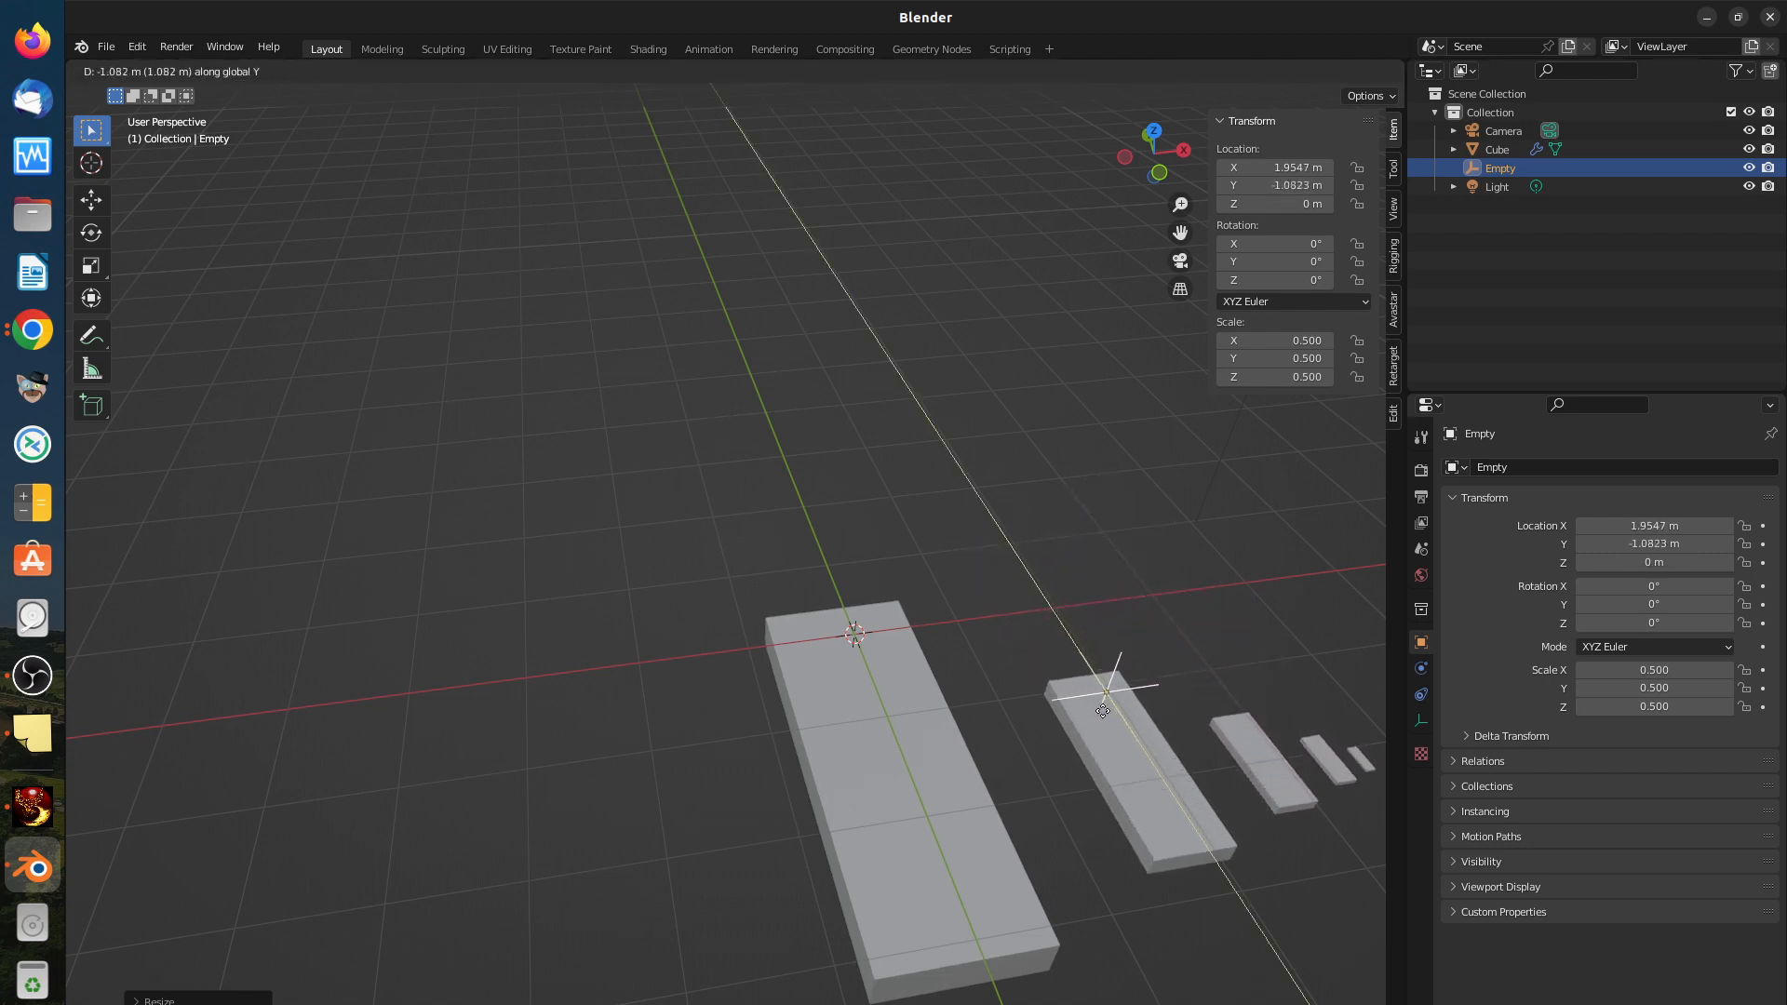
left_click(1090, 673)
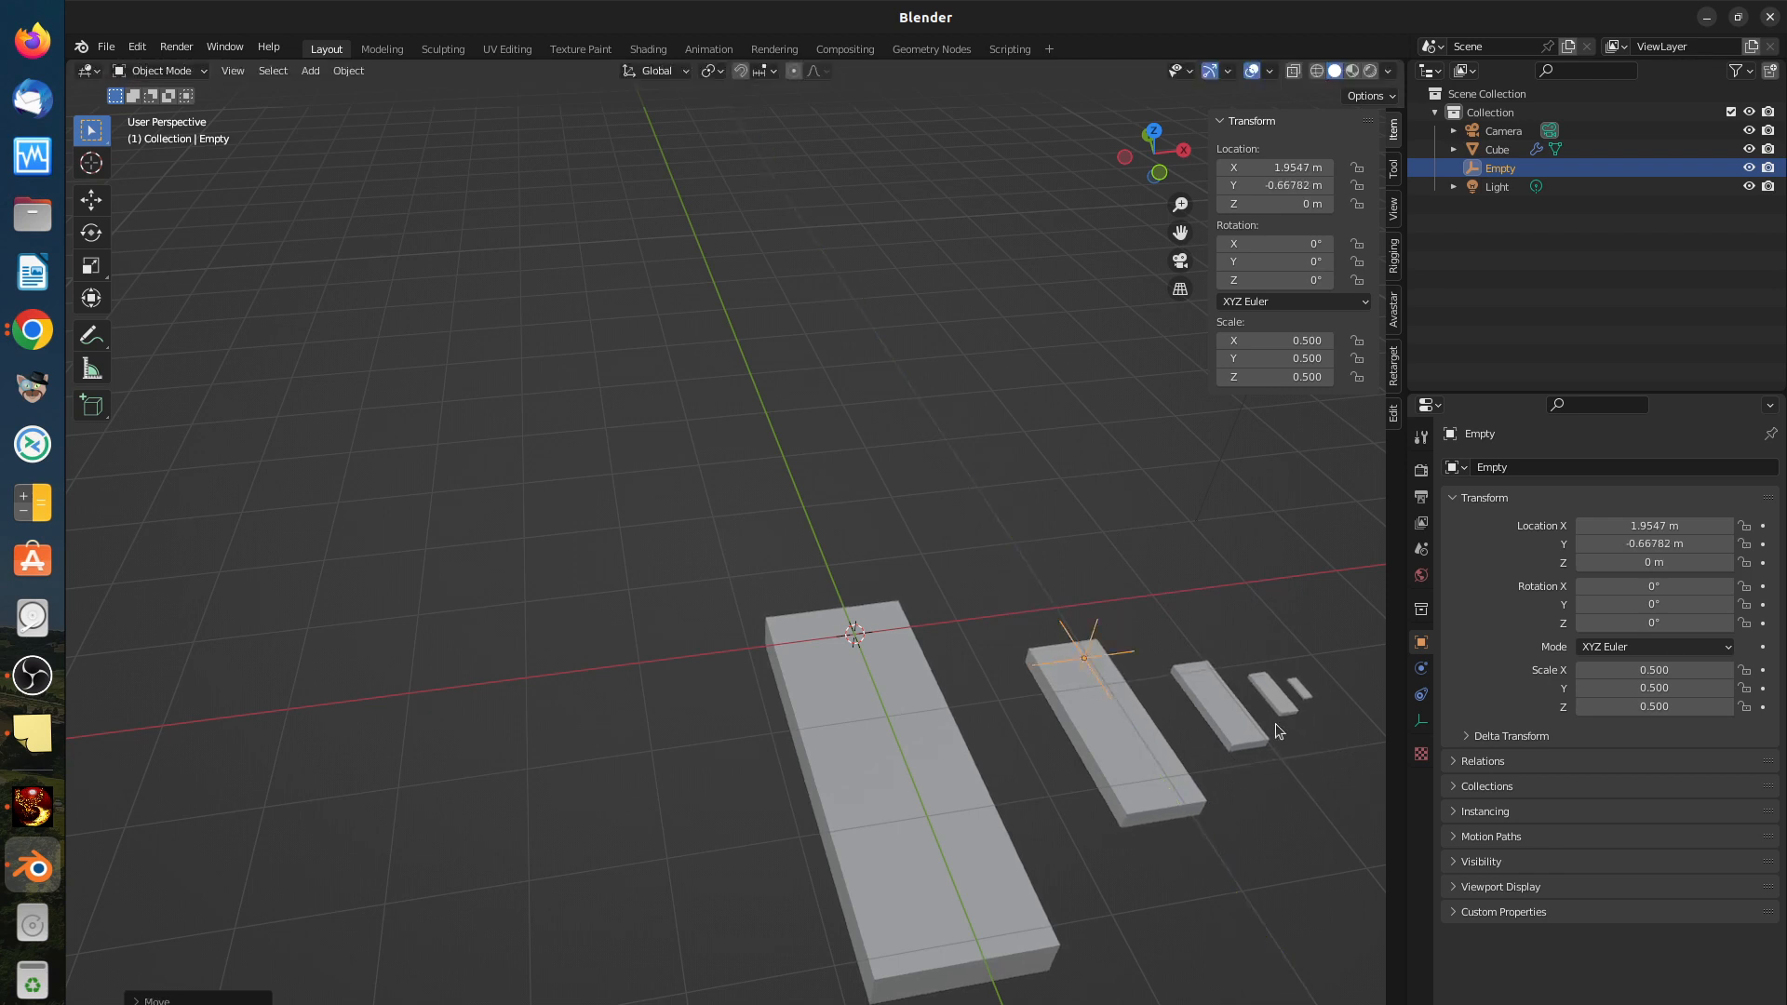
key("g")
key("z")
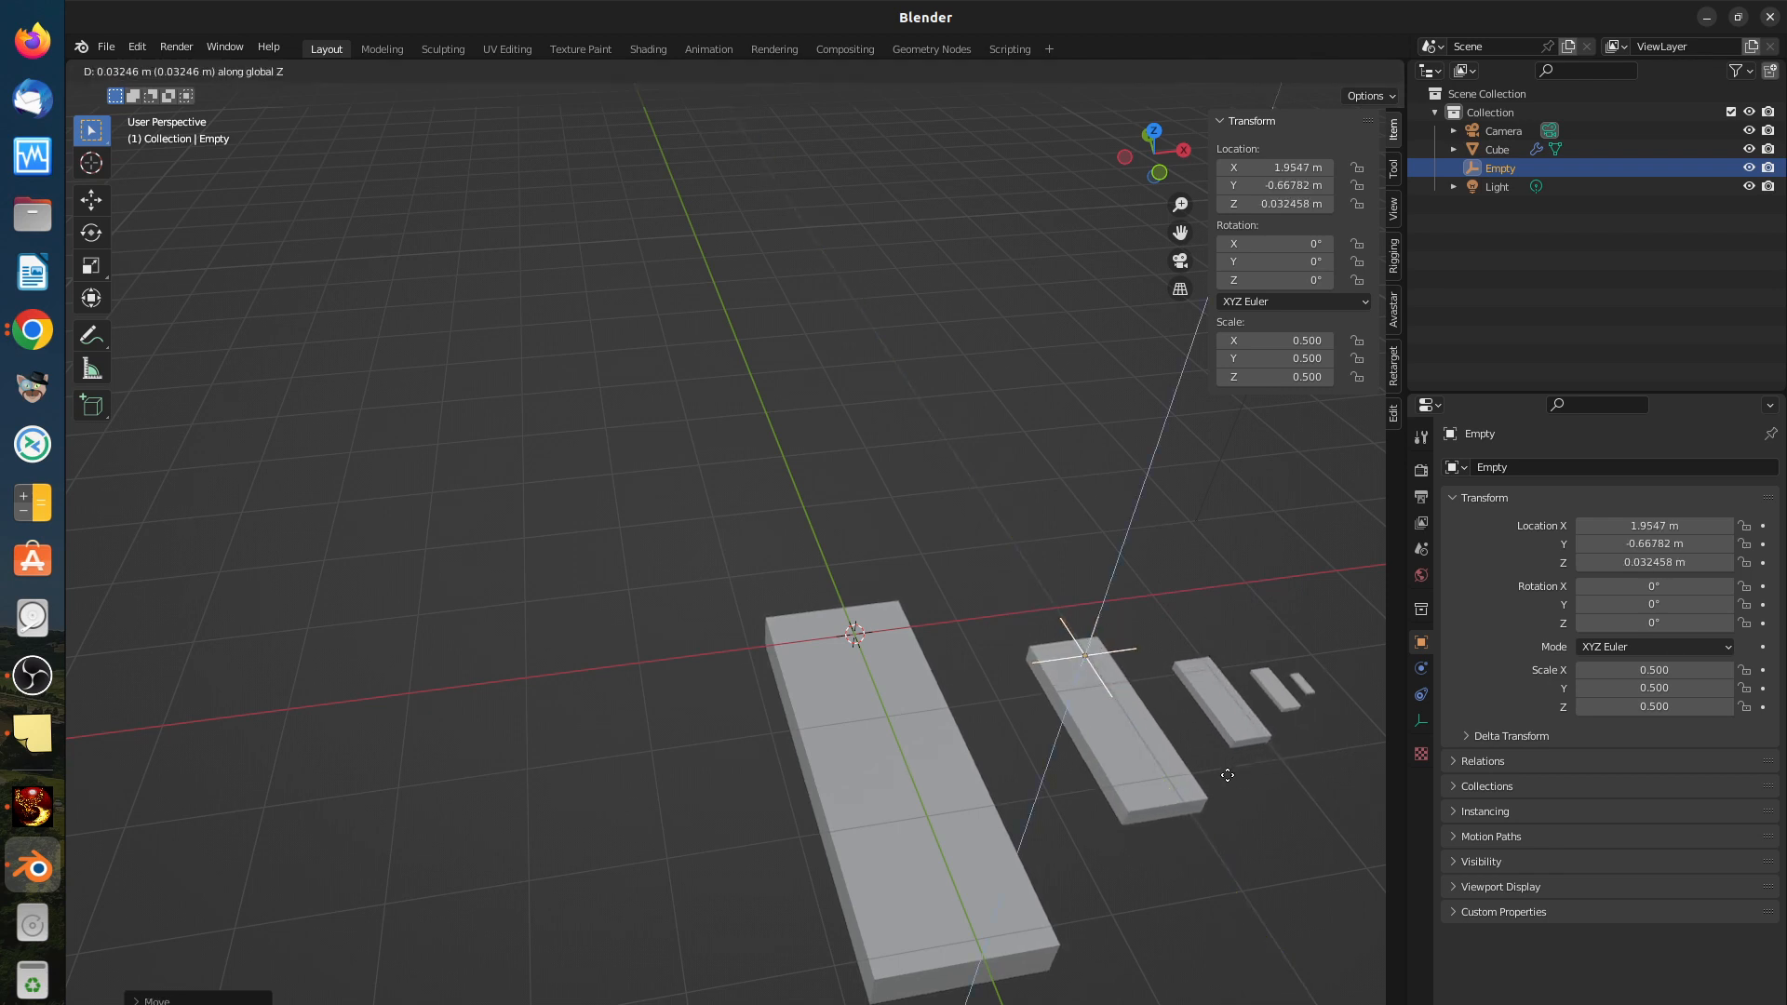
left_click(1230, 655)
scroll(1235, 761, "down", 5)
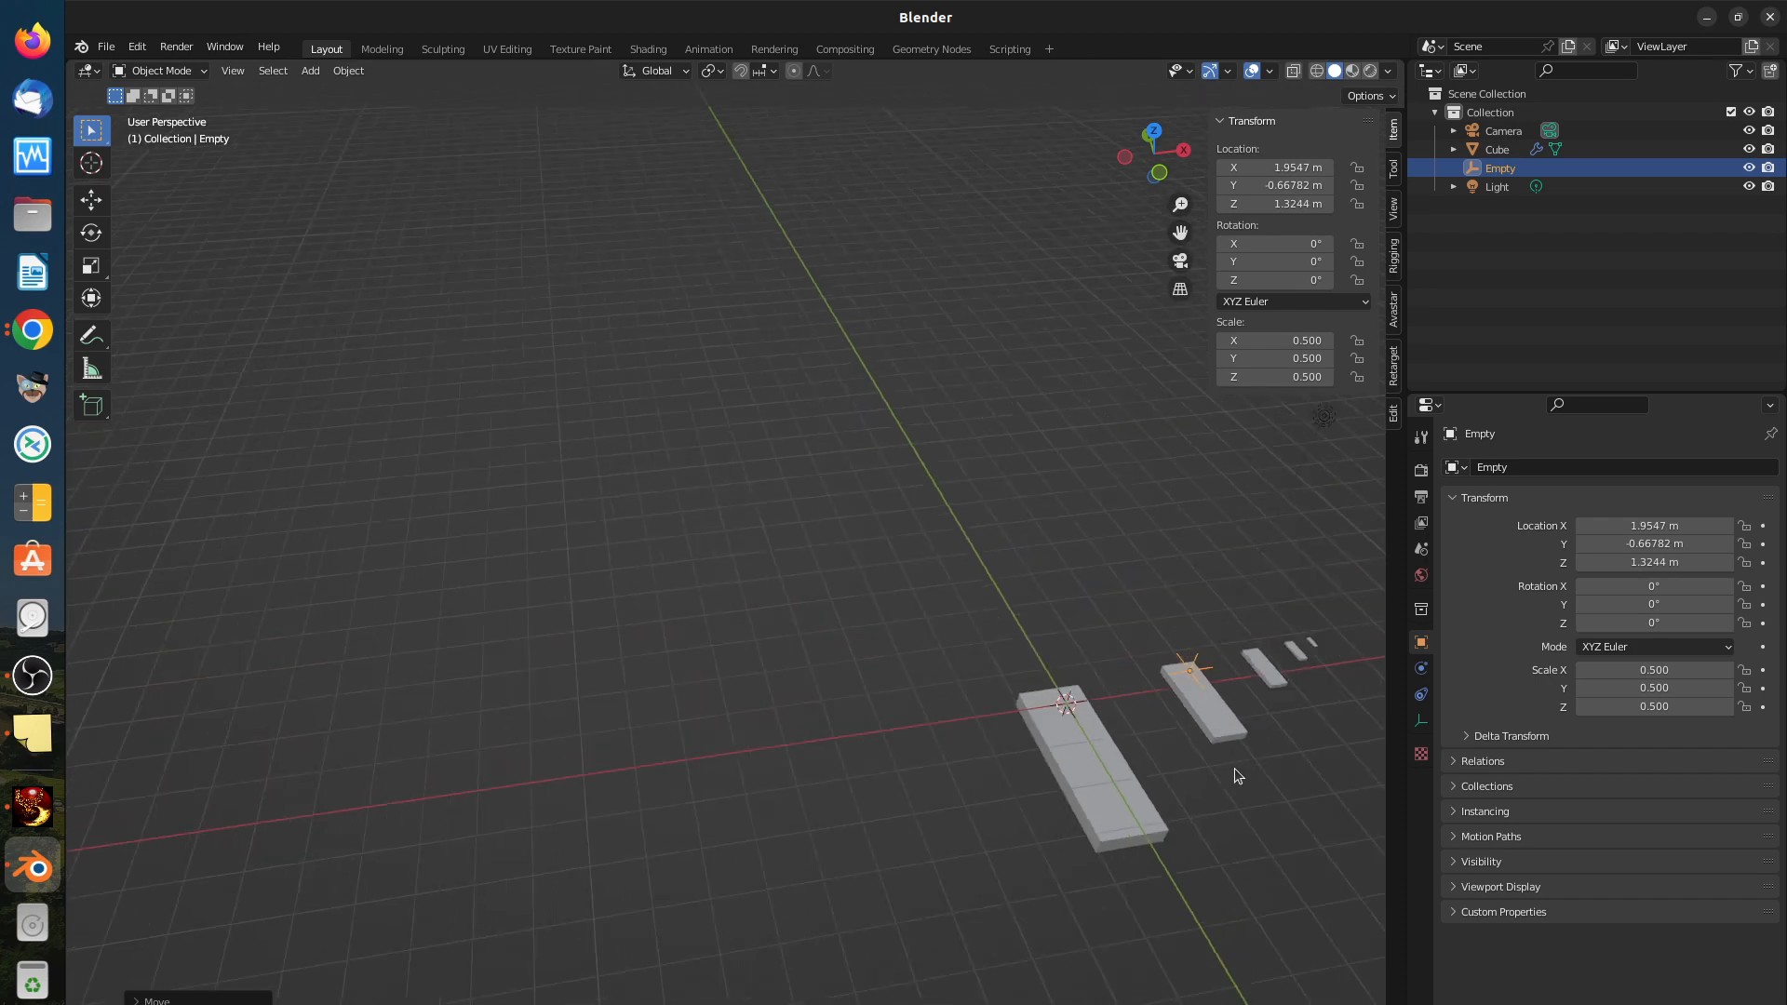
middle_click_drag(1214, 728, 1210, 711)
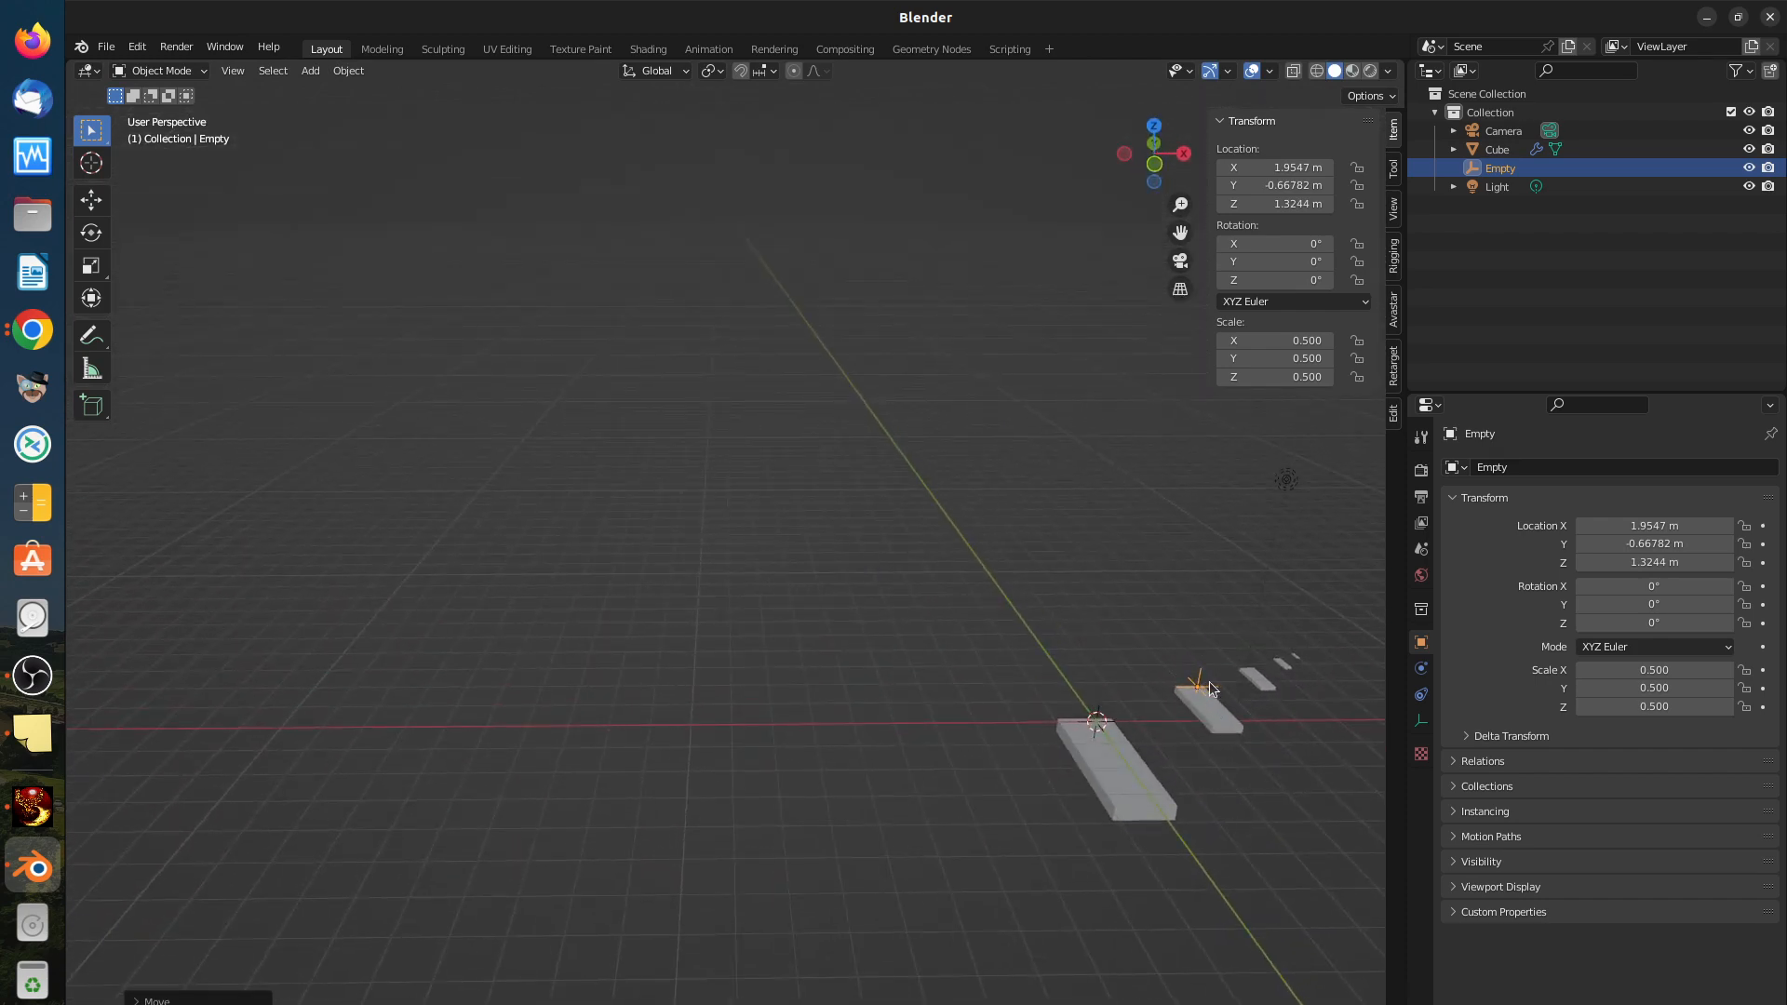
Step: Set the empty's X scale to 1, and set the Y and Z scales to 1 as well
left_click(1262, 342)
type("1")
key("Return")
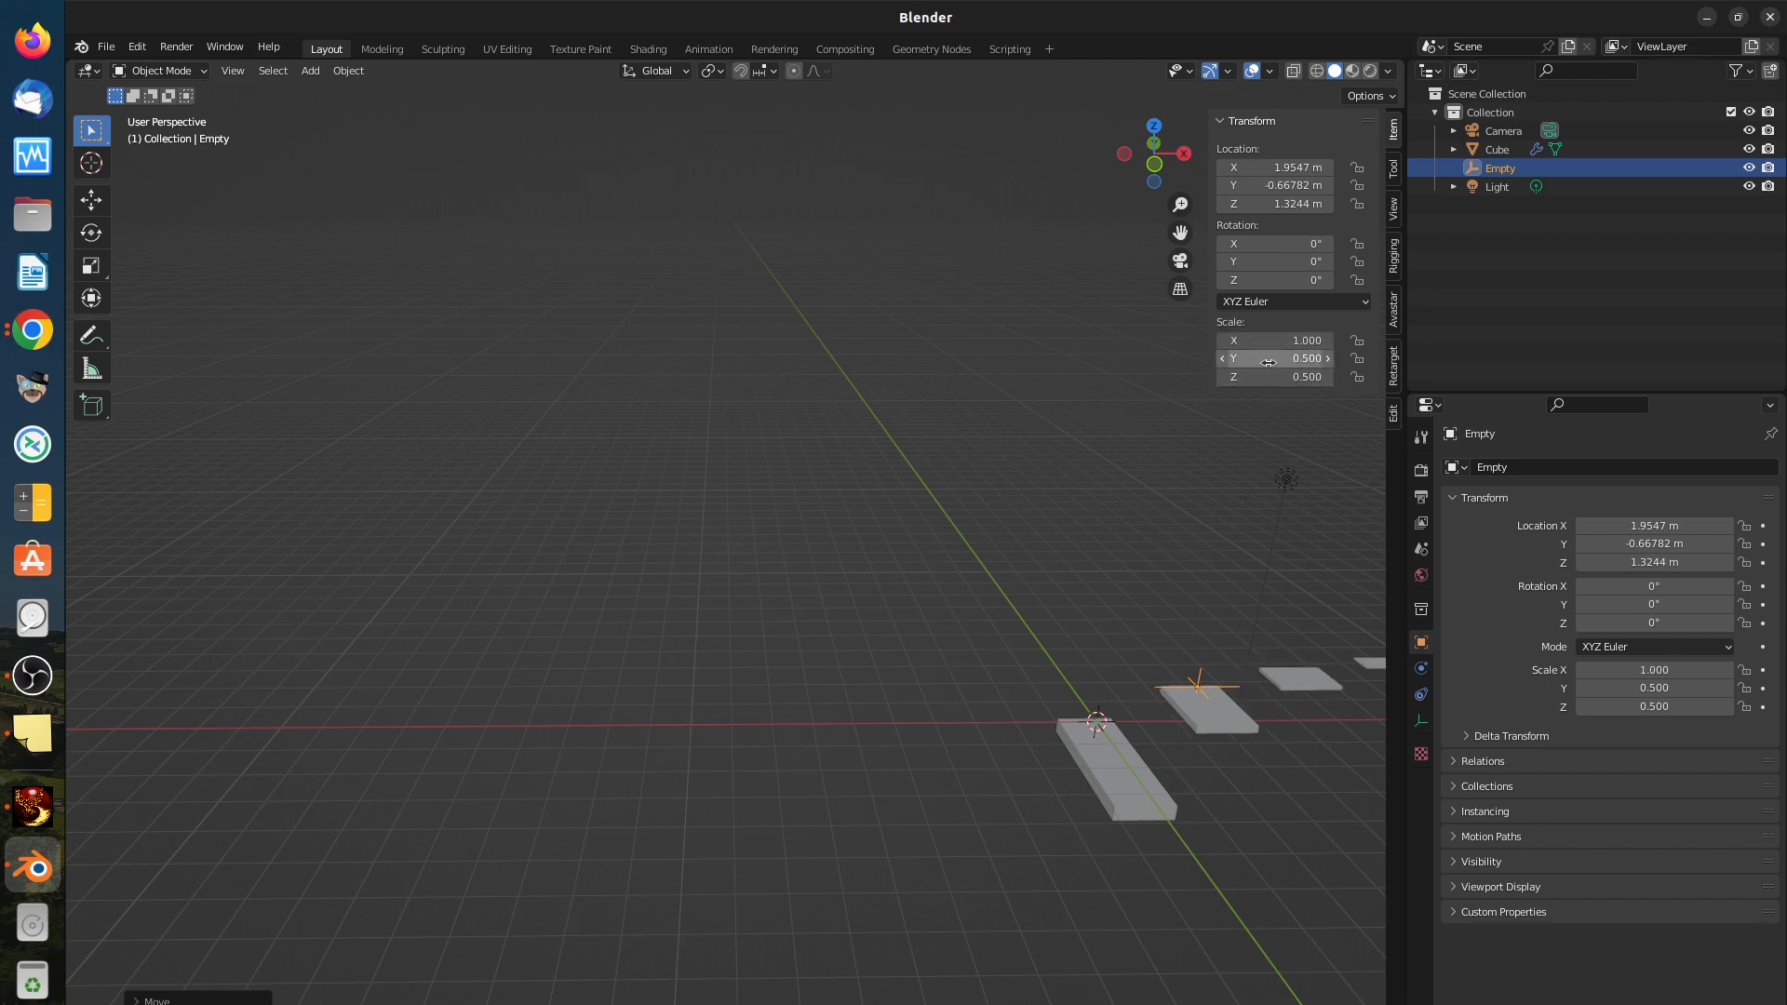
left_click_drag(1268, 341, 1268, 378)
left_click(1273, 421)
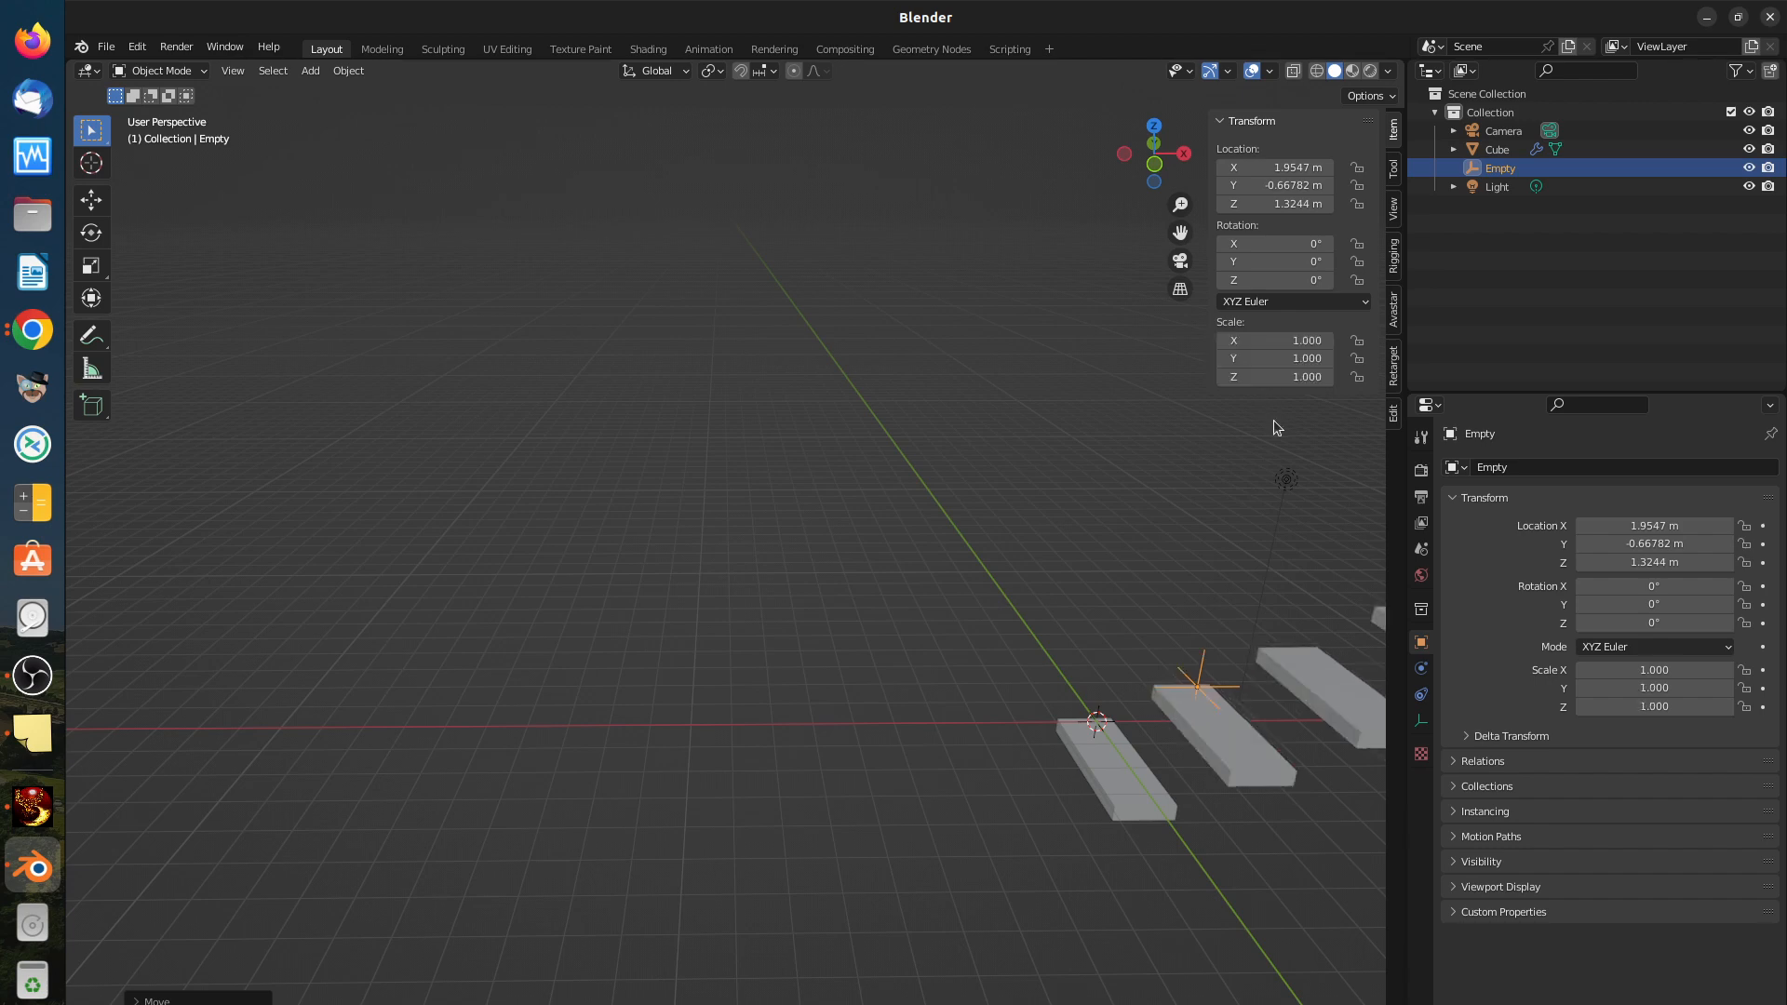
Step: Set the empty's X scale to 0.5, and apply 0.5 to all three scale axes together
left_click(1294, 340)
type("0.5")
key("Return")
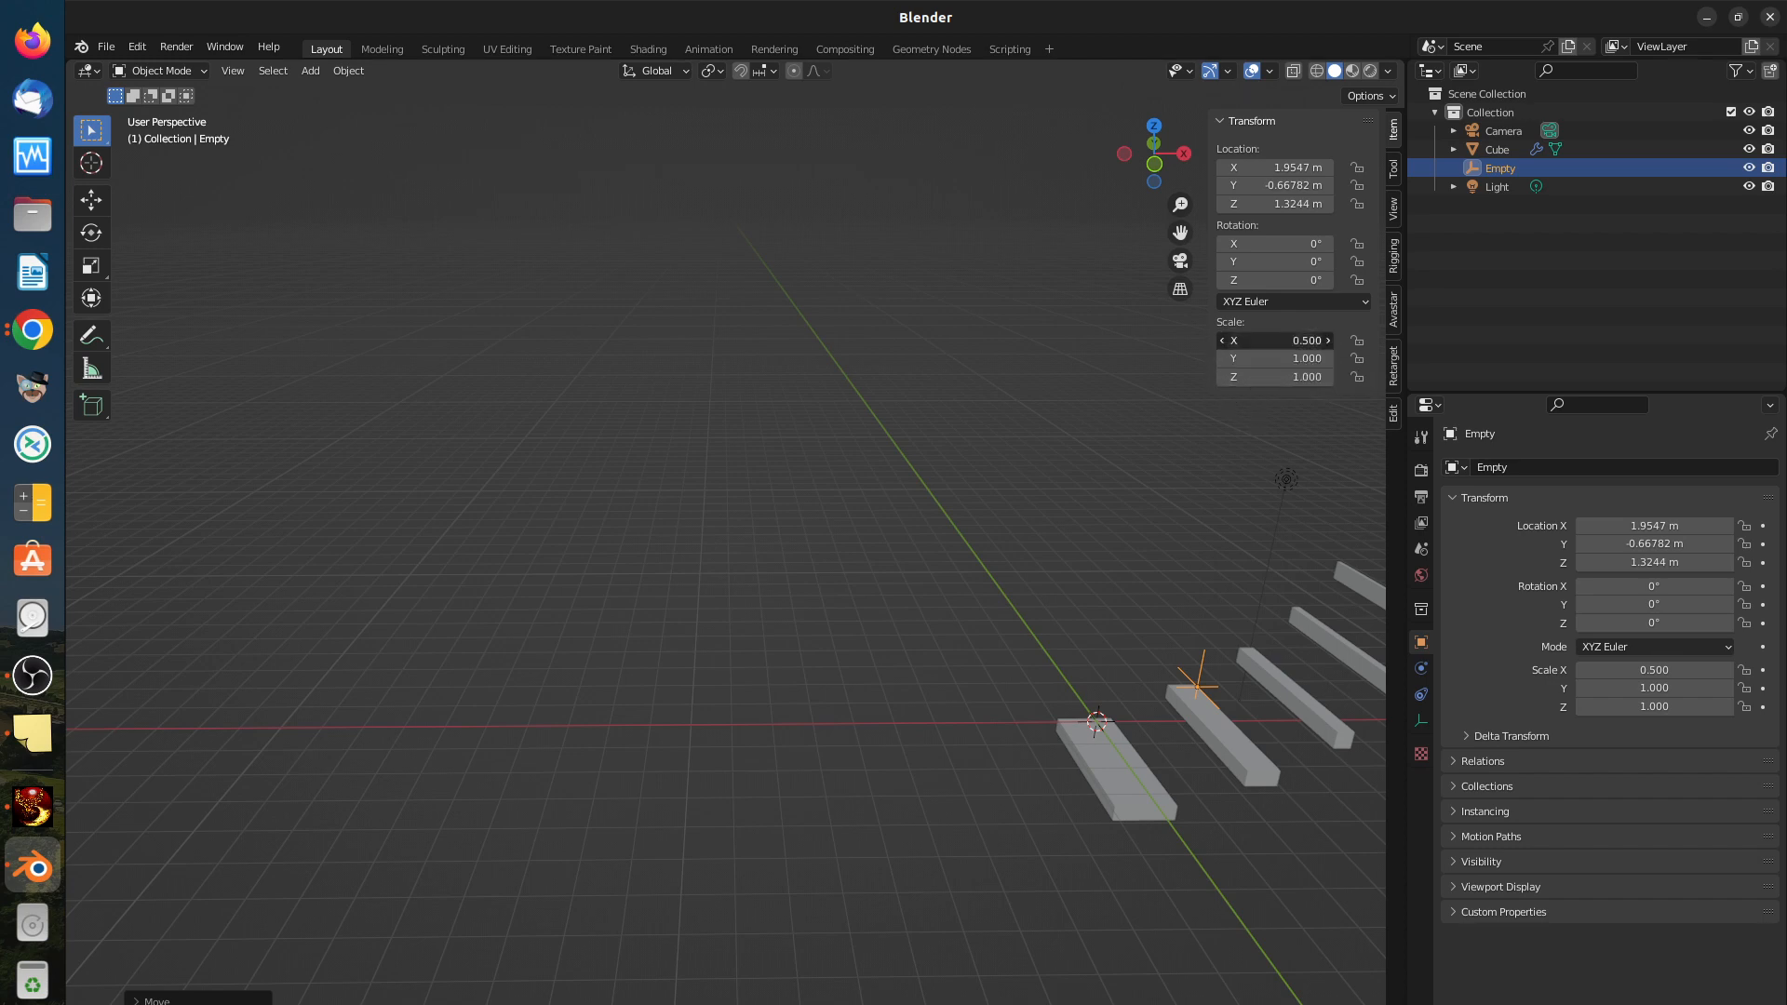
left_click_drag(1274, 341, 1274, 376)
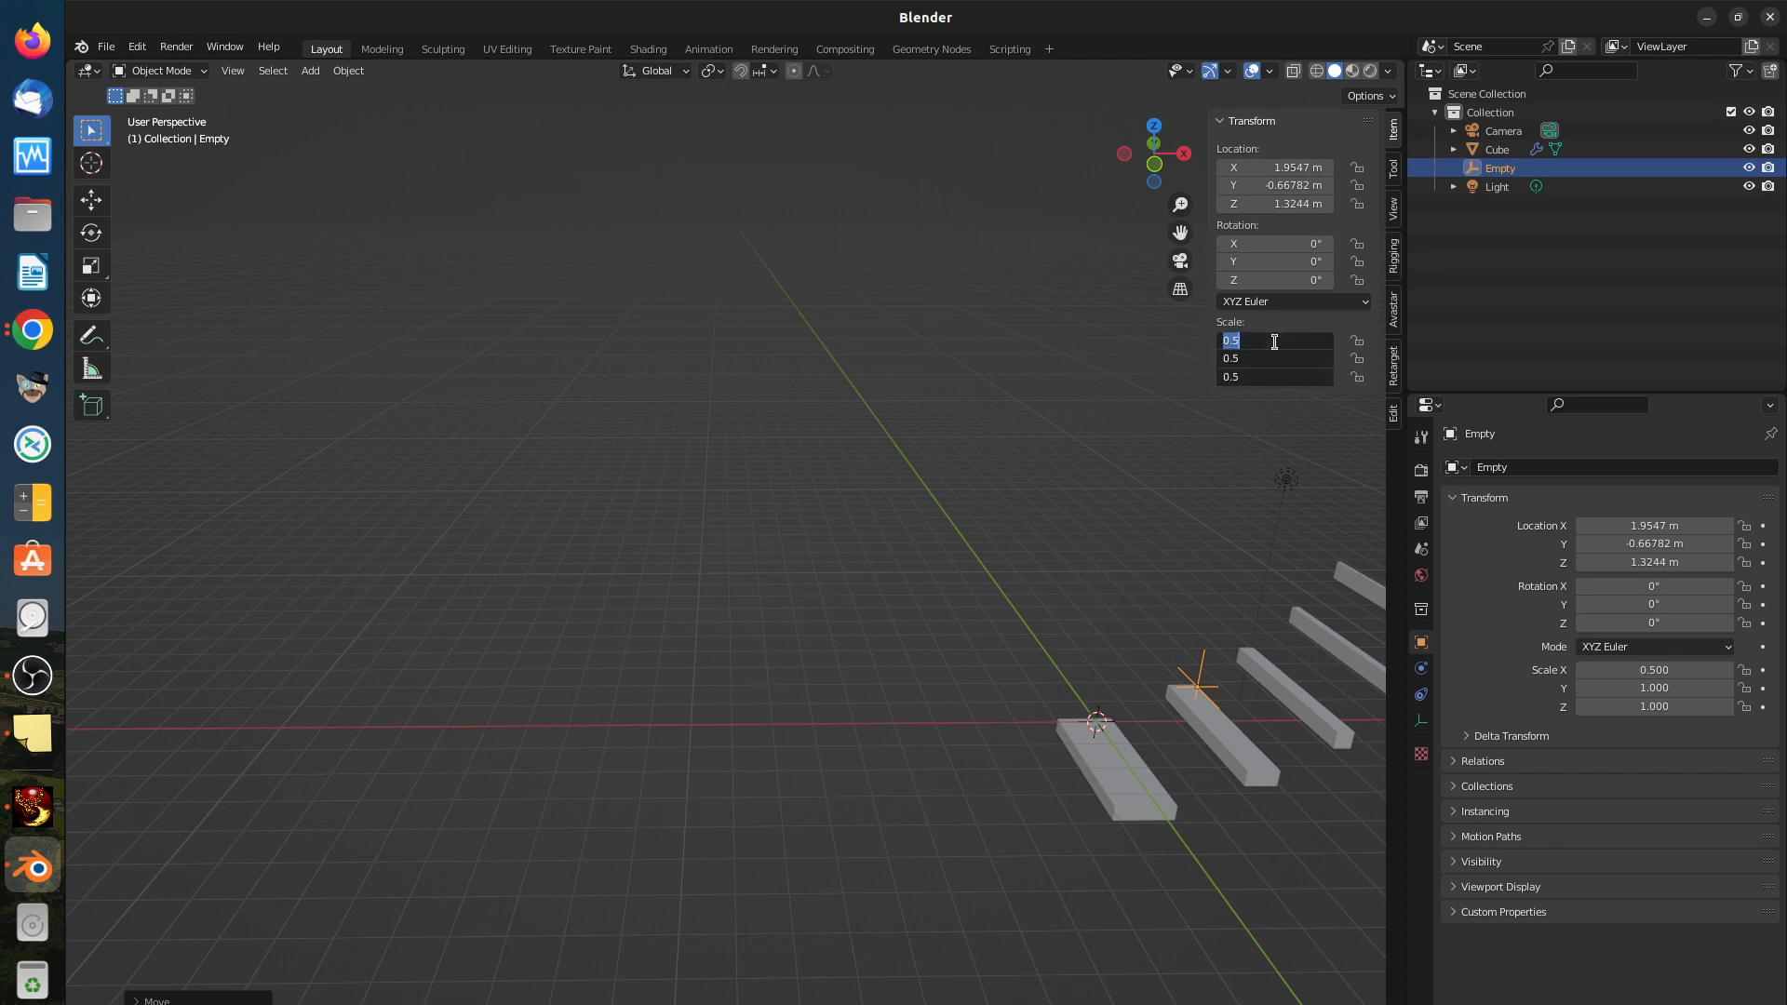
key("Return")
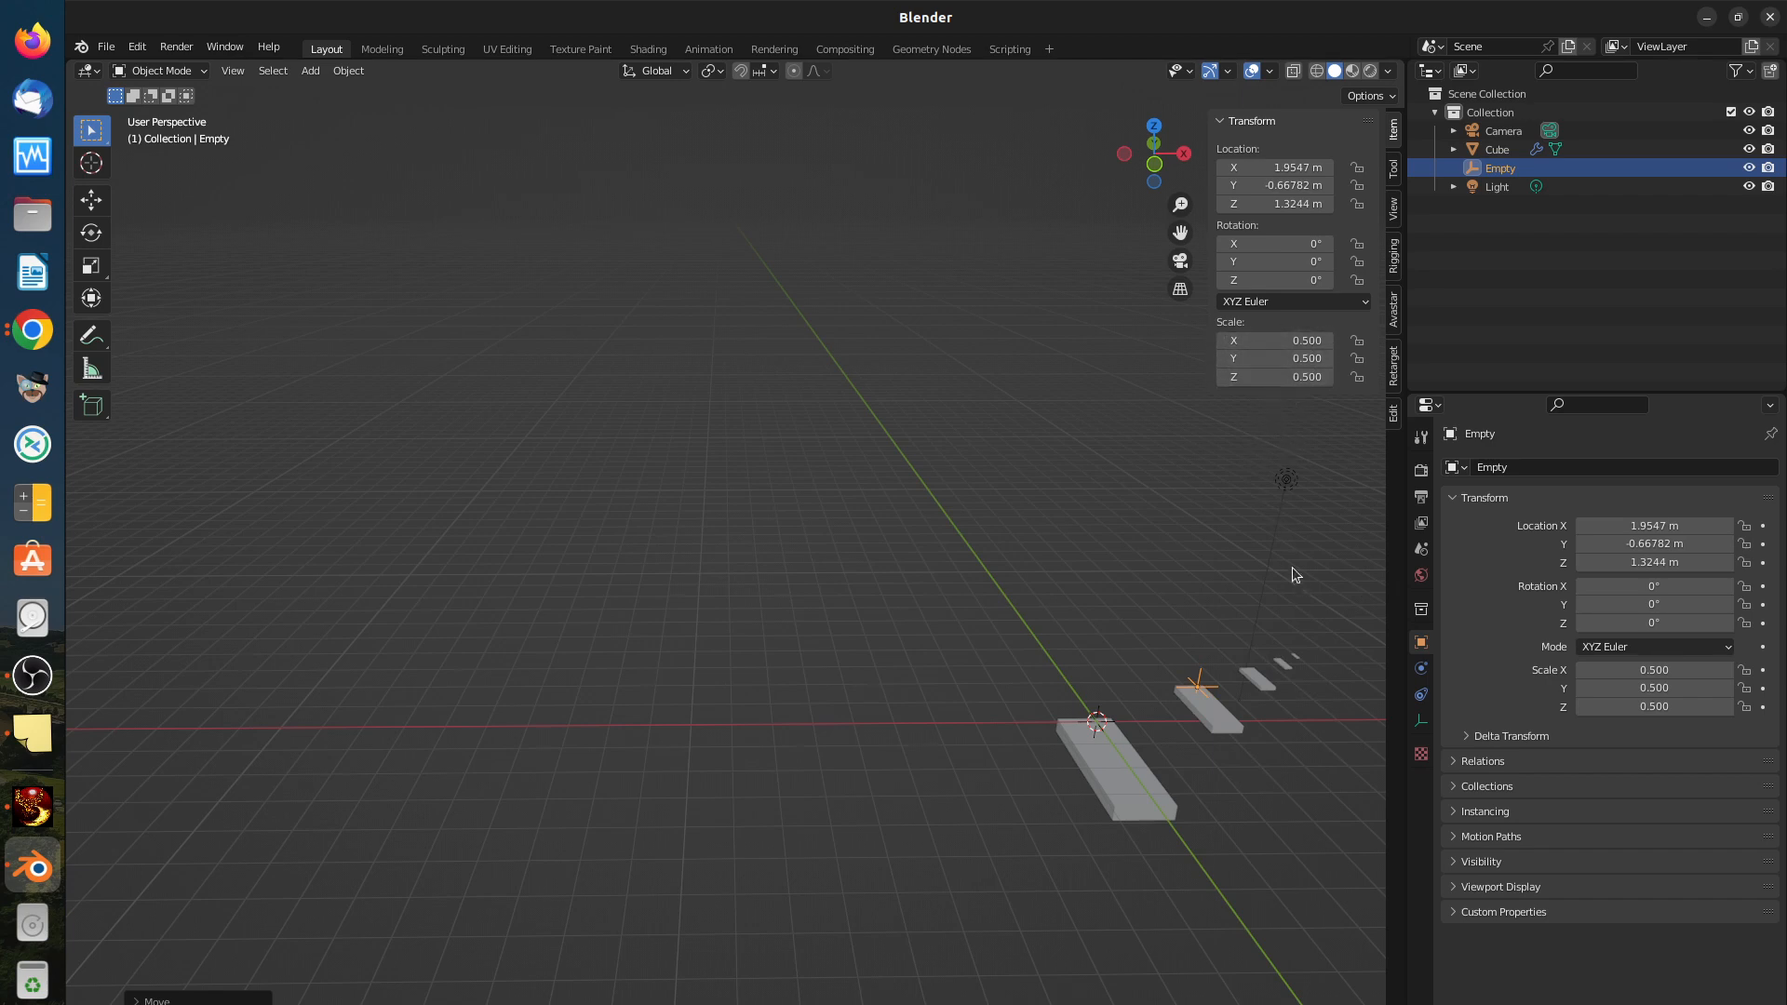
Step: Set the empty's X scale to 1, try adjusting several scale axes together, and clear the scale to 1.000 on all axes
left_click(1268, 335)
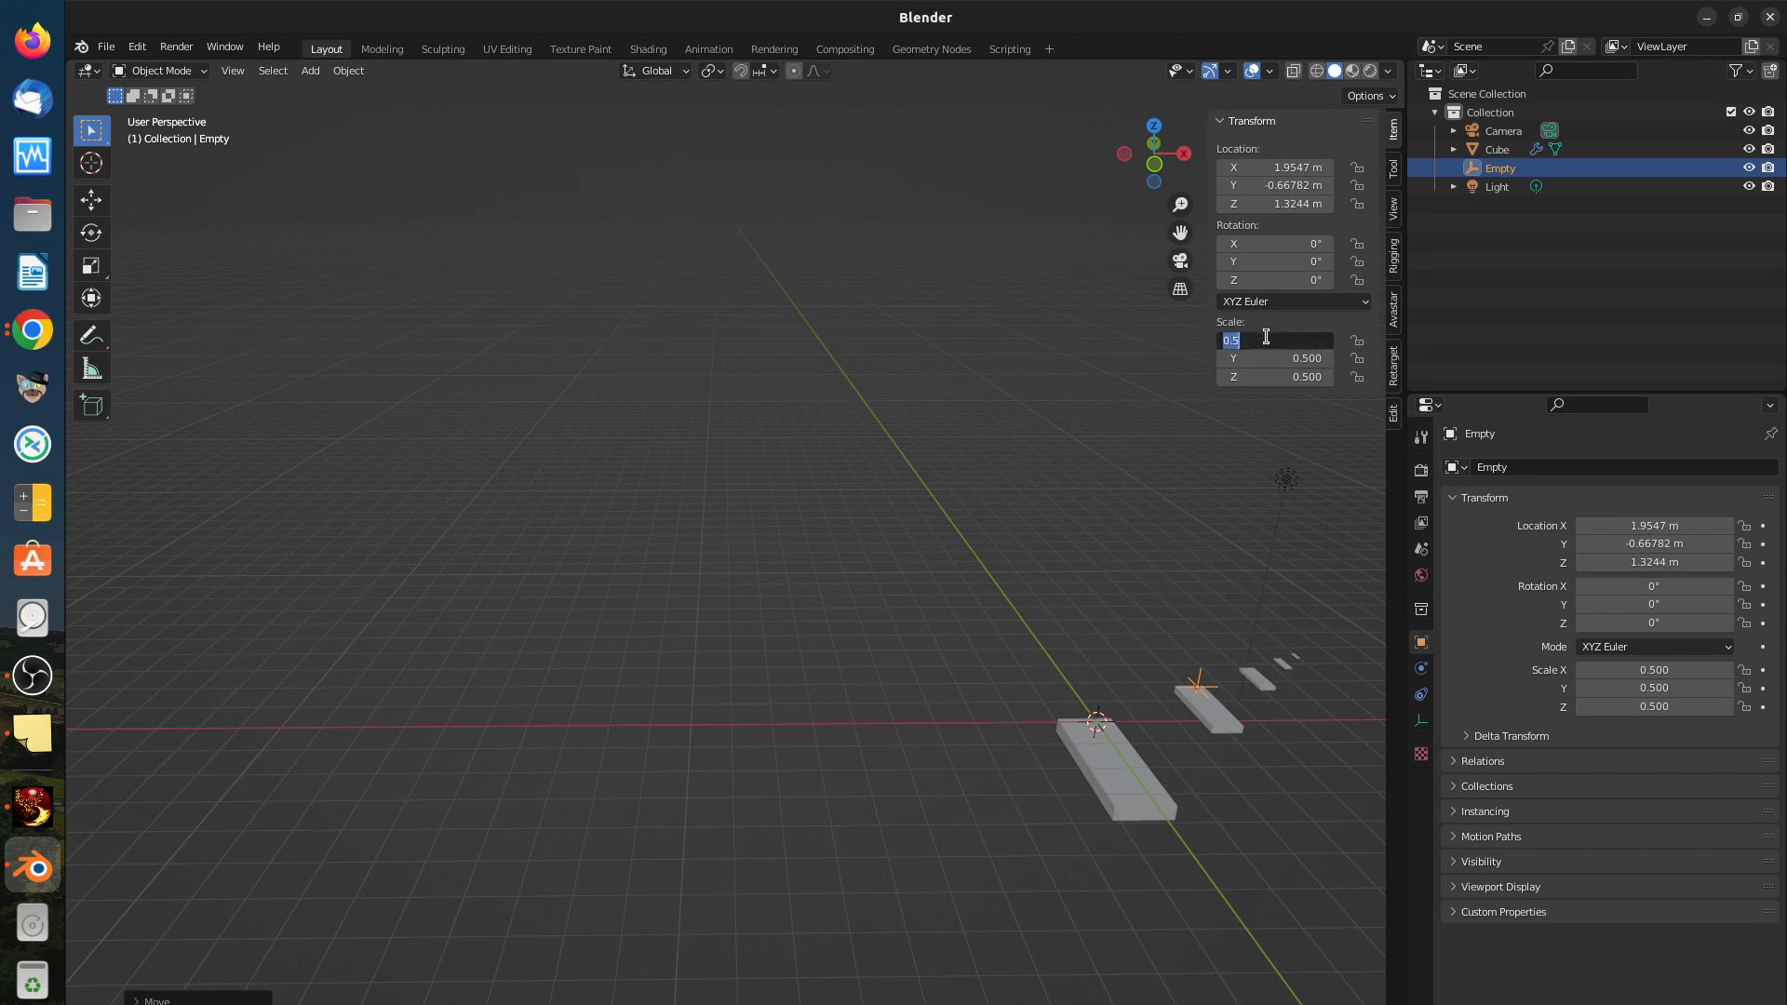
type("1")
key("Return")
left_click_drag(1257, 340, 1259, 362)
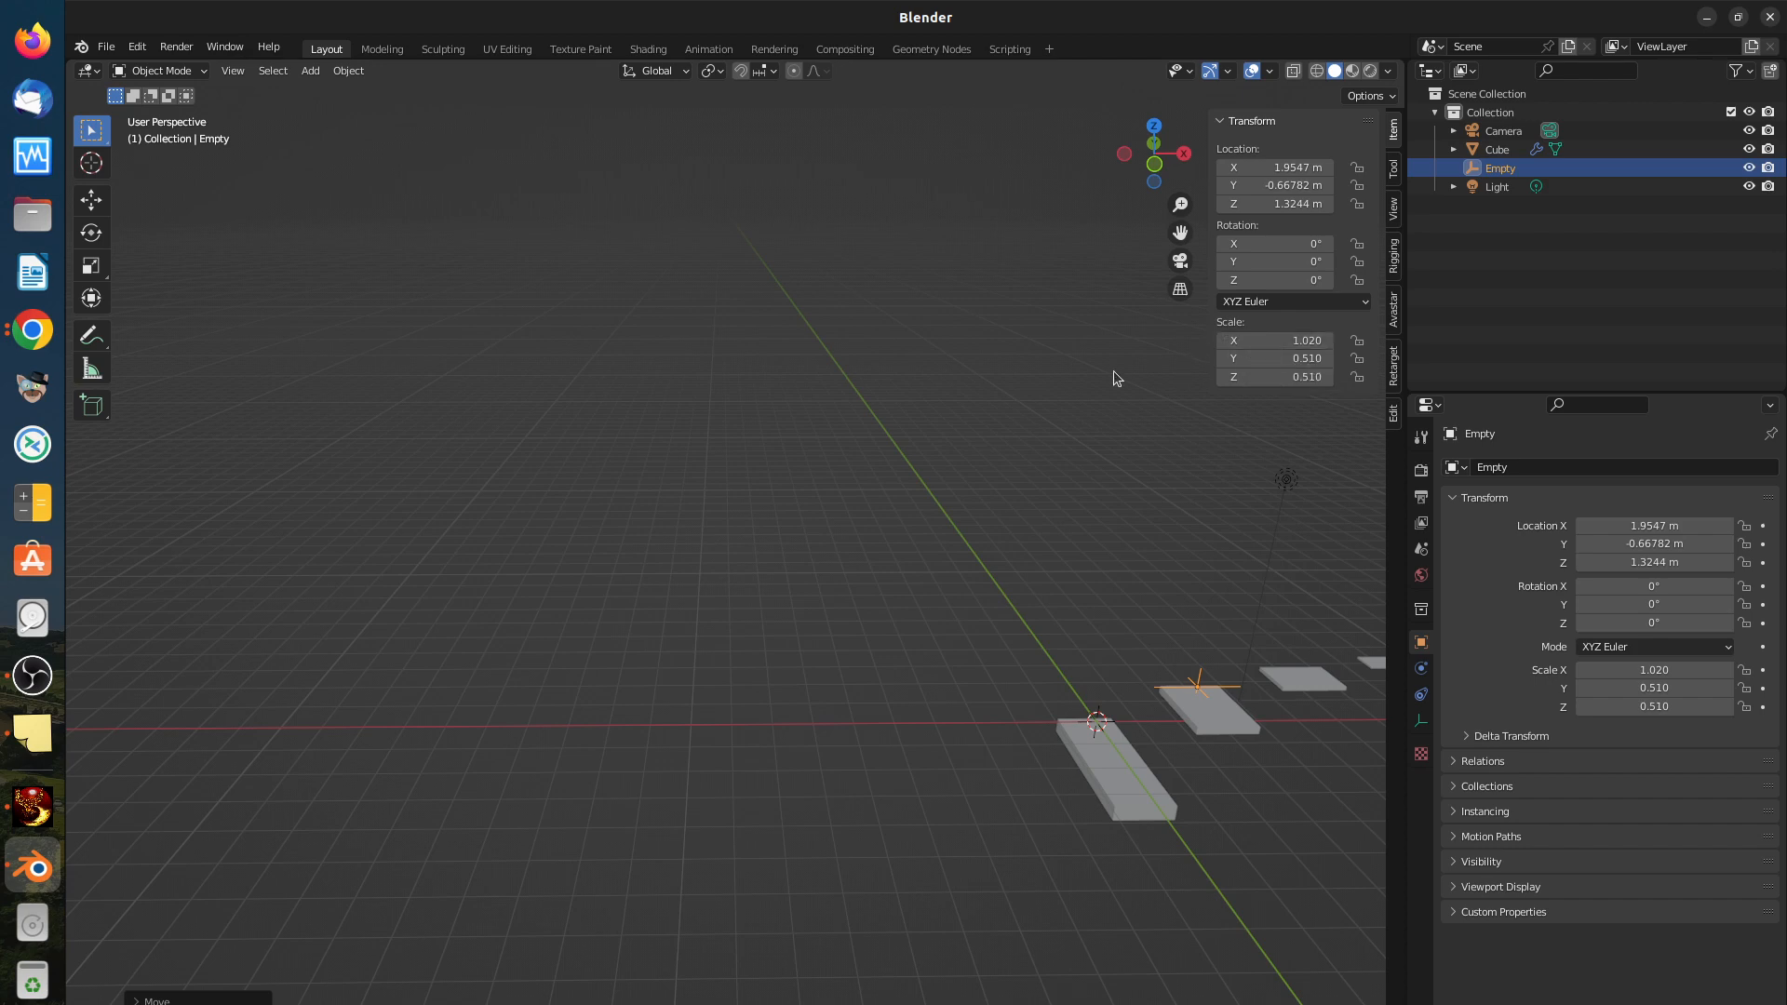
key("alt+s")
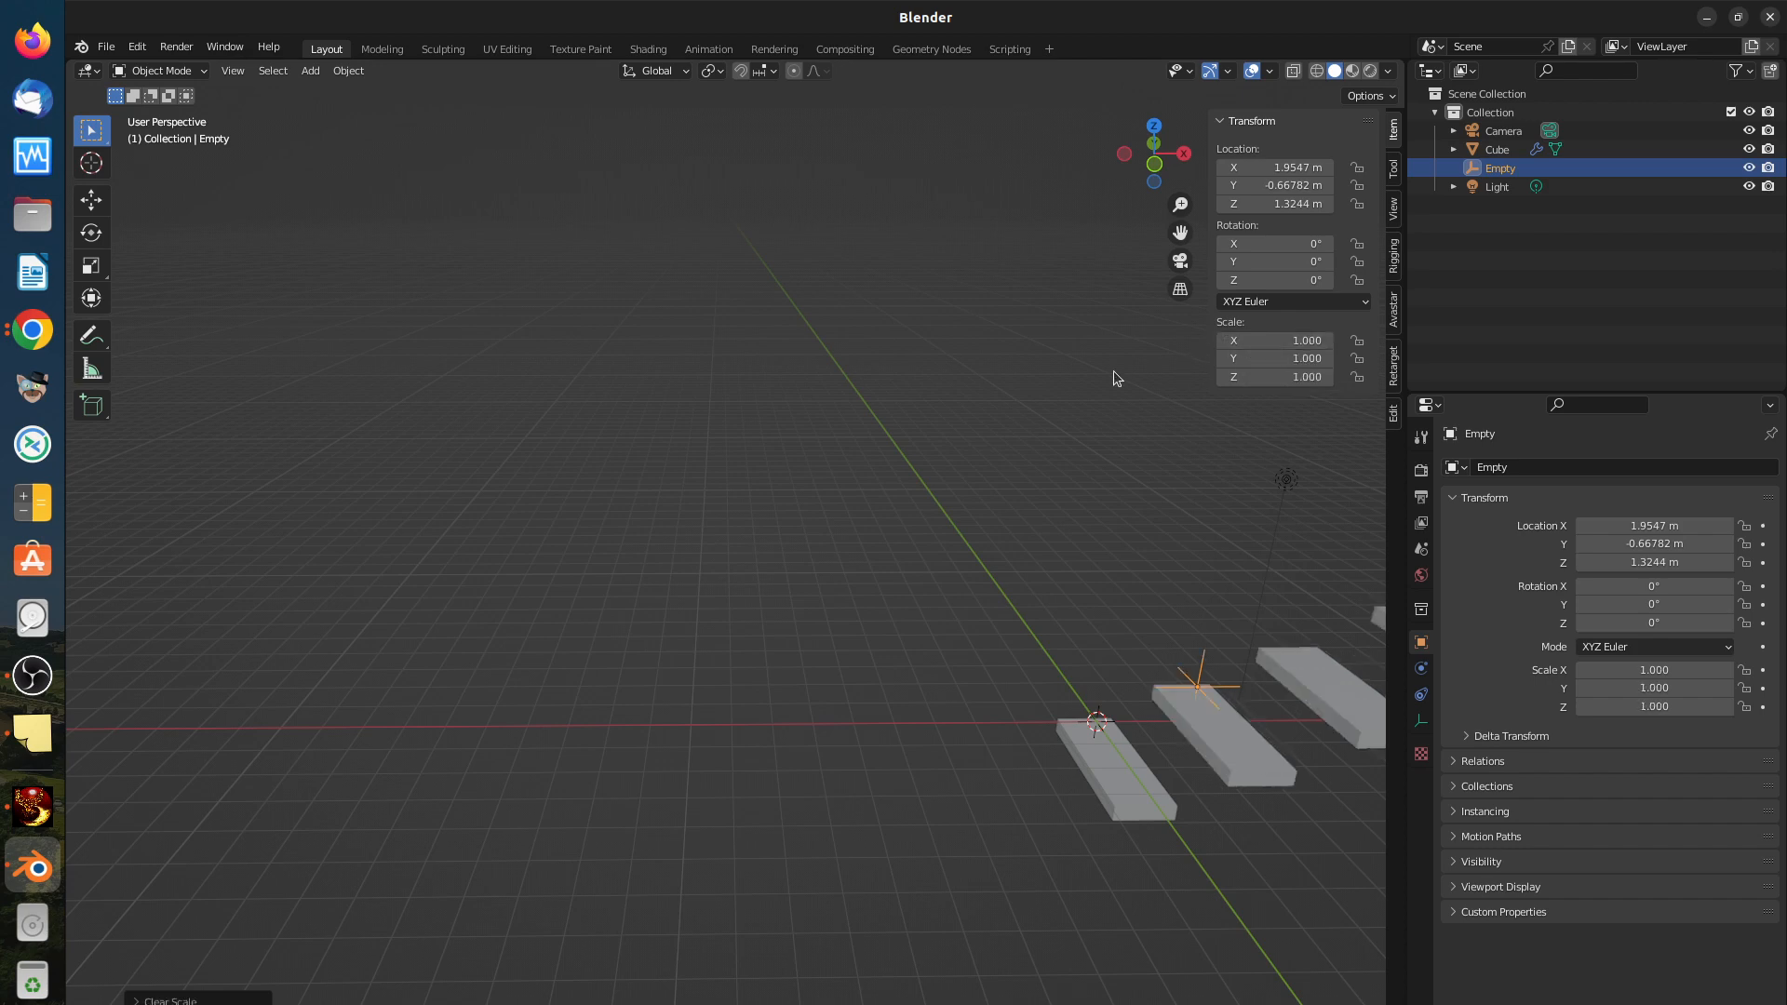
Step: Set the empty's Y location to 0 m so the array runs straight along the X axis
left_click(1113, 371)
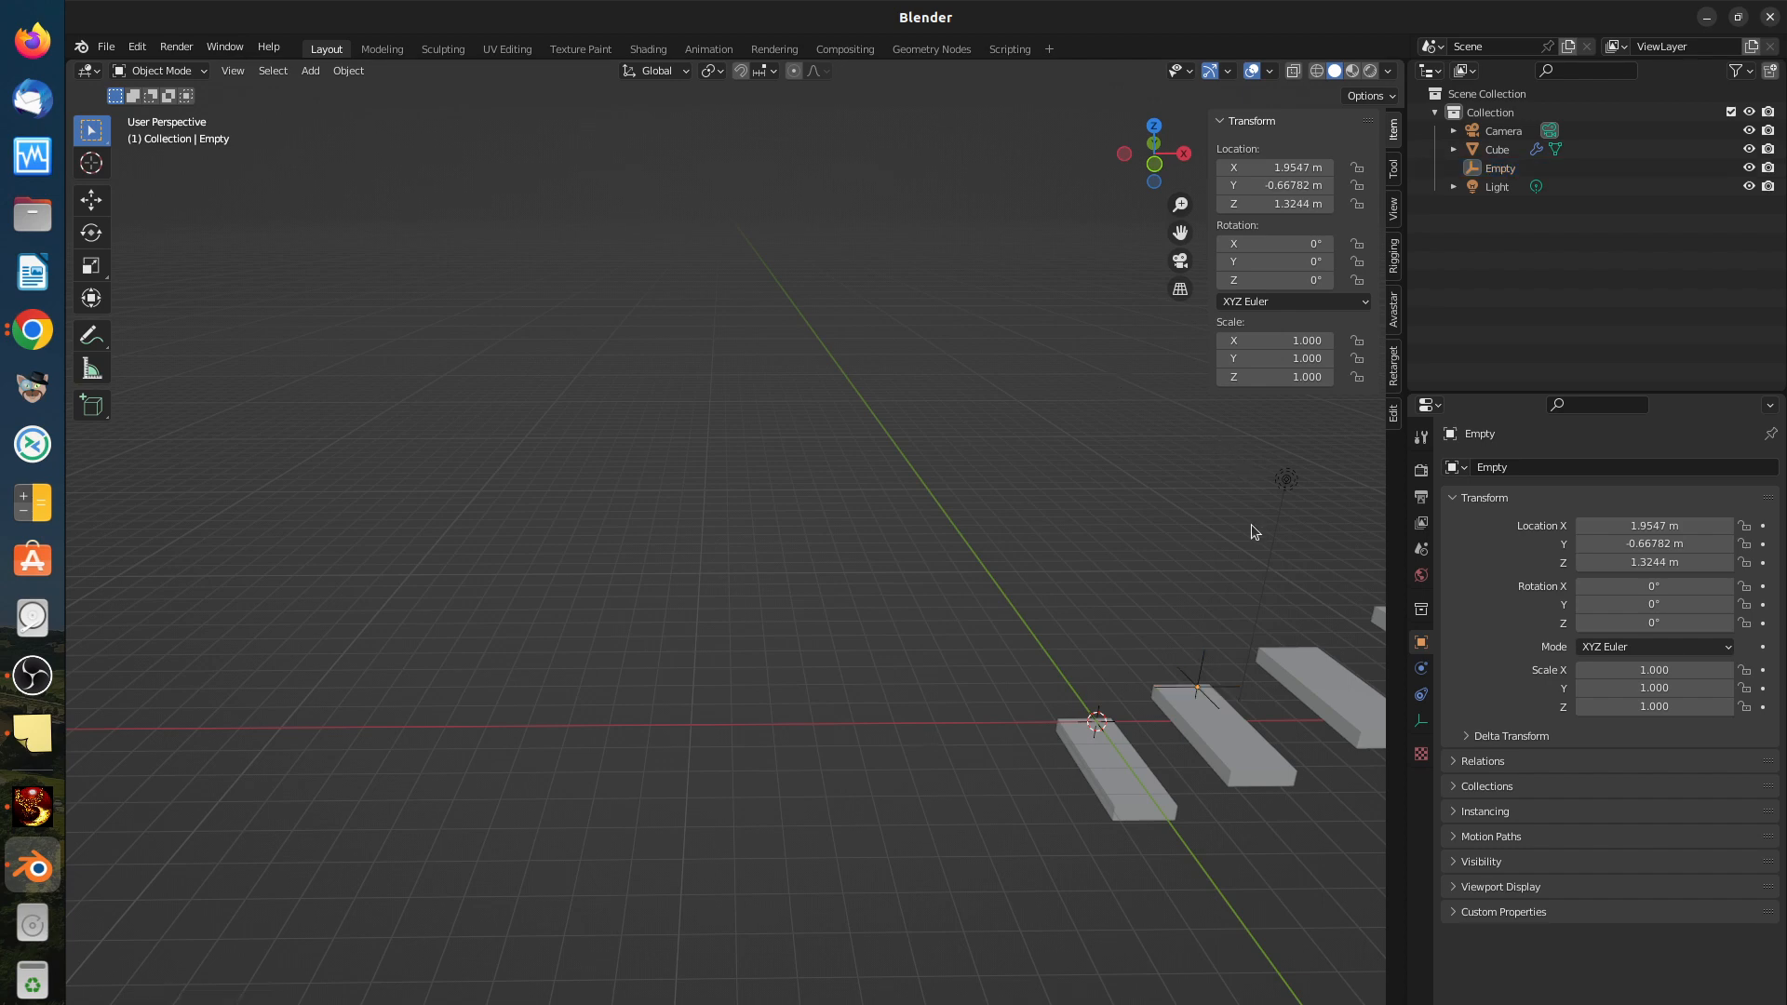
middle_click_drag(1260, 558, 973, 593)
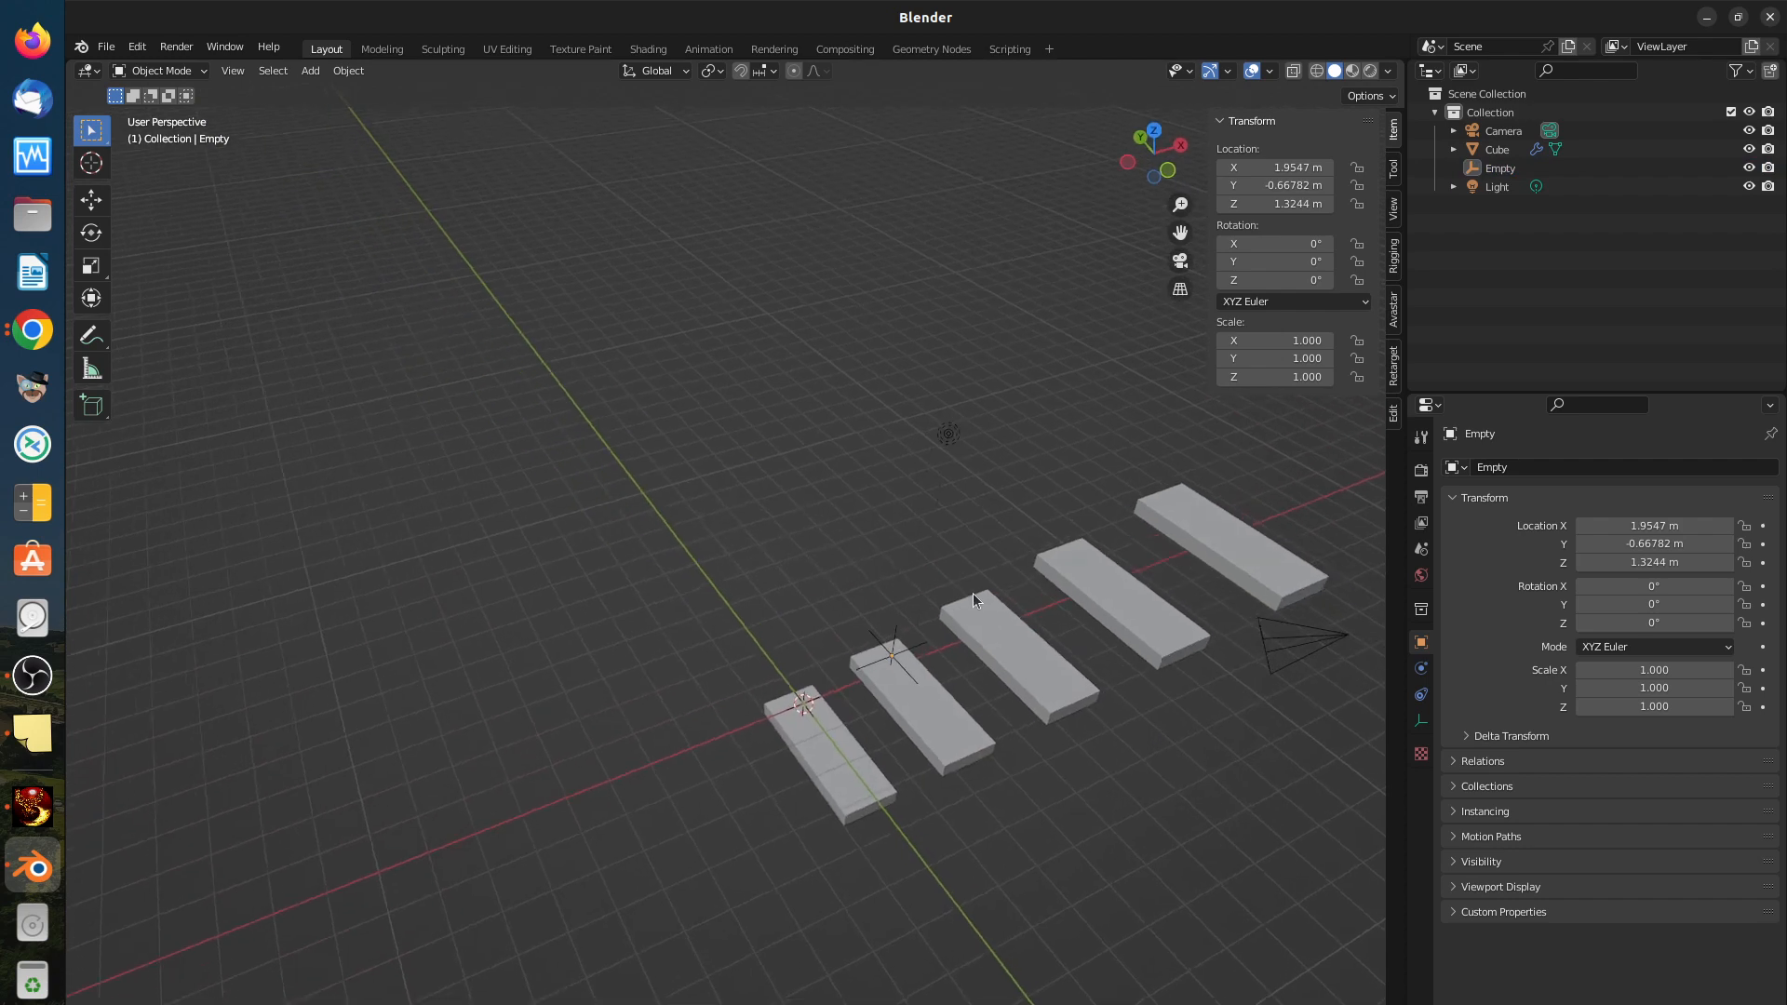
left_click(1272, 185)
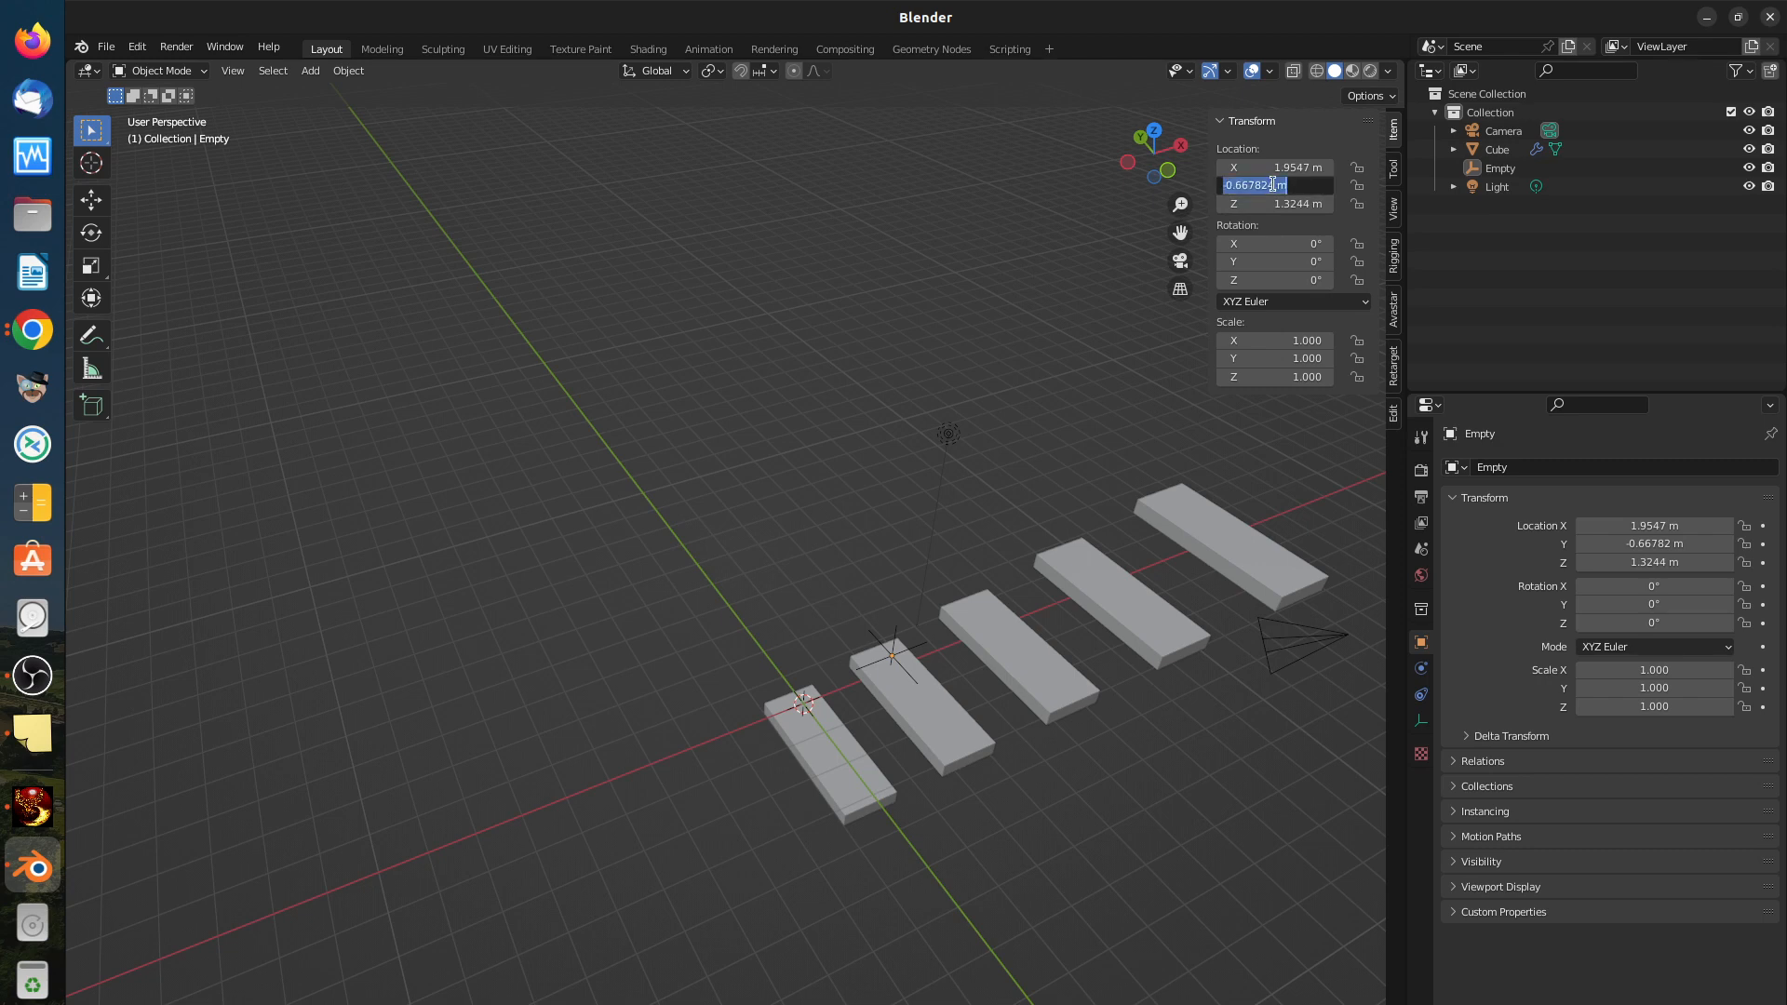
type("0")
key("Return")
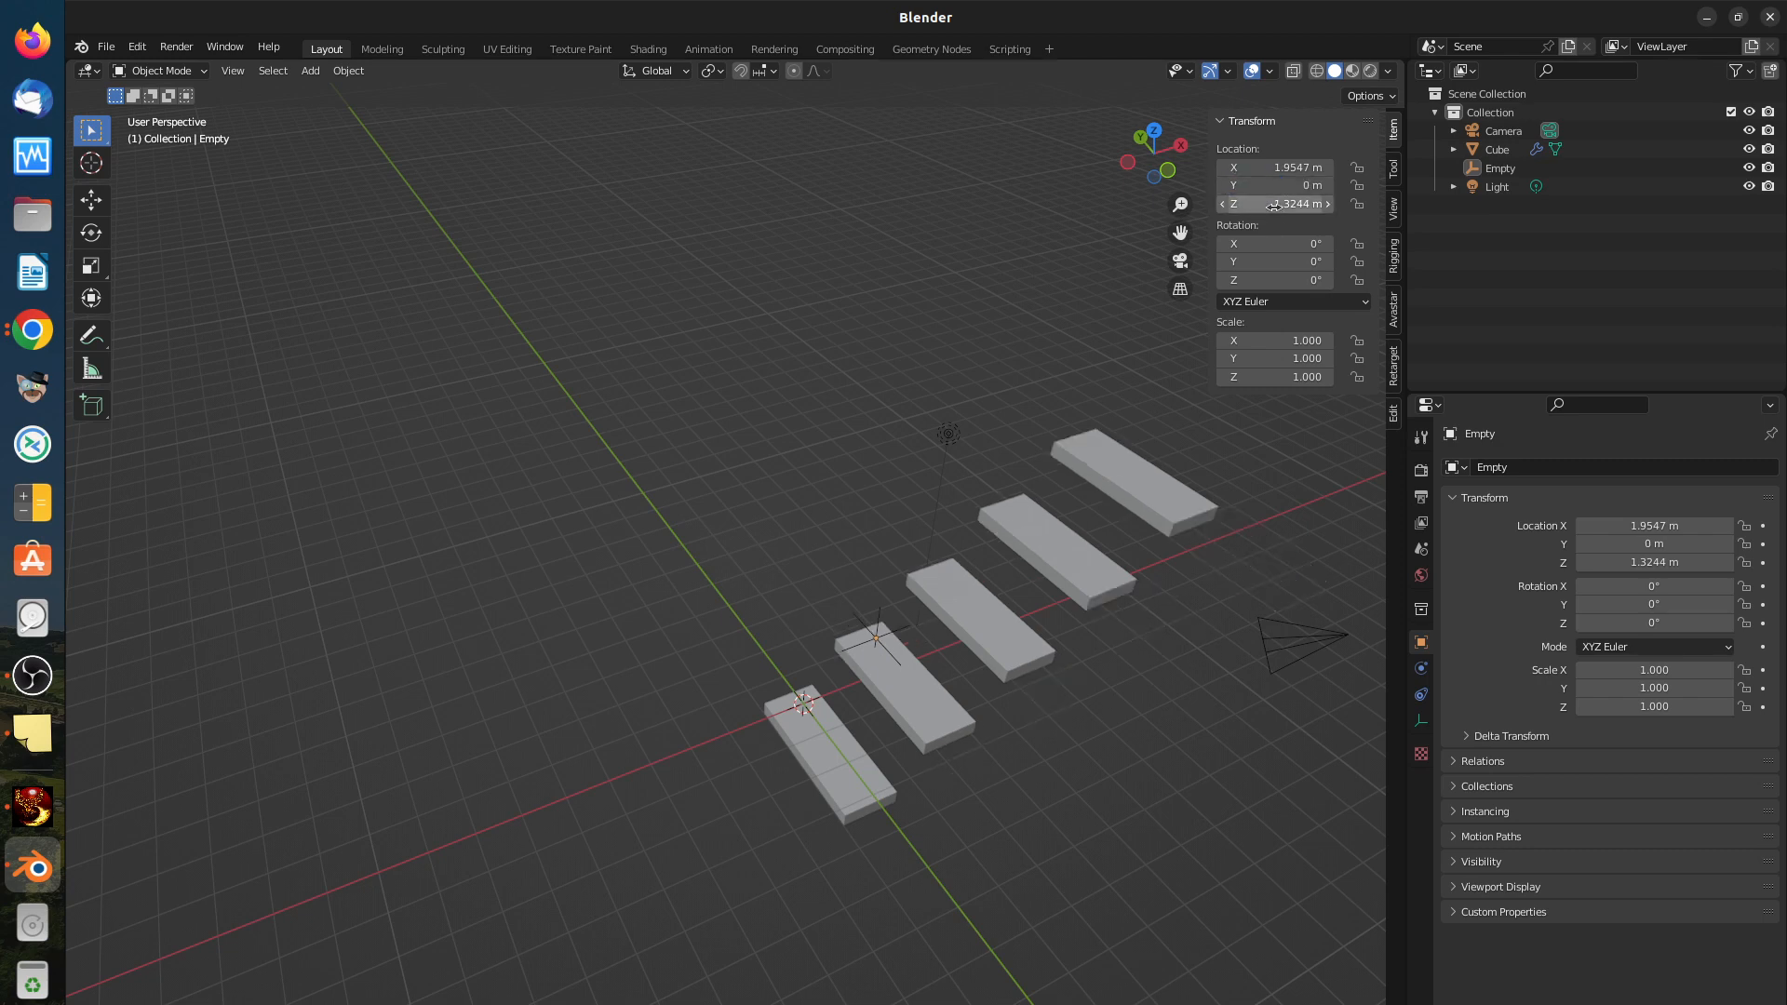
middle_click_drag(1033, 456, 1036, 580)
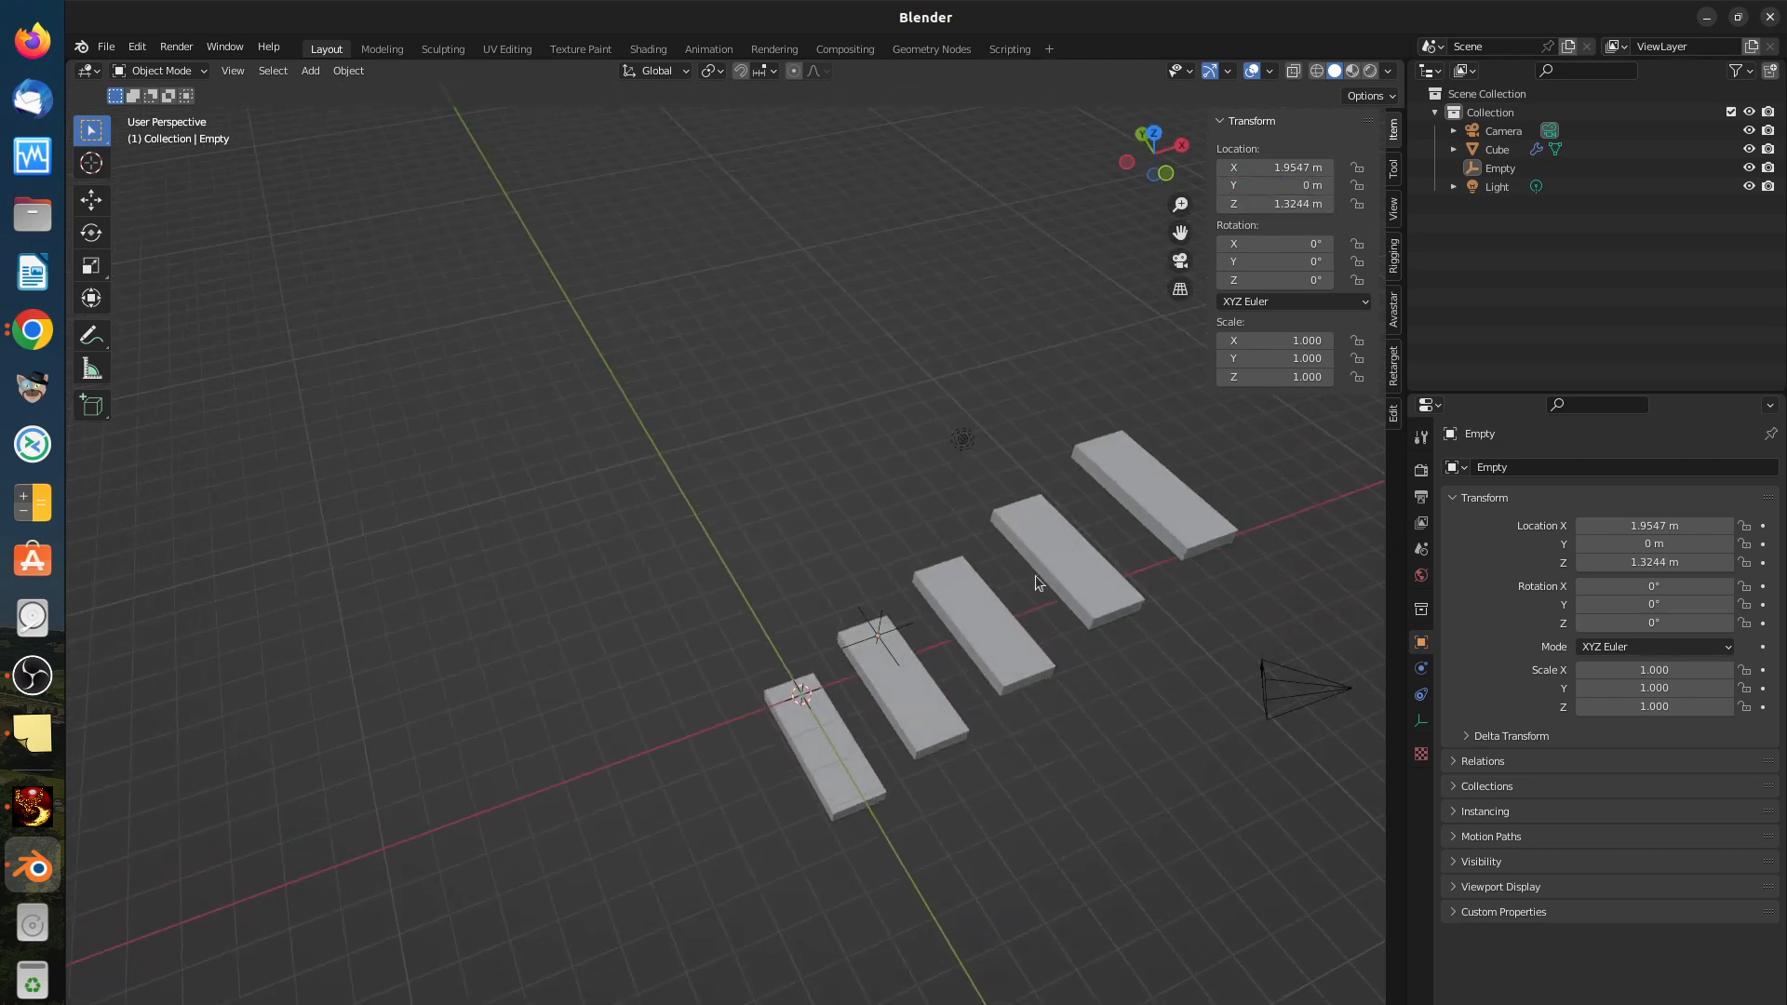
middle_click_drag(921, 618, 953, 638)
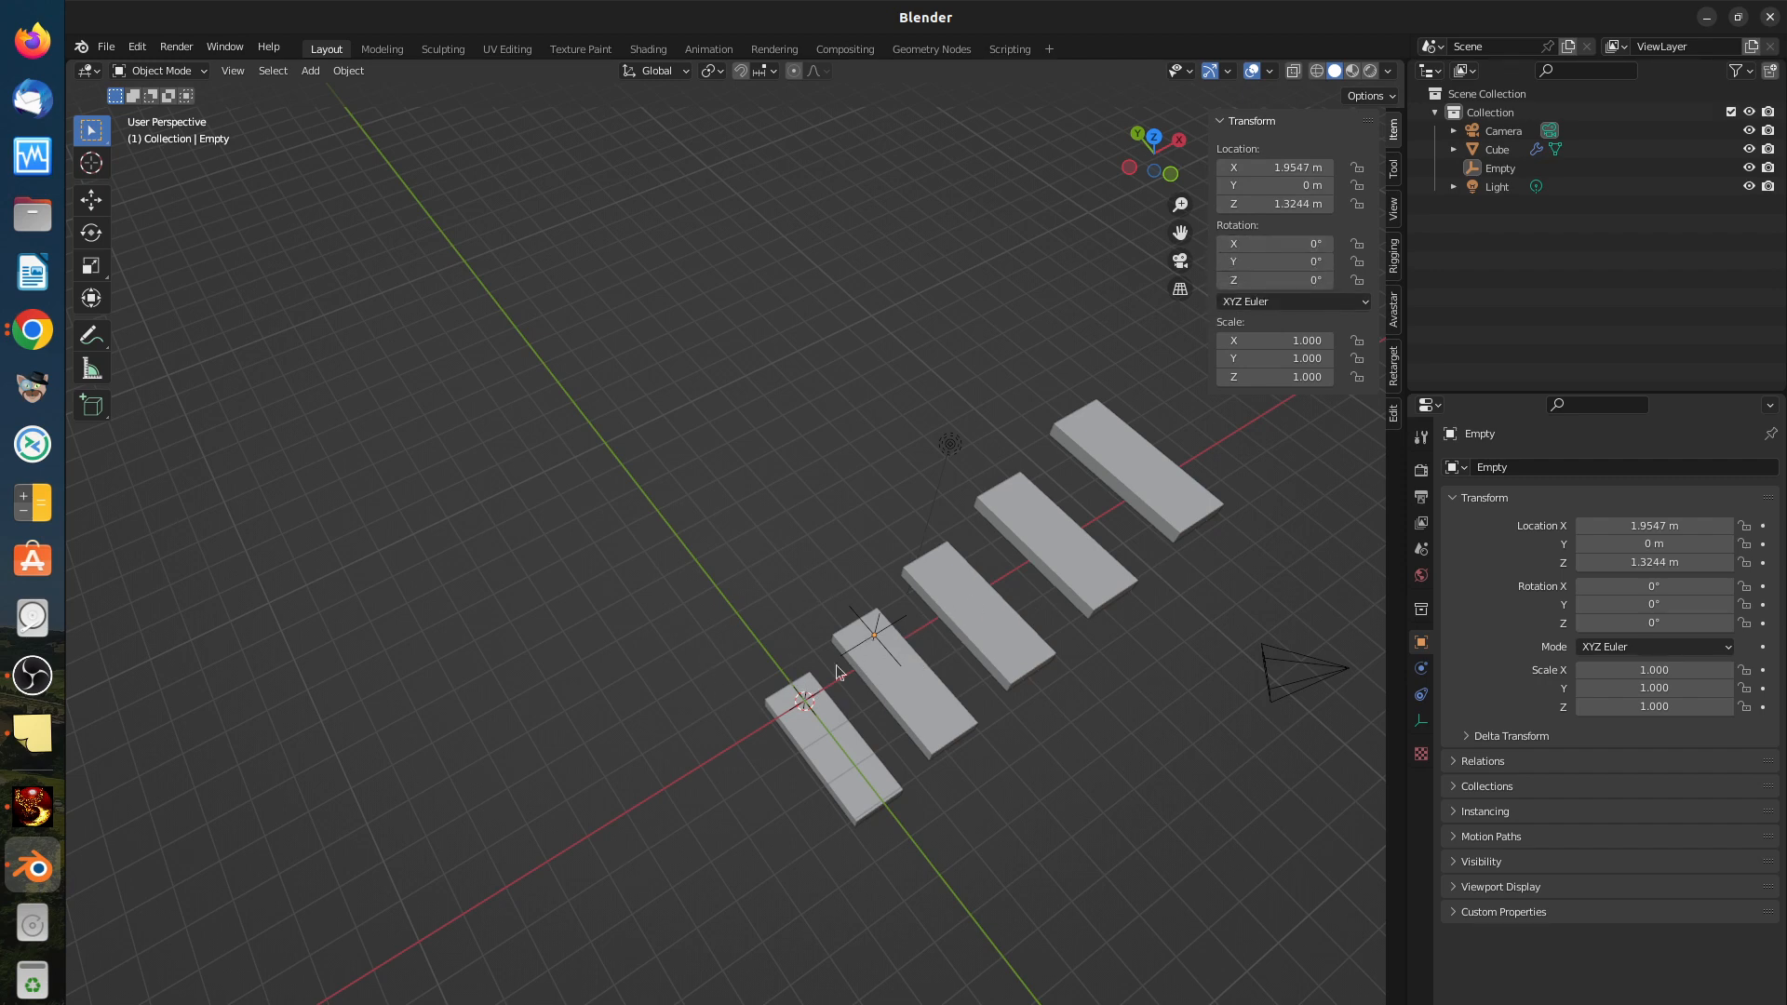
mouse_move(965, 677)
middle_mouse_down()
mouse_move(901, 580)
mouse_move(959, 670)
middle_mouse_up()
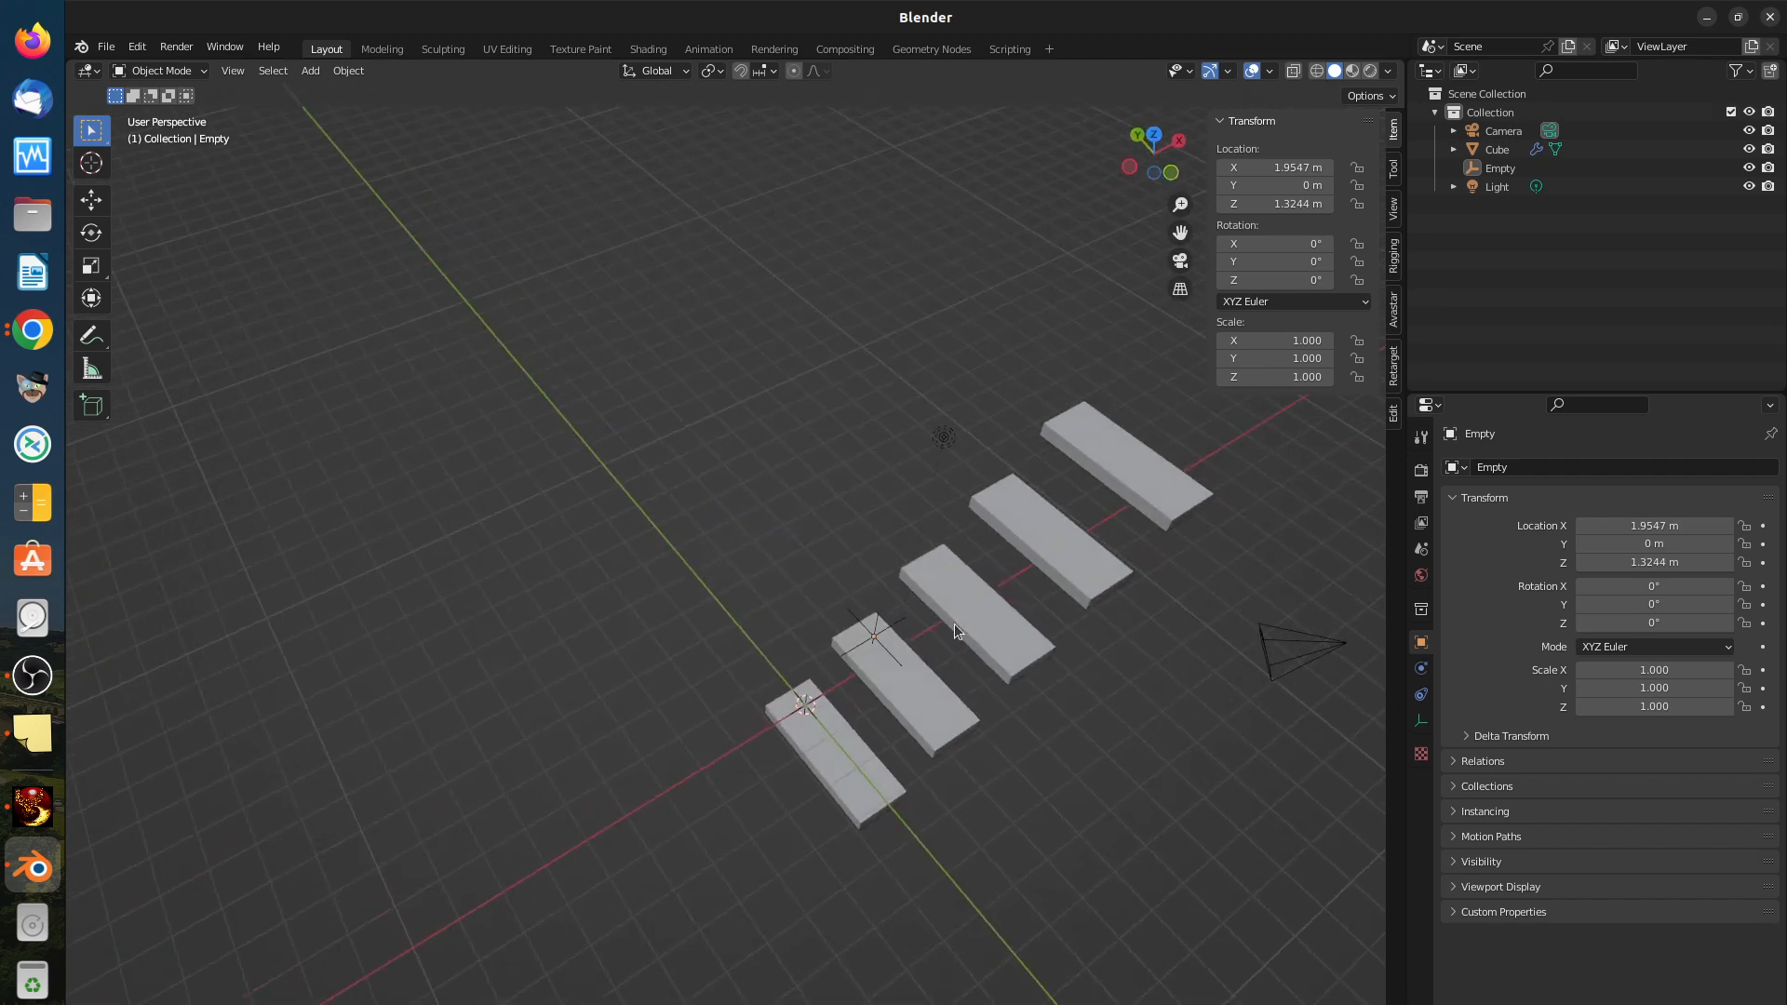
Step: Rotate the empty around the global Z axis to about -38.6°
left_click(875, 622)
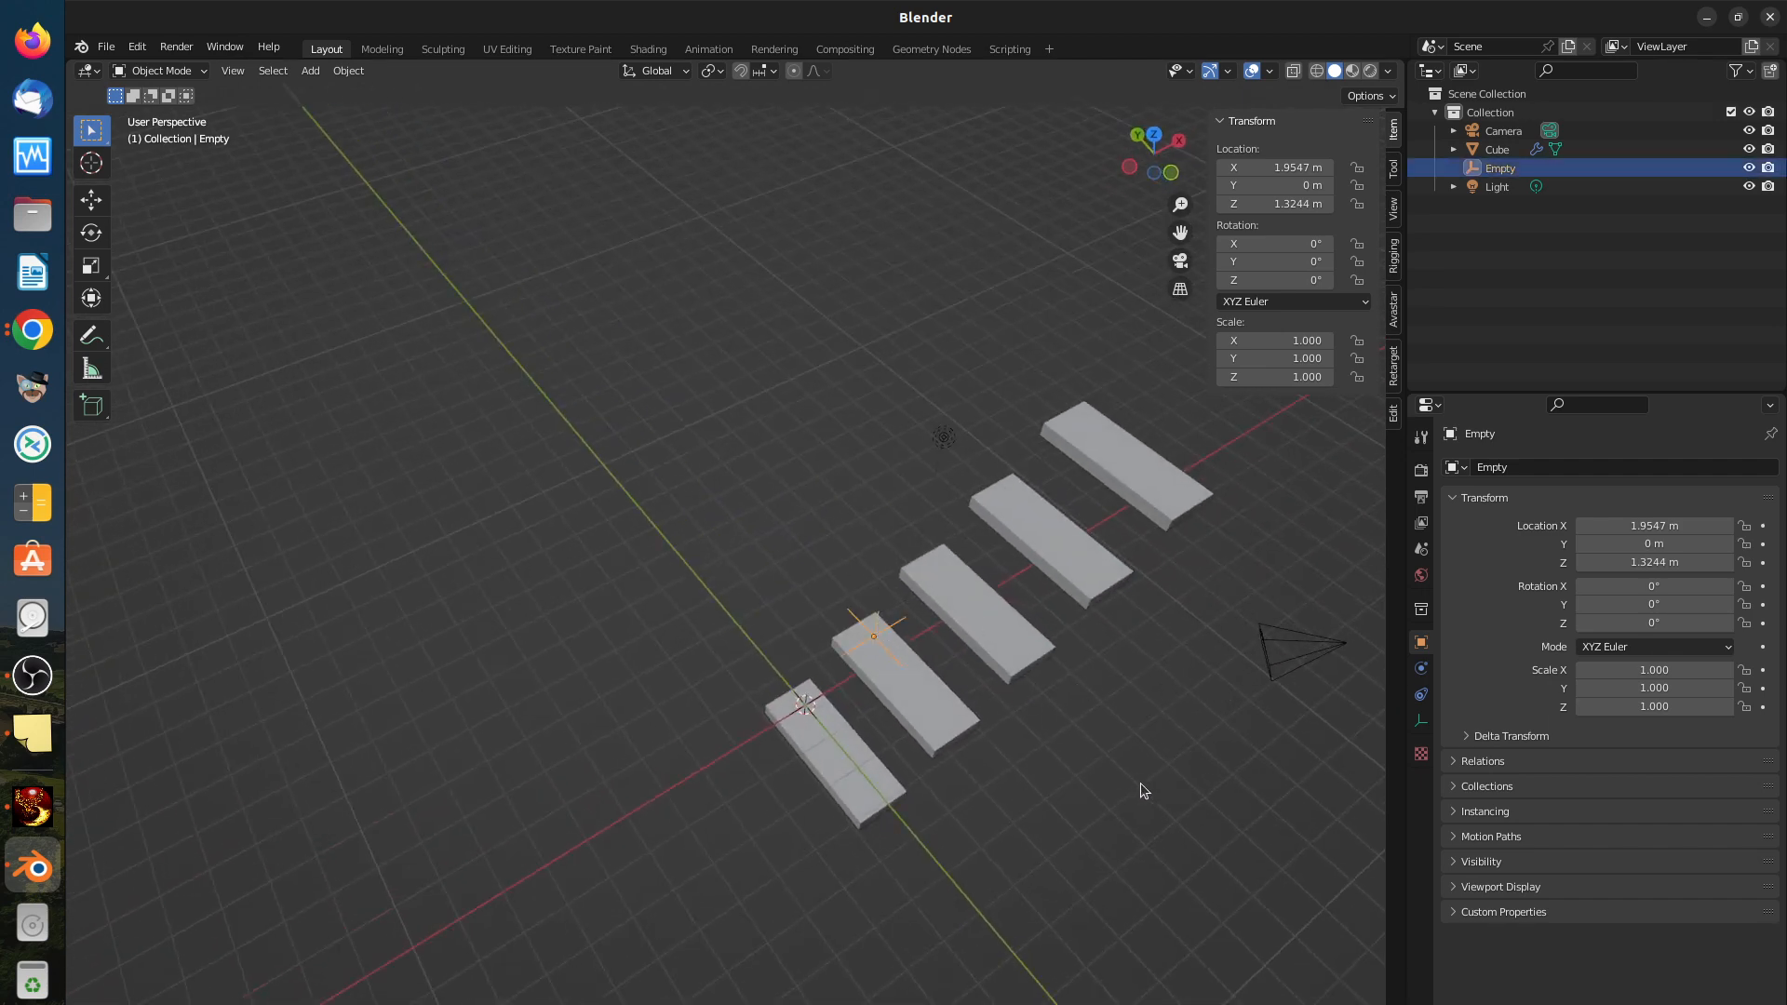
key("r")
key("z")
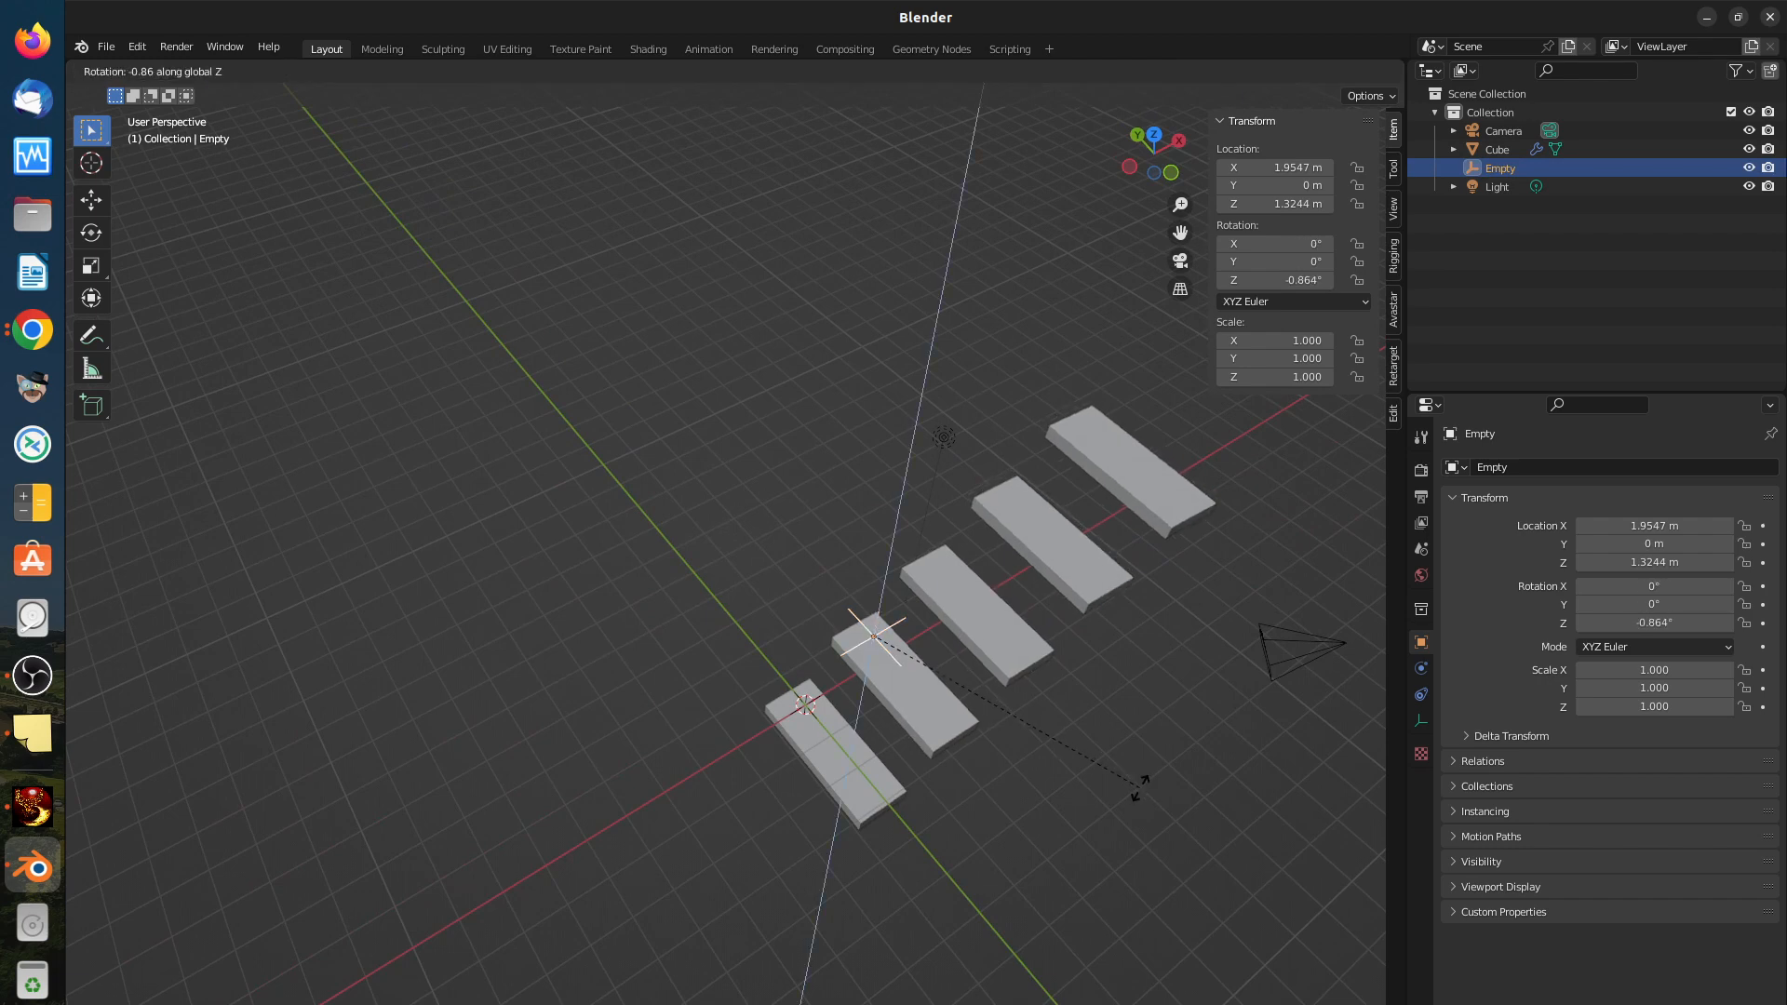
left_click(1001, 940)
middle_click_drag(957, 798, 899, 891)
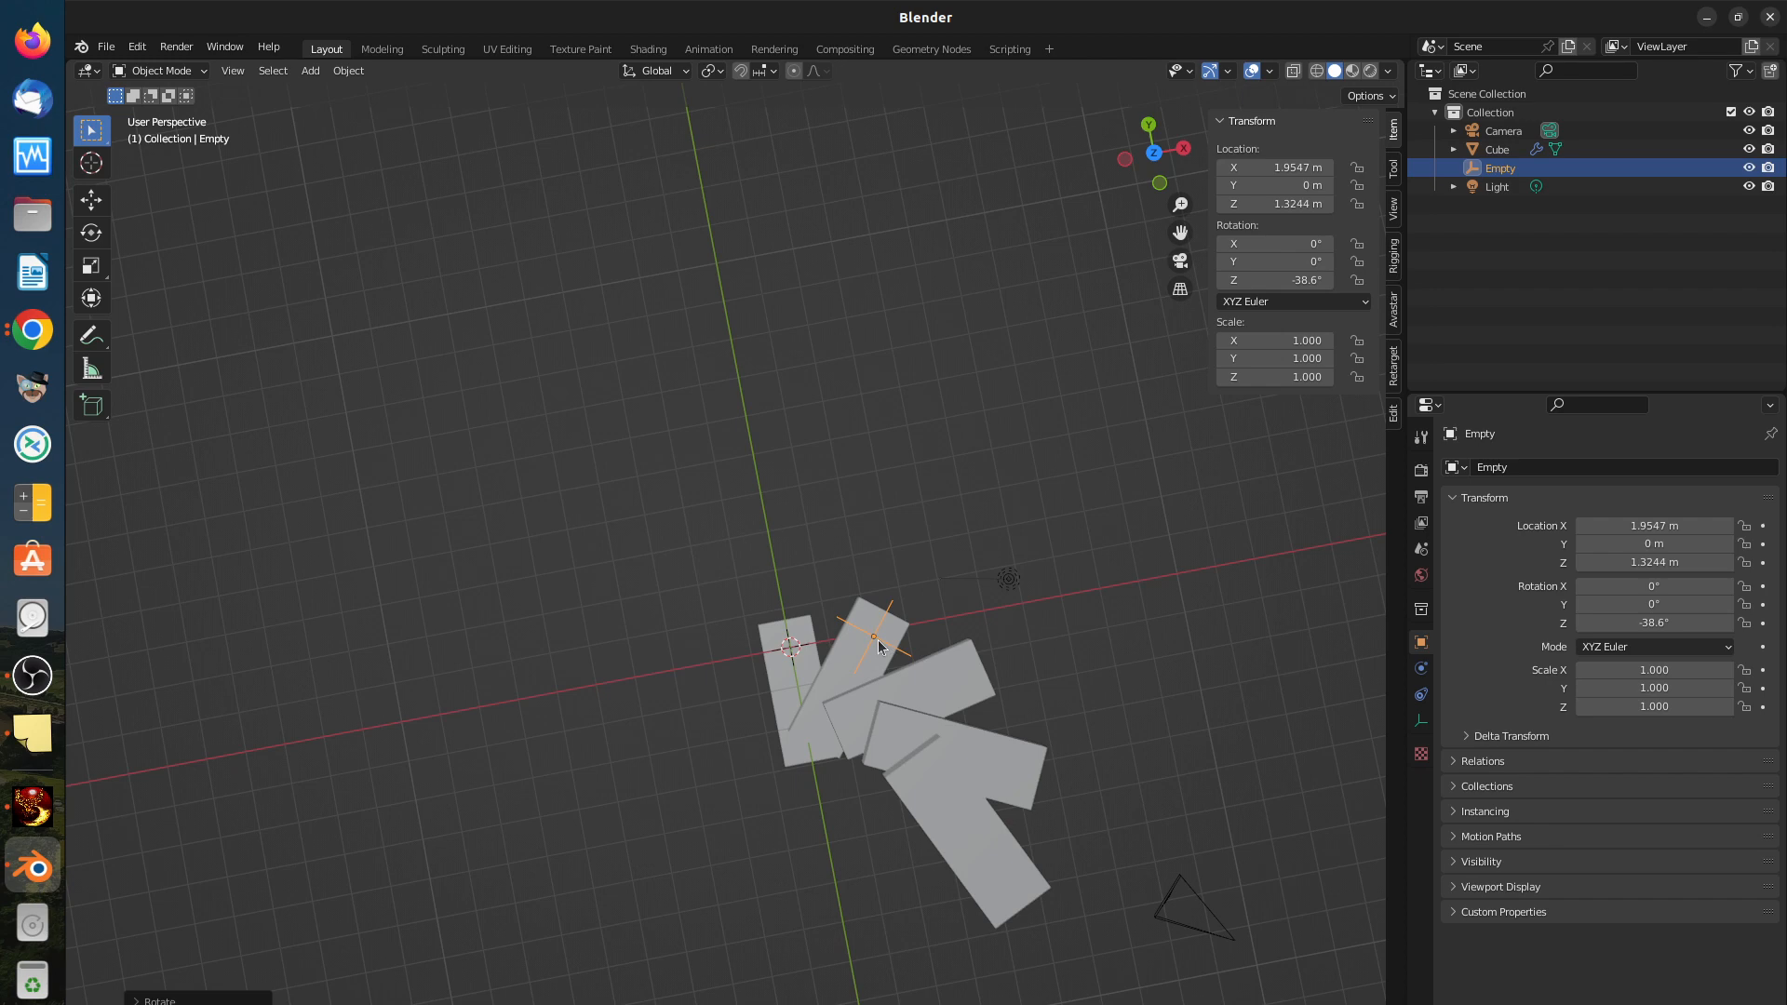
Step: Try moving the empty along X, and clear its location back to the world origin
key("g")
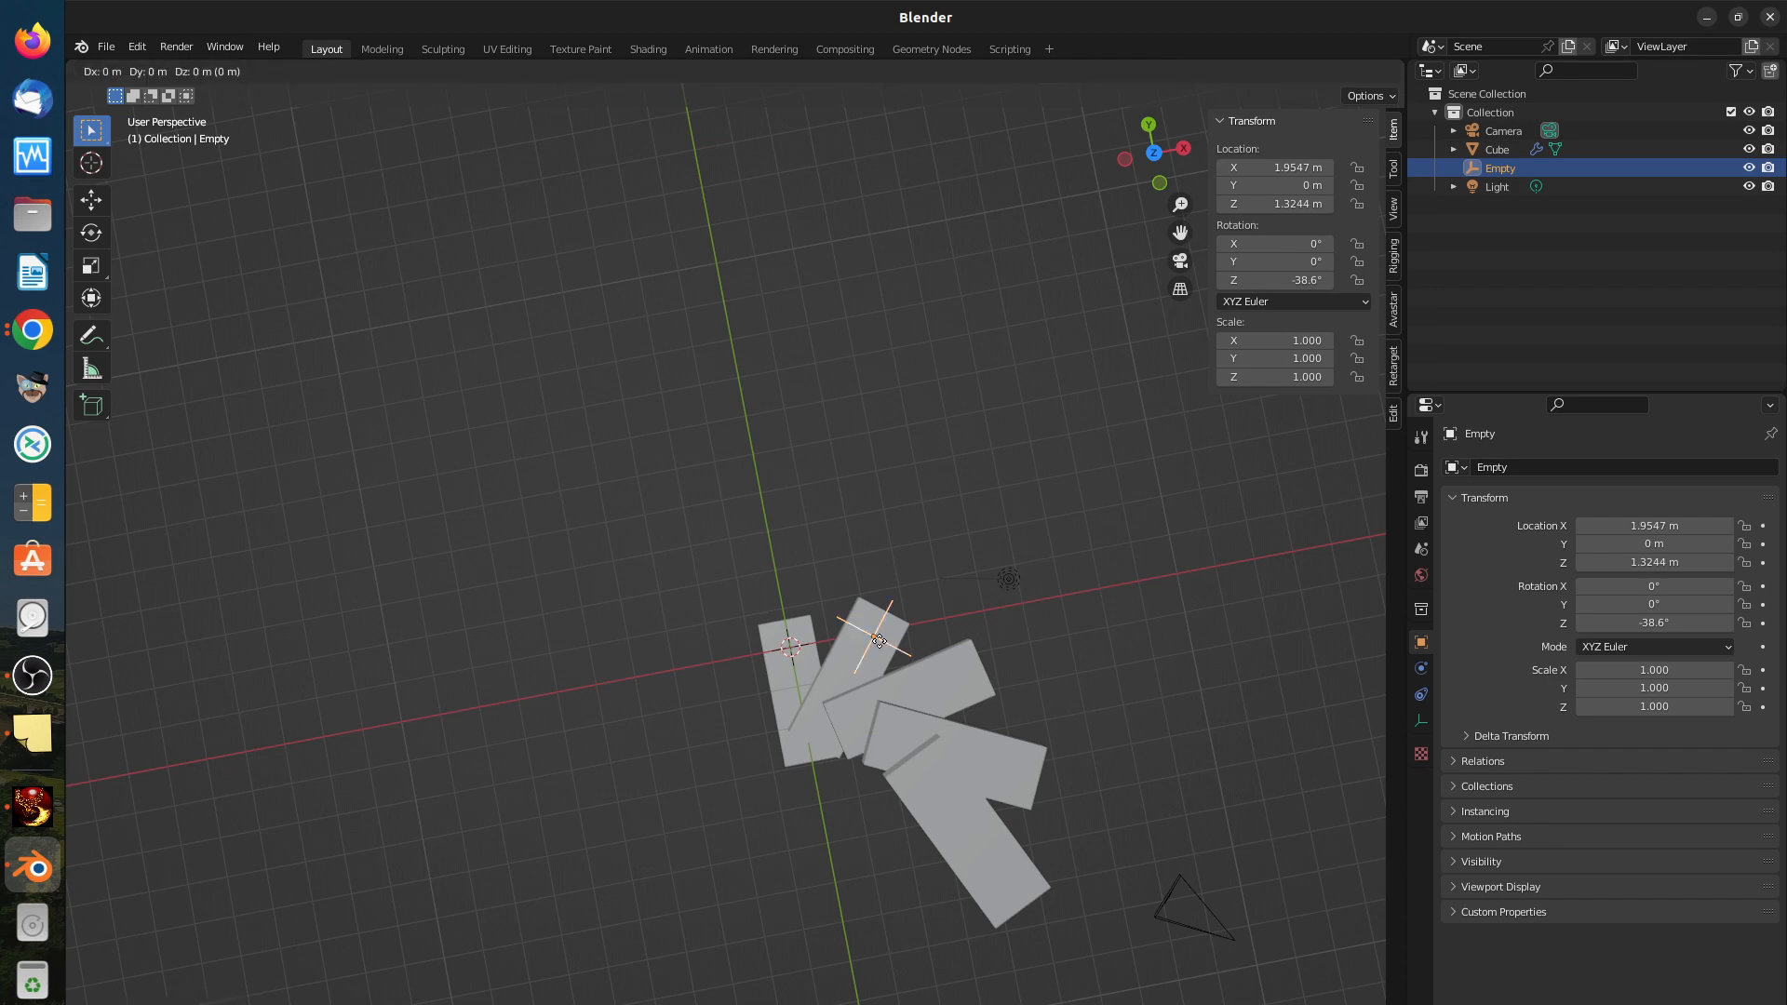
key("x")
left_click(893, 654)
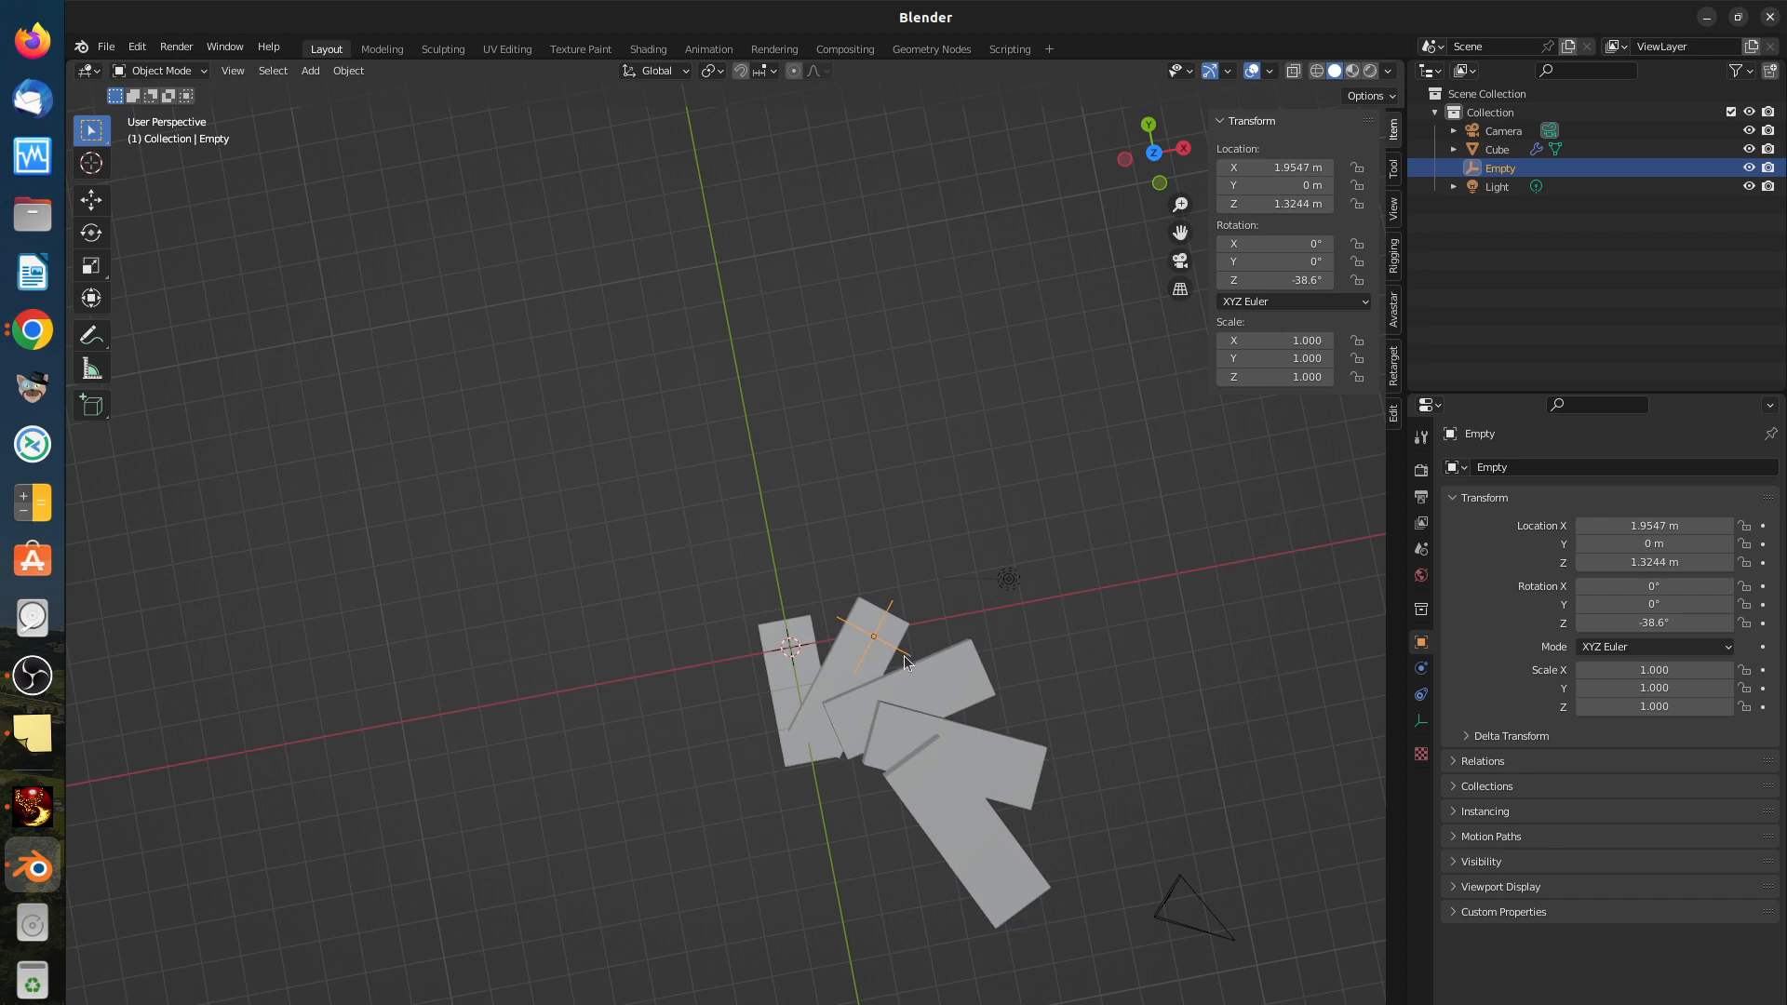
key("alt+g")
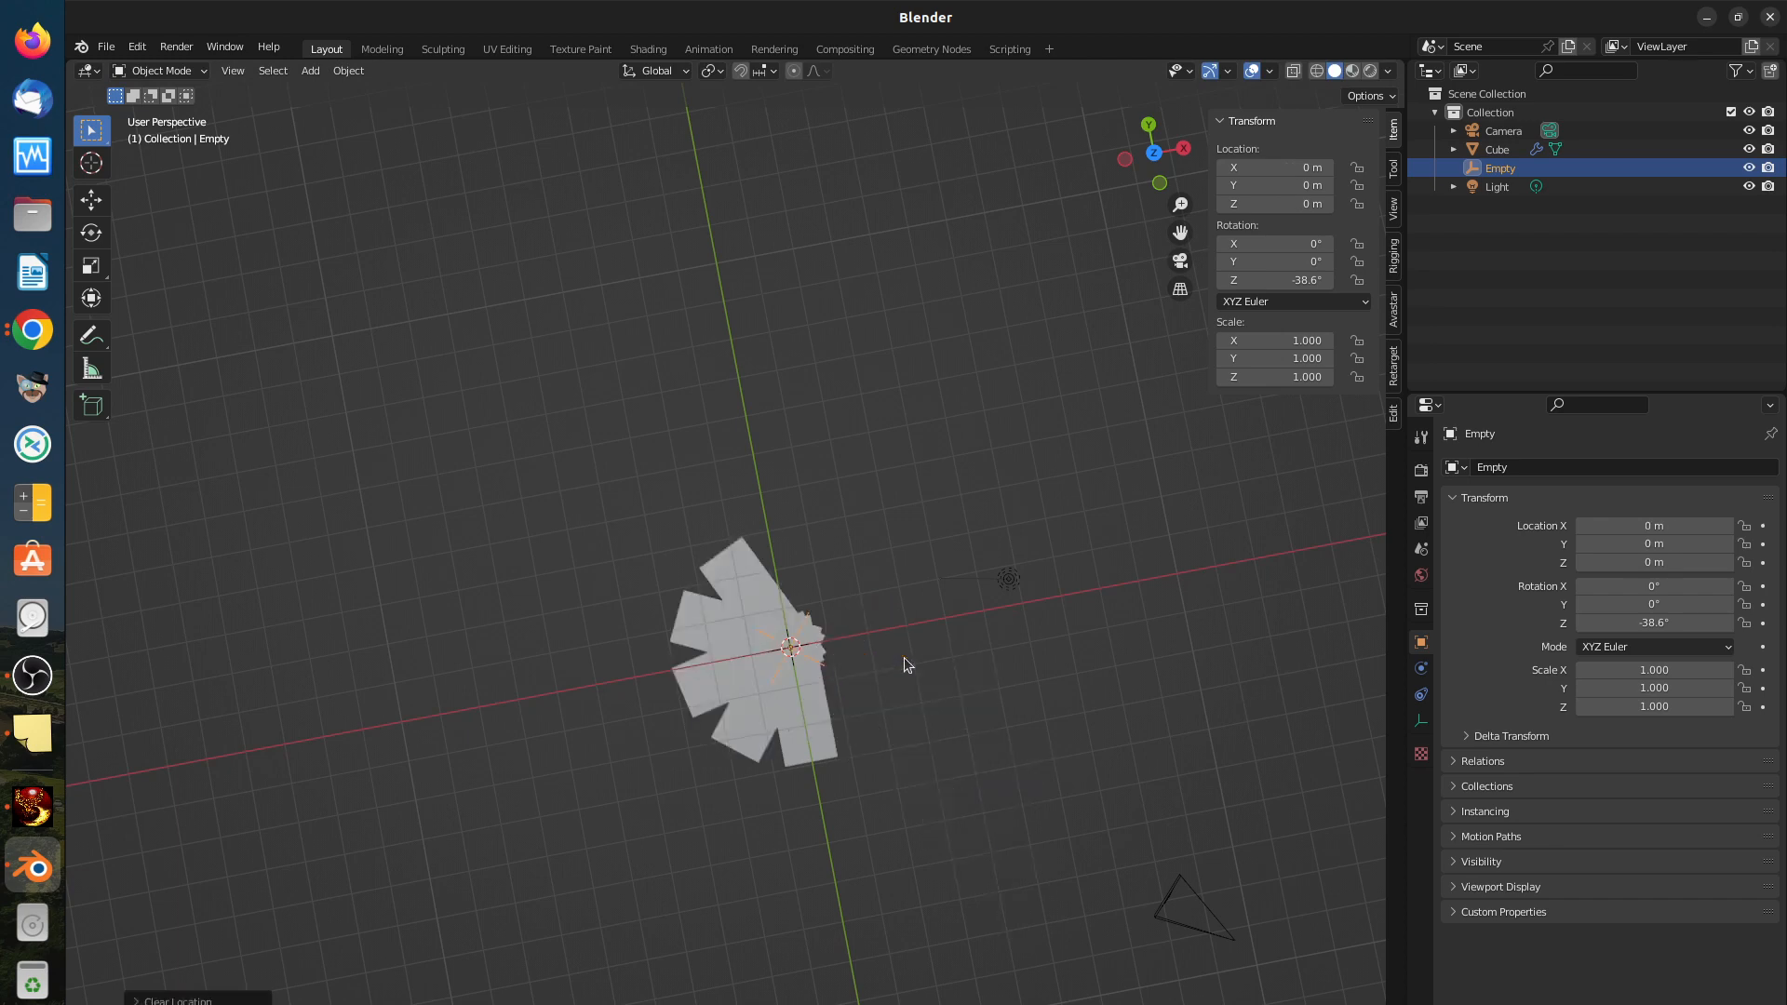
middle_click_drag(886, 668, 886, 584)
middle_click_drag(720, 672, 871, 730)
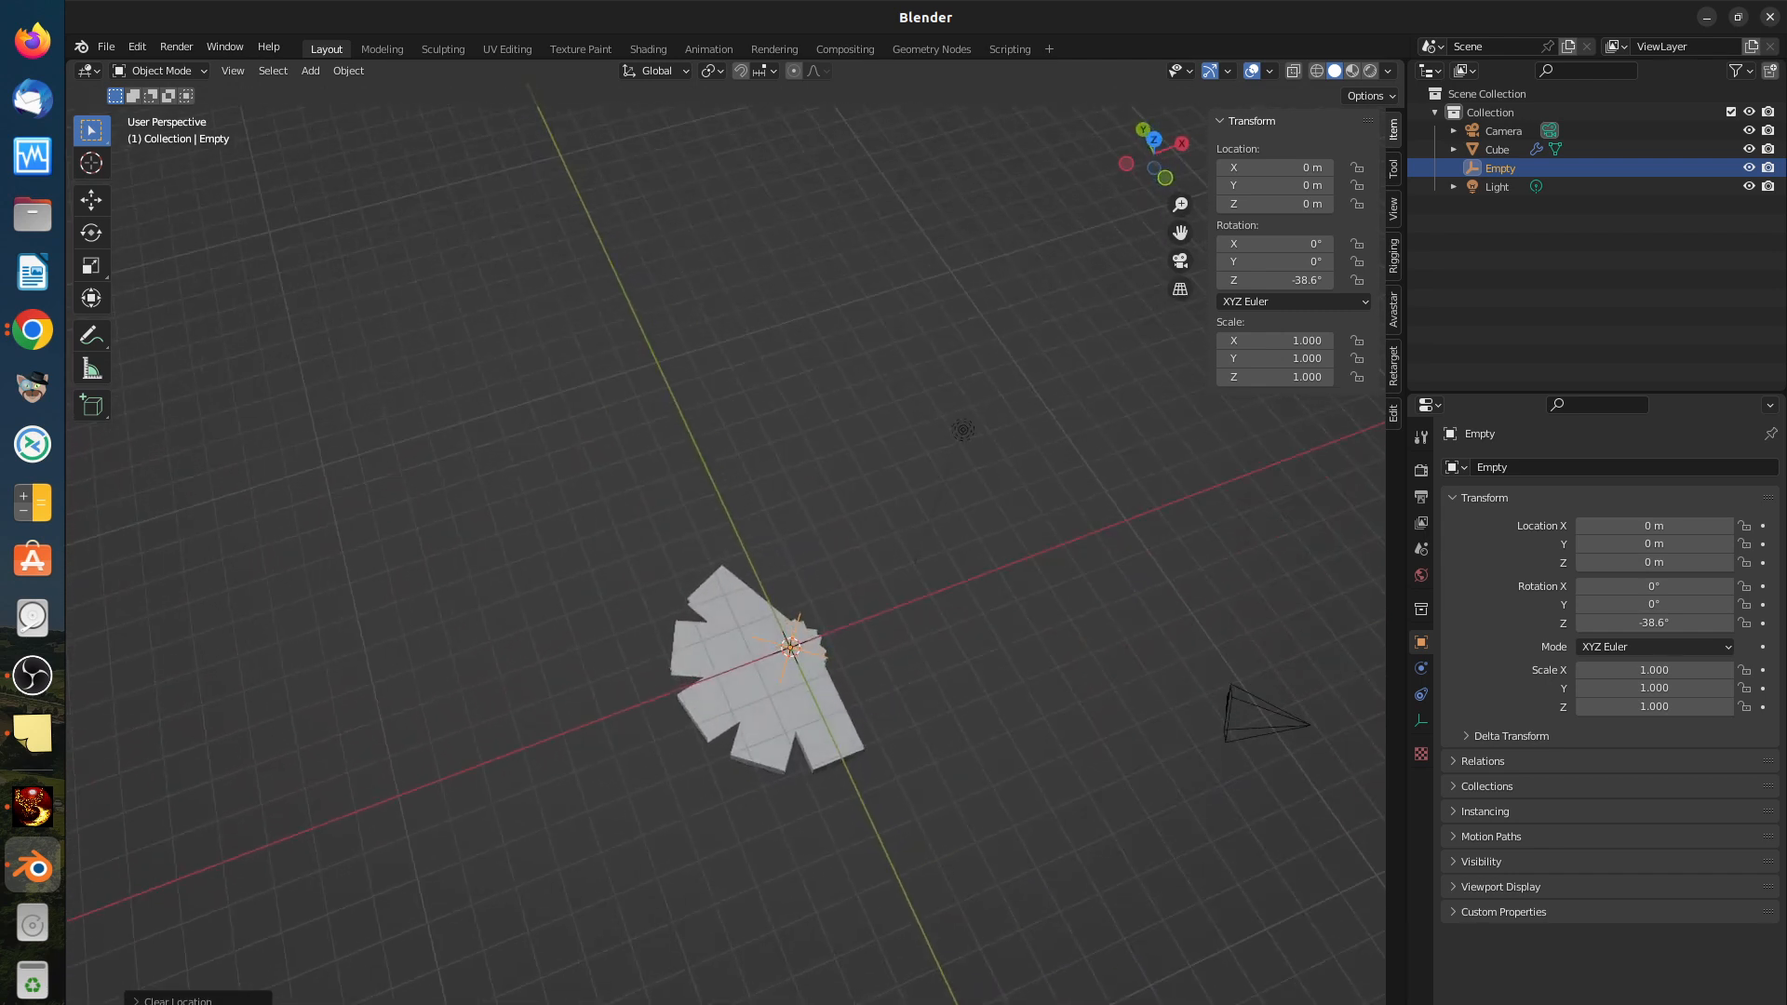
Step: Rotate the empty further around the global Z axis to about -72.1°
key("r")
key("z")
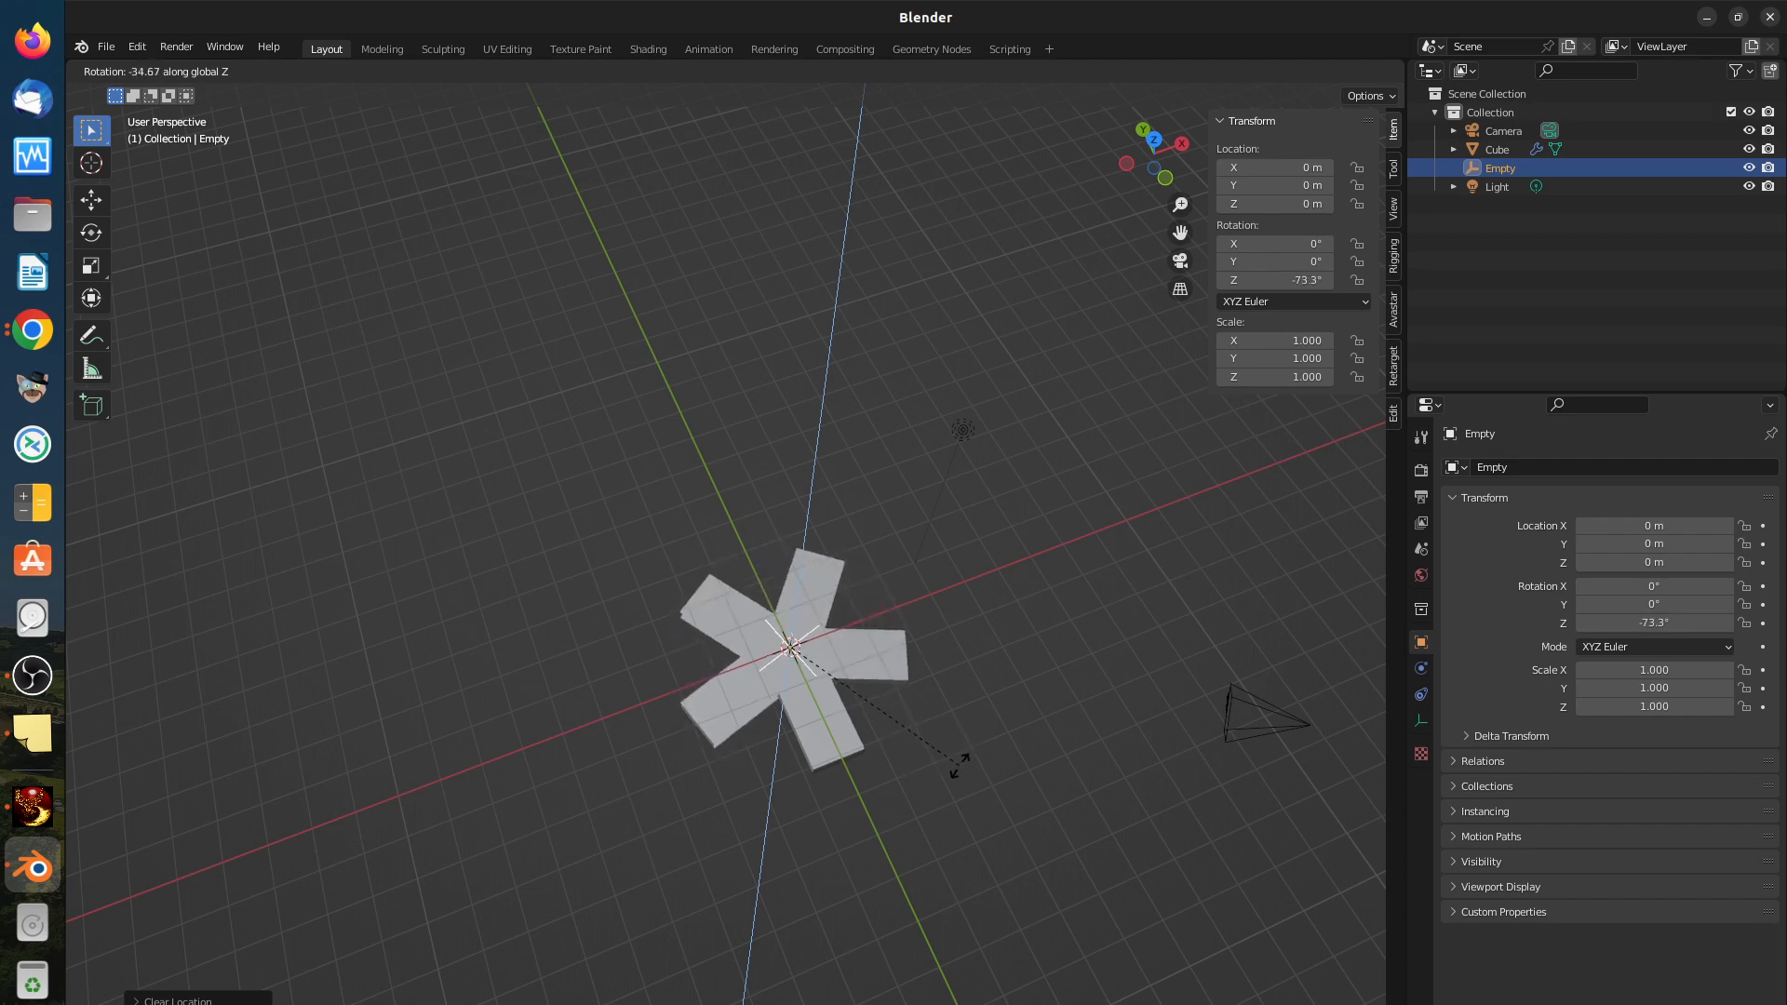
left_click(956, 758)
middle_click_drag(919, 741, 908, 688)
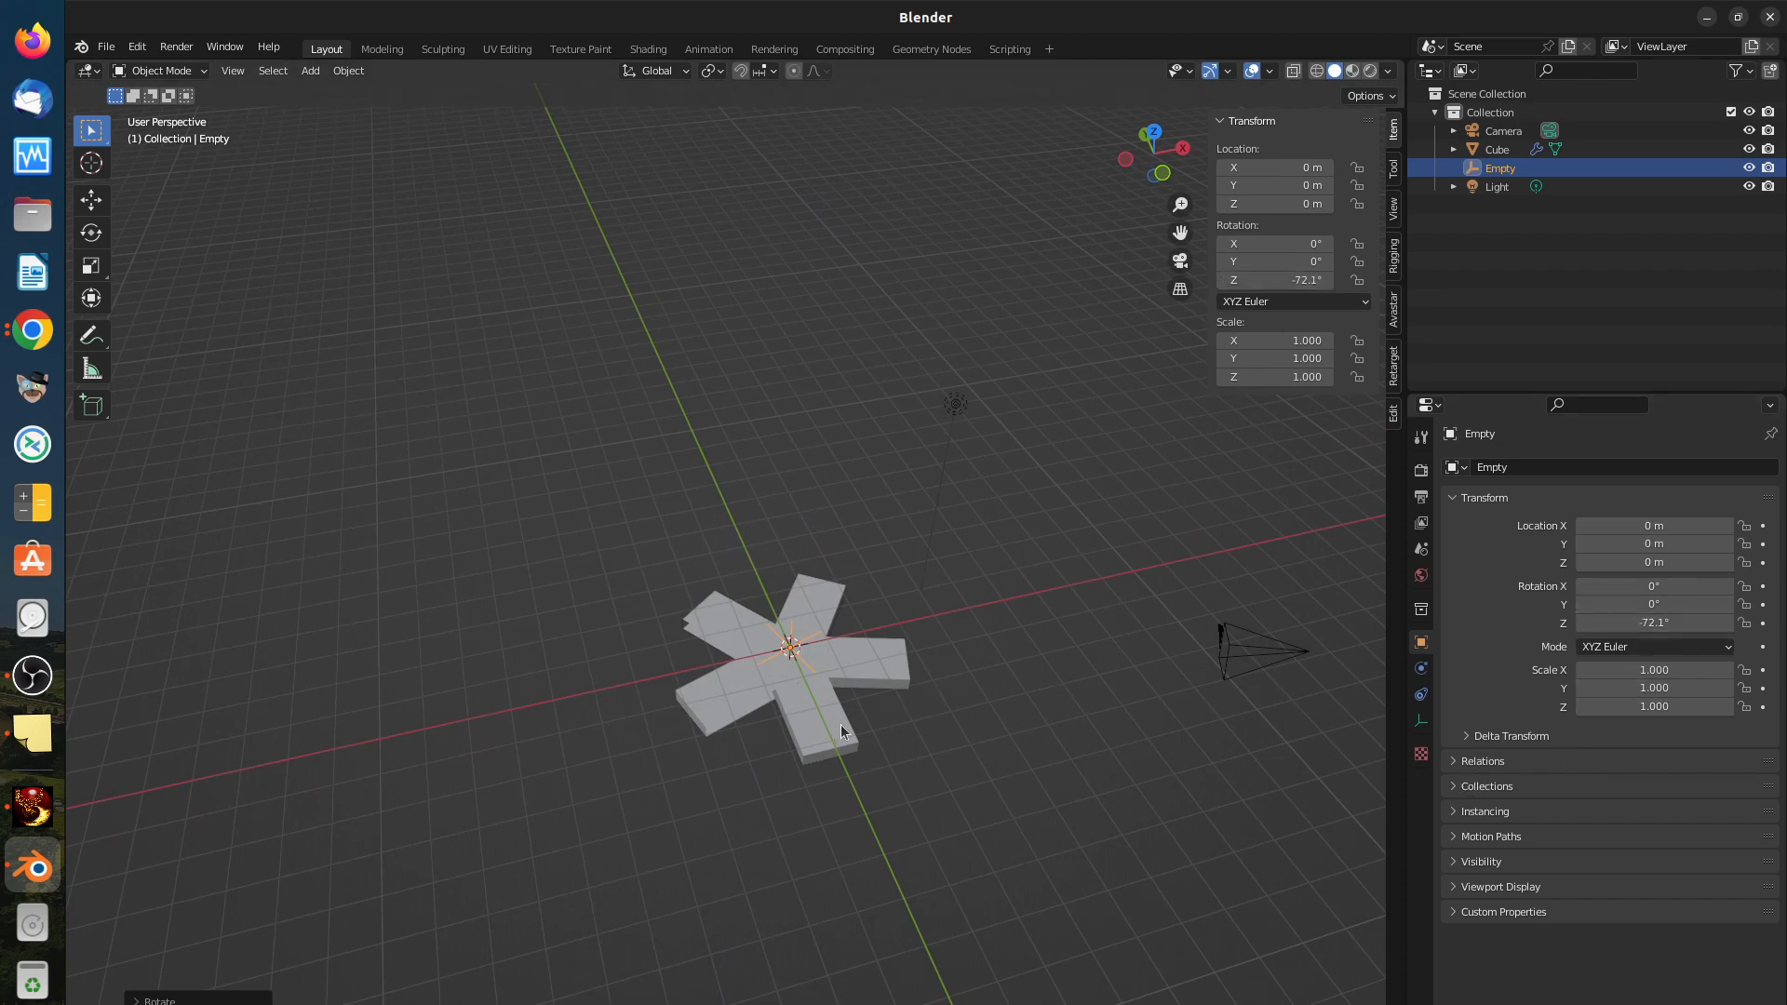
Step: Set the cube's Array modifier count to 8
left_click(872, 672)
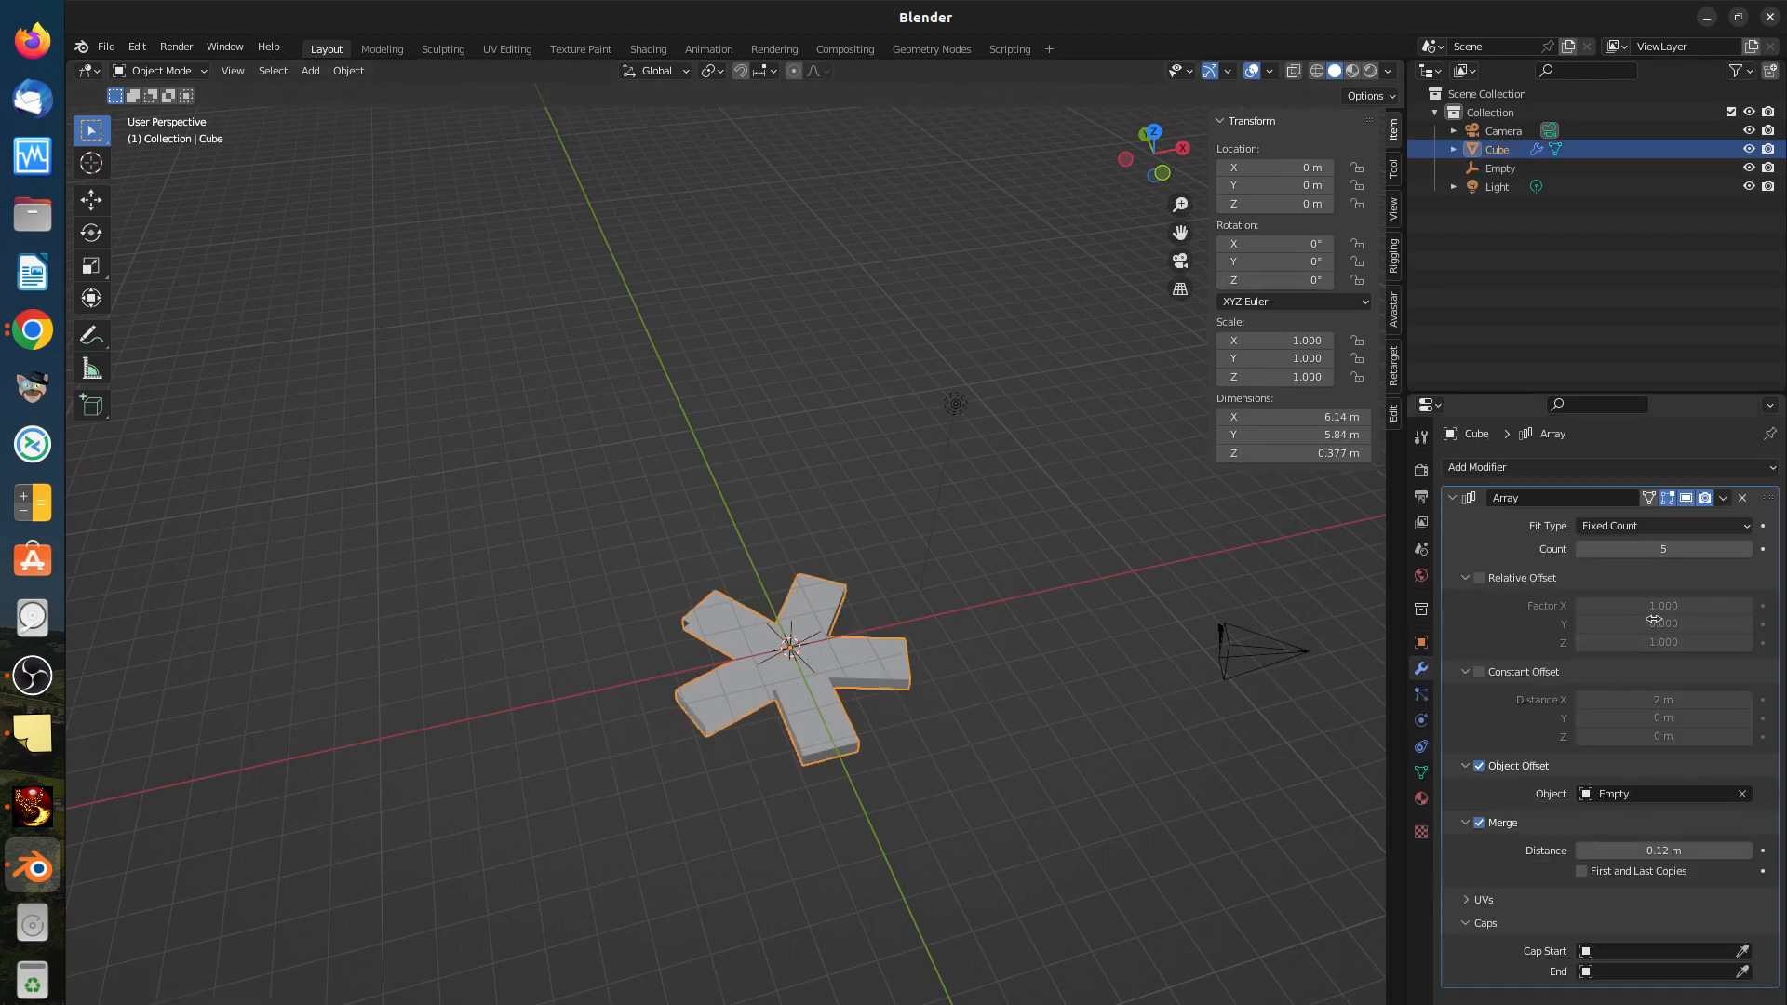
left_click(1746, 550)
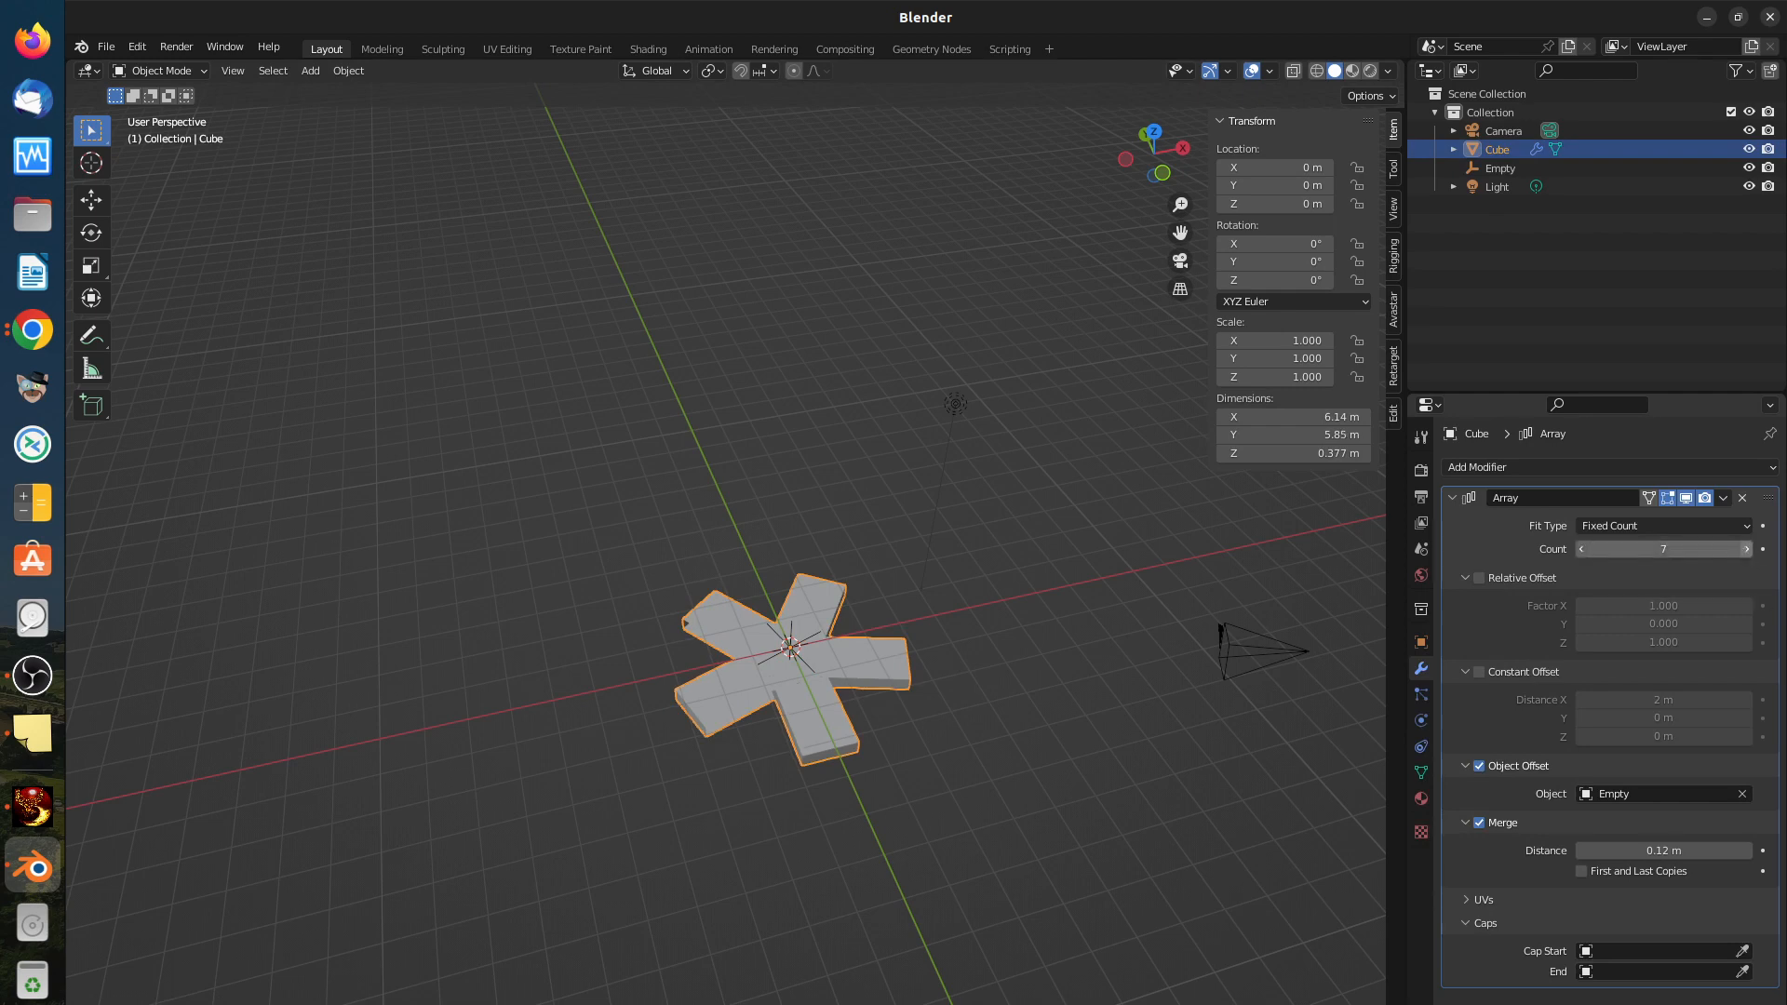
middle_click_drag(965, 735, 916, 735)
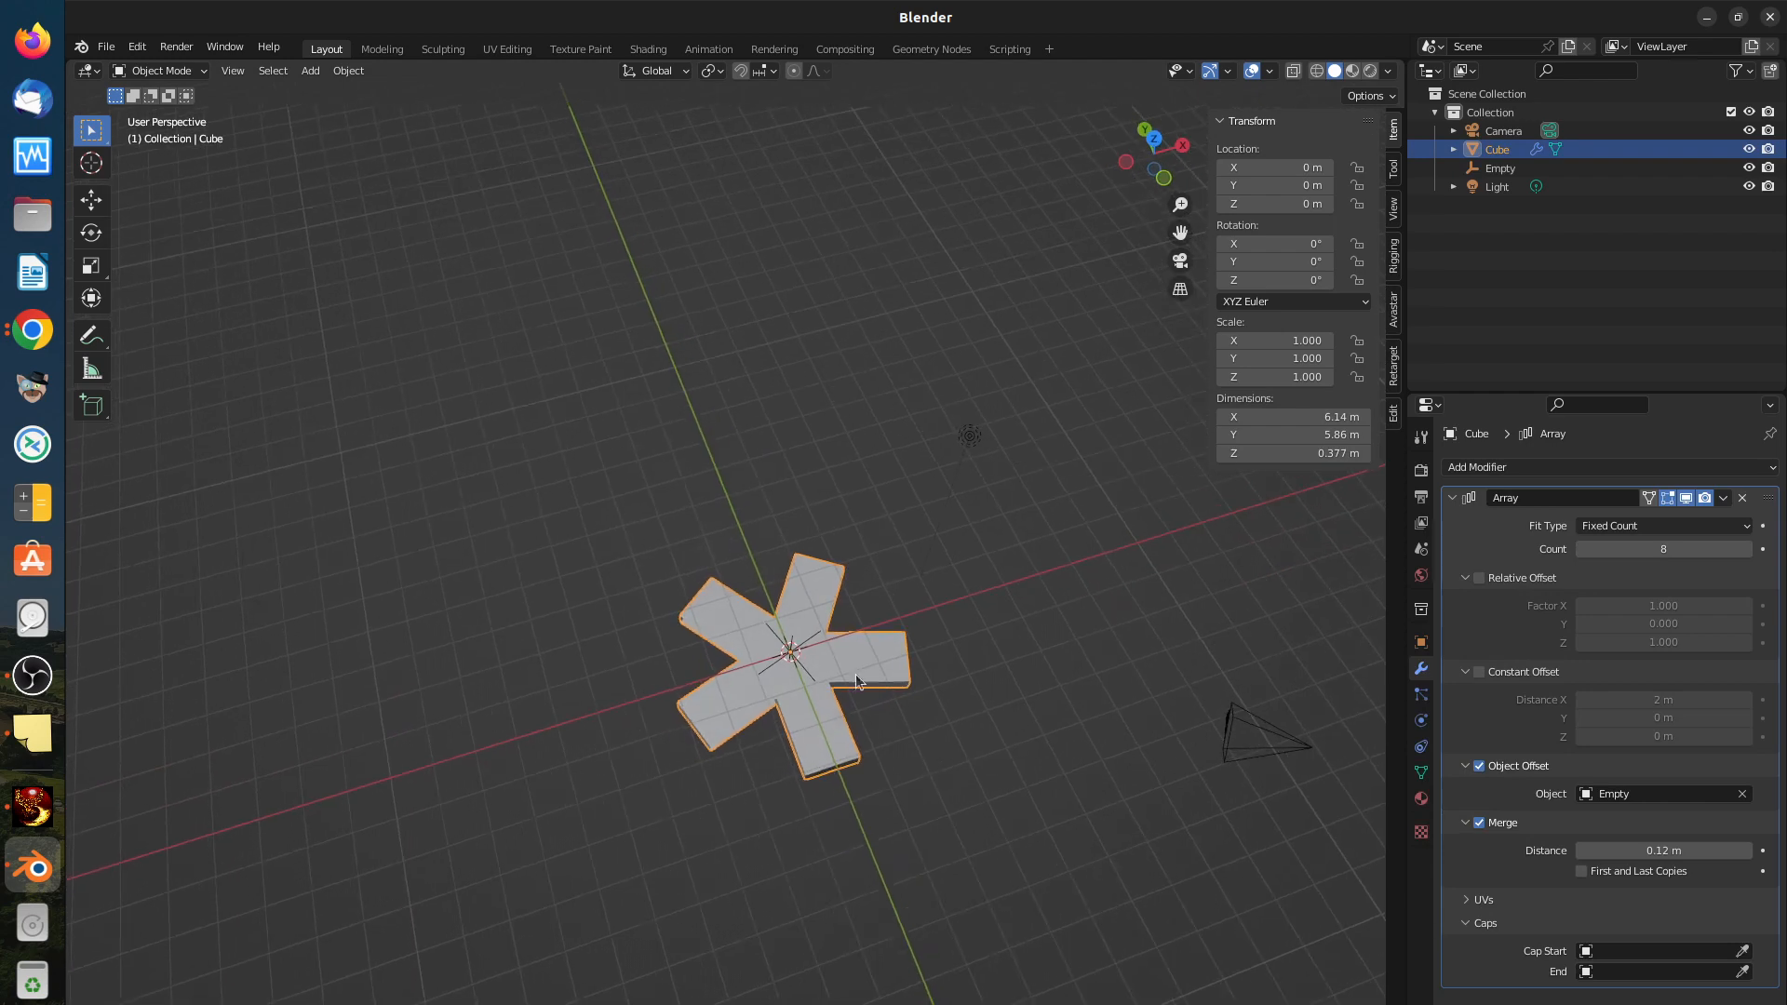
Step: Rotate the empty around the global Z axis to about -103°
left_click(800, 667)
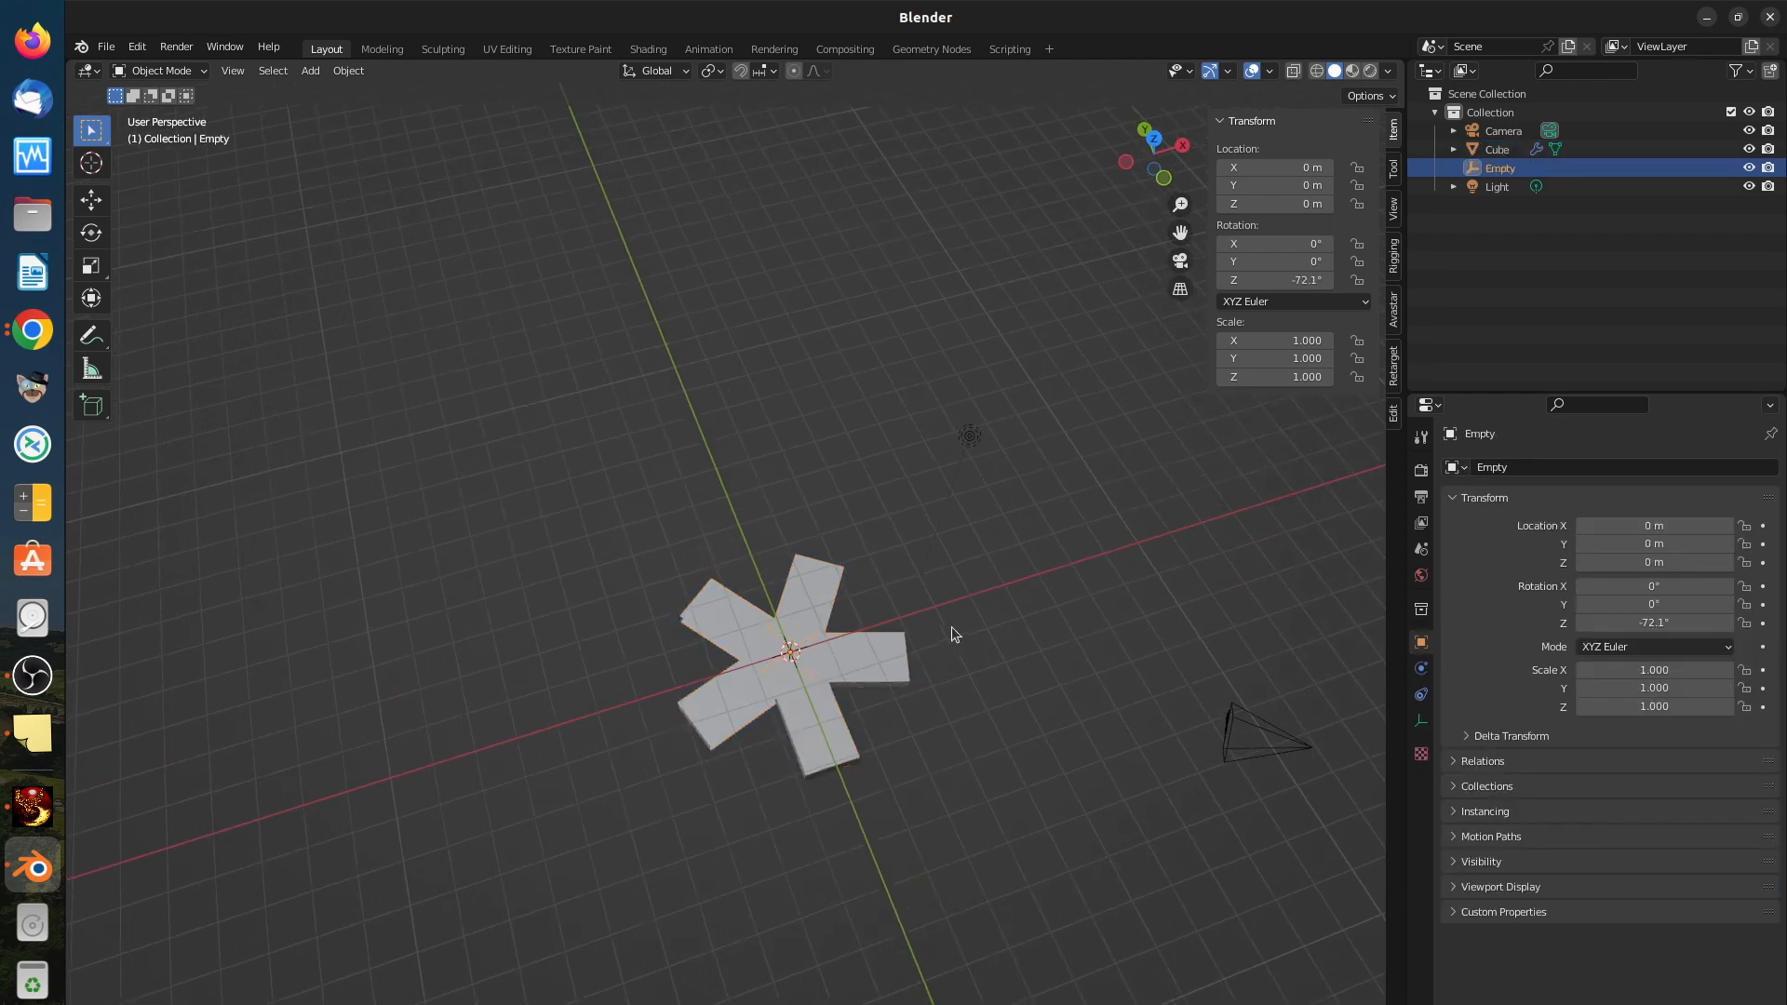
key("r")
key("z")
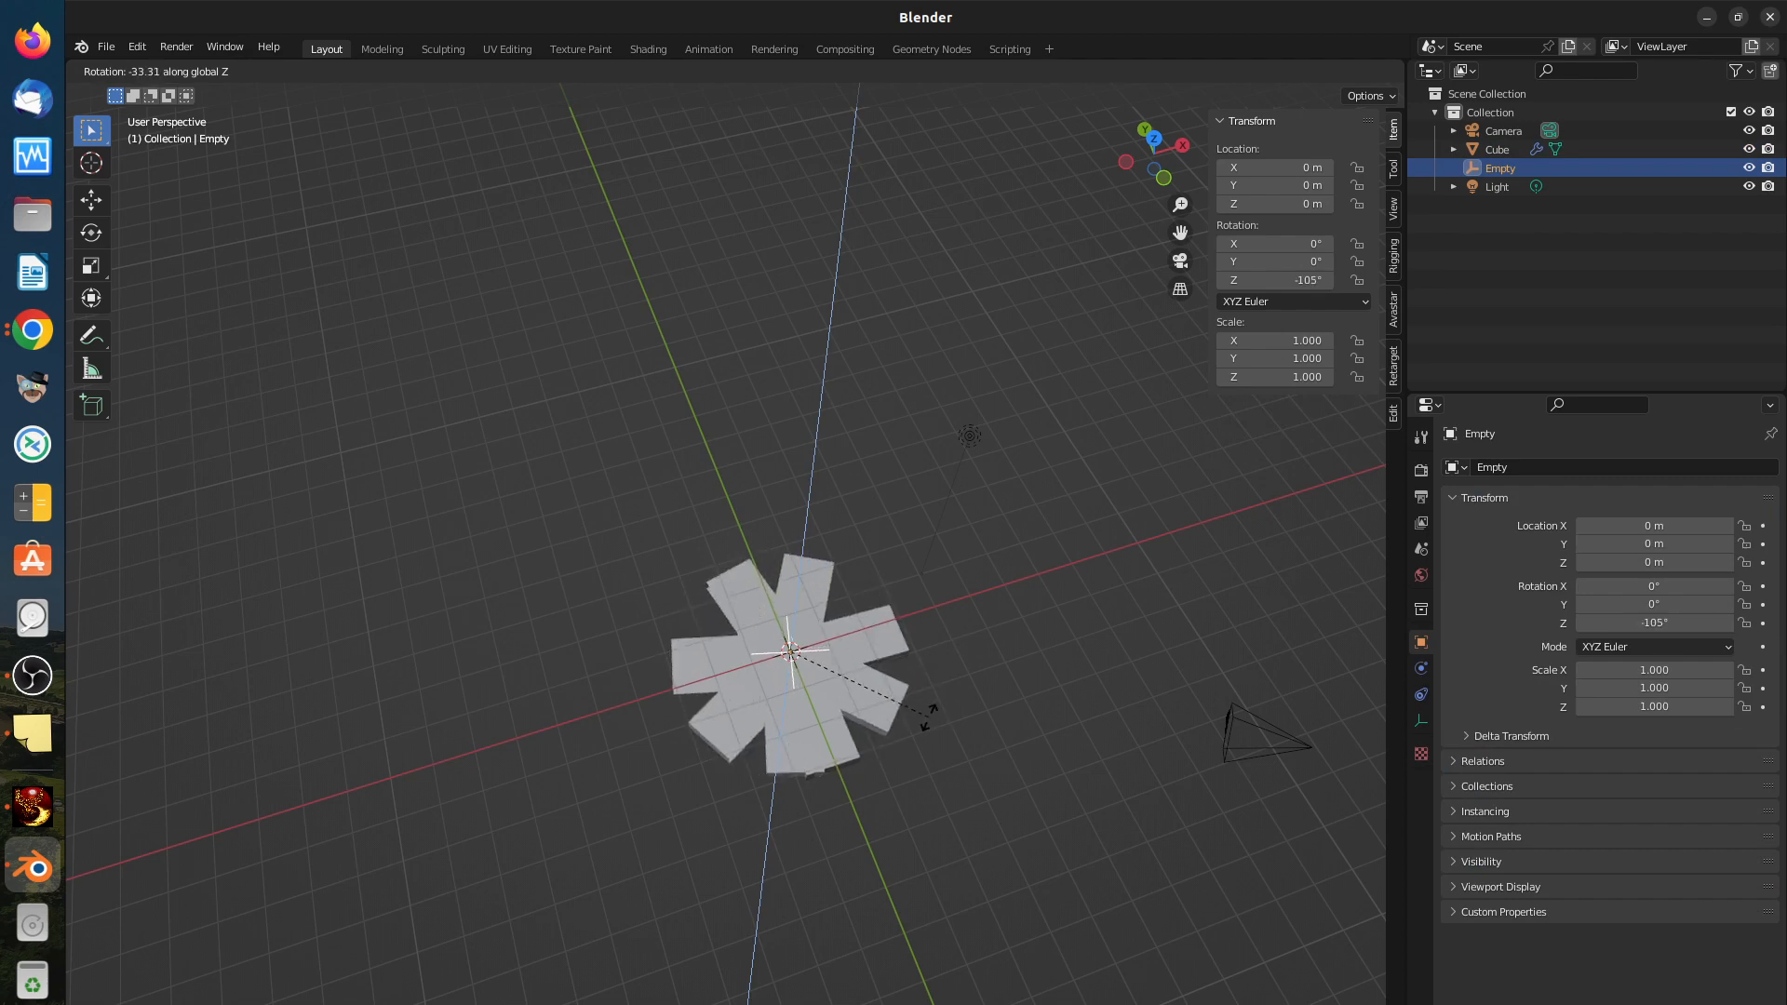
left_click(939, 711)
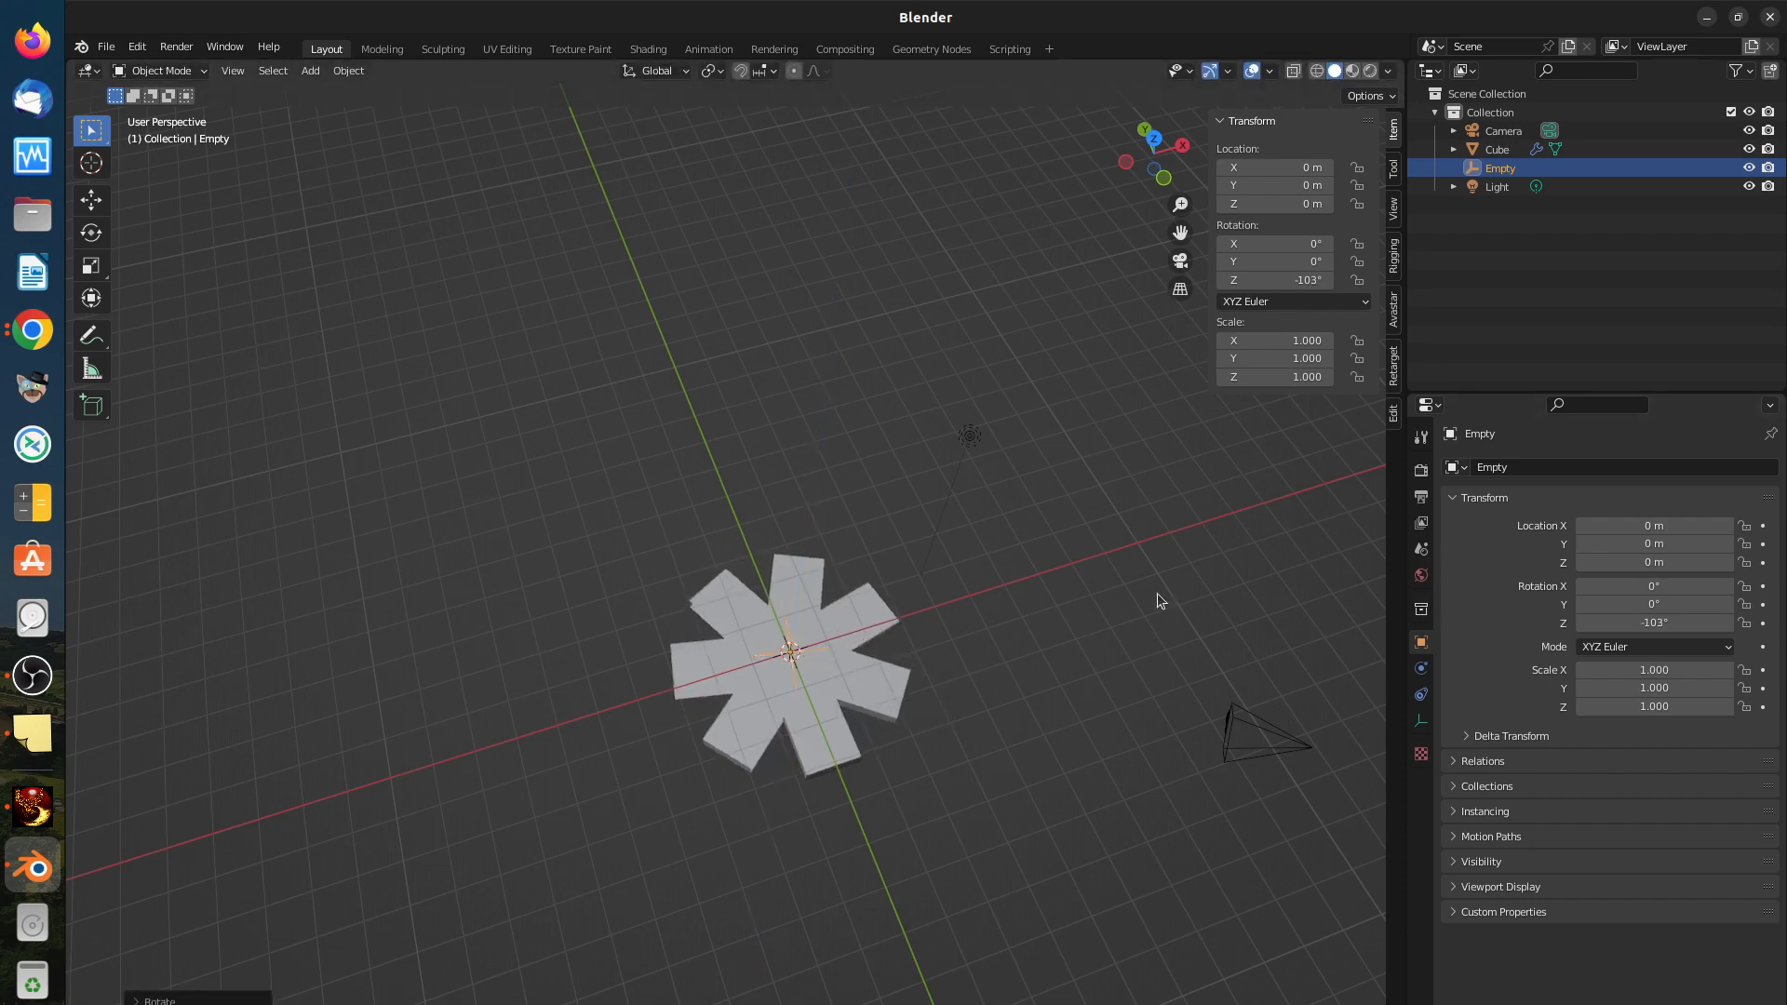
Step: Raise the empty about 0.61 m along the Z axis to stack the array copies into a spiral
left_click(899, 690)
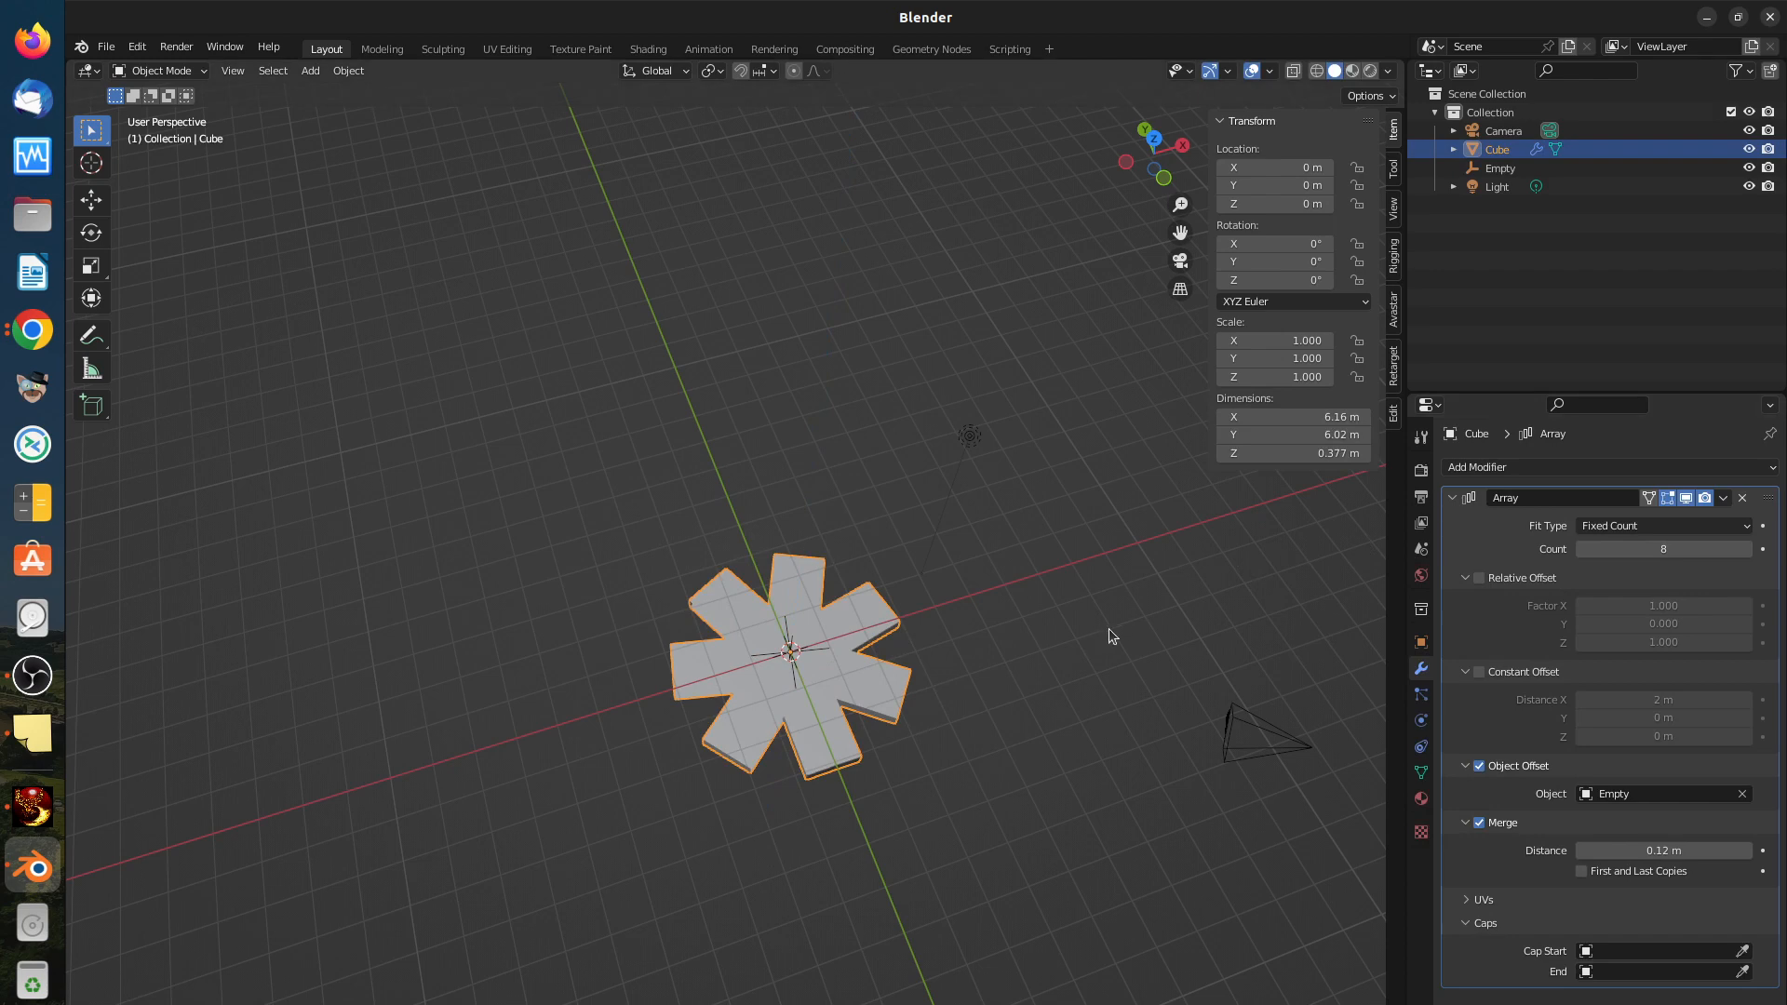
middle_click_drag(979, 657, 990, 549)
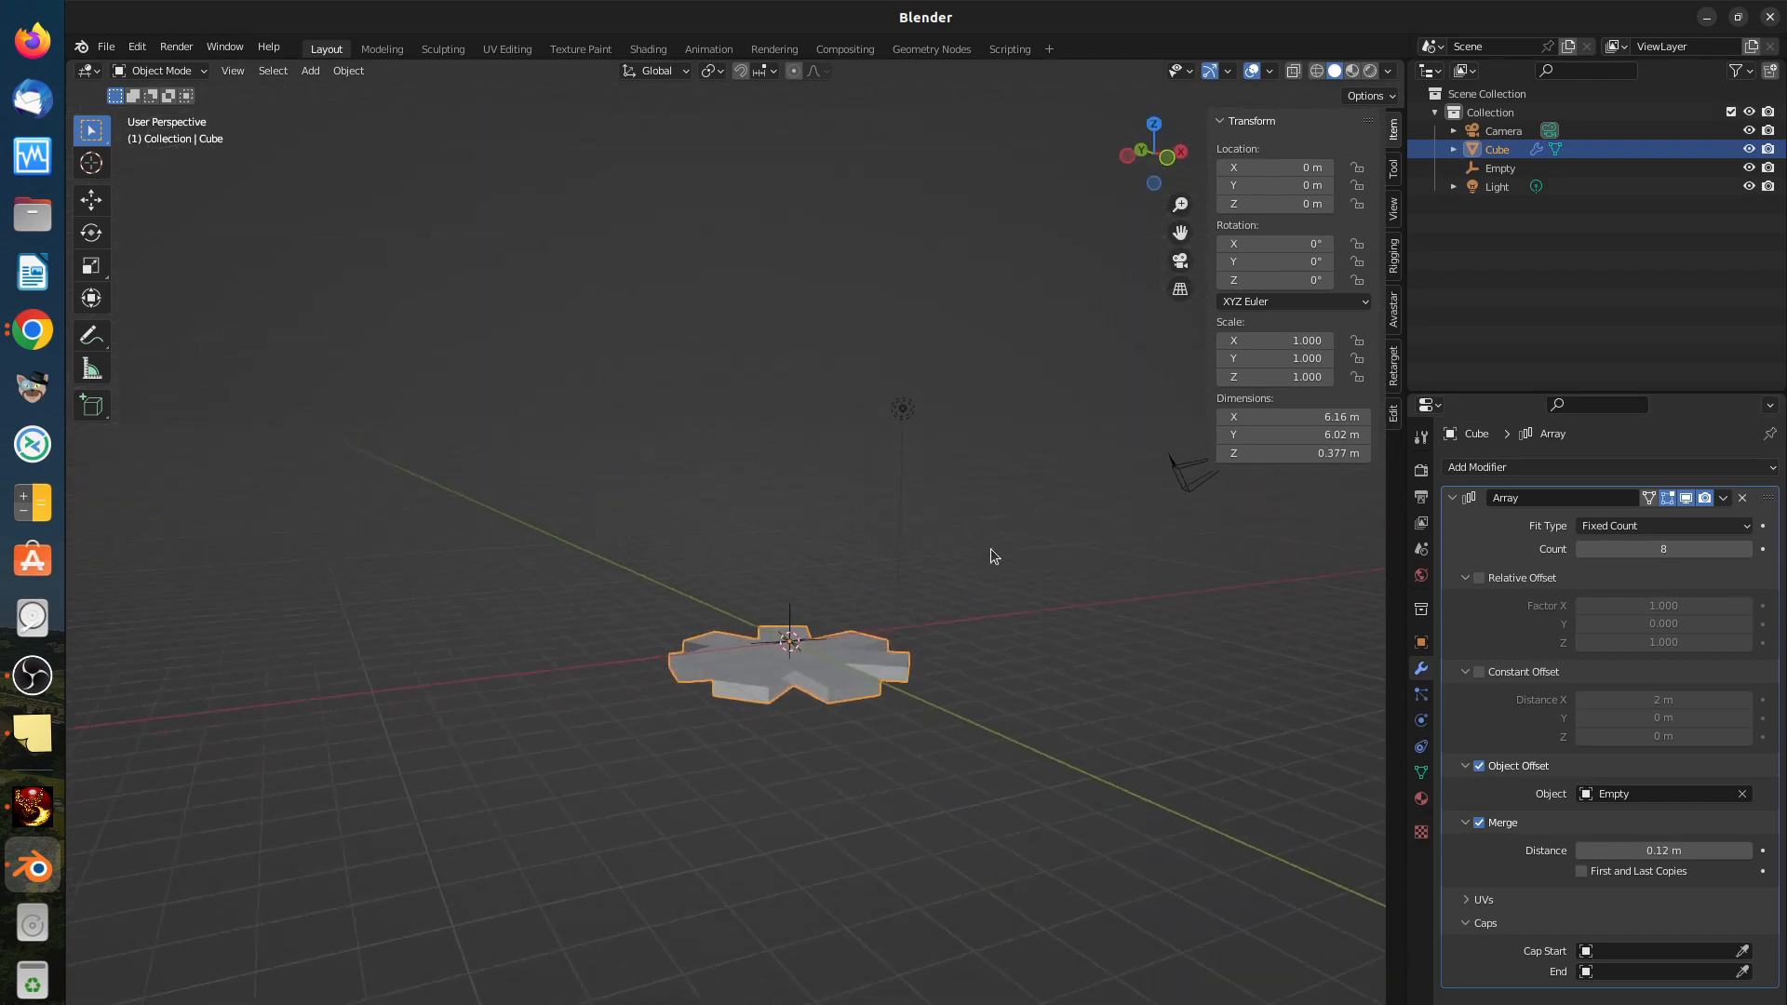
left_click(789, 619)
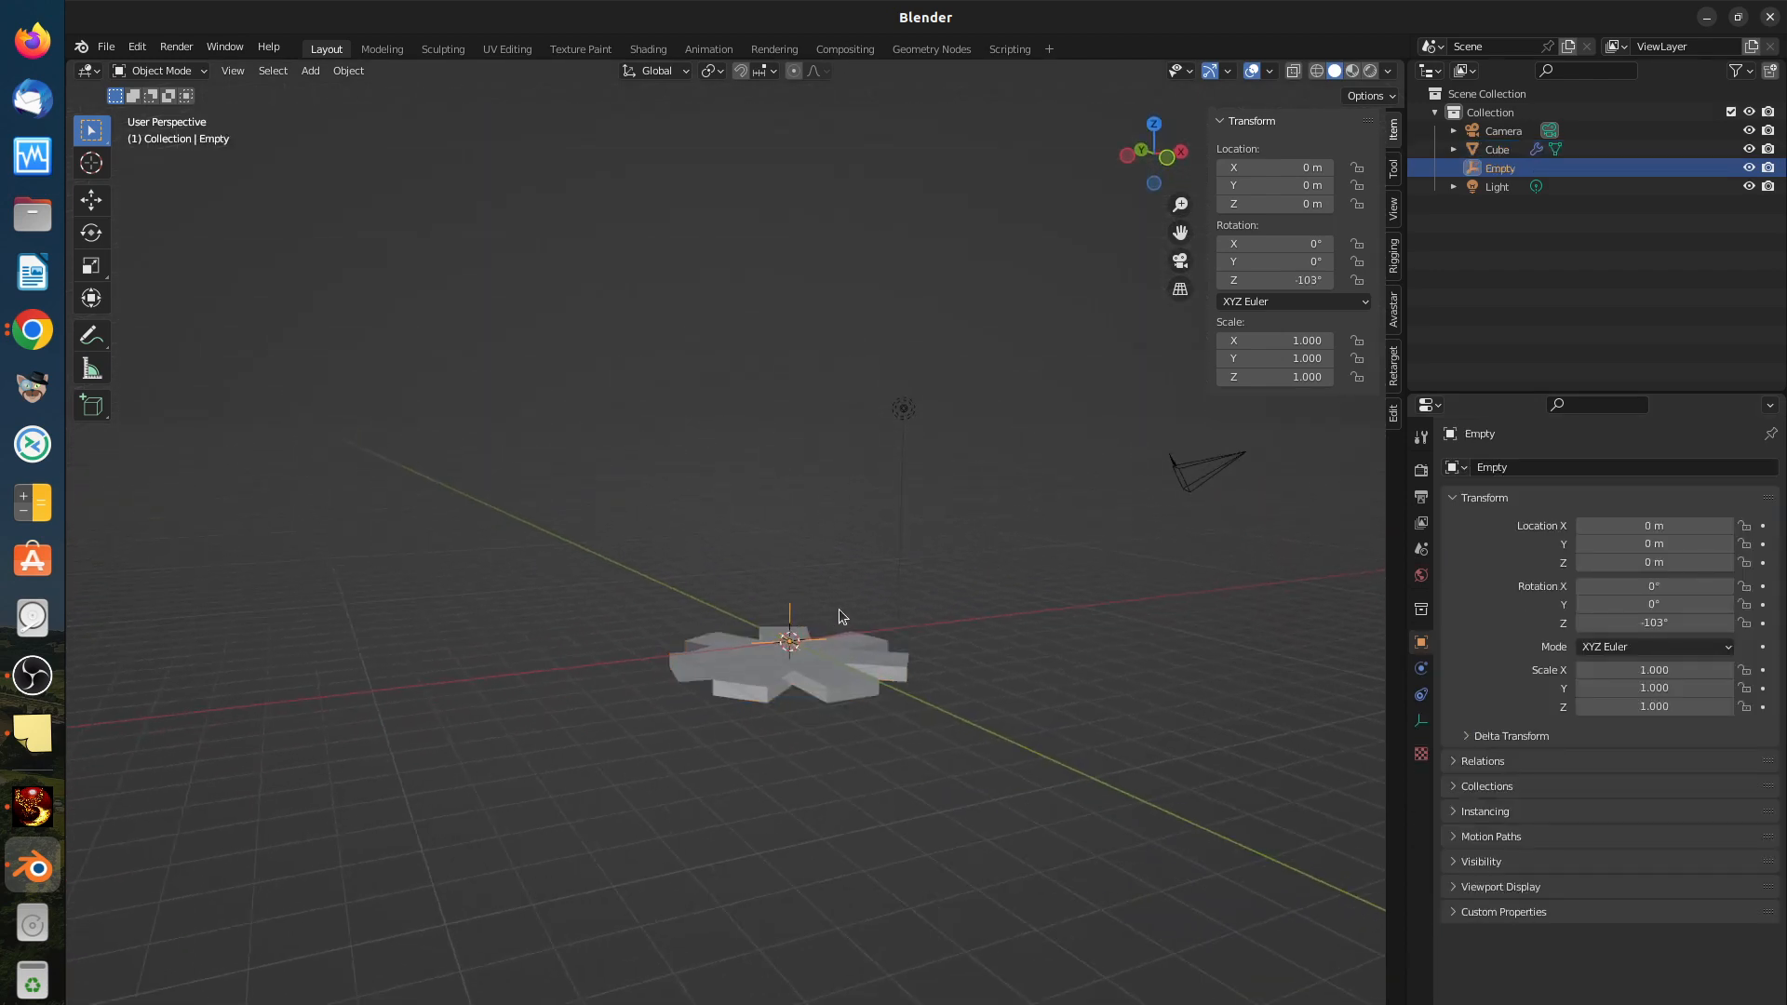
key("g")
key("z")
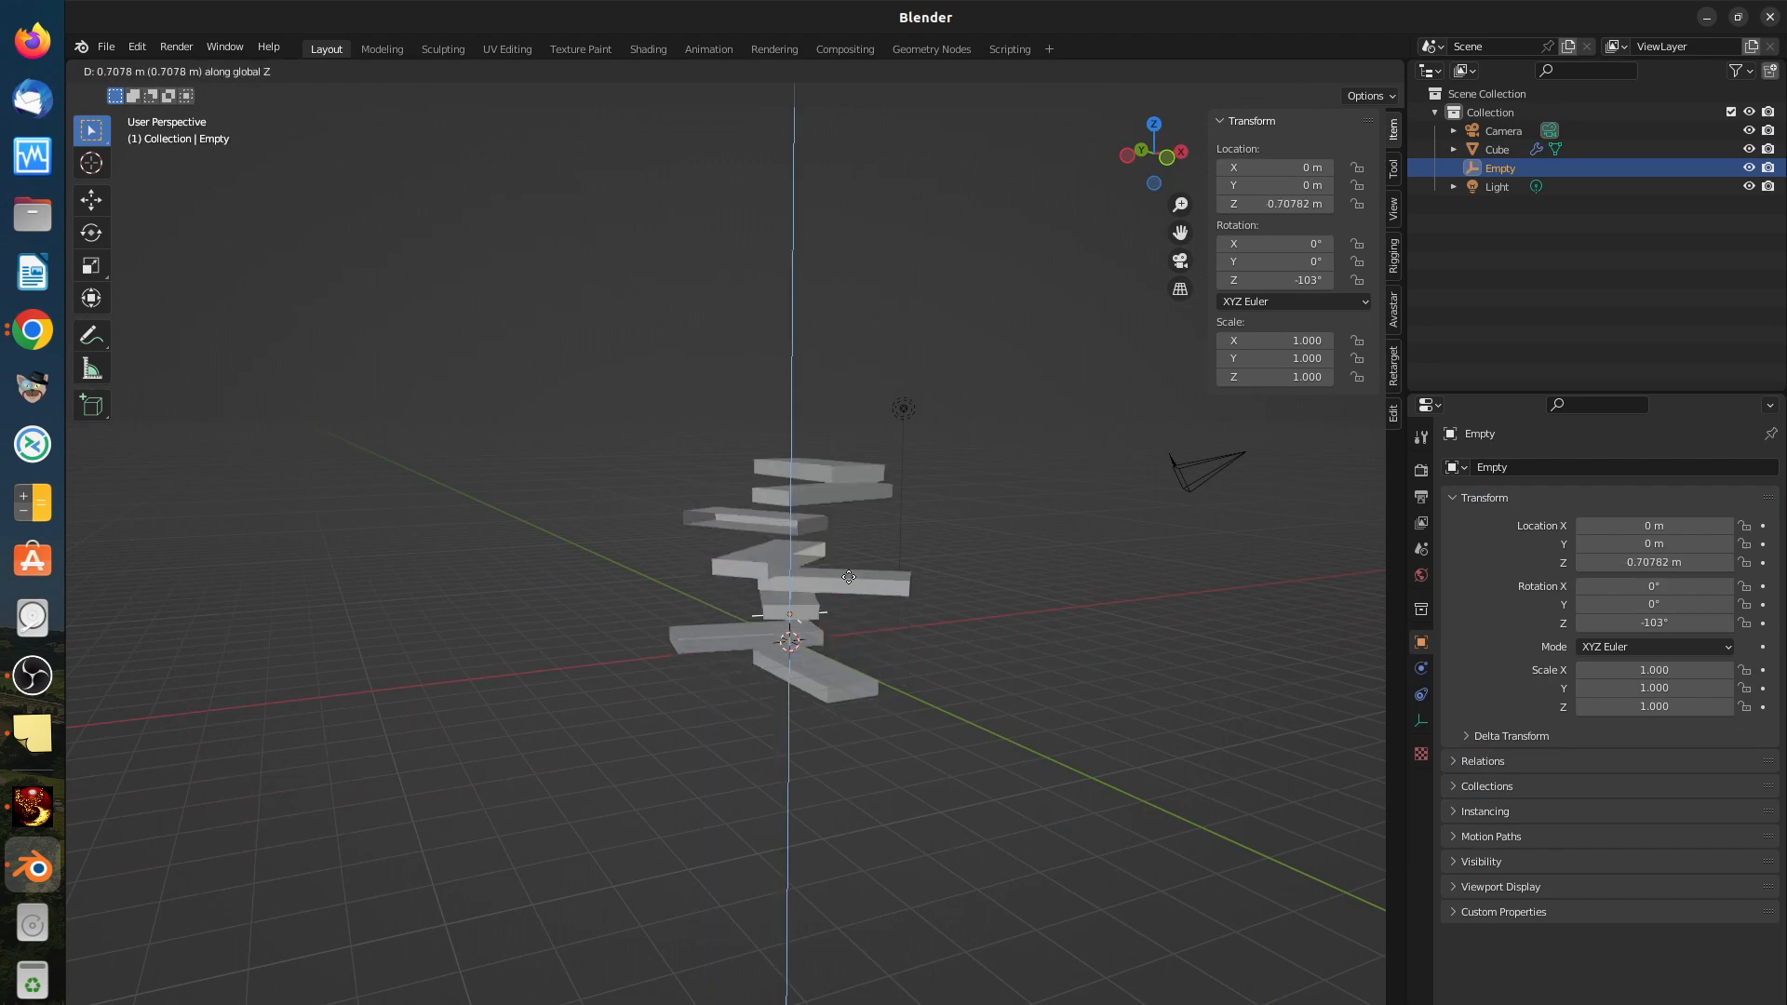
left_click(846, 584)
middle_click_drag(846, 584, 1148, 674)
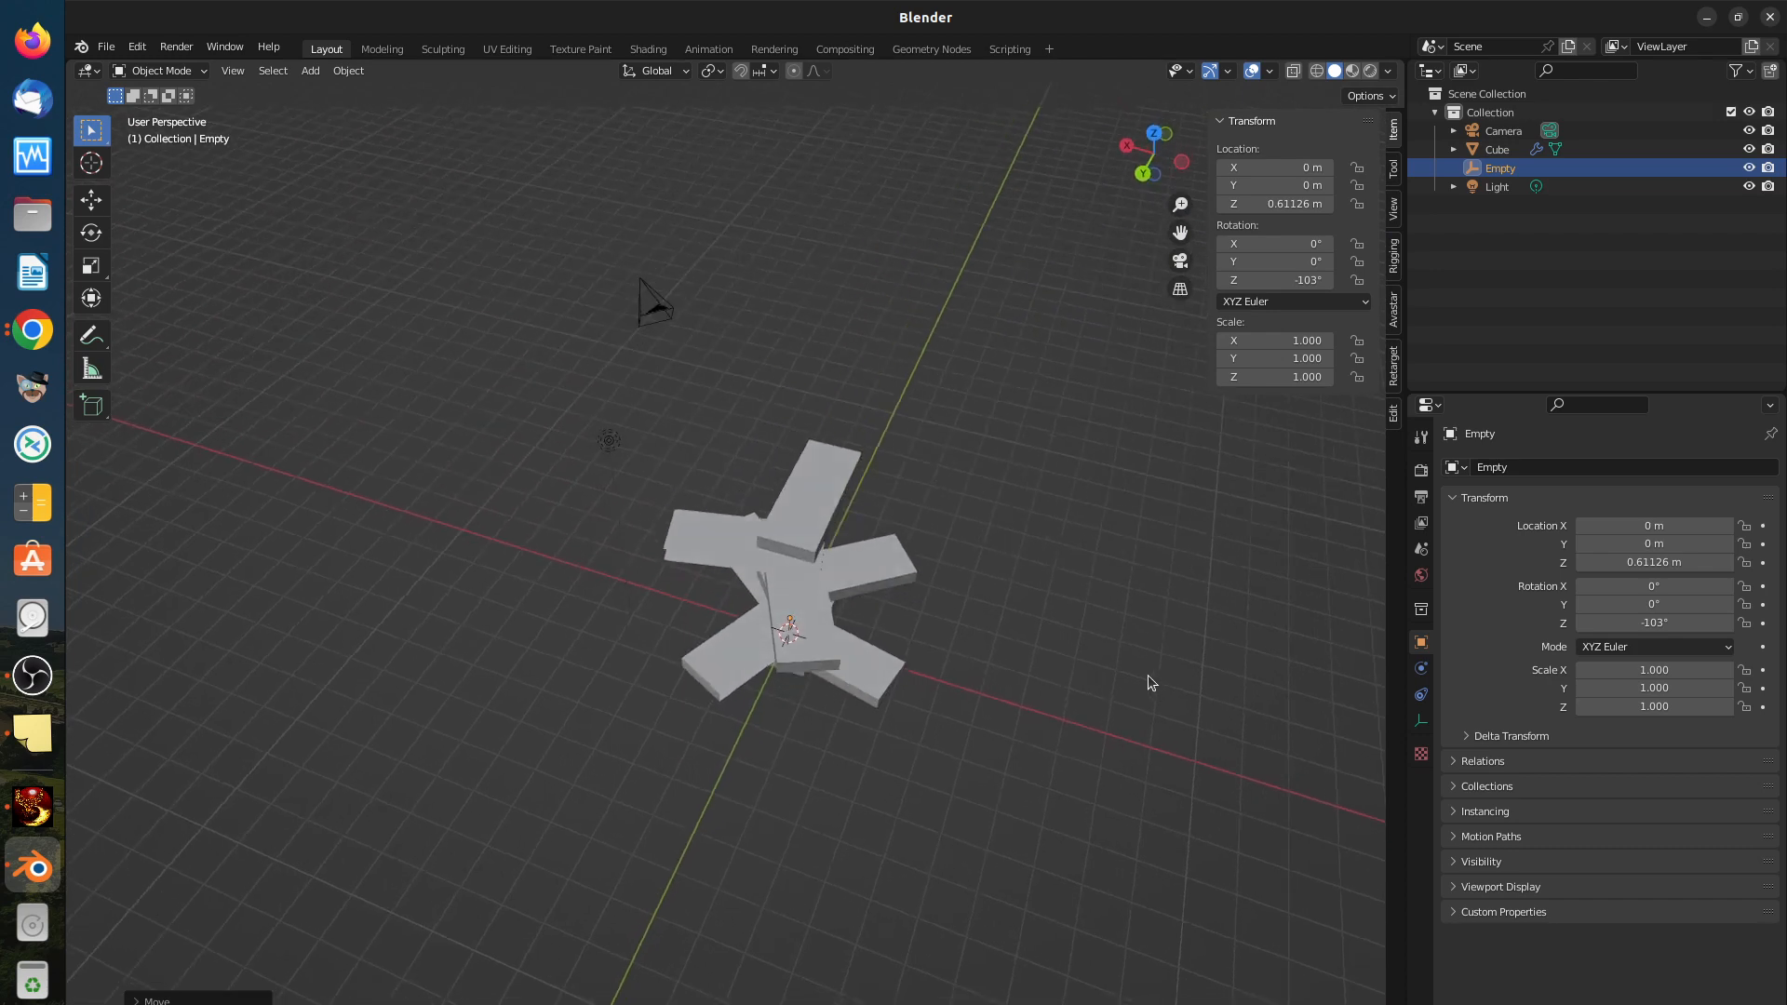
Step: Lower the cube's Array modifier count to 2
left_click(887, 583)
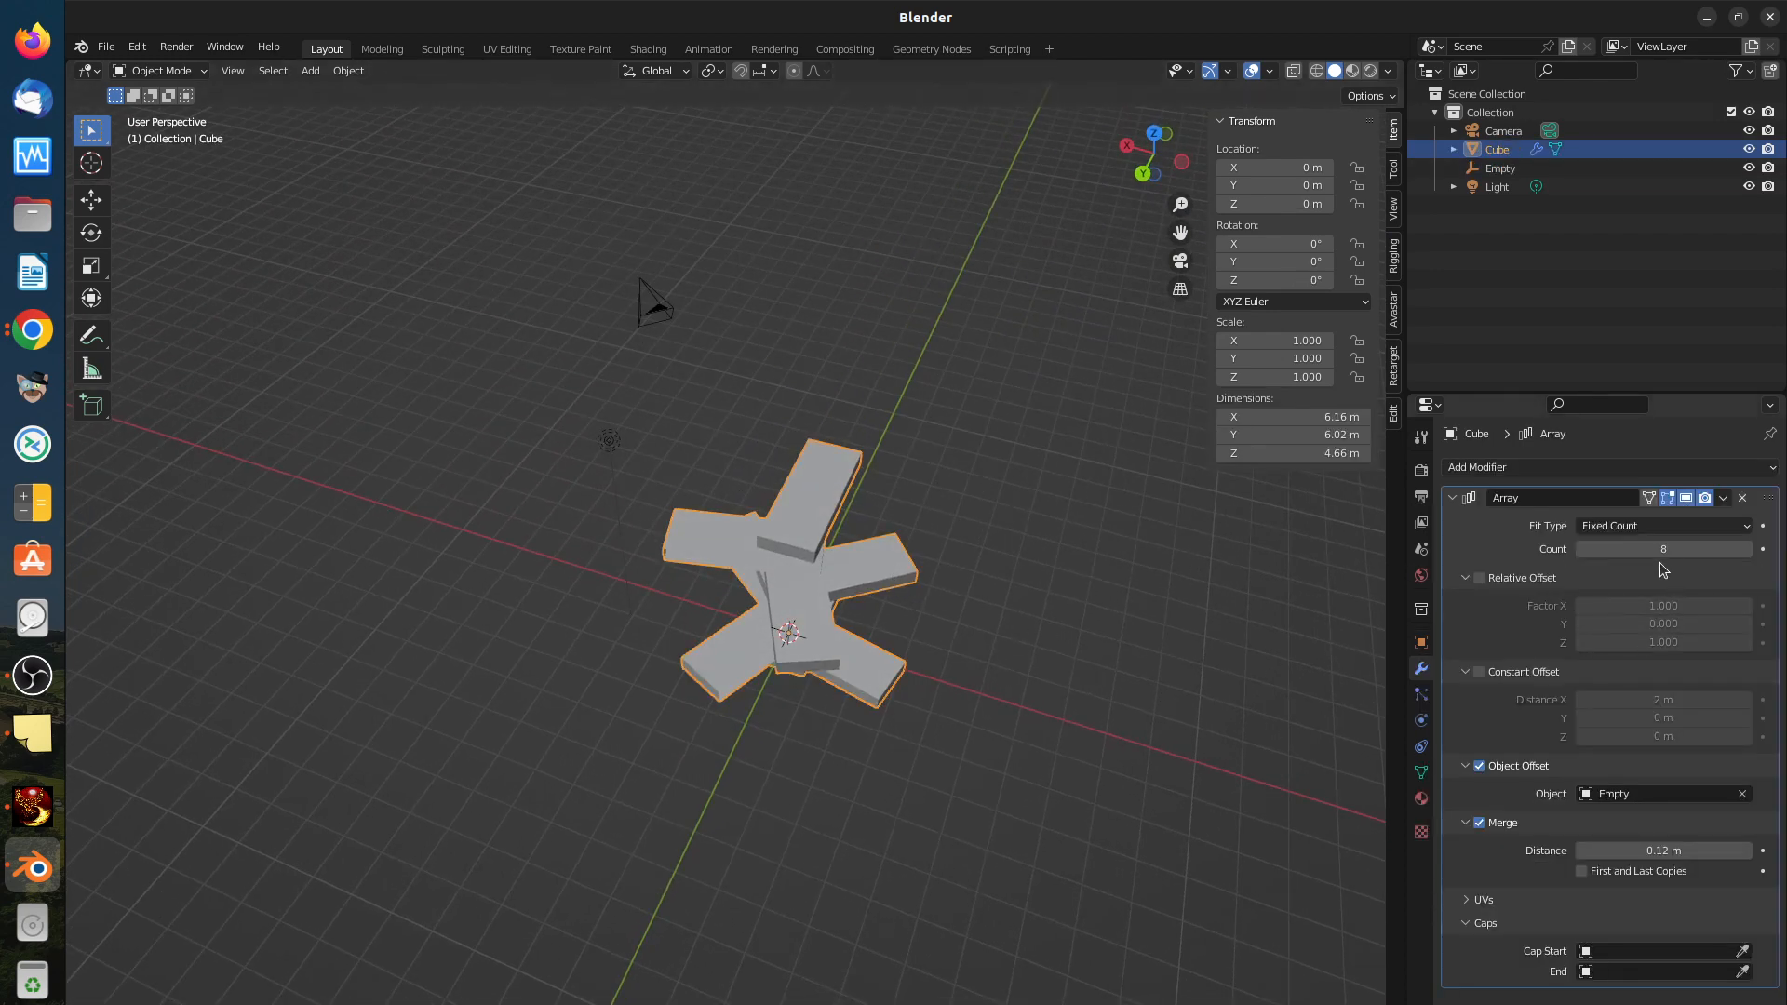
left_click(1582, 549)
left_click(1581, 549)
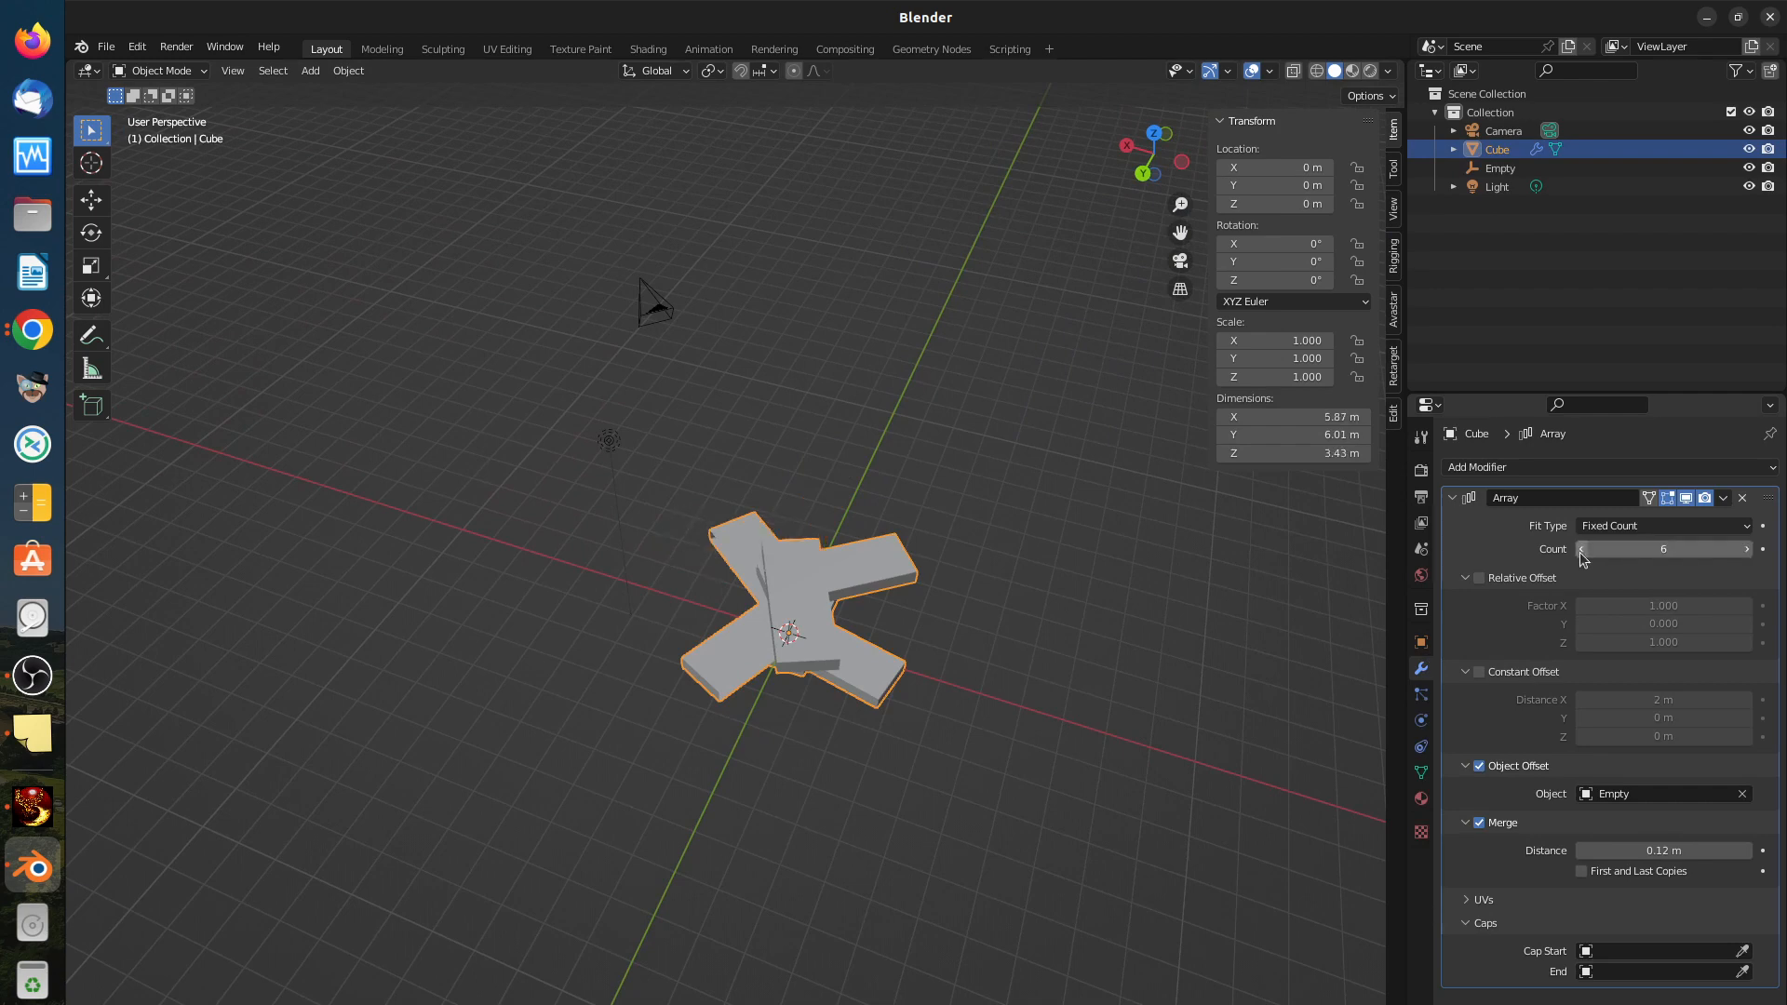
left_click(1581, 549)
left_click(1581, 549)
left_click(1582, 549)
left_click(1584, 549)
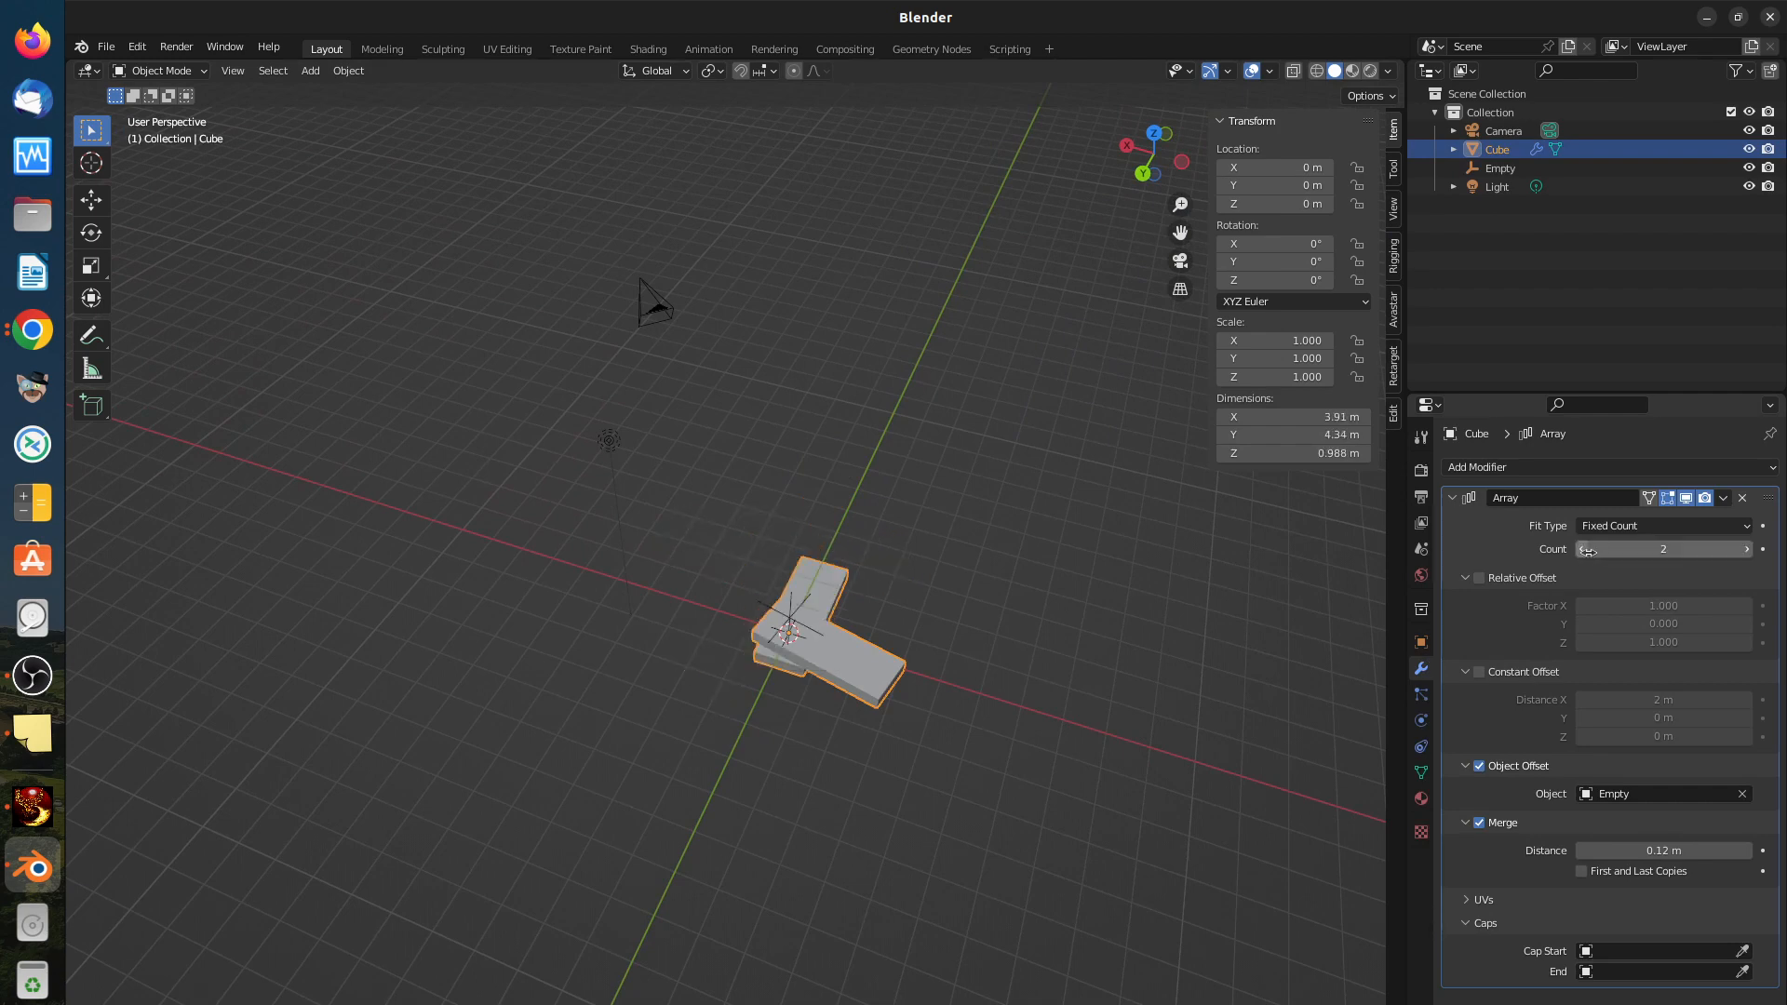
Step: Raise the cube's Array modifier count to 13 to extend the spiral upward
left_click(1746, 549)
left_click(1746, 549)
left_click(1746, 550)
left_click(1745, 550)
left_click(1745, 549)
left_click(1746, 549)
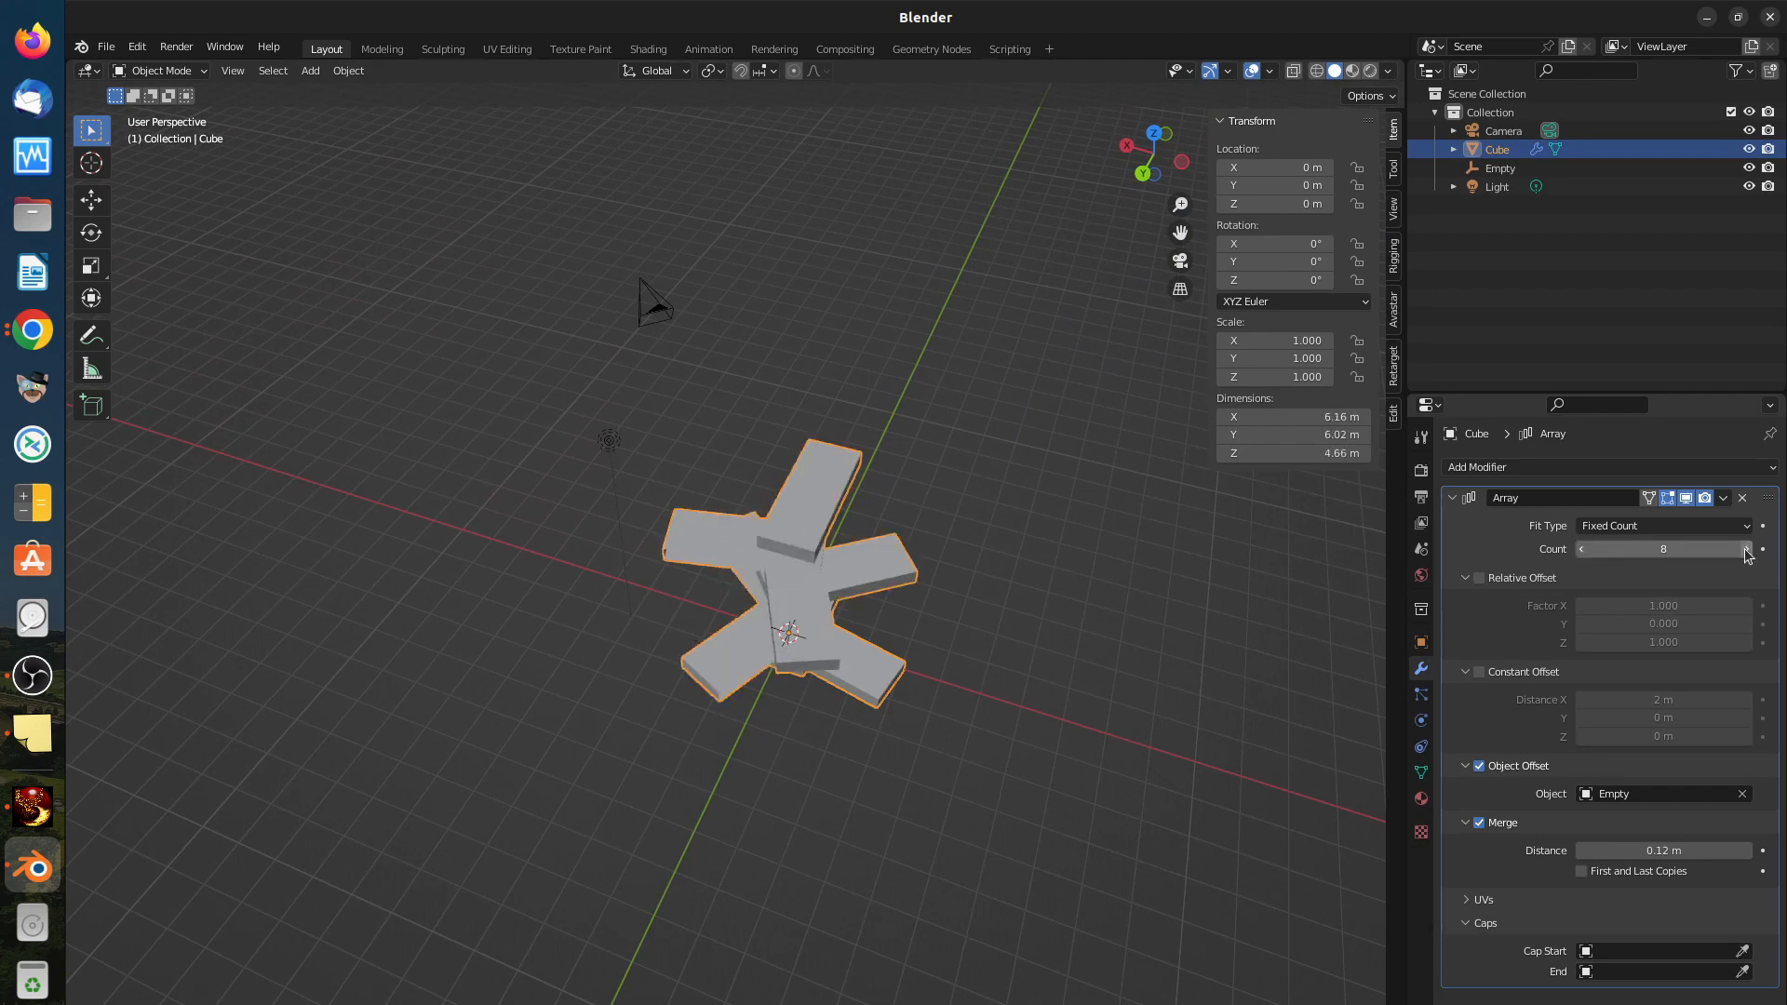
left_click(1746, 549)
left_click(1746, 550)
left_click(1746, 549)
left_click(1746, 549)
left_click(1745, 549)
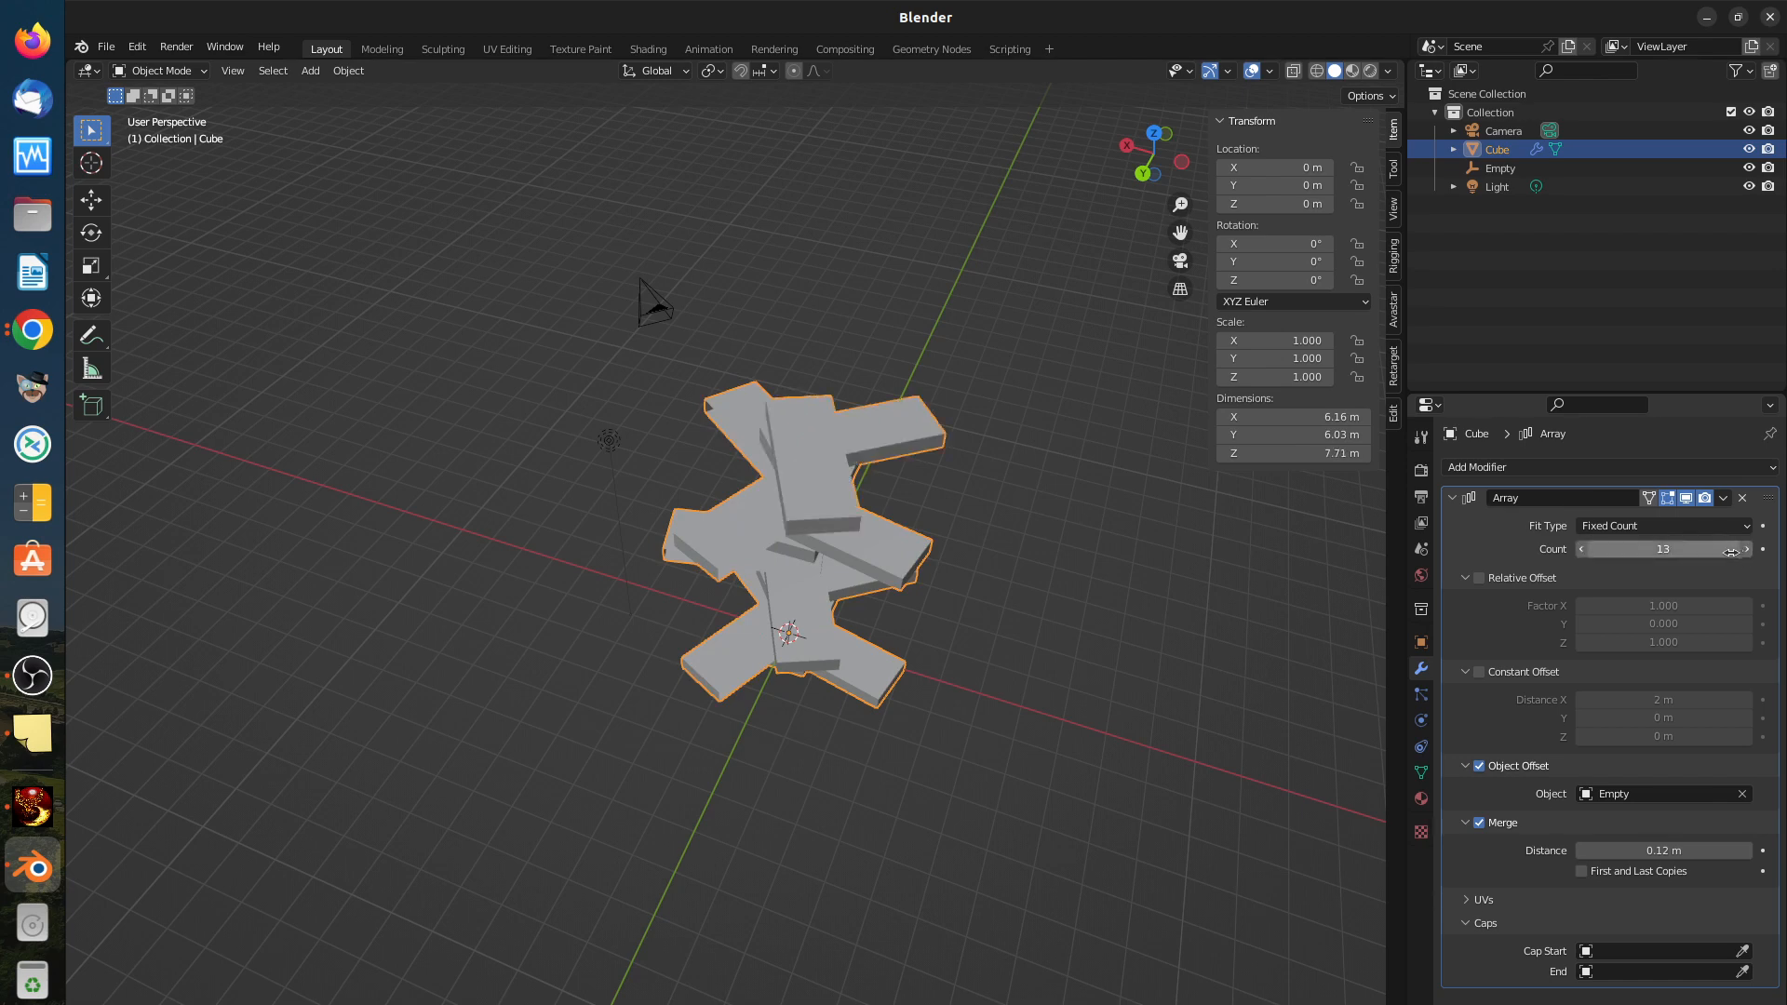
middle_click_drag(1227, 662, 1168, 656)
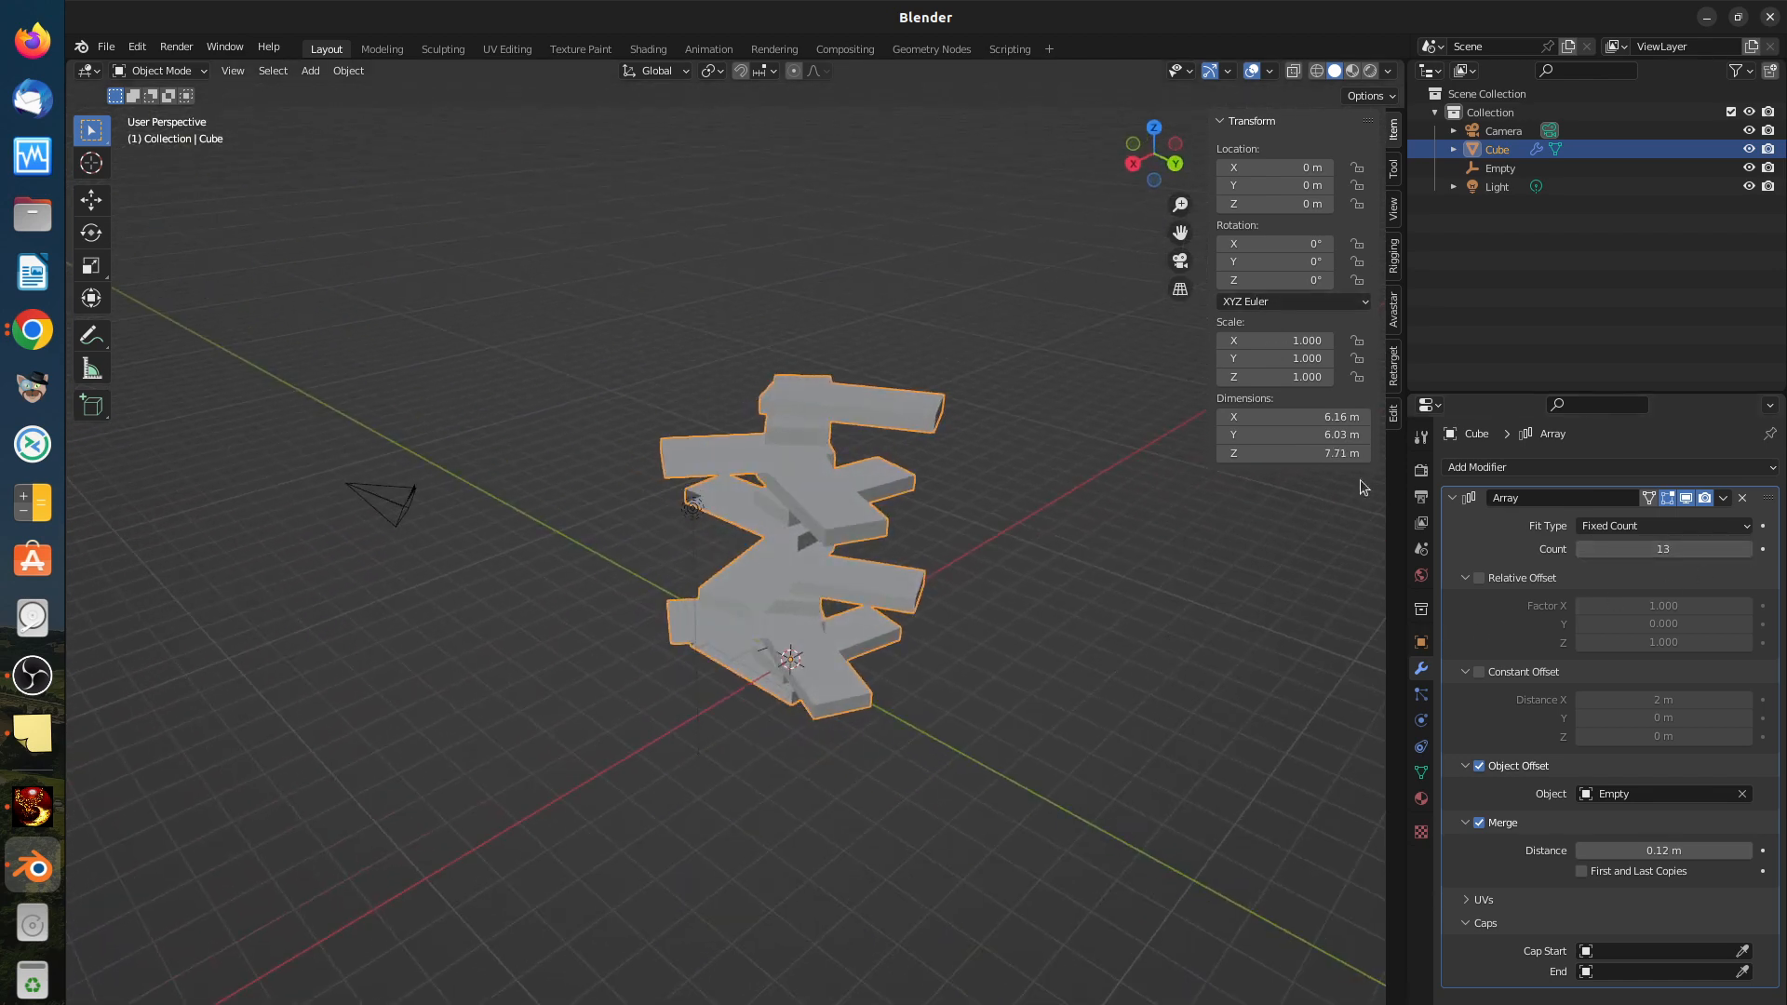
Step: Rotate the empty around the global Z axis to about -19.1° so the array copies wind like a spiral staircase
left_click(1494, 171)
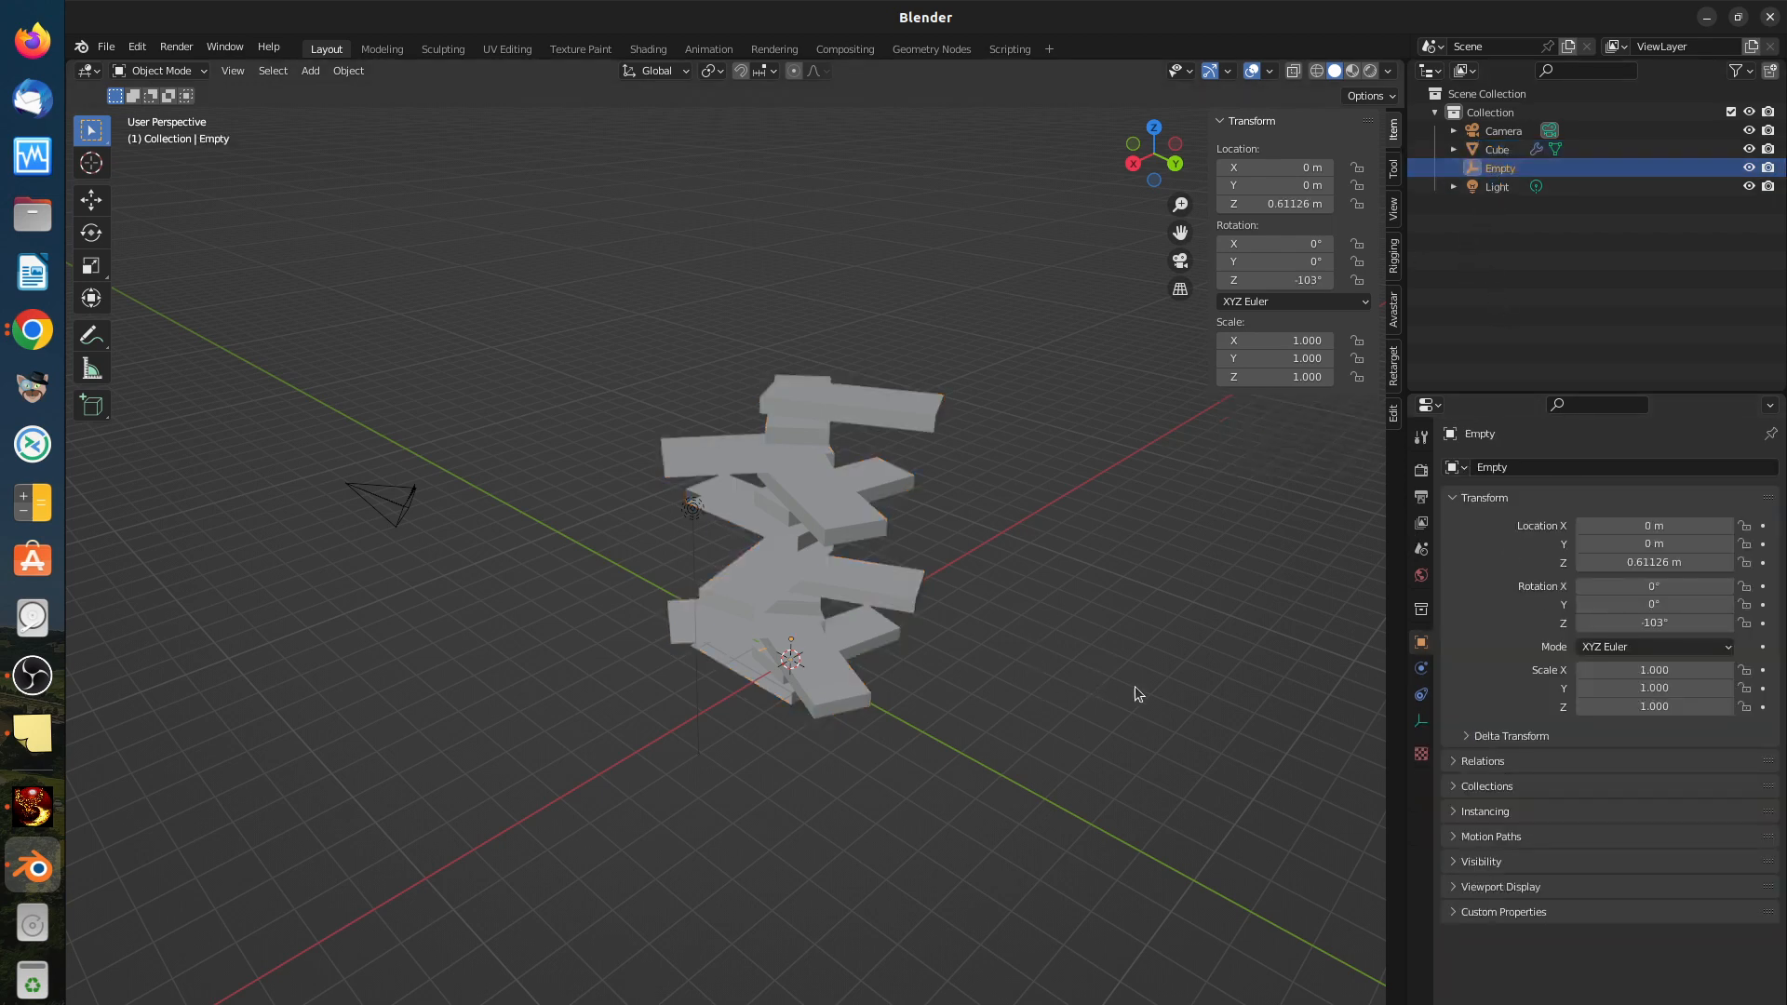
key("r")
key("z")
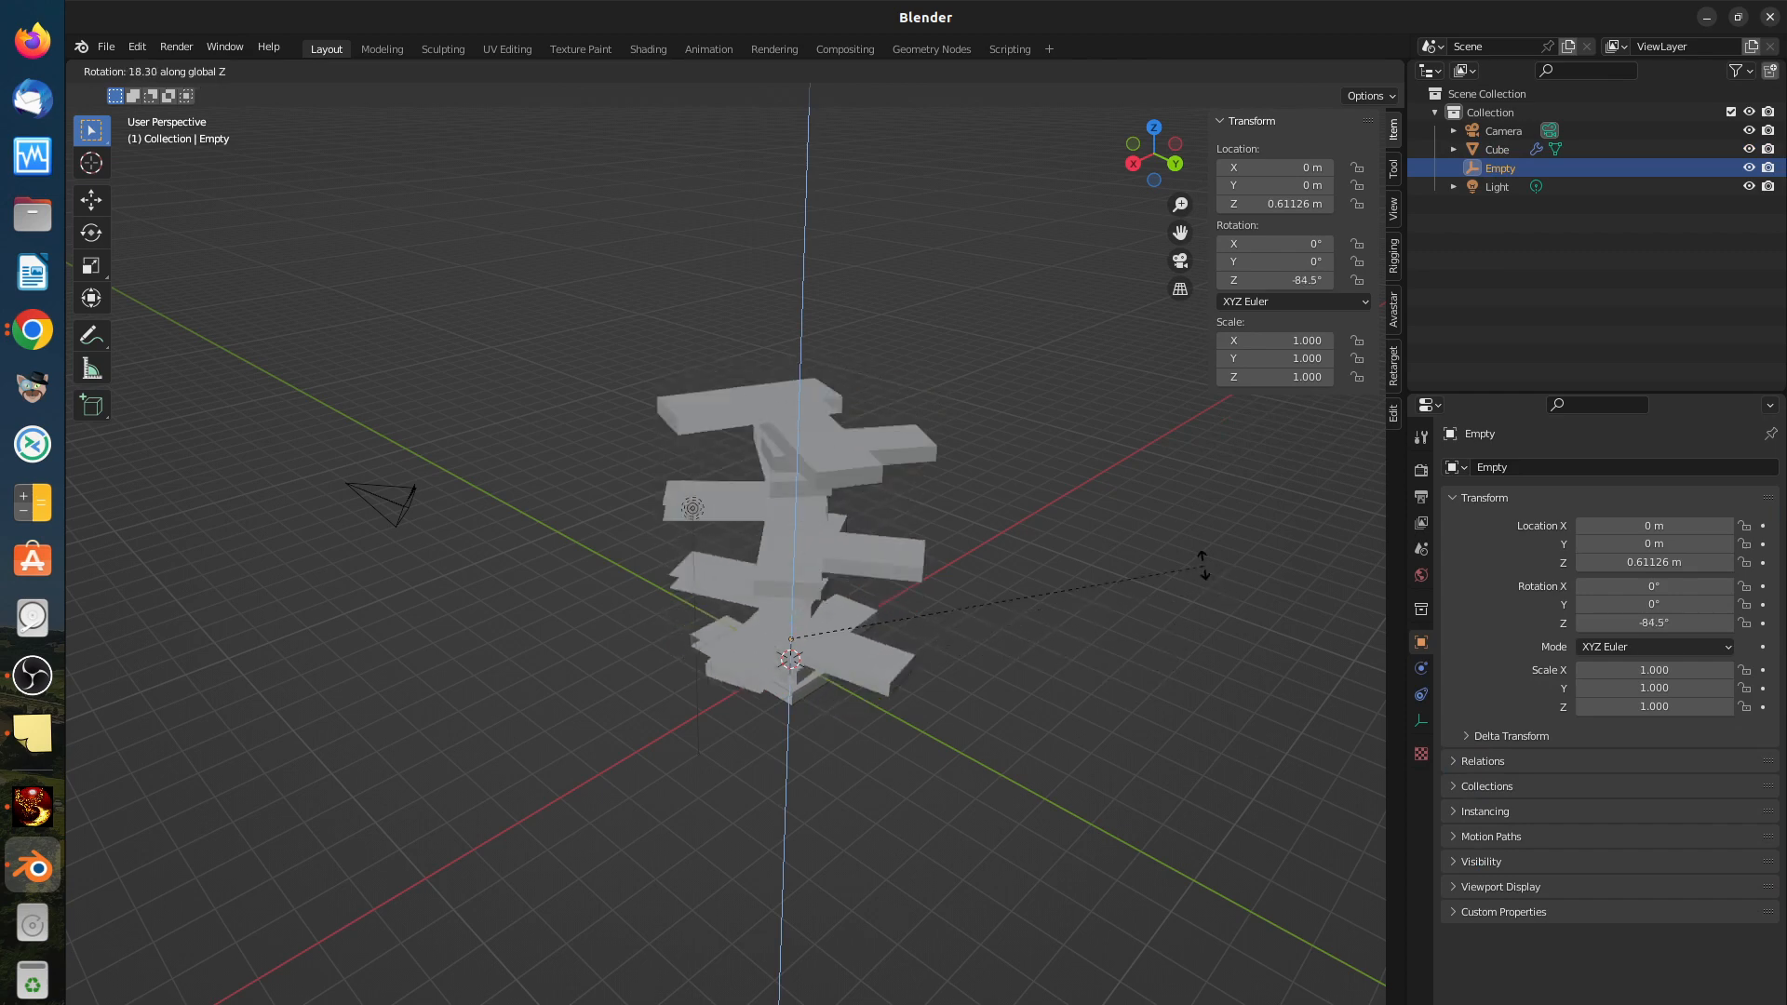
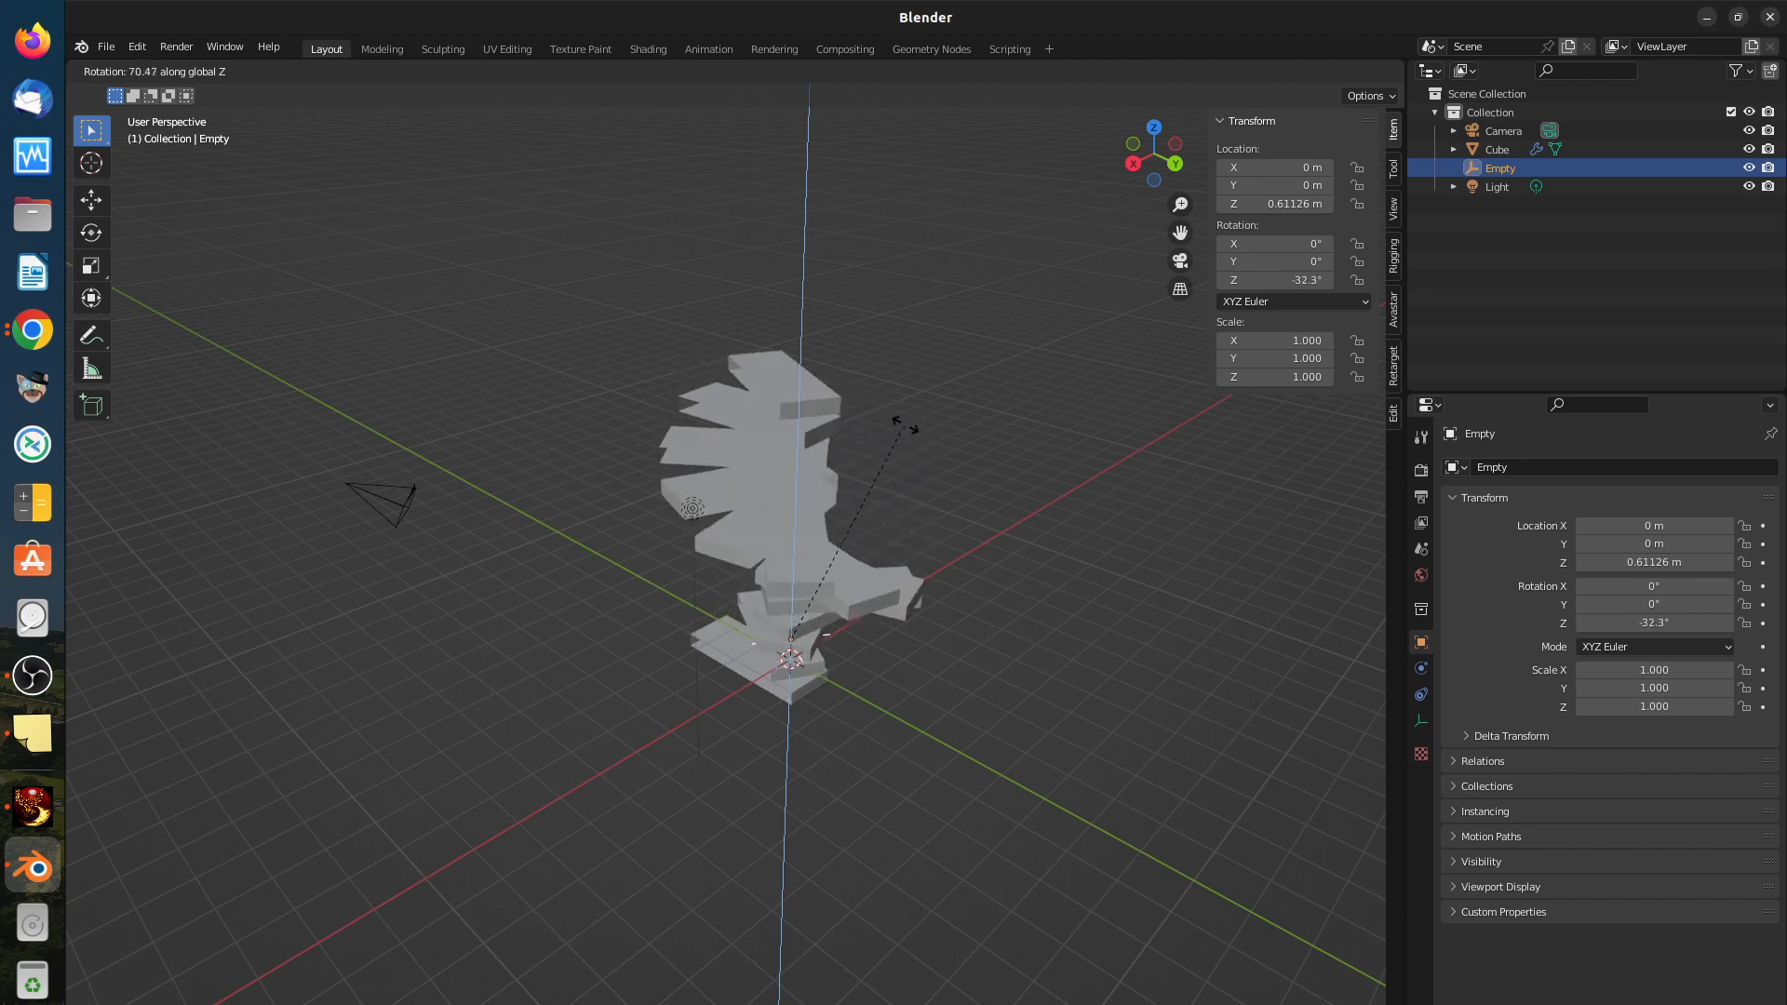
left_click(889, 430)
middle_click_drag(794, 561, 1141, 573)
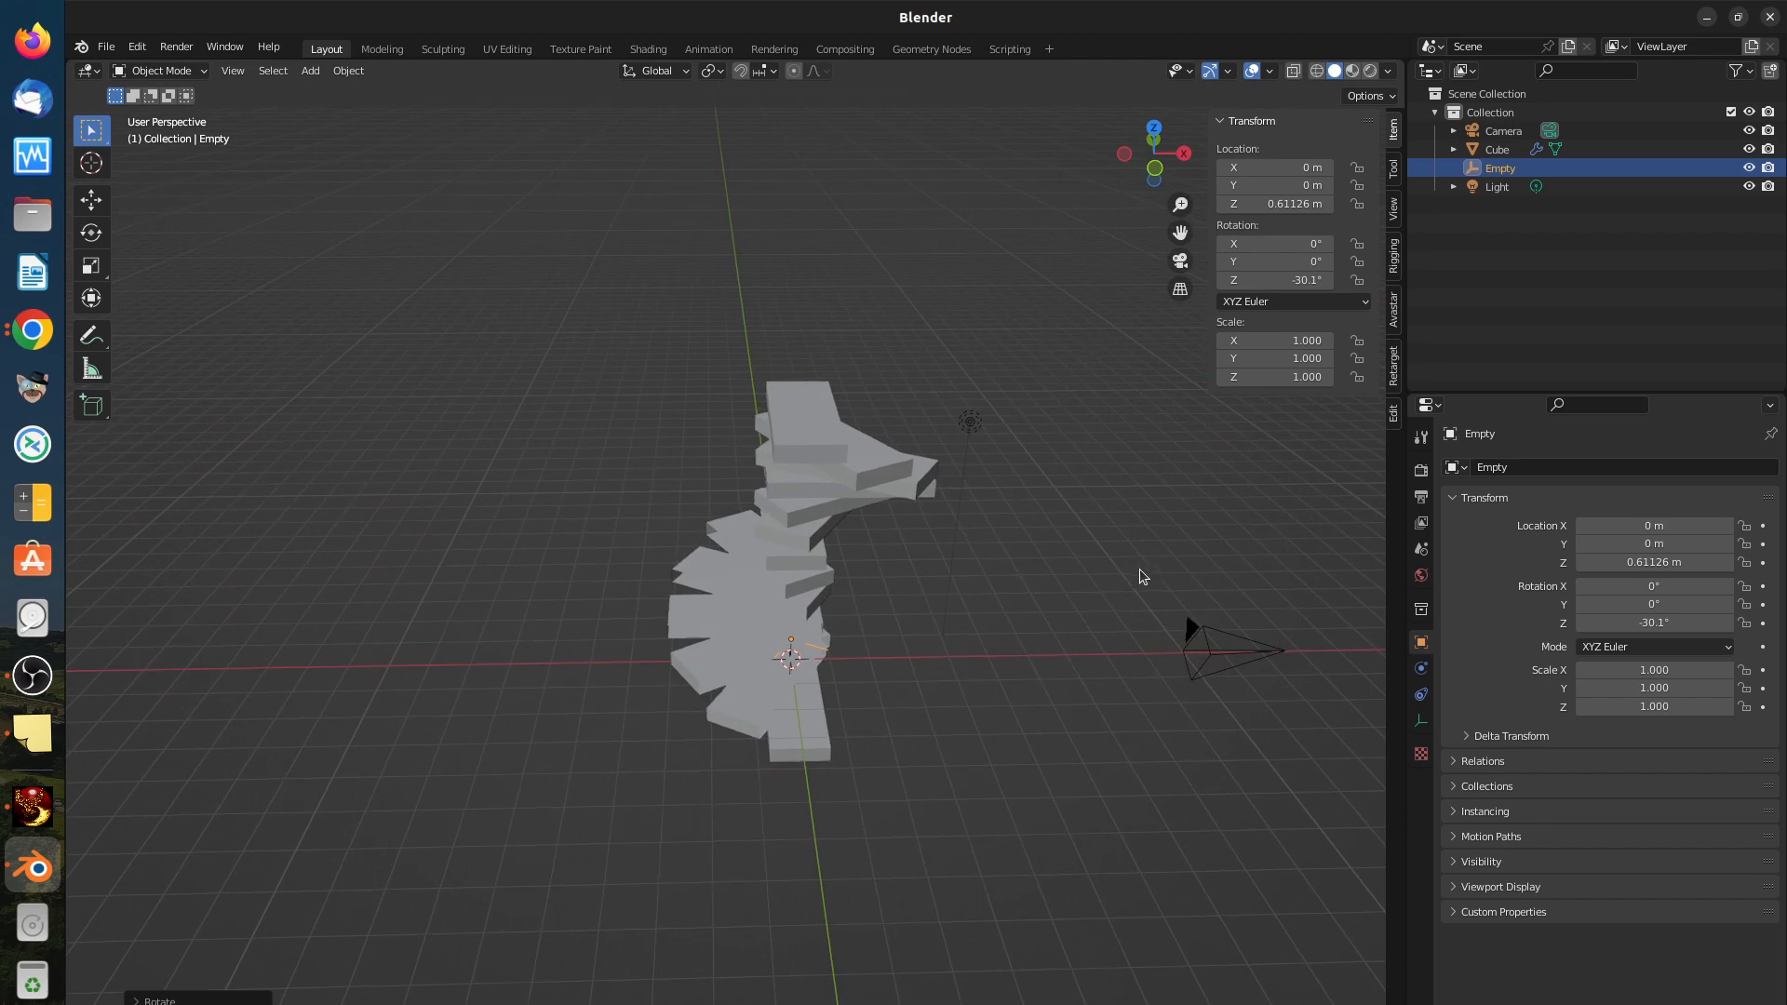
key("r")
key("z")
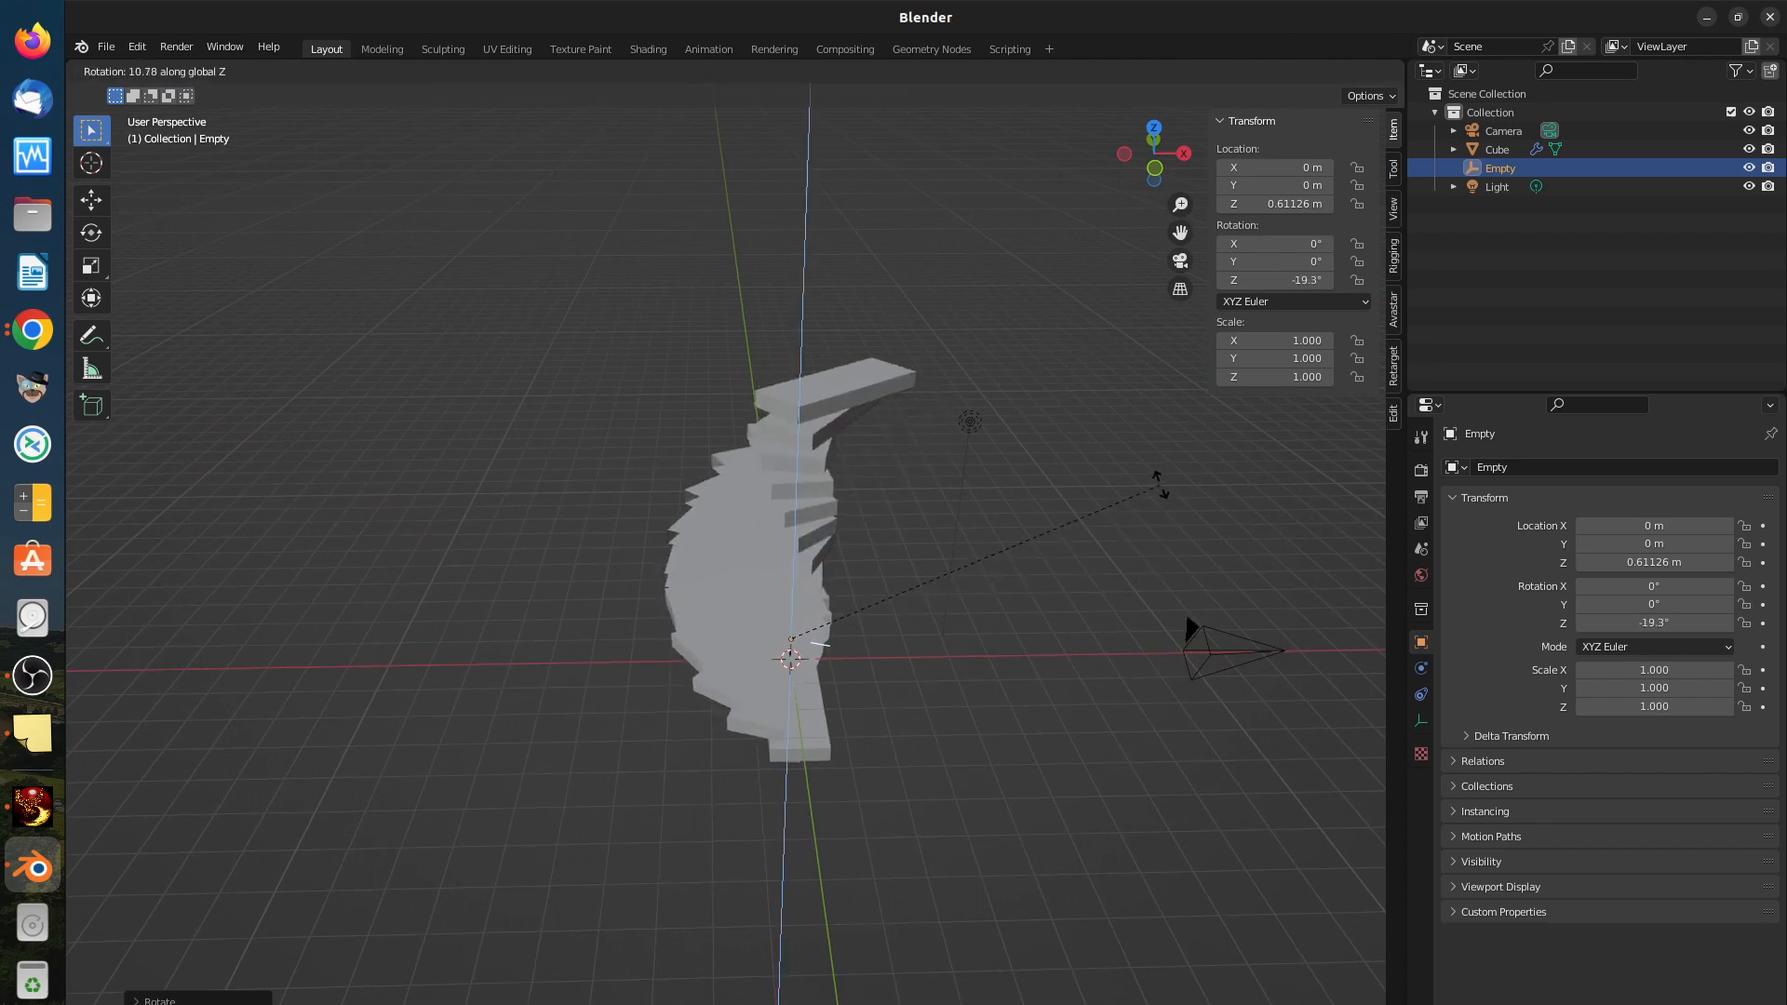
left_click(1082, 539)
Step: Fill the open long side of the cube's base step with a face between its upper and lower edges
middle_click_drag(1081, 538, 994, 456)
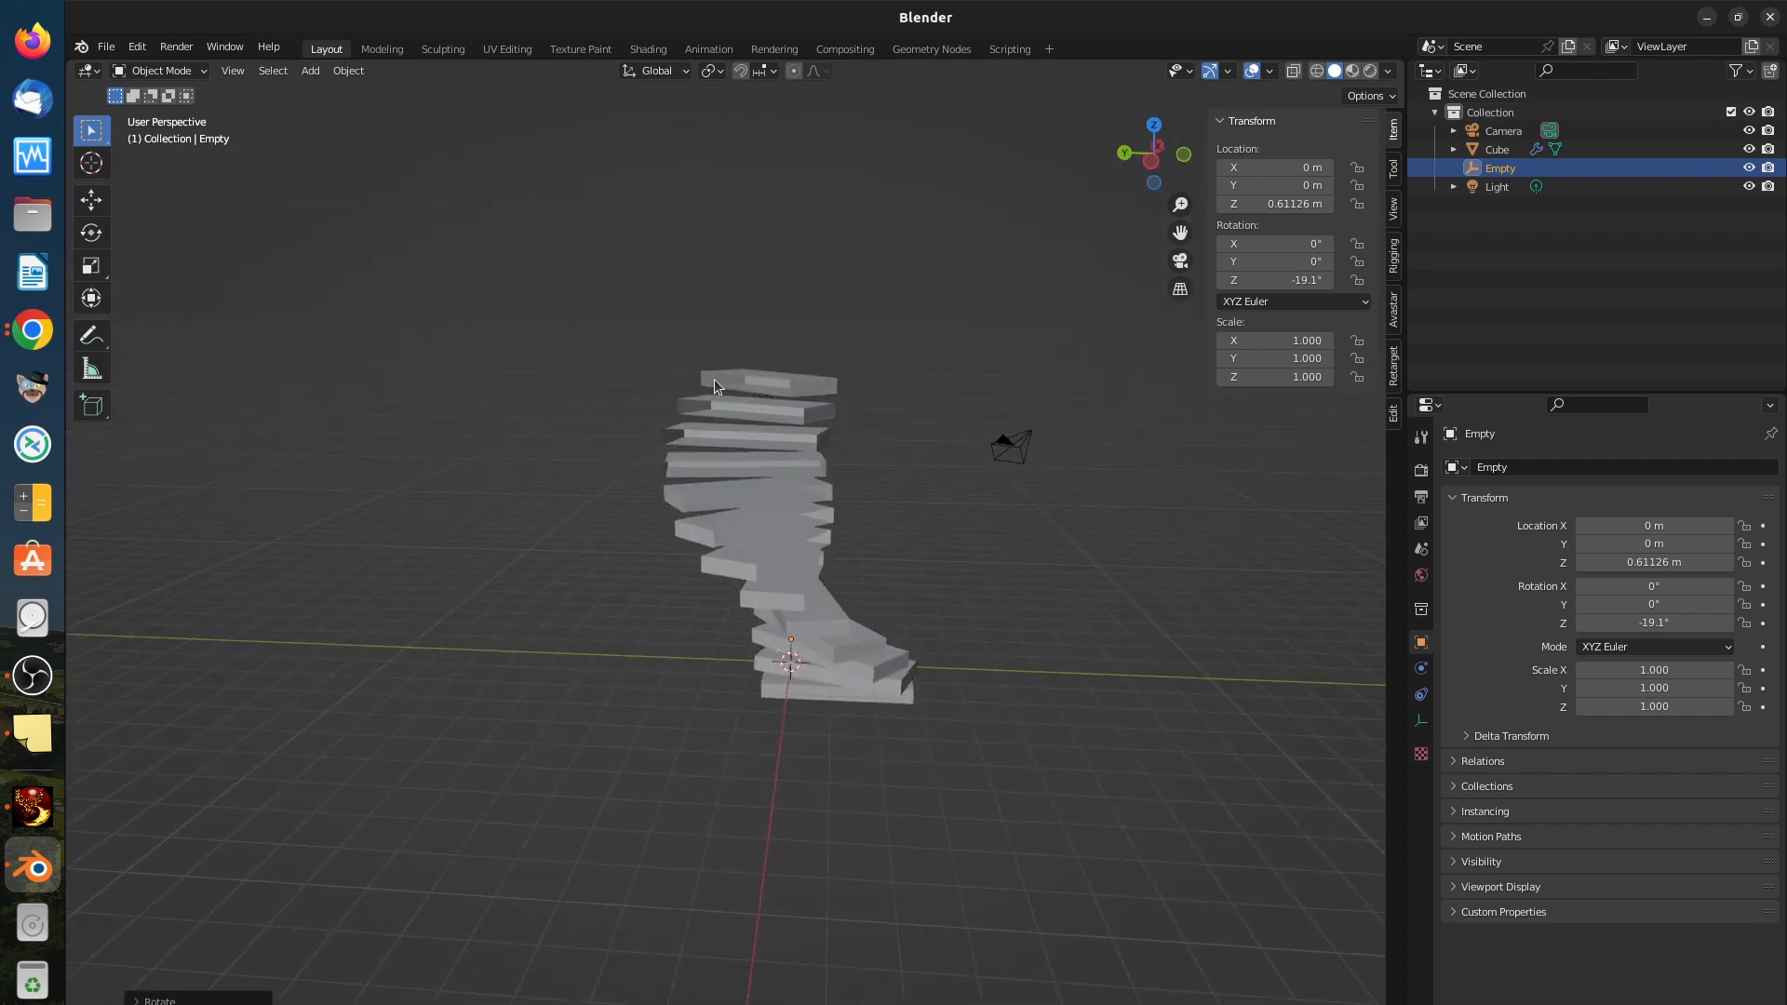
scroll(869, 733, "up", 8)
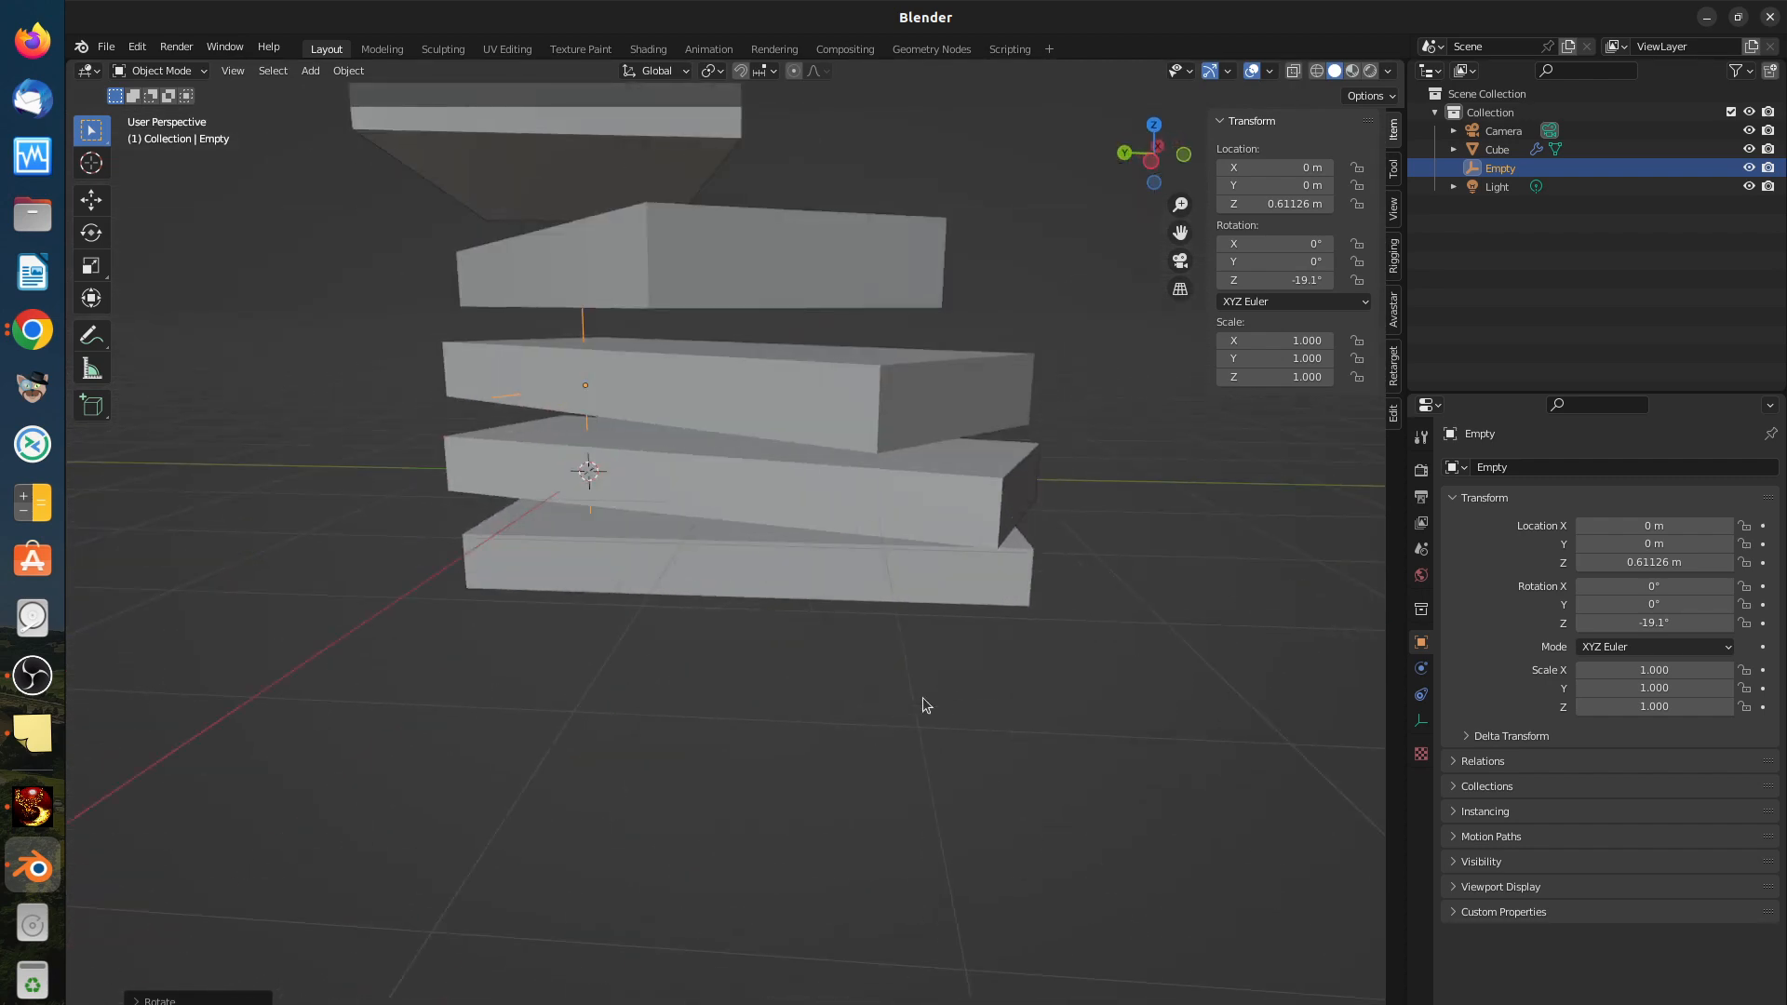
middle_click_drag(923, 696, 632, 645)
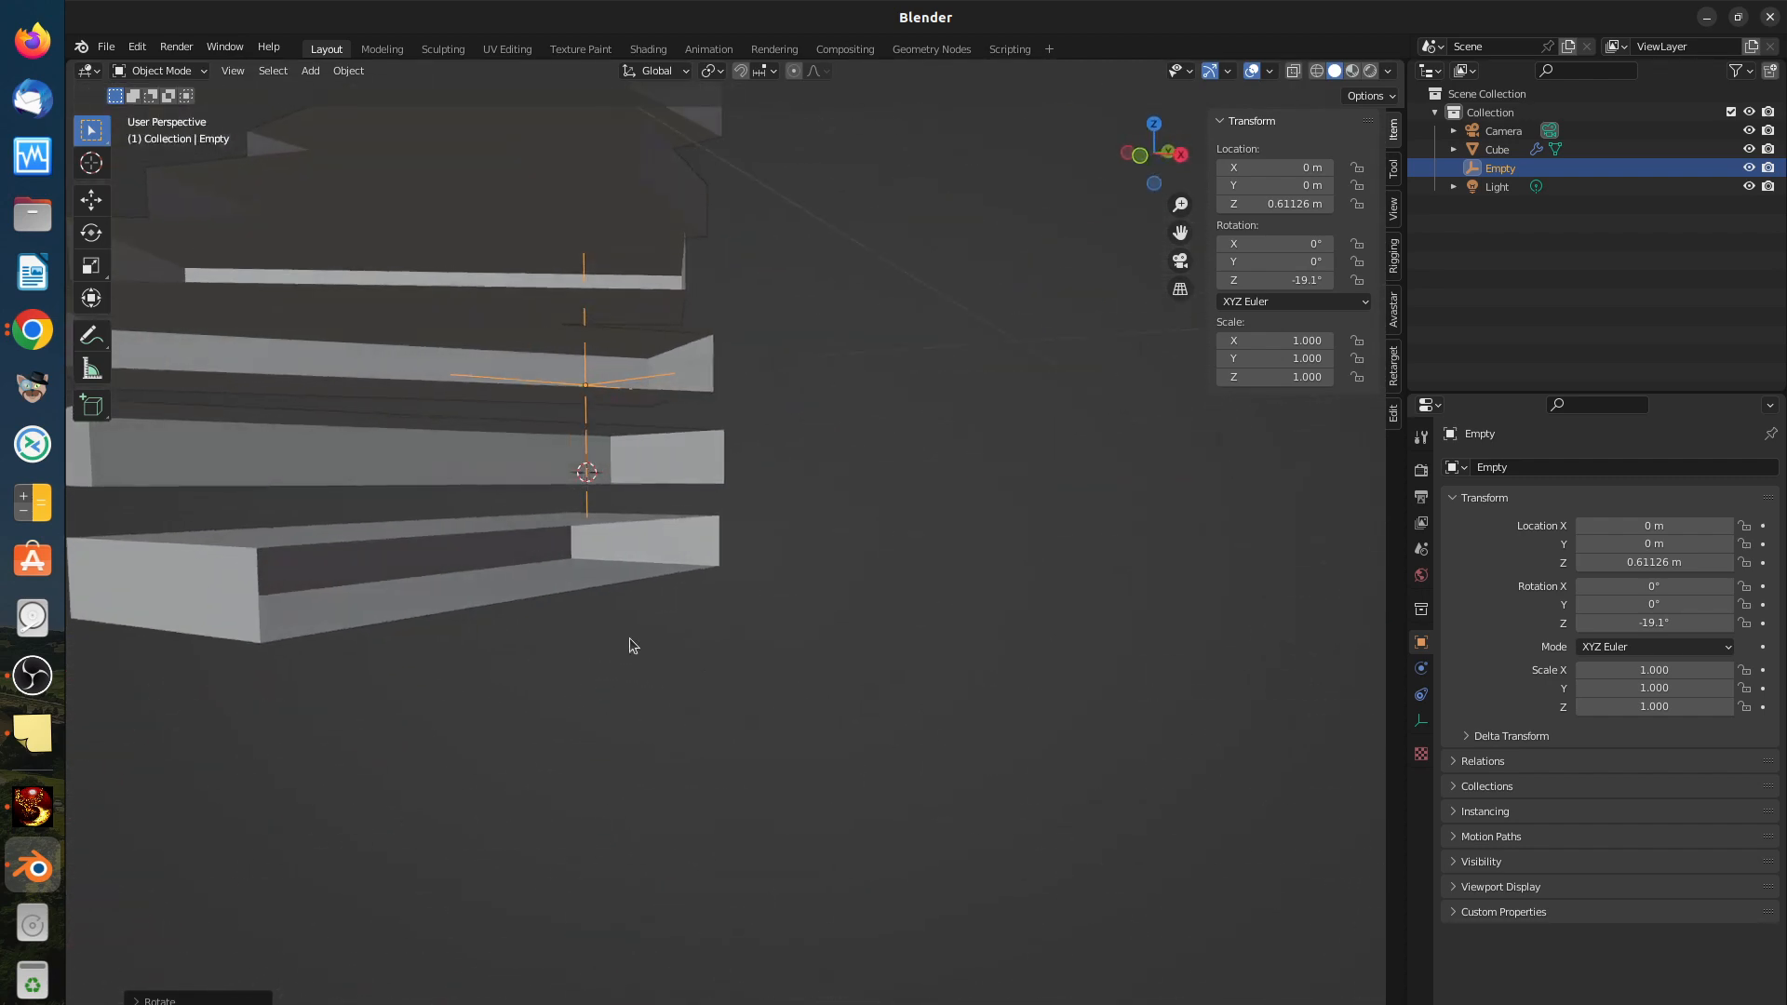
left_click(423, 551)
key("Tab")
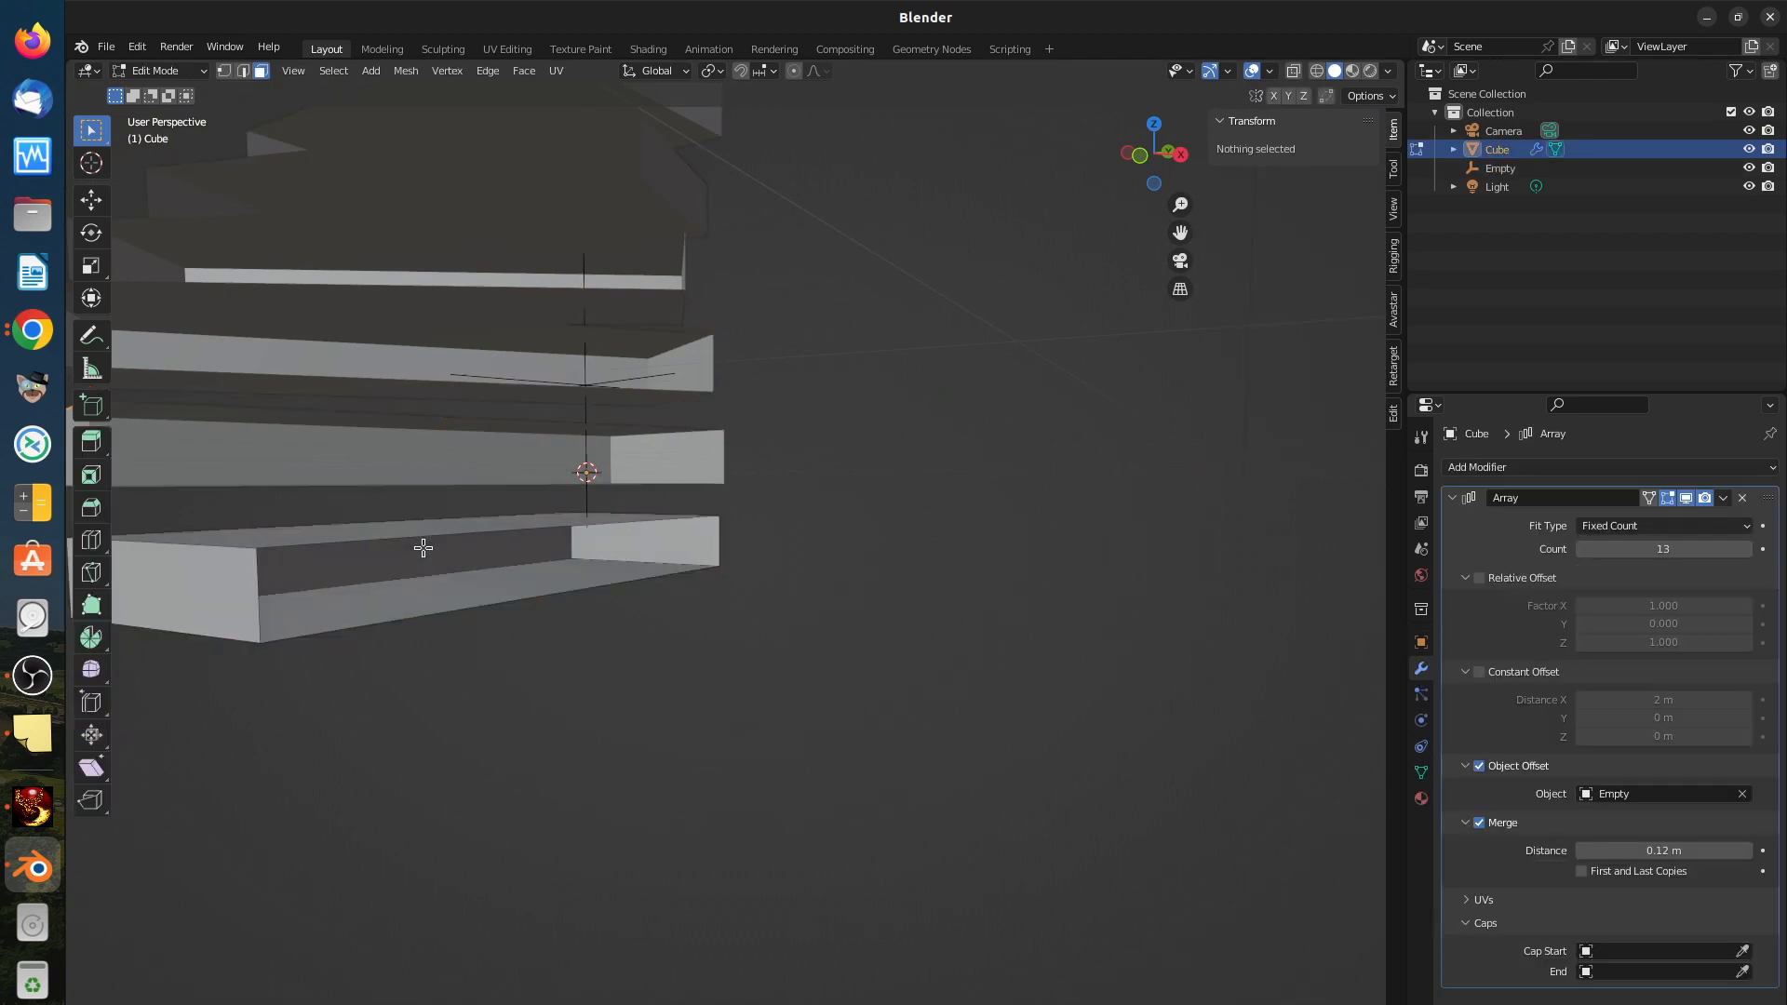
left_click(403, 544)
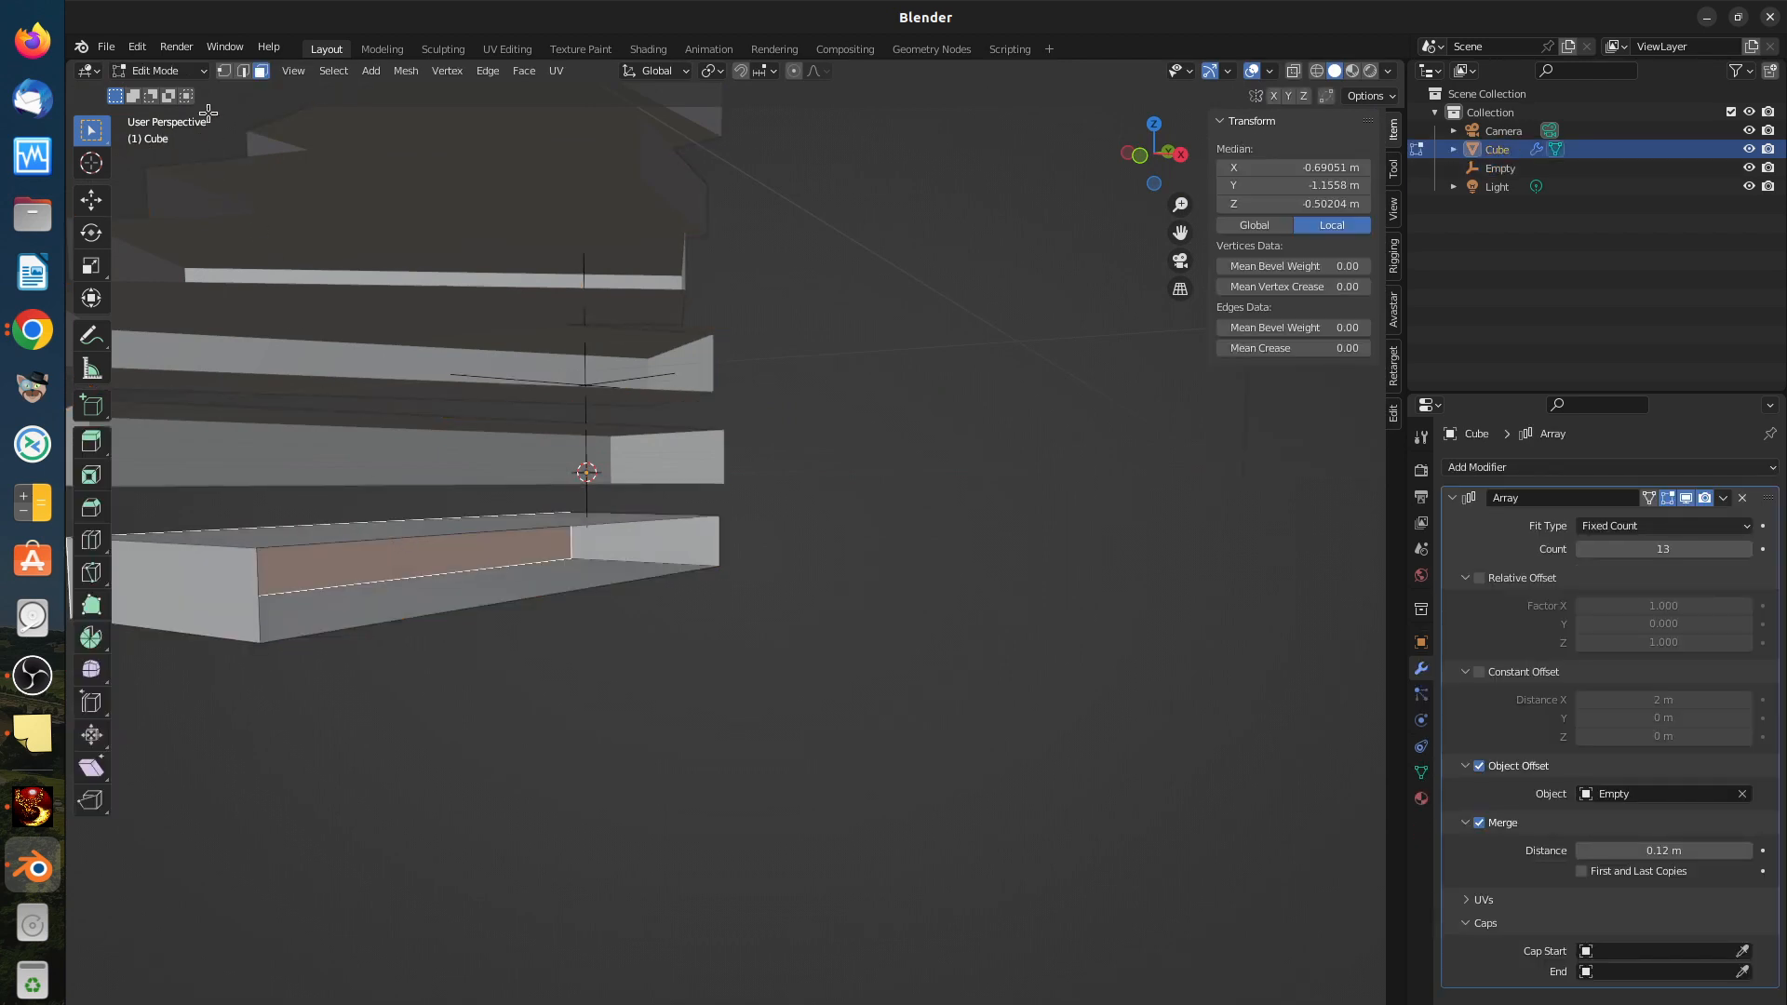
left_click(243, 72)
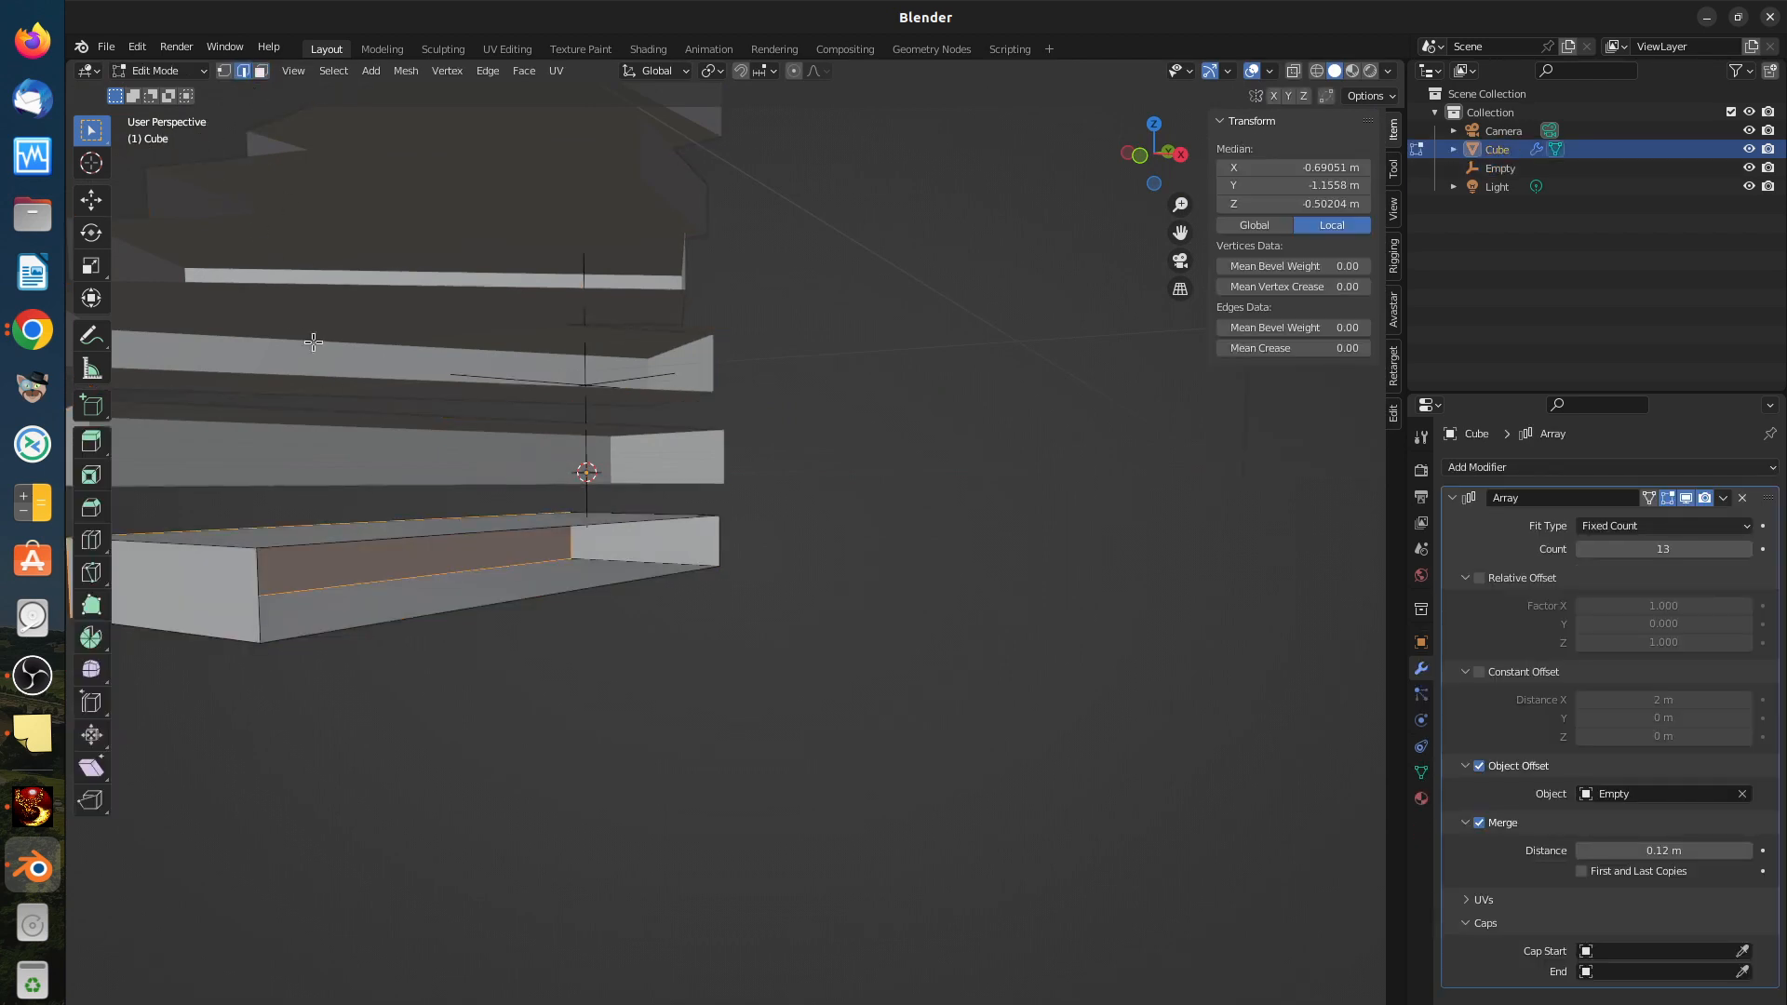
left_click(359, 539)
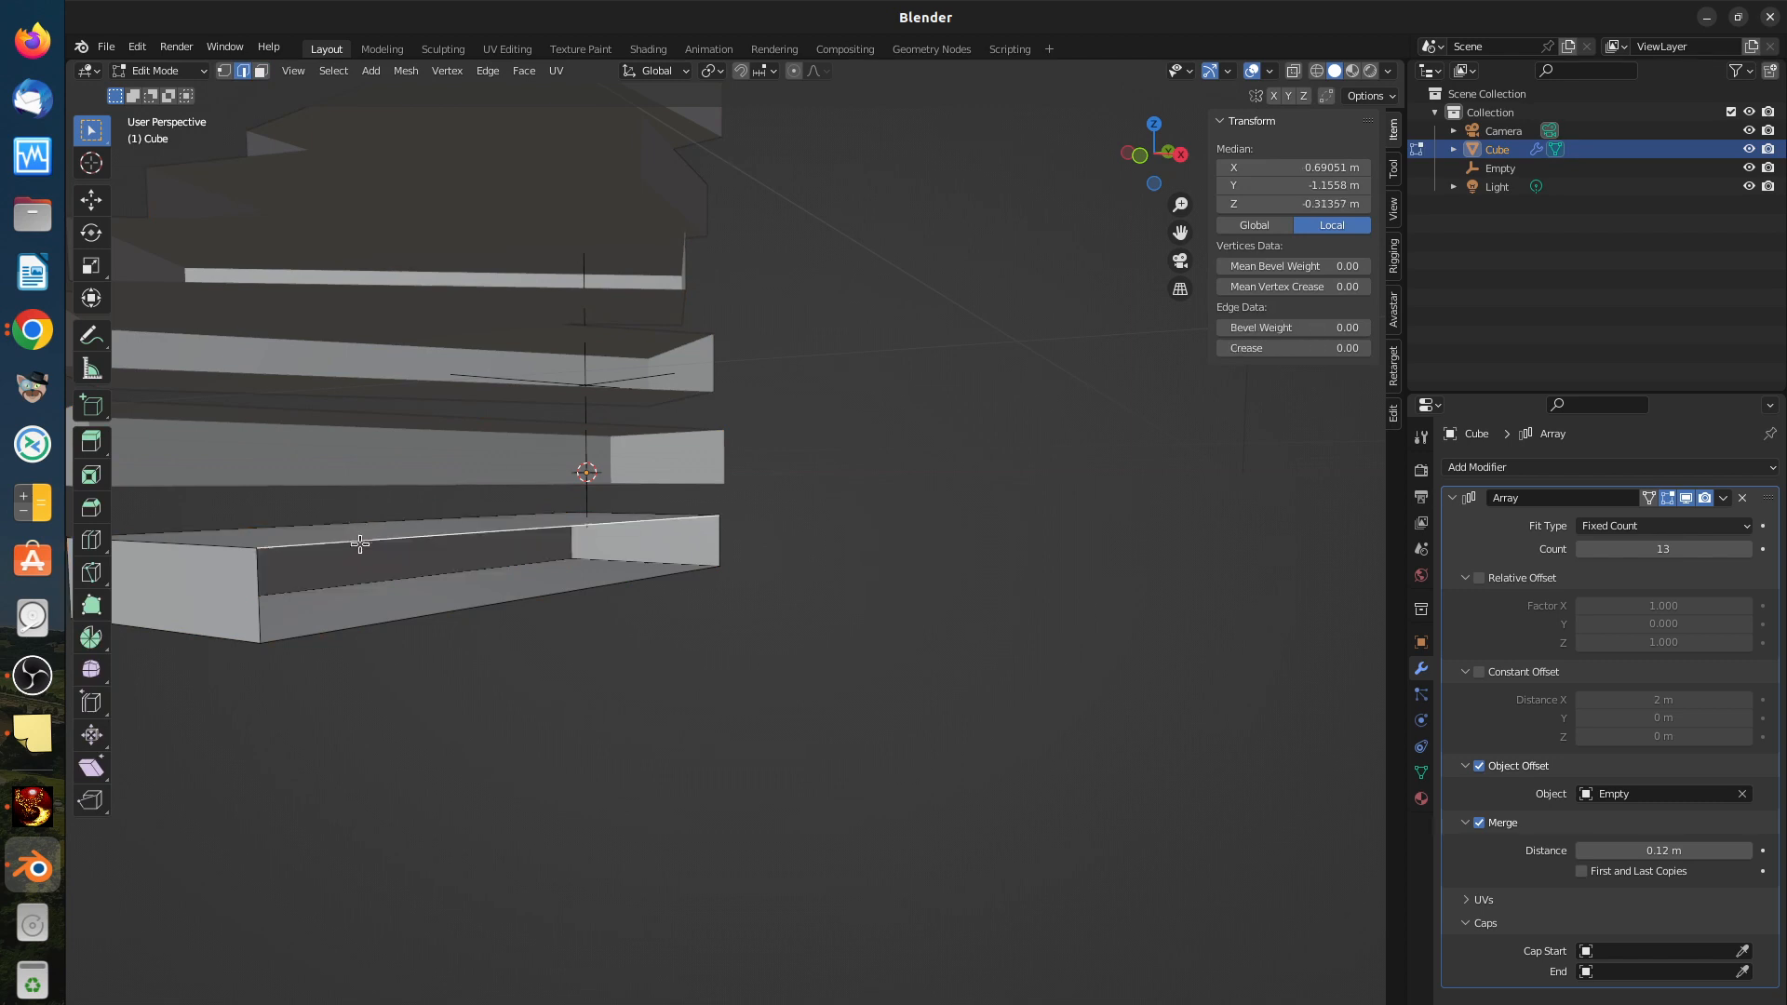
left_click(407, 625, "shift")
key("f")
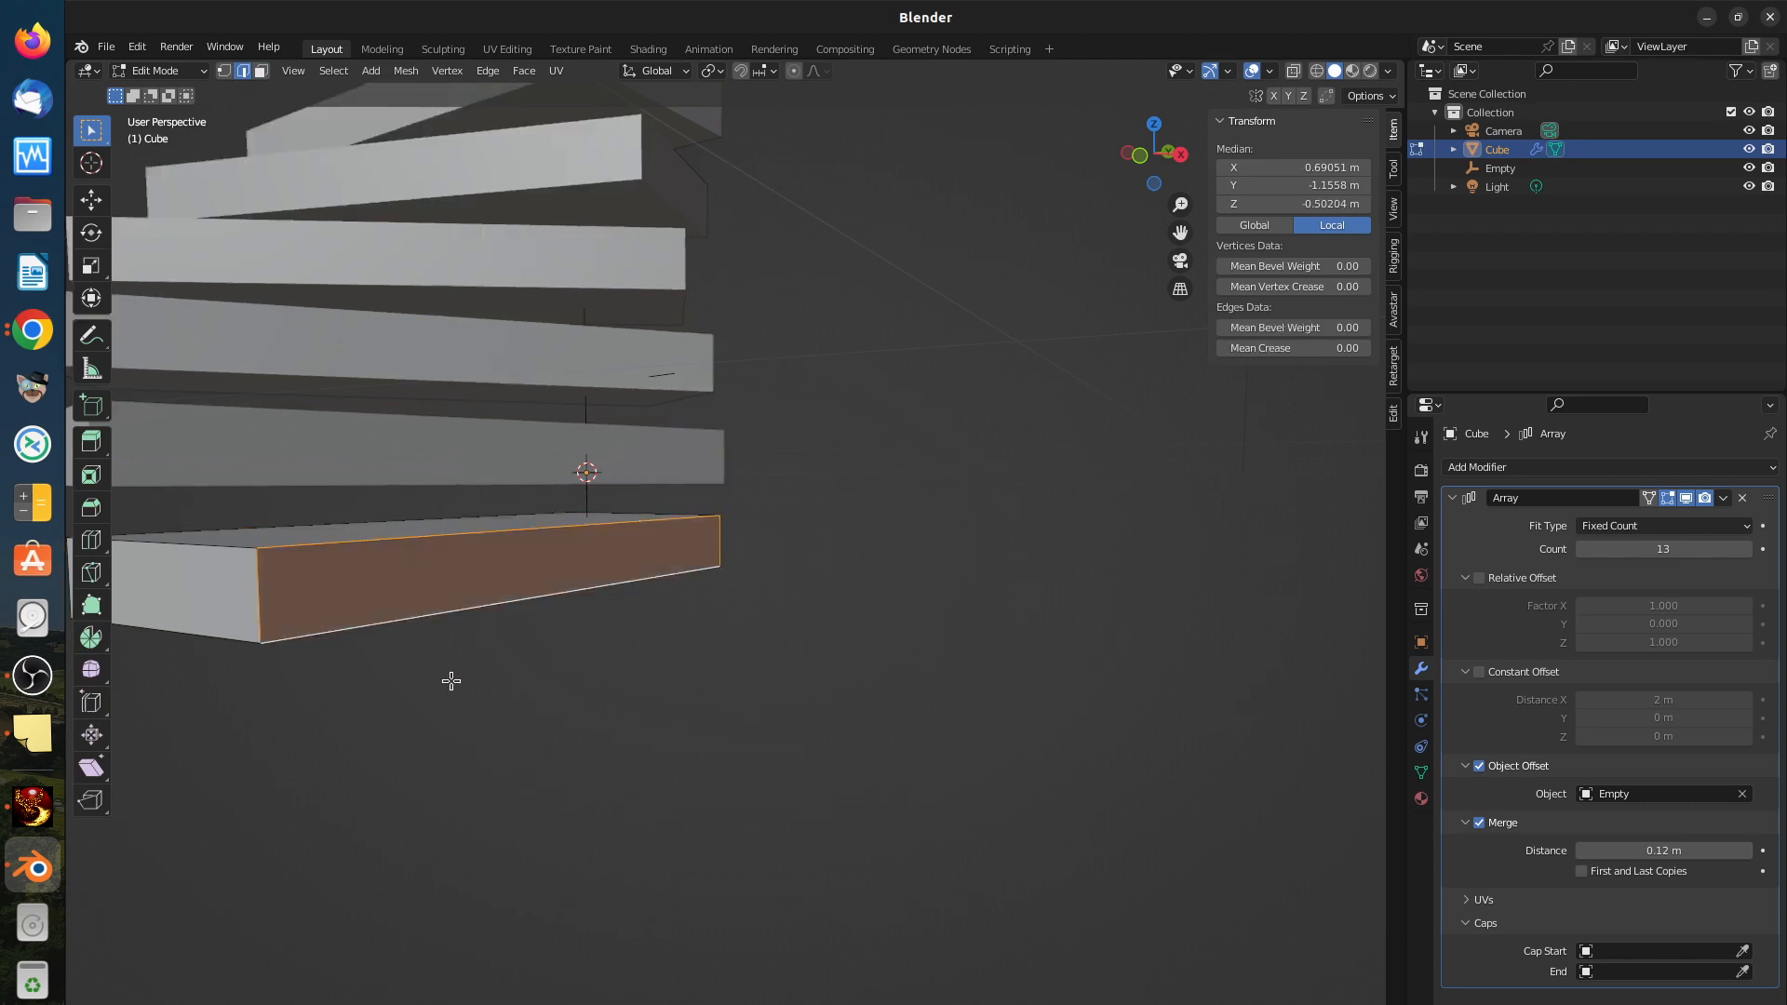
scroll(279, 698, "down", 3)
middle_click_drag(279, 698, 396, 758)
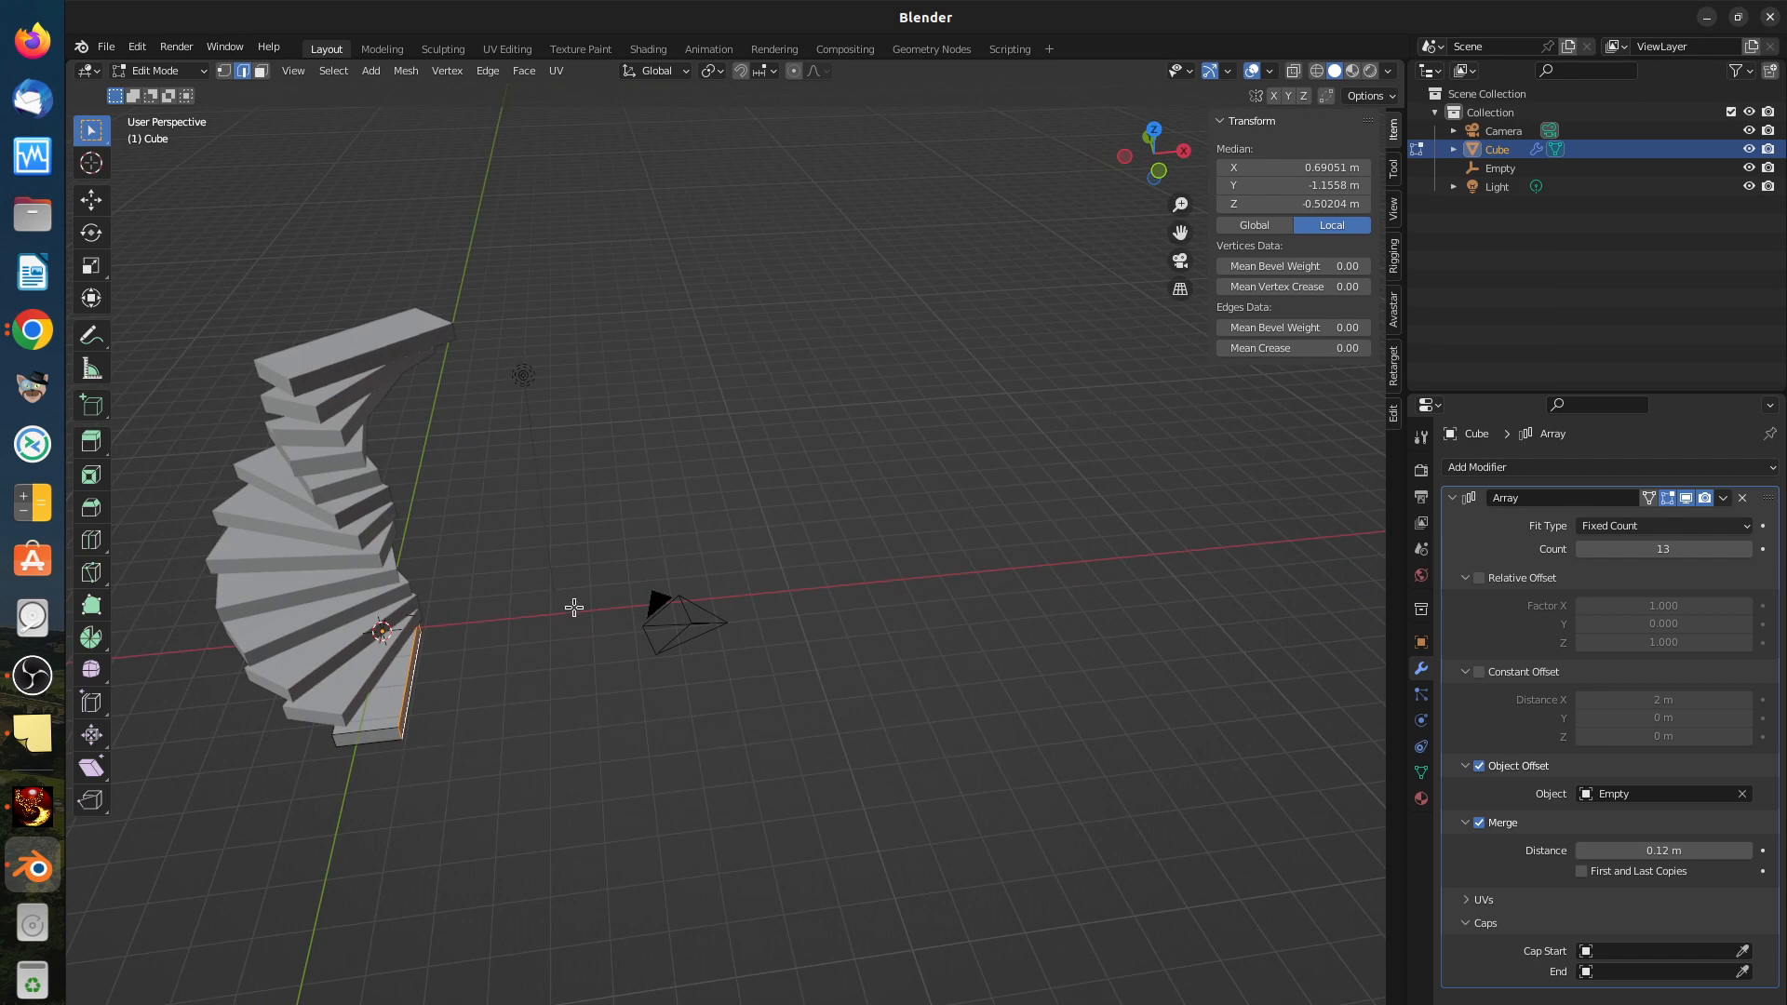
middle_click_drag(490, 667, 683, 646)
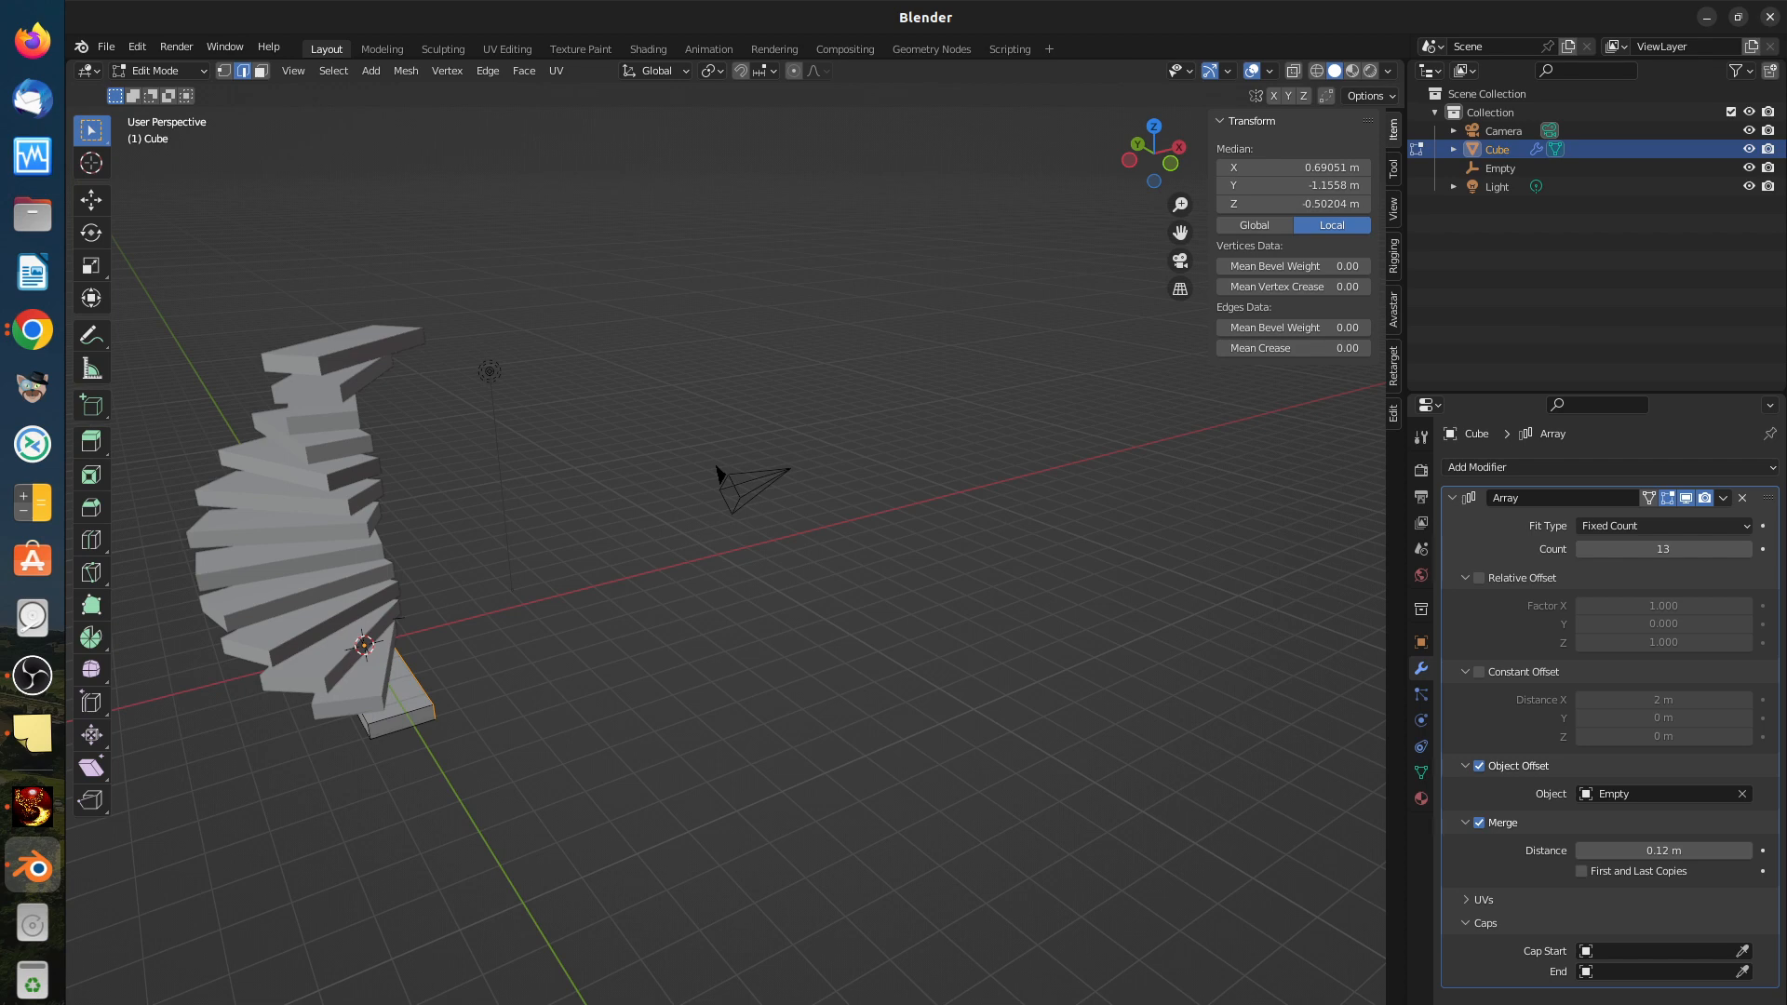
Step: Switch to the Jitsi Meet call in Chrome and maximize its window to show the participant's shared screen
left_click(32, 331)
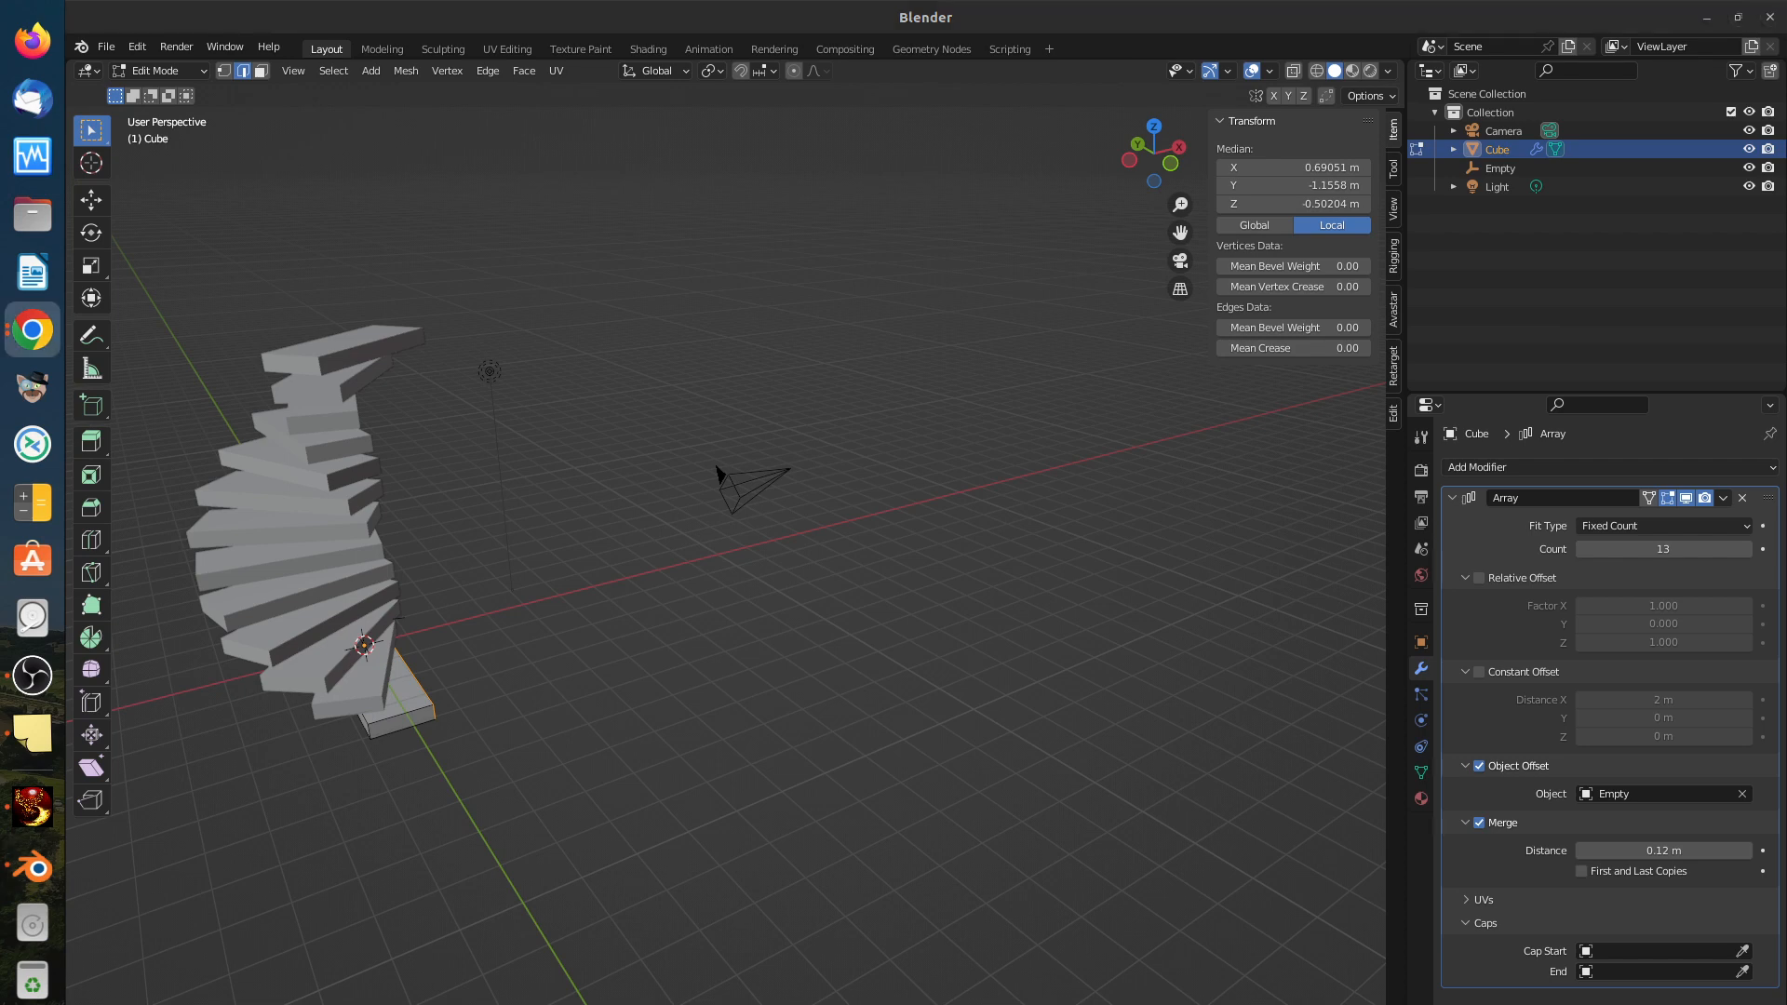
left_click_drag(1762, 213, 1011, 123)
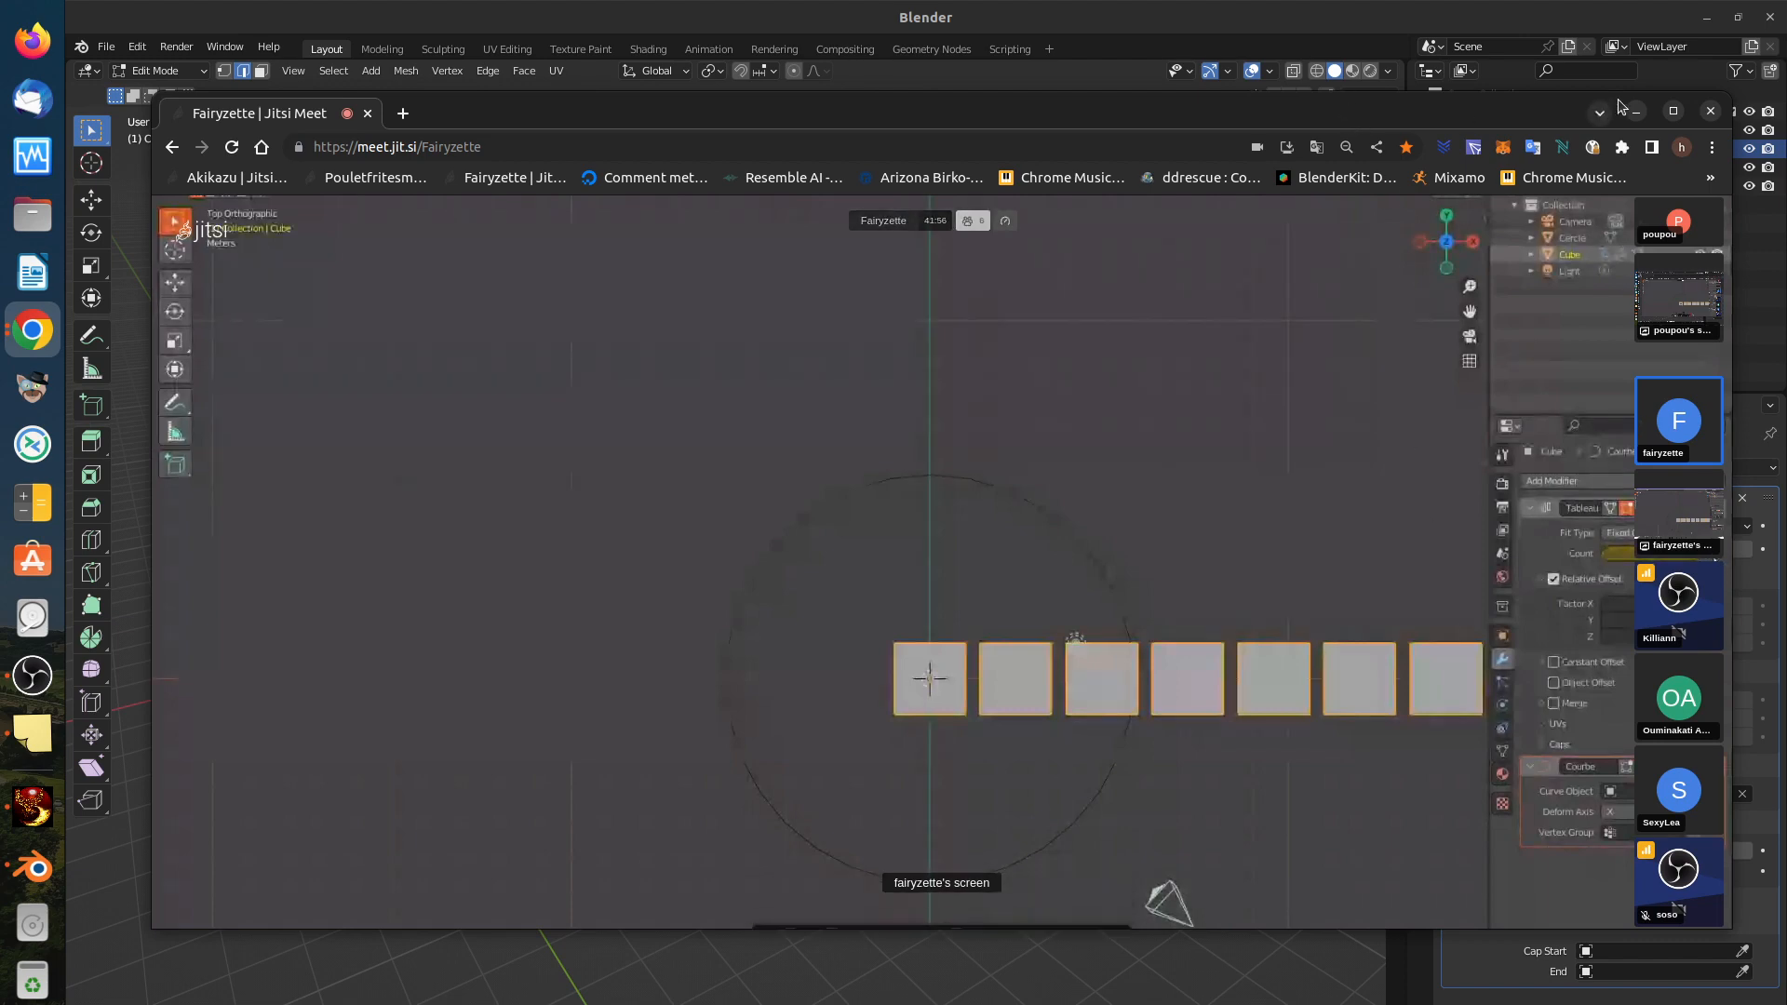
left_click(1673, 111)
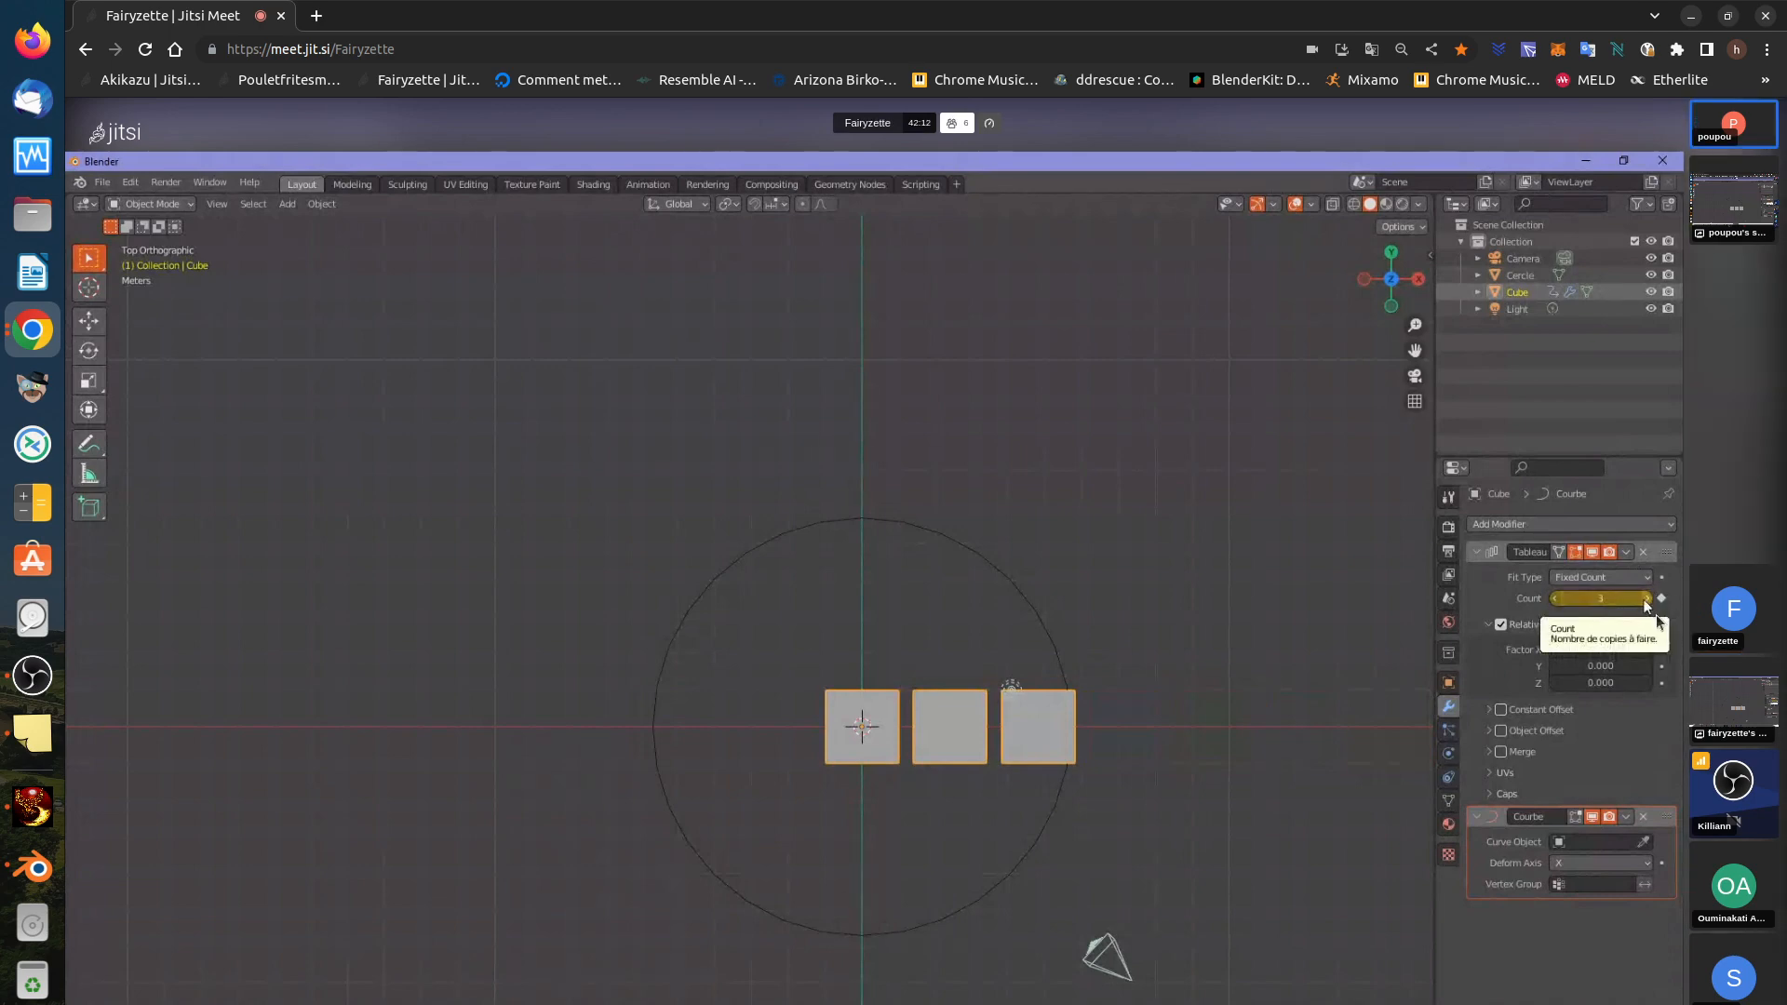
Step: Examine the Array modifier's Count value and its keyframe on the participant's shared Blender screen
left_click(1645, 600)
left_click(1645, 600)
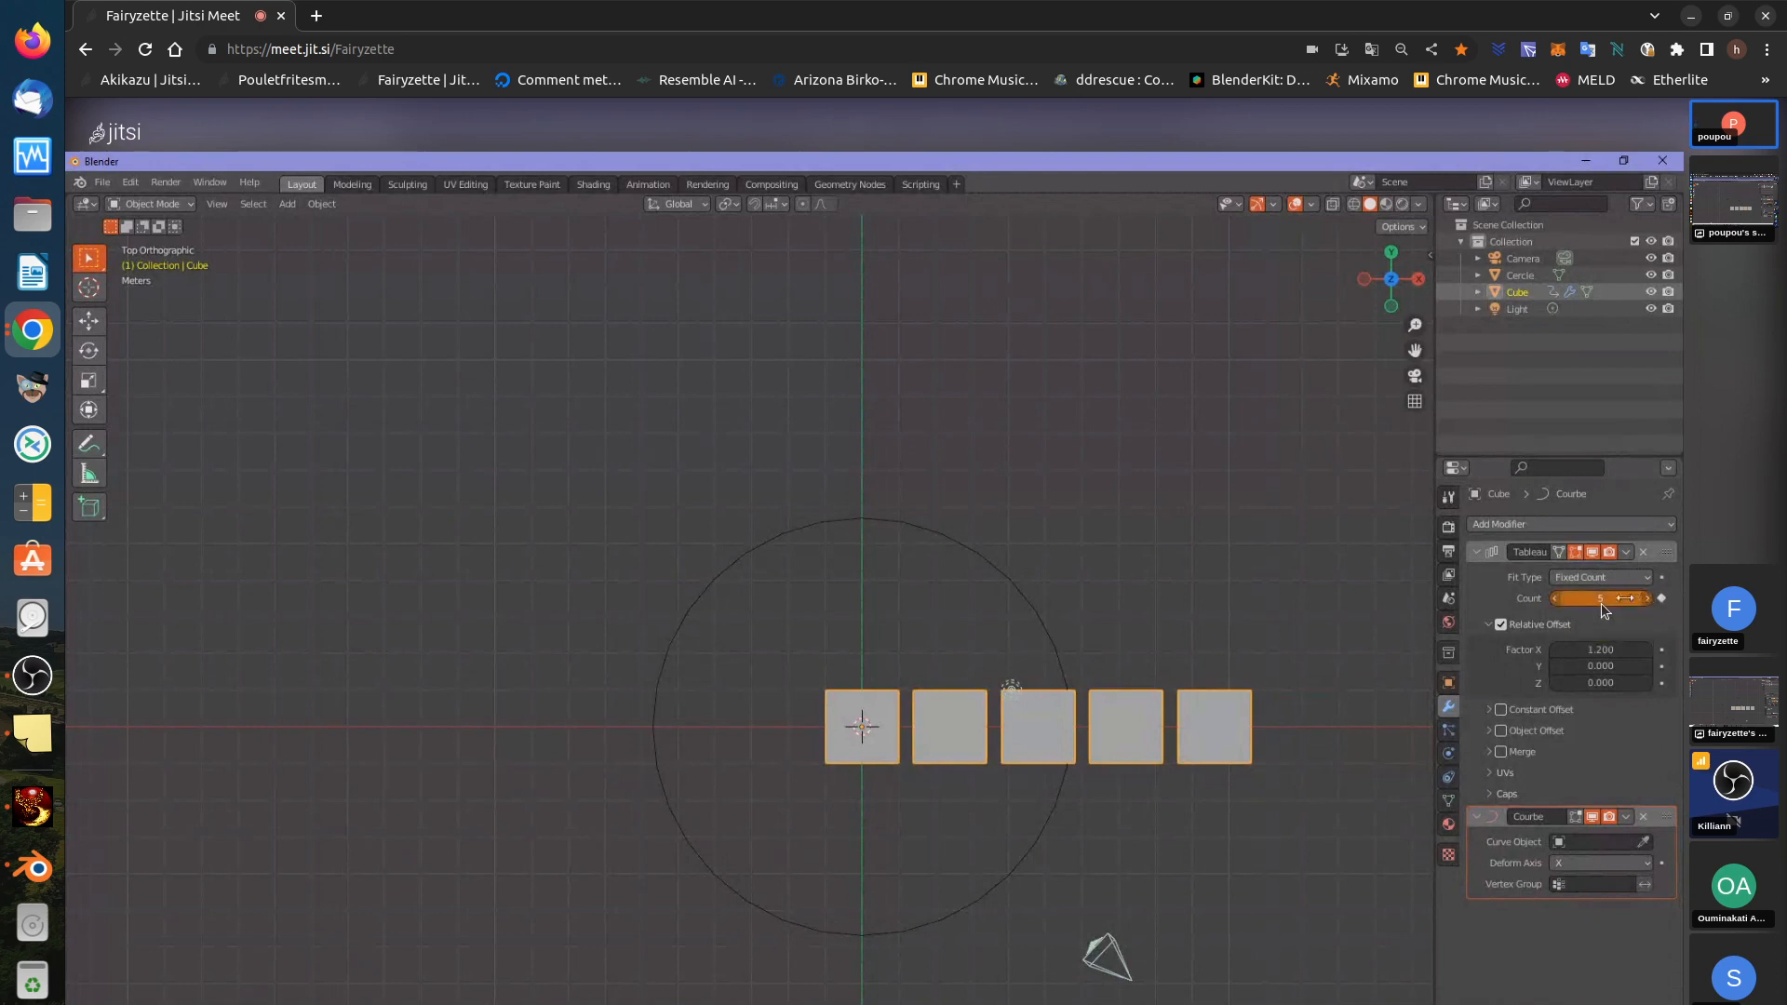
left_click(1557, 600)
left_click(1557, 600)
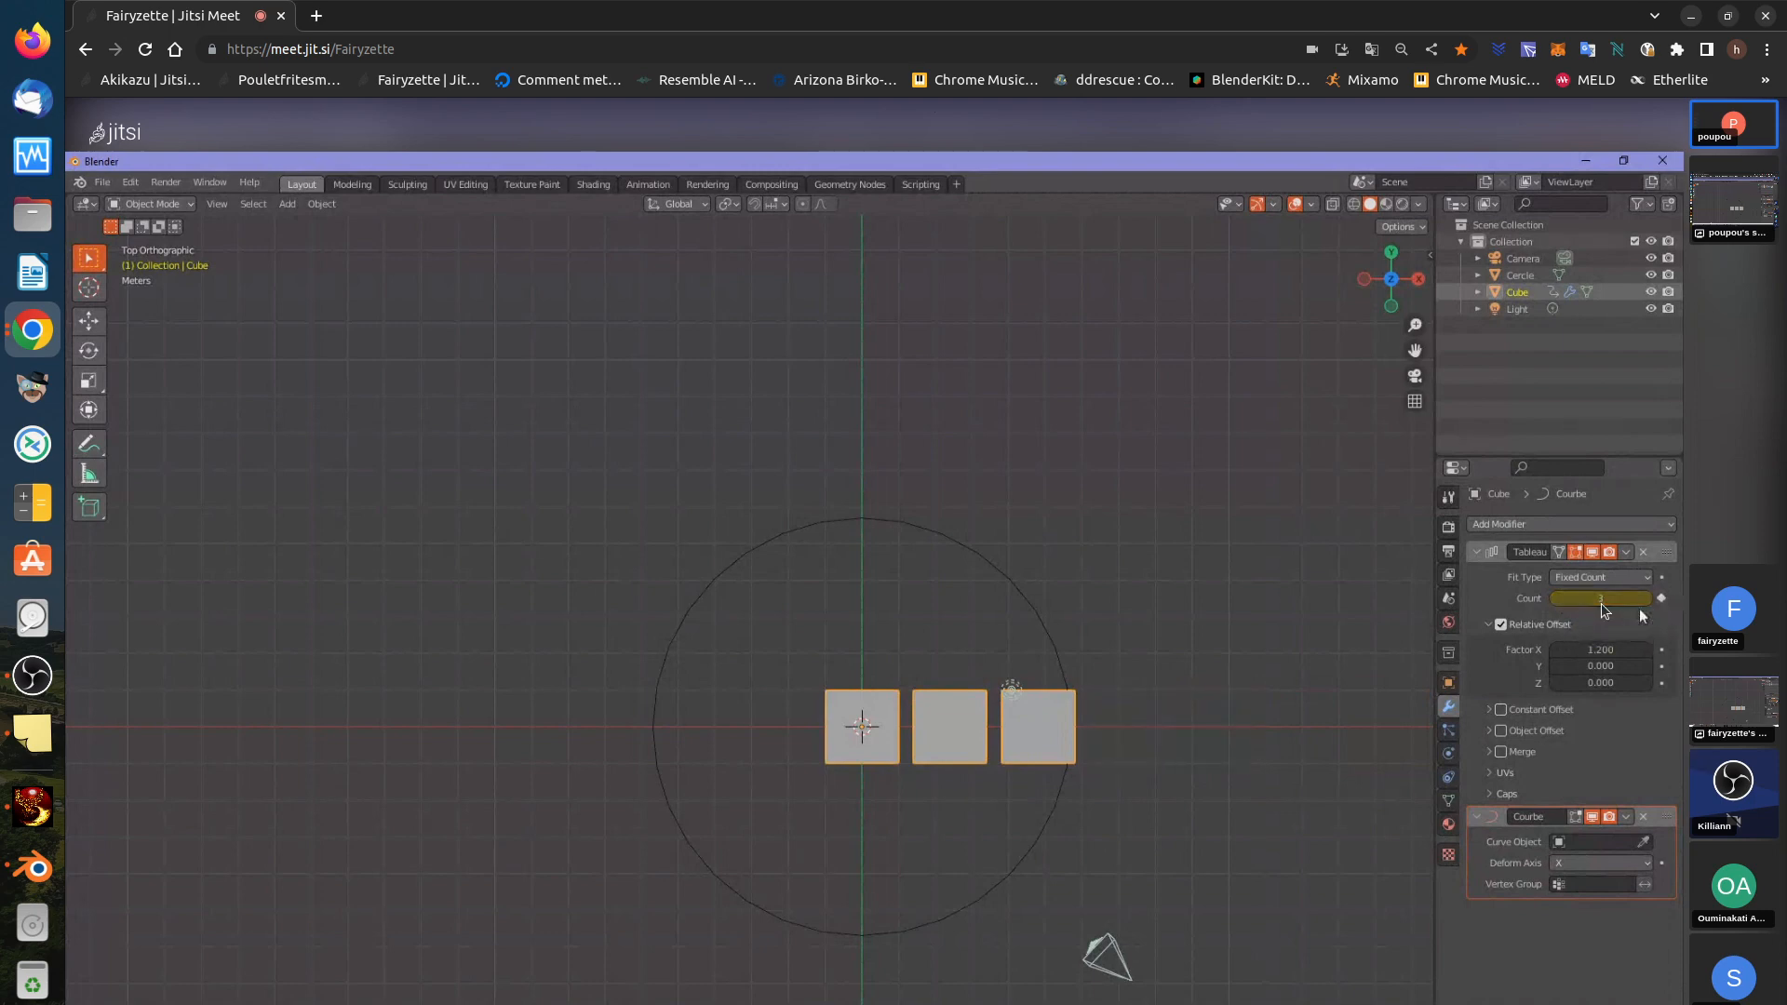
left_click(1662, 601)
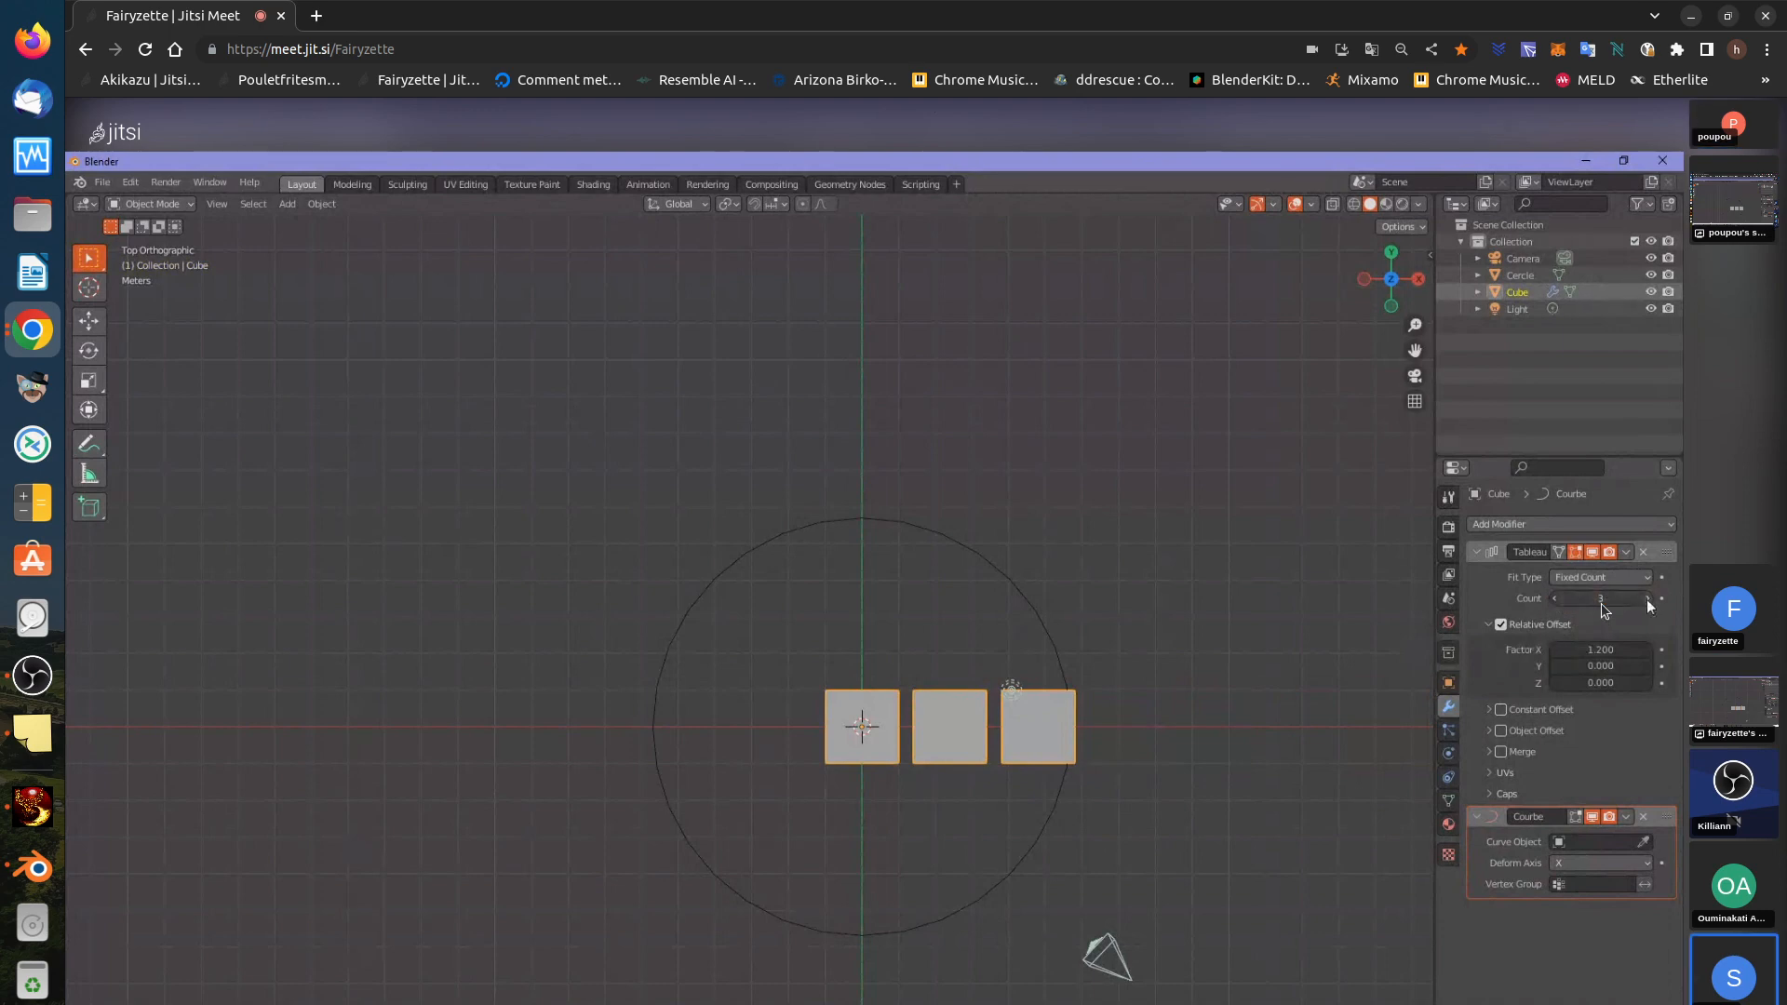
left_click(1646, 600)
left_click(1646, 599)
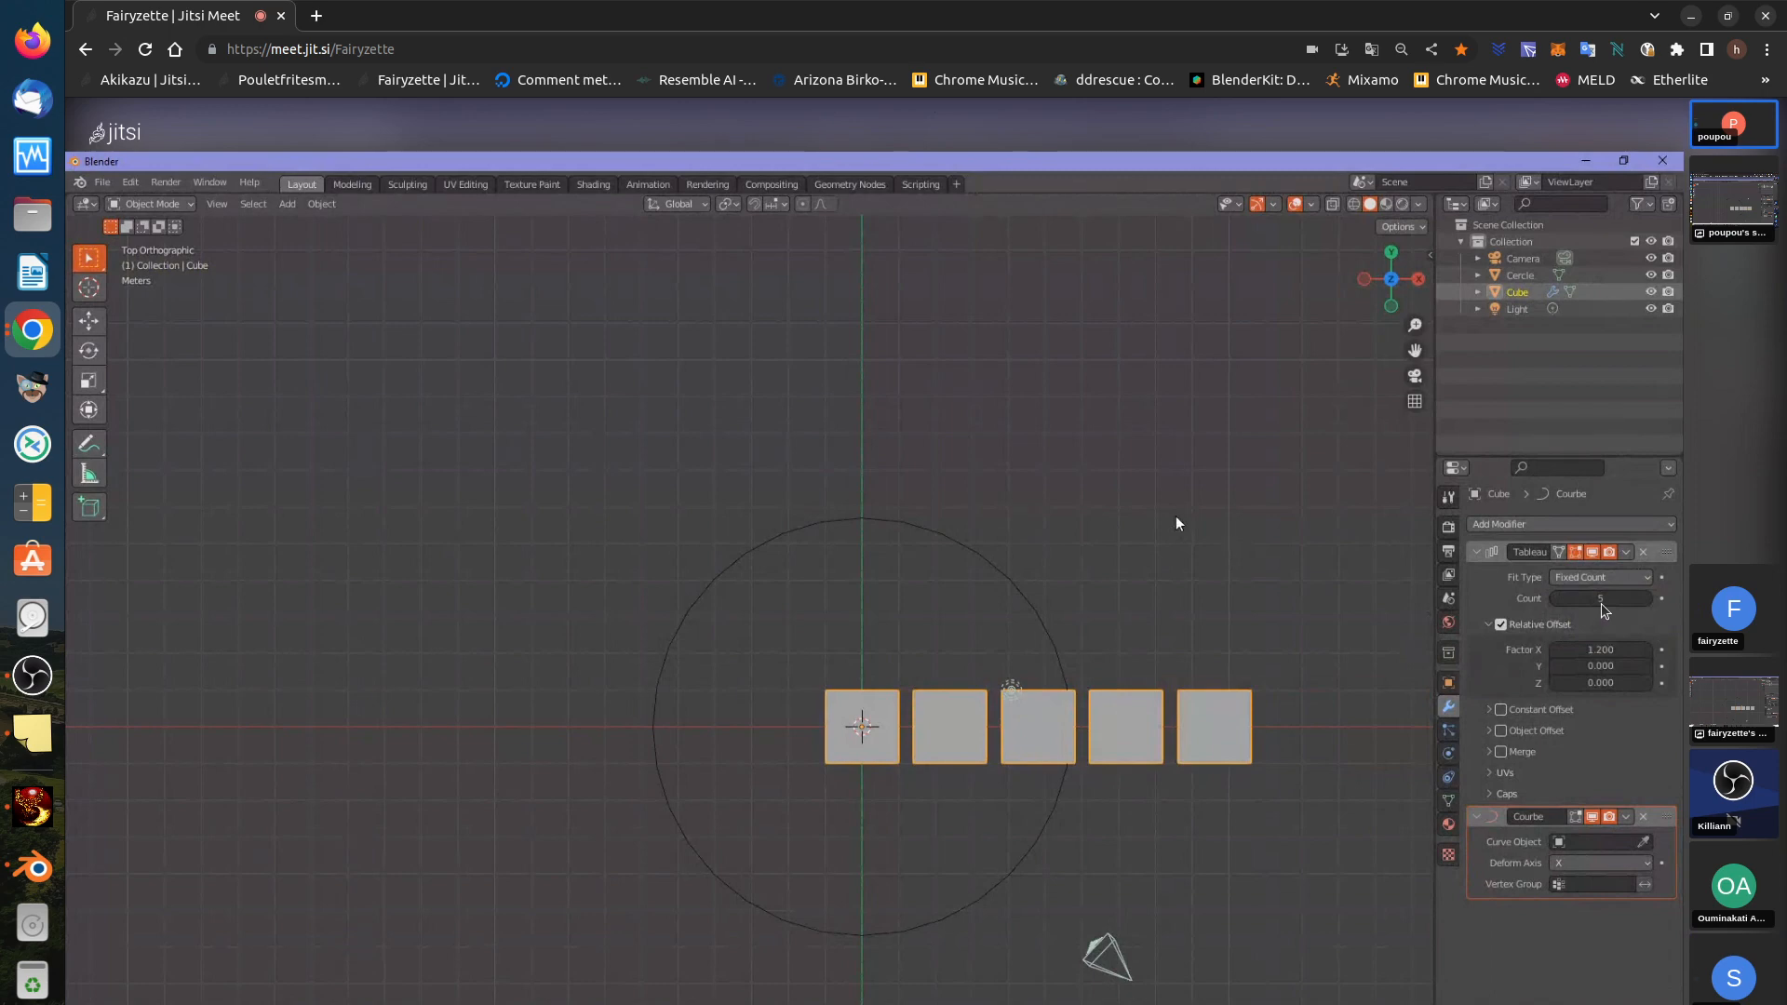
left_click(1662, 601)
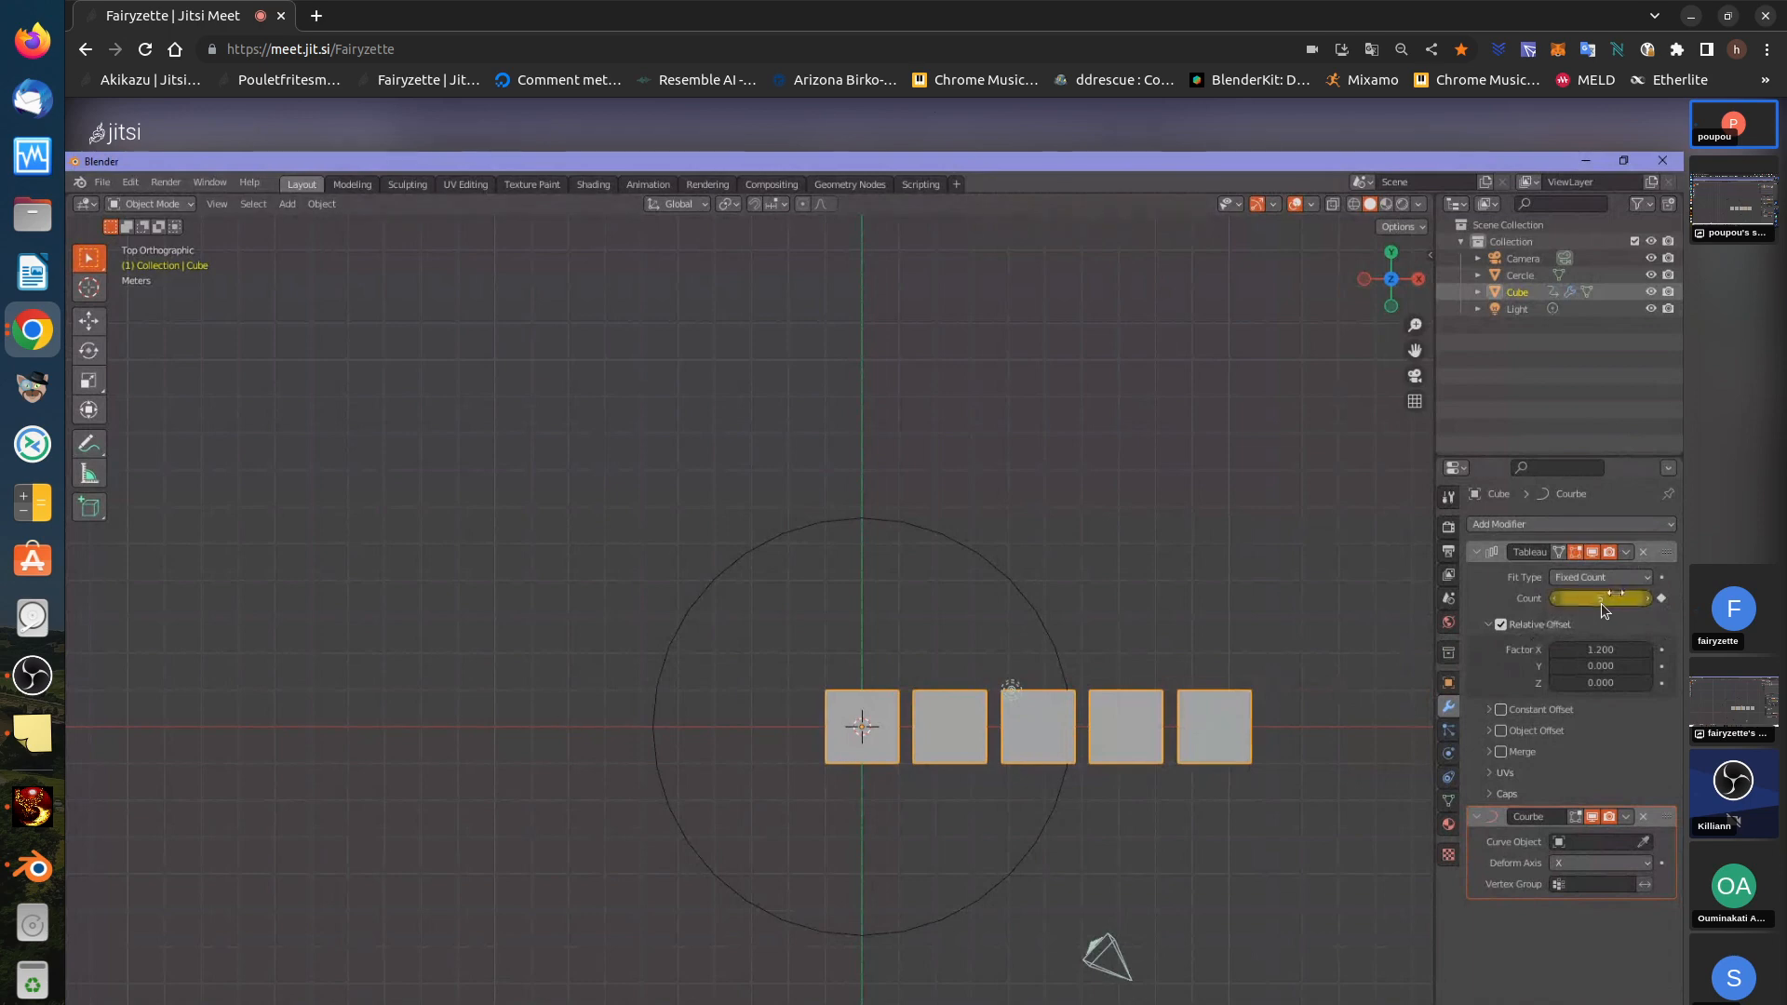
left_click(1662, 598)
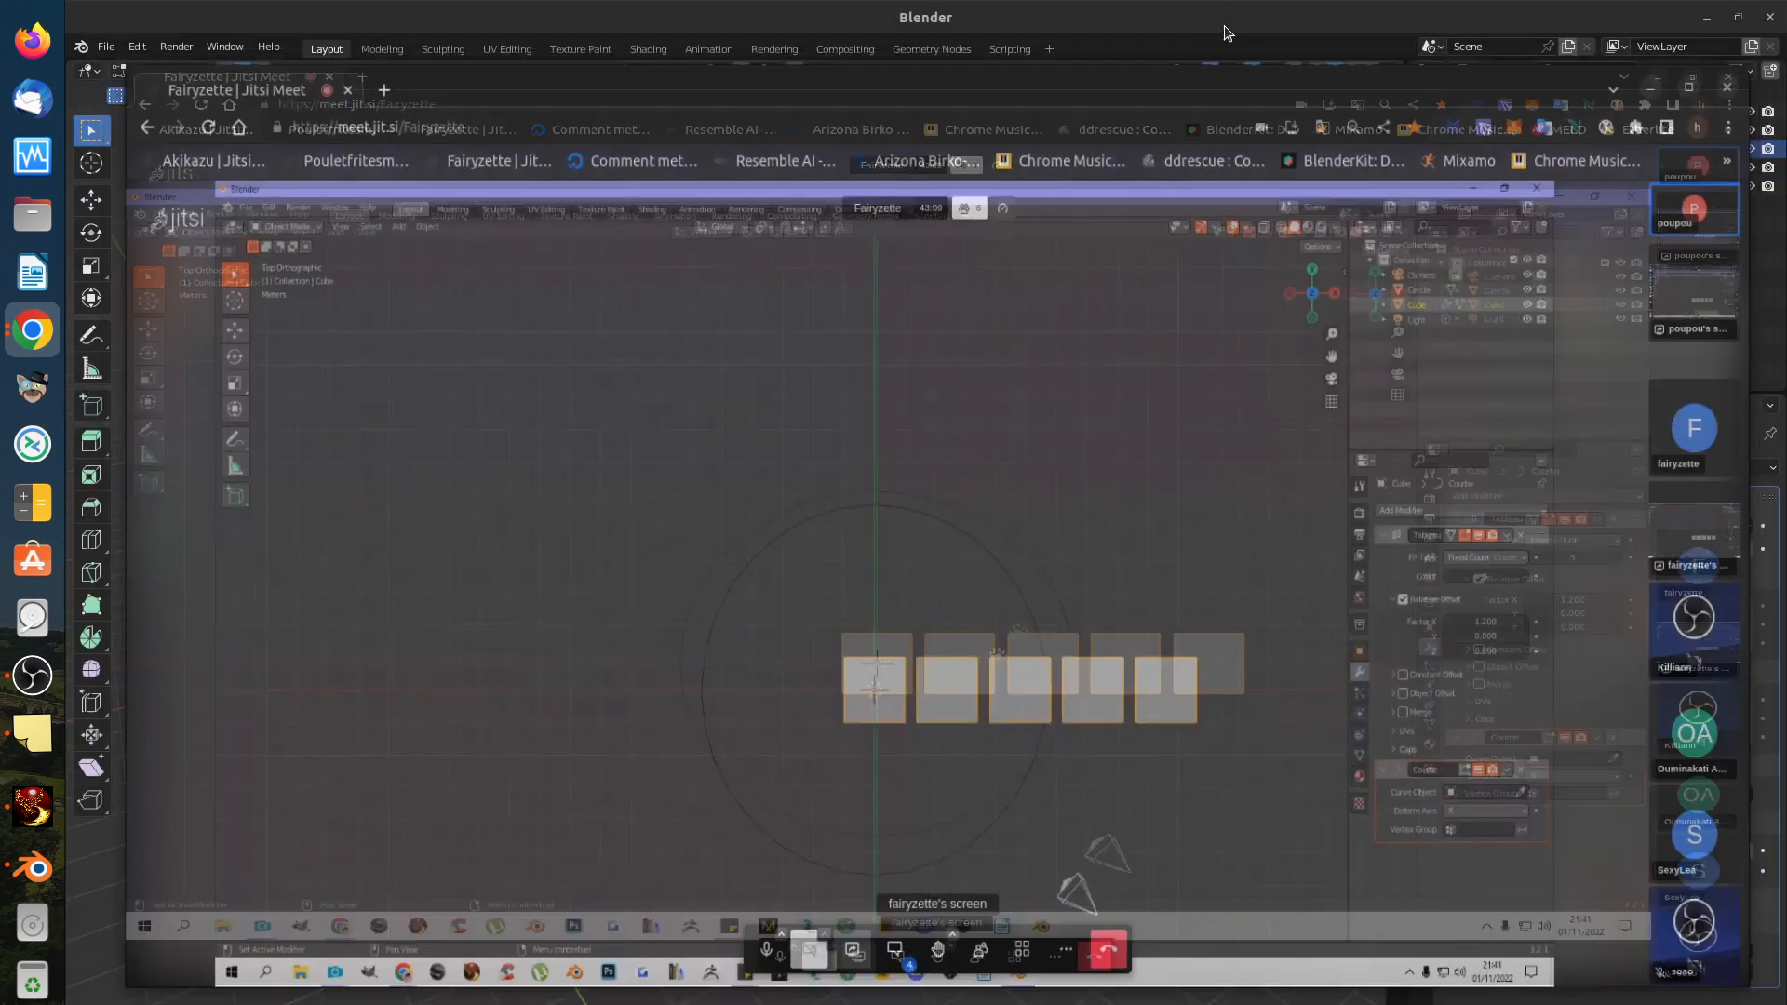
Step: Restore the call window to its smaller size and move it out of the way to return to Blender
double_click(1219, 24)
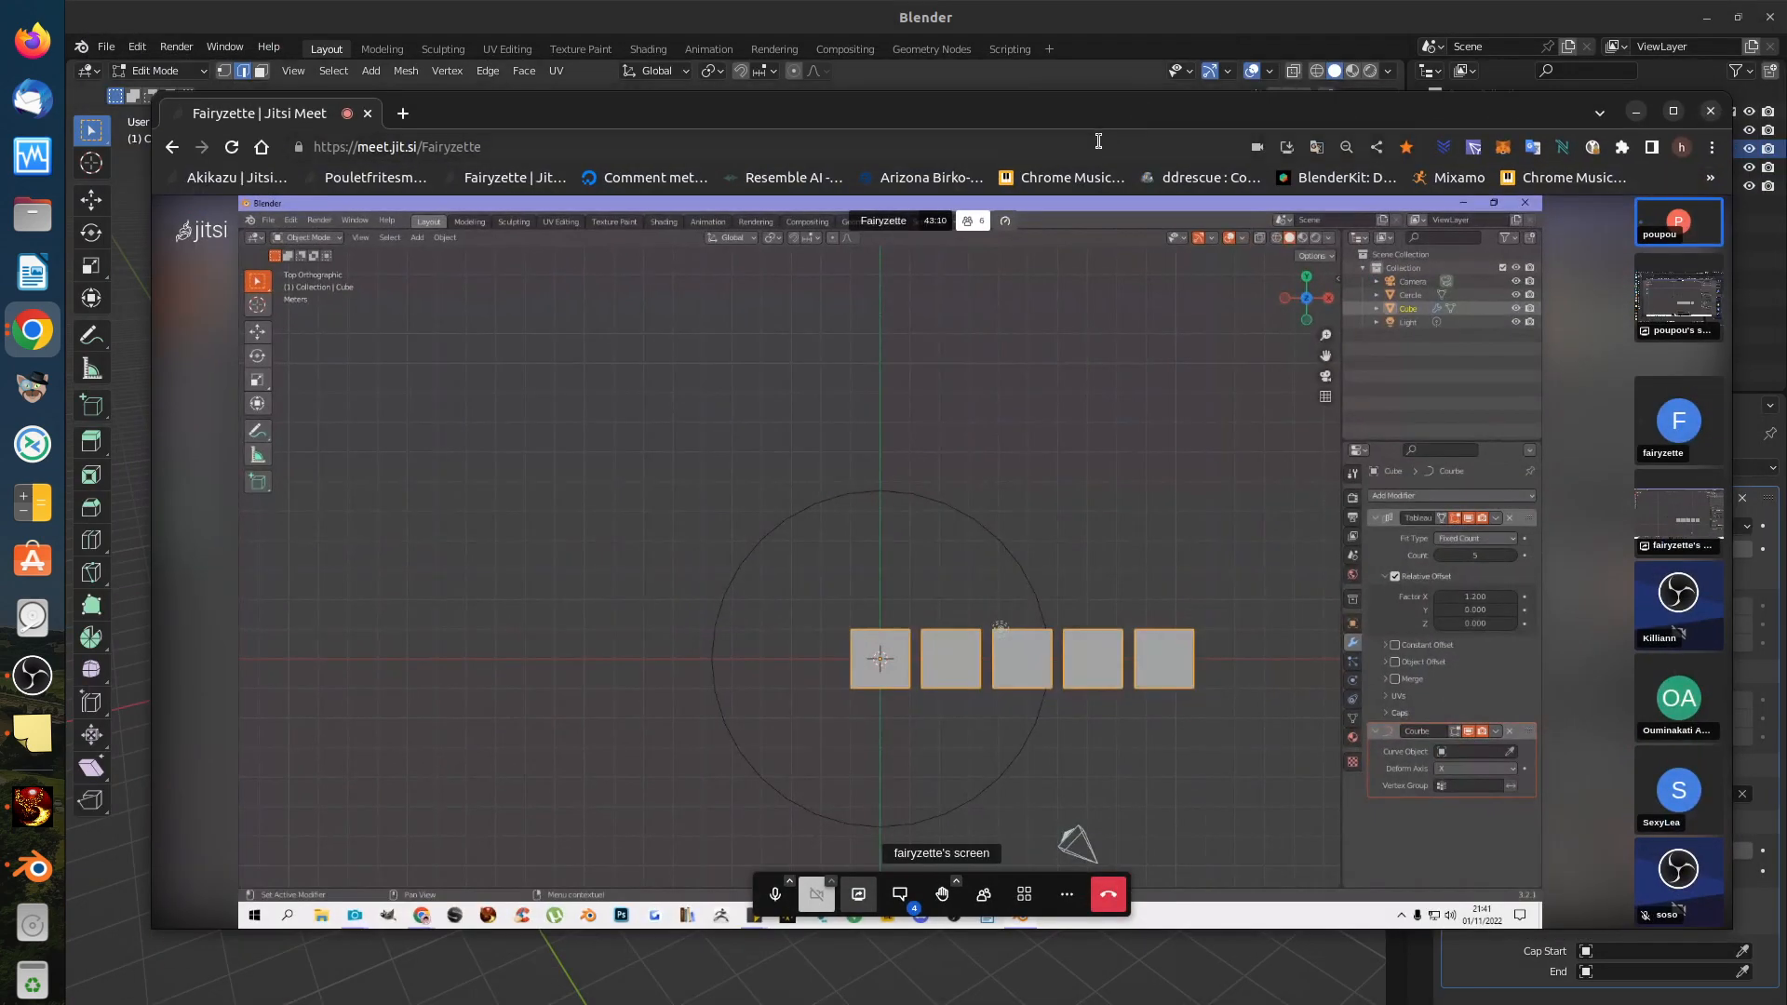
left_click(1099, 141)
mouse_move(1708, 221)
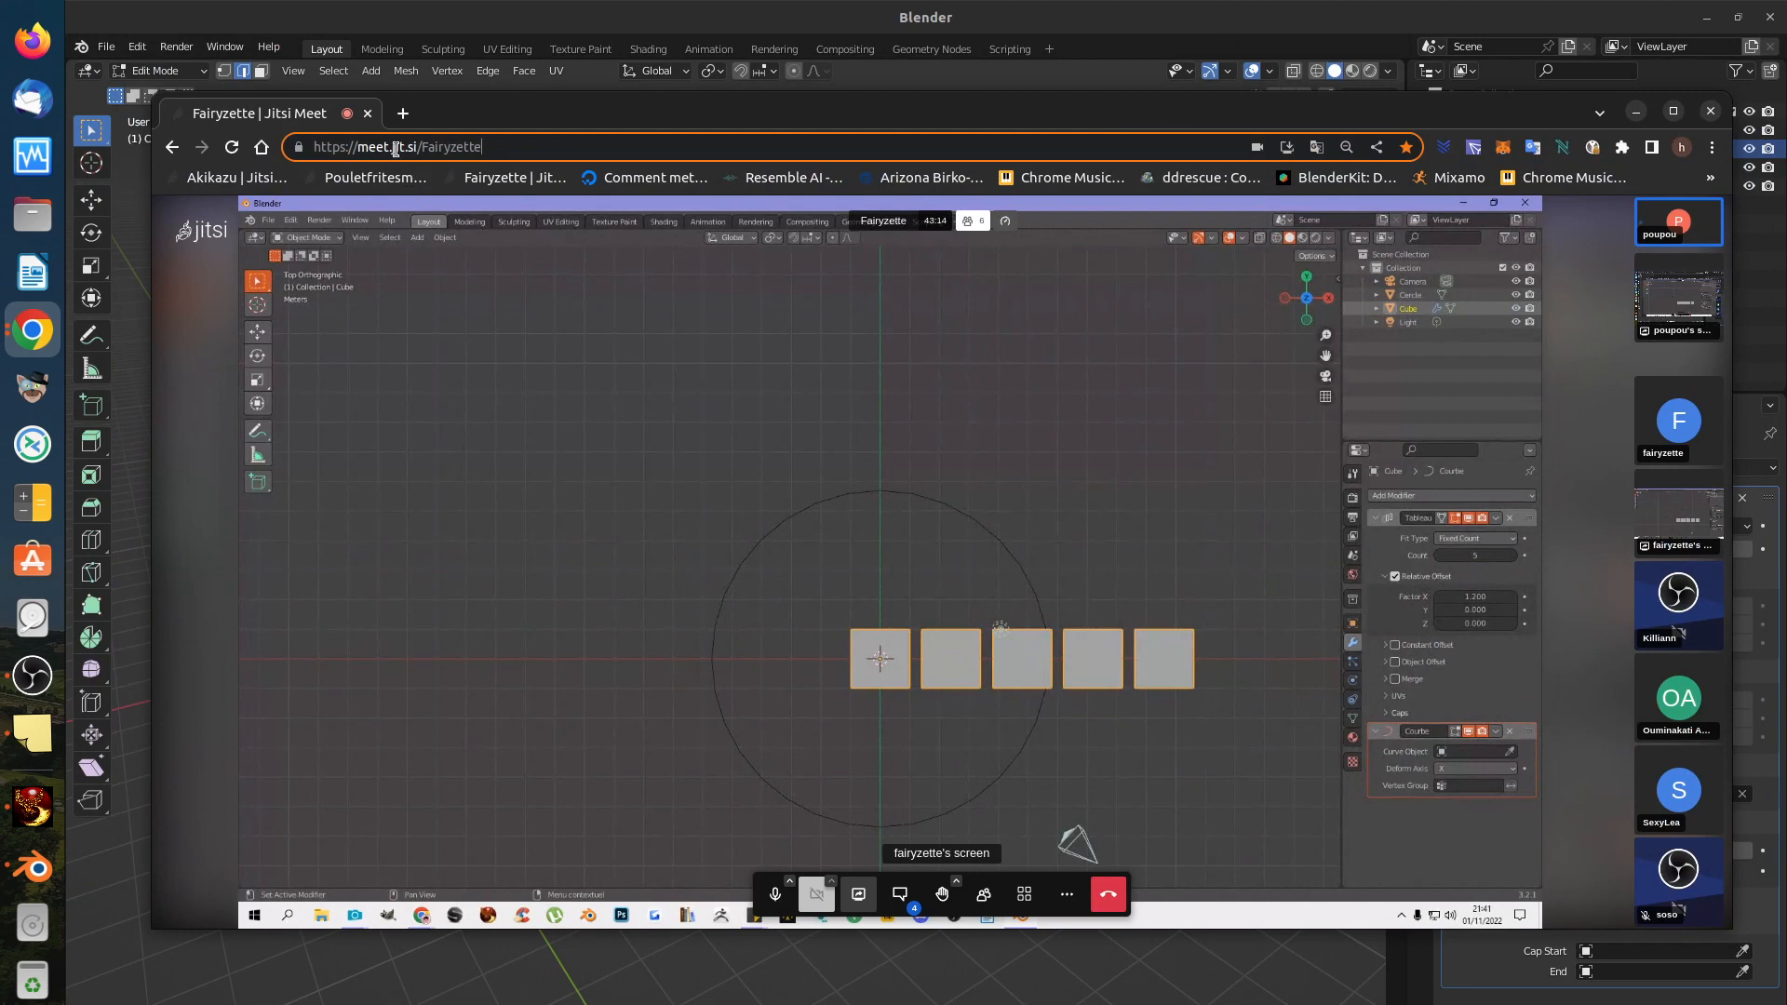
left_click_drag(472, 111, 1785, 491)
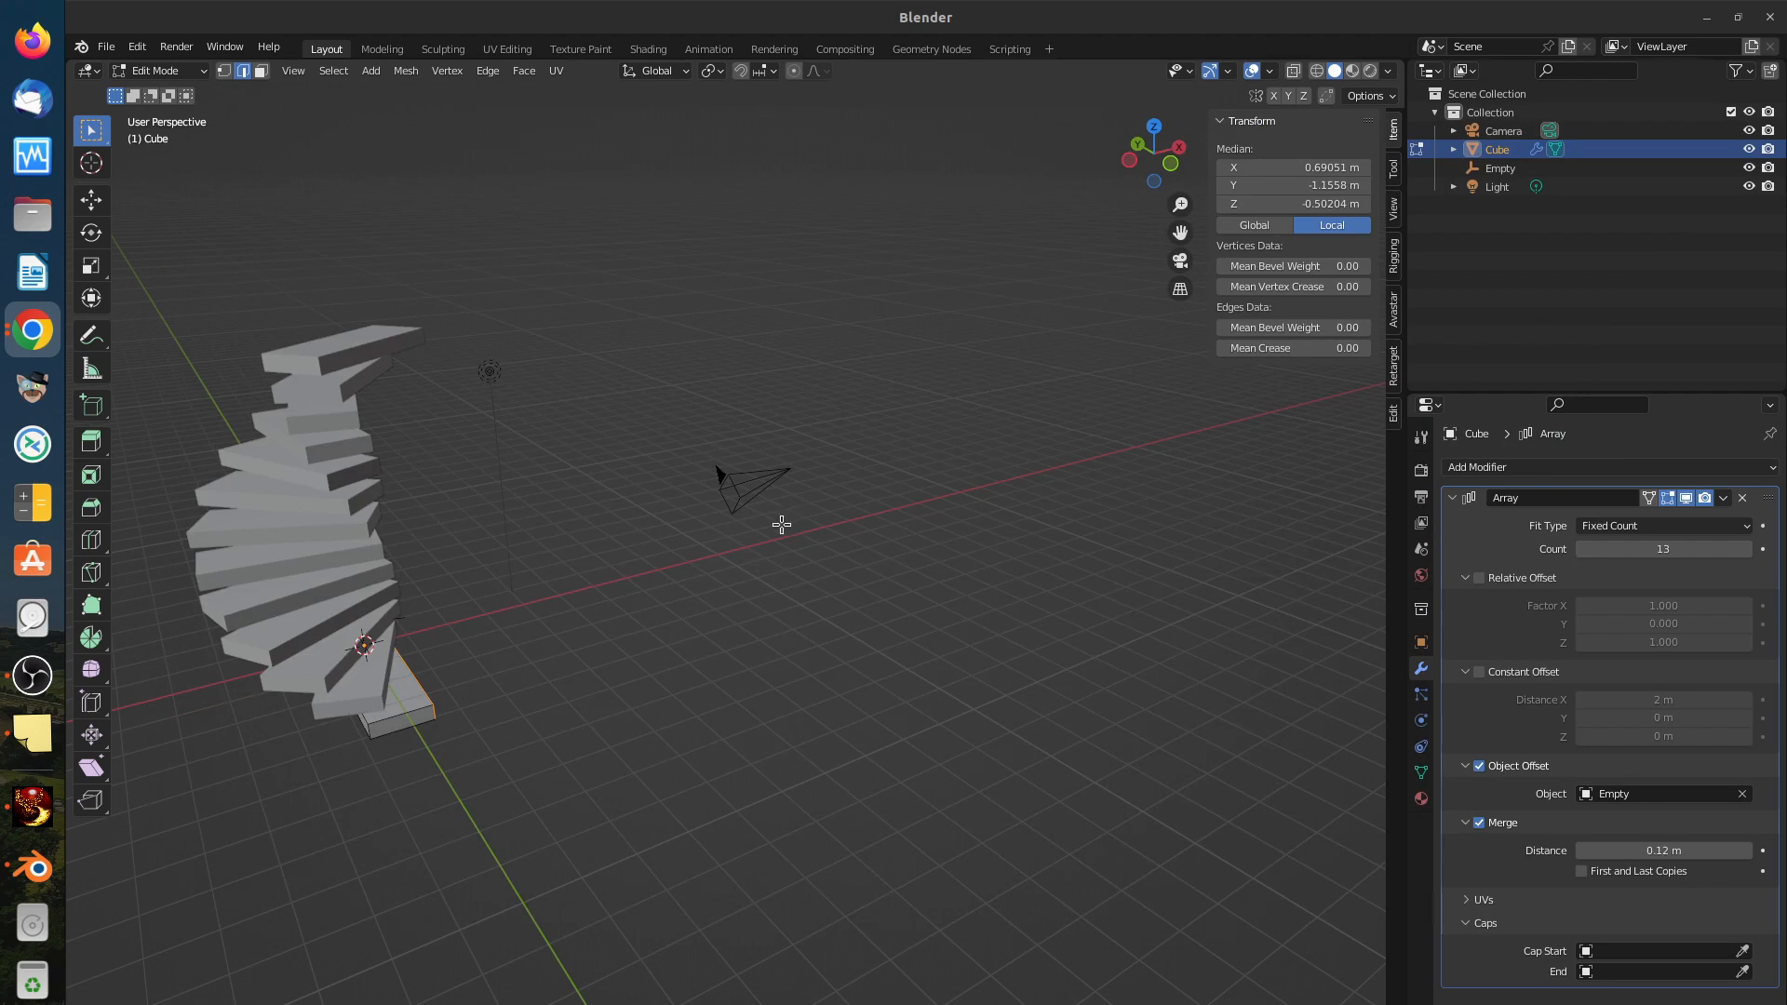
Step: Inspect the spiral staircase from several angles, up close around the filled face of the base step
middle_click_drag(446, 590, 414, 677)
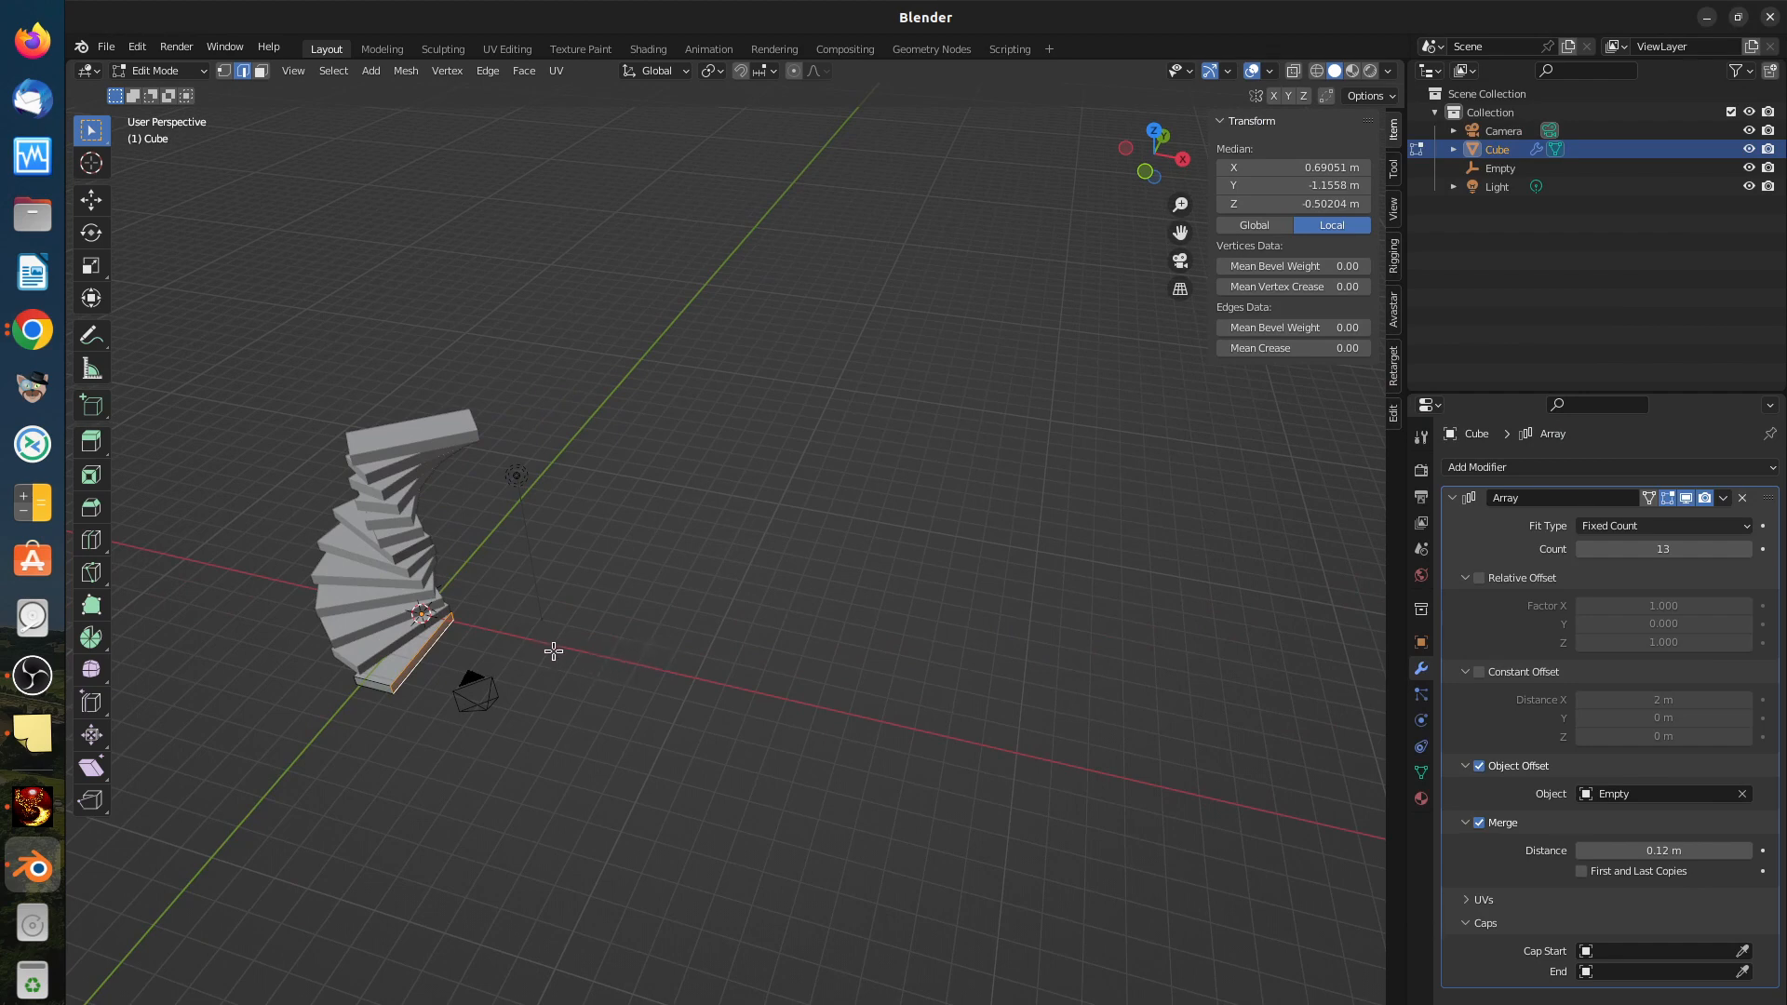
scroll(535, 648, "down", 2)
scroll(511, 642, "up", 3)
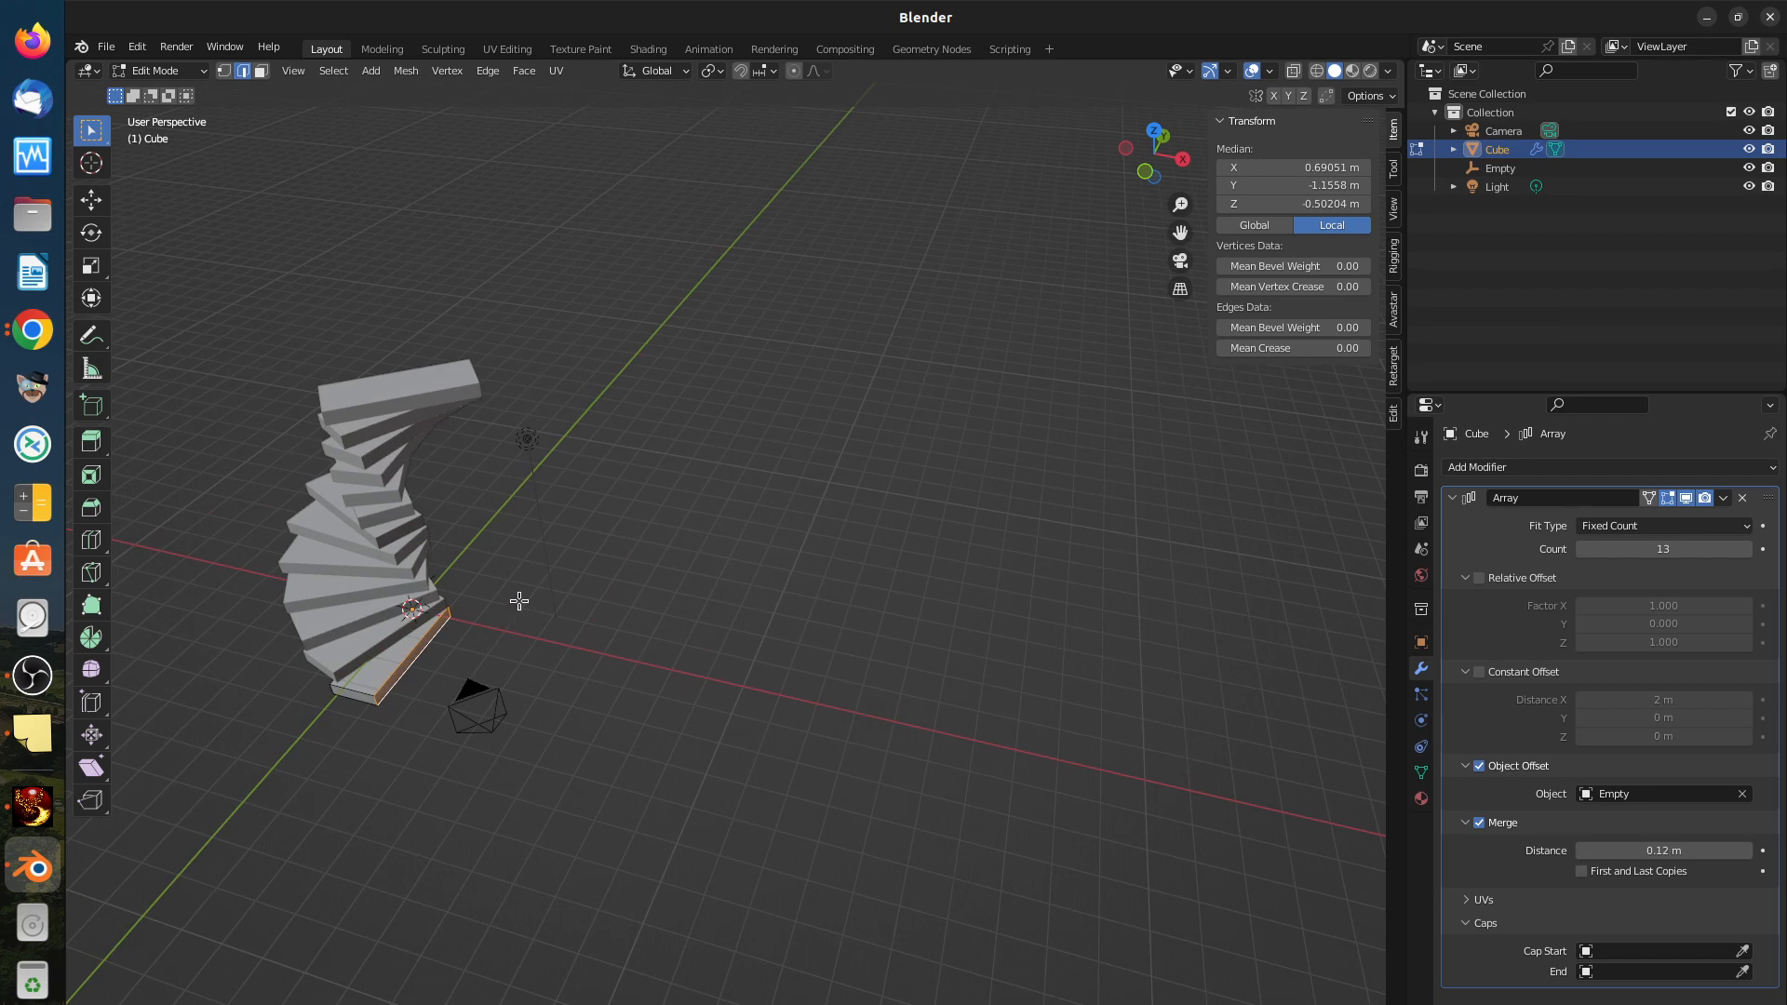
scroll(518, 599, "up", 2)
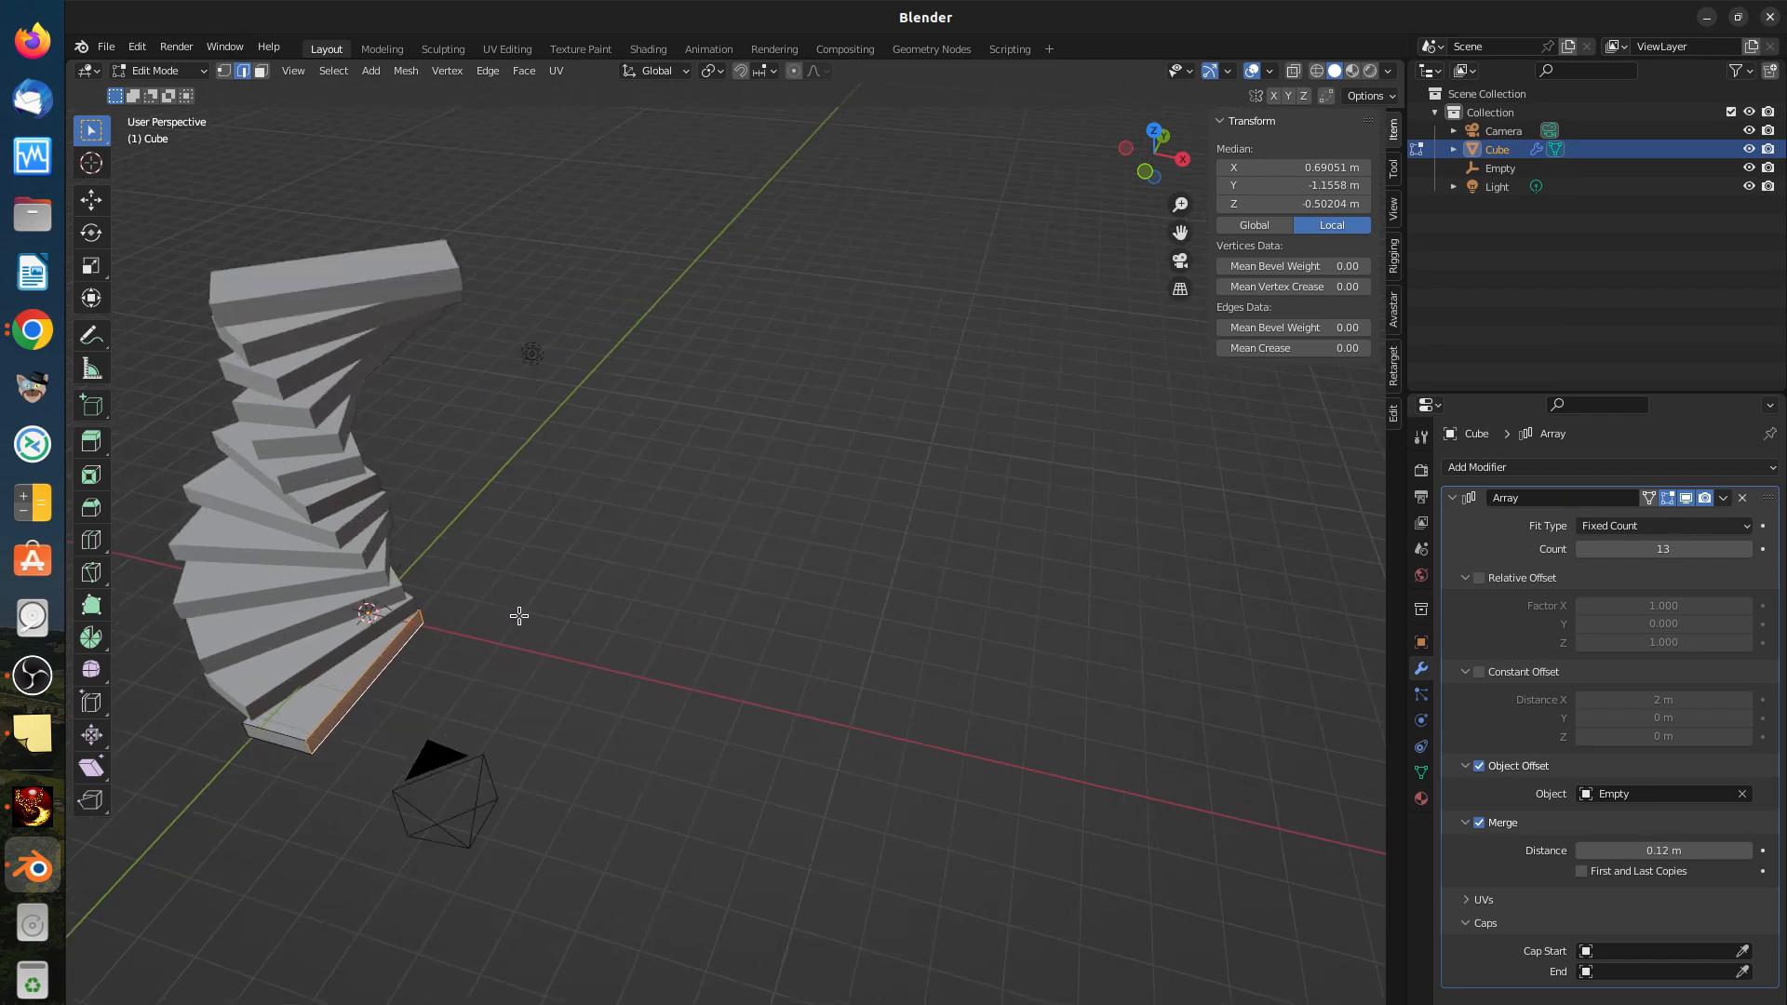
middle_click_drag(538, 570, 885, 527, "shift")
scroll(885, 549, "up", 3)
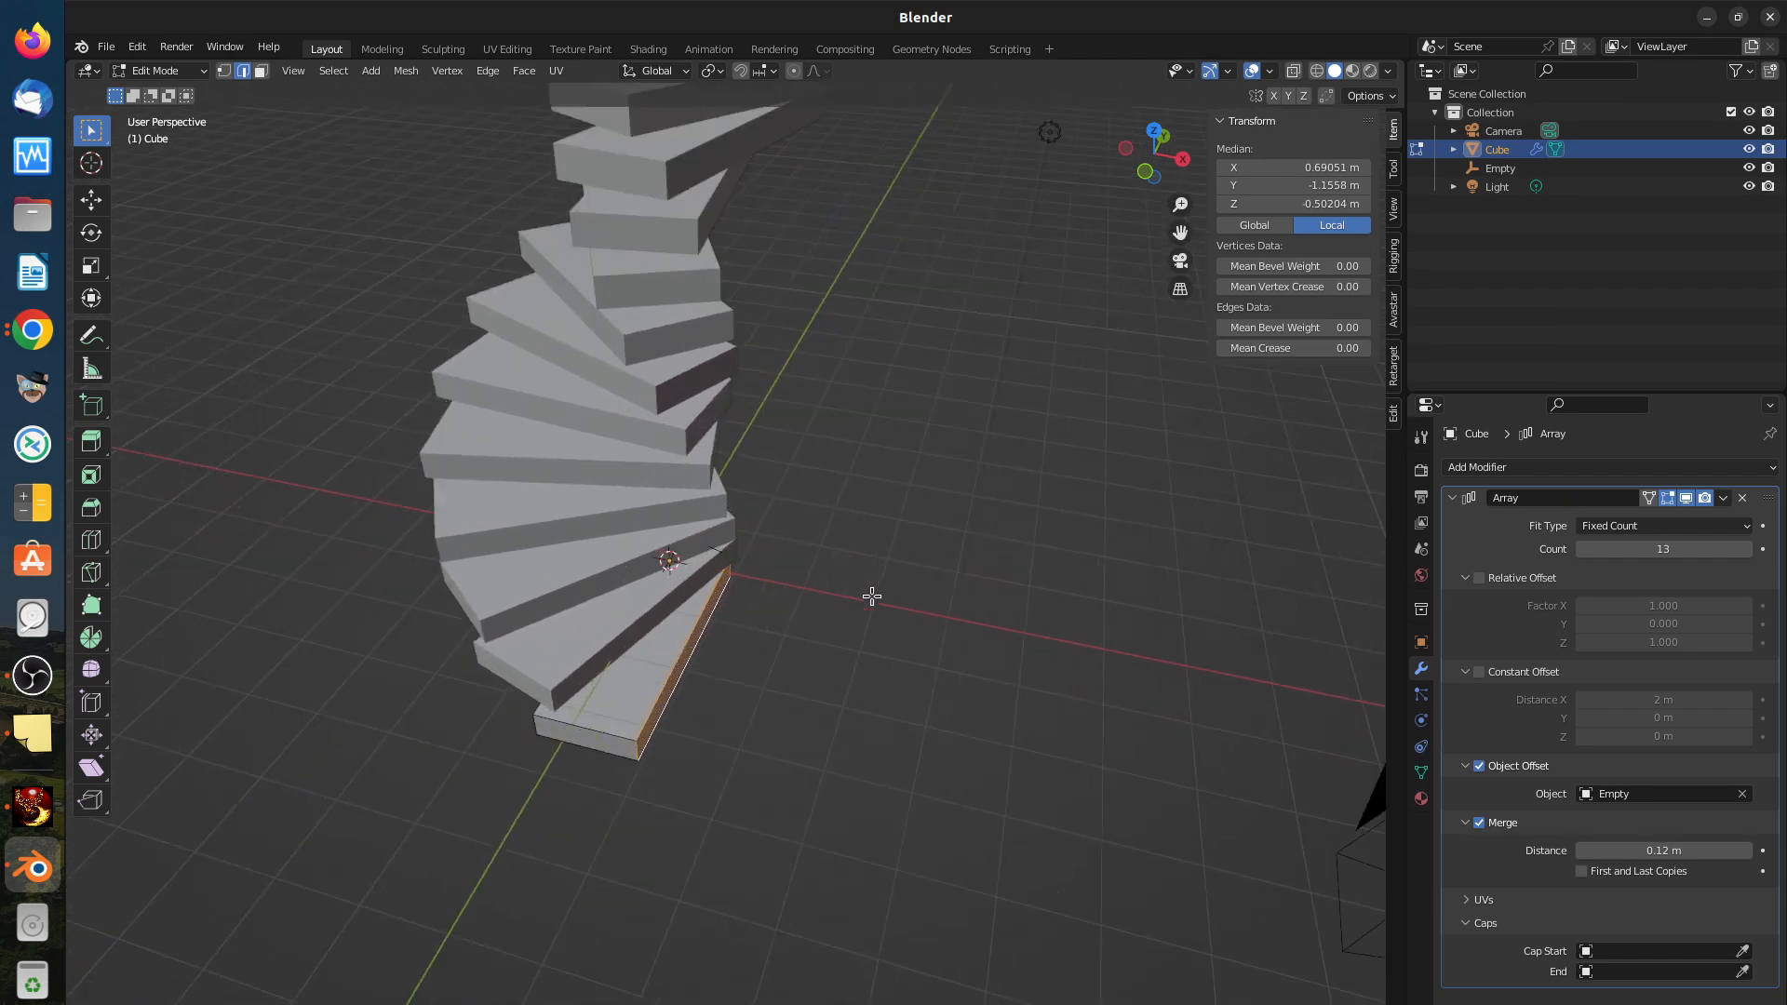
middle_click_drag(793, 642, 694, 645)
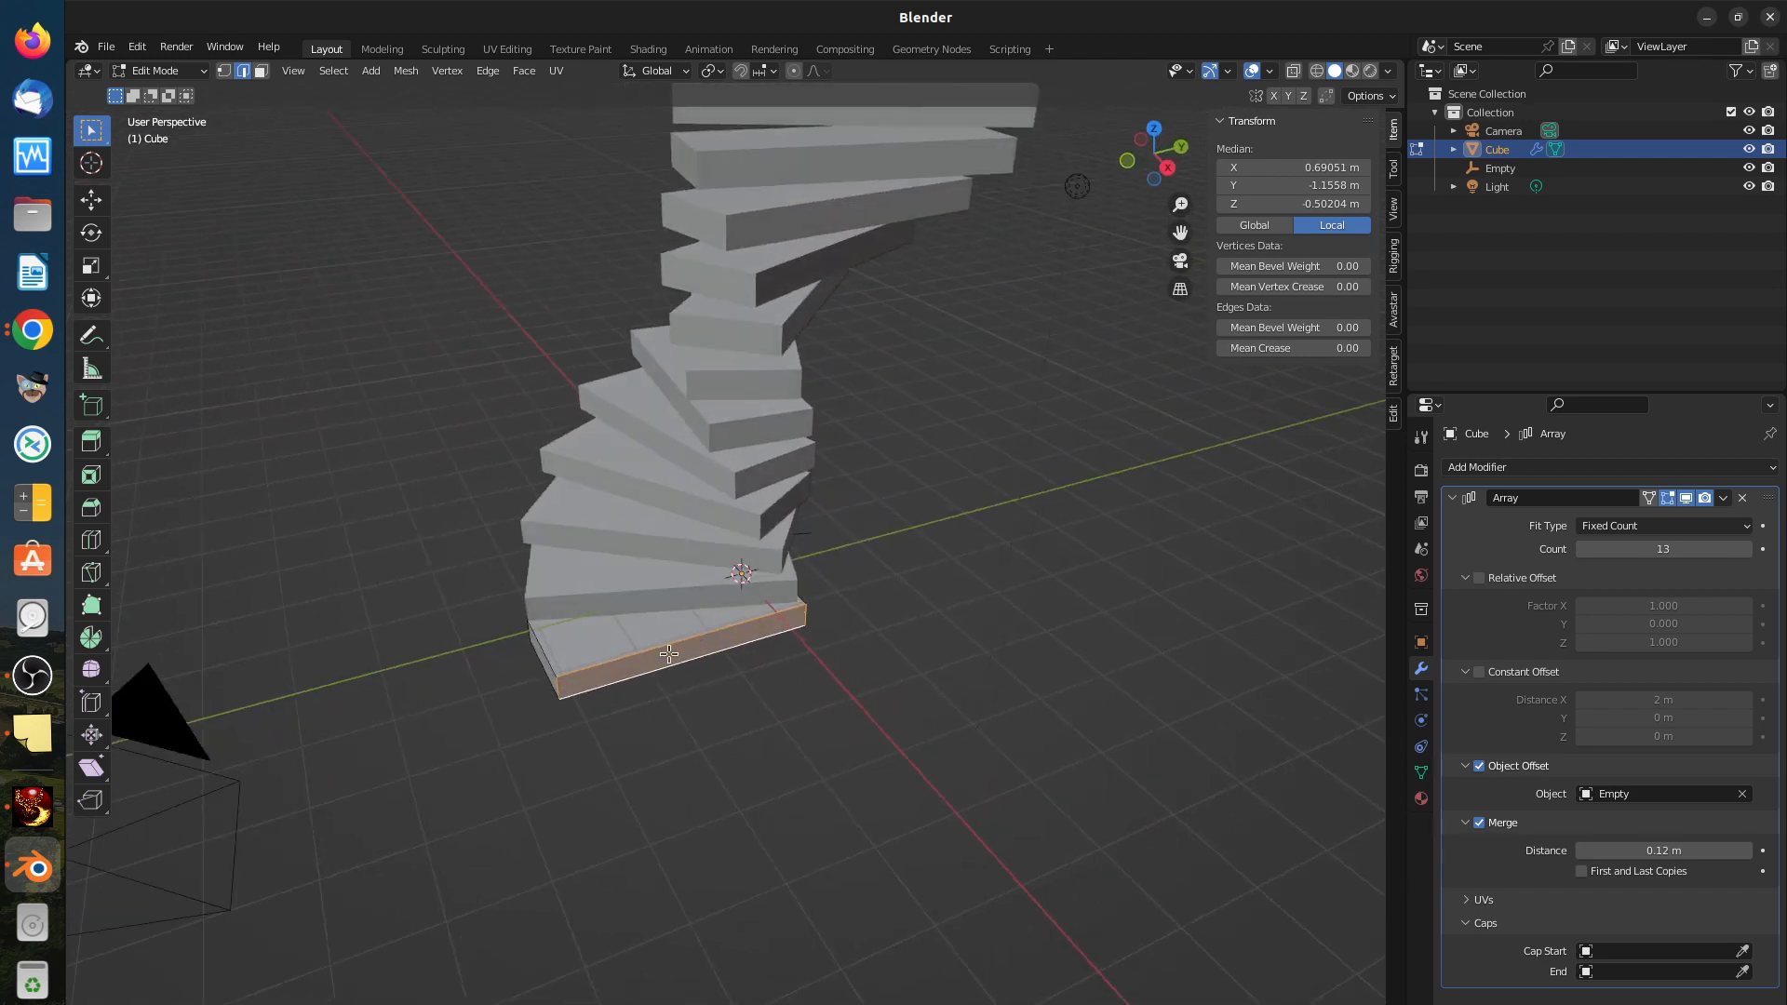
Step: In Object Mode, move the staircase about -1.8 m along the Y axis and apply all its transforms
left_click(189, 71)
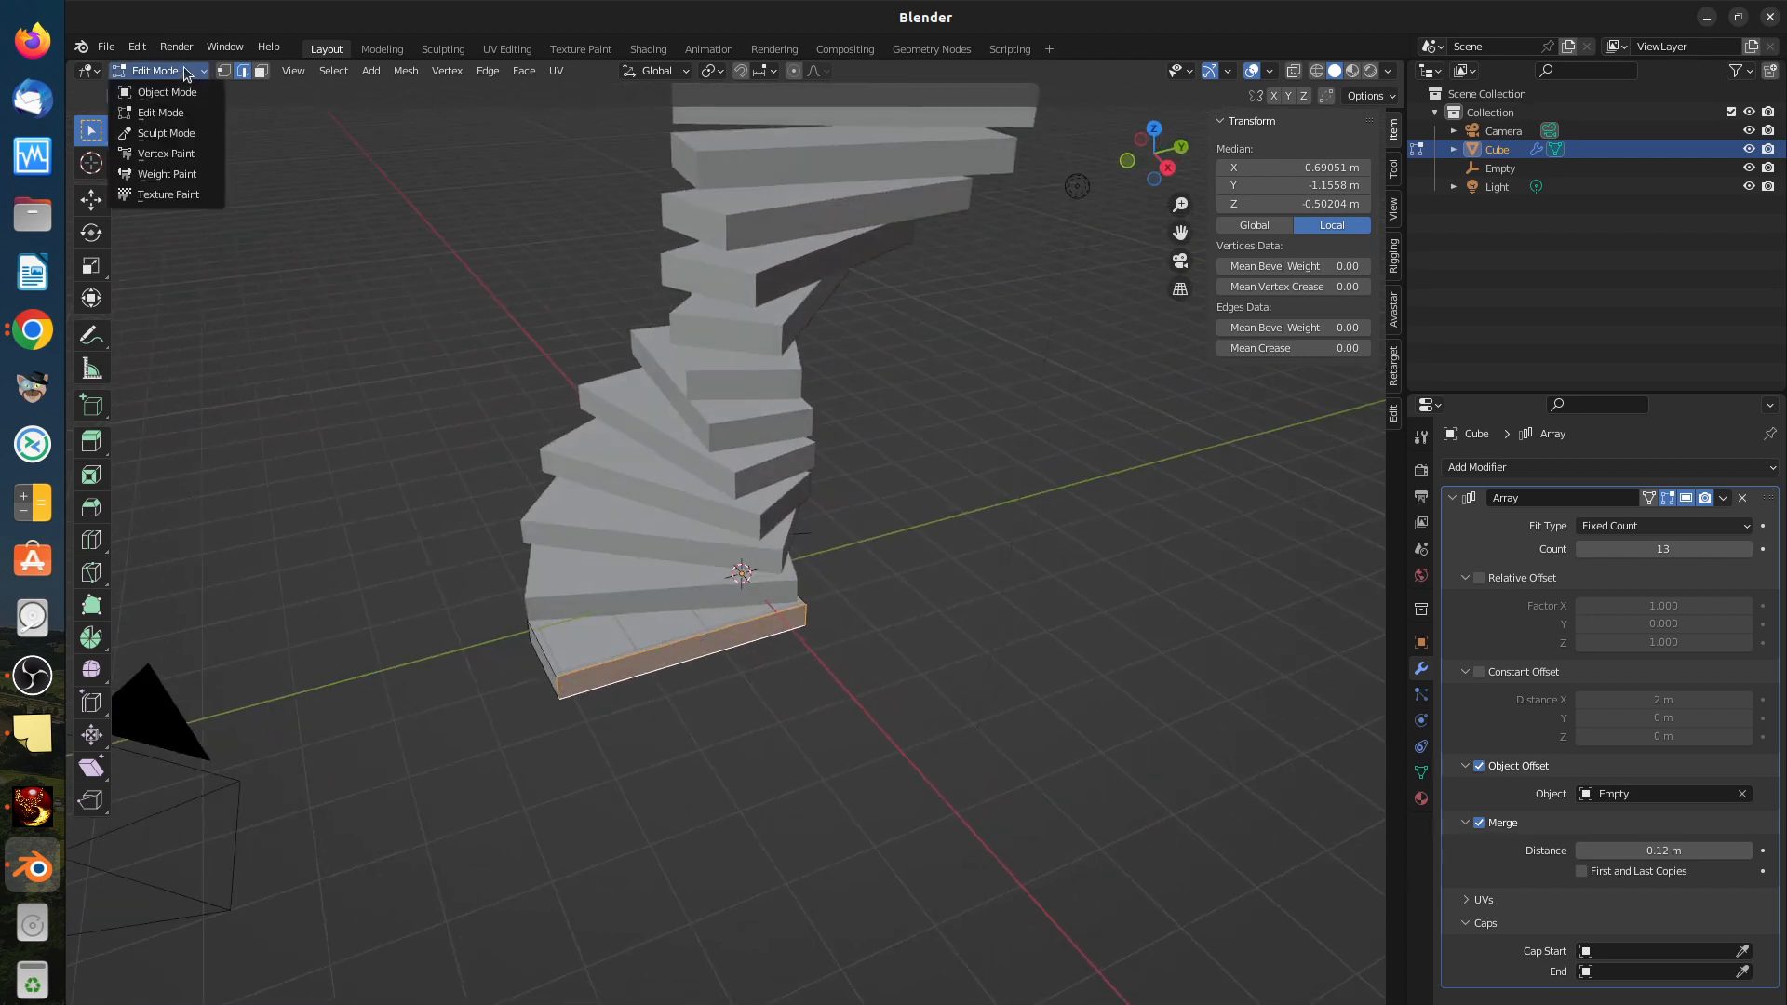
left_click(168, 92)
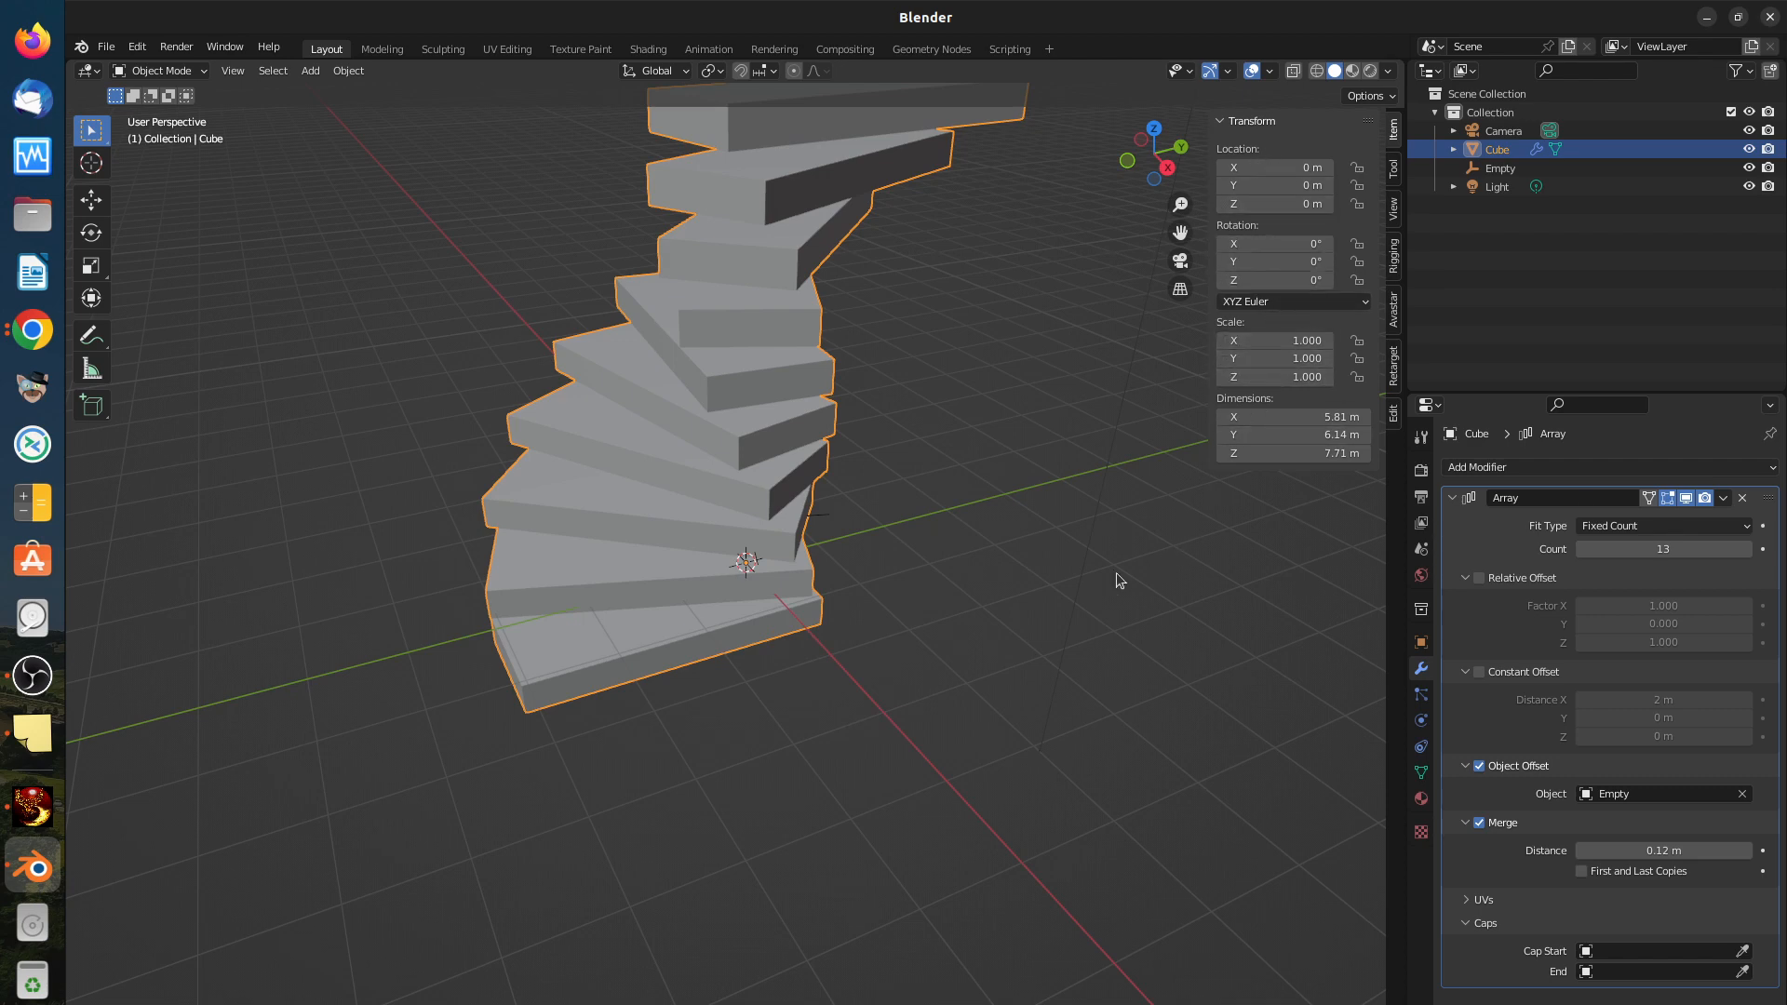
scroll(881, 626, "down", 2)
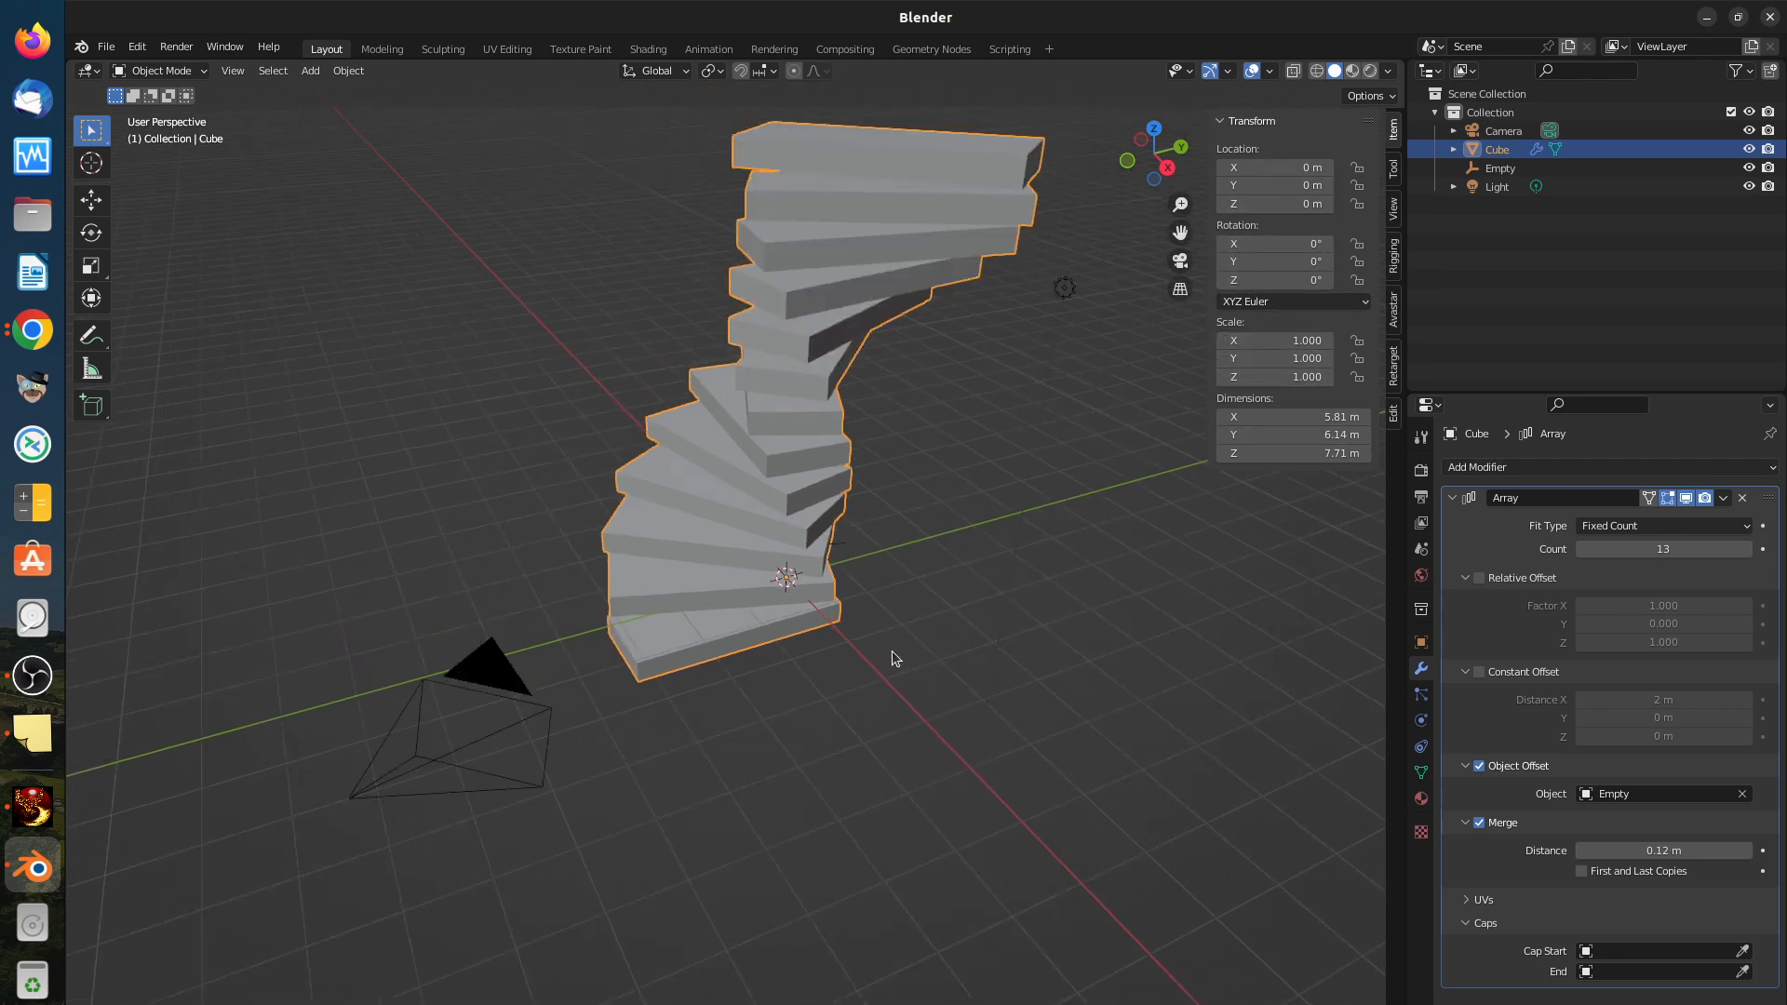
middle_click_drag(891, 650, 863, 633)
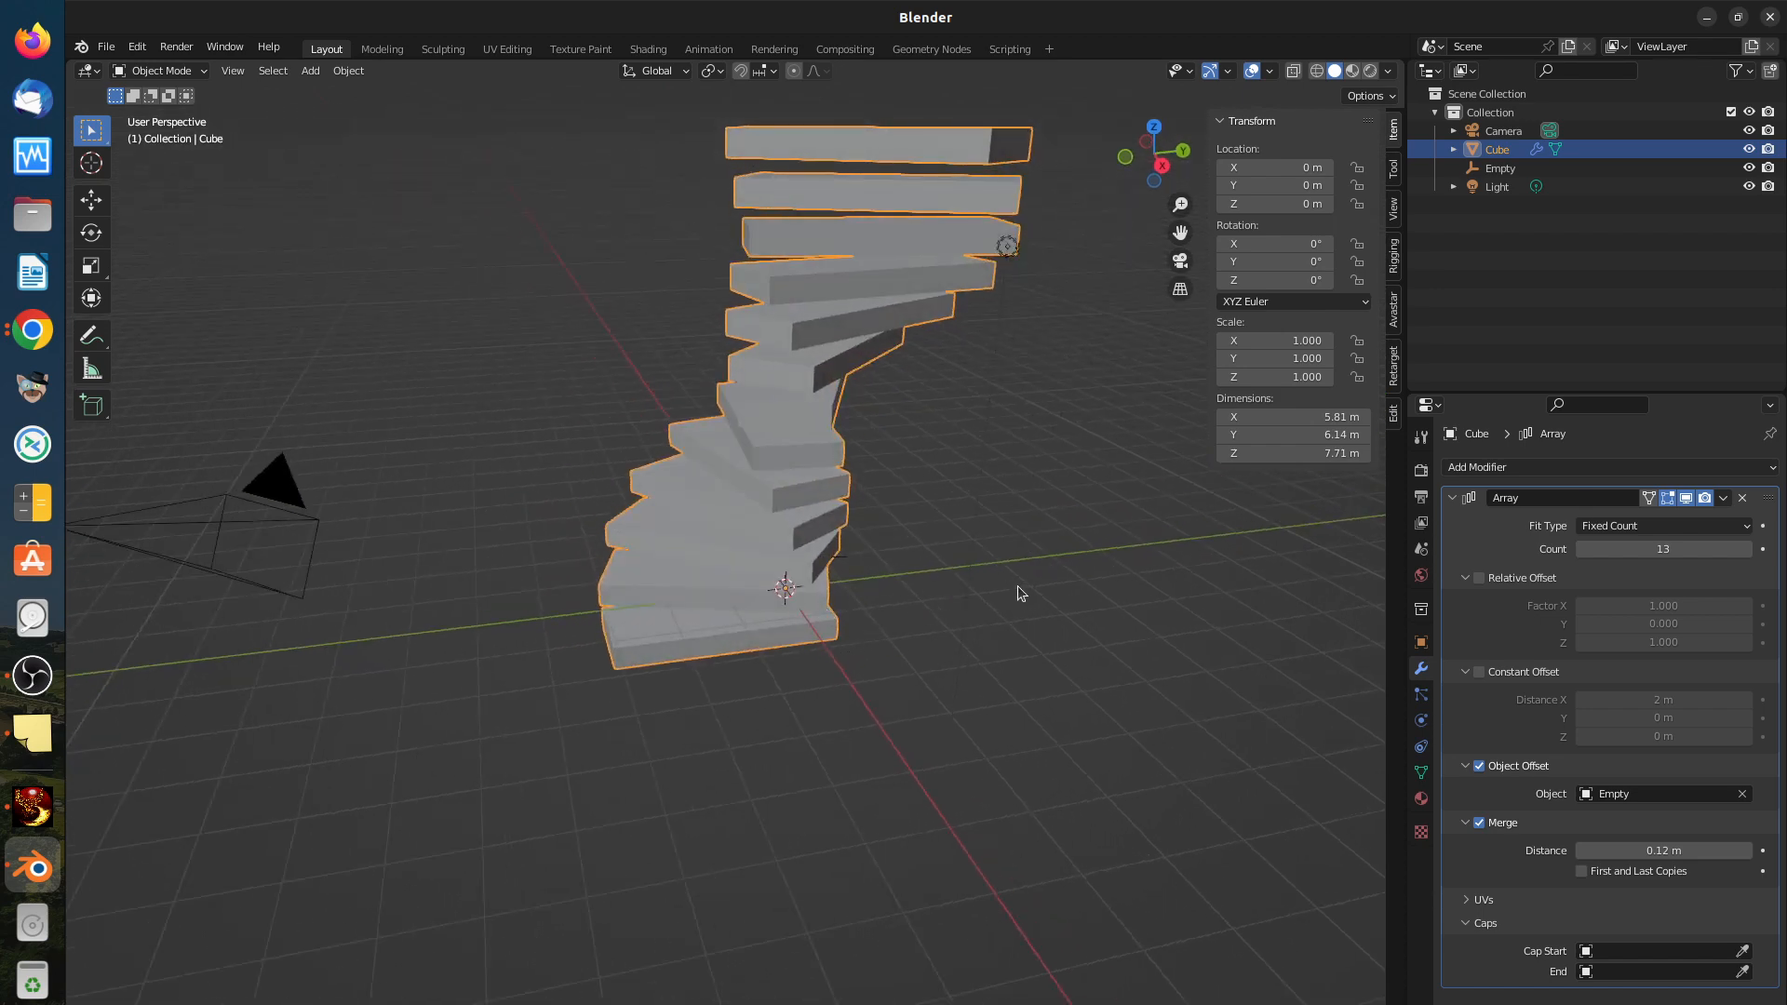
key("g")
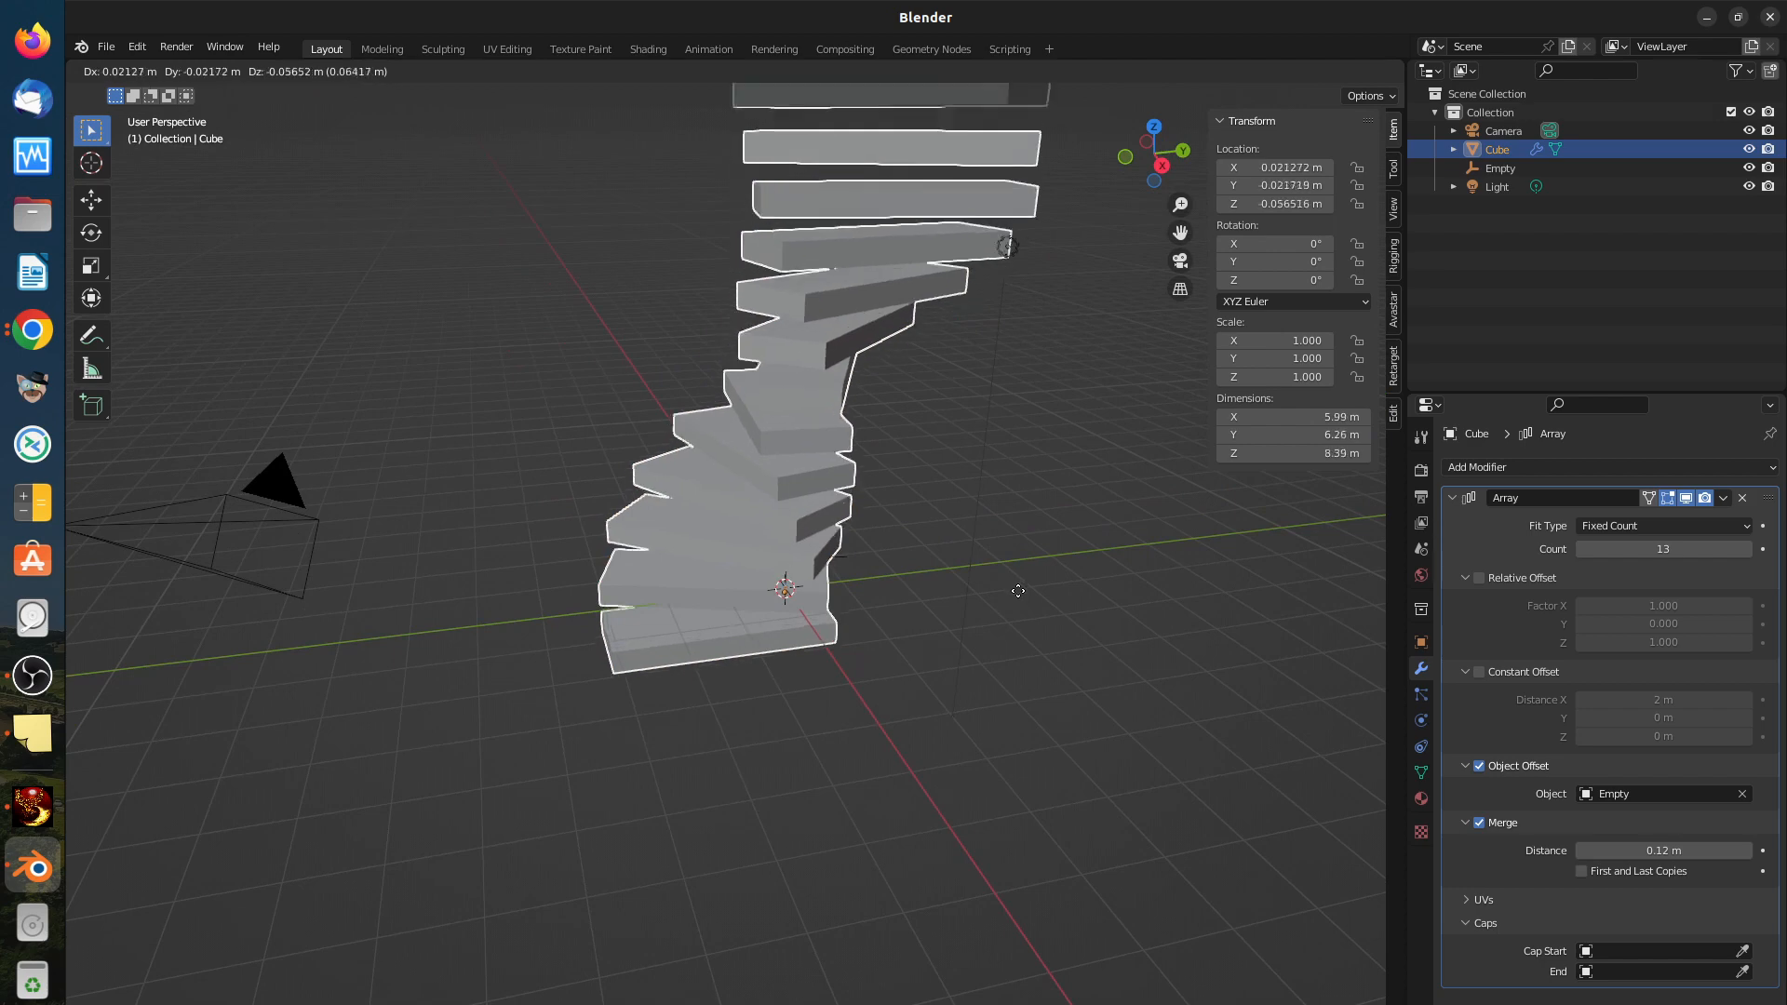
key("y")
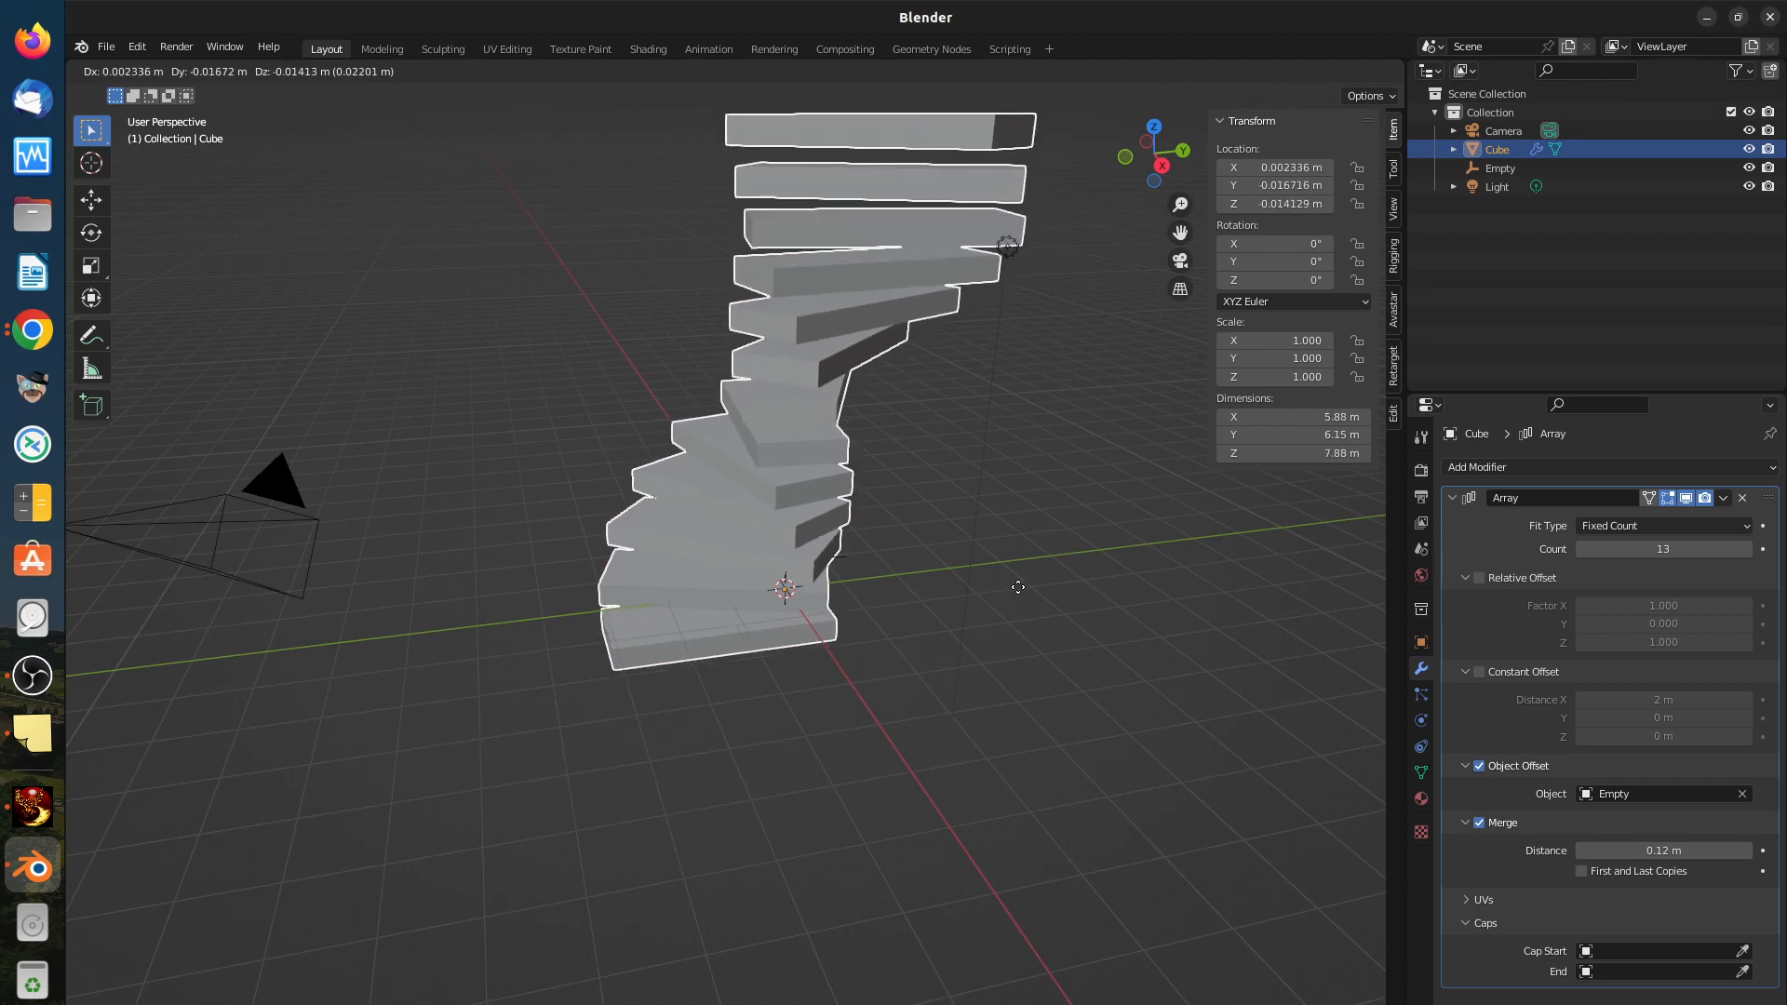
left_click(913, 606)
scroll(913, 606, "down", 5)
middle_click_drag(745, 726, 992, 829)
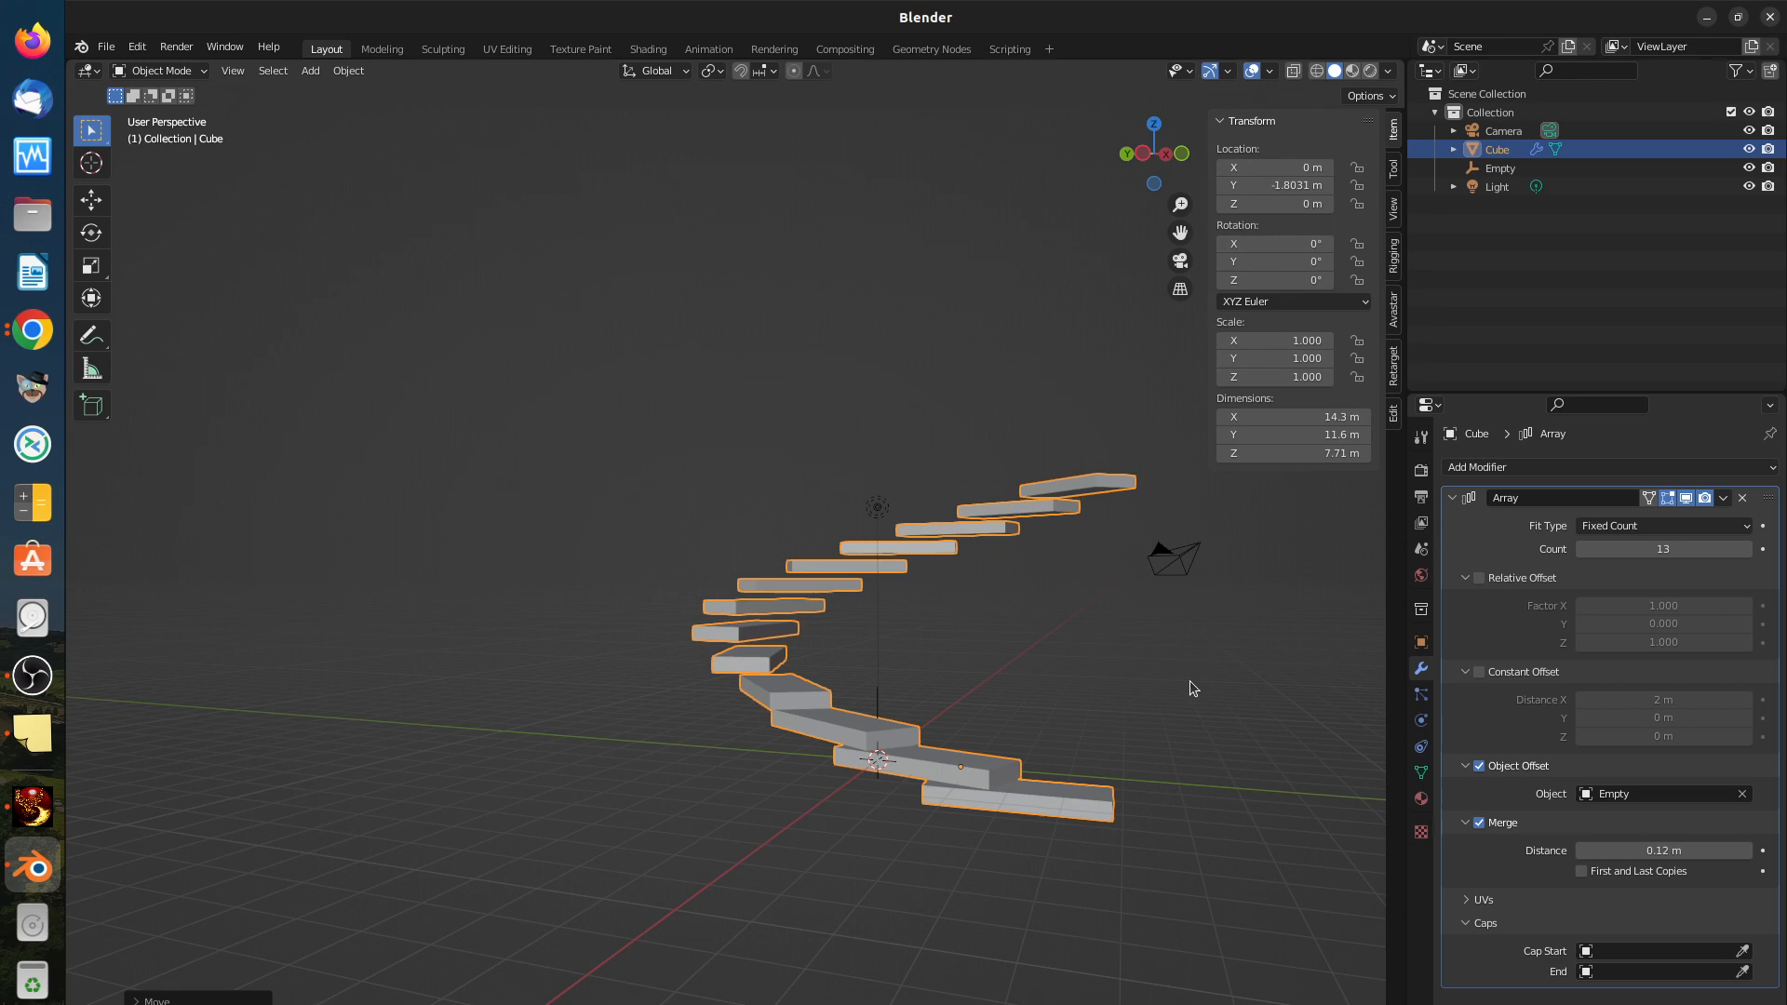
key("ctrl+a")
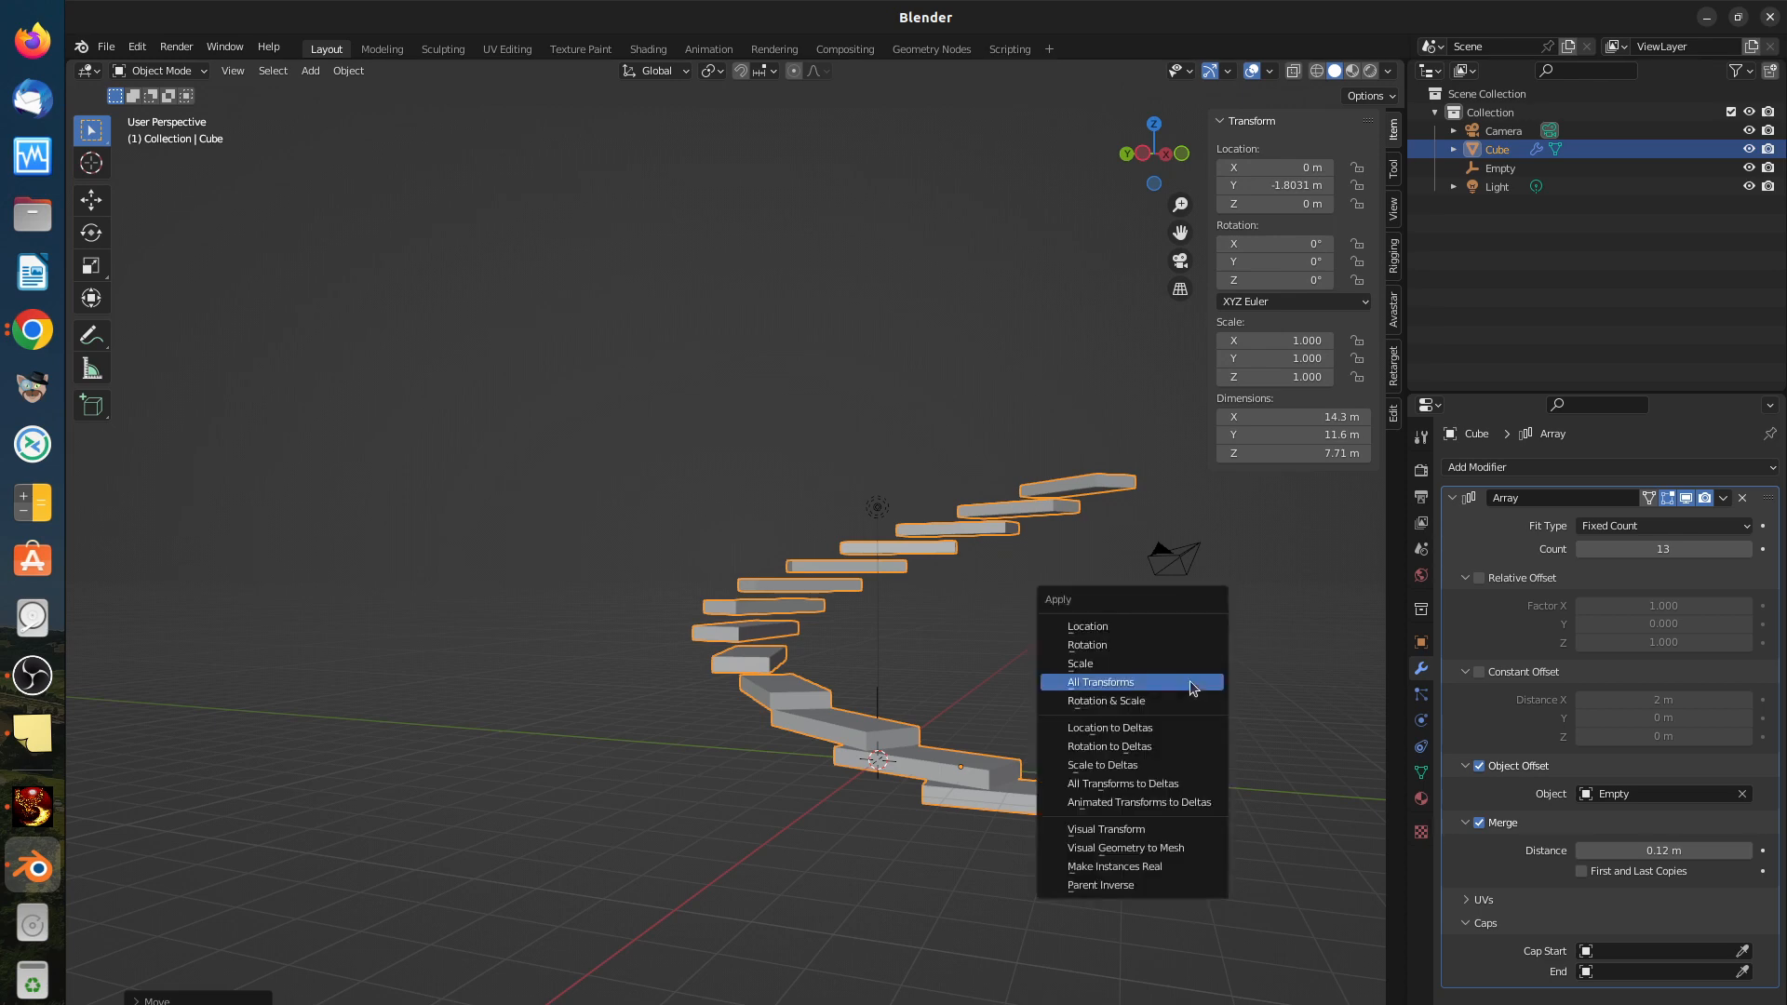
left_click(1192, 687)
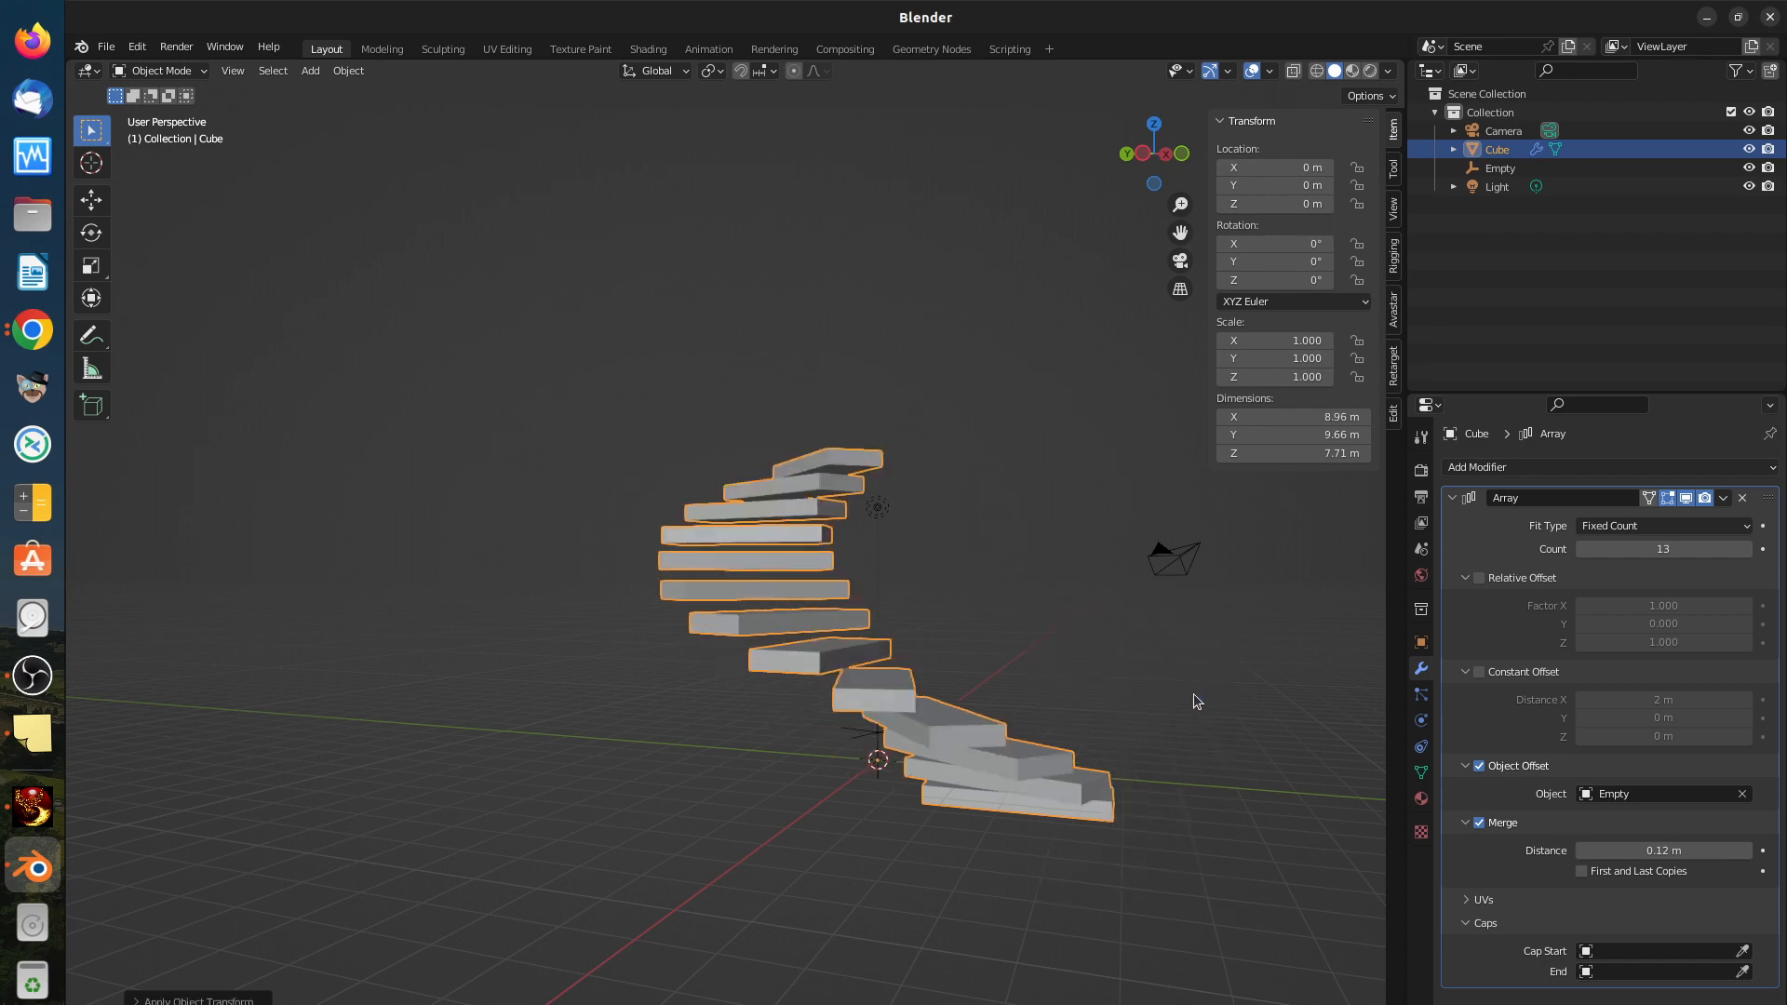
Step: Open the staircase mesh in Edit Mode
middle_click_drag(1036, 804, 739, 770)
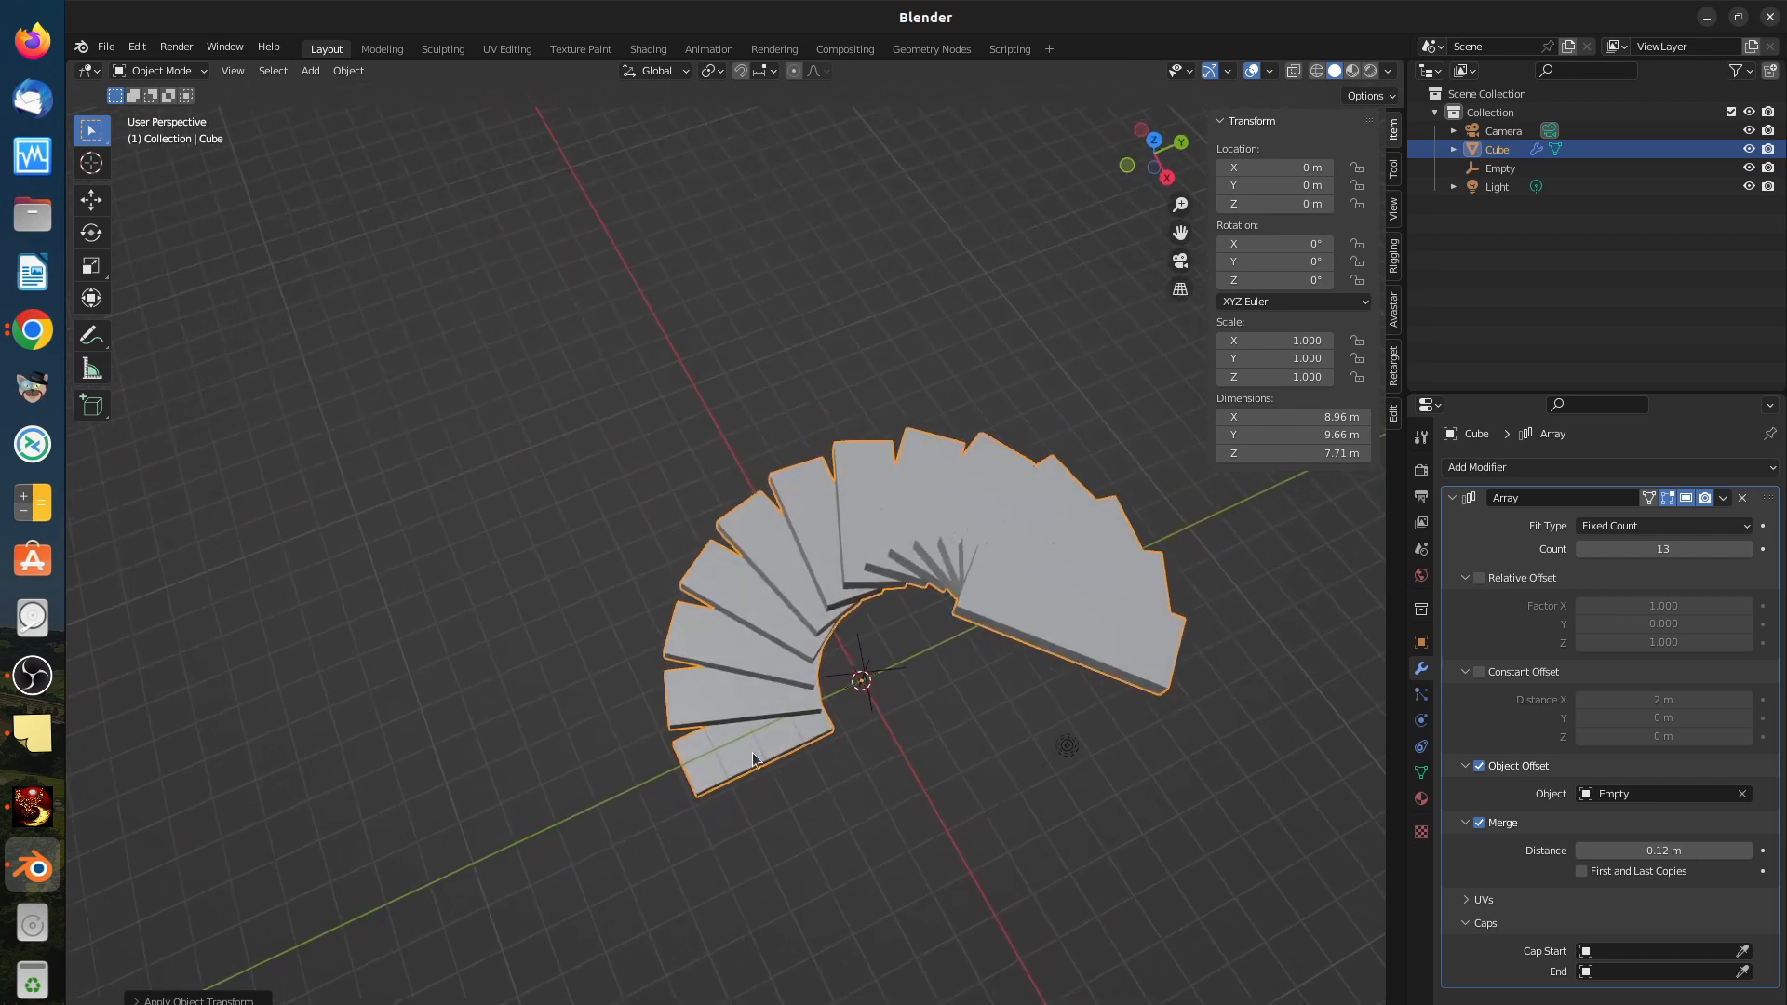
scroll(779, 747, "down", 5)
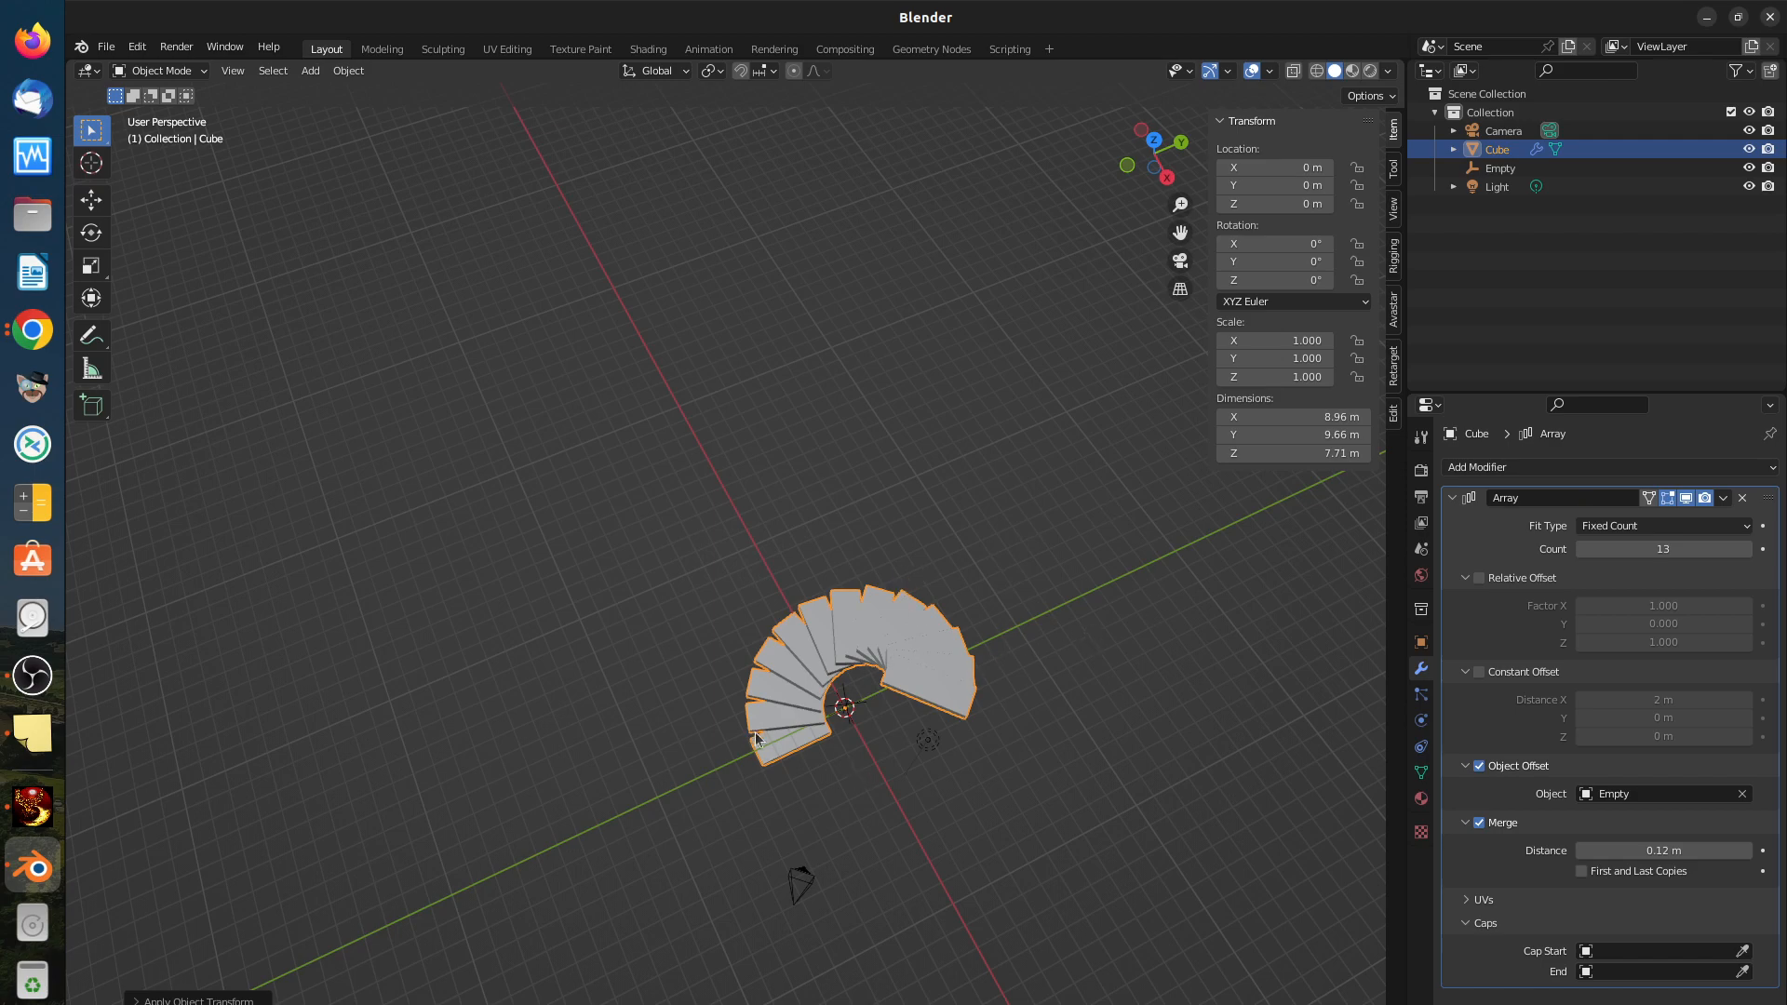
middle_click_drag(934, 574, 714, 648)
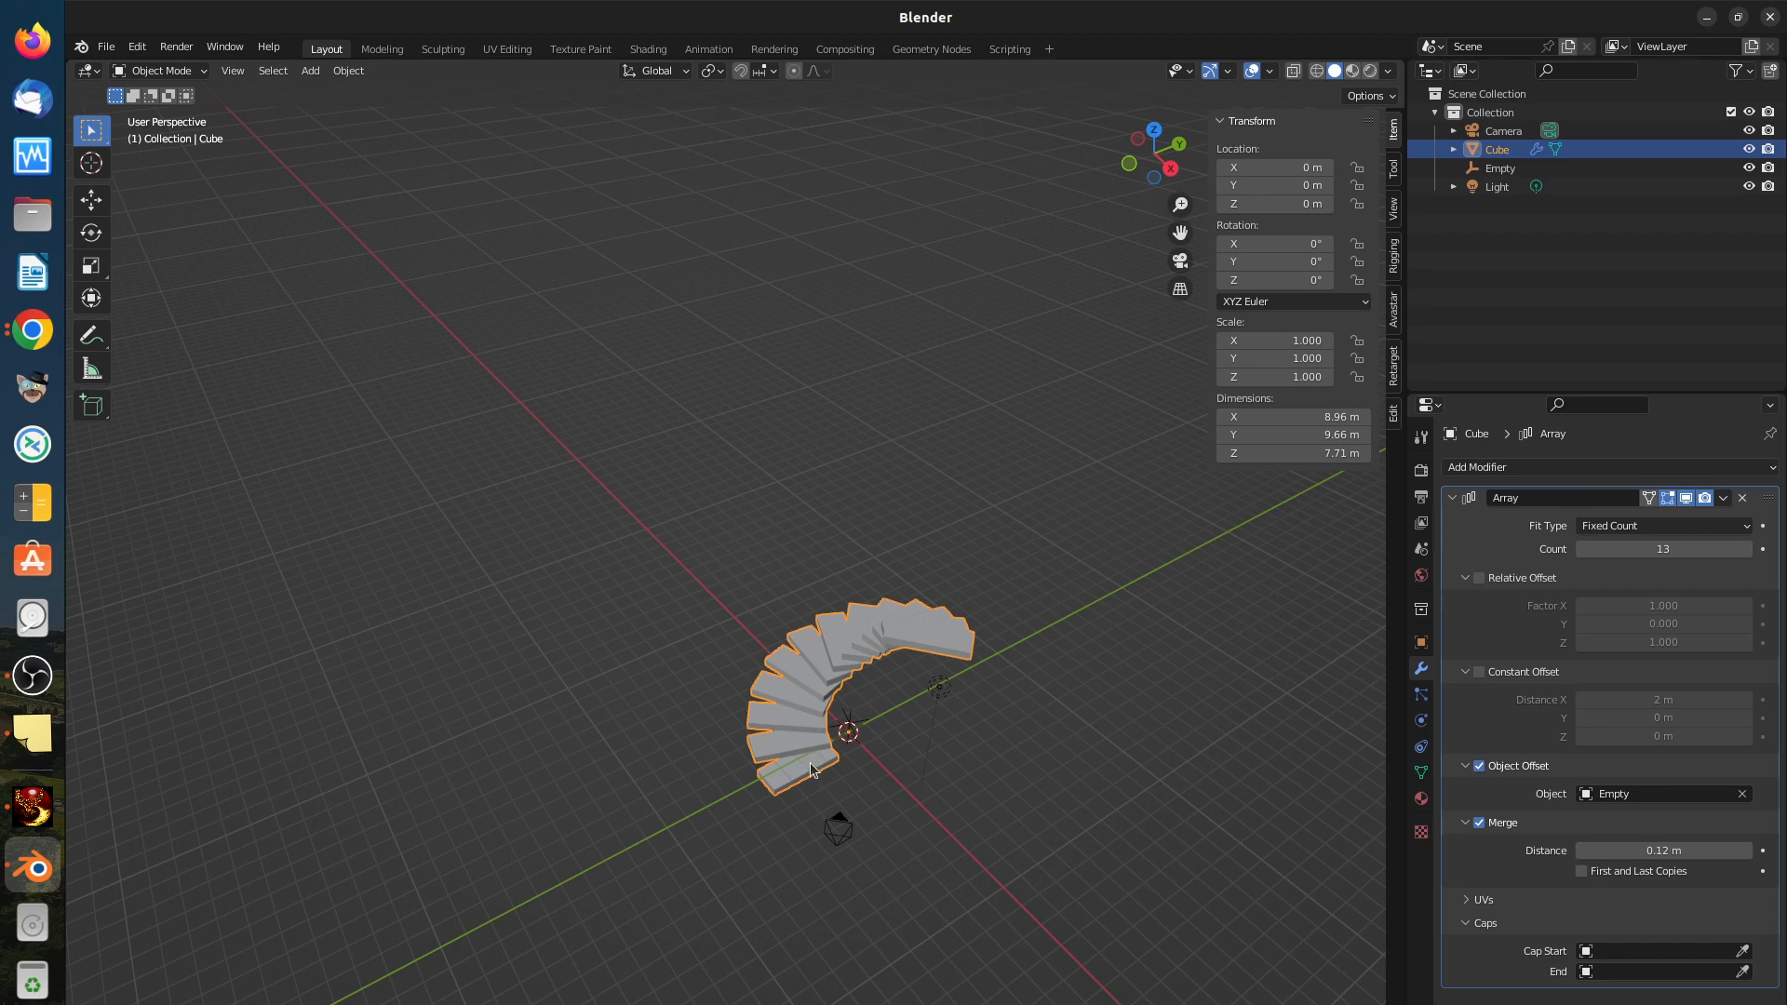
left_click(163, 76)
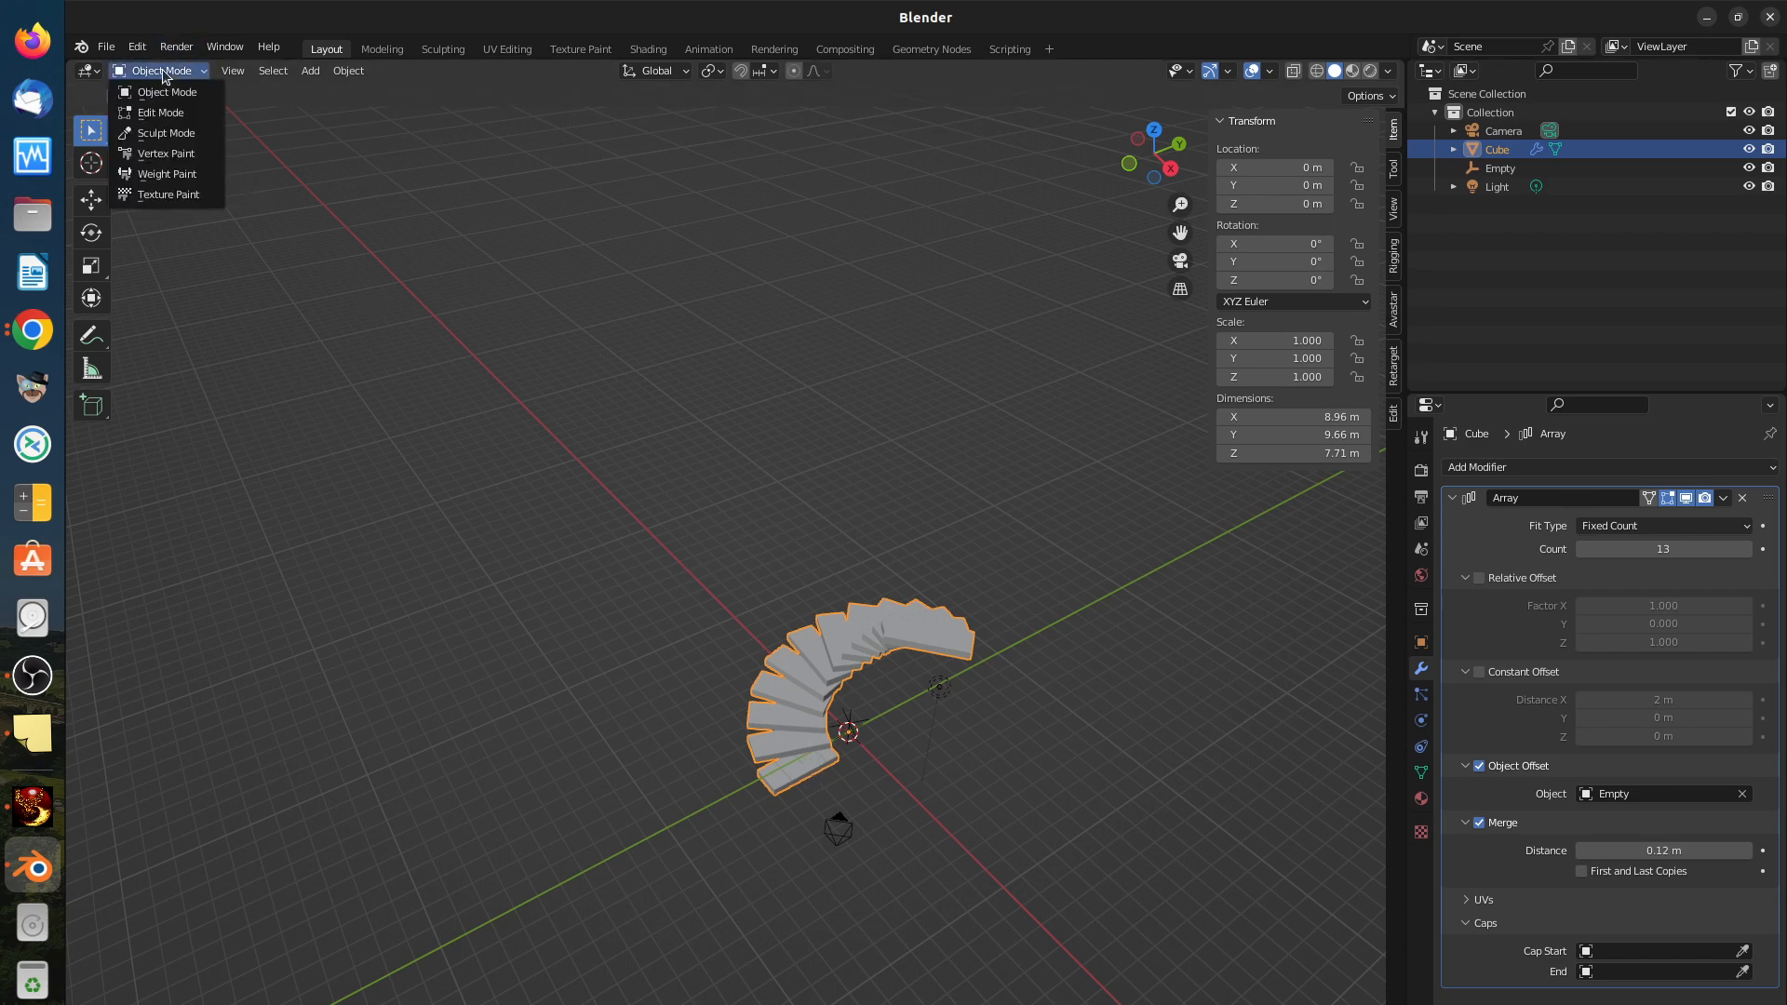
left_click(174, 112)
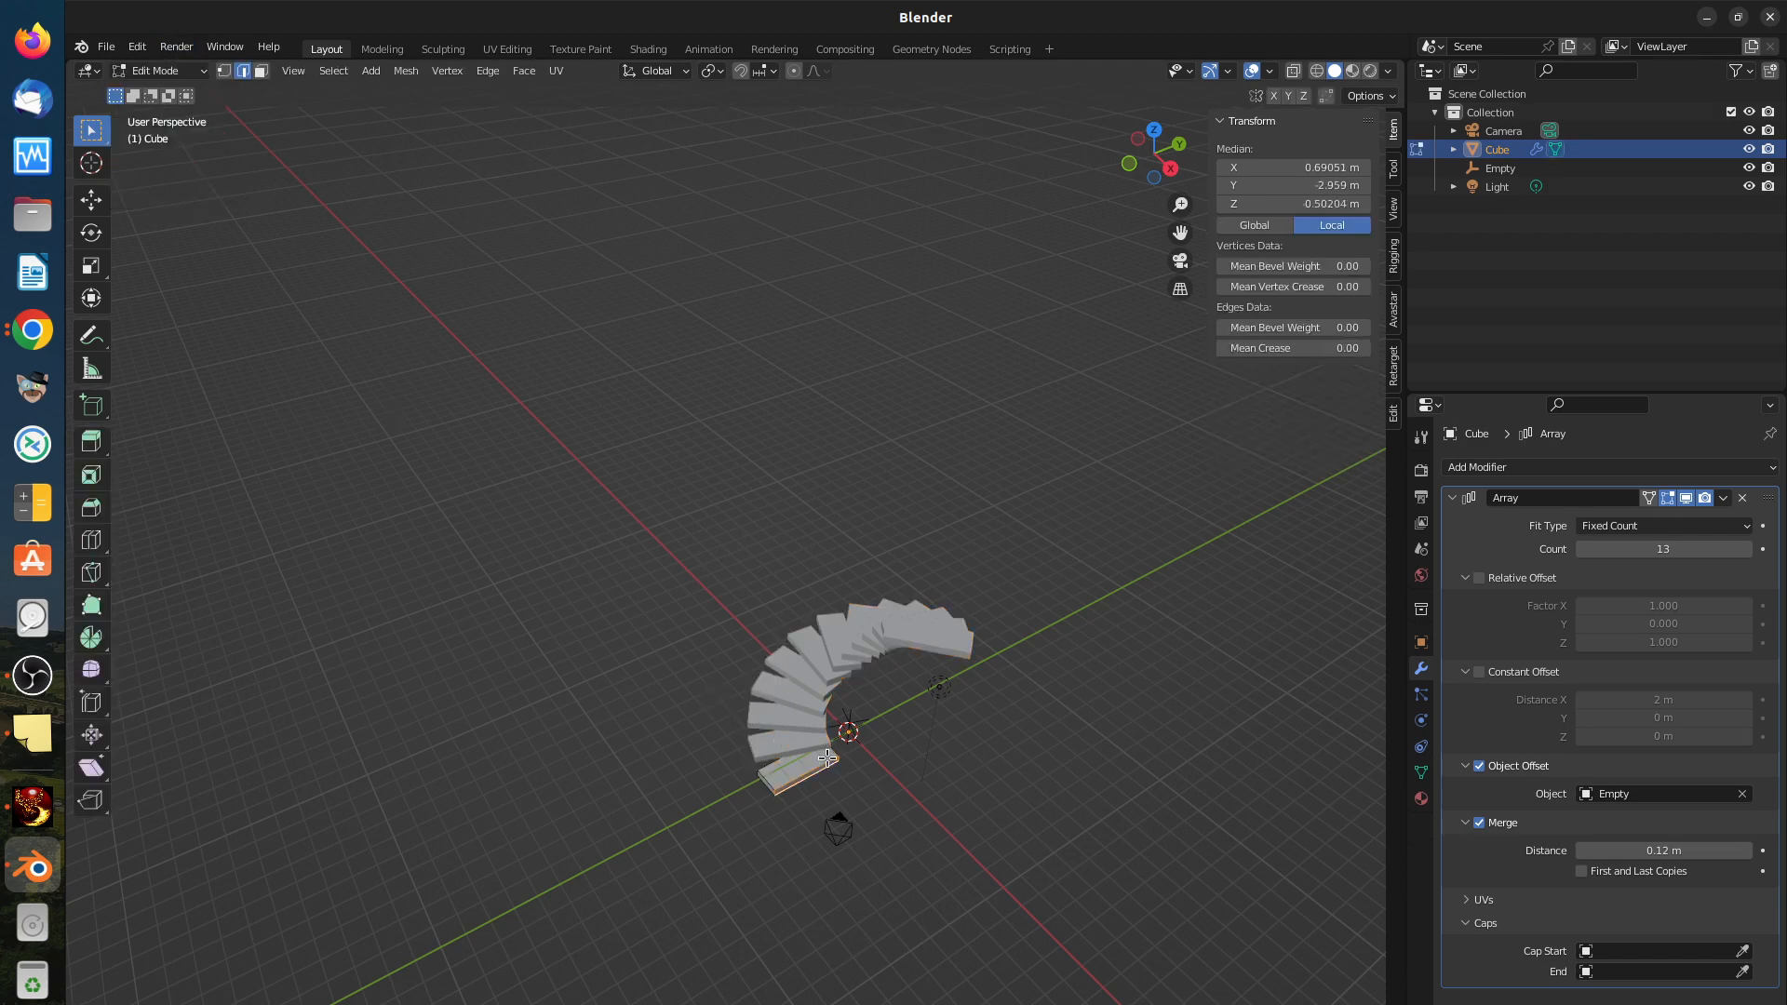
Step: Try to move the selected side face of the bottom step along the global Y axis
key("g")
key("y")
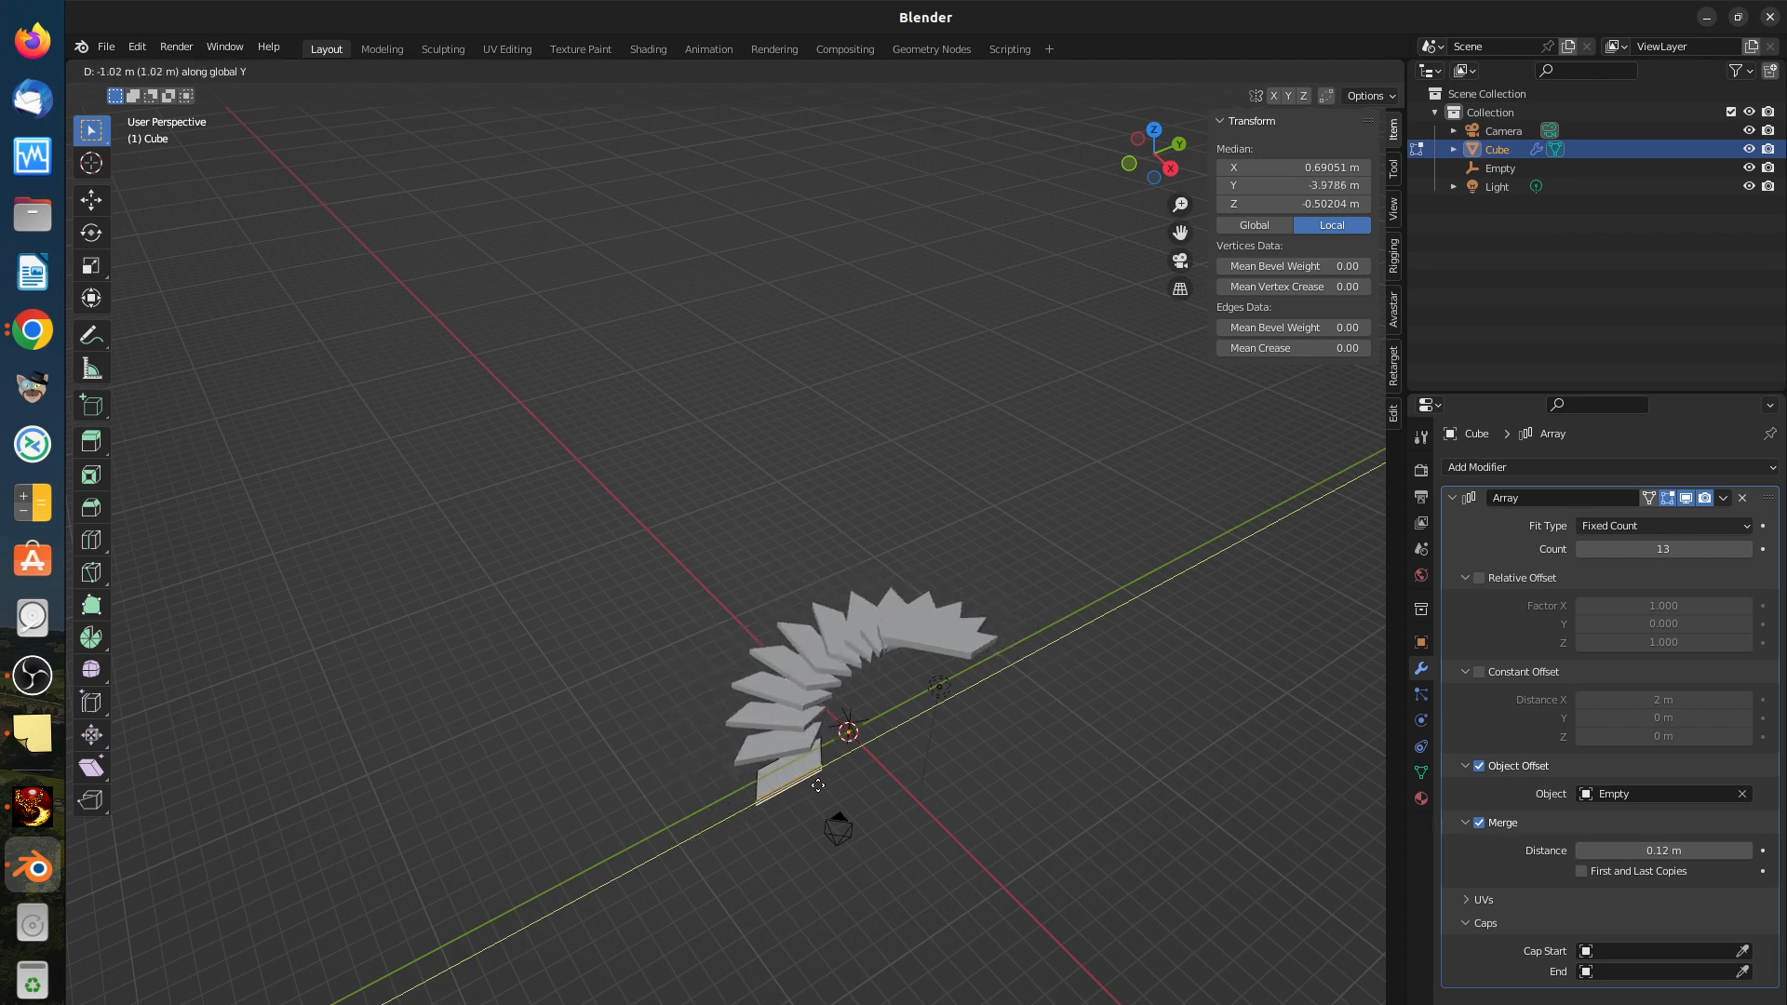
left_click(818, 791)
Step: Select the whole base step mesh and move it along global Y to a median Y of about -12.18 m
key("a")
key("a")
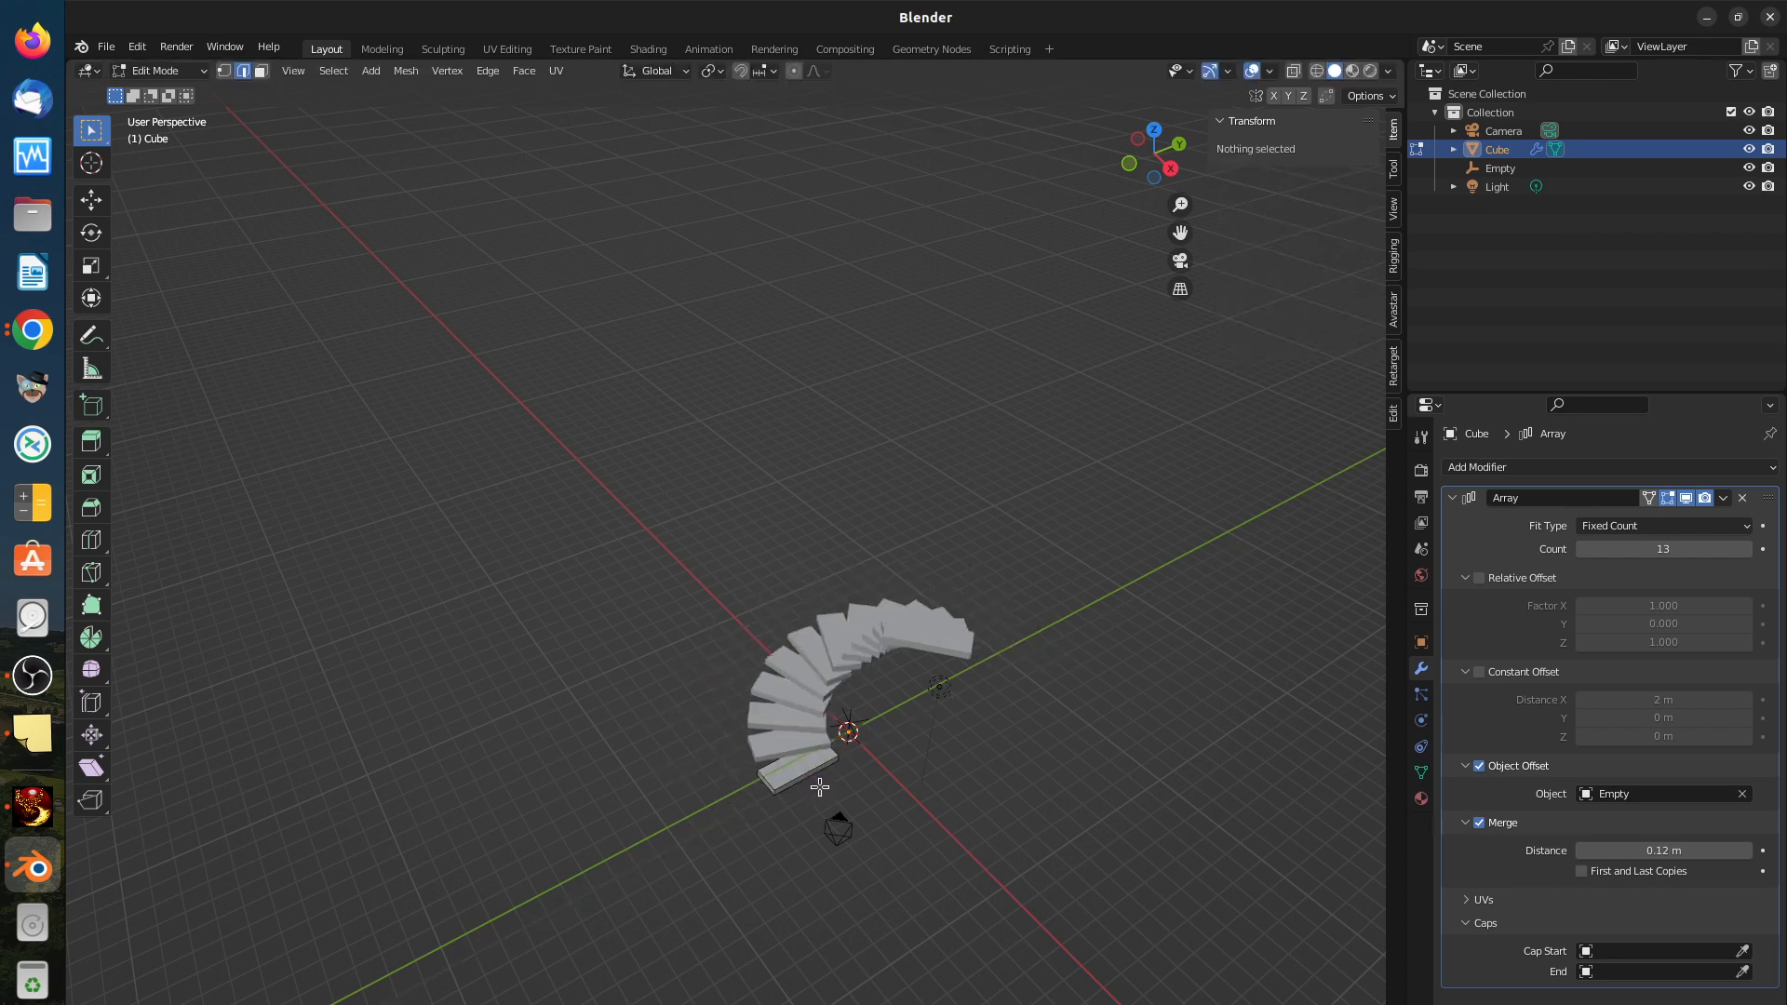
key("g")
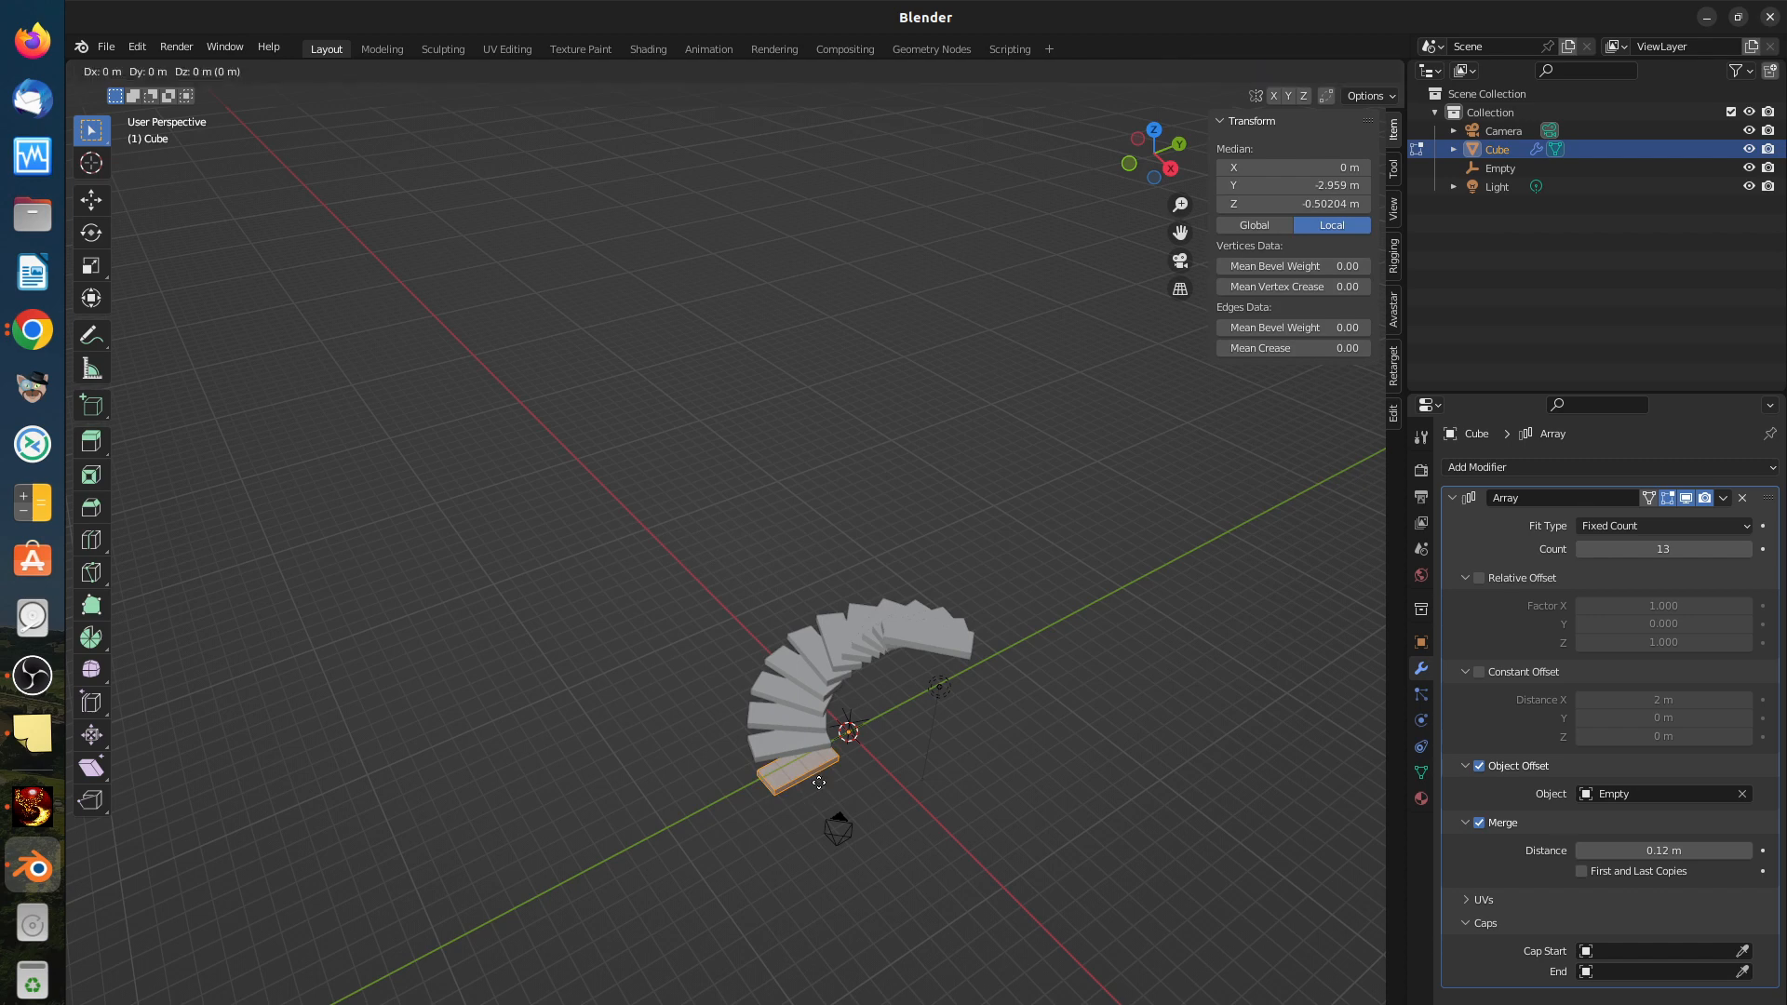
key("y")
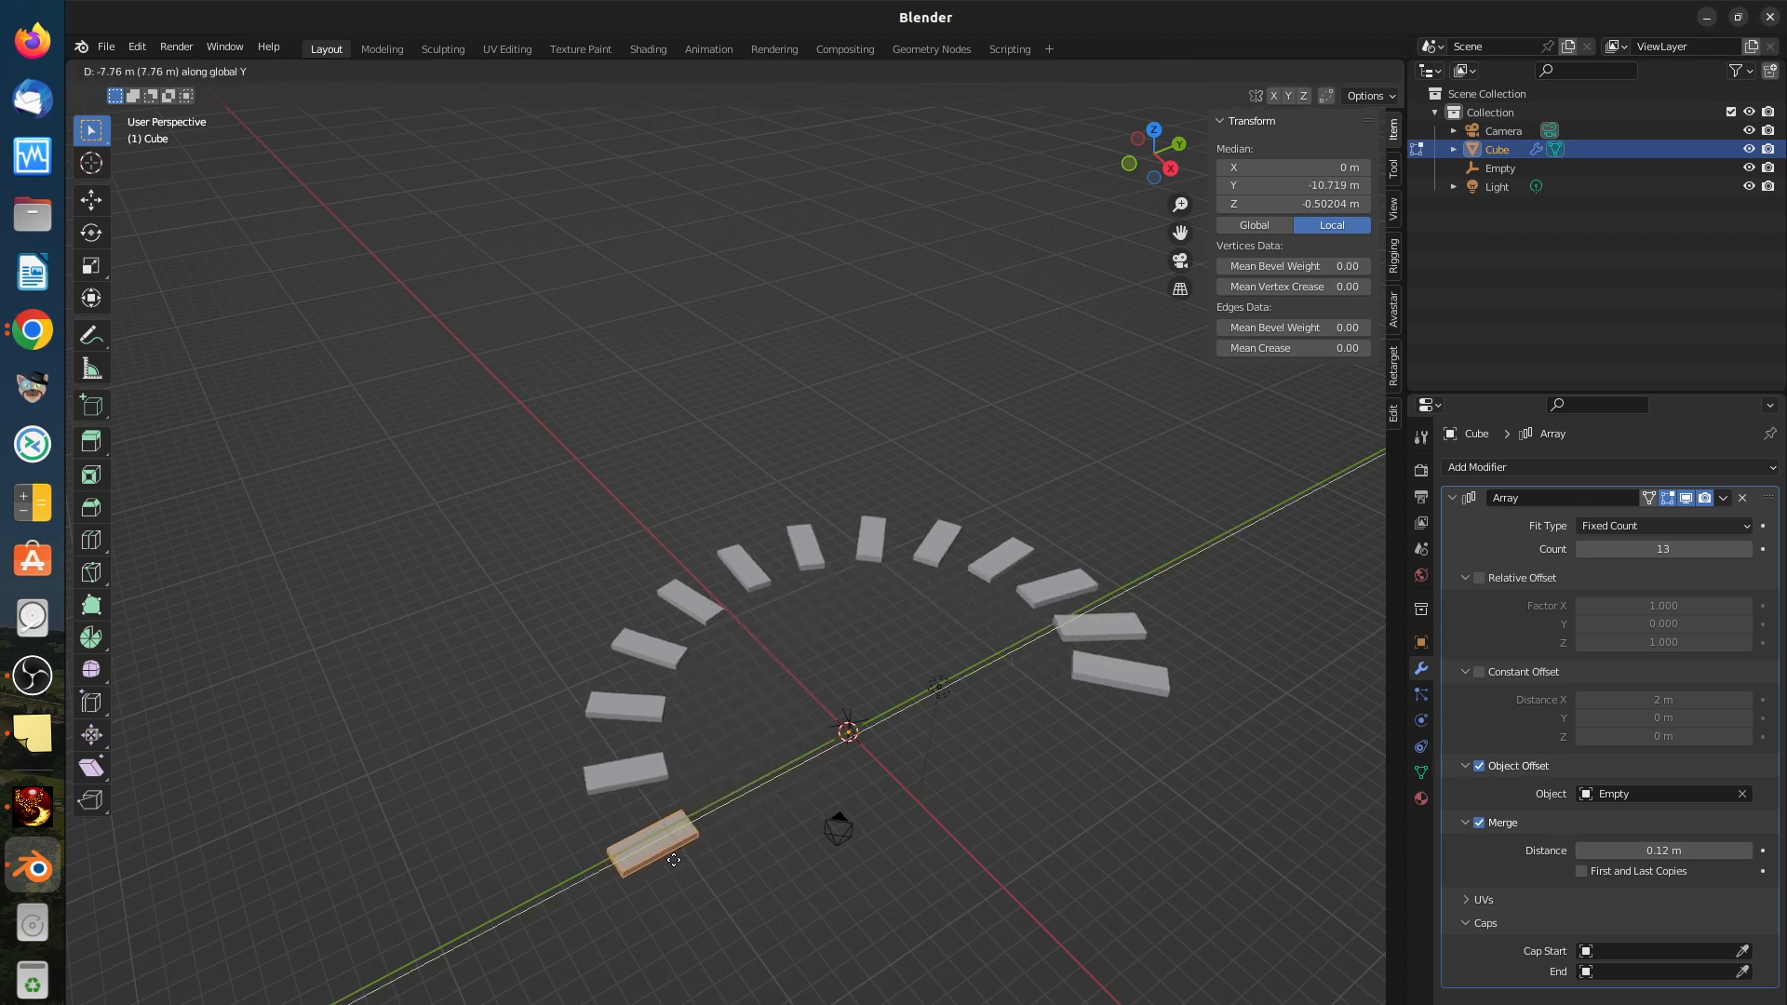
left_click(663, 864)
Step: Move the base step freely to about X 0.71 m, Y -5.33 m, Z 1.25 m, and enable the array's Relative Offset
scroll(675, 833, "down", 3)
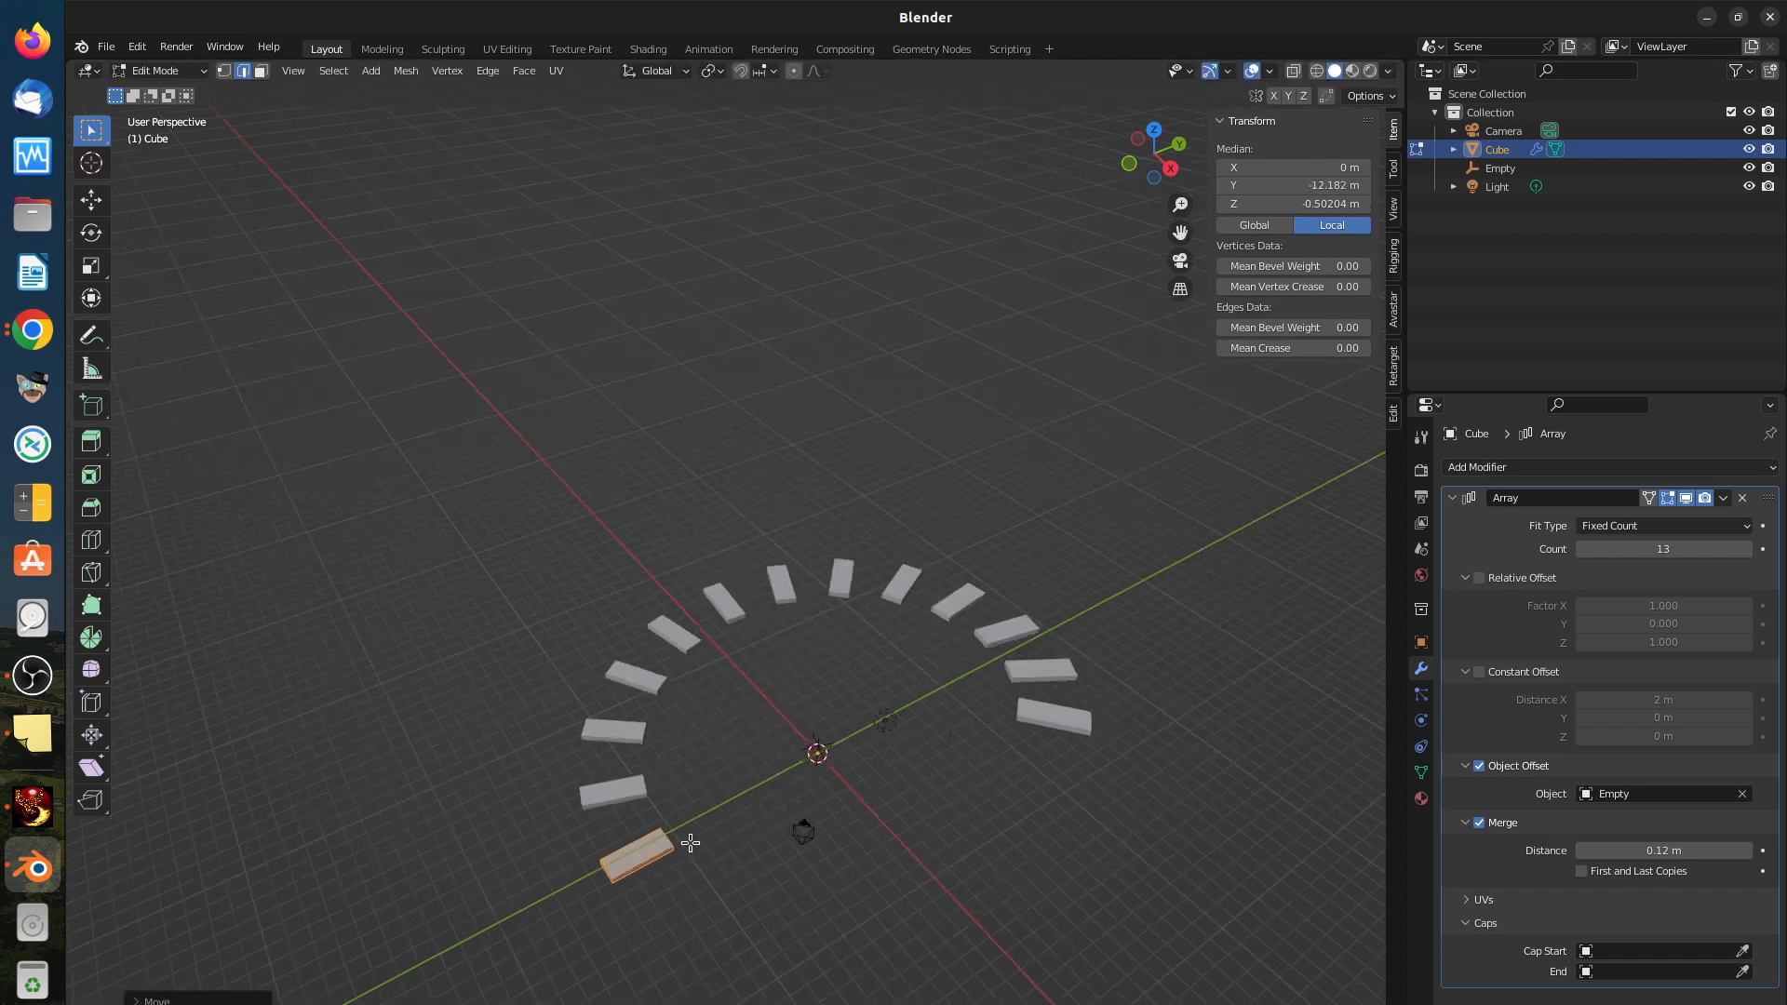
middle_click_drag(674, 829, 639, 819)
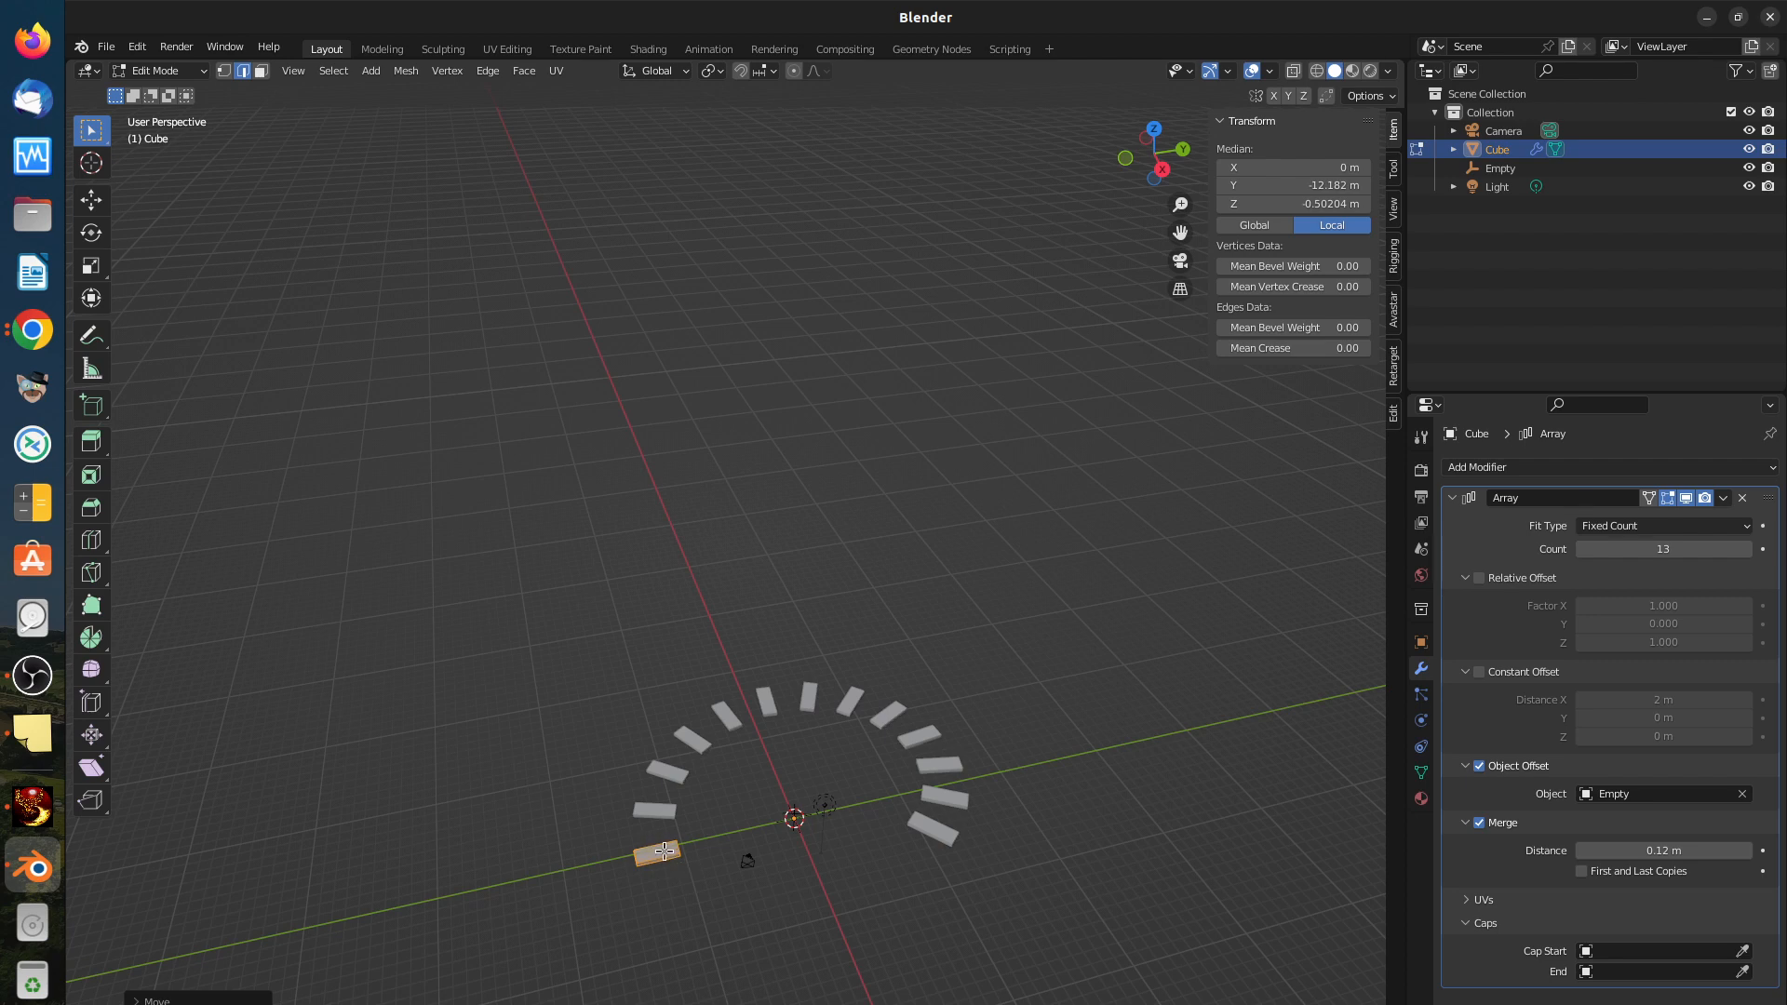
scroll(656, 842, "up", 4)
scroll(917, 789, "up", 2)
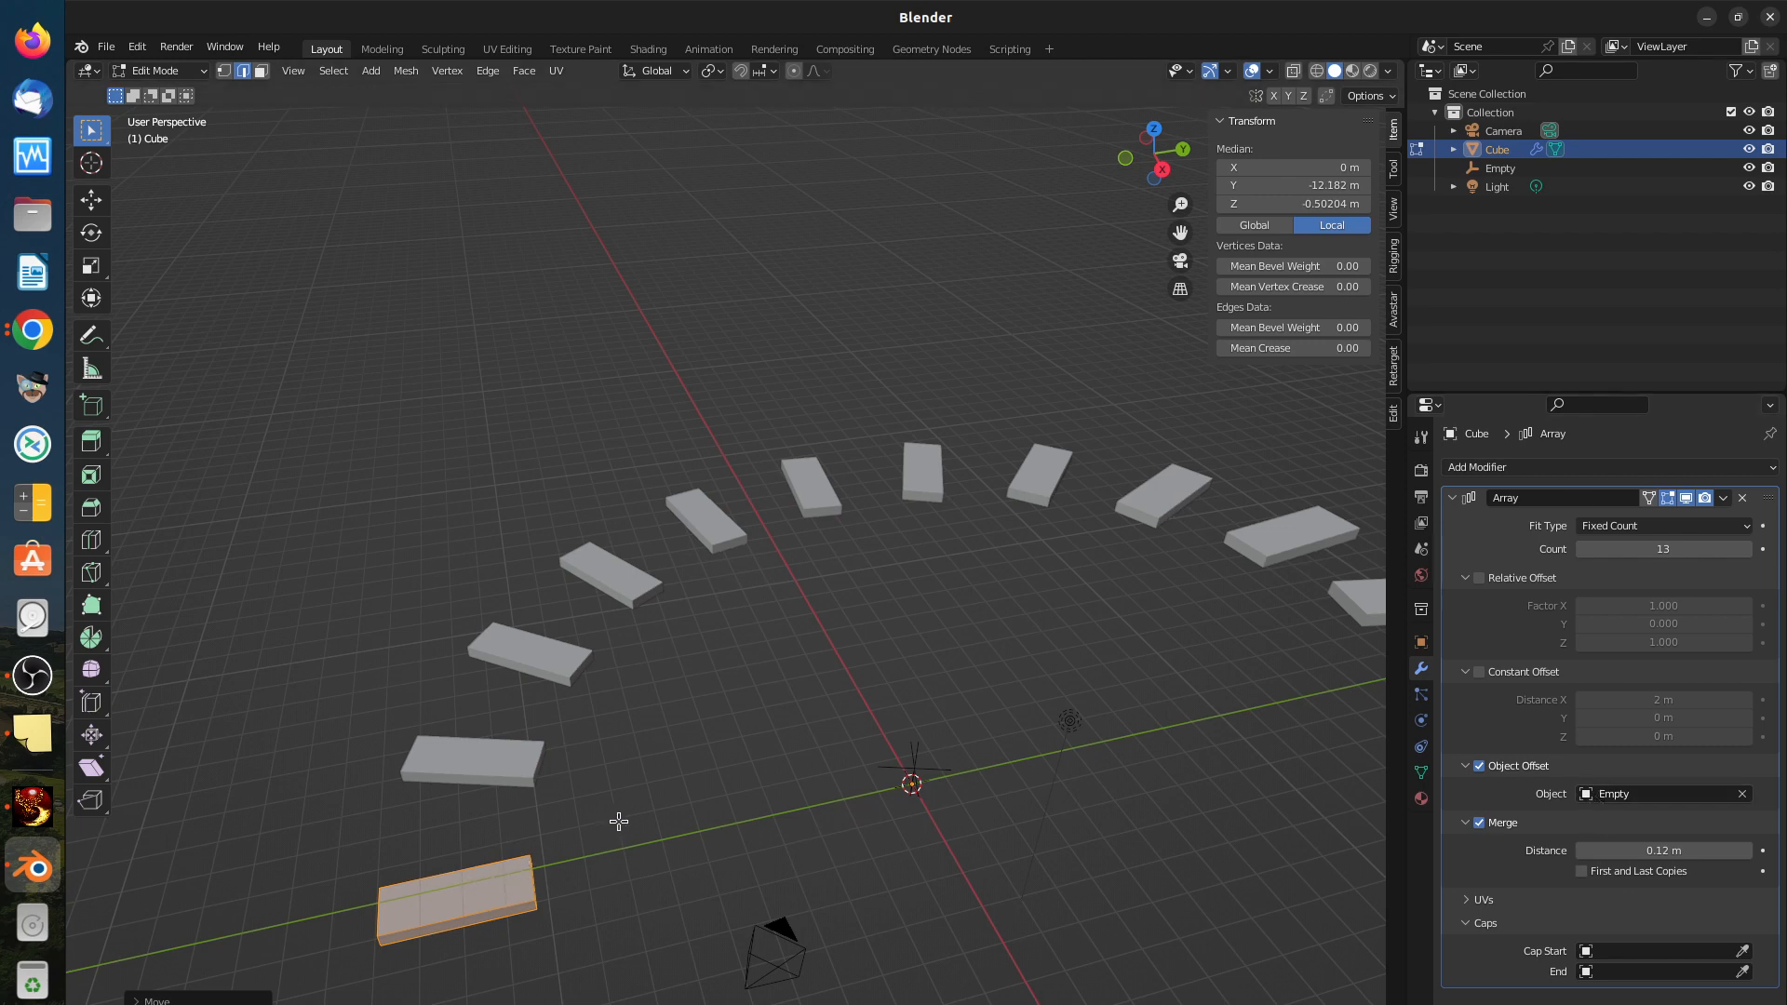
key("g")
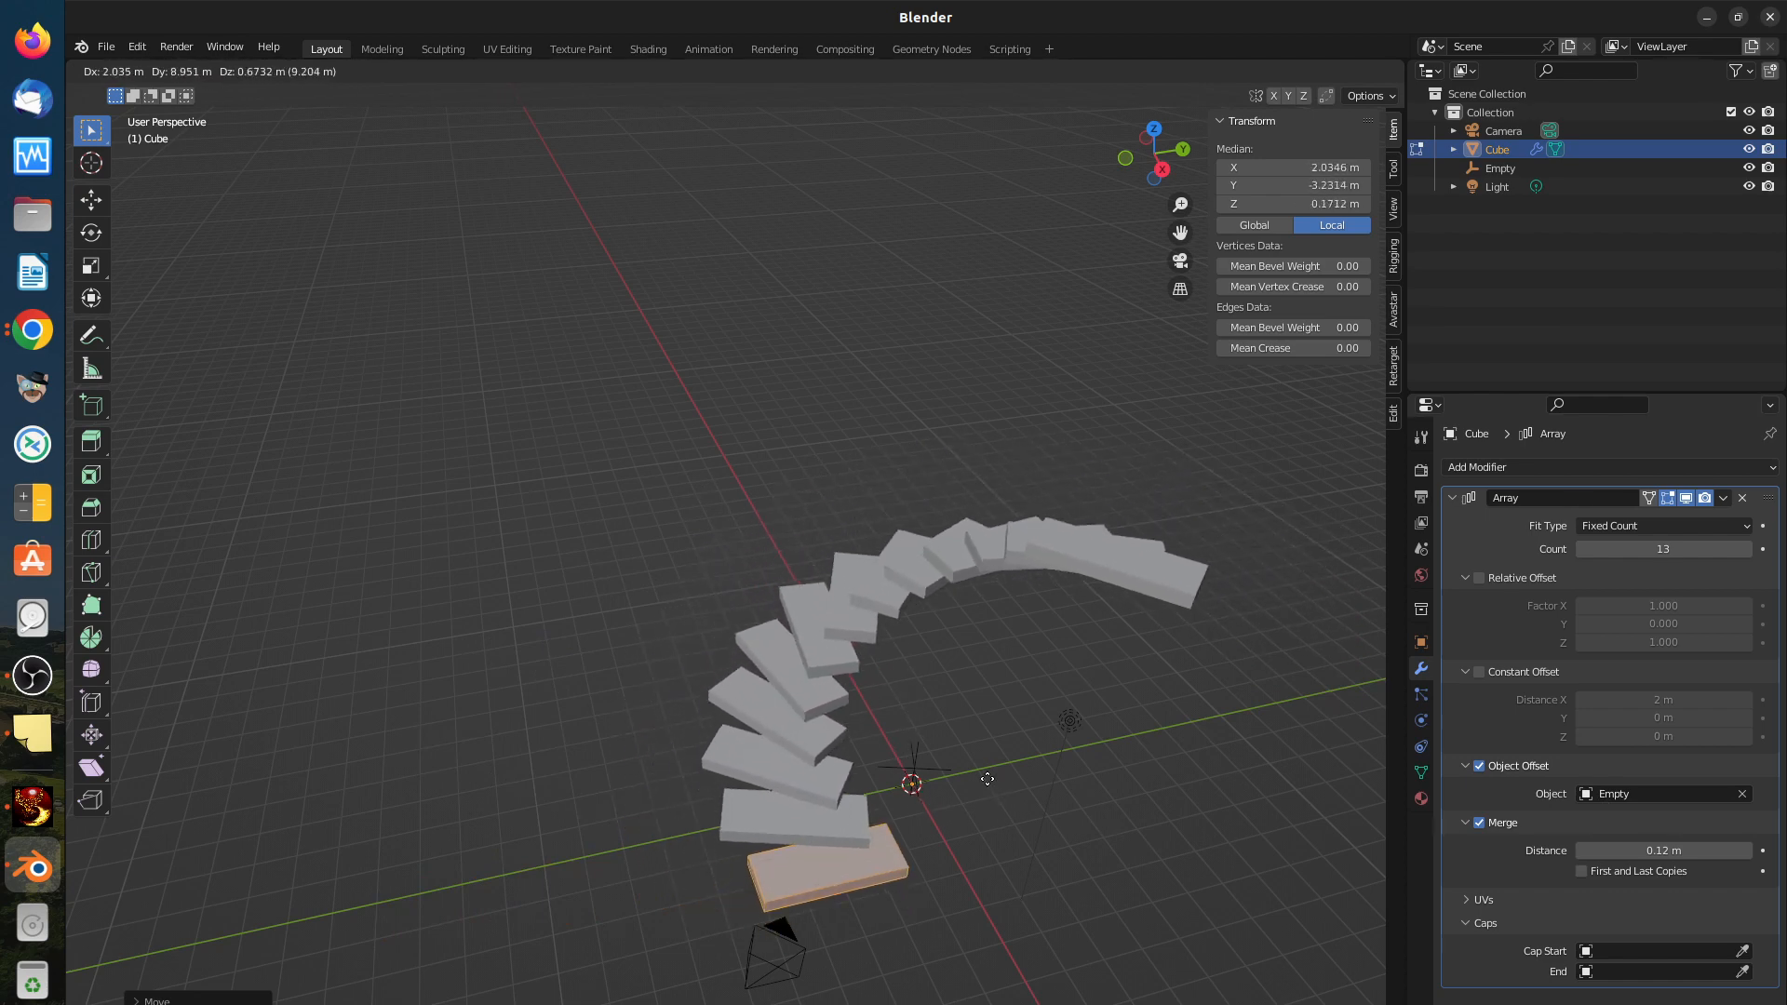
left_click(896, 732)
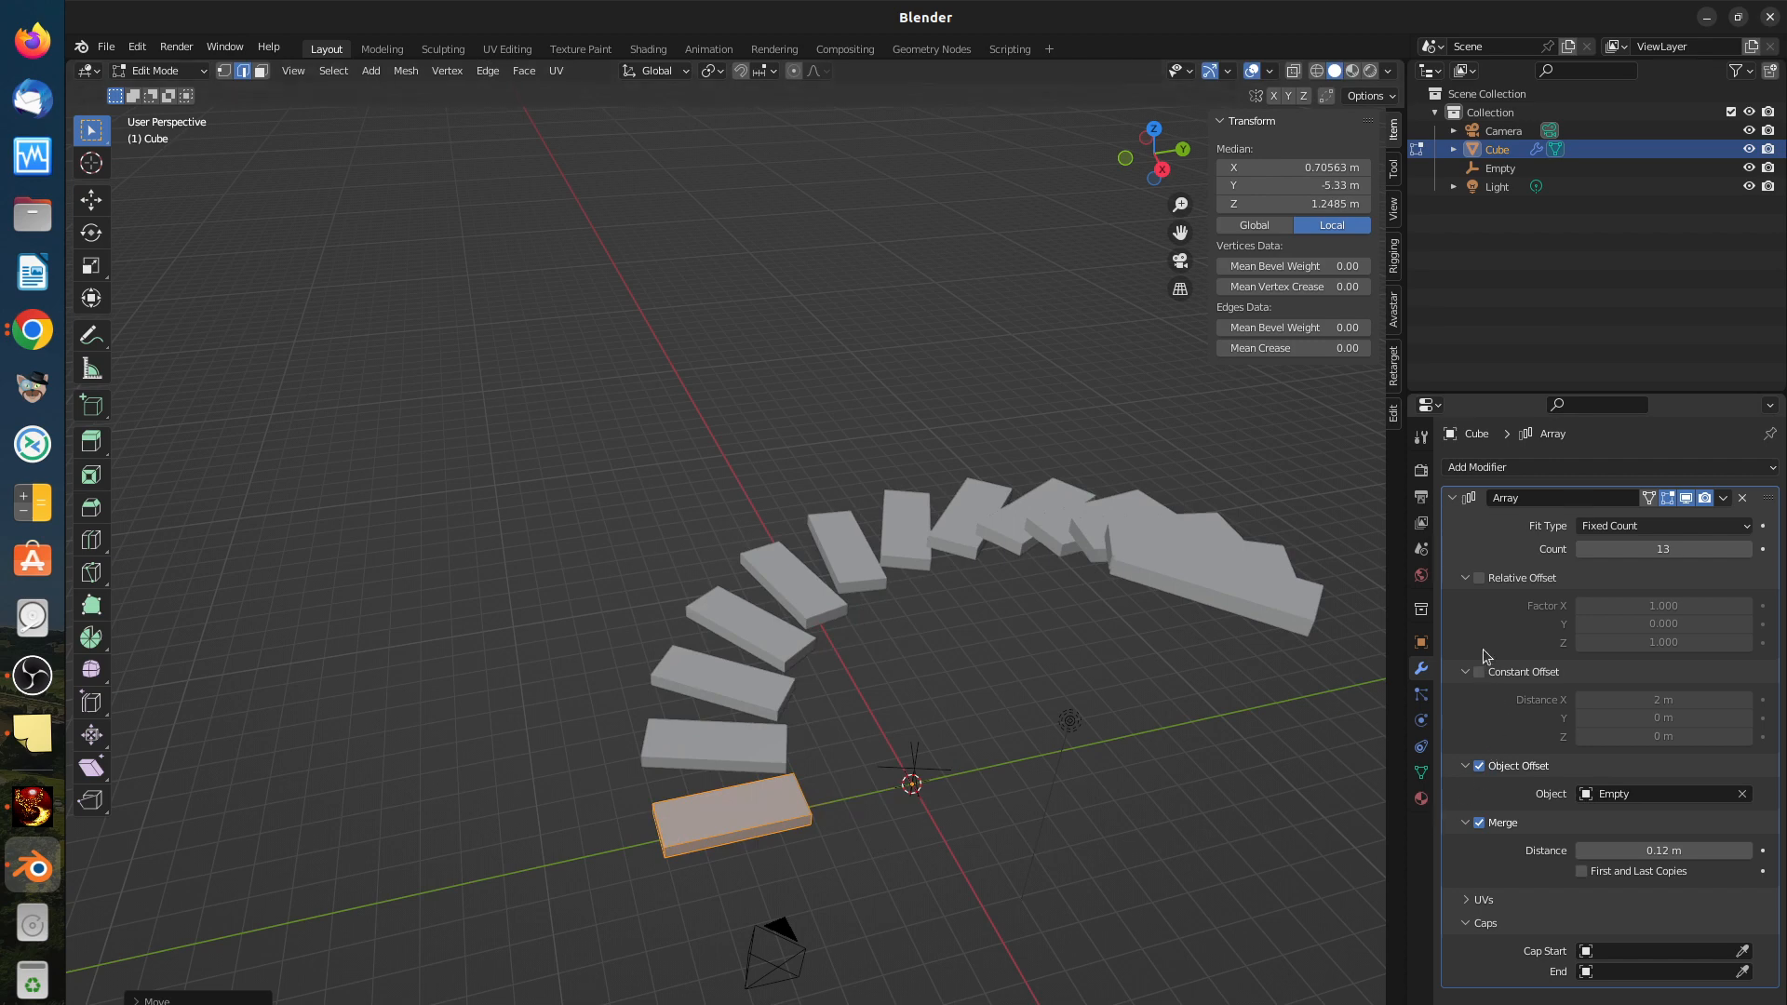
left_click(1481, 579)
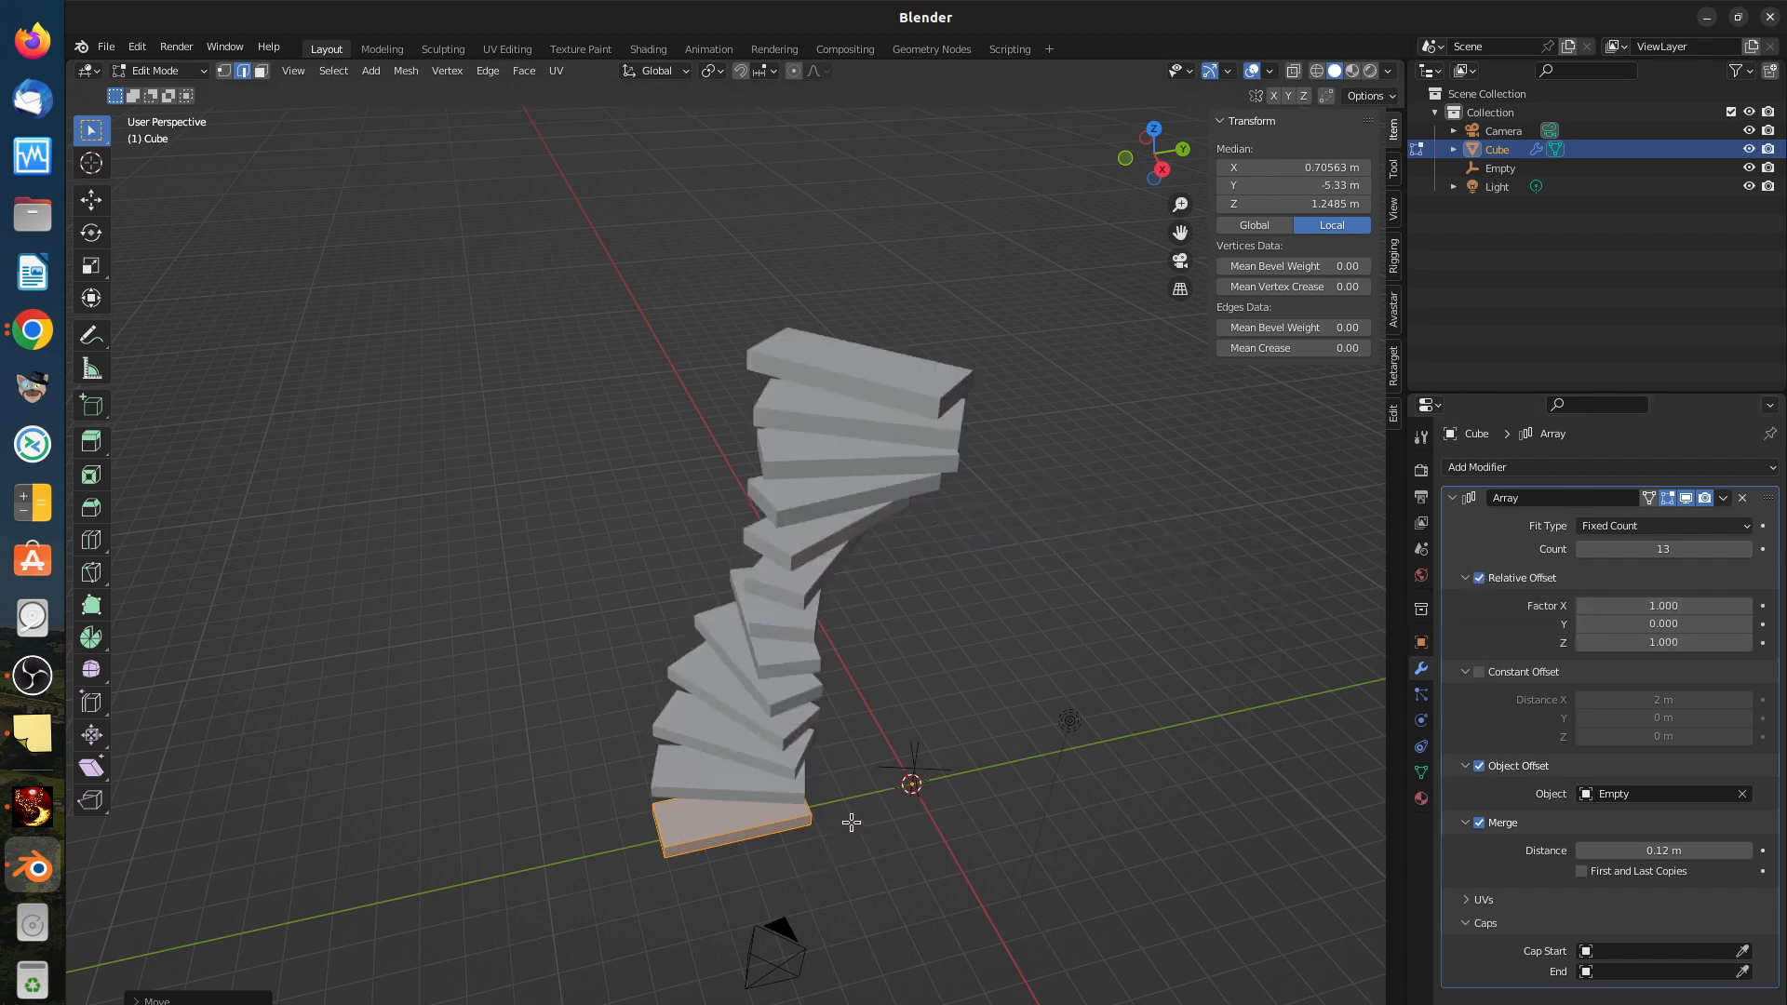
Step: Try moving the base step freely to about X -0.10 m, Y -10.74 m, Z 0.23 m, and undo the move
key("g")
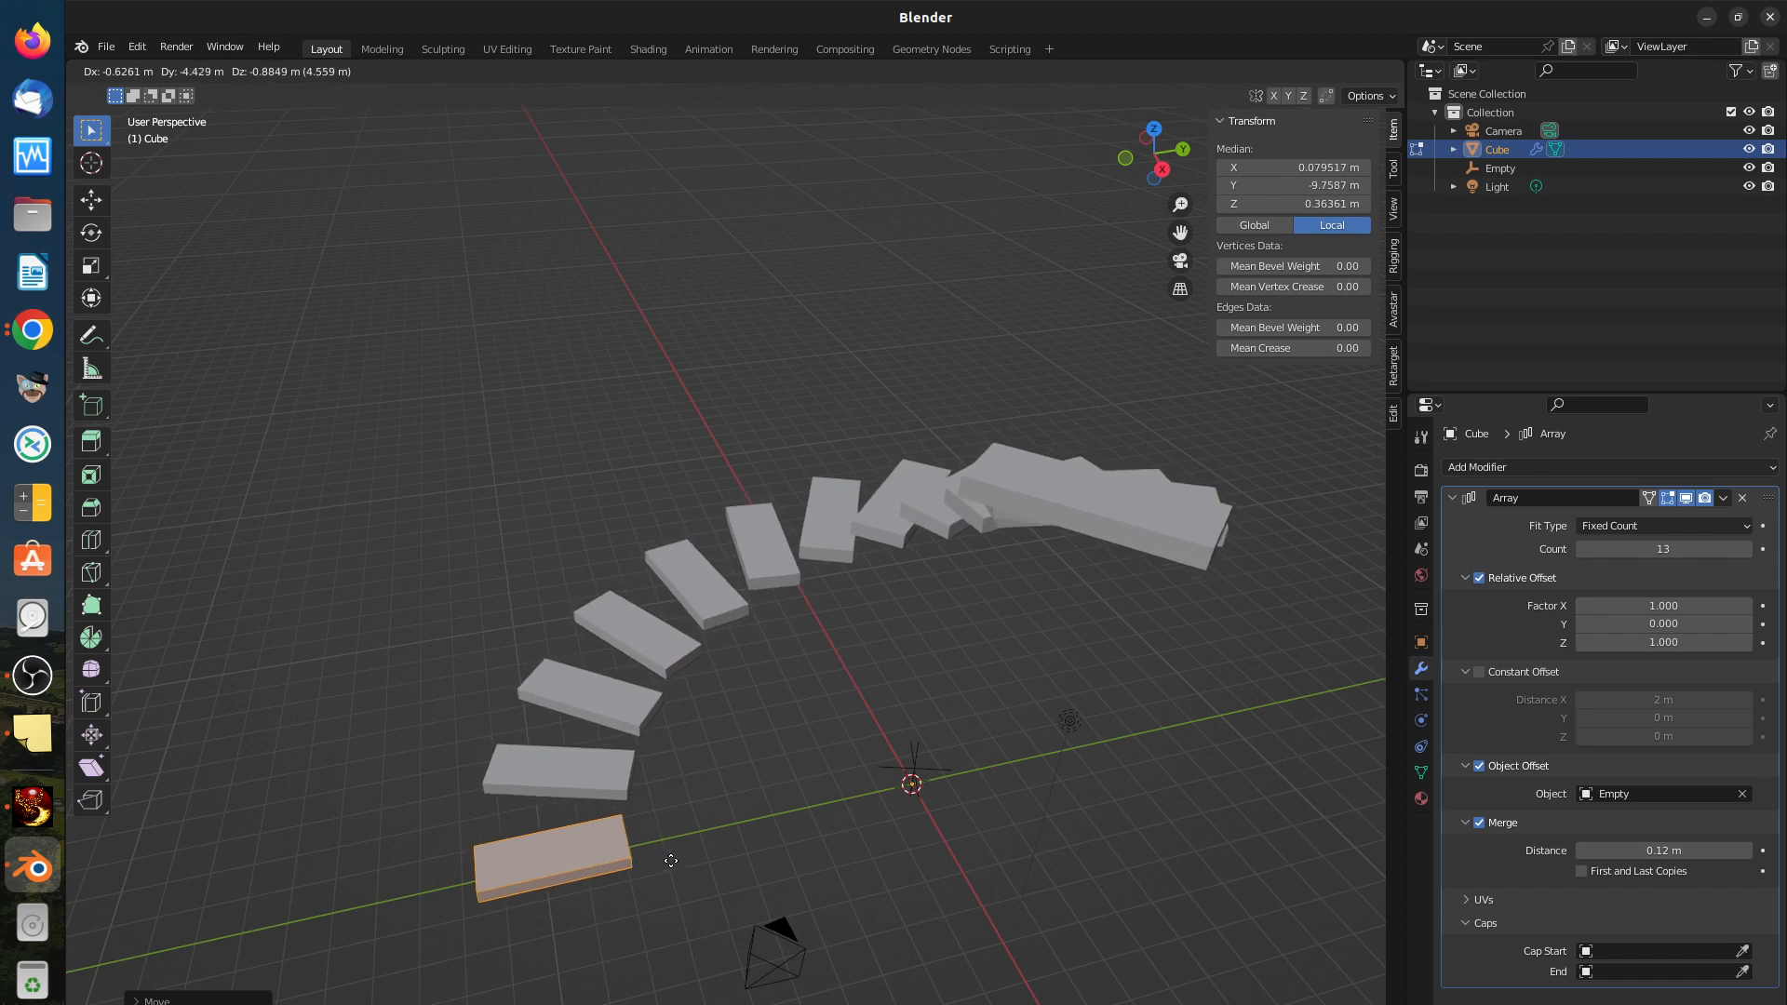
left_click(630, 866)
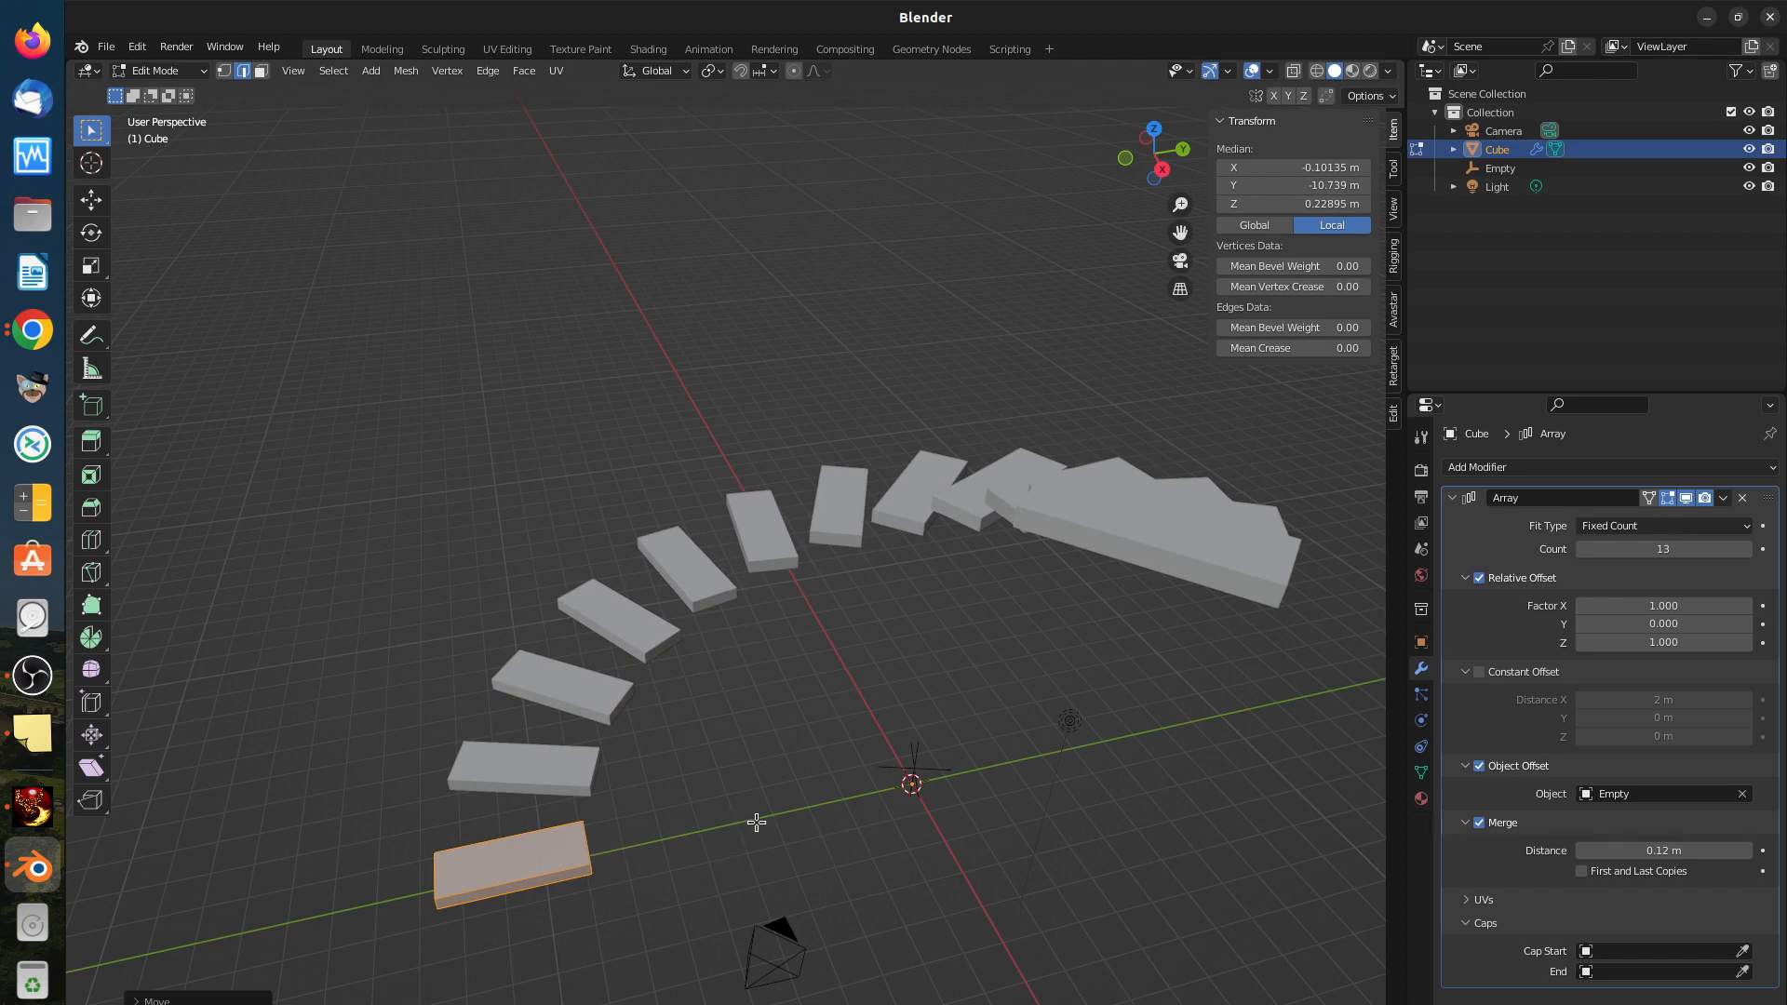
key("ctrl+z")
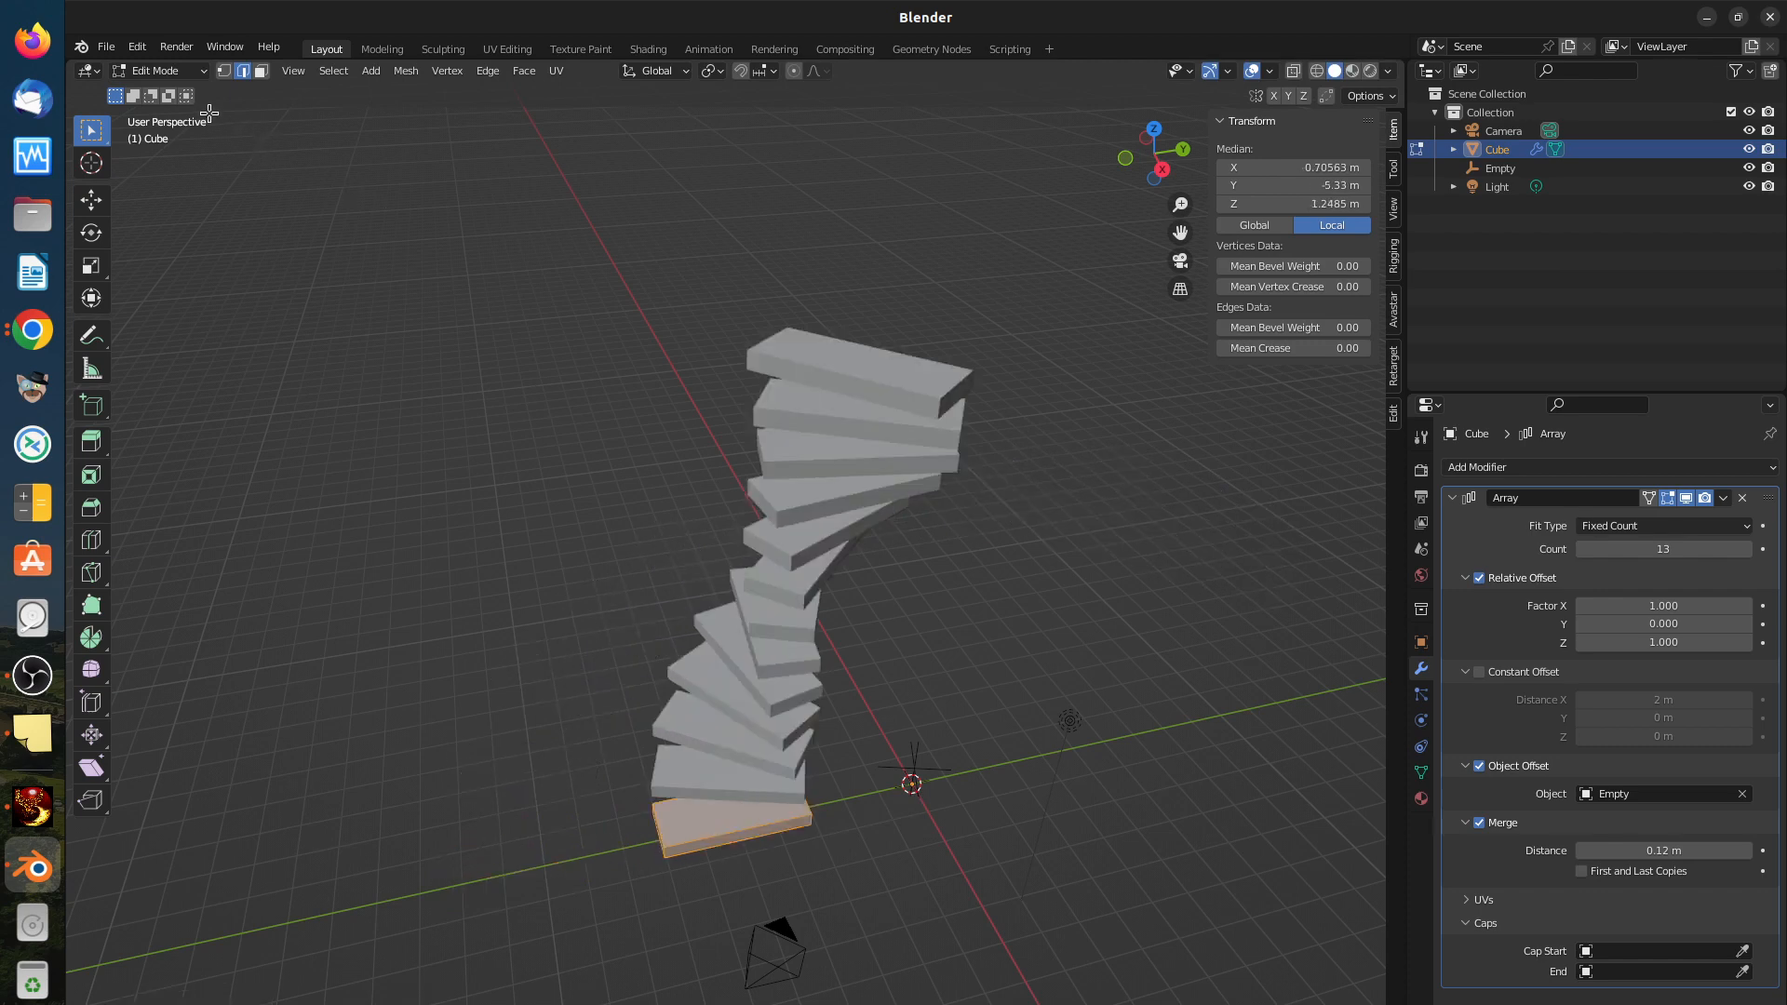
Step: In Object Mode, move the staircase about -1.11 m along the Y axis and apply all its transforms
left_click(164, 72)
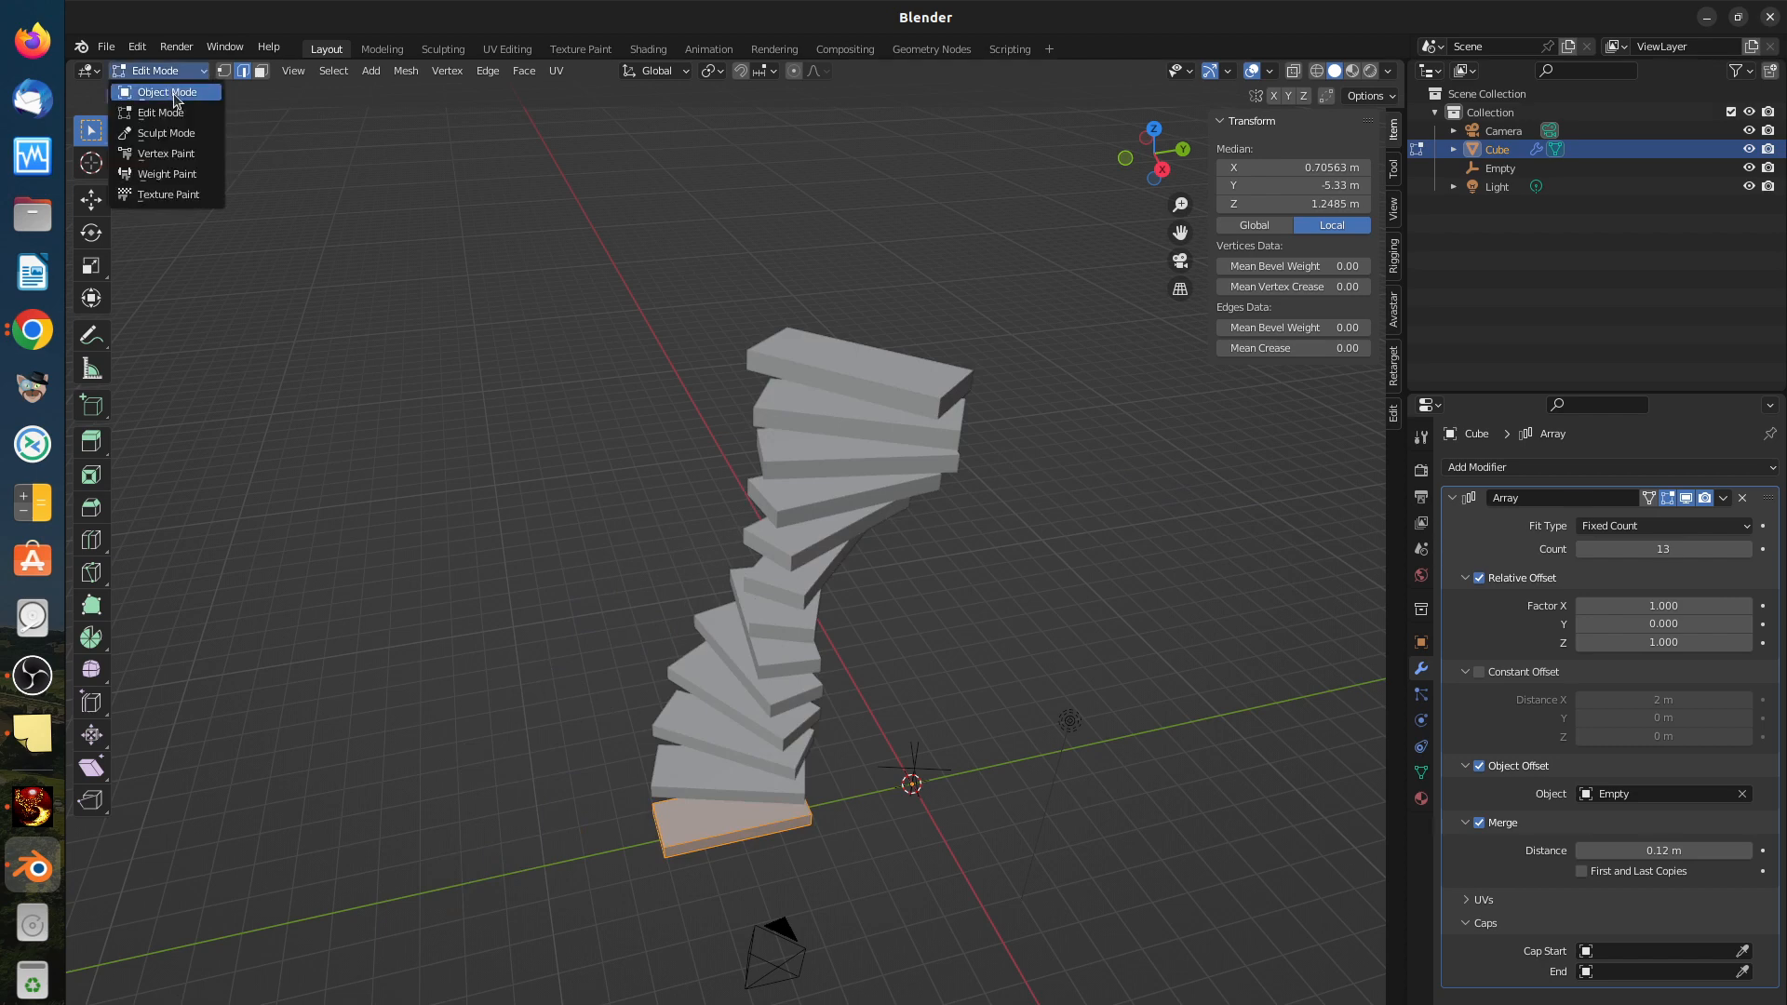
left_click(173, 93)
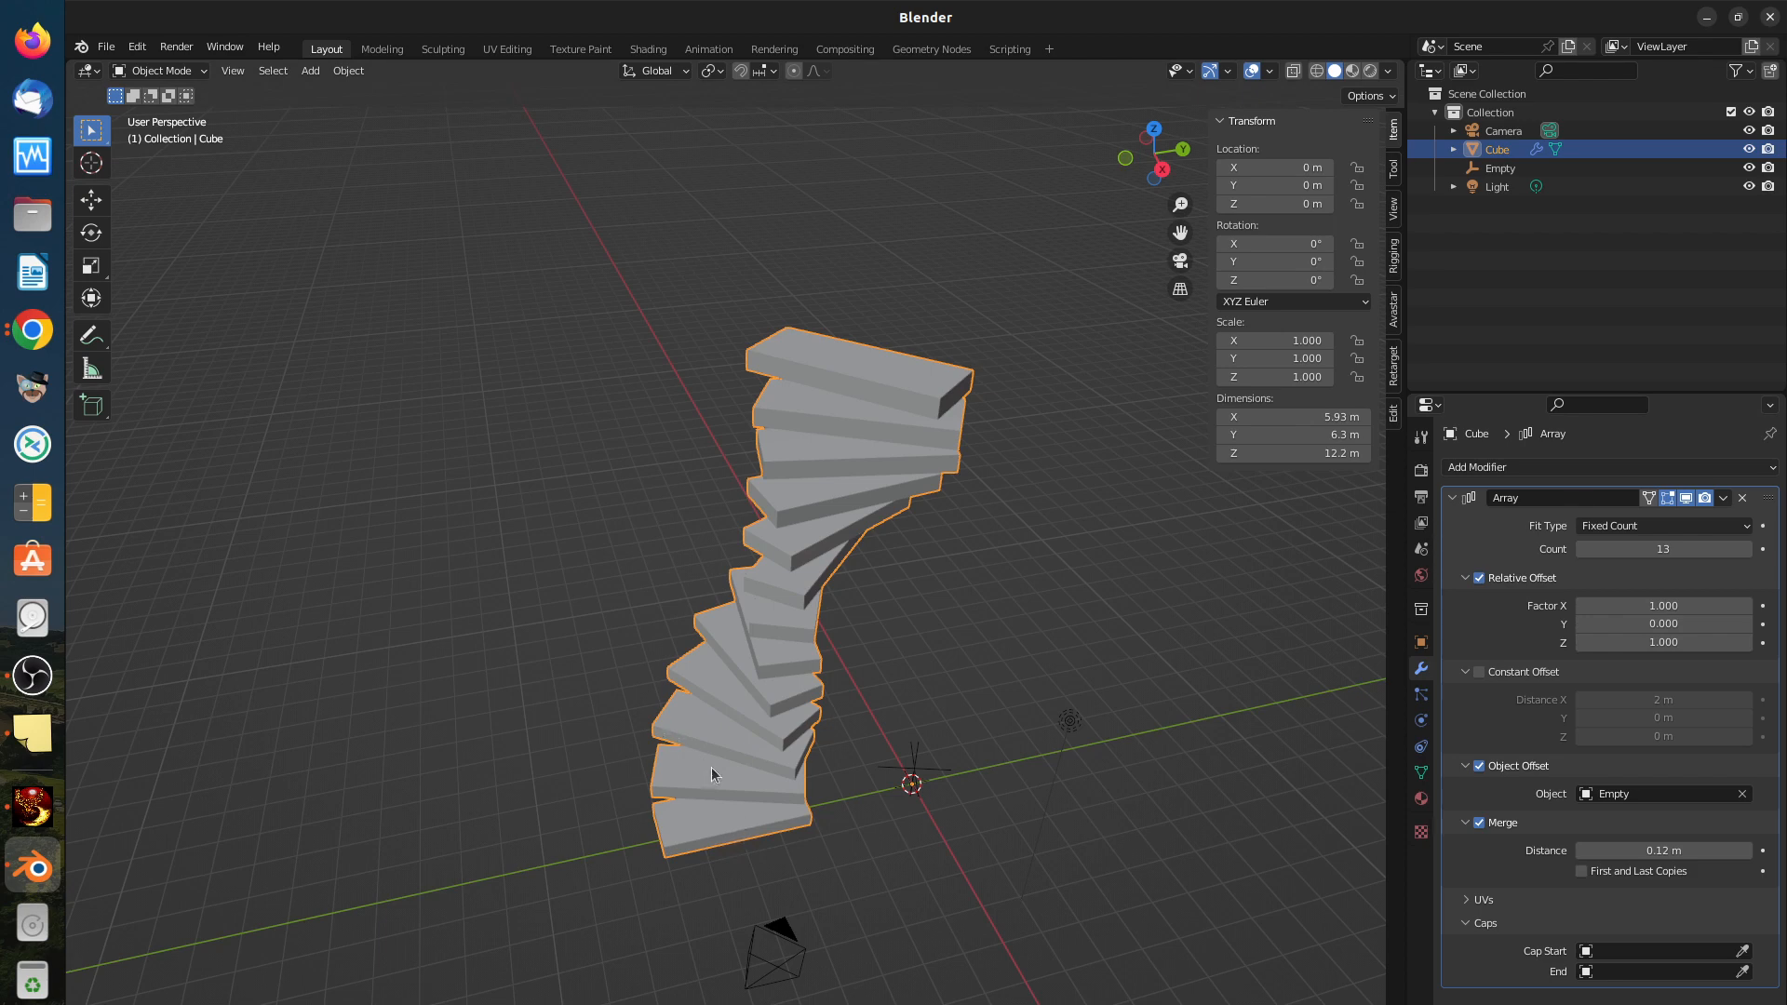
key("g")
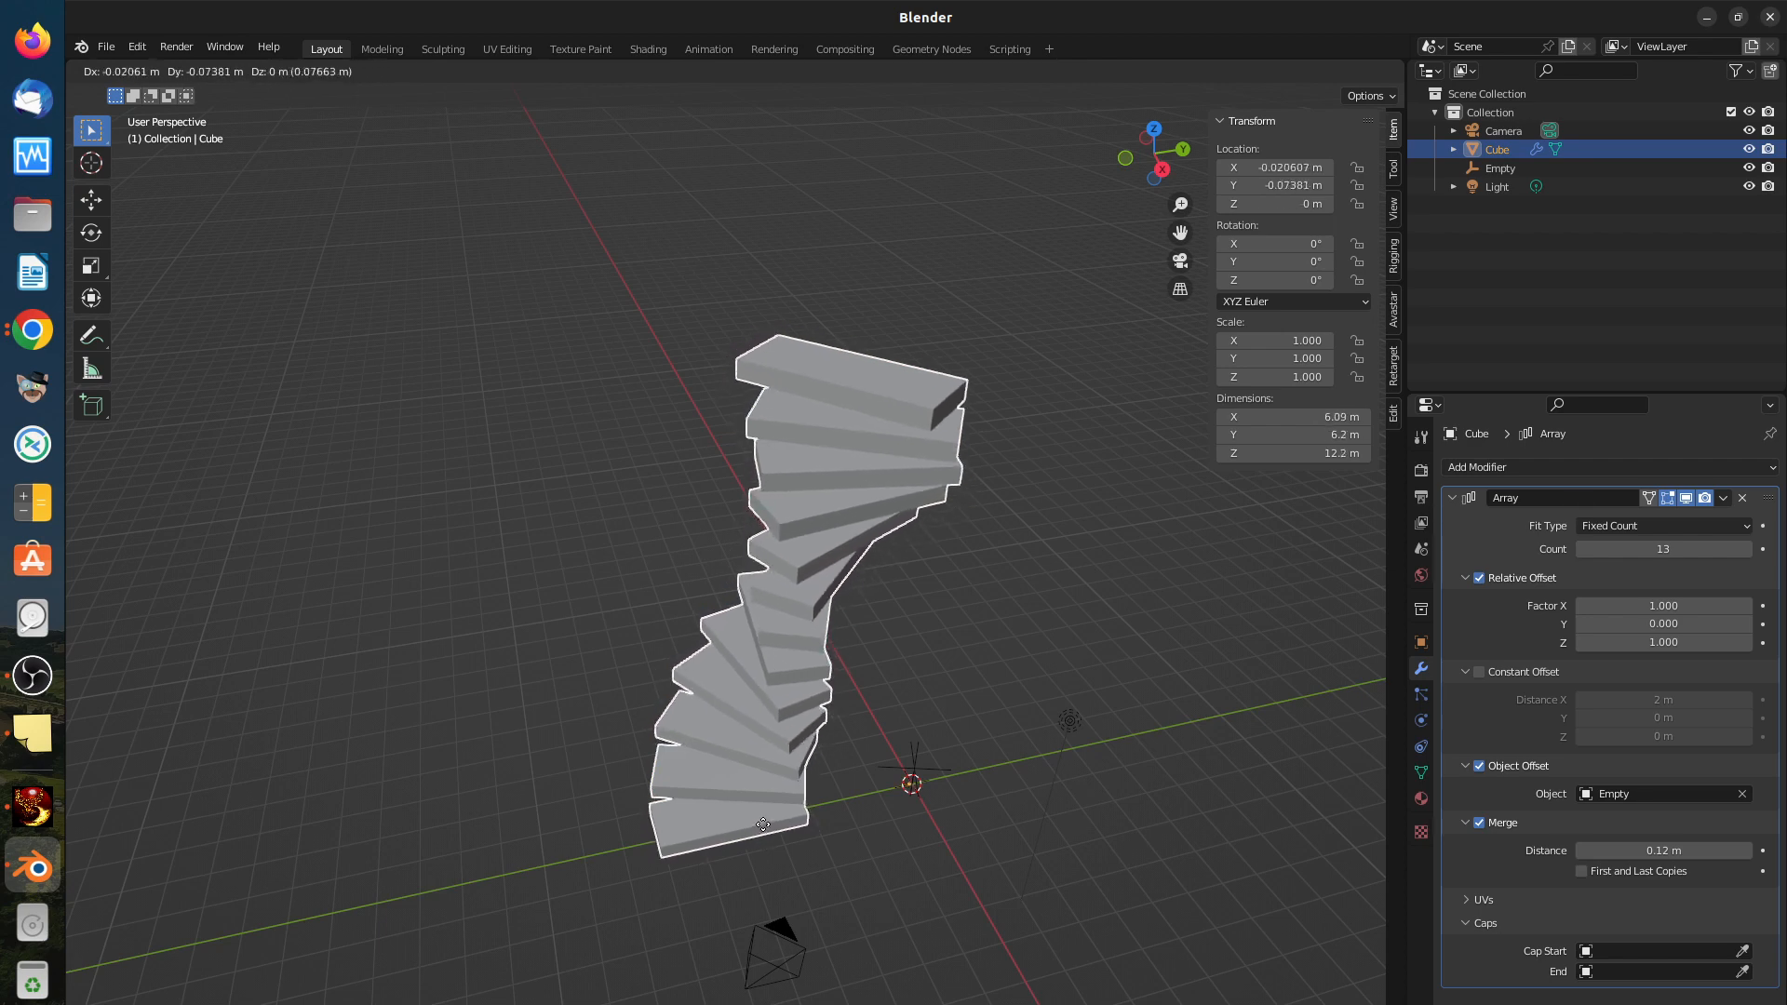
key("Escape")
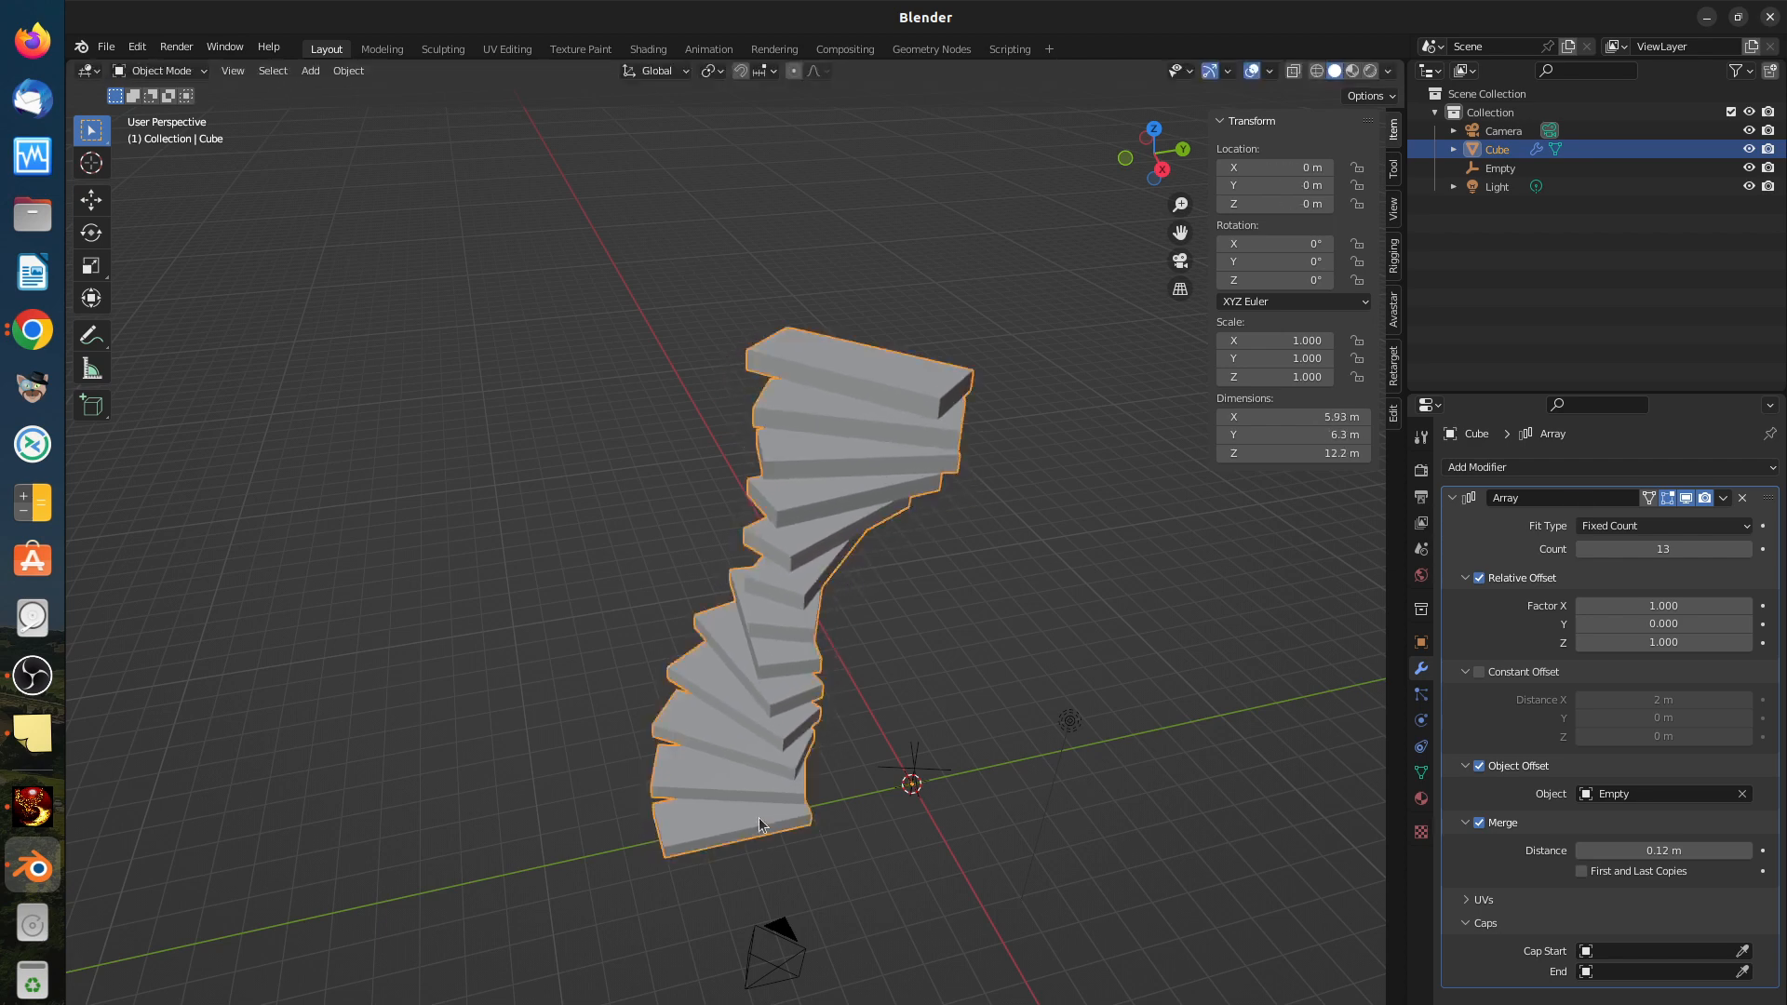
key("g")
key("y")
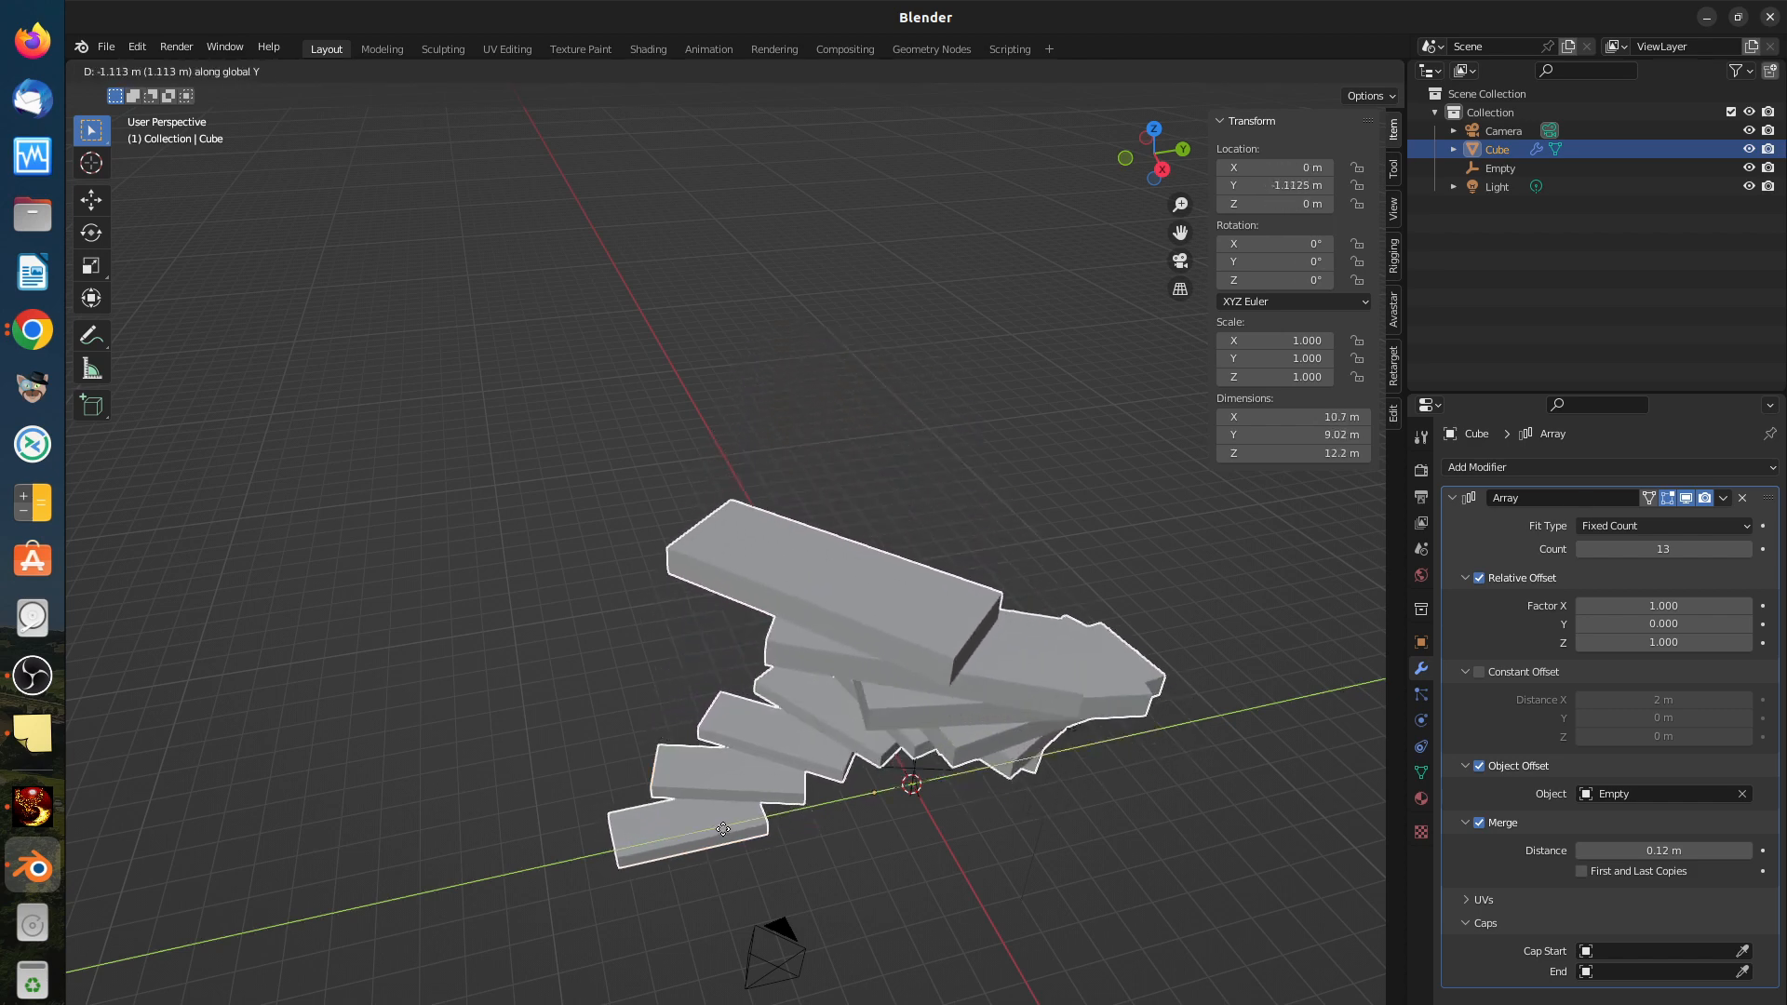
left_click(723, 833)
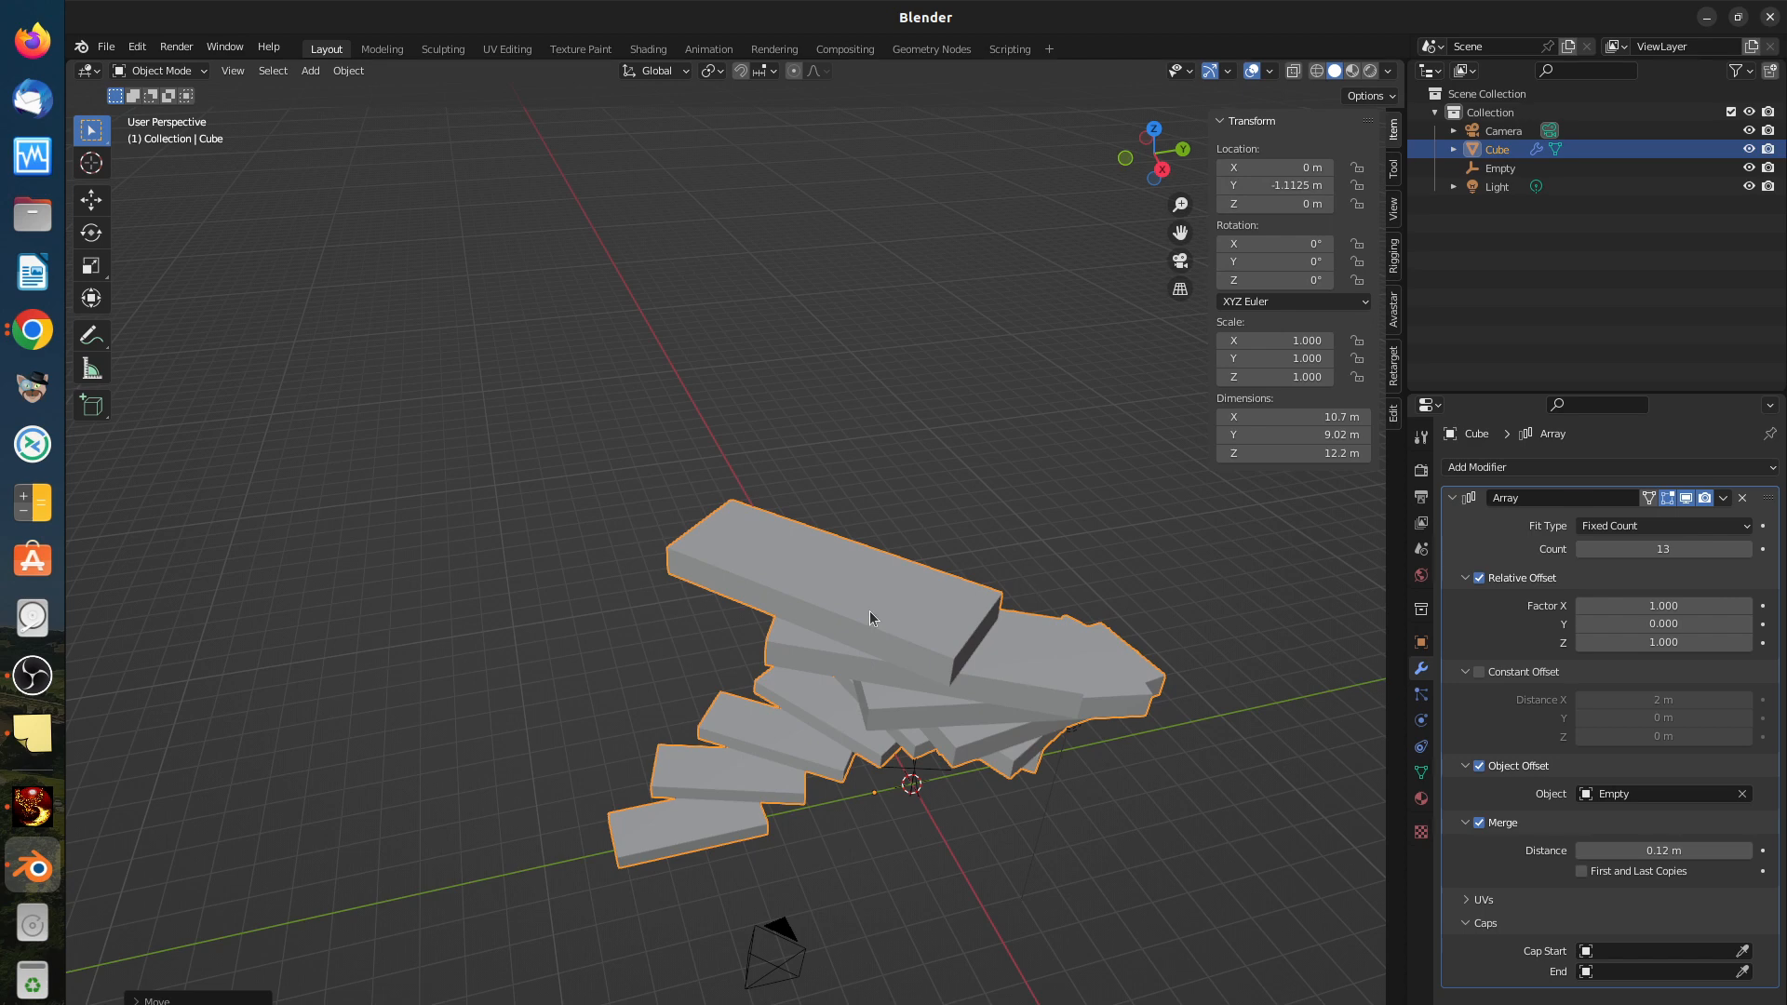
key("ctrl+a")
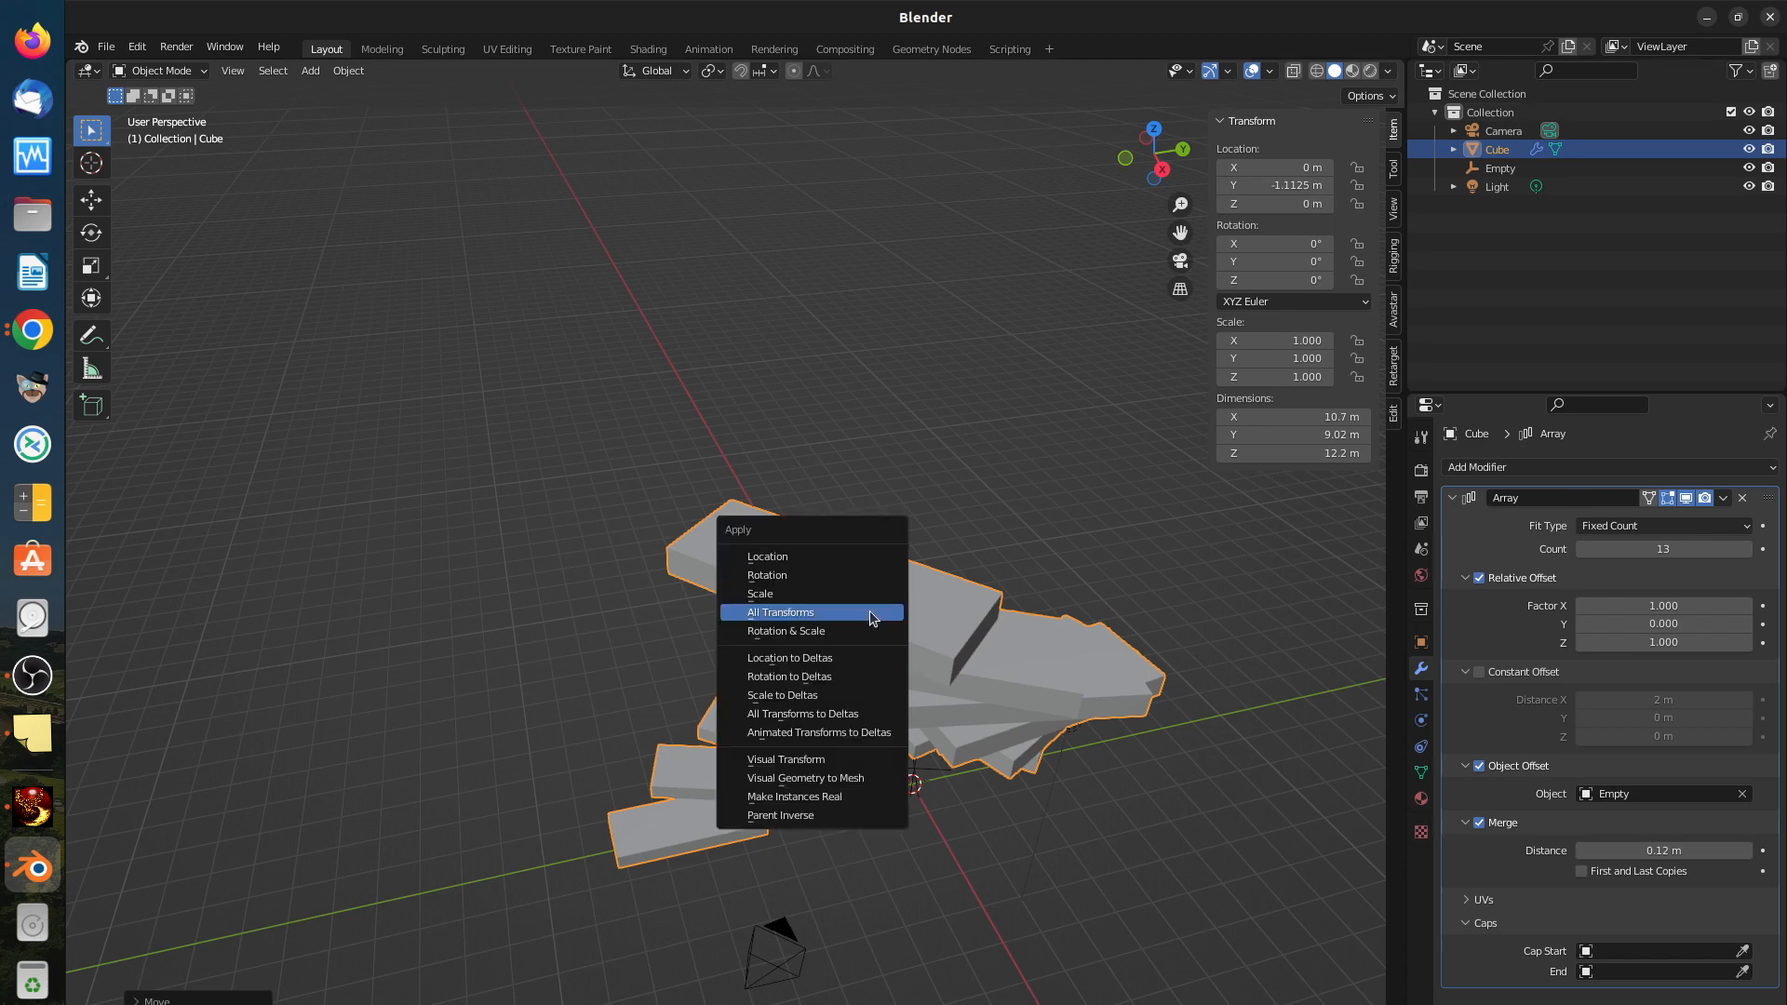
left_click(873, 614)
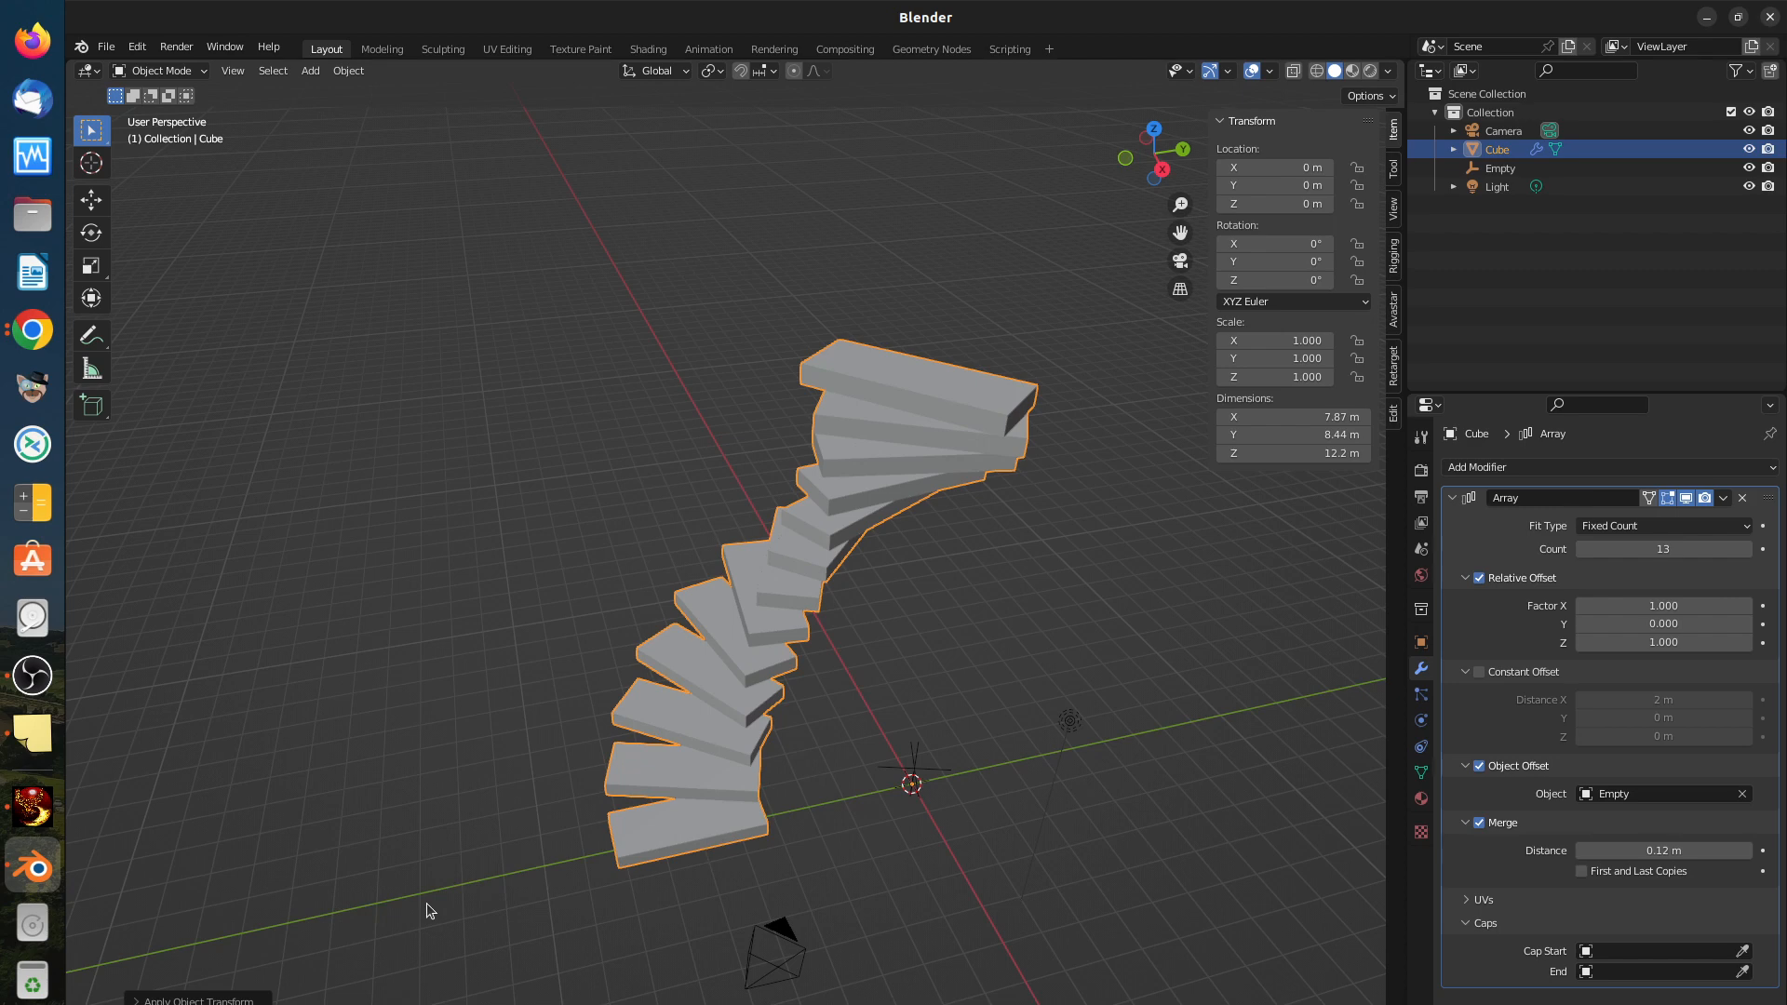
Step: Try moving the staircase about -6.19 m along the Y axis and applying all its transforms, and undo both
key("g")
key("y")
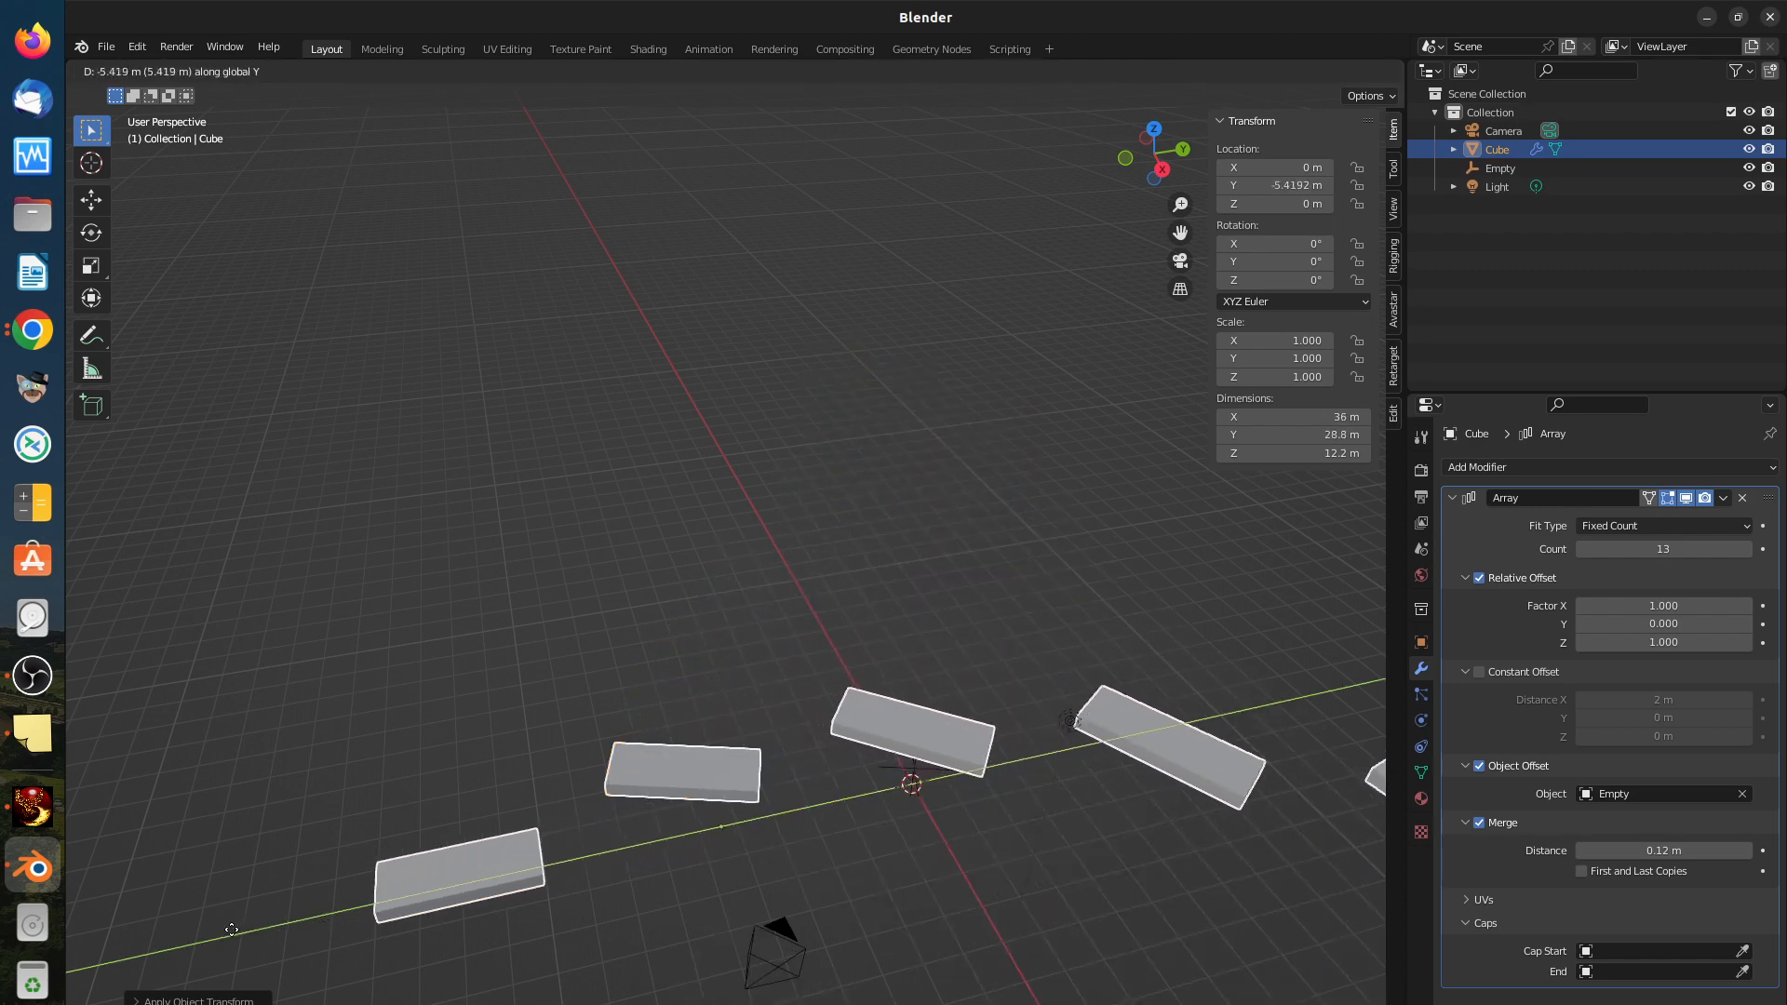
left_click(262, 930)
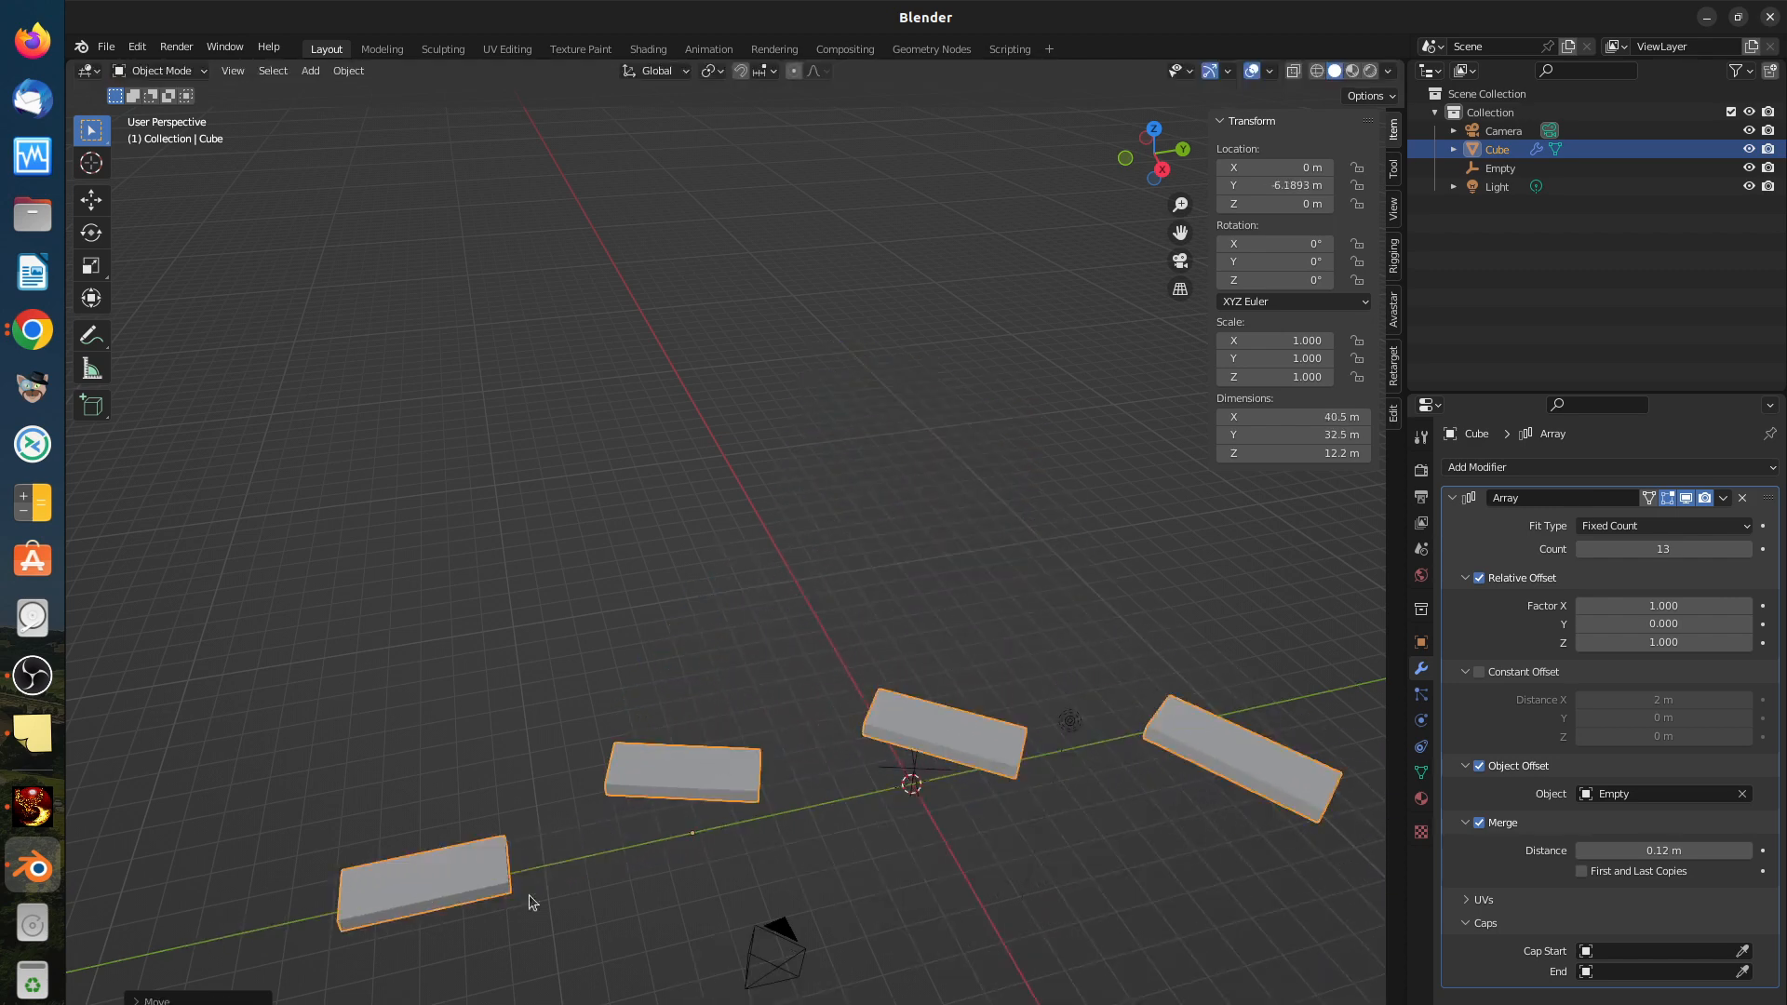
key("ctrl+a")
key("ctrl+a")
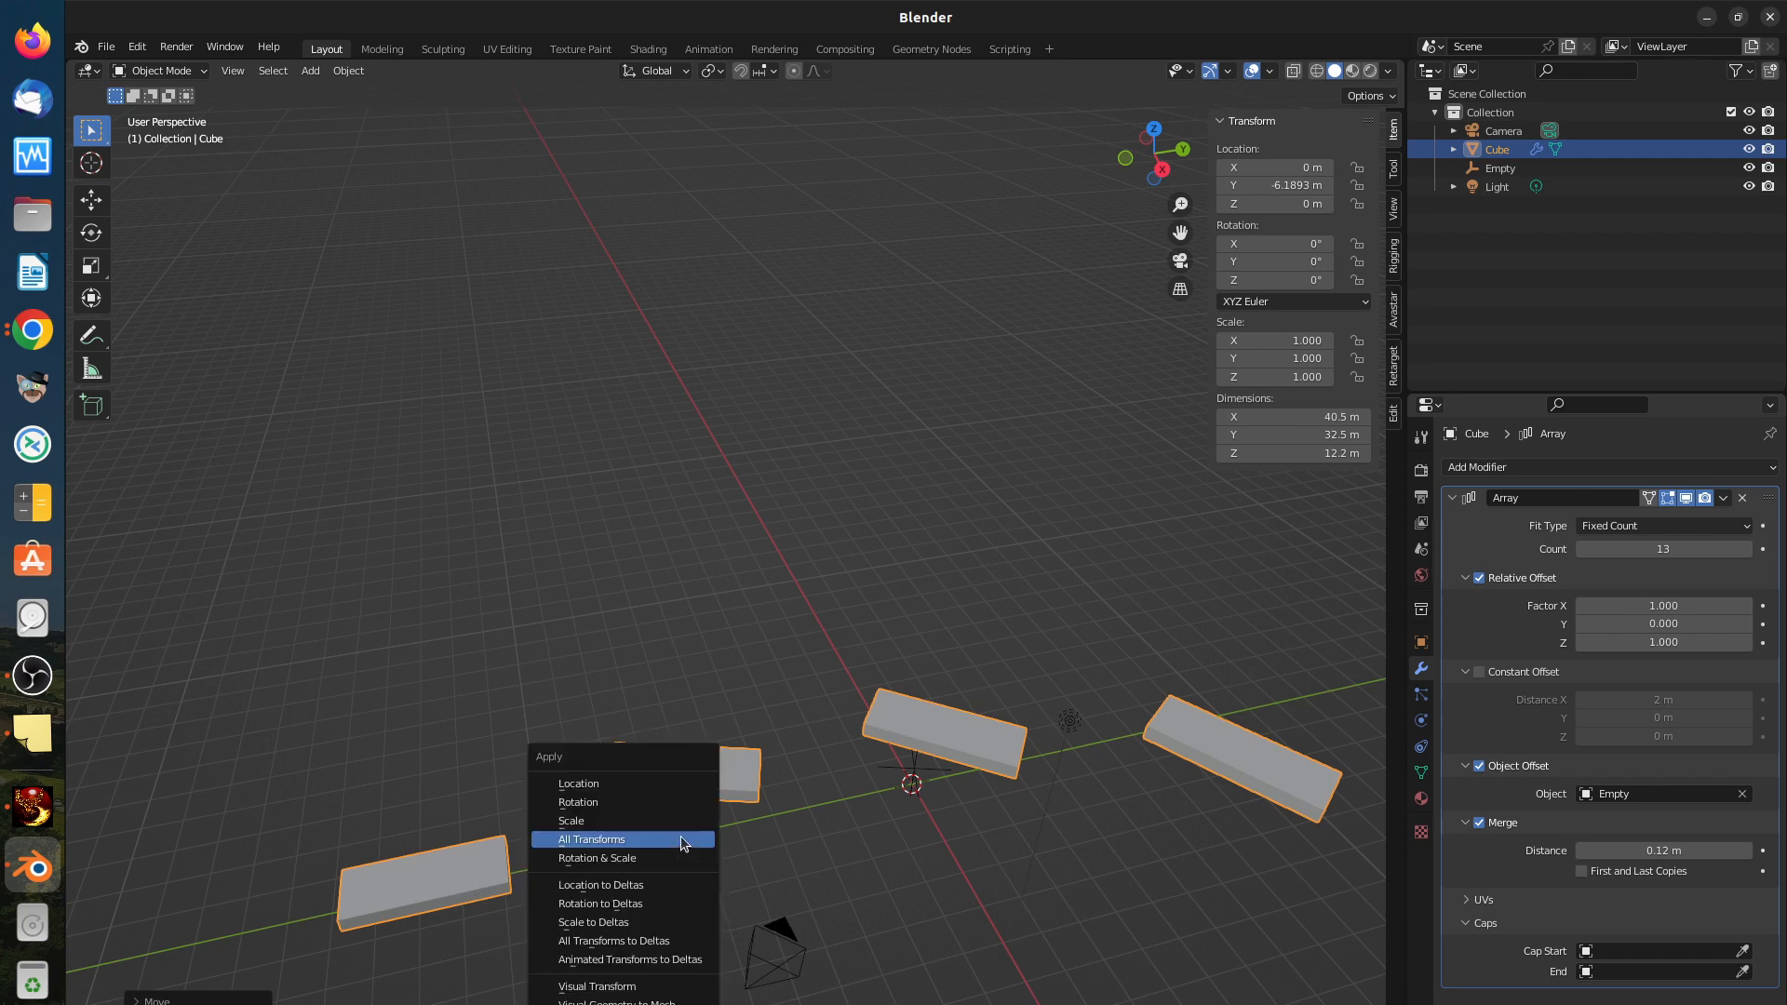
left_click(654, 840)
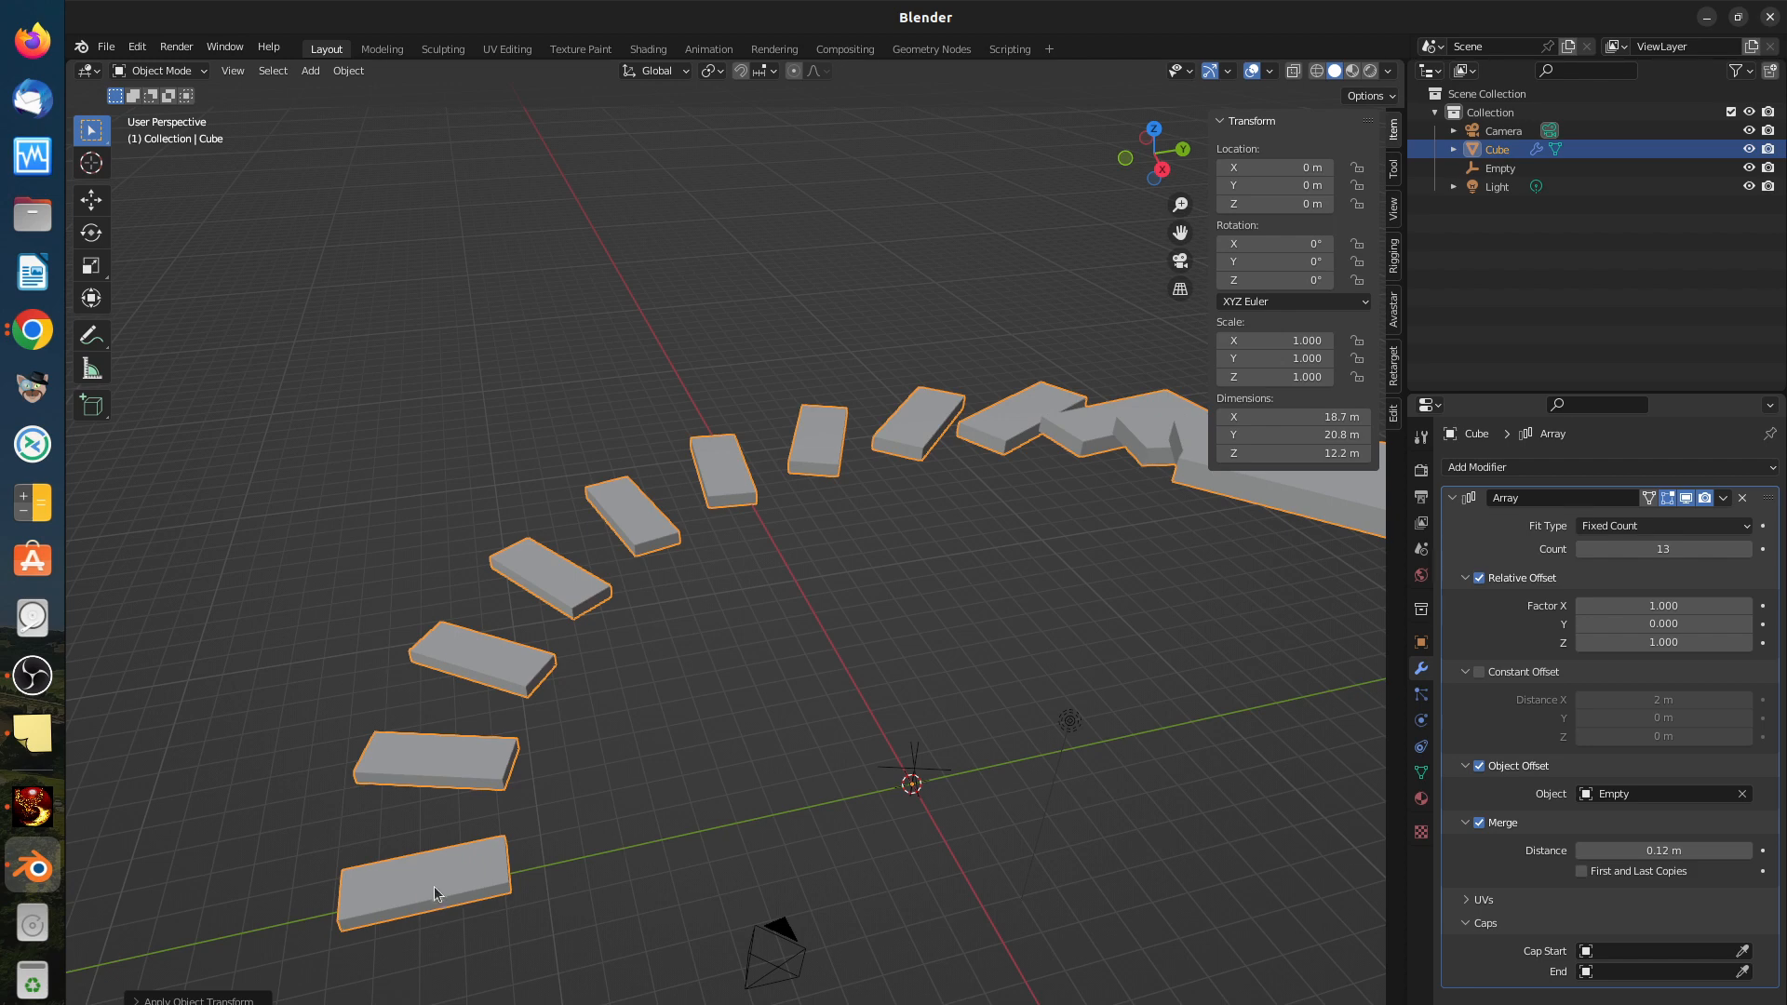
scroll(852, 618, "down", 3)
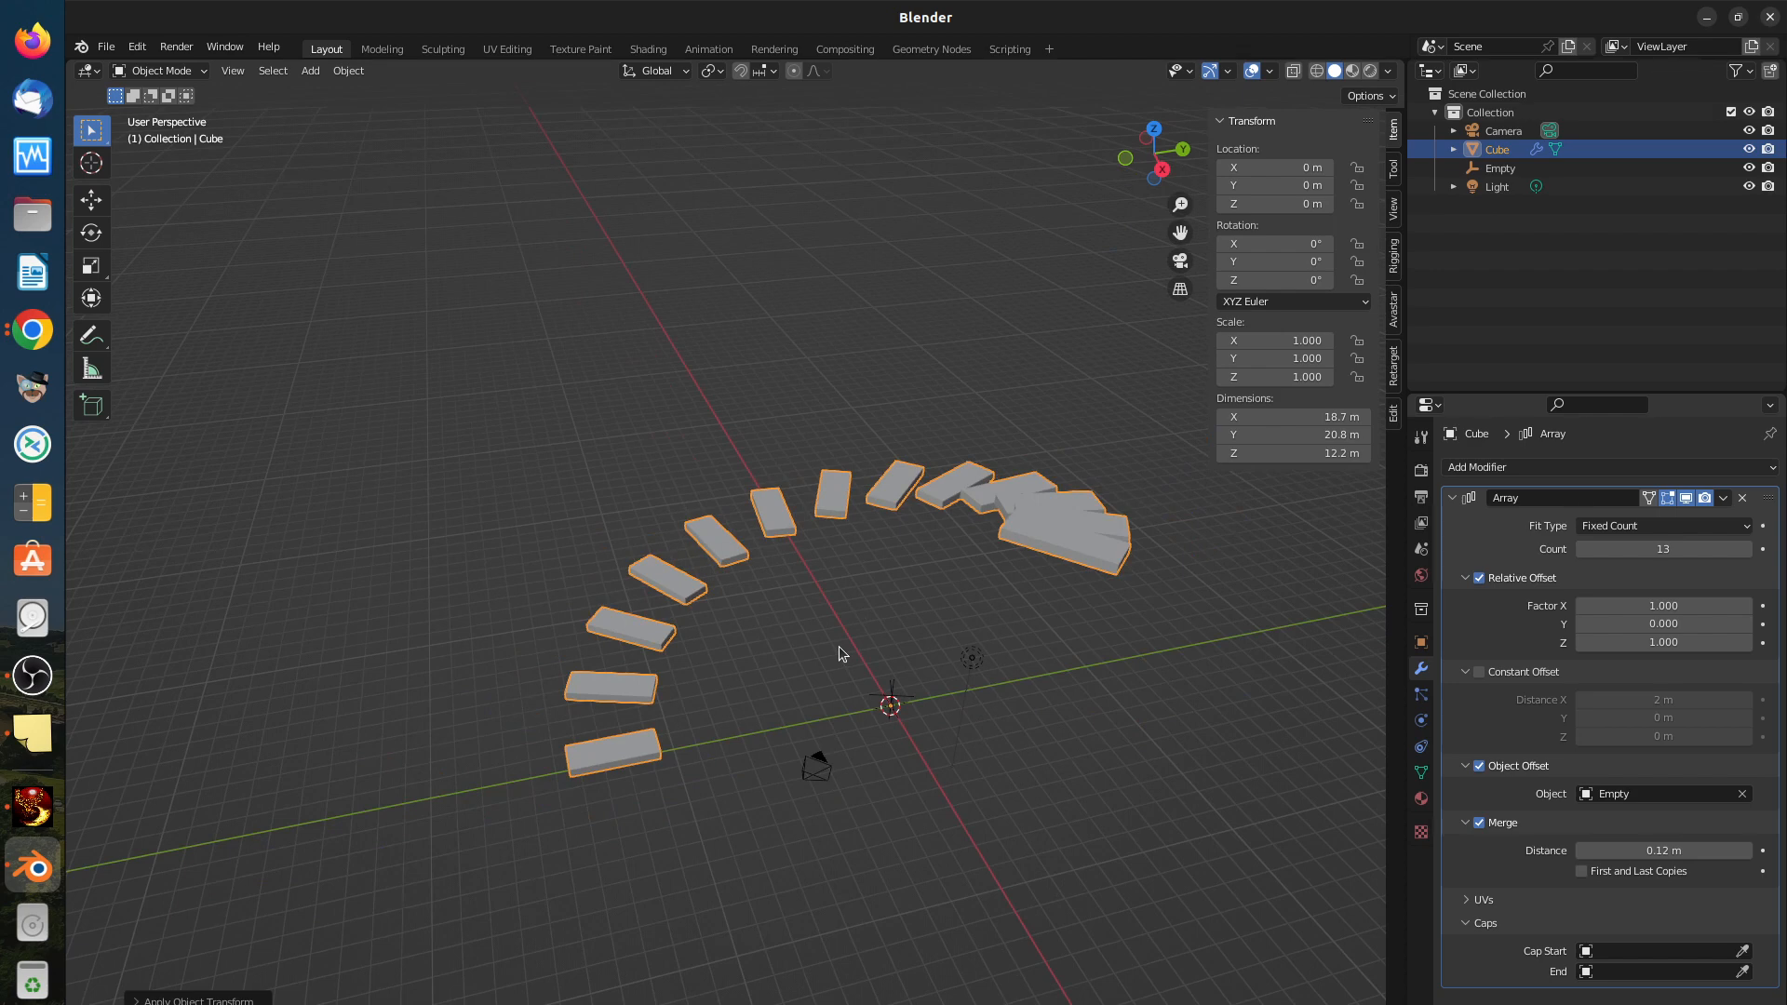
key("ctrl+z")
key("ctrl+z")
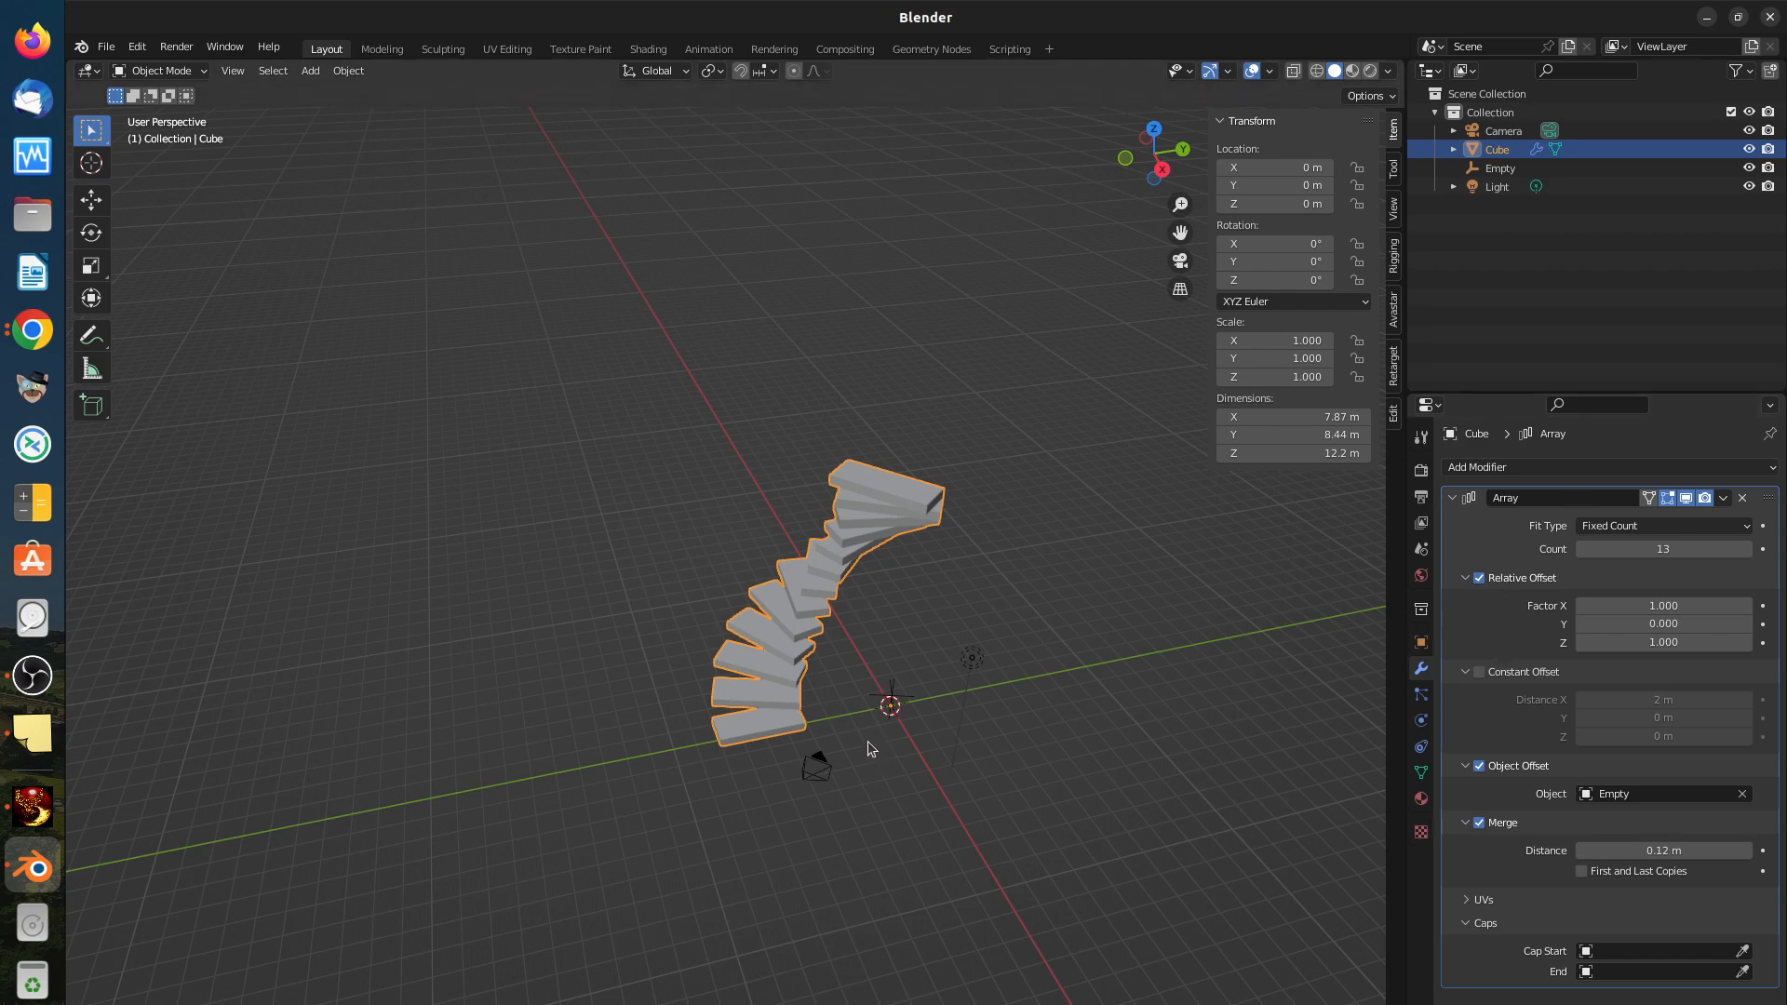
Step: Move the staircase about -0.06 m along the Y axis and apply all its transforms
key("g")
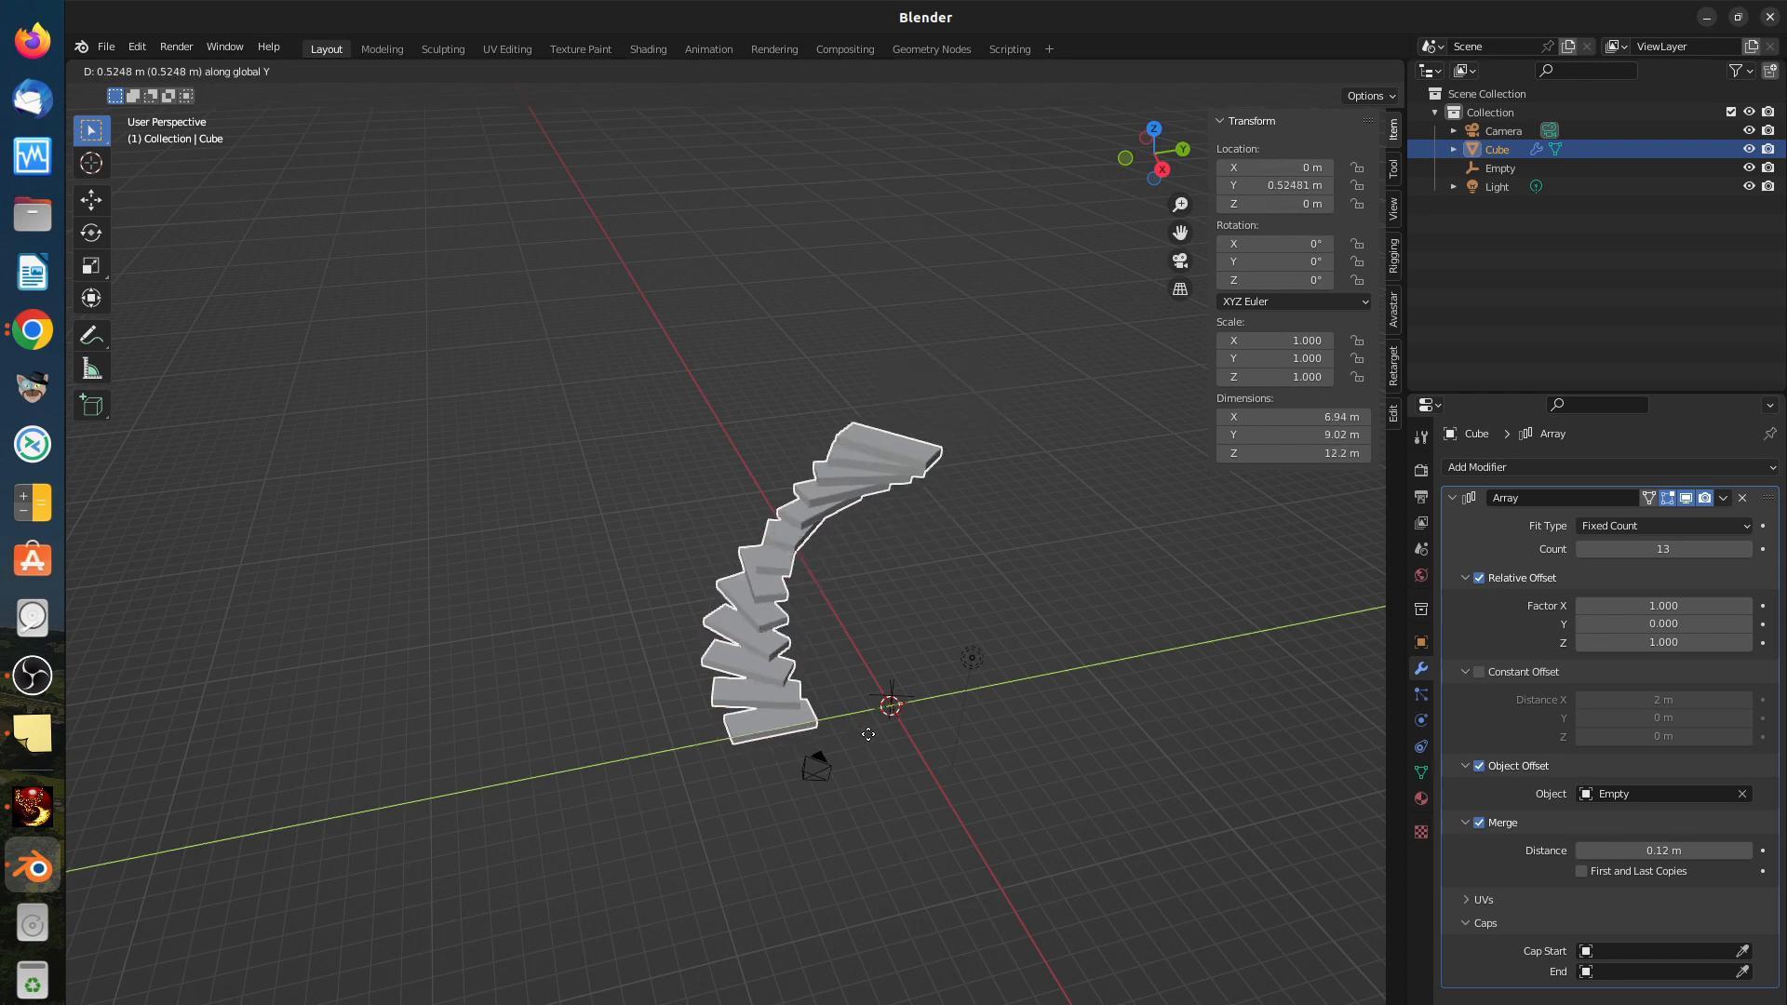
key("y")
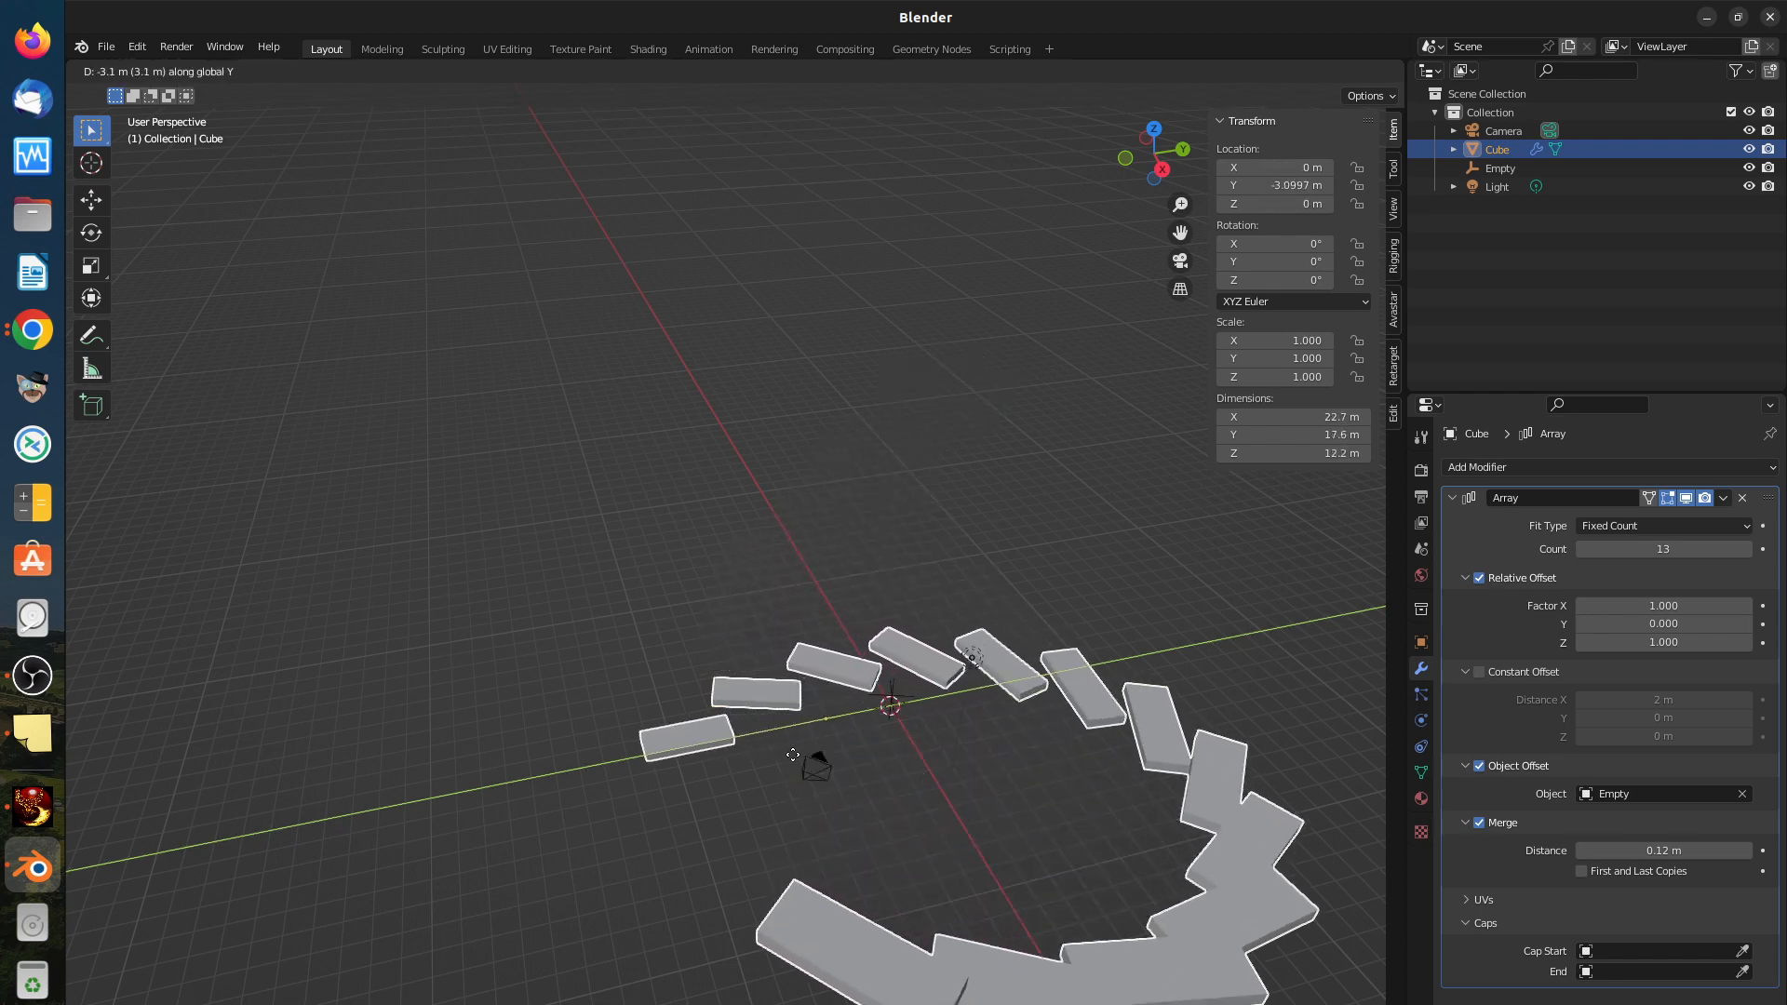
left_click(862, 764)
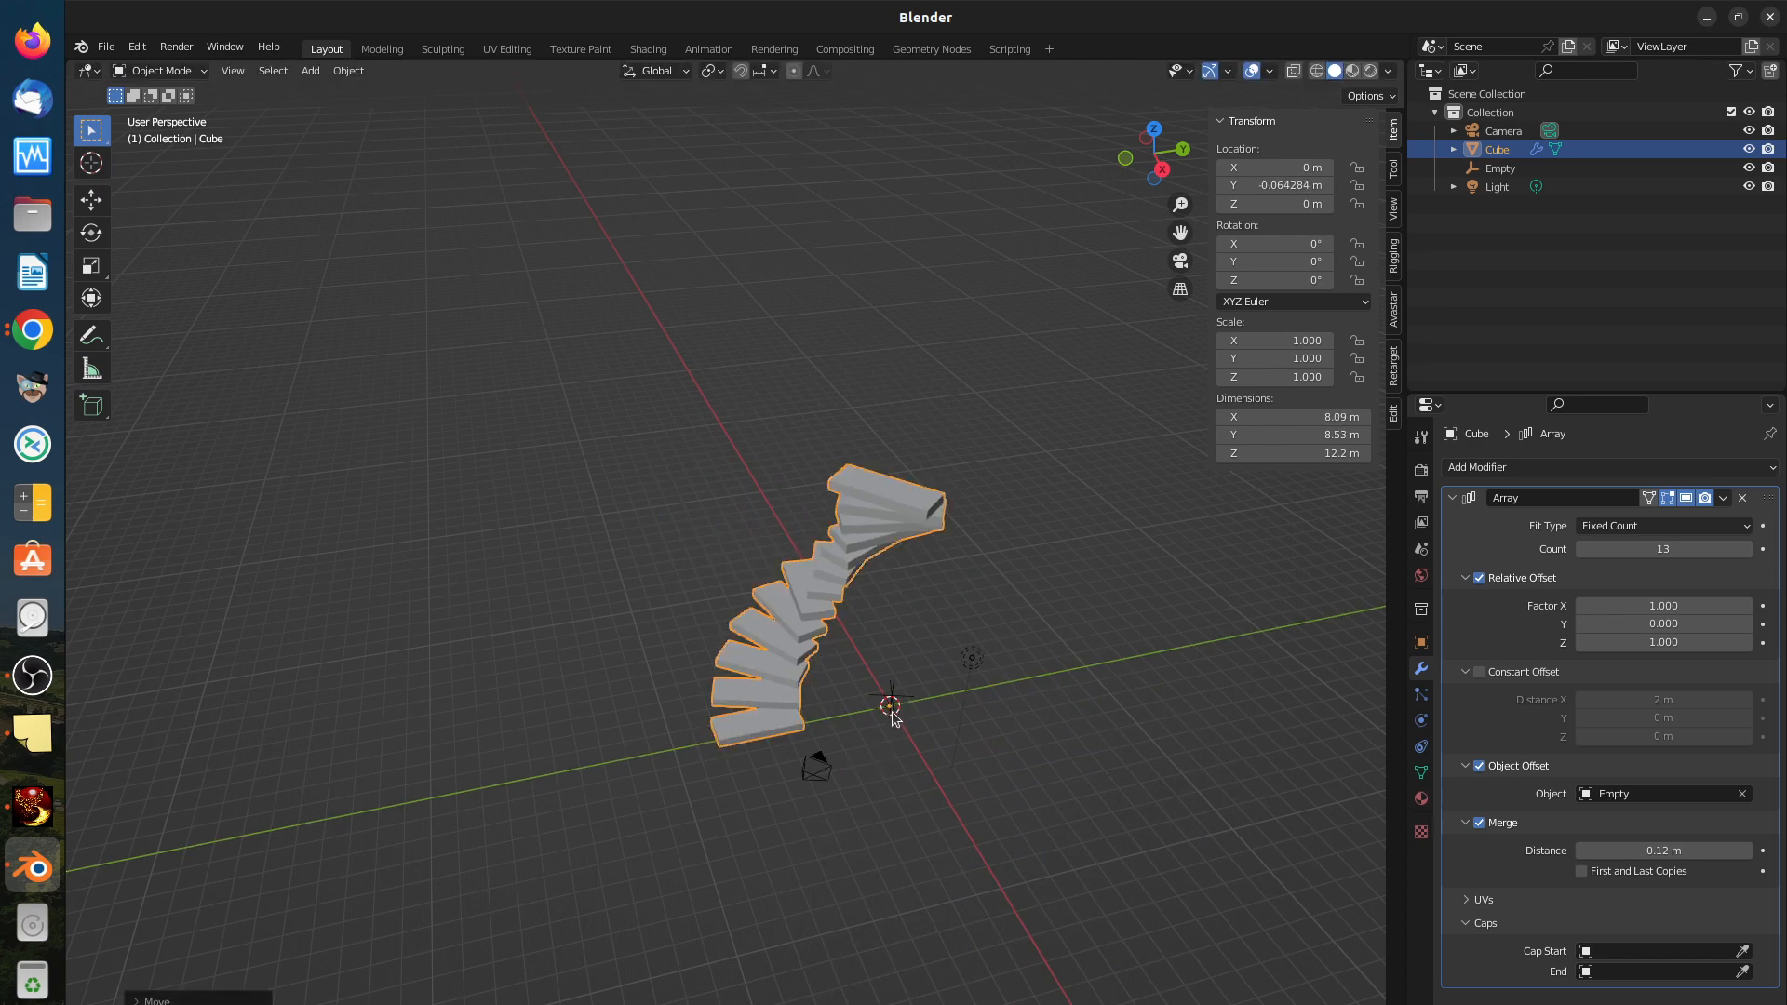
key("ctrl+a")
left_click(834, 717)
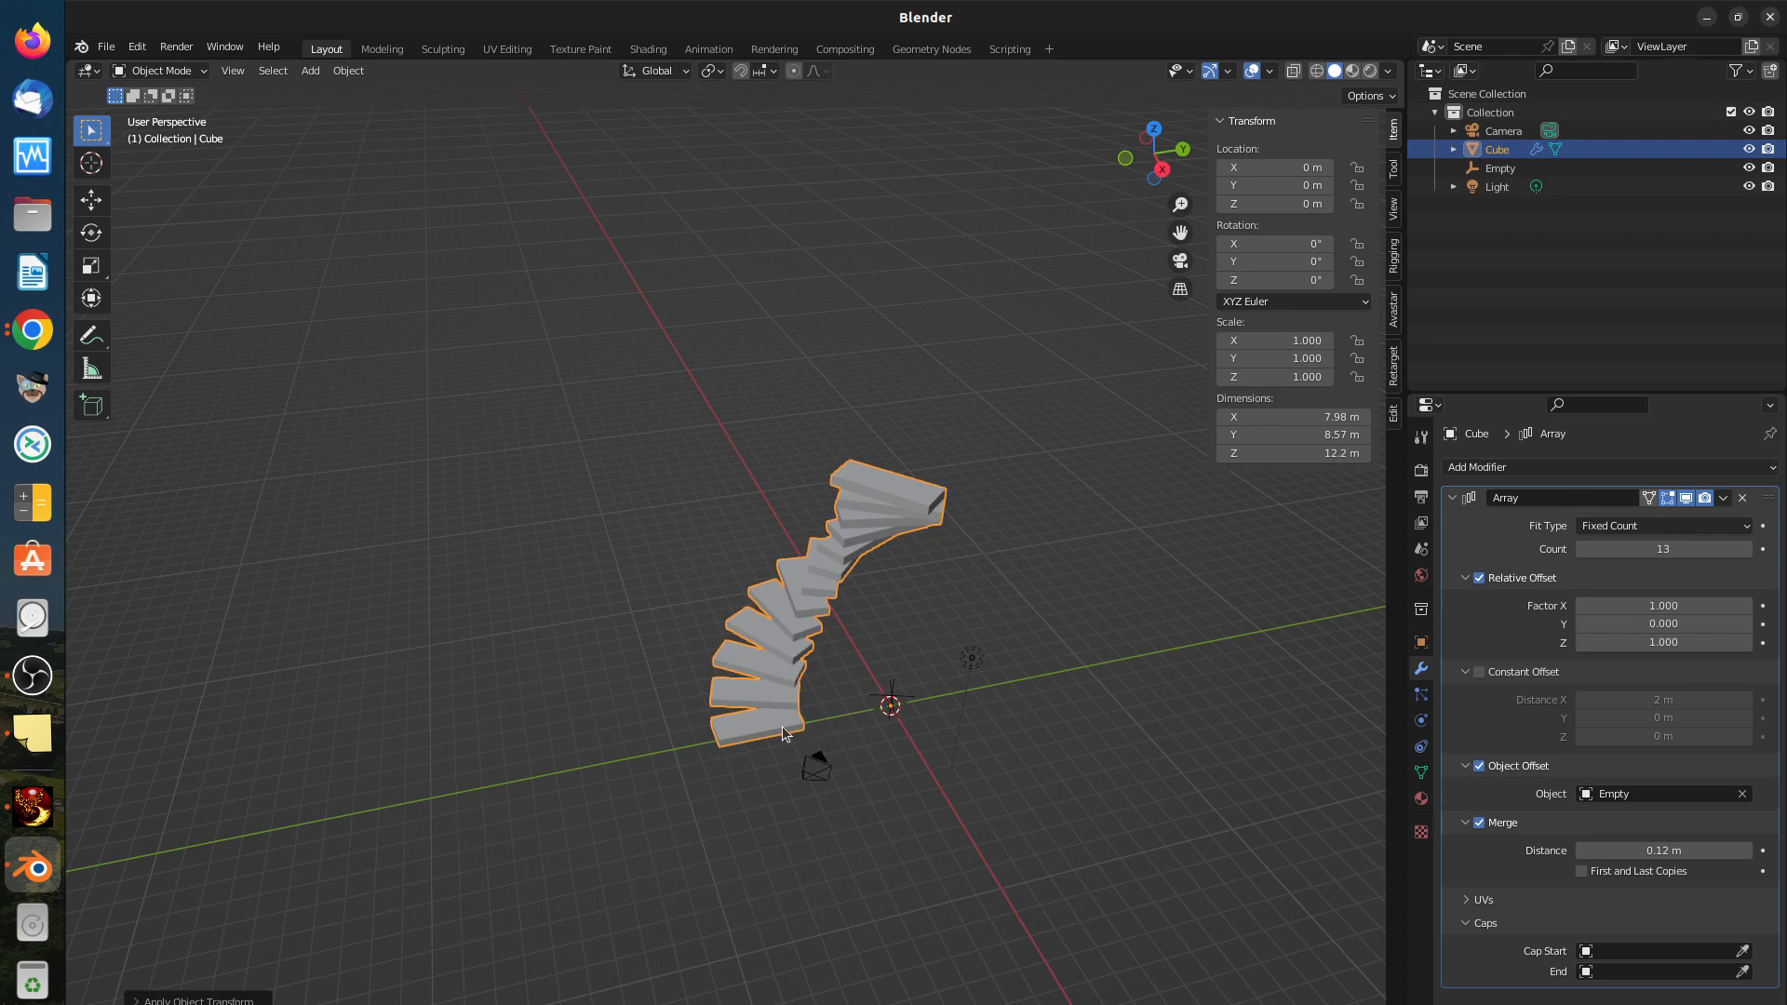
Step: Try moving the staircase about -1.97 m along the Y axis and applying all its transforms, and undo these changes
key("g")
key("y")
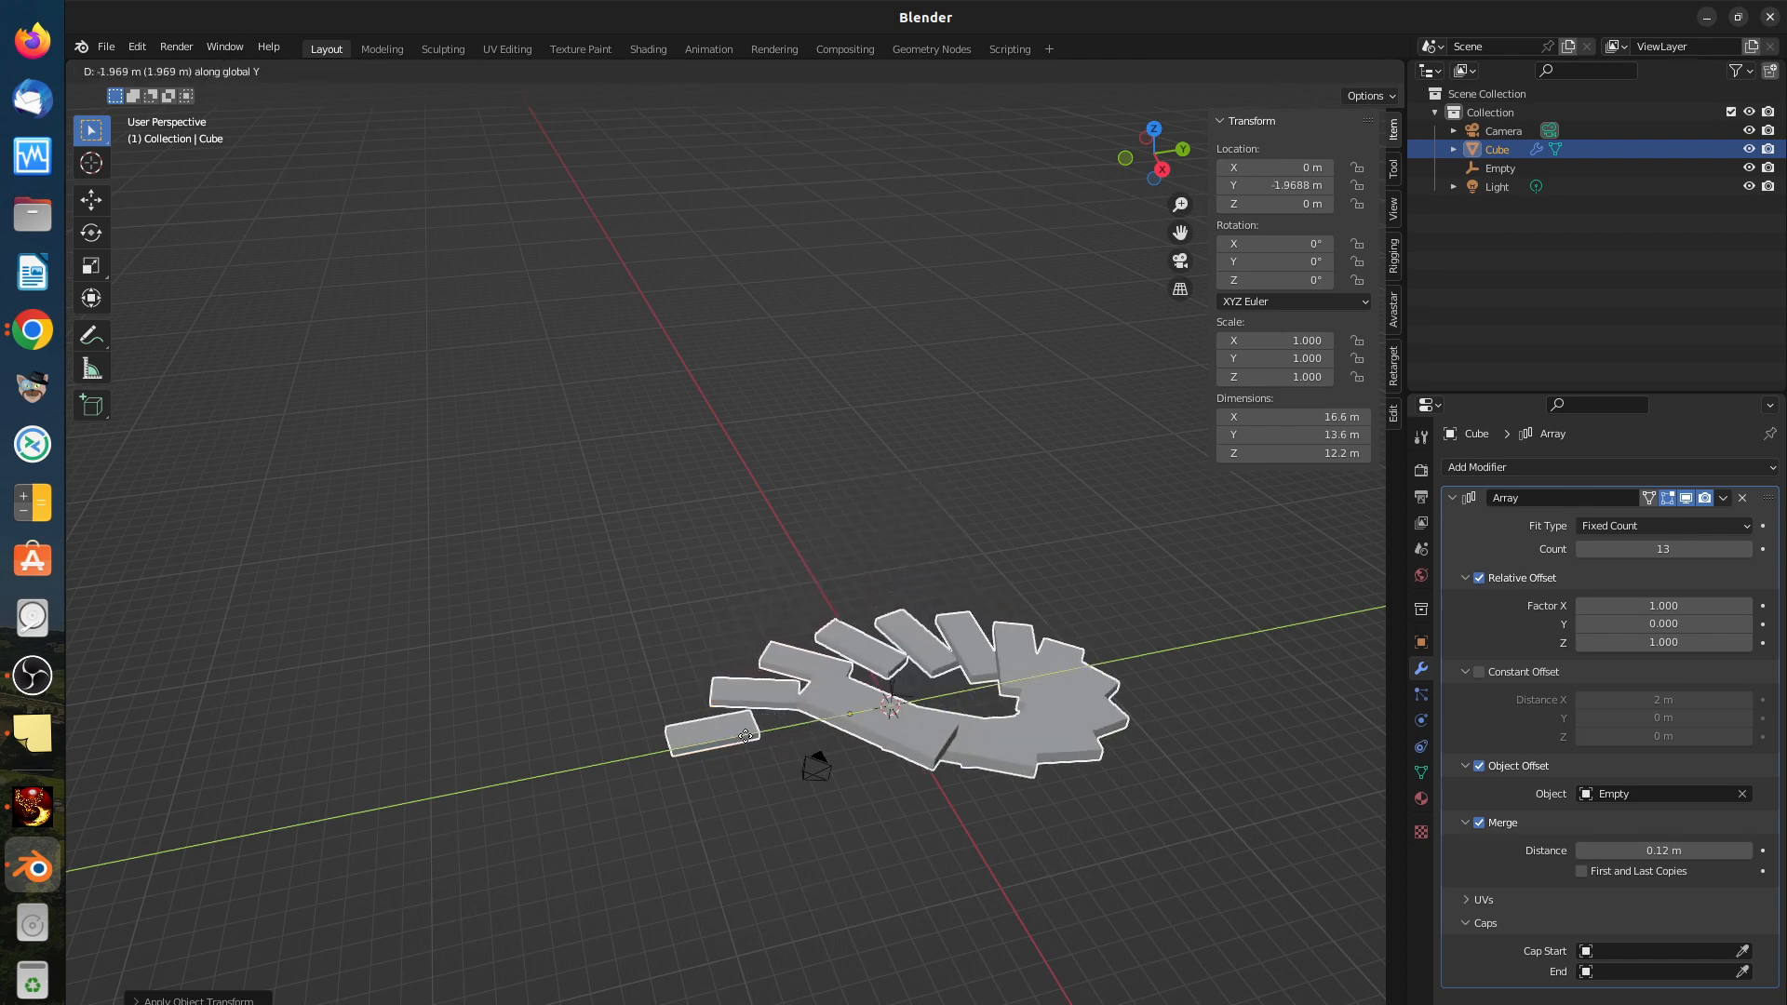
left_click(745, 736)
key("ctrl+a")
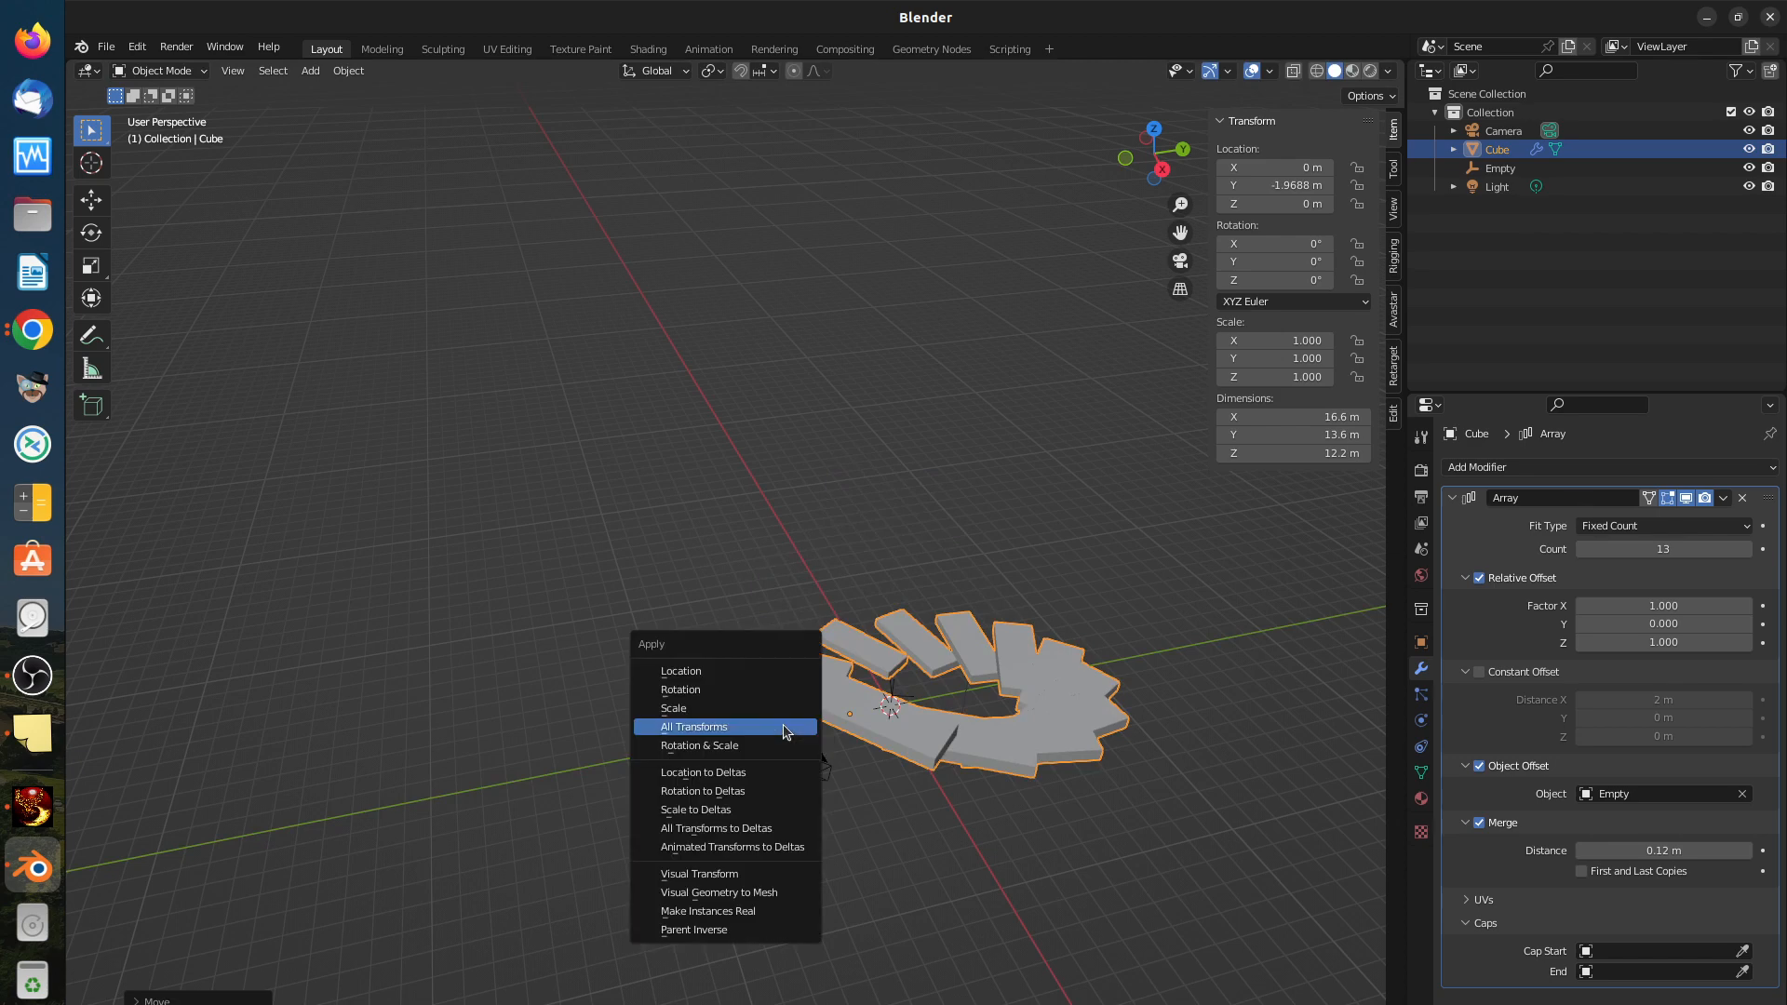
left_click(786, 732)
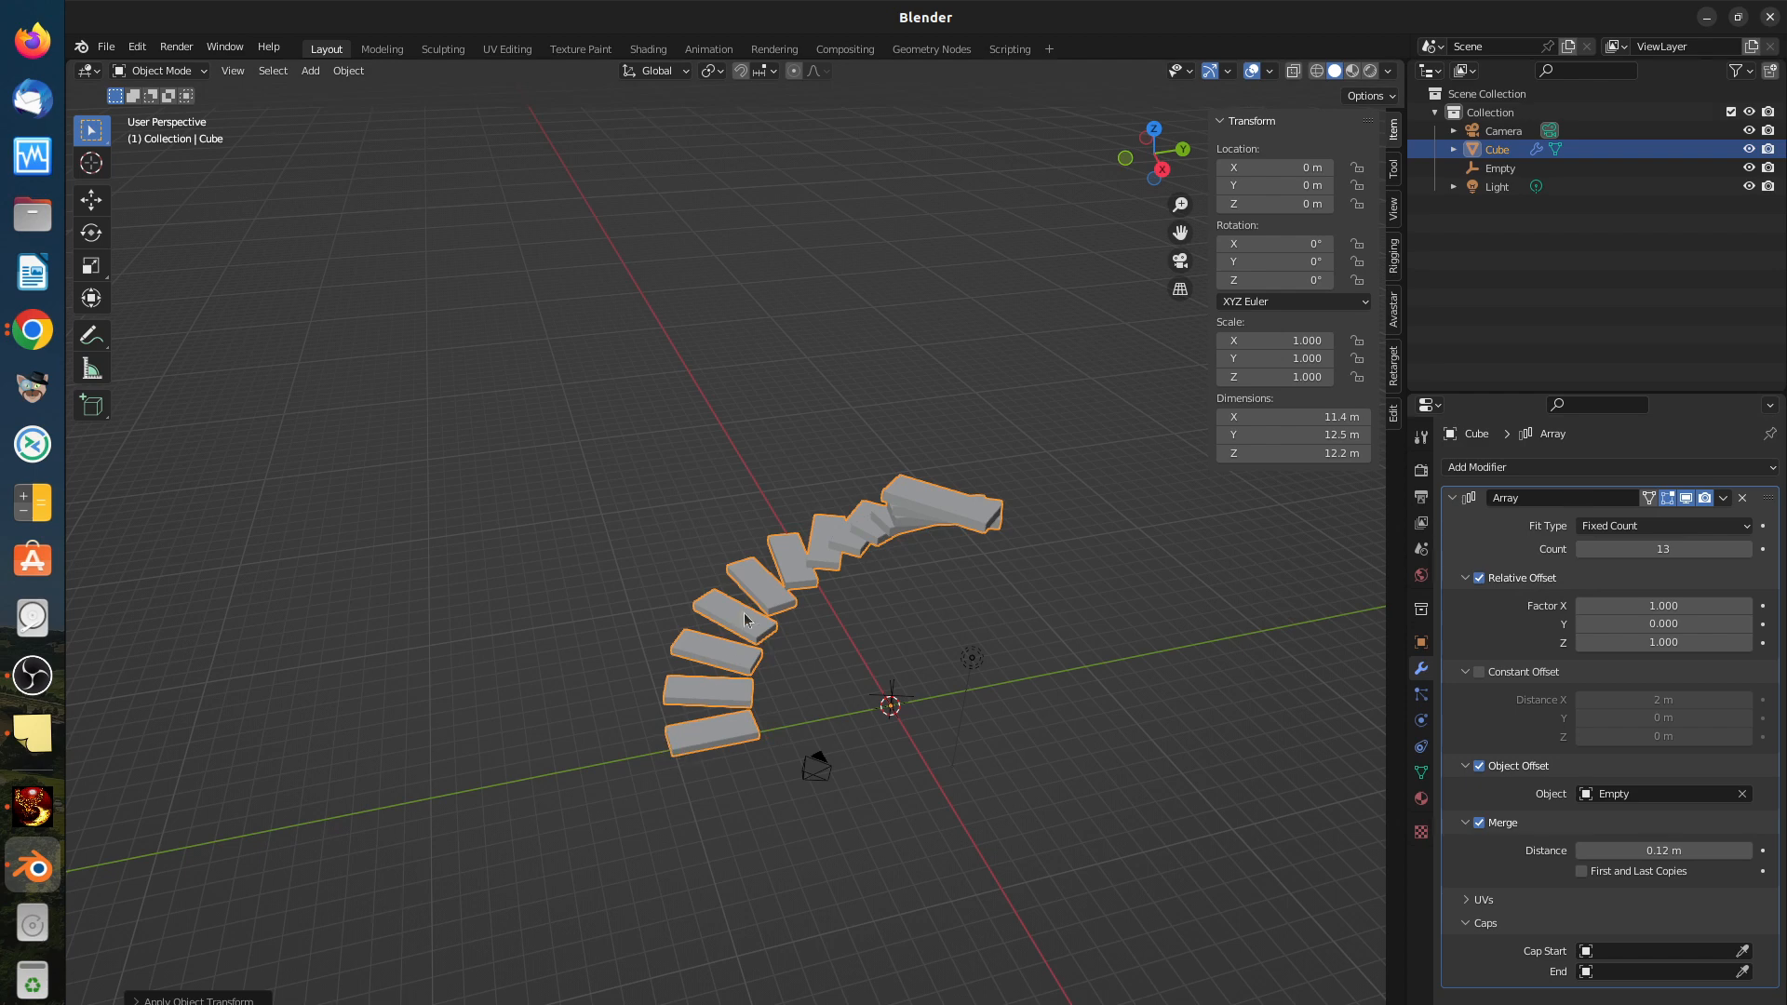
key("g")
key("y")
left_click(890, 712)
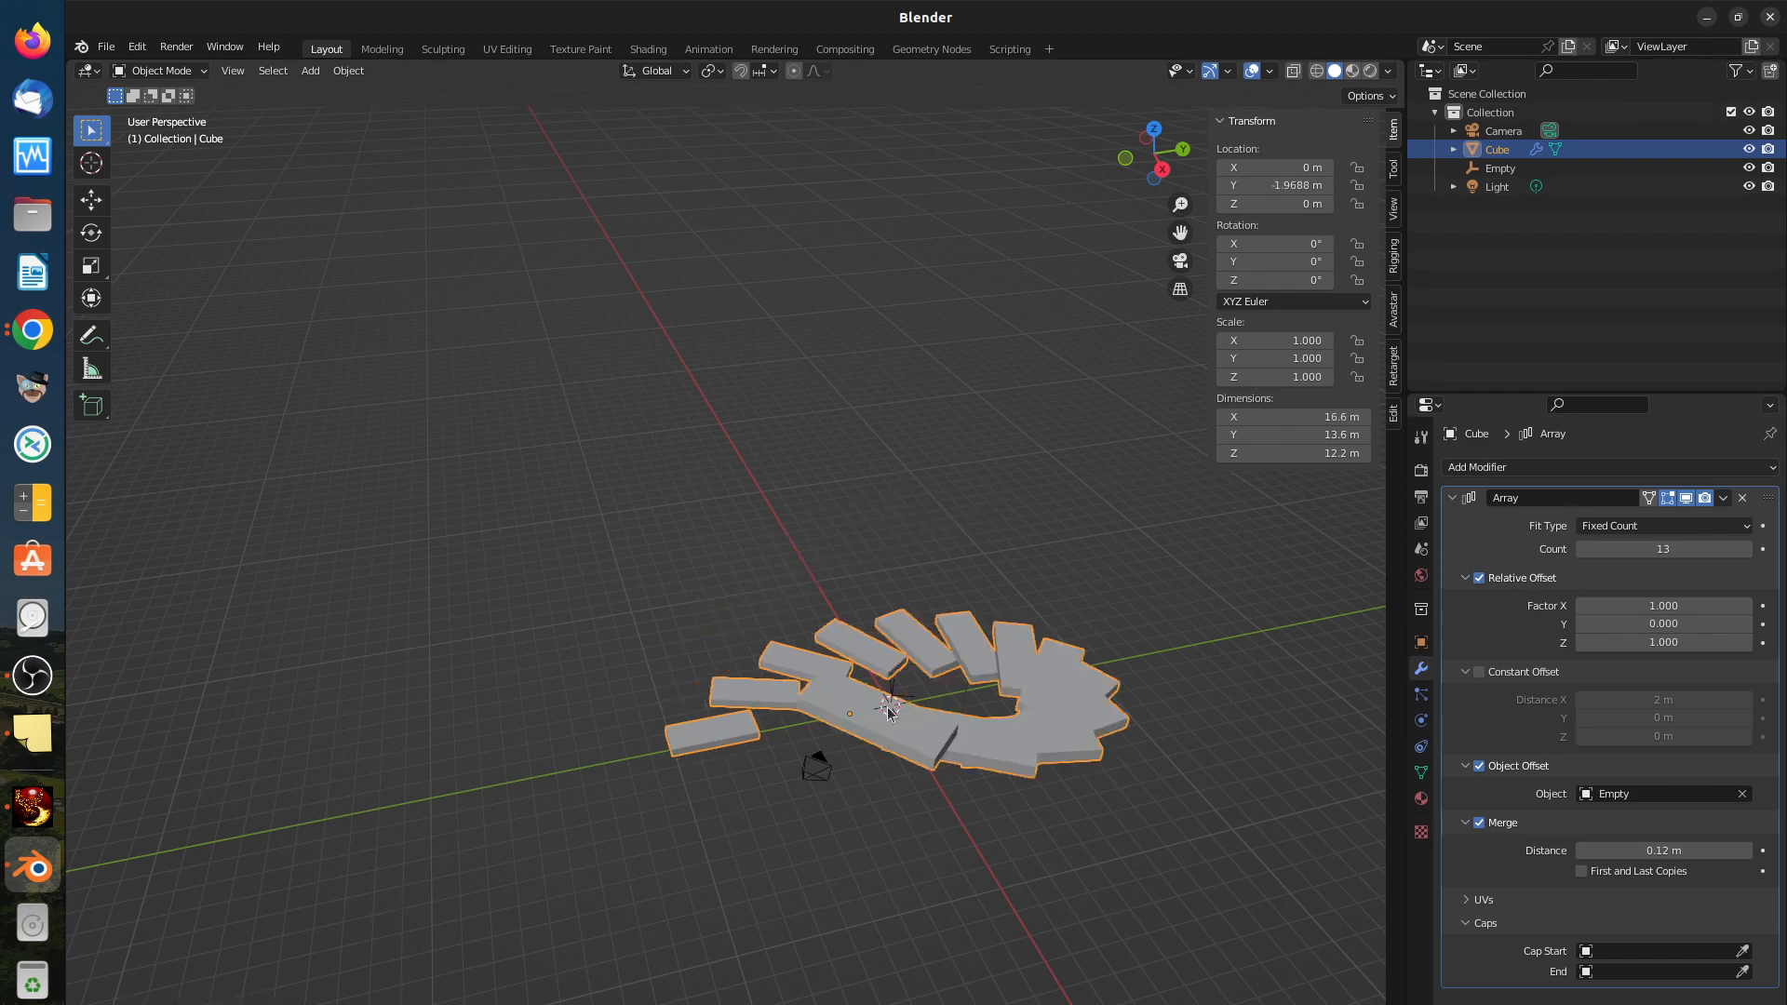
key("ctrl+z")
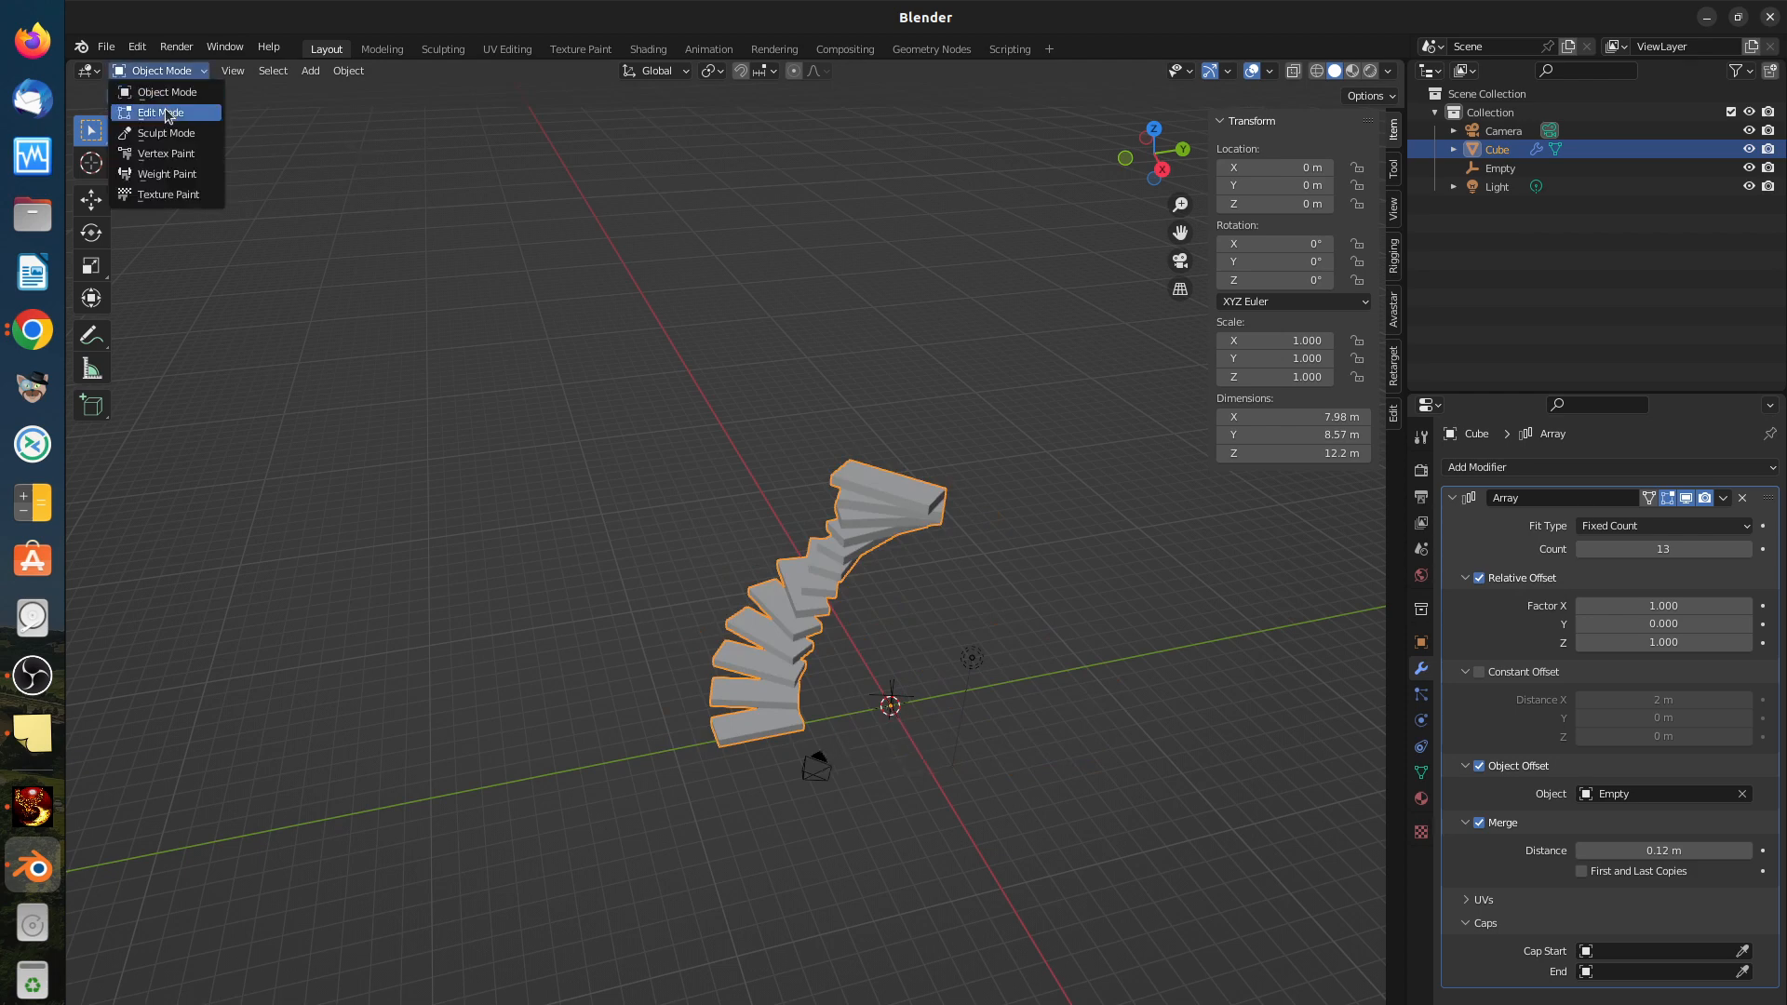
Step: In Edit Mode, move the base step along global Y to a median Y of about -6.47 m, and return to Object Mode
left_click(167, 113)
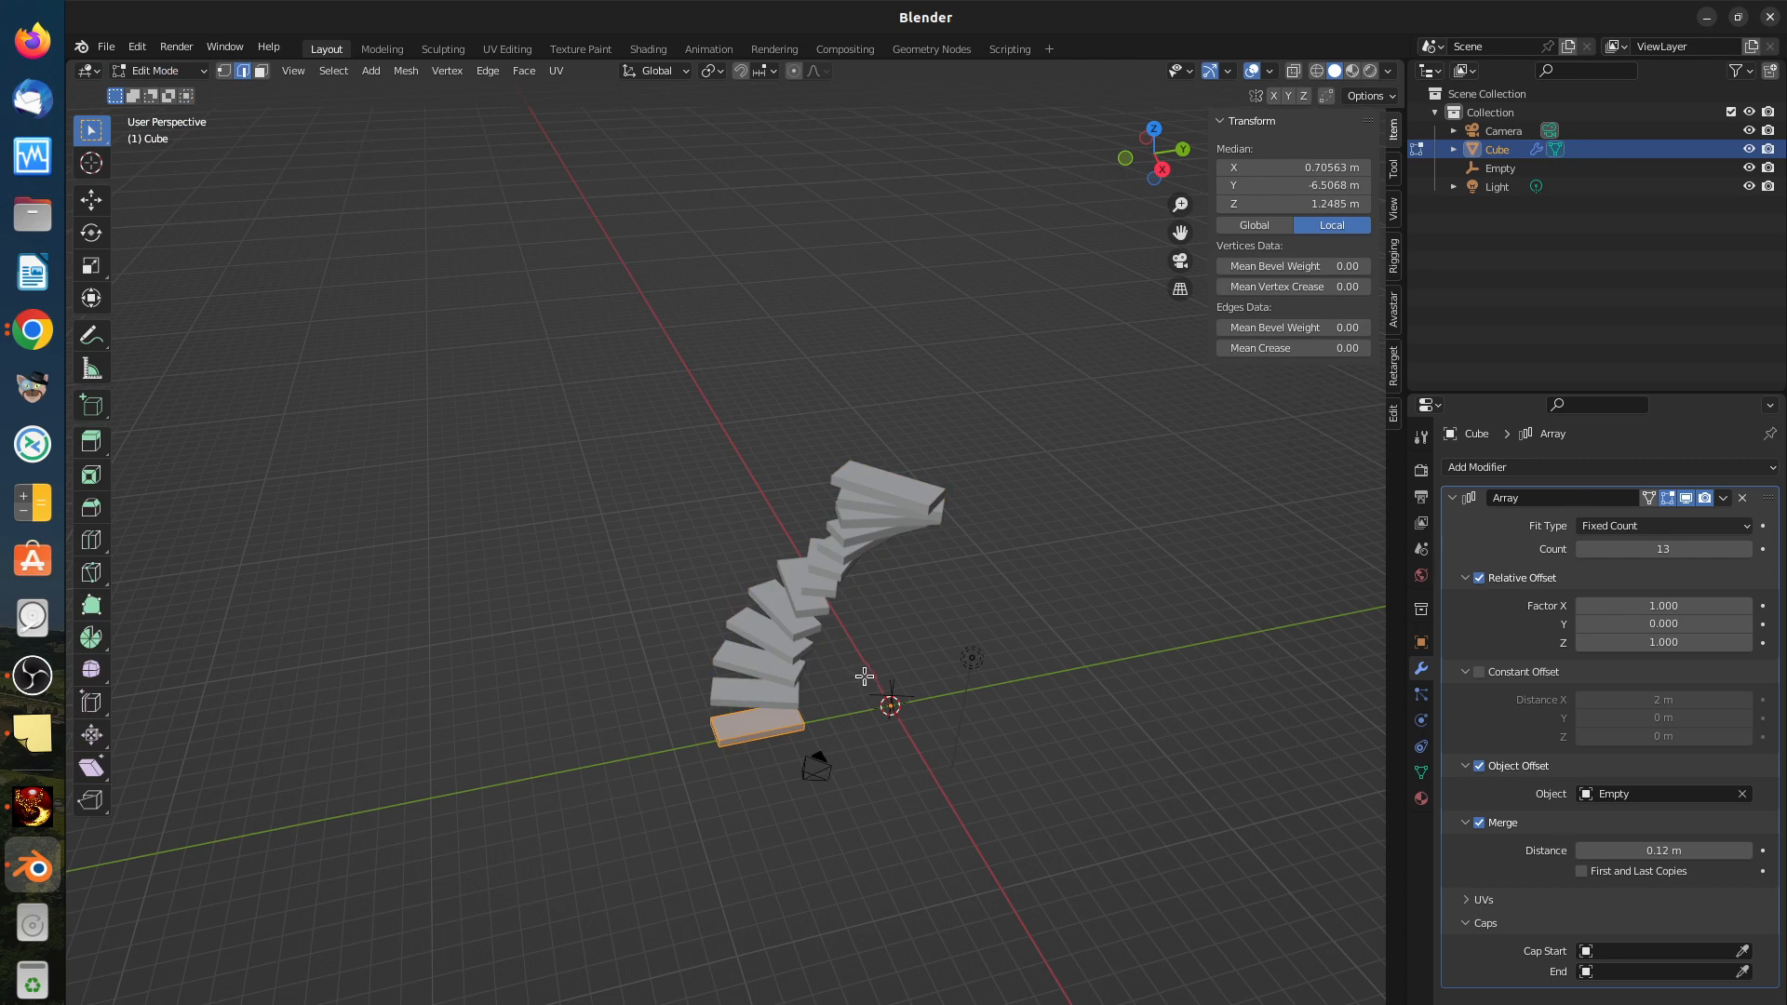
key("g")
key("y")
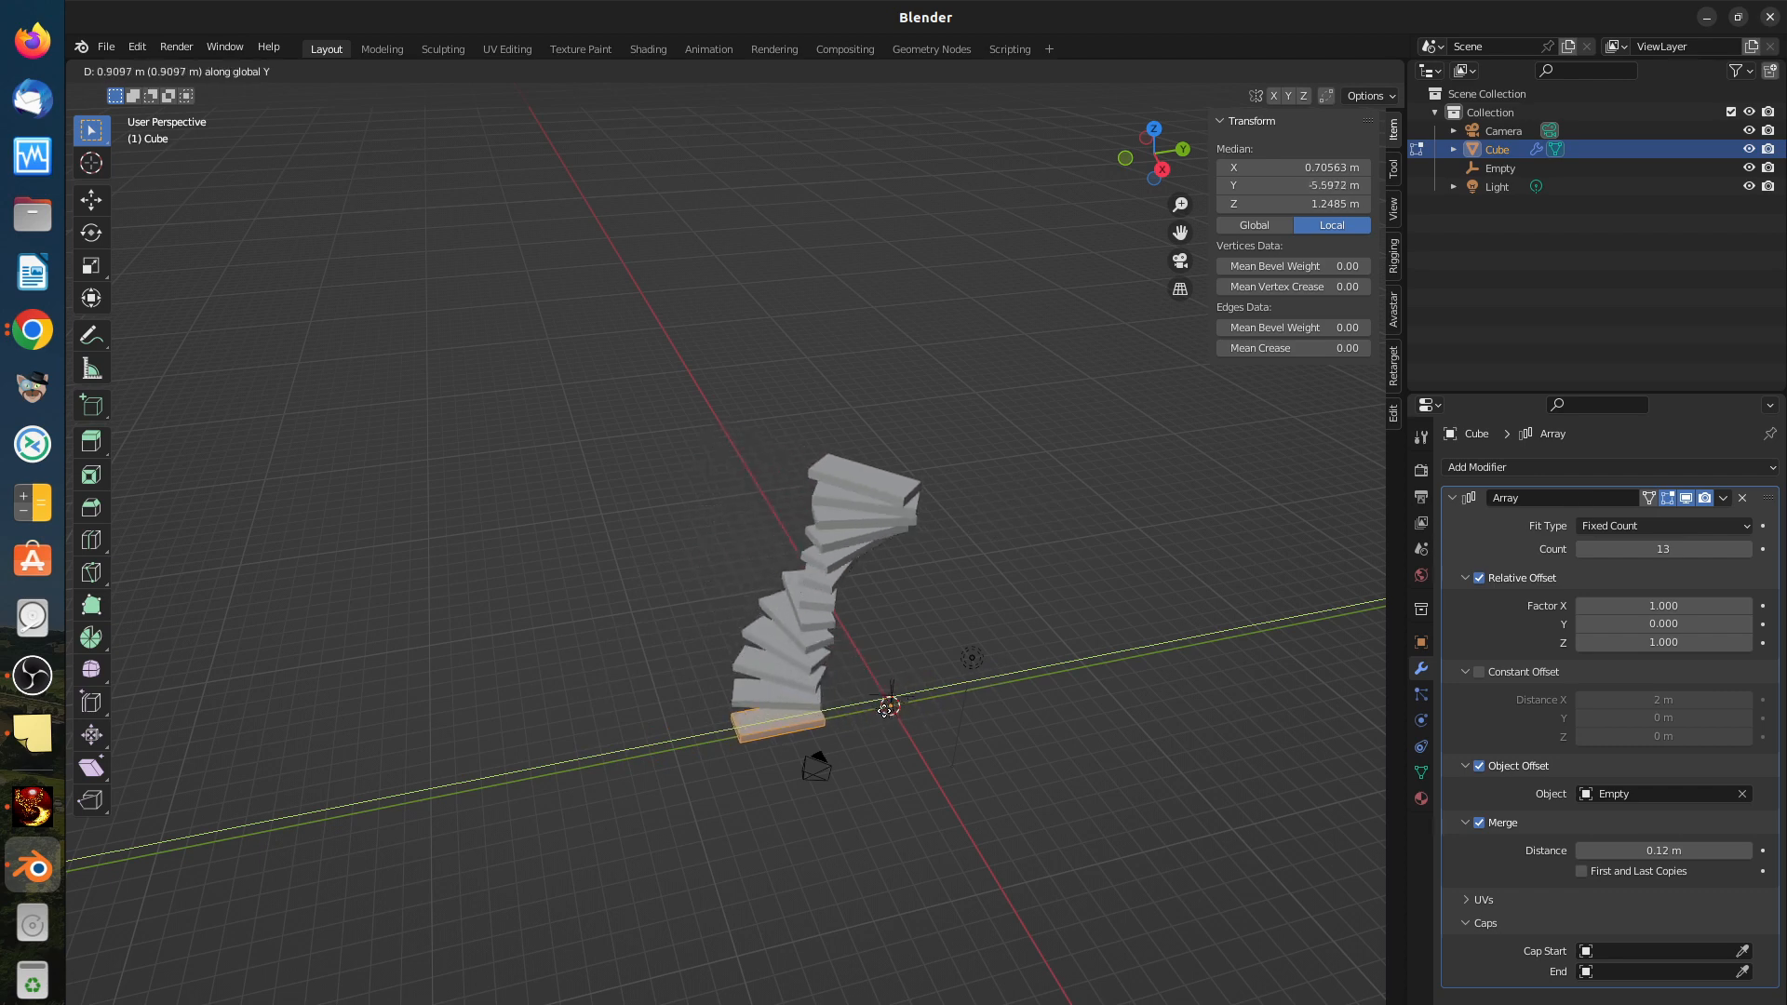
left_click(880, 712)
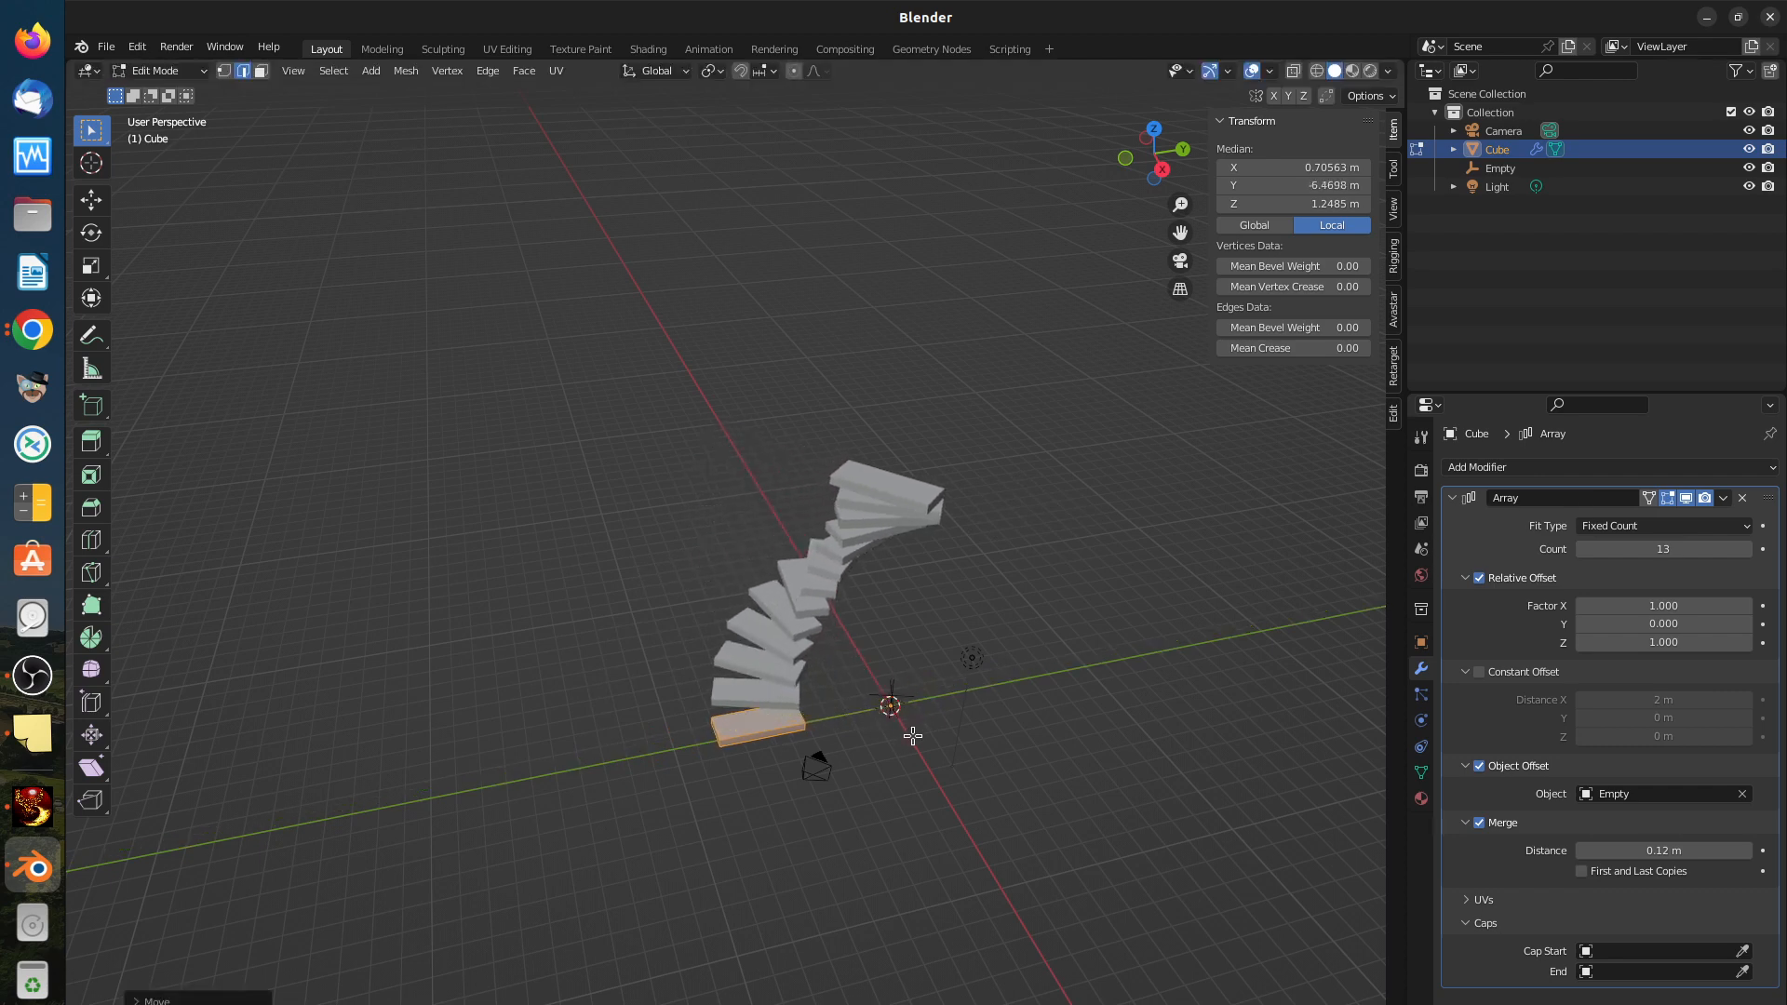
key("Tab")
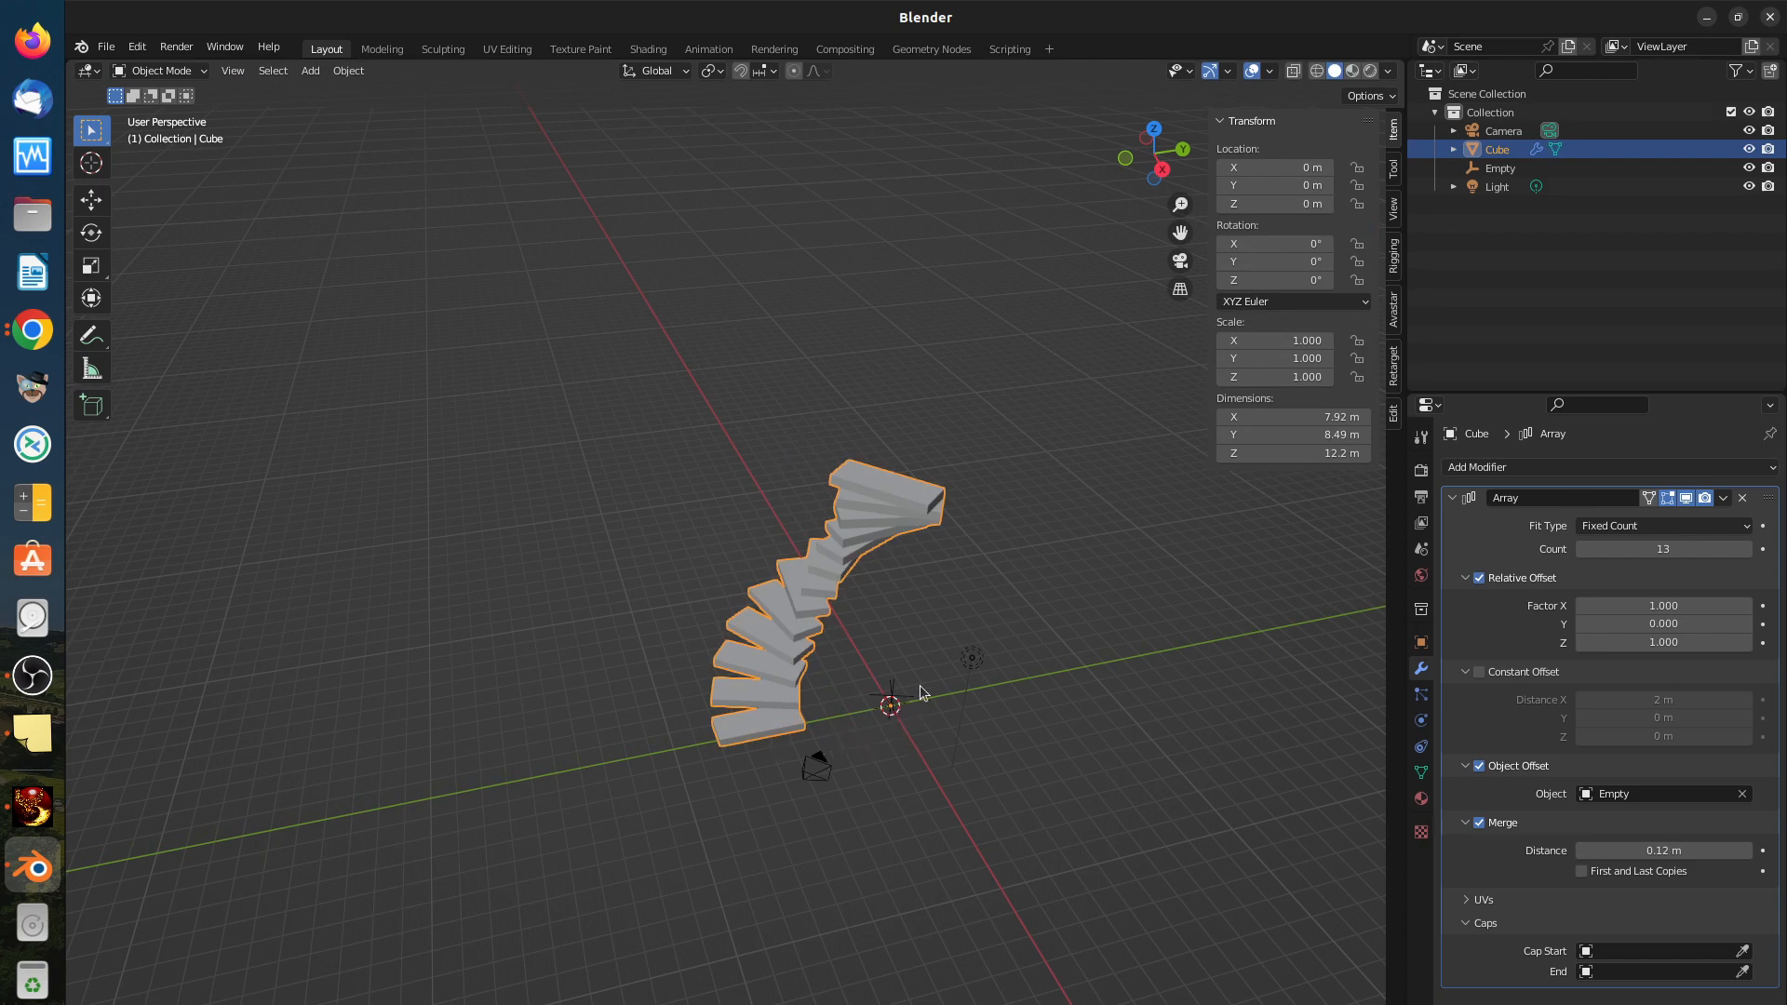
Step: Apply all transforms to the staircase object
scroll(886, 745, "up", 4)
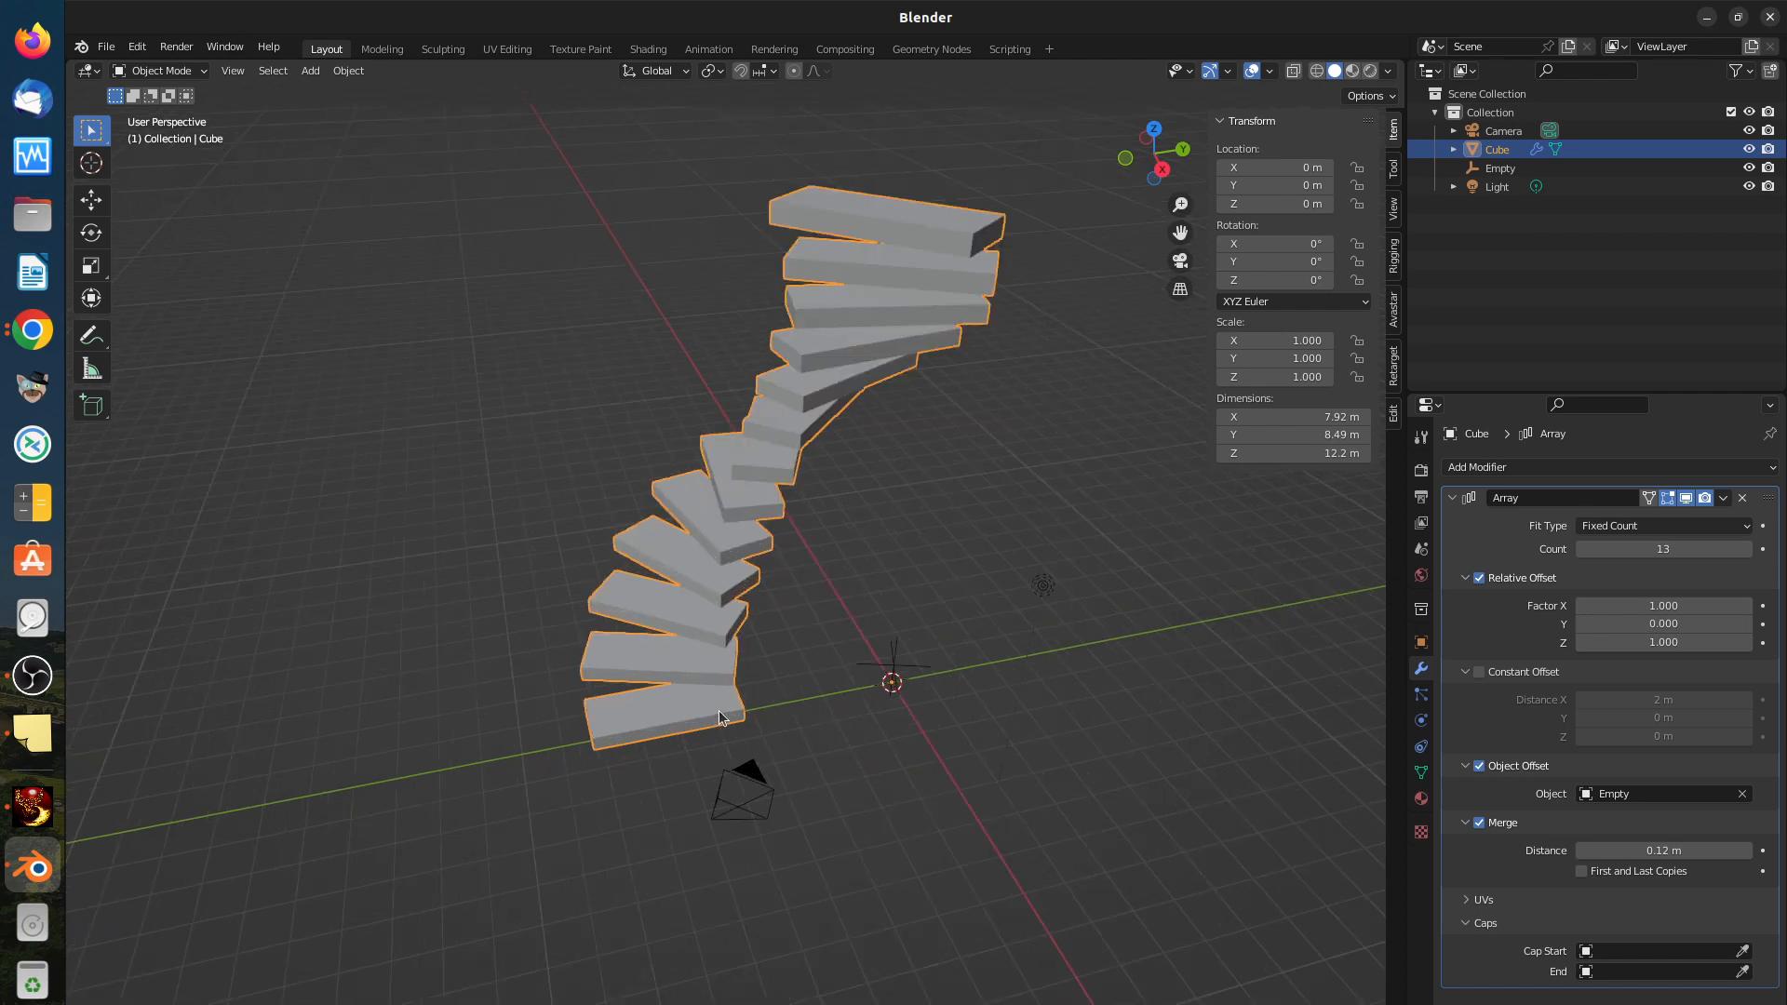
key("g")
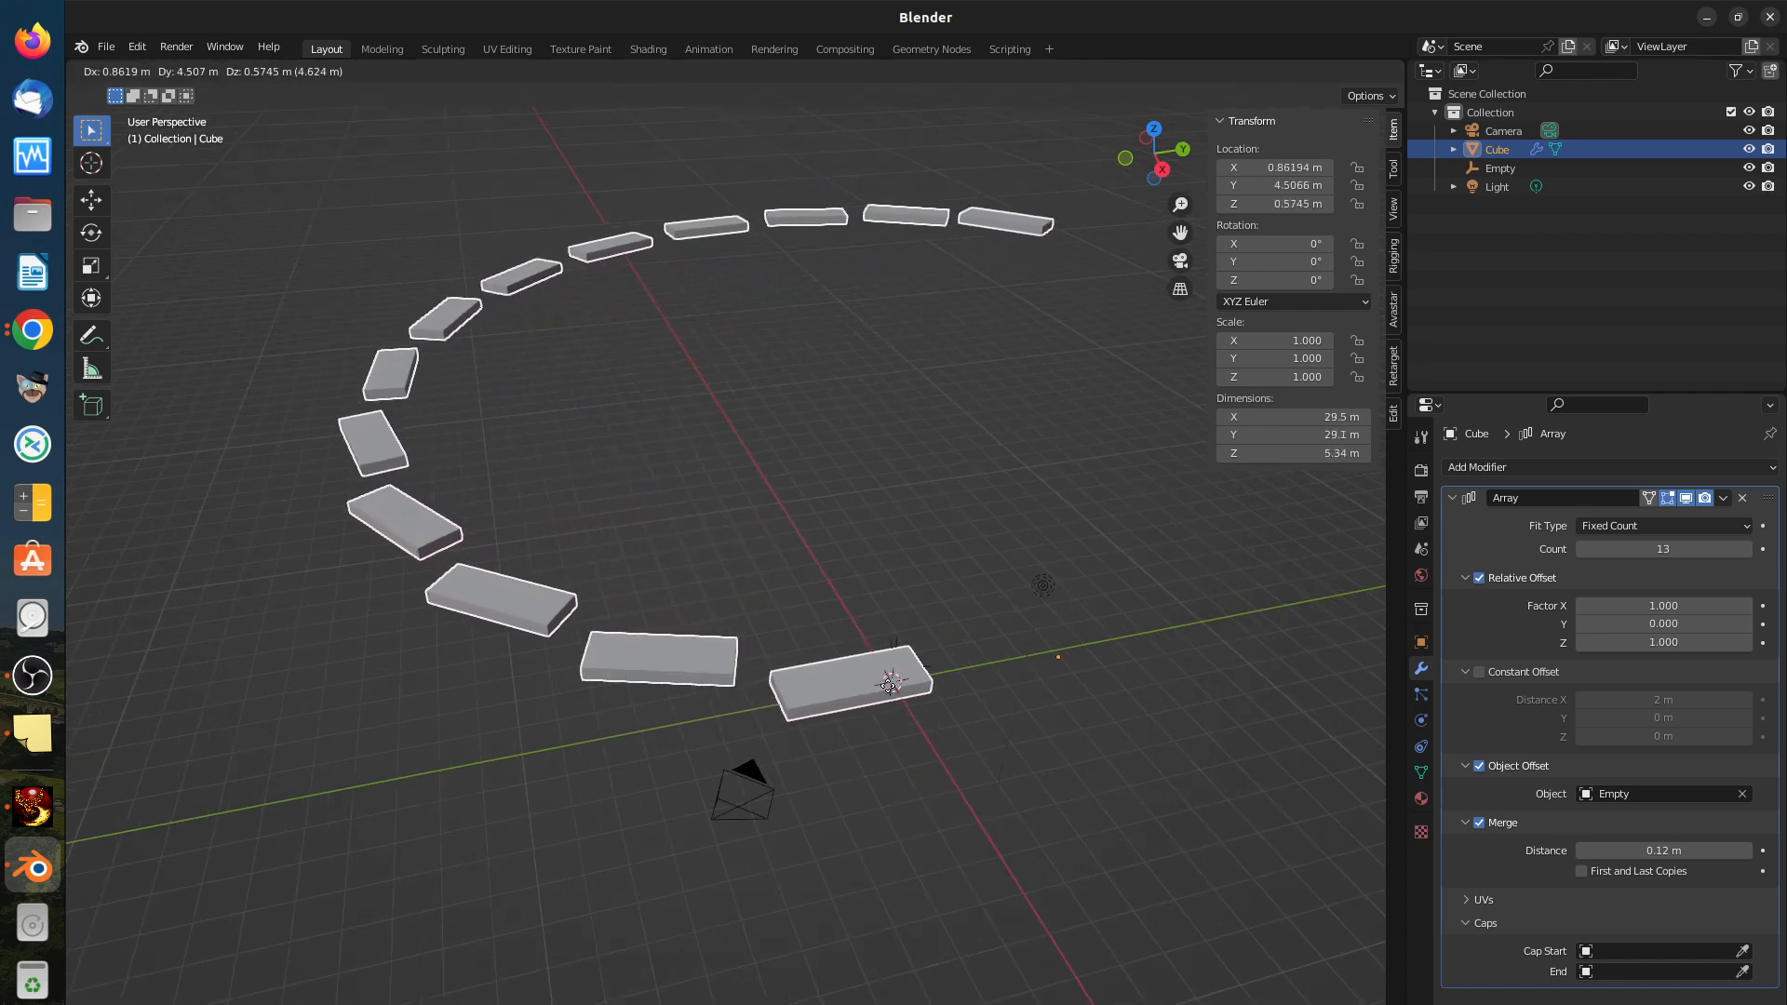
key("Escape")
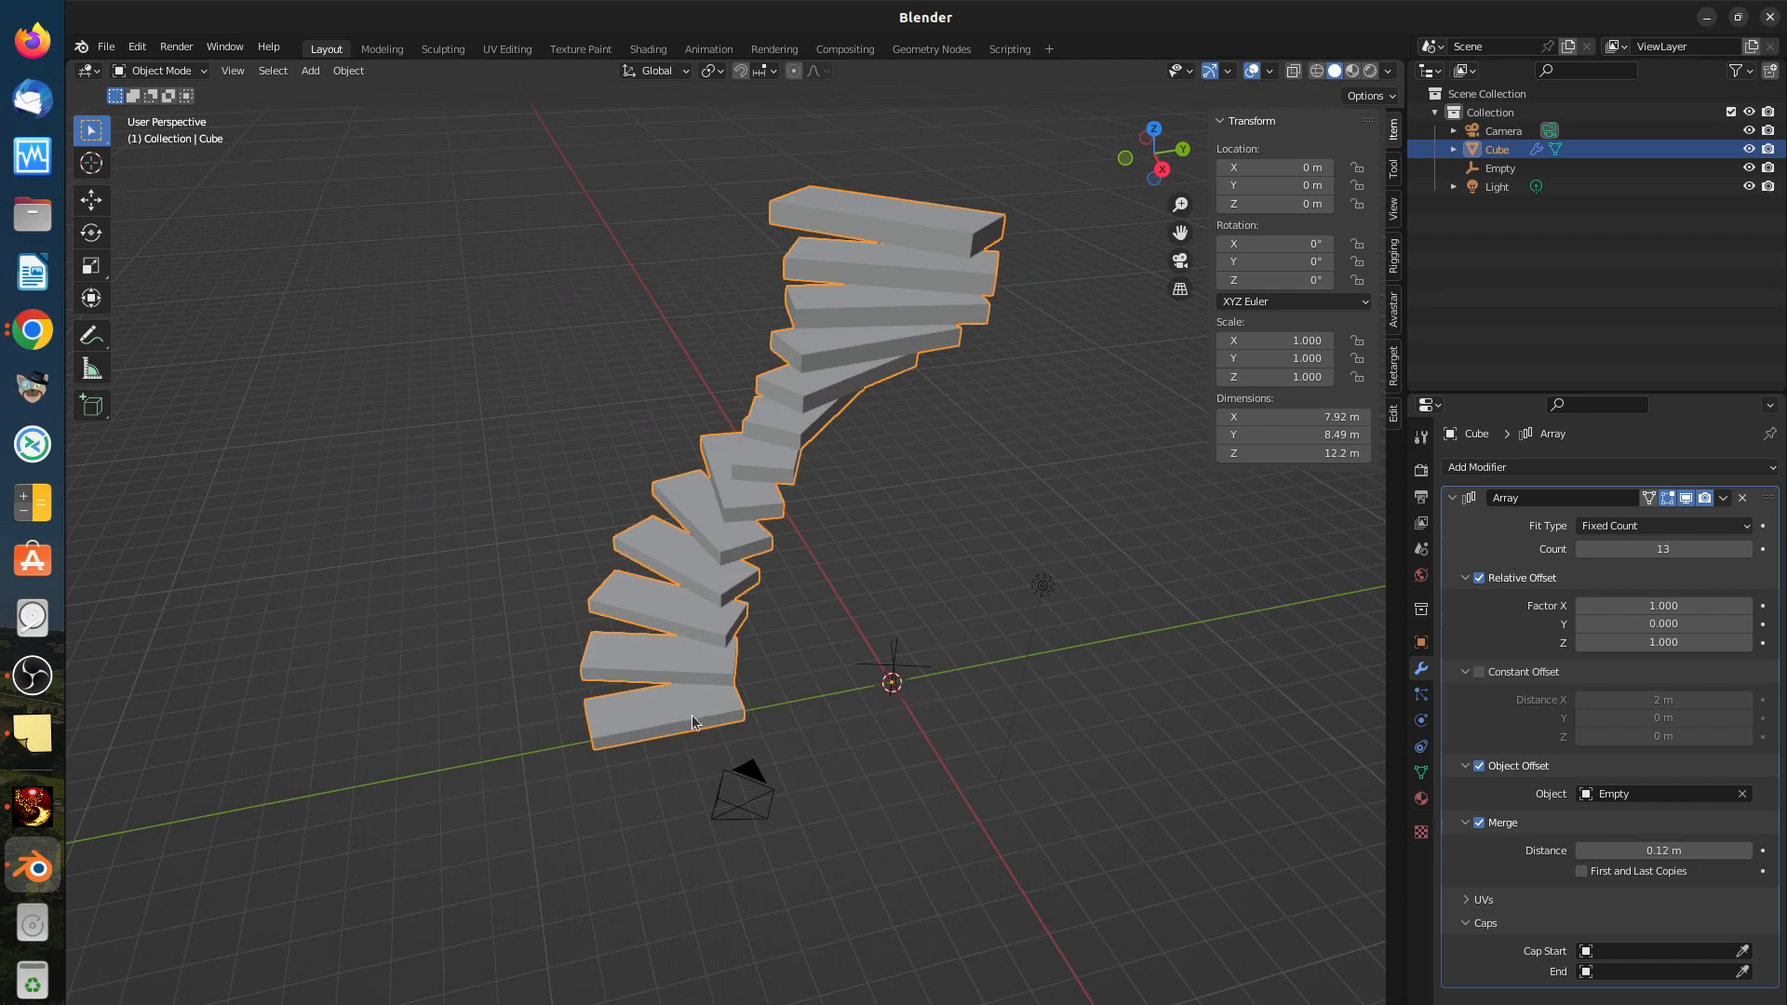
key("ctrl+a")
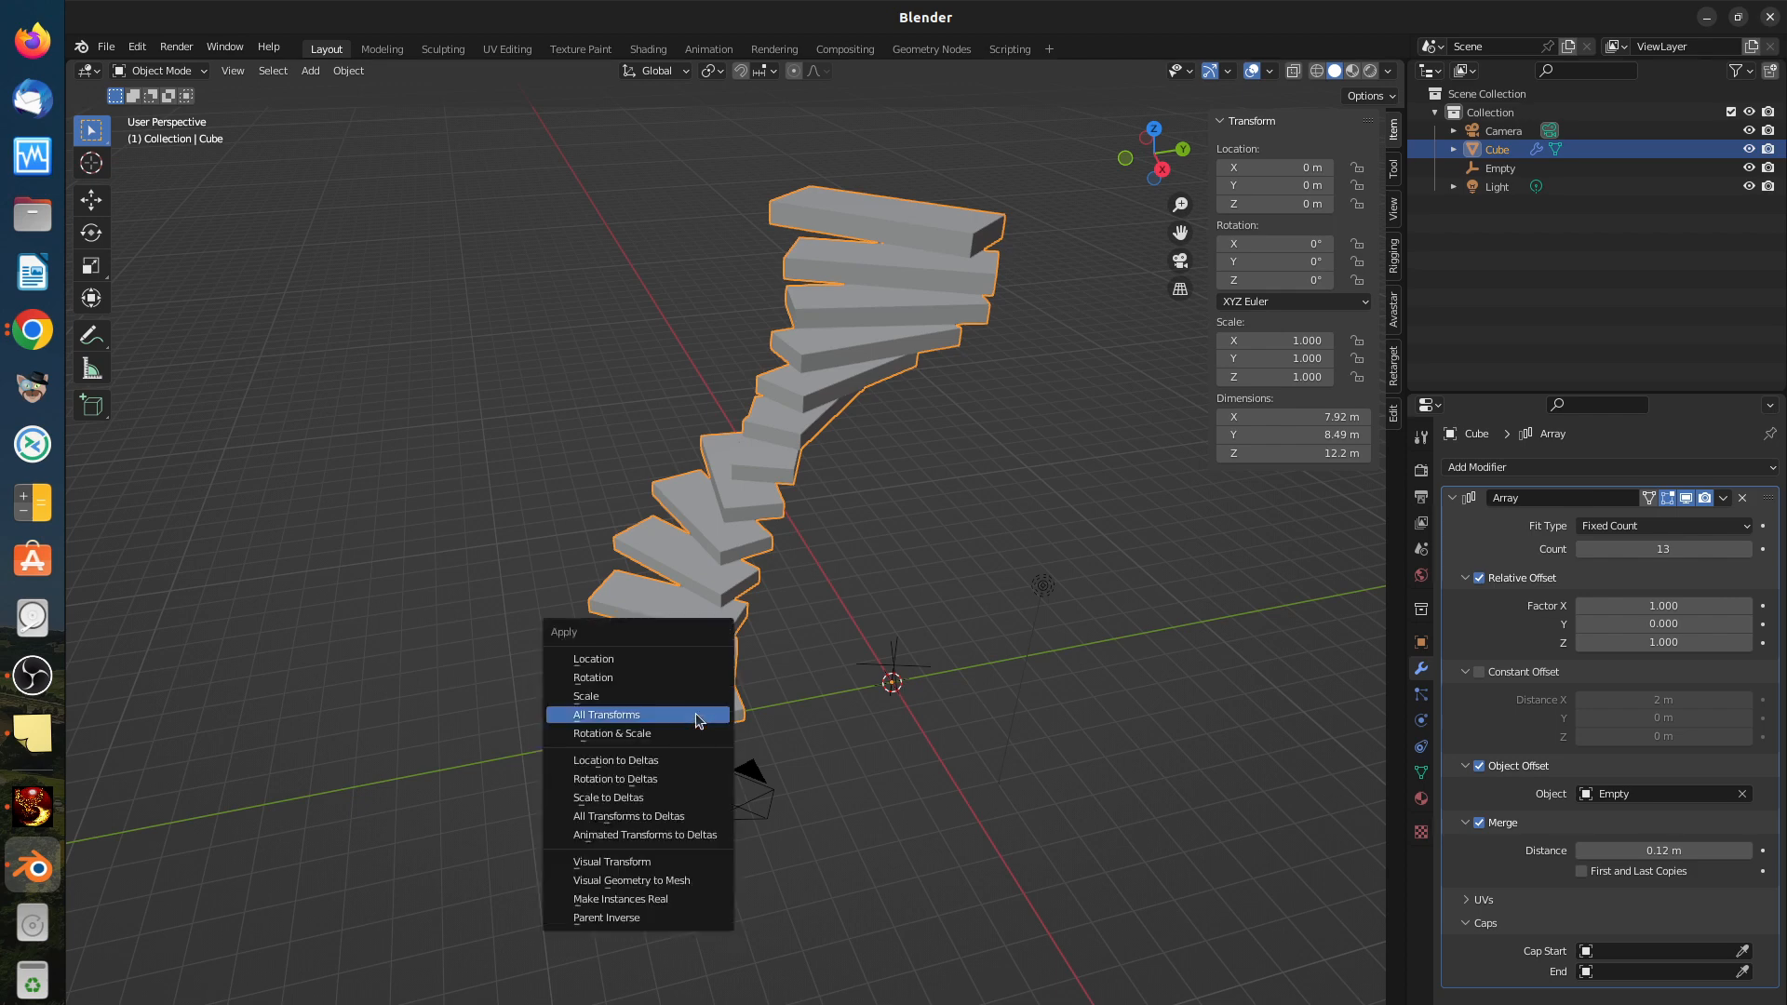
left_click(699, 720)
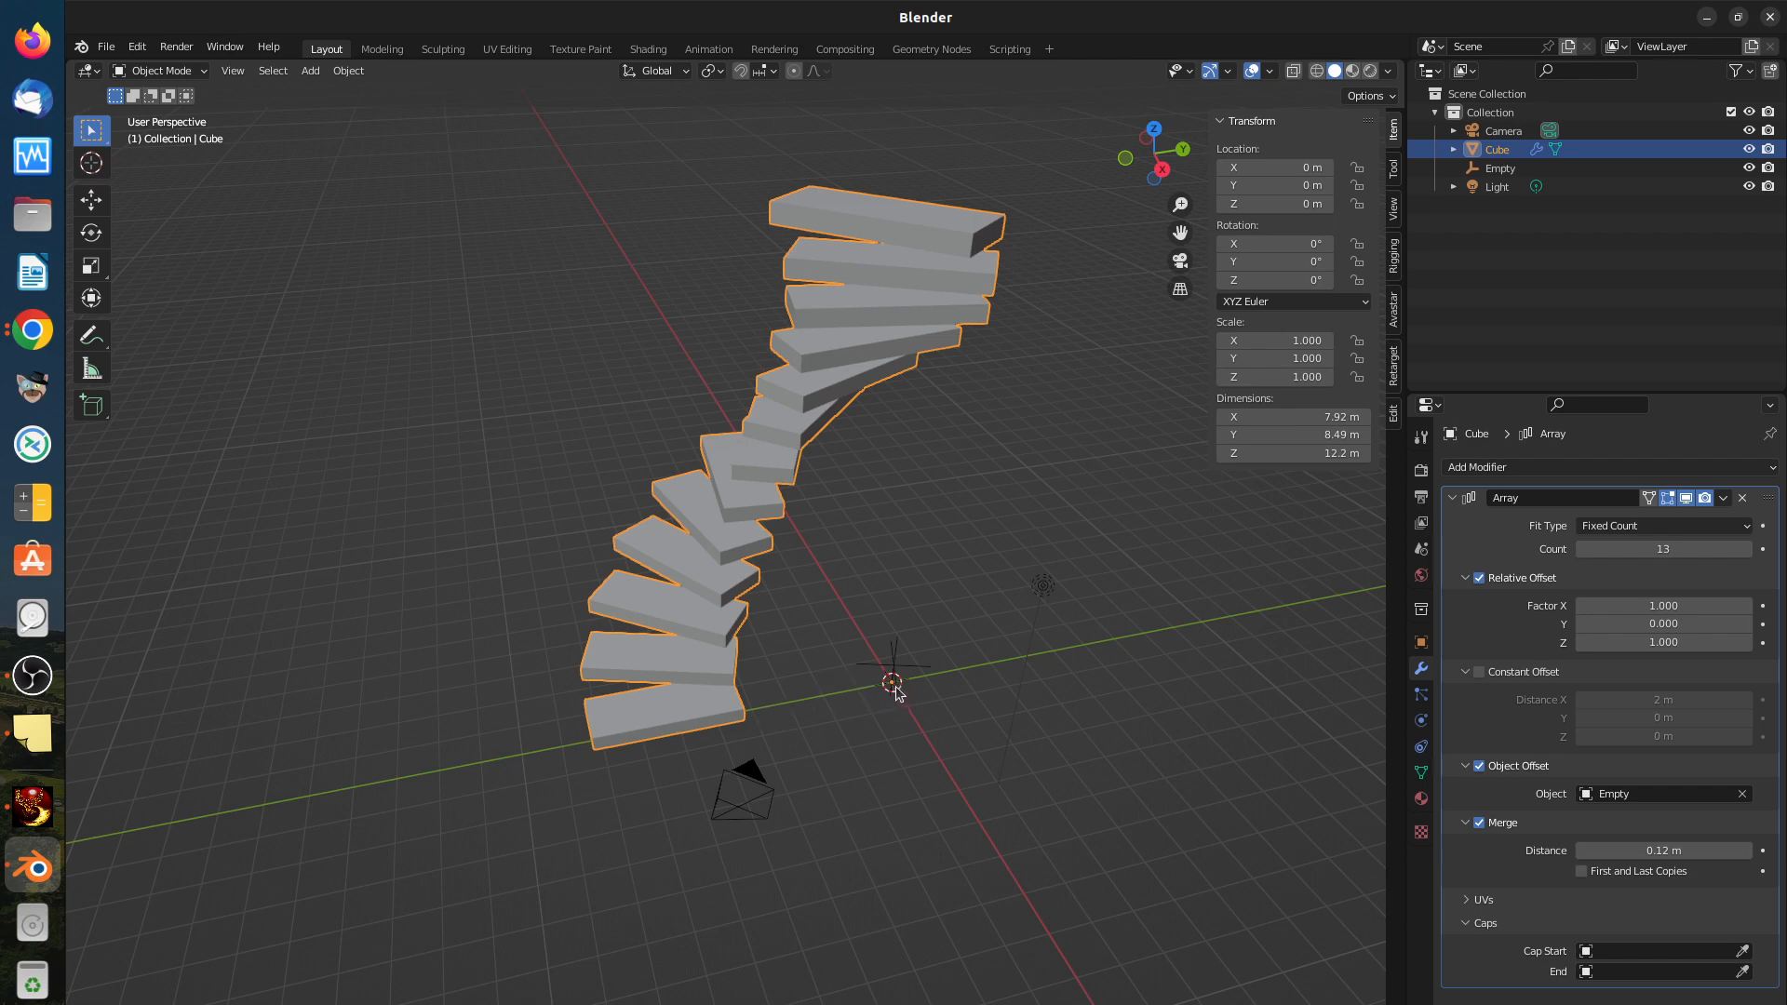
Step: Try moving the staircase freely to about X -0.64 m, Y -3.85 m, Z -0.64 m, and clear its location
key("g")
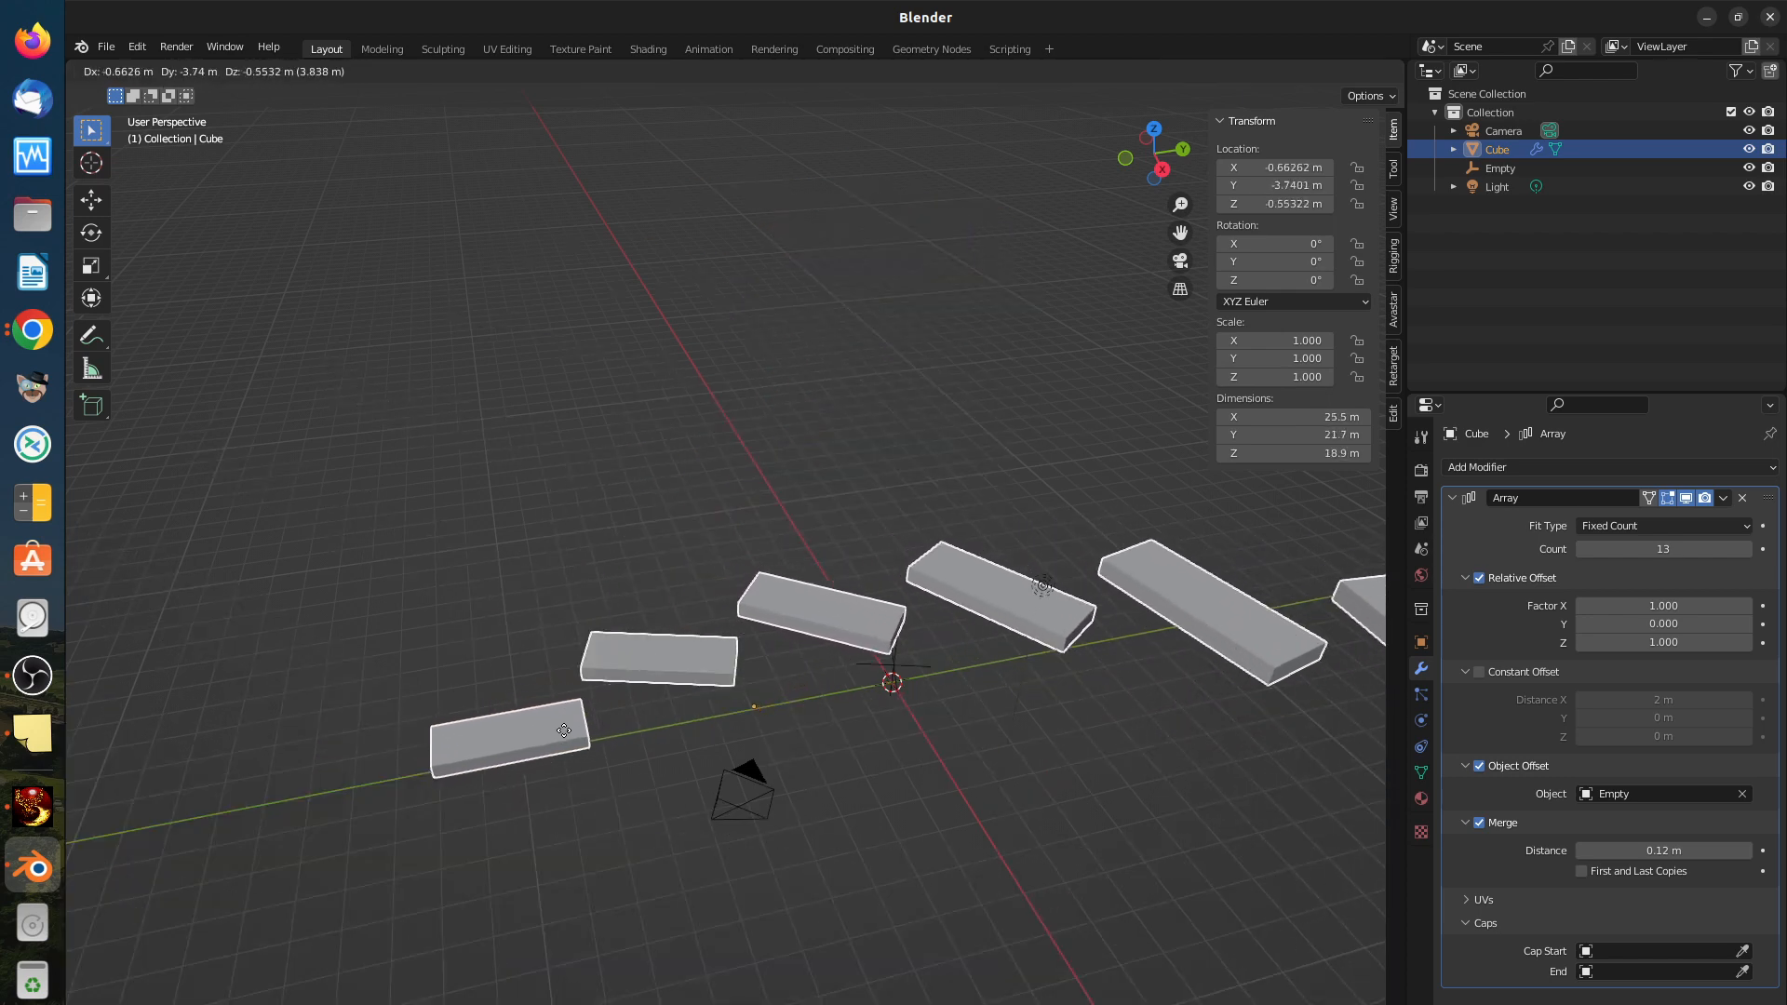
left_click(568, 731)
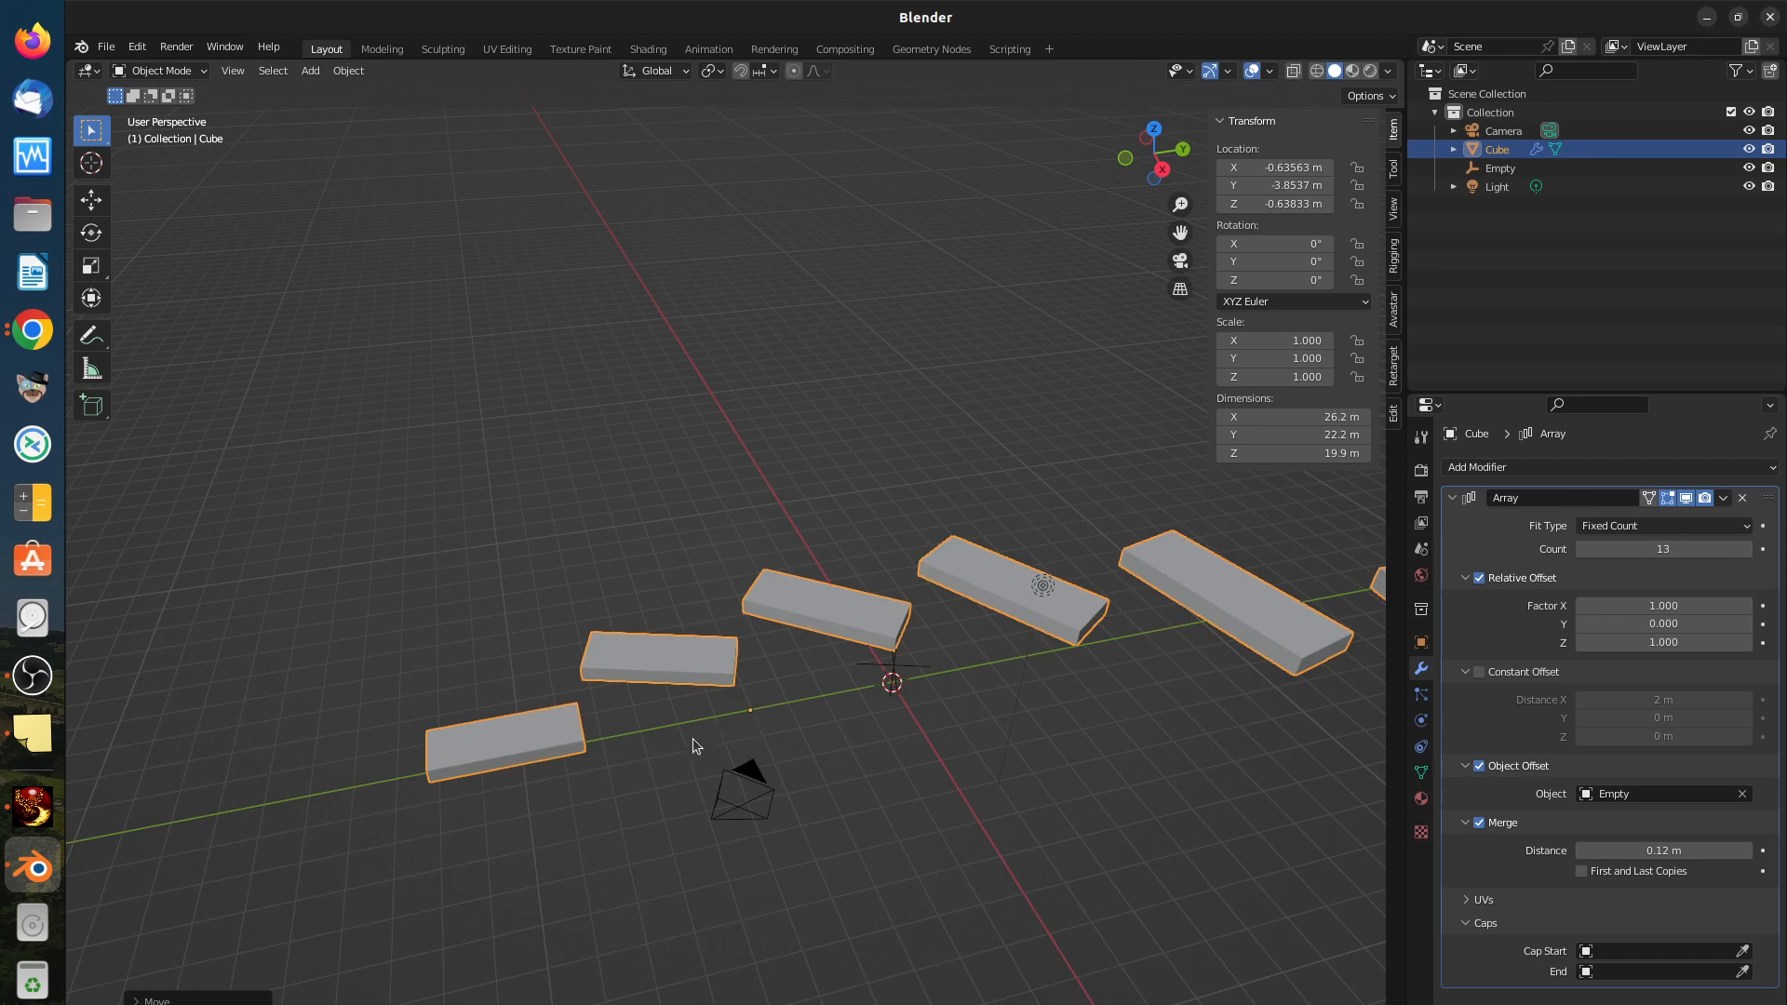
key("alt+g")
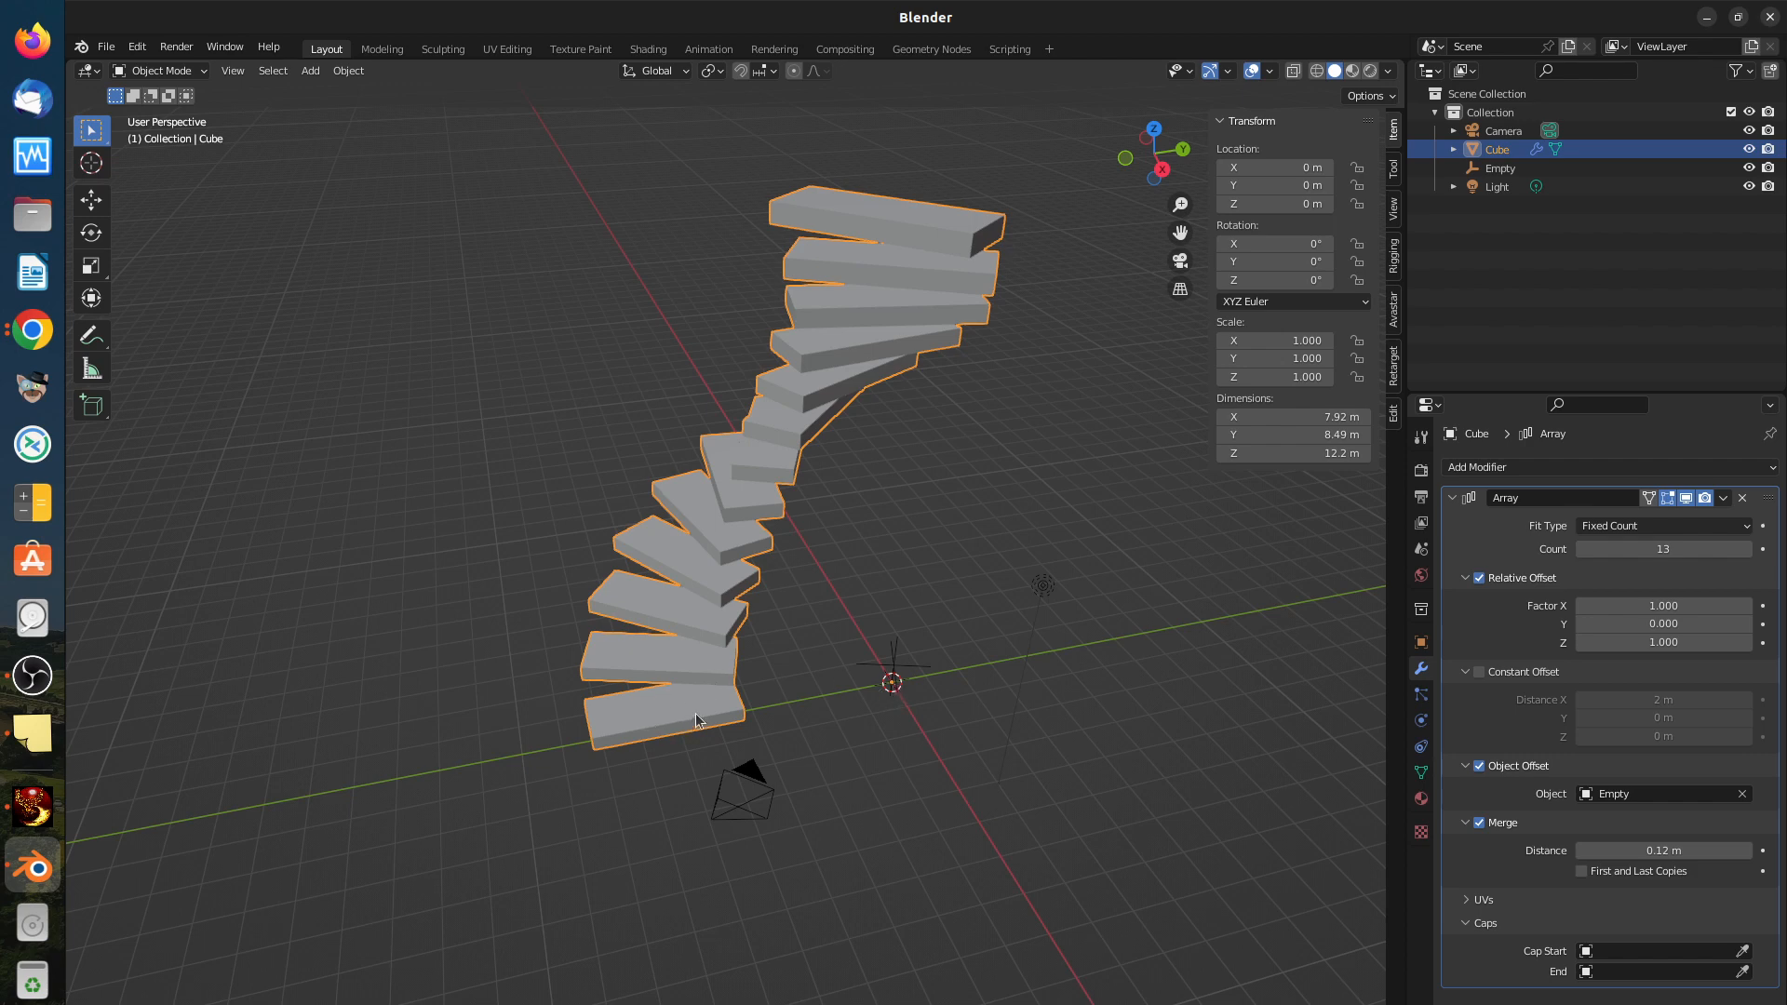
Step: Snap the 3D cursor to the selected staircase and set the staircase's origin to its geometry
key("shift+s")
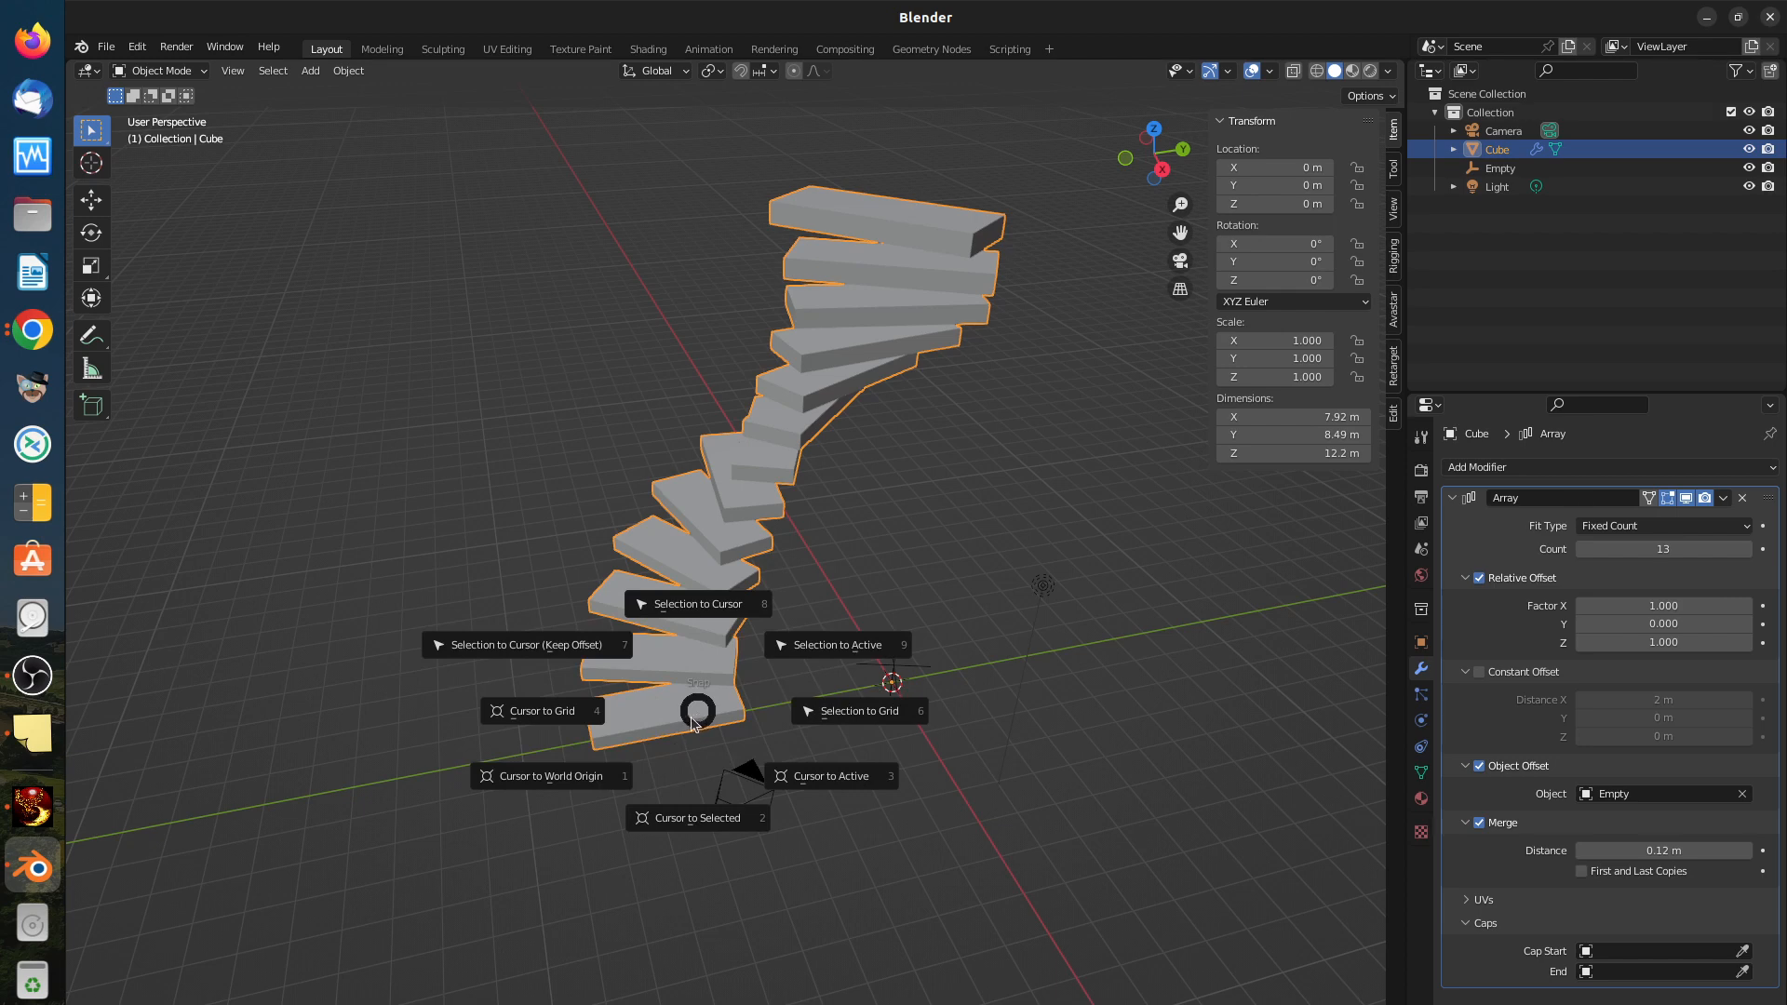
left_click(696, 818)
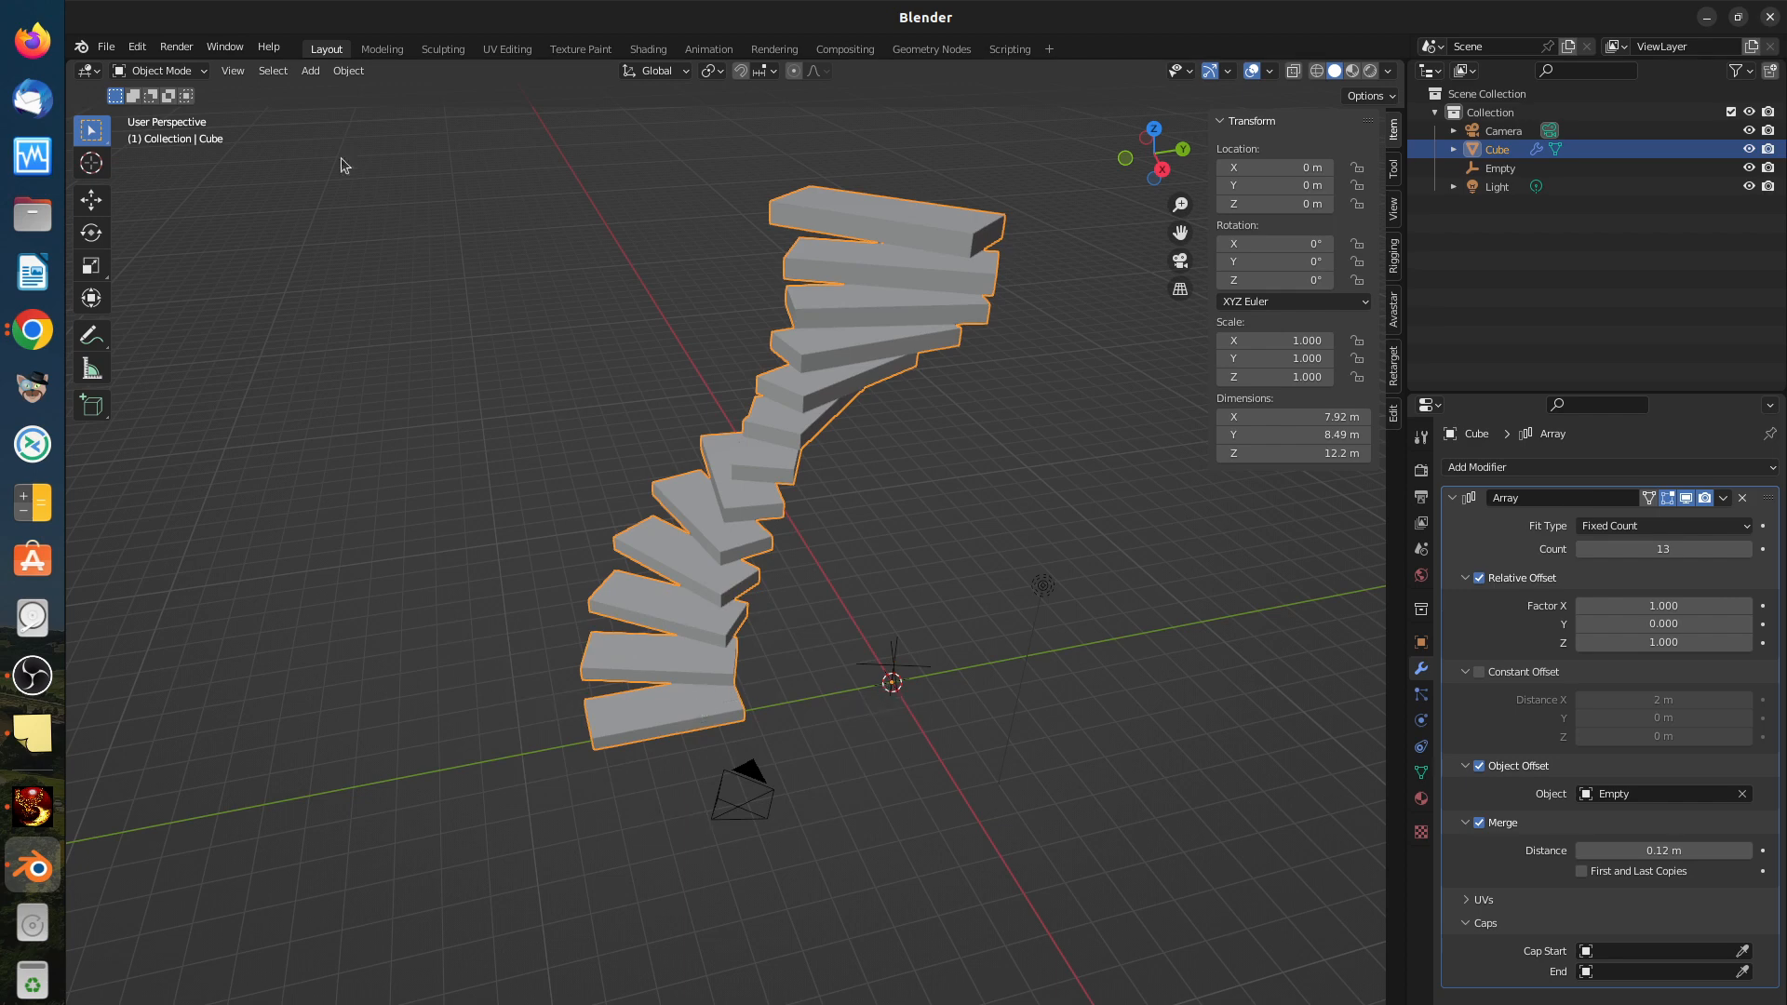
right_click(695, 720)
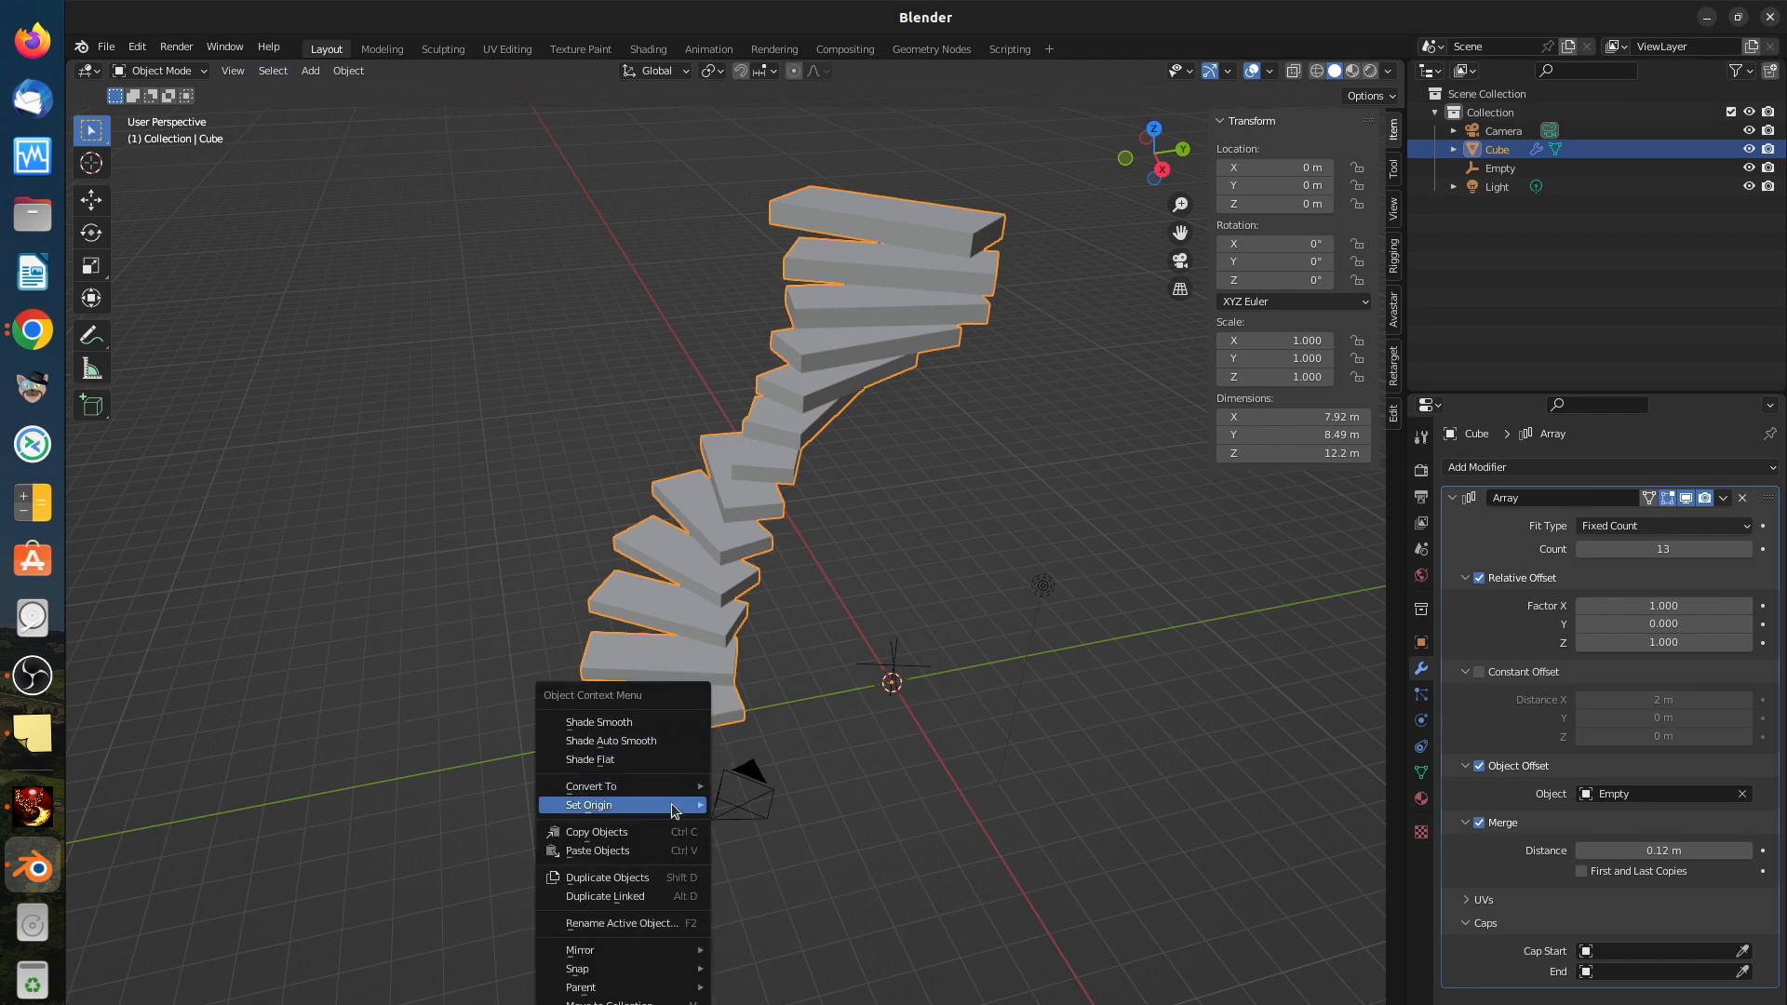
mouse_move(676, 804)
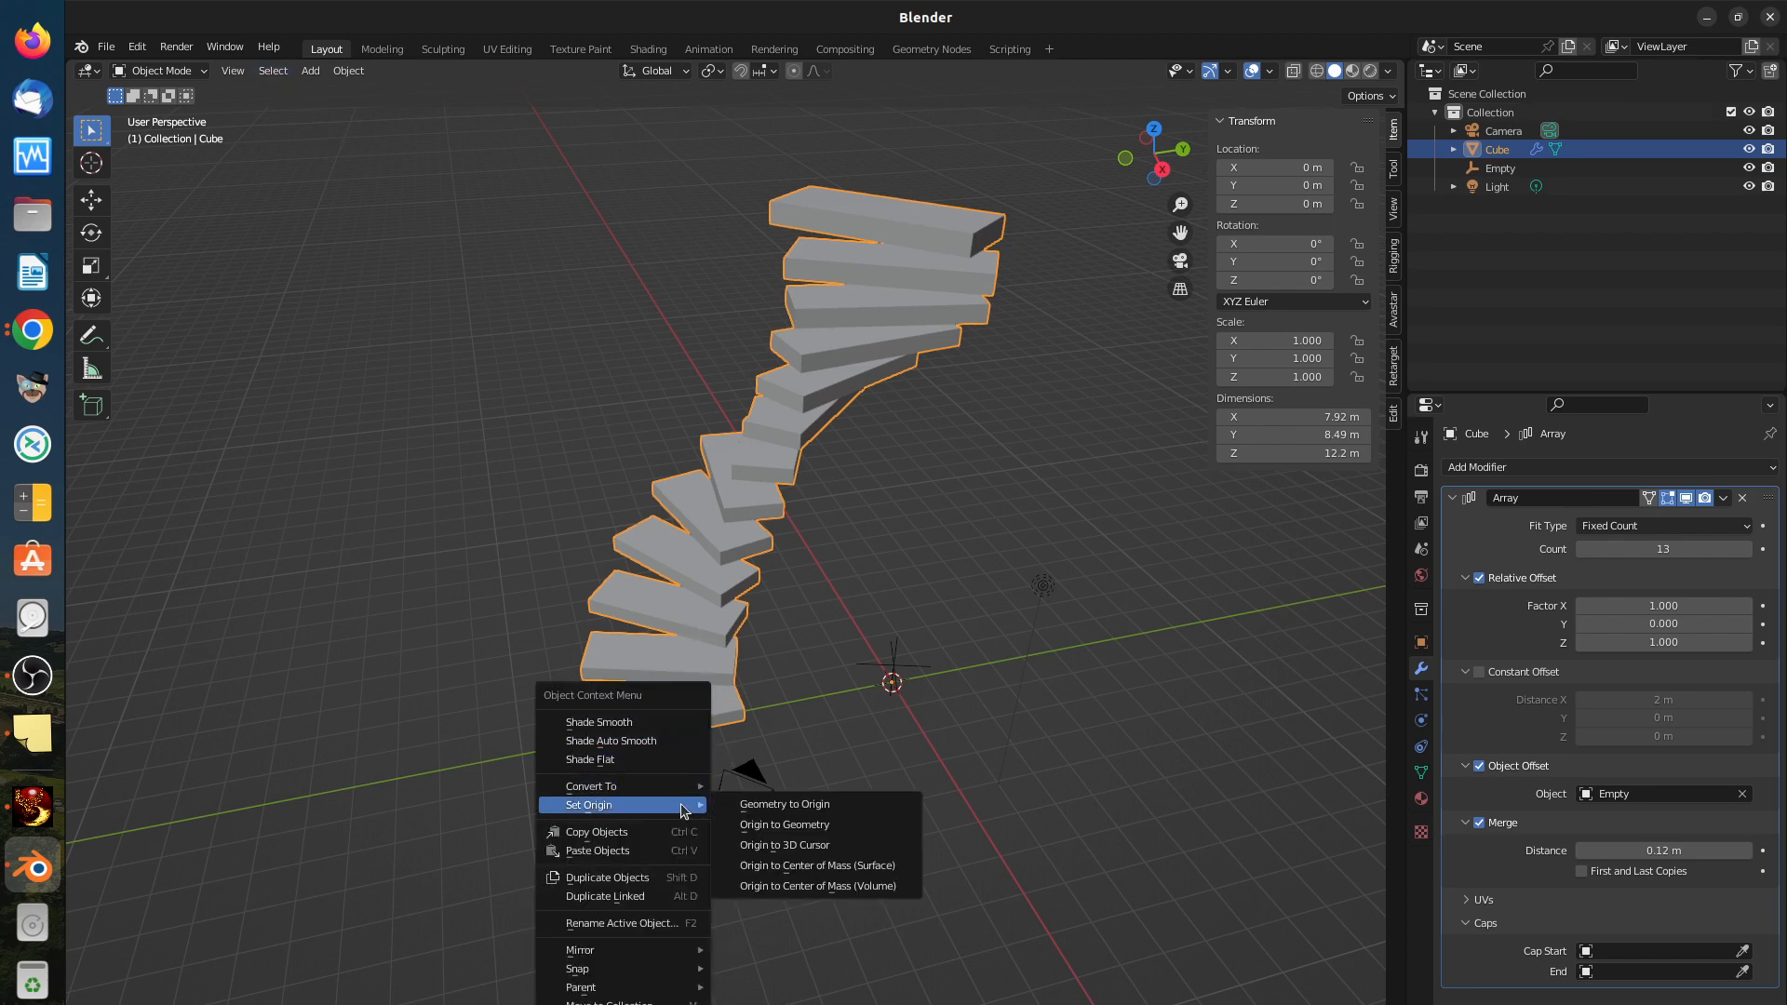
left_click(805, 826)
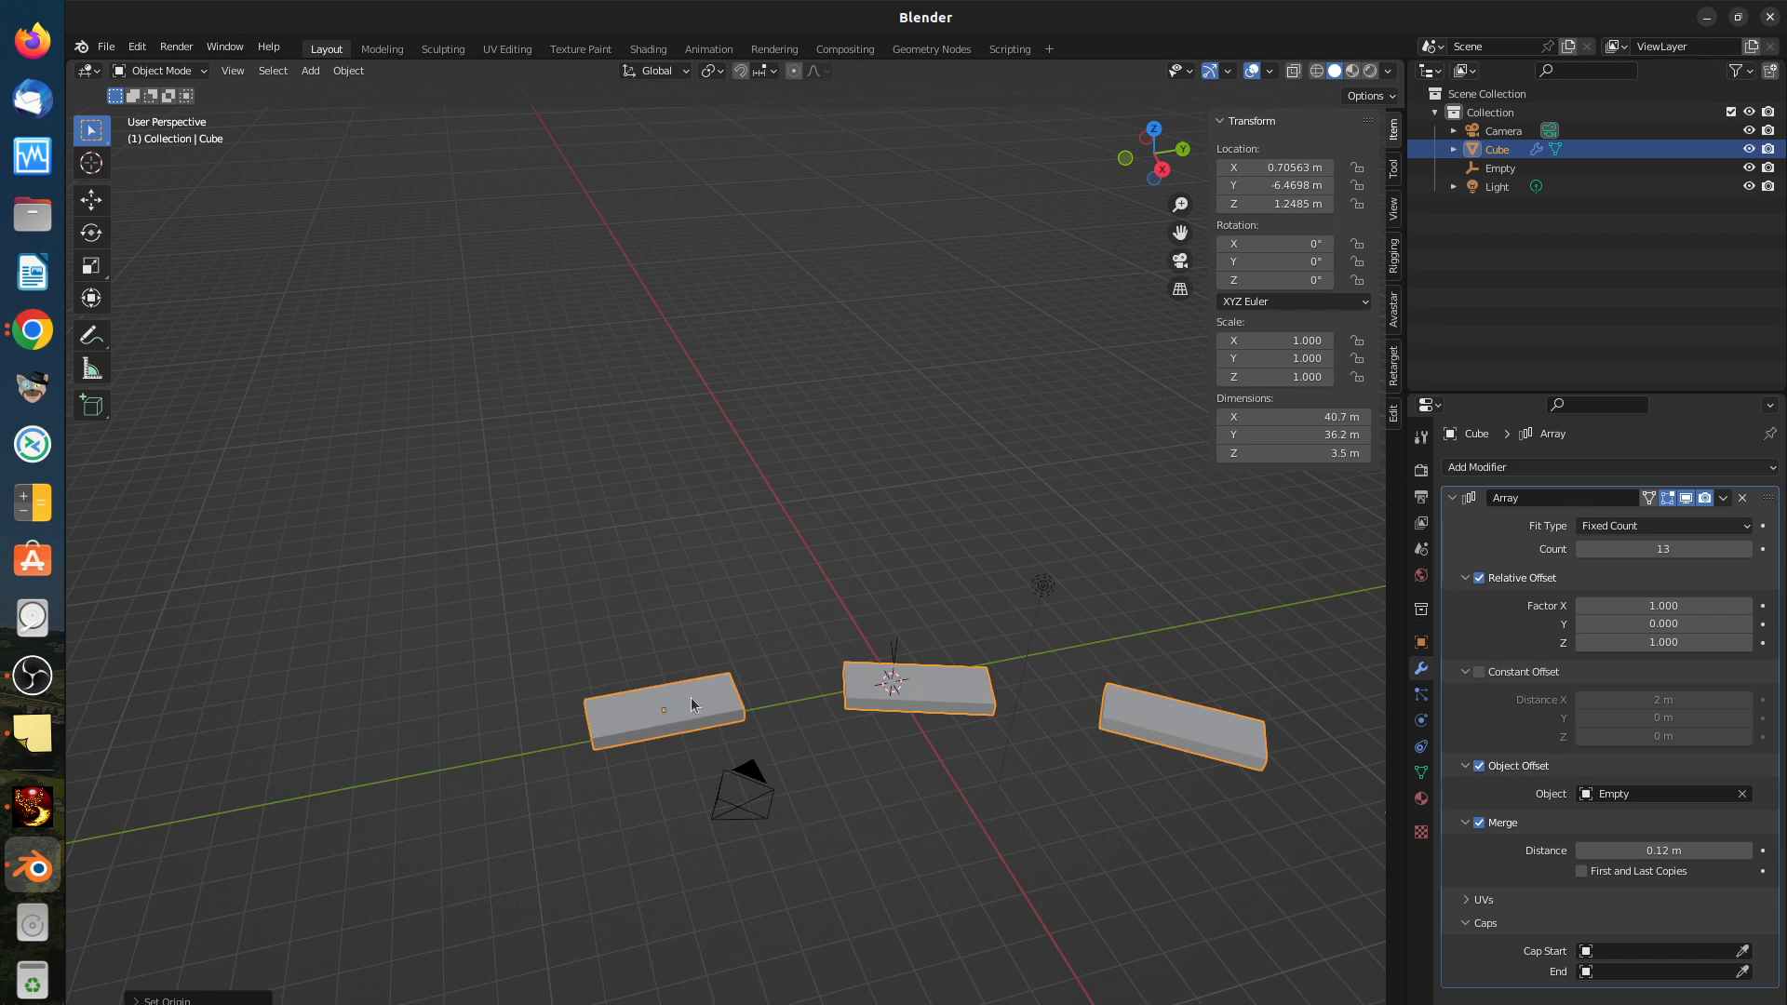
scroll(882, 782, "down", 5)
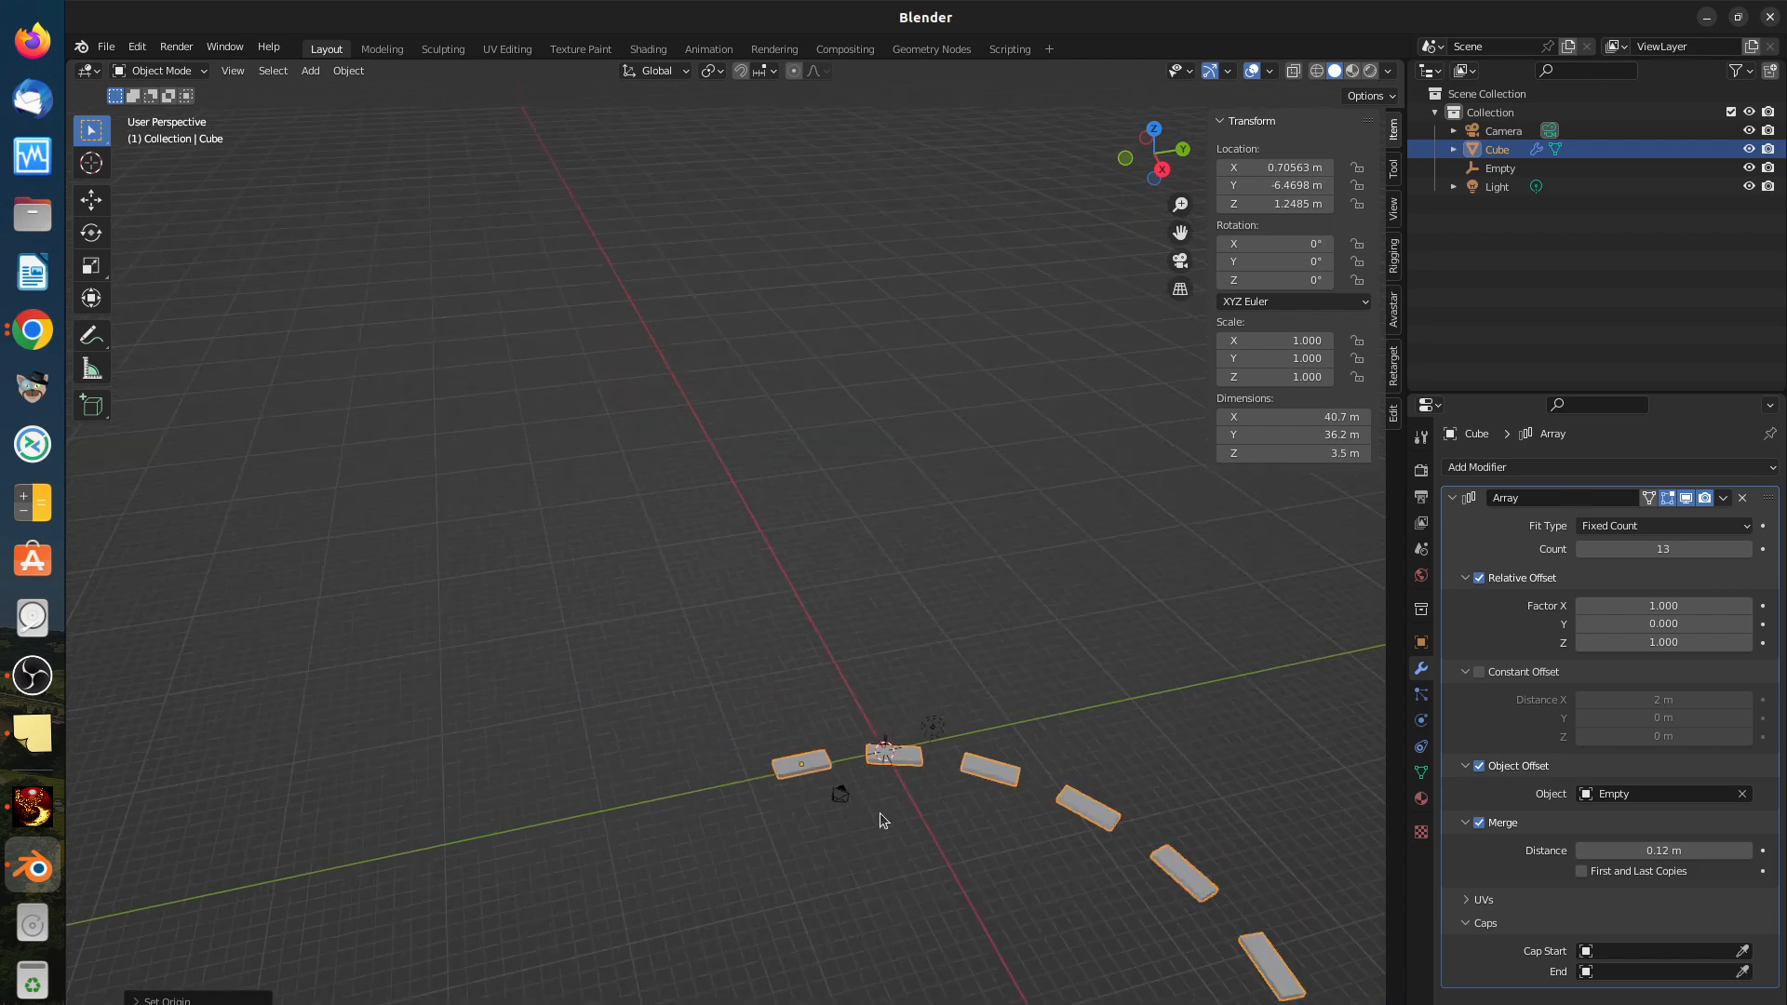
middle_click_drag(912, 829, 957, 789)
scroll(905, 821, "down", 4)
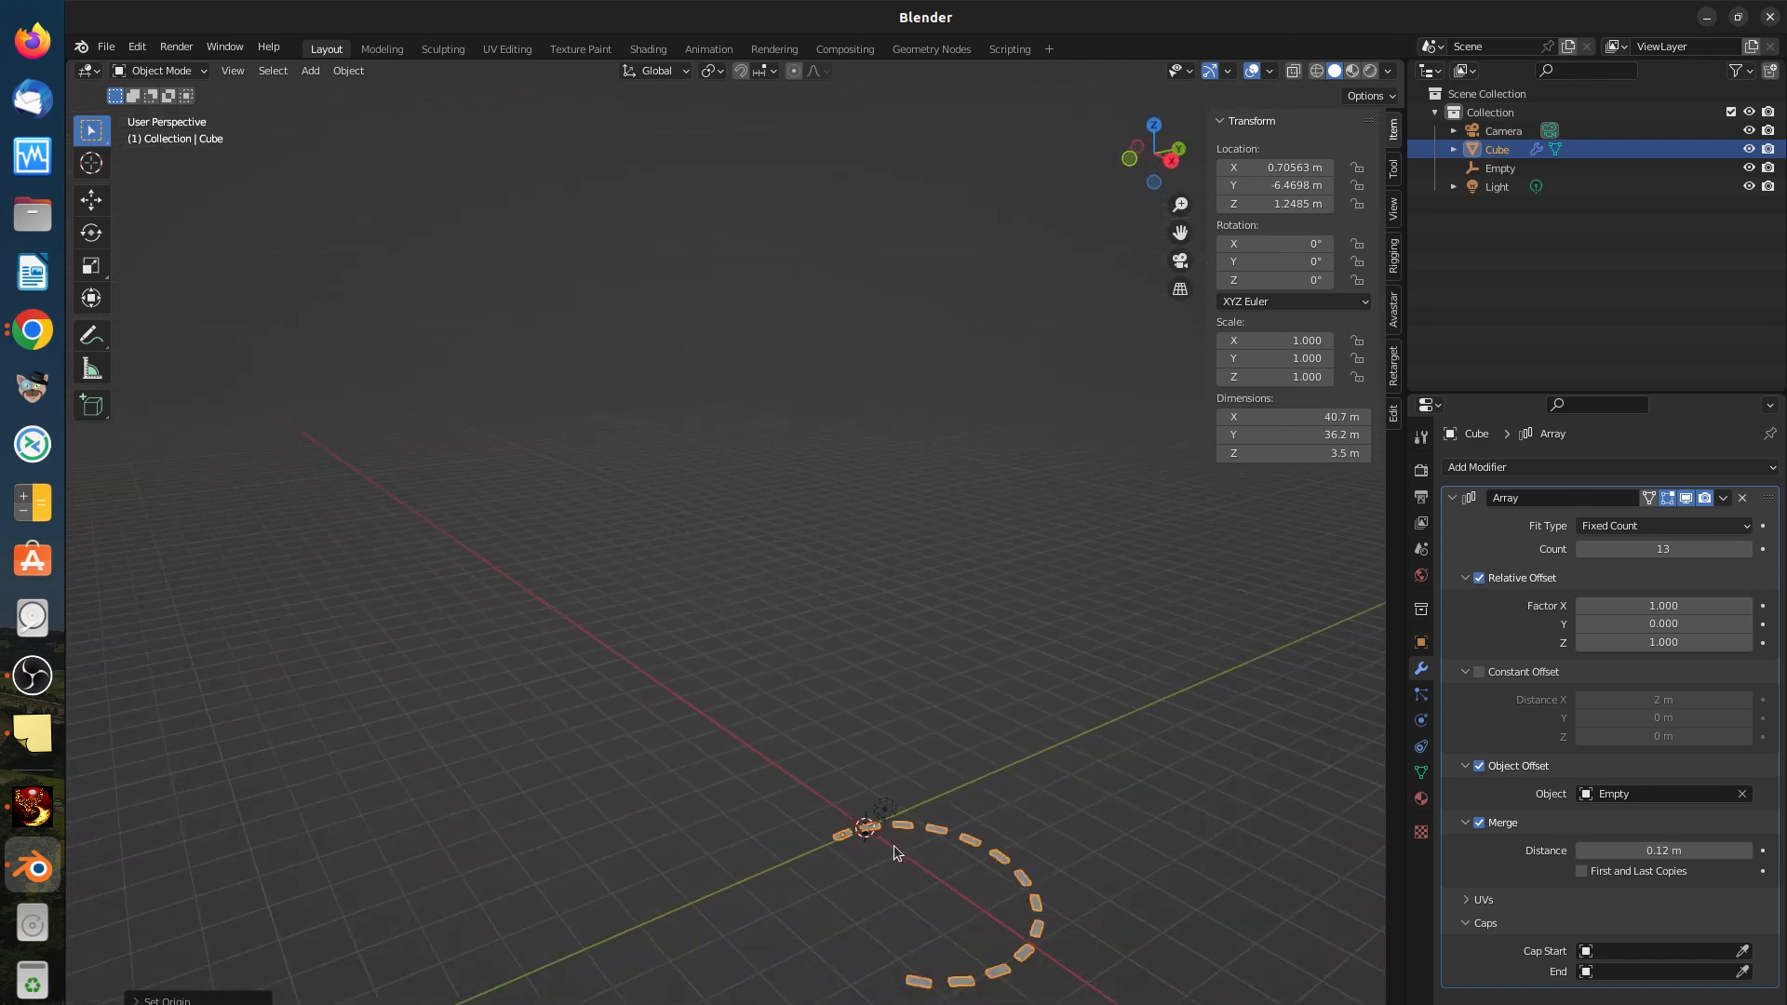
scroll(891, 846, "up", 6)
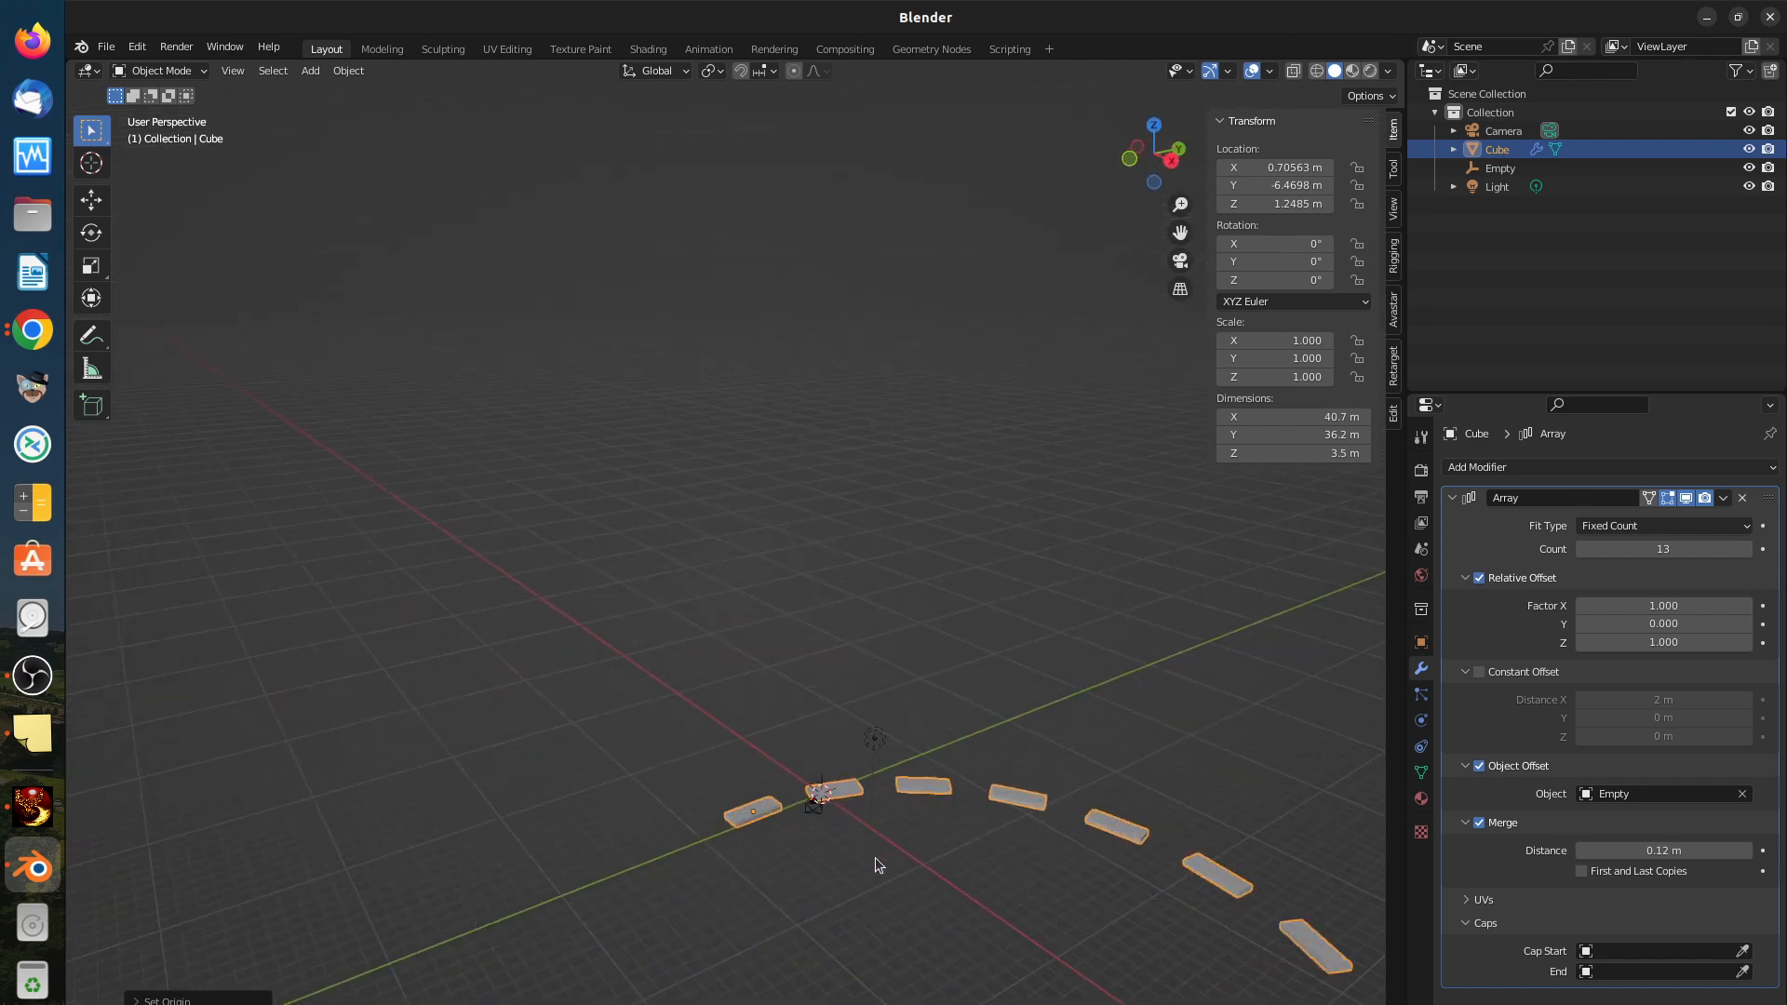
Step: Apply all transforms to the arrayed staircase object
scroll(770, 822, "down", 3)
scroll(823, 823, "up", 3)
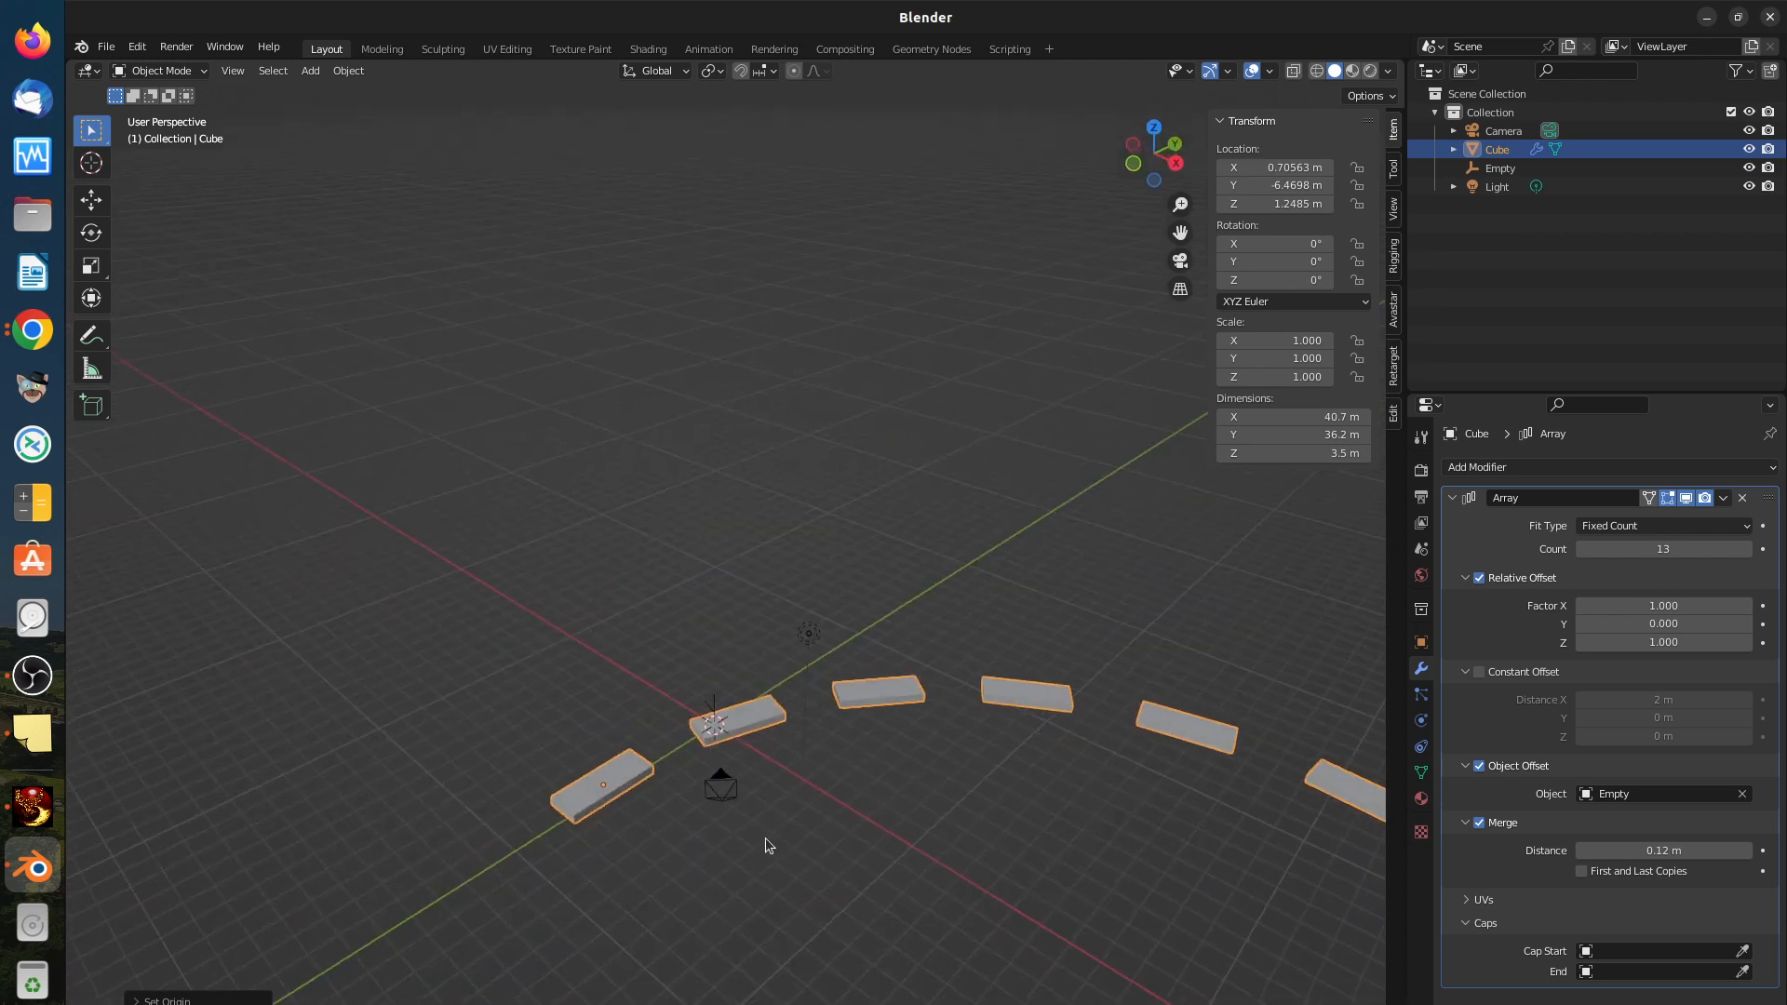
middle_click_drag(831, 831, 1006, 796, "shift")
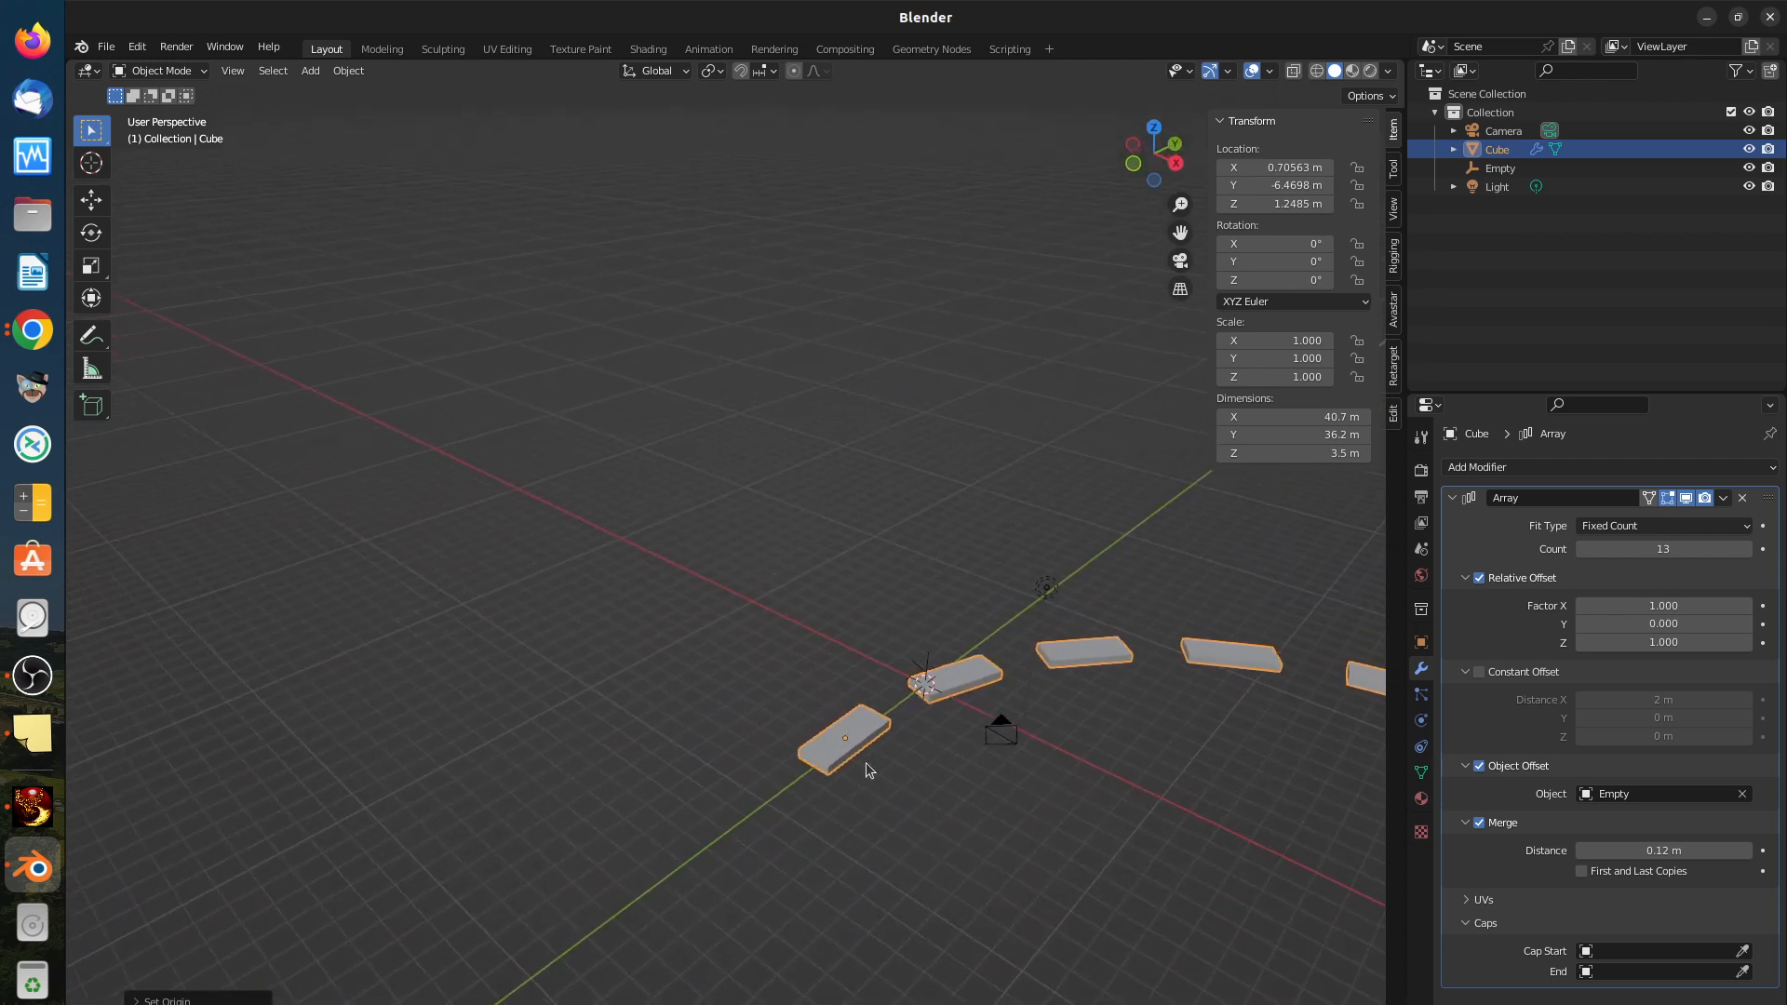
middle_click_drag(865, 762, 1079, 789)
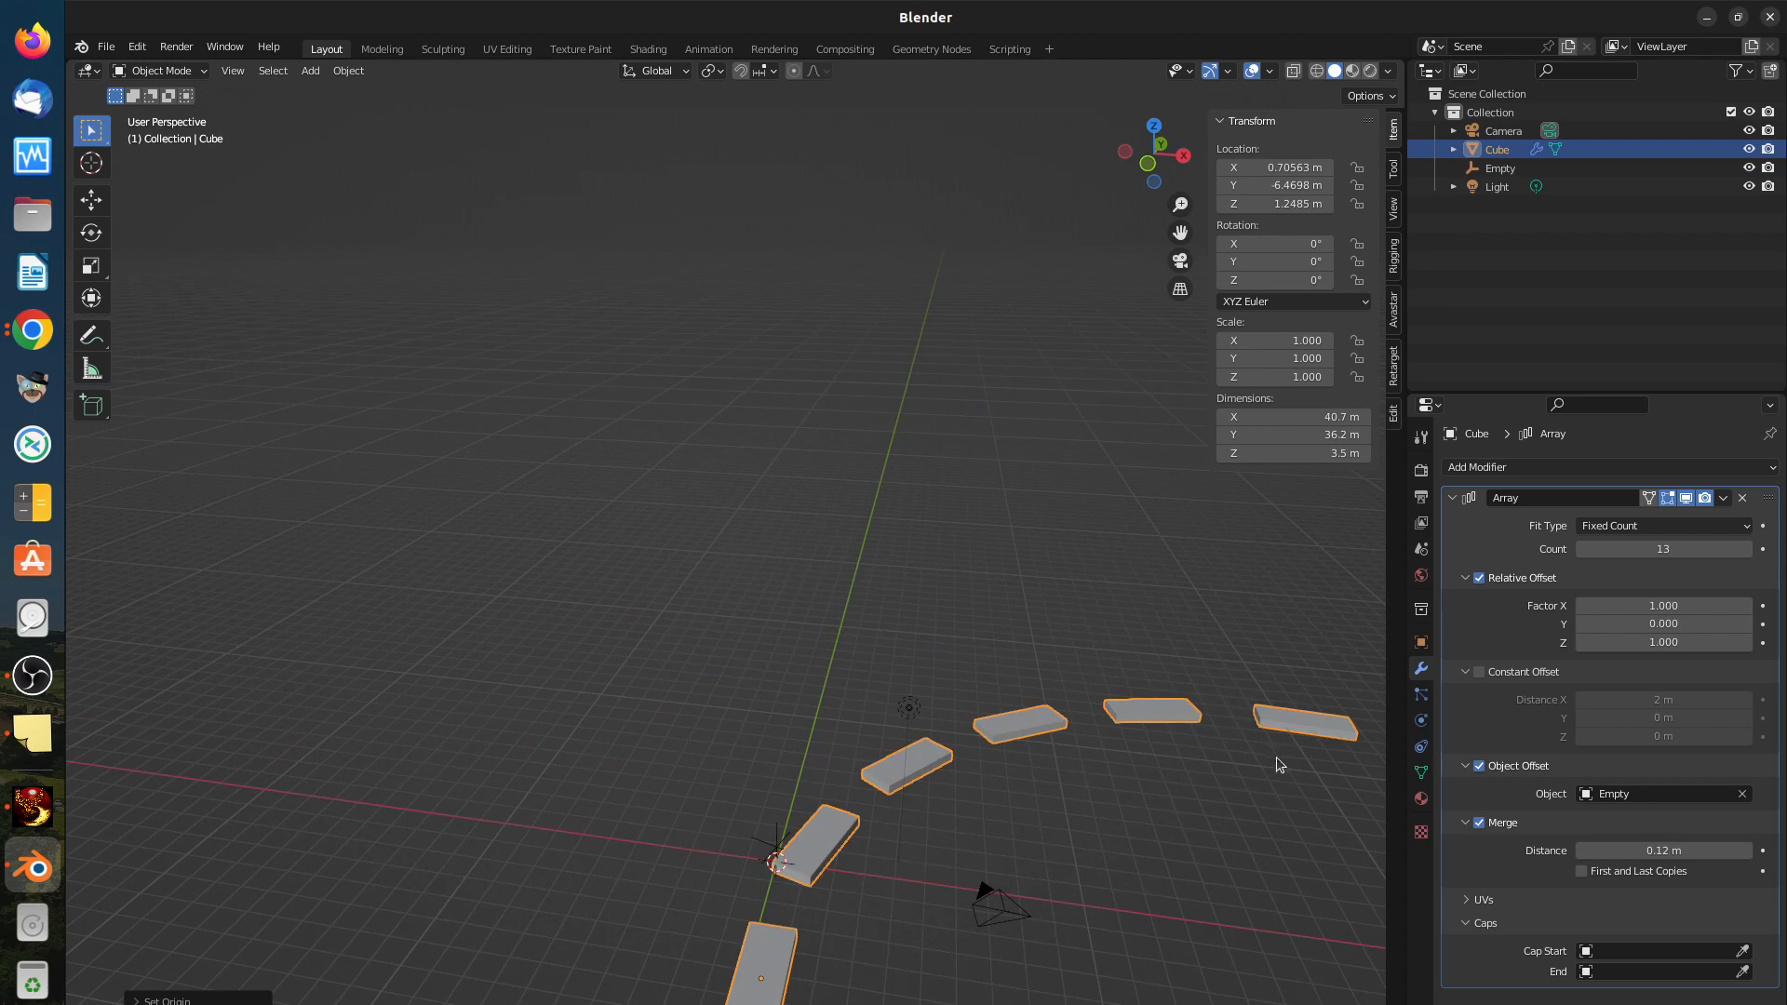
key("minus")
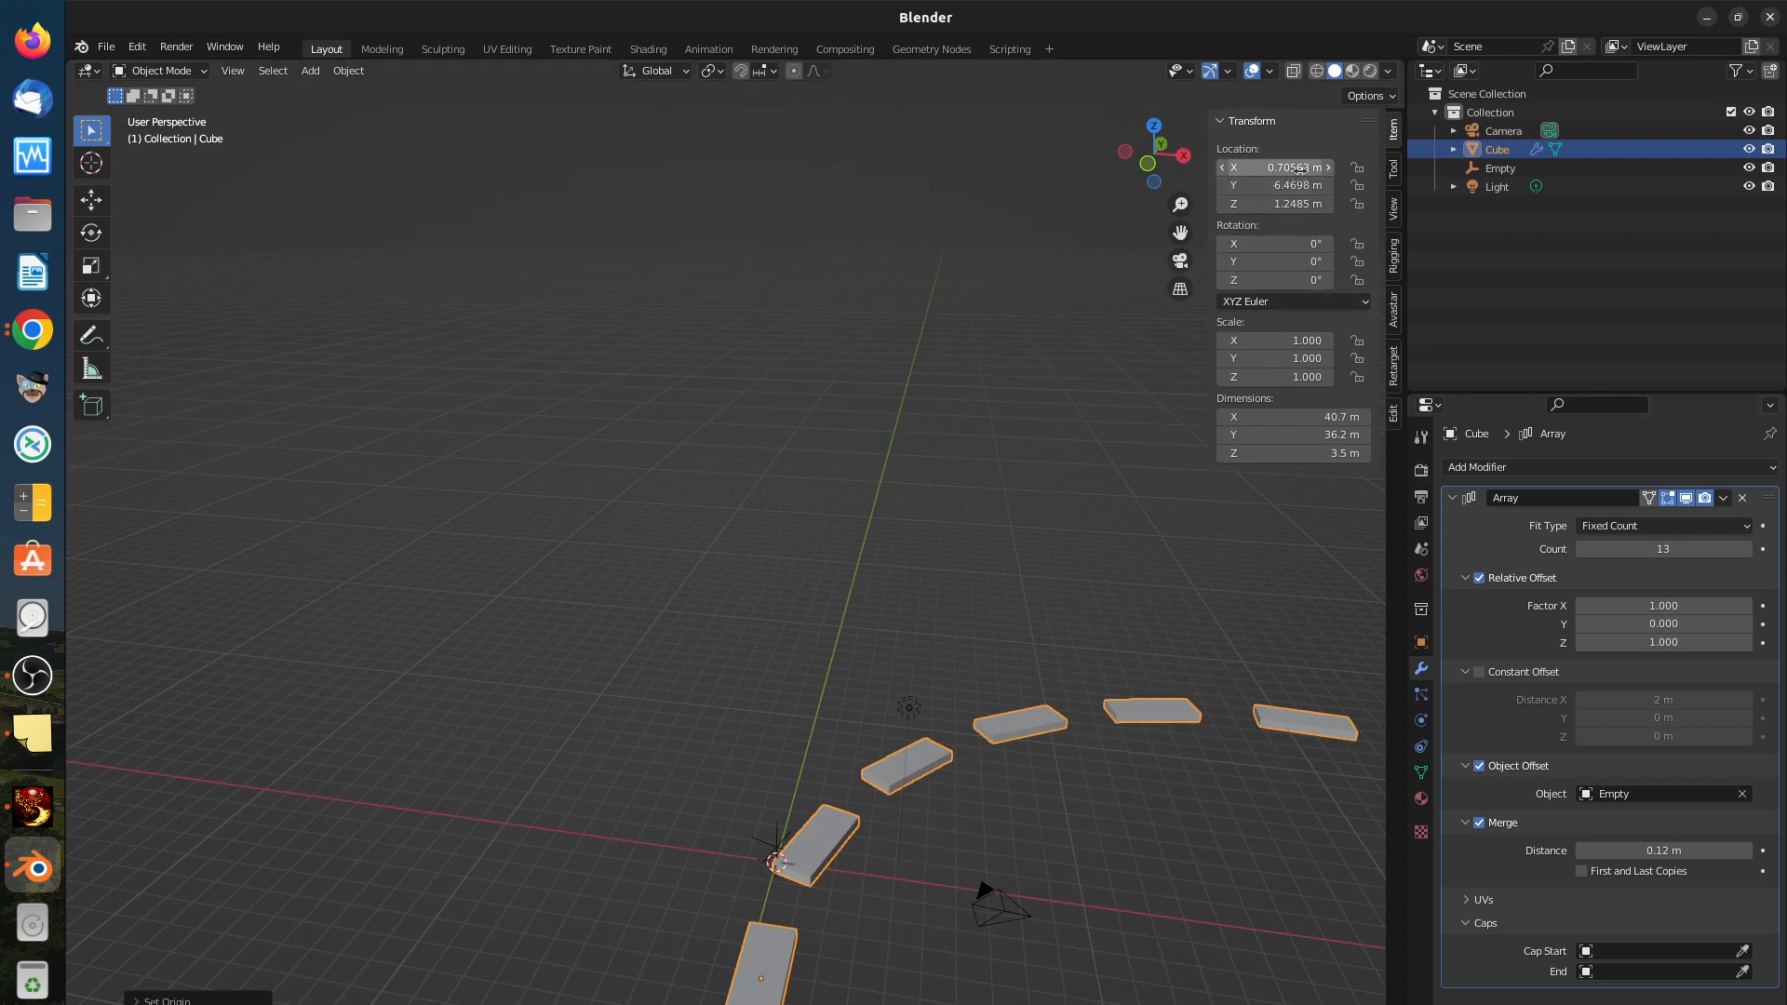
key("ctrl+z")
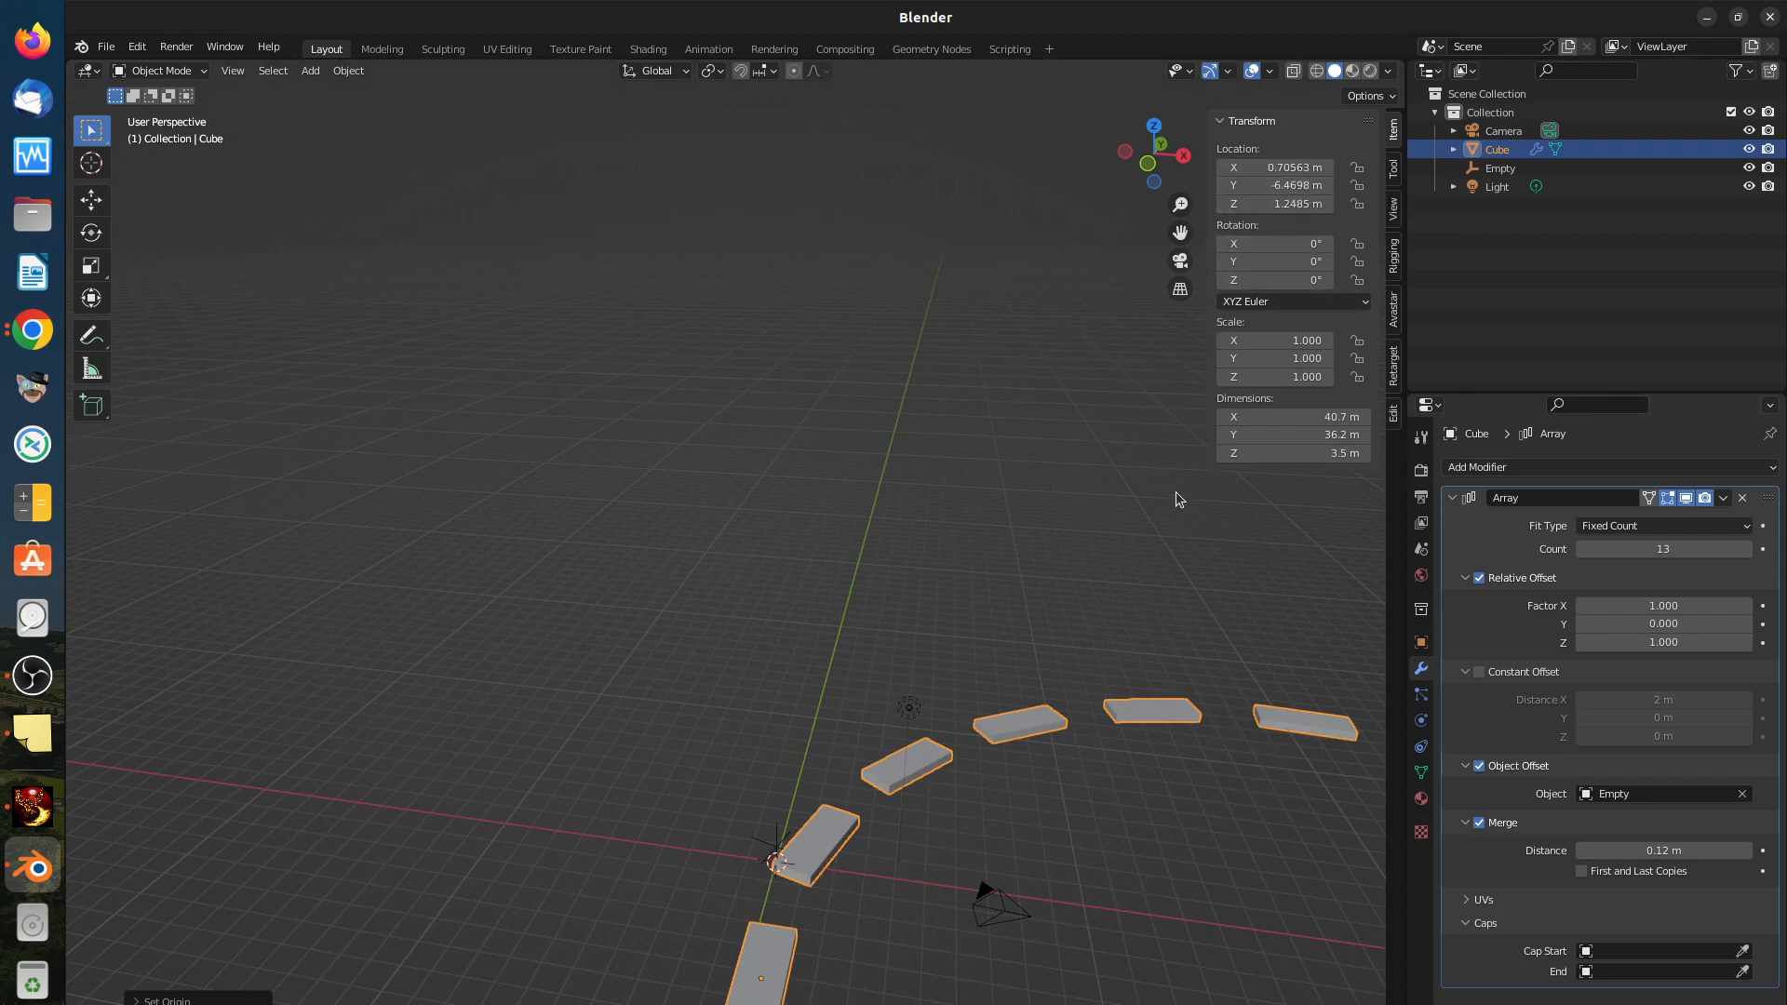
key("ctrl+a")
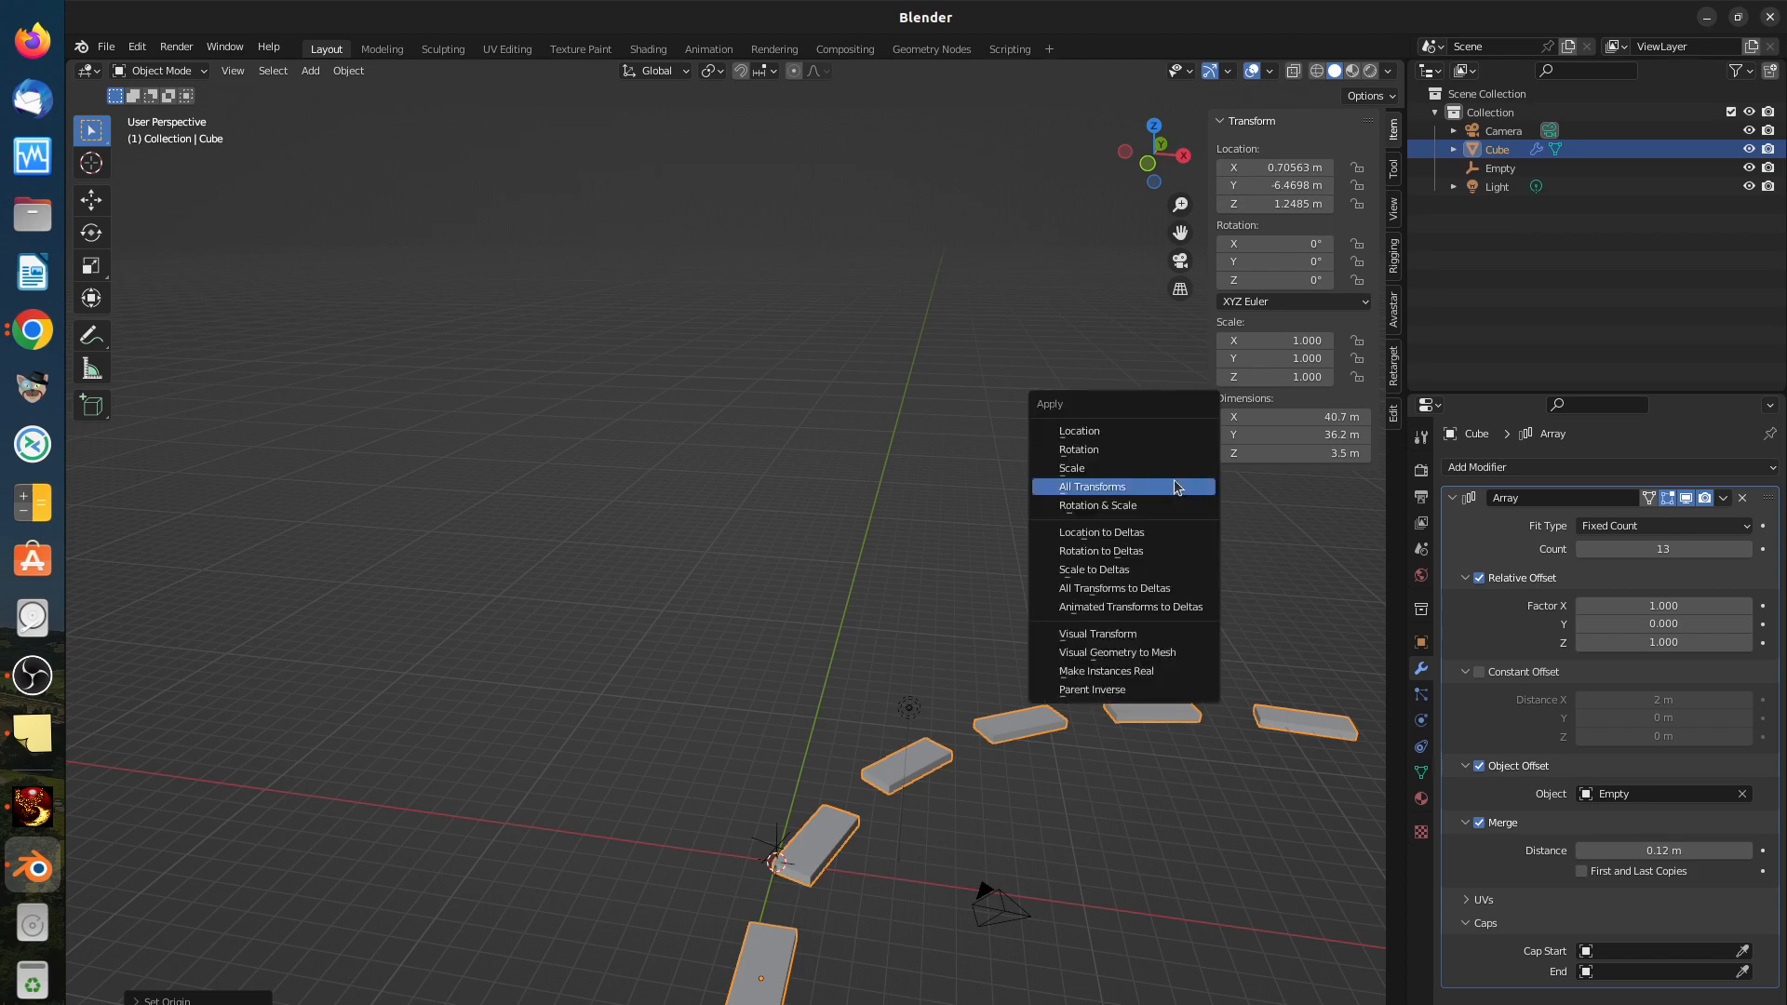
left_click(1175, 483)
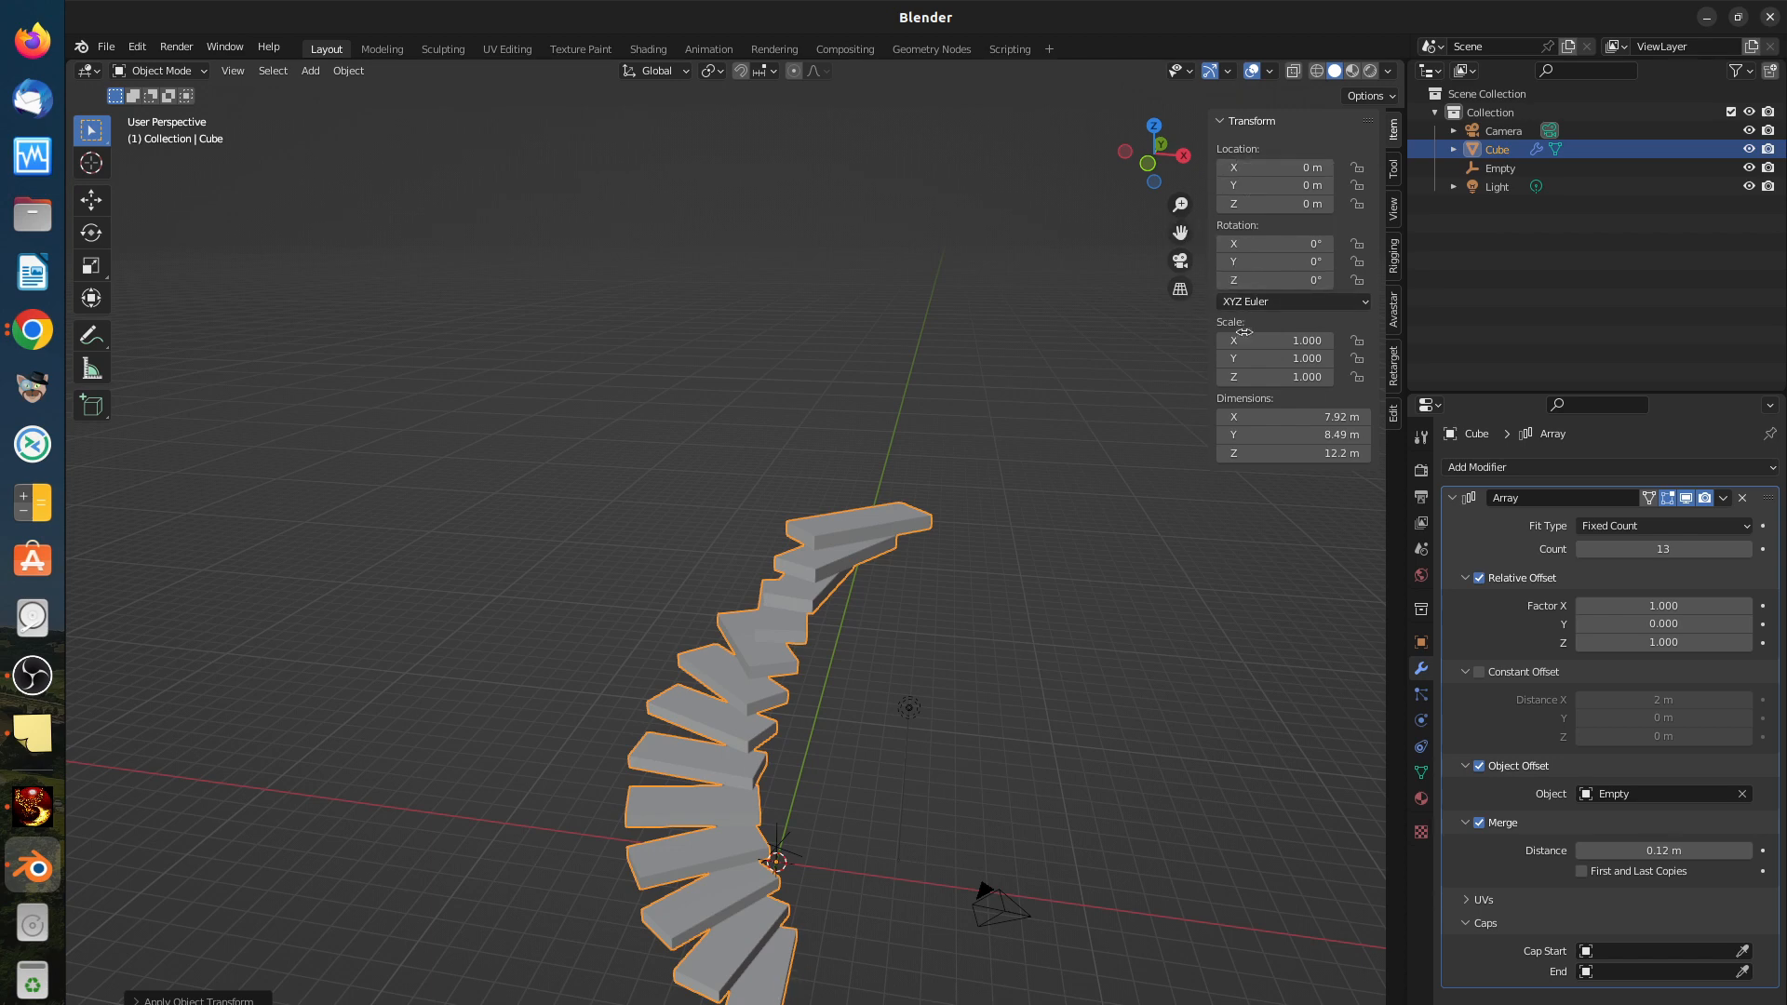
Step: Move the staircase along global Y in two passes, to about Y 5.5 m and then about Y 6.18 m
middle_click_drag(805, 835, 759, 898)
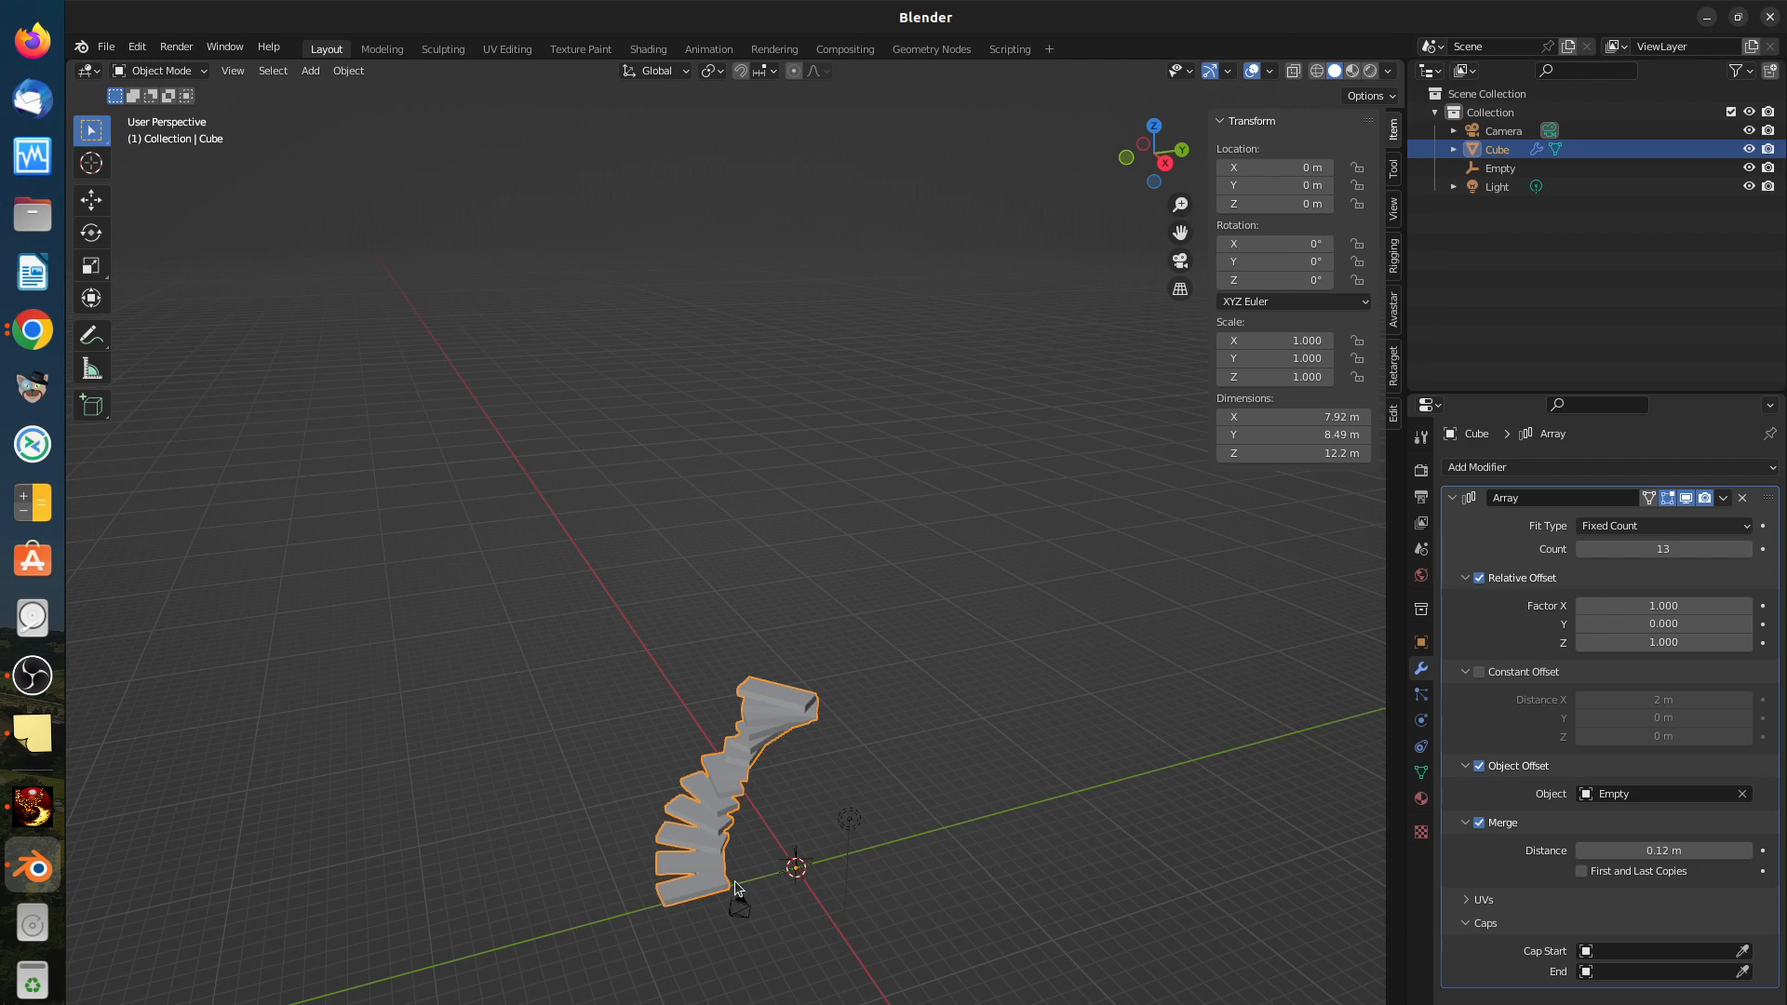
key("g")
key("y")
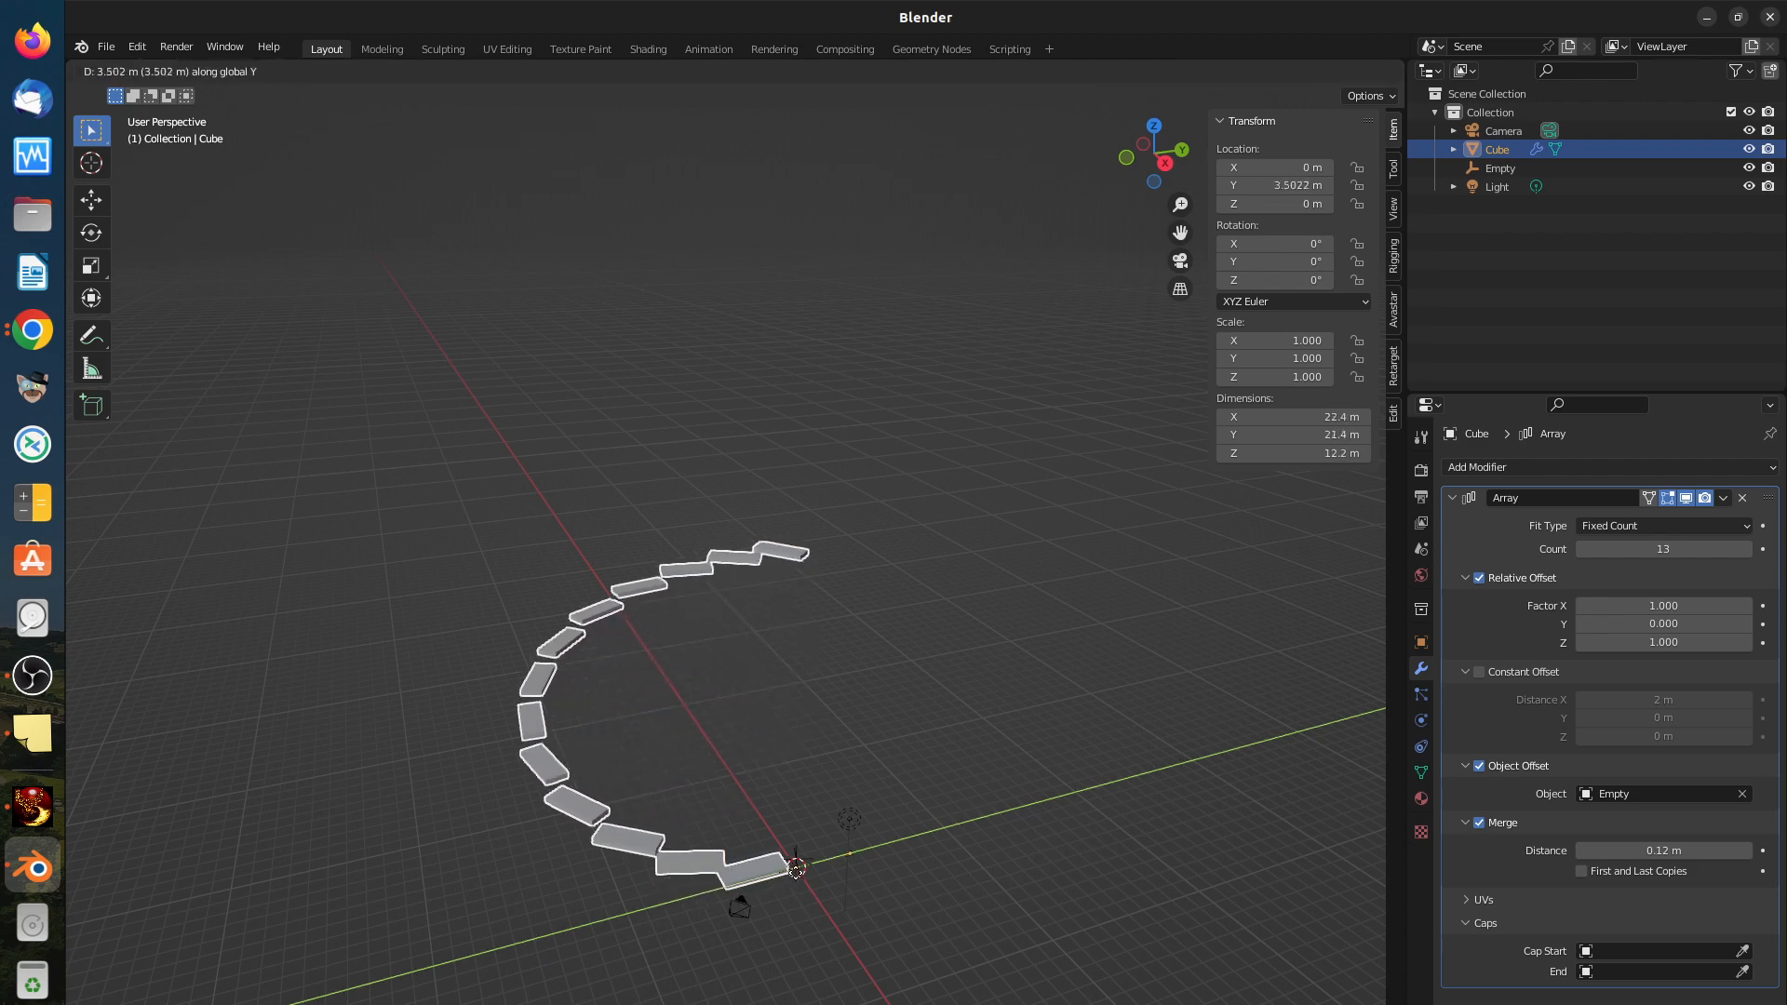
left_click(823, 869)
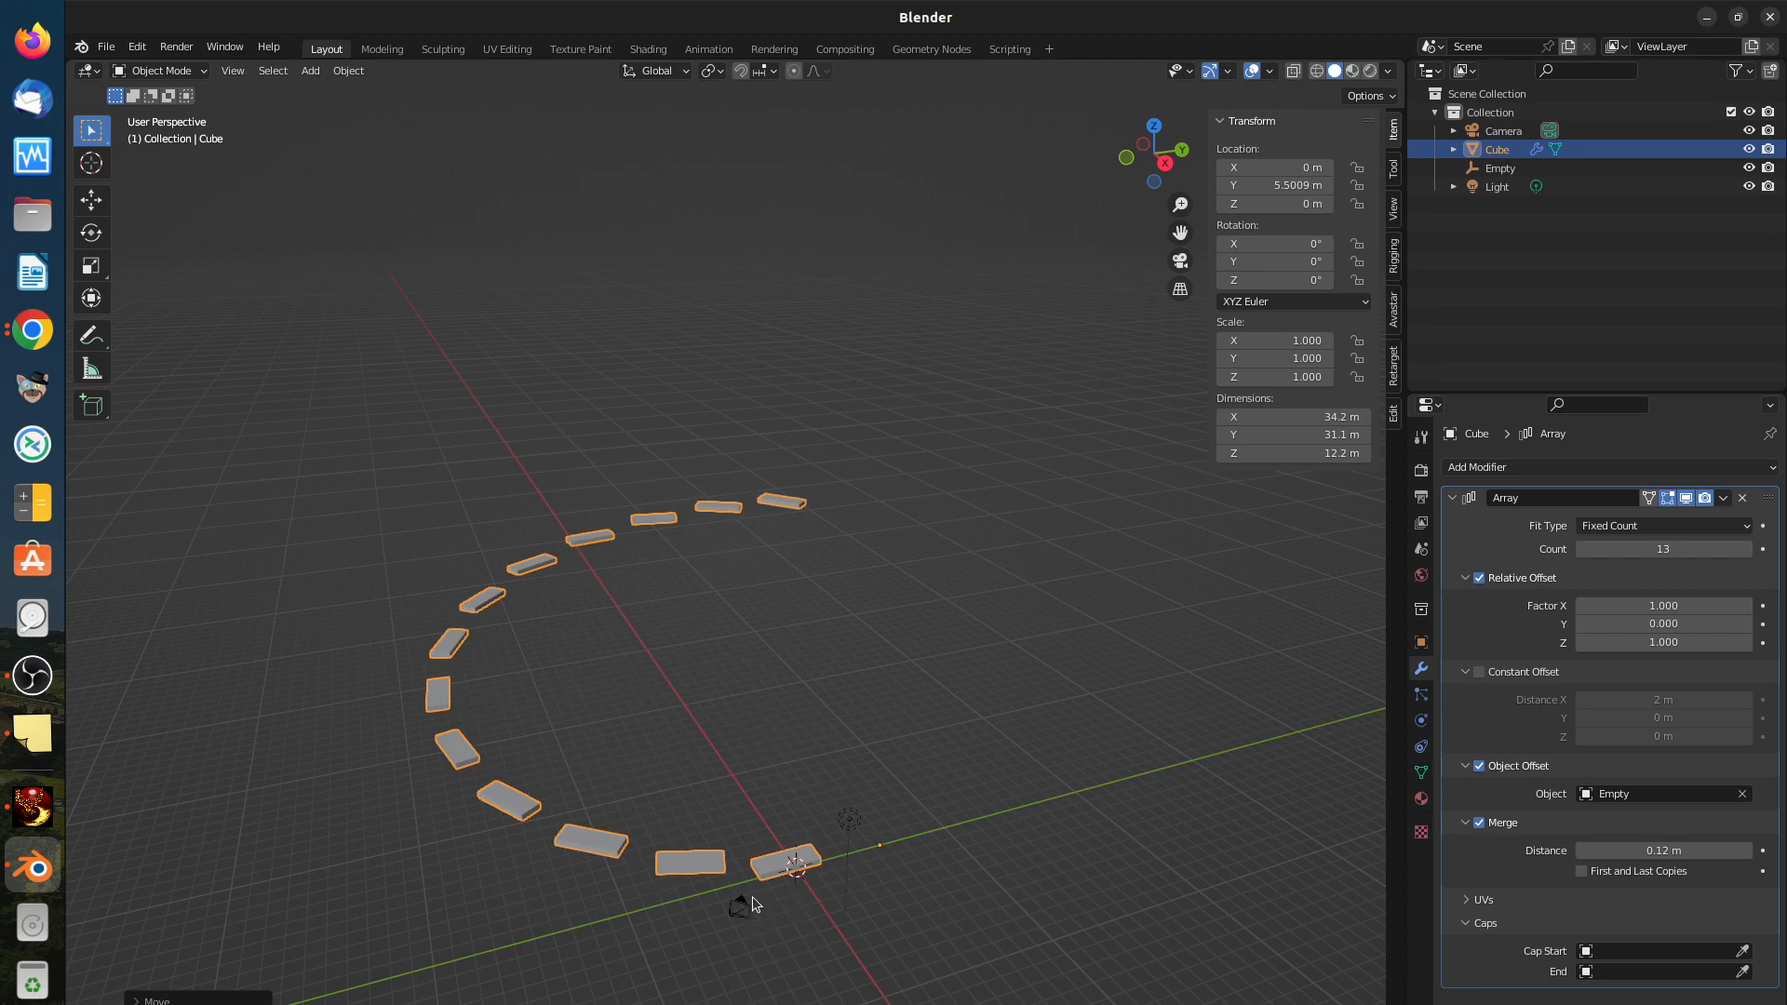
middle_click_drag(752, 896, 711, 907)
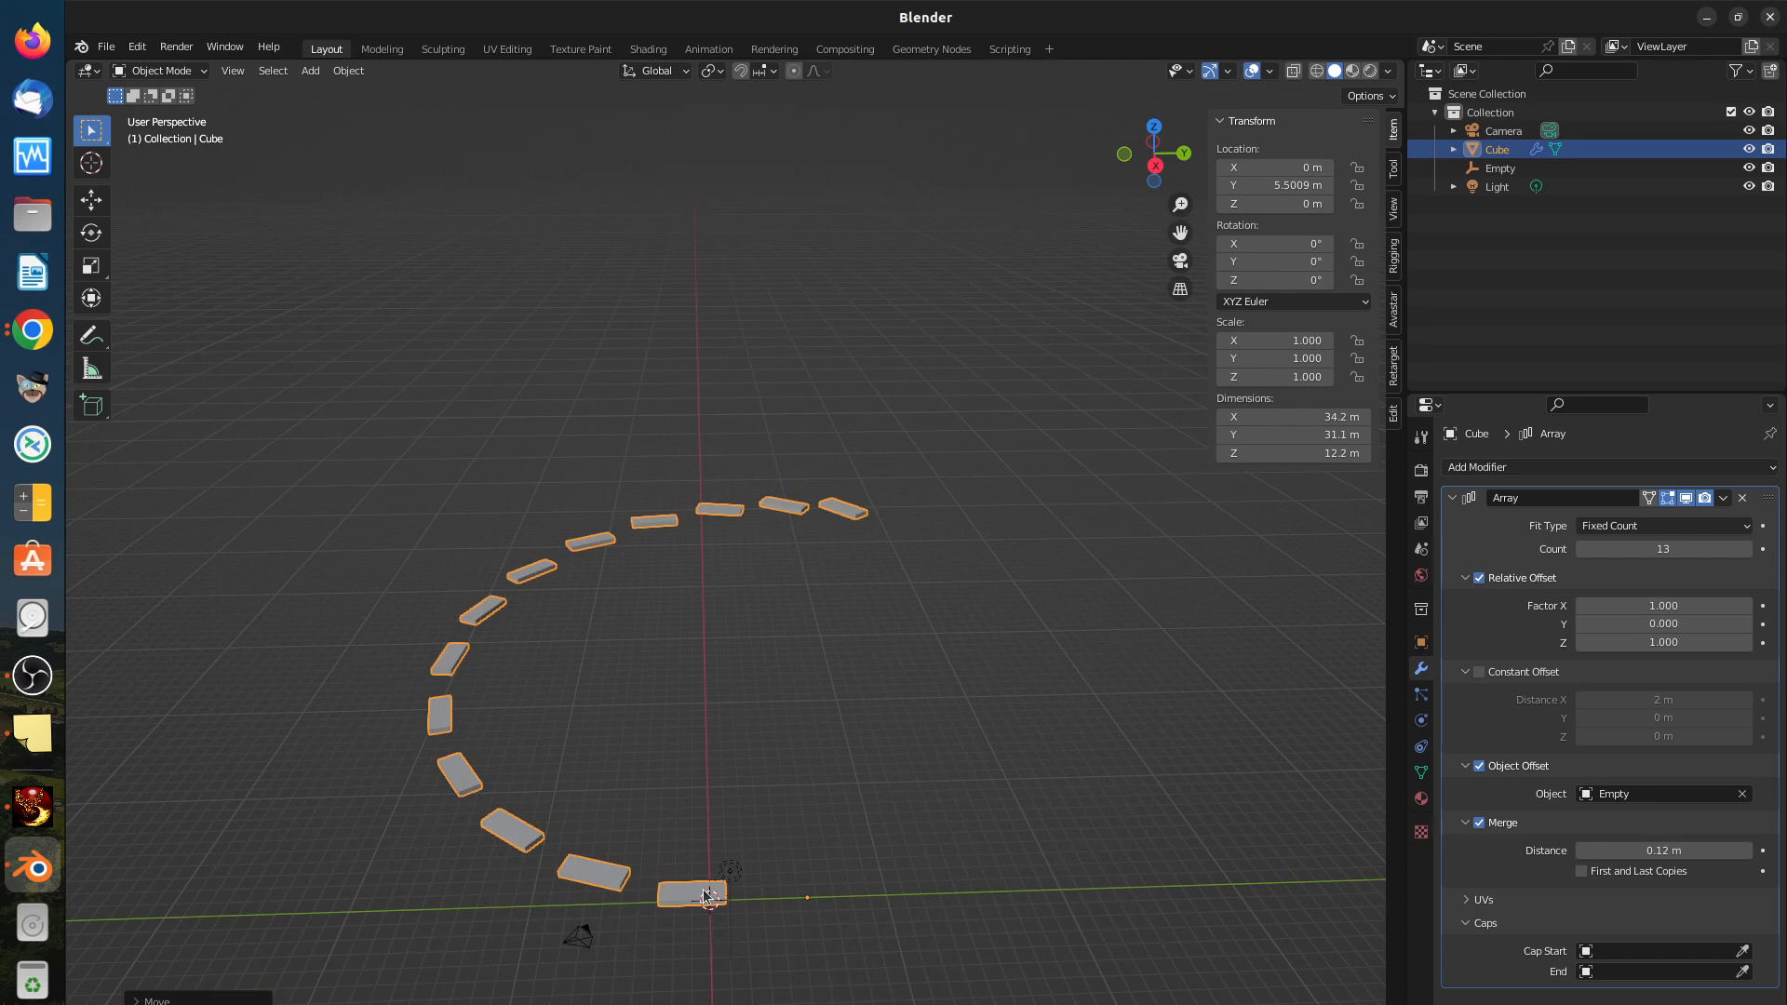
key("g")
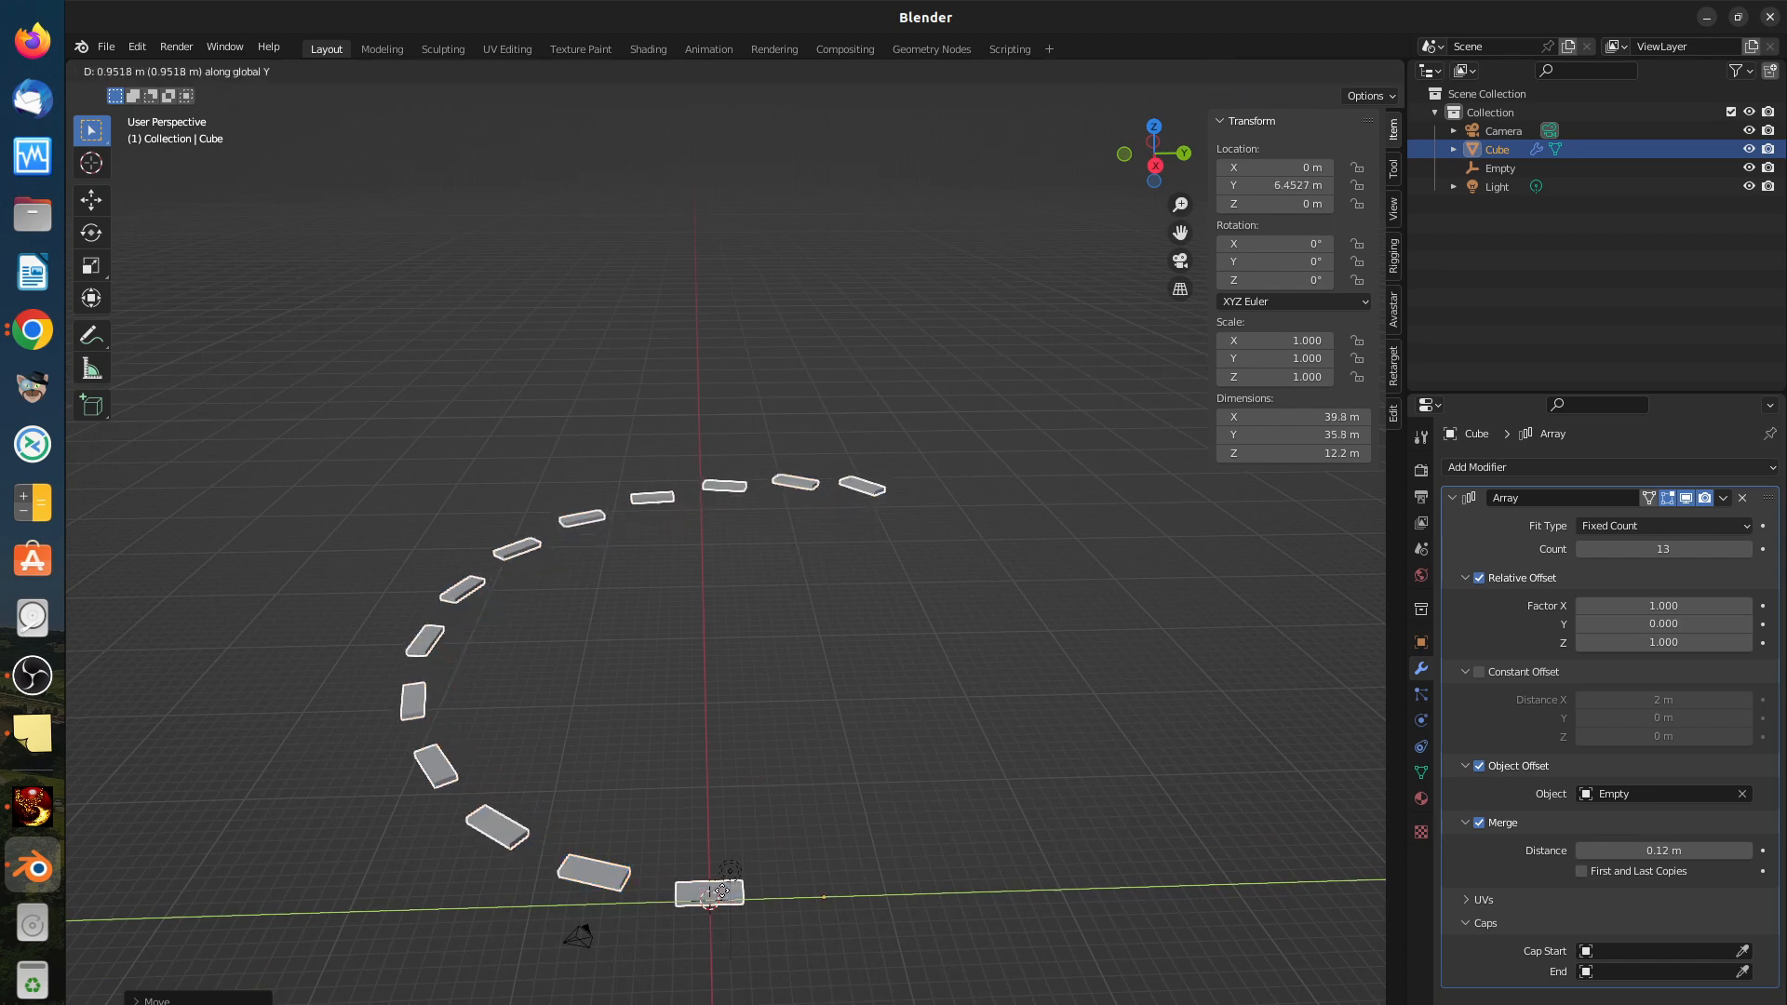
key("y")
left_click(716, 892)
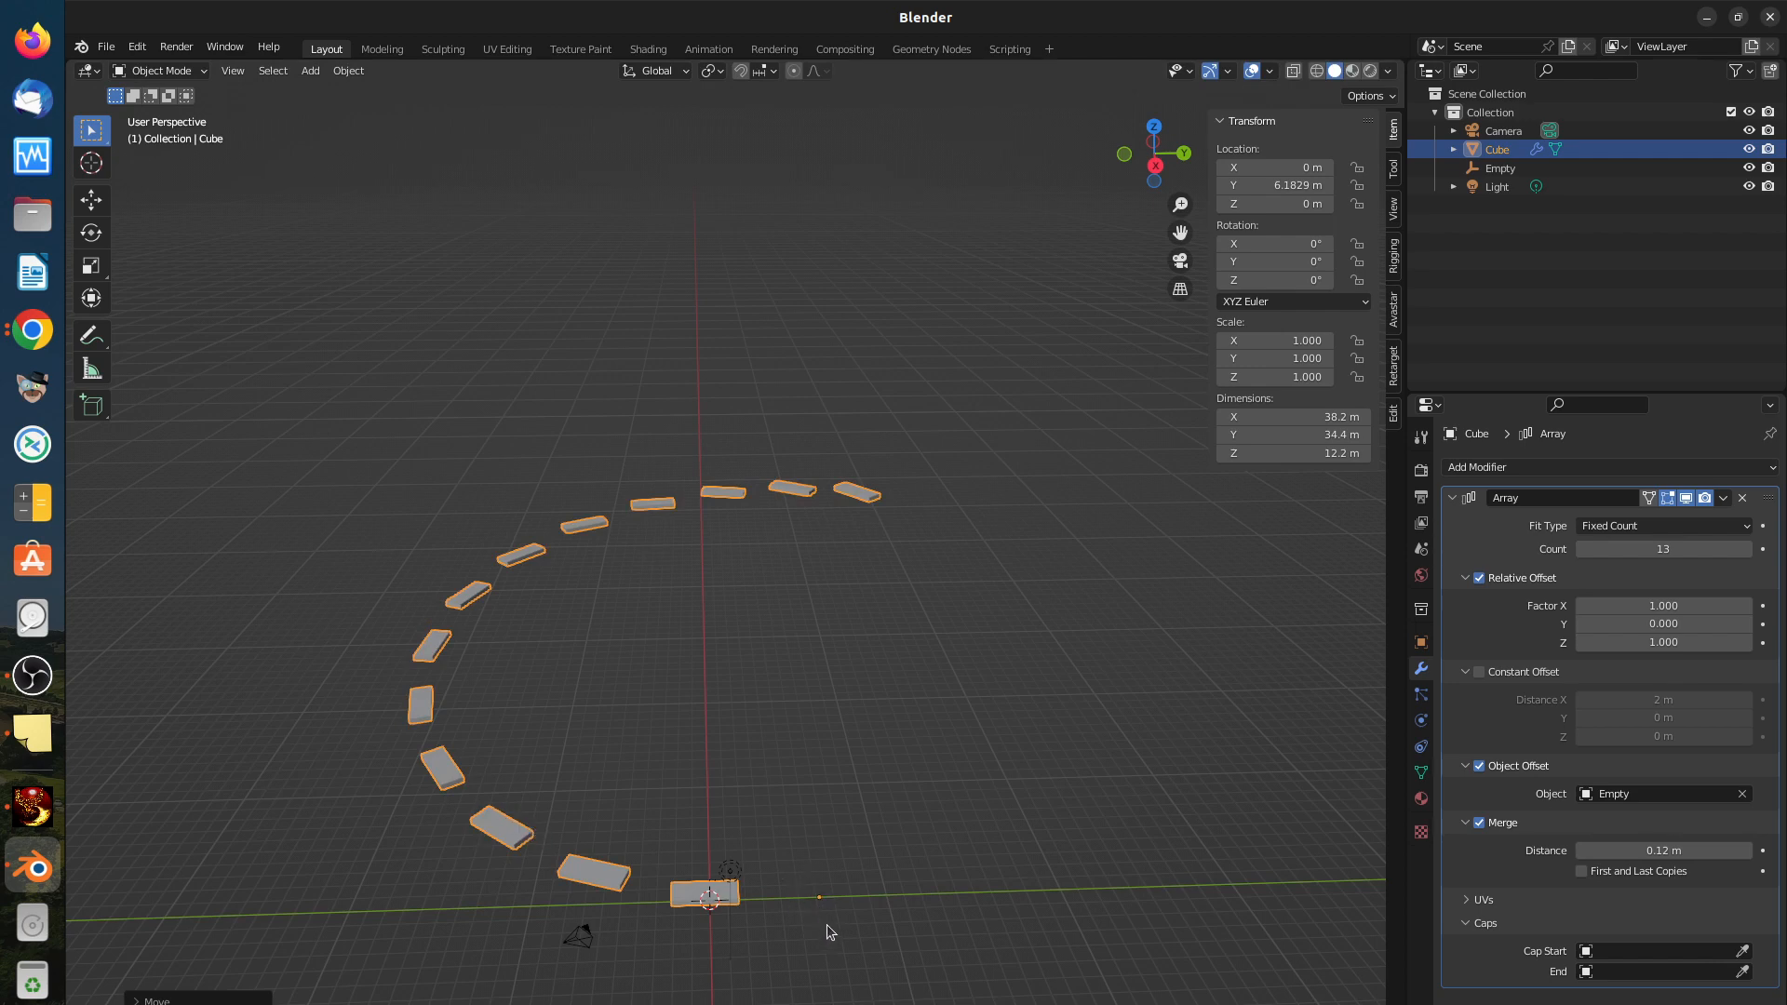
Step: Set the staircase's origin to its geometry and apply all transforms to it
right_click(769, 682)
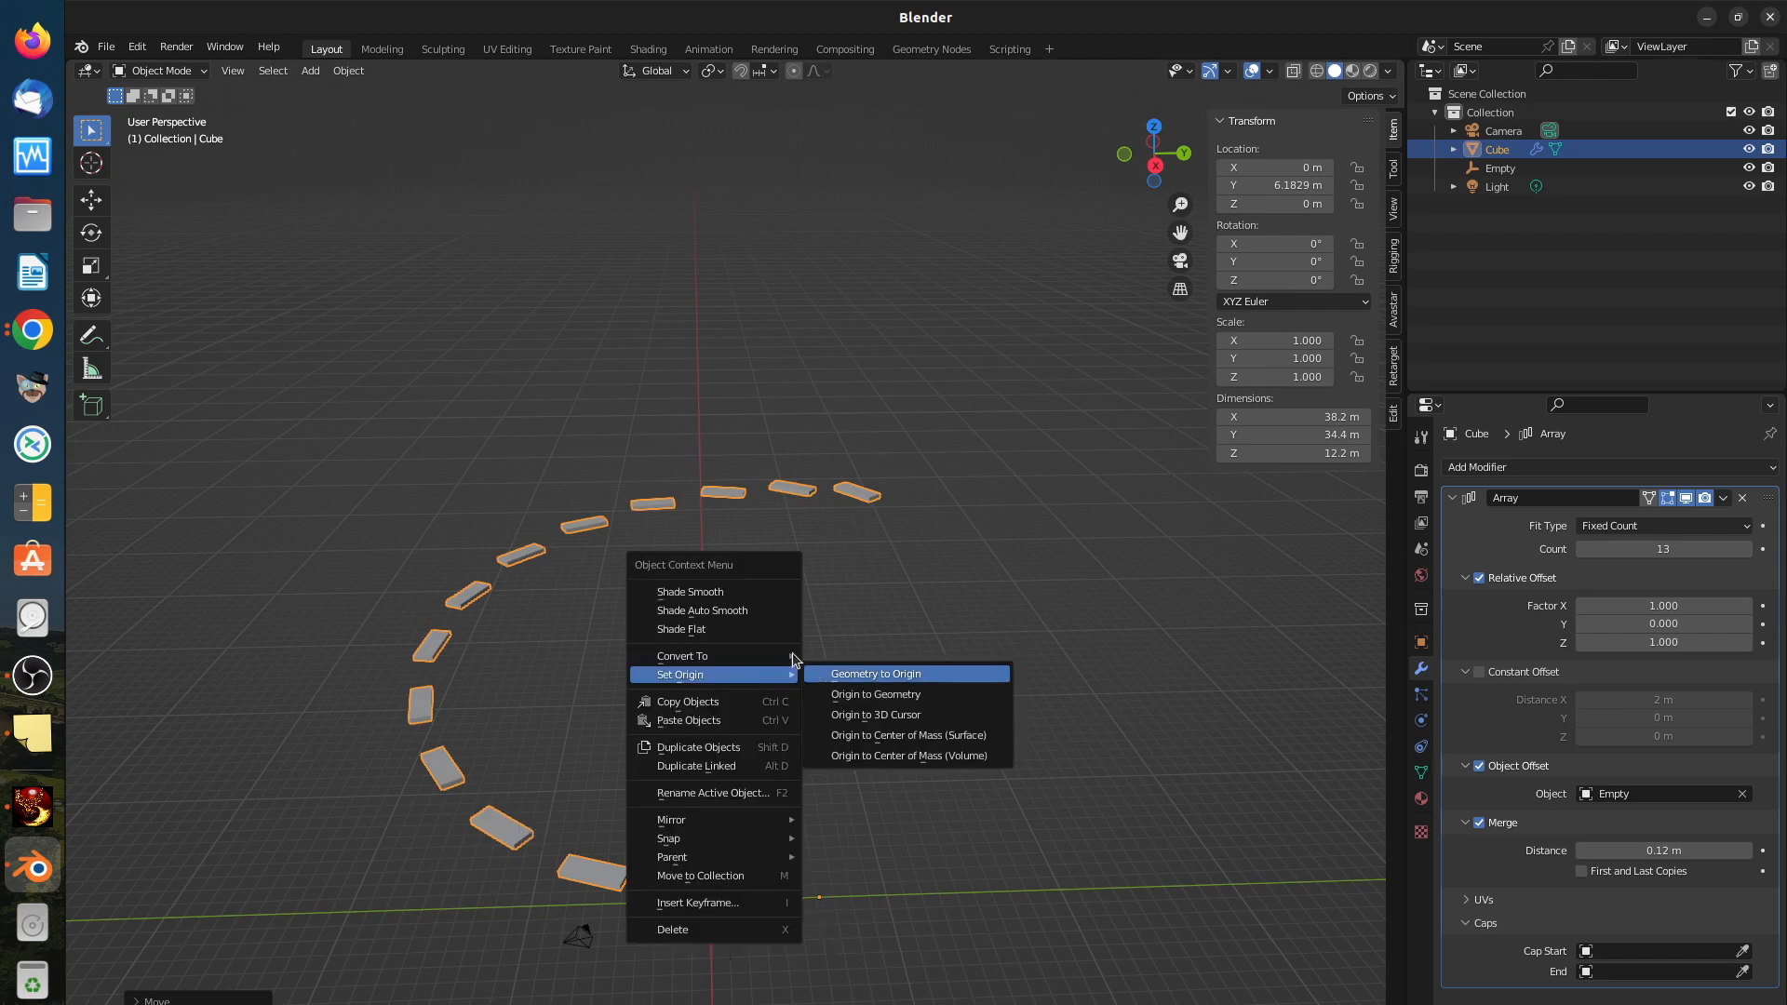
mouse_move(759, 660)
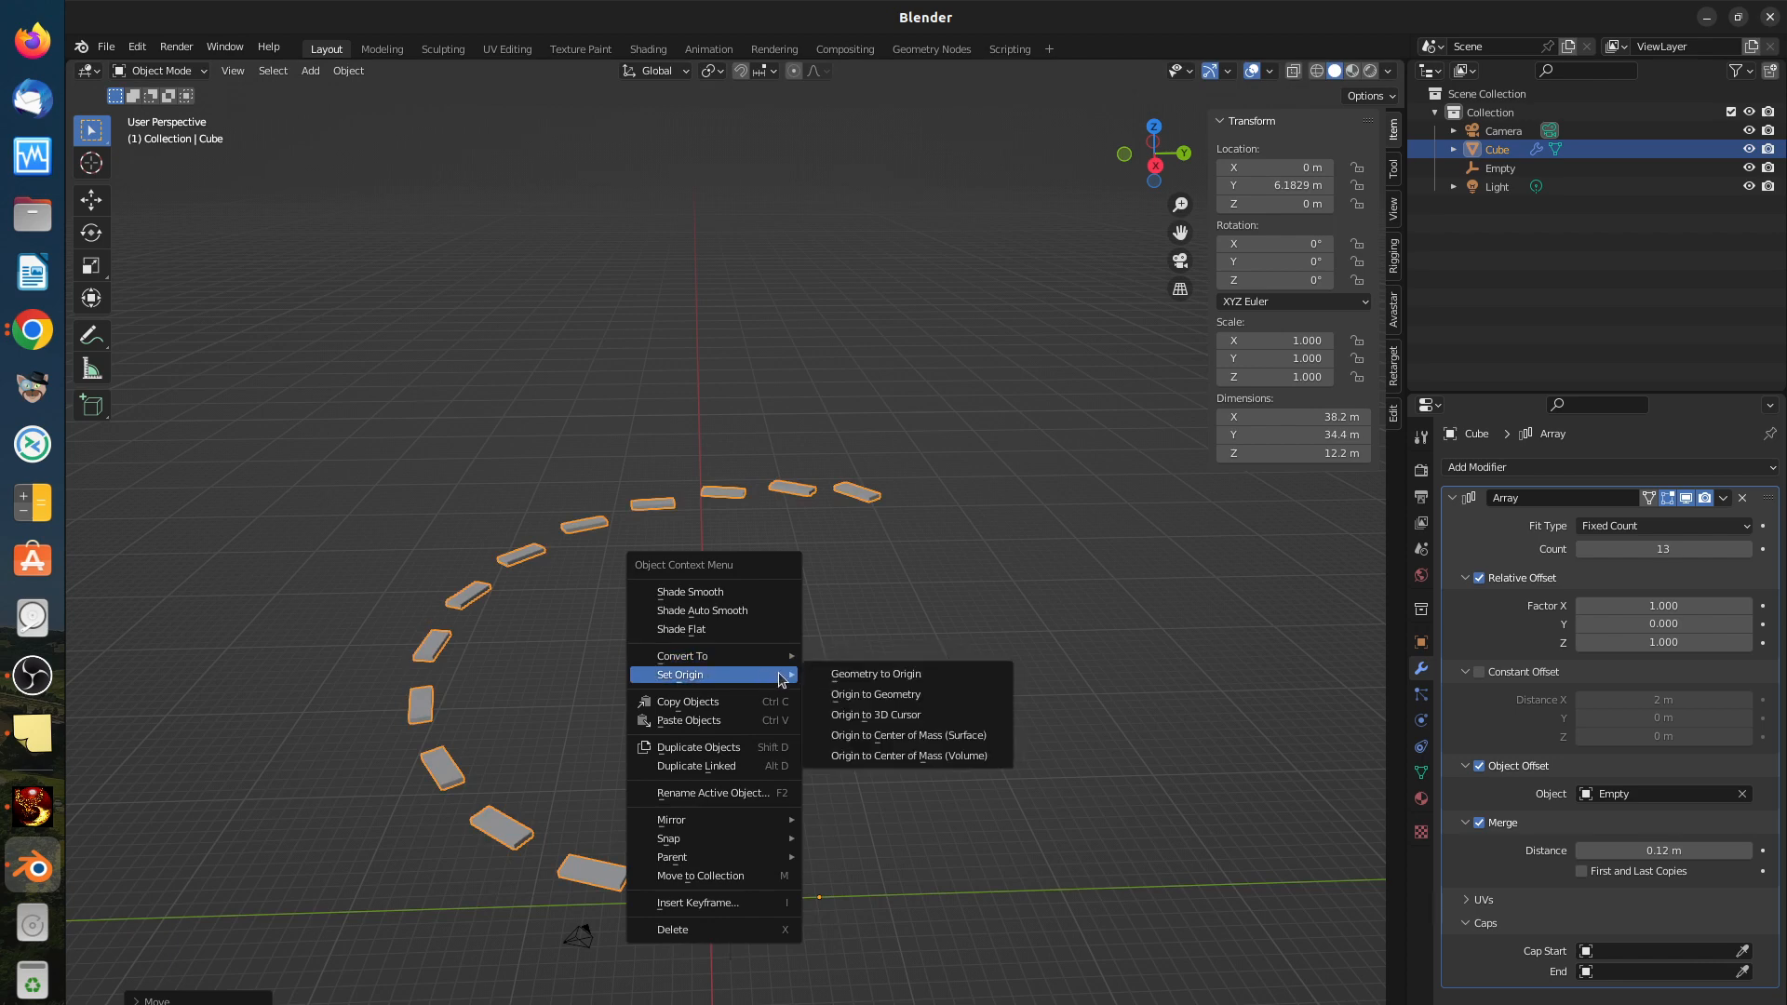
left_click(862, 695)
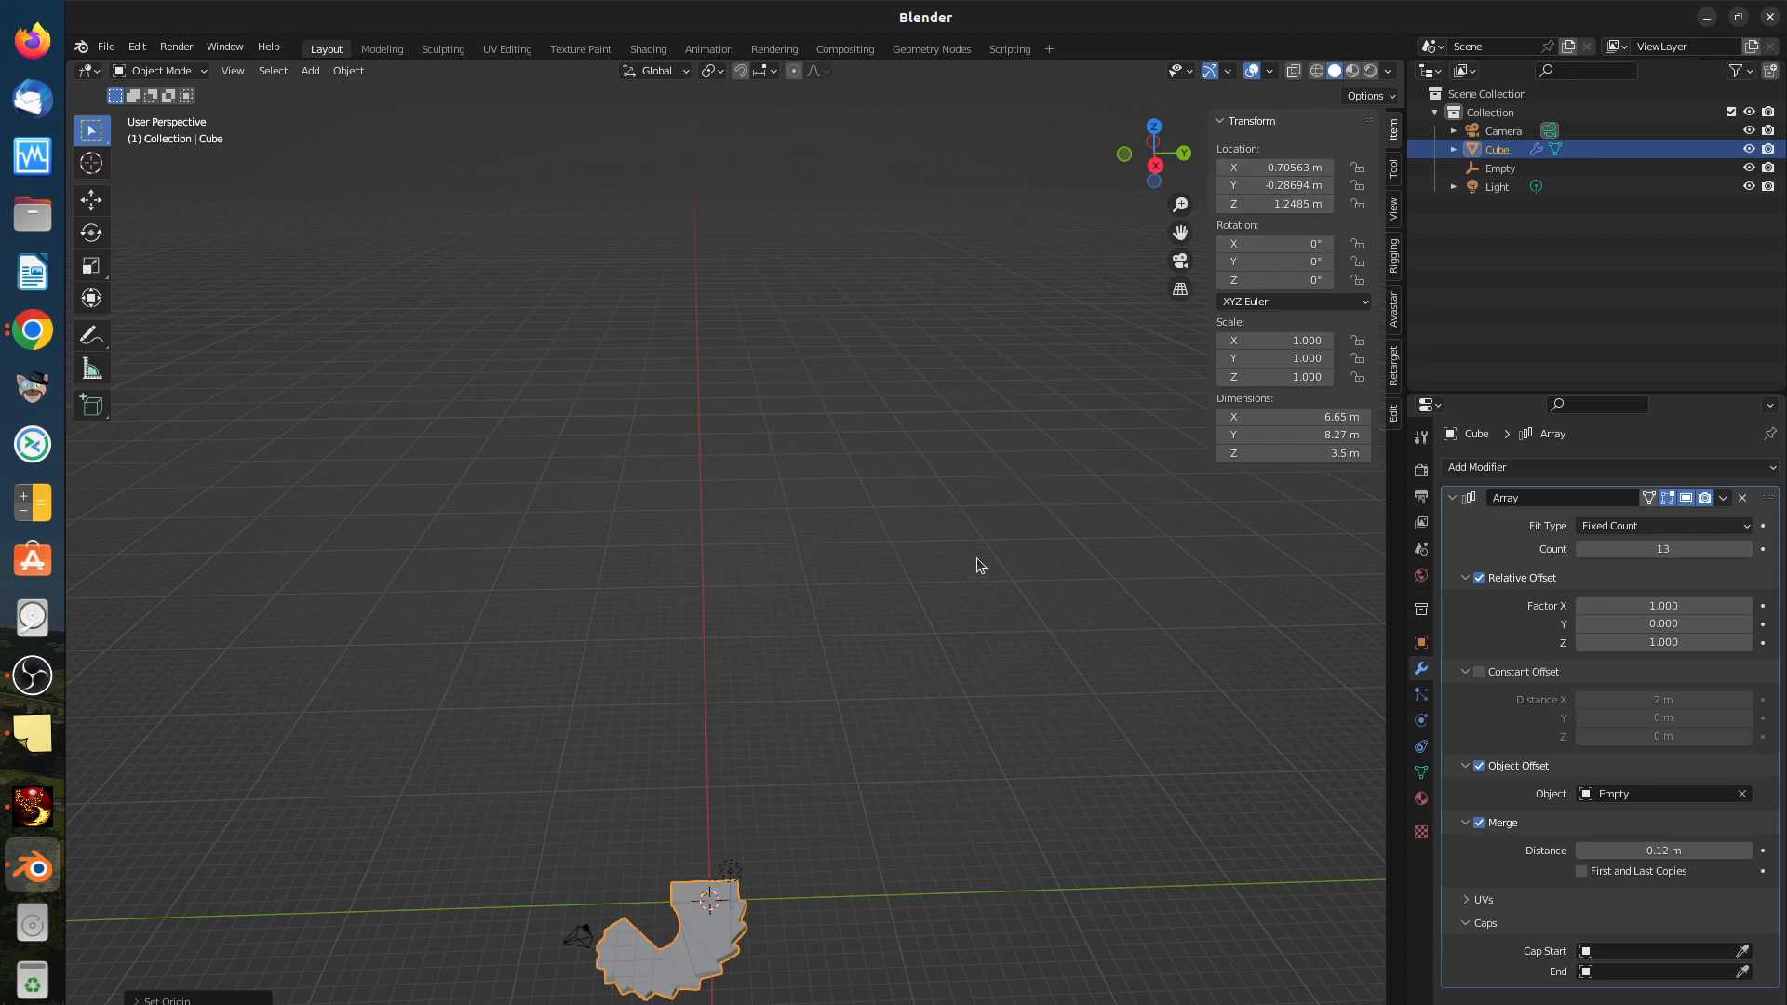
key("ctrl+a")
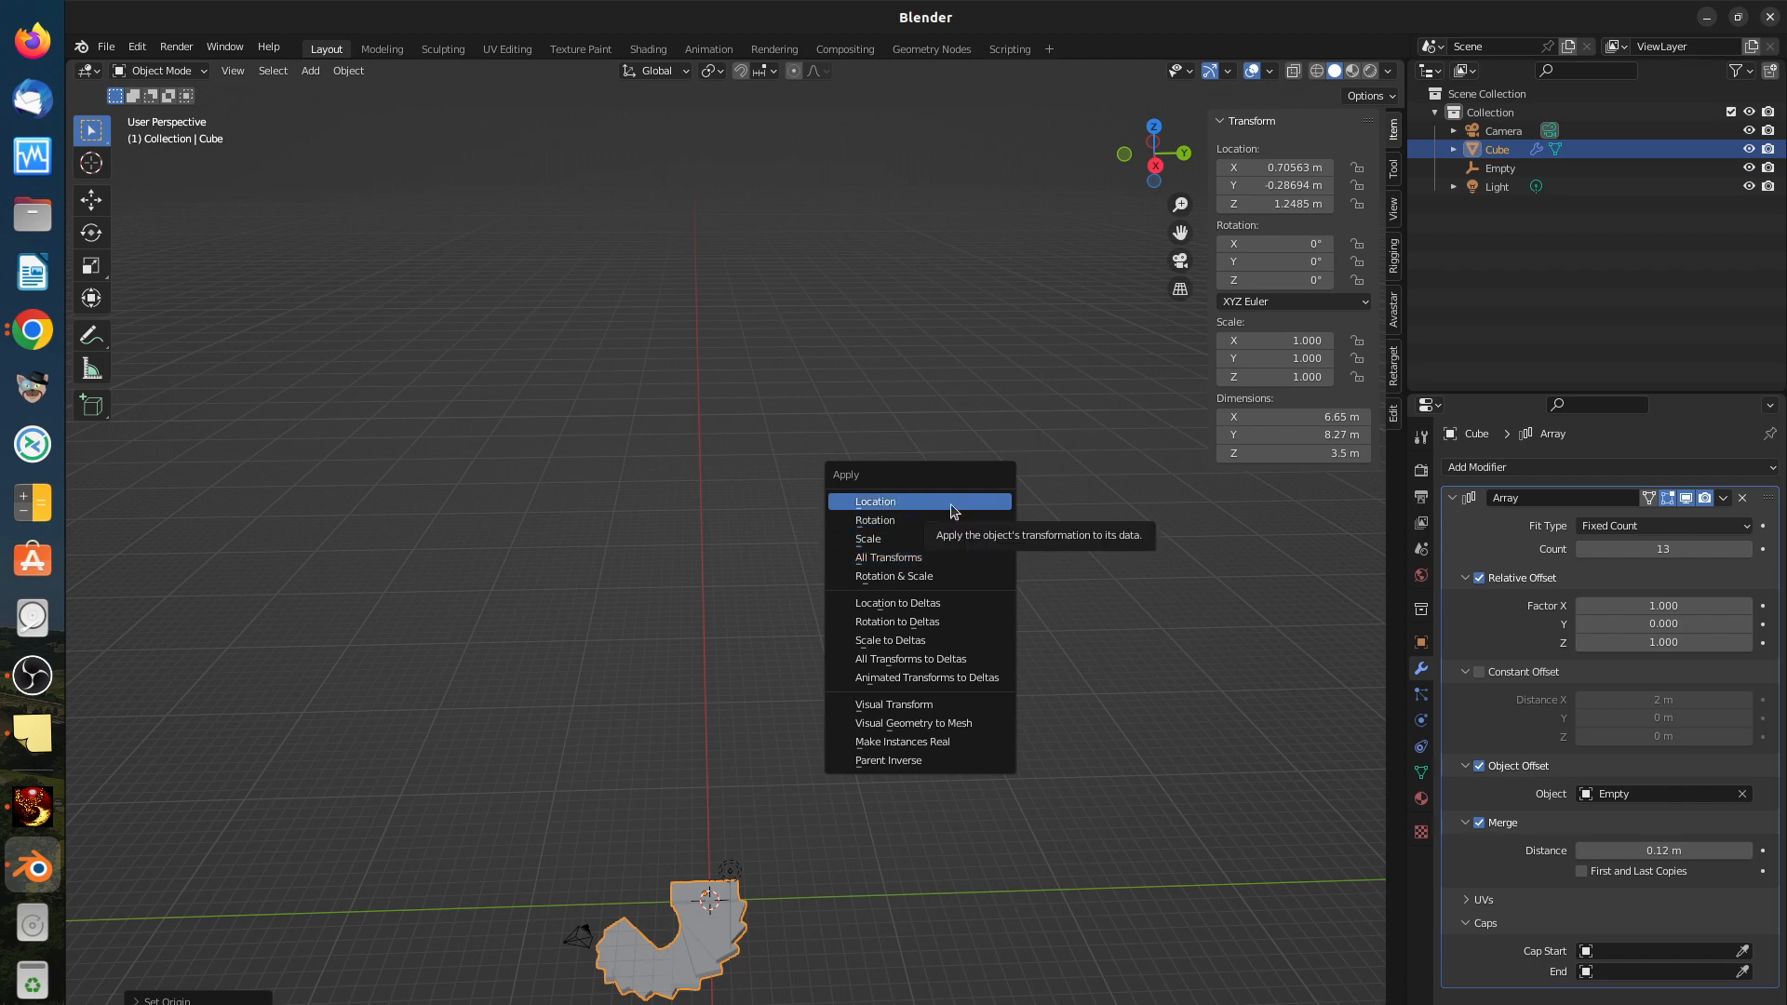
left_click(940, 559)
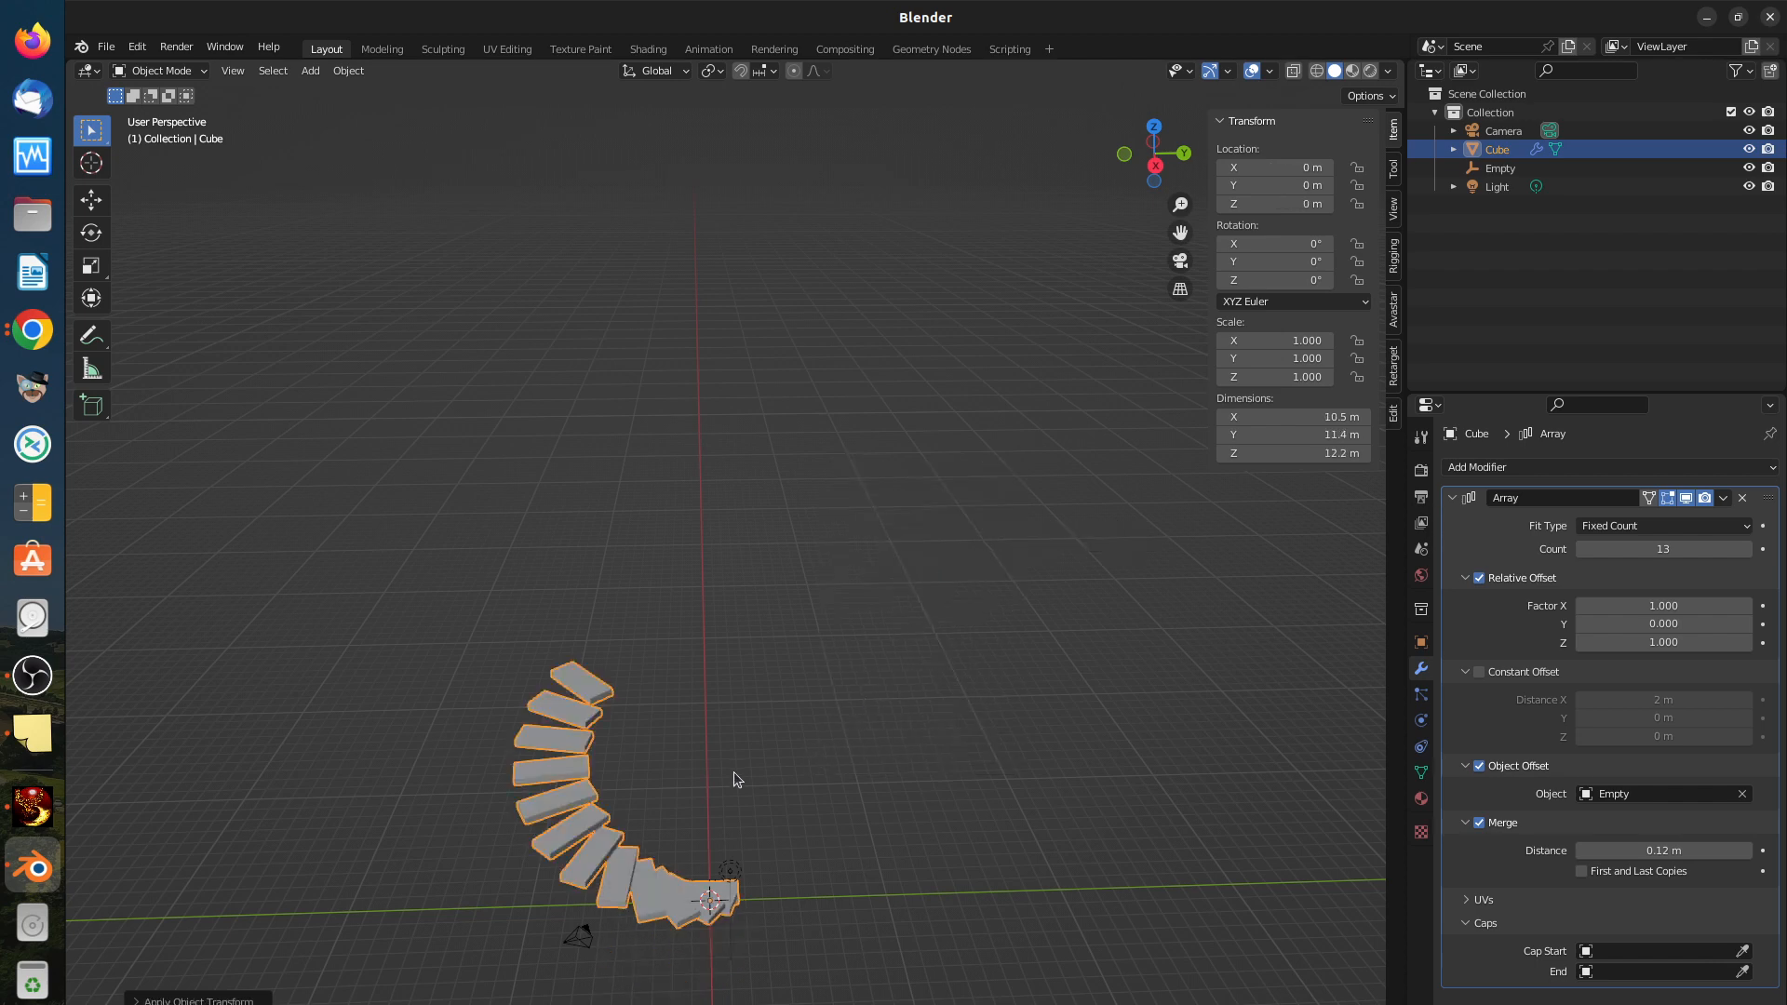
Step: Rotate the staircase around global Z by about 5.27° to tighten the spiral
middle_click_drag(733, 778, 780, 828)
key("r")
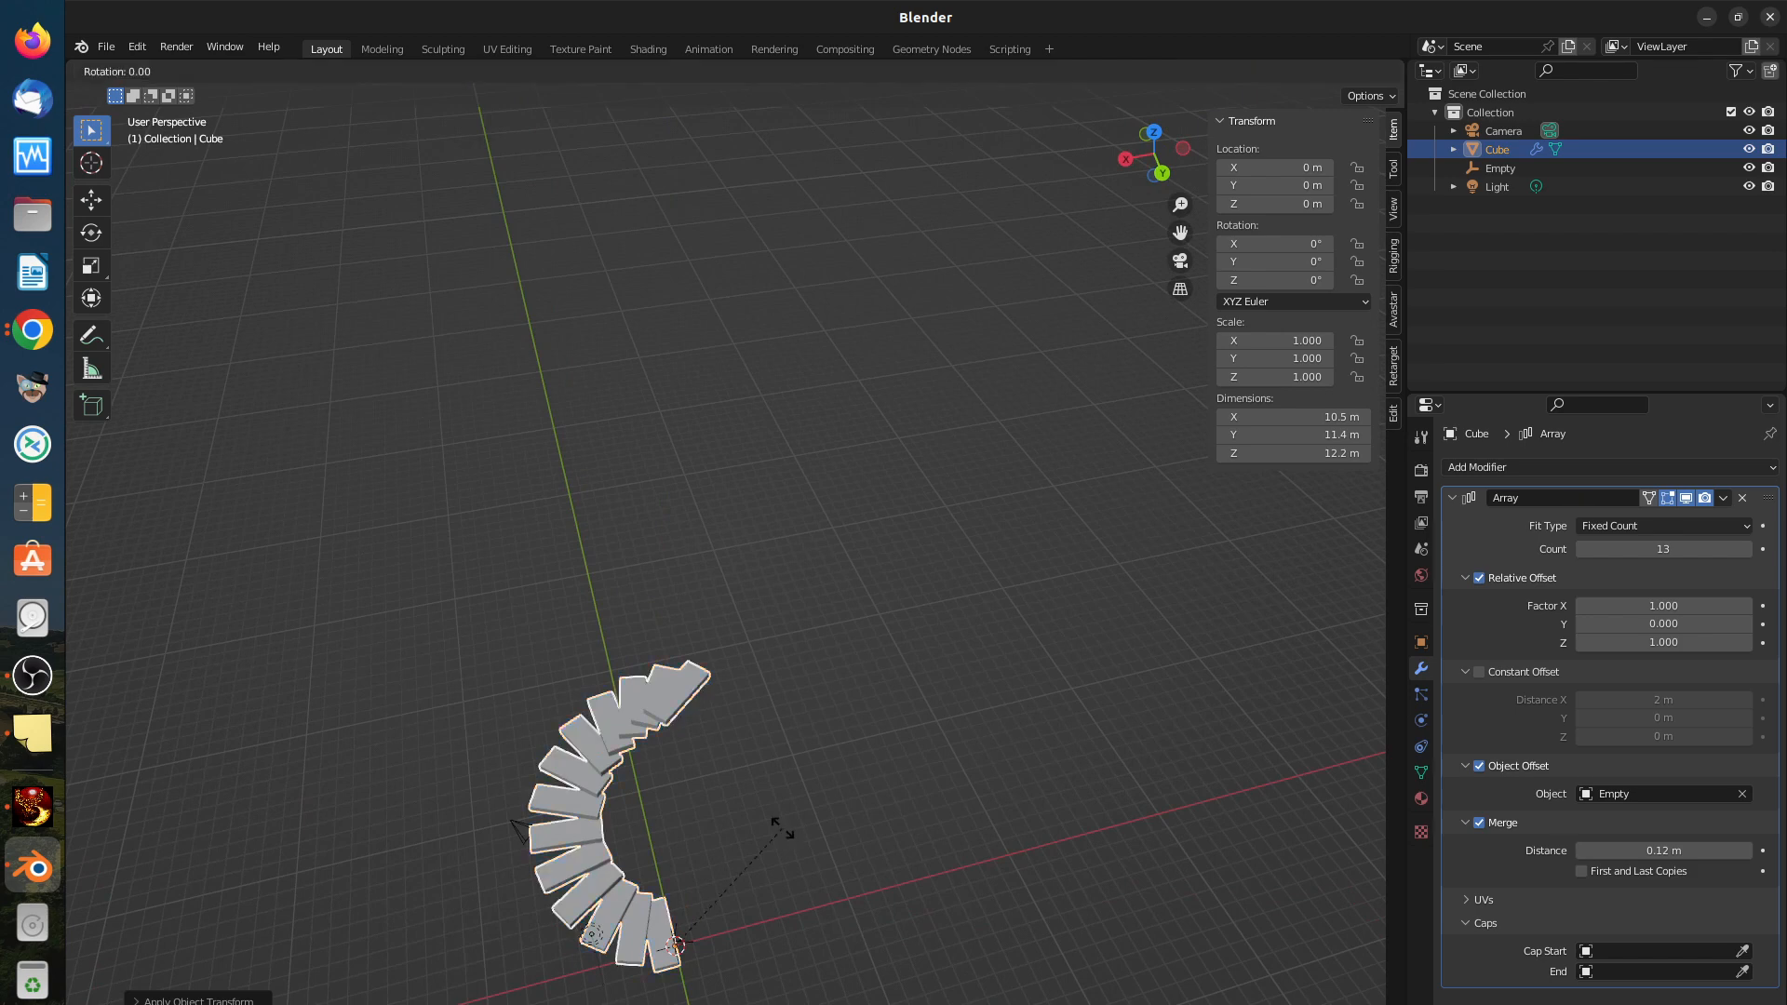
key("z")
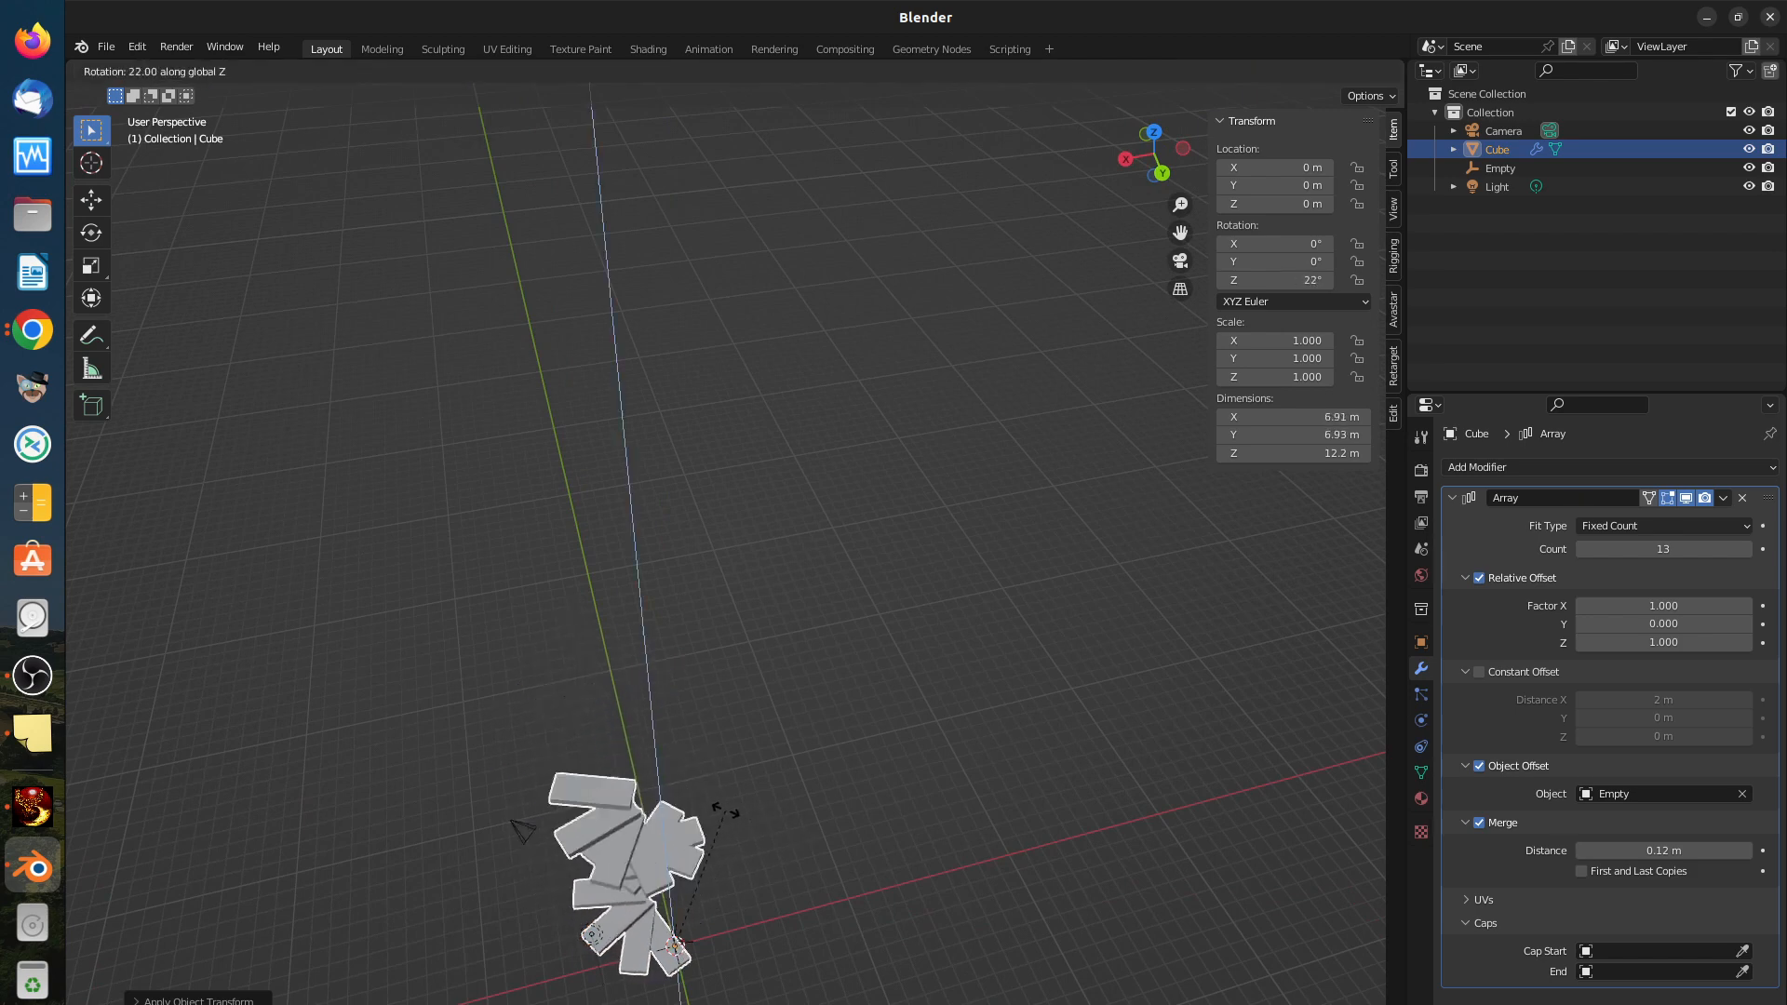
left_click(778, 813)
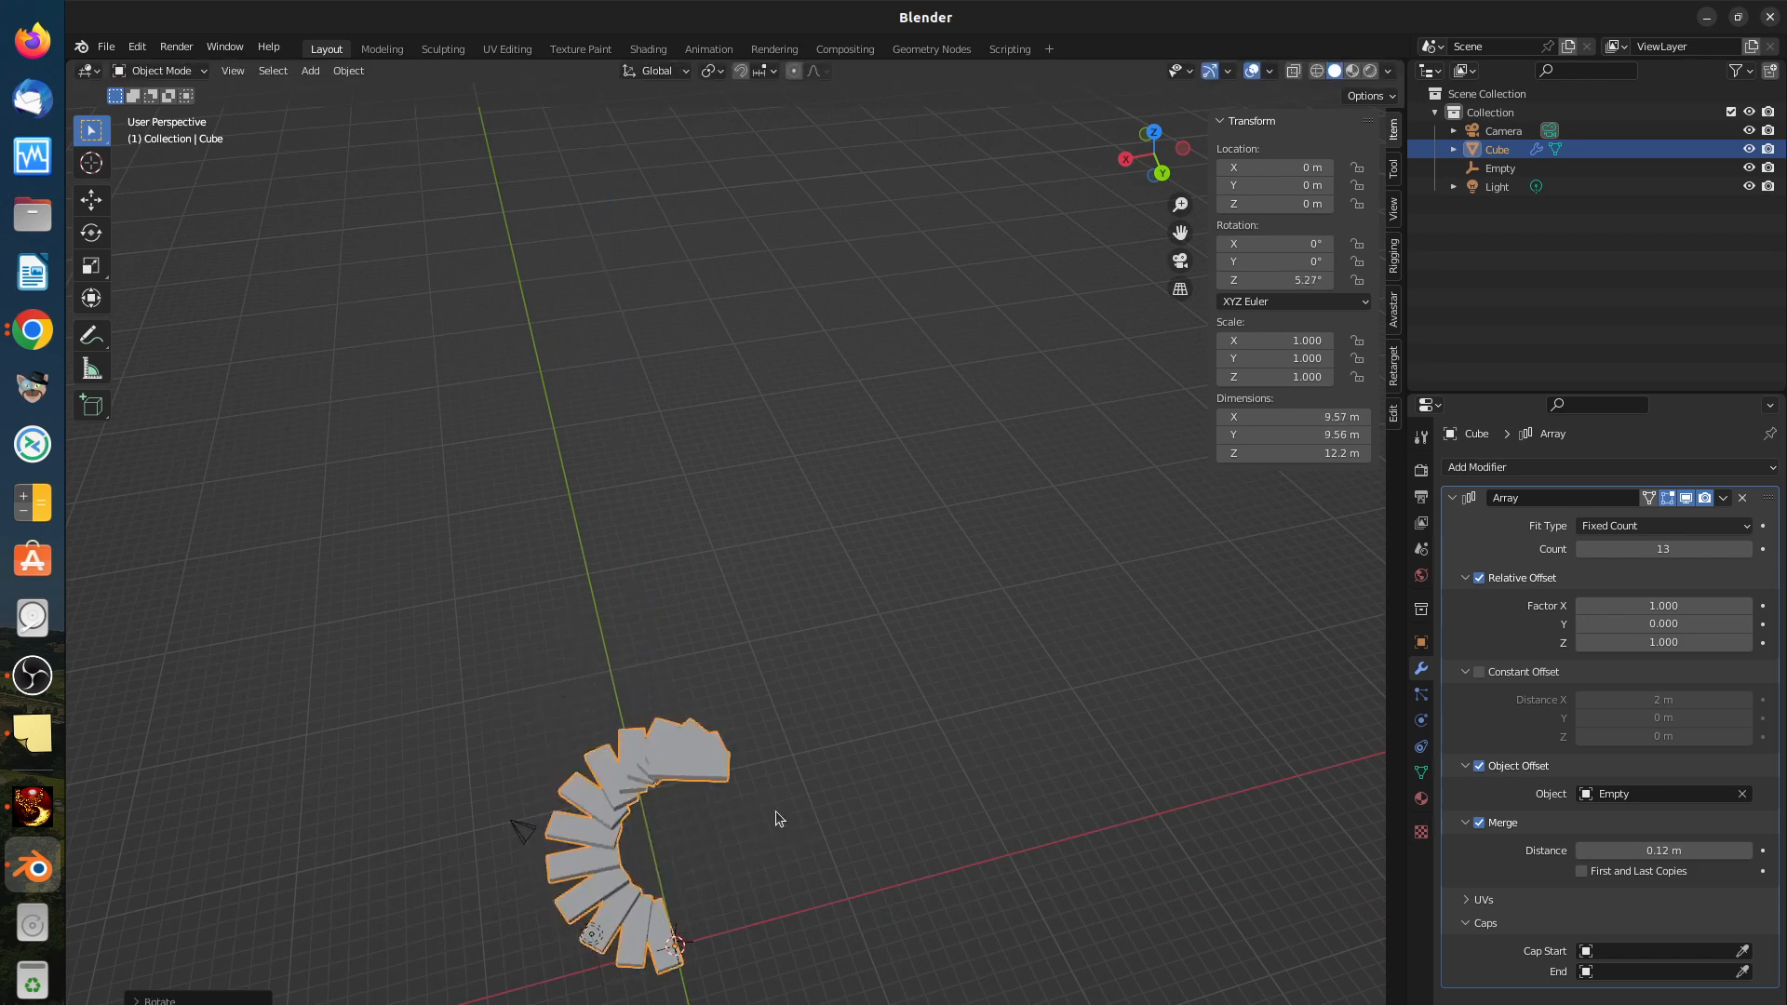
Step: Place the 3D cursor at the staircase's top step and add a cube mesh there
middle_click_drag(746, 856, 888, 777)
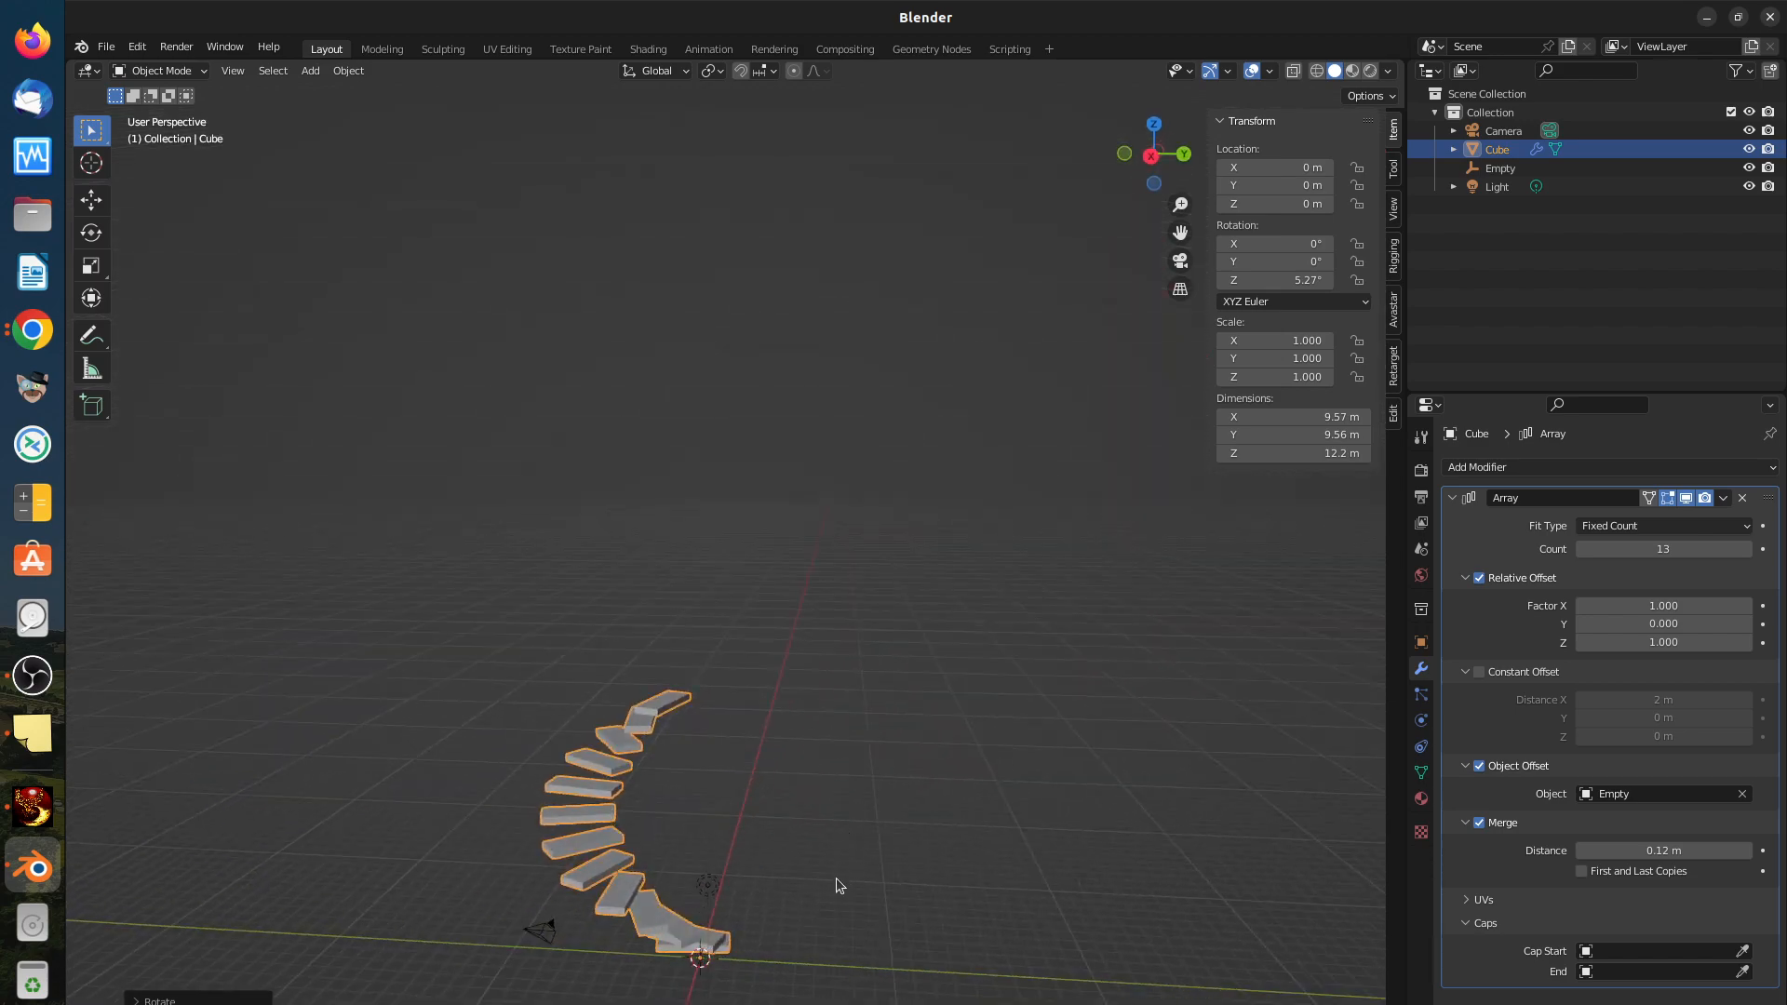
middle_click_drag(823, 899, 717, 979)
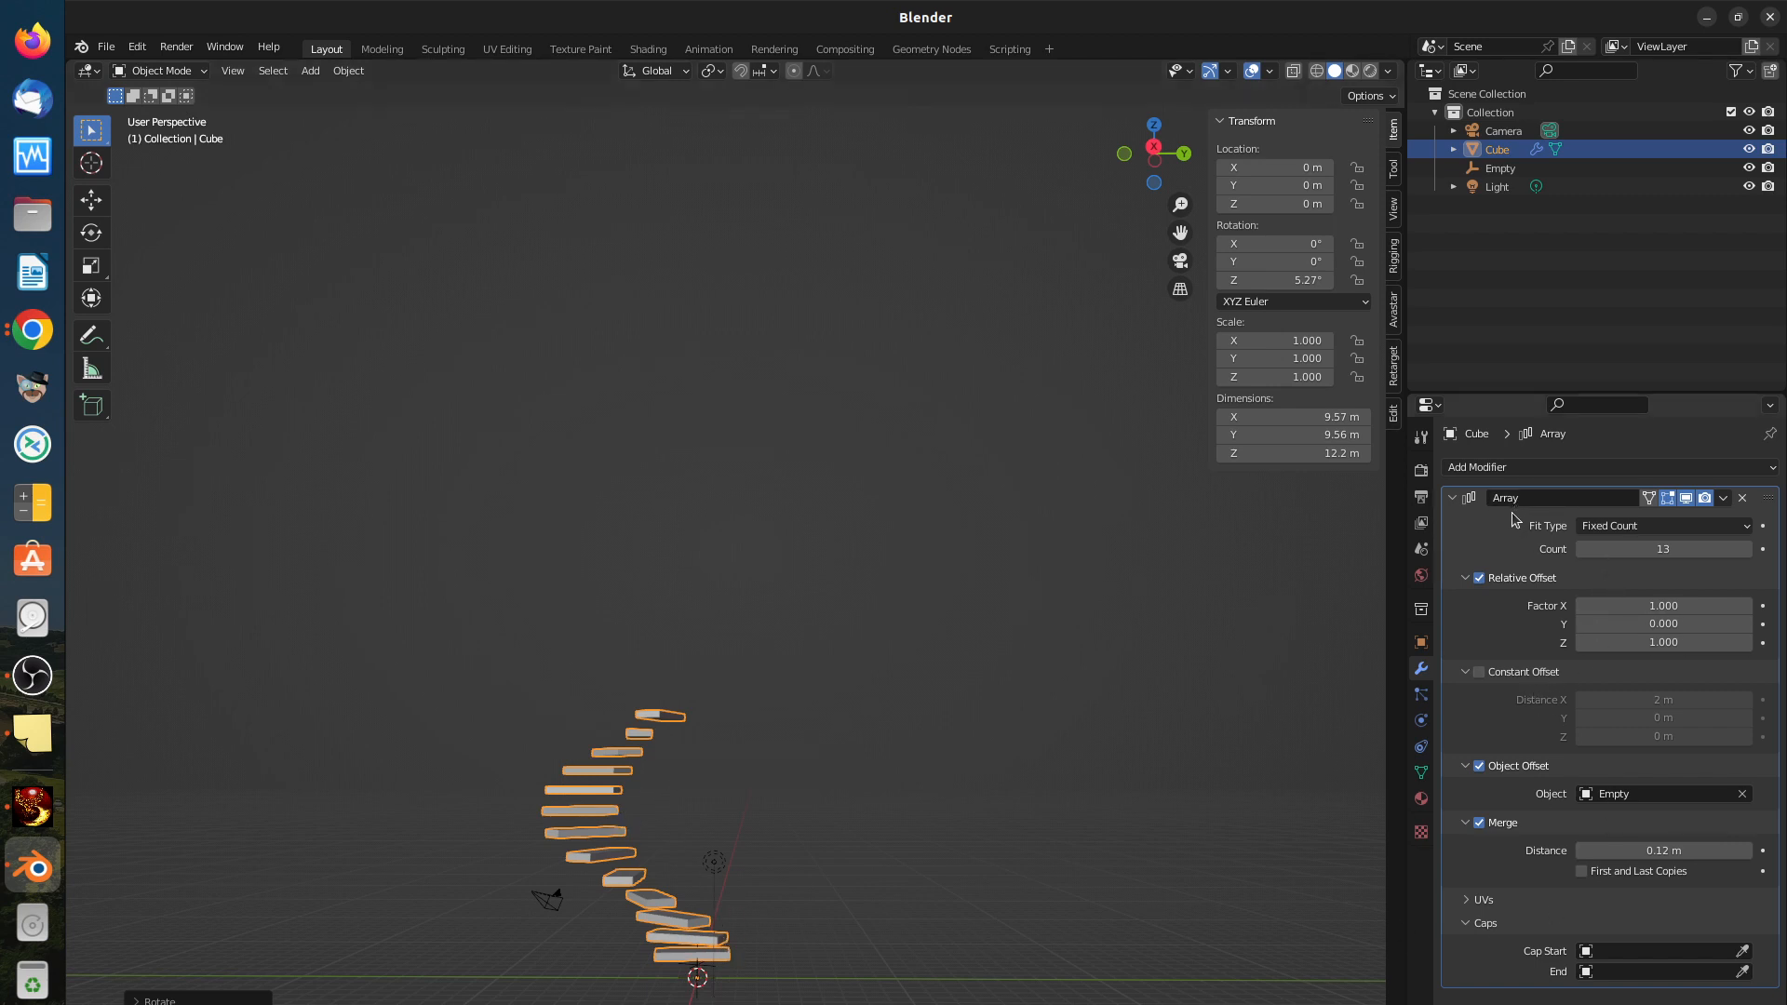
middle_click_drag(756, 917, 1051, 931)
left_click(1048, 919)
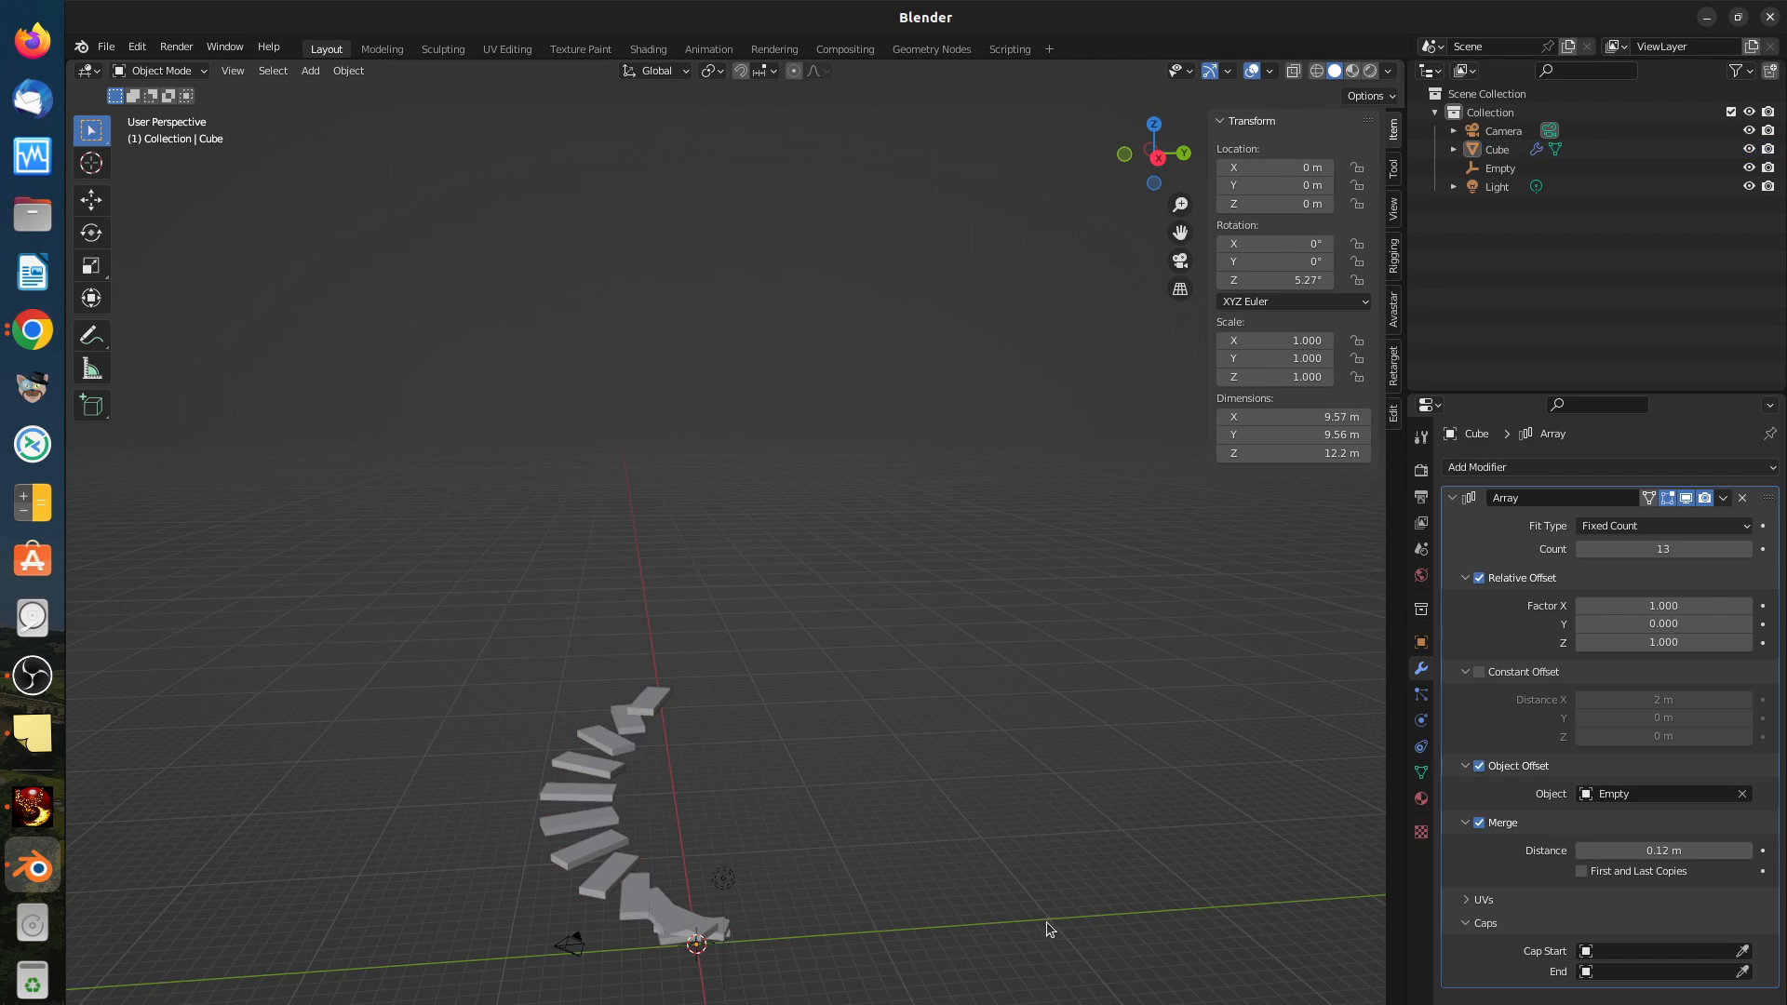
left_click(662, 694)
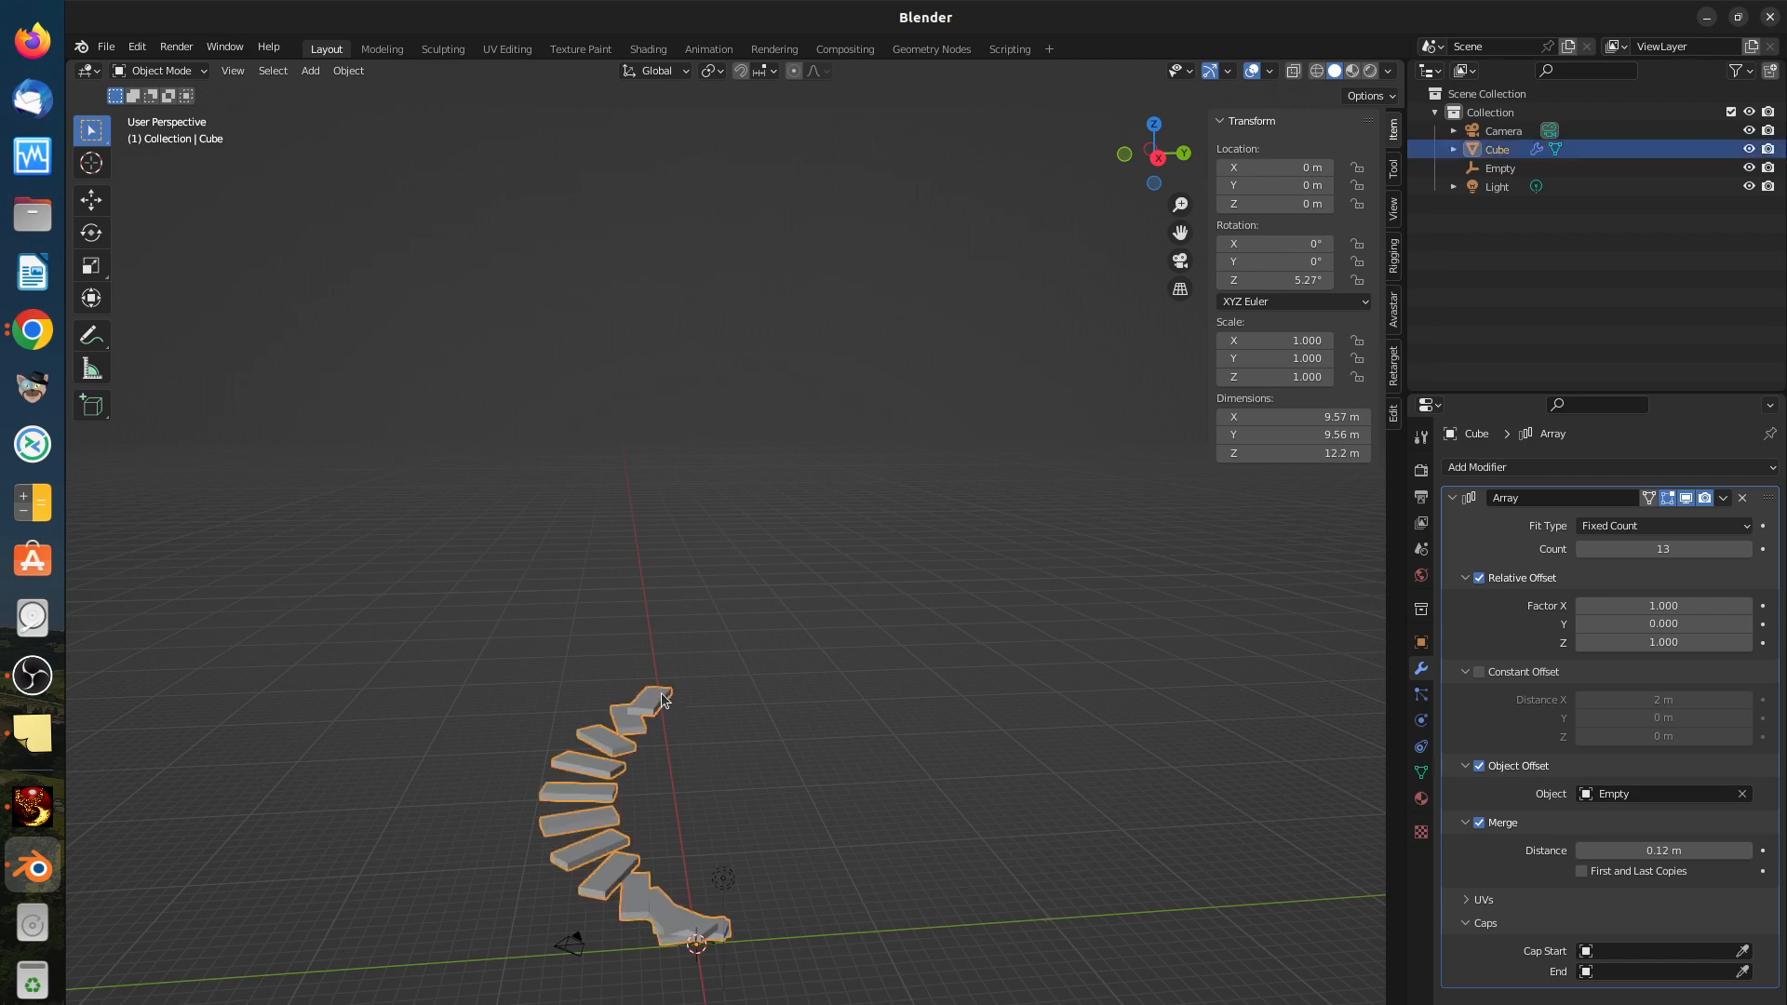
right_click(666, 689, "shift")
key("shift+a")
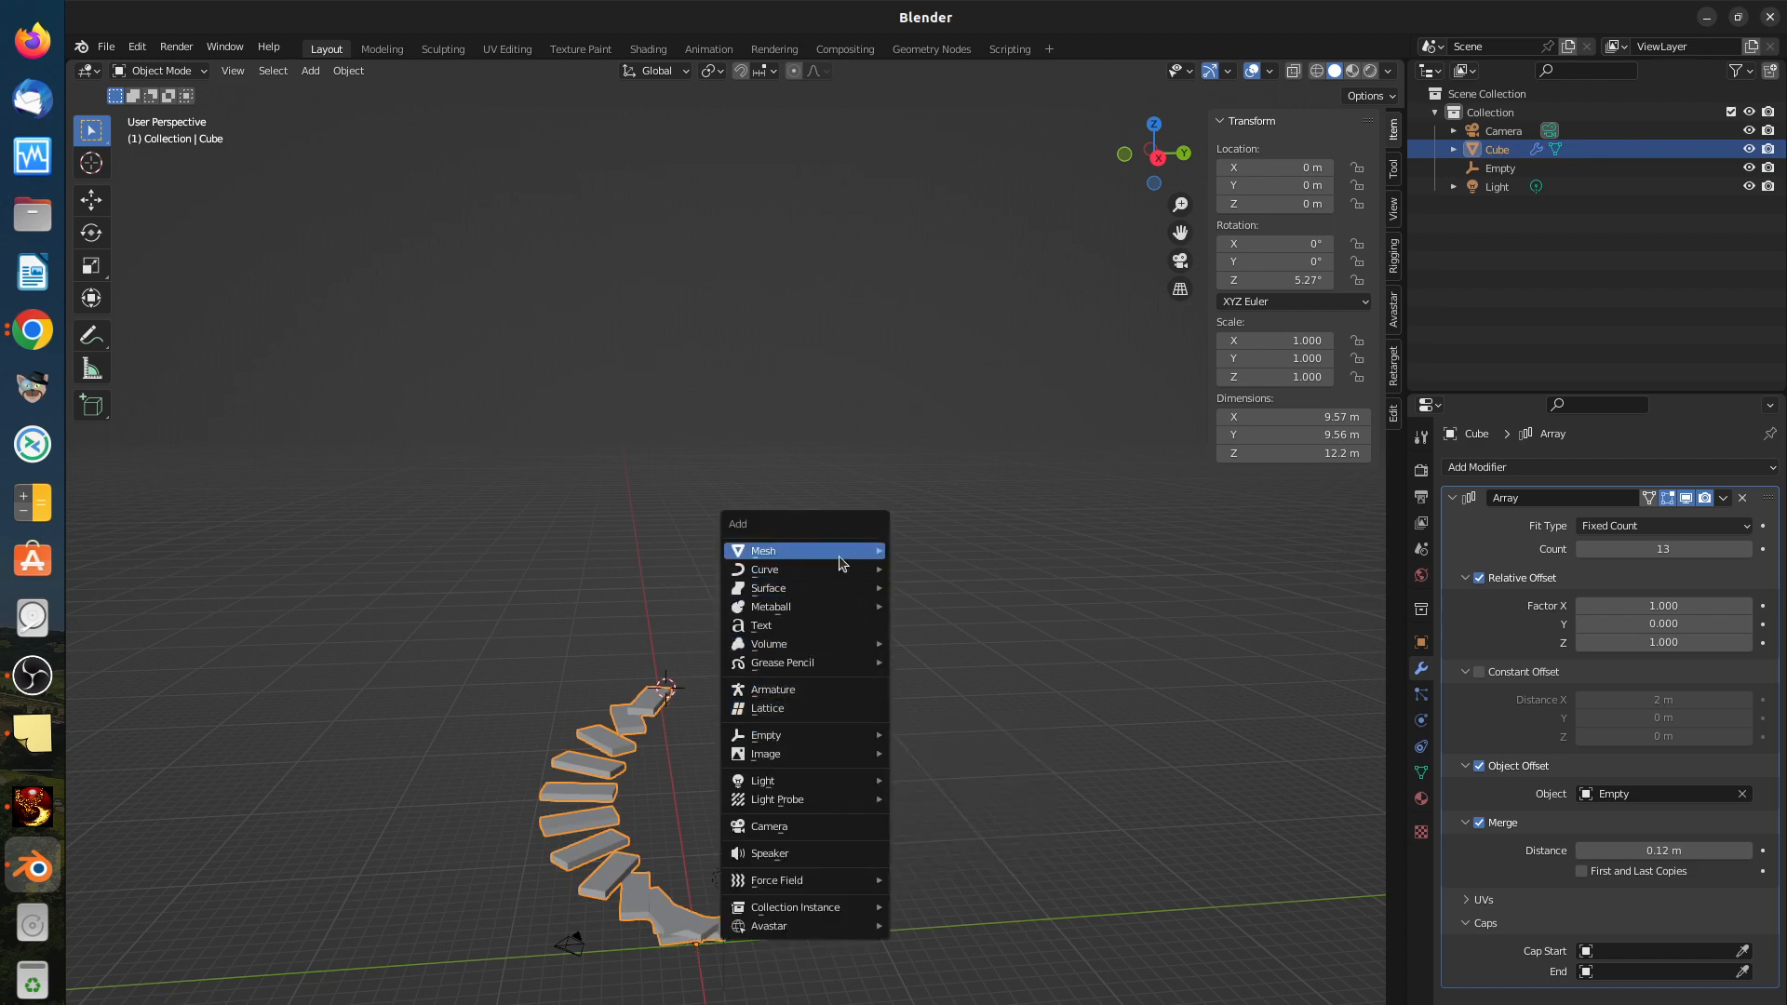
mouse_move(840, 558)
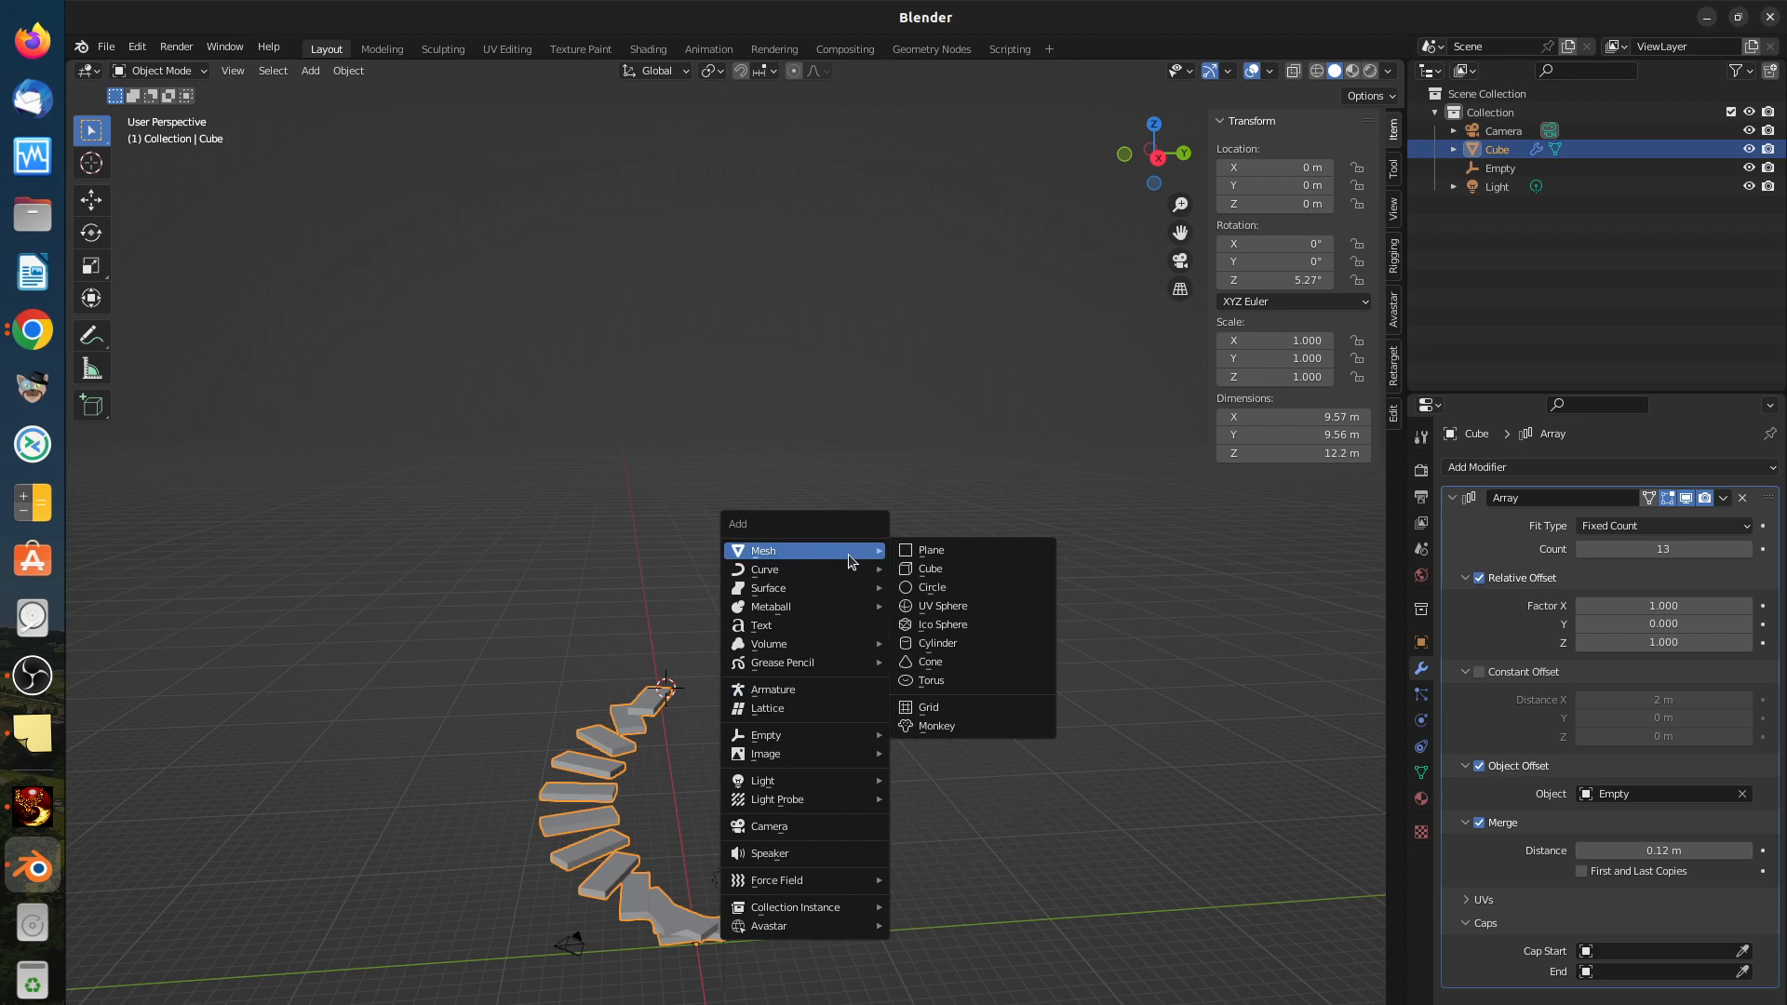
left_click(952, 573)
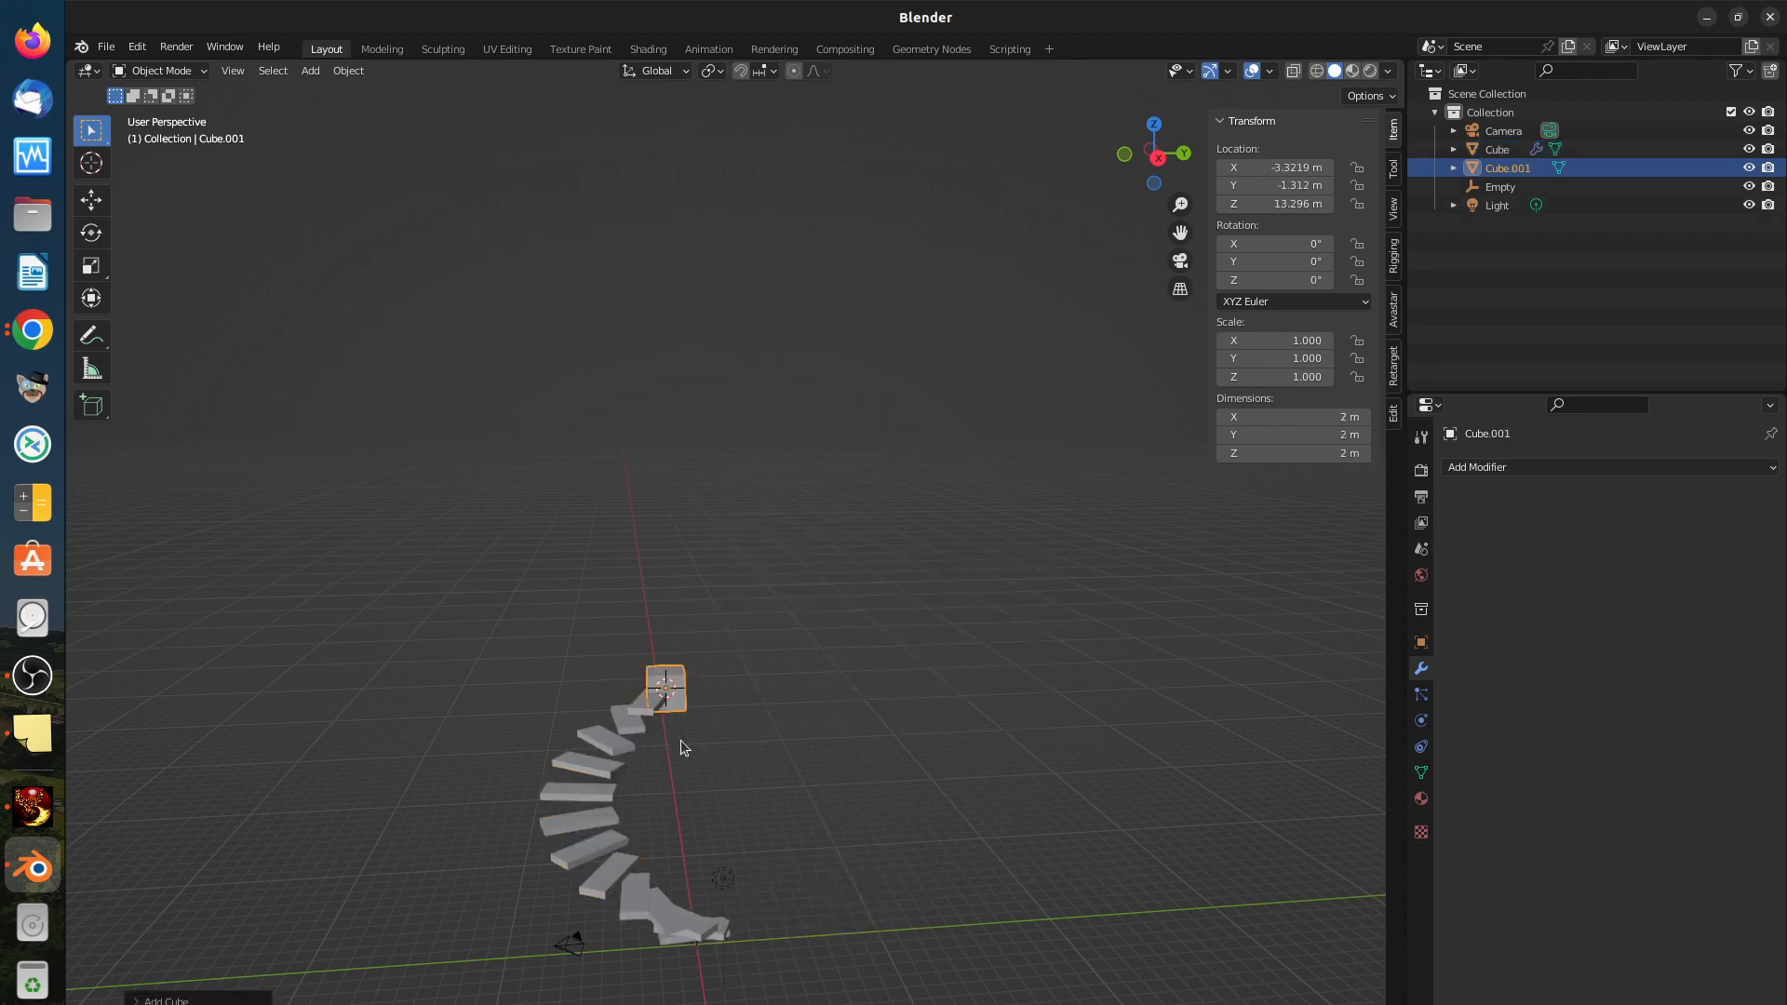
Step: Add an Array modifier to the new cube at the top of the staircase
scroll(679, 740, "up", 8)
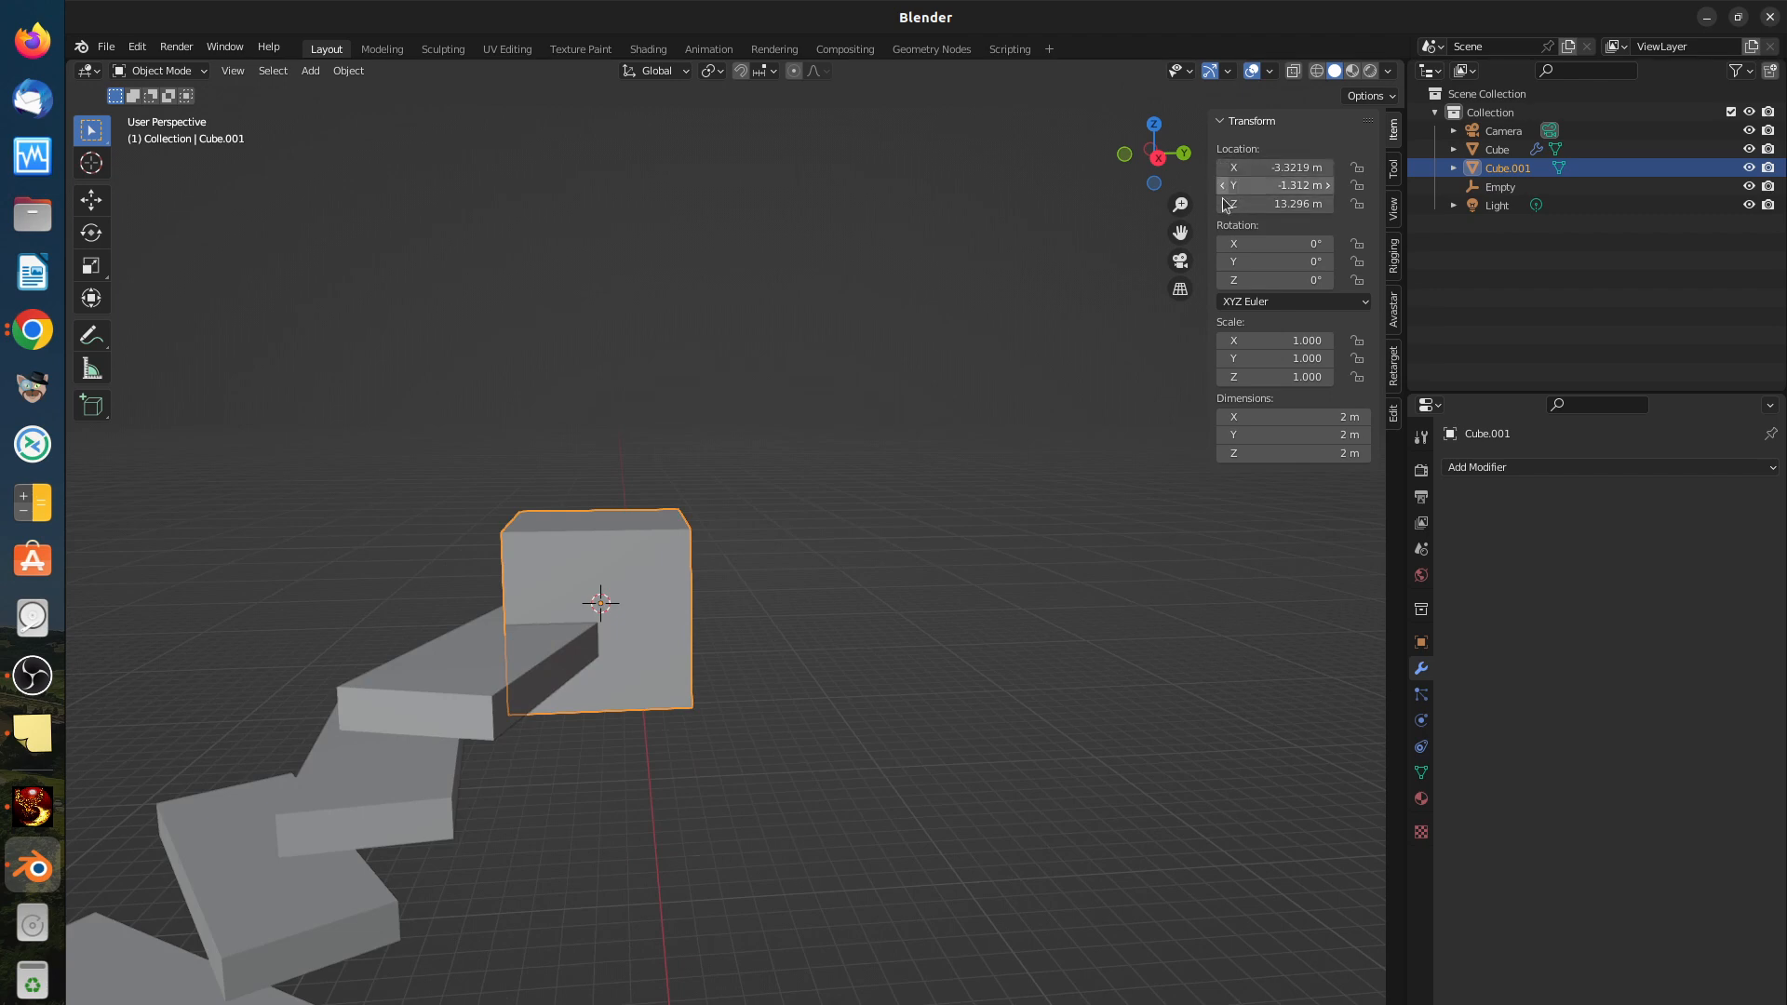
scroll(773, 791, "down", 5)
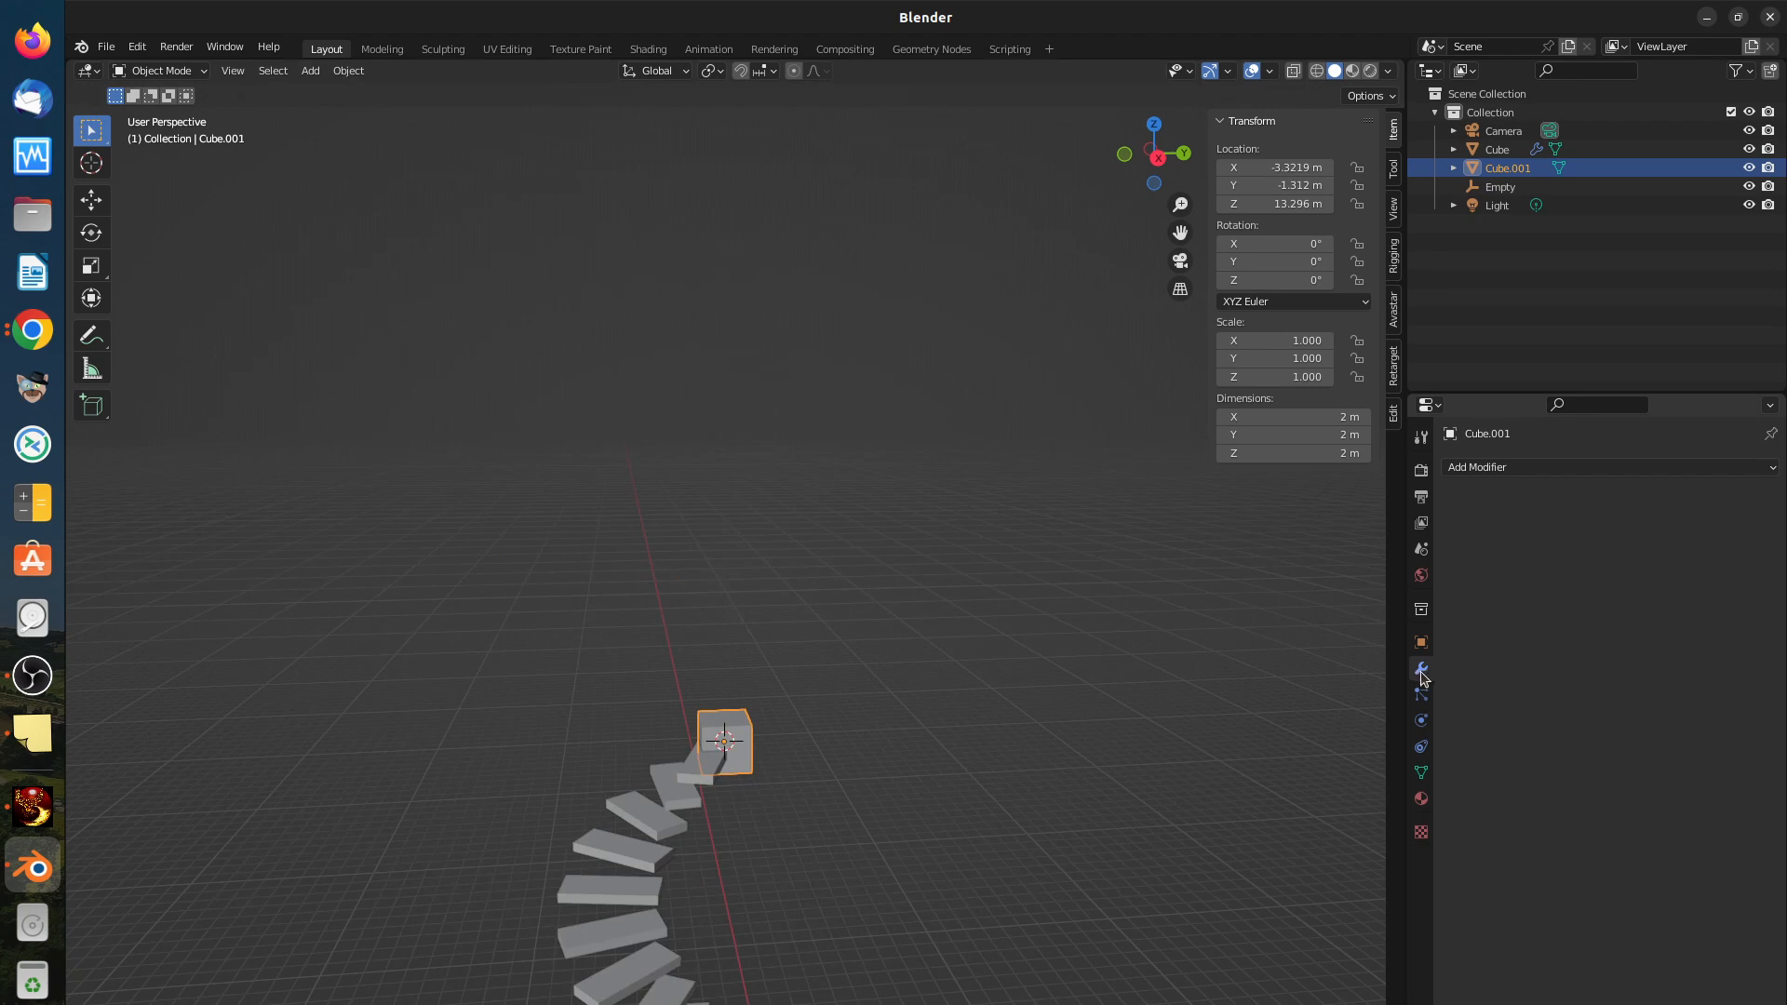
left_click(1493, 471)
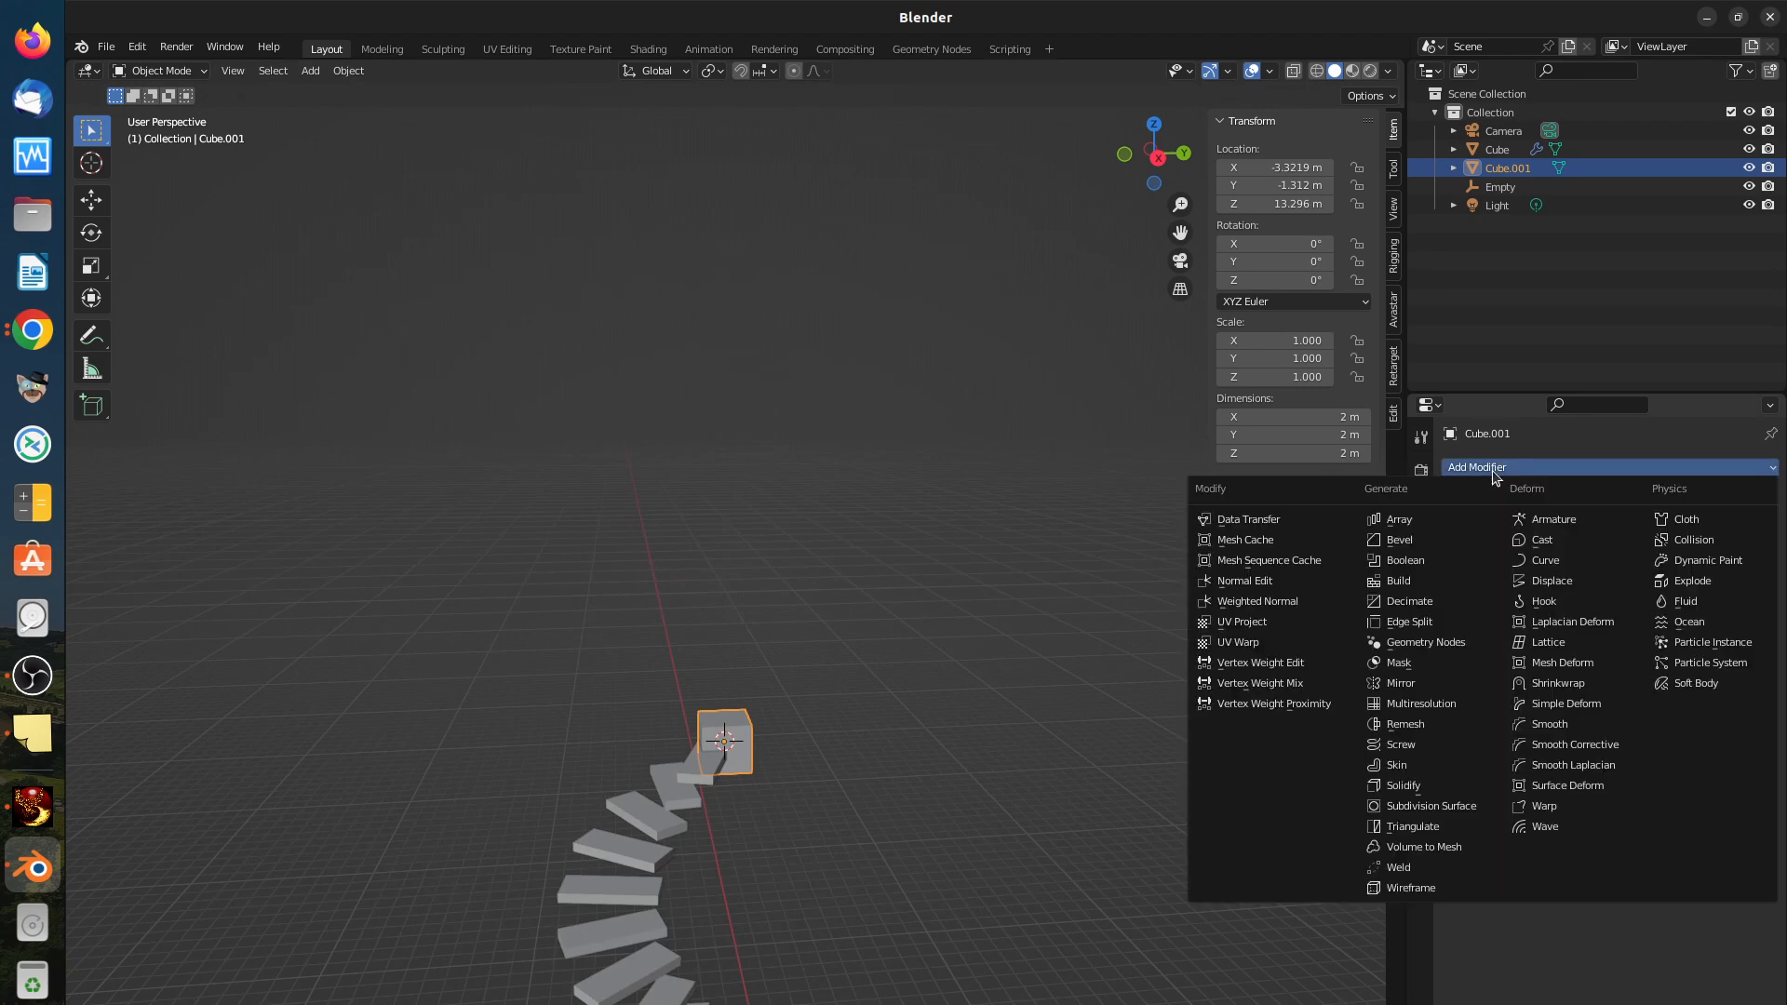
left_click(1402, 523)
Step: In top view, raise the new cube's array count to 9
middle_click_drag(839, 778, 751, 884)
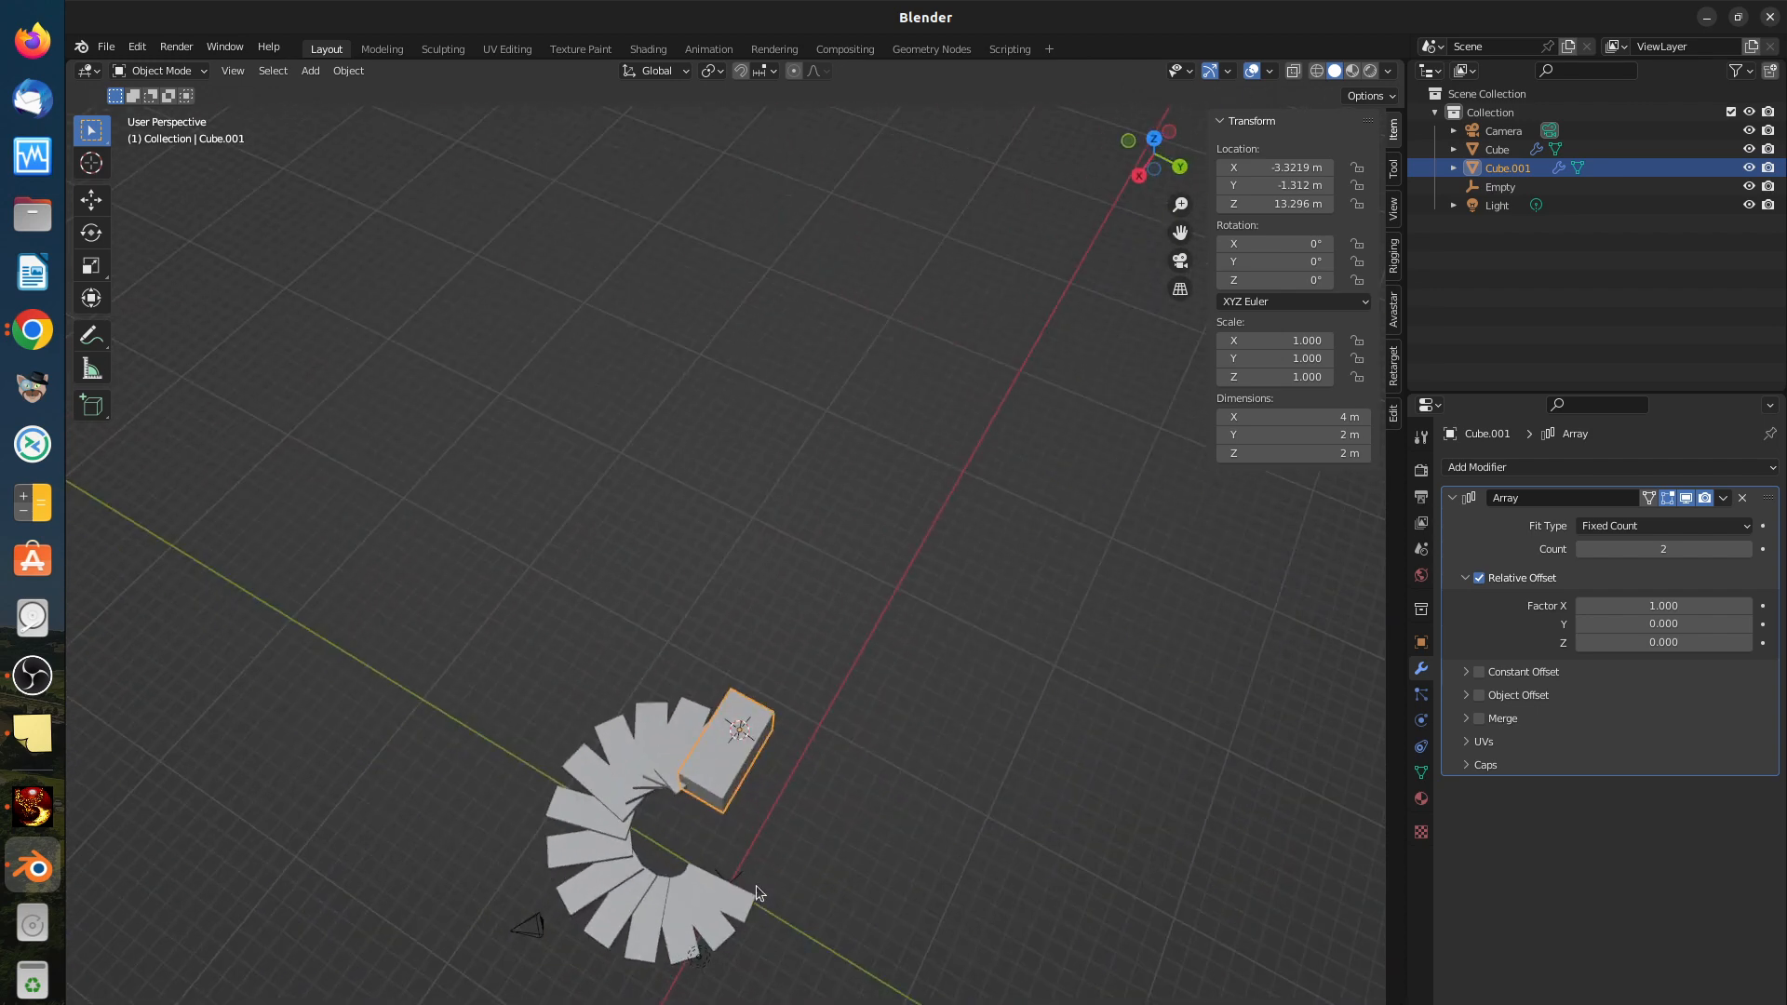
key("KP_7")
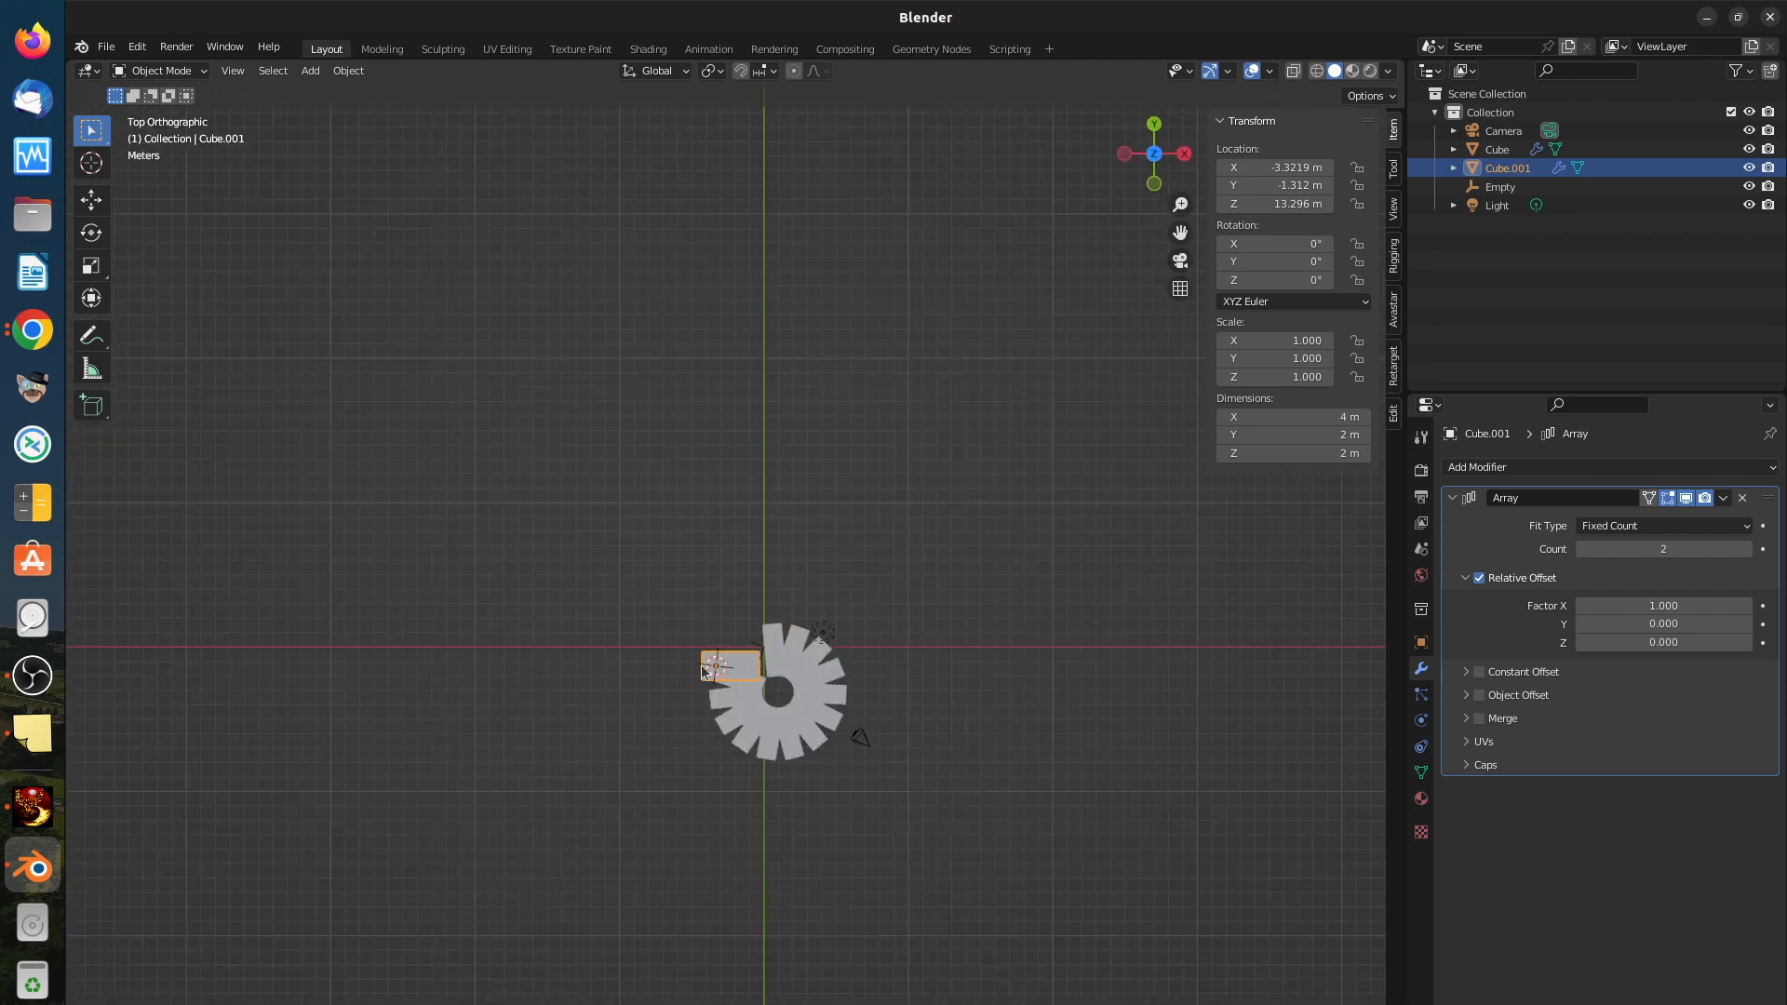
left_click(1746, 549)
left_click(1746, 549)
left_click(1746, 549)
left_click(1746, 549)
left_click(1746, 549)
left_click(1745, 549)
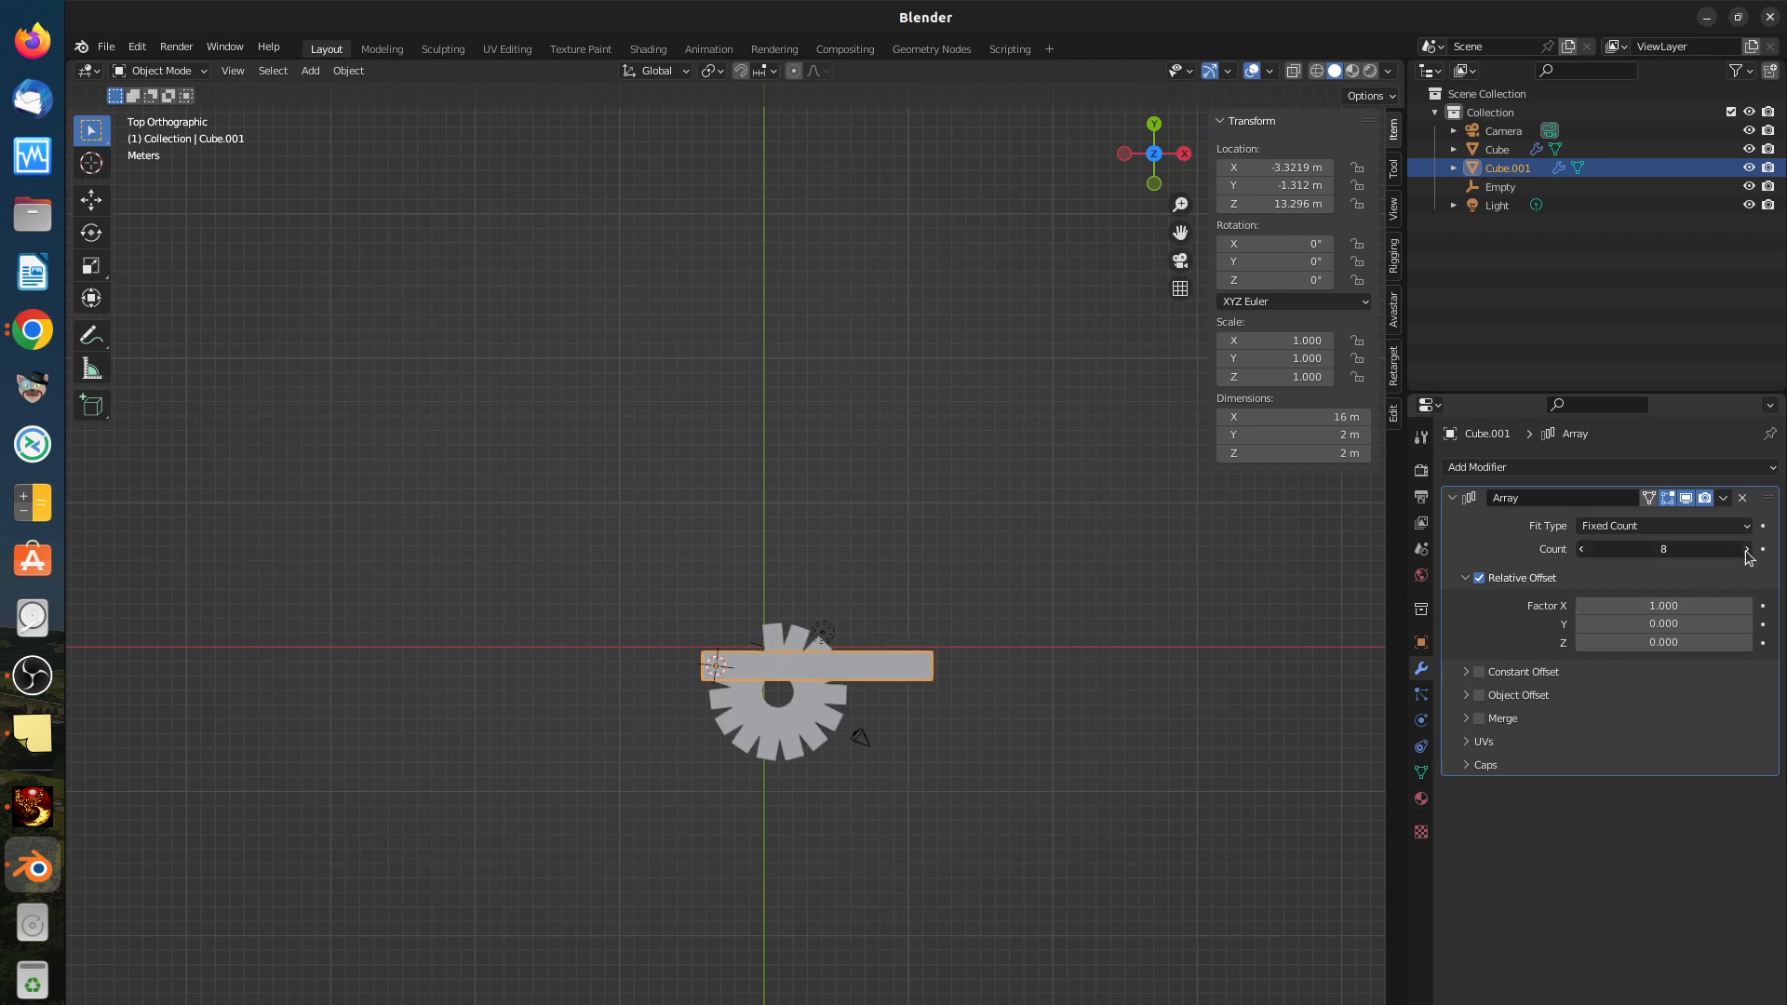
left_click(1746, 549)
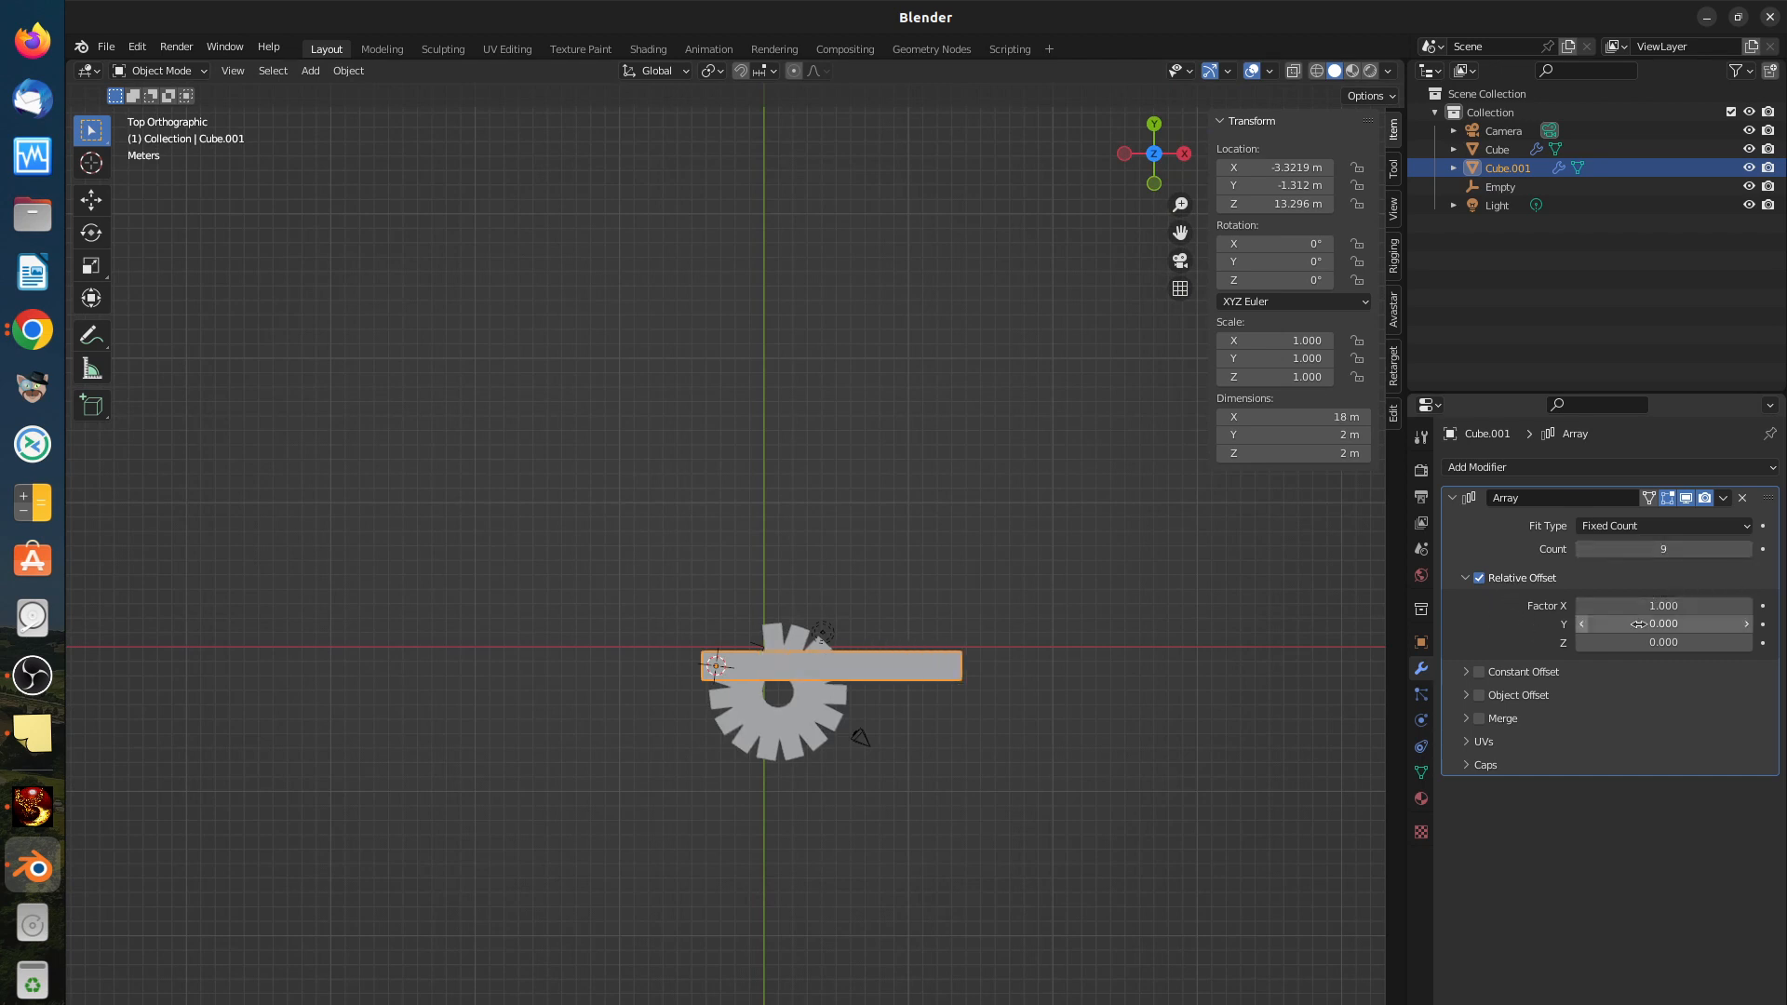
Step: Set the new cube array's relative offset X factor to 1.1 and try rotating the row around global Z
left_click(1746, 606)
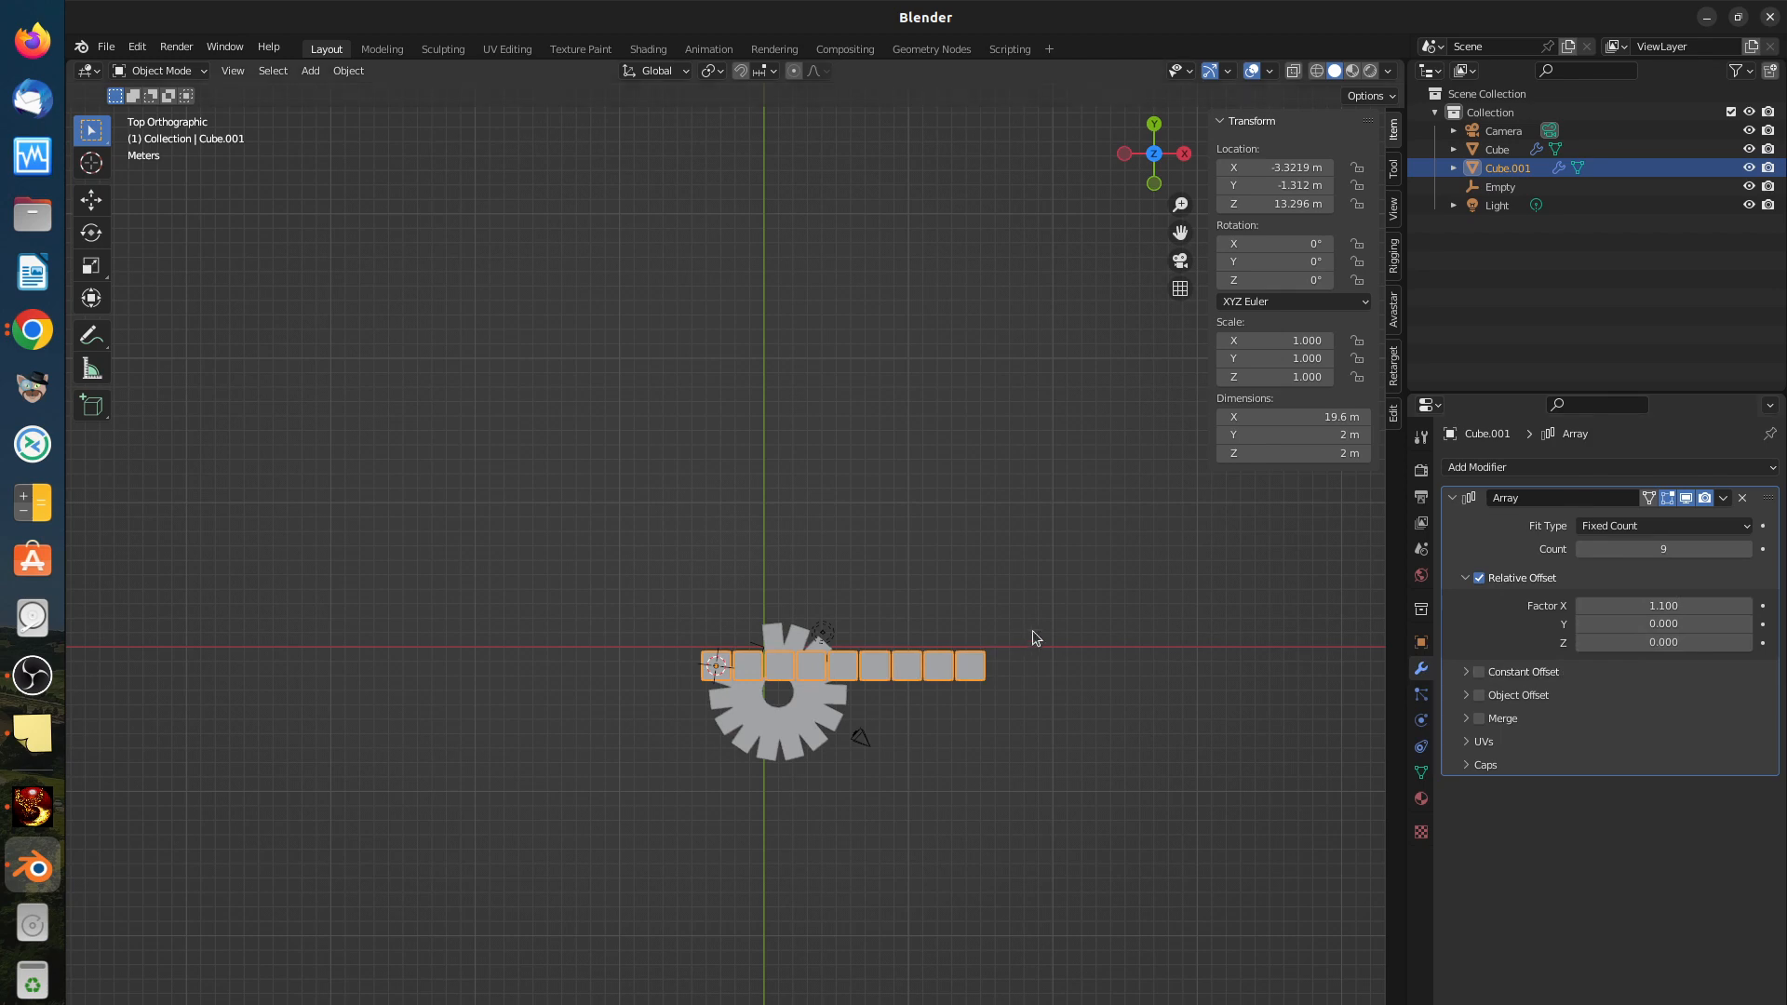
key("r")
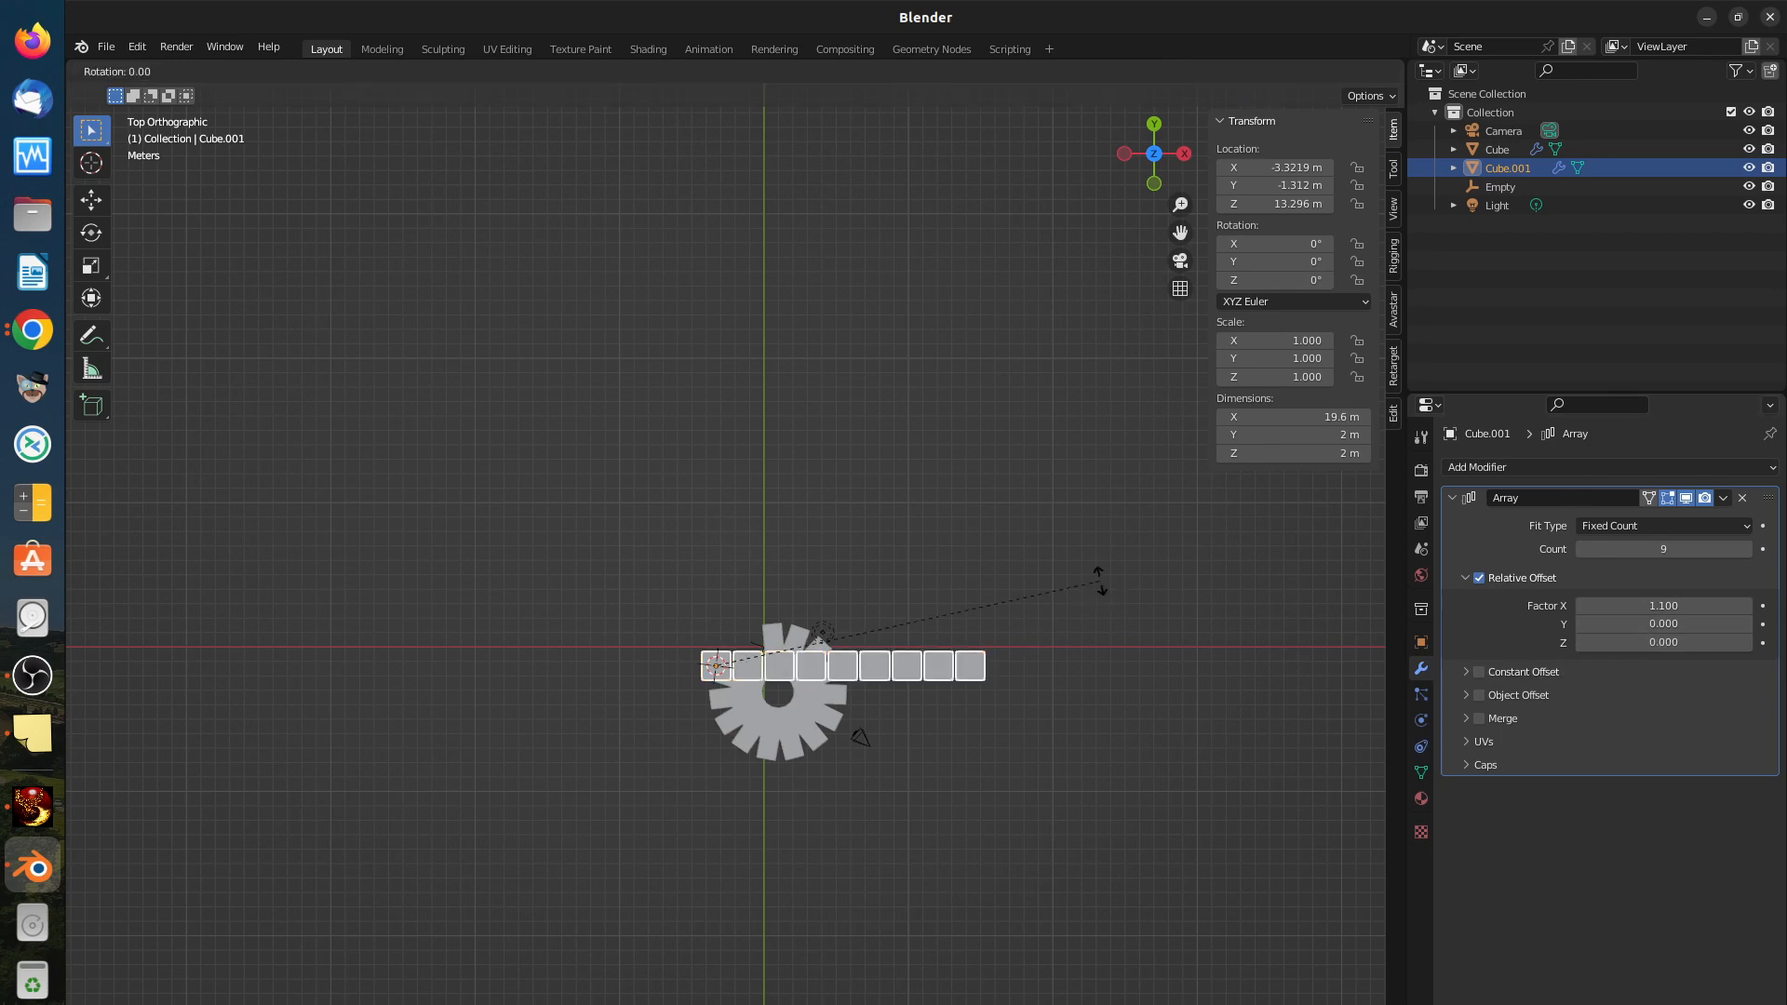
key("r")
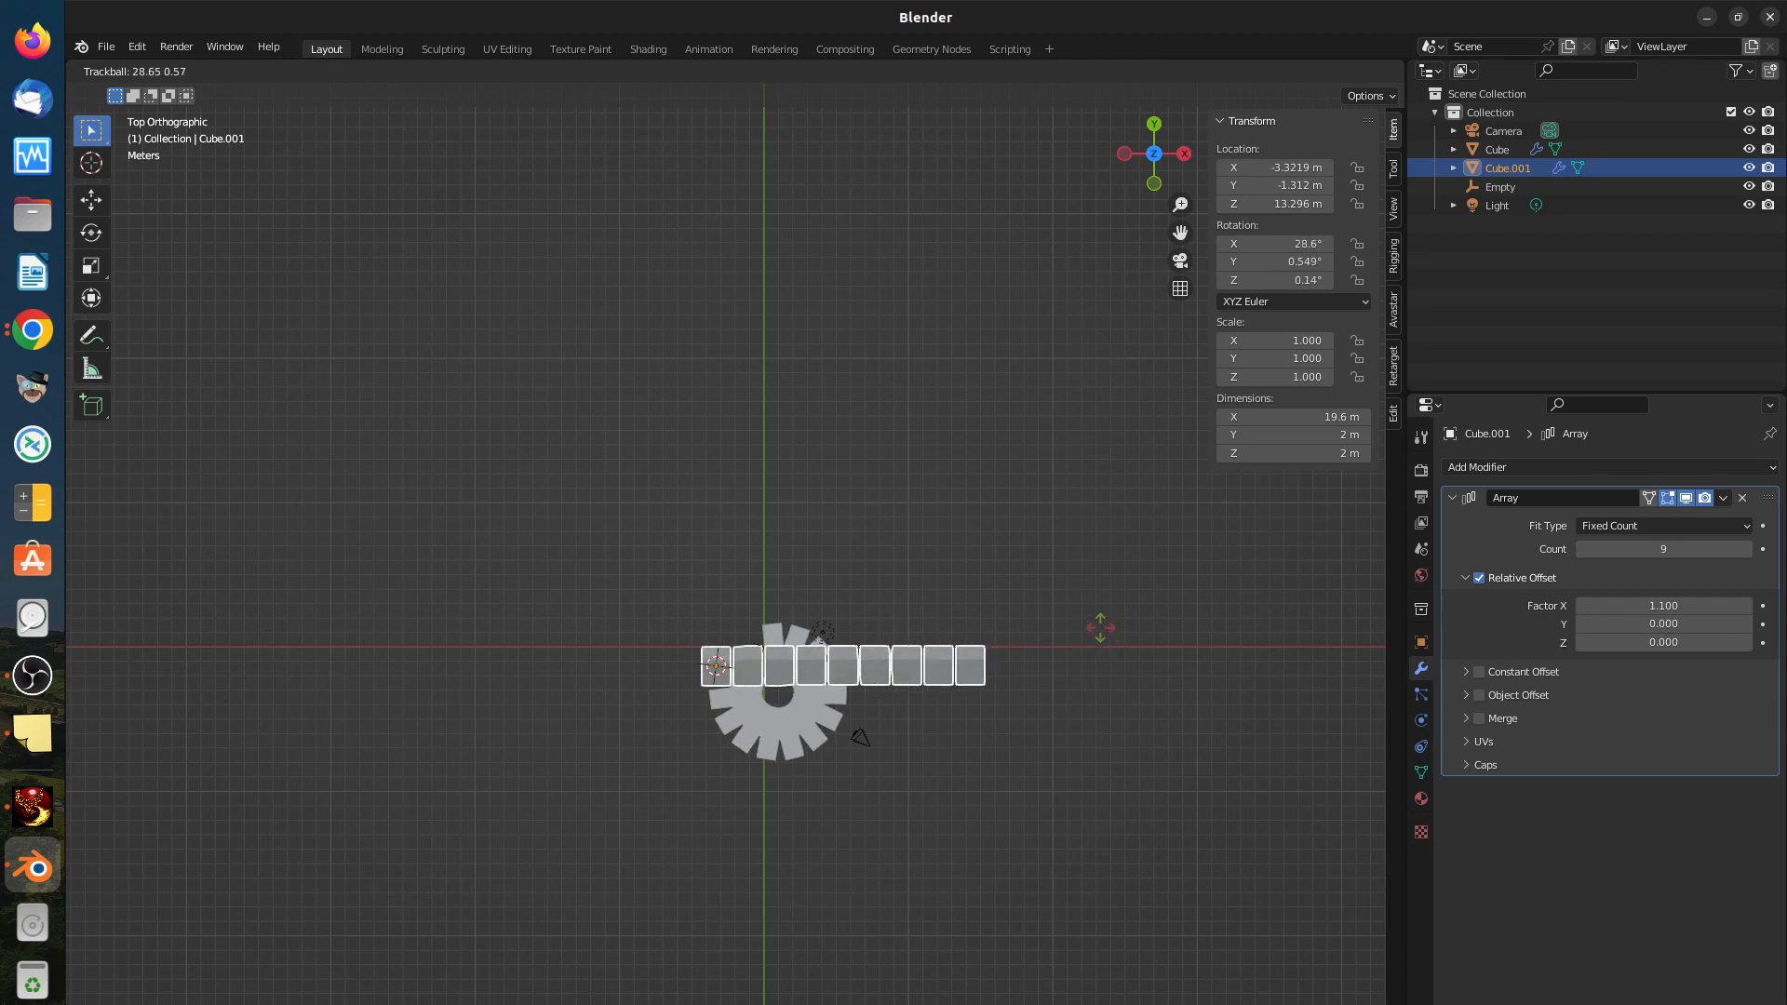
key("Escape")
mouse_move(1100, 628)
middle_mouse_down()
mouse_move(1042, 661)
mouse_move(1024, 569)
mouse_move(1075, 625)
middle_mouse_up()
key("r")
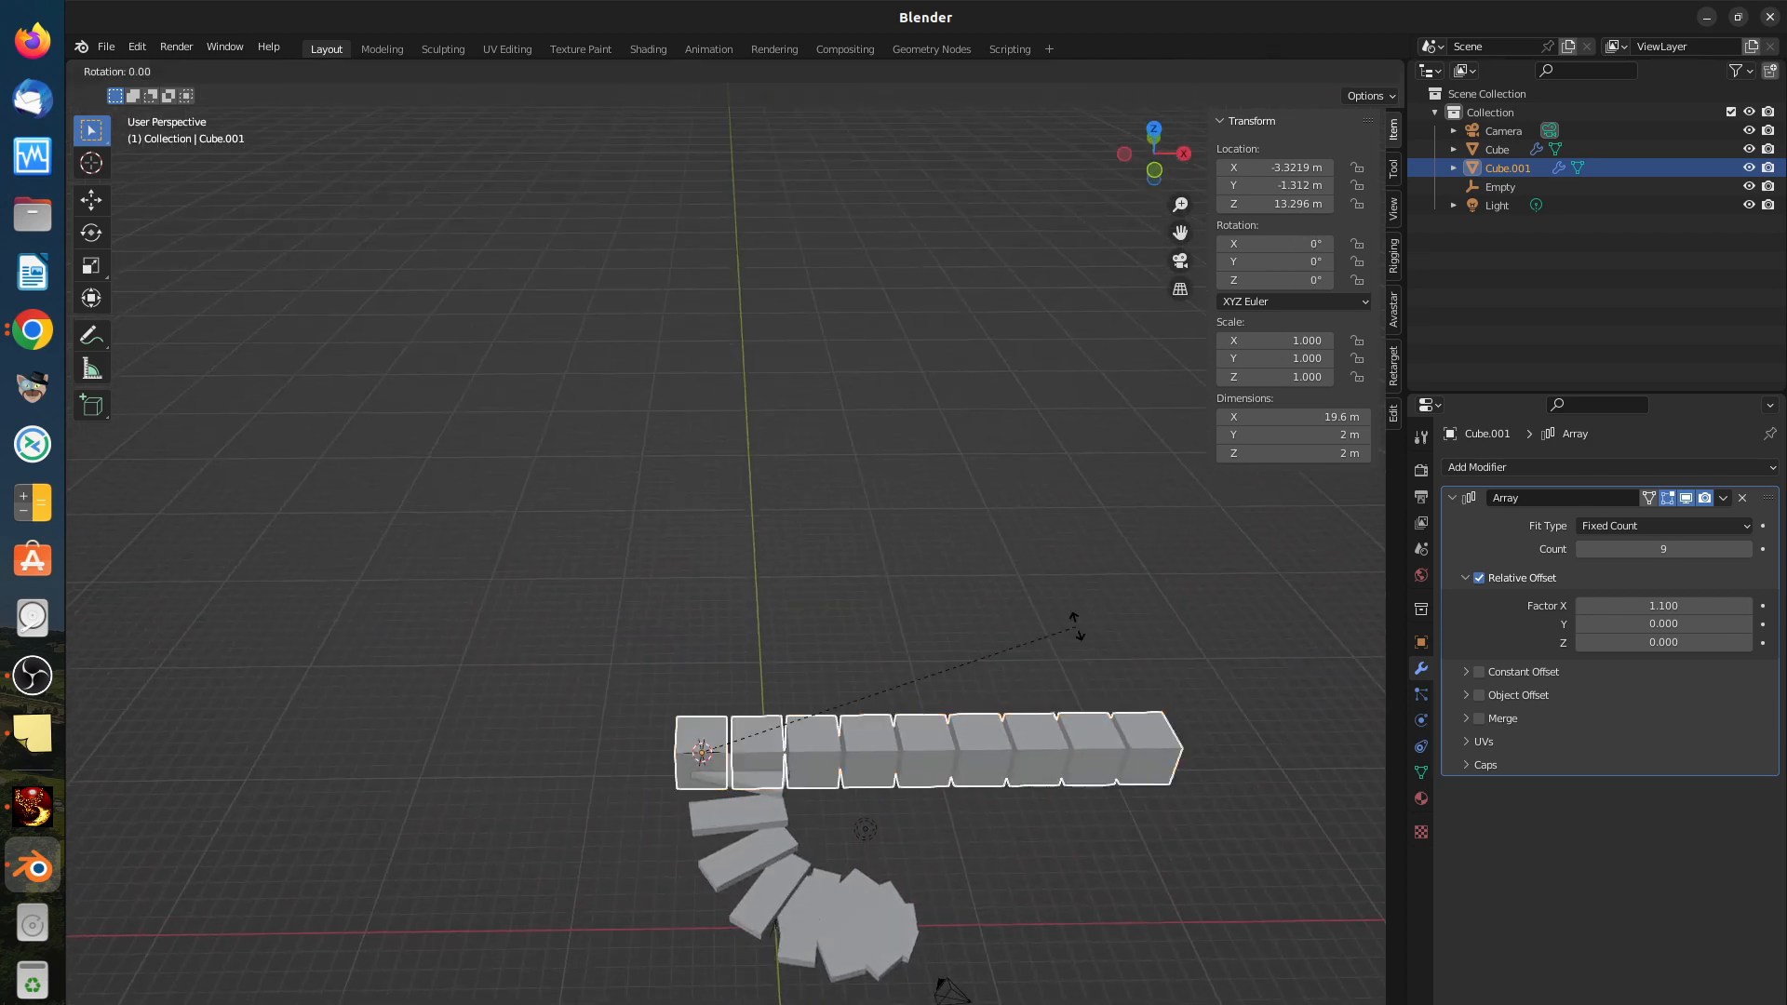
key("z")
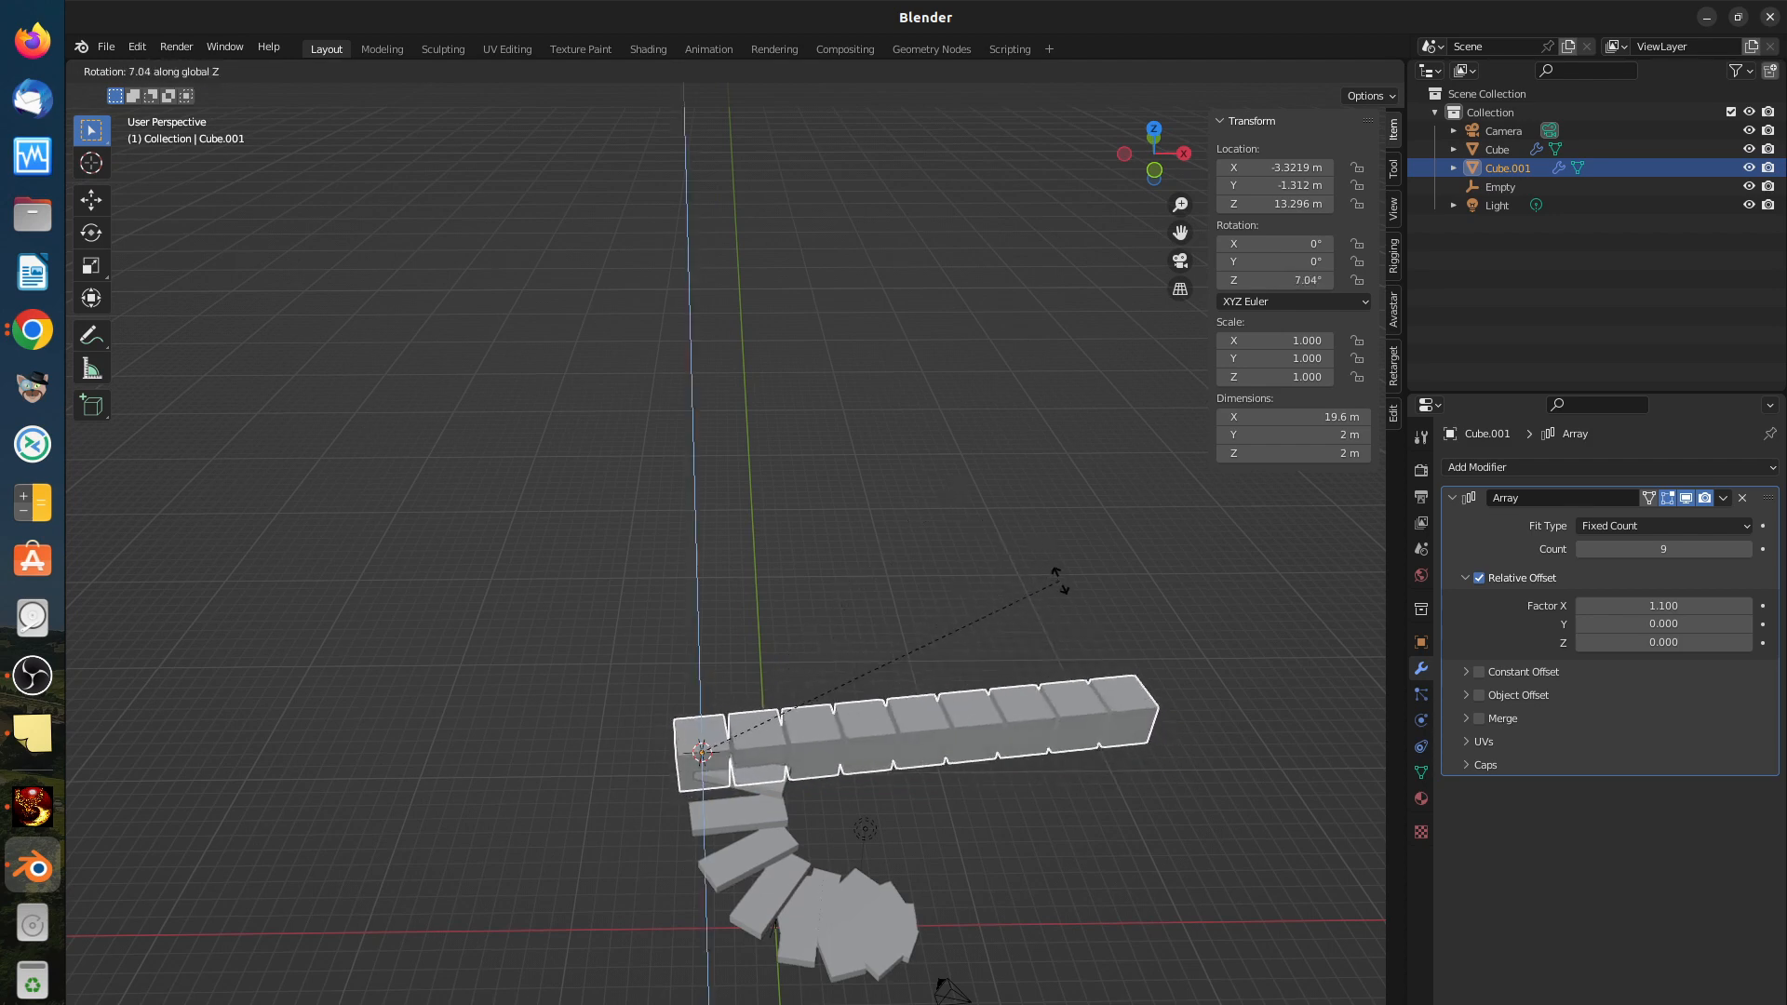
key("Escape")
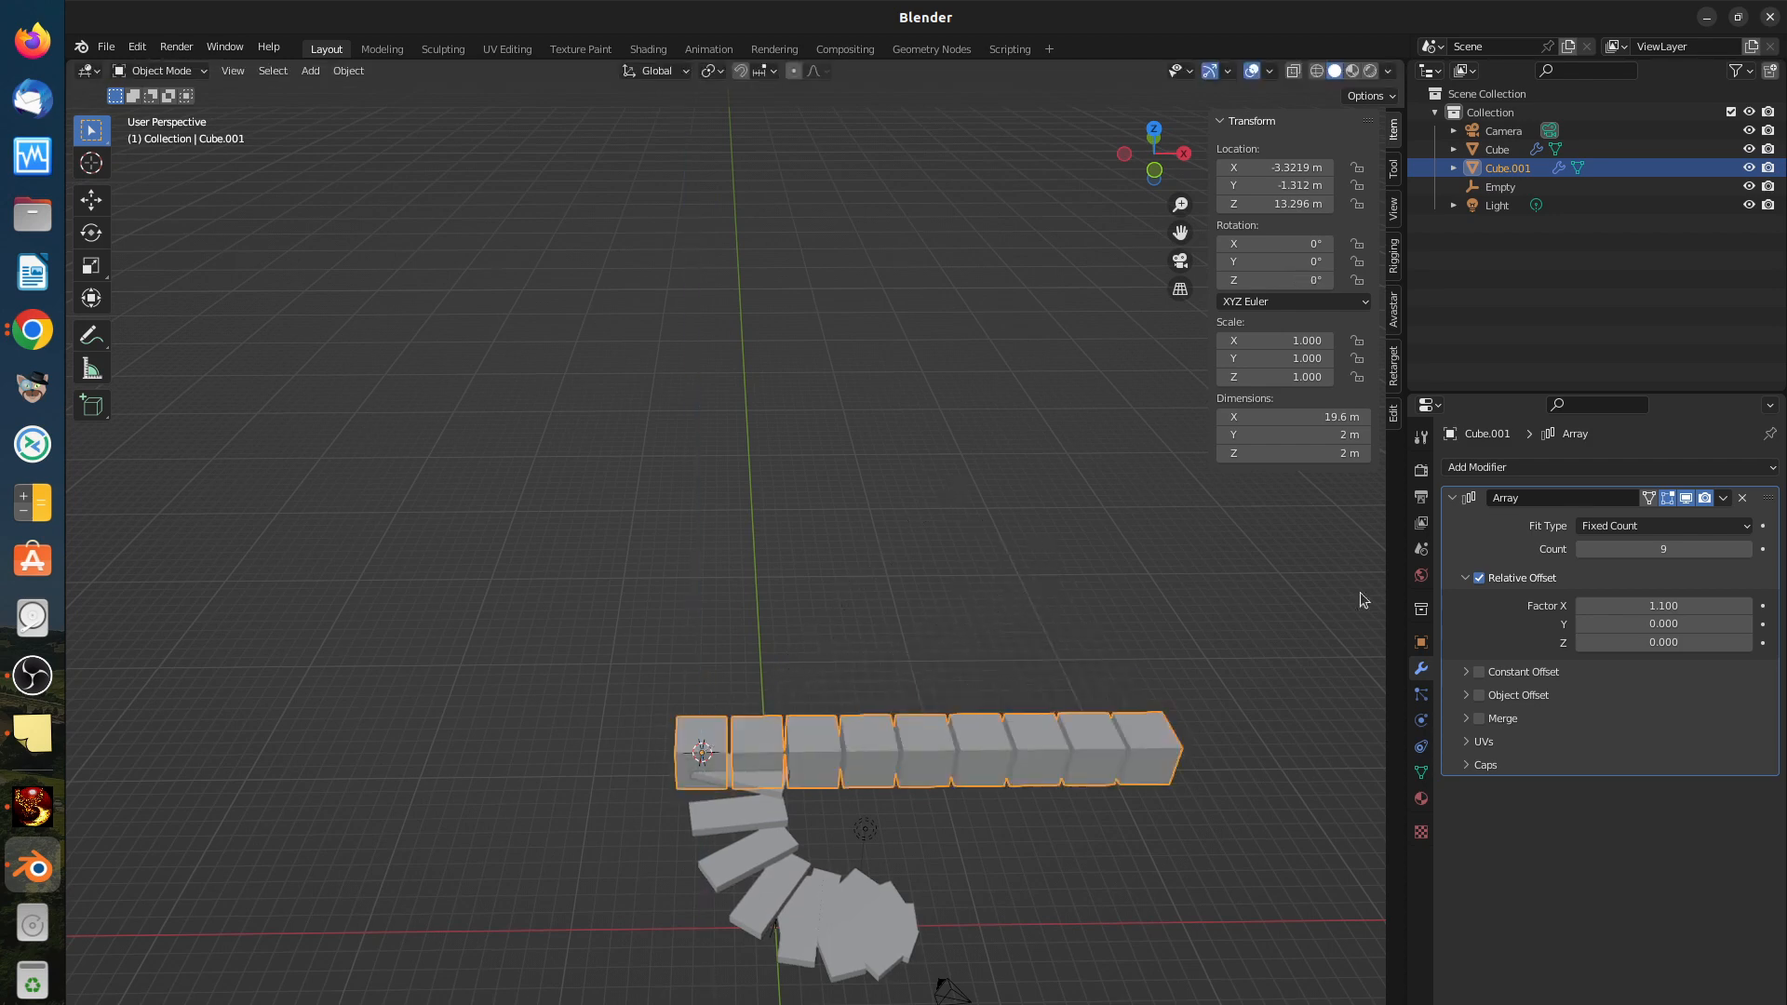
Step: Set the cube array's relative offset Z factor to 0.7 and try rotating the rising row around global Z
left_click(1746, 643)
left_click(1746, 643)
left_click(1746, 643)
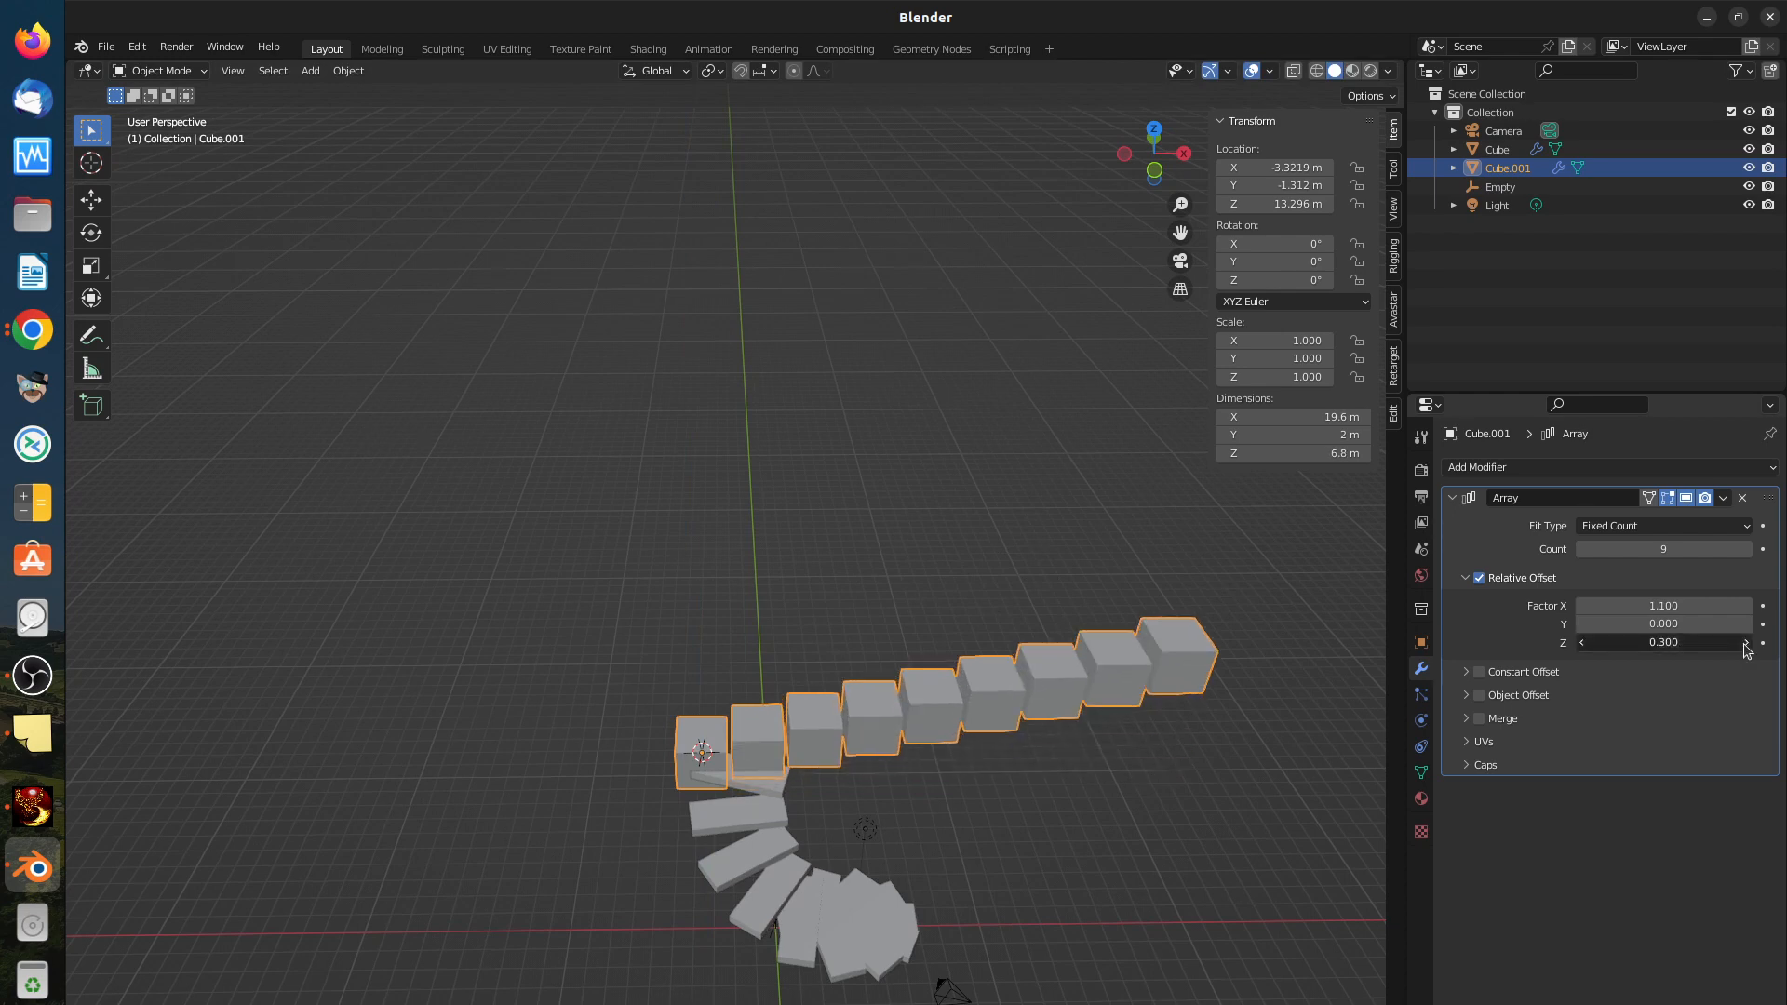
left_click(1746, 643)
left_click(1746, 644)
left_click(1746, 643)
left_click(1746, 643)
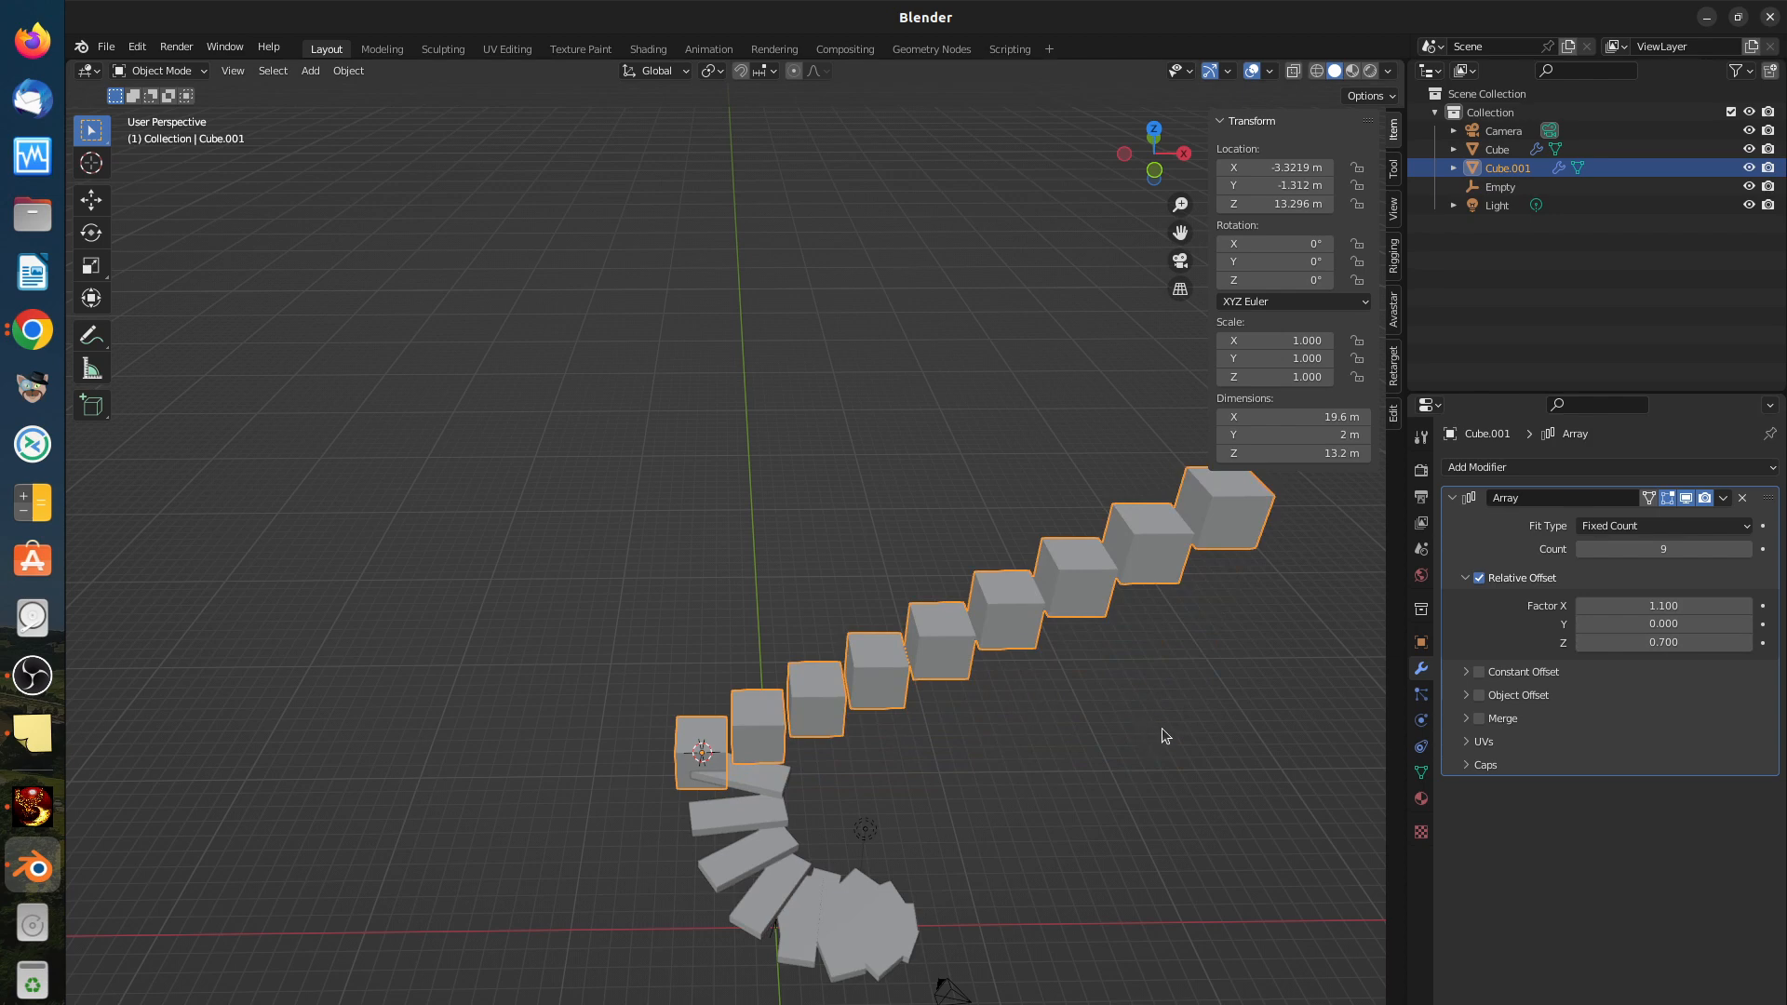
key("r")
key("z")
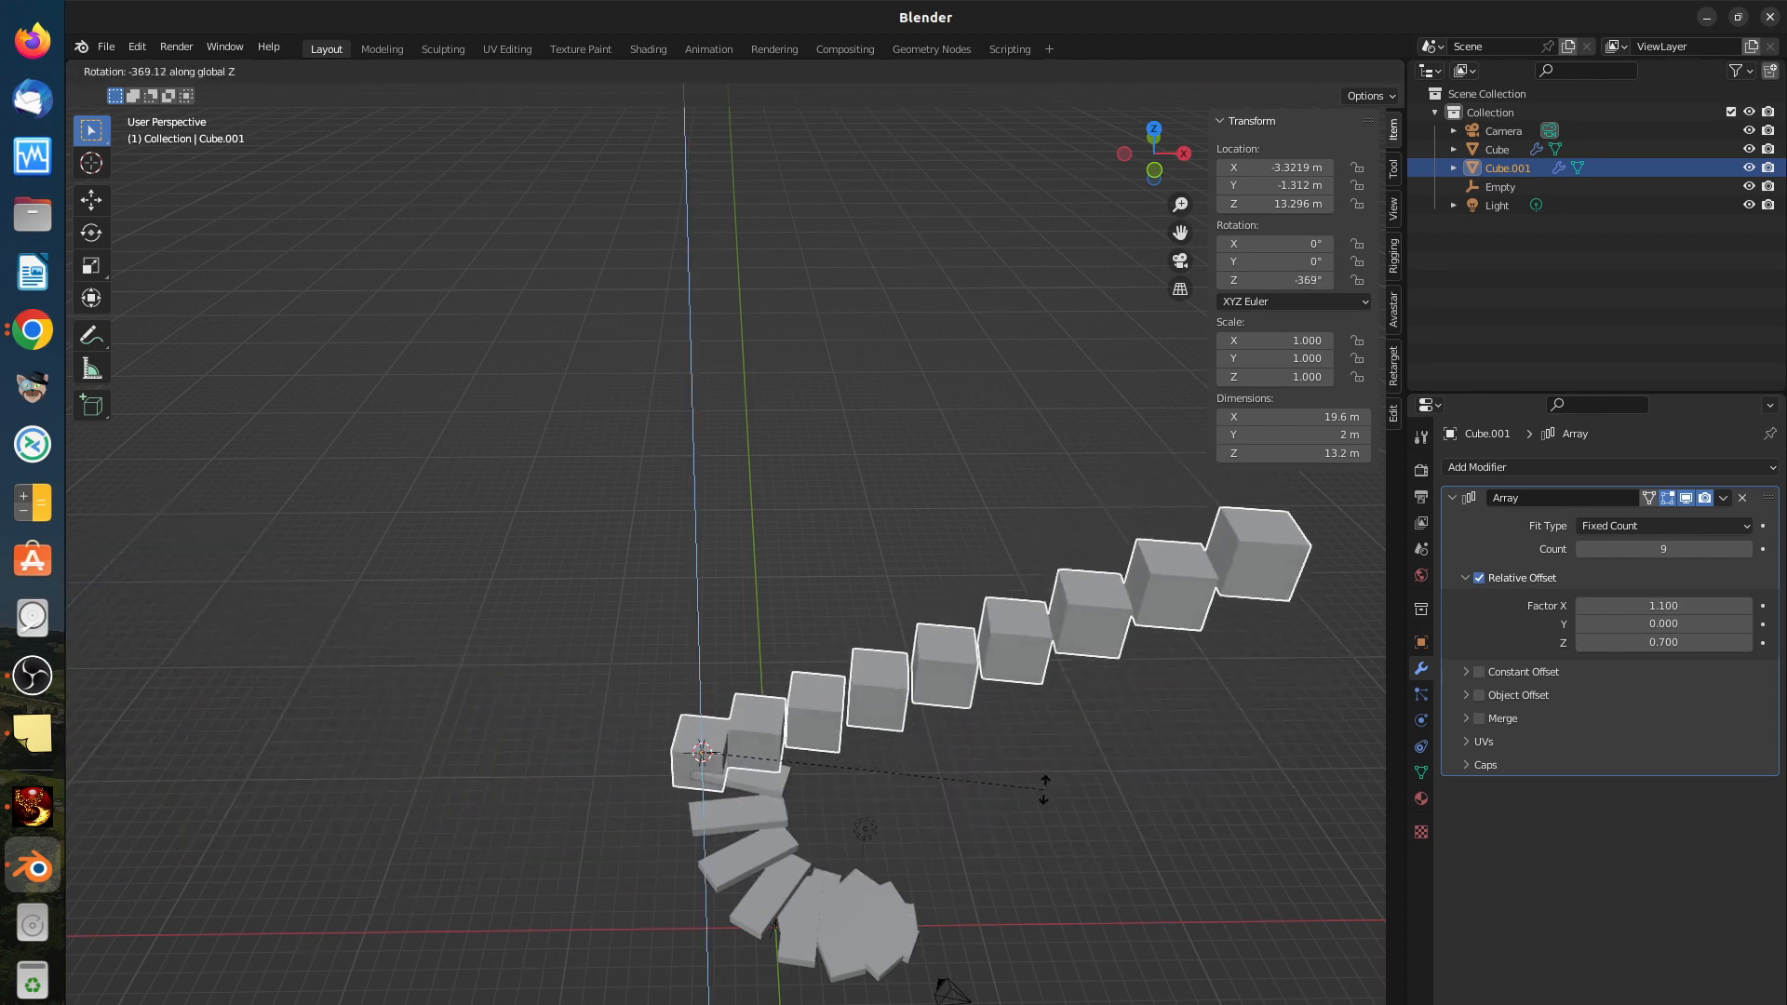
key("Escape")
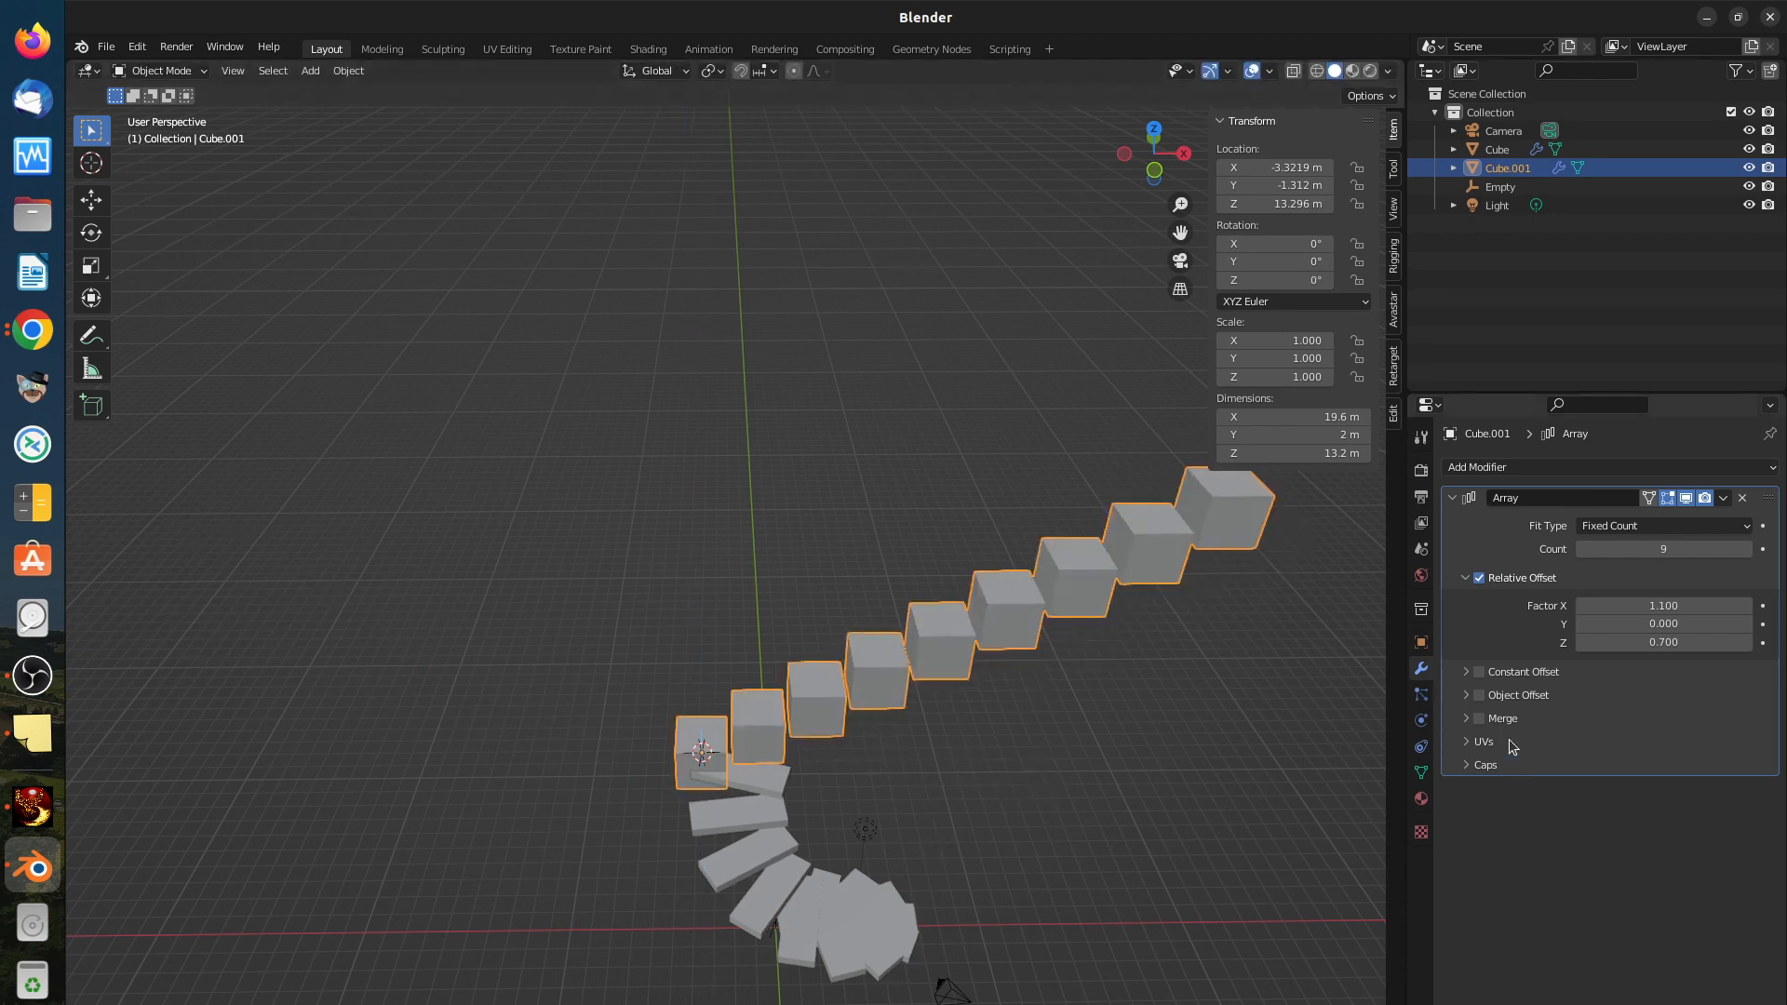
Step: Enable Object Offset on the cube array and try to pick its first cube in the viewport as the offset object
left_click(1468, 696)
left_click(1481, 696)
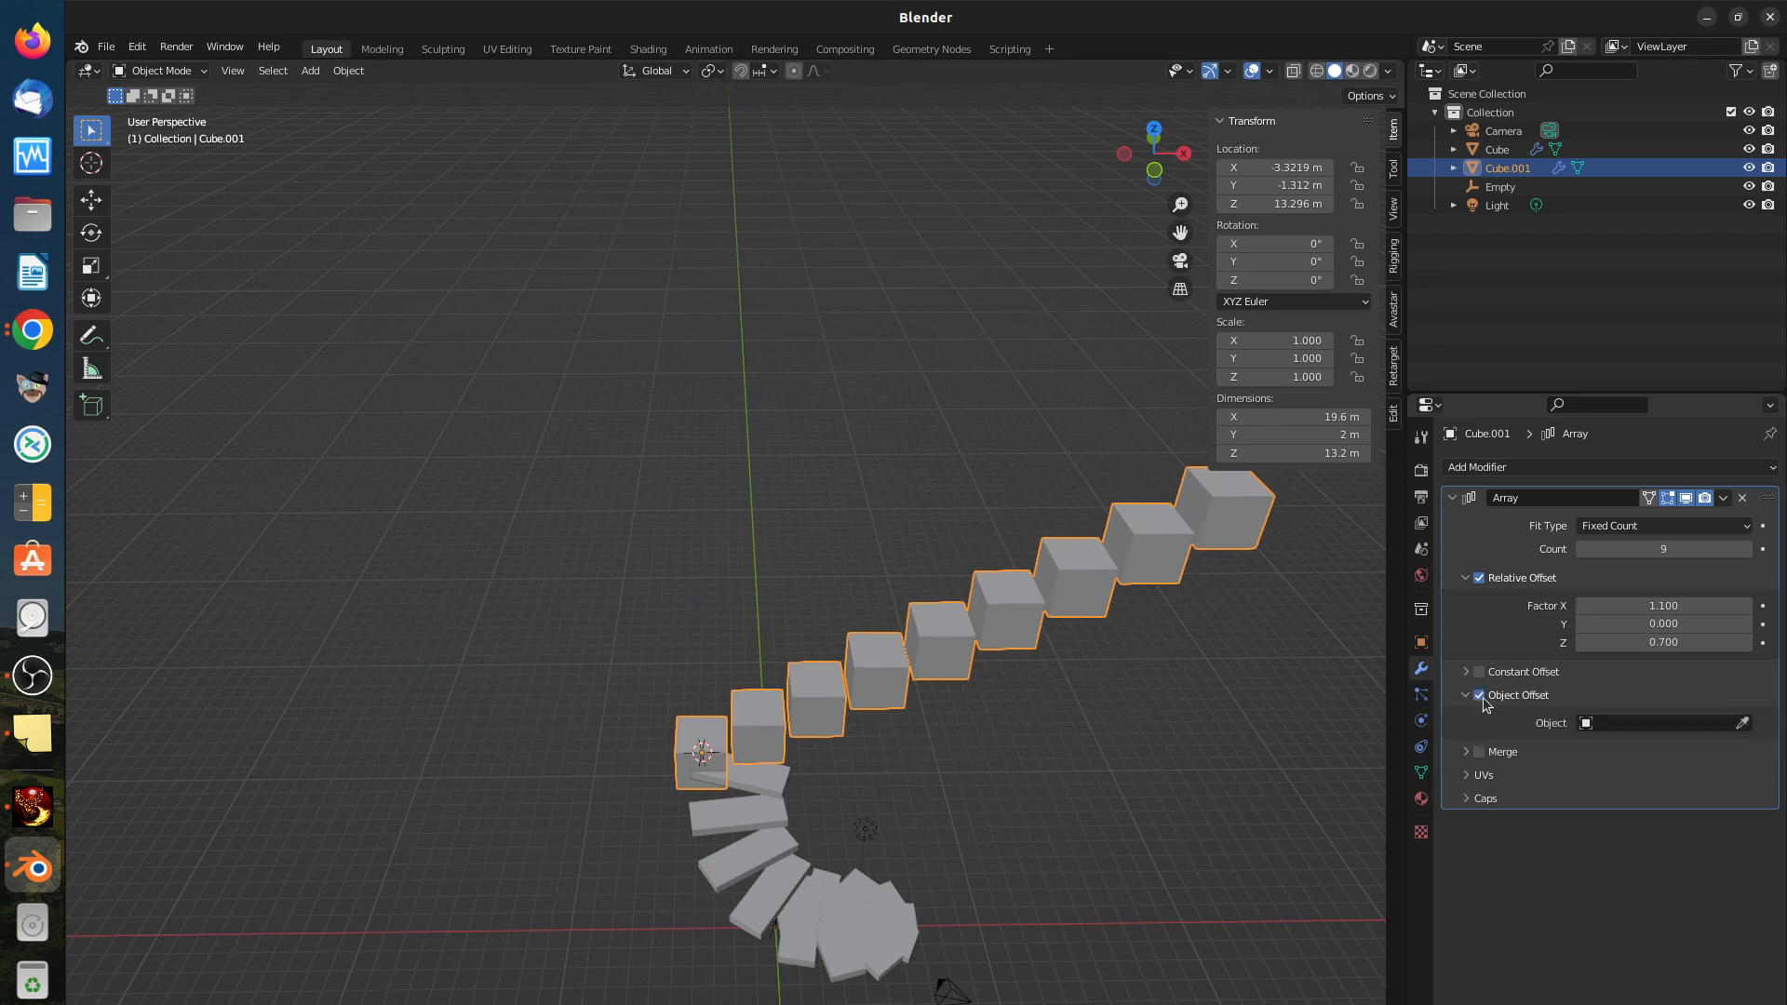
left_click(1587, 725)
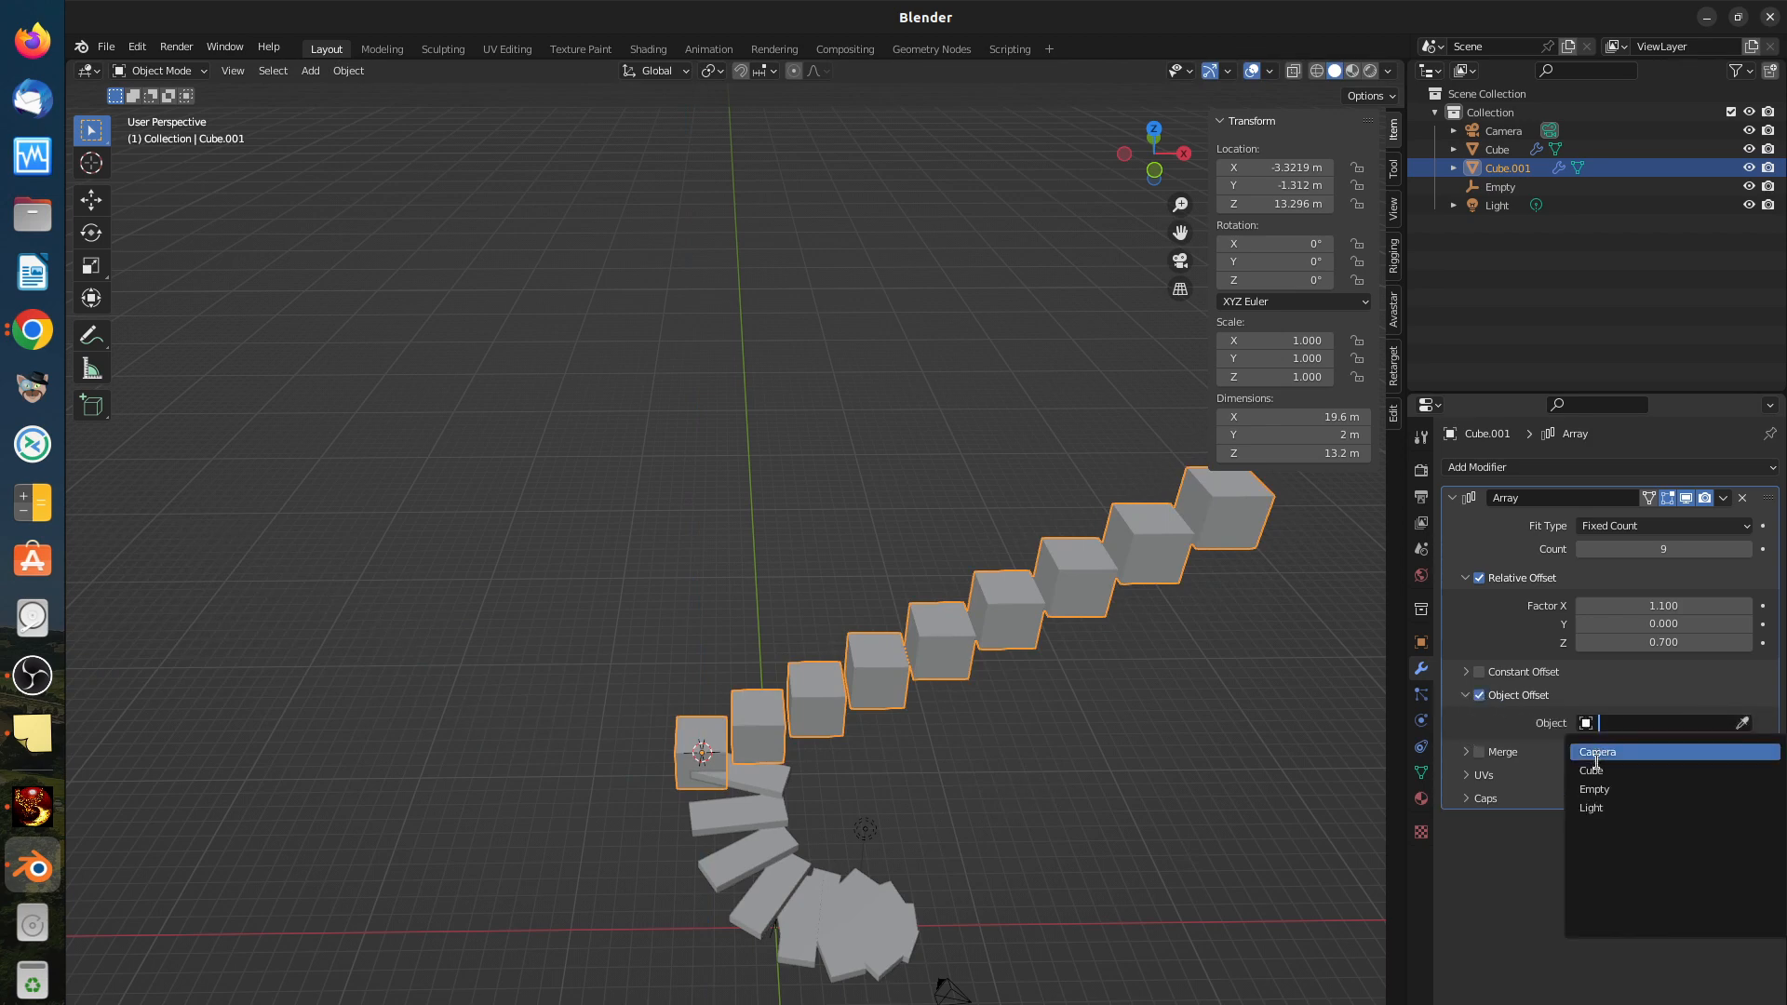
left_click(682, 748)
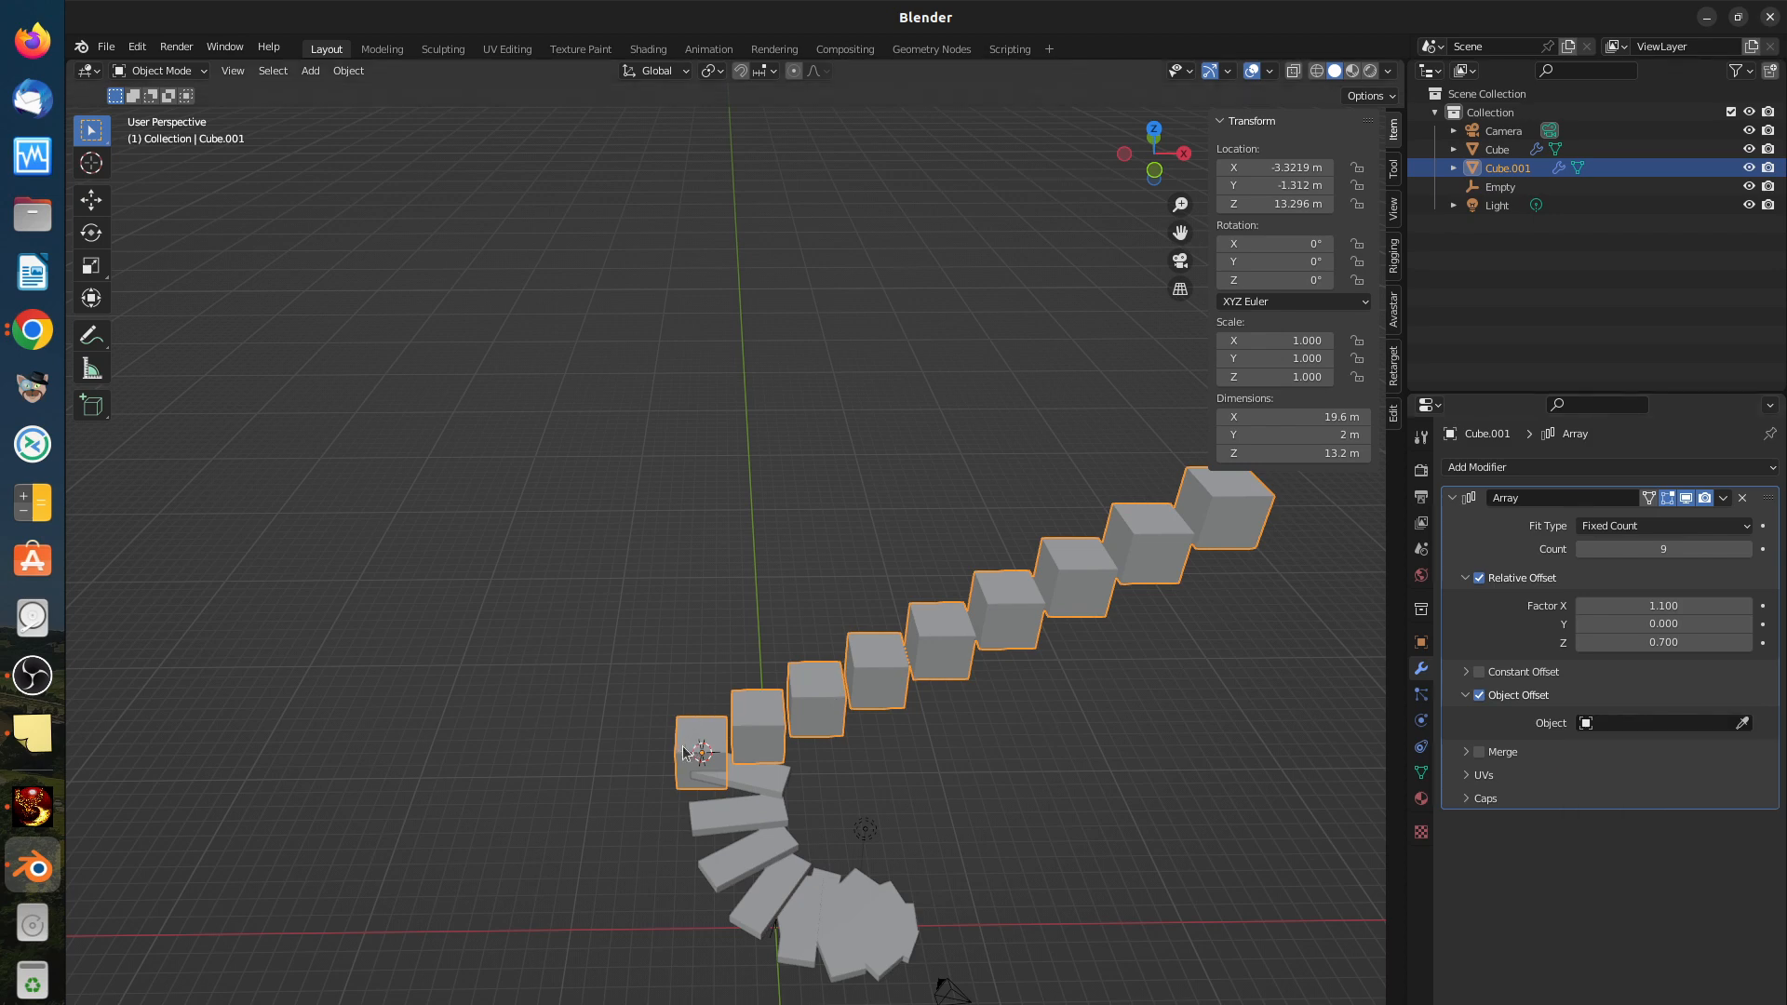
left_click(1743, 723)
left_click(690, 745)
left_click(1742, 723)
left_click(682, 769)
scroll(754, 766, "down", 2)
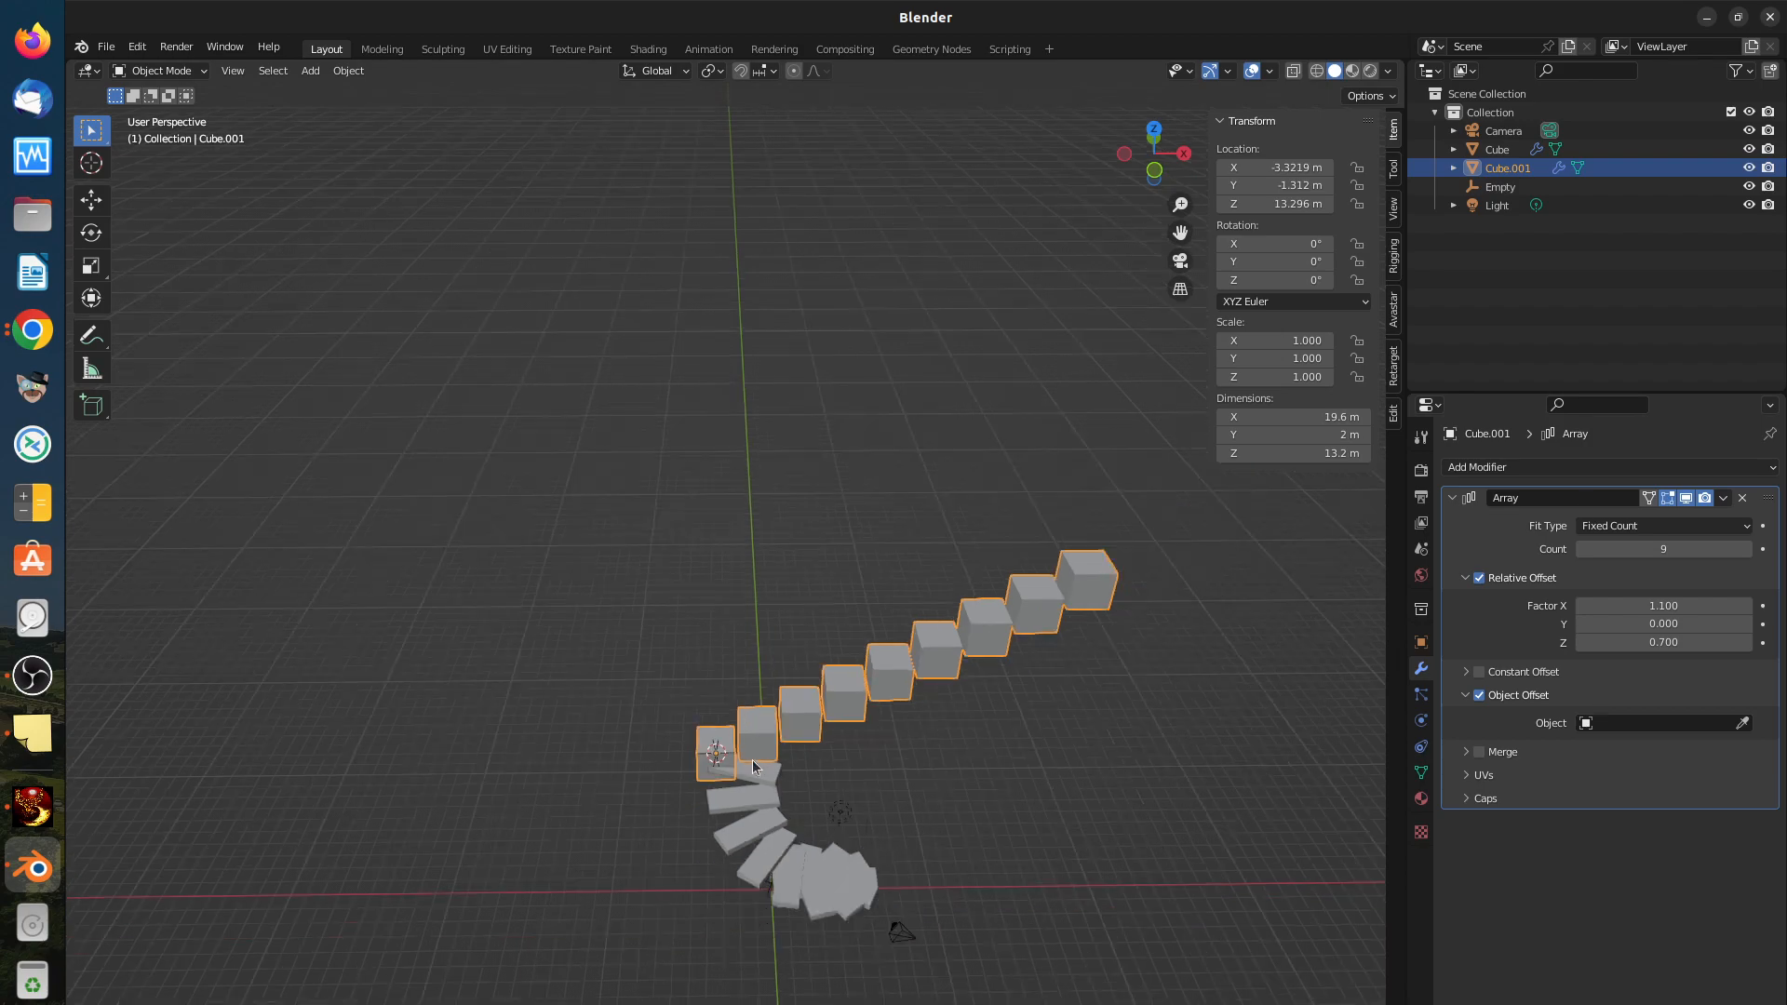
Step: Delete the arrayed cube at the top of the staircase
middle_click_drag(753, 765, 803, 689)
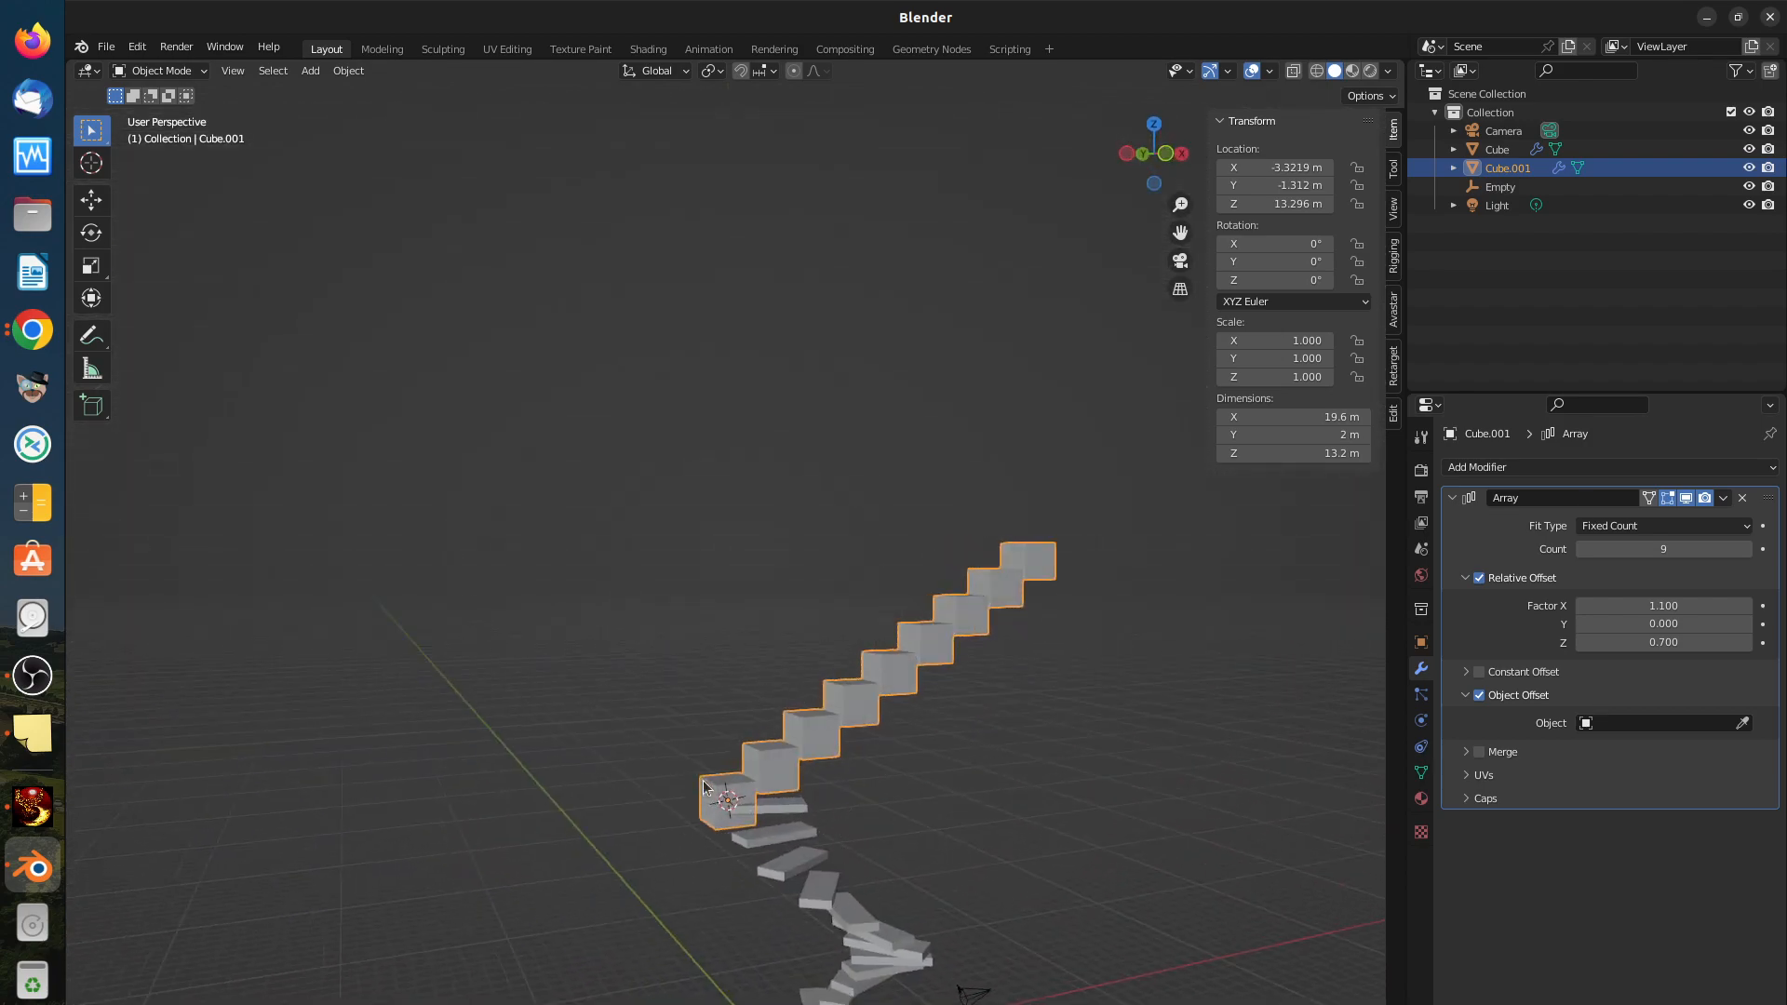
middle_click_drag(704, 786, 758, 822)
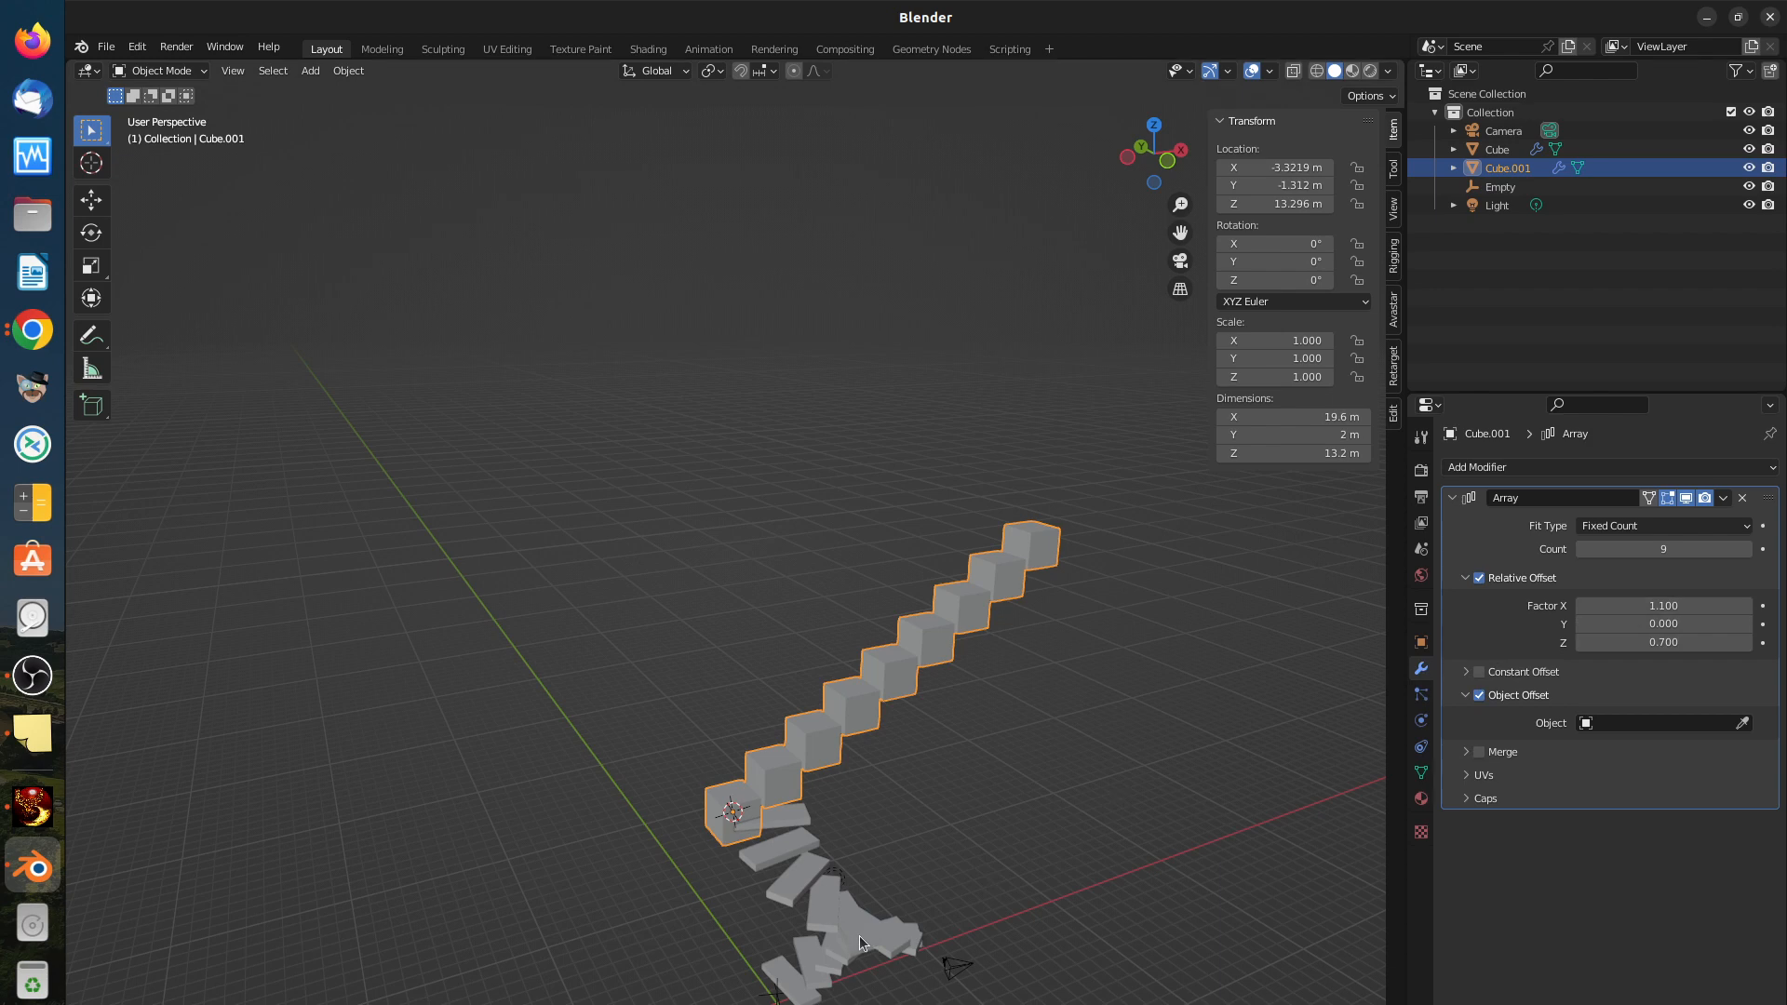
middle_click_drag(860, 940, 858, 786)
key("Delete")
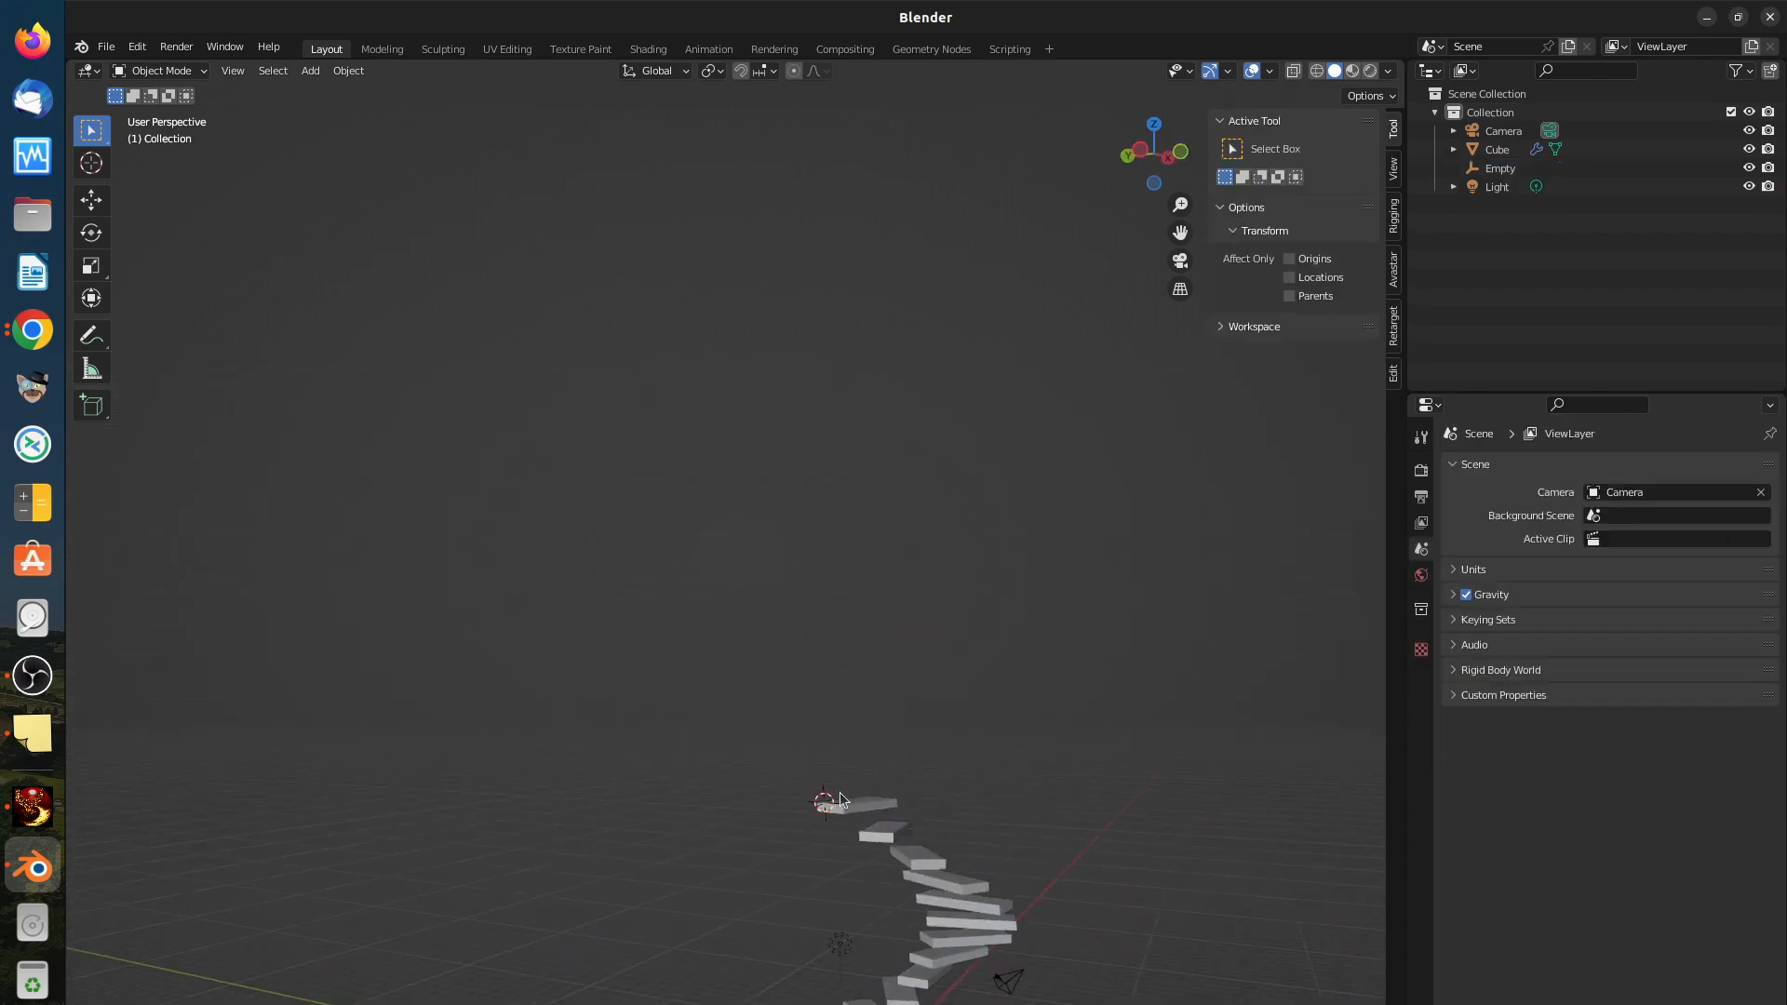
Step: Add a fresh cube mesh at the 3D cursor on the staircase's top step
left_click(982, 859)
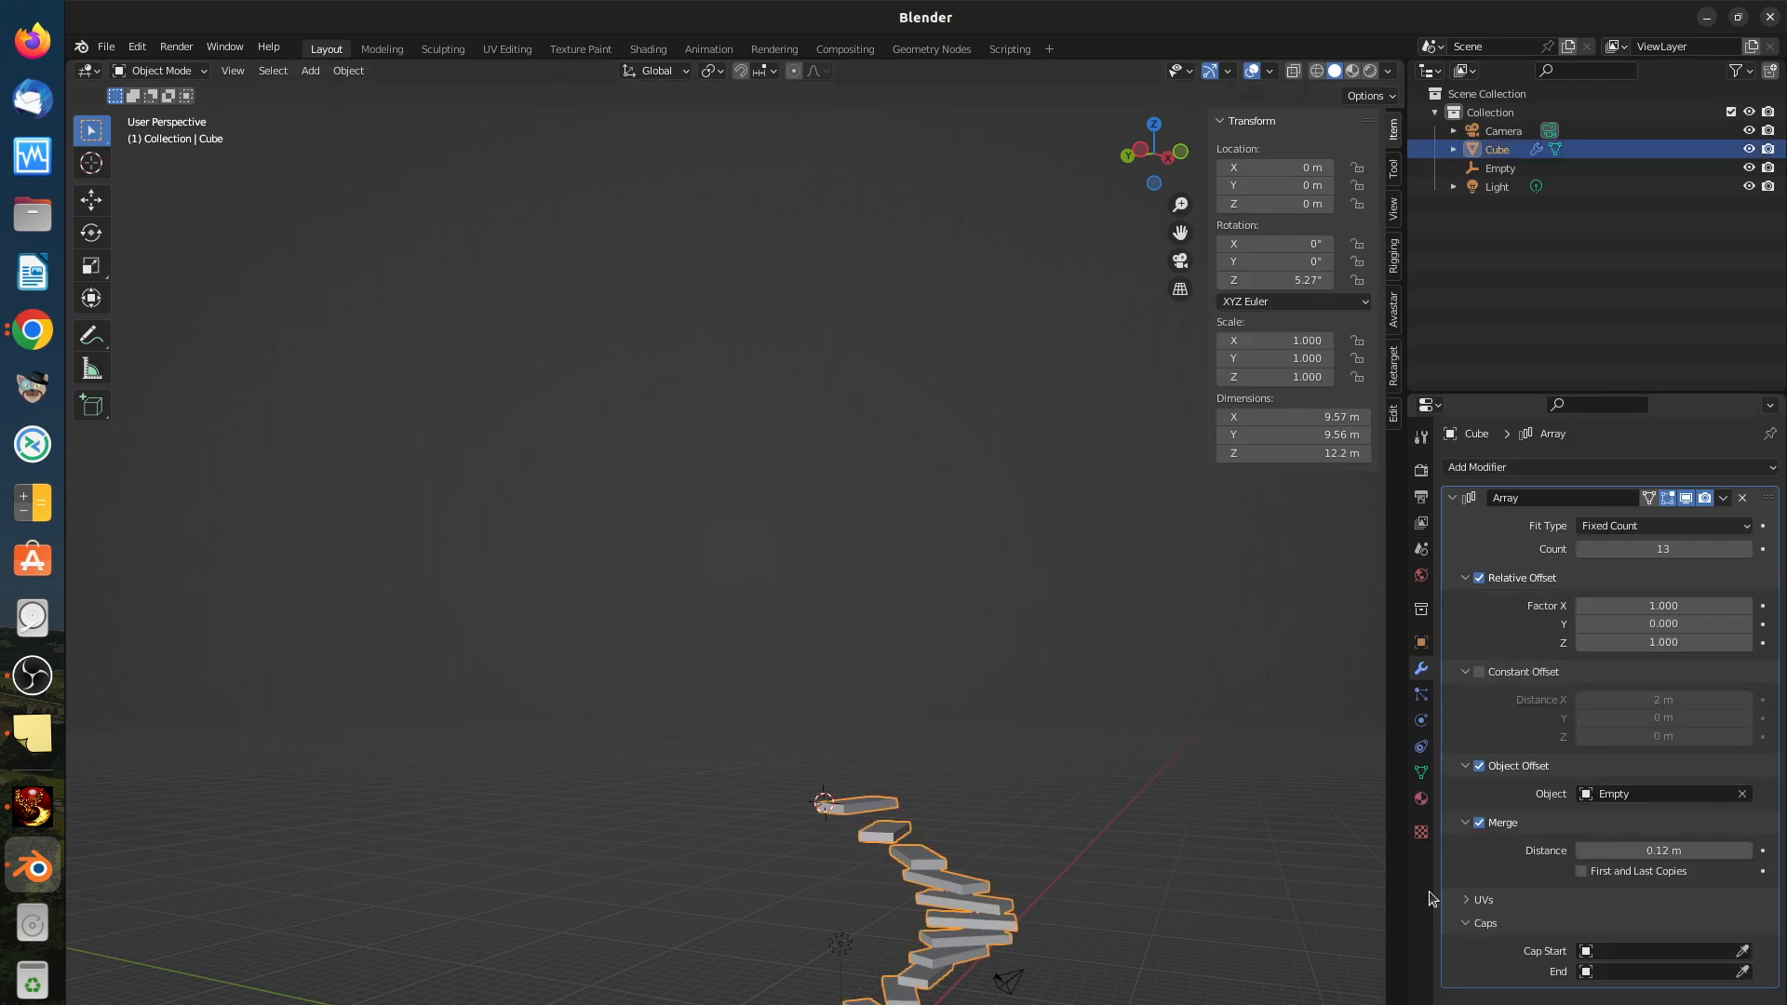
scroll(1107, 924, "down", 2)
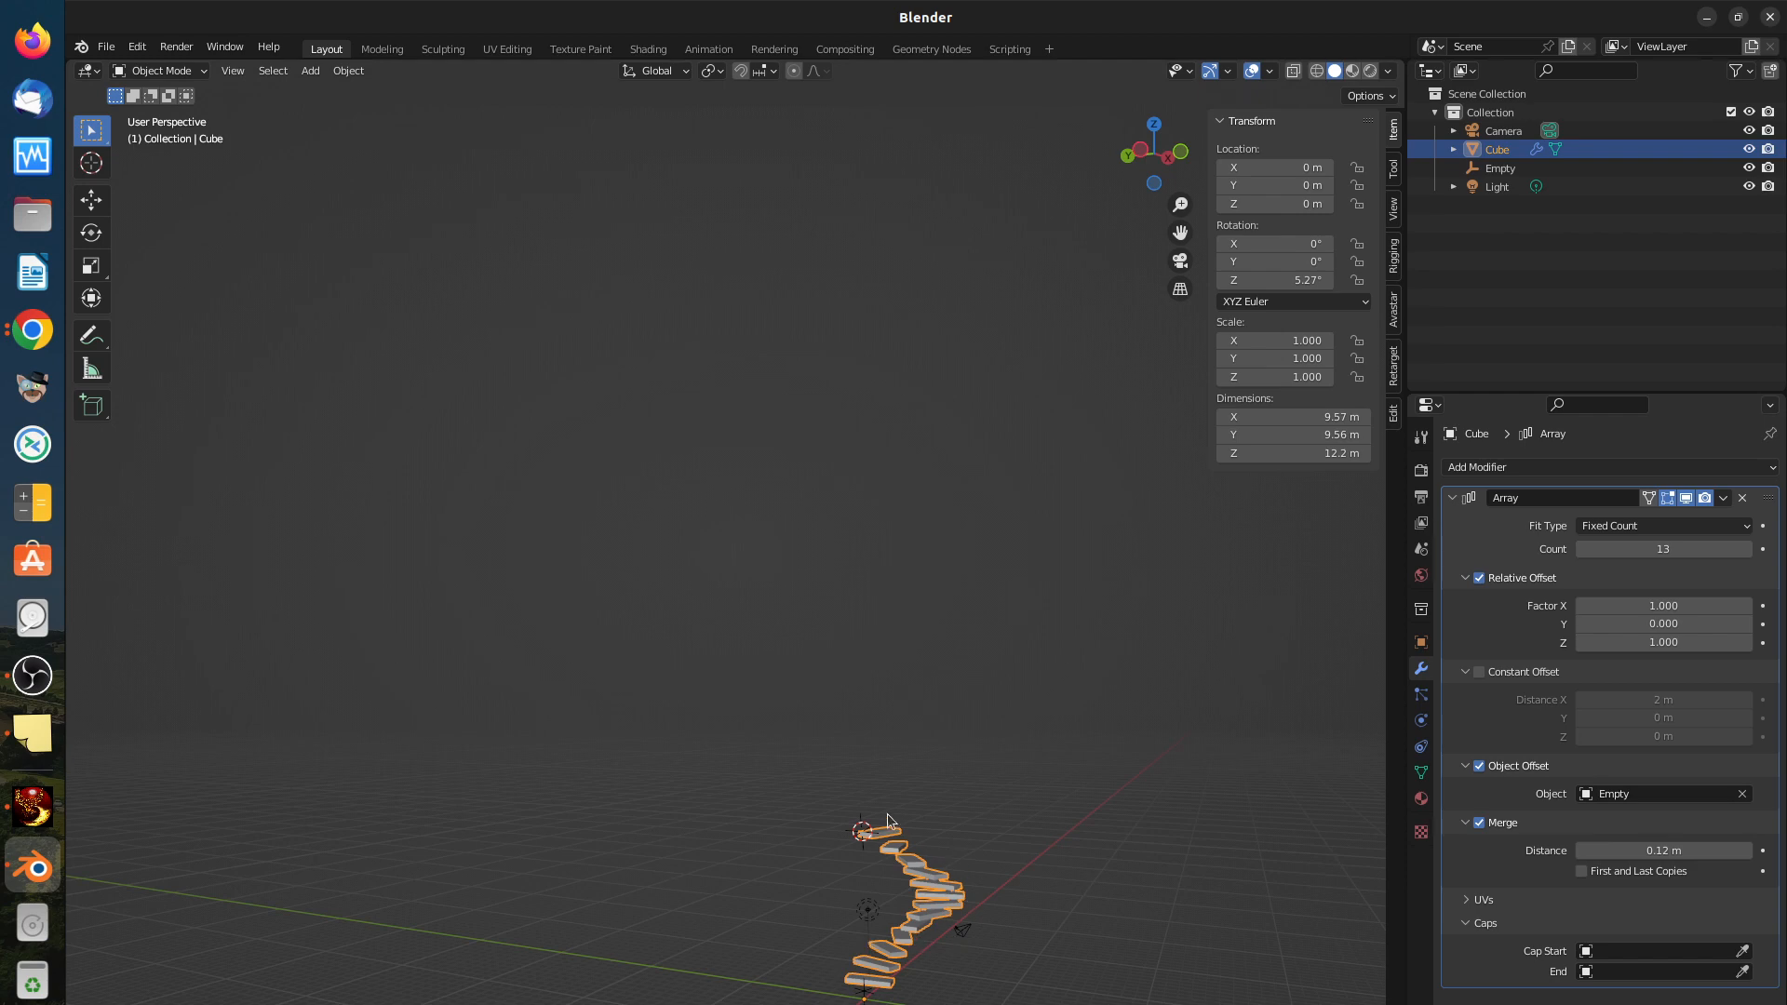
key("shift+a")
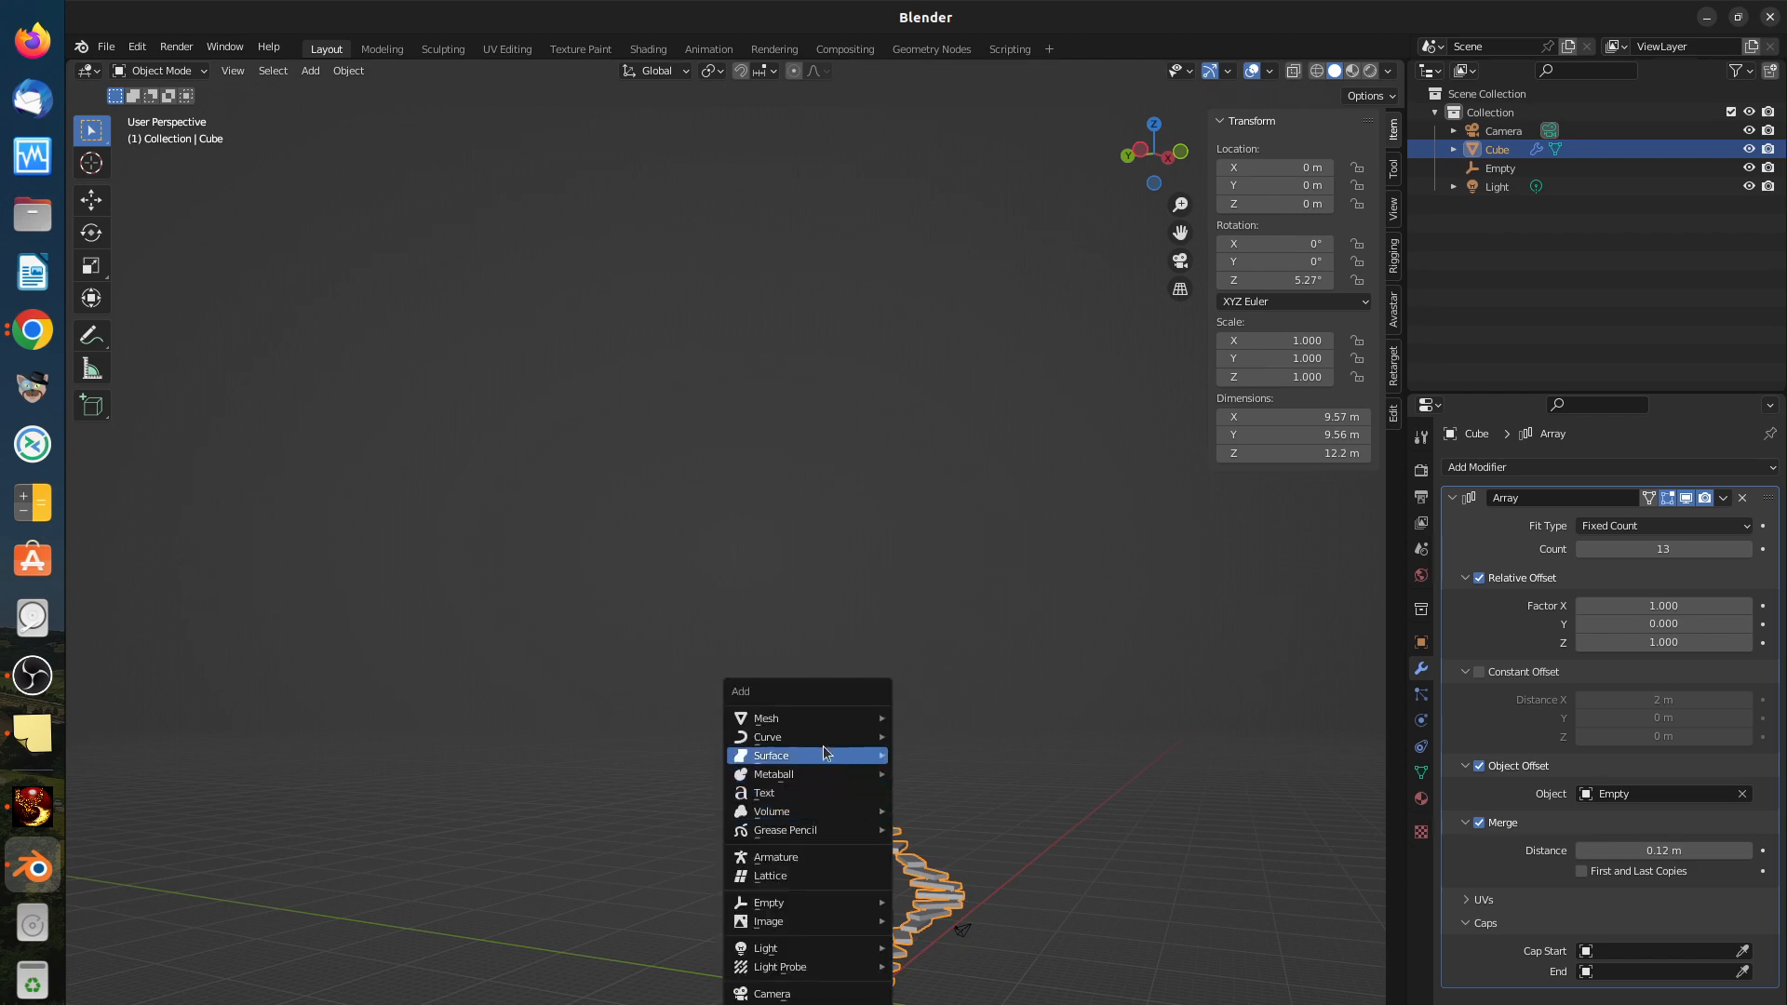
mouse_move(807, 714)
left_click(942, 736)
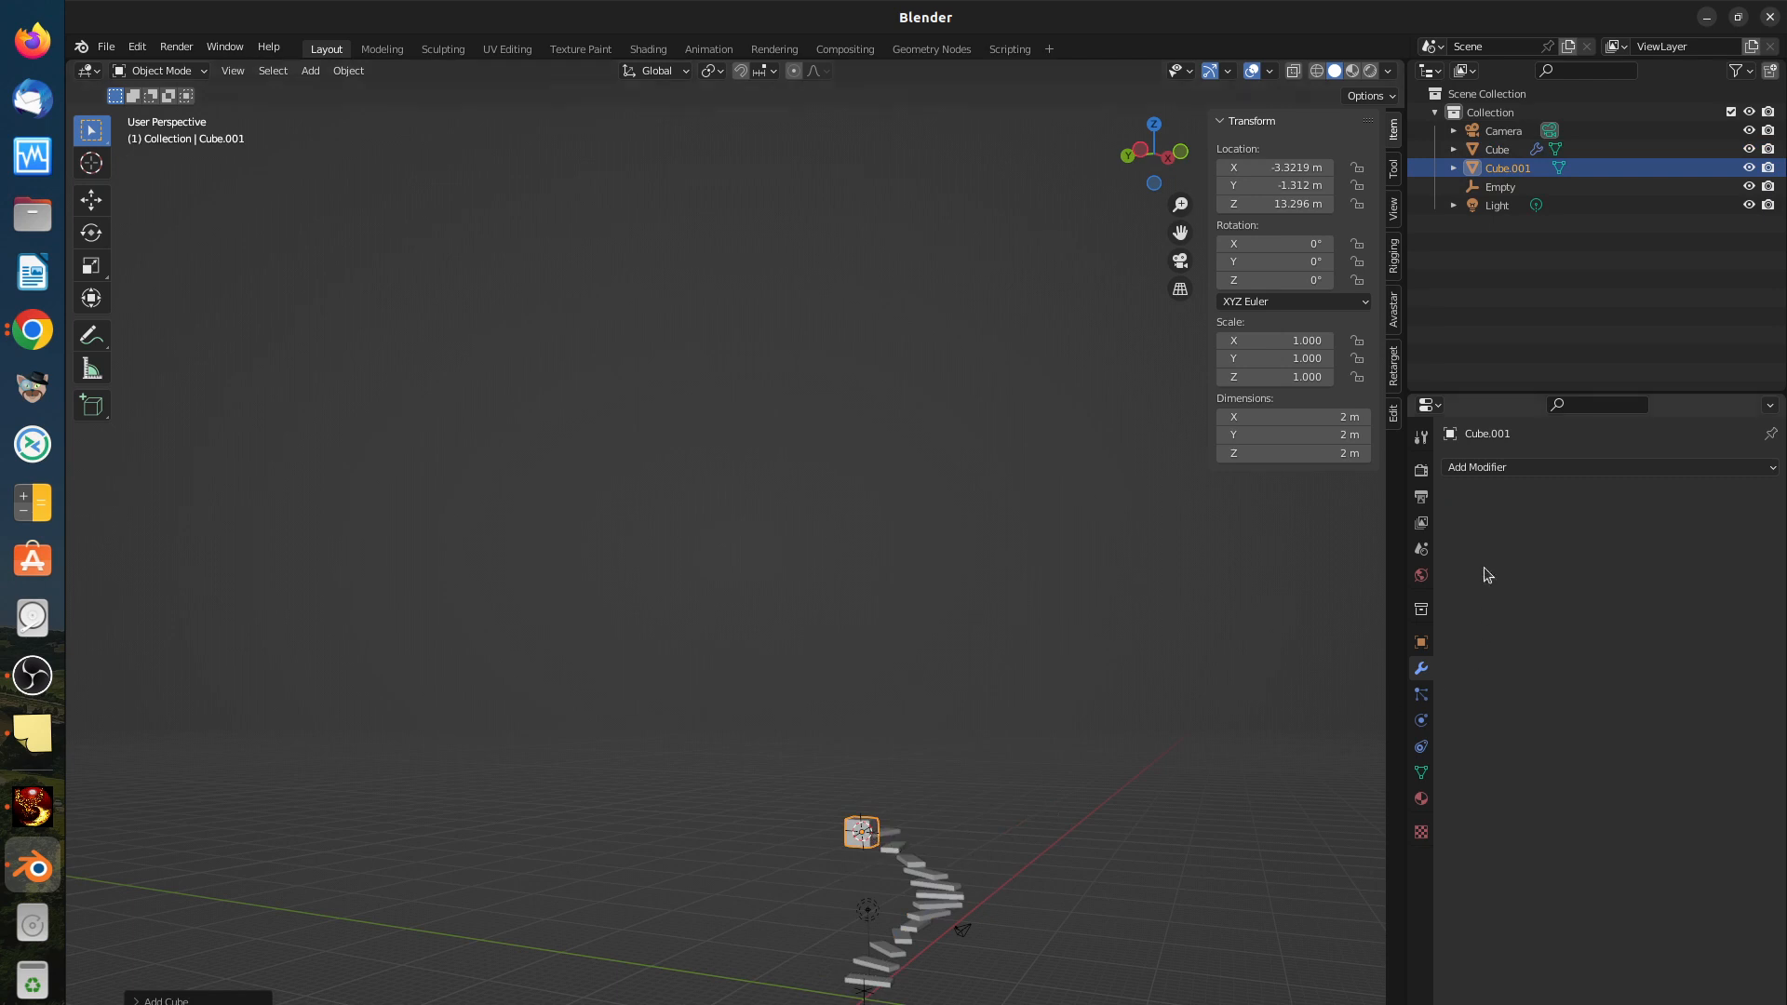
Step: Add an Array modifier to the new cube and set its count to 12
left_click(1472, 467)
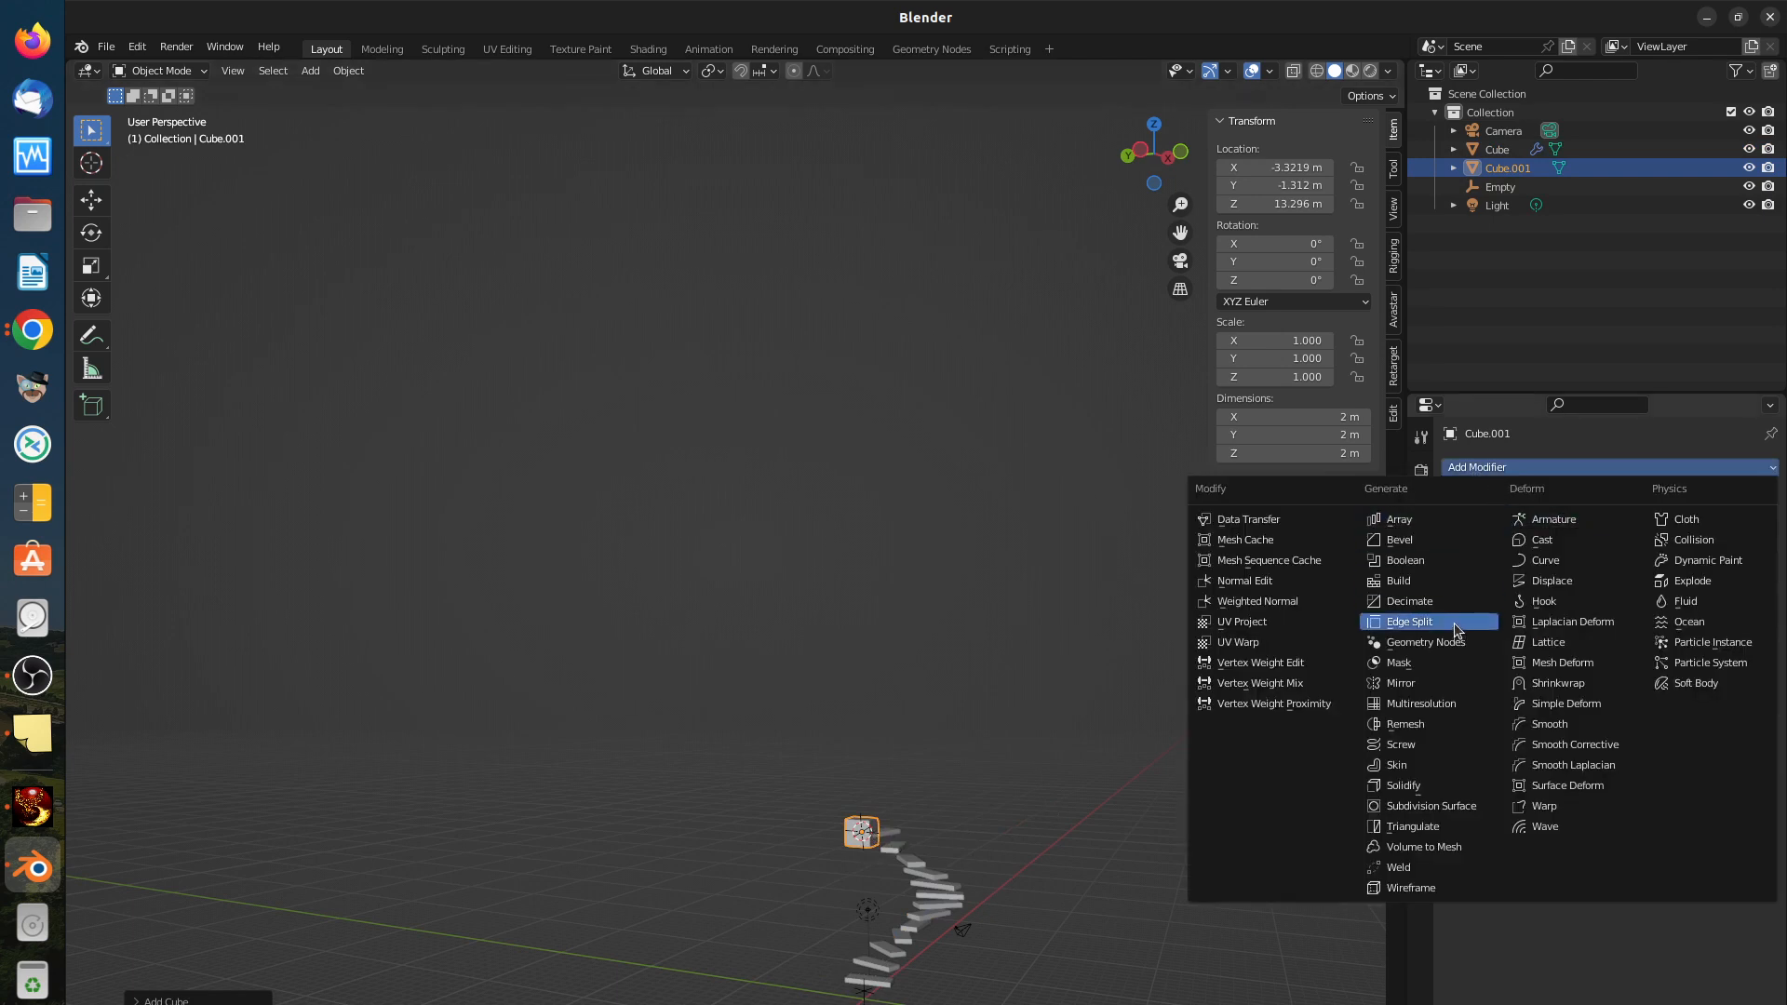
left_click(1422, 528)
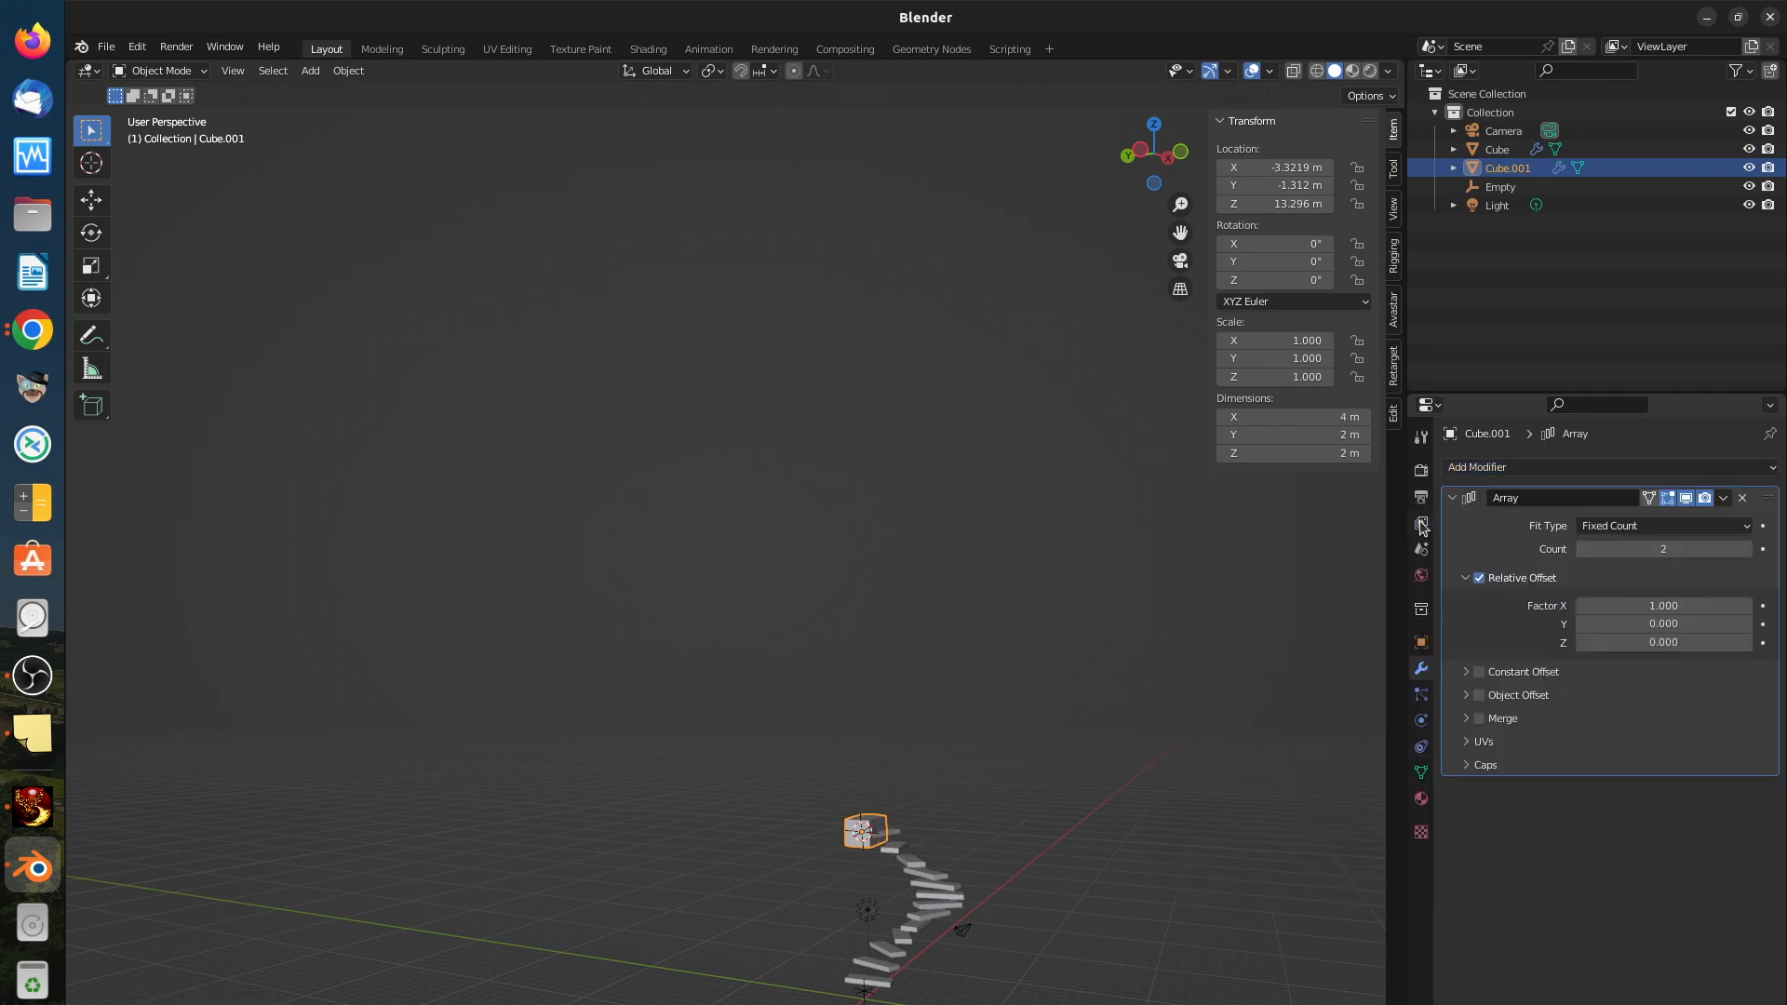
left_click_drag(1732, 549, 1786, 549)
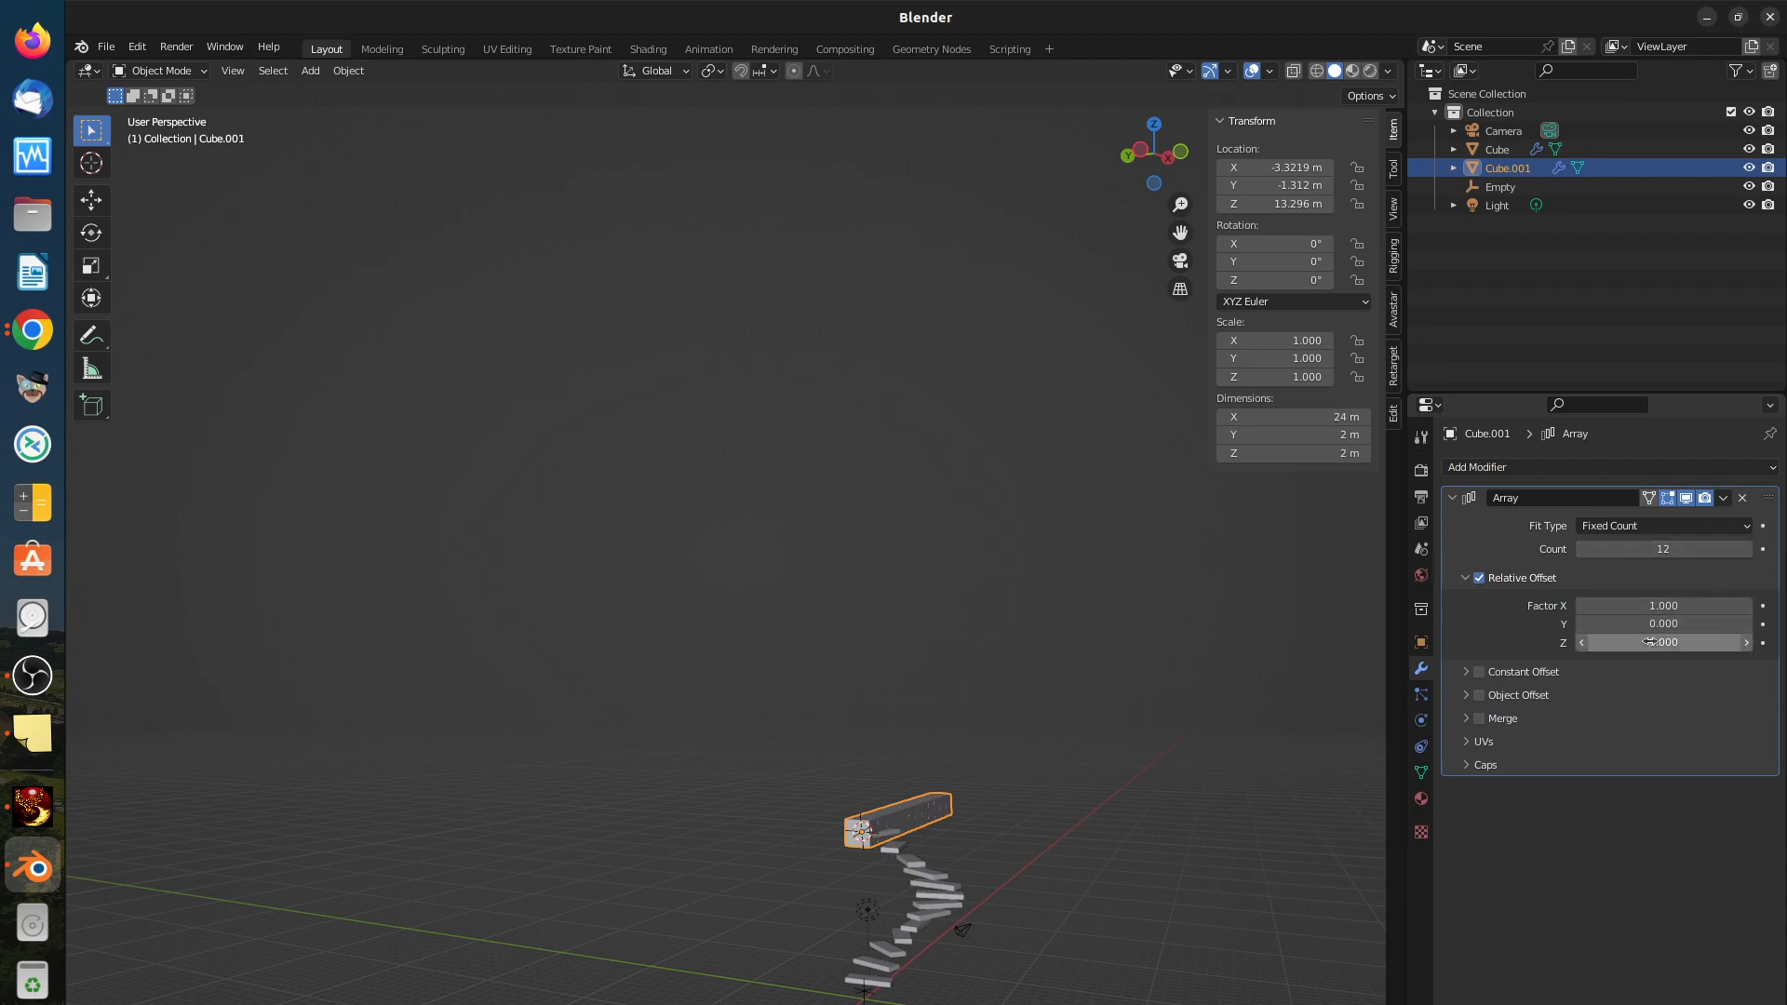
Step: Try the staircase's Empty as the new array's object offset, and turn Object Offset off again
left_click(1466, 695)
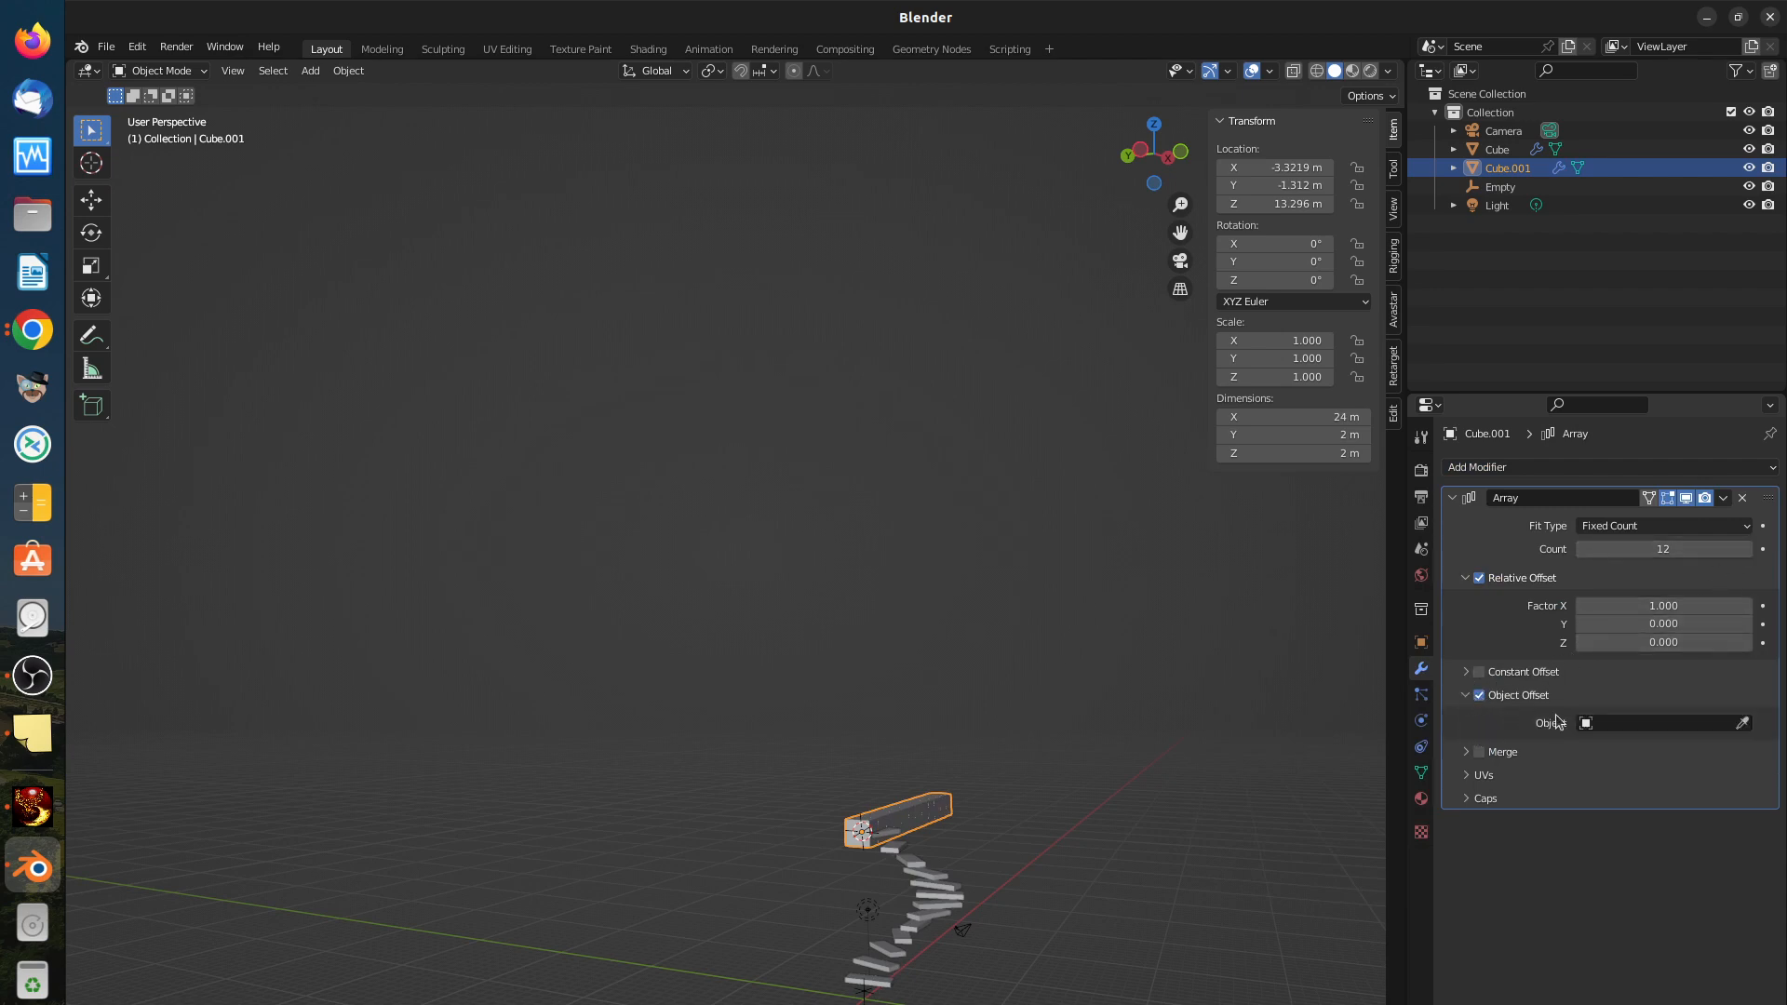
left_click(1743, 724)
left_click(1587, 724)
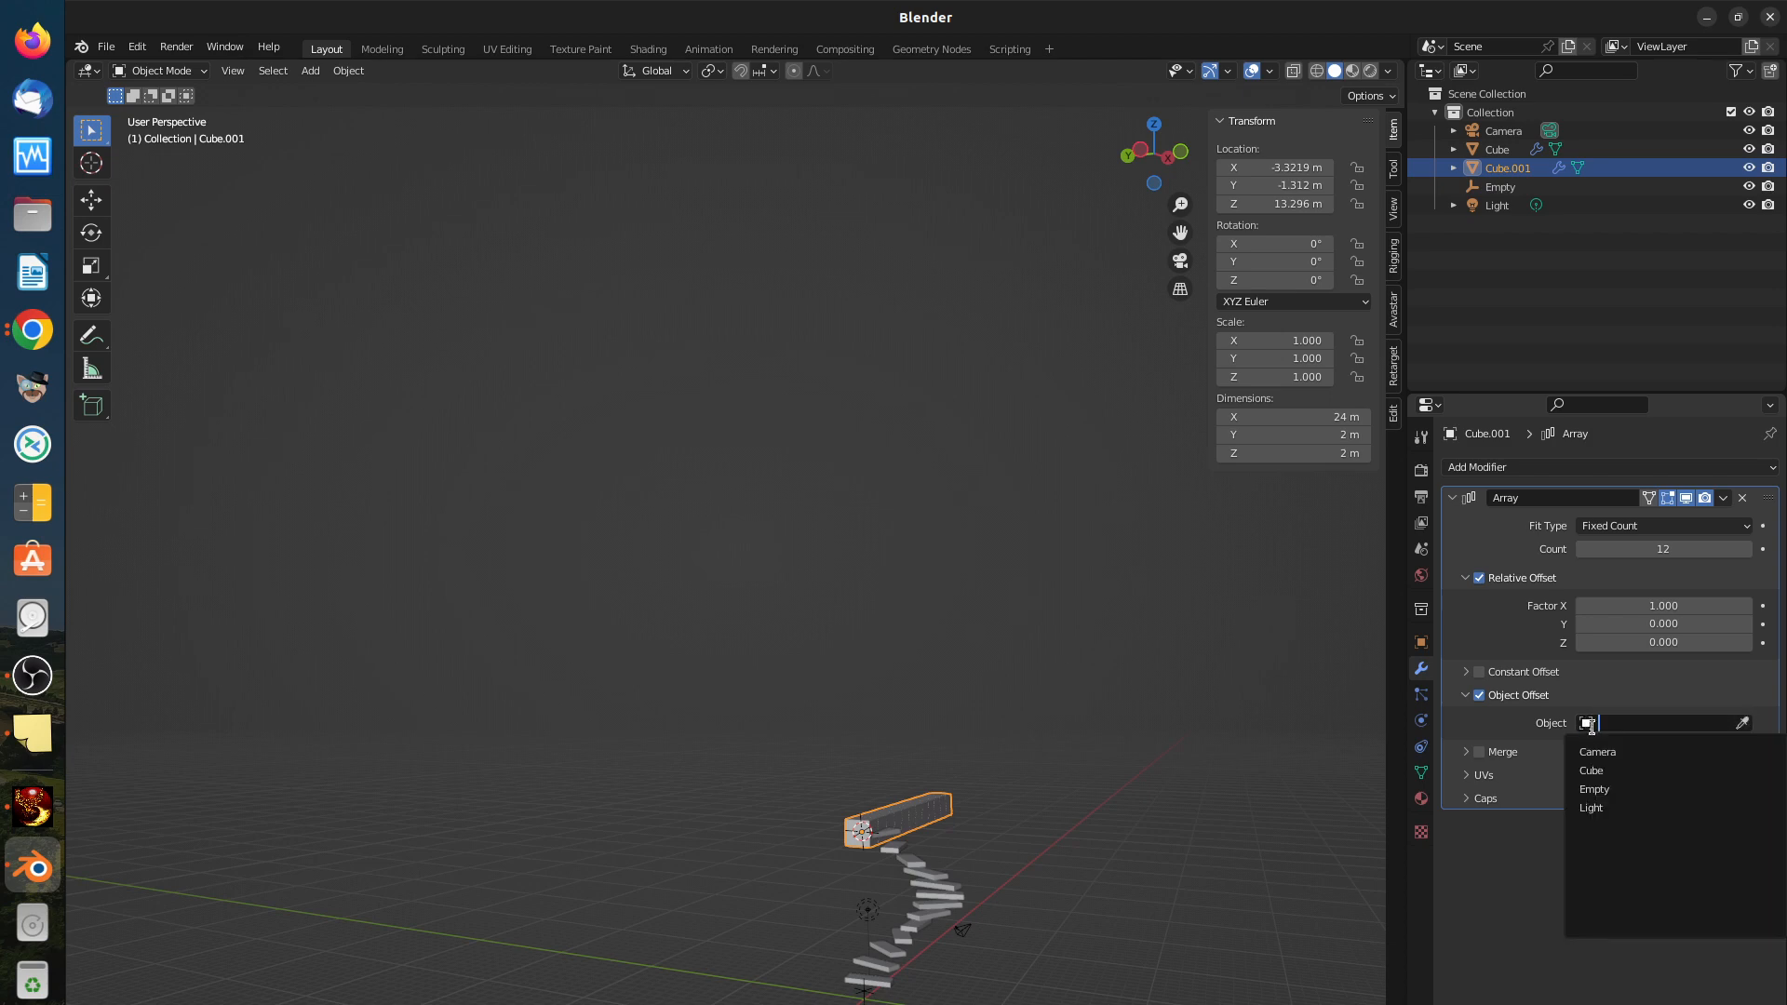
left_click(1596, 790)
middle_click_drag(1001, 841, 923, 938)
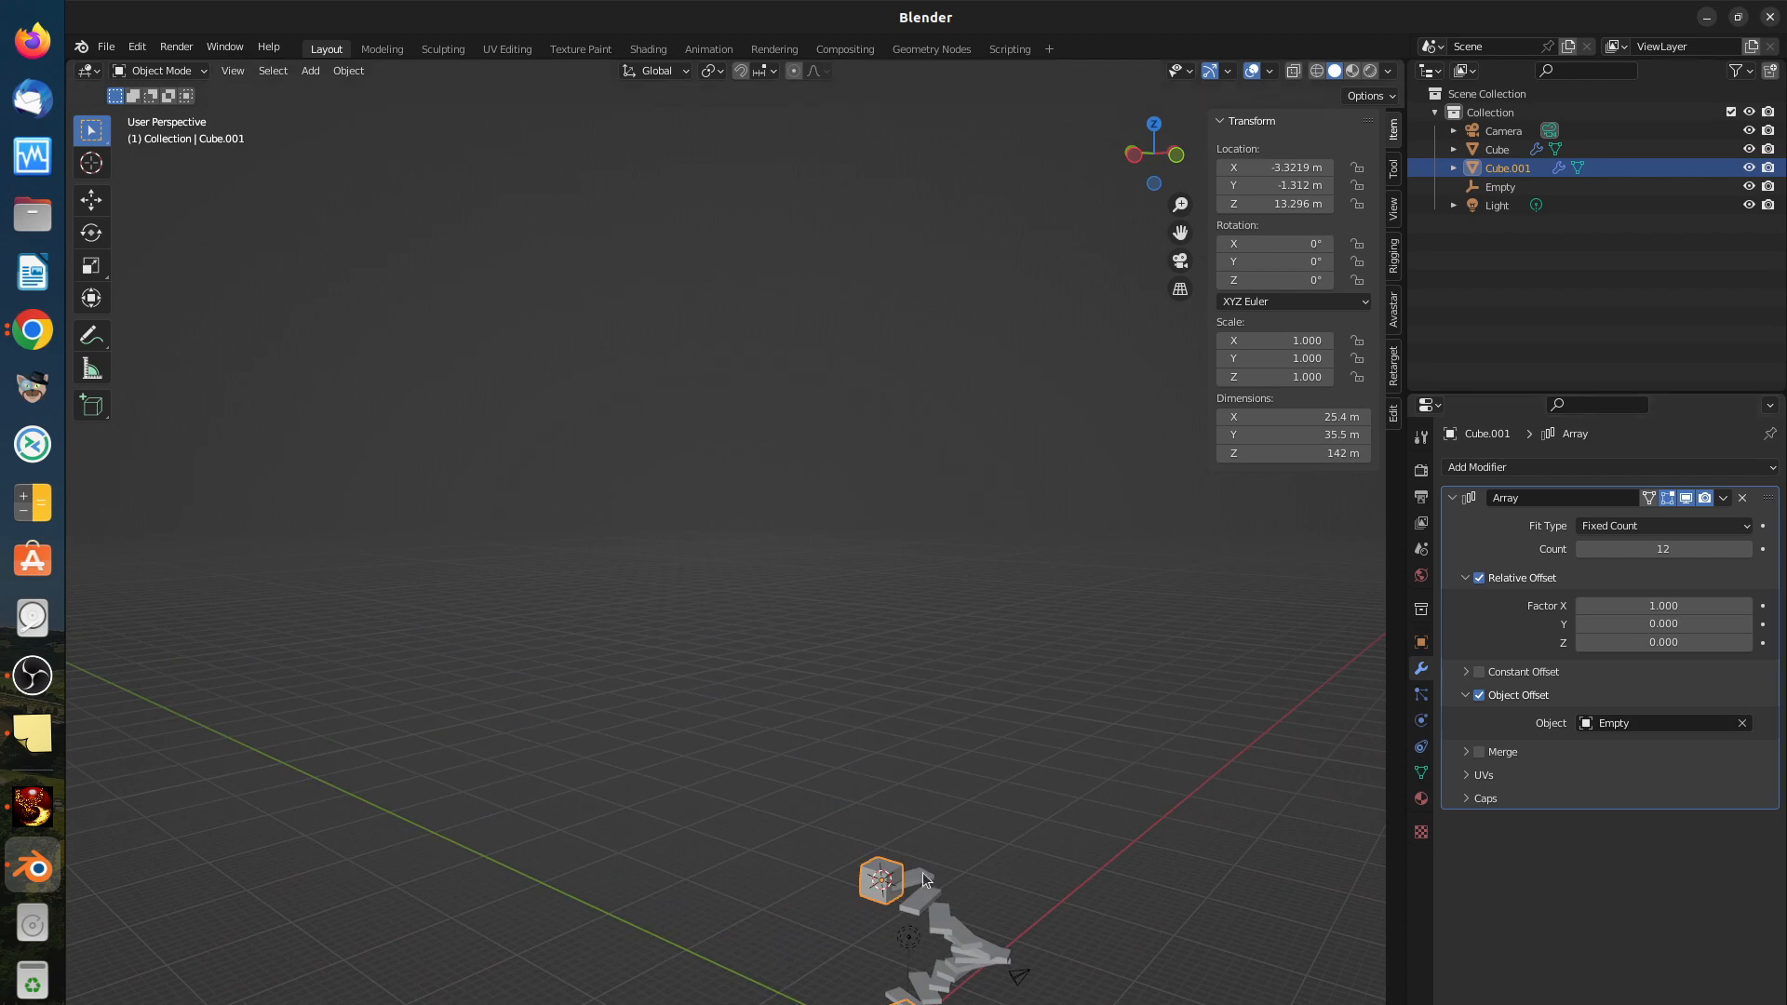
left_click(1479, 696)
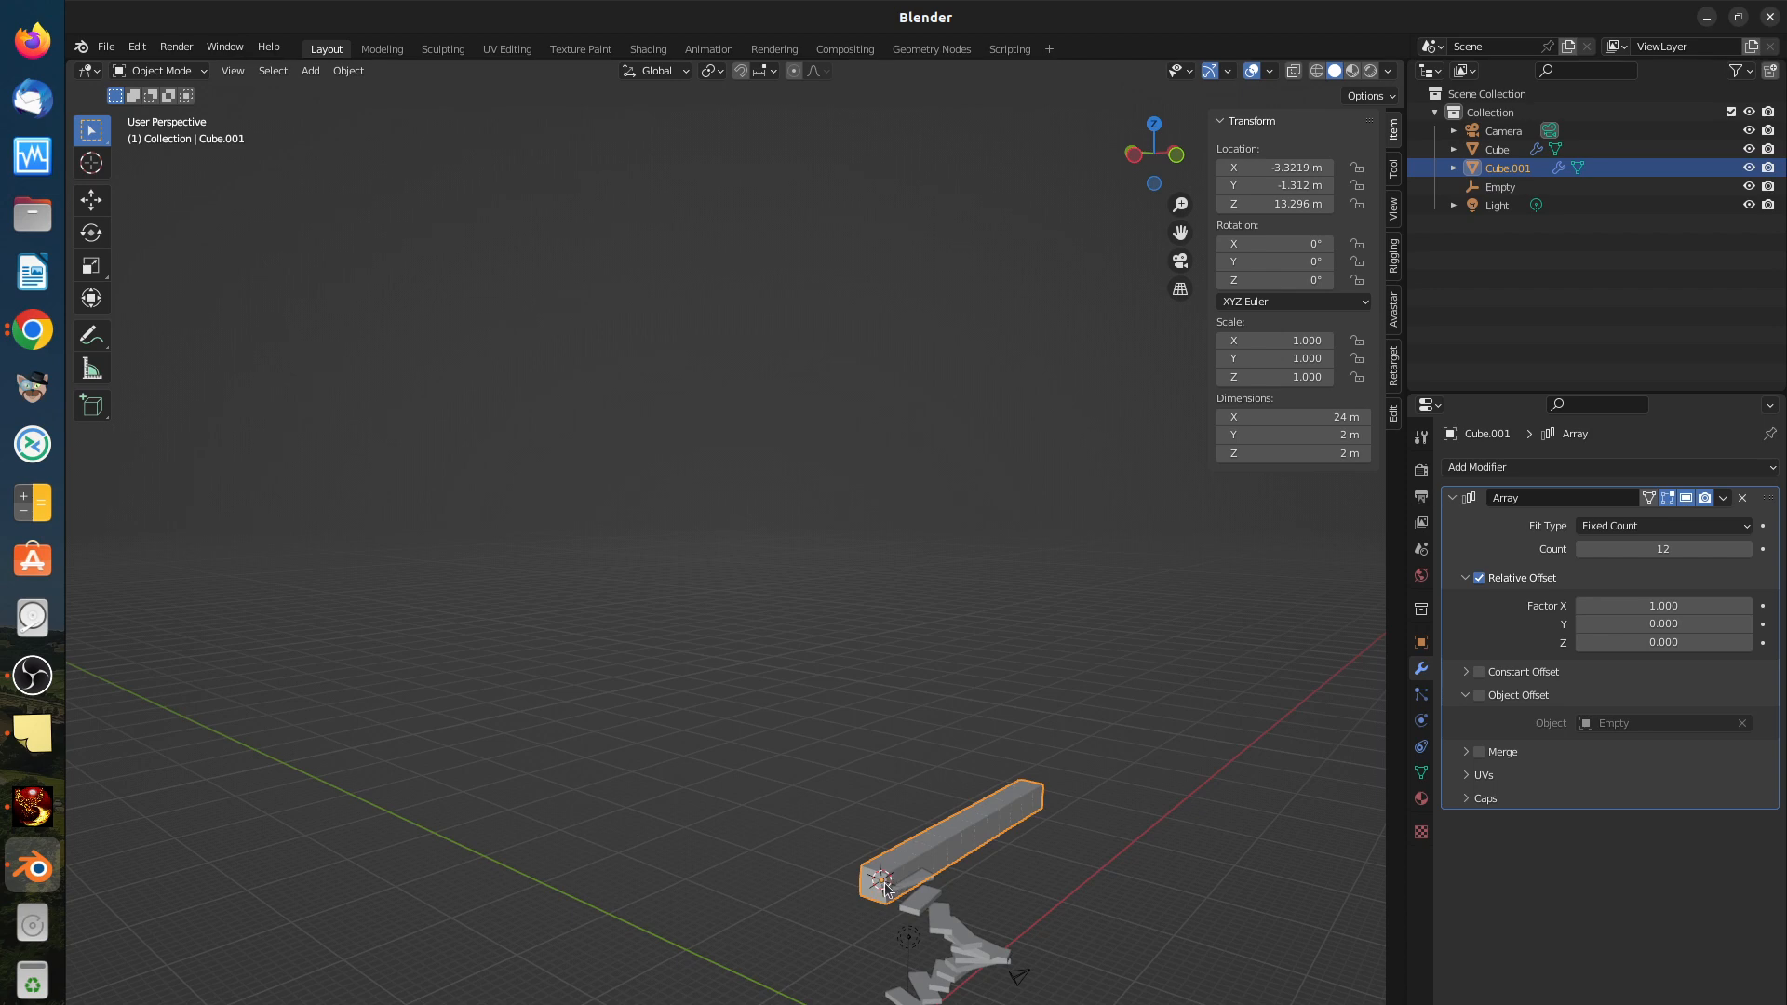
Step: Add an Arrows empty at the 3D cursor inside the row's first cube, and reselect the arrayed cube
key("shift+a")
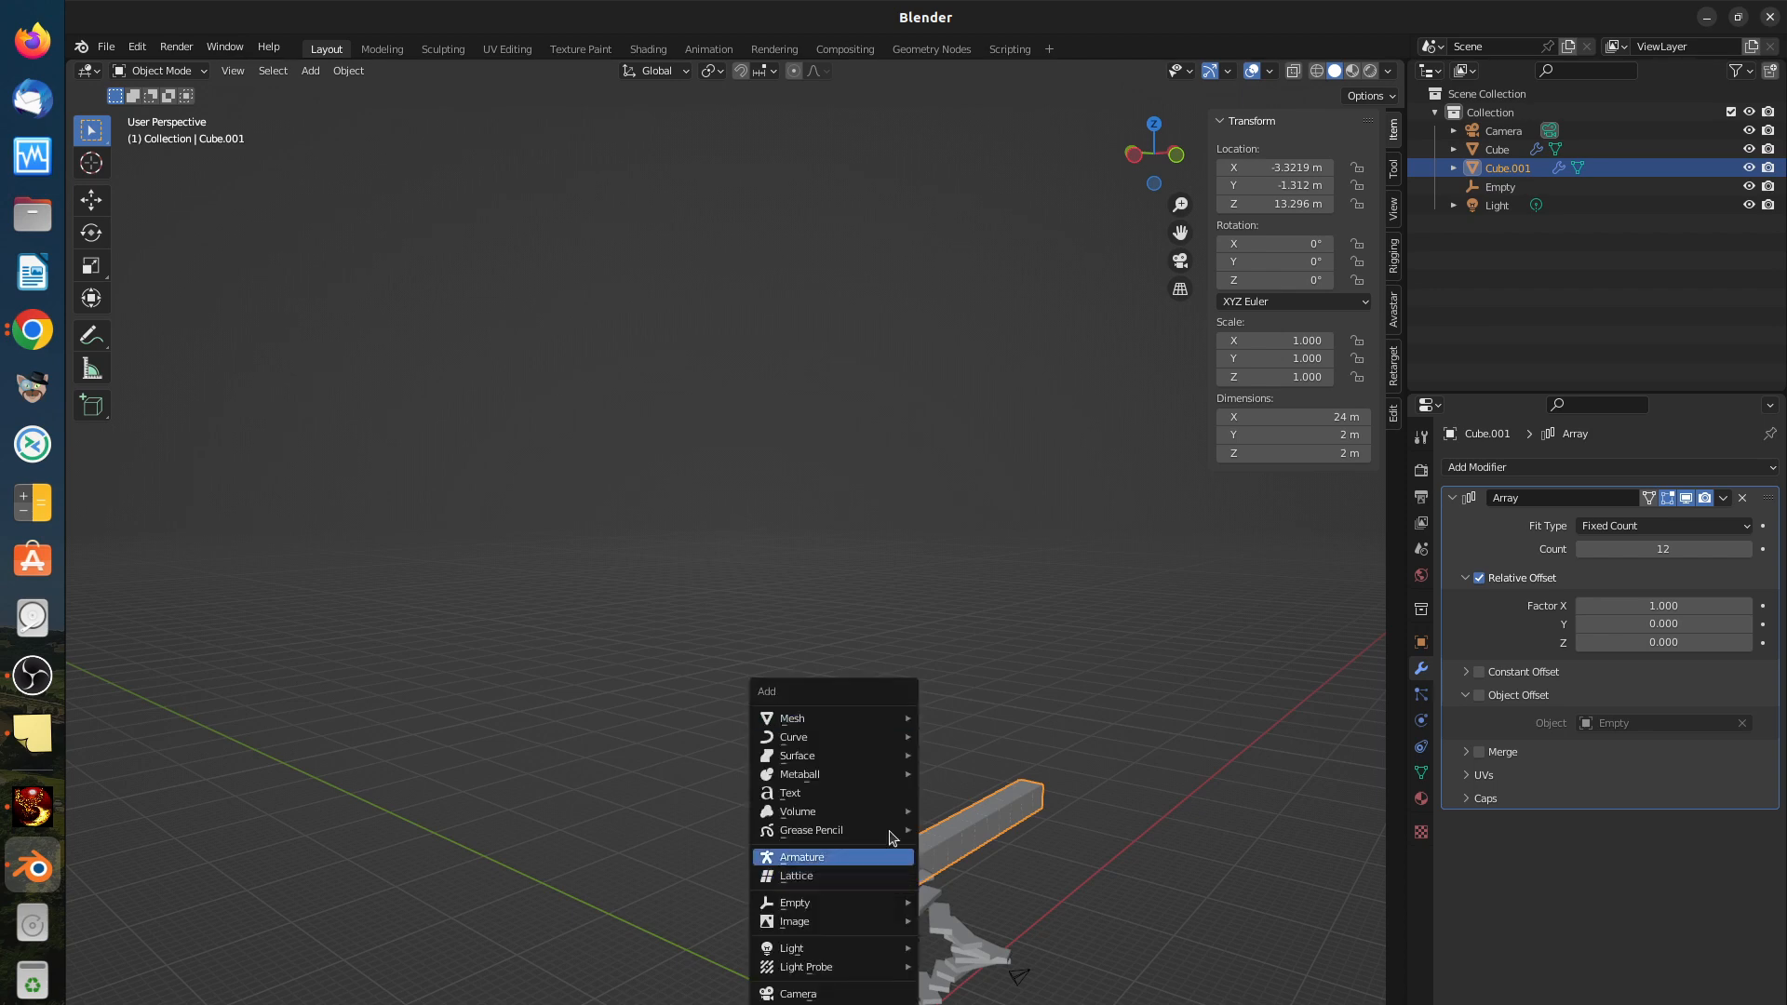
mouse_move(885, 728)
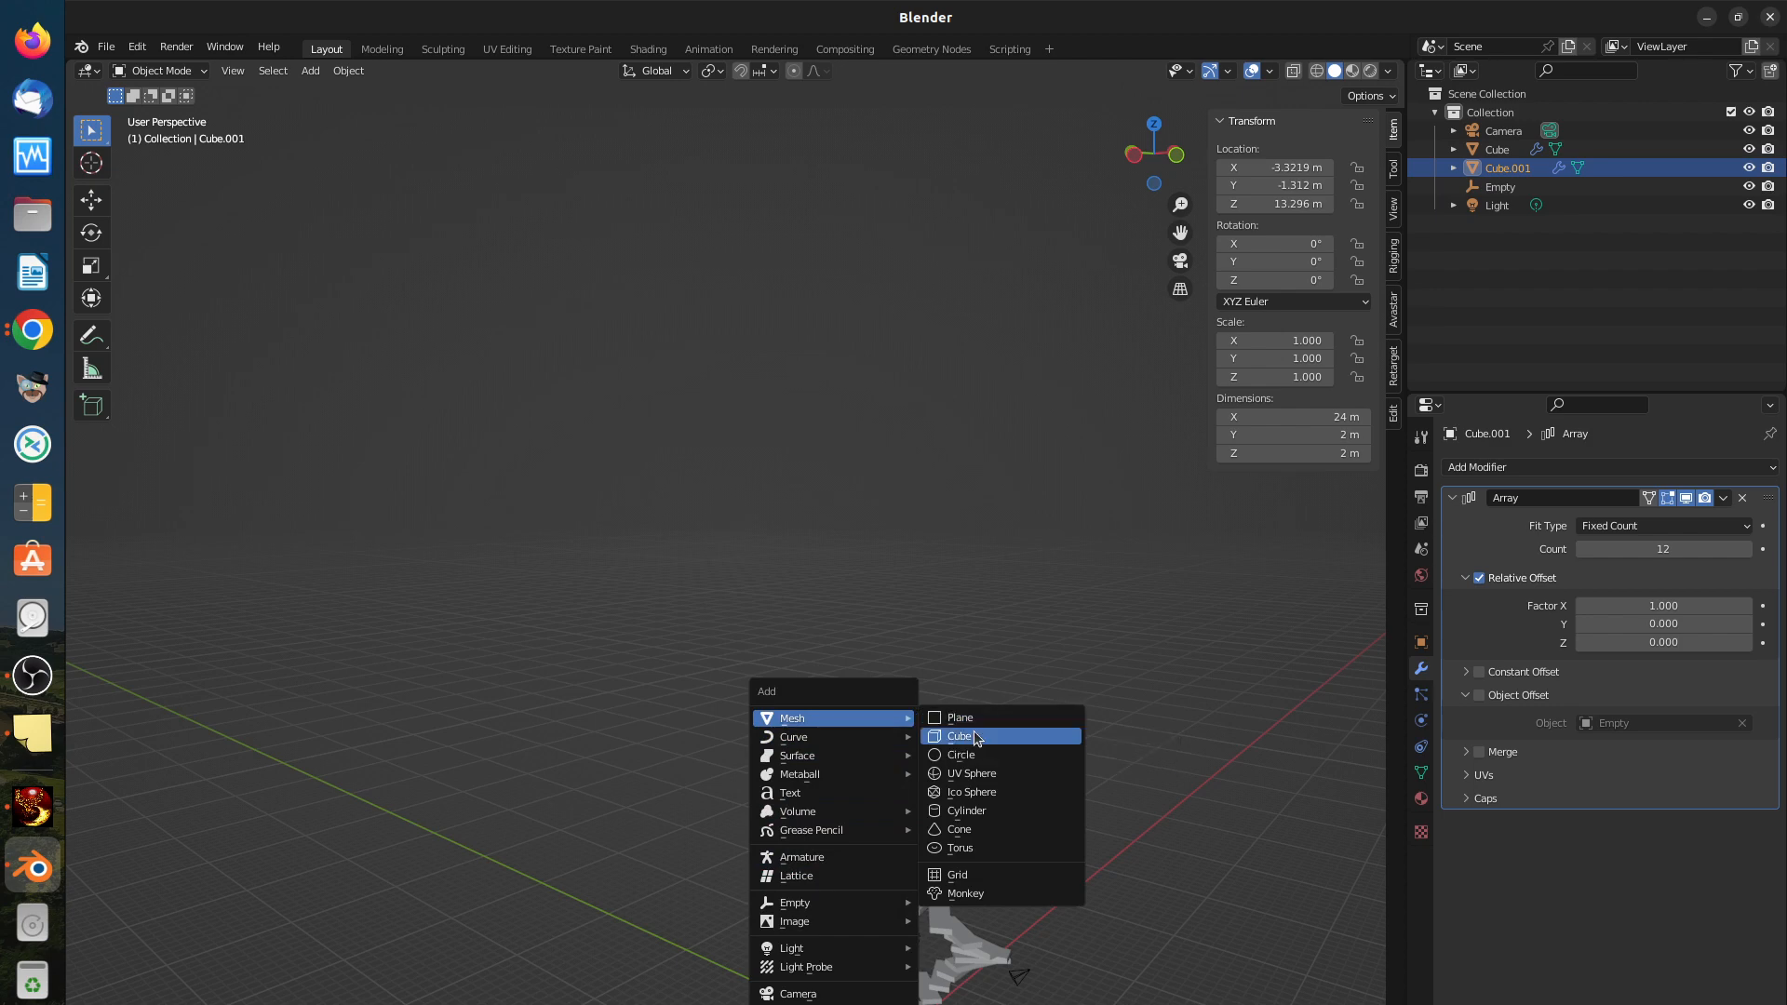
mouse_move(833, 903)
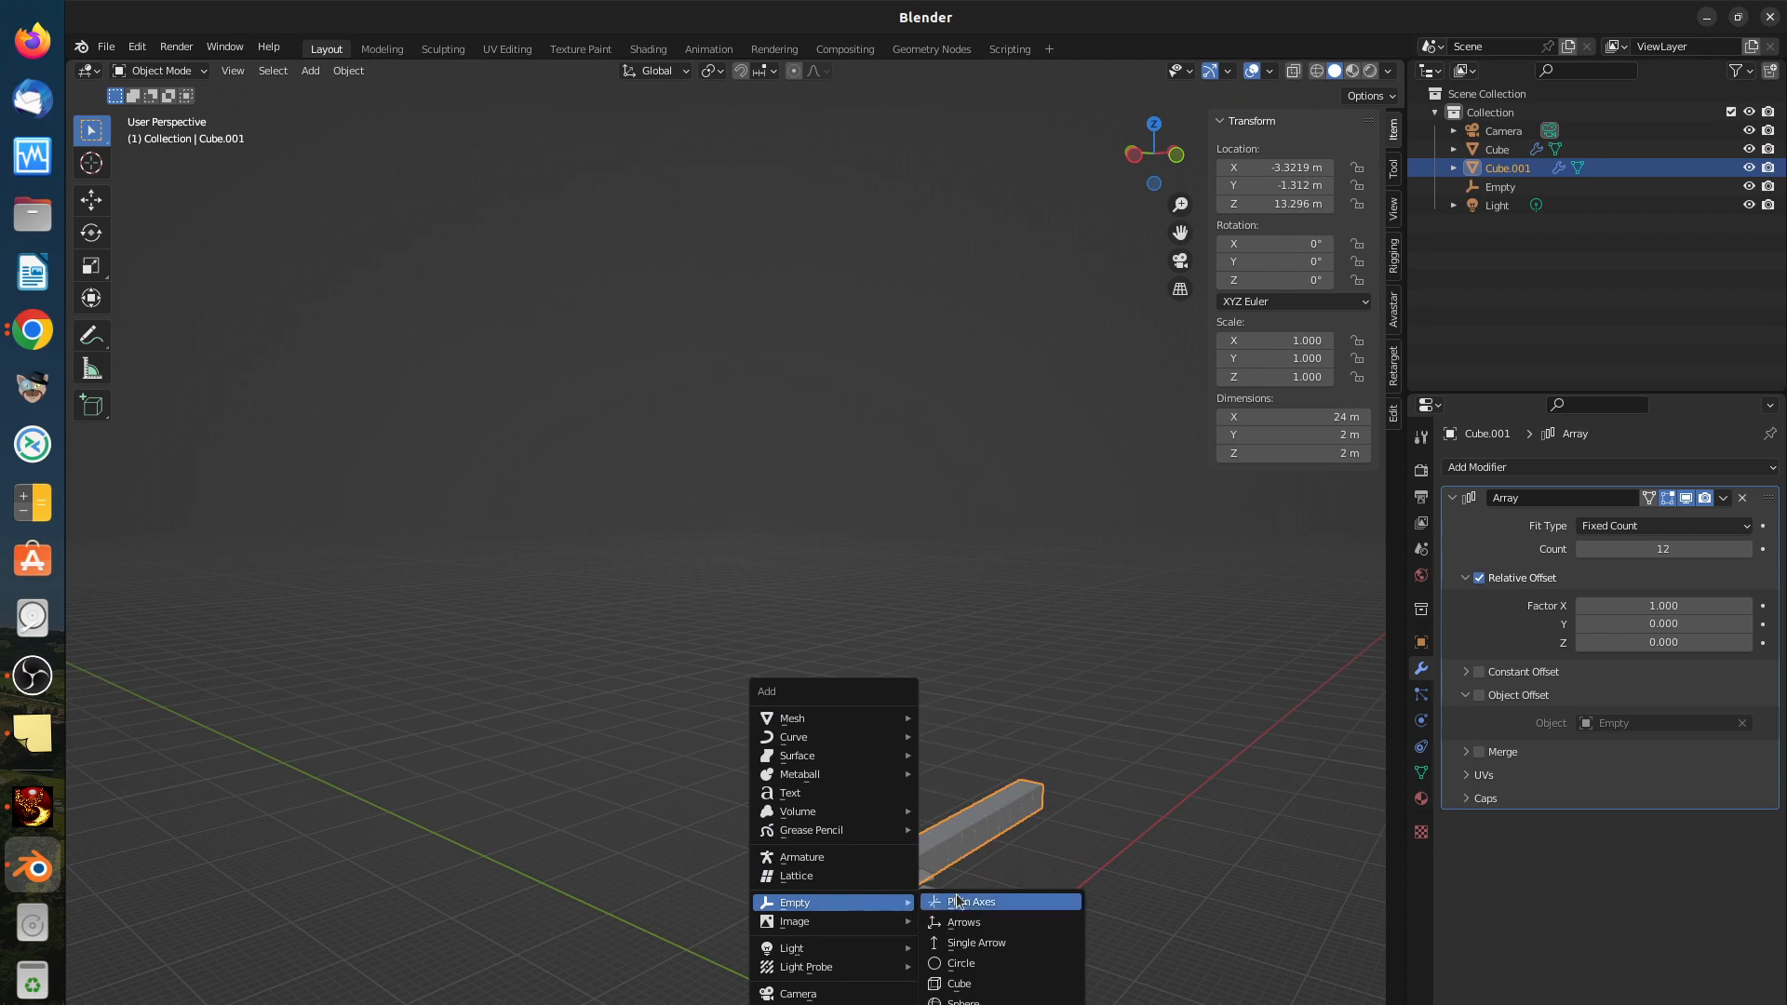
left_click(943, 926)
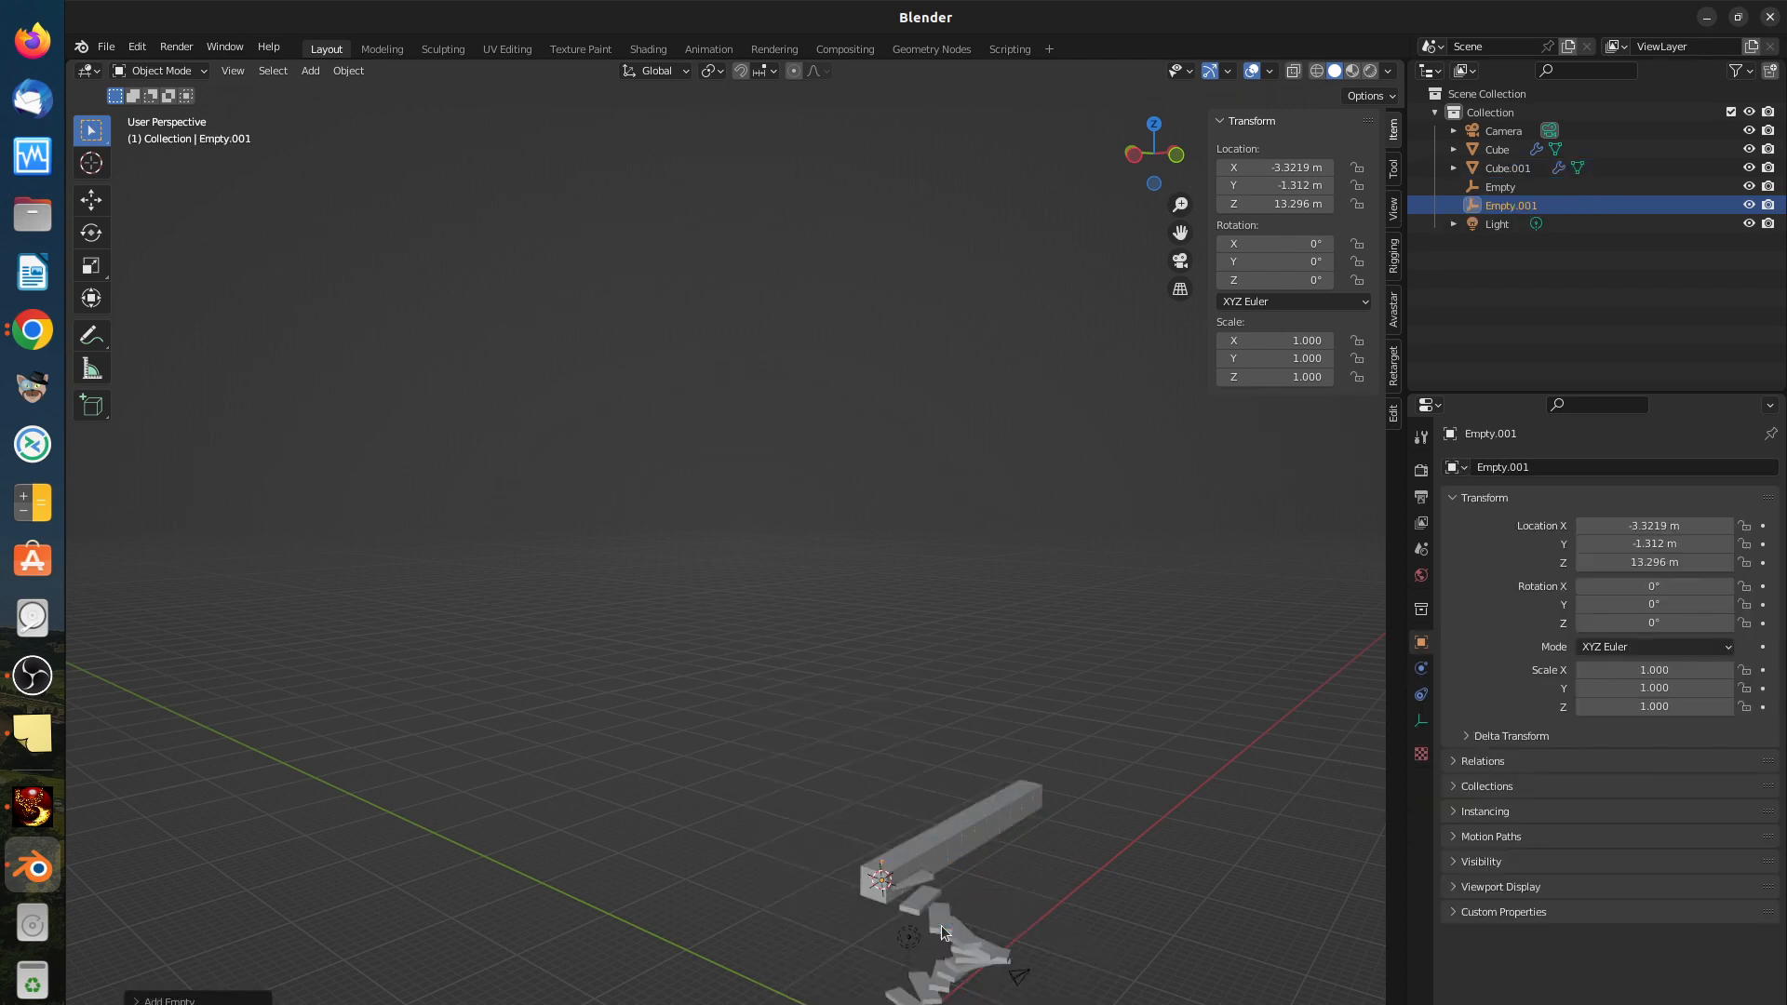
scroll(866, 913, "up", 5)
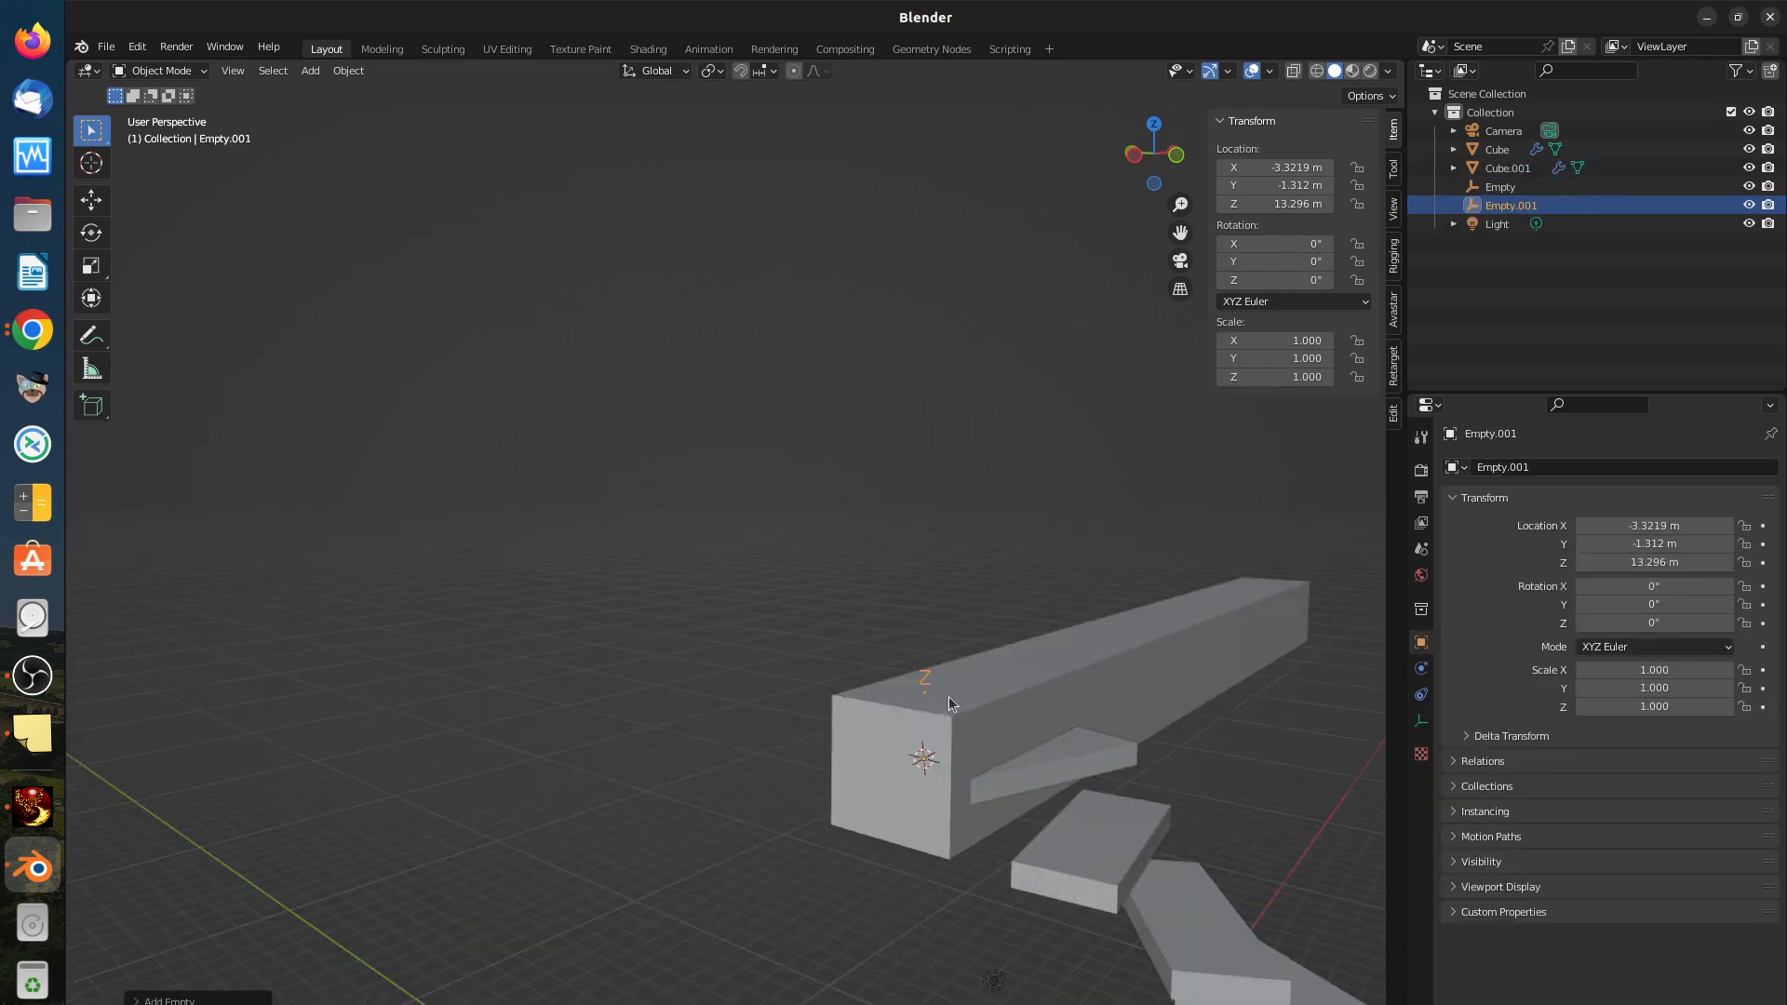
middle_click_drag(858, 786, 953, 711)
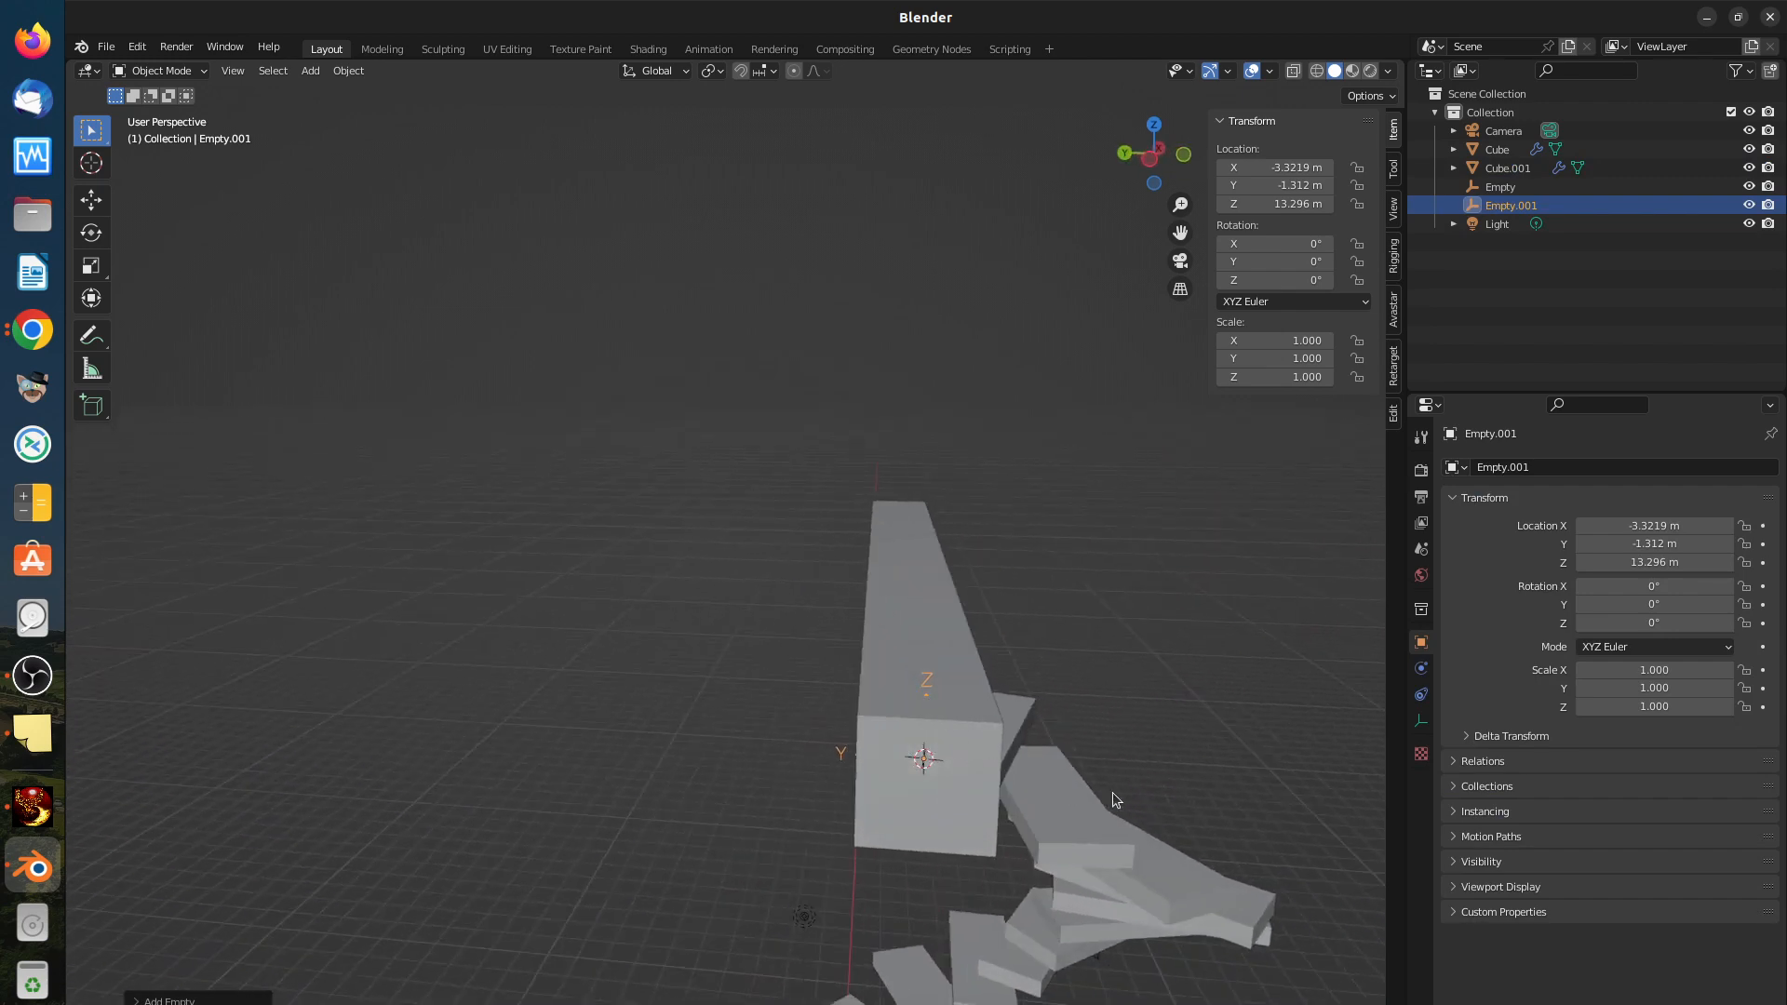
left_click(957, 826)
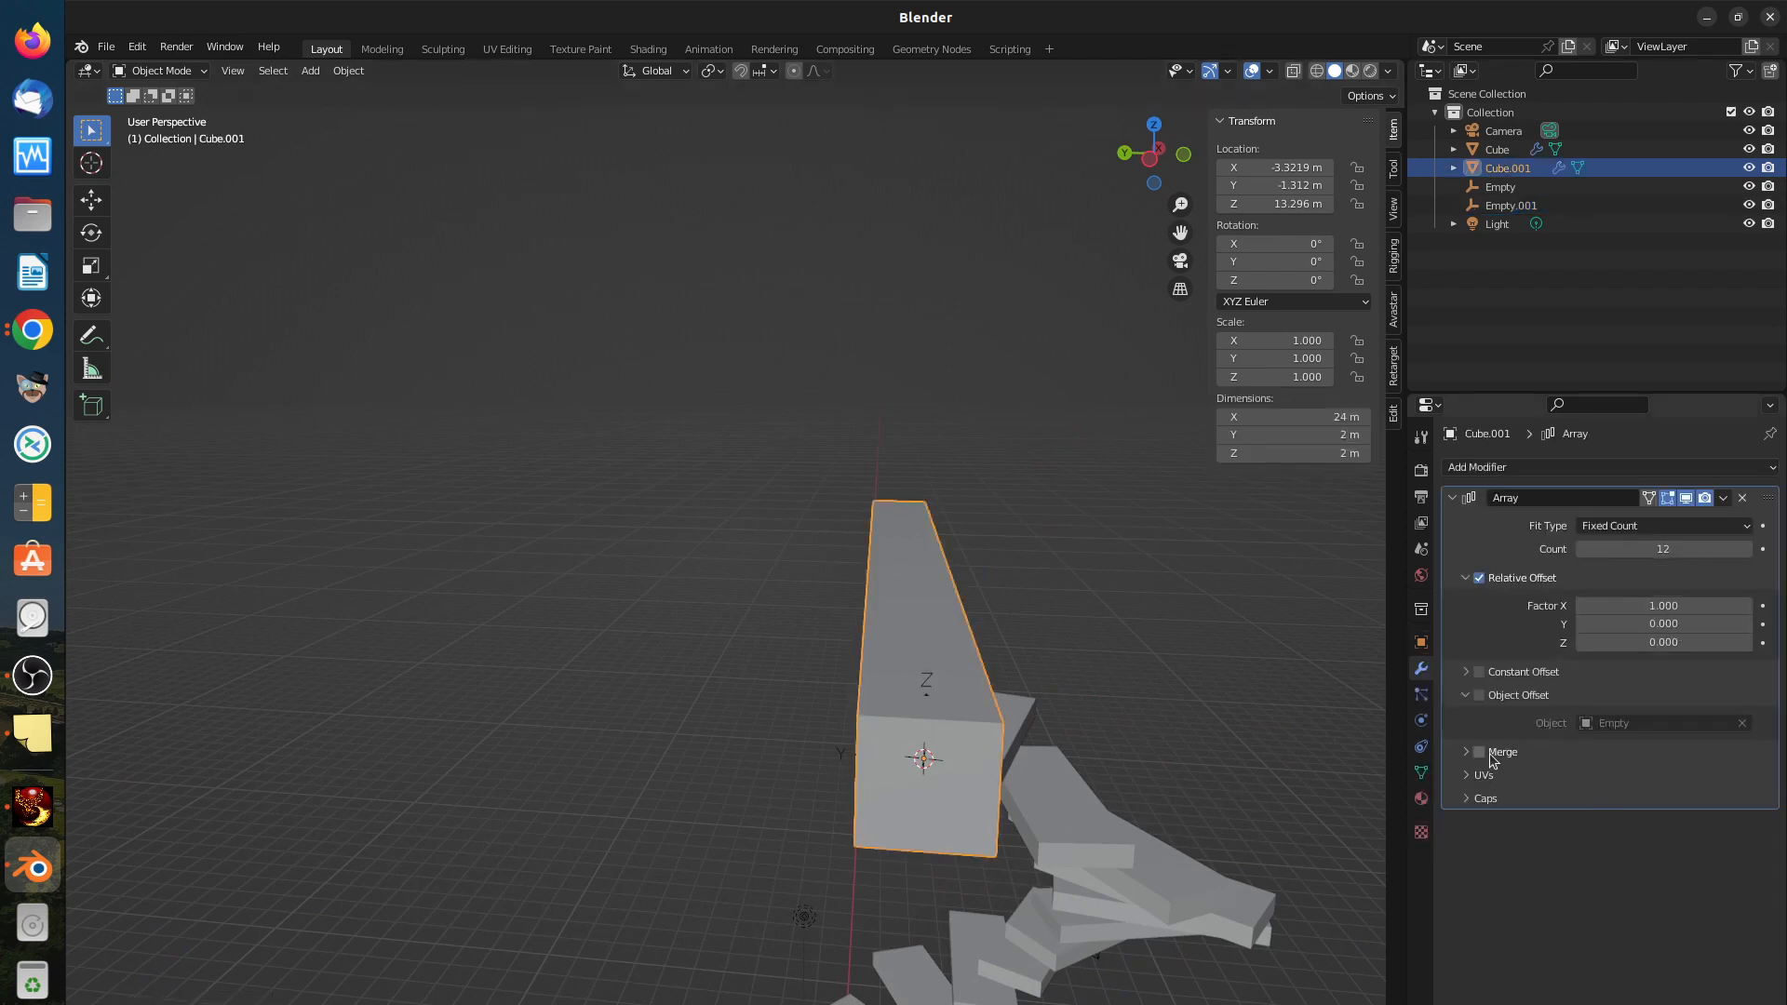
Step: Turn on Object Offset in the upper cube's Array modifier and choose Empty.001 as the offset object
left_click(927, 693)
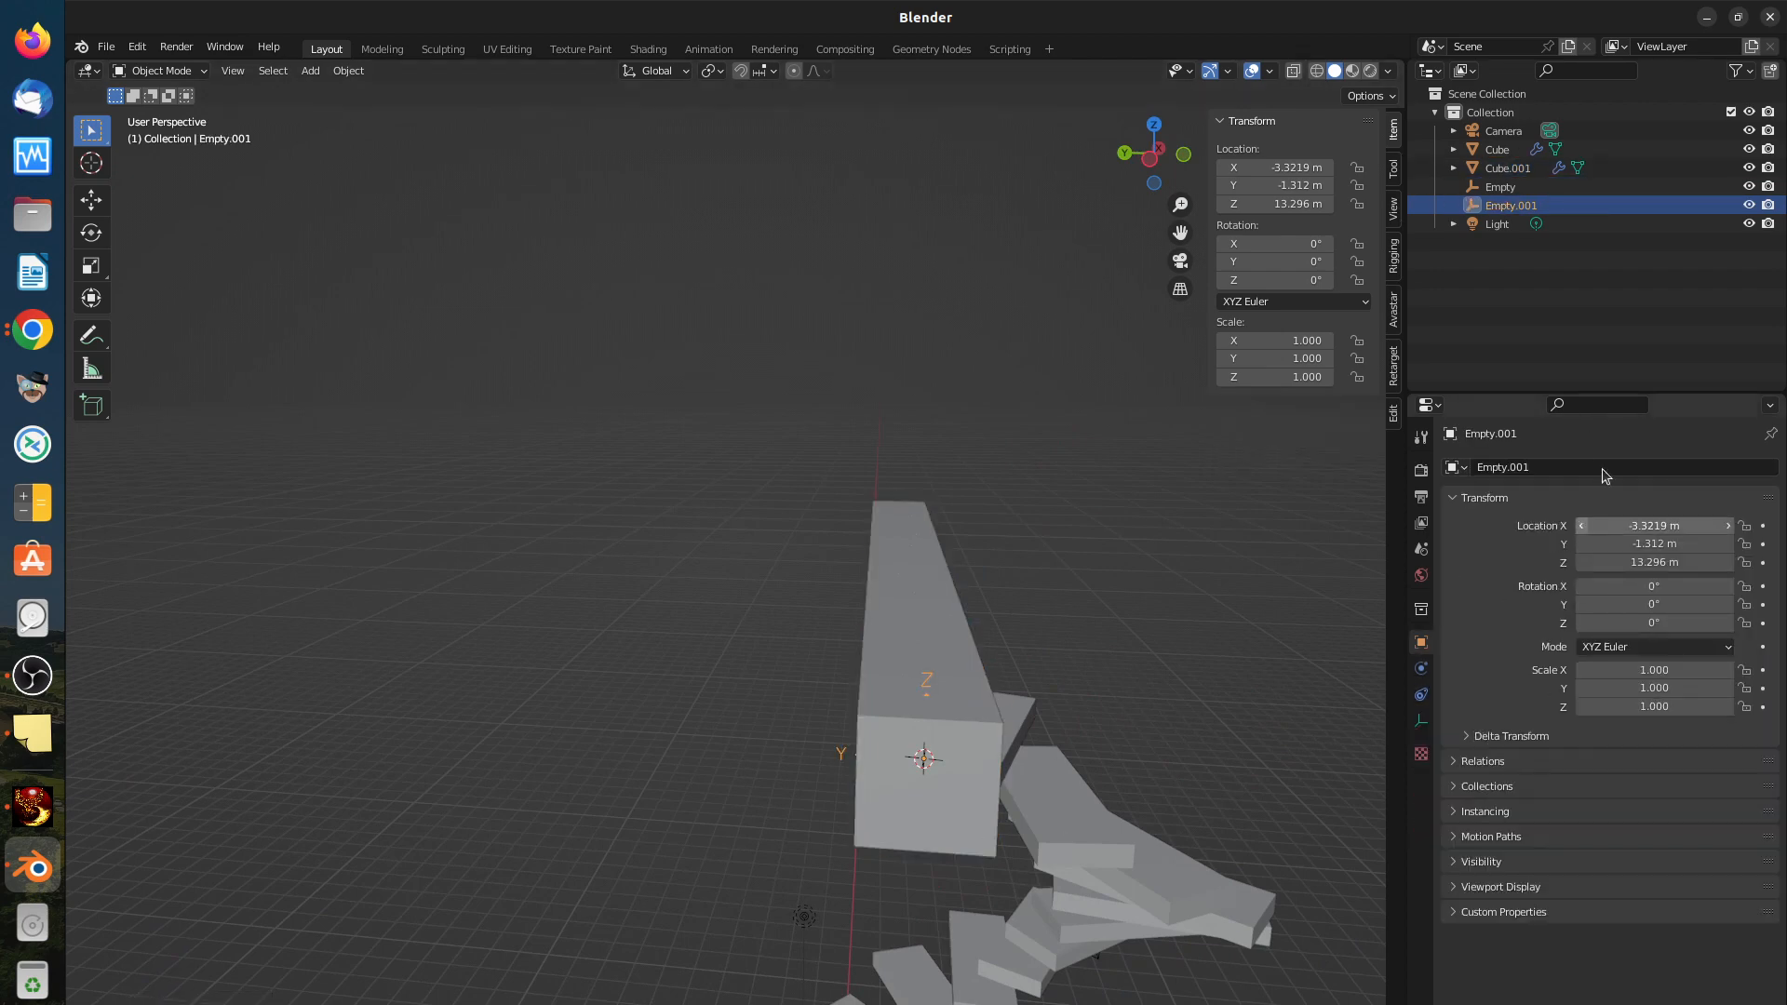
left_click(979, 813)
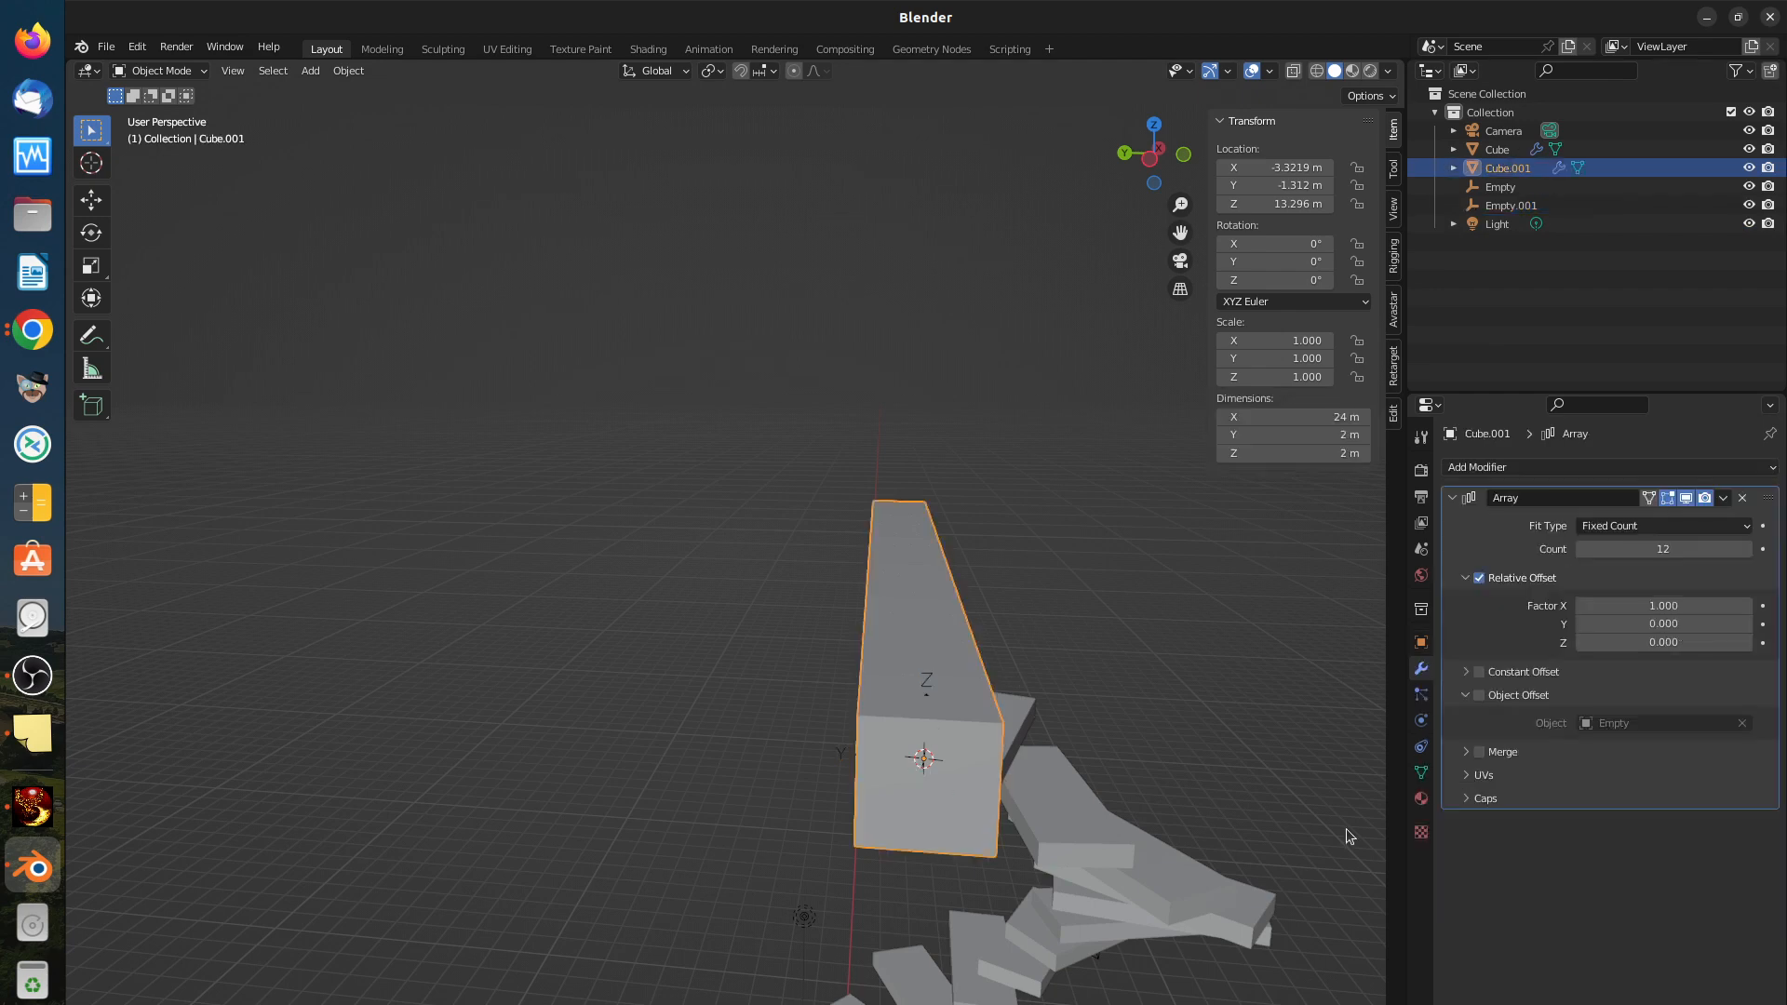
left_click(1479, 695)
left_click(1602, 727)
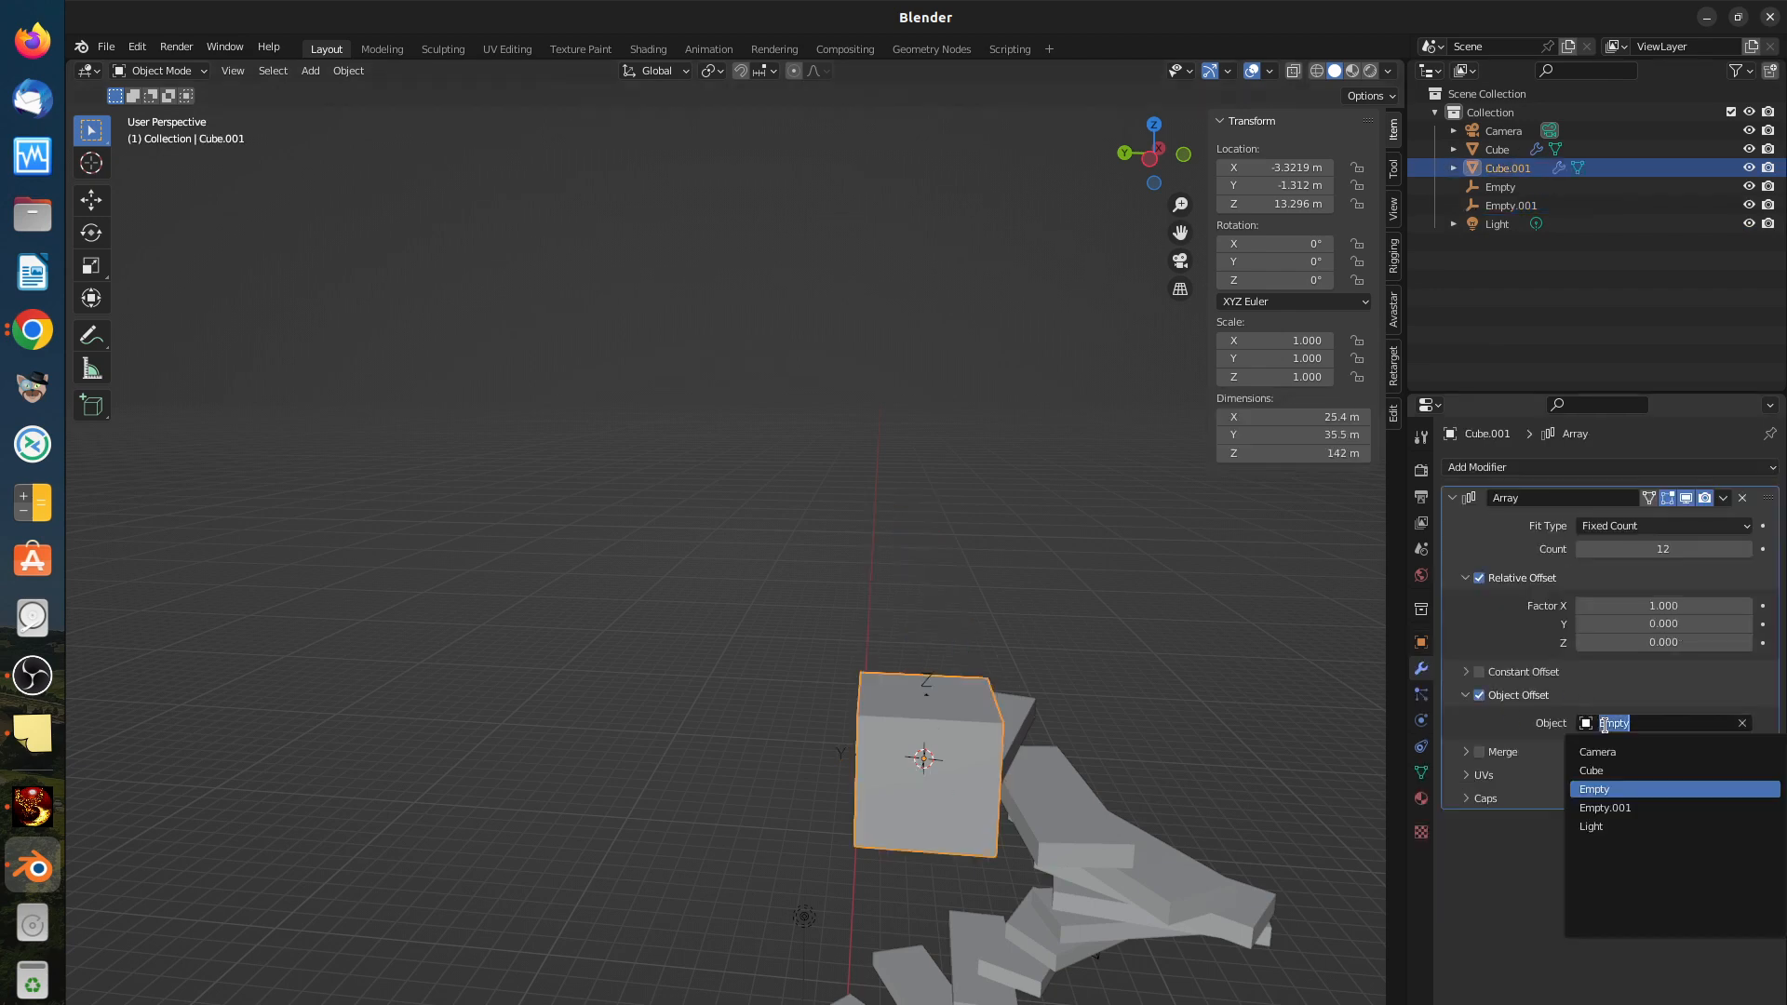
left_click(1611, 807)
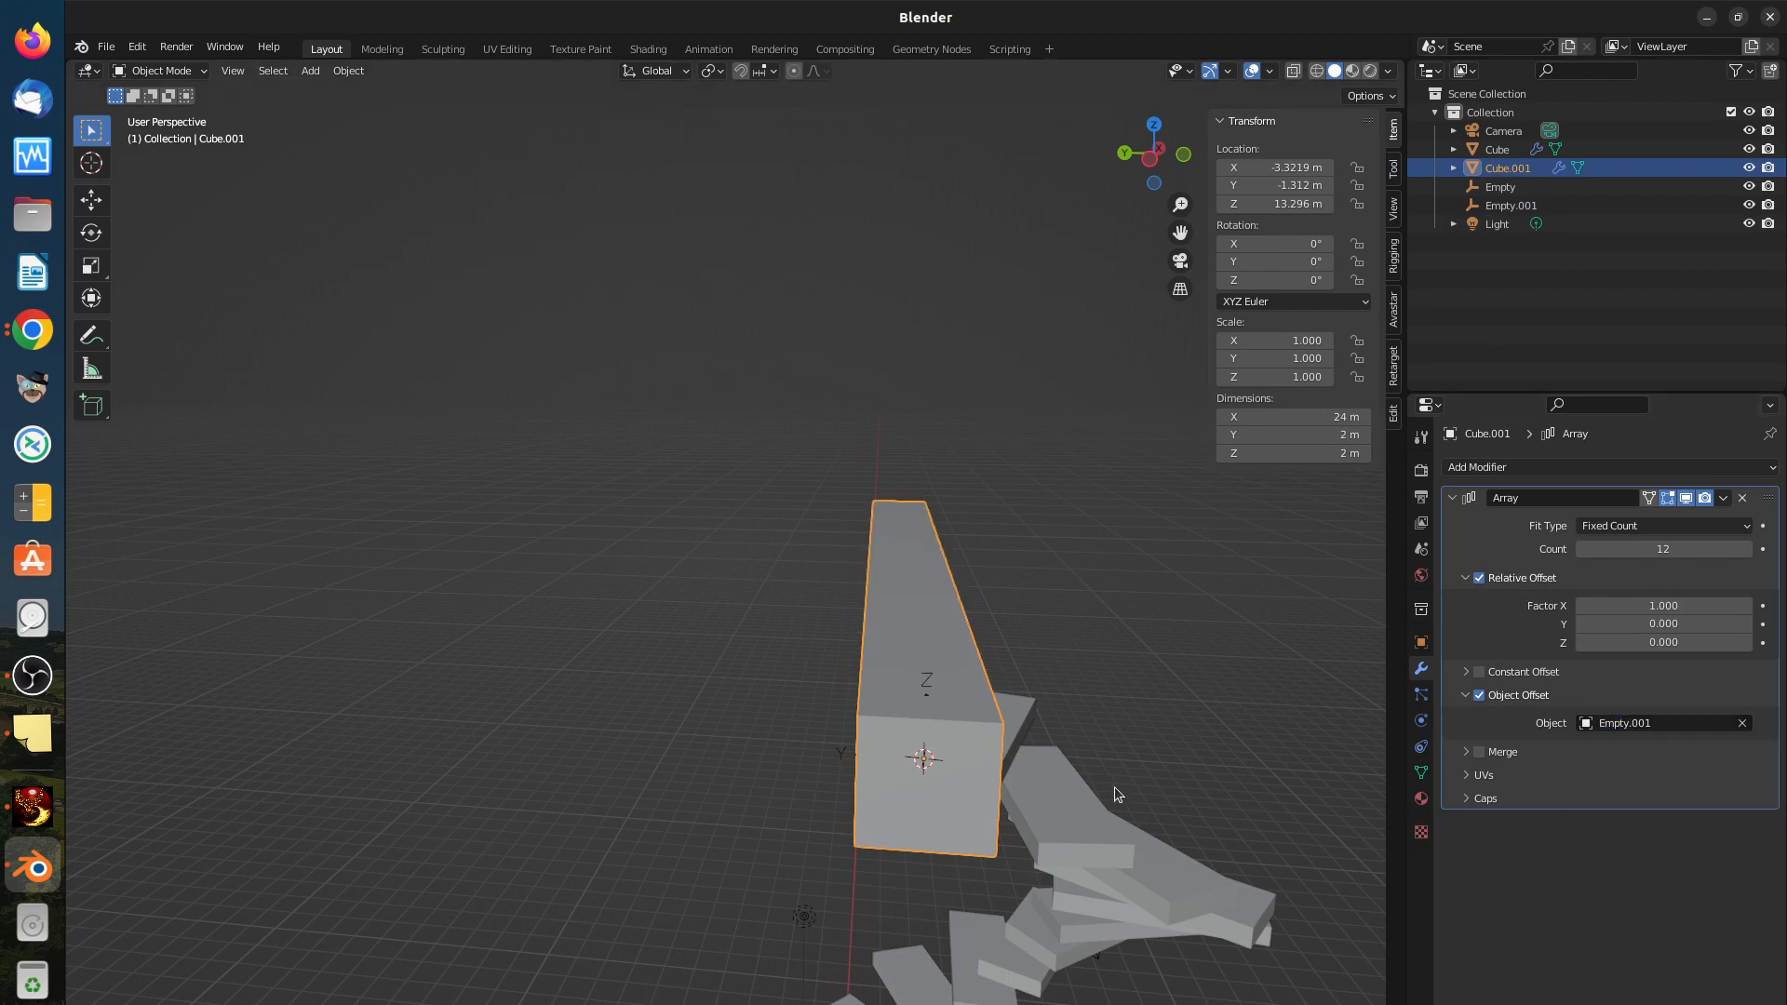
Step: Rotate Empty.001 by 27° around the global Z axis to curve the cube row into a ring
middle_click_drag(1114, 786, 1029, 806)
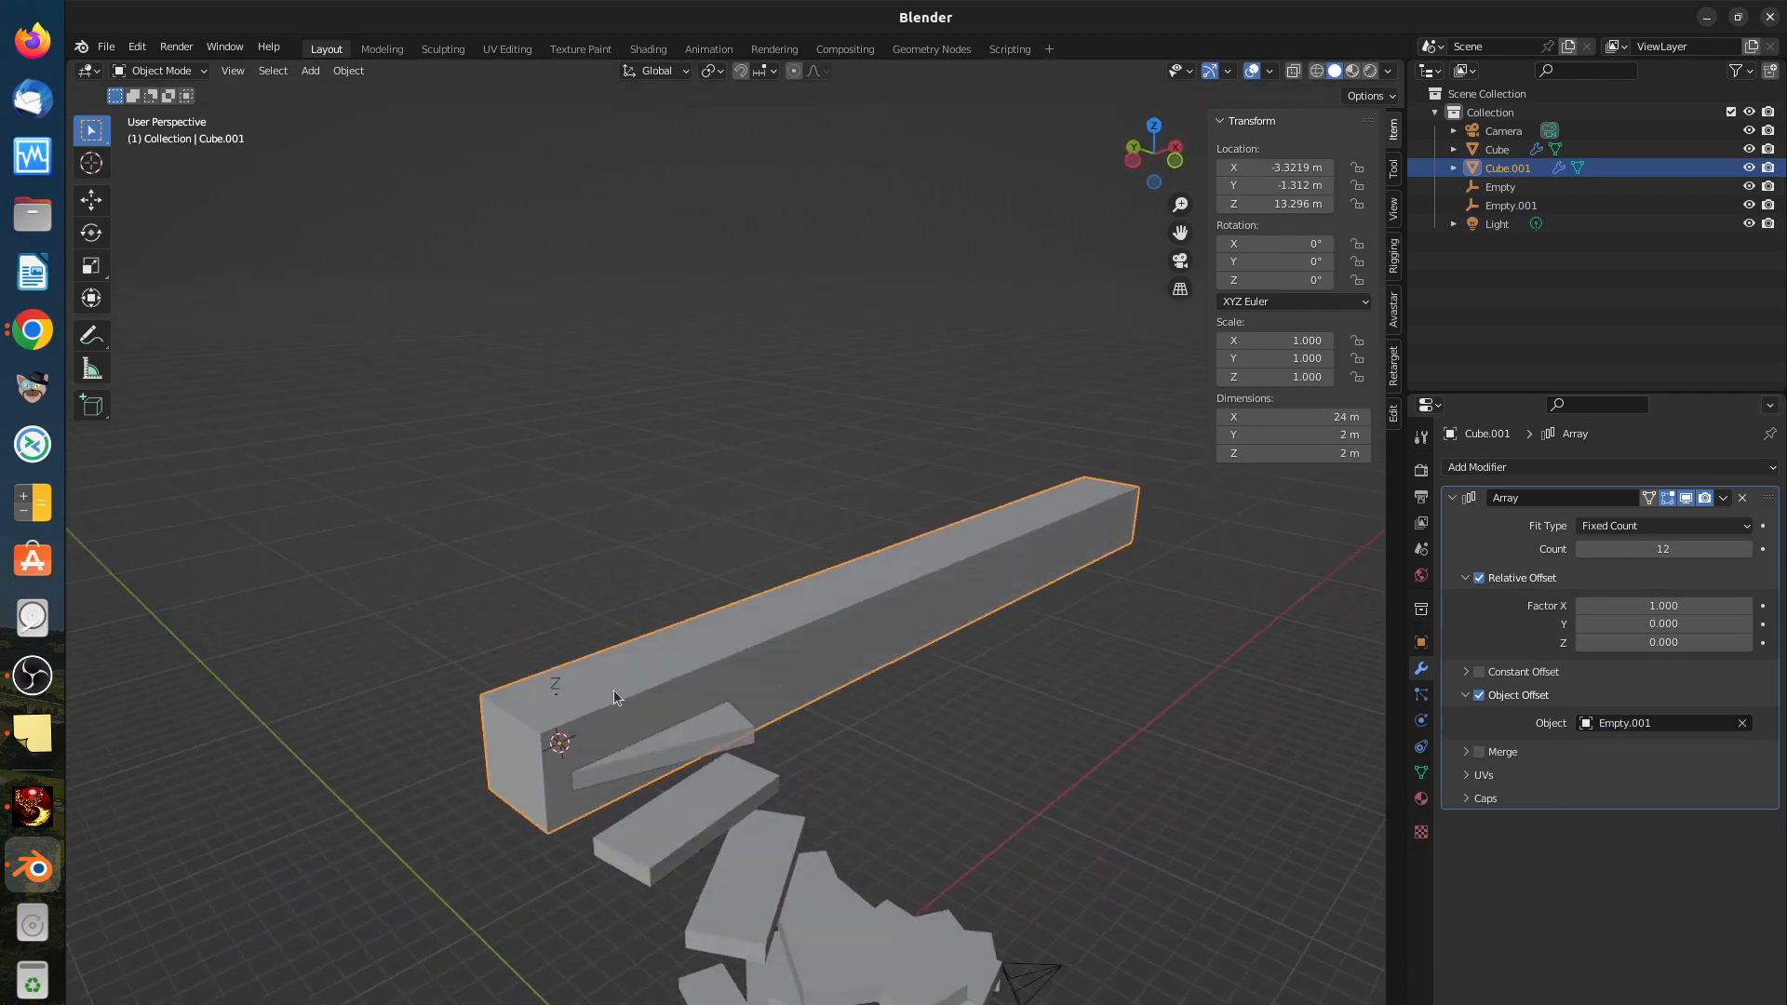
left_click(561, 687)
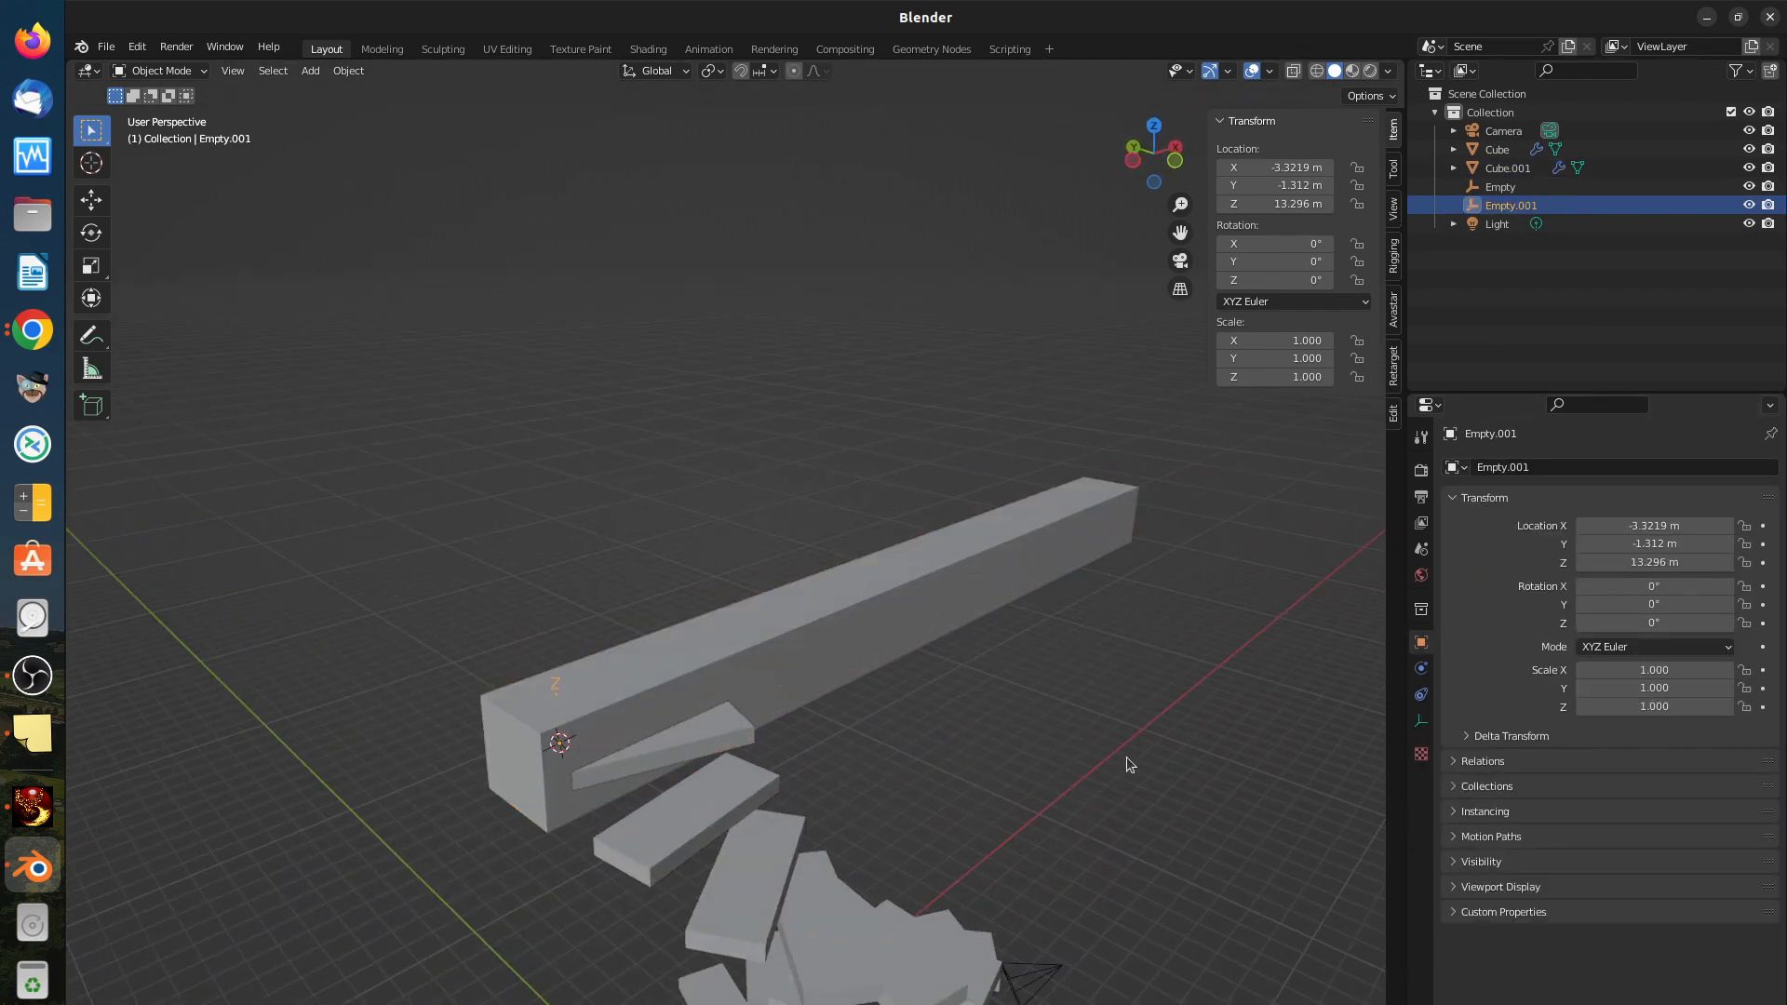
key("r")
key("z")
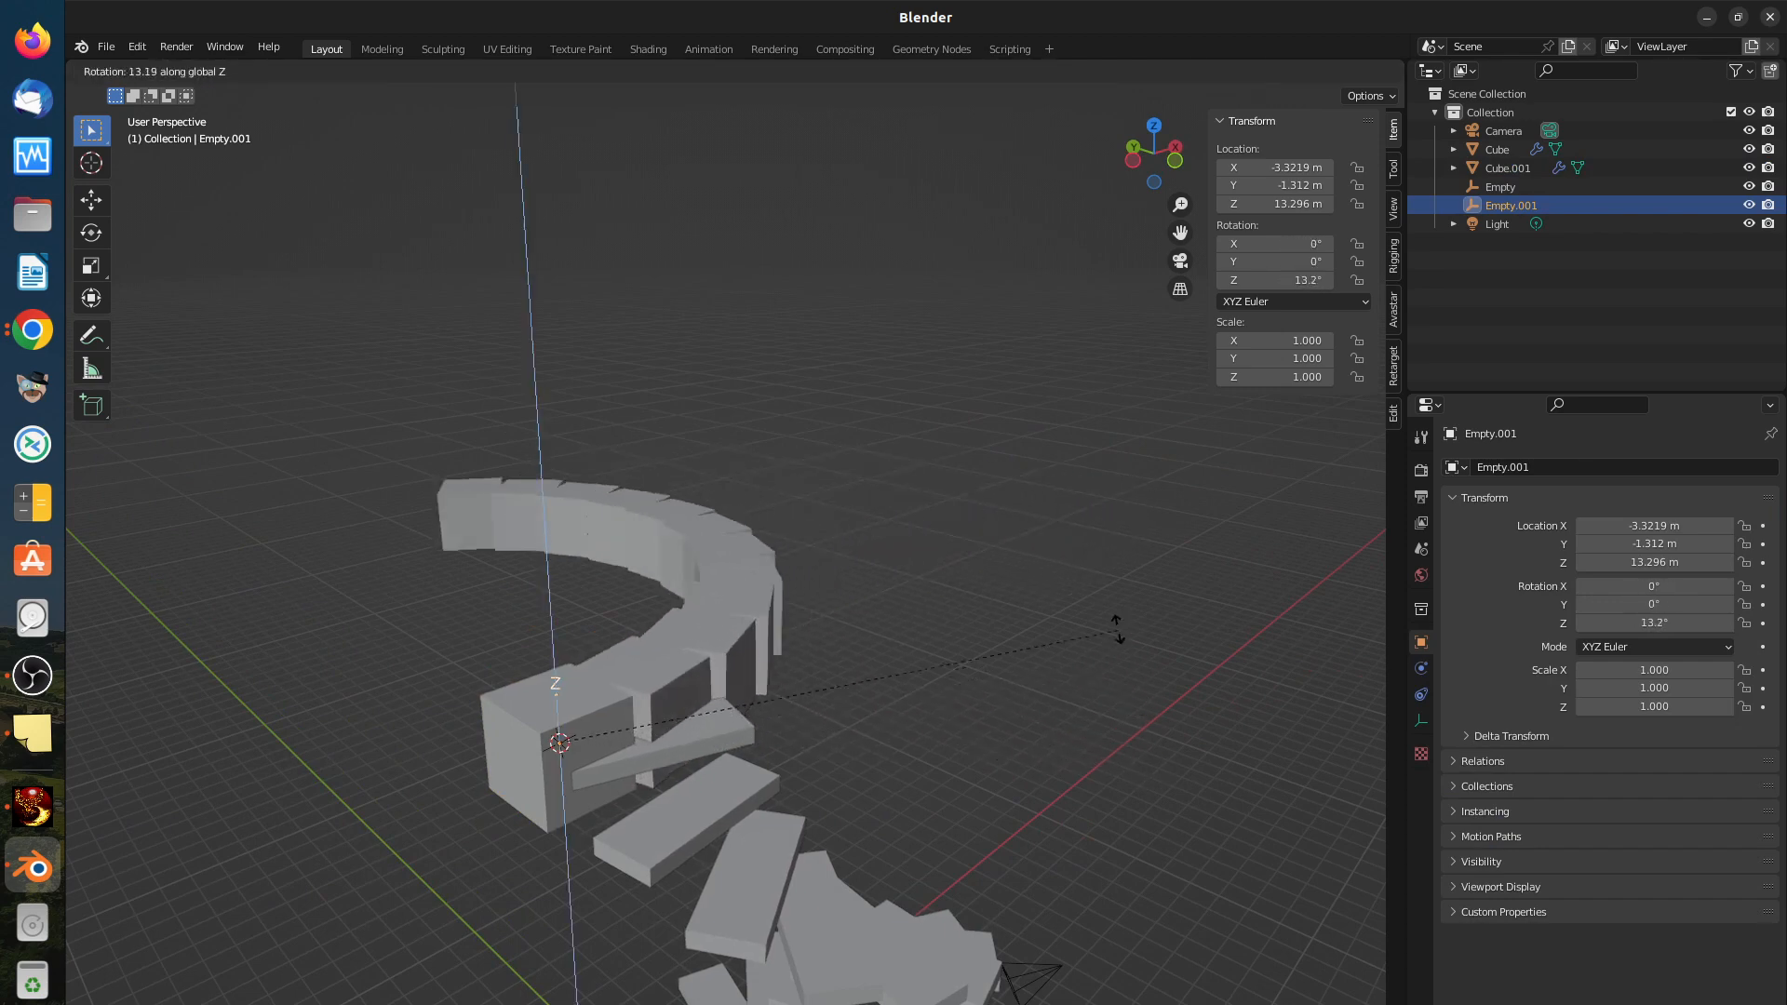
left_click(1070, 500)
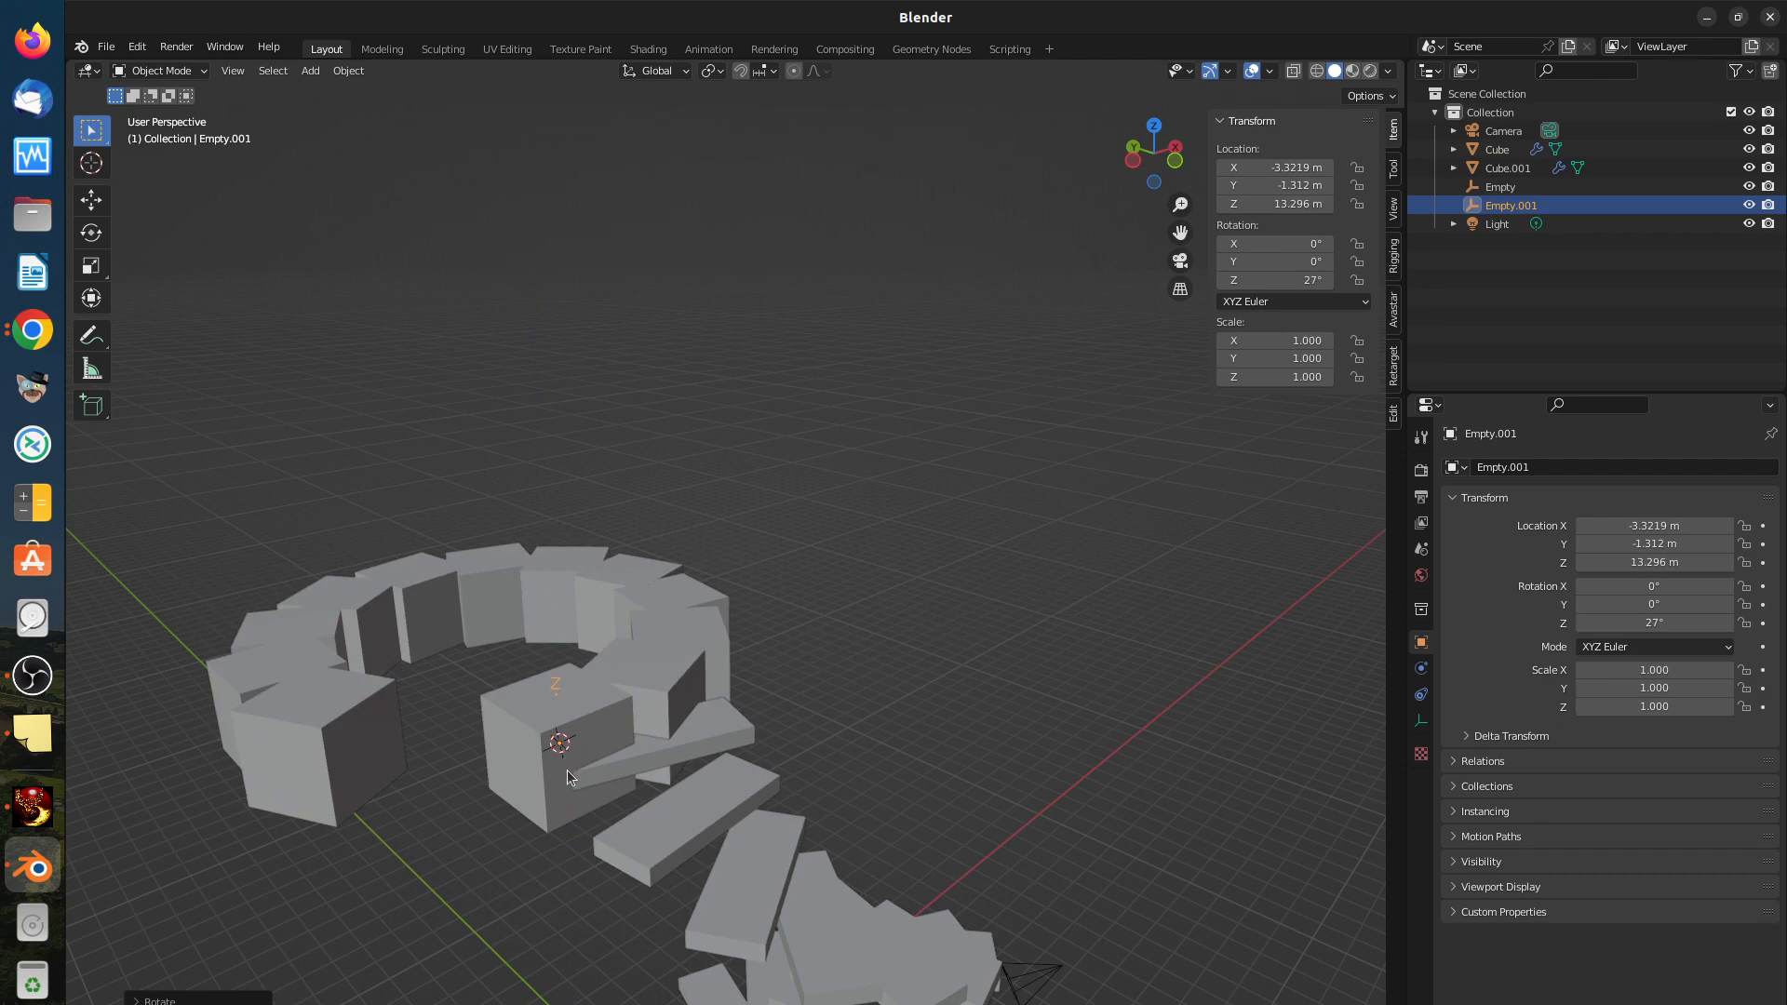
Step: Enable Merge in the curved cube row's Array modifier and set the merge distance to 0.8 m
scroll(543, 796, "down", 2)
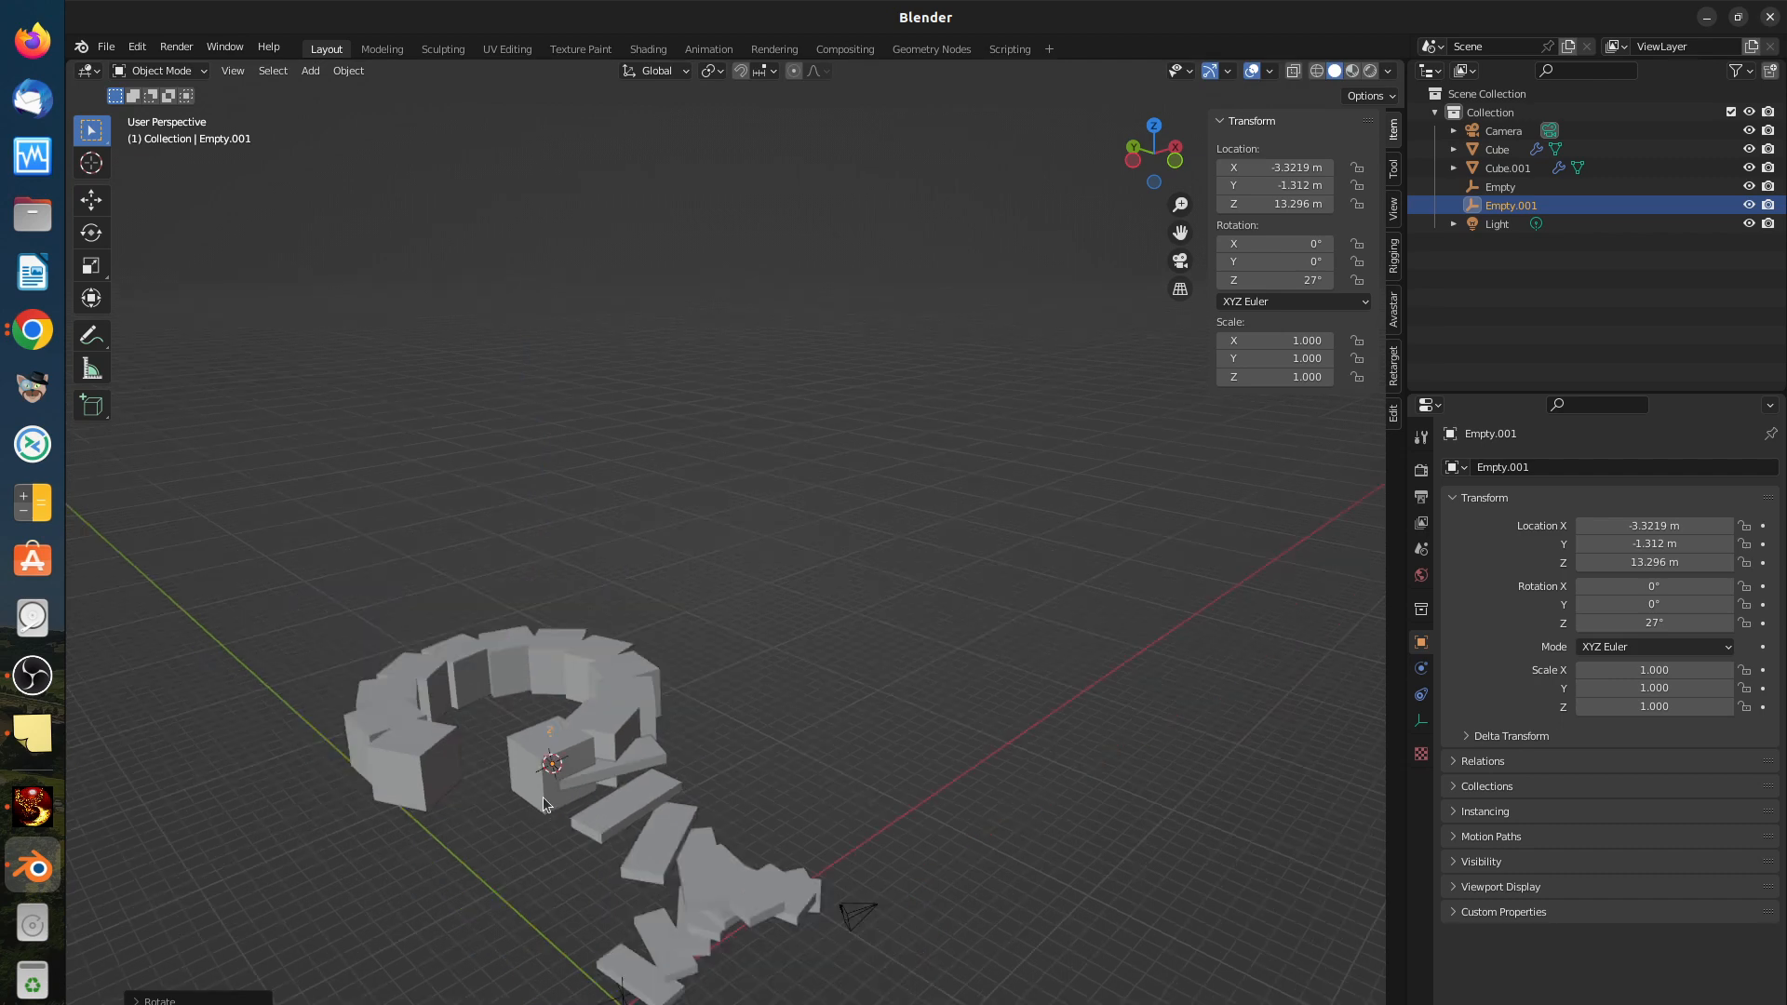
middle_click_drag(504, 791, 543, 851)
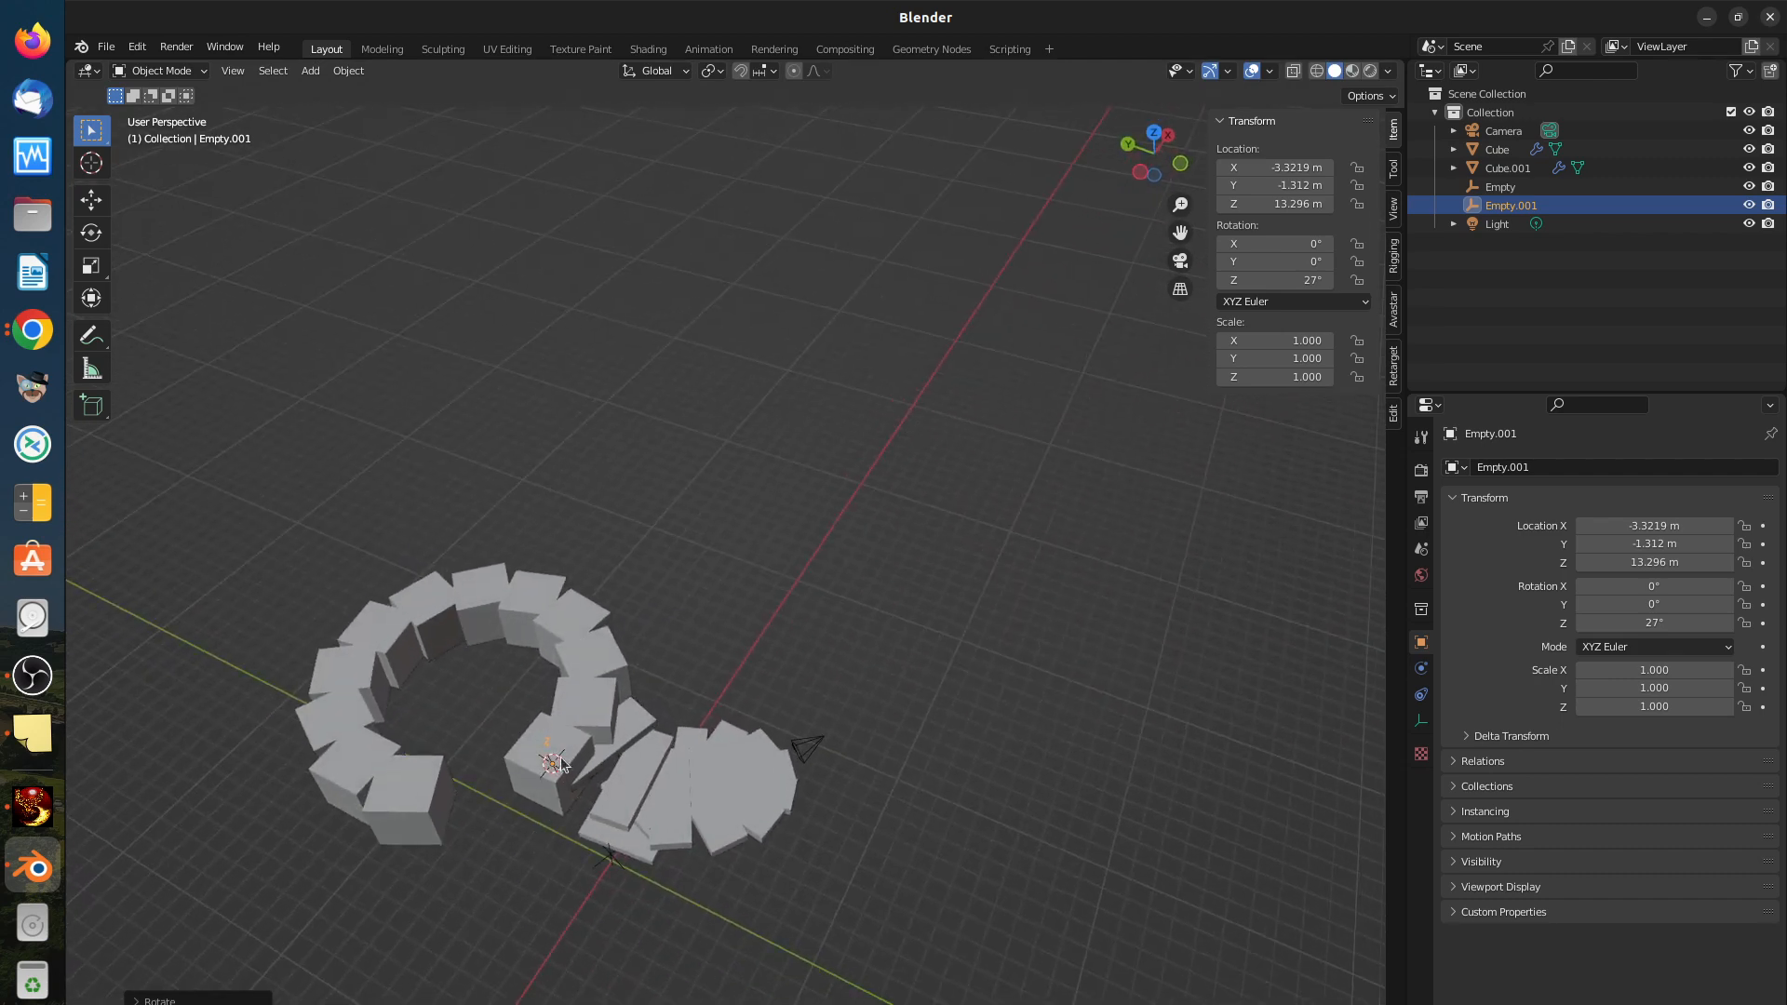
scroll(550, 688, "up", 4)
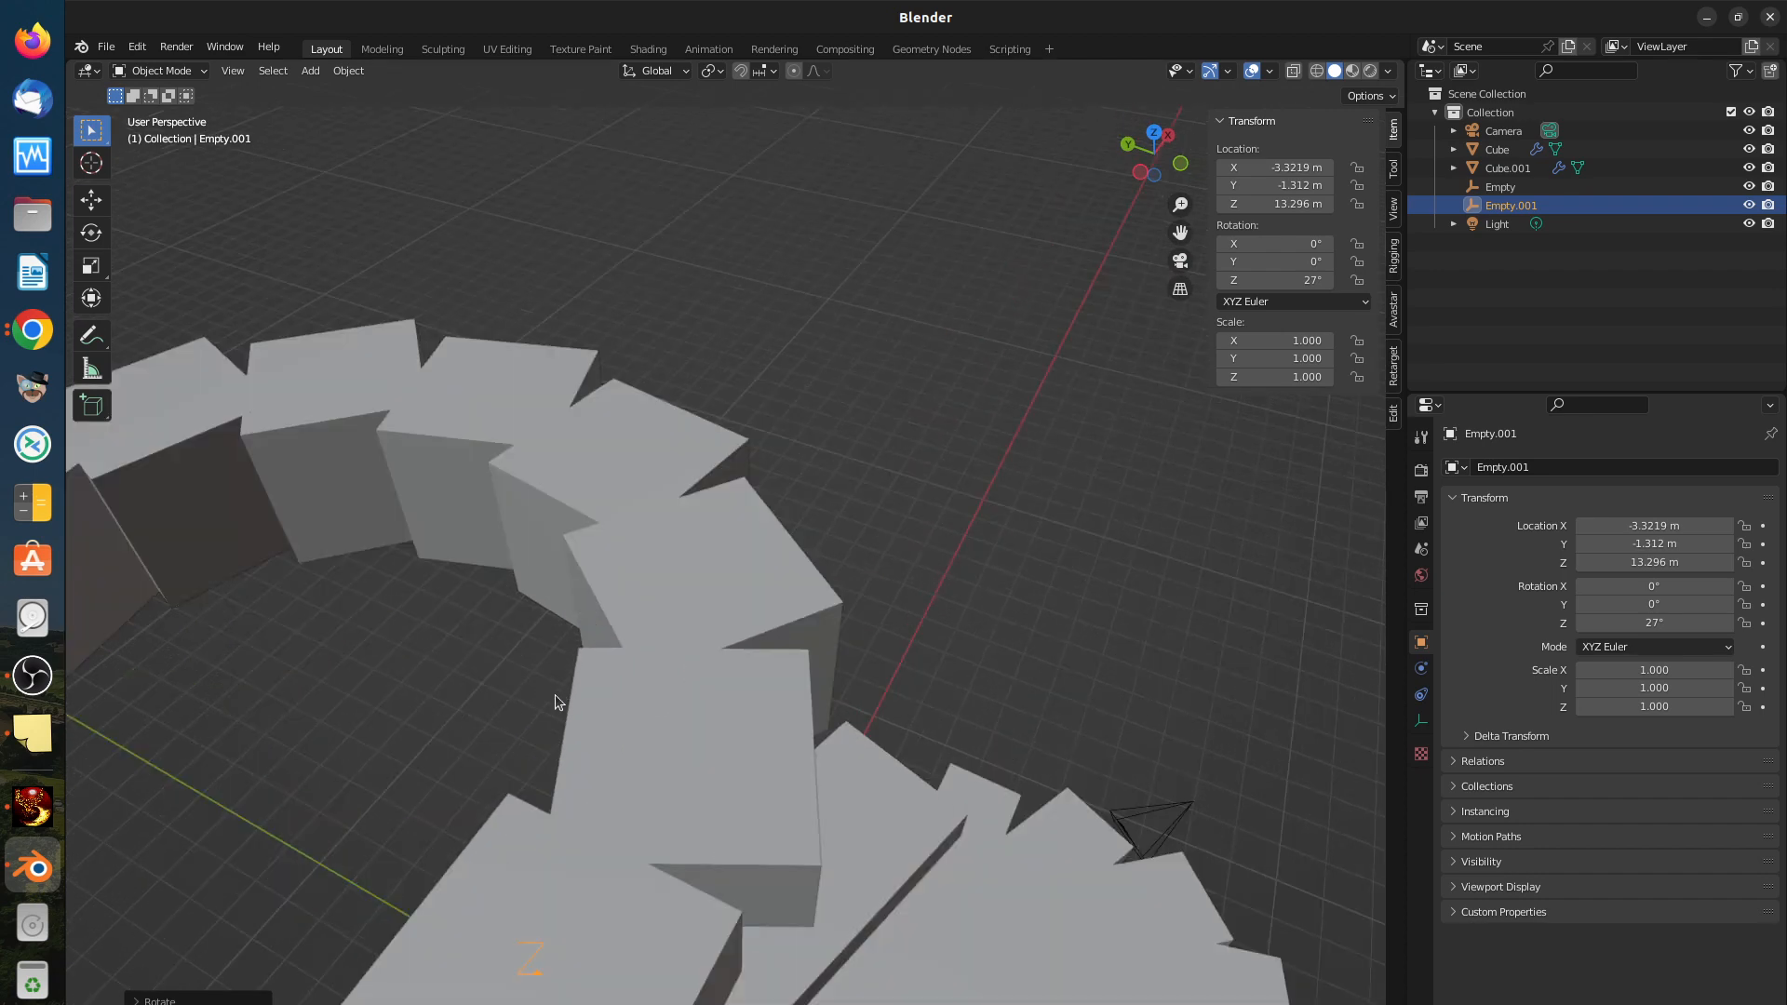
scroll(554, 694, "down", 2)
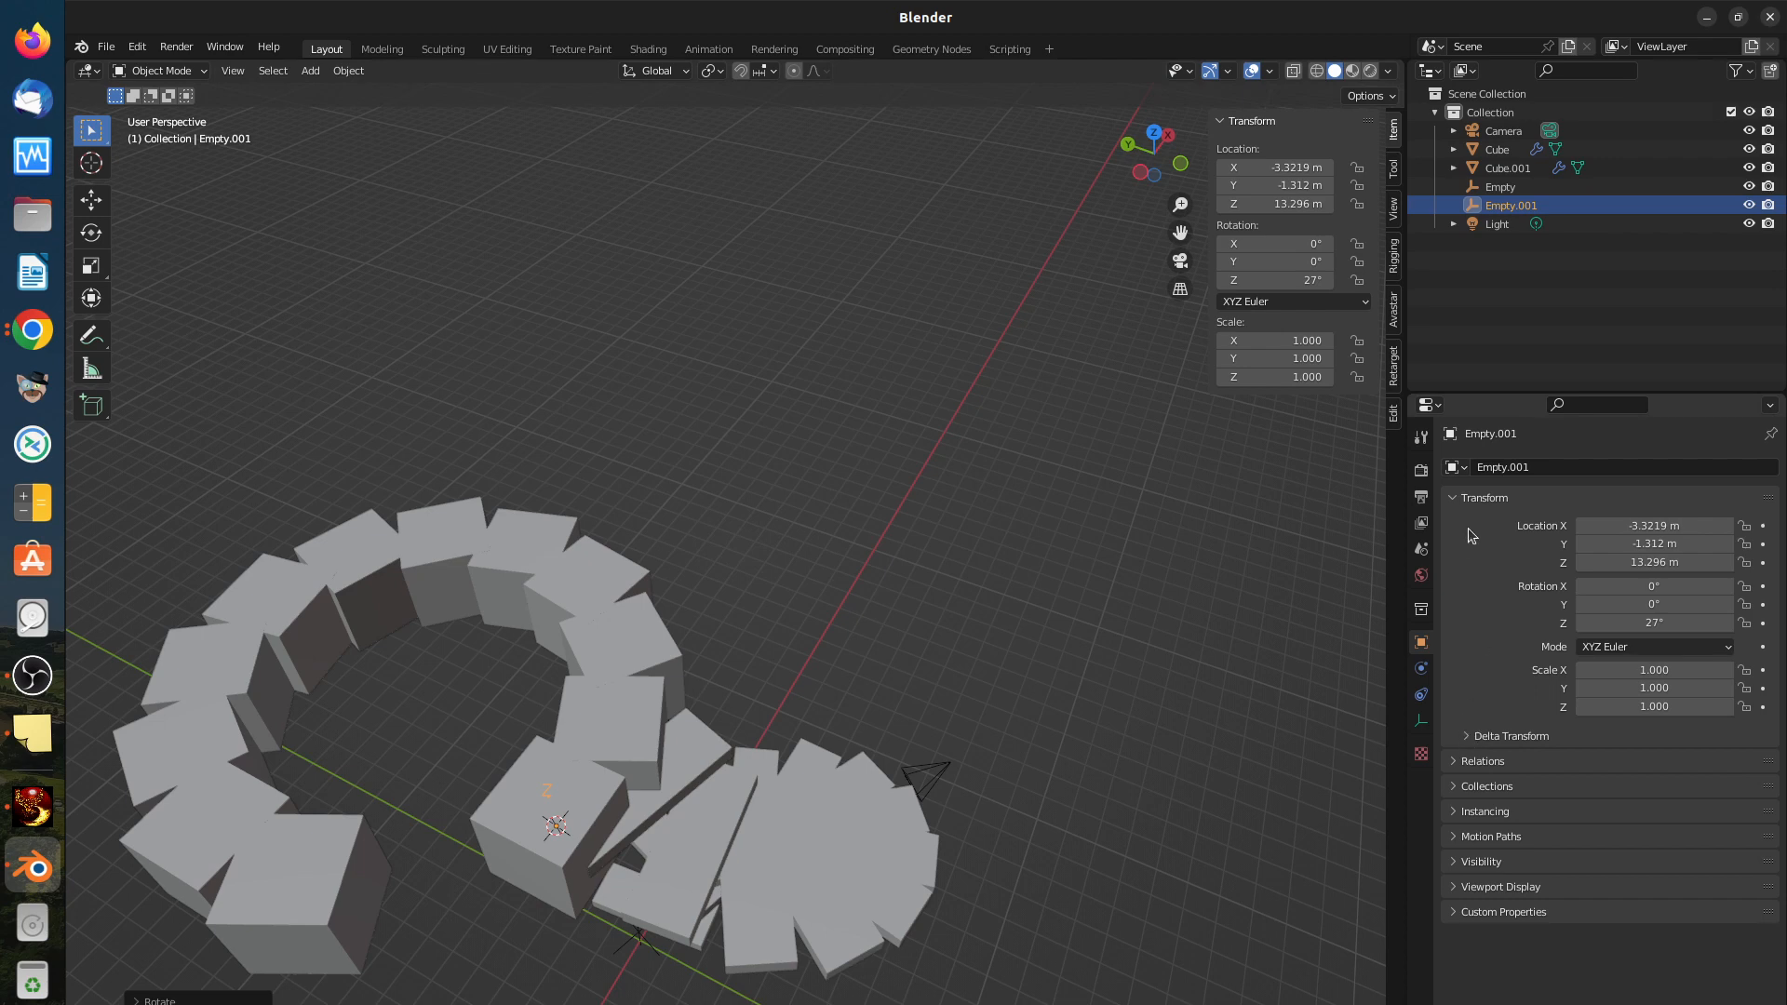
left_click(624, 729)
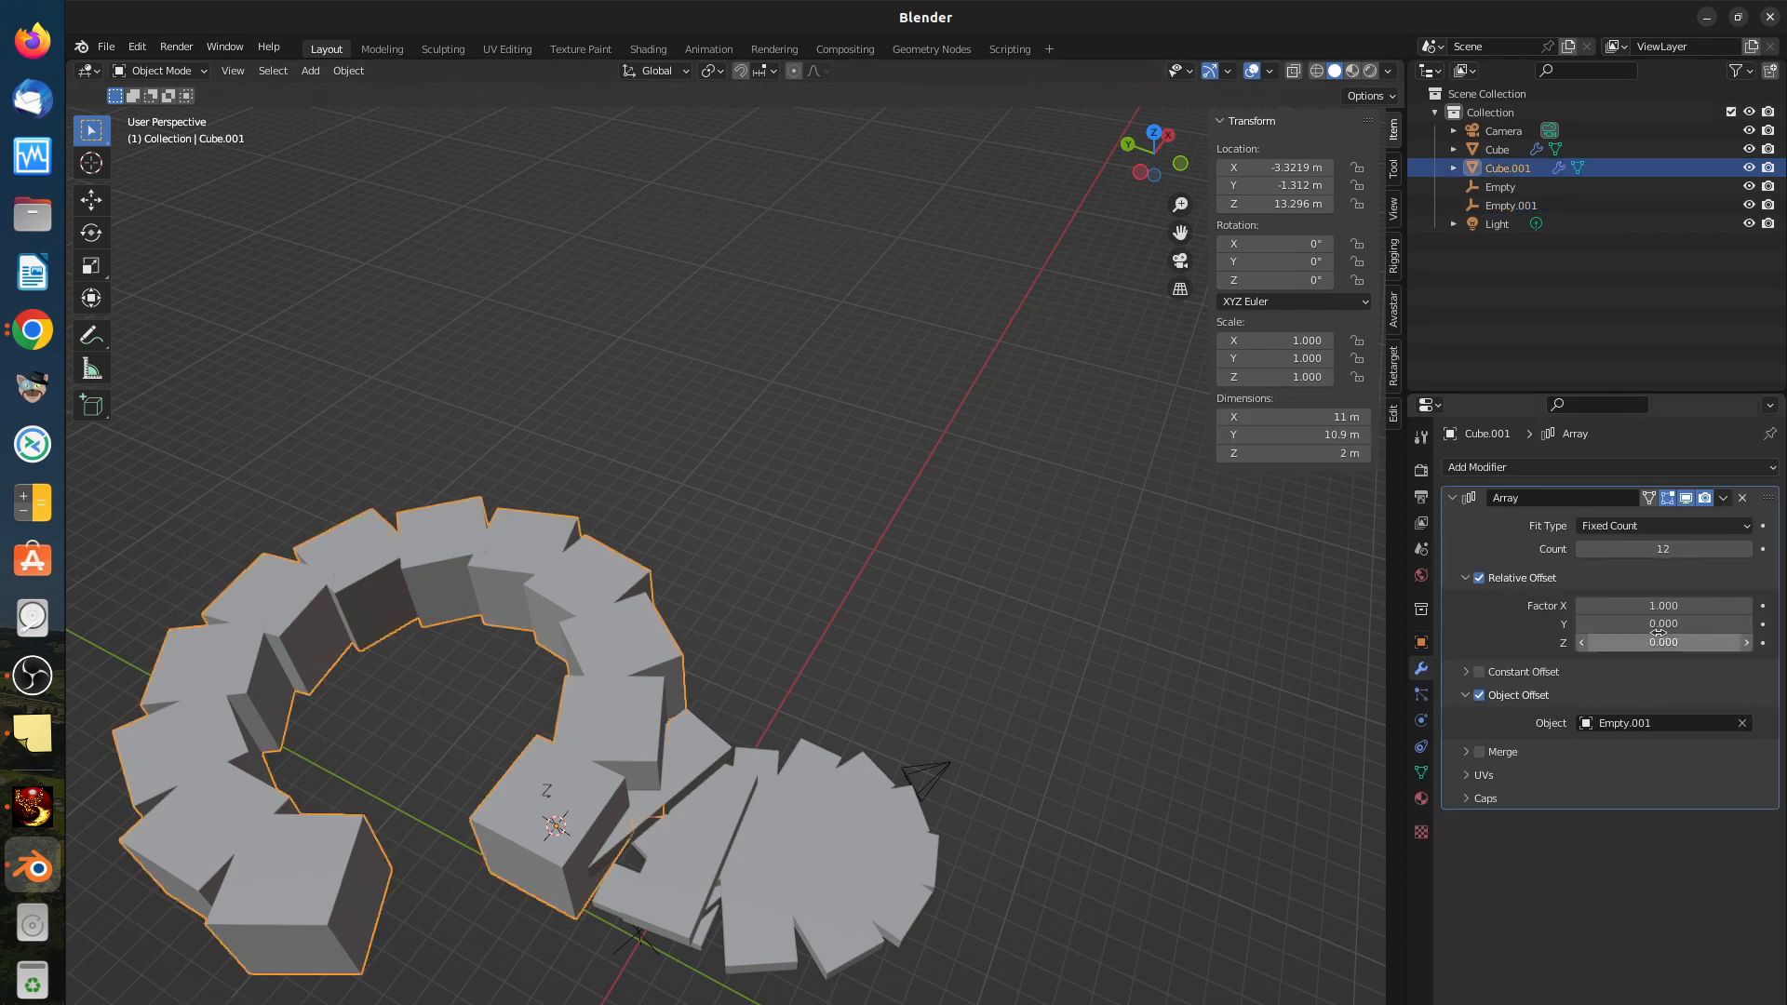
left_click(1467, 752)
left_click(1479, 752)
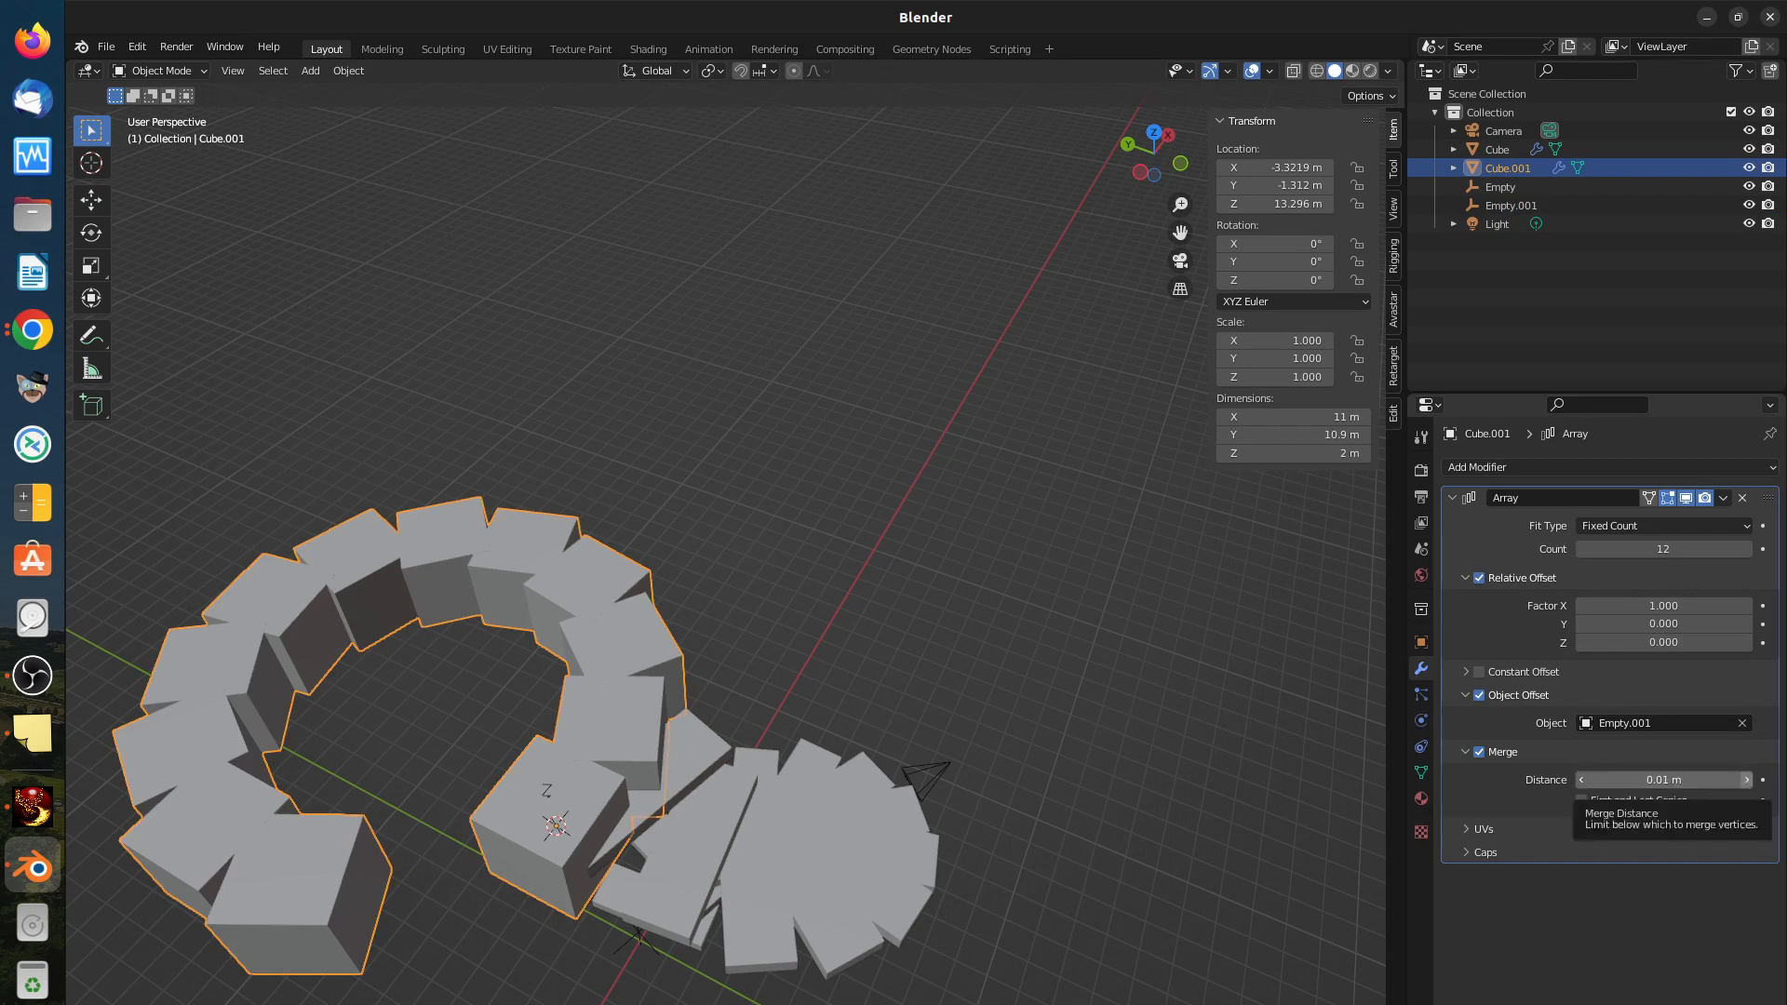
left_click(1746, 780)
left_click(1746, 780)
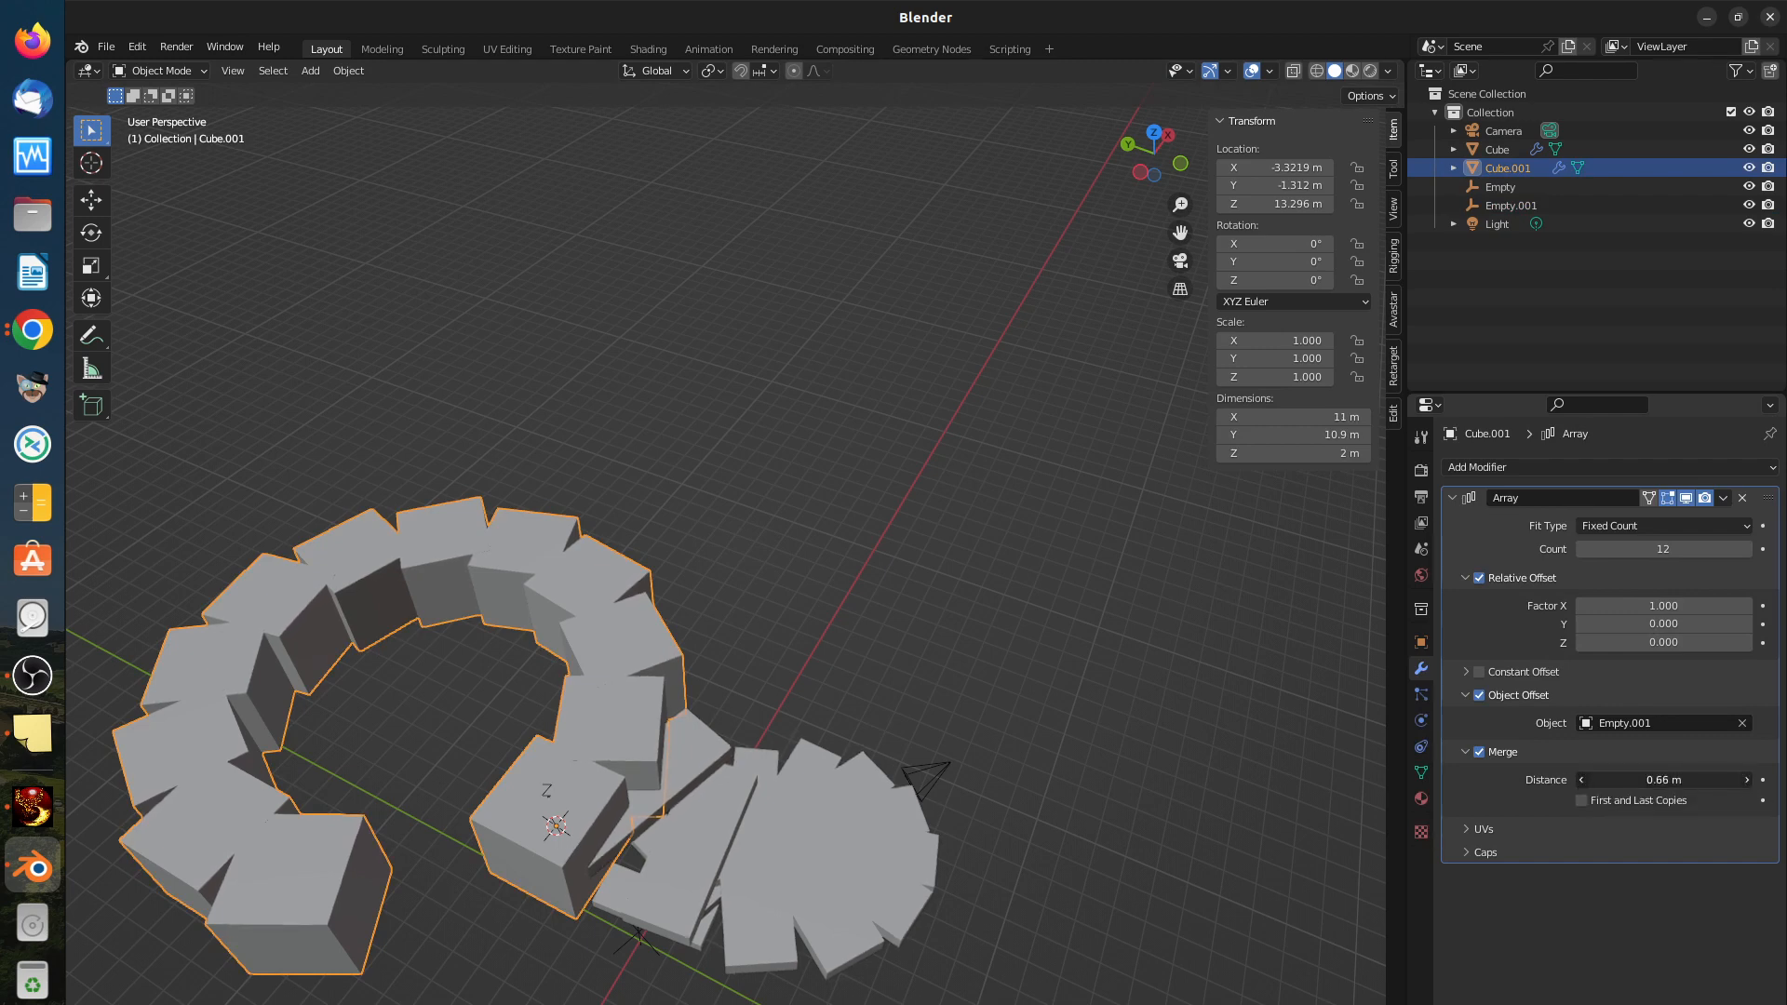
left_click_drag(1663, 779, 1685, 780)
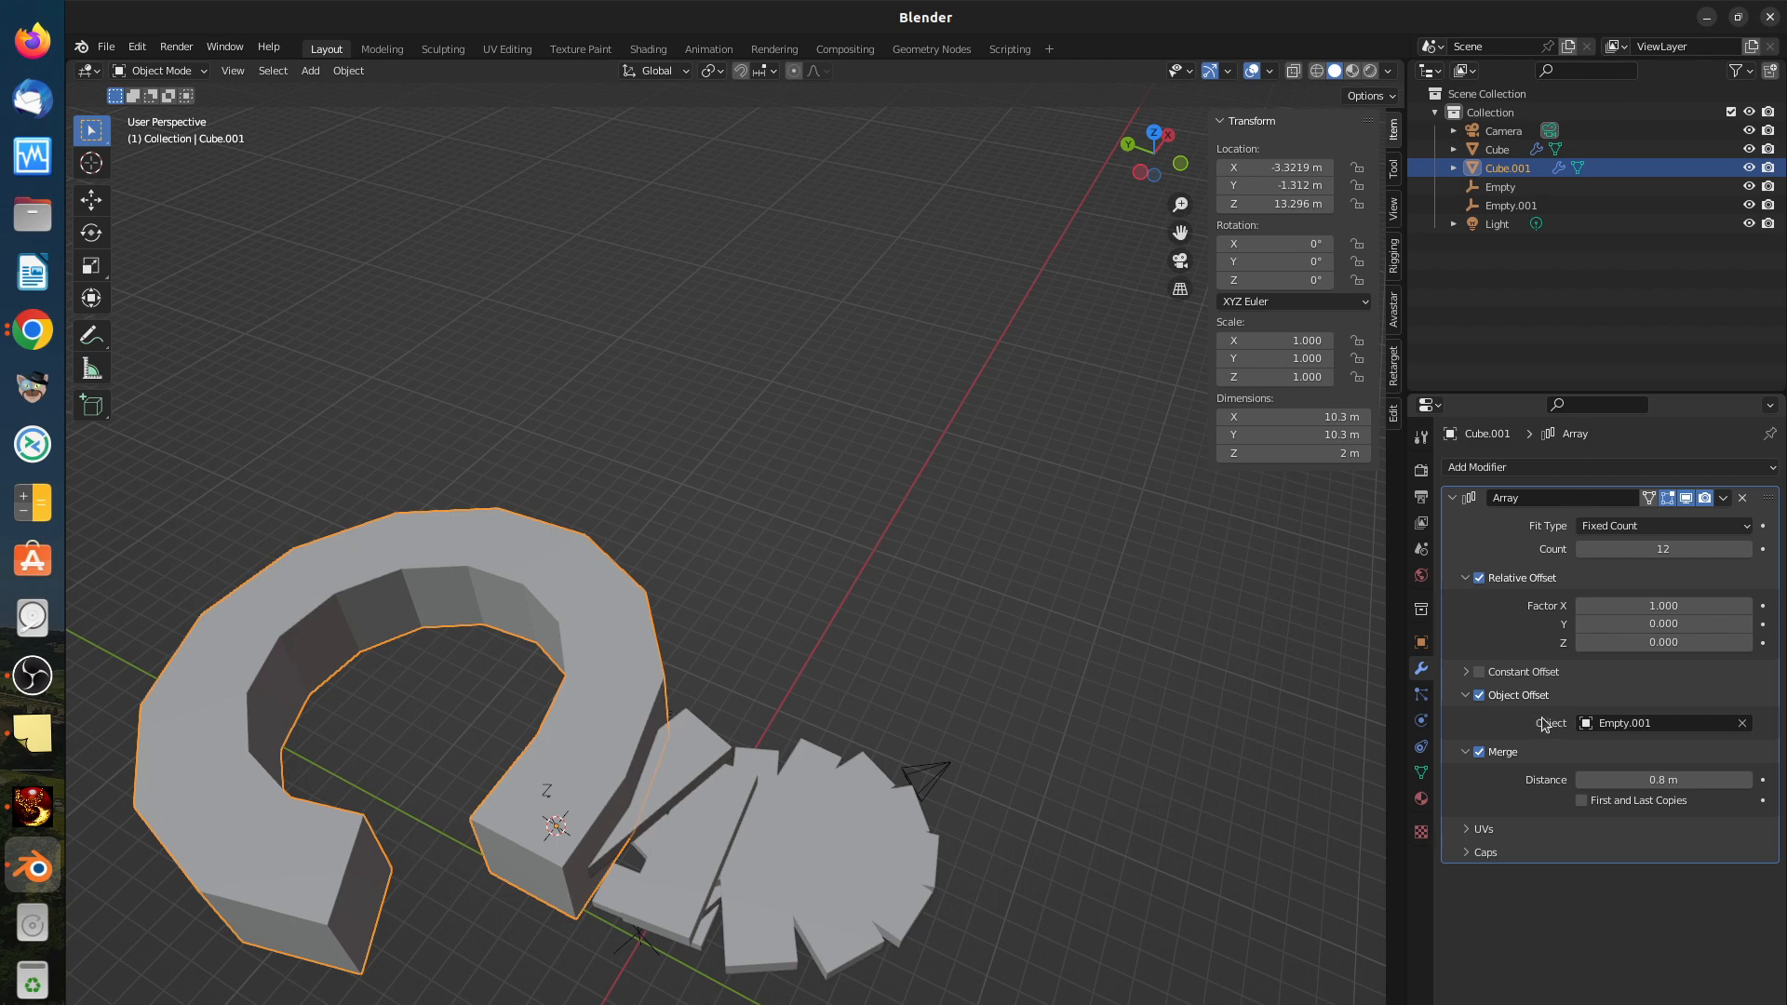
Step: Select Empty.001 and reduce its X scale to 0.870 so the ring tapers inward
left_click(1510, 204)
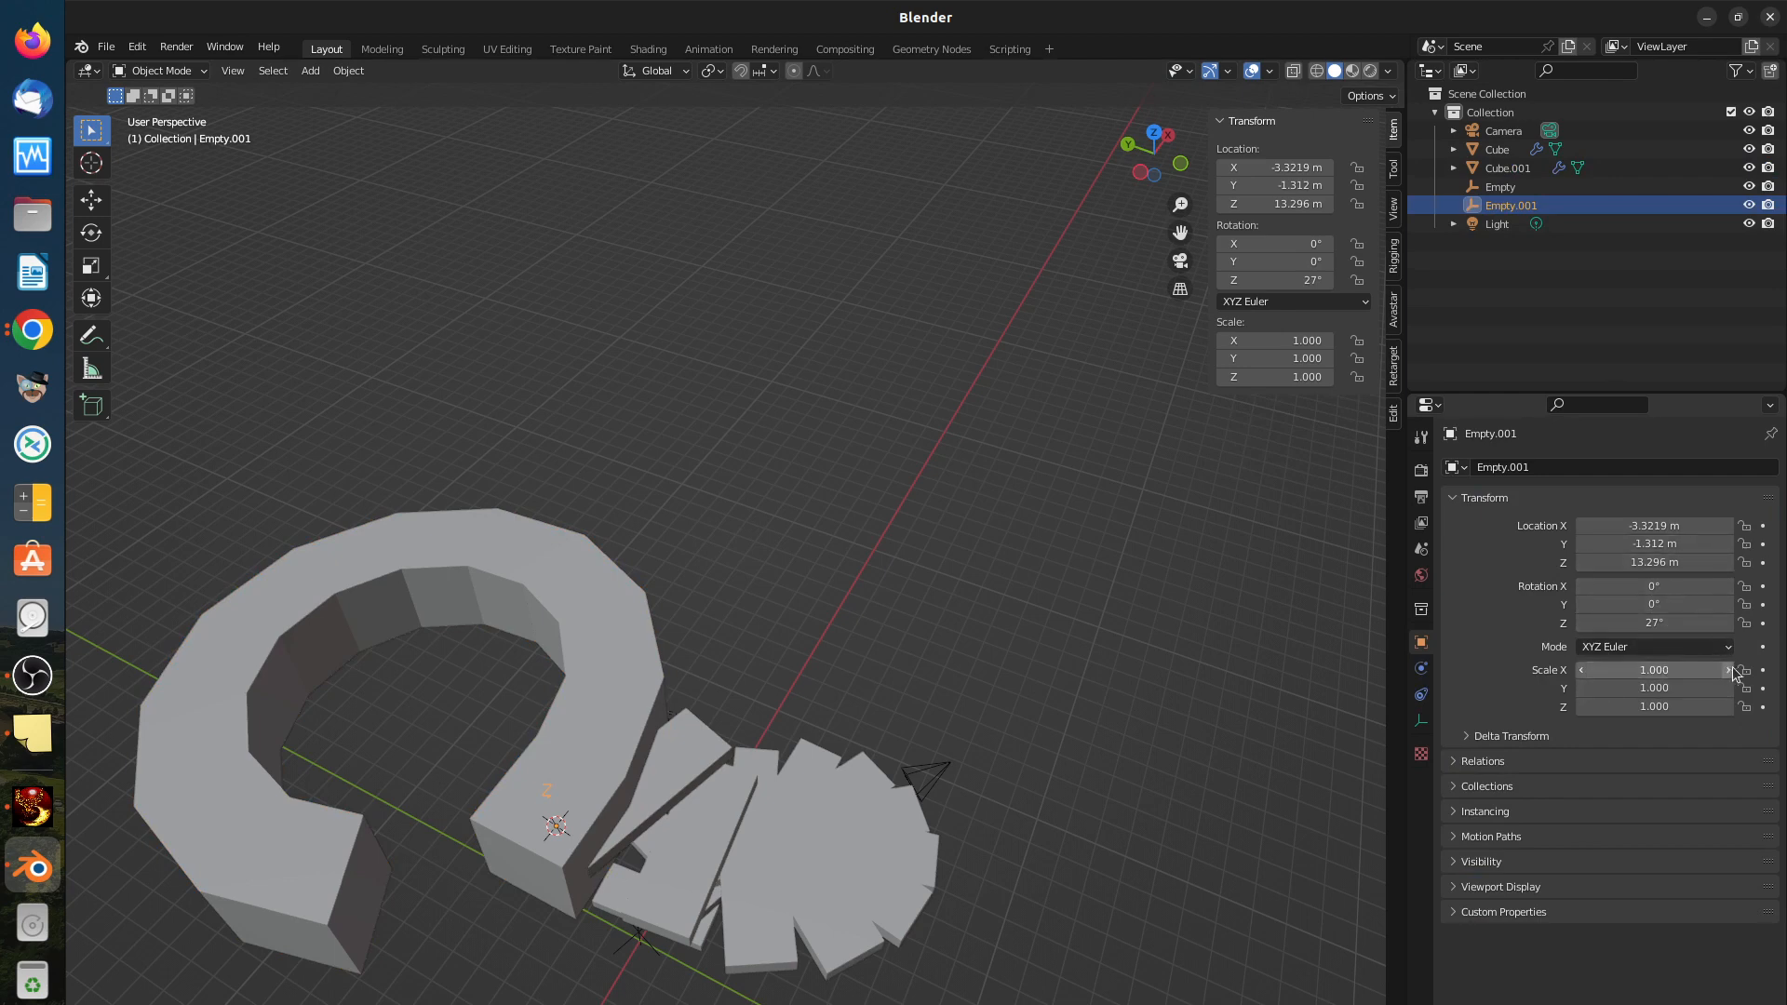
left_click(1582, 670)
left_click(1582, 670)
left_click(1582, 670)
left_click(1582, 670)
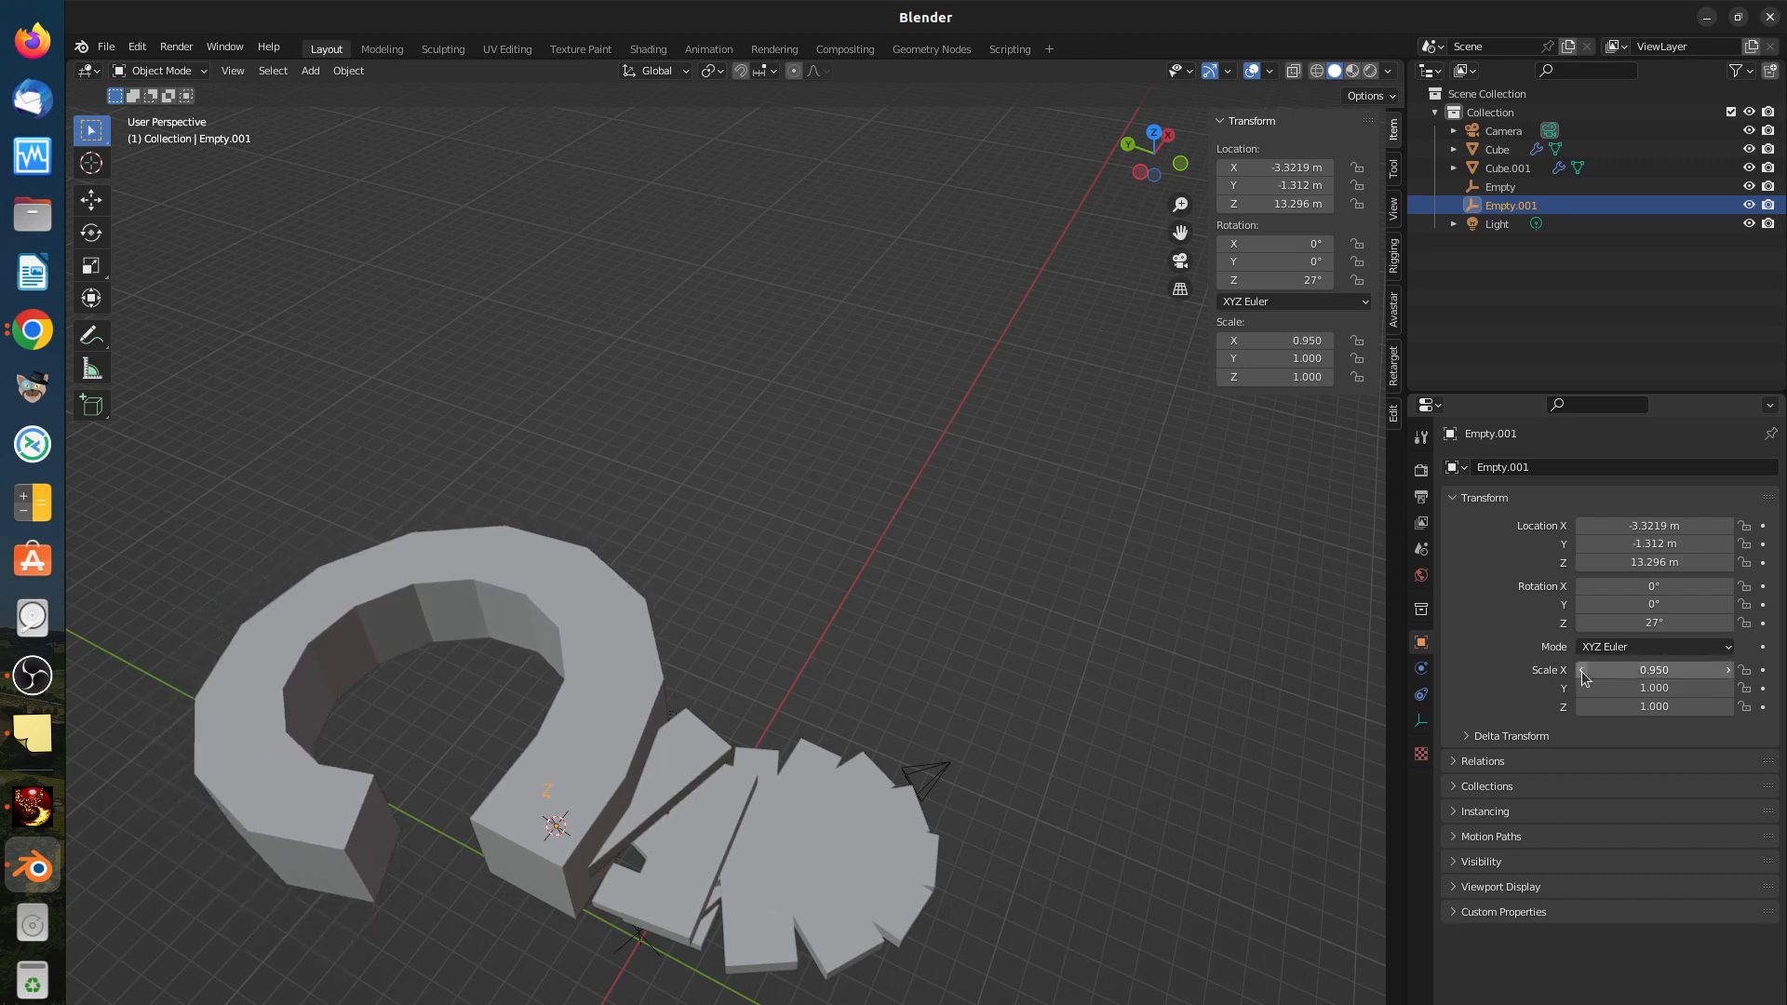
left_click(1582, 671)
left_click(1582, 670)
left_click(1582, 670)
left_click(1582, 670)
left_click(1582, 670)
left_click(1582, 671)
left_click(1582, 670)
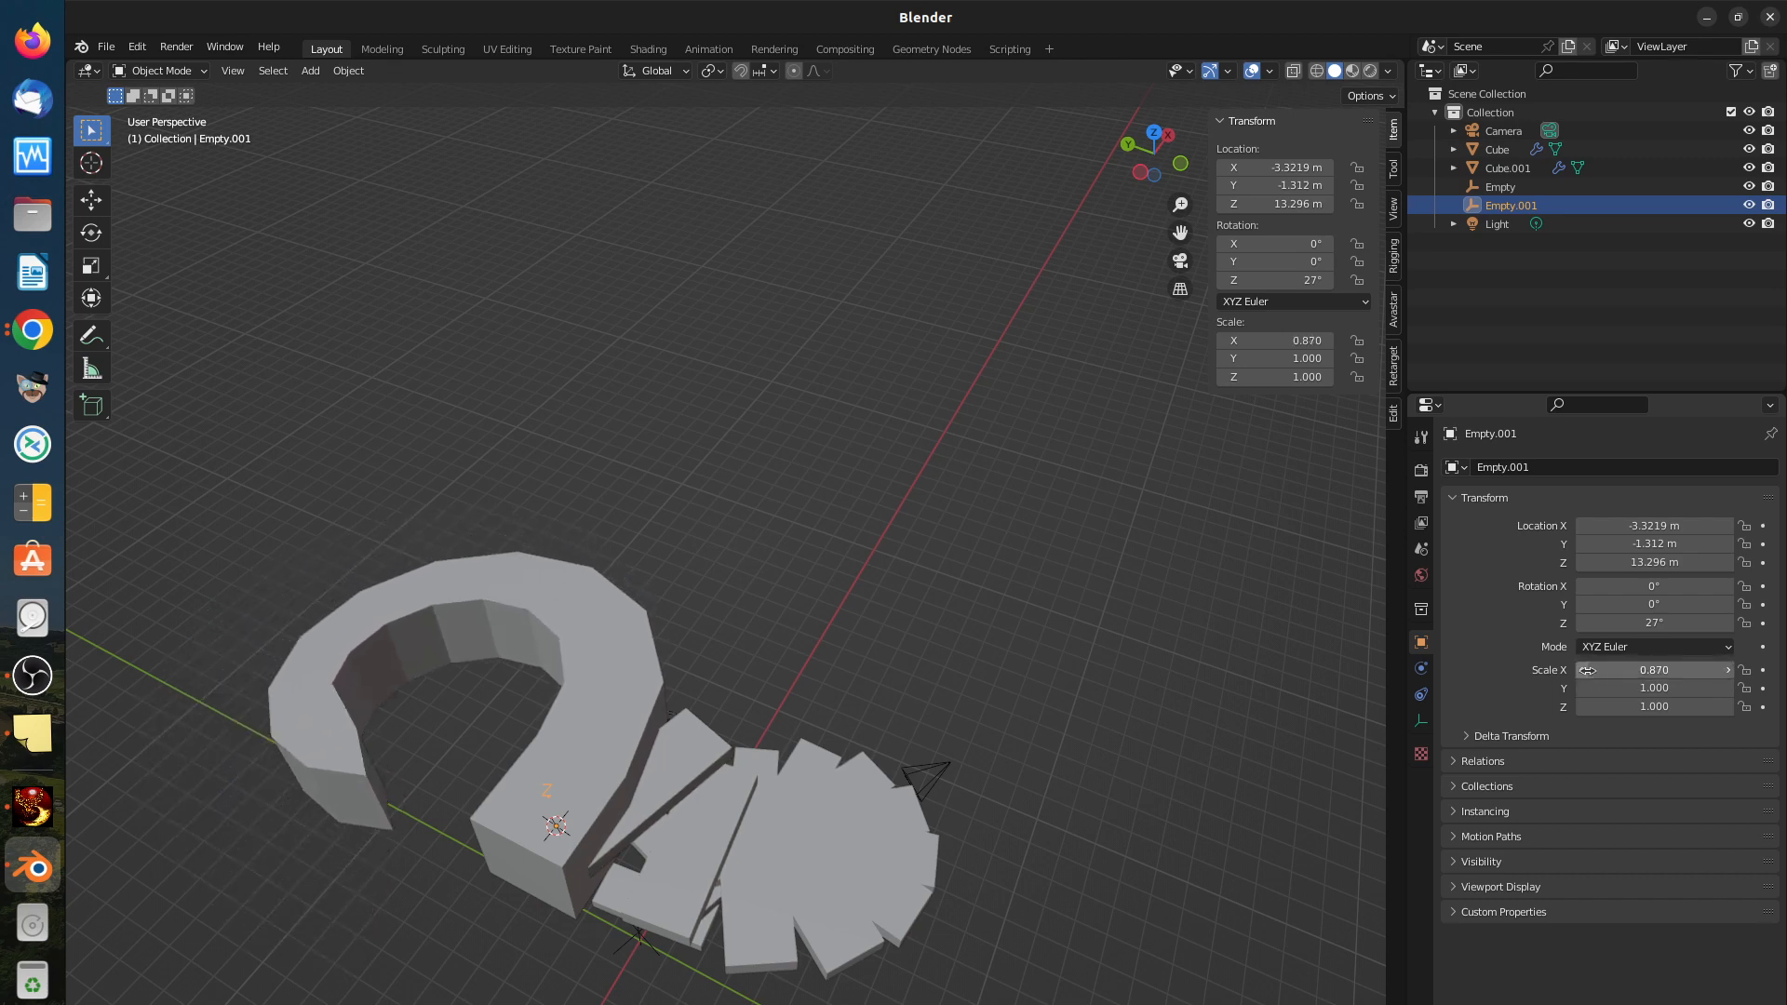
Step: Try a Y scale of 0.940 on Empty.001
left_click(1582, 689)
left_click(1583, 689)
left_click(1583, 689)
left_click(1583, 689)
left_click(1583, 688)
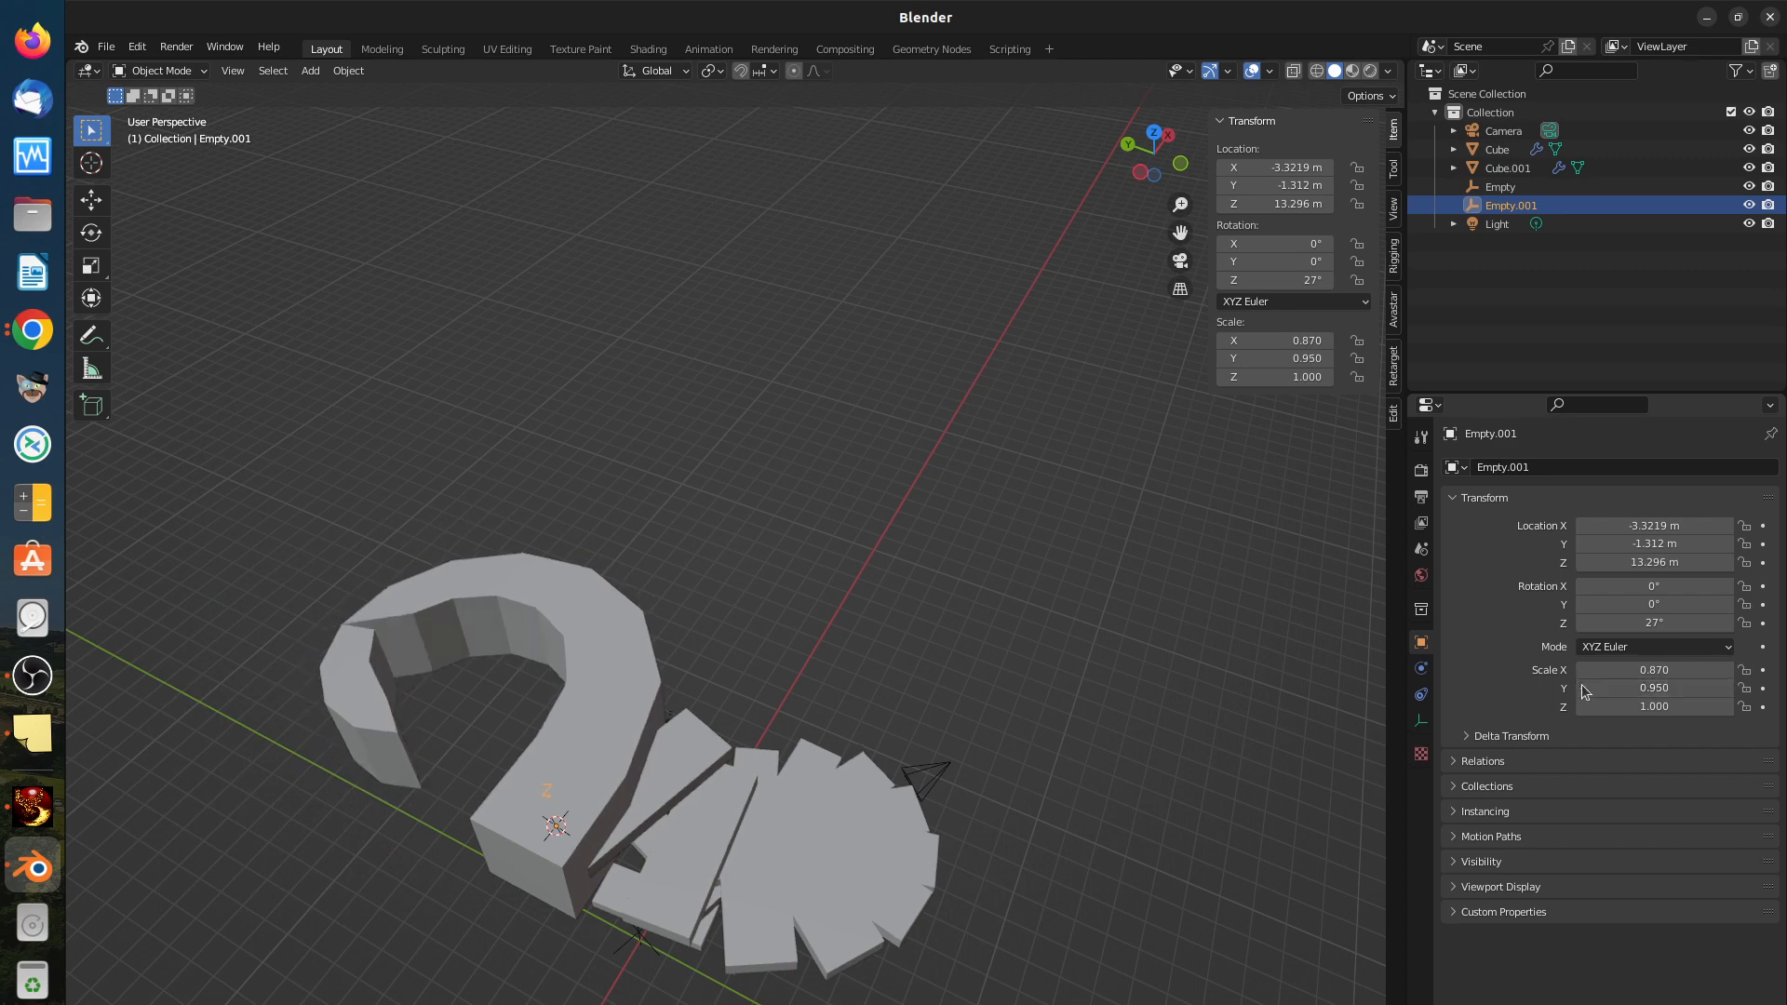
left_click(1583, 689)
Step: Reduce the Z scale of Empty.001 to 0.890
left_click(1584, 707)
left_click(1584, 708)
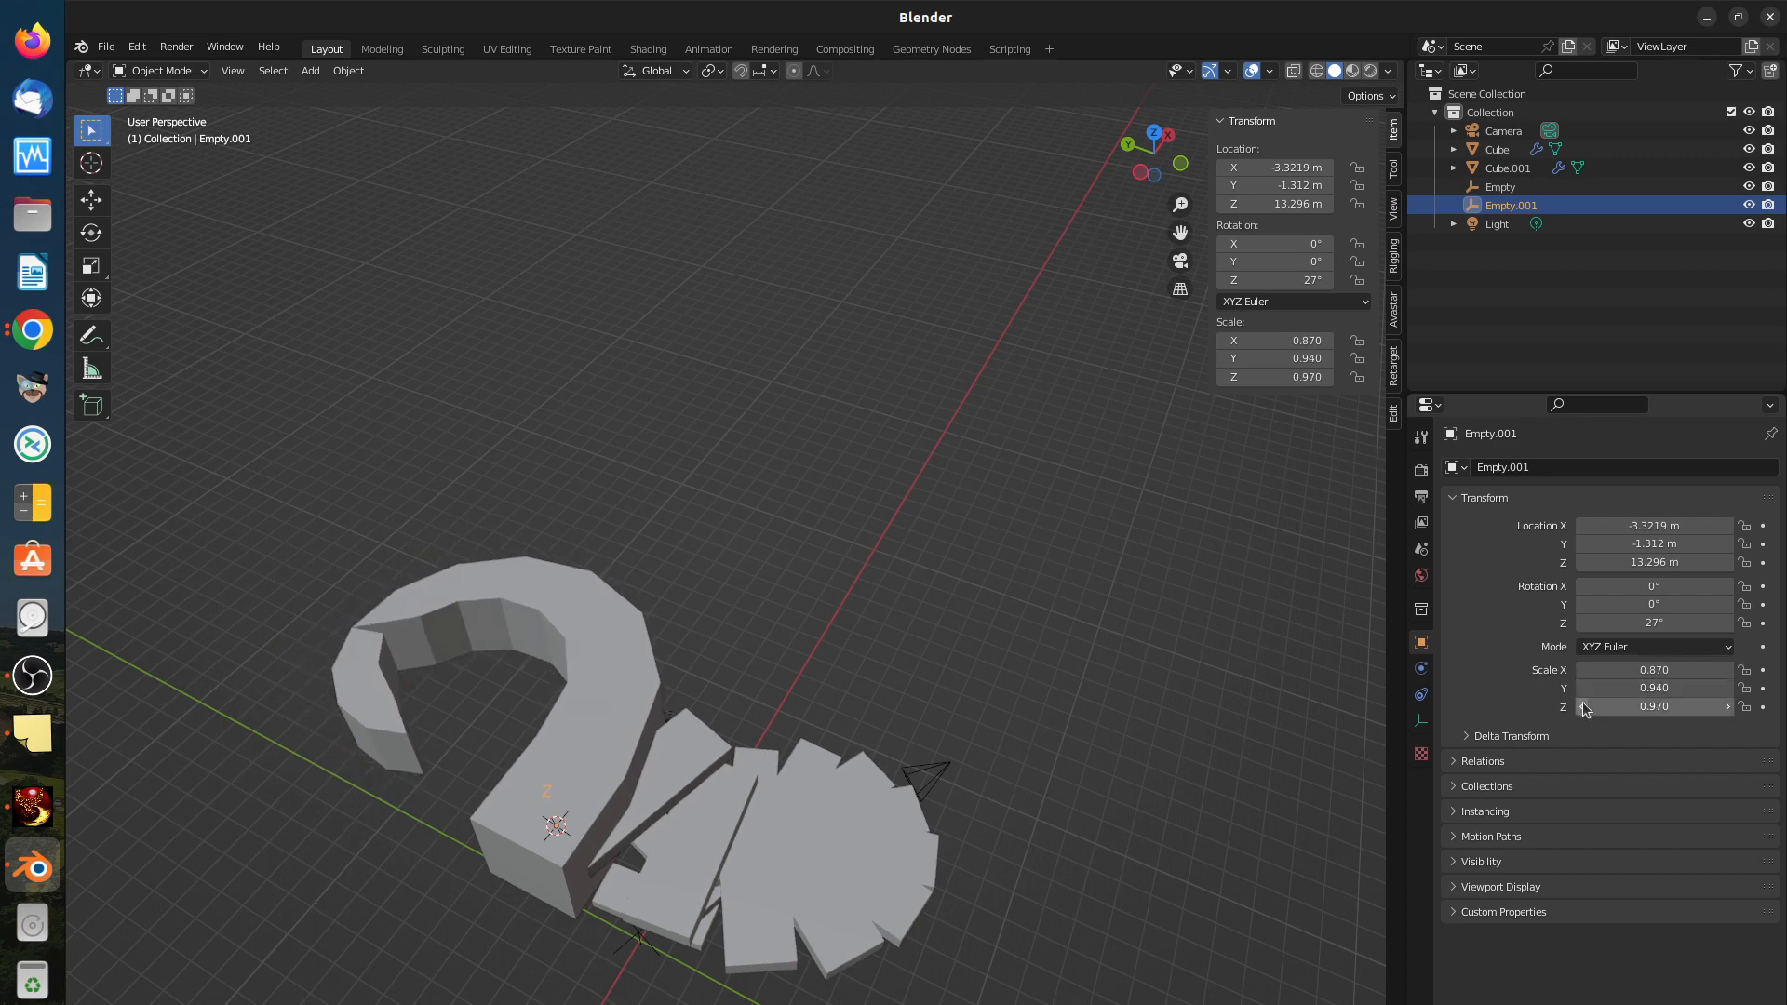
left_click(1584, 708)
left_click(1584, 708)
left_click(1584, 707)
left_click(1584, 707)
left_click(1583, 708)
left_click(1584, 707)
left_click(1584, 707)
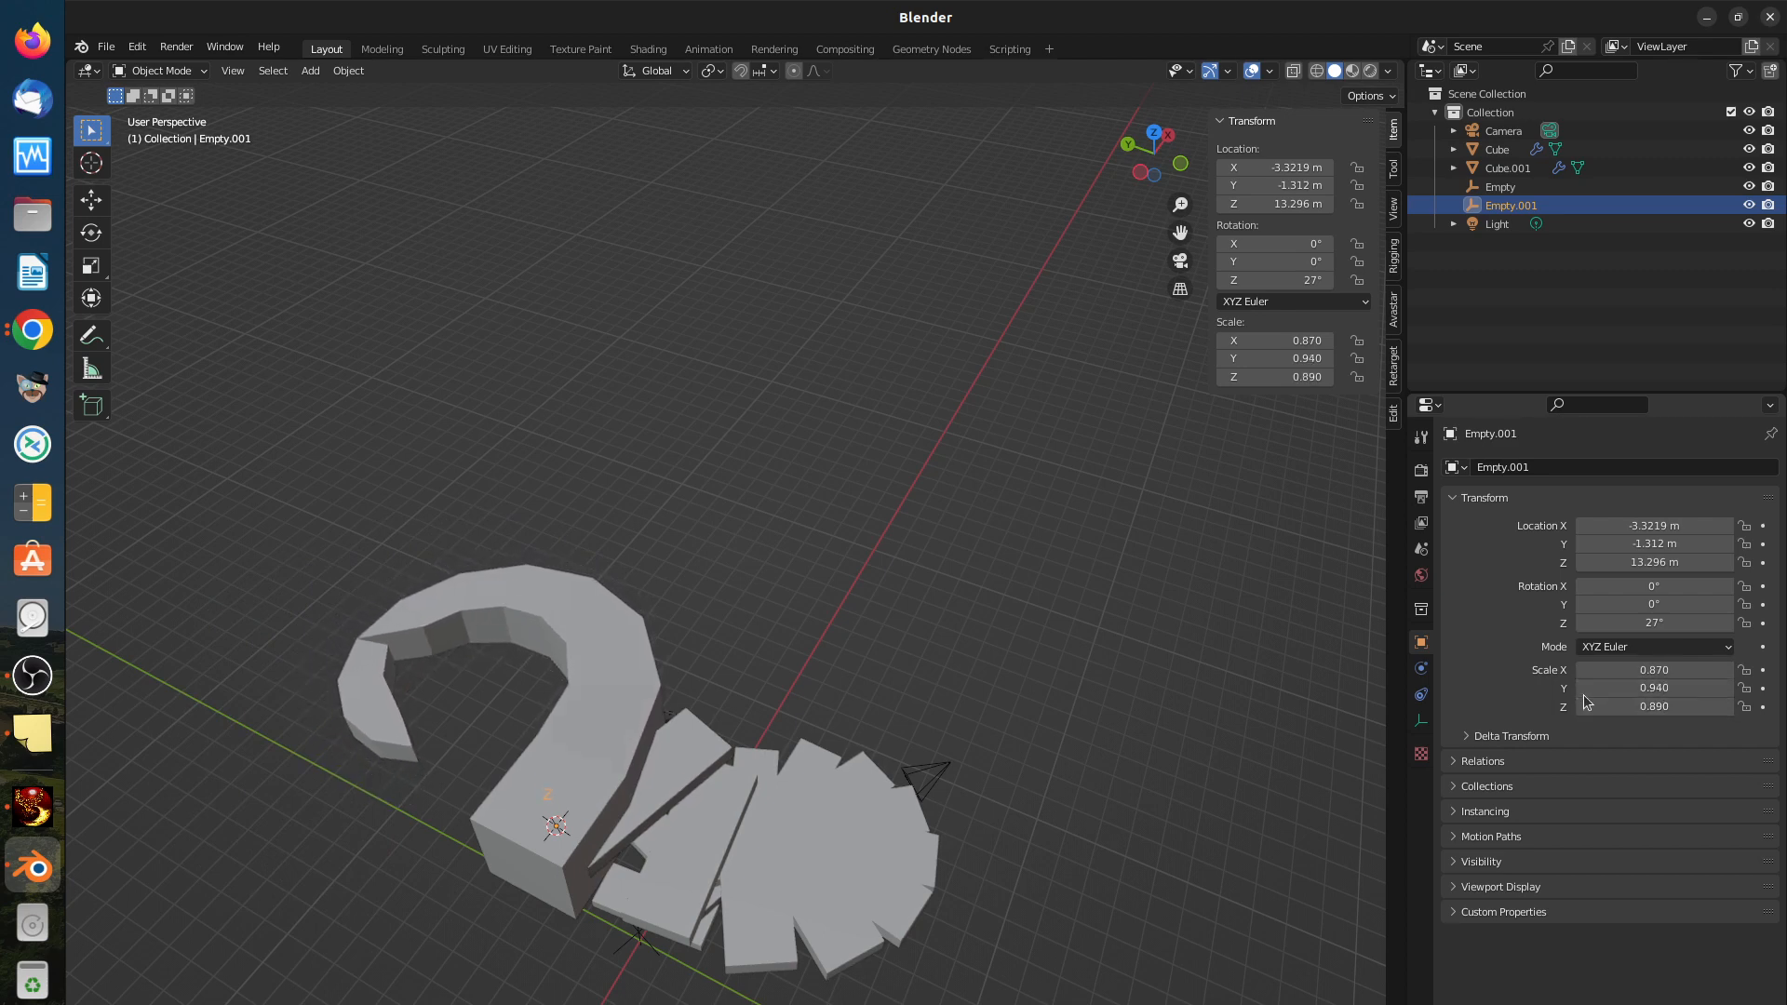
Step: Try stronger tapering by lowering the Y scale of Empty.001 in small increments to 0.820
left_click(1728, 689)
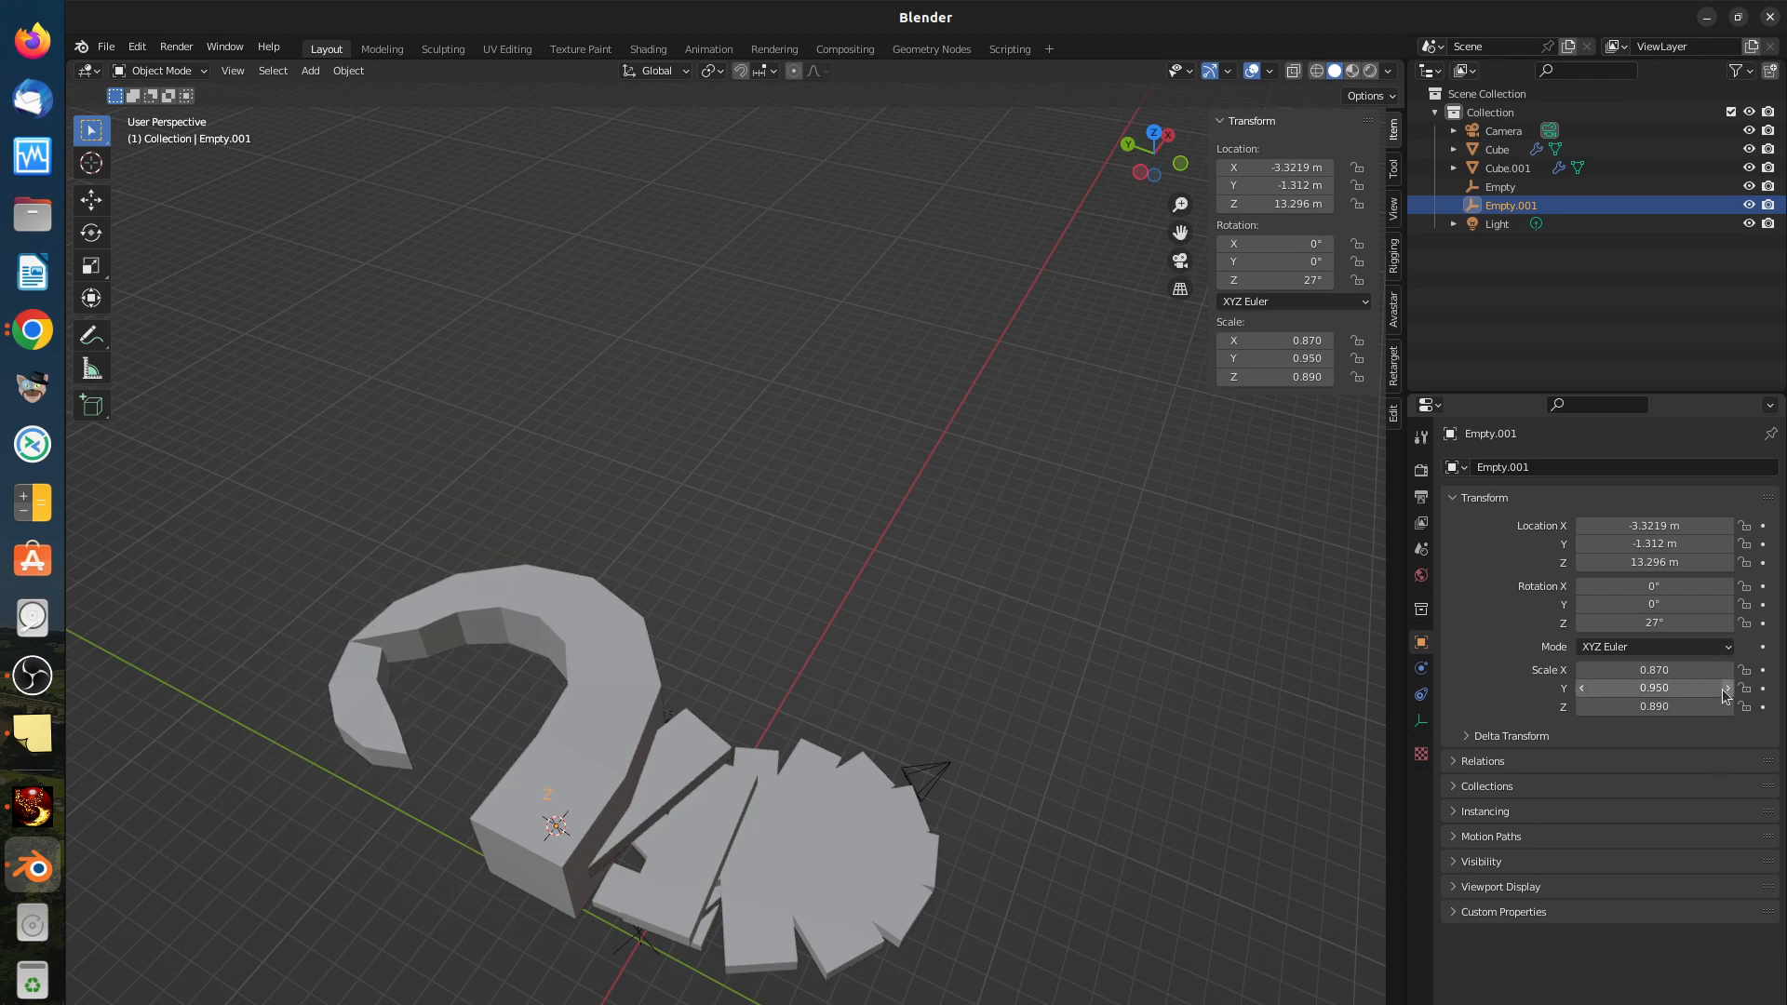
left_click(1583, 688)
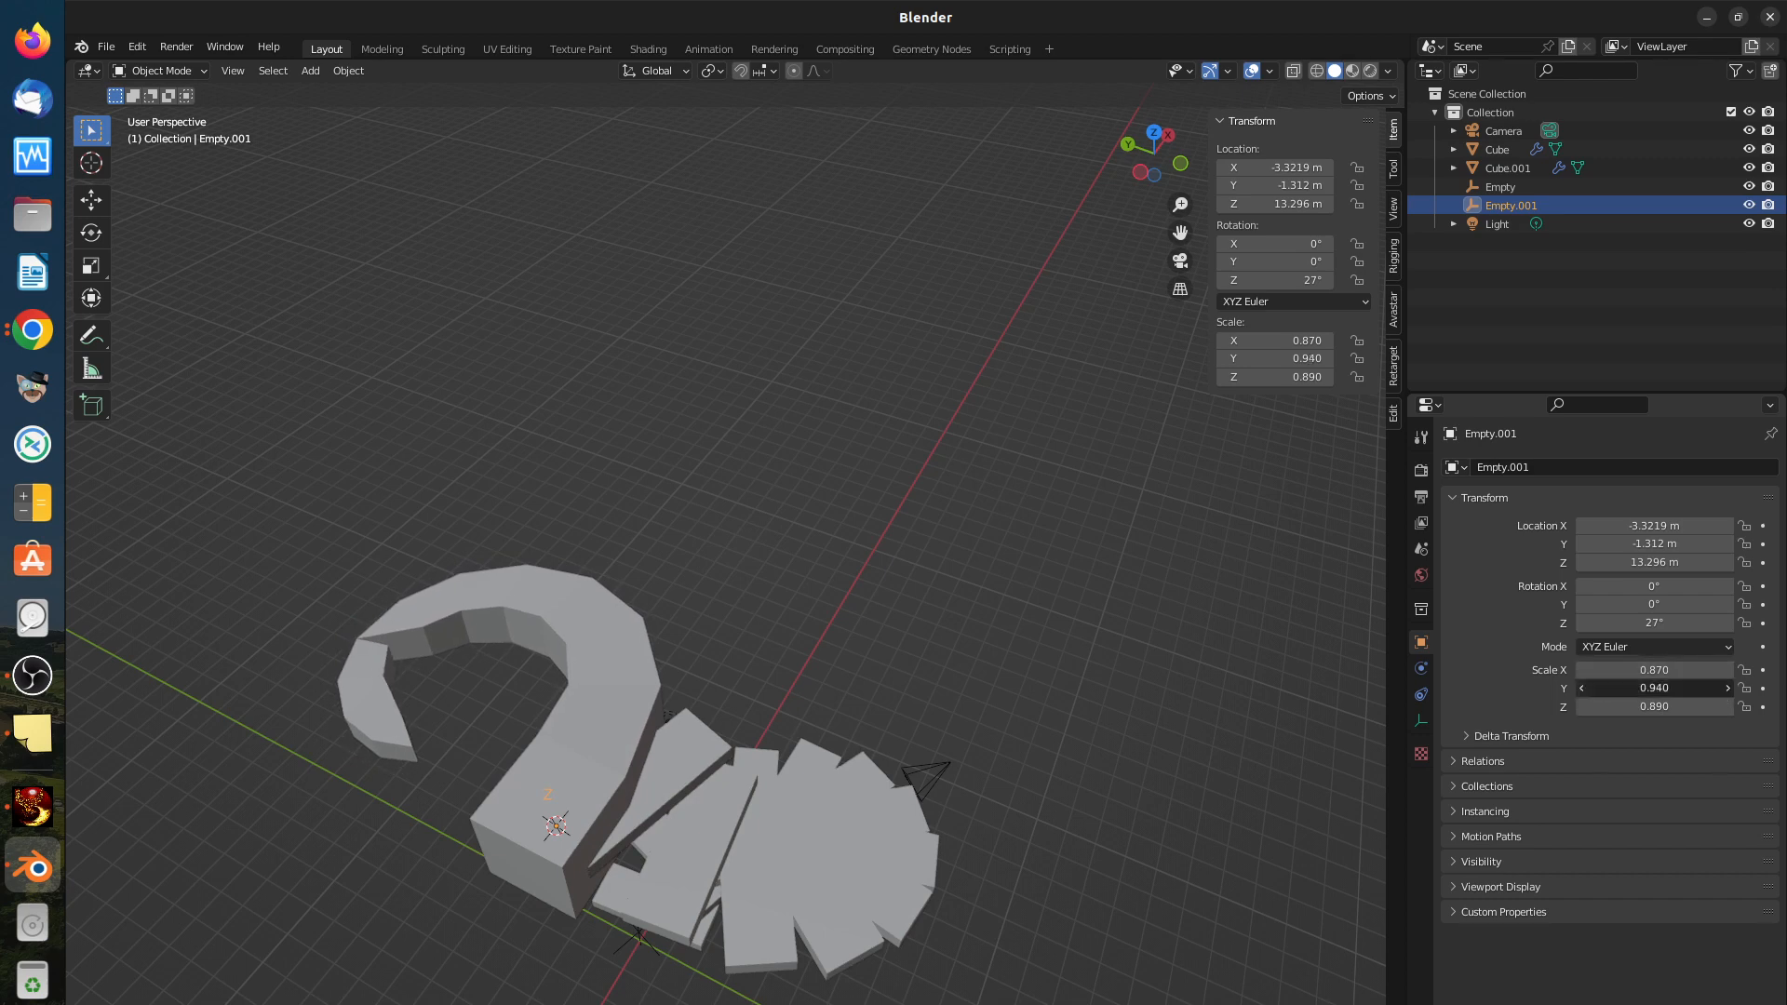
left_click(1583, 688)
left_click(1583, 688)
left_click(1583, 688)
left_click(1590, 686)
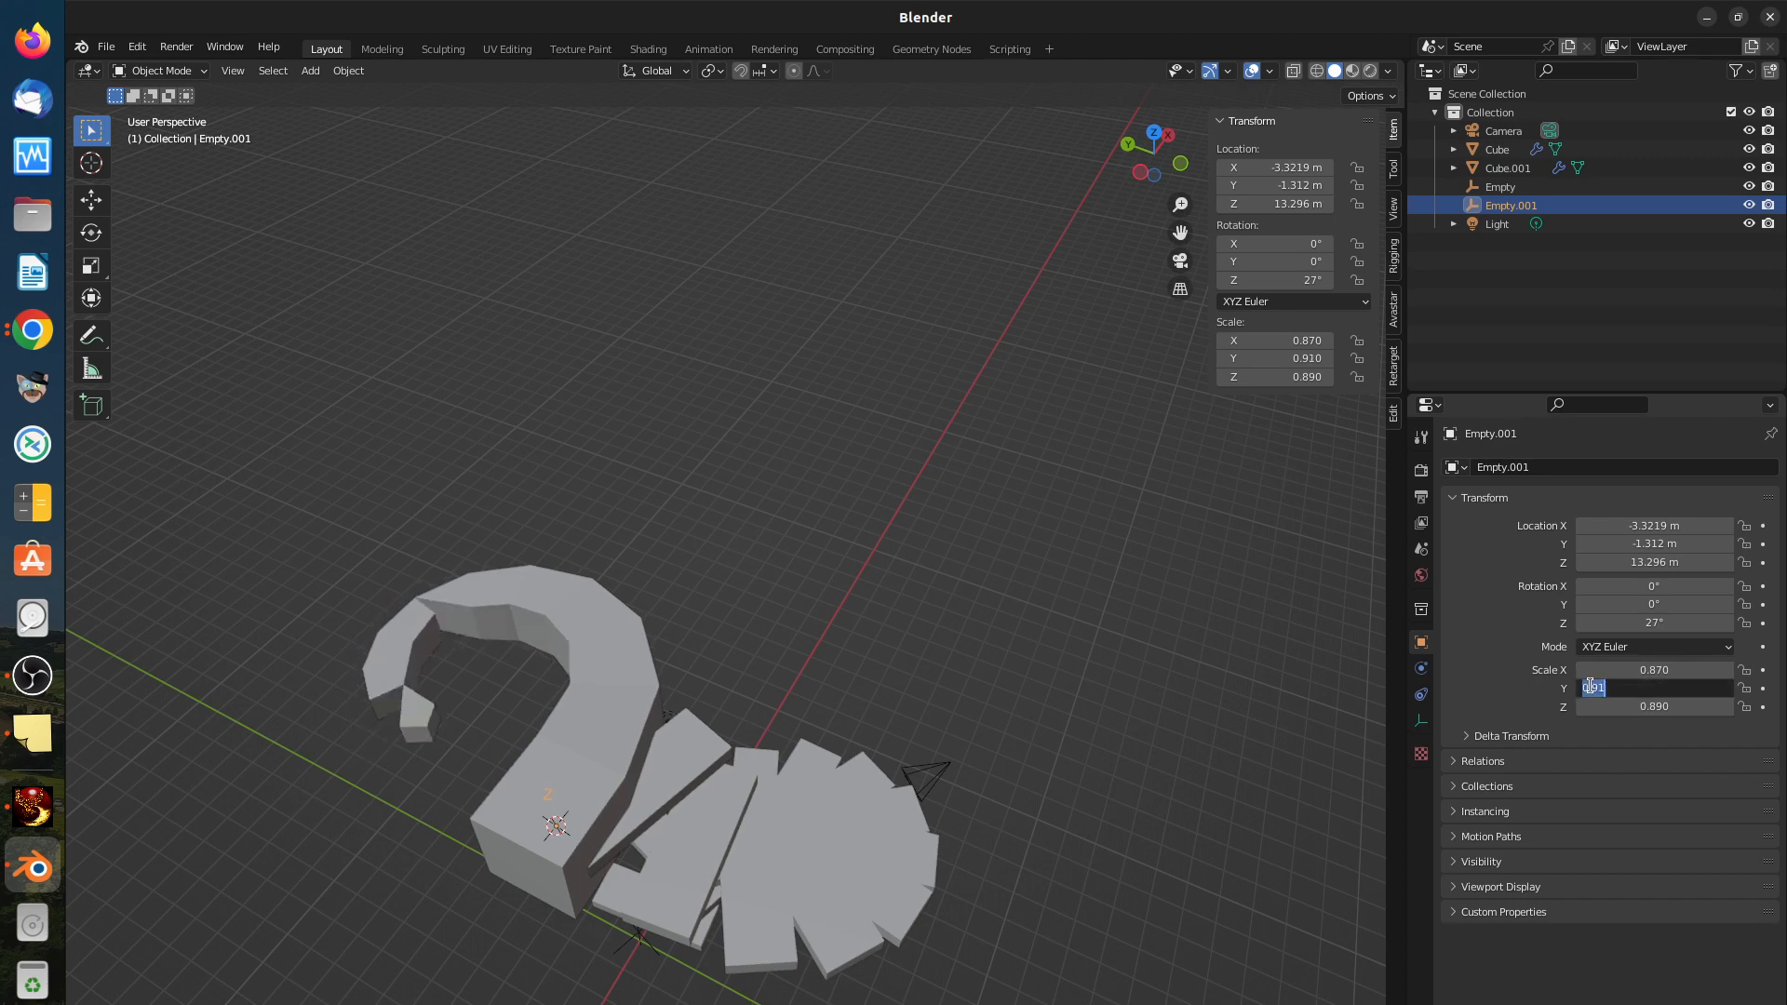
key("Escape")
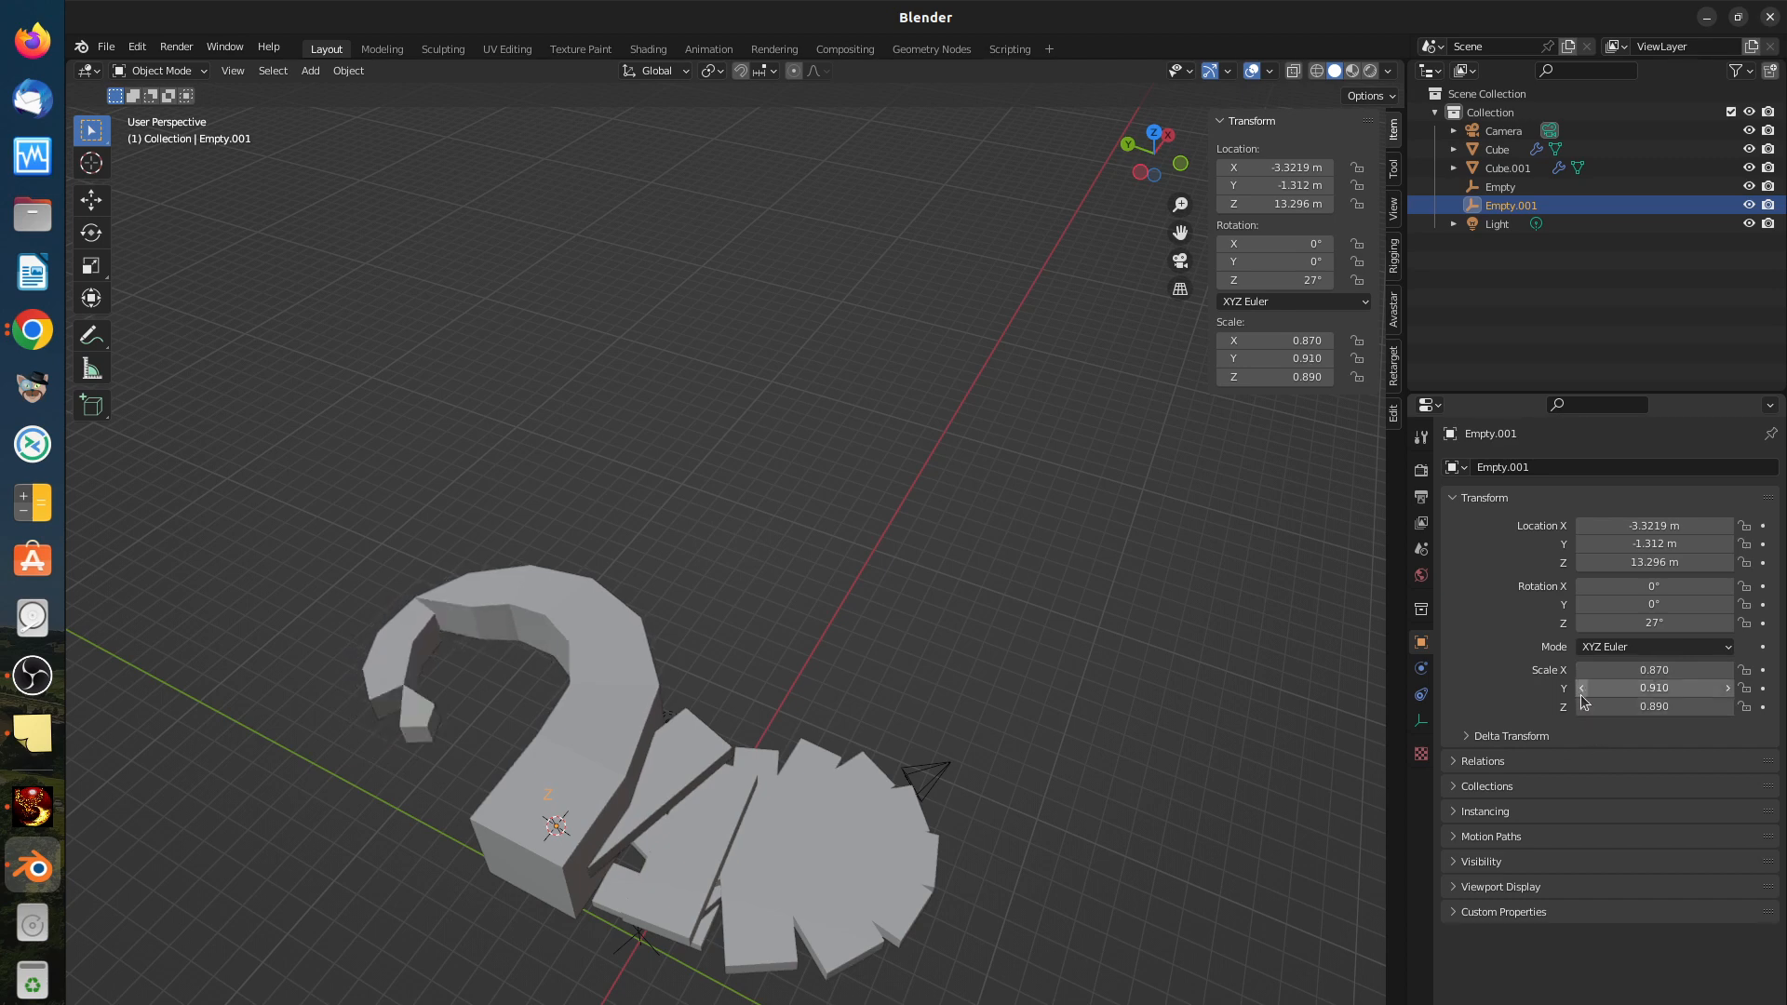
left_click(1583, 688)
left_click(1583, 687)
left_click(1583, 687)
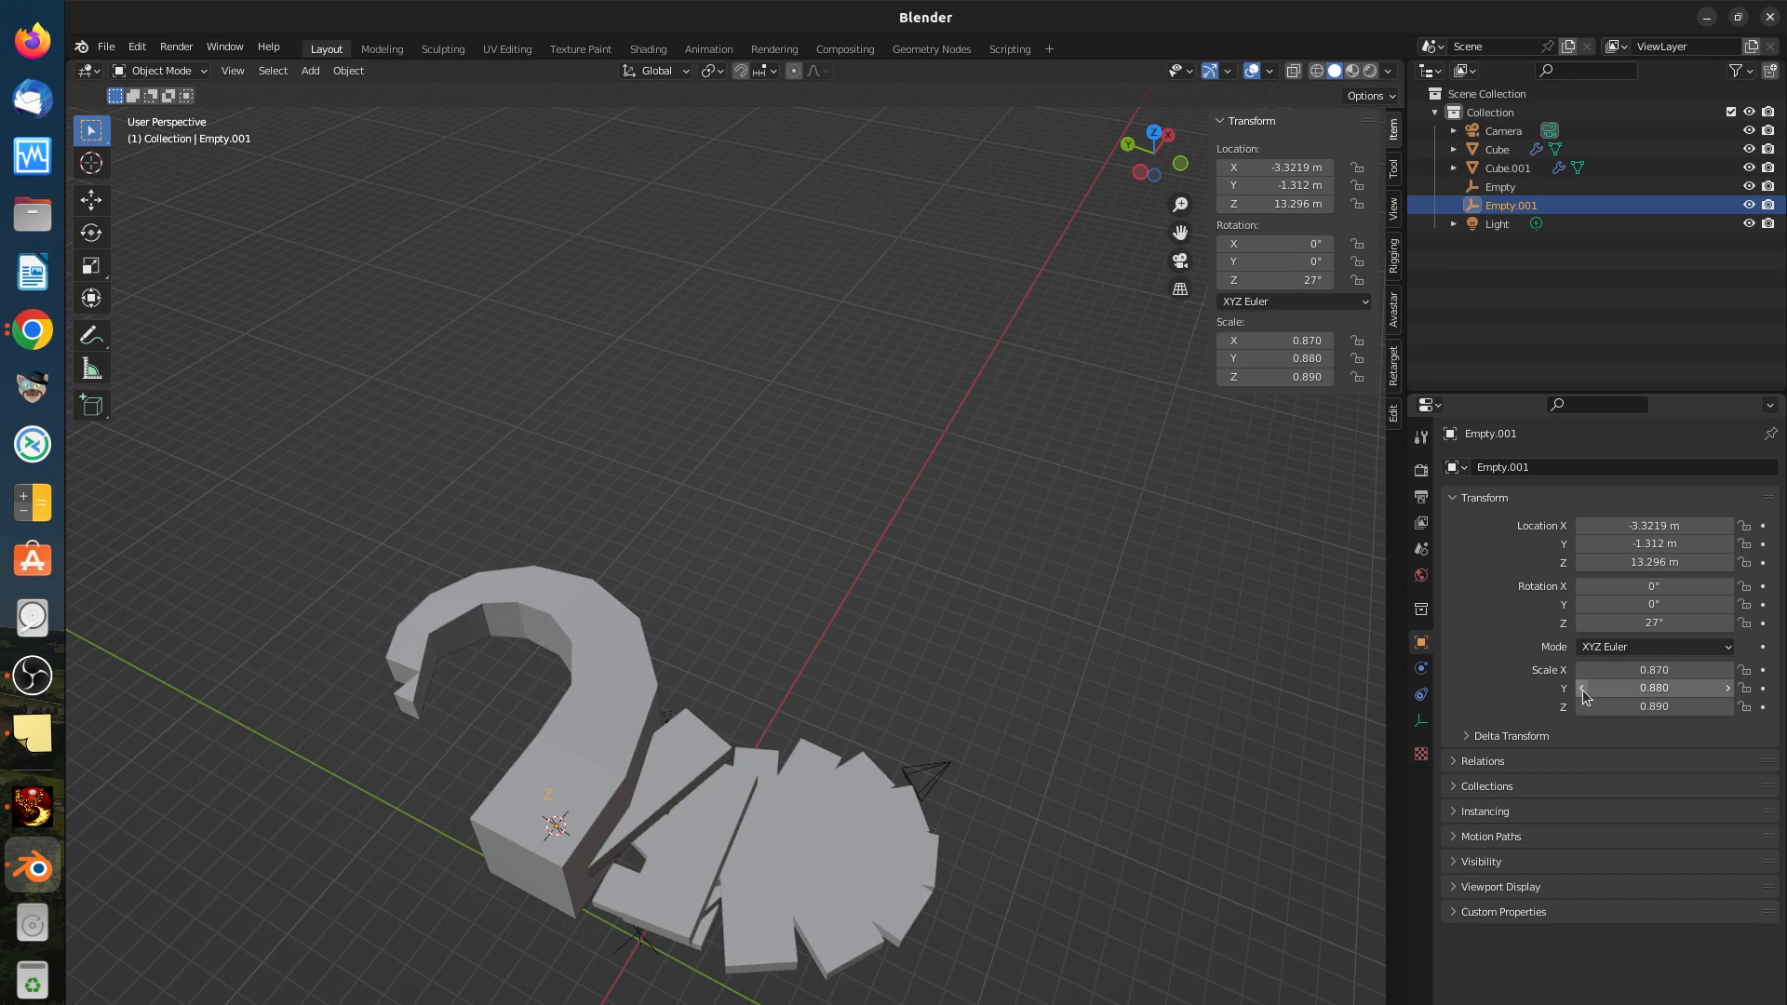
left_click(1583, 687)
left_click(1583, 688)
left_click(1583, 687)
left_click(1583, 688)
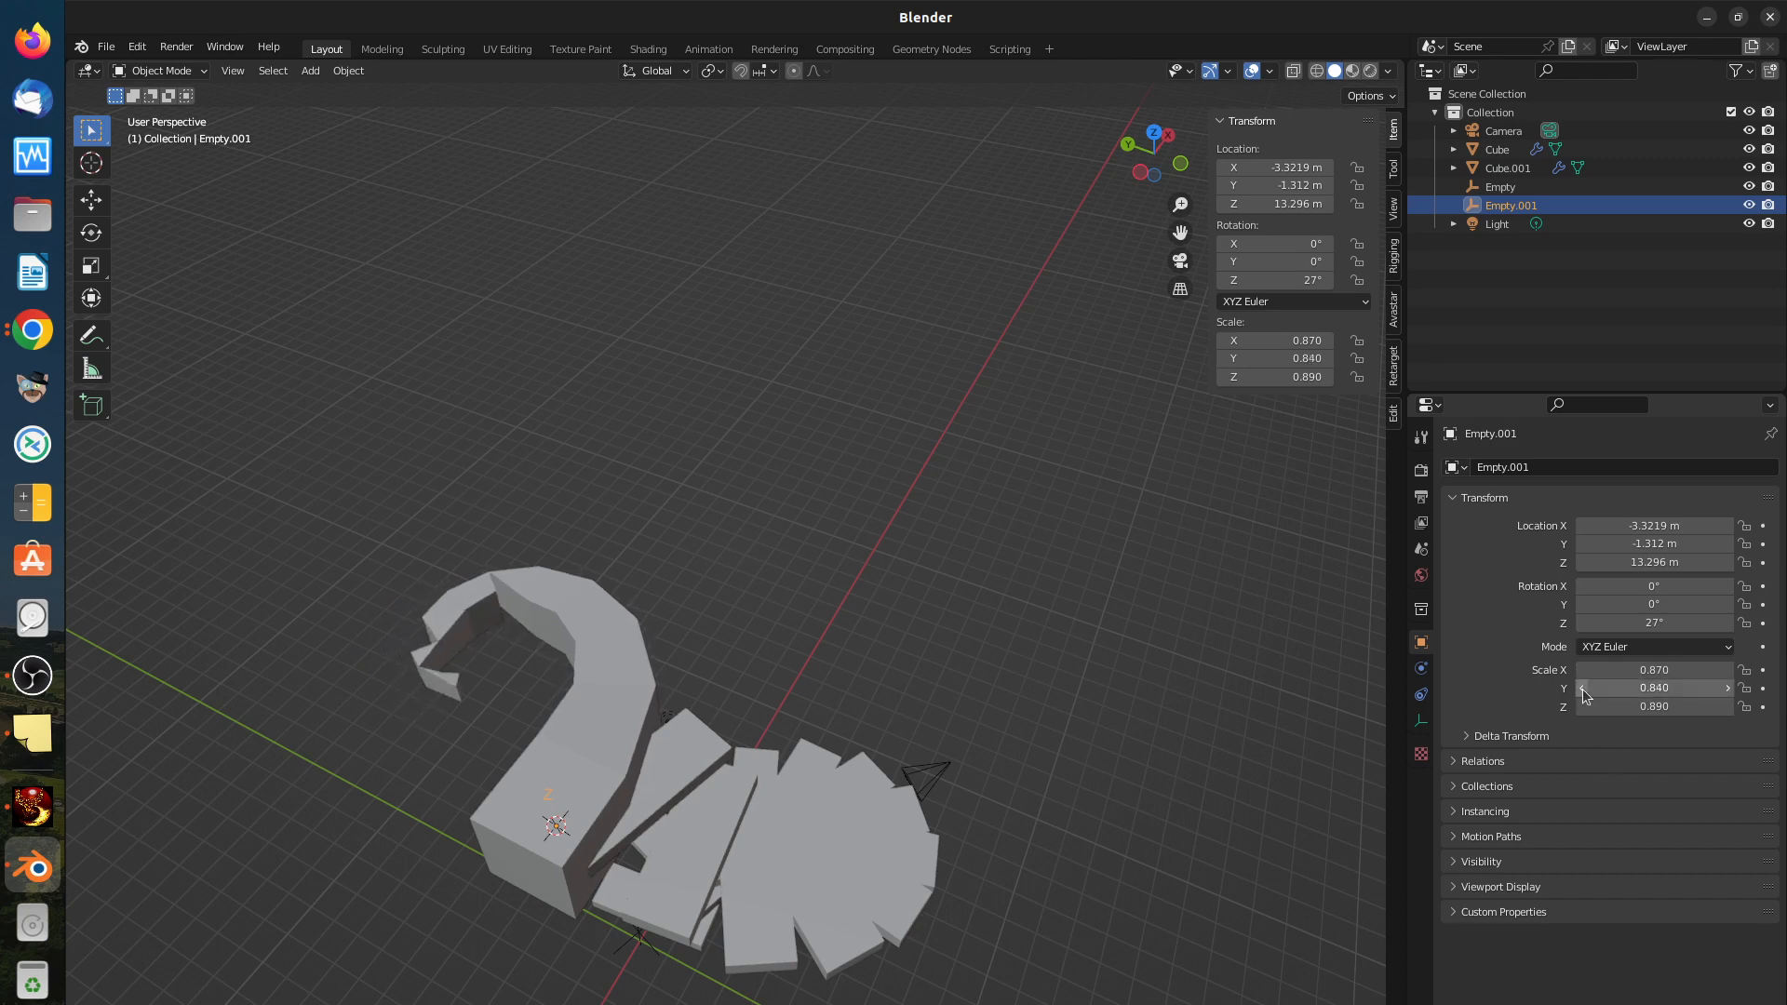
left_click(1583, 687)
left_click(1583, 687)
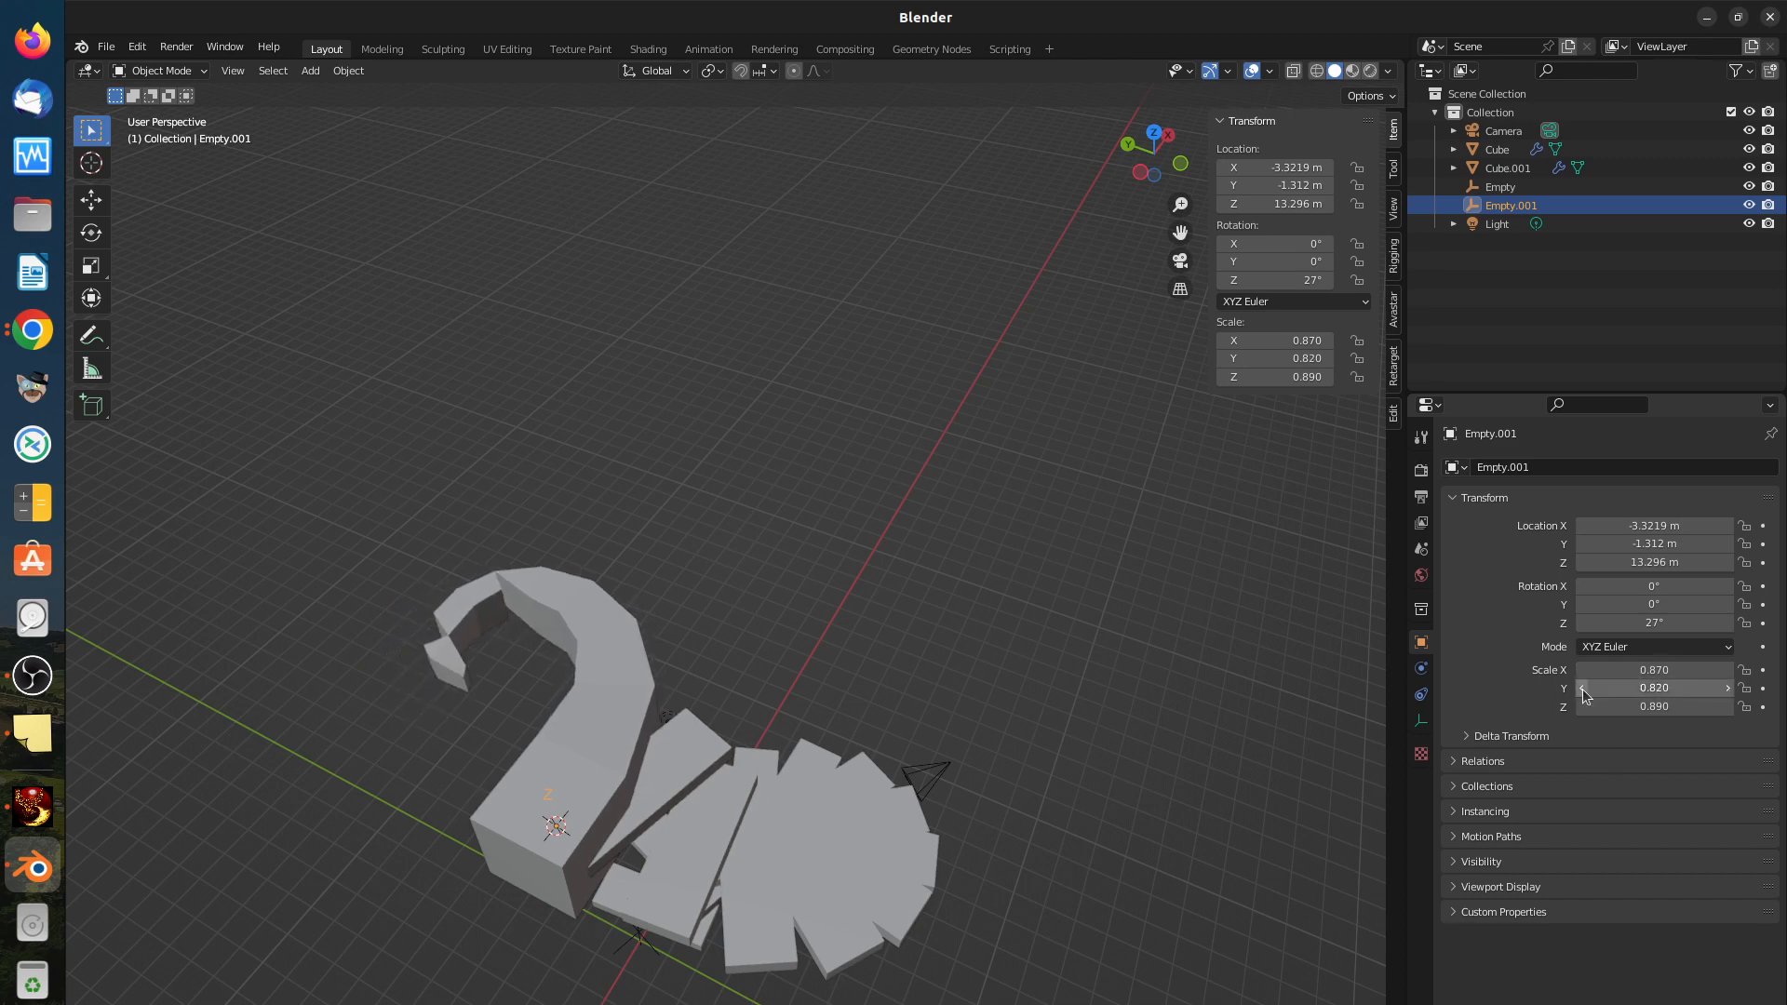
Step: Set the scale of Empty.001 to 0.970 on Y and 0.860 on X
left_click(1717, 689)
type("1.07")
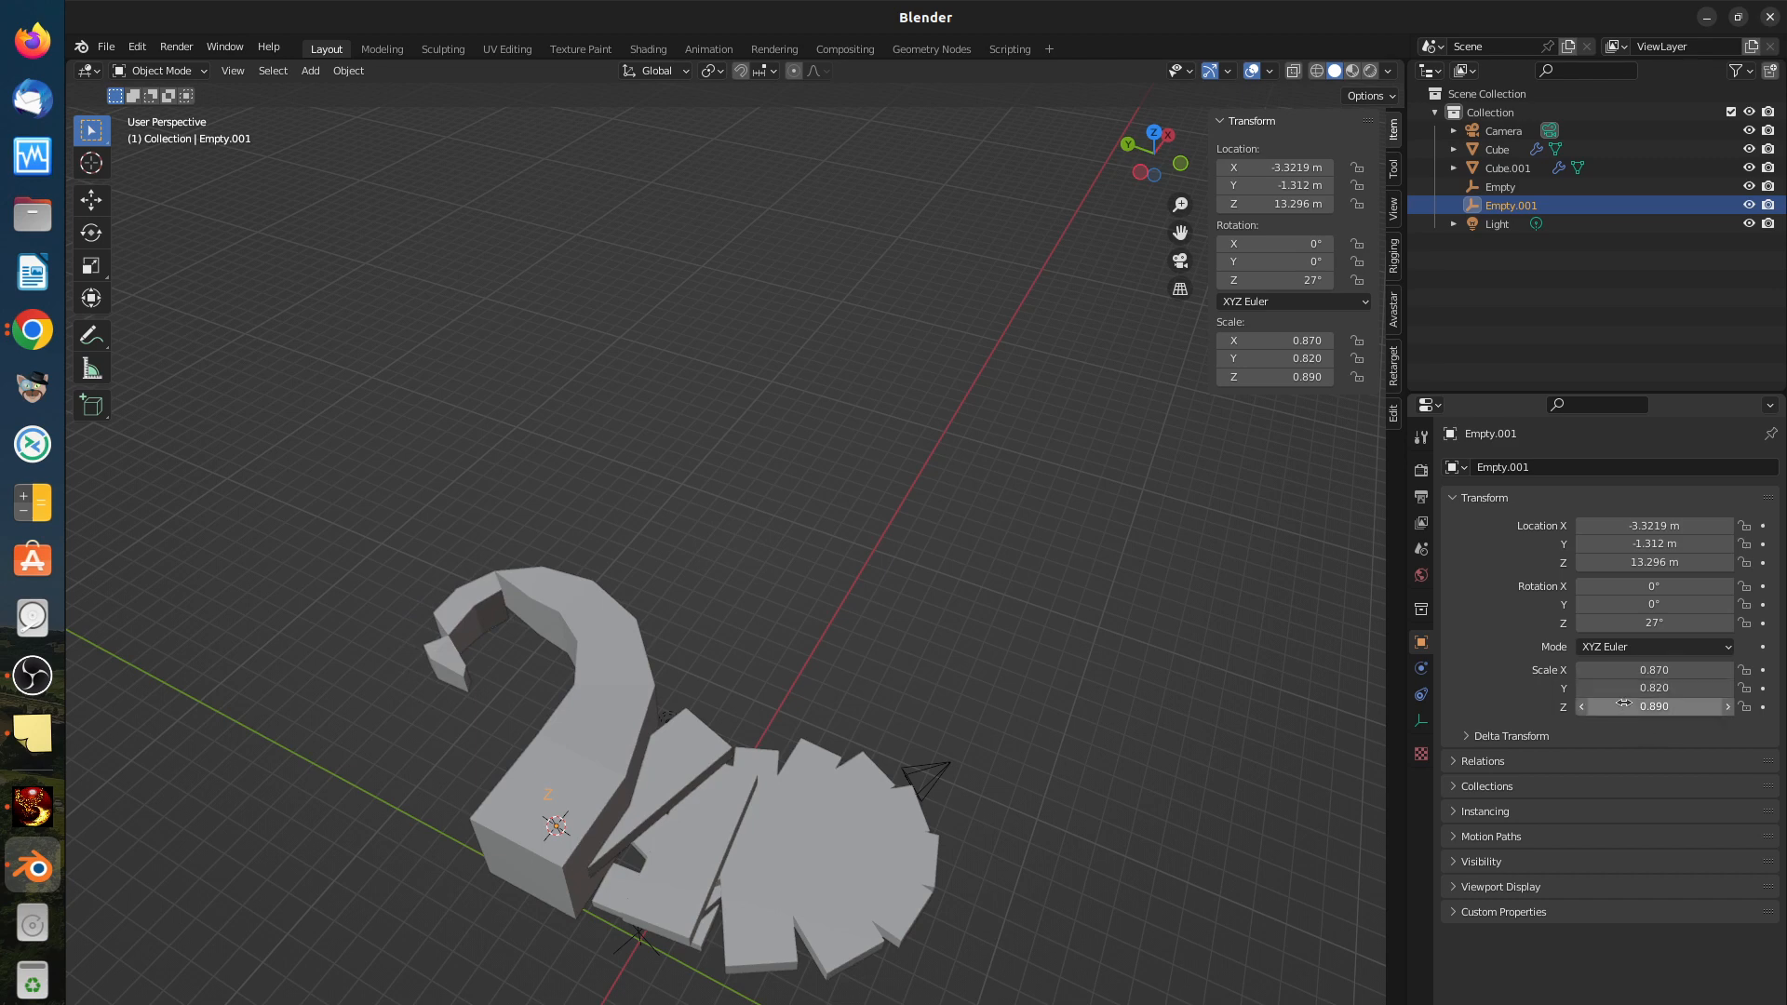
key("Return")
left_click_drag(1717, 689, 1708, 688)
middle_click_drag(577, 793, 754, 696)
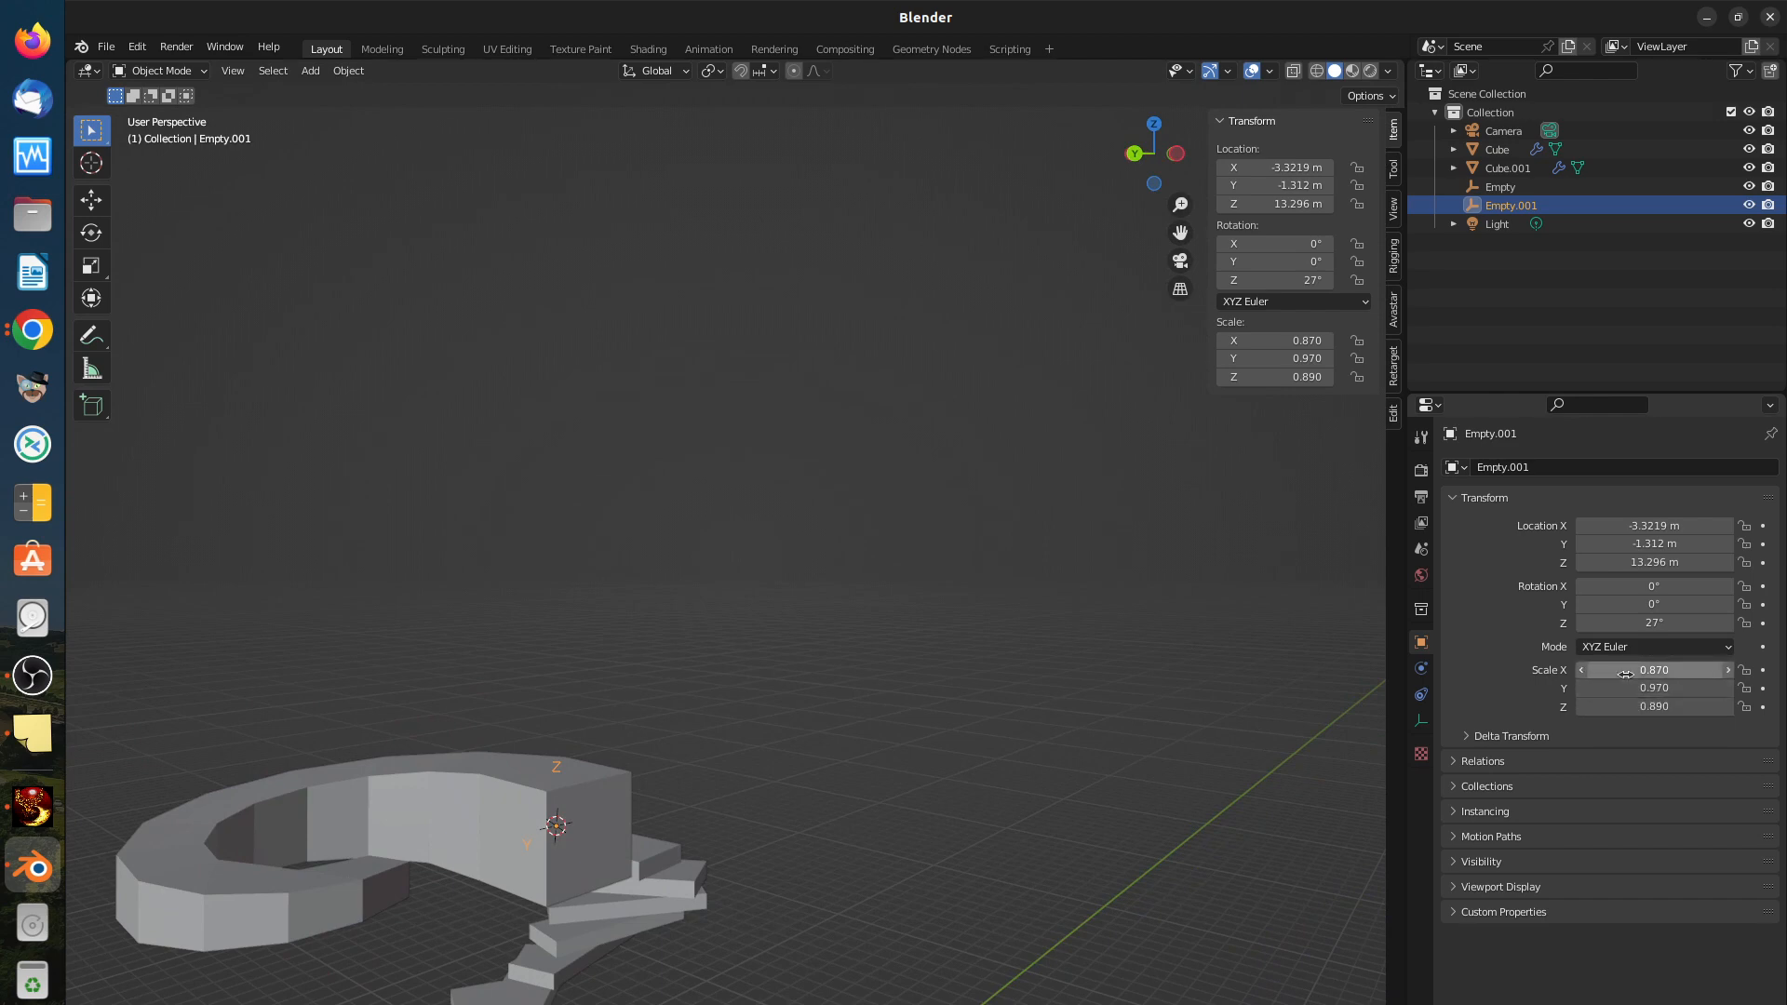
left_click_drag(1654, 670, 1651, 670)
middle_click_drag(937, 834, 752, 947)
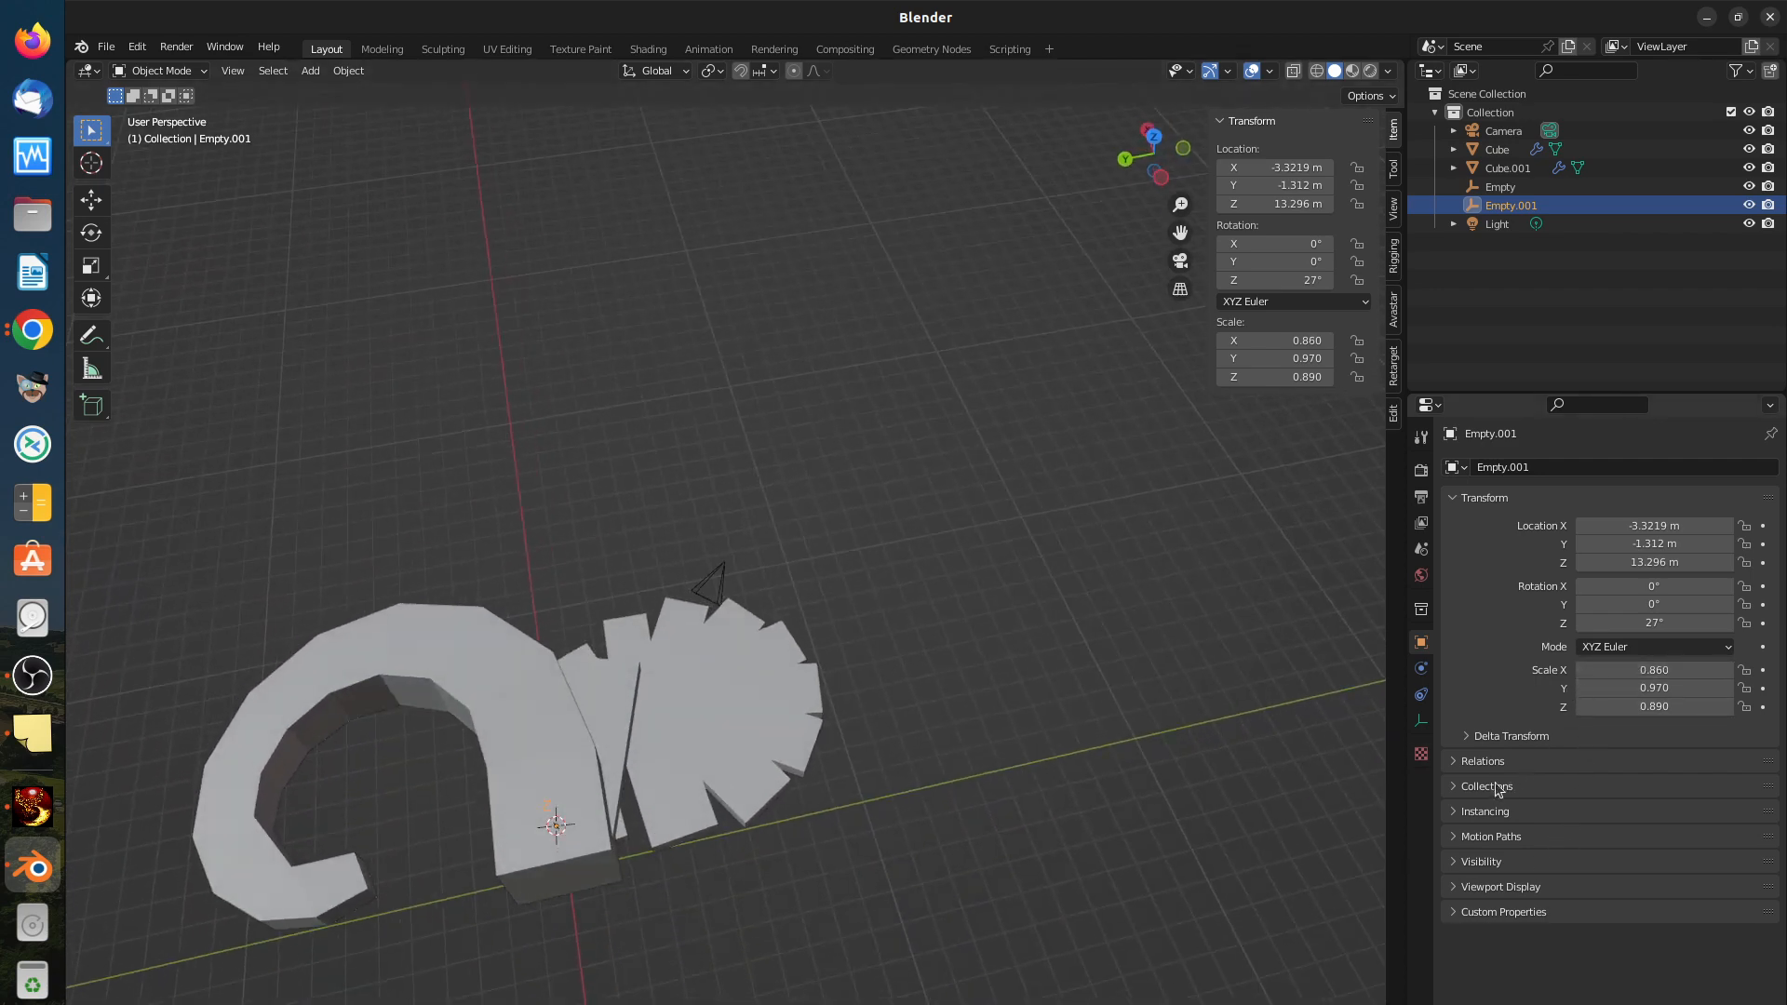
Step: Add a Subdivision Surface modifier to the curved, tapered floor Cube.001
key("ctrl+i")
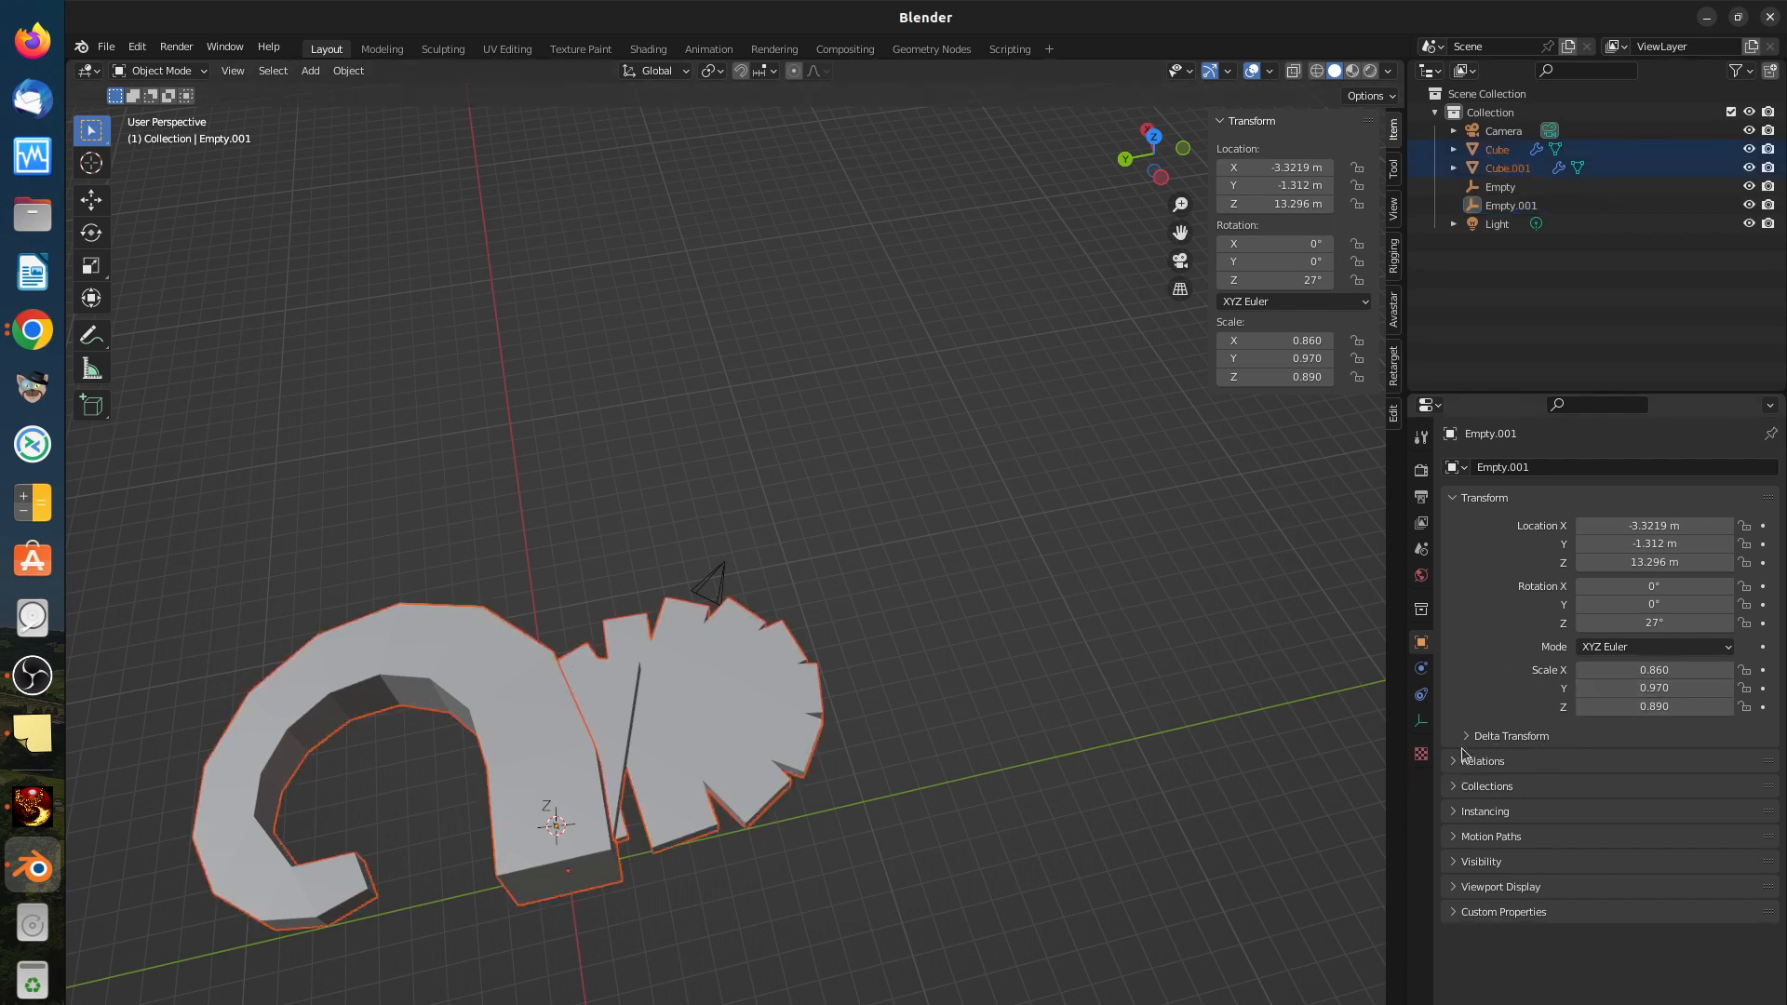
left_click(411, 634)
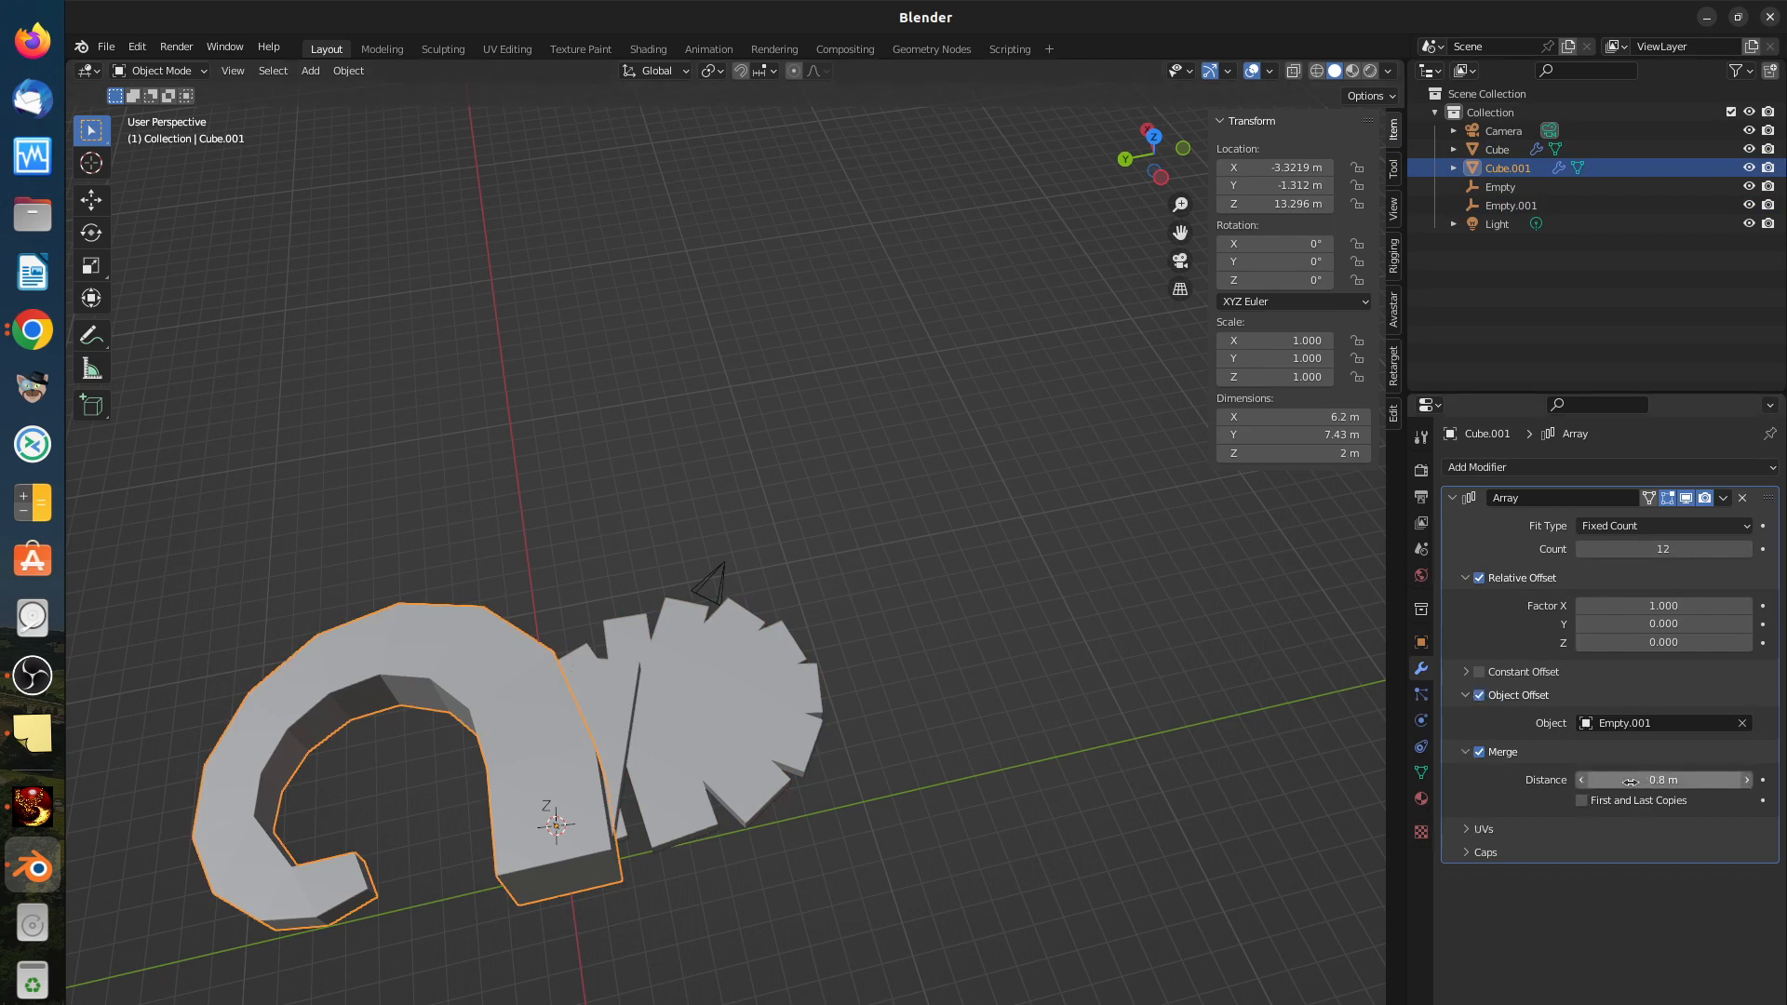
left_click(1649, 780)
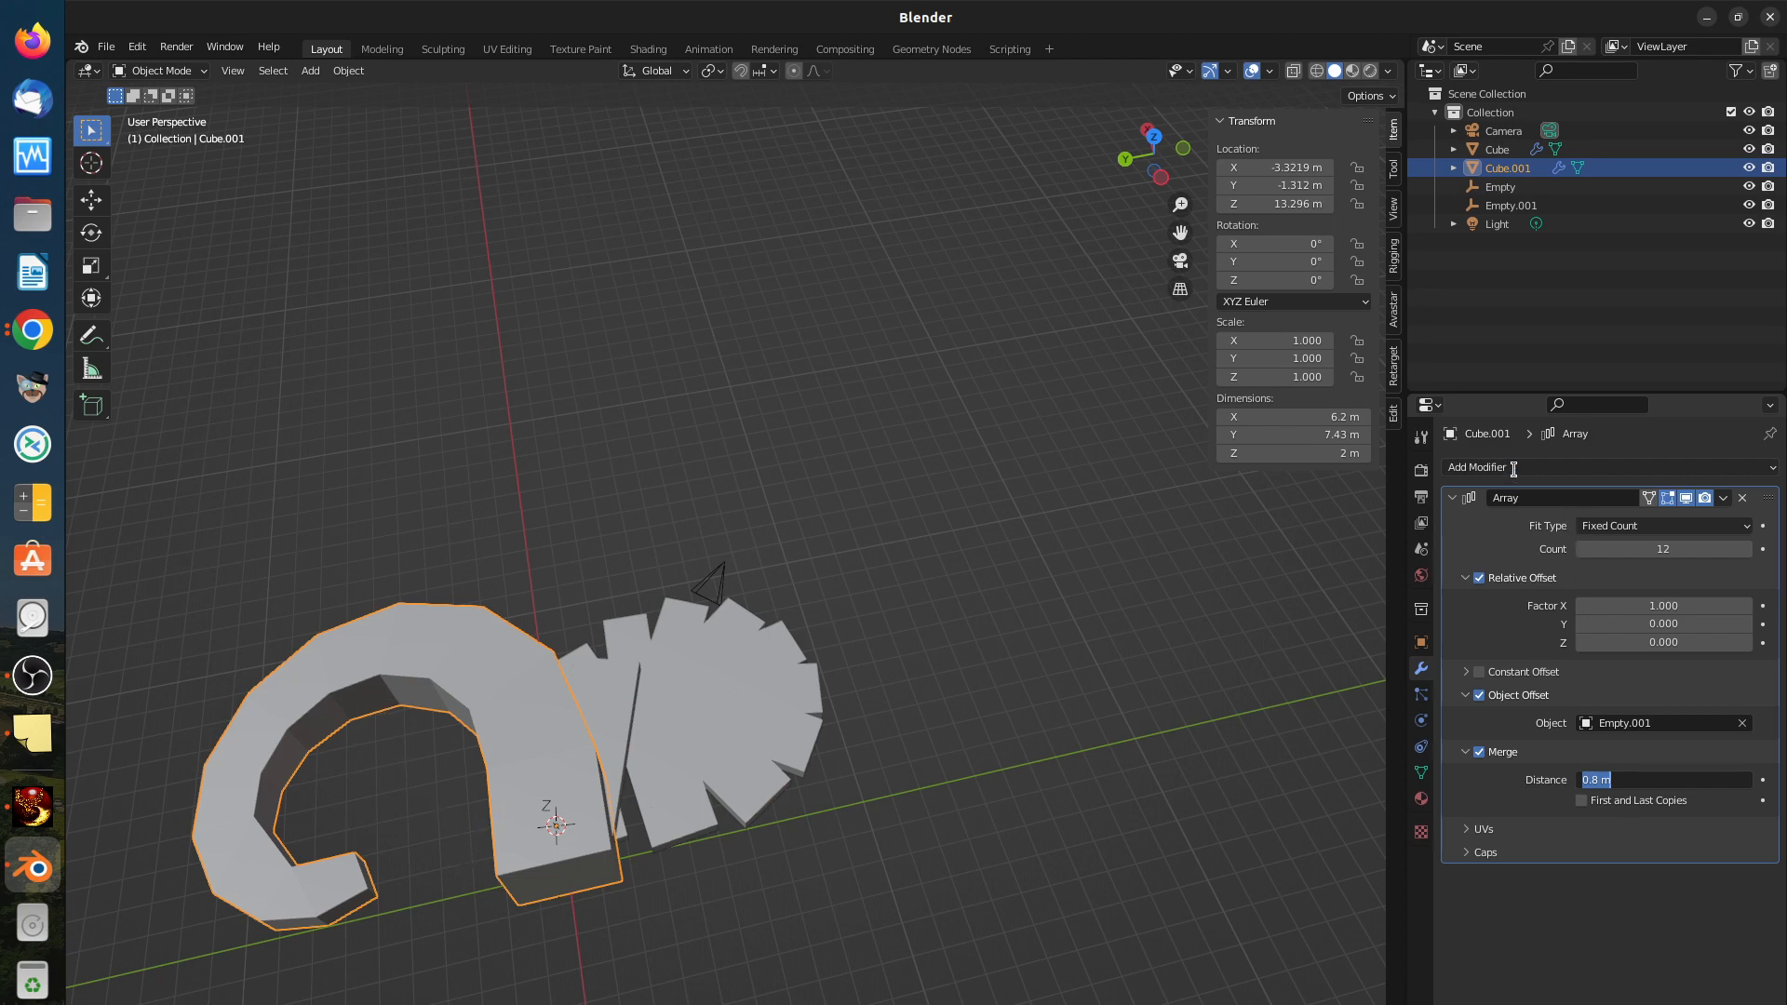
left_click(1513, 468)
left_click(1517, 468)
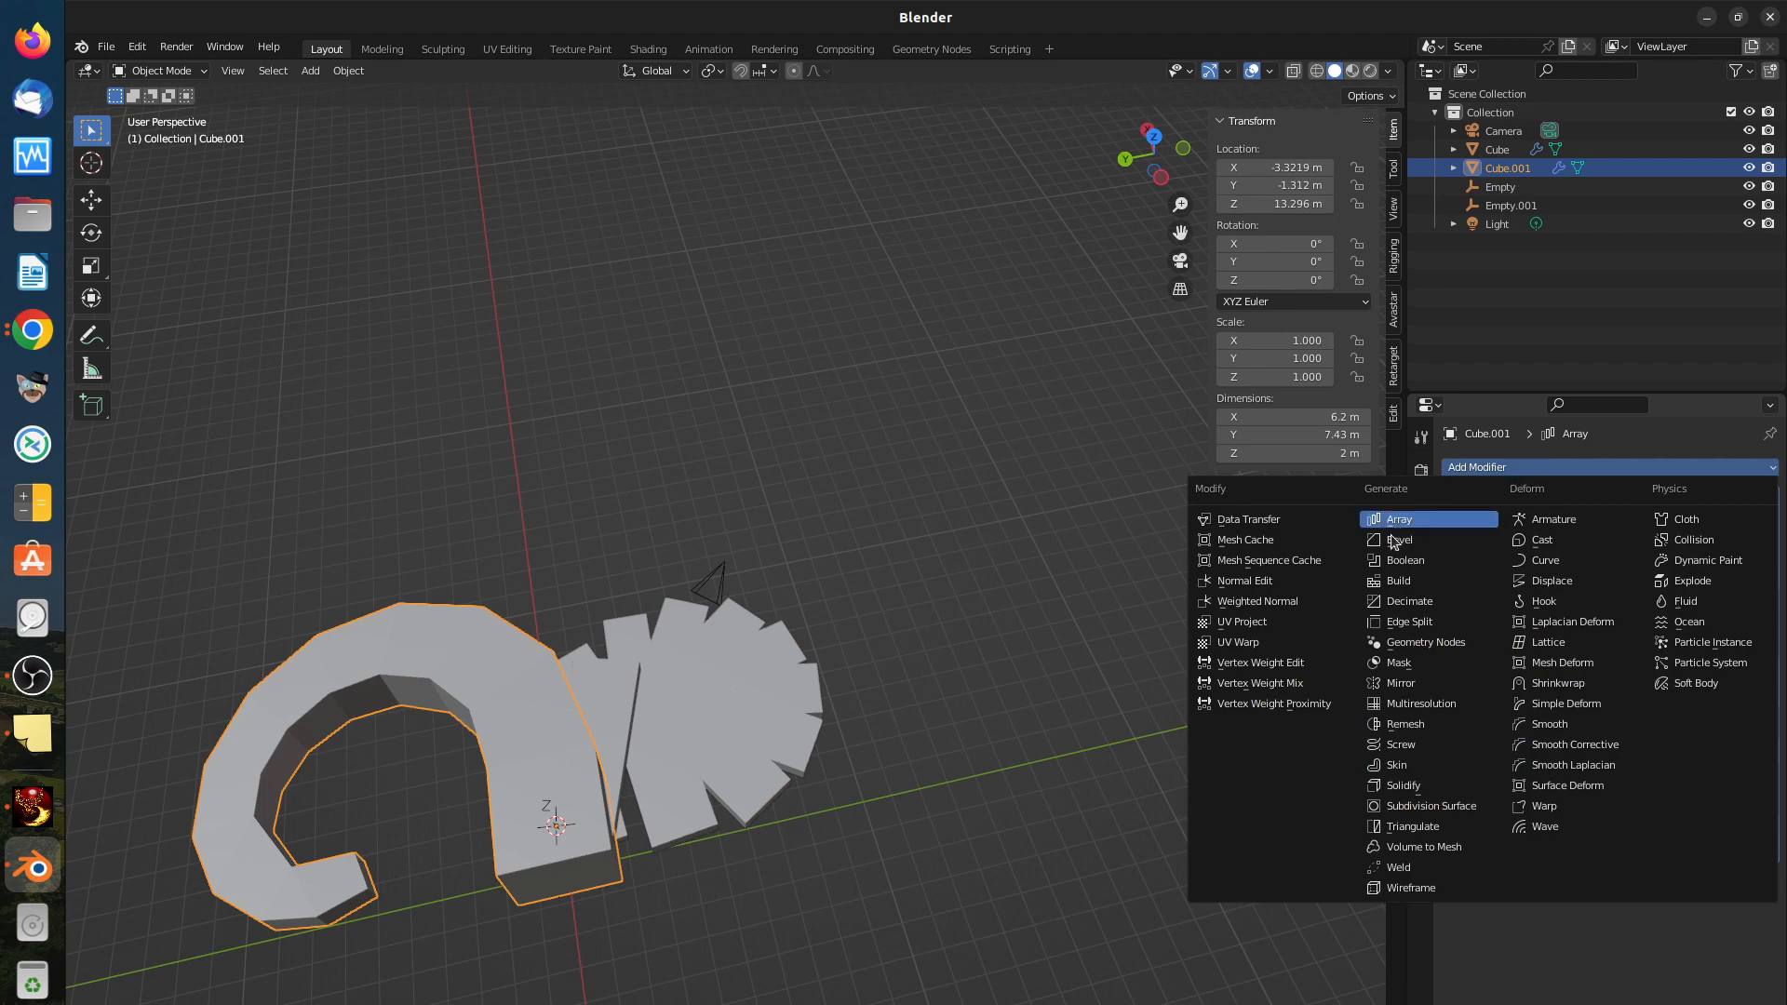
left_click(1433, 807)
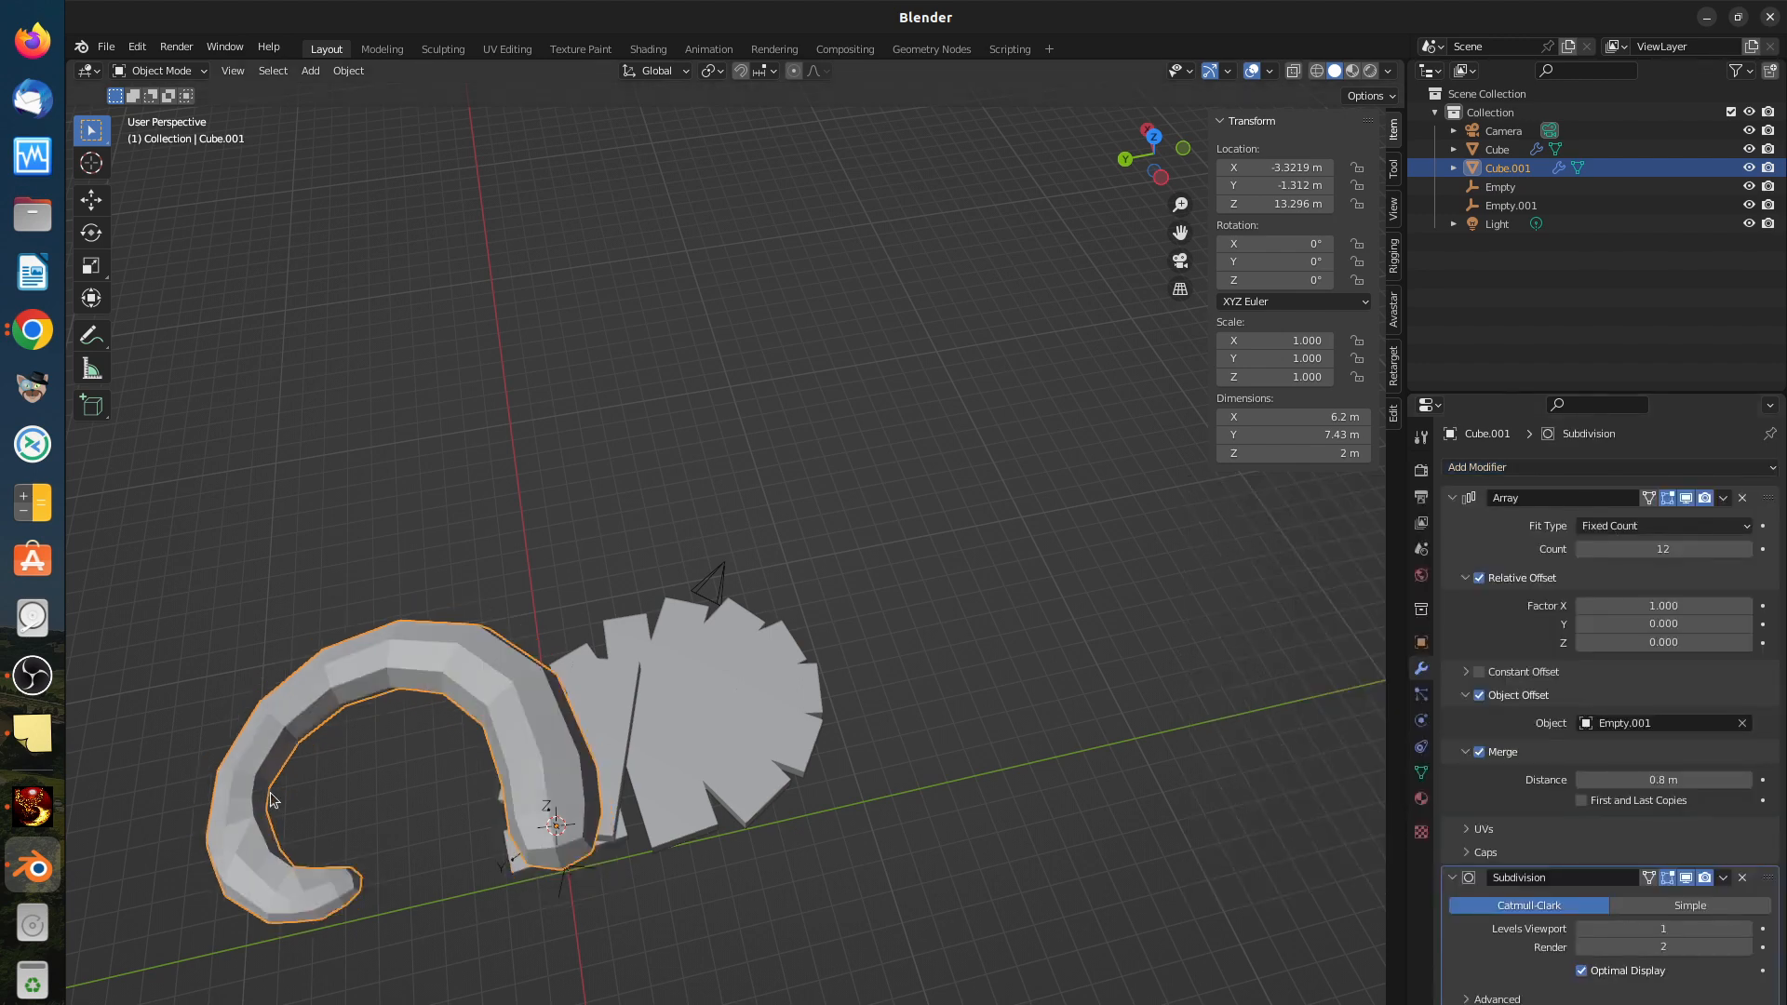
Step: Set the Subdivision modifier's viewport level to 2 and shade Cube.001 smooth
middle_click_drag(275, 801, 449, 786)
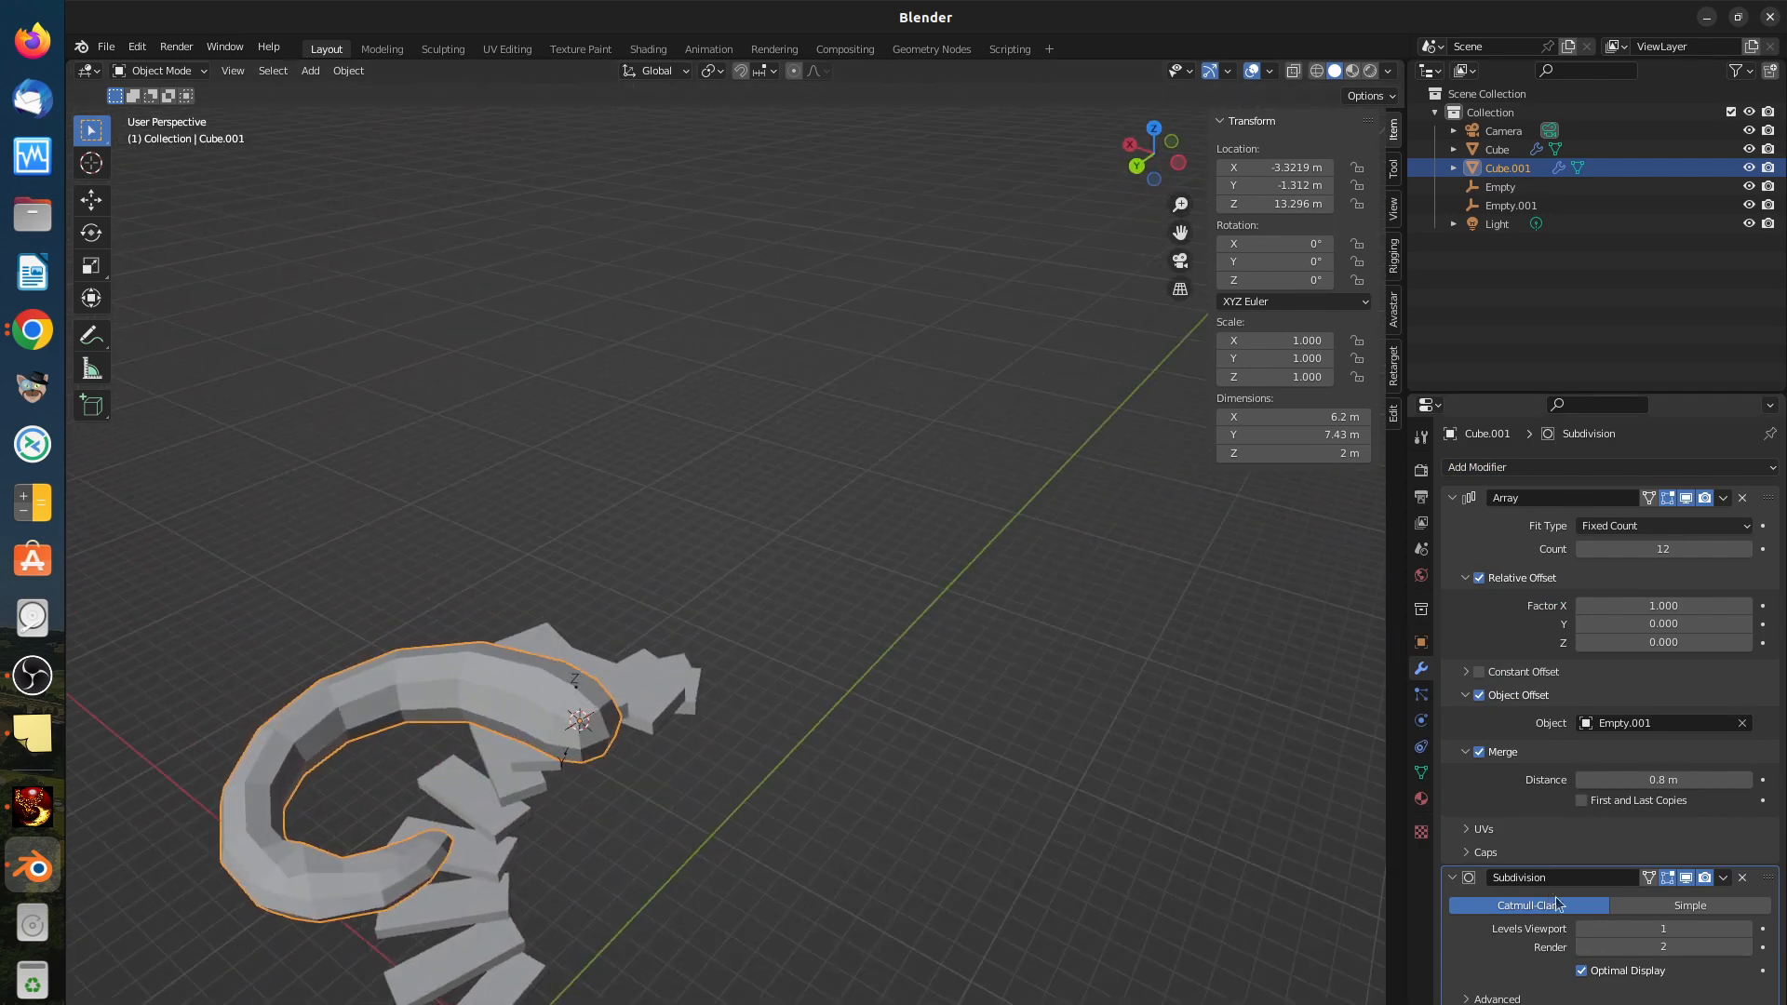
left_click(1748, 929)
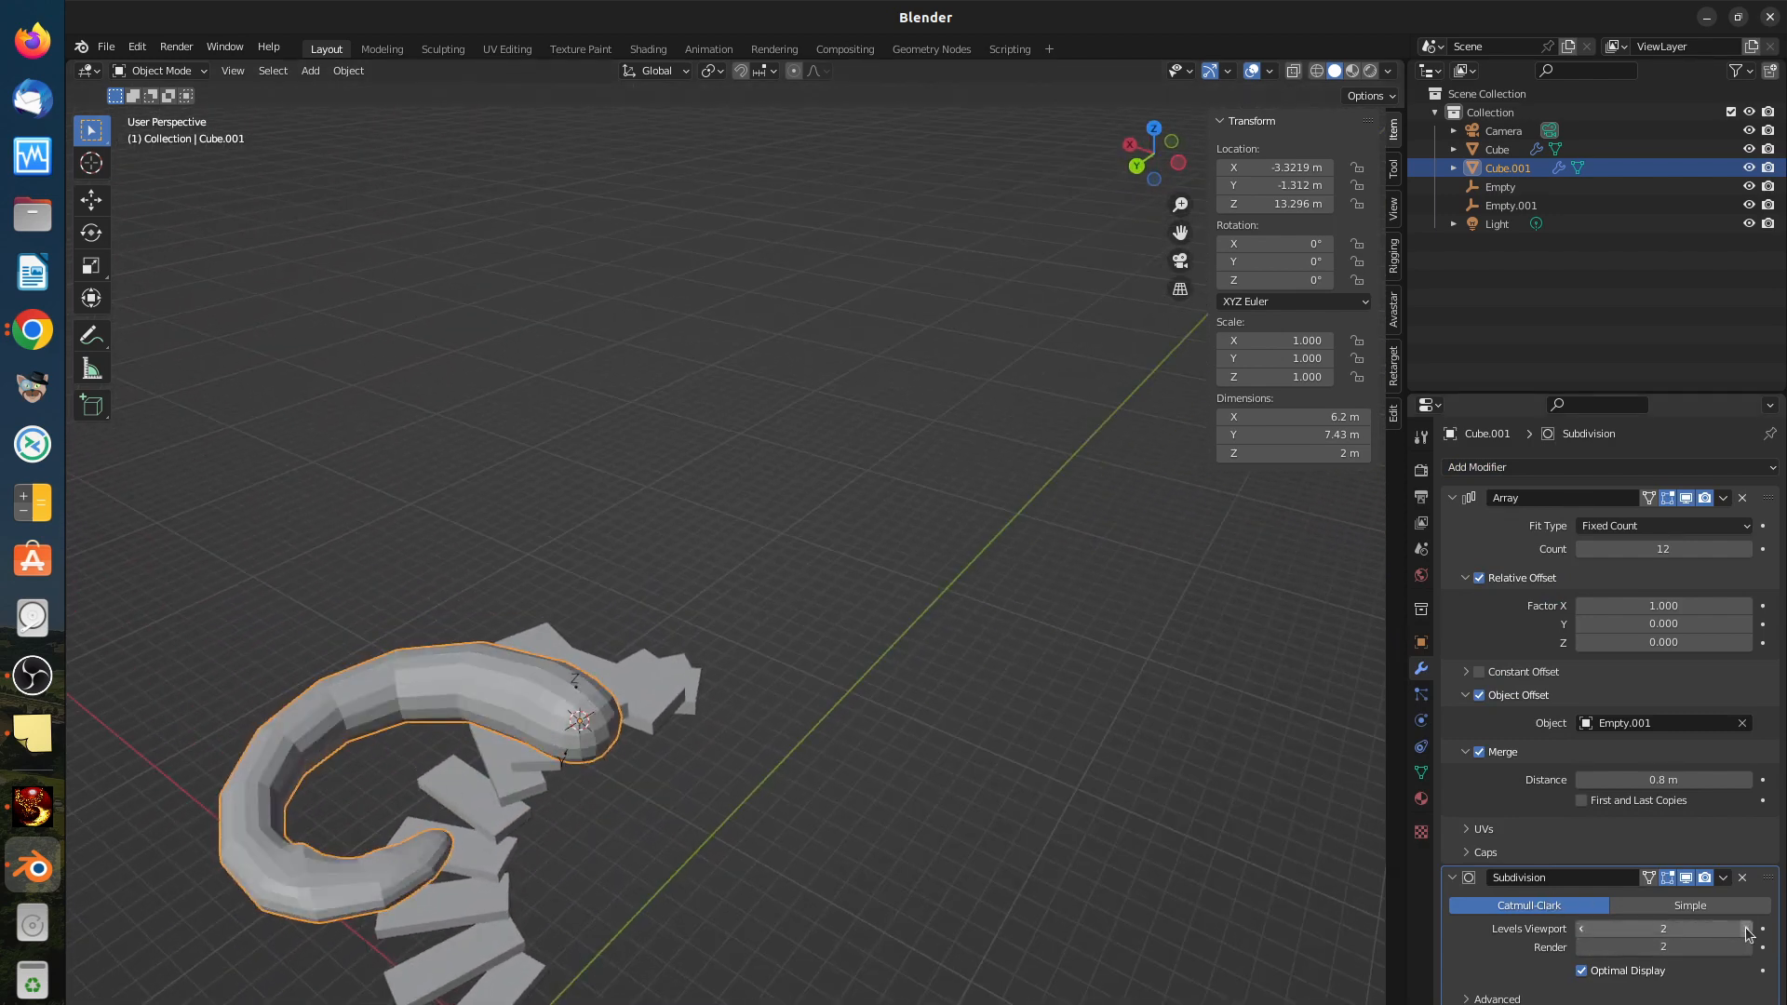
right_click(651, 712)
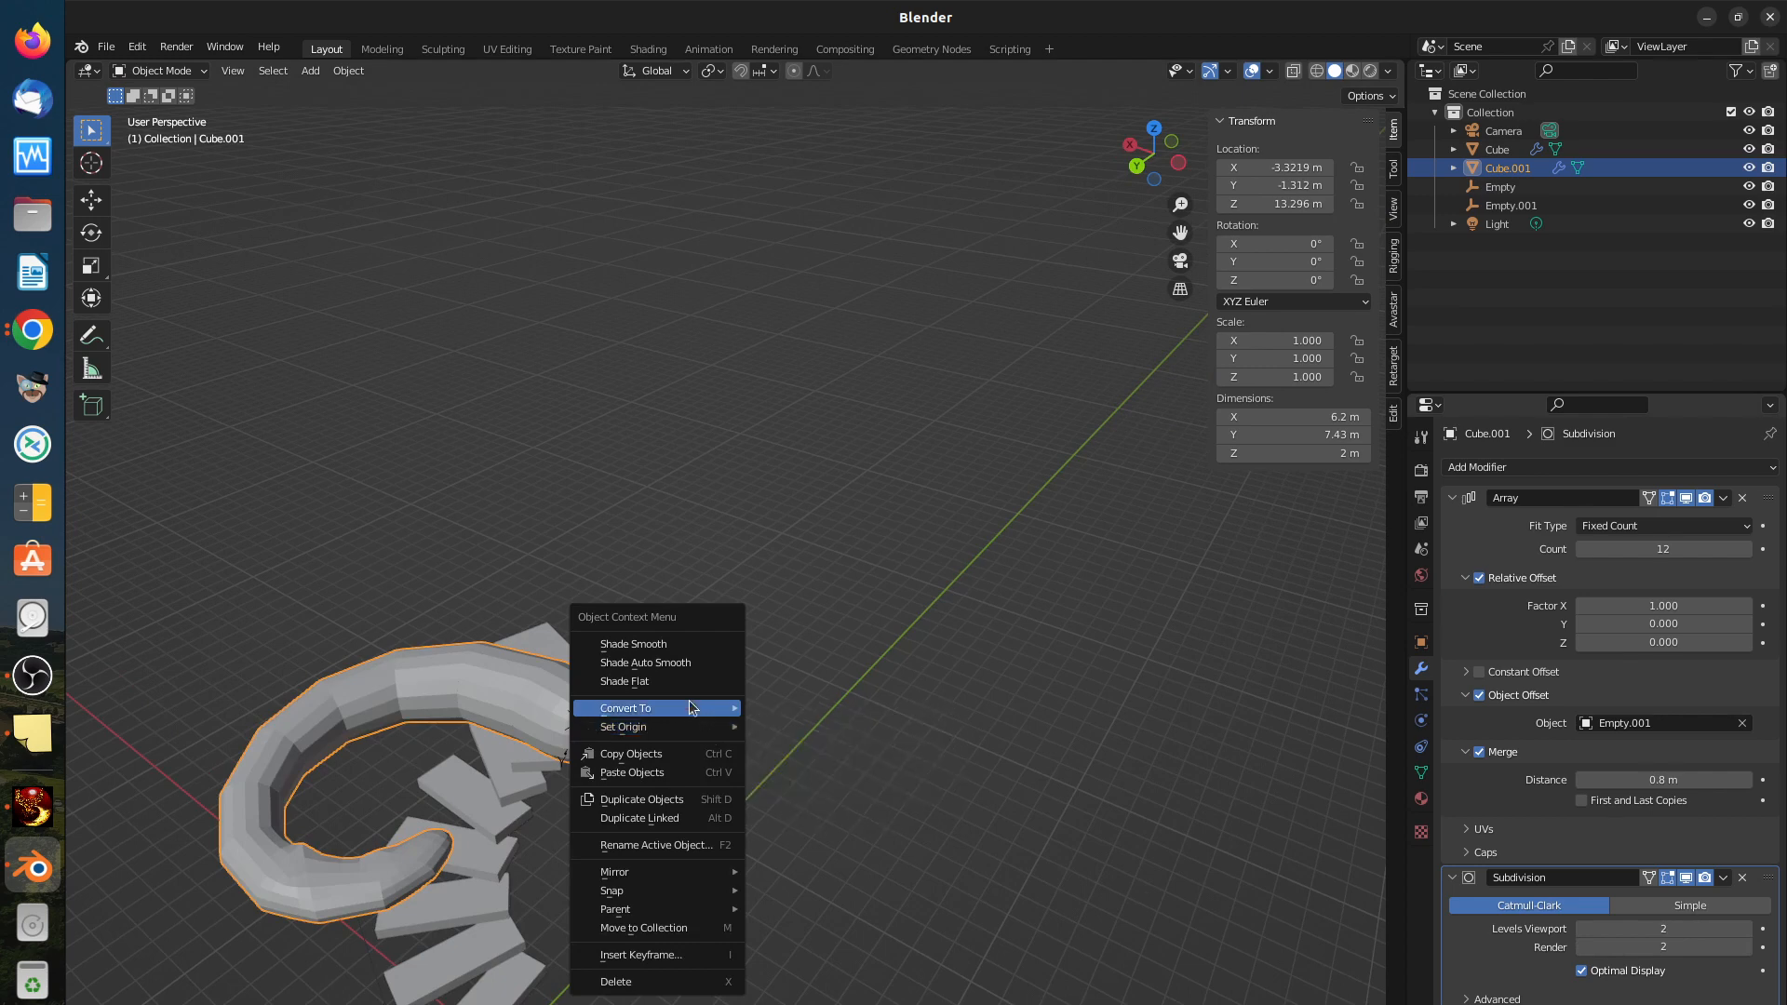
left_click(677, 645)
middle_click_drag(706, 776, 653, 783)
scroll(406, 738, "up", 5)
scroll(426, 744, "down", 2)
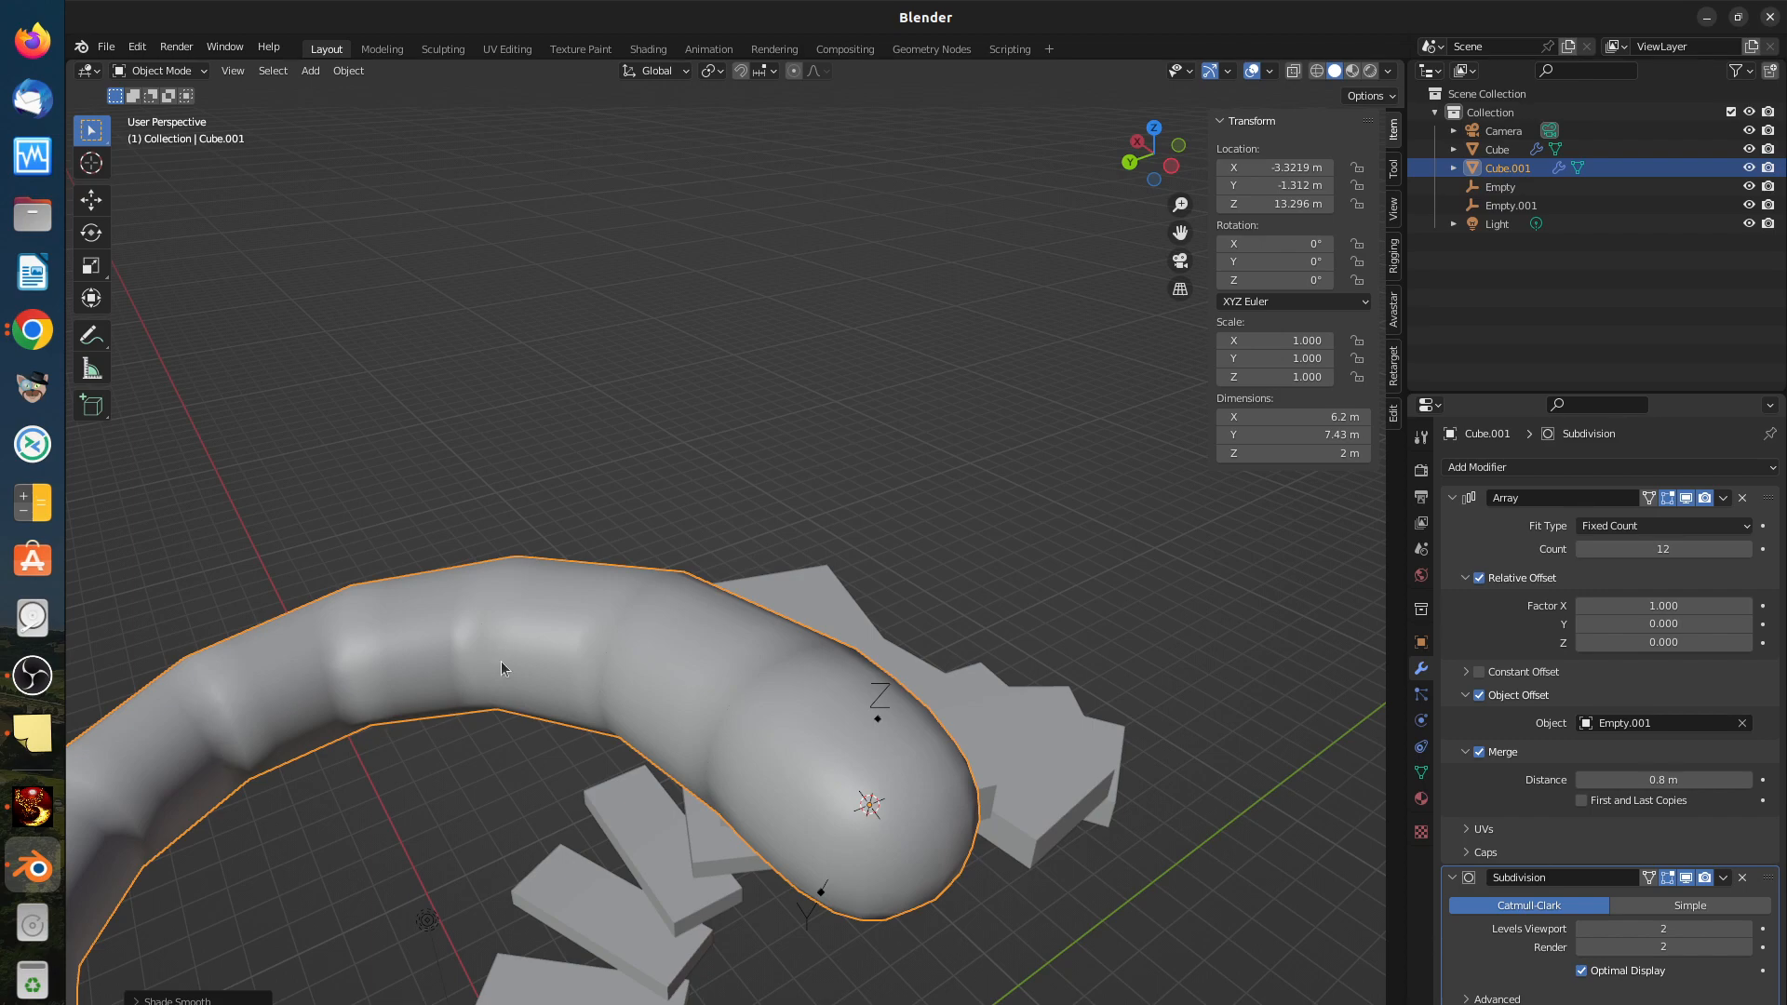
scroll(533, 741, "down", 4)
middle_click_drag(460, 841, 507, 884)
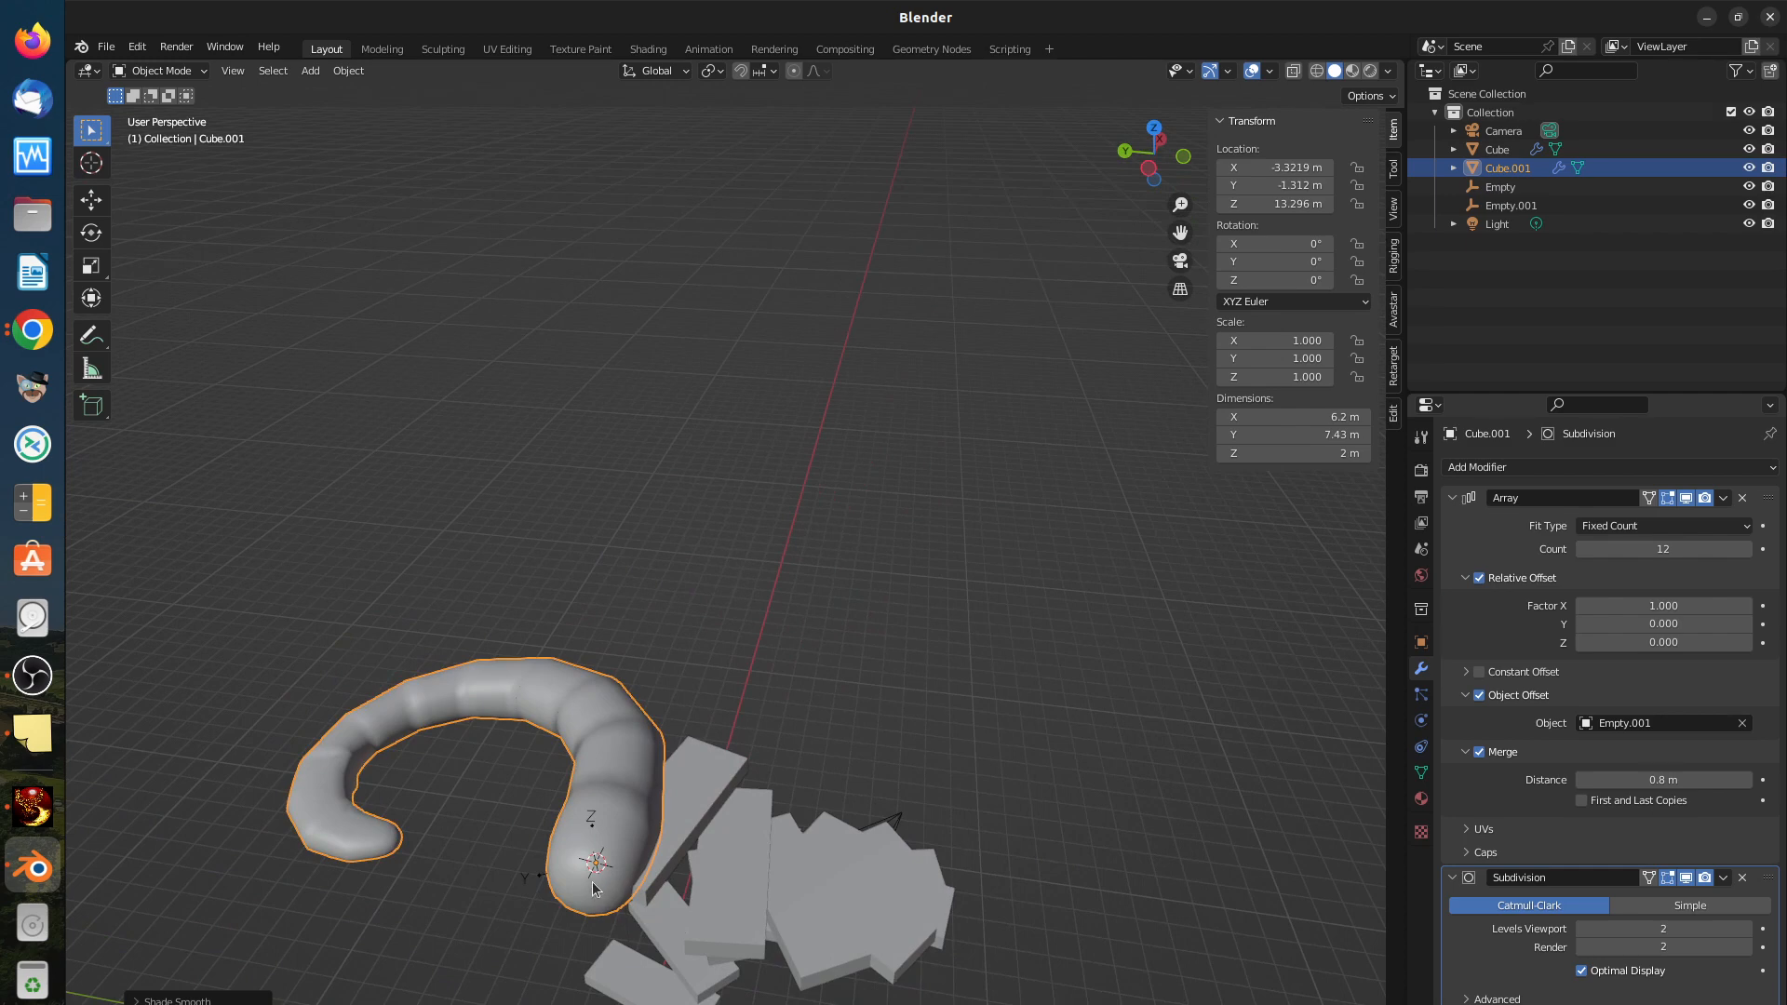
scroll(596, 889, "up", 3)
scroll(589, 890, "down", 3)
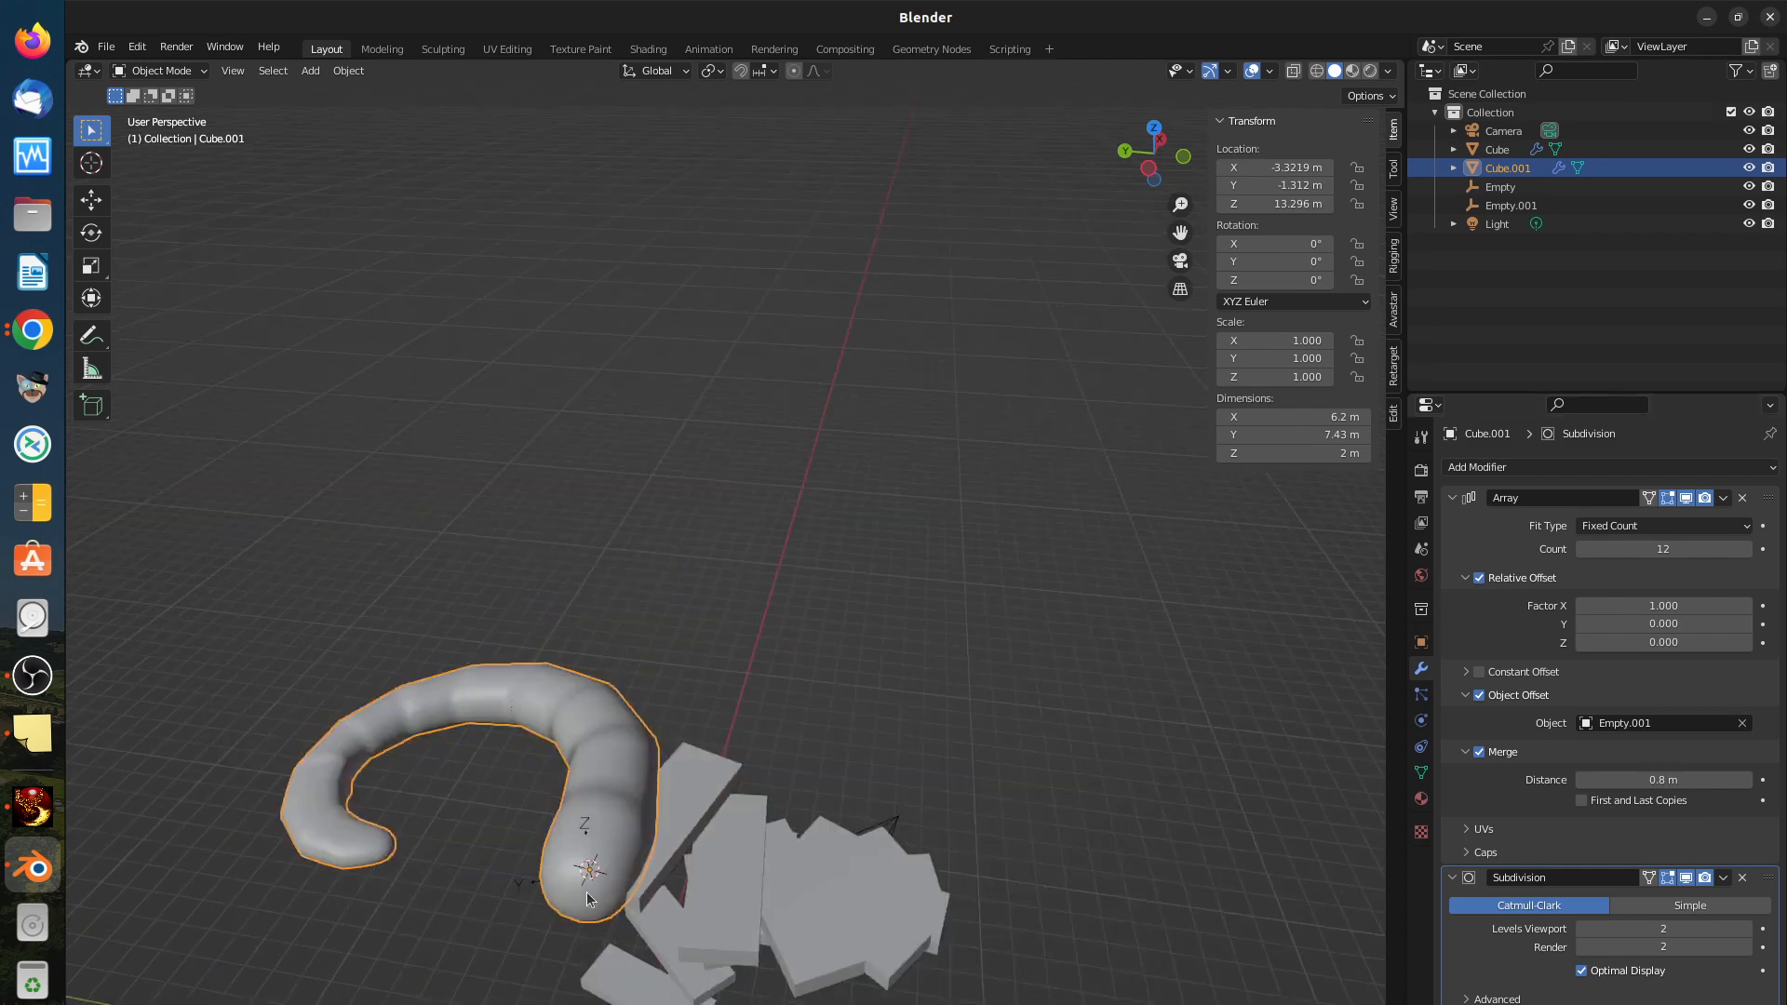
Step: Switch Cube.001 into Edit Mode
right_click(588, 891)
left_click(578, 875)
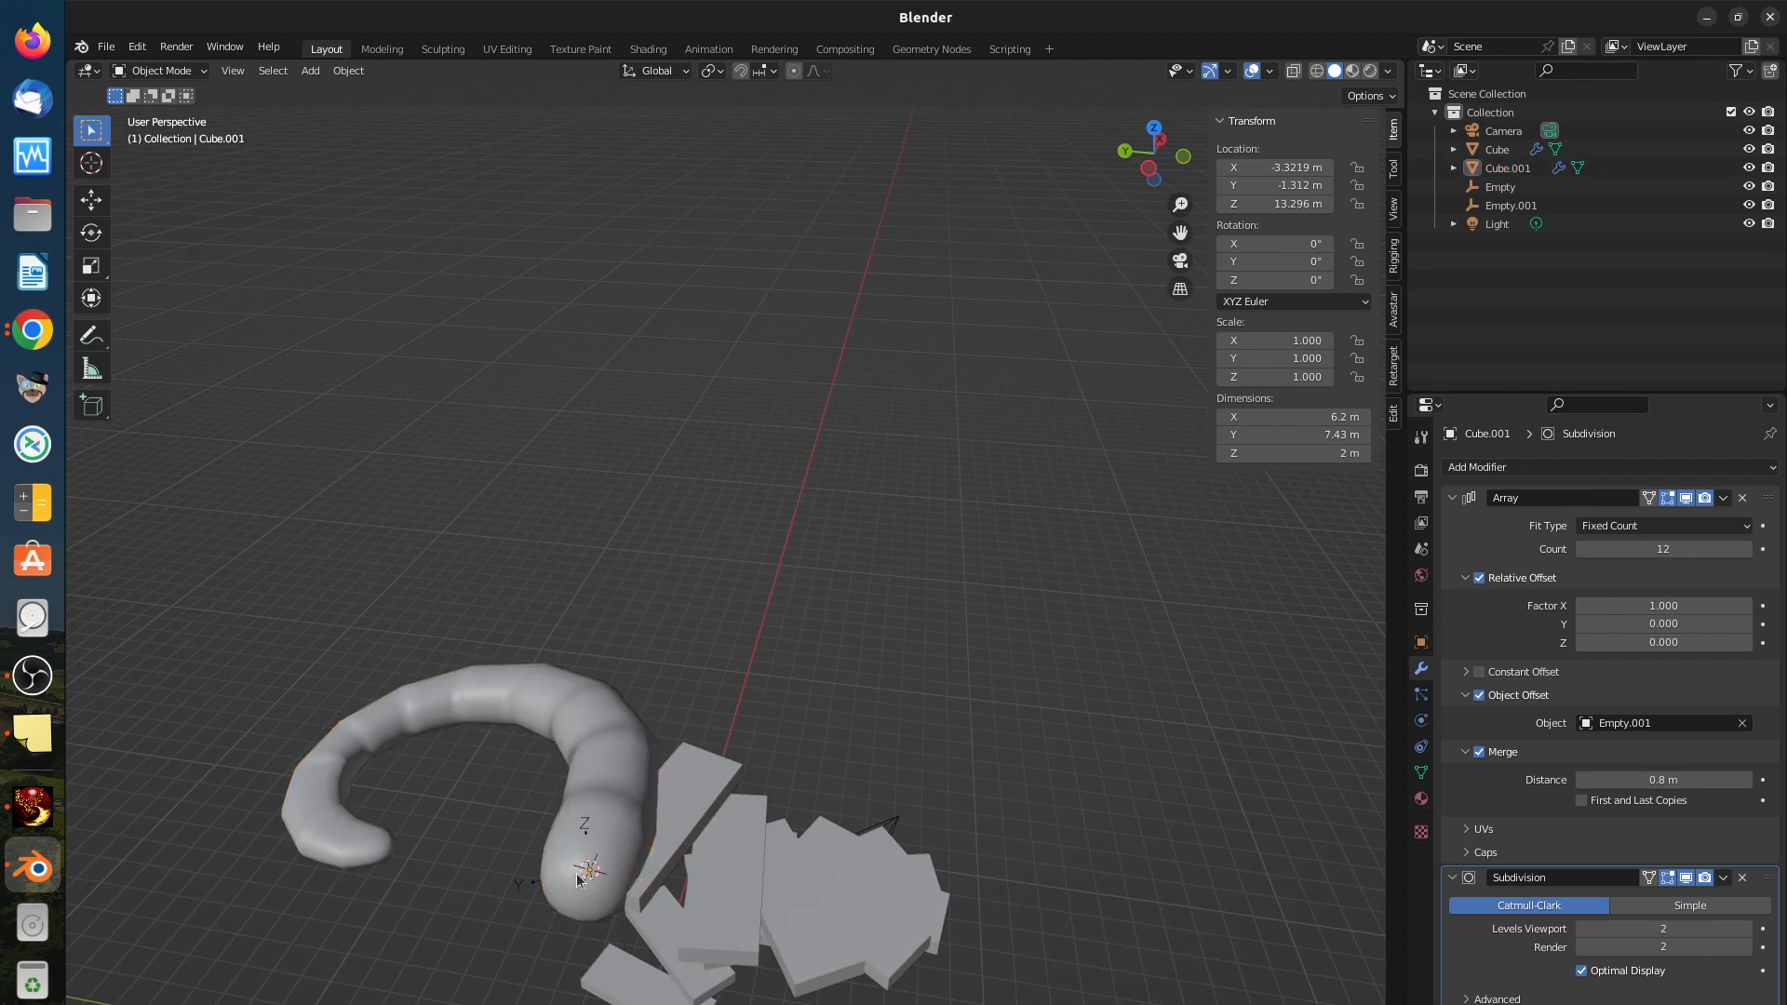
left_click(592, 791)
left_click(172, 72)
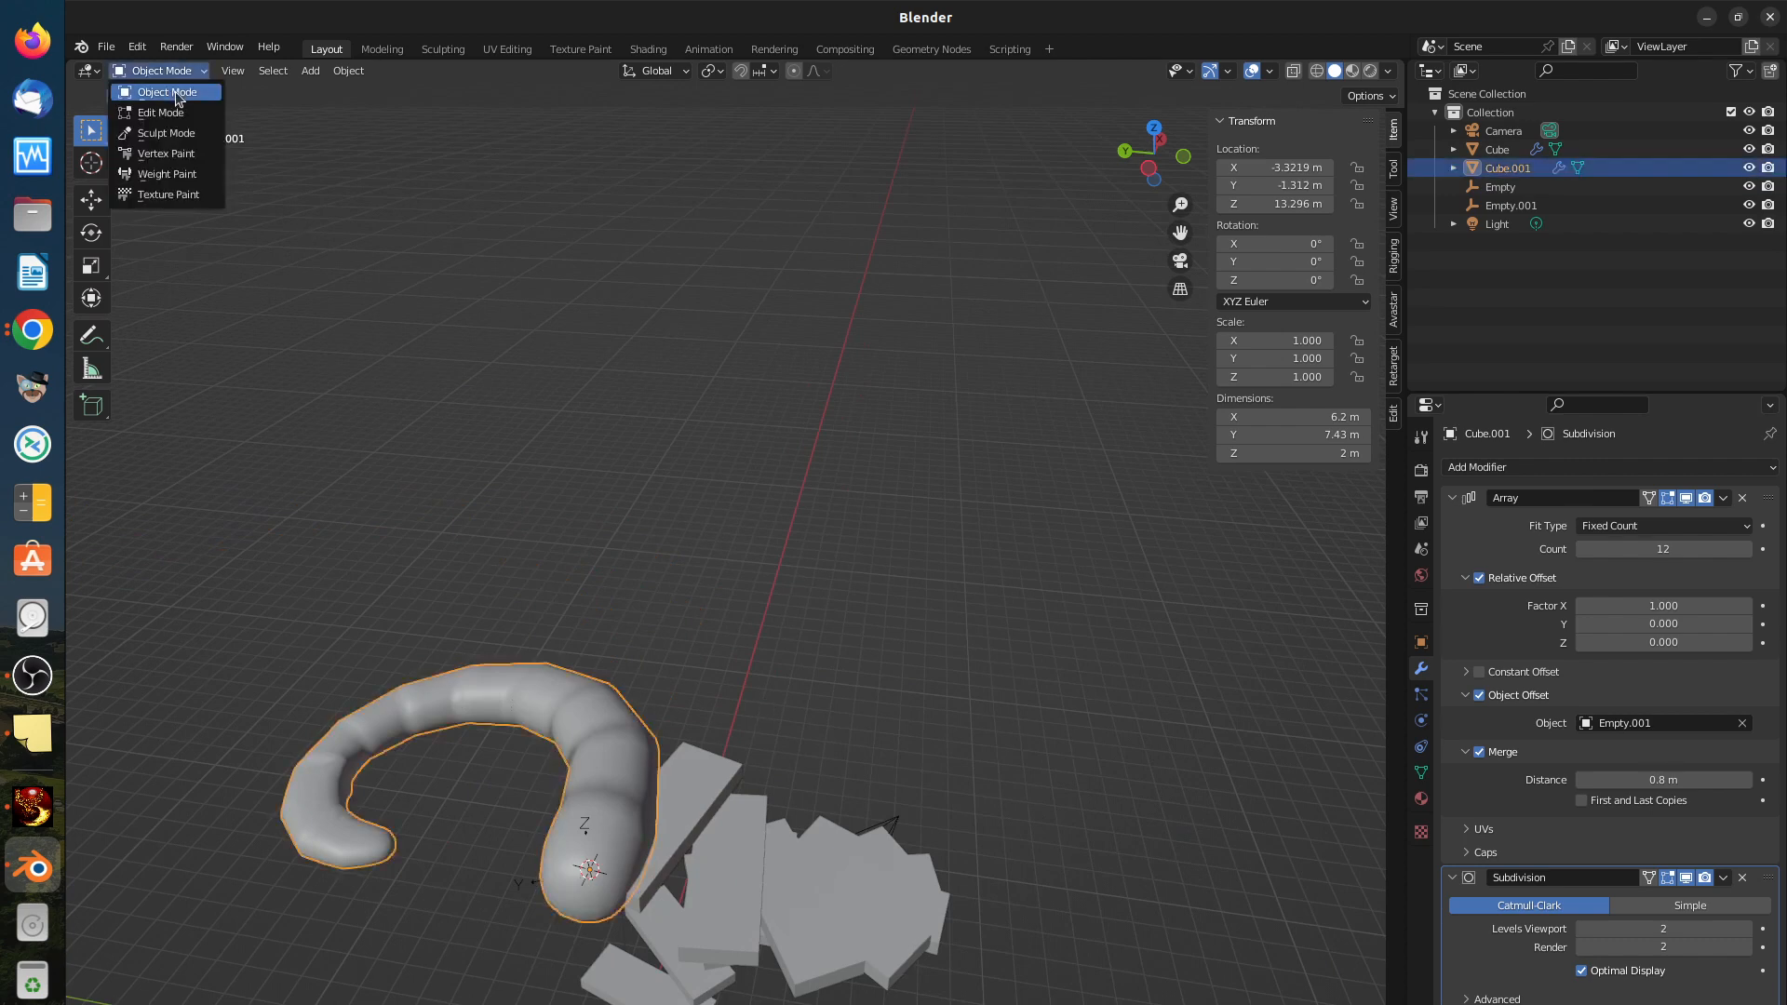
left_click(175, 110)
Step: Delete the base cube's outer end face in face selection mode to open the tube's thick end
scroll(559, 842, "up", 3)
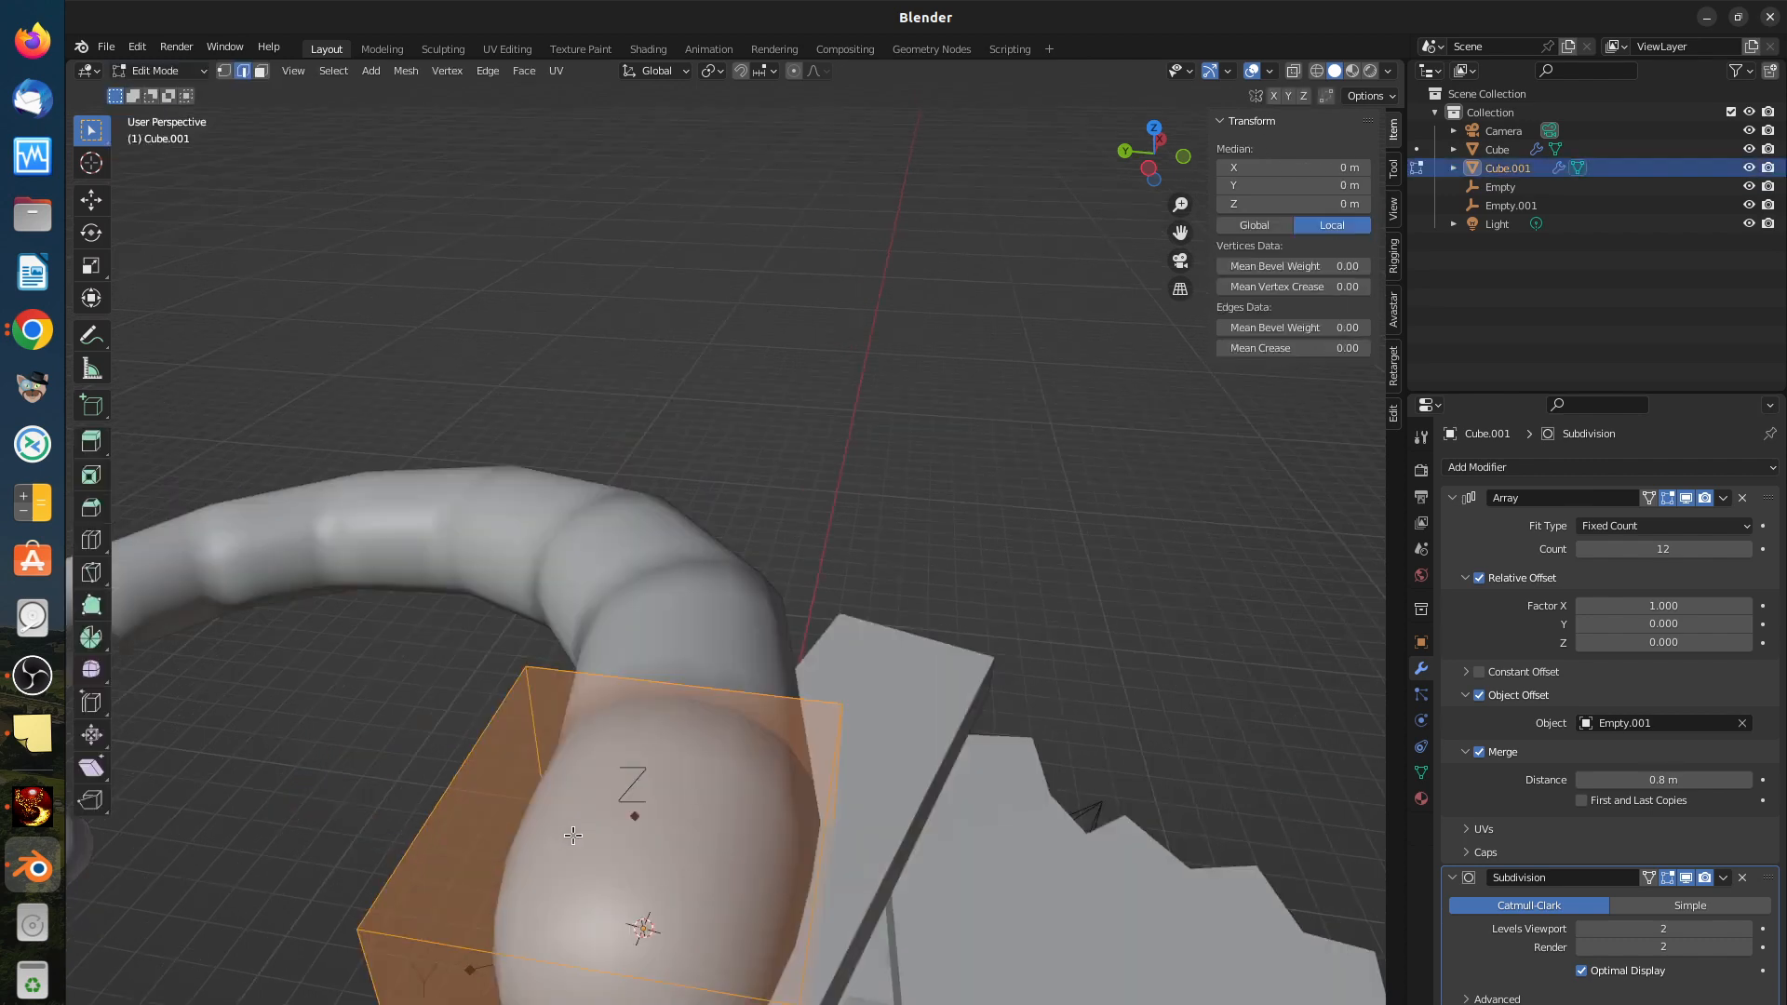
scroll(558, 842, "down", 3)
middle_click_drag(558, 841, 559, 982)
left_click(577, 910)
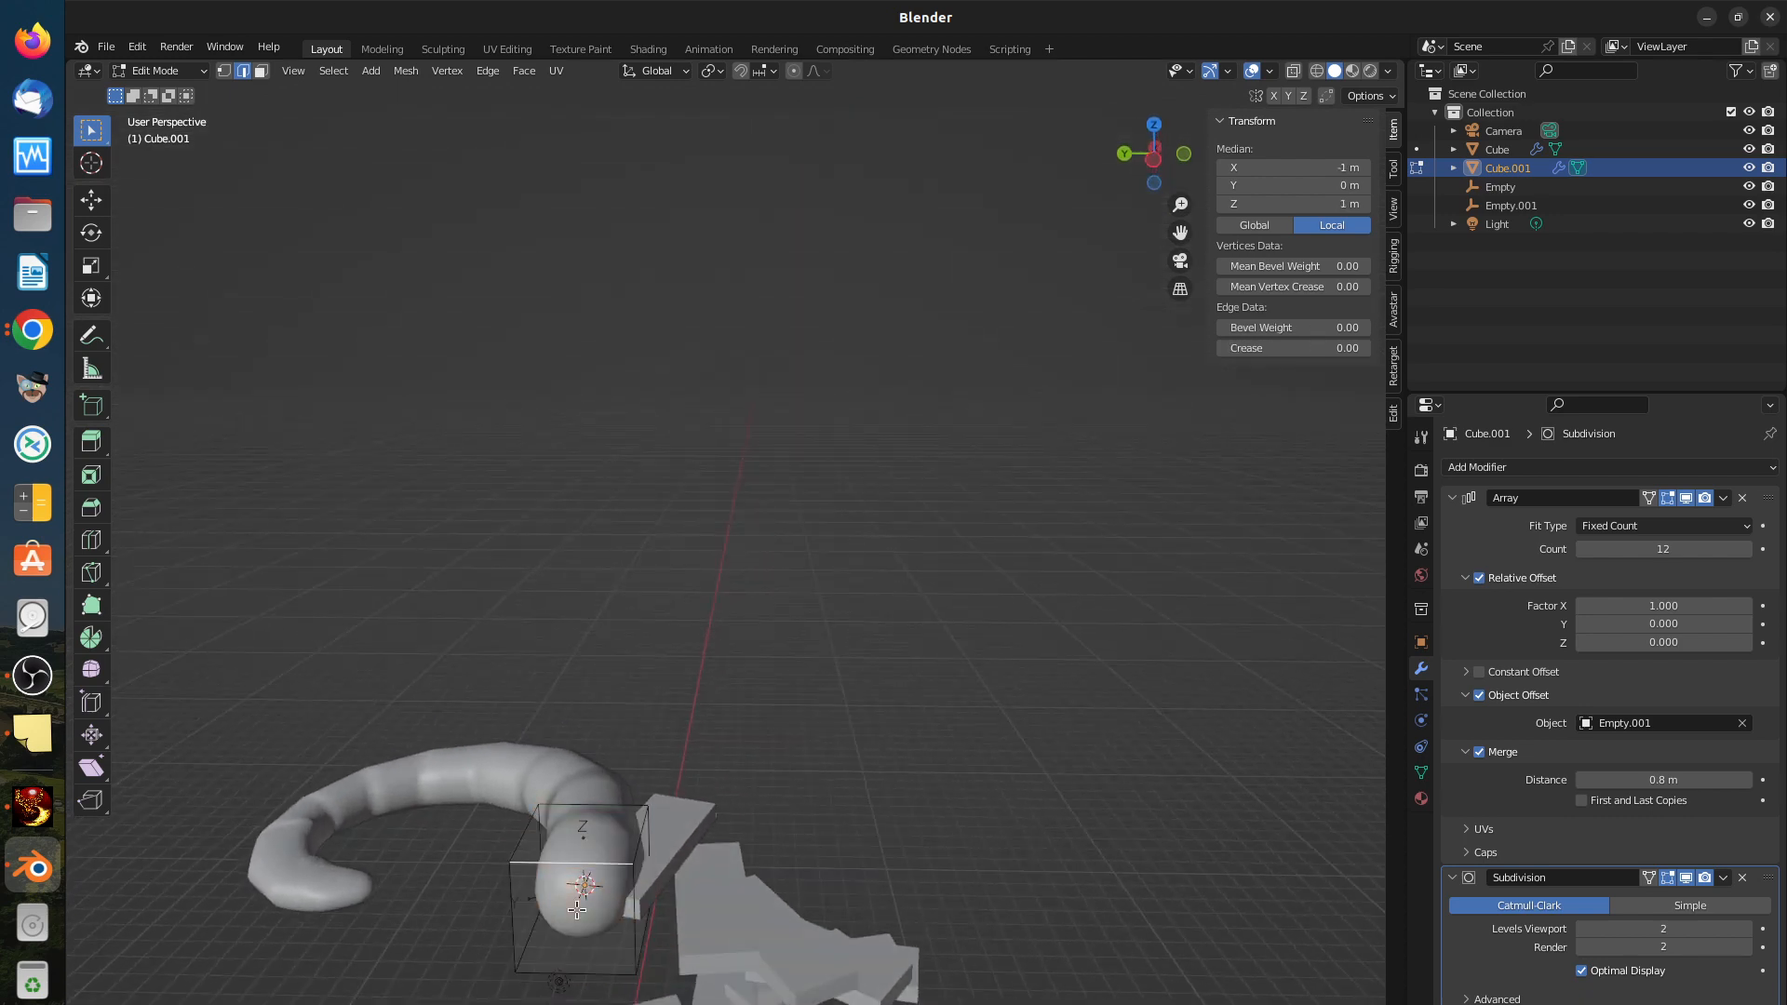
left_click(262, 71)
left_click(578, 926)
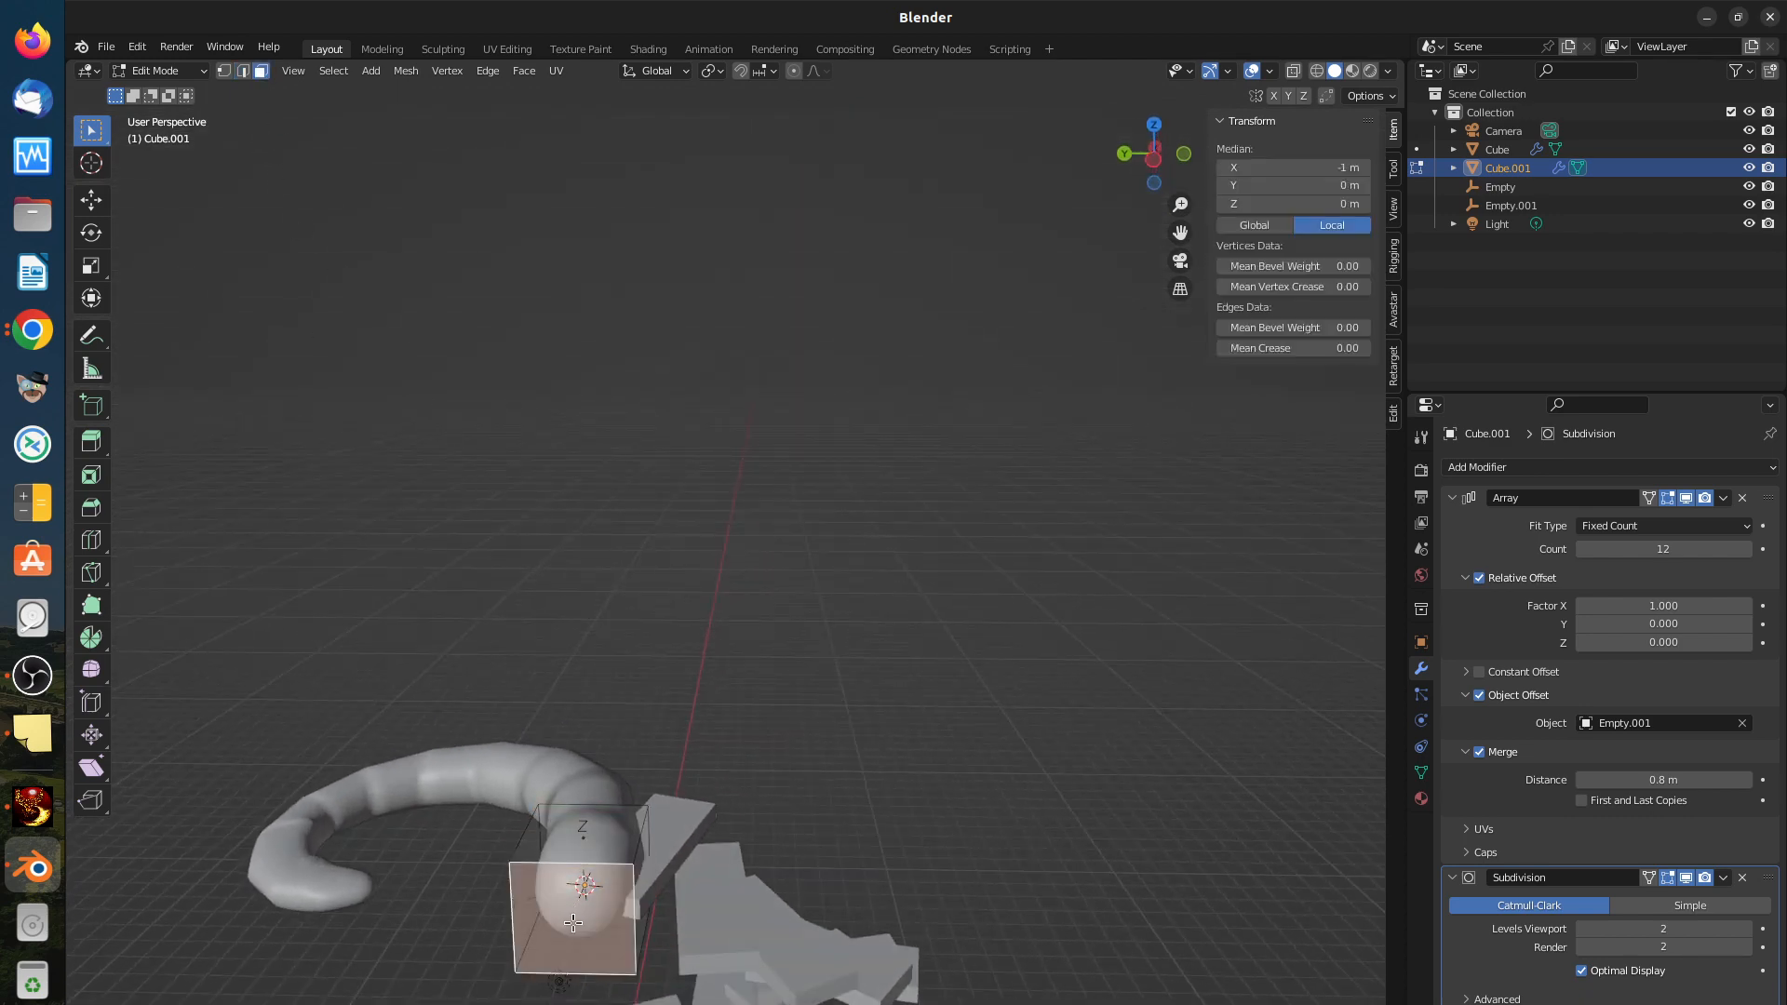
key("x")
left_click(574, 929)
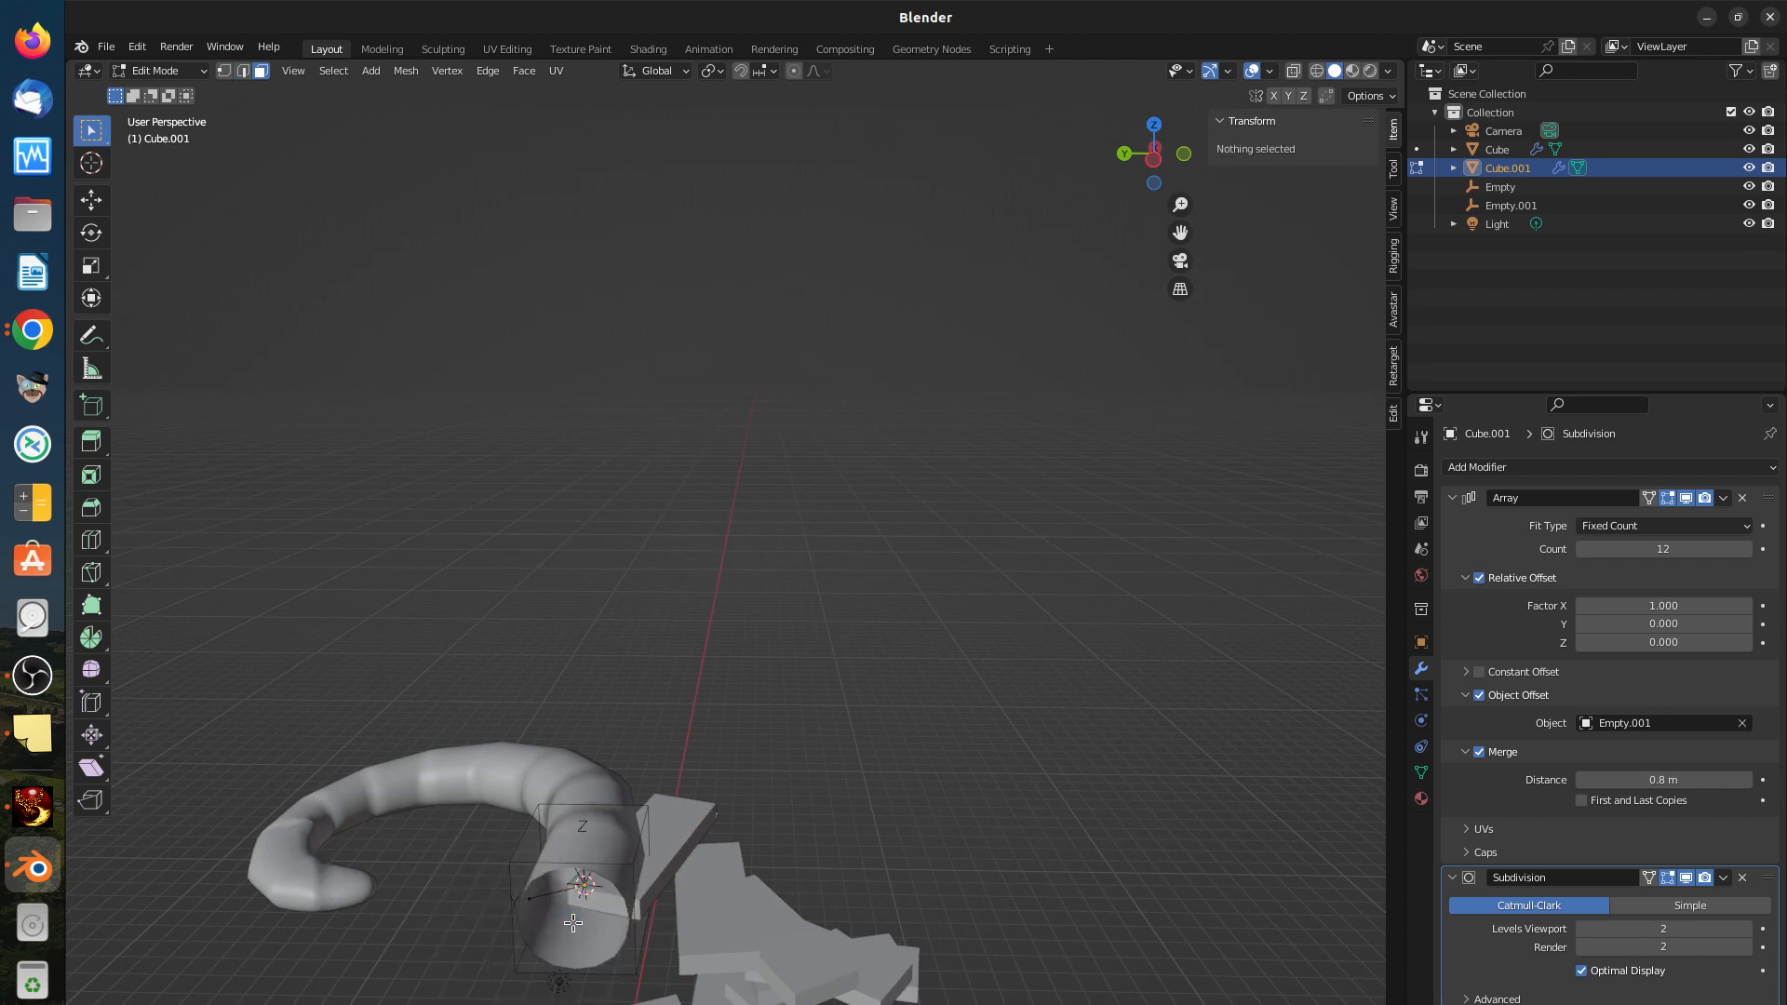
Step: Delete the opposite end face inside the base cube to make the arrayed tube hollow
middle_click_drag(586, 926, 570, 869)
left_click(573, 867)
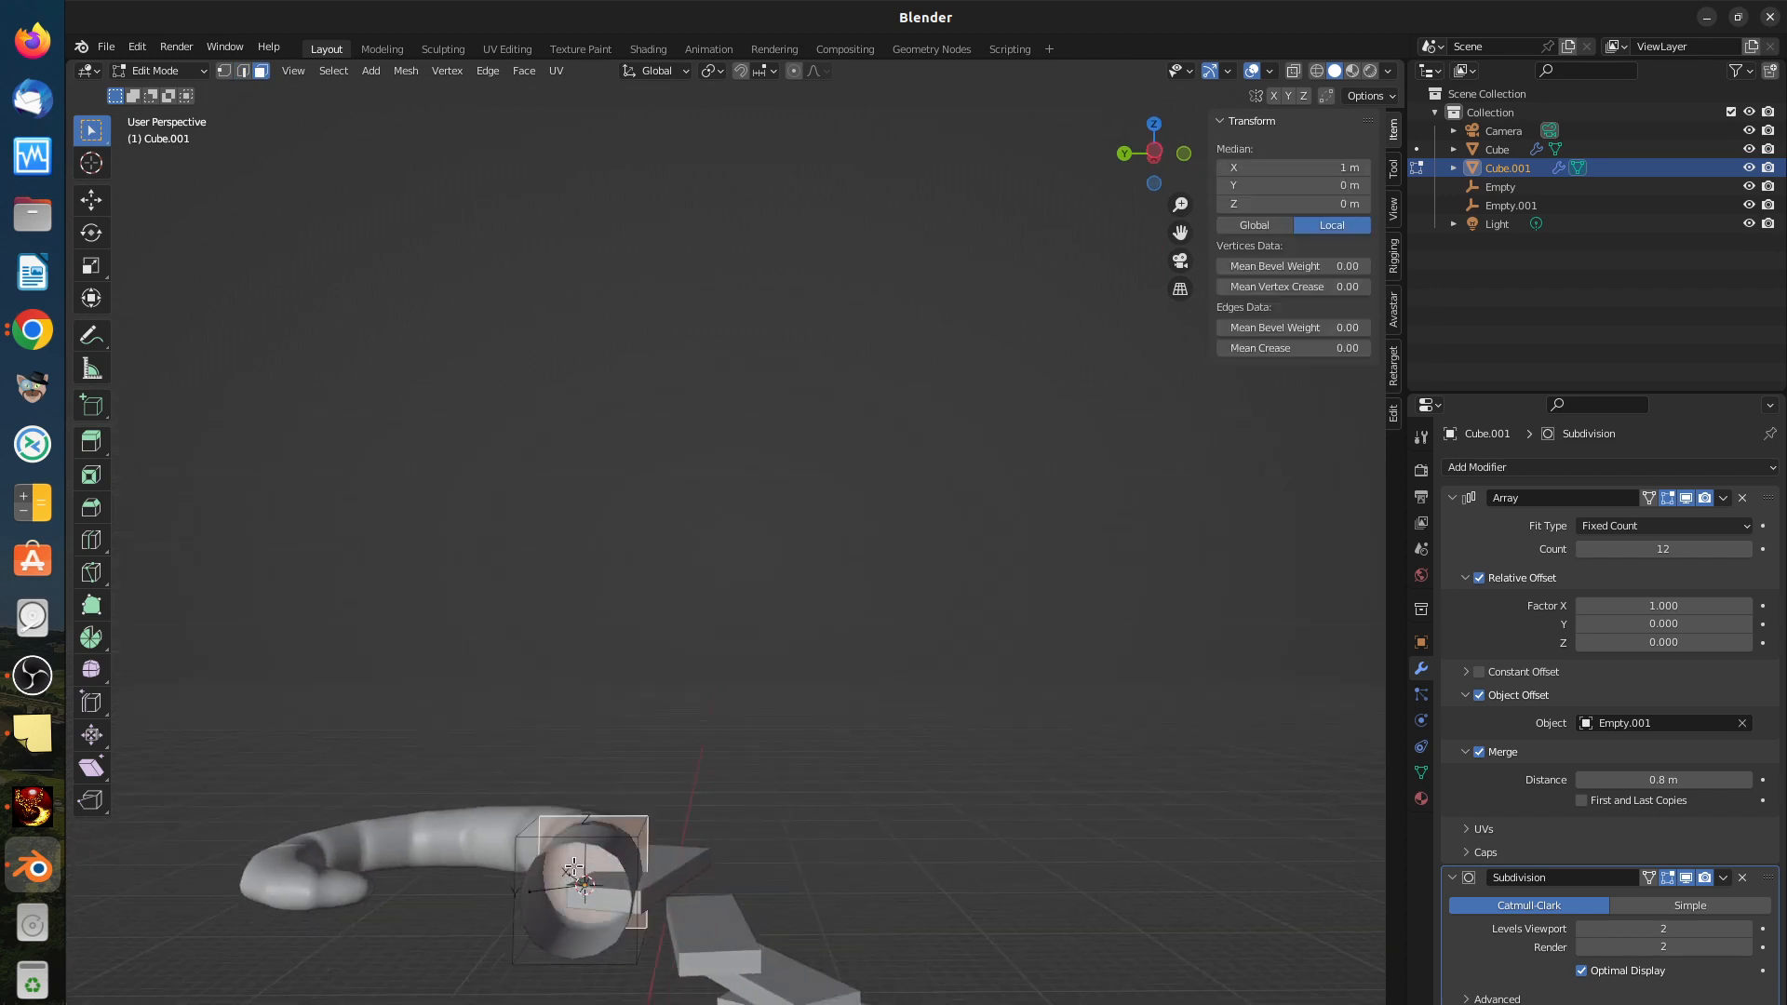
key("x")
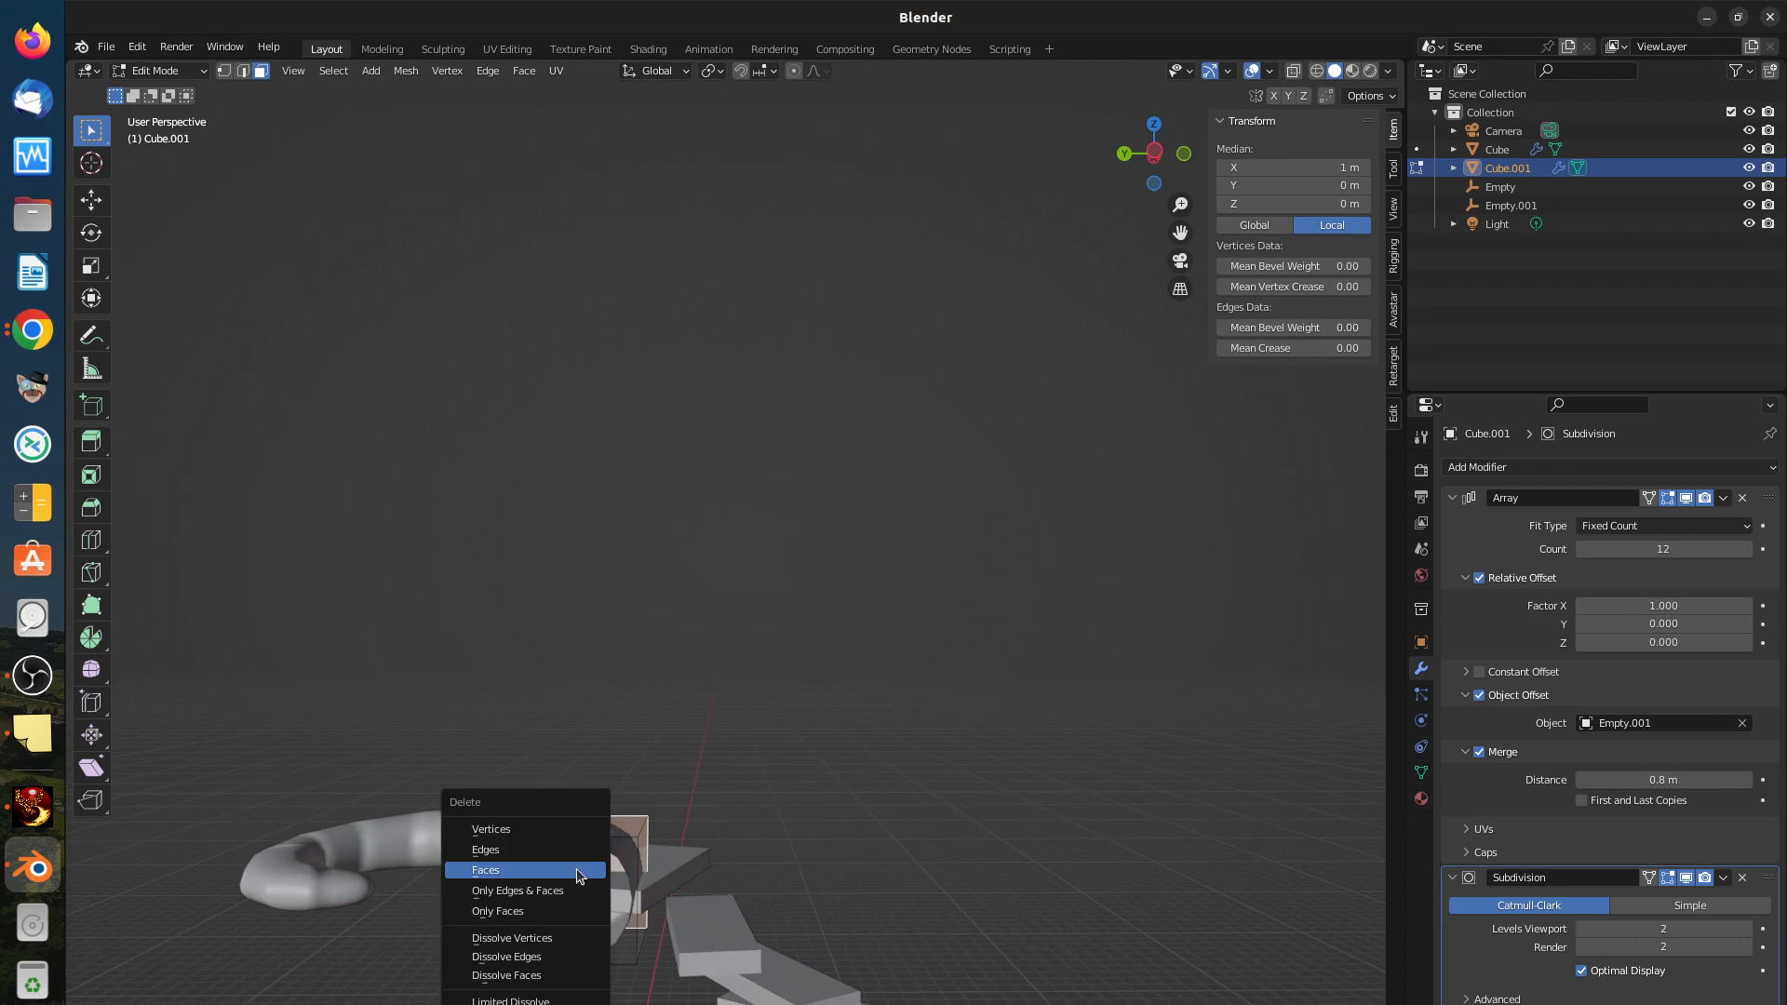
left_click(578, 871)
Step: Examine the hollow tube's open end, its smooth curve and its position above the staircase from several angles
middle_click_drag(578, 871, 271, 896)
scroll(563, 910, "up", 5)
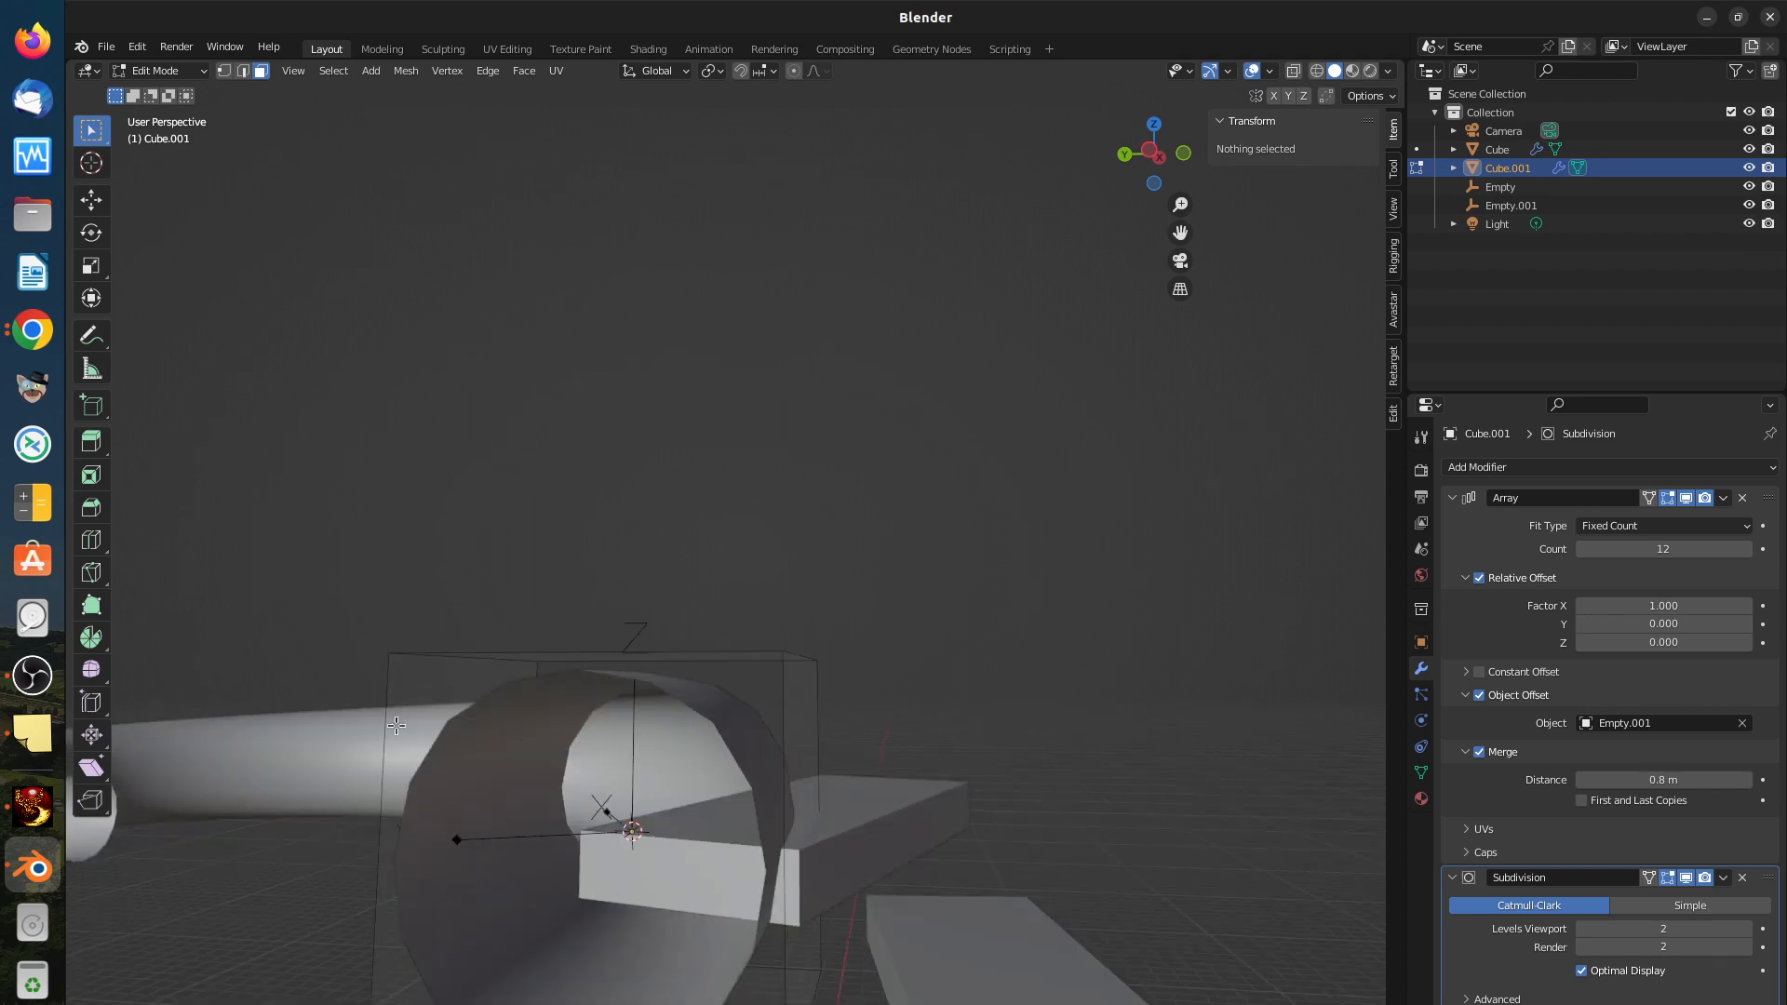
scroll(241, 825, "down", 8)
middle_click_drag(305, 894, 410, 949)
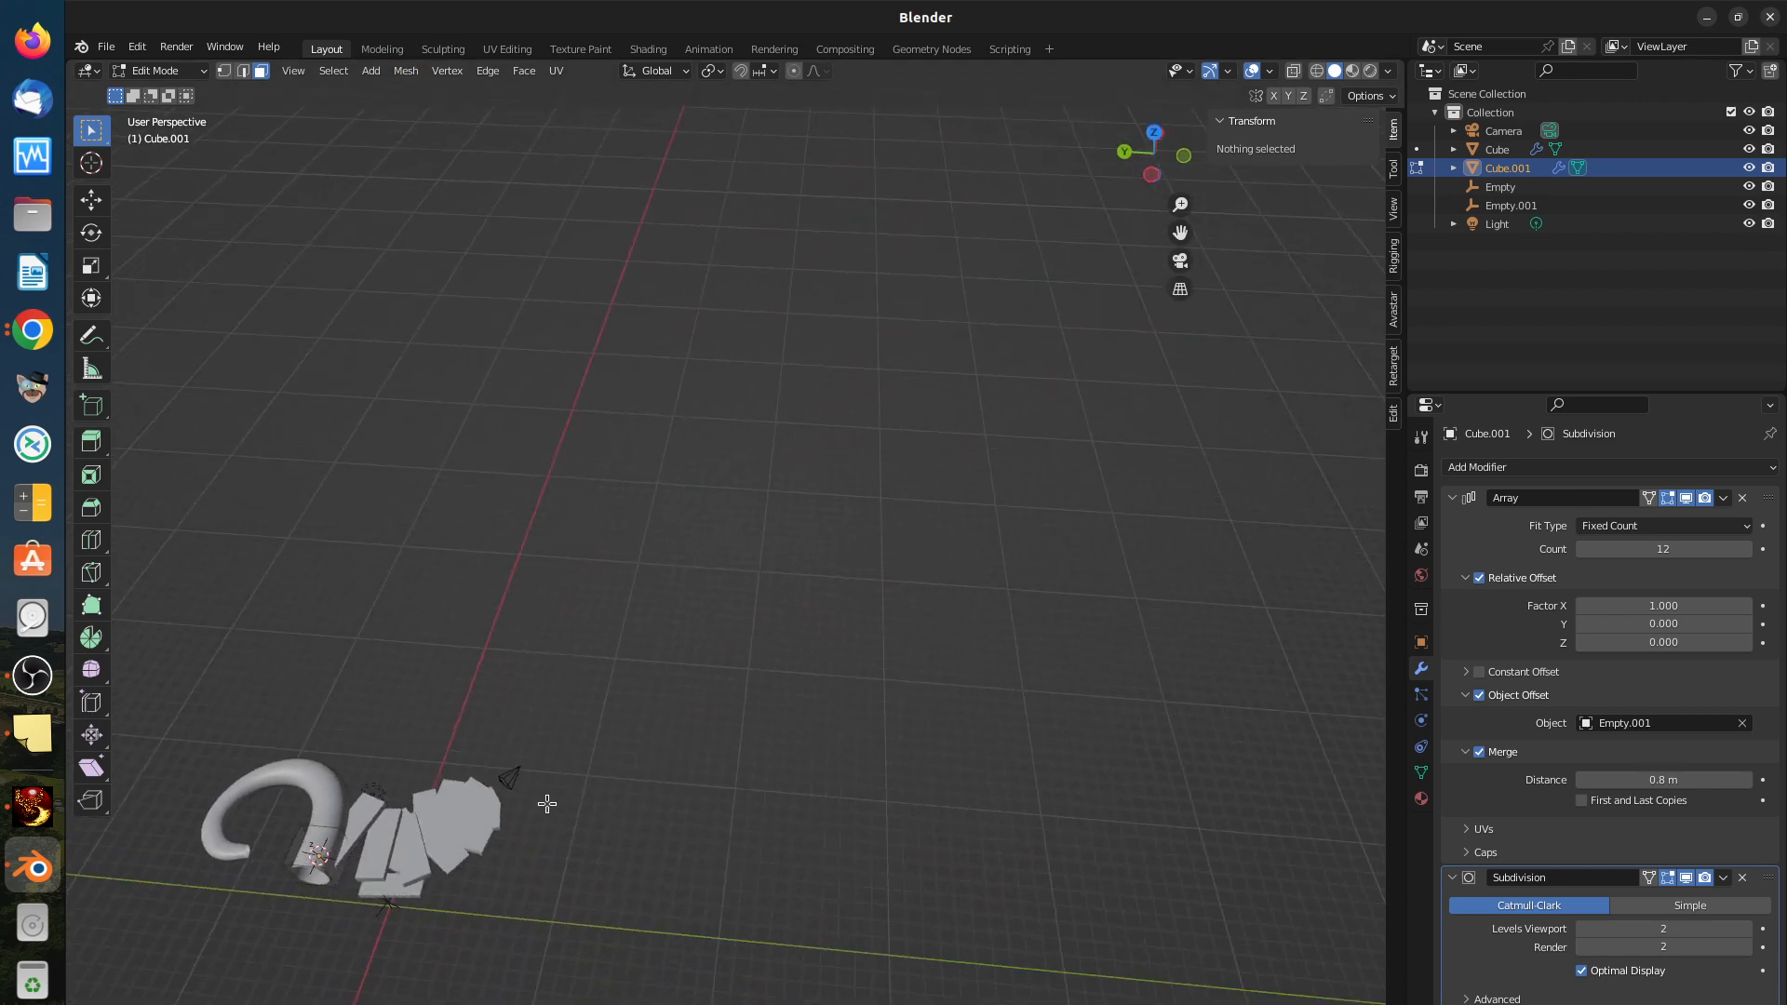
middle_click_drag(542, 802, 689, 726, "shift")
scroll(687, 734, "up", 2)
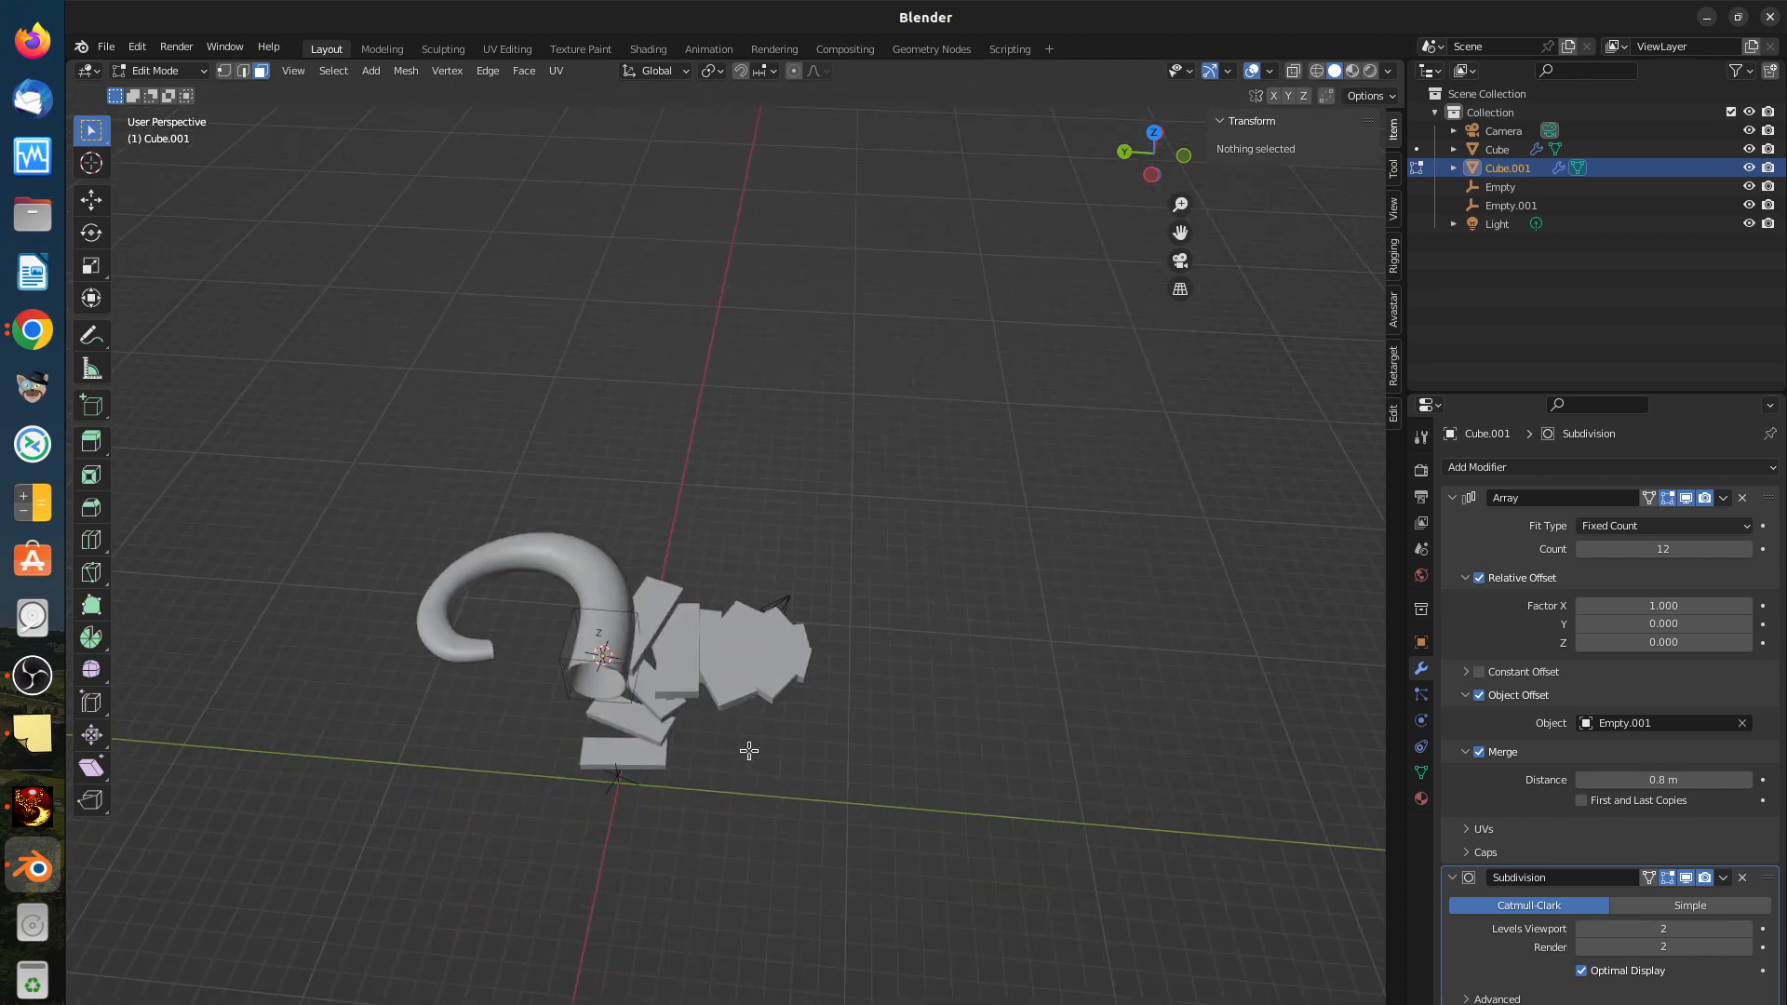
middle_click_drag(649, 710, 696, 717)
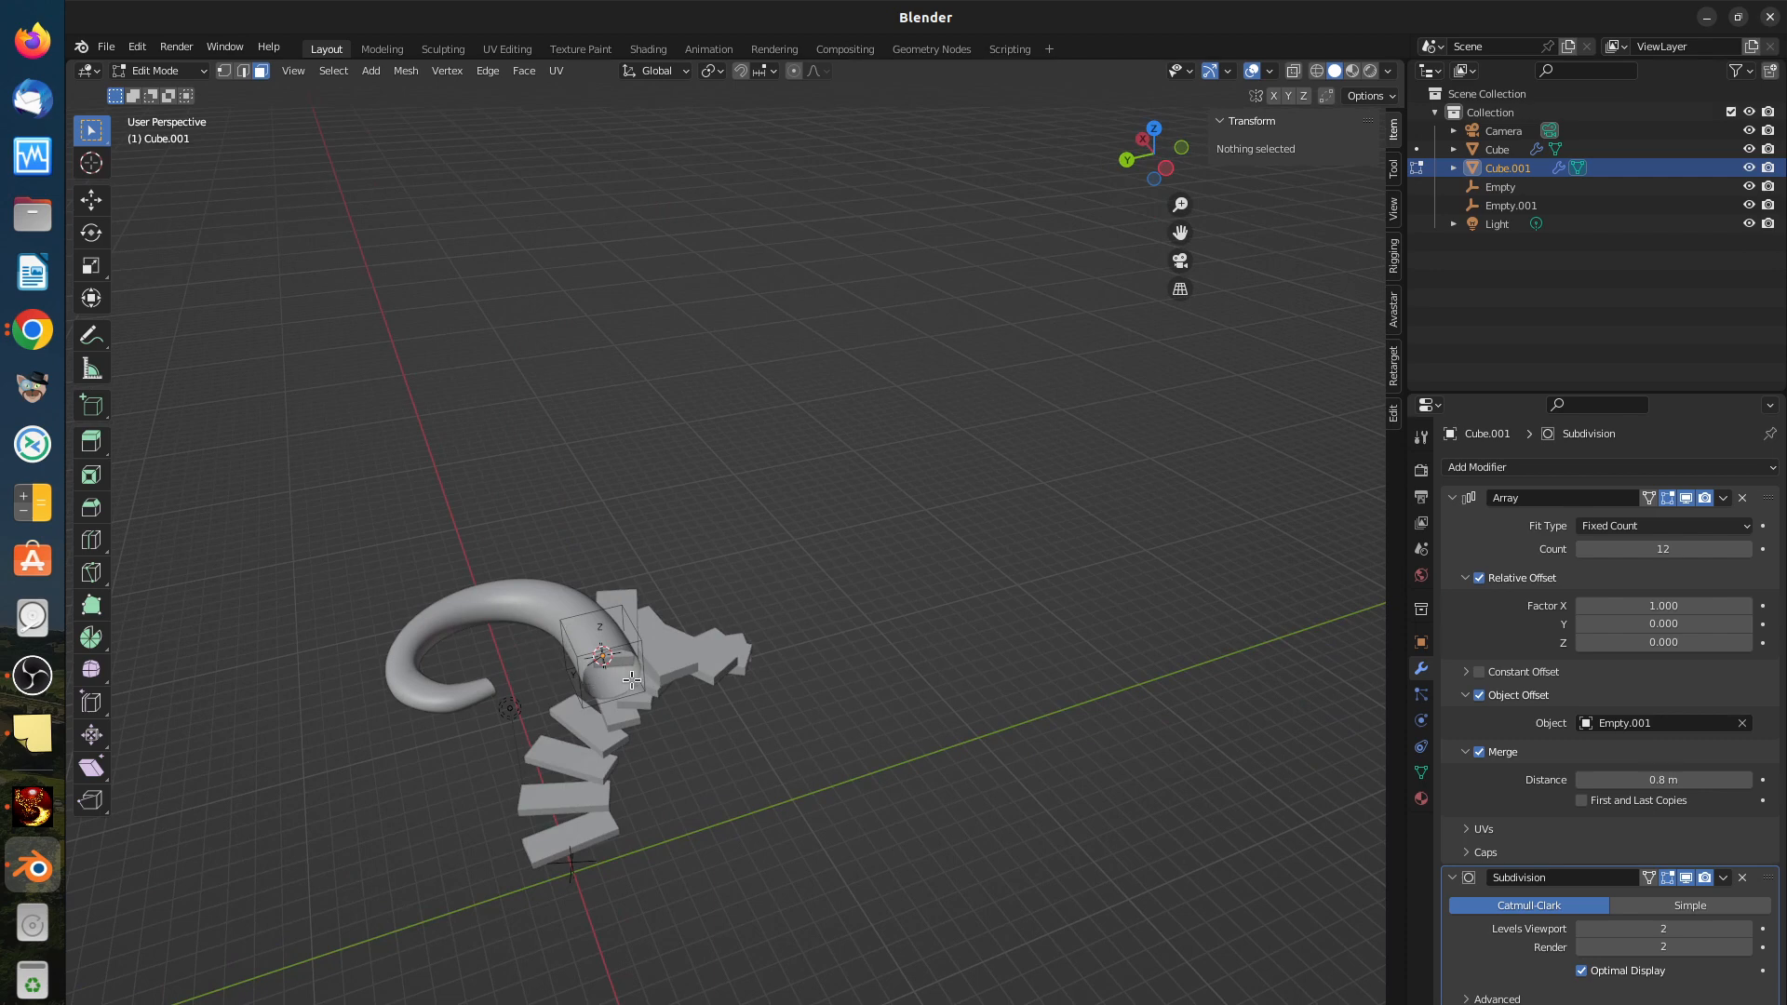
middle_click_drag(593, 680, 616, 713)
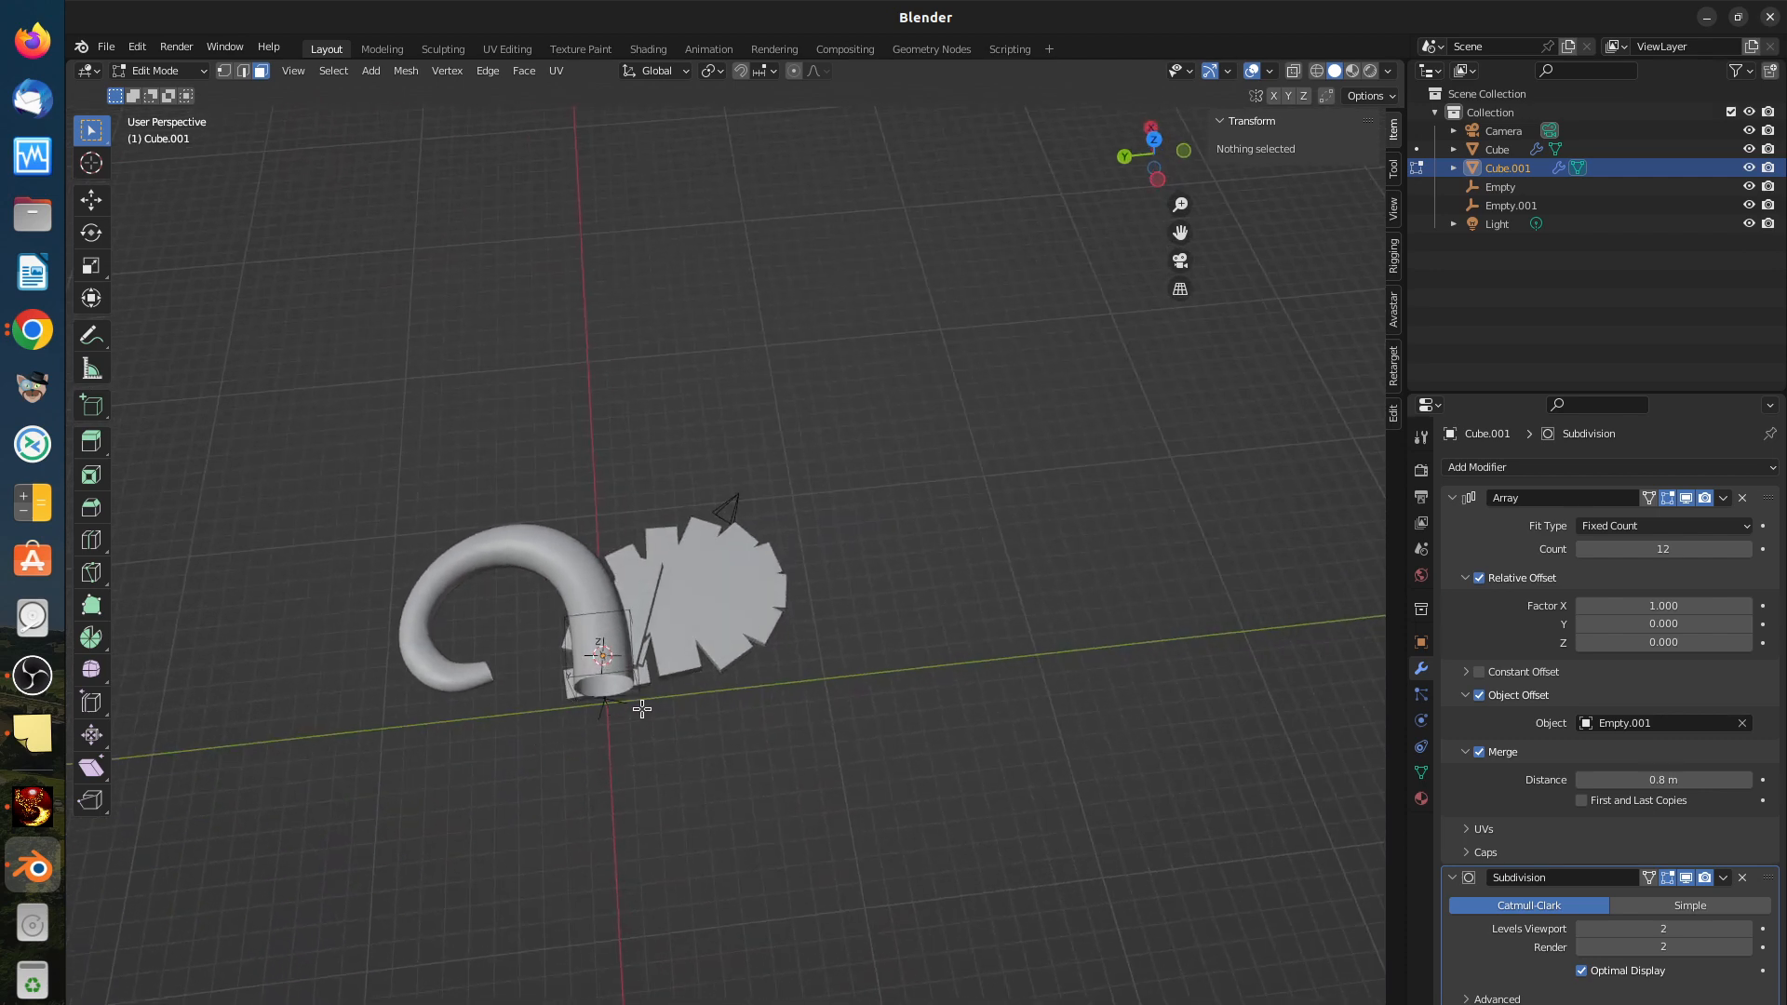
scroll(630, 707, "up", 8)
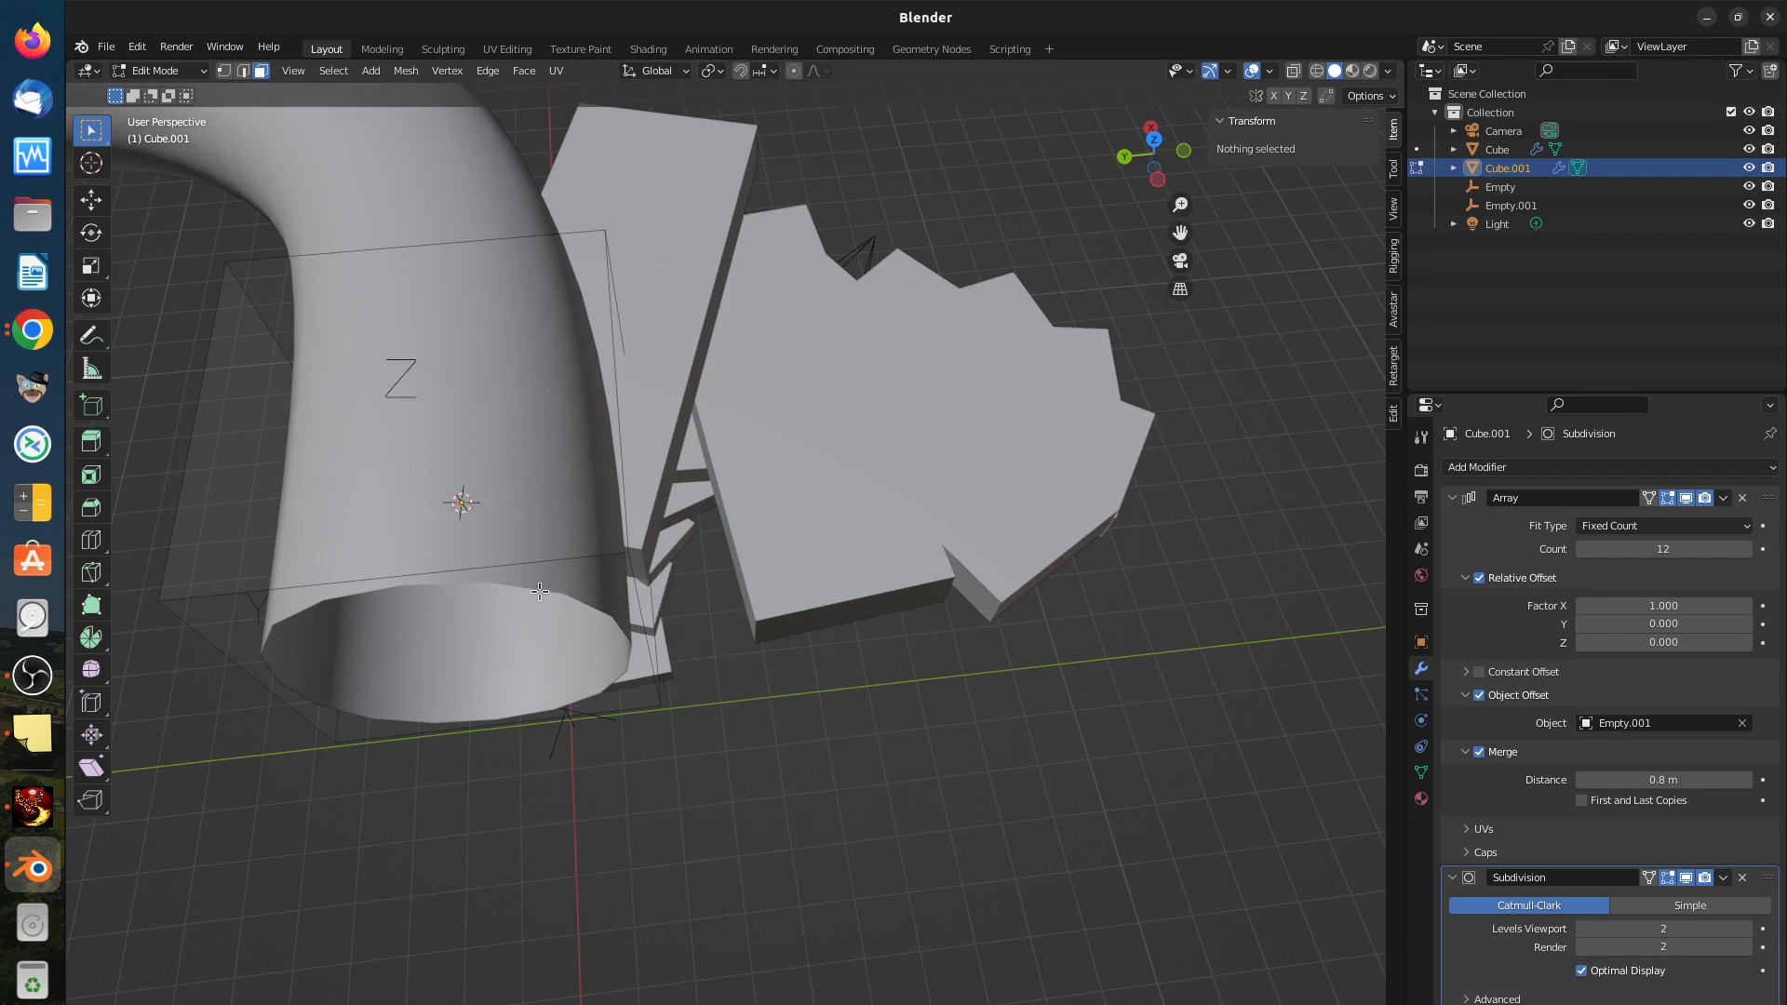
scroll(475, 595, "down", 5)
scroll(606, 625, "down", 5)
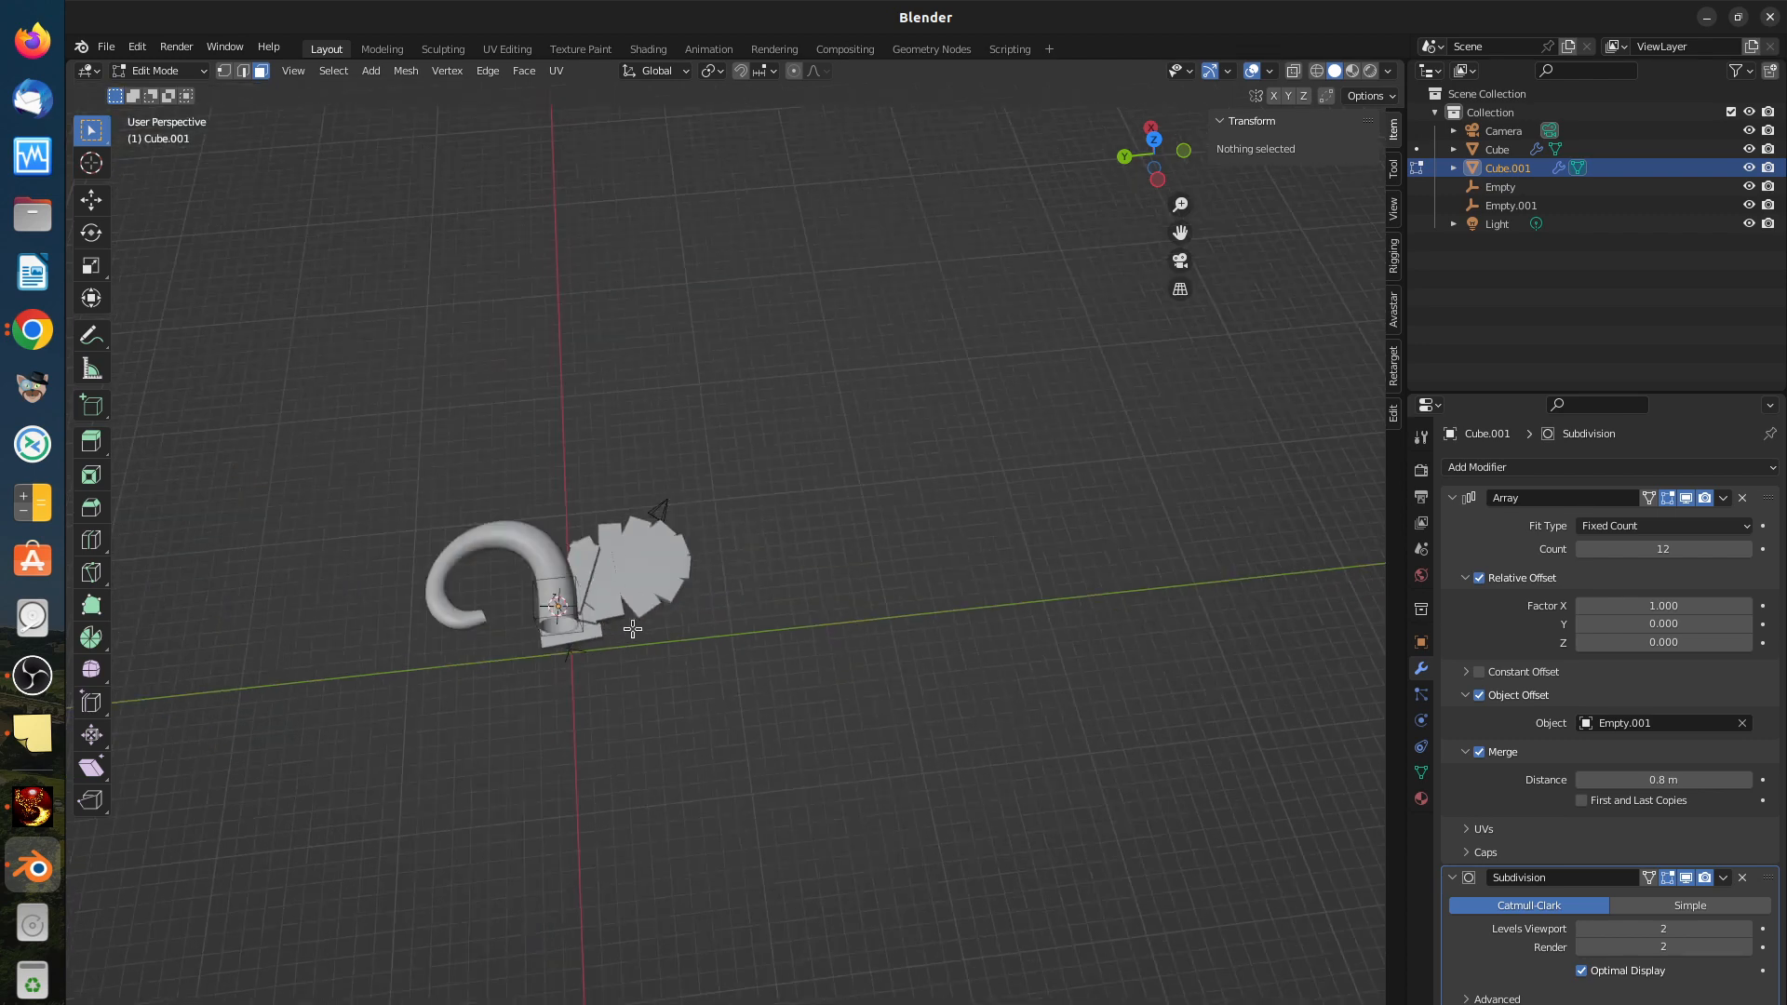
middle_click_drag(609, 649, 593, 558)
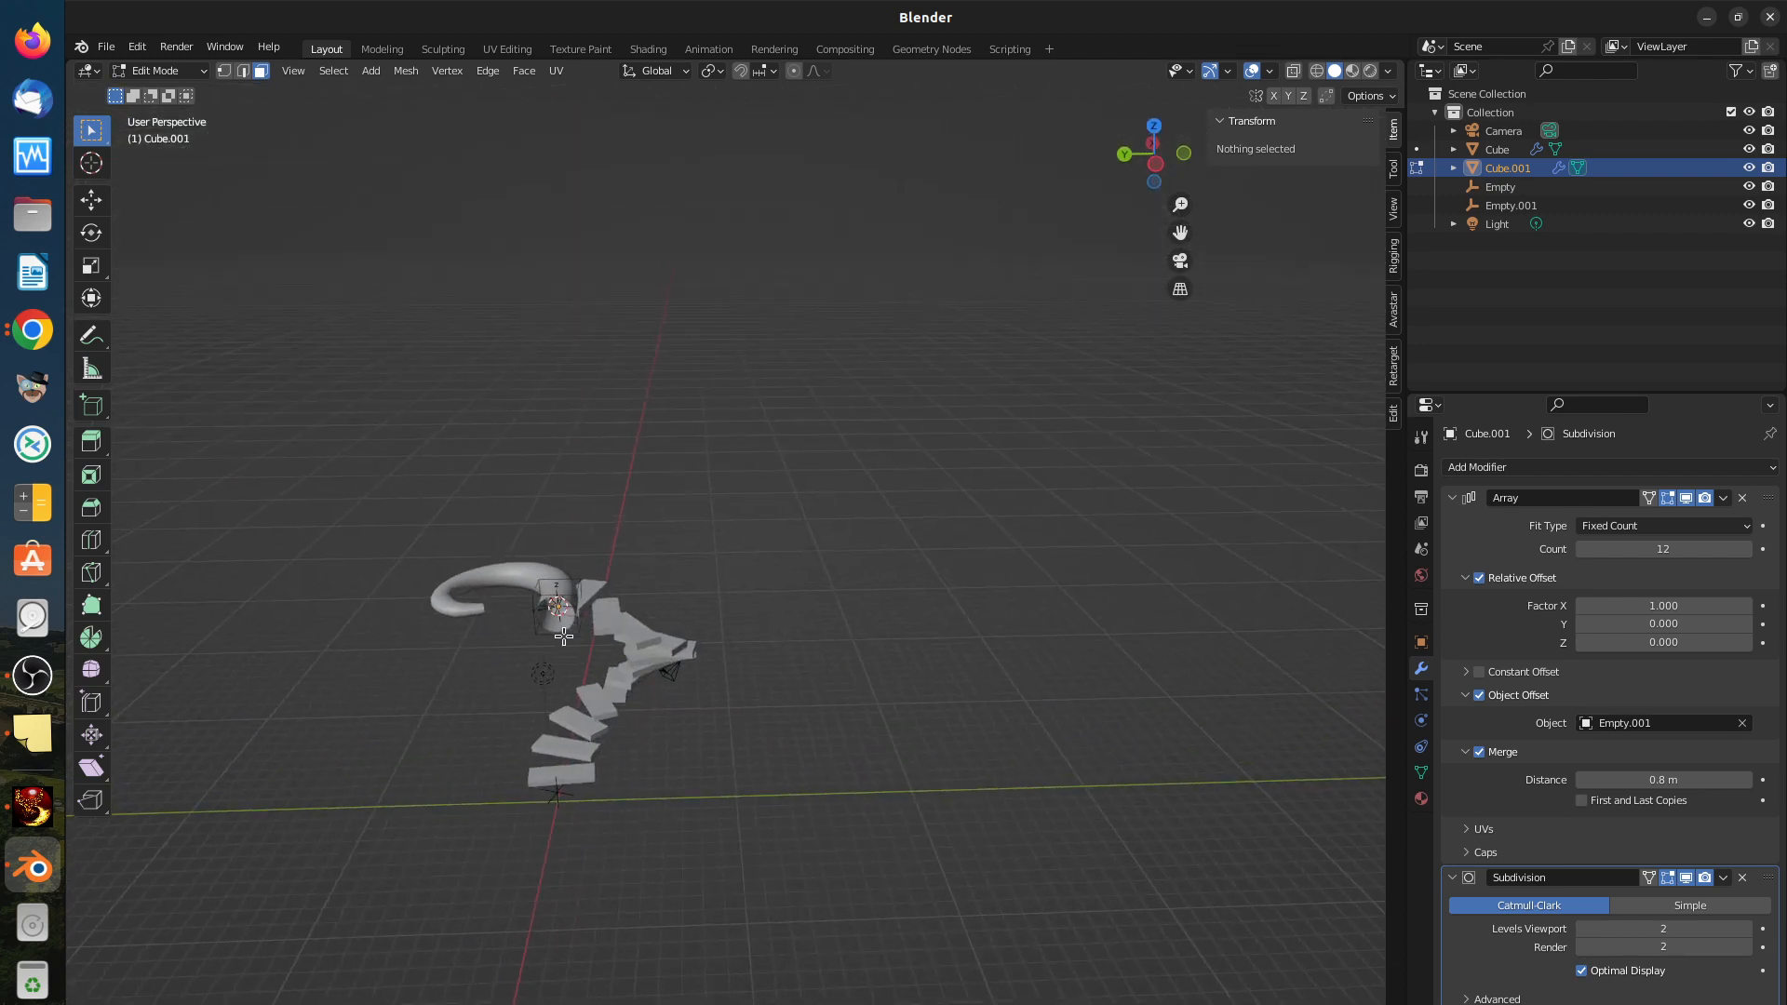
scroll(555, 628, "up", 2)
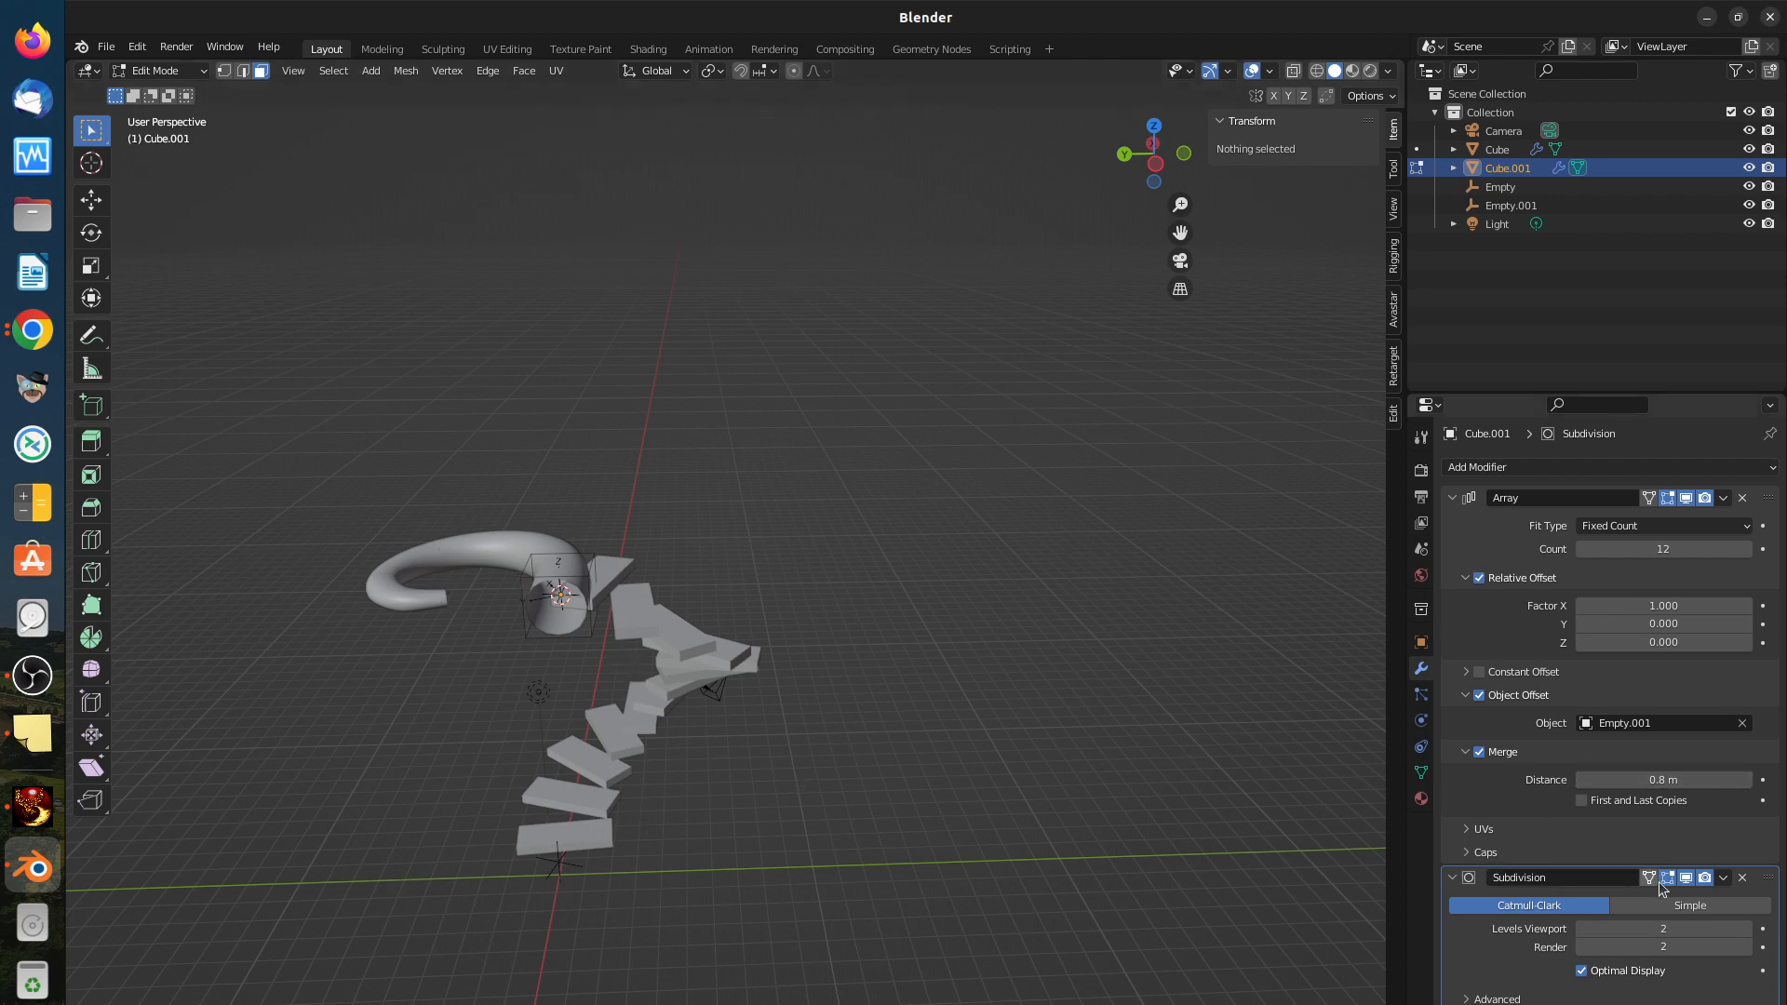
Step: Return Cube.001 to Object Mode and apply its Array modifier, keeping the Subdivision modifier
left_click(1455, 500)
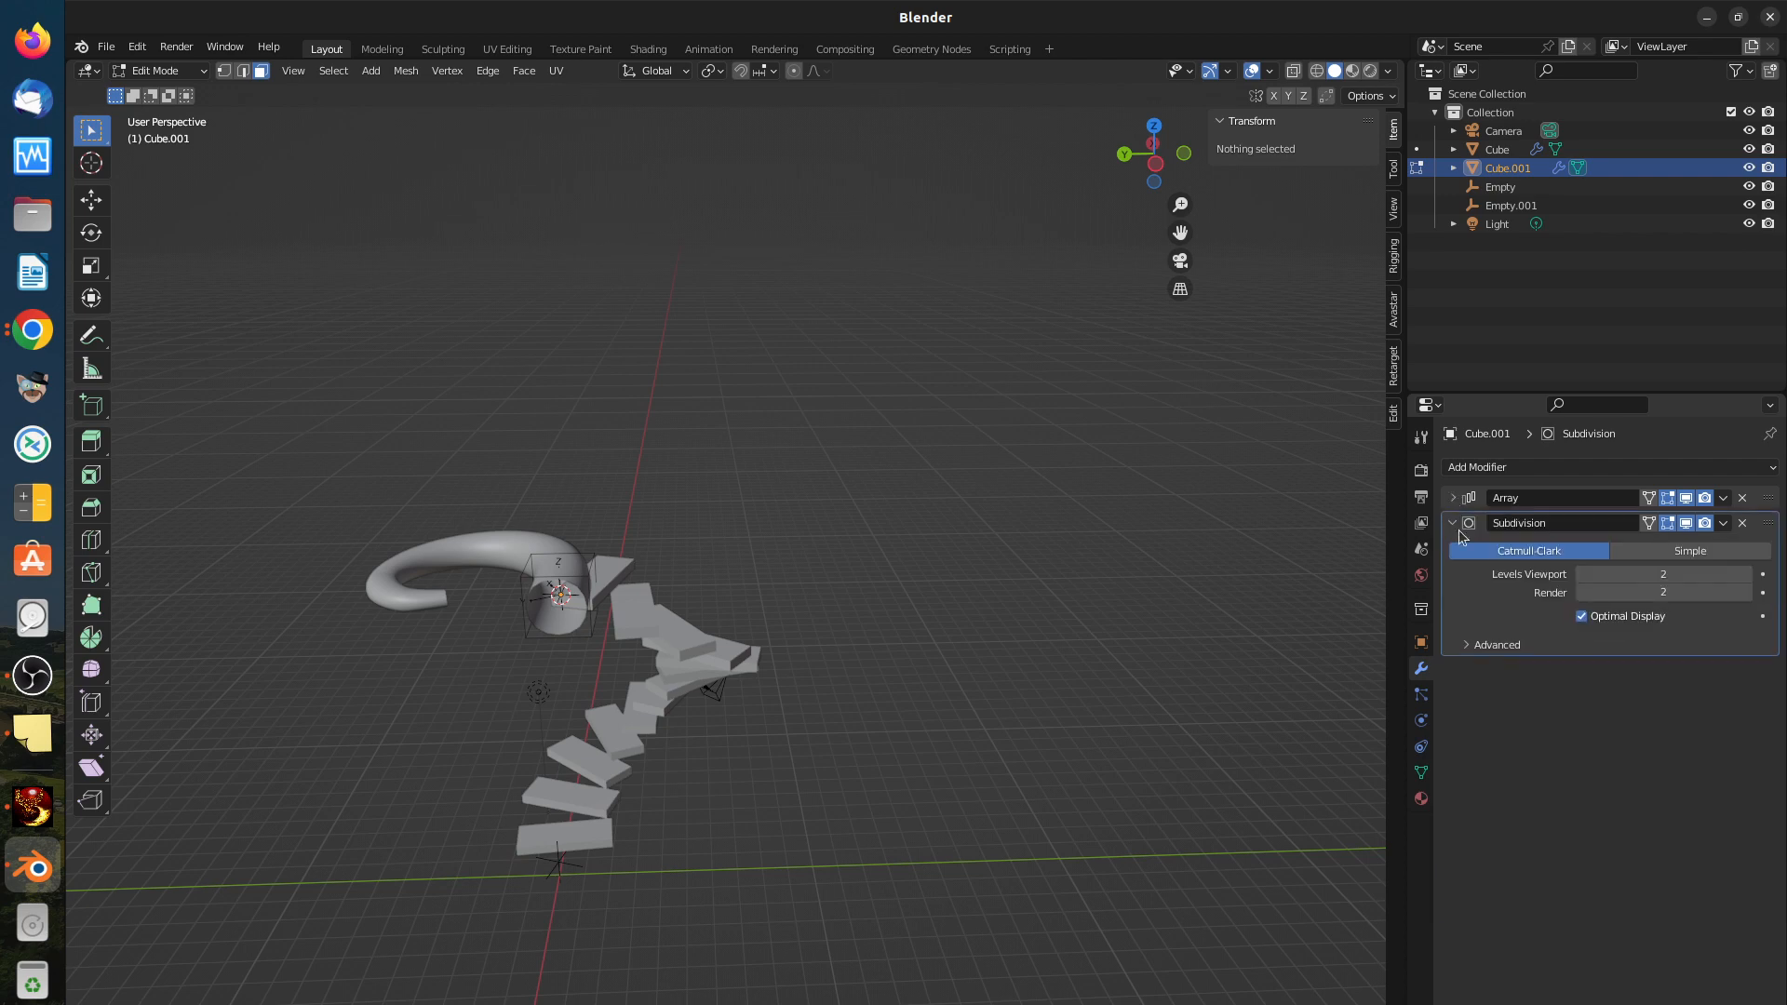
left_click(1452, 525)
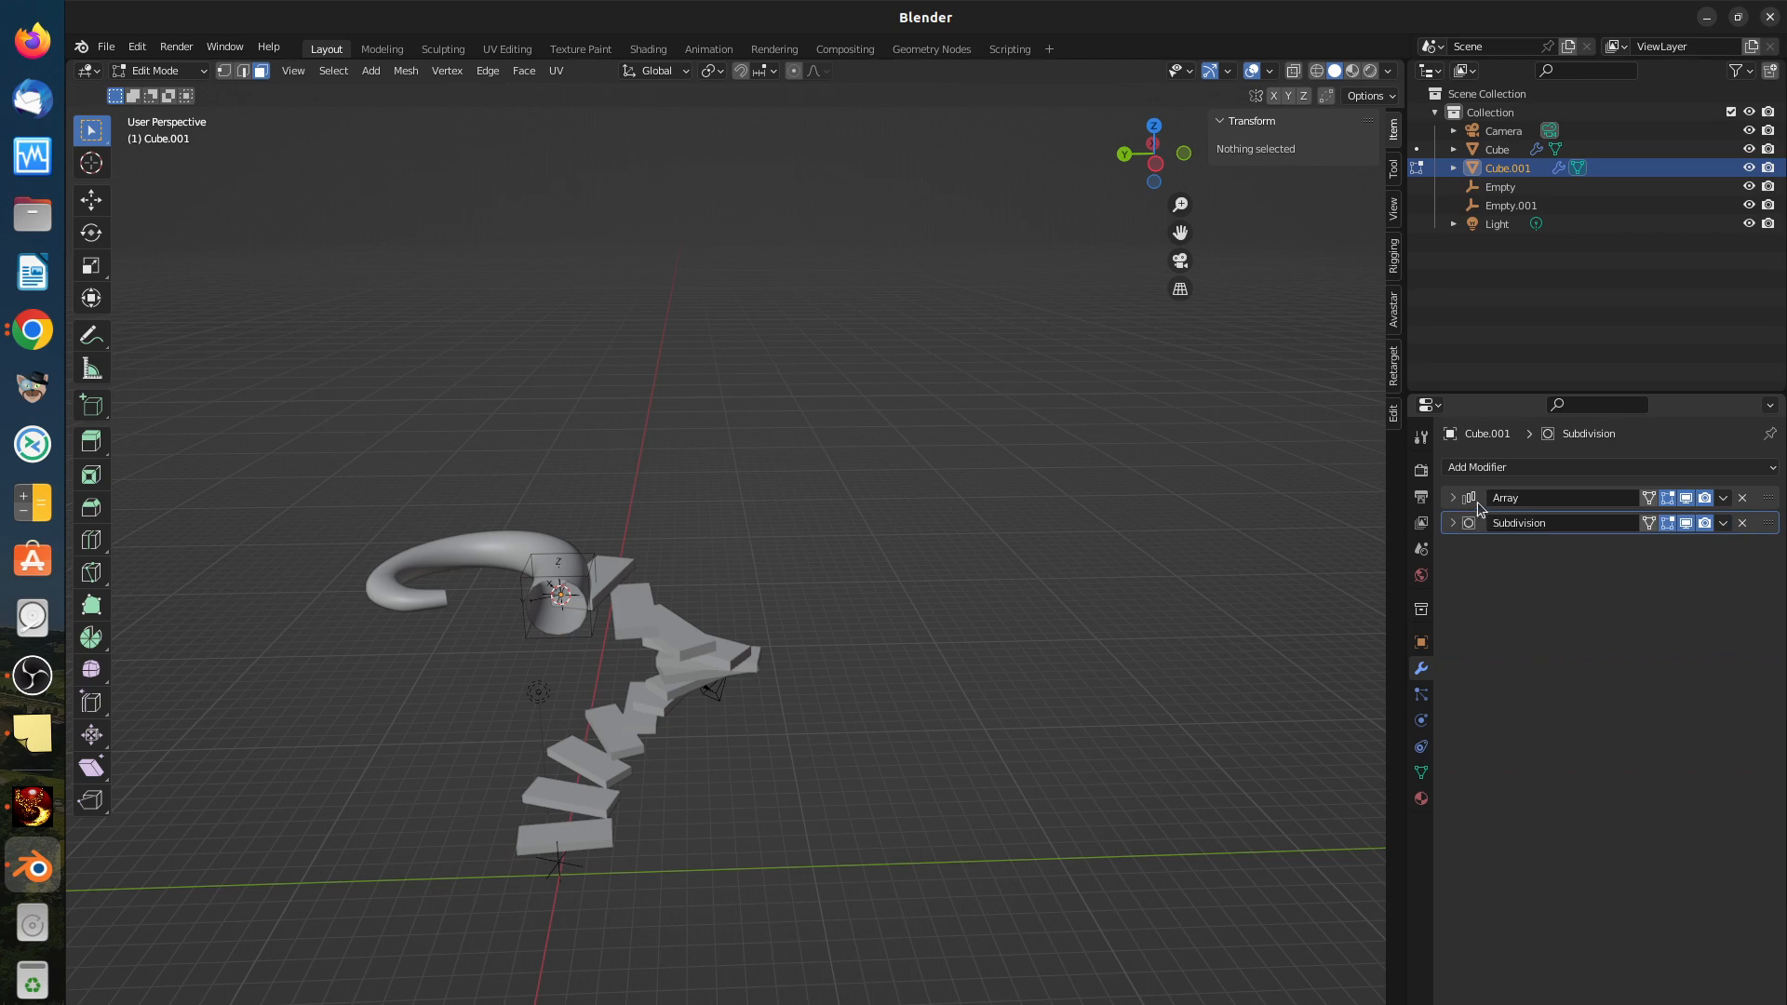
left_click(1724, 499)
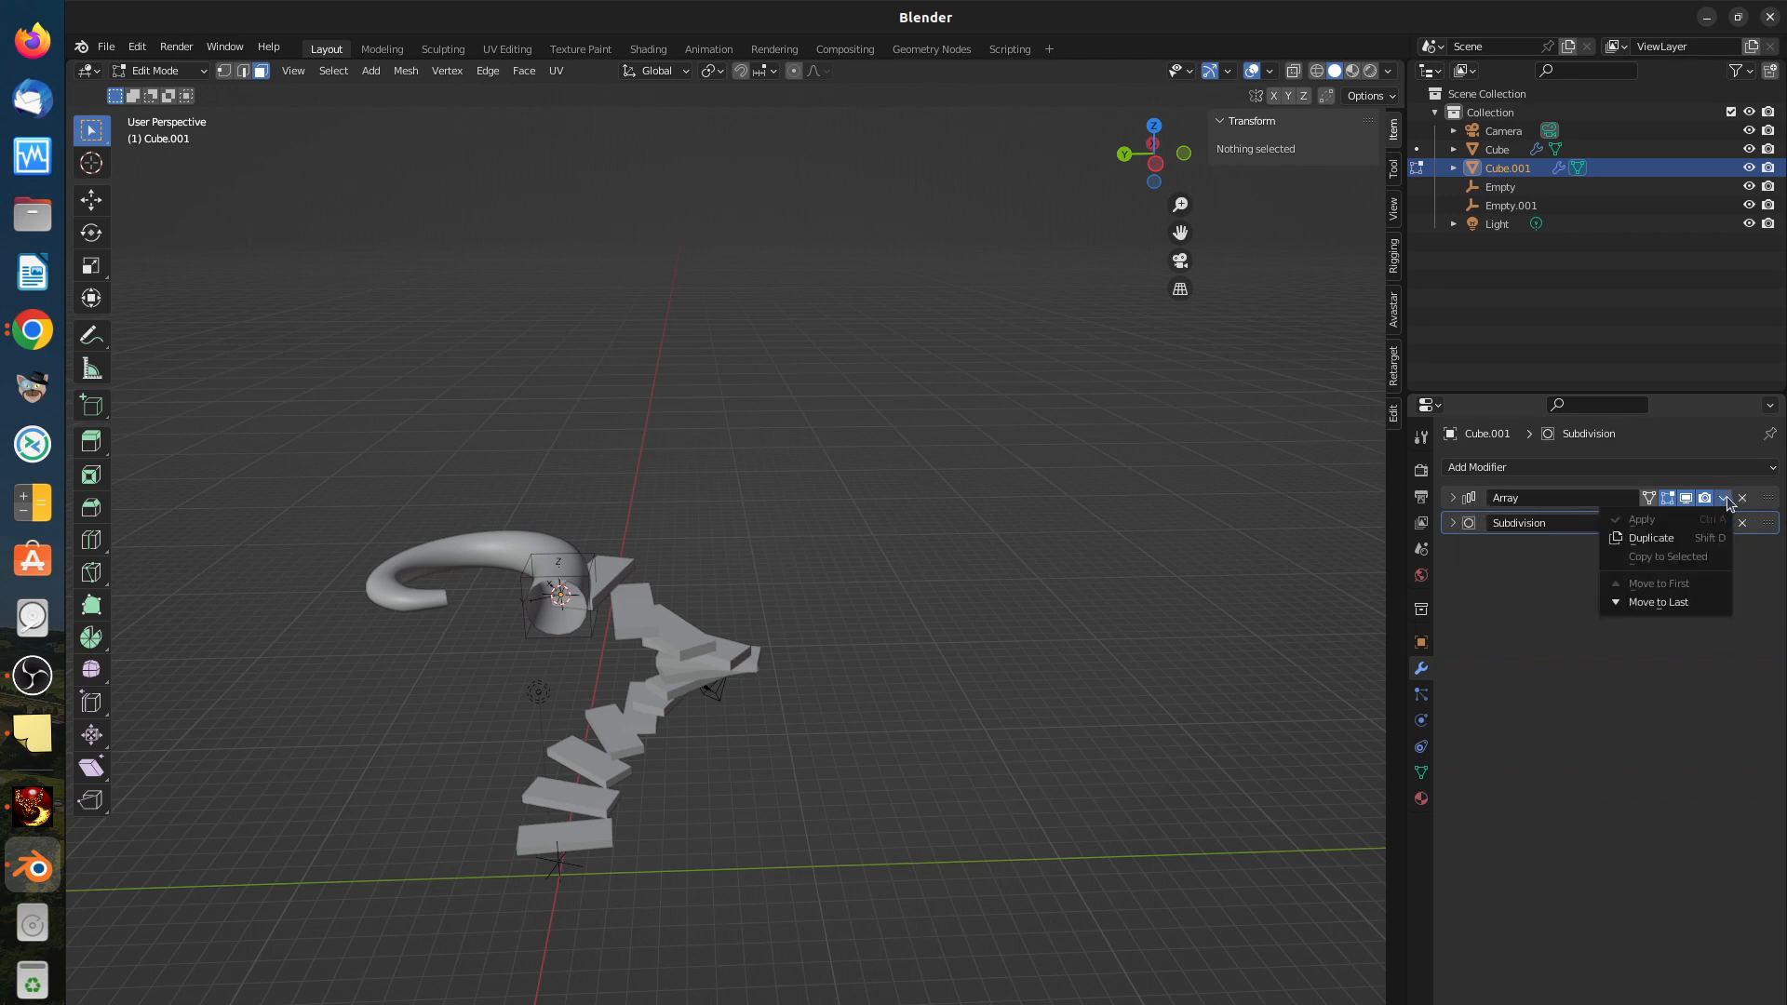
left_click(203, 73)
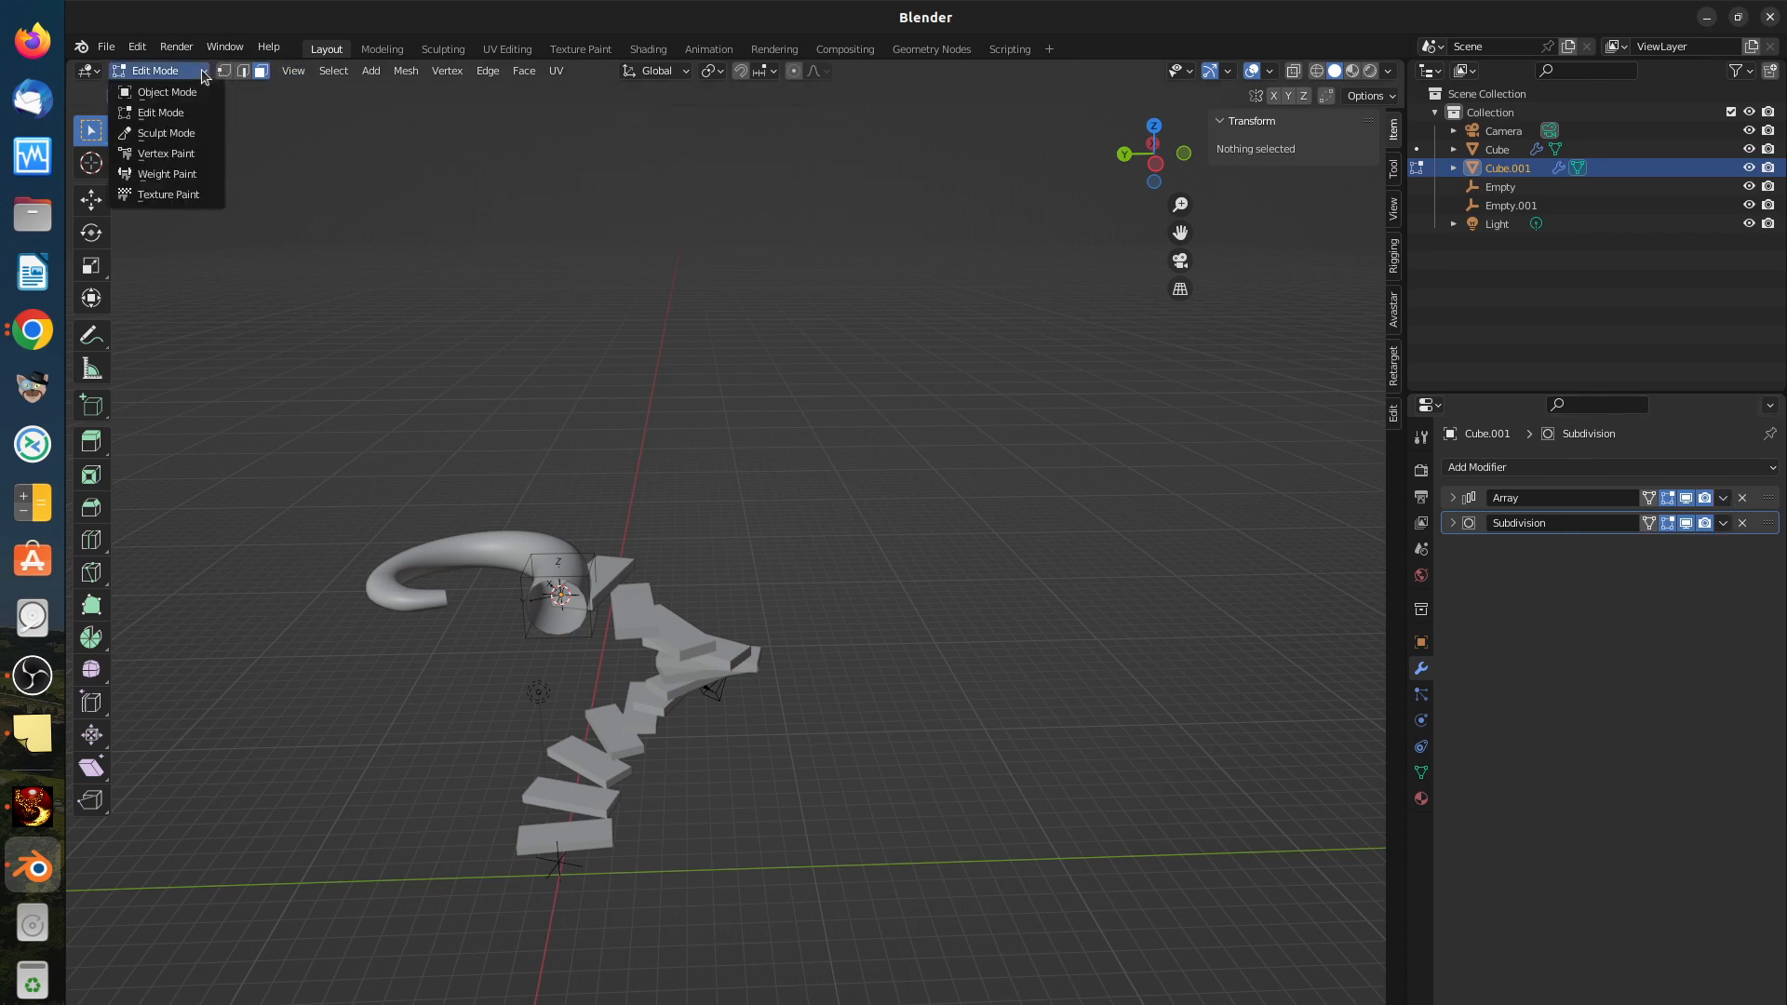
left_click(168, 93)
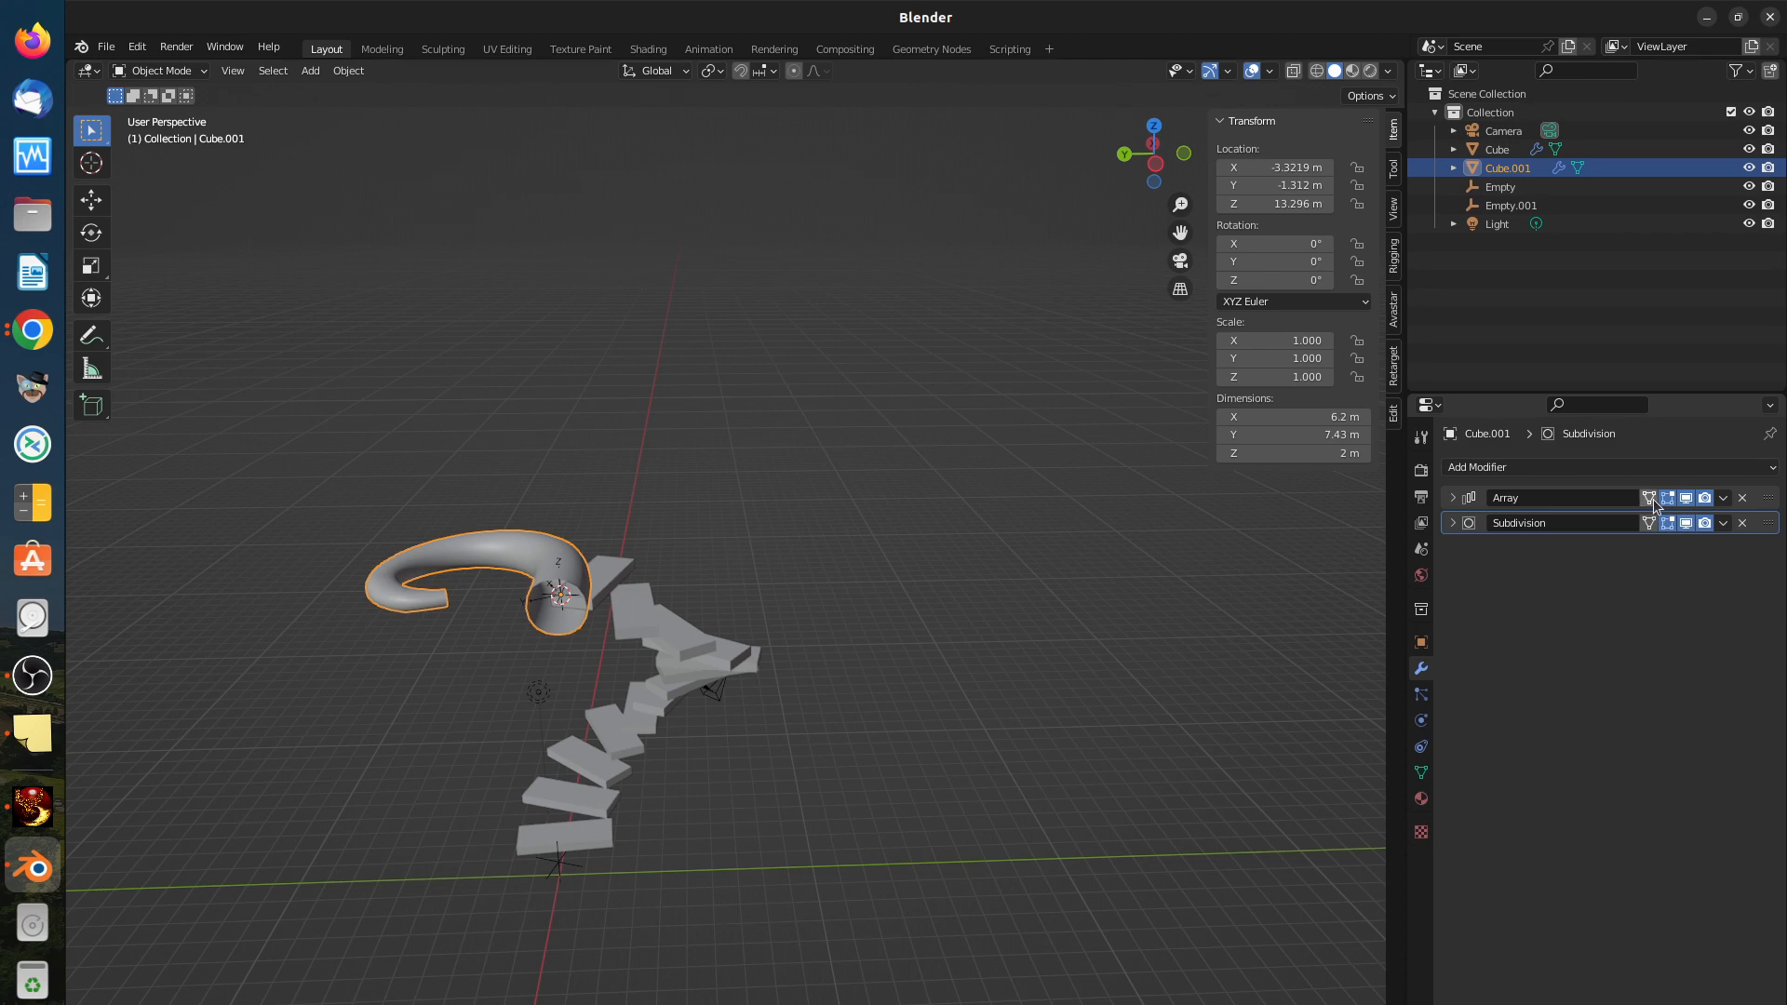
left_click(1723, 499)
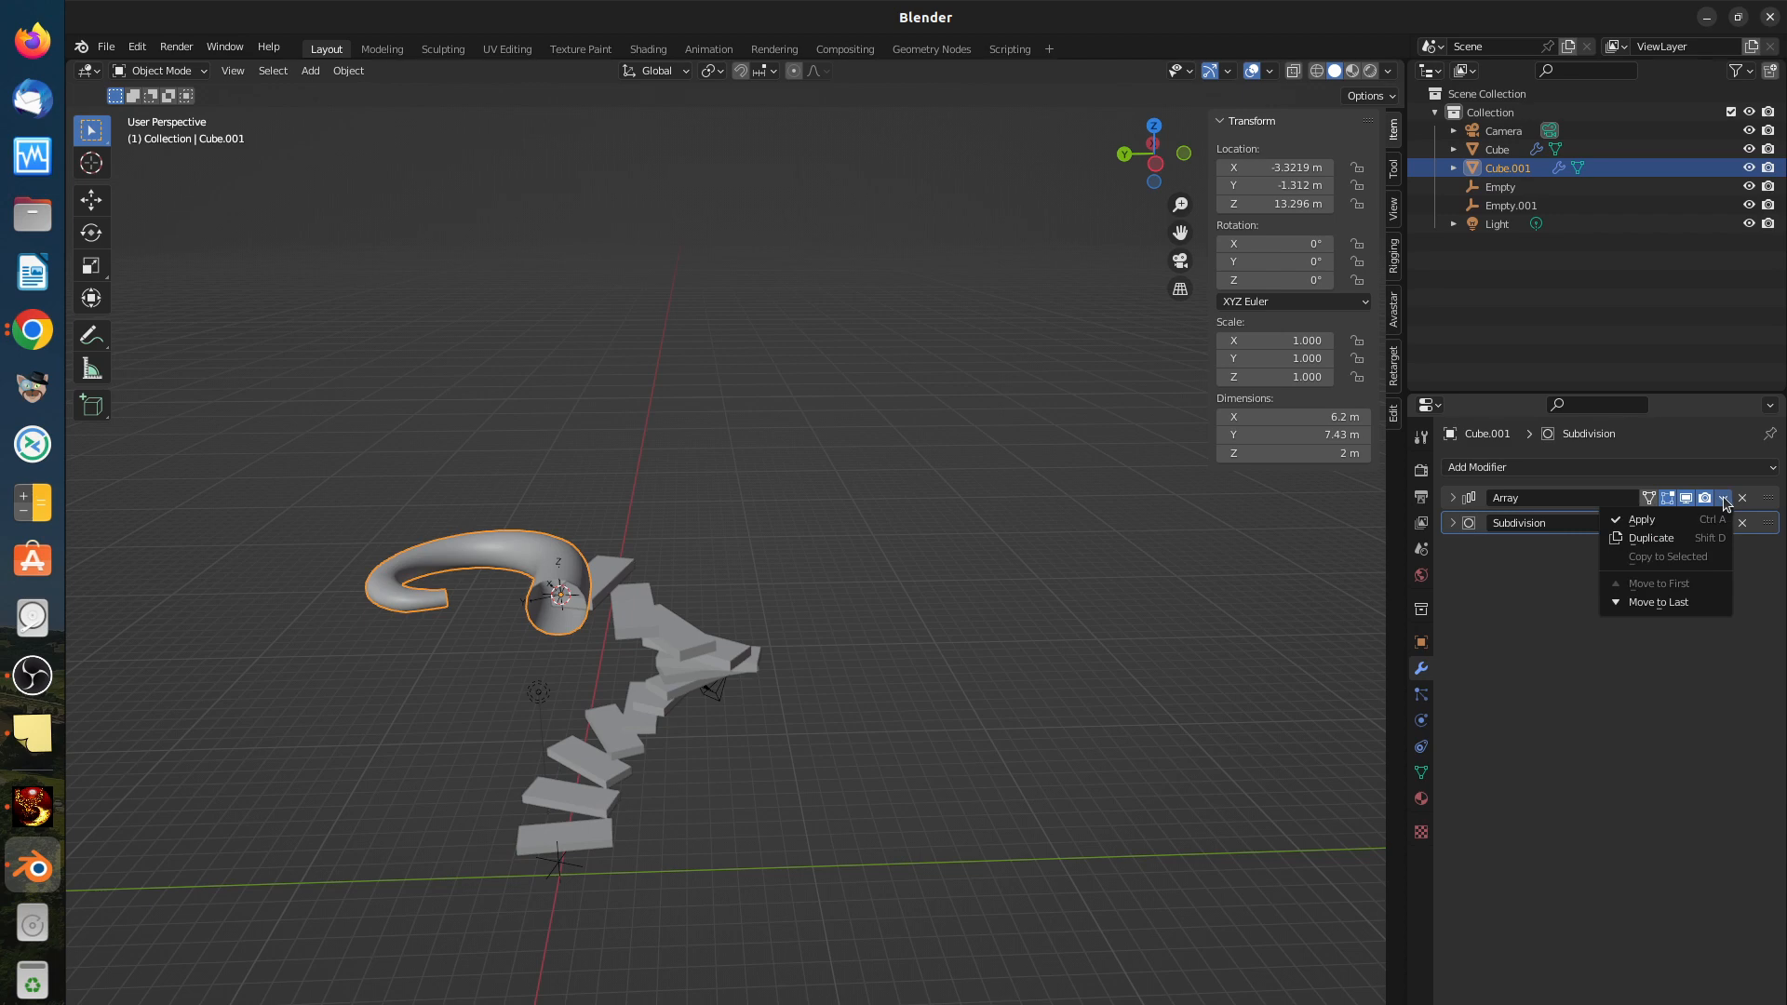
left_click(1645, 523)
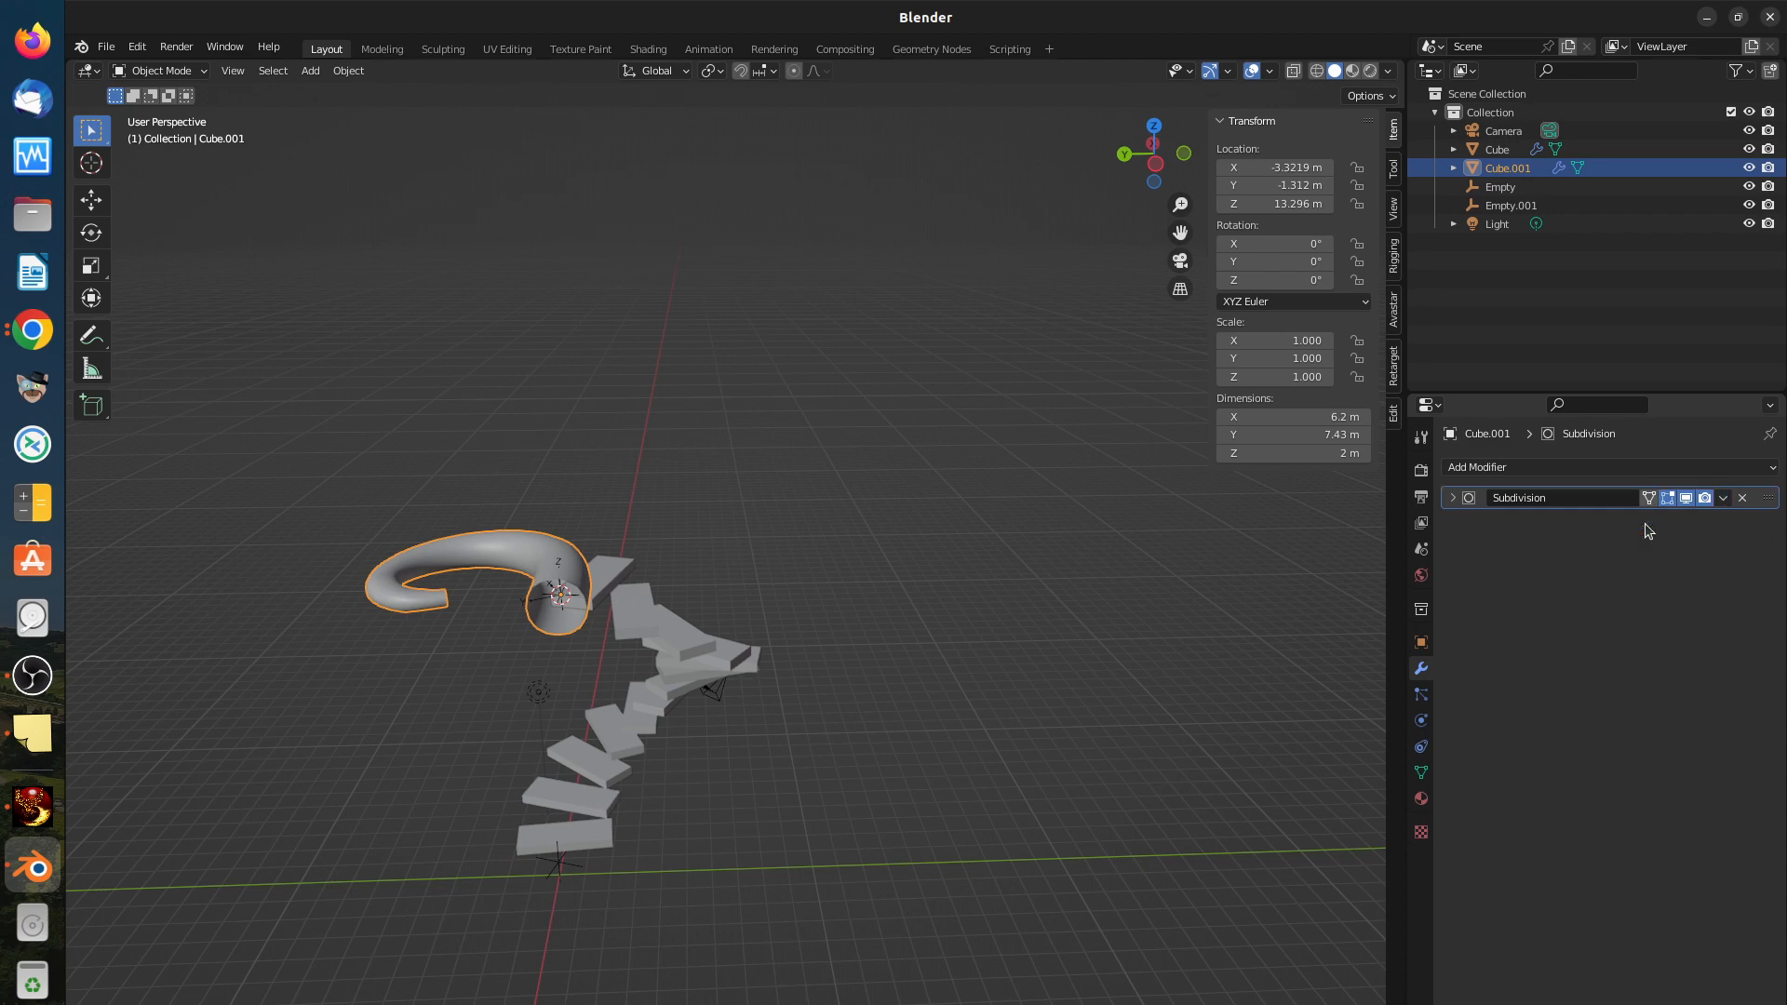
Step: Move the tube away from the top of the staircase to about X -3.43, Y -15.19, Z 14.85 m
right_click(559, 585)
key("g")
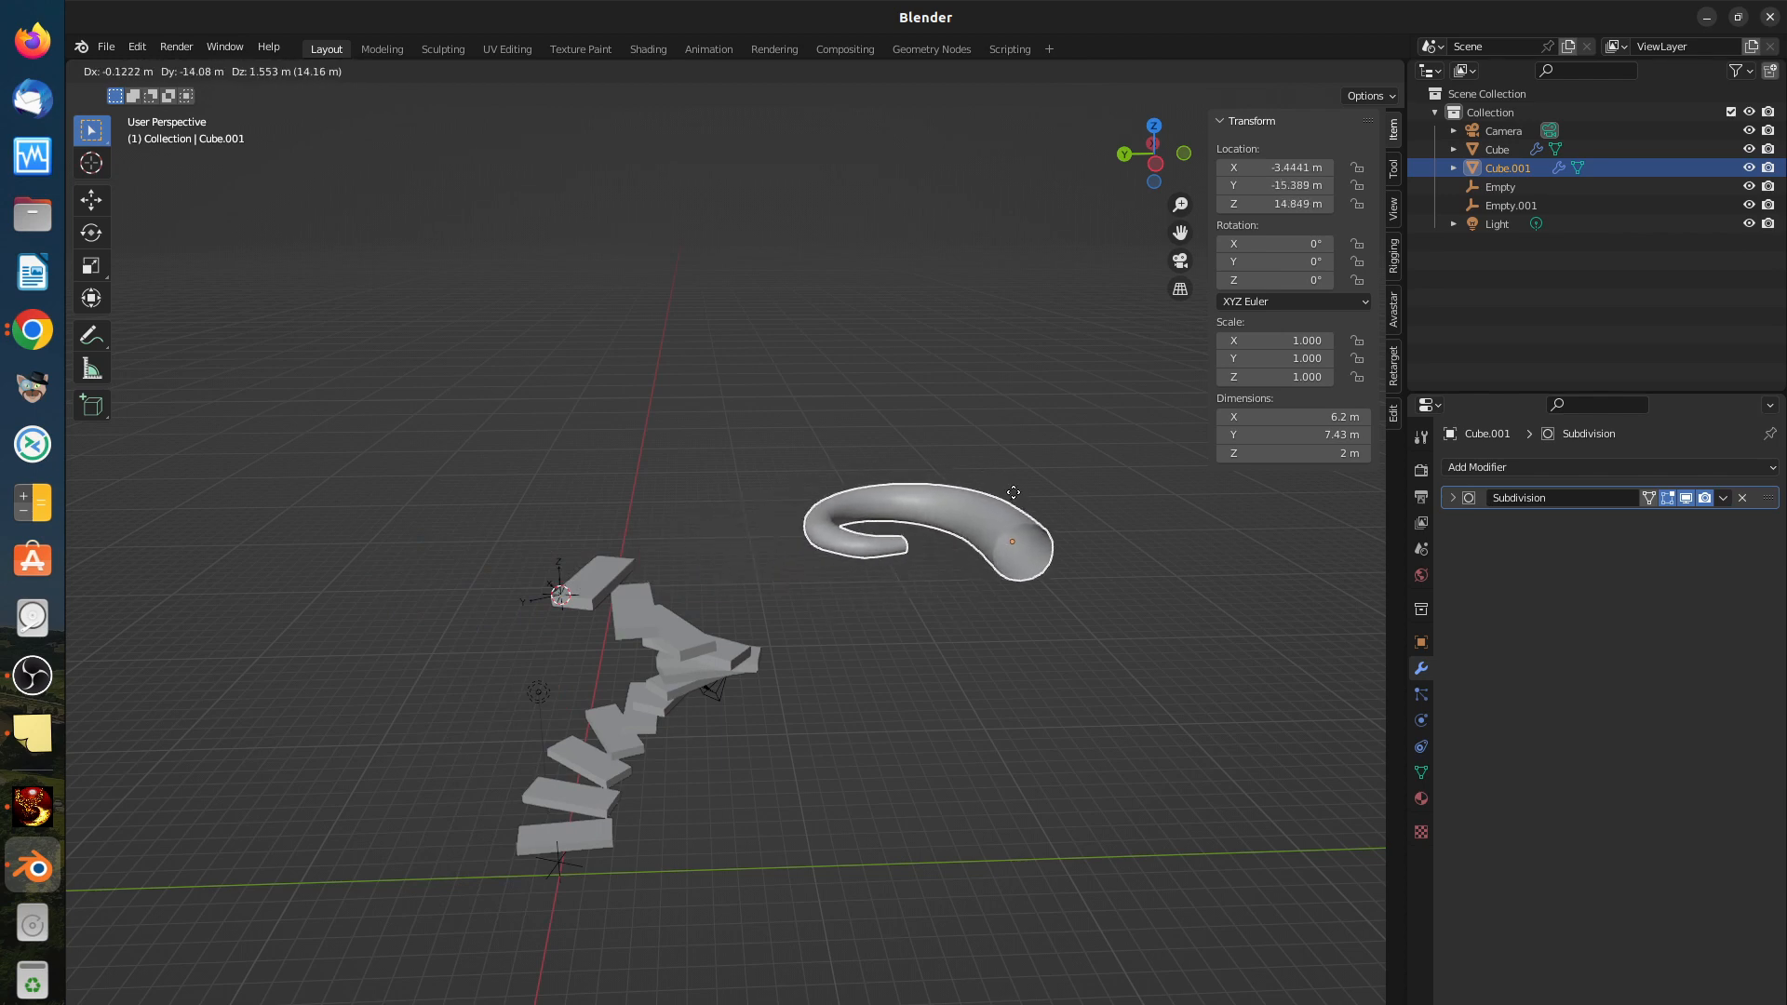
left_click(1049, 571)
mouse_move(1049, 570)
middle_mouse_down()
mouse_move(1008, 679)
mouse_move(1026, 578)
middle_mouse_up()
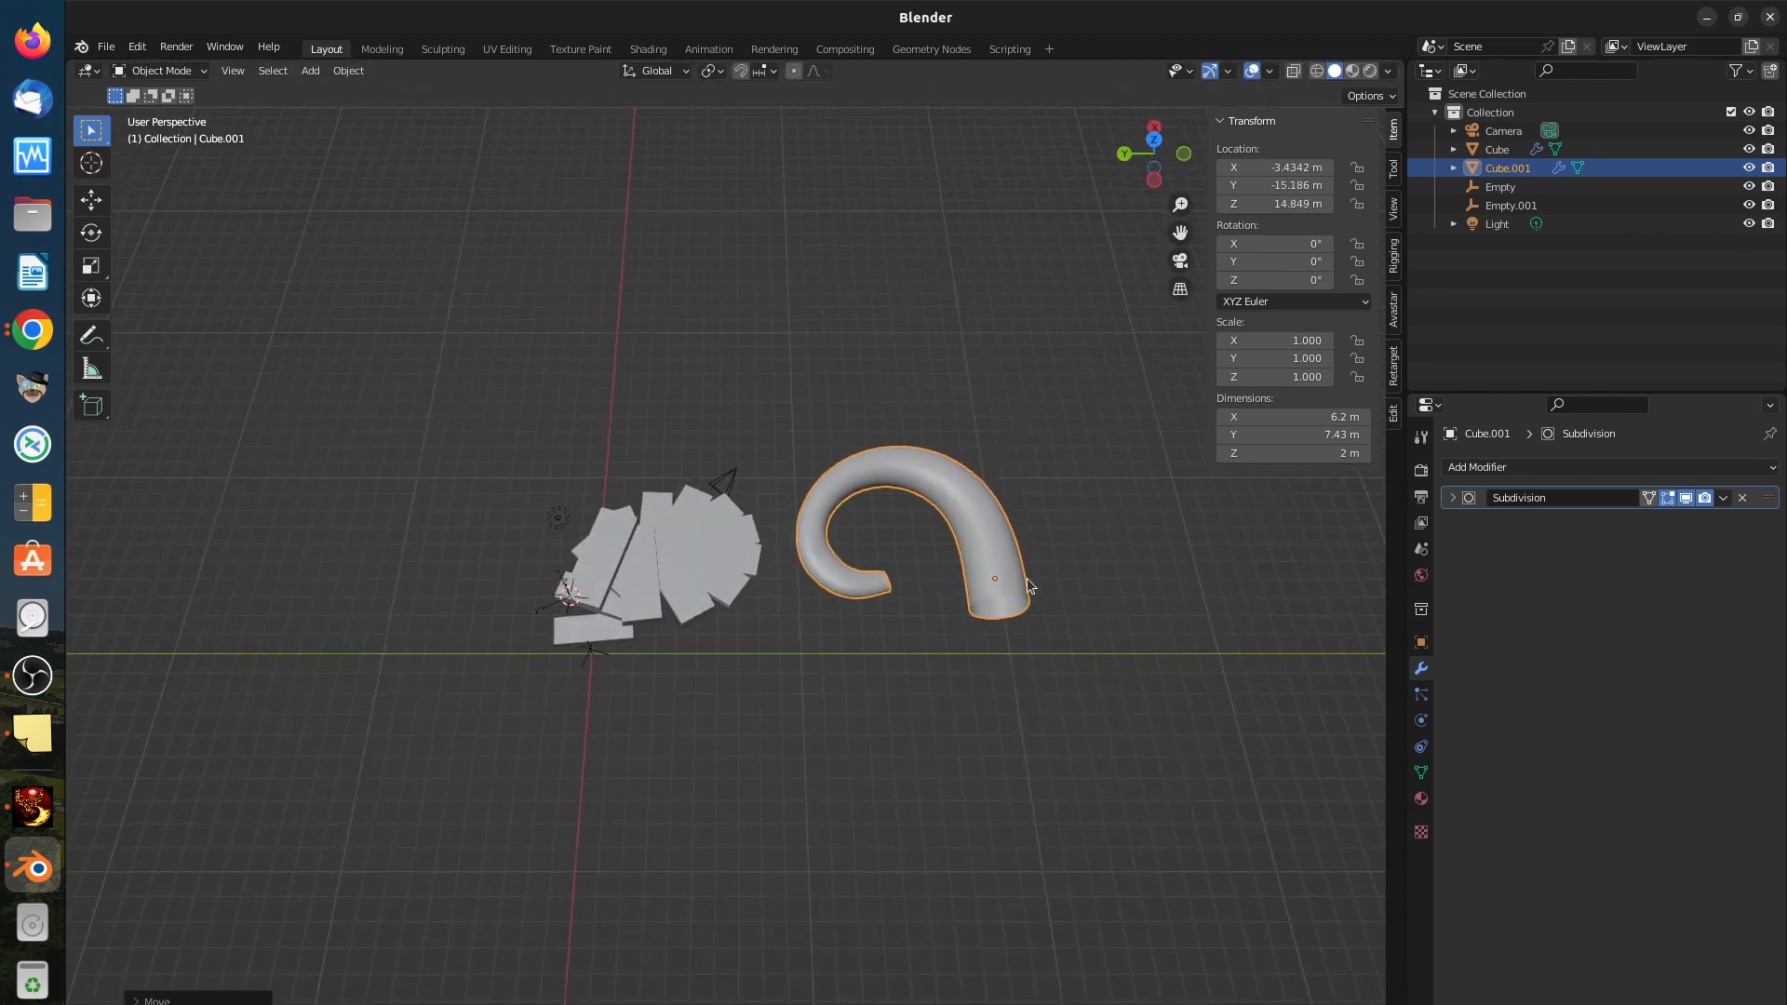
Step: Examine the separated tube and the whole spiral staircase from above and from the side
scroll(1027, 581, "up", 5)
scroll(966, 617, "down", 5)
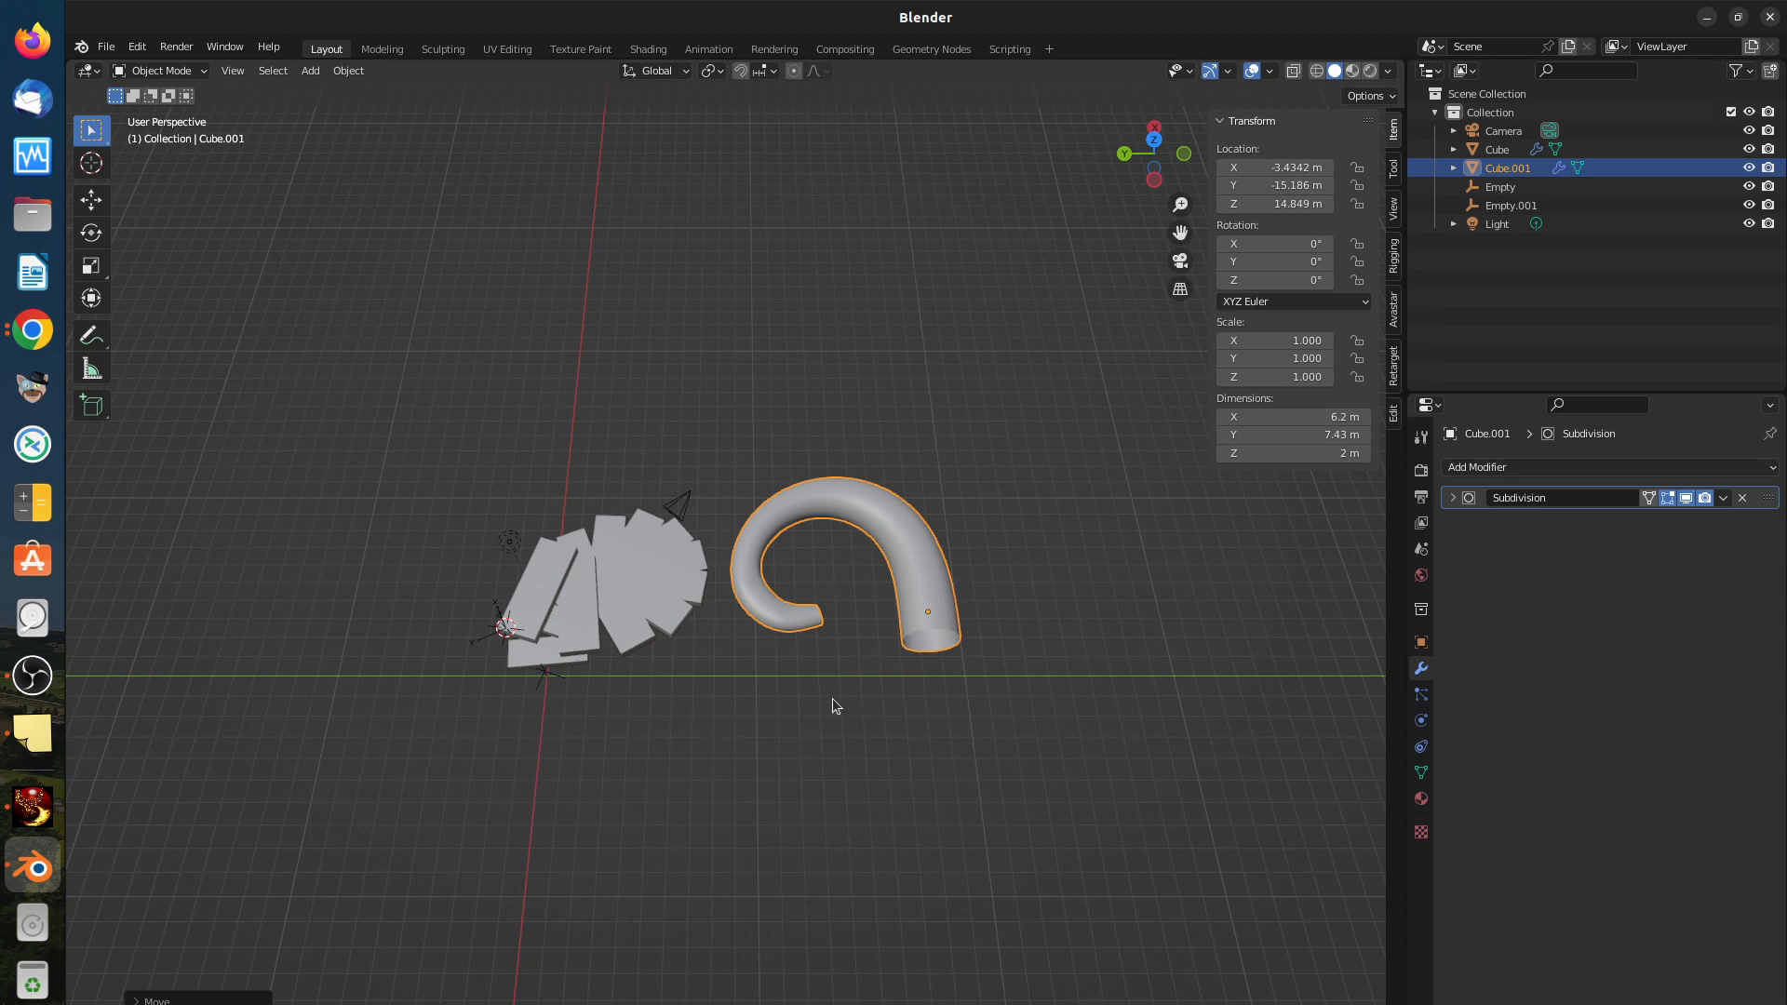
scroll(832, 705, "up", 3)
middle_click_drag(823, 726, 677, 618)
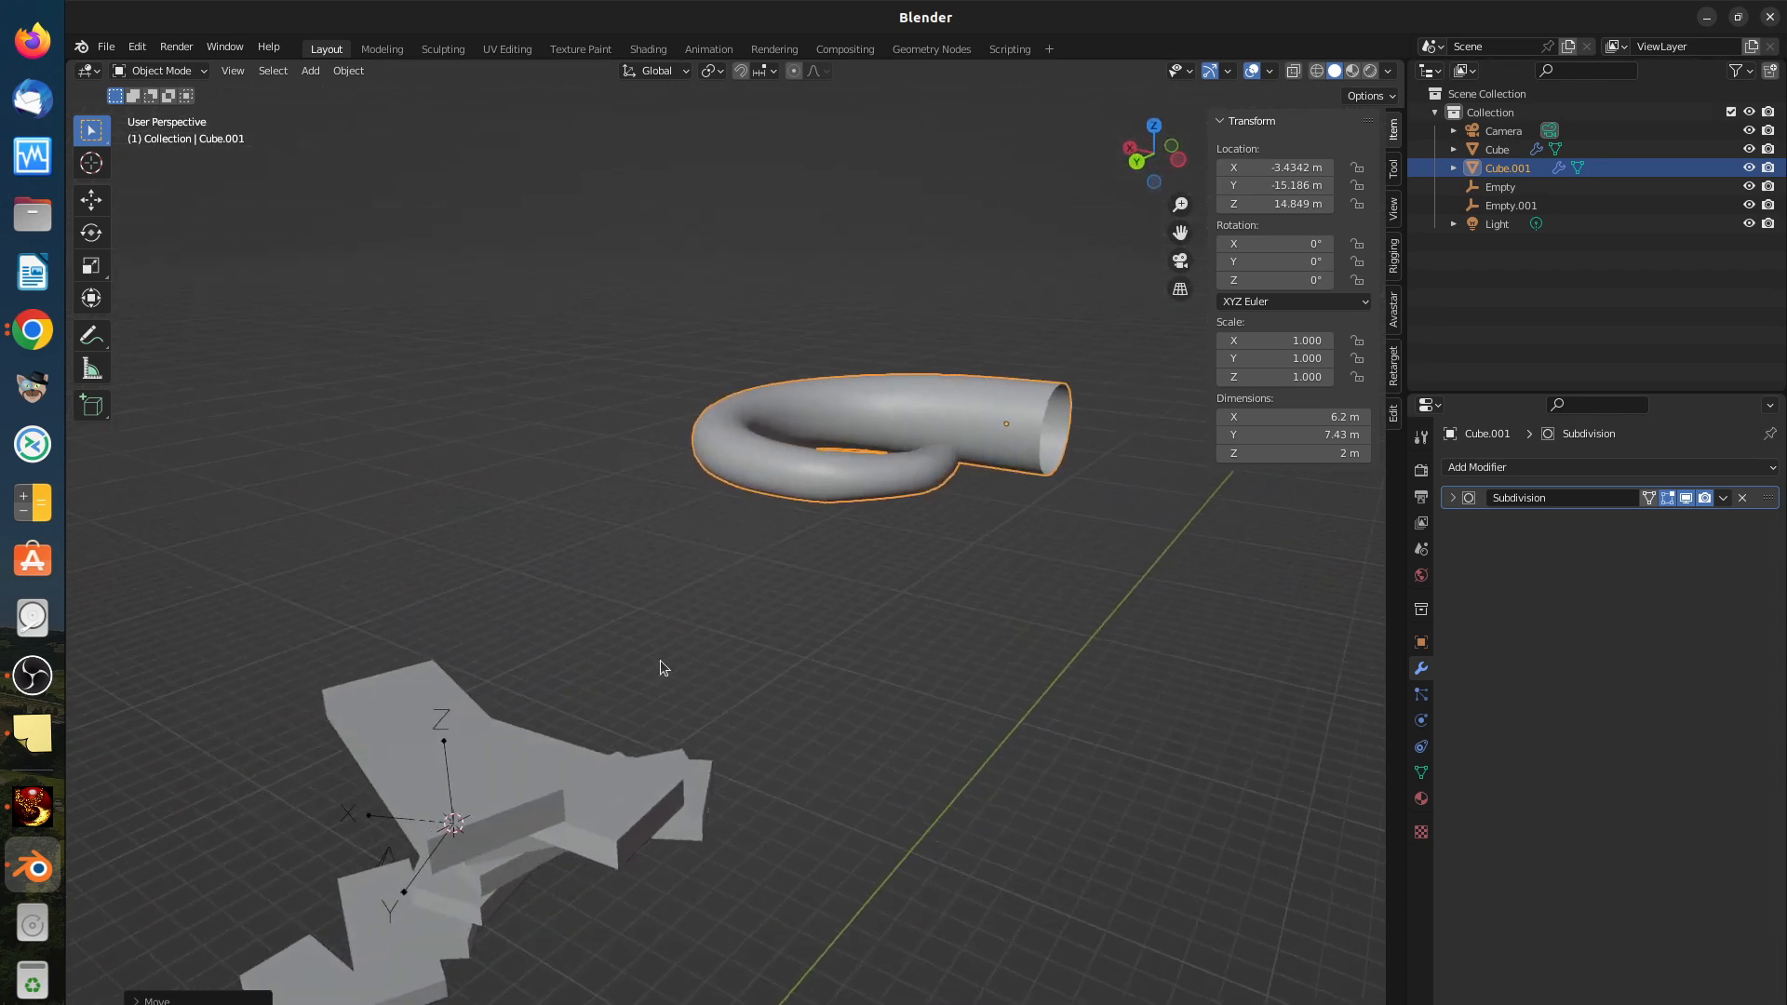
scroll(468, 857, "down", 5)
middle_click_drag(469, 864, 680, 735, "shift")
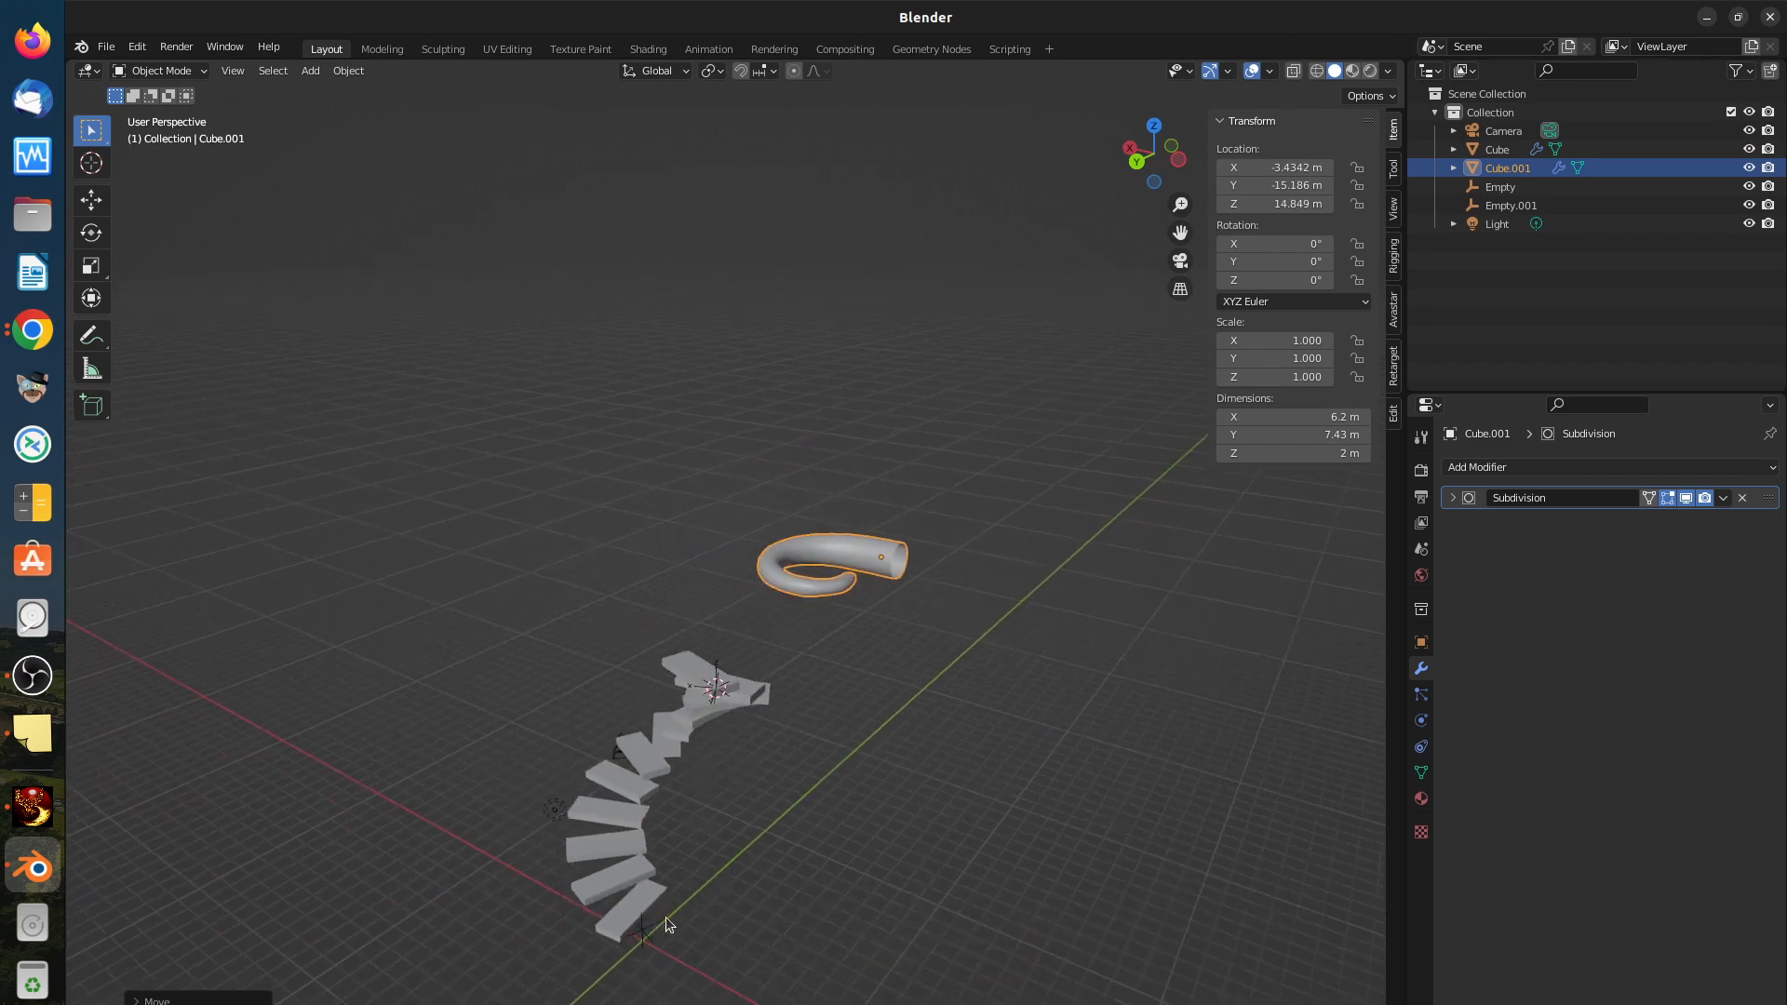
scroll(670, 916, "up", 2)
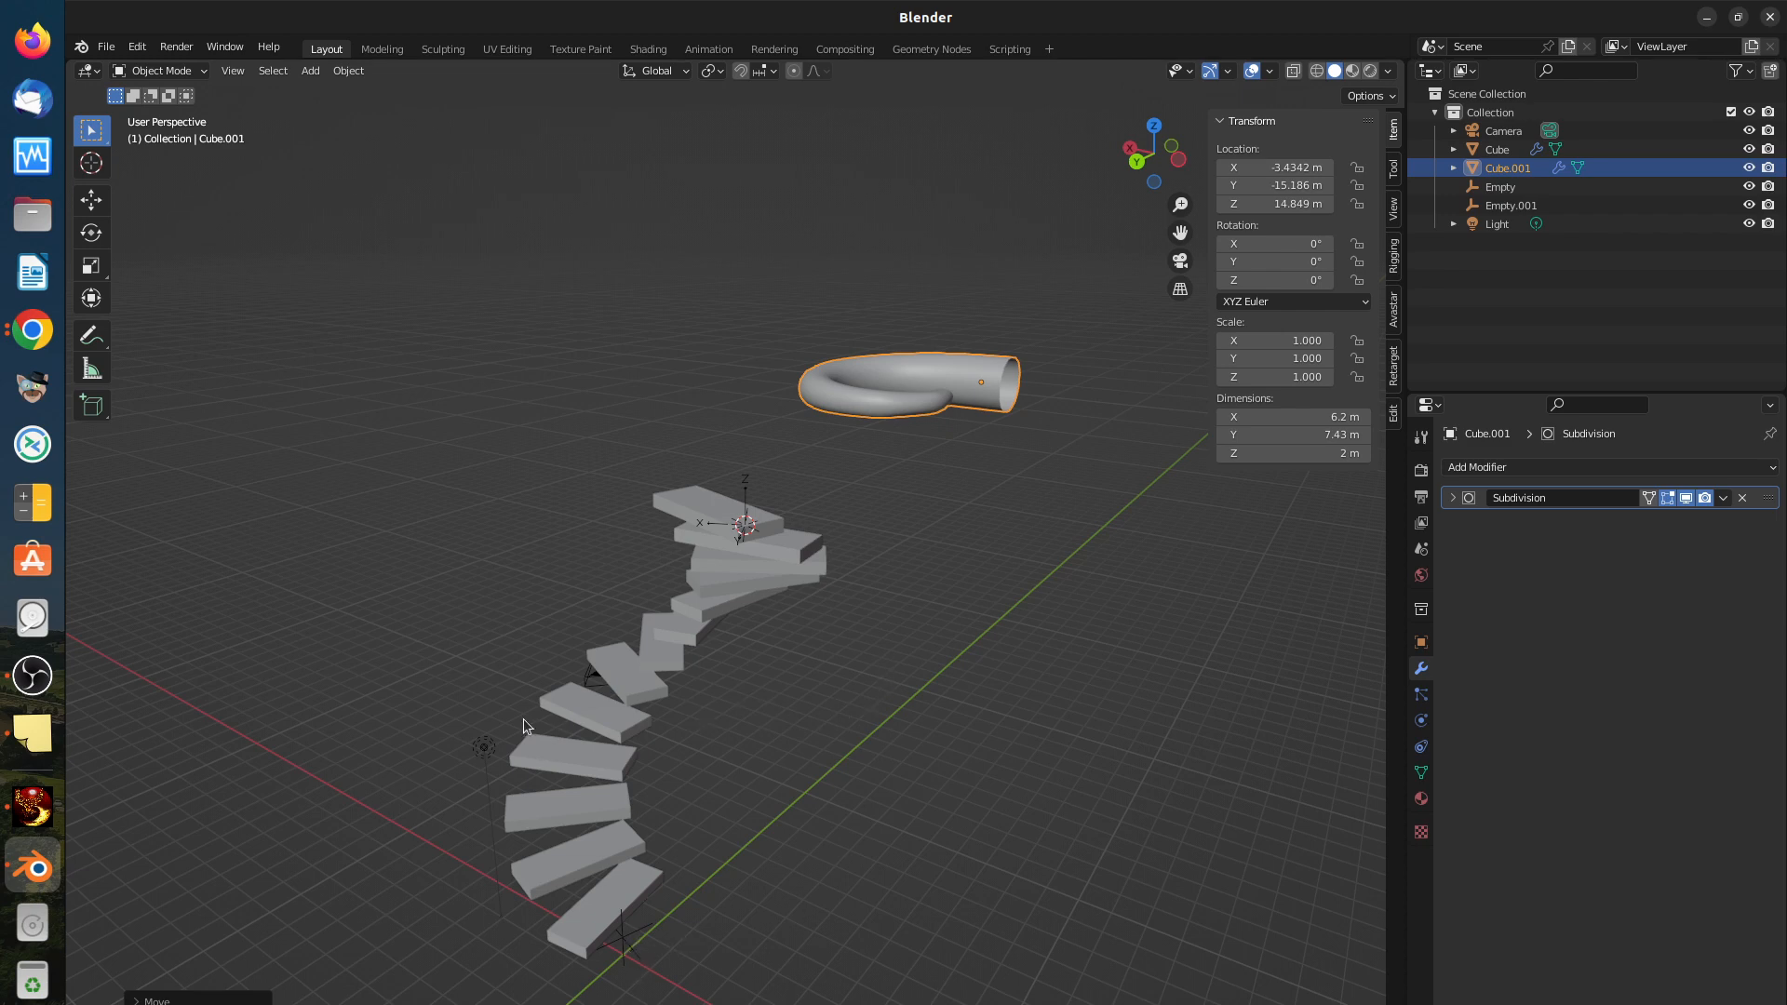
Step: Try adding a cube at a 3D cursor placed beside the staircase's foot, and delete that cube
right_click(890, 702, "shift")
right_click(805, 963, "shift")
key("shift+a")
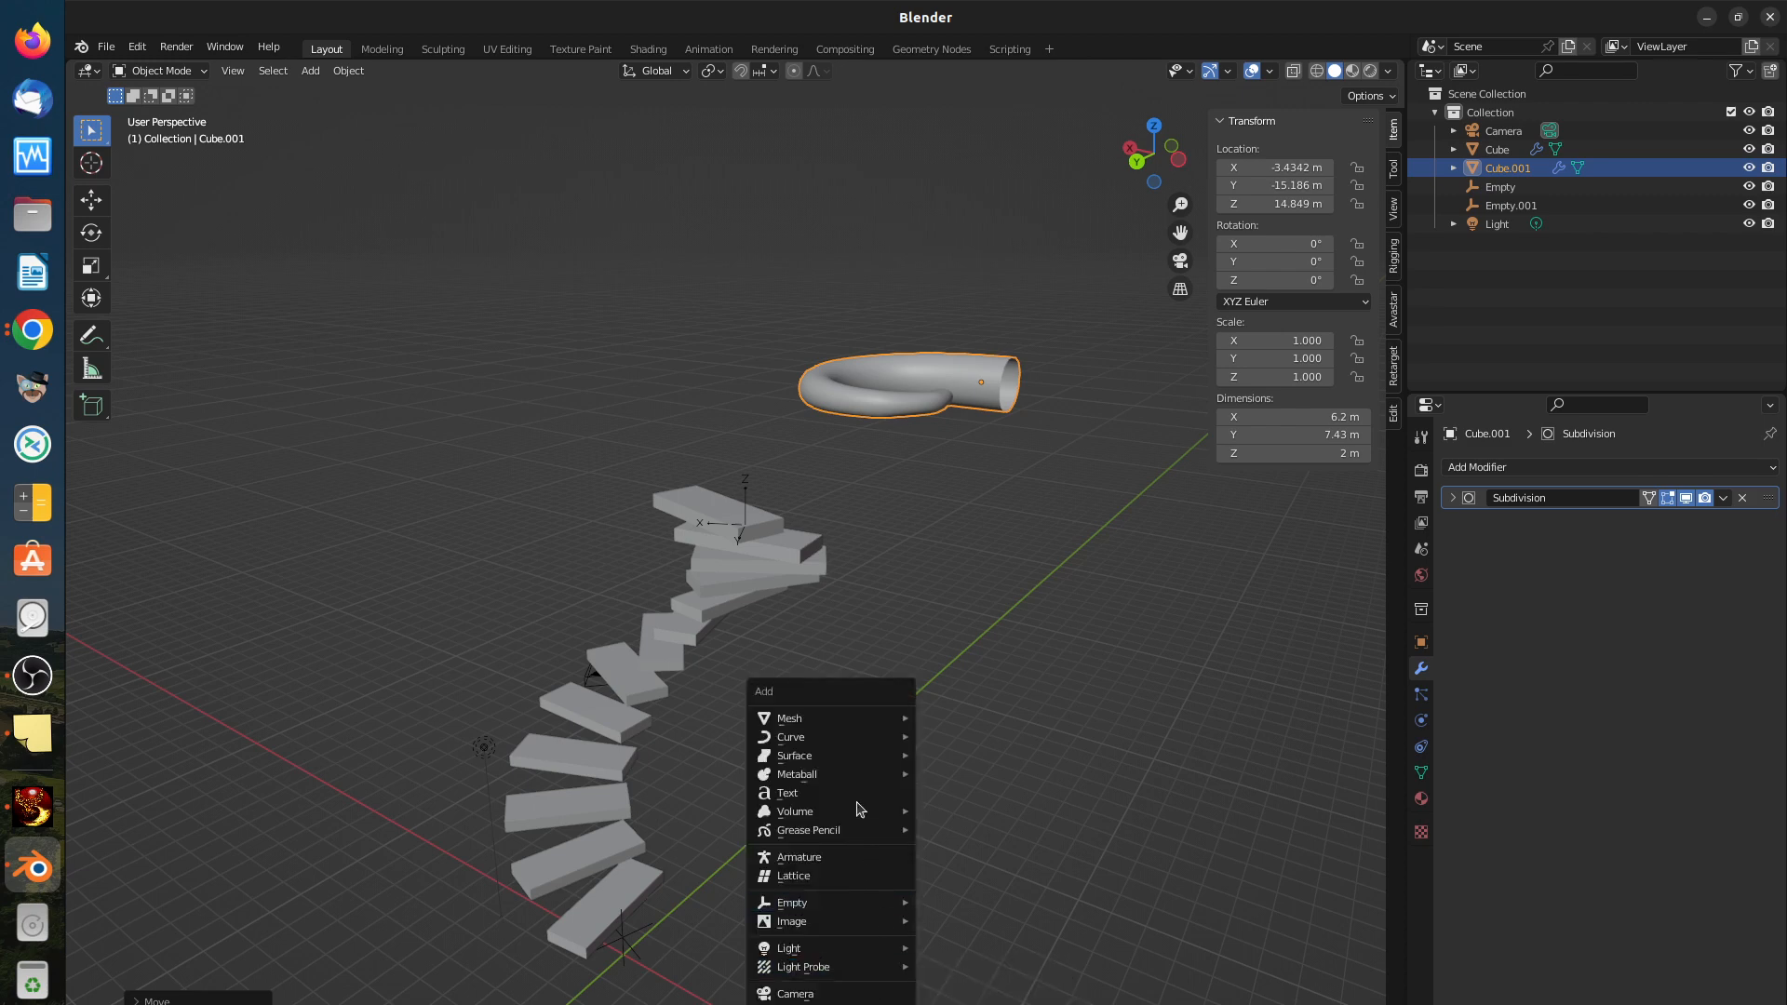
mouse_move(858, 718)
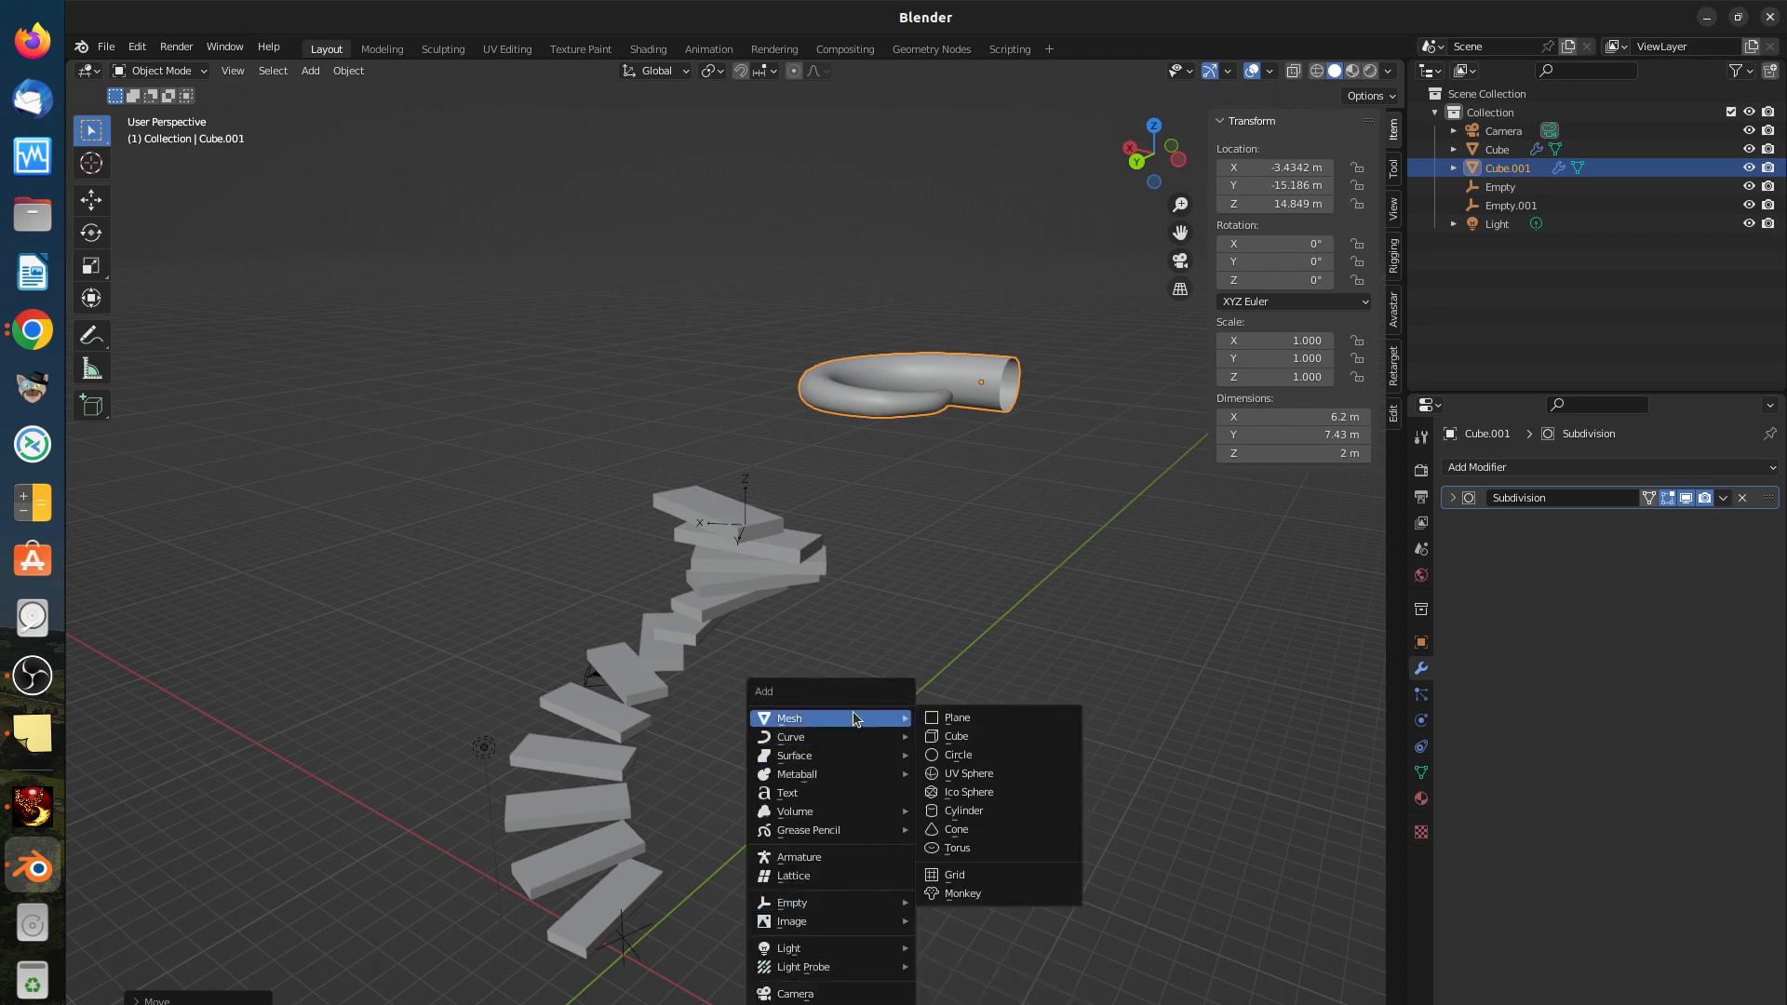
left_click(966, 742)
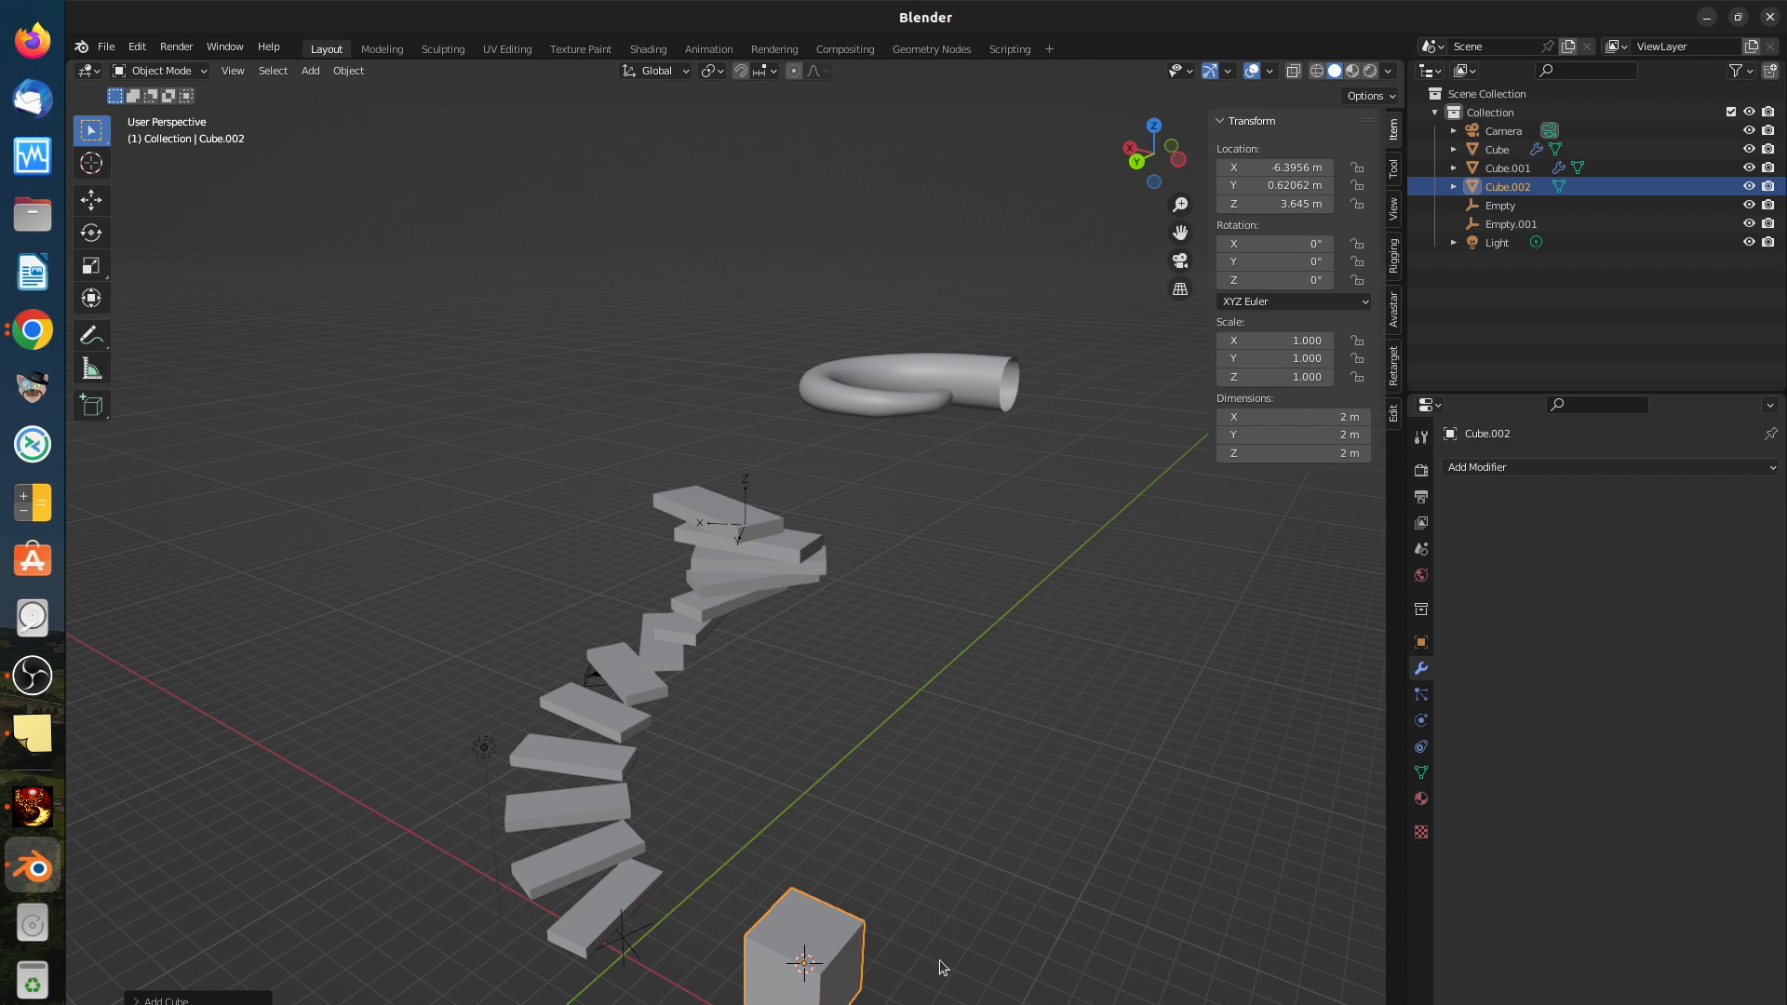
key("shift+a")
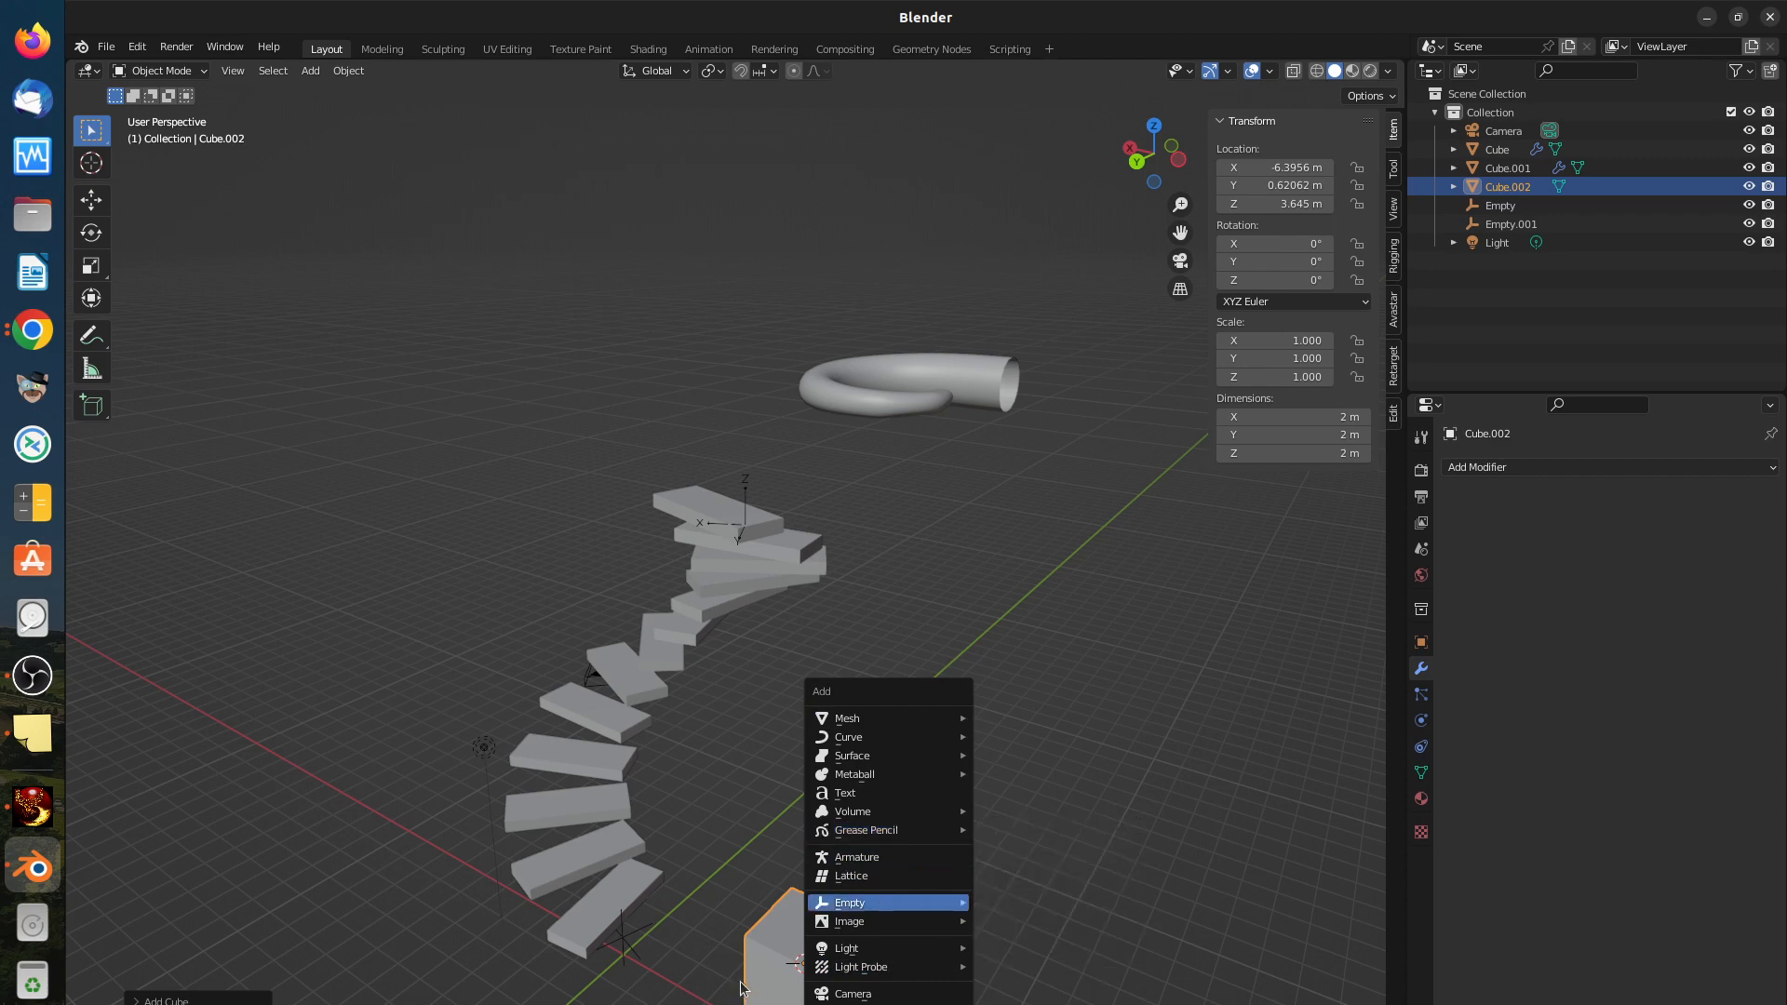
left_click(1053, 812)
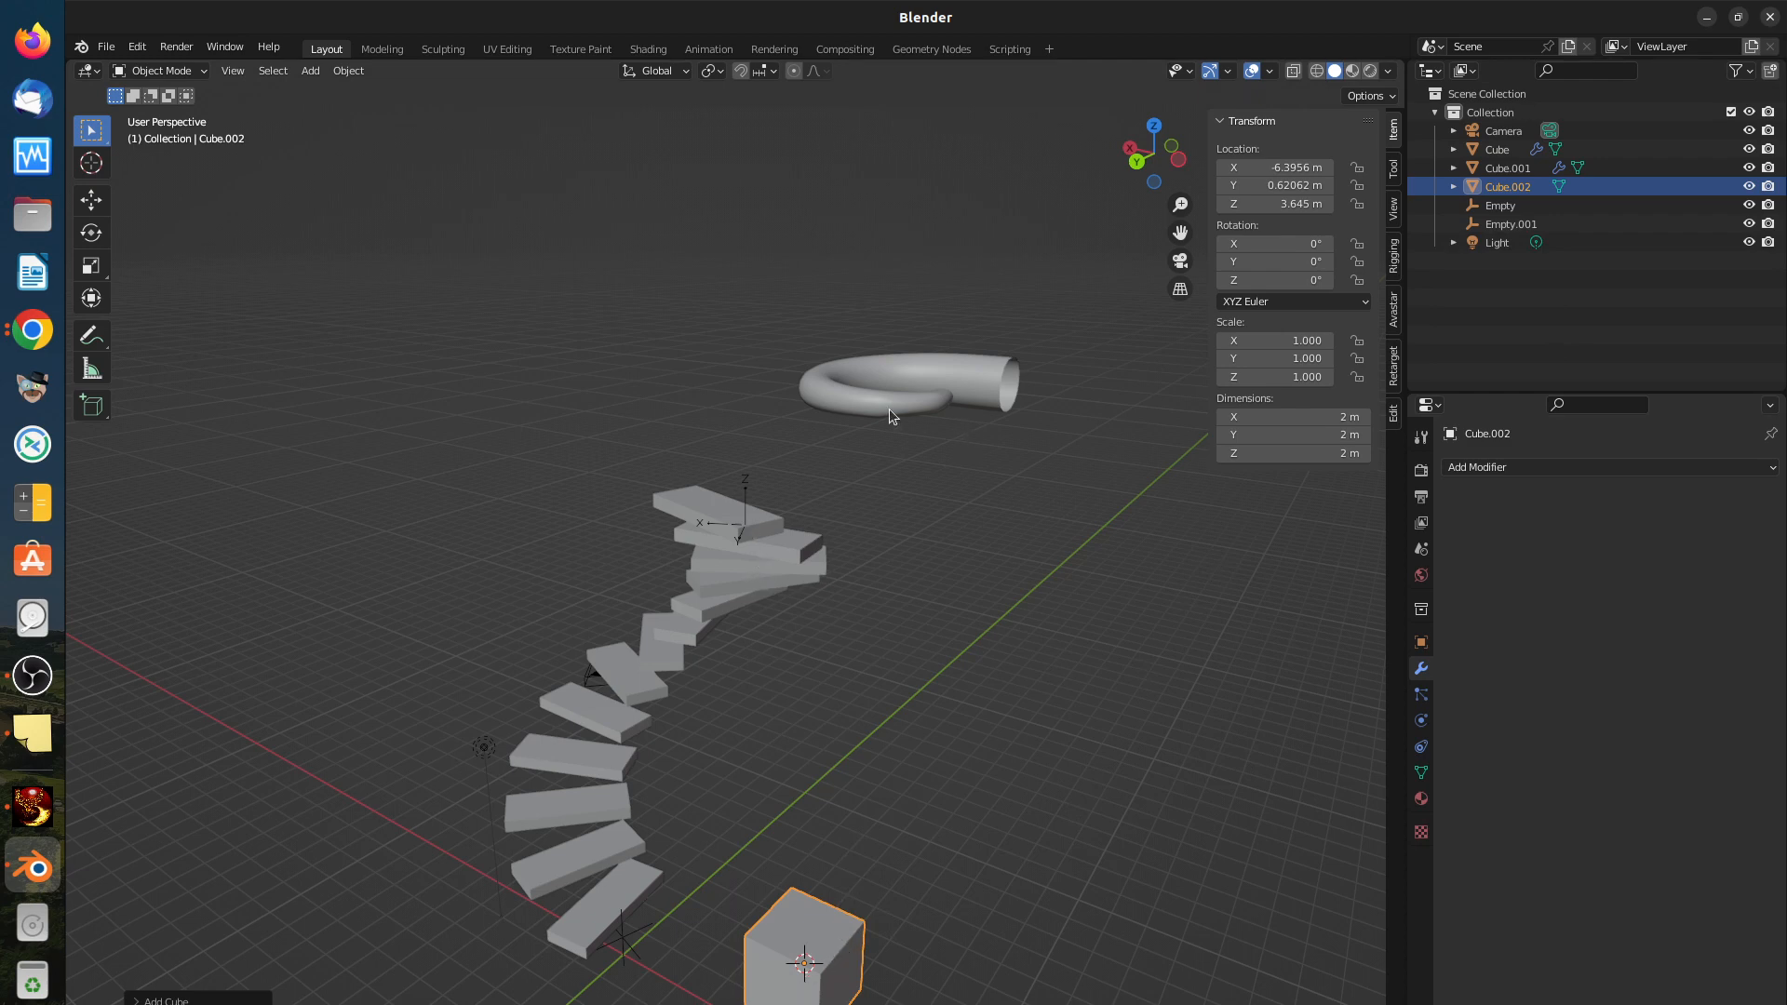
left_click(815, 954)
key("Delete")
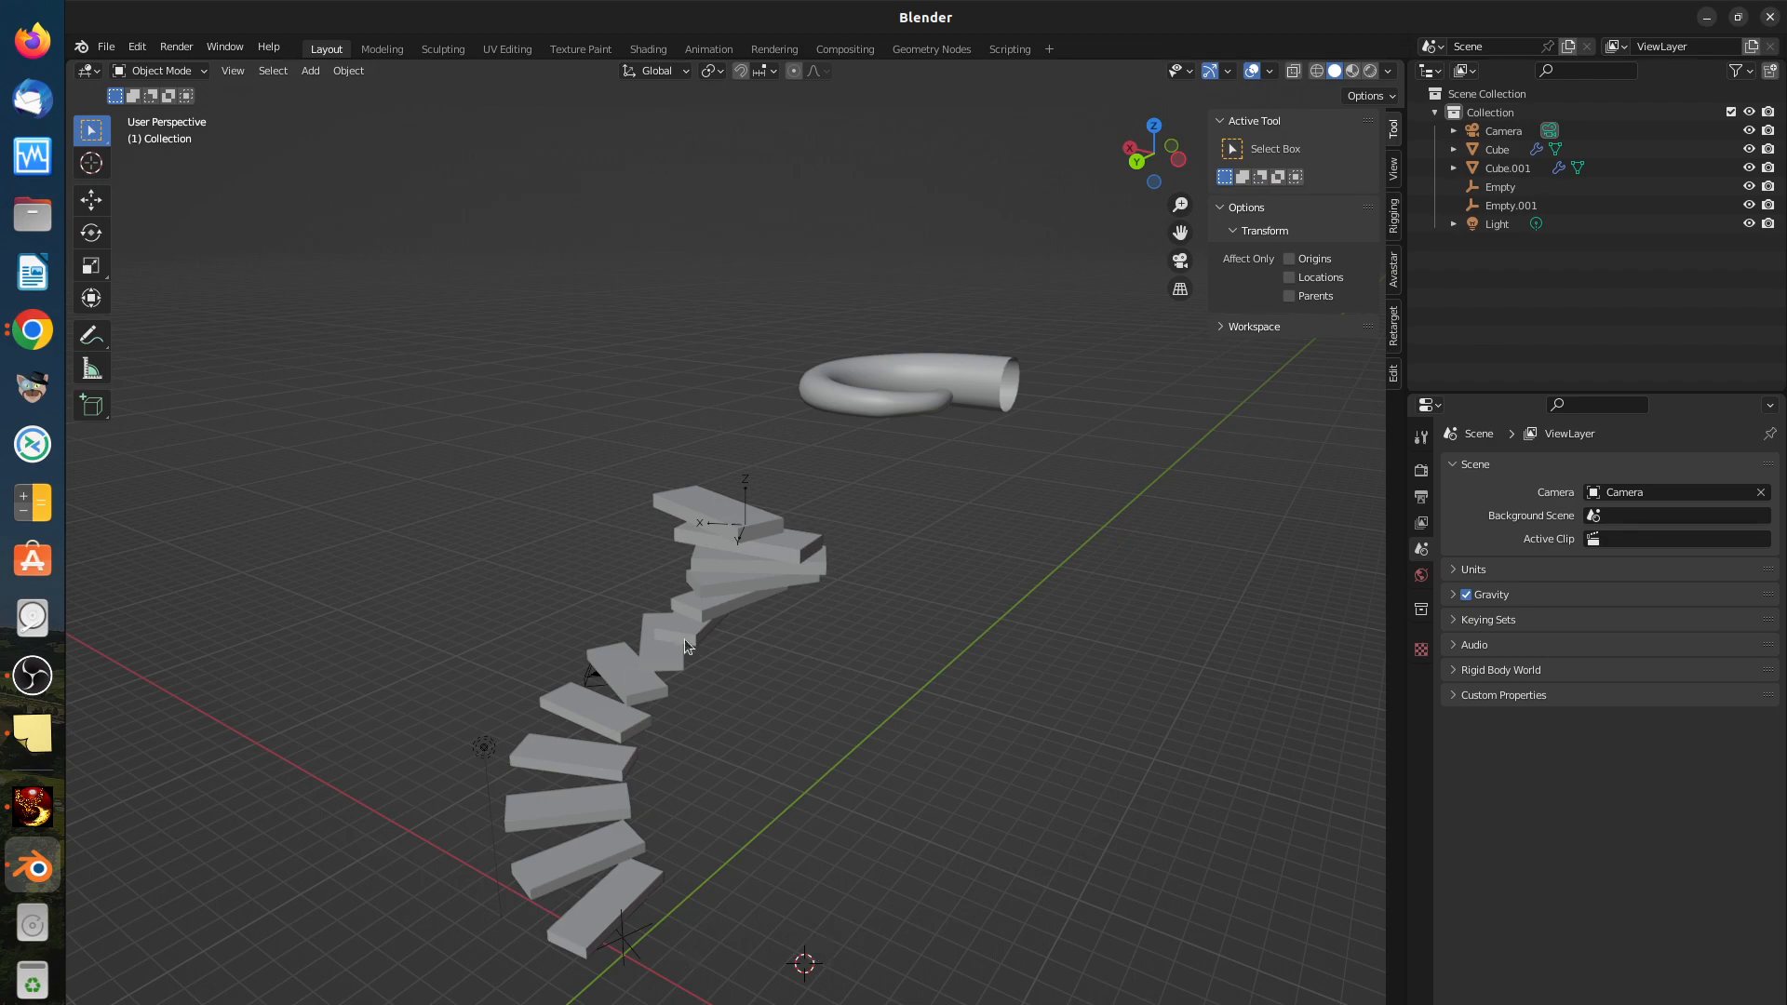
Step: Enter Edit Mode on the tube and examine the segments along its curve from the thick end to the thin tip
middle_click_drag(925, 516, 923, 464)
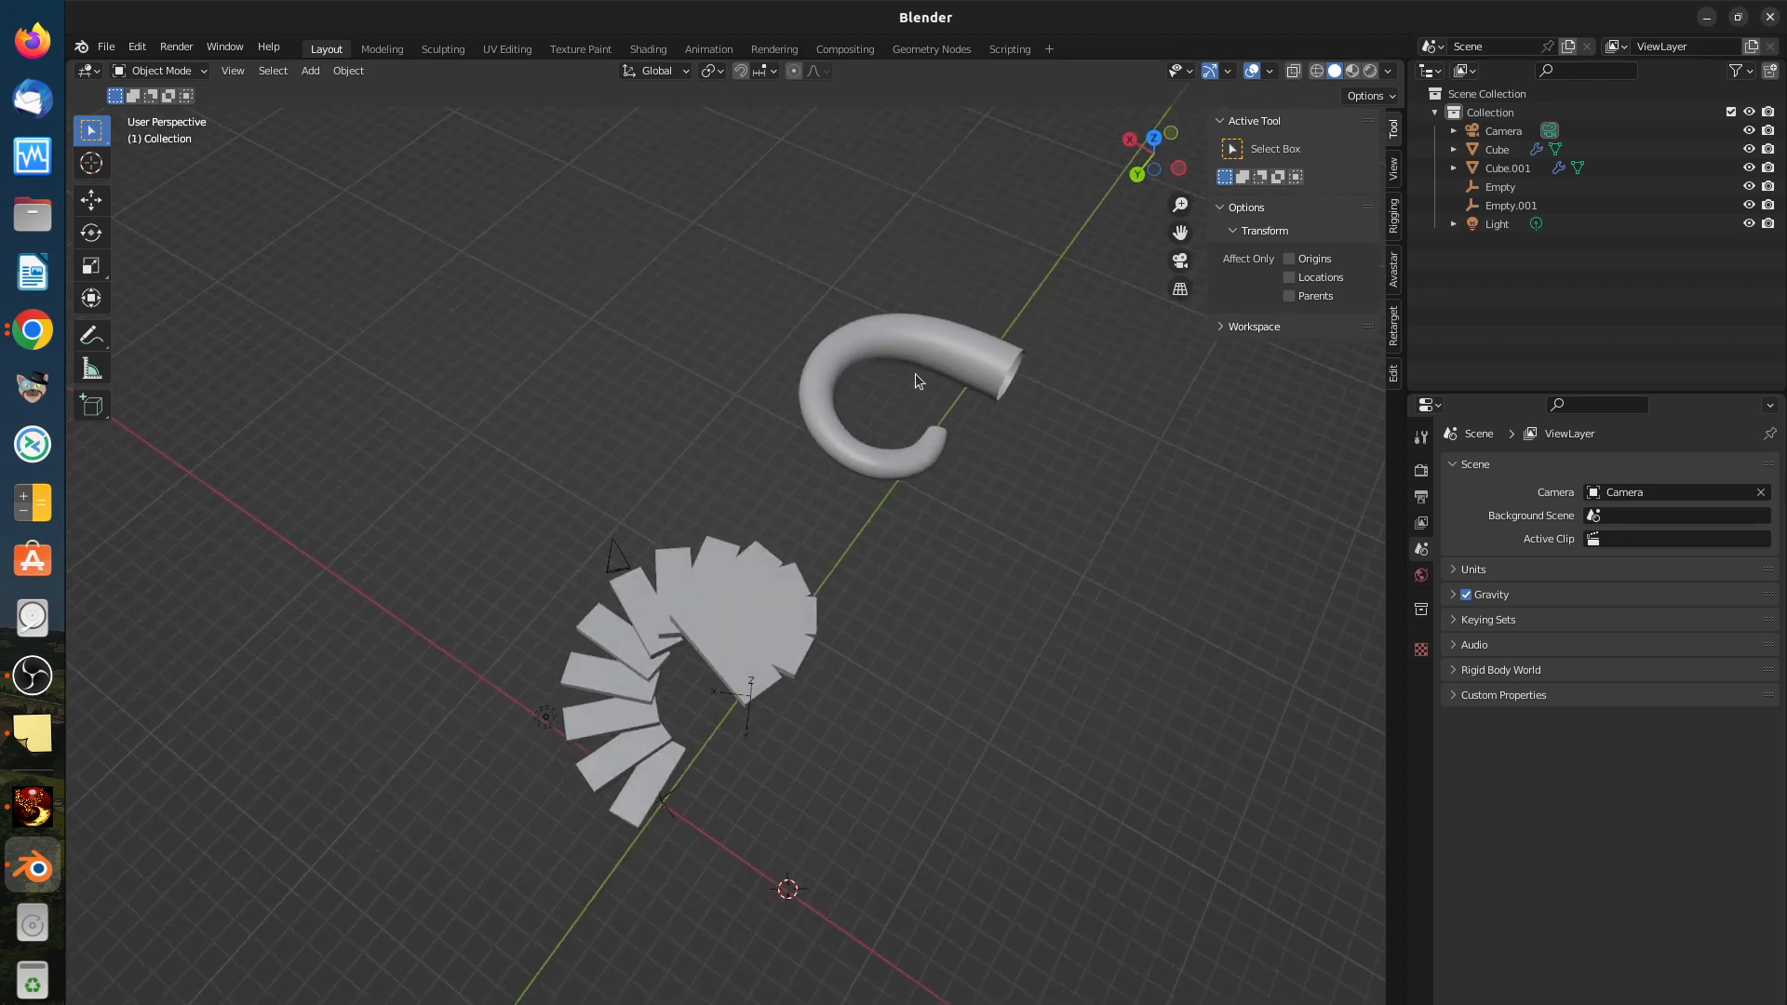
scroll(912, 377, "up", 8)
scroll(912, 380, "down", 10)
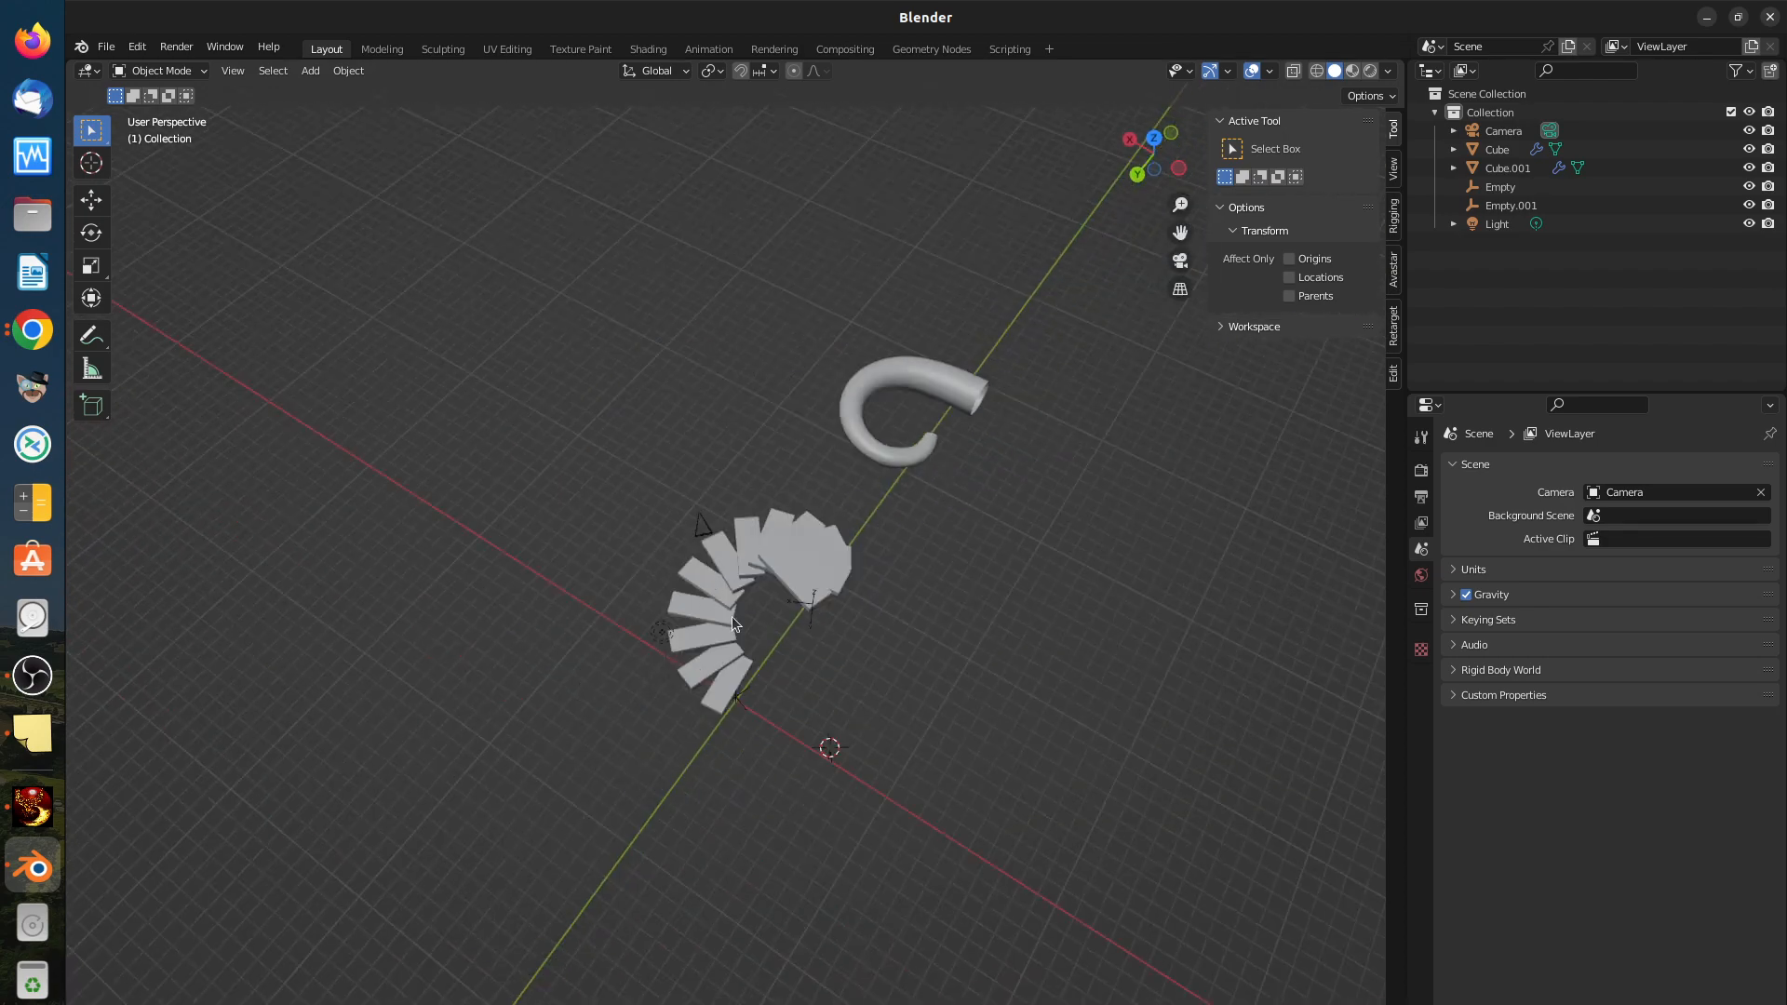
left_click(871, 396)
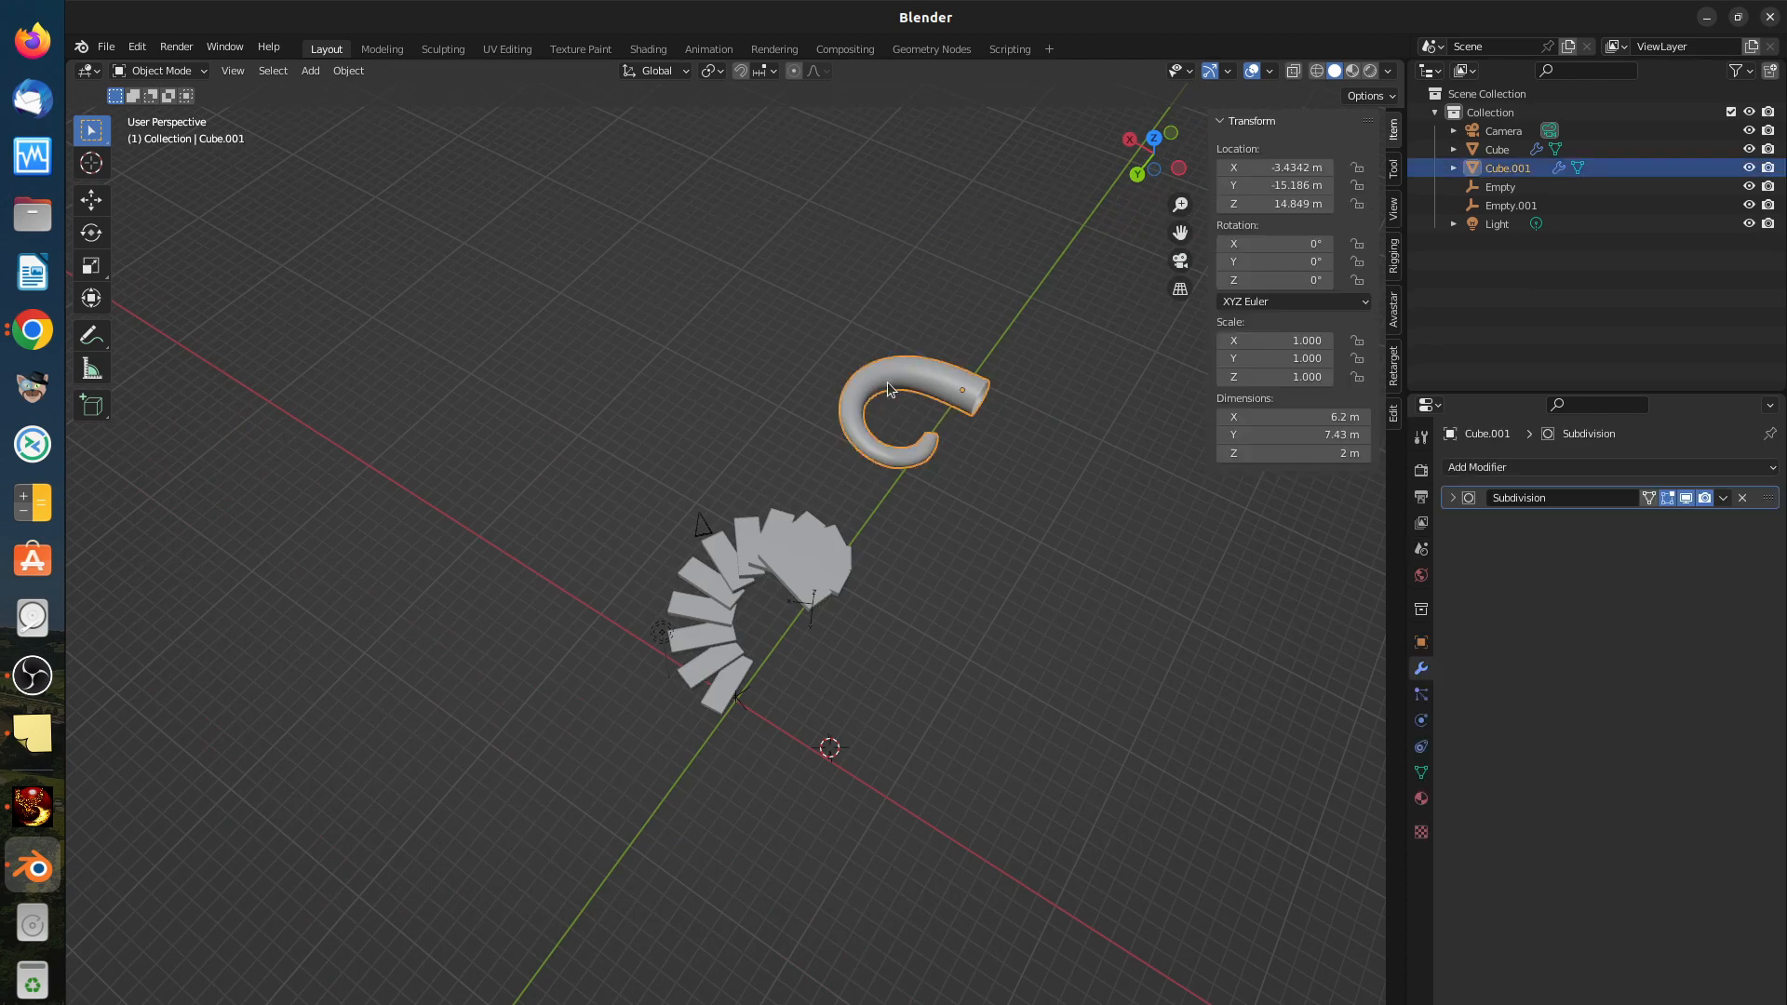
key("Tab")
scroll(935, 387, "up", 10)
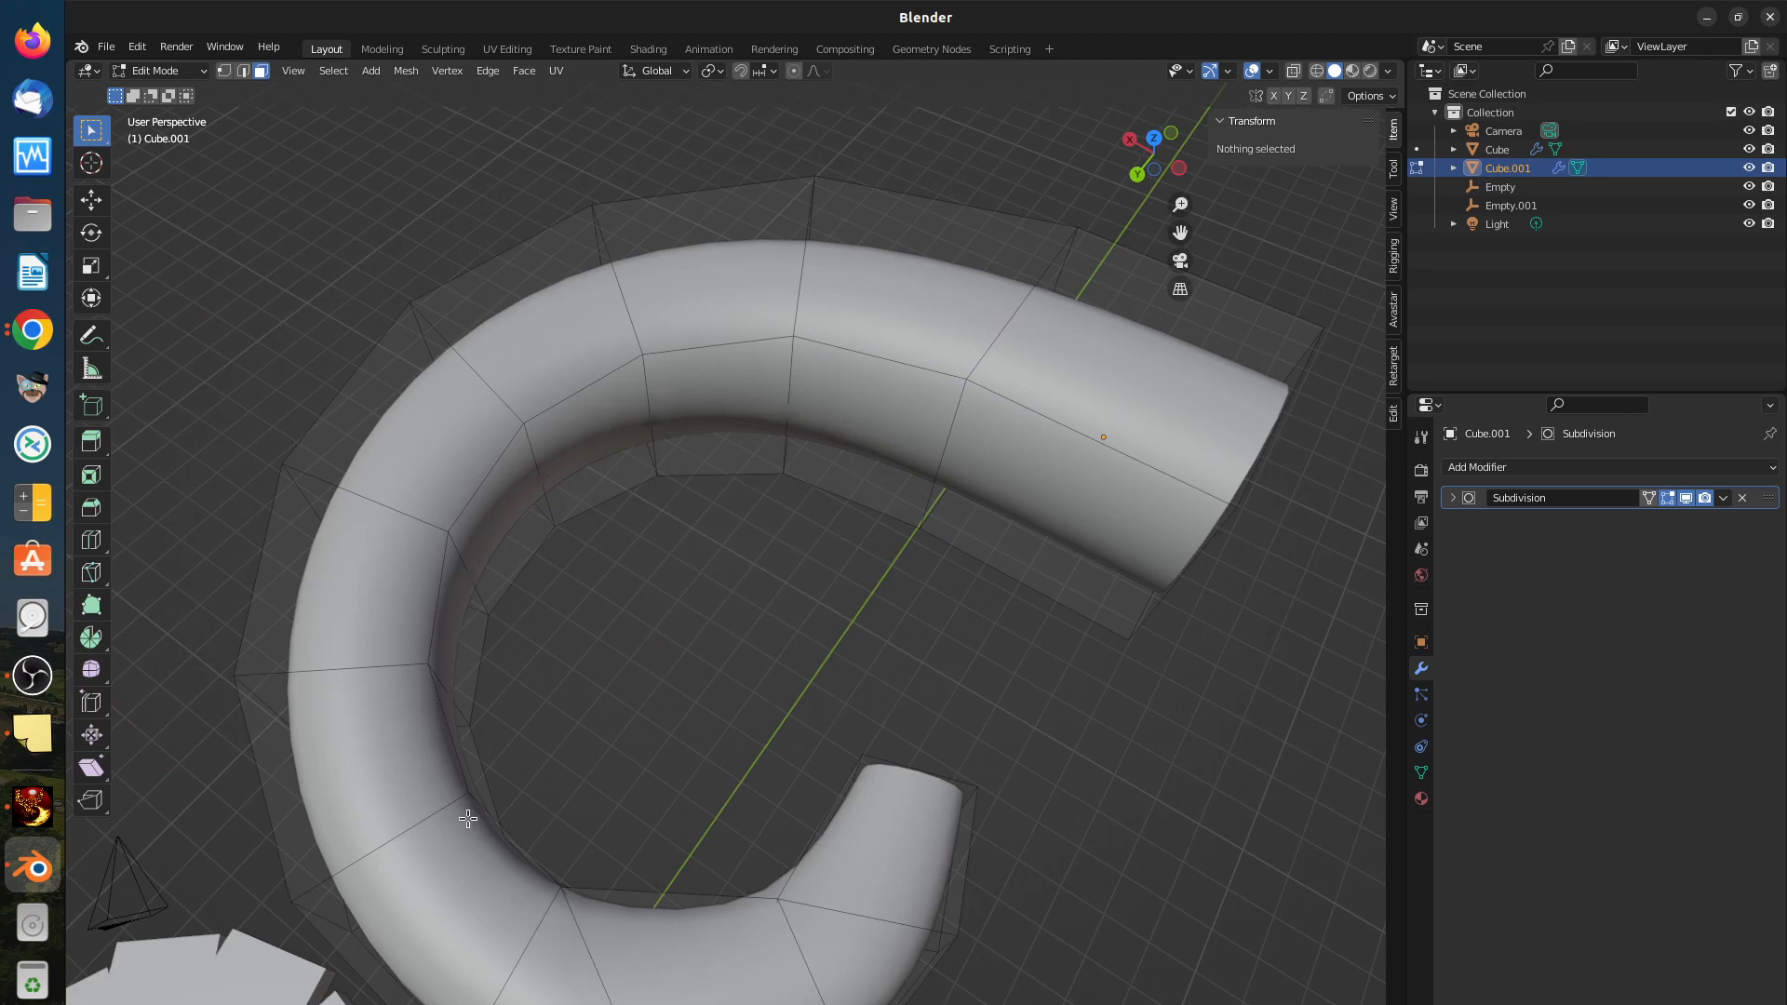
scroll(833, 924, "down", 5)
middle_click_drag(819, 919, 679, 902)
scroll(768, 778, "up", 6)
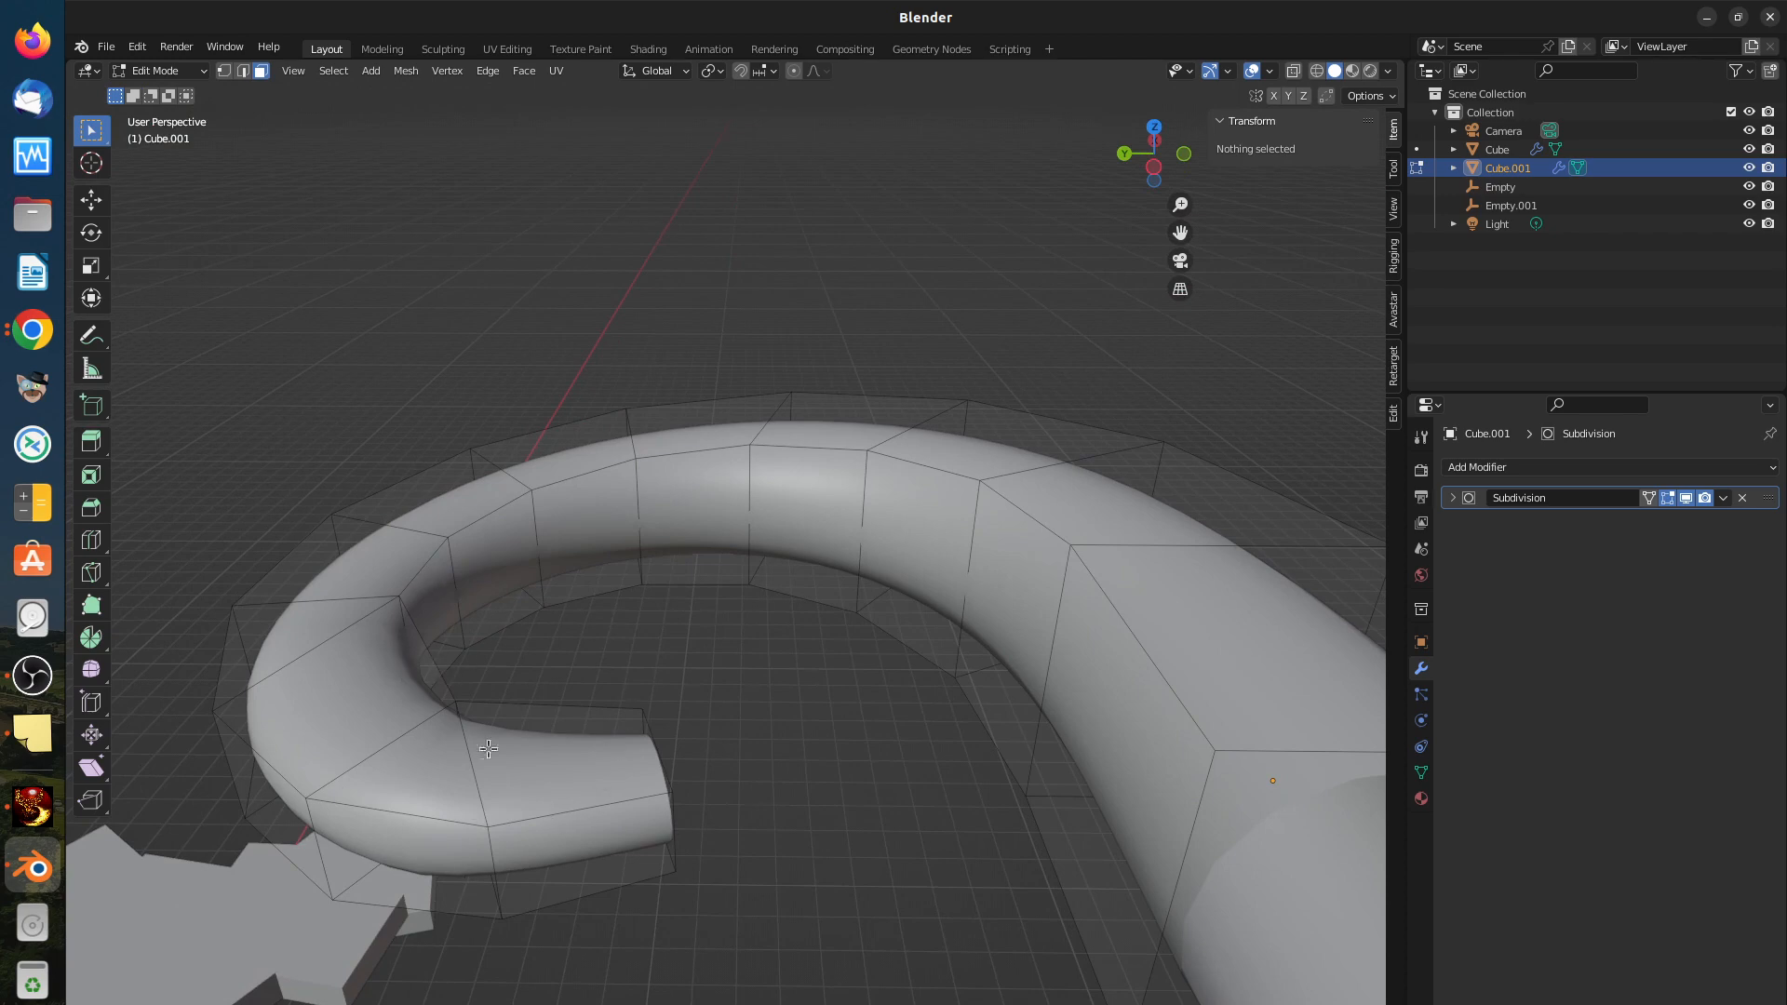
middle_click_drag(453, 724, 603, 919)
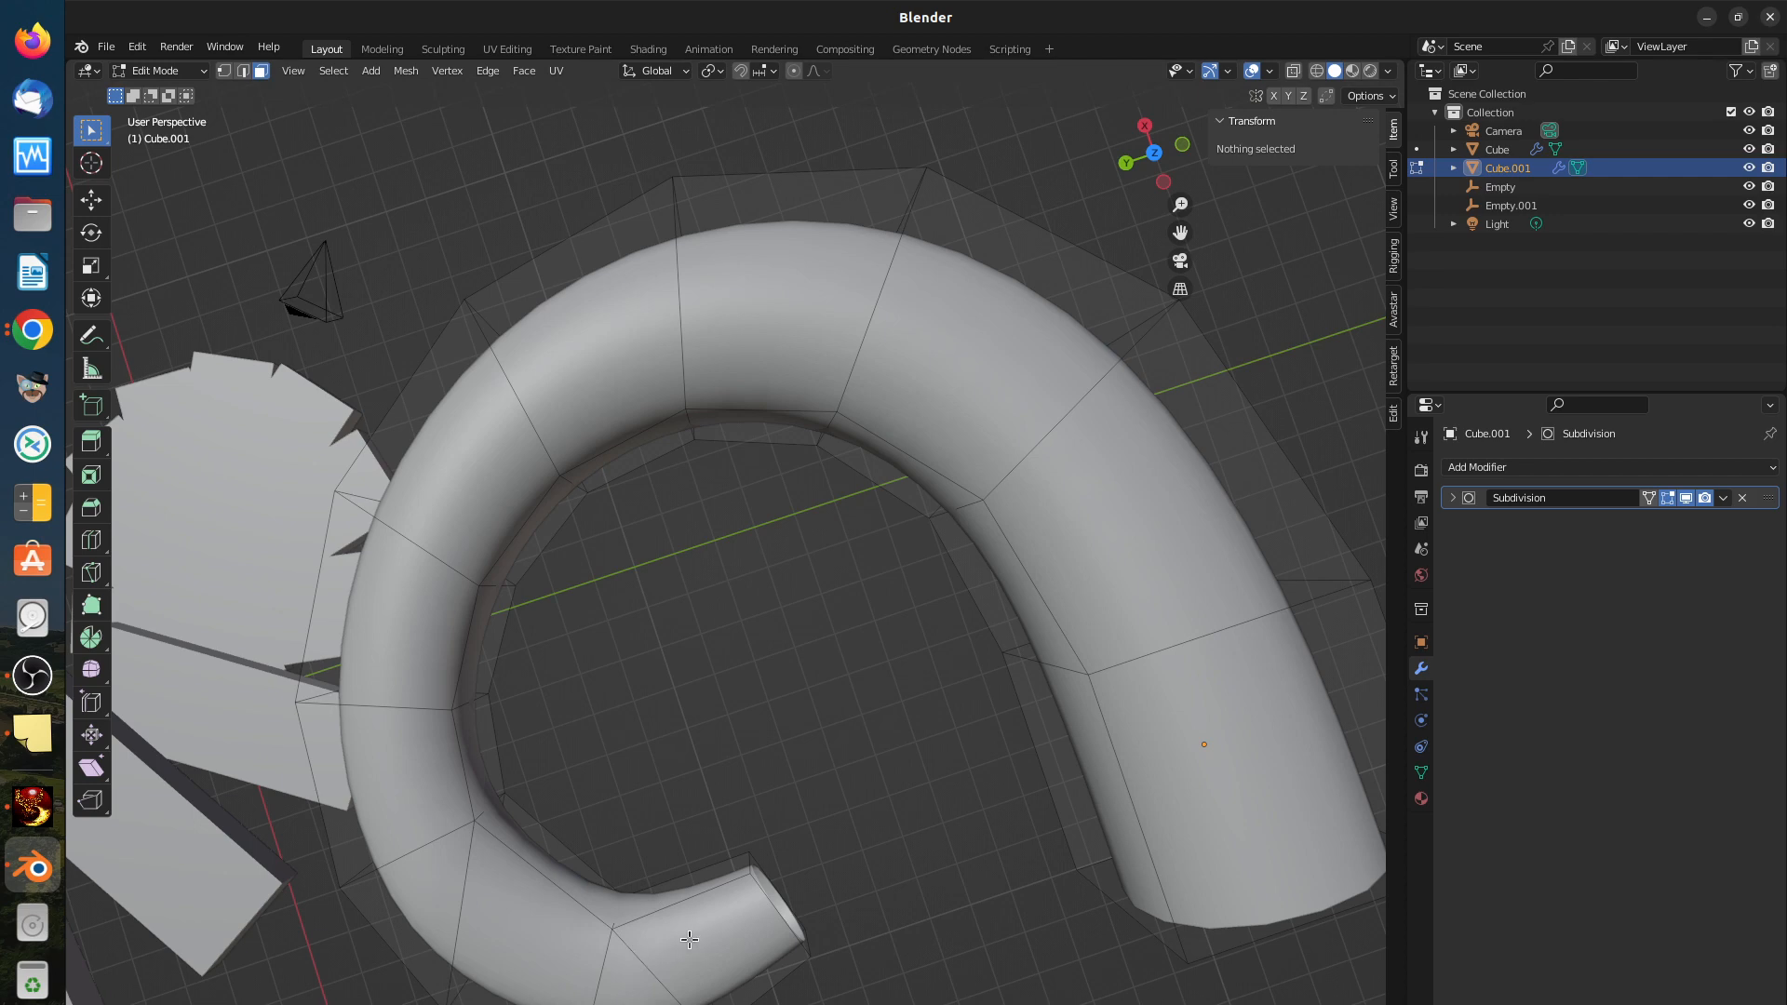
Step: Select single faces near the tube's thick end and at its thin tip to inspect them, and return to Object Mode
left_click(1130, 541)
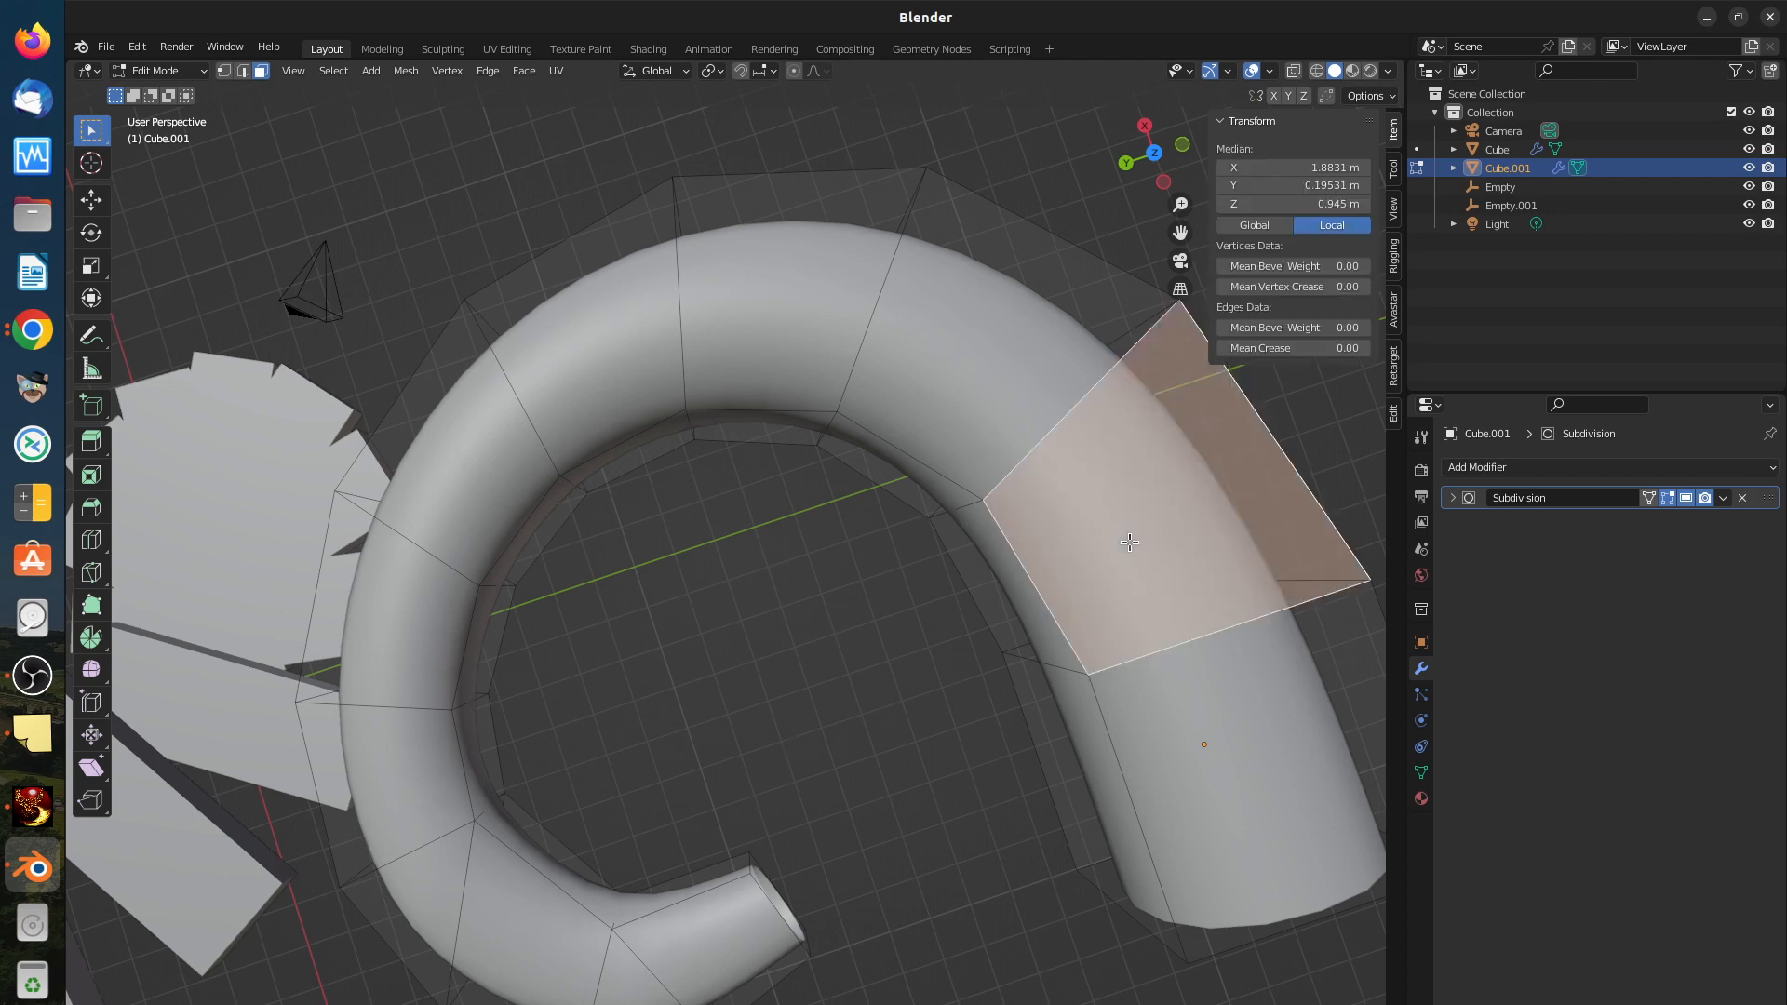
left_click(705, 949)
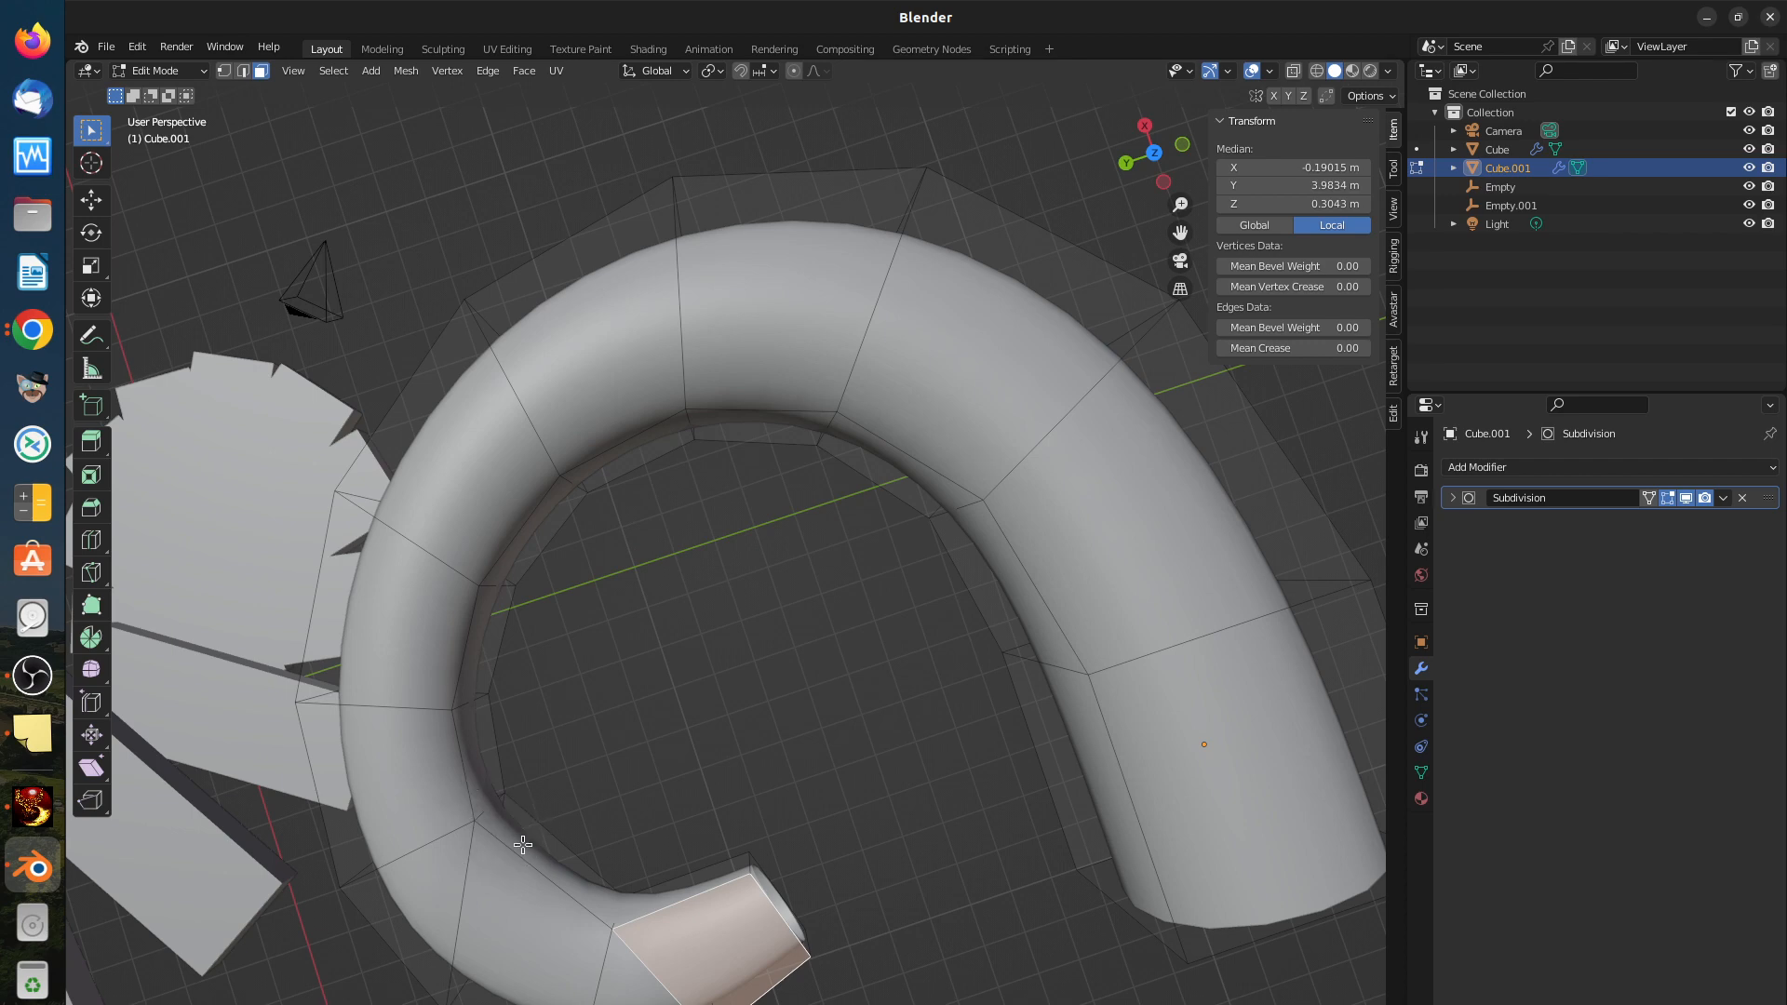
middle_click_drag(533, 829, 571, 777)
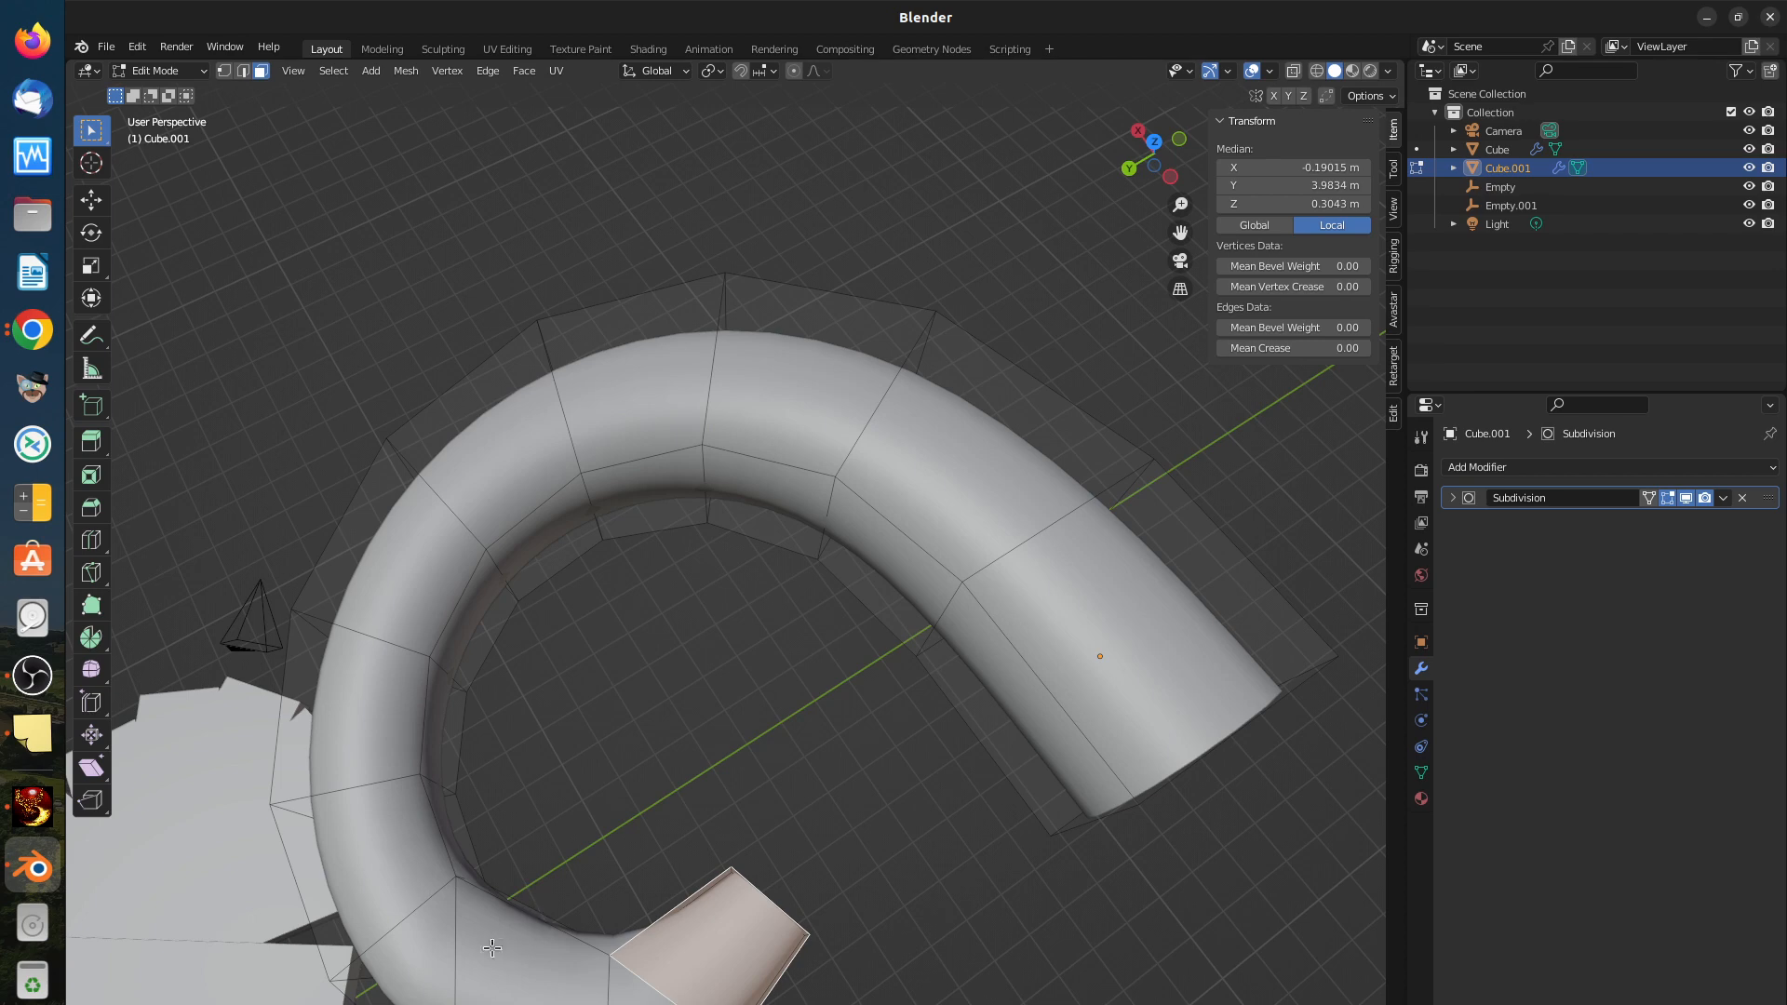
middle_click_drag(584, 889, 609, 622, "shift")
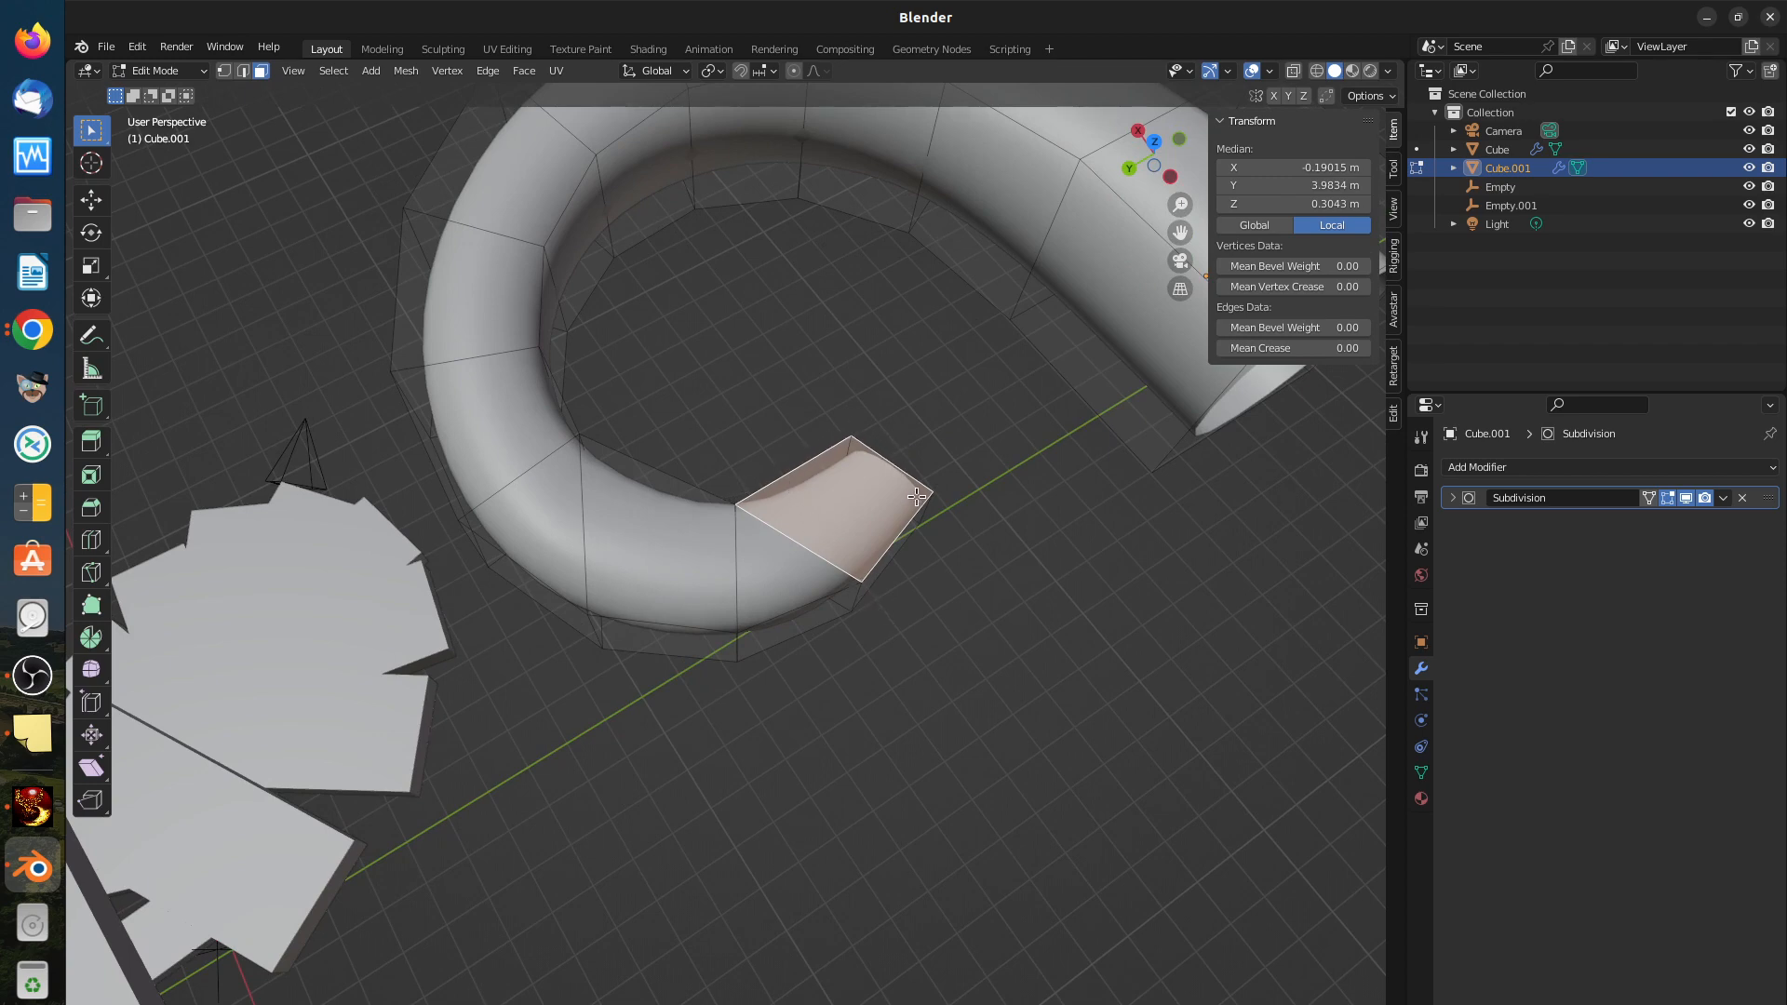
scroll(816, 480, "down", 4)
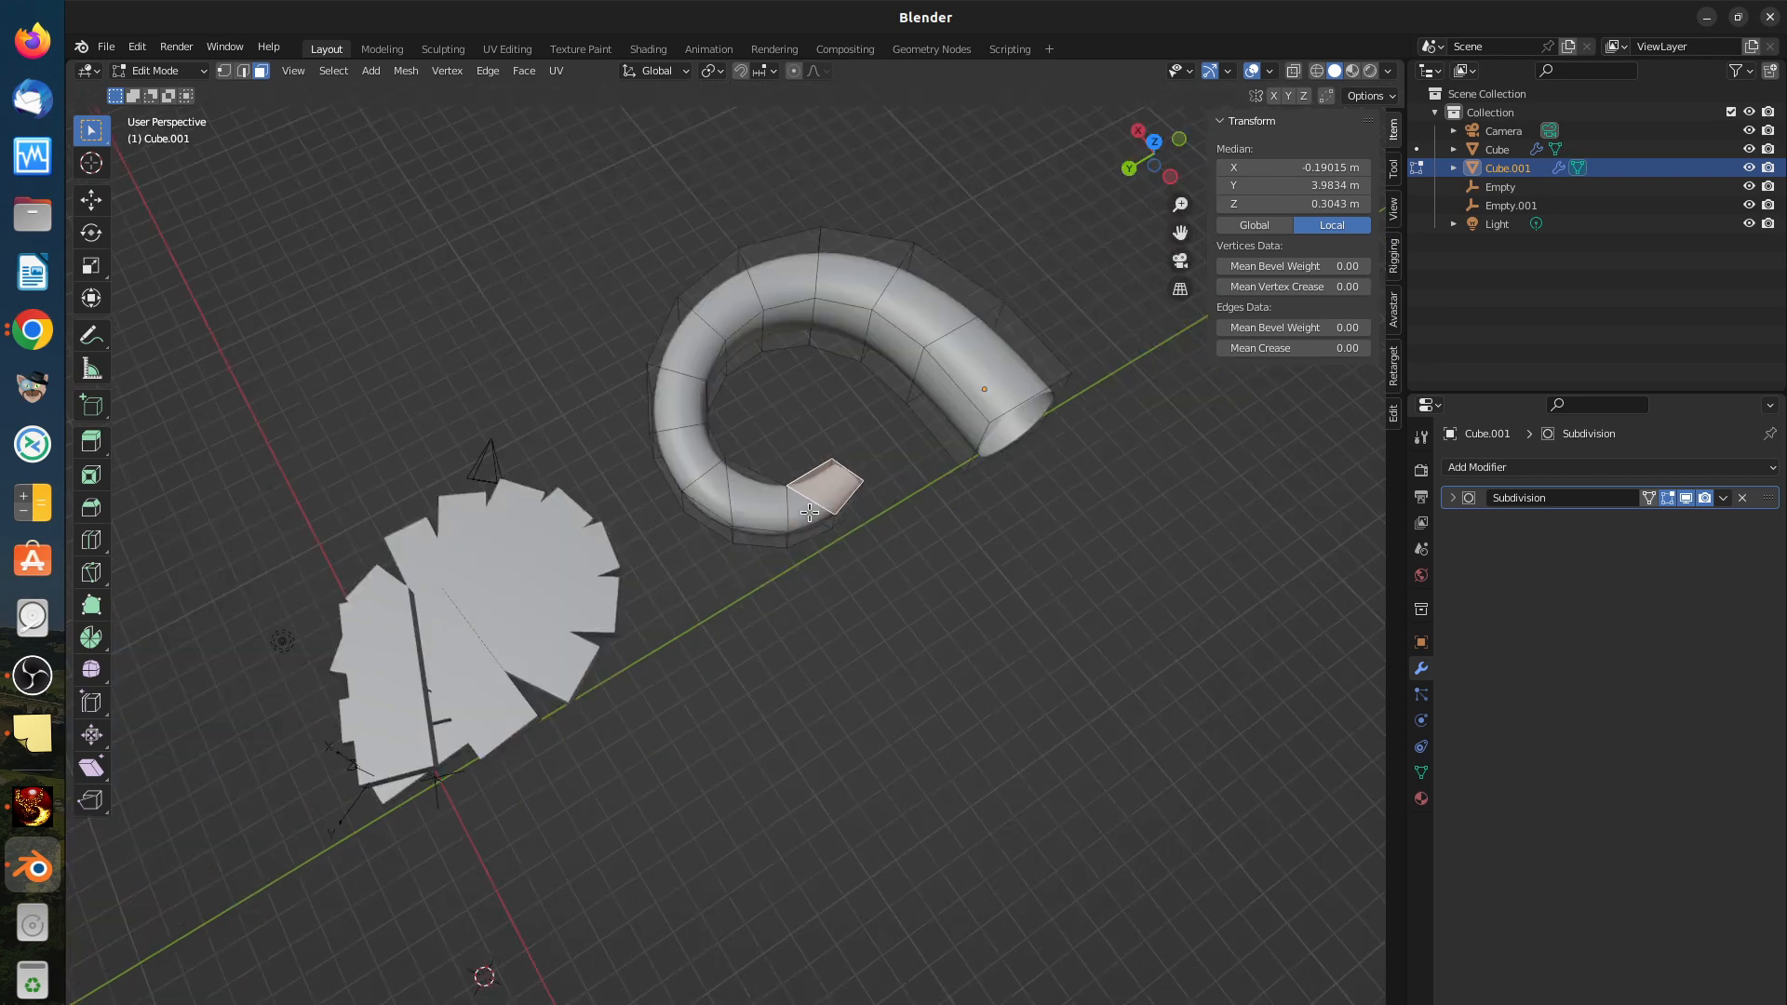
key("x")
left_click(808, 518)
key("Tab")
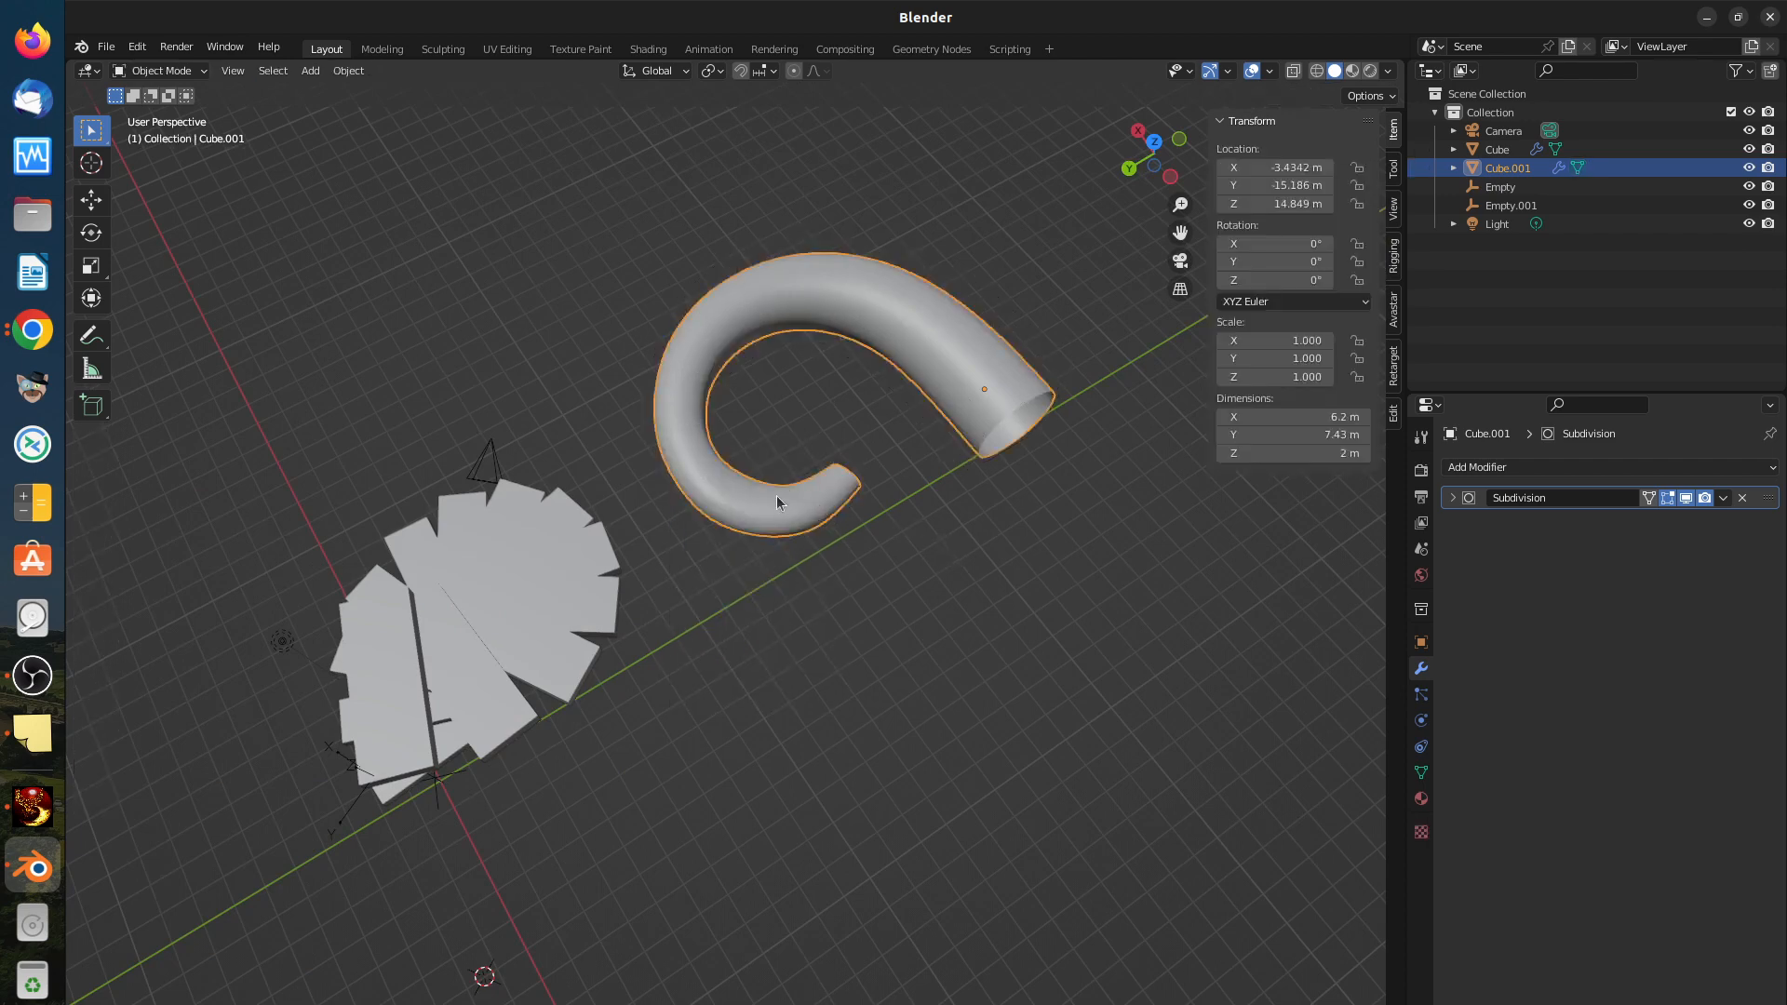
Step: Delete the tube and the arrayed spiral staircase from the scene
key("Delete")
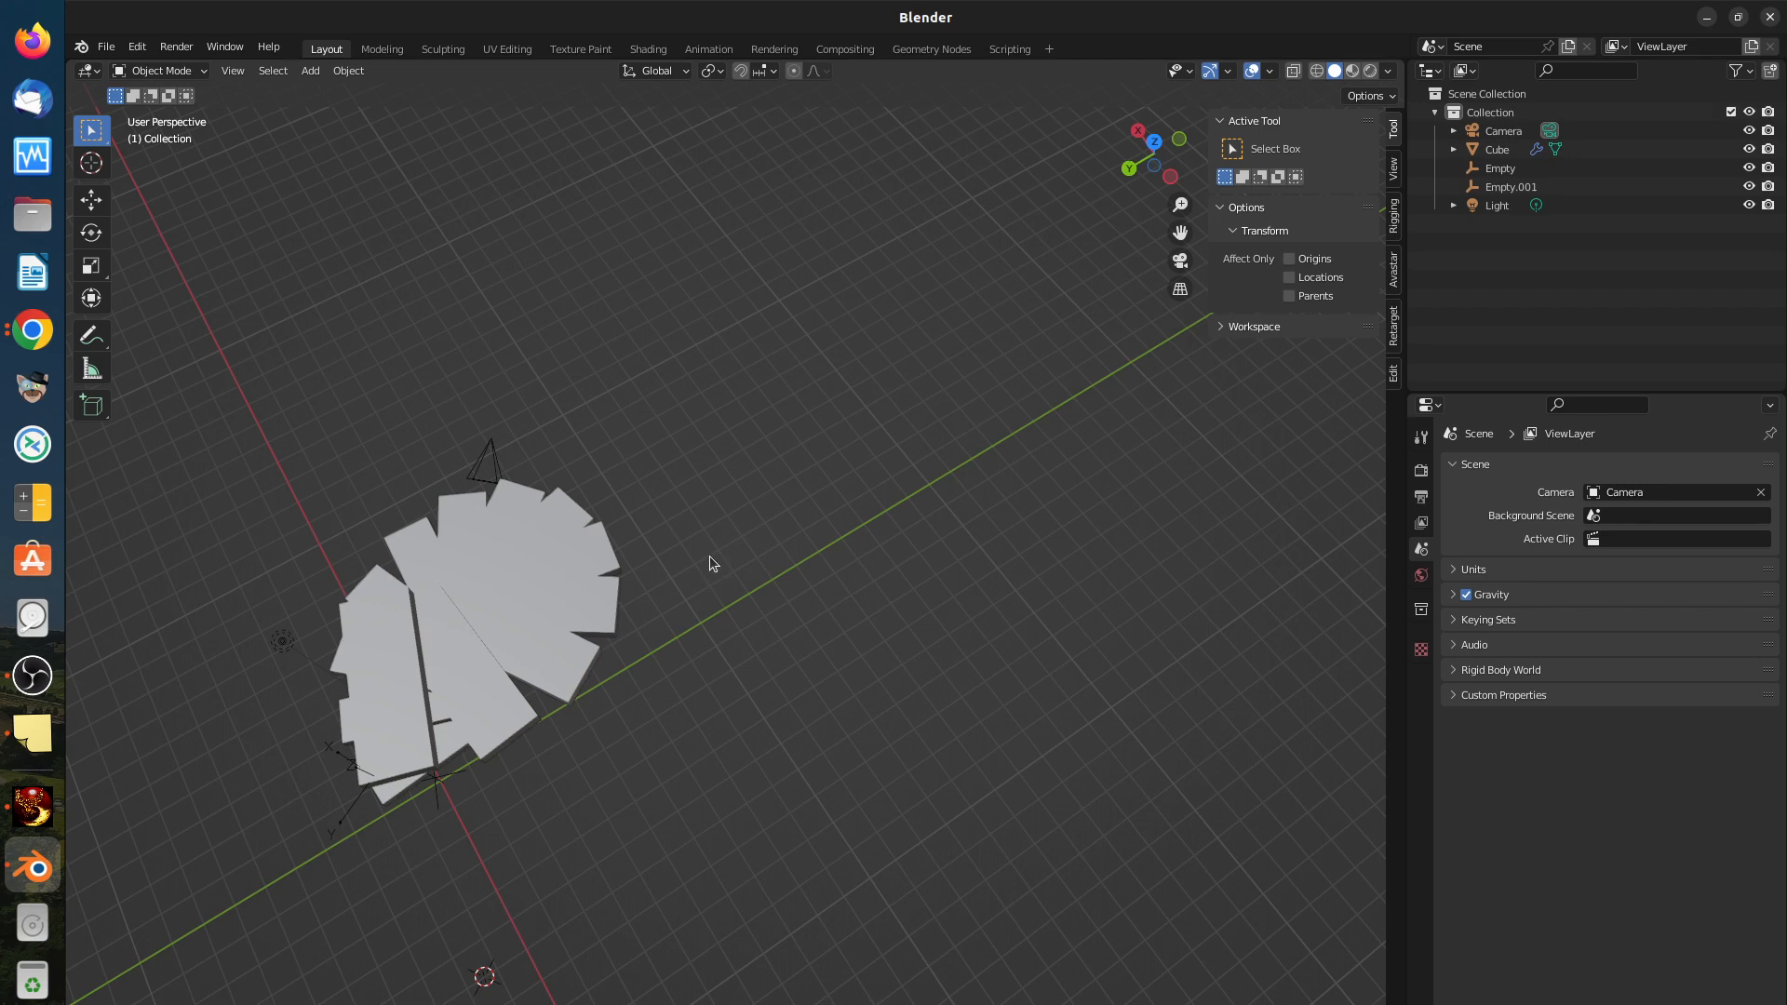
key("KP_7")
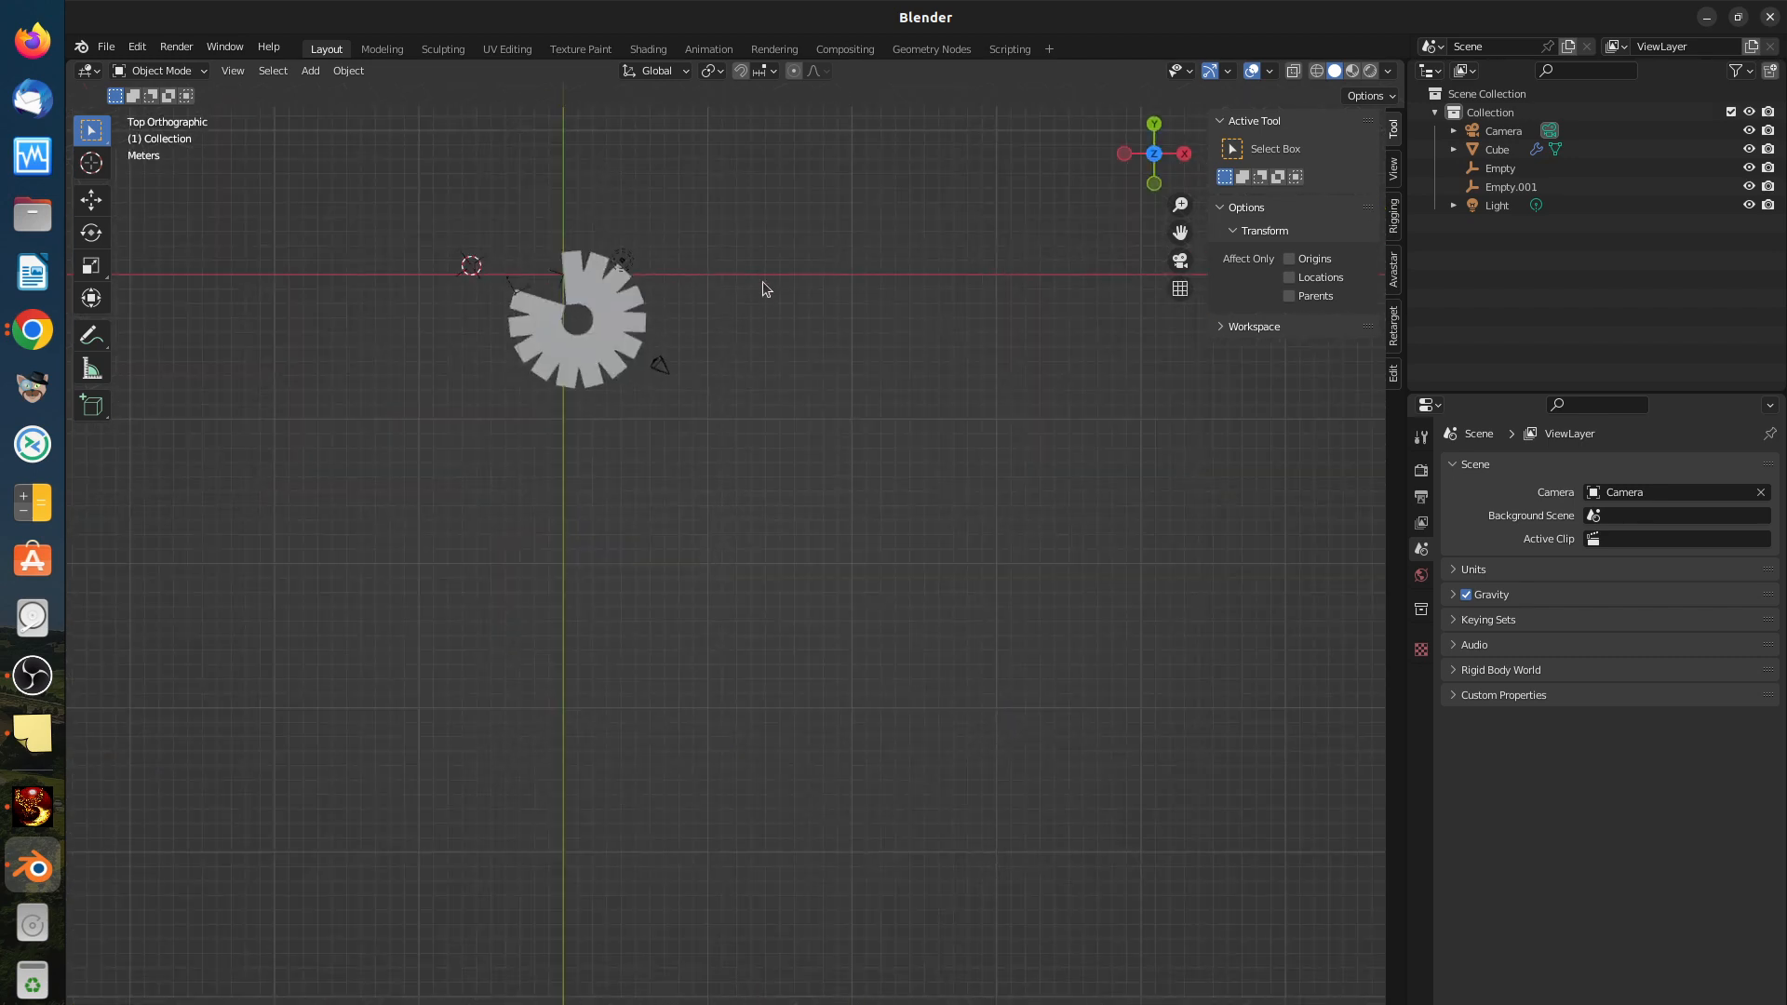
left_click(635, 332)
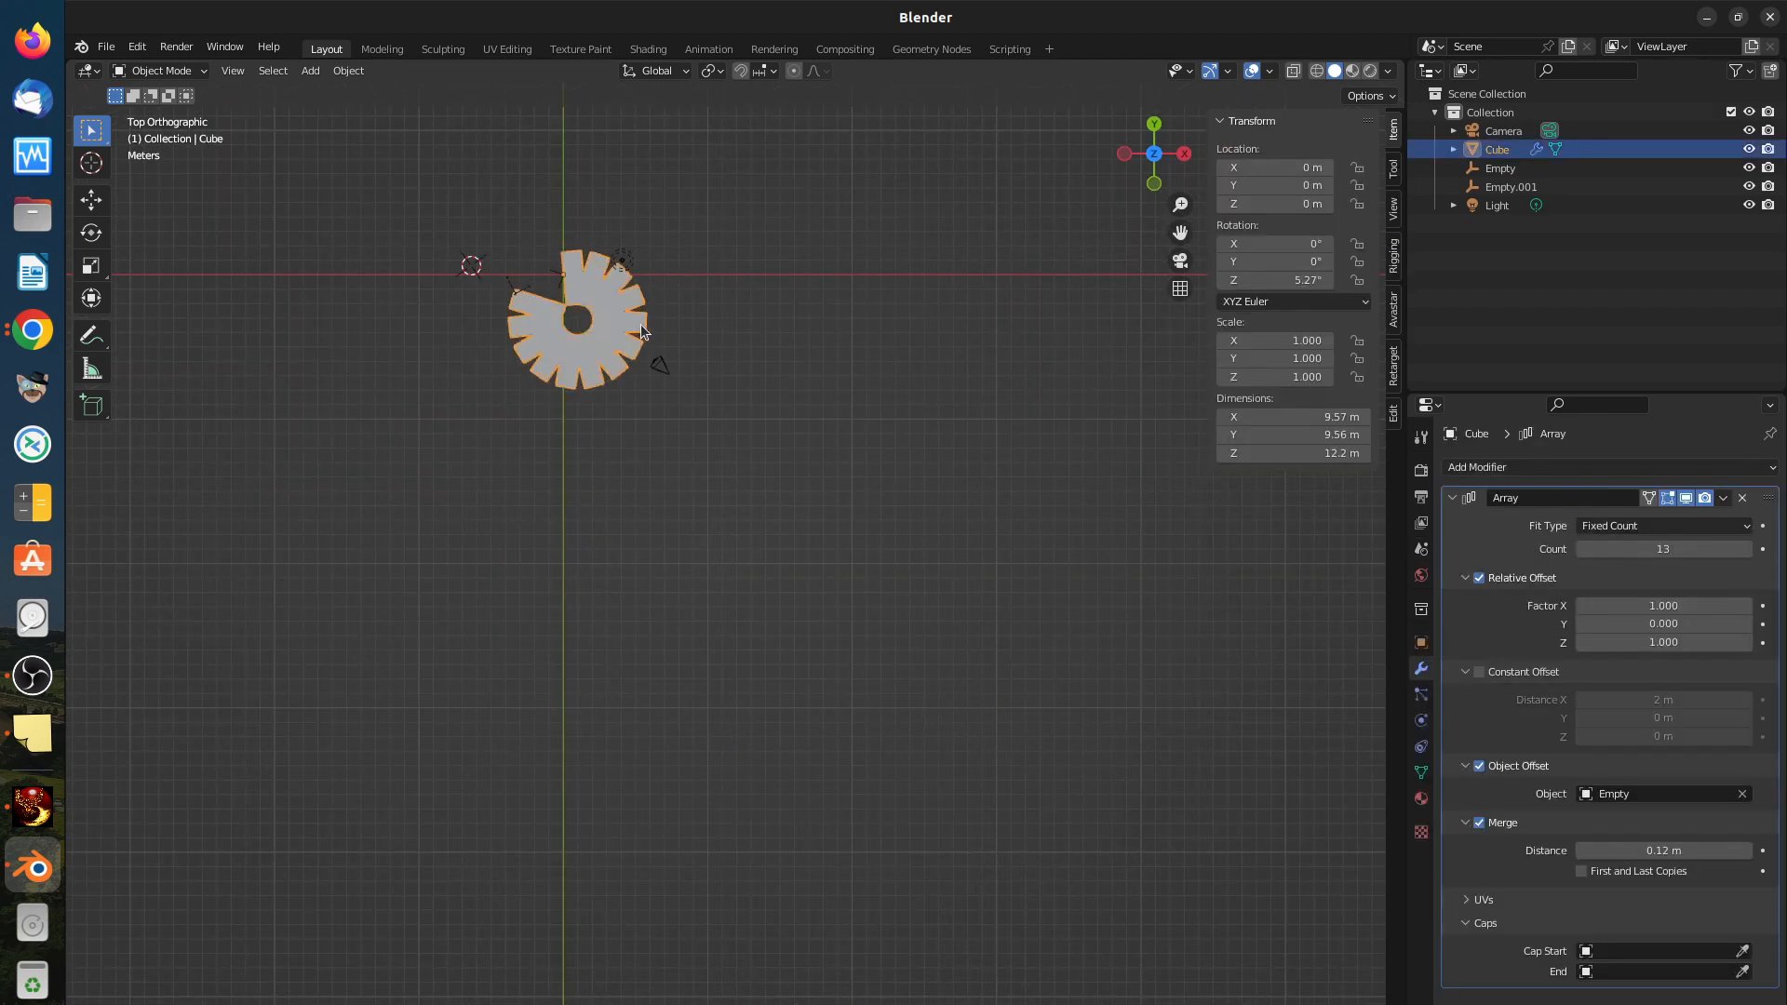
key("Delete")
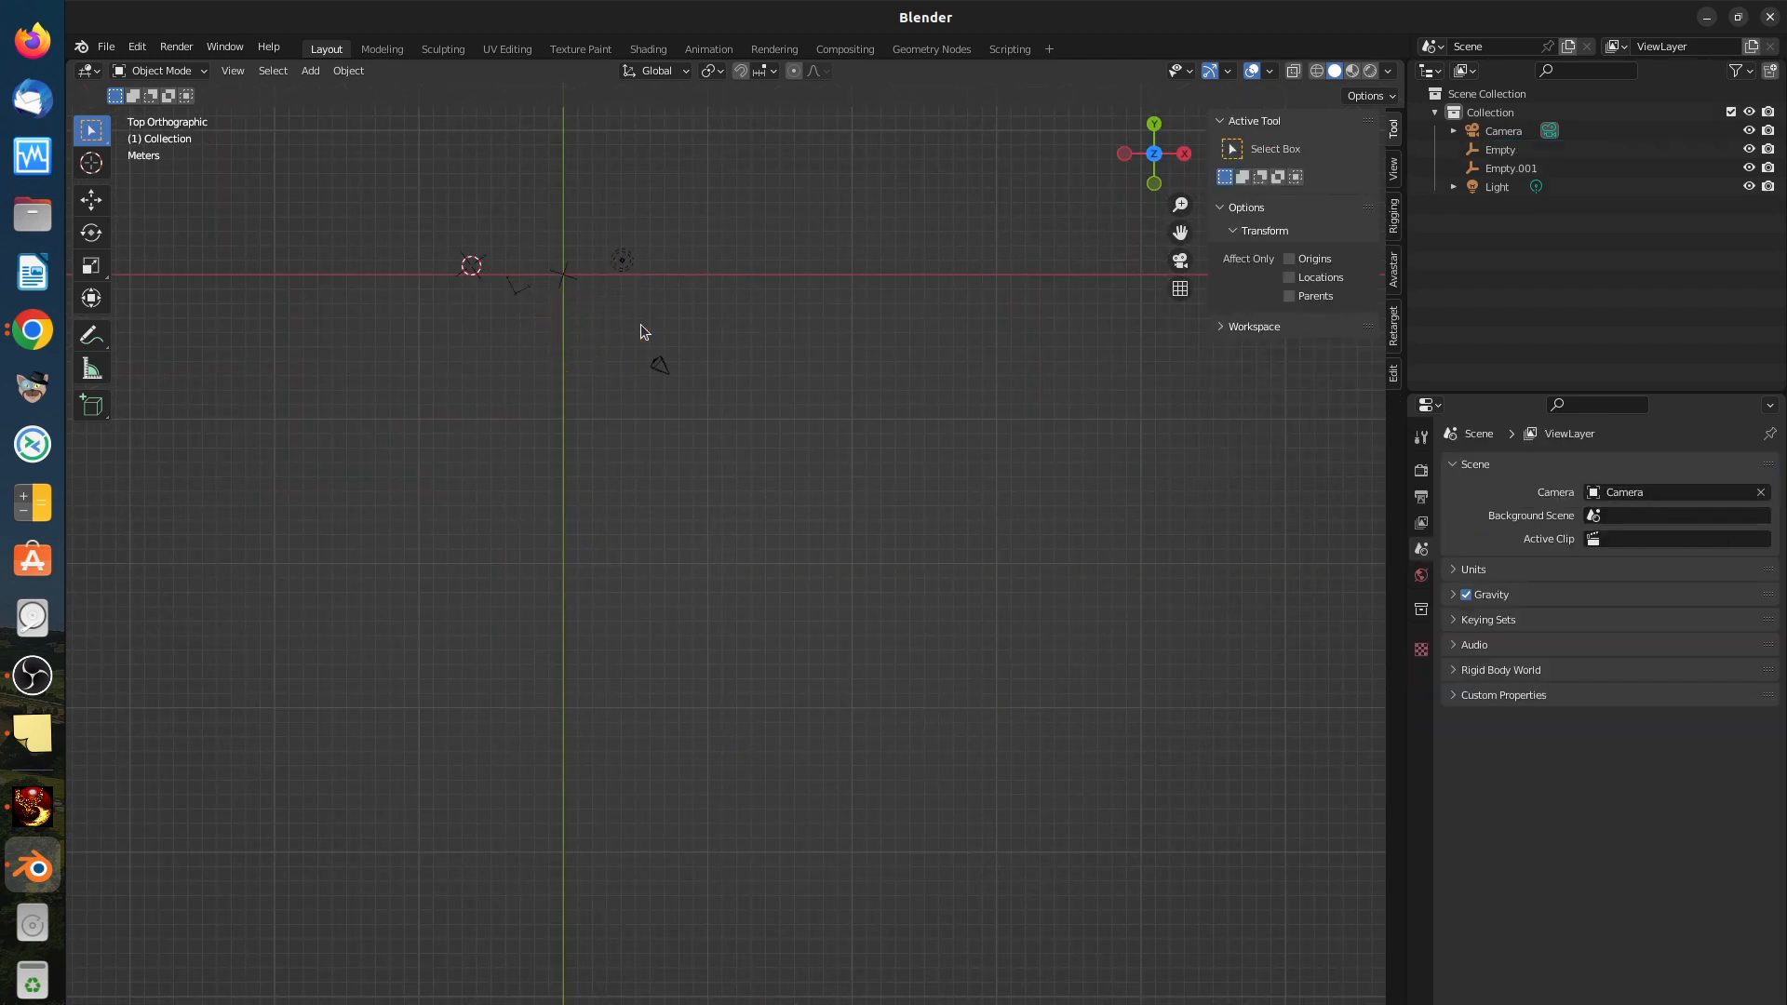
Step: Delete the two empties, the light and the camera to leave the collection empty
left_click(567, 278)
key("Delete")
left_click(523, 291)
key("Delete")
left_click(620, 261)
key("Delete")
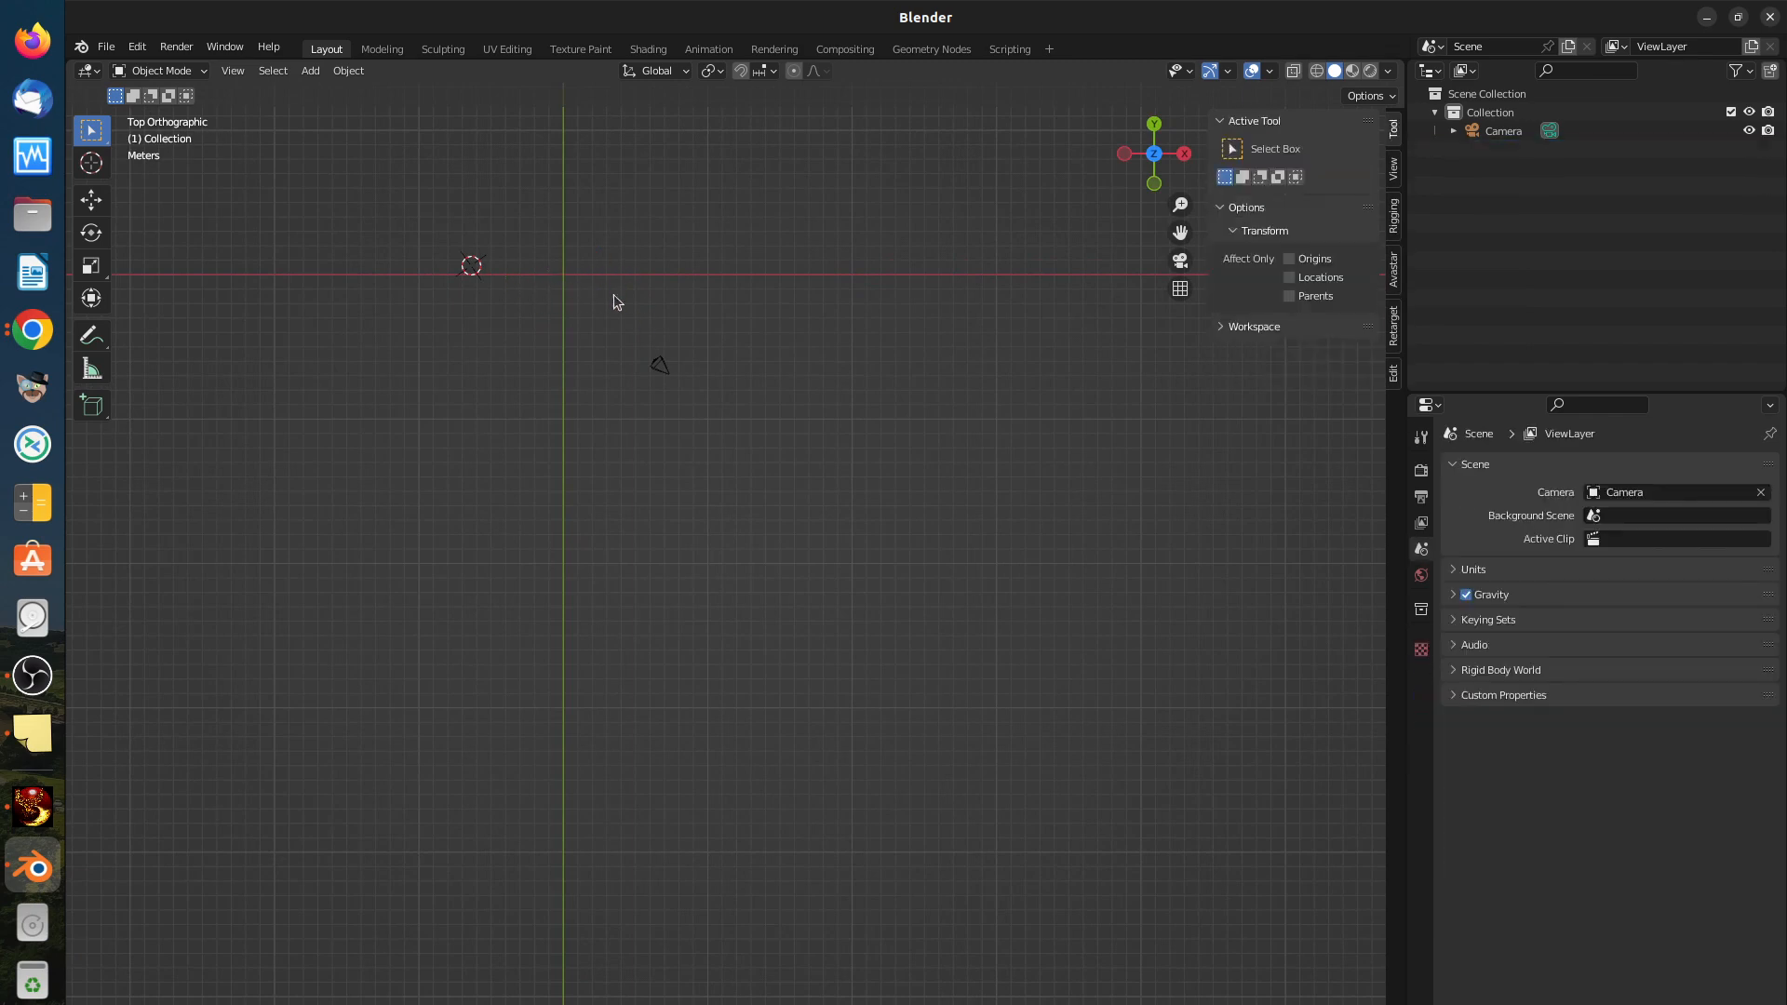
left_click(660, 368)
key("Delete")
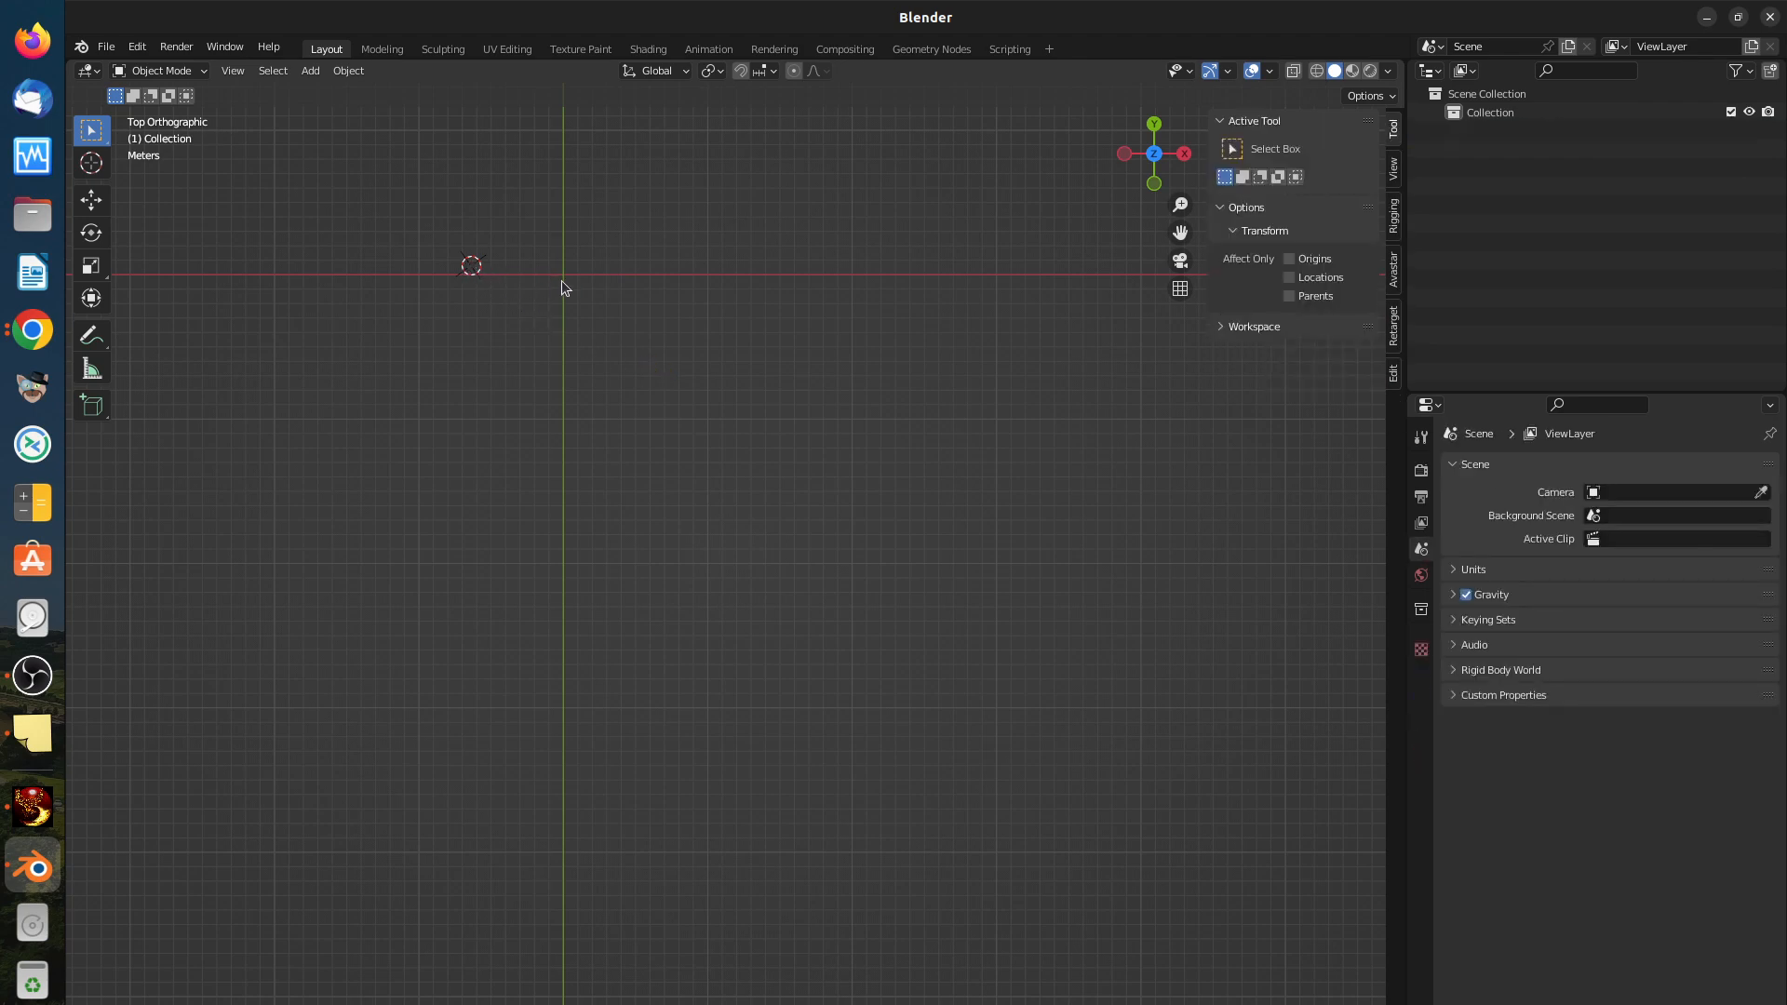
Step: Reset the 3D cursor to the world origin and add a cube mesh there in top view
key("shift+c")
middle_click_drag(555, 286, 798, 474, "shift")
scroll(791, 452, "up", 7)
scroll(792, 451, "up", 1)
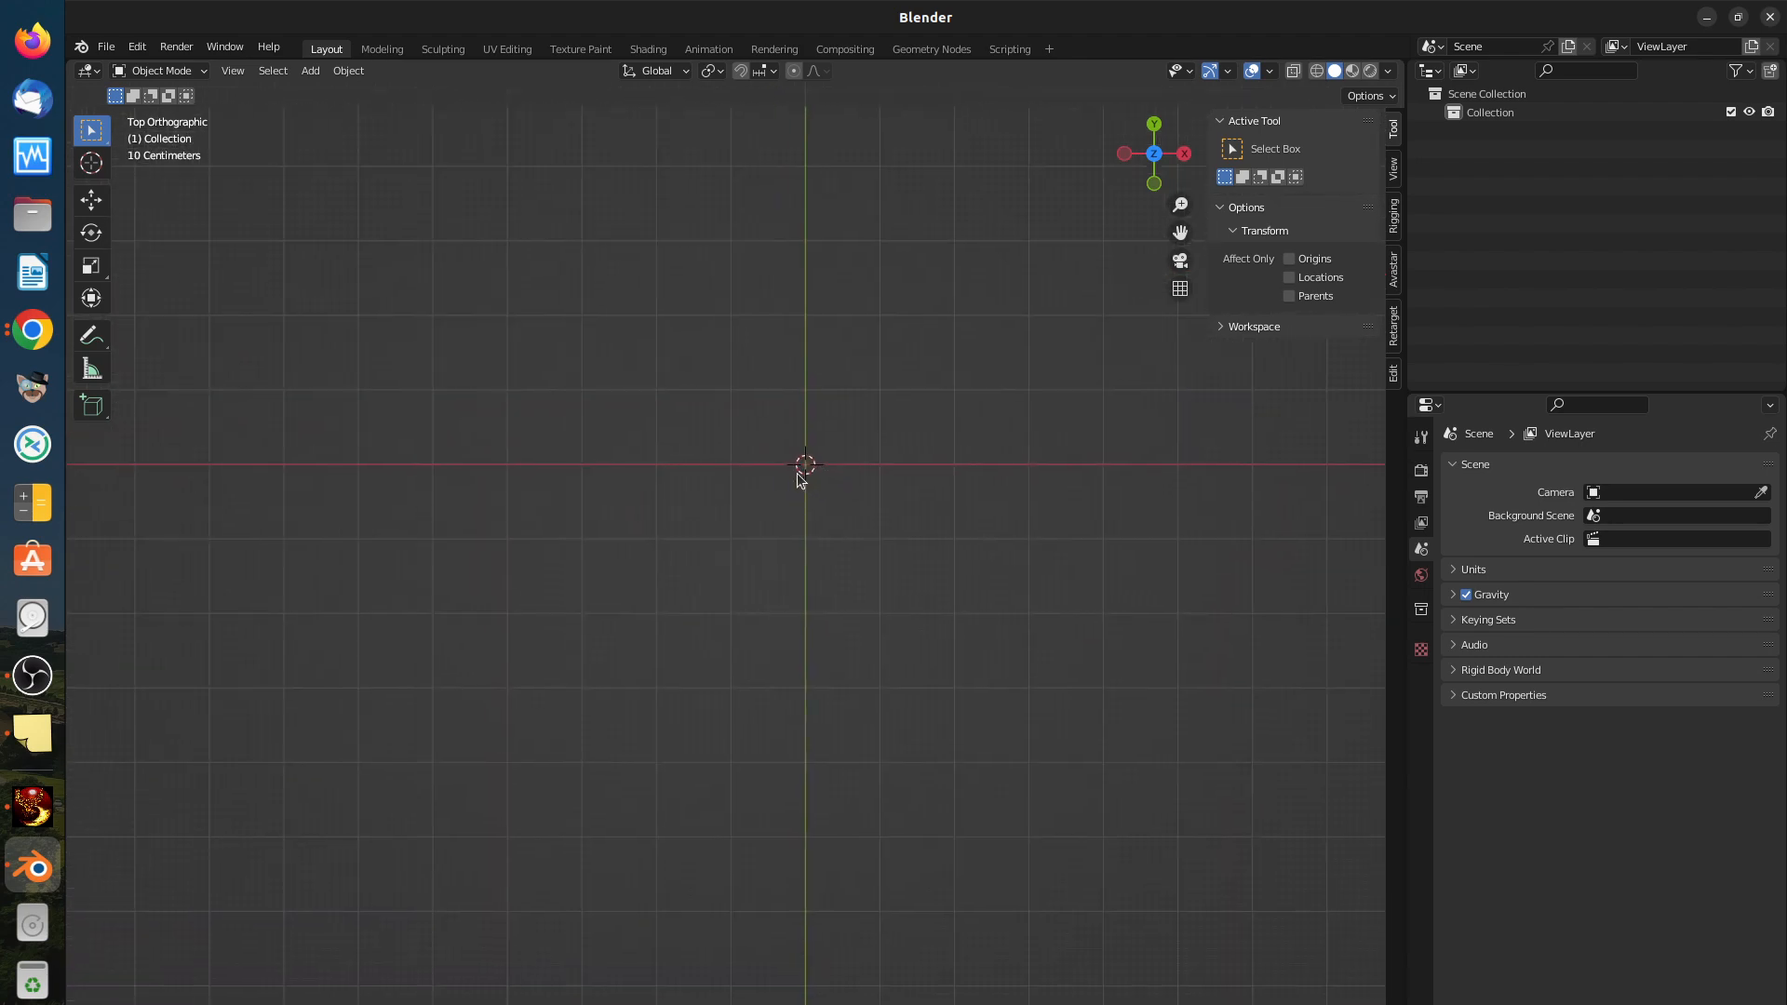
scroll(798, 473, "up", 2)
key("shift+a")
mouse_move(869, 443)
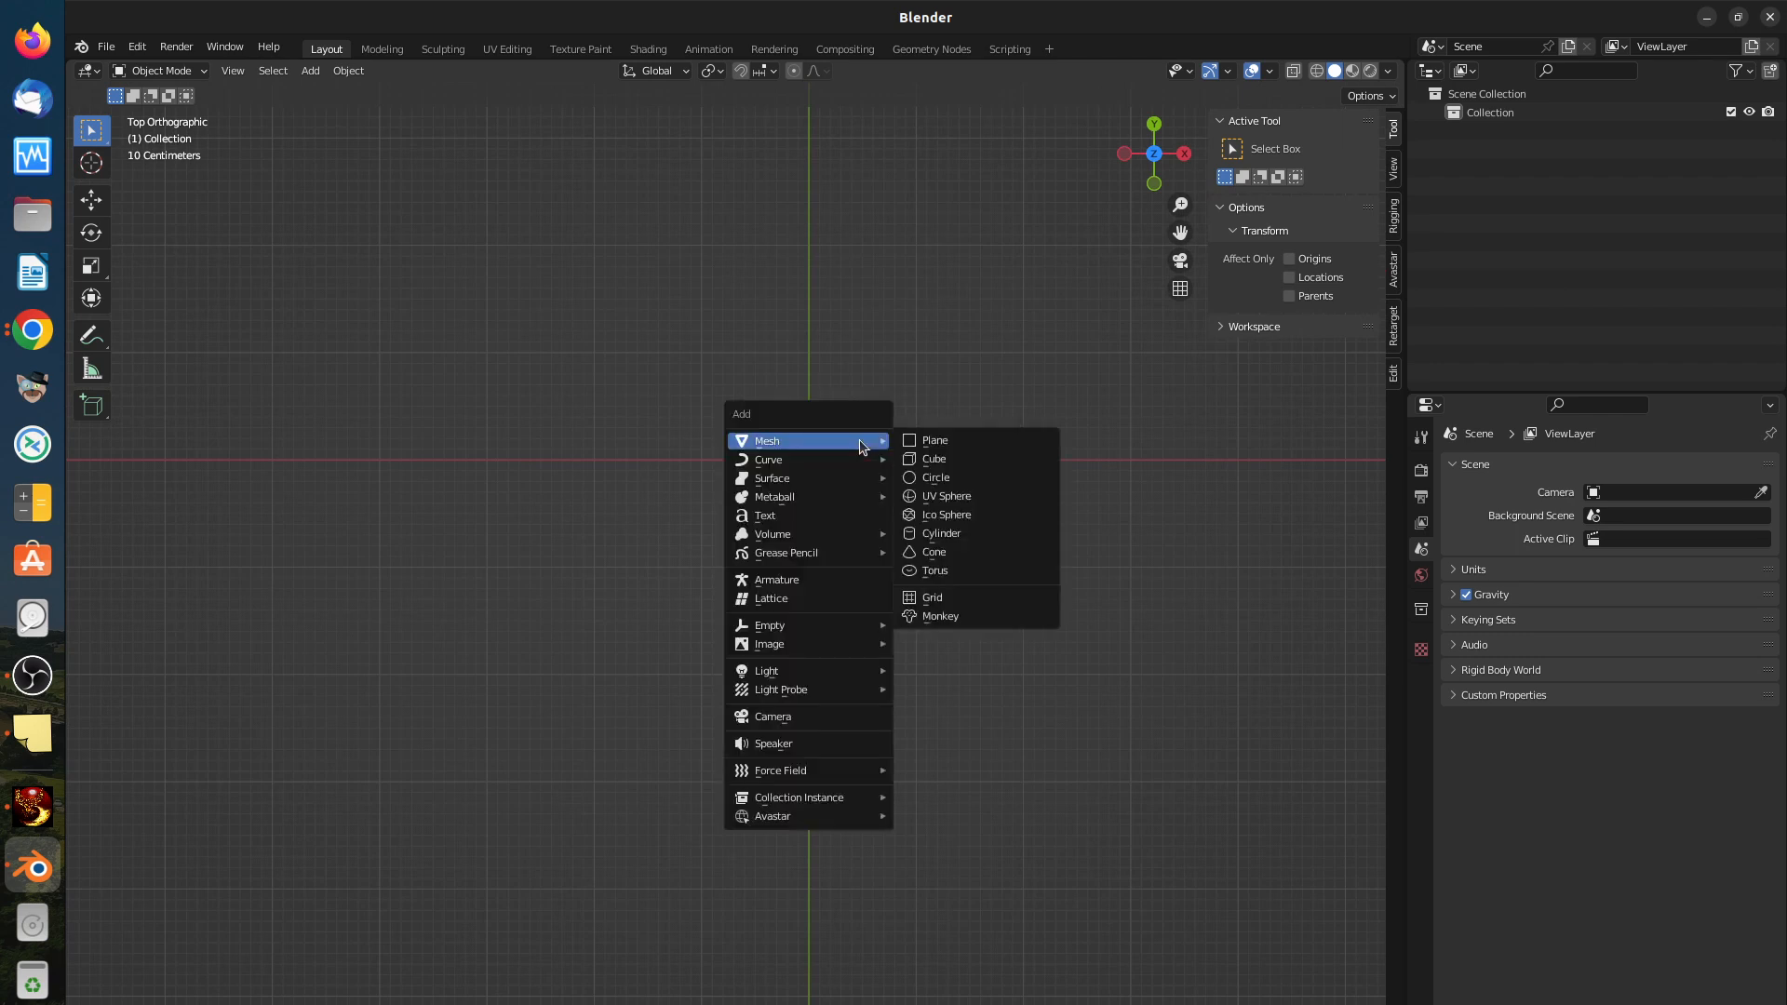
left_click(922, 463)
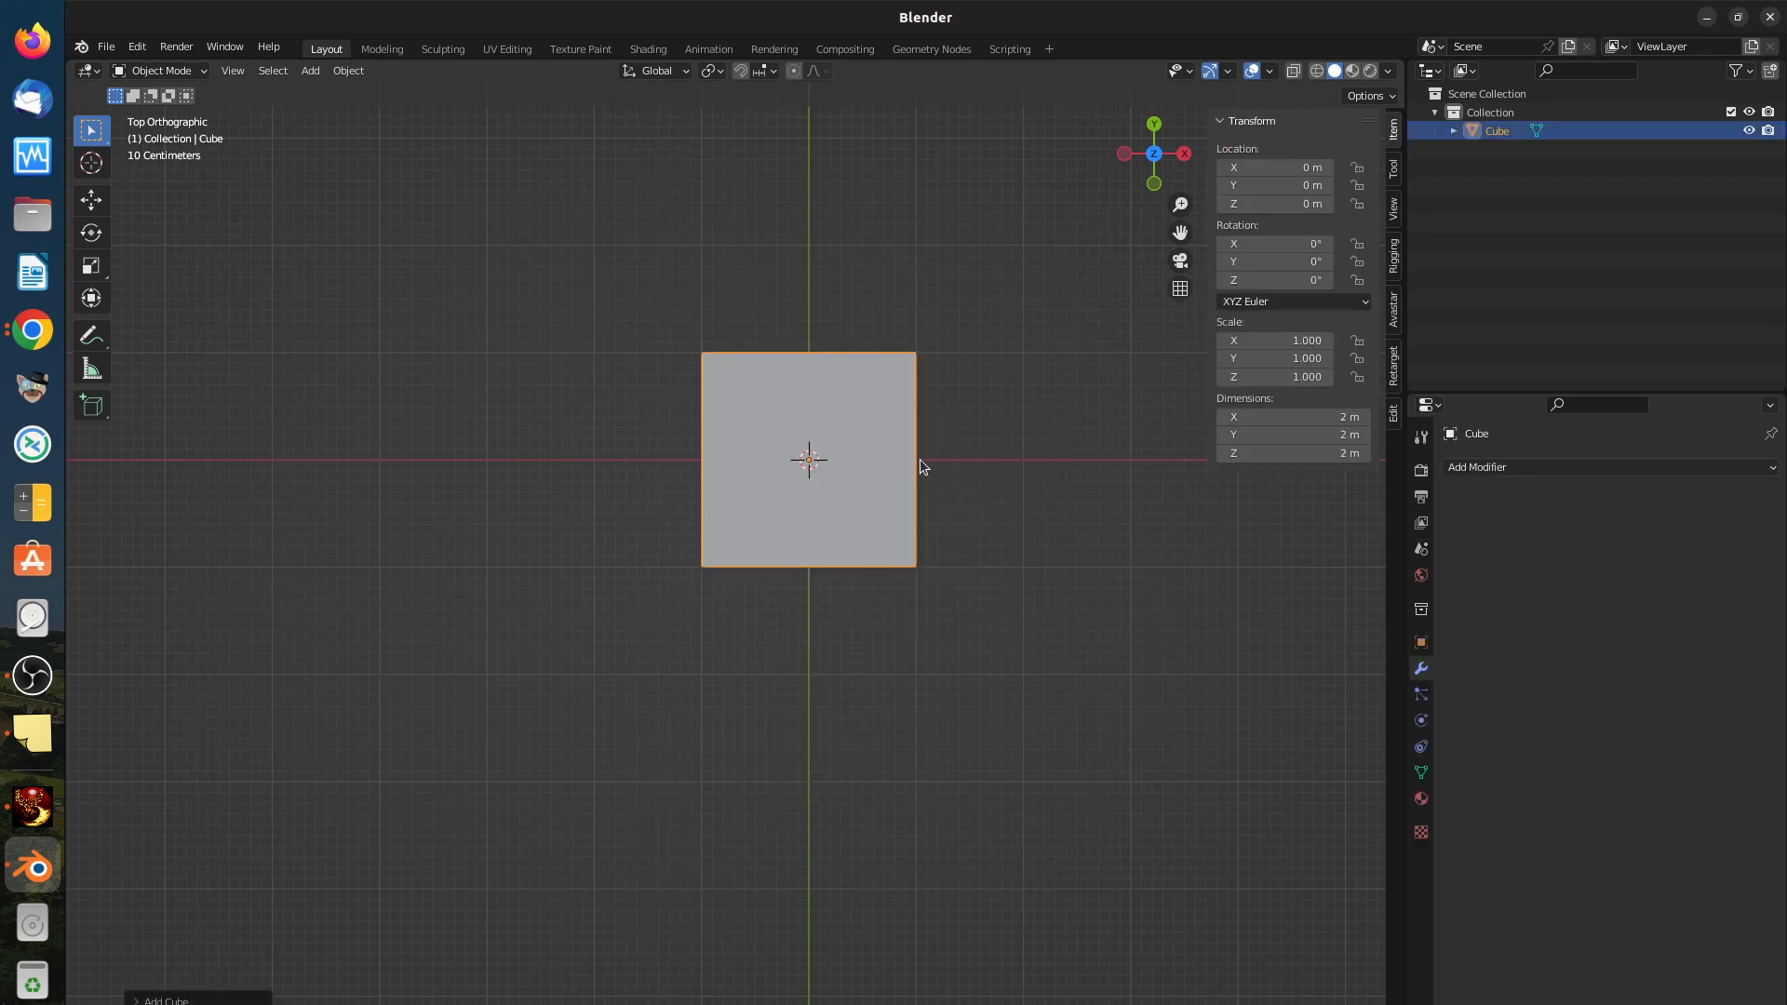
Step: Add a Plain Axes empty at the world origin, inside the cube
key("shift+a")
mouse_move(920, 460)
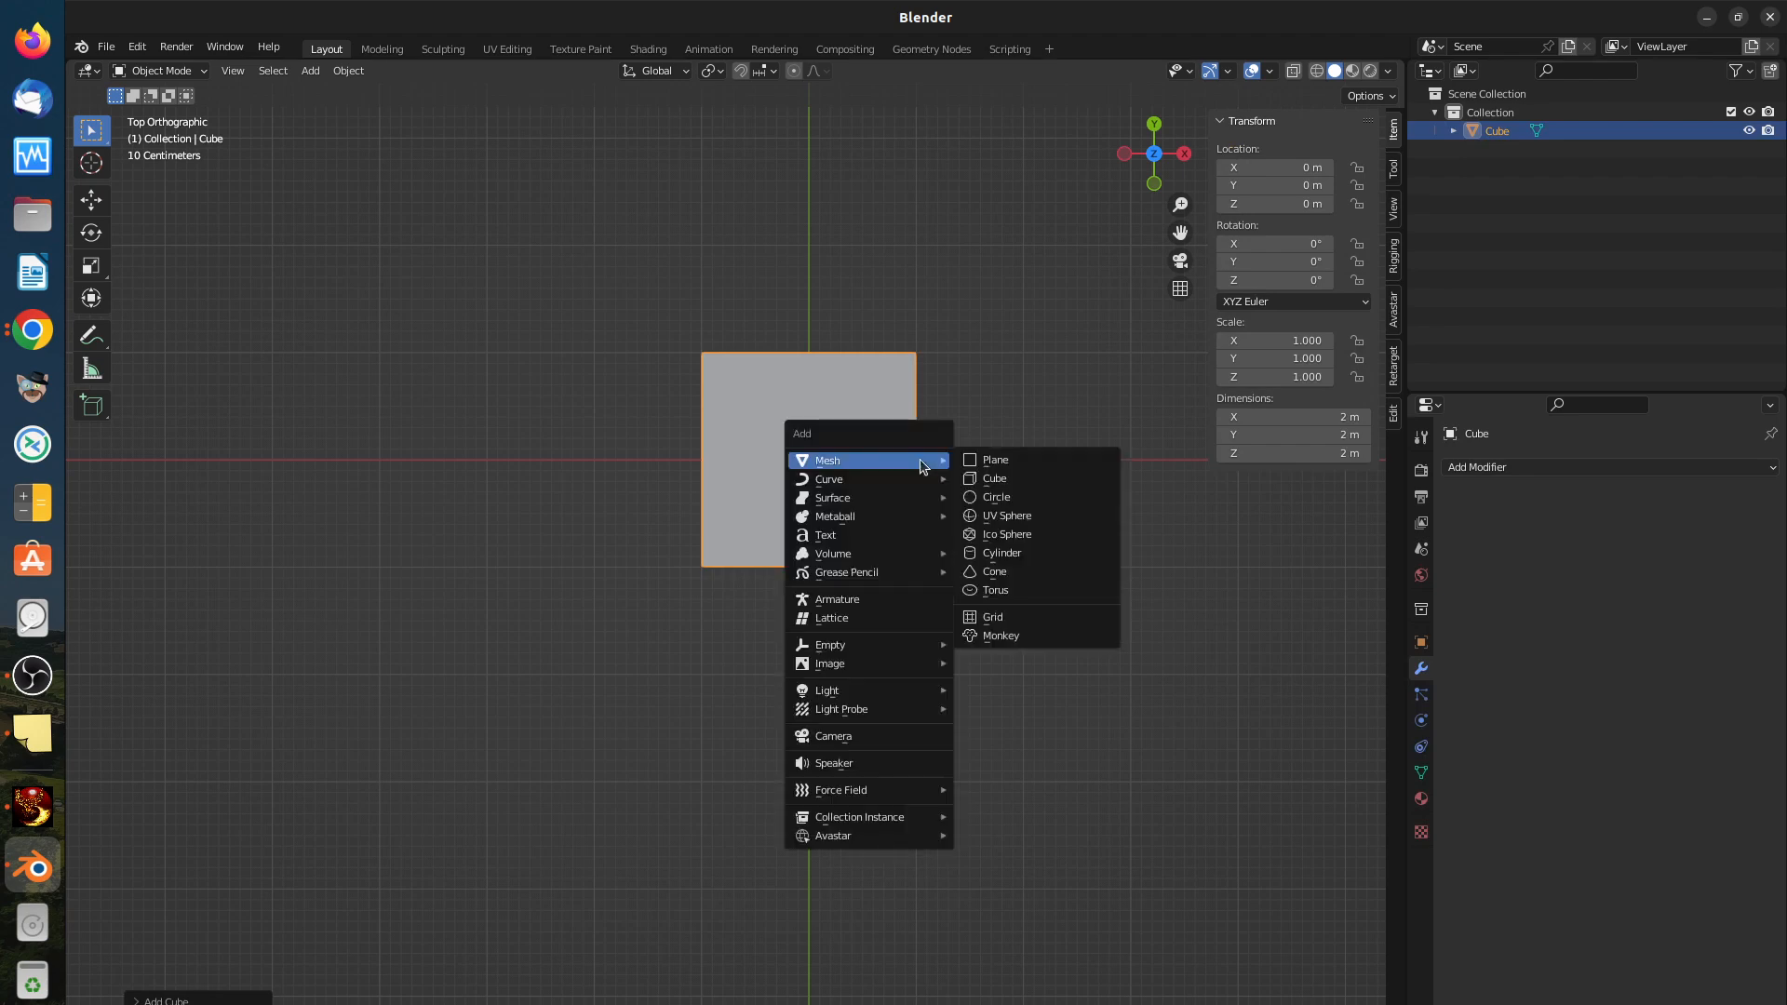
mouse_move(877, 656)
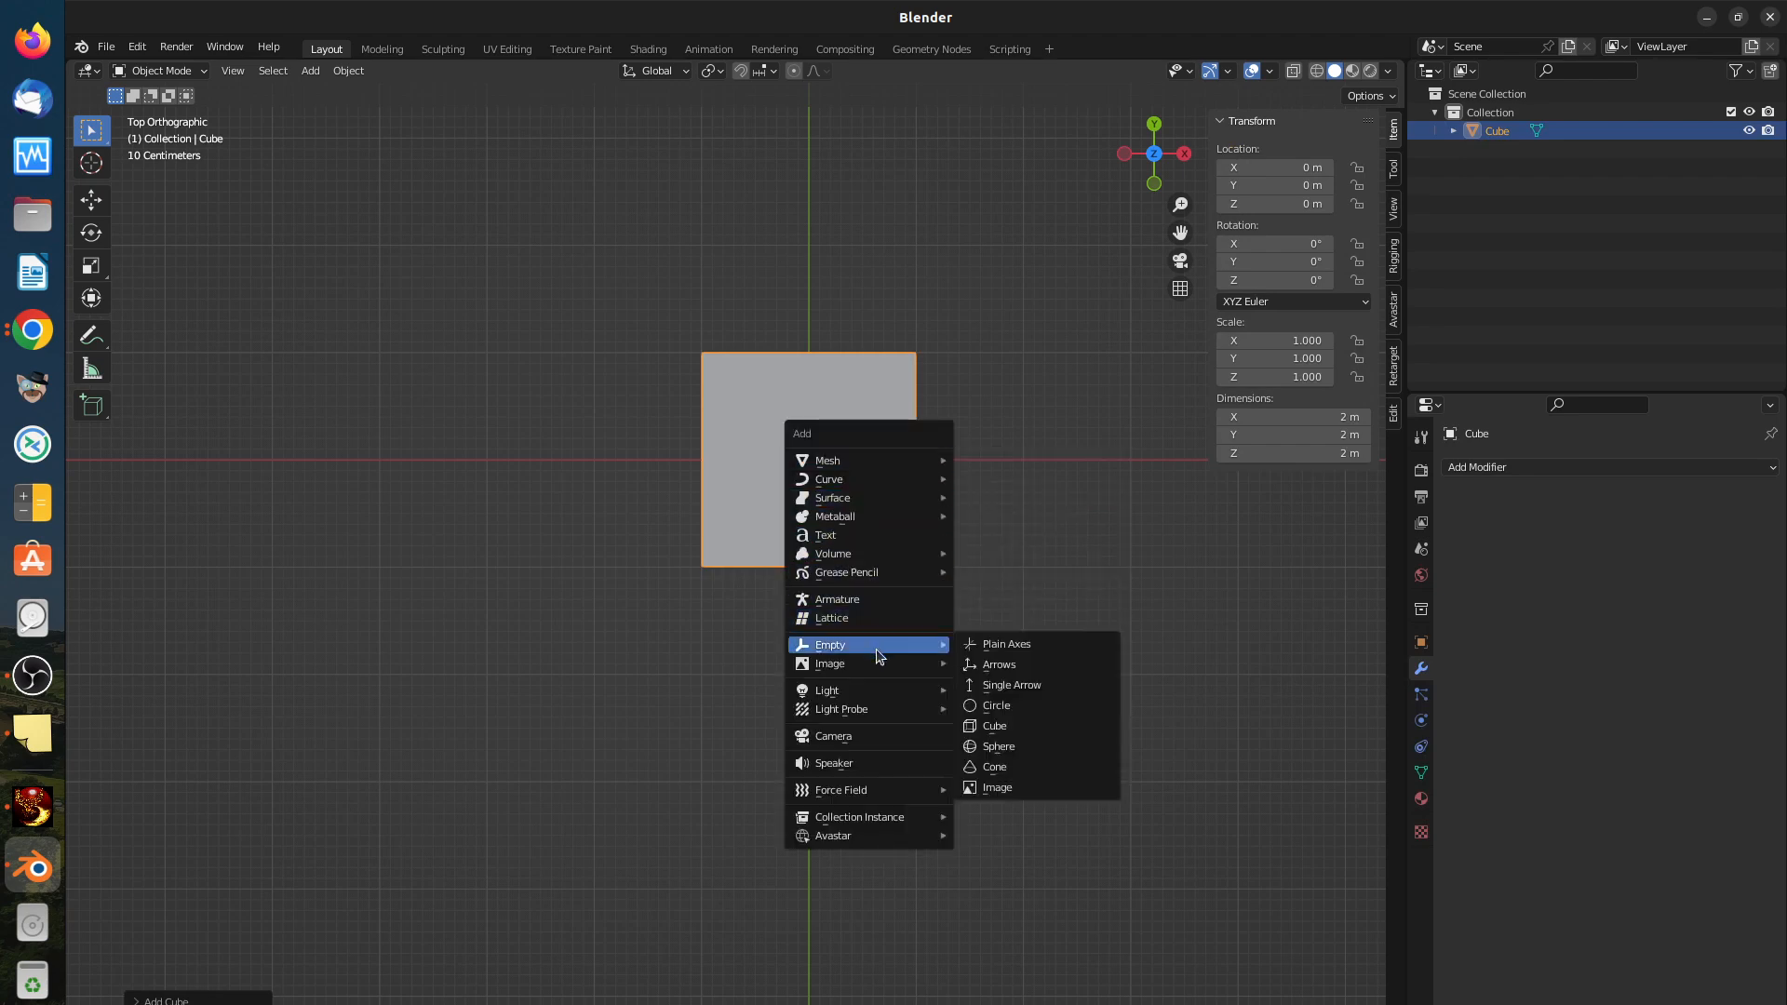
left_click(986, 648)
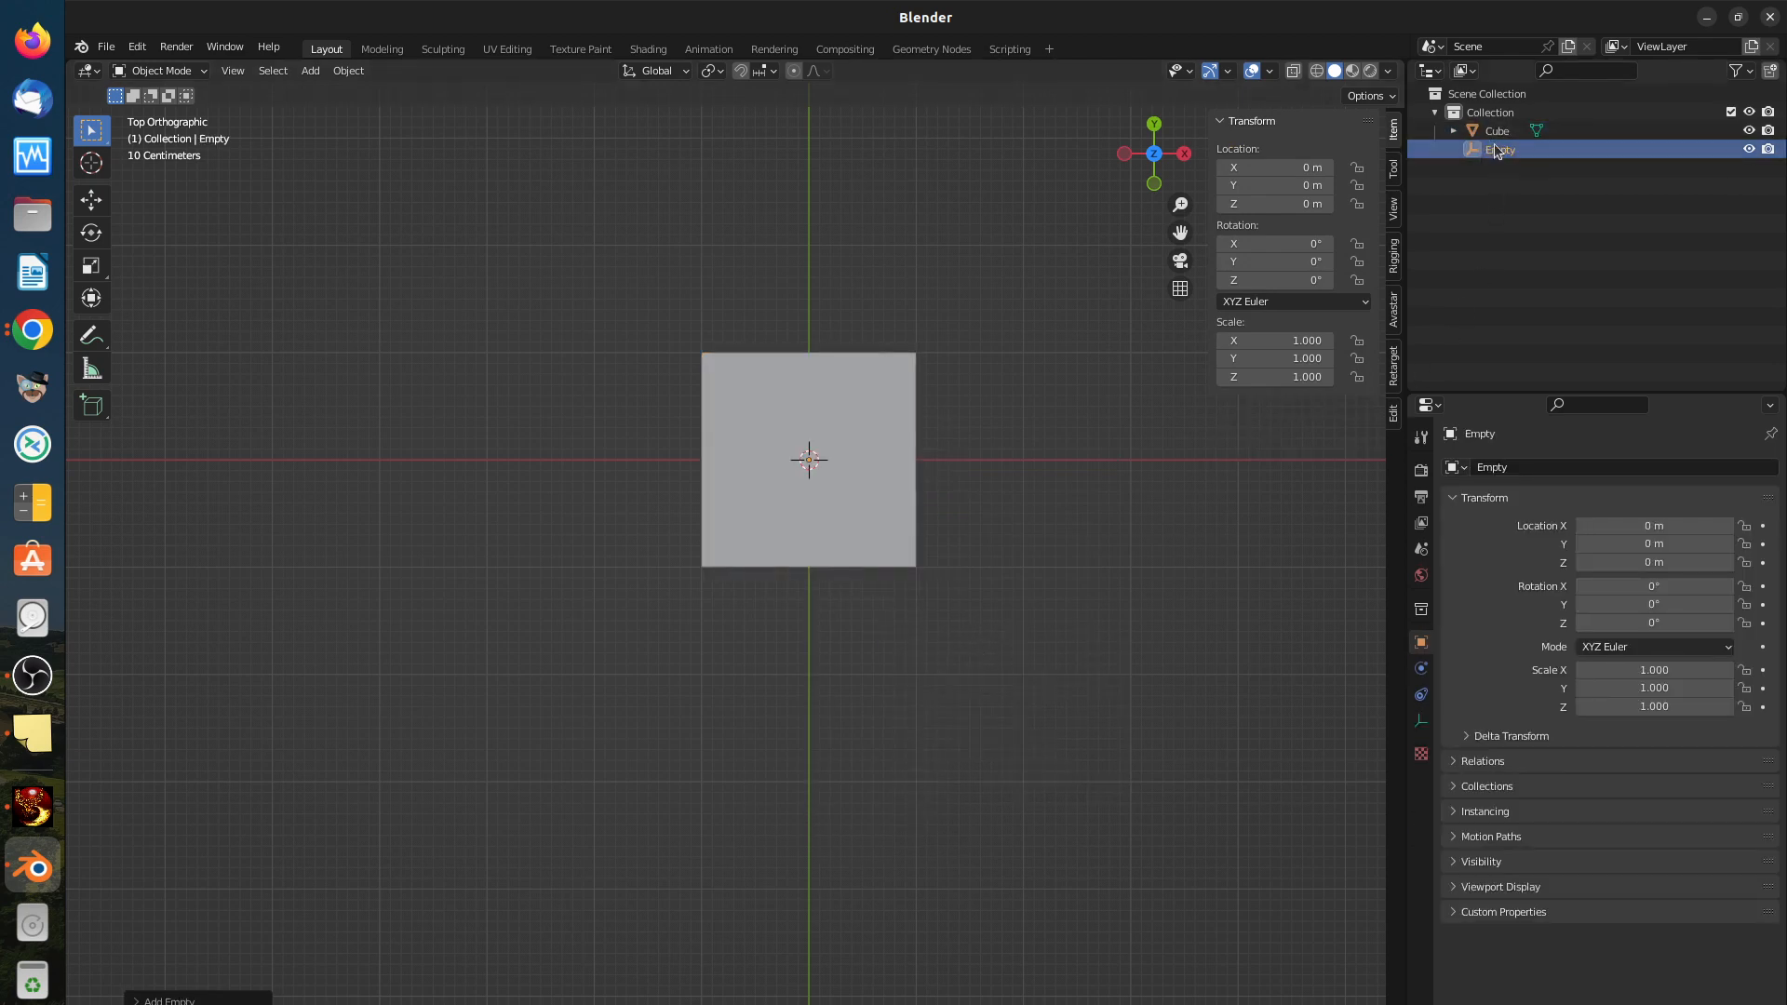
Step: Add an Array modifier to the cube
left_click(864, 530)
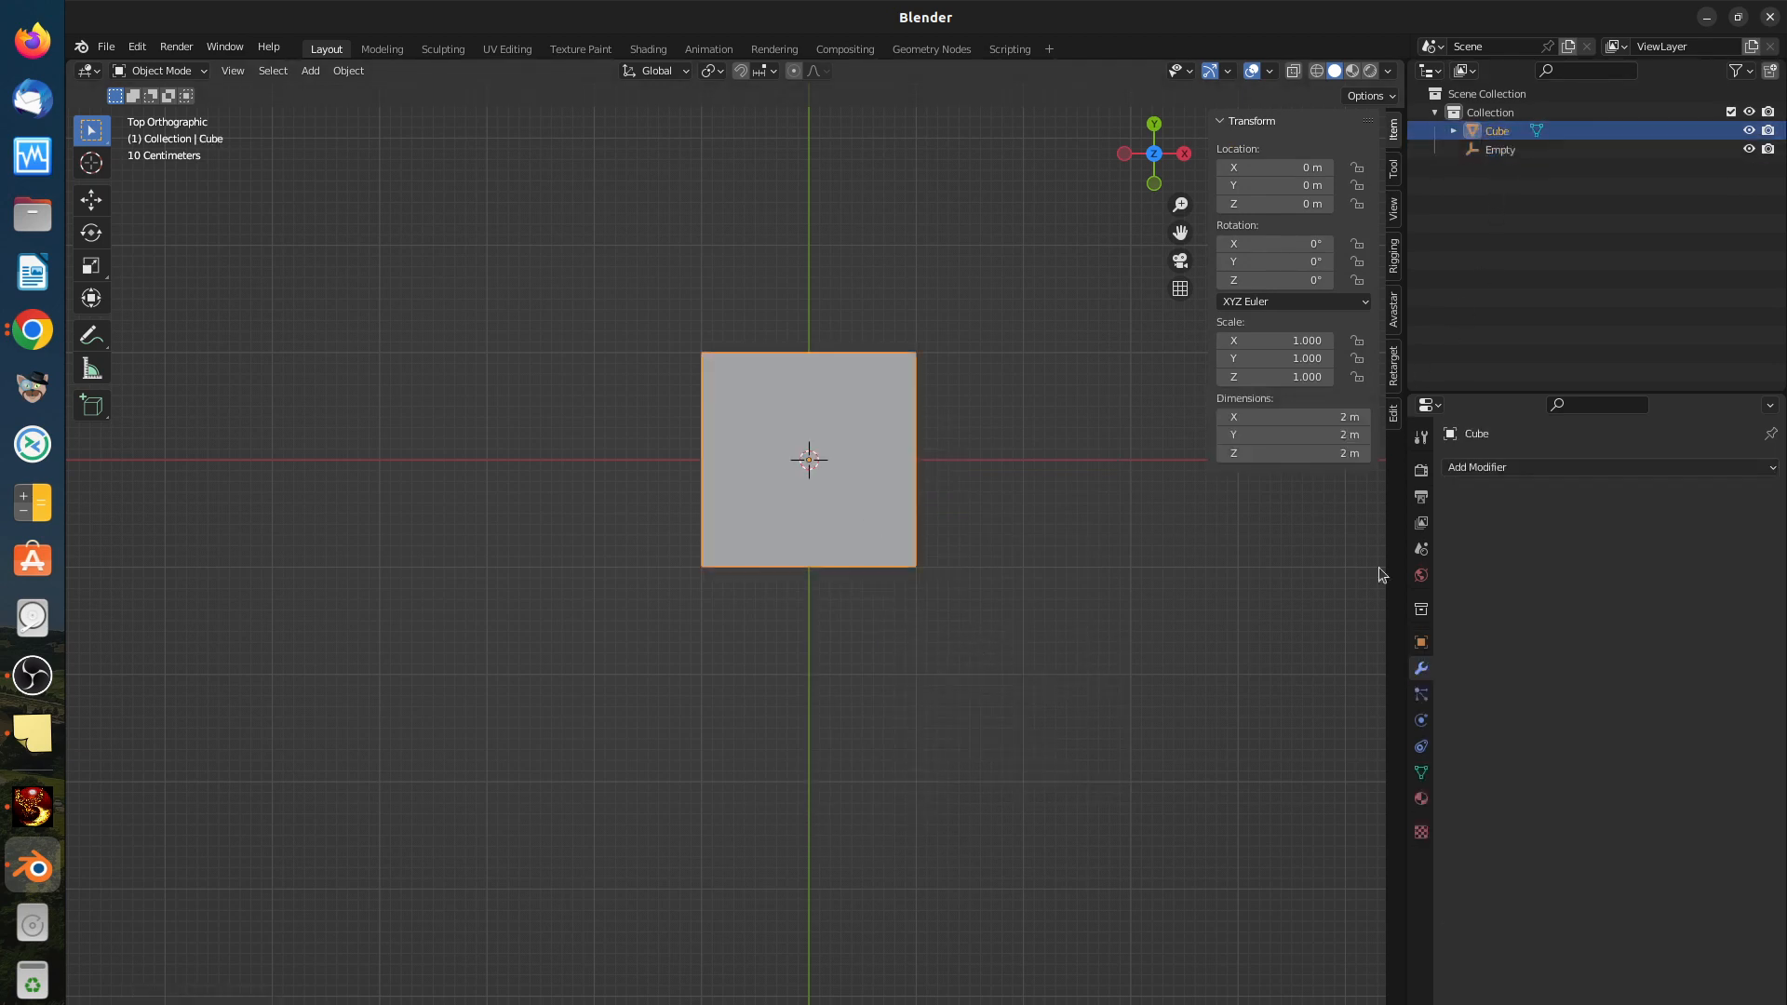
left_click(1499, 467)
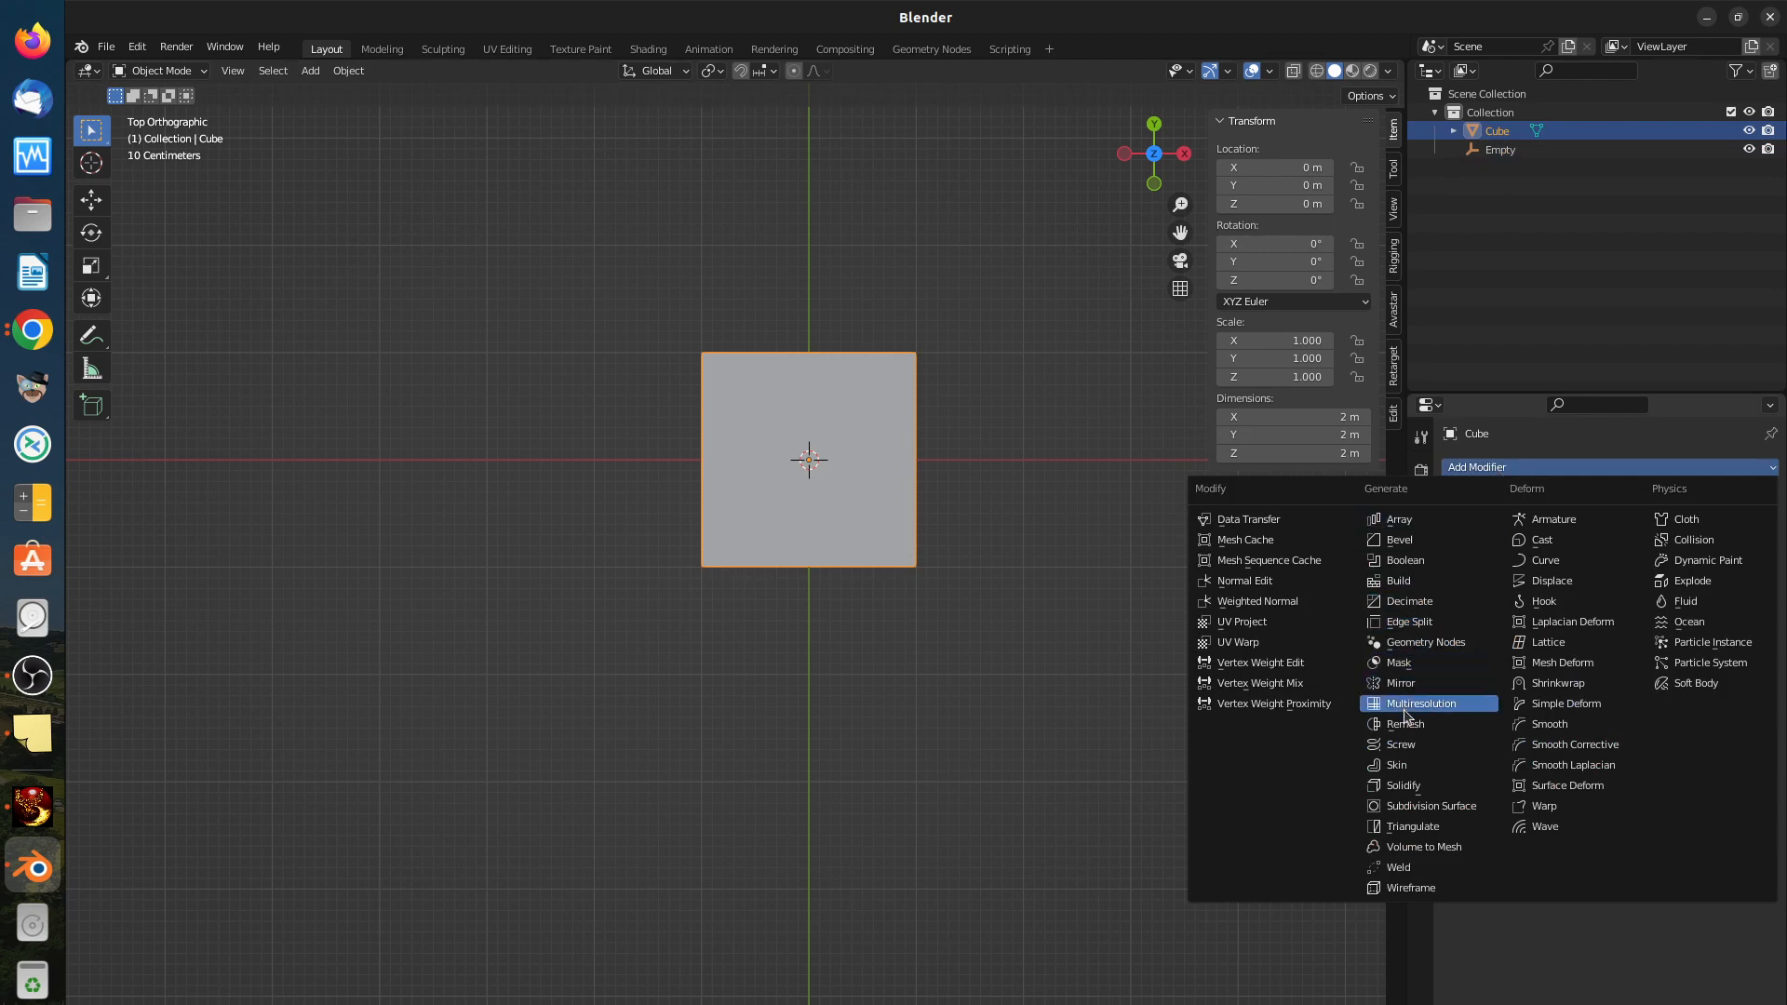
left_click(1402, 521)
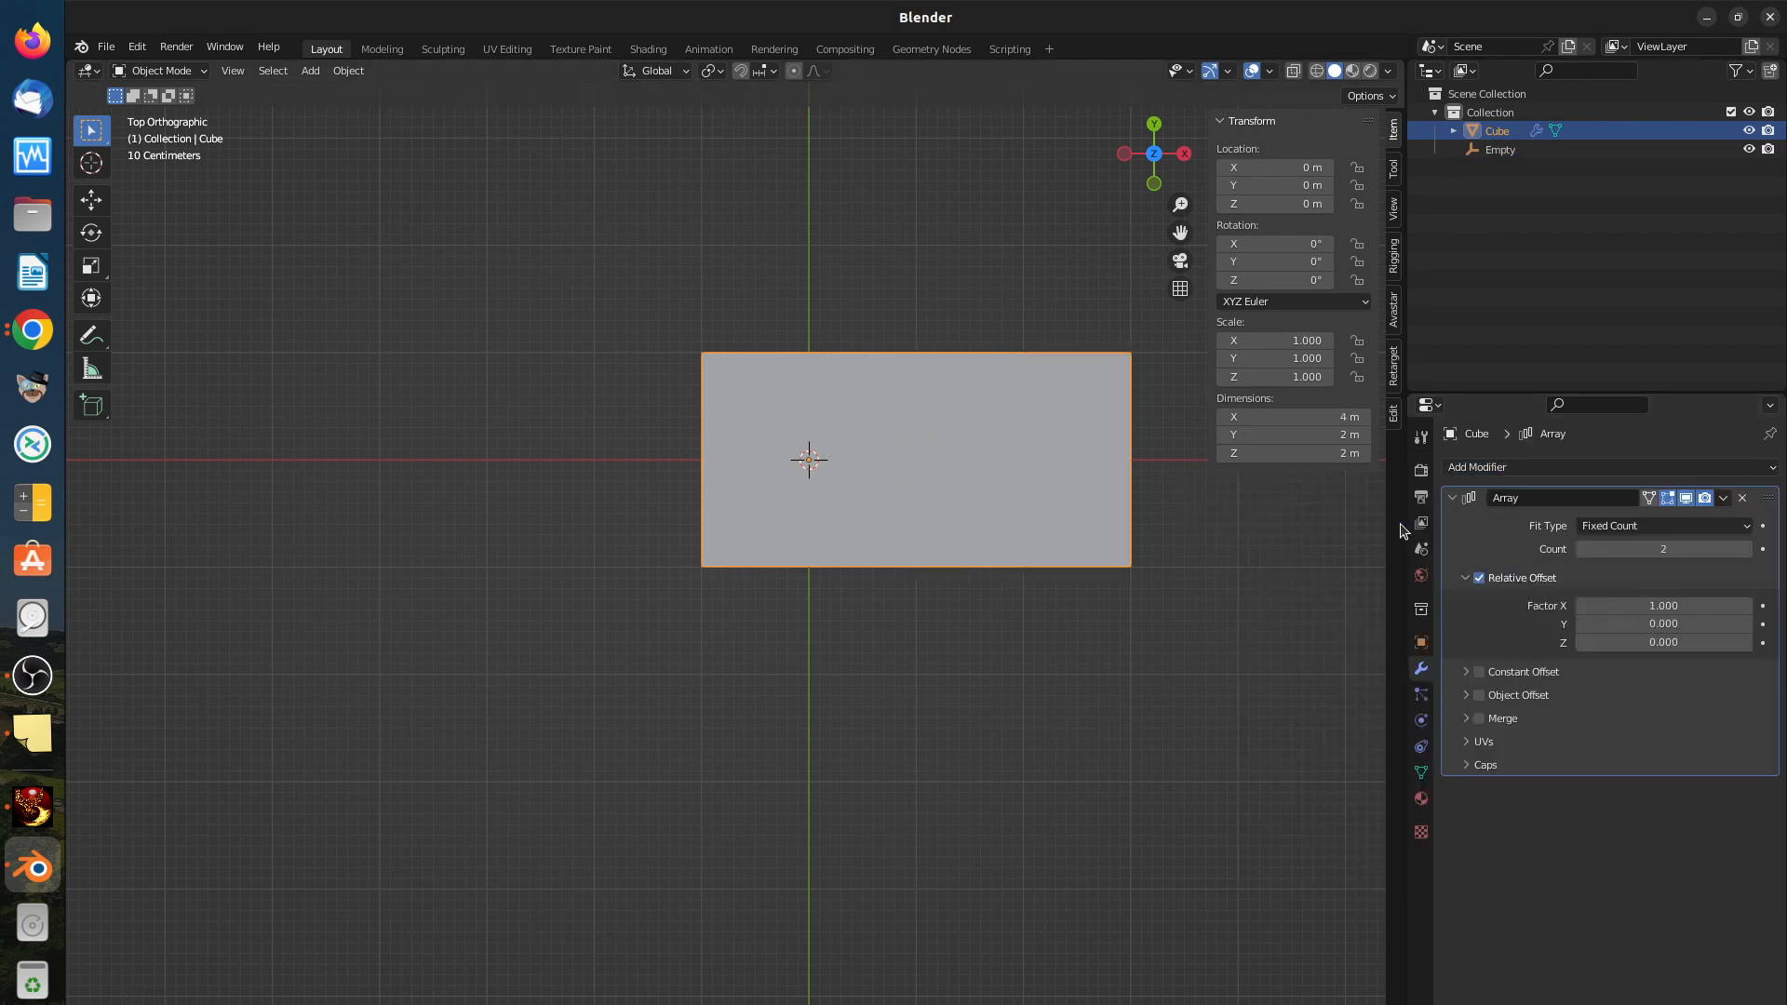
Step: Set the cube array's fixed count to 10
left_click(1738, 550)
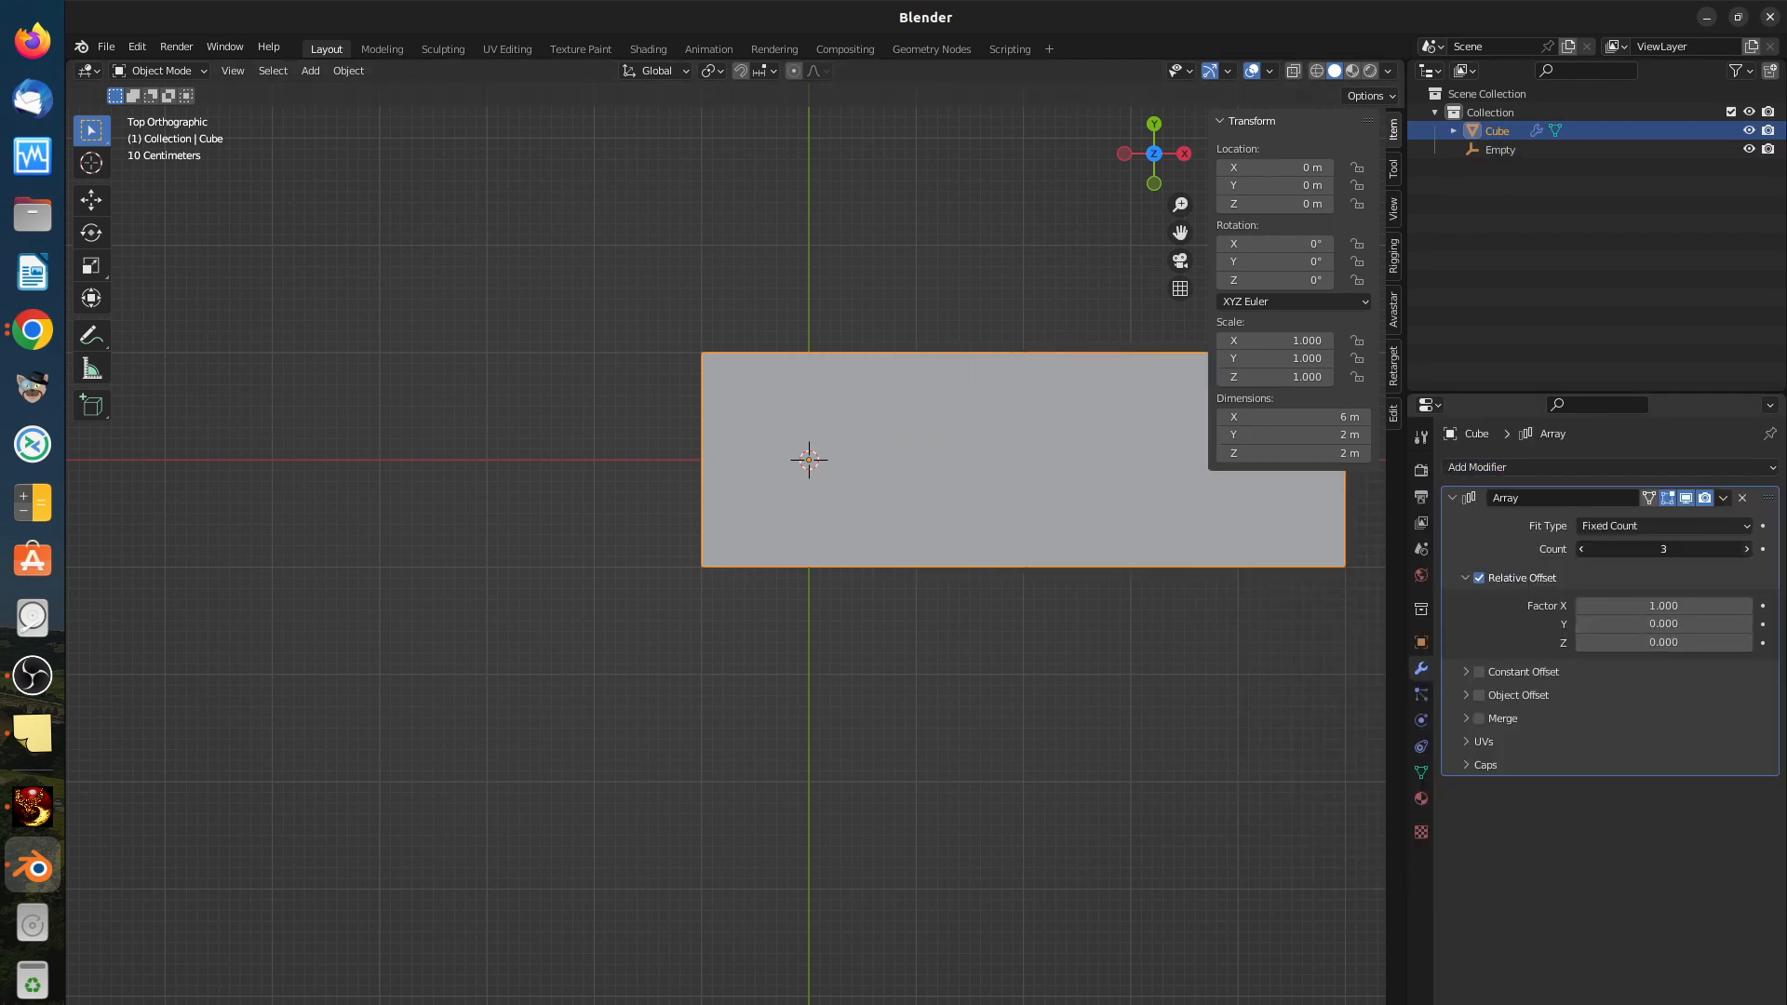
left_click(1739, 550)
left_click(1738, 550)
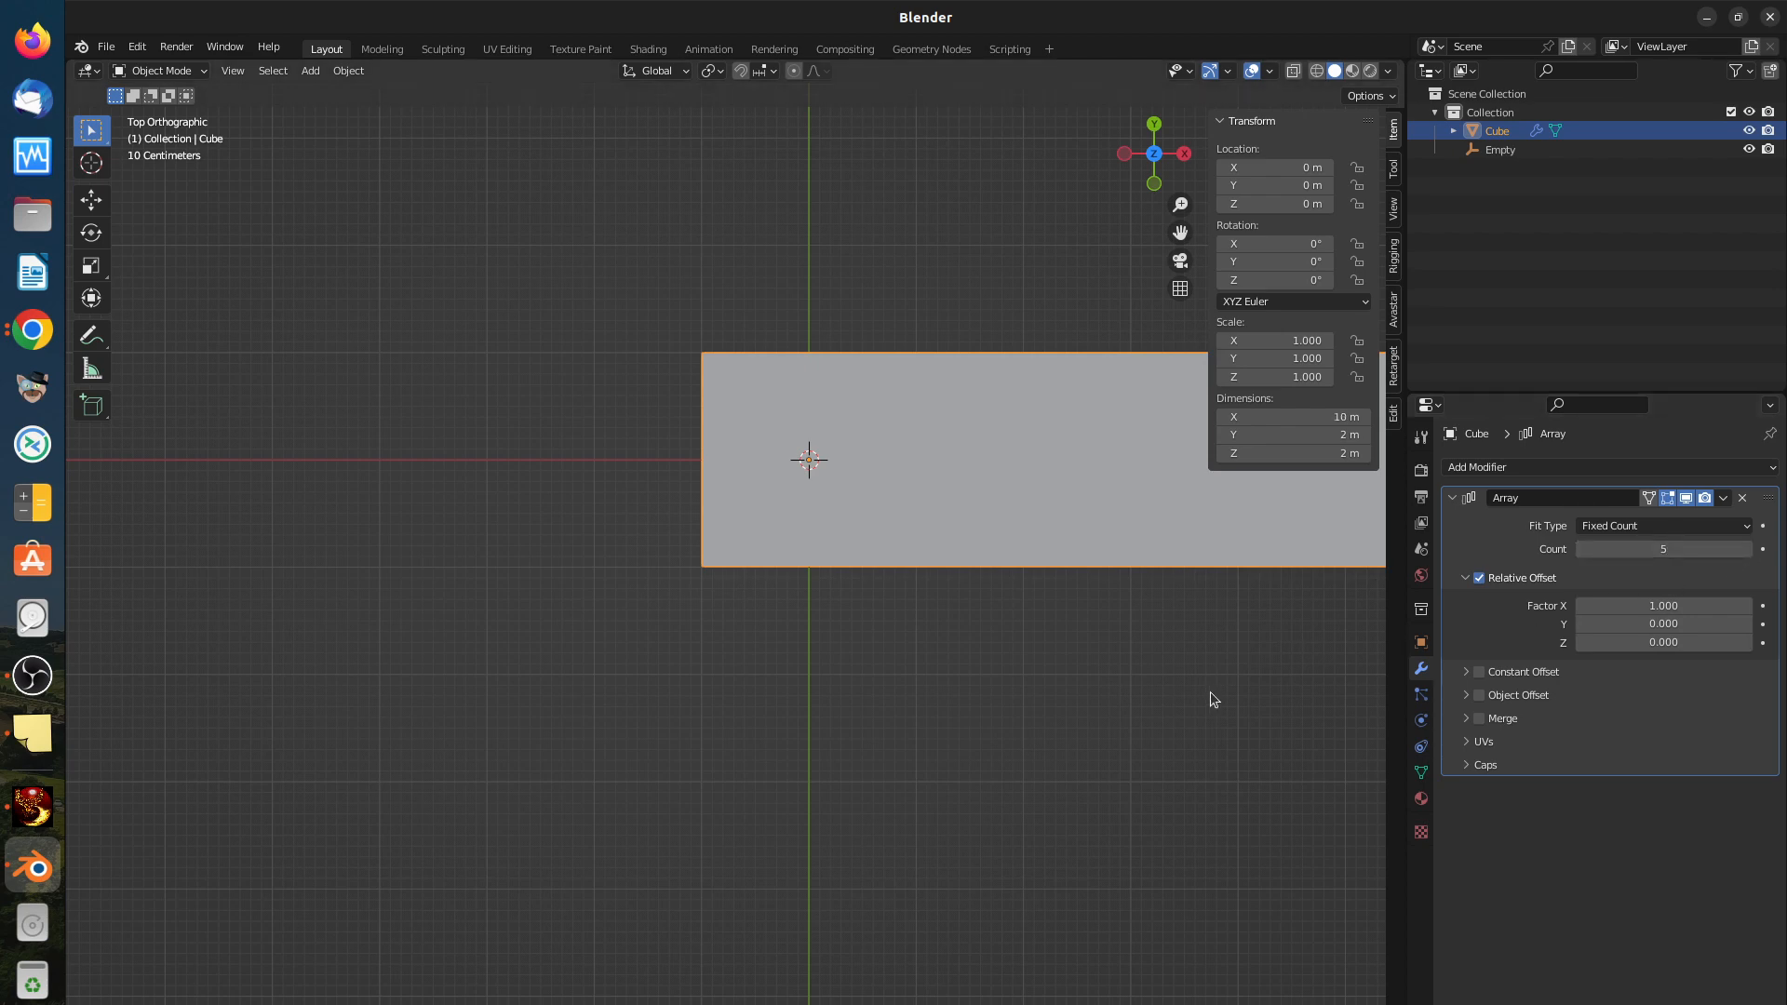
scroll(1210, 690, "down", 2)
middle_click_drag(1208, 698, 828, 728, "shift")
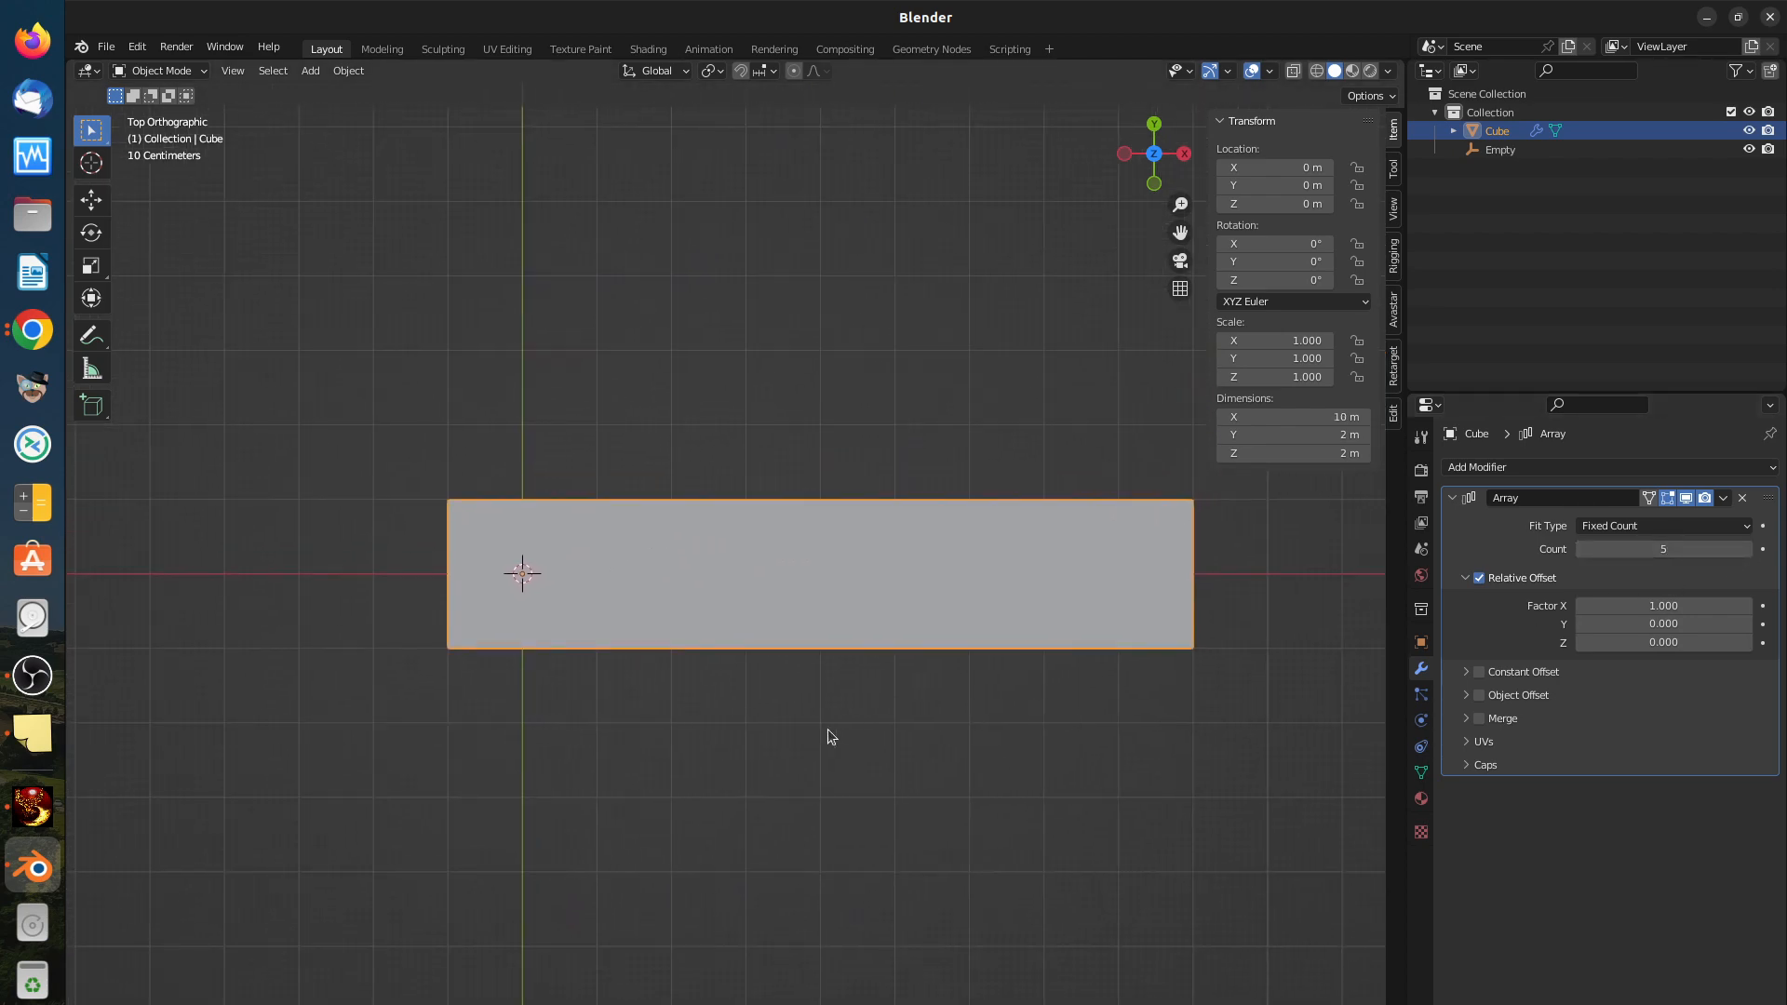
left_click(1744, 551)
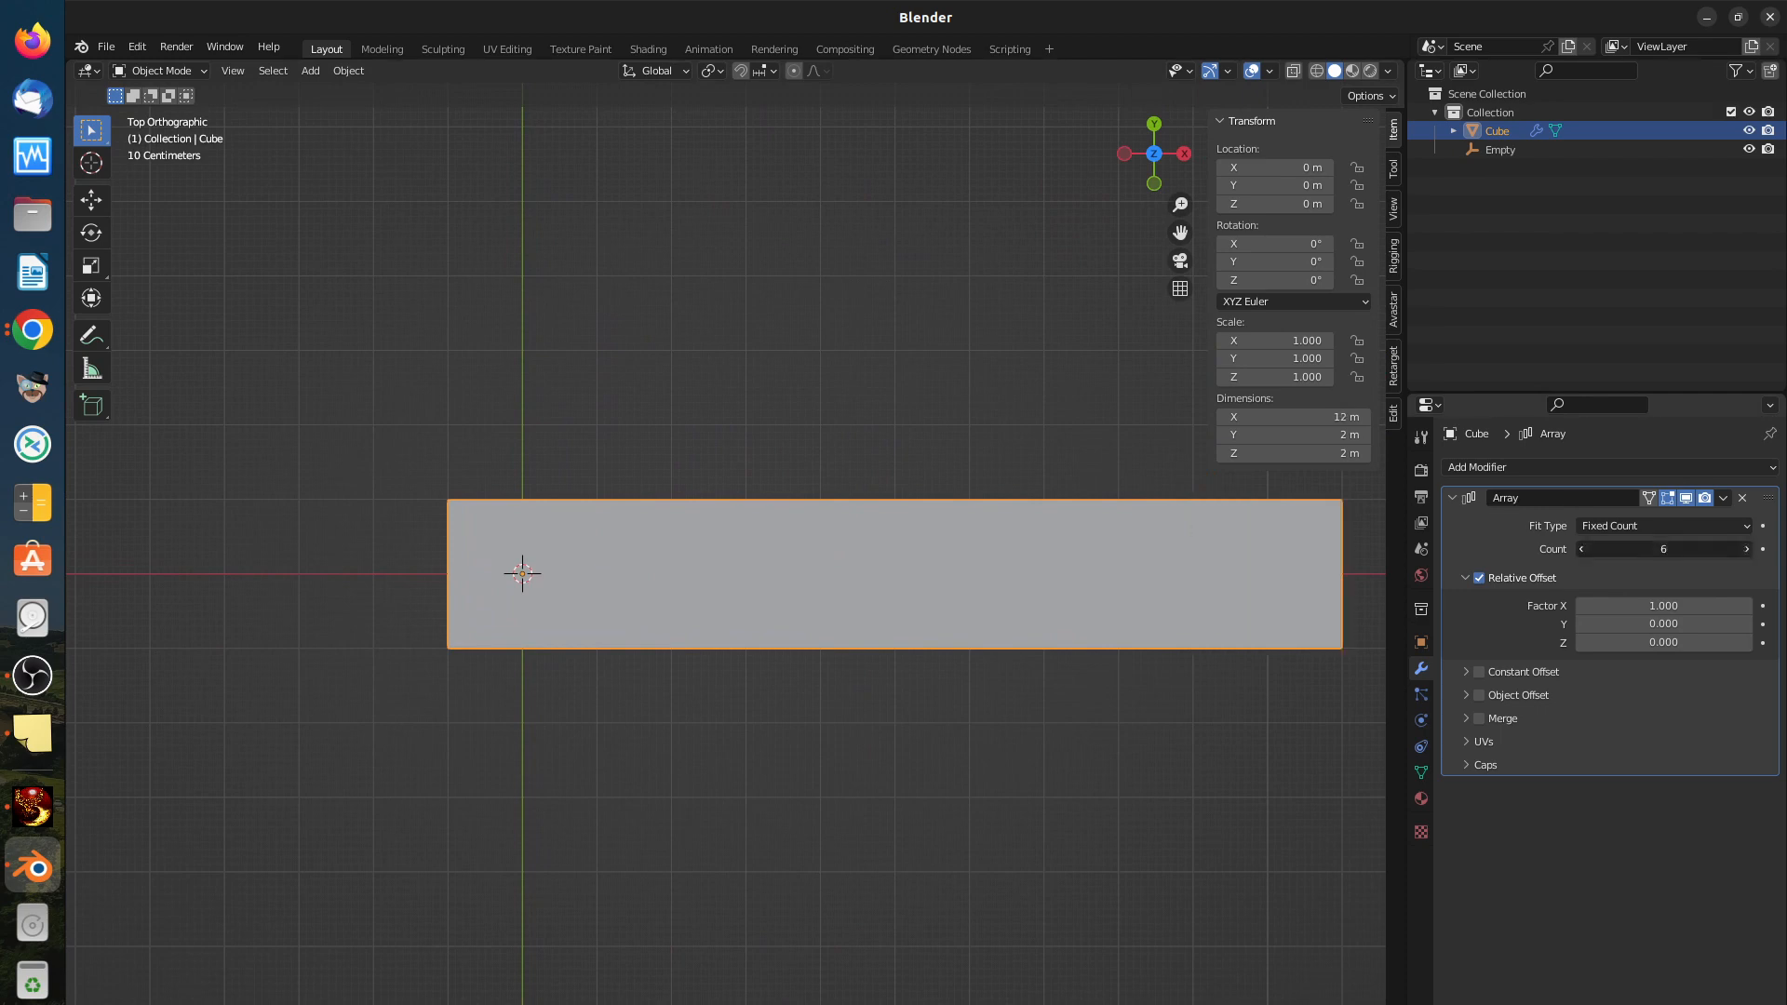
left_click(1744, 550)
left_click(1744, 551)
left_click(1744, 551)
left_click(1744, 551)
middle_click_drag(1117, 725, 1079, 740, "shift")
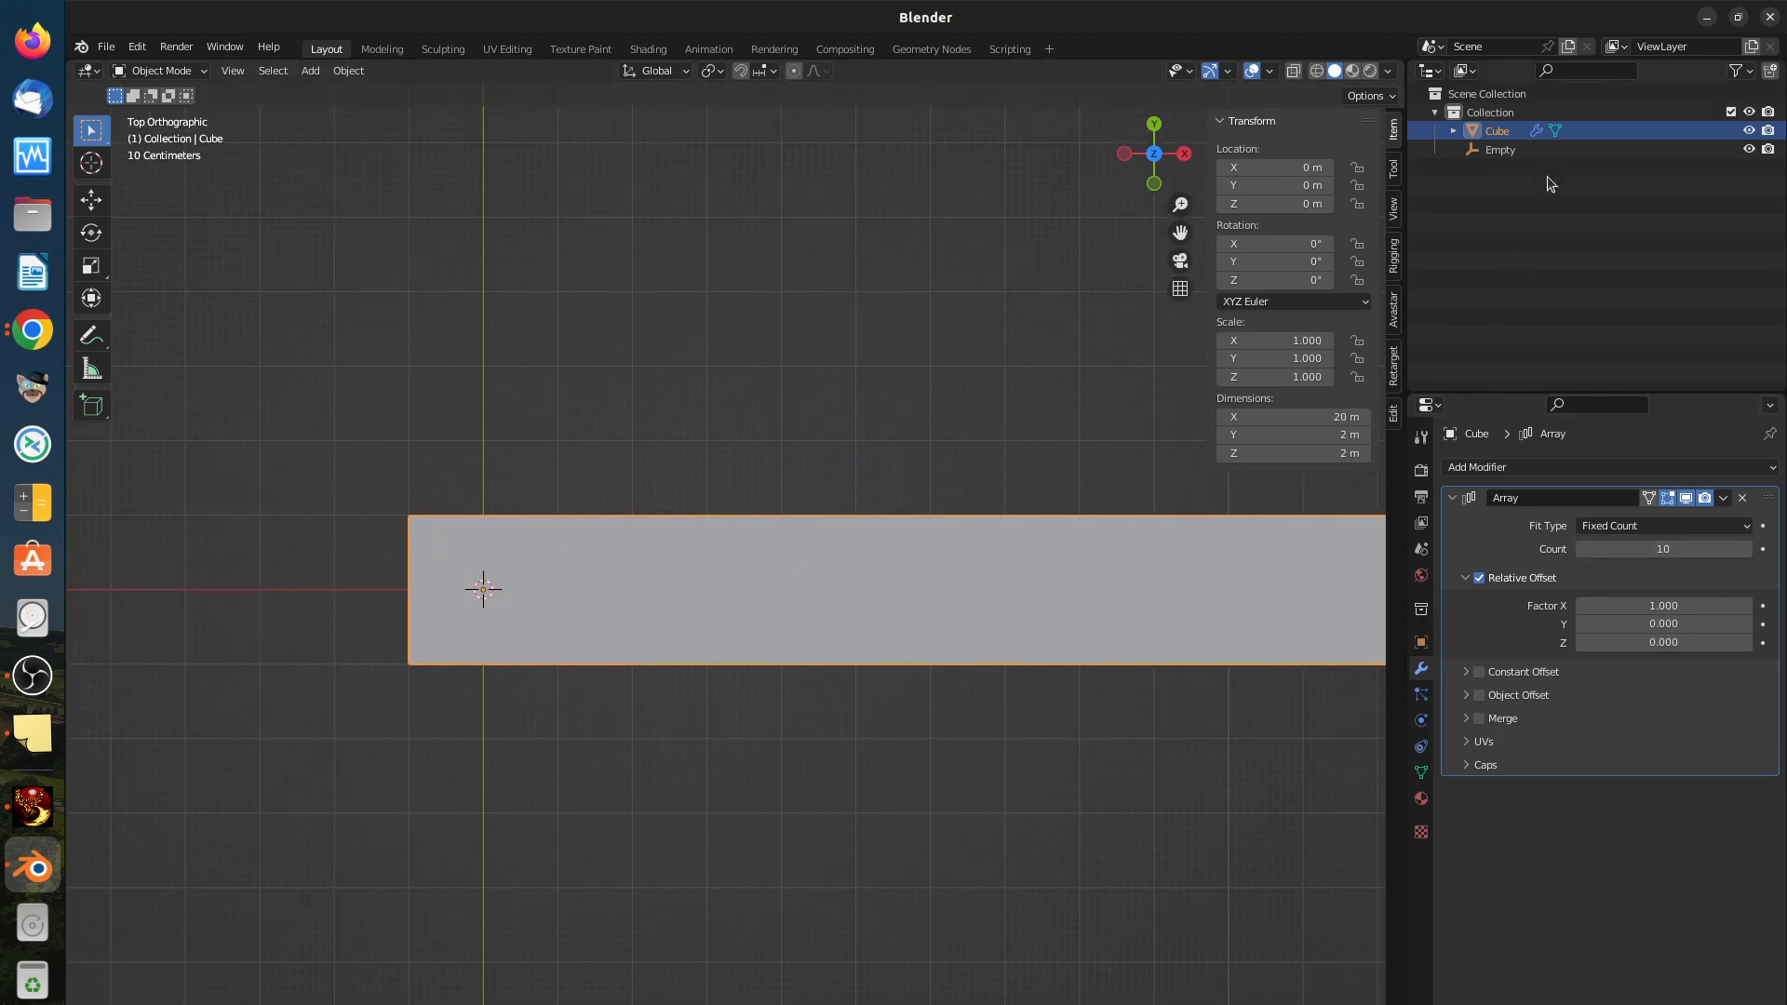
Step: Enable Object Offset in the cube's Array modifier and assign the Empty as its offset object
left_click(1478, 696)
left_click(1584, 723)
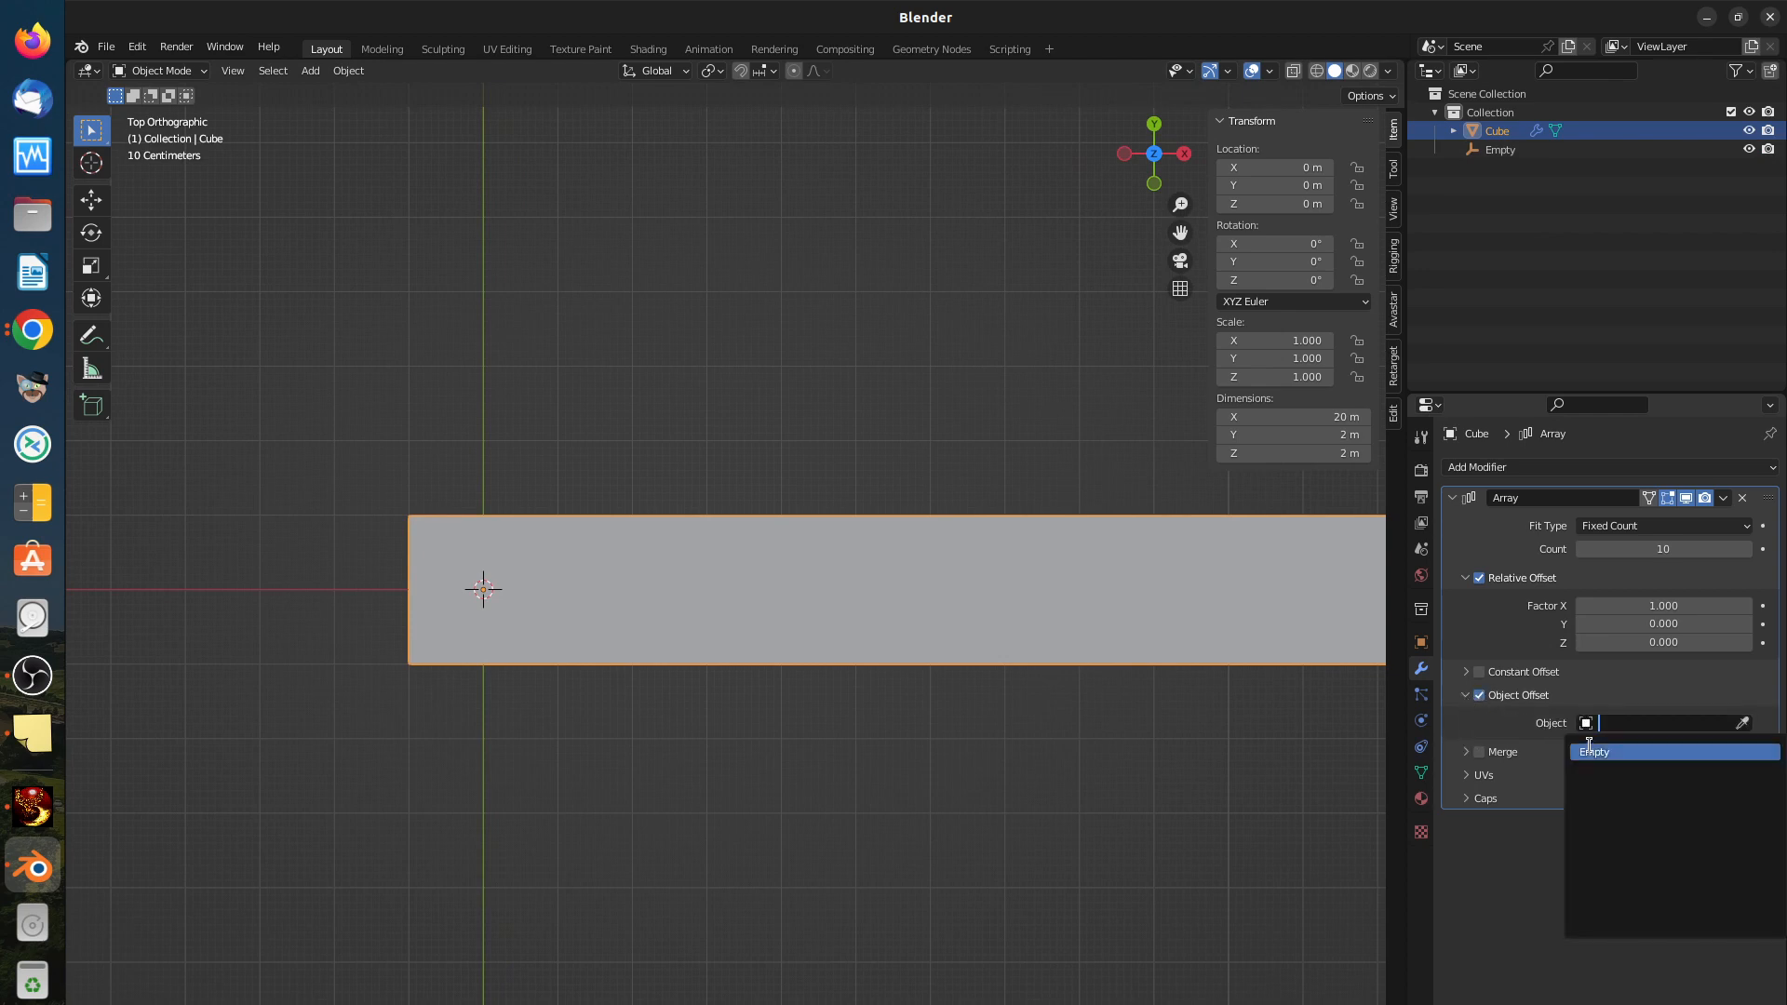
left_click(1587, 752)
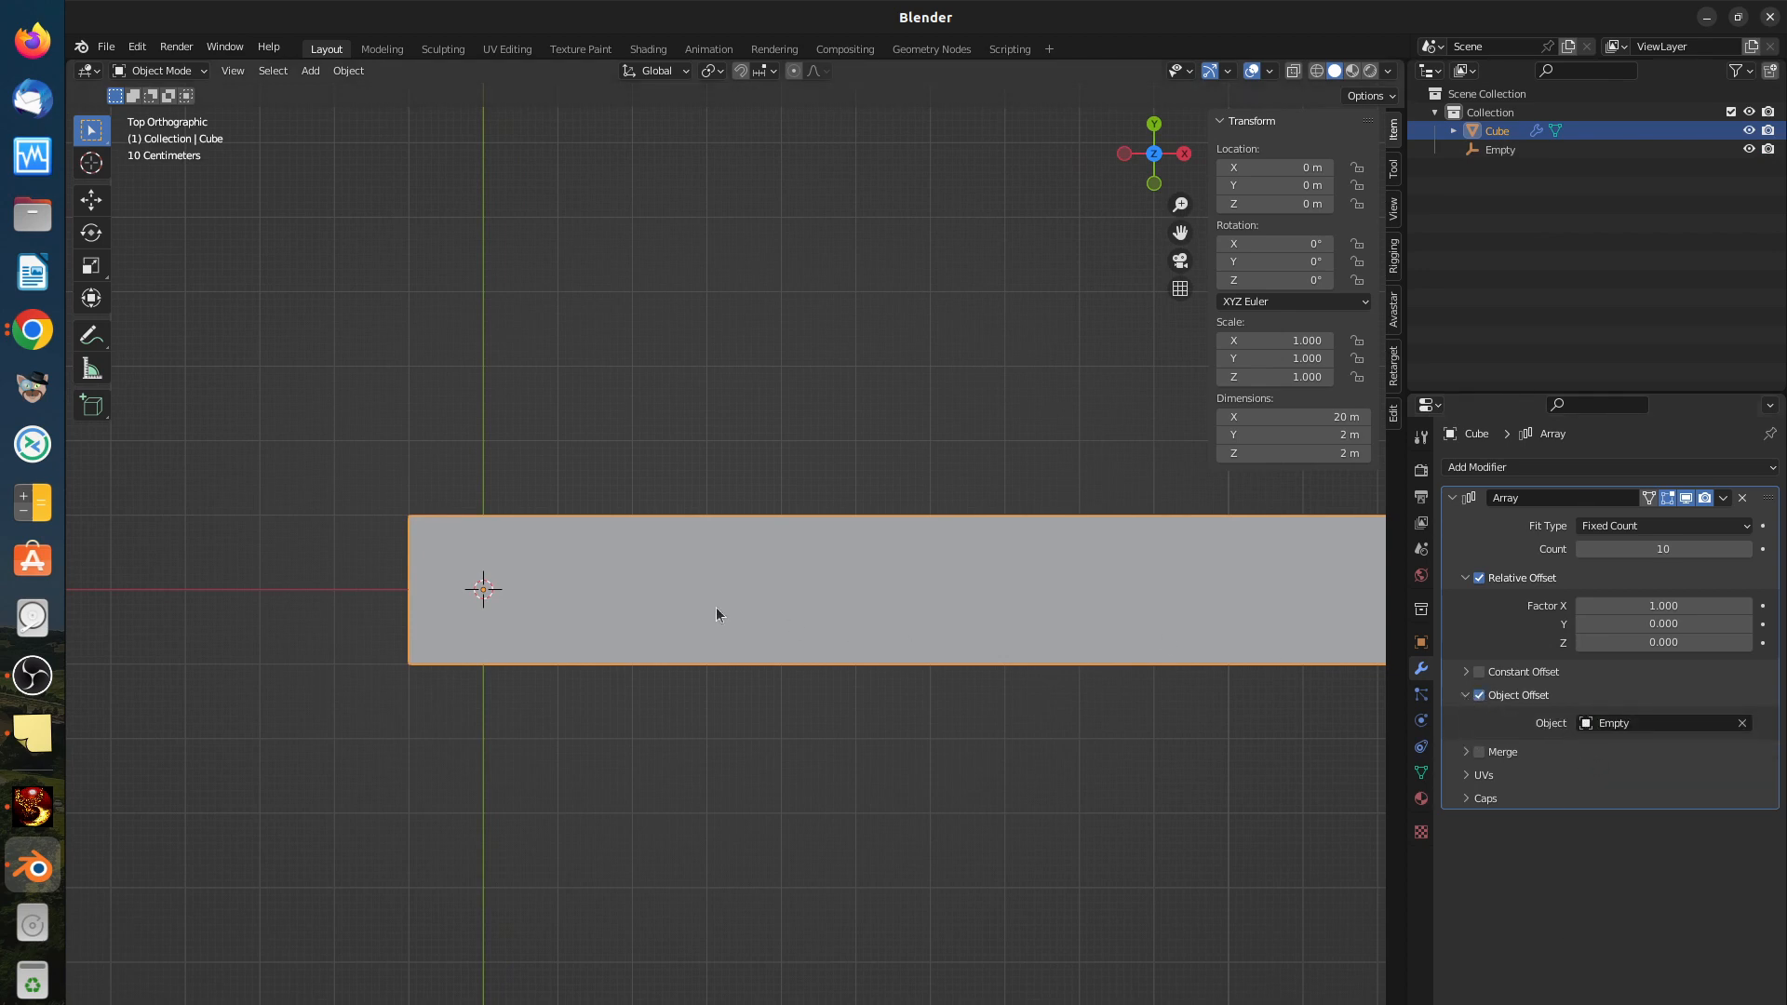
Step: Rotate the empty 21.4° about Z to bend the row of arrayed cubes into an arc
left_click(1492, 147)
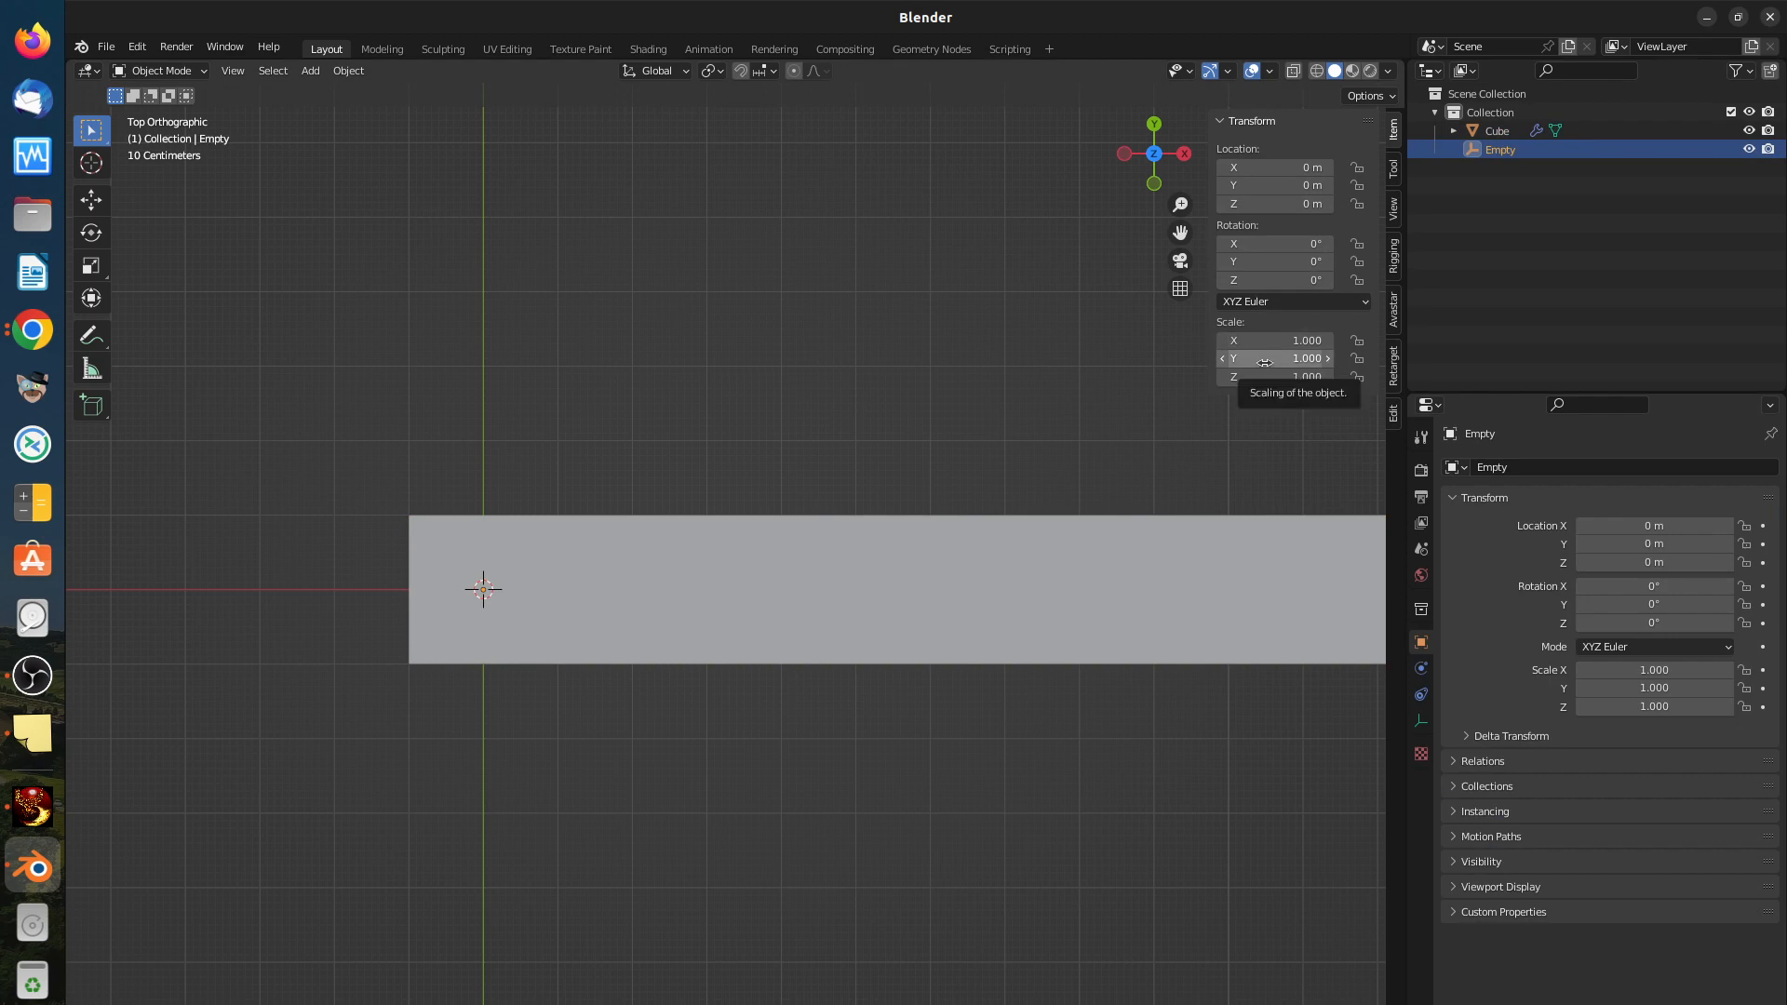
left_click(1328, 282)
left_click_drag(1328, 281, 1526, 281)
scroll(1130, 438, "down", 5)
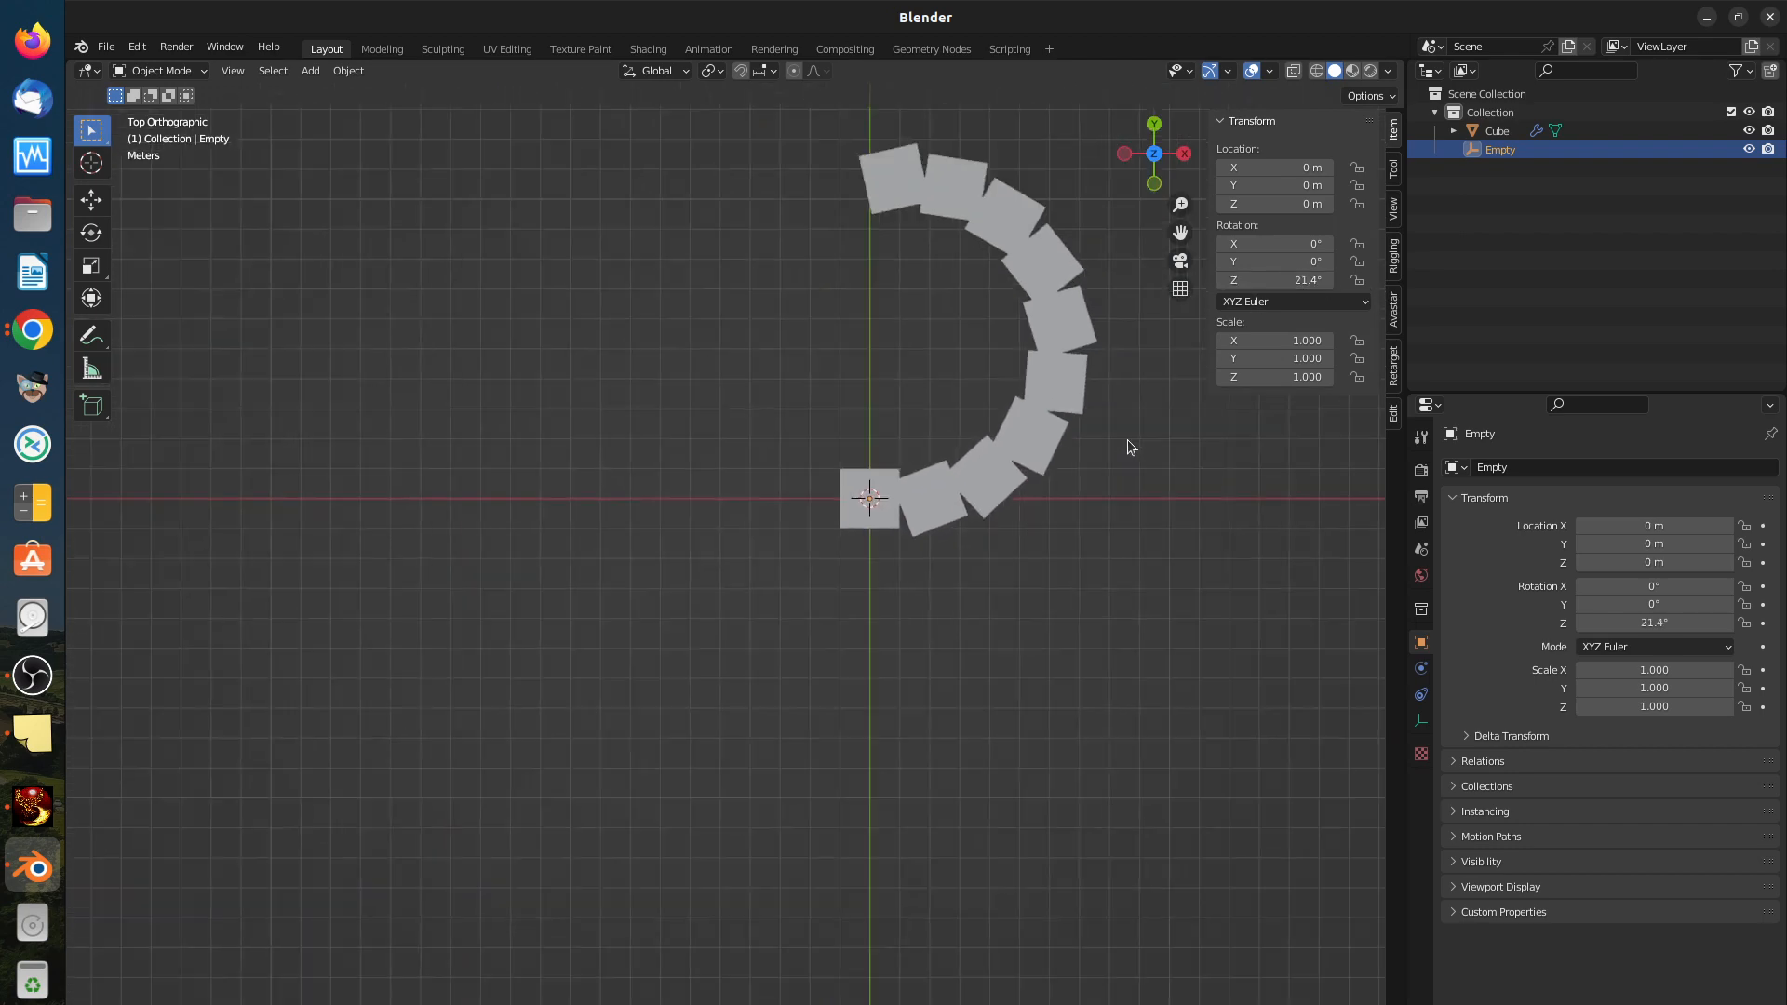
scroll(901, 500, "up", 5)
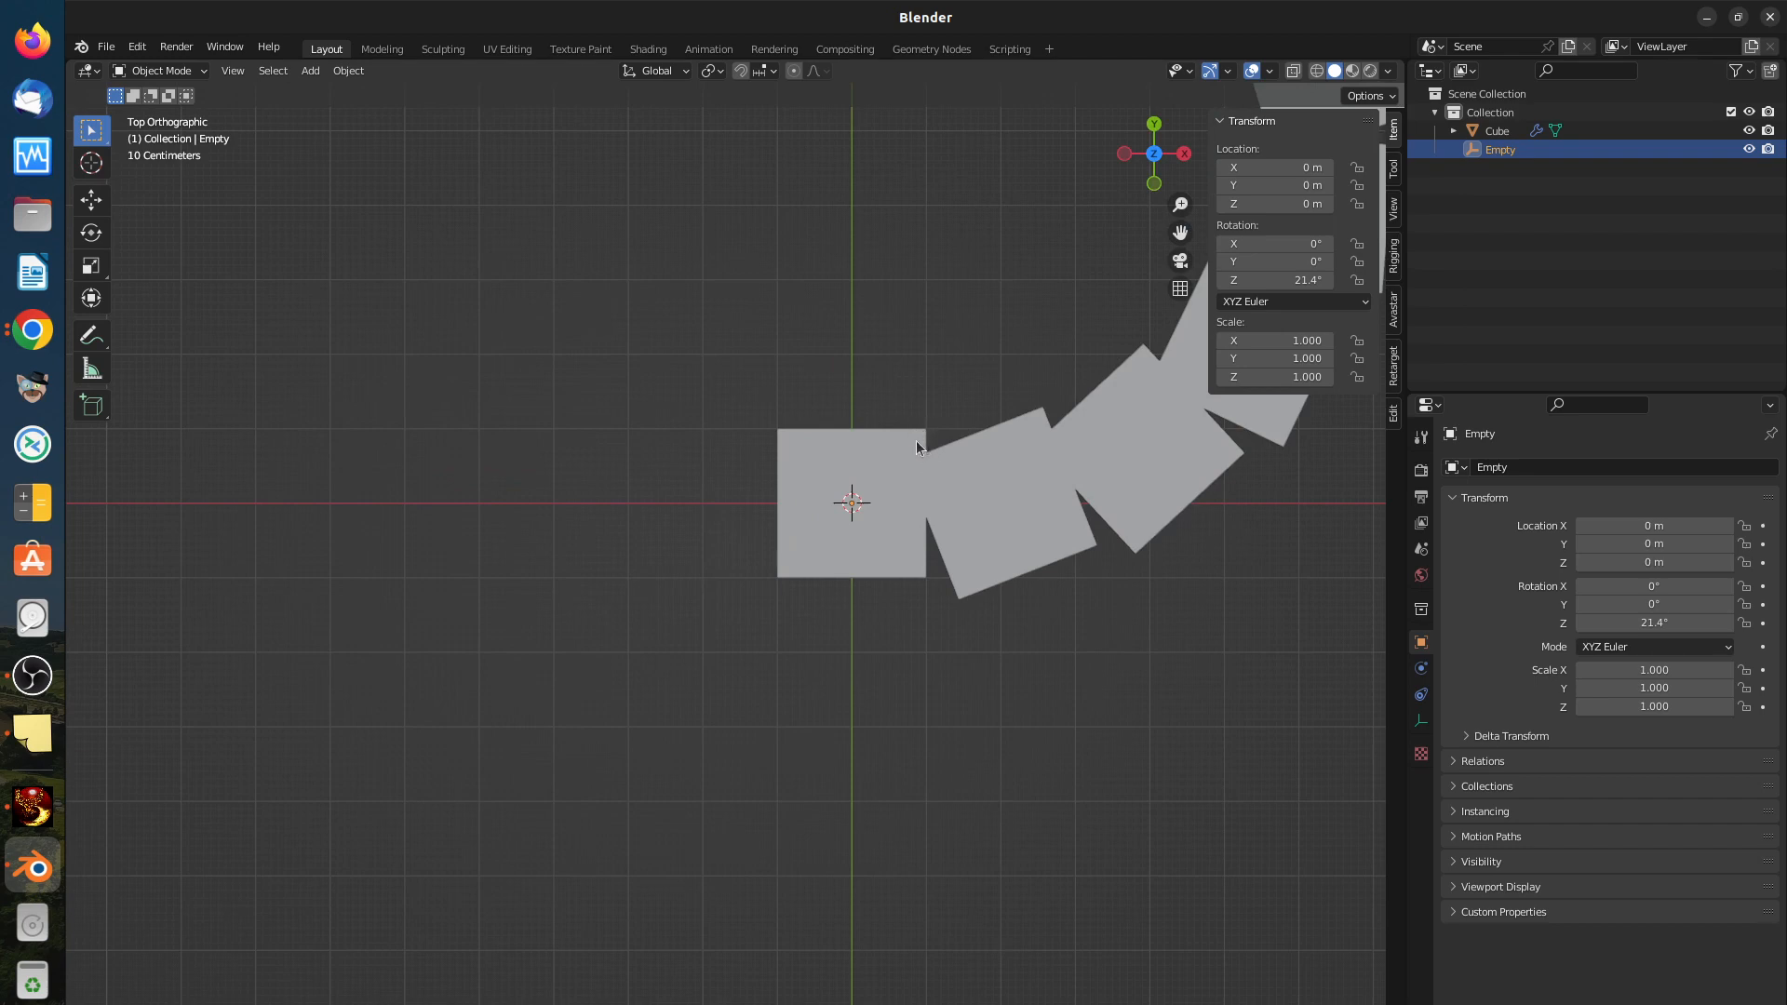
Step: Select the arrayed cube and switch it to Edit Mode
left_click(203, 73)
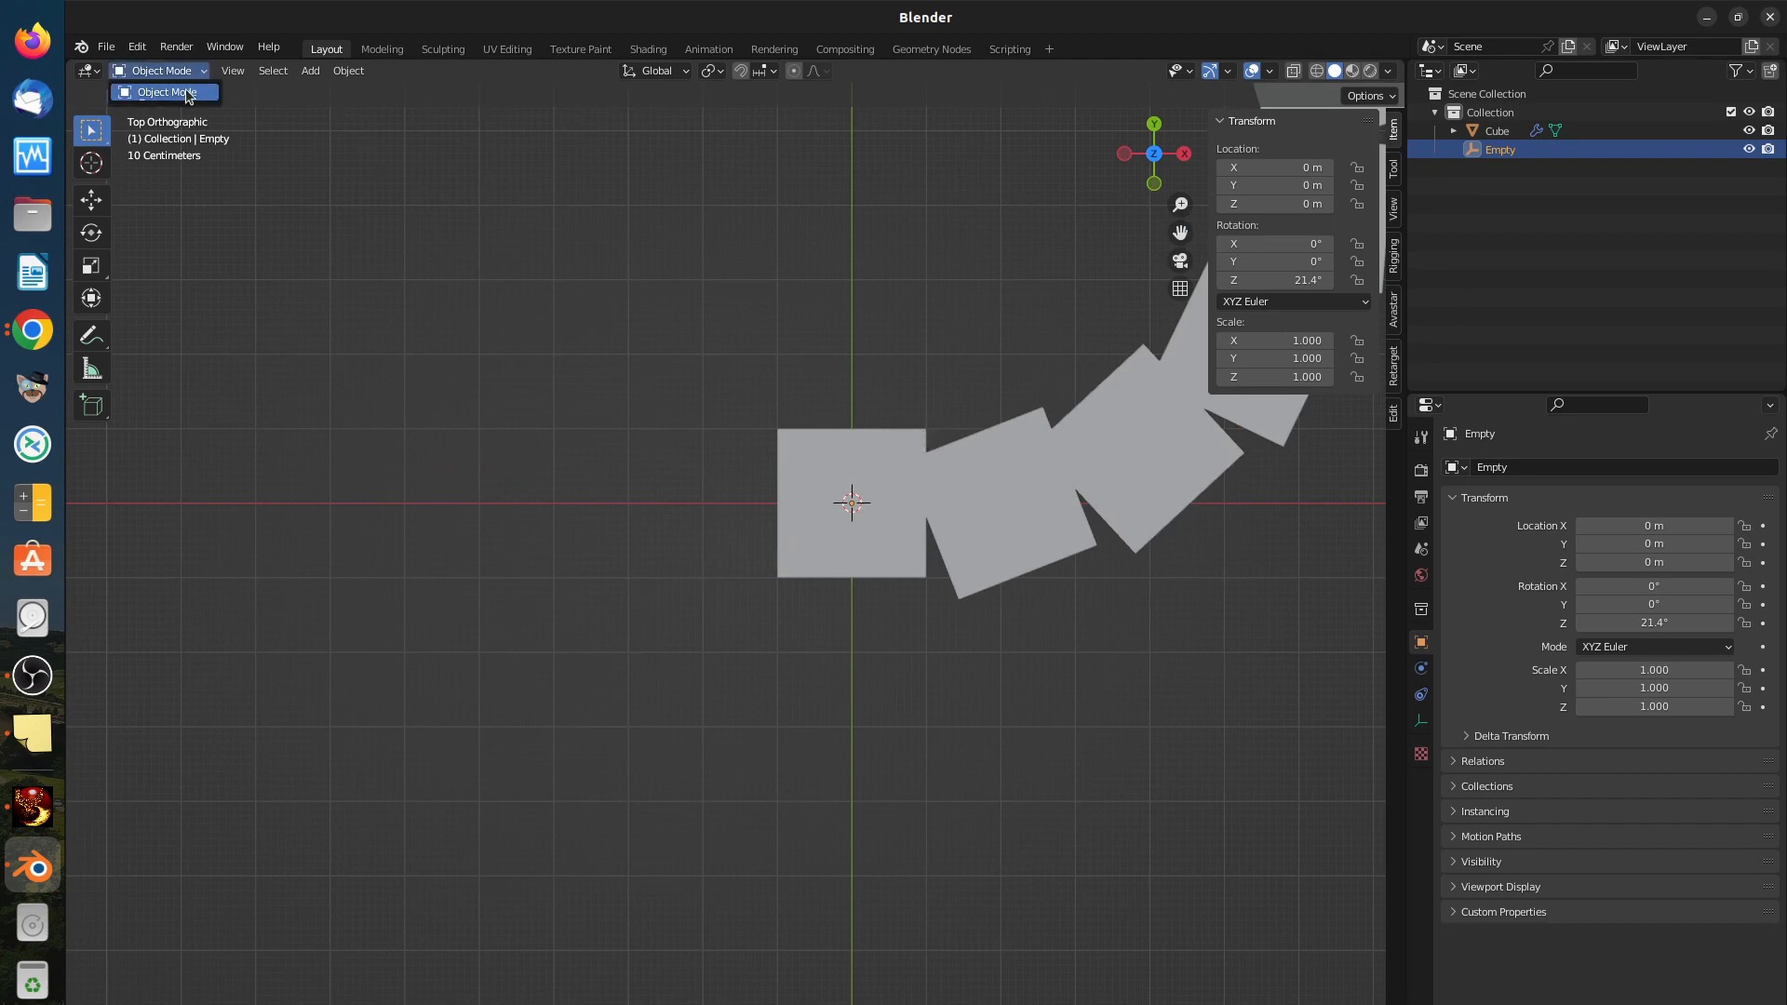
left_click(203, 91)
left_click(203, 72)
left_click(810, 465)
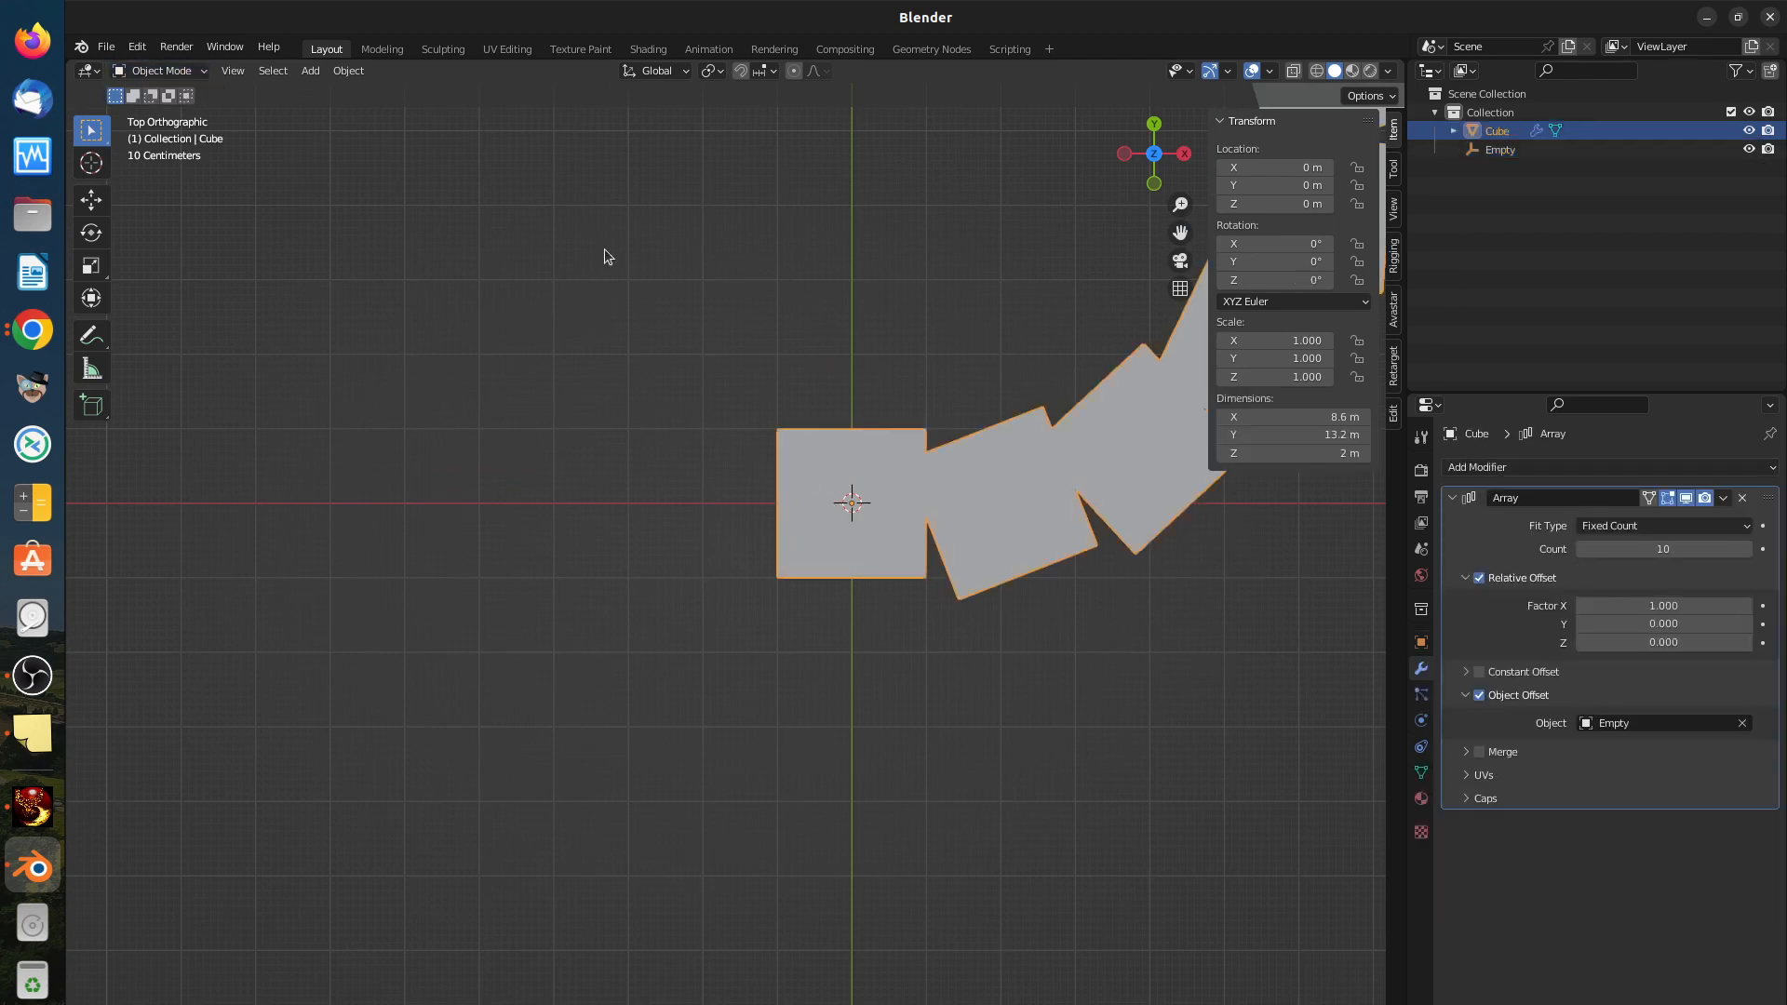
left_click(184, 71)
left_click(177, 113)
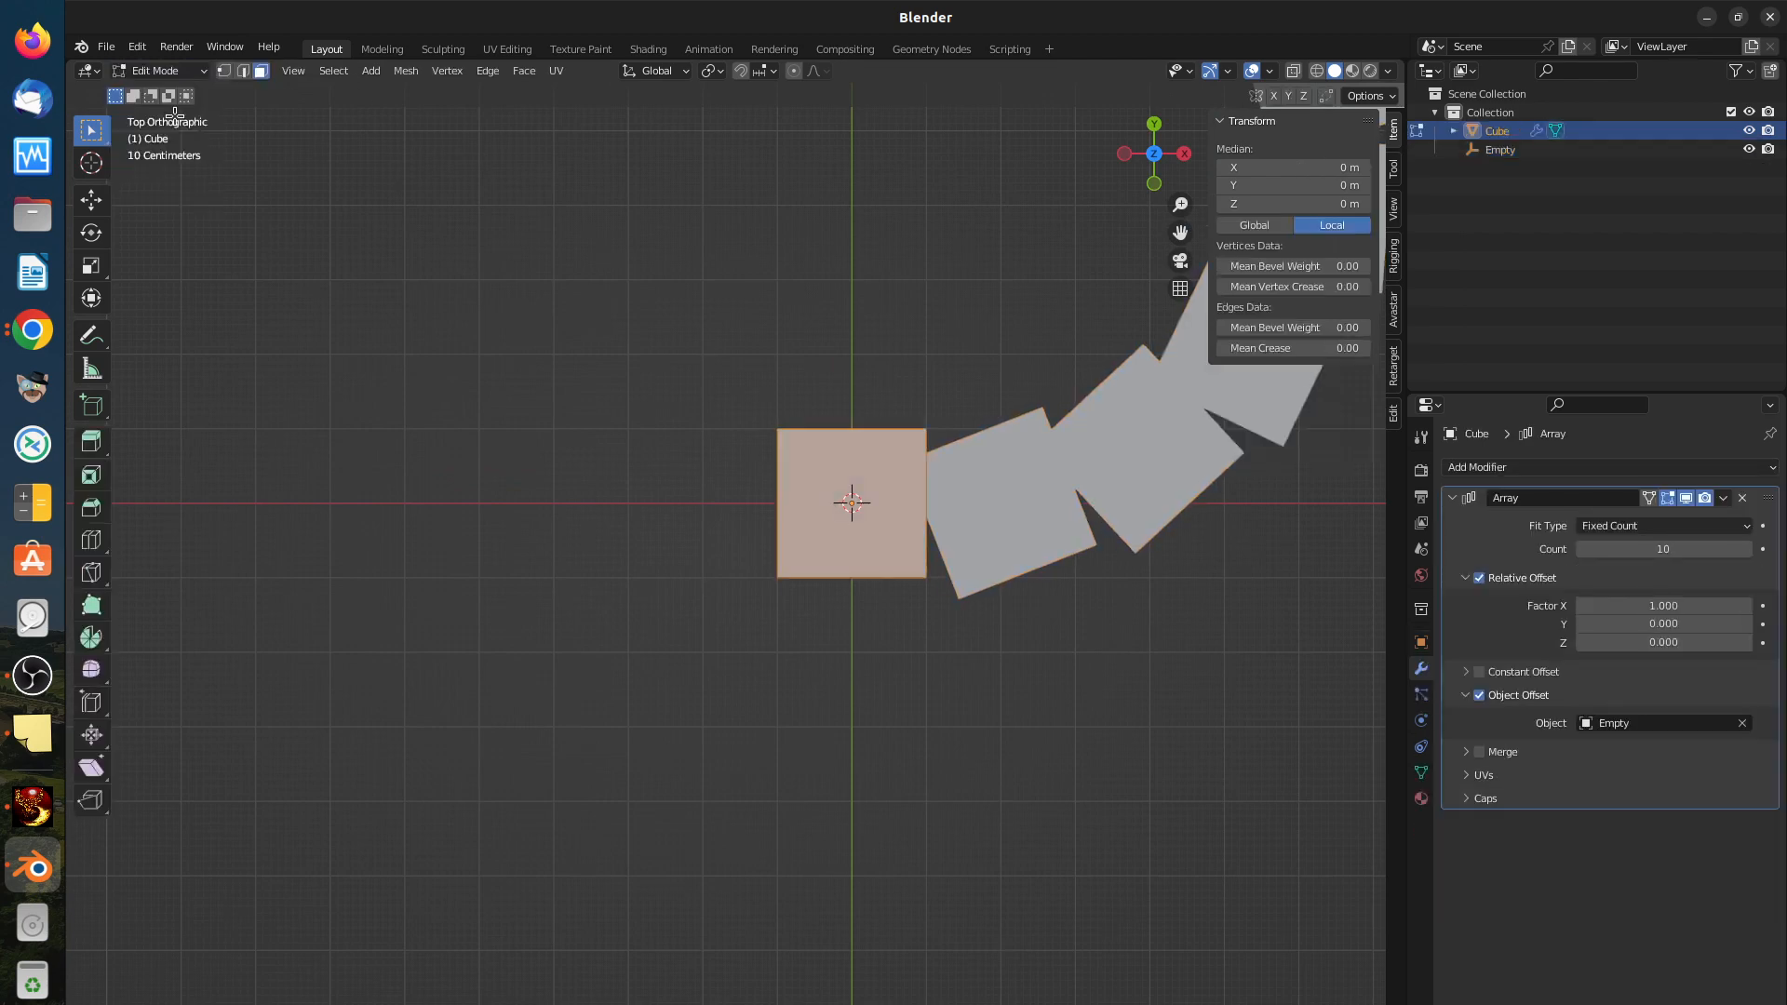
key("Tab")
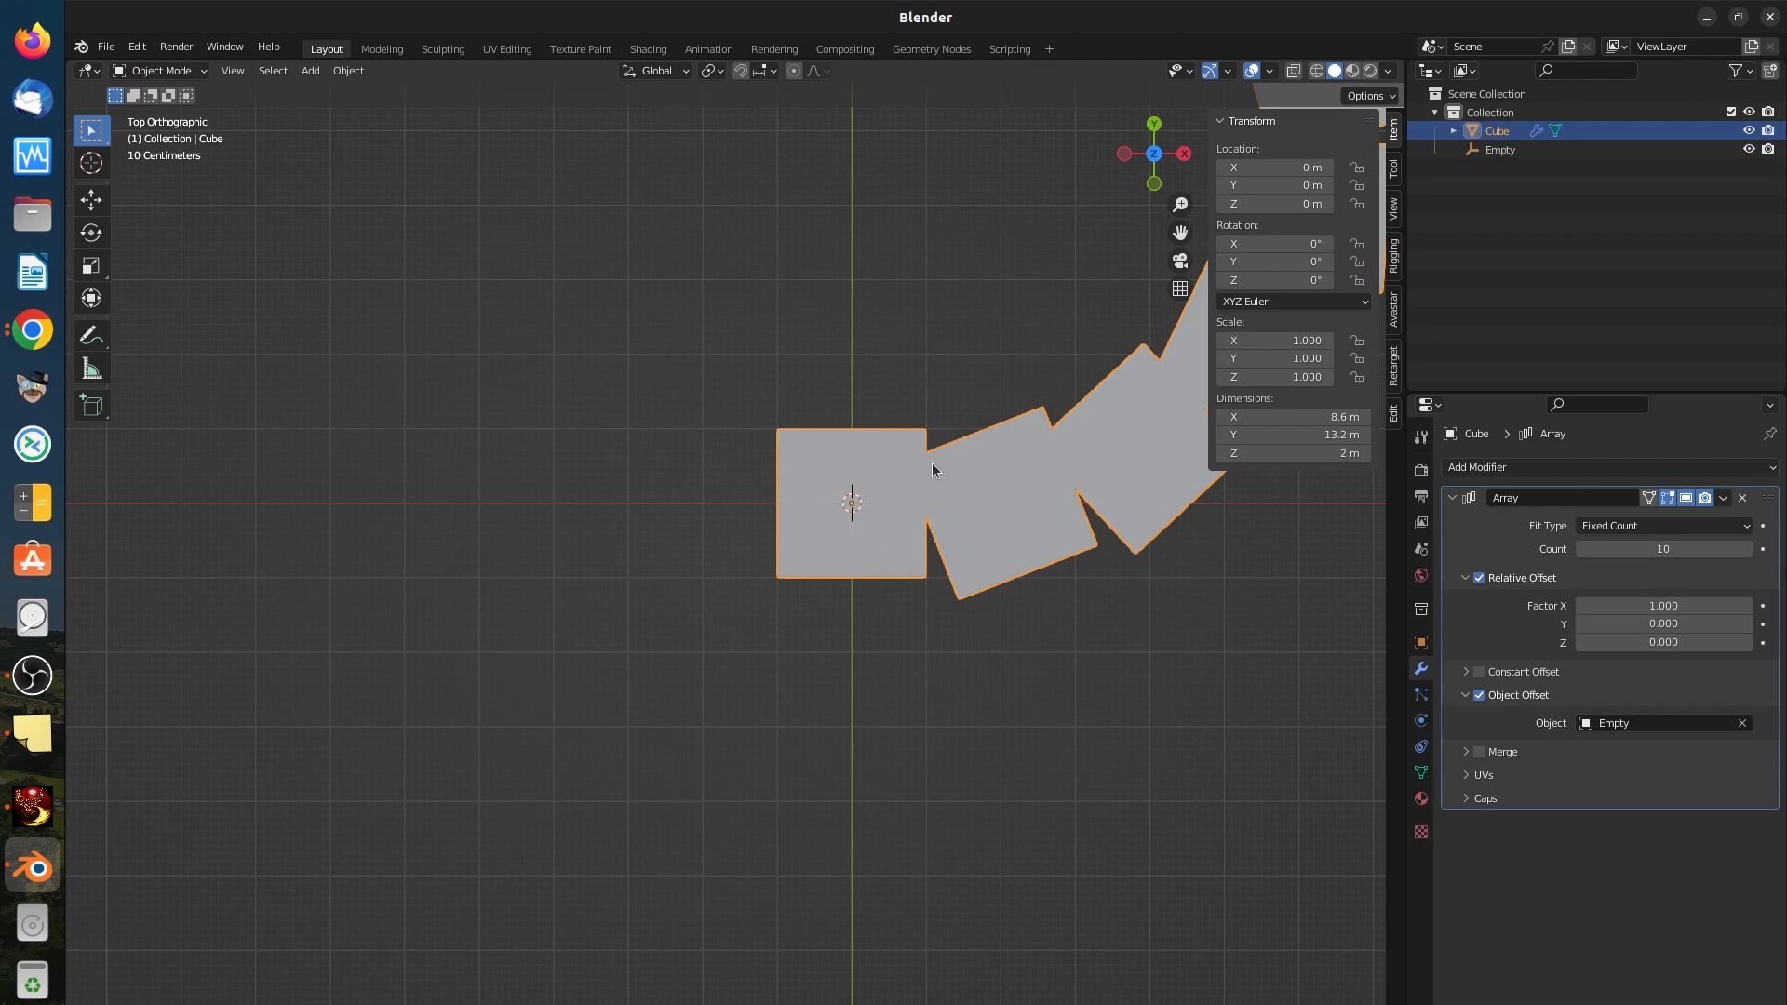
key("Tab")
middle_click_drag(1000, 496, 744, 651, "shift")
scroll(861, 511, "down", 5)
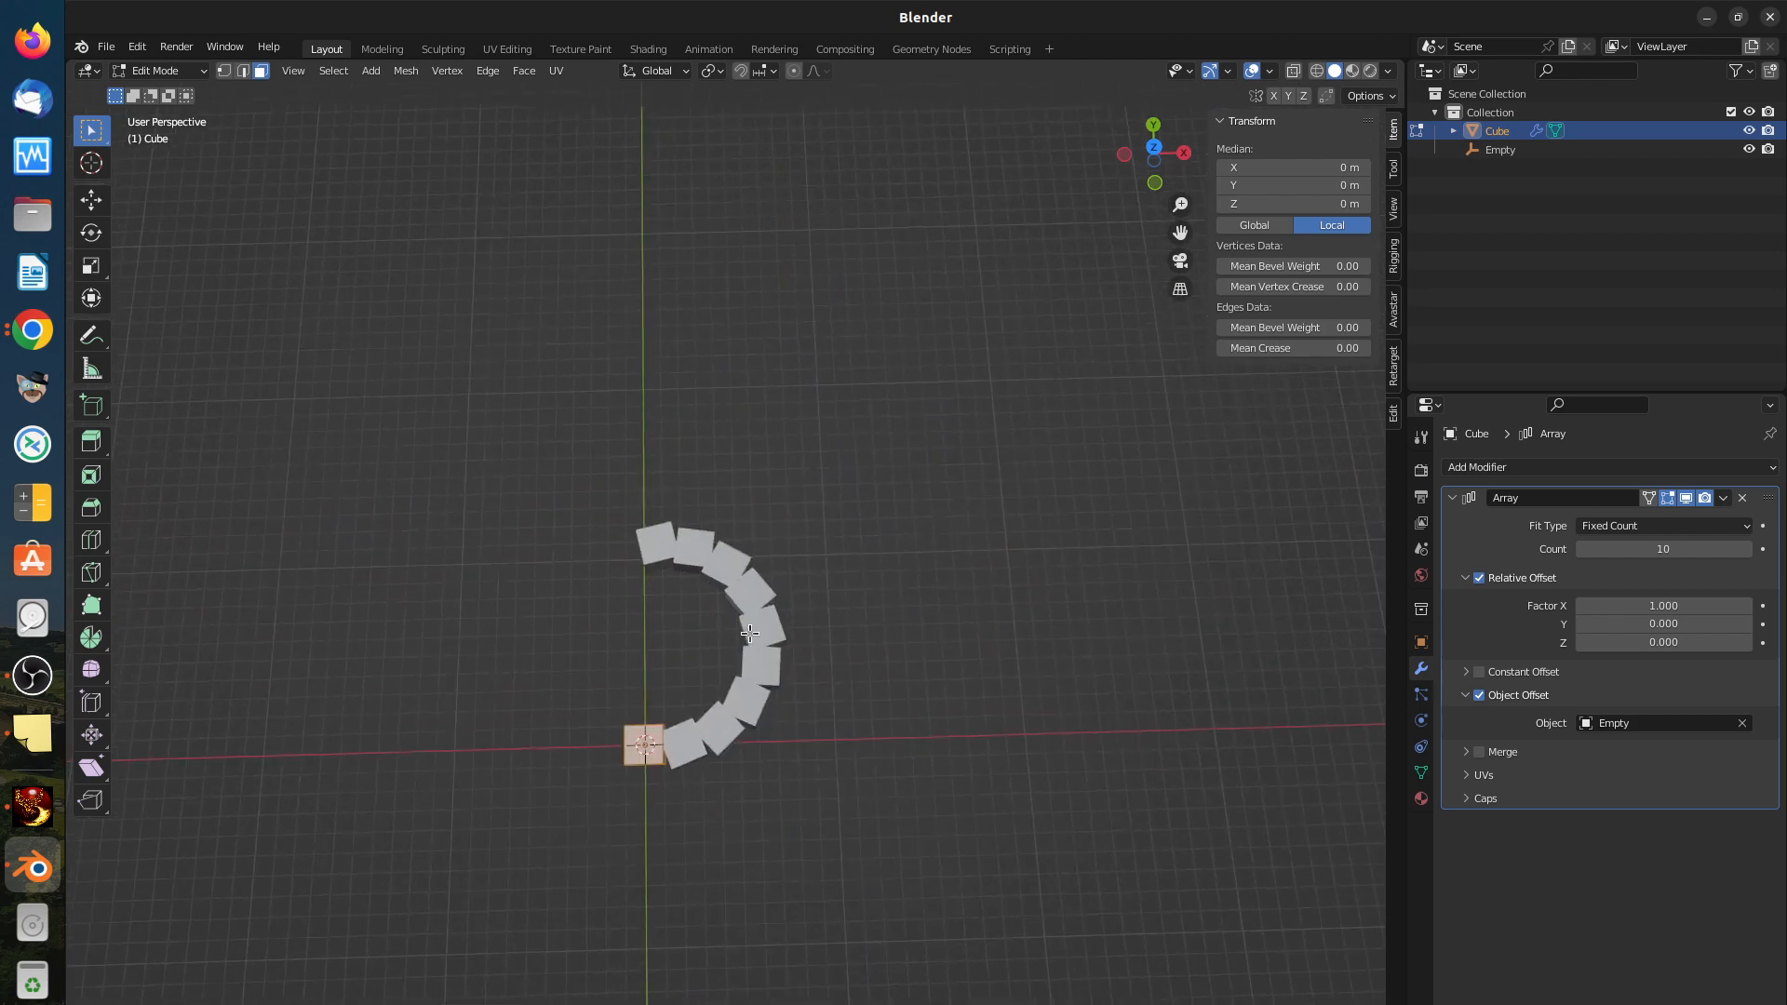
scroll(745, 645, "up", 8)
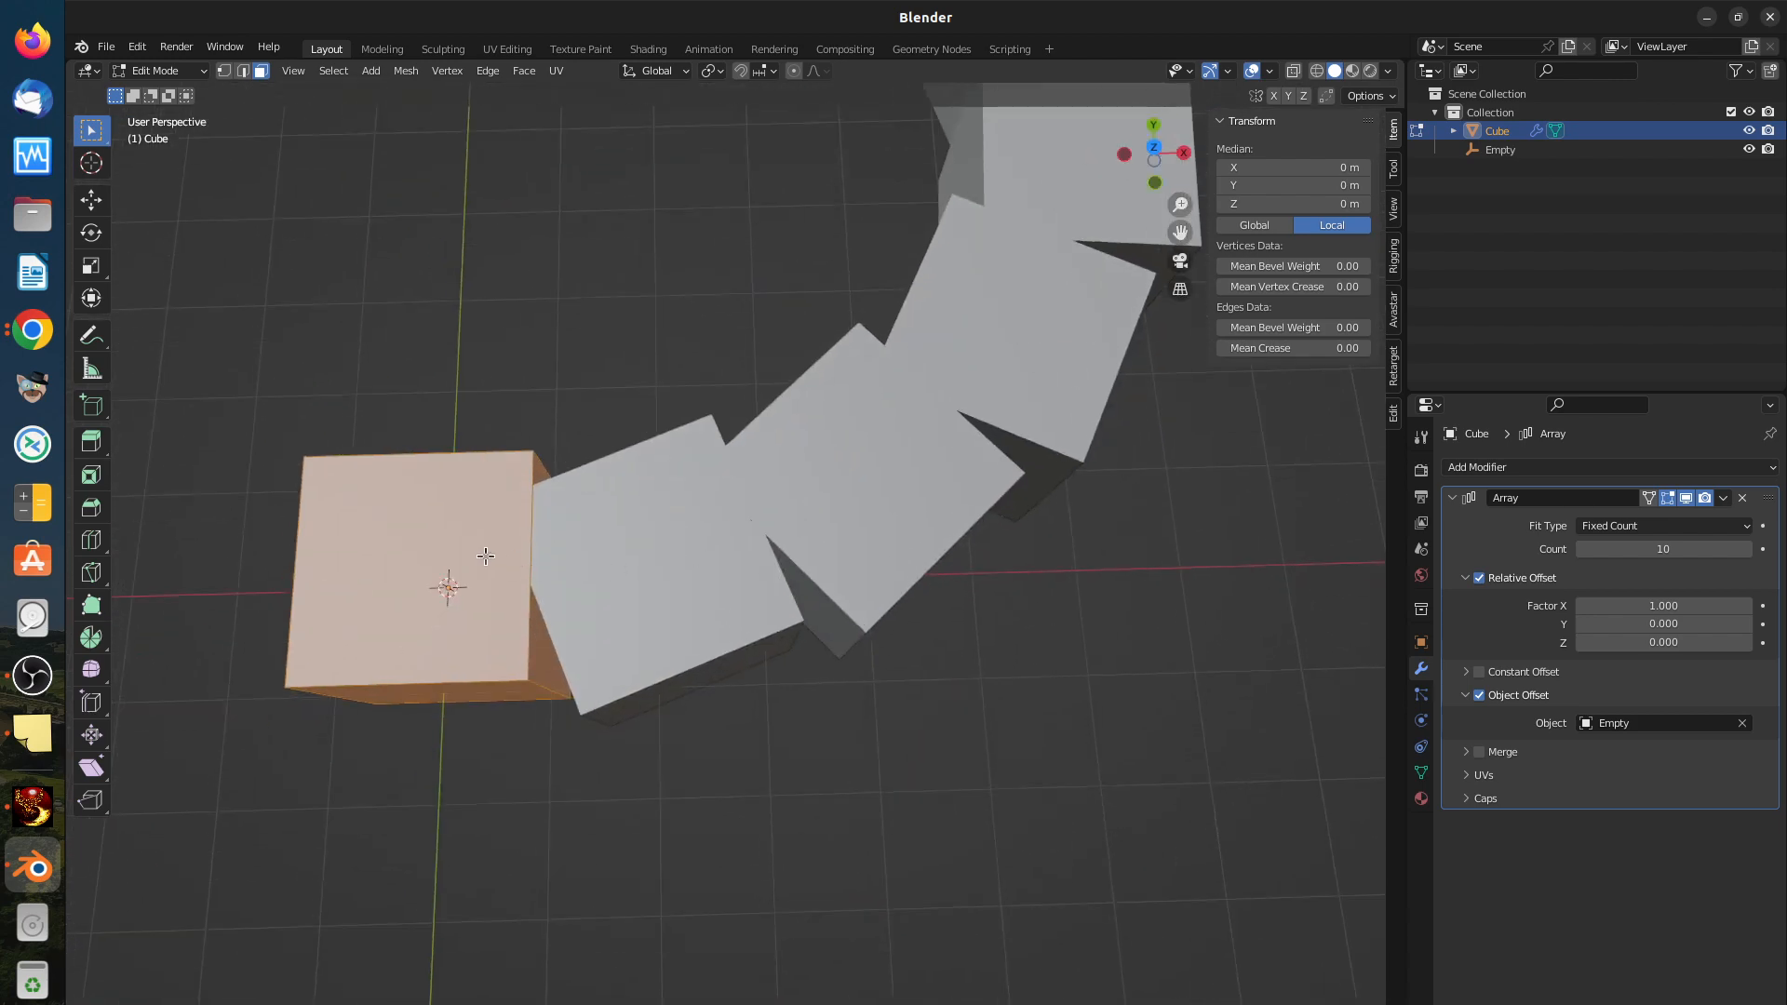
middle_click_drag(523, 581, 514, 501)
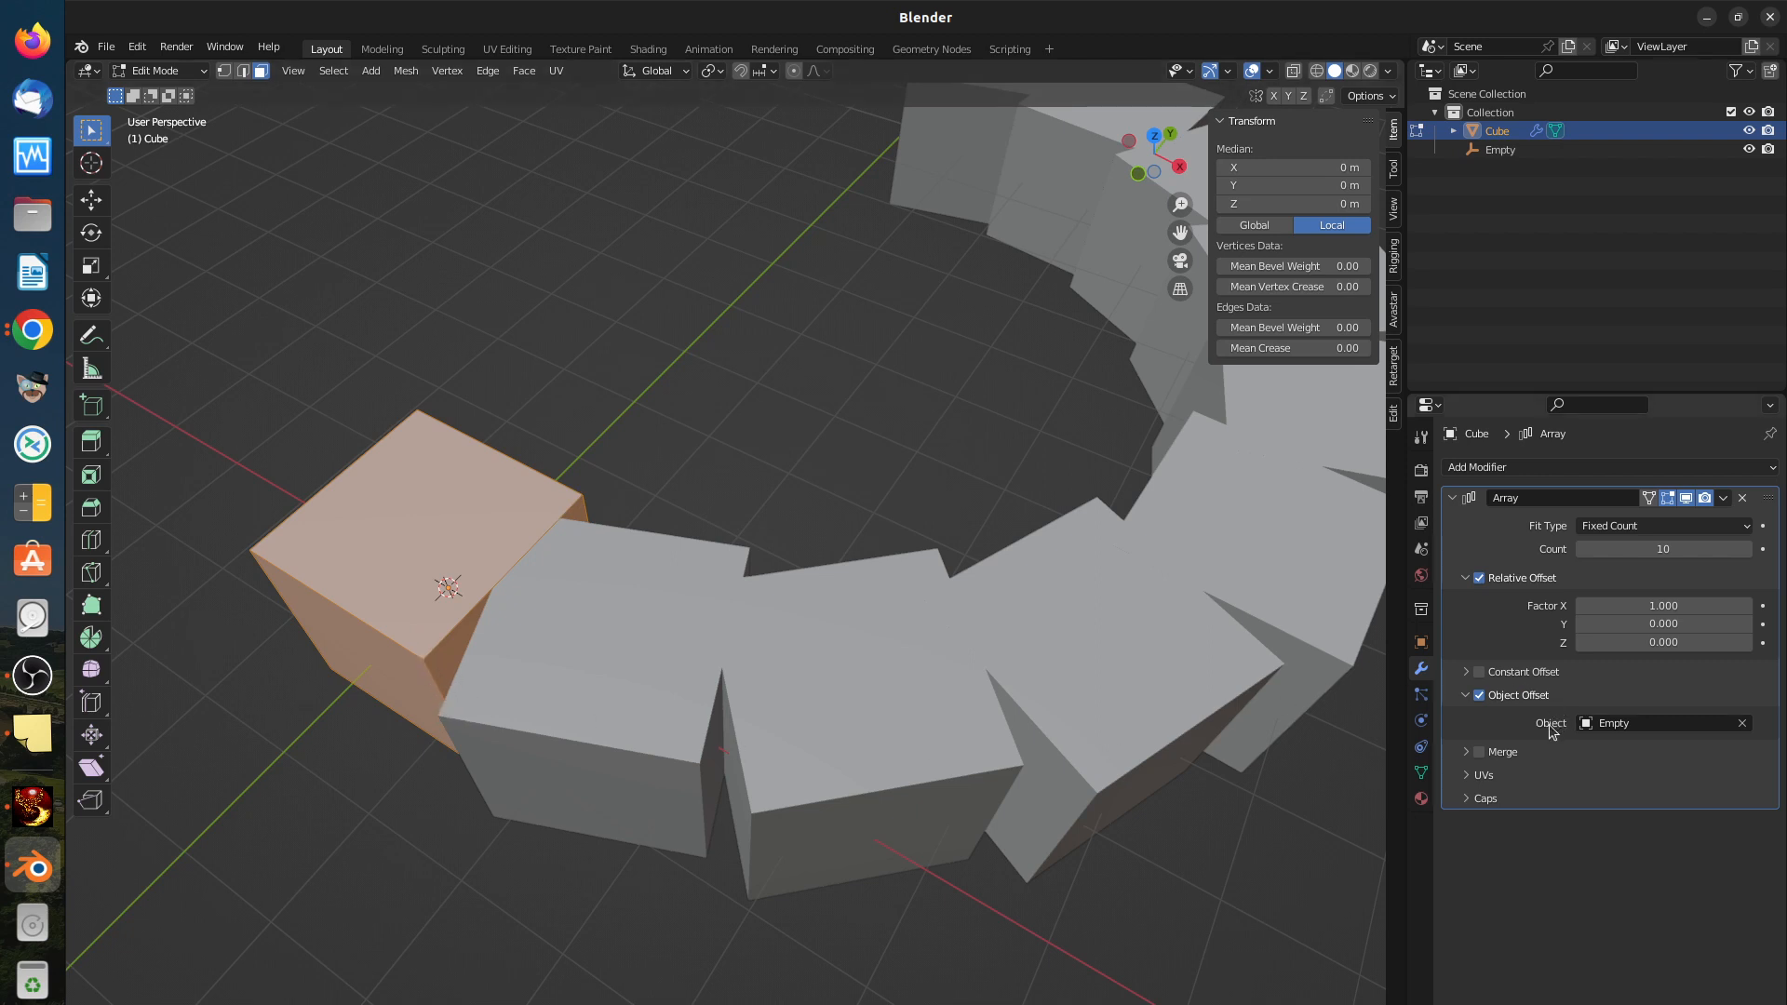
Step: Enable Merge in the Array modifier and raise its distance to 0.53 m to fuse neighbouring copies
left_click(1468, 751)
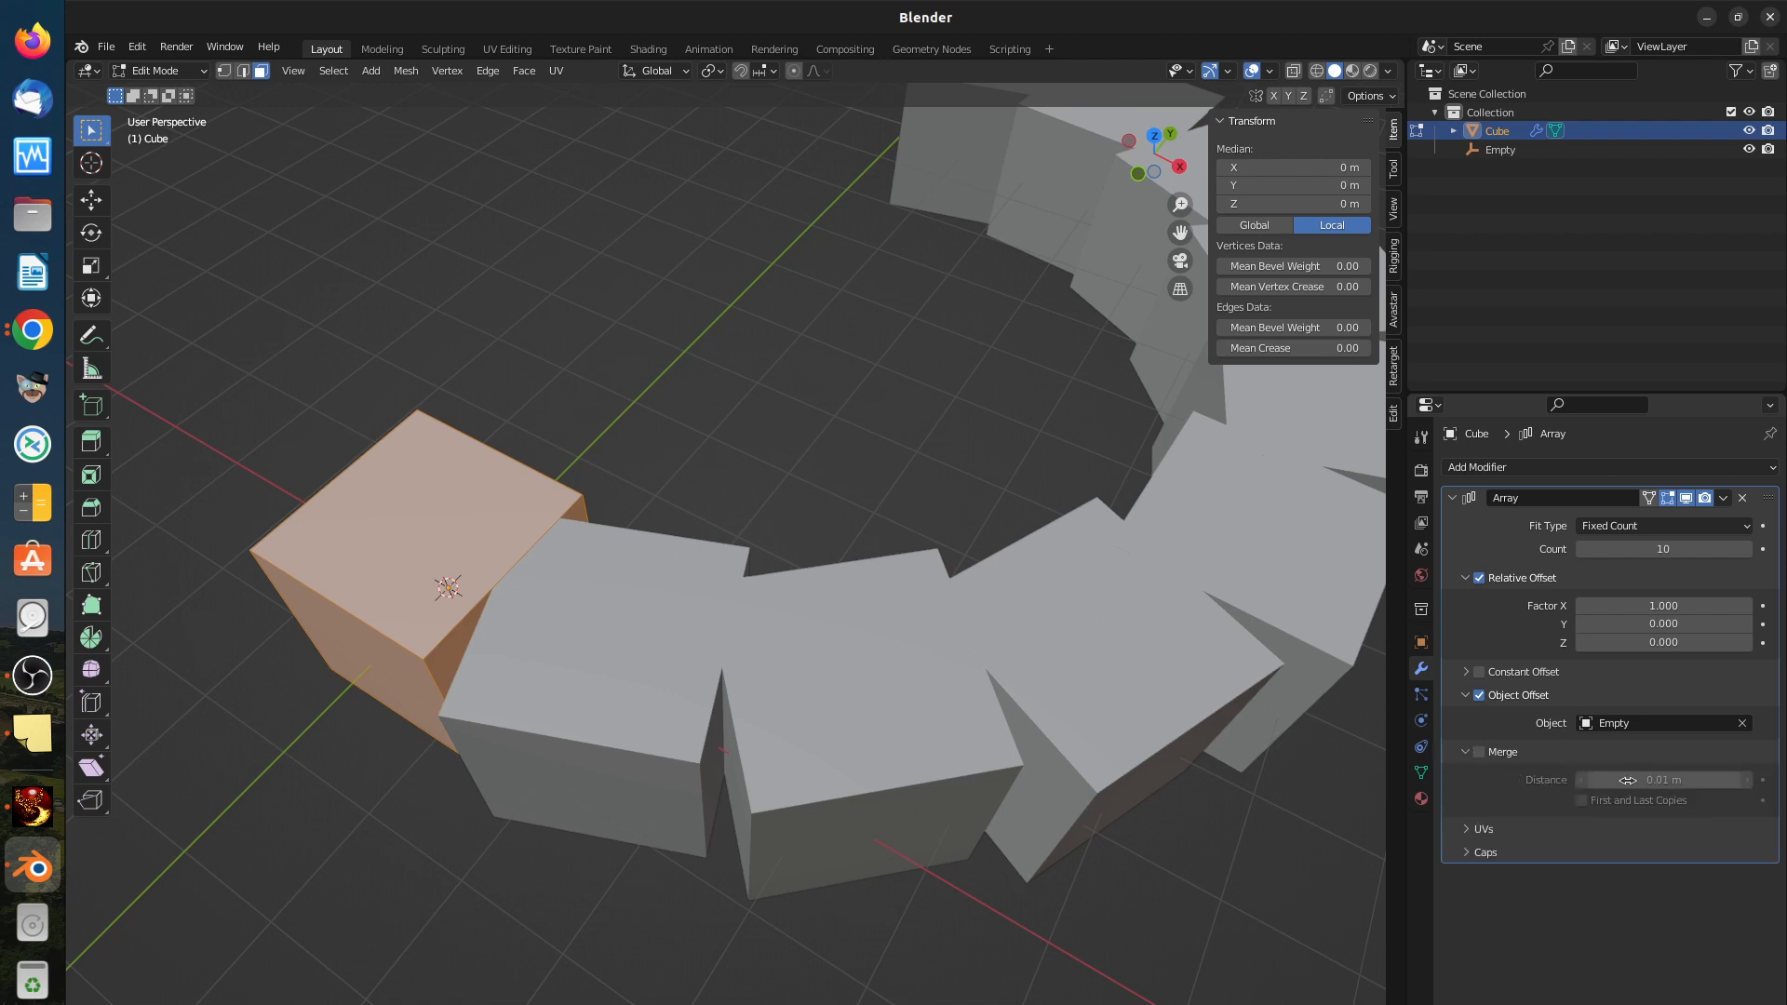
left_click(1479, 752)
left_click(1747, 779)
left_click(1746, 779)
left_click(1747, 780)
left_click(1746, 780)
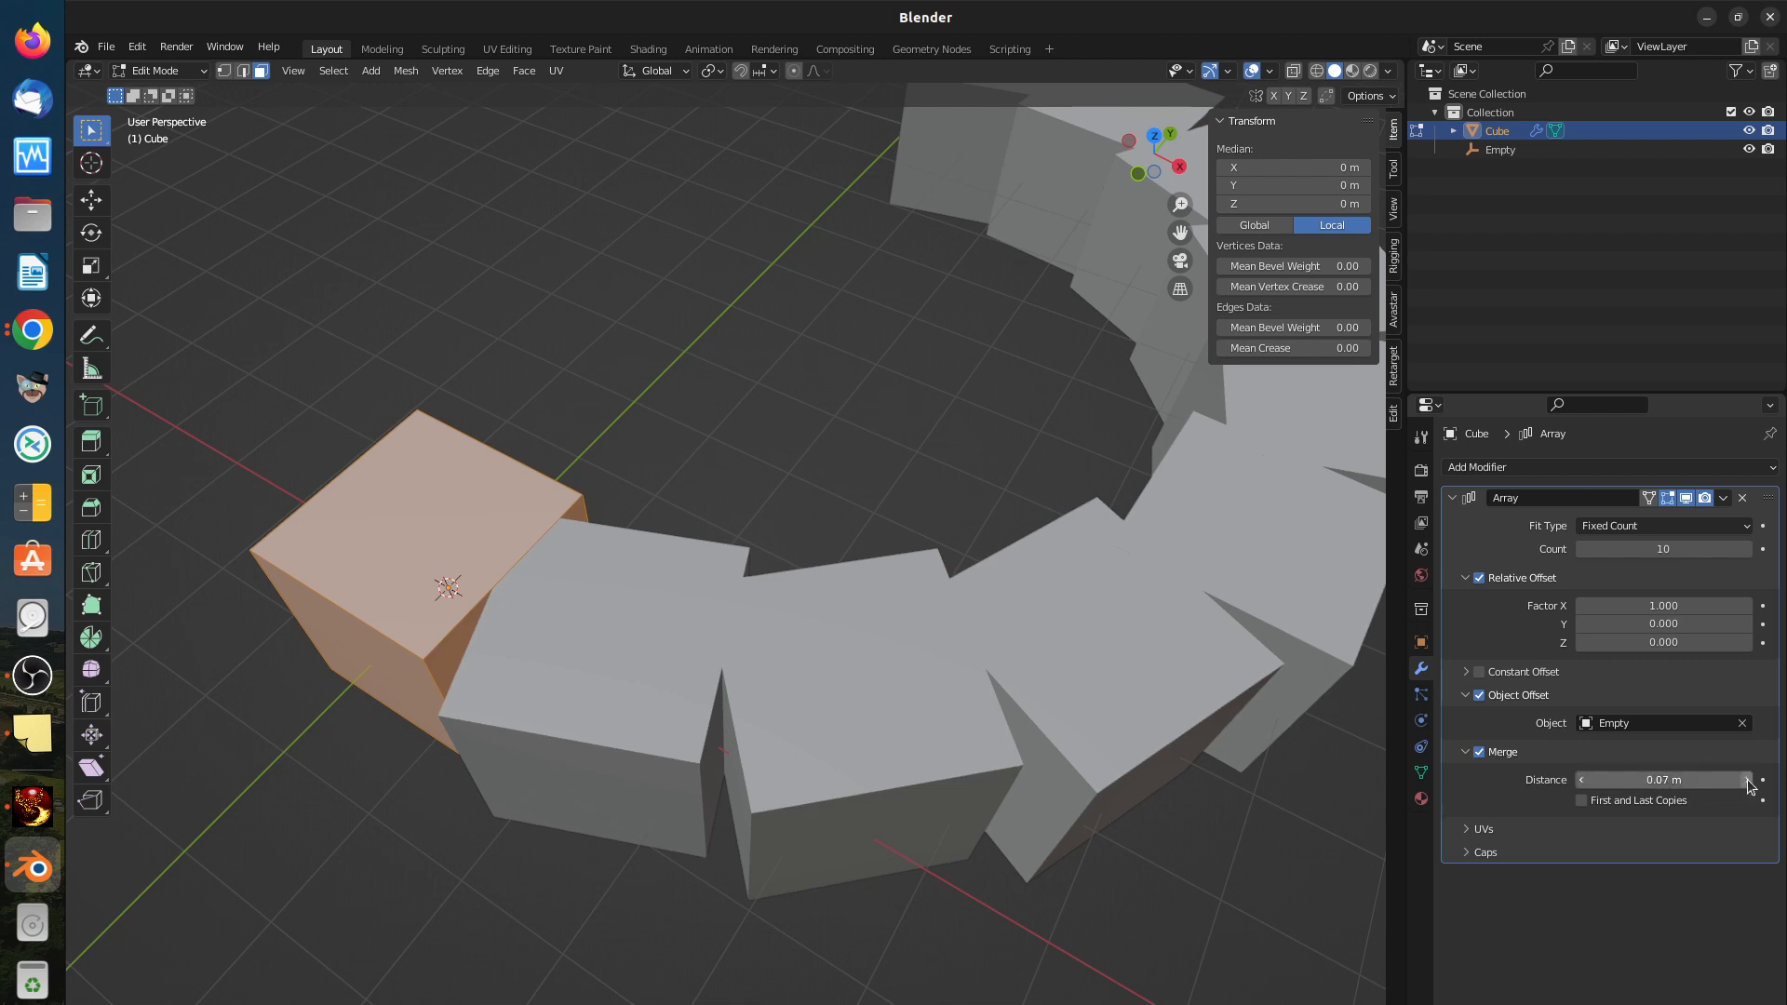
left_click(1746, 780)
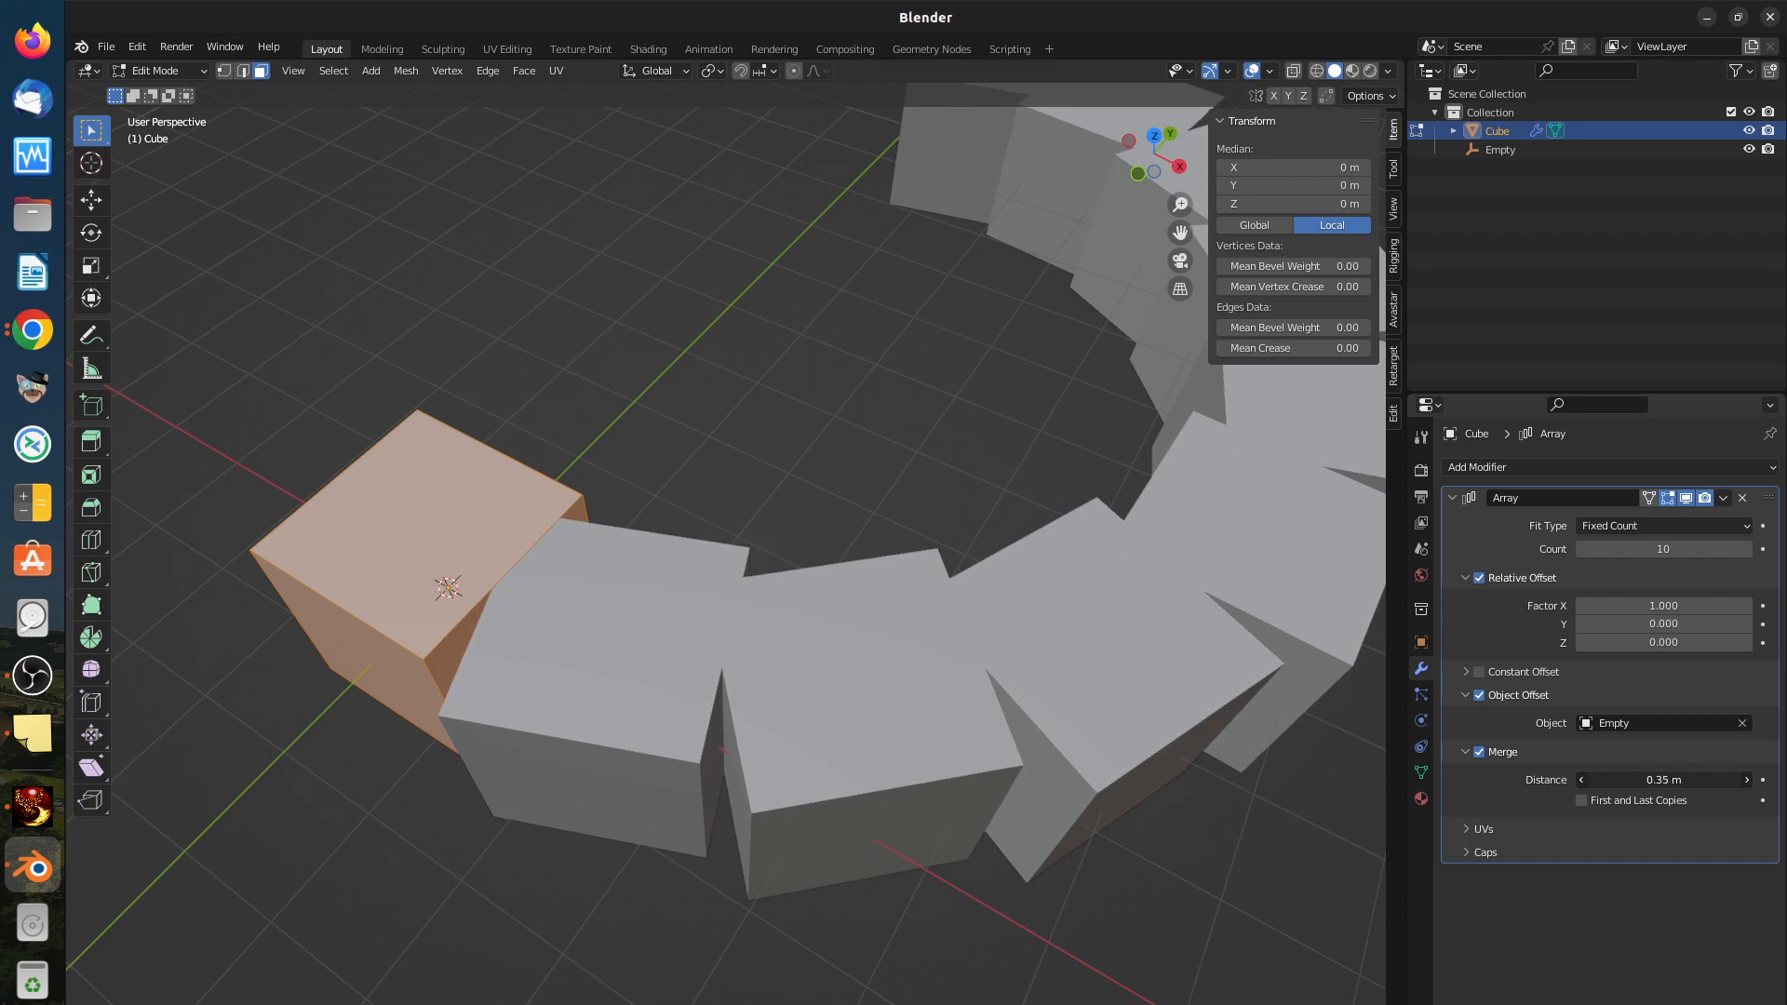
left_click(1747, 780)
left_click(1746, 780)
left_click(1747, 780)
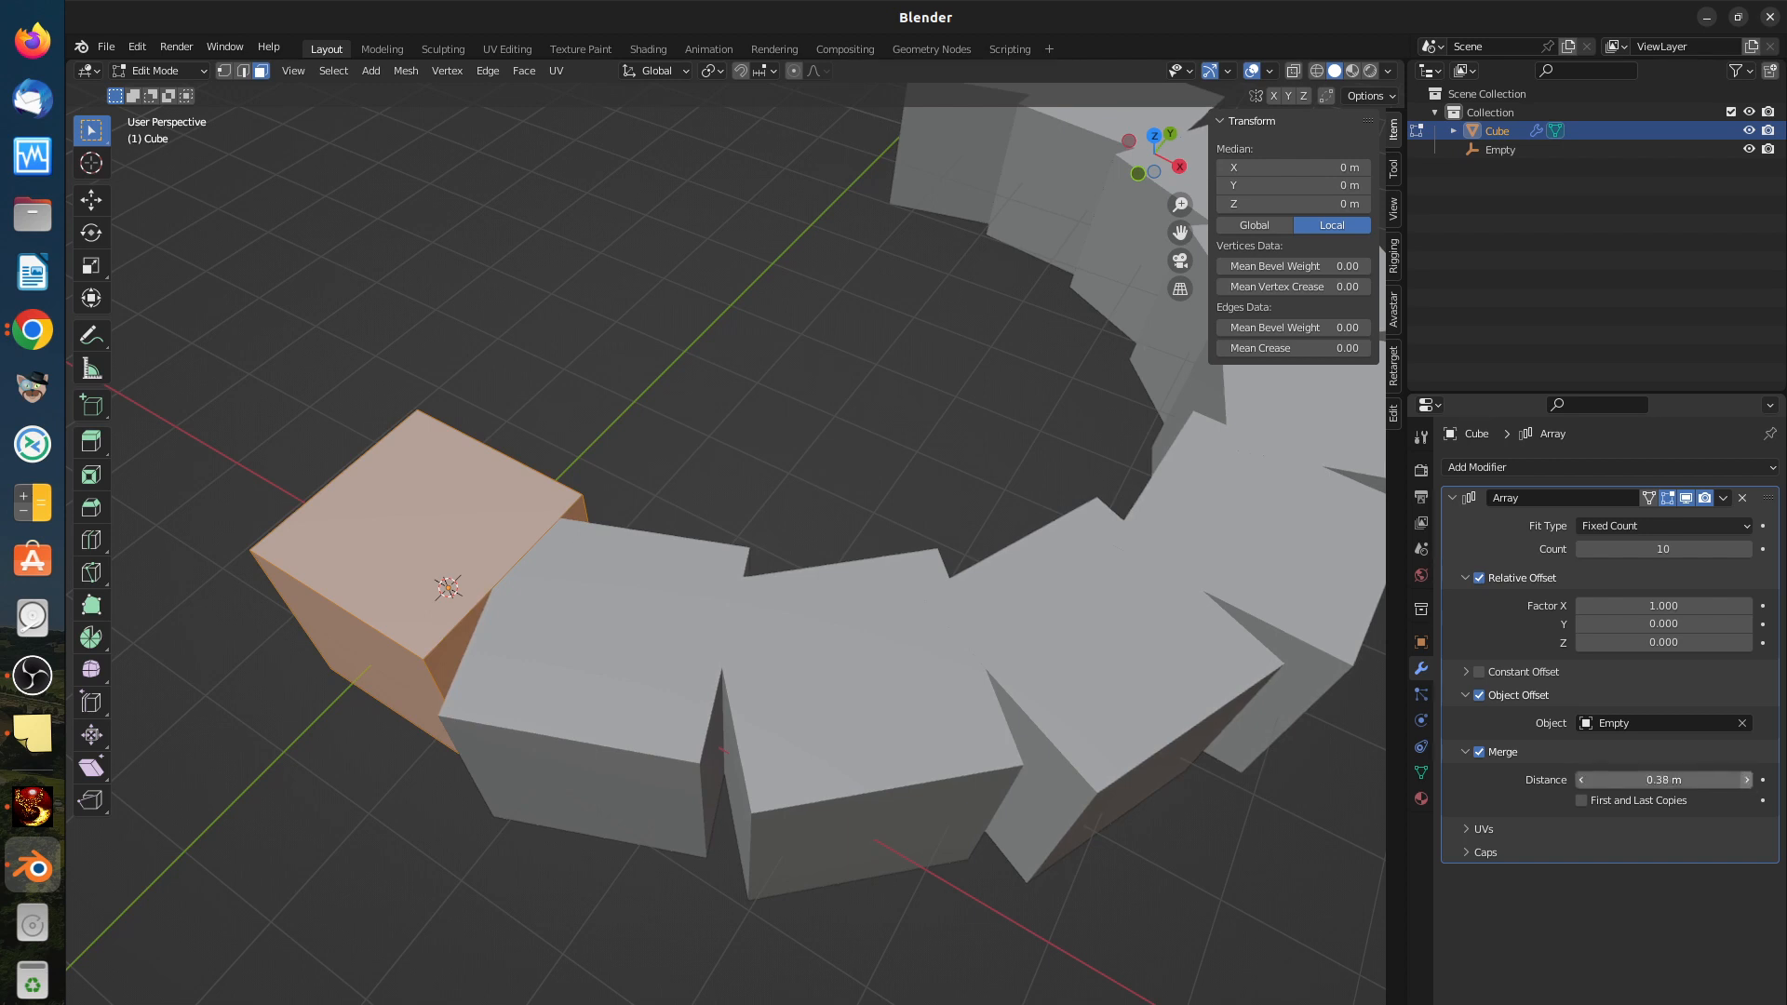
left_click_drag(1747, 780, 1764, 780)
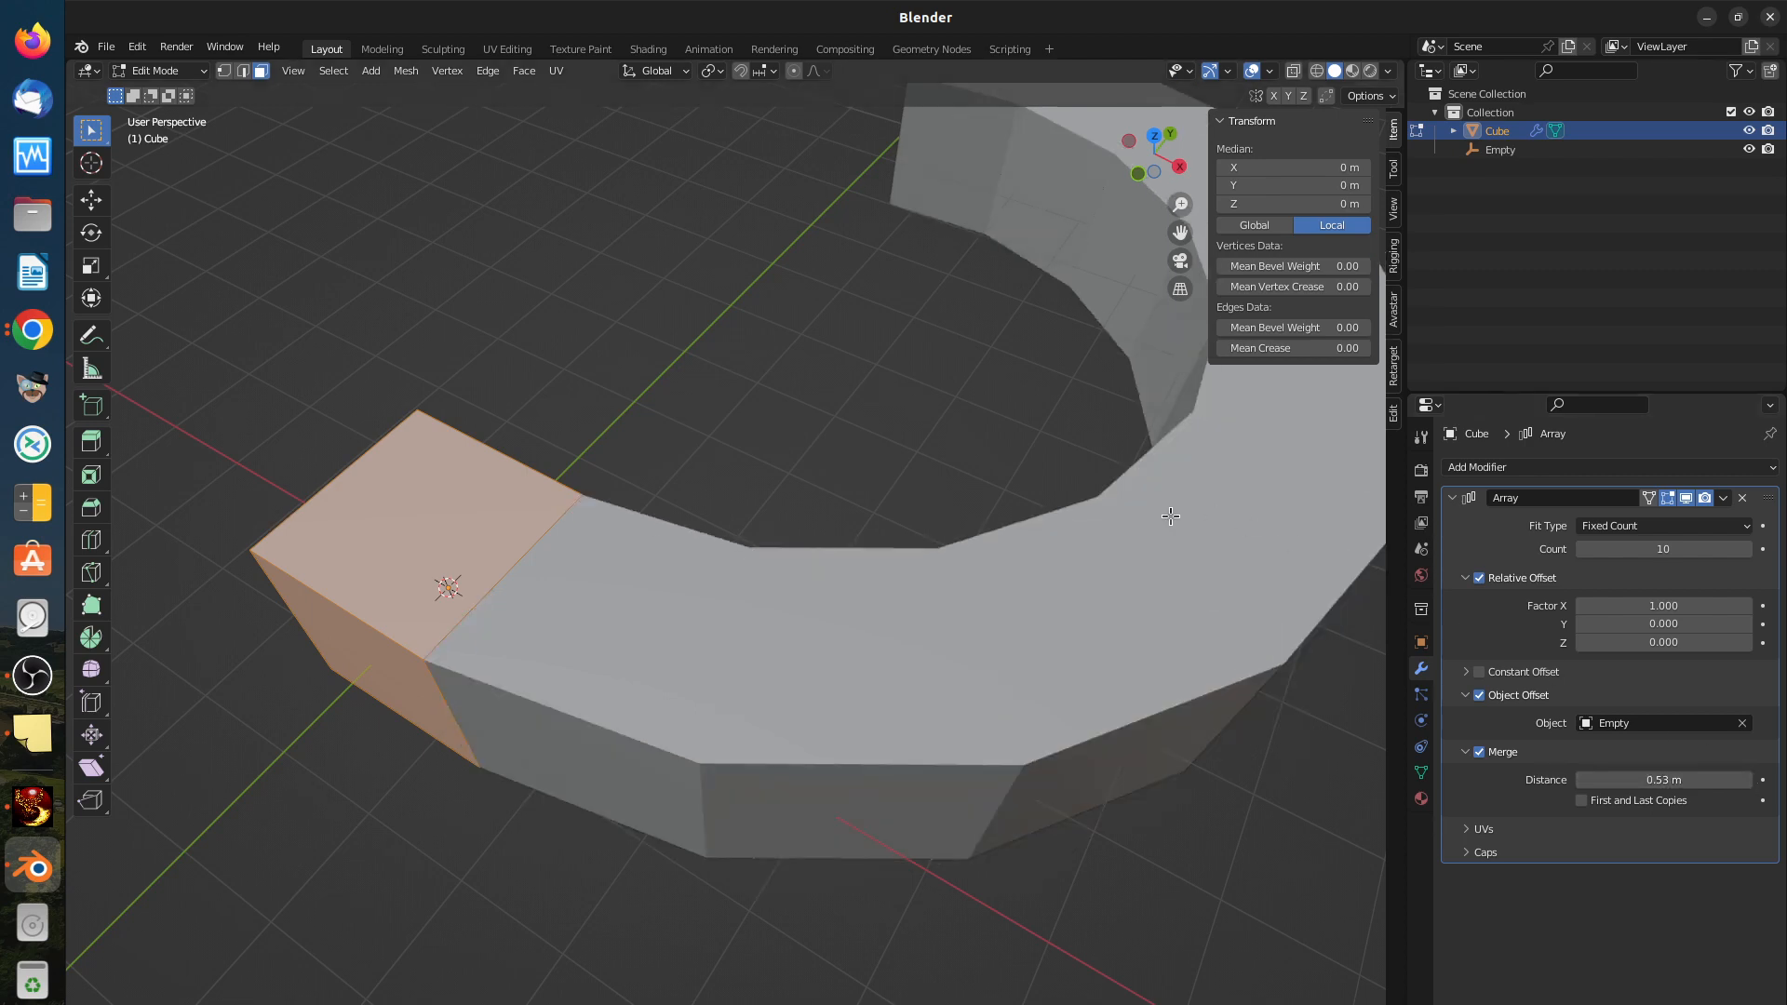
scroll(1031, 459, "down", 4)
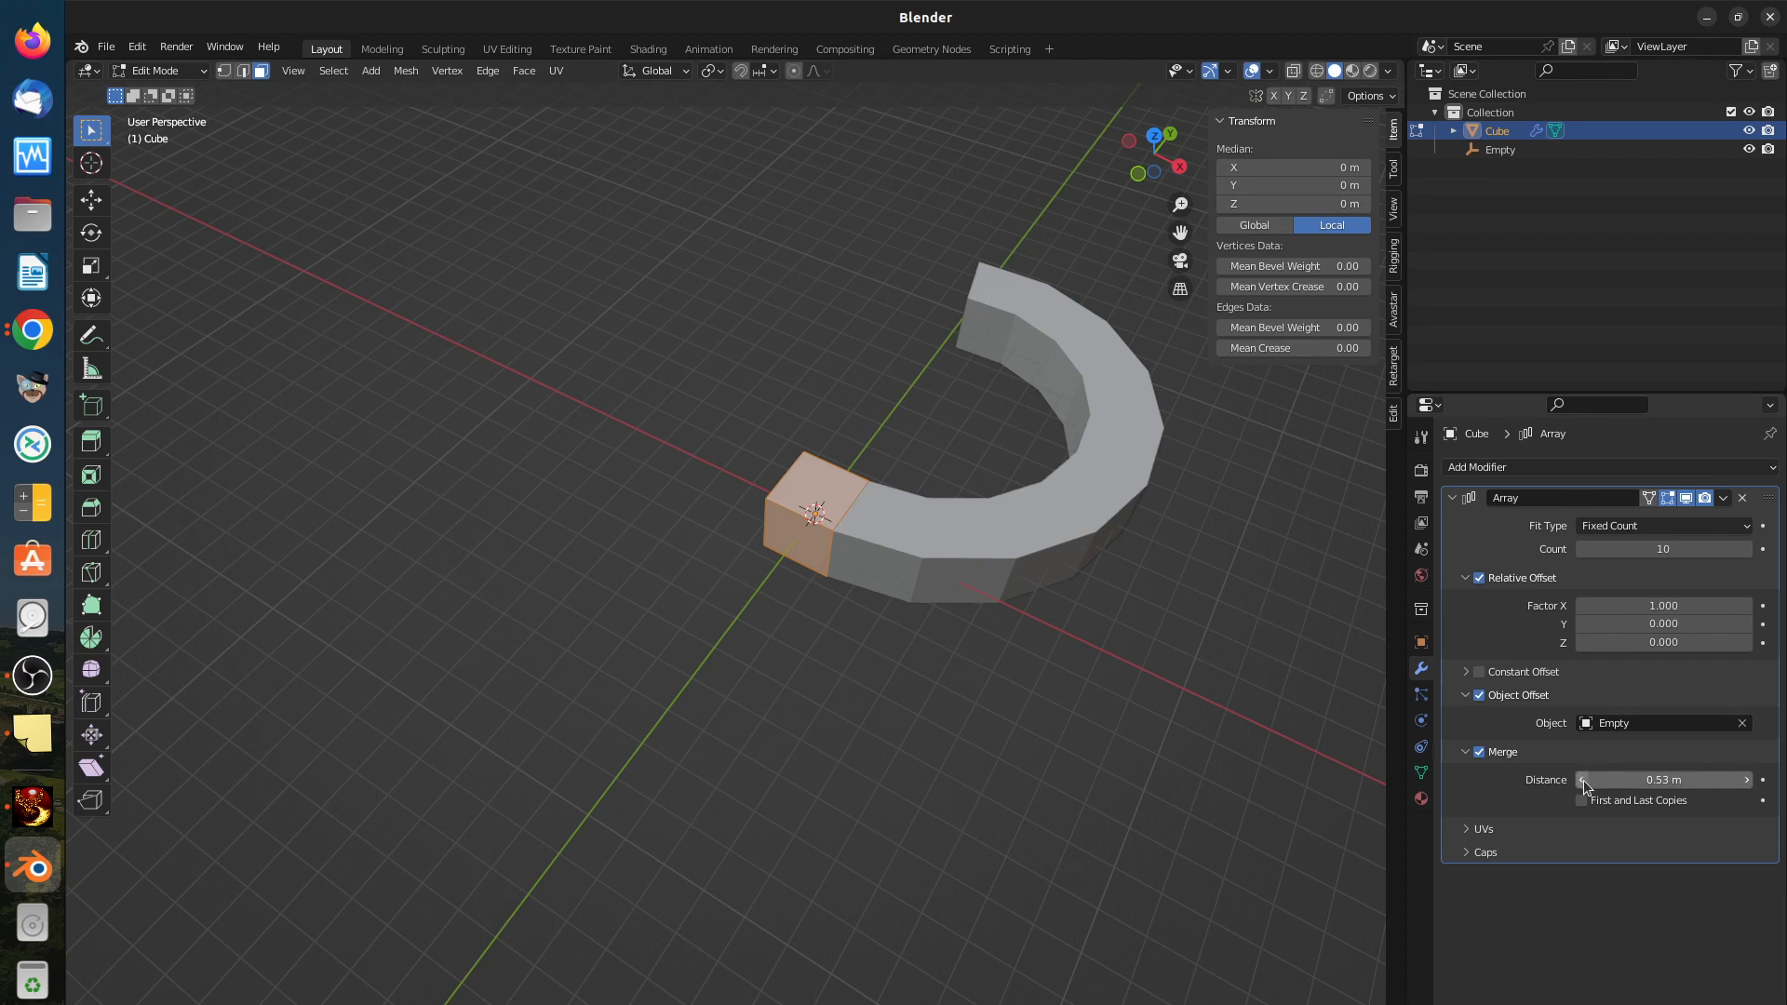
Step: Reduce the array's merge distance to 0 m
left_click_drag(1584, 778, 1582, 780)
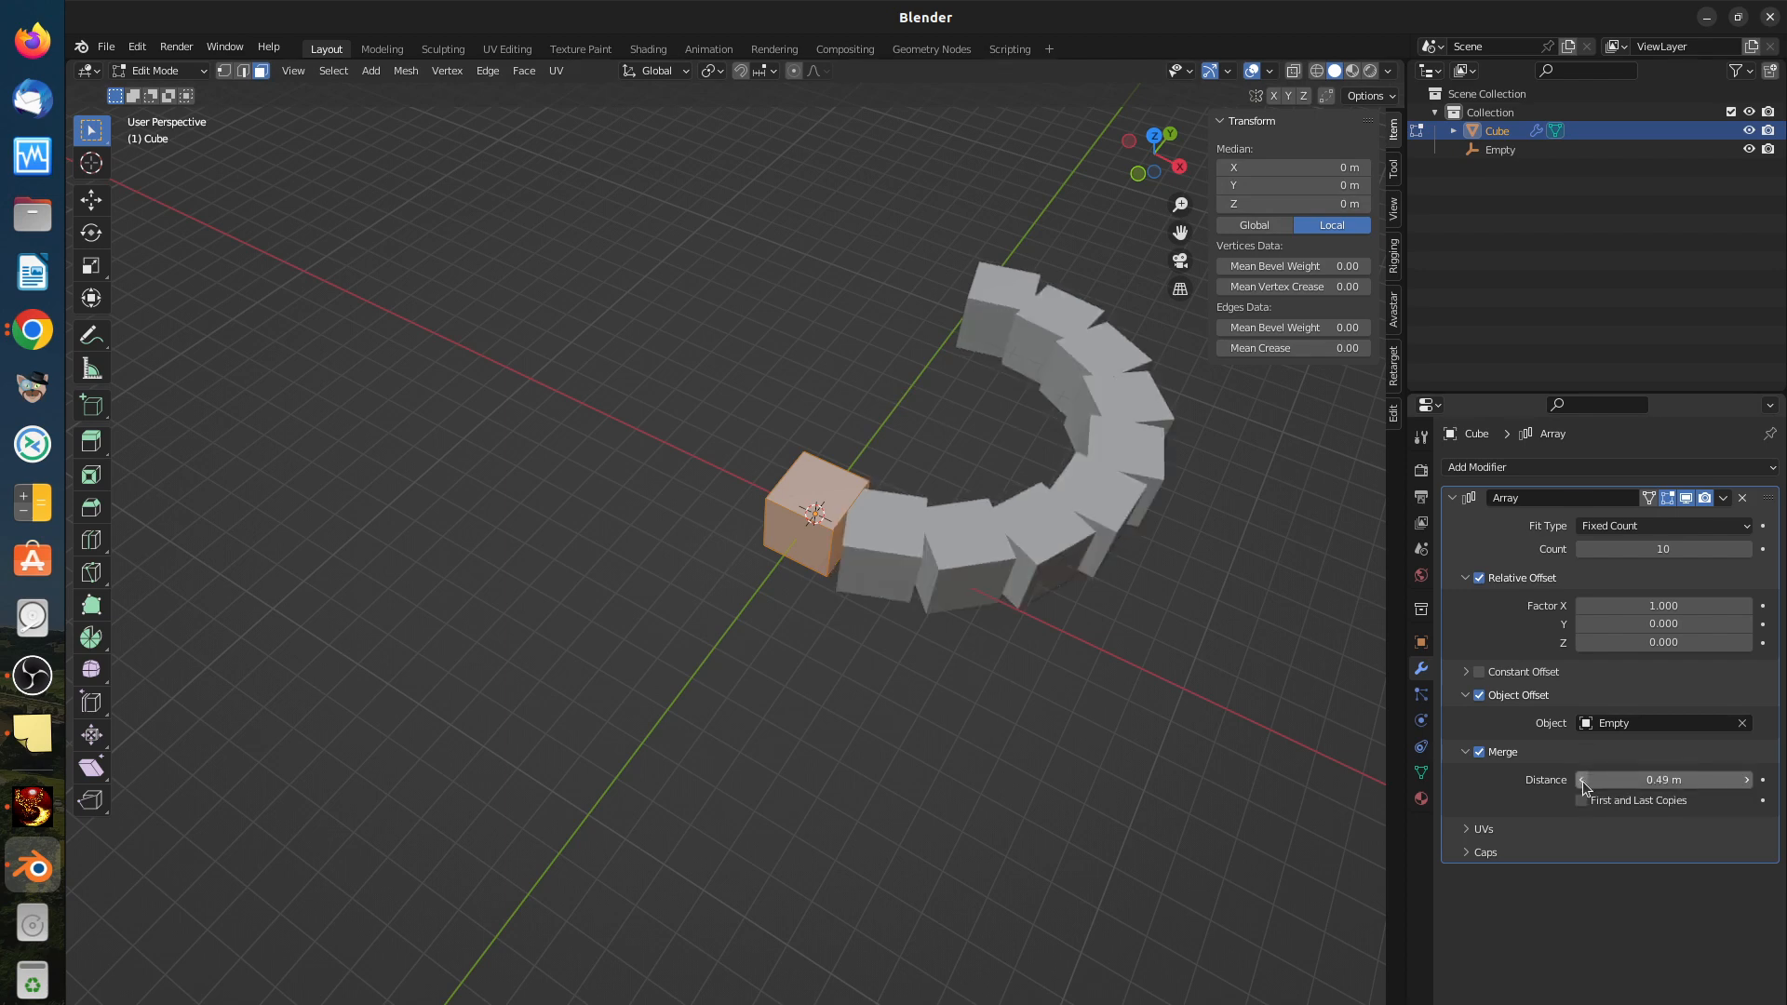
left_click(1633, 776)
type("0")
key("Return")
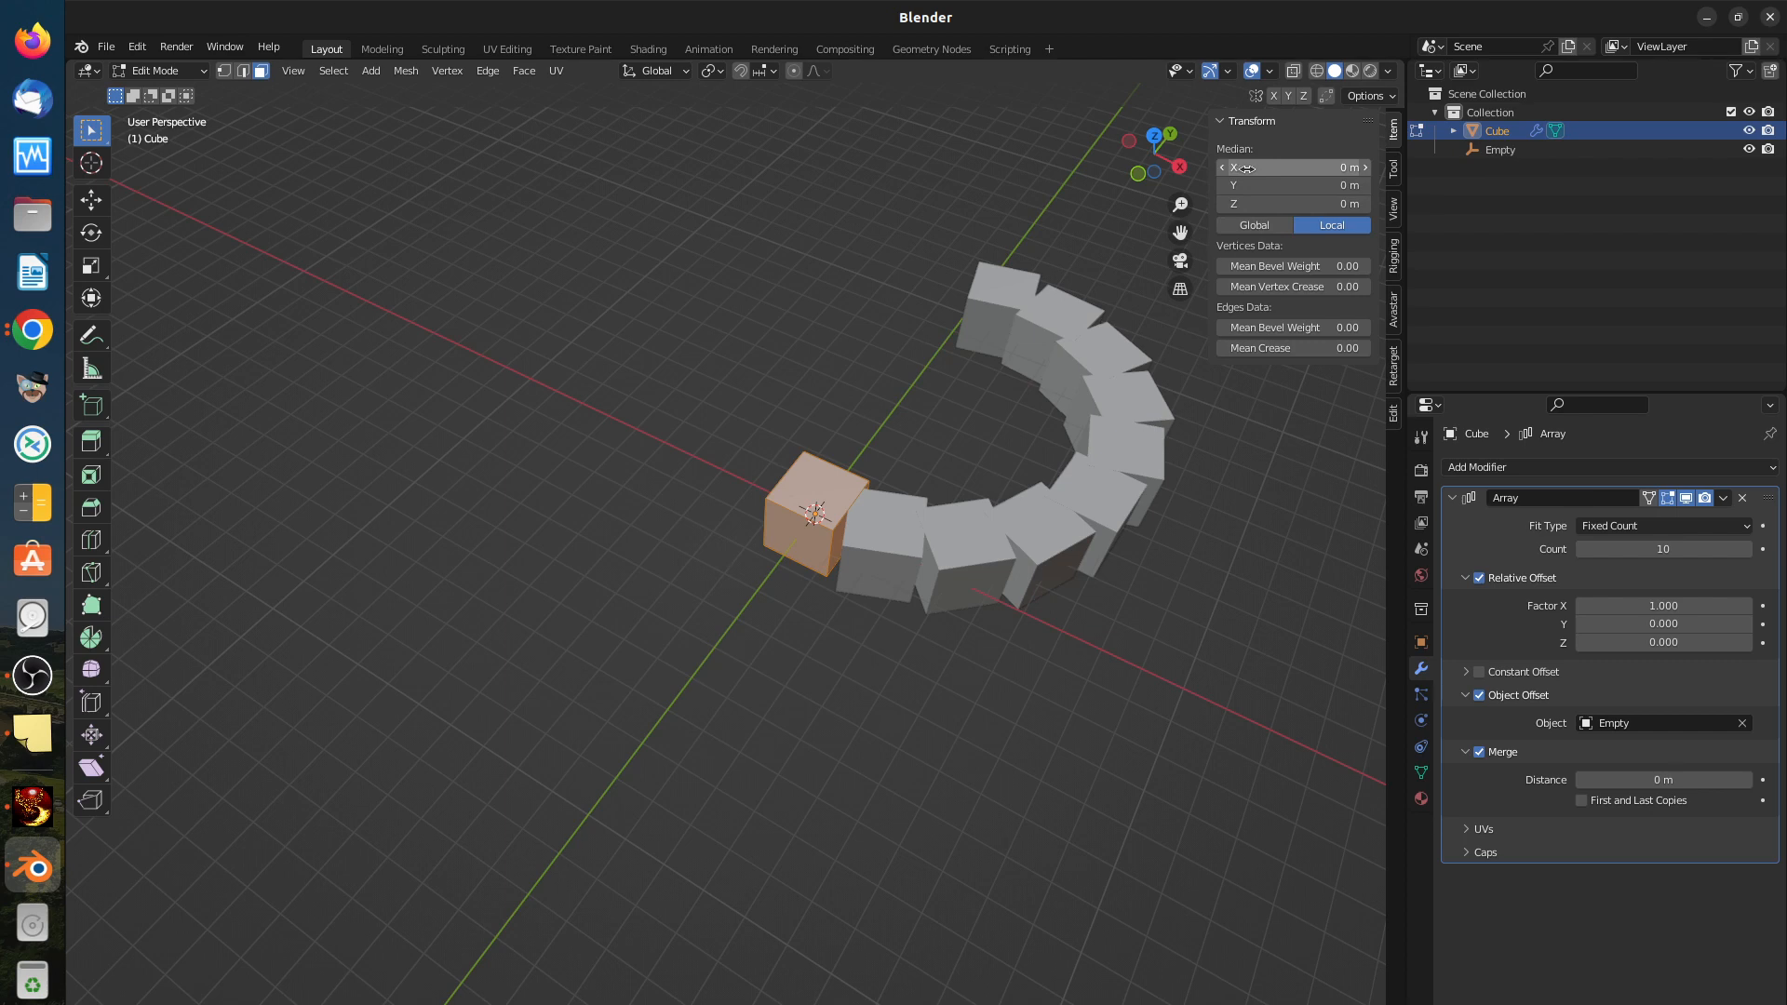
scroll(921, 534, "up", 6)
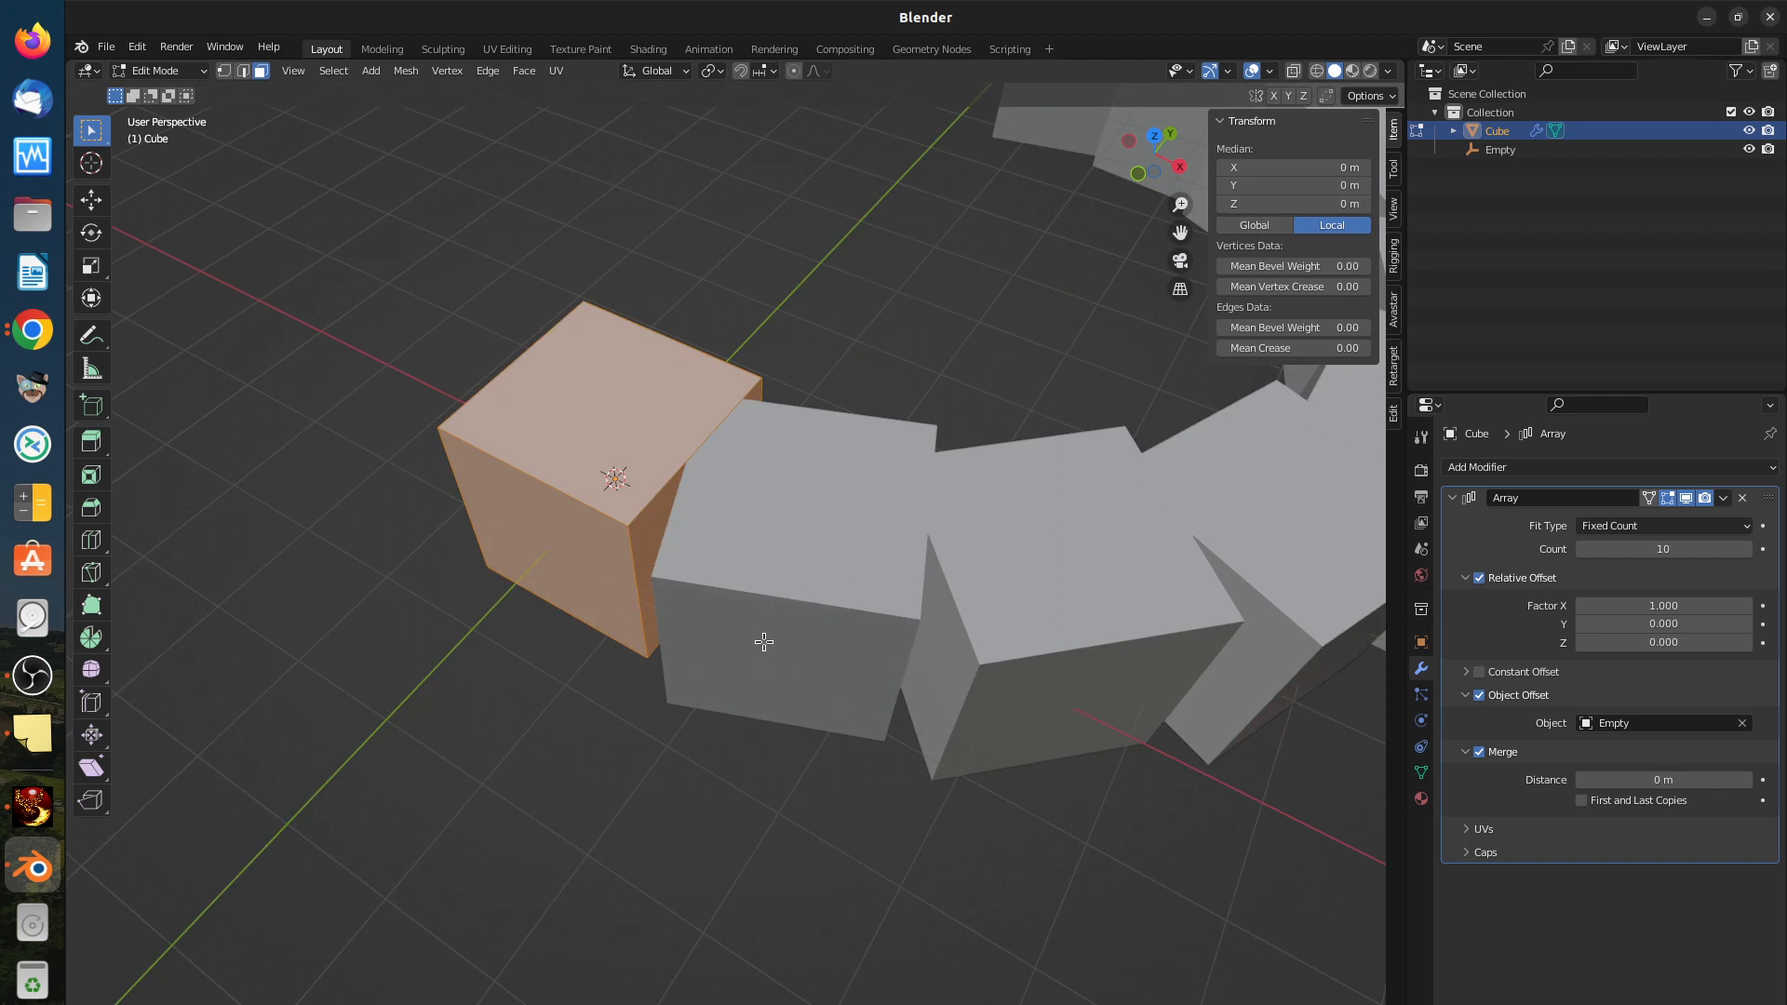
scroll(782, 600, "up", 3)
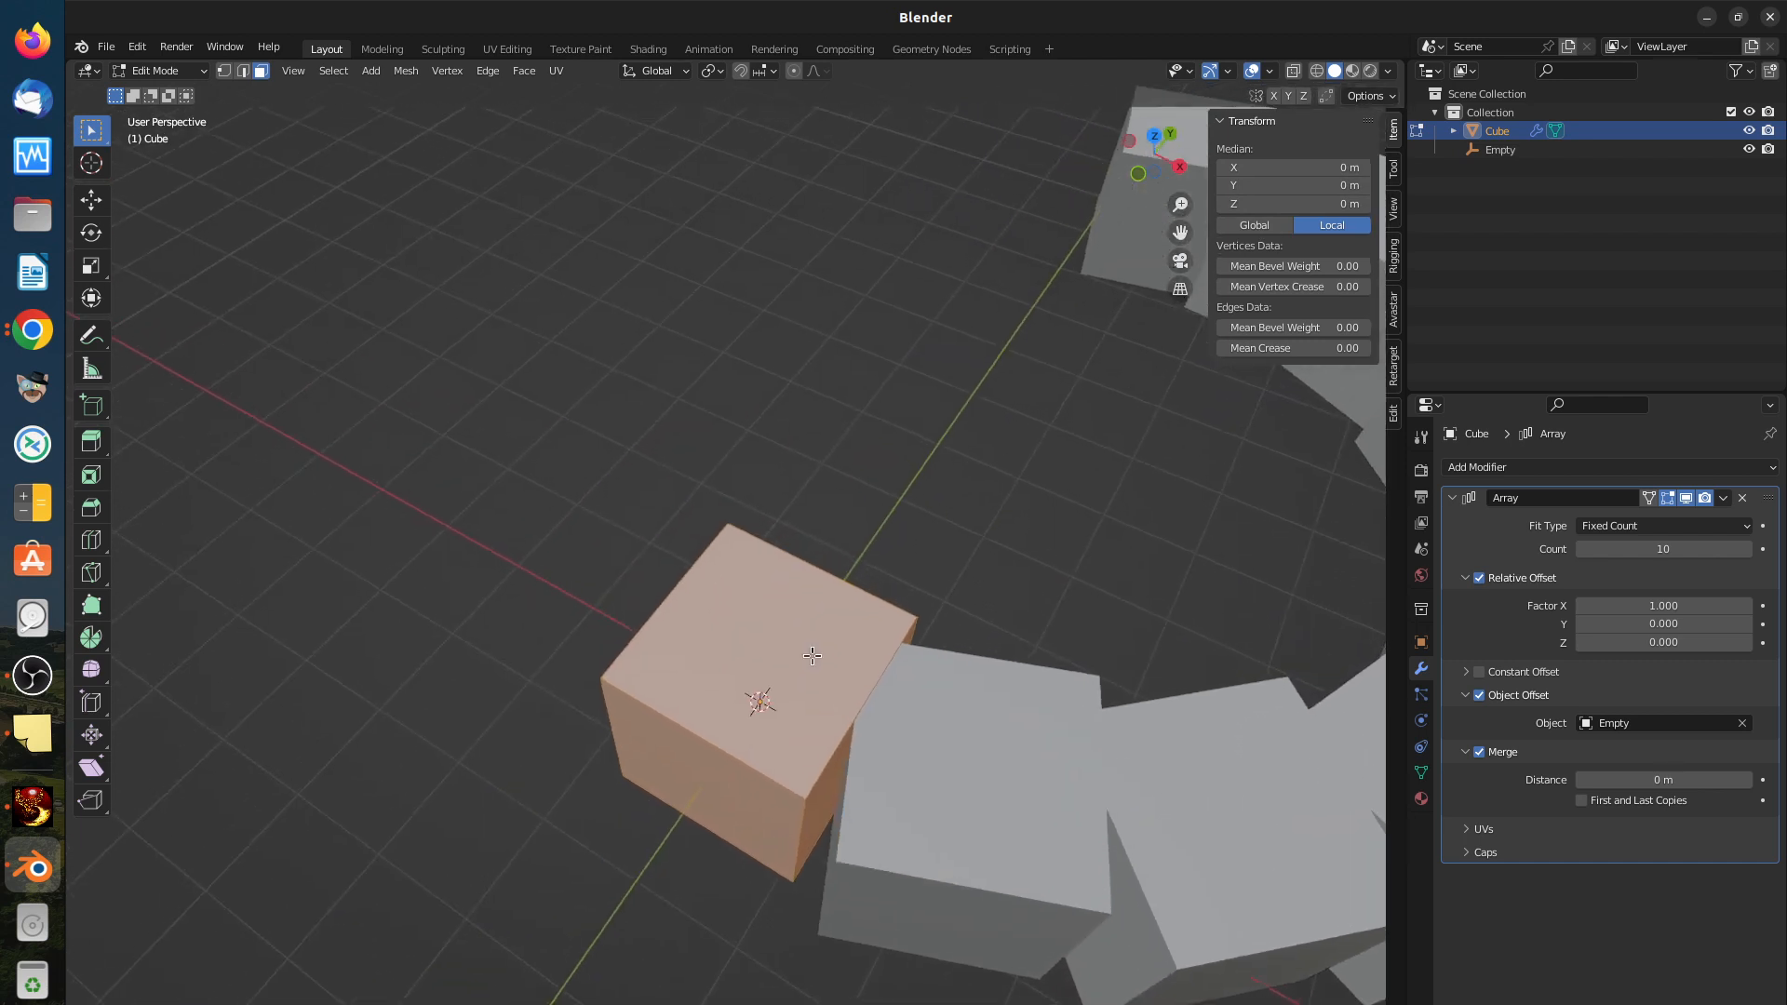
scroll(859, 670, "down", 4)
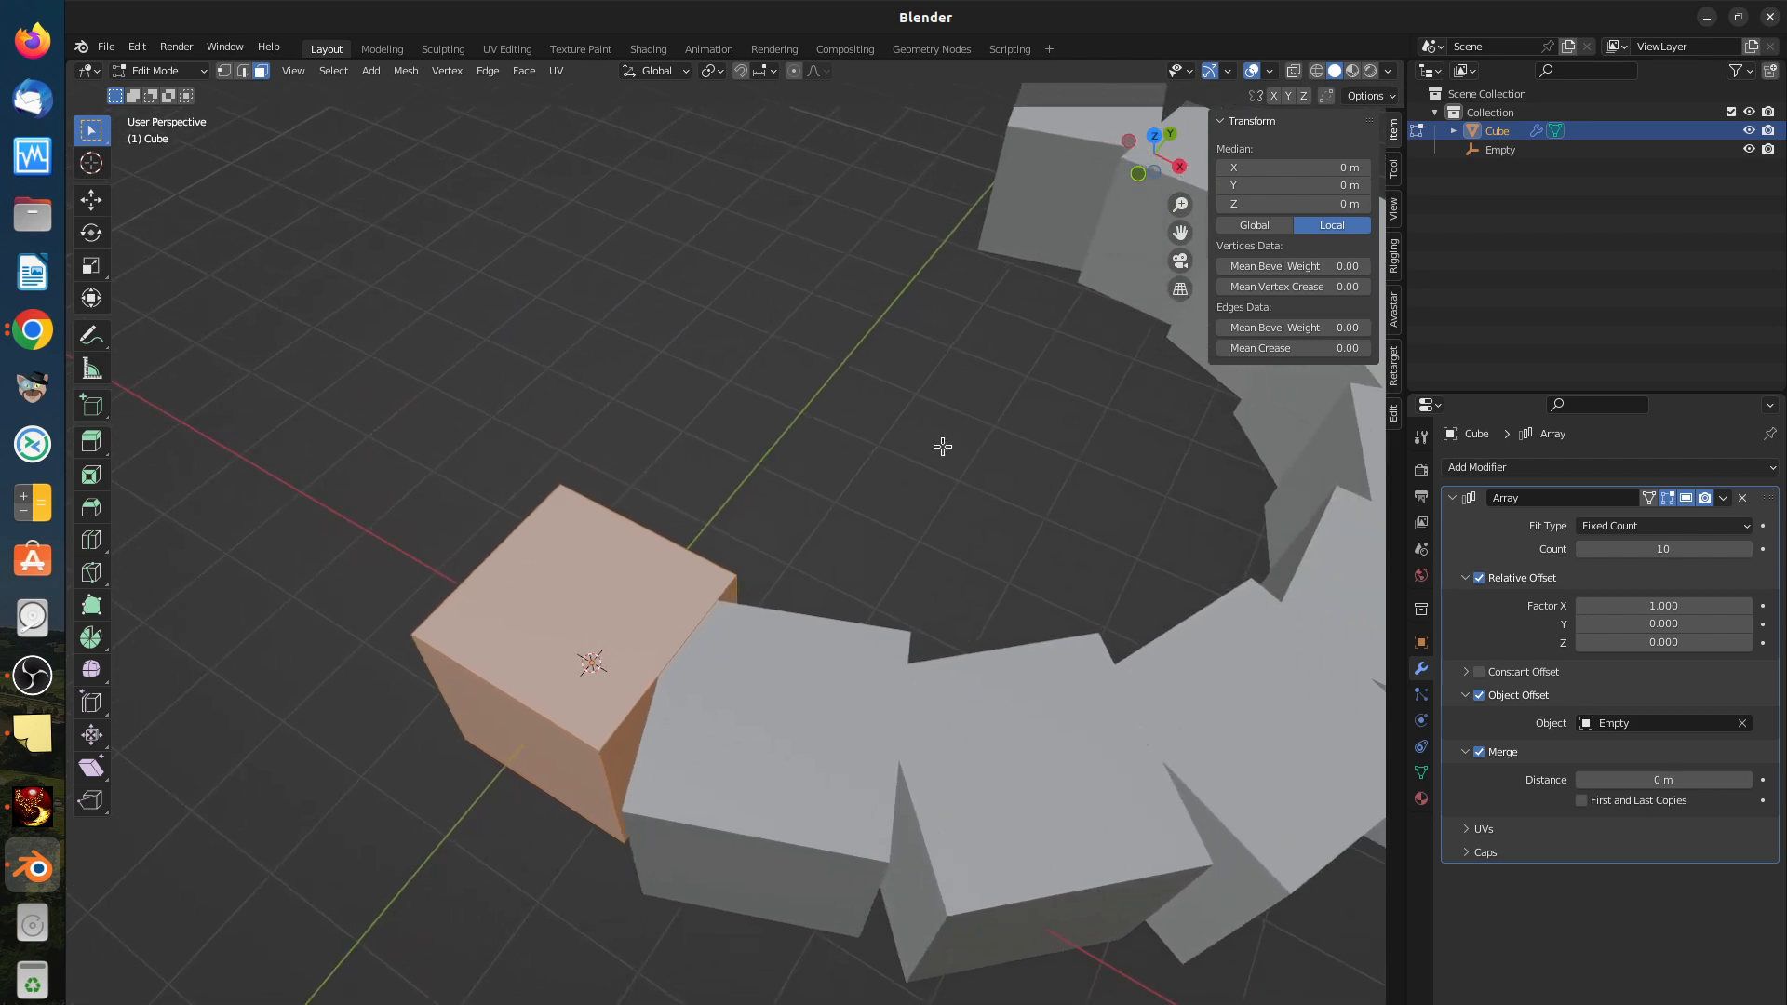
scroll(959, 510, "down", 2)
middle_click_drag(925, 490, 918, 527)
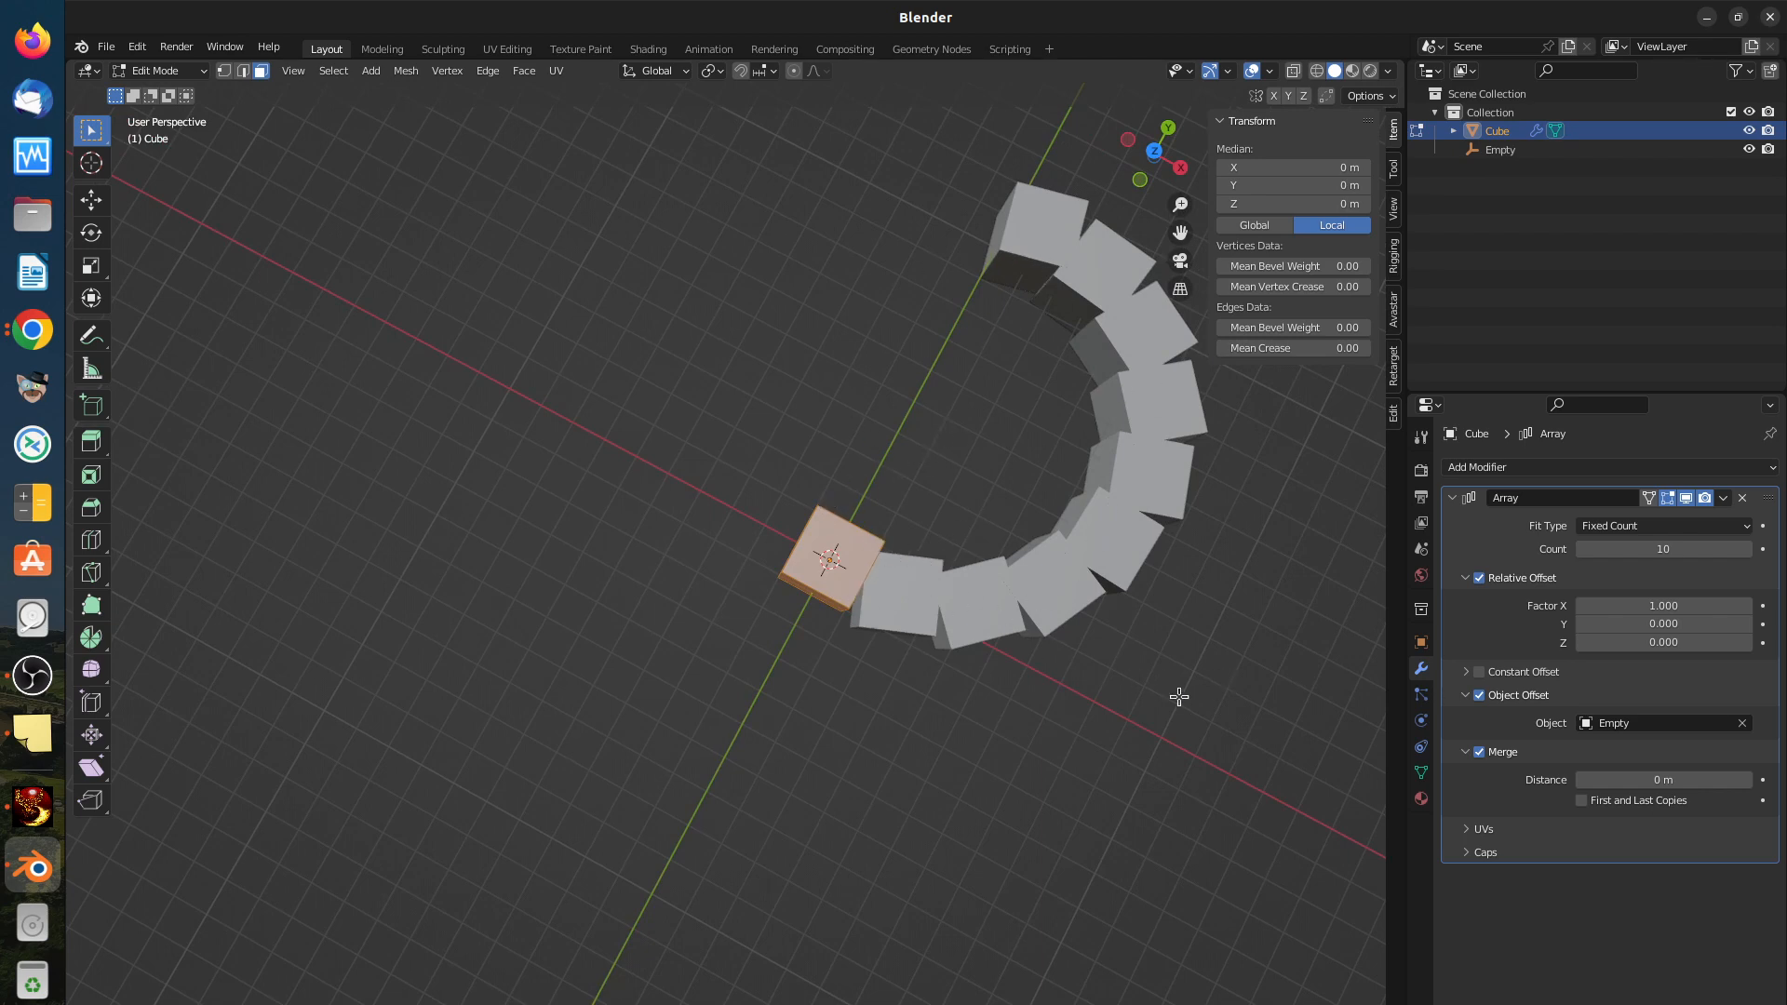
Step: Clear the selection and select the first cube's outer vertical edge at X -1 m, Y 1 m in edge select mode
scroll(915, 569, "up", 3)
scroll(908, 579, "up", 3)
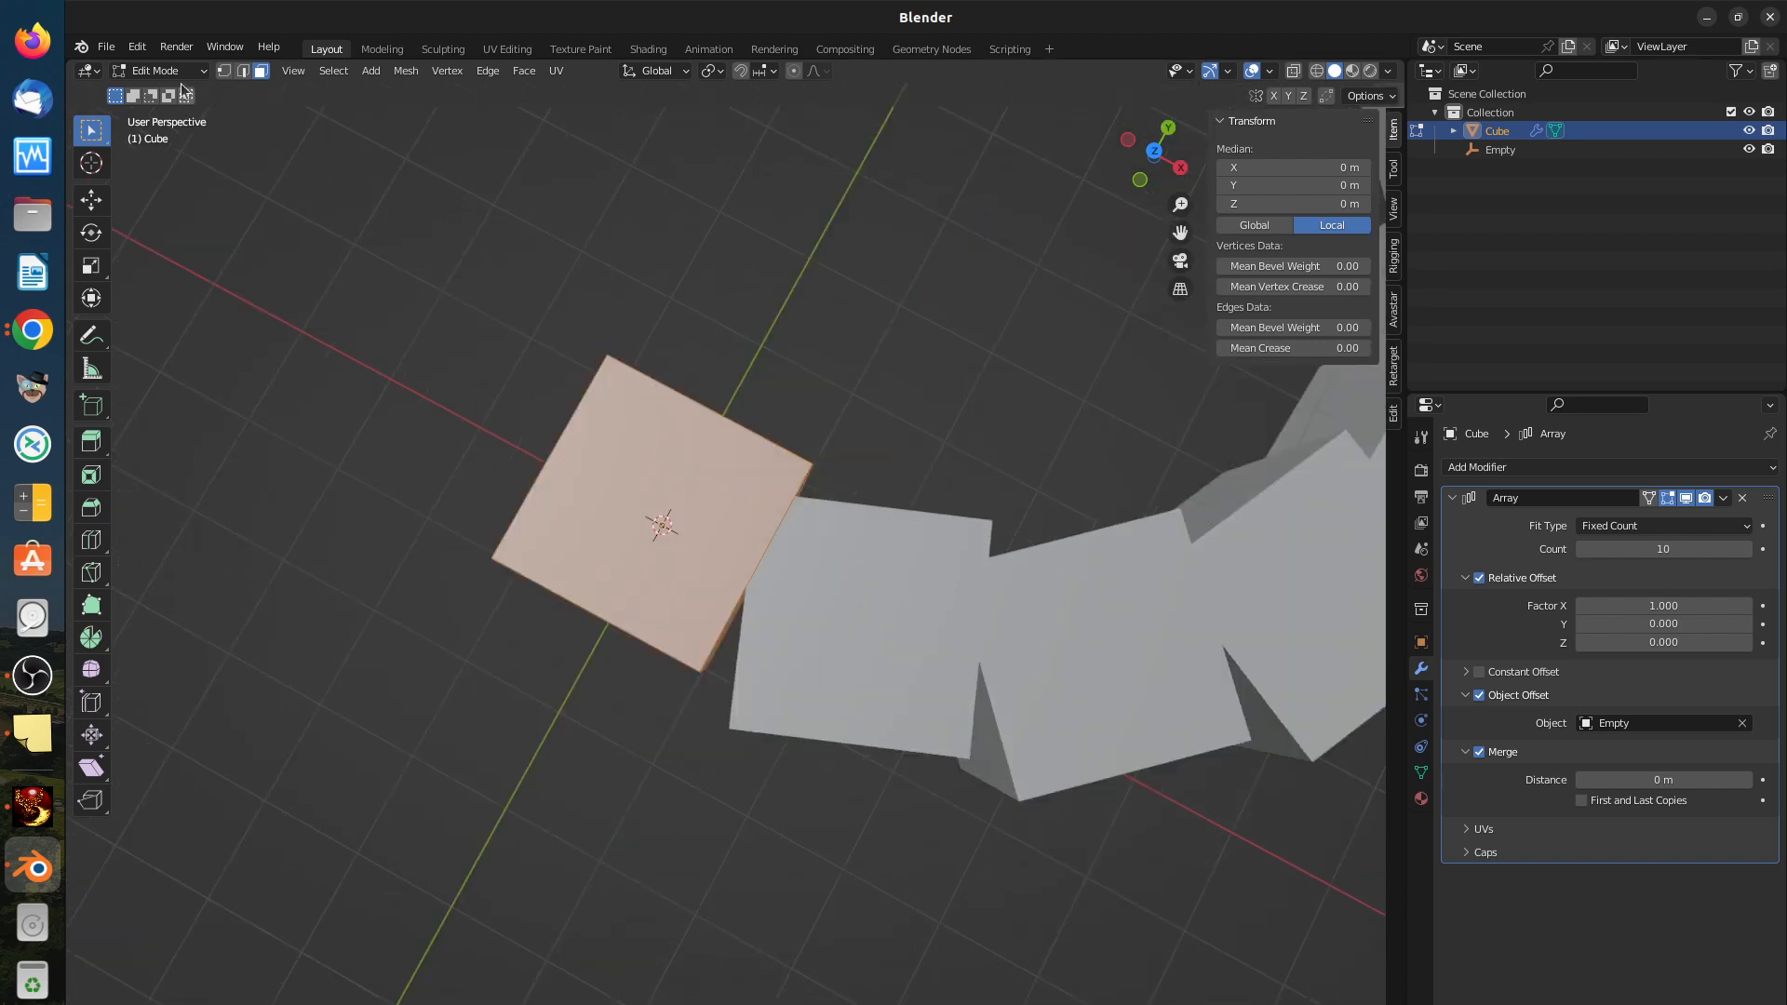
middle_click_drag(689, 495, 889, 427)
key("alt+a")
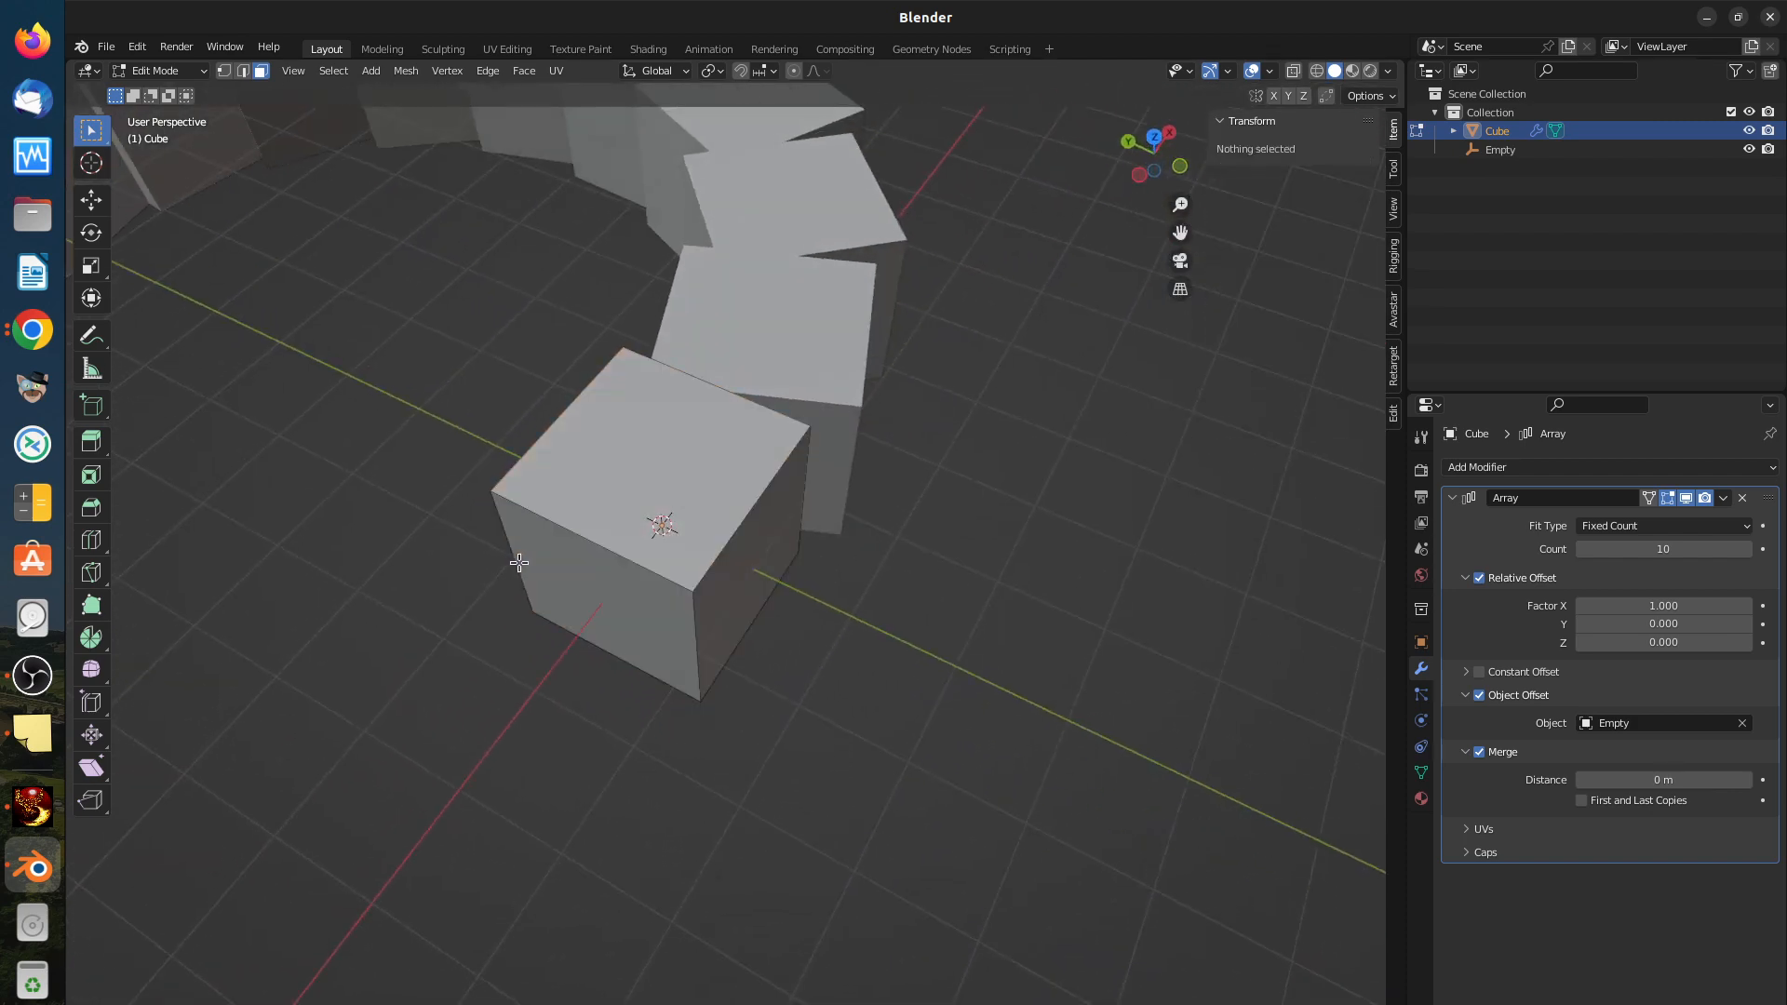
left_click(525, 560)
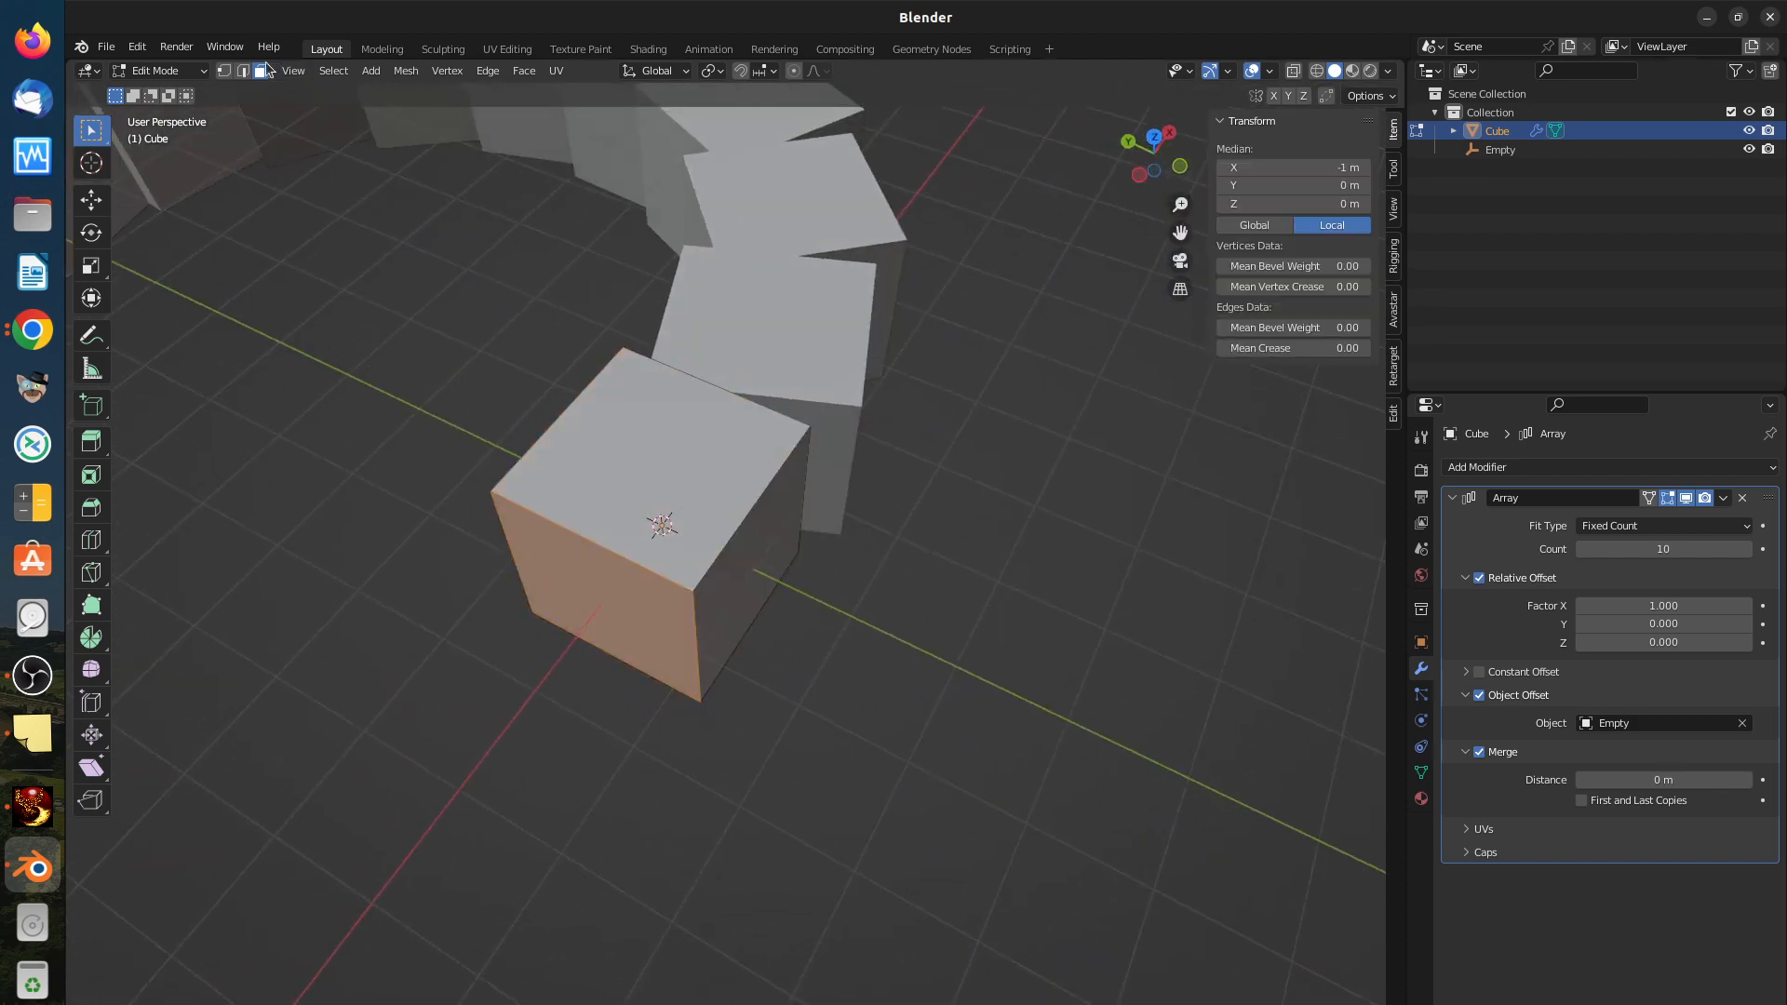
left_click(243, 71)
left_click(519, 572)
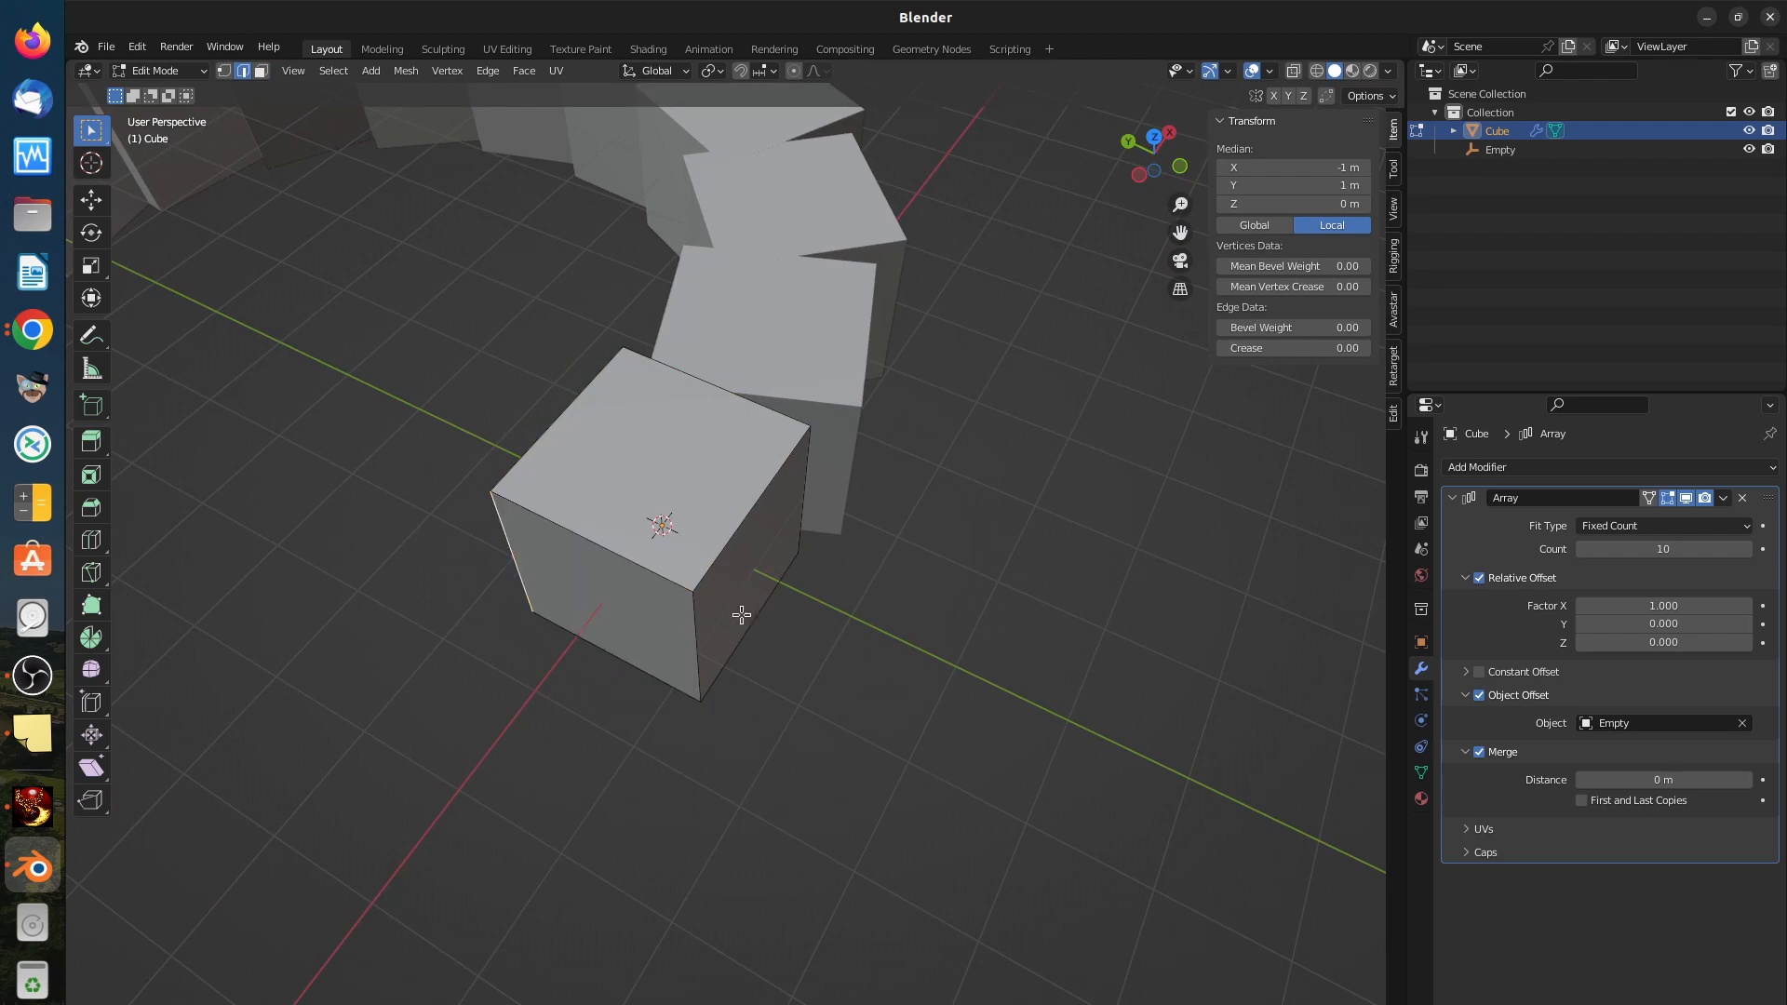
middle_click_drag(742, 611, 629, 607)
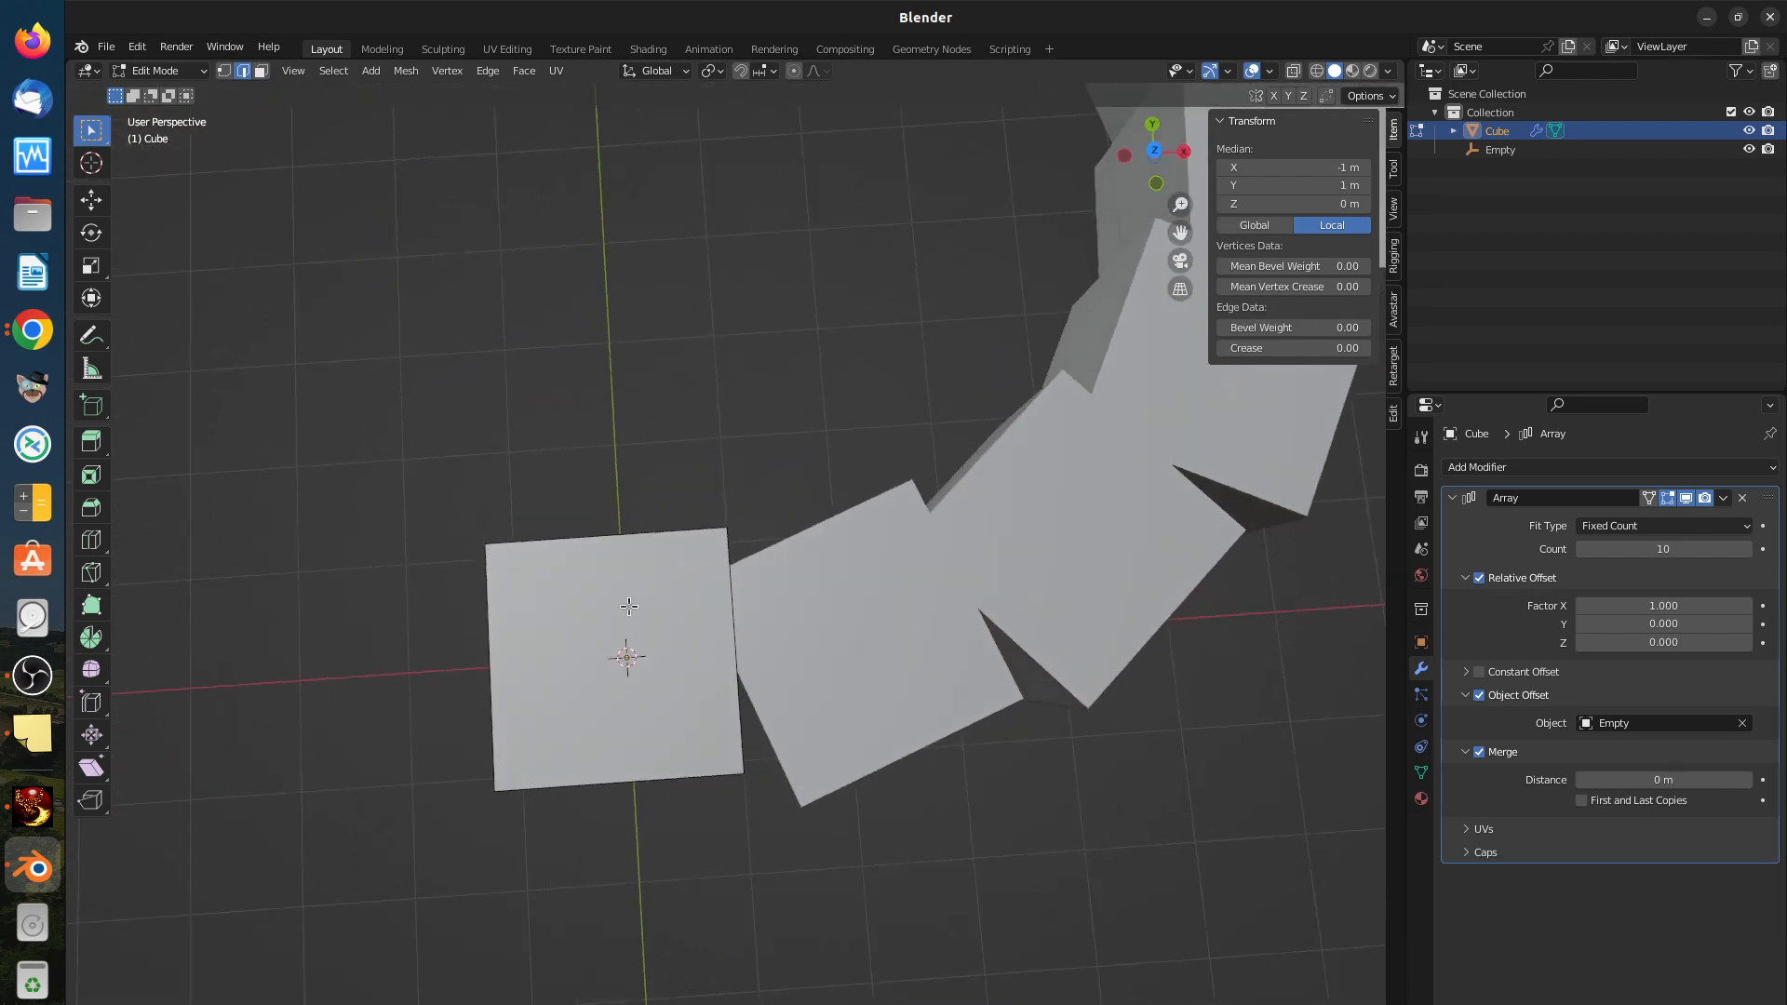
key("KP_7")
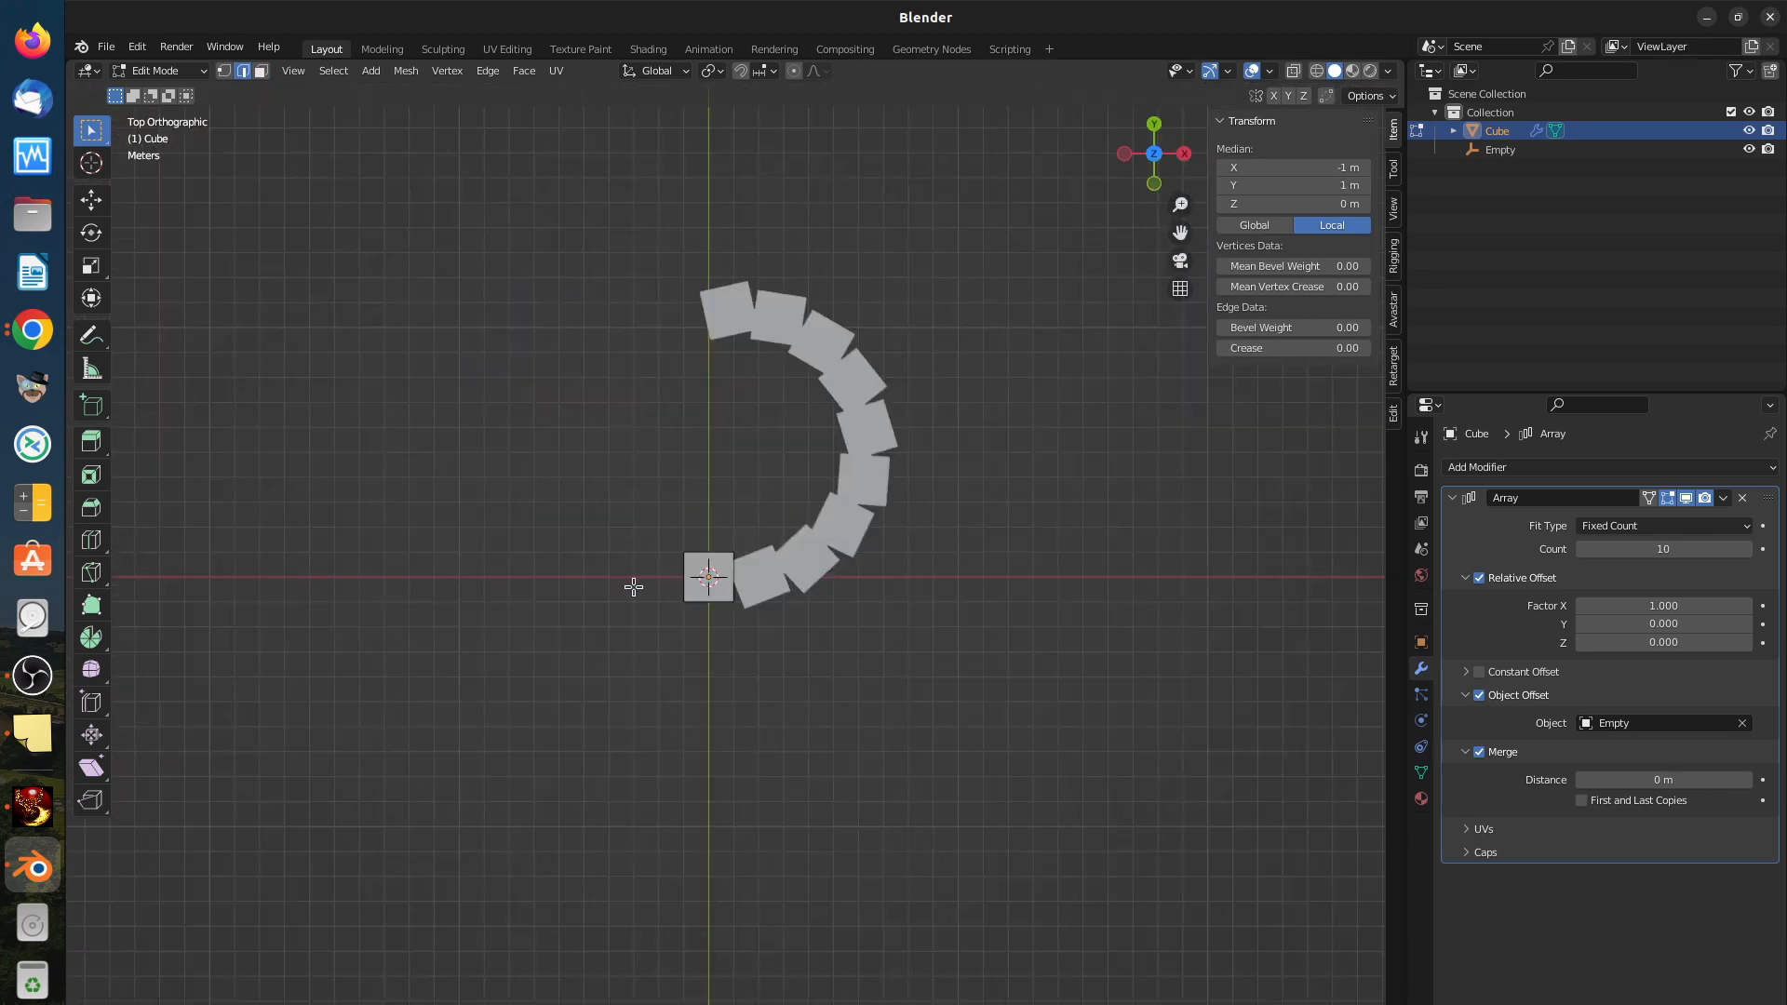
scroll(686, 588, "up", 6)
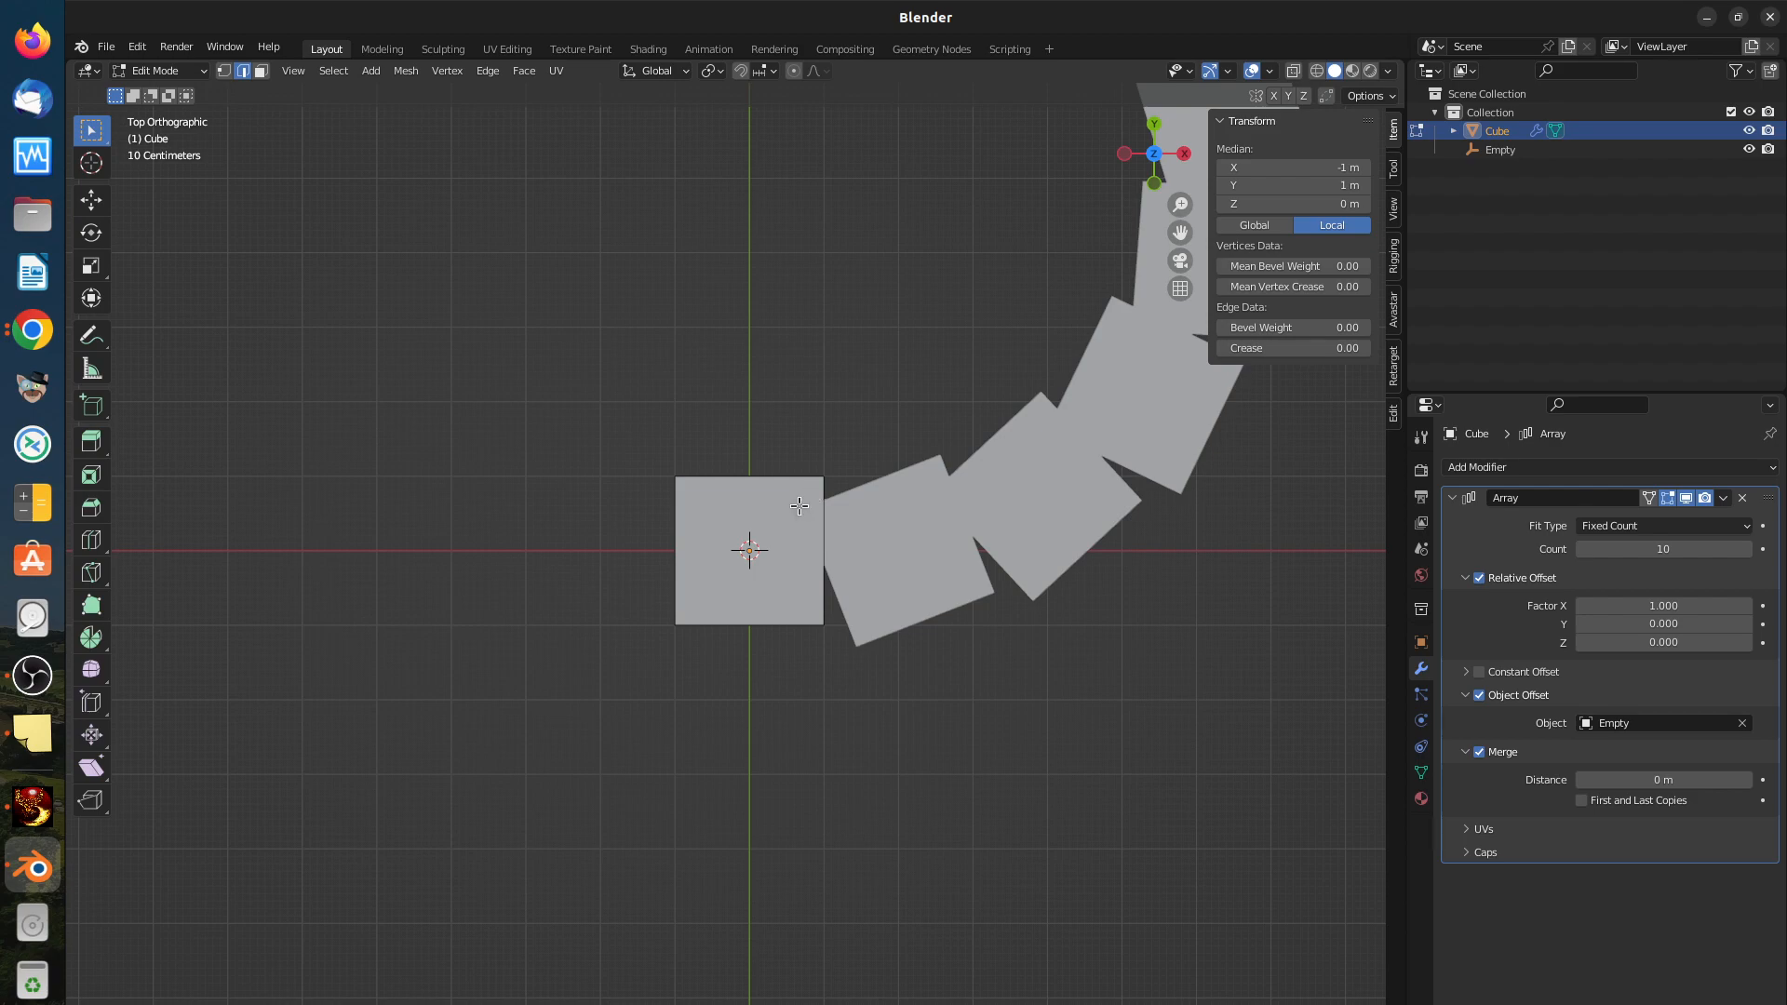
Step: Rotate the first cube's outer end face about 20.2° in top view and move it about 0.05 m in X and 0.39 m in Y
middle_click_drag(697, 542, 762, 501)
scroll(722, 555, "down", 10)
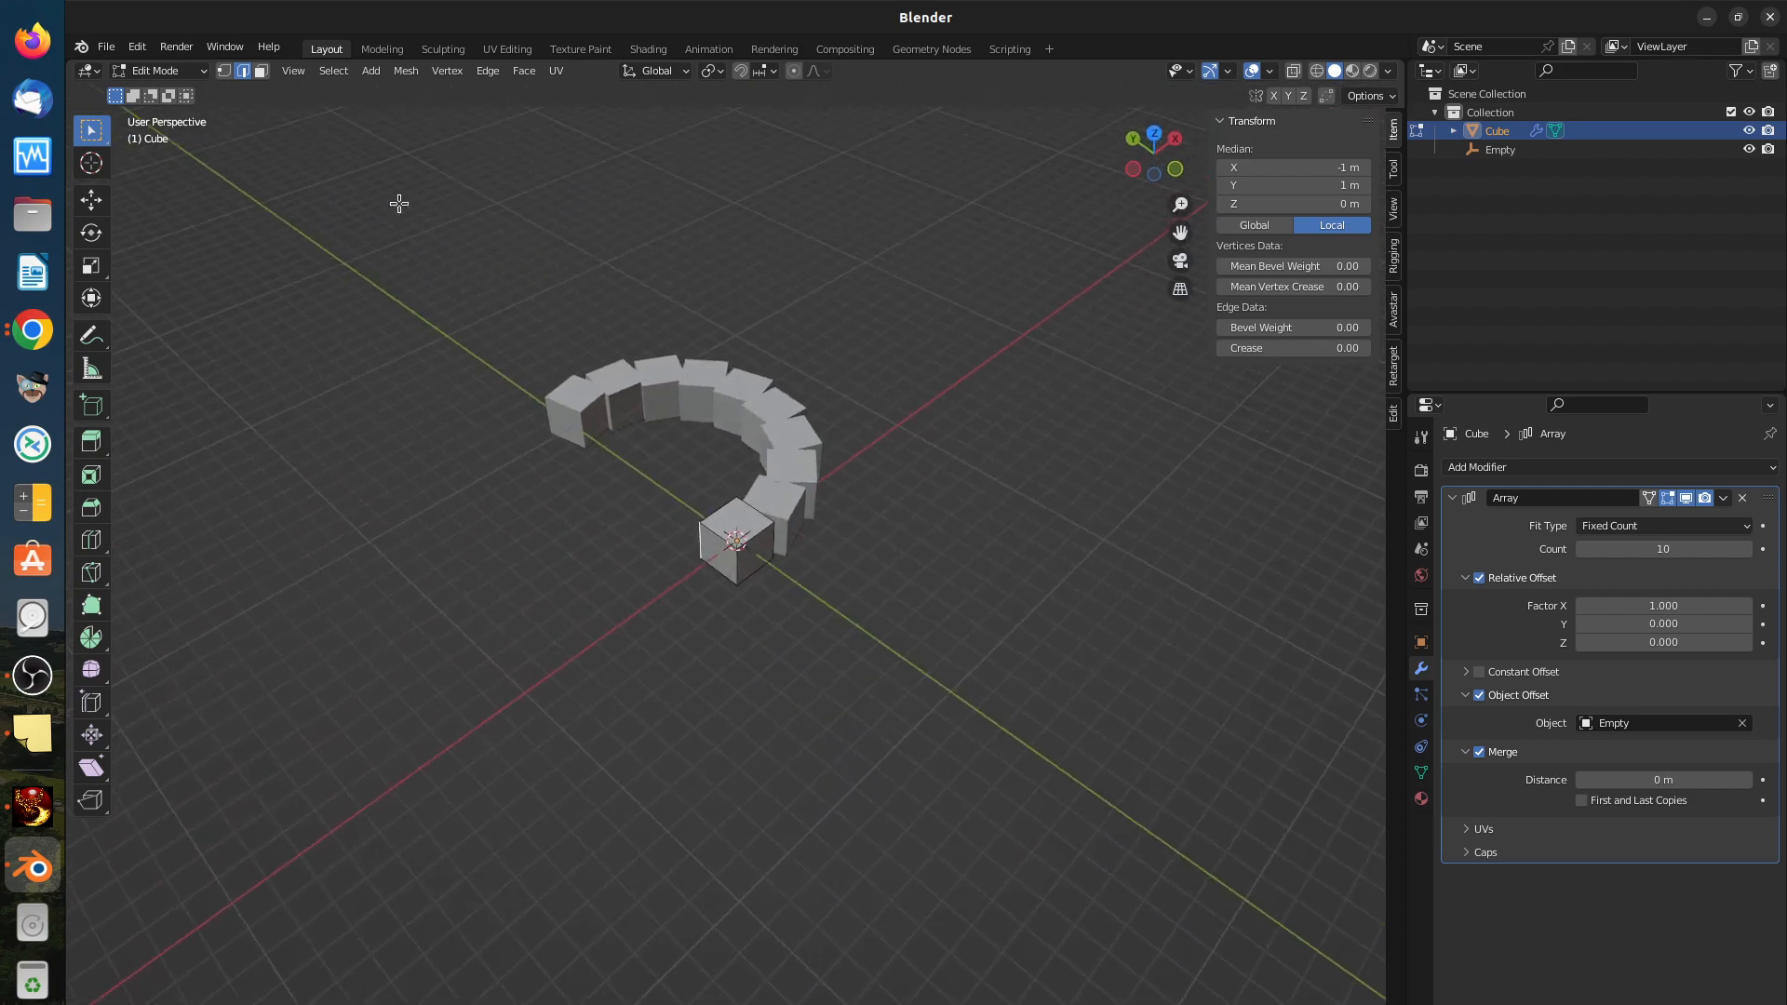
left_click(260, 71)
left_click(716, 558)
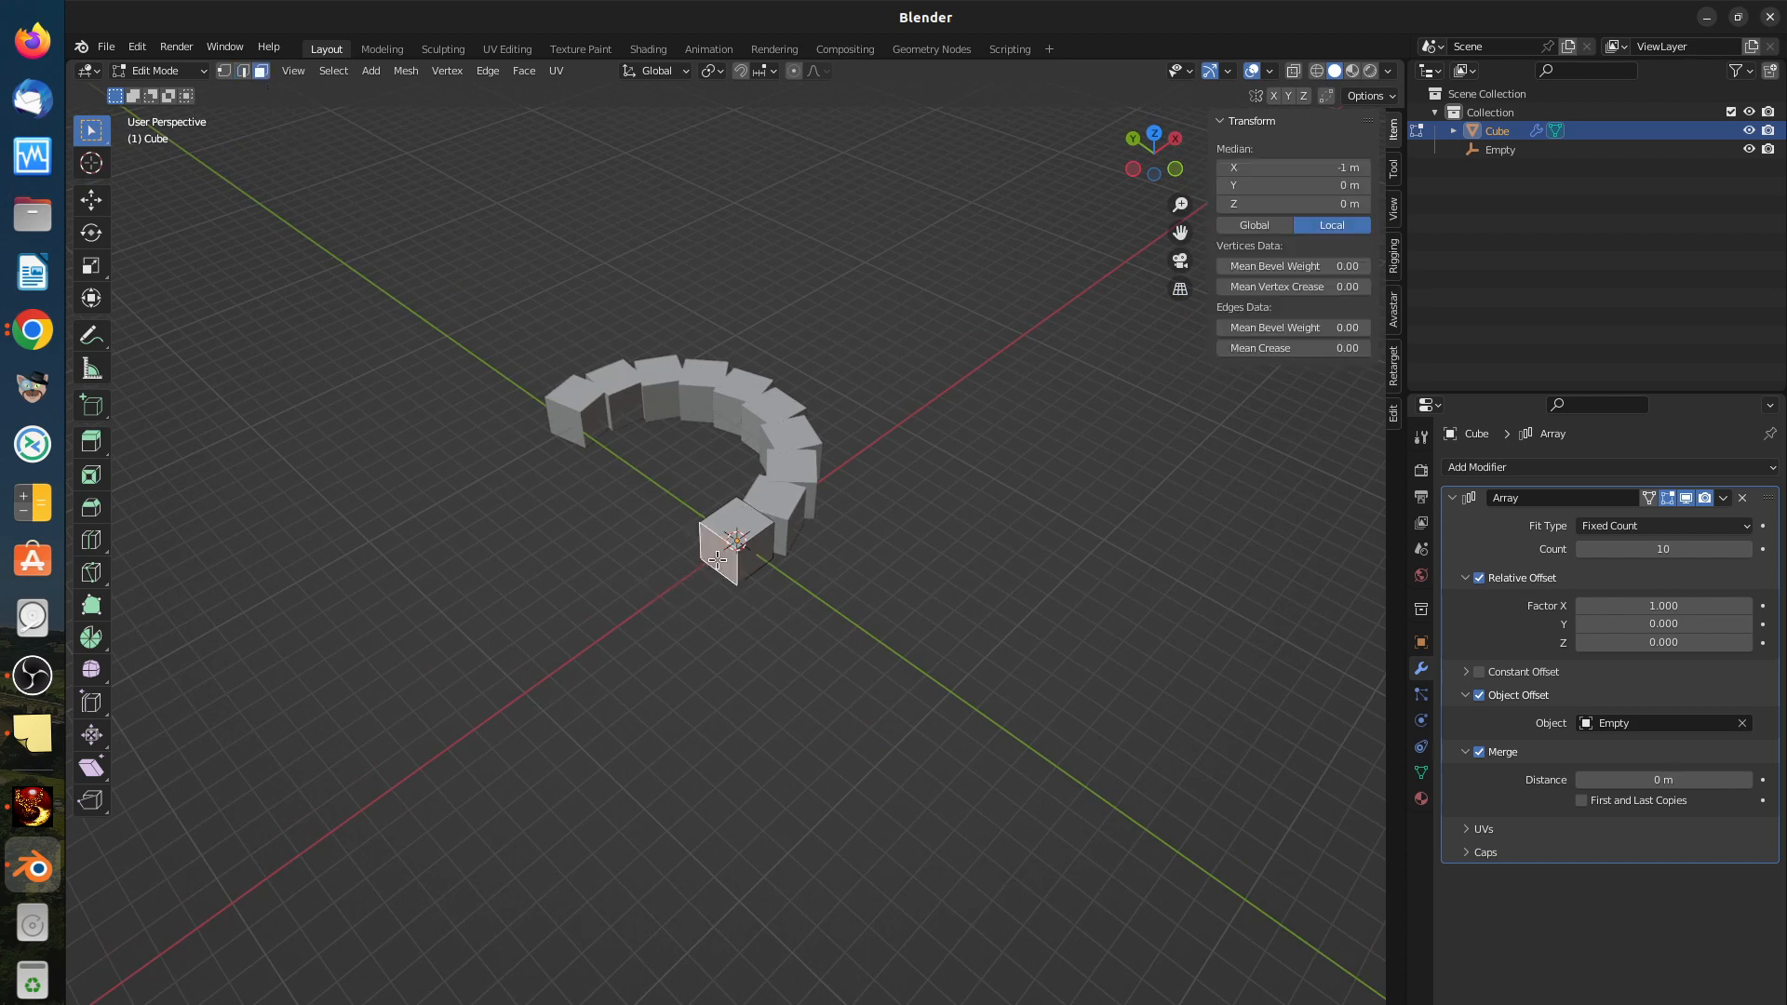
key("KP_7")
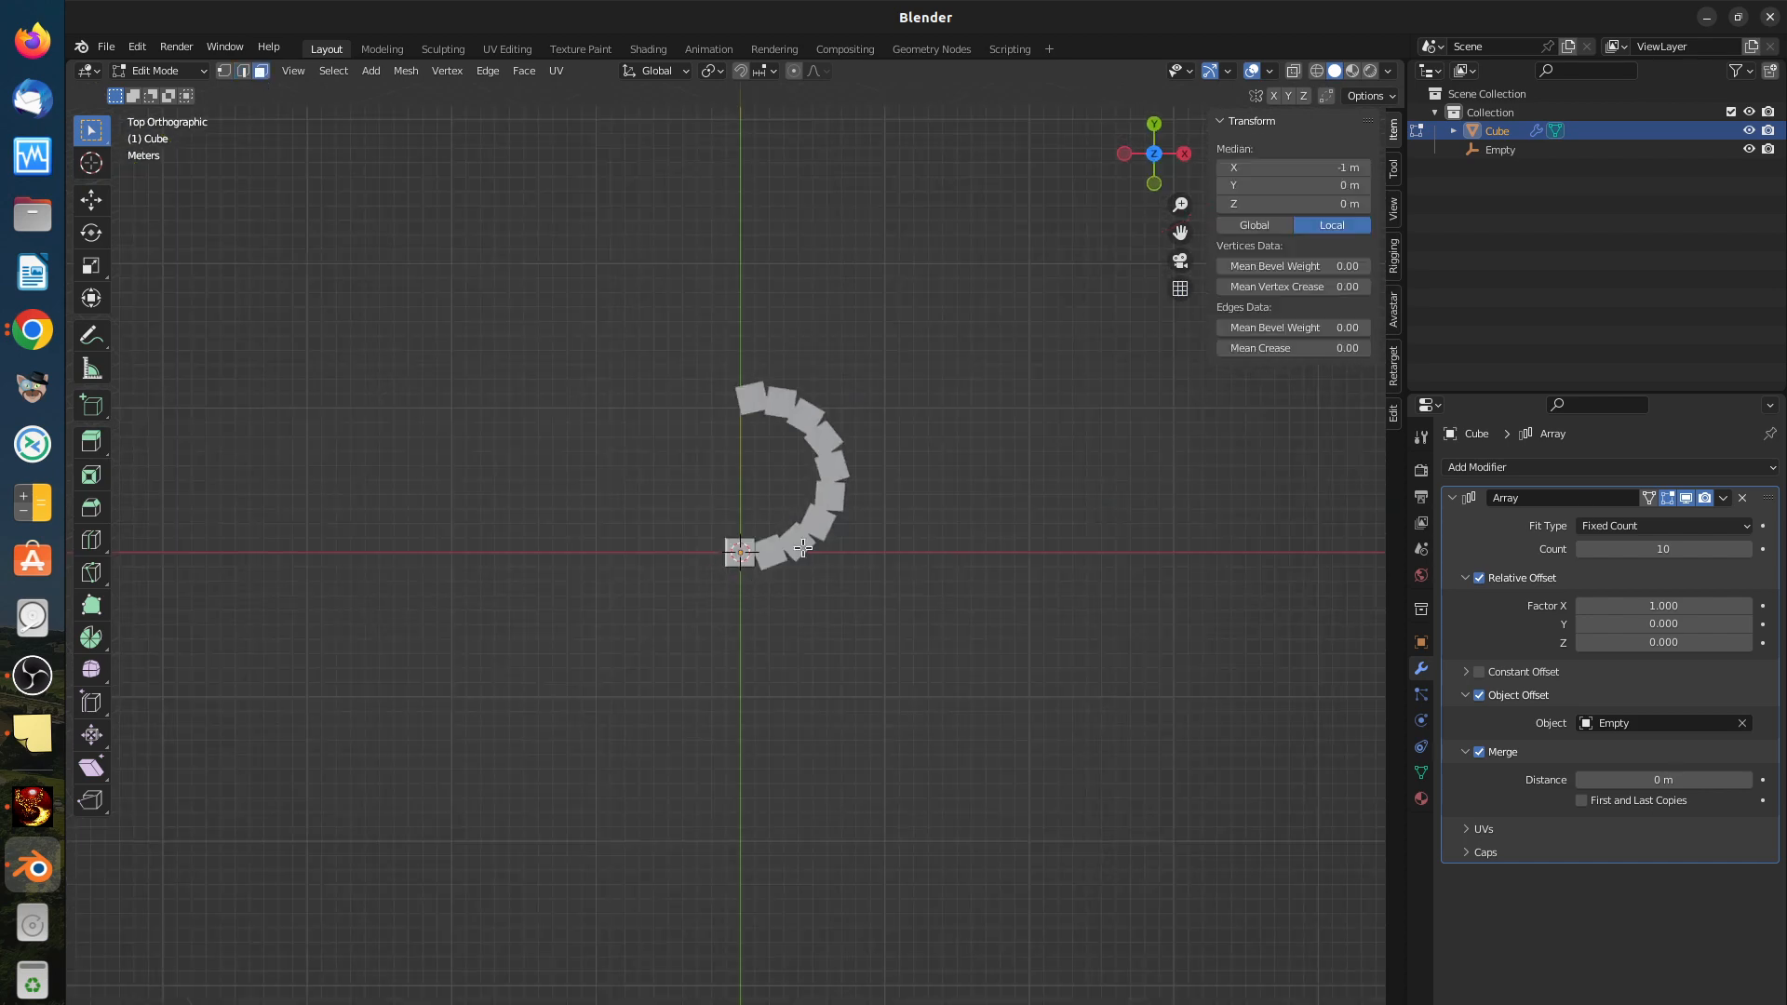
scroll(802, 548, "up", 4)
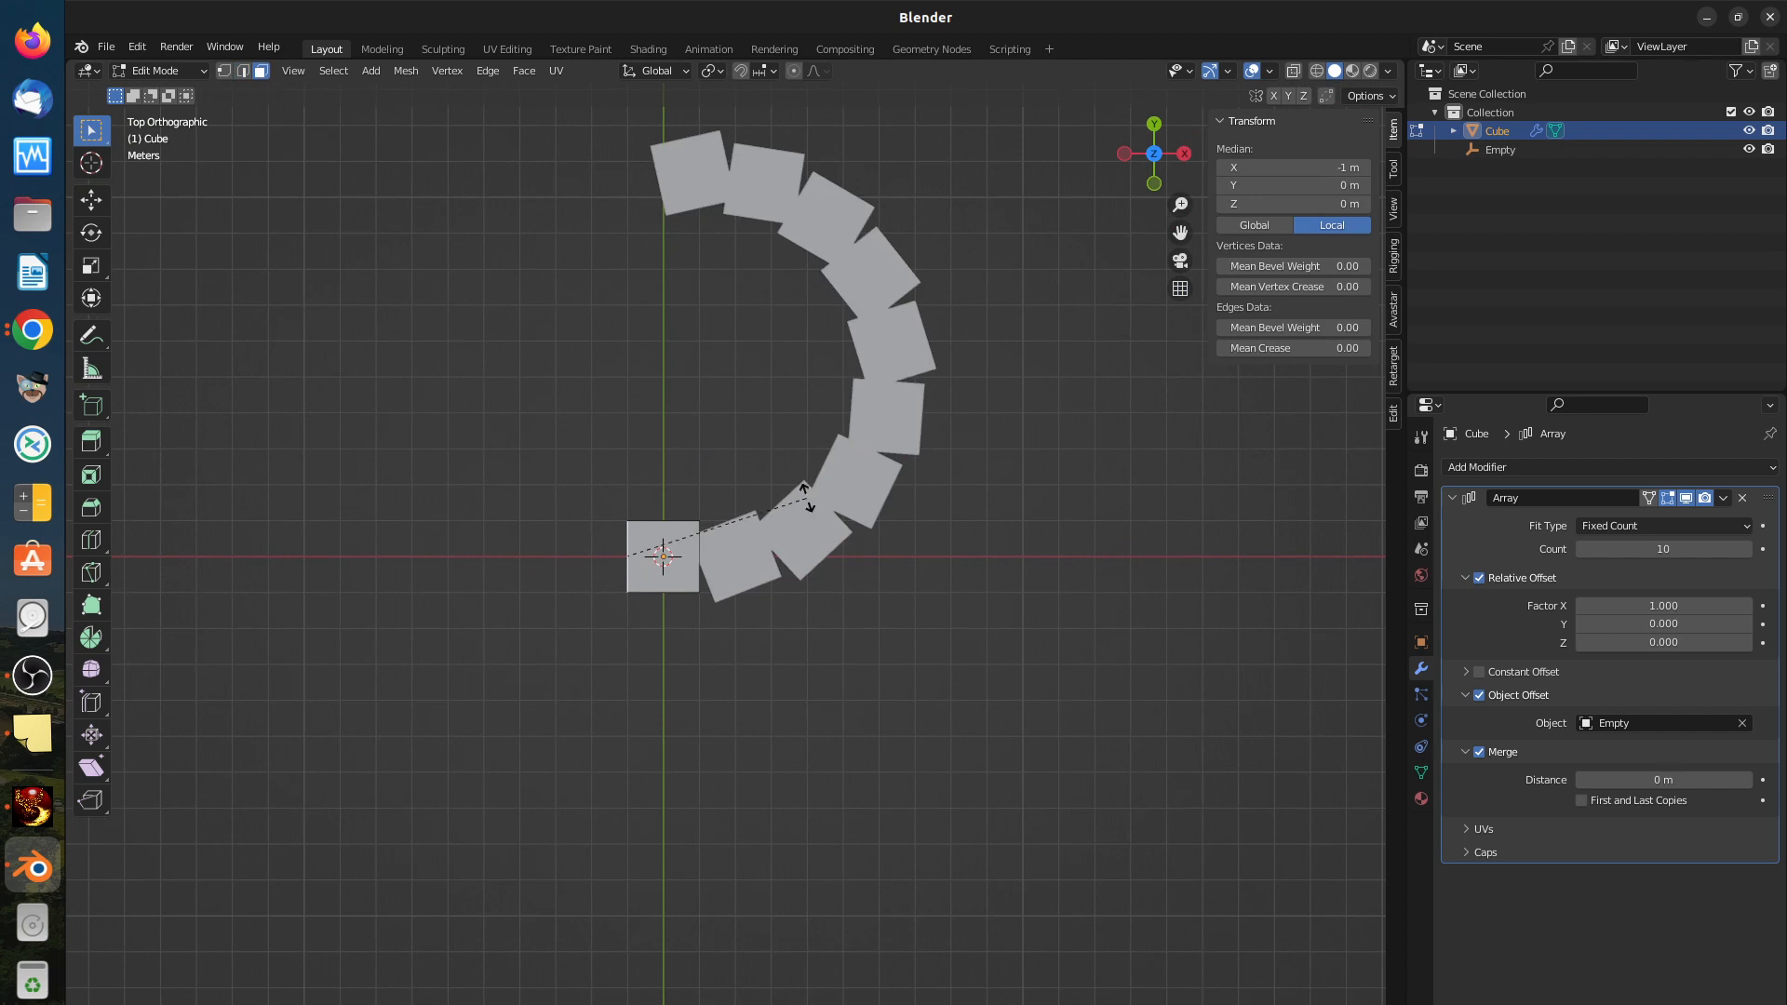
key("r")
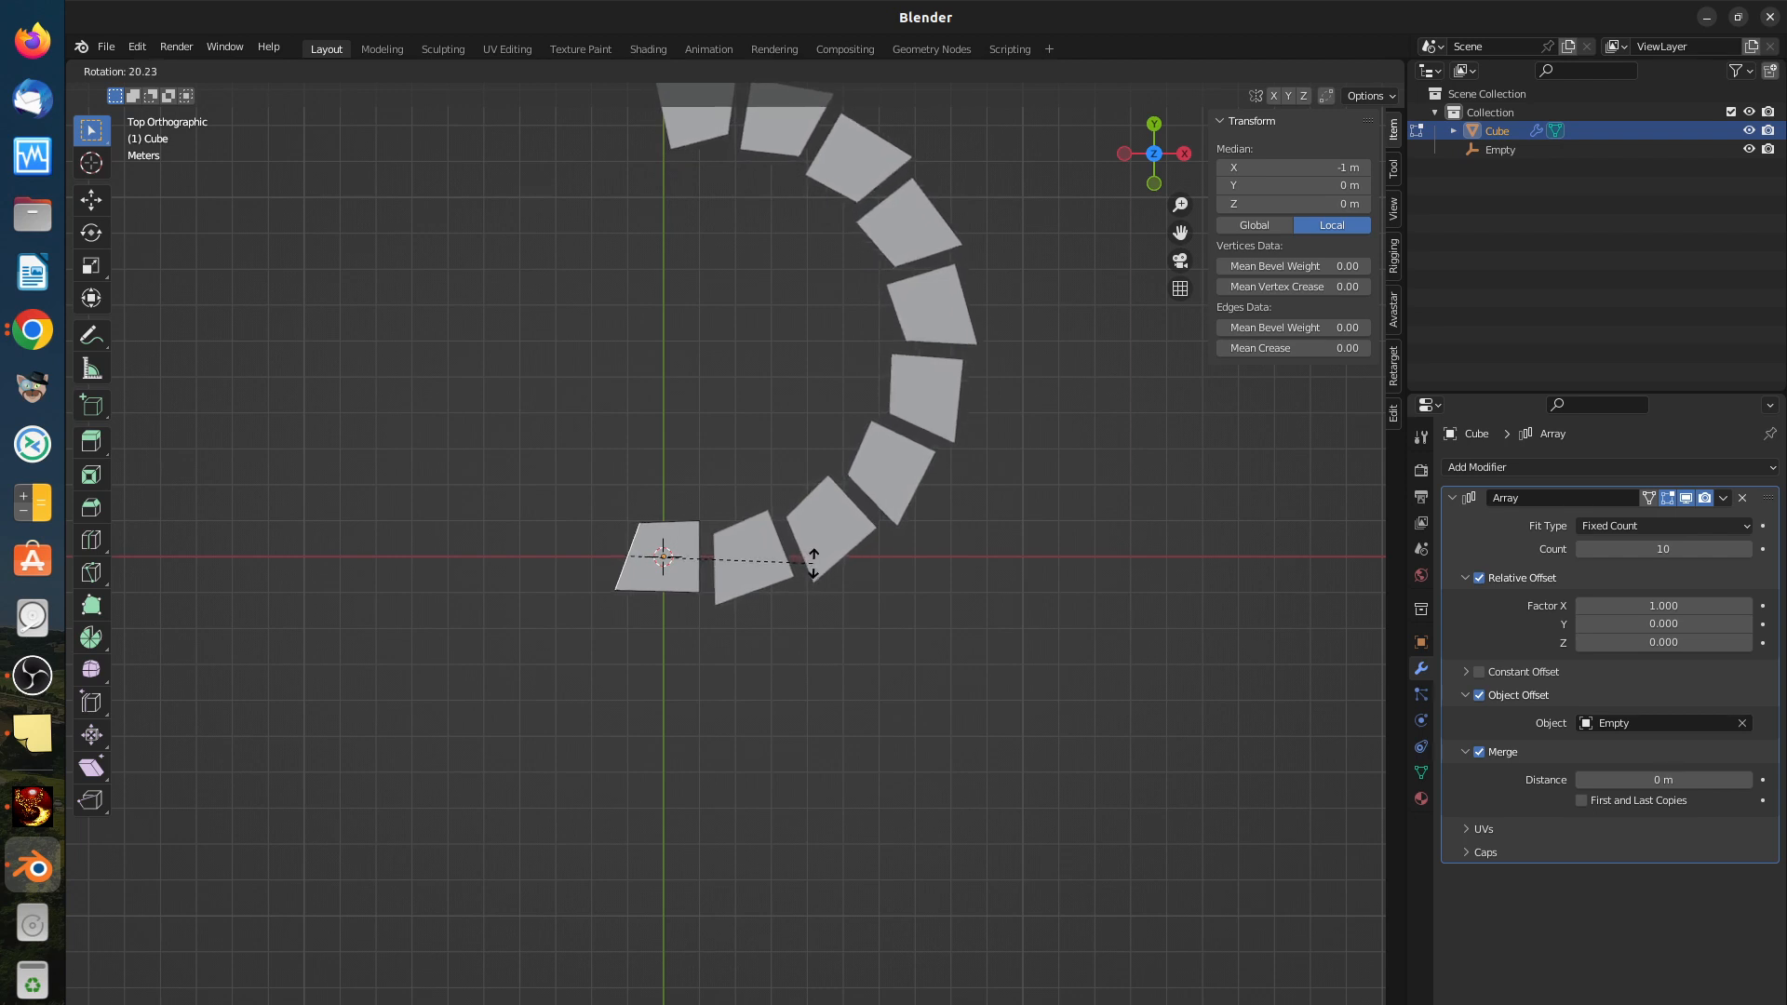
left_click(812, 560)
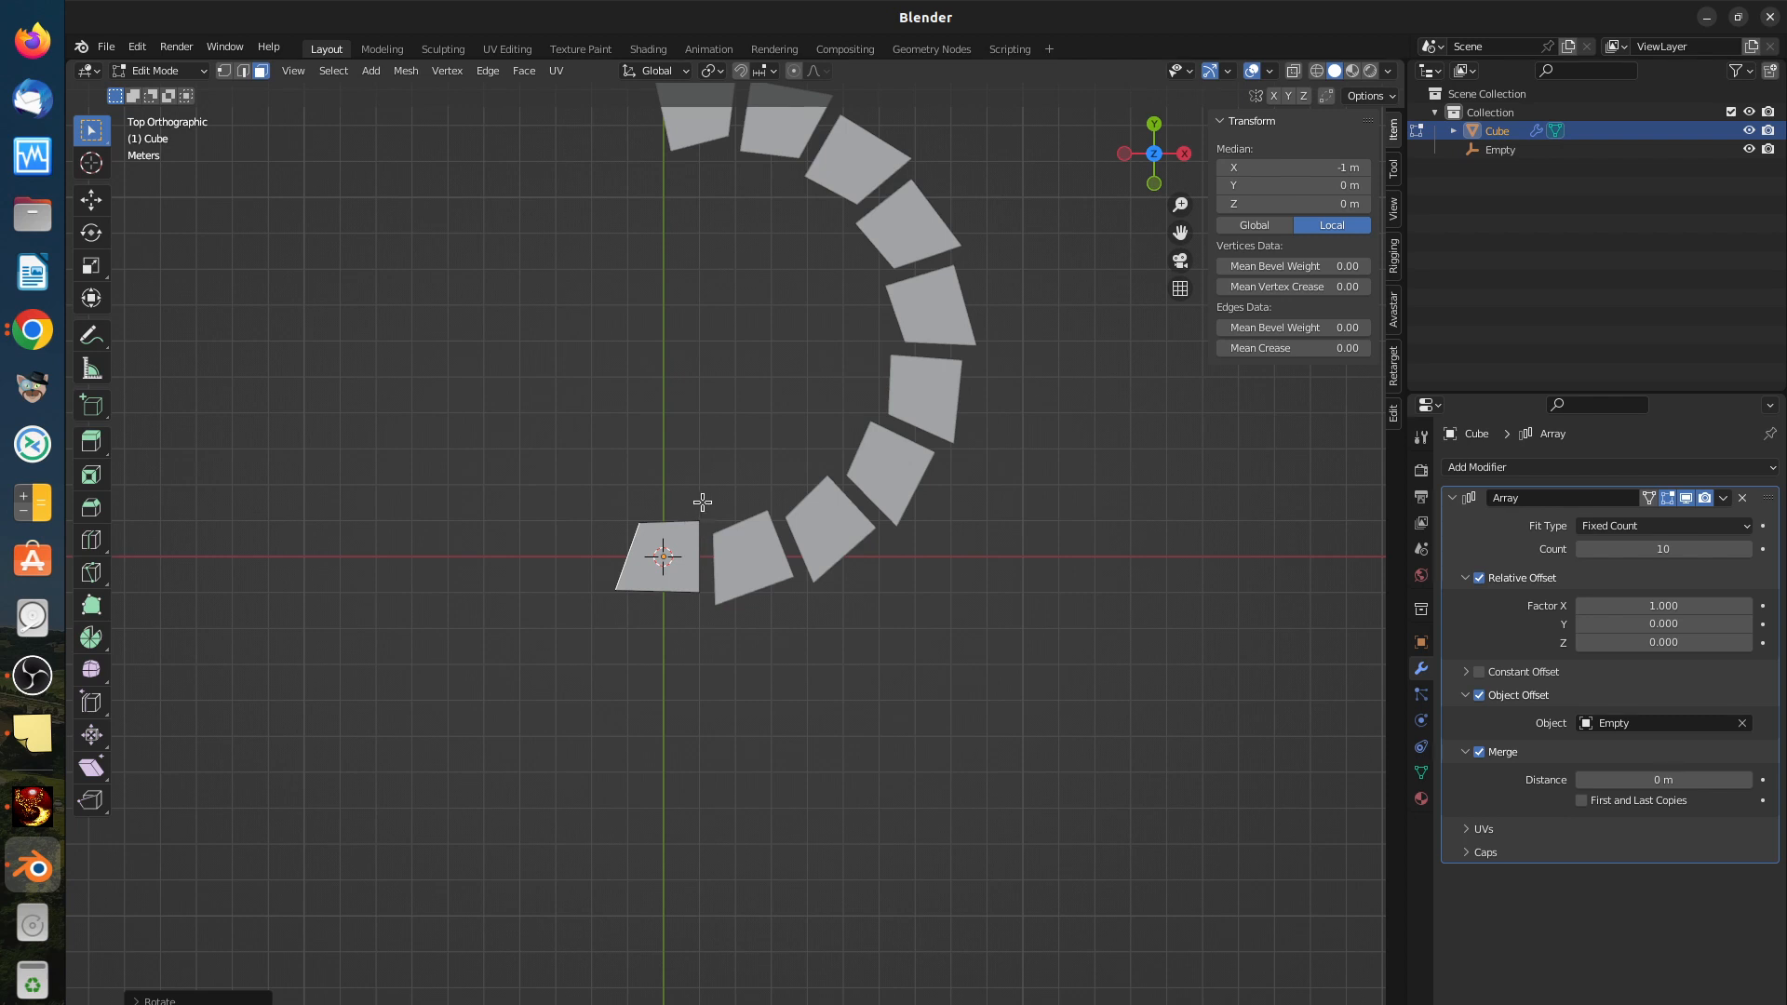
key("g")
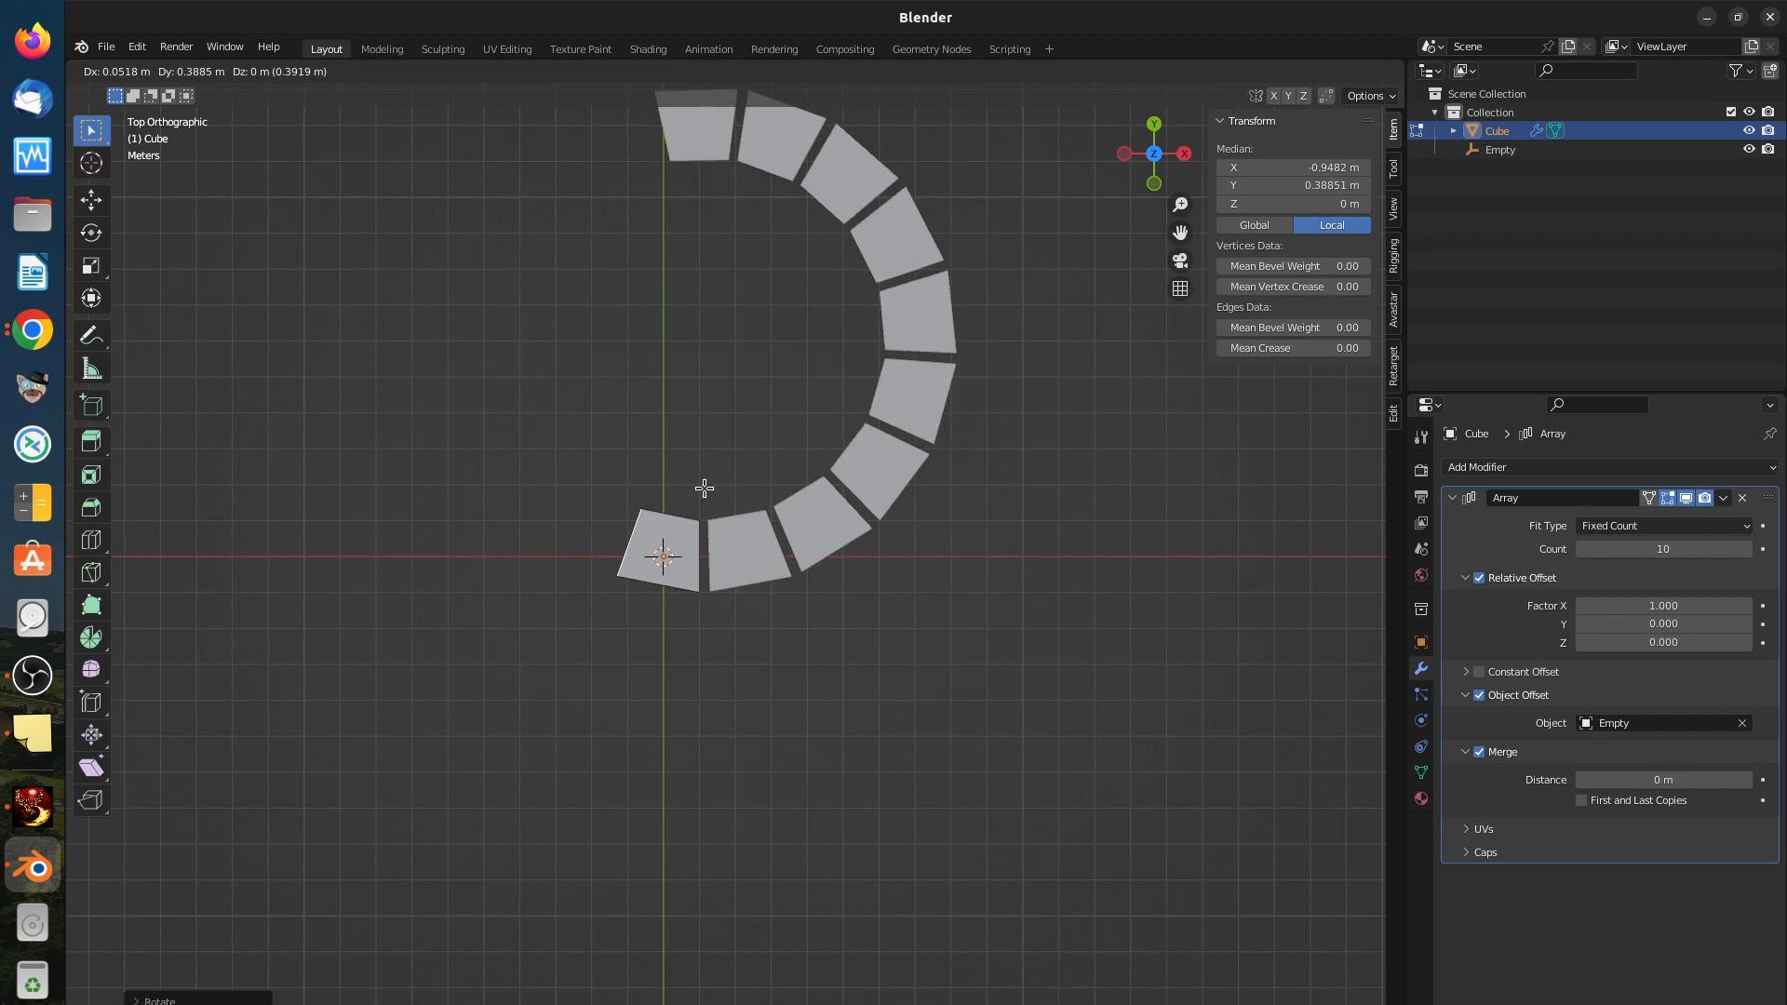
left_click(705, 487)
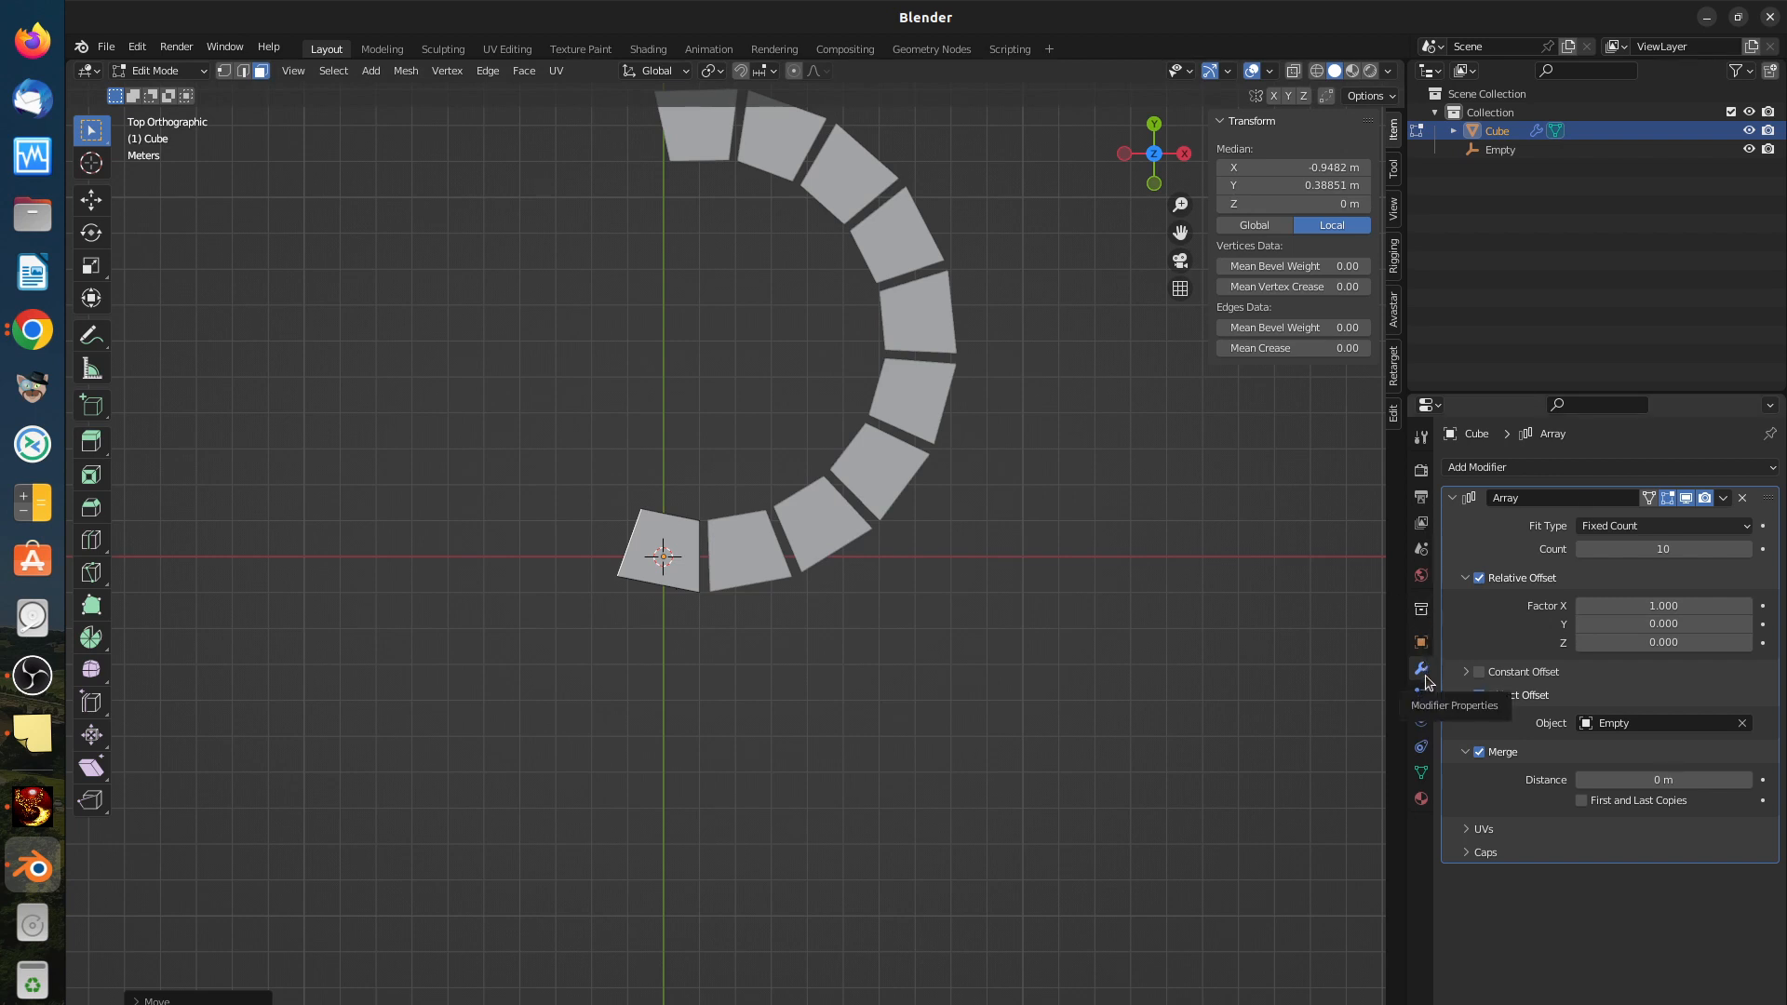
Step: Select the empty and set the array's relative offset Factor X to 0.9 to close the gaps between the tapered copies
left_click(1486, 149)
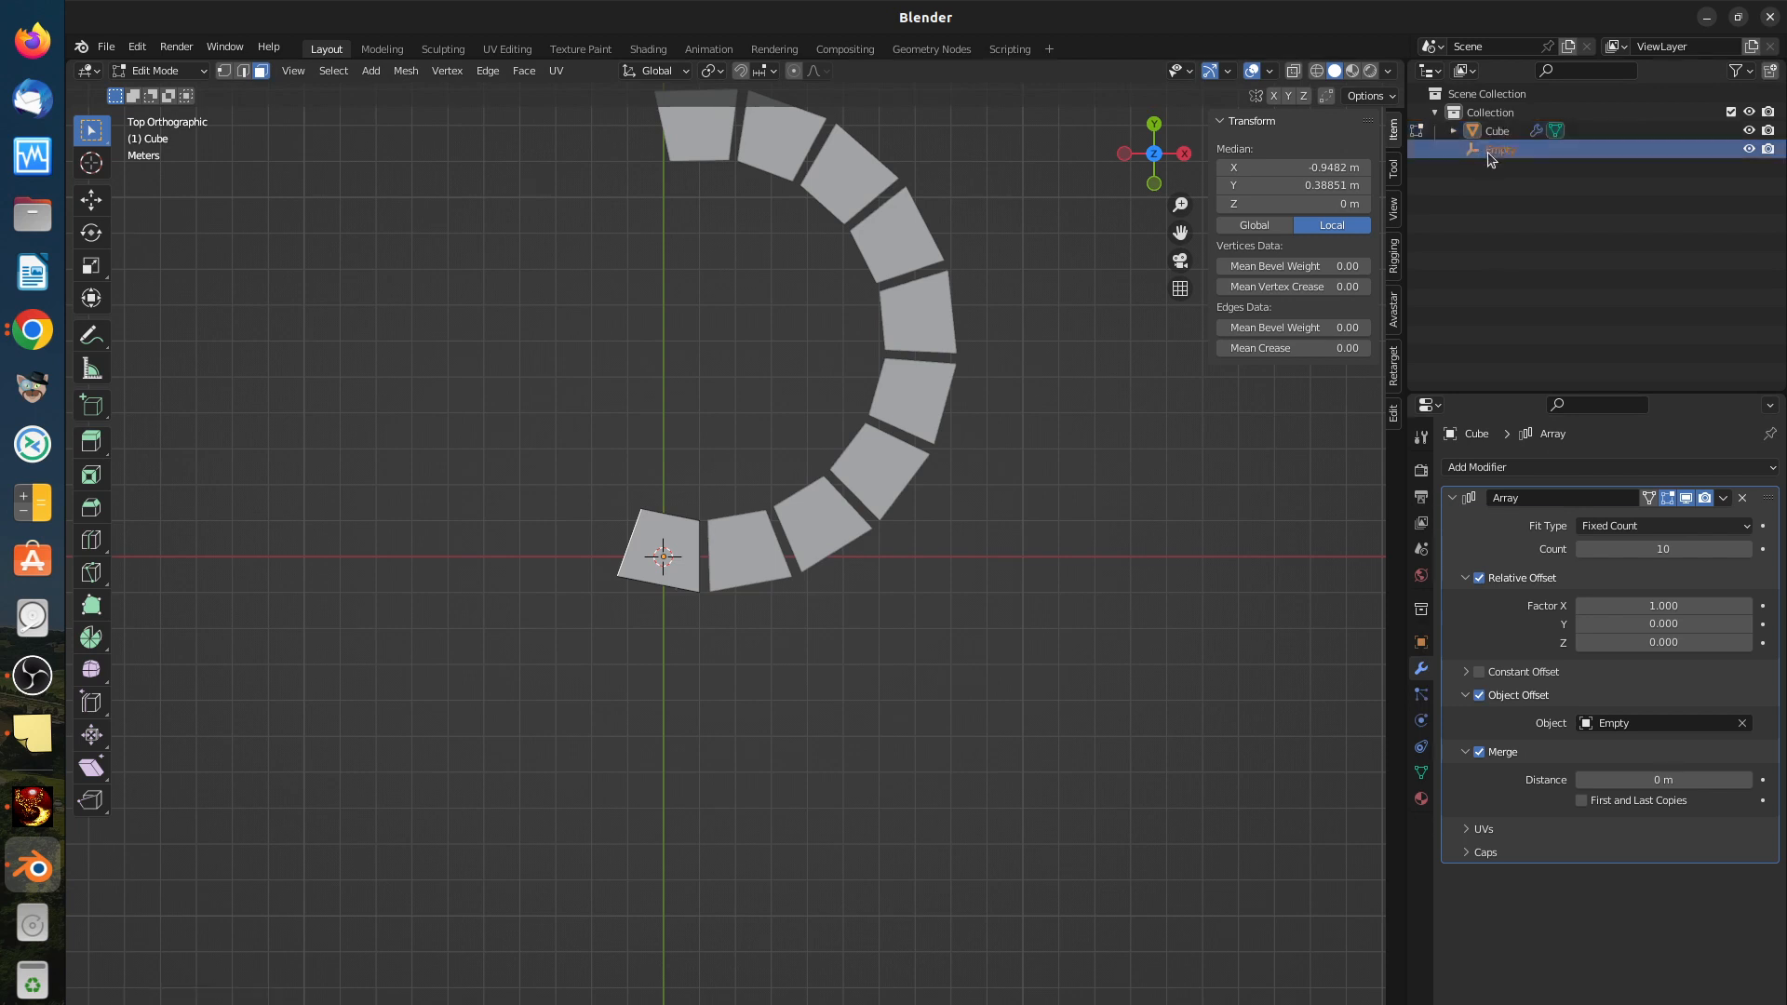
left_click(1480, 577)
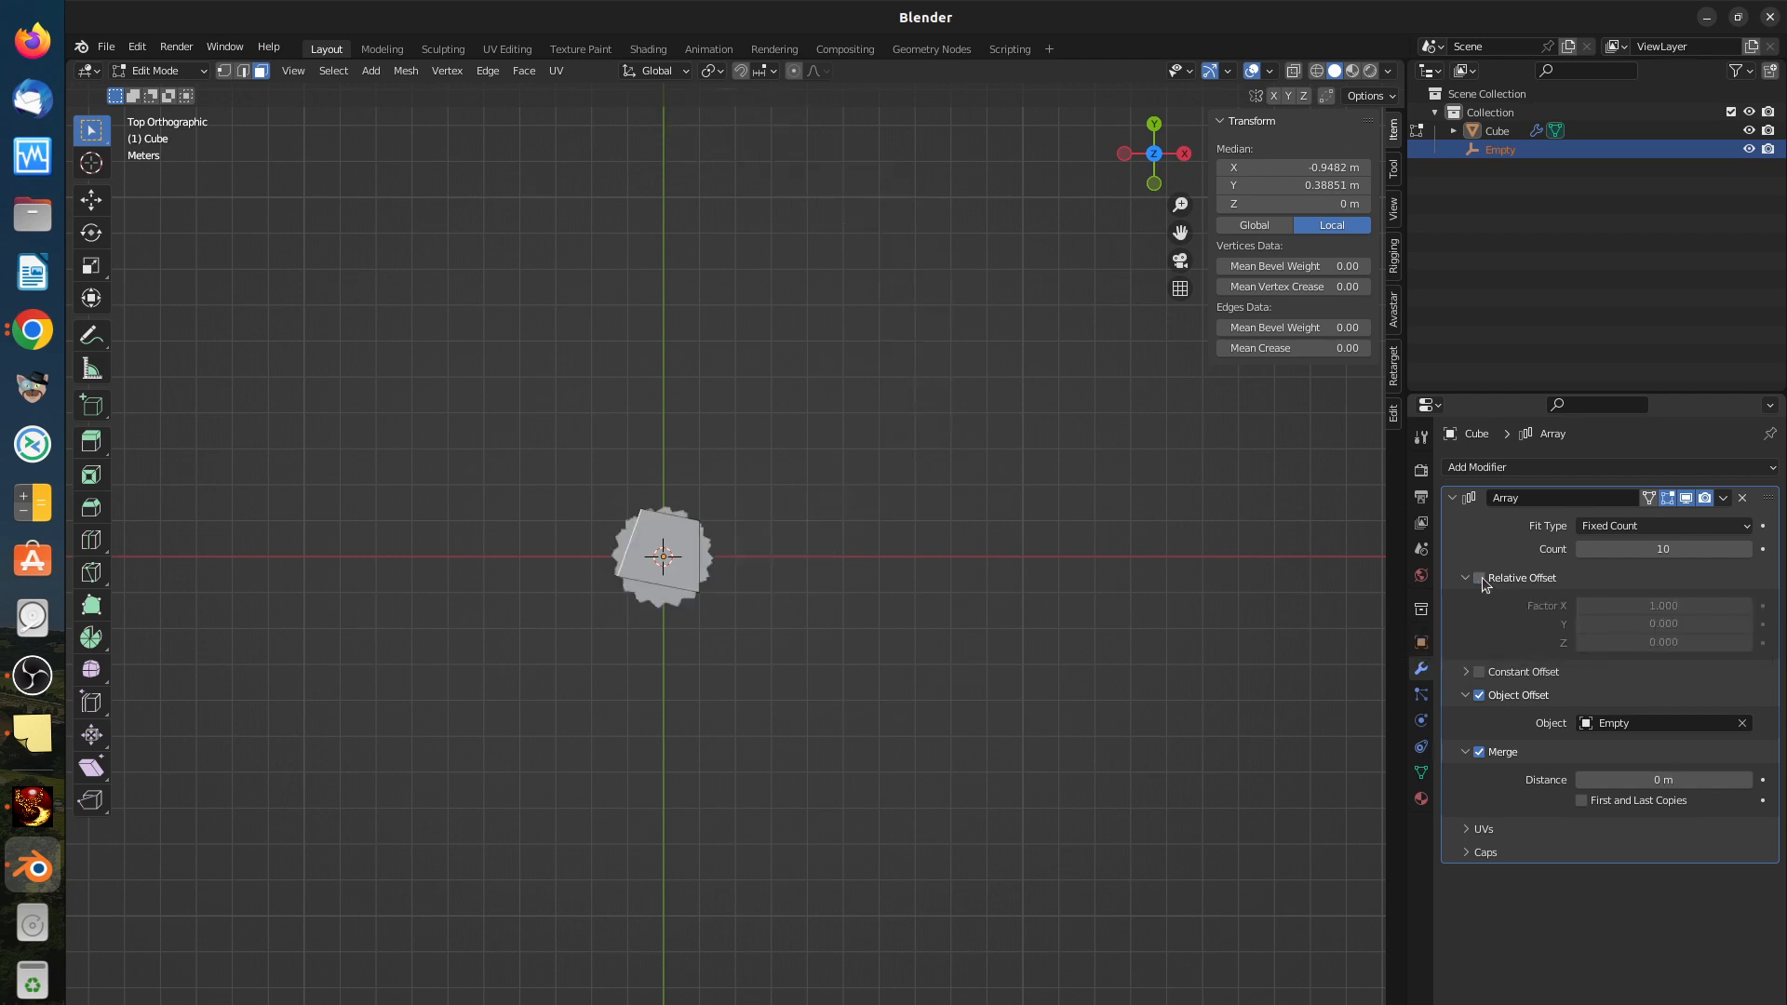
left_click(1480, 578)
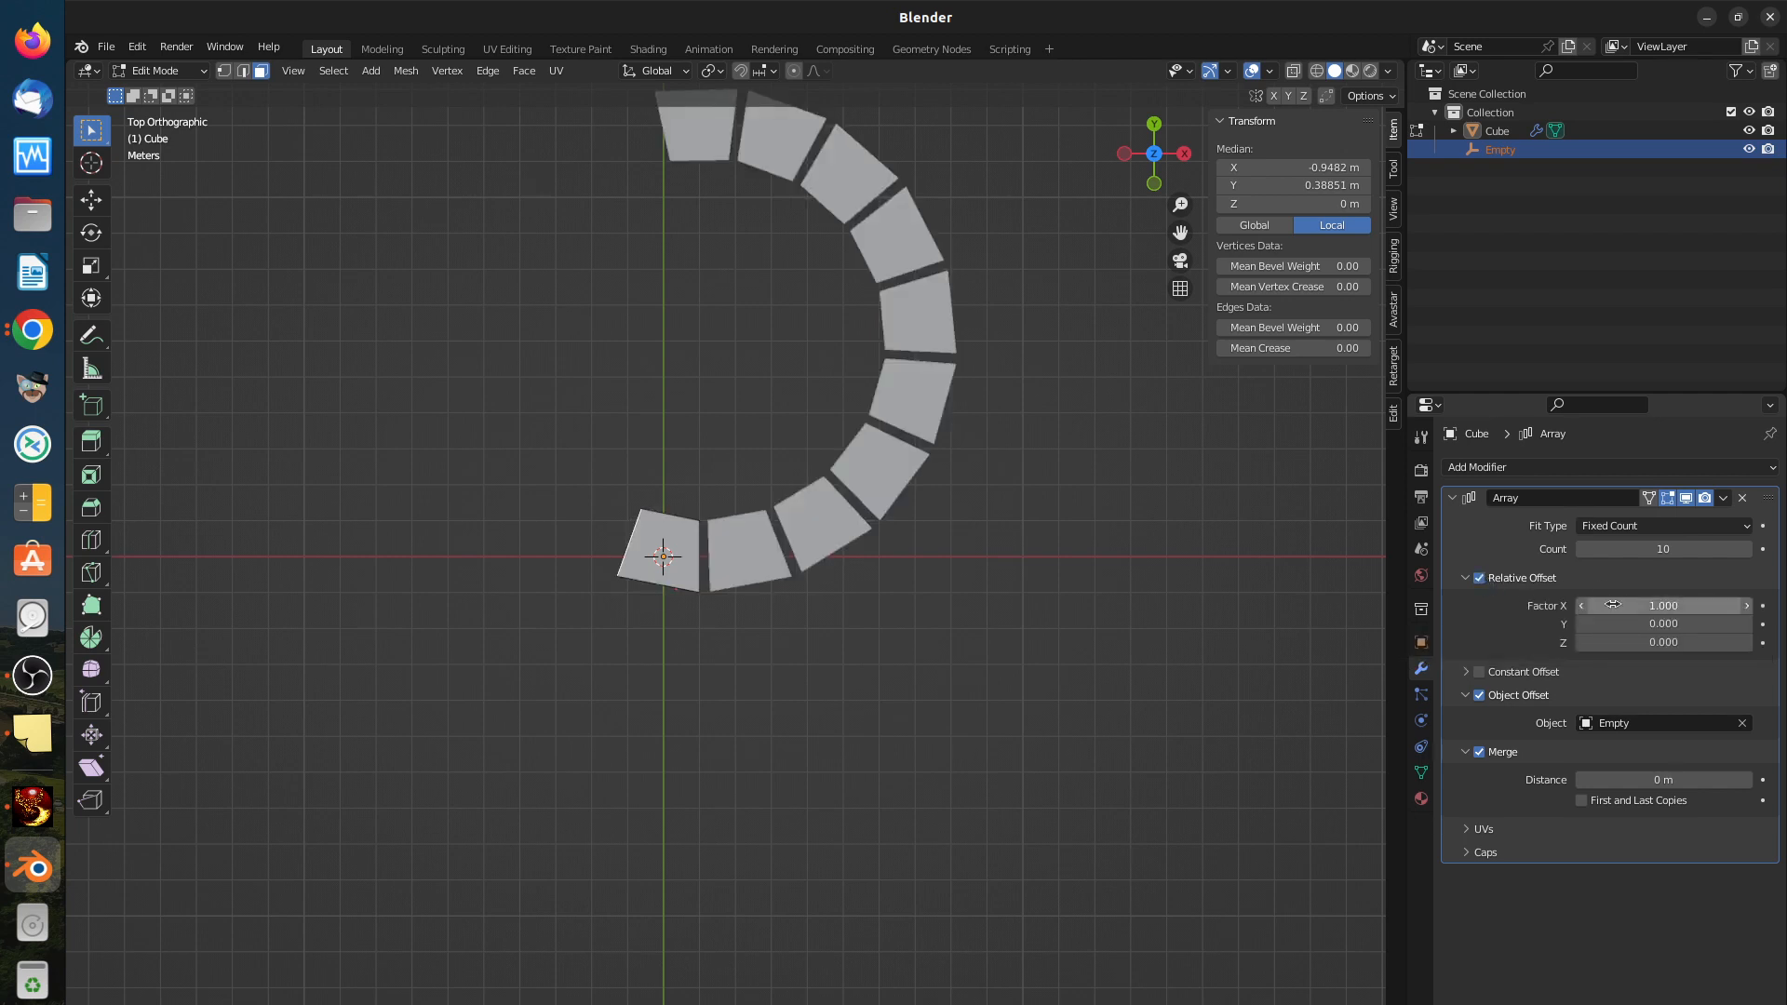
left_click(1583, 607)
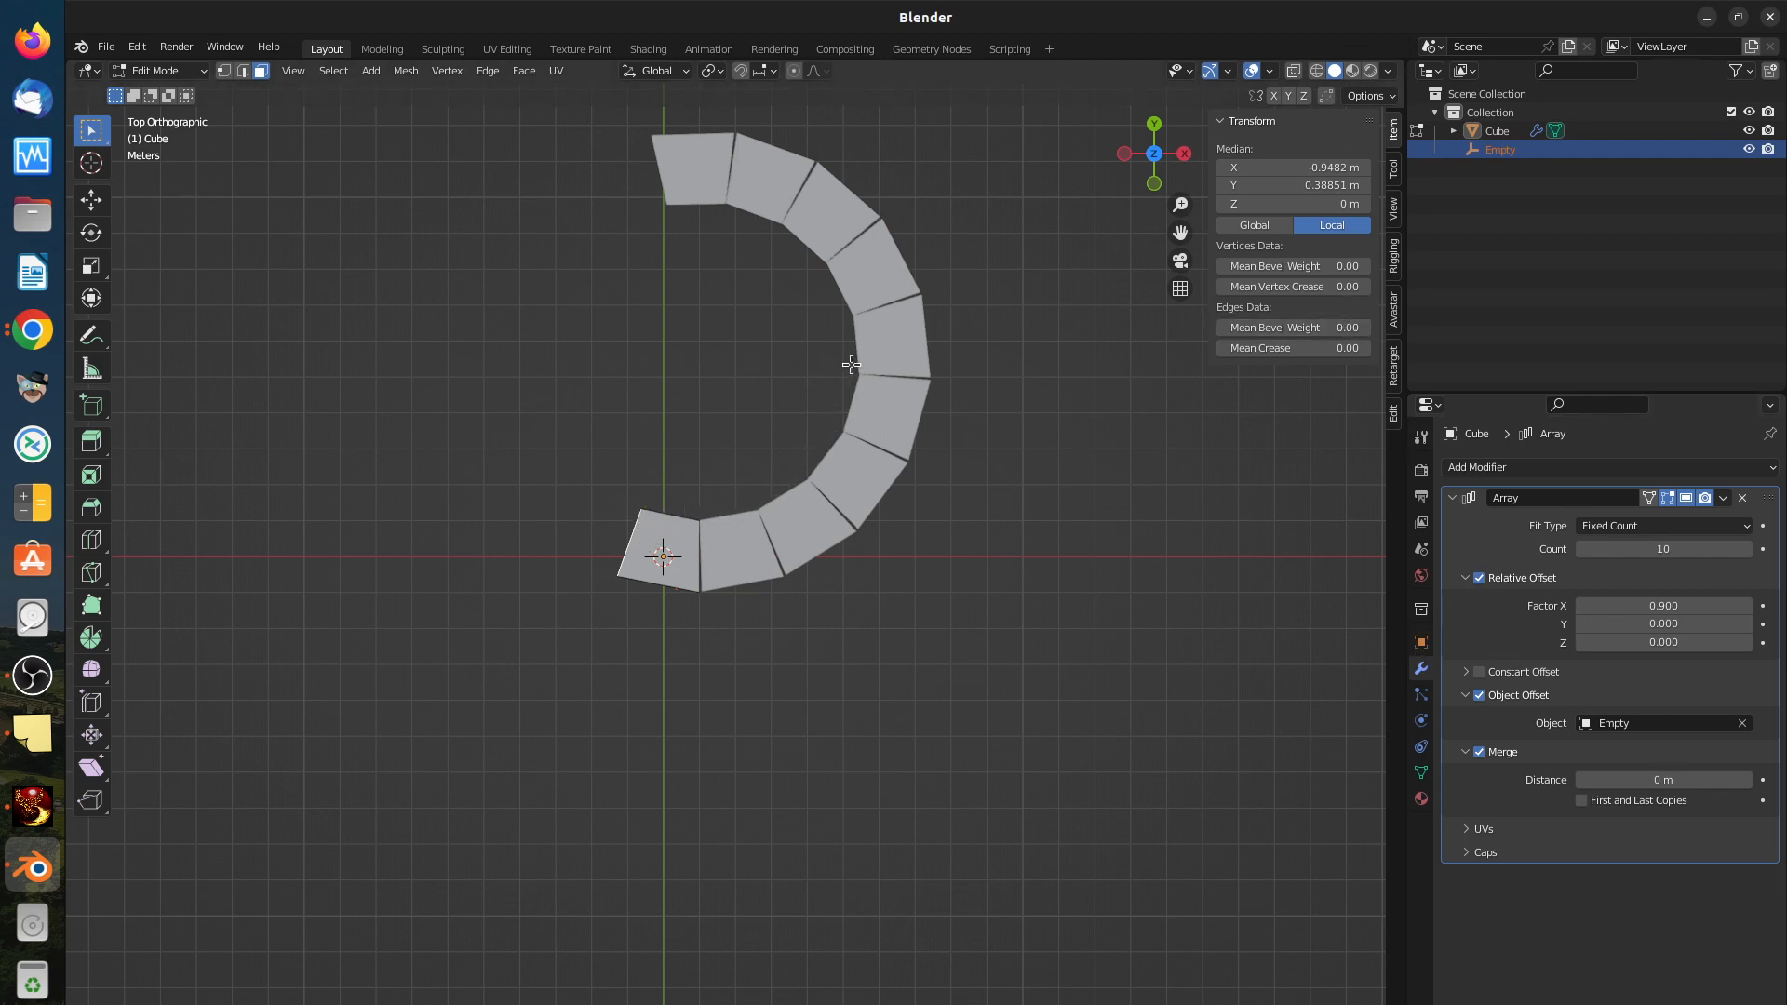
Step: Adjust the array's merge distance to 0.09 m to fuse the tapered copies into one continuous arc, and inspect the joints
scroll(664, 542, "up", 2)
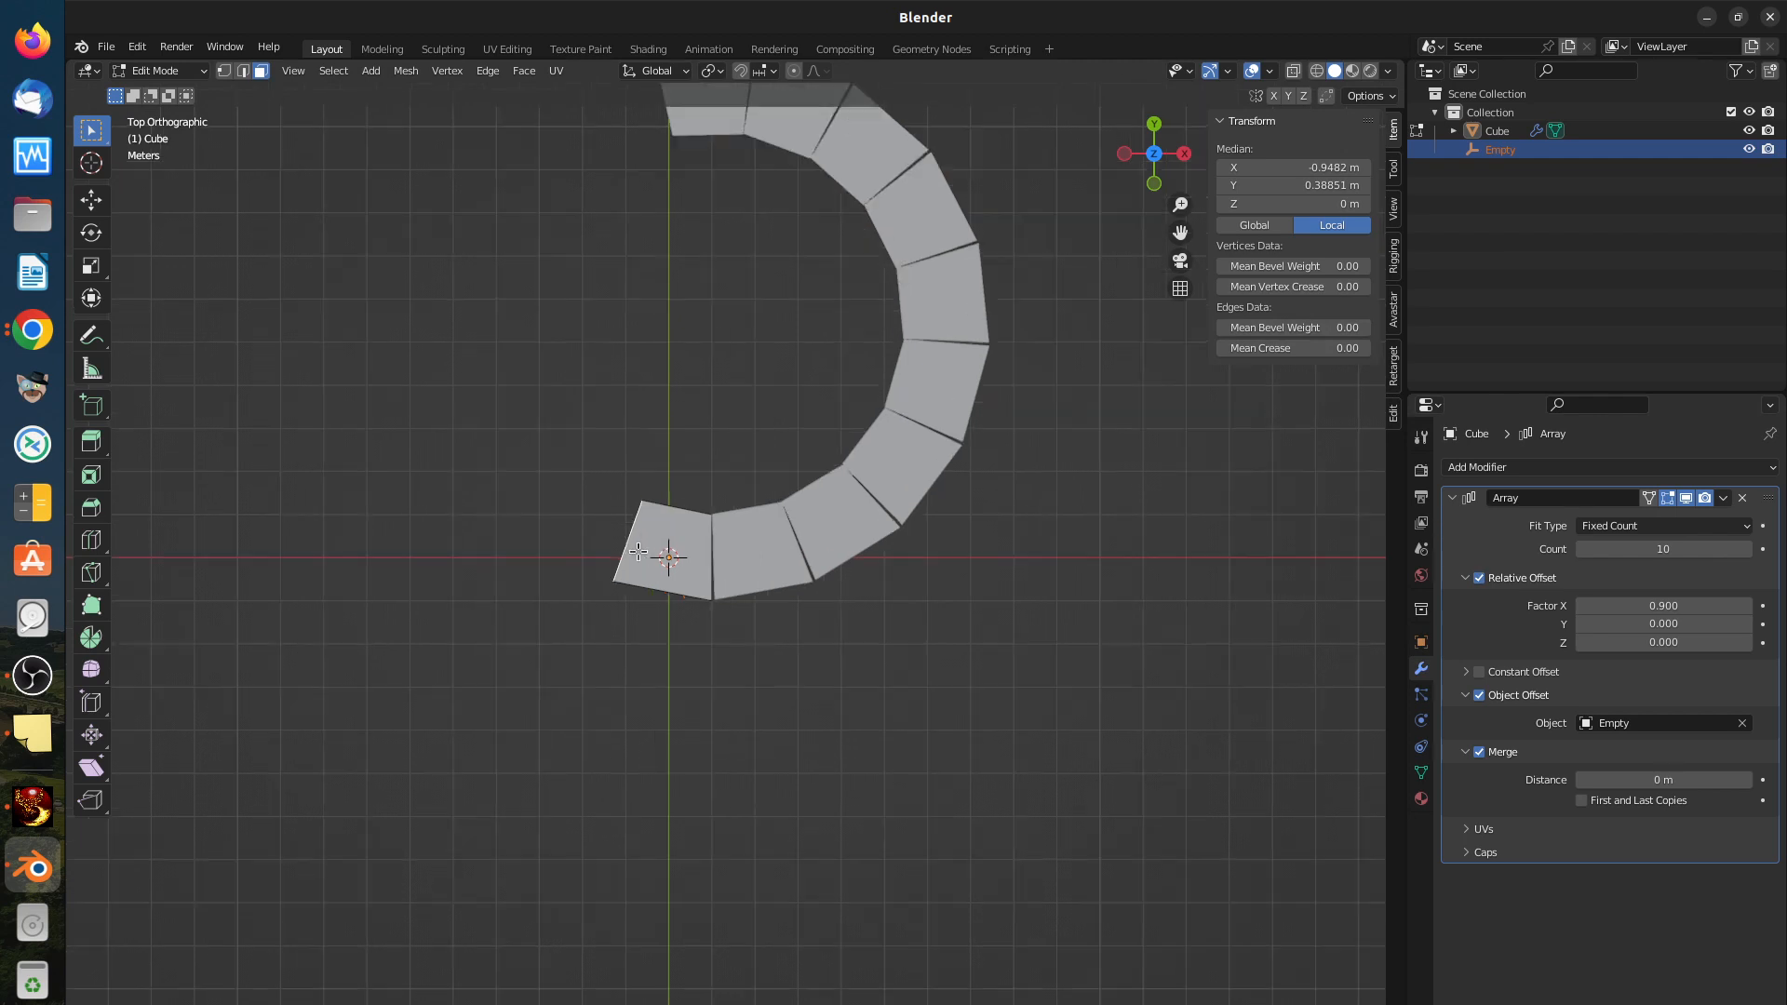
scroll(780, 479, "down", 2)
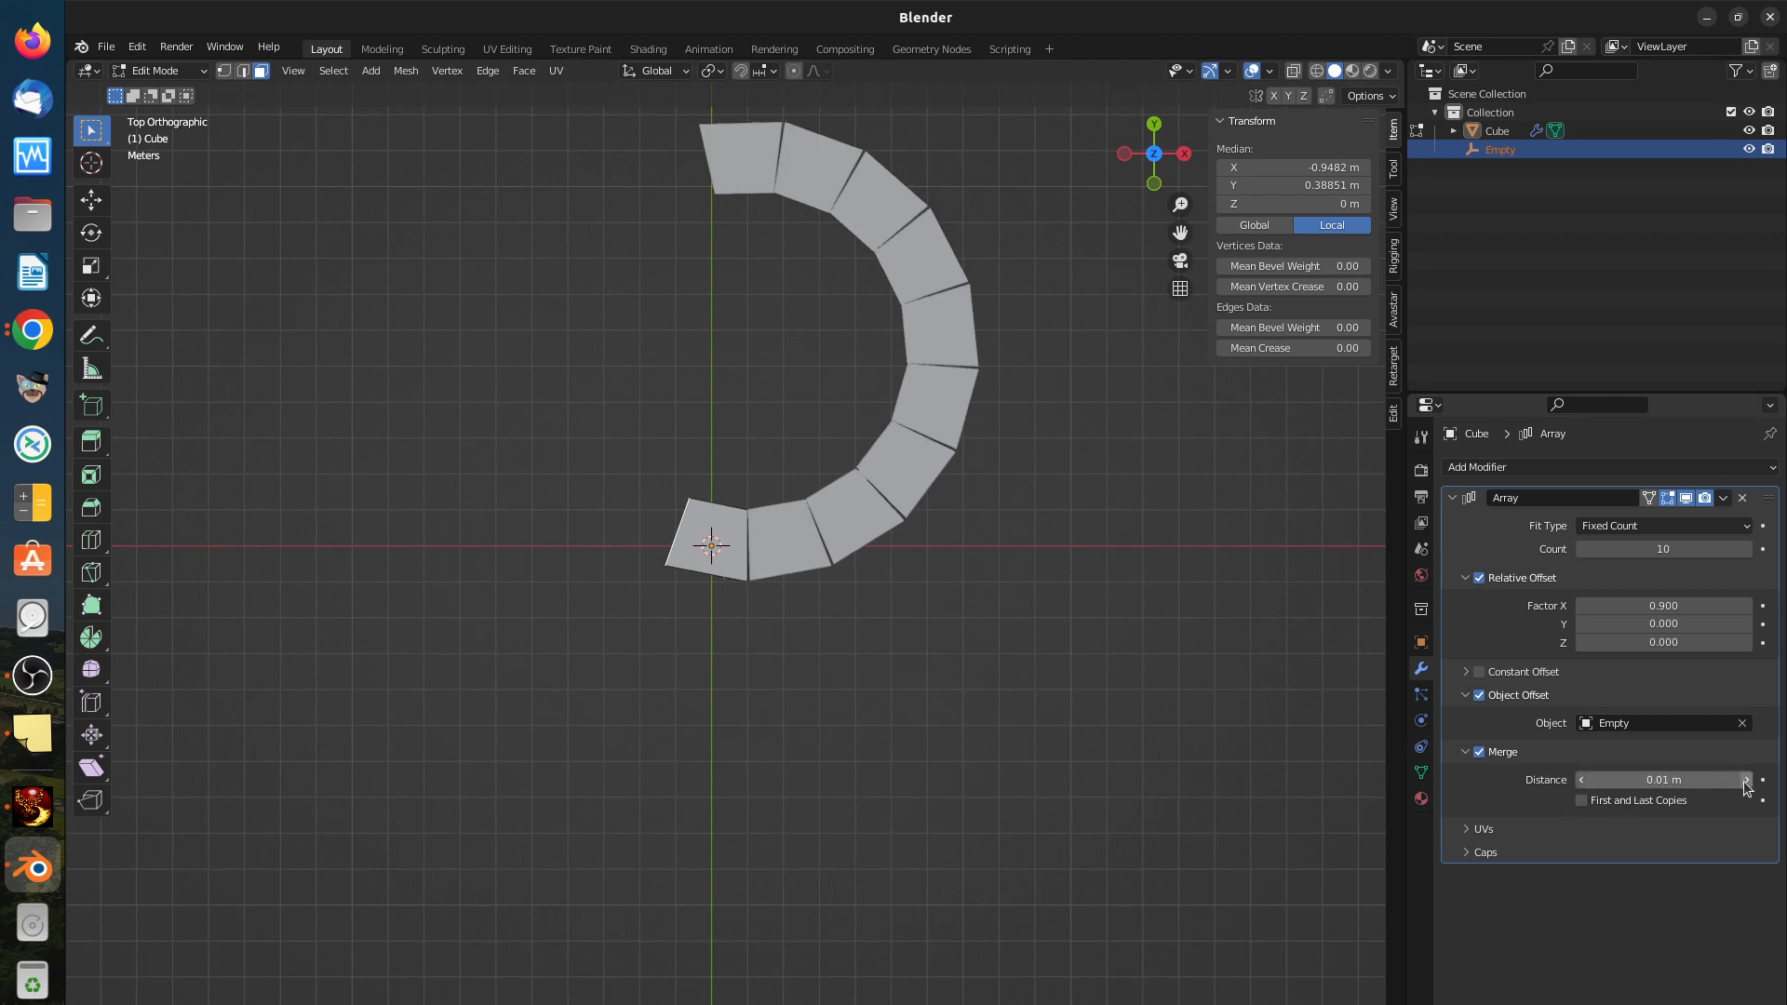
left_click_drag(1746, 780, 1773, 780)
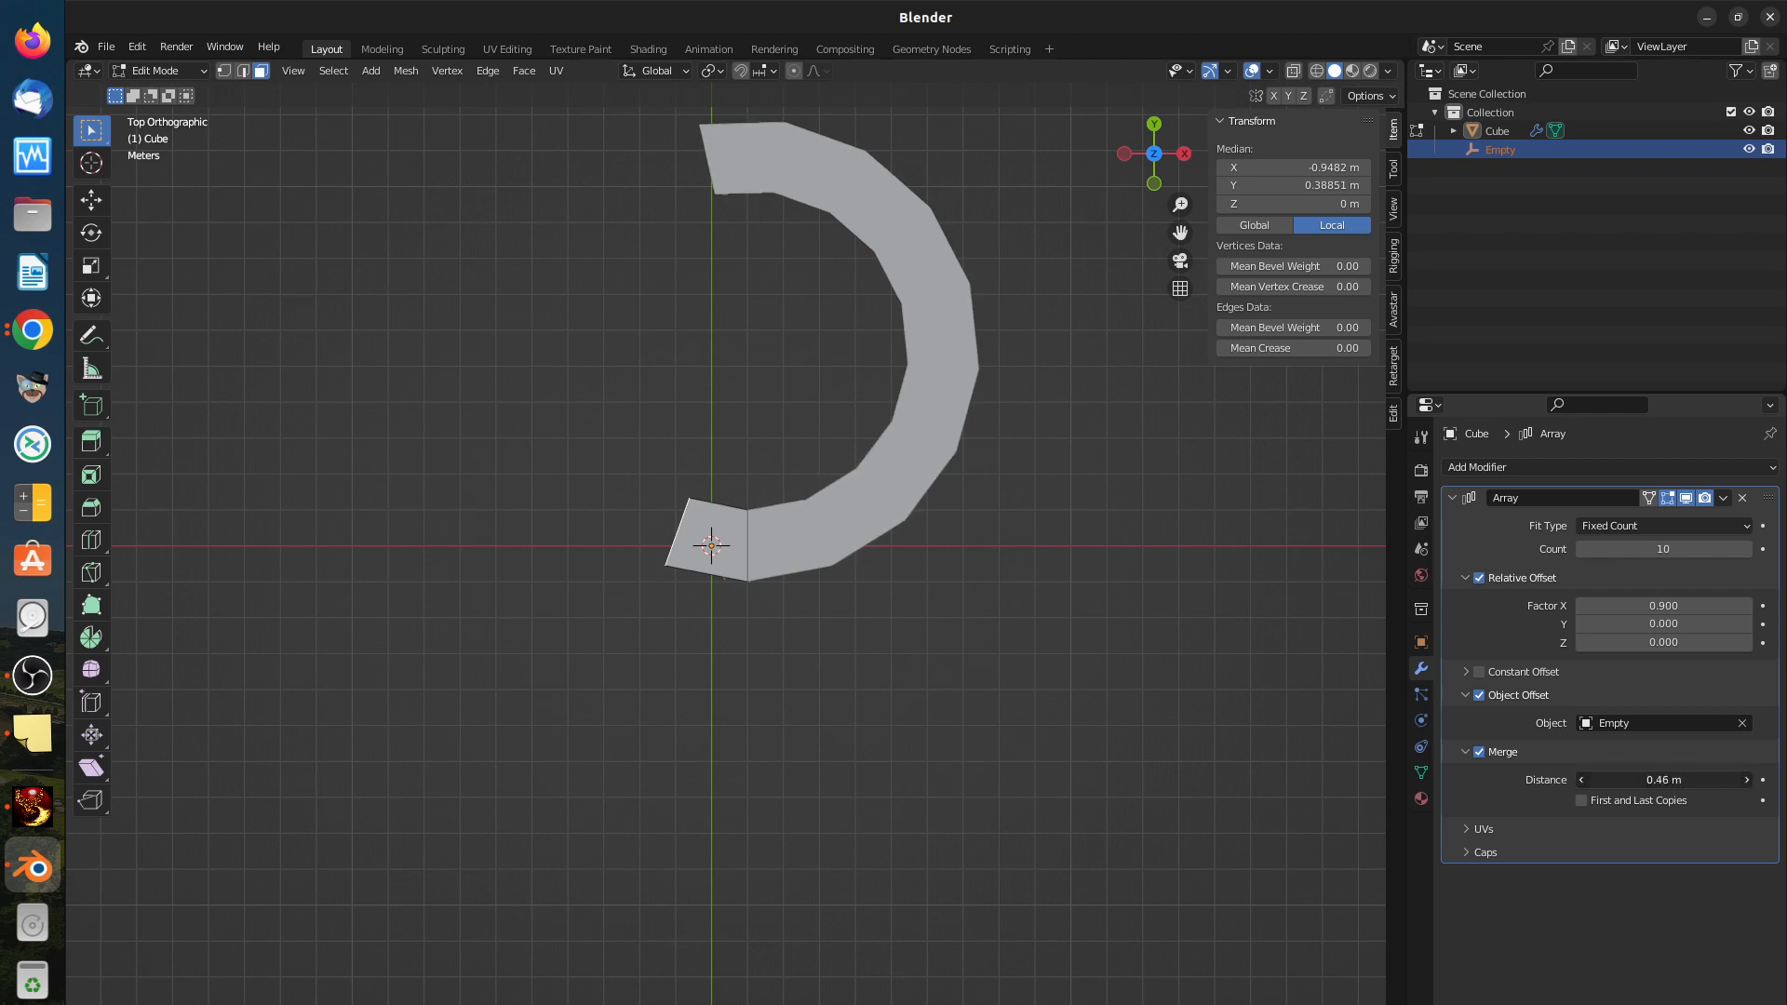
left_click_drag(1663, 780, 1637, 780)
left_click_drag(1663, 780, 1670, 780)
scroll(721, 556, "up", 2)
middle_click_drag(787, 579, 853, 658)
scroll(782, 586, "down", 8)
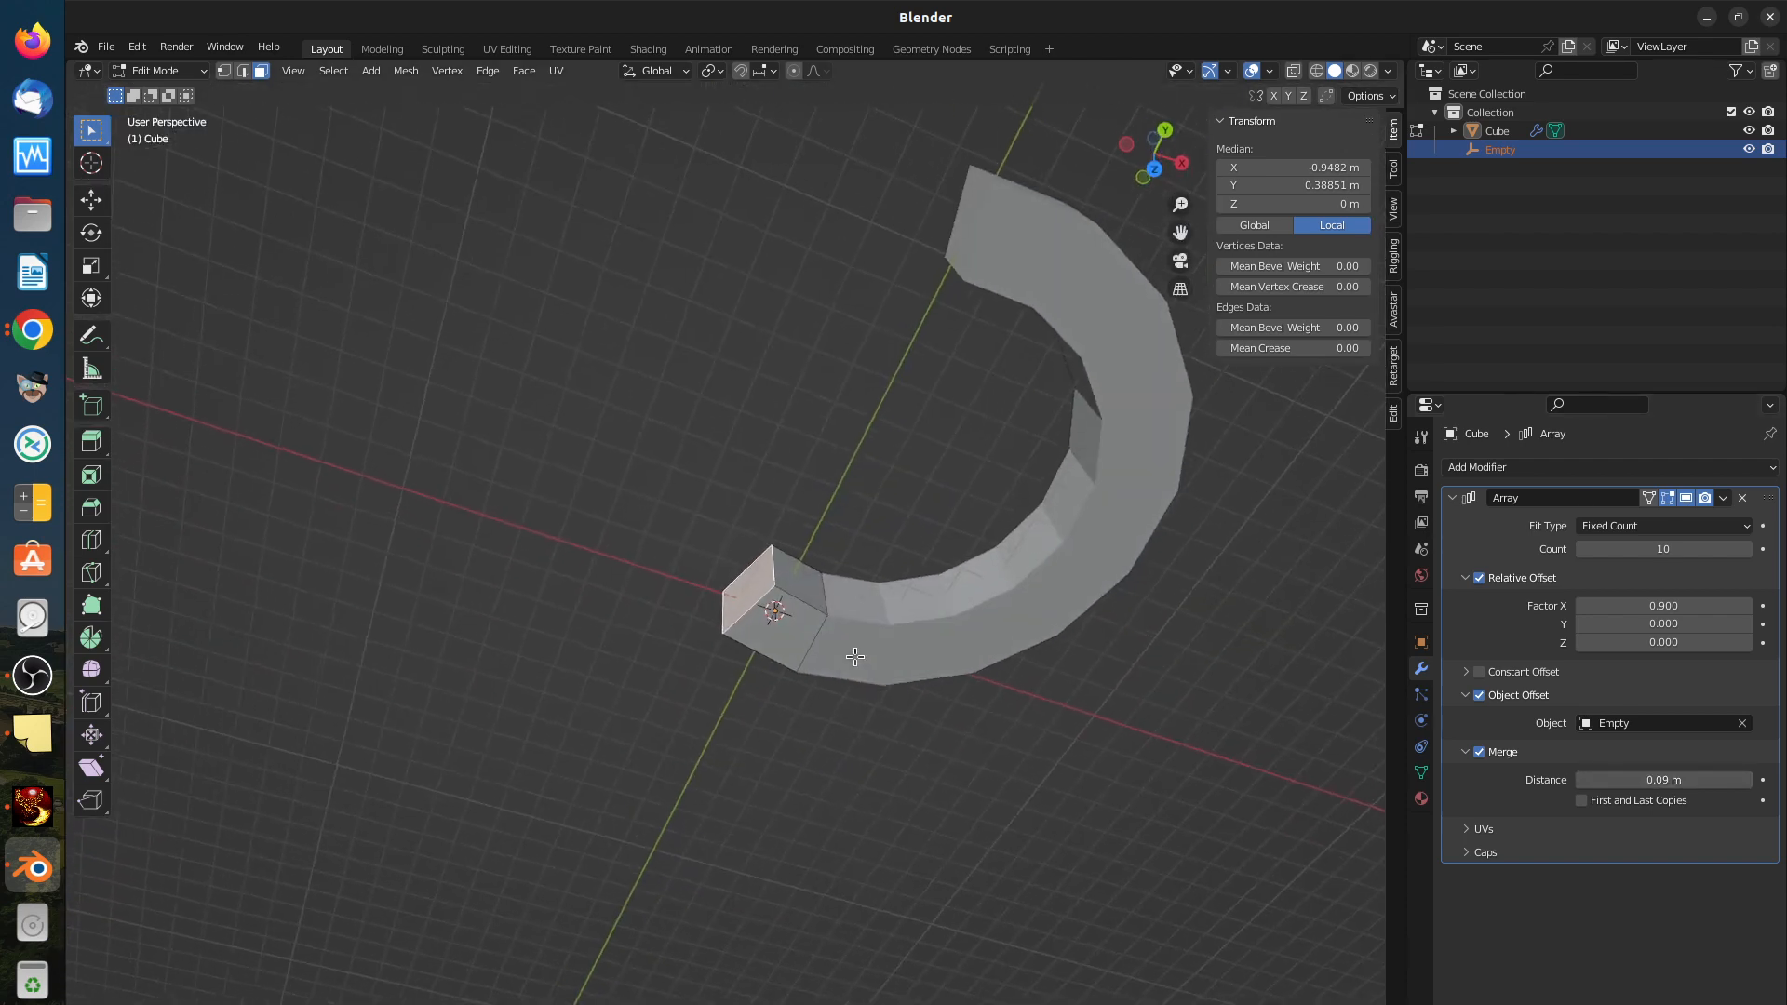
scroll(828, 638, "up", 10)
scroll(828, 638, "down", 4)
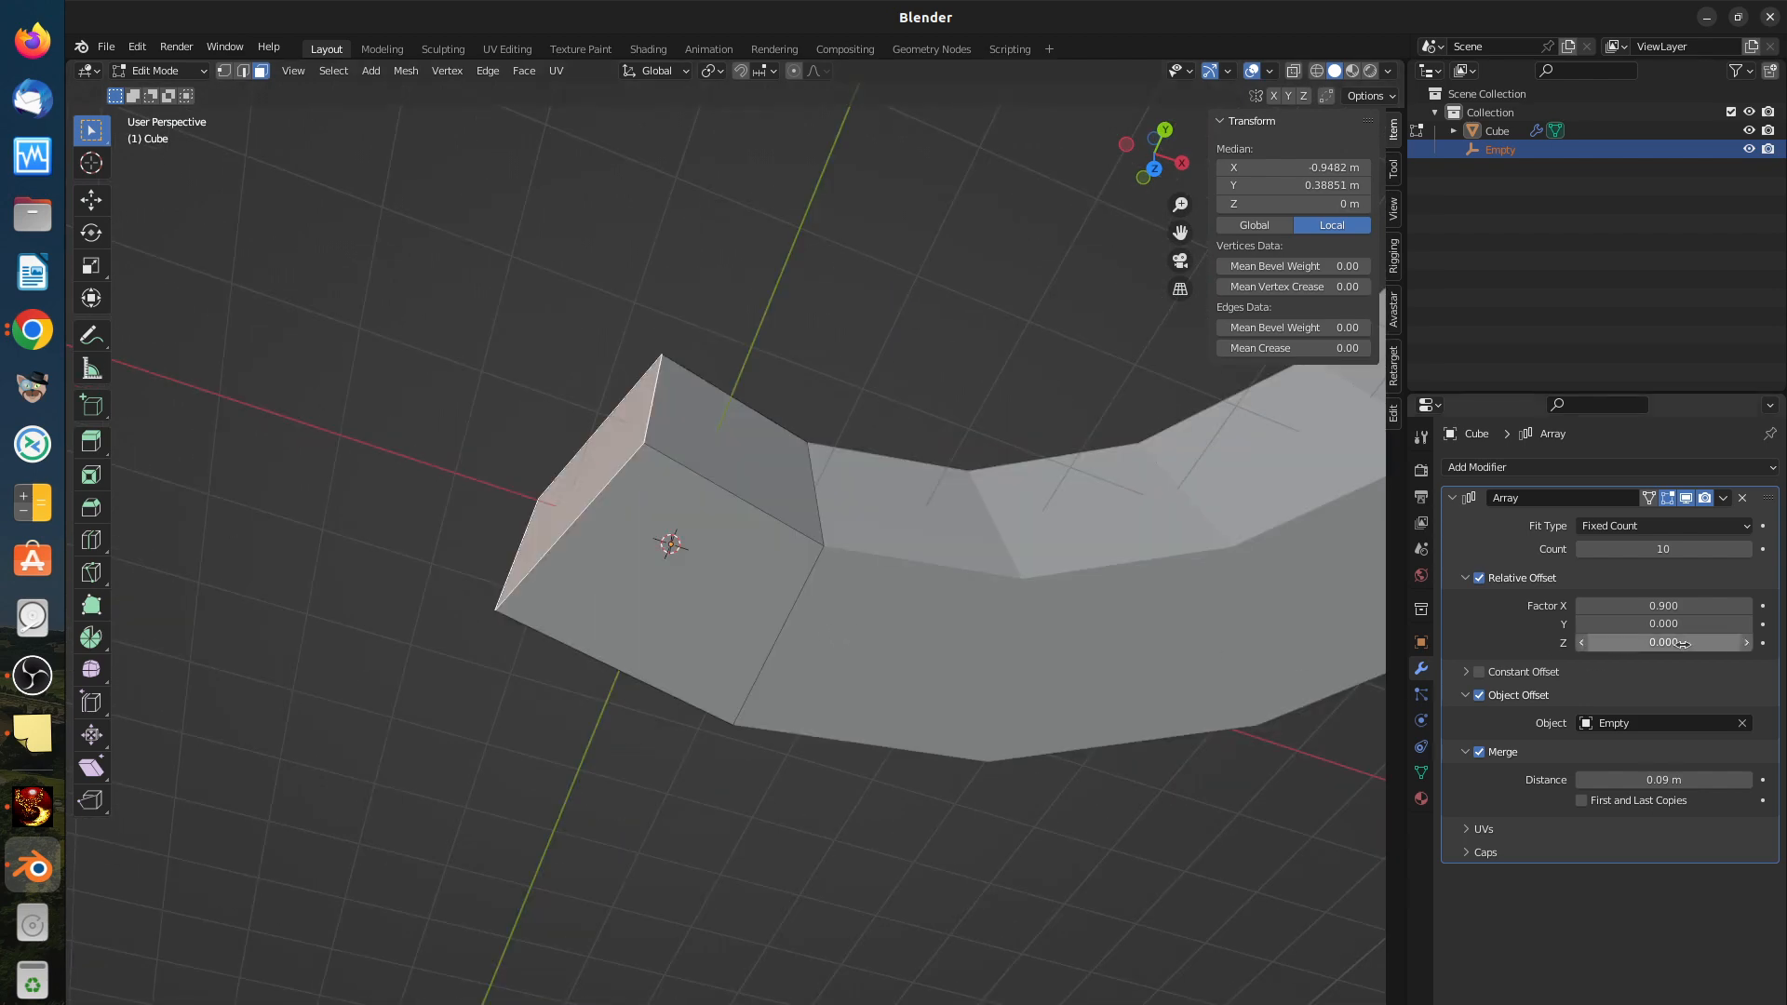
Step: Try the array's relative offset Factor X at 1.0 and 0.95, returning it to 0.9 after each trial
left_click(1746, 606)
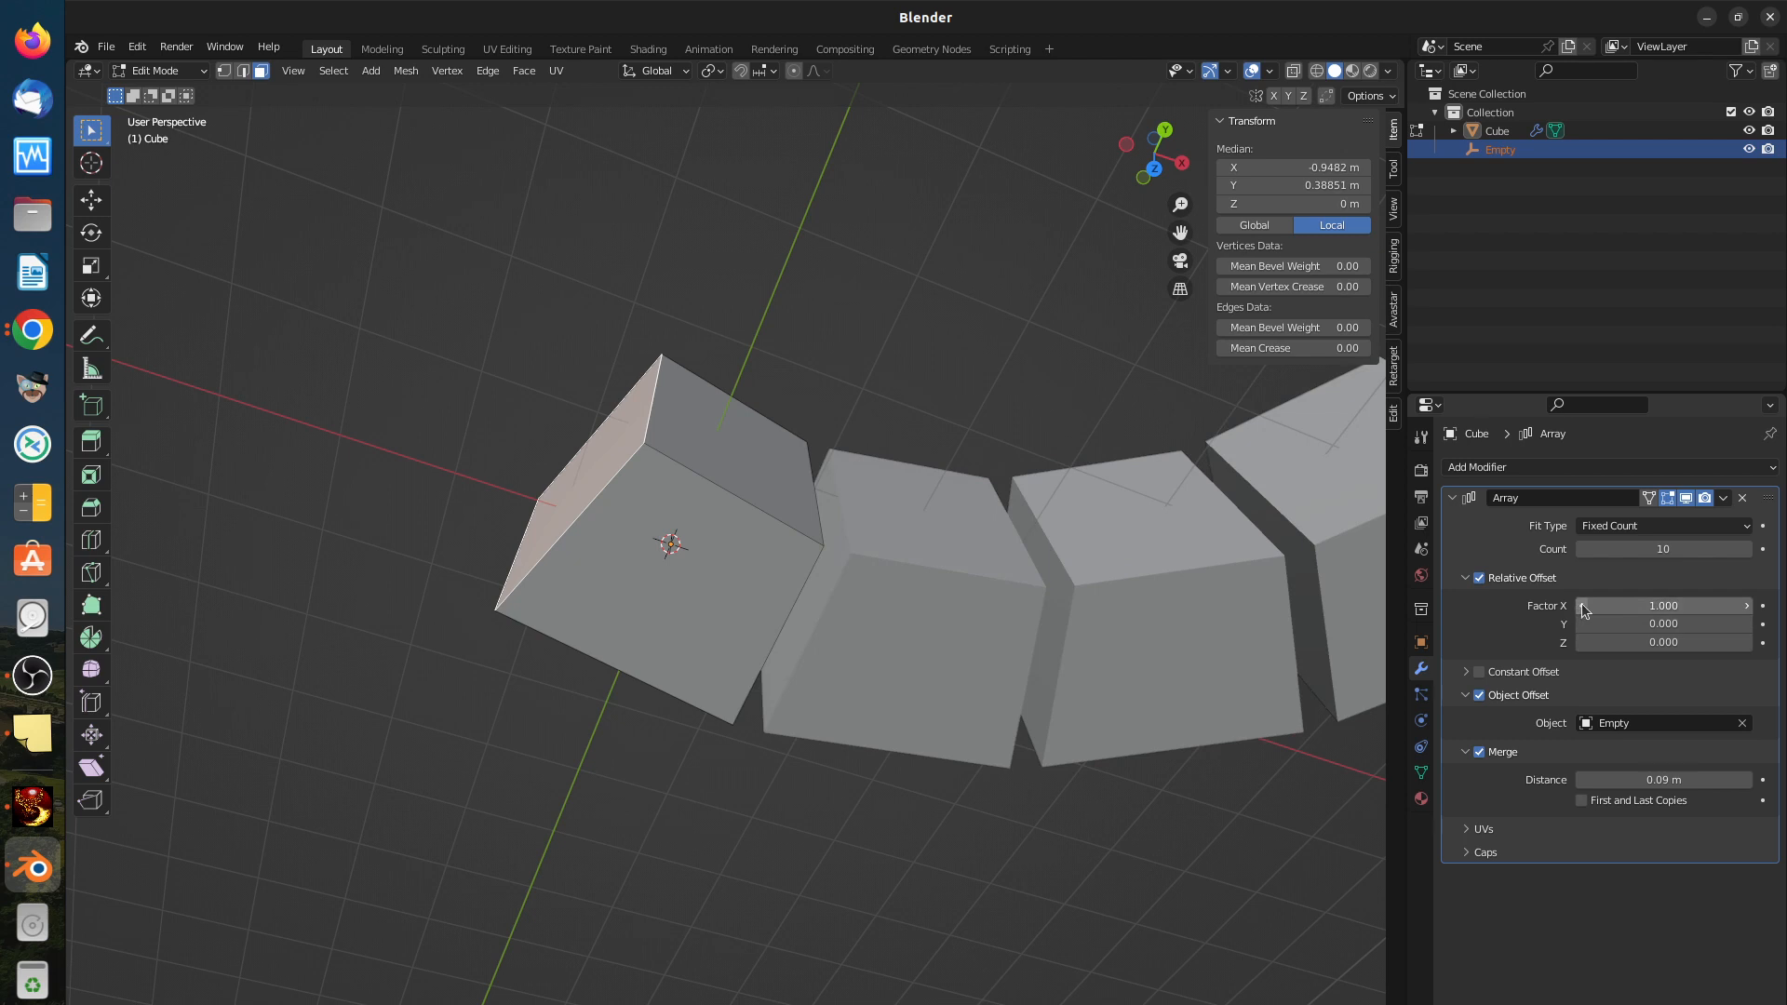
mouse_move(1585, 609)
left_mouse_down()
mouse_move(1606, 610)
mouse_move(1582, 610)
left_mouse_up()
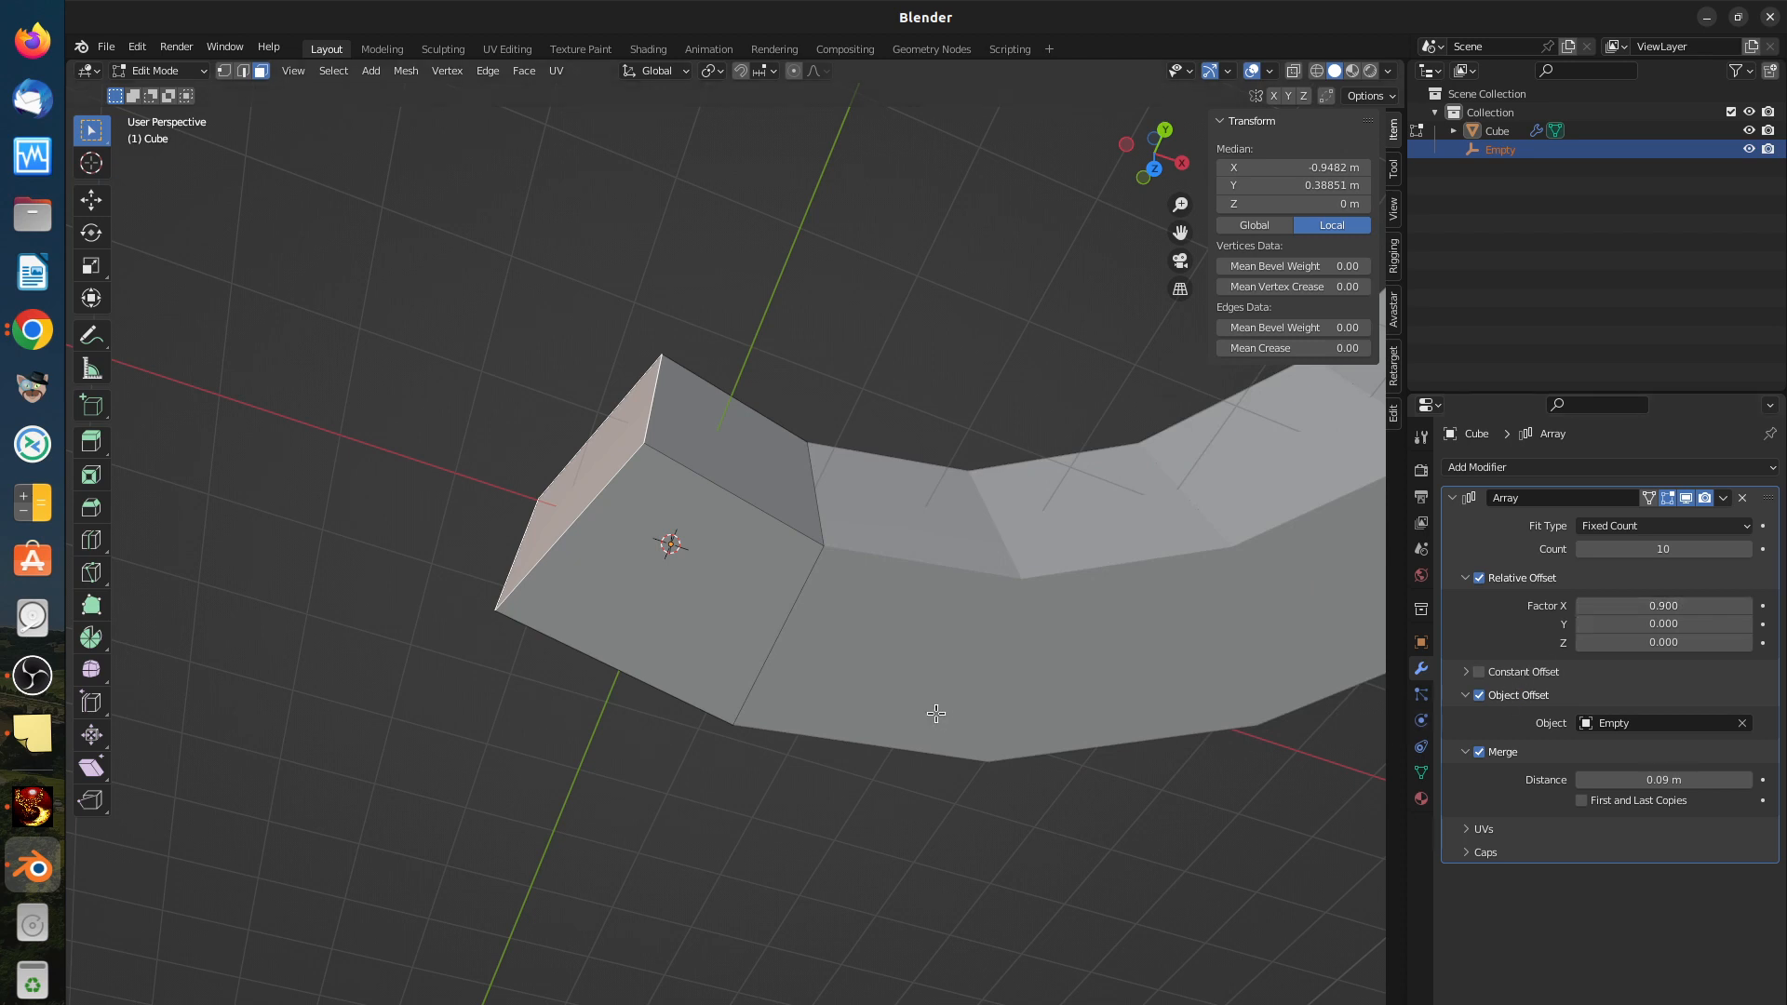
middle_click_drag(937, 717, 907, 651)
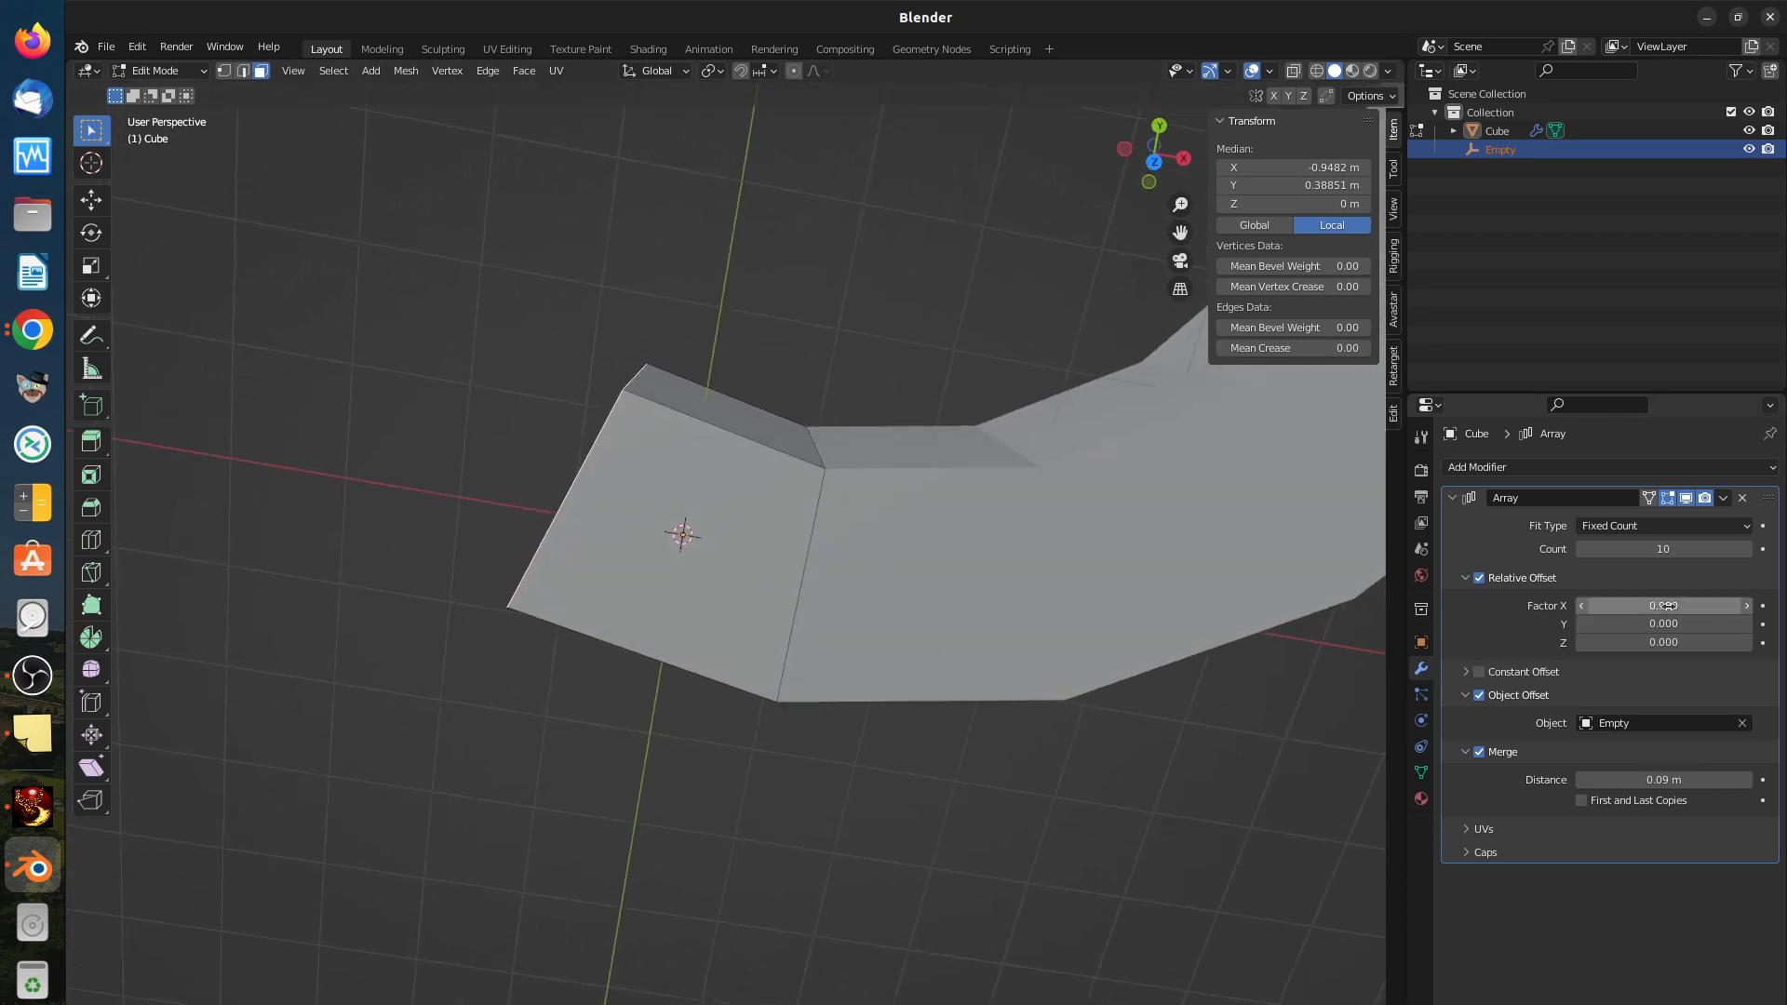
left_click(1665, 606)
type("0.9")
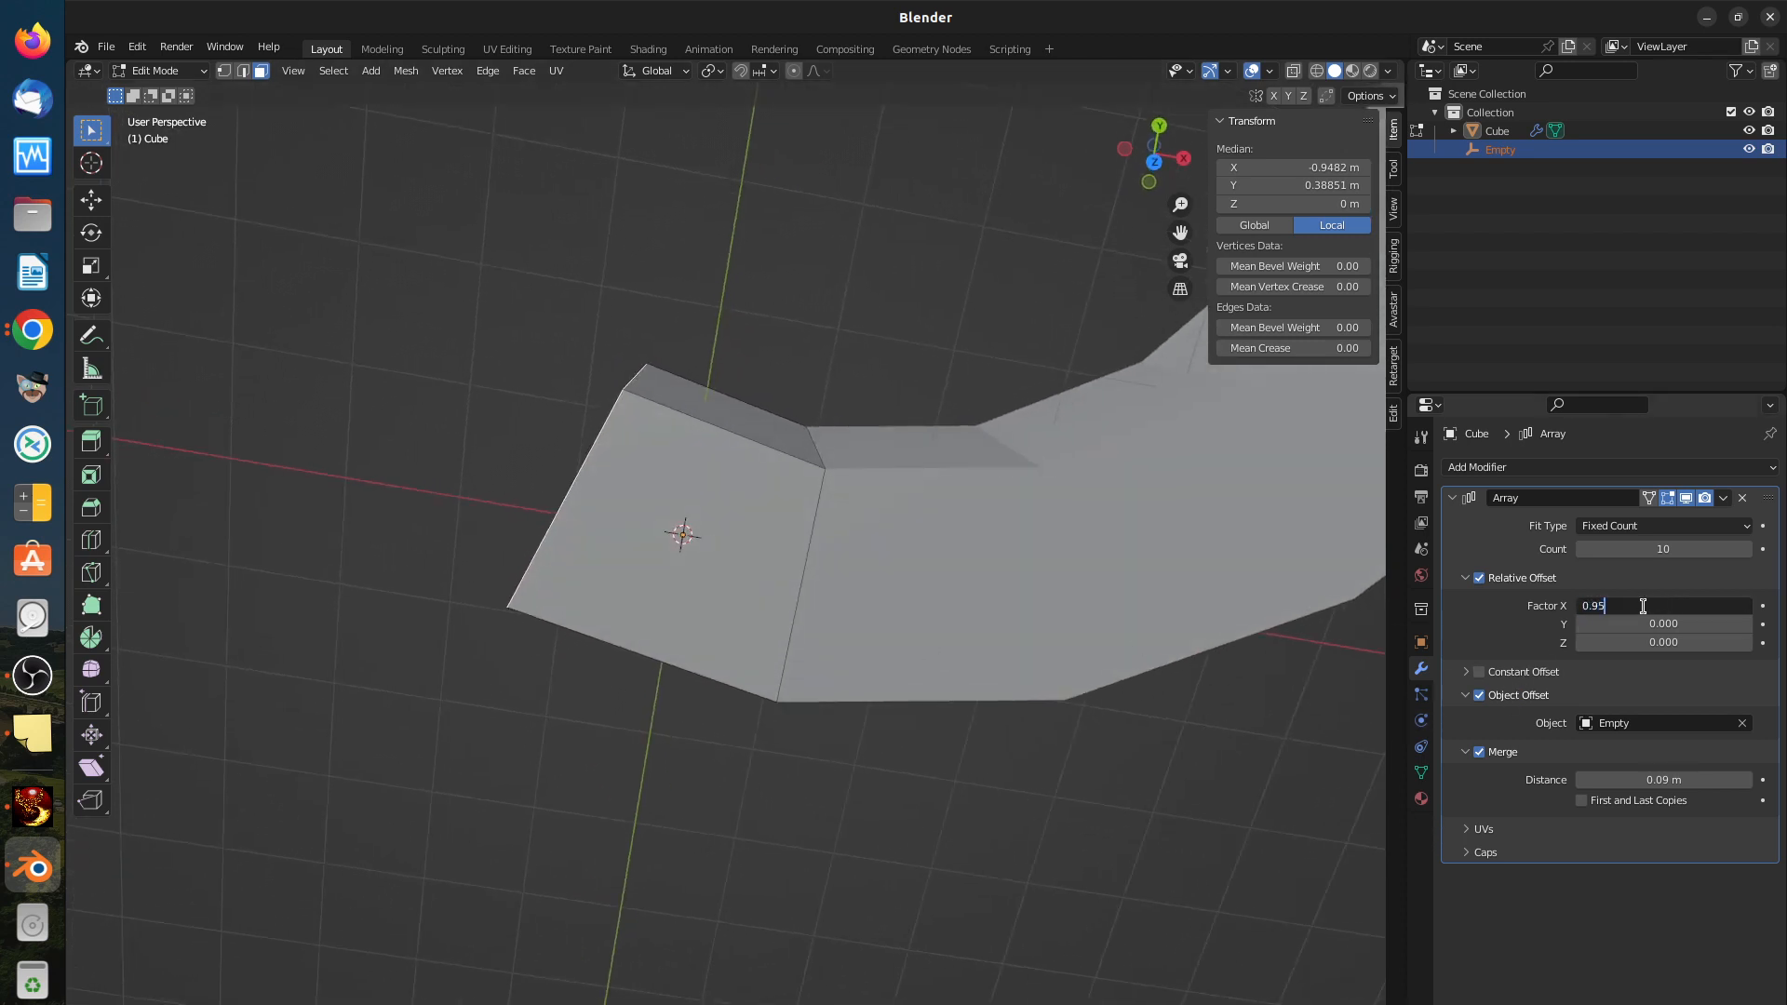
key("Return")
left_click(1648, 609)
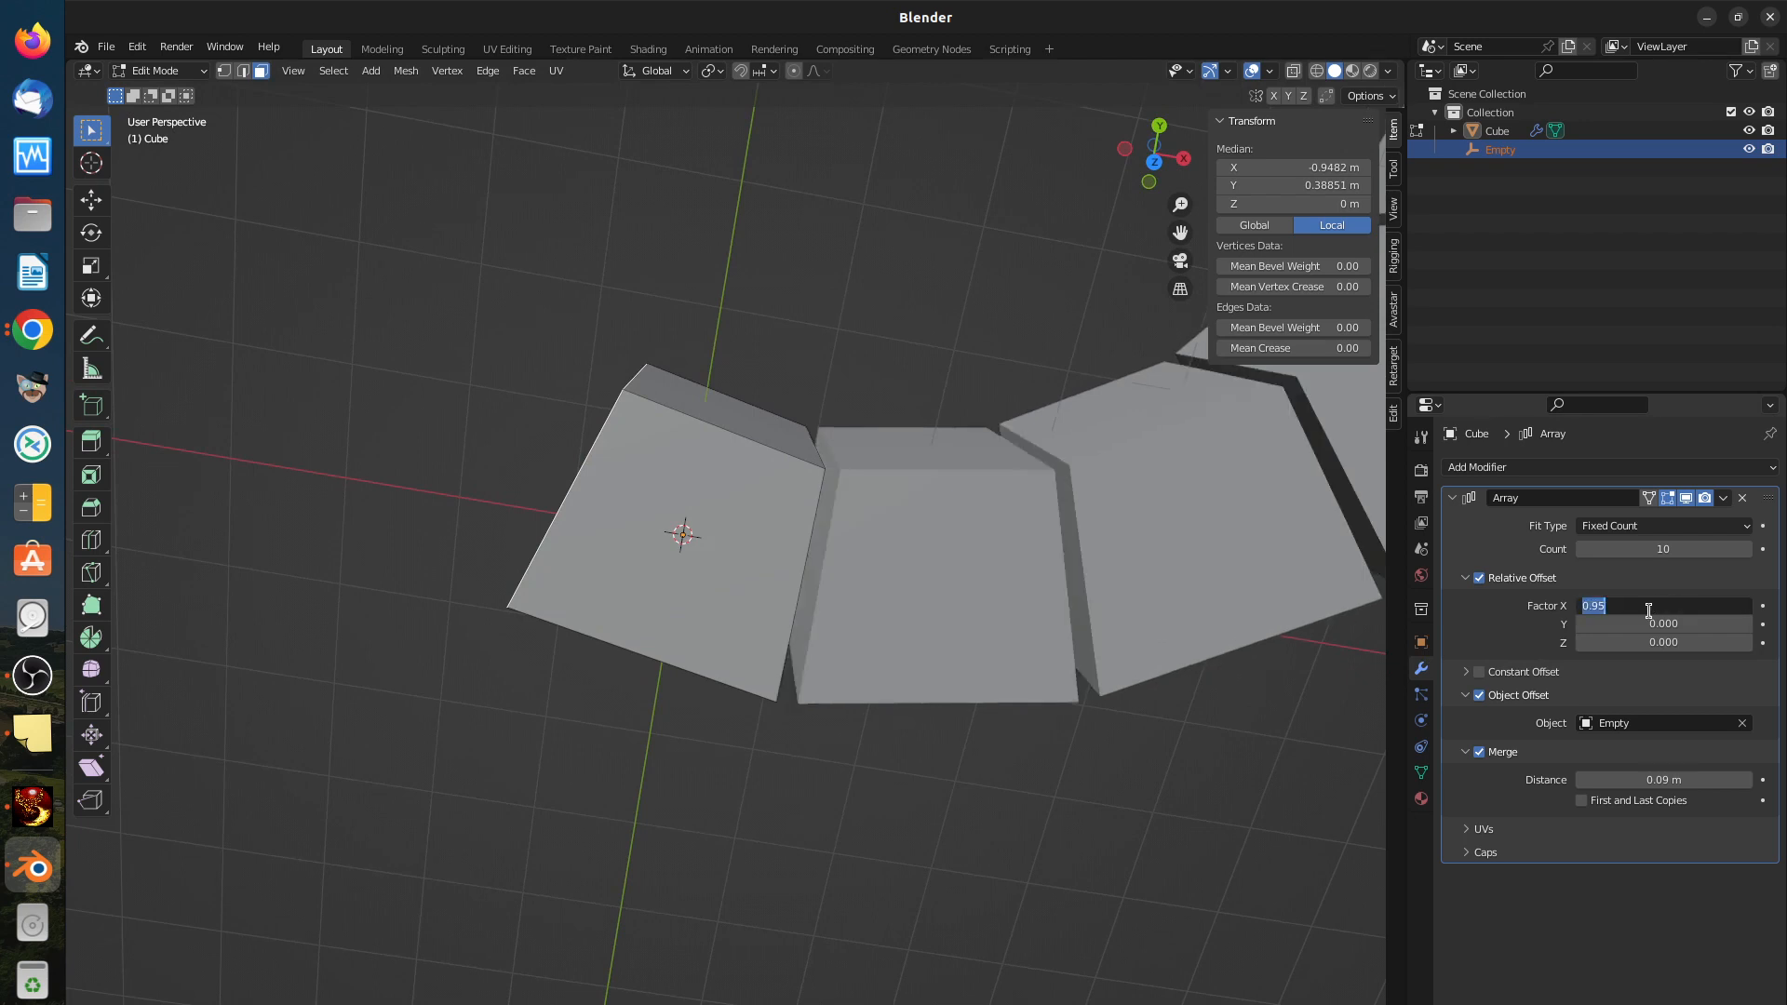
type("0")
key("Return")
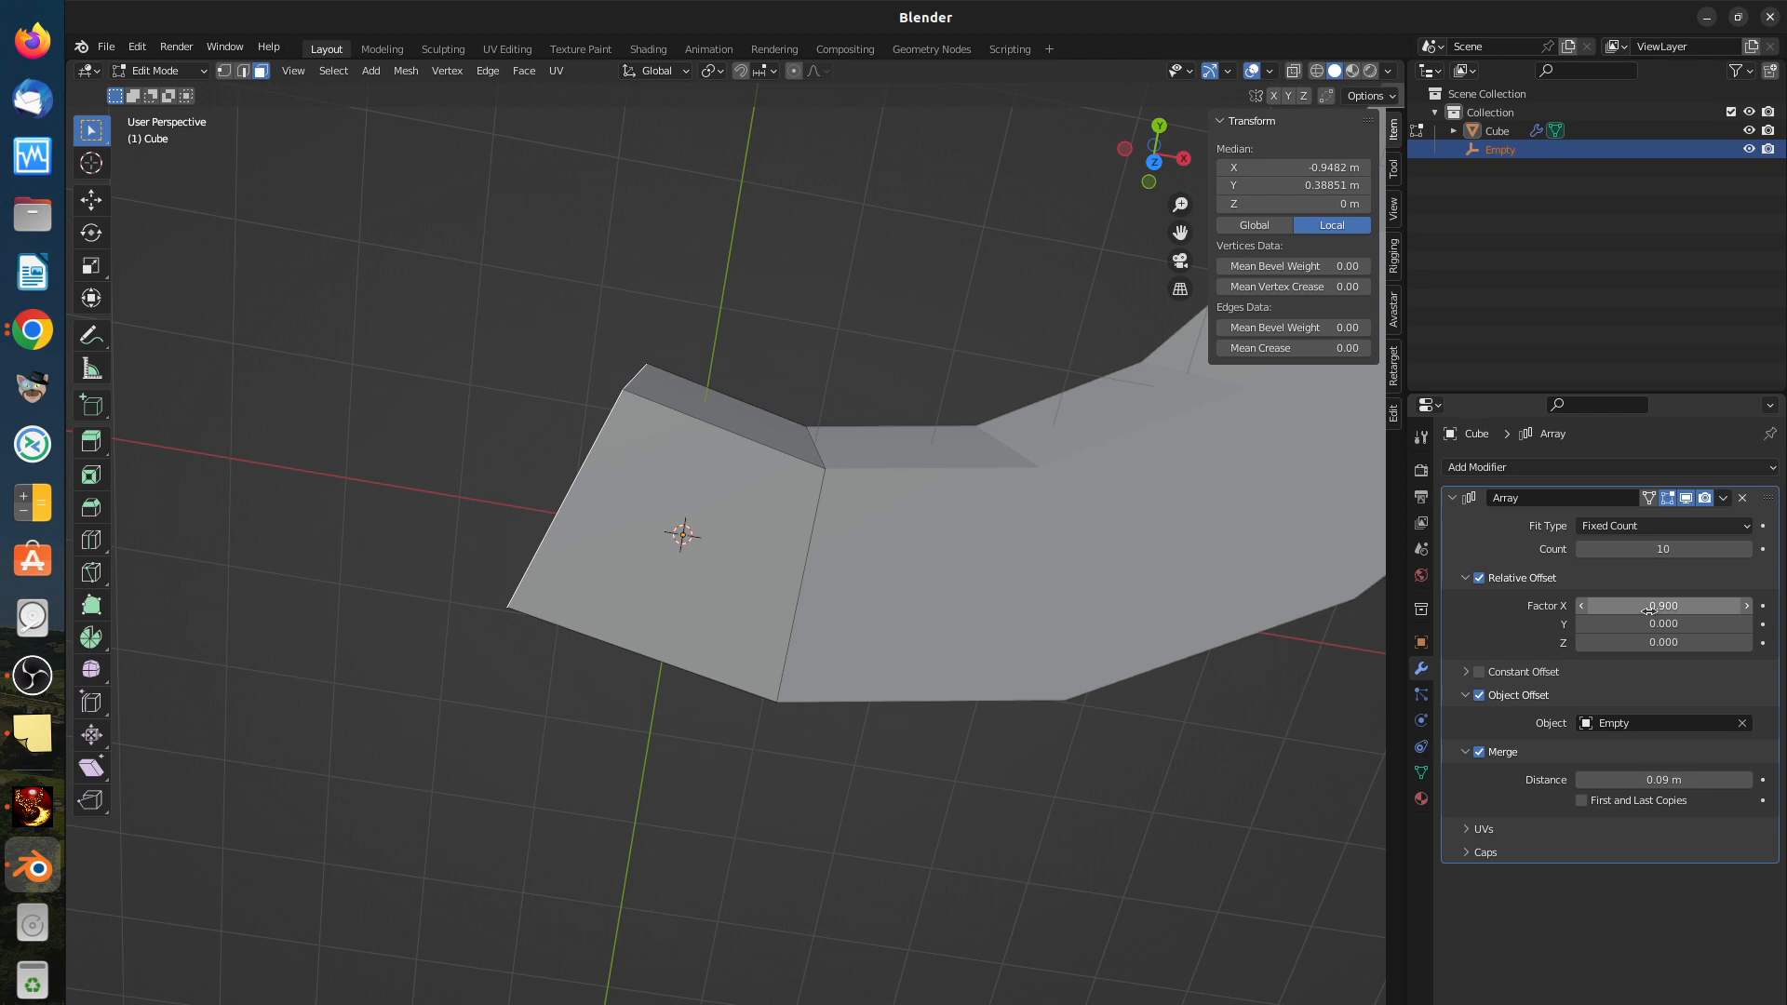
Step: Set the array's relative offset Factor X to 0.91 and reopen the value for editing
left_click(1649, 609)
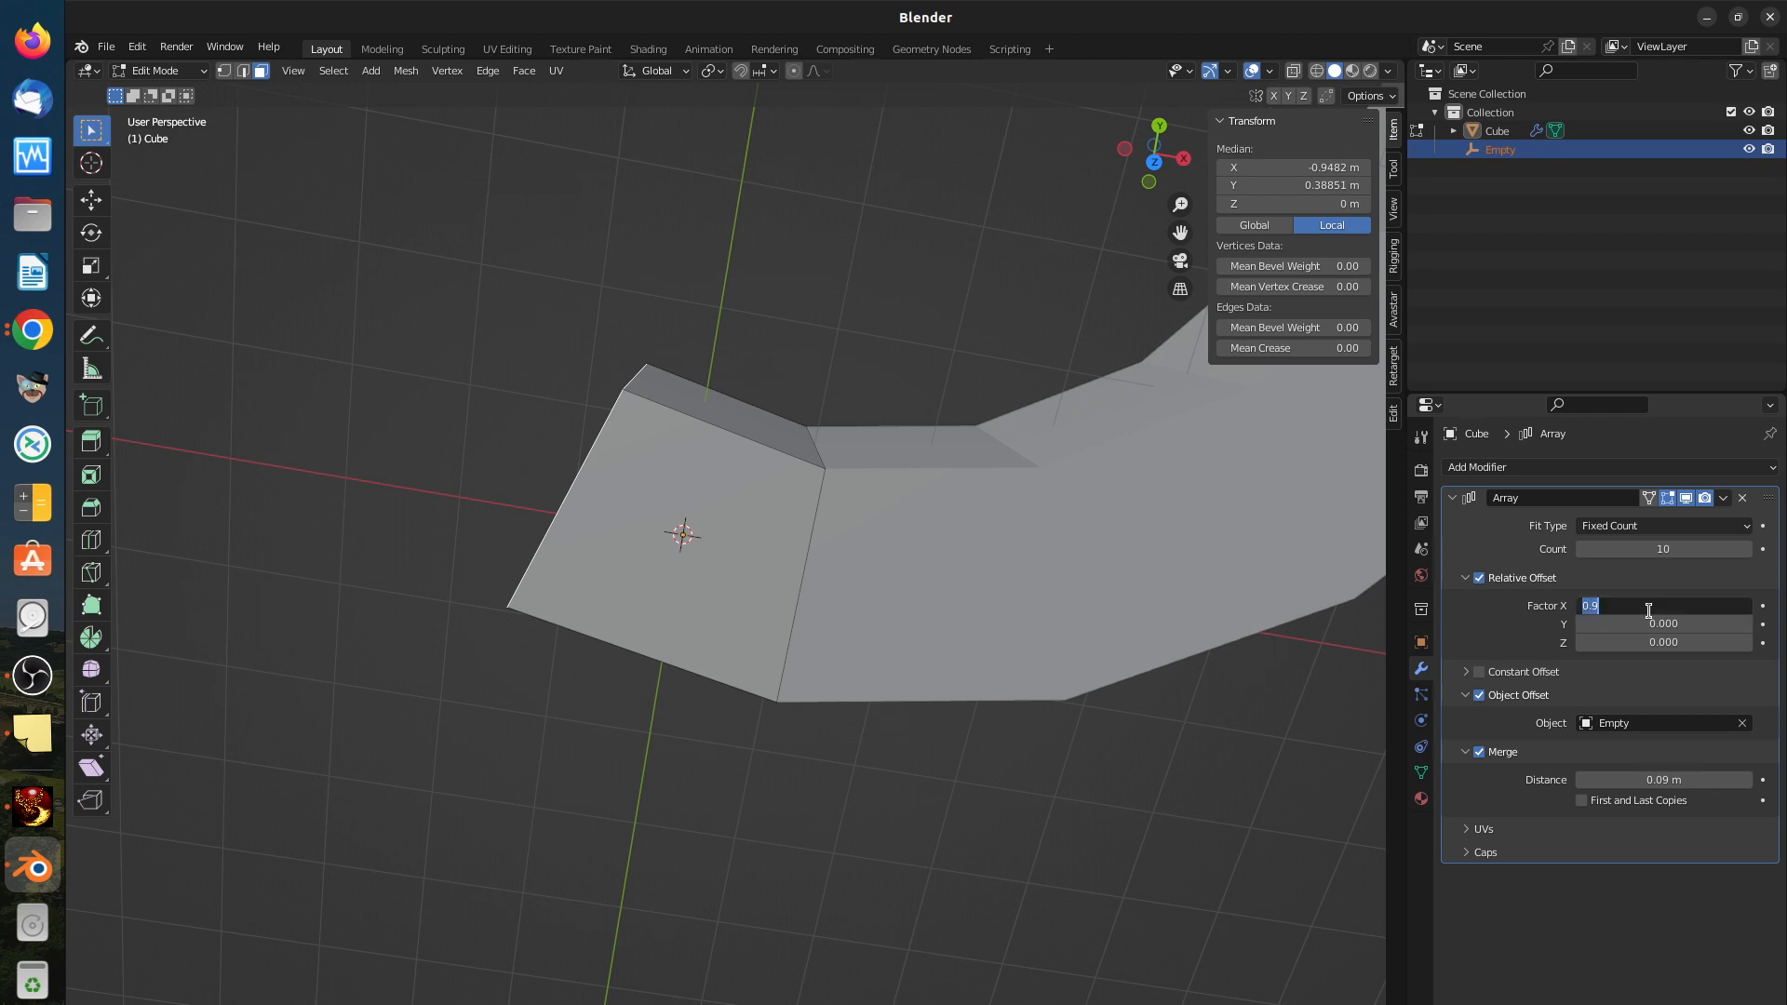
left_click(1648, 610)
key("Return")
left_click(1652, 609)
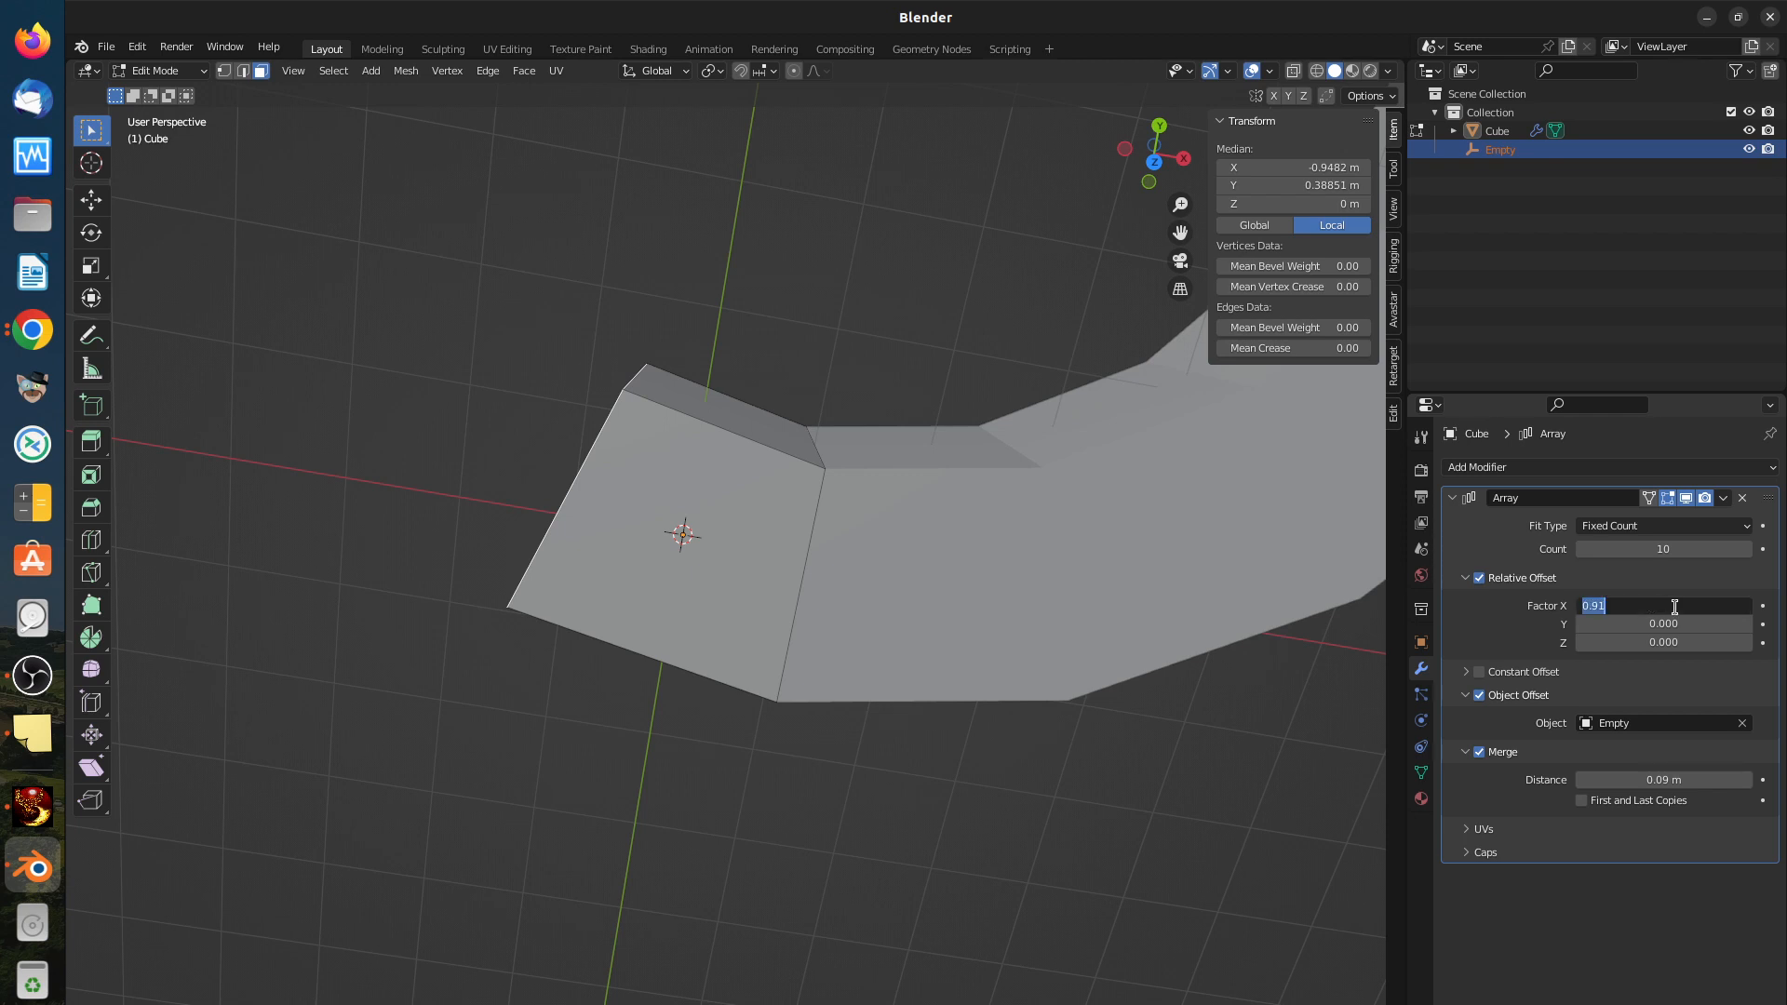
Step: Set the X factor of the Array modifier's relative offset to 0.91
left_click(1667, 604)
key("Return")
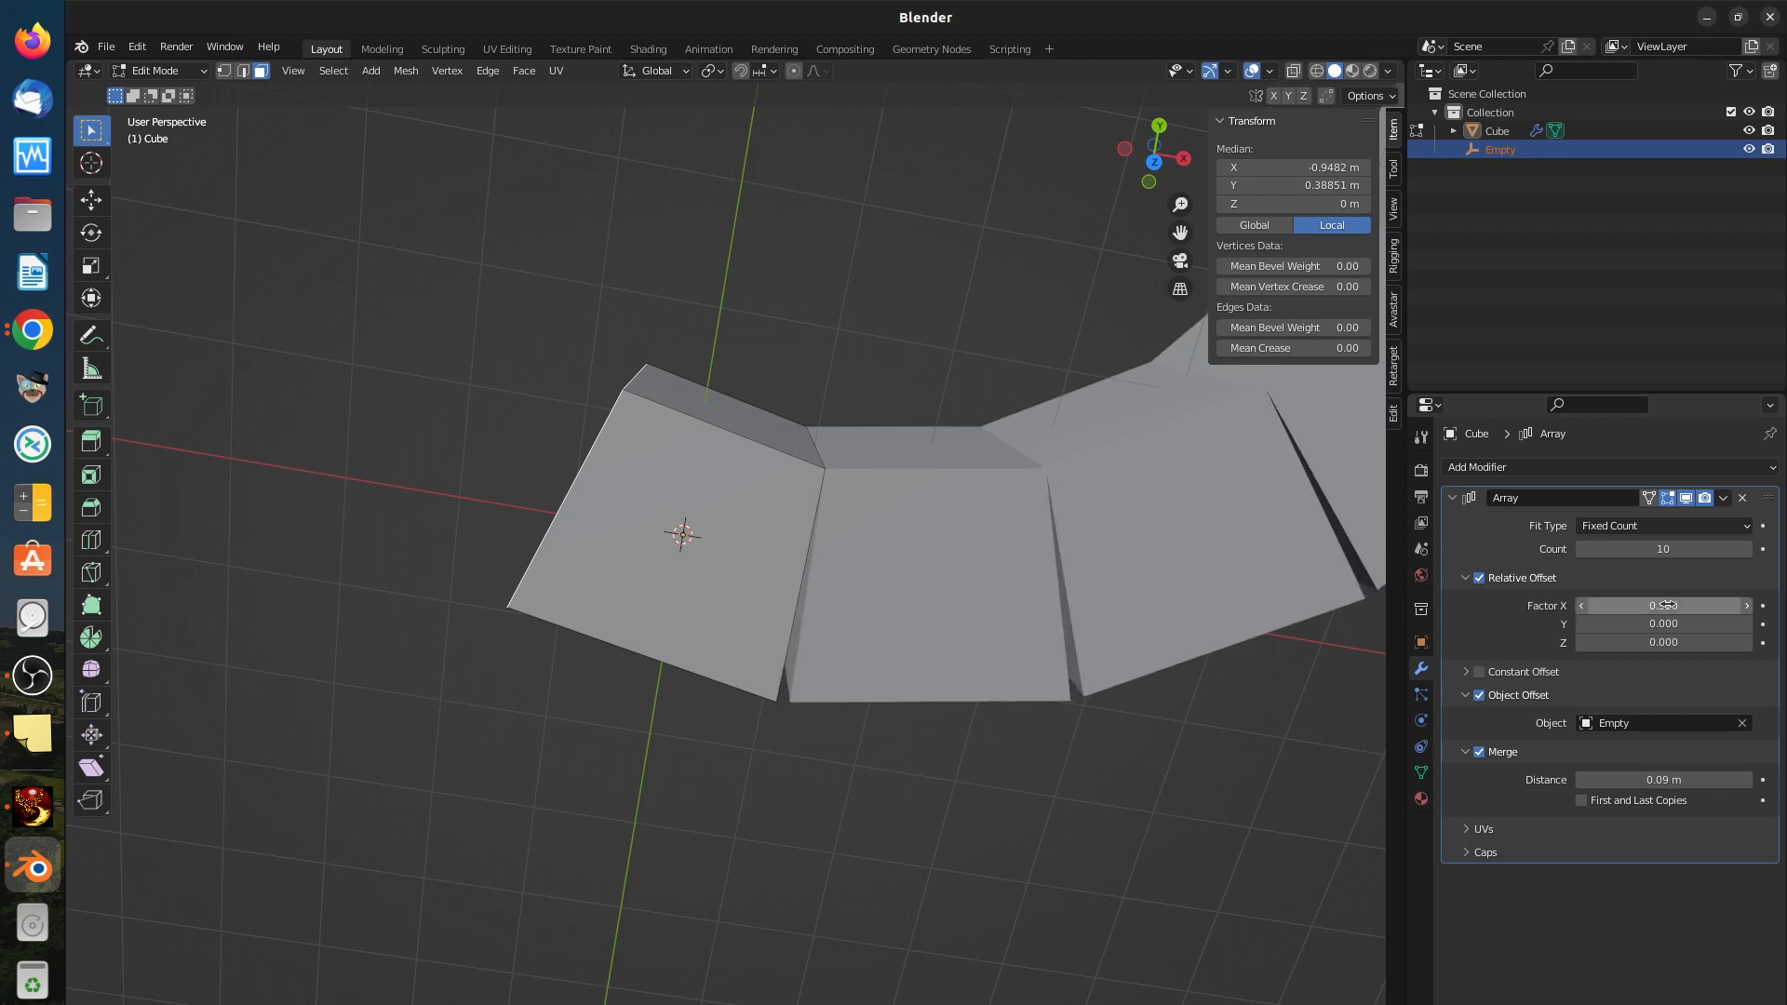
left_click(1665, 605)
type("0.")
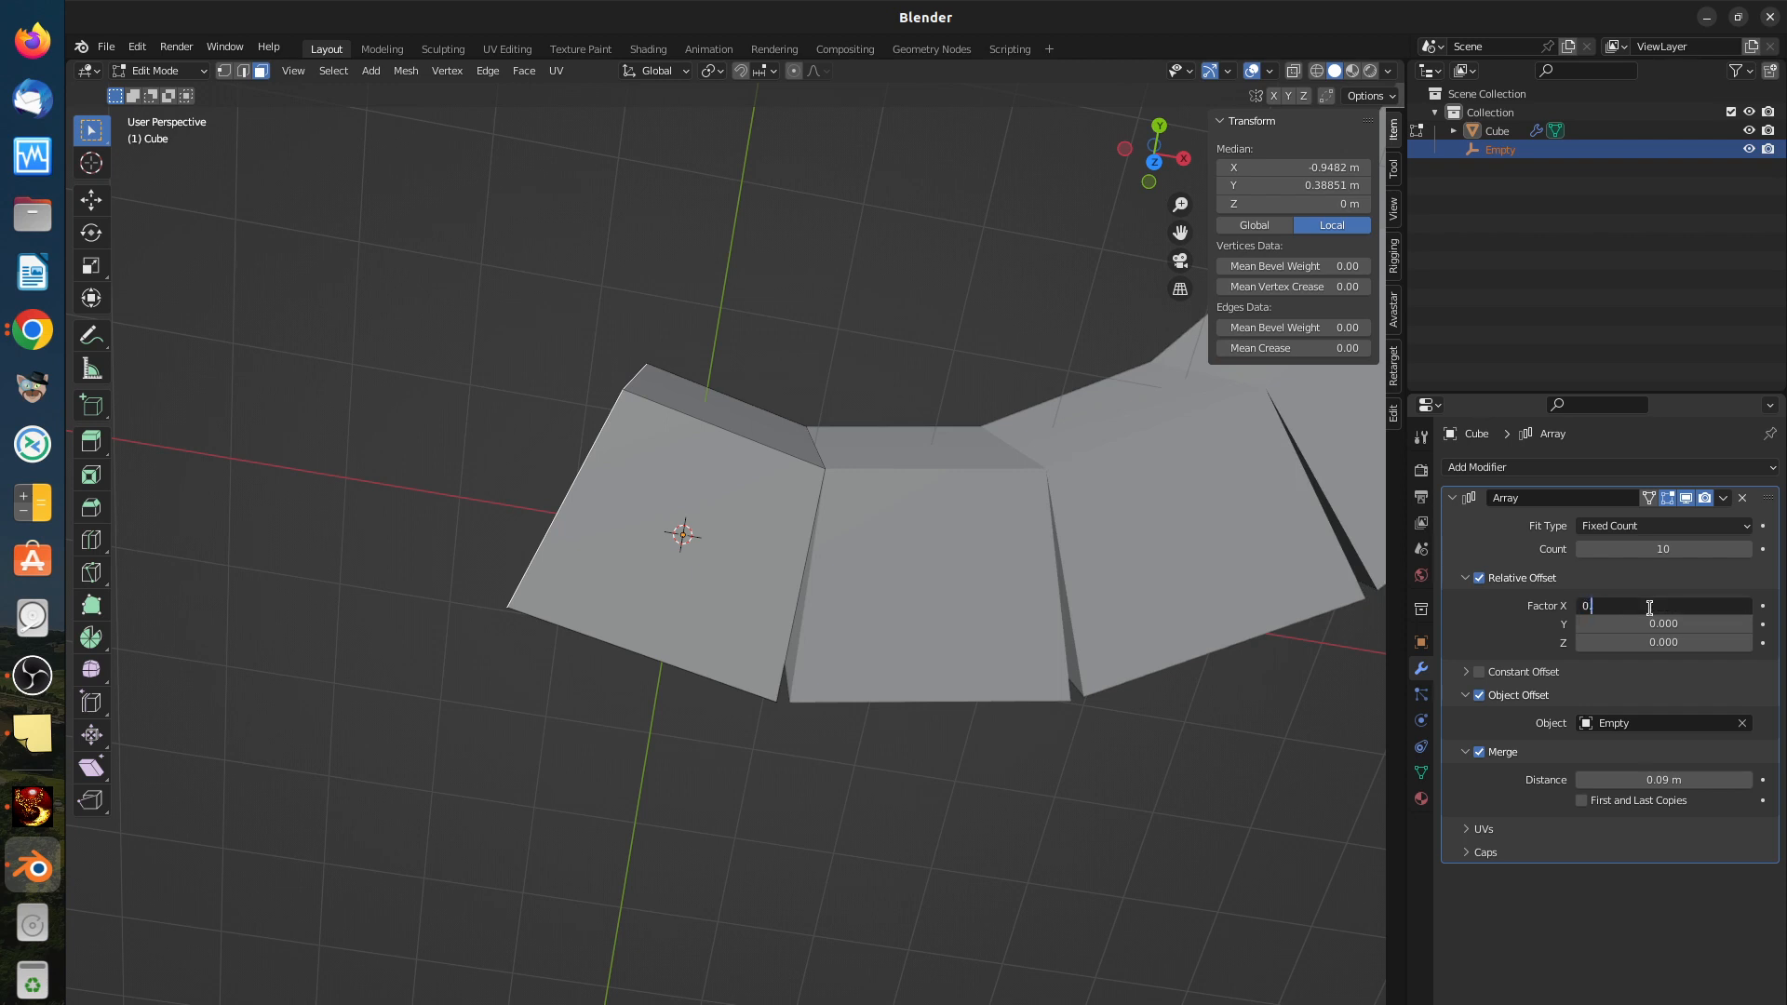
type("91")
key("Return")
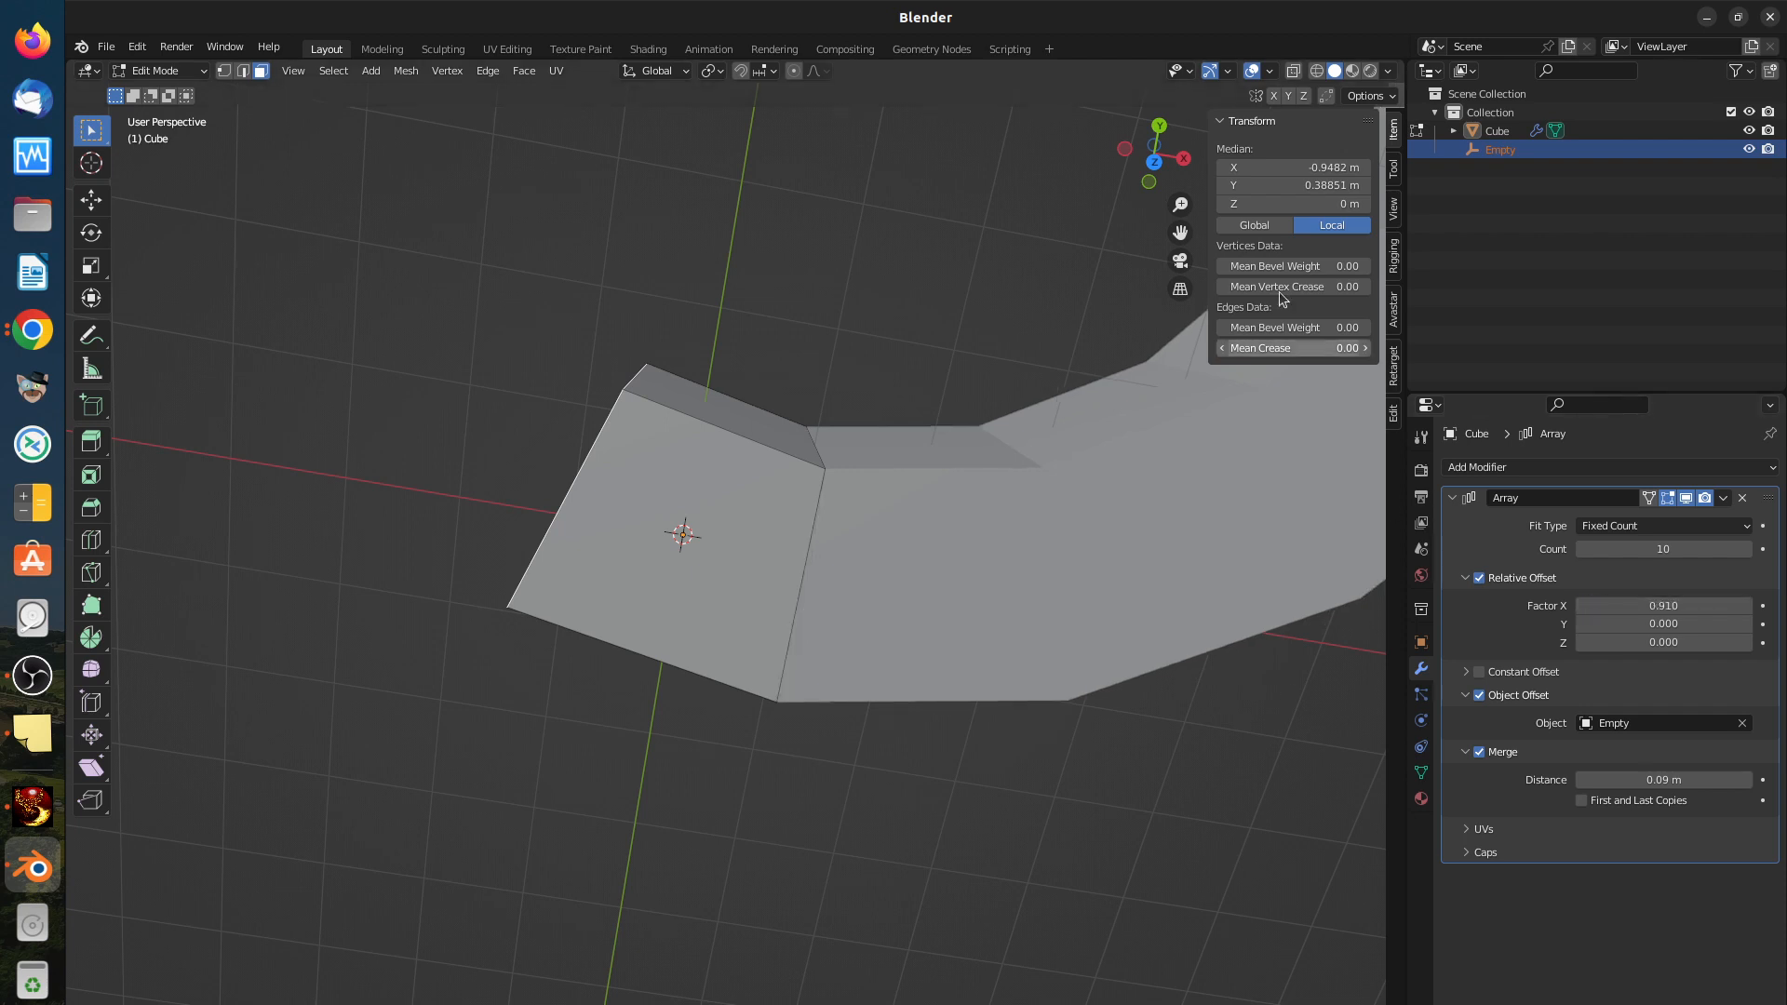
Step: Switch from Edit Mode to Object Mode and select the Empty
scroll(973, 419, "down", 5)
scroll(963, 481, "down", 2)
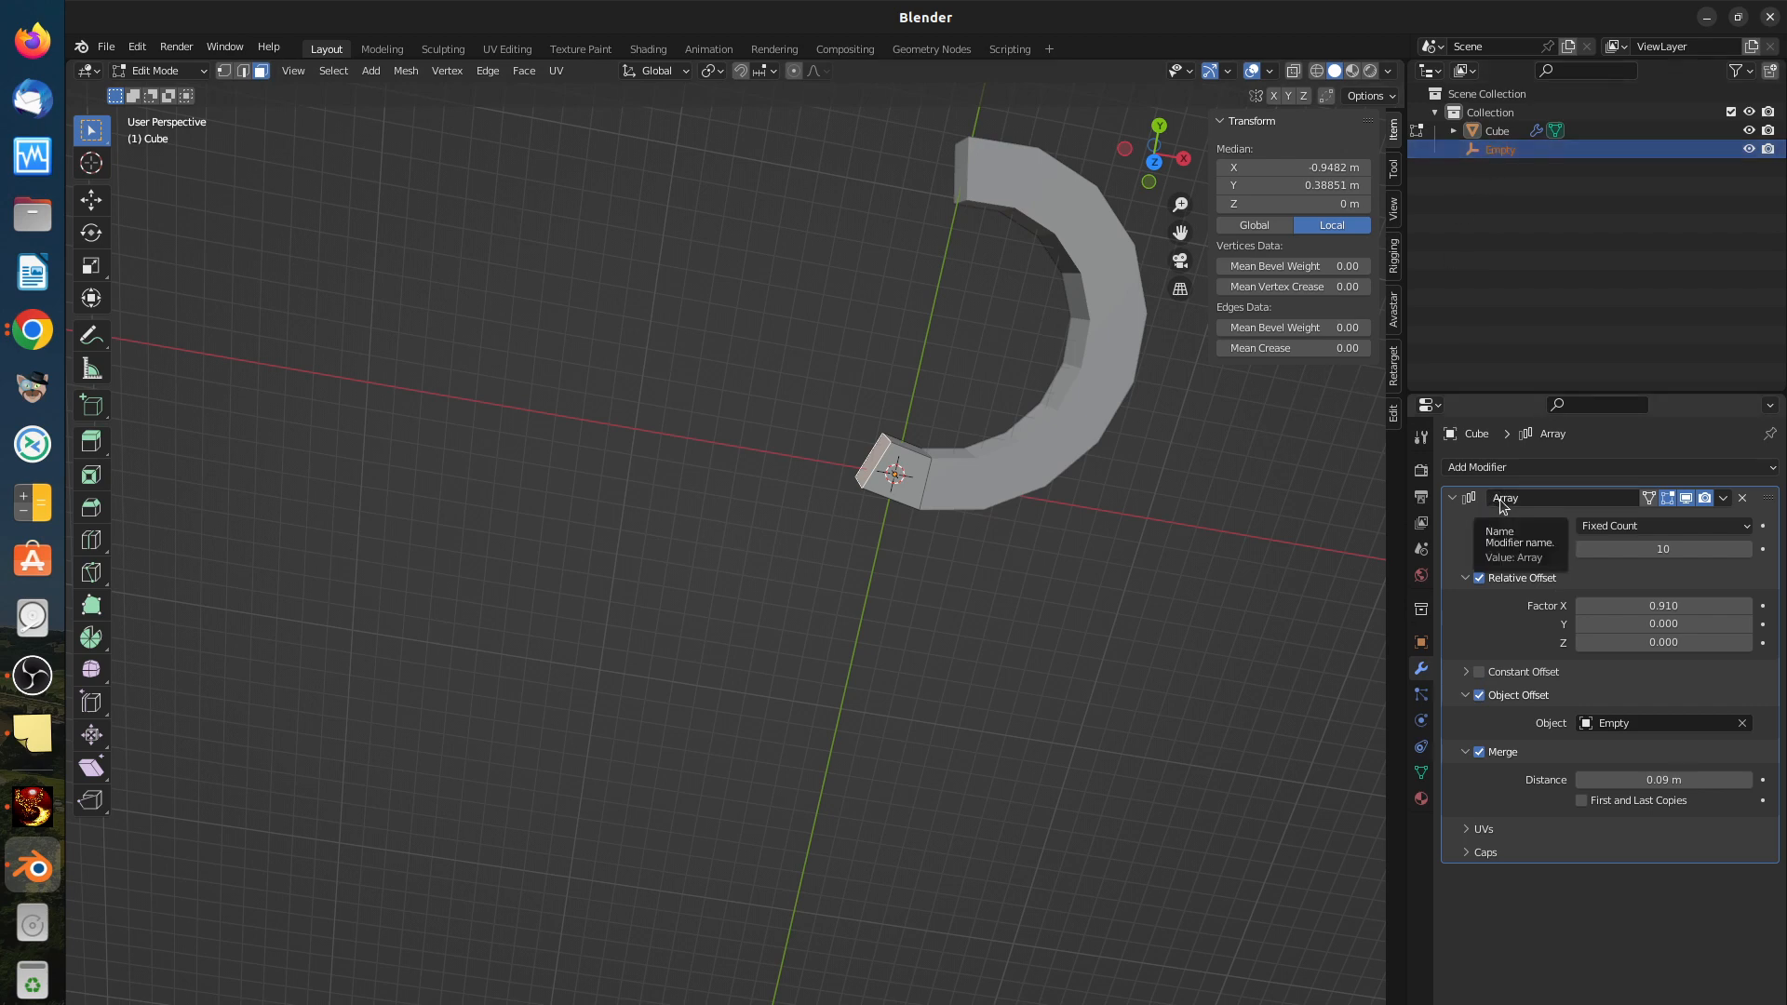
left_click(1495, 131)
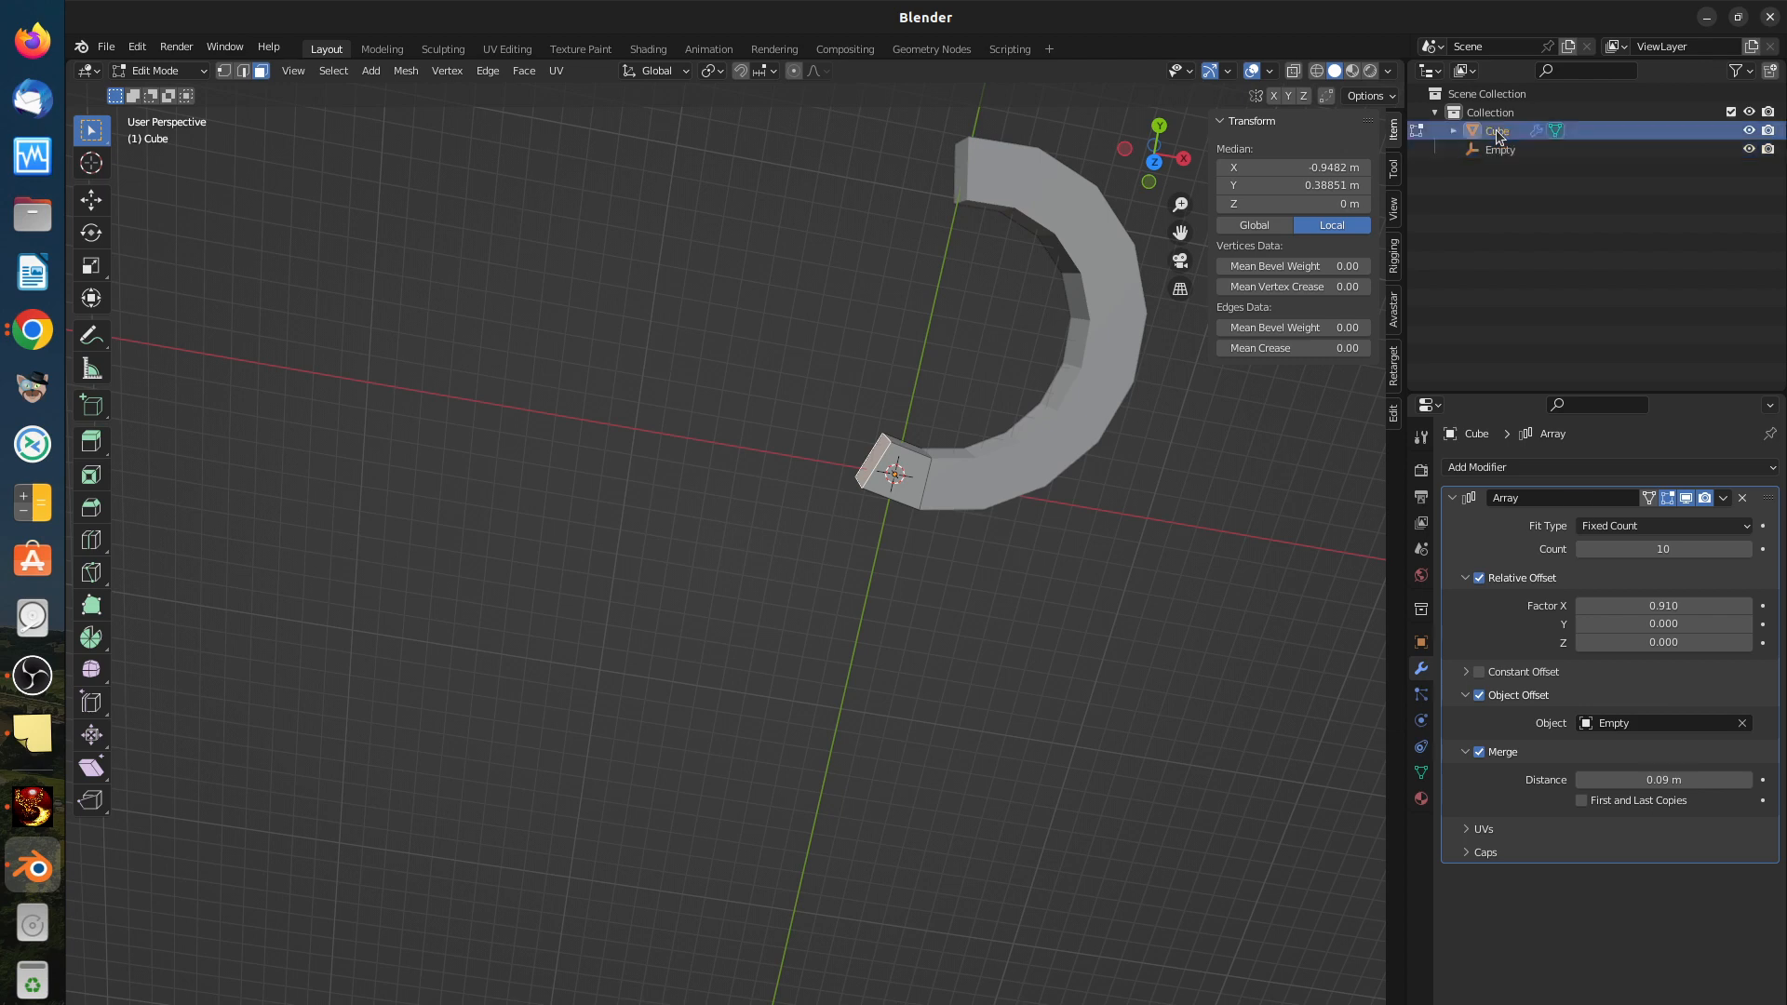
left_click(1508, 153)
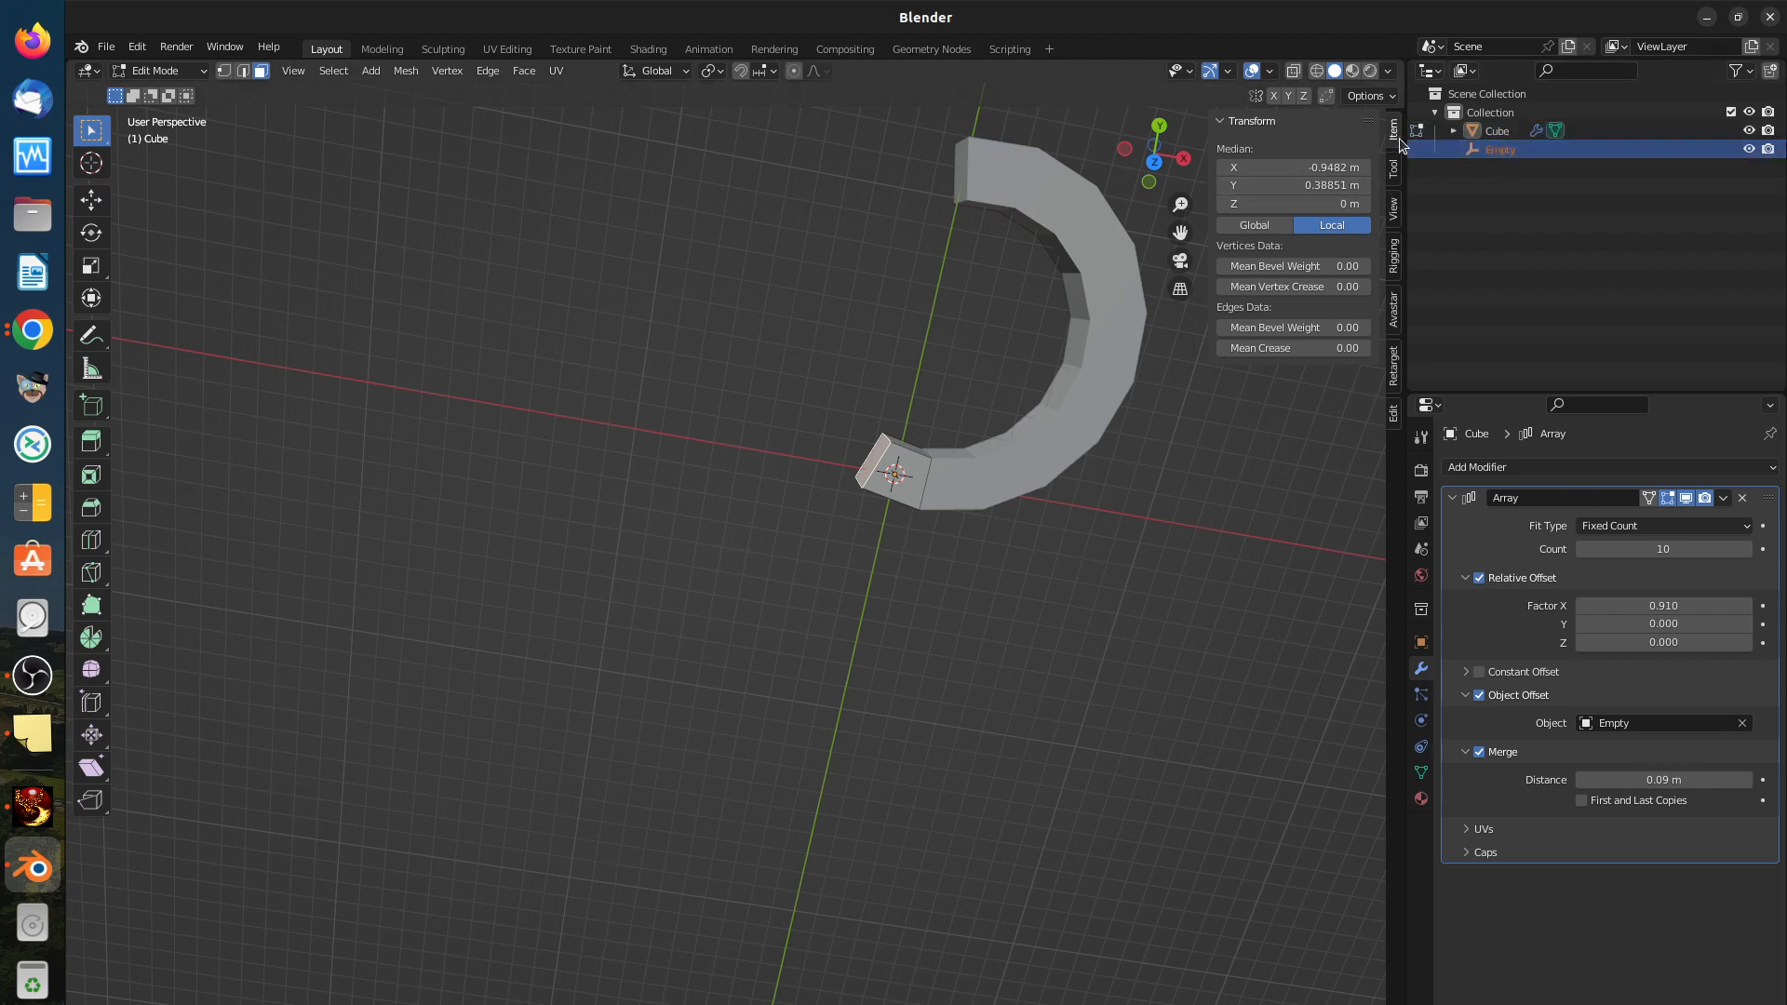
left_click(173, 70)
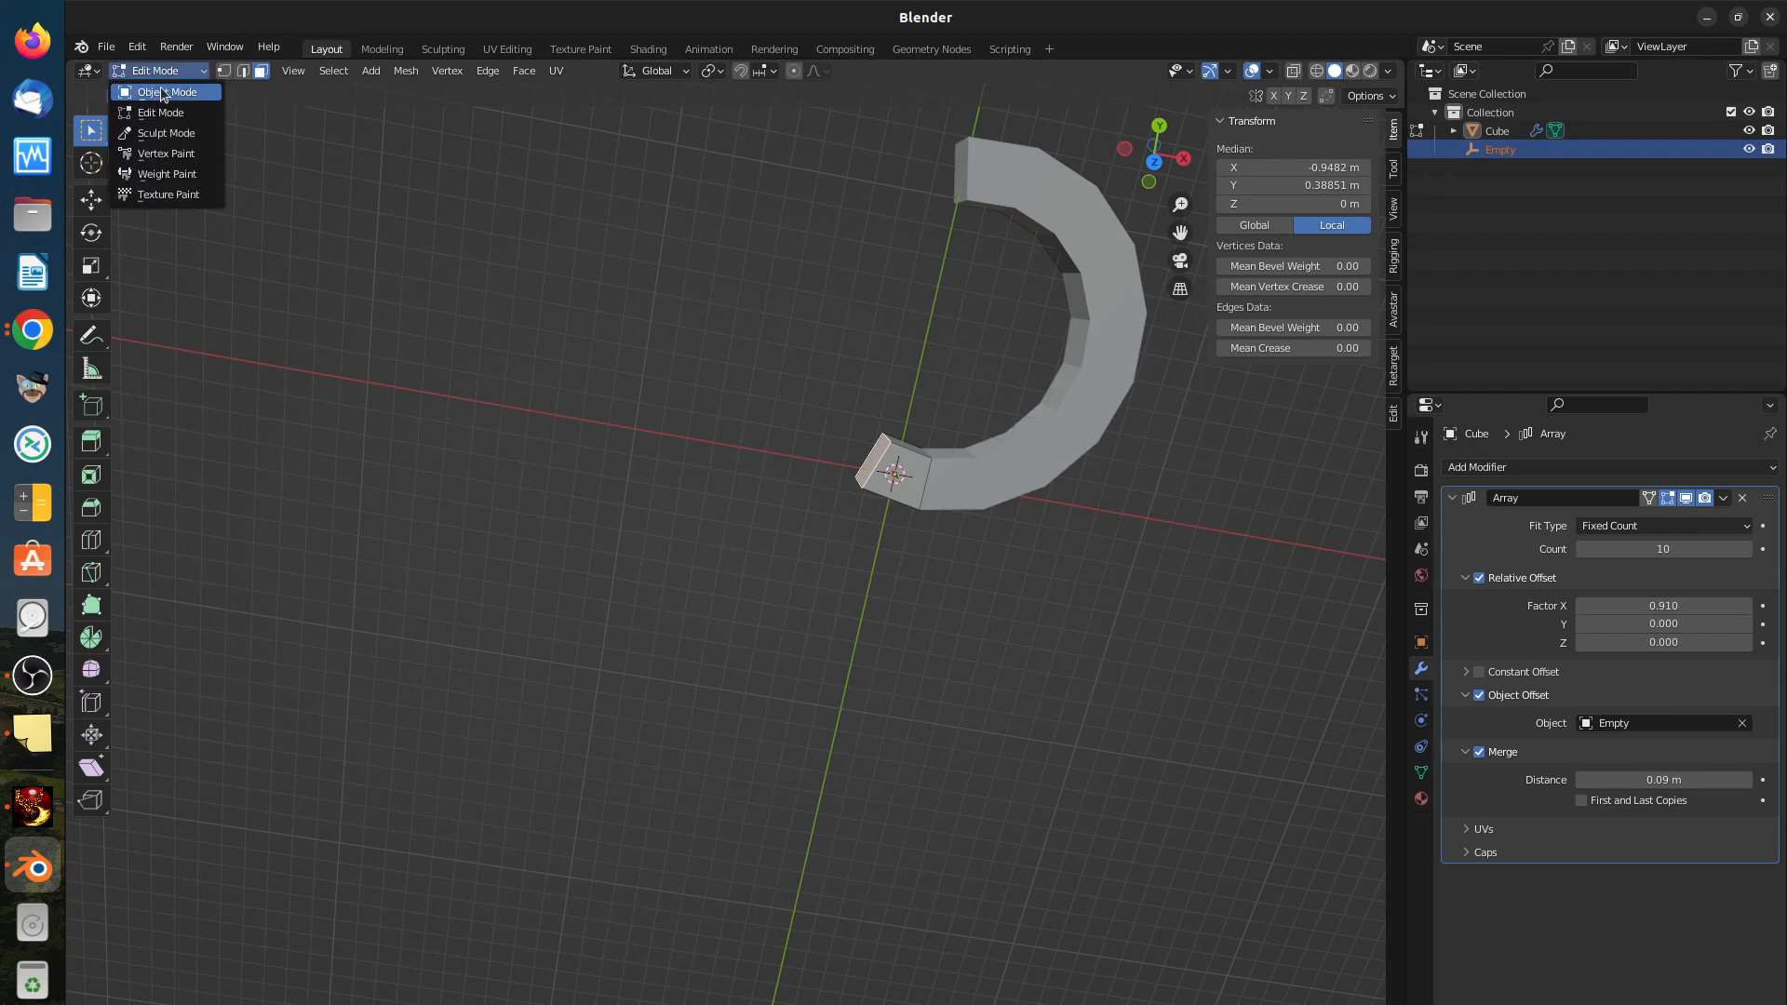
left_click(165, 82)
left_click(1488, 148)
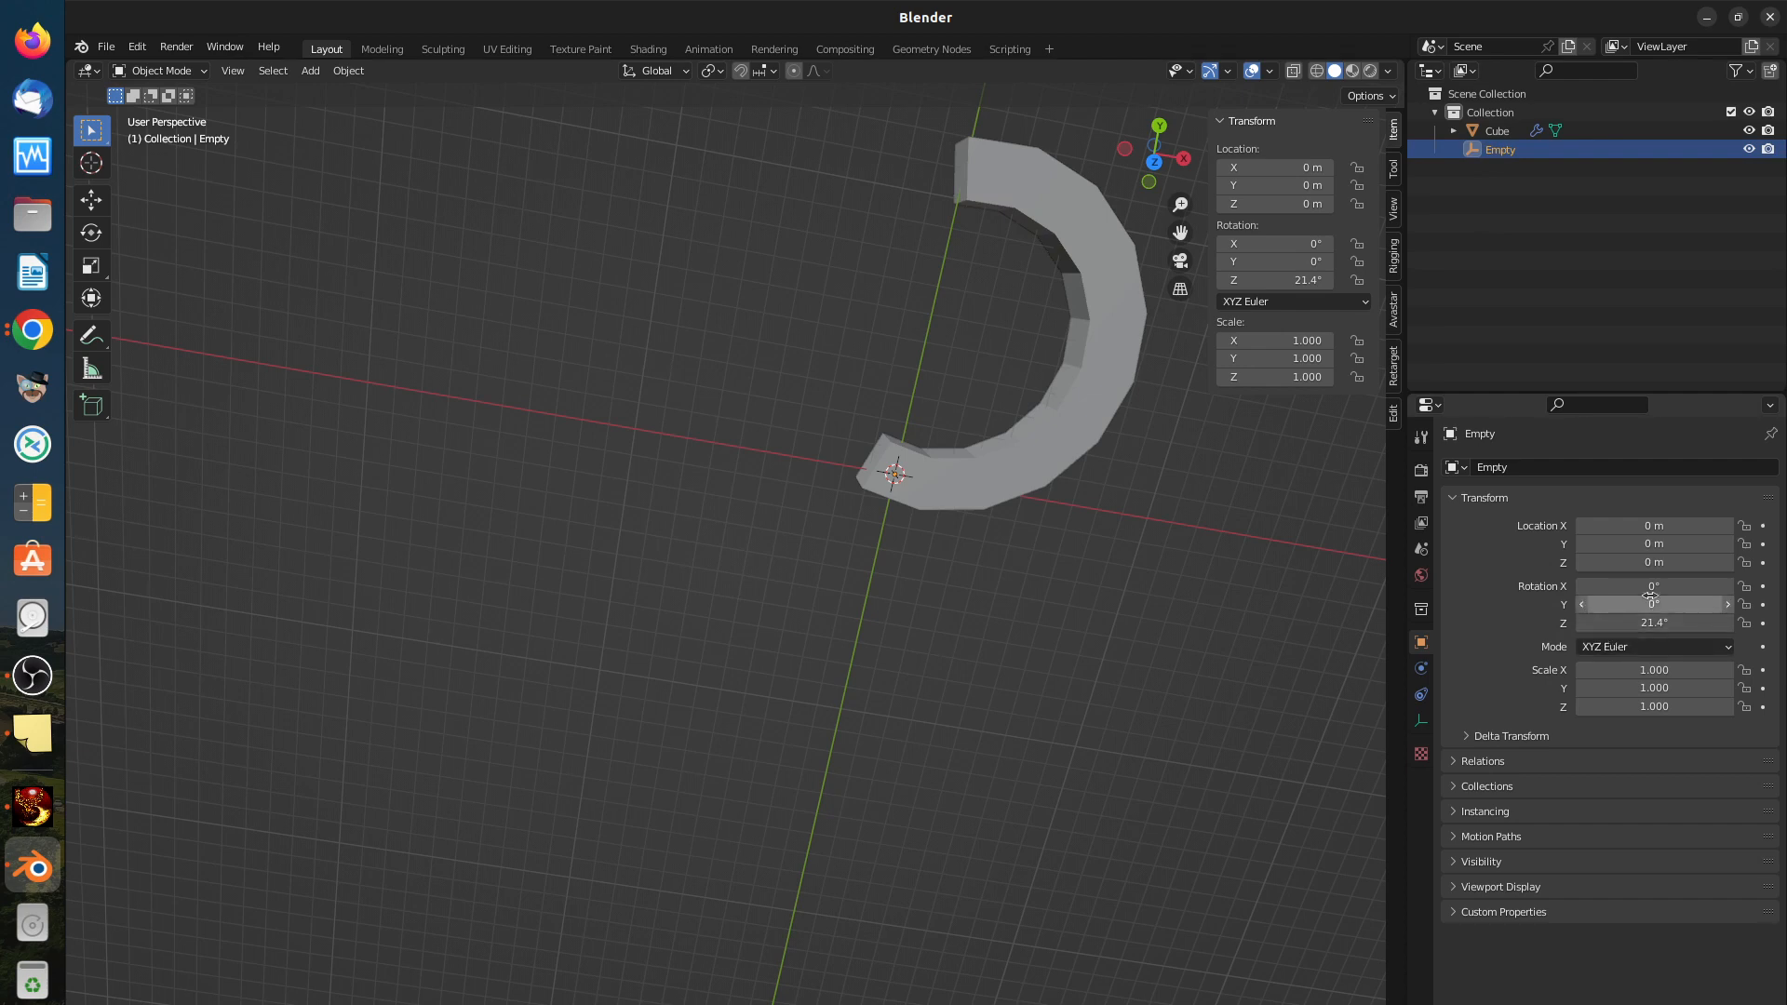
Step: Try the Empty's X location at 0.5 m, and nudge its location to X 0.52 m and Y 0.02 m
left_click(1652, 526)
type("0")
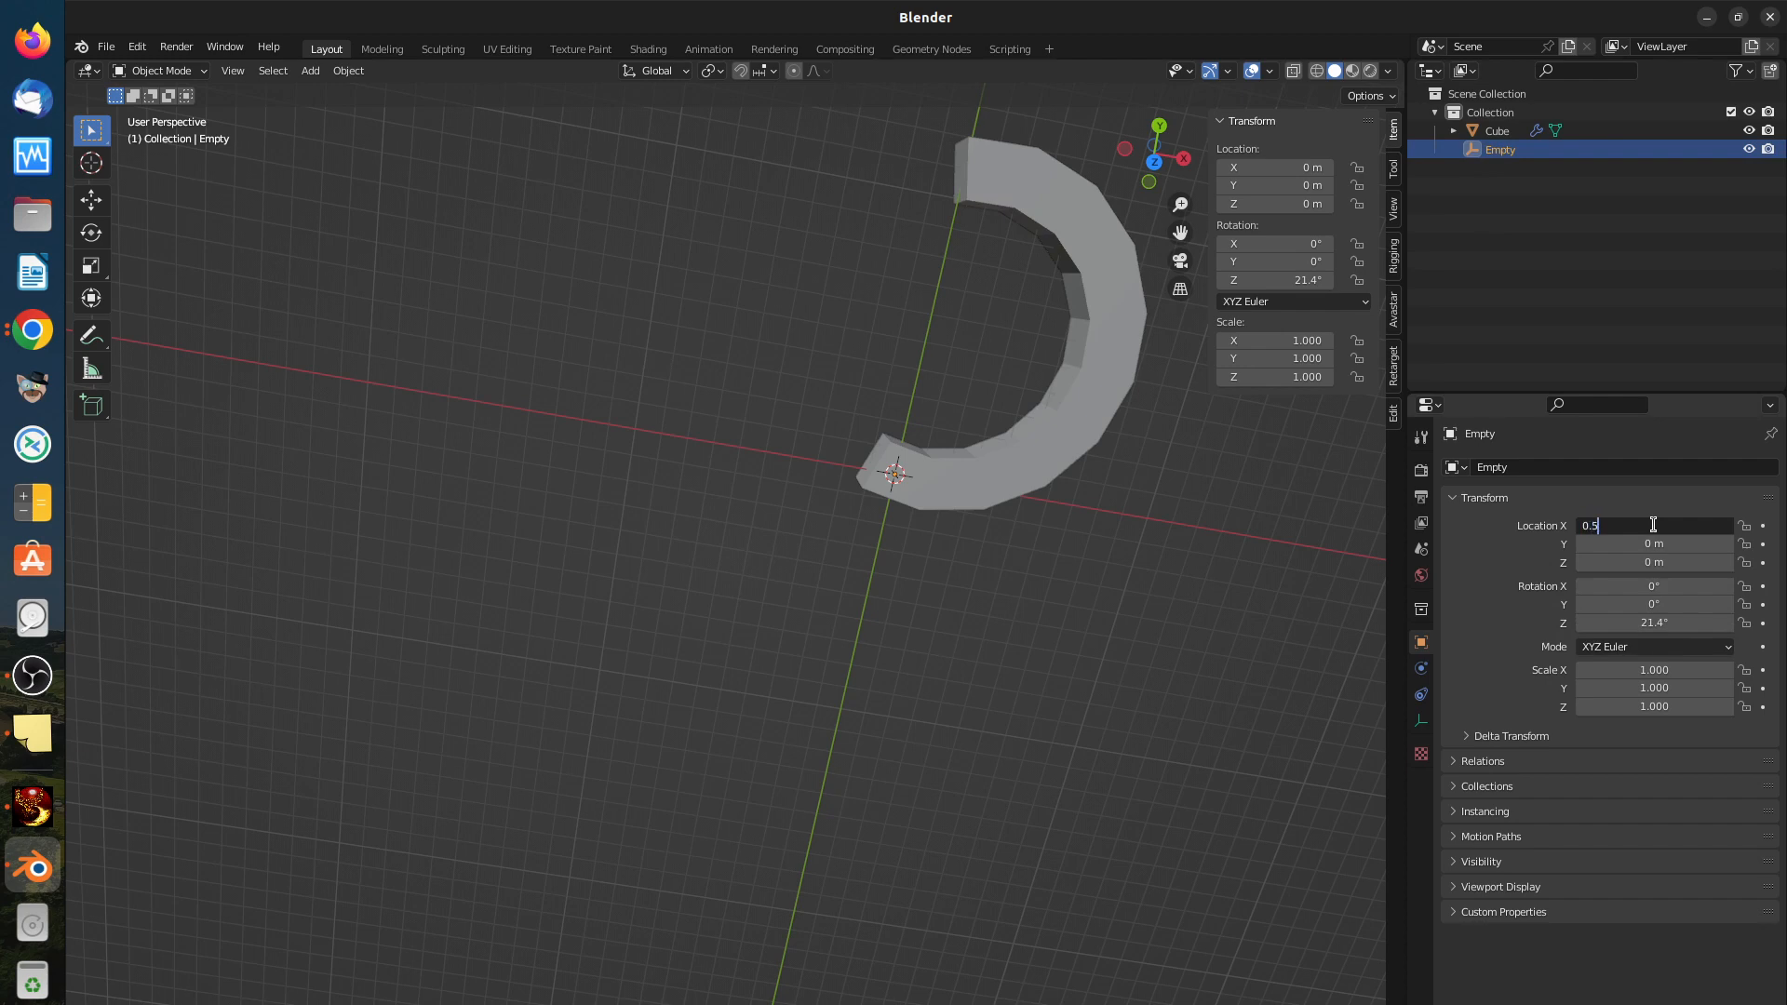
type(".5")
key("Return")
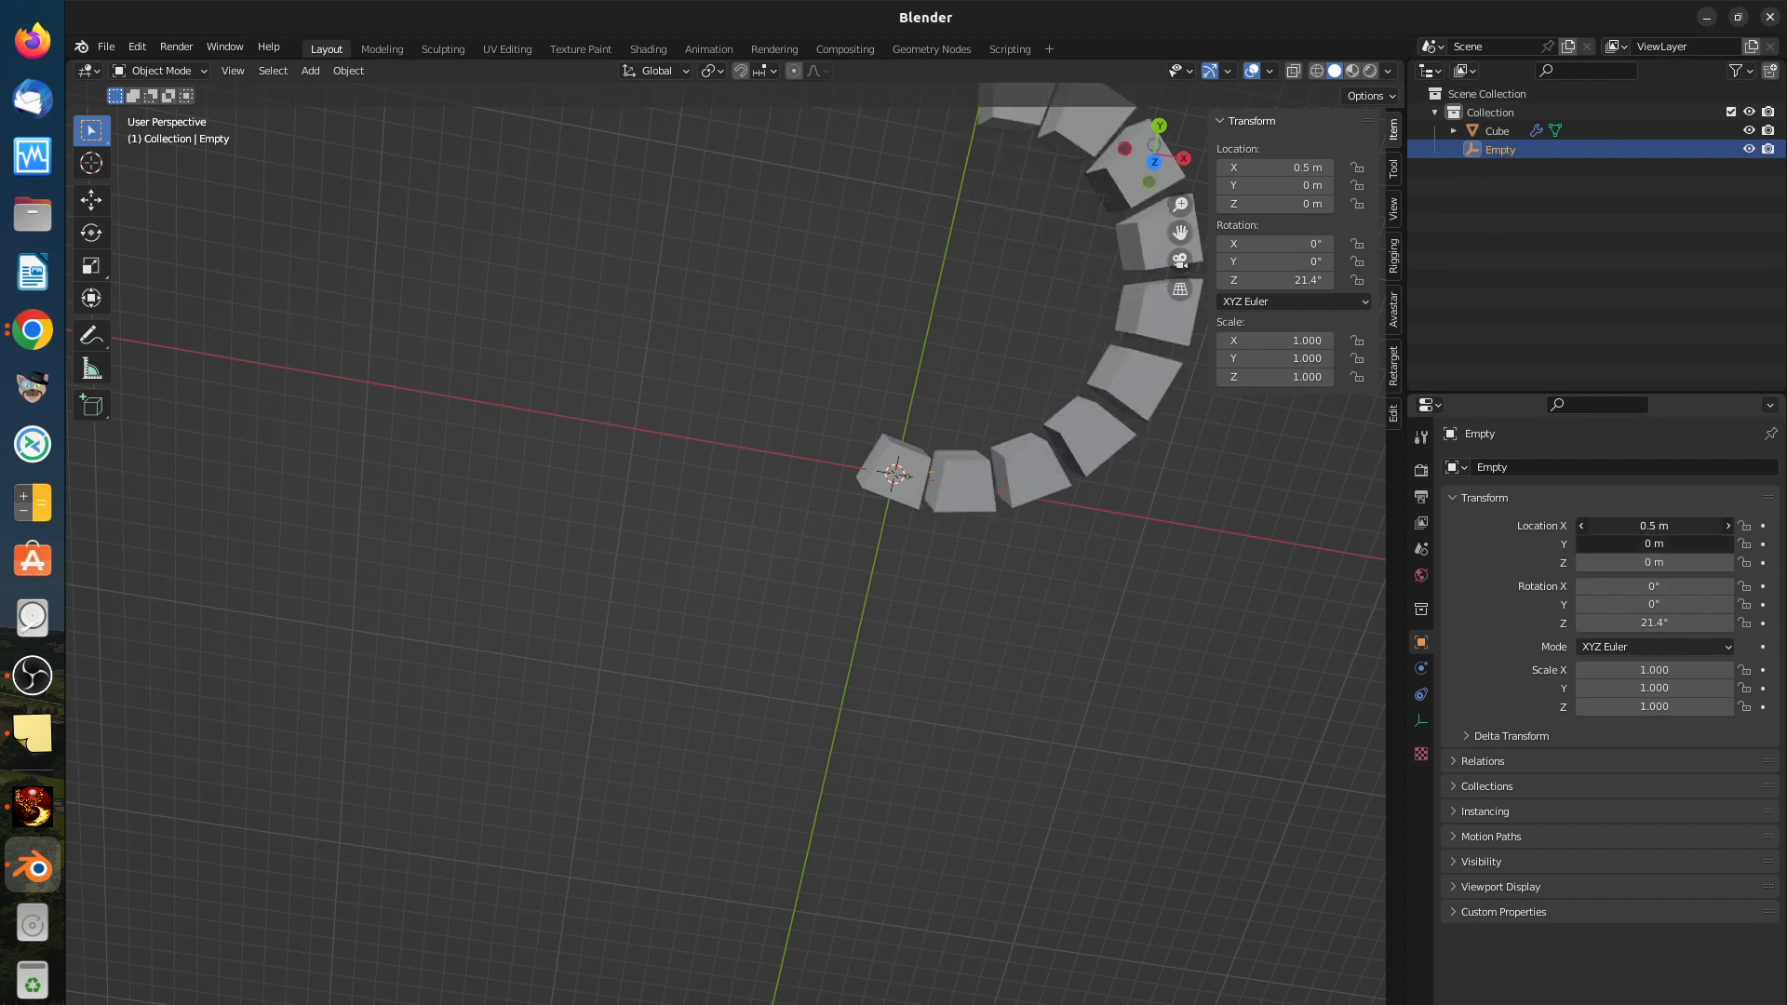
mouse_move(1653, 528)
left_mouse_down()
mouse_move(1665, 541)
mouse_move(1629, 542)
mouse_move(1665, 541)
mouse_move(1653, 526)
left_mouse_up()
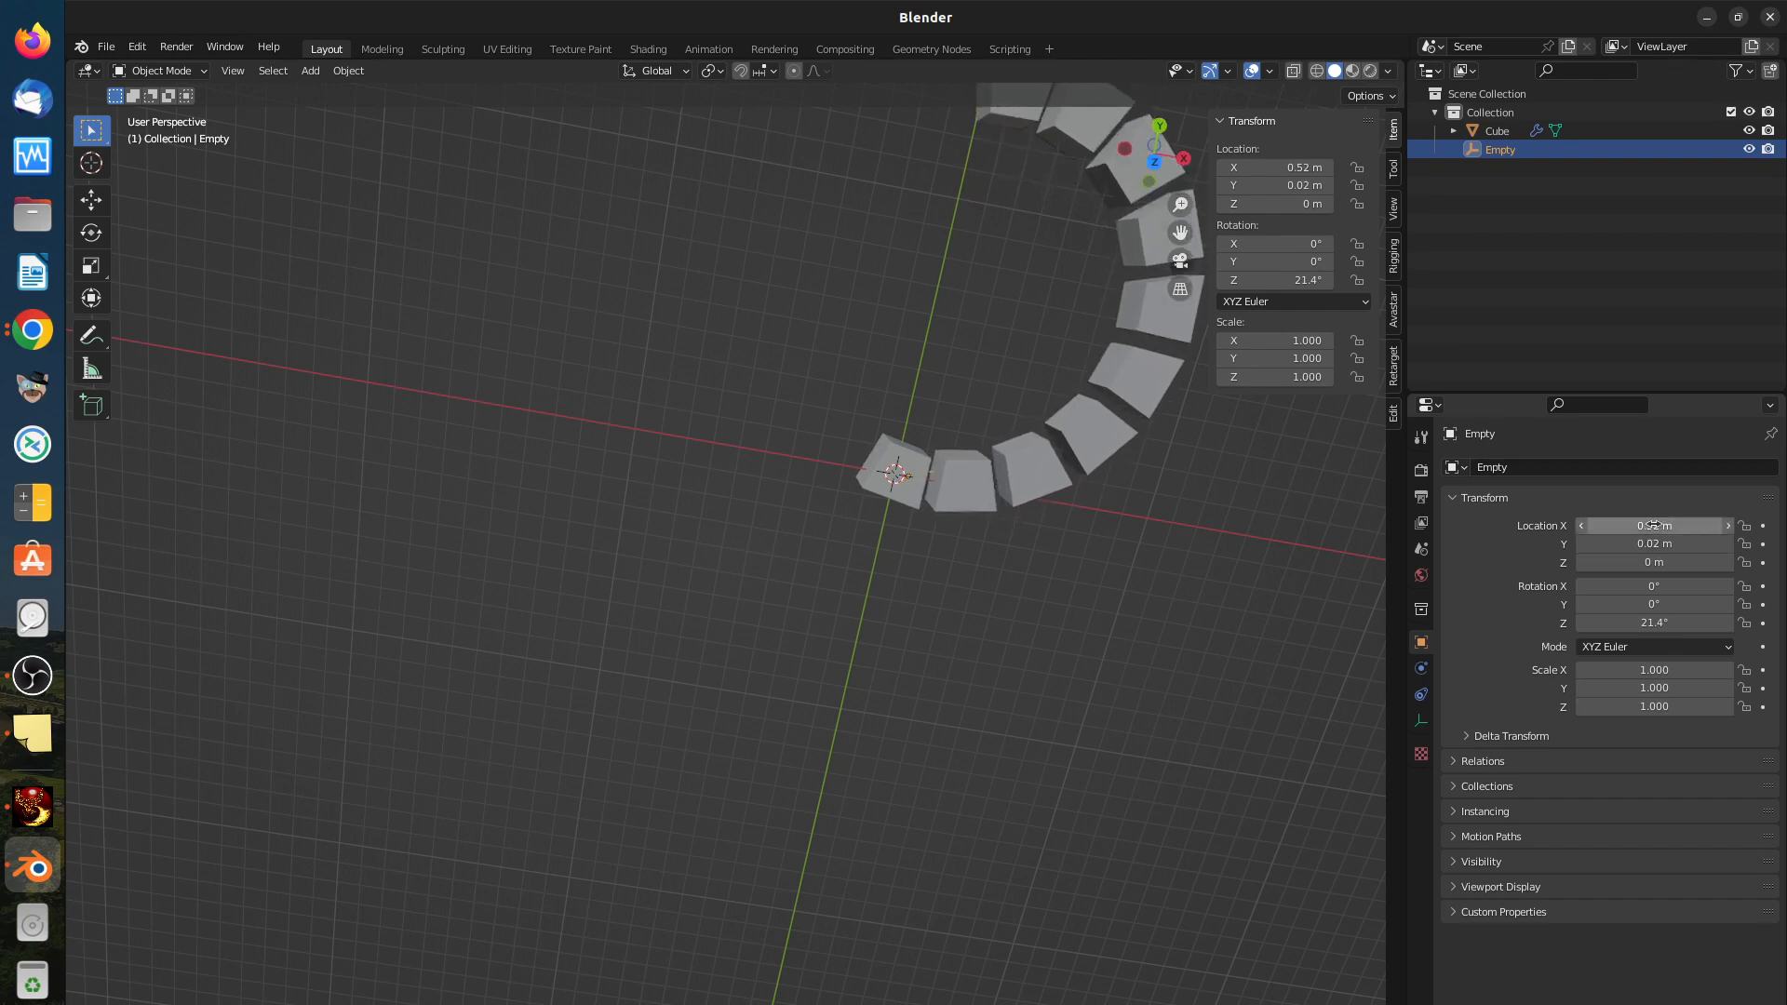
Step: Try the Empty's location at X 0.55 m and Y 0 m to see how the array's copies spread
left_click(1653, 524)
type("0.55")
key("Return")
mouse_move(1654, 542)
left_mouse_down()
mouse_move(1579, 541)
mouse_move(1657, 542)
left_mouse_up()
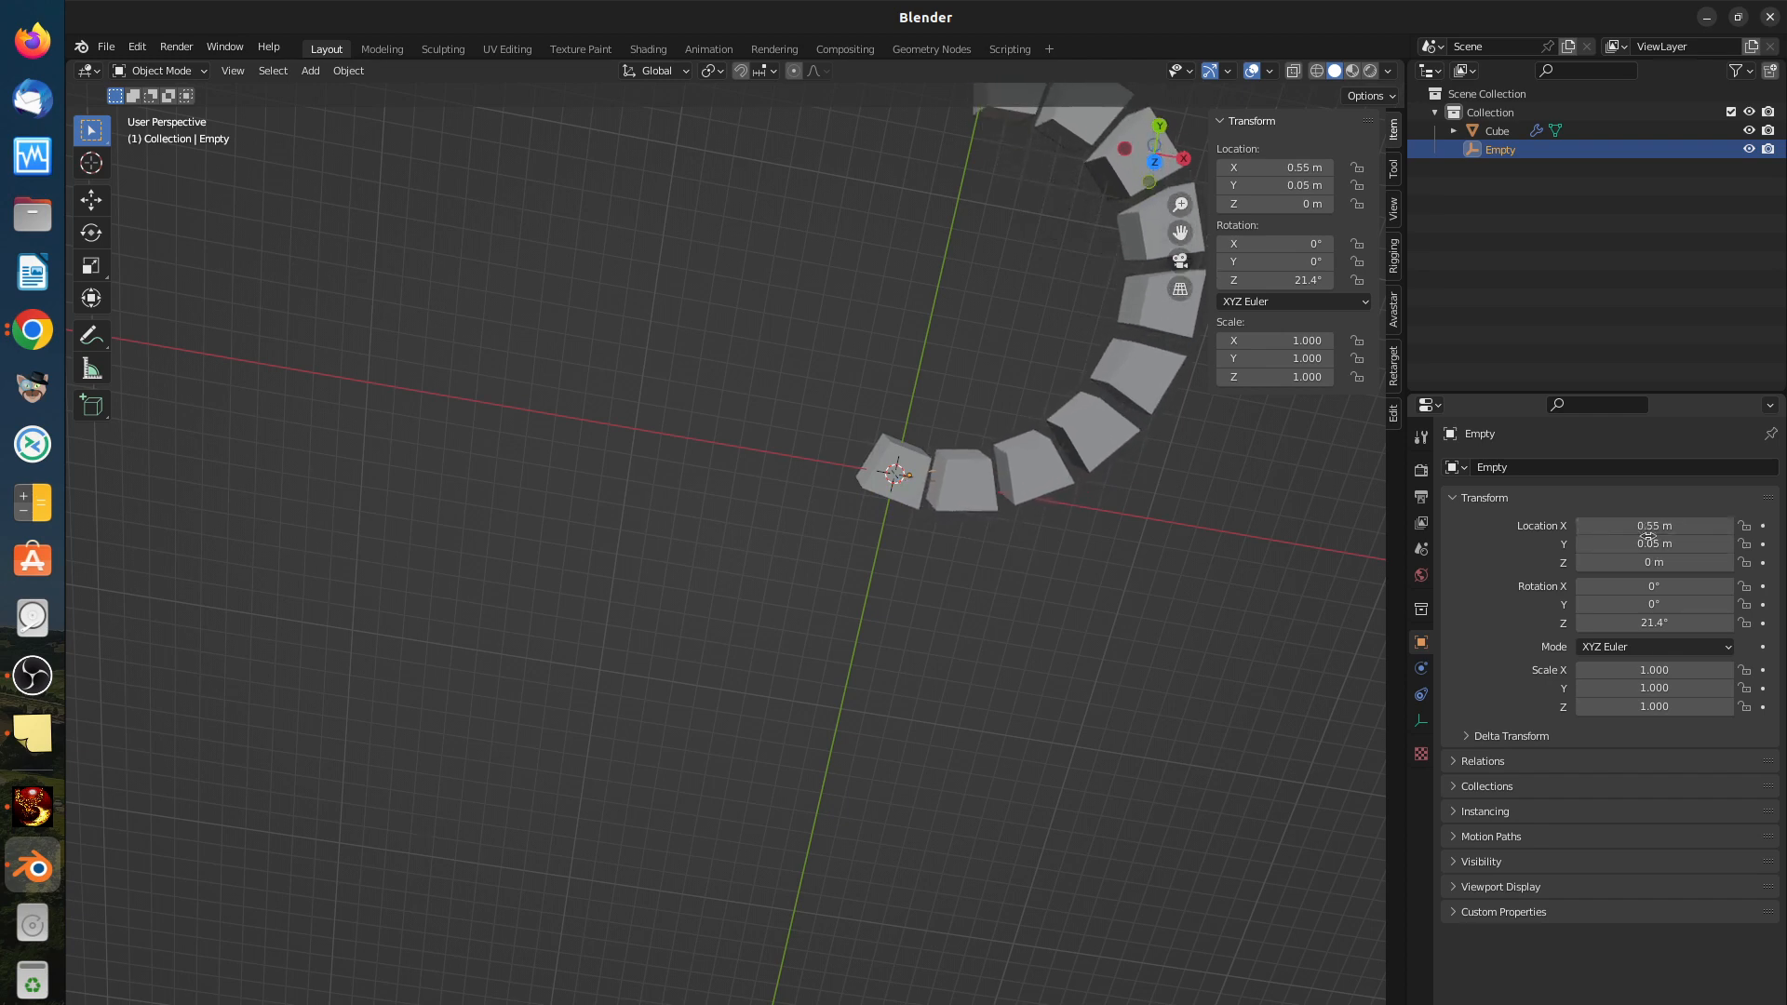
left_click(1645, 543)
type("0")
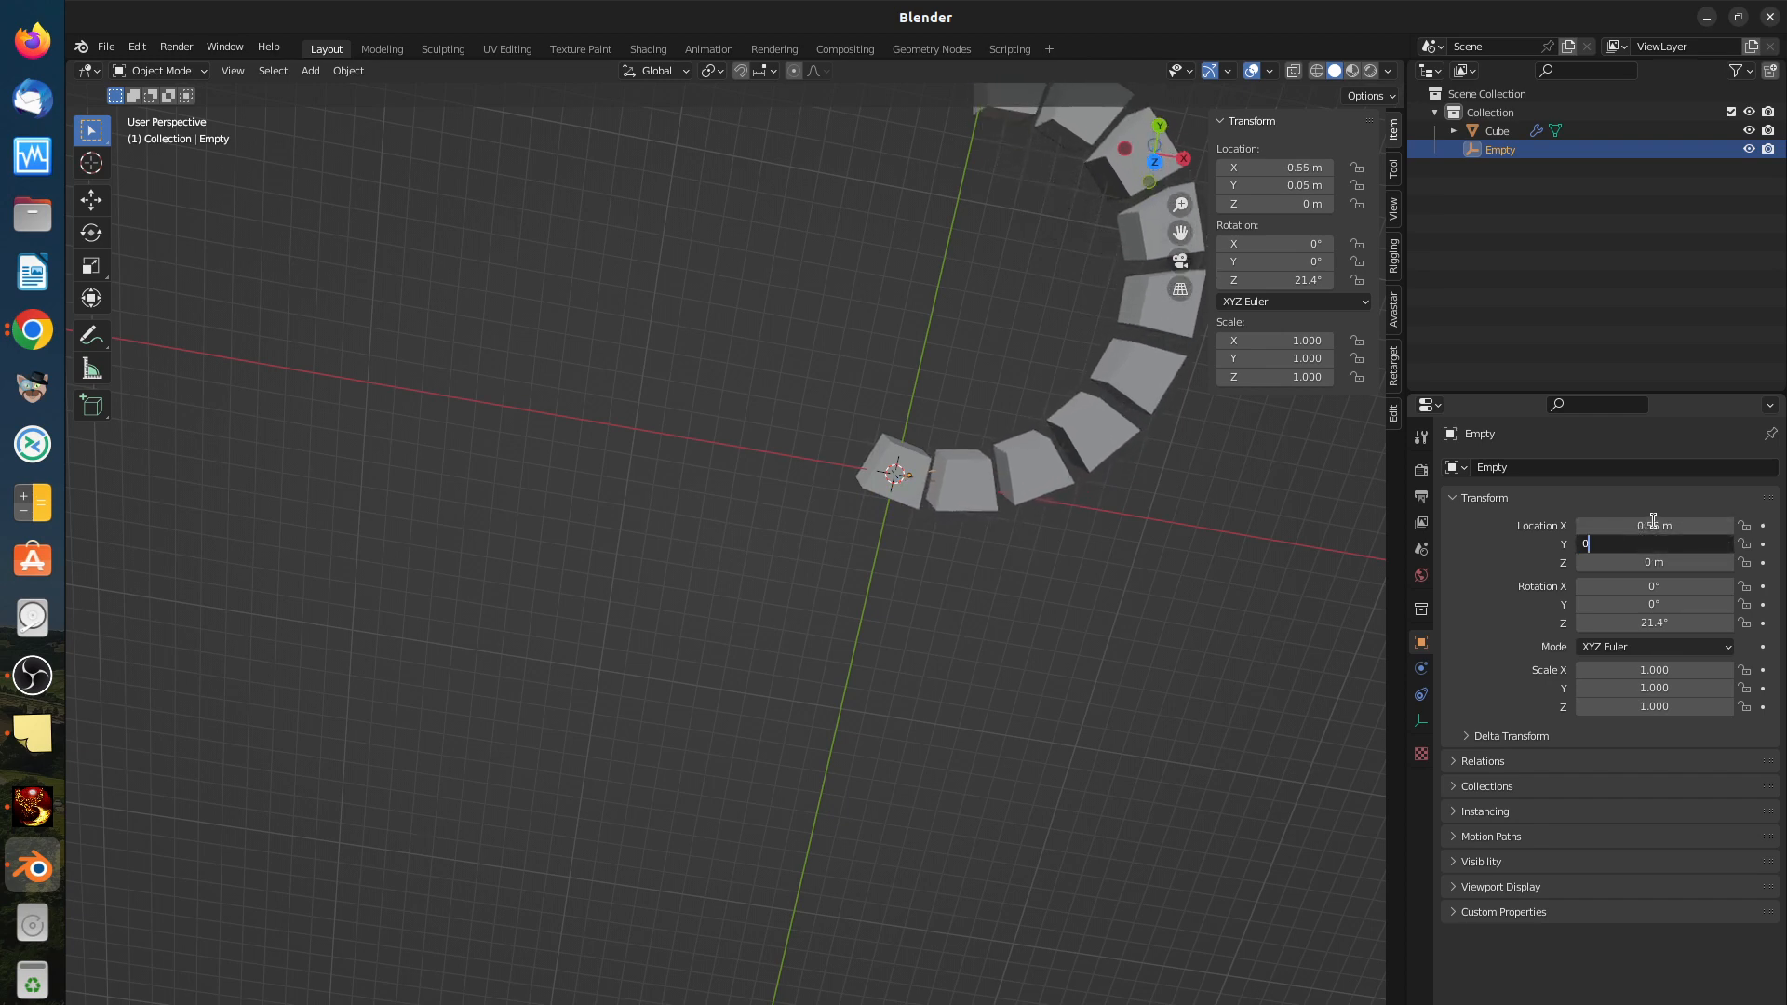
key("Return")
scroll(1174, 551, "down", 4)
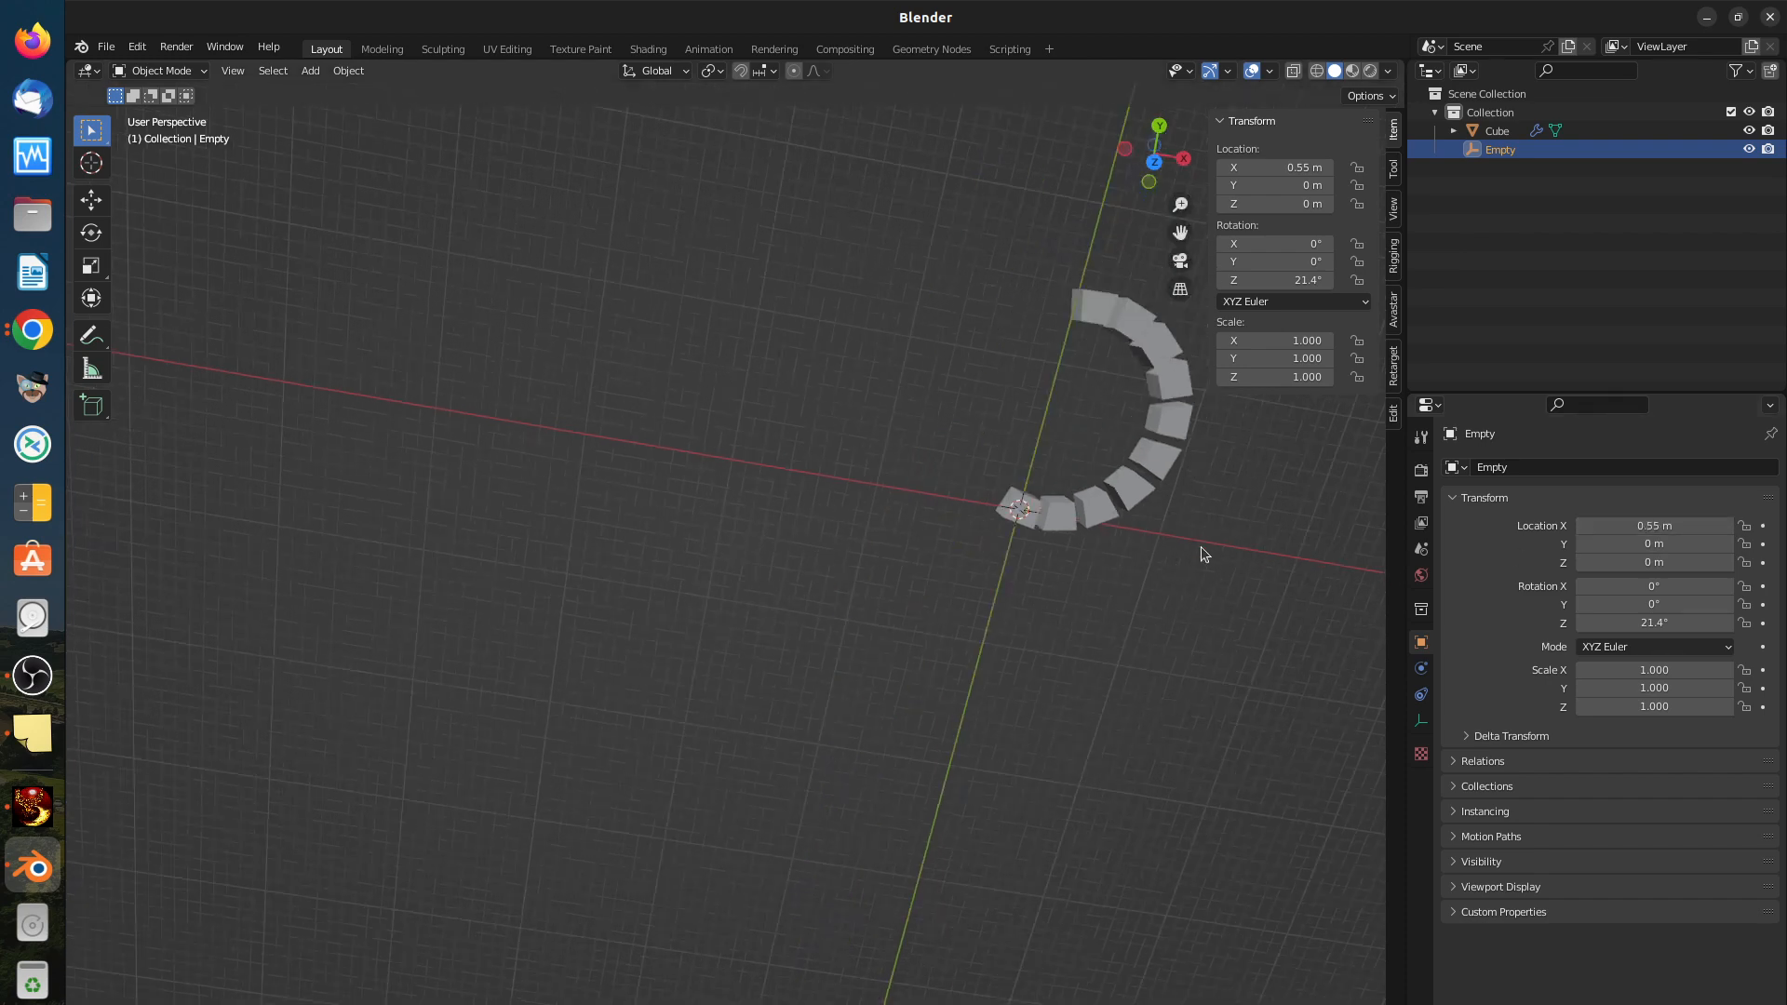
middle_click_drag(1200, 546, 1195, 439)
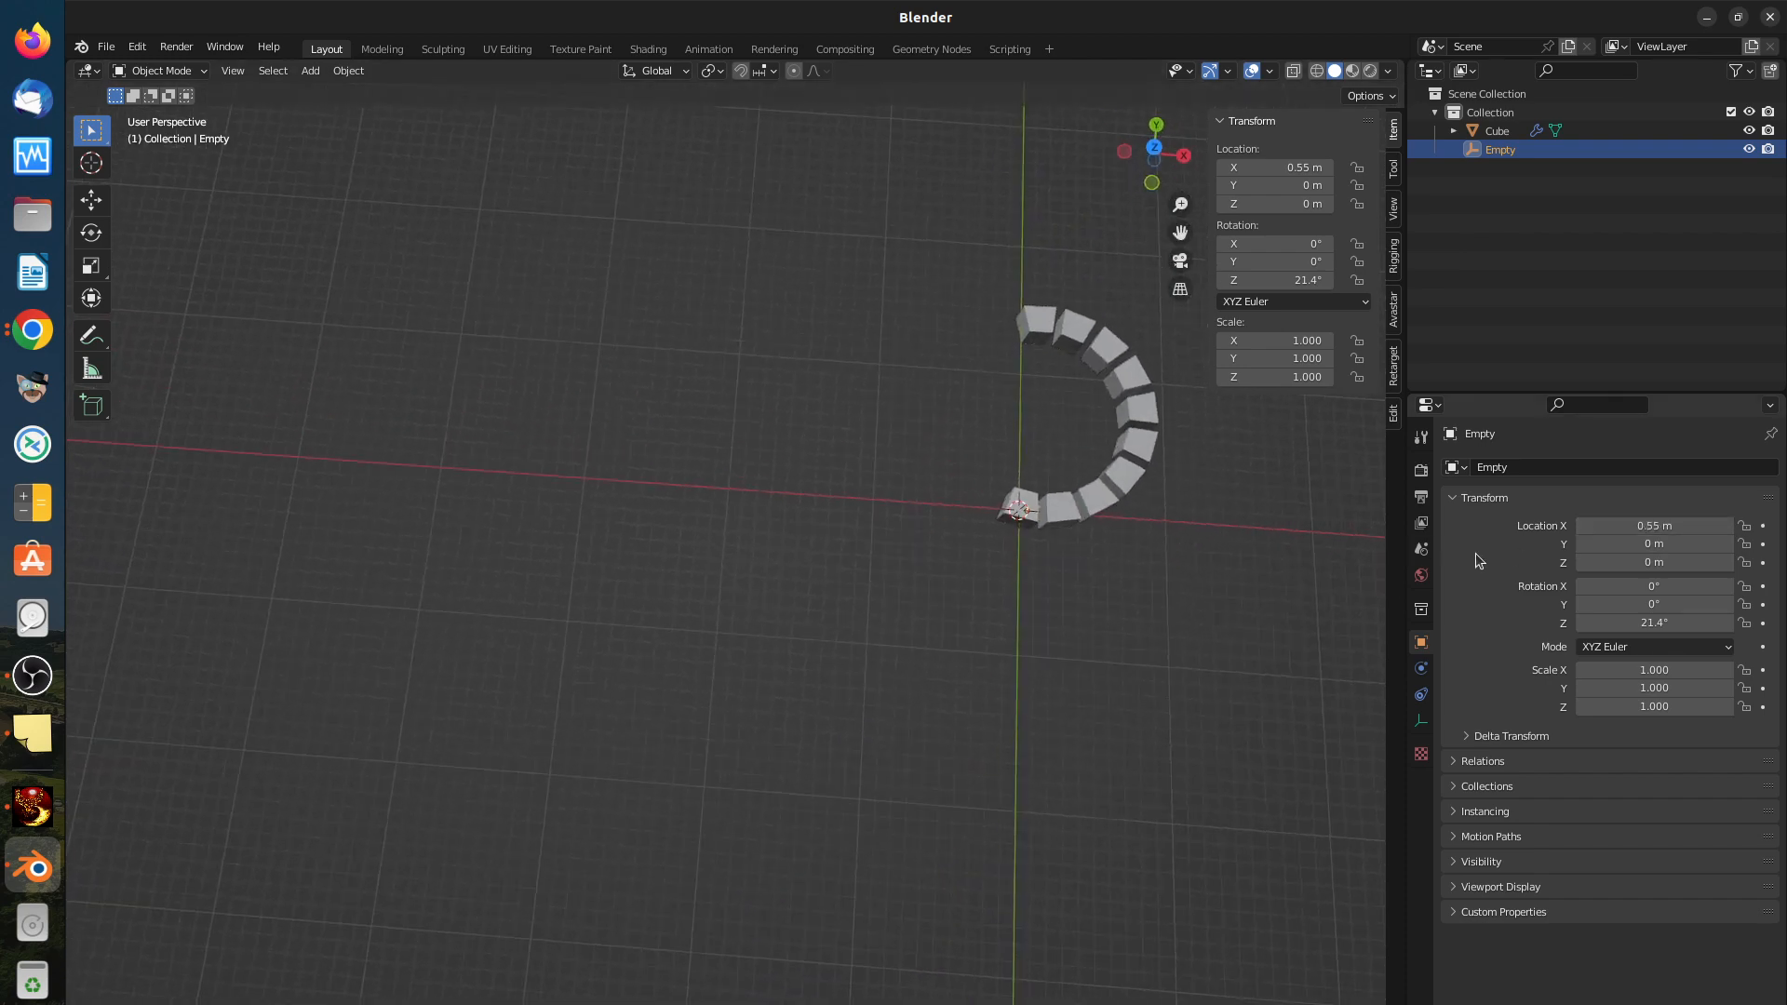
Step: Undo the location changes made to the Empty
key("ctrl+z")
key("ctrl+z")
key("ctrl+z")
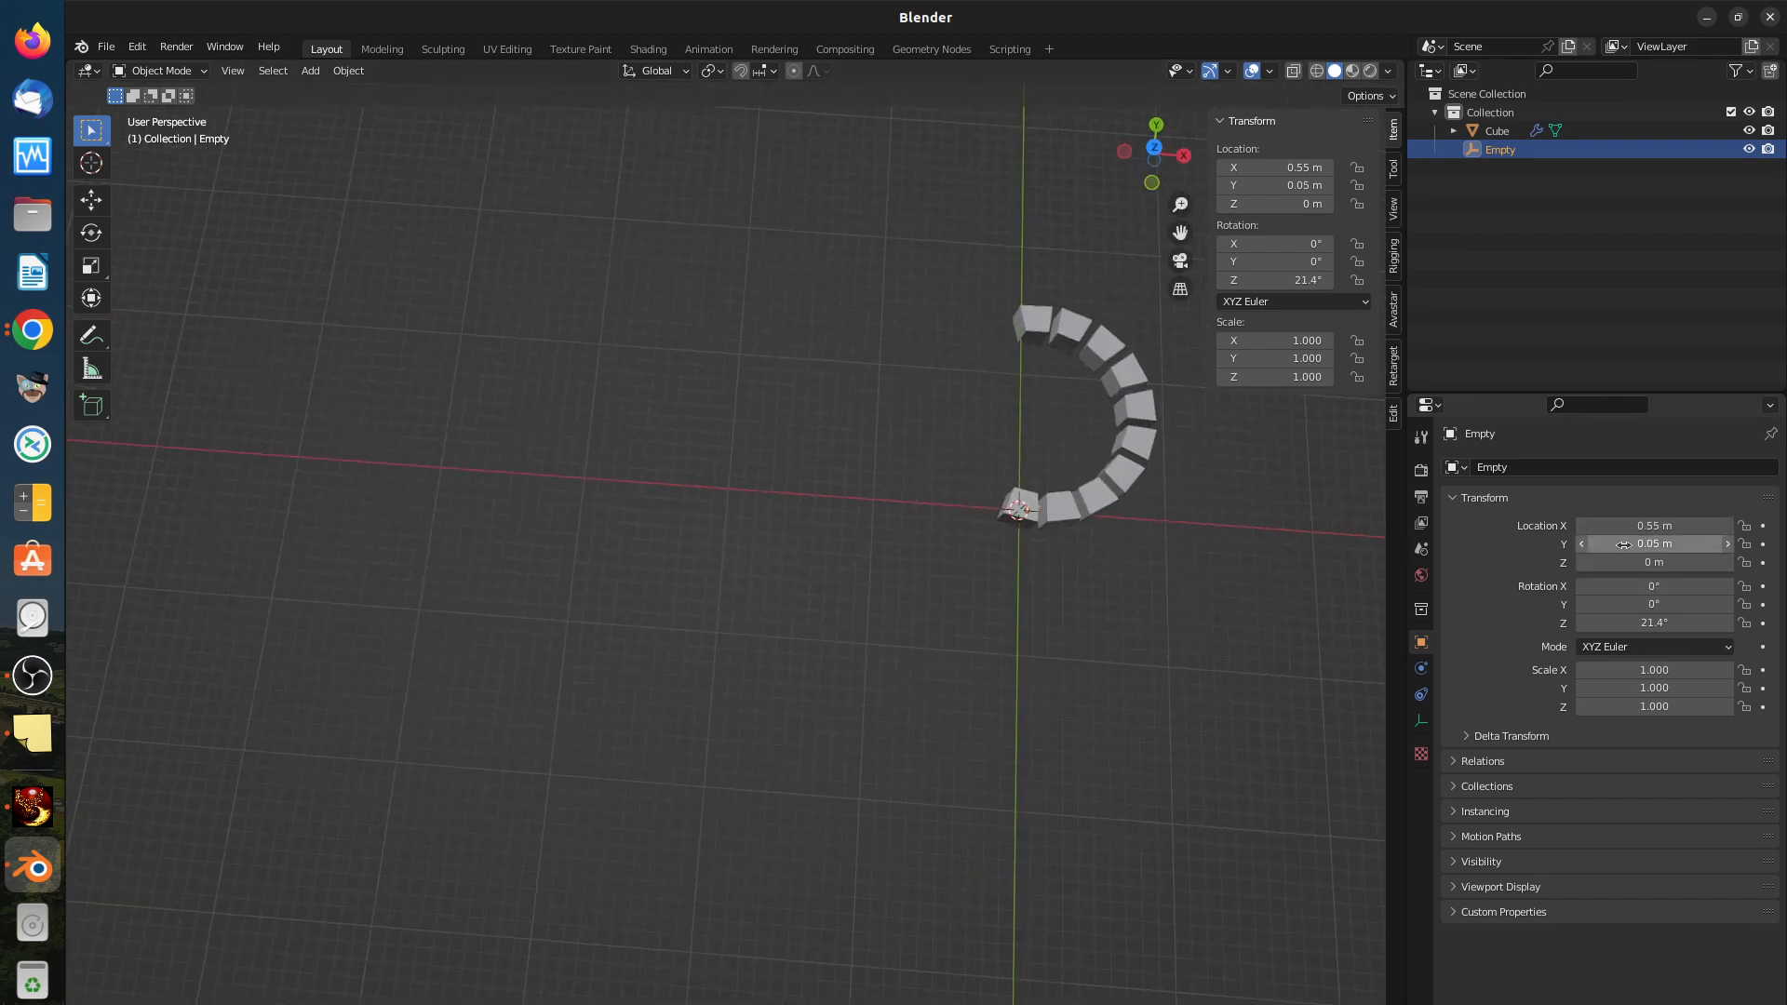
key("ctrl+z")
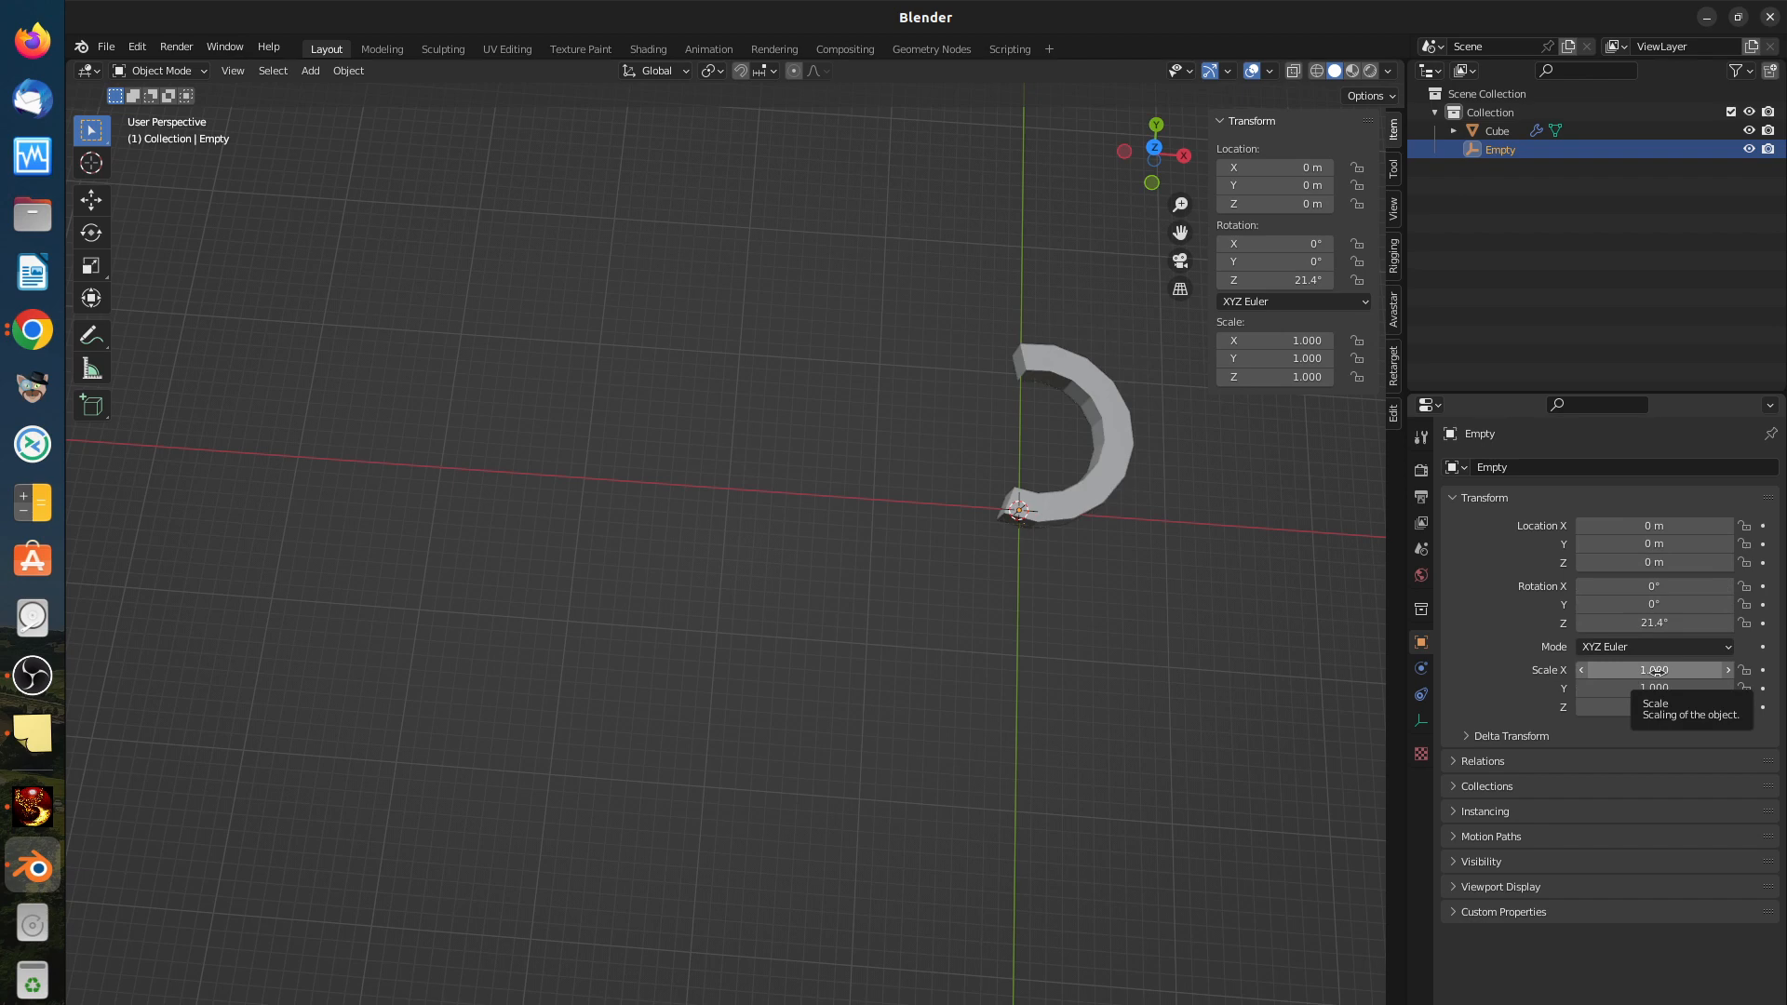
Step: Set the Empty's X scale to 0.7 and adjust its scale to X 0.73 and Y 1.043
left_click(1656, 670)
type("0")
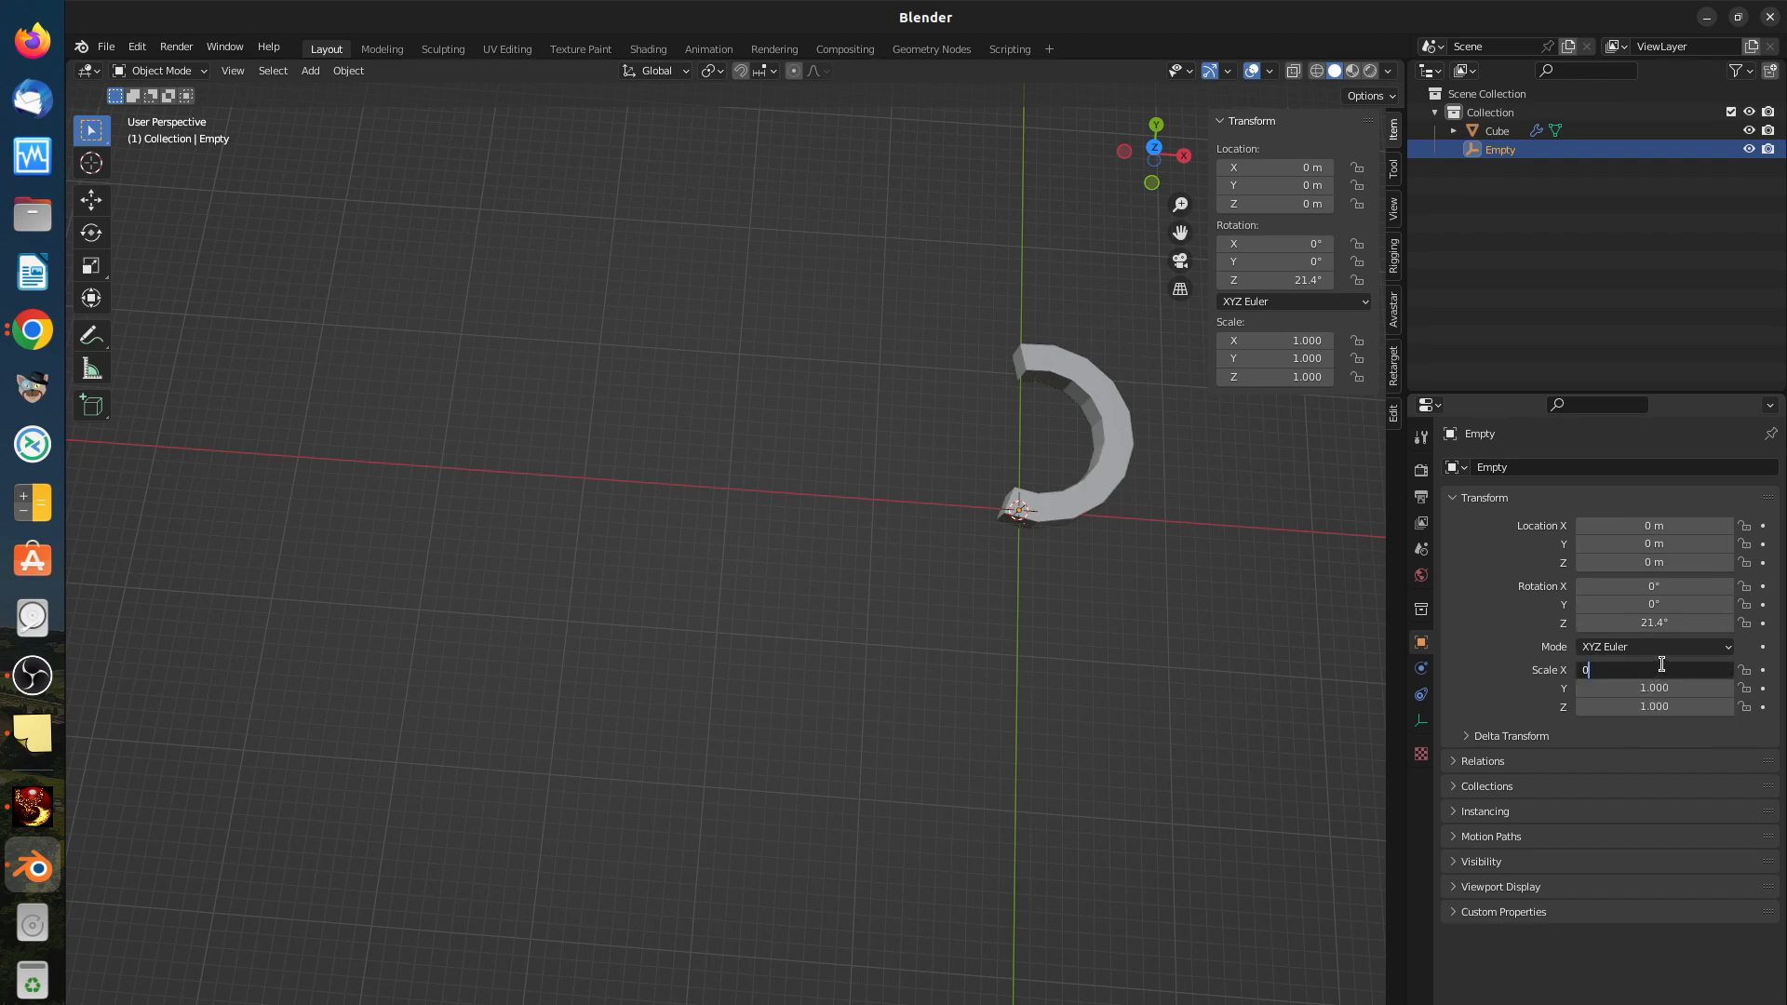
type(".7")
key("Return")
left_click_drag(1650, 671, 1651, 688)
middle_click_drag(1197, 571, 1119, 523)
scroll(1121, 523, "up", 2)
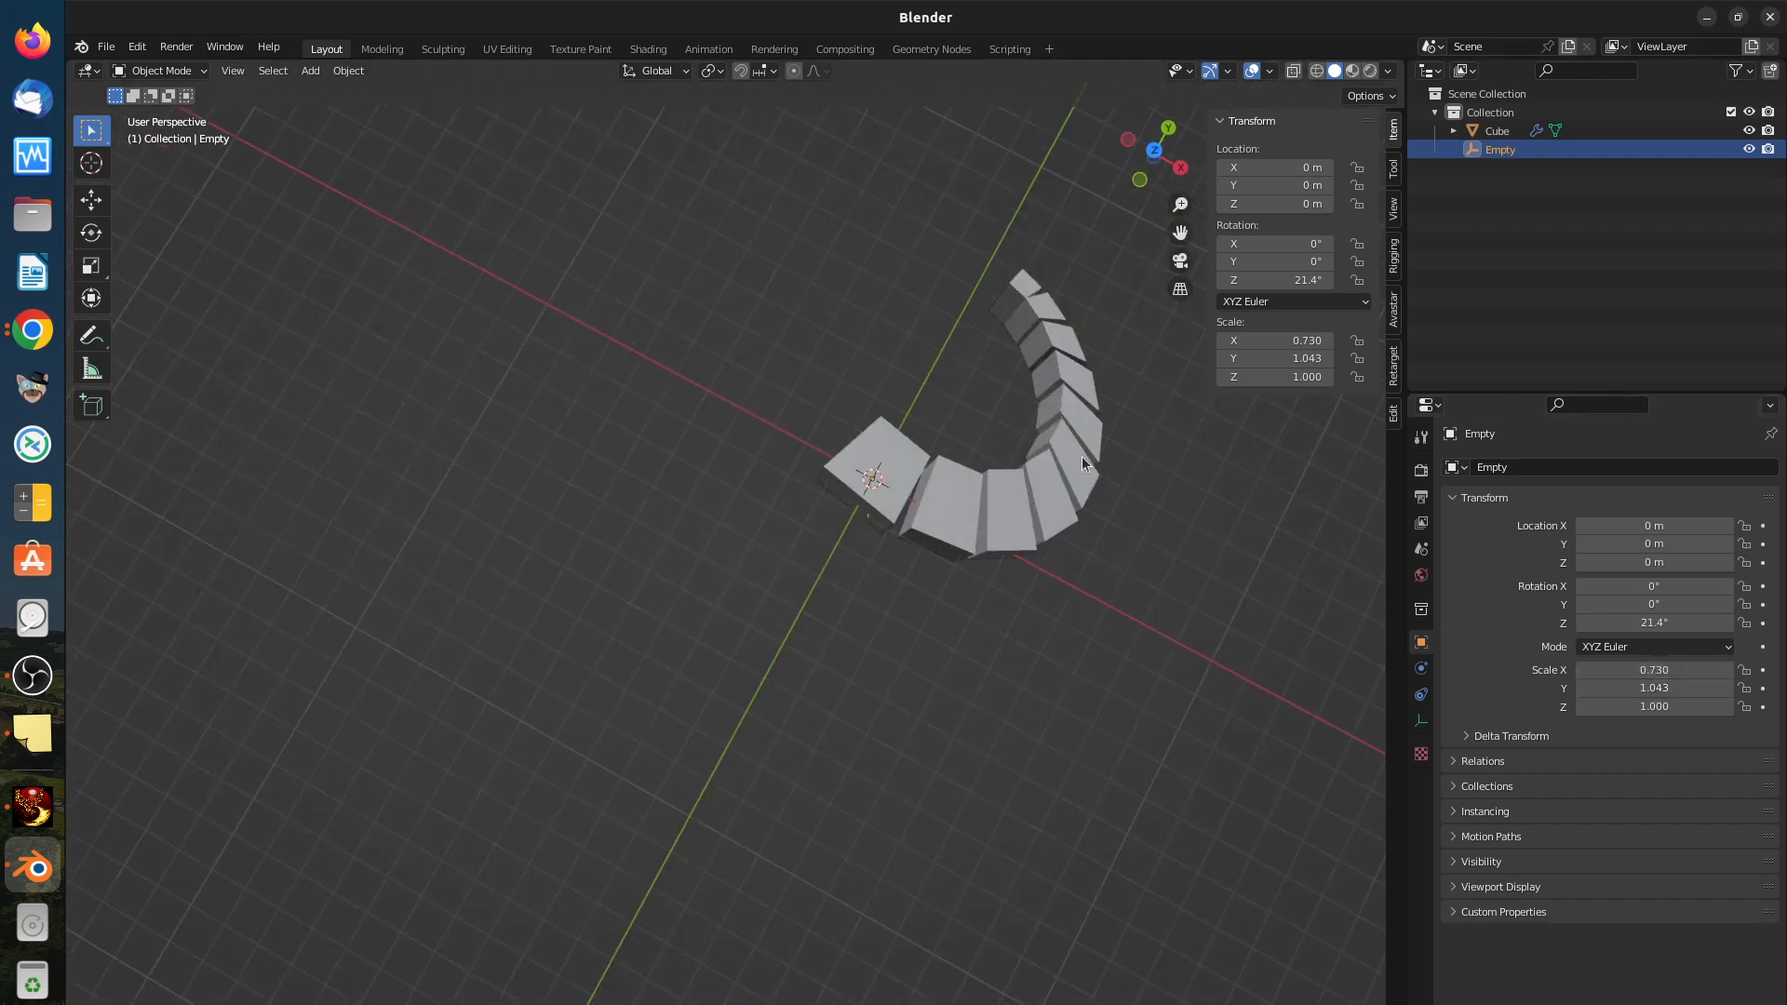
middle_click_drag(1081, 456, 890, 429)
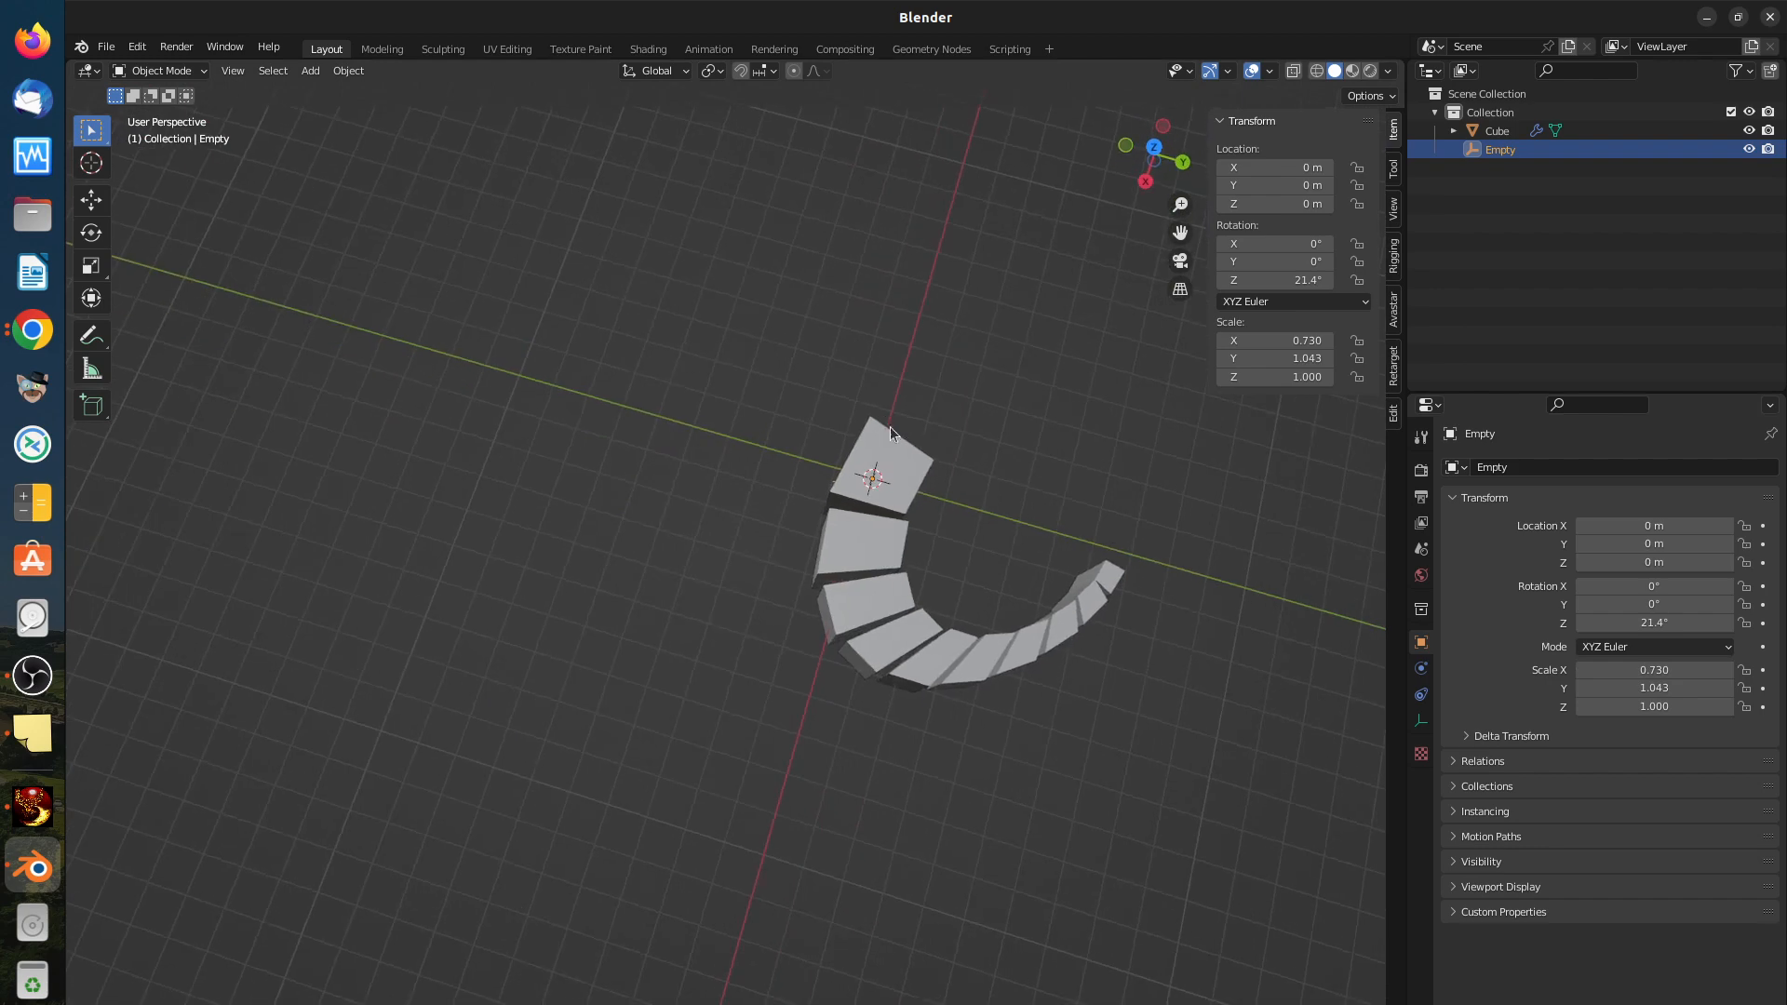
scroll(908, 486, "up", 2)
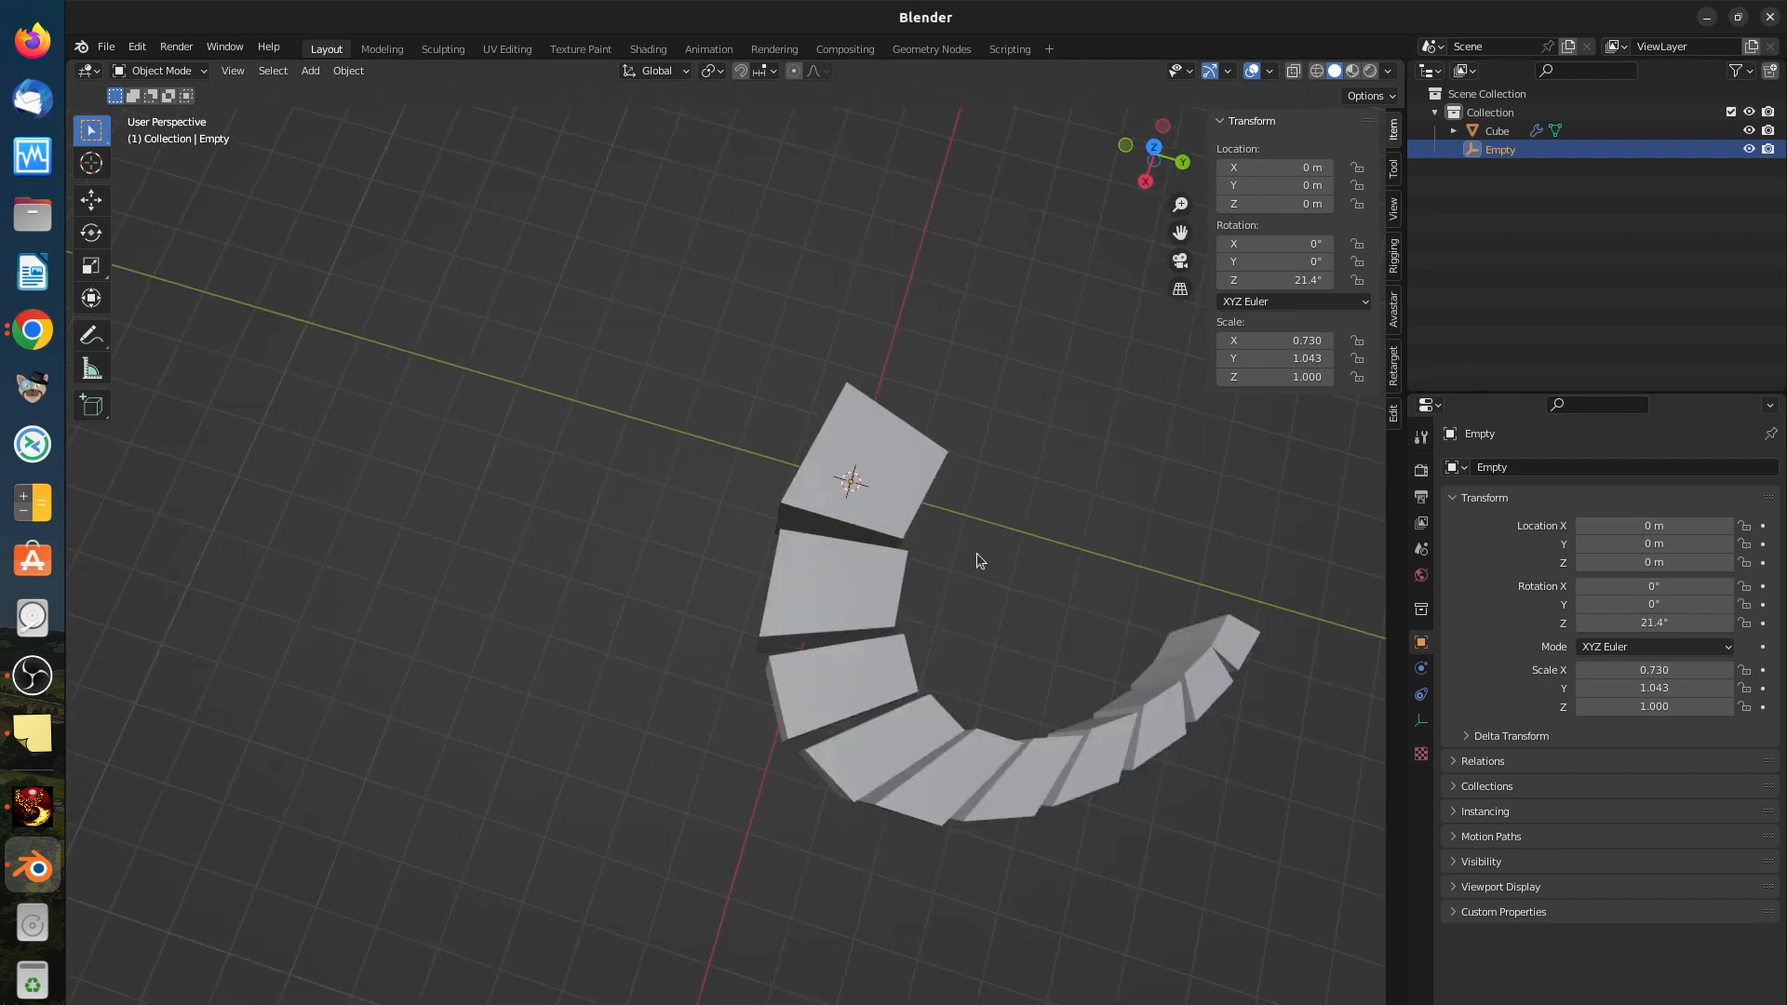
left_click(1650, 707)
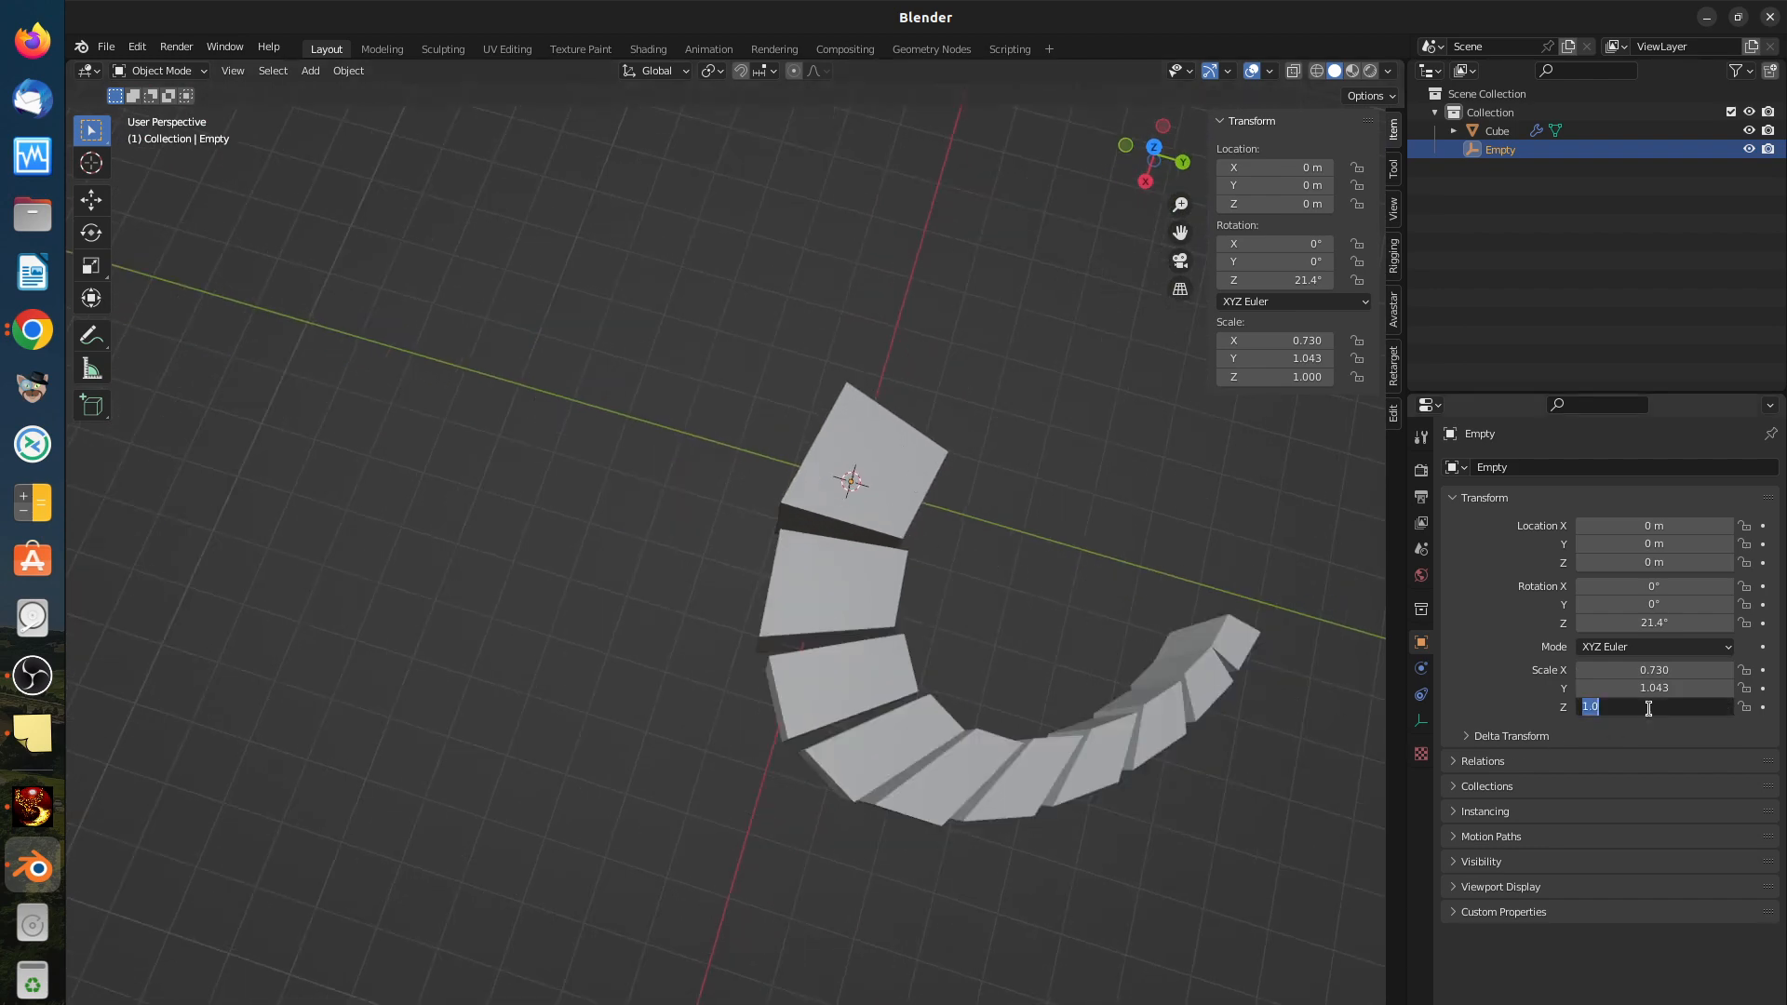
key("Escape")
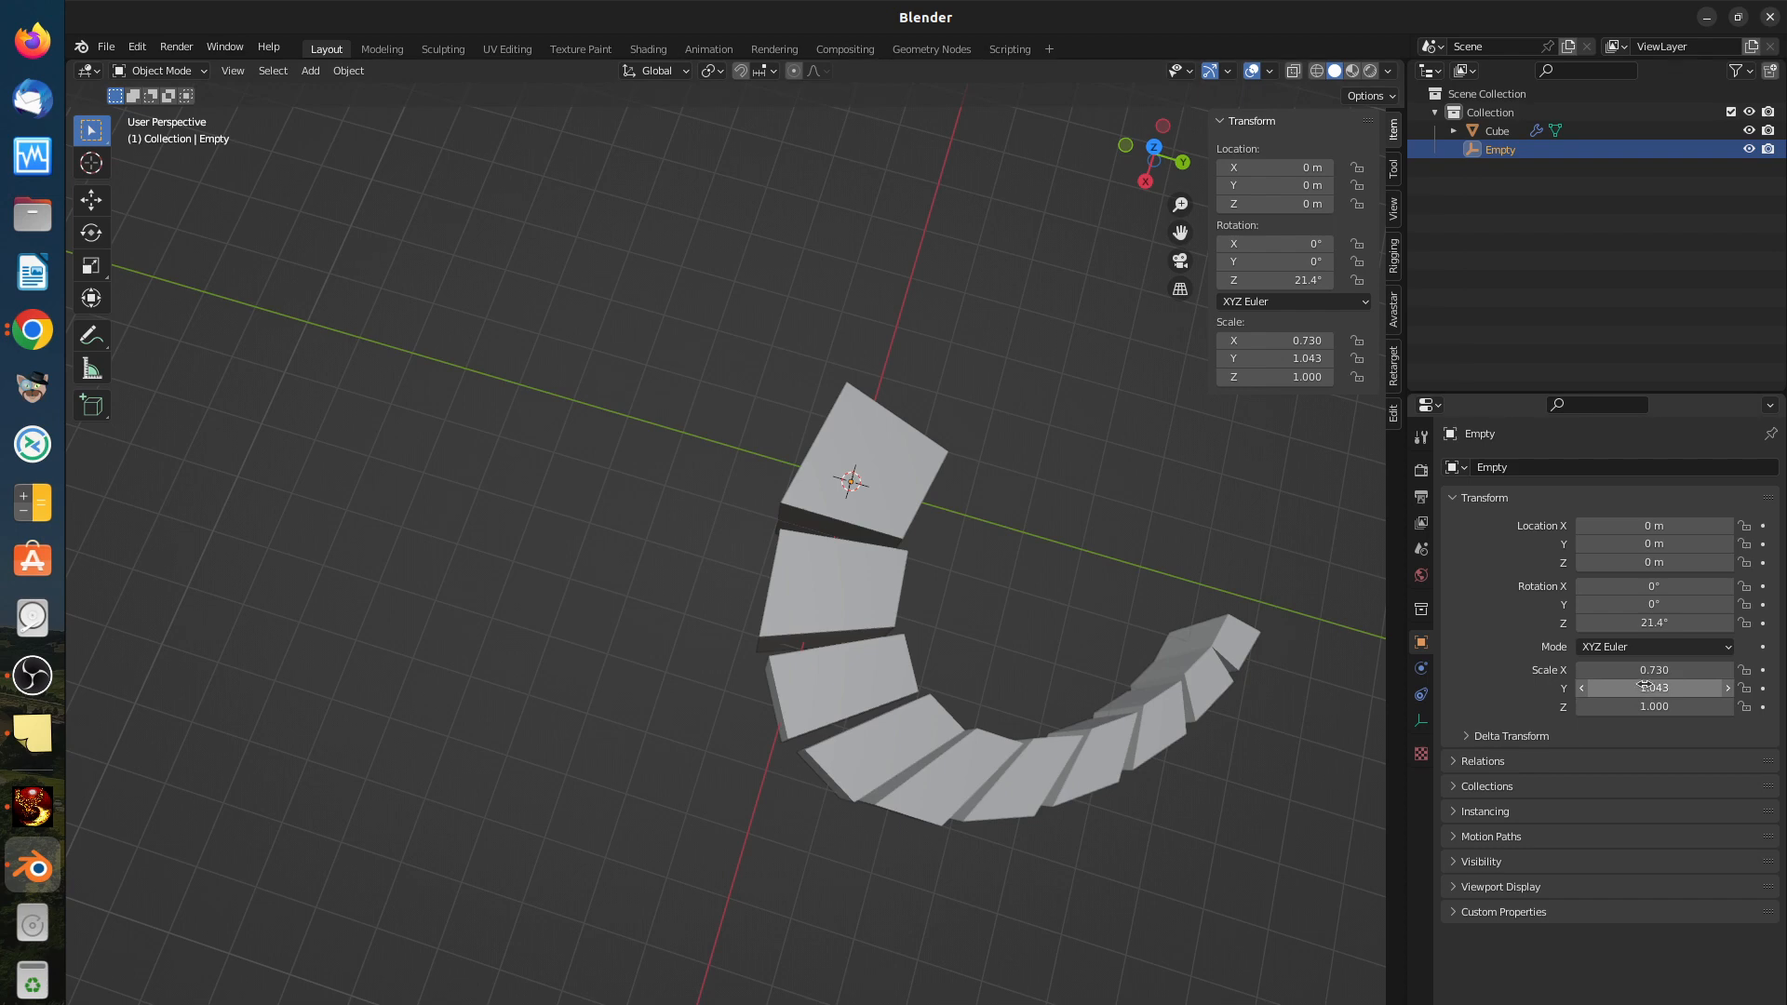
left_click(1651, 706)
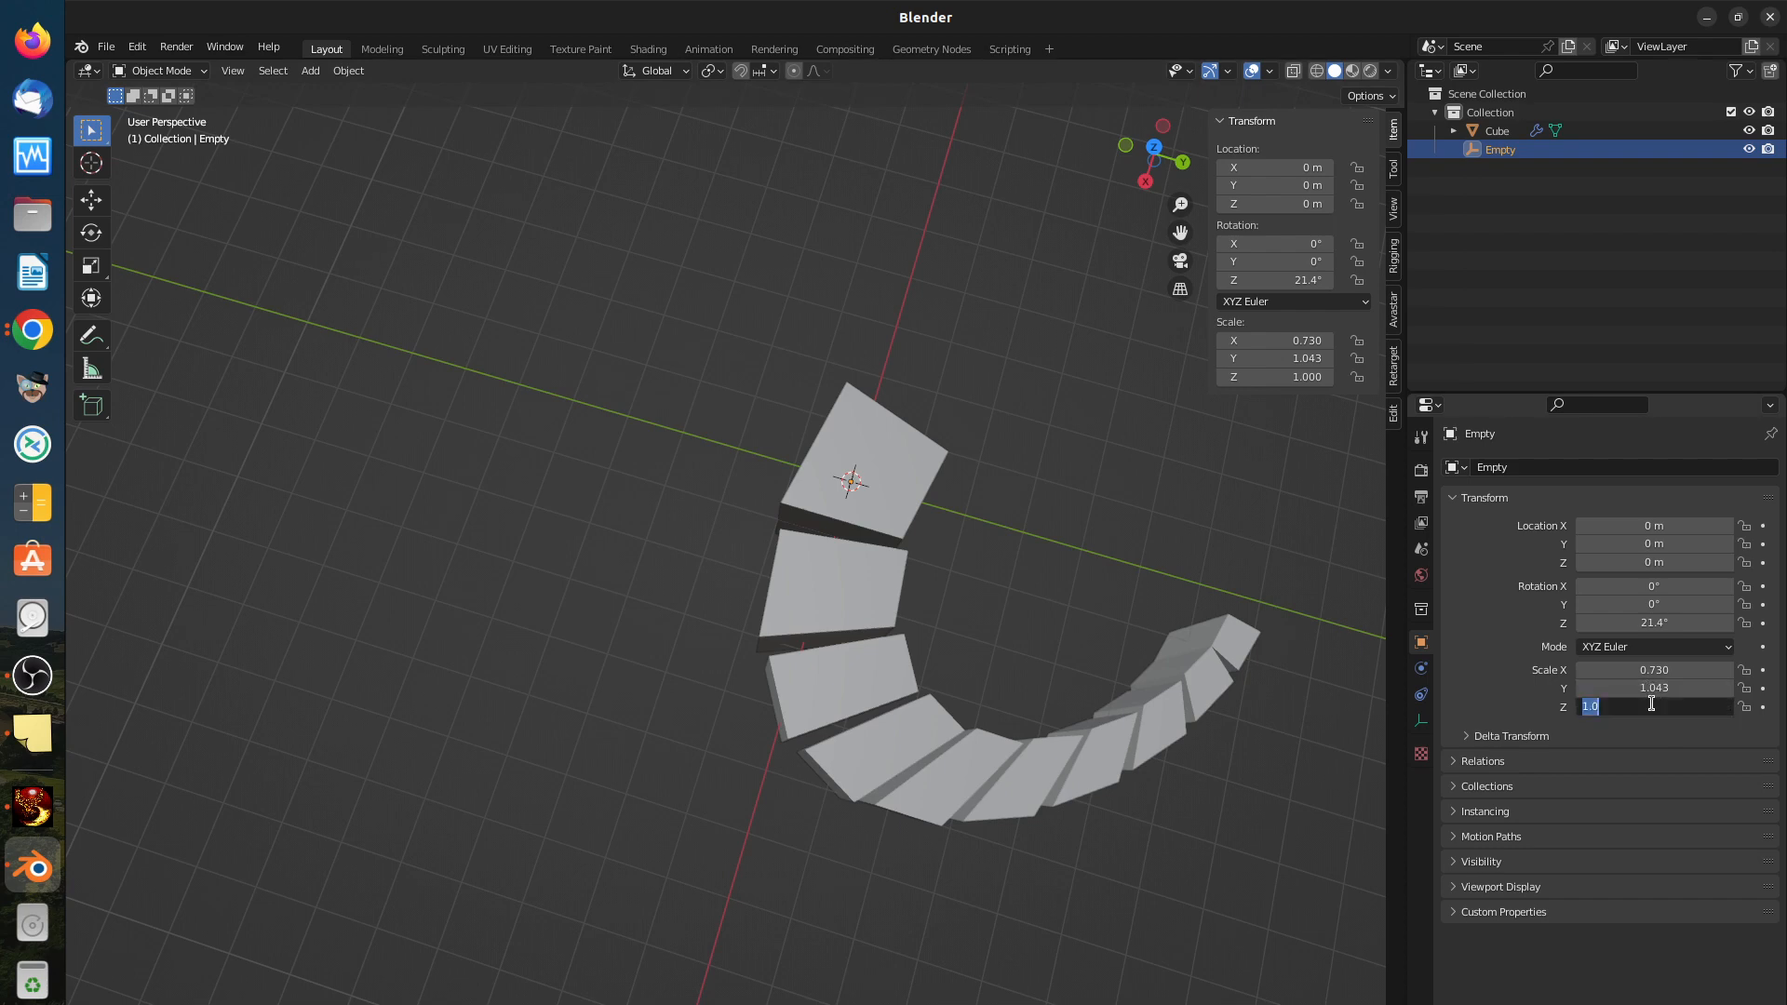
key("Escape")
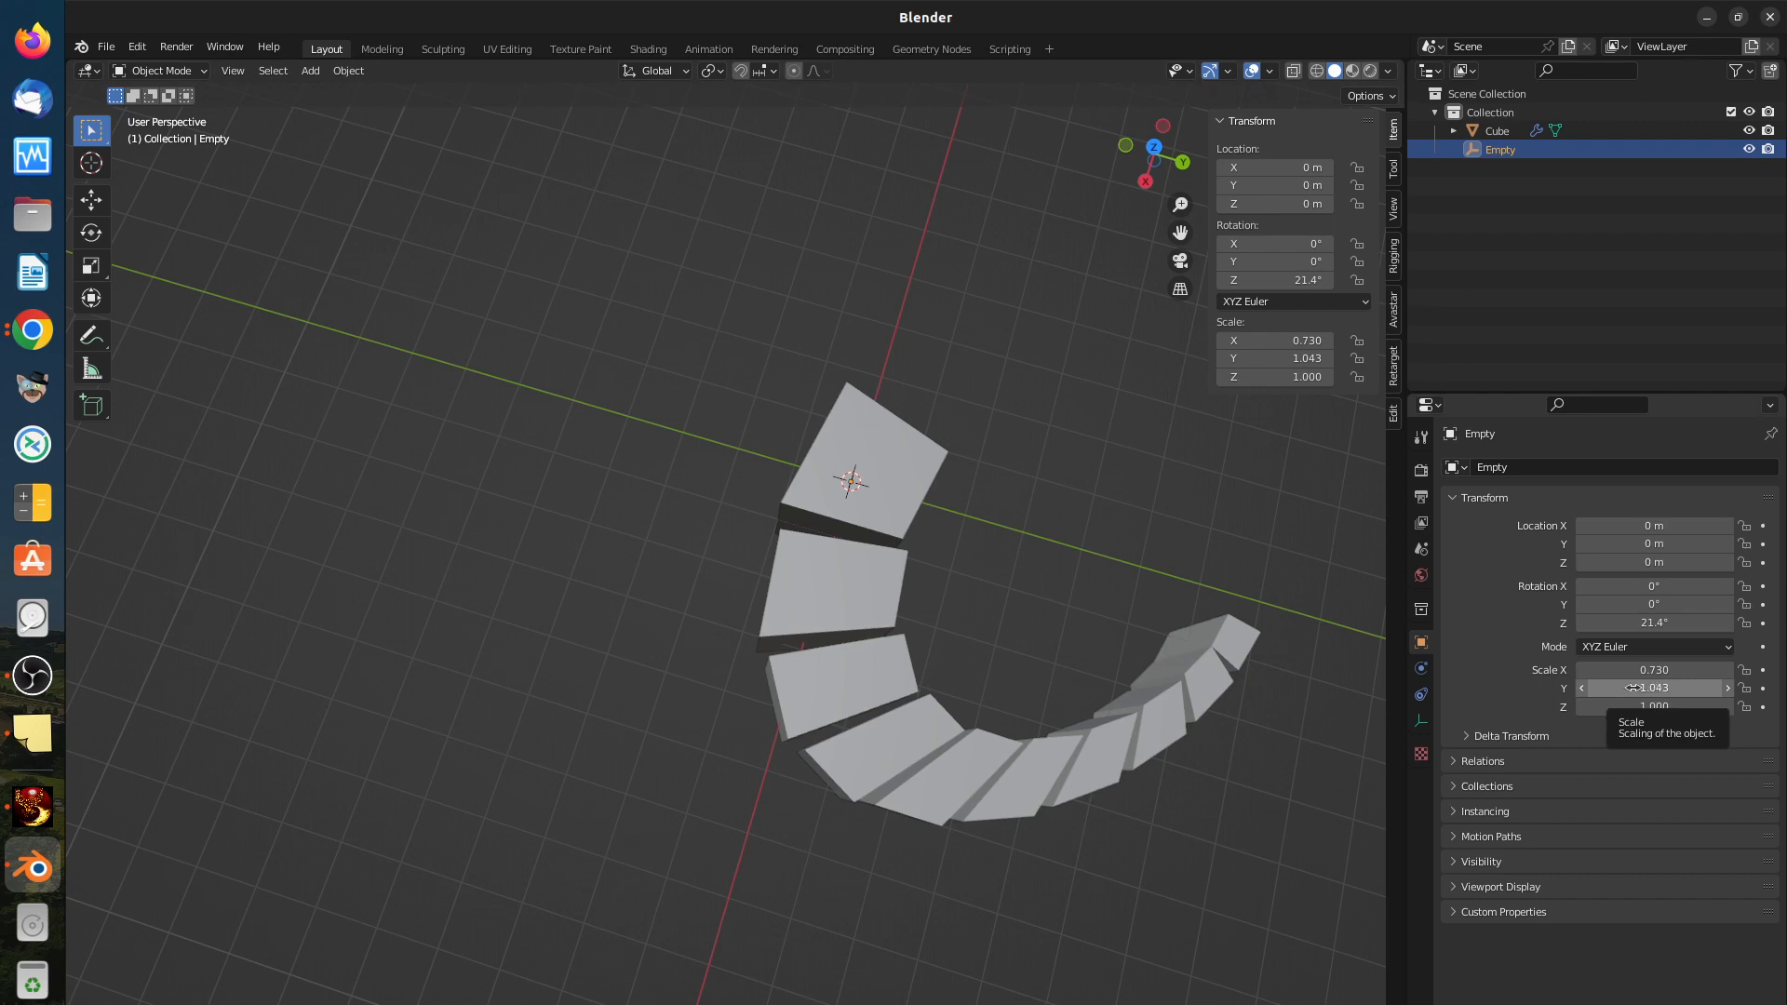
Step: Set the Empty's Y scale and Z scale to 0.7 so the arrayed copies taper
left_click(1632, 687)
type("0.7")
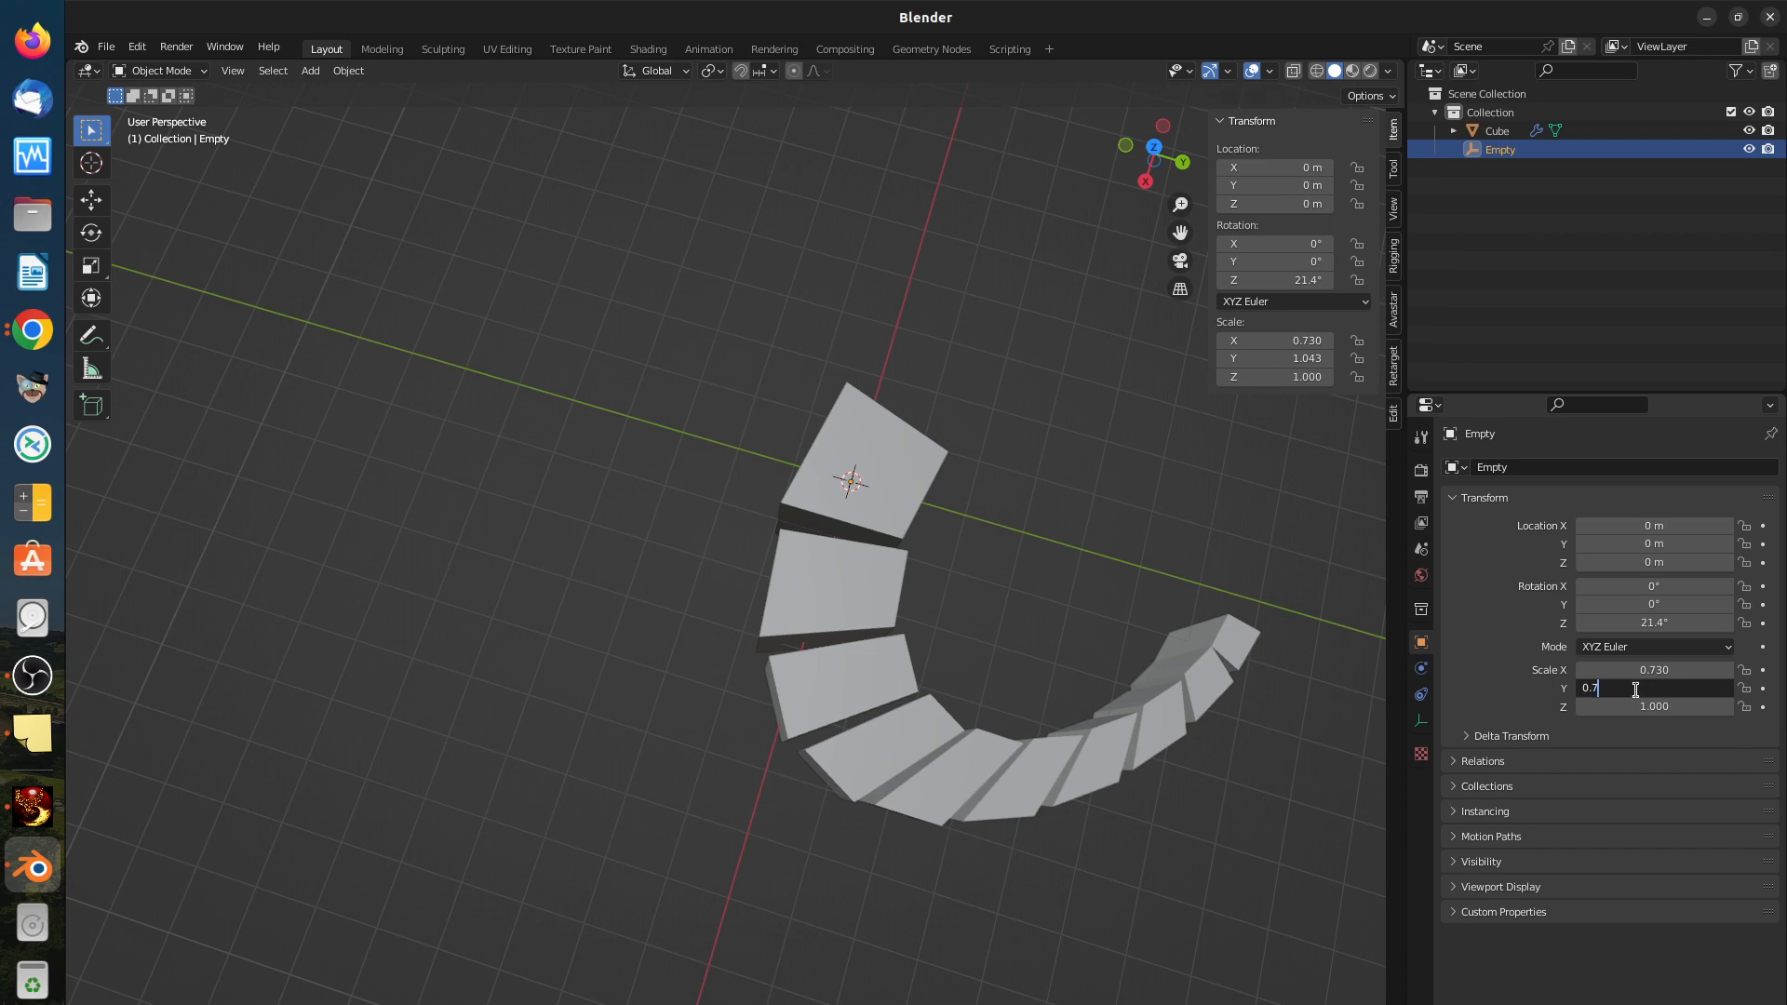
key("Return")
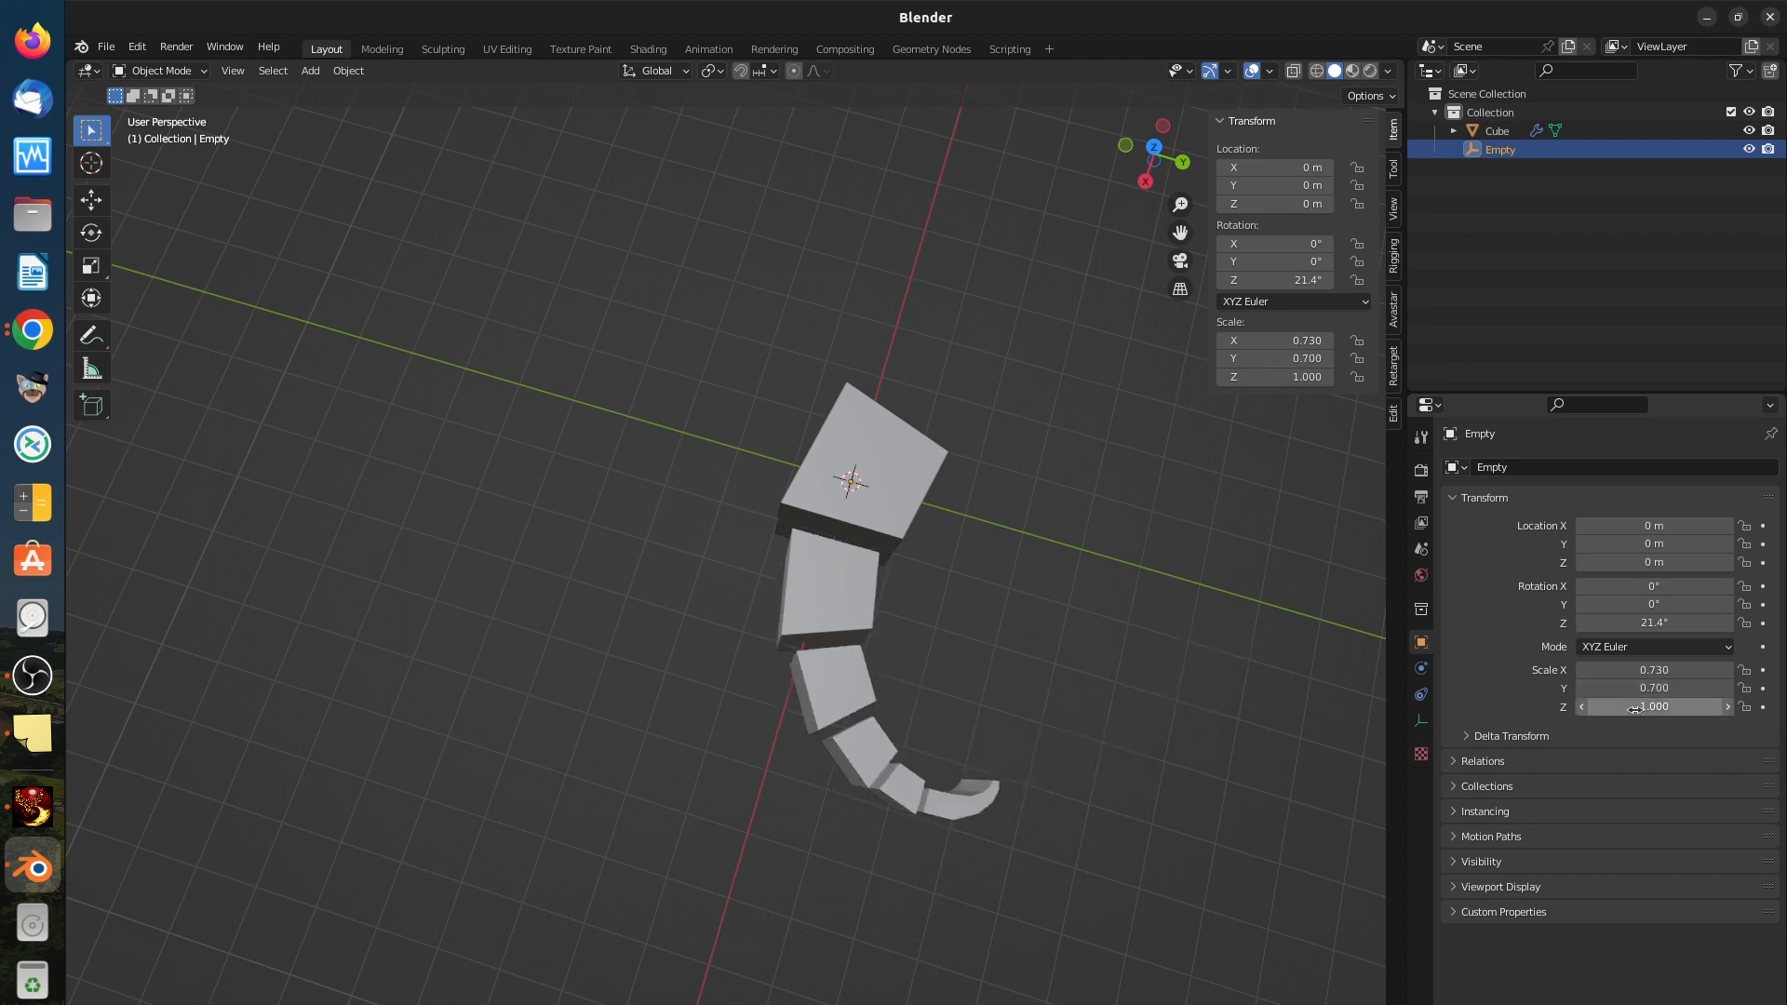
left_click(1634, 708)
type("0.7")
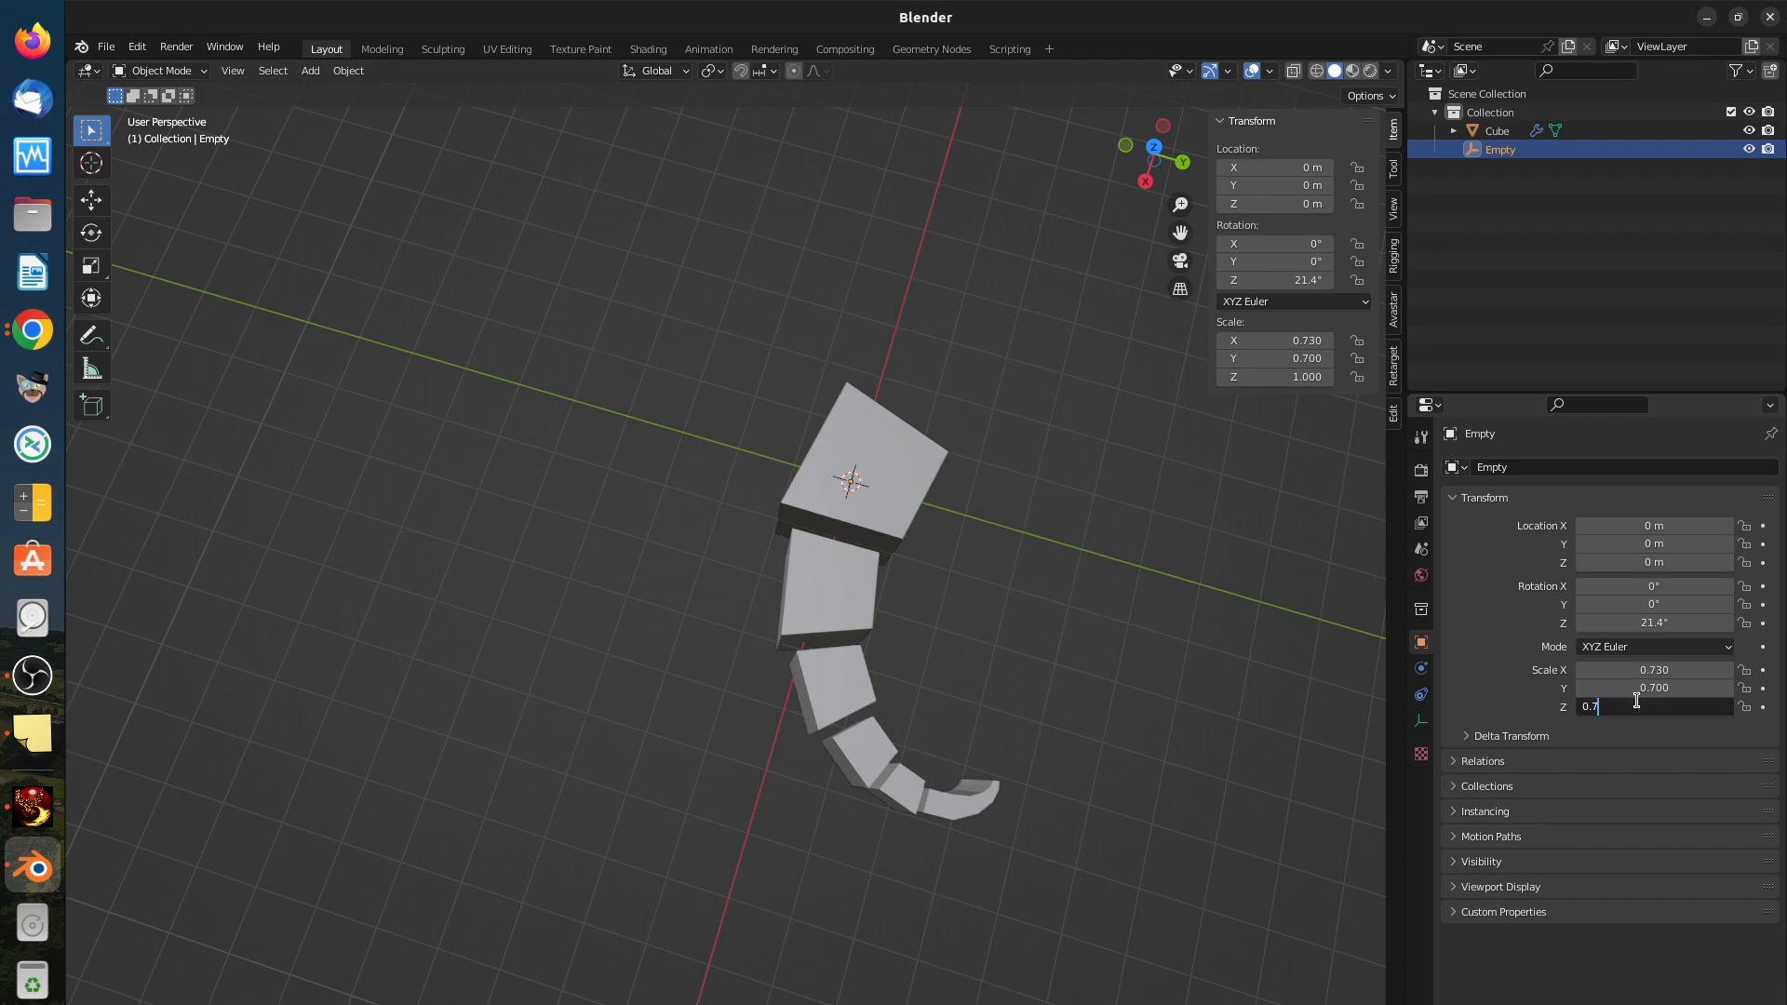
key("Return")
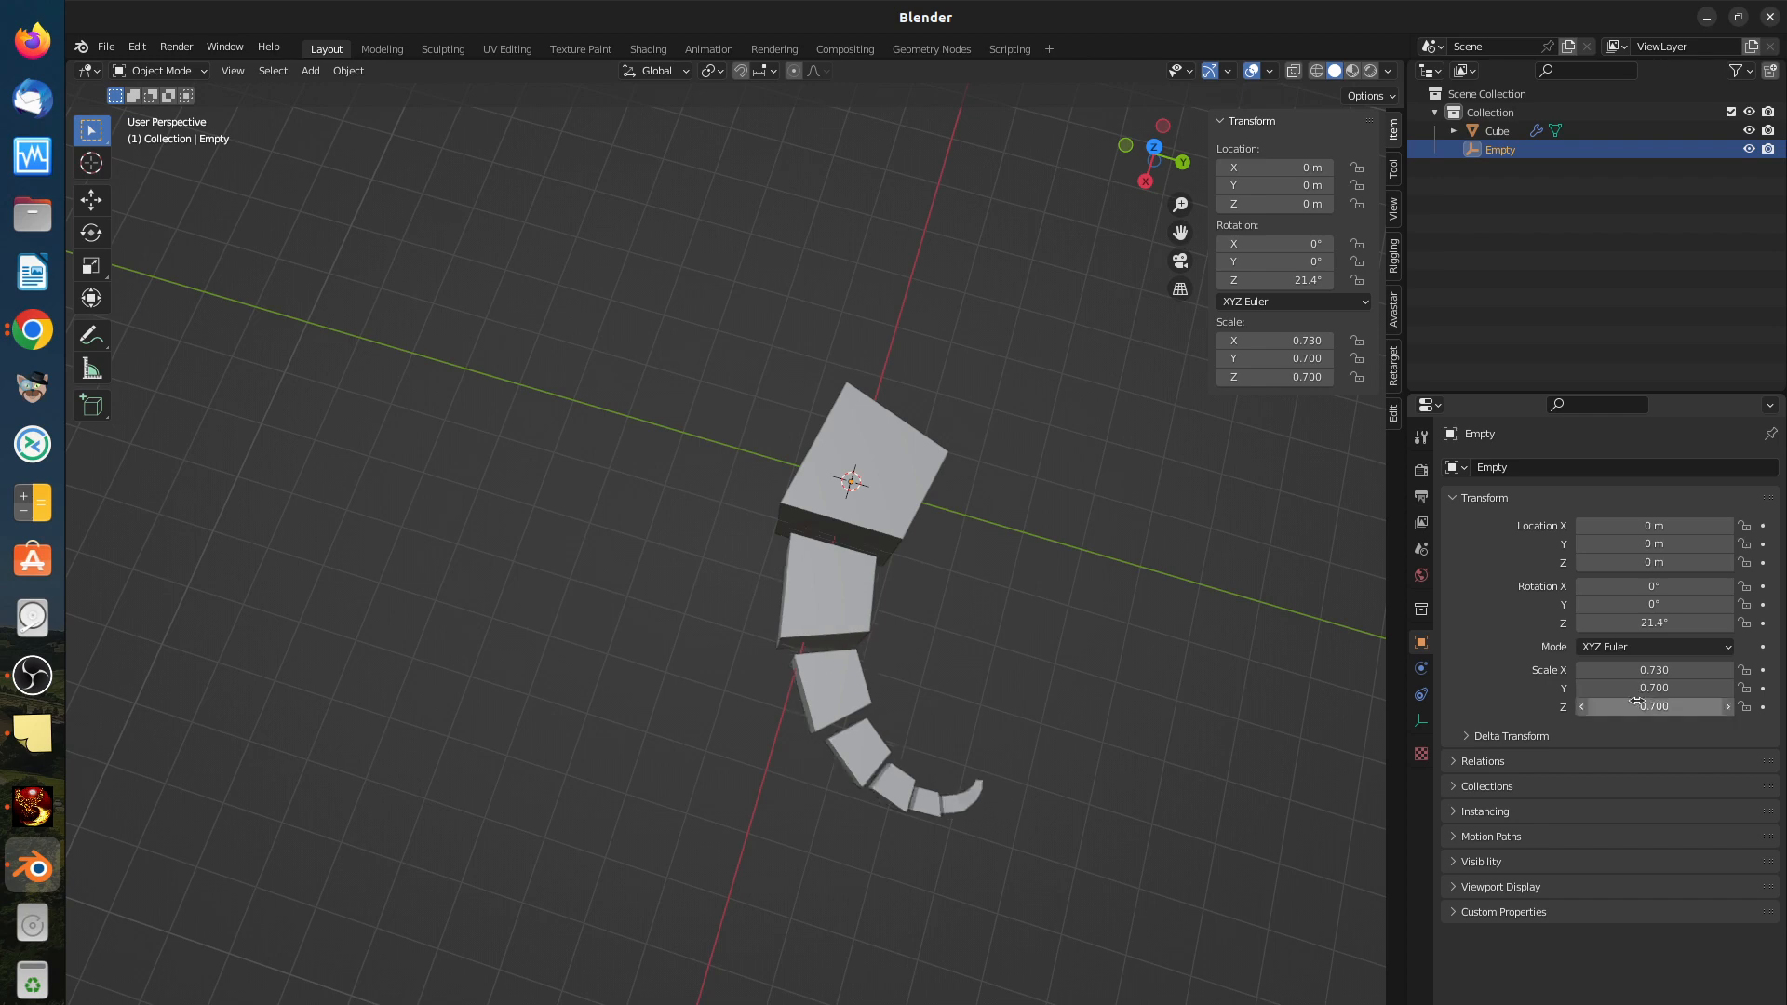
Step: Select the arrayed Cube and enter Edit Mode on it
middle_click_drag(988, 850, 810, 665)
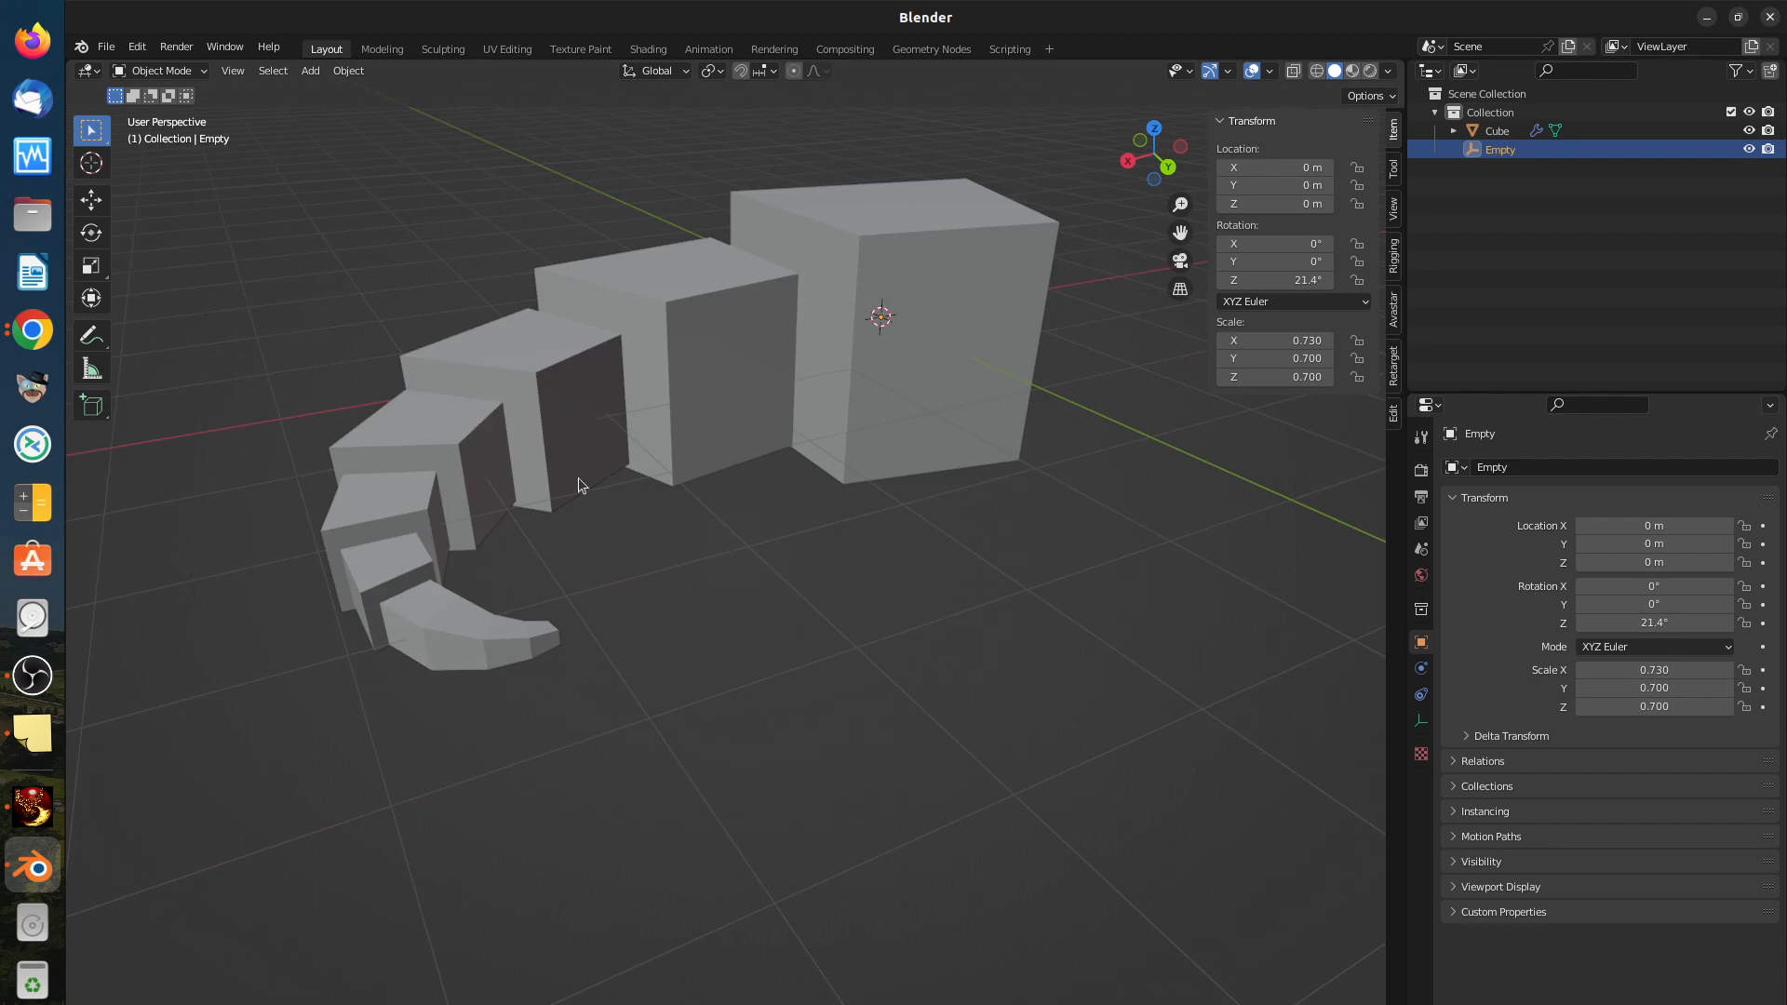
middle_click_drag(578, 477, 897, 558)
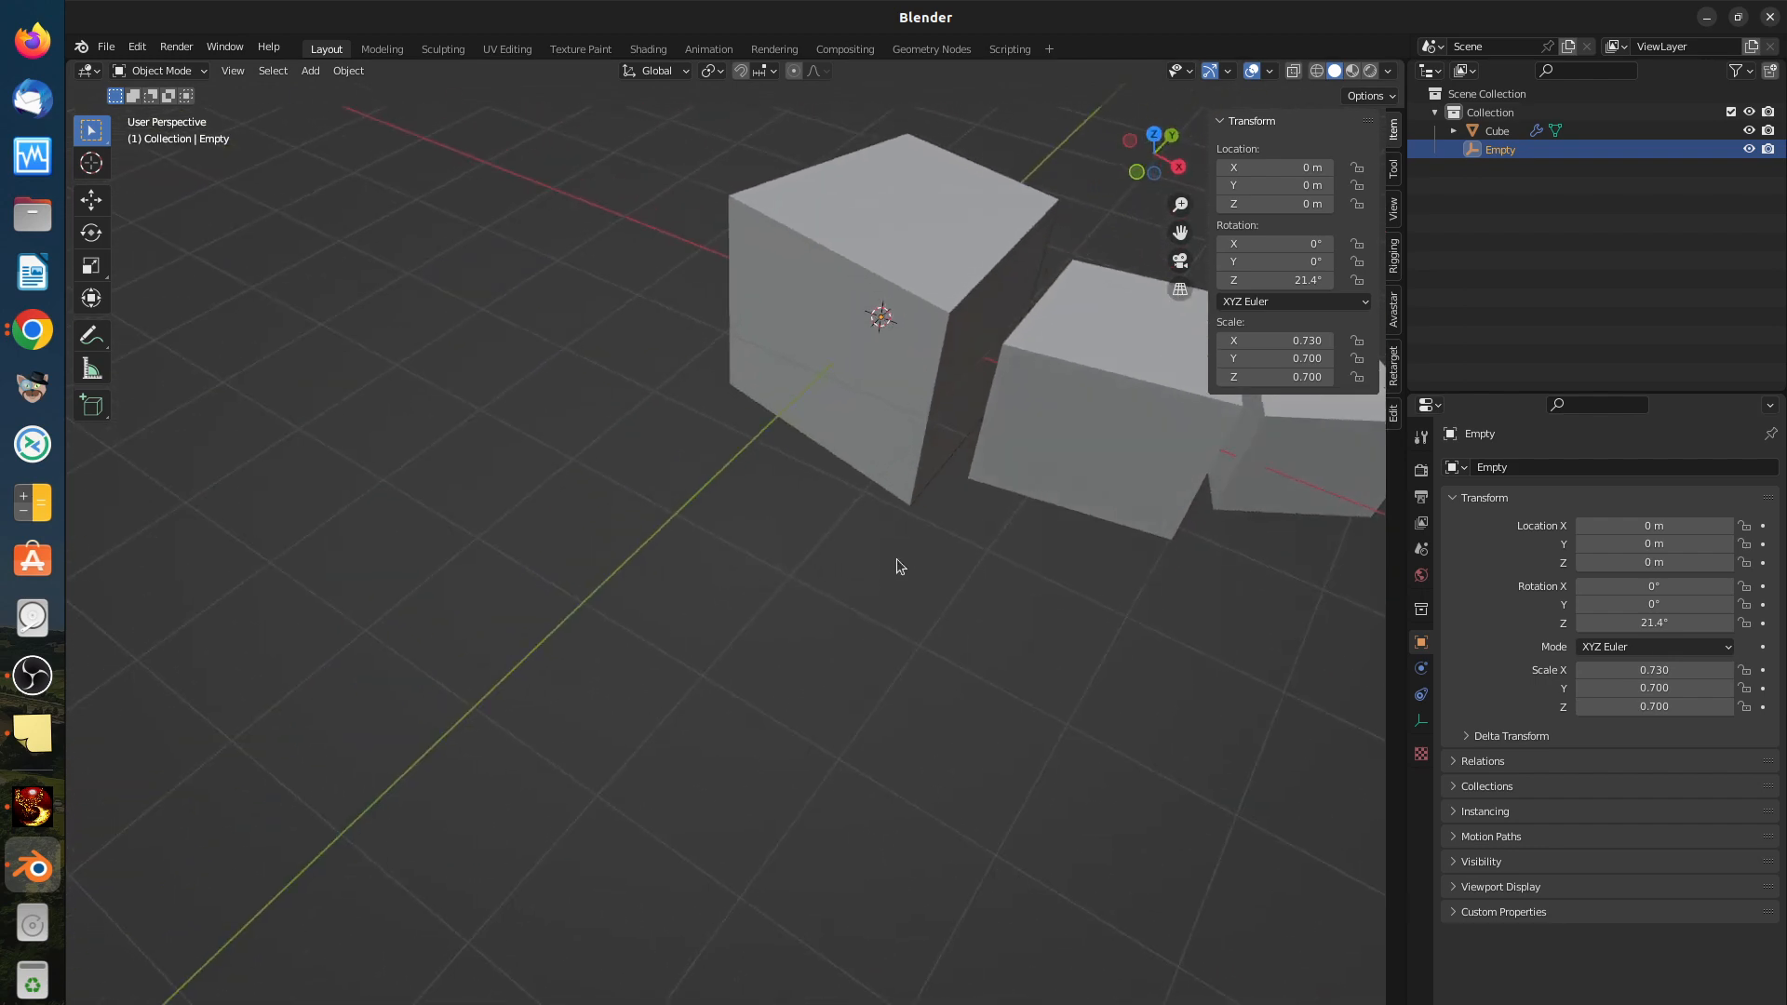
scroll(1024, 499, "down", 5)
scroll(970, 518, "up", 4)
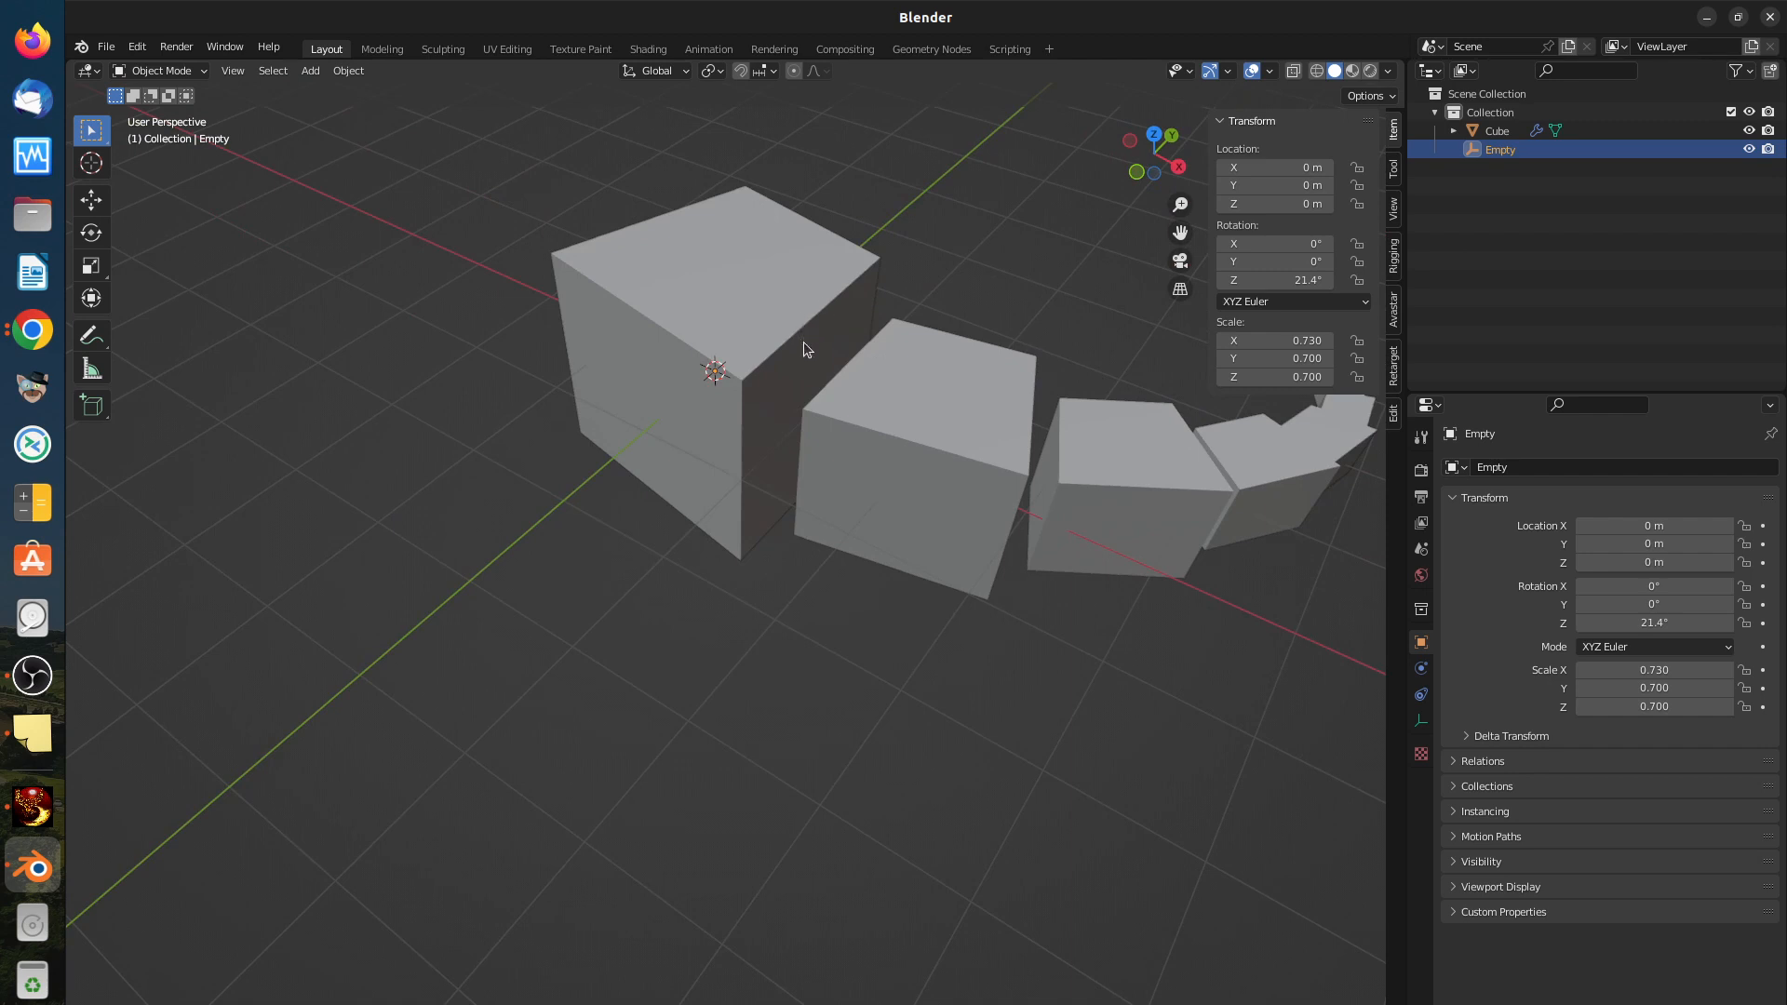
left_click(192, 73)
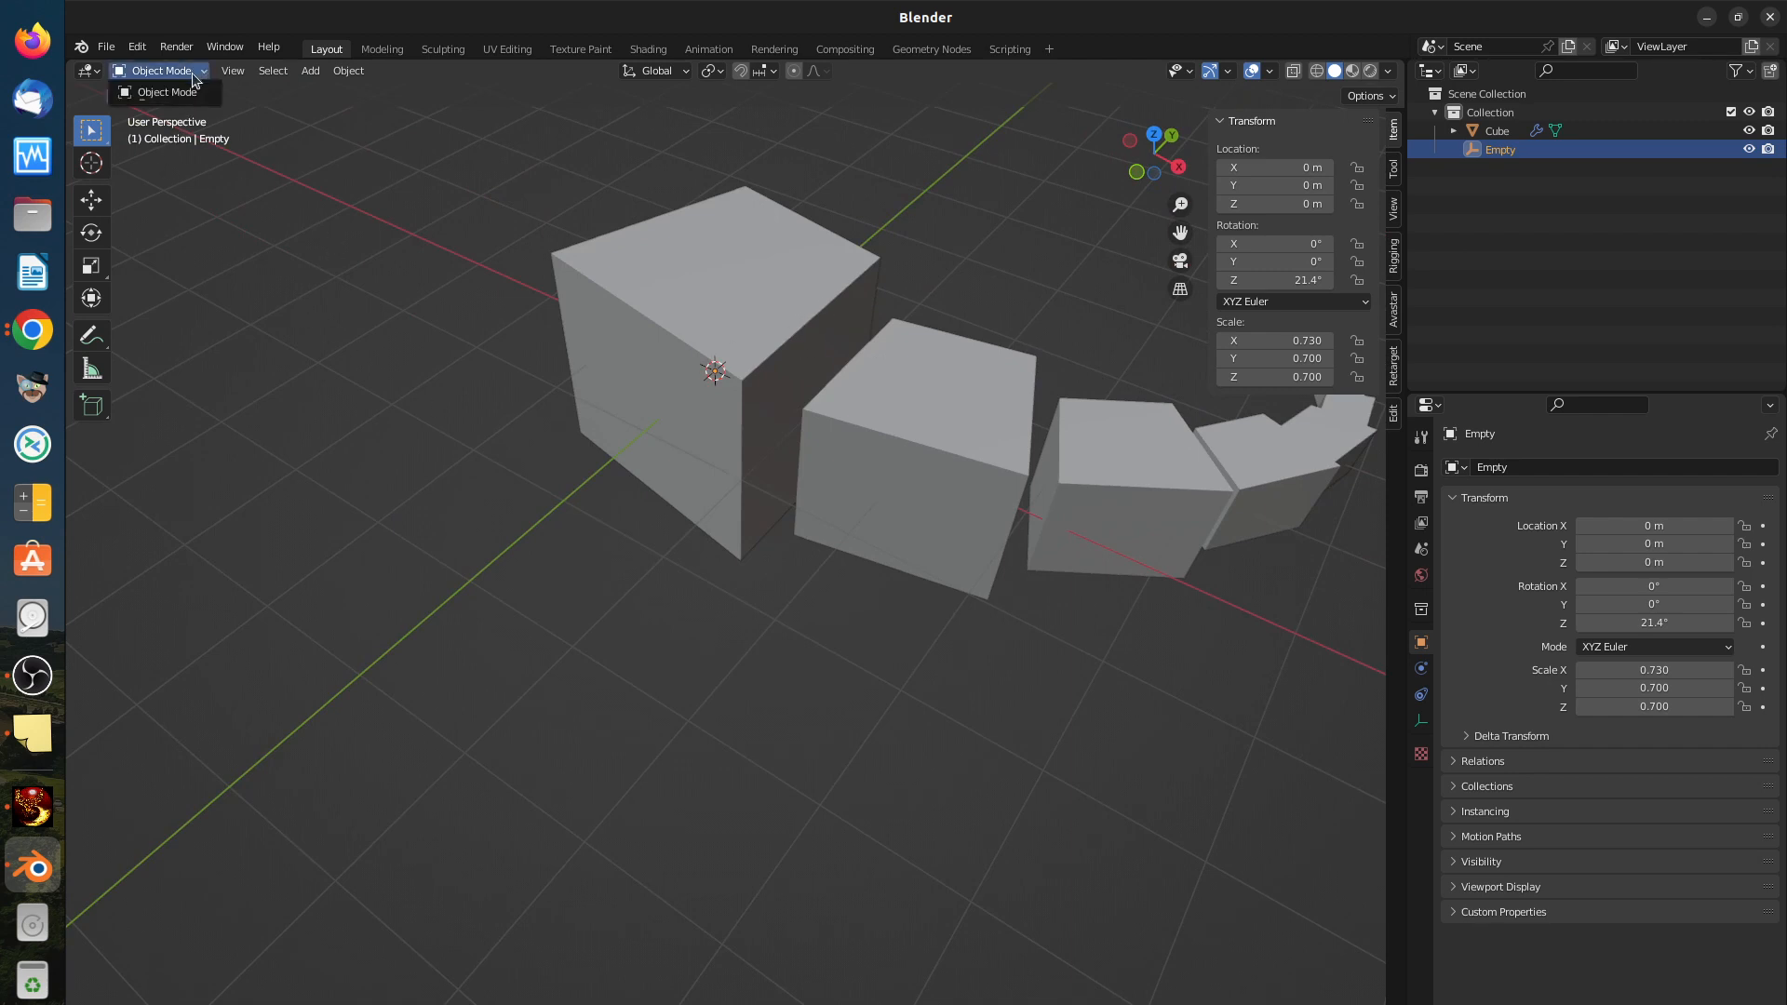
left_click(638, 292)
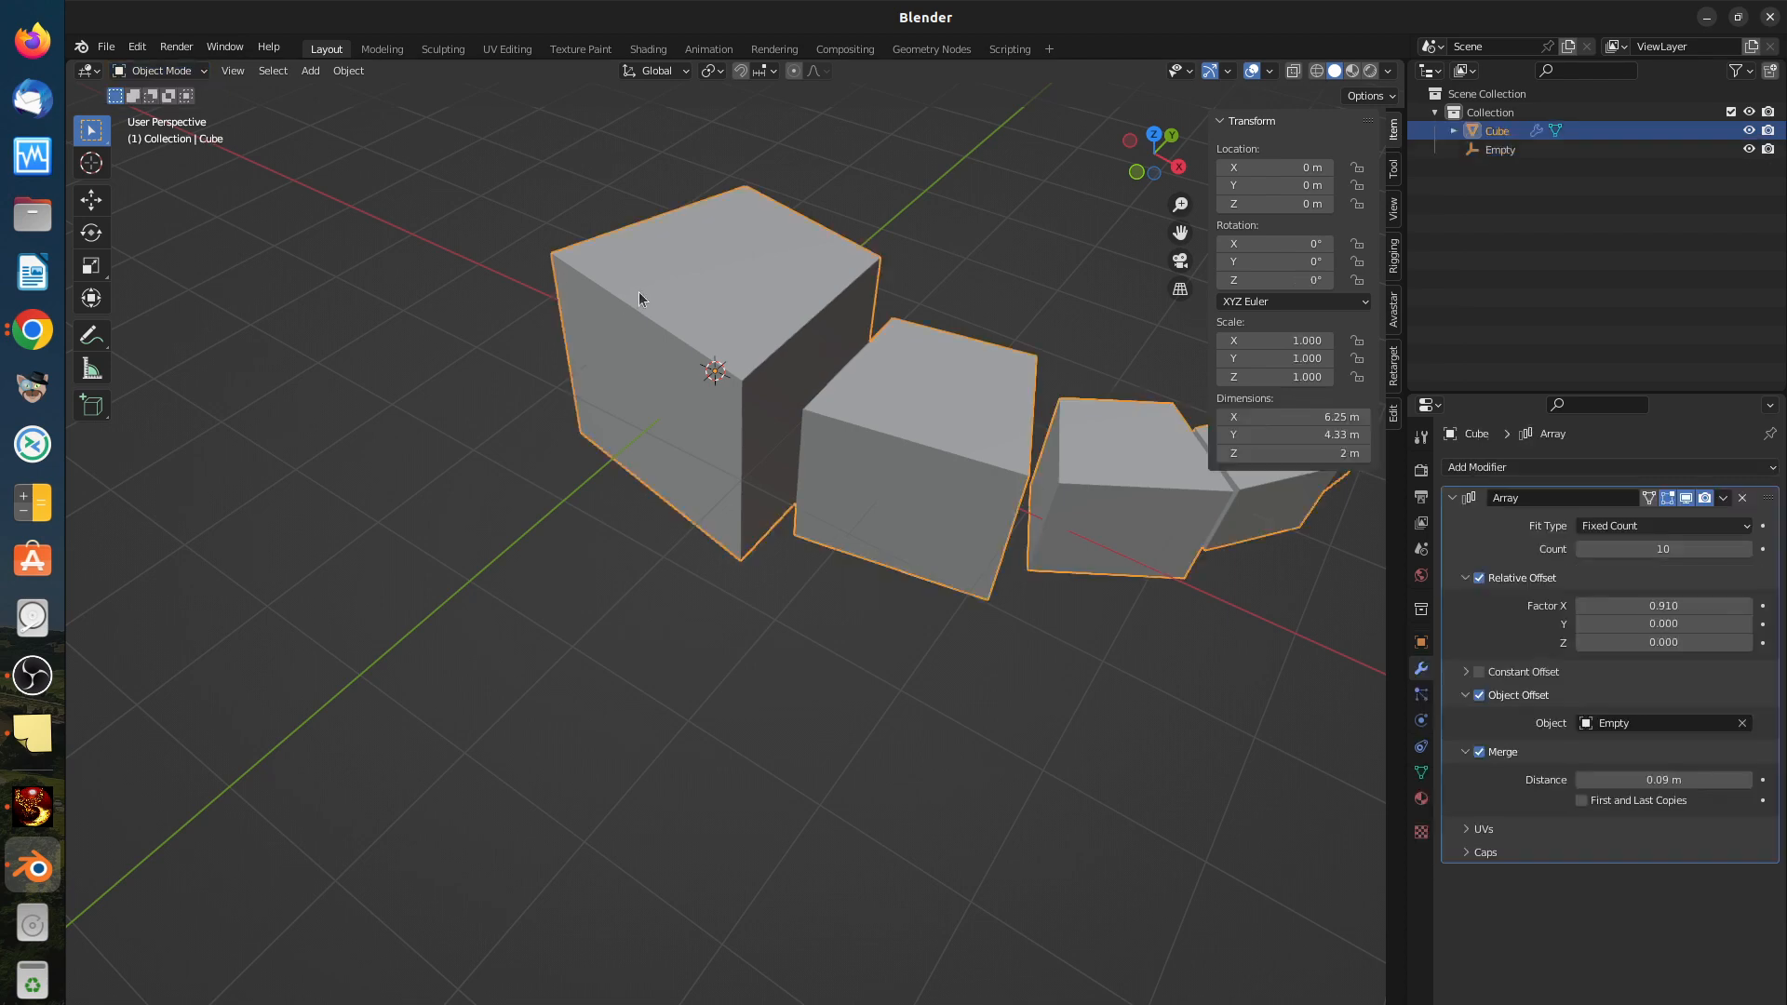
left_click(182, 71)
left_click(154, 107)
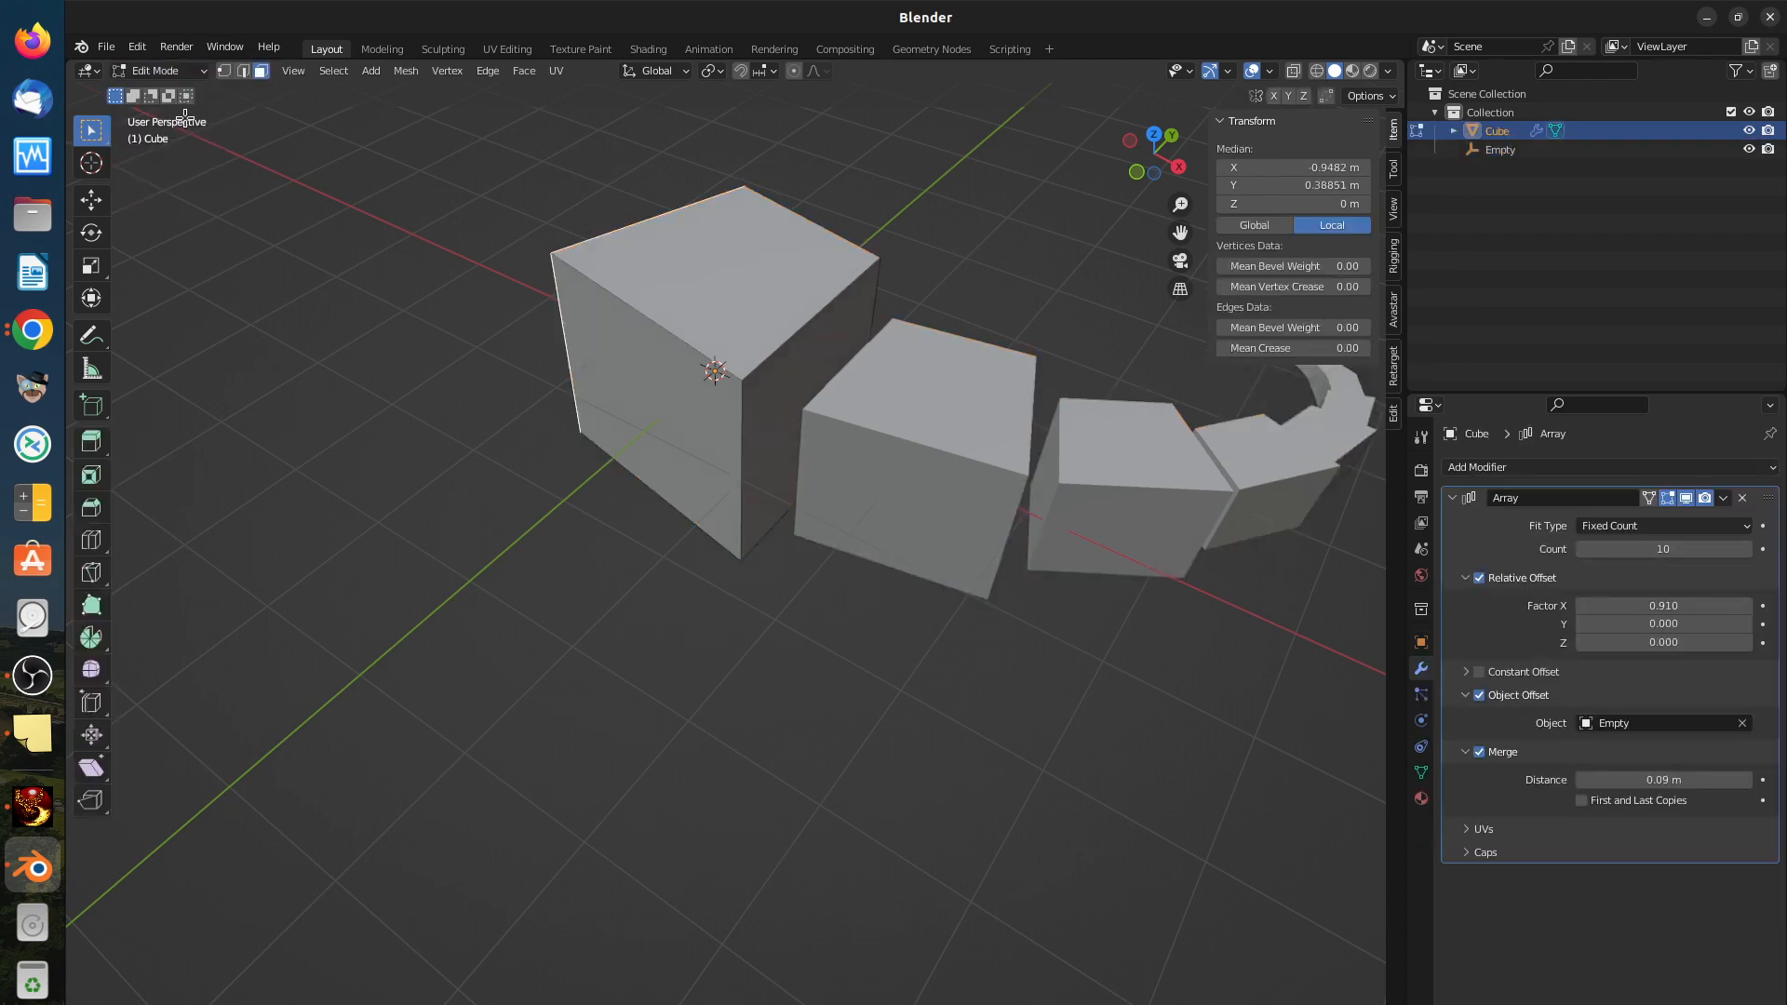
Step: Scale down the Cube's end face that faces the next arrayed copy
left_click(771, 327)
left_click(787, 370)
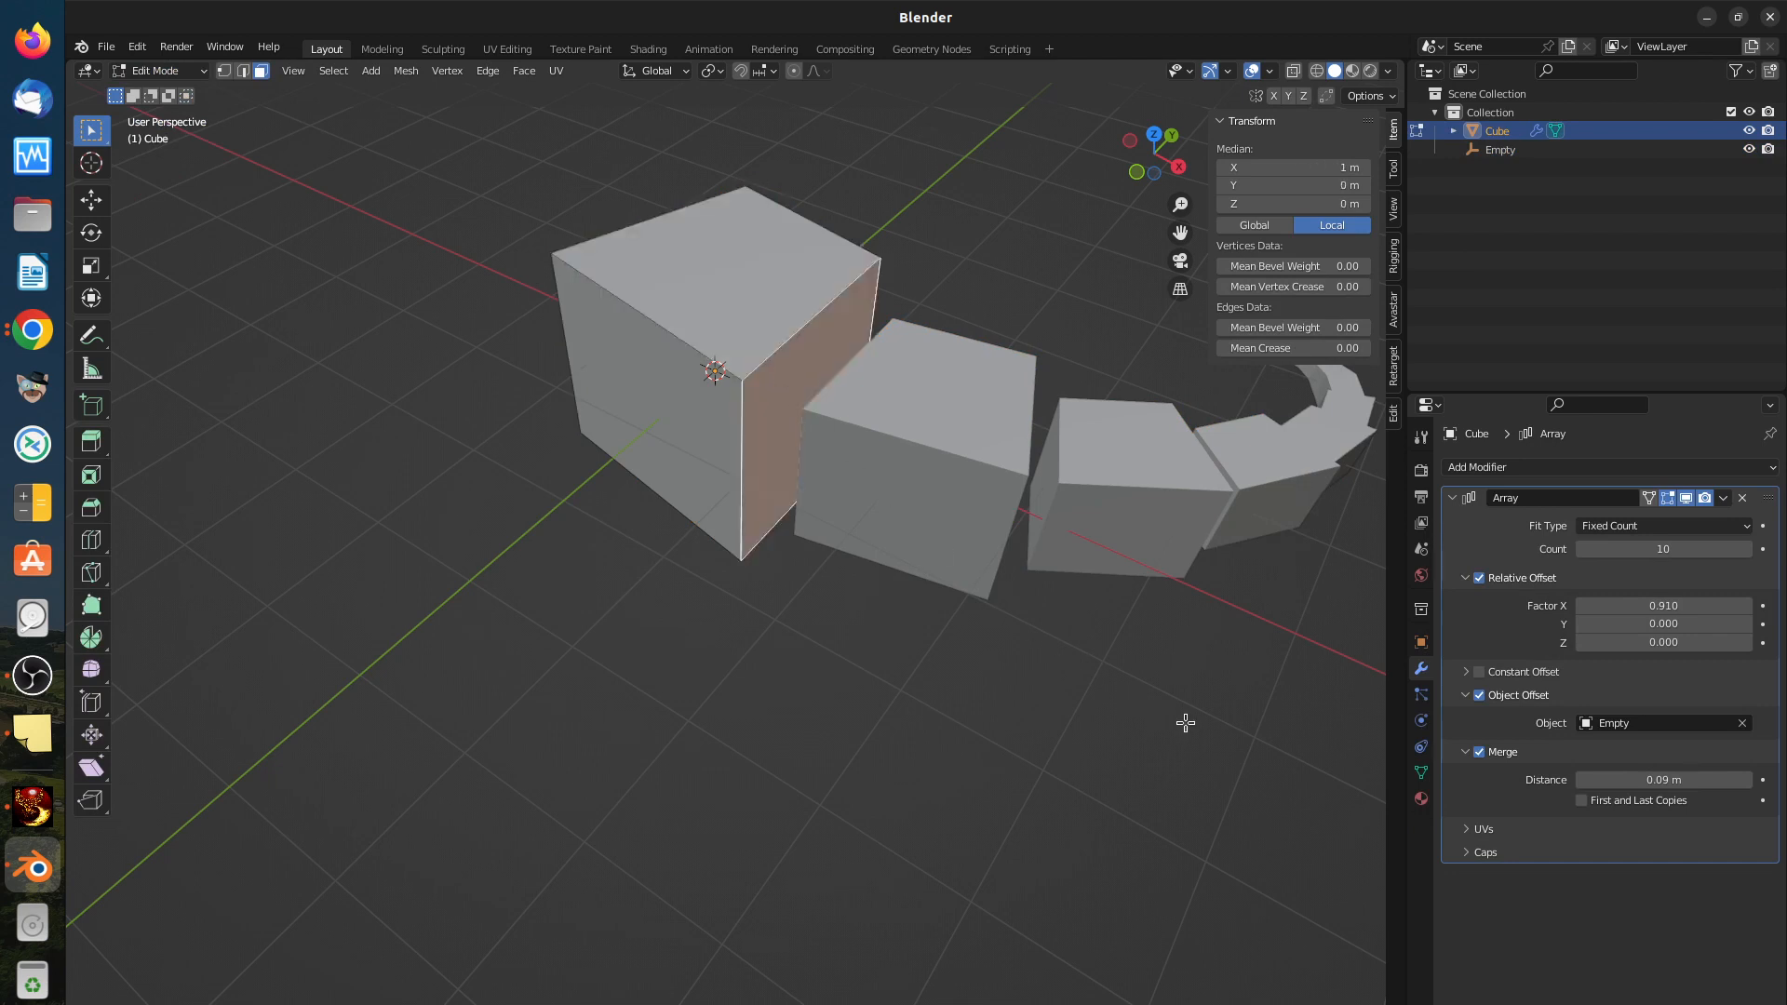
key("s")
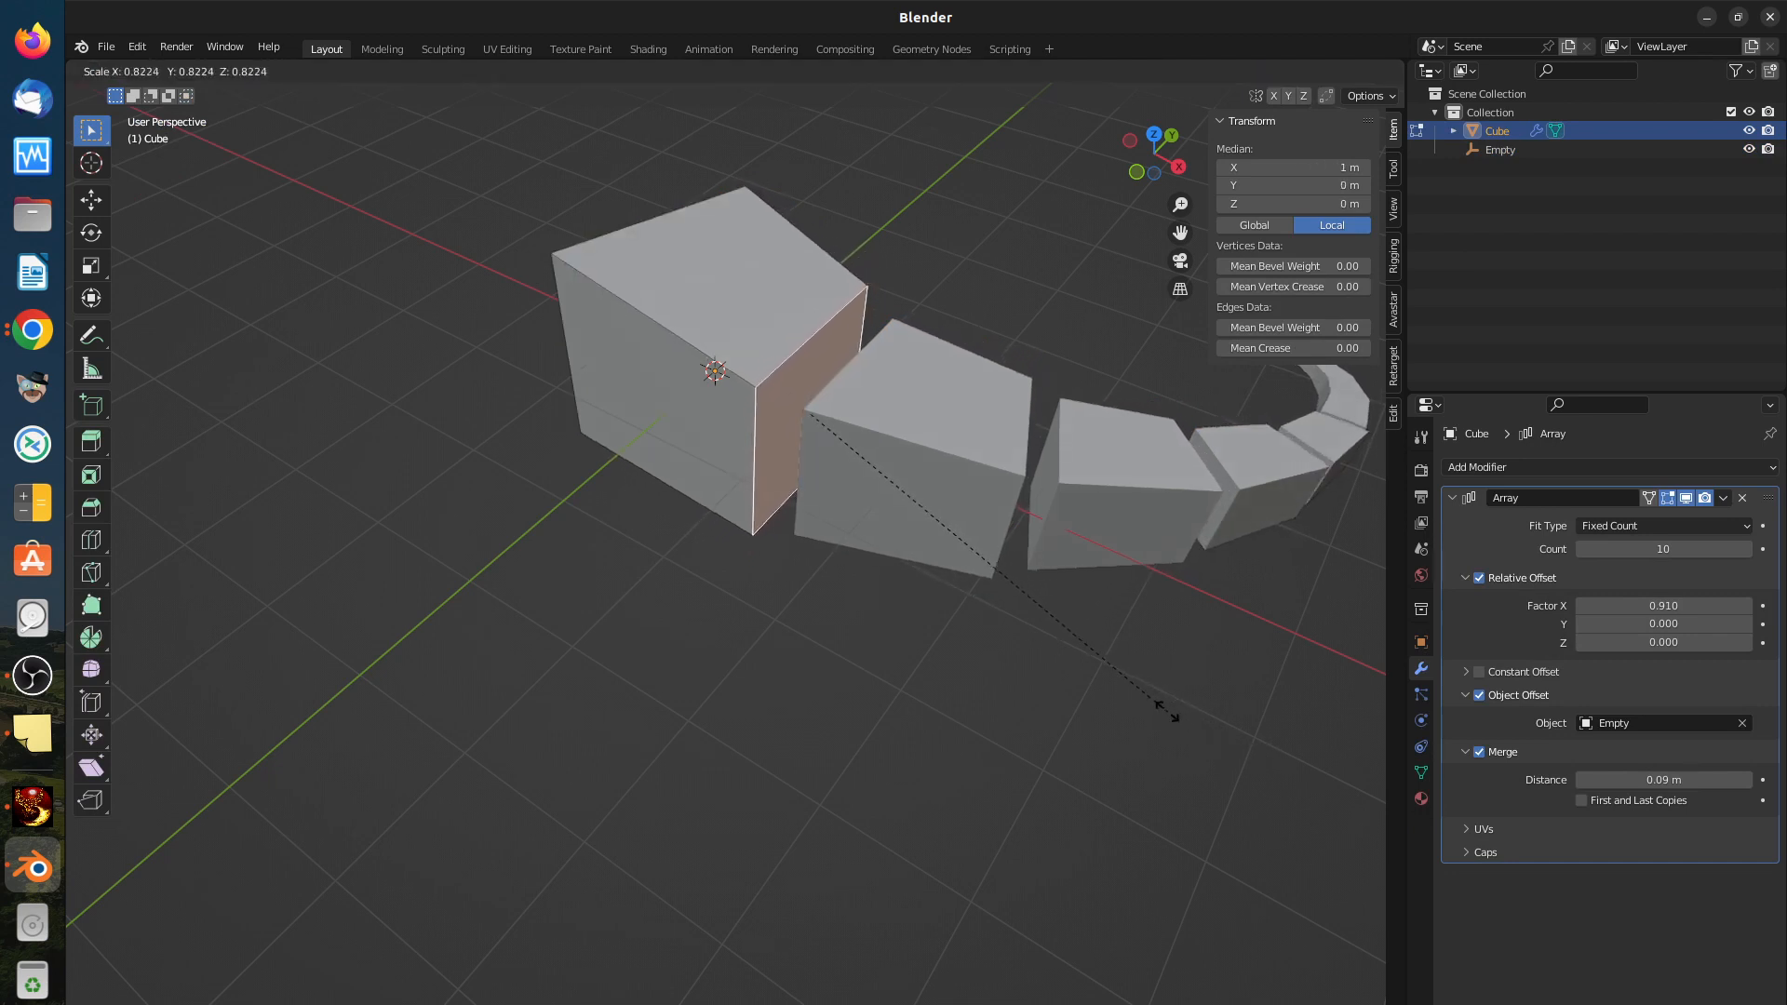
left_click(1136, 679)
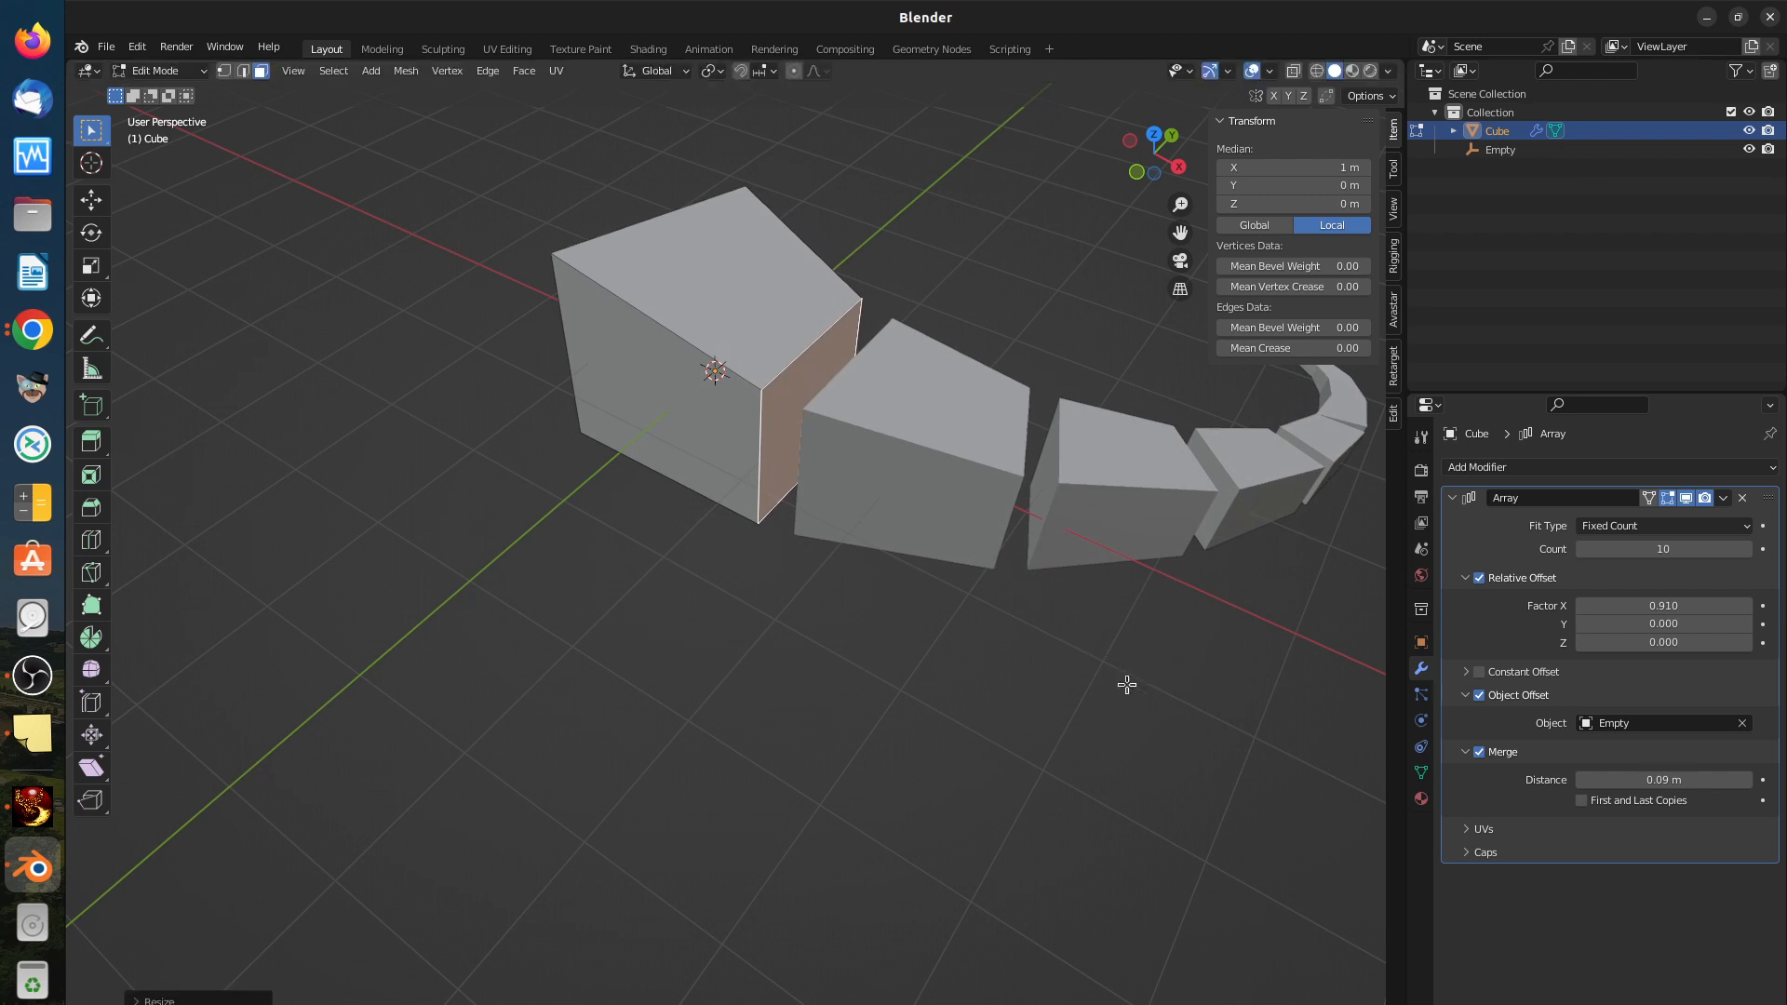
Step: Set the Array's relative offset Factor X to 0.710 and scale the selected end face to about 0.92
left_click(1582, 605)
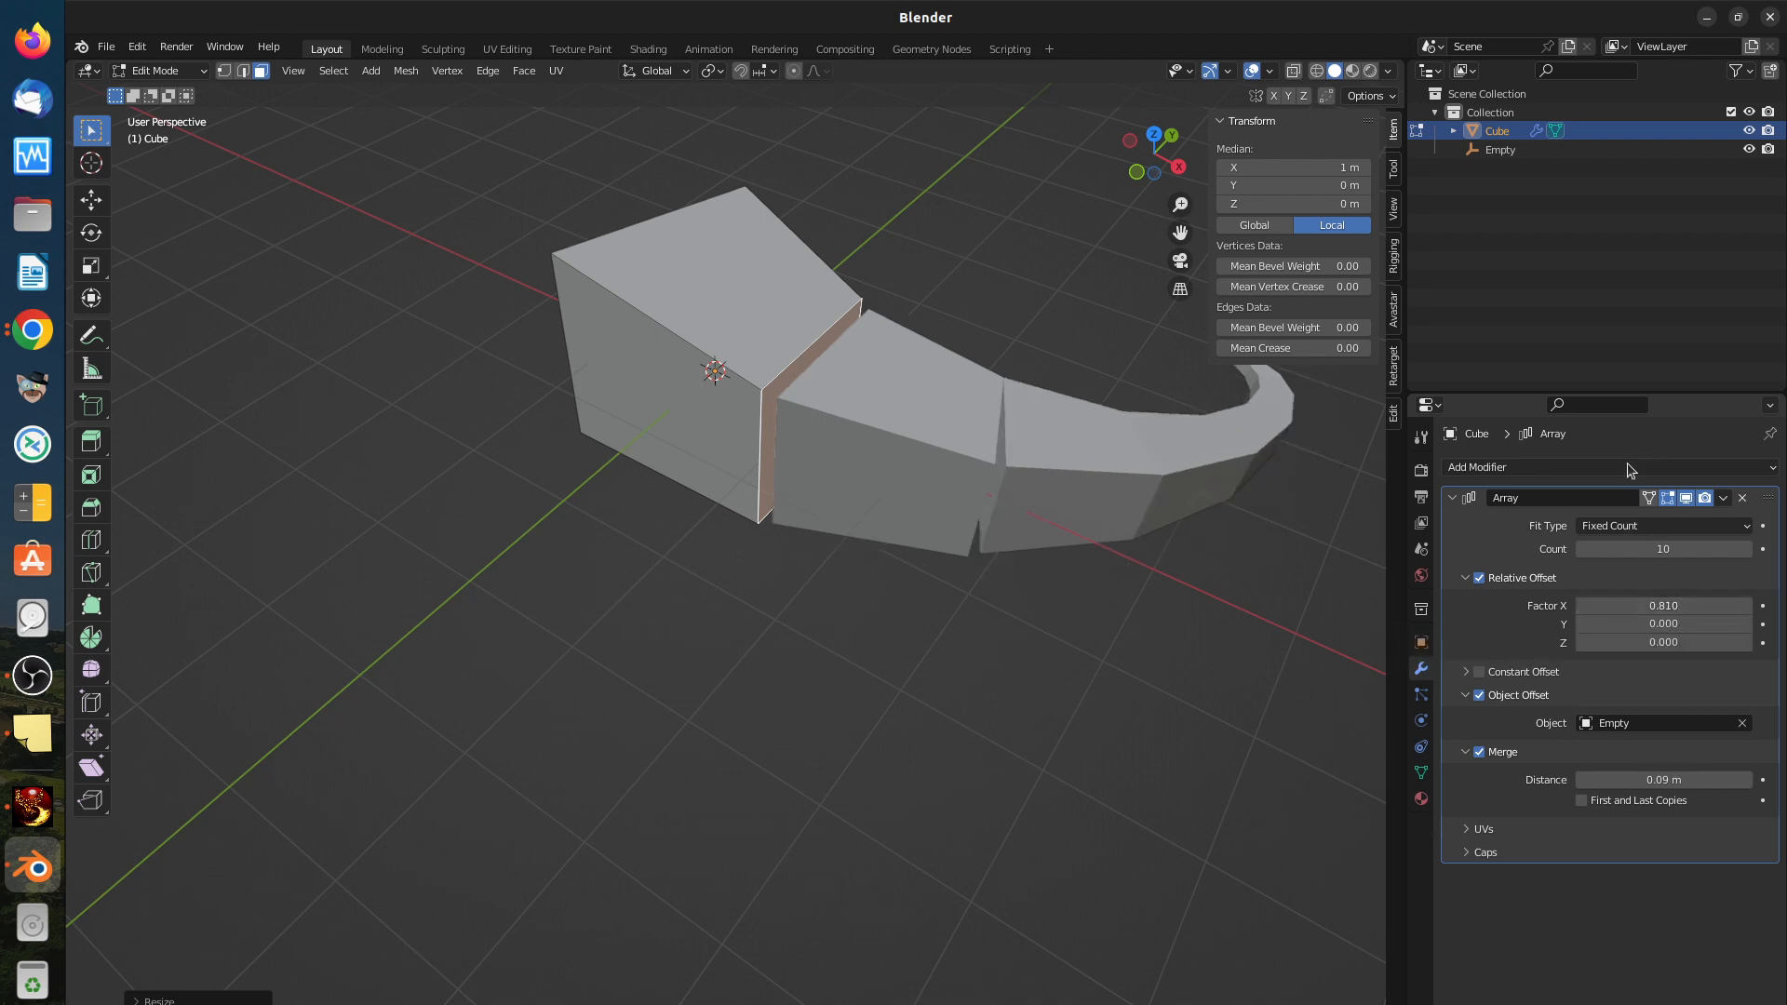
left_click(1582, 606)
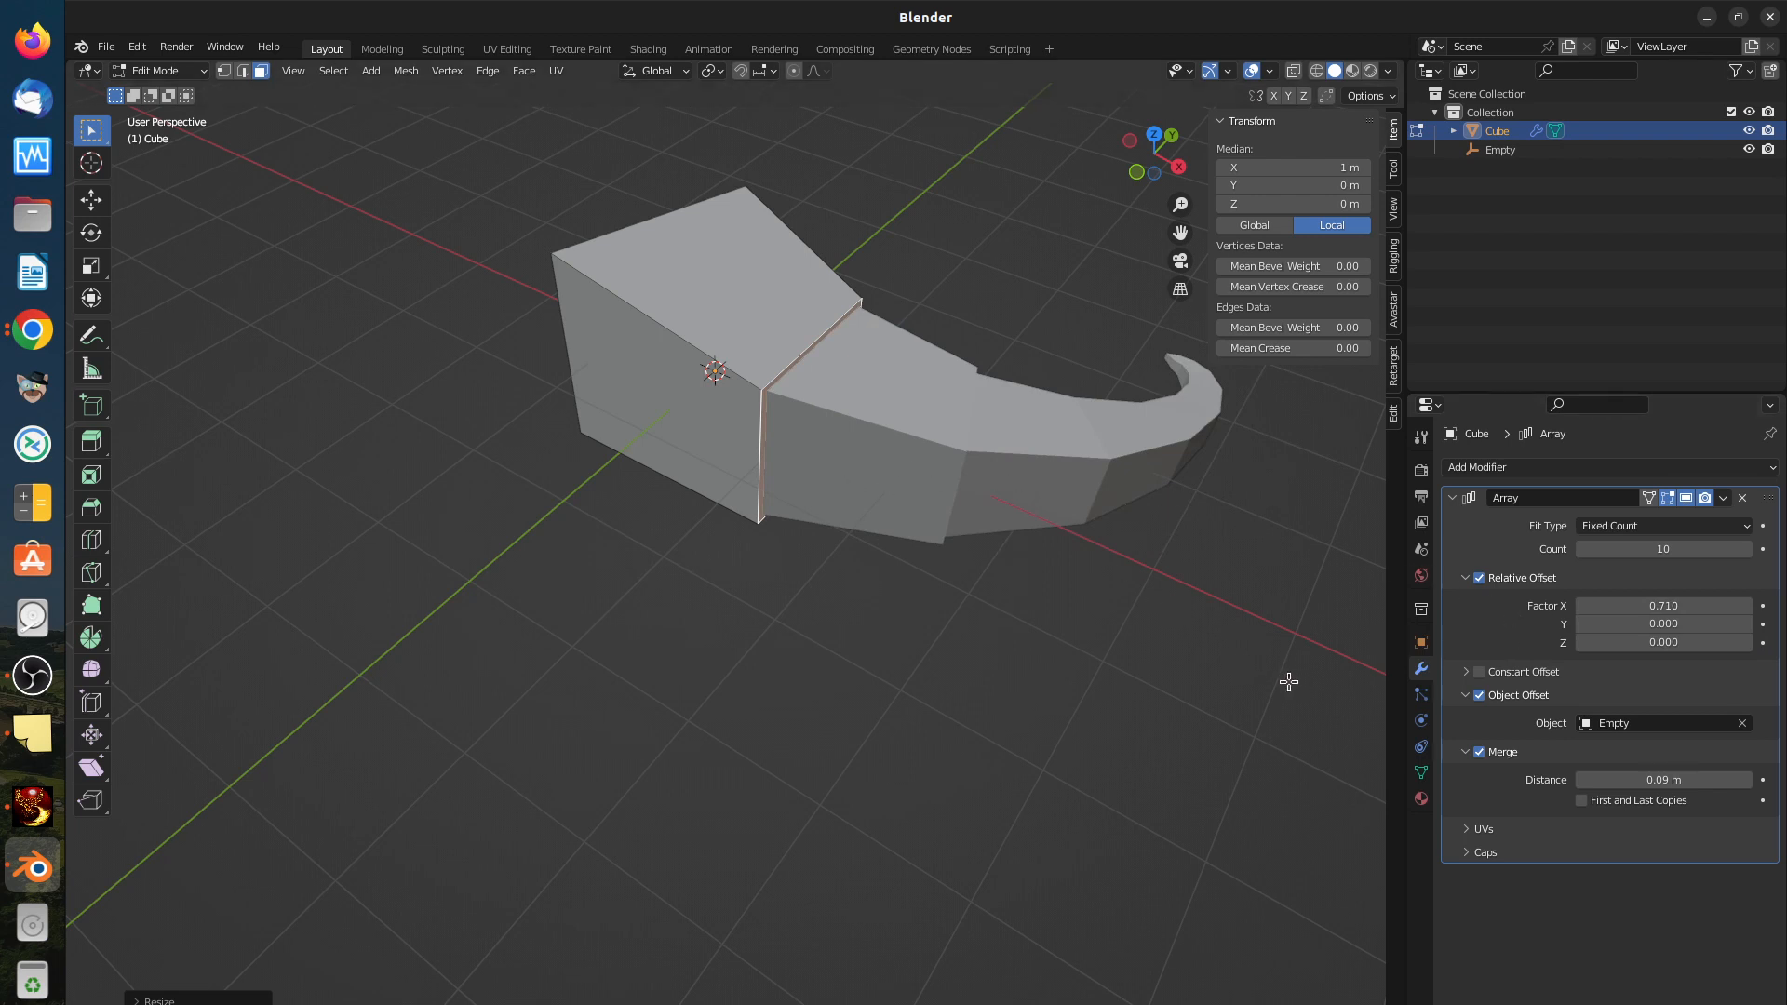
key("s")
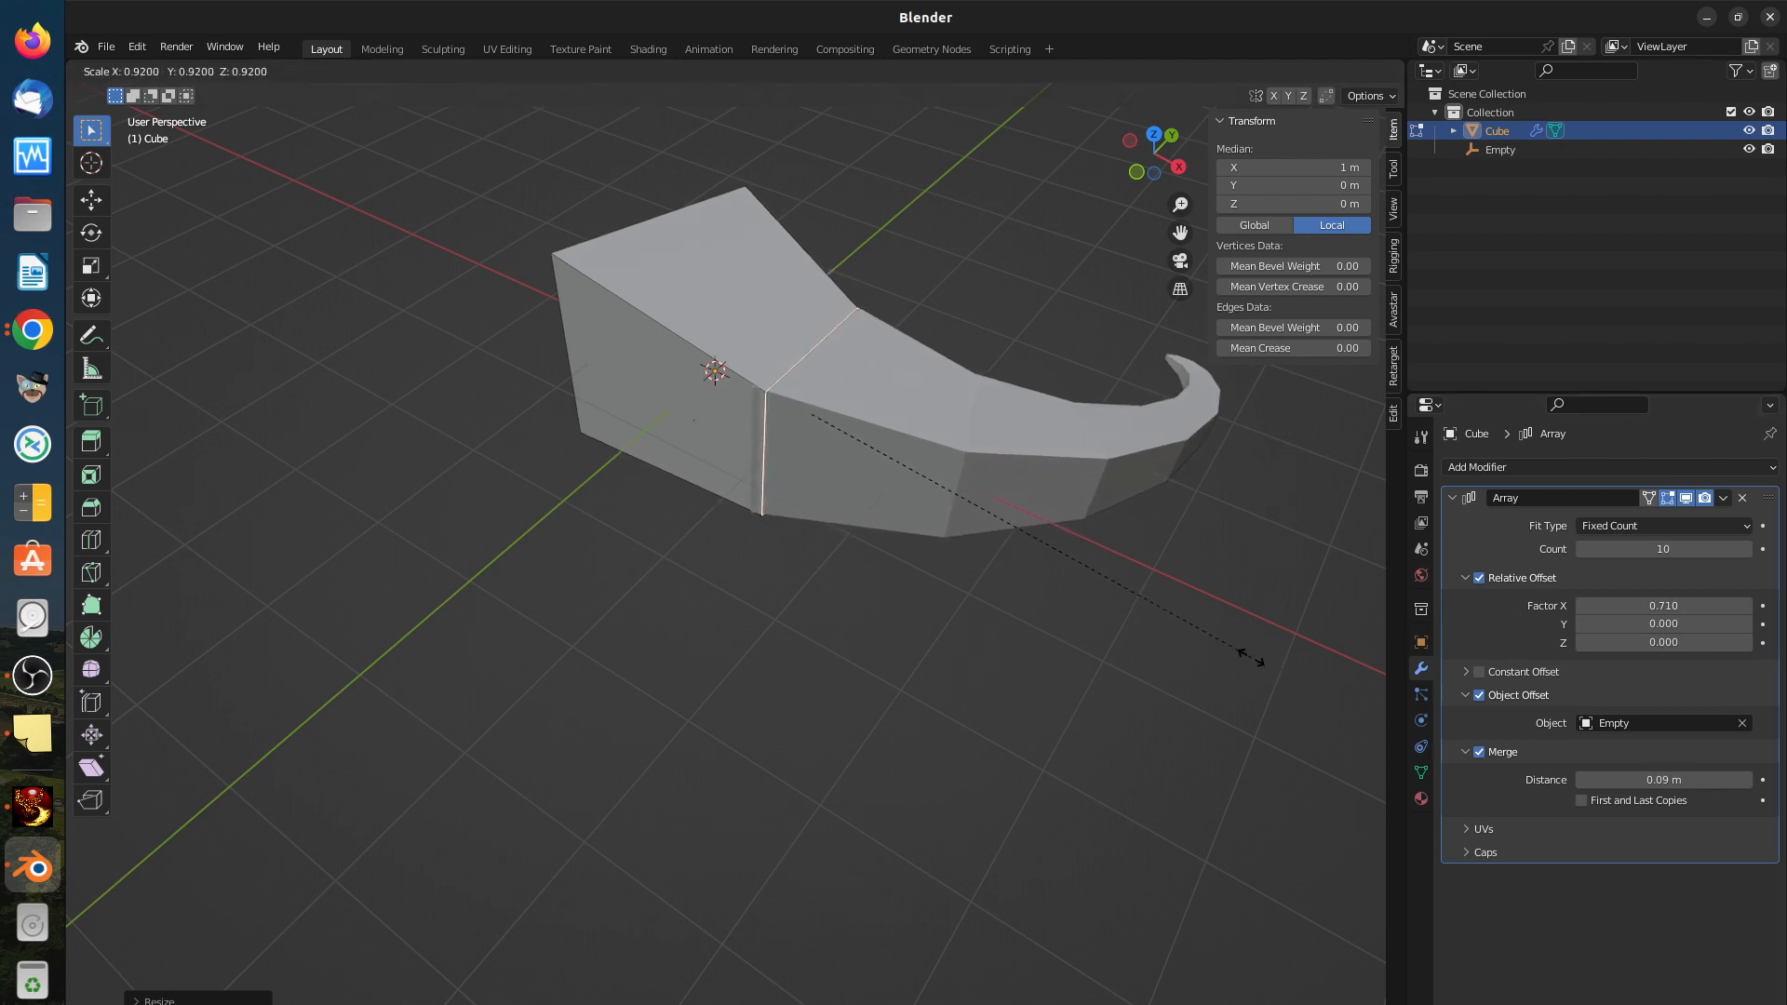
left_click(1248, 655)
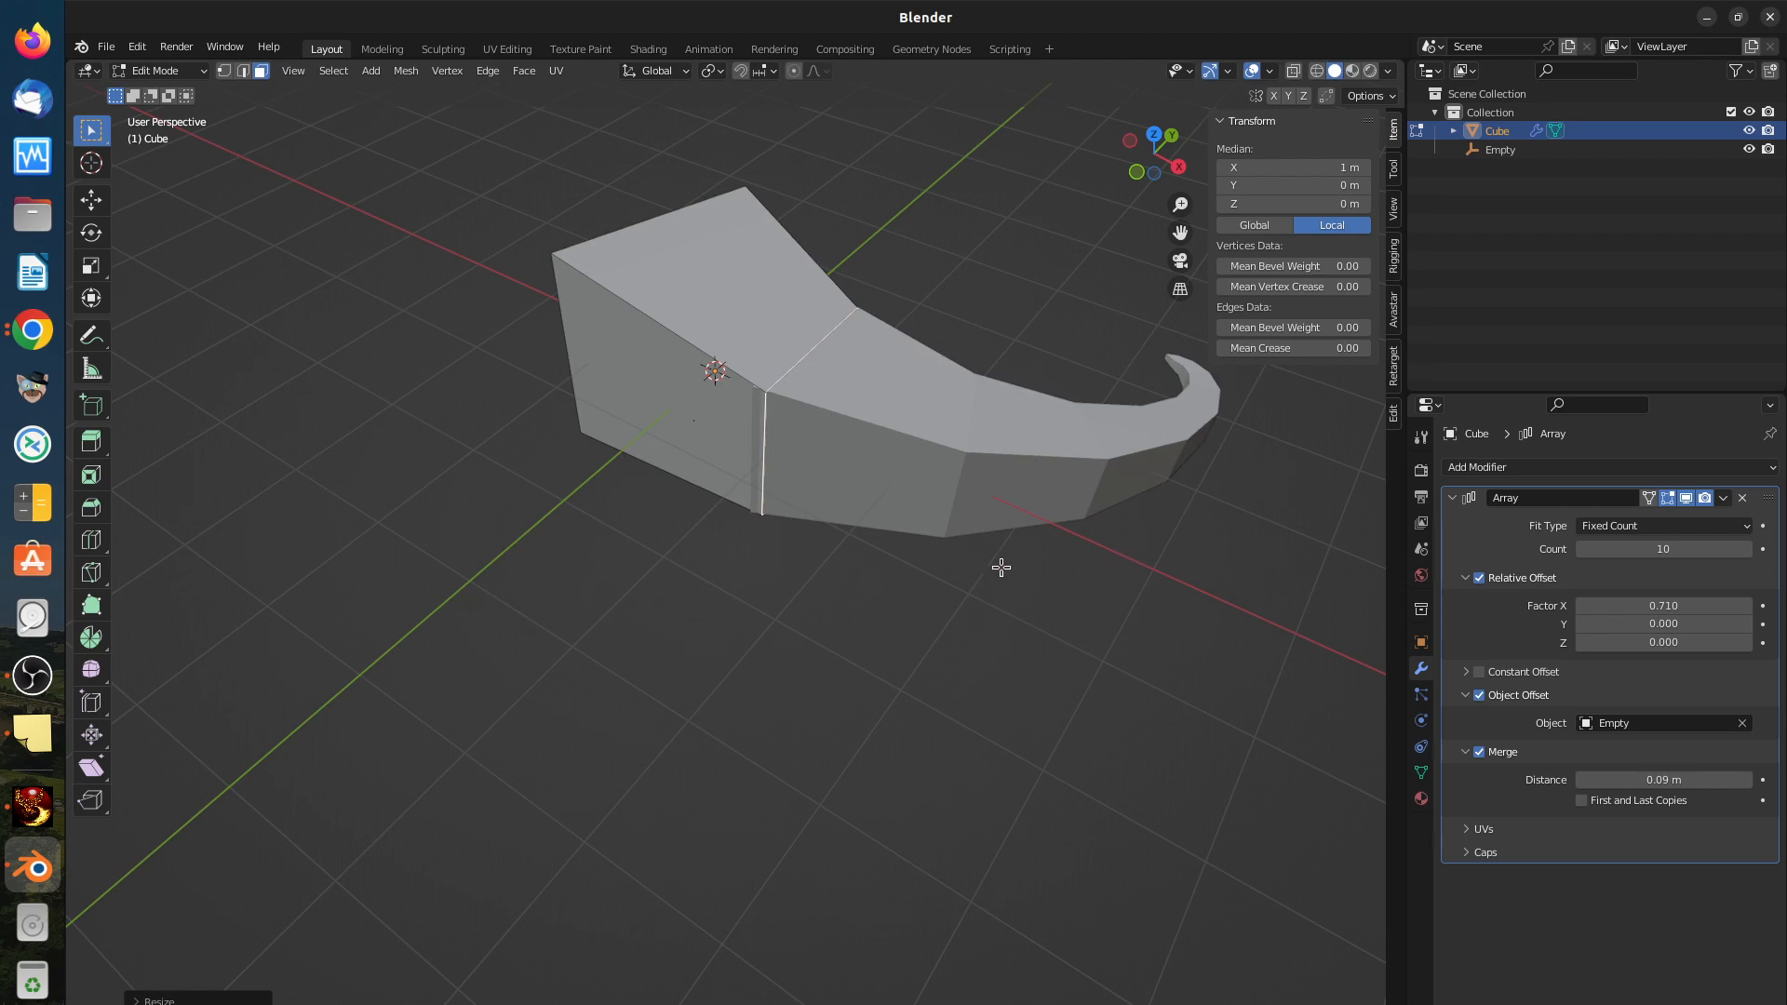
Step: Set the relative offset Factor X to 0.810 and move the end face about 0.11 m outward along X
middle_click_drag(1002, 567, 1073, 670)
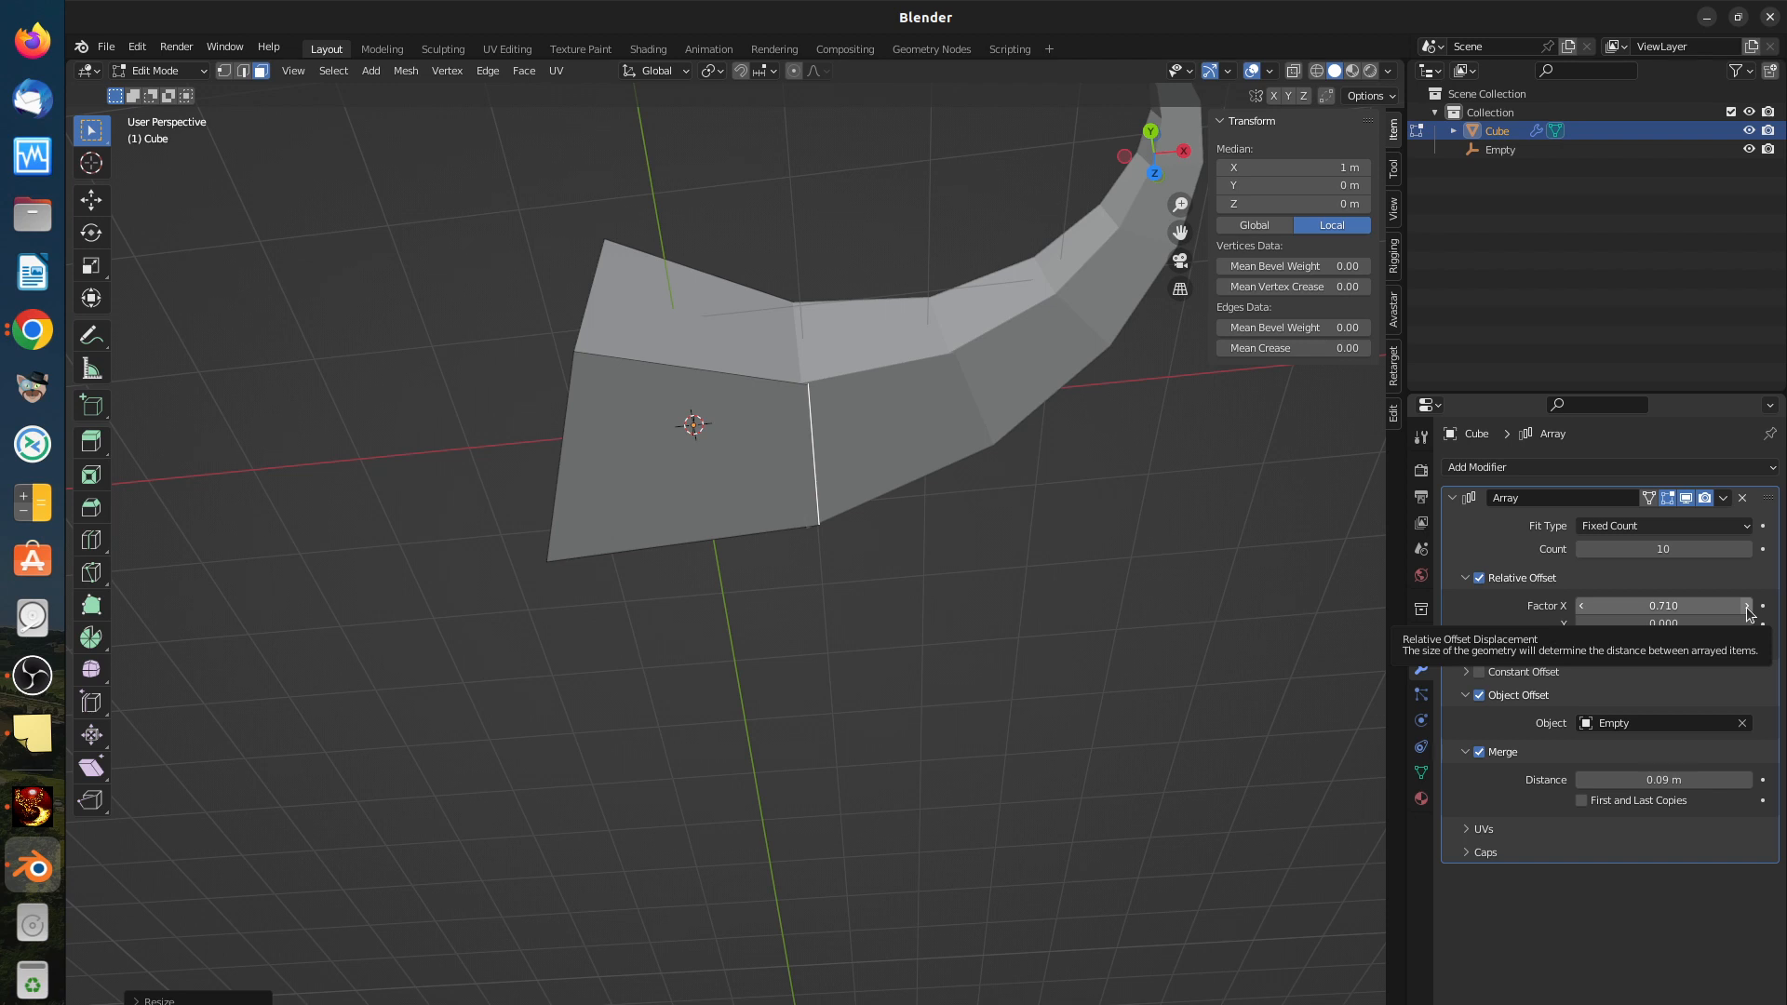
left_click(1746, 606)
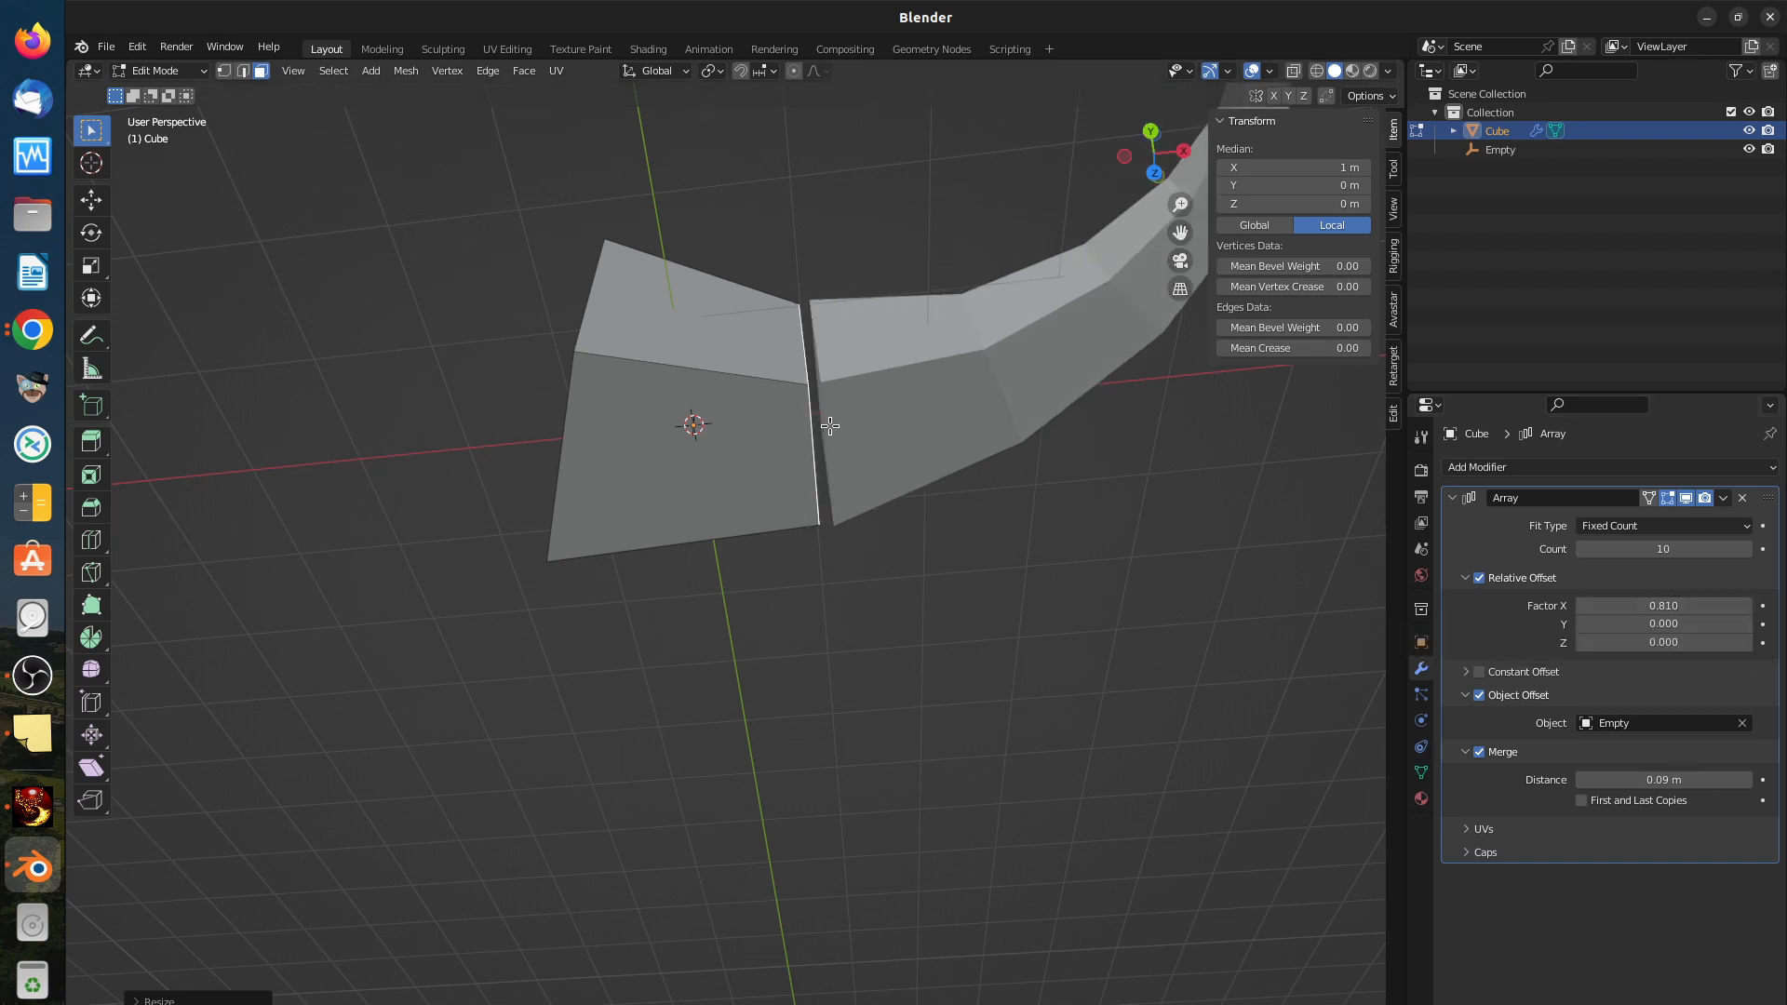
key("g")
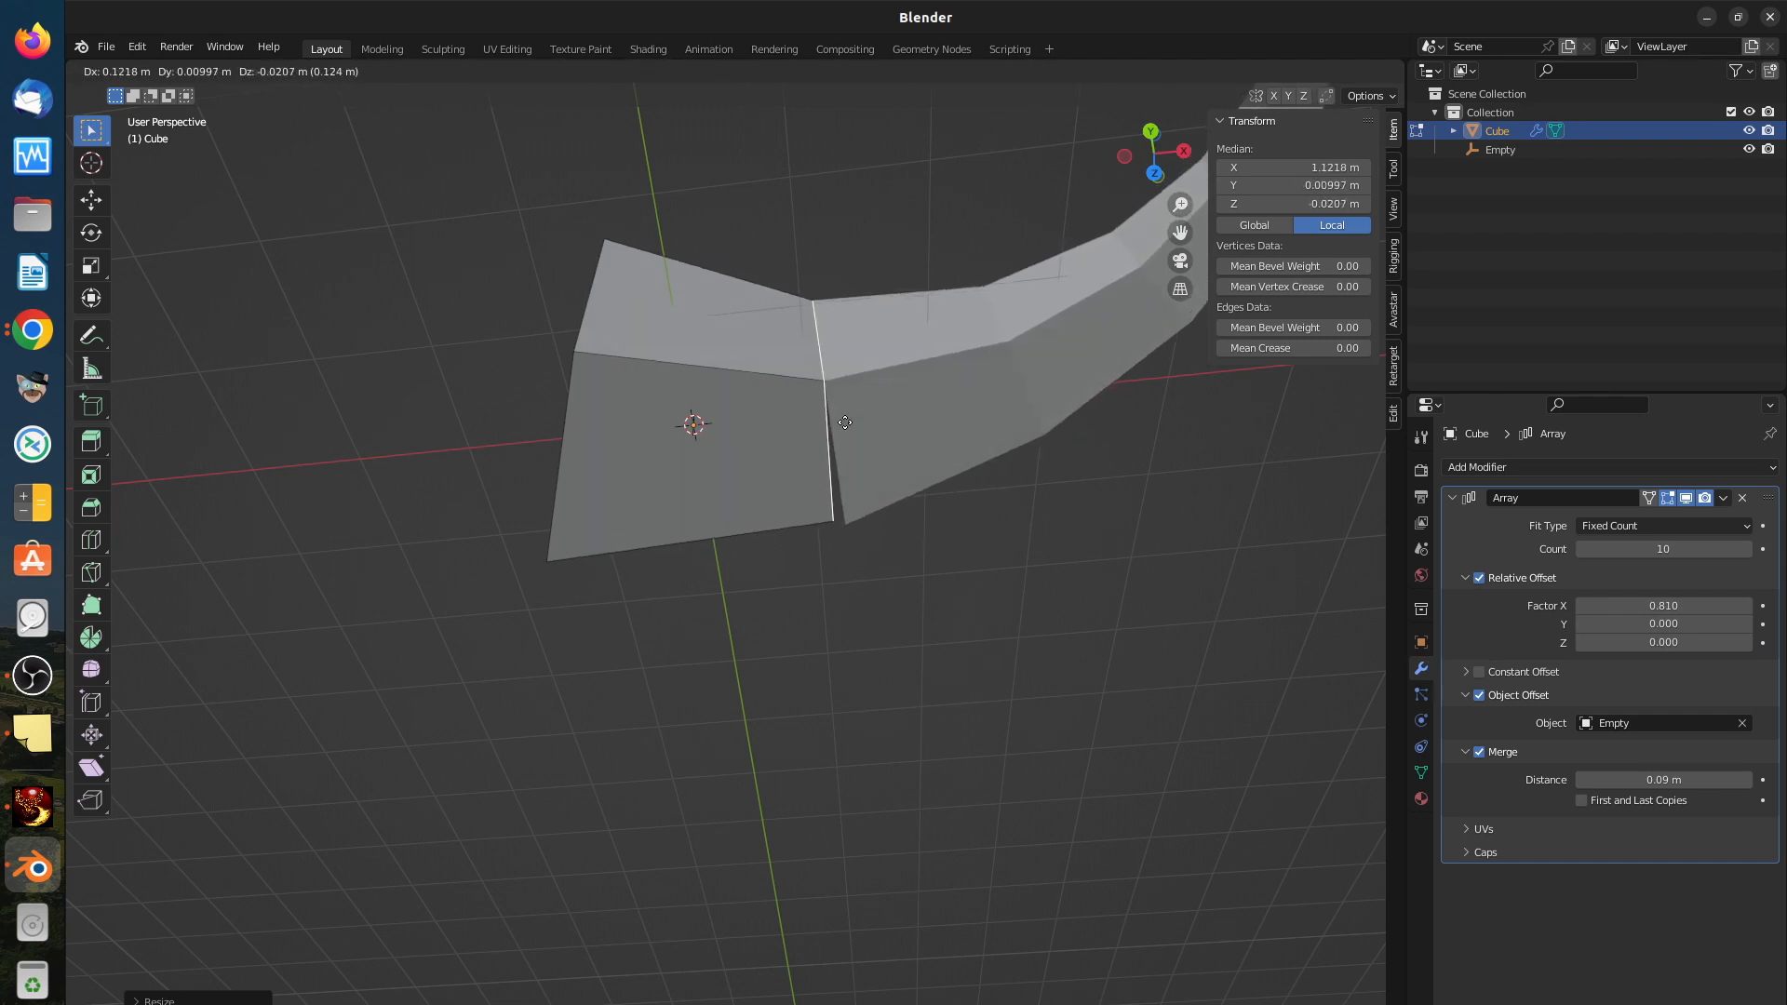
left_click(844, 422)
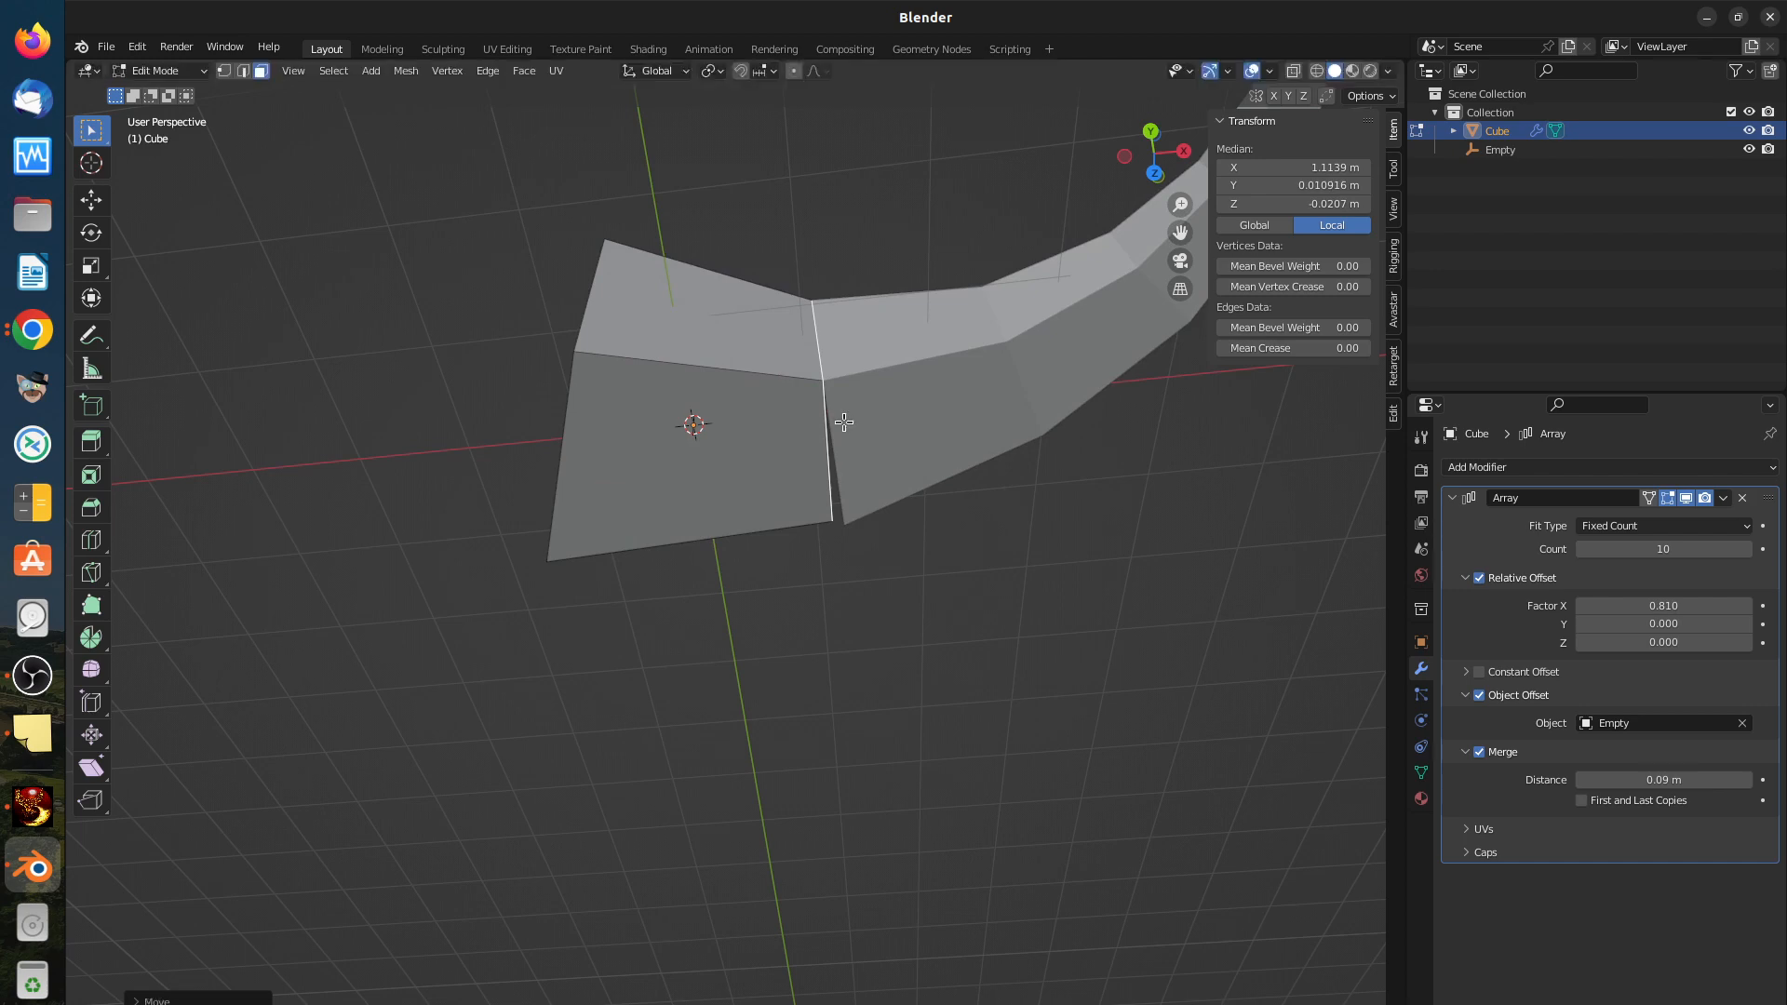
Step: Move the end face's upper outer corner vertex toward the next copy, to about X 1.139 m, Y -0.681 m
middle_click_drag(842, 420, 860, 470)
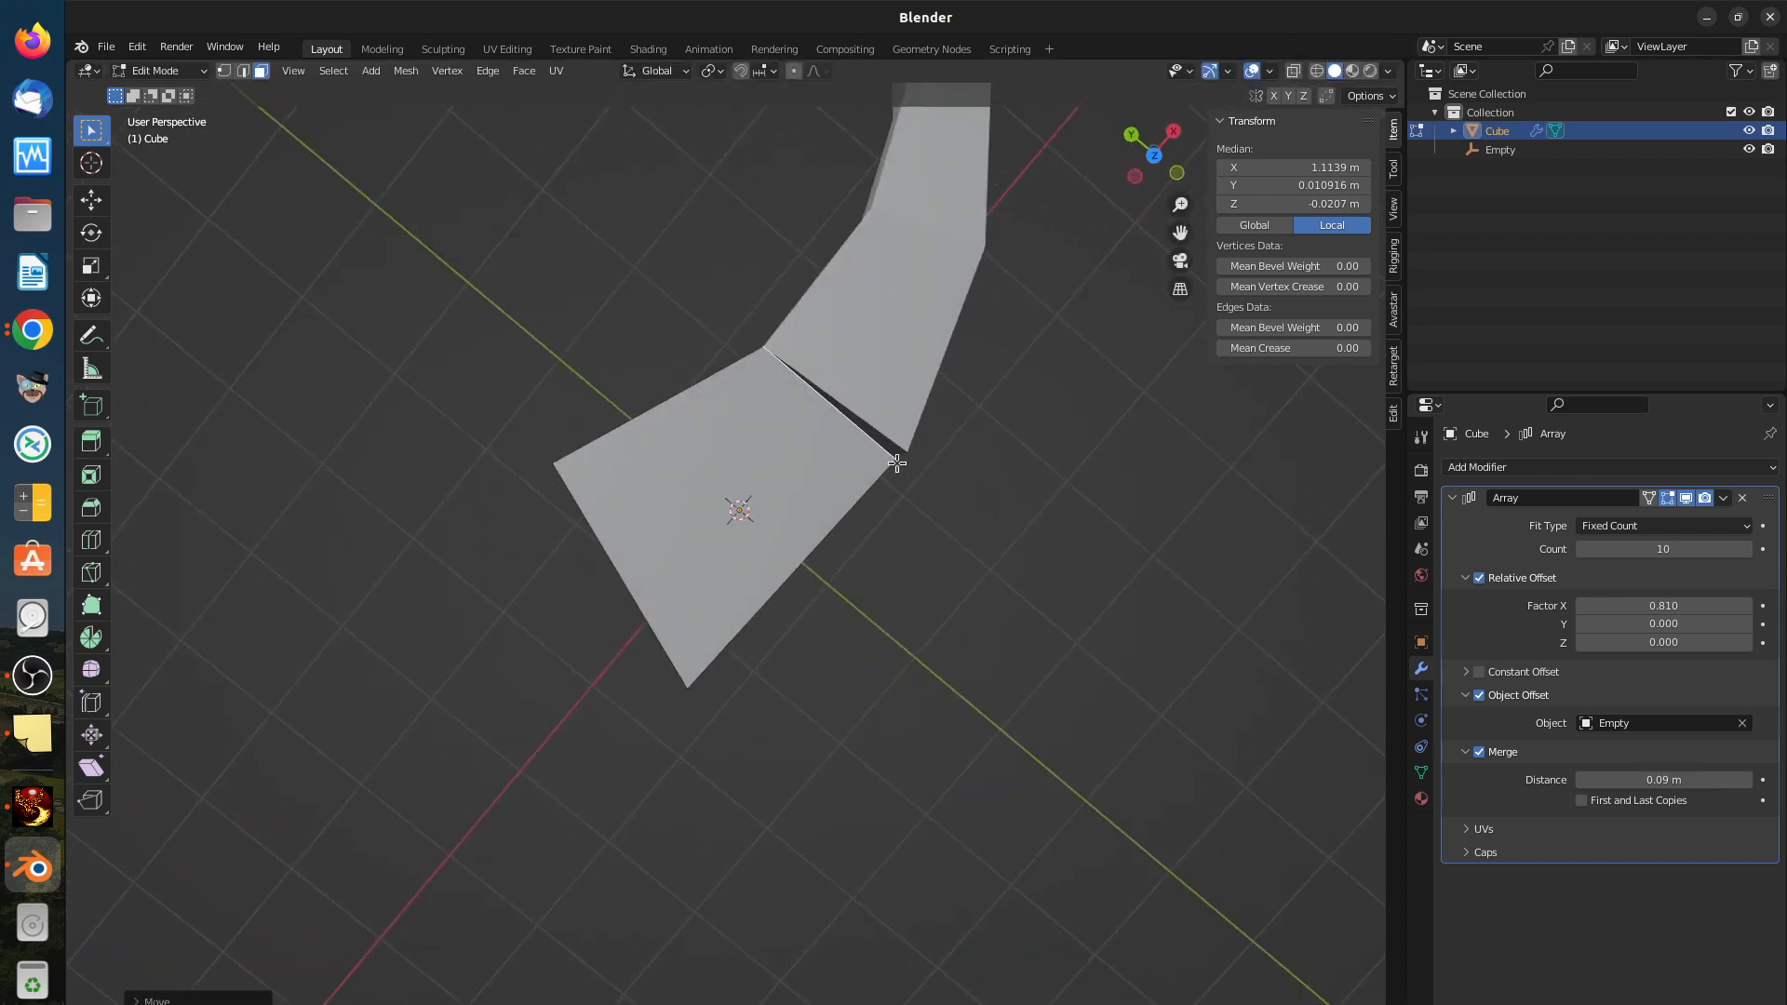
left_click(224, 71)
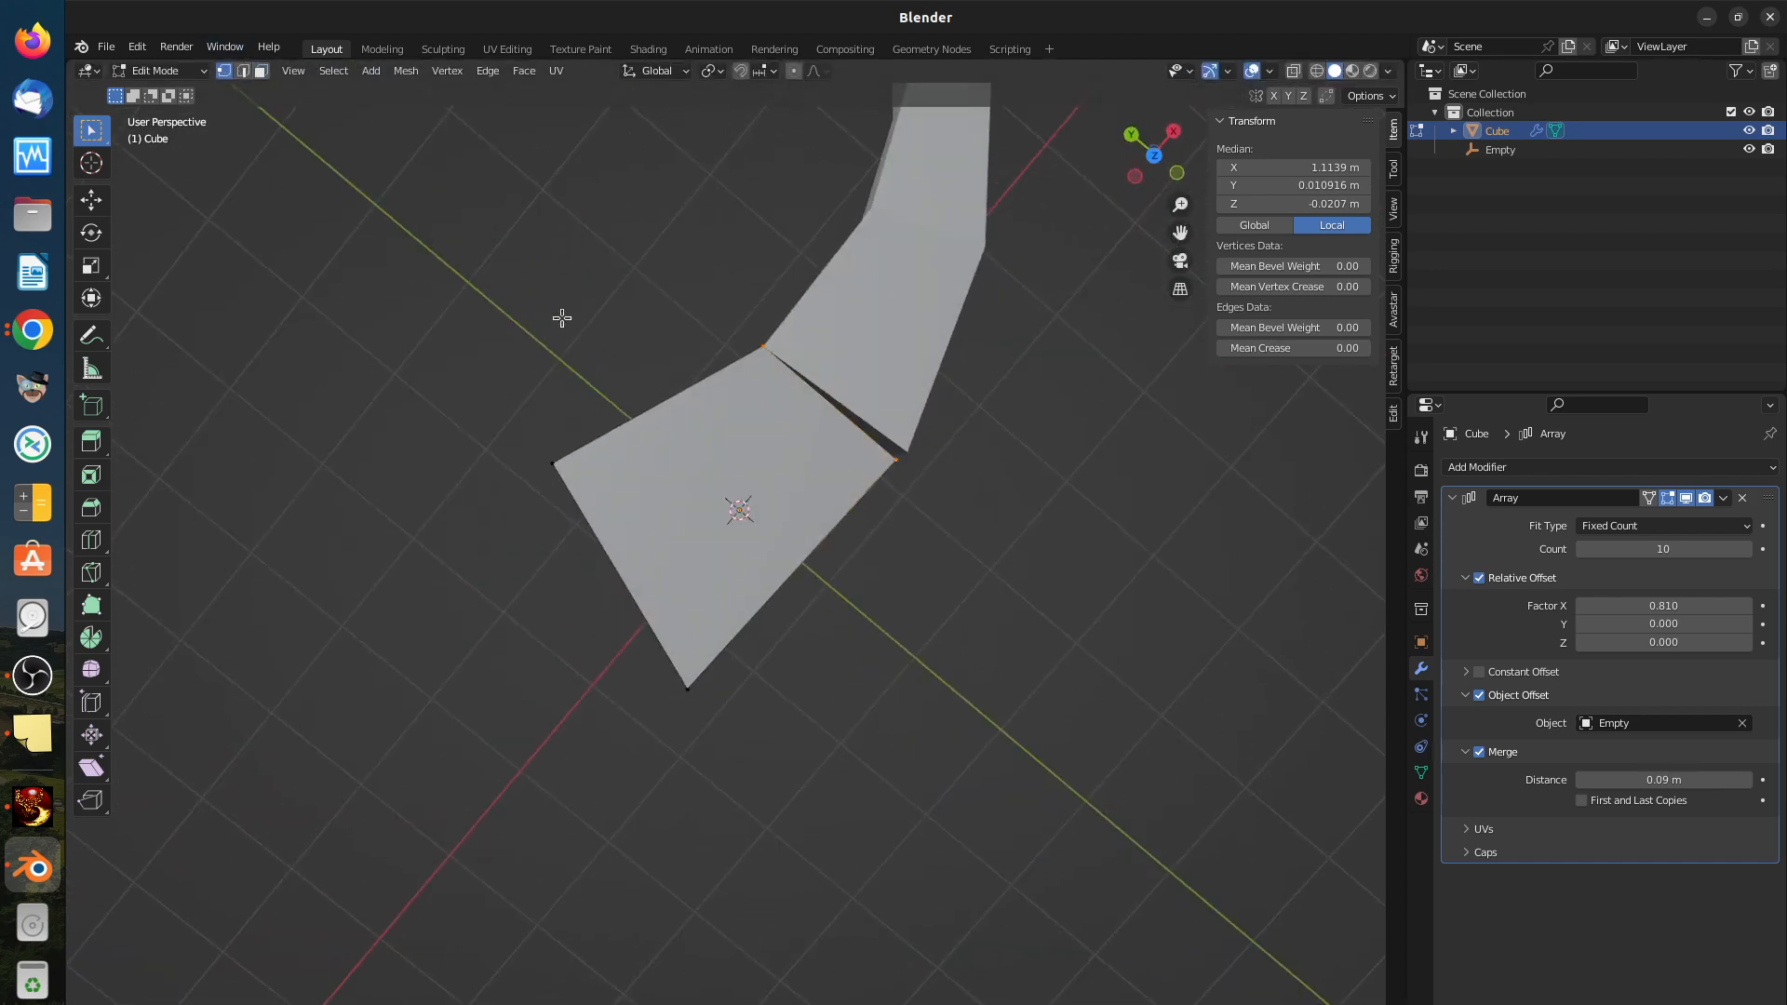
left_click(895, 460)
key("g")
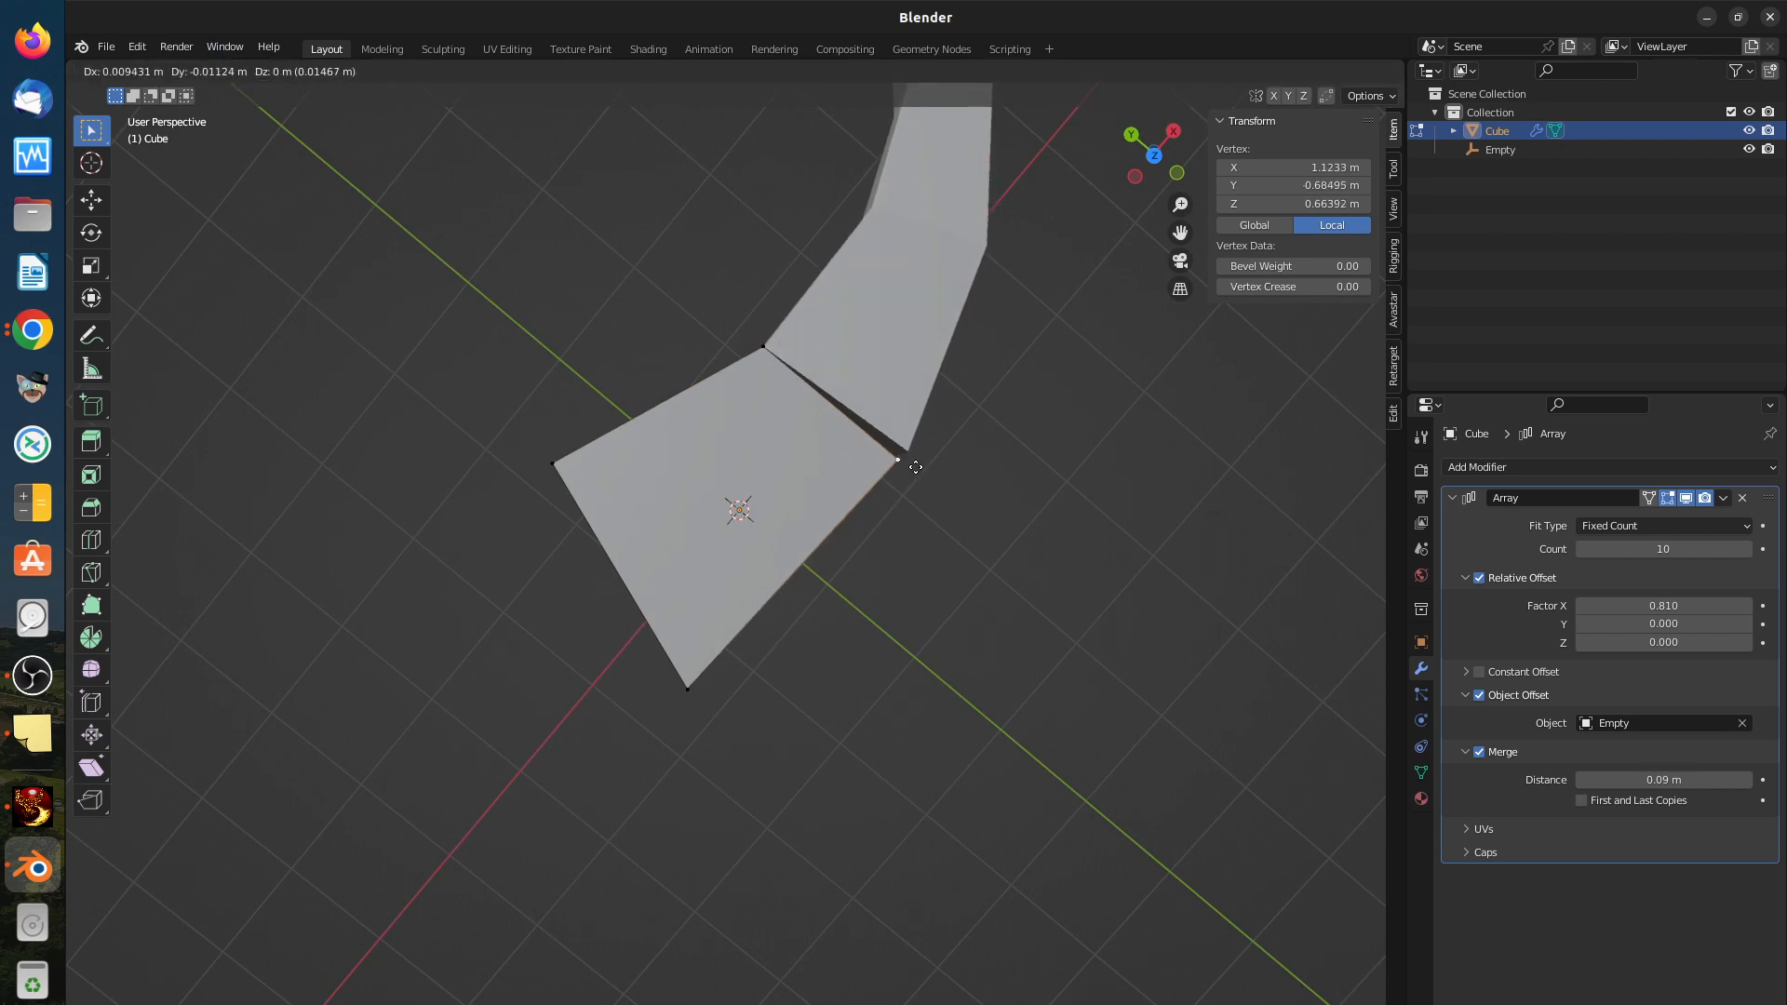
left_click(914, 462)
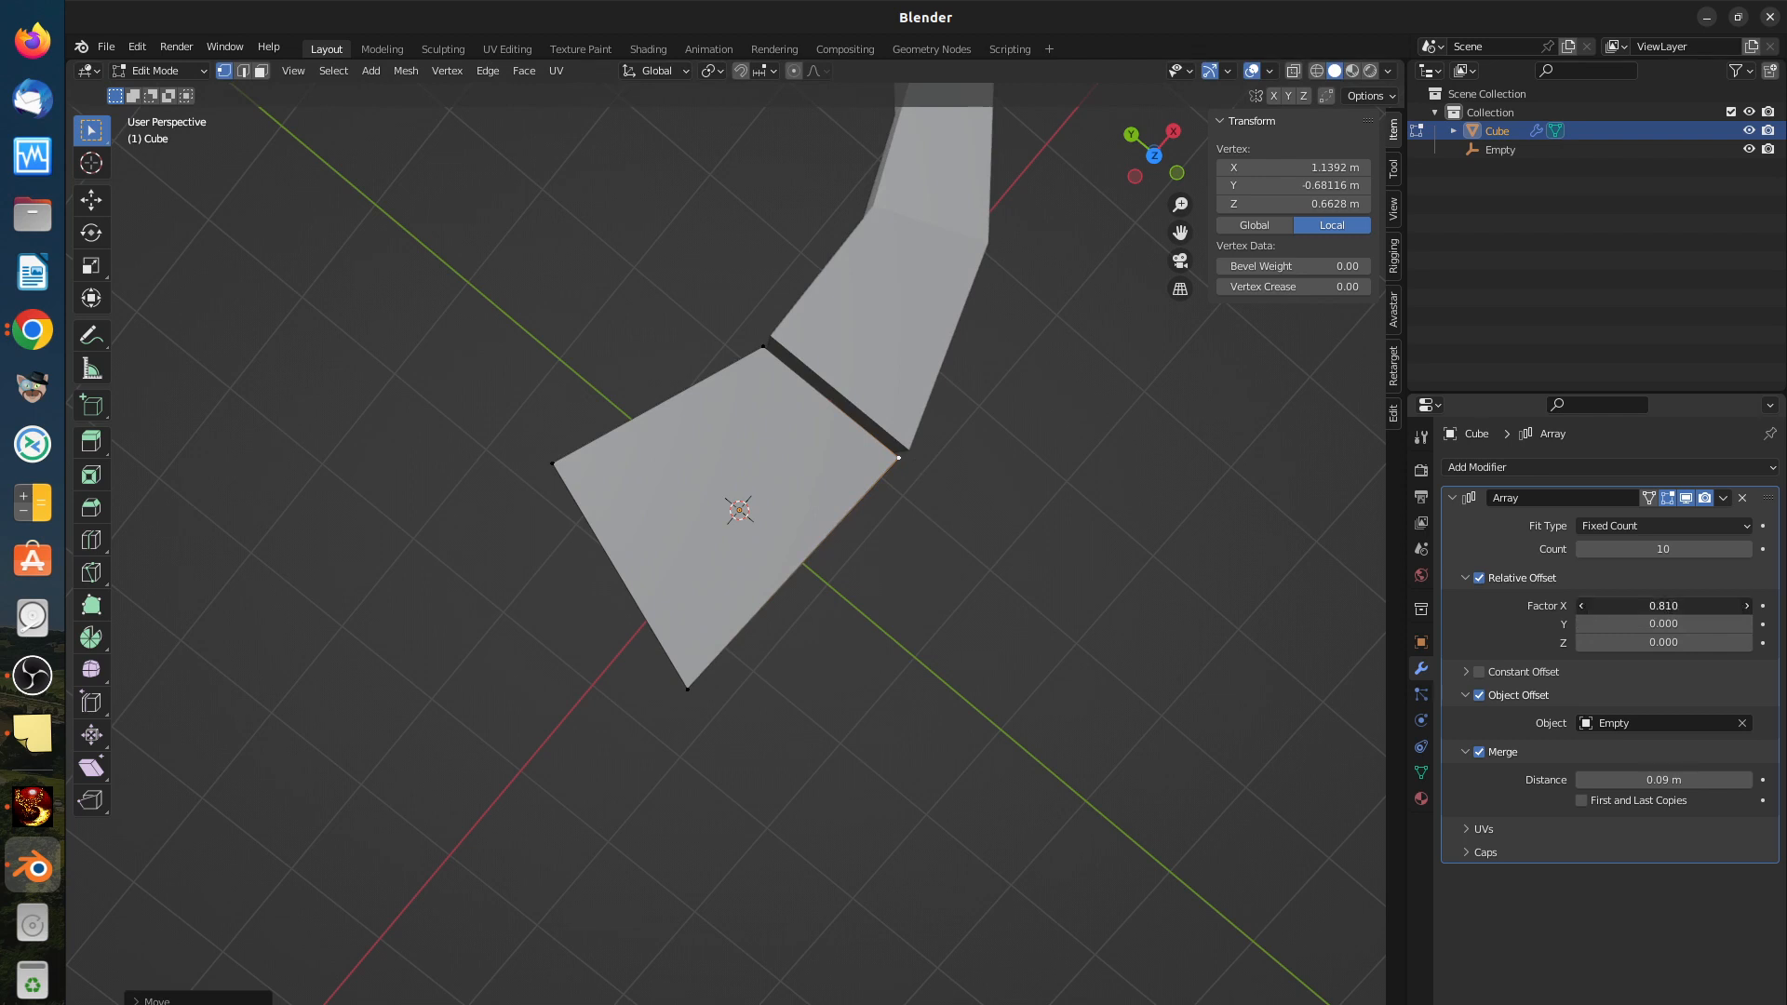
Step: Set the Array's relative offset Factor X to 0.710 and its Merge Distance to 0.1 m
left_click(1580, 605)
mouse_move(1663, 606)
left_mouse_down()
mouse_move(1685, 606)
mouse_move(1657, 605)
mouse_move(1670, 613)
left_mouse_up()
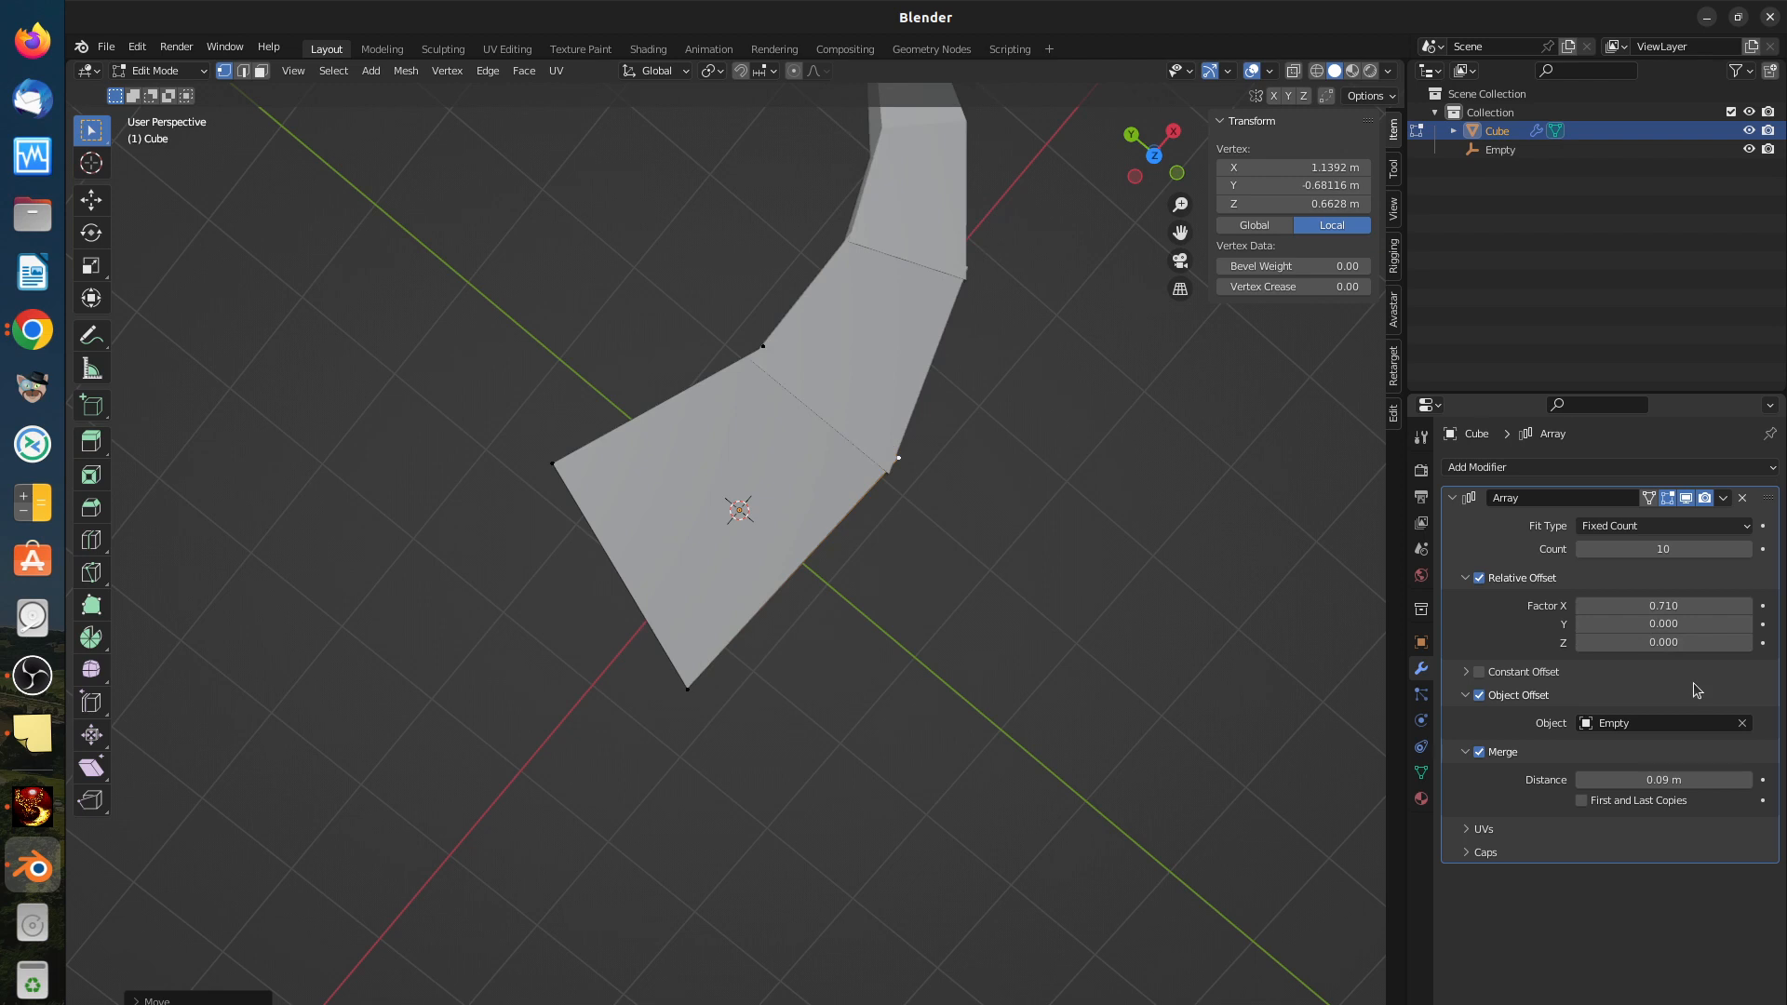
left_click(1747, 781)
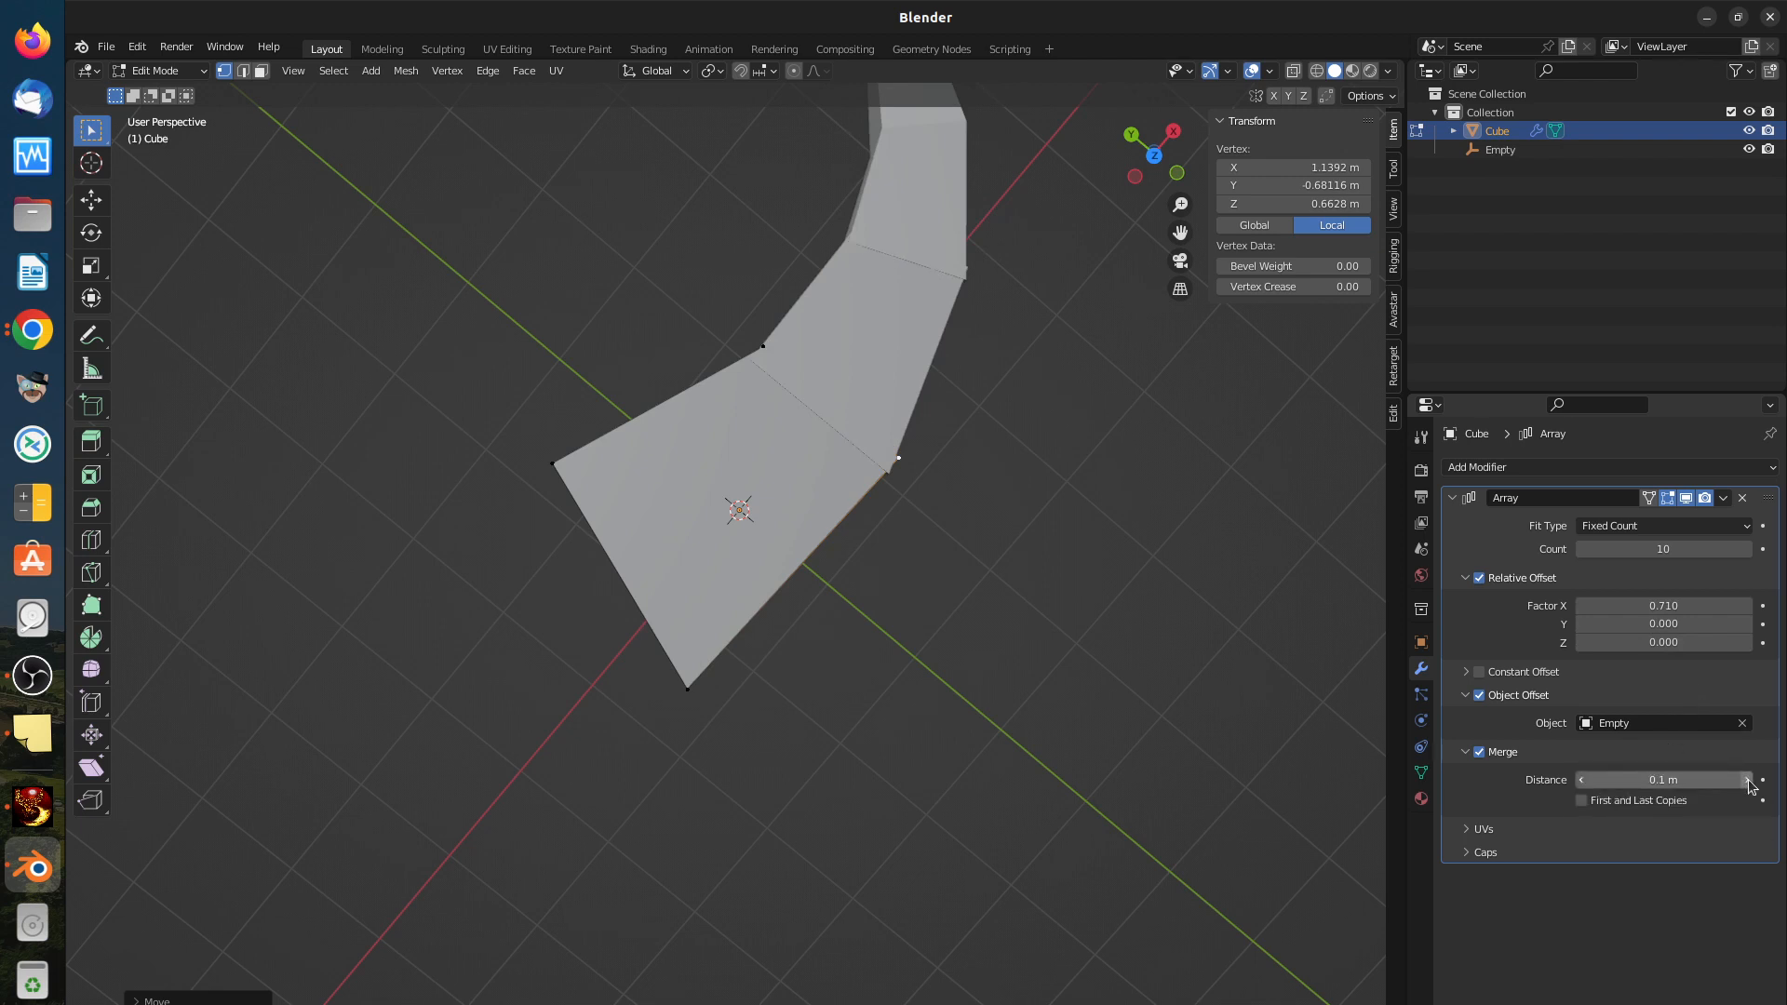
Step: Try a relative offset Factor X of 0.610, settle on 0.810 and set the Merge Distance to 0.11 m
left_click(1582, 606)
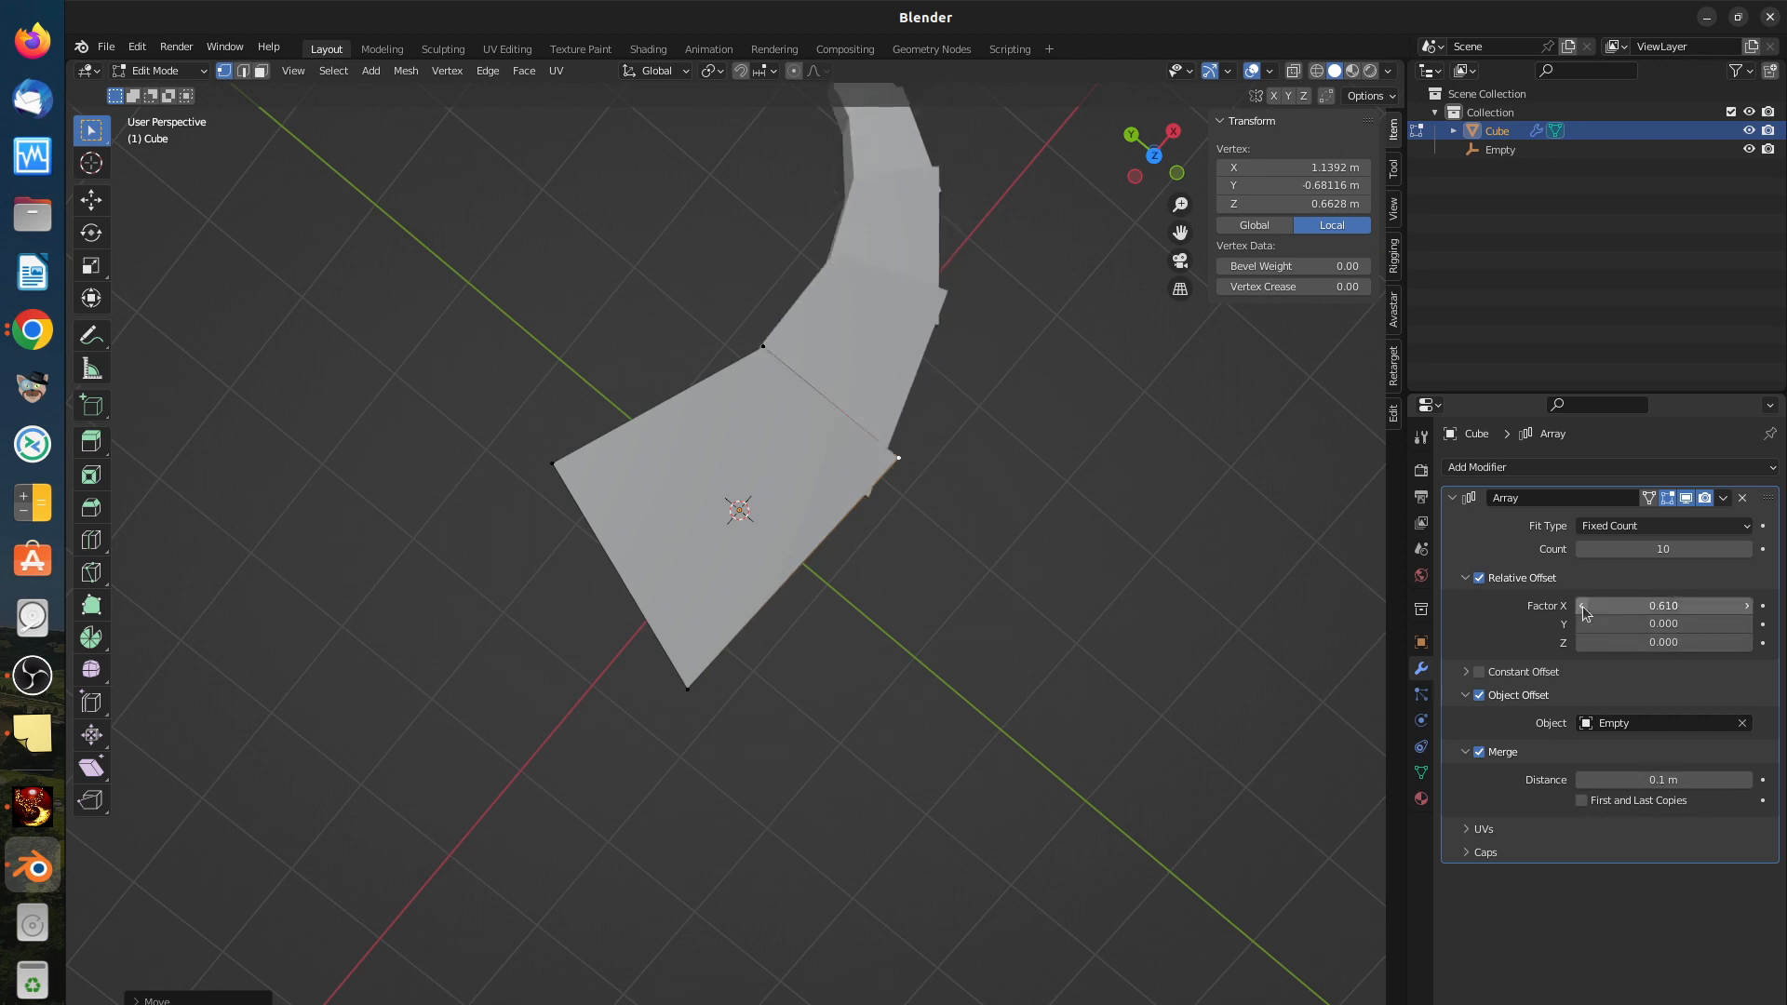
left_click(1747, 606)
left_click(1747, 607)
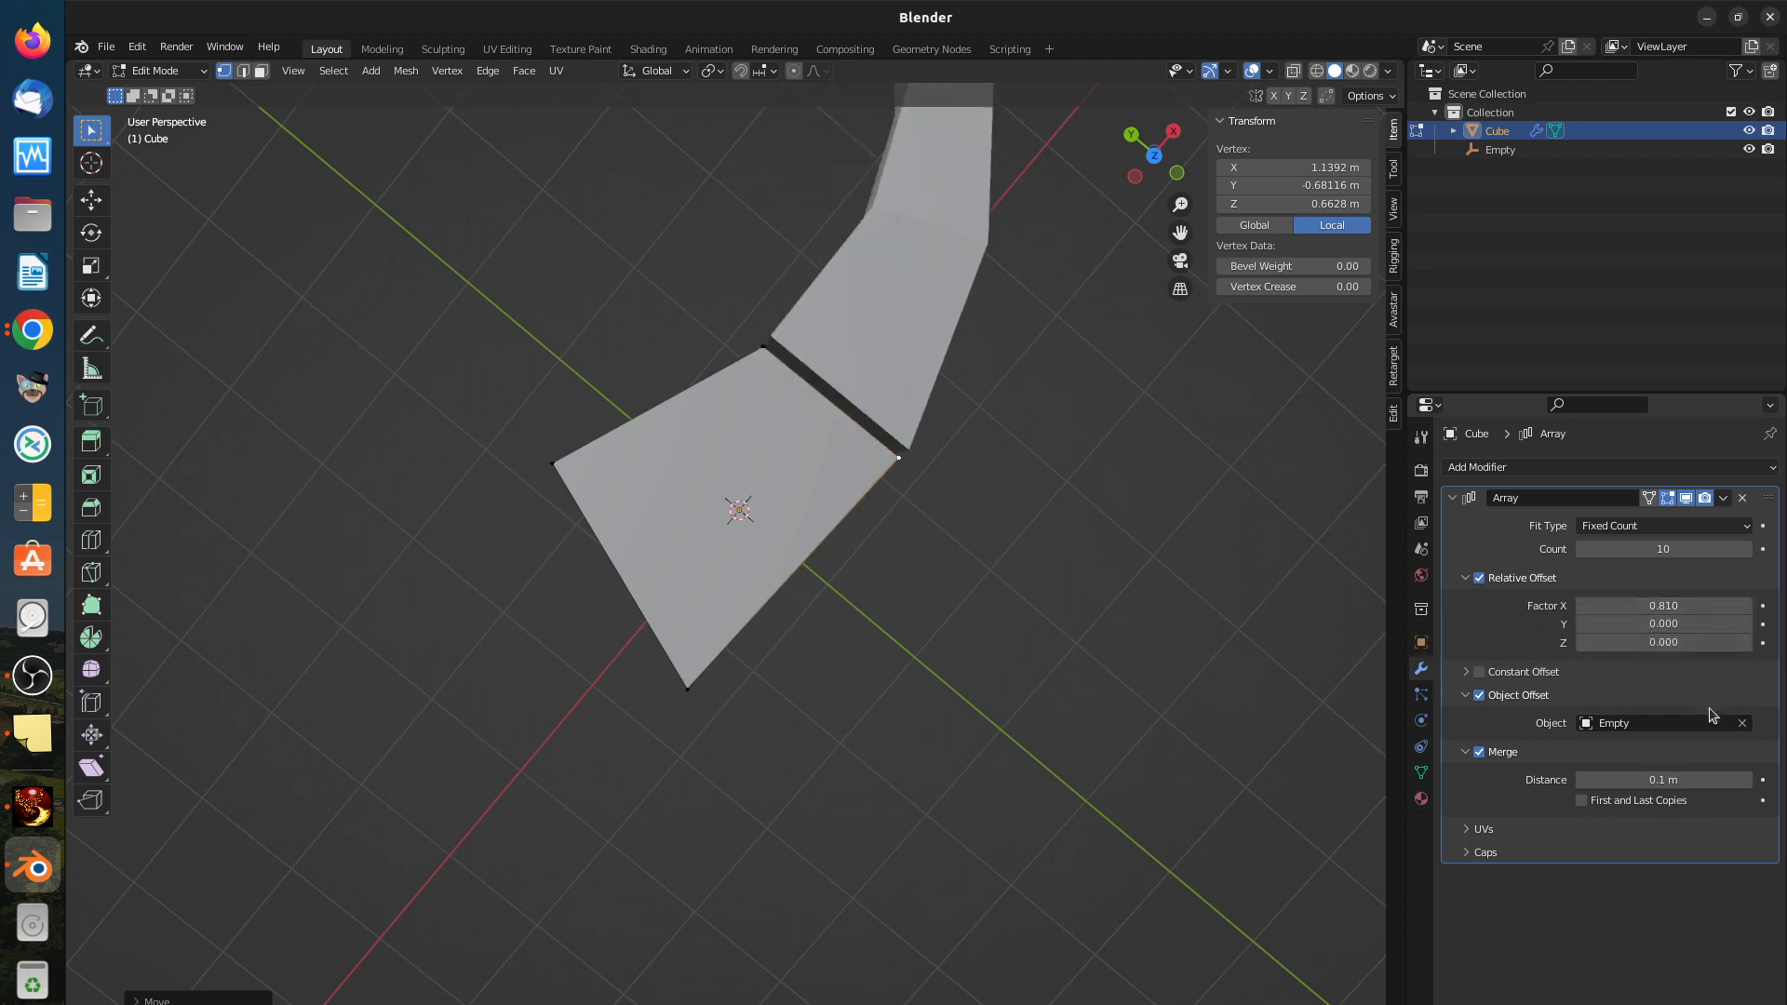
left_click(1746, 779)
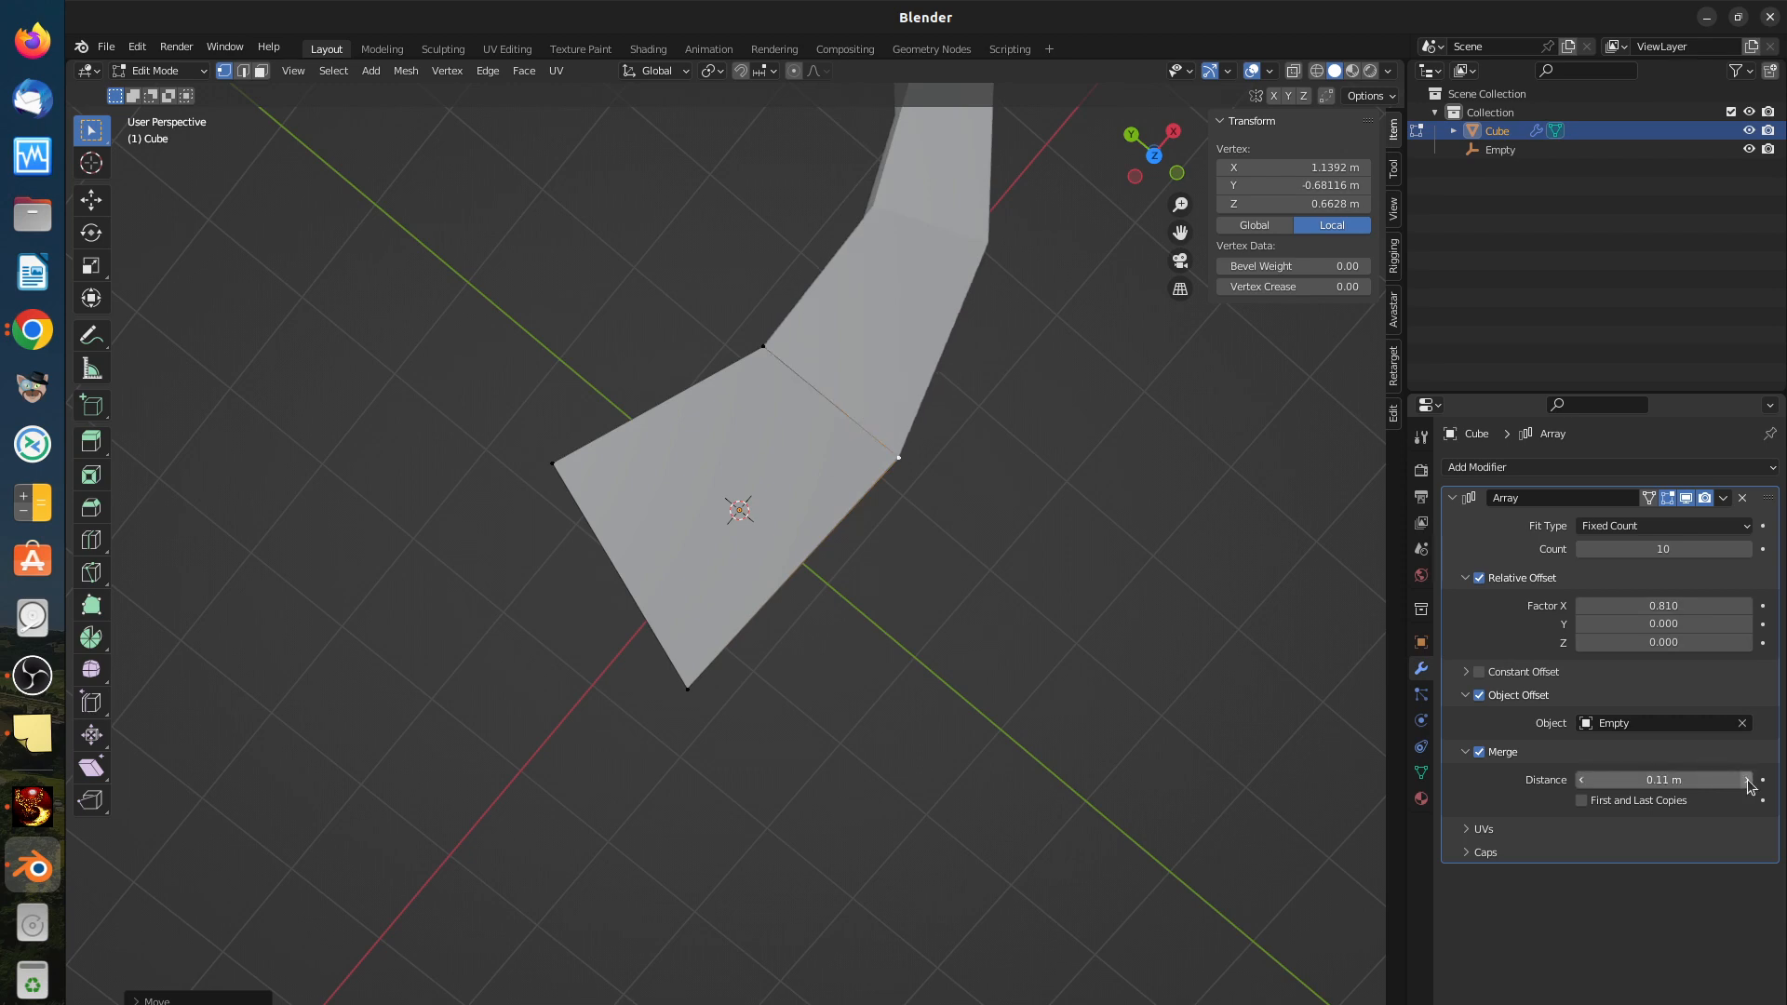
Step: Deselect the vertex and raise the Array's Merge Distance to 0.13 m to close the gap under the first joint
scroll(1108, 615, "down", 5)
middle_click_drag(1095, 662, 895, 453)
left_click(1125, 581)
scroll(1097, 584, "up", 5)
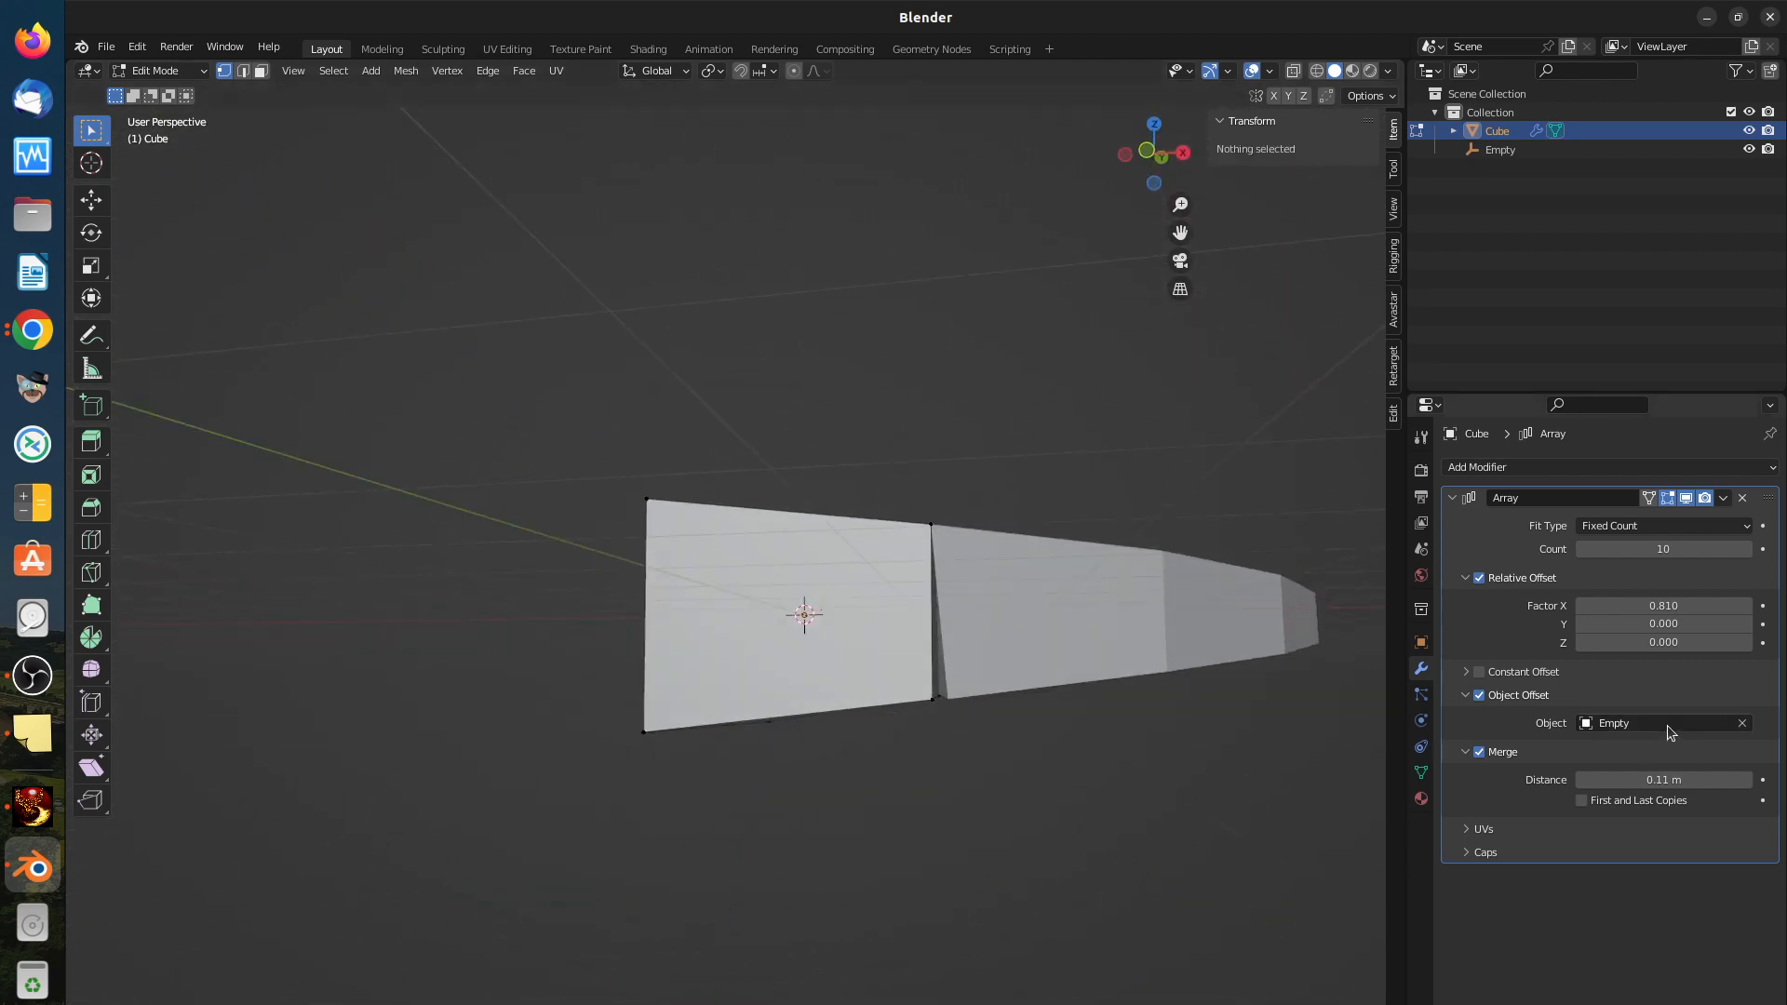
left_click(1745, 780)
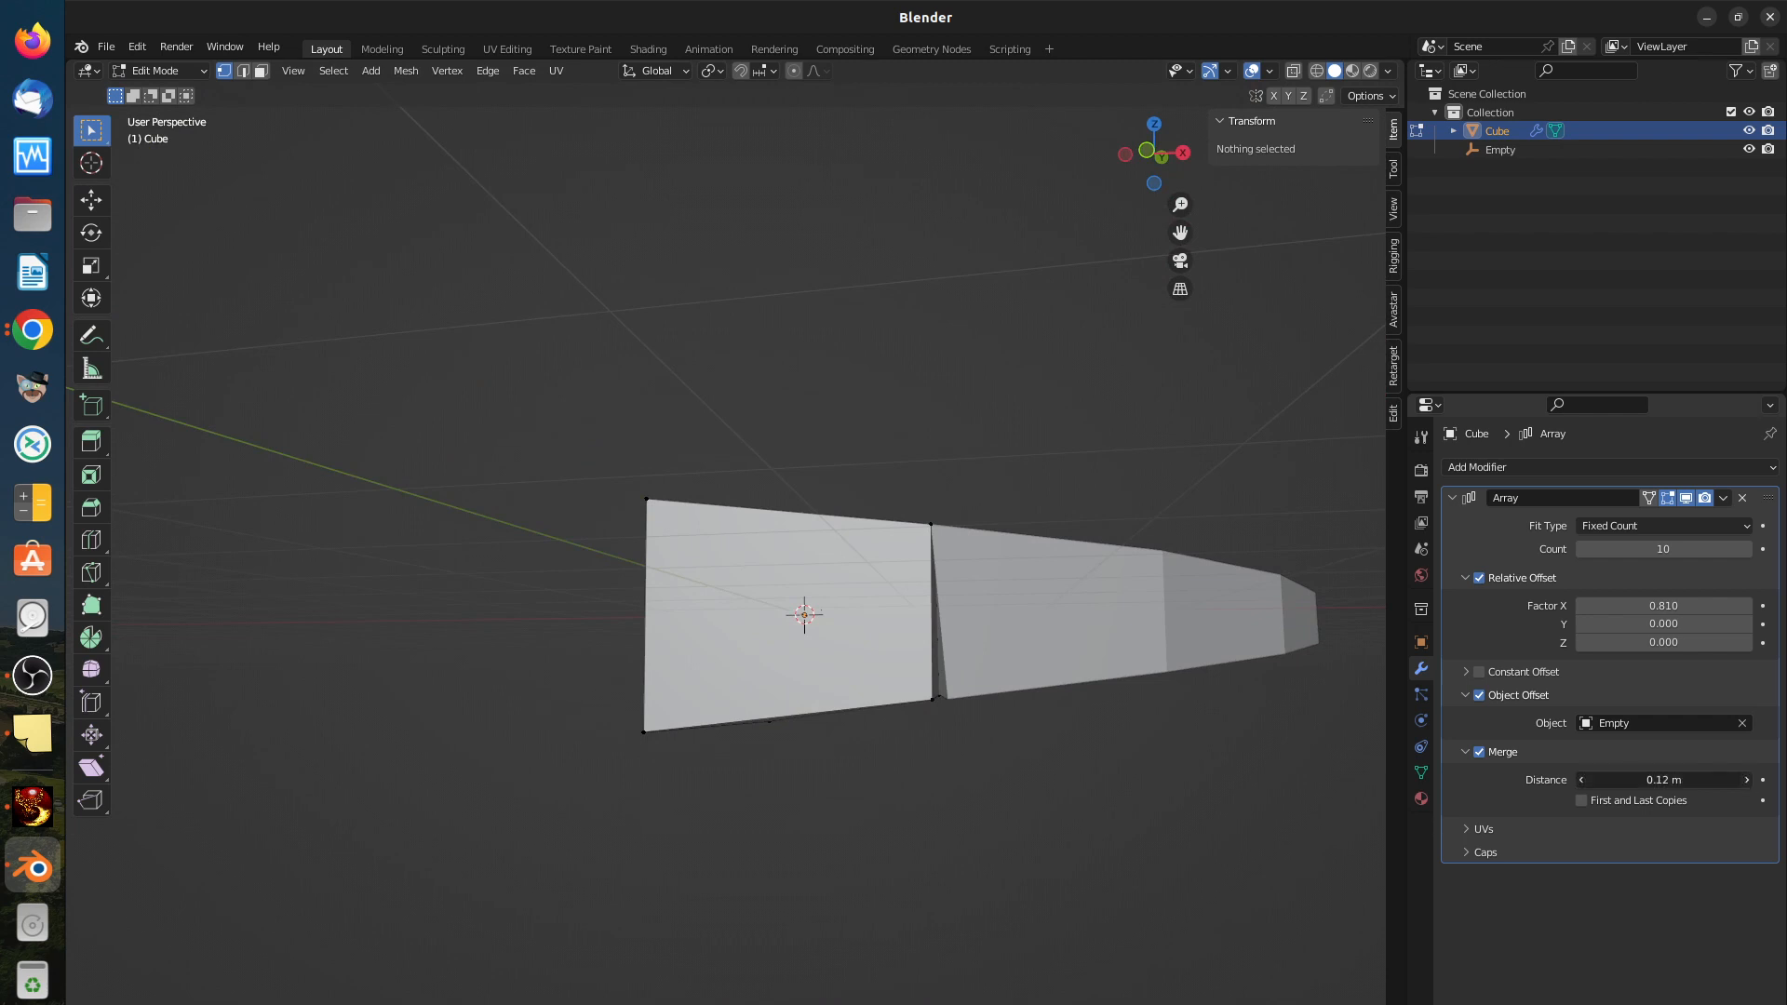
left_click(1746, 779)
Step: Examine the merged joints and the tapered tip of the curved chain from several angles
middle_click_drag(1012, 734, 1067, 853)
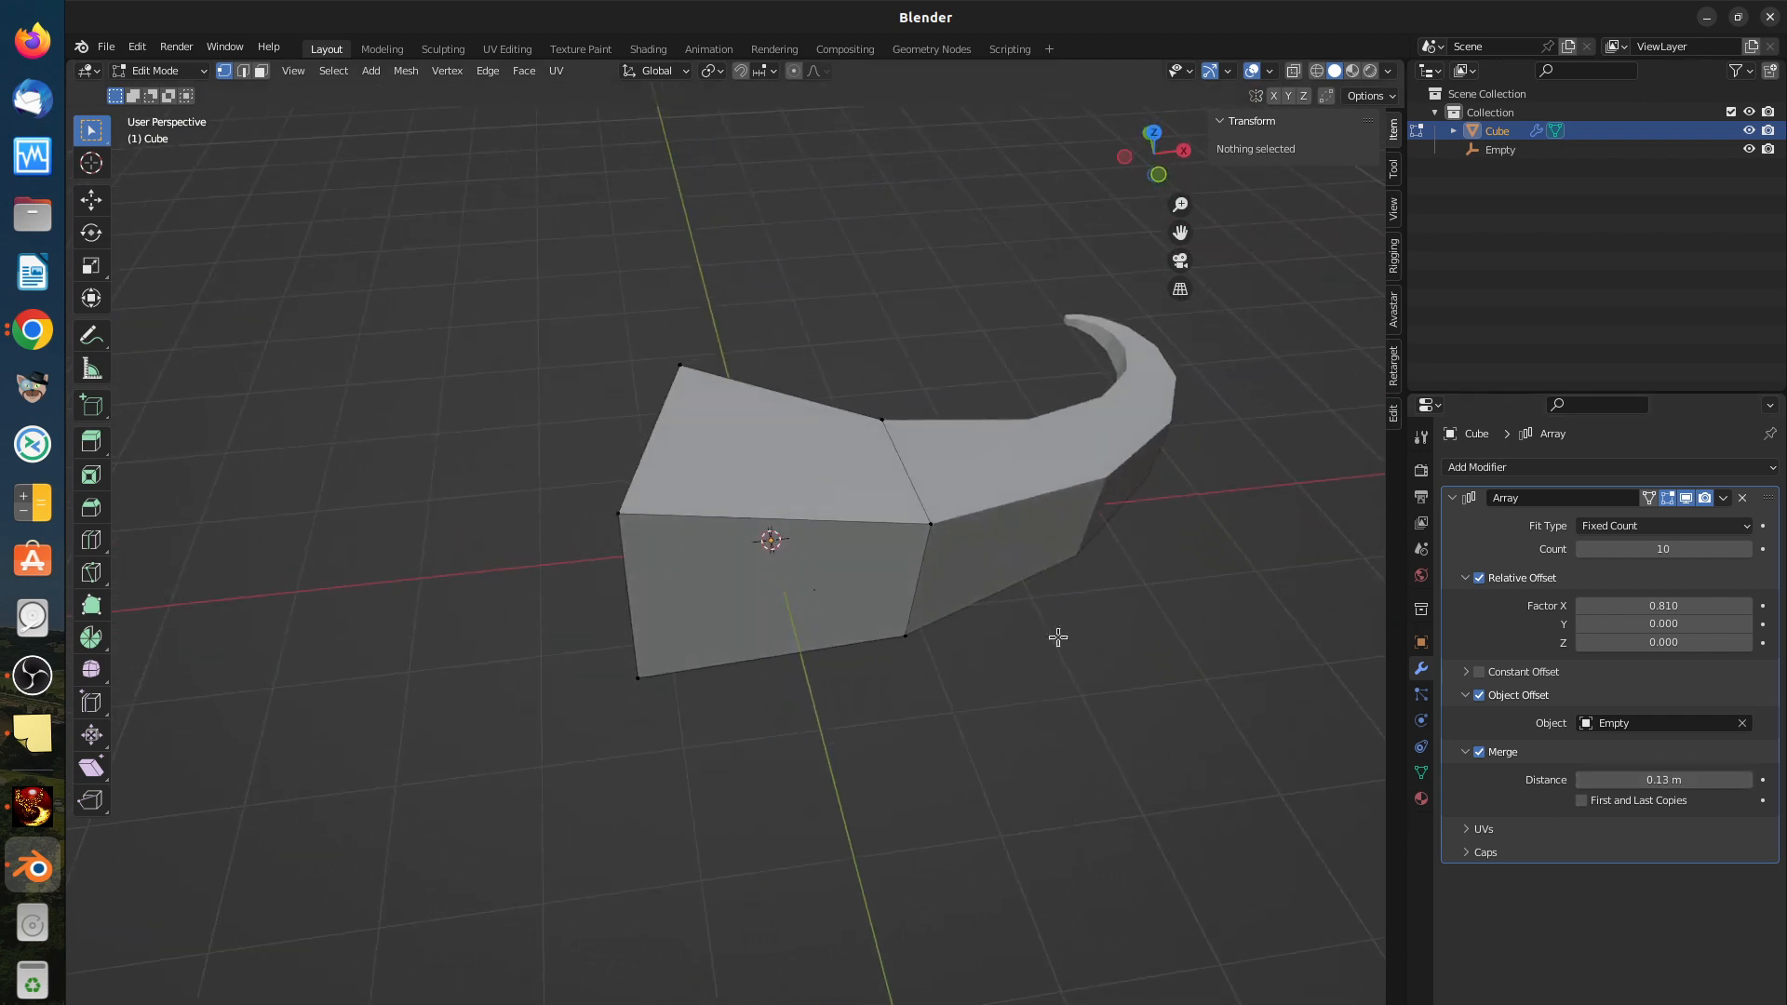
middle_click_drag(1057, 630, 1045, 586)
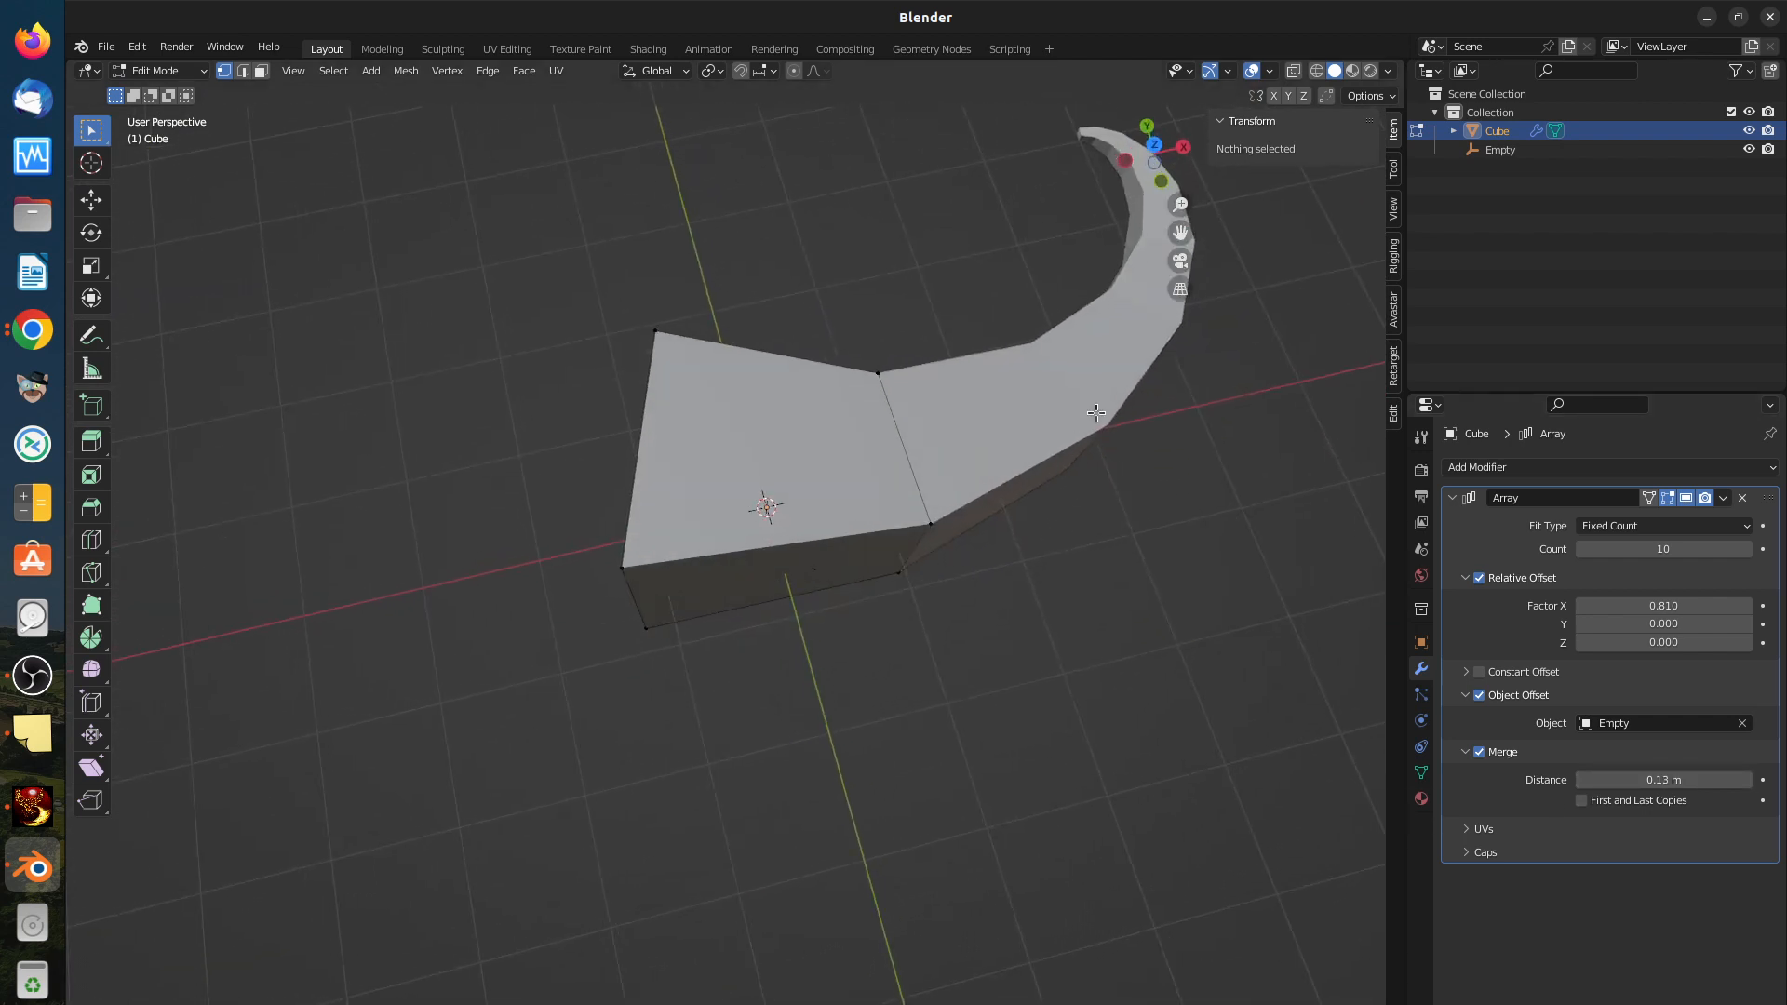
middle_click_drag(1106, 391, 1033, 506, "shift")
scroll(815, 625, "up", 5)
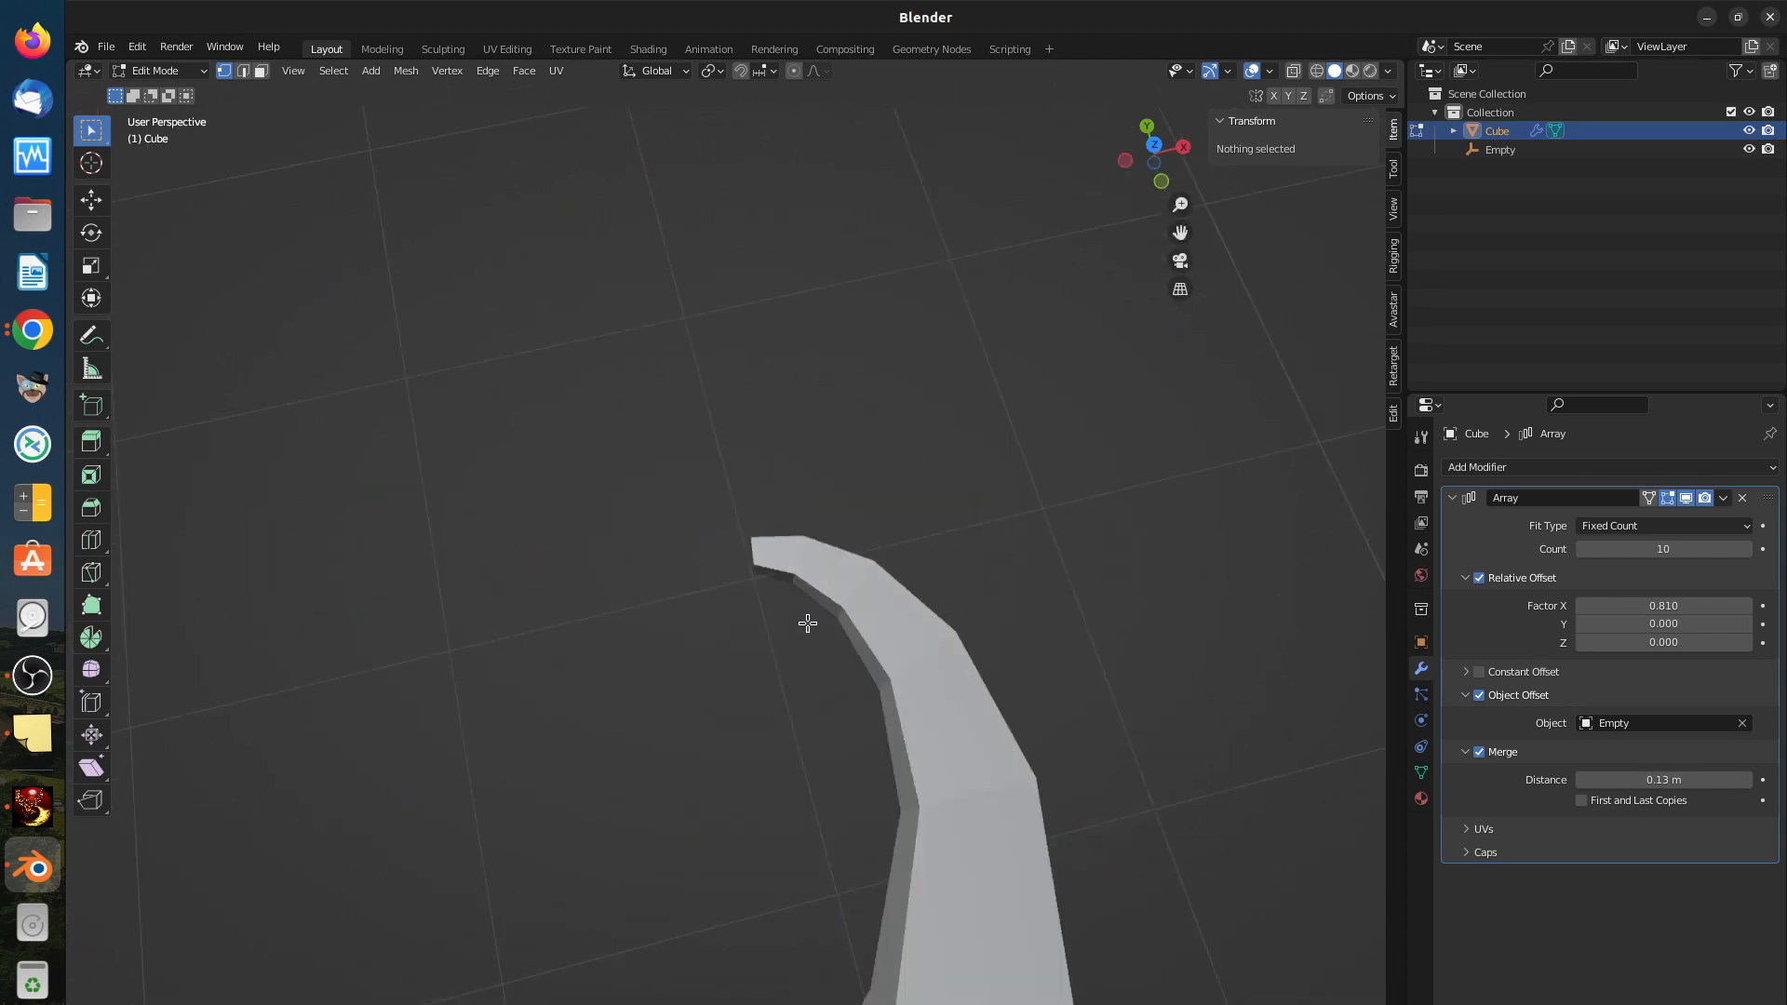
scroll(815, 610, "down", 3)
middle_click_drag(802, 571, 834, 511)
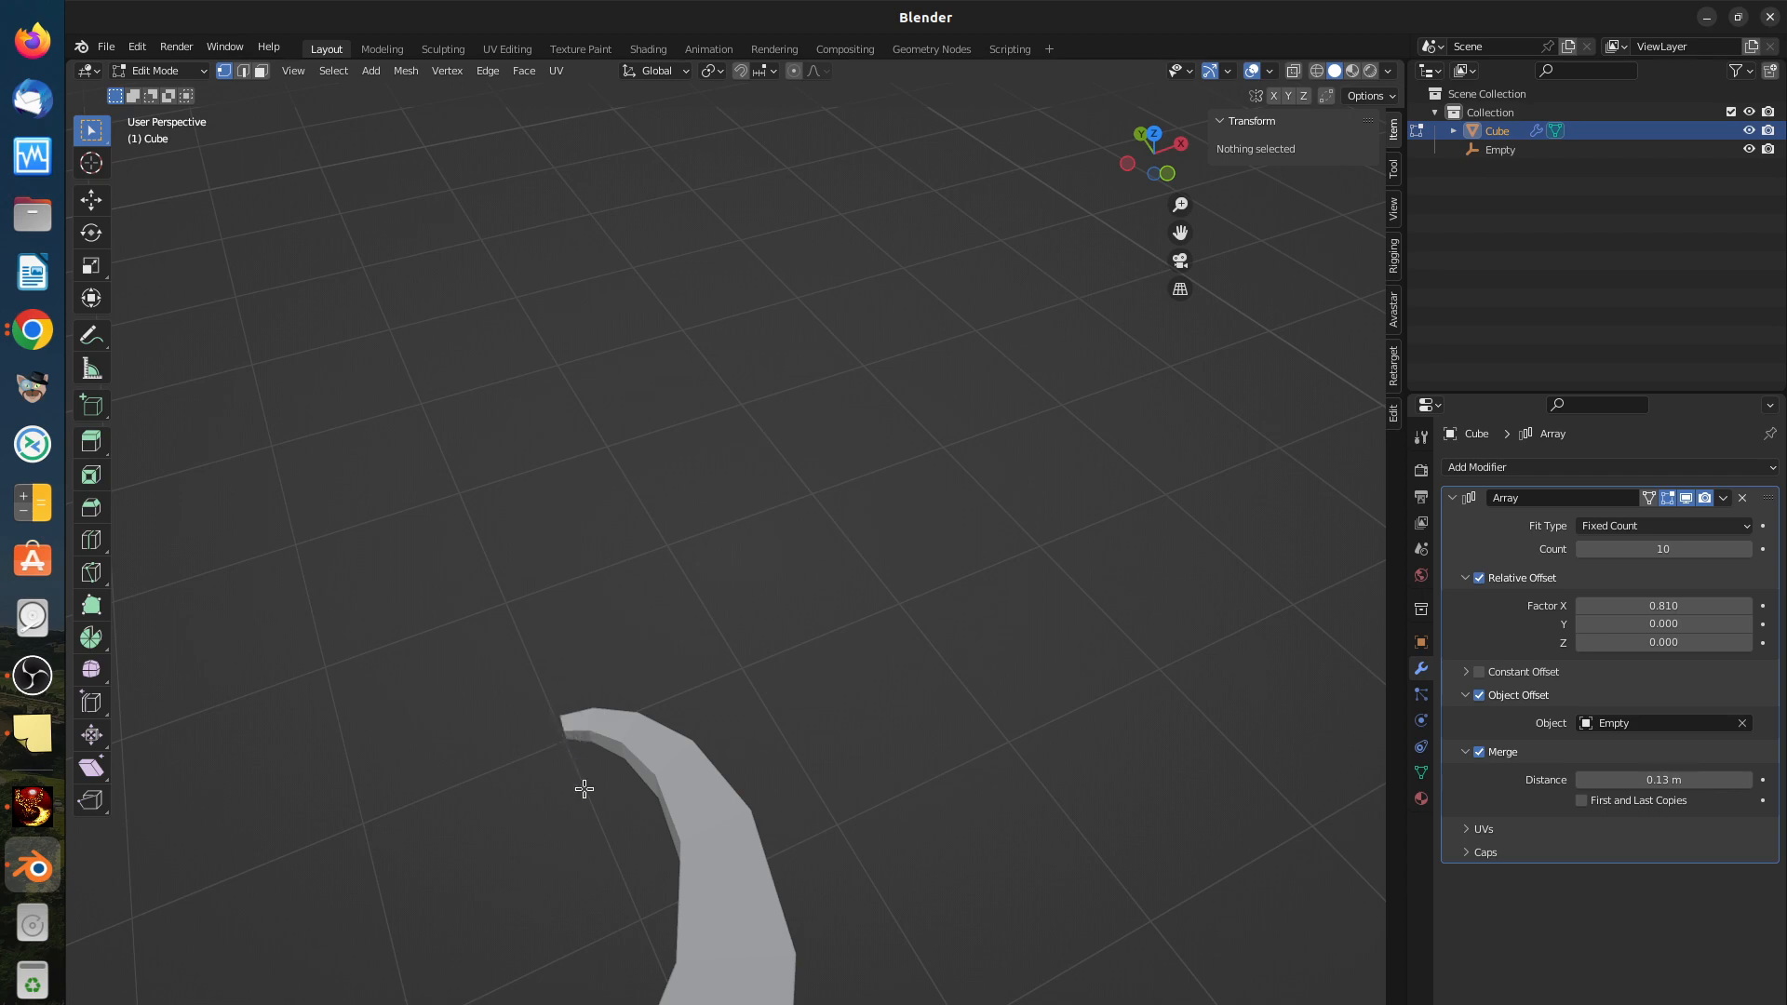
scroll(850, 806, "down", 3)
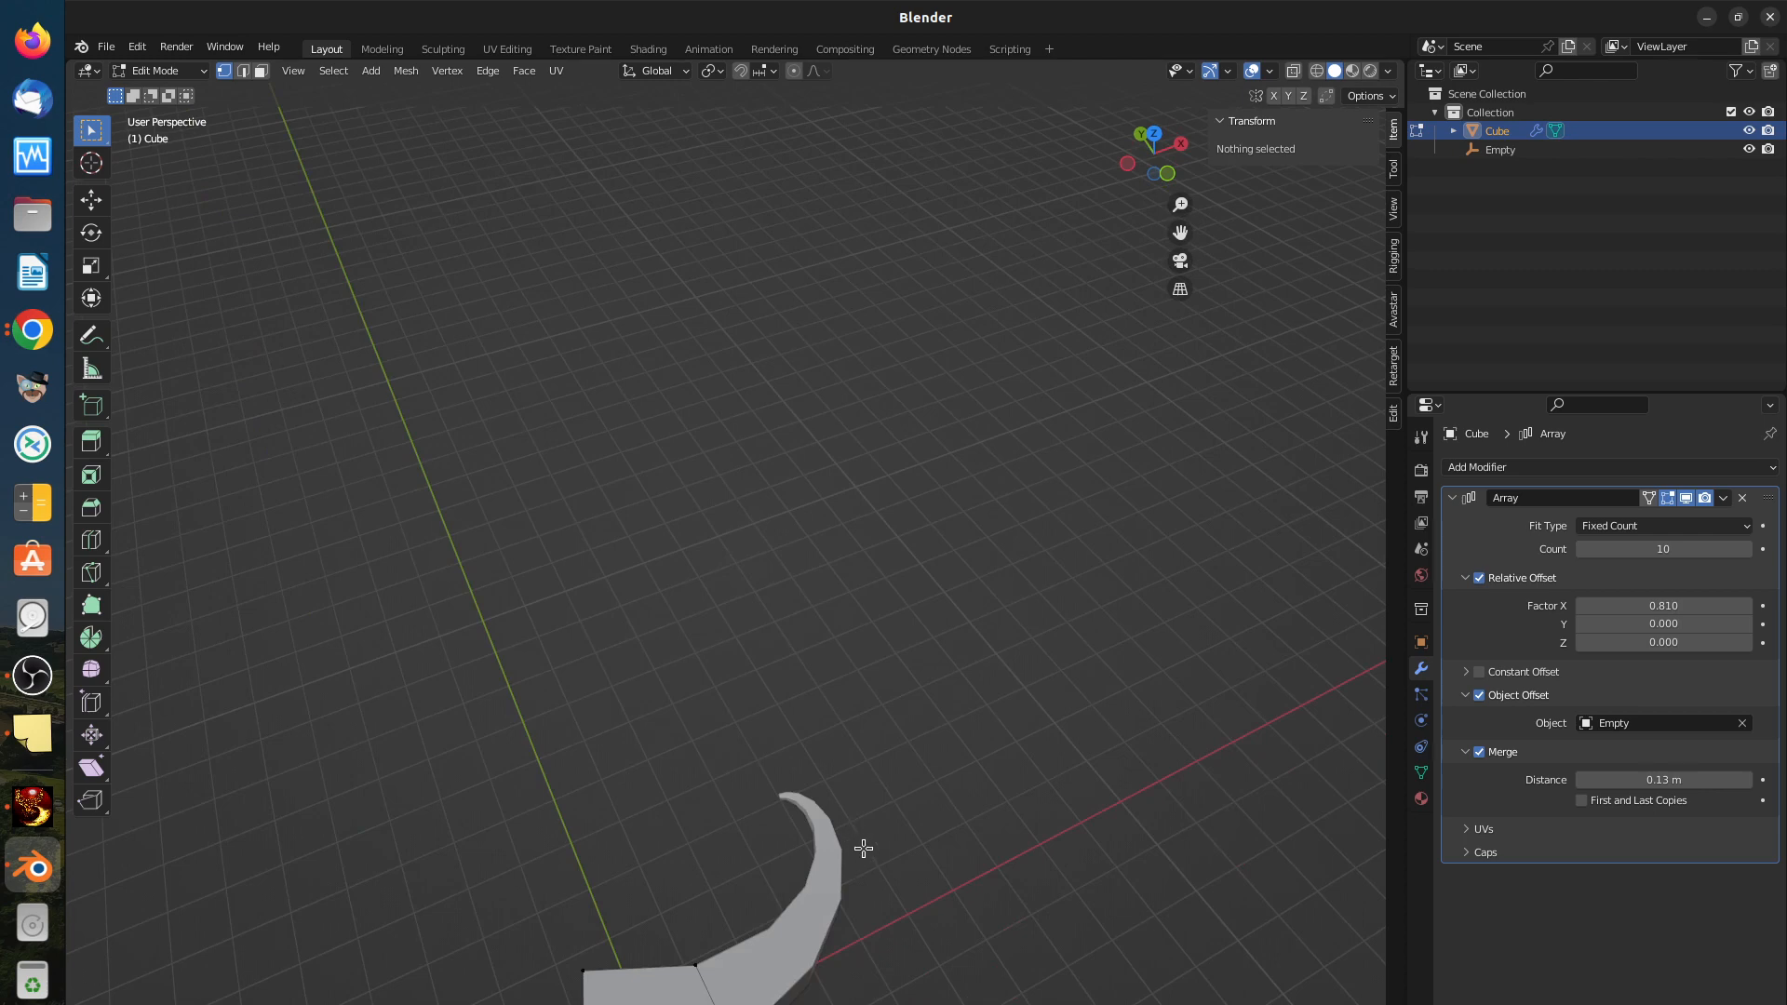
middle_click_drag(863, 848, 908, 683, "shift")
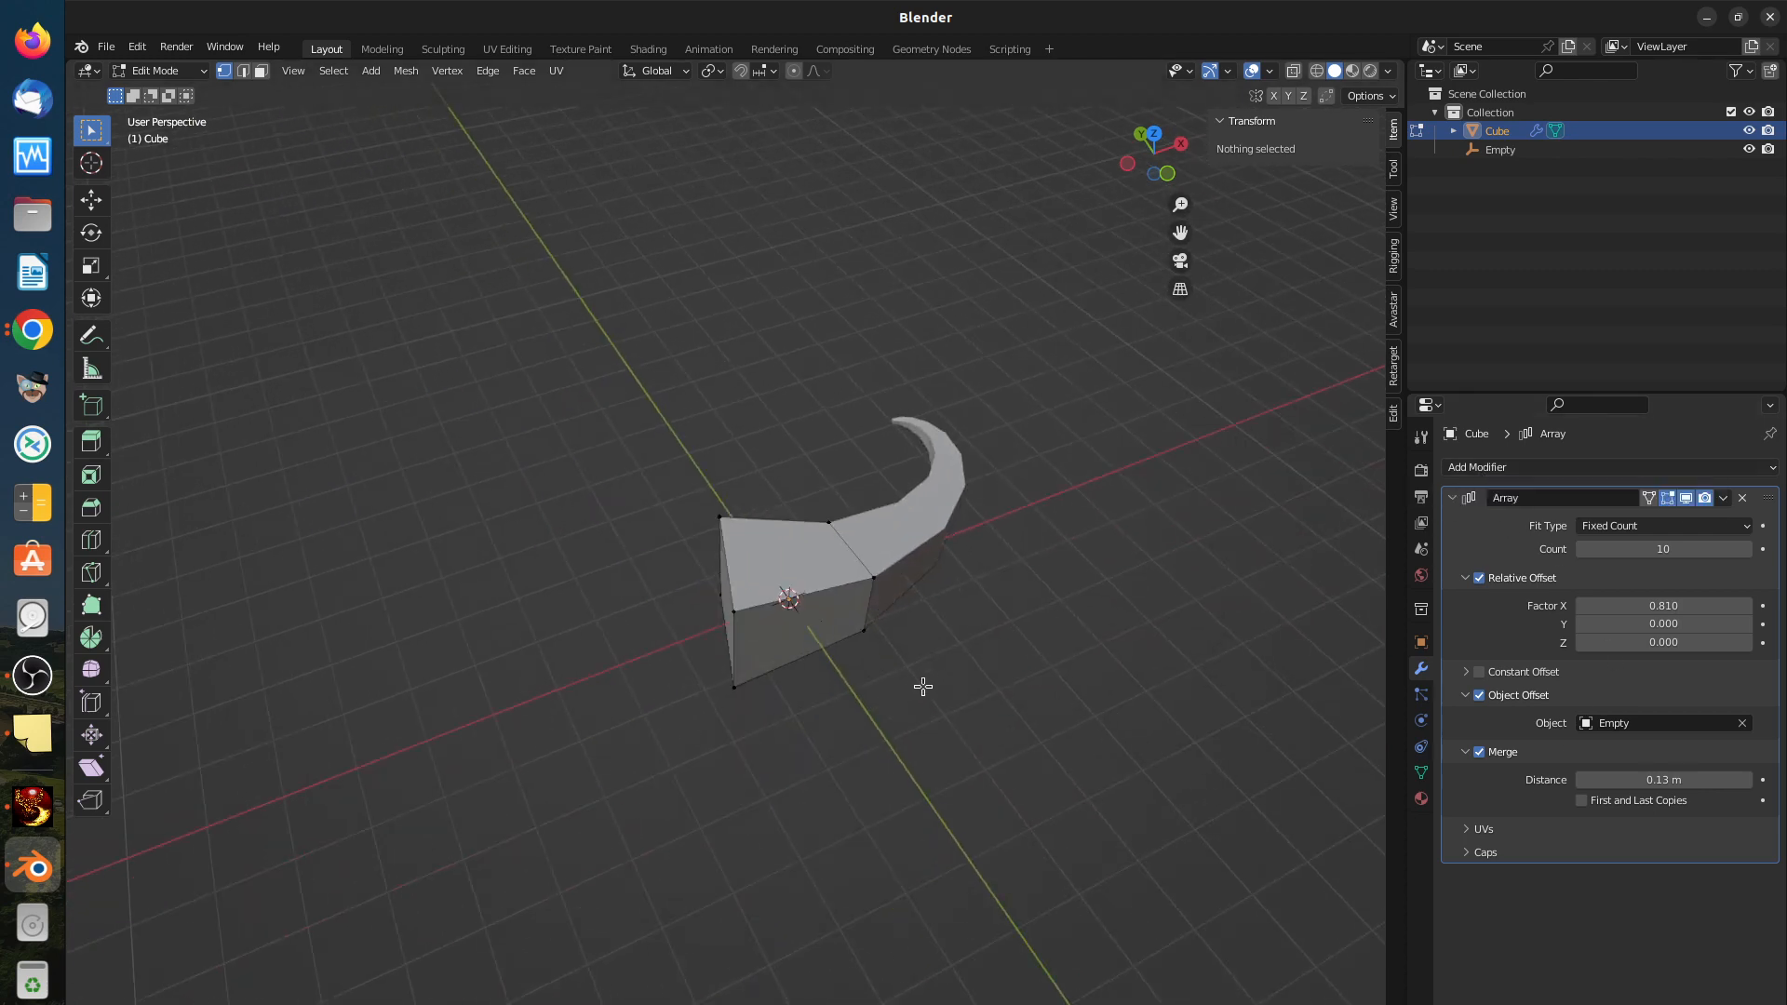
Step: Delete the Cube's large face at the open start of the chain in face select mode
middle_click_drag(921, 686, 840, 699)
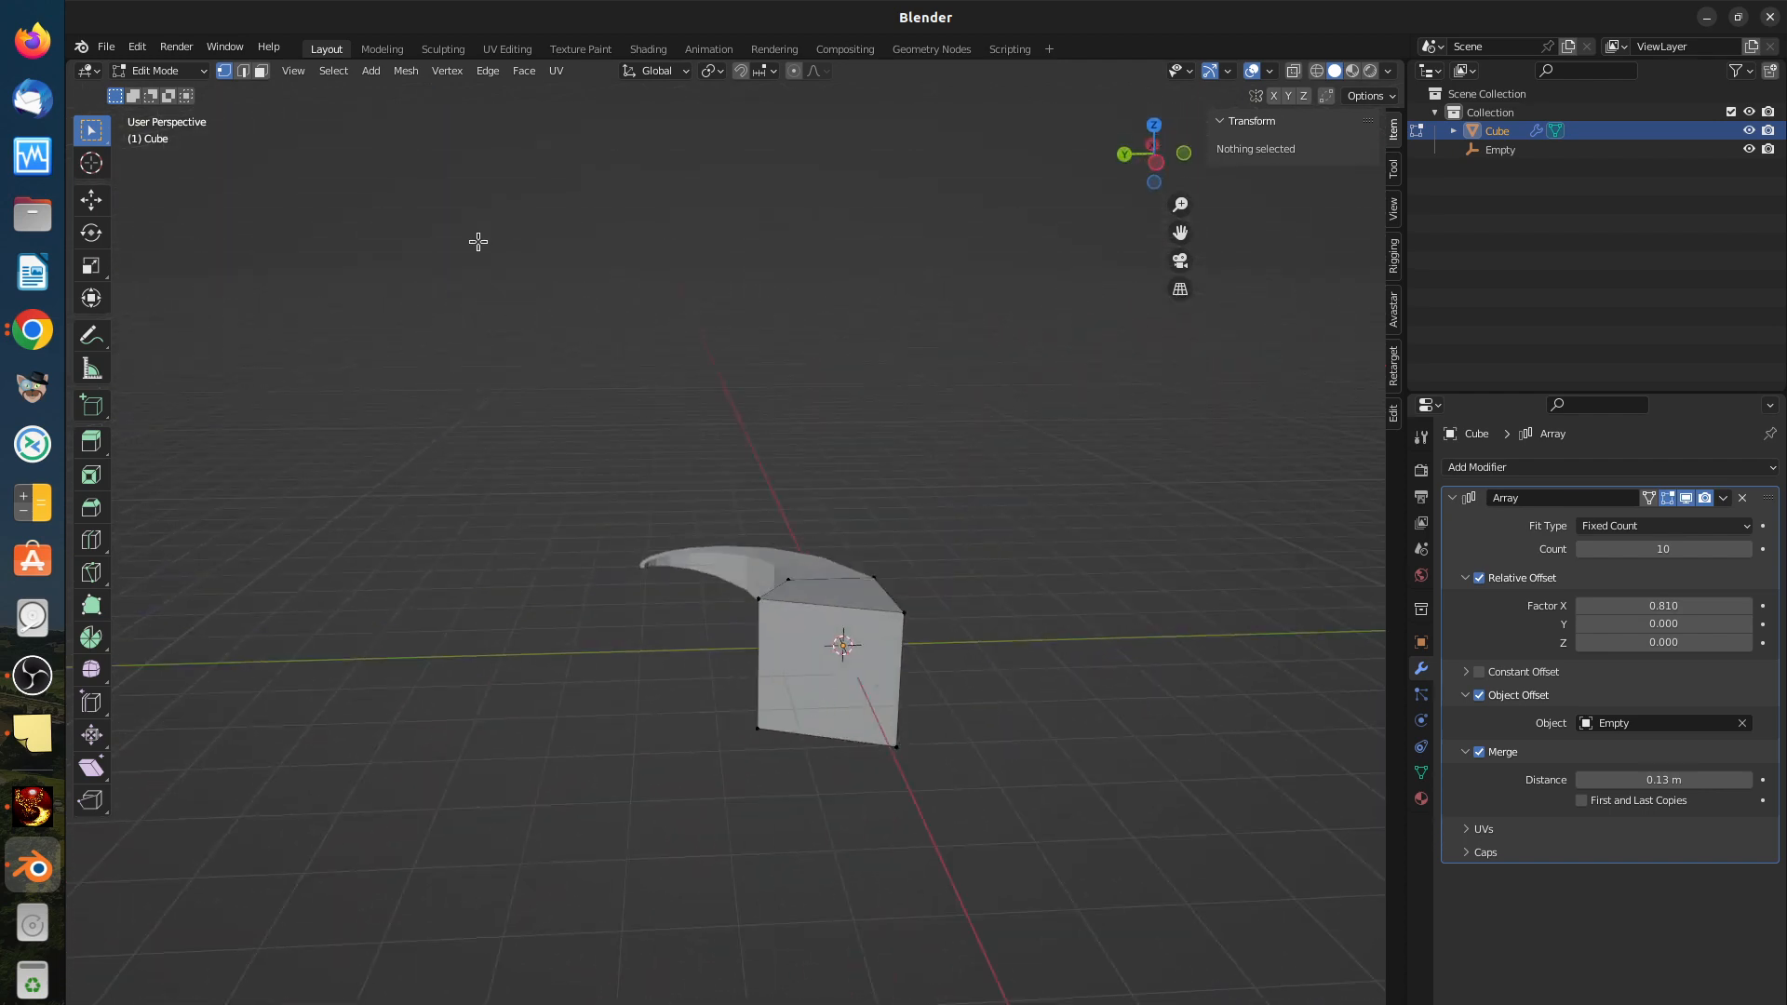
left_click(261, 71)
left_click(812, 663)
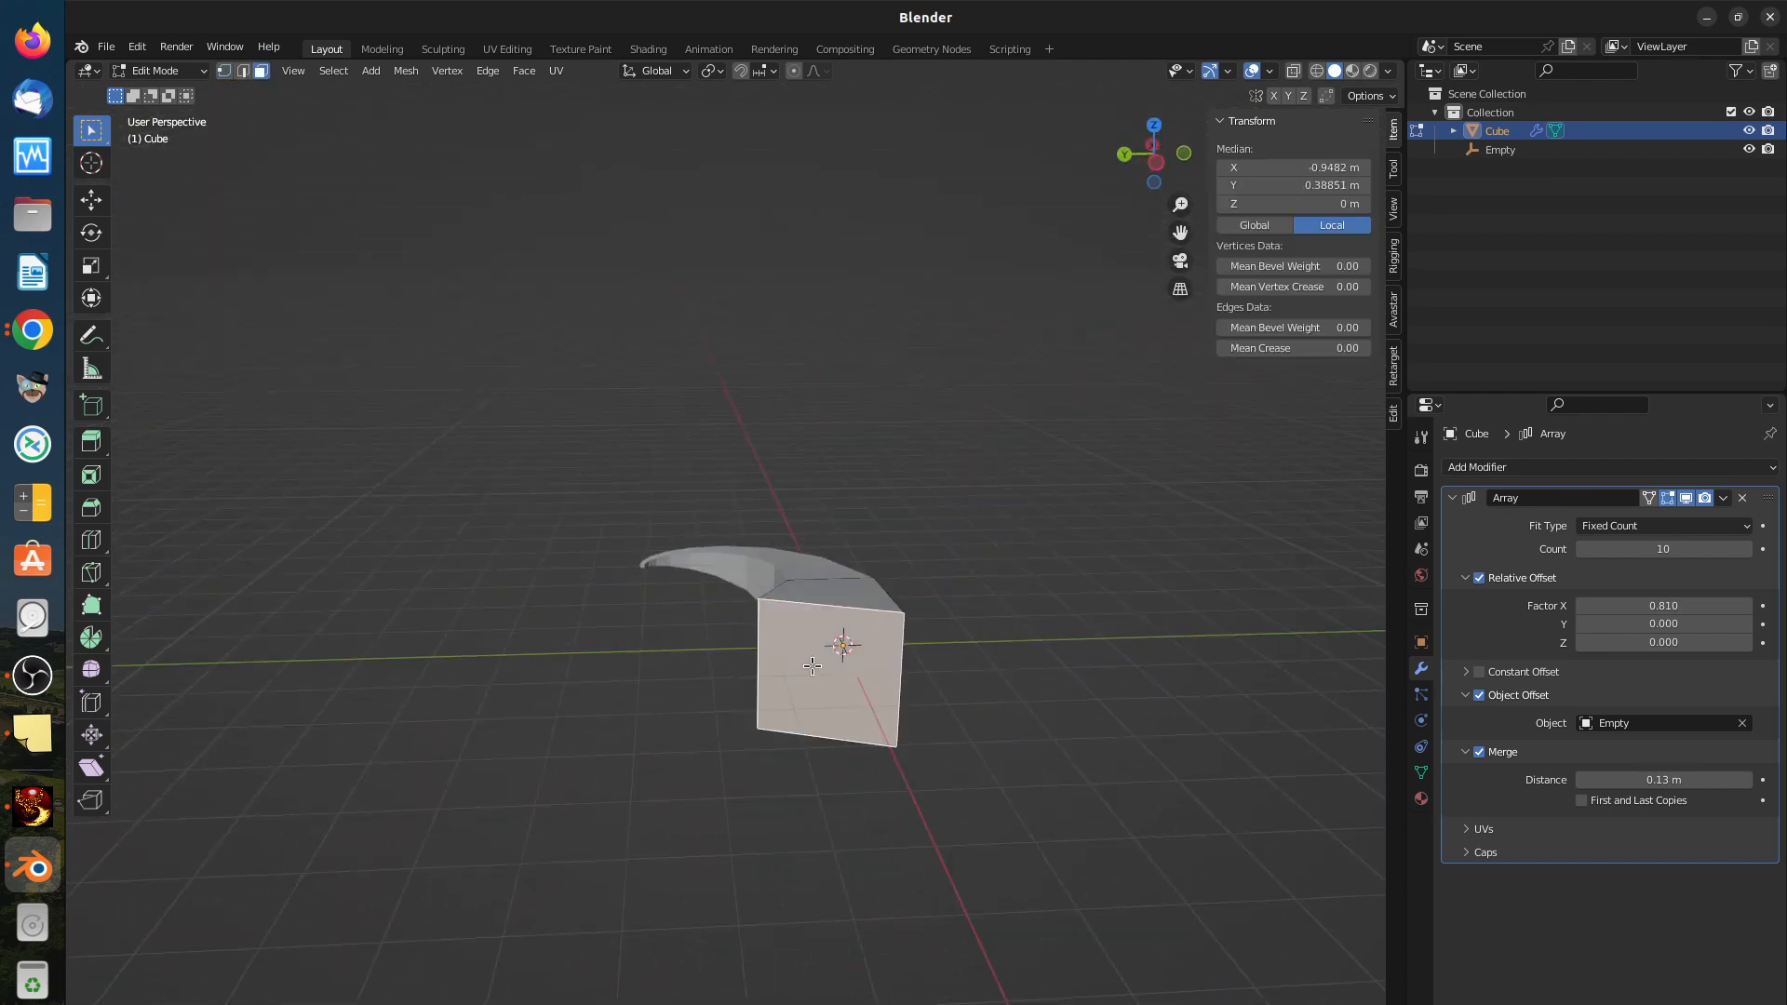
key("x")
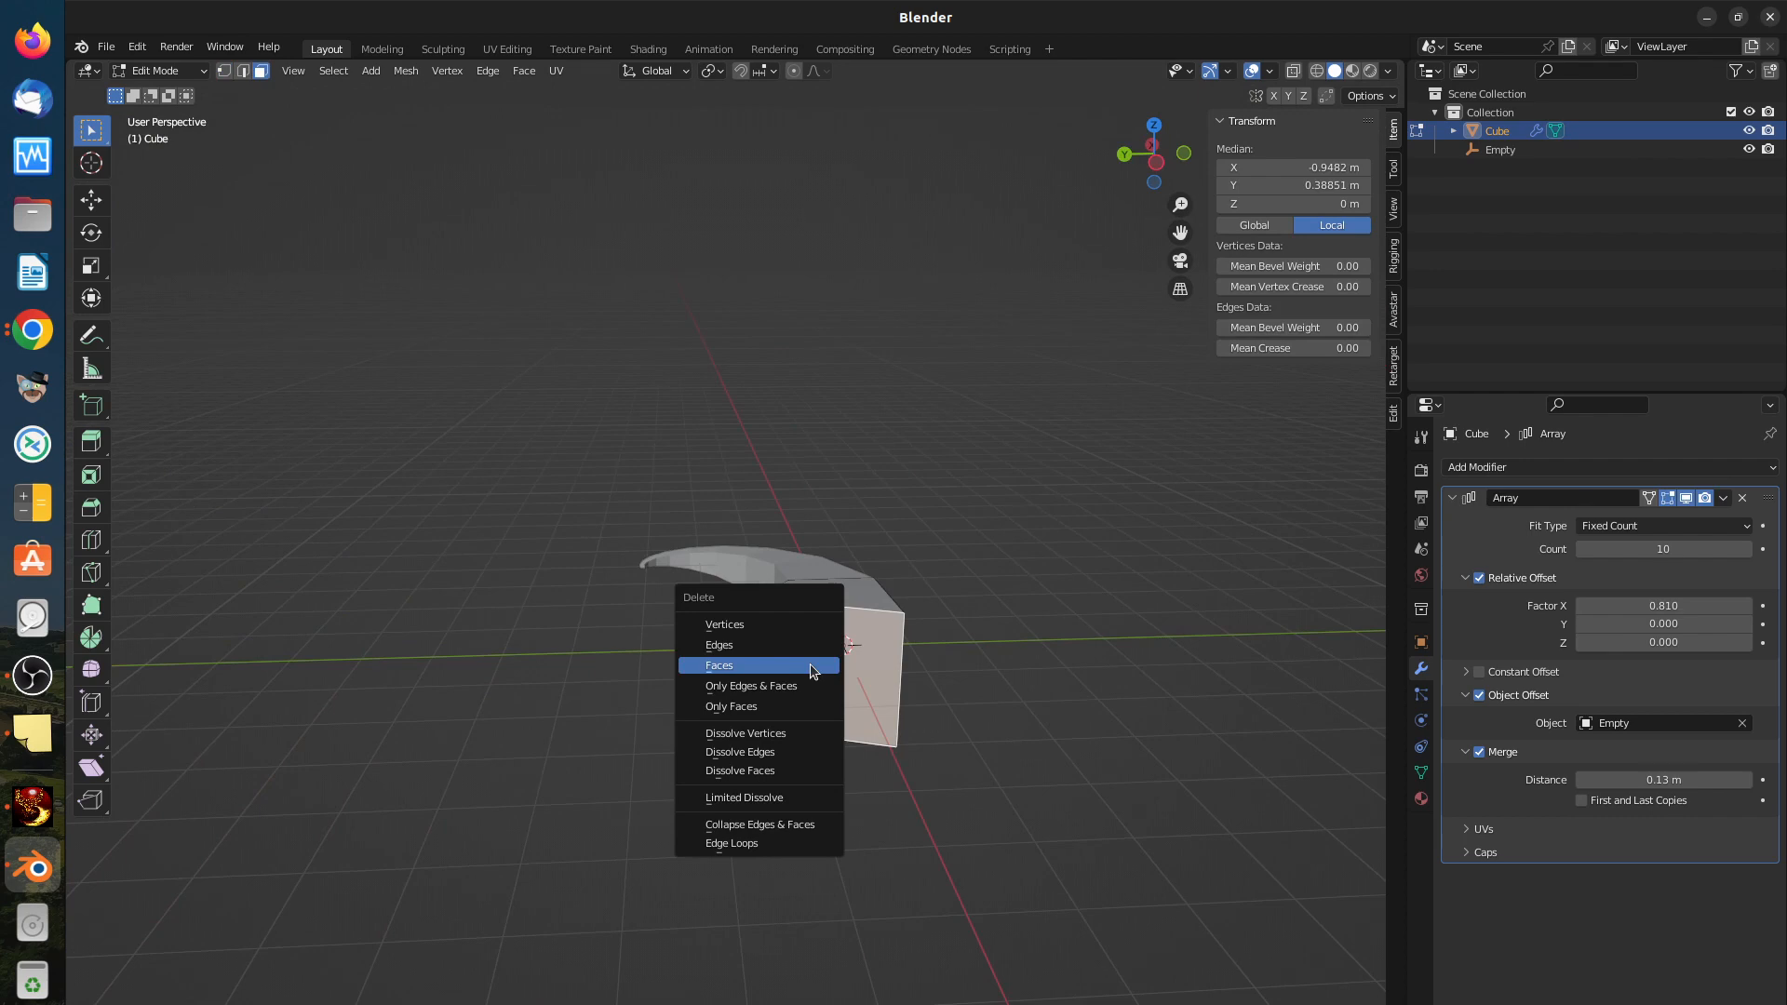
left_click(812, 665)
Step: Delete the Cube's inner end face at the first joint and inspect the hollow horn shape
left_click(829, 646)
key("x")
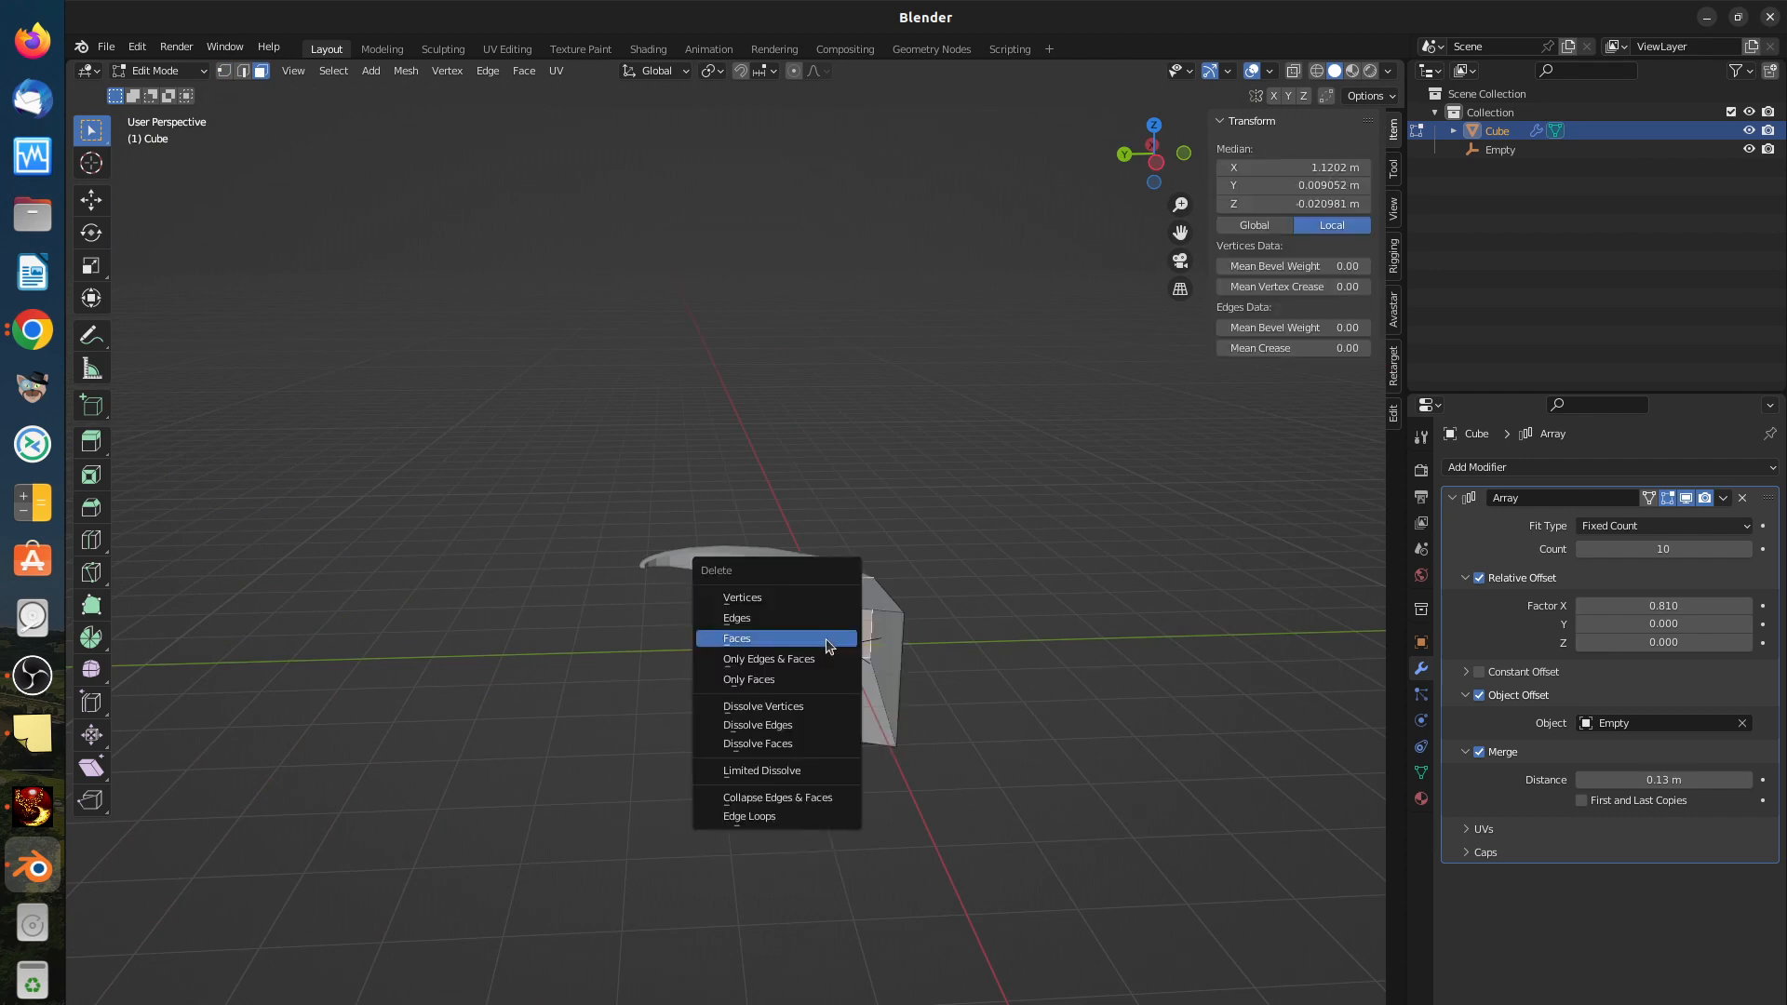
left_click(828, 646)
middle_click_drag(838, 651, 810, 778)
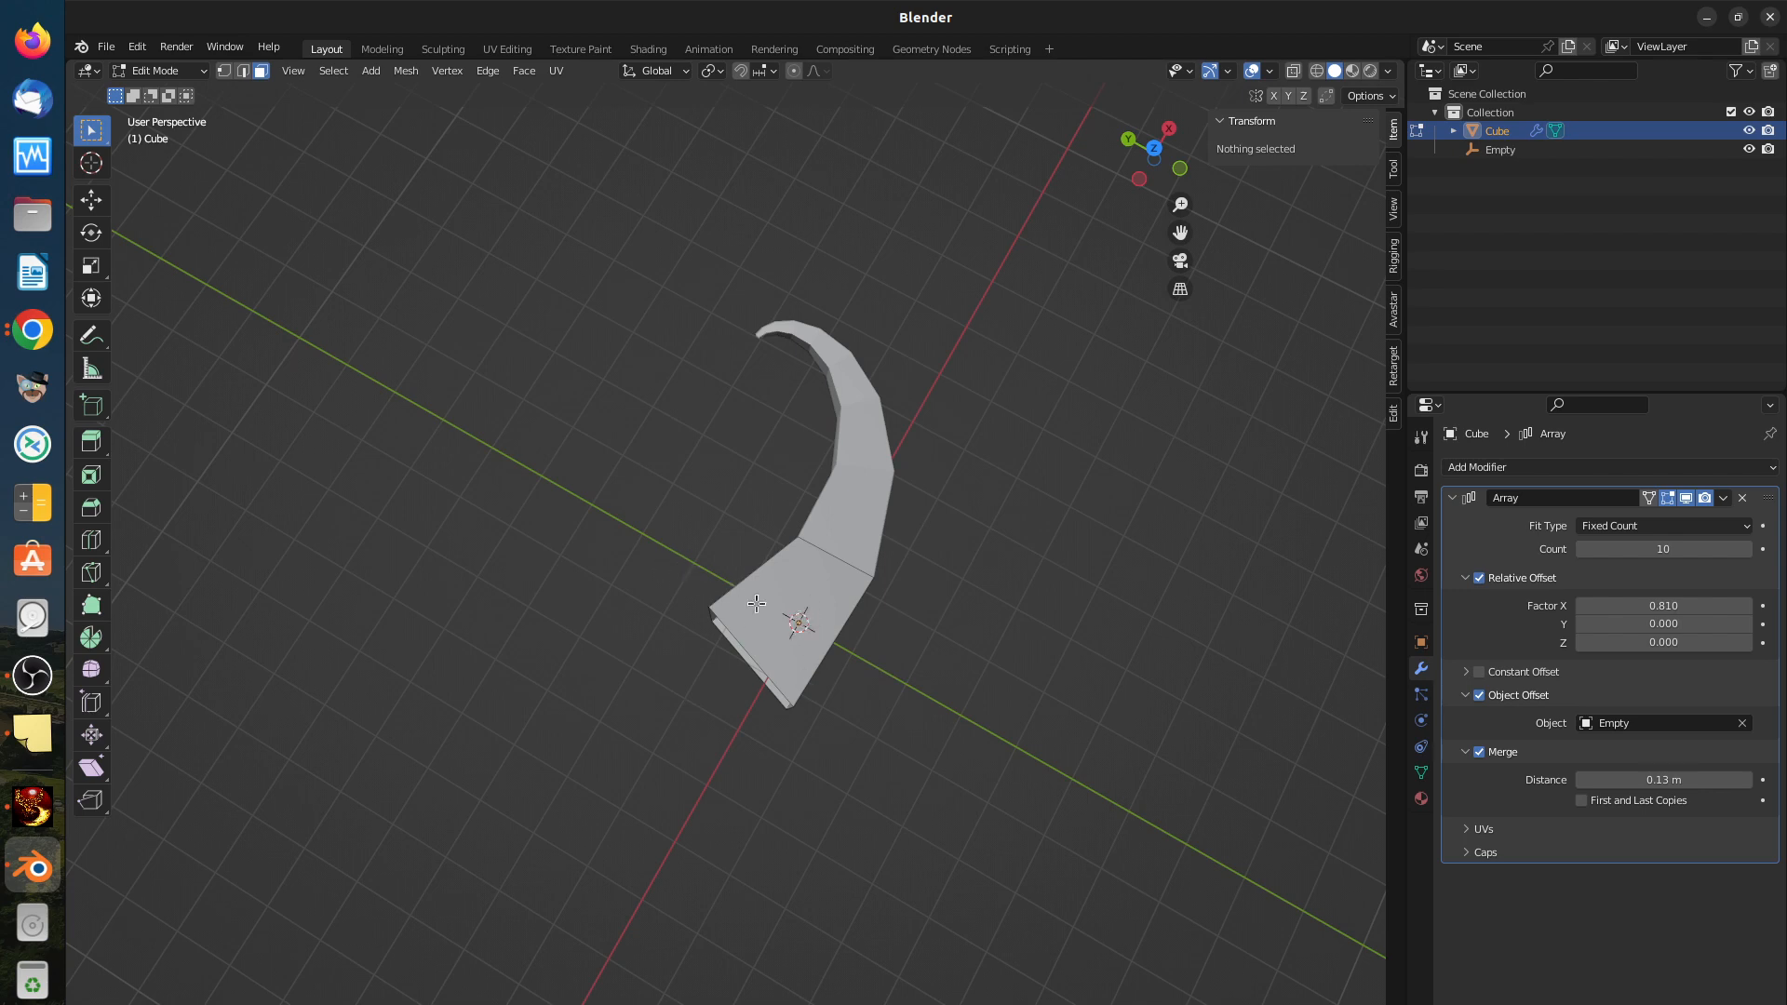
mouse_move(844, 646)
middle_mouse_down()
mouse_move(865, 542)
mouse_move(833, 639)
middle_mouse_up()
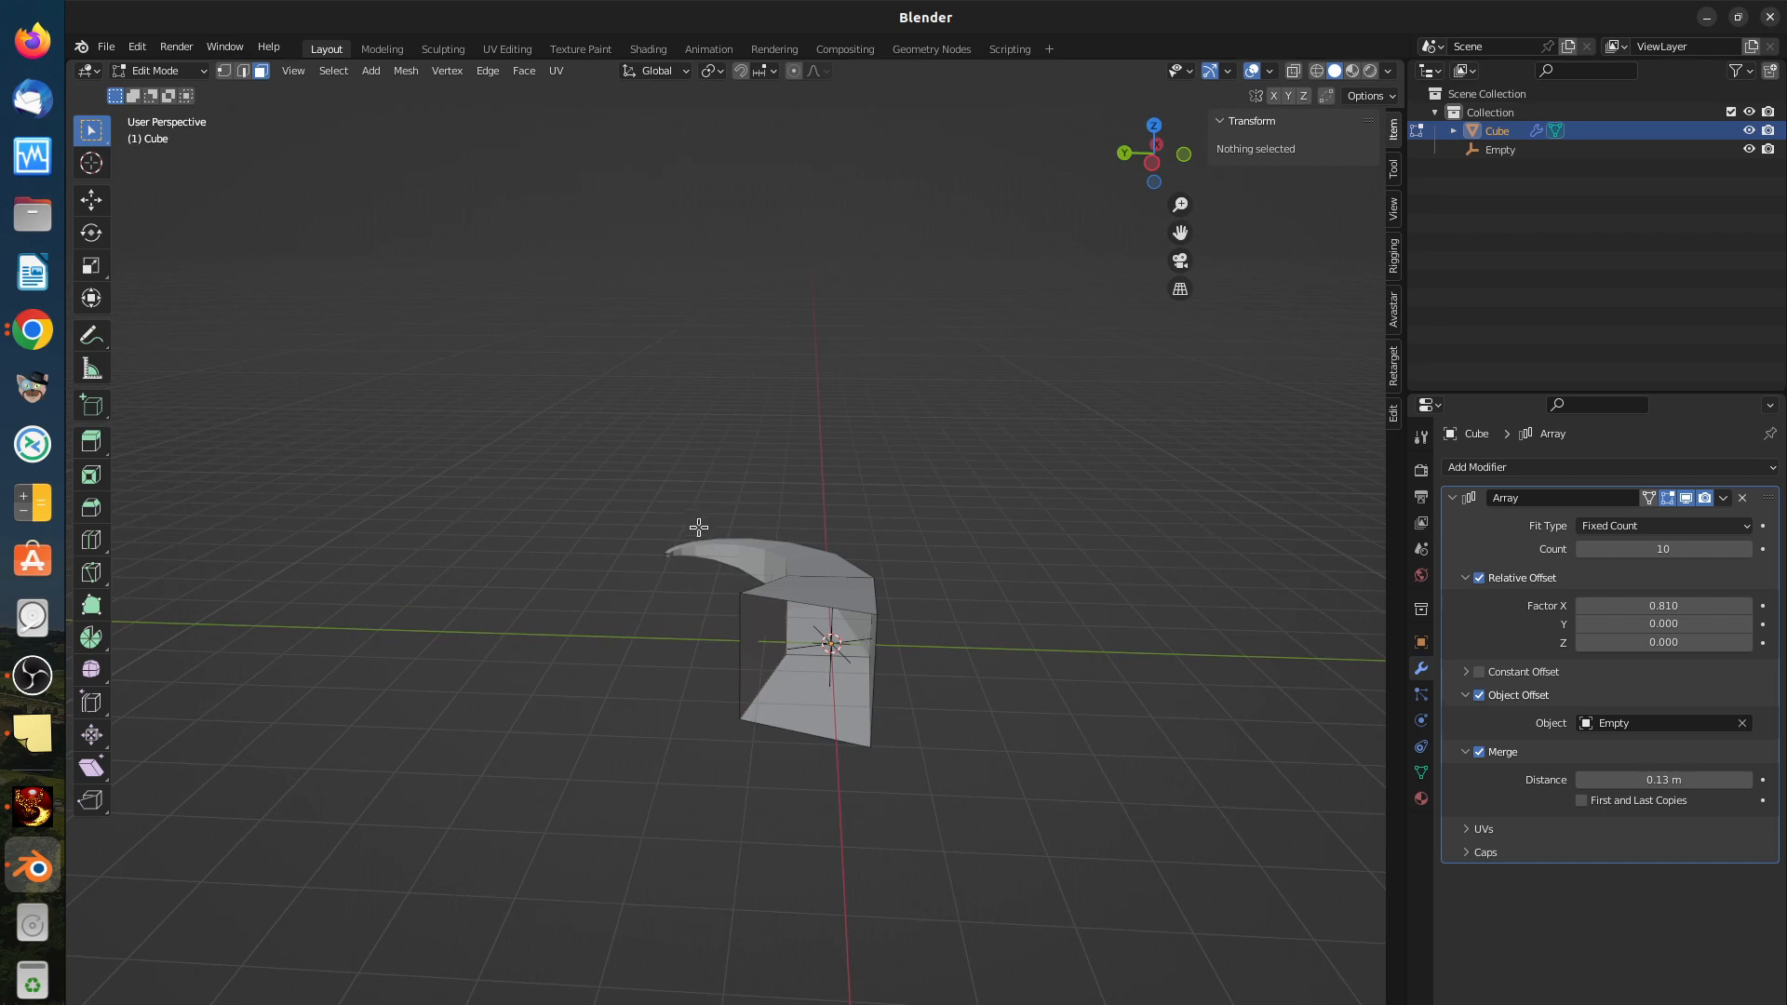
middle_click_drag(794, 595, 757, 638)
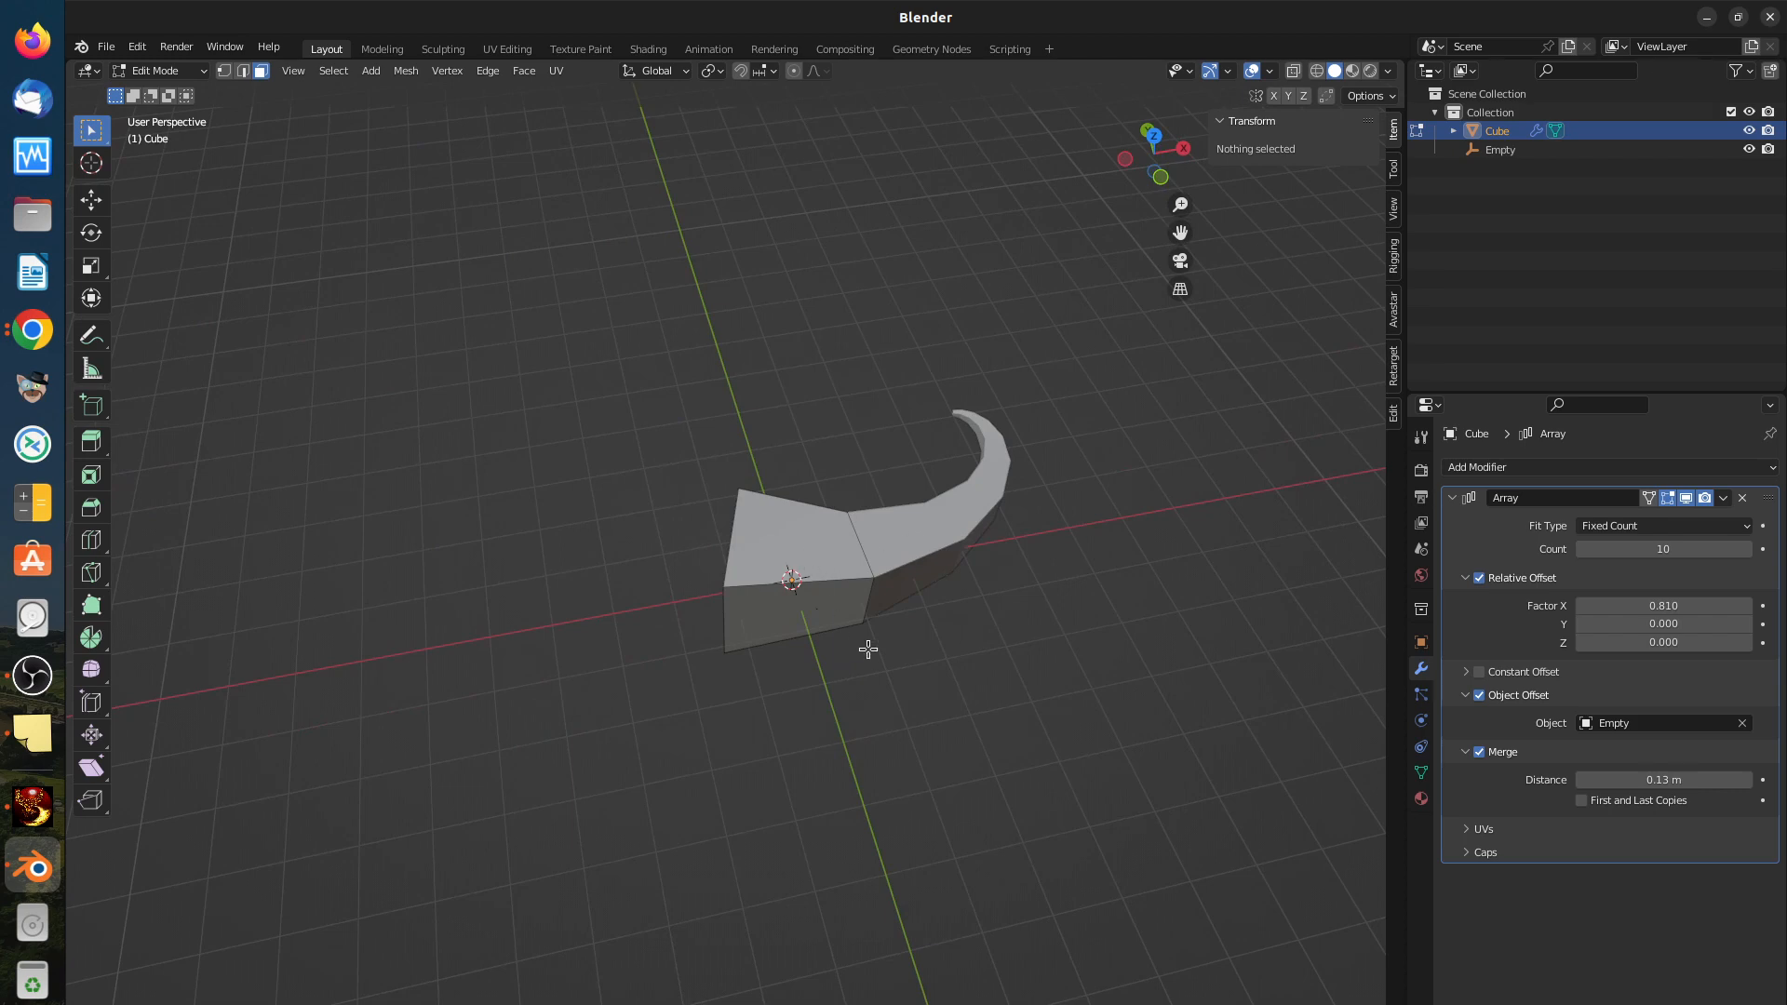
Step: Inspect the hollow horn from its open end and switch the Cube from Edit Mode to Object Mode
scroll(778, 651, "up", 5)
scroll(778, 651, "down", 5)
middle_click_drag(754, 642, 782, 595)
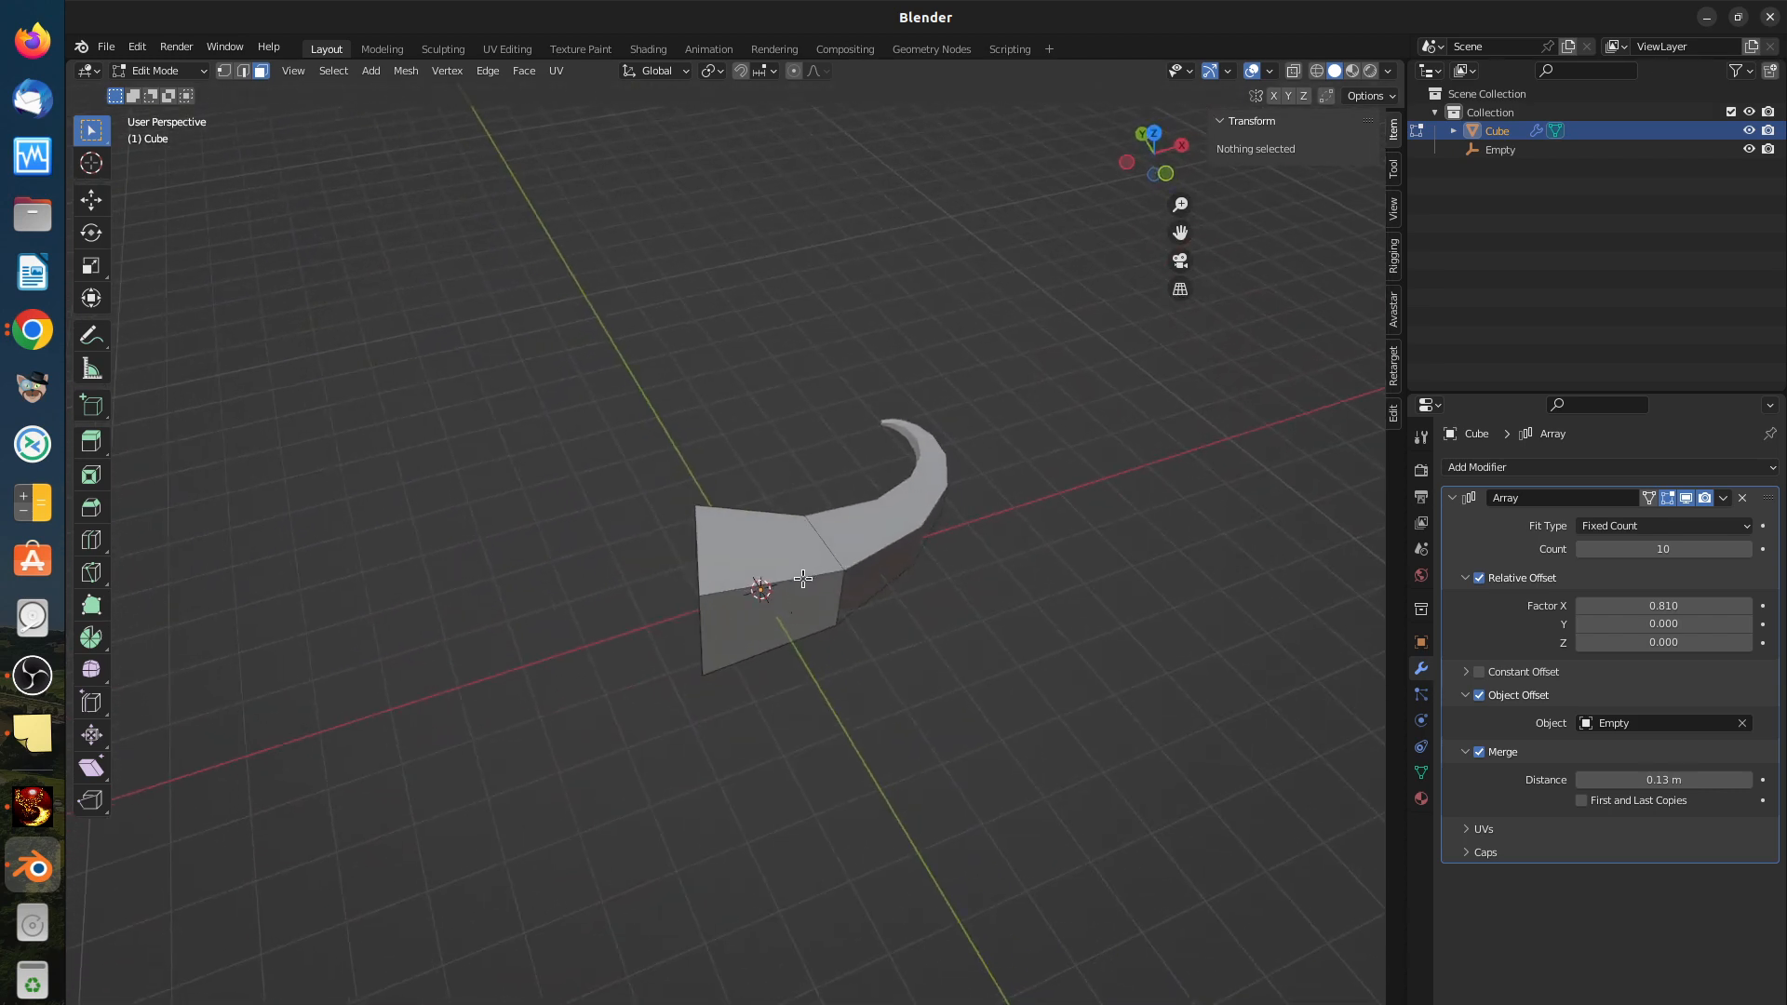
scroll(789, 595, "up", 5)
scroll(808, 596, "down", 3)
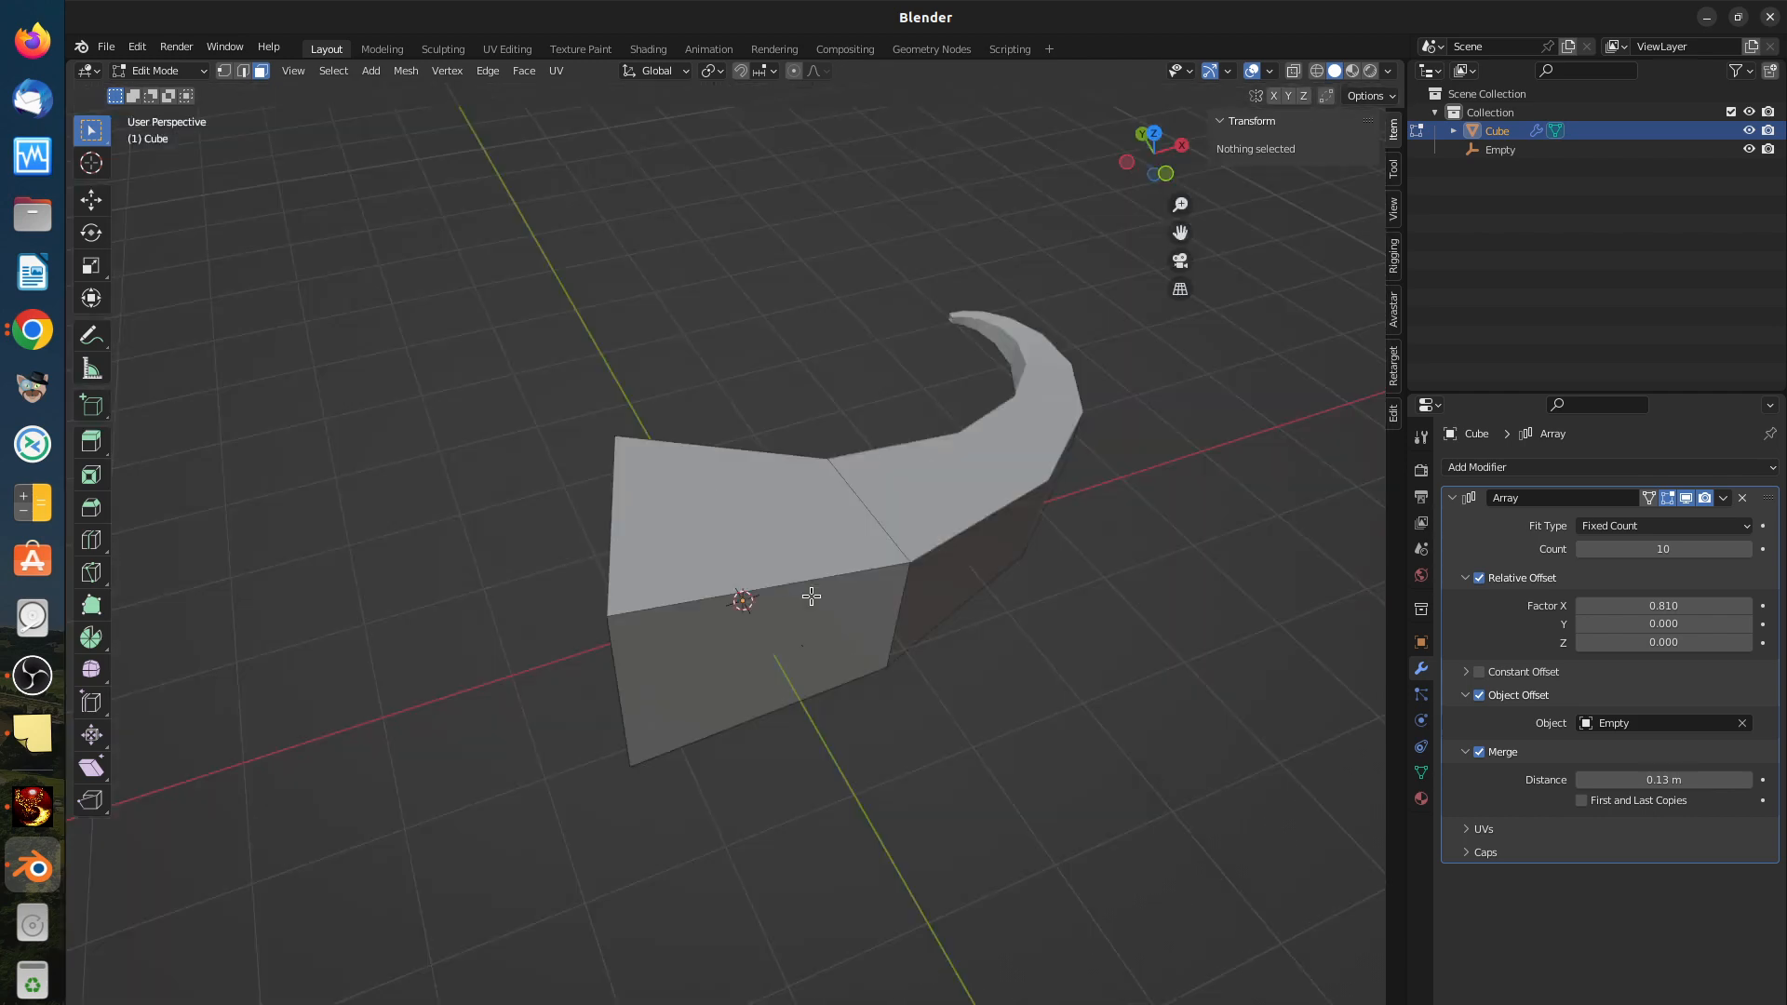
middle_click_drag(656, 588, 819, 566)
left_click(158, 71)
left_click(167, 92)
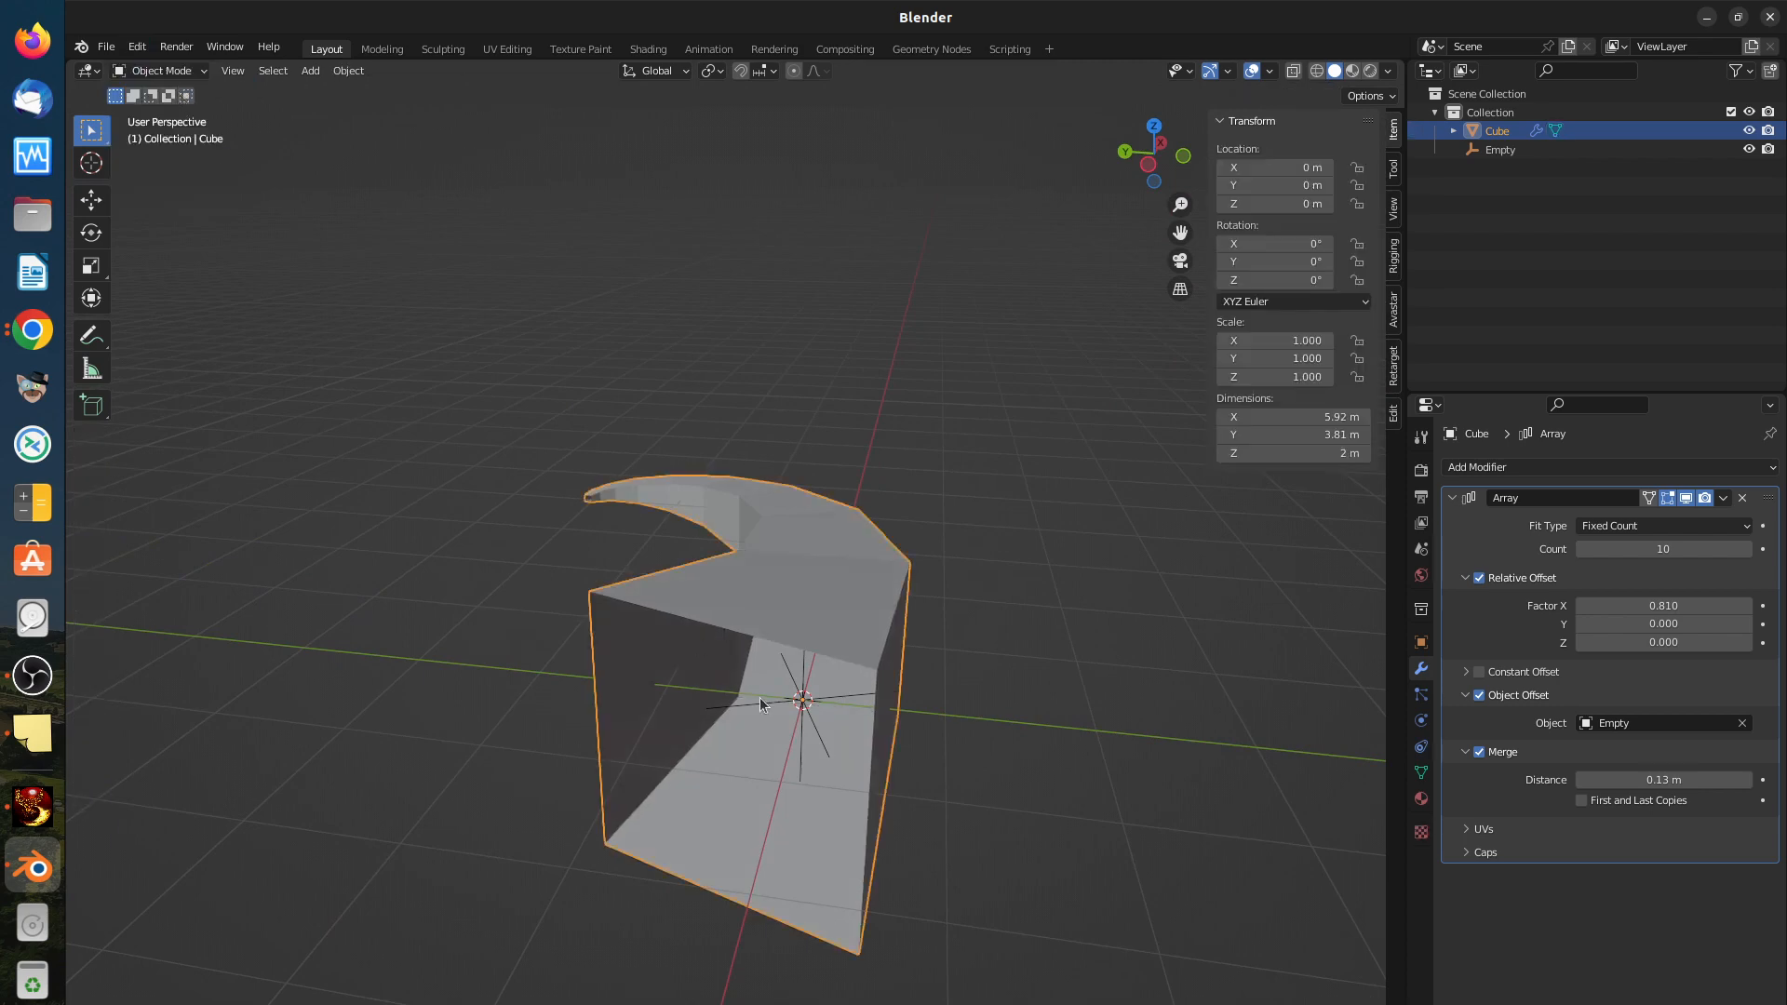
Step: Parent the Empty to the Cube using the Object option of Set Parent To
left_click(813, 722)
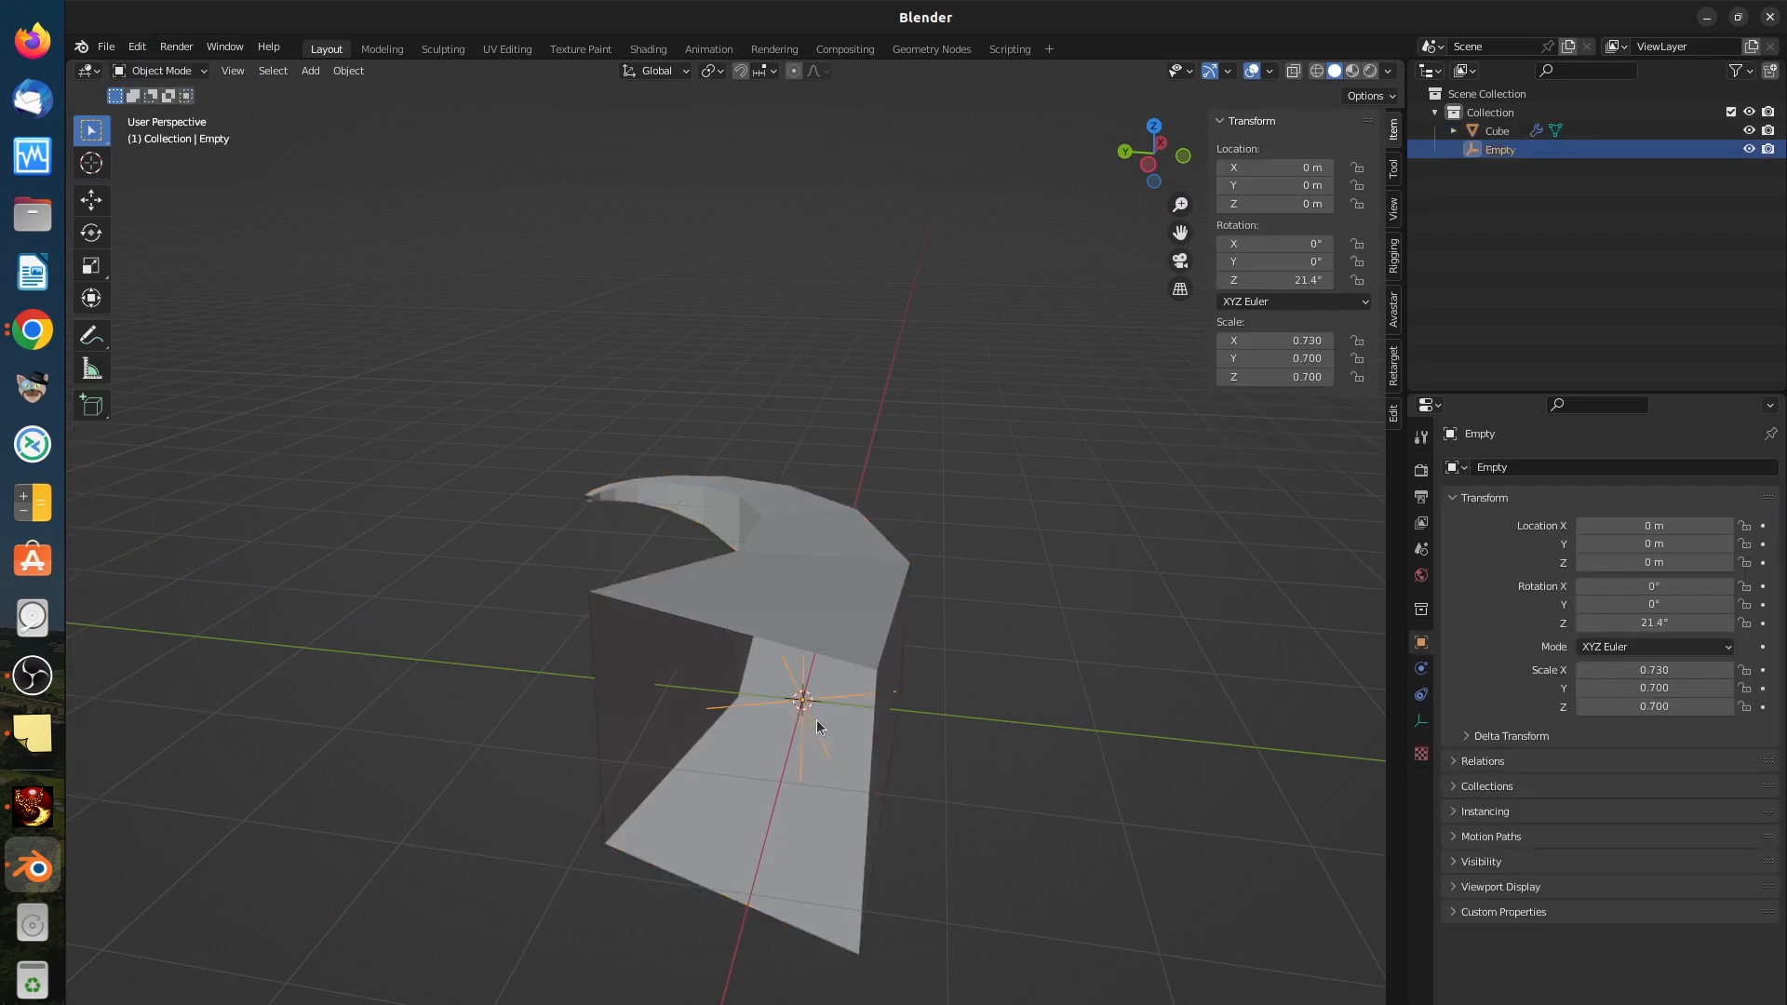
left_click(850, 627, "shift")
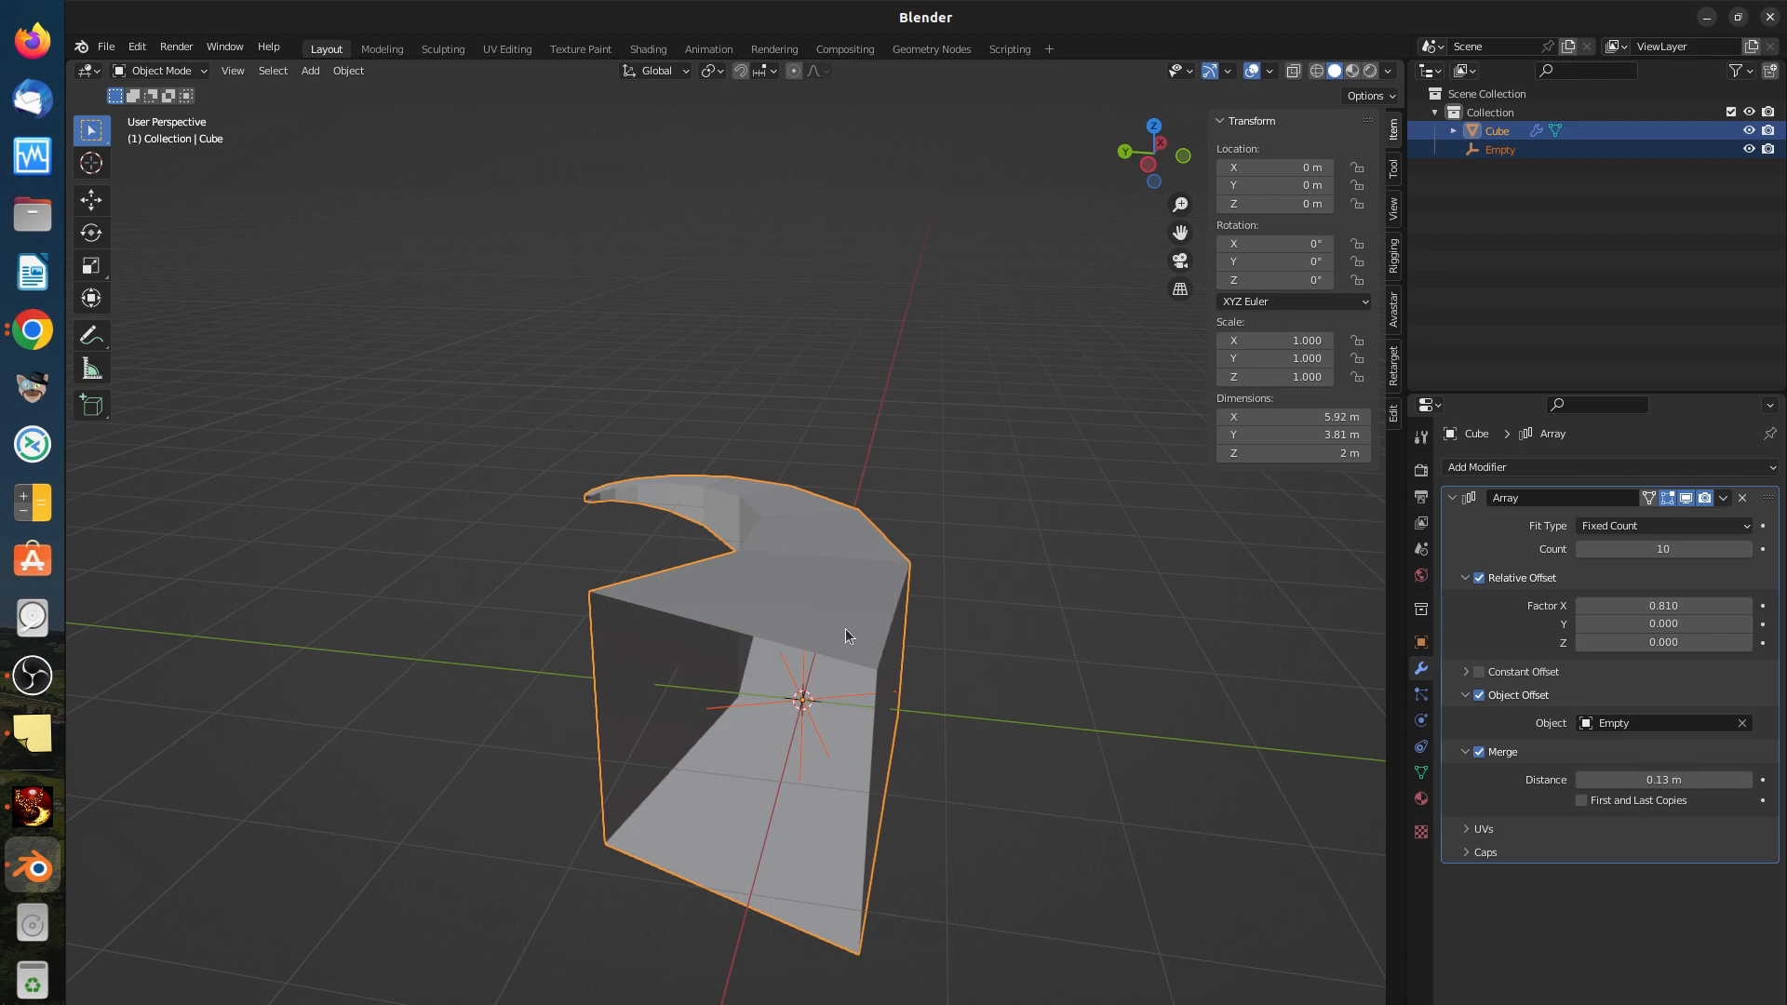
key("ctrl+p")
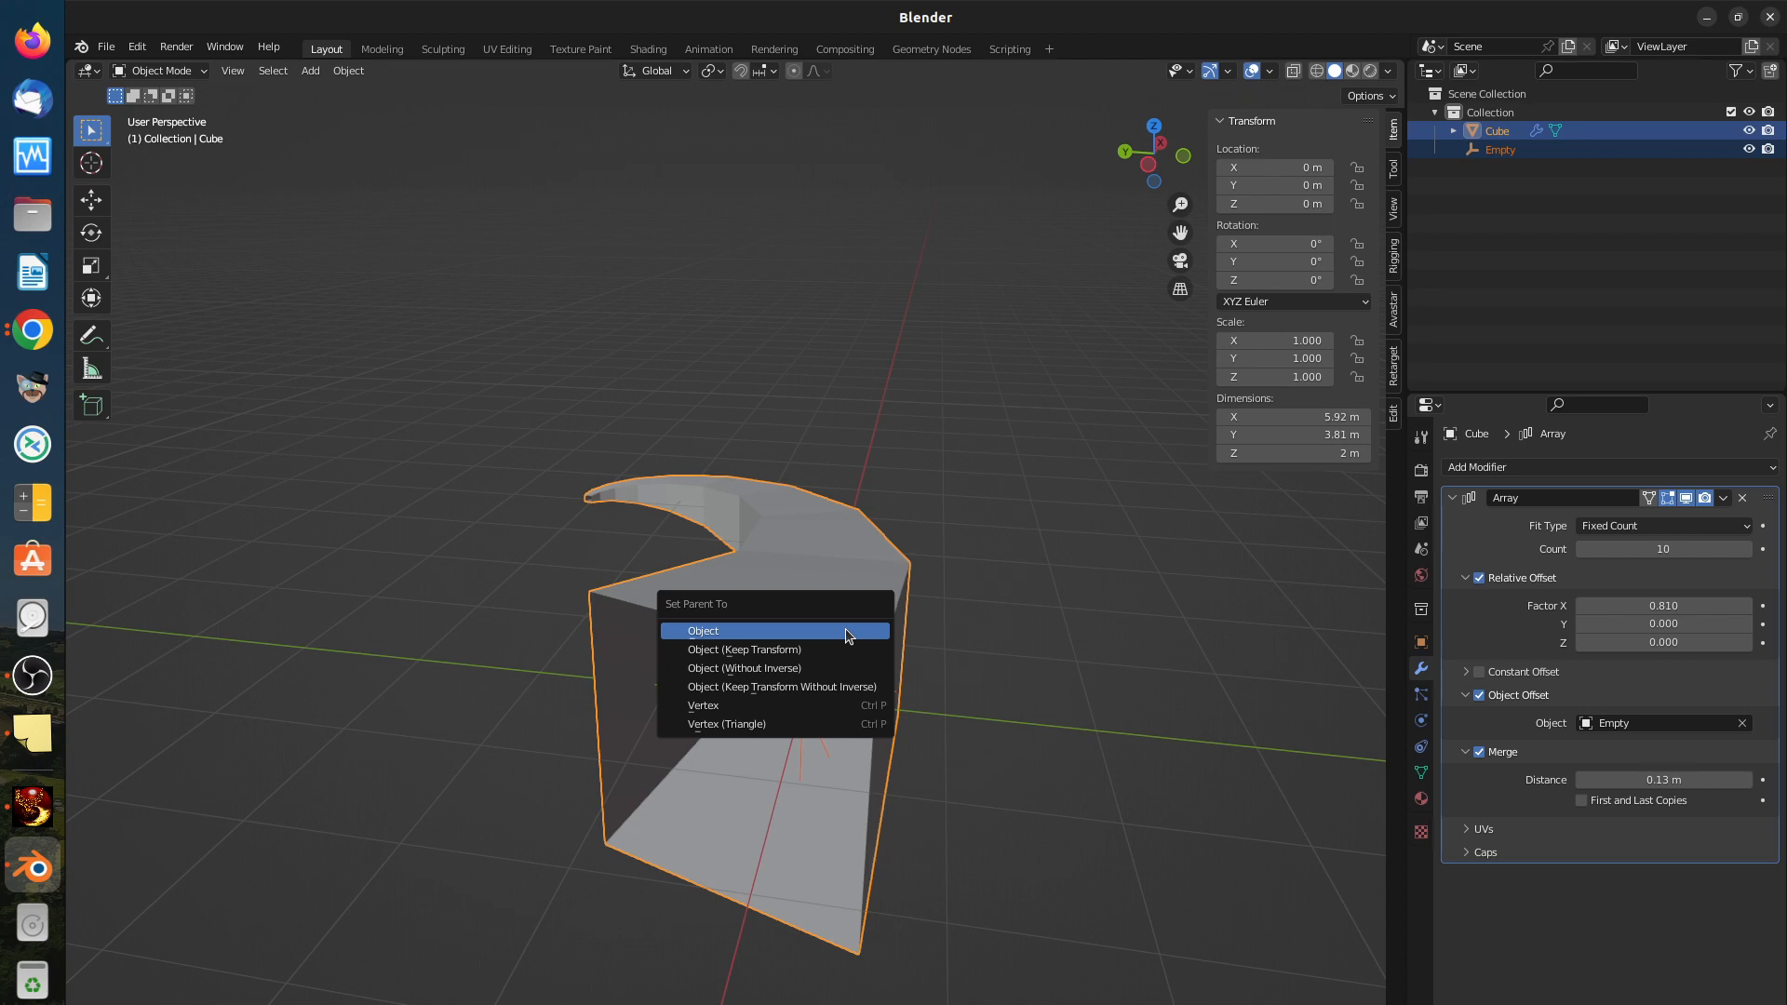
left_click(847, 636)
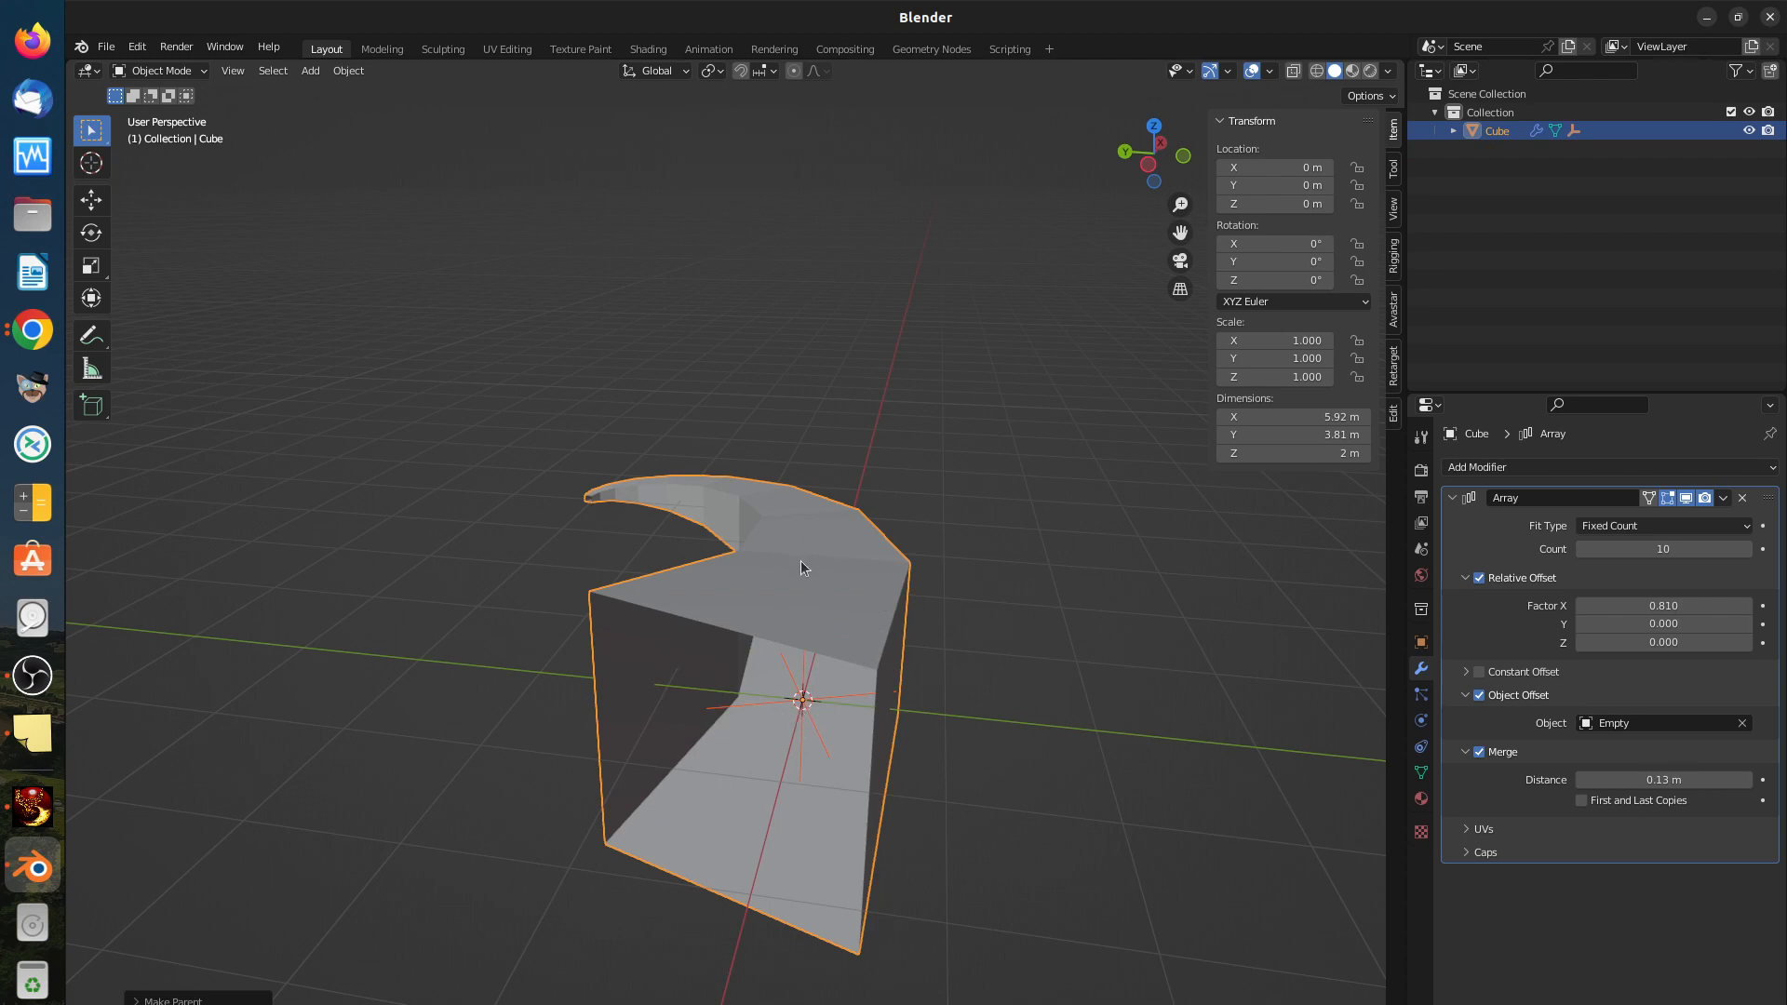
key("ctrl+p")
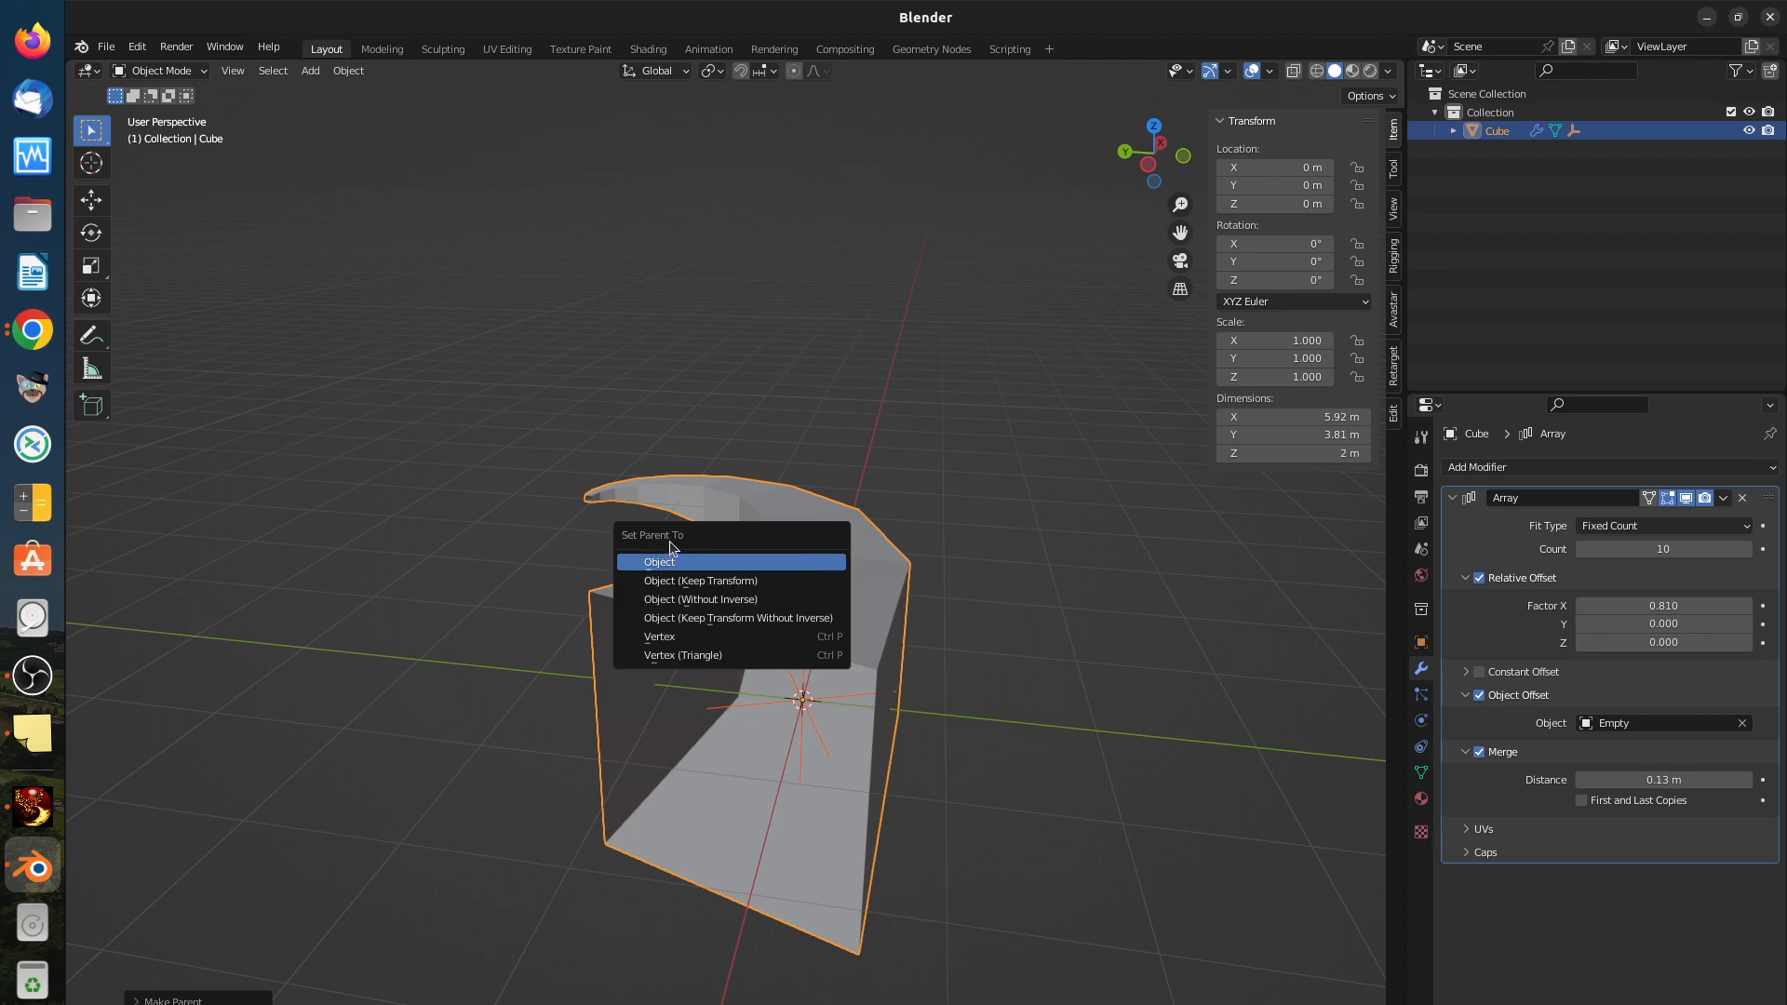
left_click(689, 565)
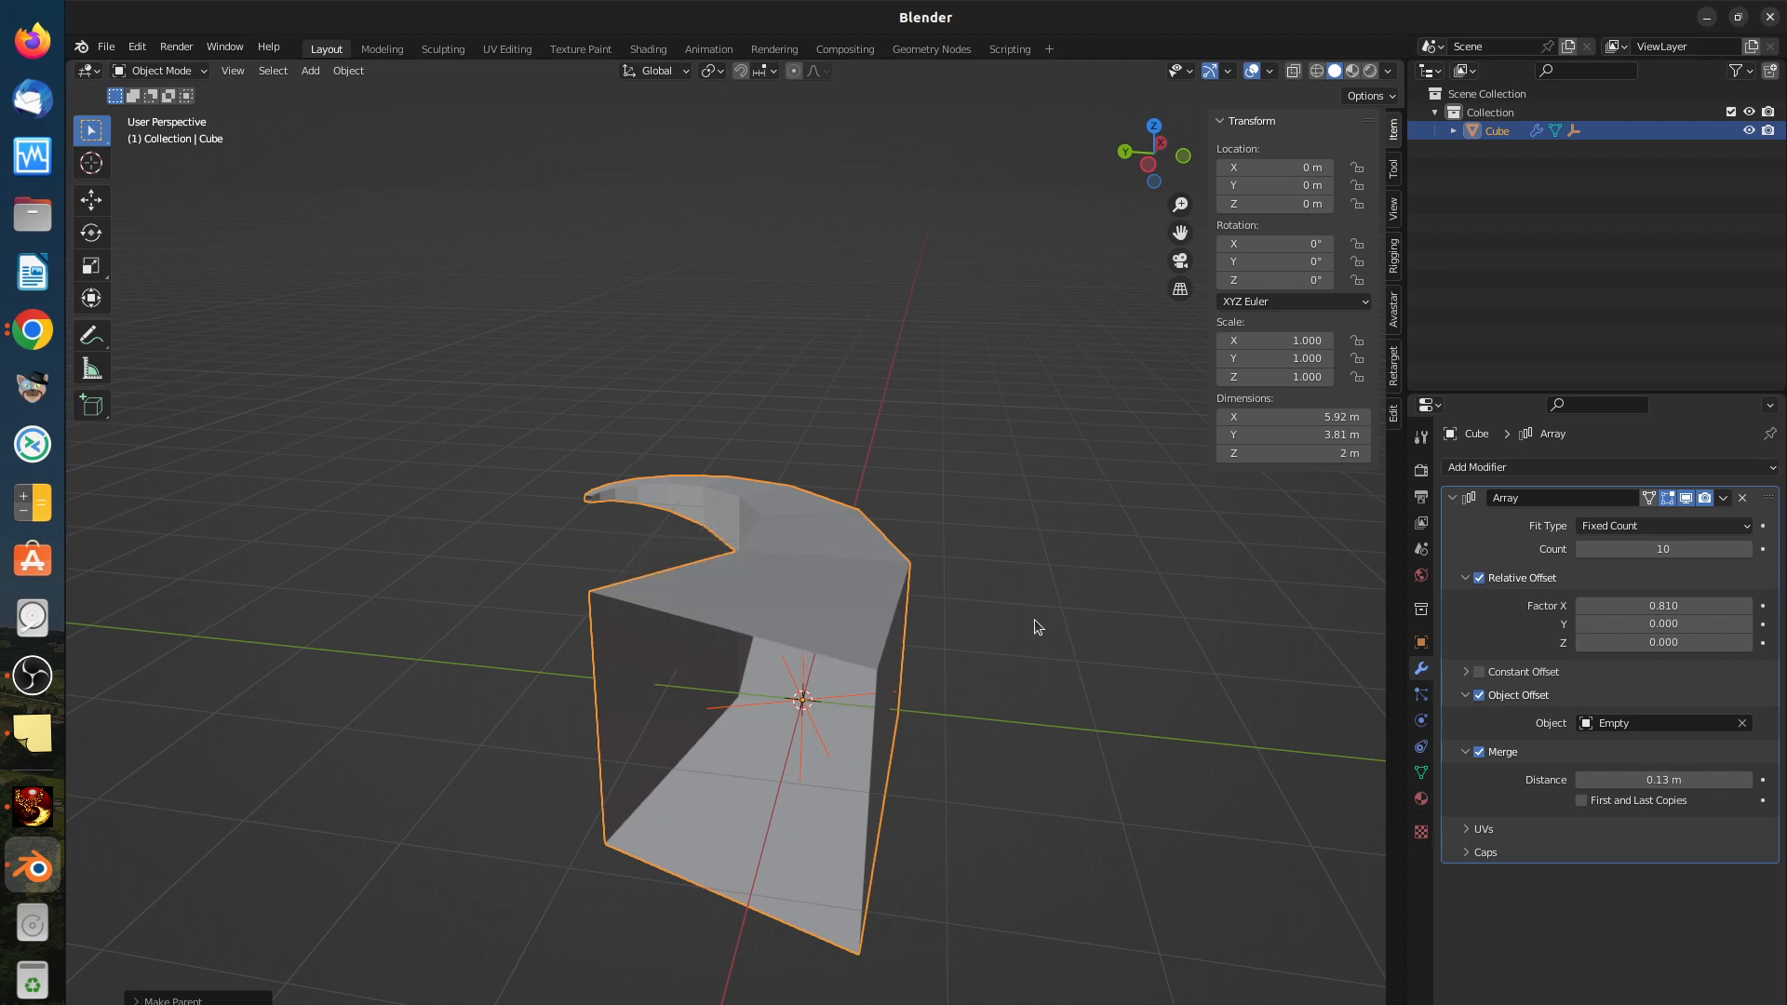
Step: Select only the Cube and move it freely to about X 0.07 m, Y 0.53 m, Z 0.43 m
left_click(850, 650)
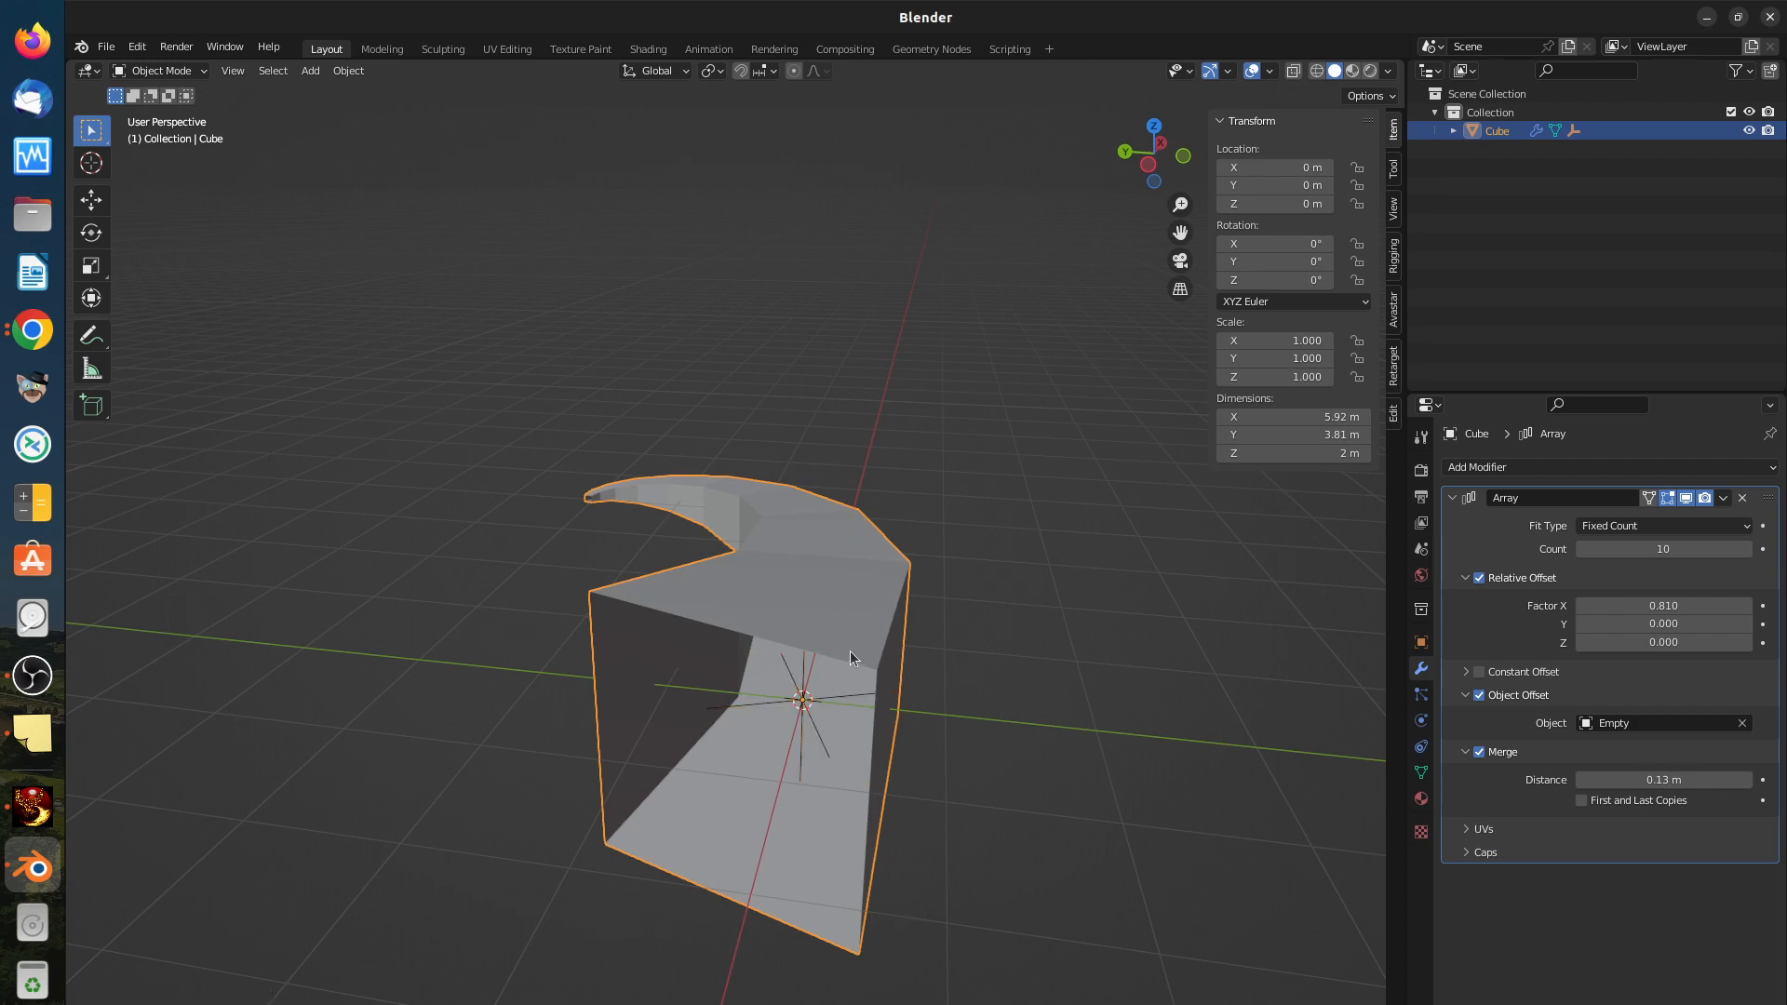
key("g")
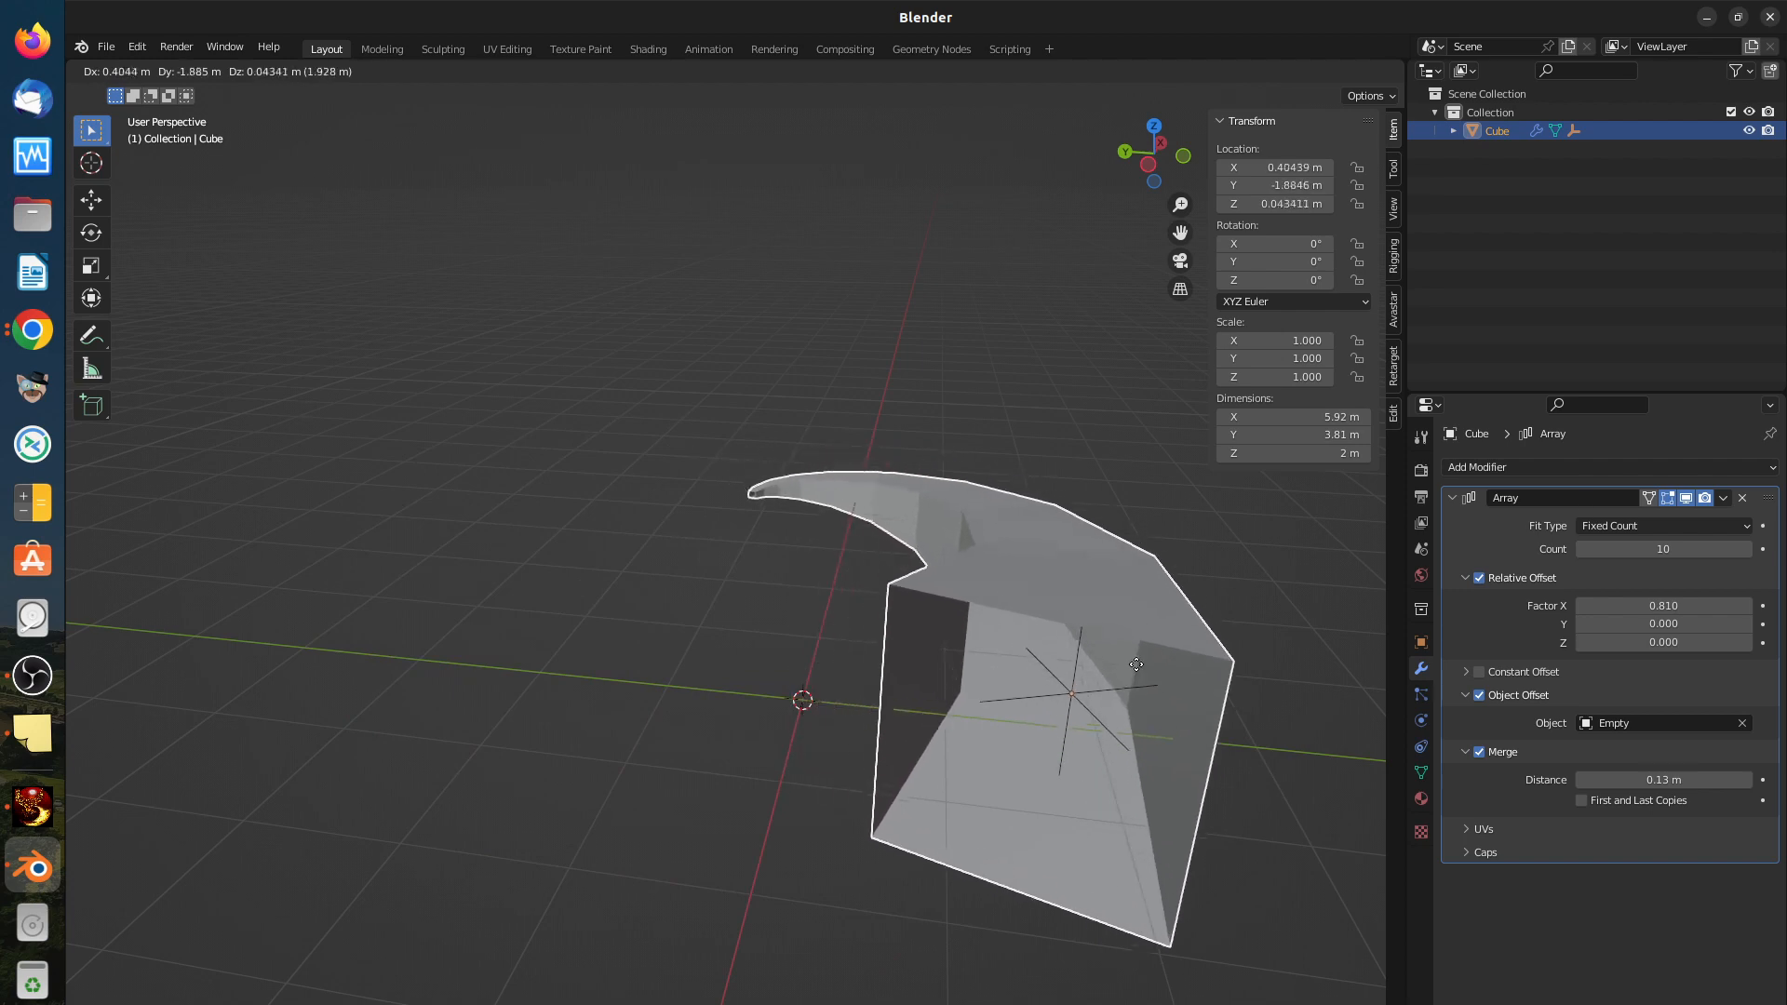
left_click(801, 601)
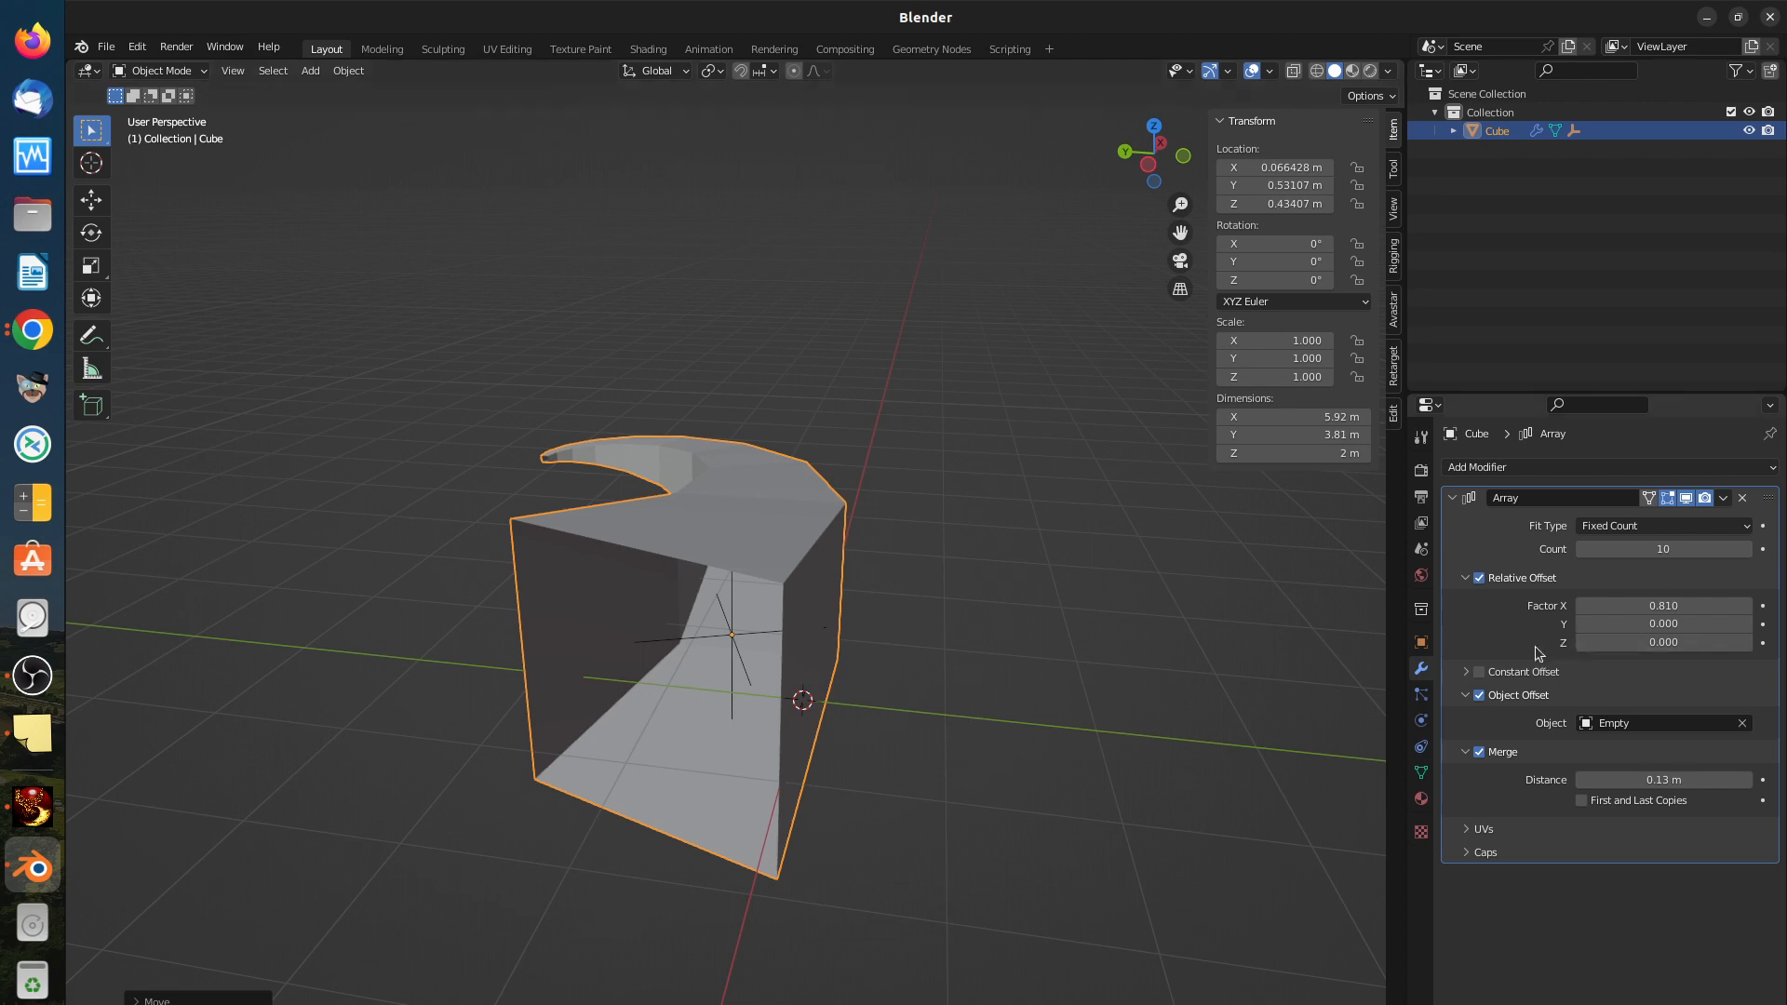
Step: Try rotating the parented Empty on its own to change the horn's curvature
left_click(1465, 696)
left_click(1464, 696)
left_click(740, 663)
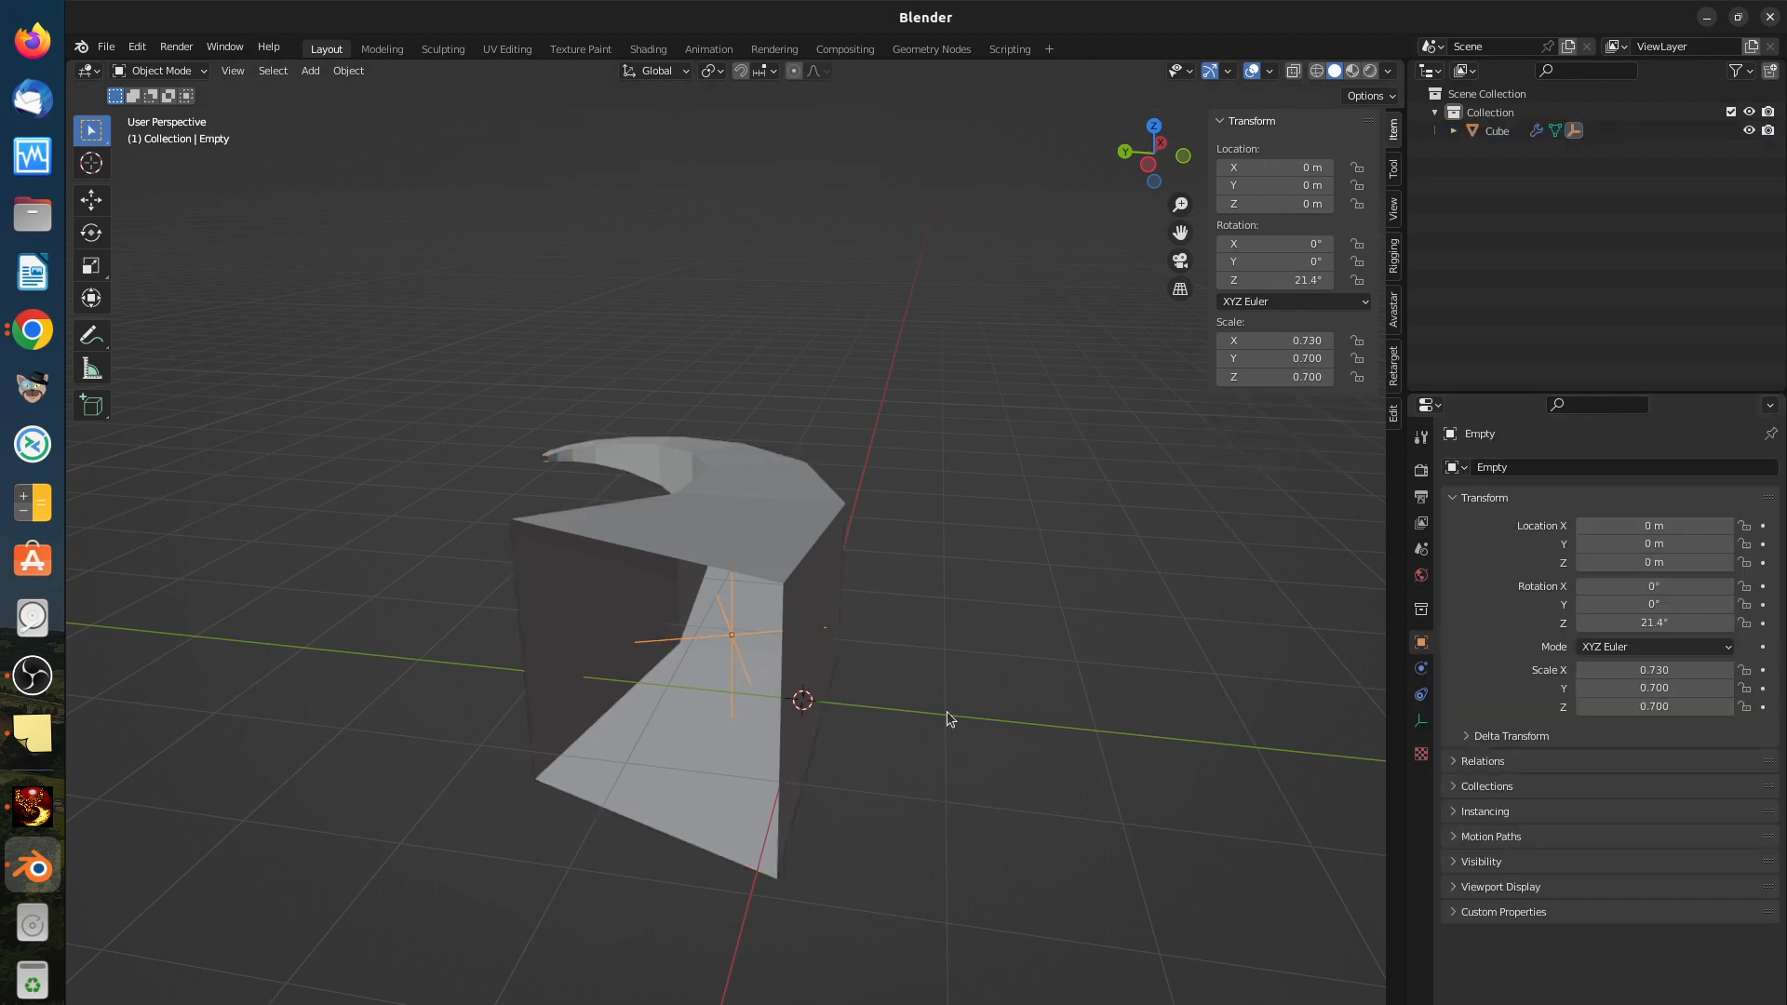
key("r")
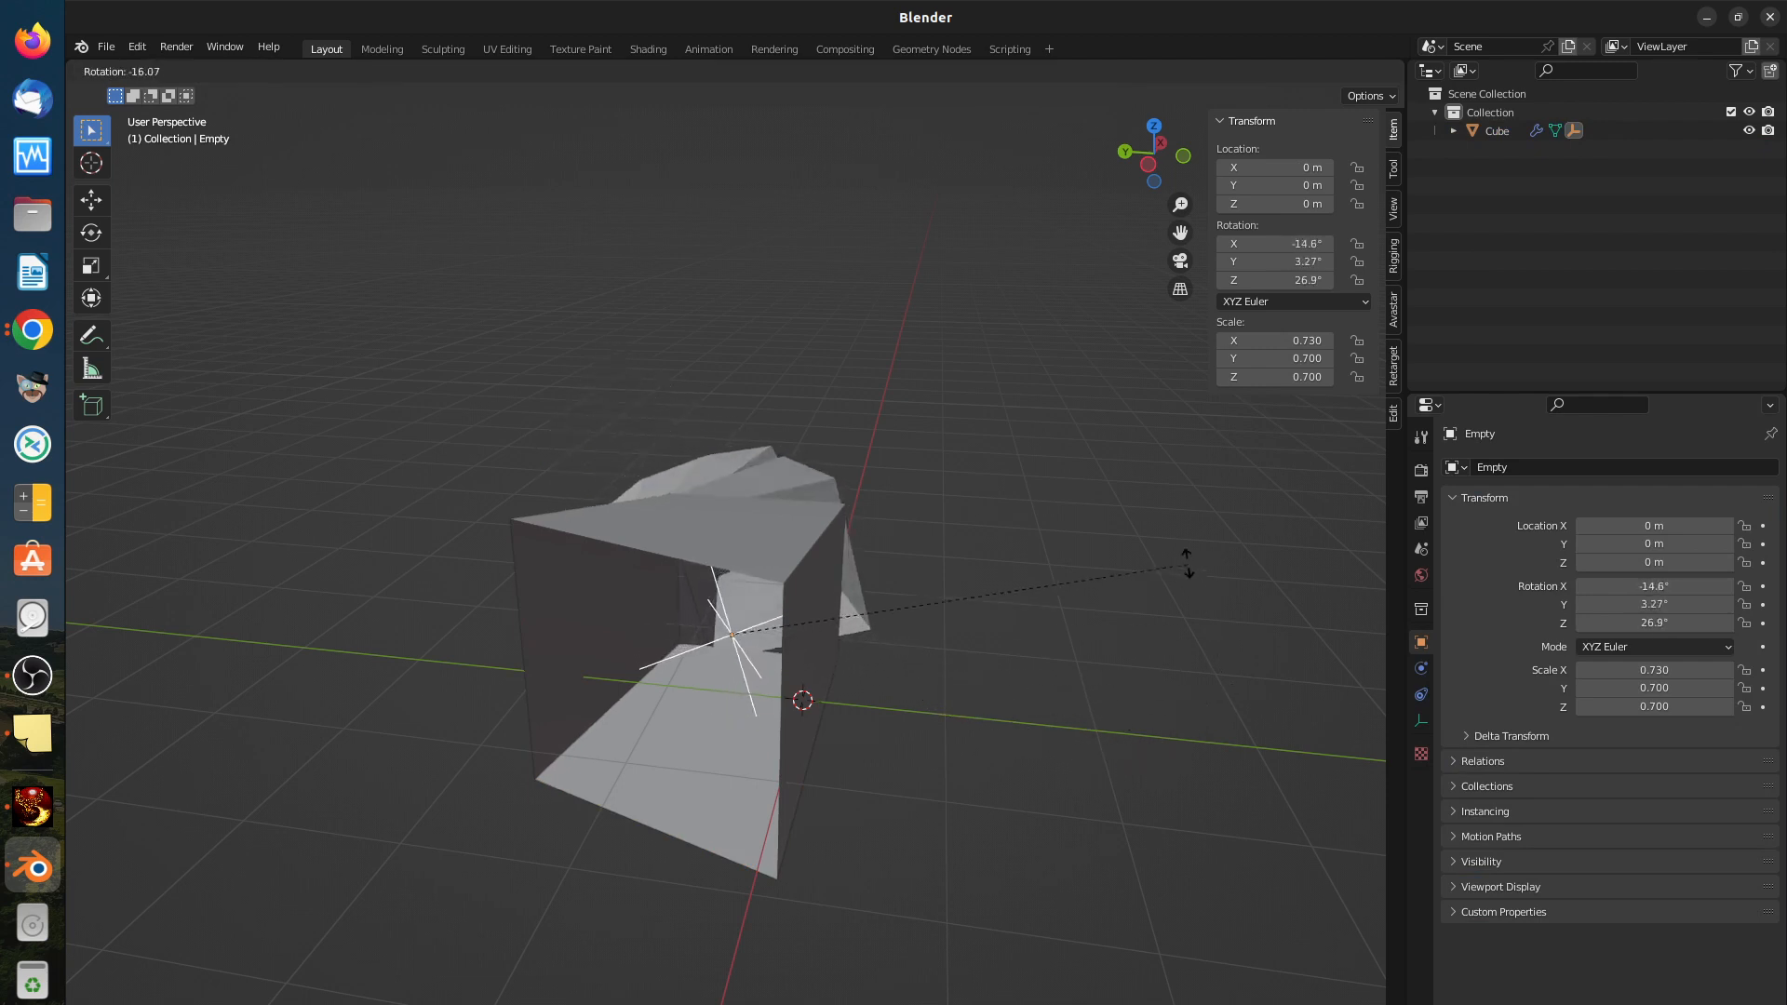
right_click(1133, 692)
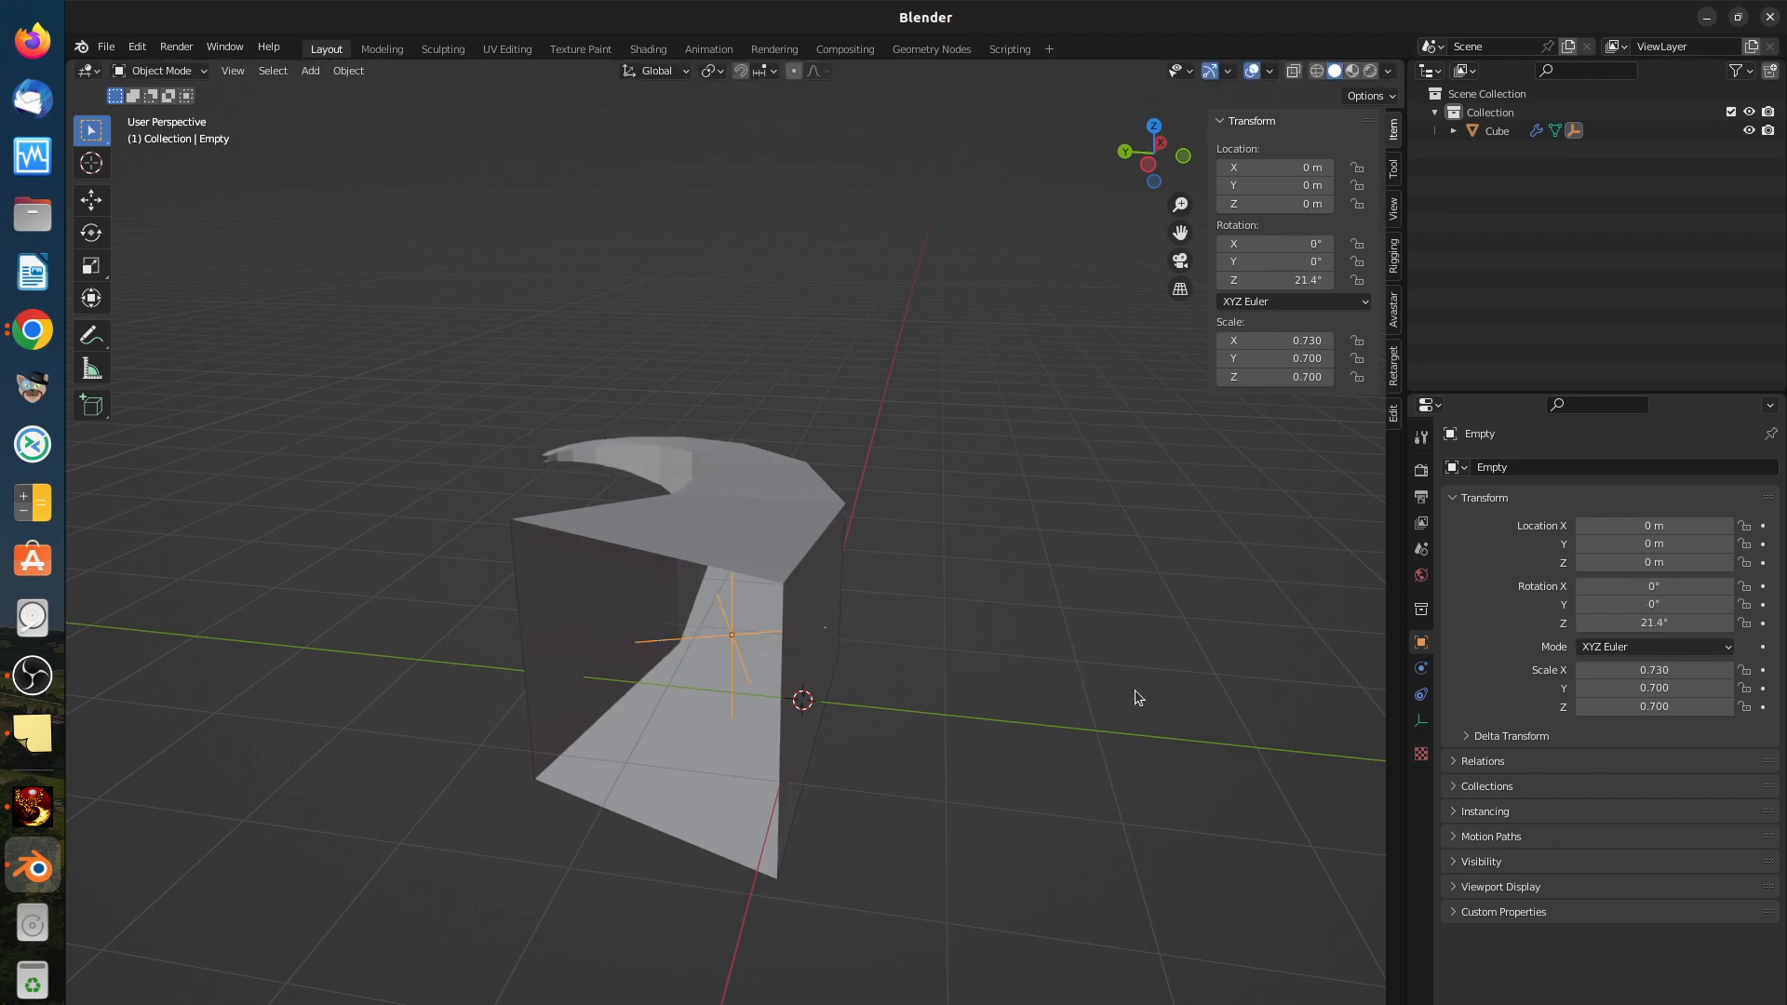
Step: Select the Cube and move the horn to about X 0.62 m, Y -2.14 m, Z 0.45 m
left_click(815, 693)
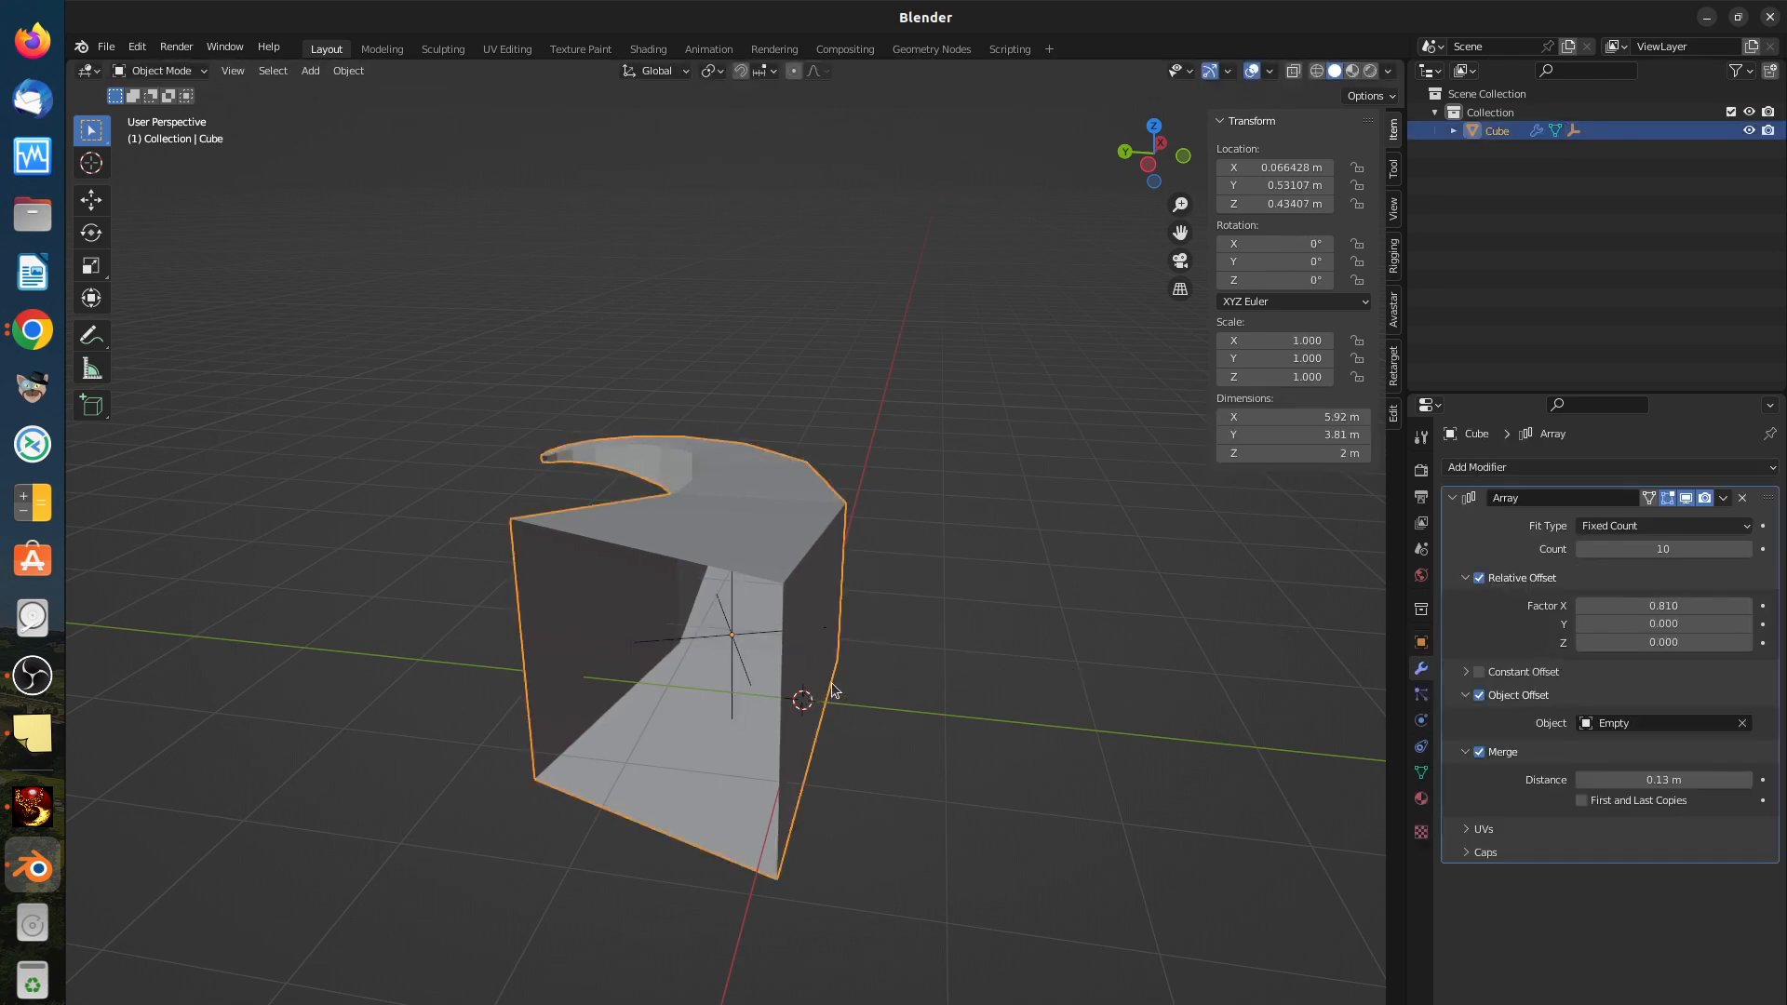
key("g")
left_click(1217, 672)
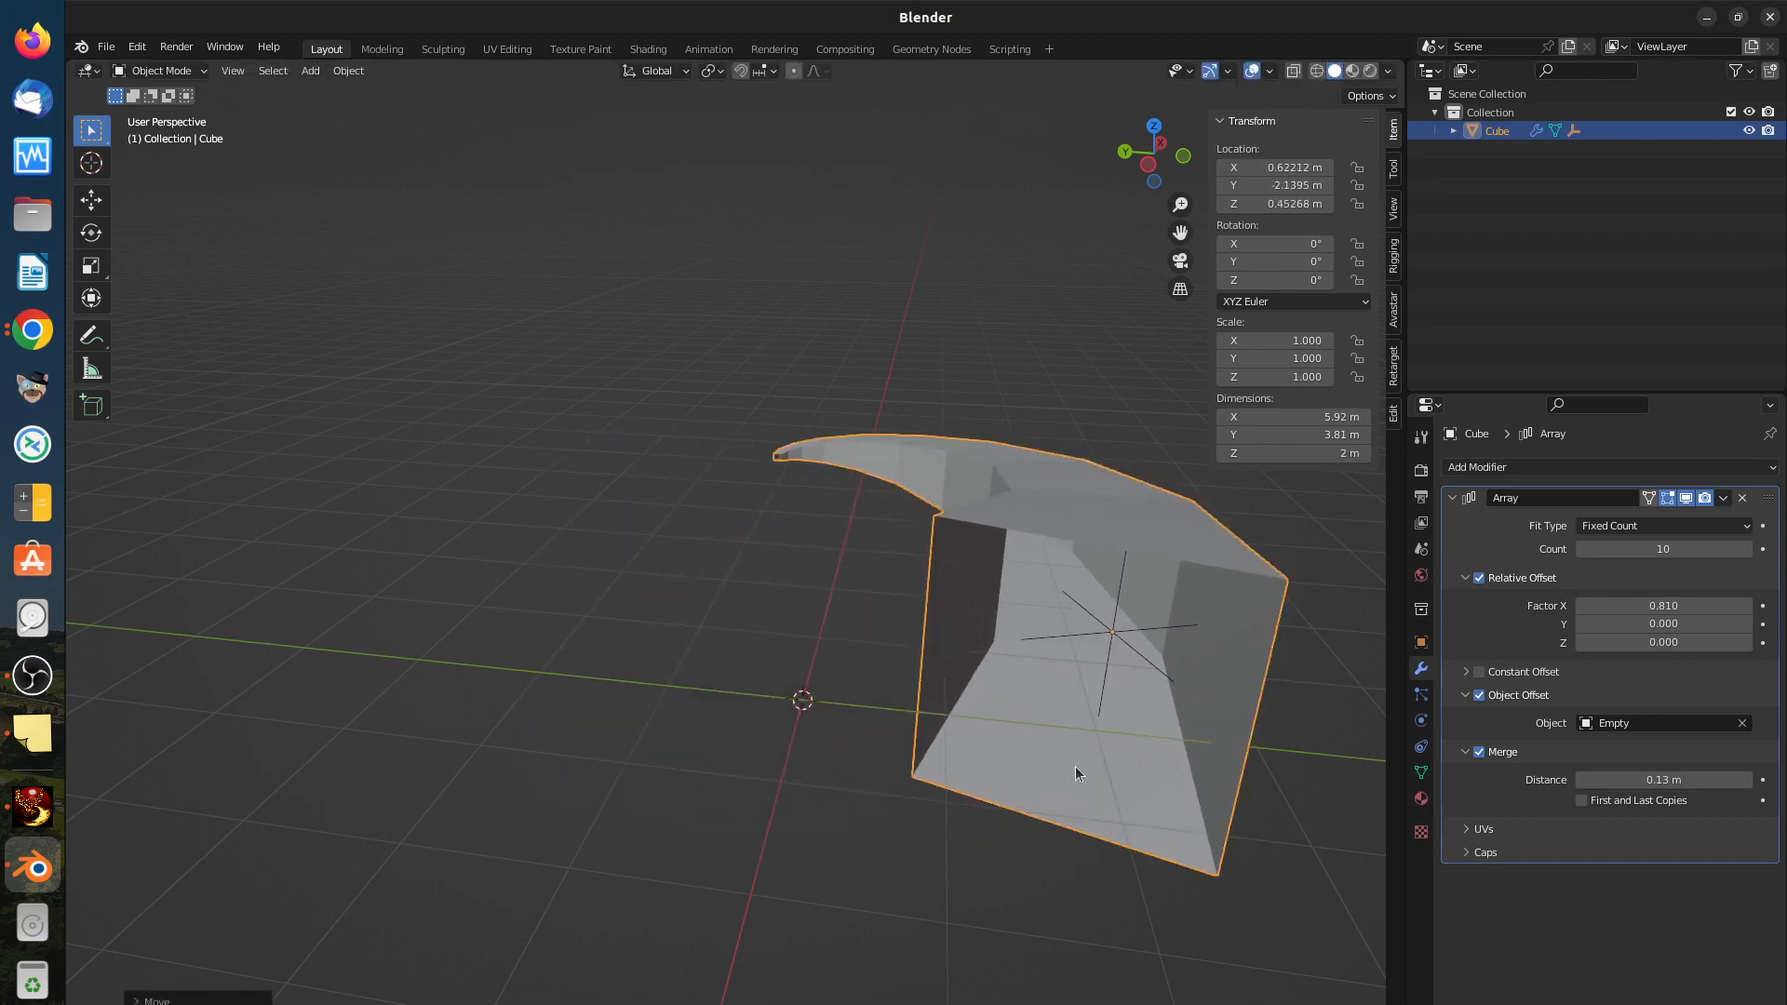
Step: Rotate the Cube to about X -139°, Y -82.8°, Z 170° so the horn stands upright on its open base
middle_click_drag(1196, 617, 1010, 642)
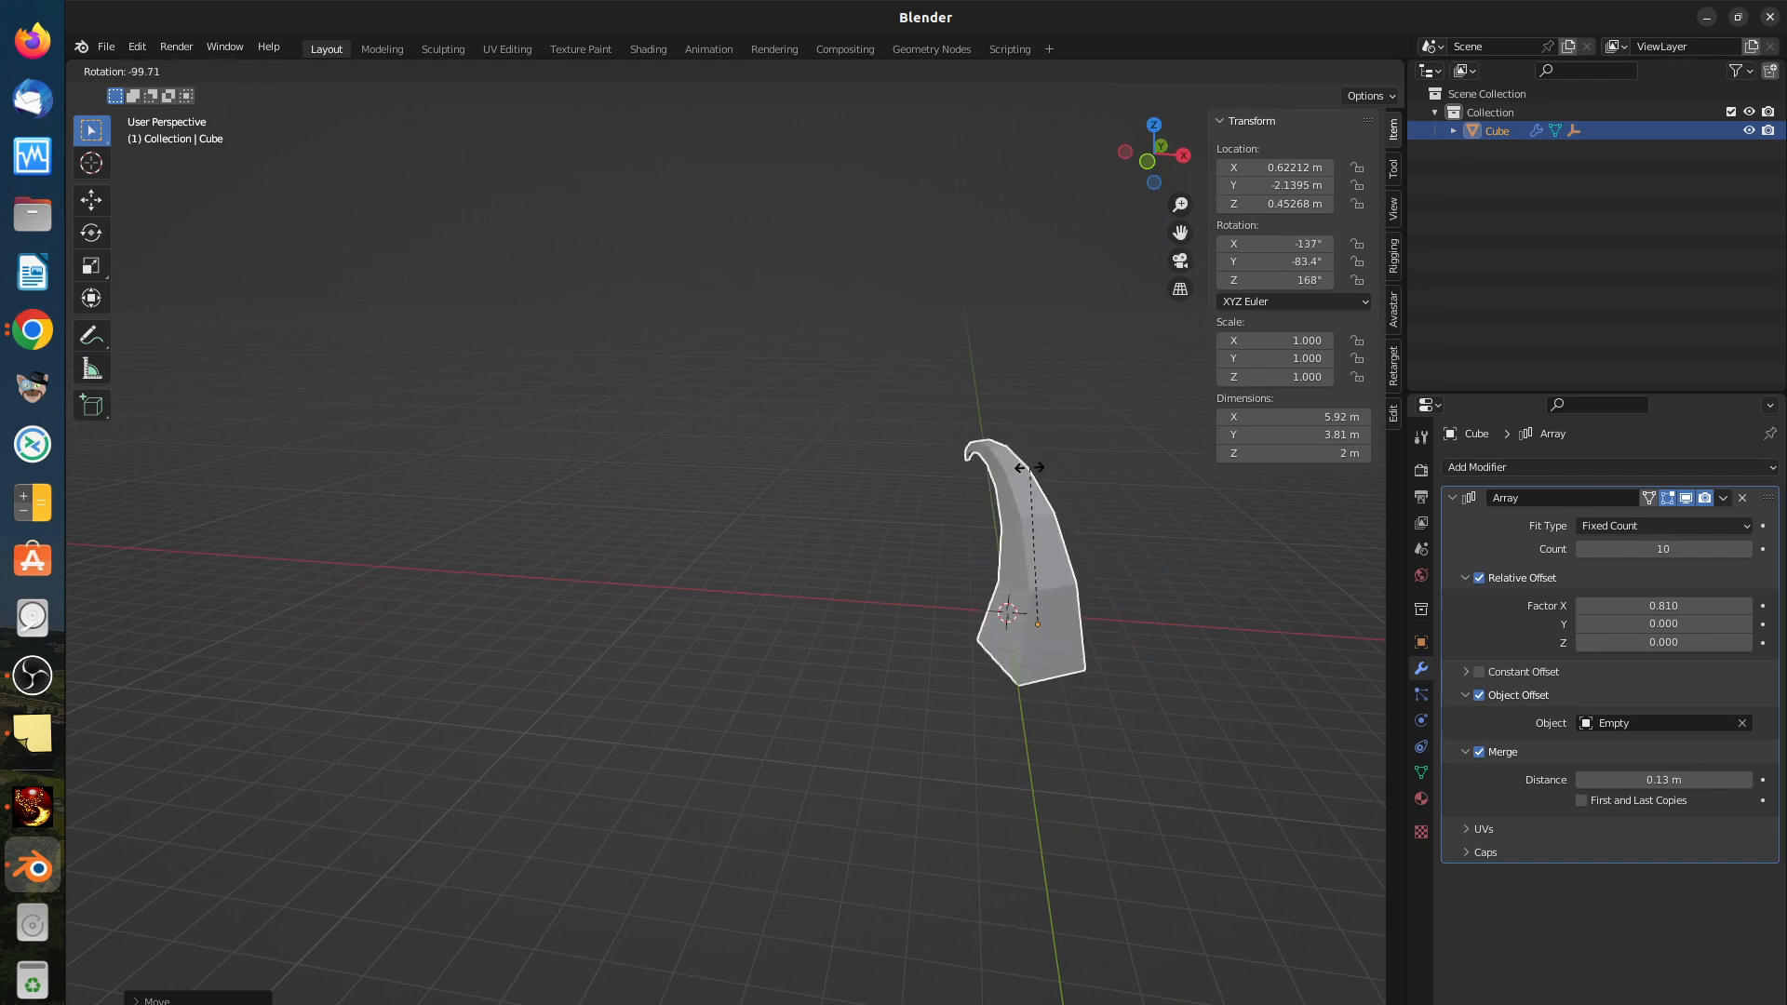
left_click(1124, 641)
middle_click_drag(1108, 598, 1252, 660)
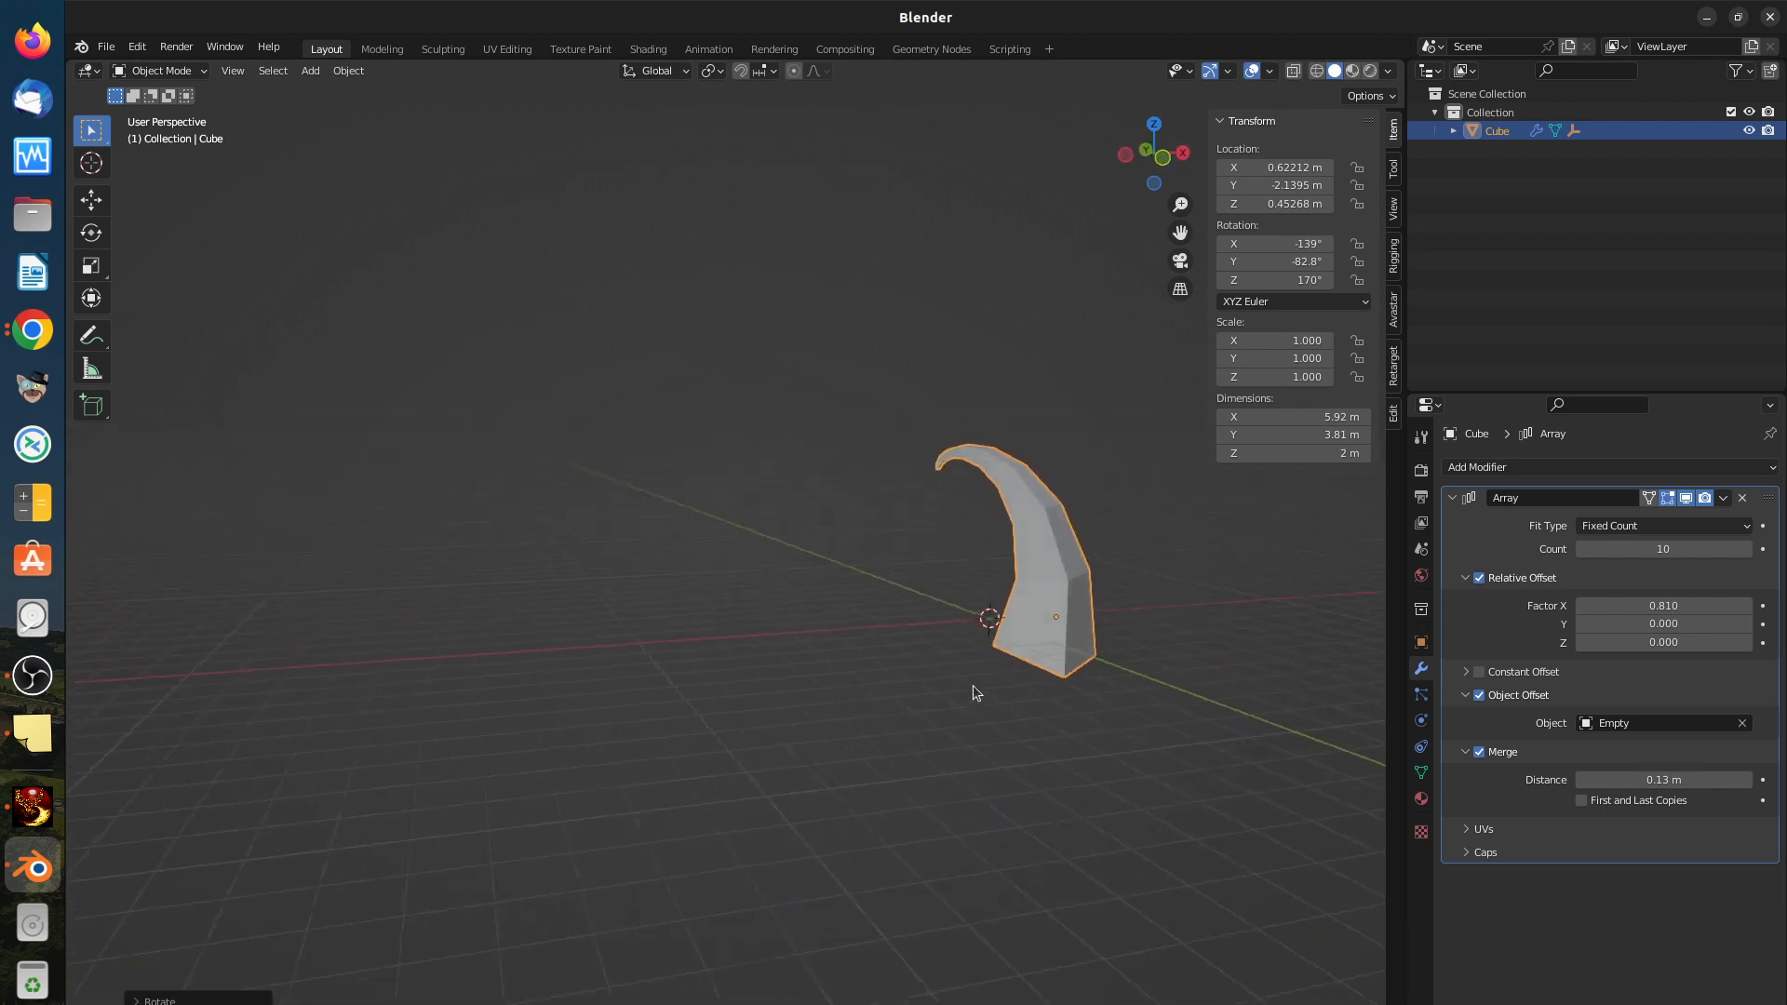
middle_click_drag(977, 686, 1076, 584)
scroll(1036, 661, "up", 4)
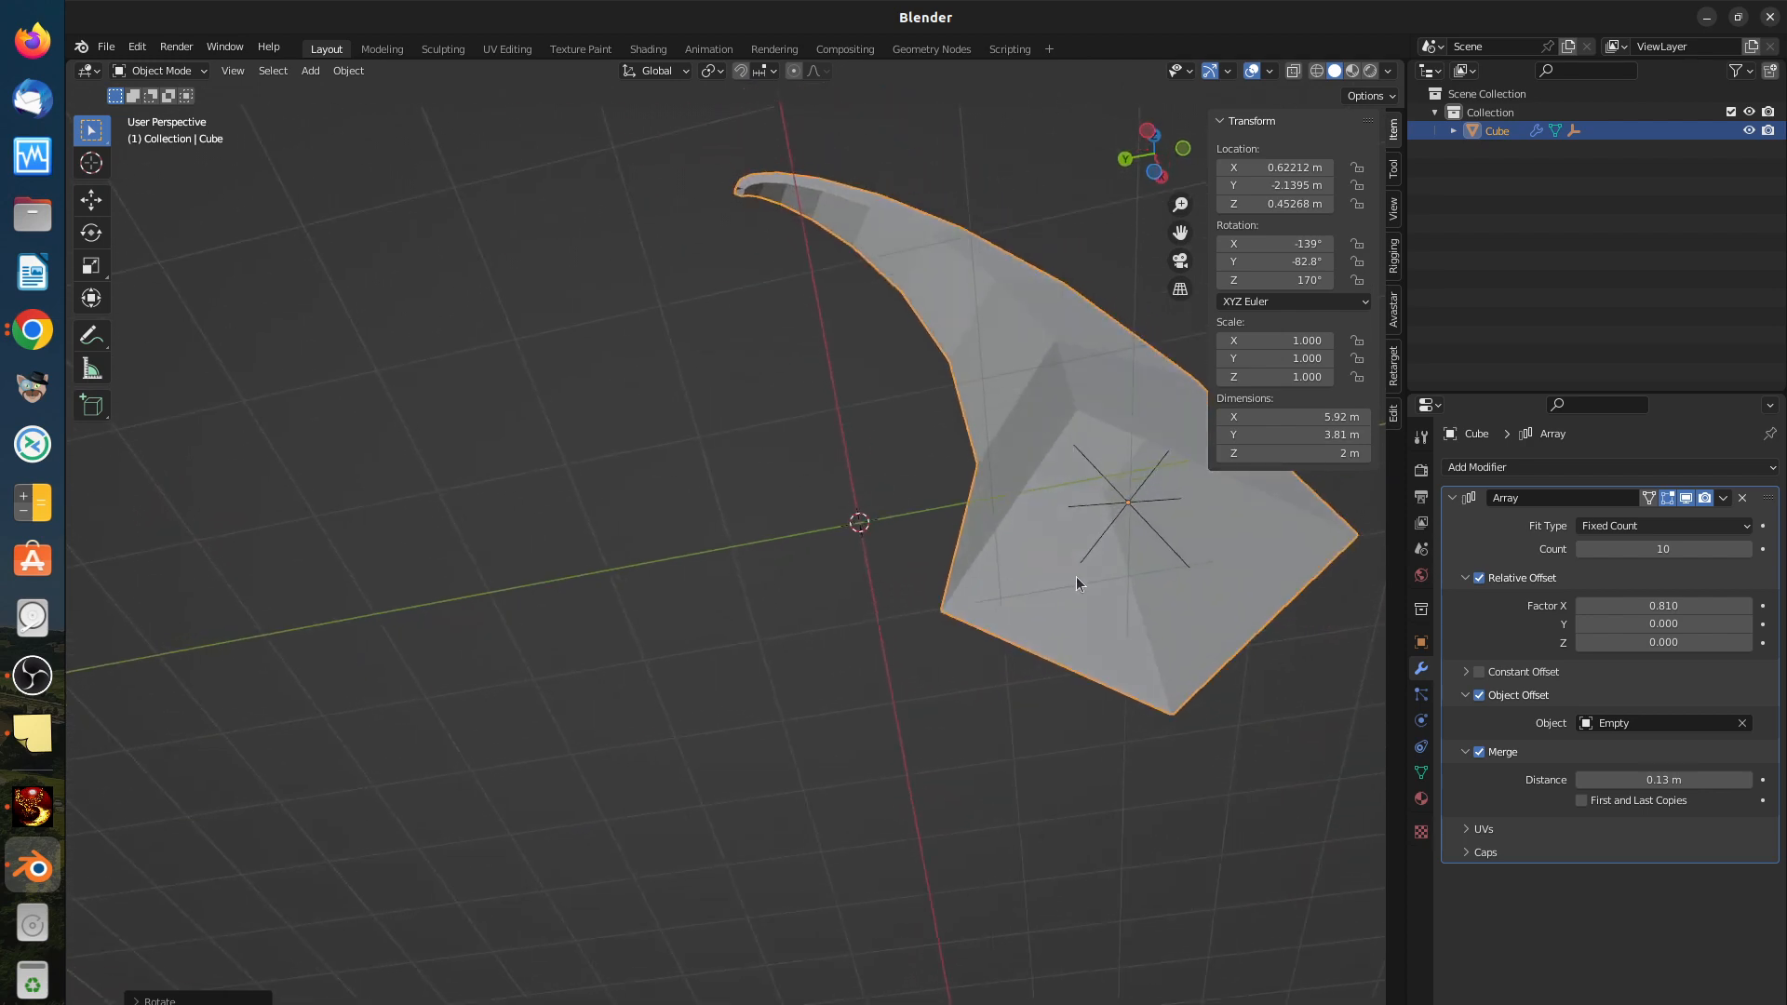
Step: Delete the Empty inside the horn and the arrayed Cube to clear the scene
left_click(1144, 518)
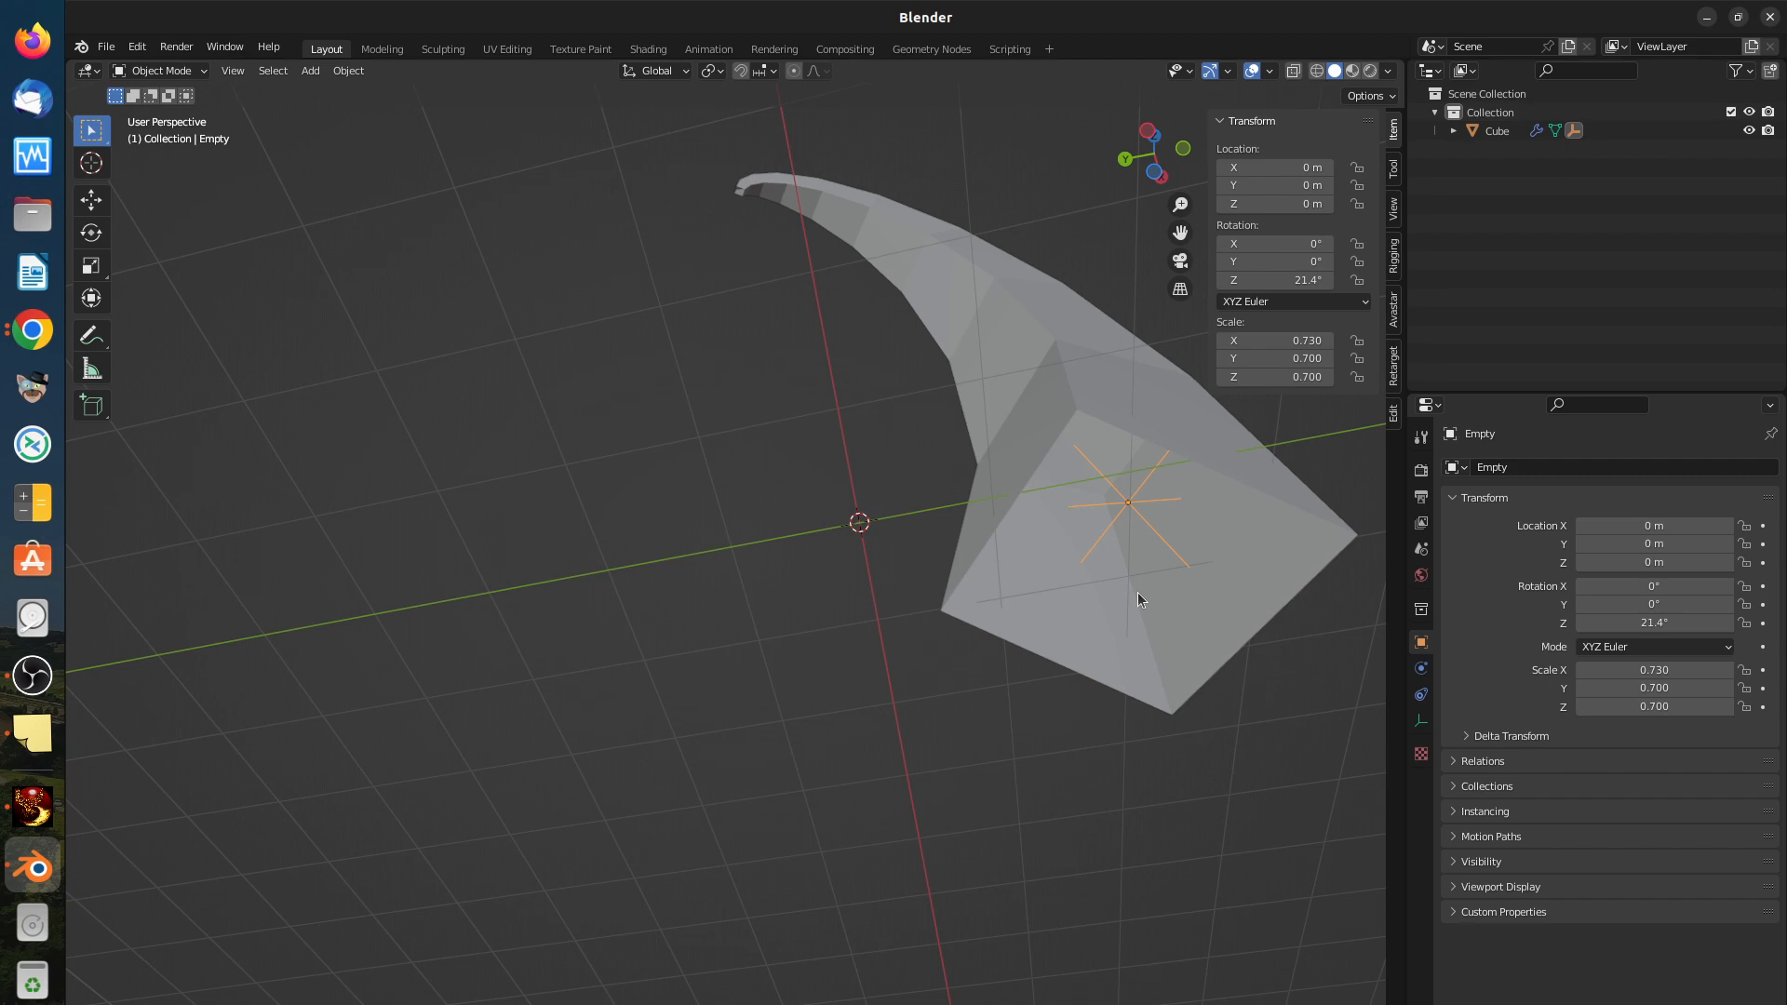
scroll(1147, 484, "down", 5)
middle_click_drag(1144, 518, 1142, 587)
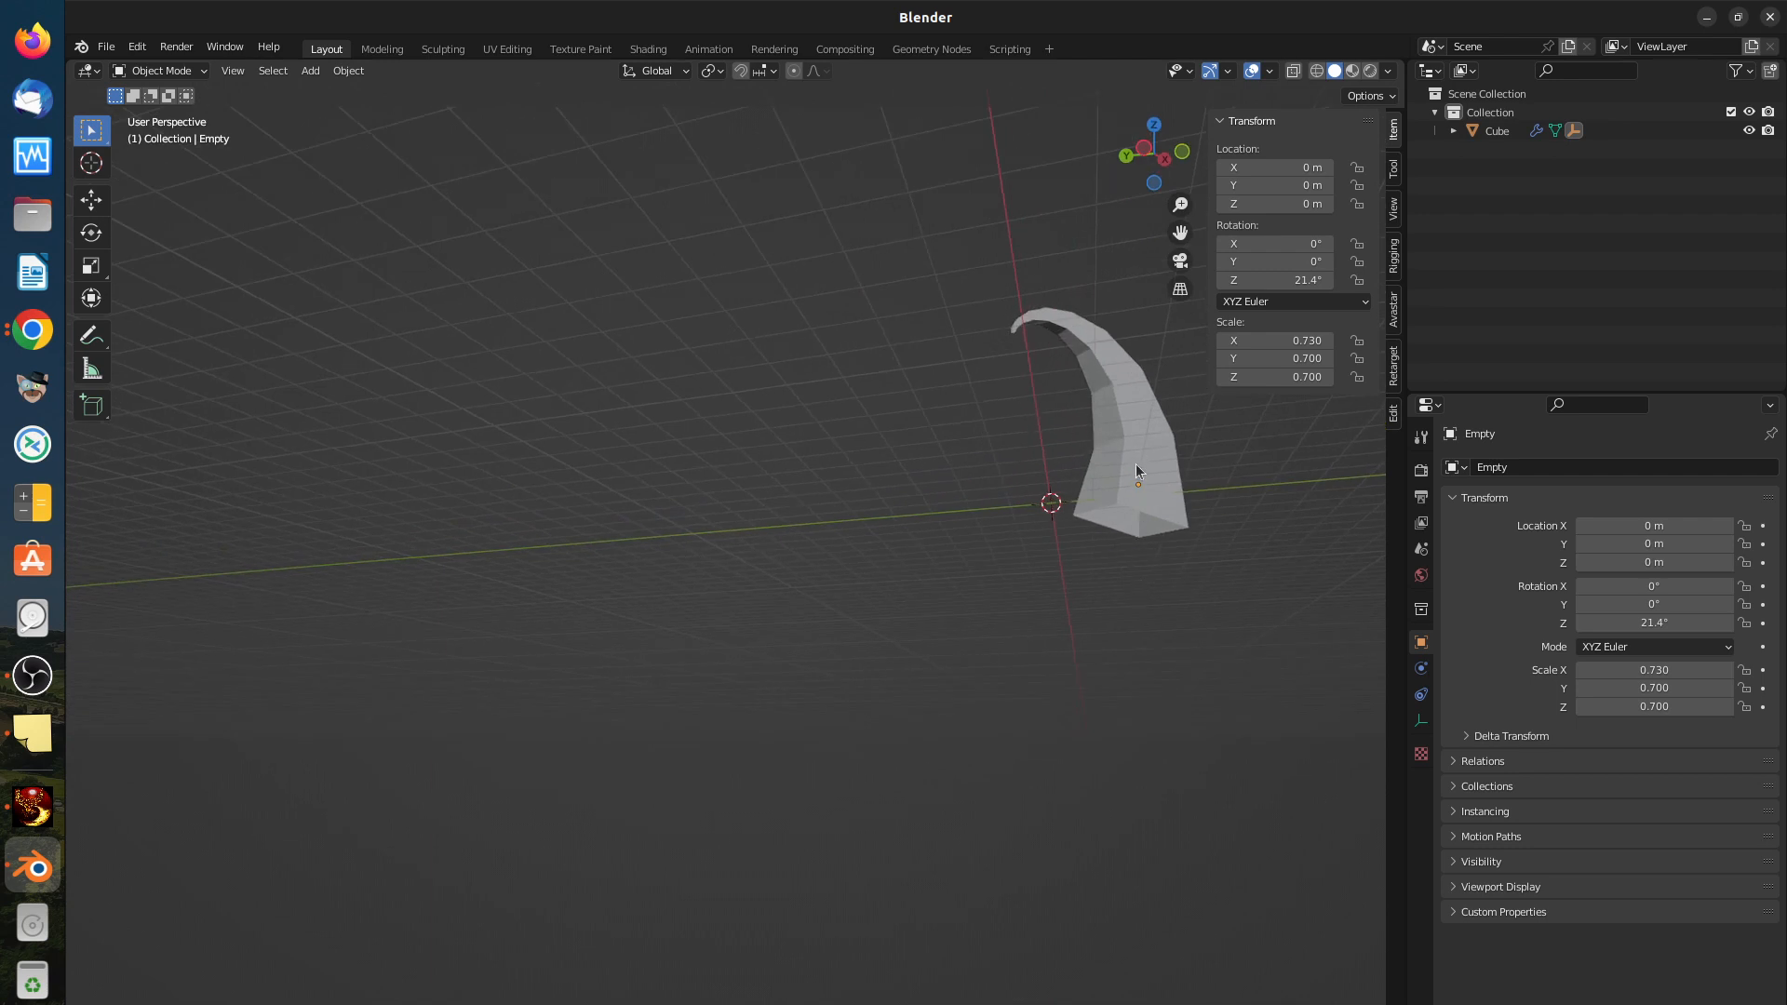
right_click(1137, 429)
key("Delete")
left_click(1128, 488)
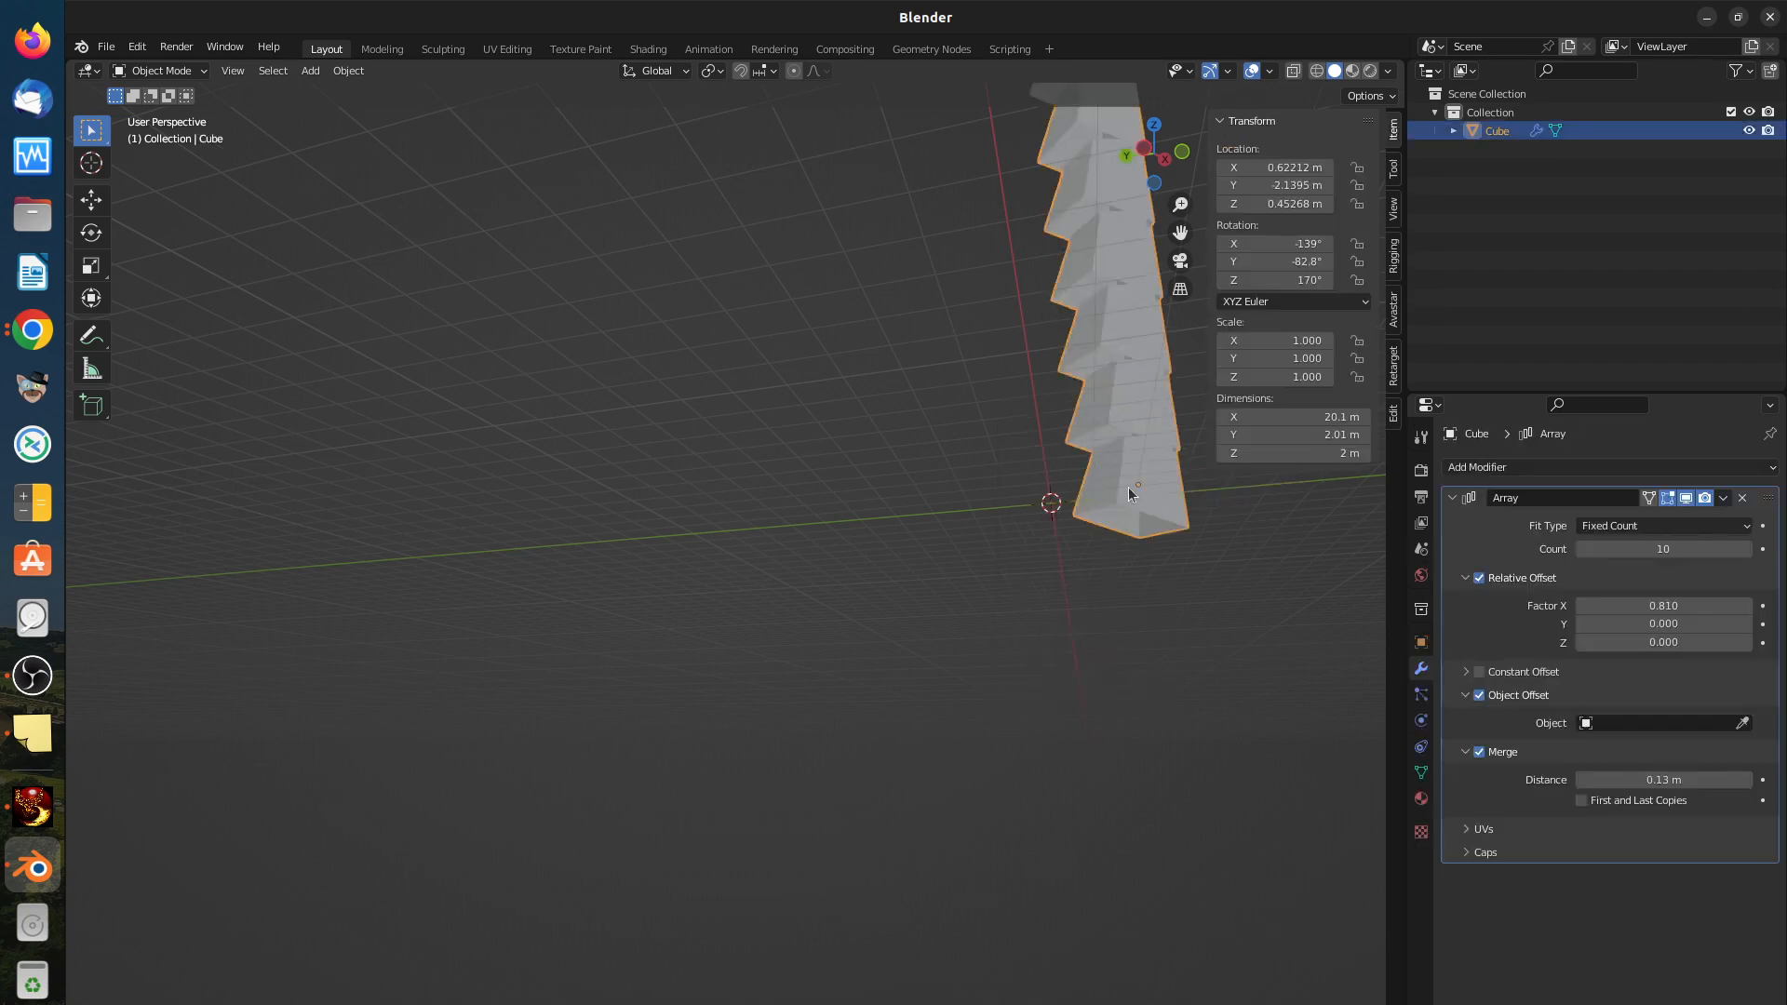
key("Delete")
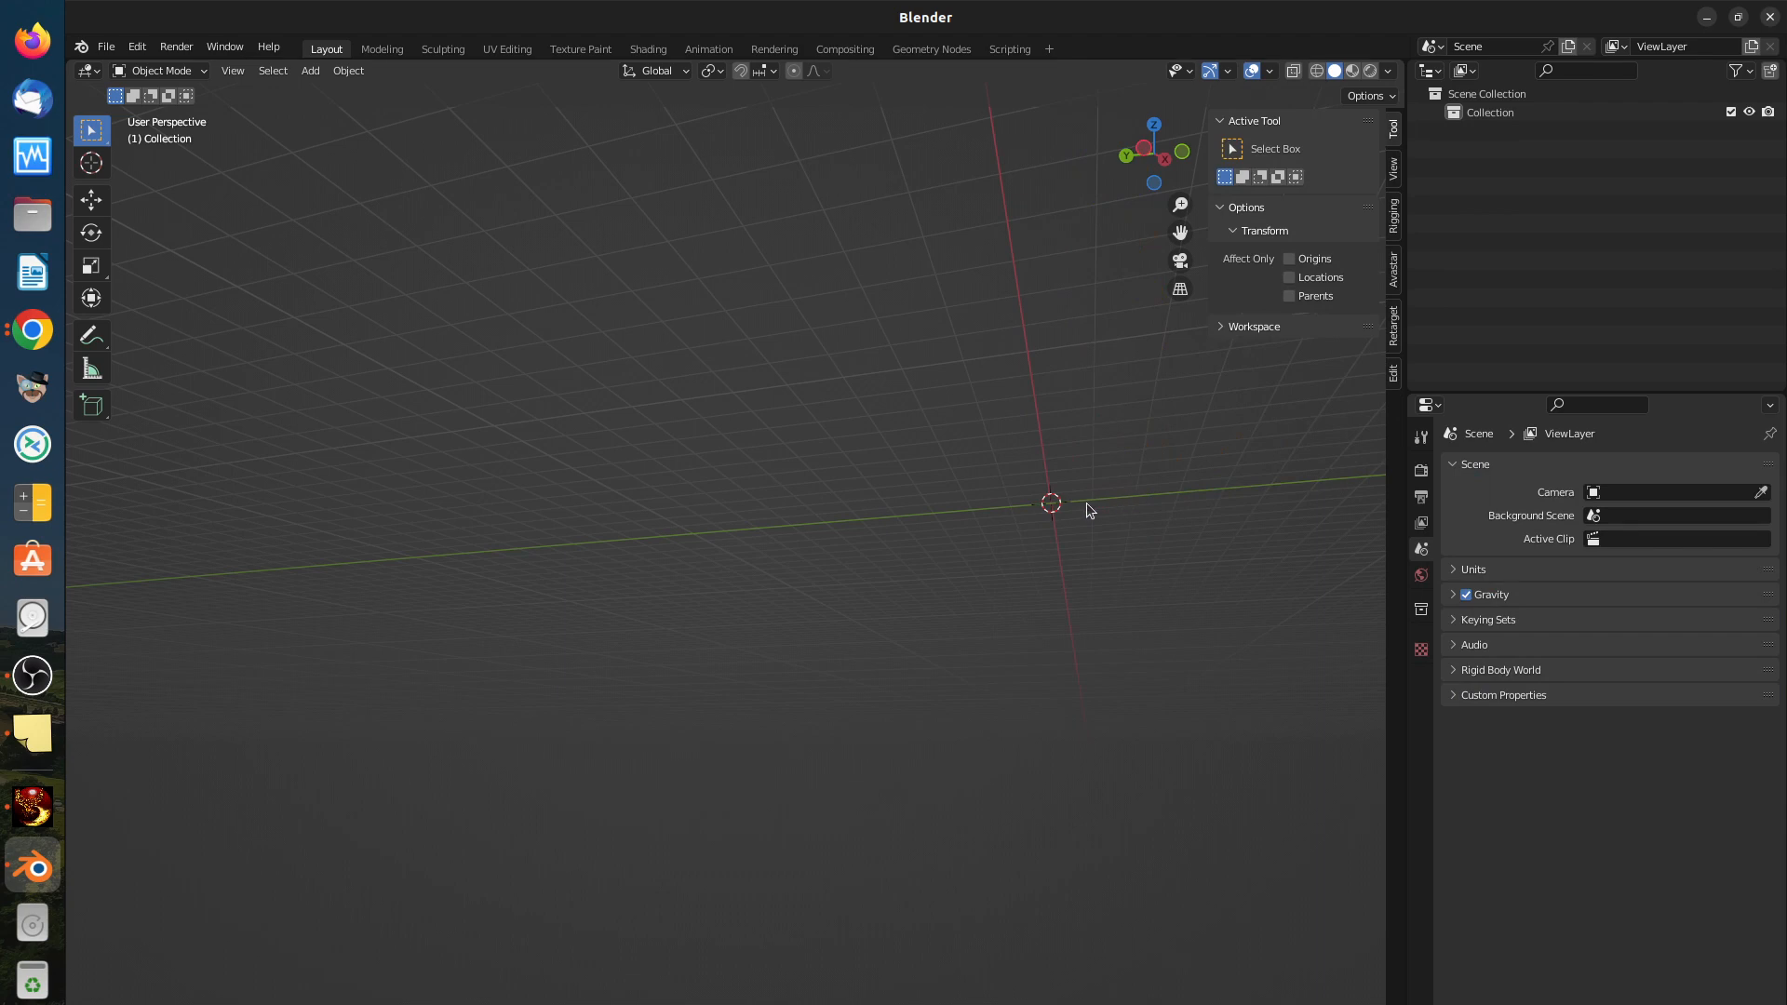
Step: In Top Orthographic view, add a mesh Cube at the world origin and give it an Array modifier
key("KP_7")
middle_click_drag(722, 594, 1064, 316, "shift")
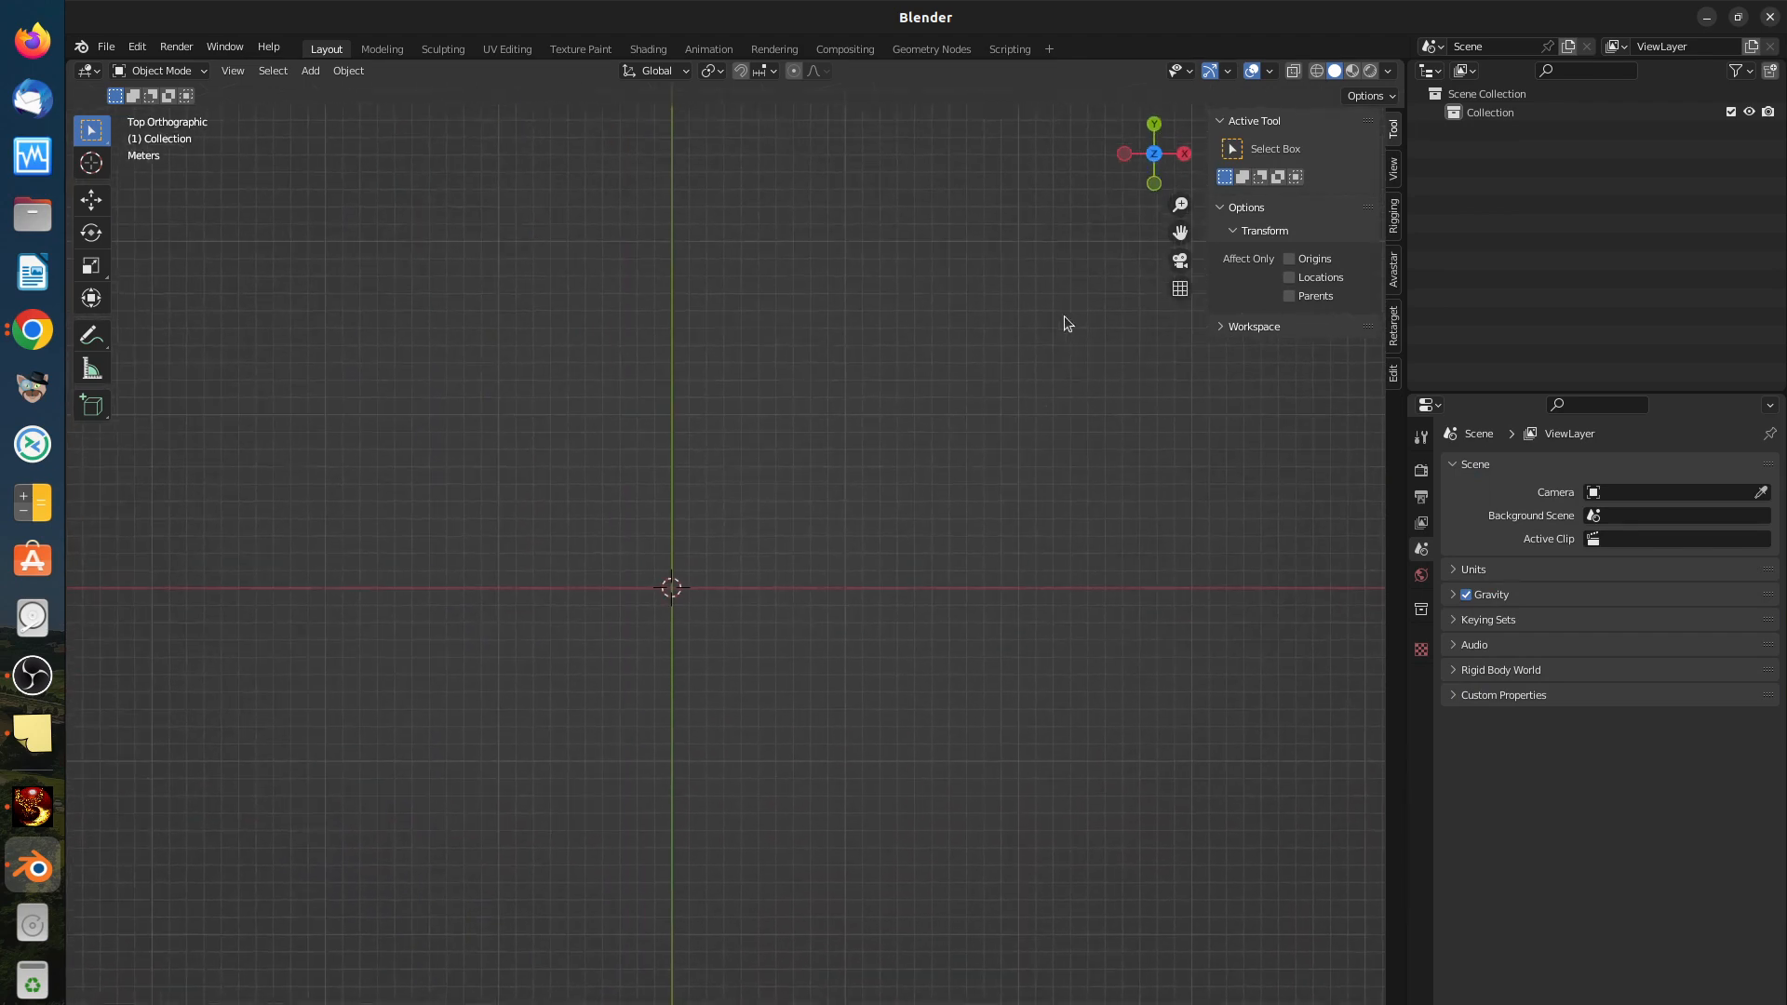
middle_click_drag(789, 683, 780, 687, "shift")
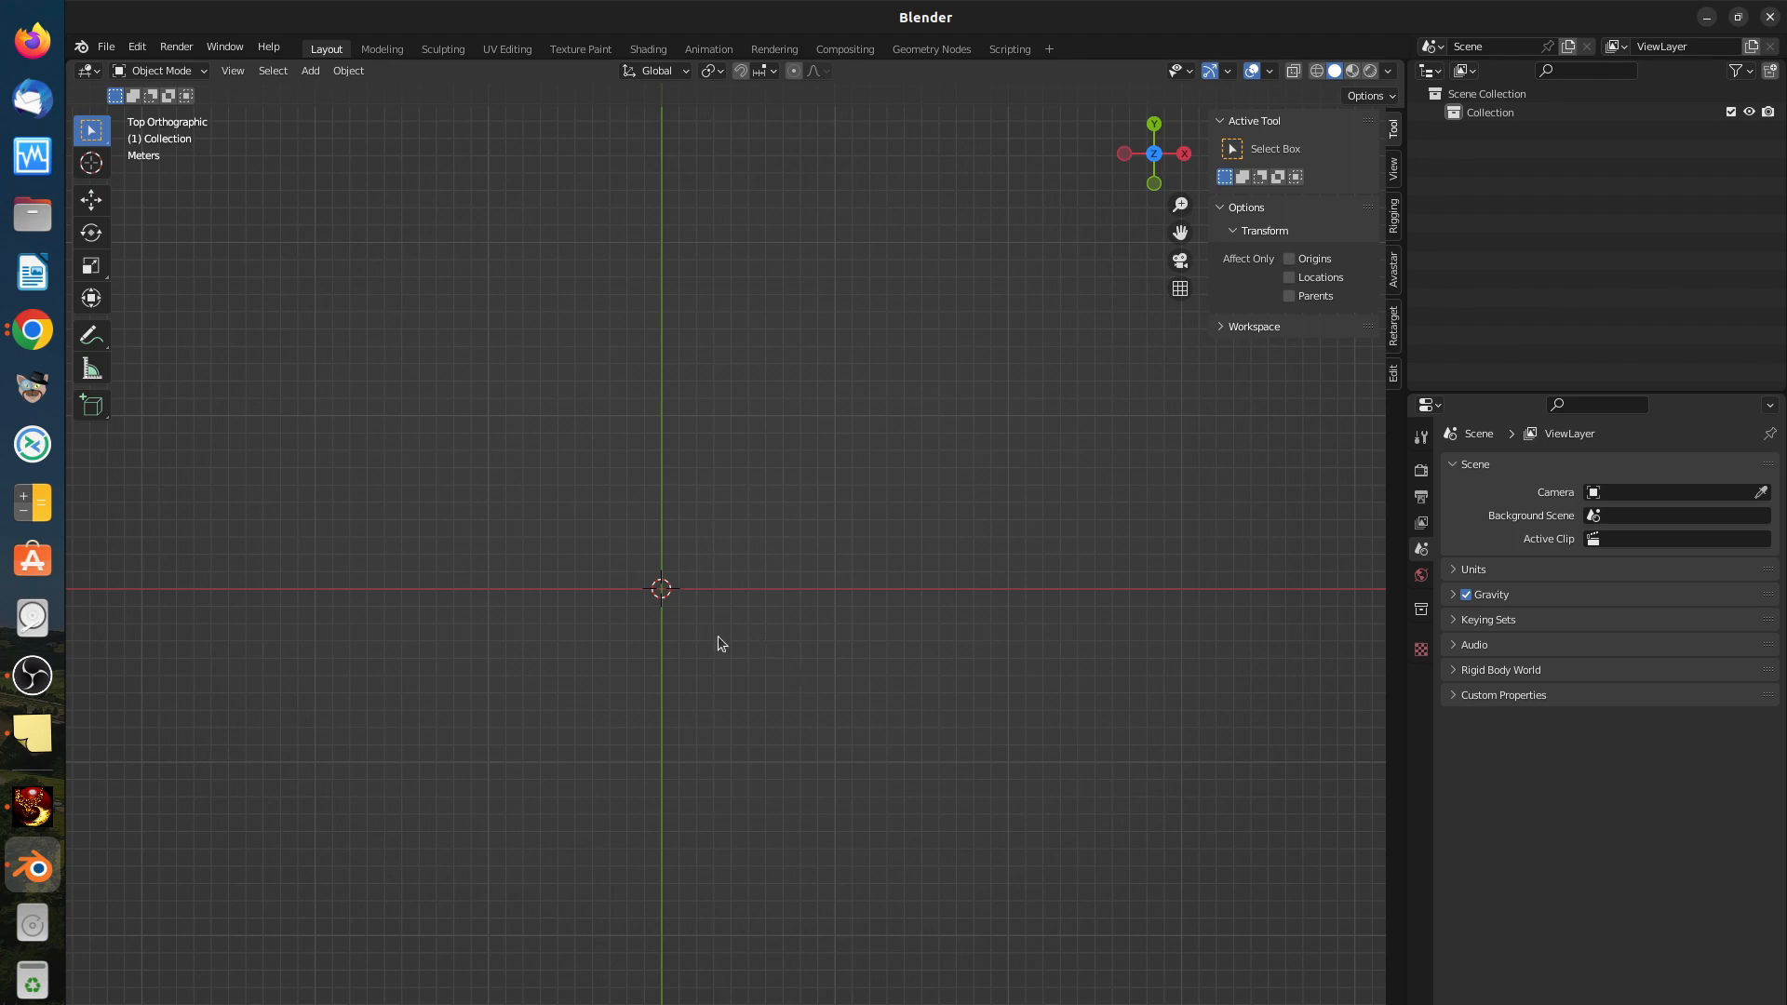
scroll(687, 618, "up", 2)
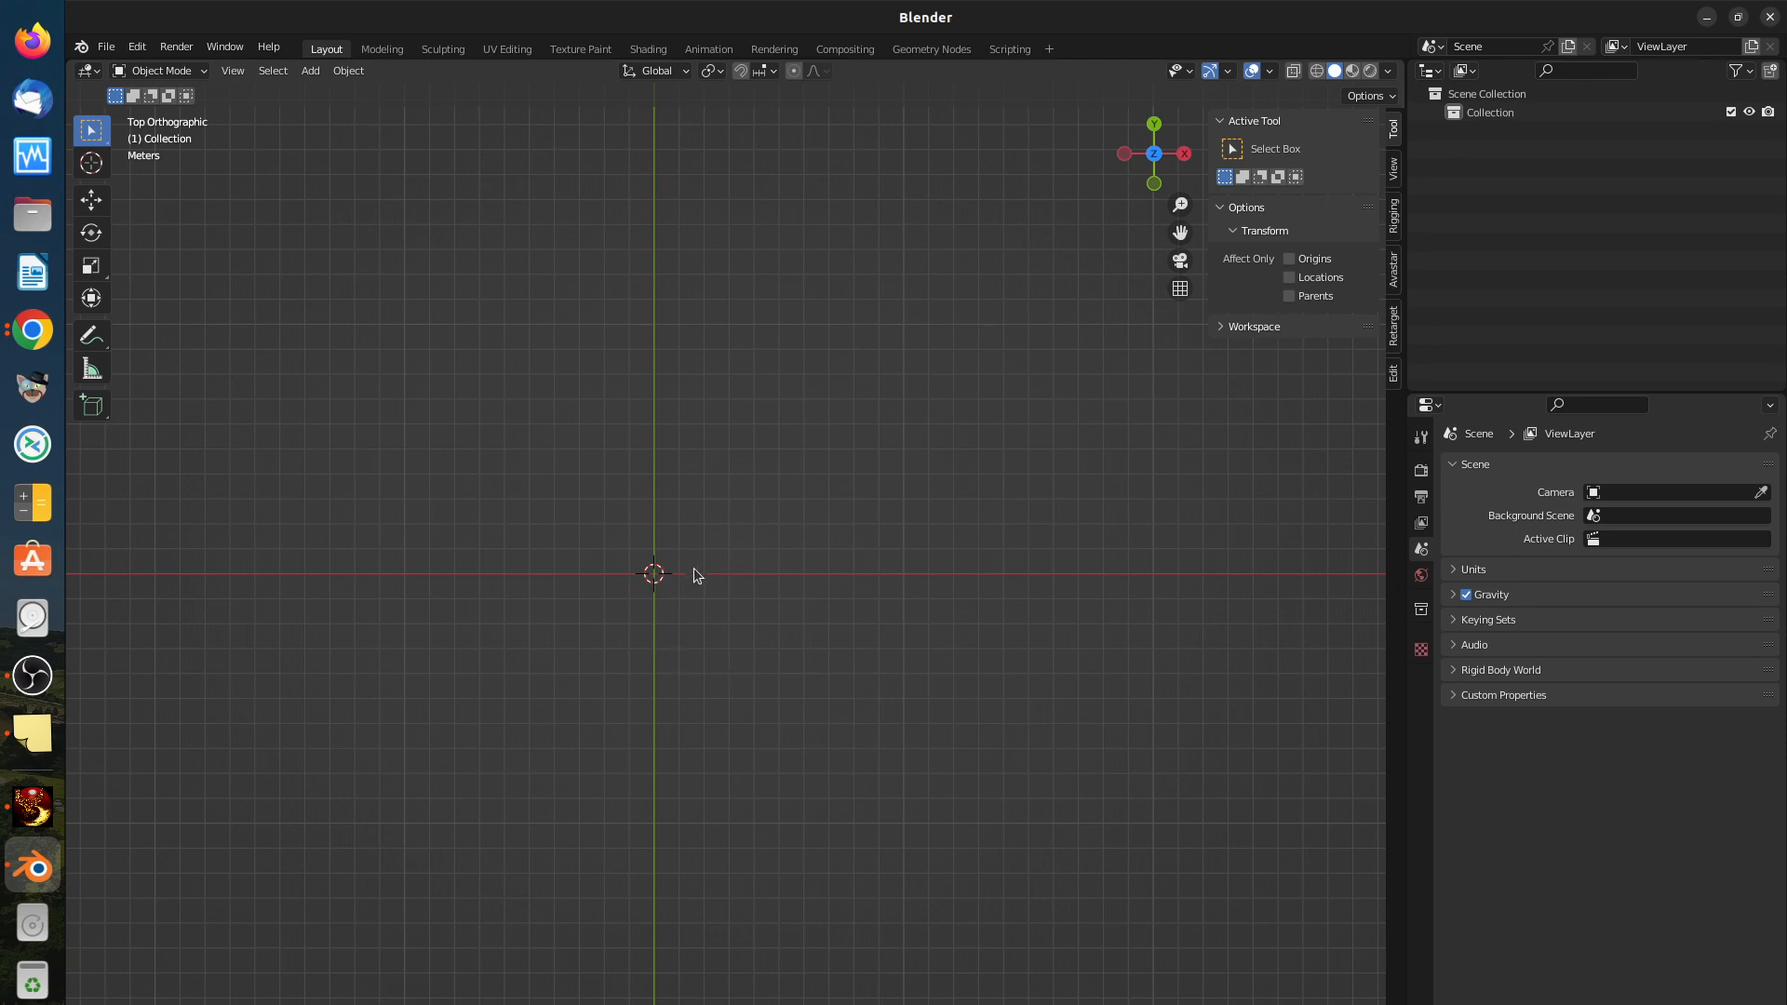
key("shift+a")
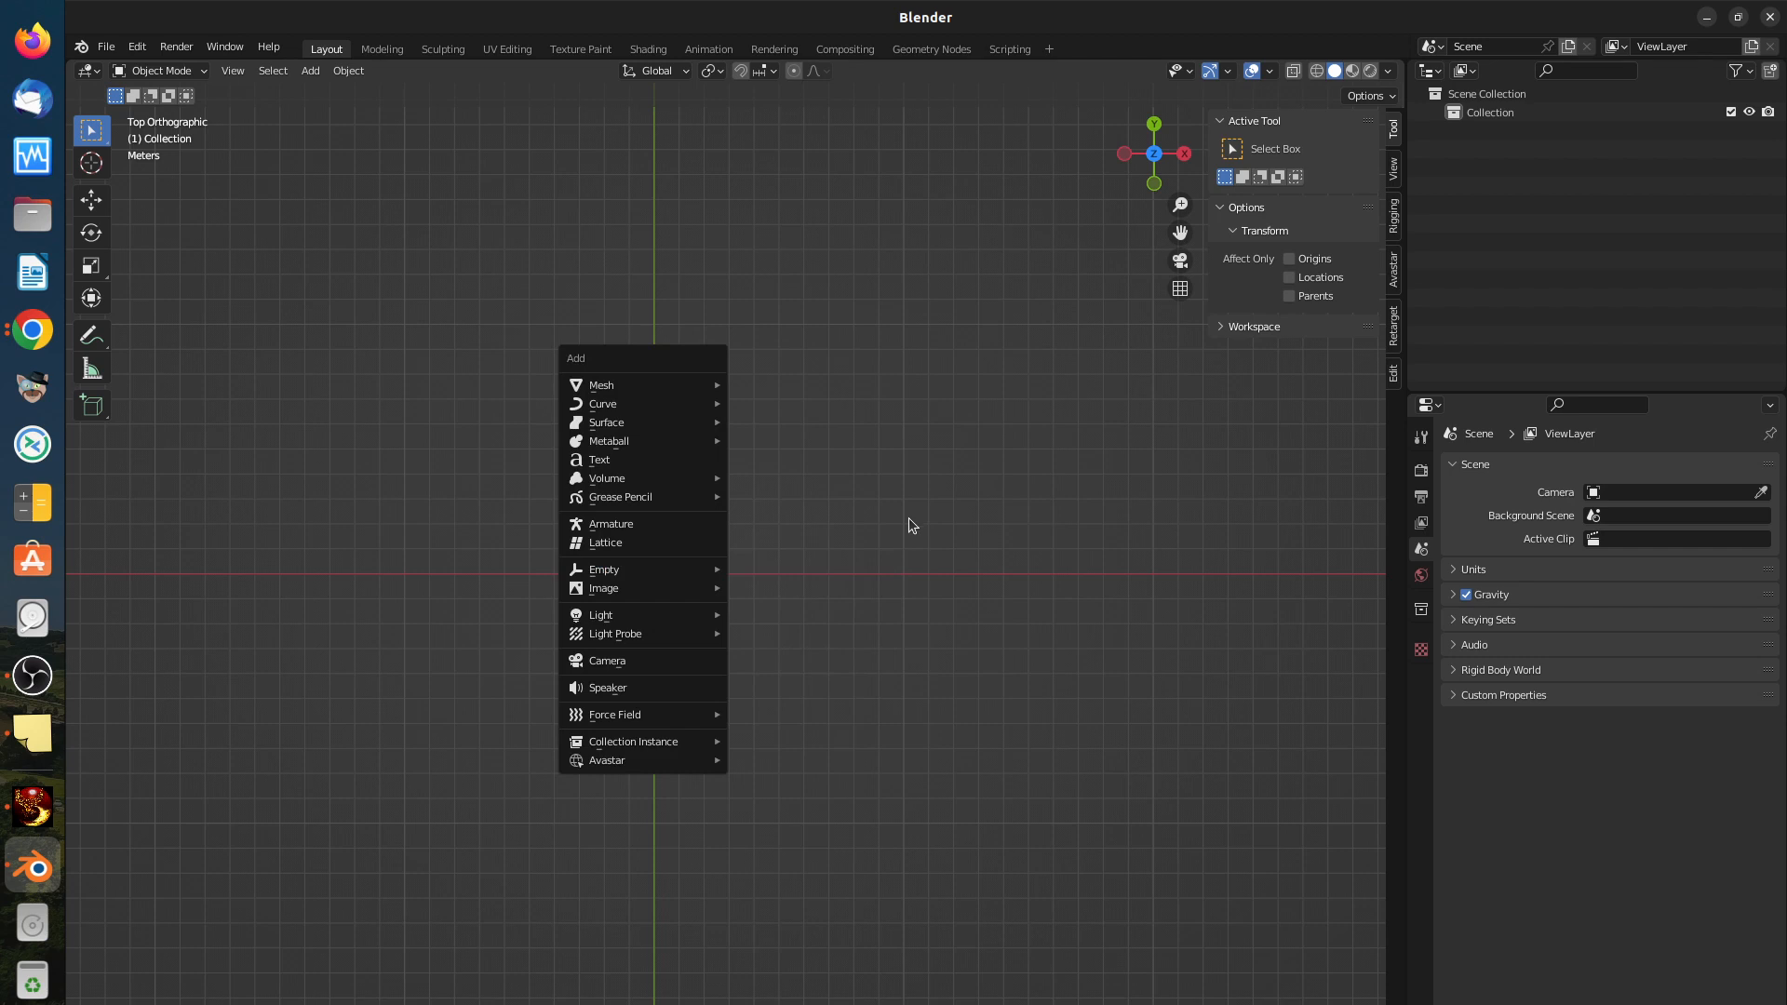
key("Escape")
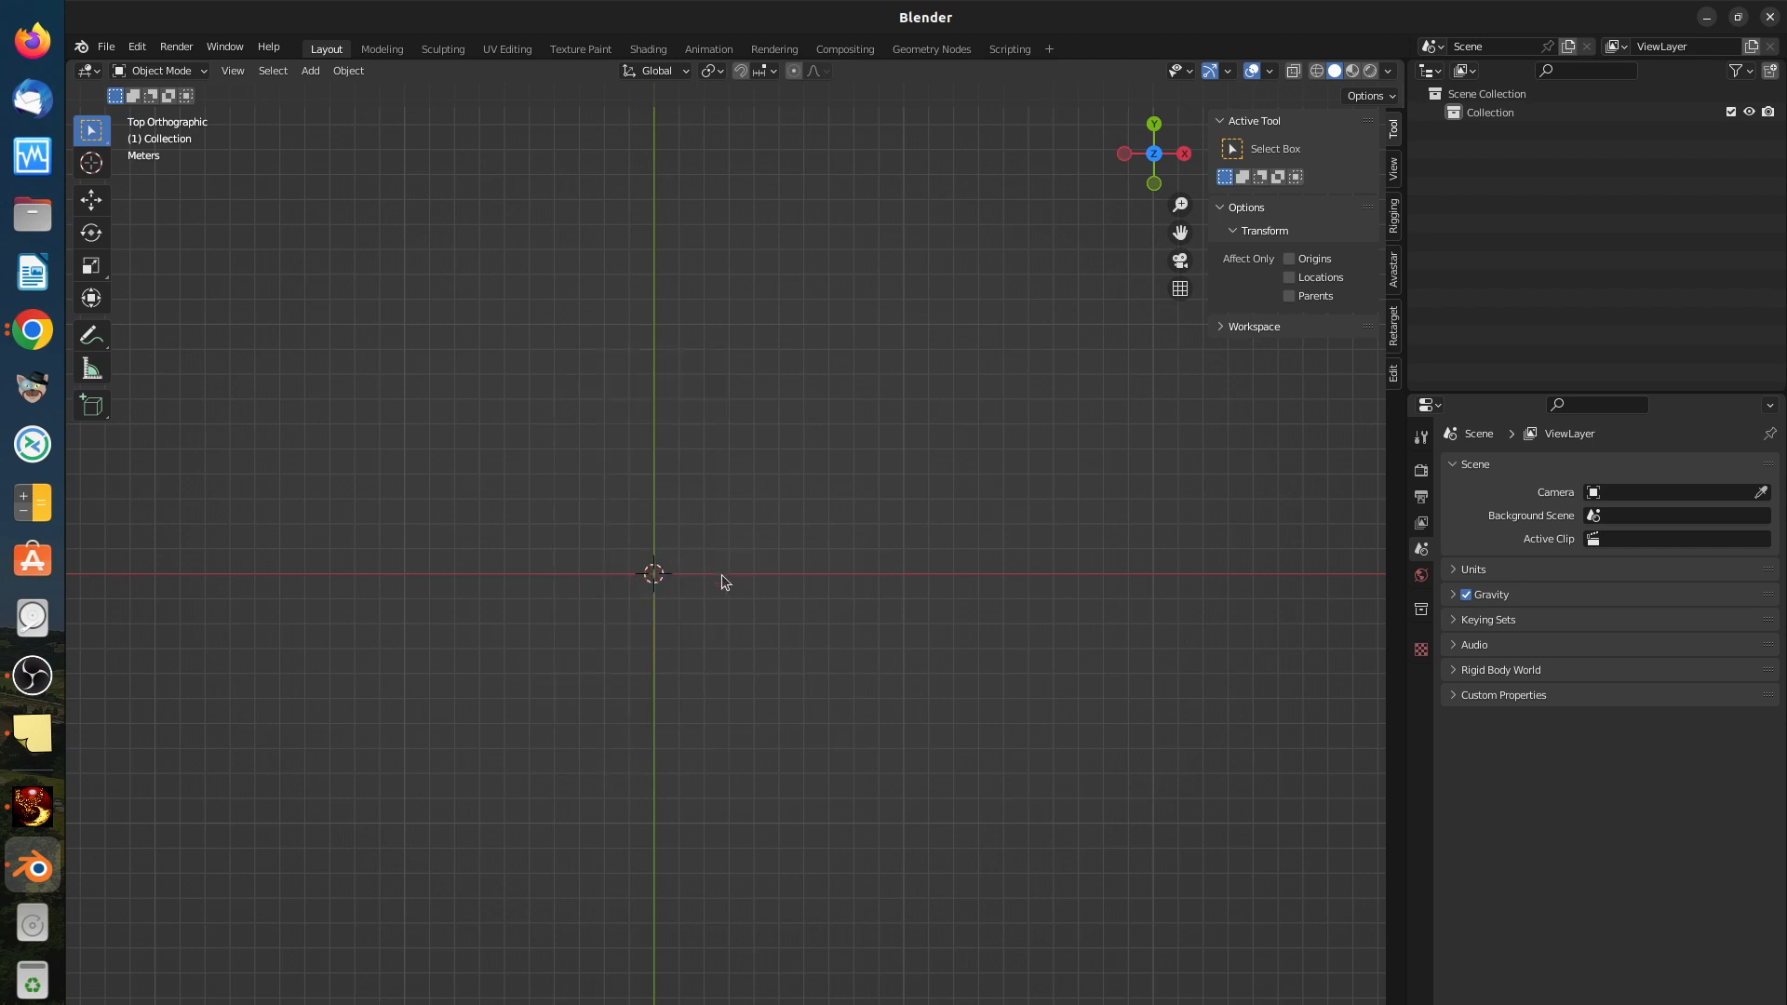
scroll(717, 579, "up", 2)
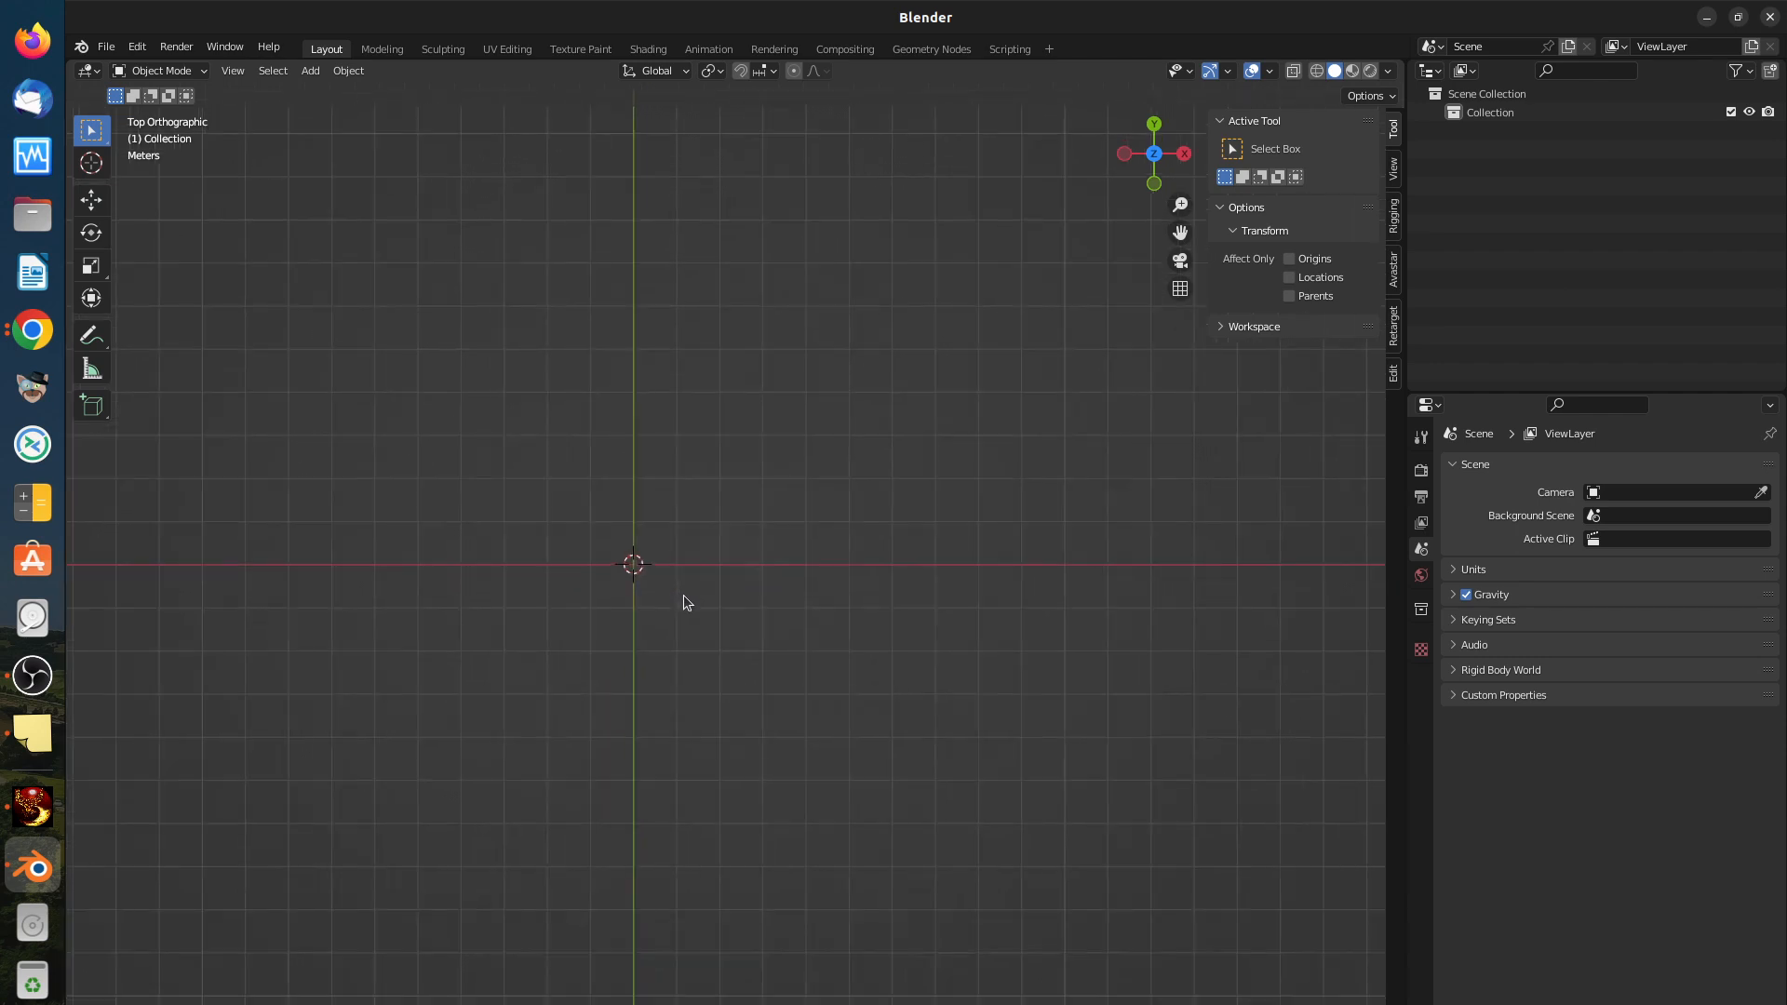
key("shift+a")
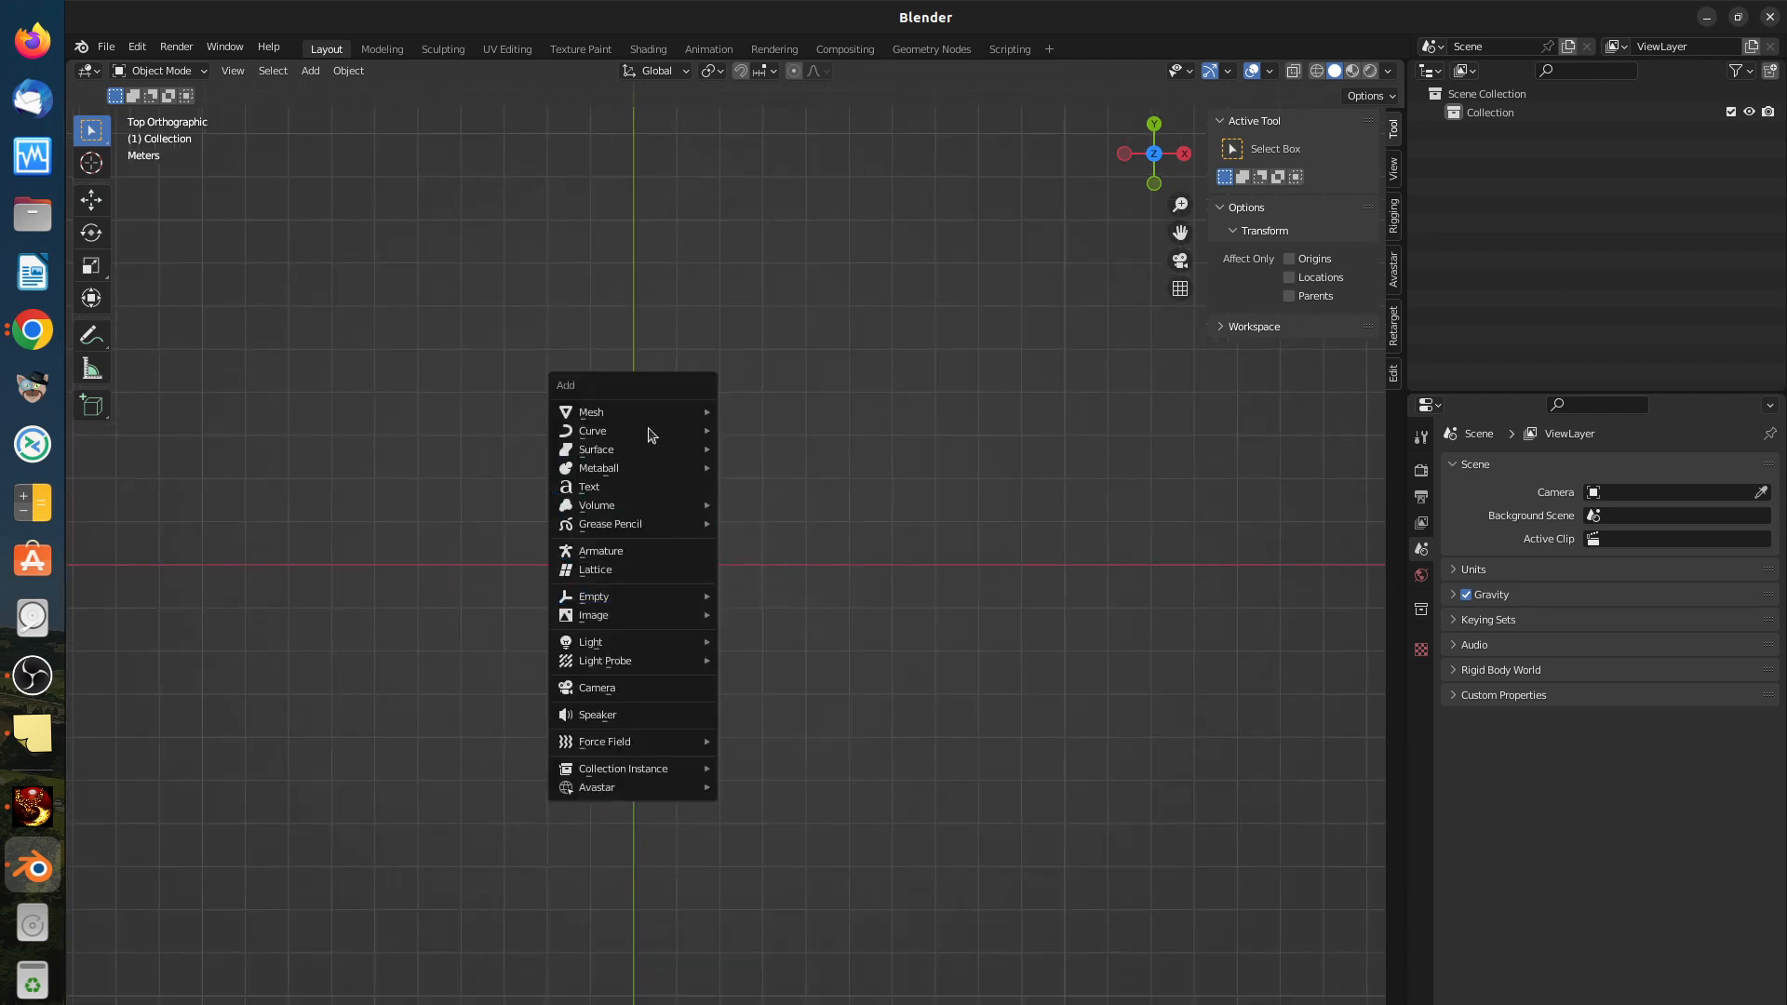
mouse_move(651, 415)
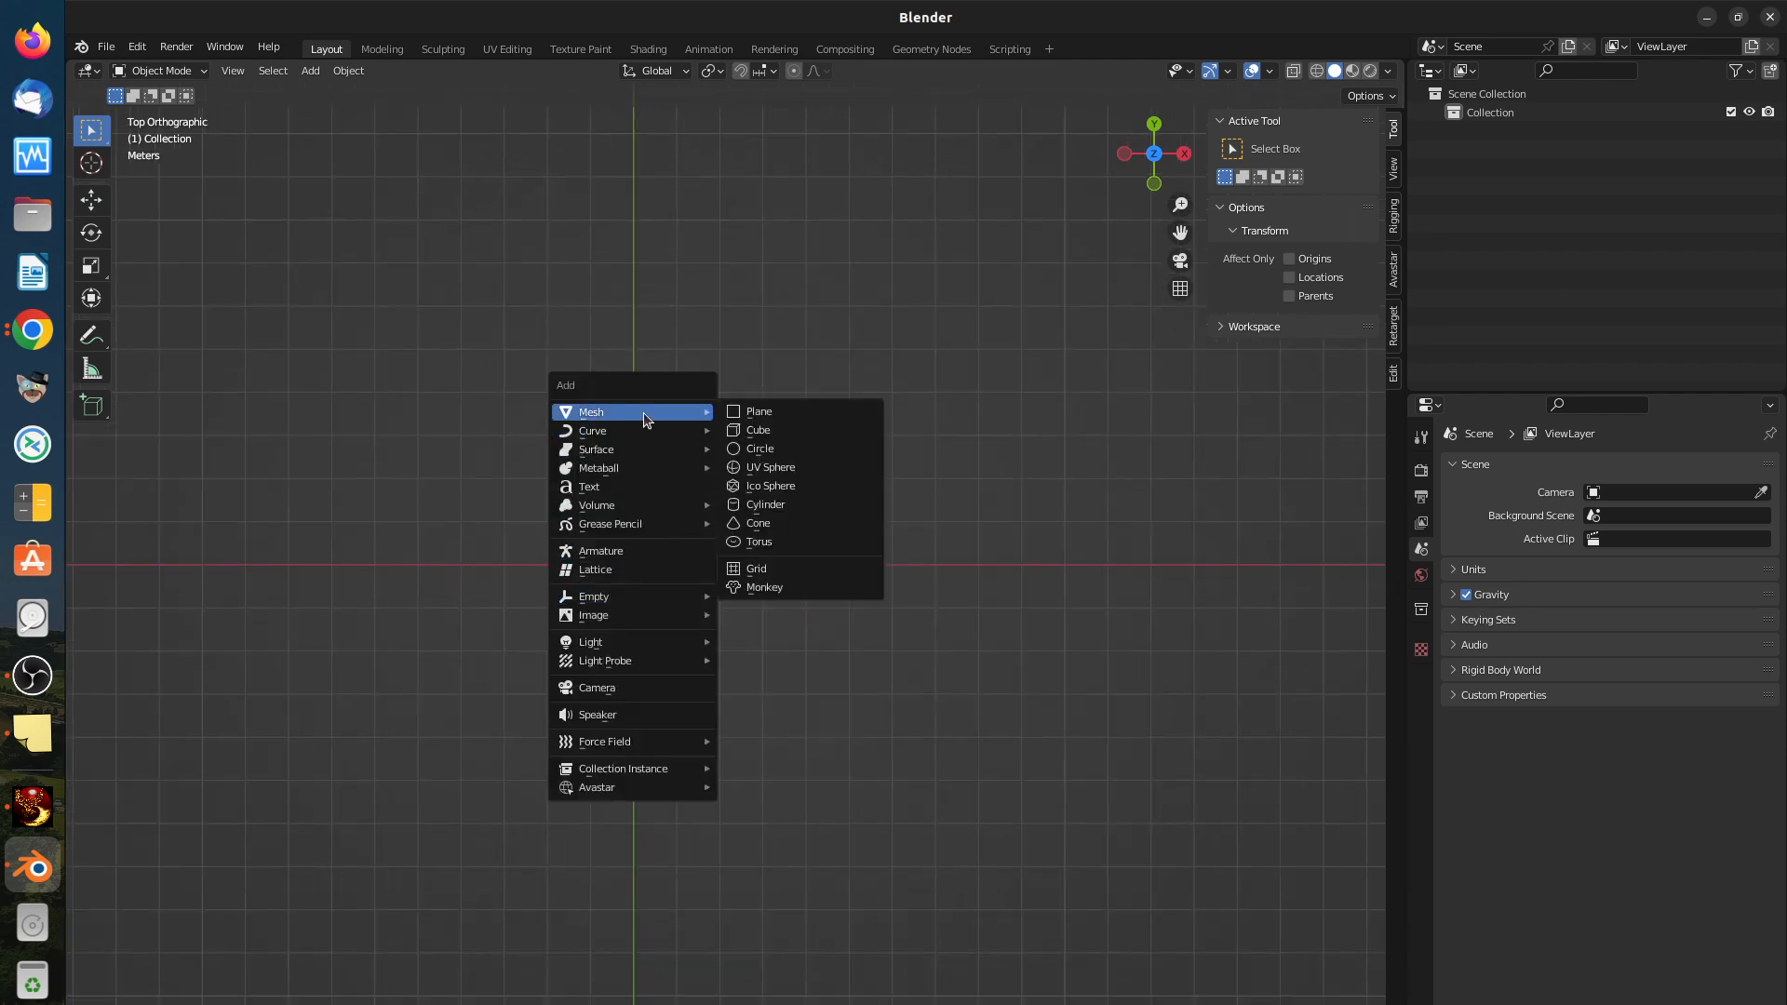
left_click(765, 433)
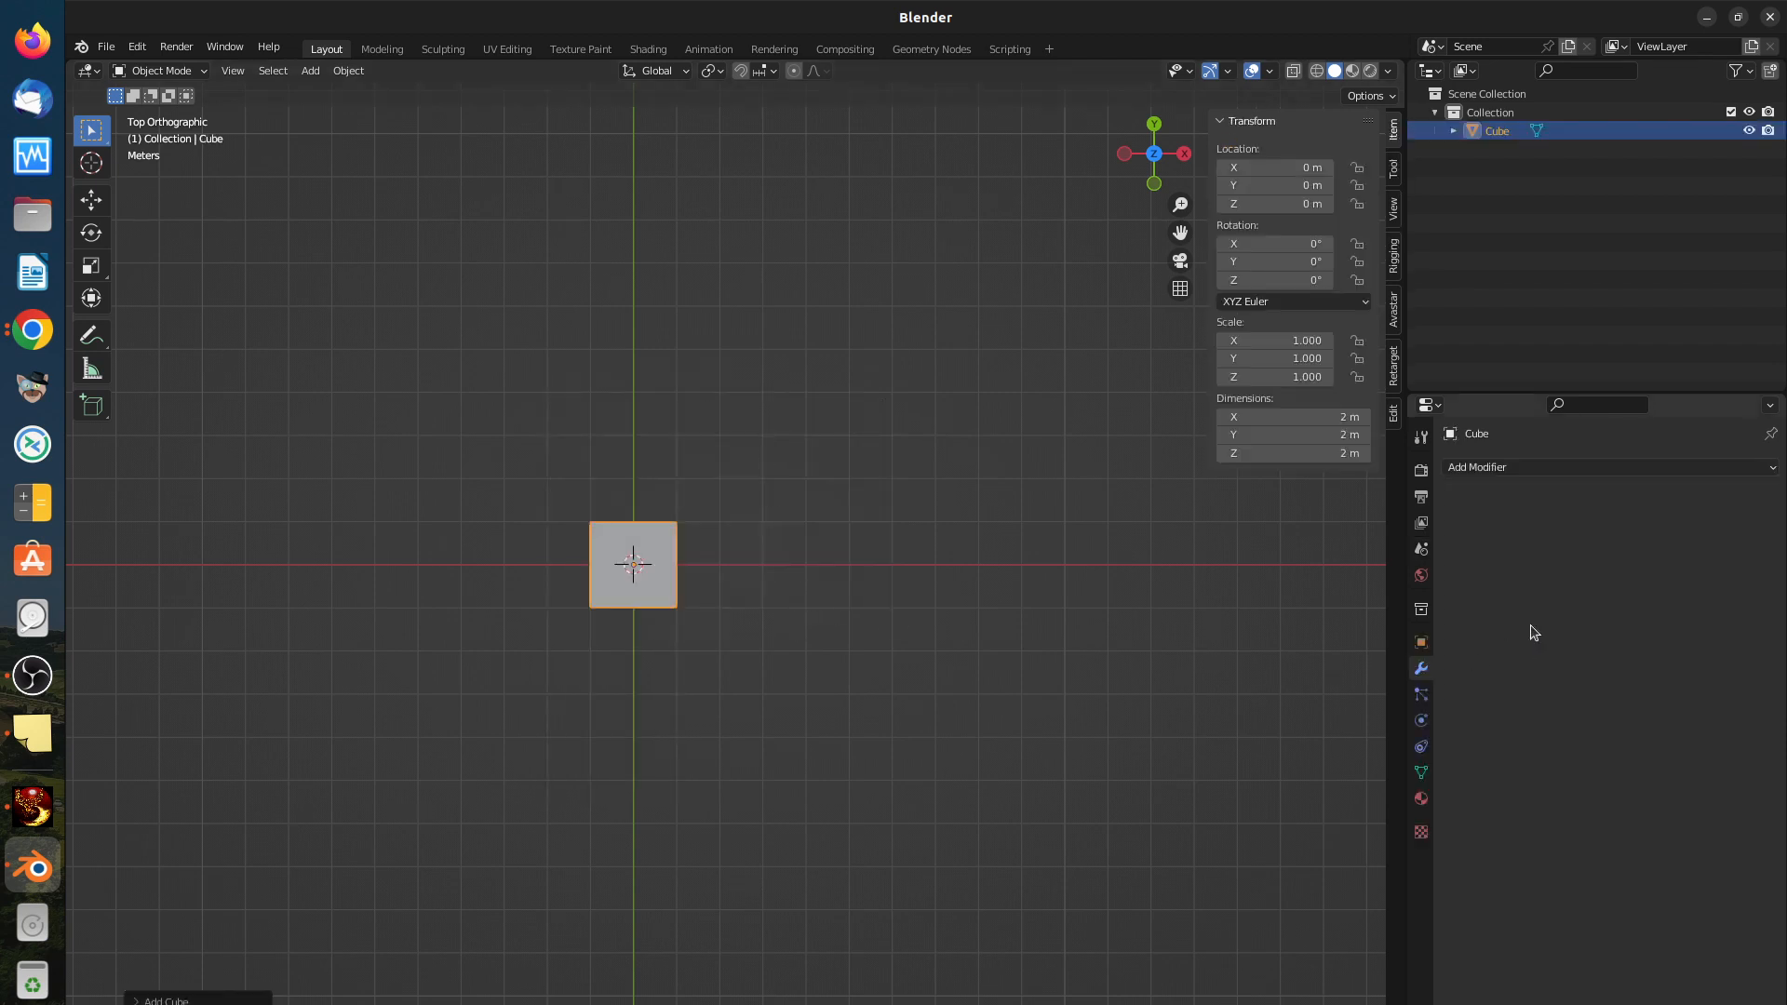
left_click(1475, 467)
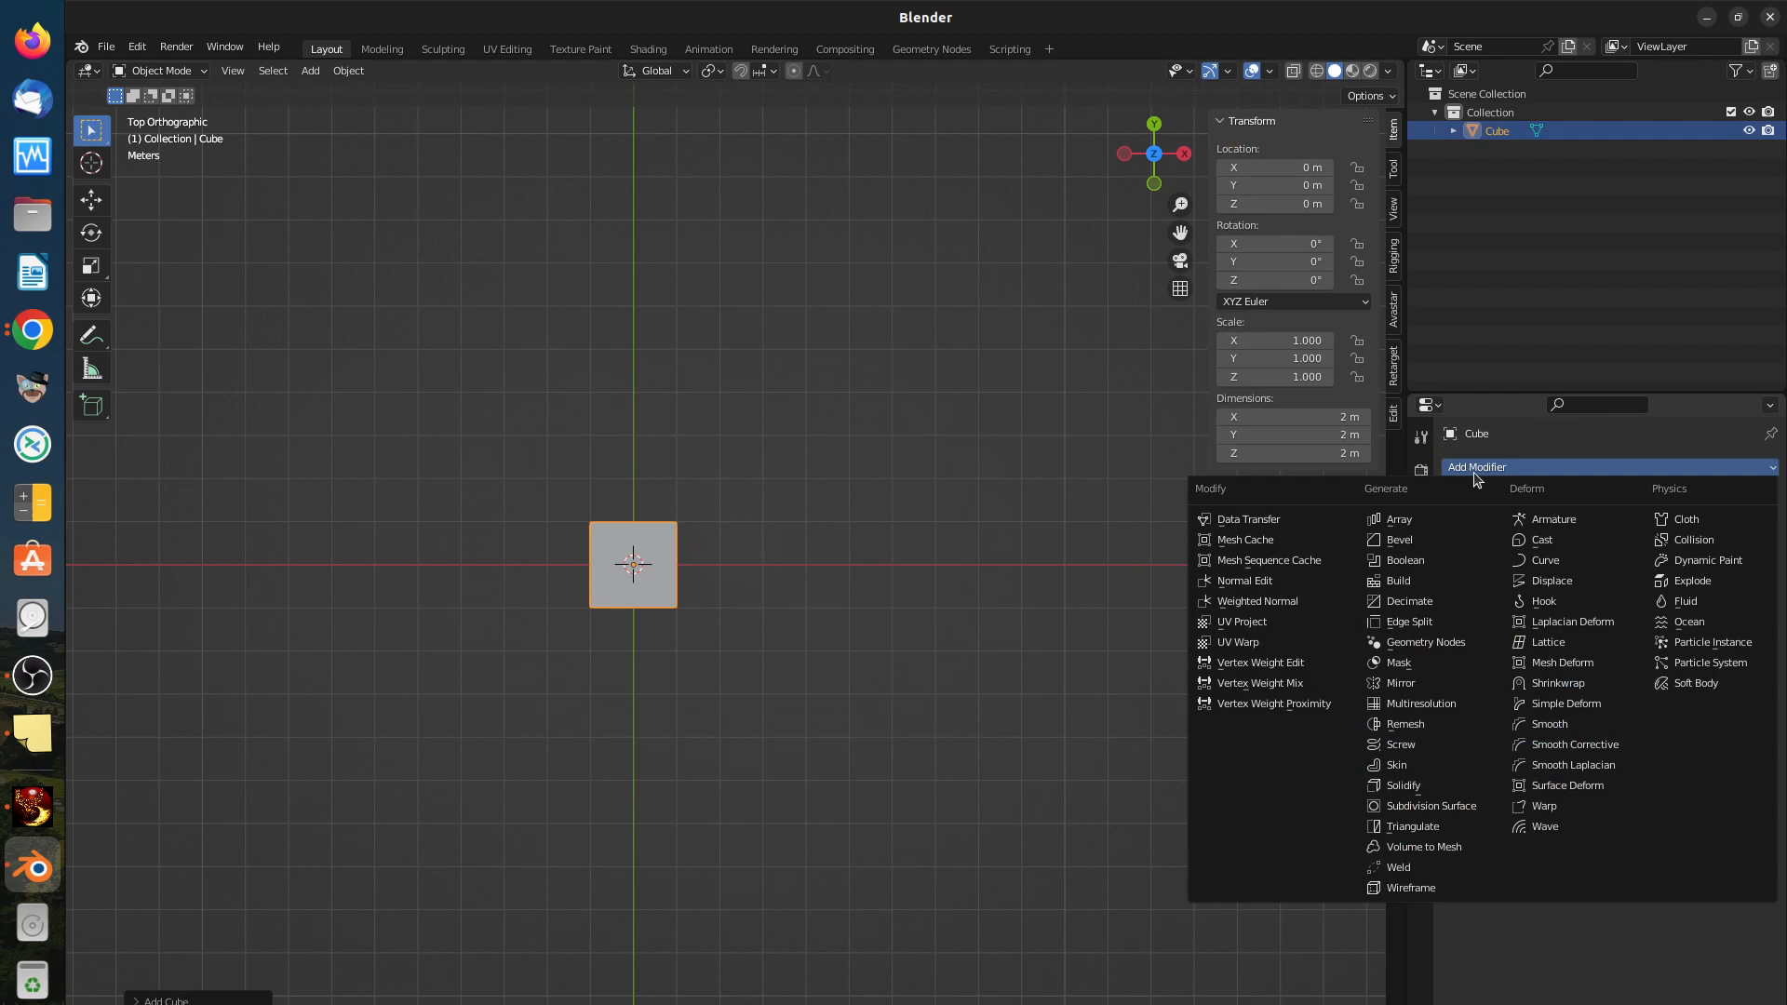
left_click(1412, 519)
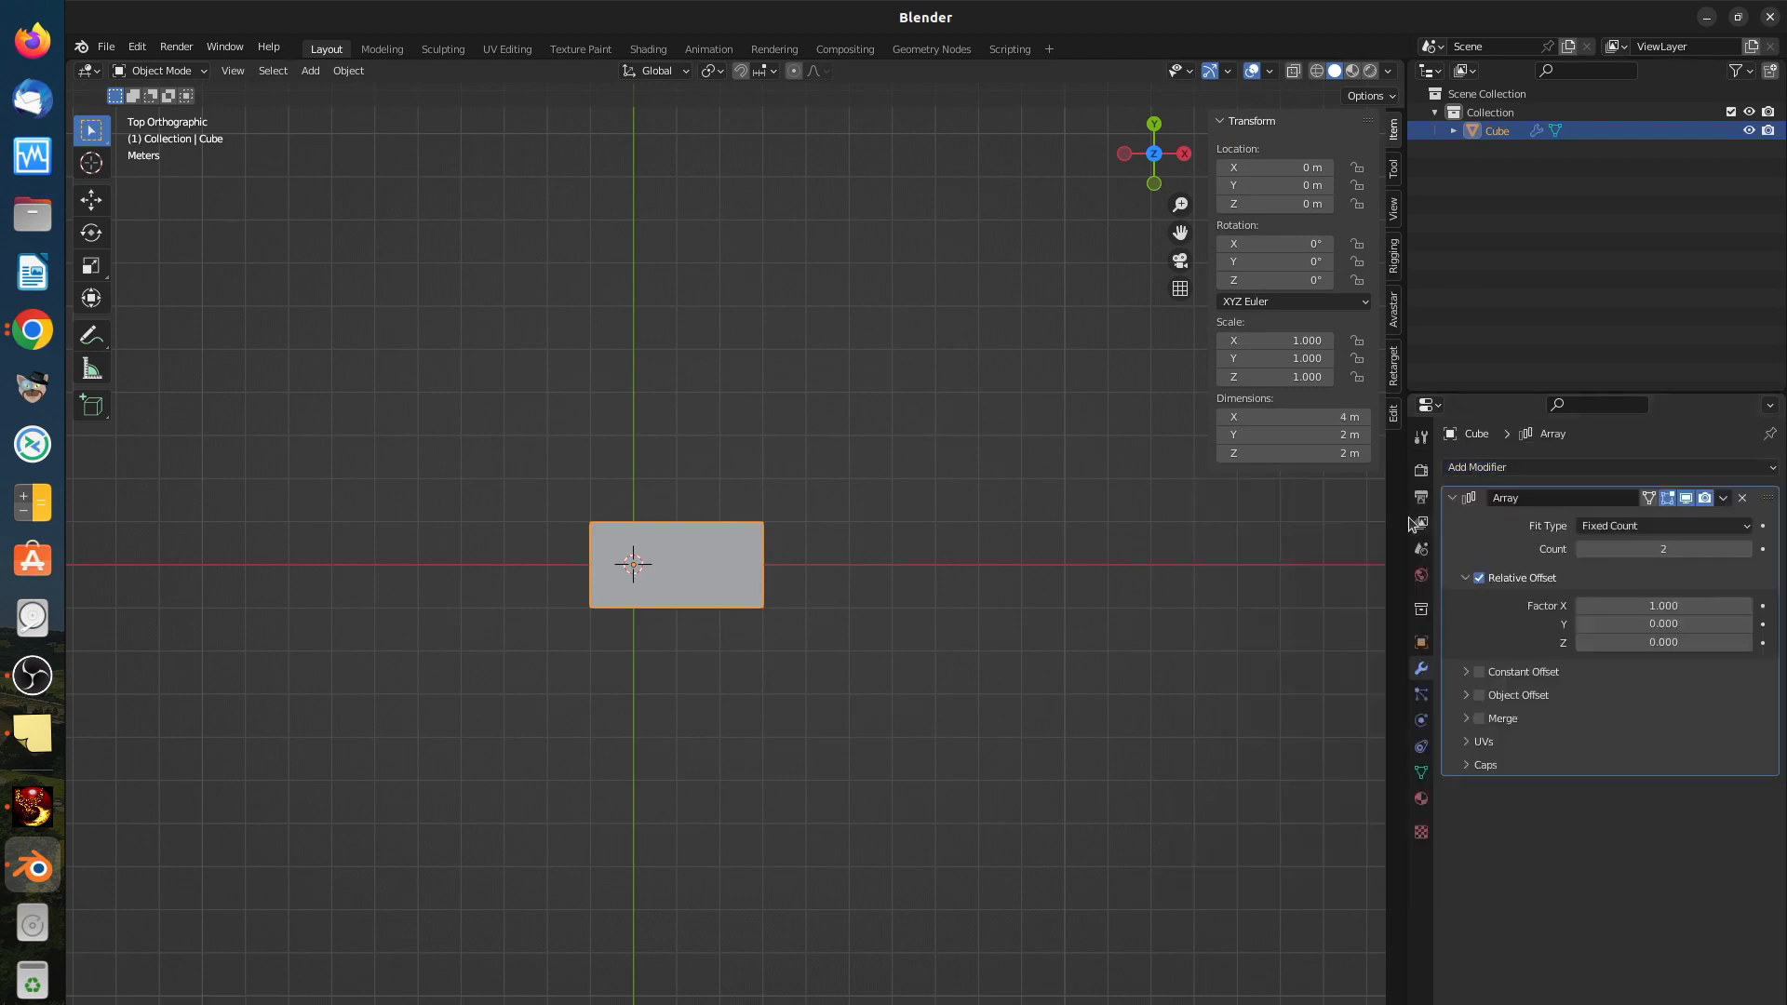
Step: Set the Cube's Array count to 8 and its relative offset X factor to 1.2
left_click(1748, 549)
left_click(1748, 549)
left_click(1748, 549)
left_click(1747, 549)
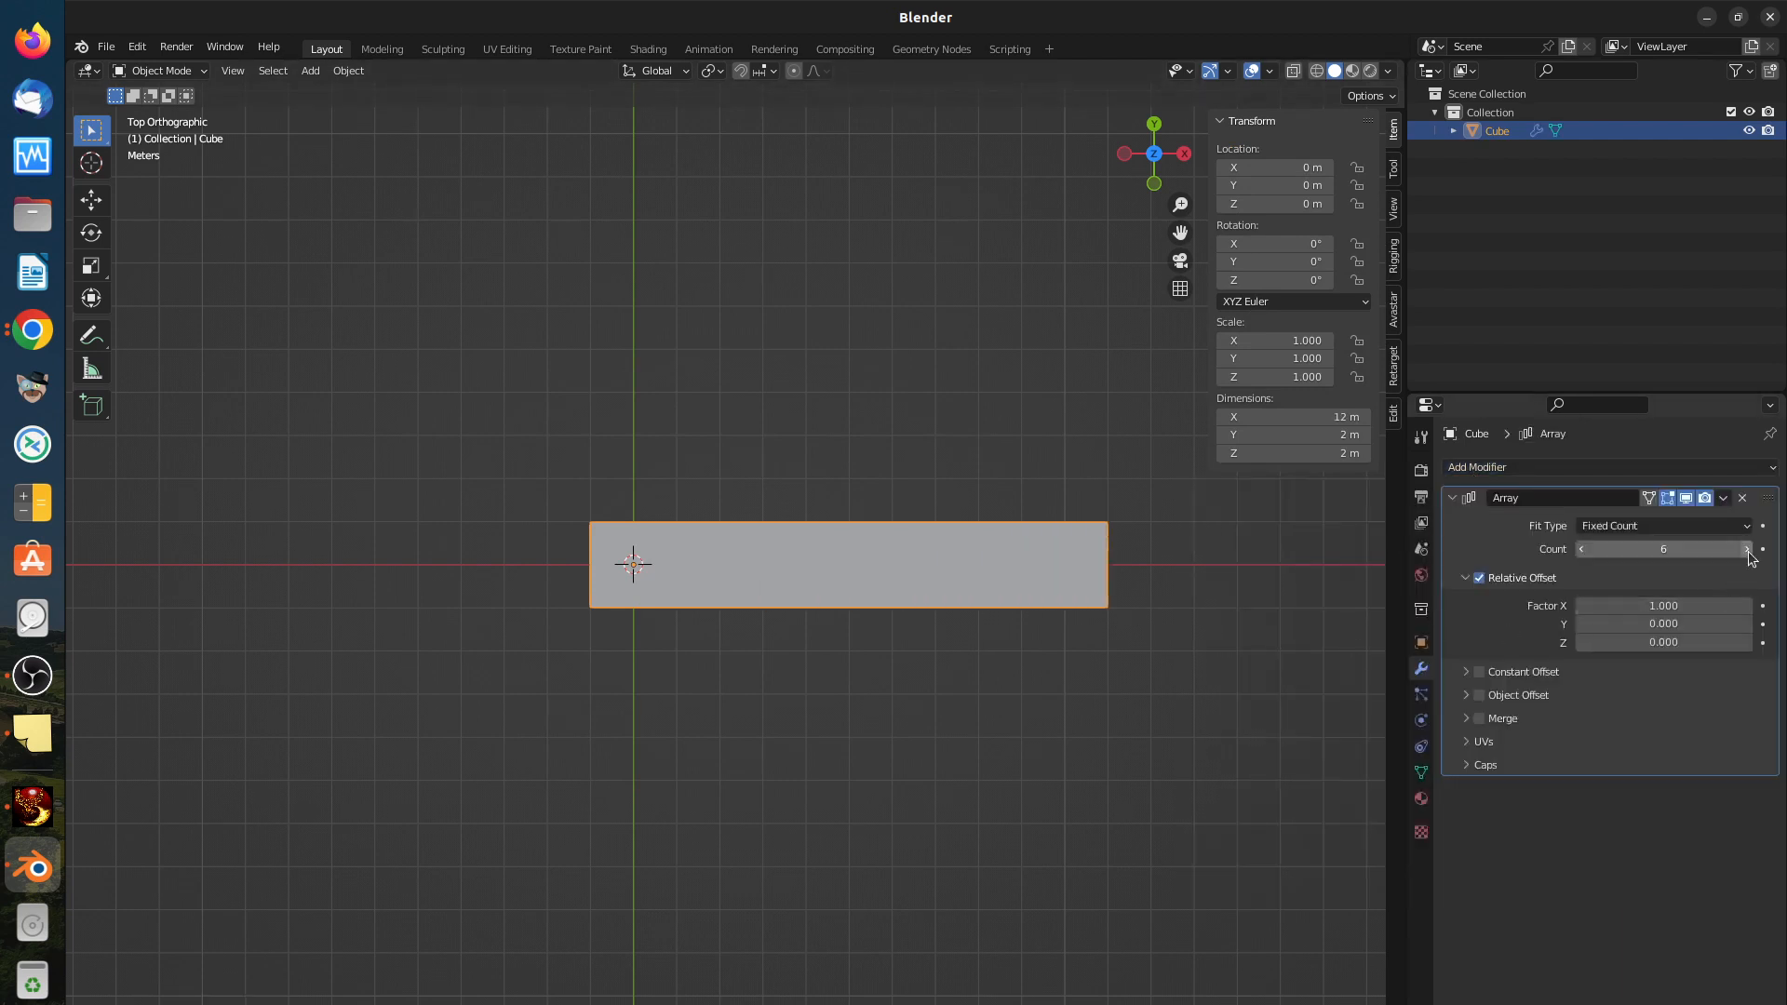
left_click(1748, 549)
left_click(1748, 549)
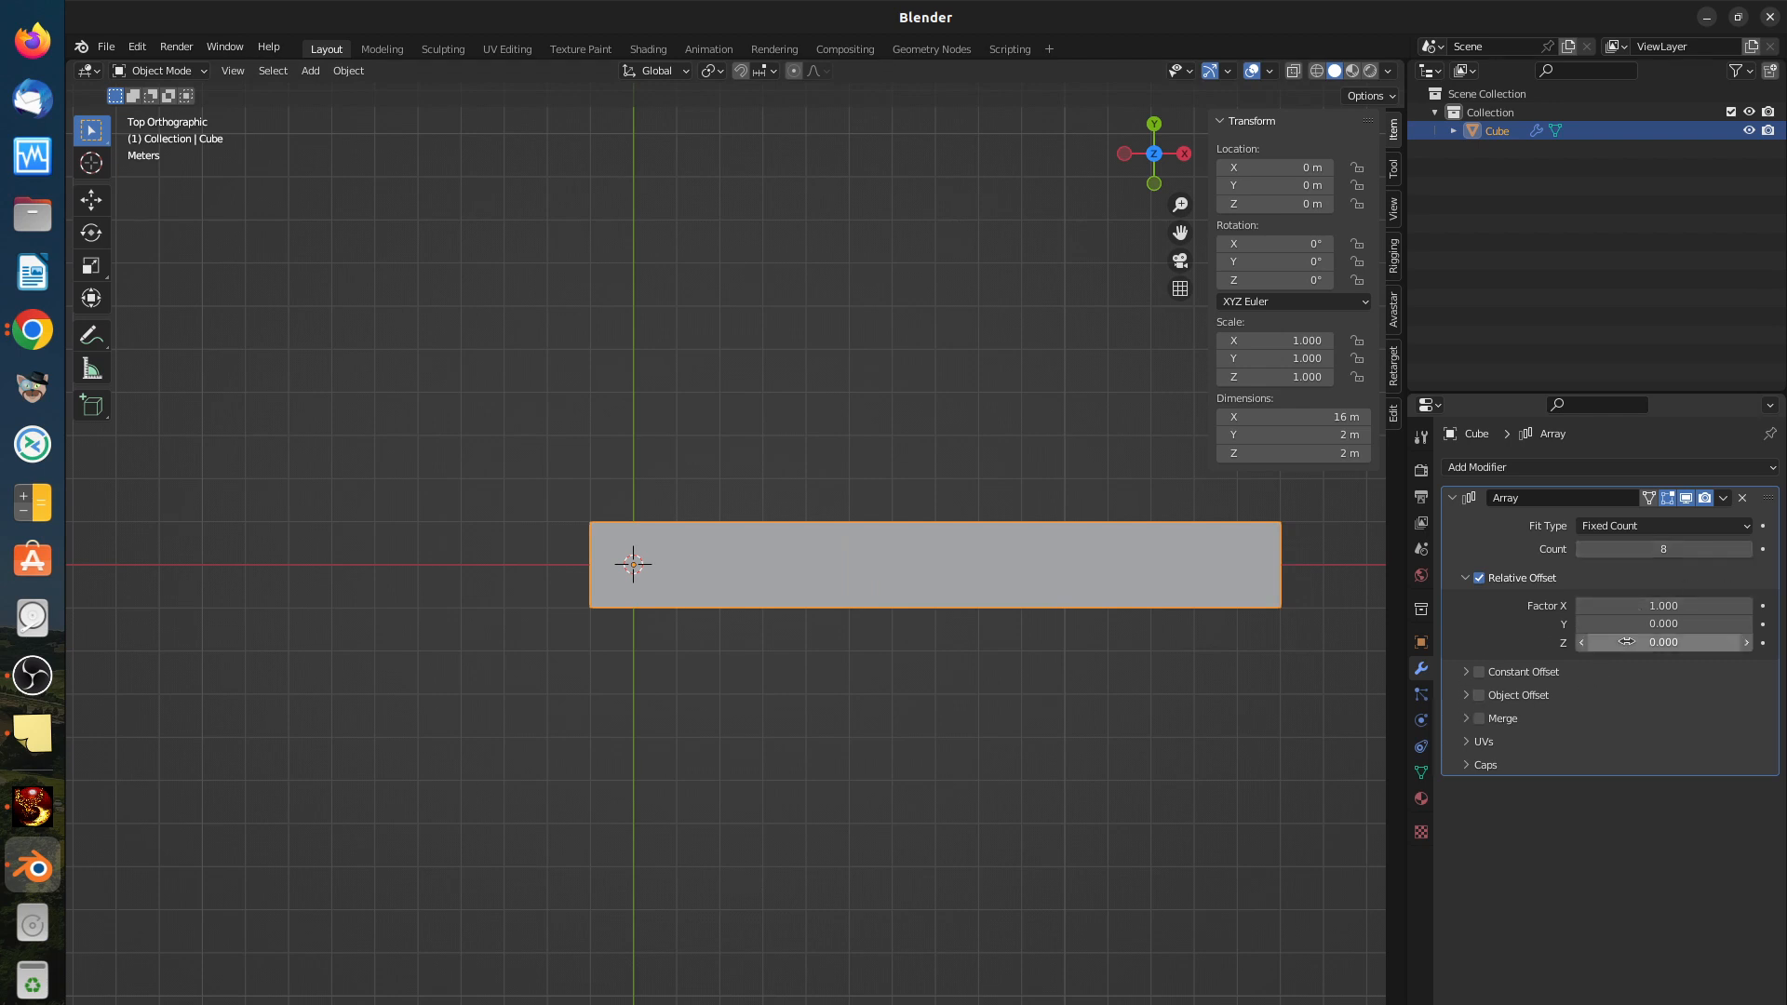
left_click(1748, 605)
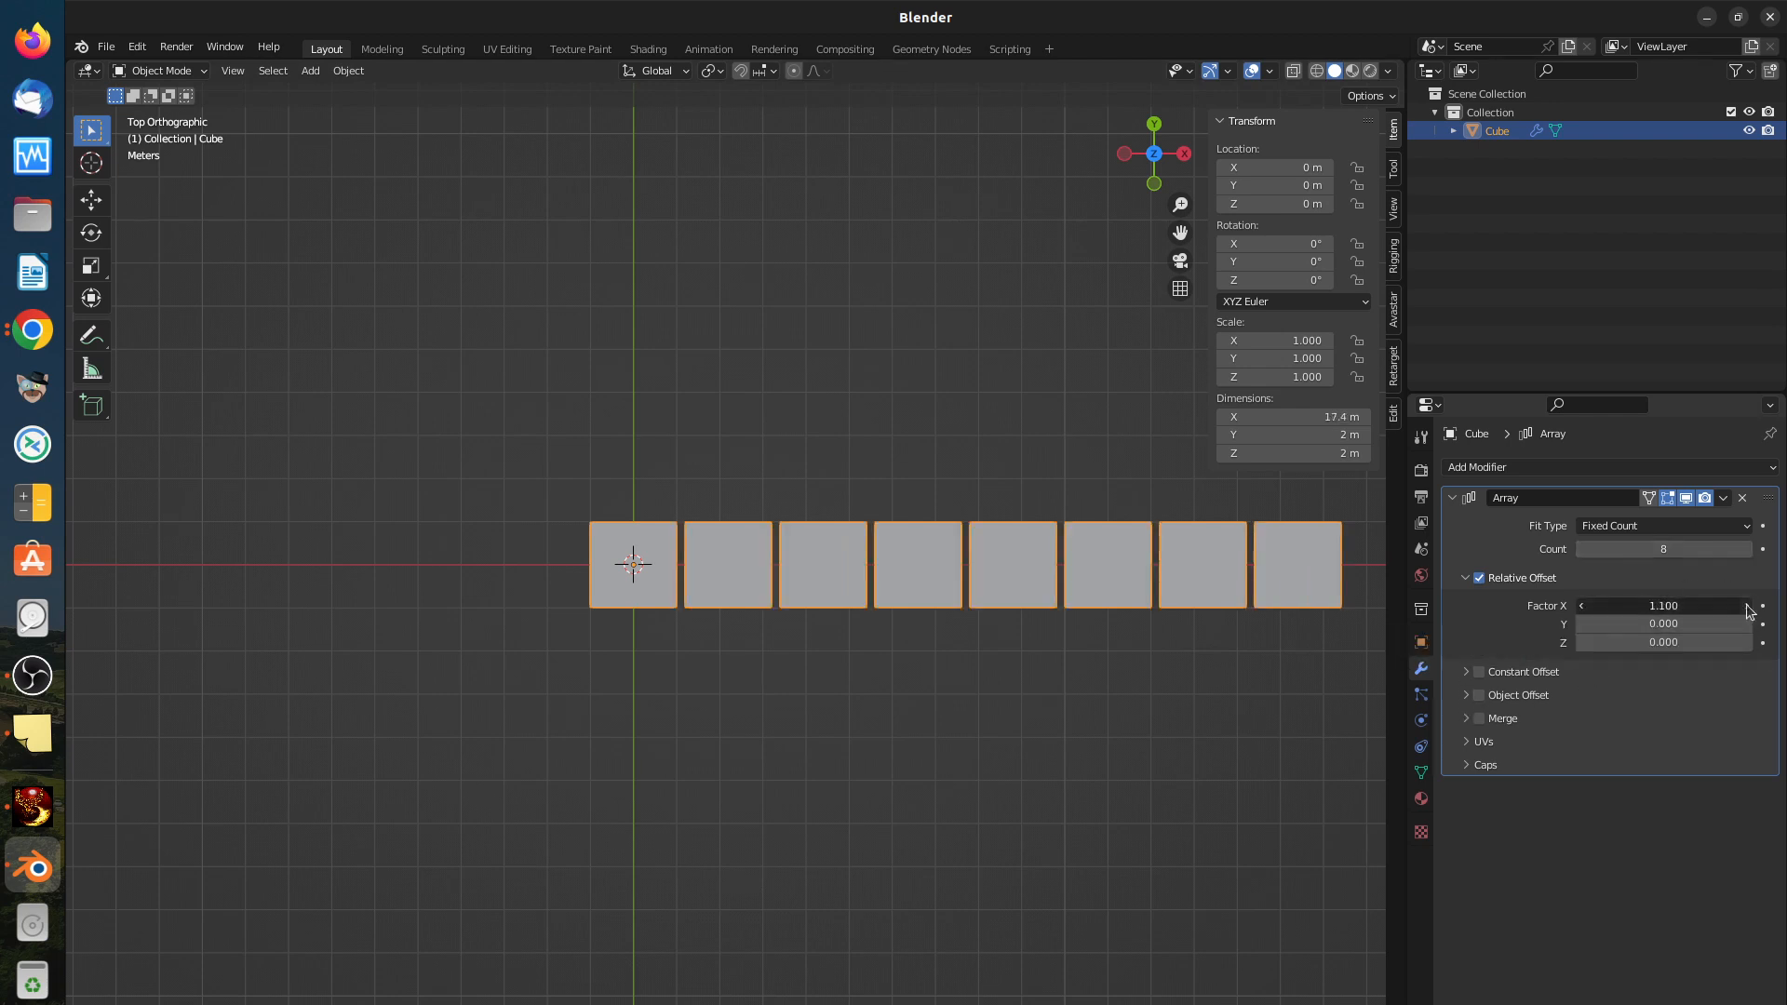
left_click(1748, 606)
Step: Add a Bezier curve at the world origin and switch it to Edit Mode
scroll(909, 728, "down", 3)
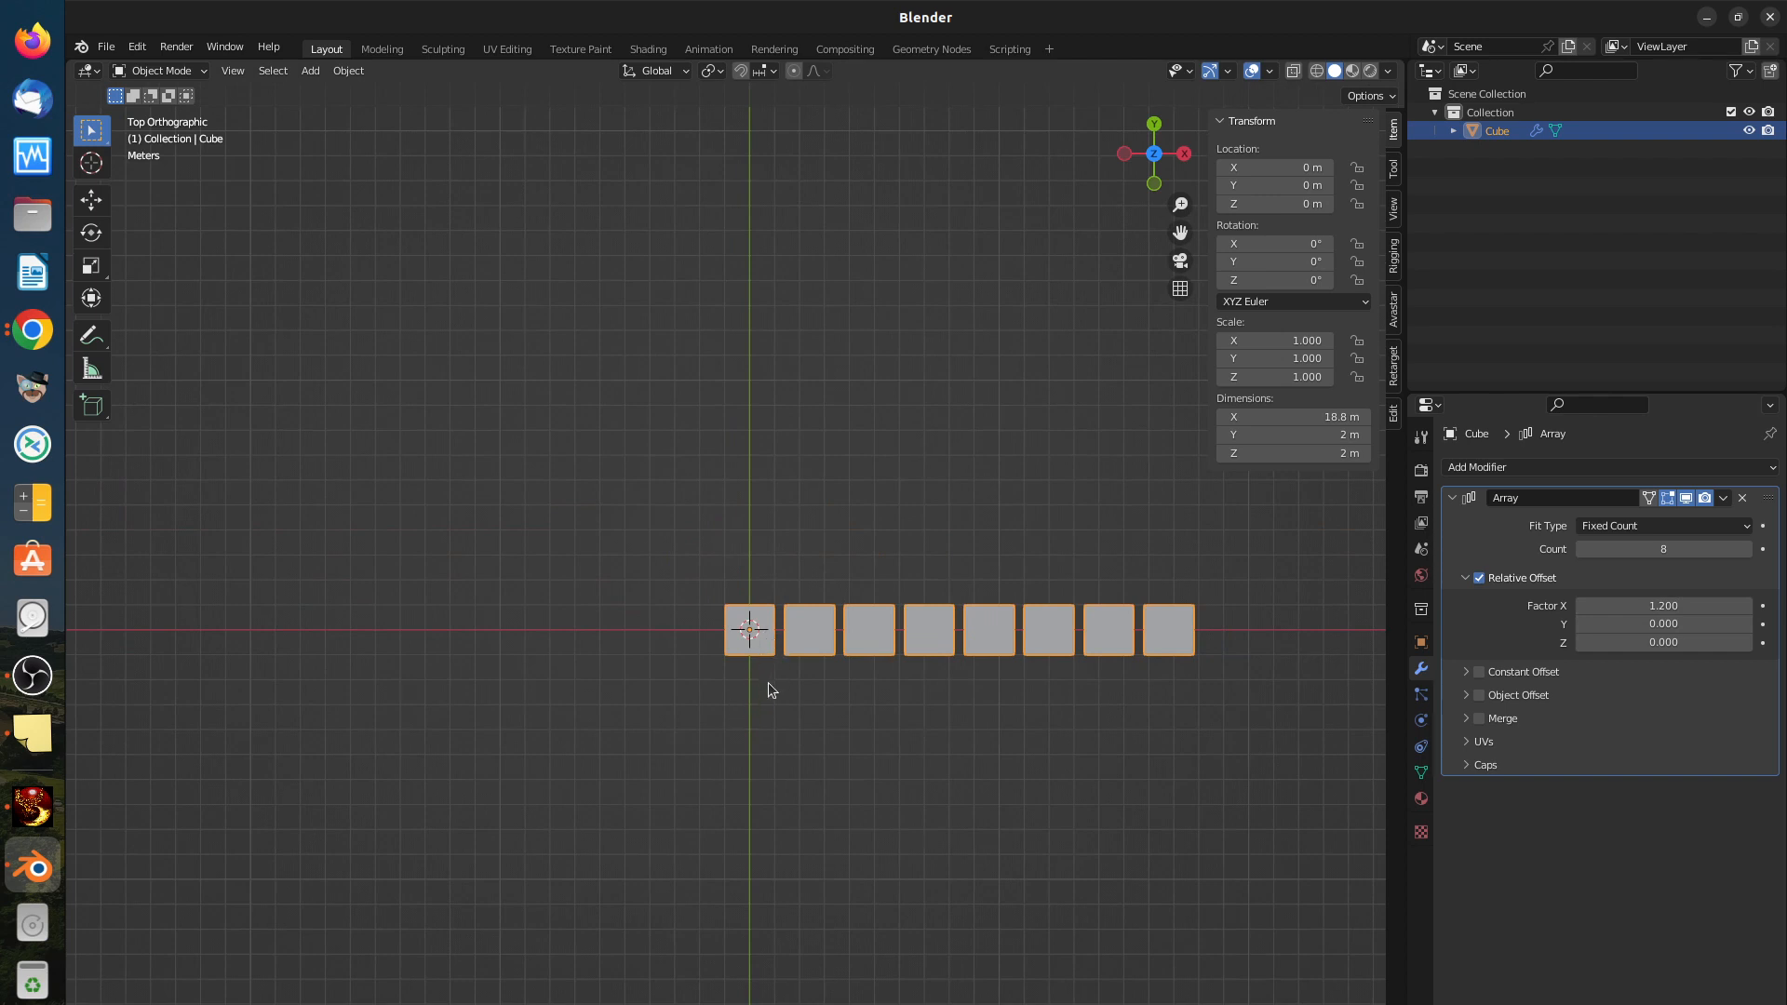
key("shift+a")
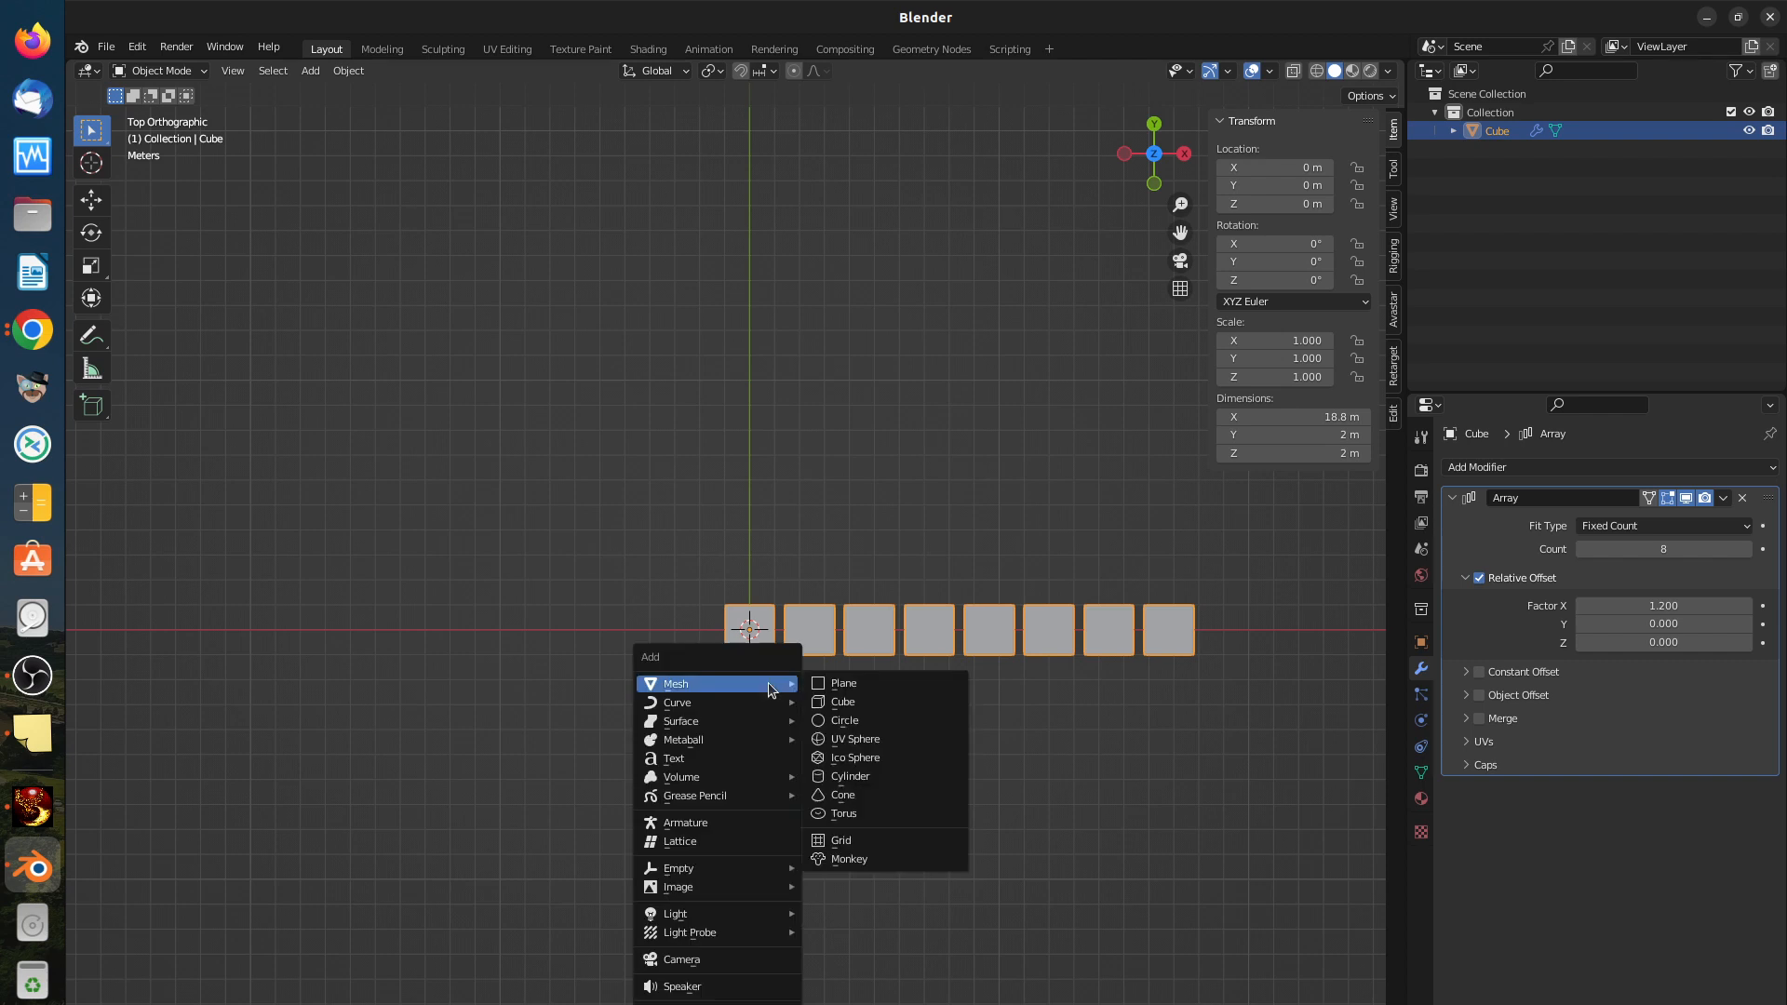
mouse_move(723, 708)
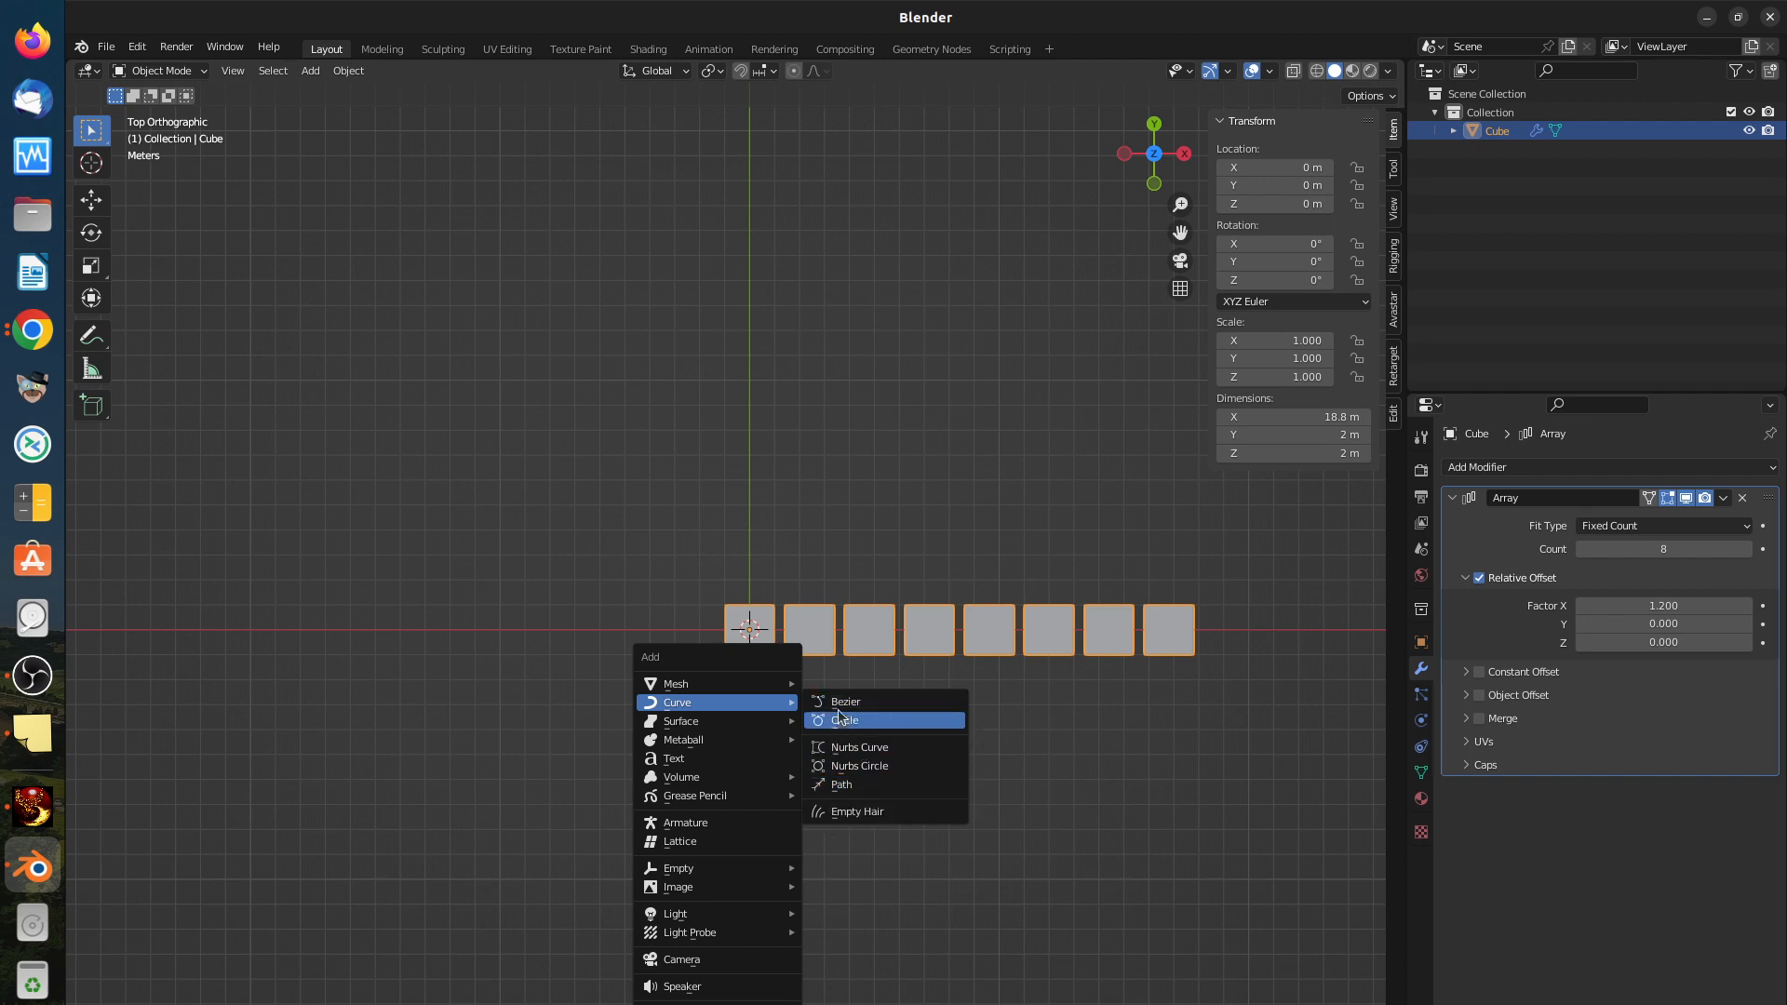
left_click(874, 712)
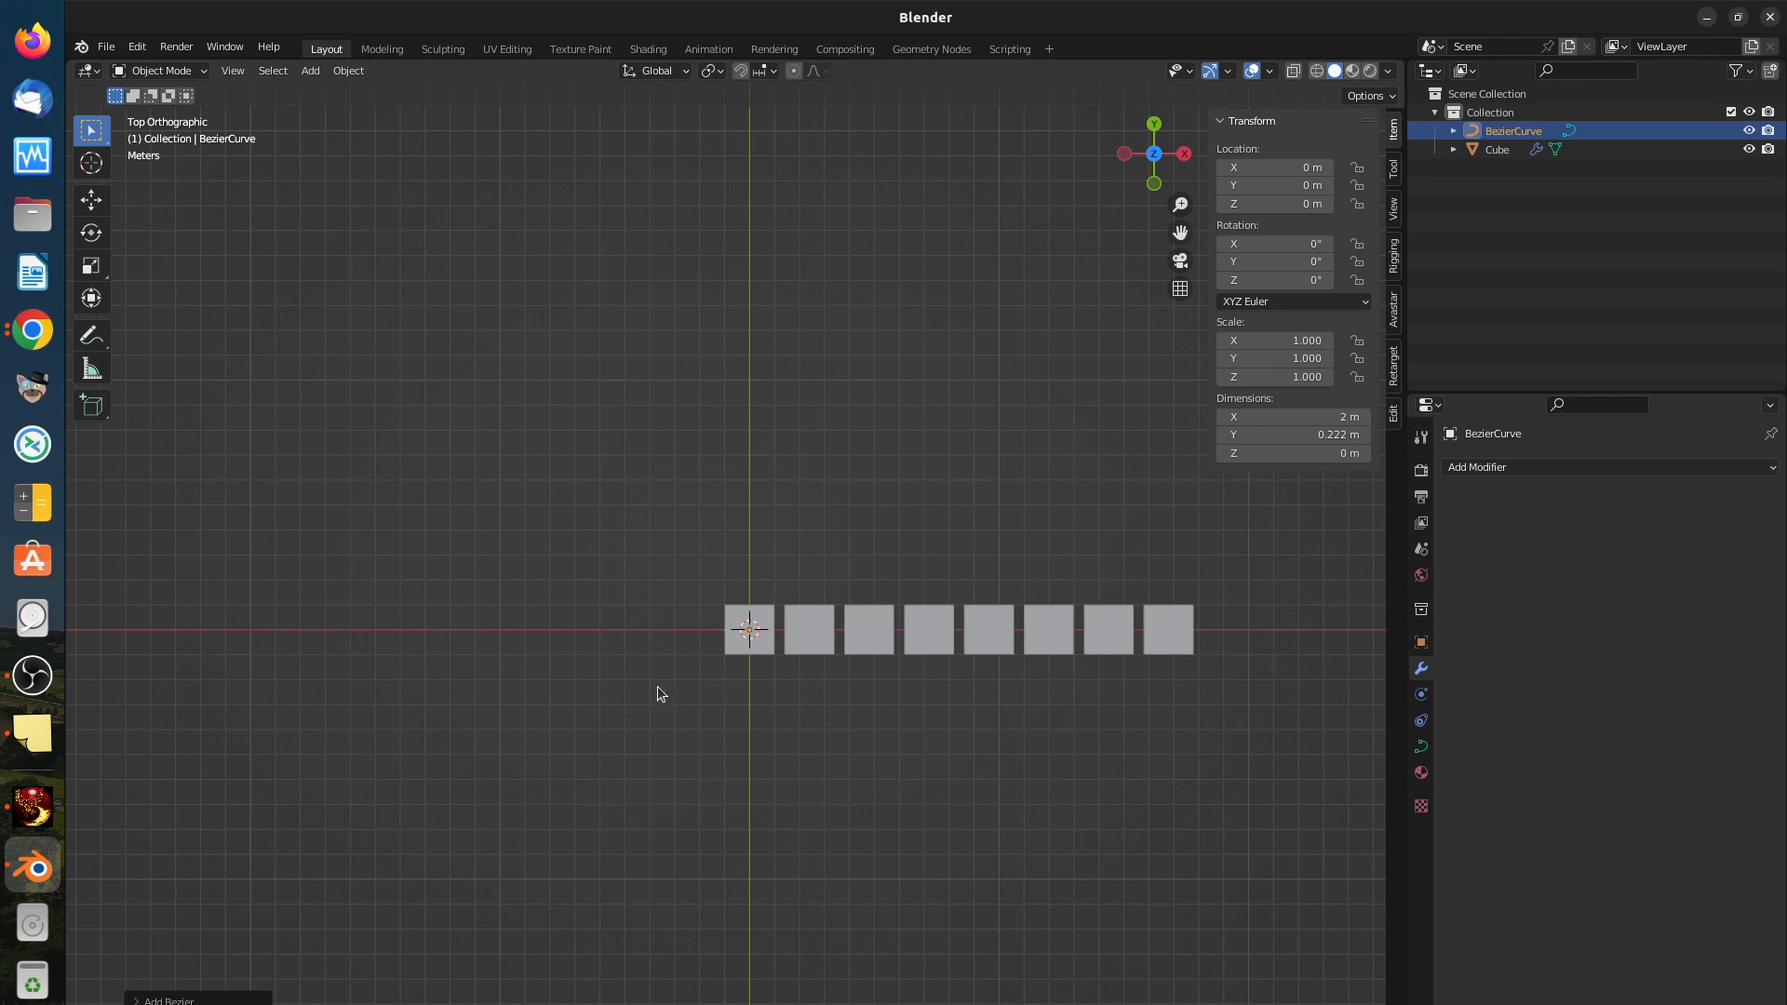
scroll(622, 689, "up", 2)
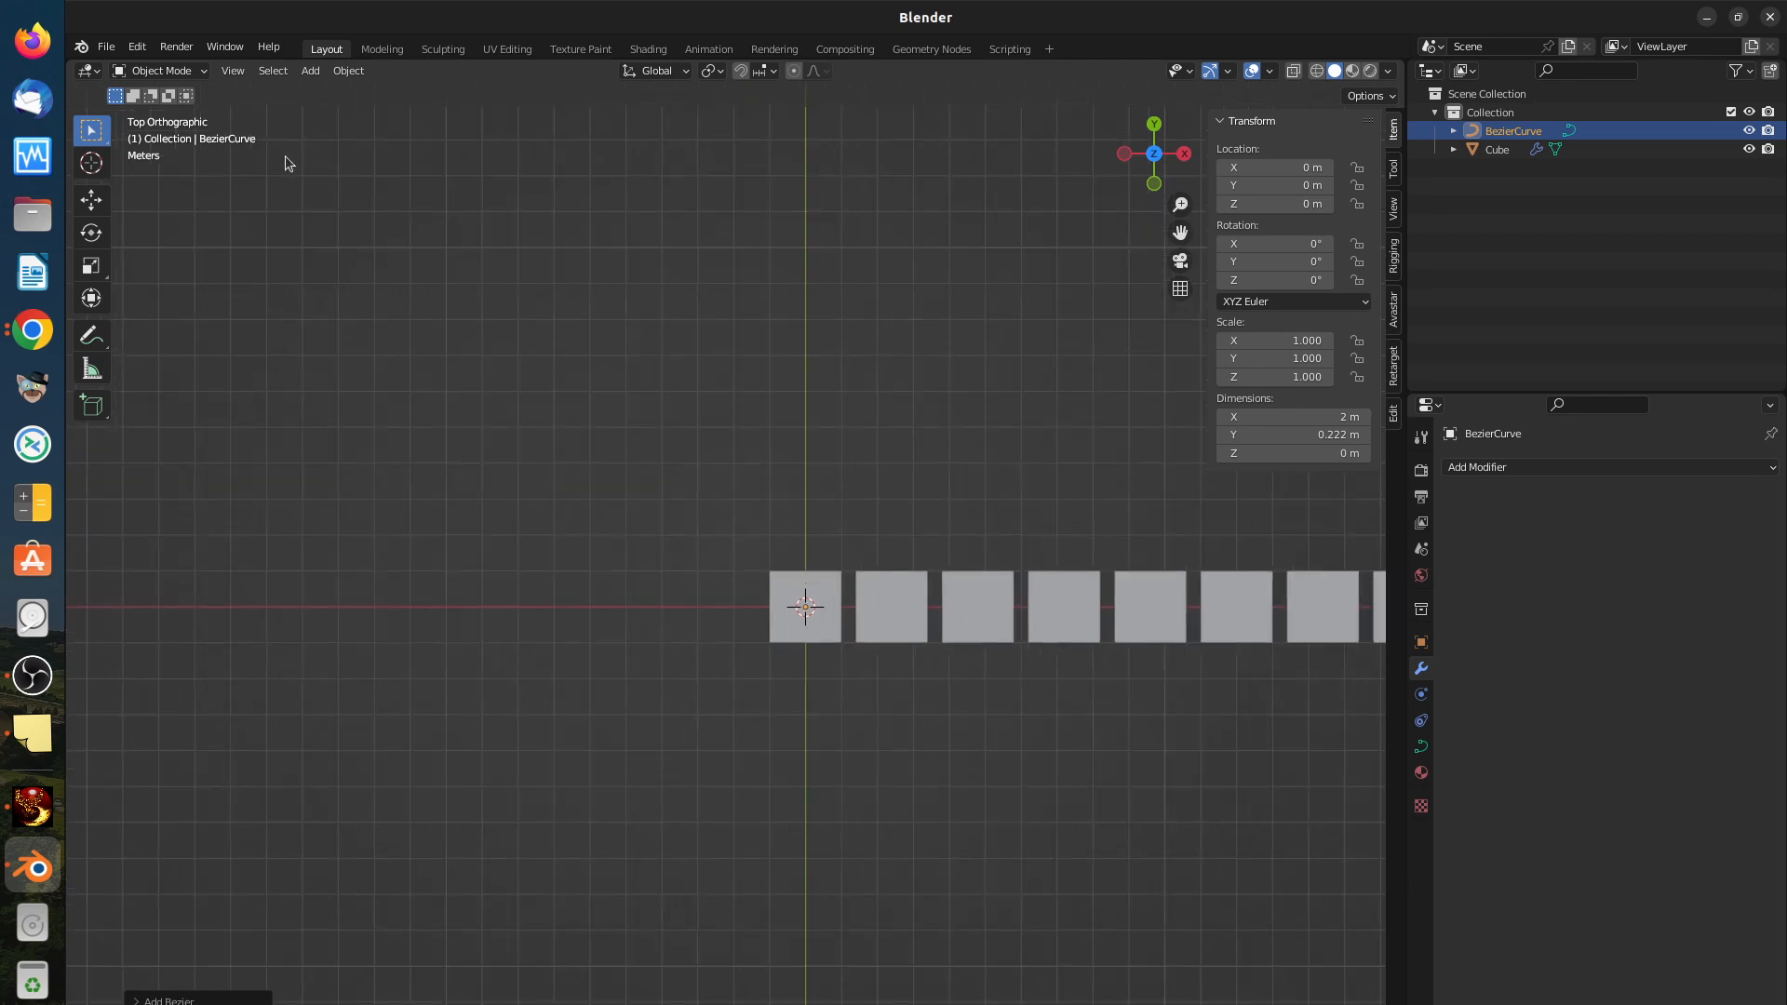
left_click(162, 75)
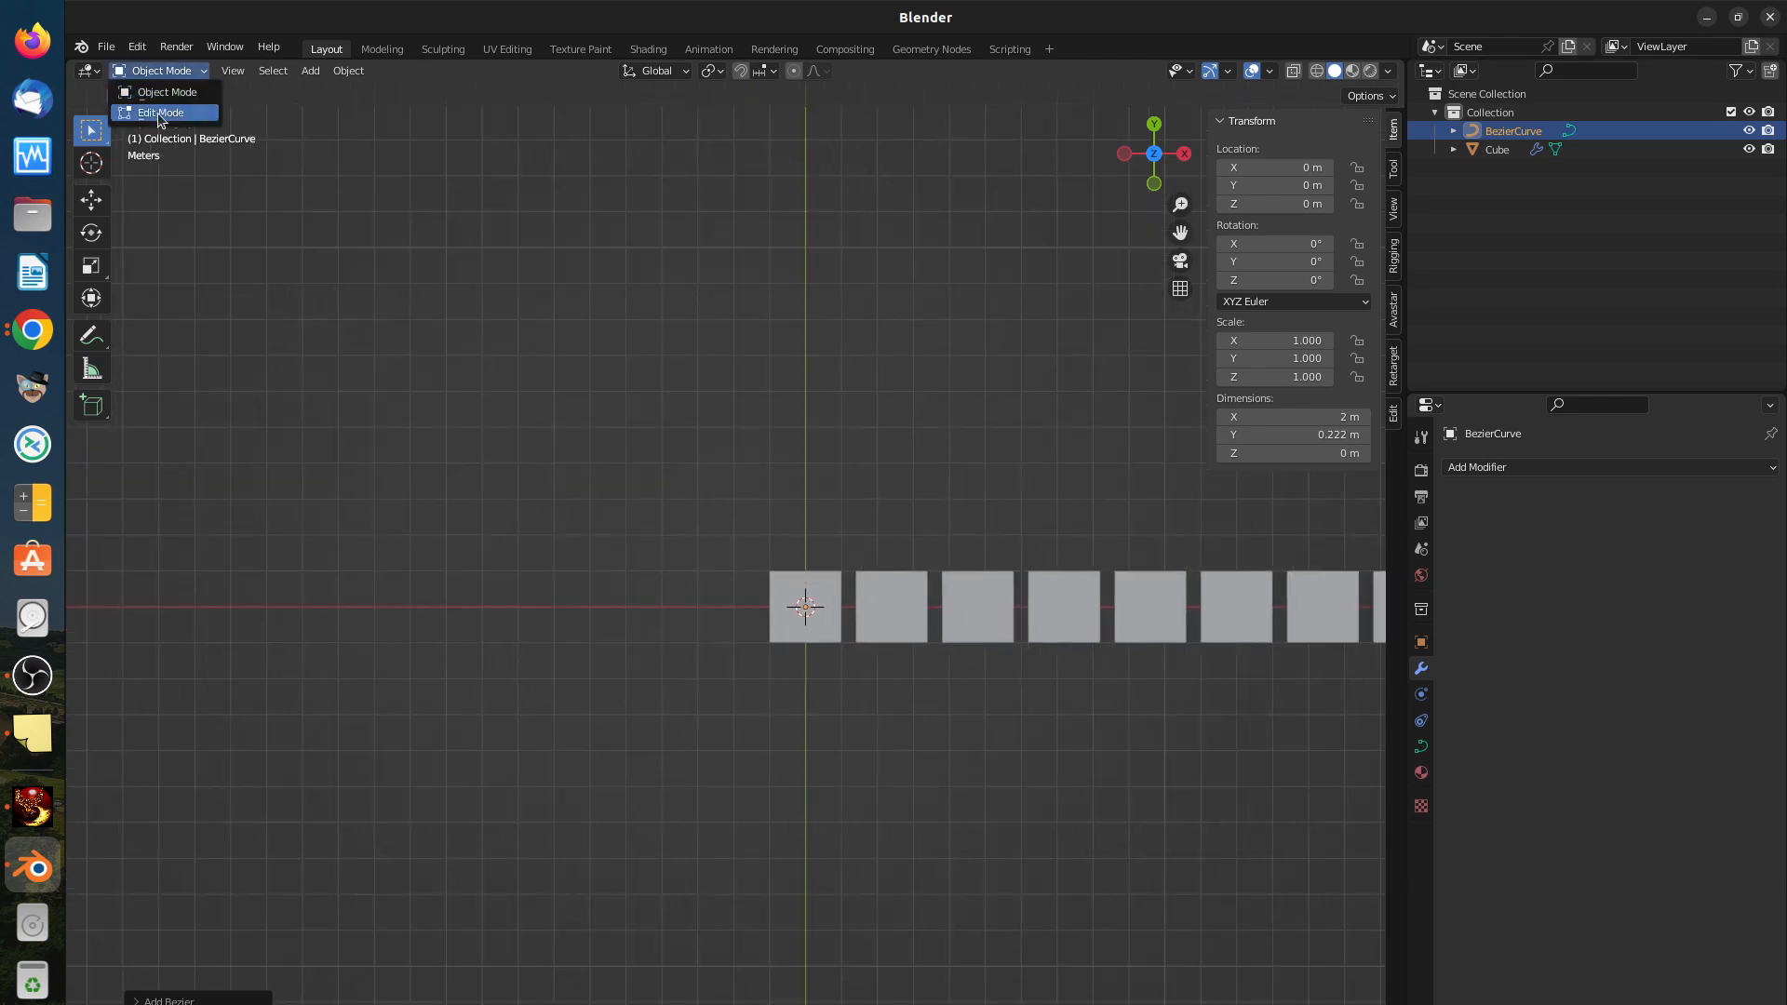
left_click(160, 113)
Step: Move the whole Bezier curve above the row of cubes, with its median at about X 0.22 m, Y 3.78 m
scroll(869, 722, "up", 1)
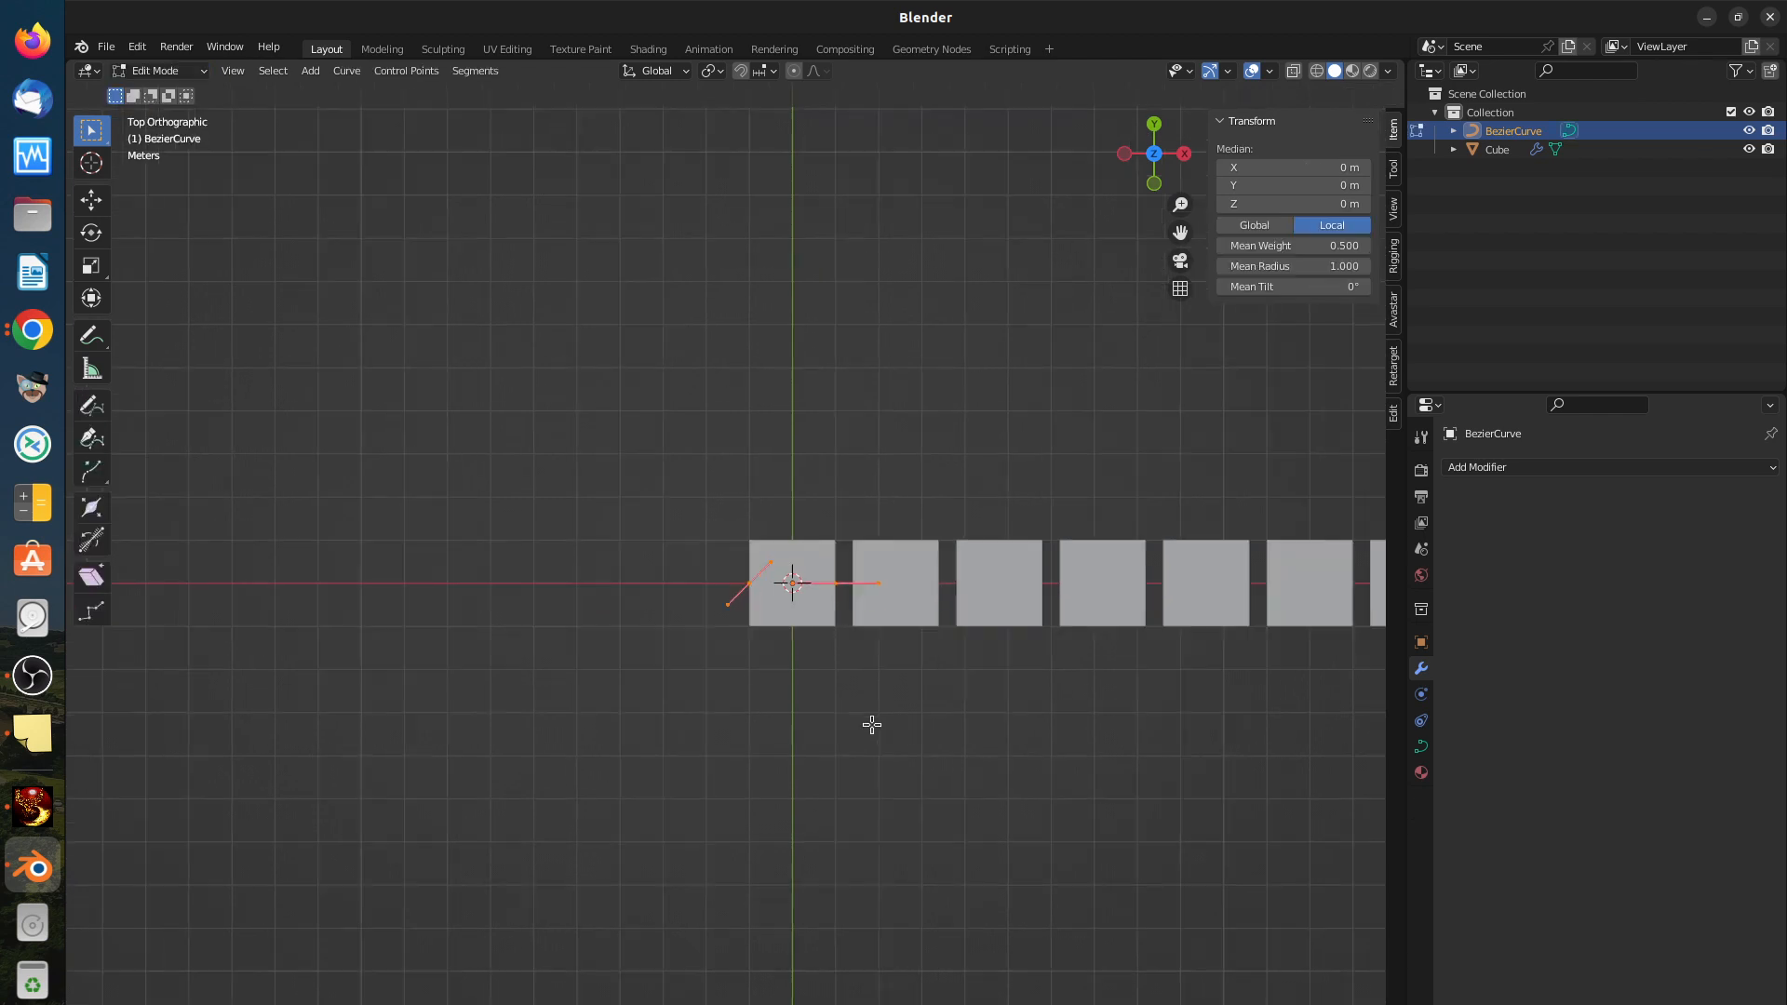
scroll(870, 722, "up", 1)
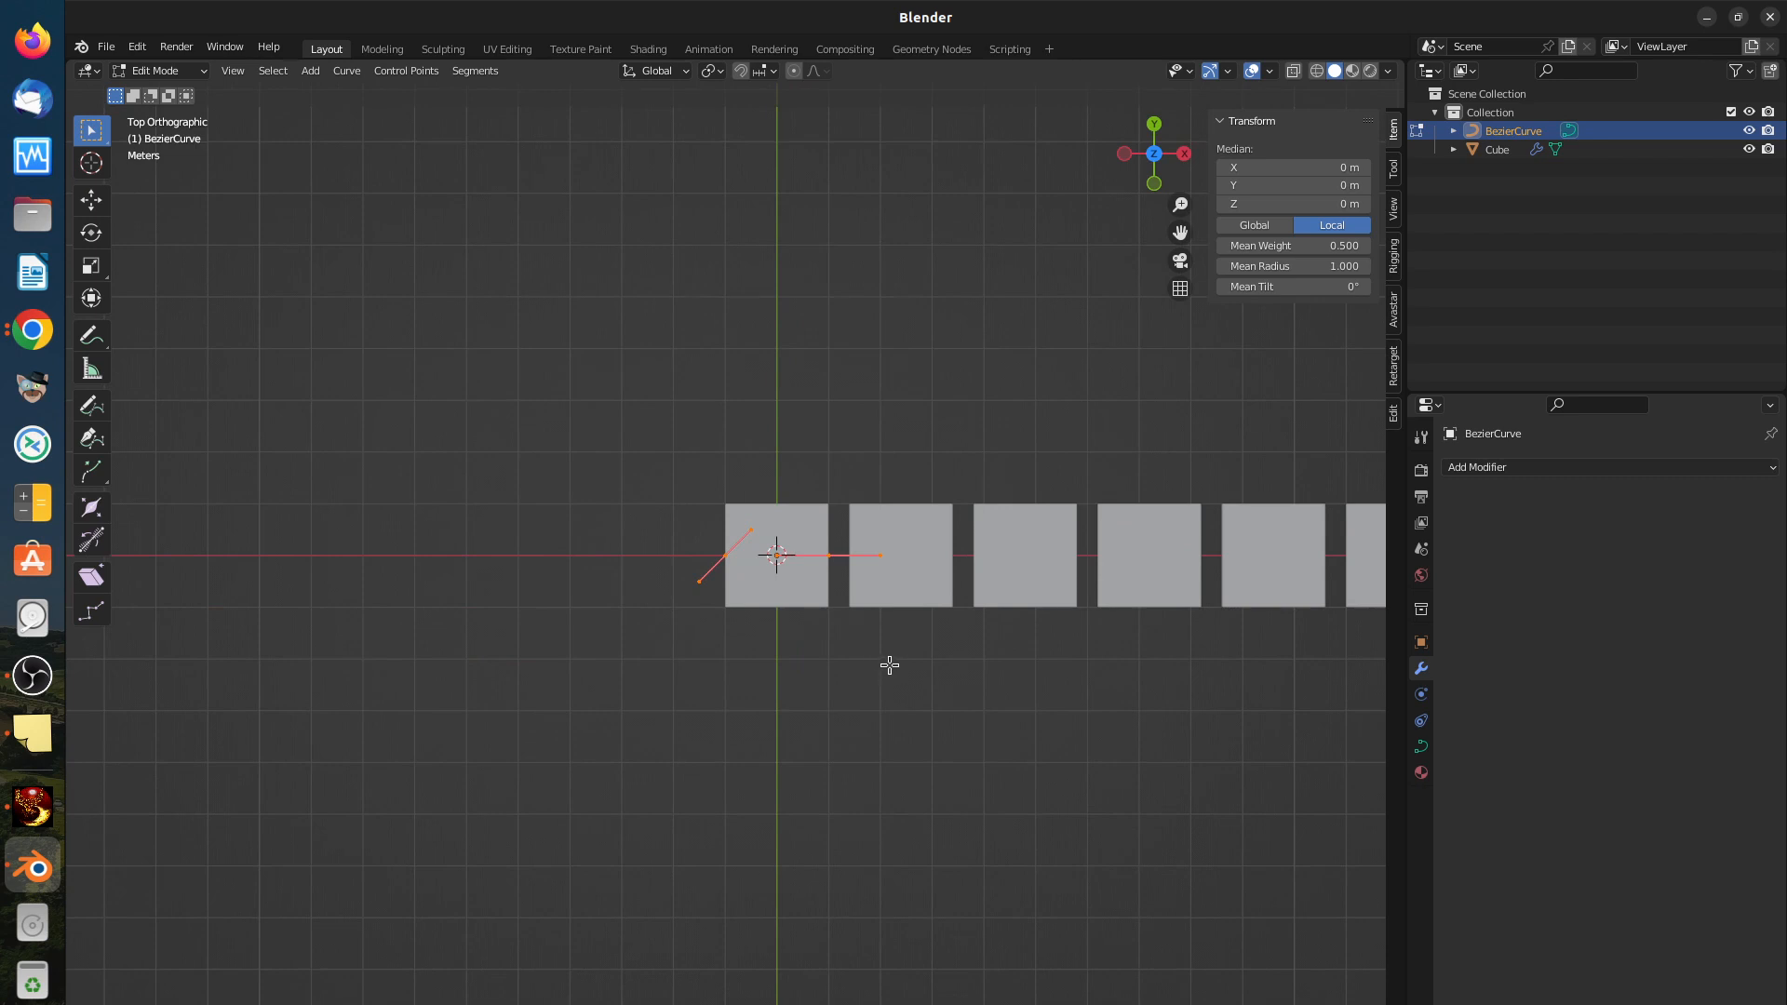
key("g")
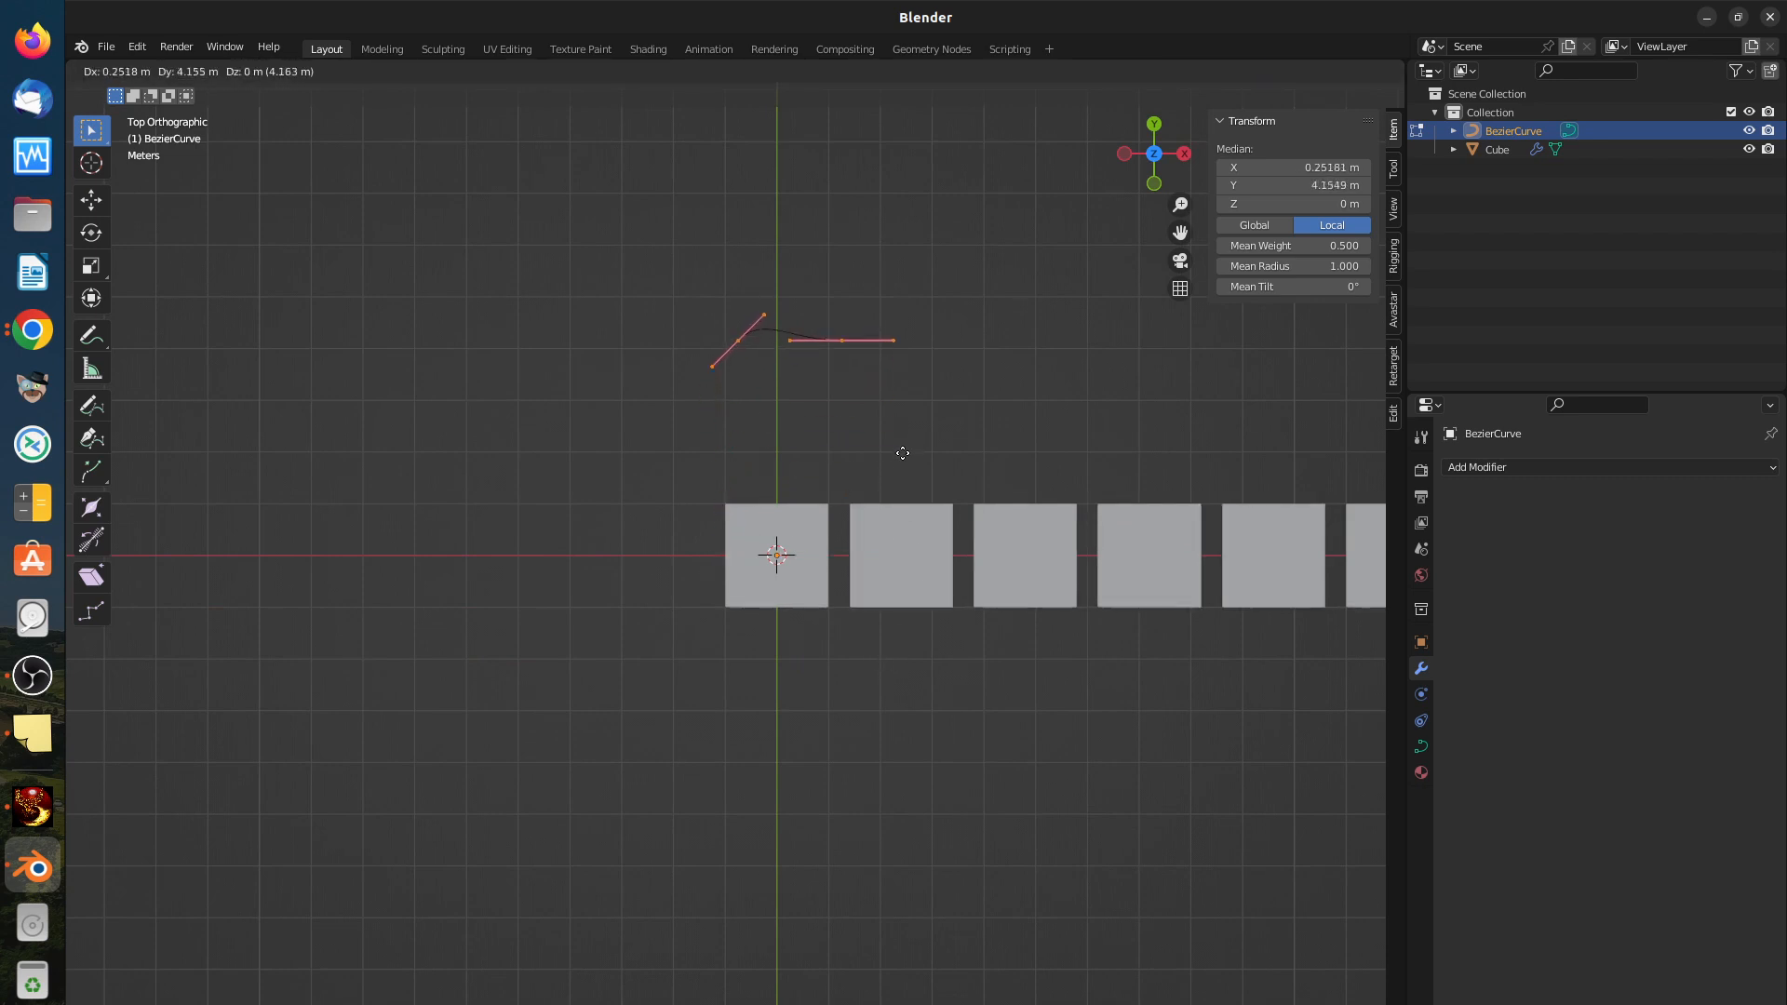
left_click(901, 468)
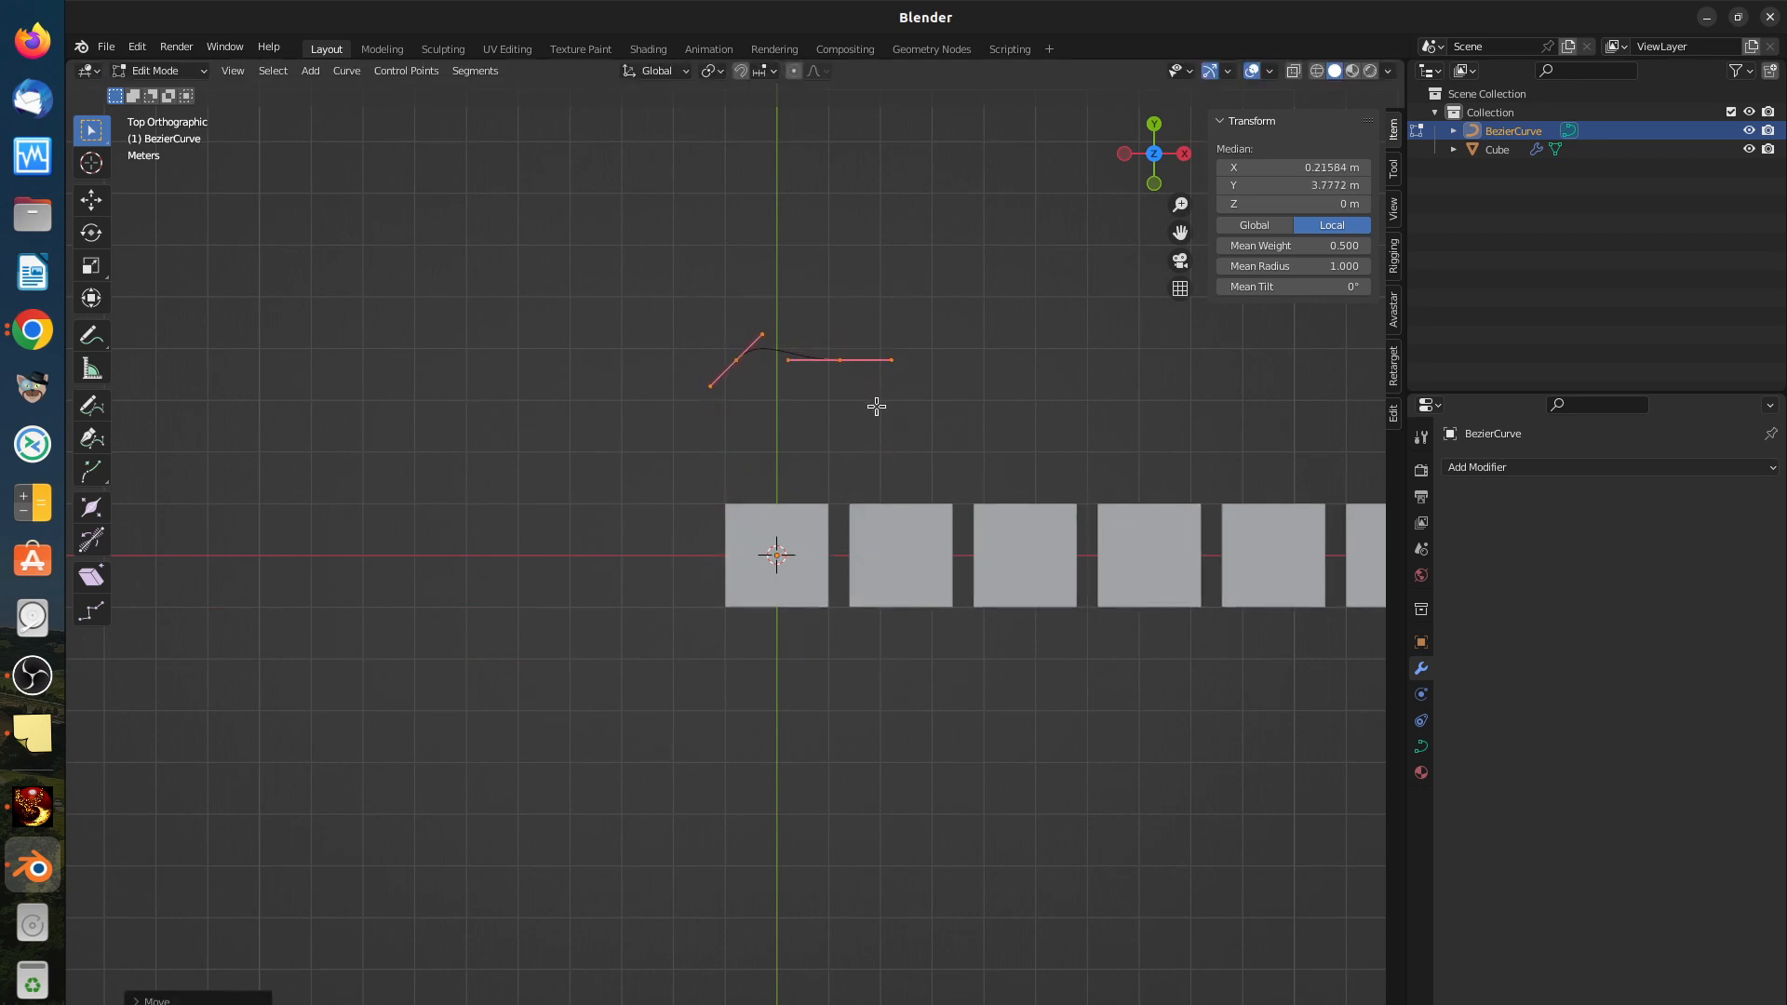
Step: Move the curve's left control point to about X -2.03 m, Y 4.03 m and rotate its handles to slope steeply down to the right
left_click(735, 363)
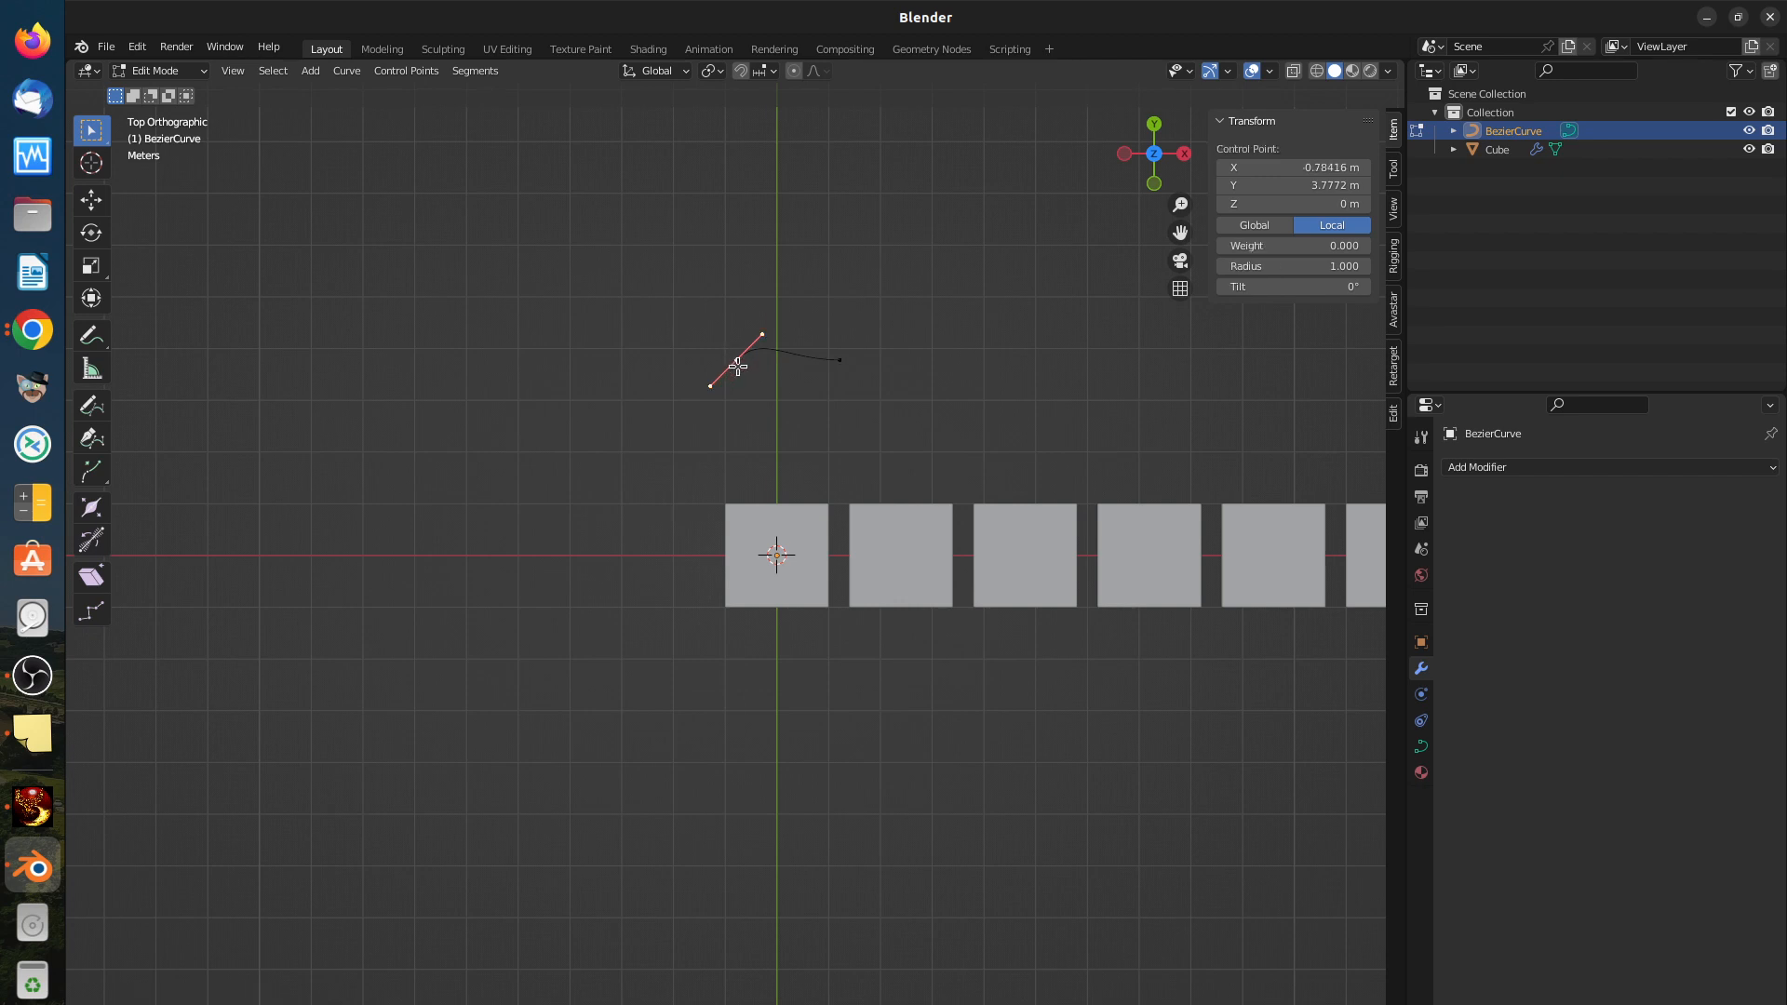
key("g")
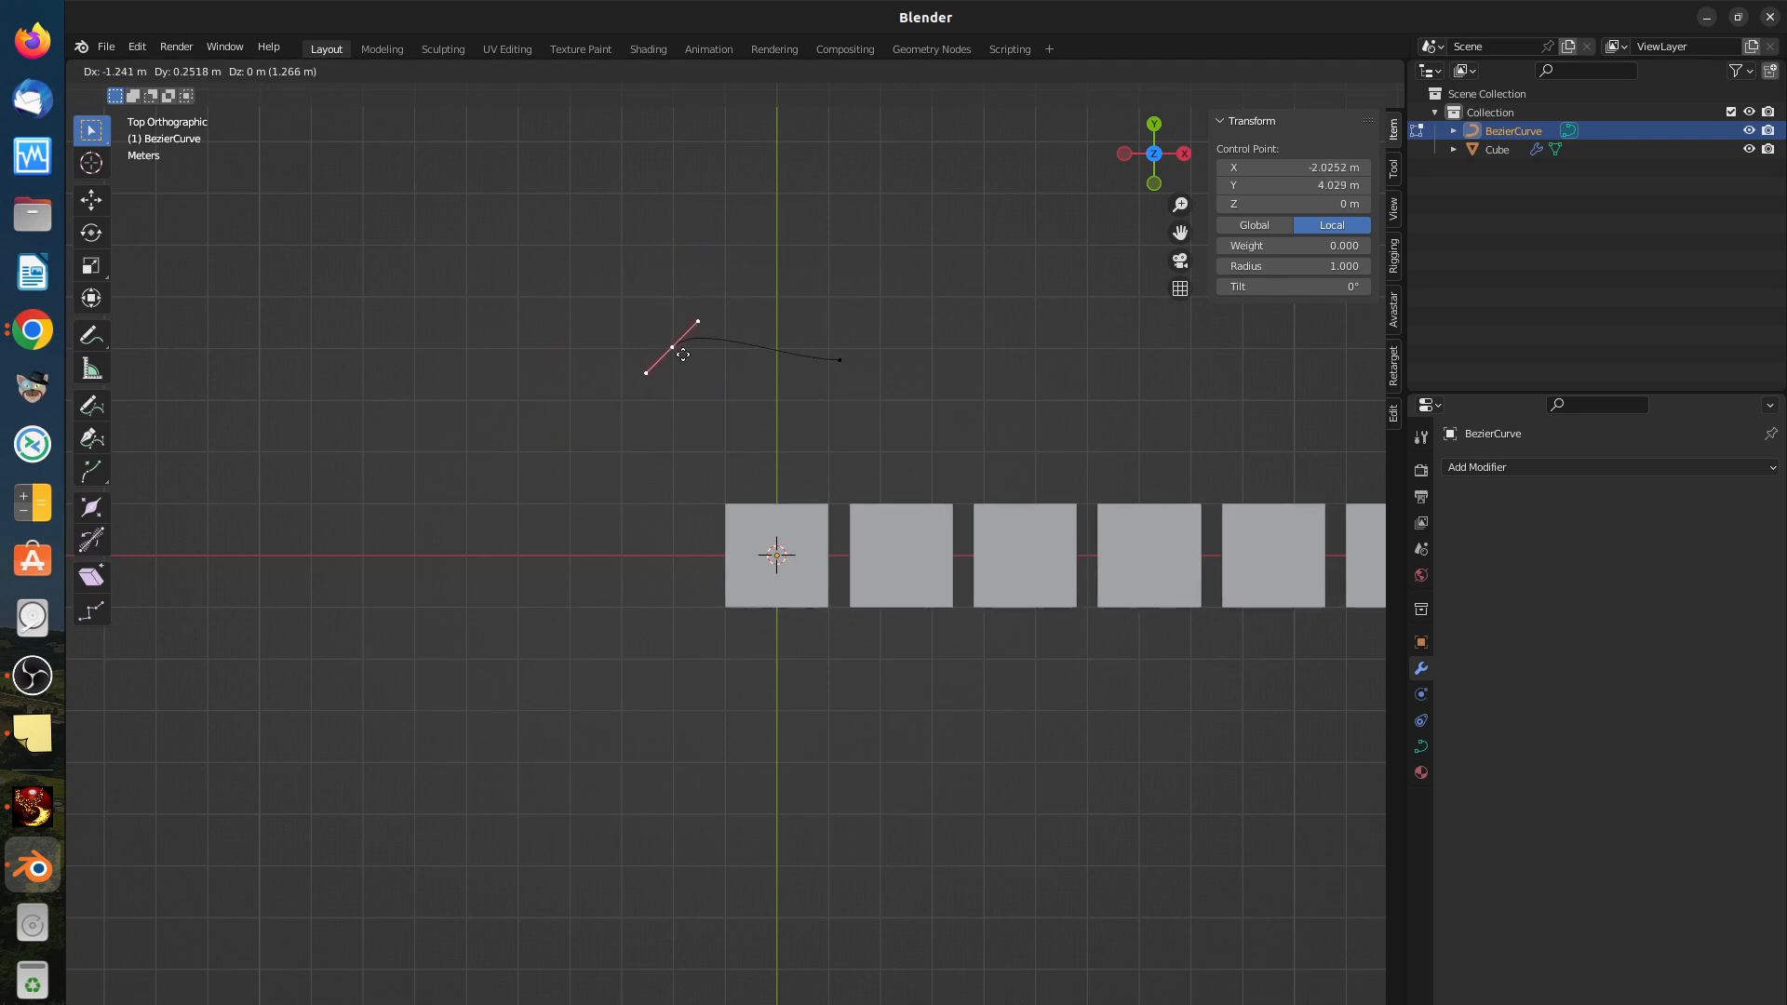
left_click(682, 356)
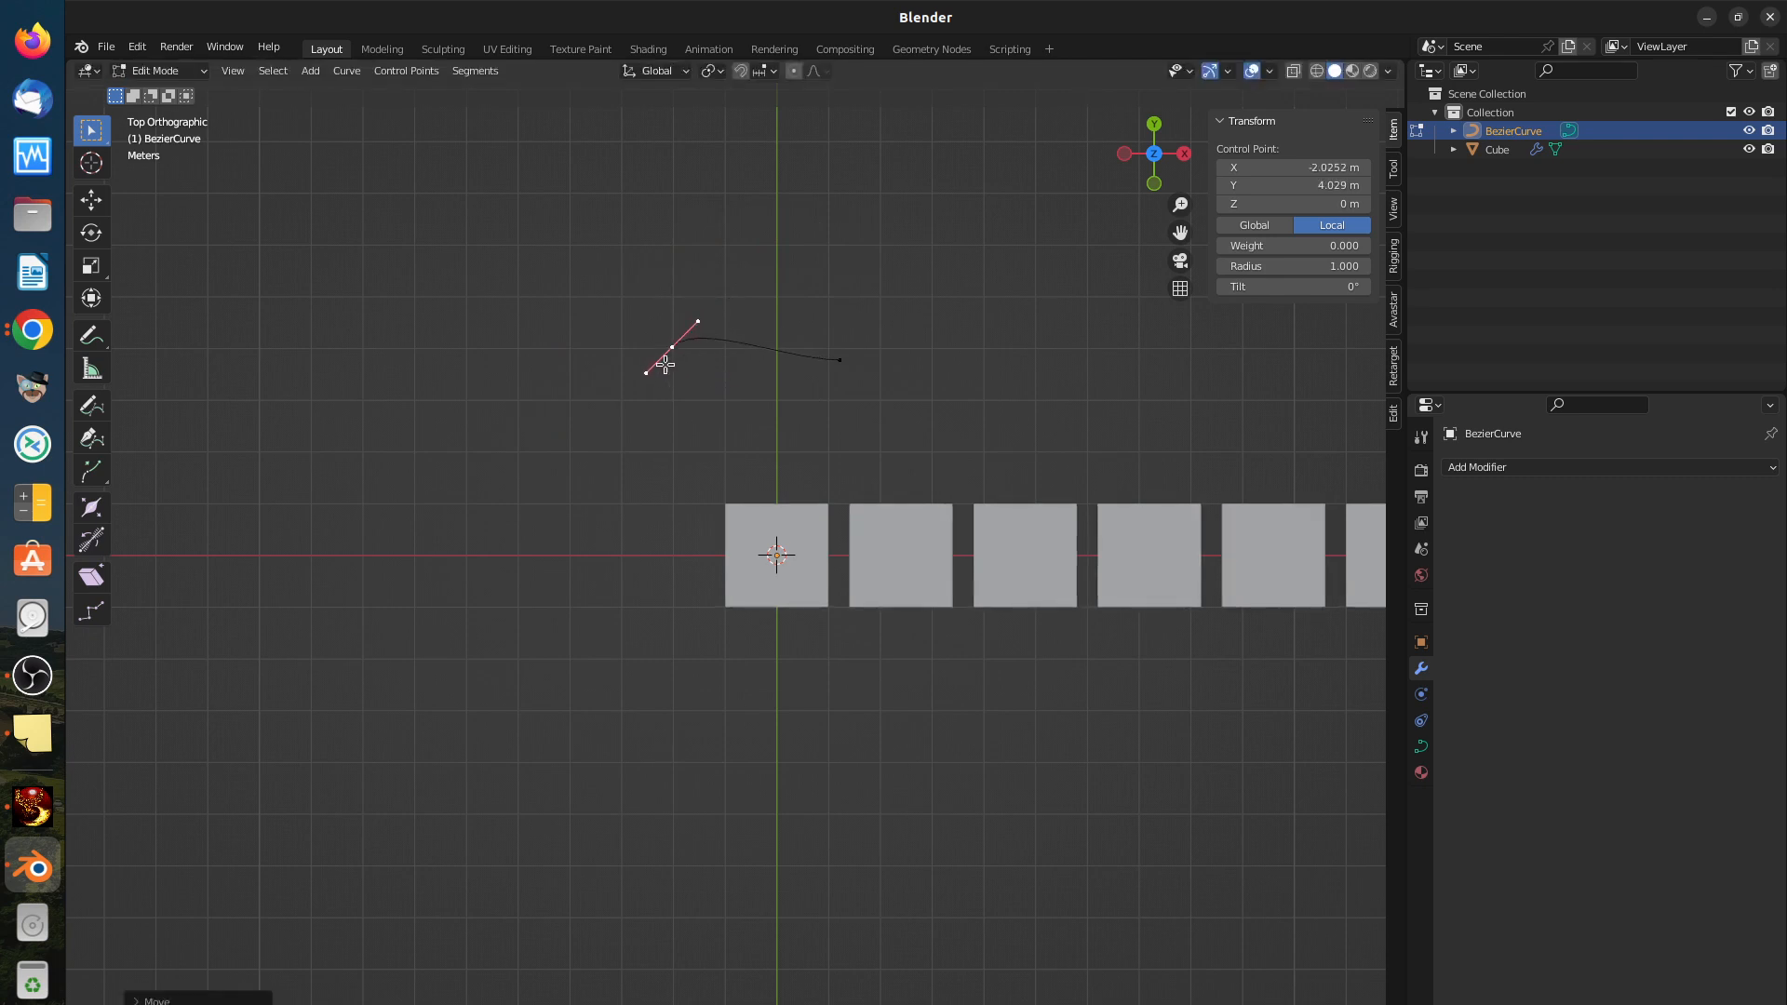
key("r")
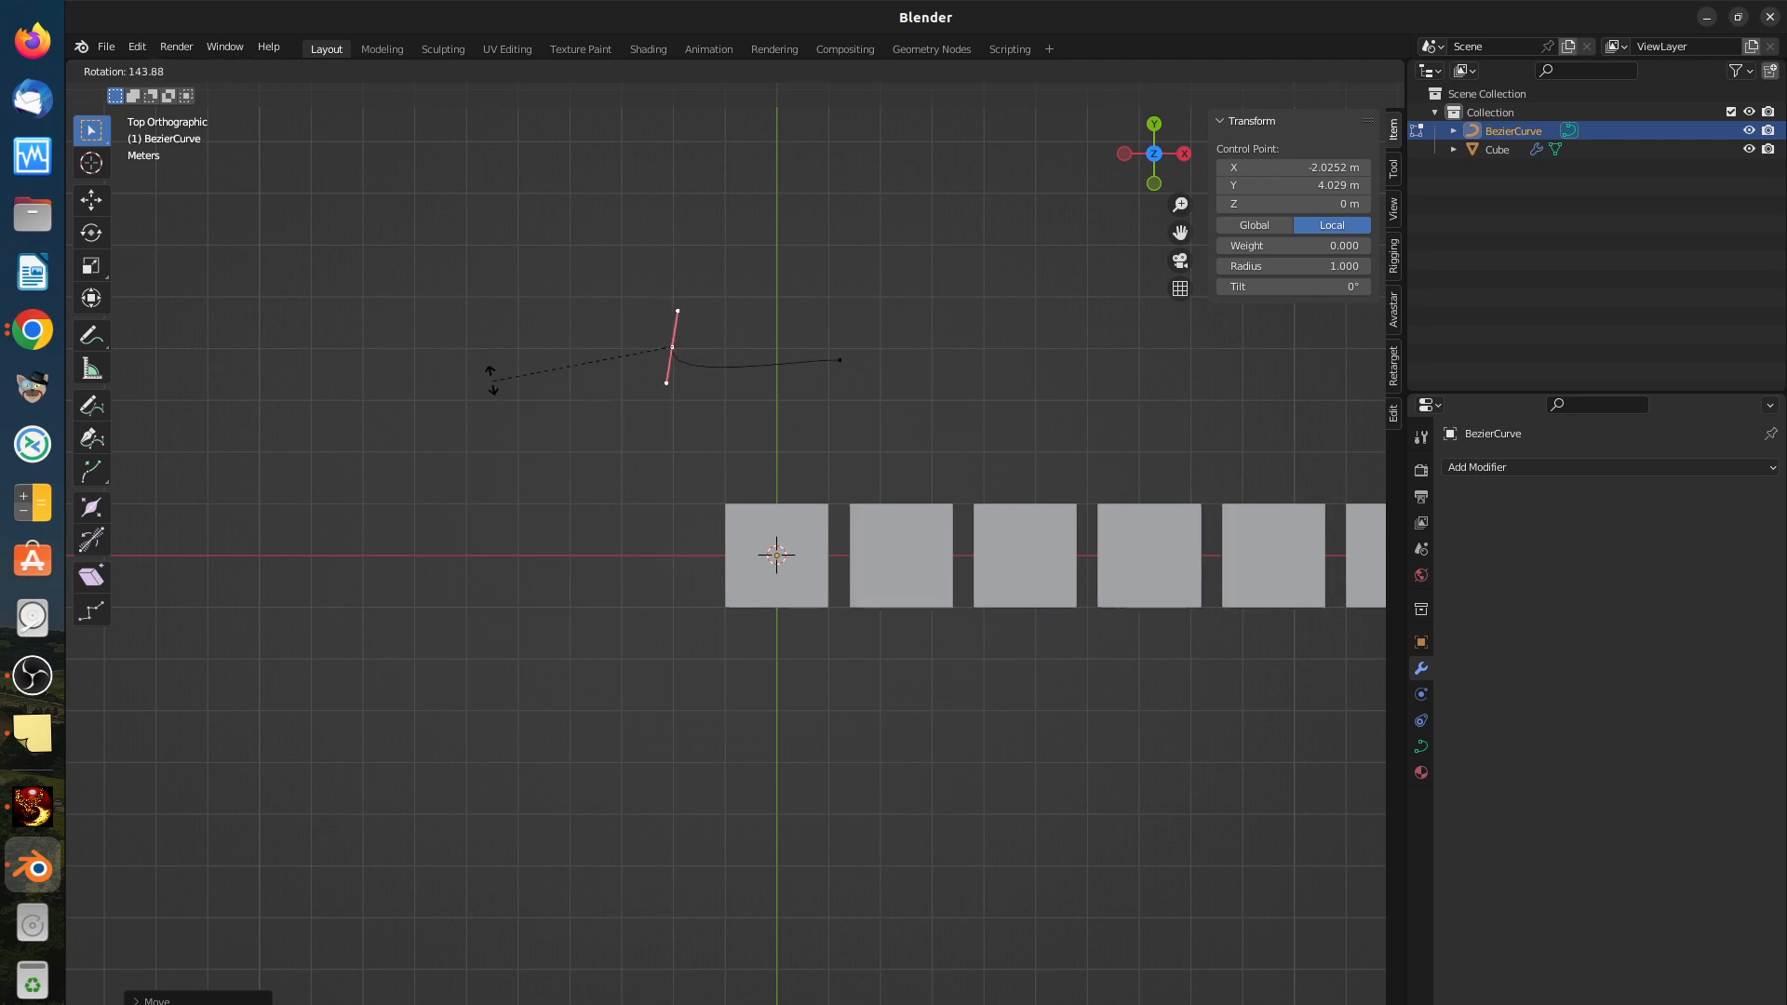
left_click(538, 486)
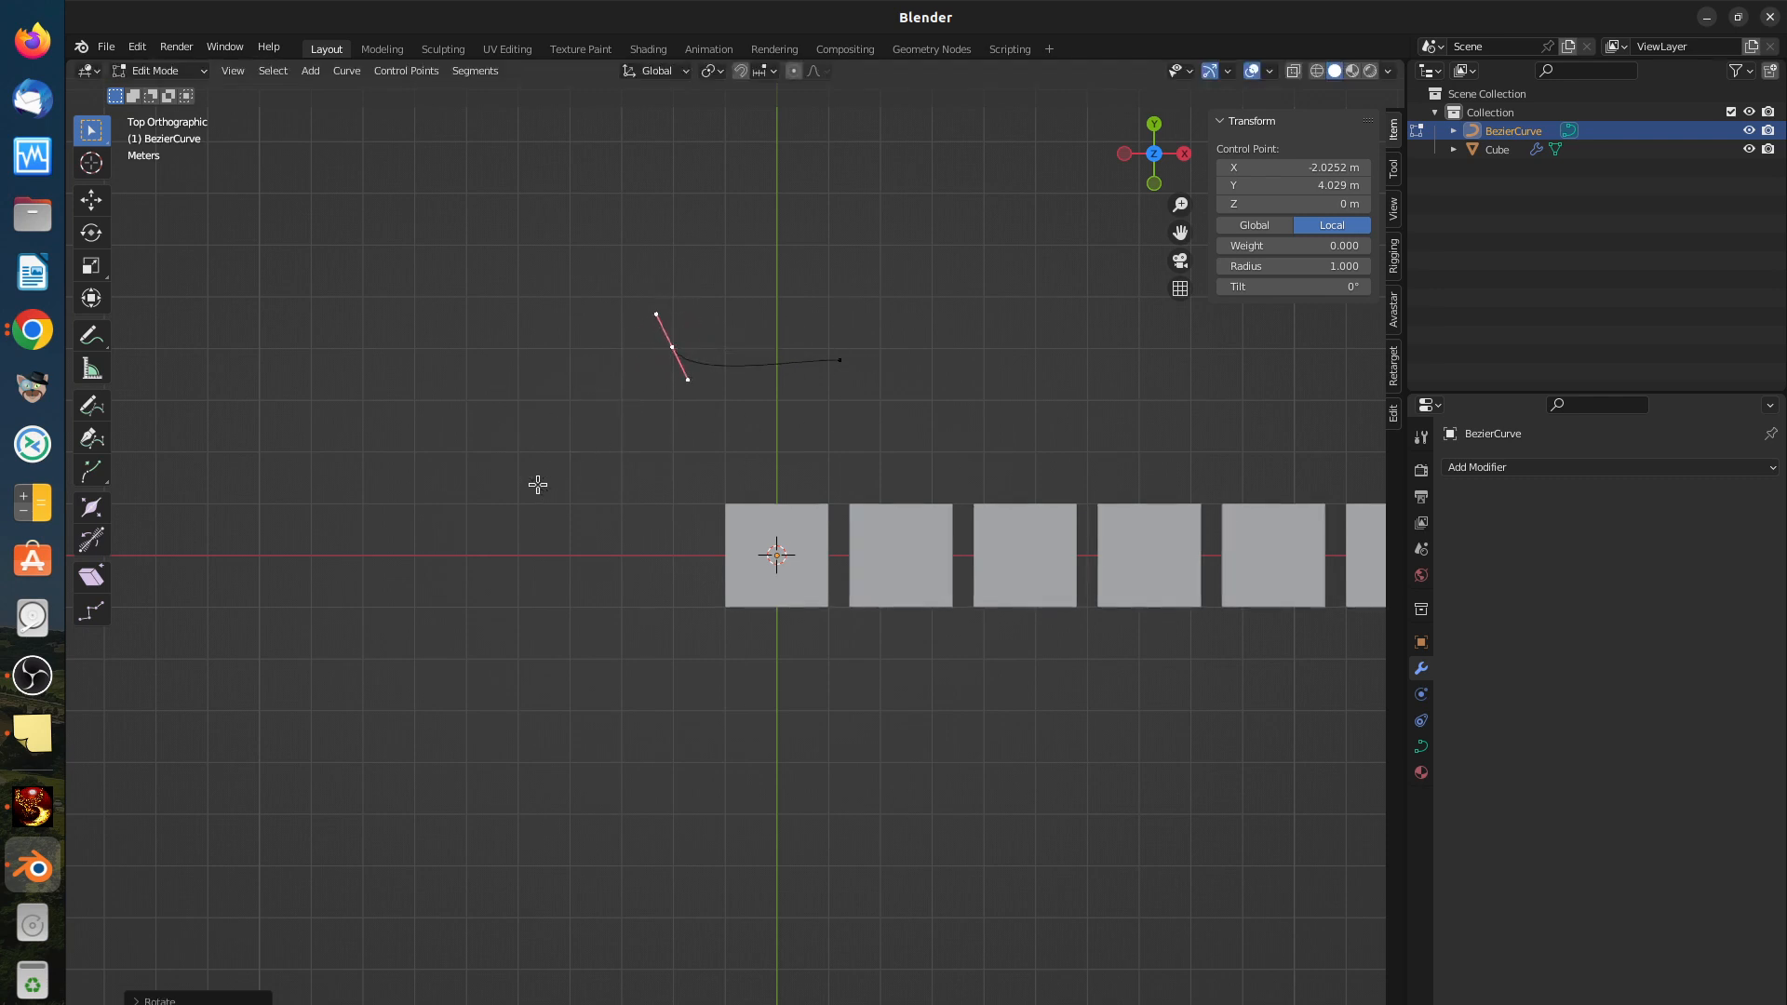
Step: Pull the left control point's lower handle down to about X -2.37 m, Y -0.38 m
left_click(688, 382)
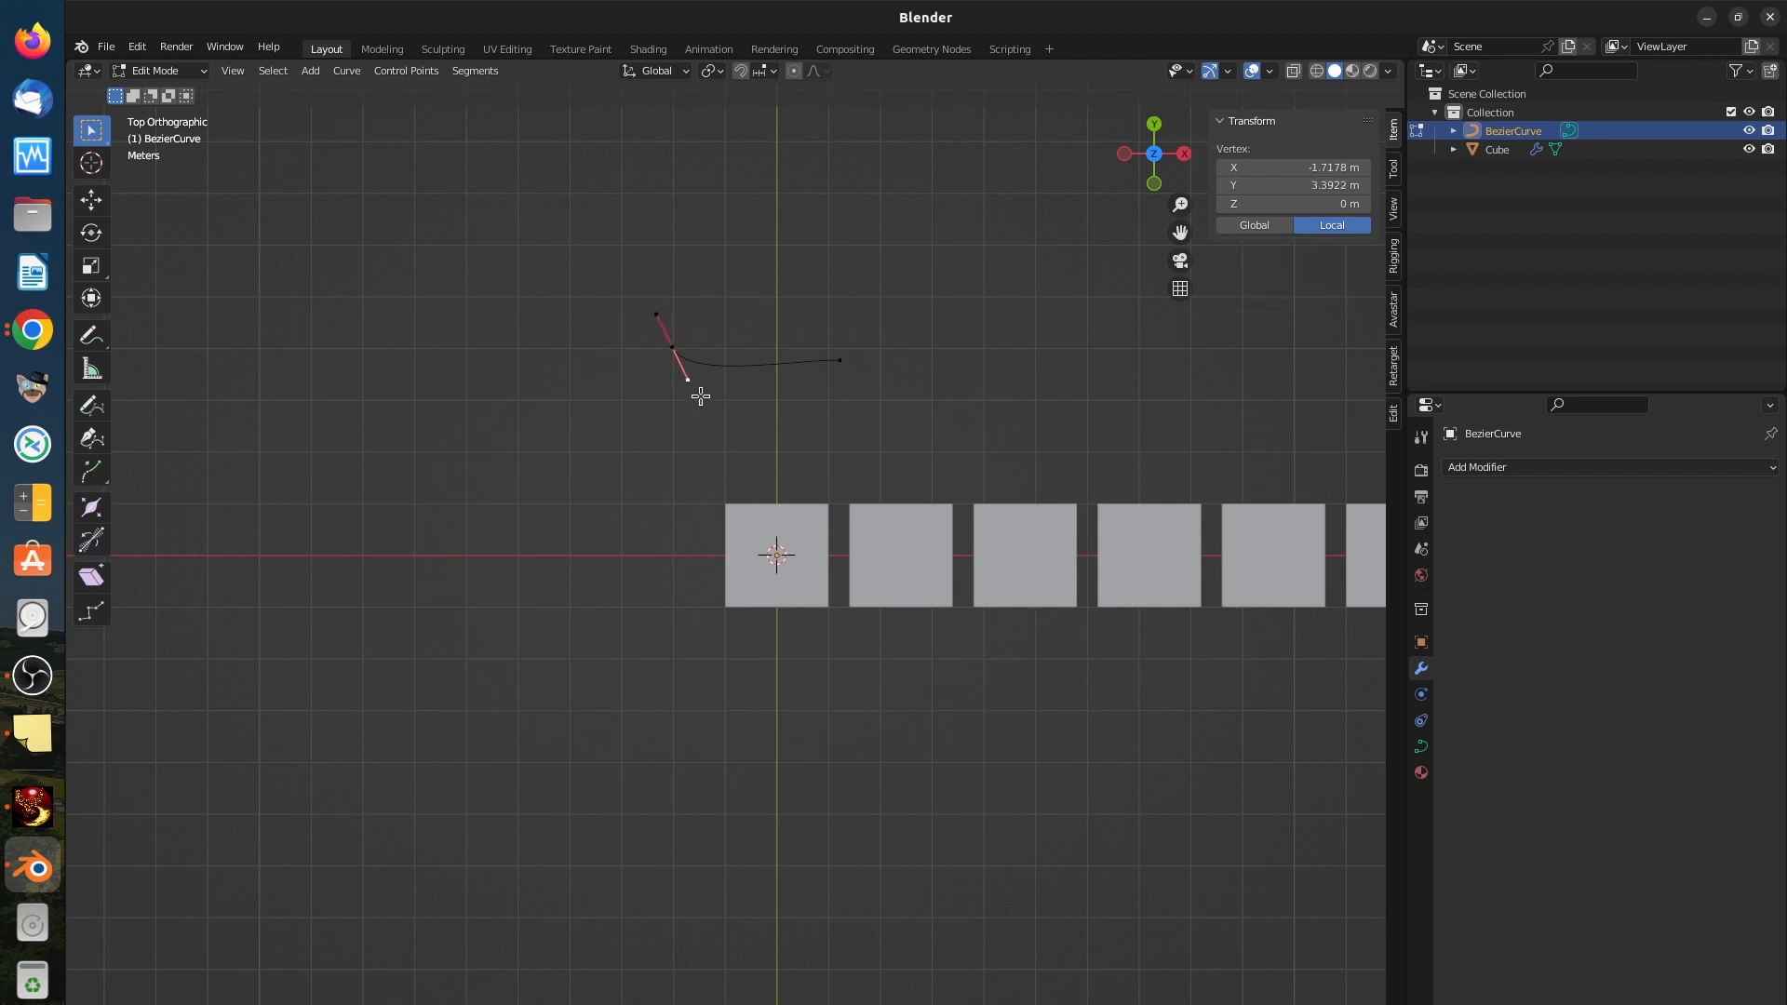
key("g")
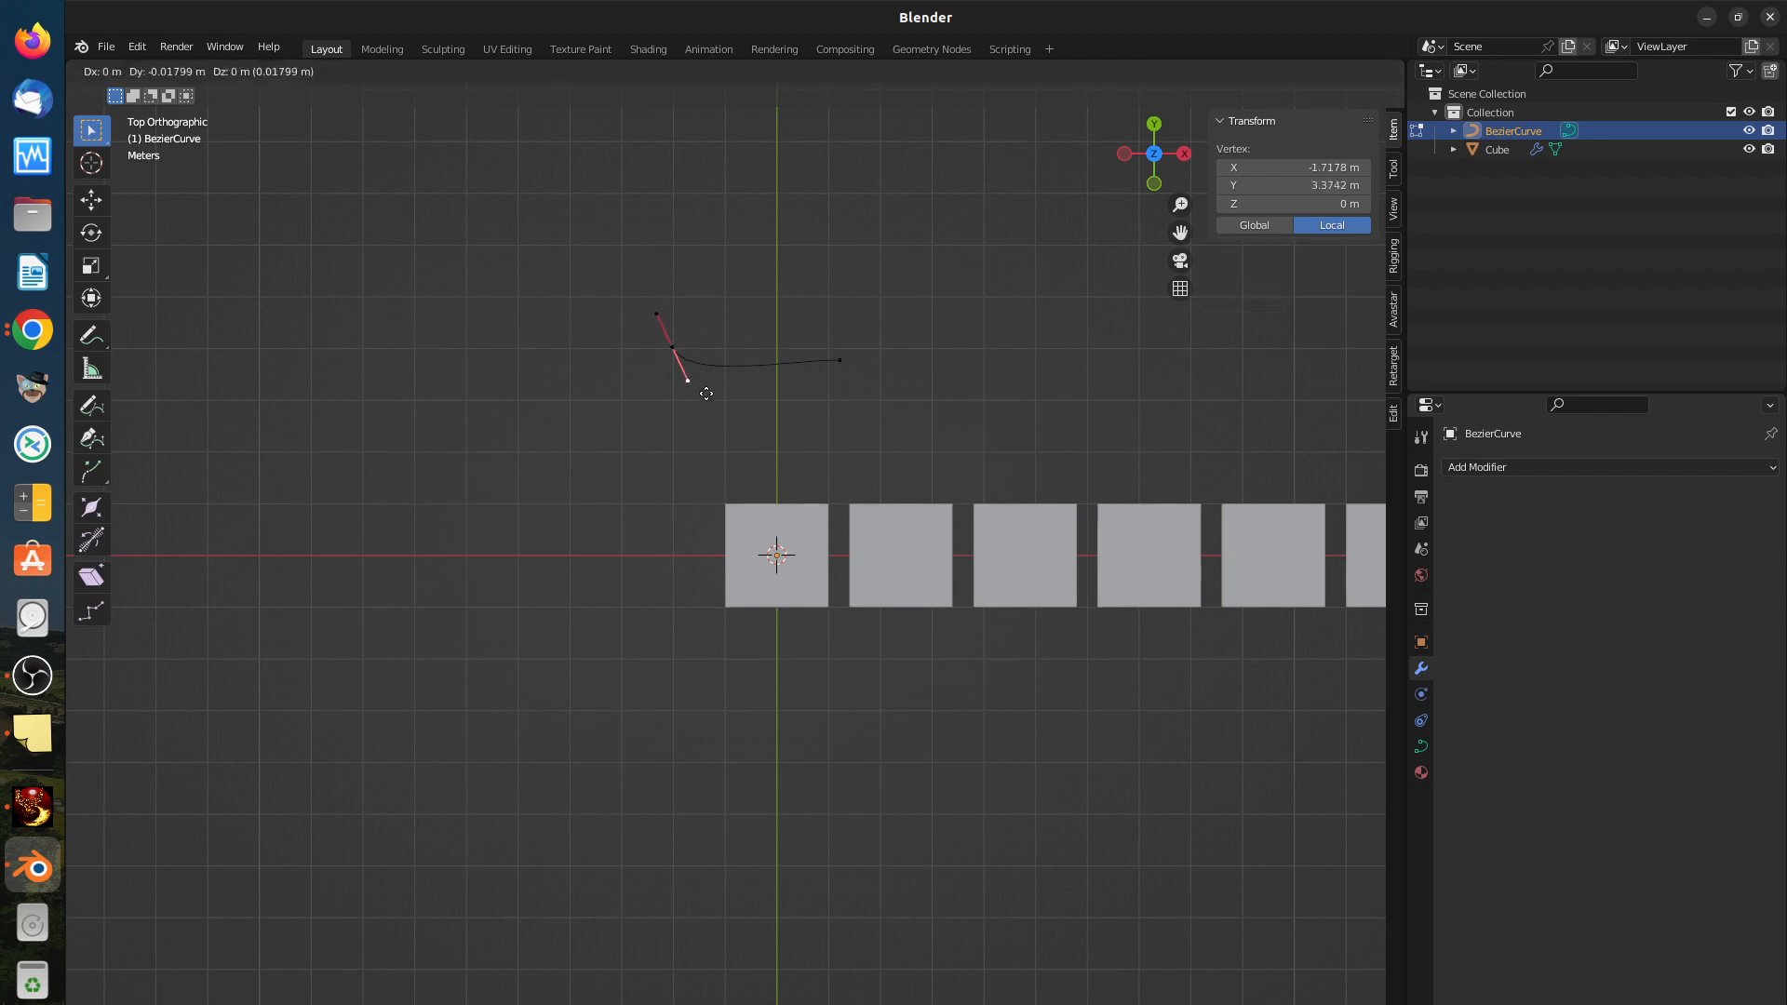
left_click(667, 583)
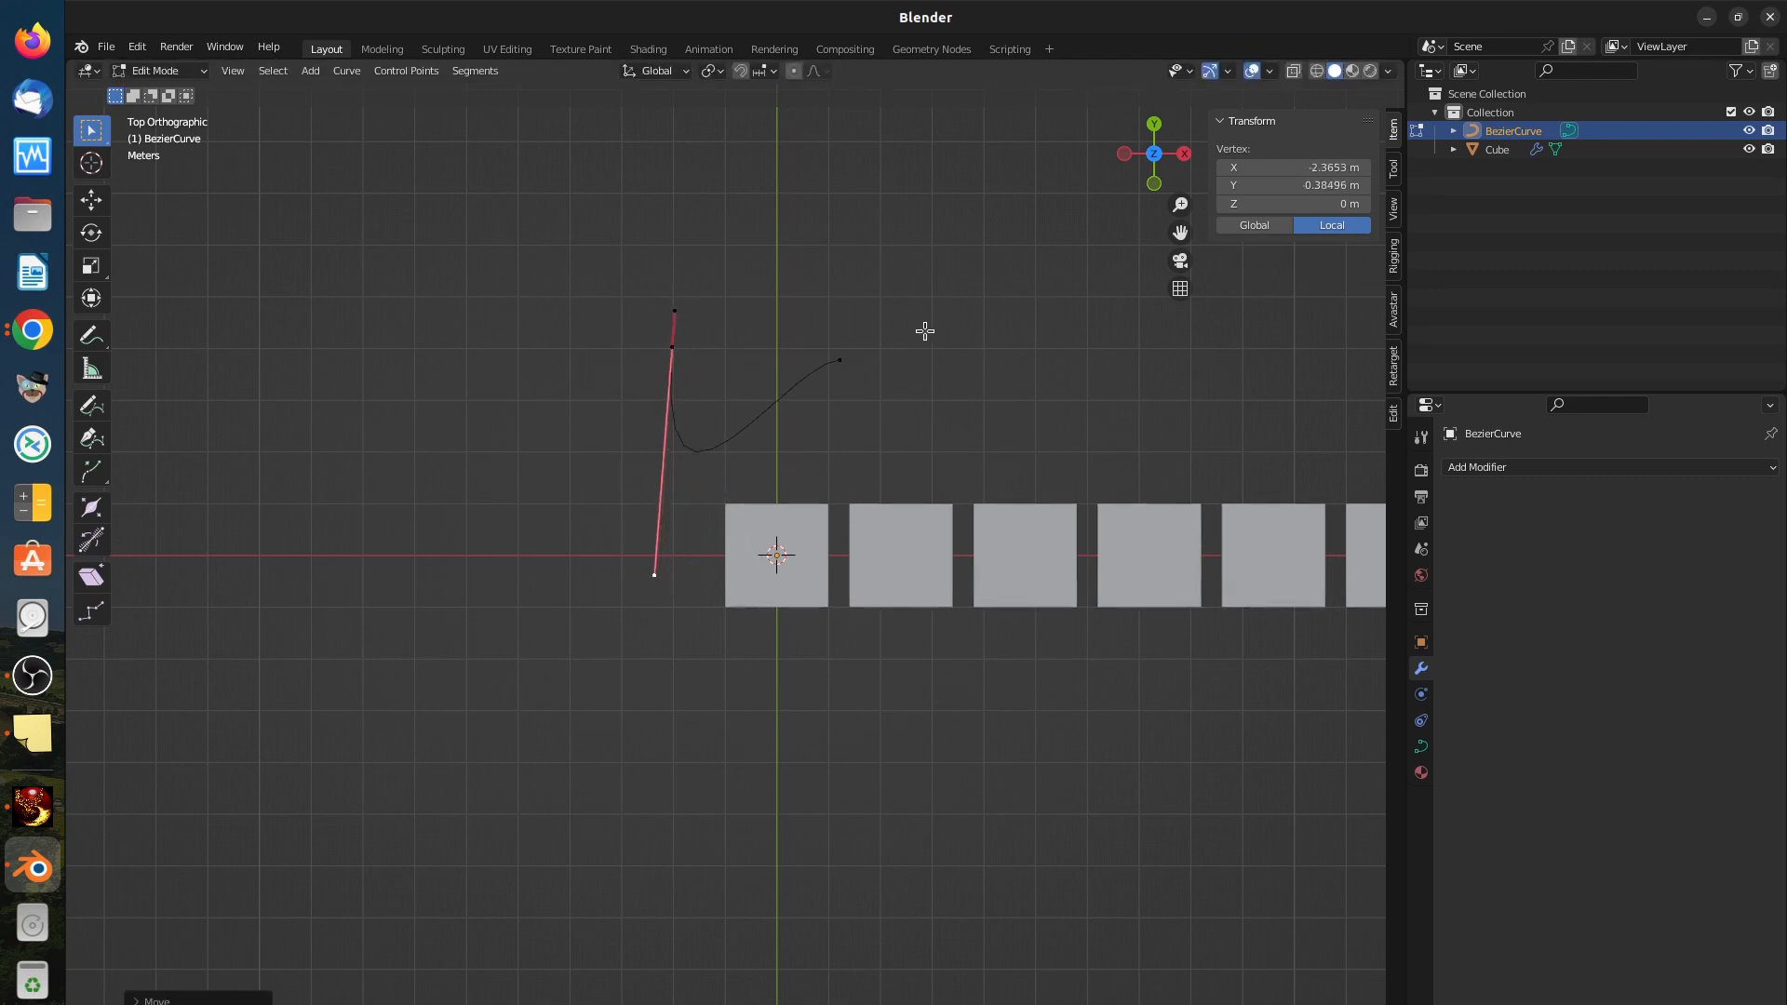
Step: Scale the right control point's handles about 2.1 times and move its outer handle to about X 4.23 m, Y -2.05 m
left_click(841, 360)
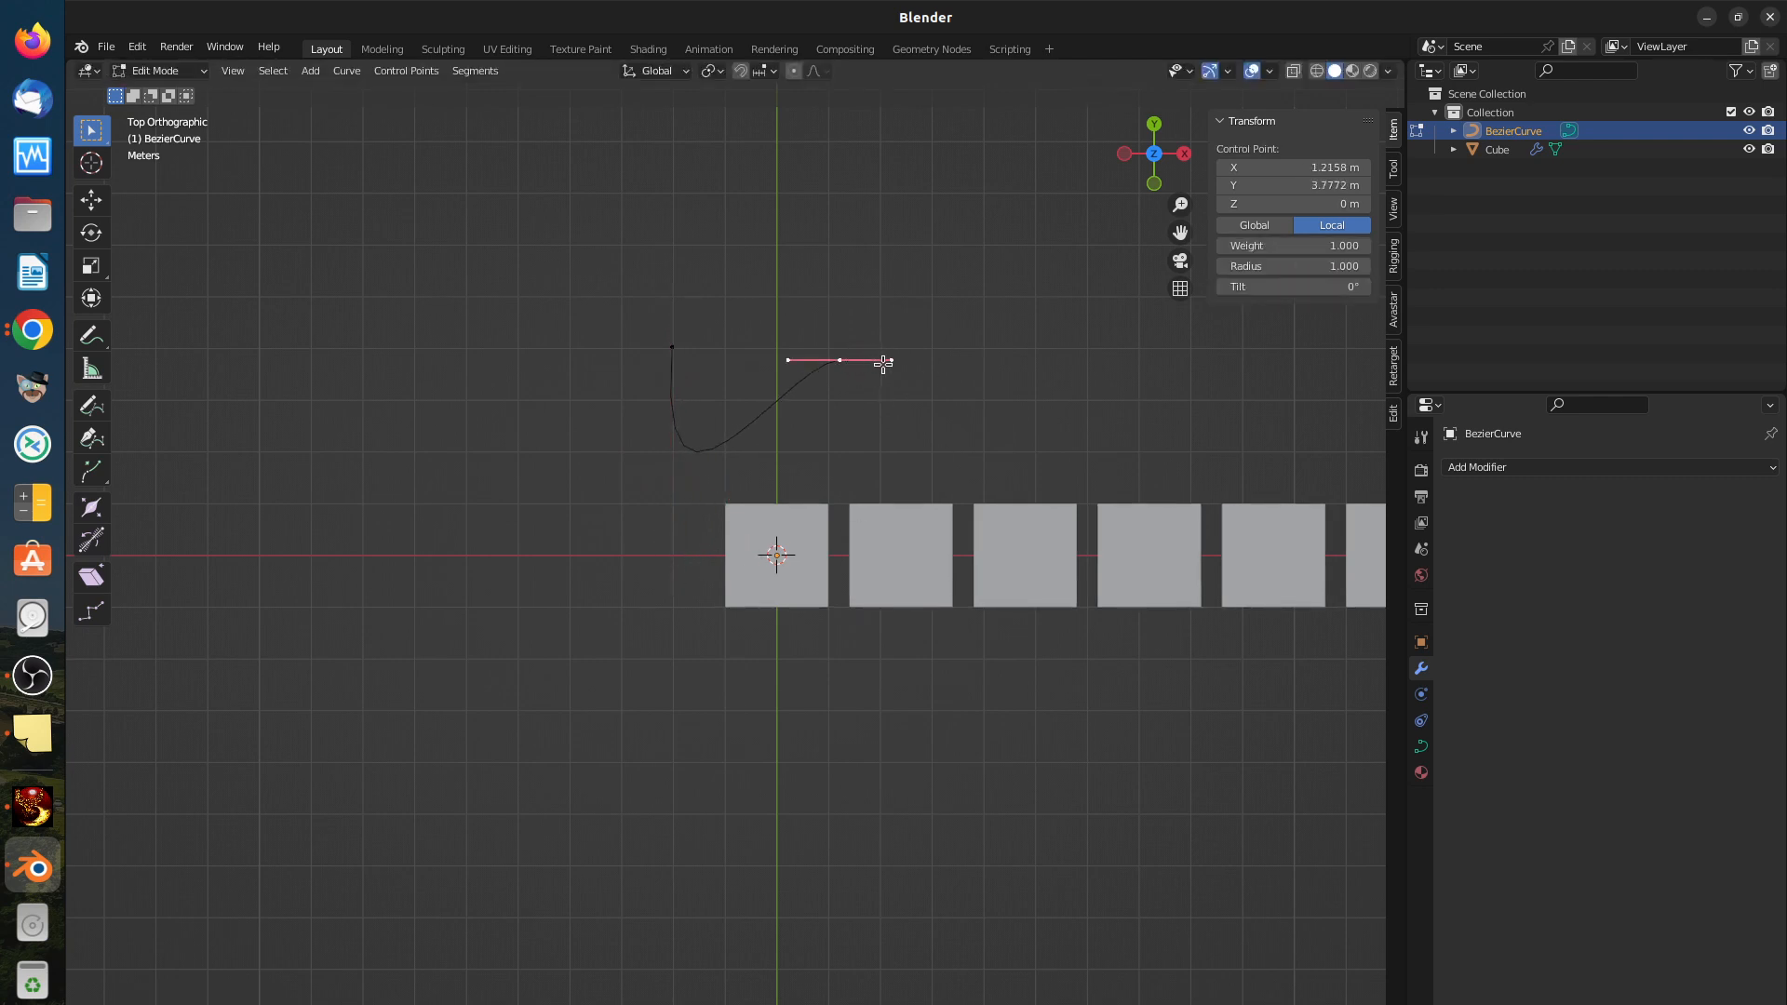
key("s")
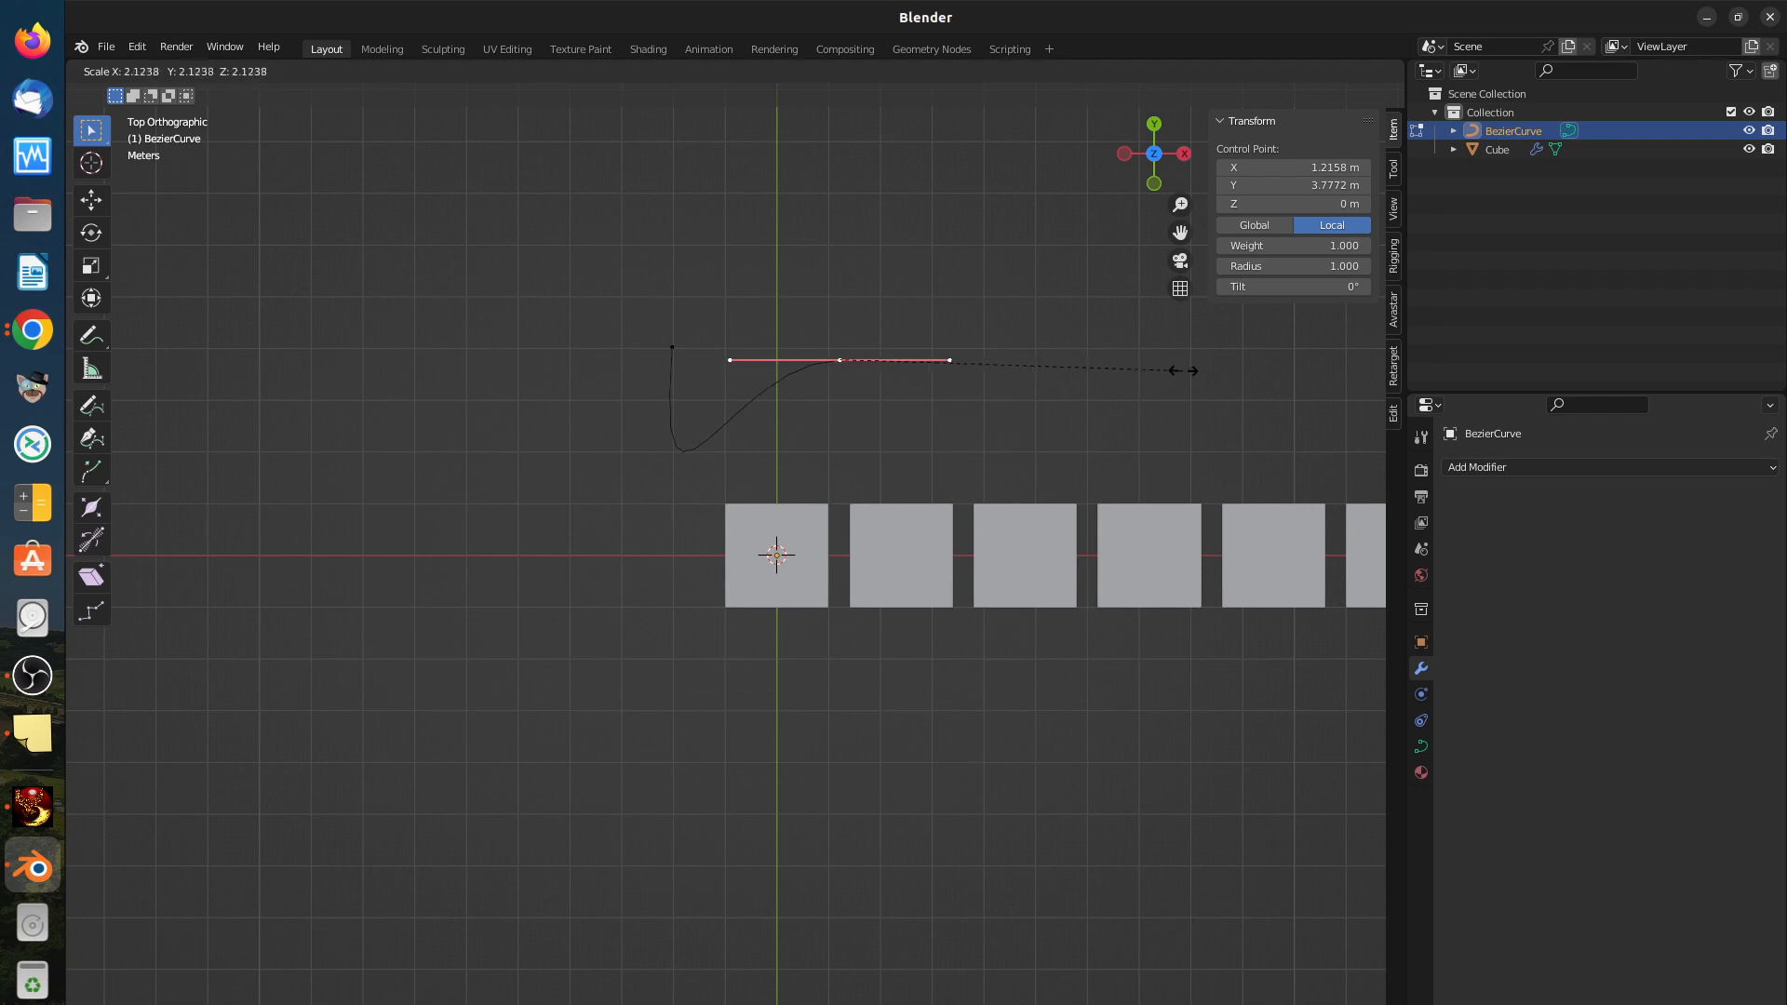
left_click(1177, 367)
left_click(950, 358)
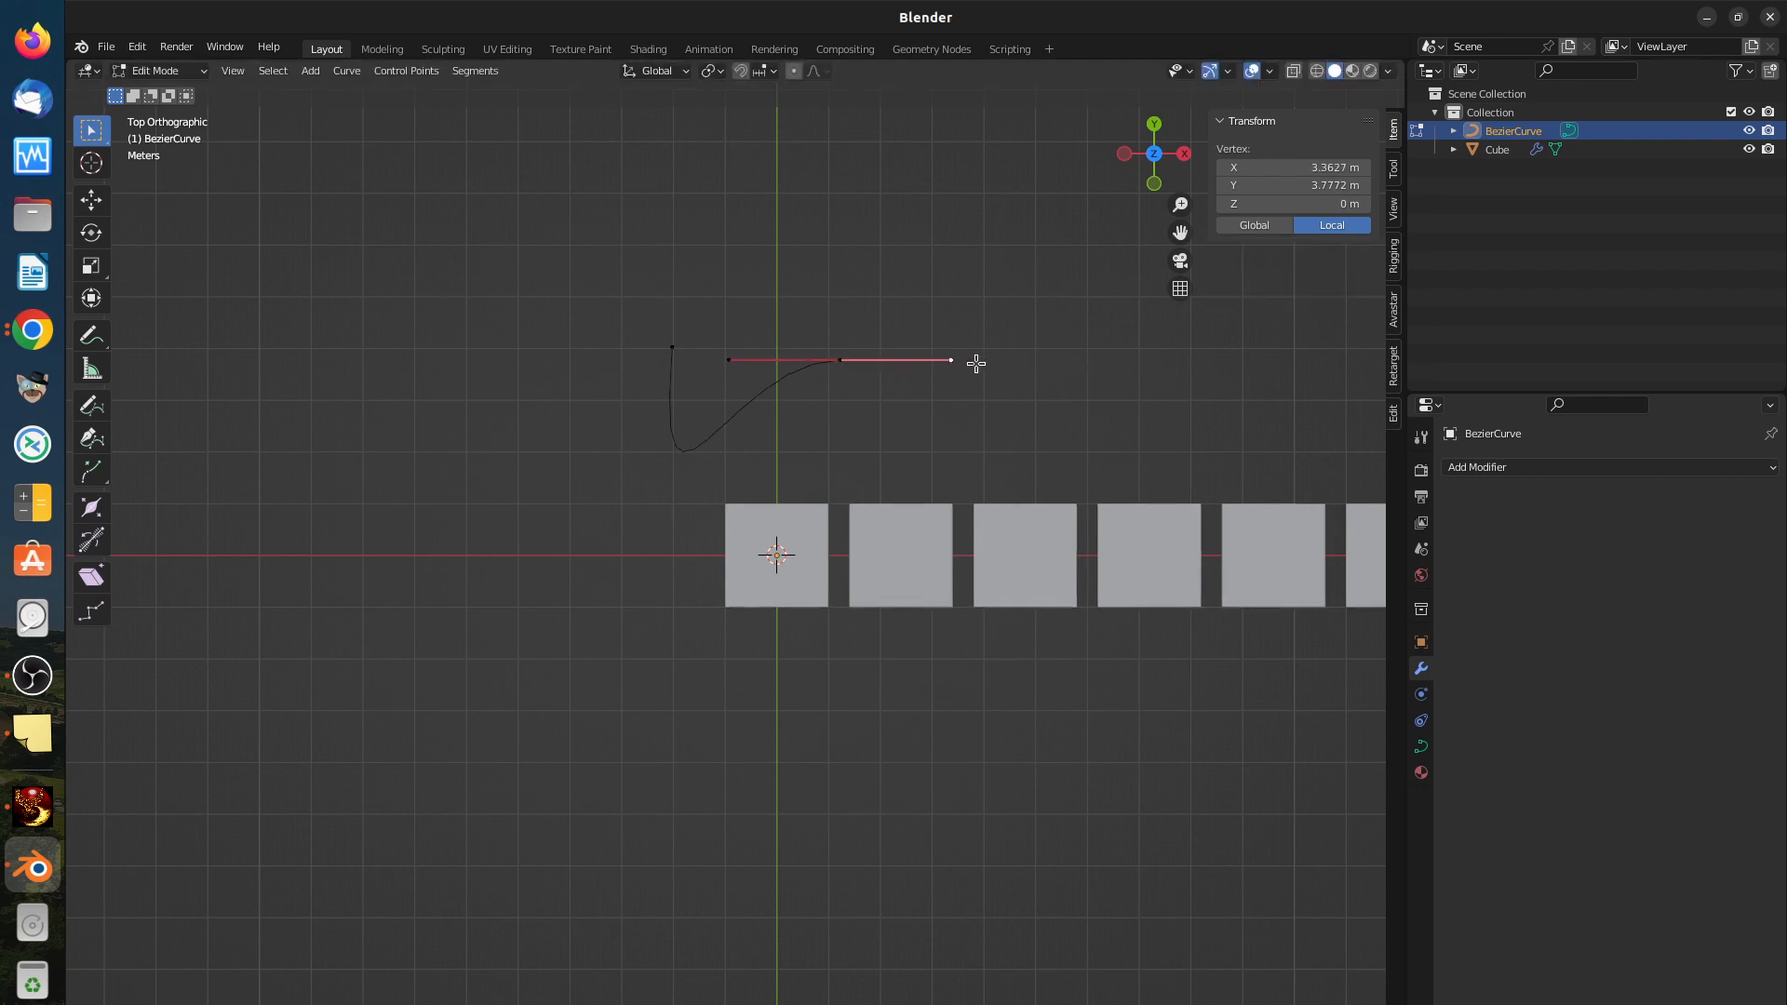
key("g")
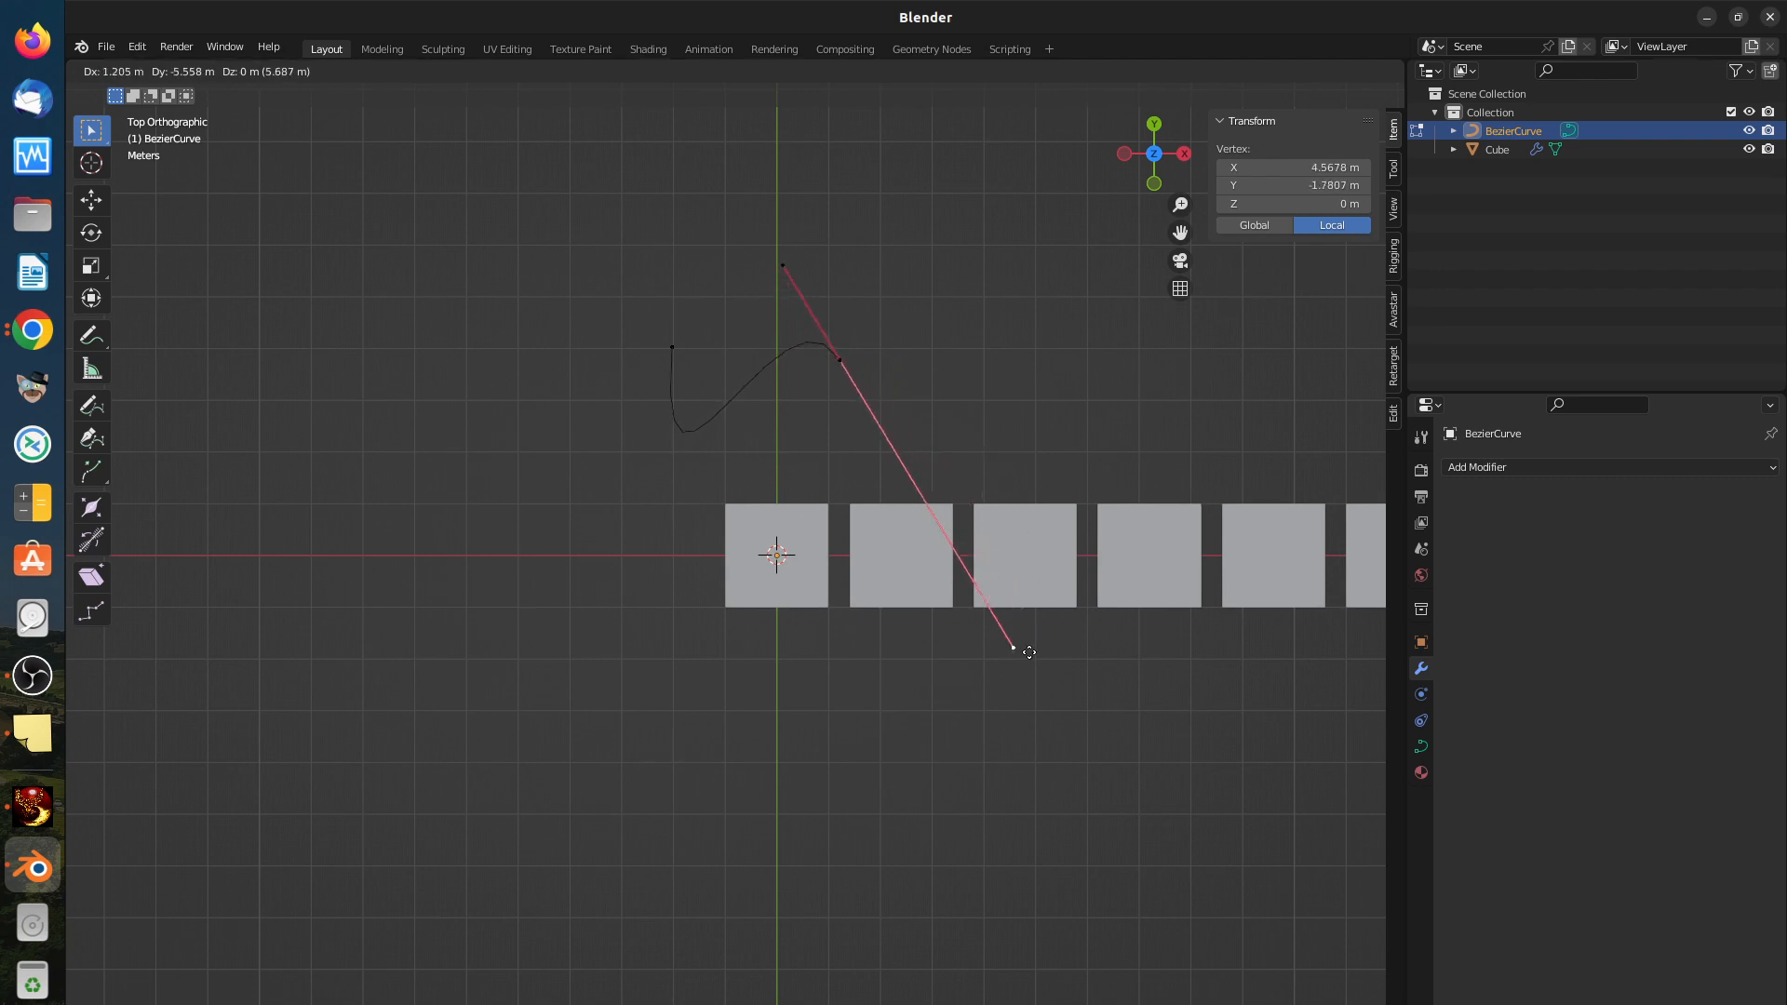
left_click(1018, 663)
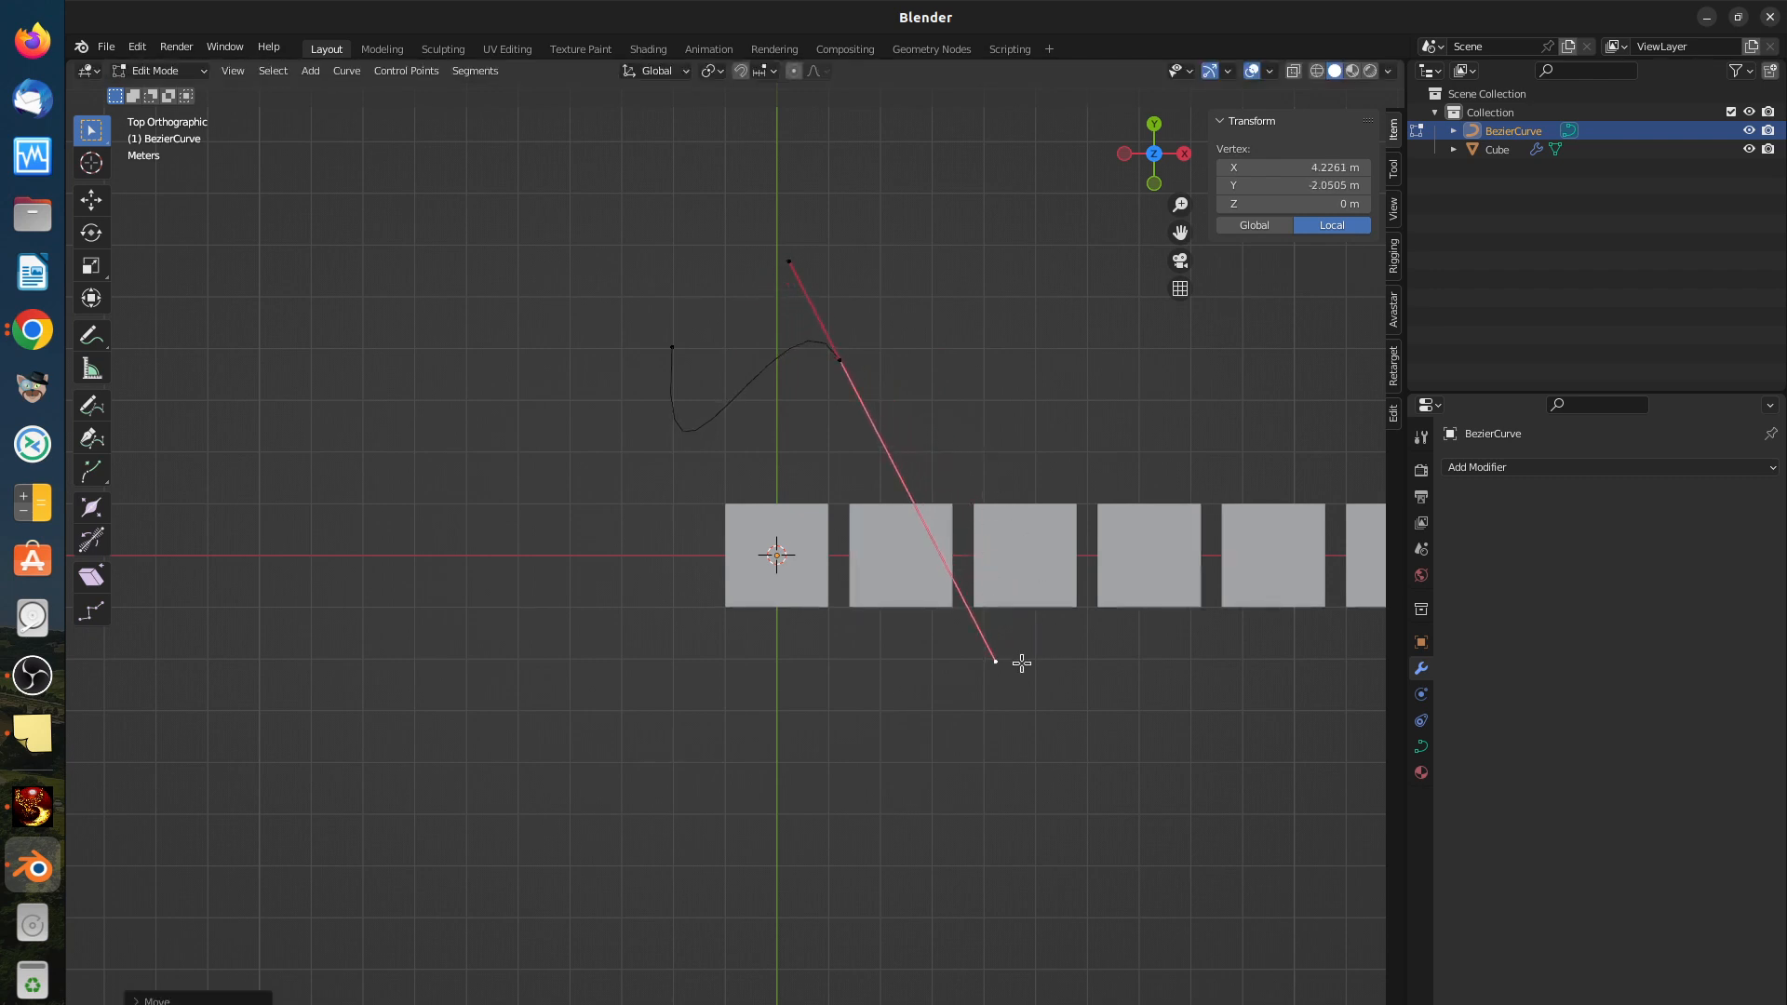
Step: Extrude the left control point up to about X -0.69 m, Y 8.15 m and rotate its handles to slope up to the right
left_click(672, 346)
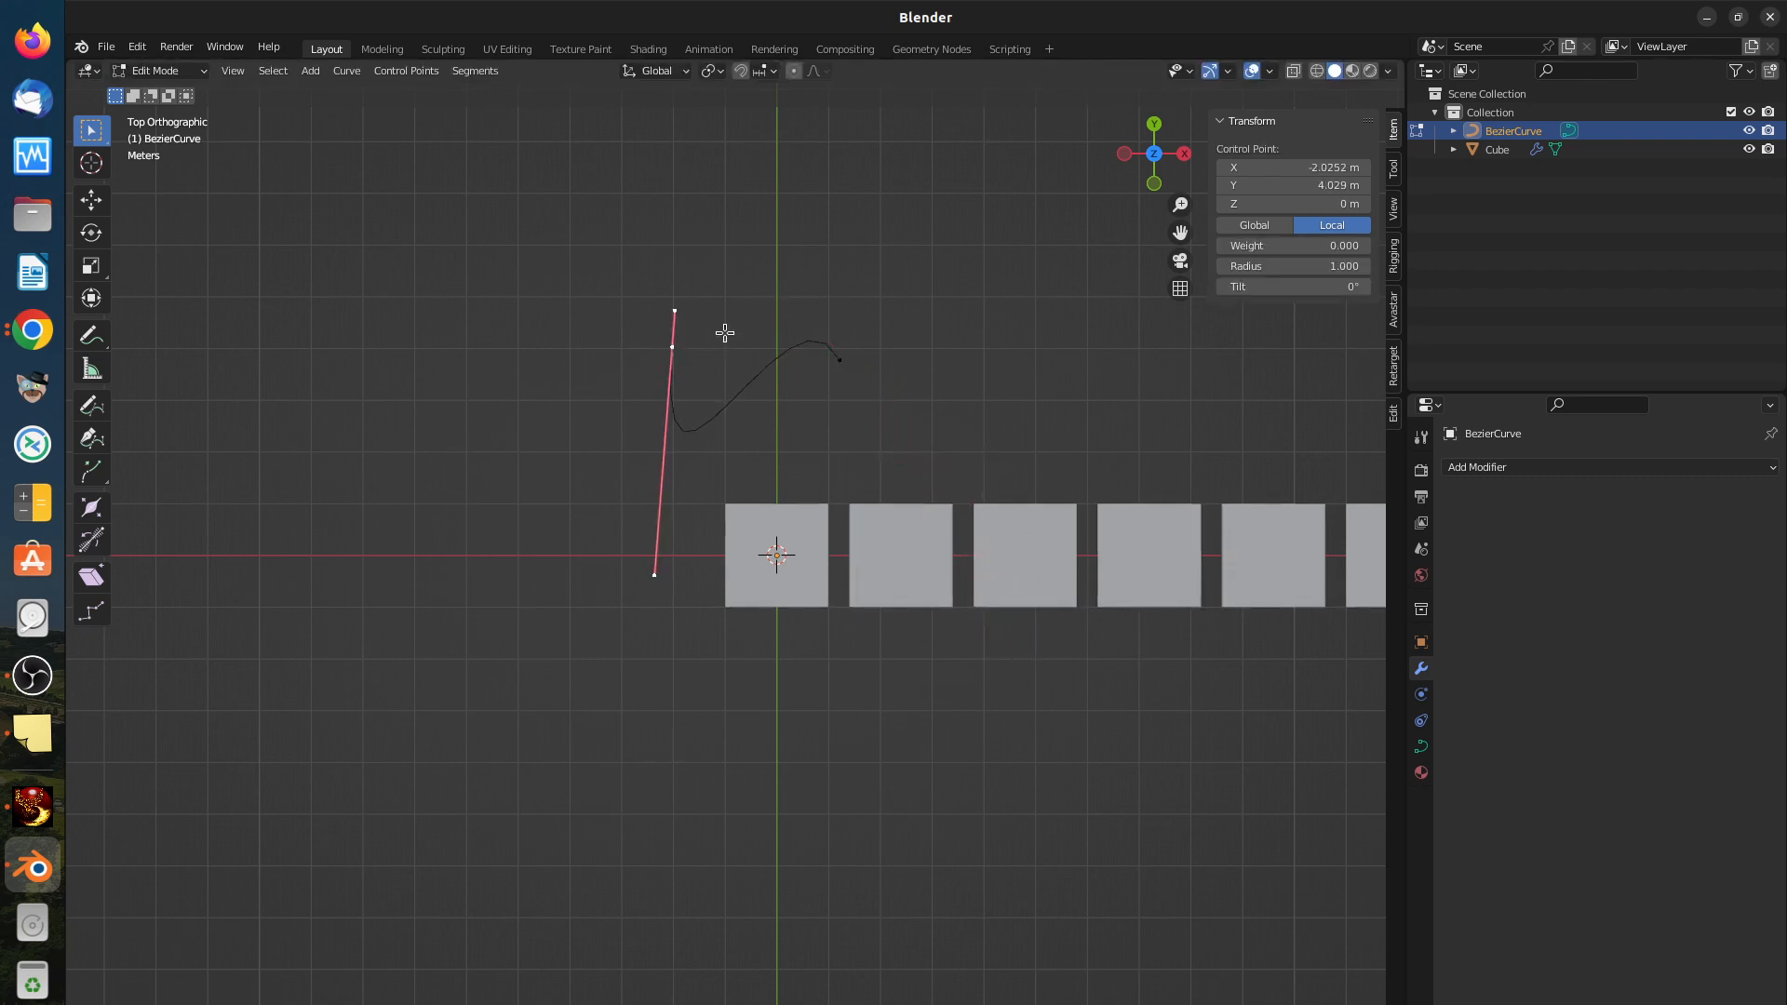
key("g")
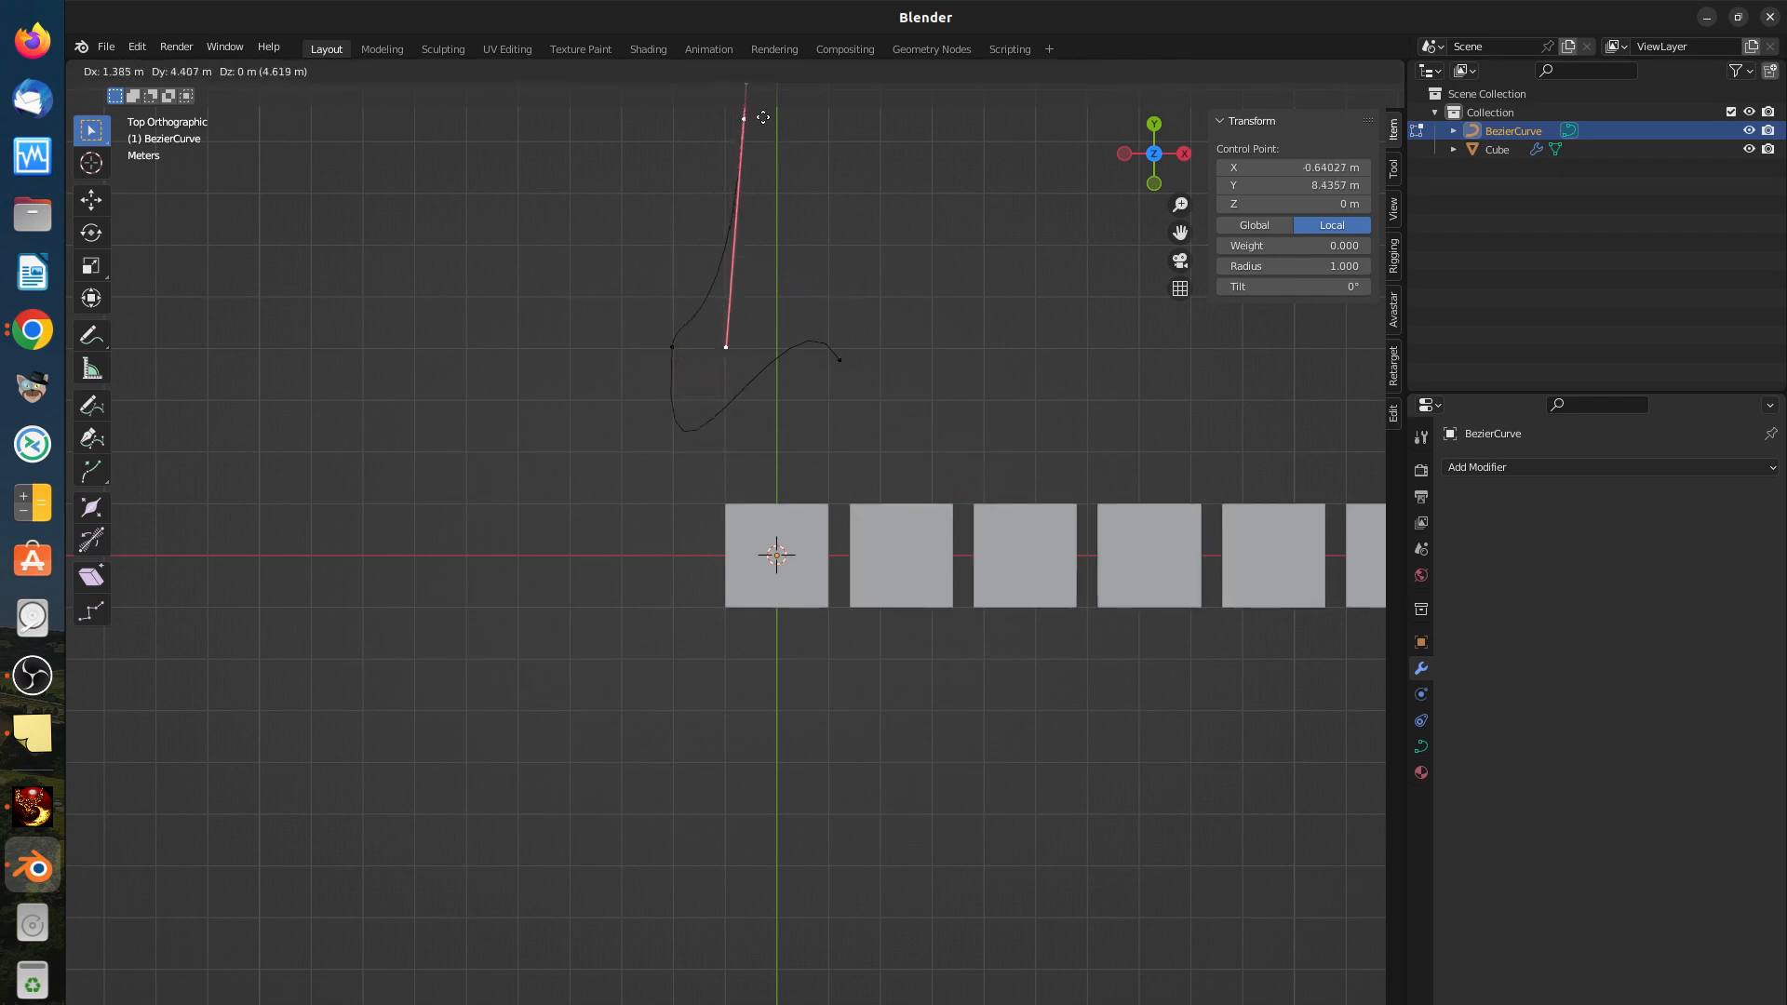
left_click(752, 122)
key("r")
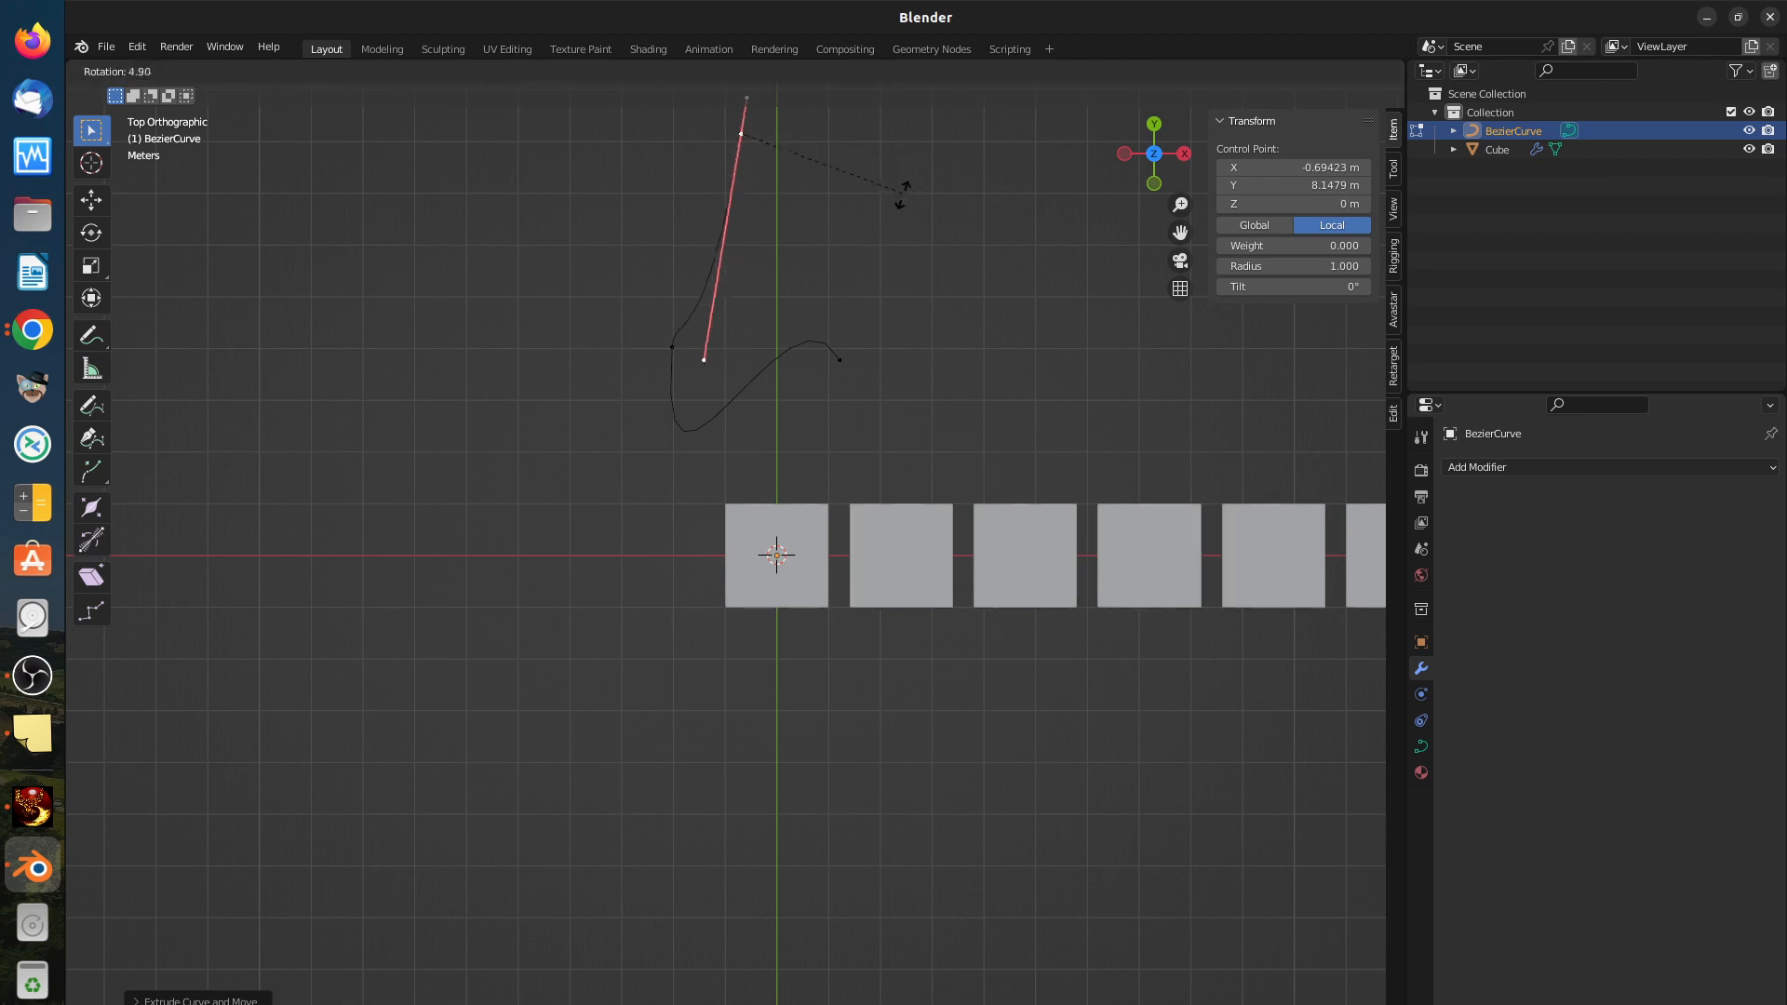
left_click(855, 374)
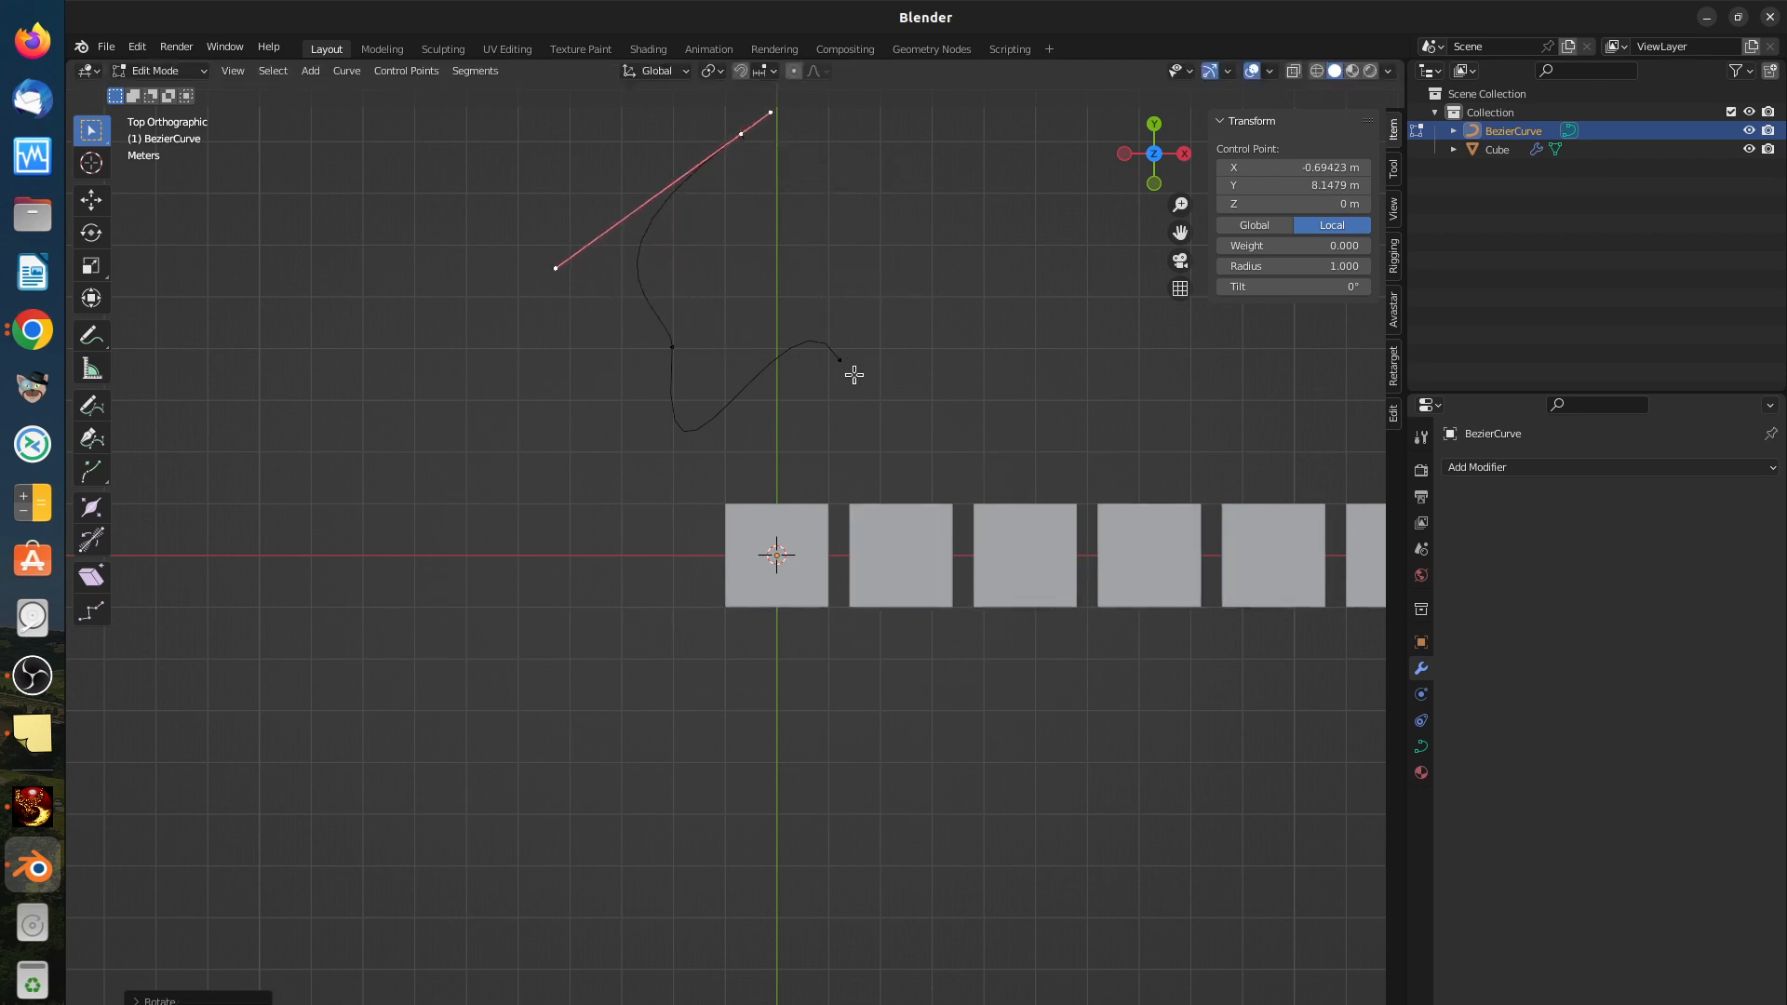
Step: Move the new top control point's left handle to about X -2.48 m, Y 7.56 m to round the curve
left_click(556, 268)
key("g")
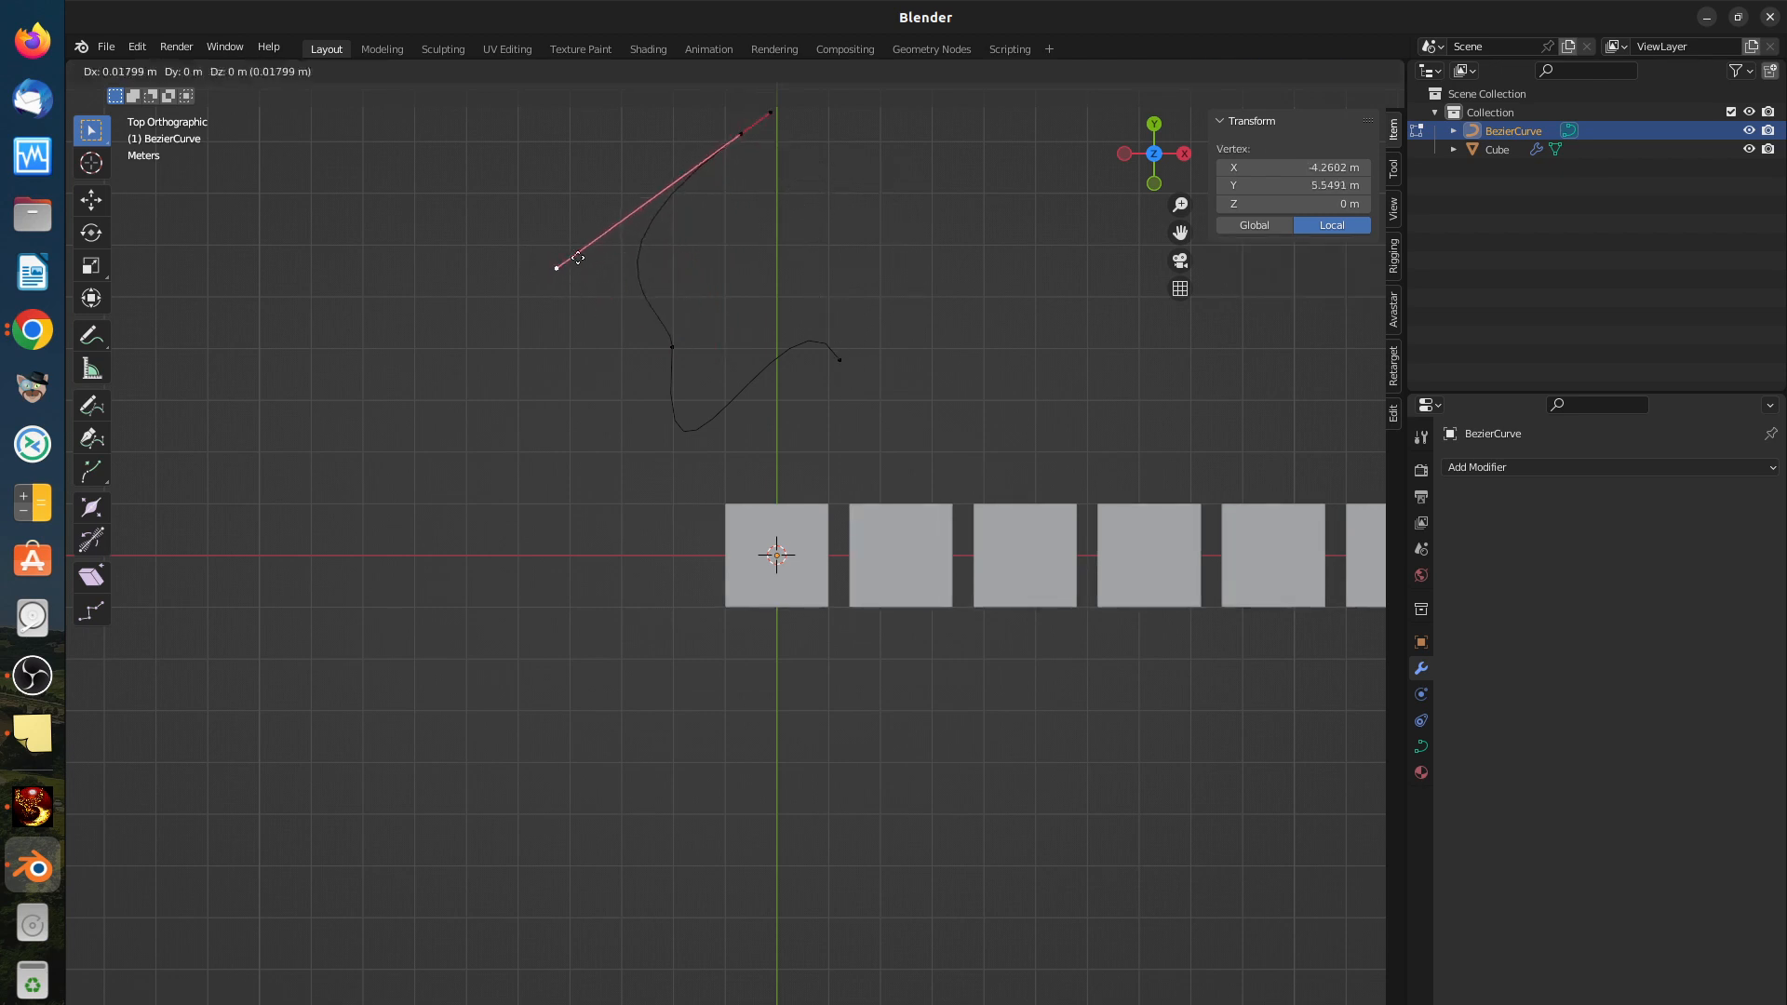
left_click(666, 159)
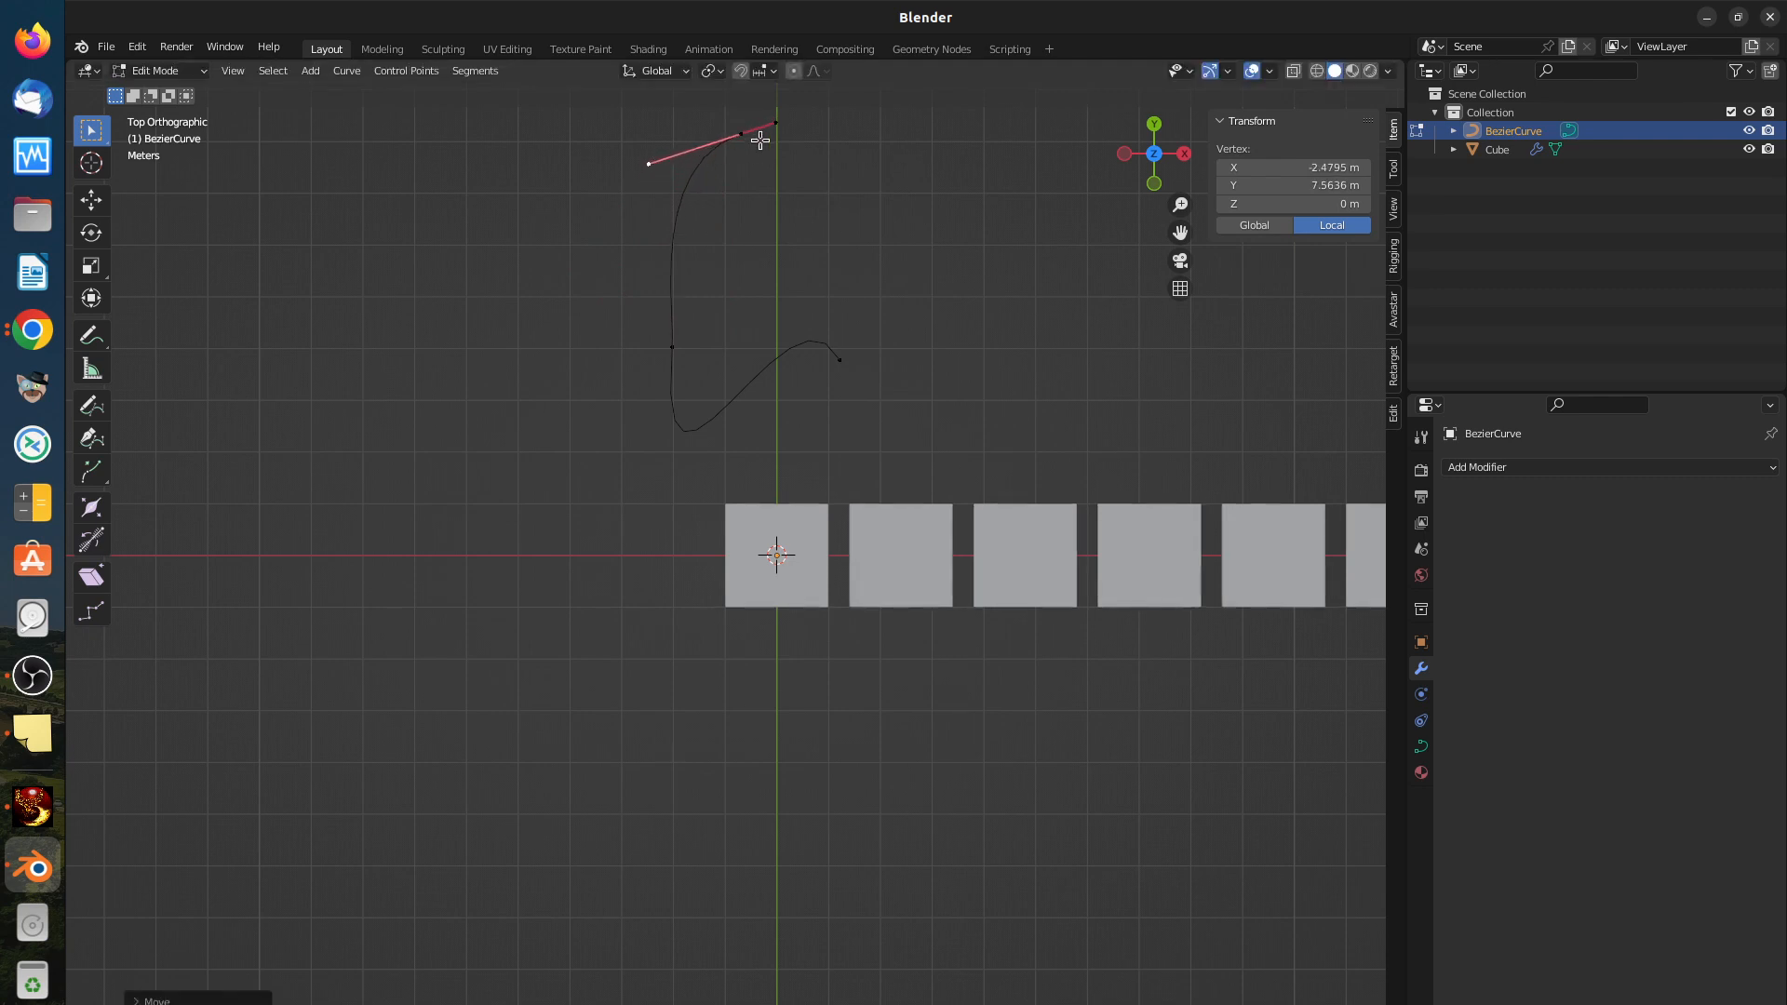
Step: Extrude the top control point to about X 2.63 m, Y 7.34 m and rotate the new point's handles to slope down to the right
left_click(767, 161)
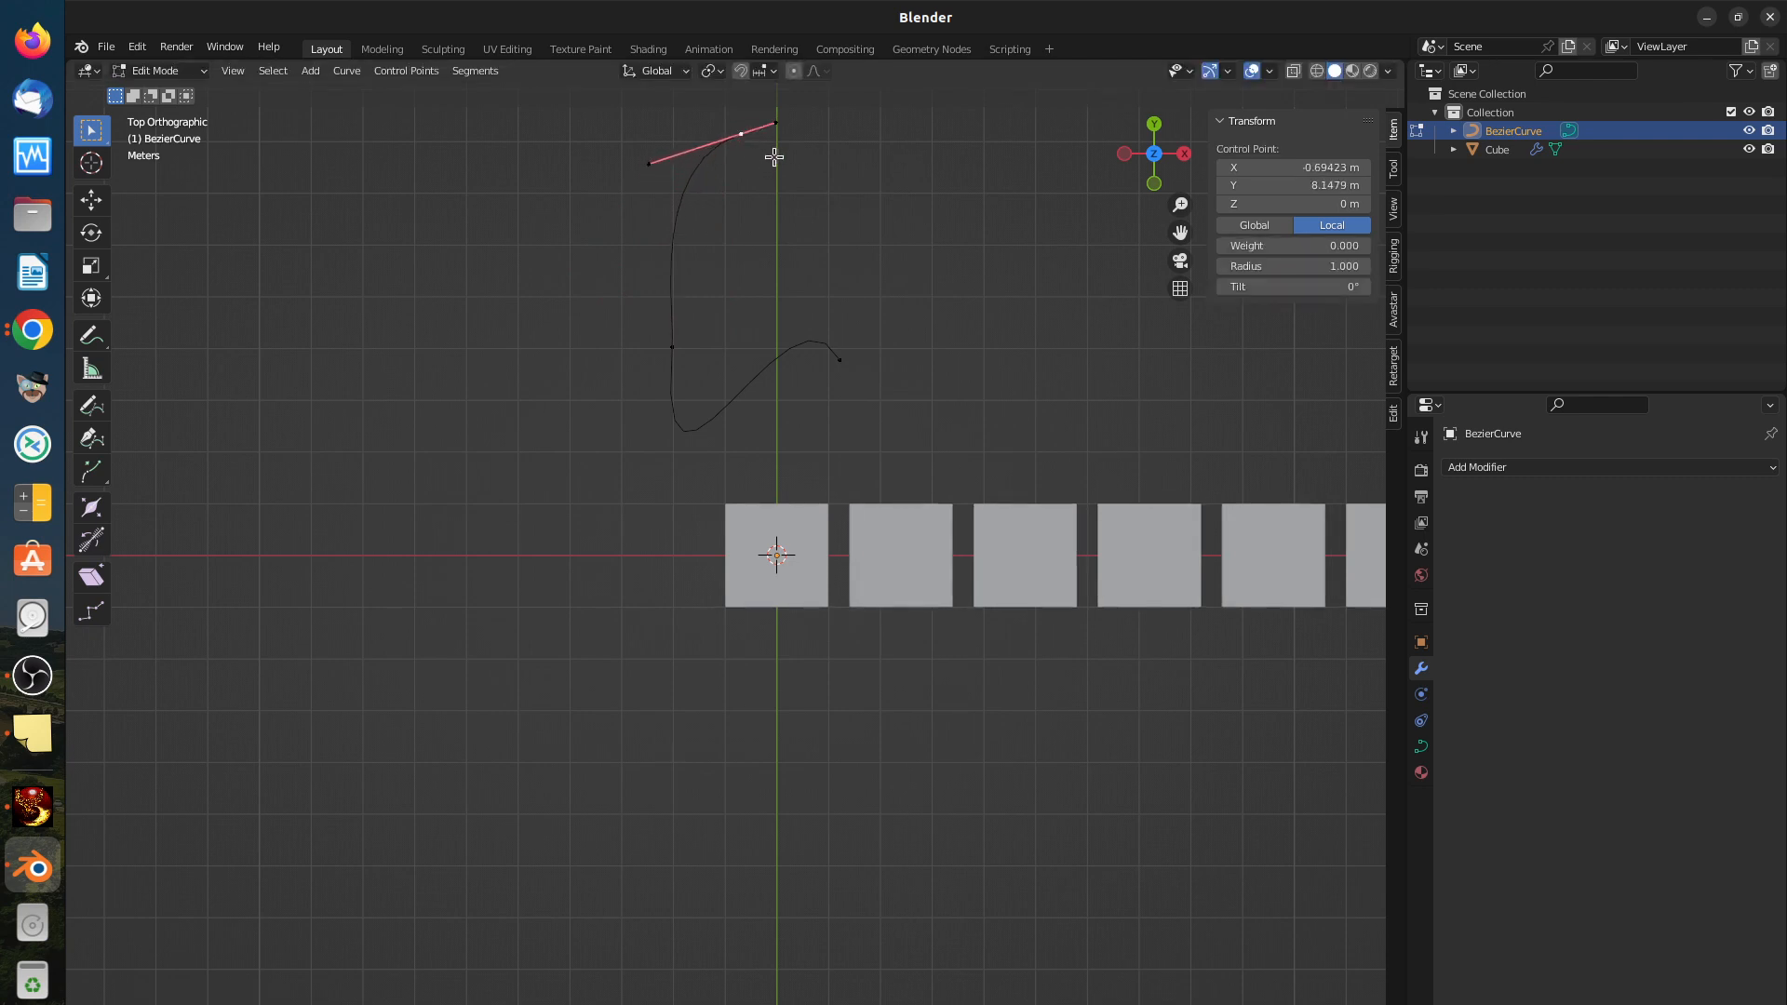
key("g")
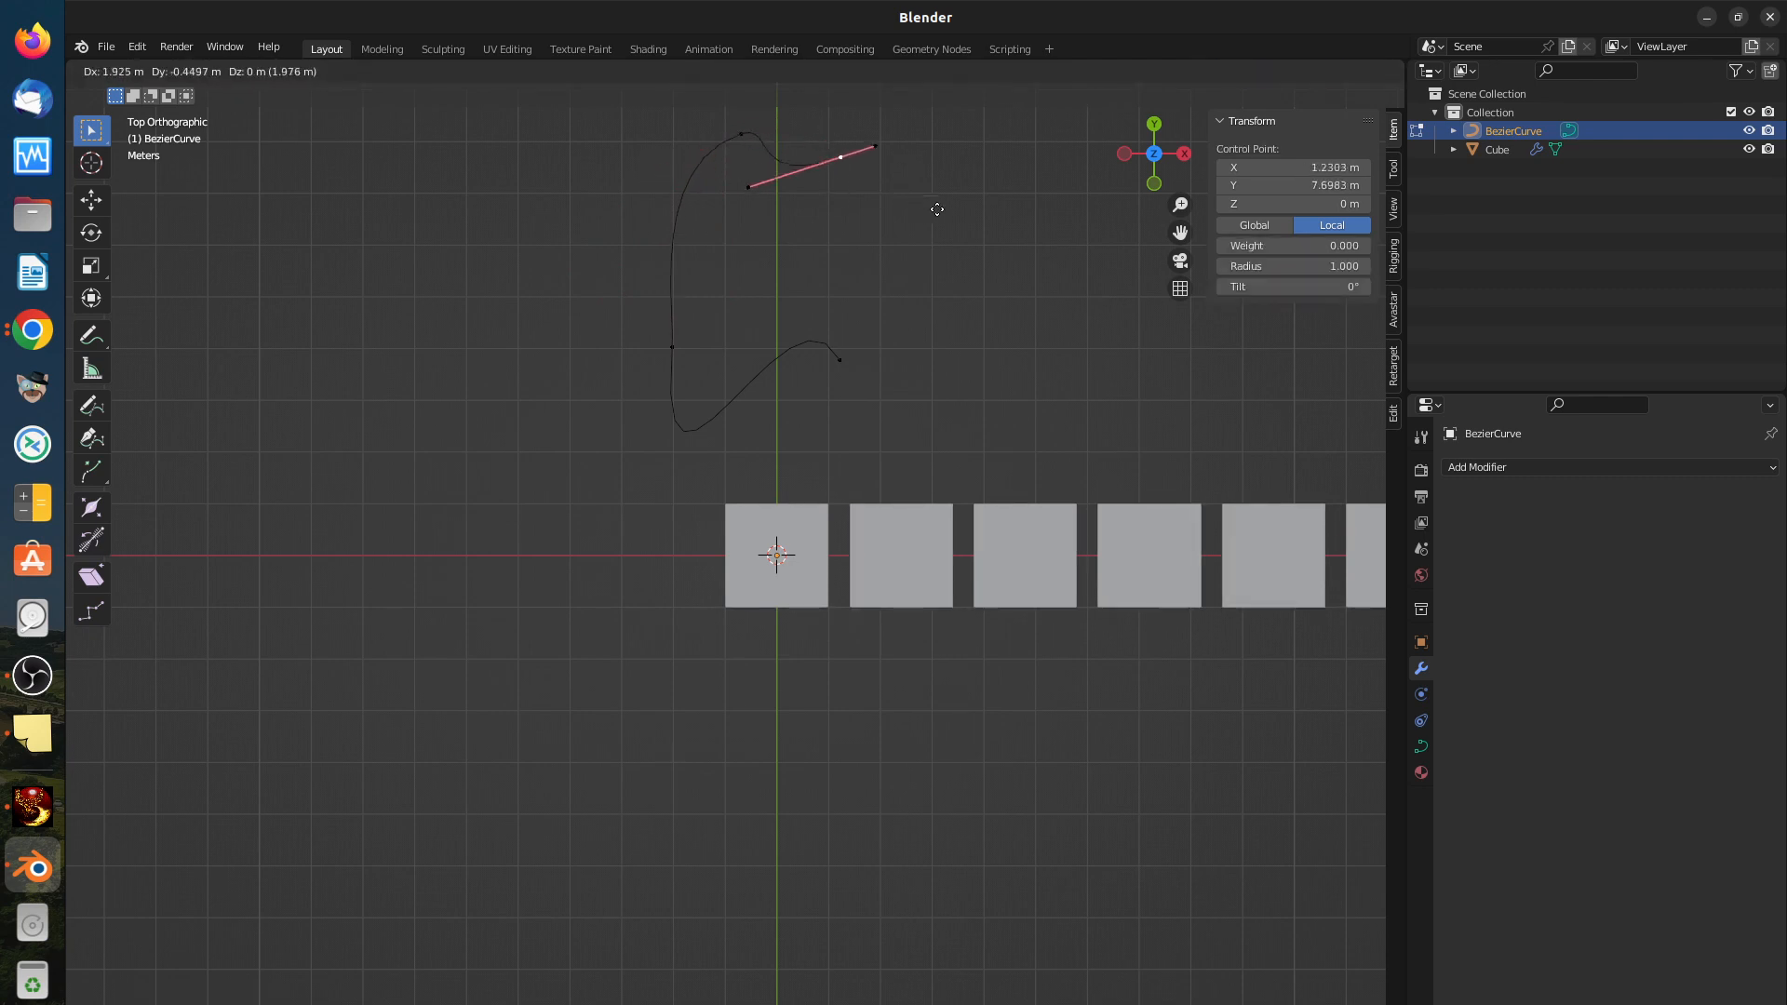
left_click(996, 219)
key("r")
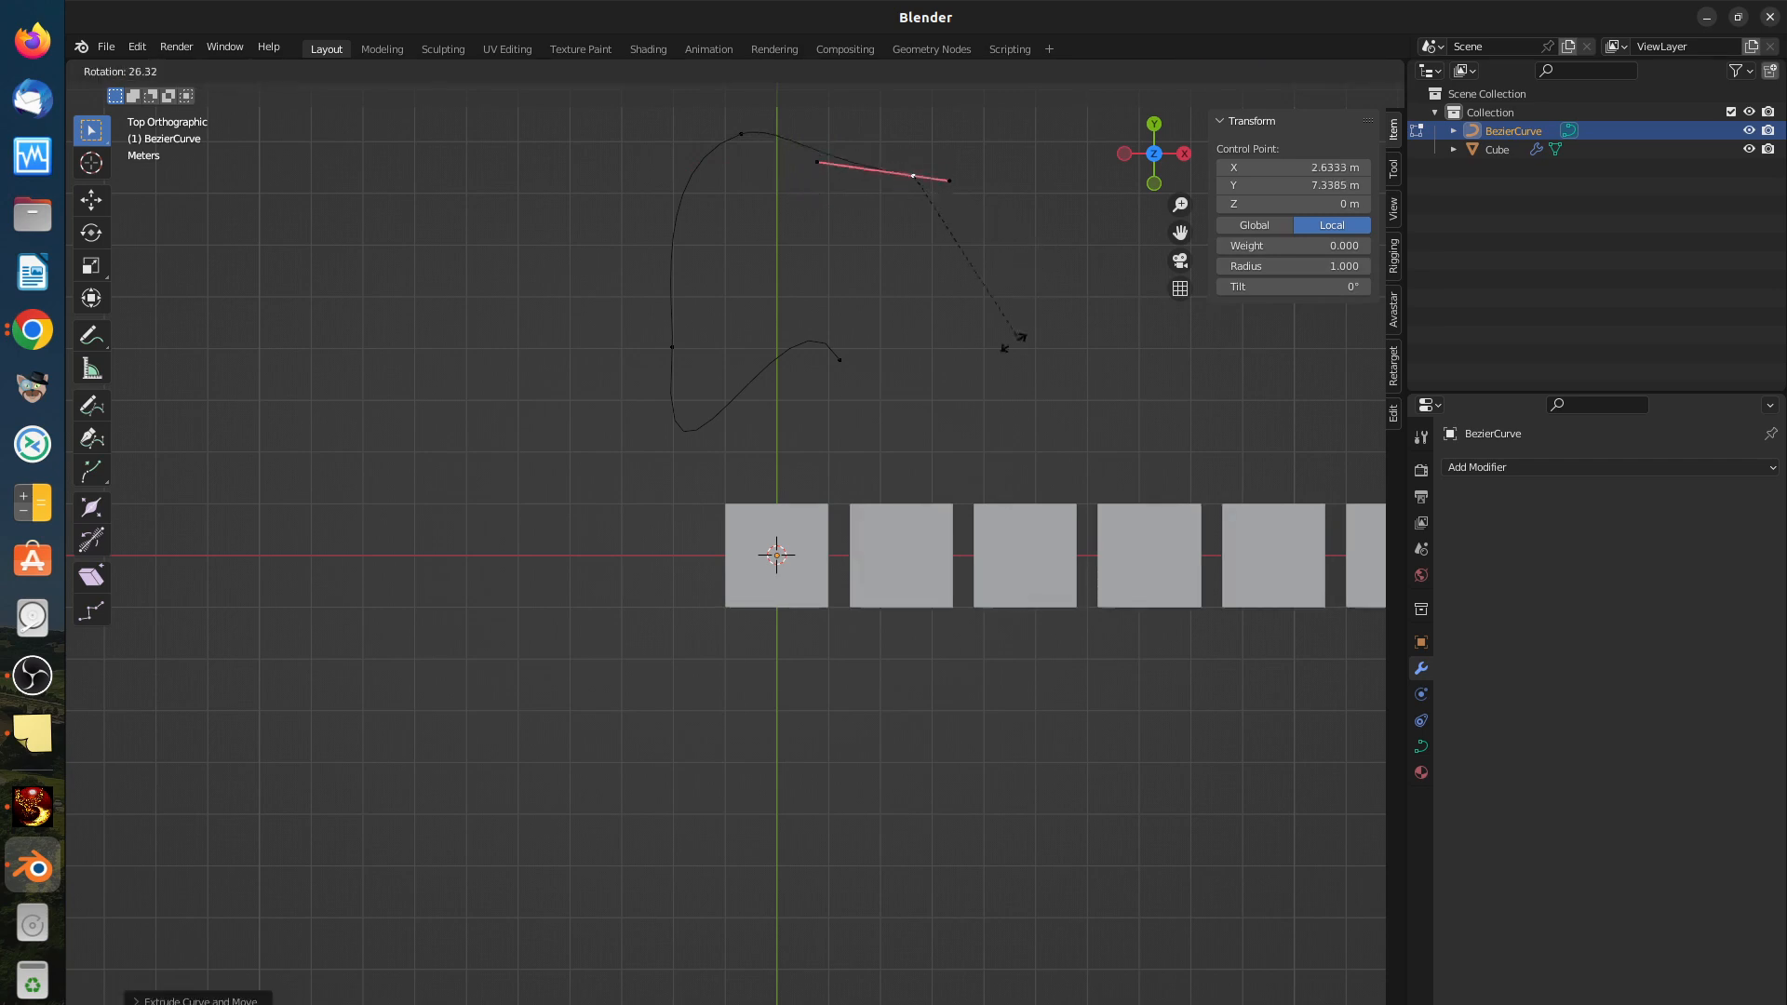
left_click(912, 368)
Step: Pull the new end point's lower handle to about X 4.20 m, Y 4.98 m, and move the point to about X 2.53 m, Y 6.40 m
left_click(939, 202)
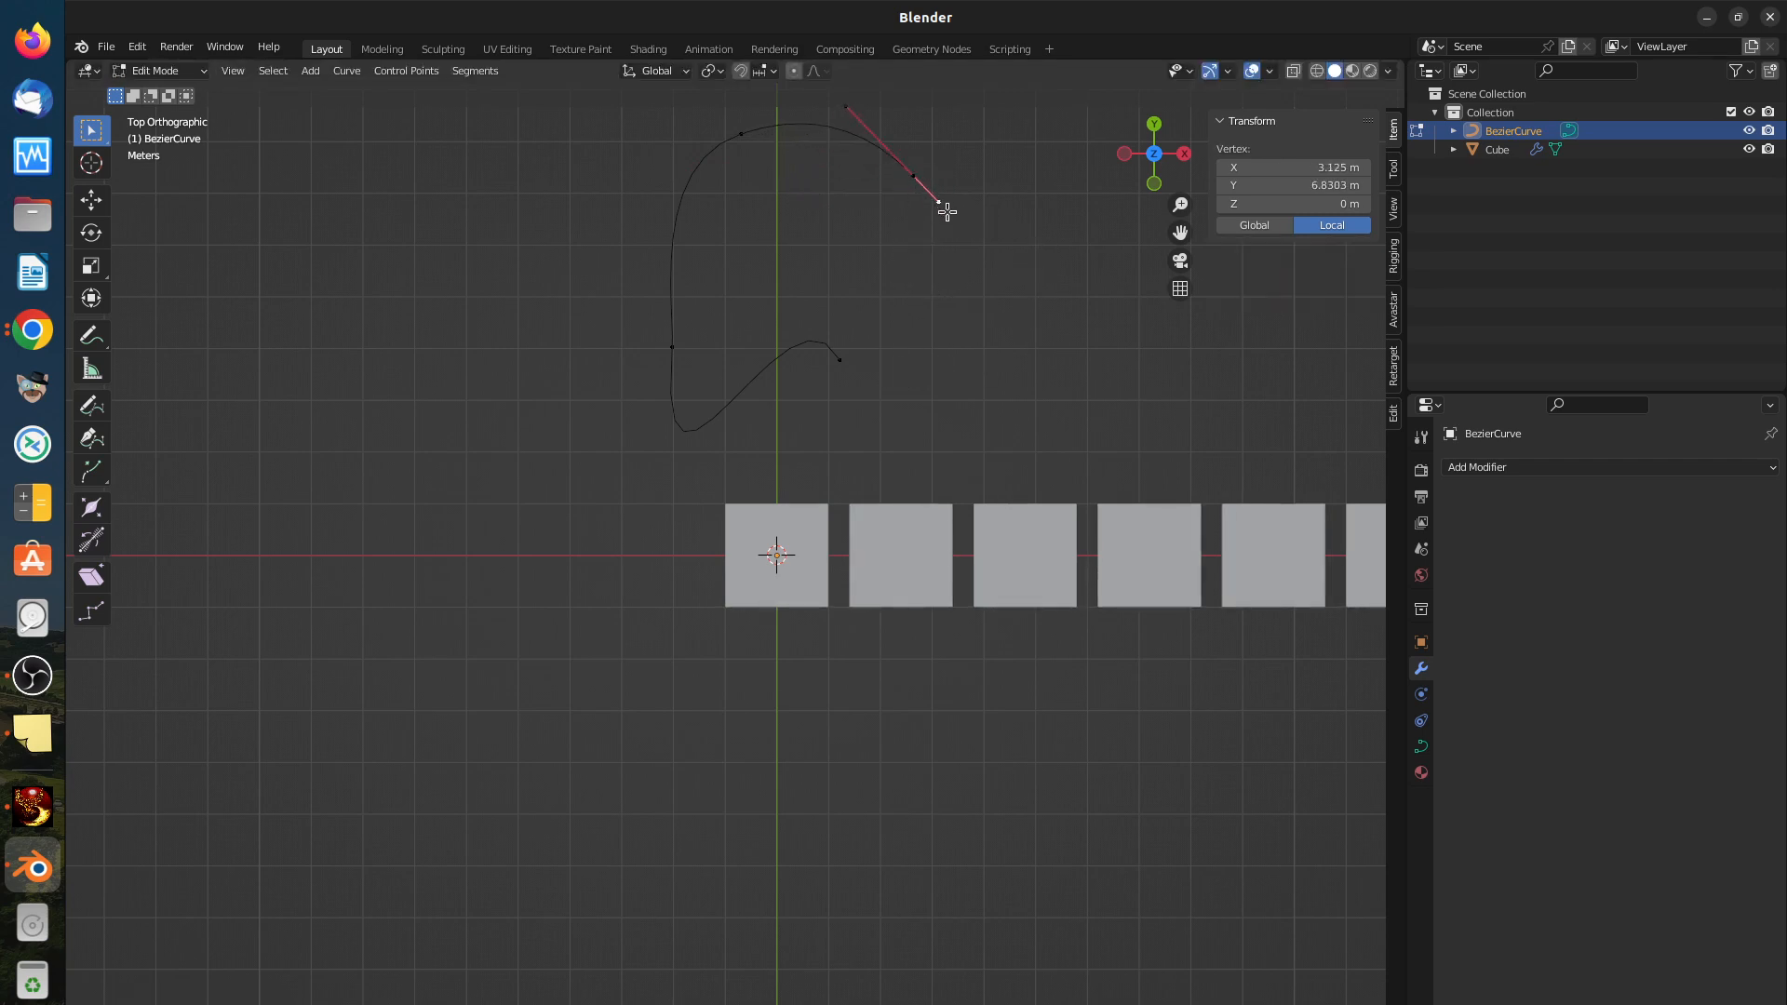
key("g")
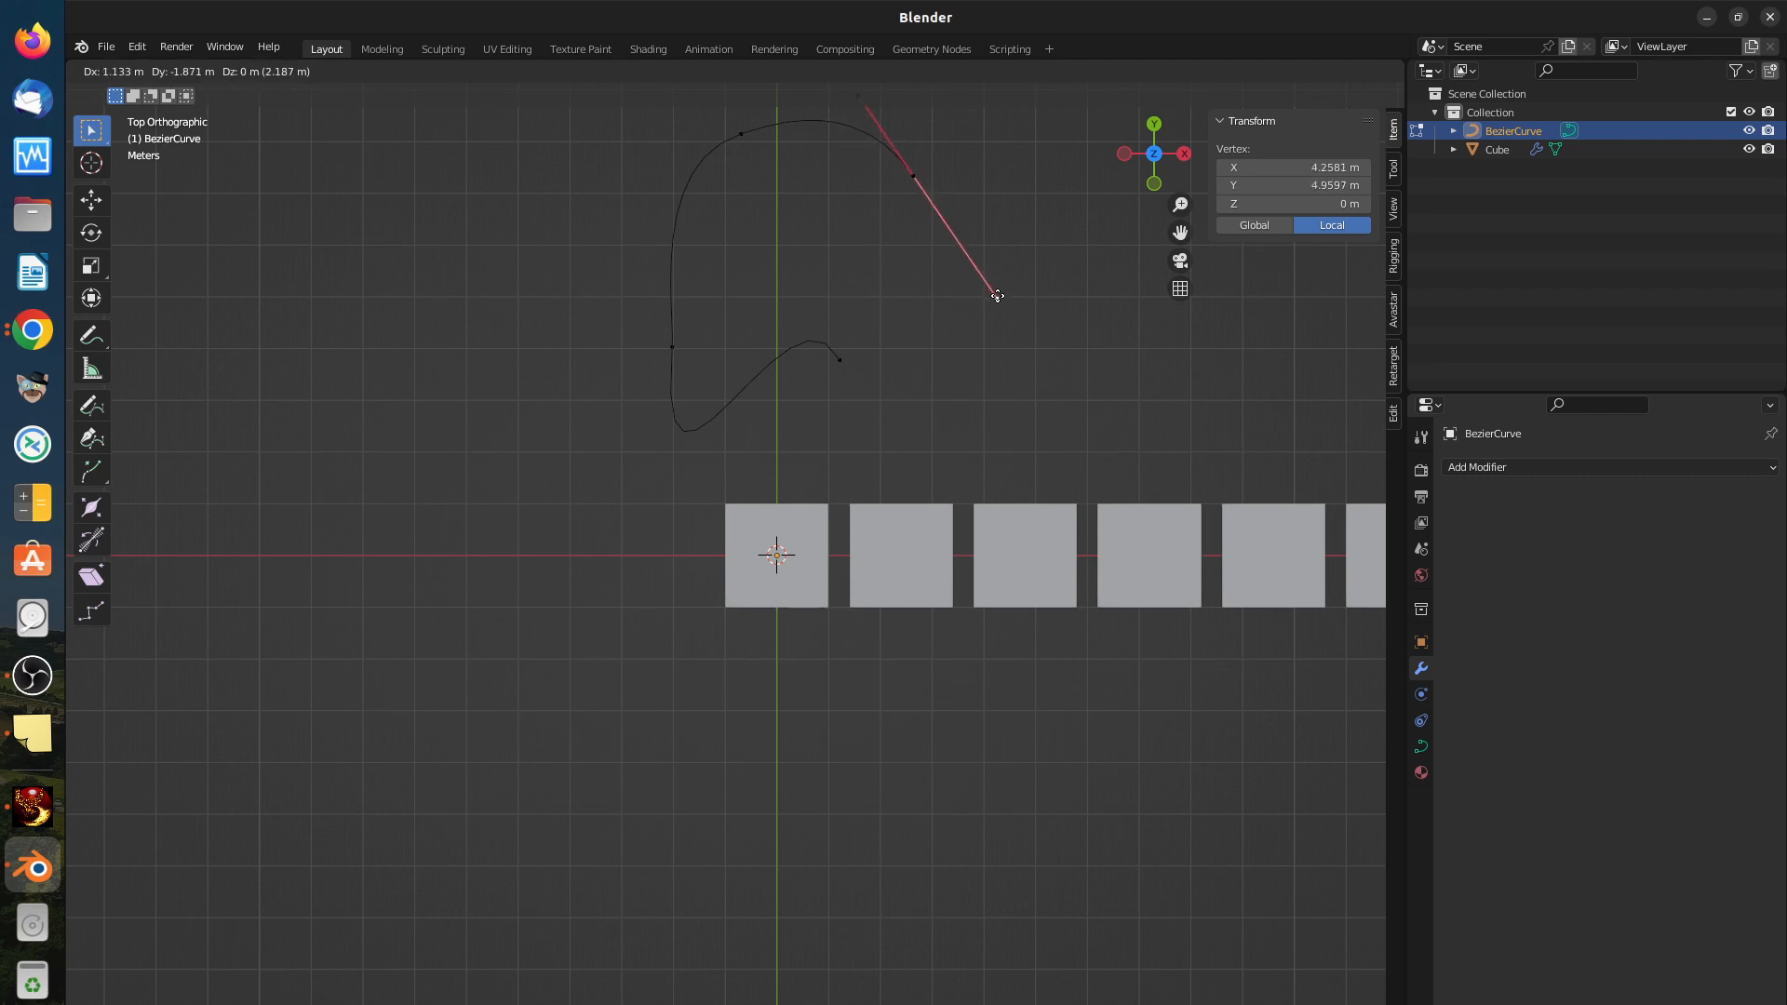
left_click(994, 296)
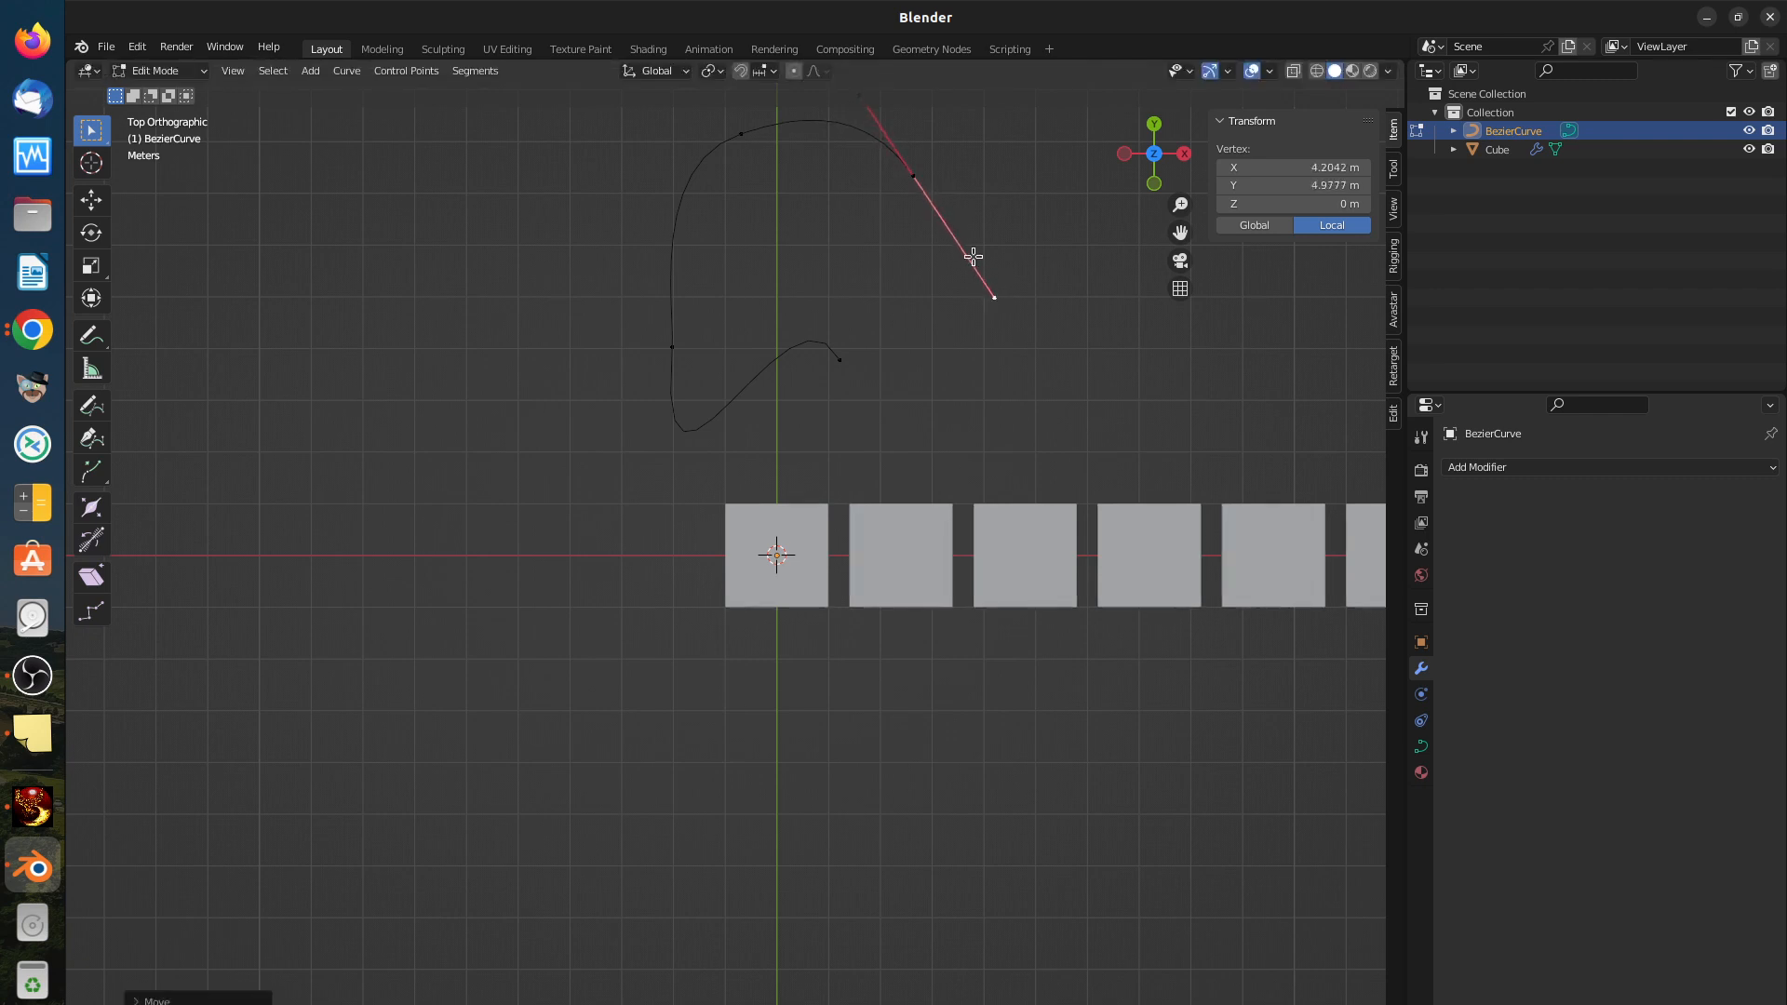
left_click(913, 177)
key("g")
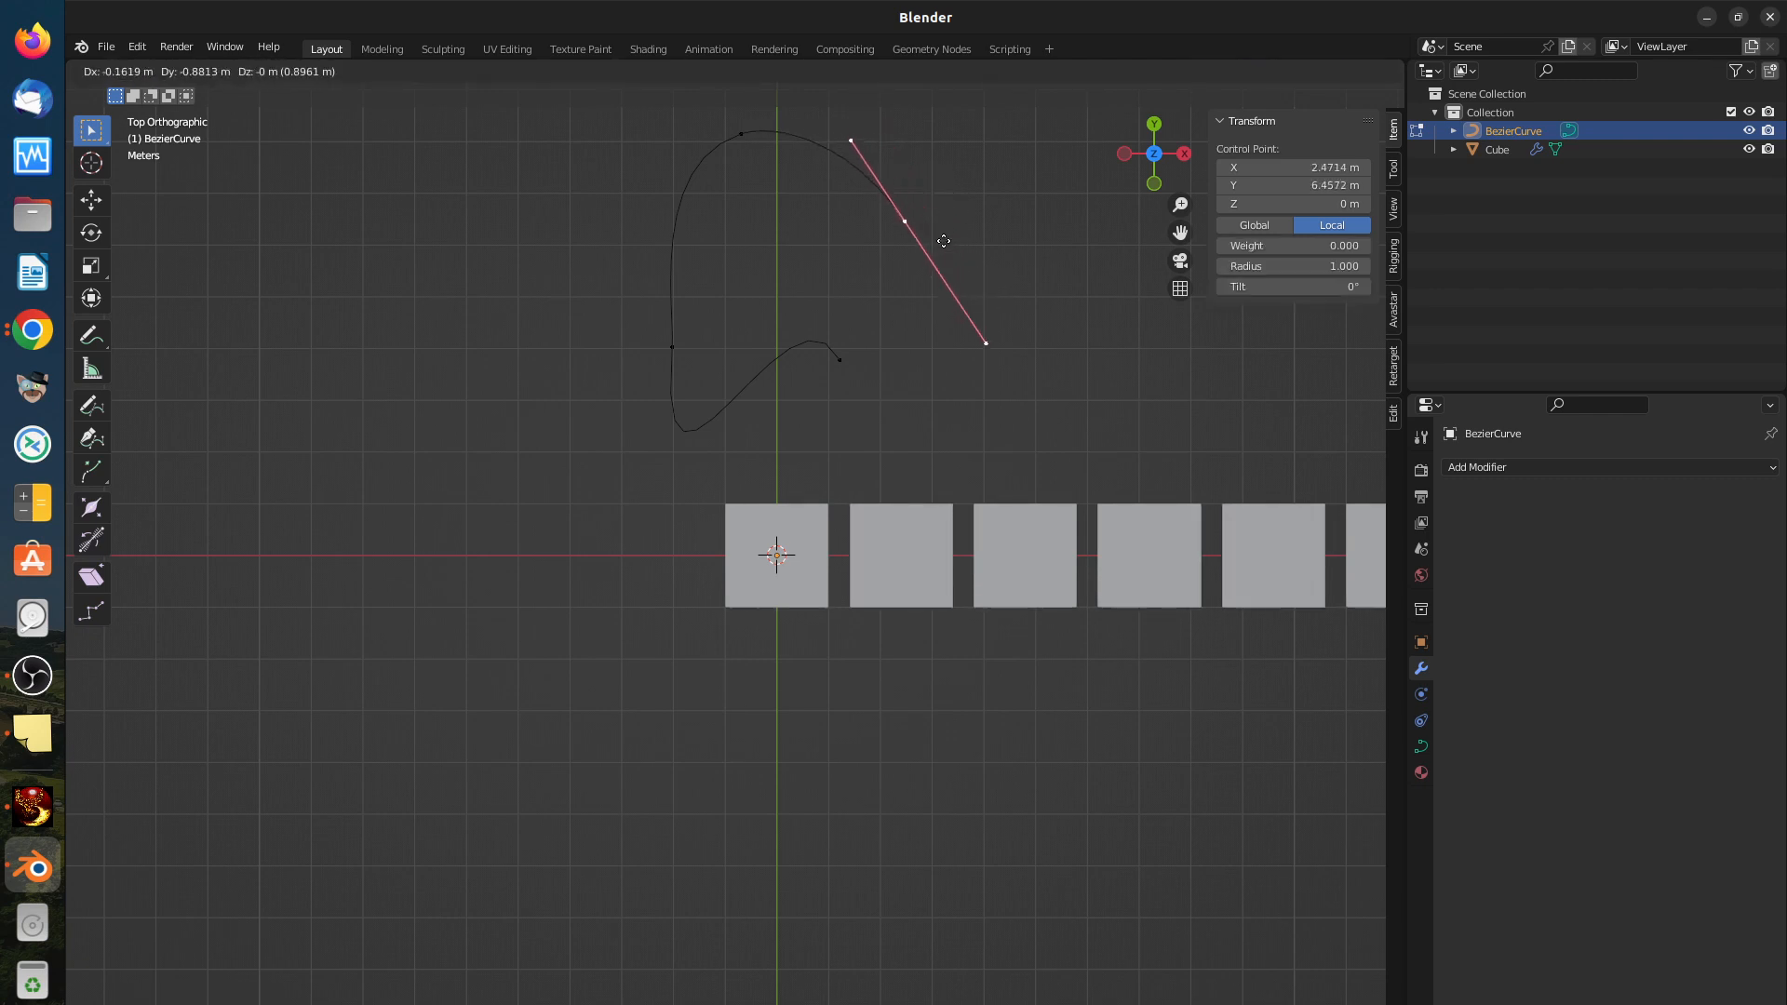
left_click(946, 240)
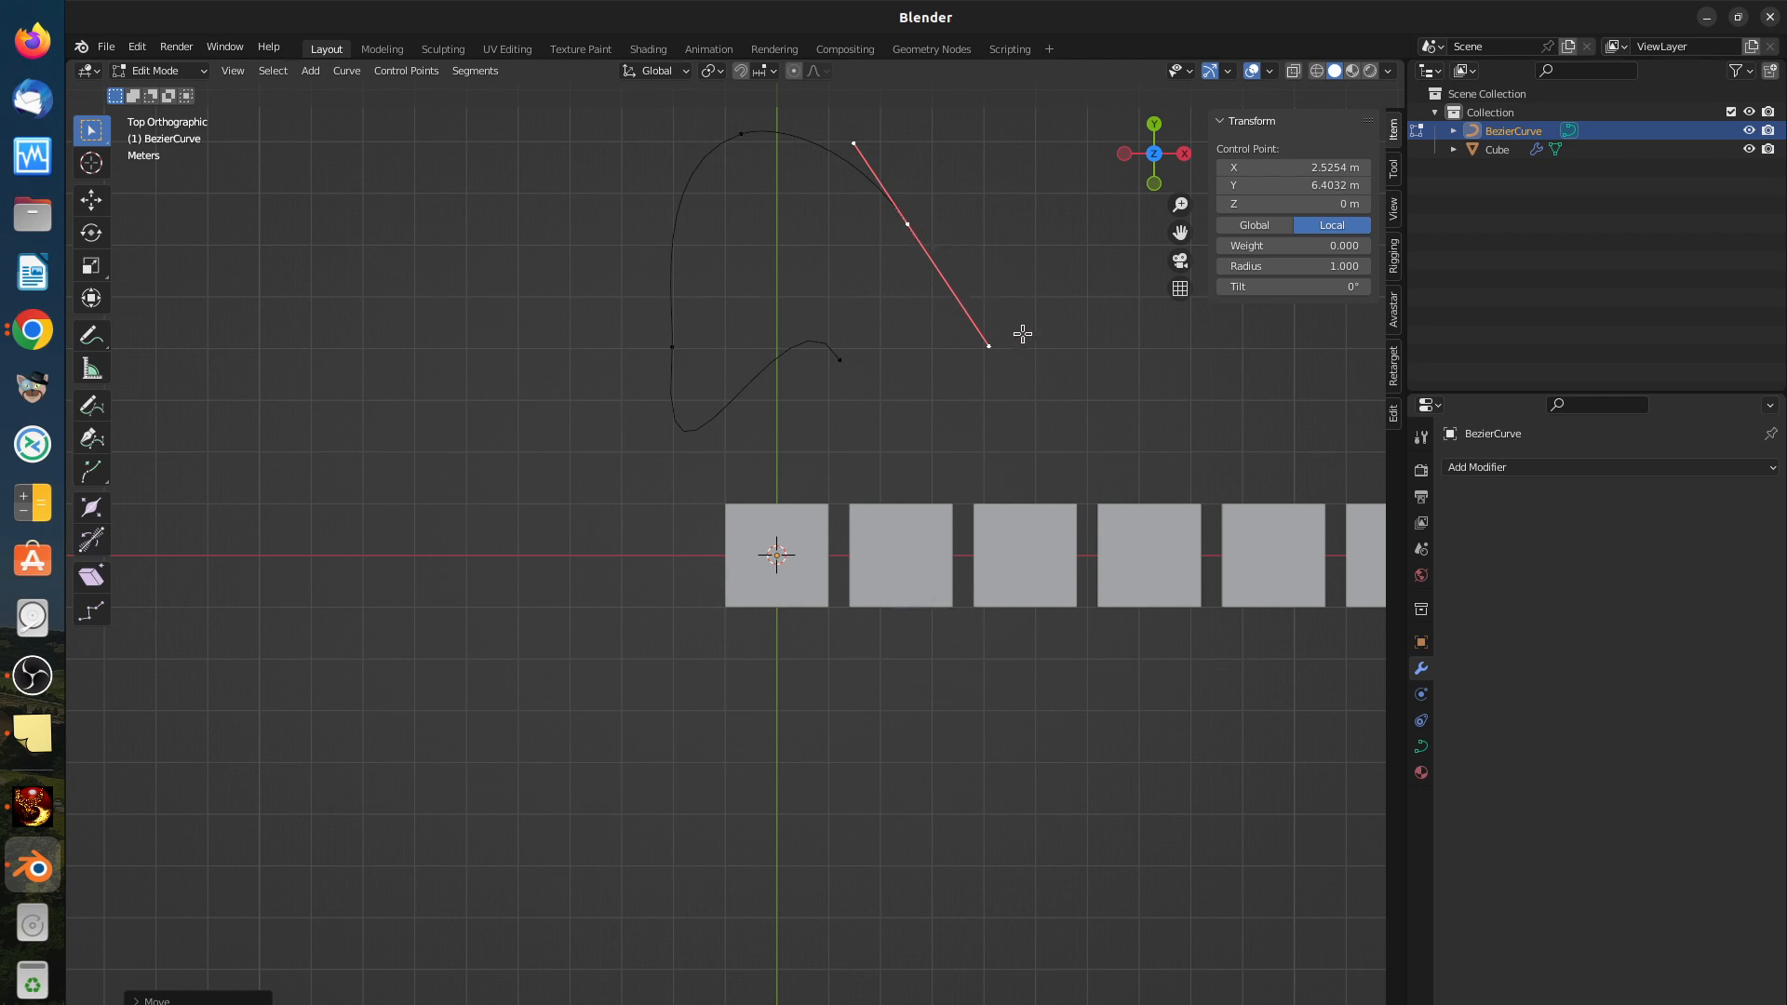
Step: Shorten the upper right end point's lower handle by moving it to about X 3.30 m, Y 4.98 m
left_click(992, 348)
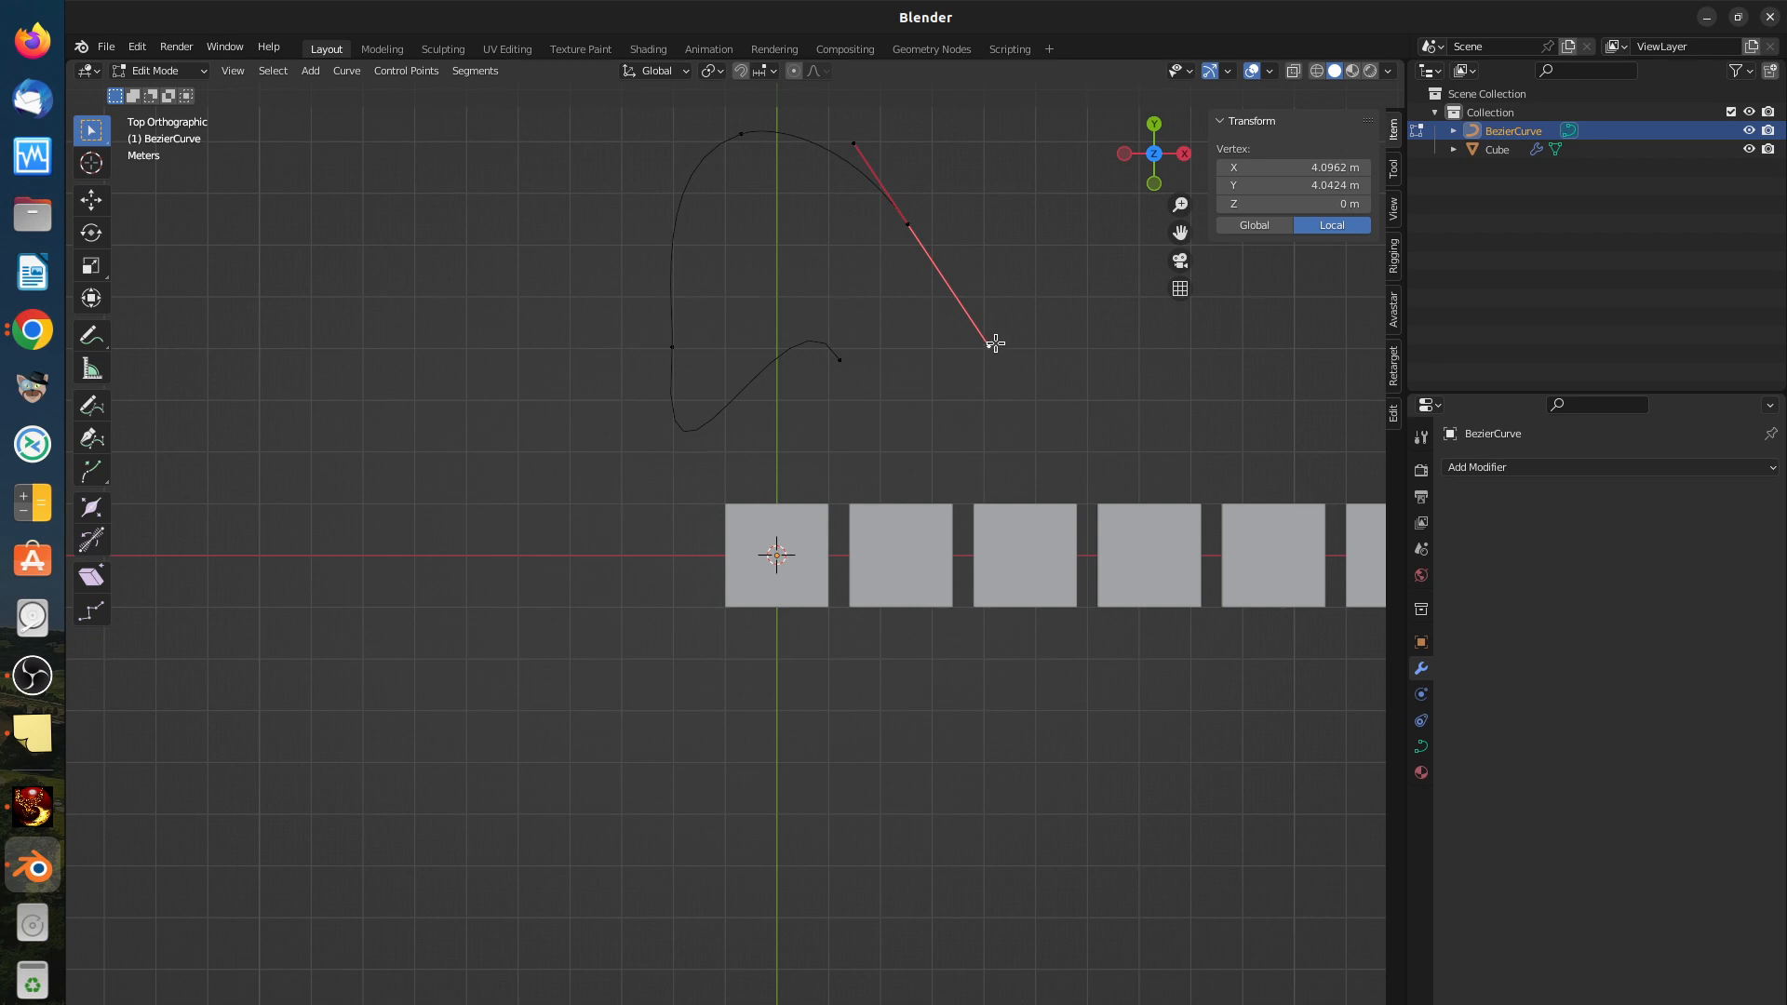
right_click(994, 342)
key("v")
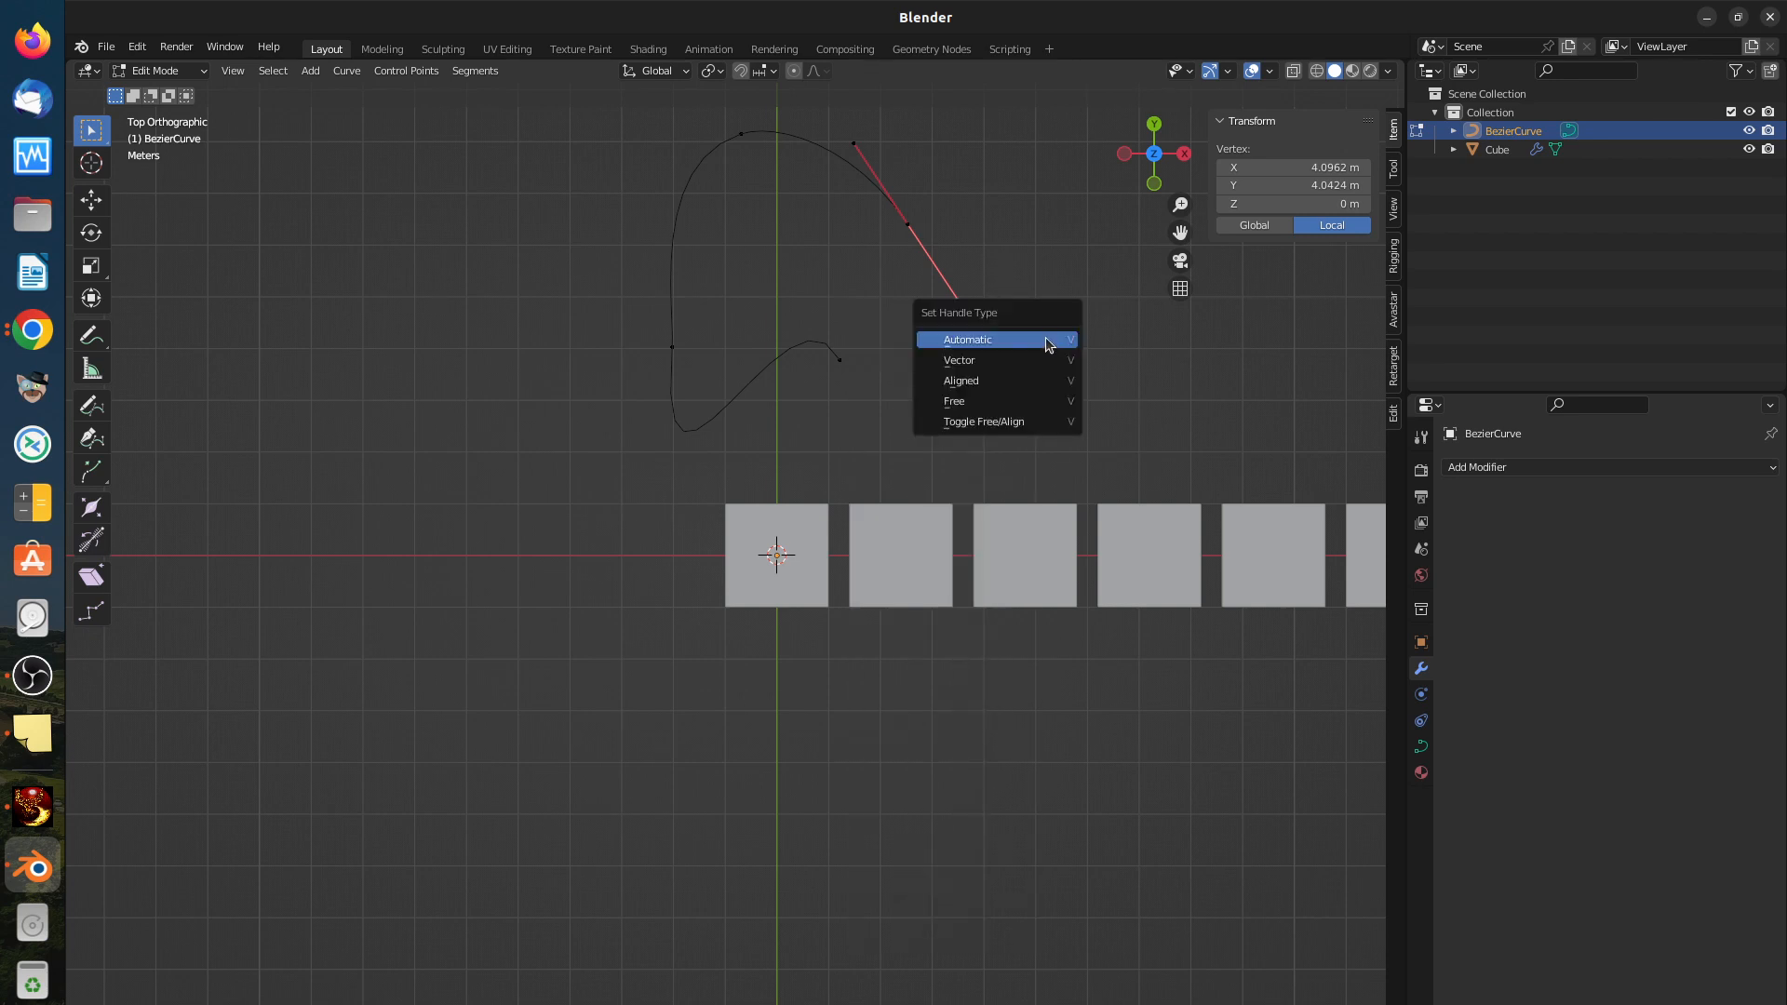
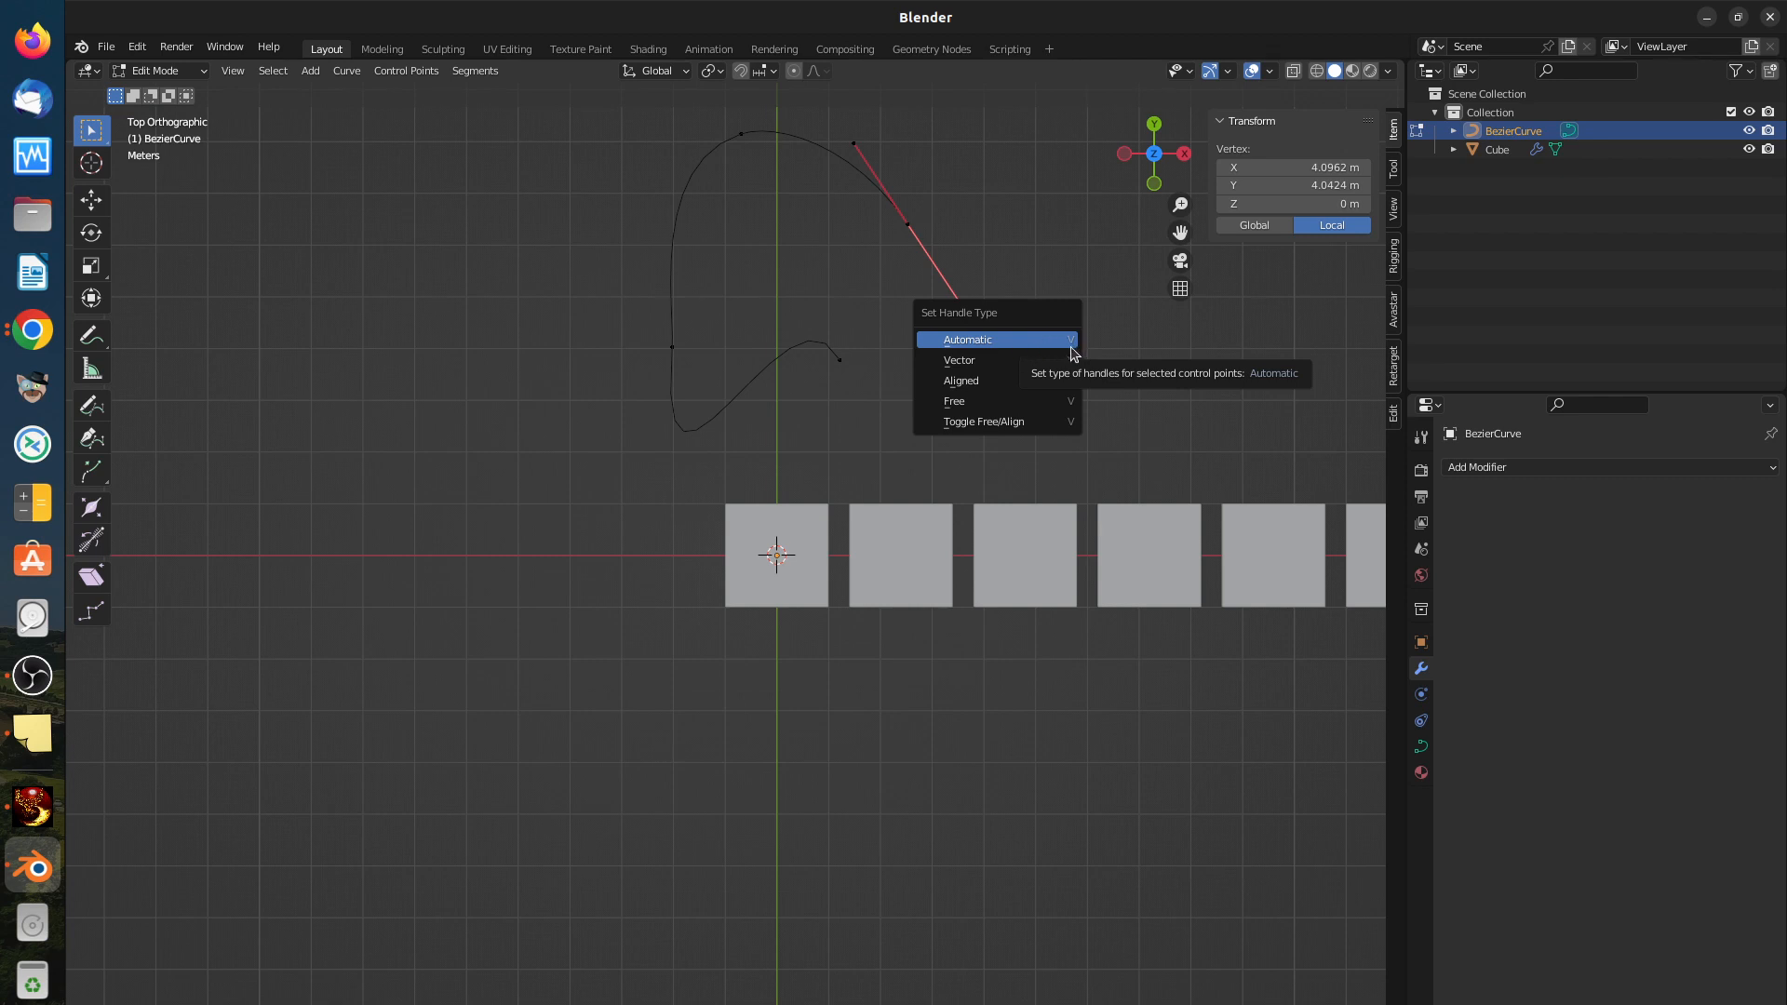
left_click(1012, 339)
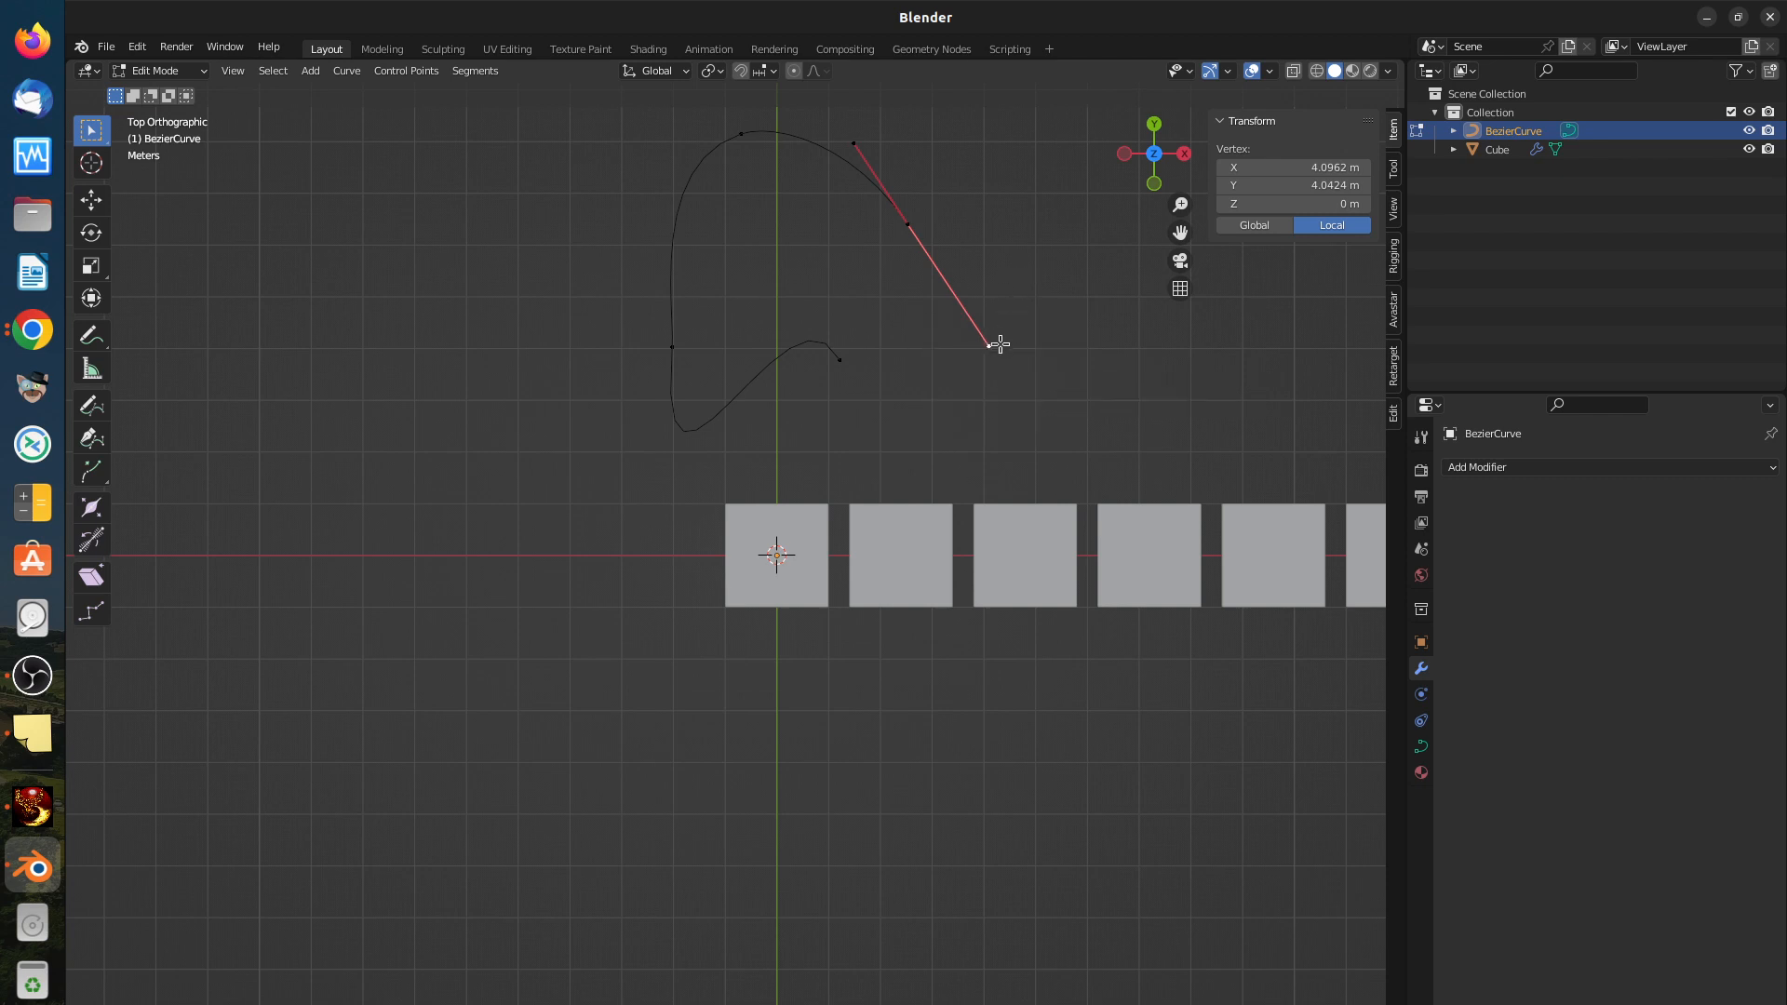
key("g")
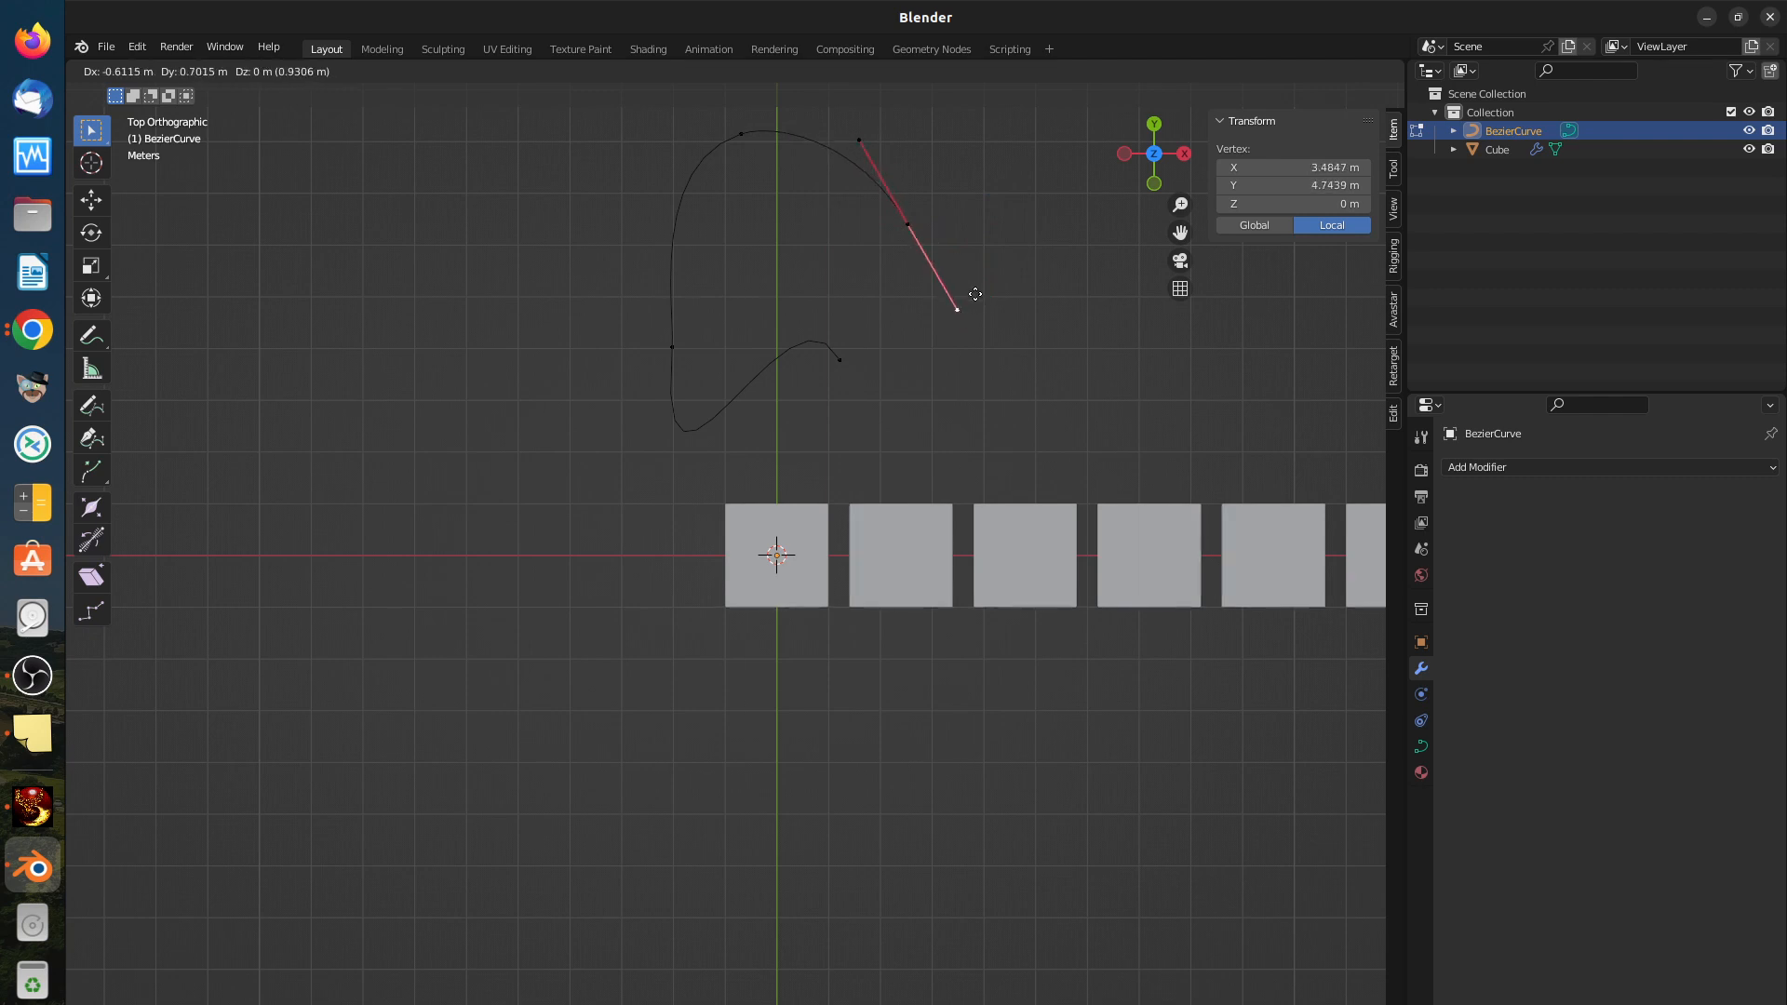
left_click(965, 281)
Step: Set the end point's outer handle to Vector and move it up to about X 4.14 m, Y 7.06 m
key("v")
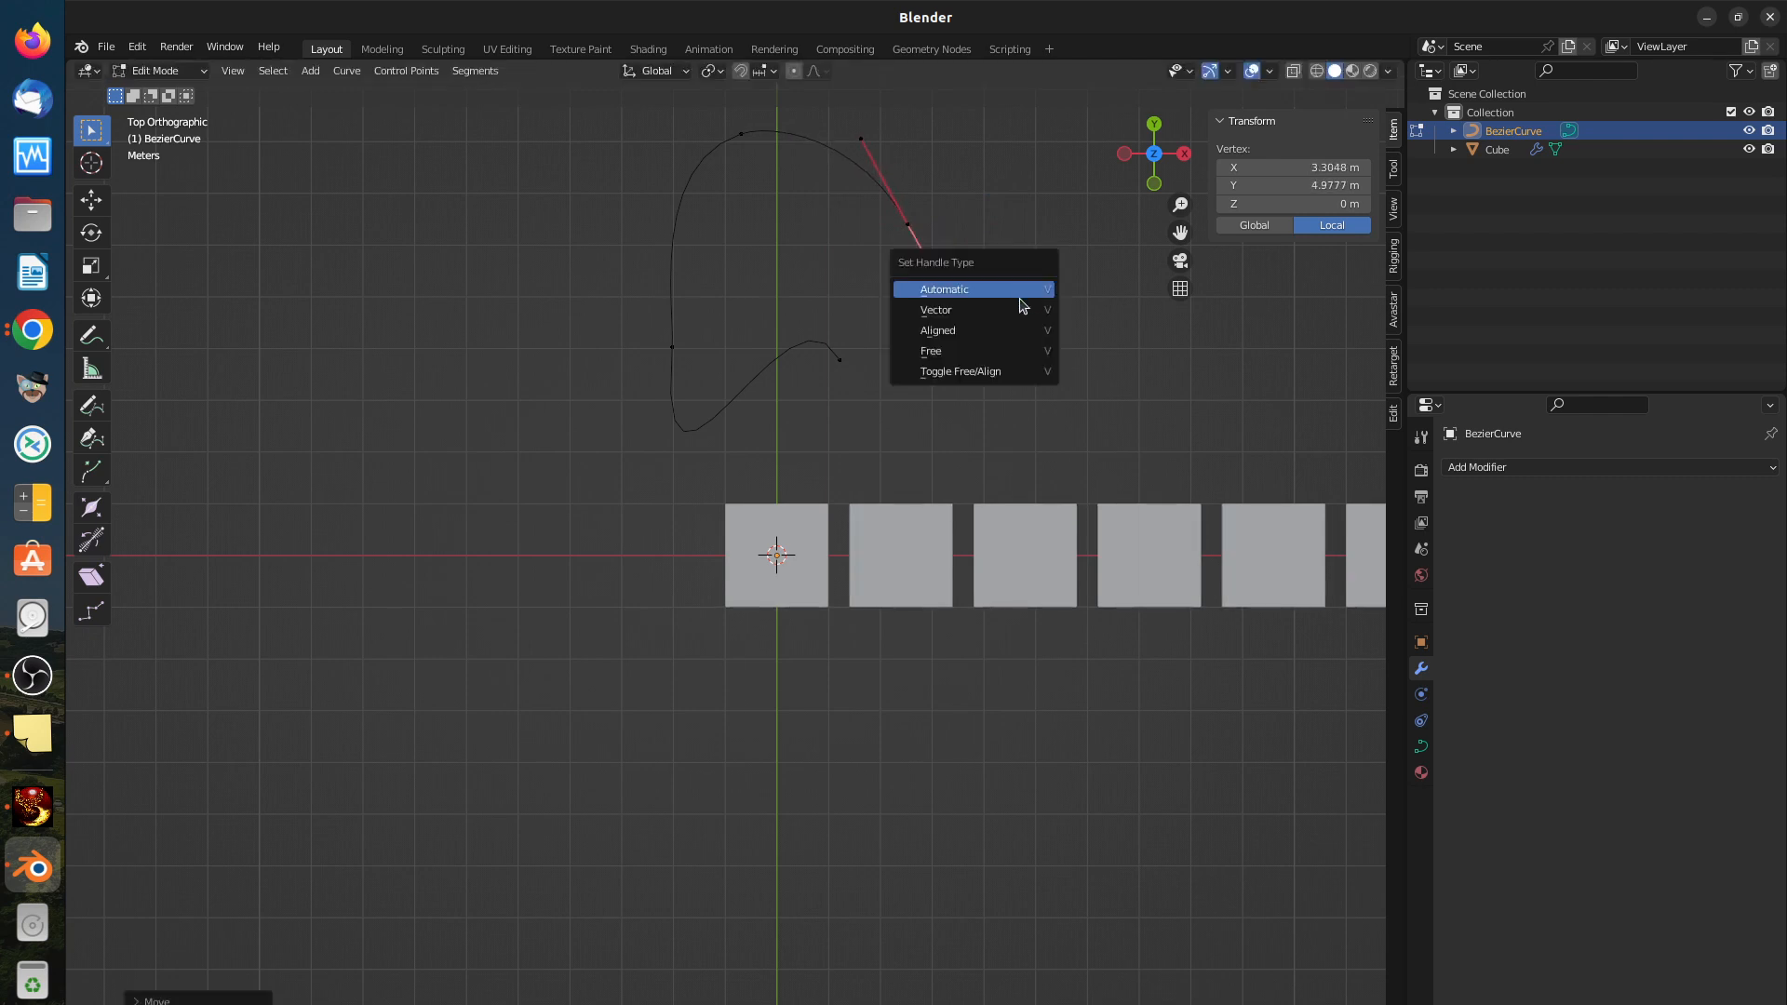
left_click(1019, 312)
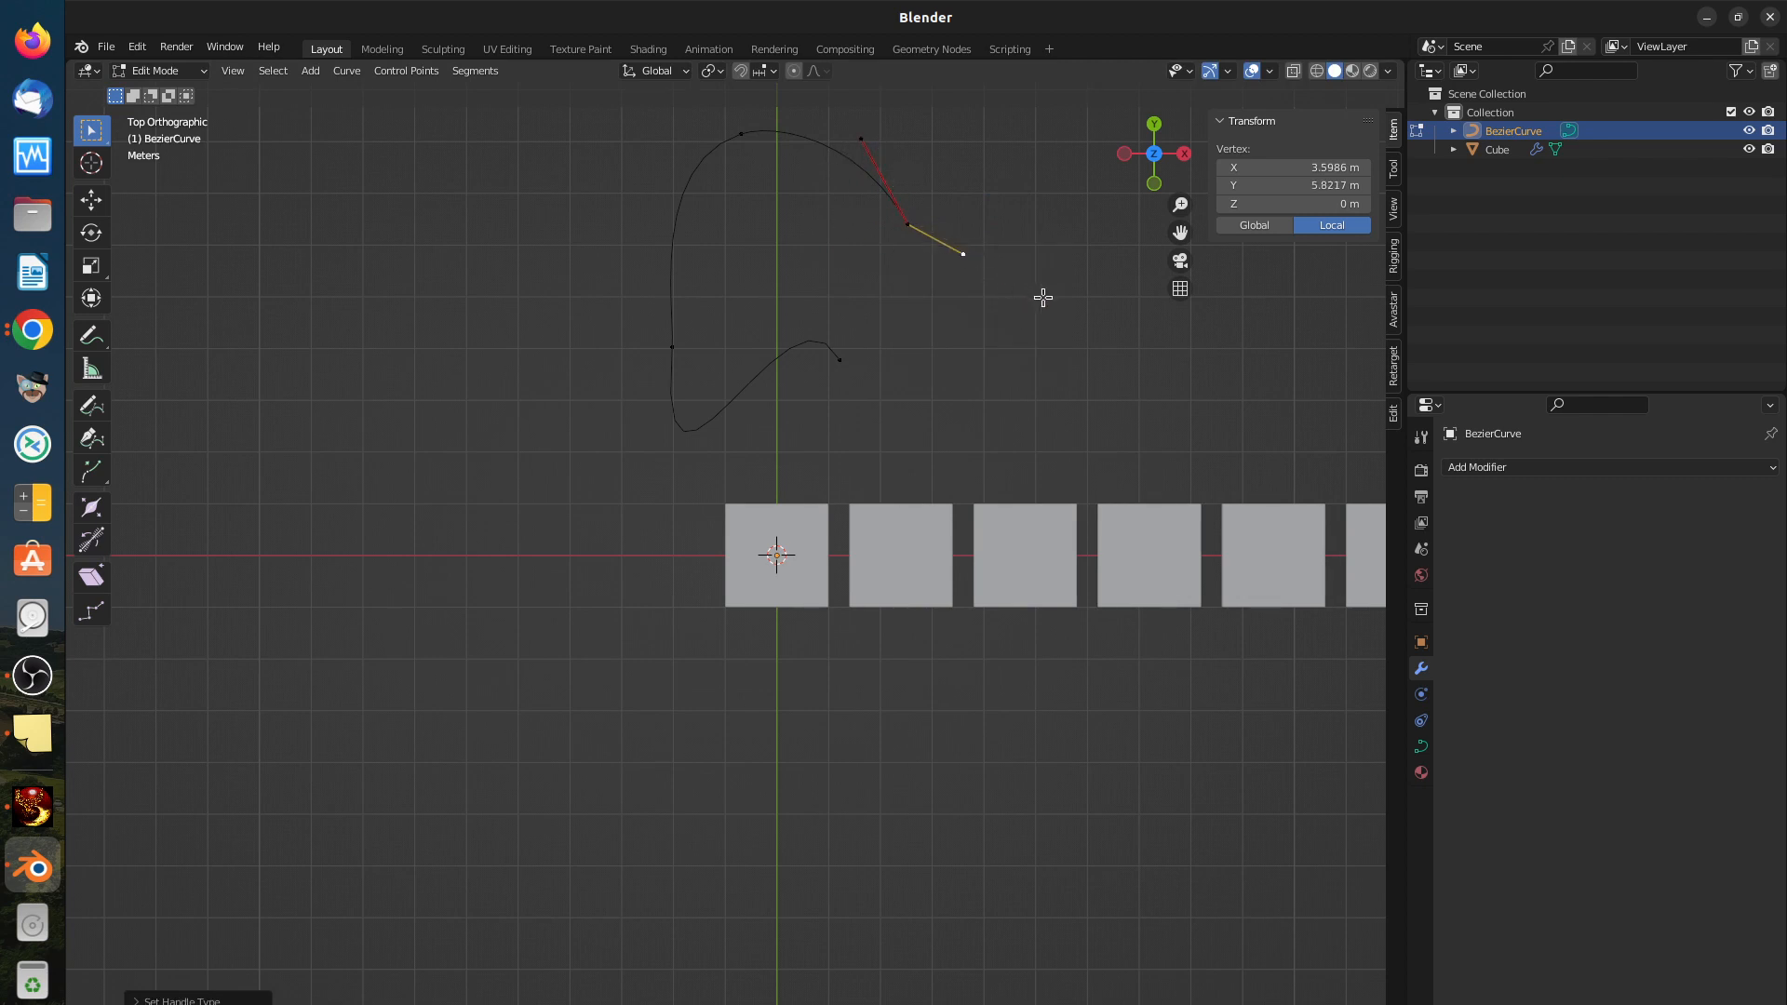
key("g")
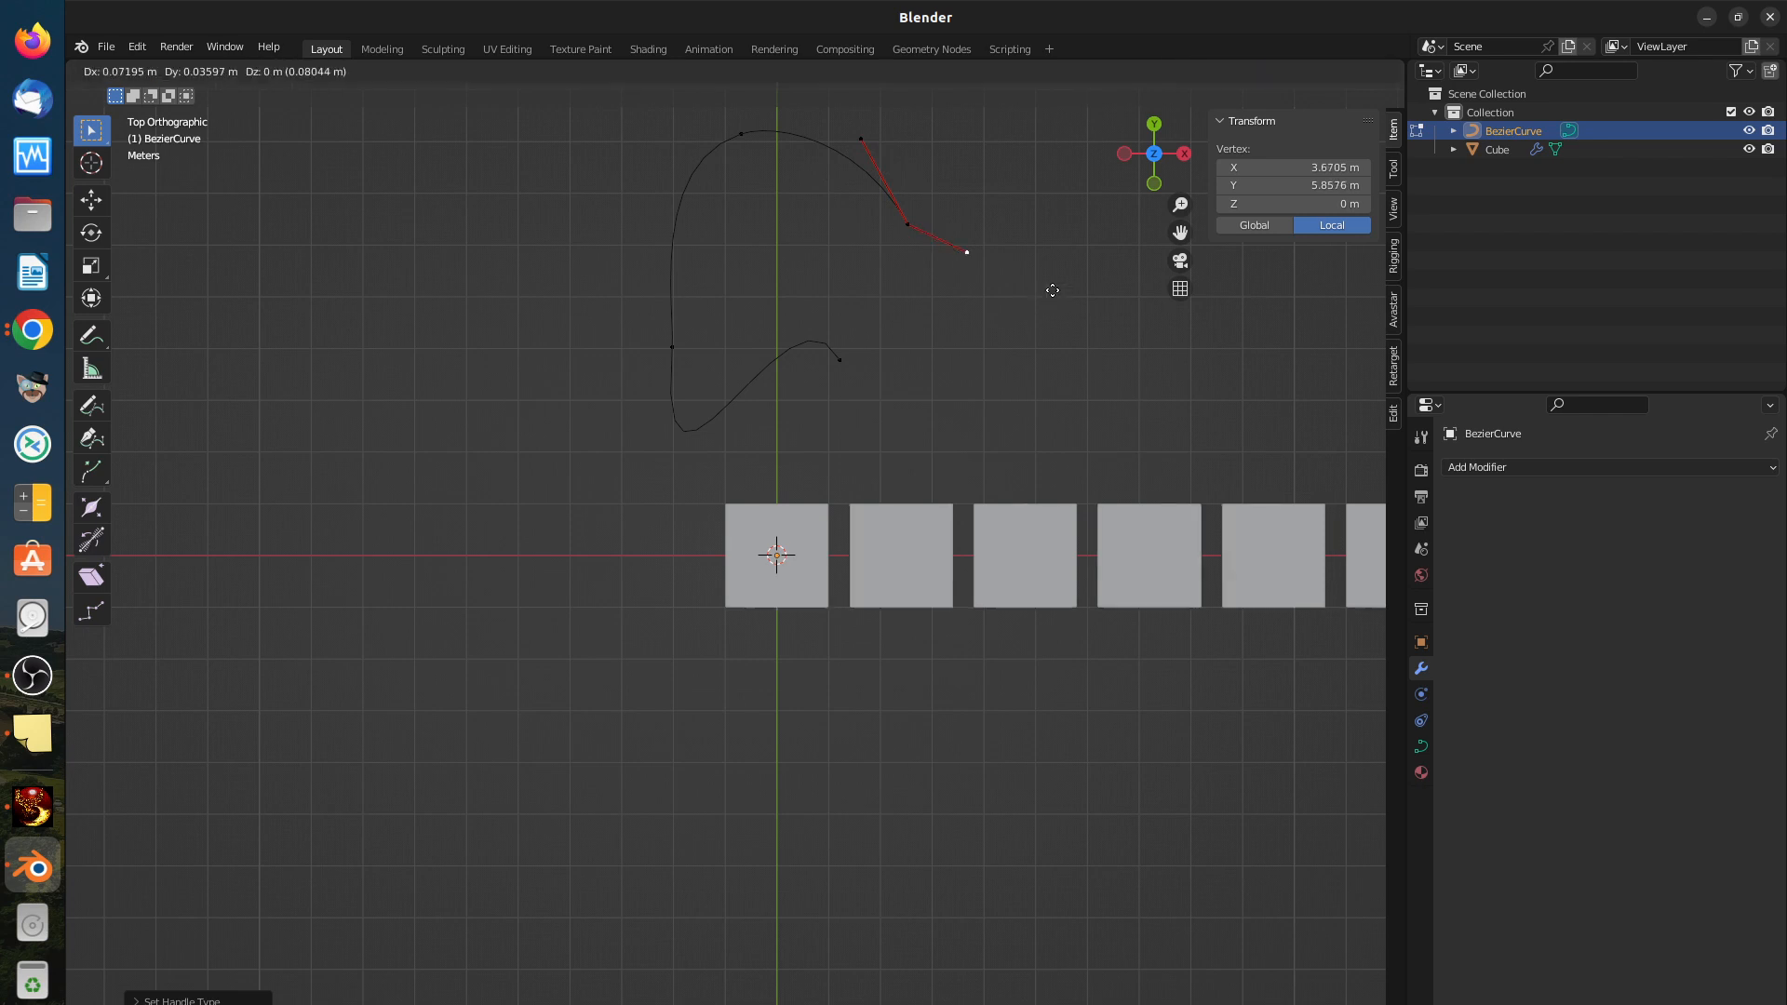
left_click(1065, 234)
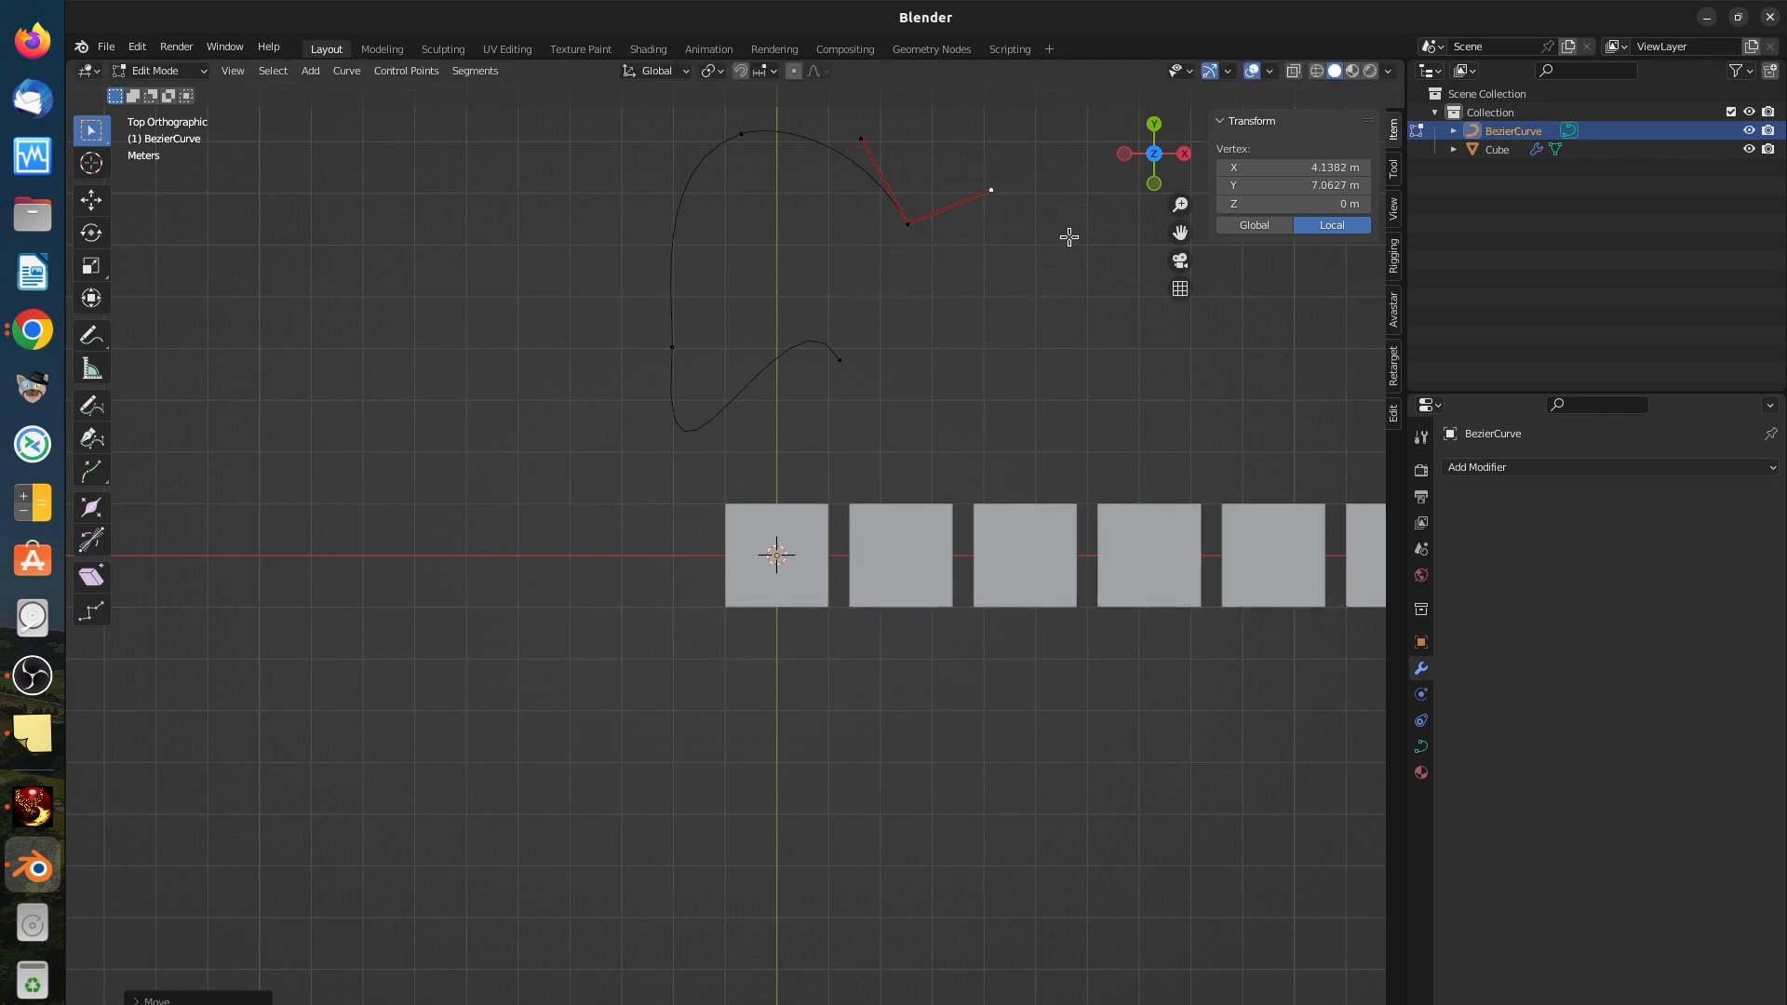
Step: Set the top control point's handles to Vector and move its right handle down to about X -0.83 m, Y 4.26 m
left_click(737, 138)
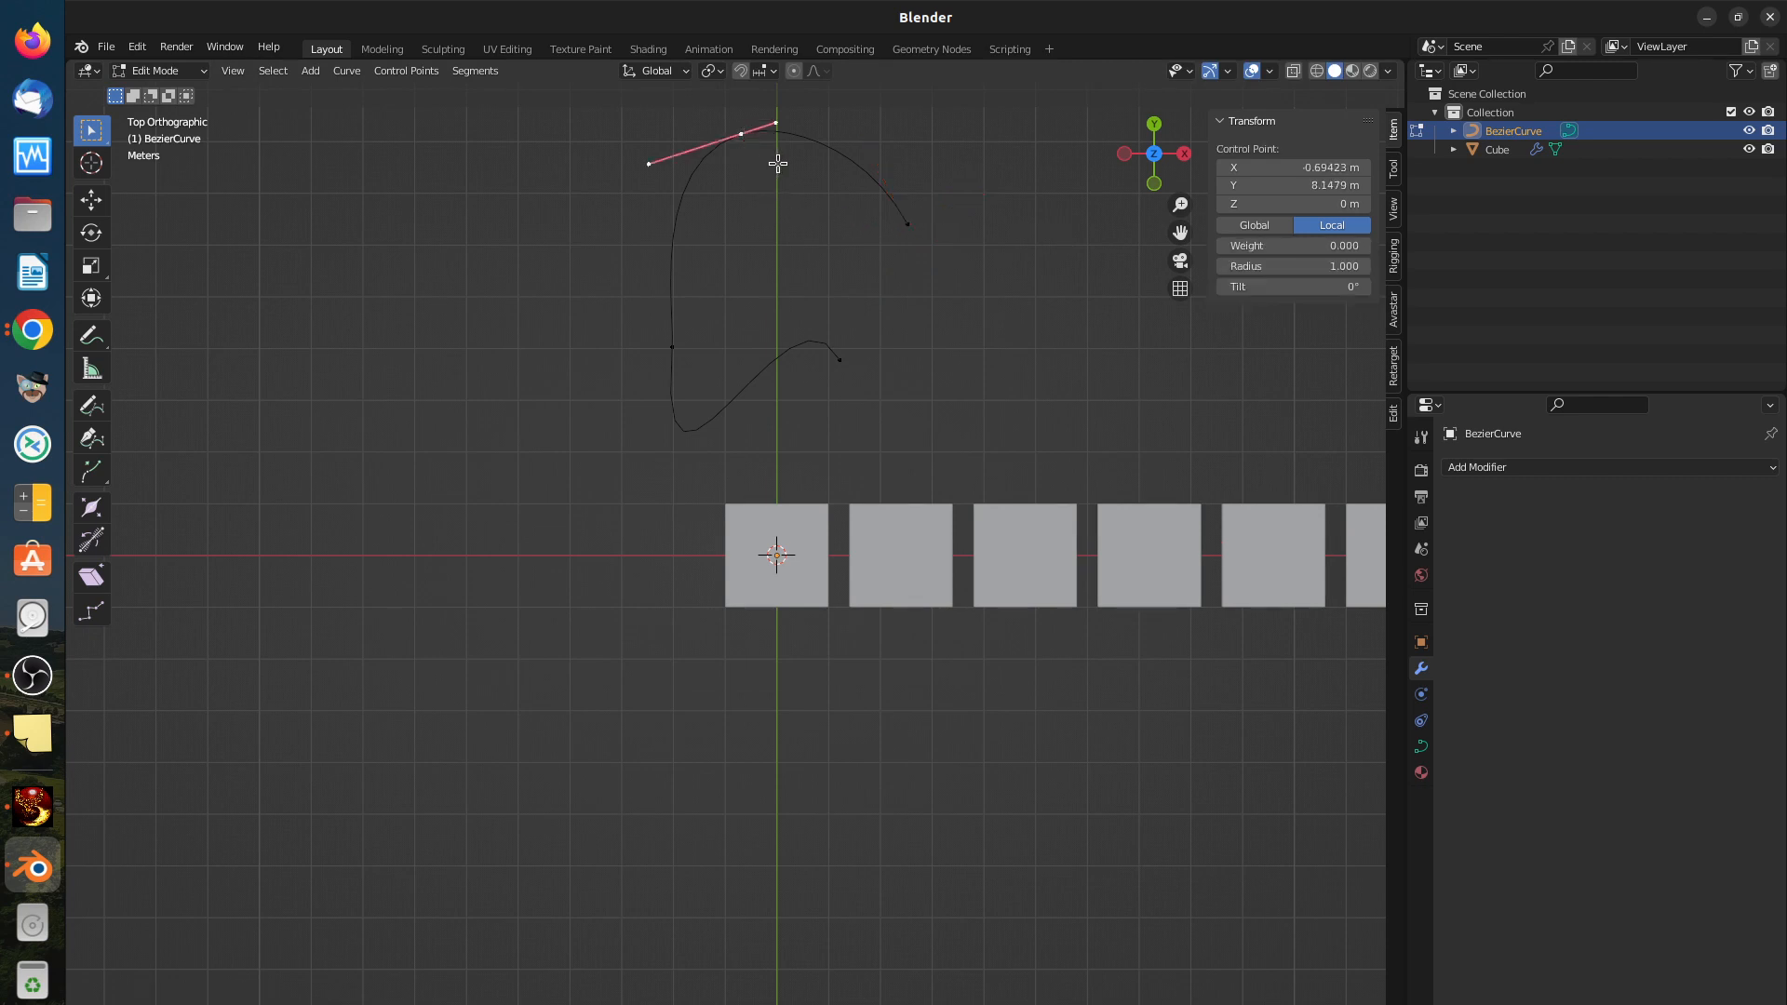
key("v")
left_click(777, 172)
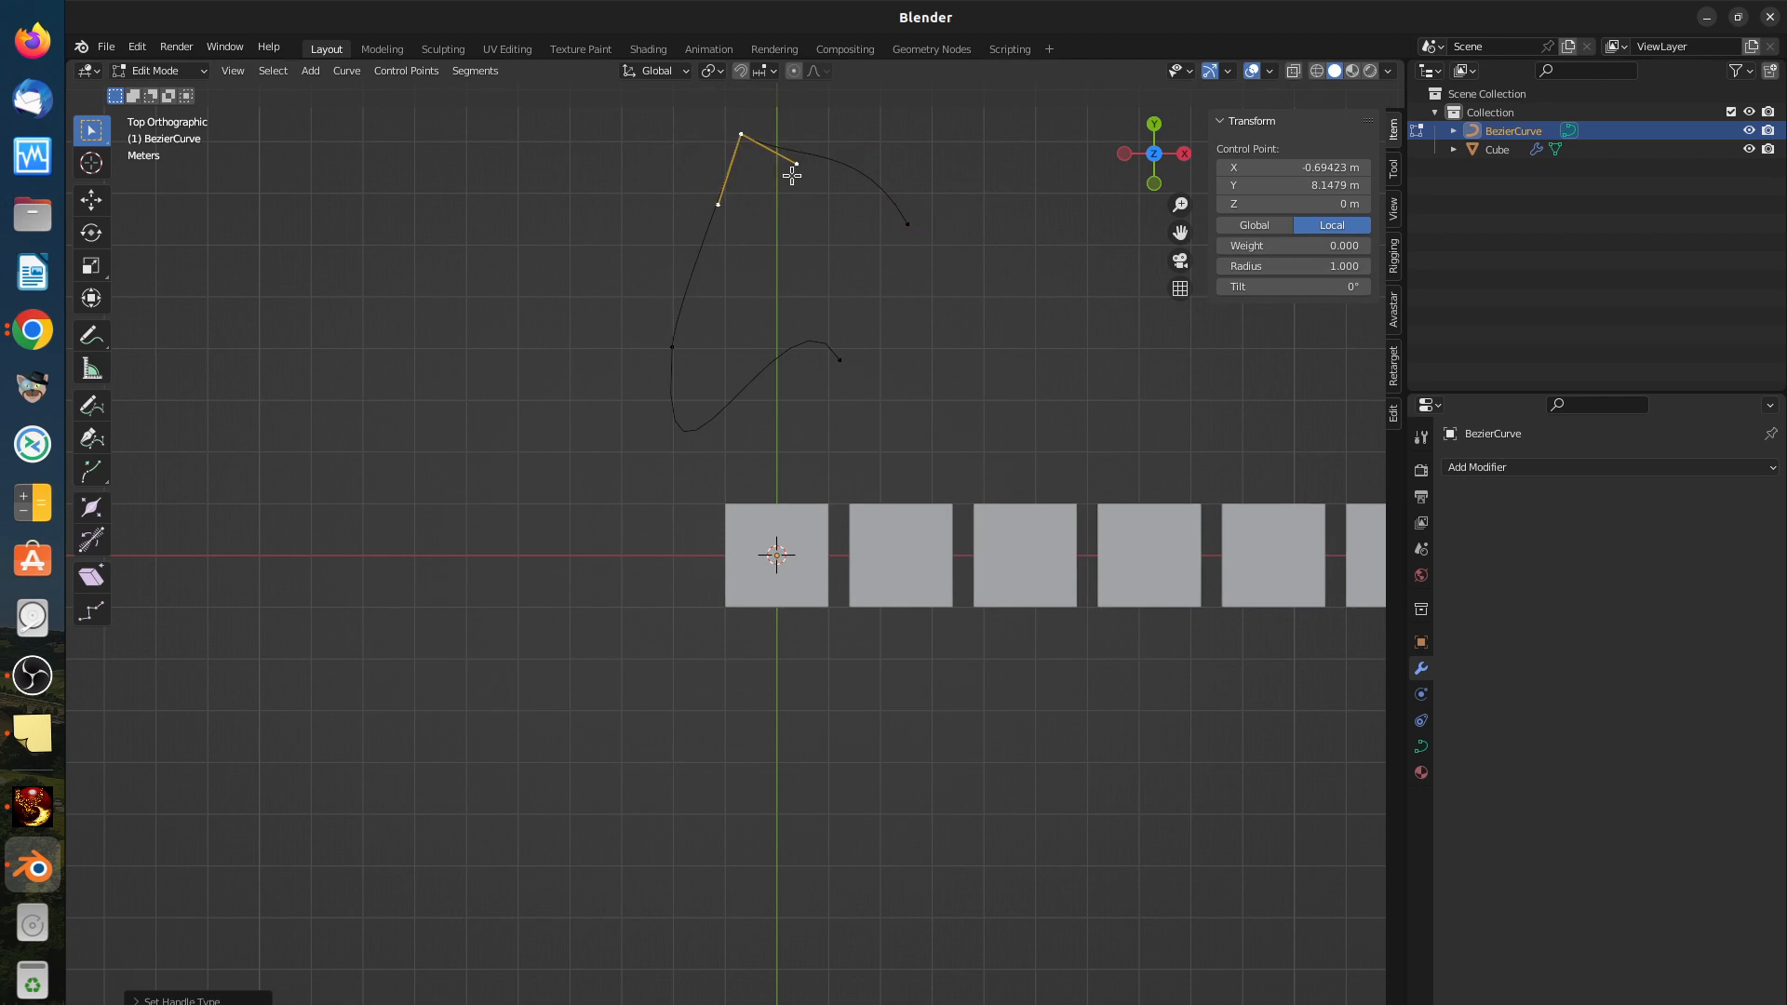
left_click(792, 164)
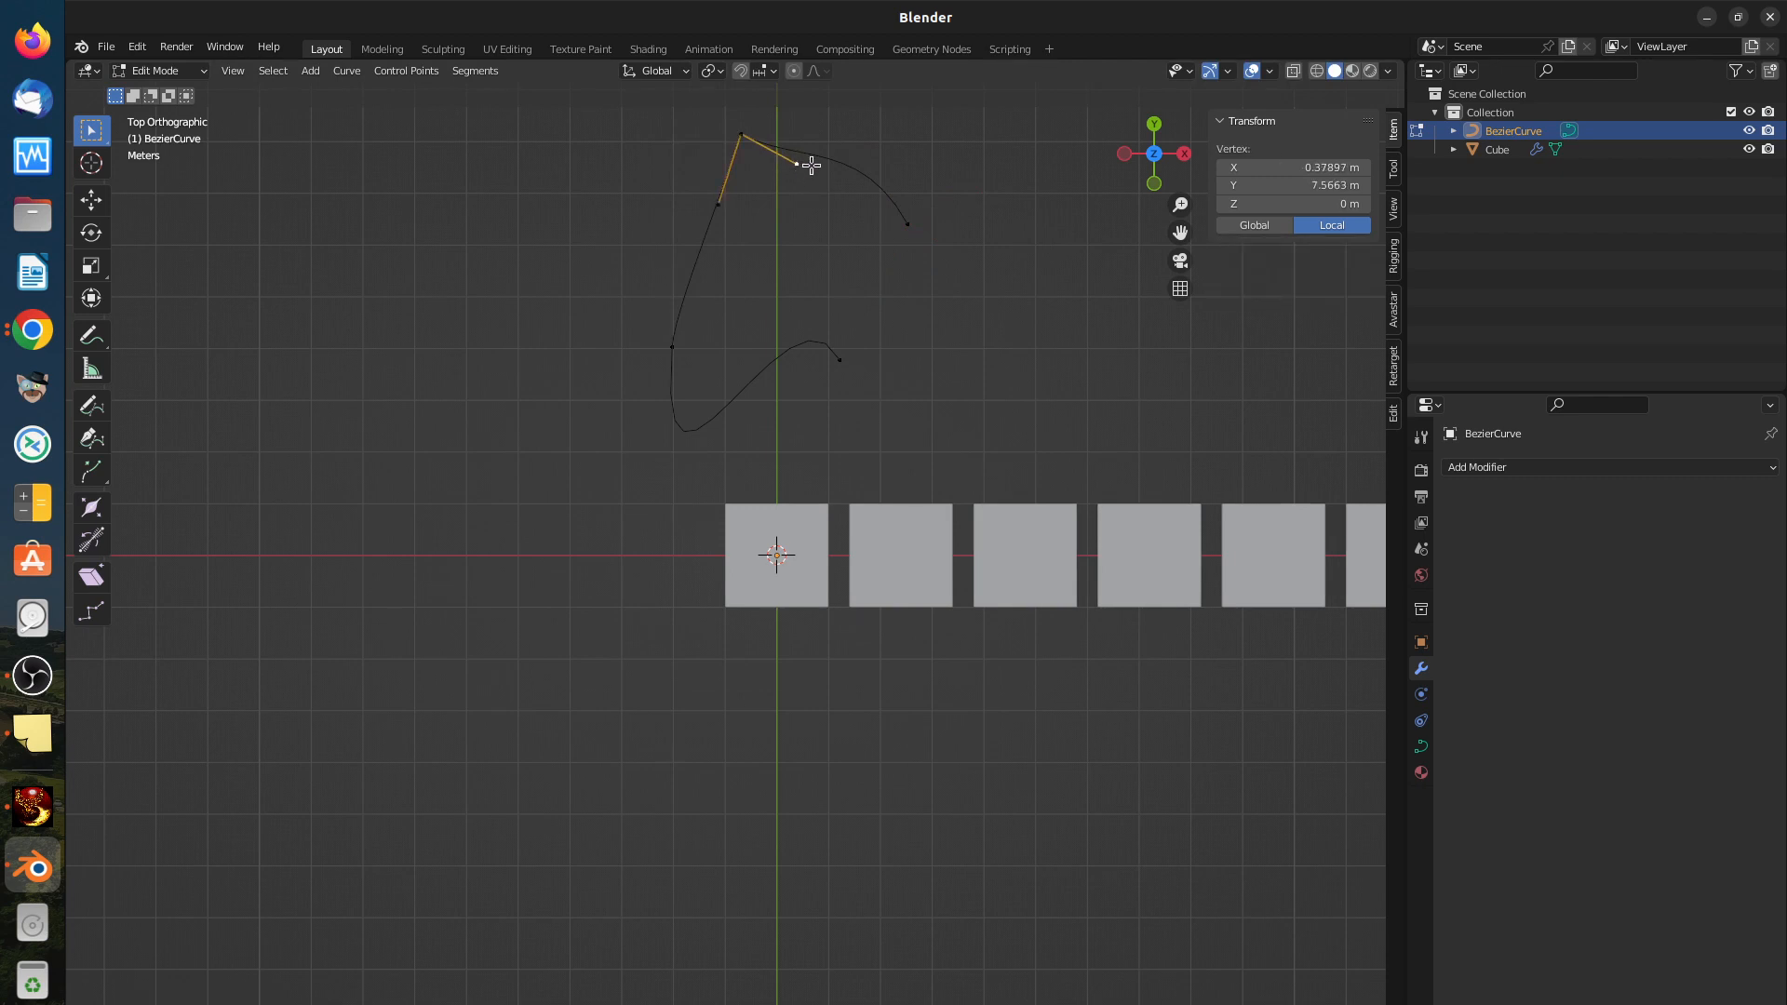
key("g")
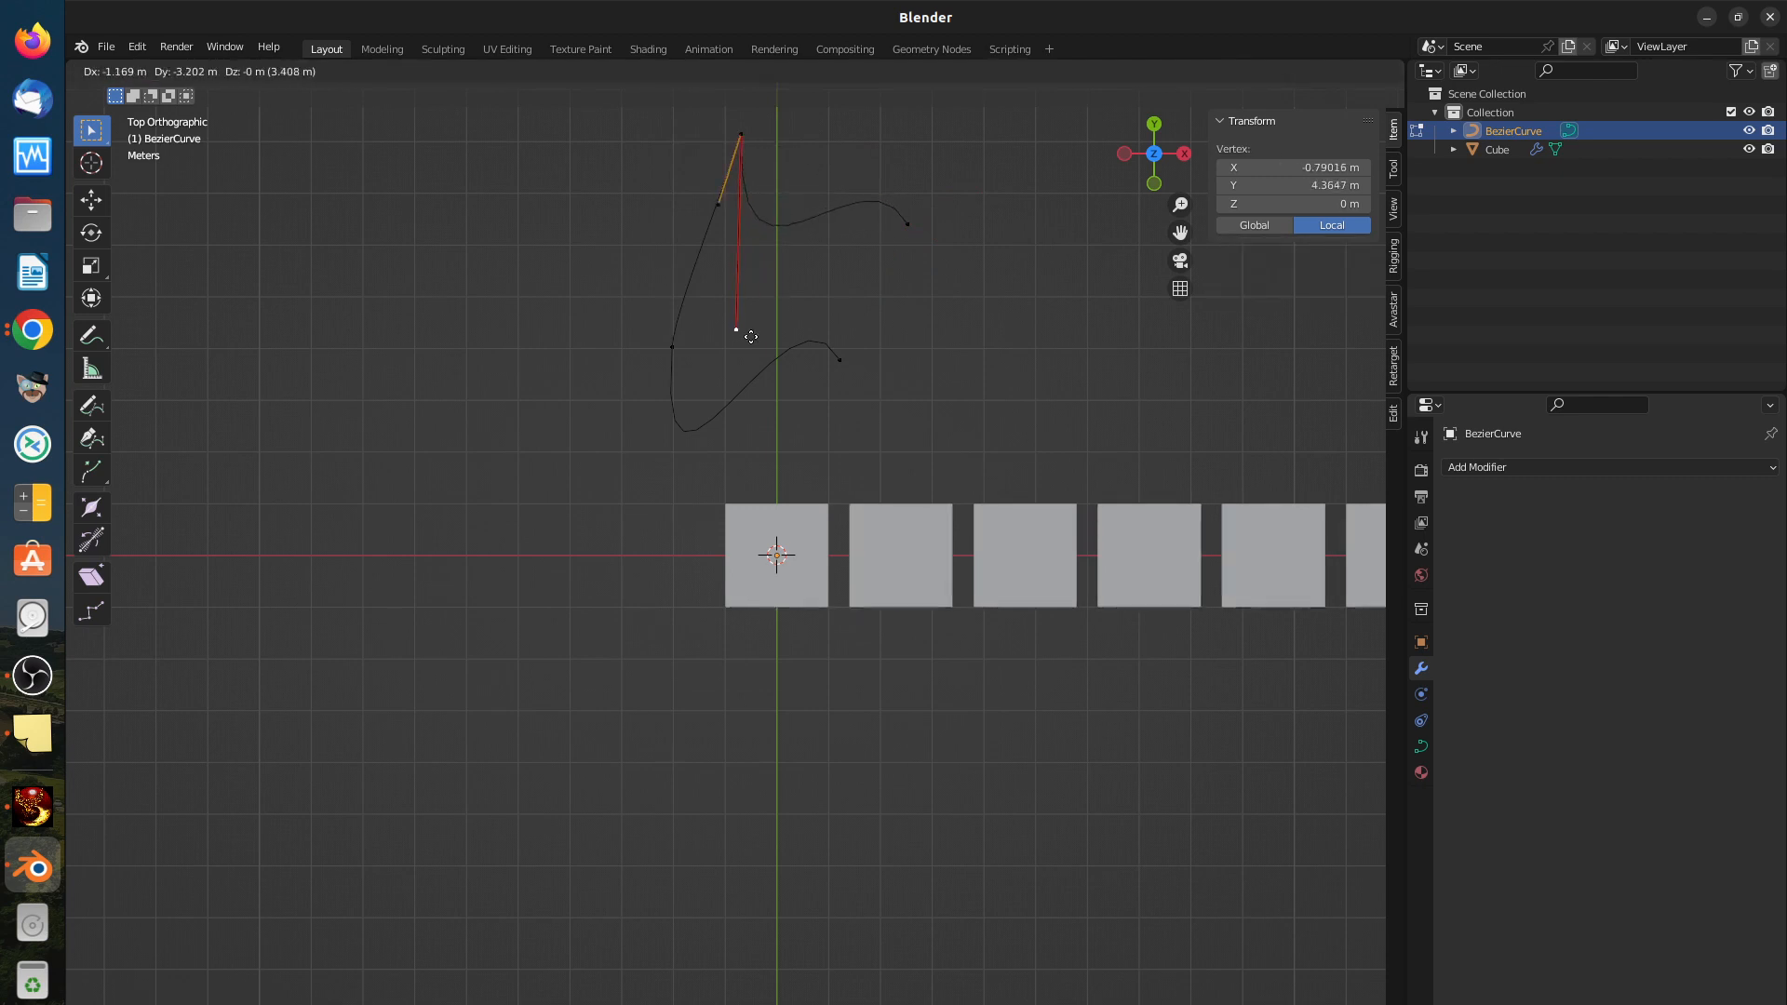
left_click(749, 343)
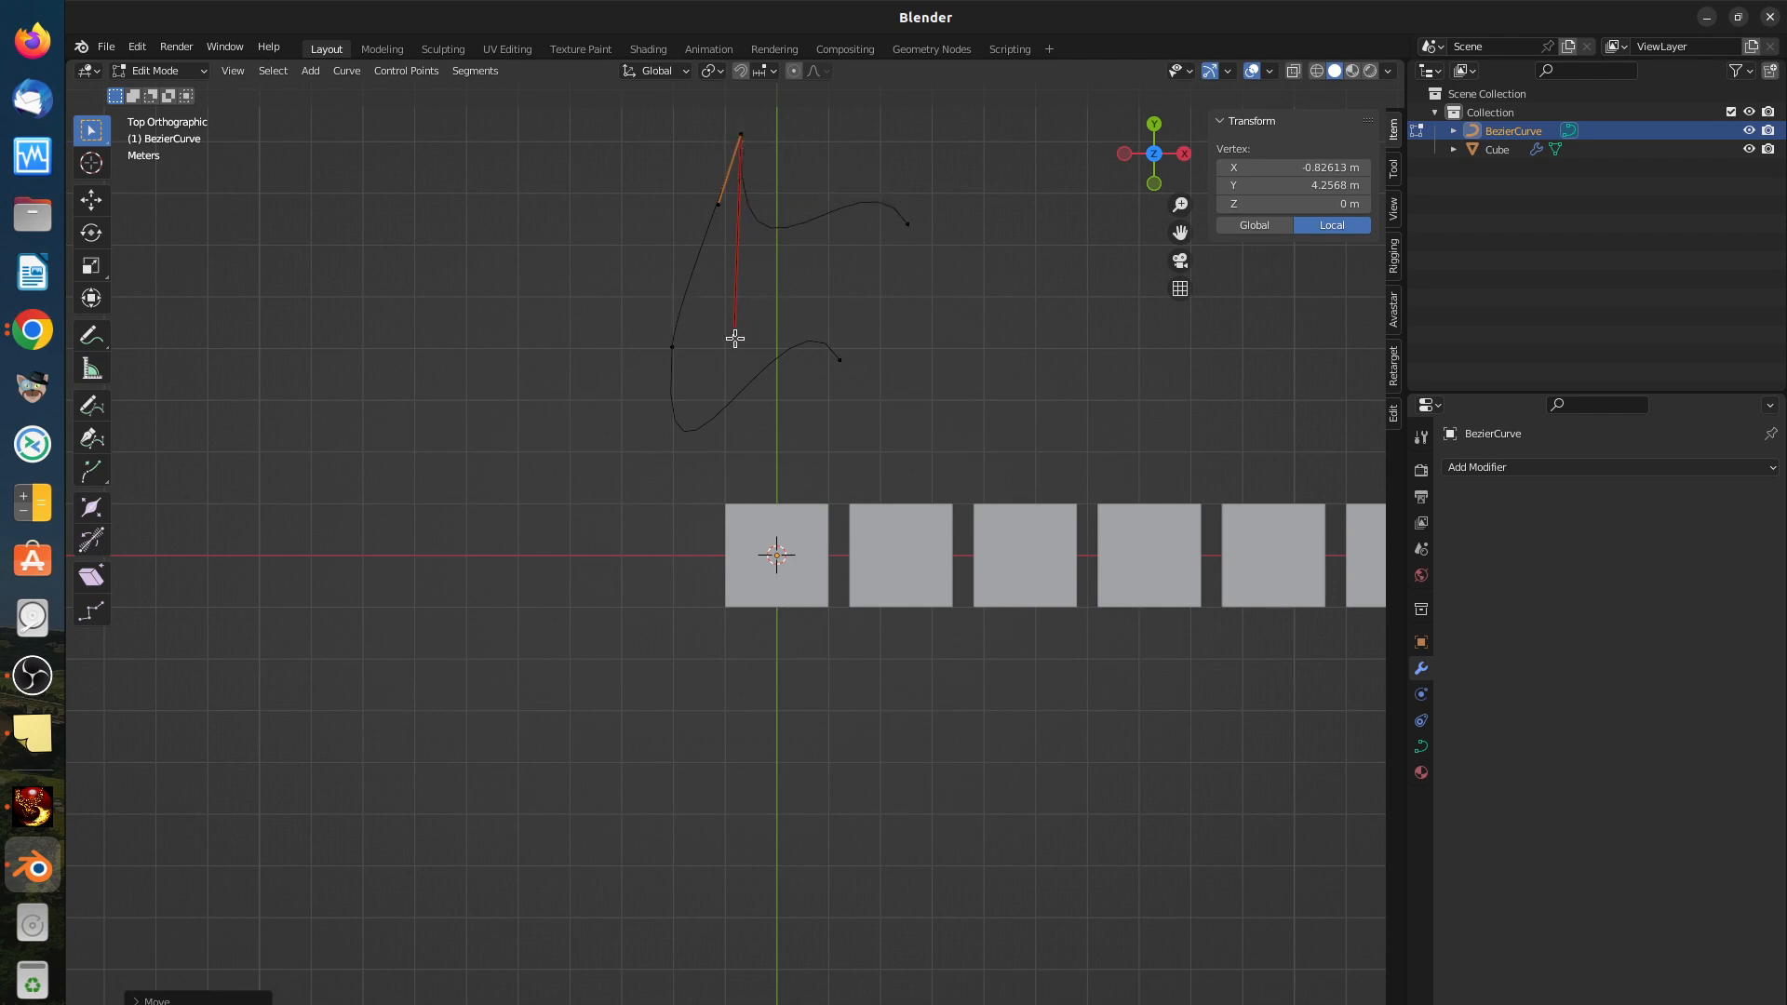
Step: Move the top control point to about X -0.59 m, Y 7.32 m and its left handle to about X -3.69 m, Y 6.89 m
left_click(741, 135)
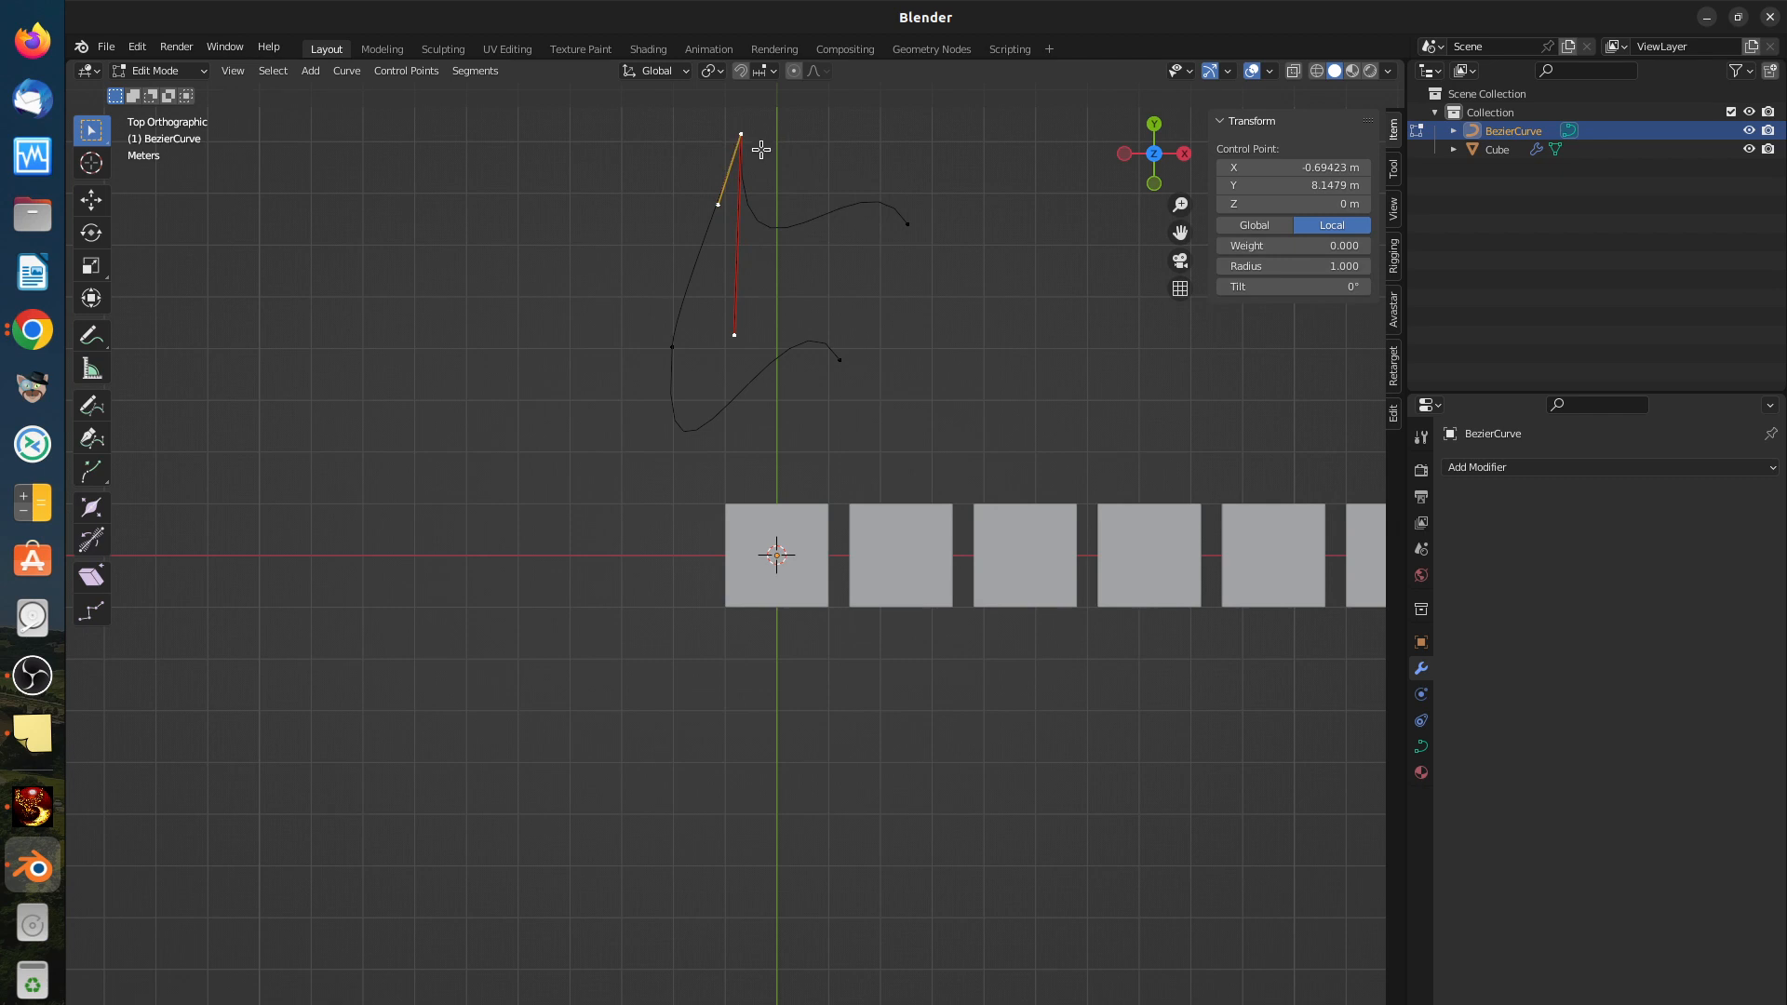
key("g")
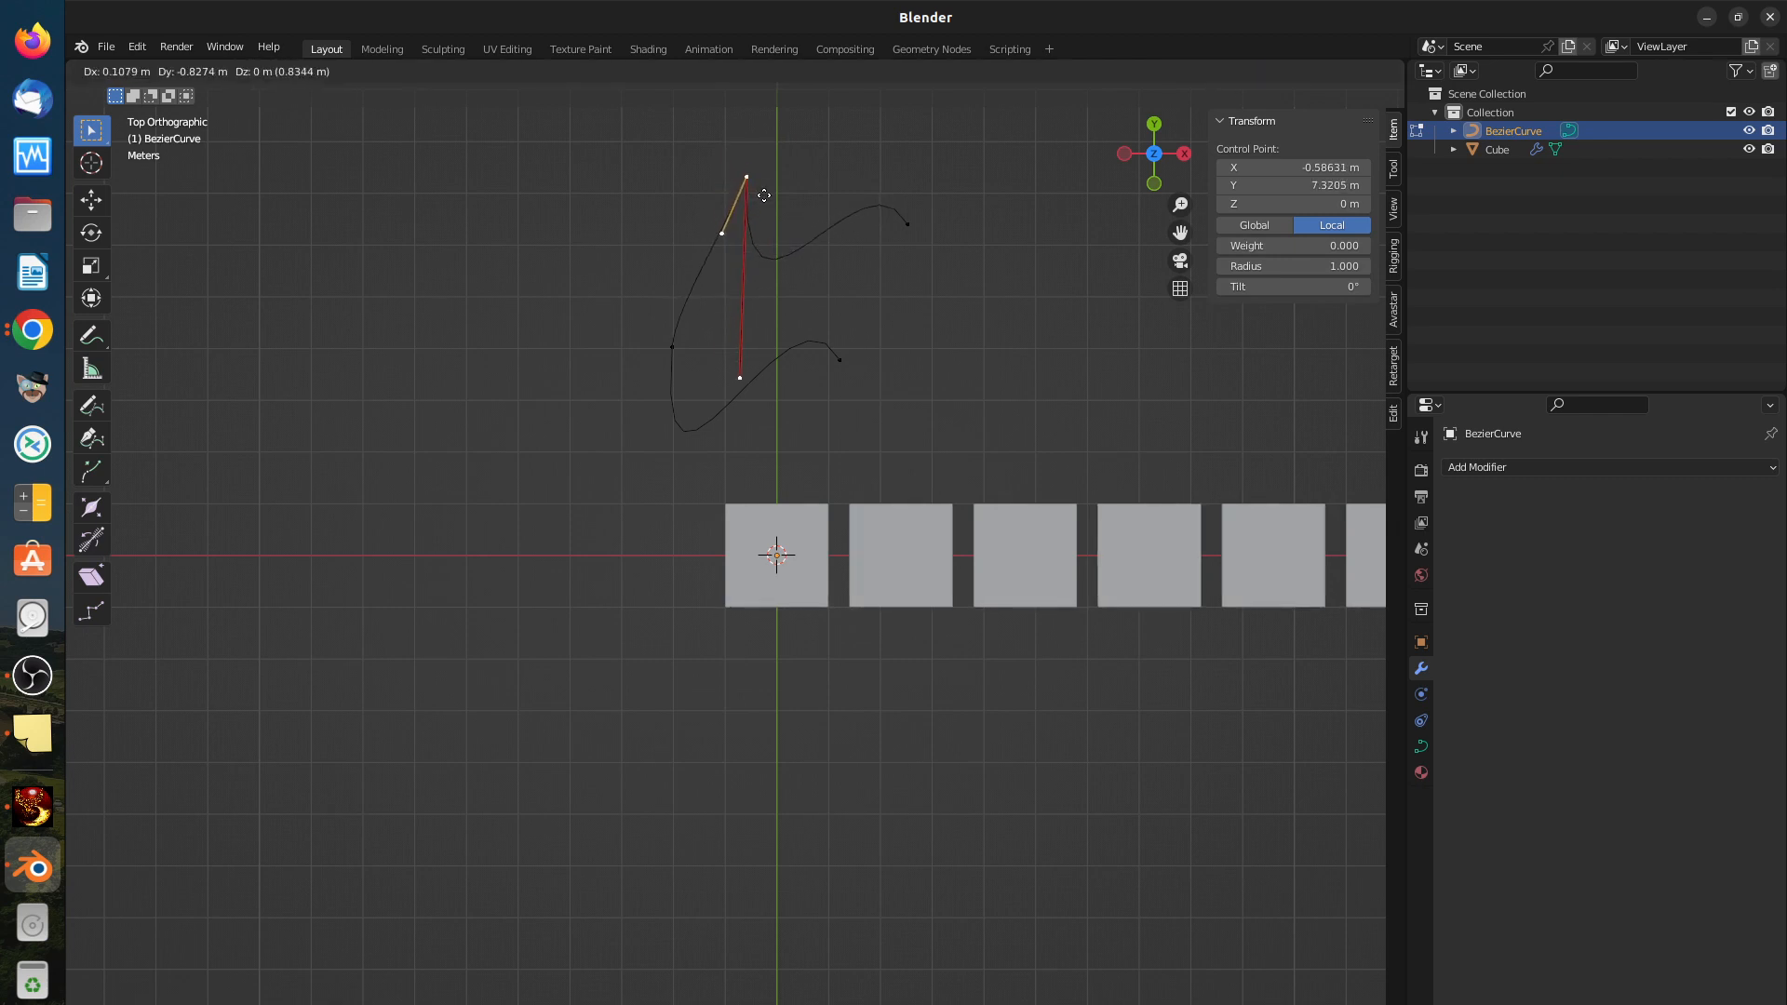
left_click(763, 196)
left_click(724, 232)
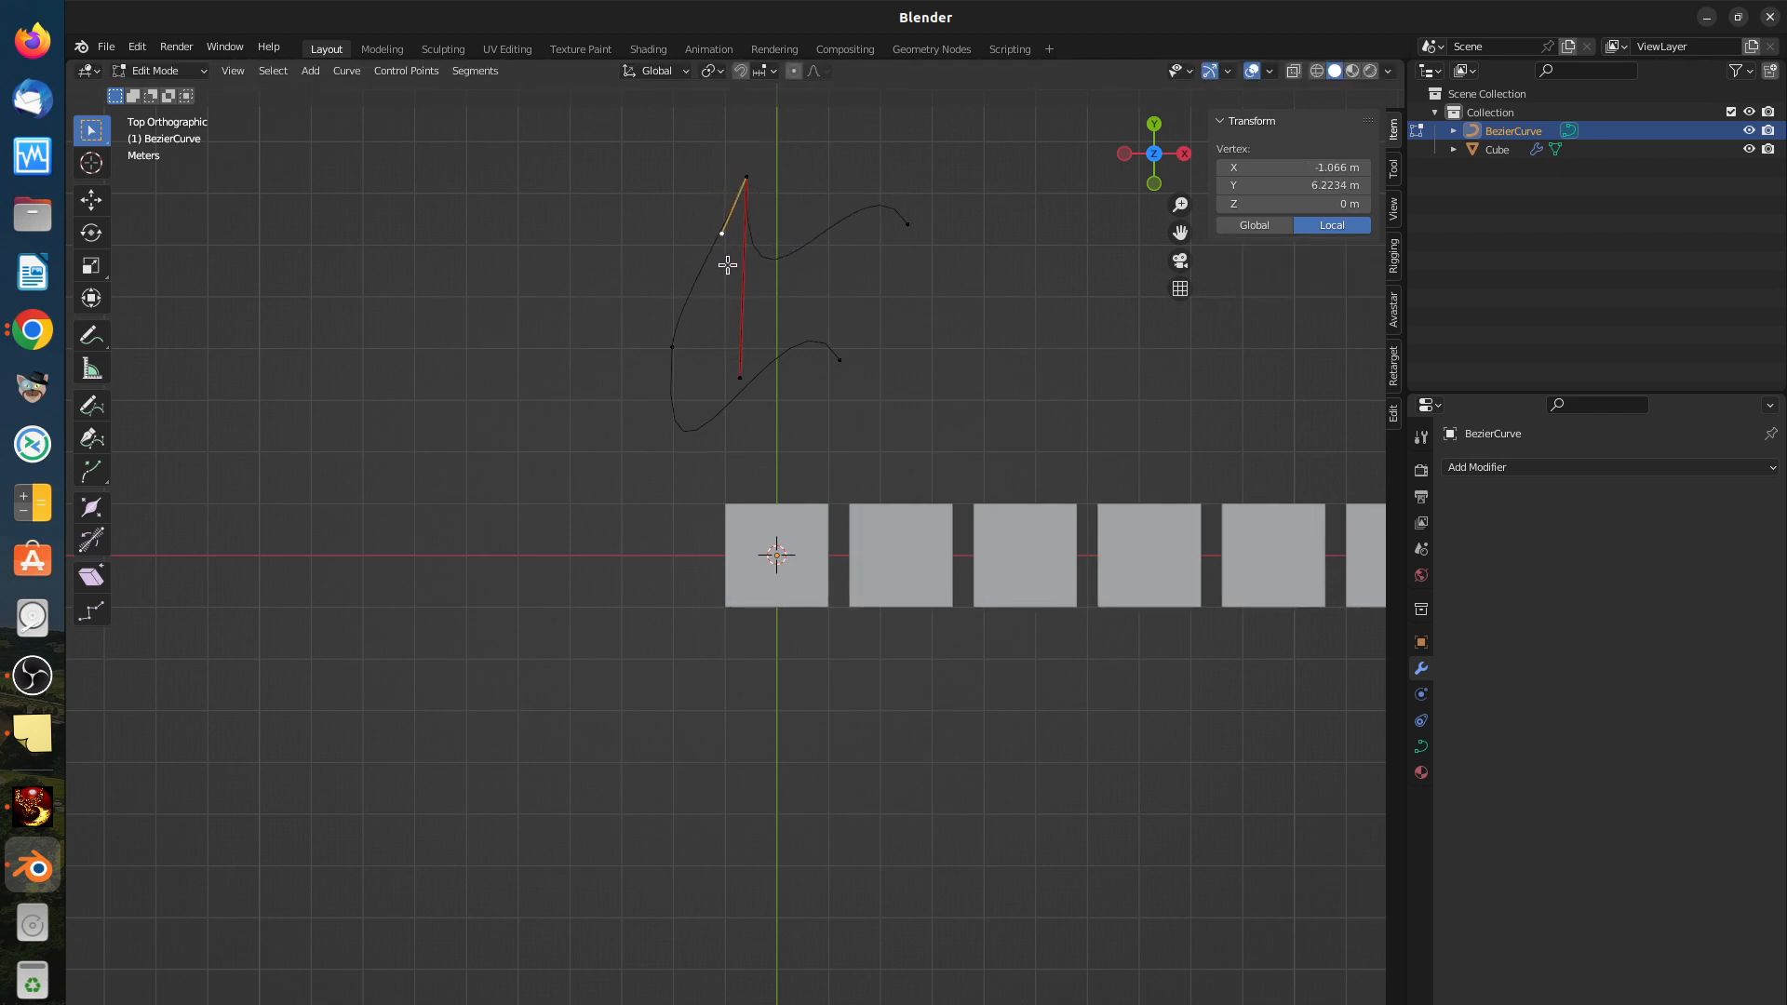
key("g")
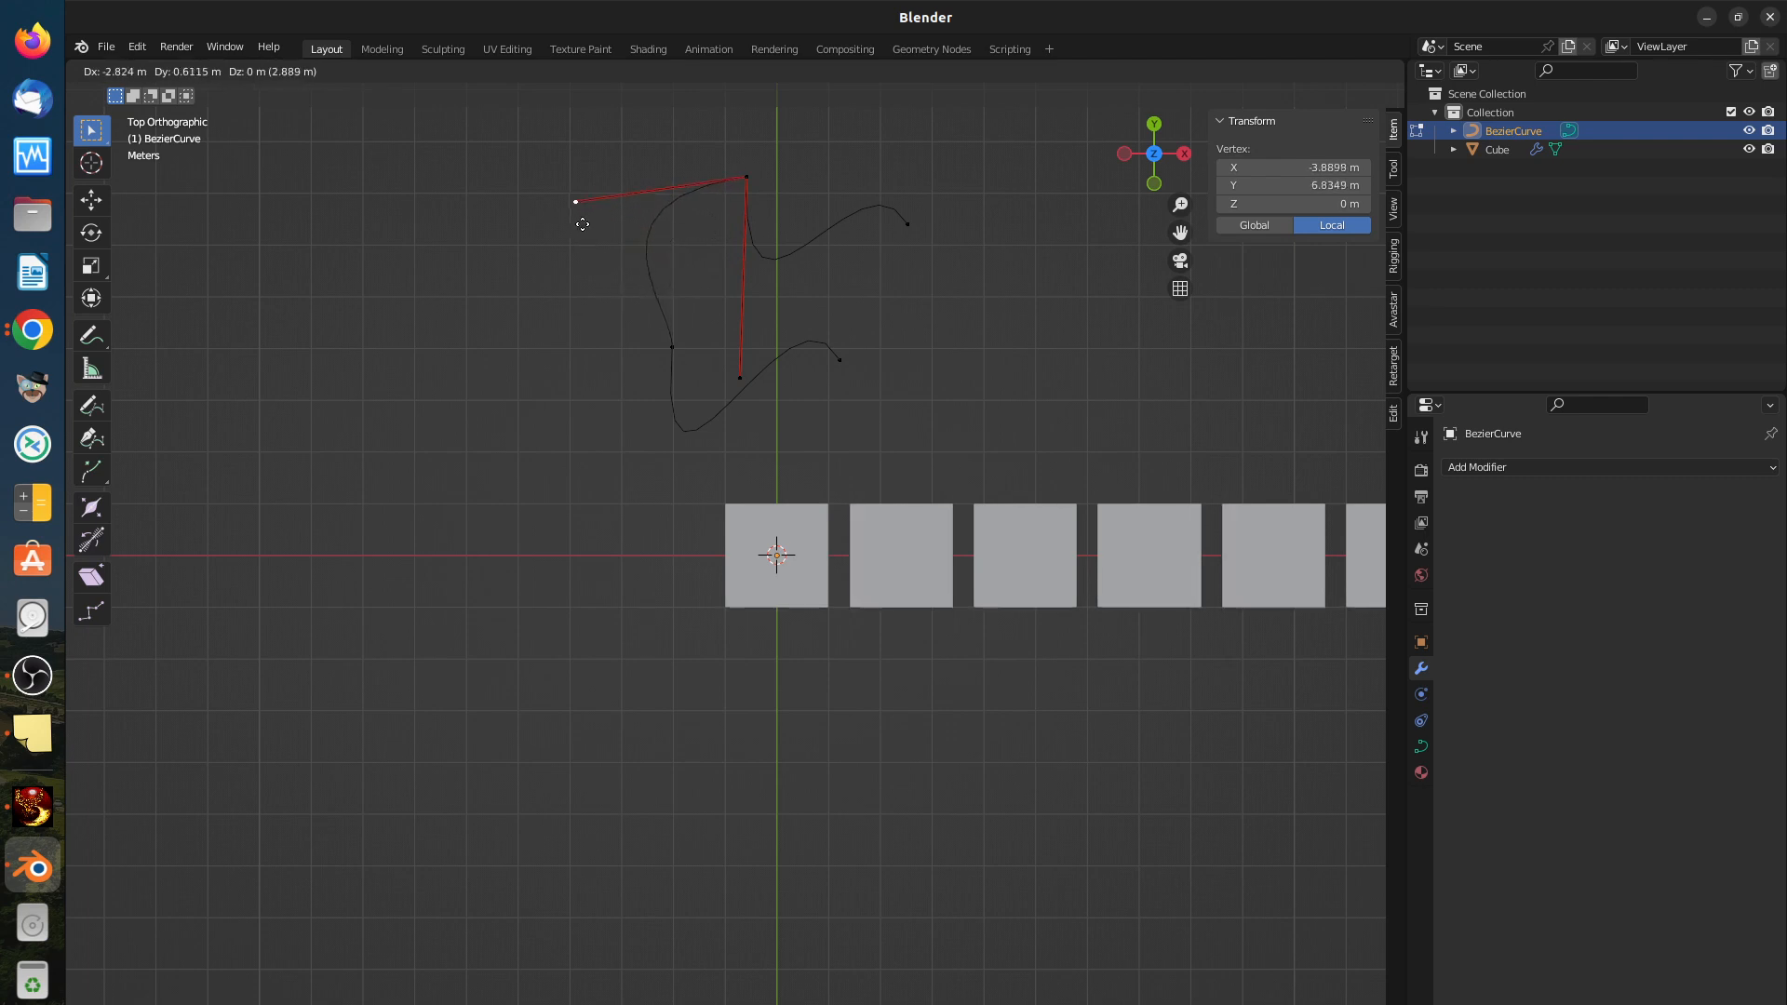
left_click(592, 224)
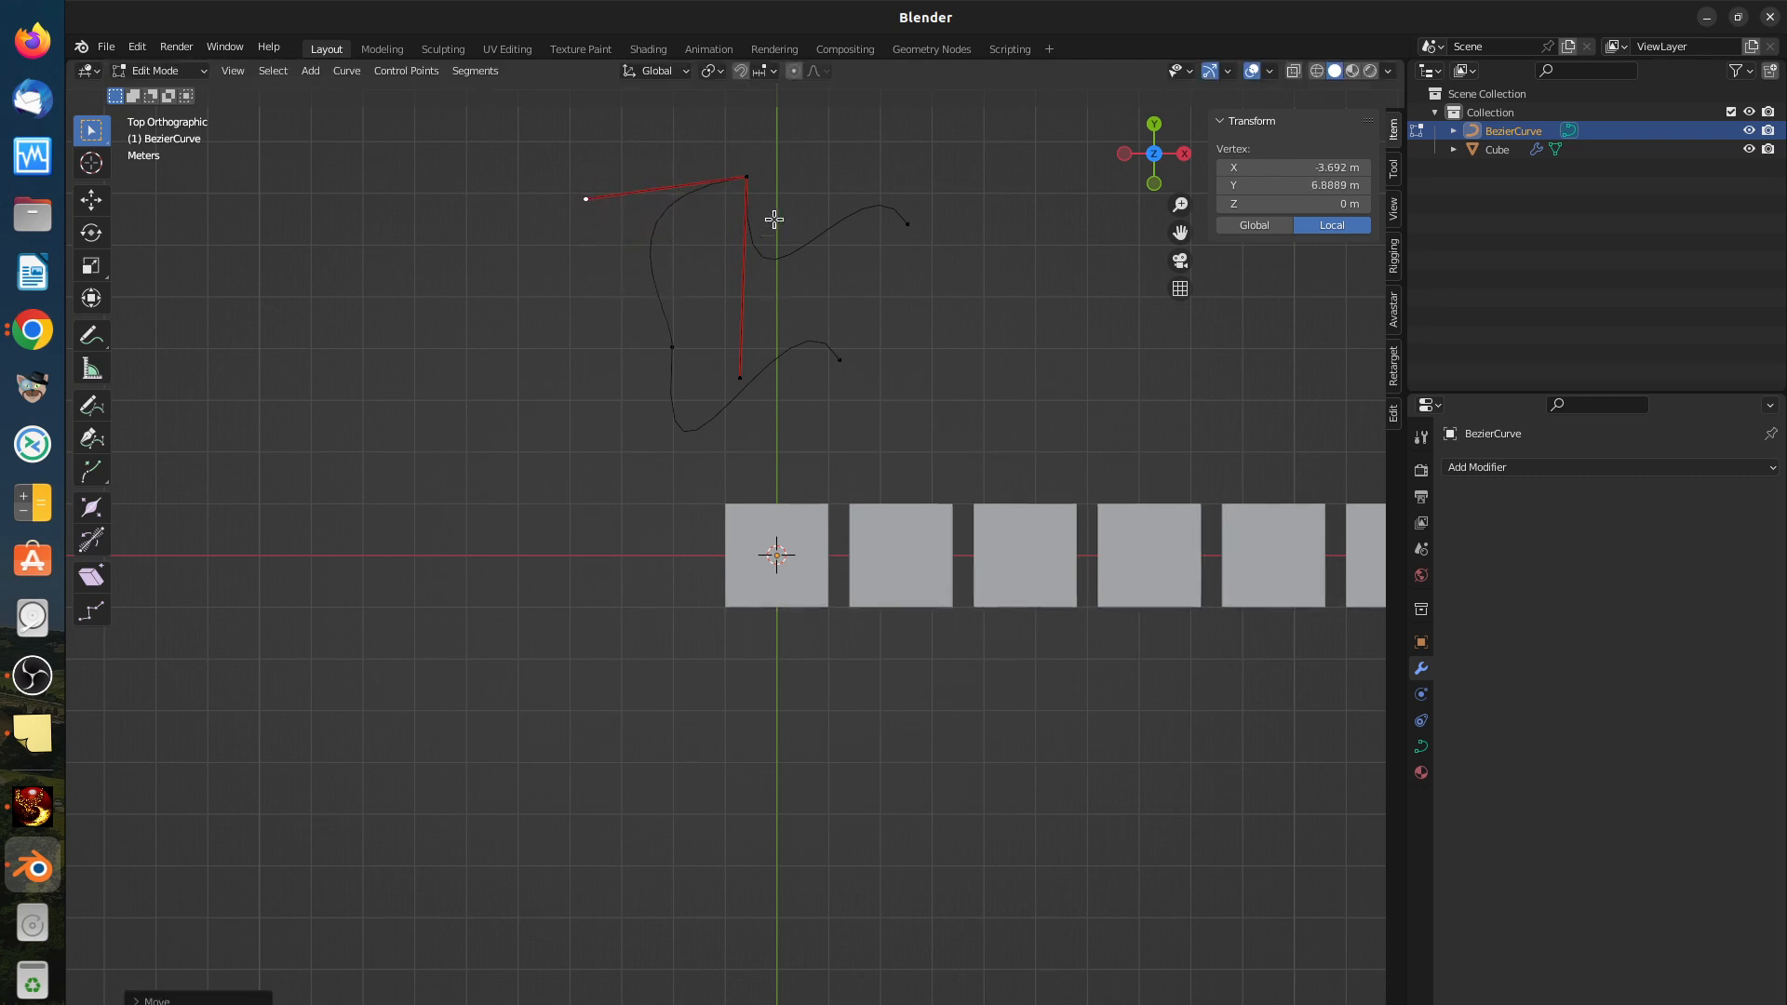
Step: Set the handle type of the top control point to Free
left_click(746, 177)
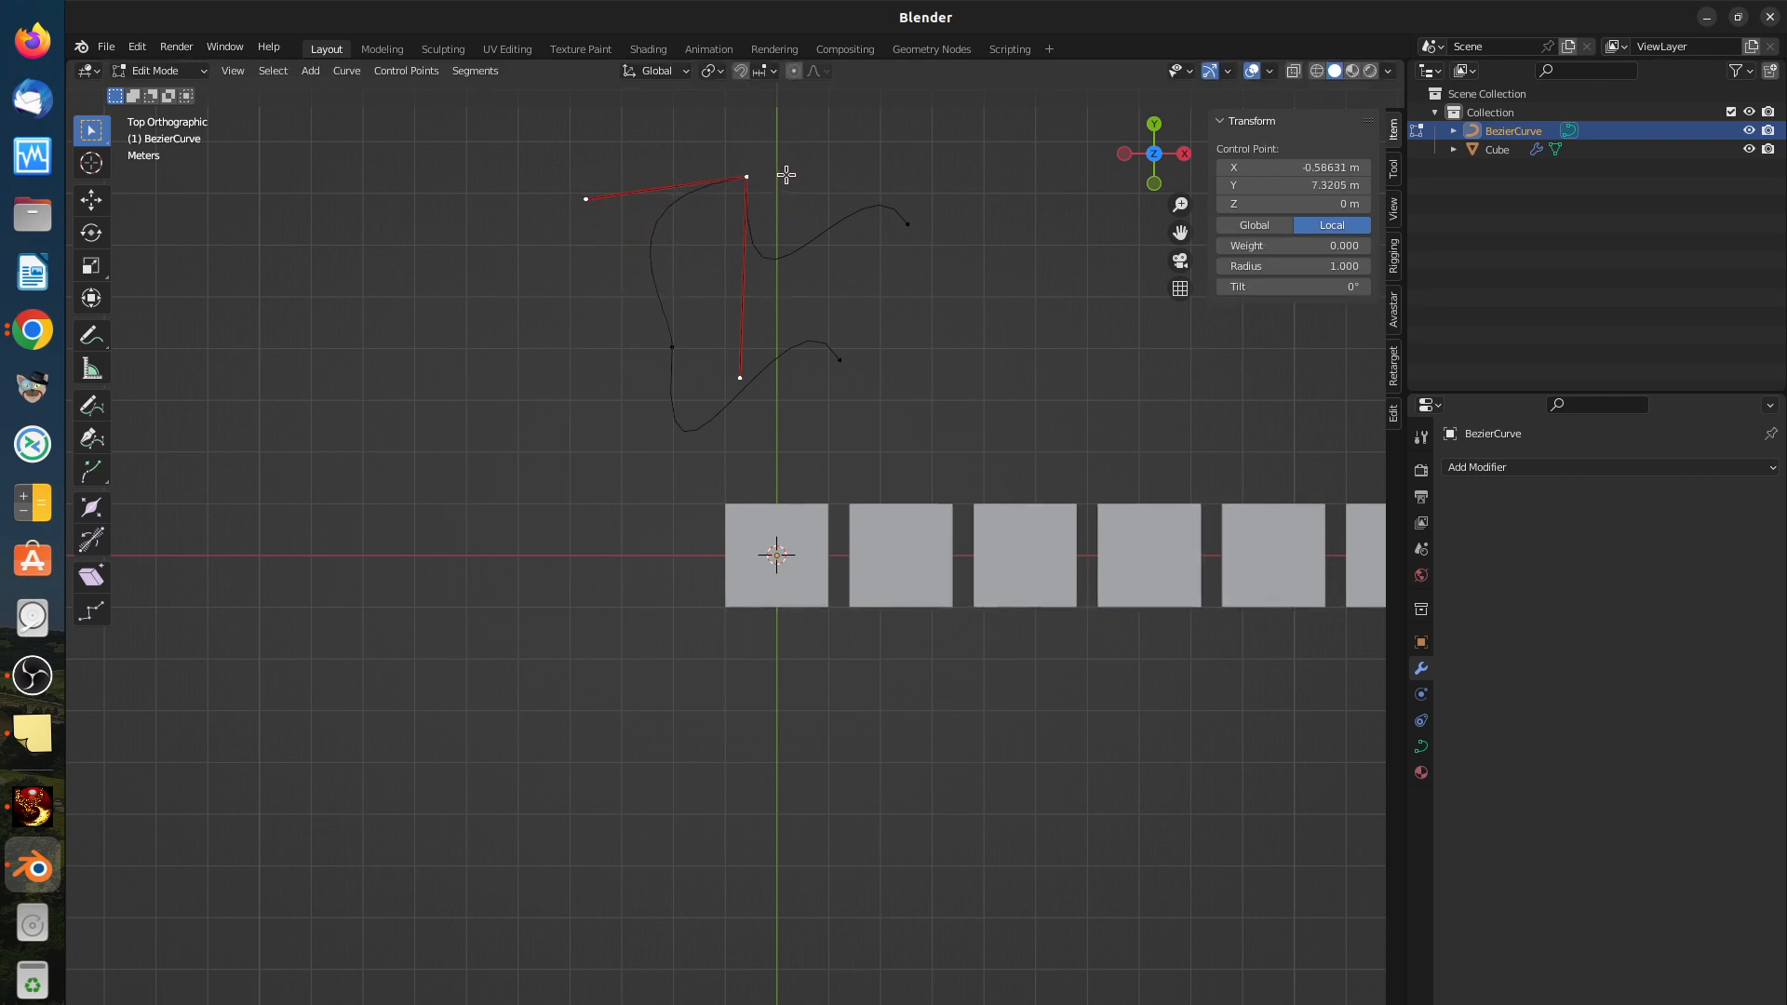
key("v")
left_click(772, 219)
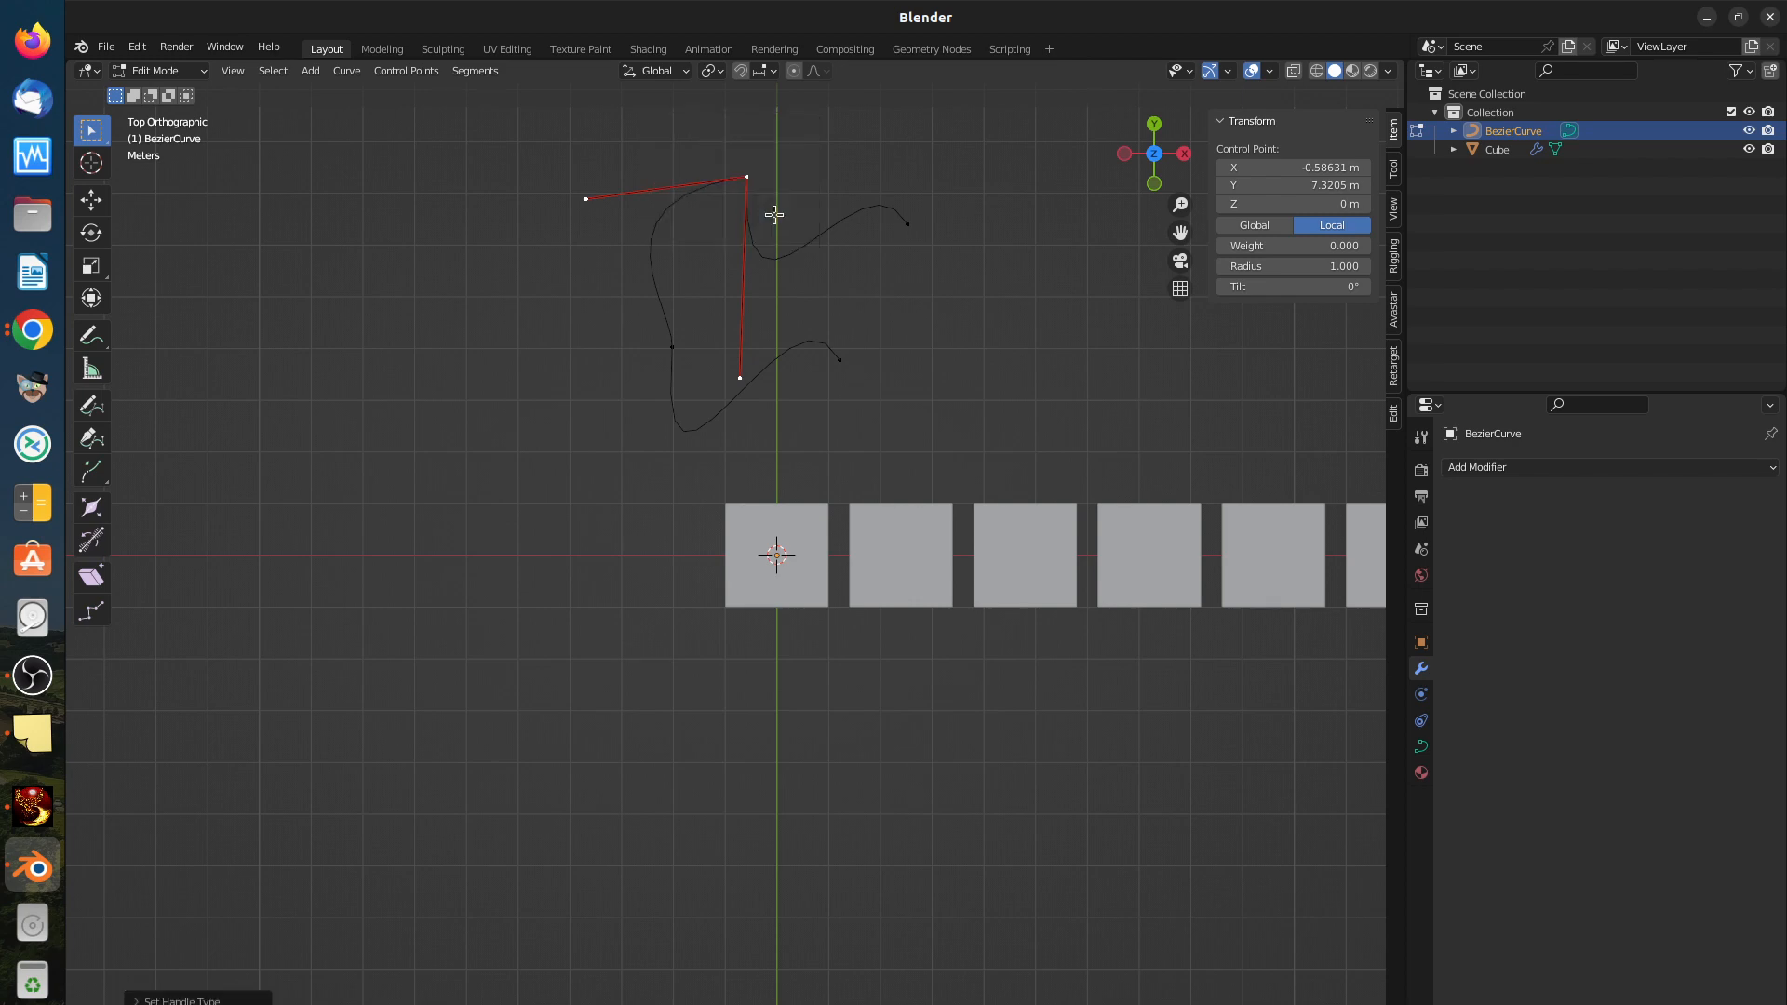
Step: Try to make a segment from the top control point's lower handle
left_click(744, 374)
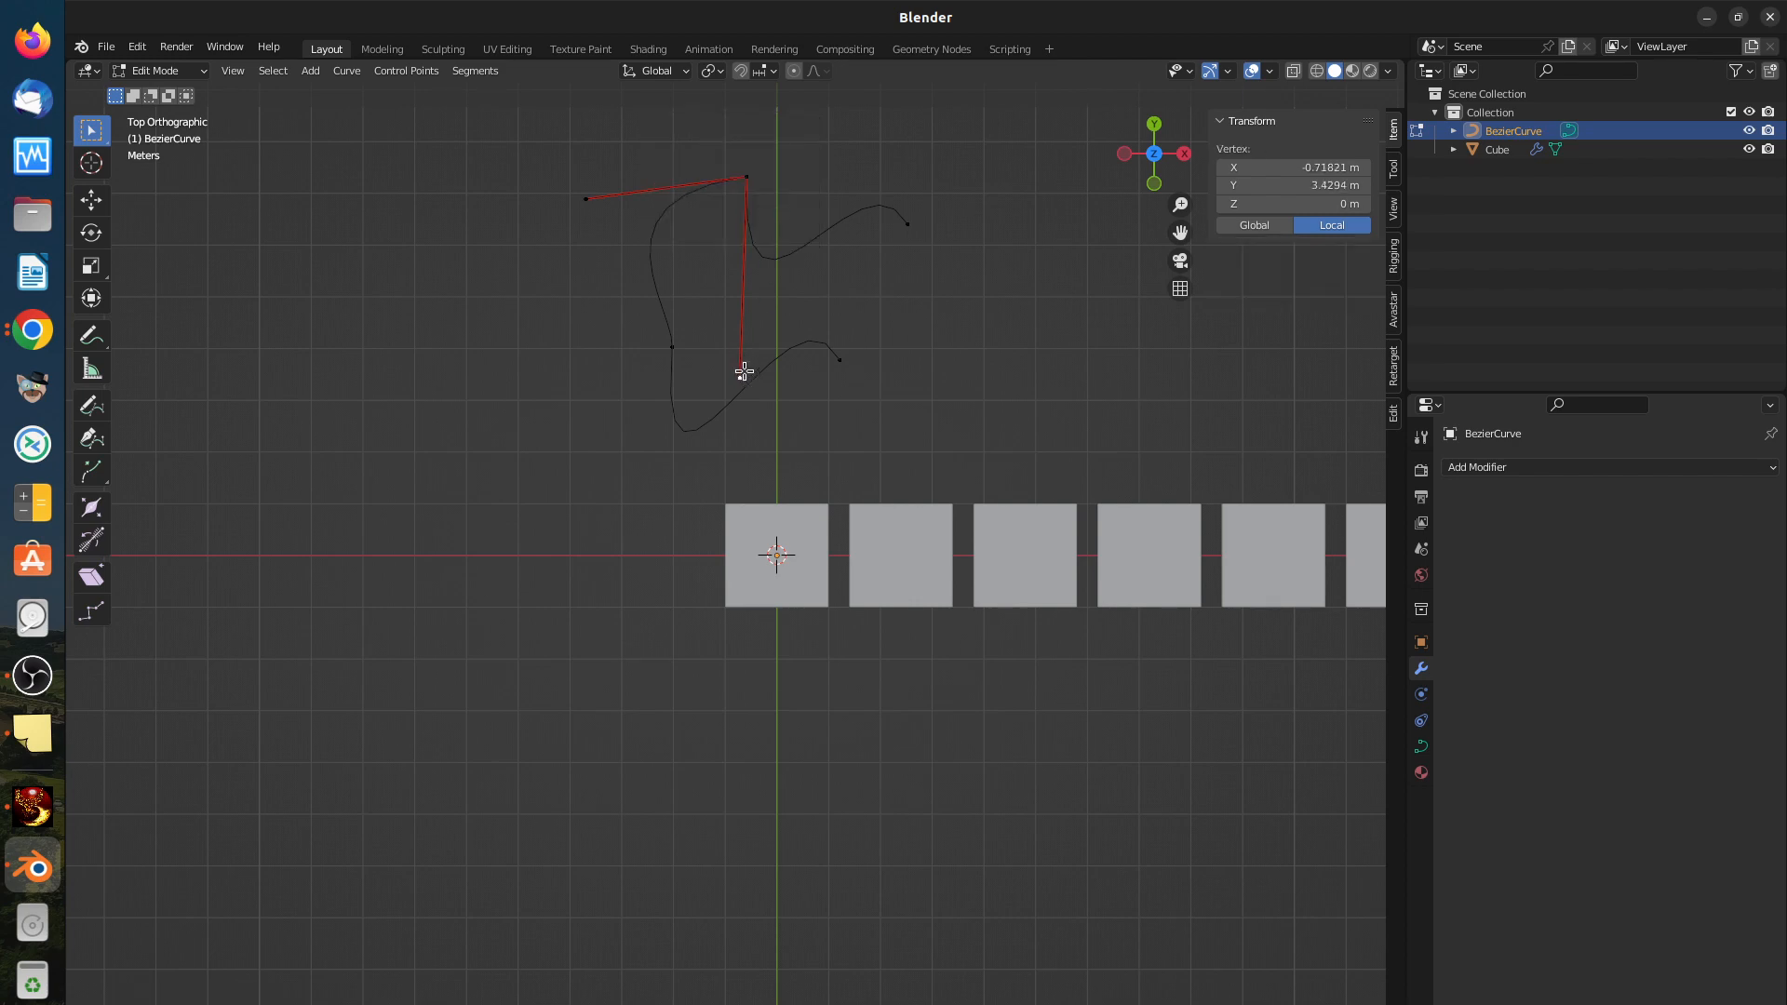
key("f")
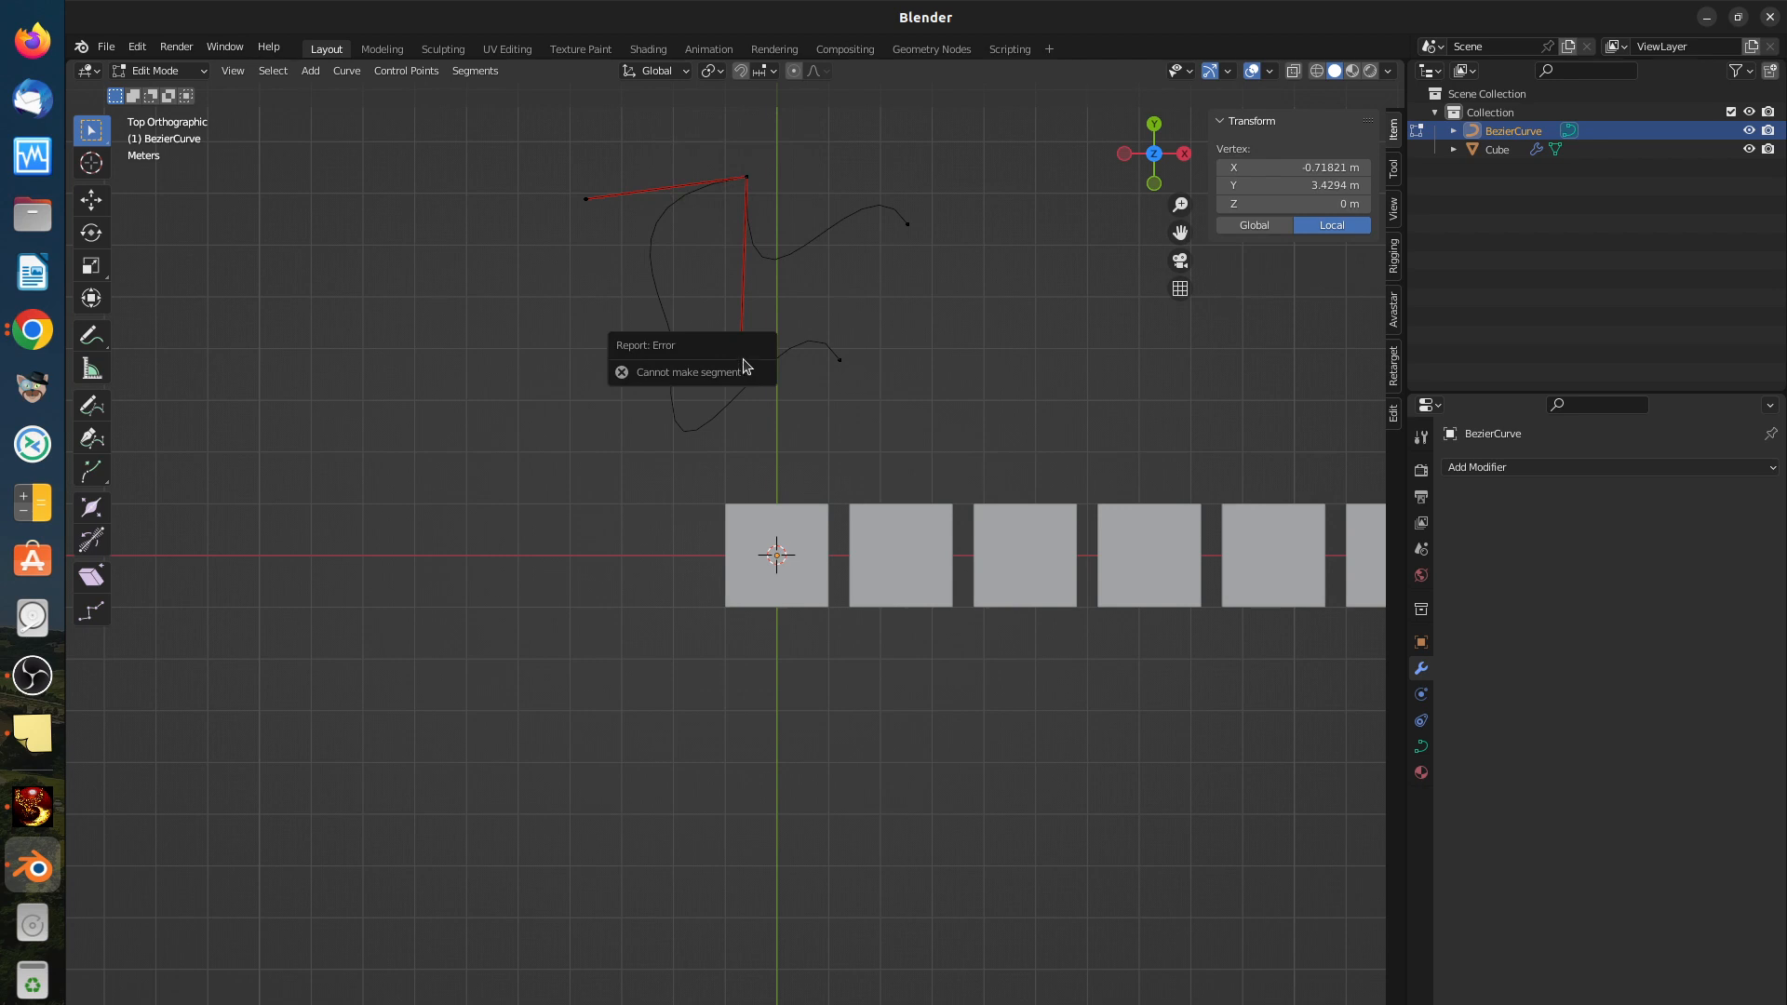
left_click(819, 283)
Step: Move the top control point's lower handle to just above the point so the curve arches over to the right end
left_click(750, 177)
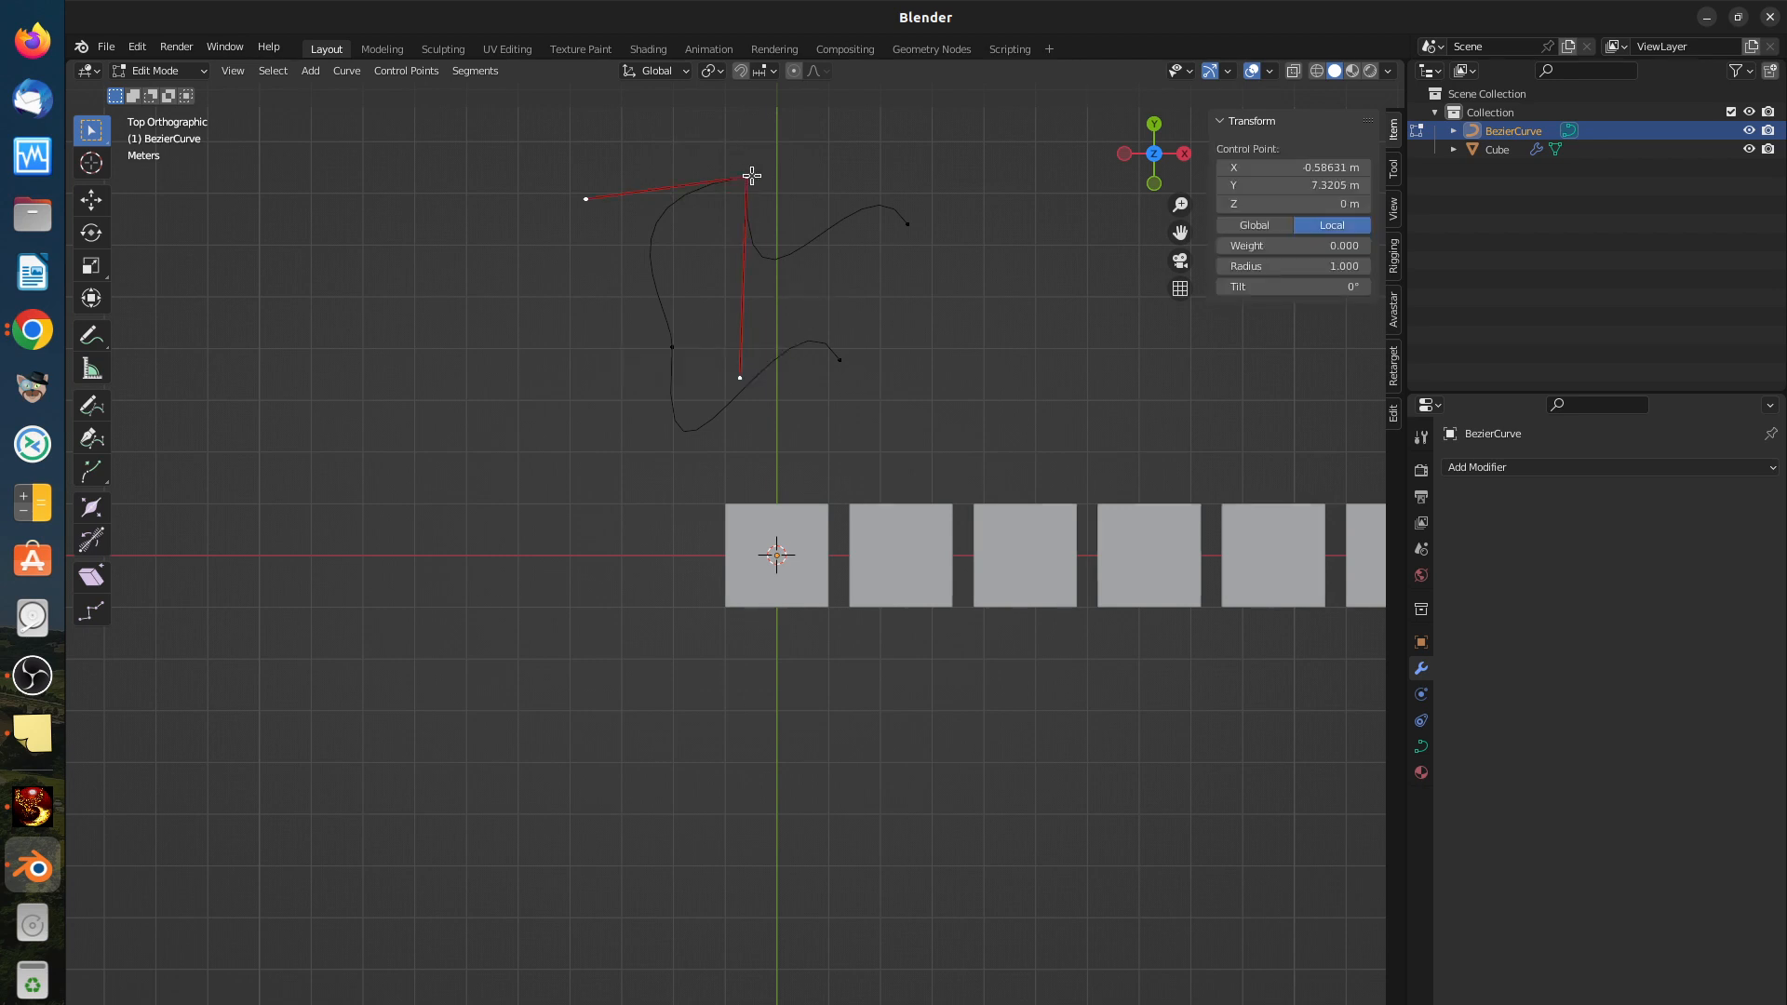
left_click(741, 376)
key("g")
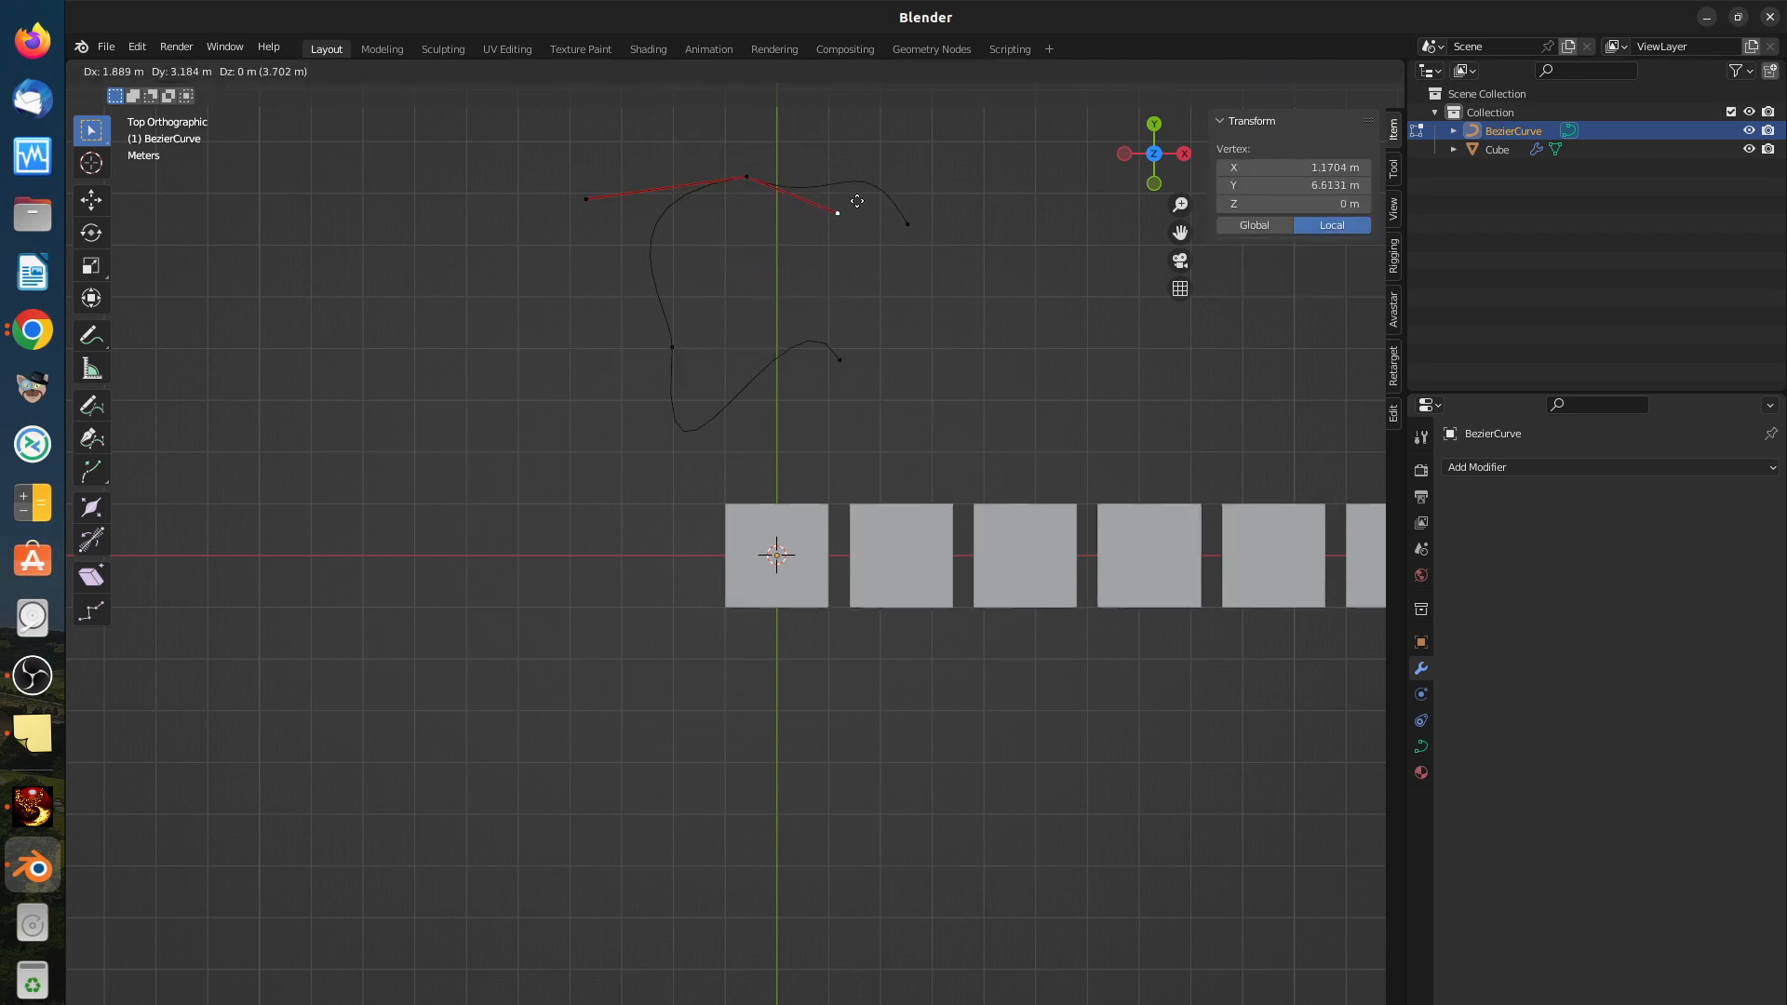
left_click(754, 122)
Step: Apply Toggle Free/Align to the handles of the top control point
left_click(748, 176)
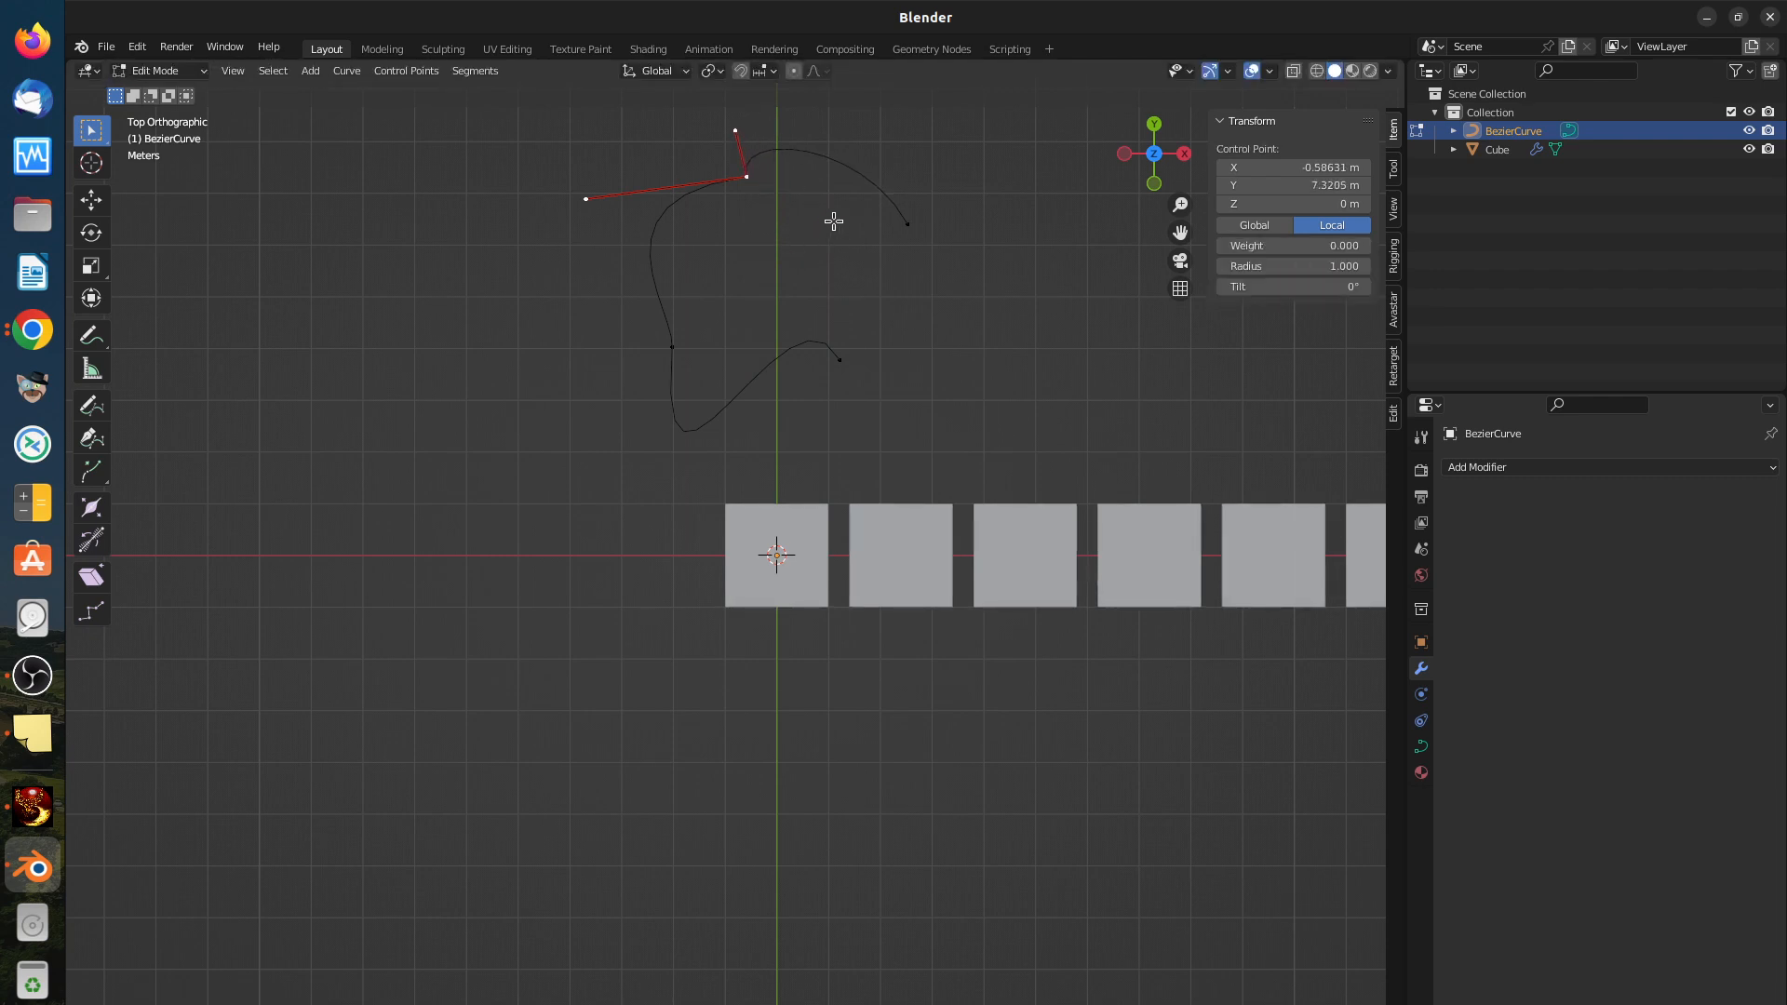
key("v")
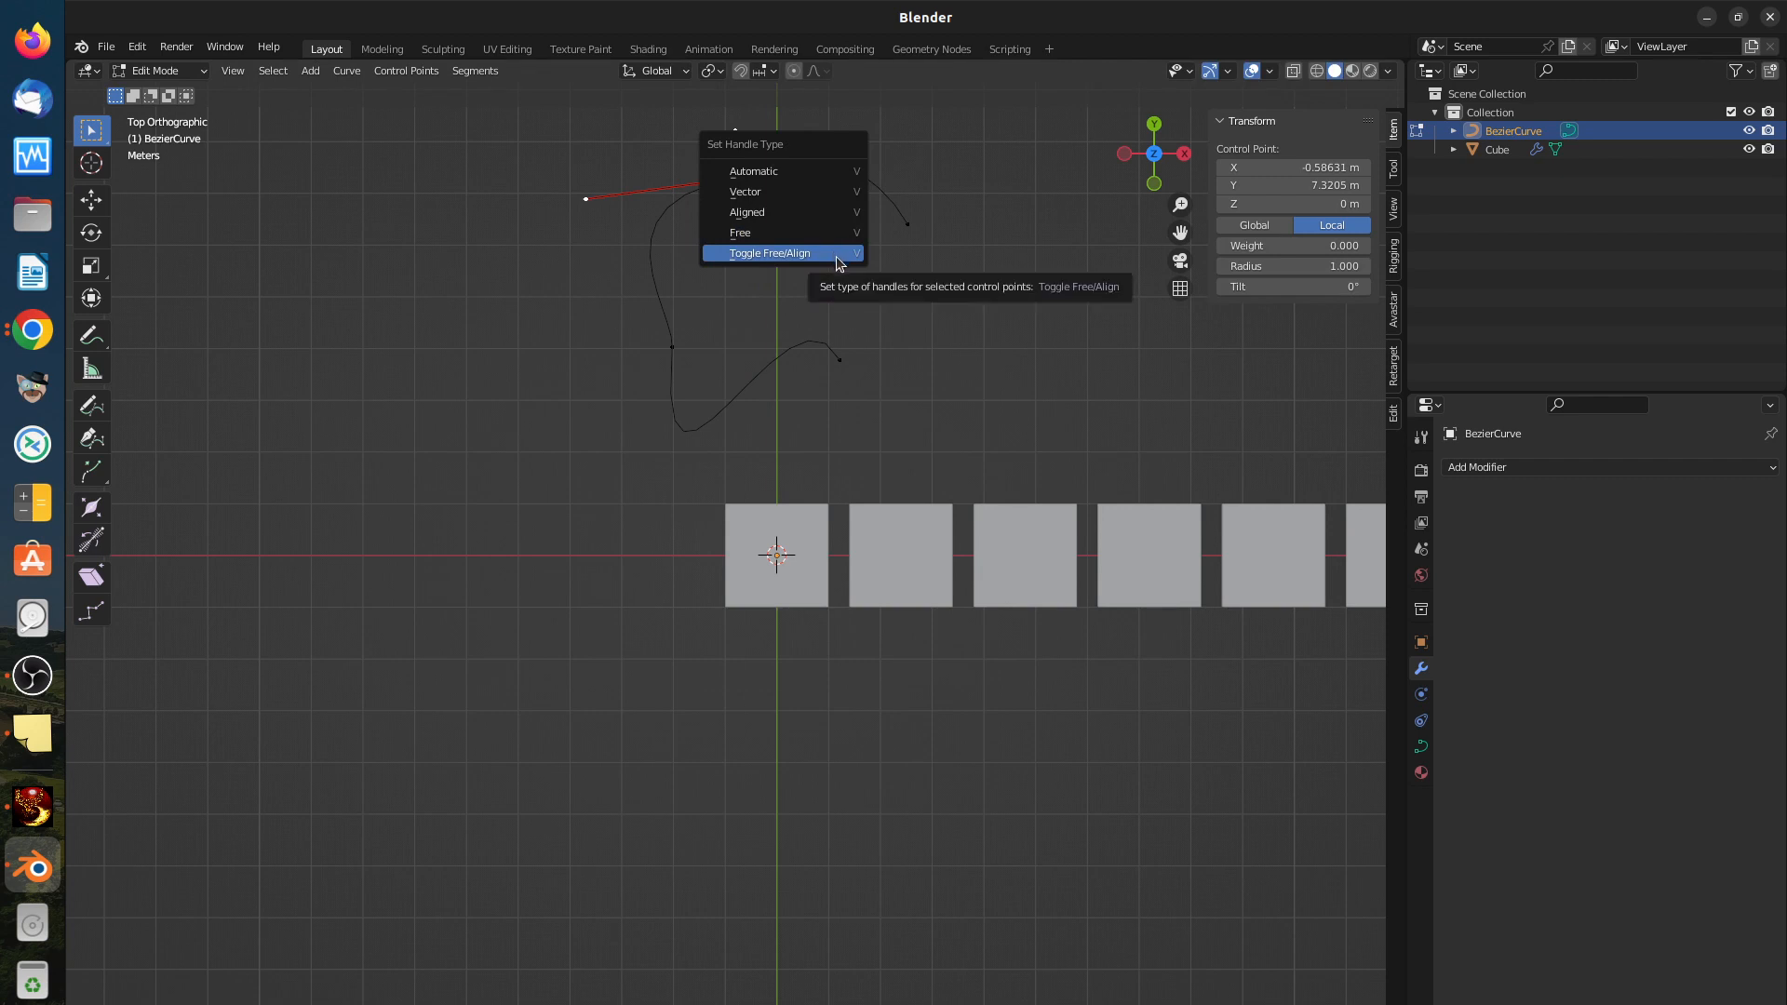
left_click(838, 257)
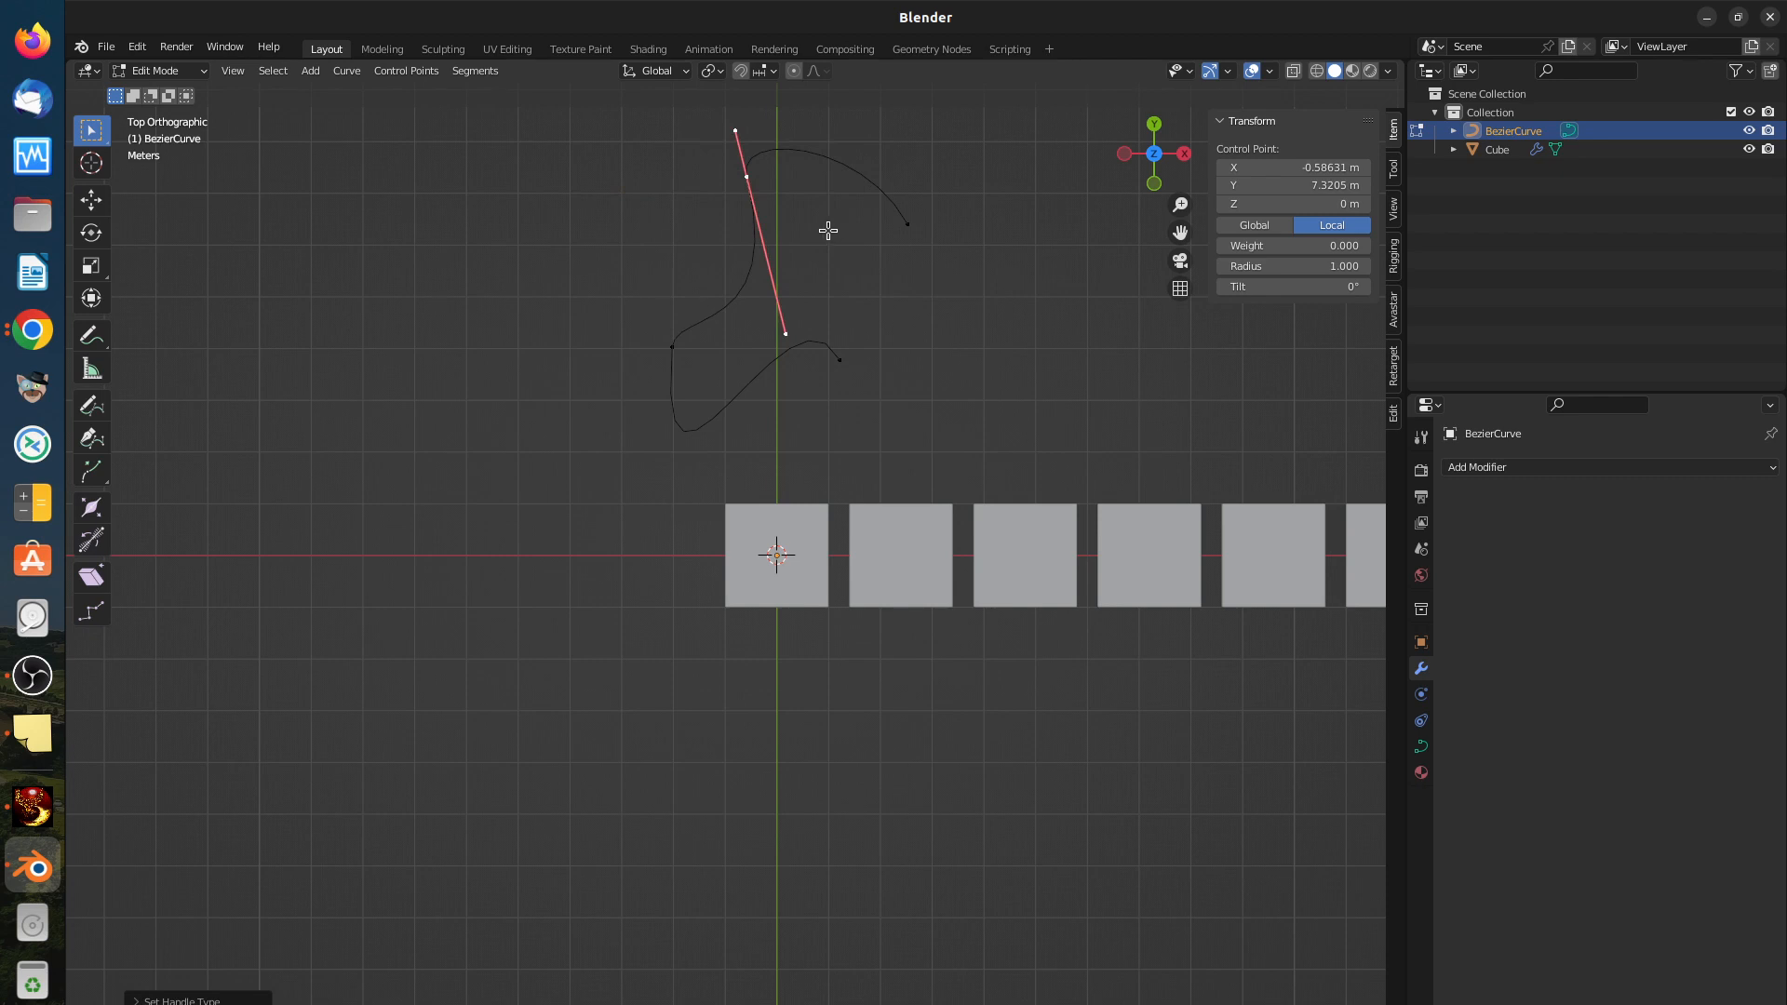
Step: Adjust the handle type of the top control point's lower handle and move that handle to about X 1.30 m, Y 6.27 m
key("v")
left_click(824, 229)
left_click(789, 332)
key("v")
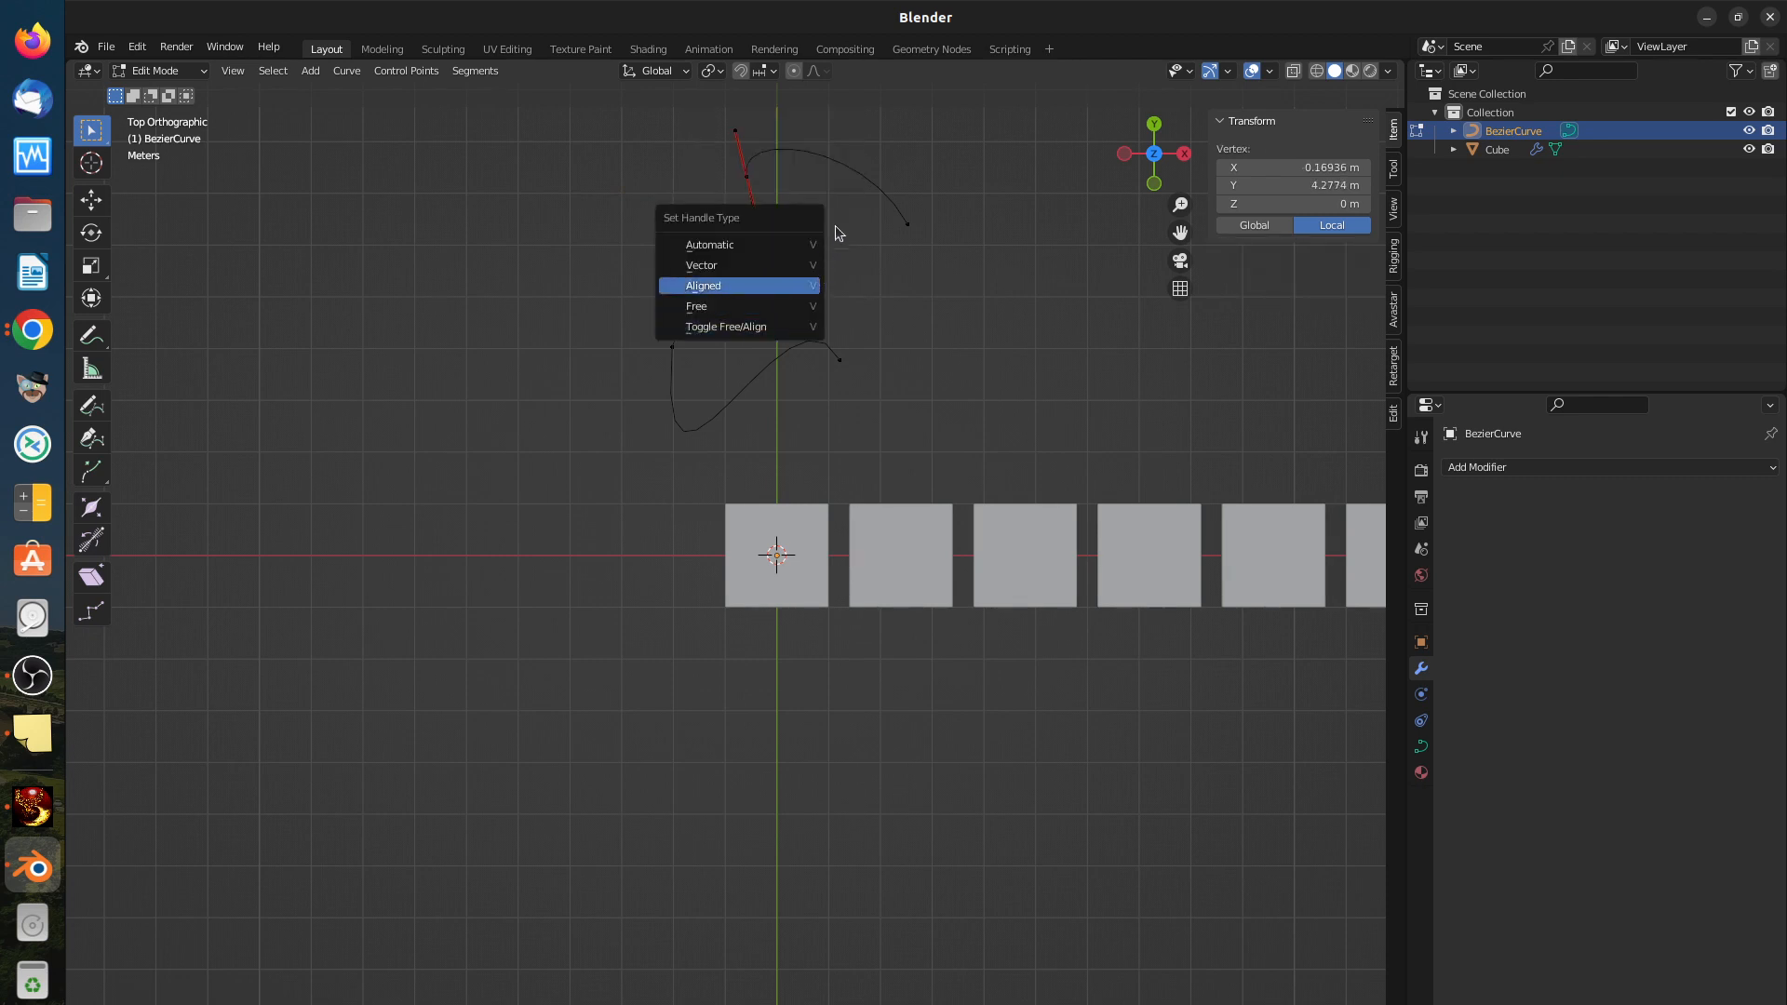
left_click(794, 331)
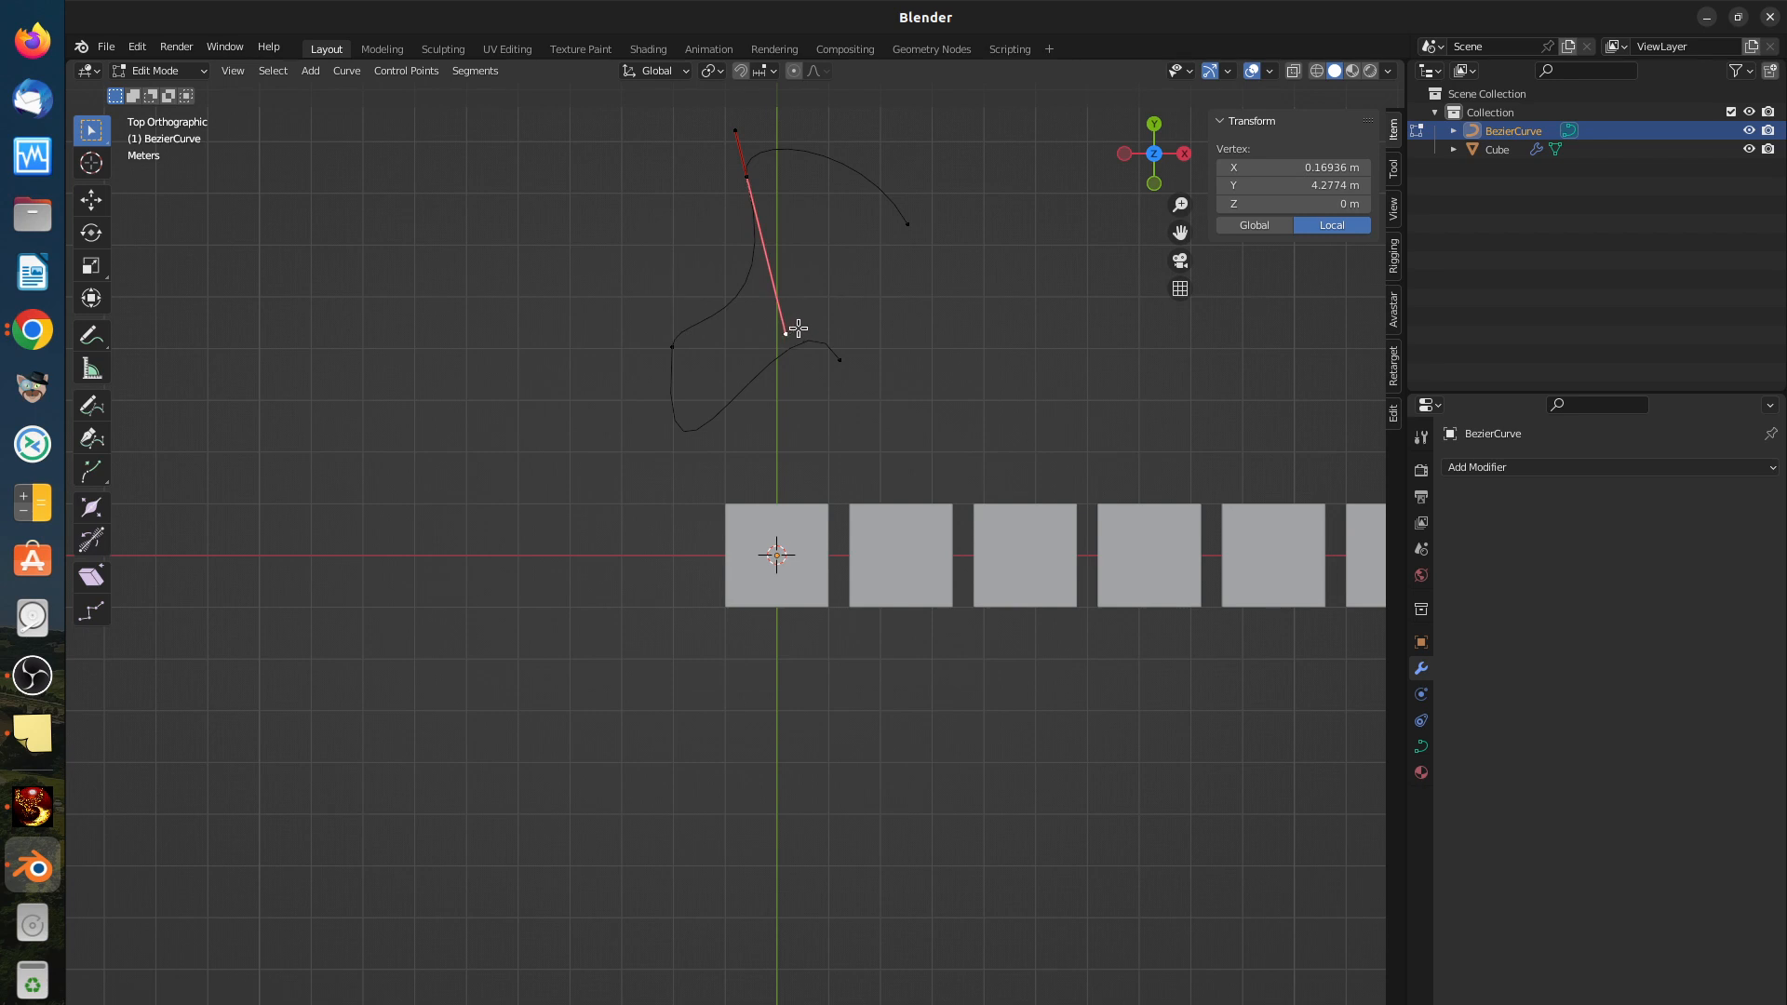
left_click_drag(797, 327, 855, 225)
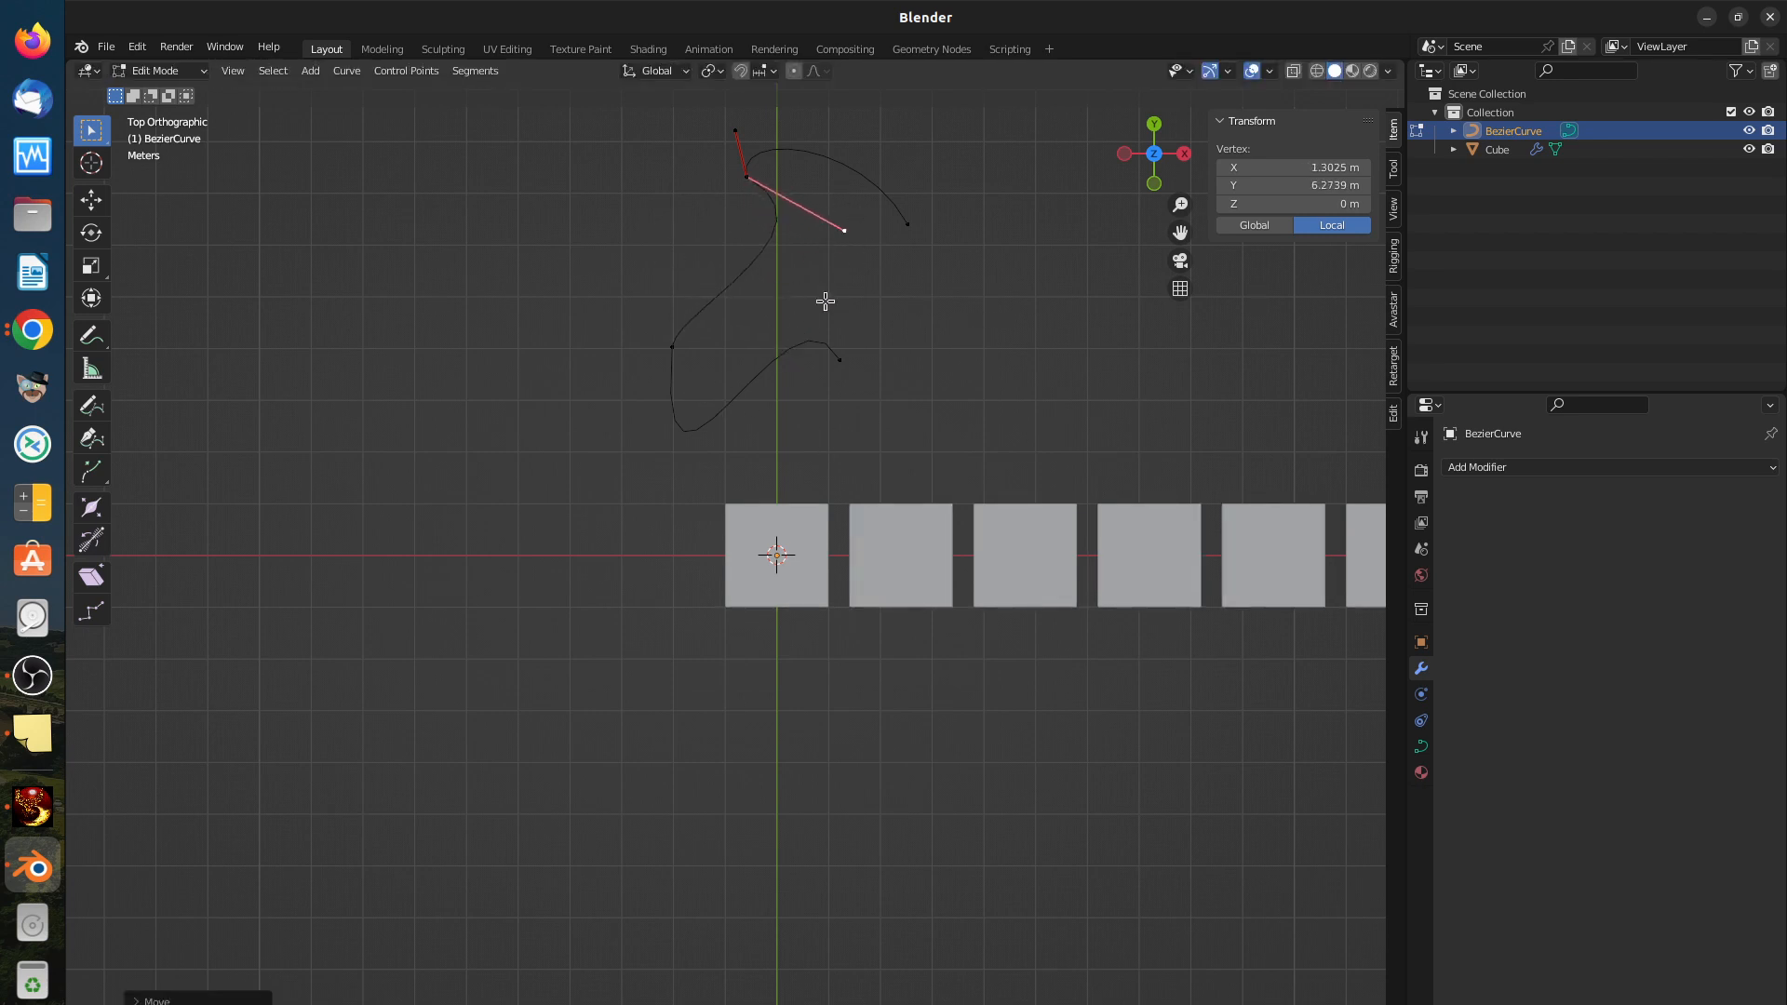
Step: Change the handle type of the curve's upper-right end point so its two handles line up
left_click(914, 227)
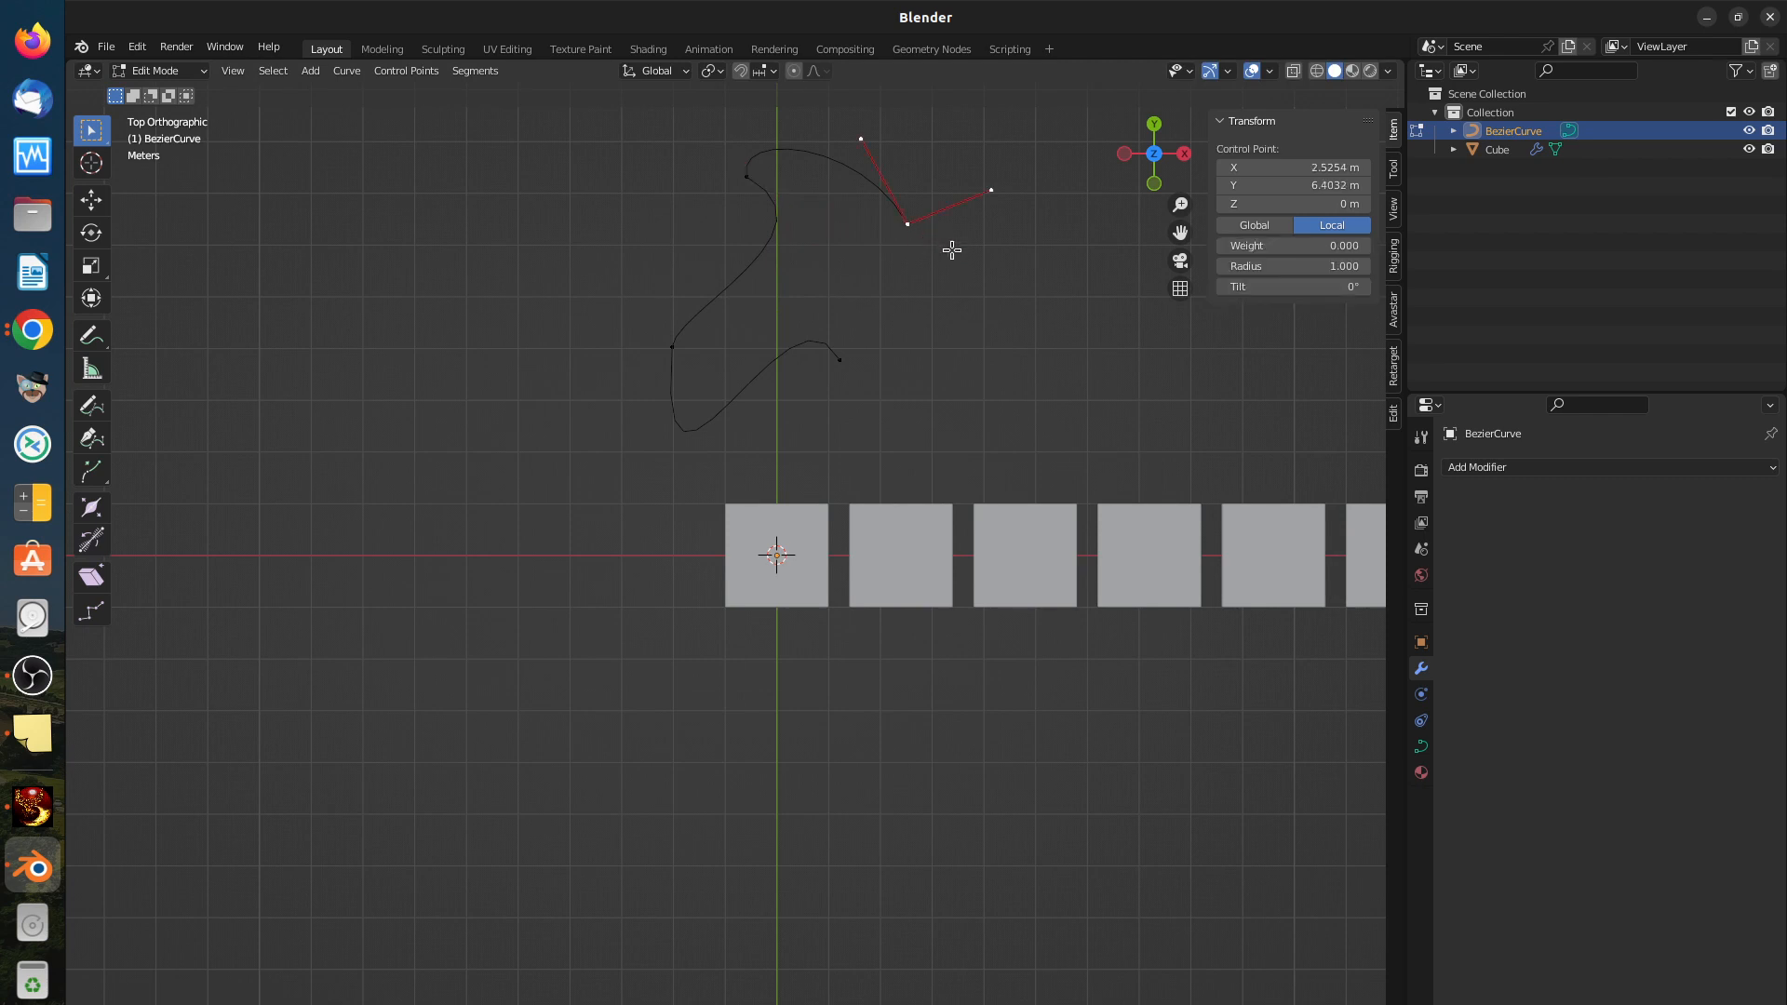
key("v")
left_click(925, 253)
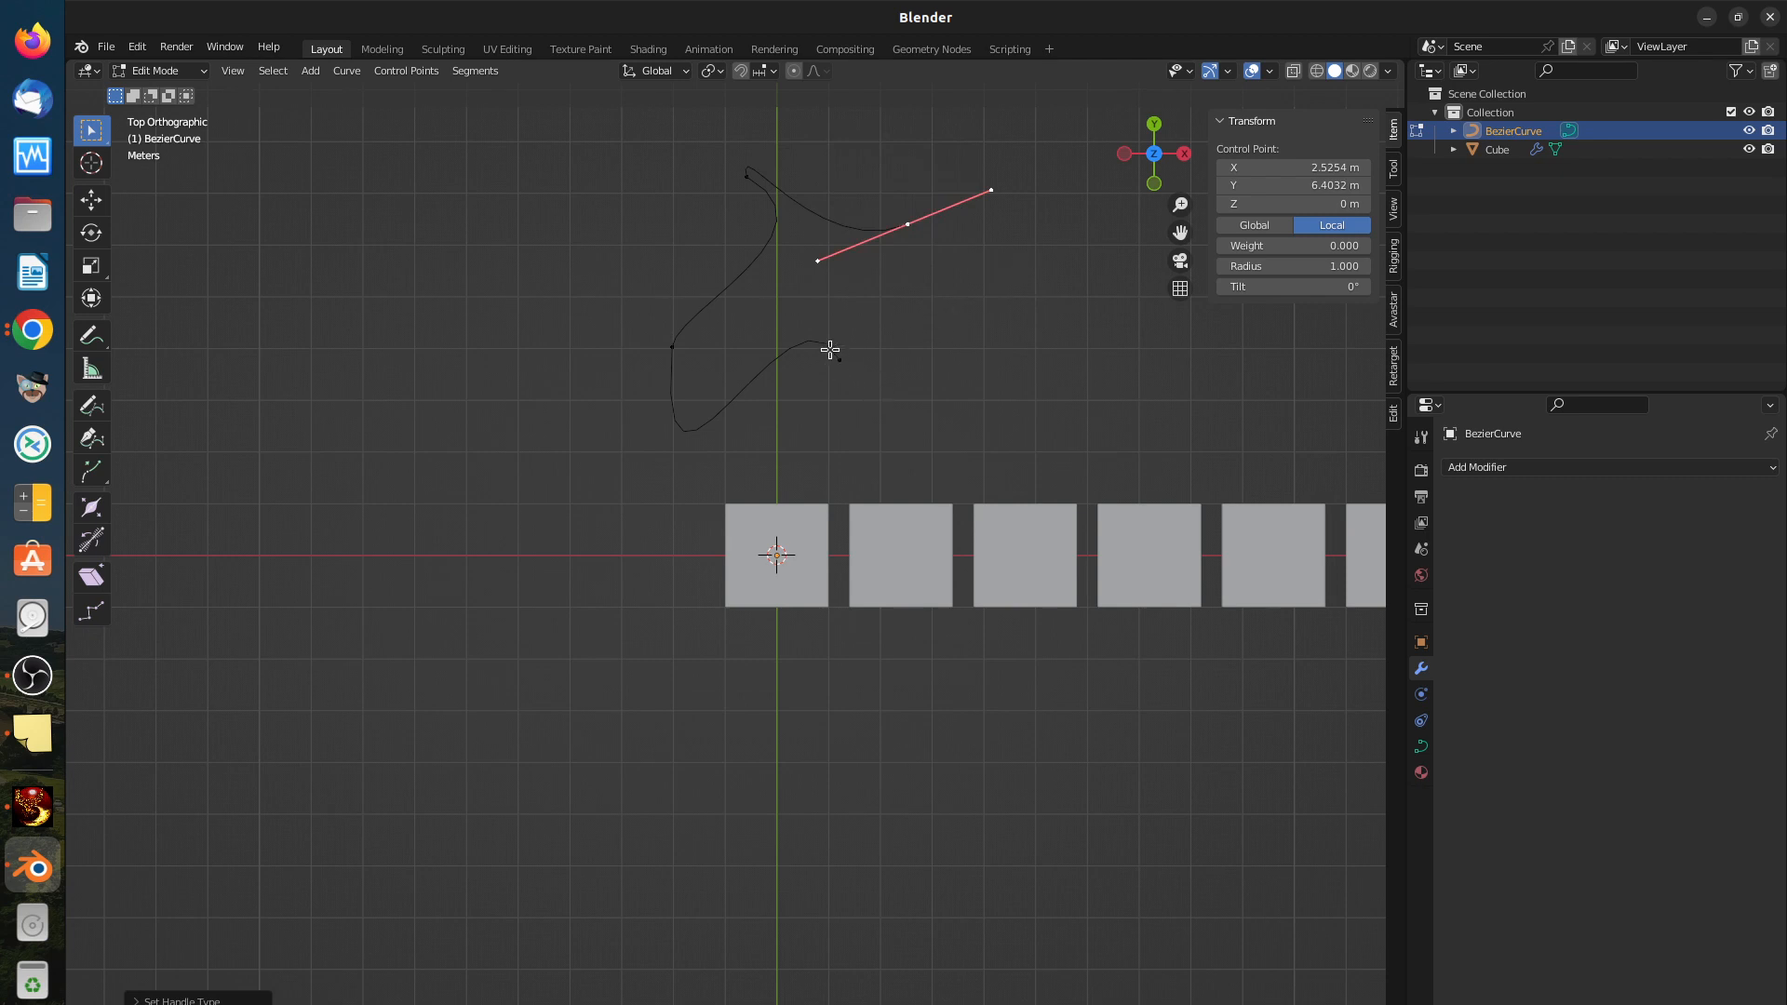
Step: Make a segment between the curve's upper-right and lower-right end points to close the loop
left_click(831, 350)
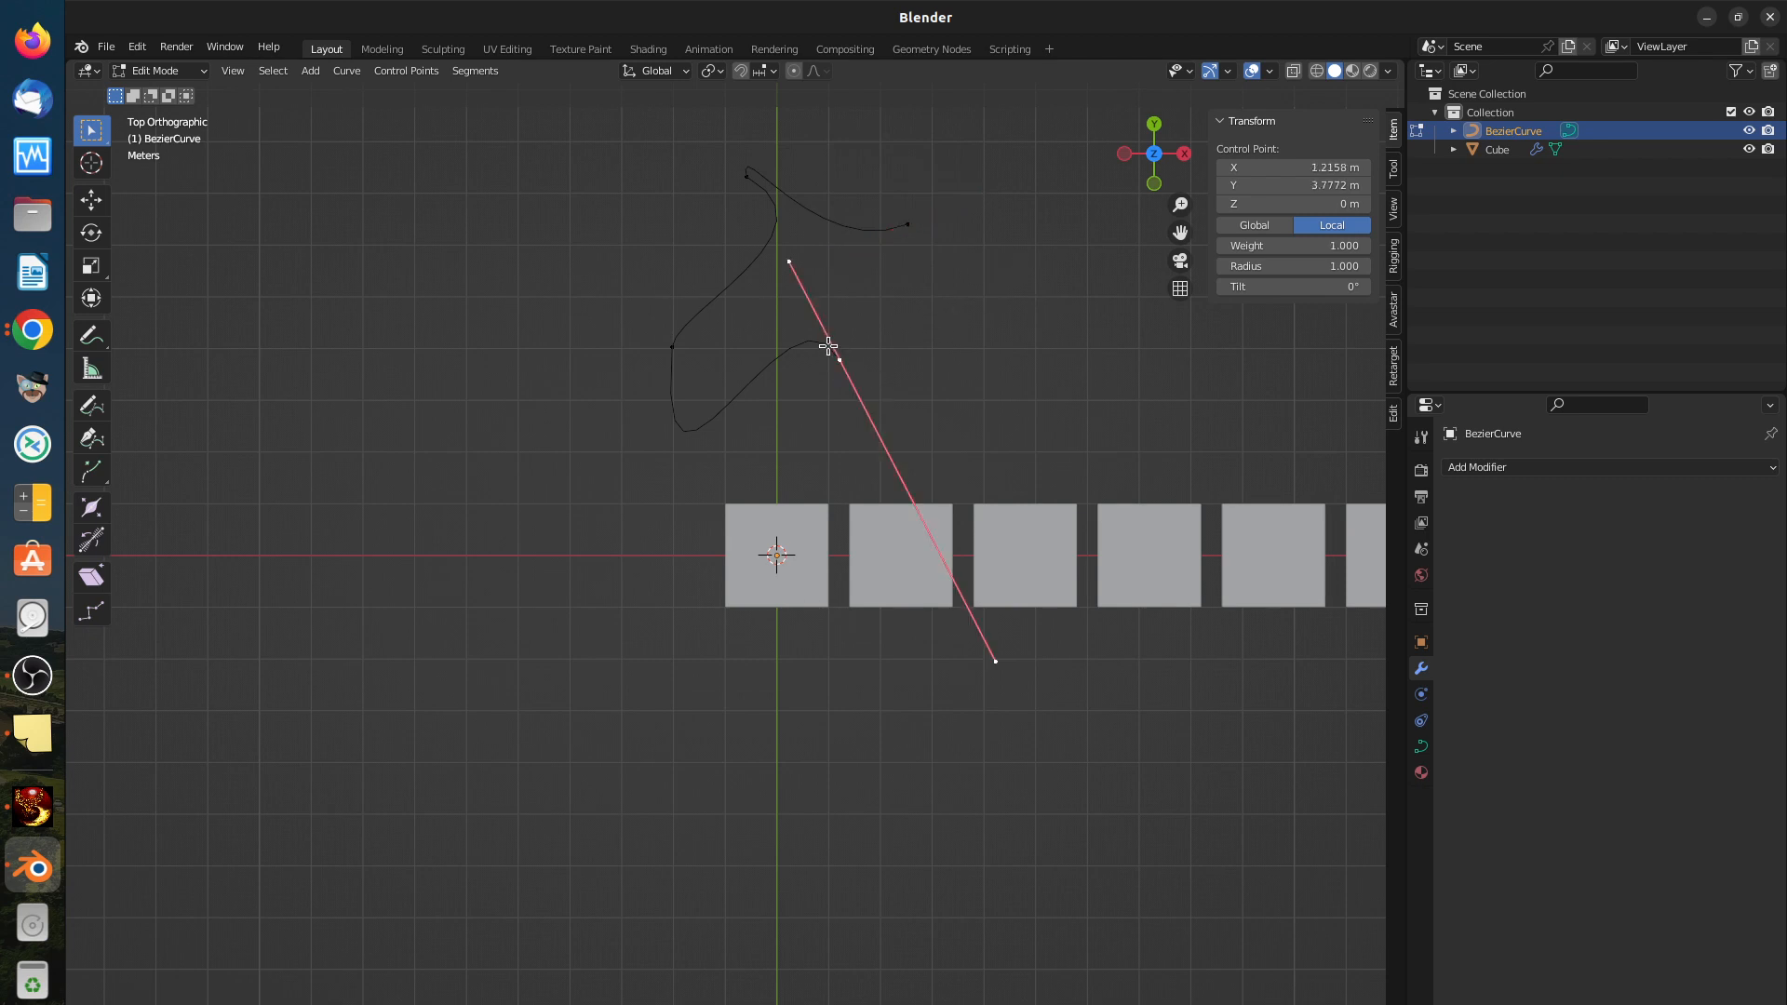
key("alt+a")
key("a")
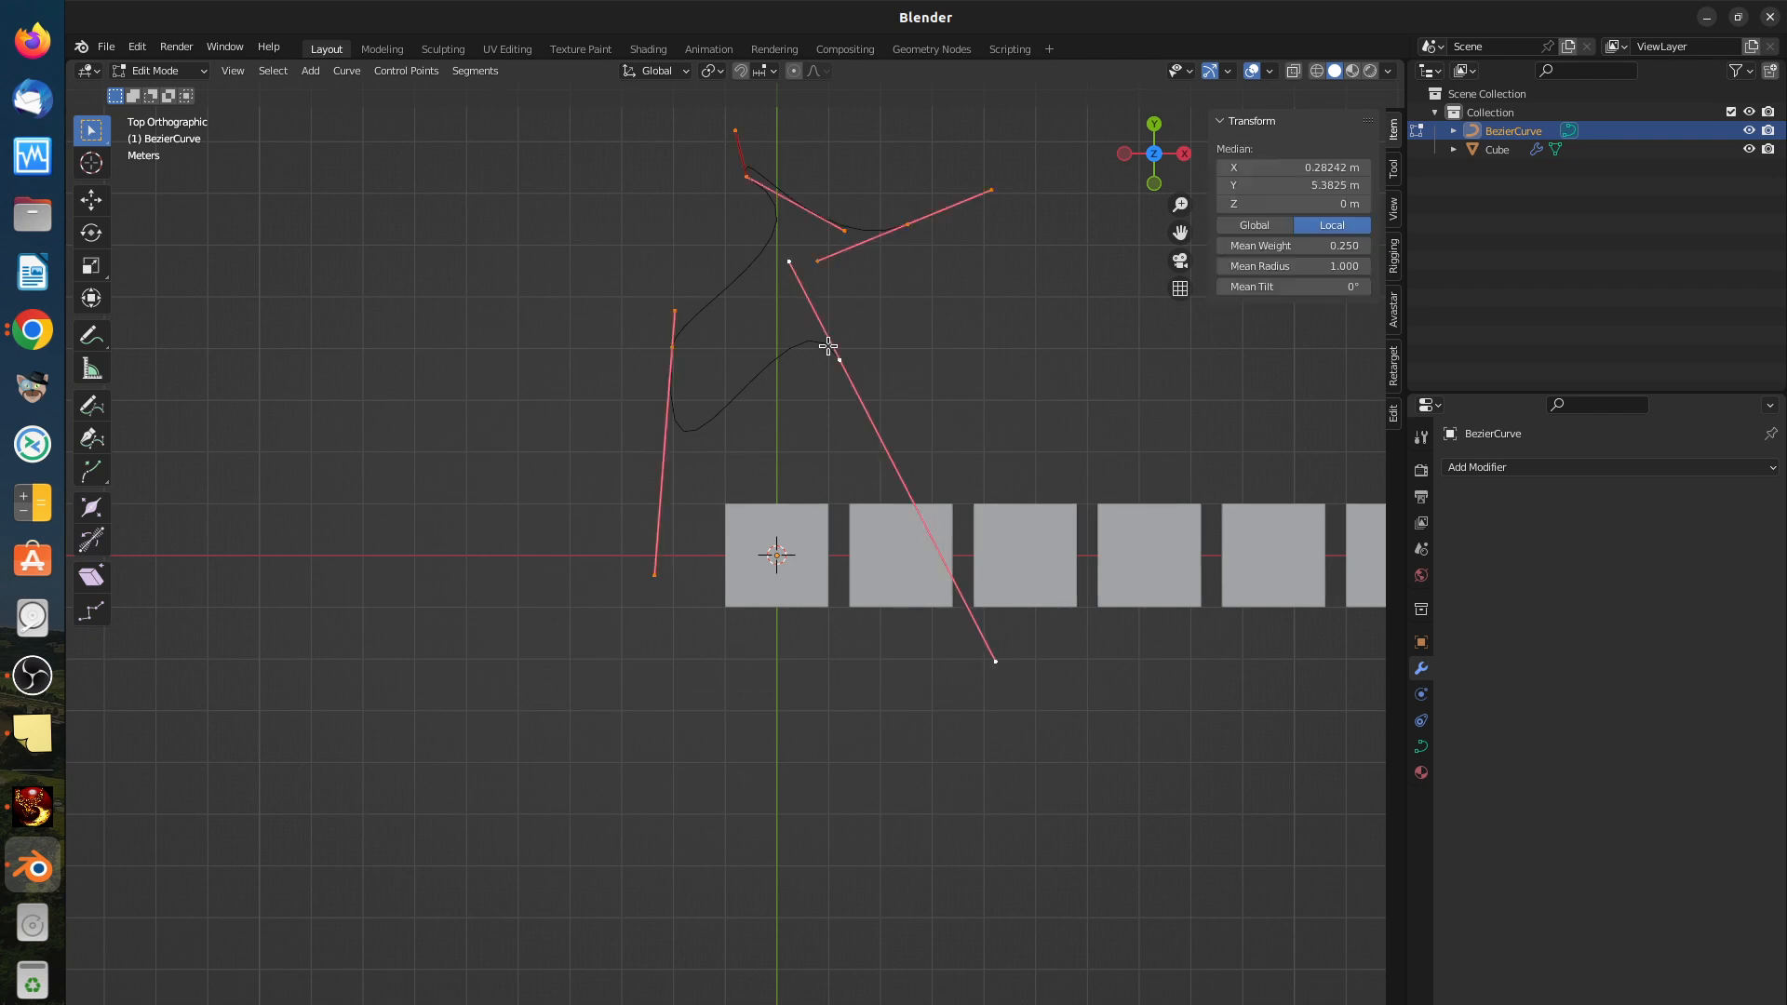
left_click(787, 240)
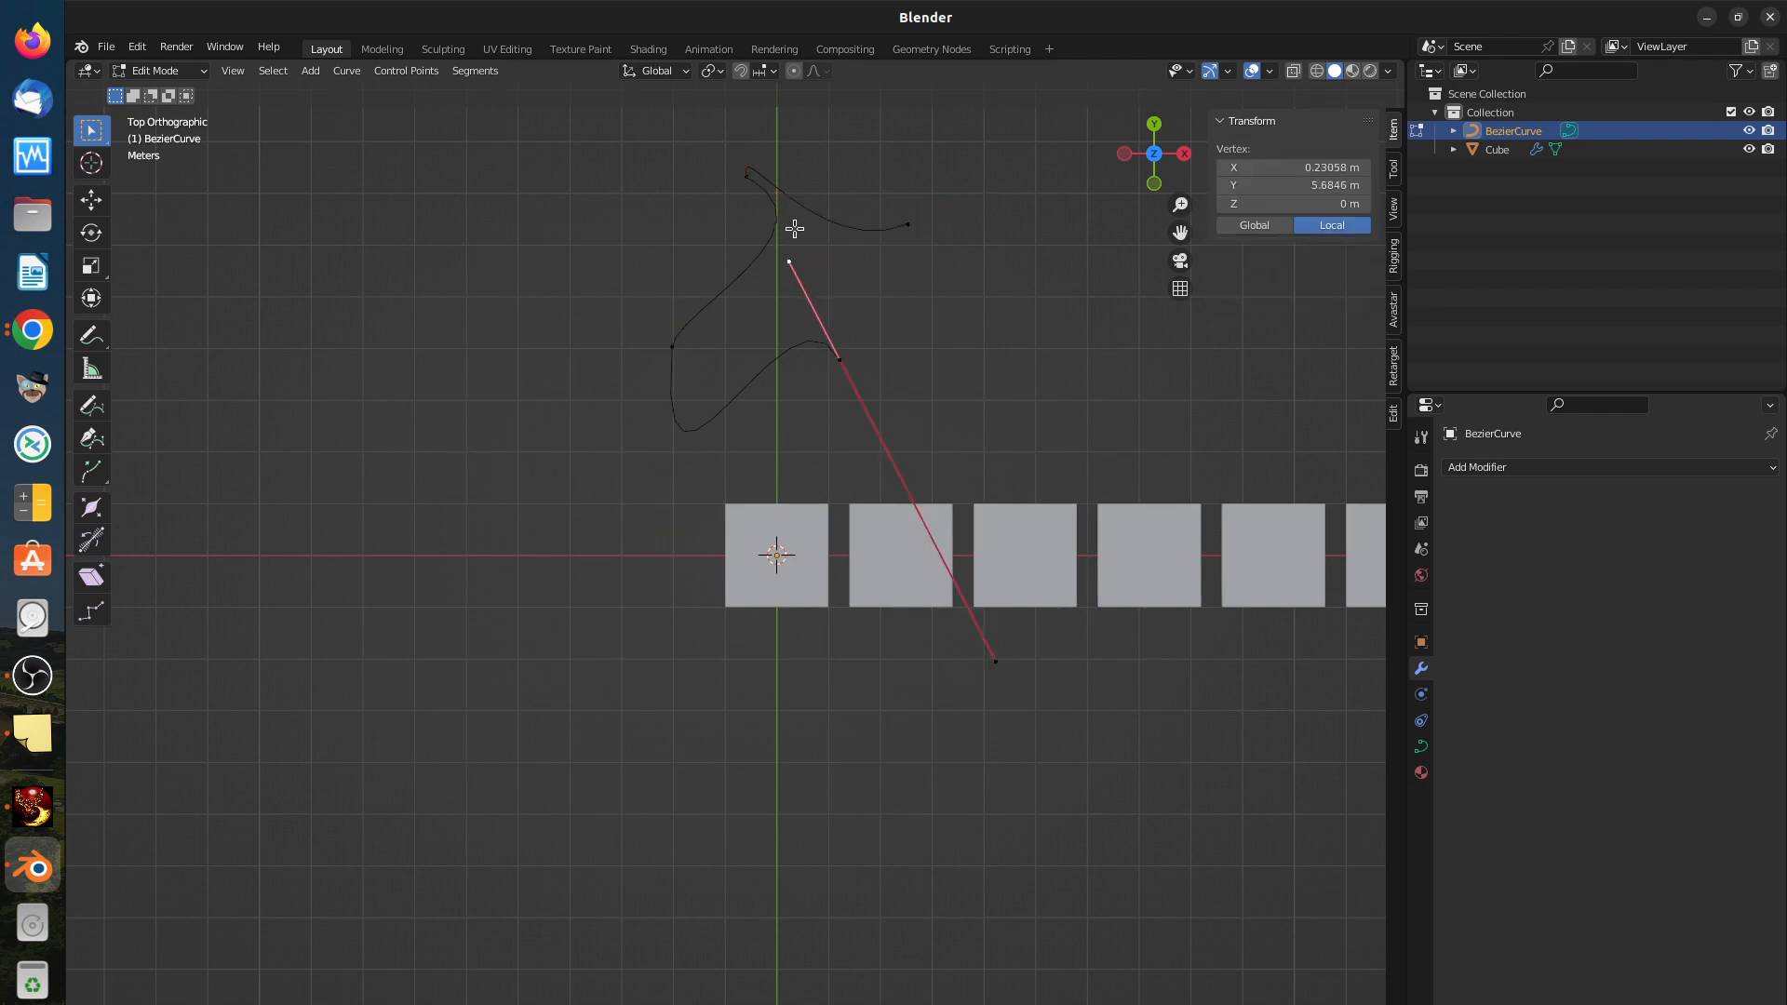
left_click(908, 225)
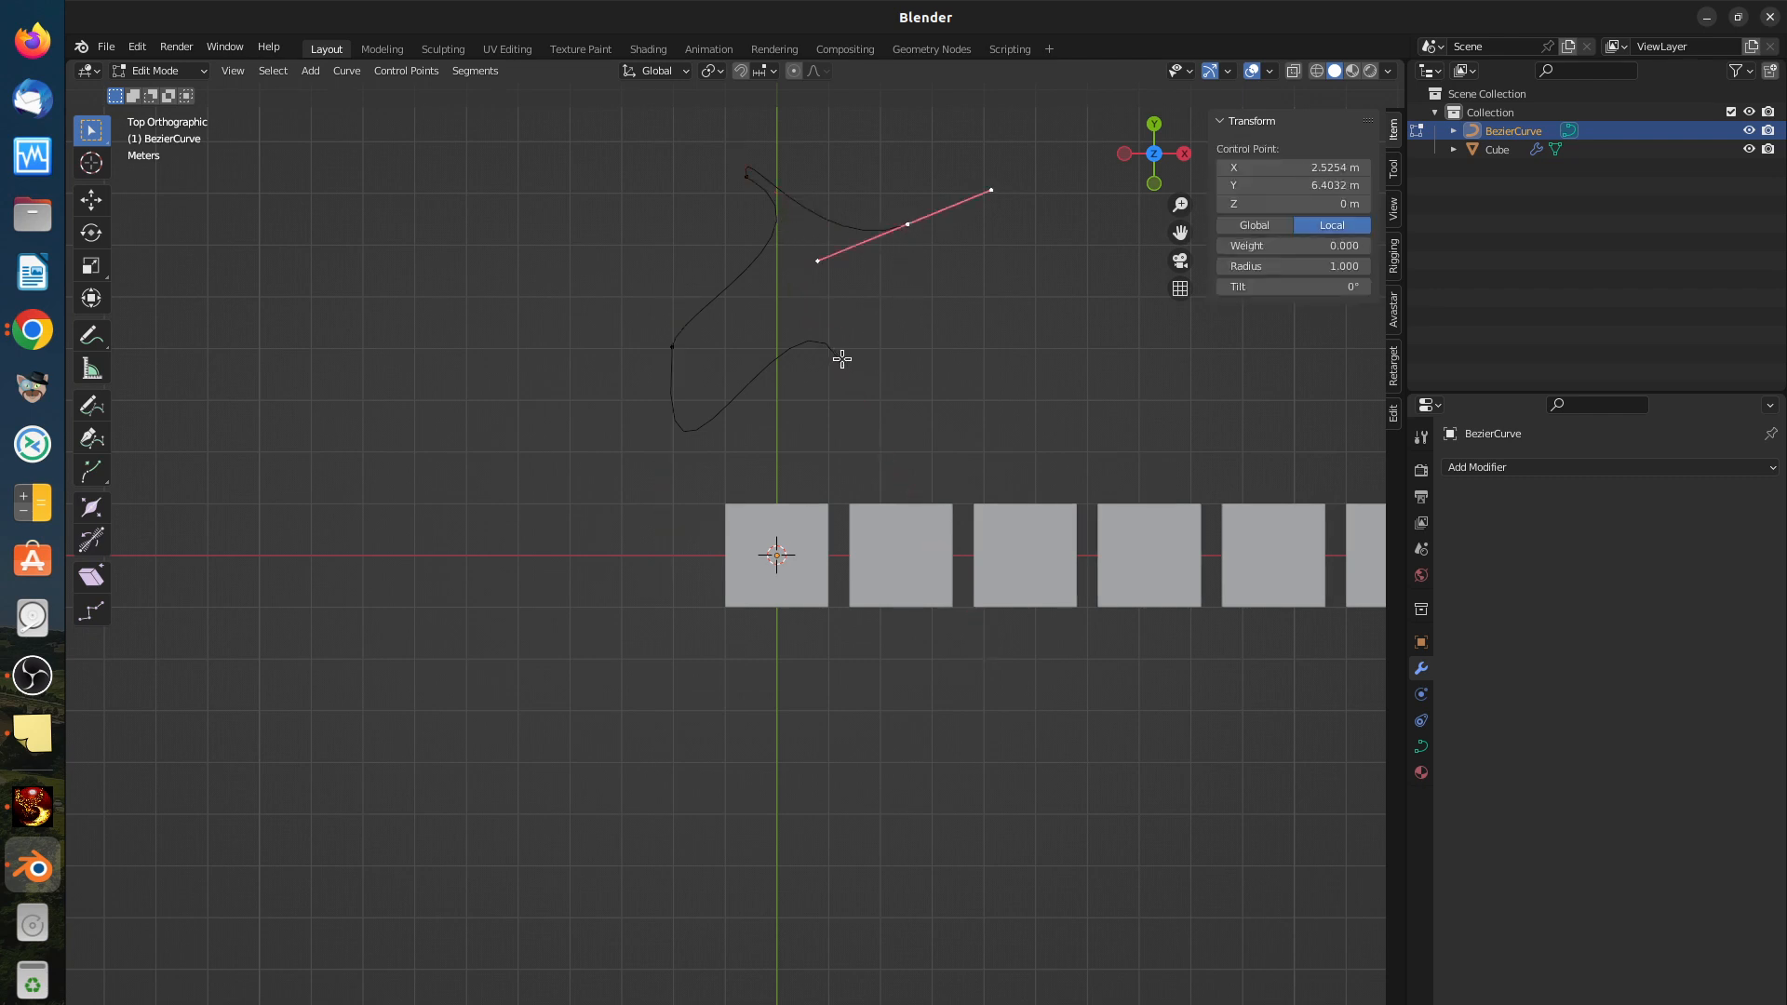
left_click(842, 359, "shift")
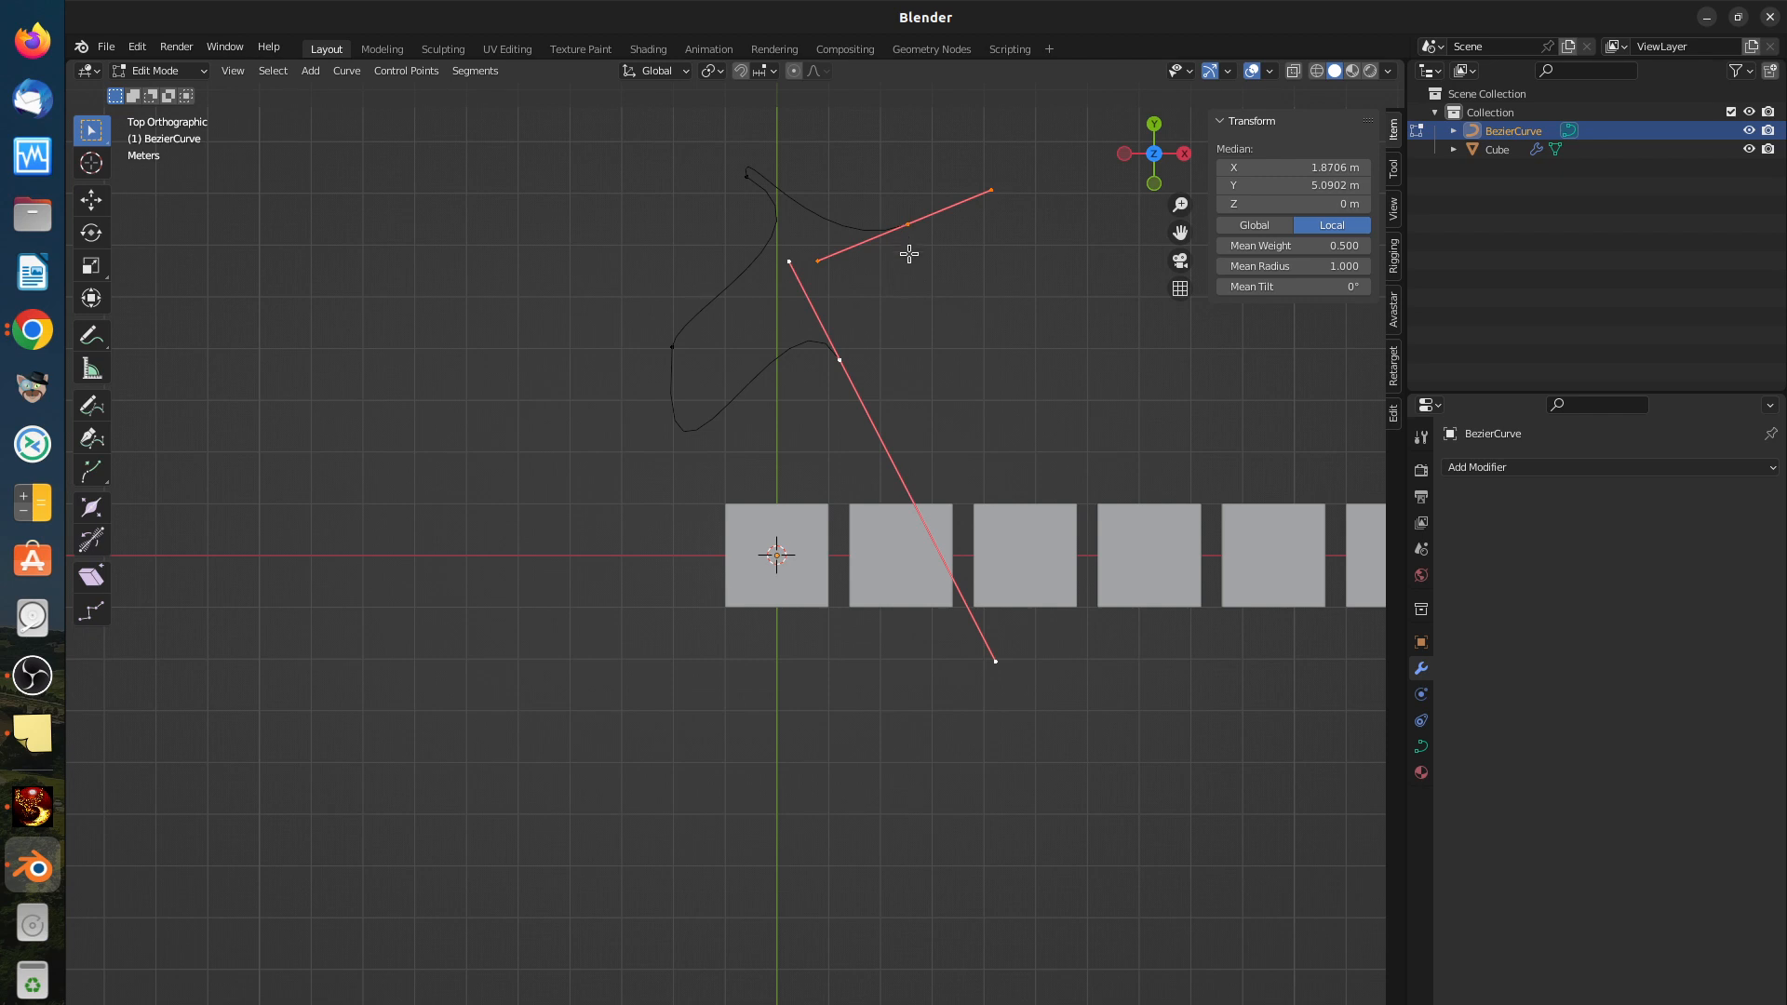
key("f")
Step: Move the lower-right control point's outer handle to about X 2.82 m, Y 3.24 m
left_click(995, 663)
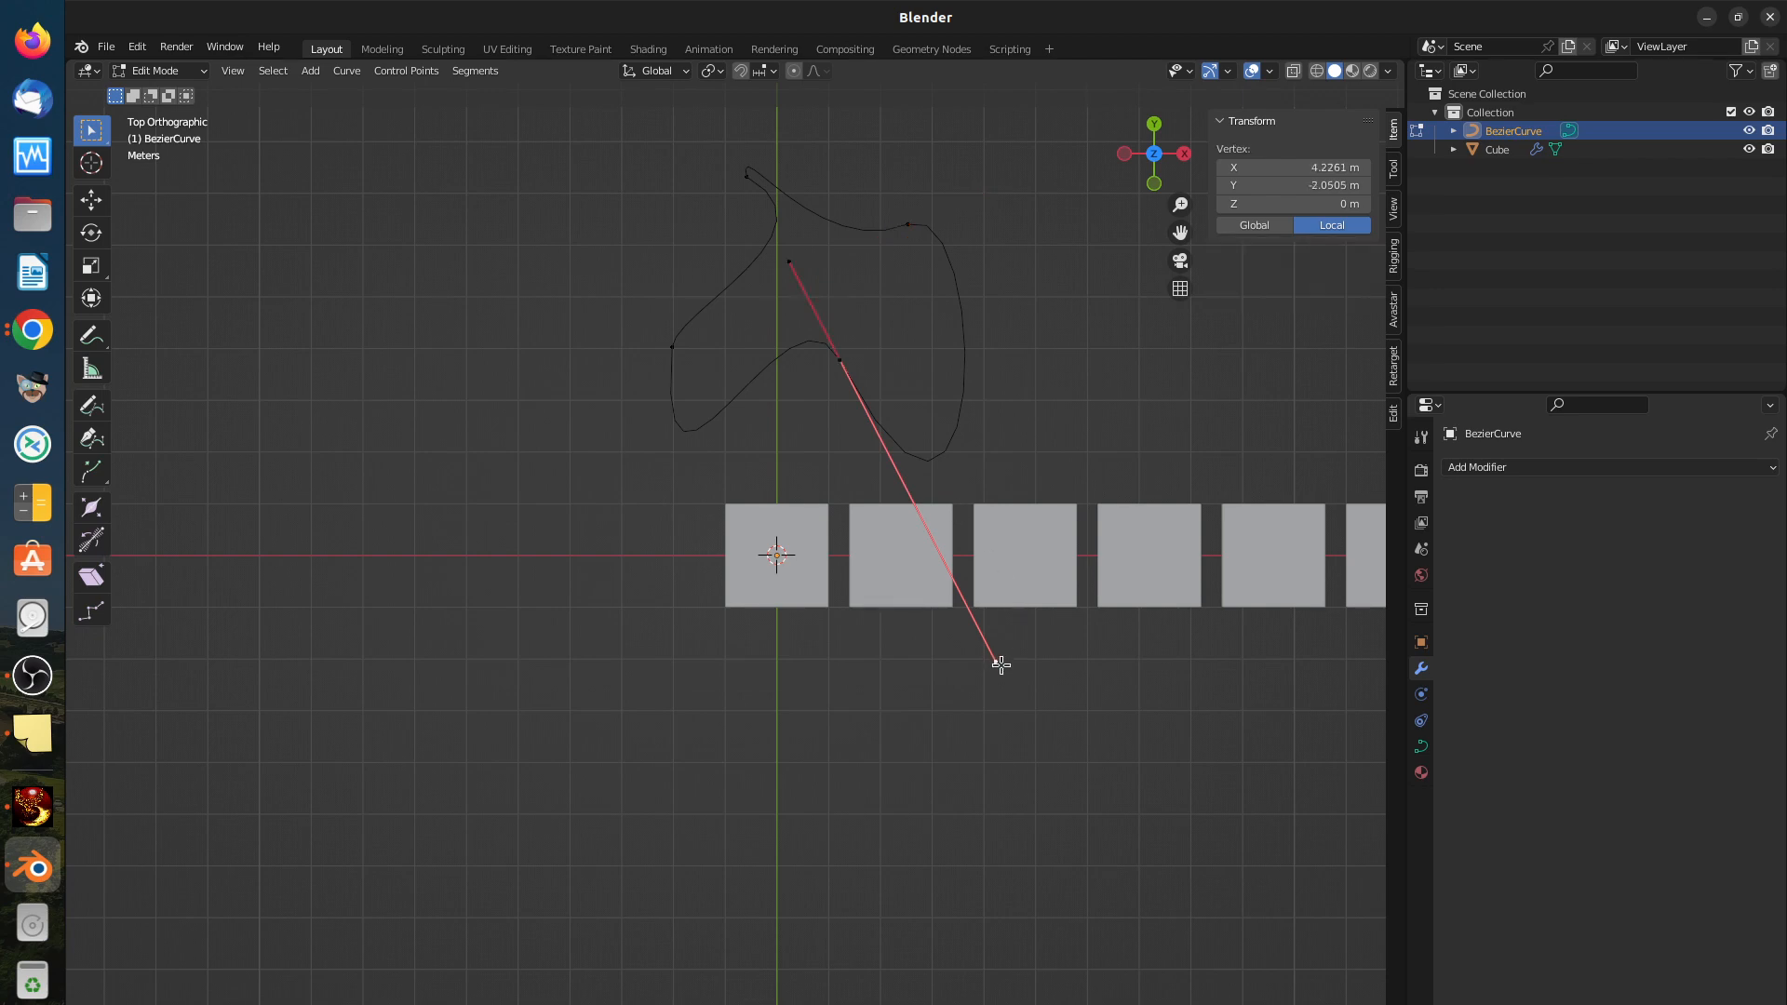
key("g")
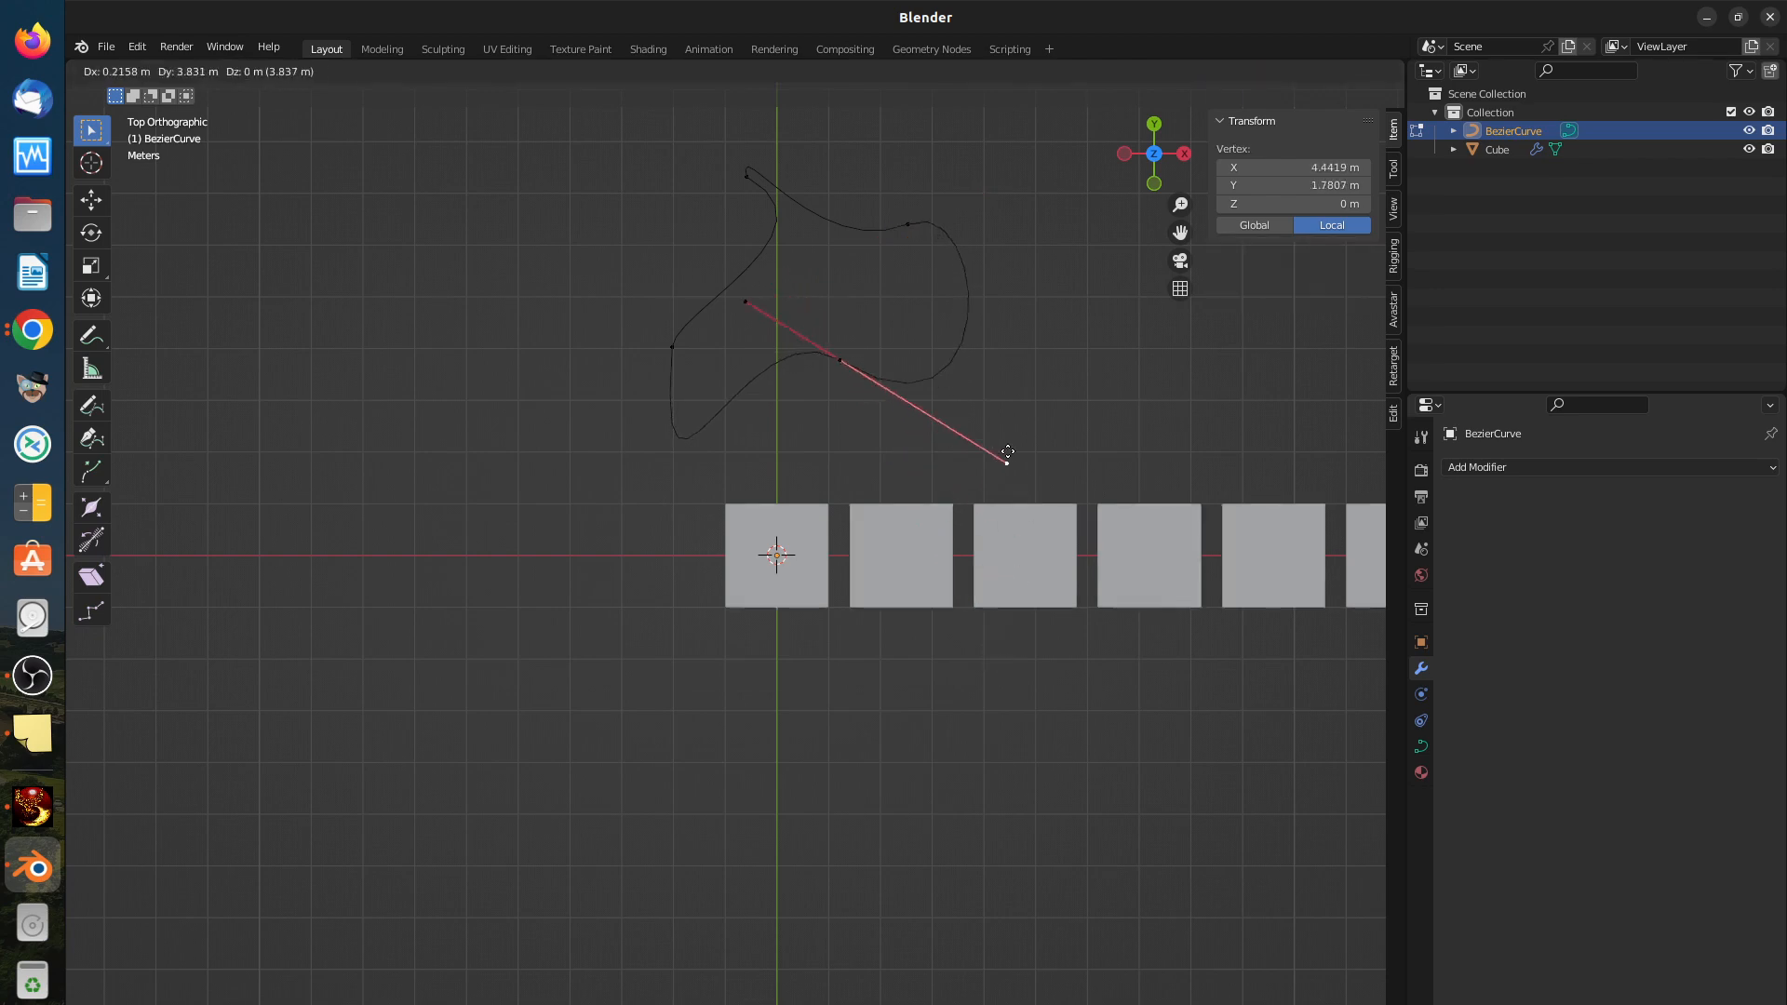
left_click(930, 385)
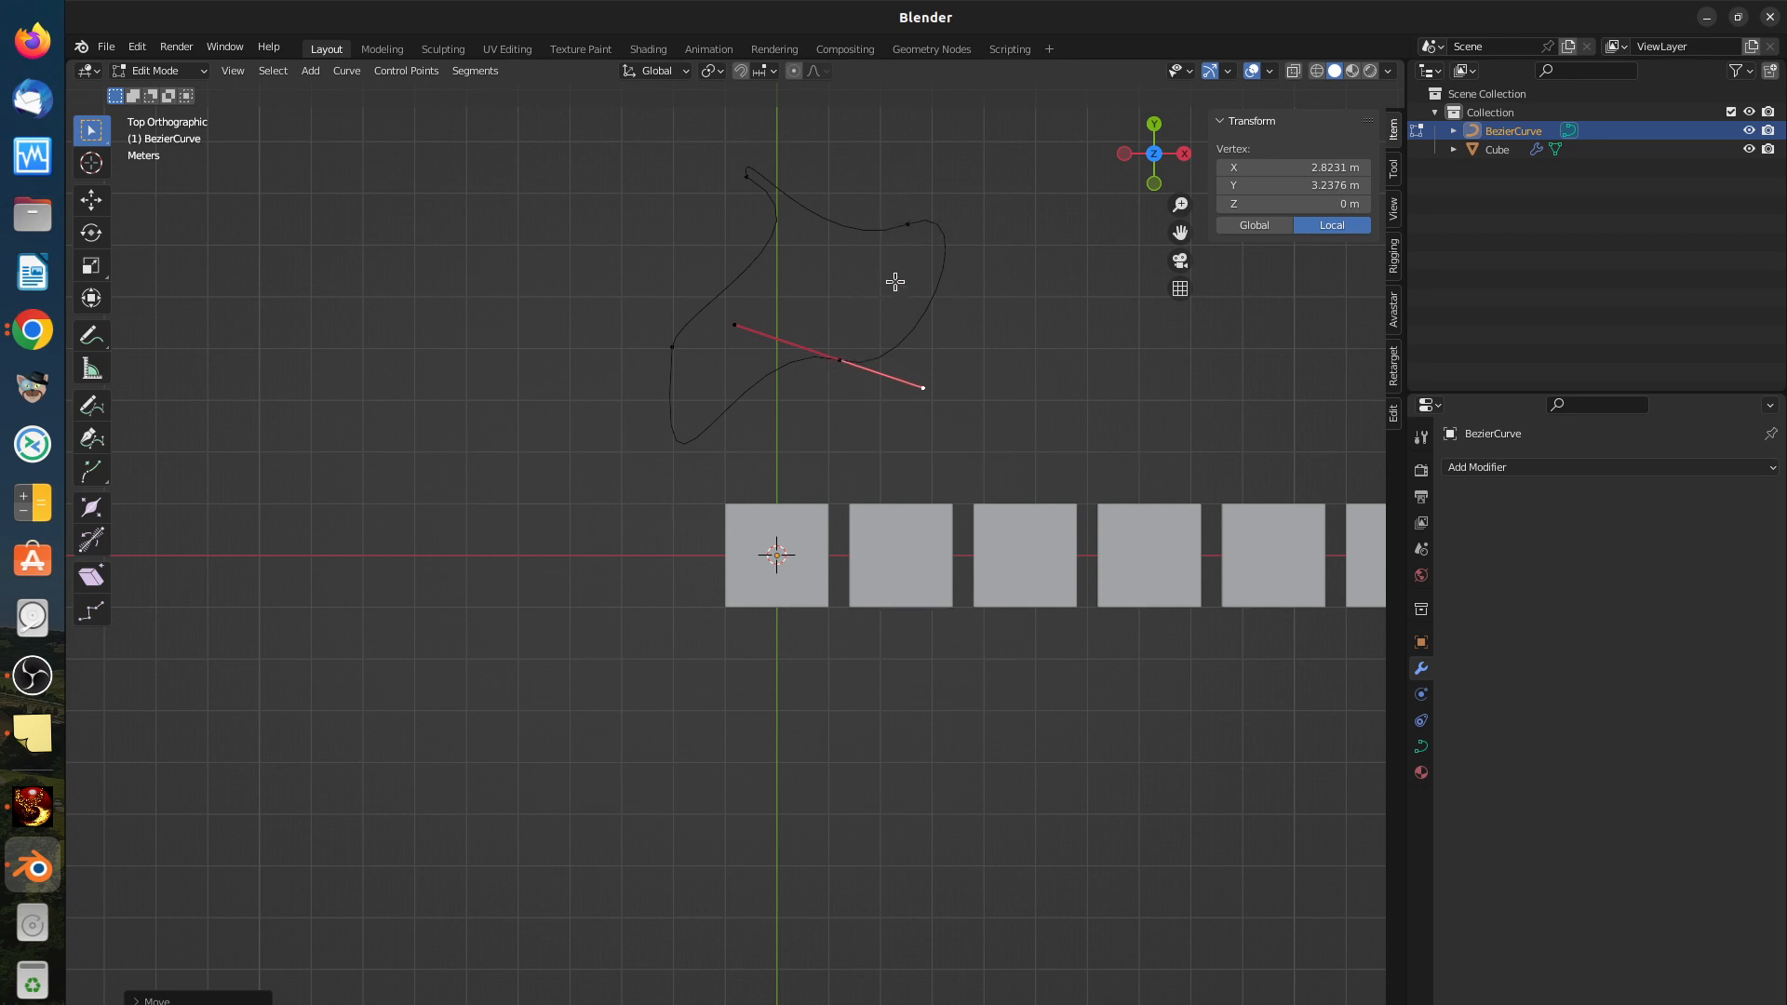
Step: Move the upper-right control point's outer handle to about X 4.03 m, Y 6.04 m
left_click(908, 225)
left_click_drag(994, 189, 1007, 228)
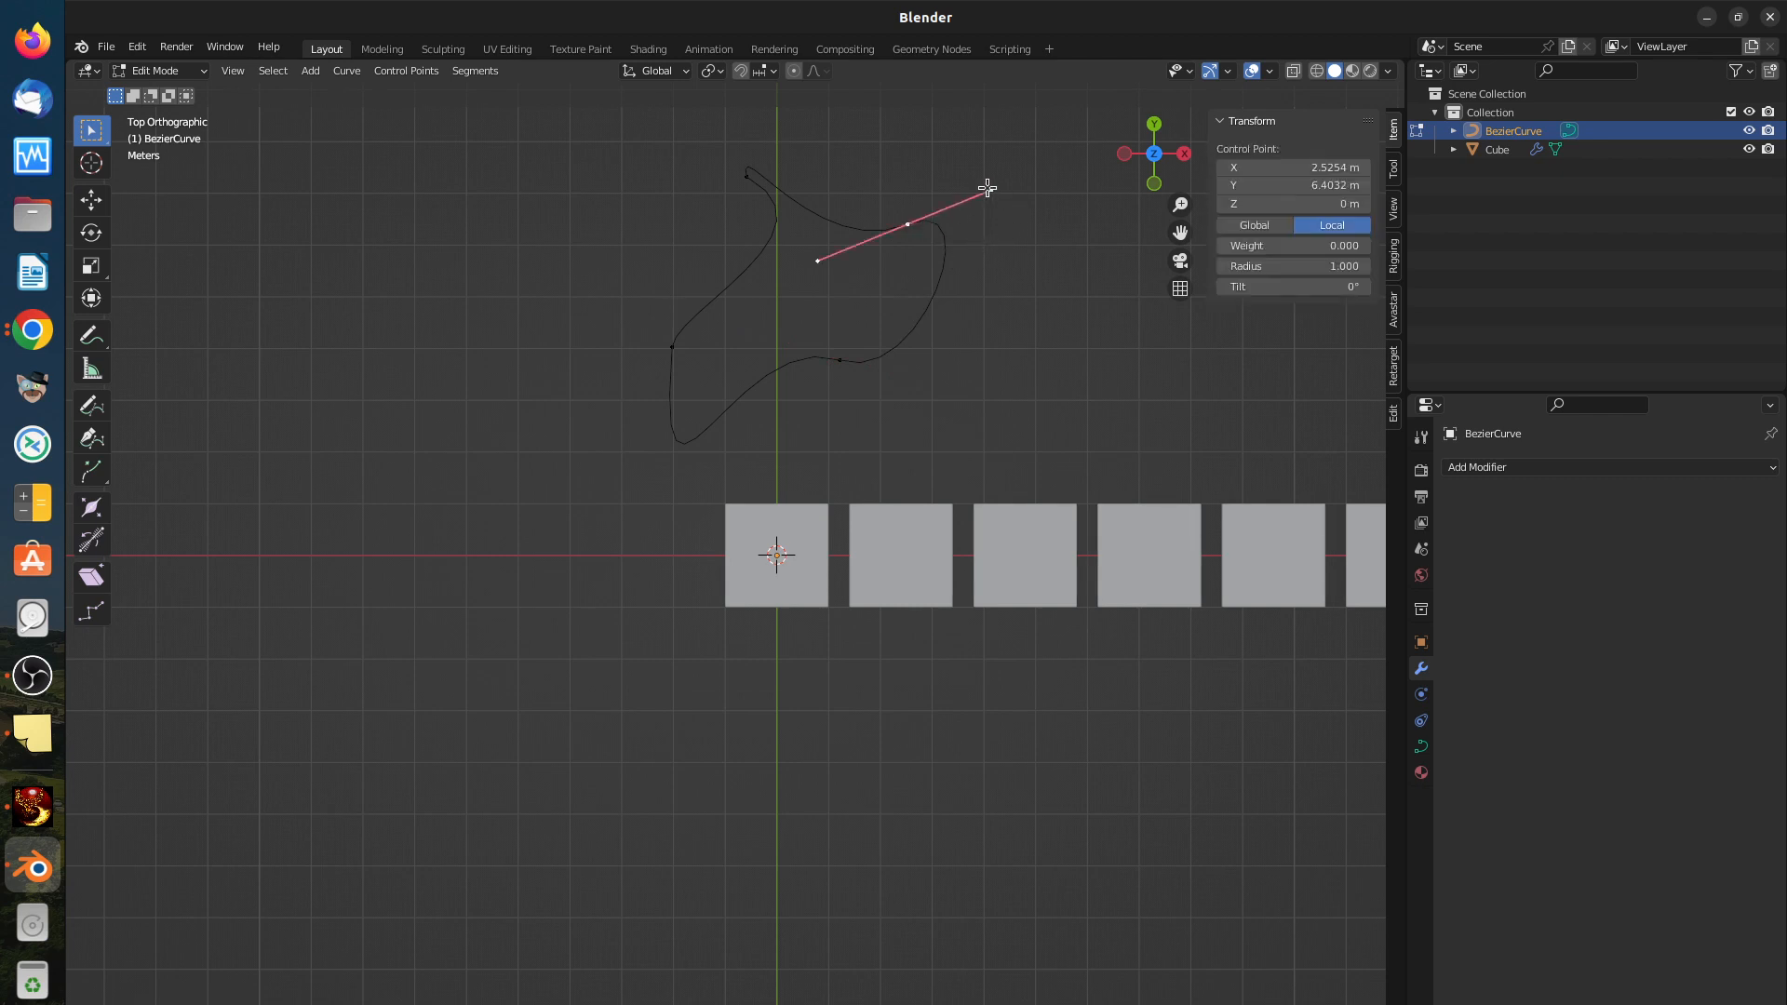
left_click(994, 191)
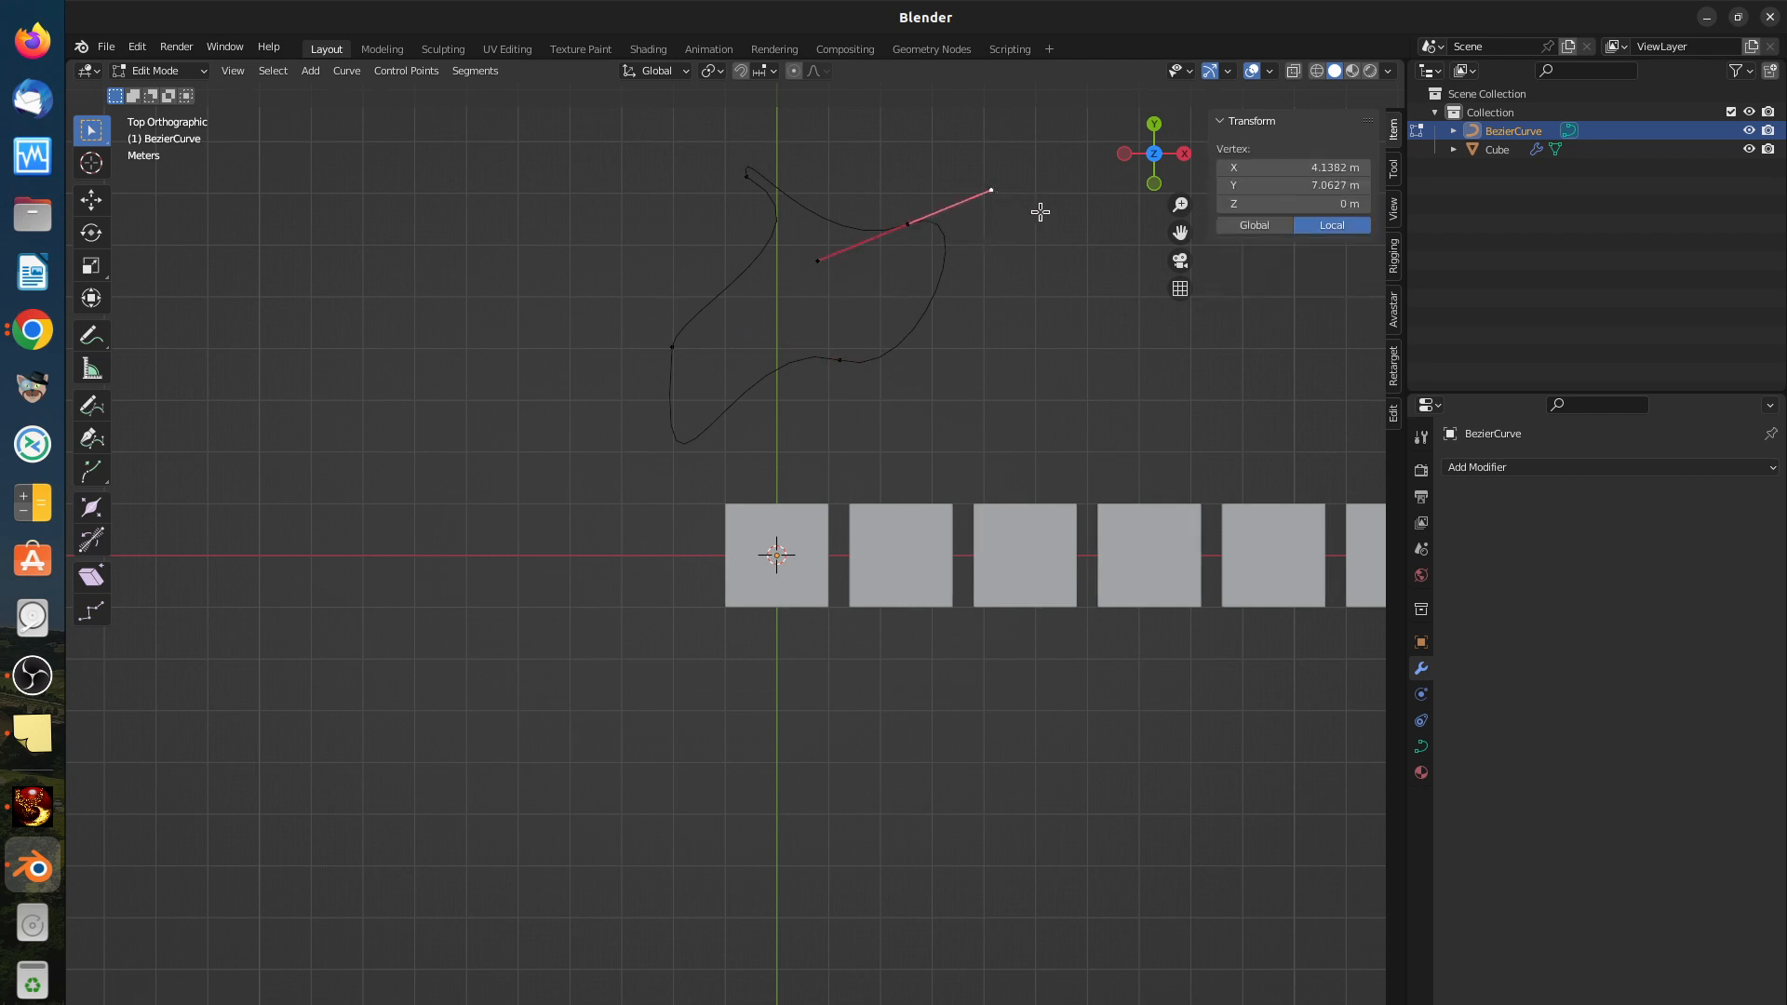
key("g")
left_click(1036, 263)
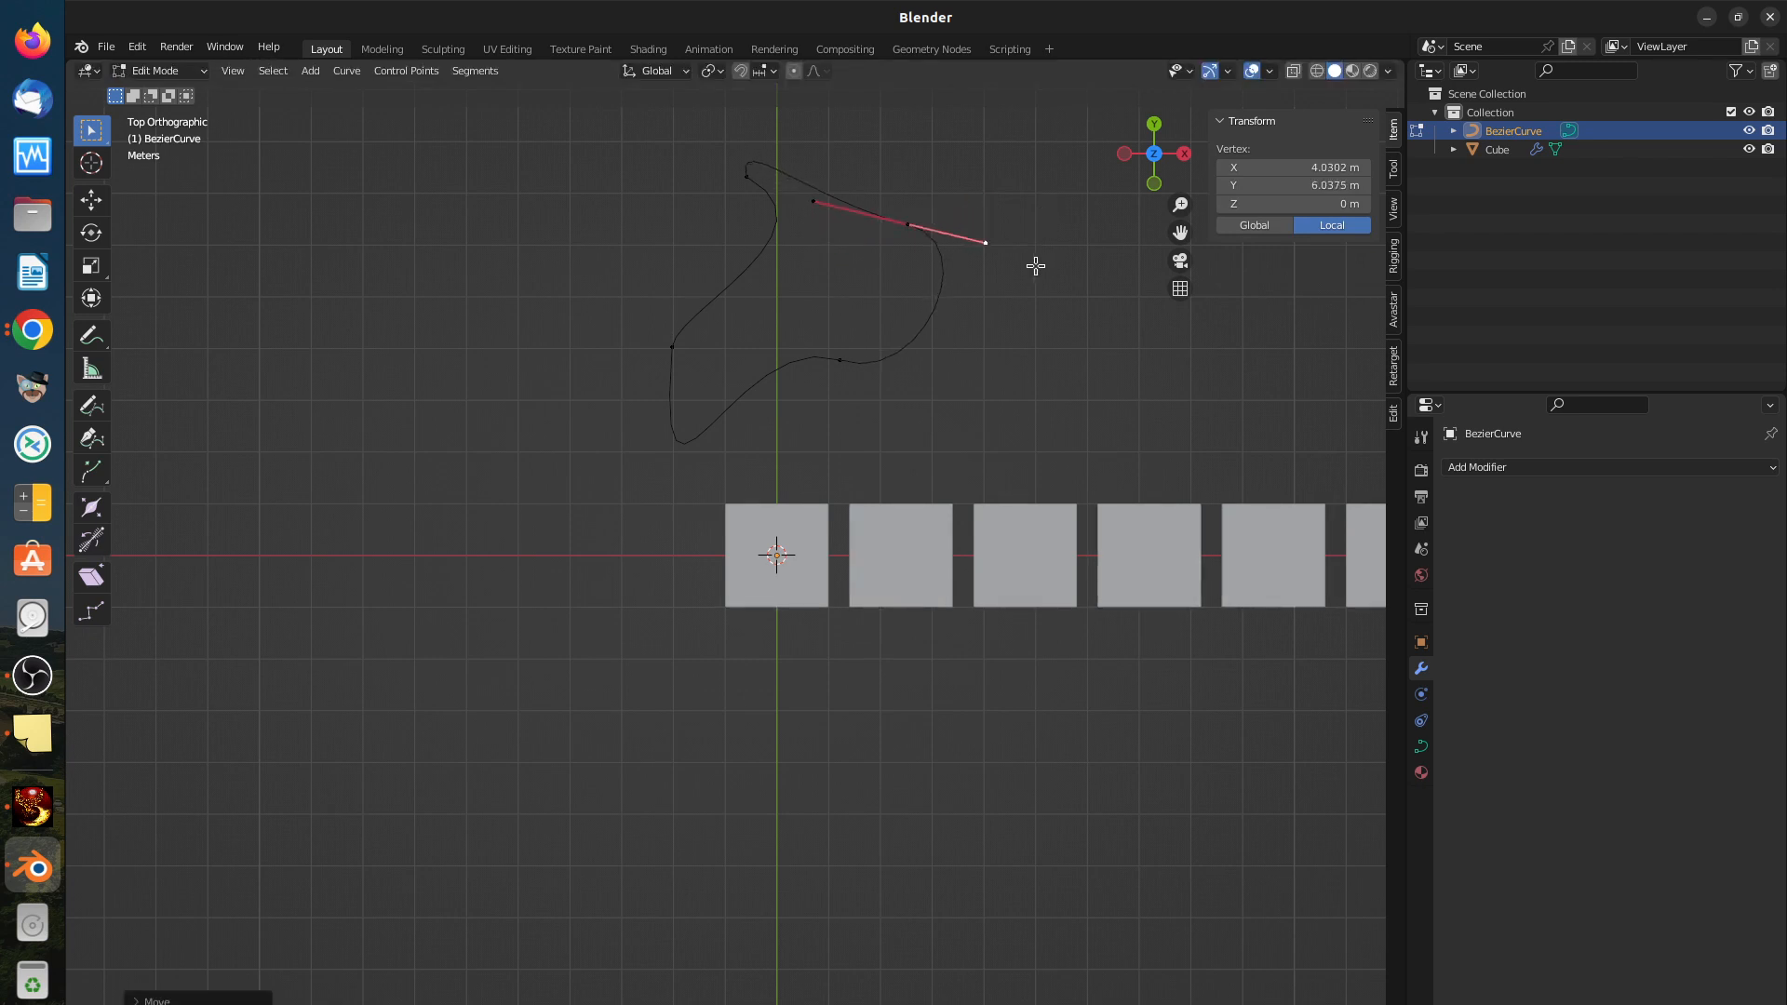
Step: Delete the segment between the lower-right and upper-right control points
left_click(873, 363)
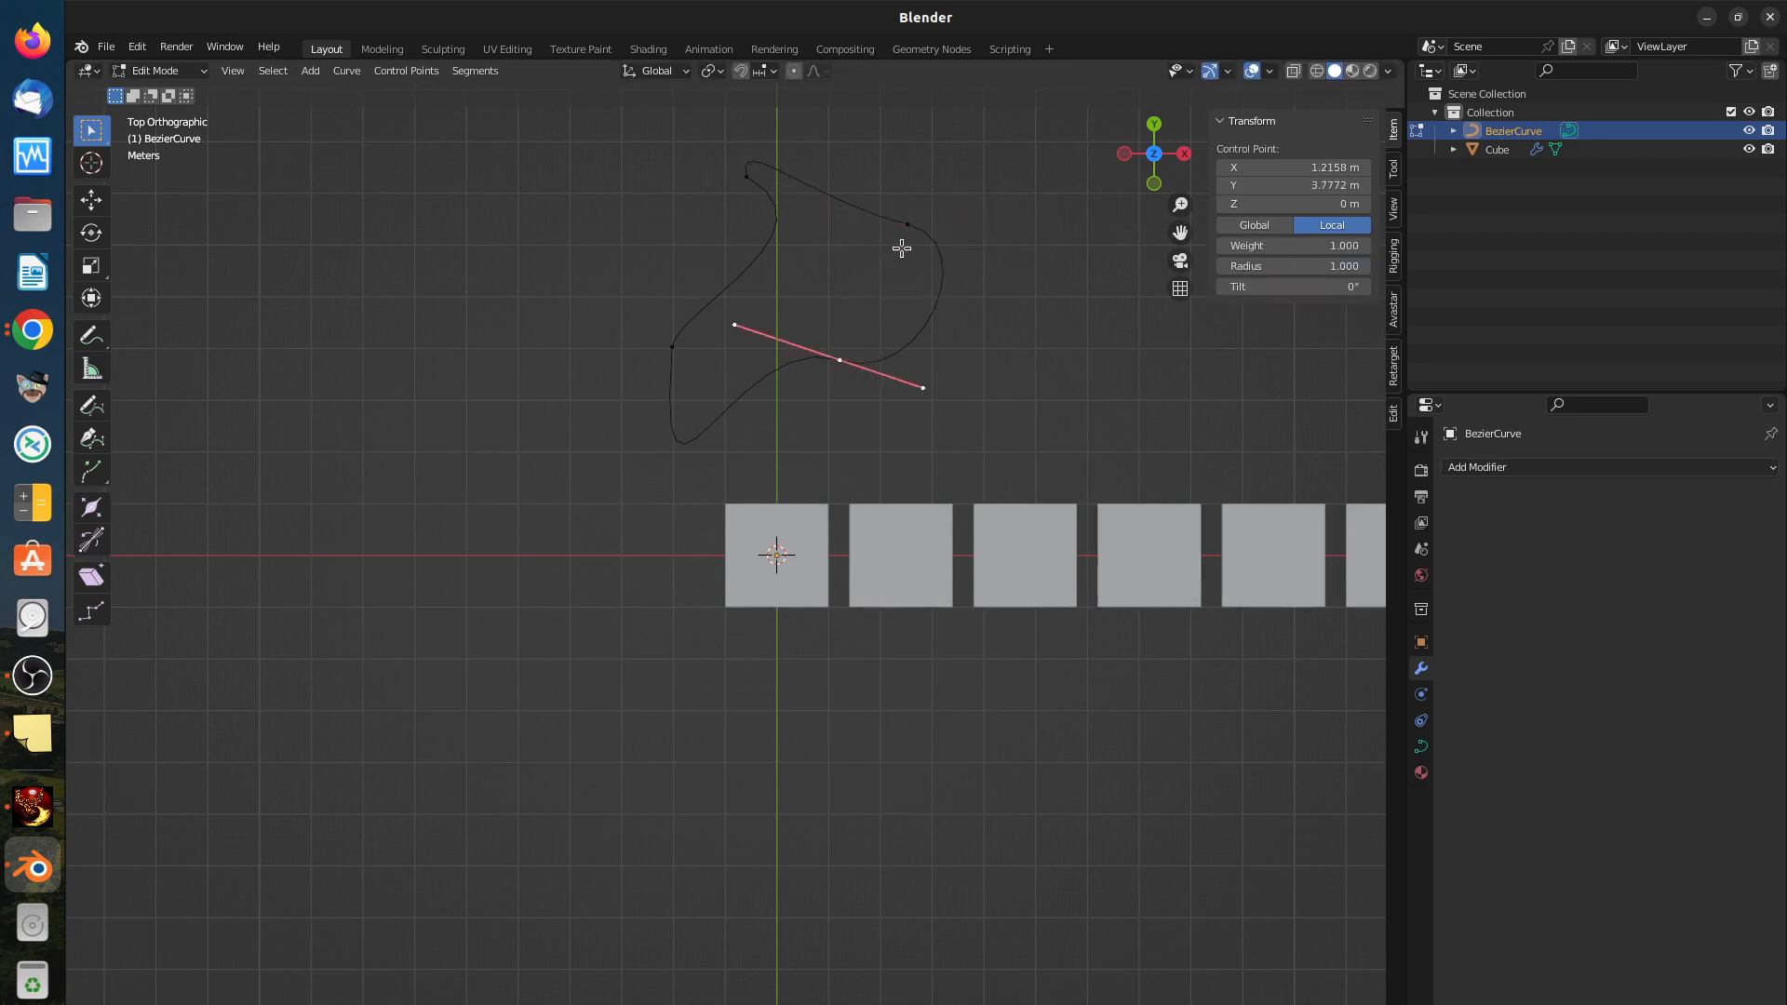
left_click(930, 322)
left_click(840, 362)
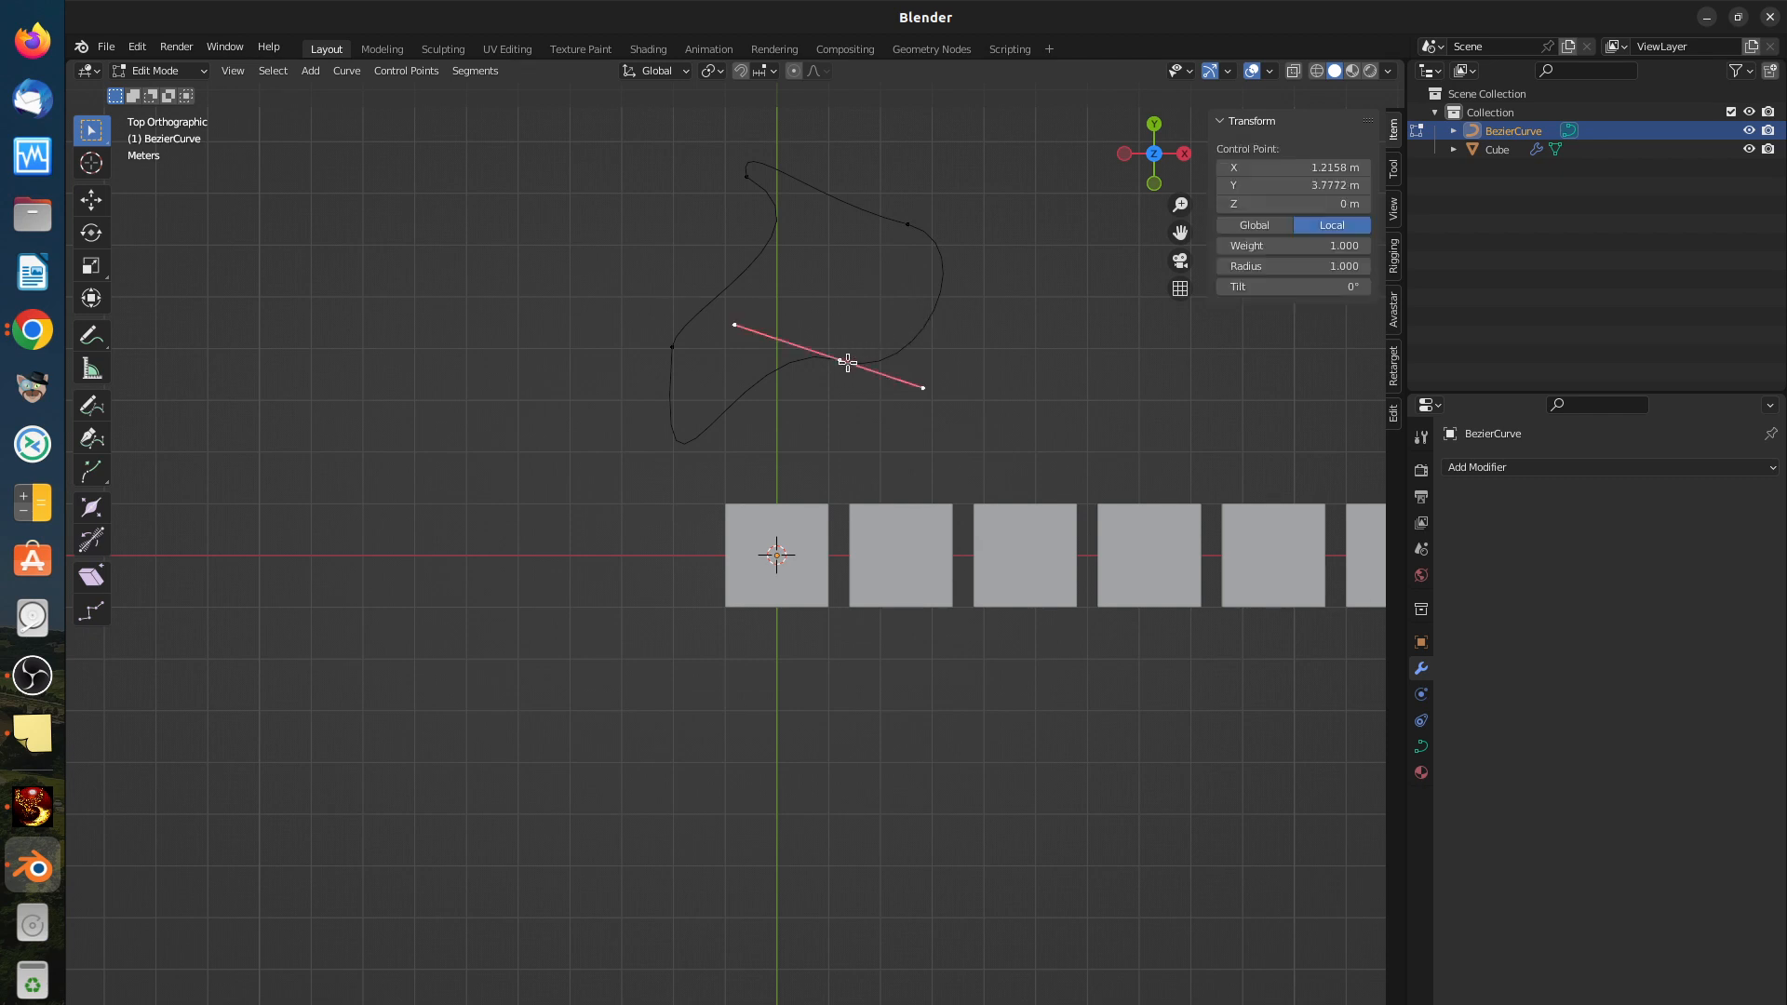
left_click(908, 222, "shift")
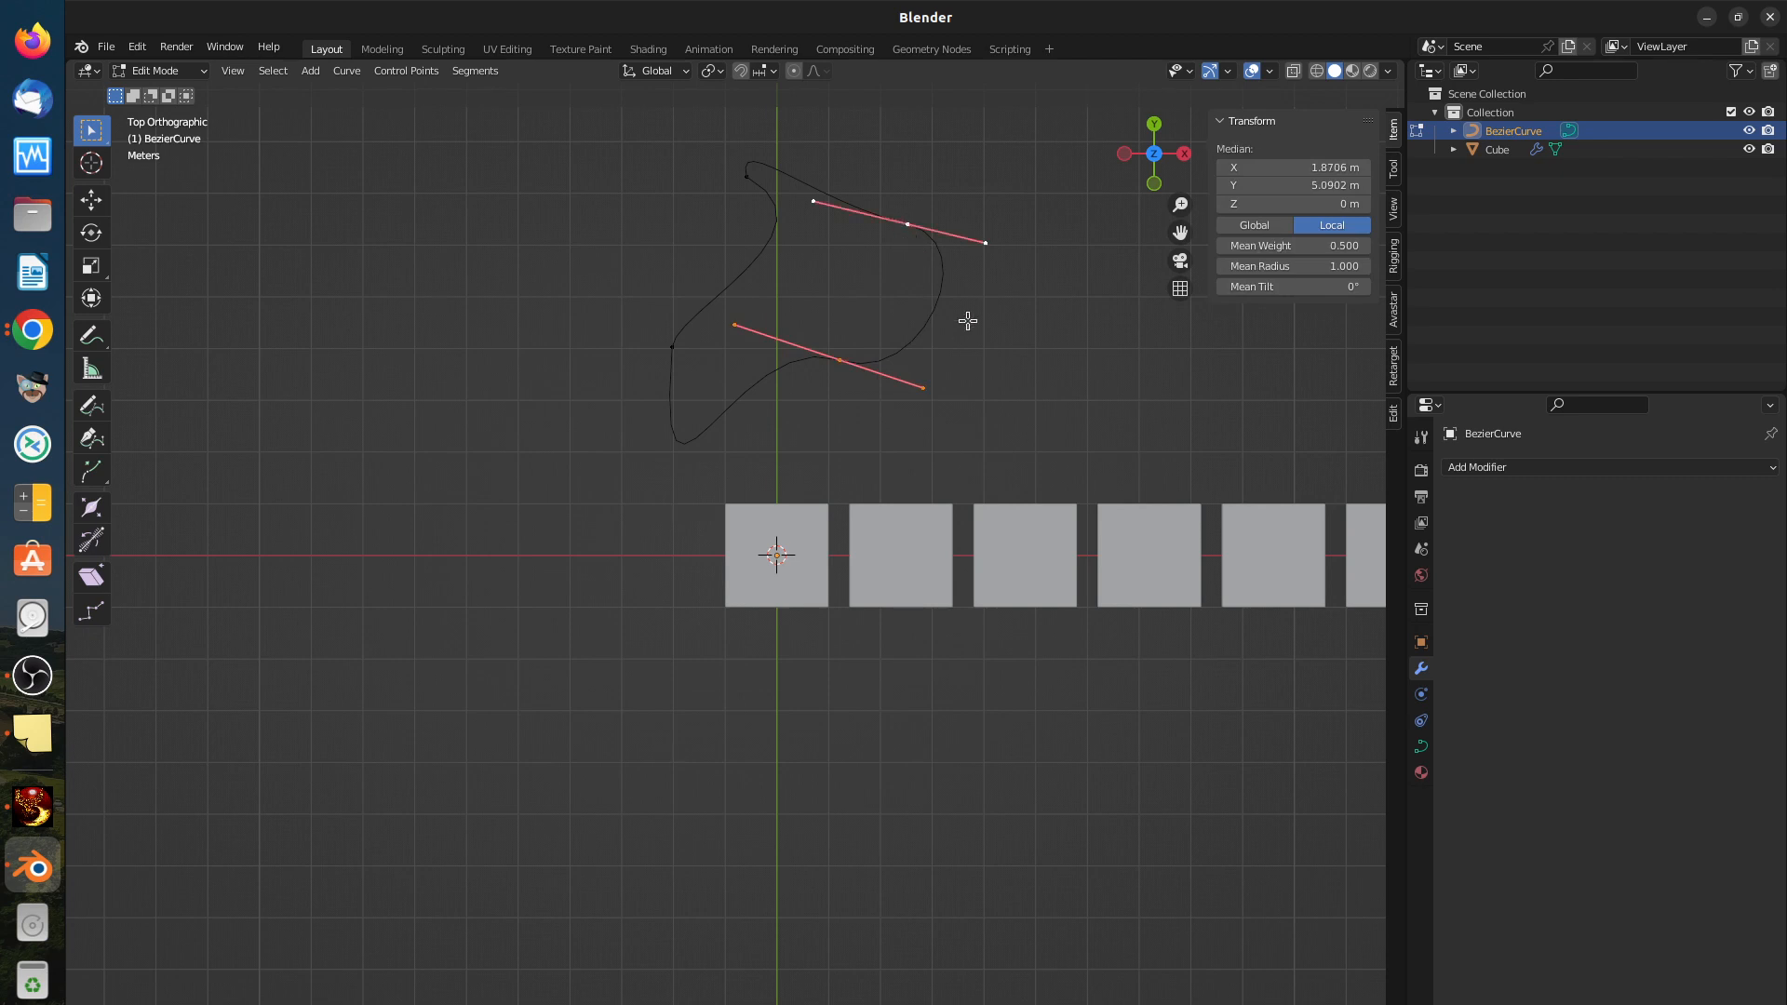
key("x")
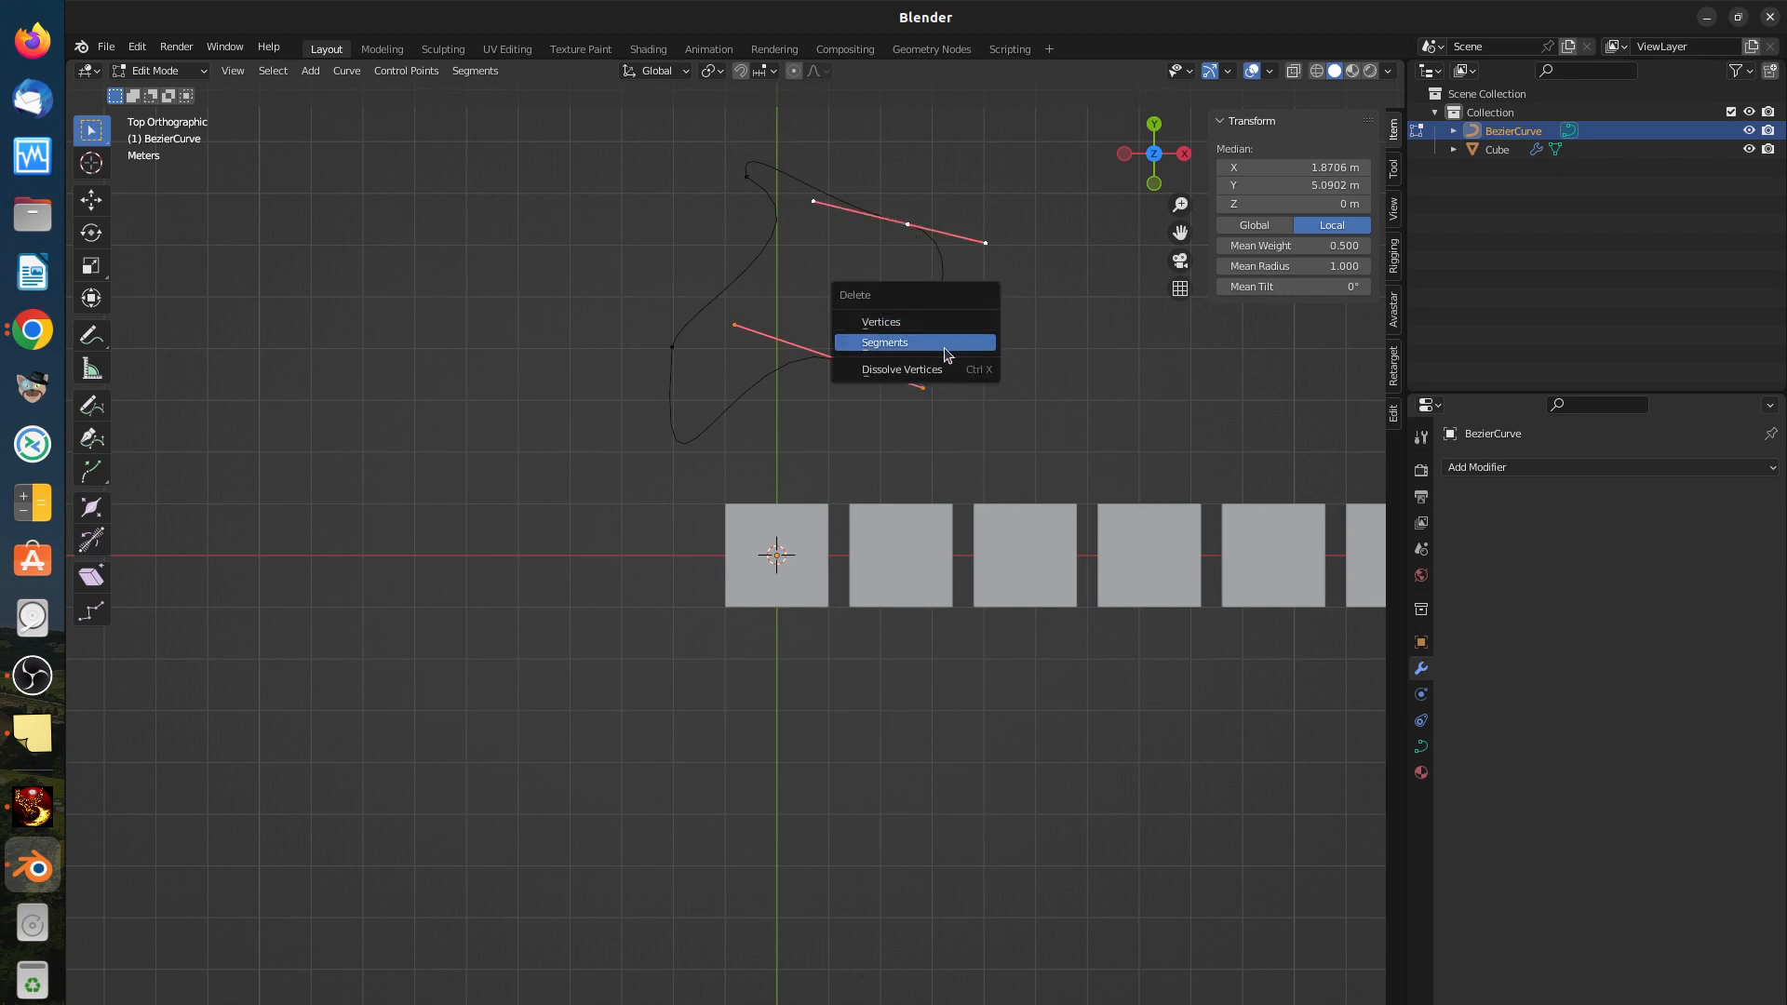
left_click(951, 343)
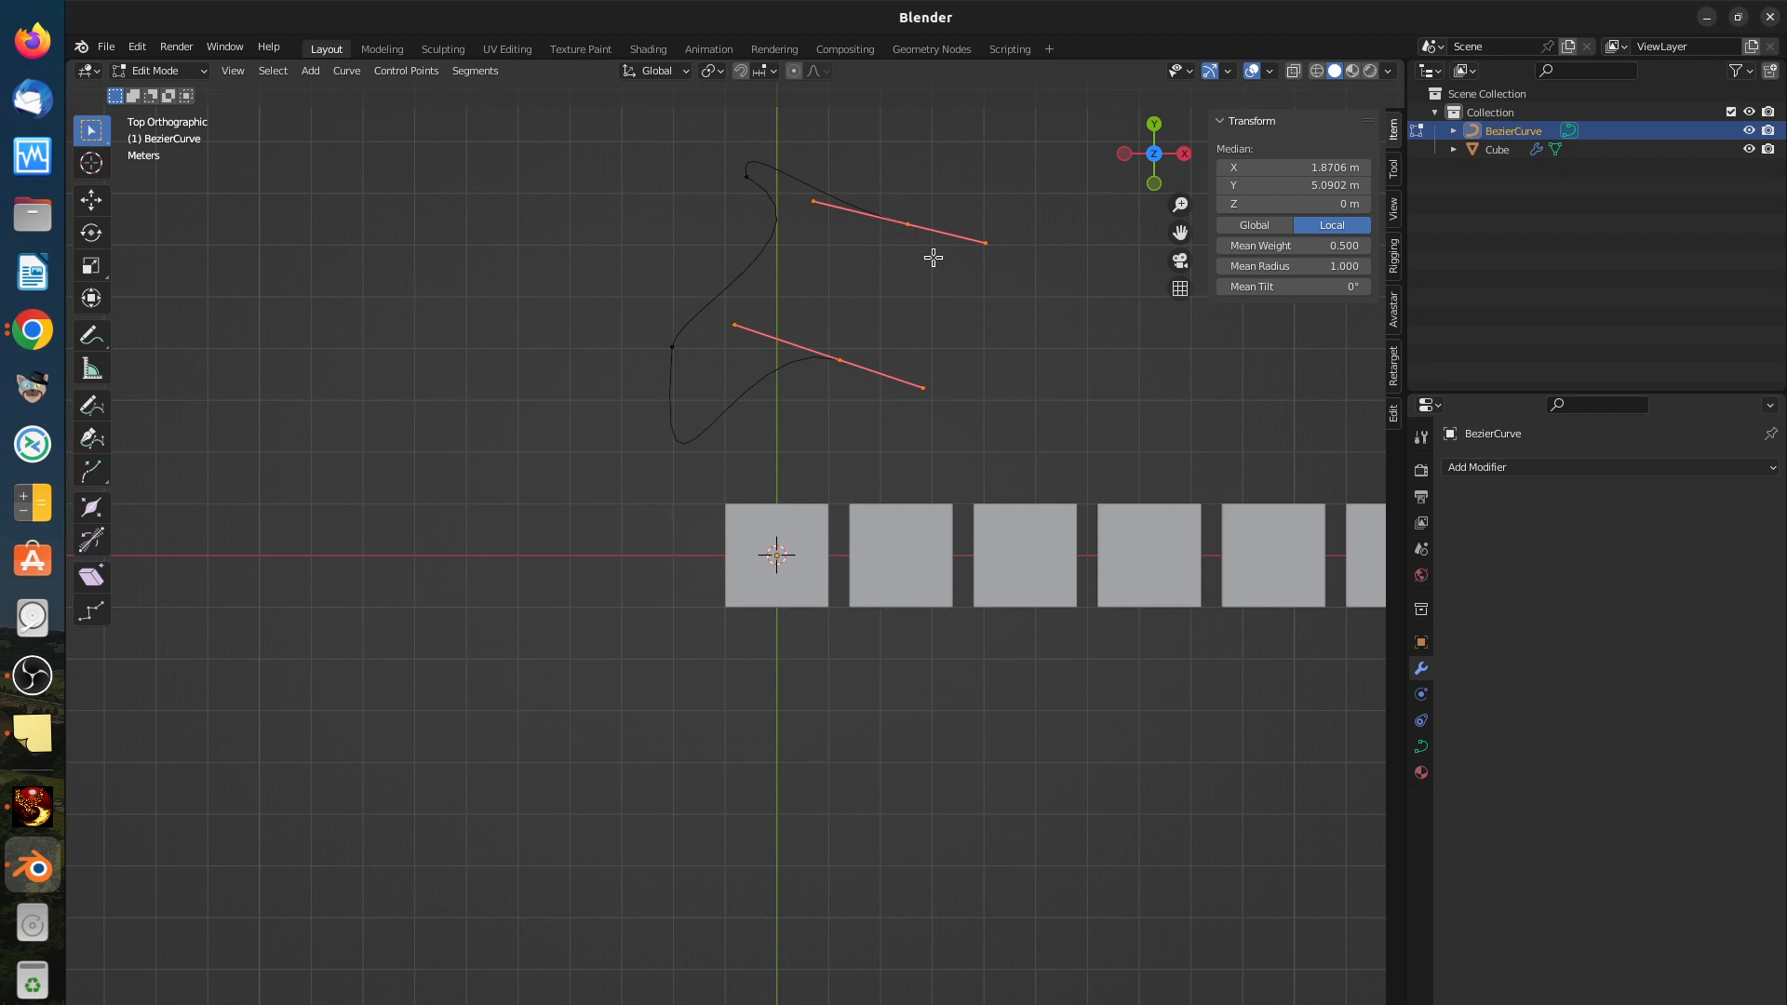
Step: Restore the segment between the two open right-hand end points and keep both points selected
left_click(905, 226)
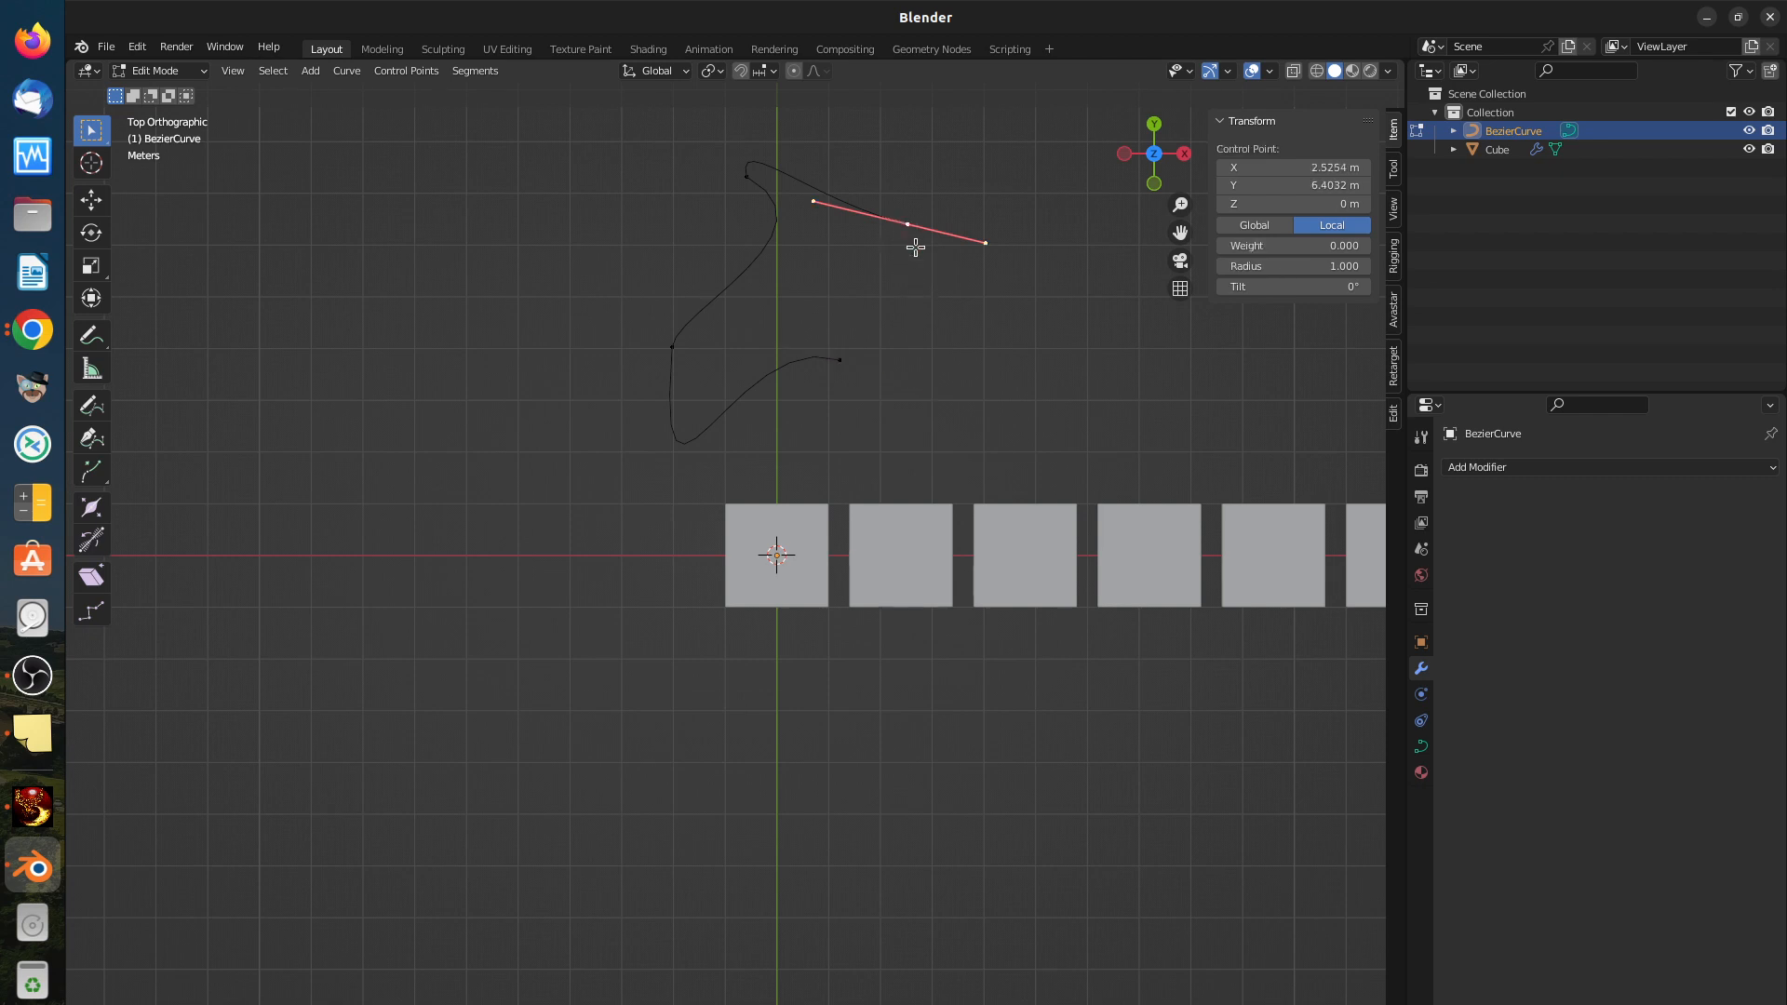
left_click(842, 359, "shift")
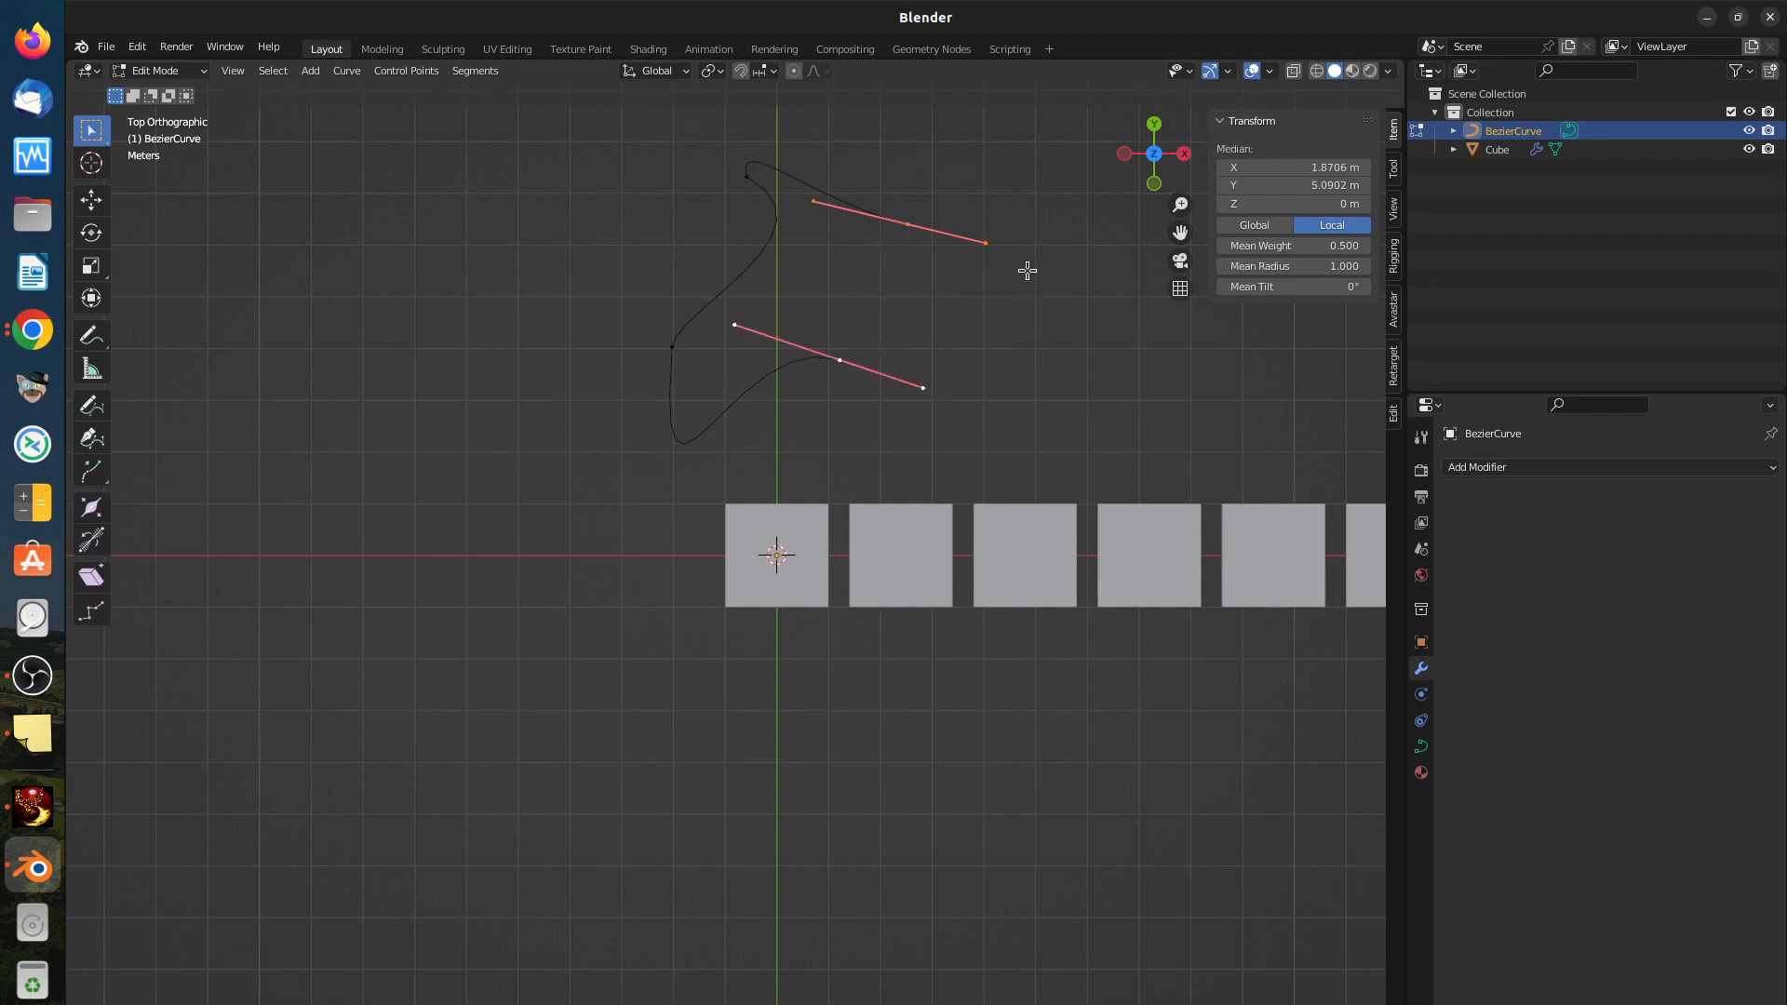
left_click(910, 227)
left_click(840, 357, "shift")
Step: Switch the direction of the closed curve's spline
left_click(480, 70)
left_click(470, 72)
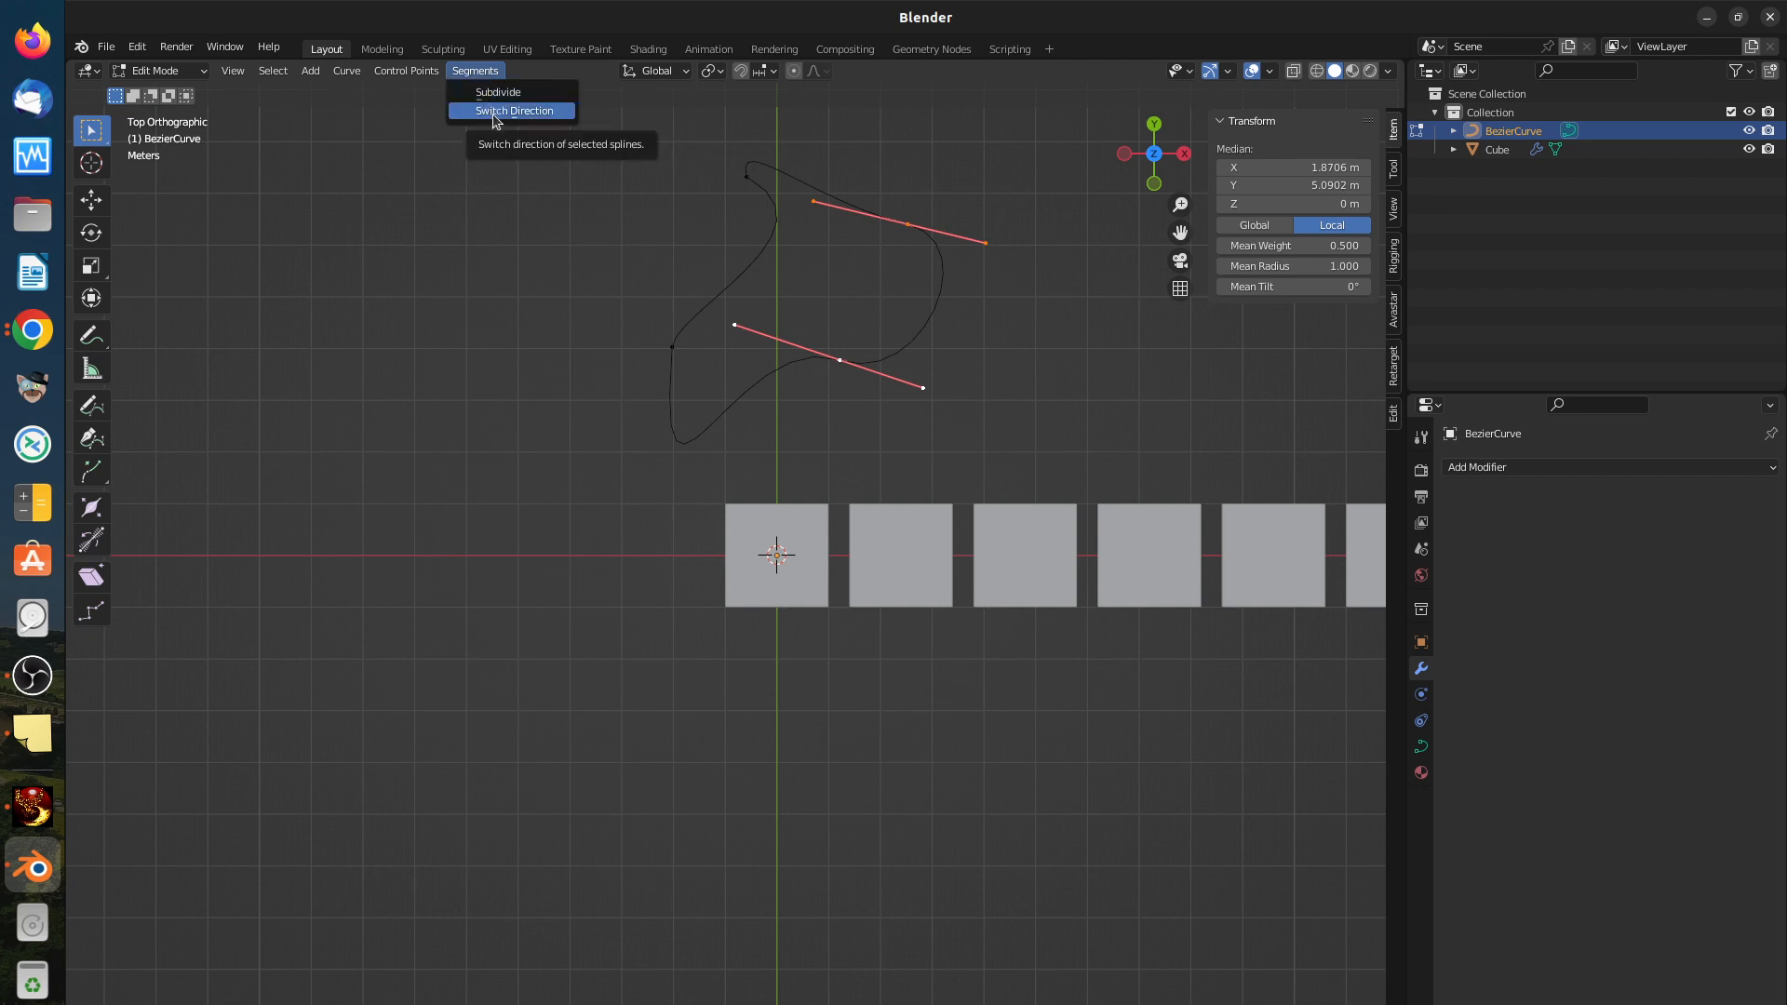
left_click(493, 111)
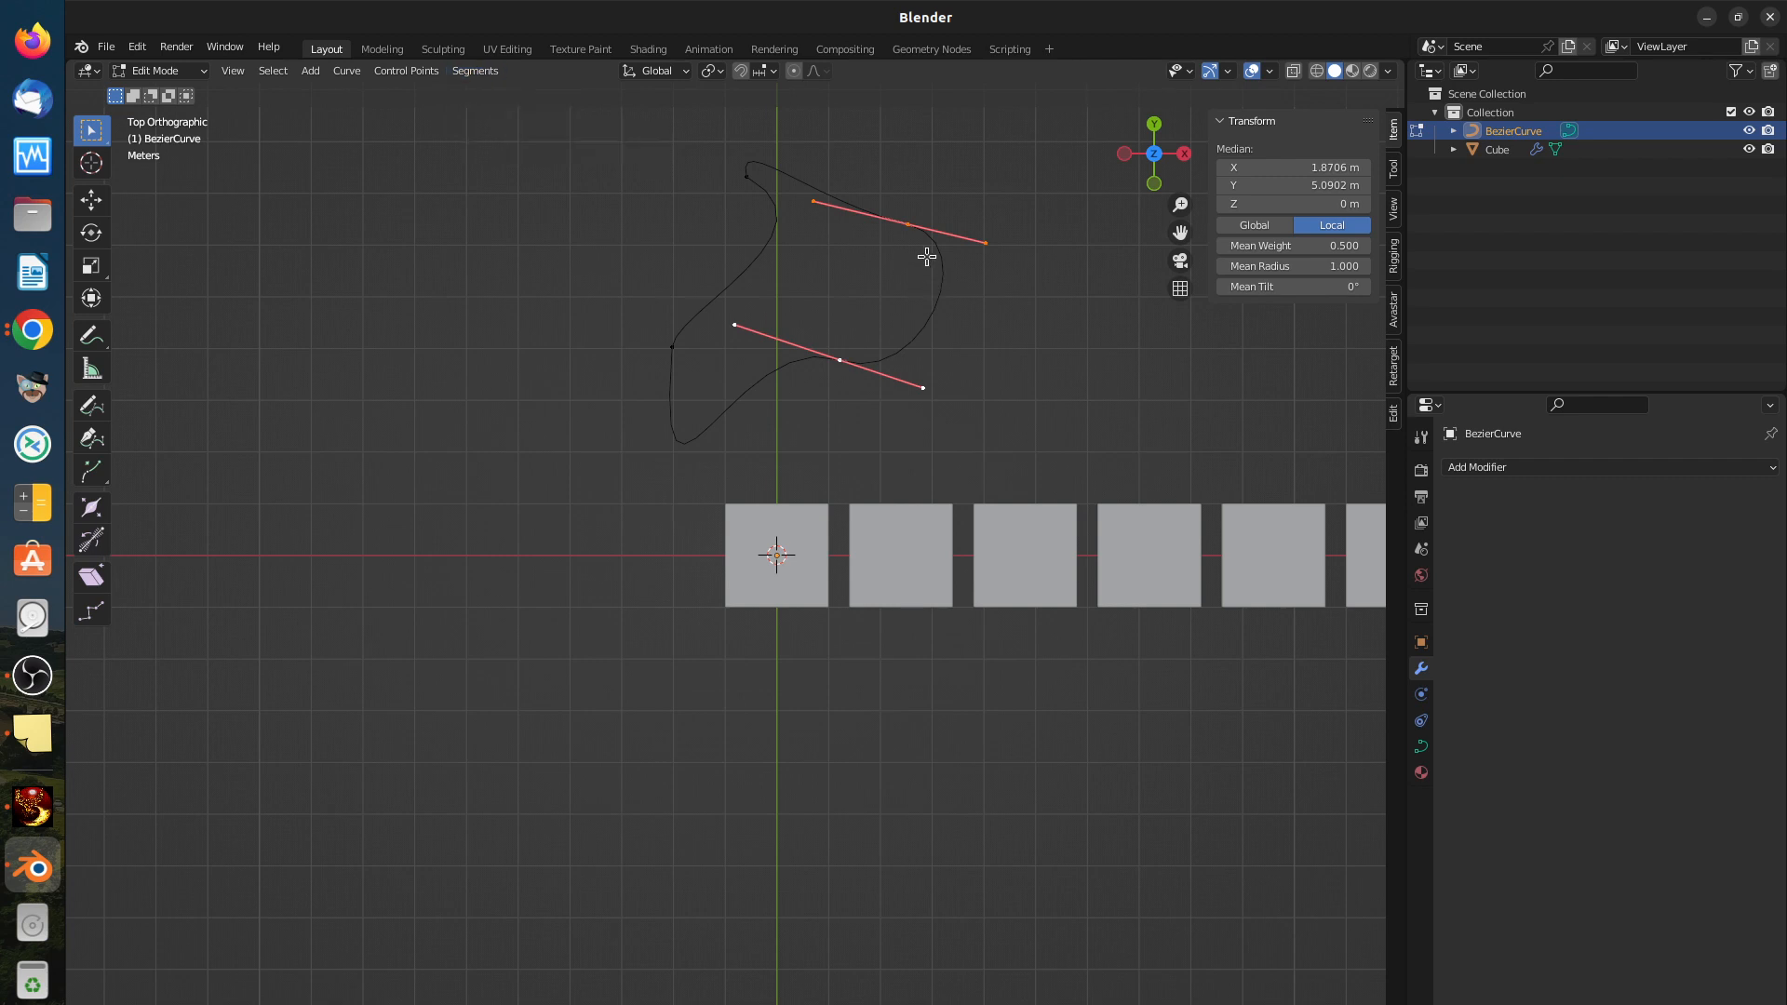
Step: Try the Bezier Divide operation on the segment between the two right-hand control points at 48.35%, and undo it
left_click(907, 224)
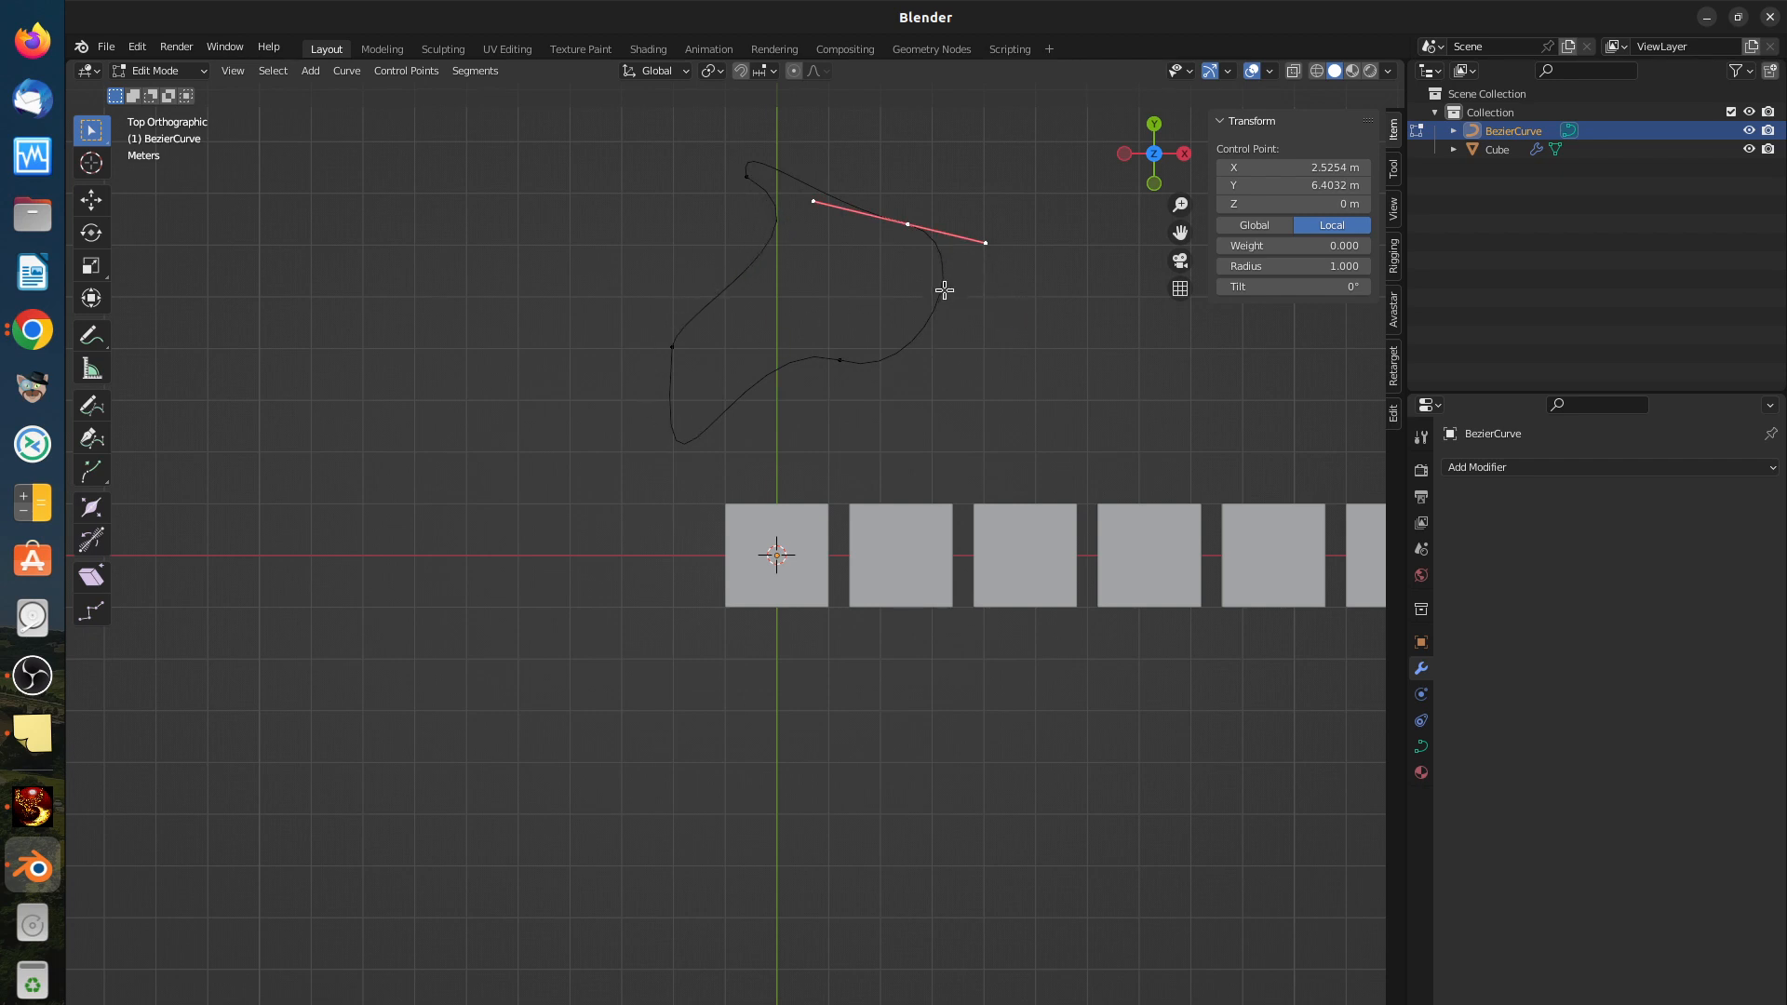
left_click(840, 360, "shift")
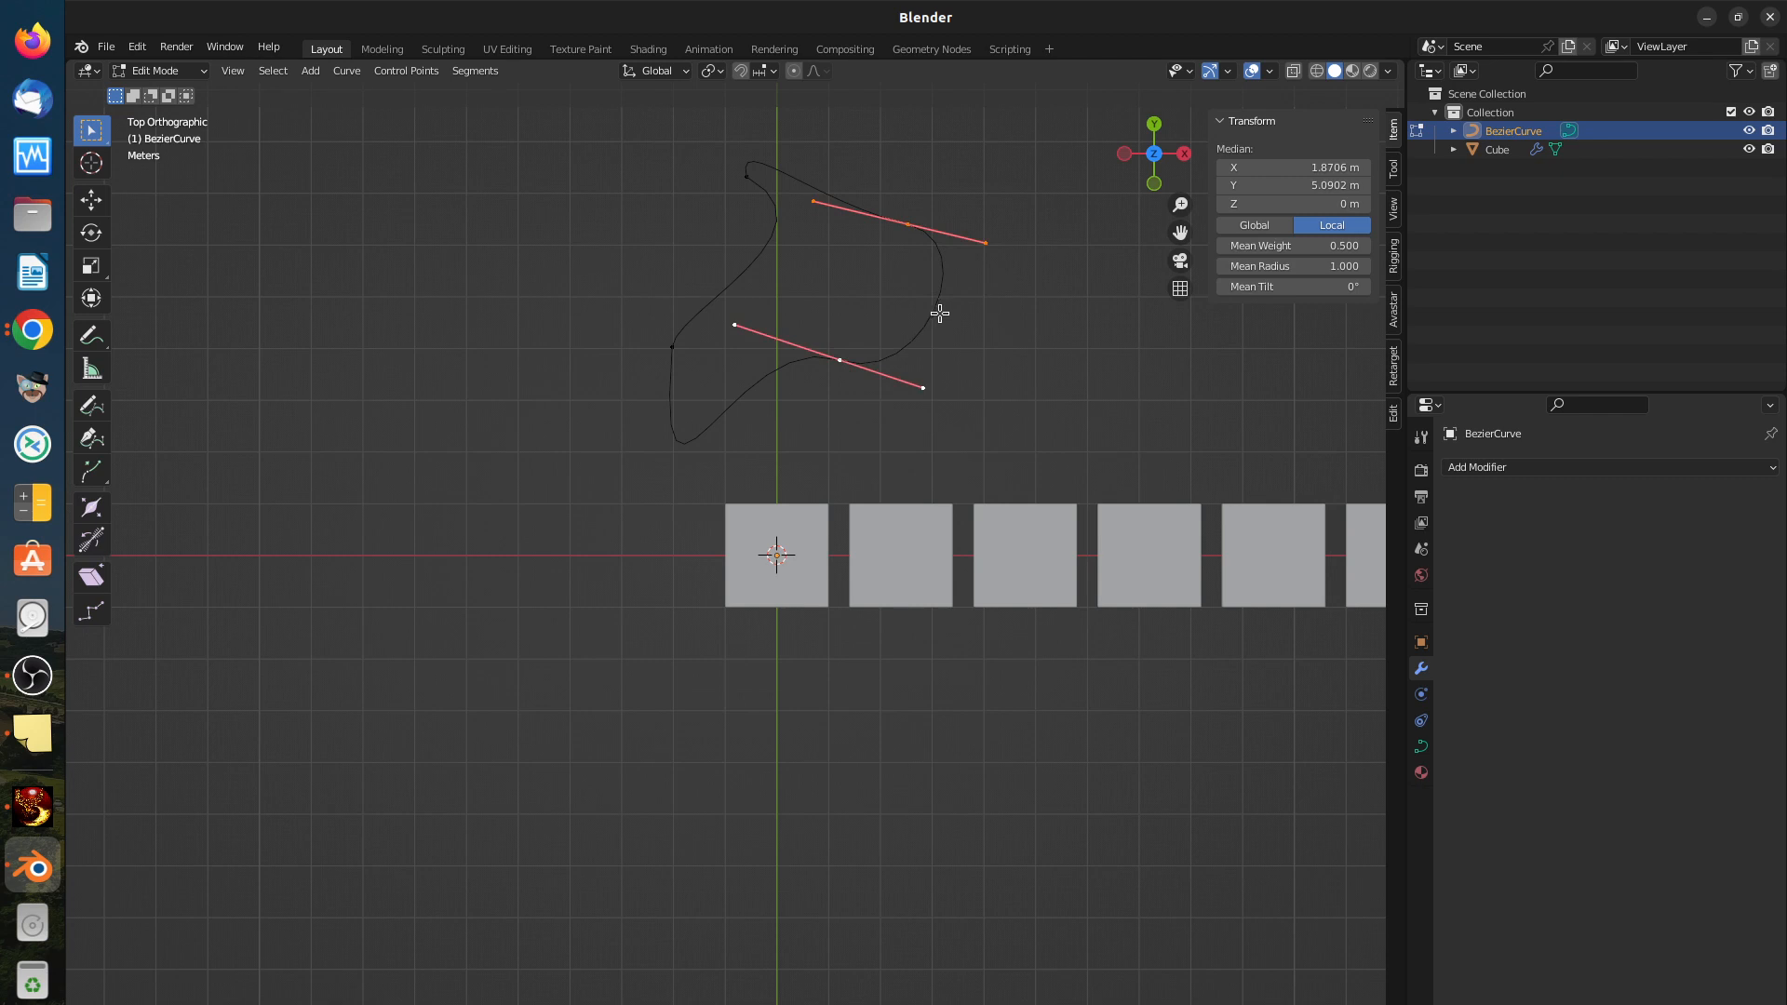
right_click(949, 310)
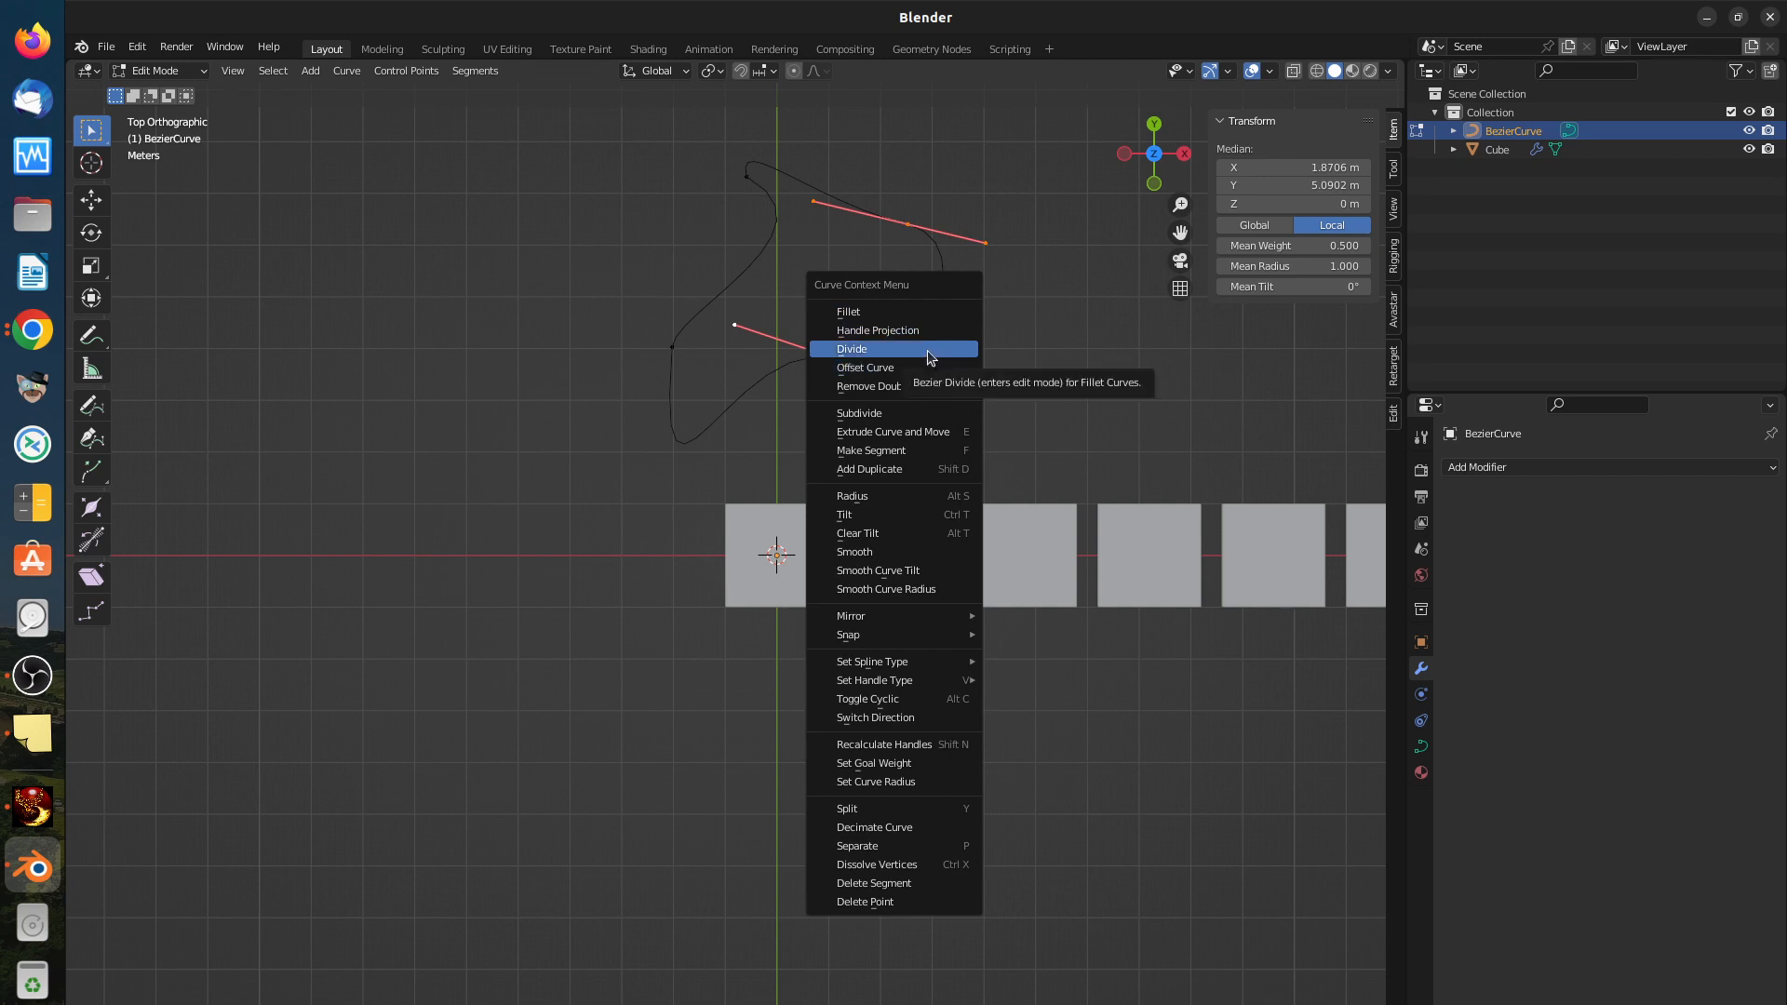
left_click(929, 350)
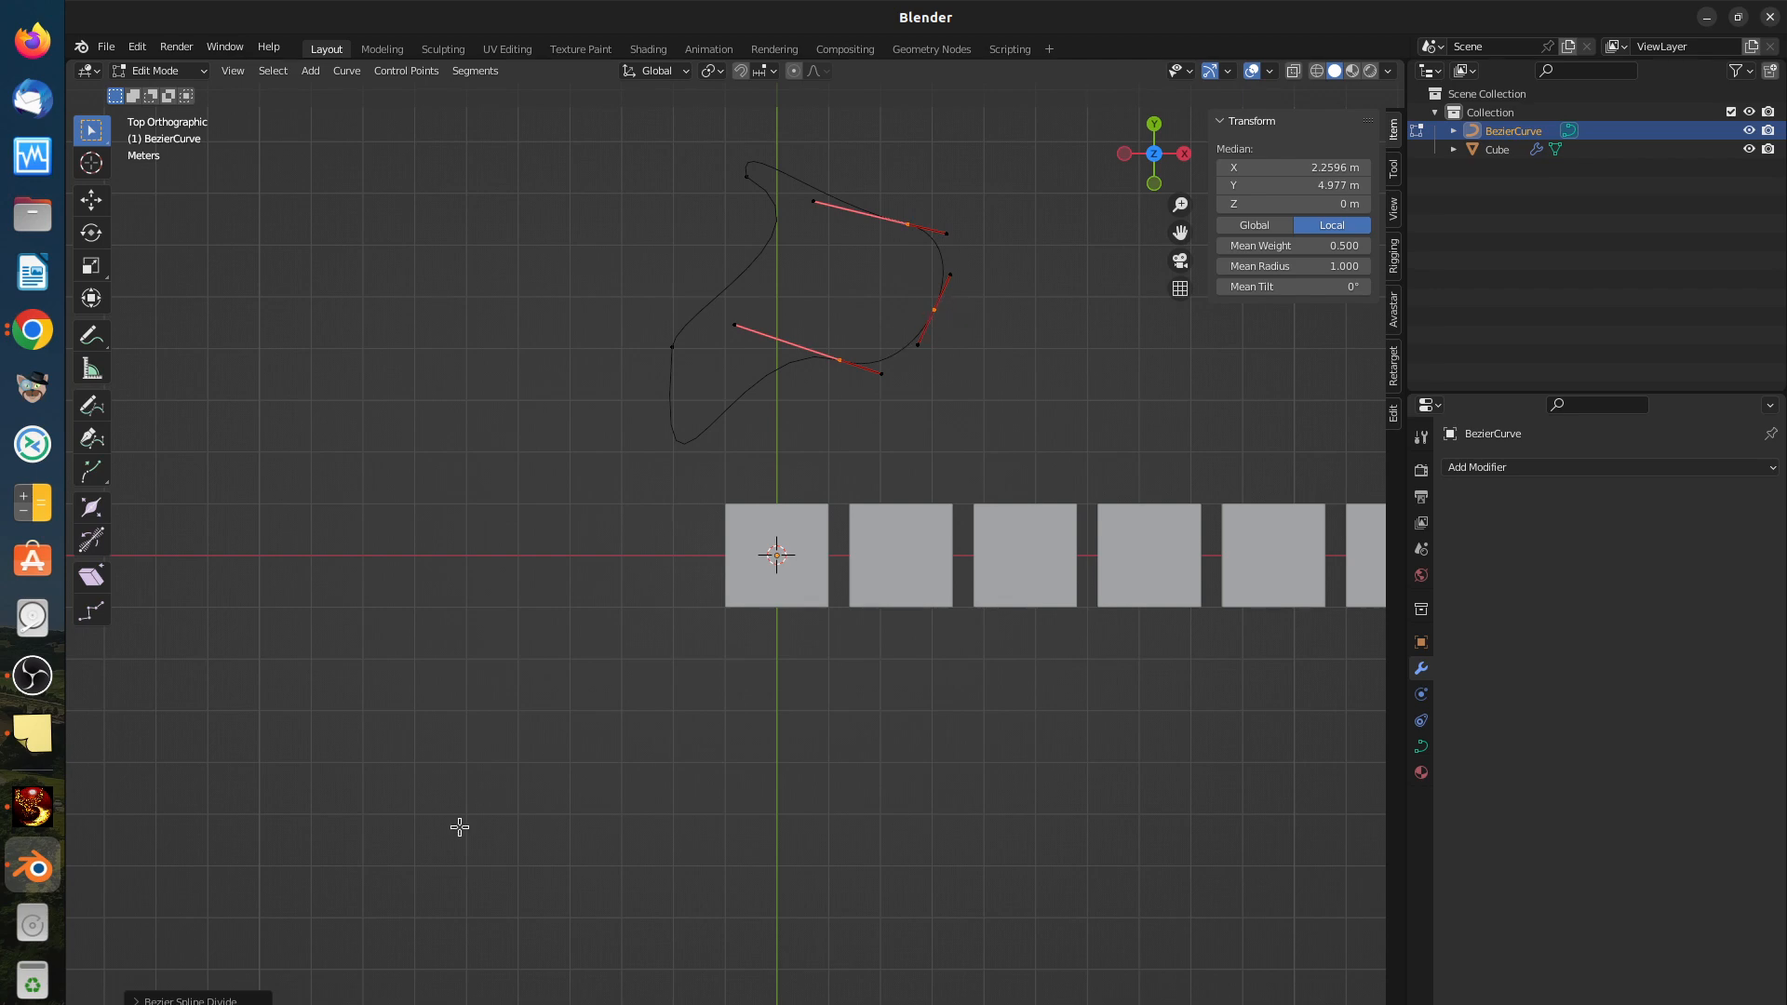
left_click(186, 1000)
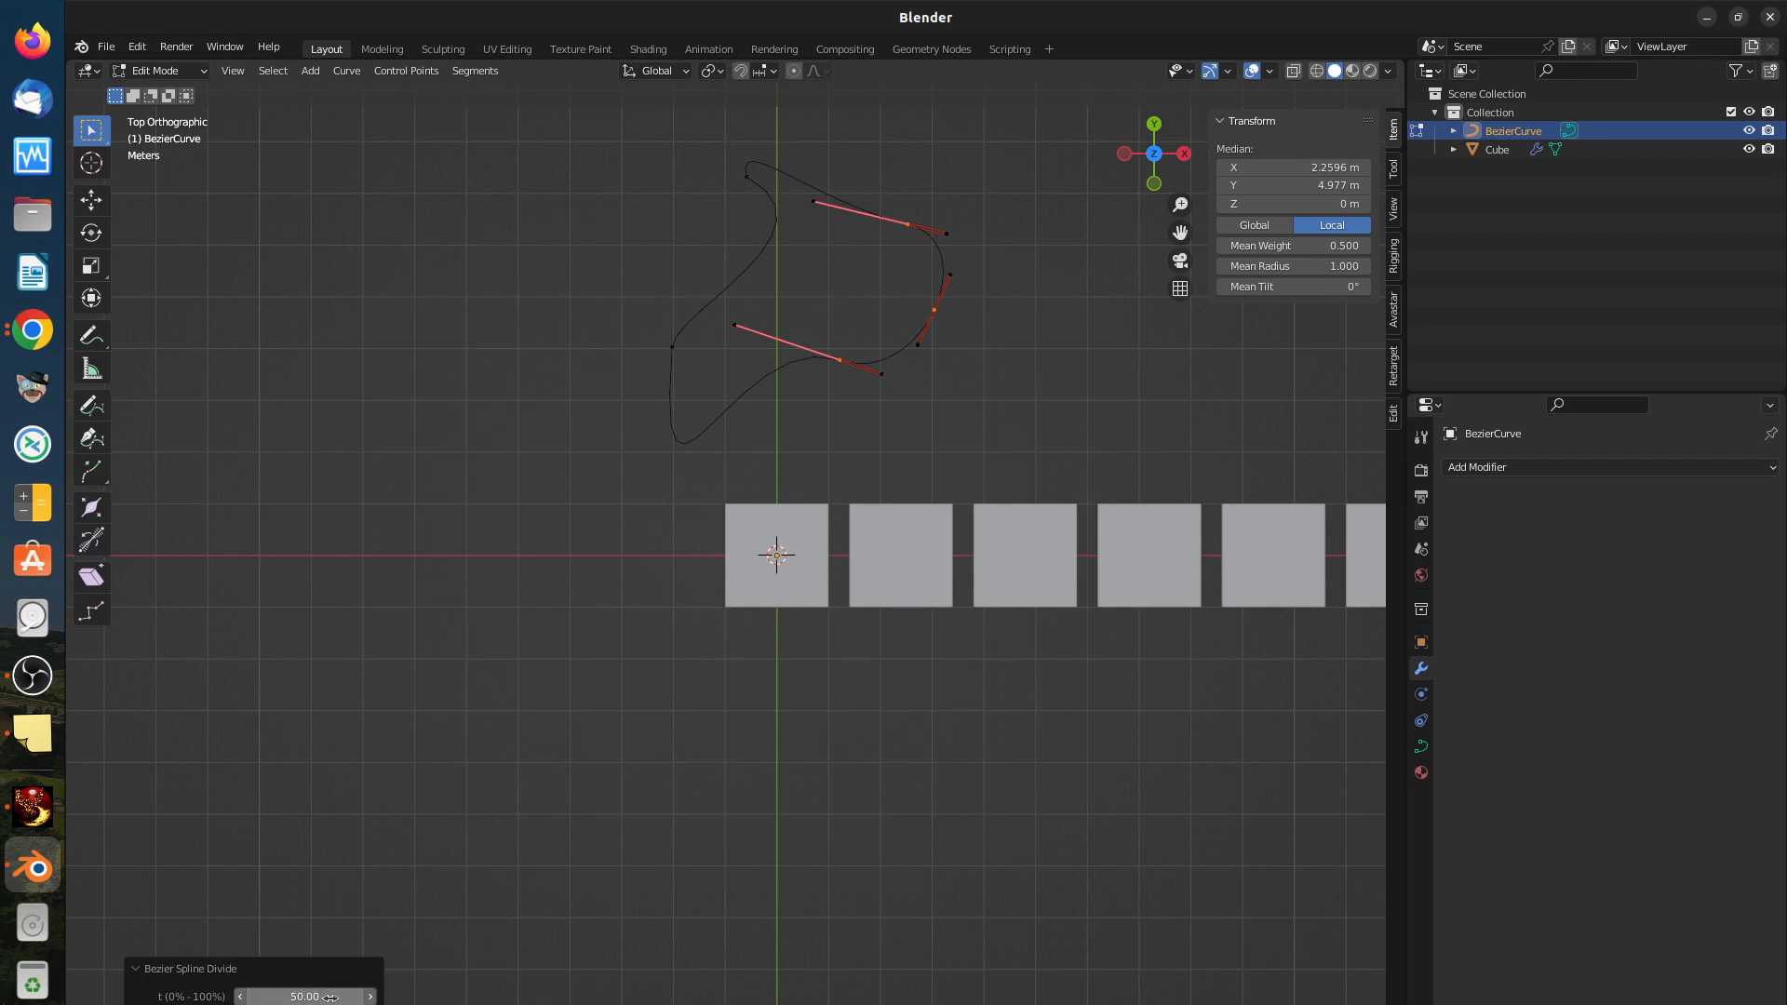
mouse_move(324, 1003)
left_mouse_down()
mouse_move(247, 1004)
mouse_move(396, 996)
mouse_move(296, 996)
left_mouse_up()
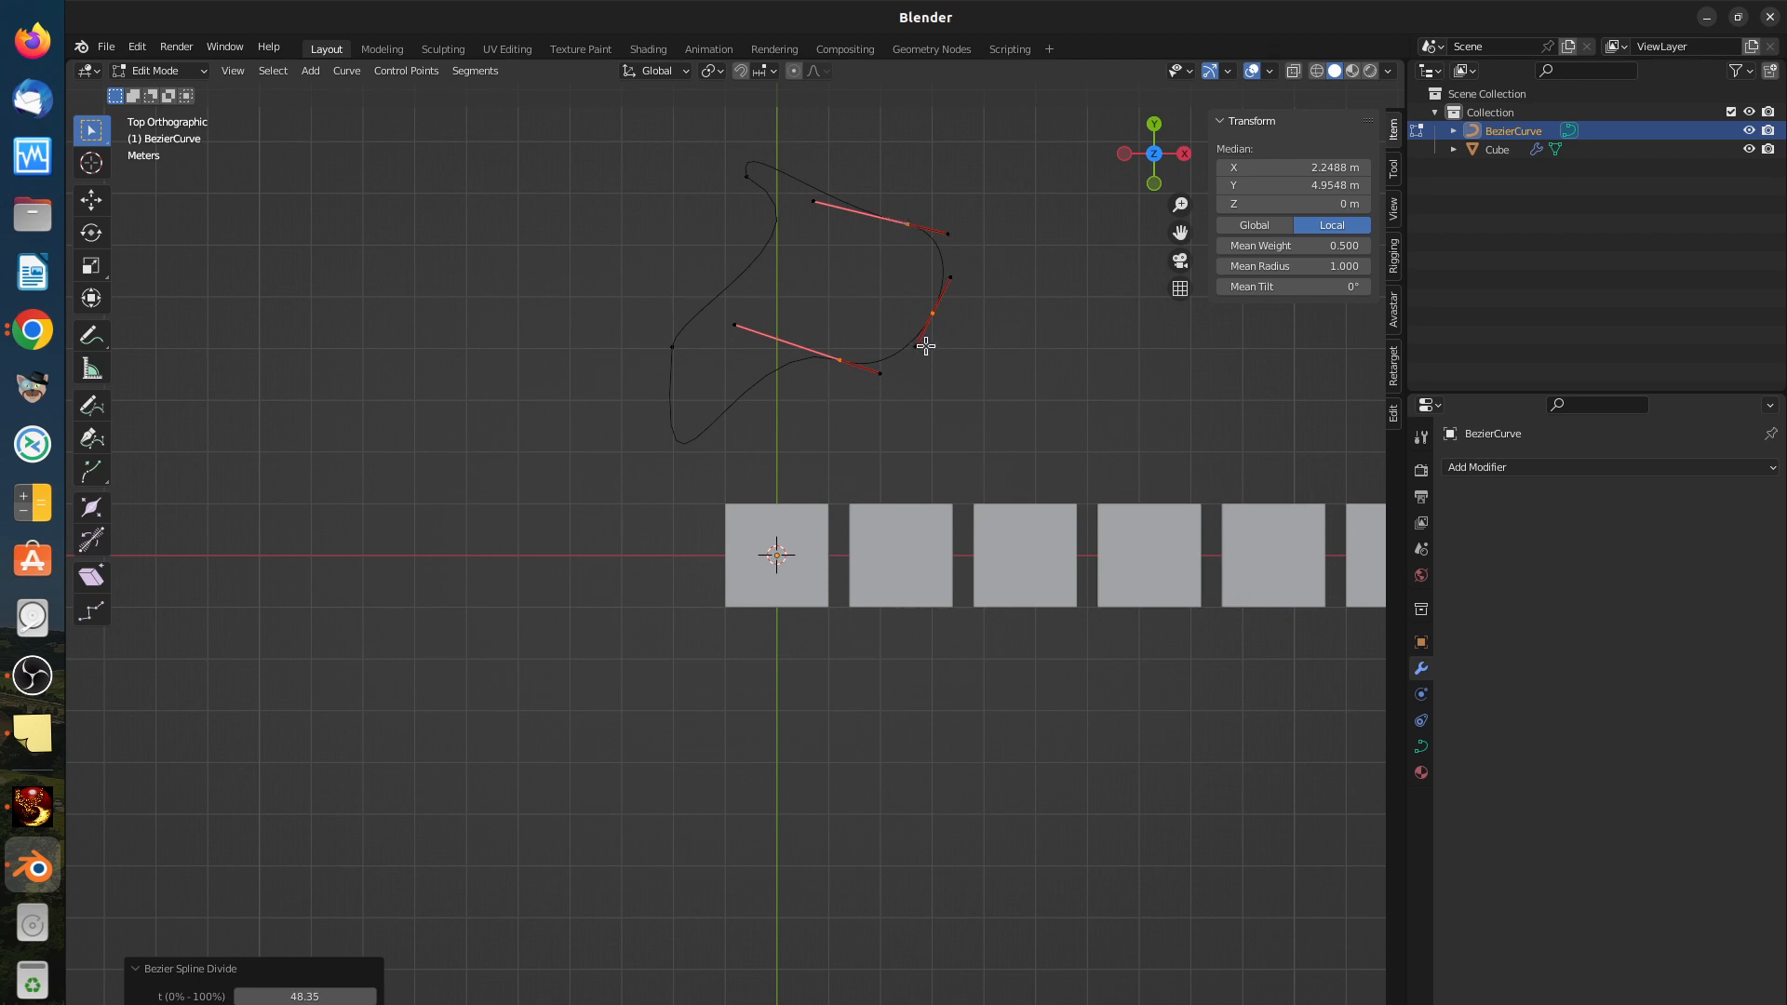
key("ctrl+z")
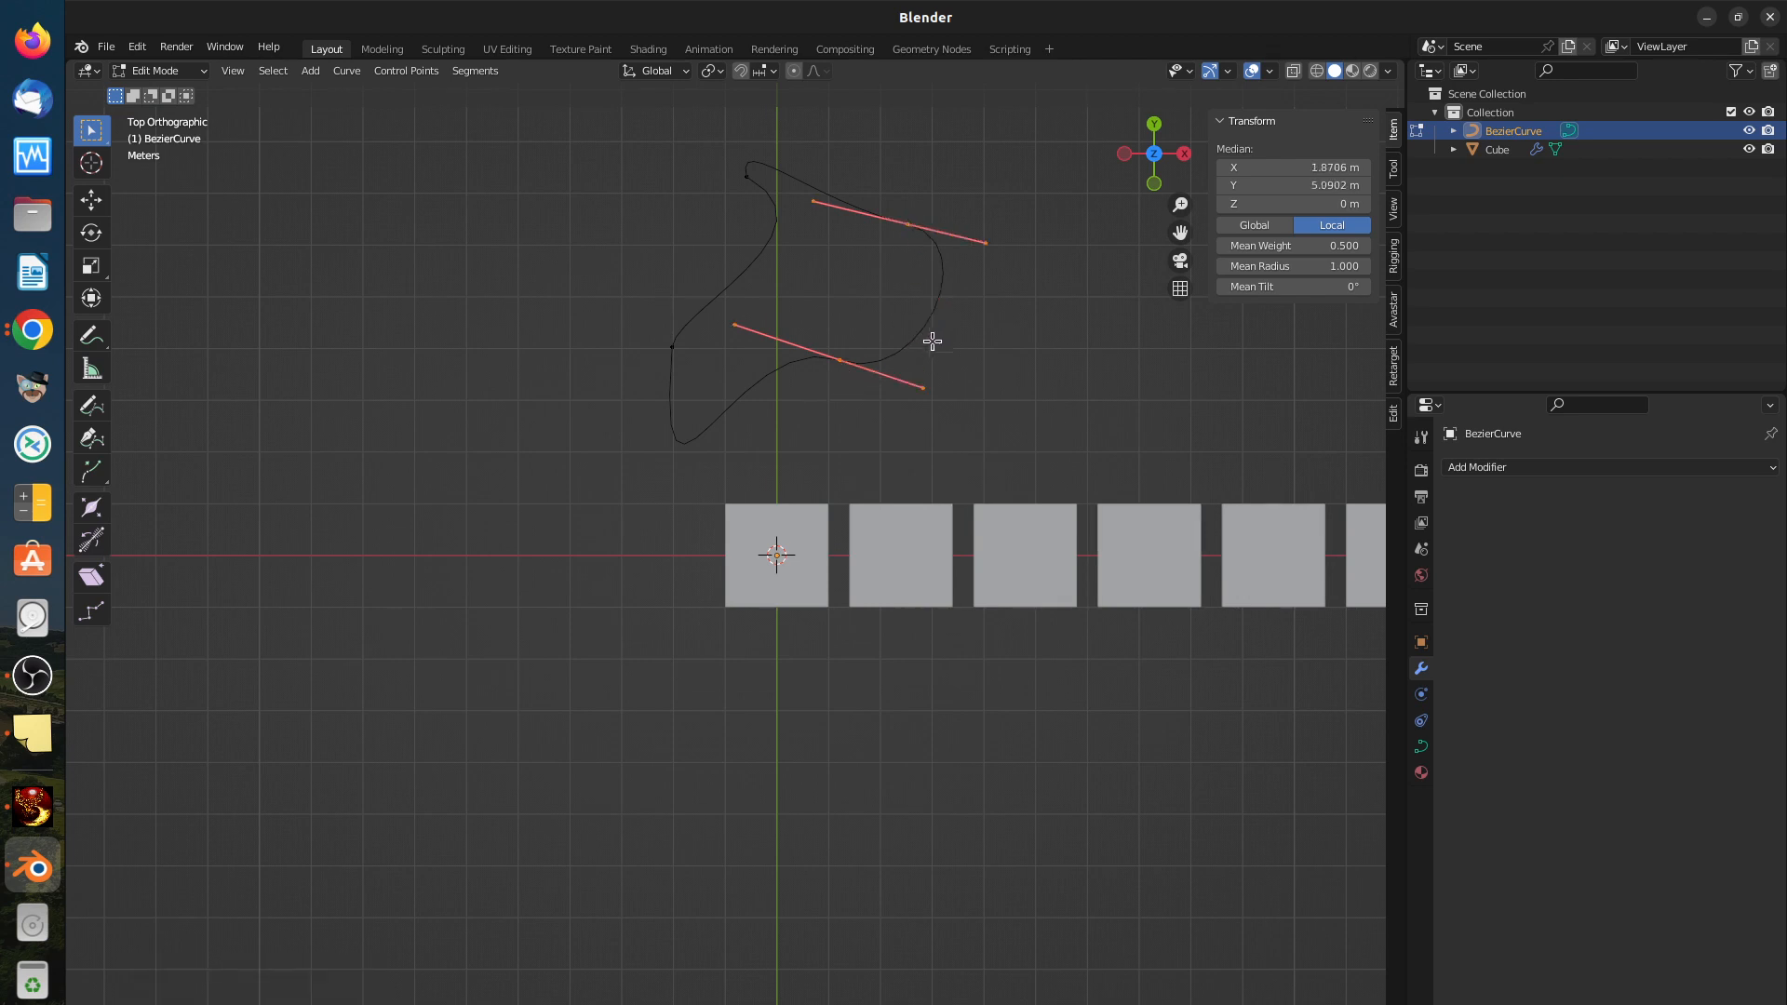
Step: Try subdividing the segment between the two right-hand control points with 3 cuts, and undo it
right_click(977, 328)
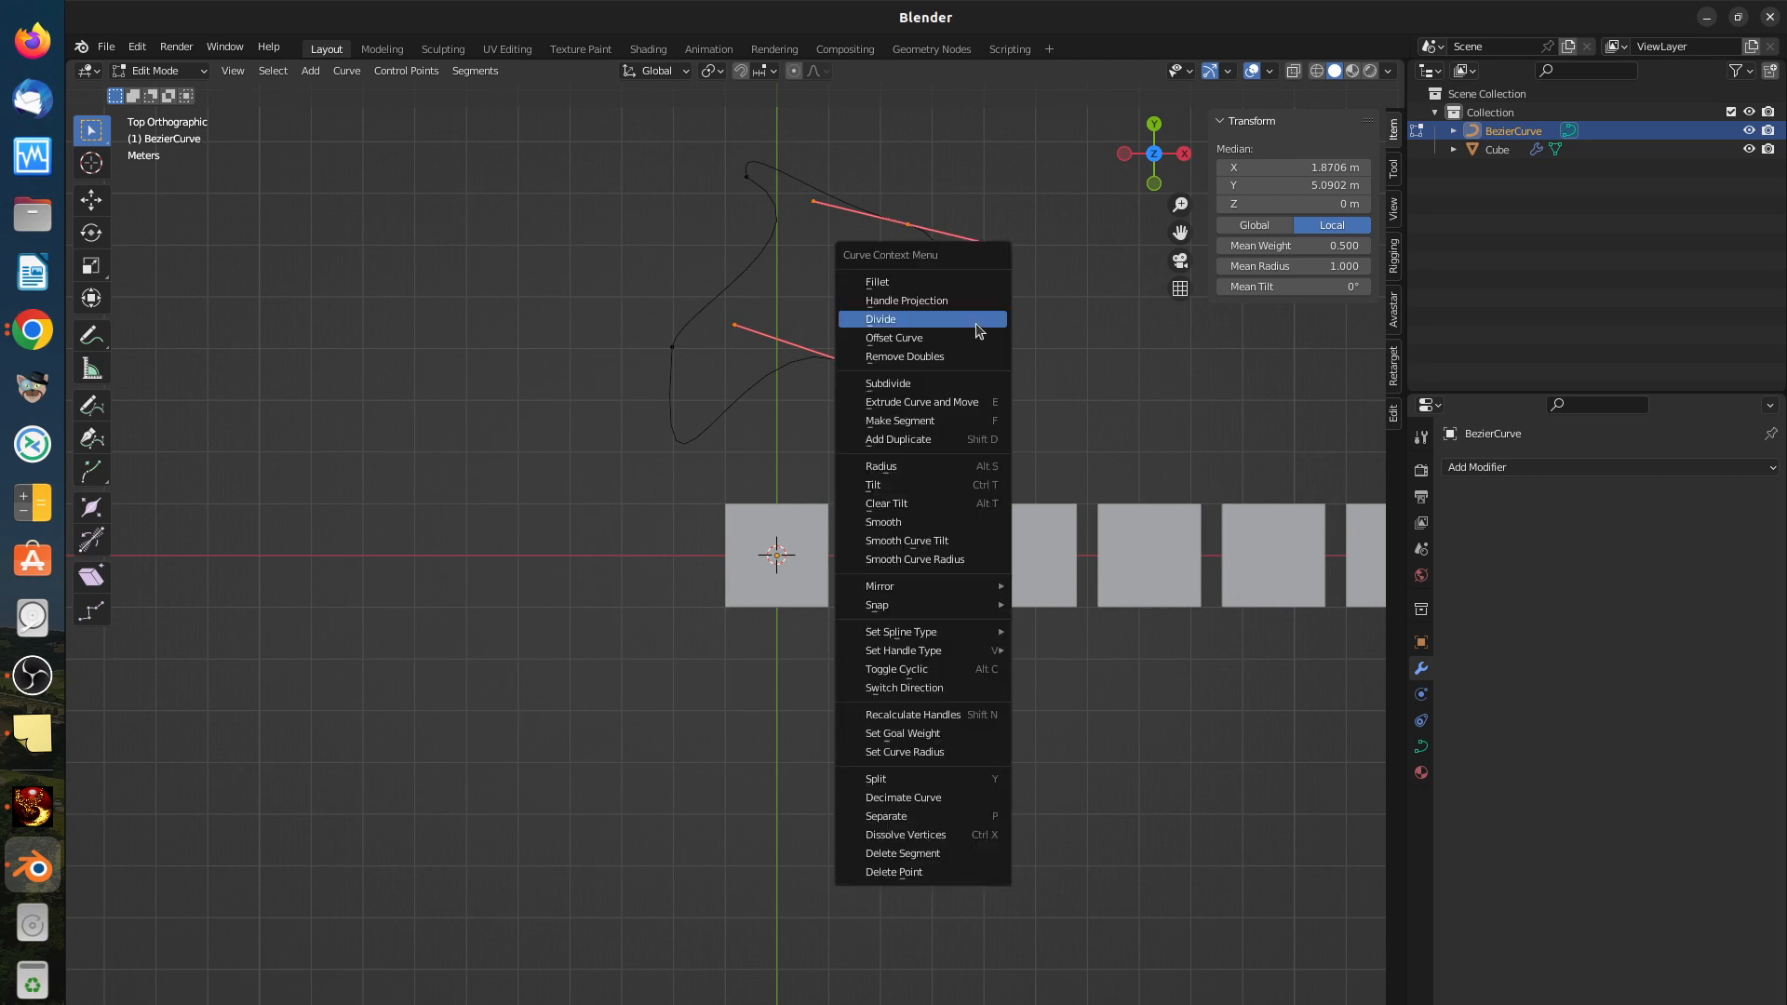
left_click(949, 384)
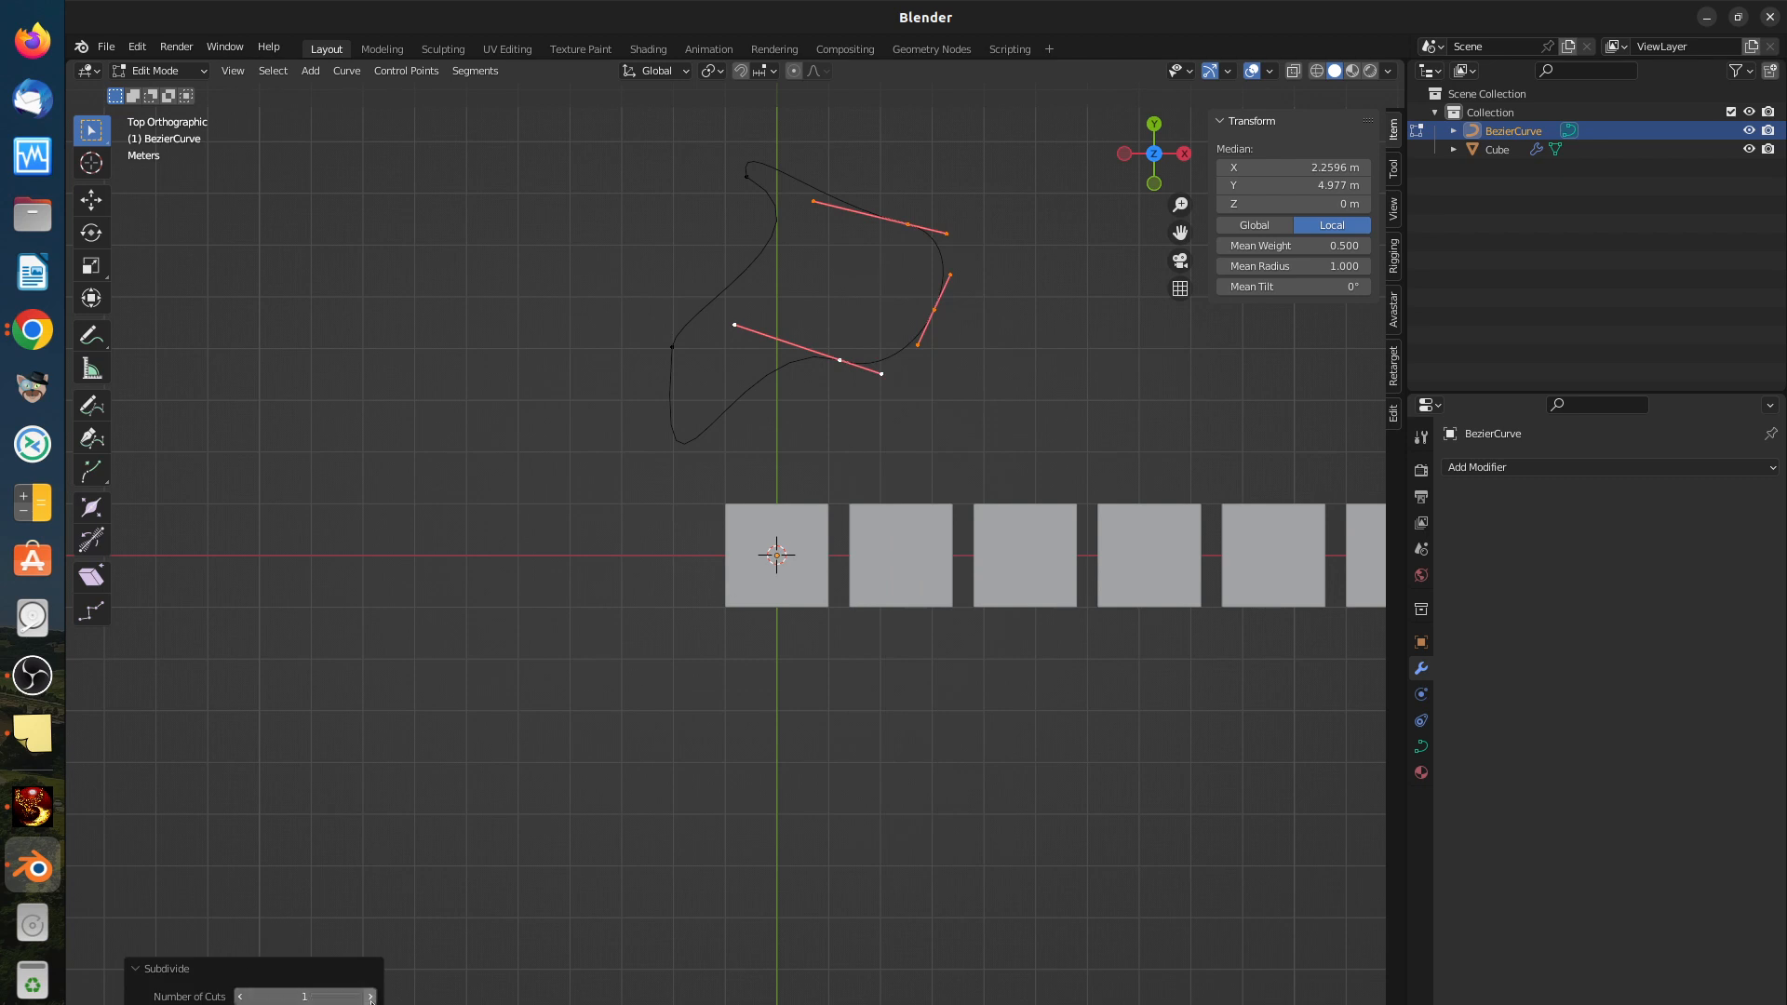
left_click(370, 997)
left_click(370, 997)
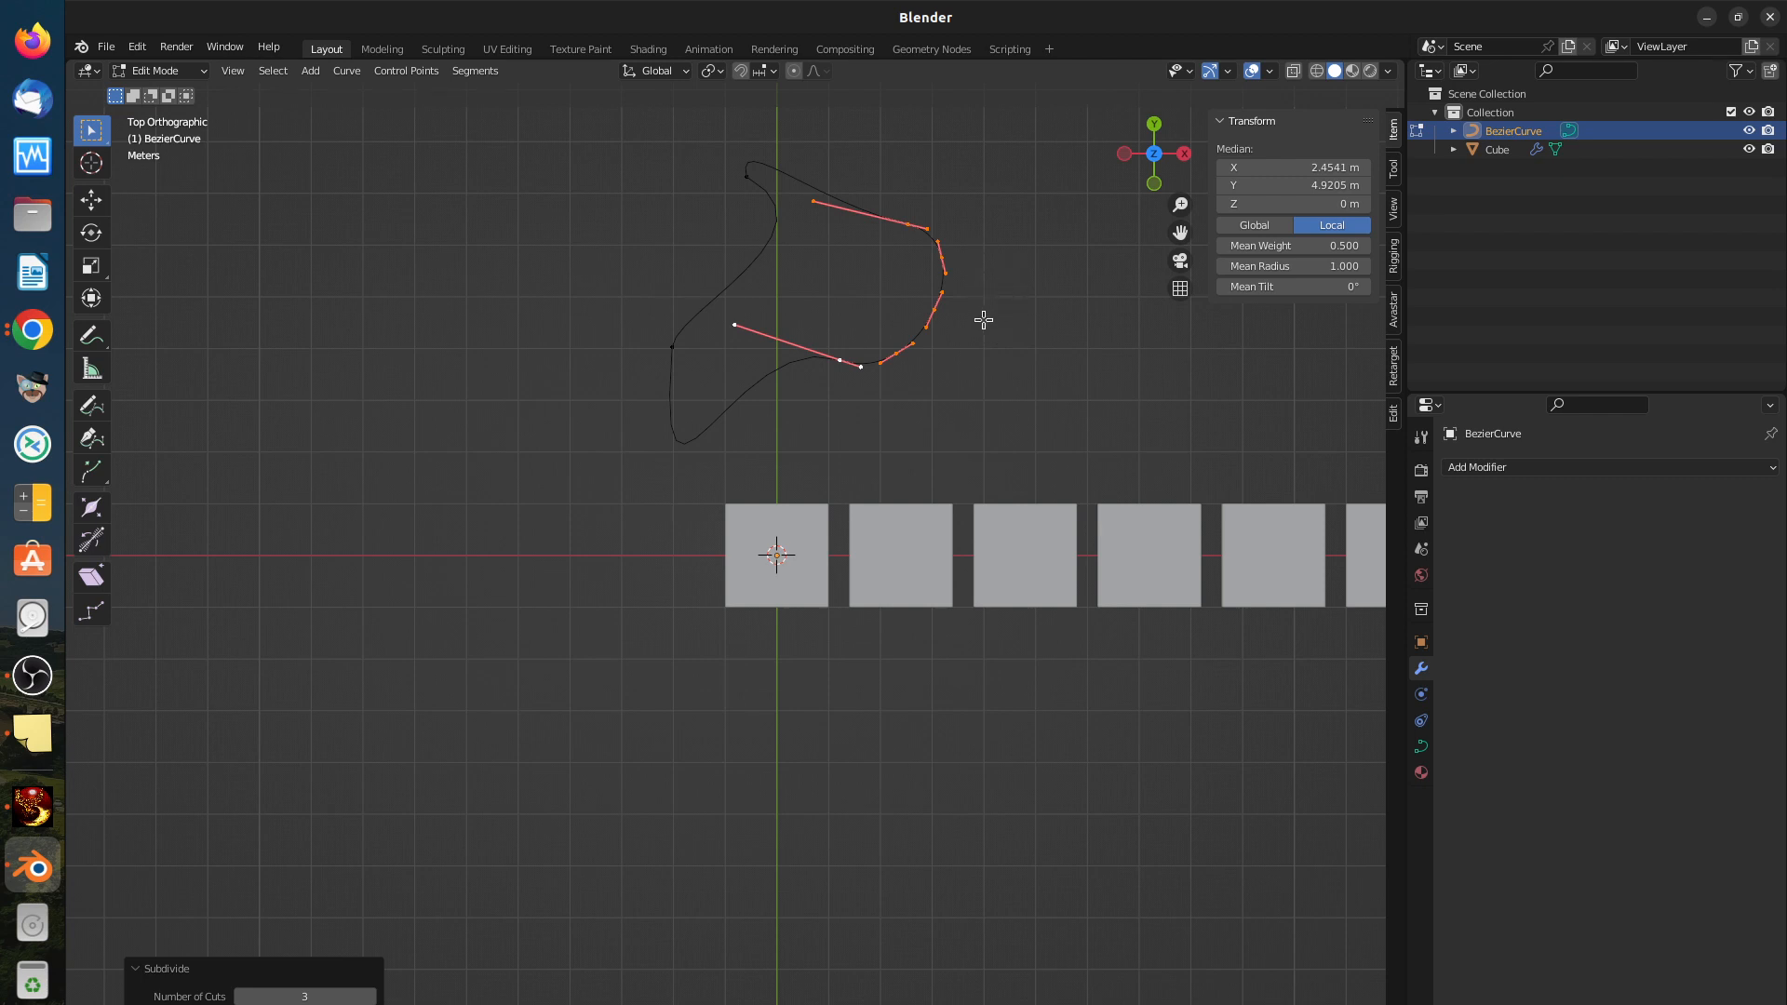
key("ctrl+z")
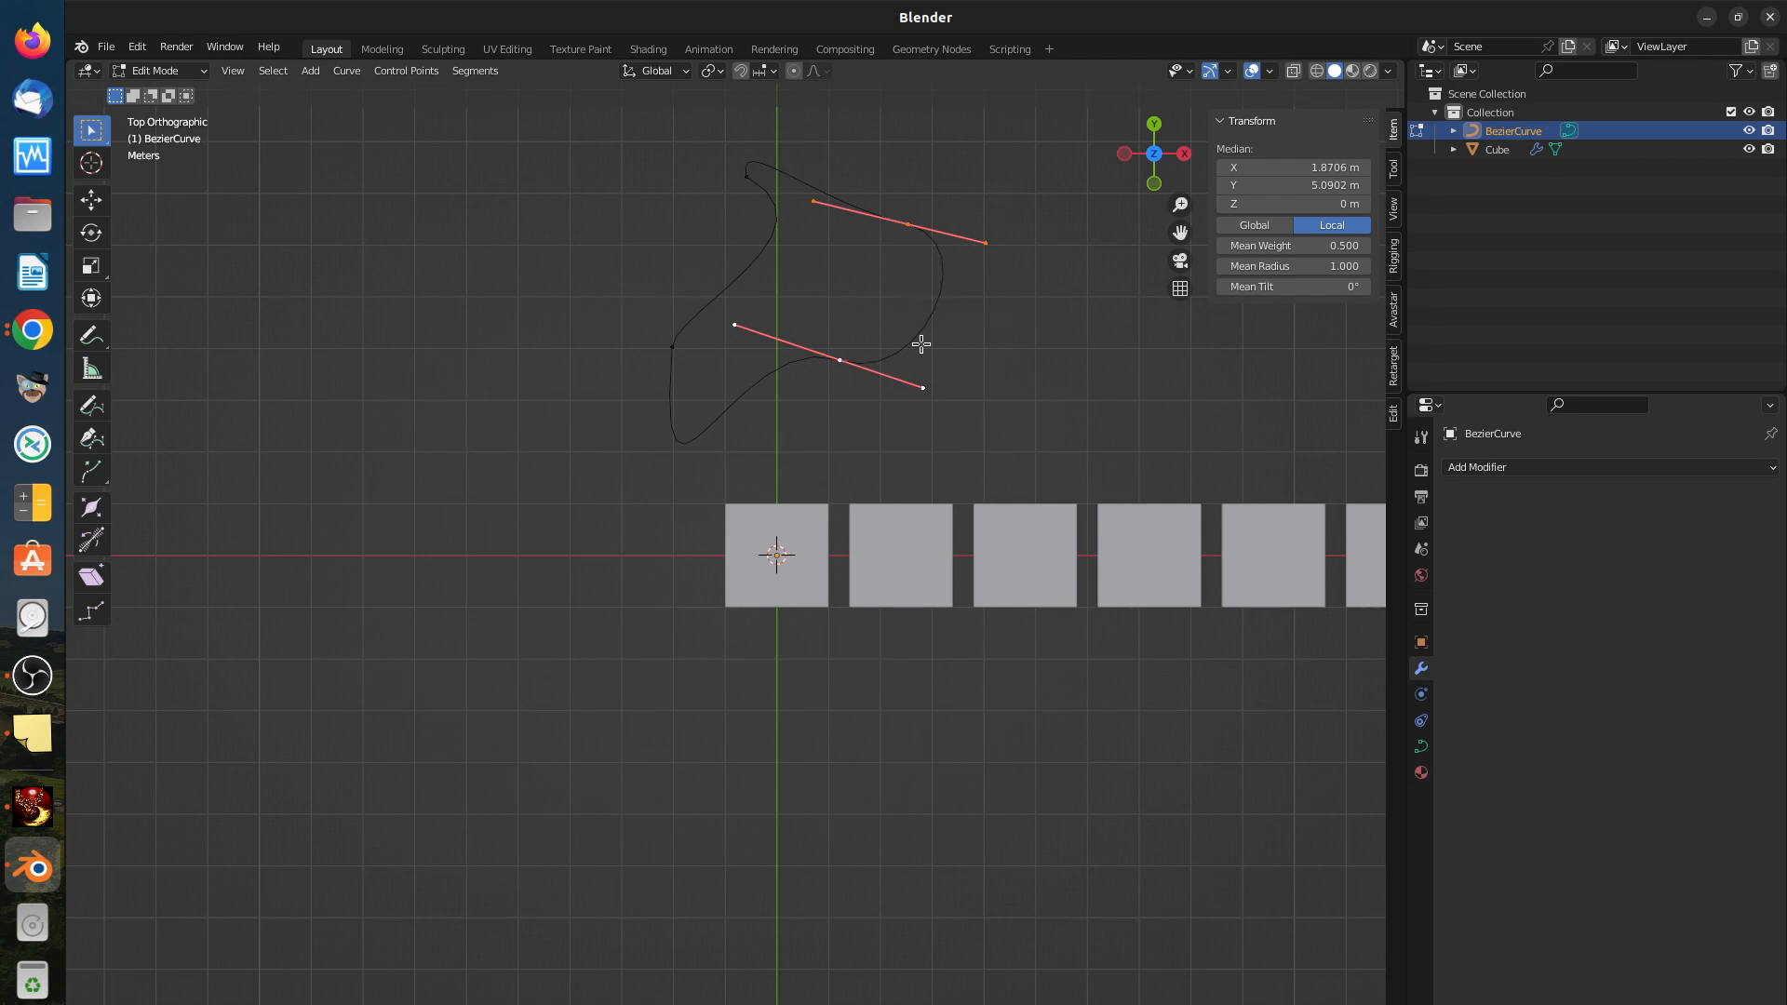
Step: Divide the segment between the two right-hand control points at 48.53% and move the new point about 0.20 m in X and -0.29 m in Y
right_click(961, 312)
left_click(945, 244)
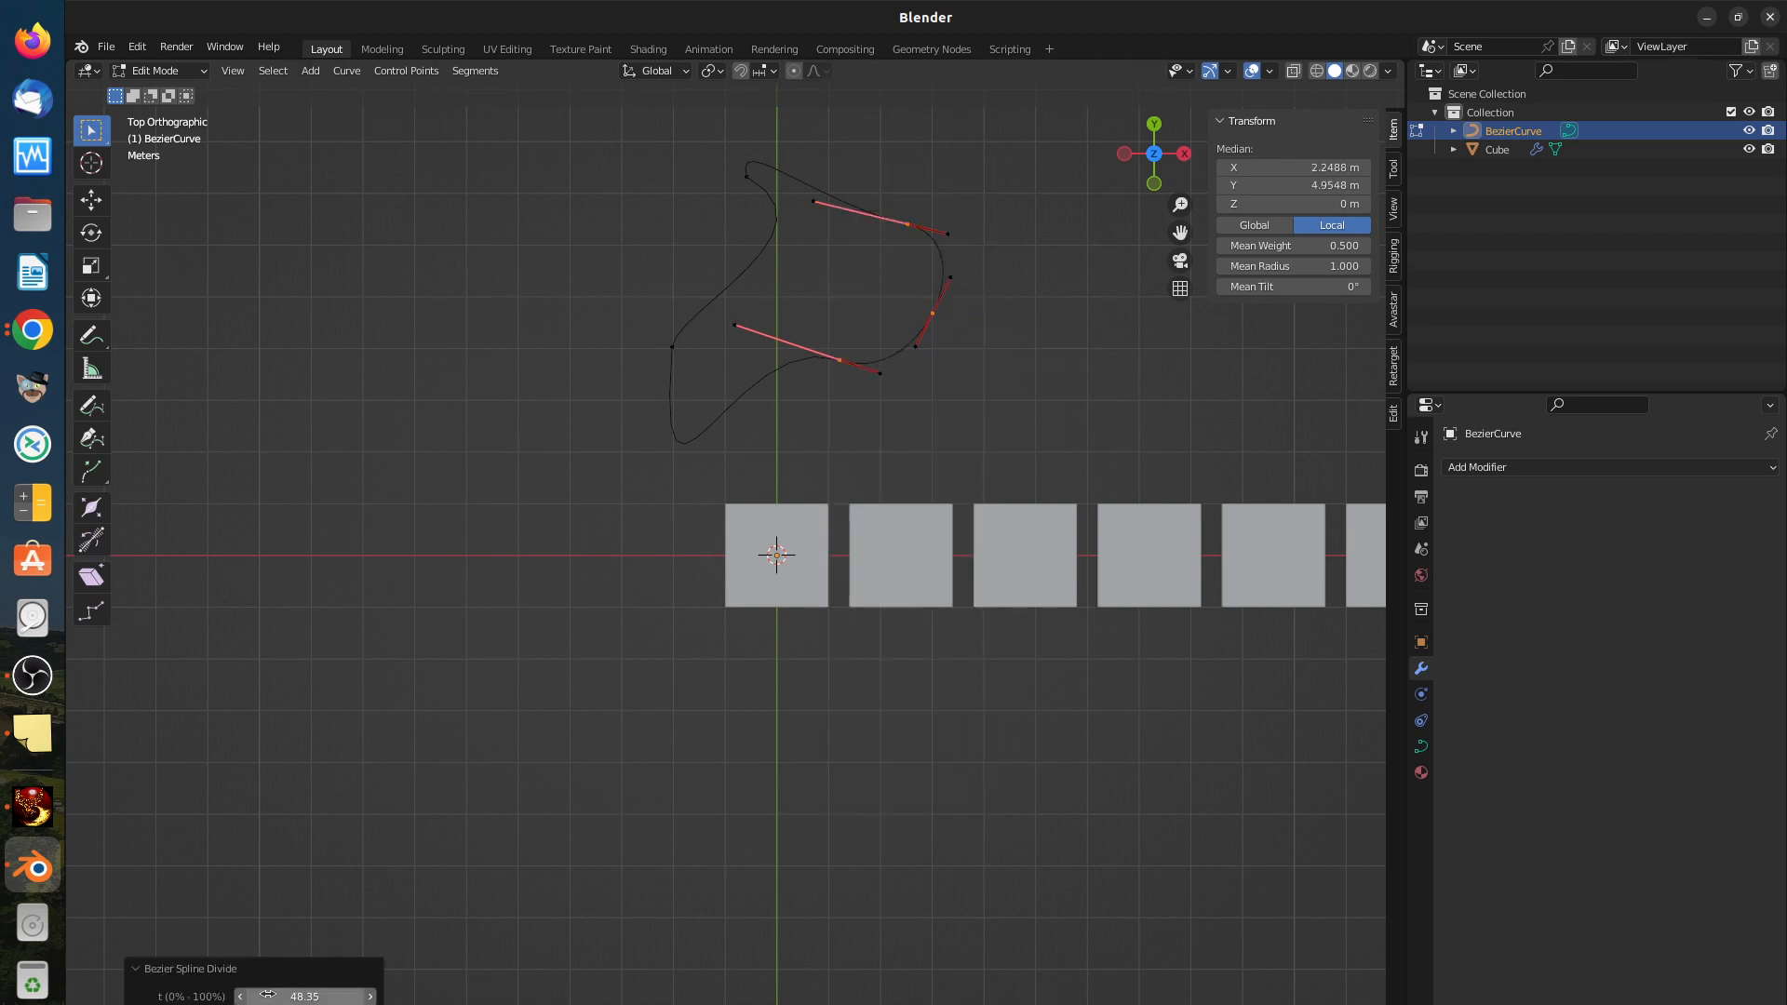
mouse_move(271, 996)
left_mouse_down()
mouse_move(367, 996)
mouse_move(202, 996)
mouse_move(276, 995)
left_mouse_up()
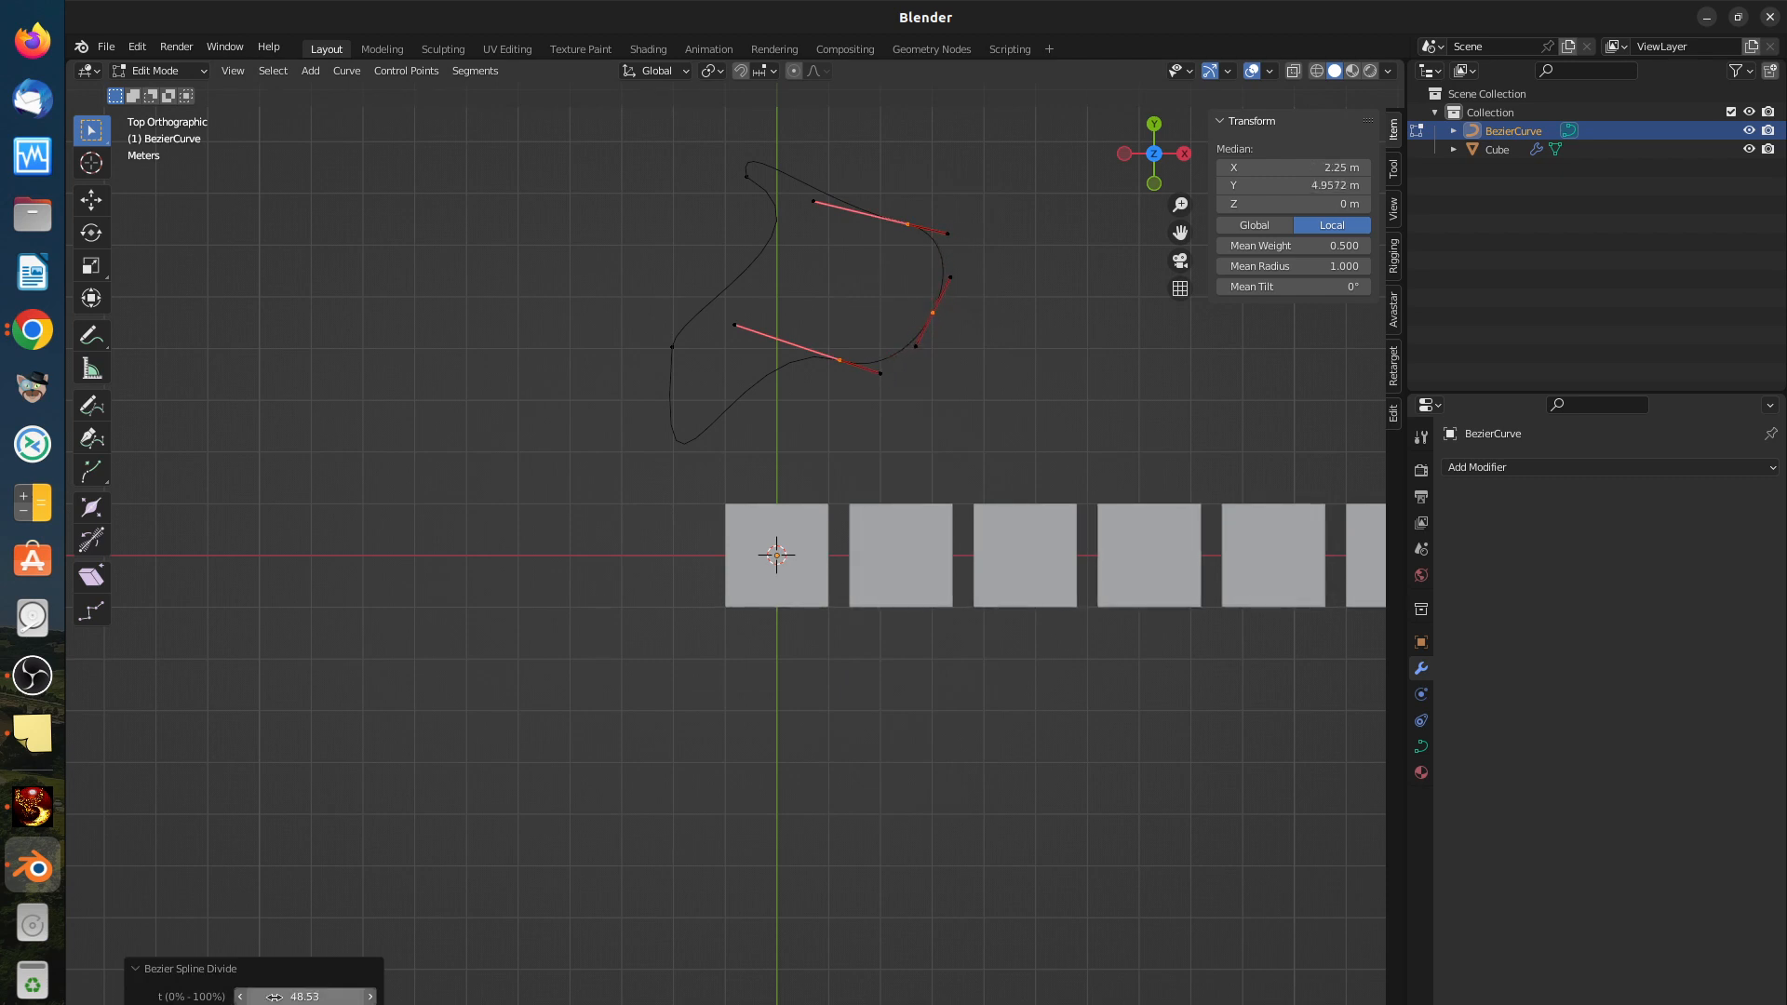
left_click(945, 400)
left_click(933, 313)
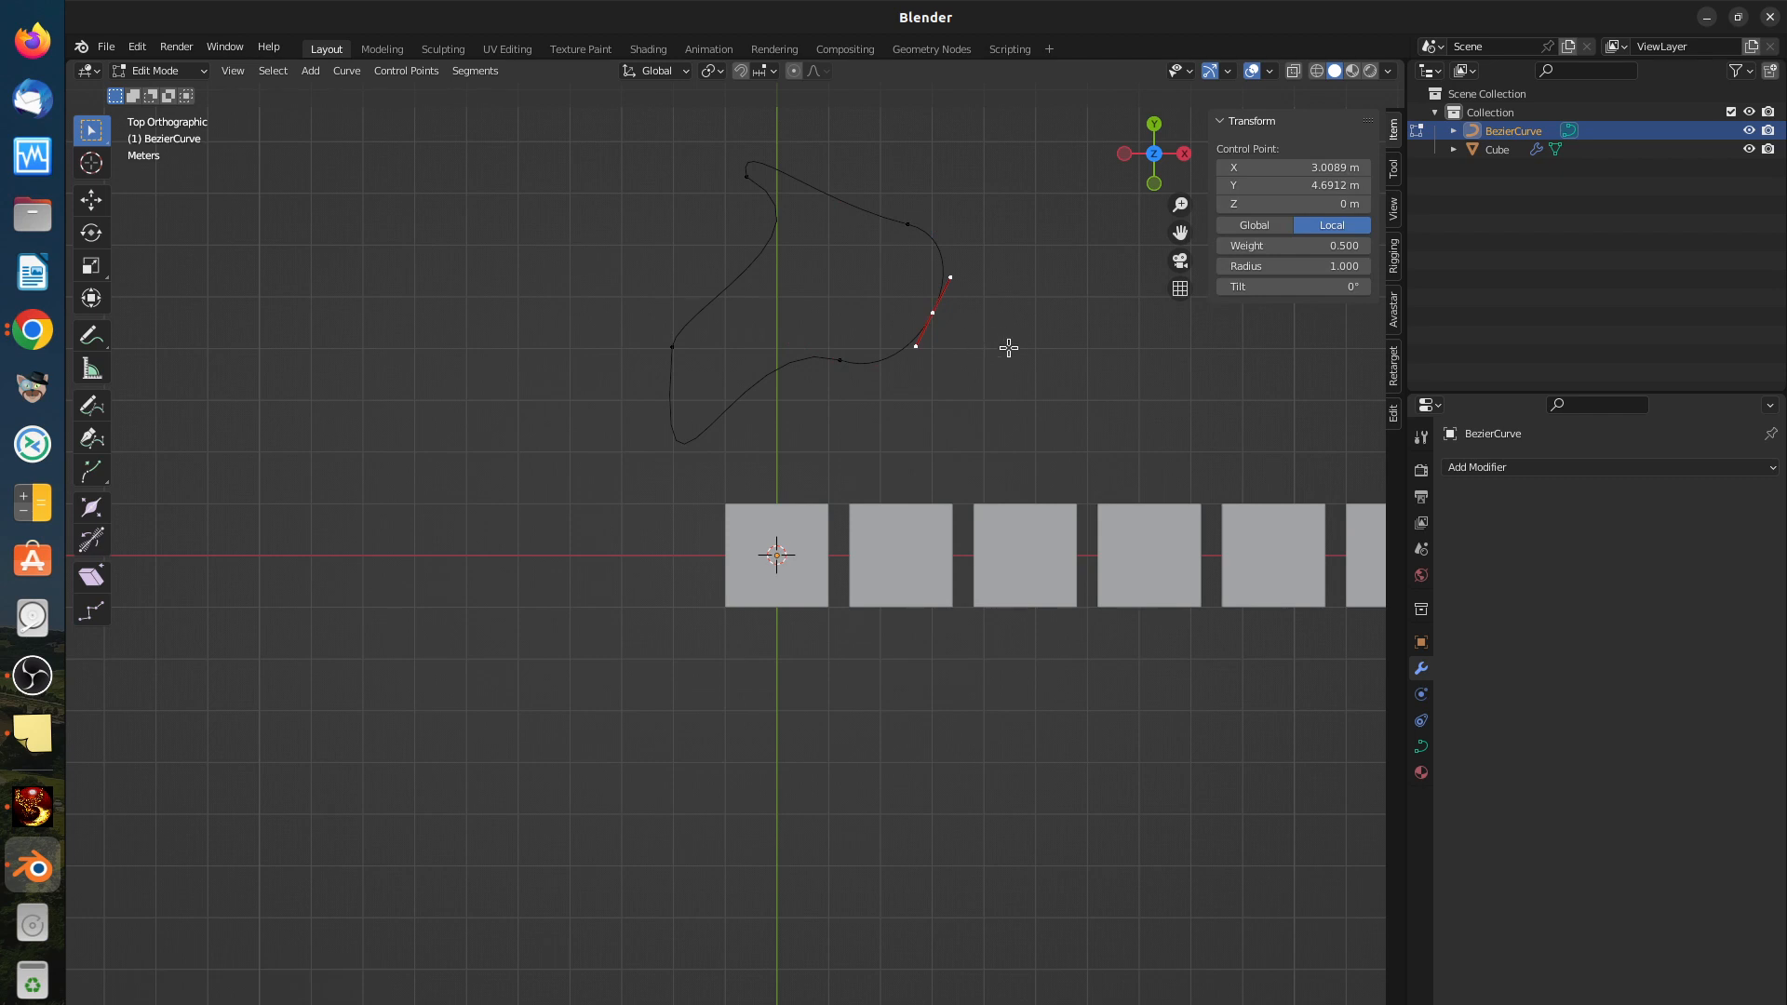
key("g")
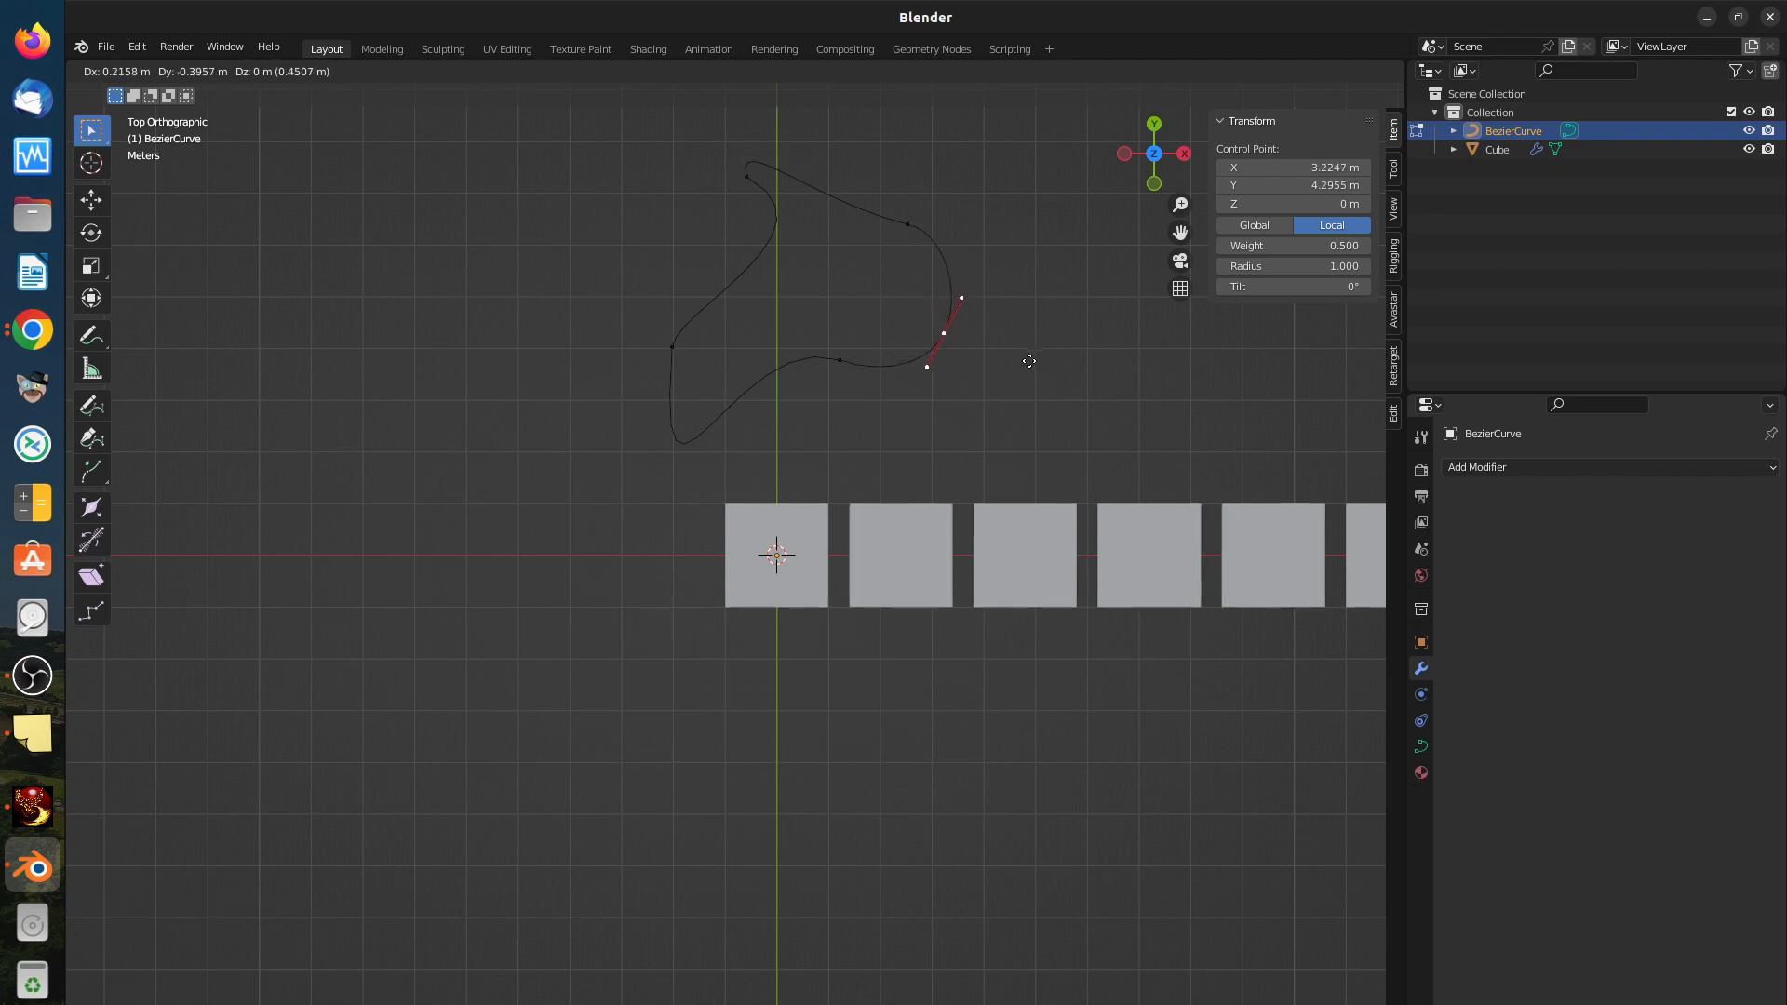
left_click(1028, 356)
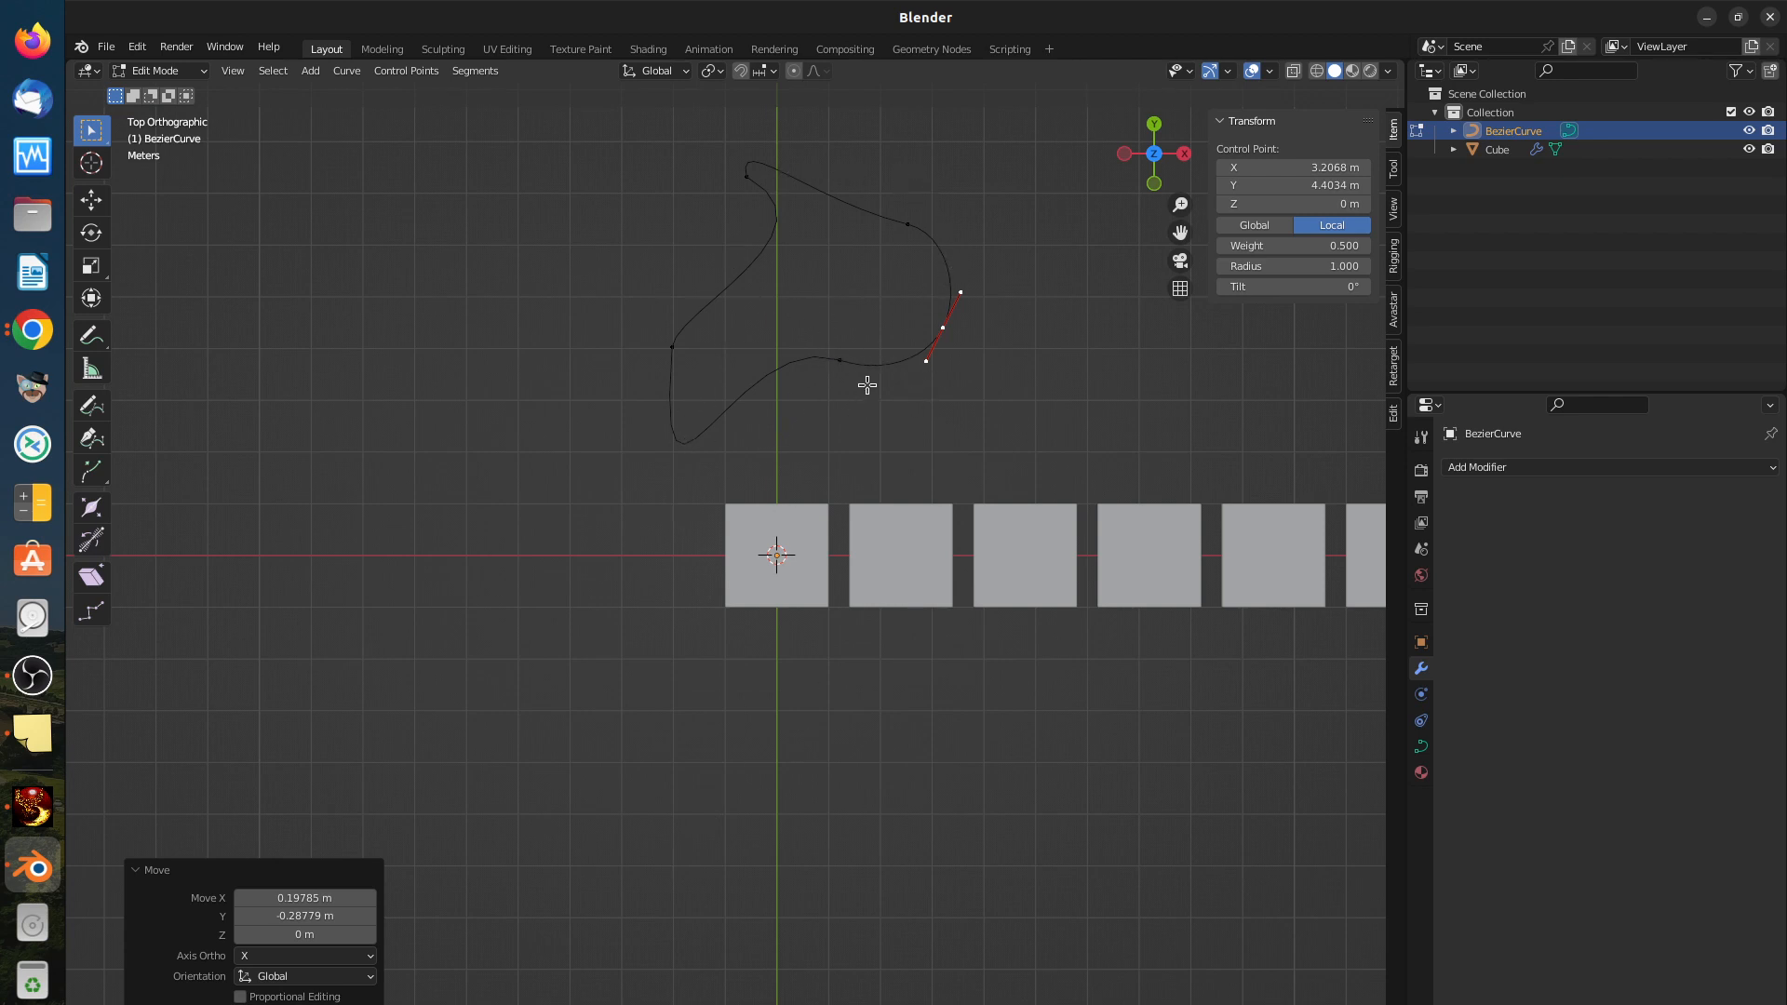
Step: Return to Object Mode and delete the closed Bezier curve
left_click(869, 365)
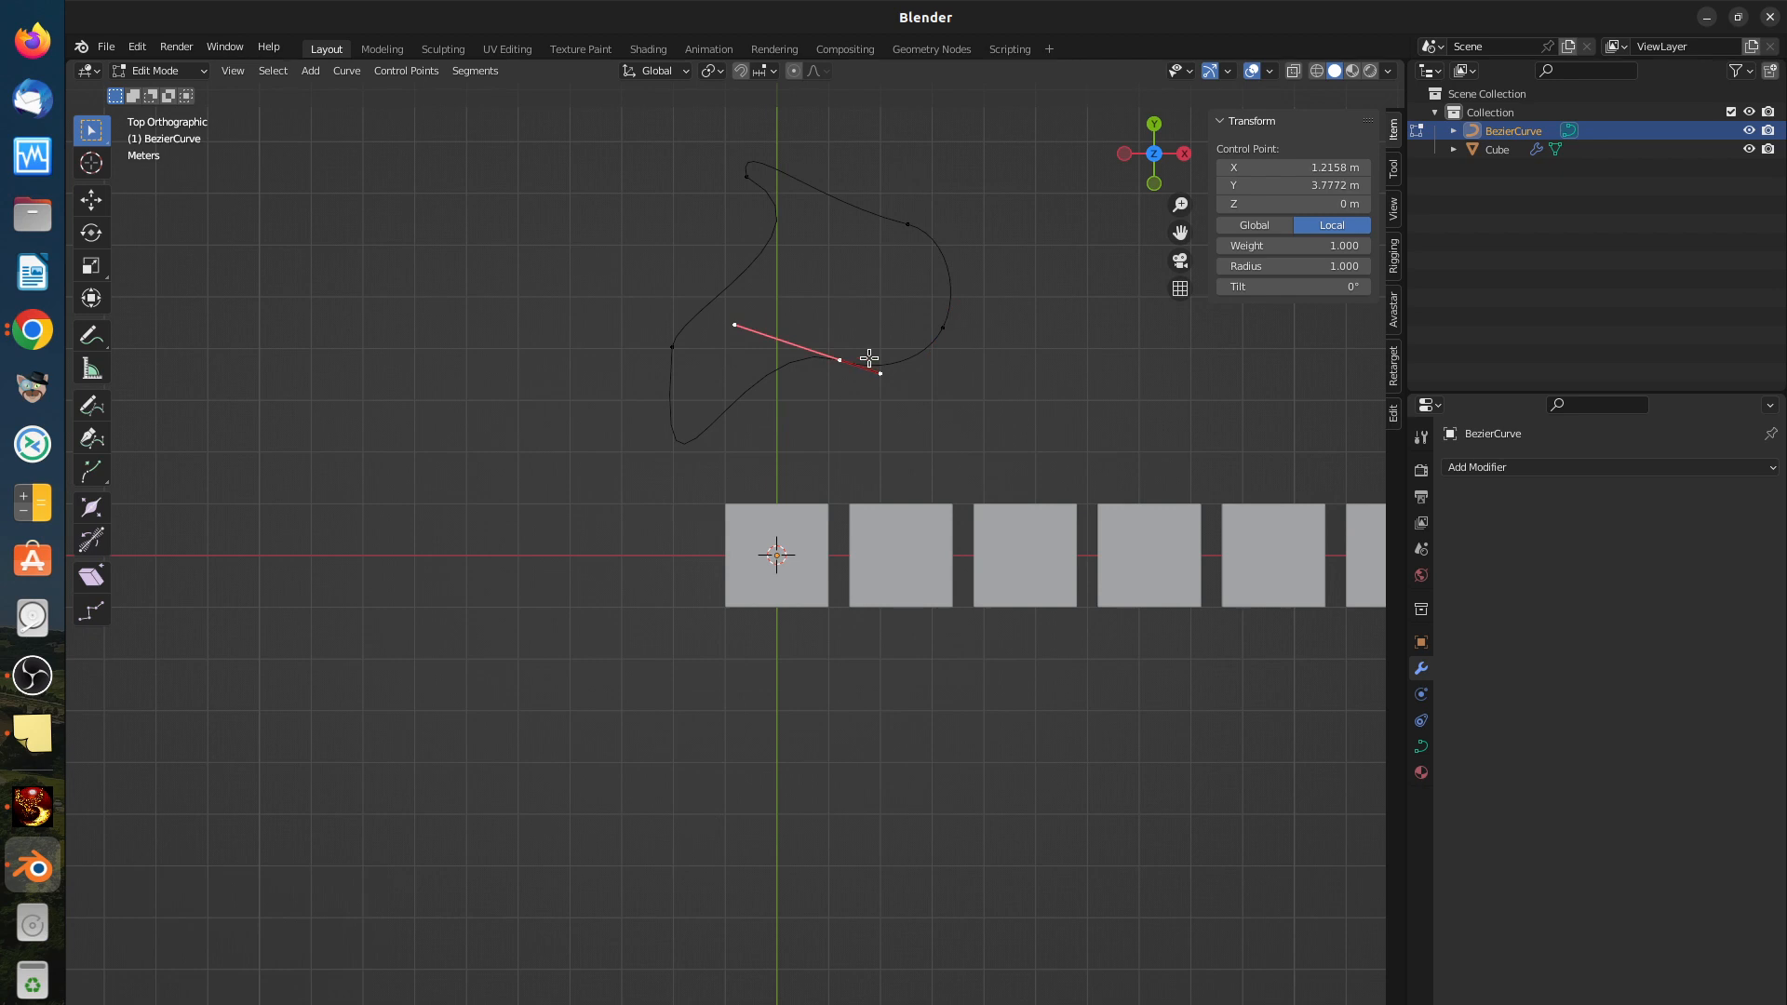
key("Tab")
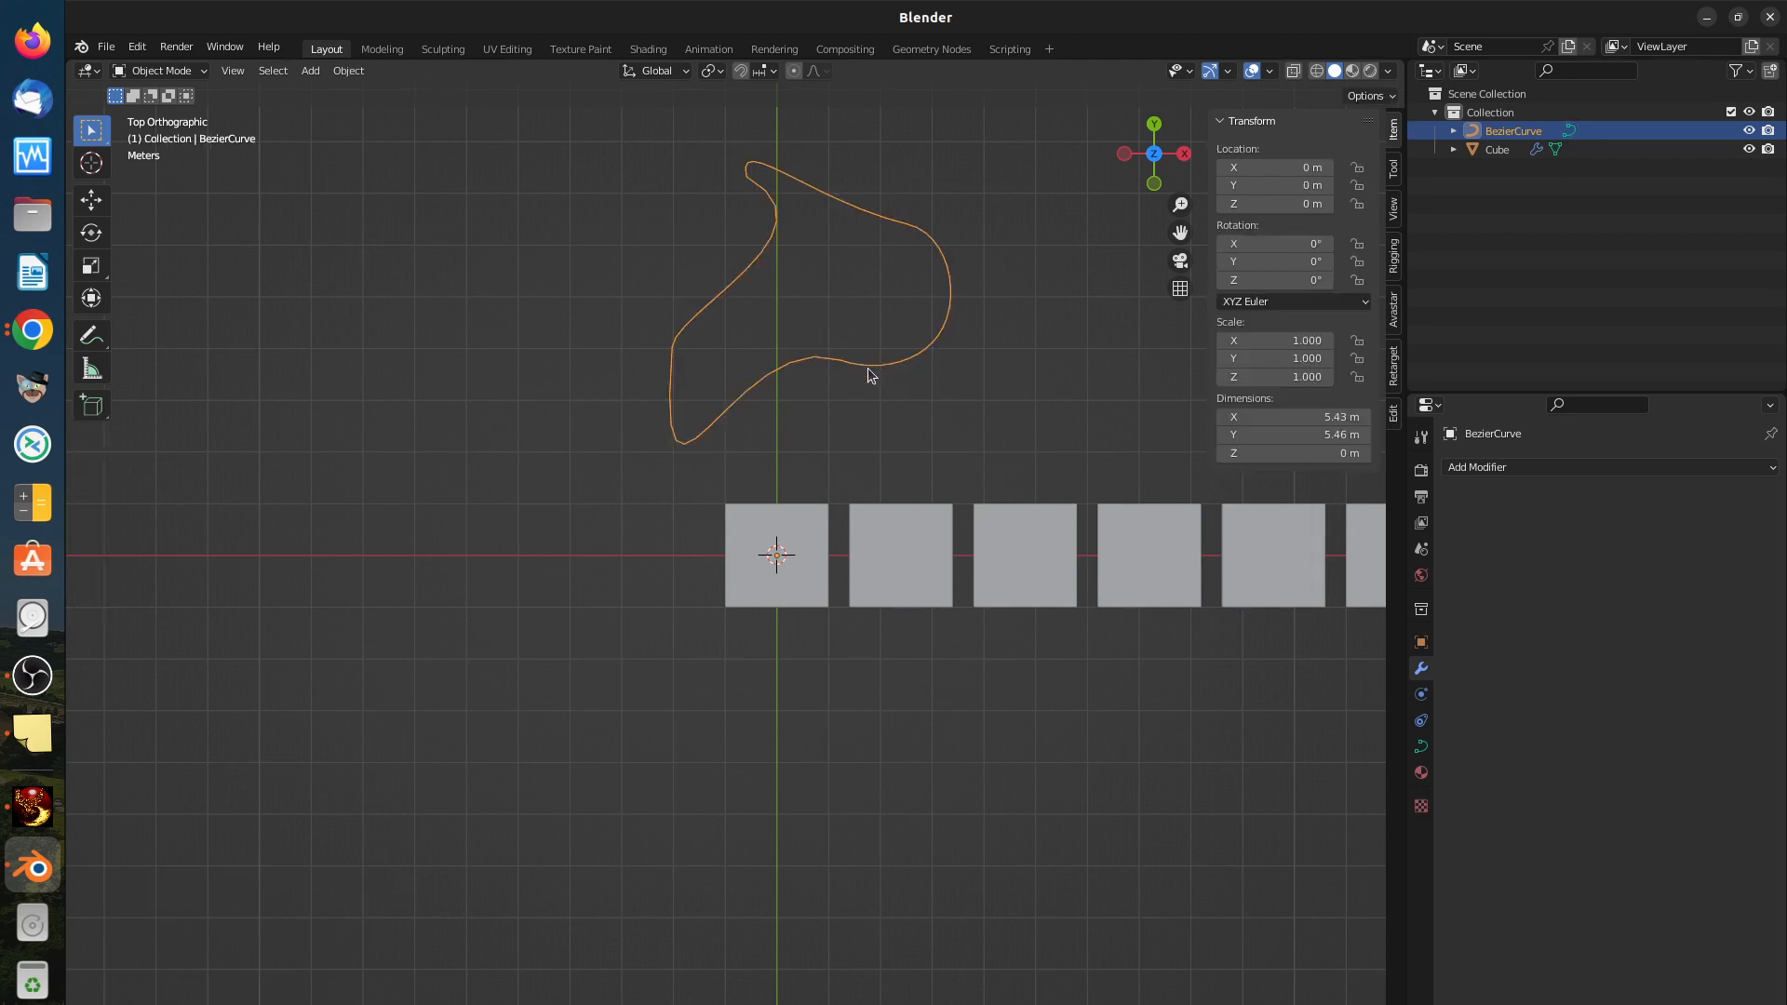
key("Delete")
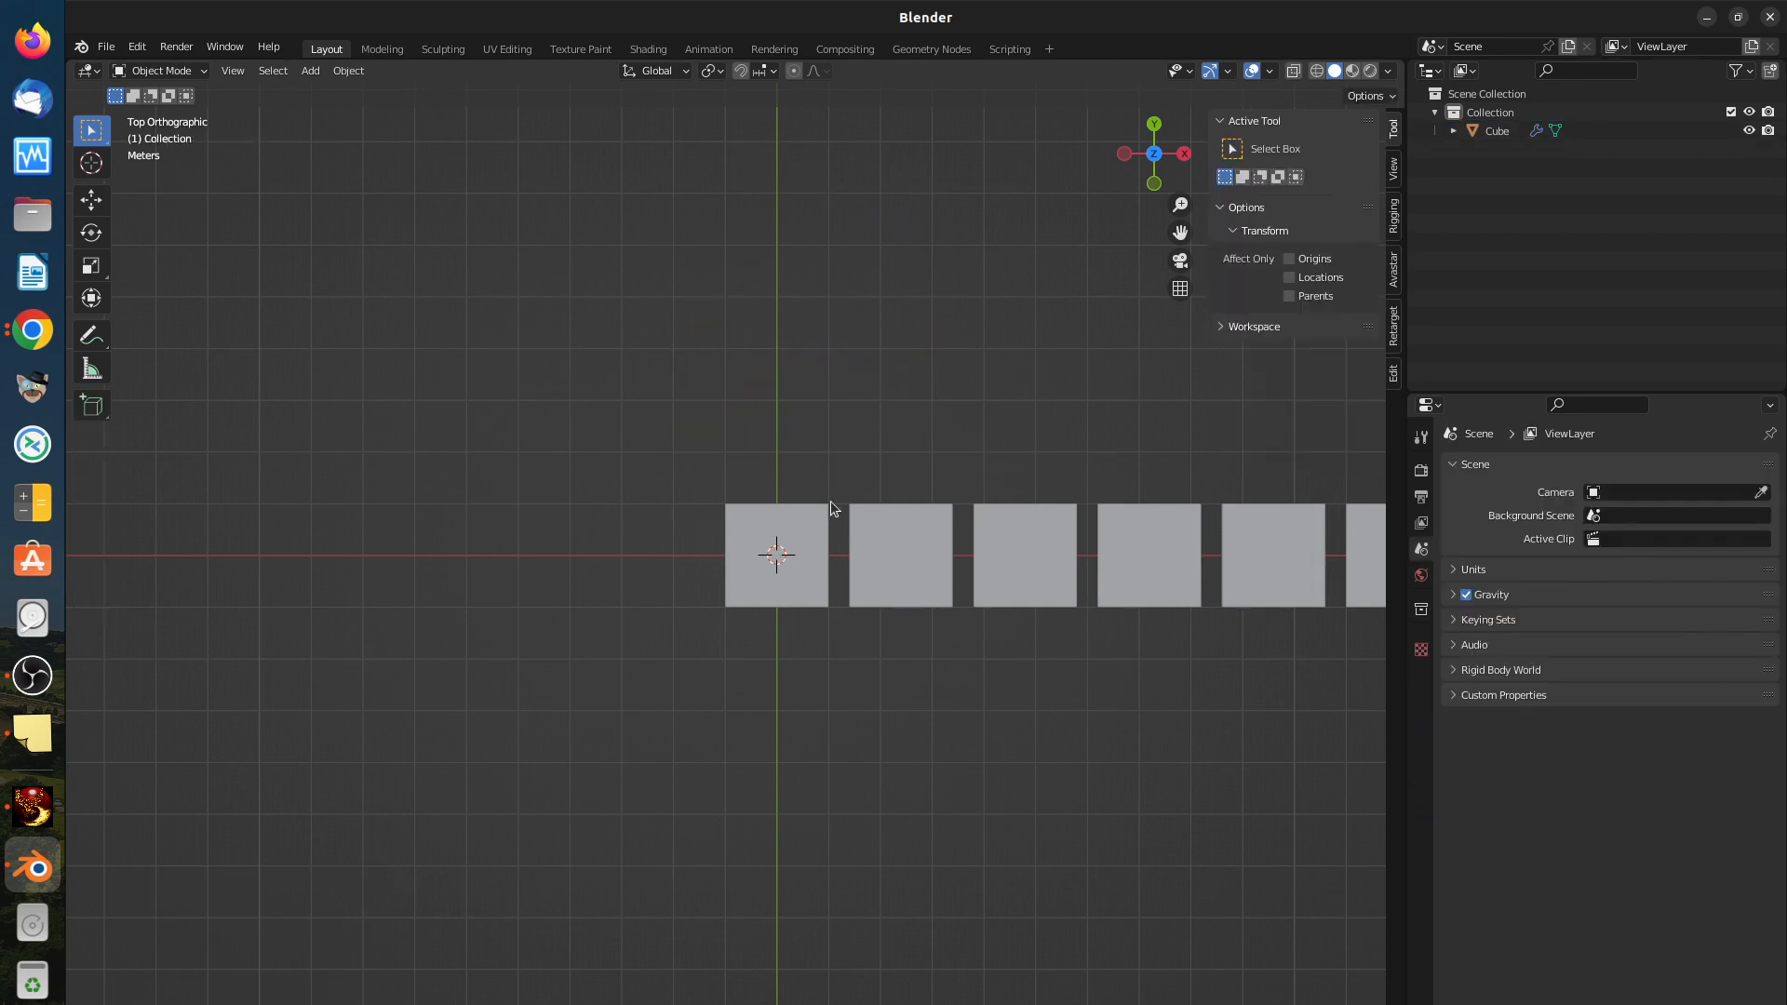
Step: Add a new Bezier curve at the world origin and enter Edit Mode on it
left_click(770, 599)
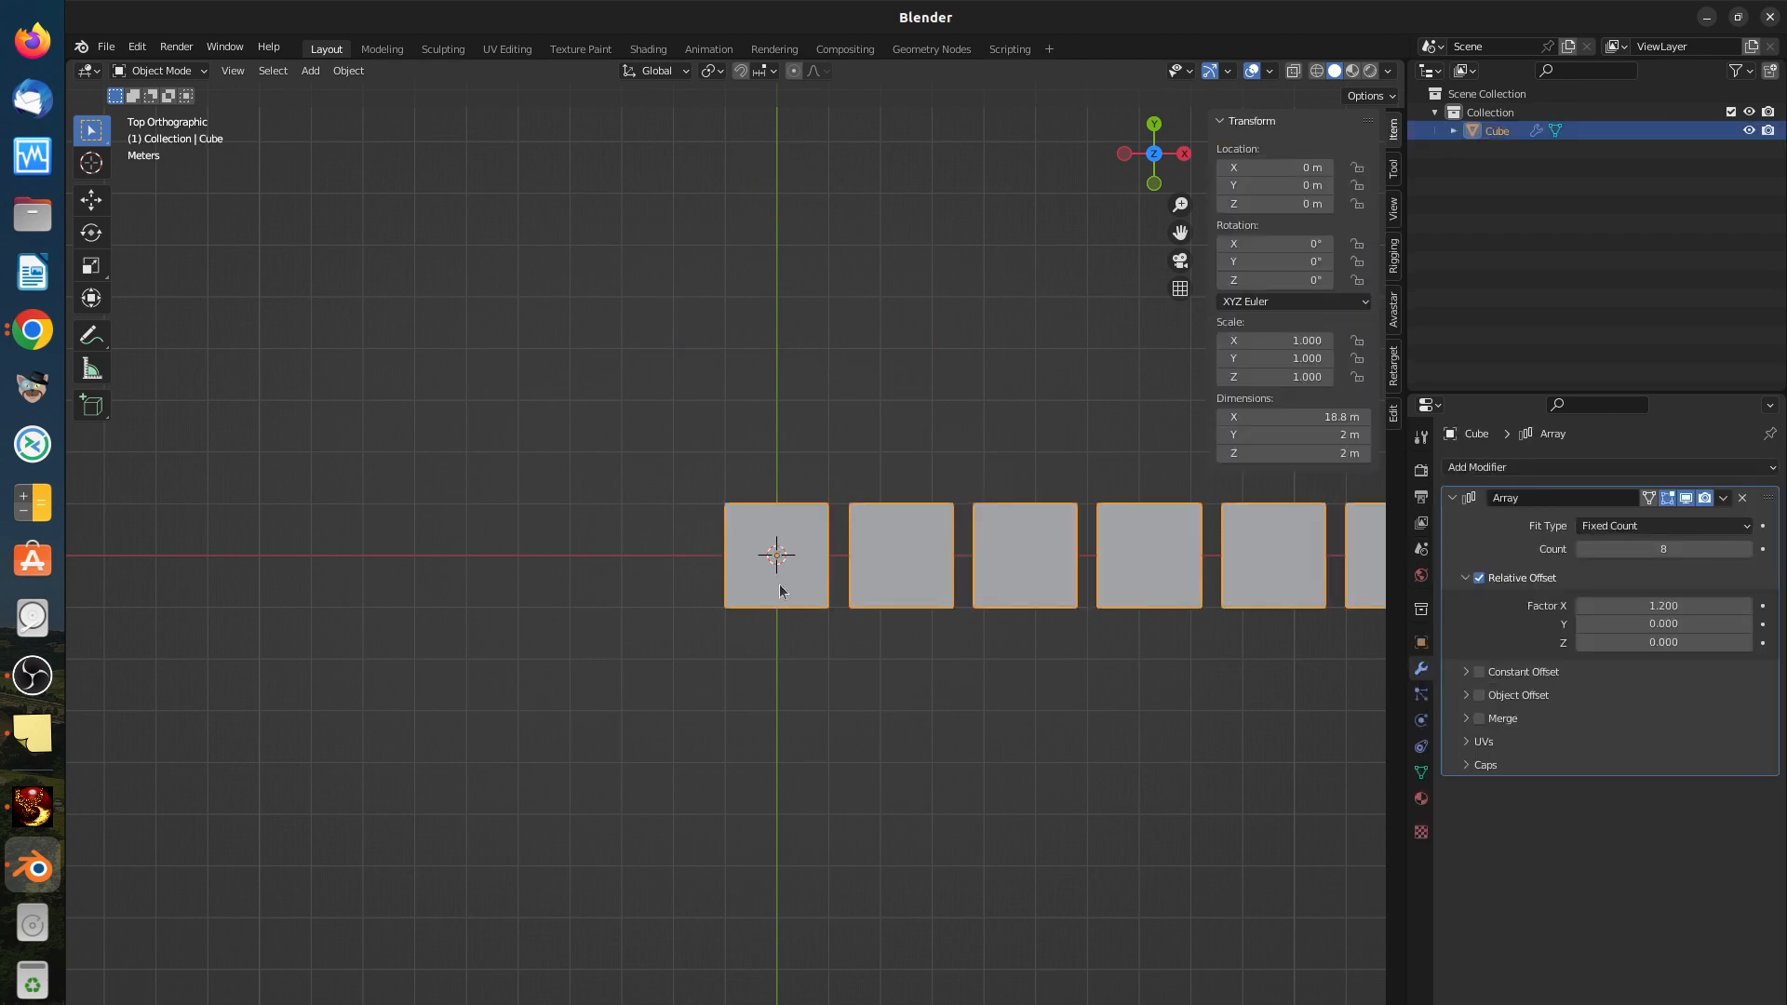
key("shift+a")
mouse_move(810, 606)
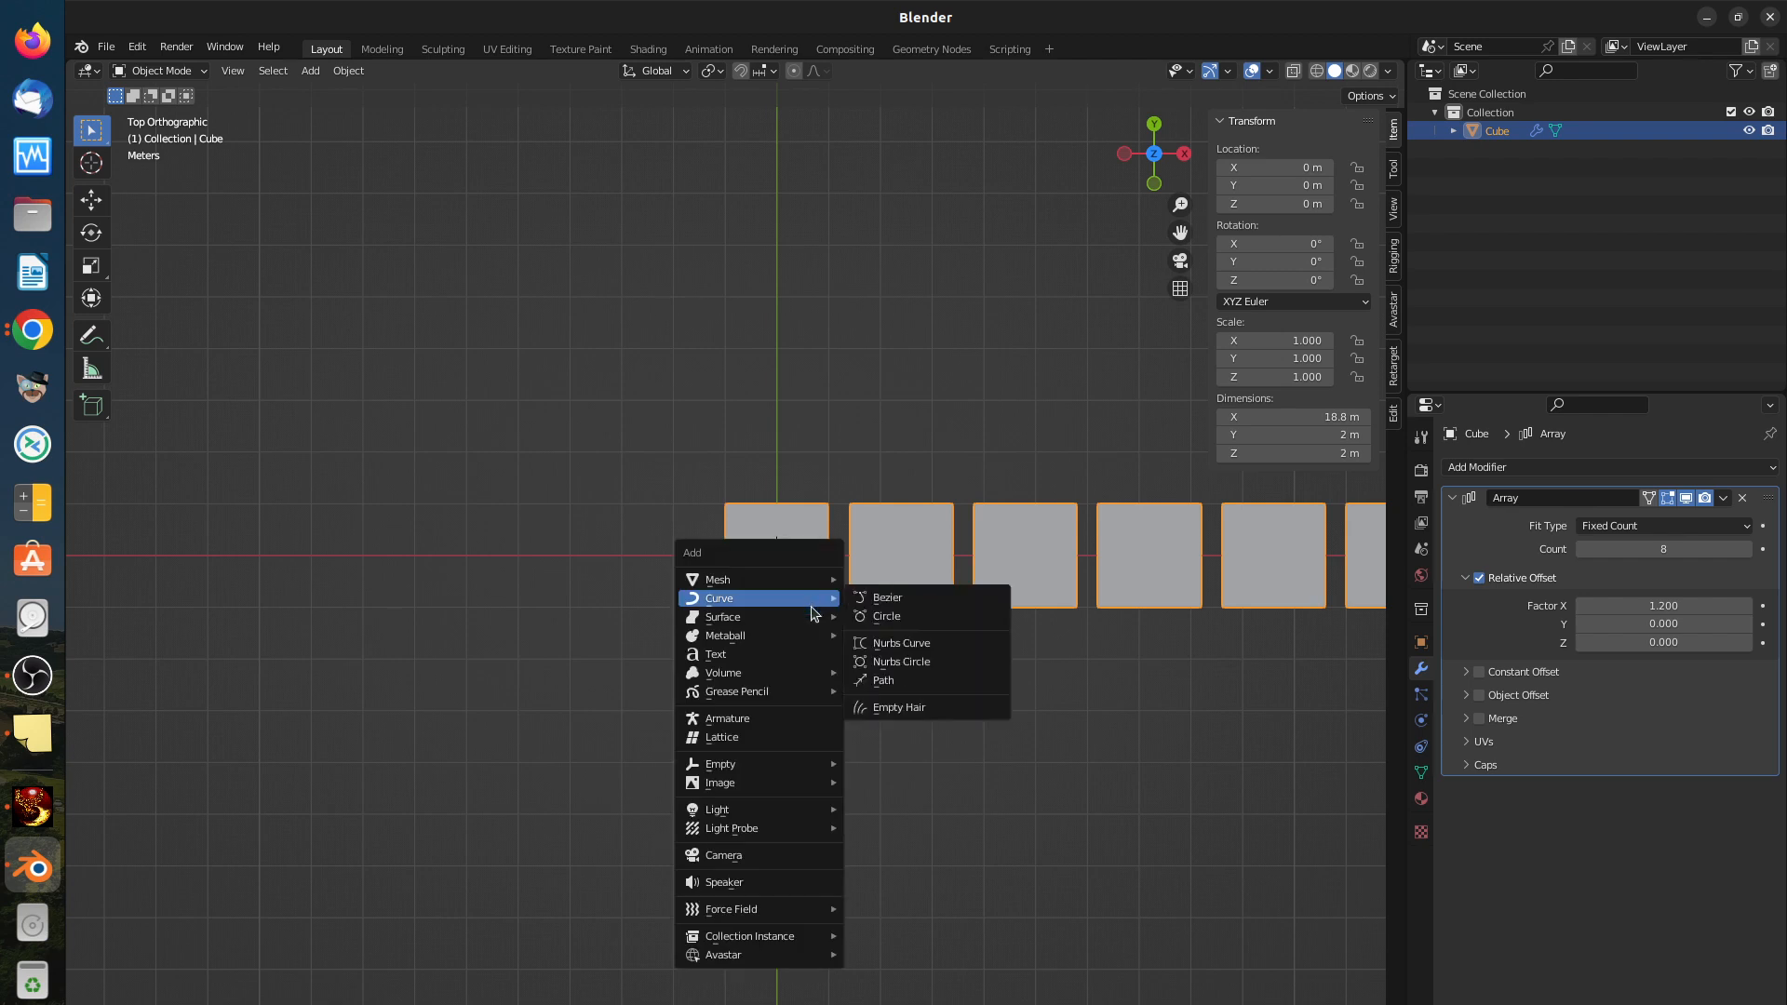
left_click(867, 599)
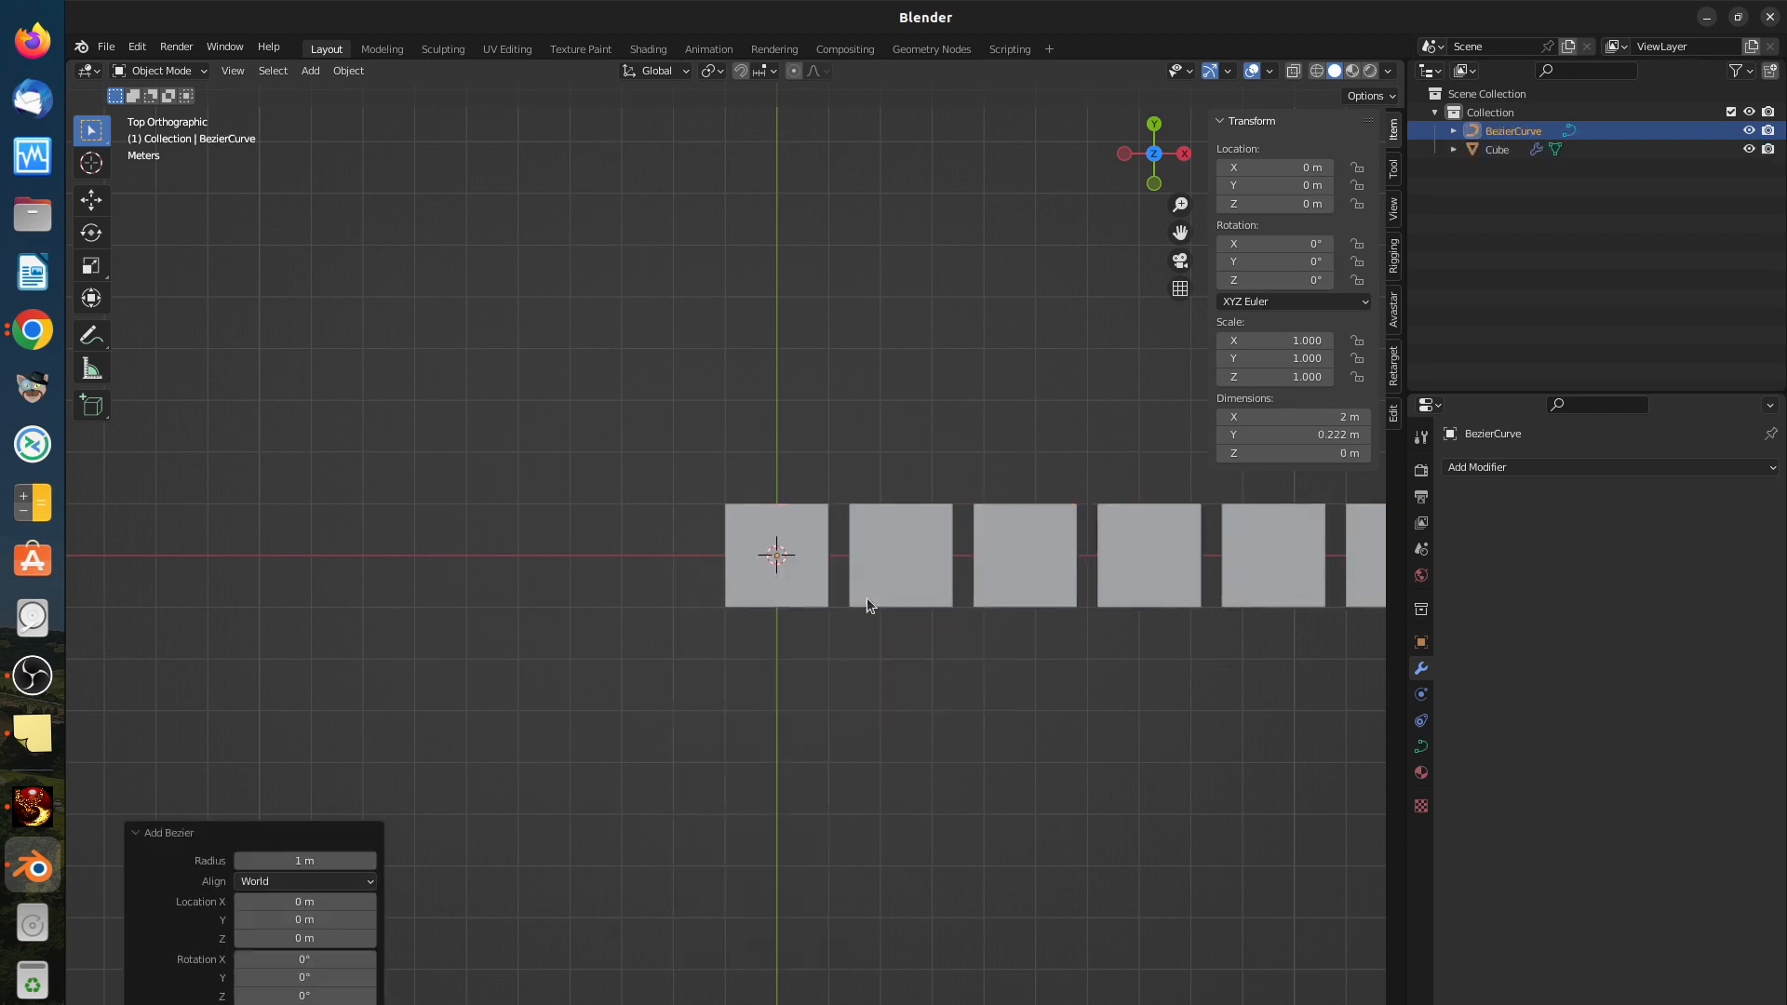
left_click(153, 76)
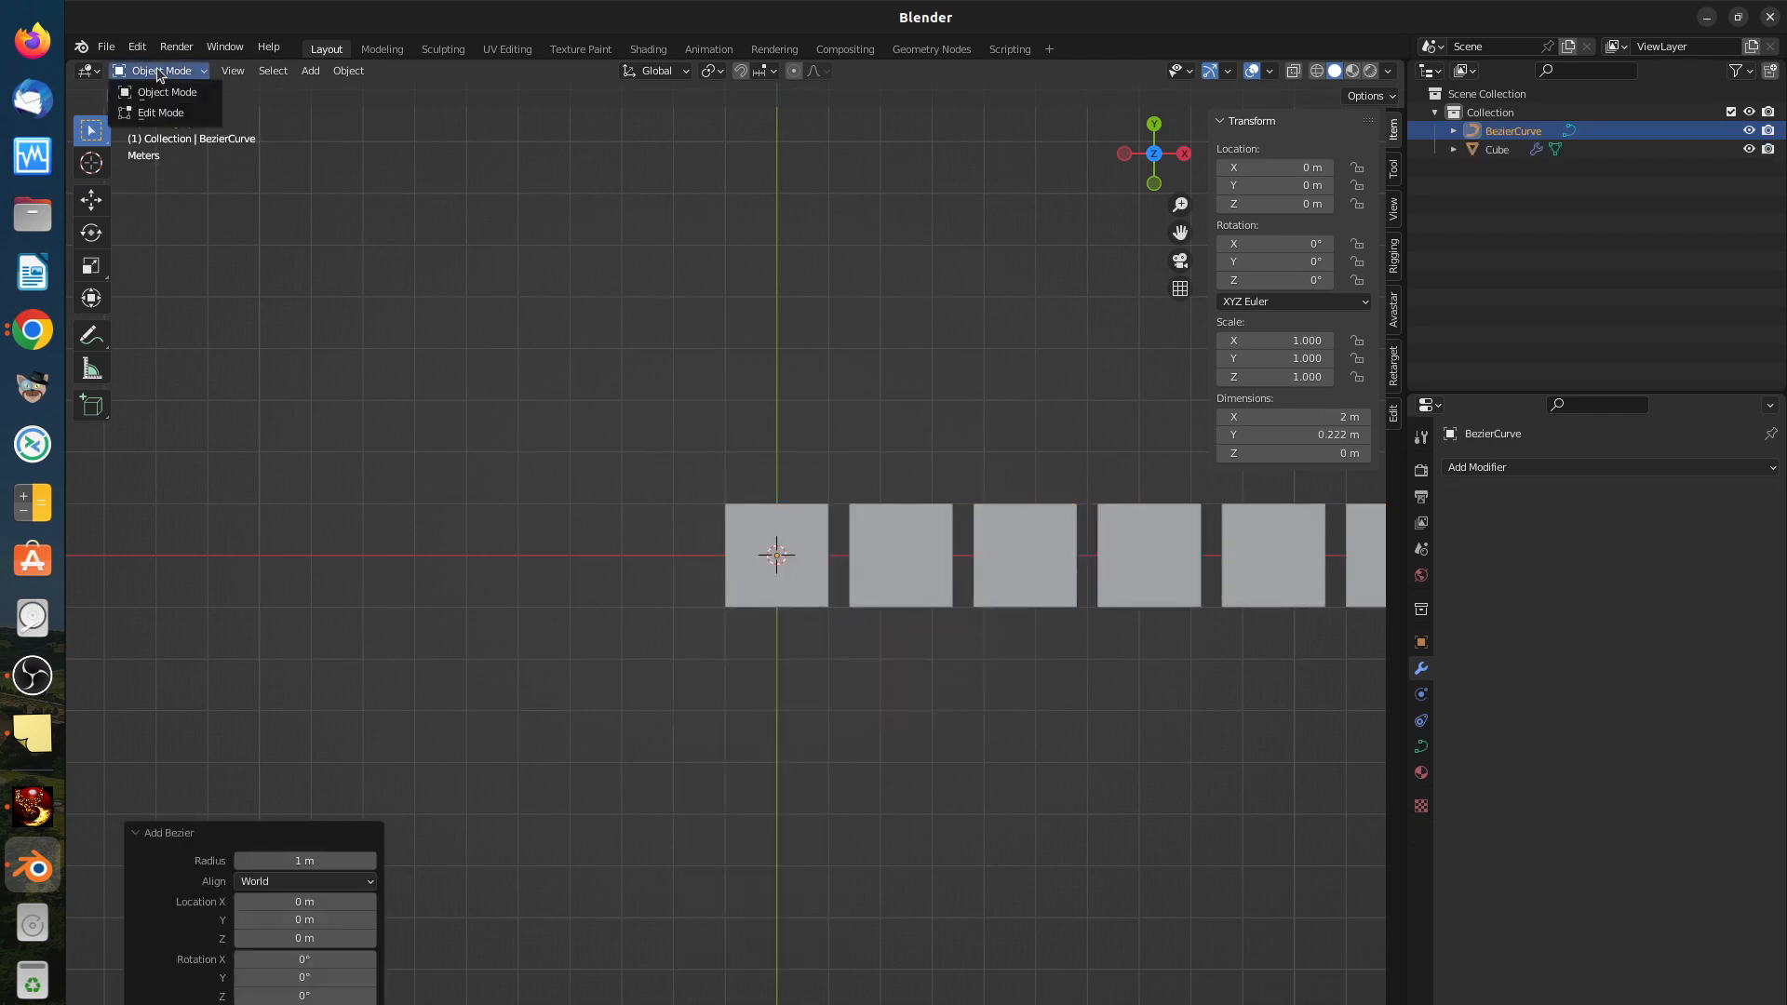
left_click(177, 113)
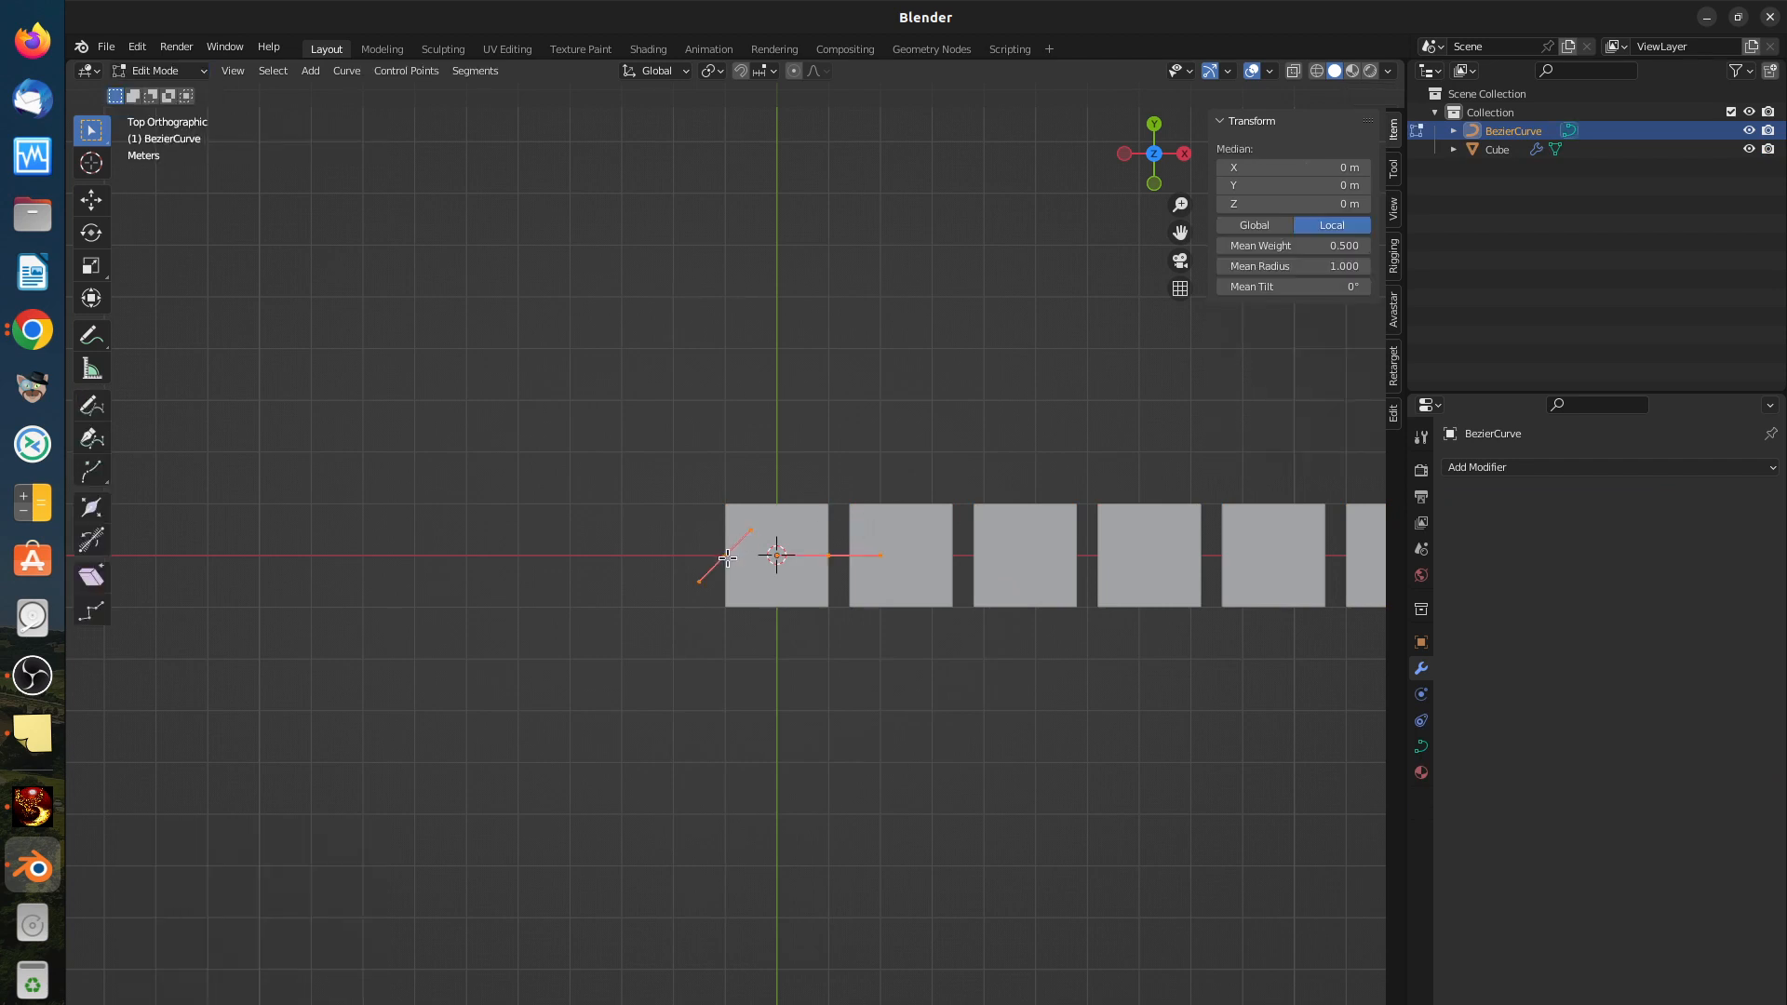
Step: Move the curve's right end point beyond the row of cubes, to about X 27.37 m, Y 7.76 m
scroll(922, 689, "down", 4)
middle_click_drag(1017, 778, 733, 669, "shift")
left_click(627, 546)
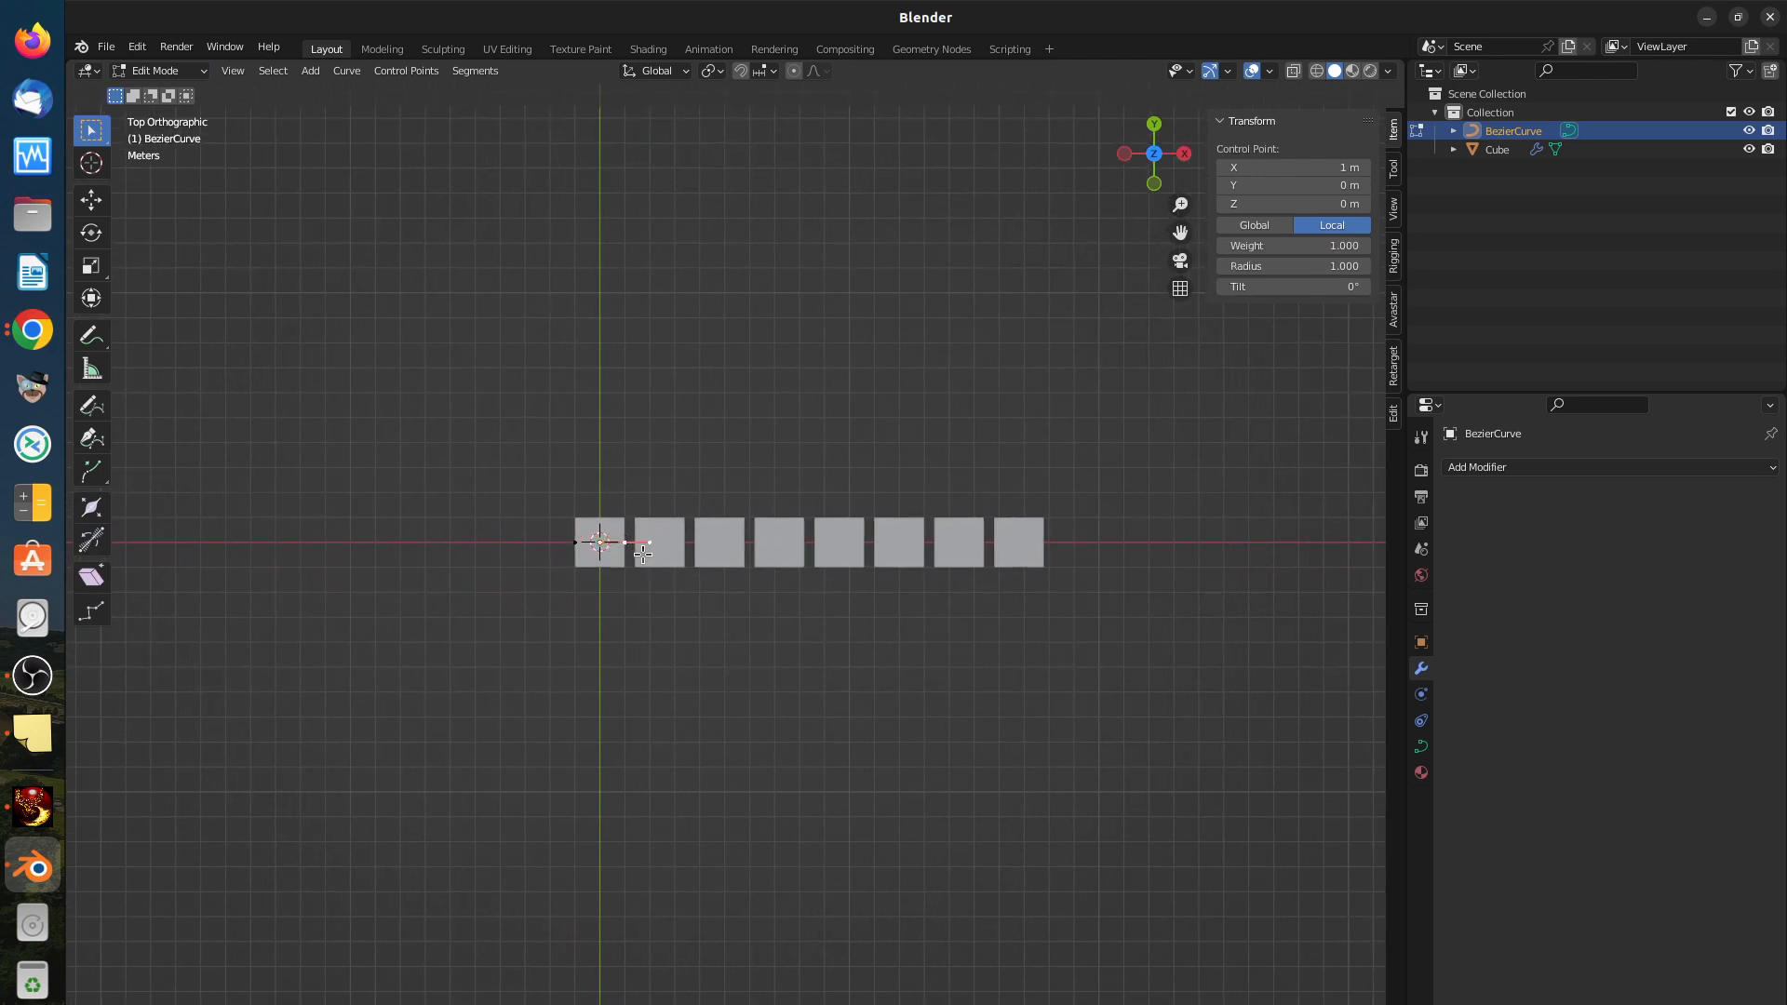
key("g")
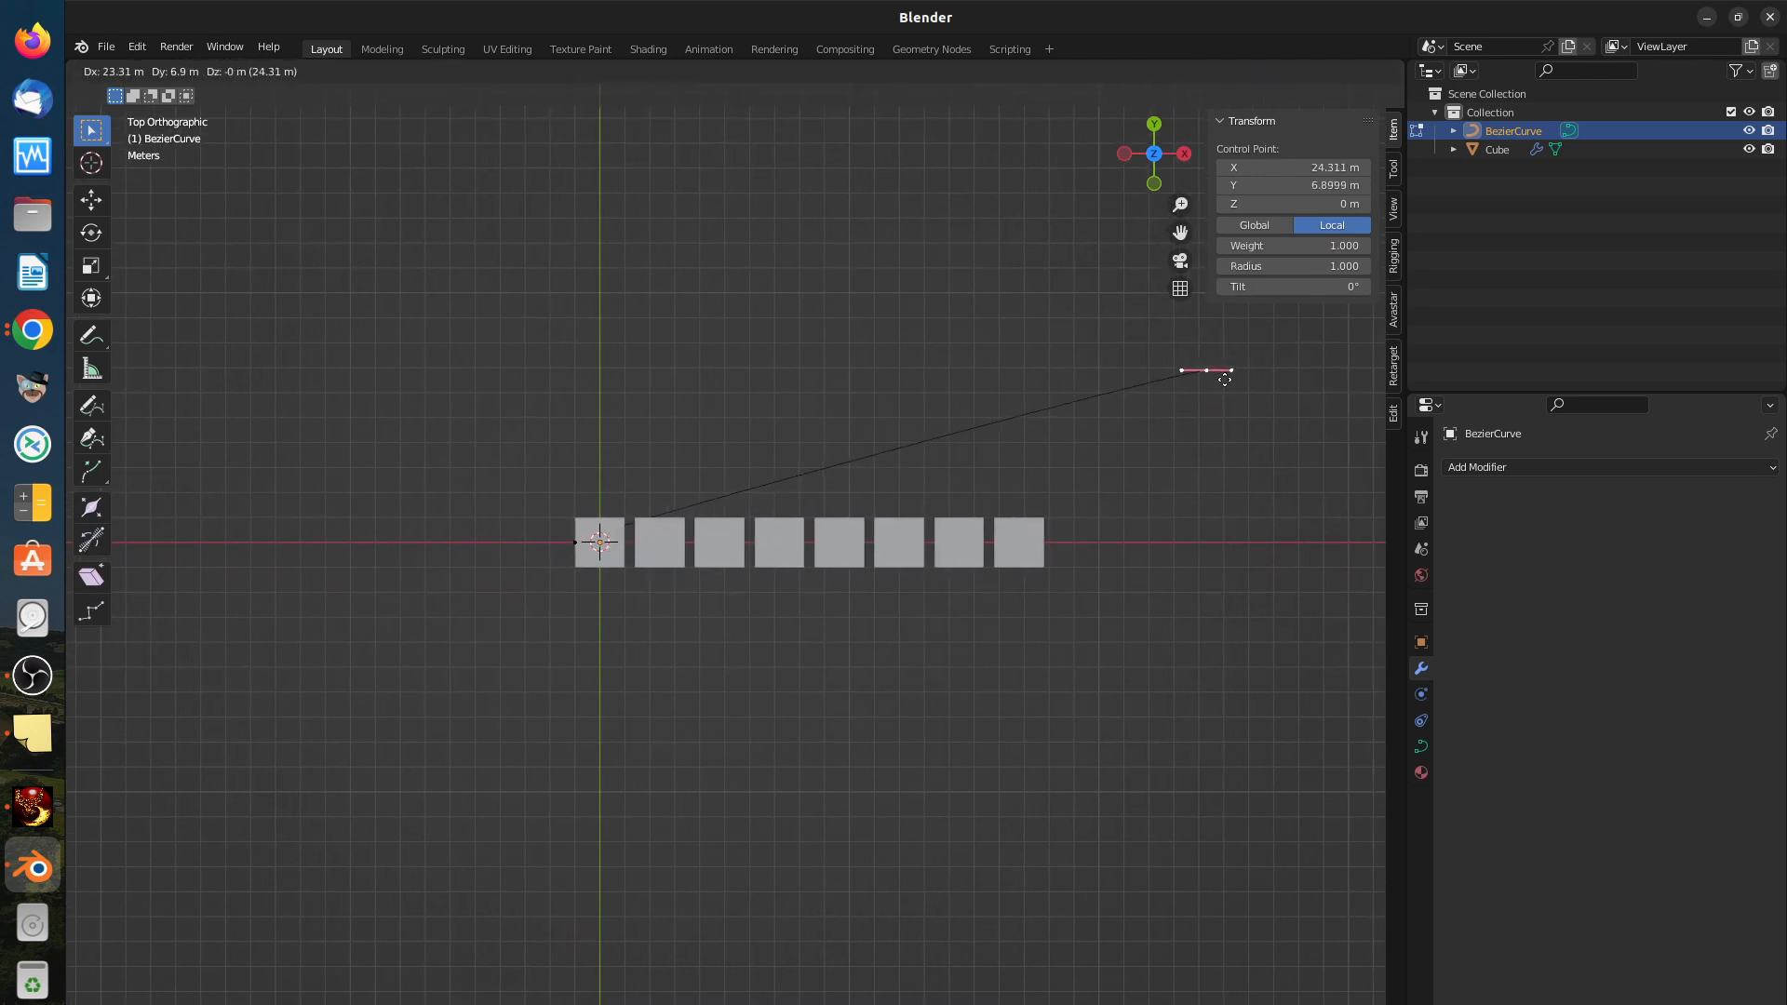
left_click(1283, 349)
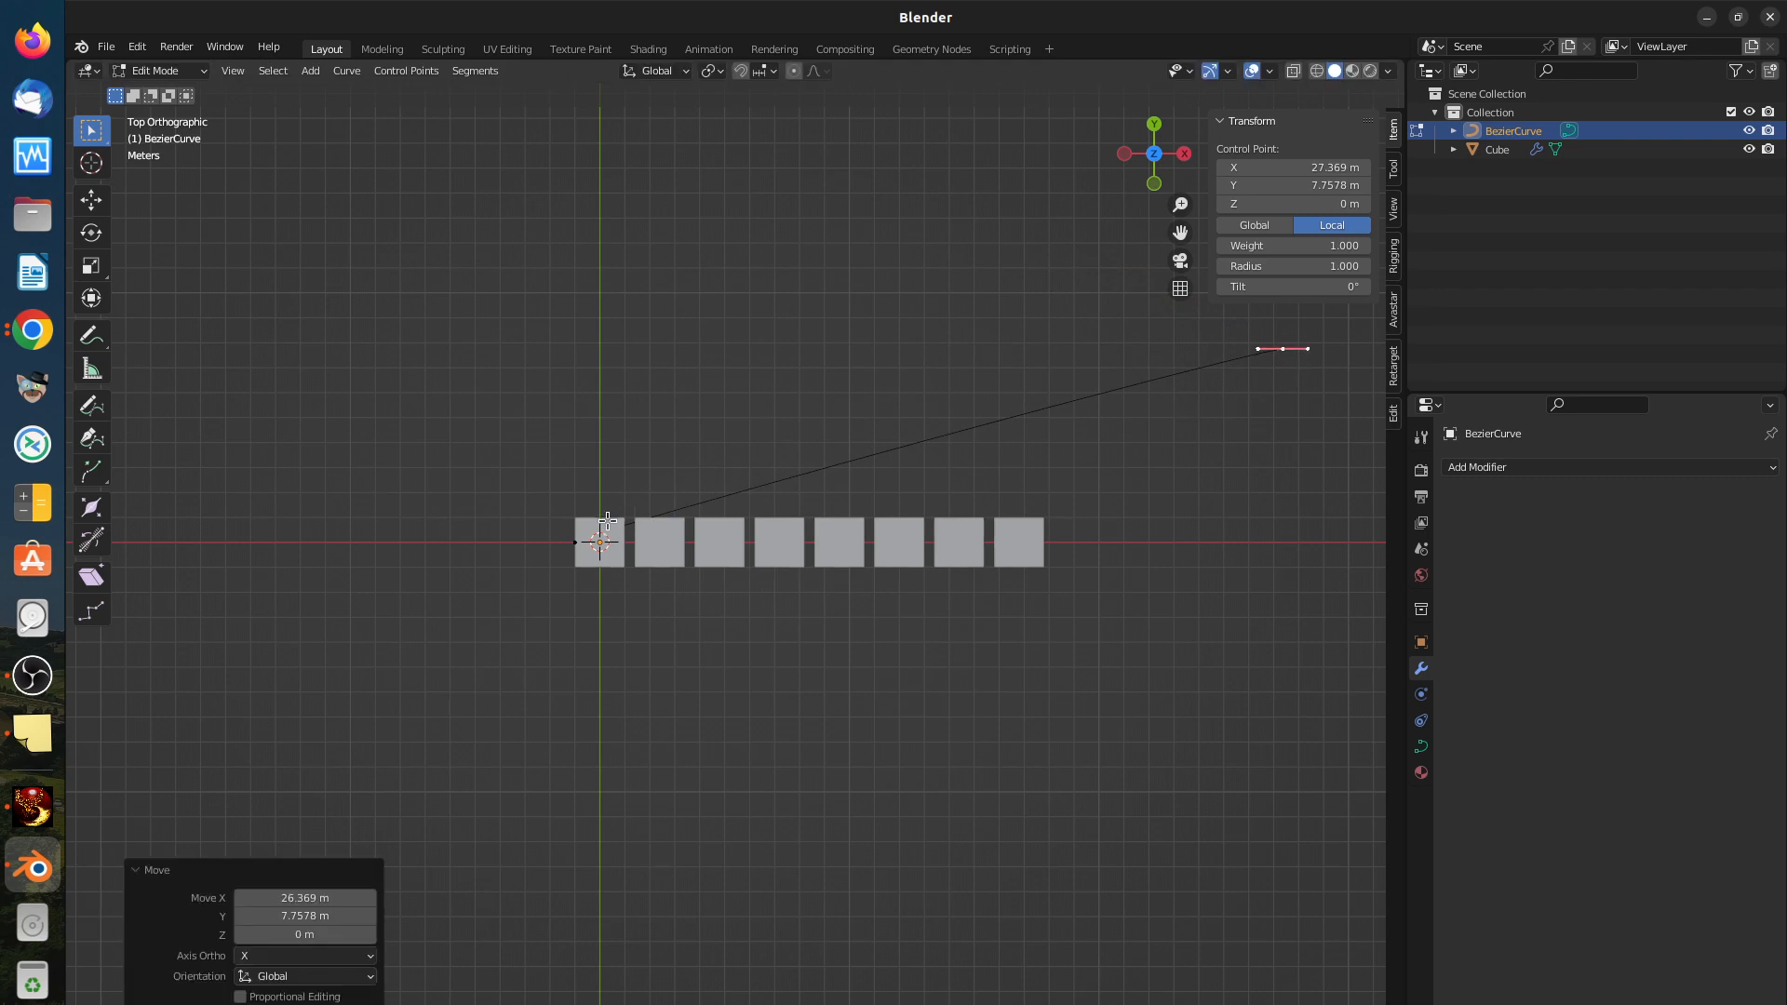
Step: Try to subdivide the curve with only its far end point selected
right_click(1215, 373)
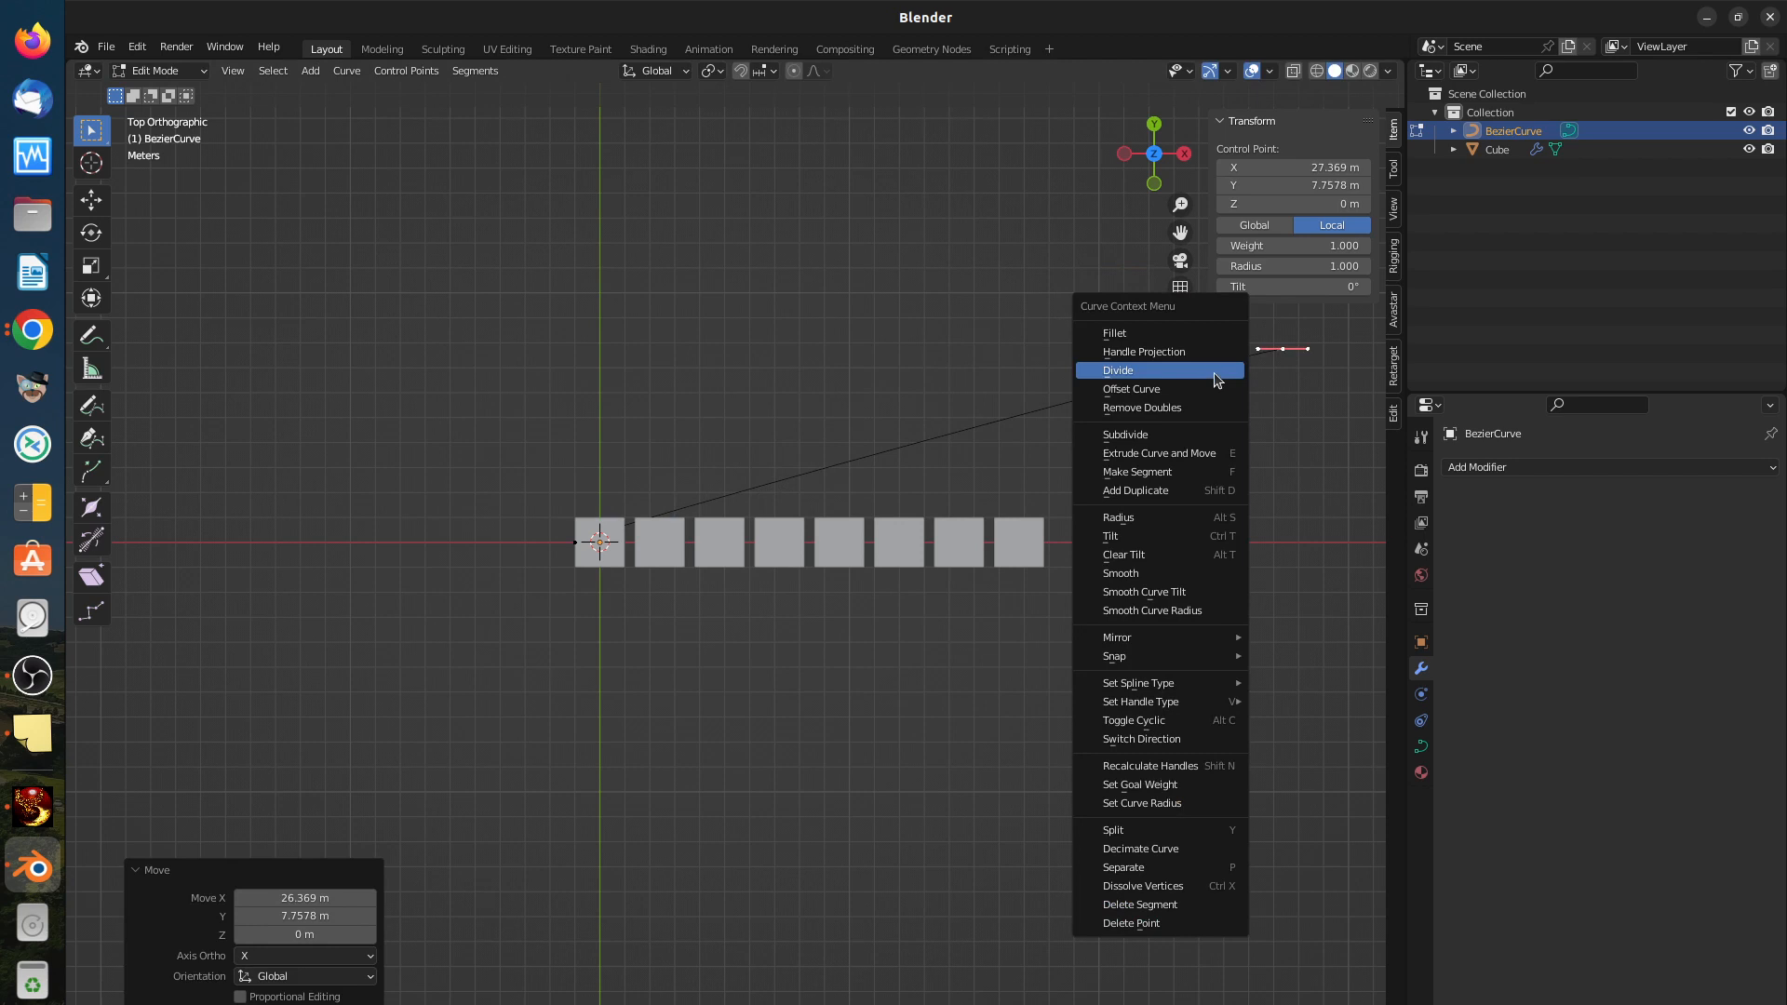
left_click(1194, 438)
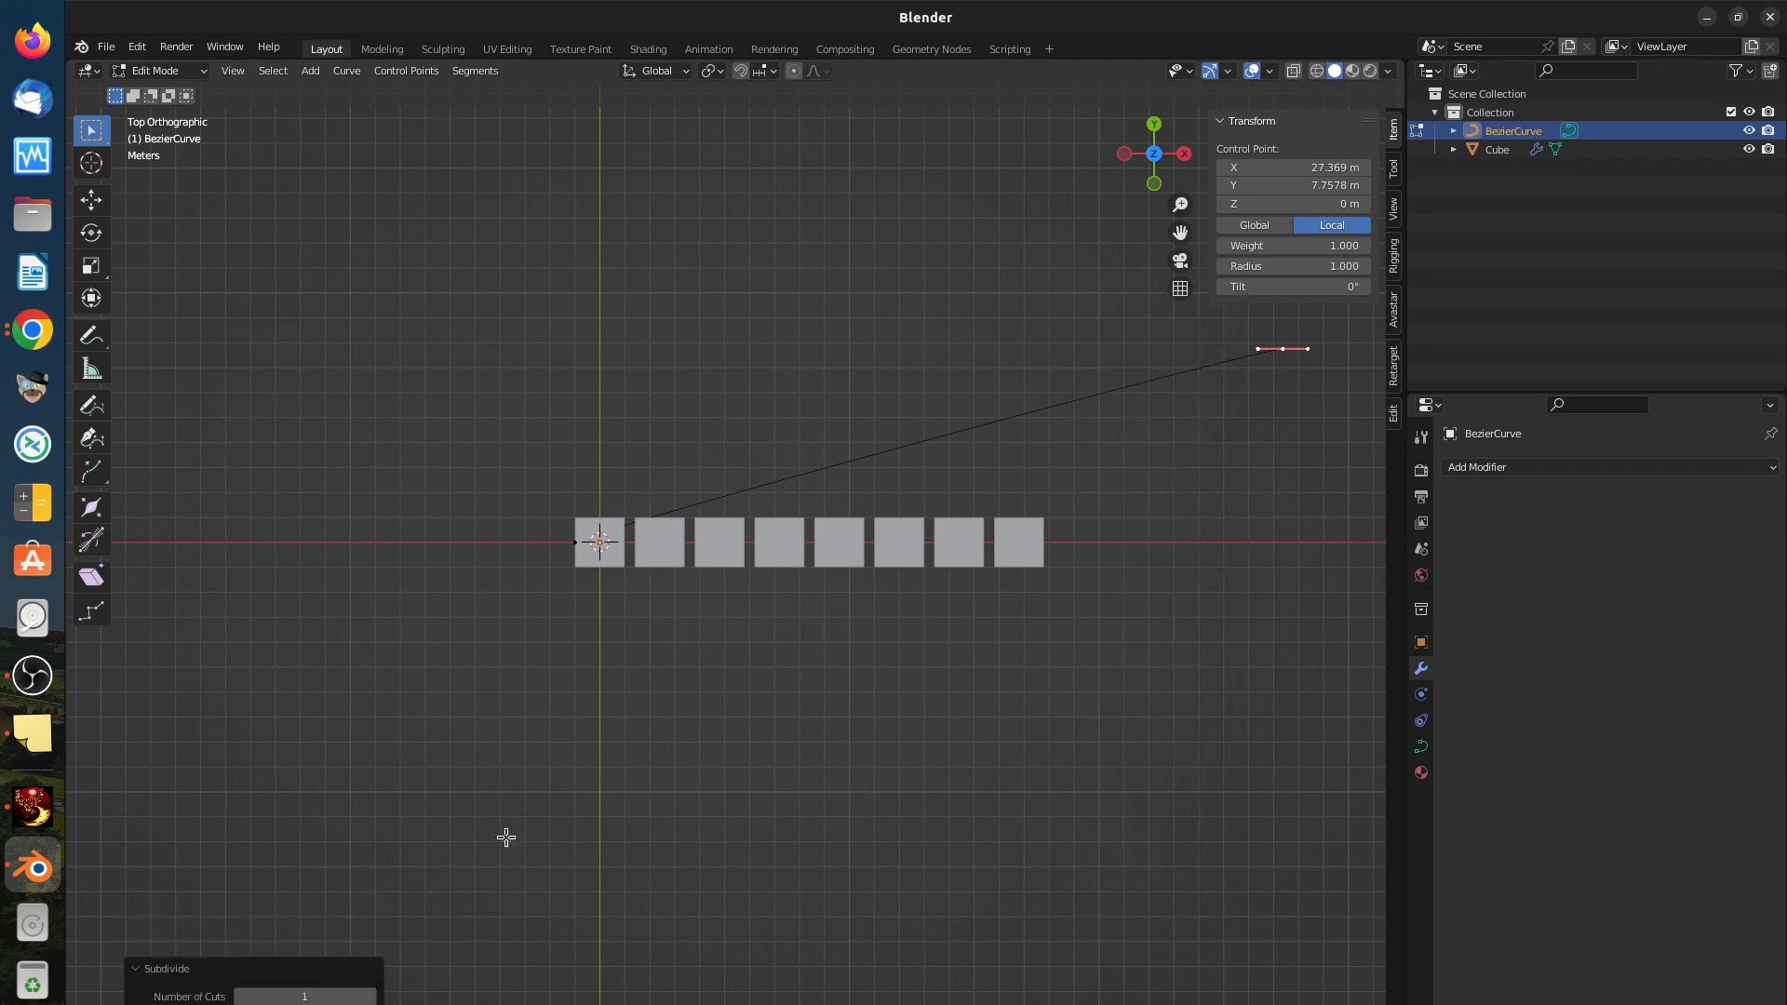
left_click(369, 997)
Step: Select both end points of the curve and subdivide the segment between them with 5 cuts
left_click(573, 543)
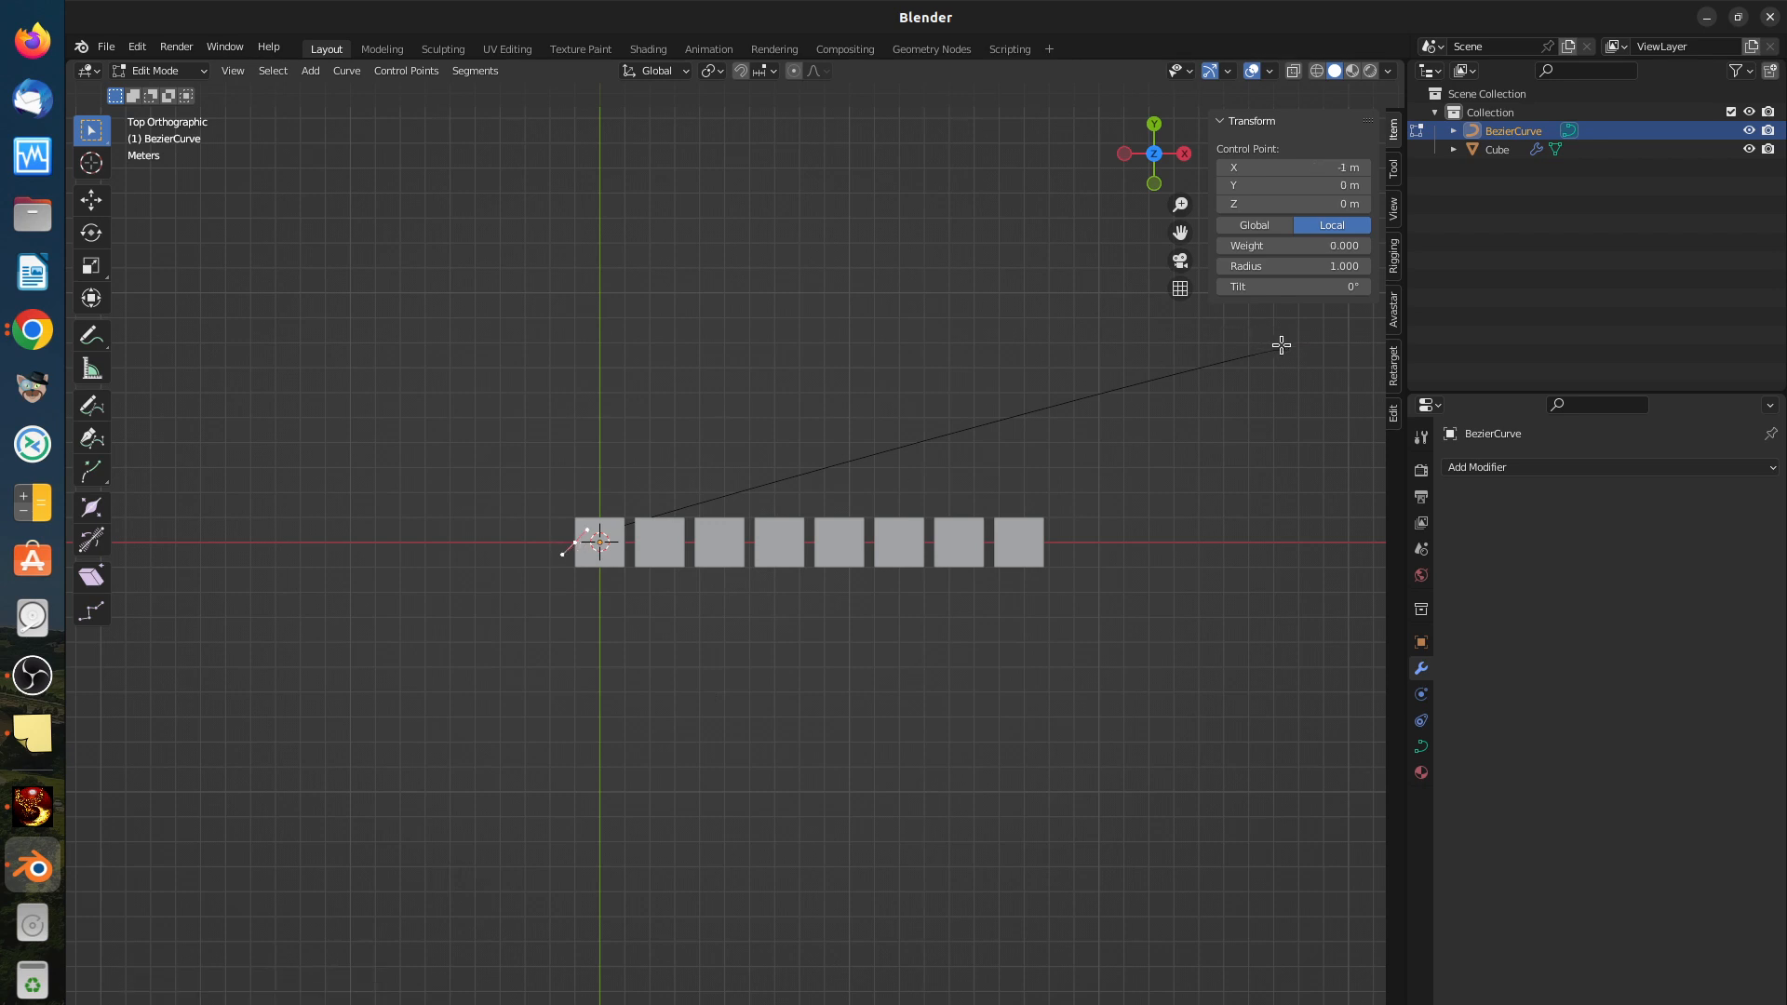
left_click(1283, 343)
right_click(1255, 397)
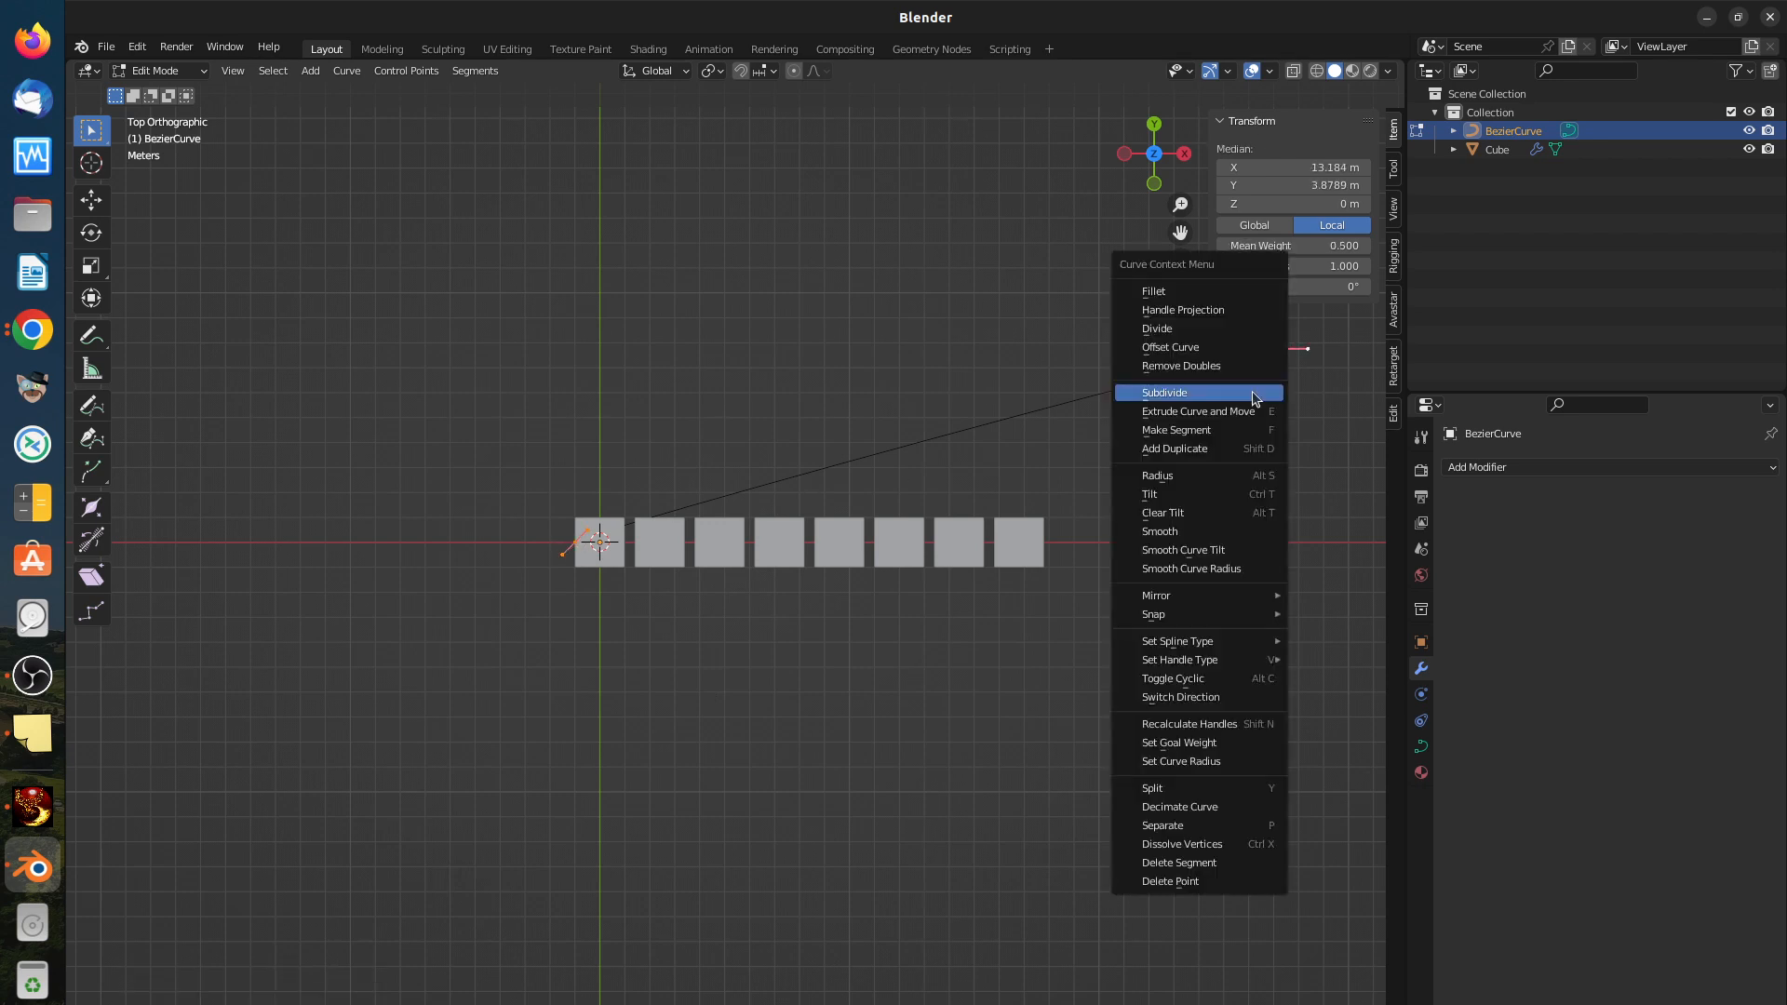
left_click(1256, 393)
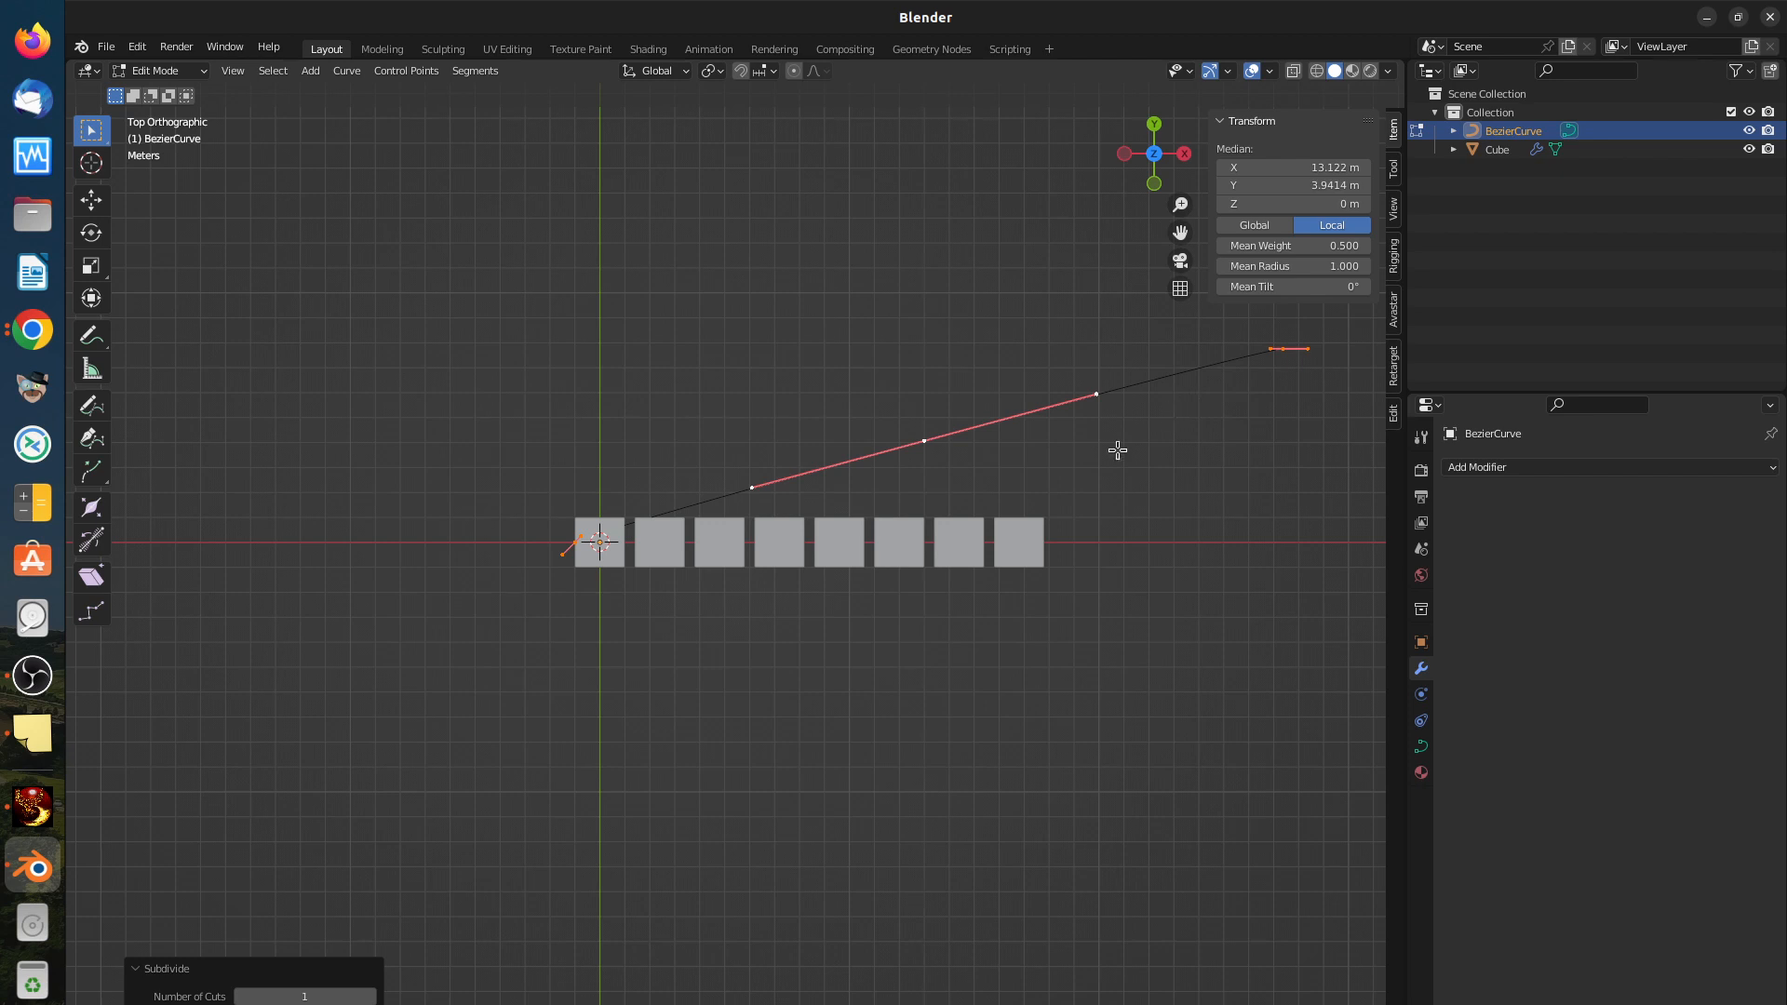
left_click(370, 997)
left_click(370, 997)
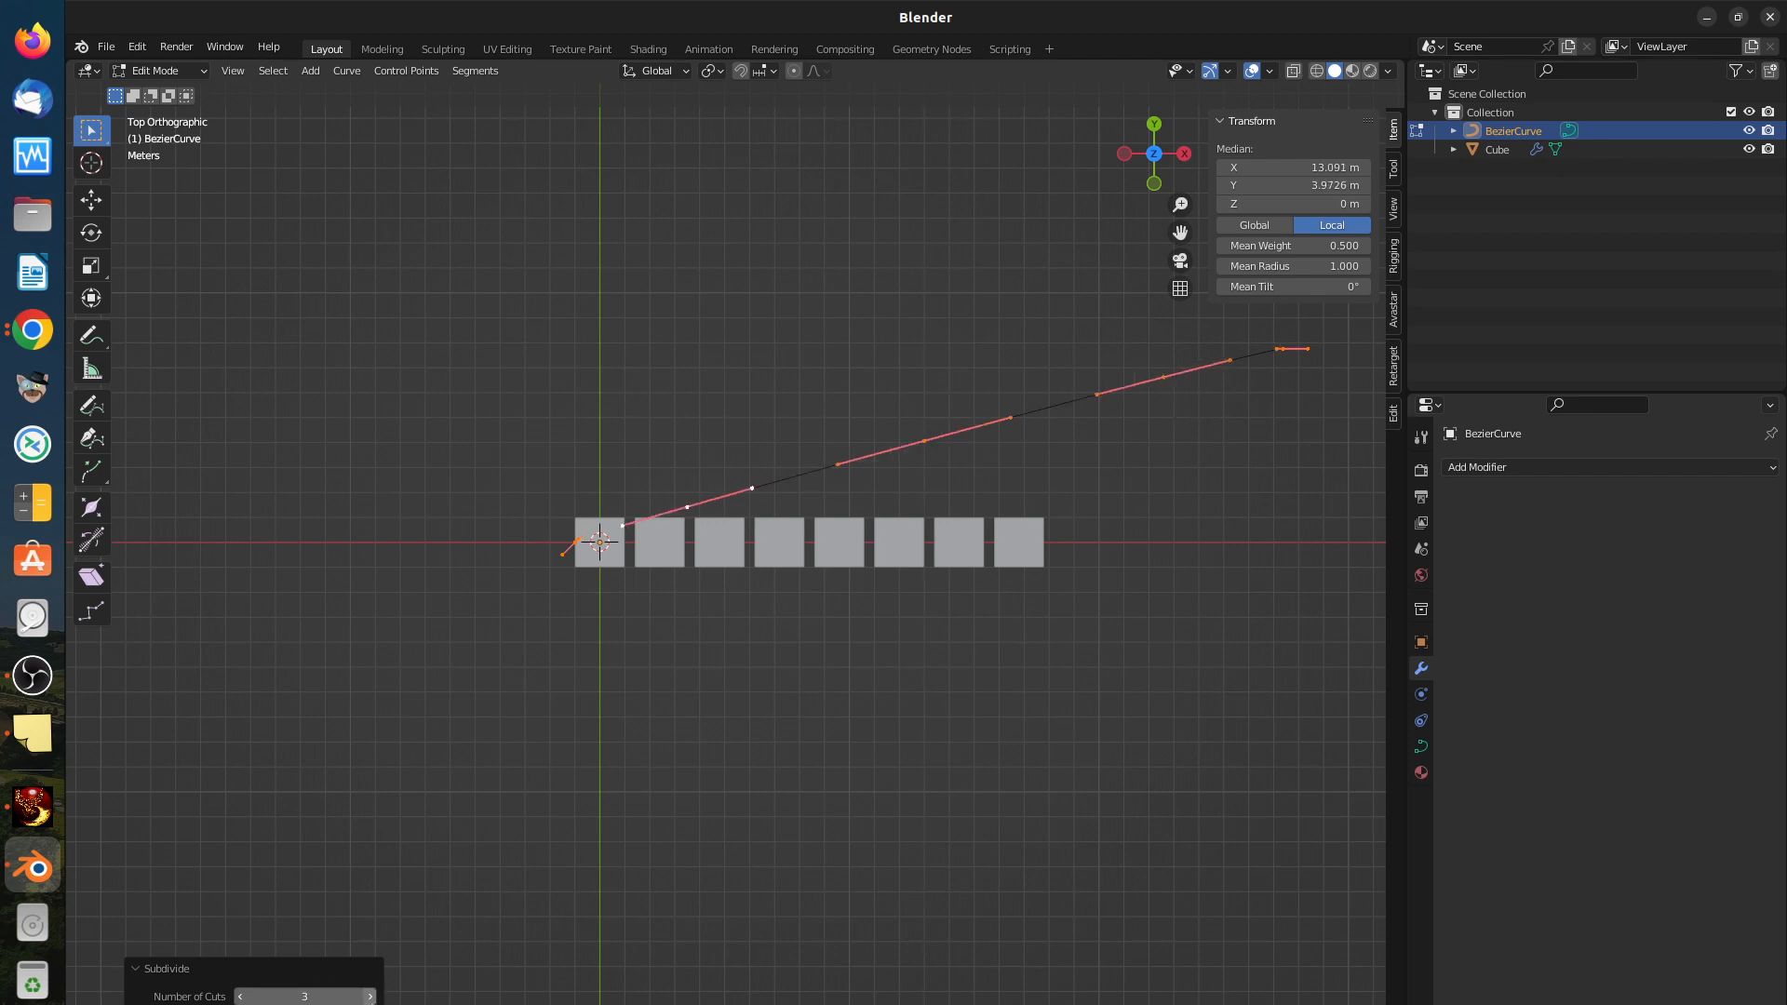
left_click(370, 997)
left_click(371, 997)
Step: Raise the curve's middle control point into a hump, and move the second-to-last point by about -2.38 m in X and 4.96 m in Y
left_click(925, 442)
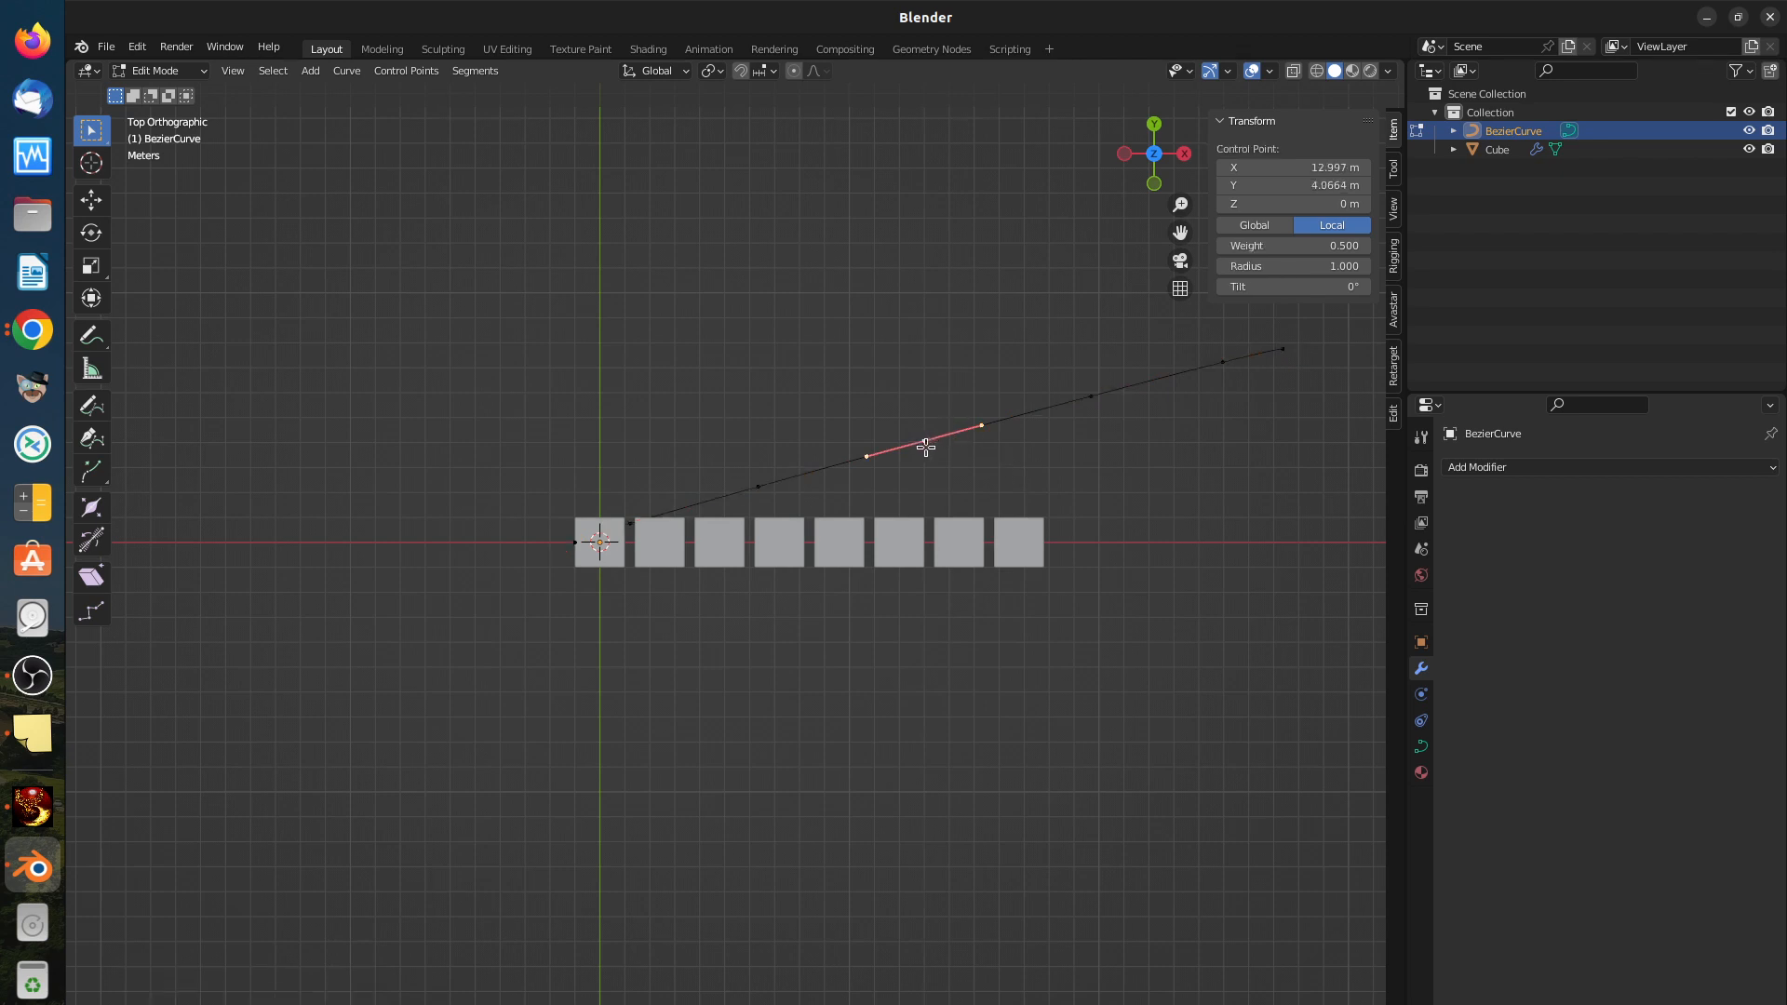
left_click_drag(928, 448, 858, 254)
left_click(1220, 365)
scroll(1234, 460, "down", 3)
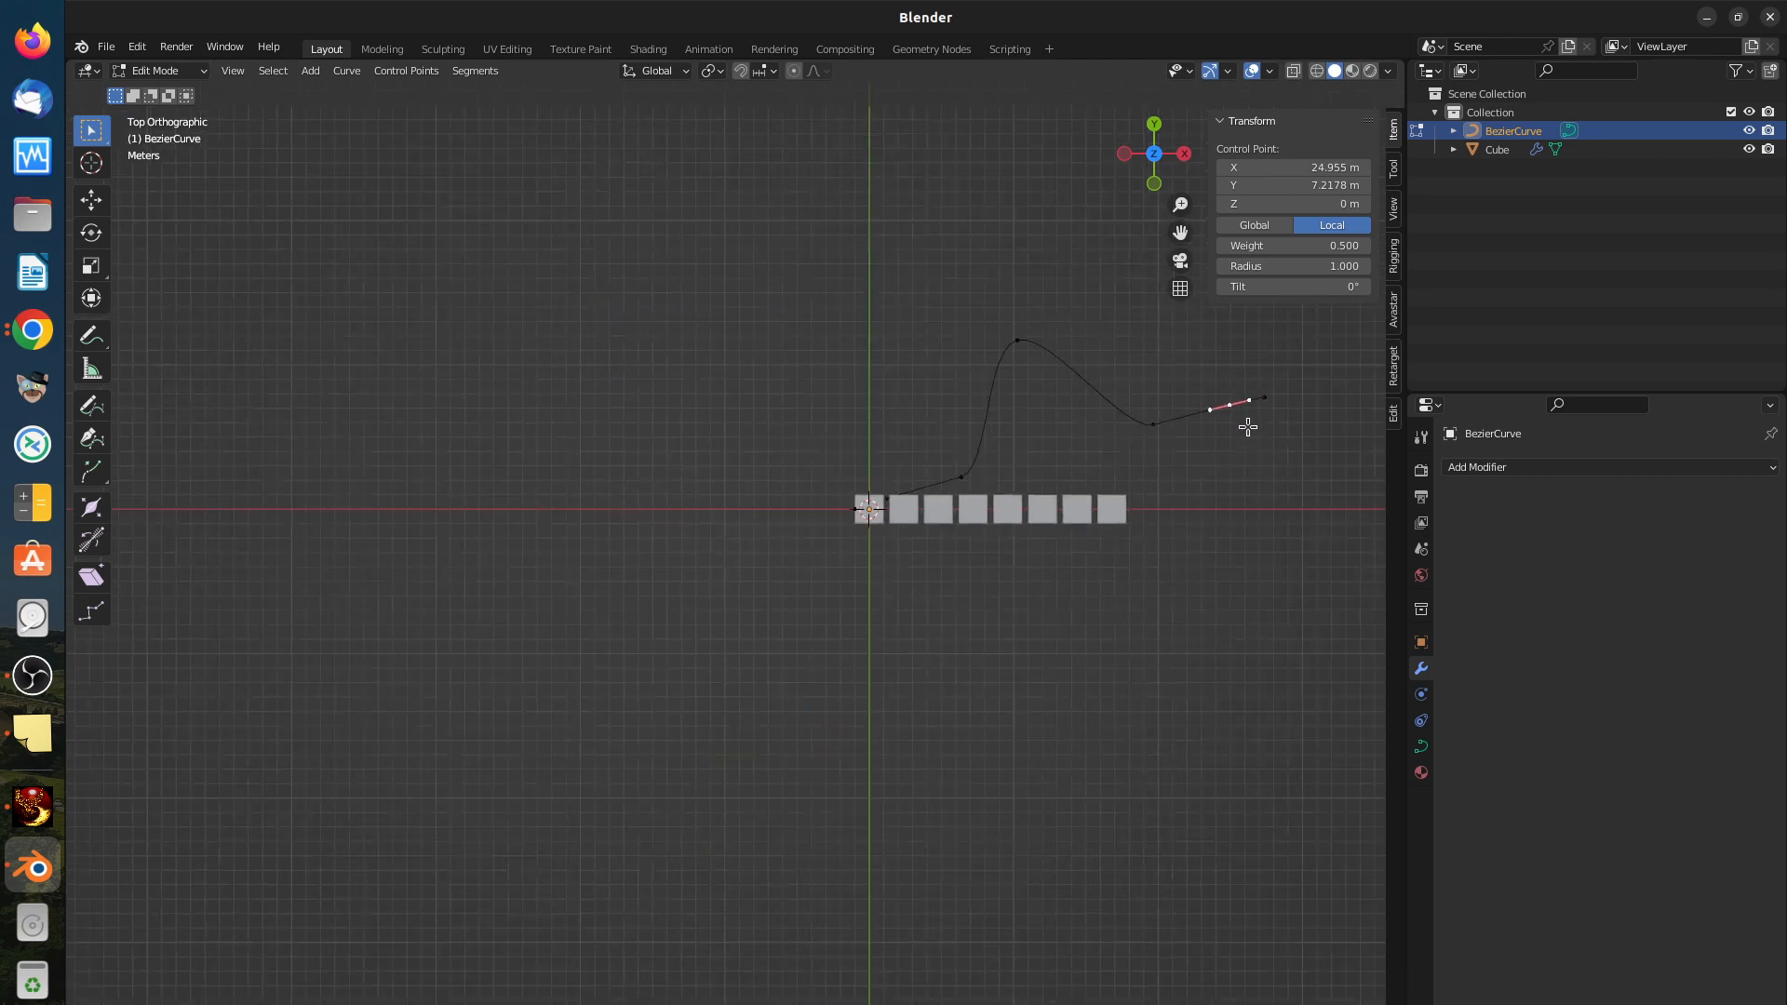
left_click_drag(1247, 426, 1214, 353)
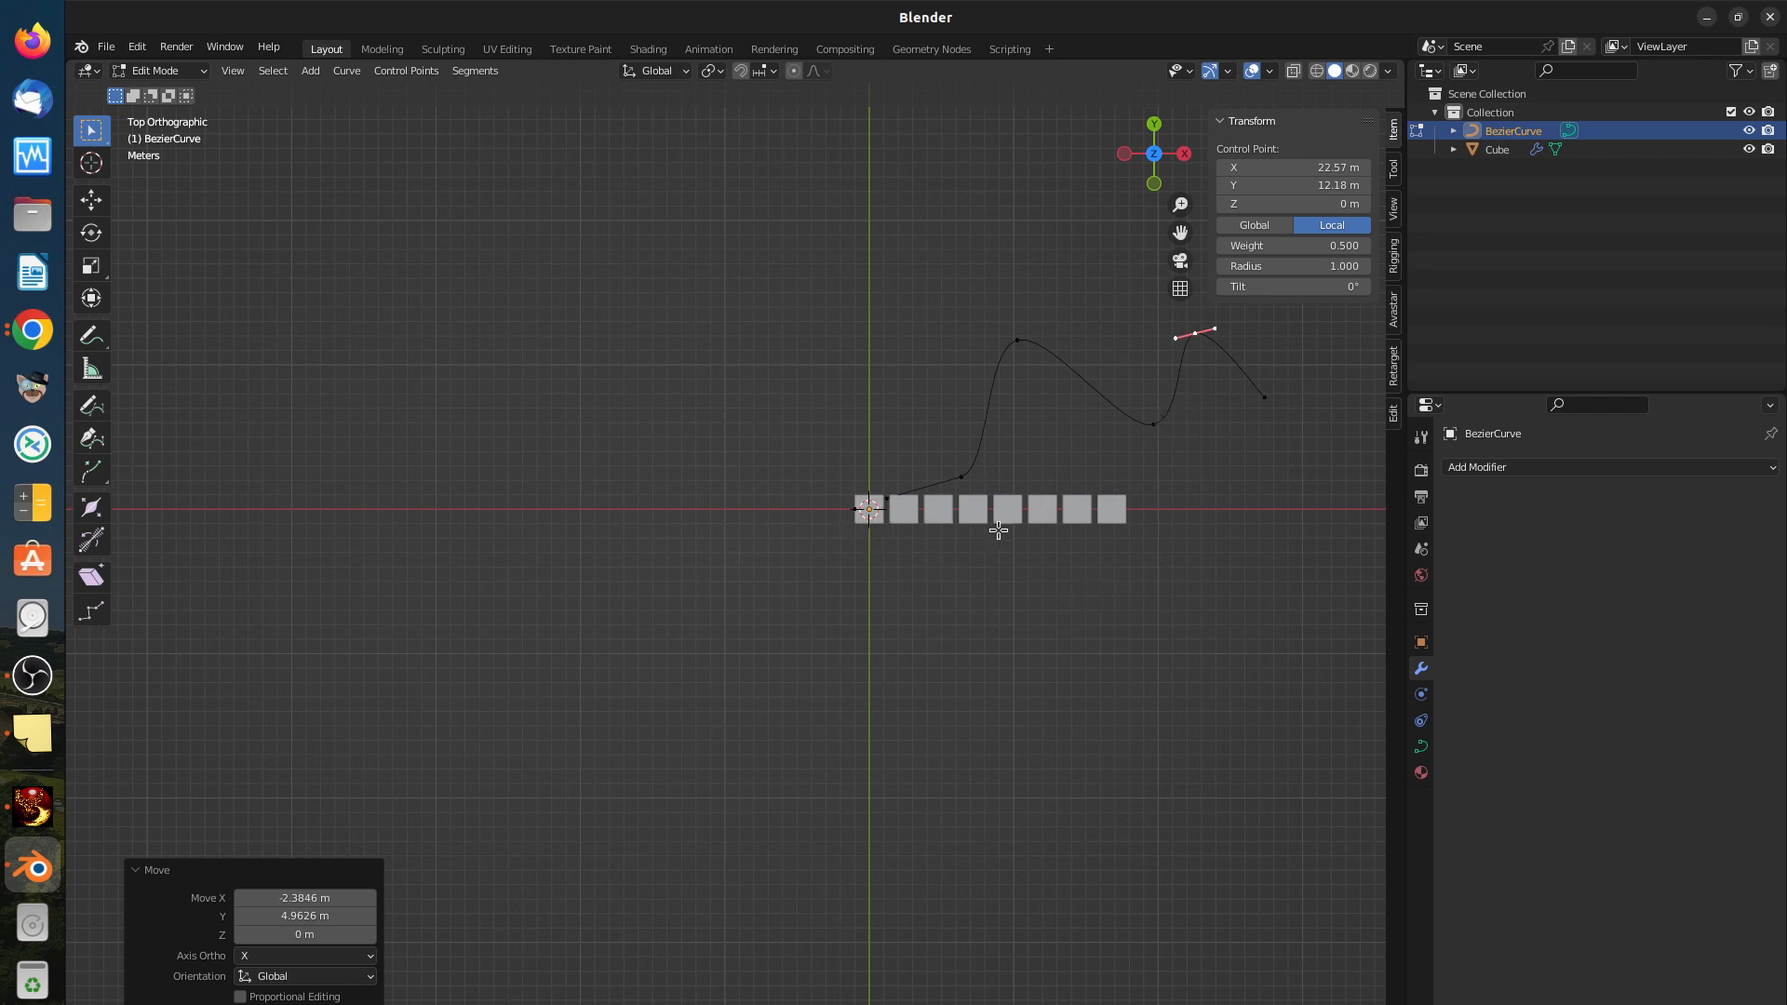
Step: Return to Object Mode and add a Curve modifier to the arrayed cubes
left_click(167, 71)
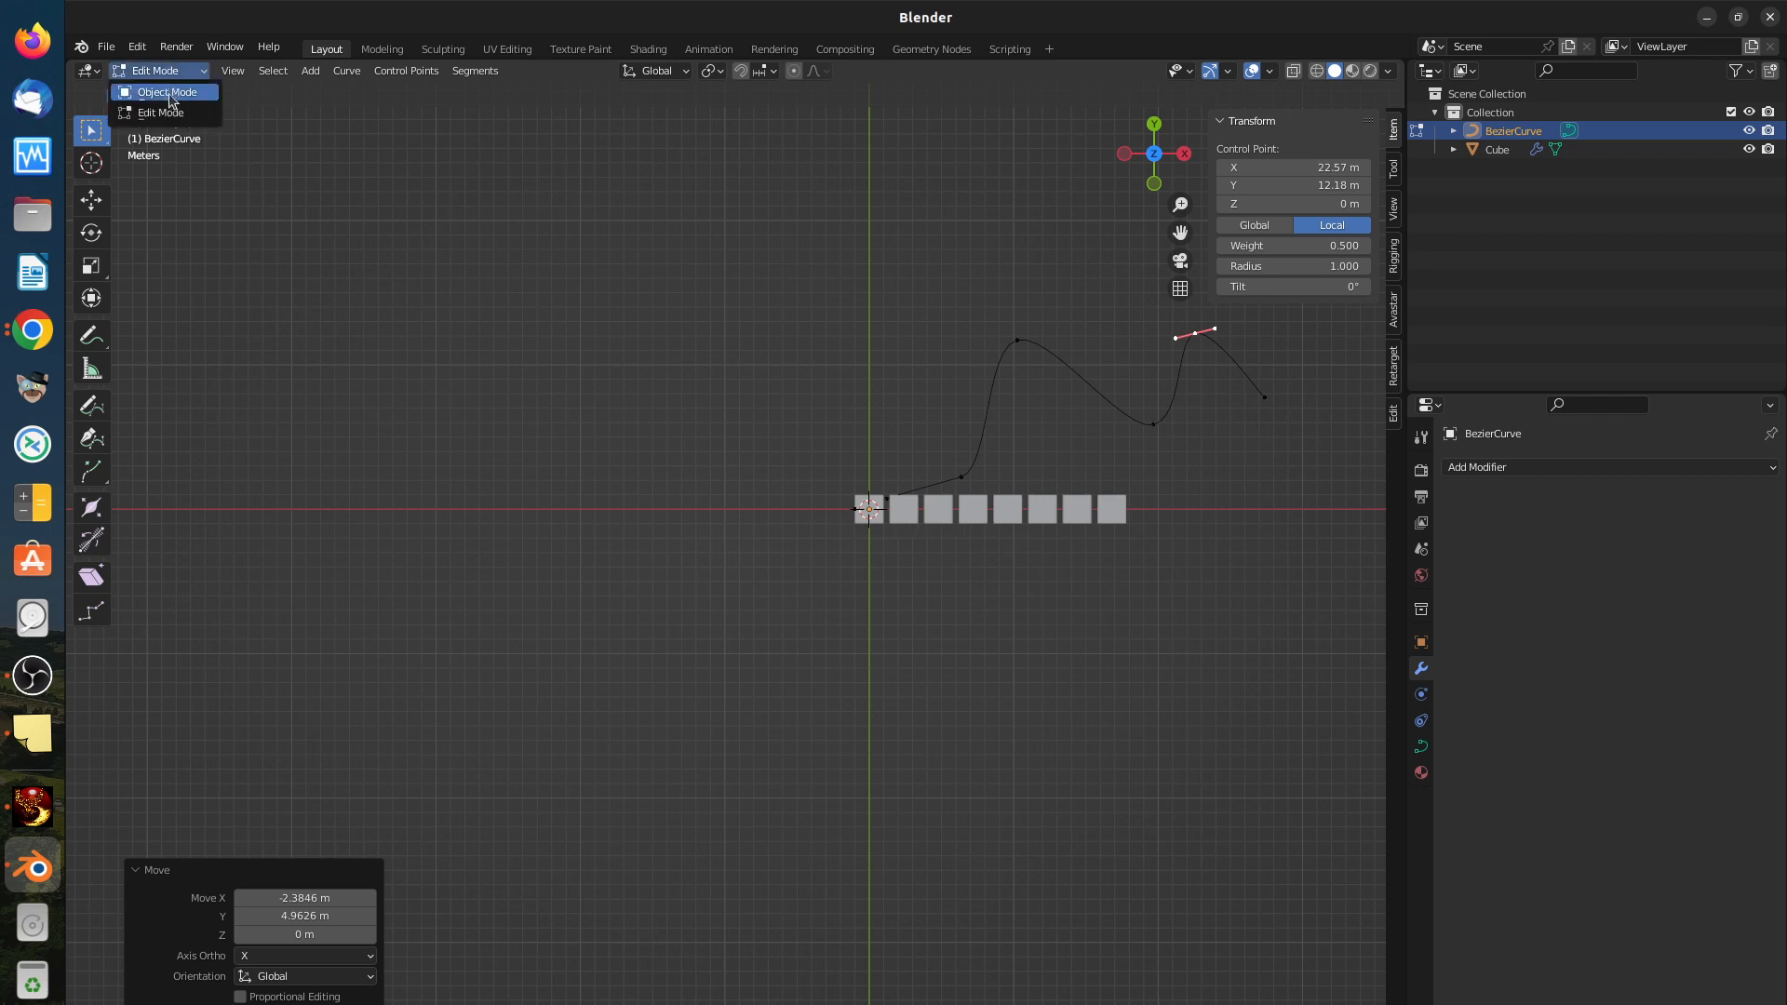
left_click(171, 94)
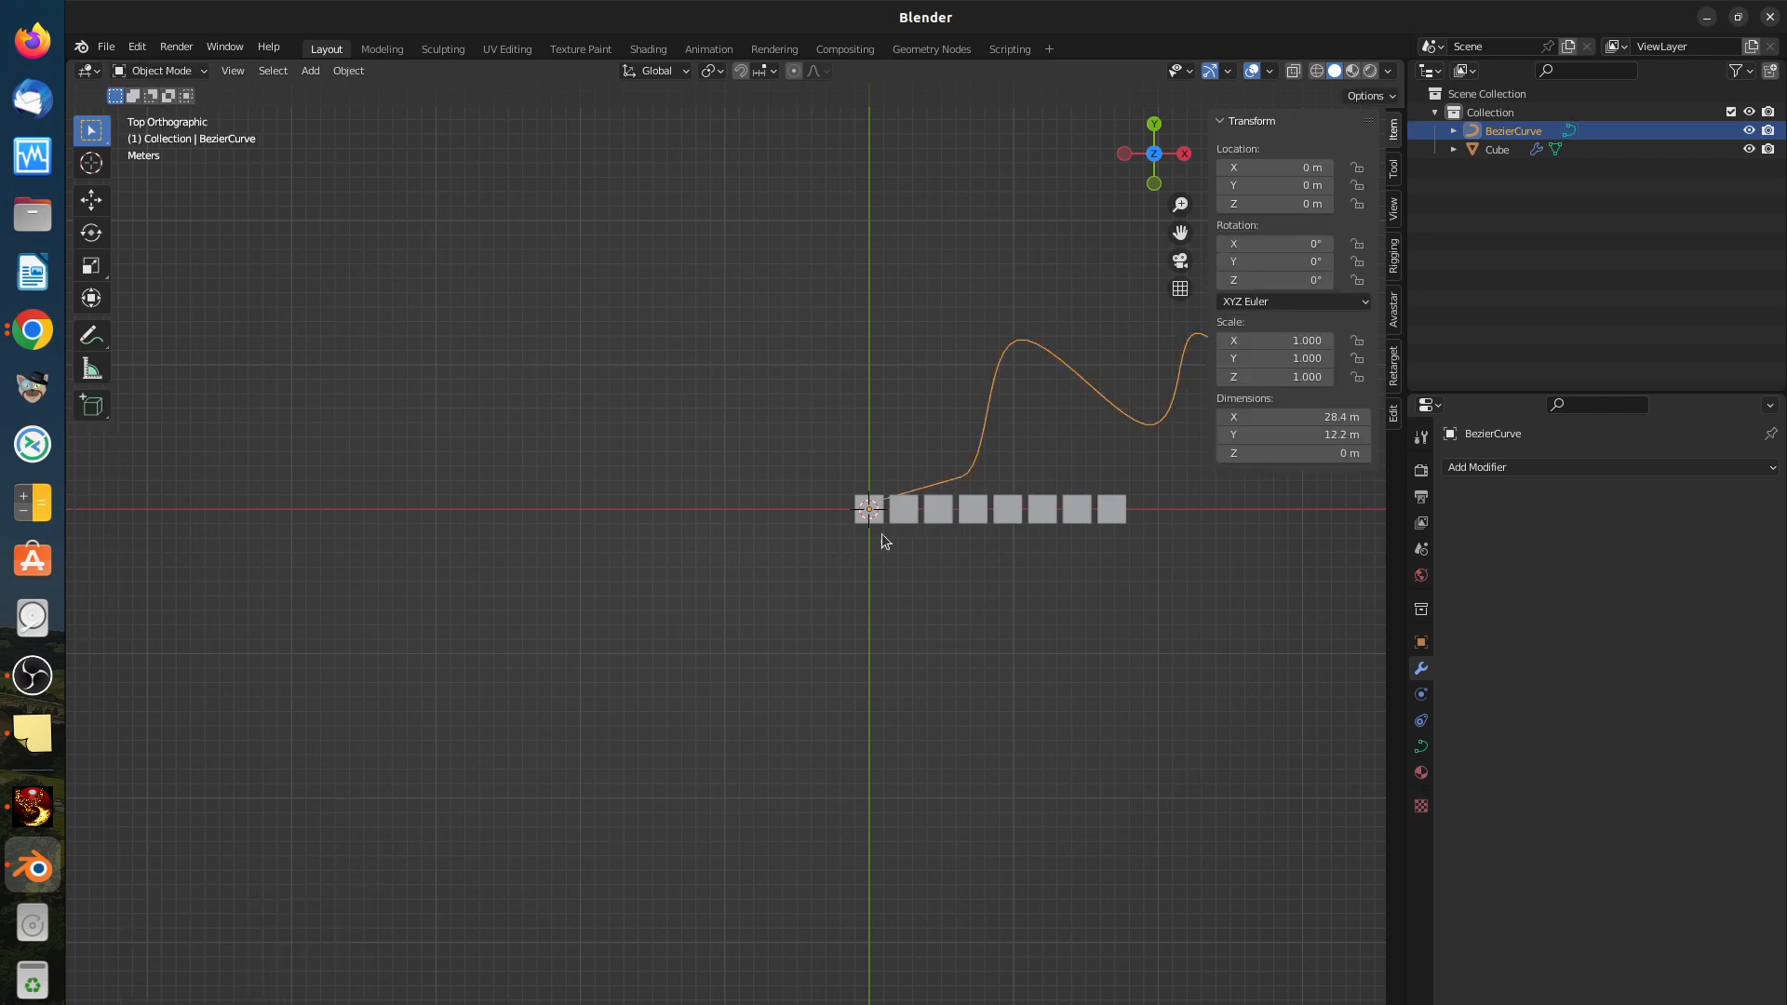
left_click(901, 515)
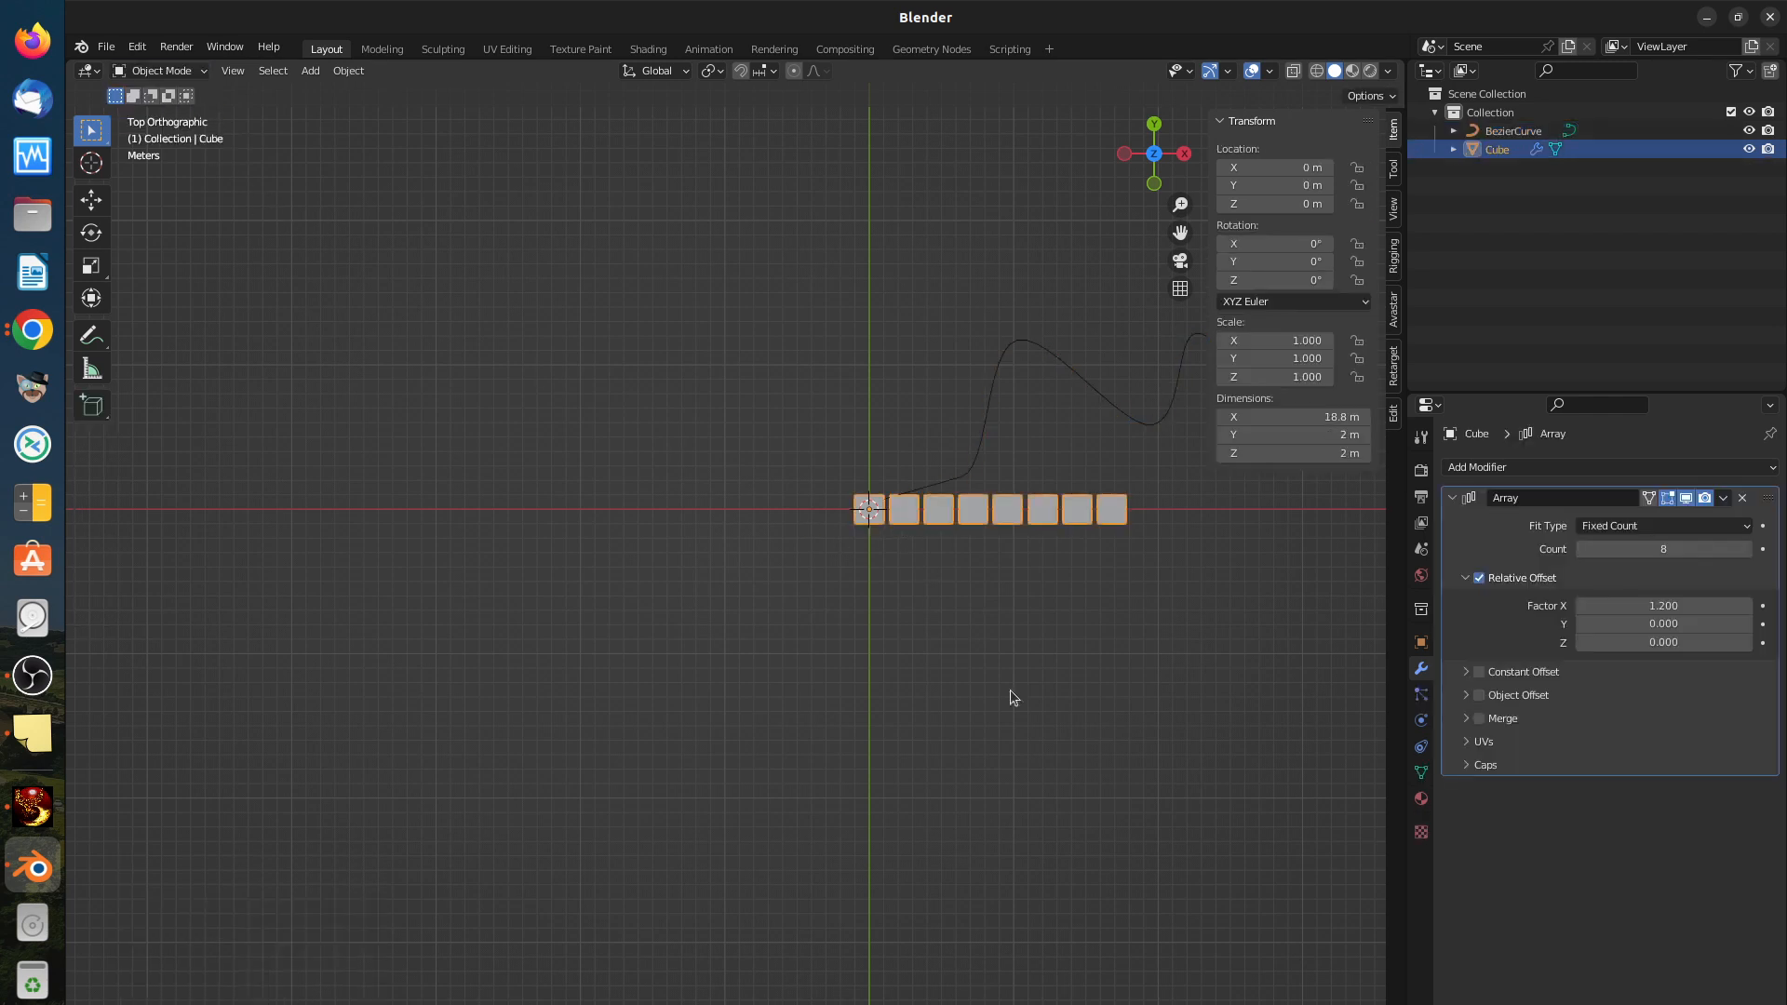
left_click(1707, 529)
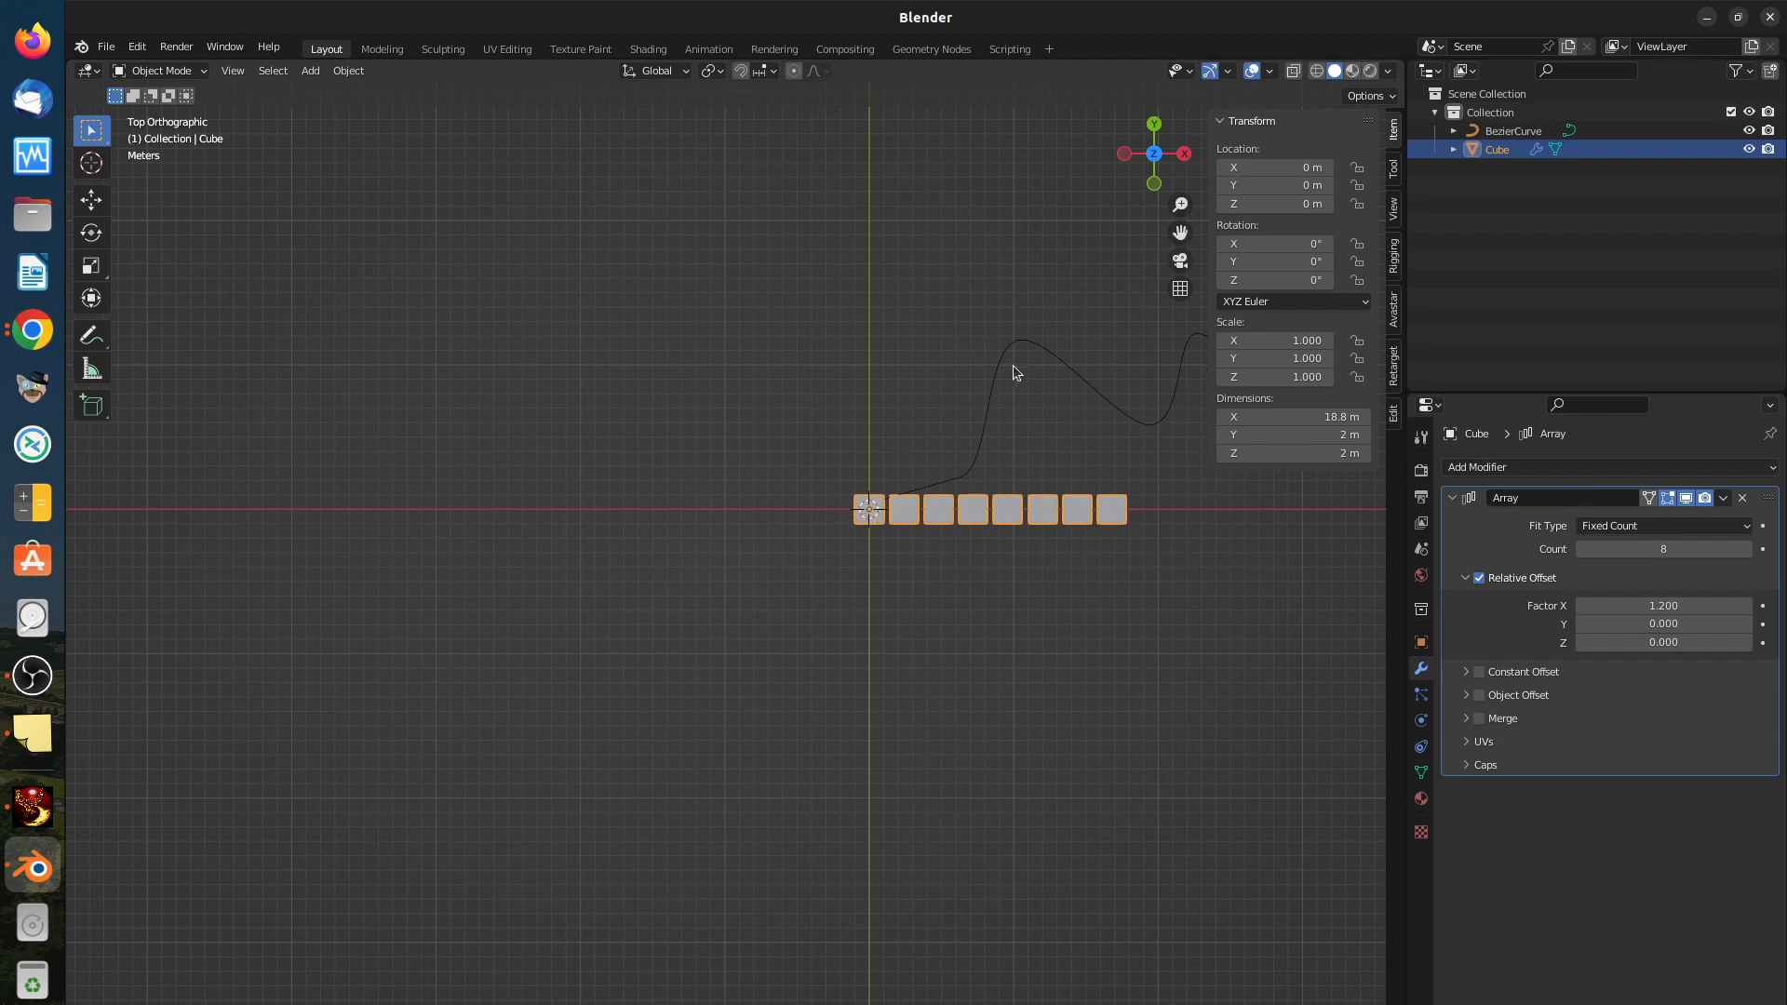
left_click(1509, 473)
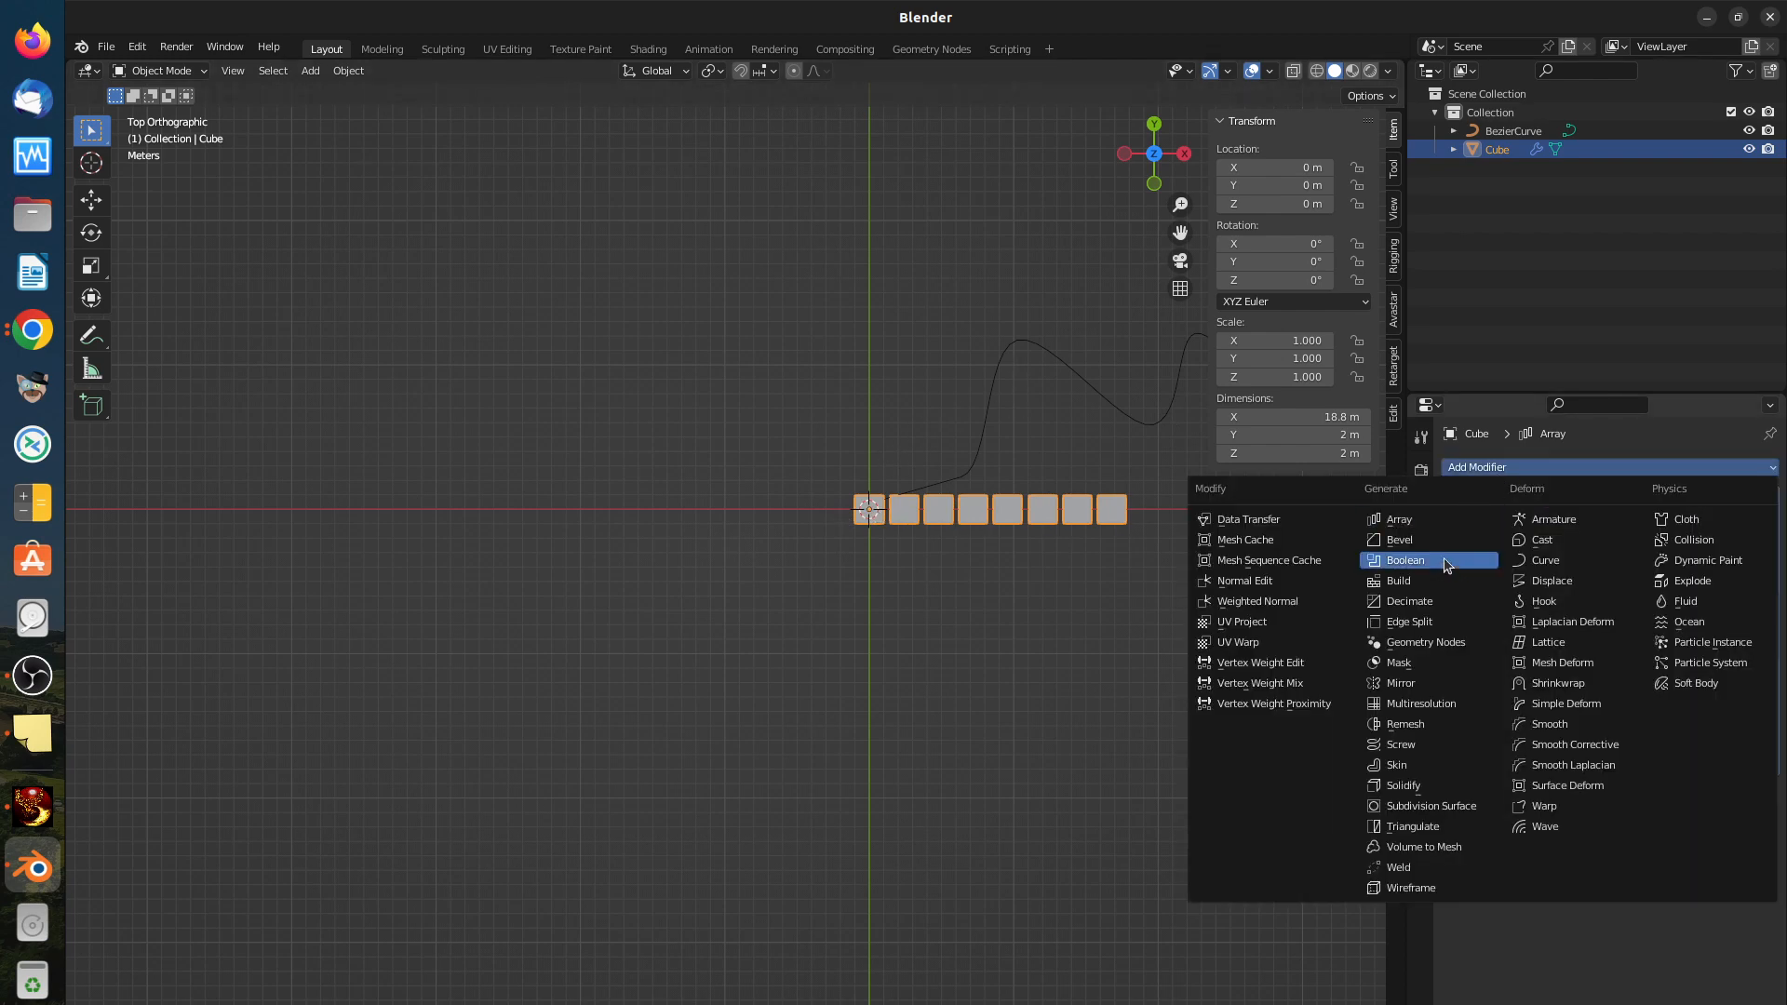
left_click(1550, 563)
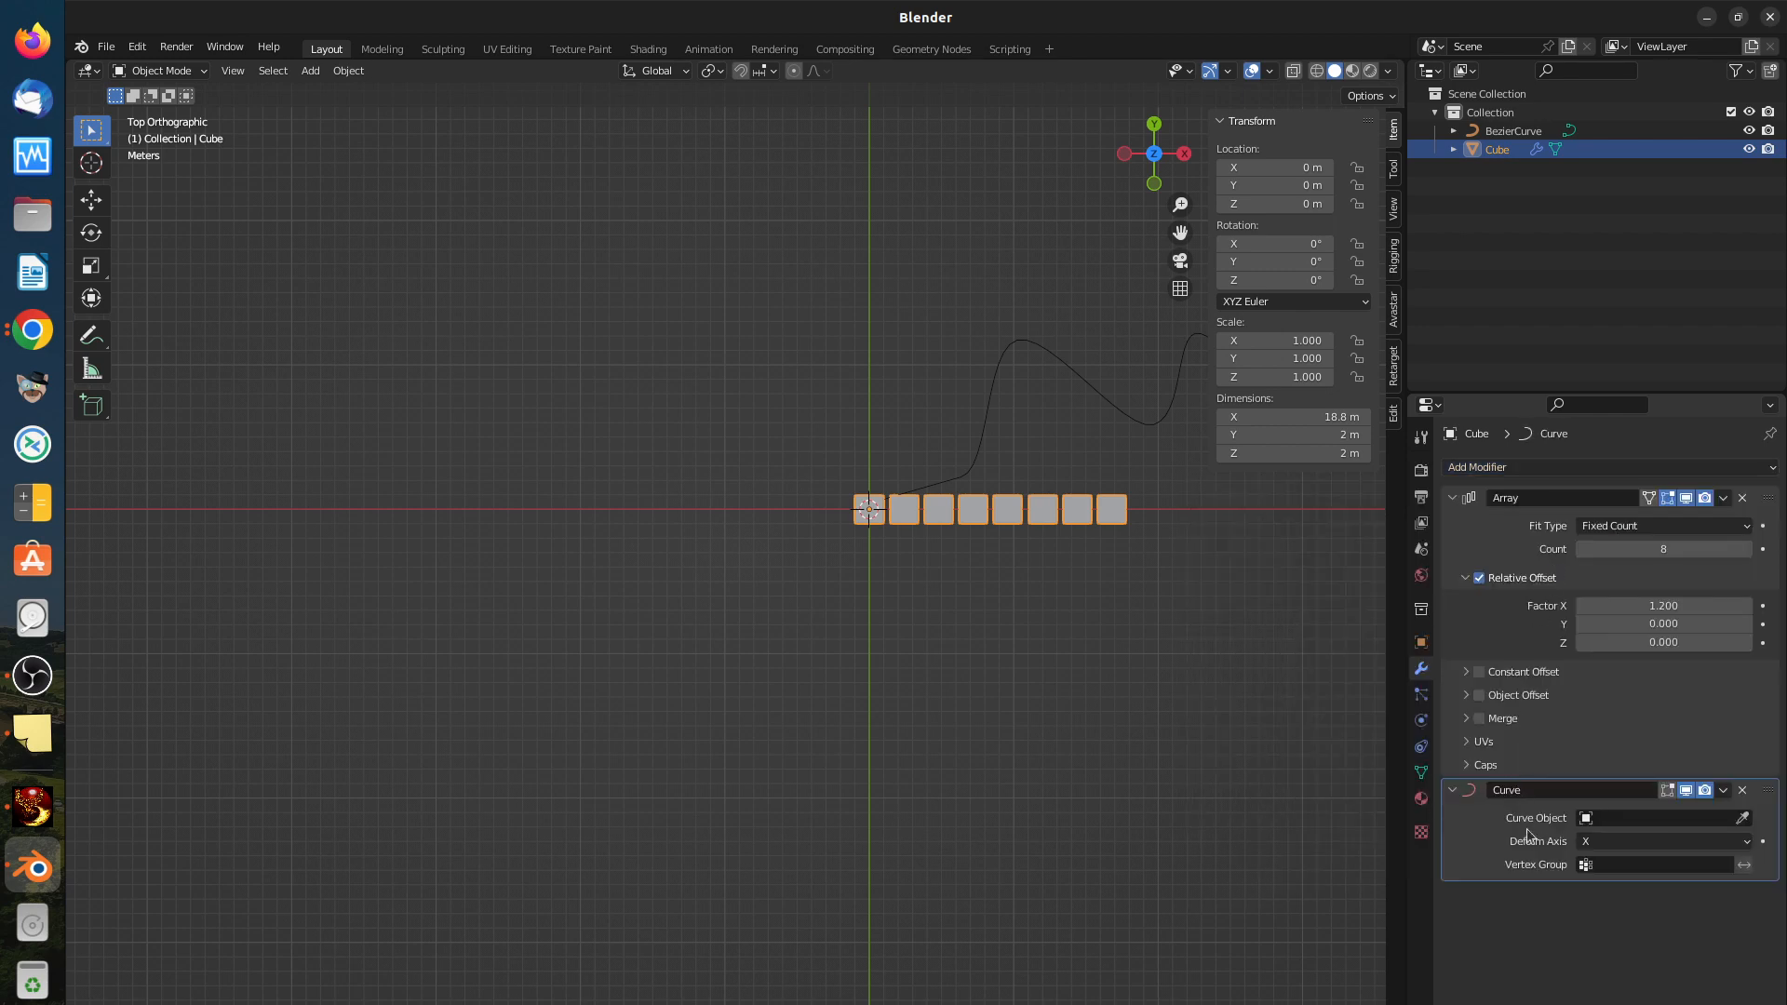
Step: Assign BezierCurve as the curve object of the cubes' Curve modifier
left_click(1590, 823)
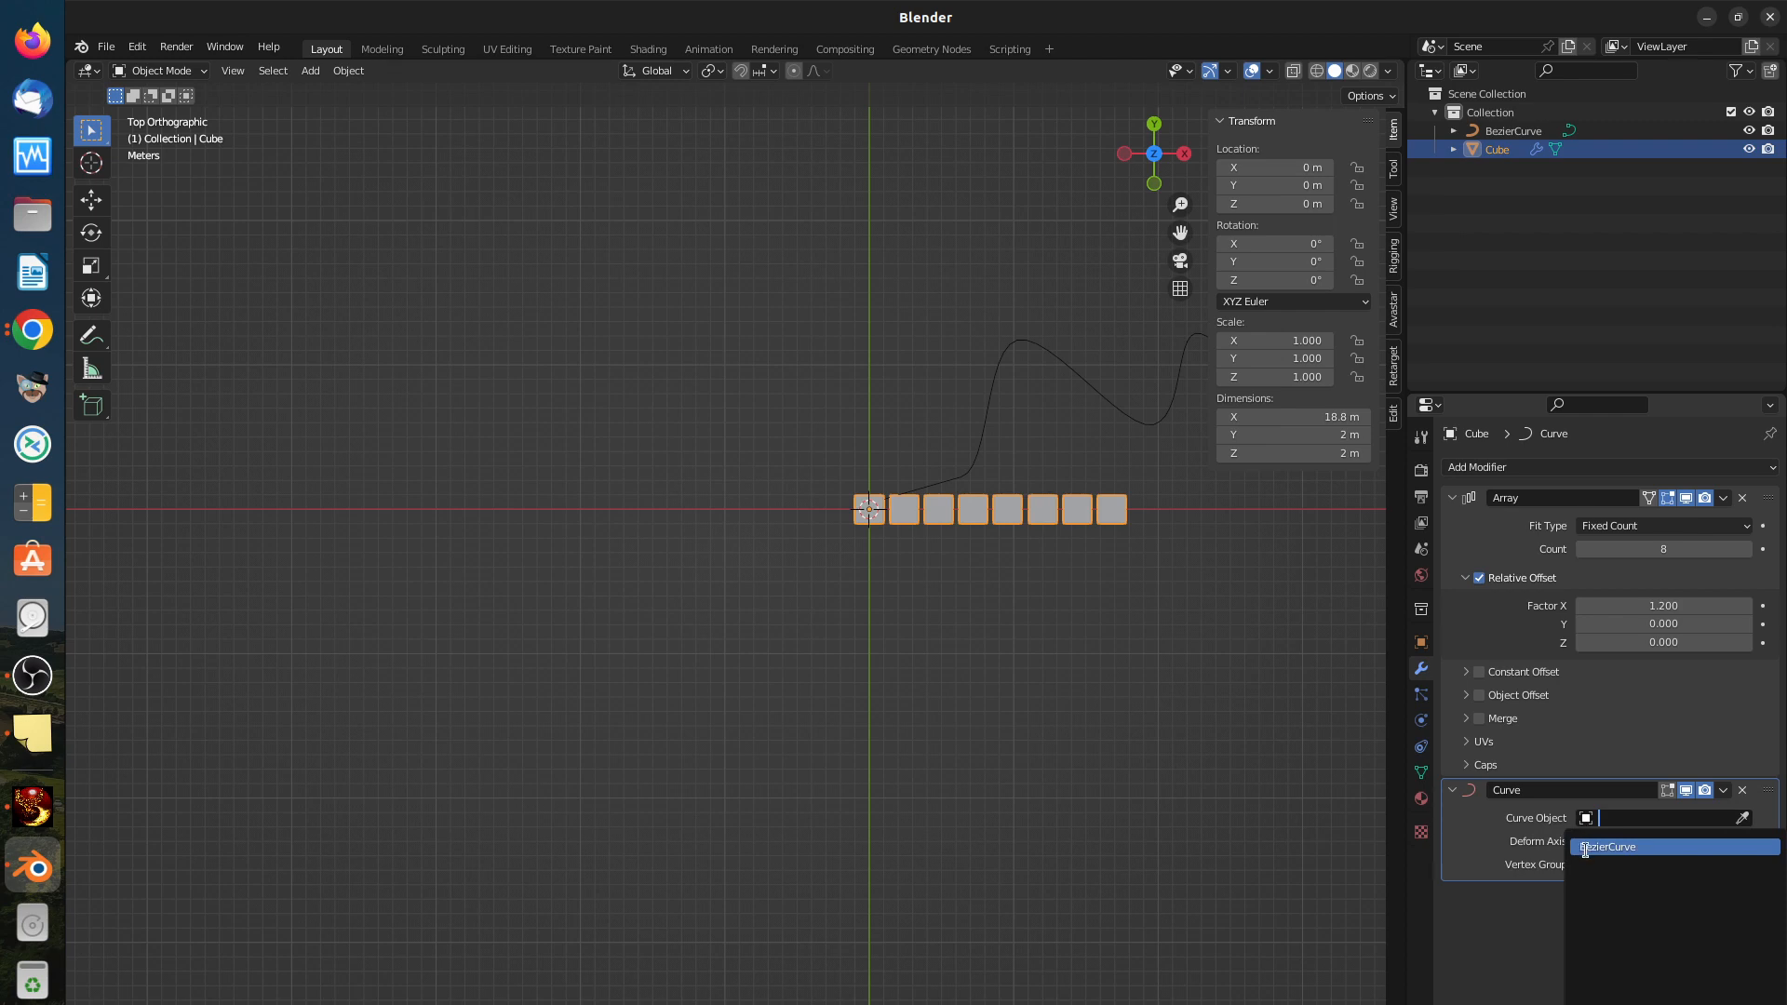
left_click(1586, 848)
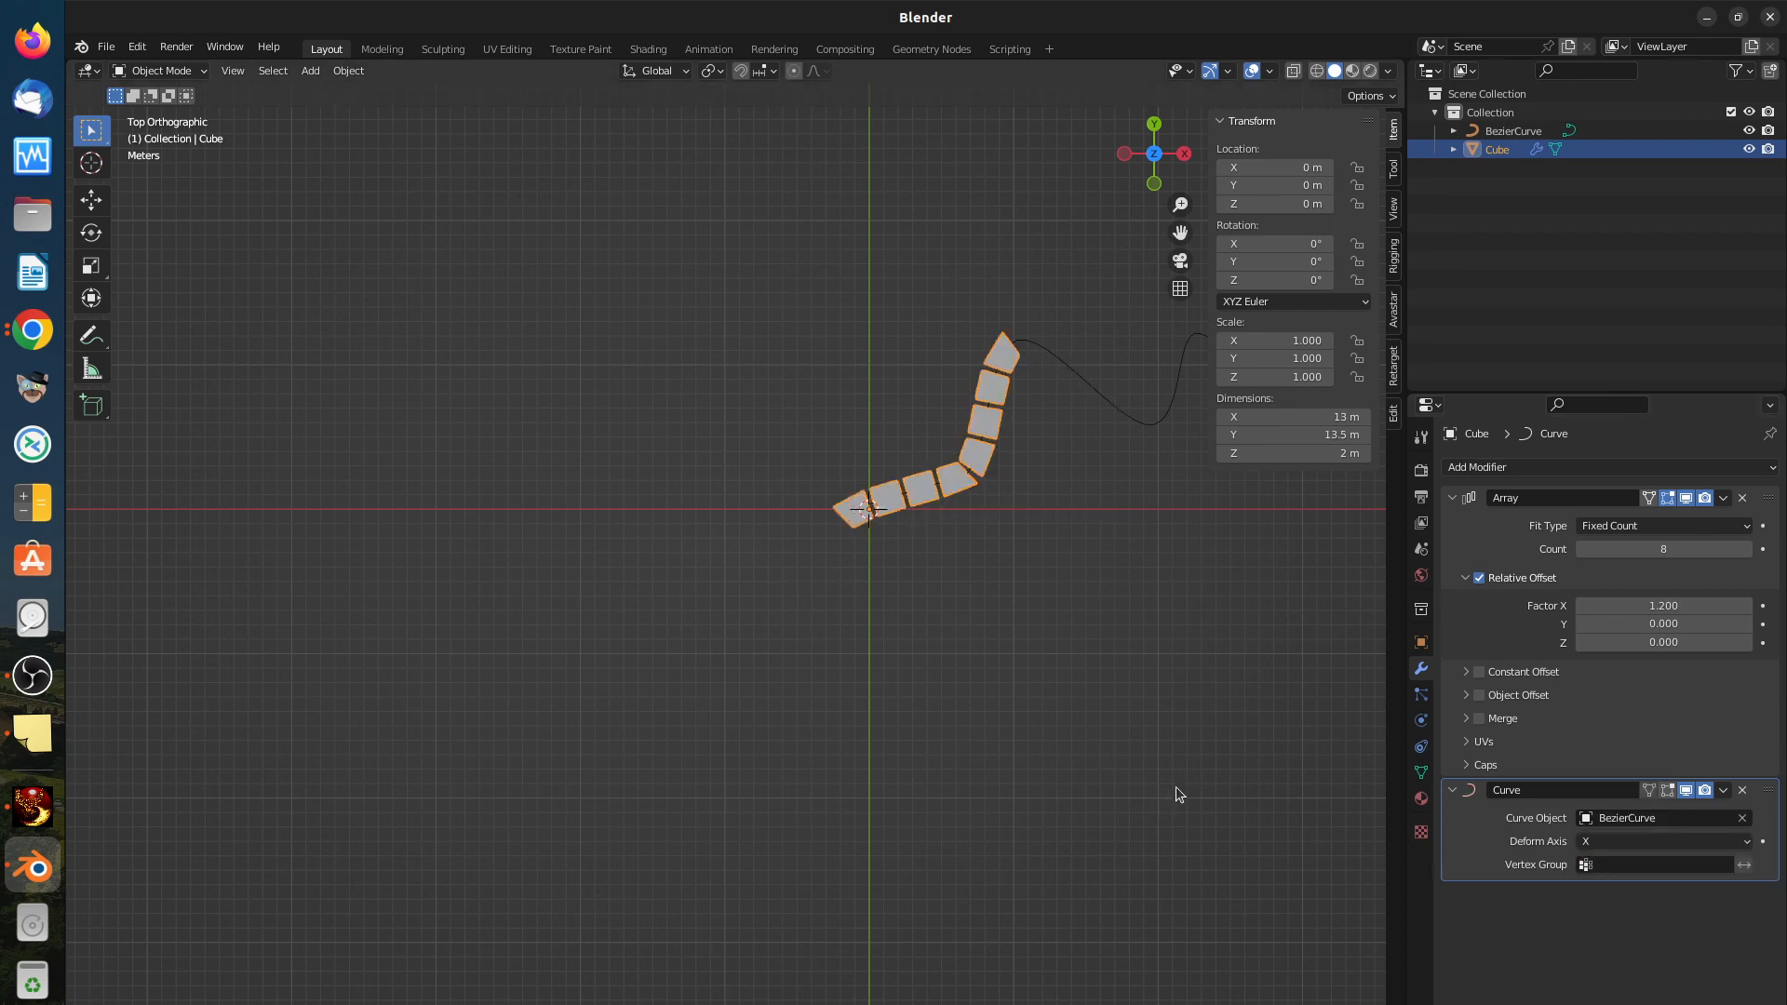
middle_click_drag(1199, 713, 1047, 804, "shift")
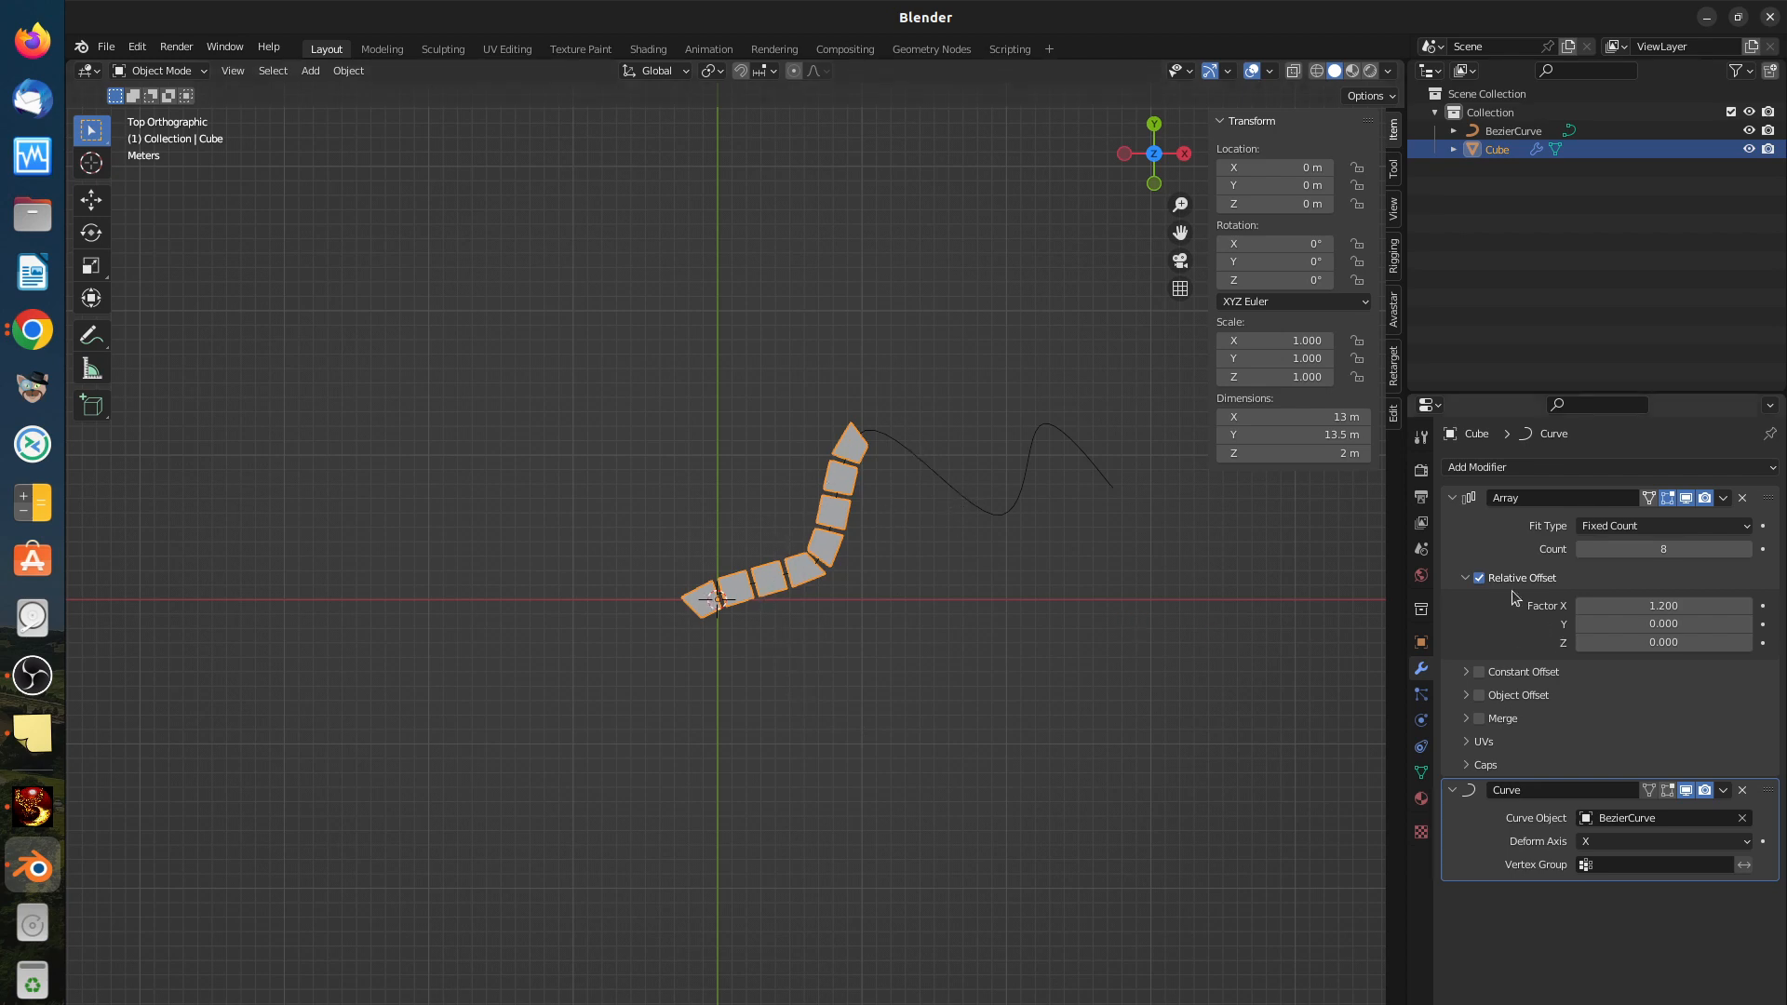
Step: Raise the Array modifier's count to 19 so the cubes extend along the whole curve
left_click(1745, 550)
left_click(1745, 550)
left_click(1745, 550)
left_click(1745, 550)
left_click(1744, 550)
left_click(1745, 550)
left_click(1745, 550)
left_click(1745, 550)
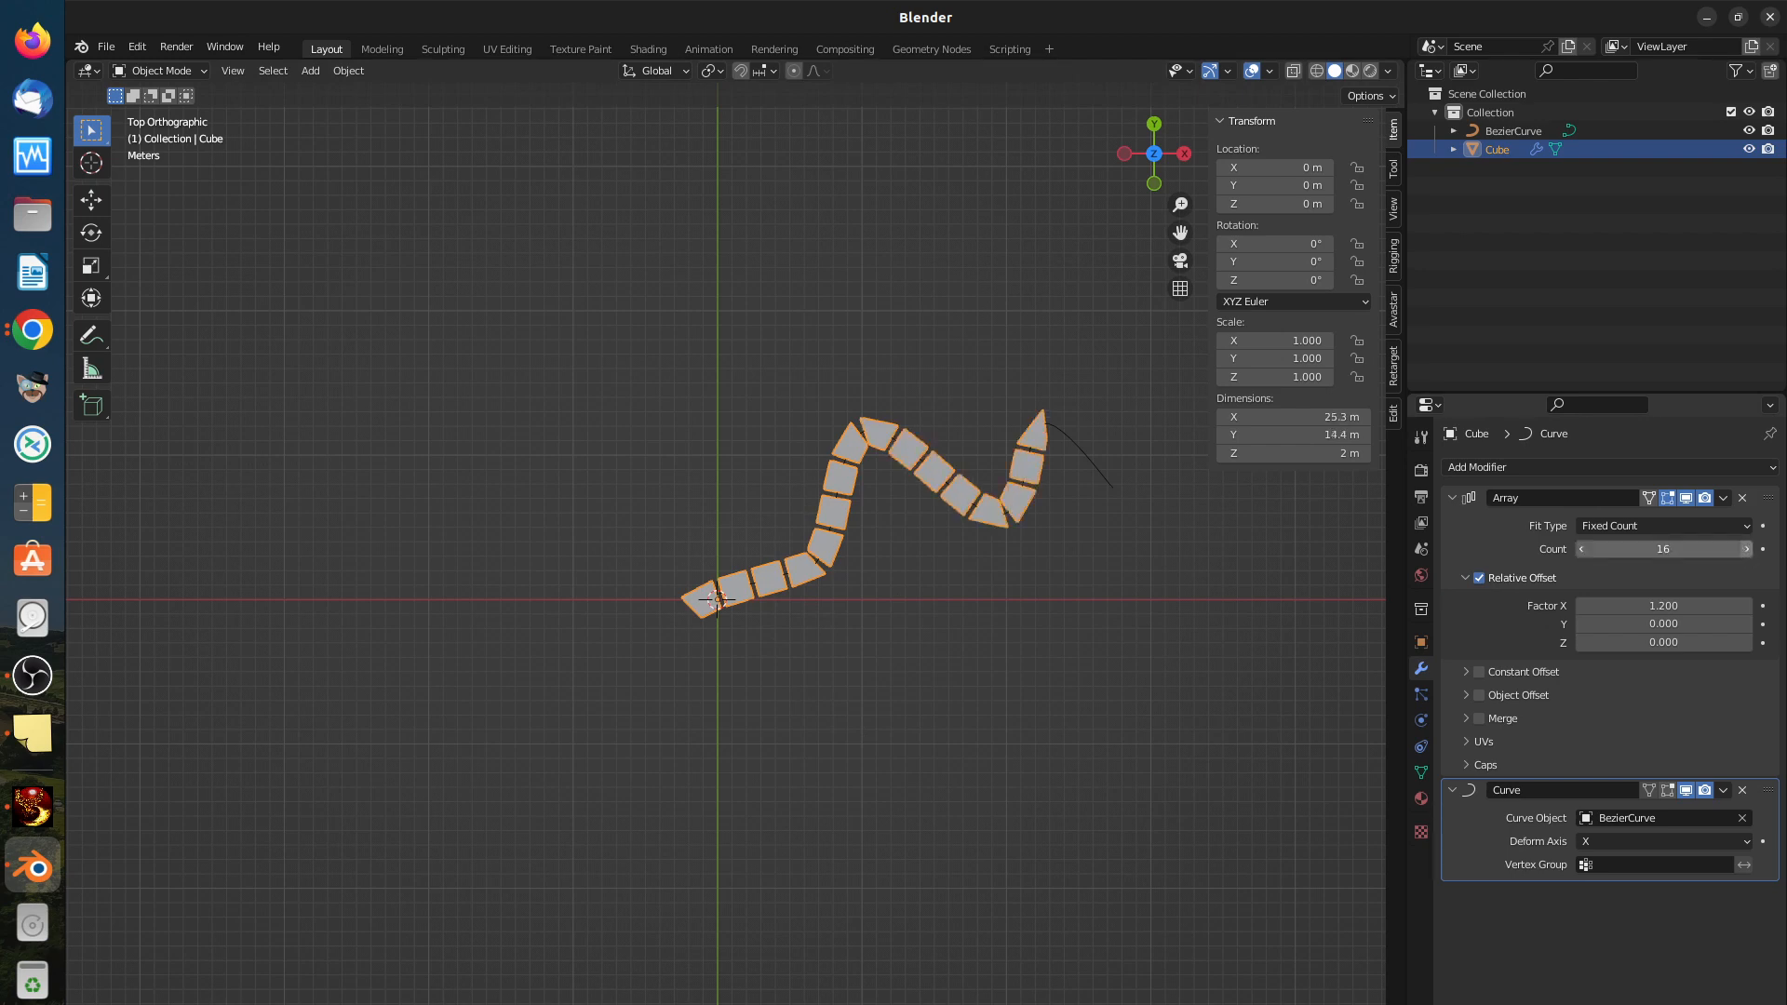
left_click(1745, 550)
left_click(1745, 550)
left_click(1745, 550)
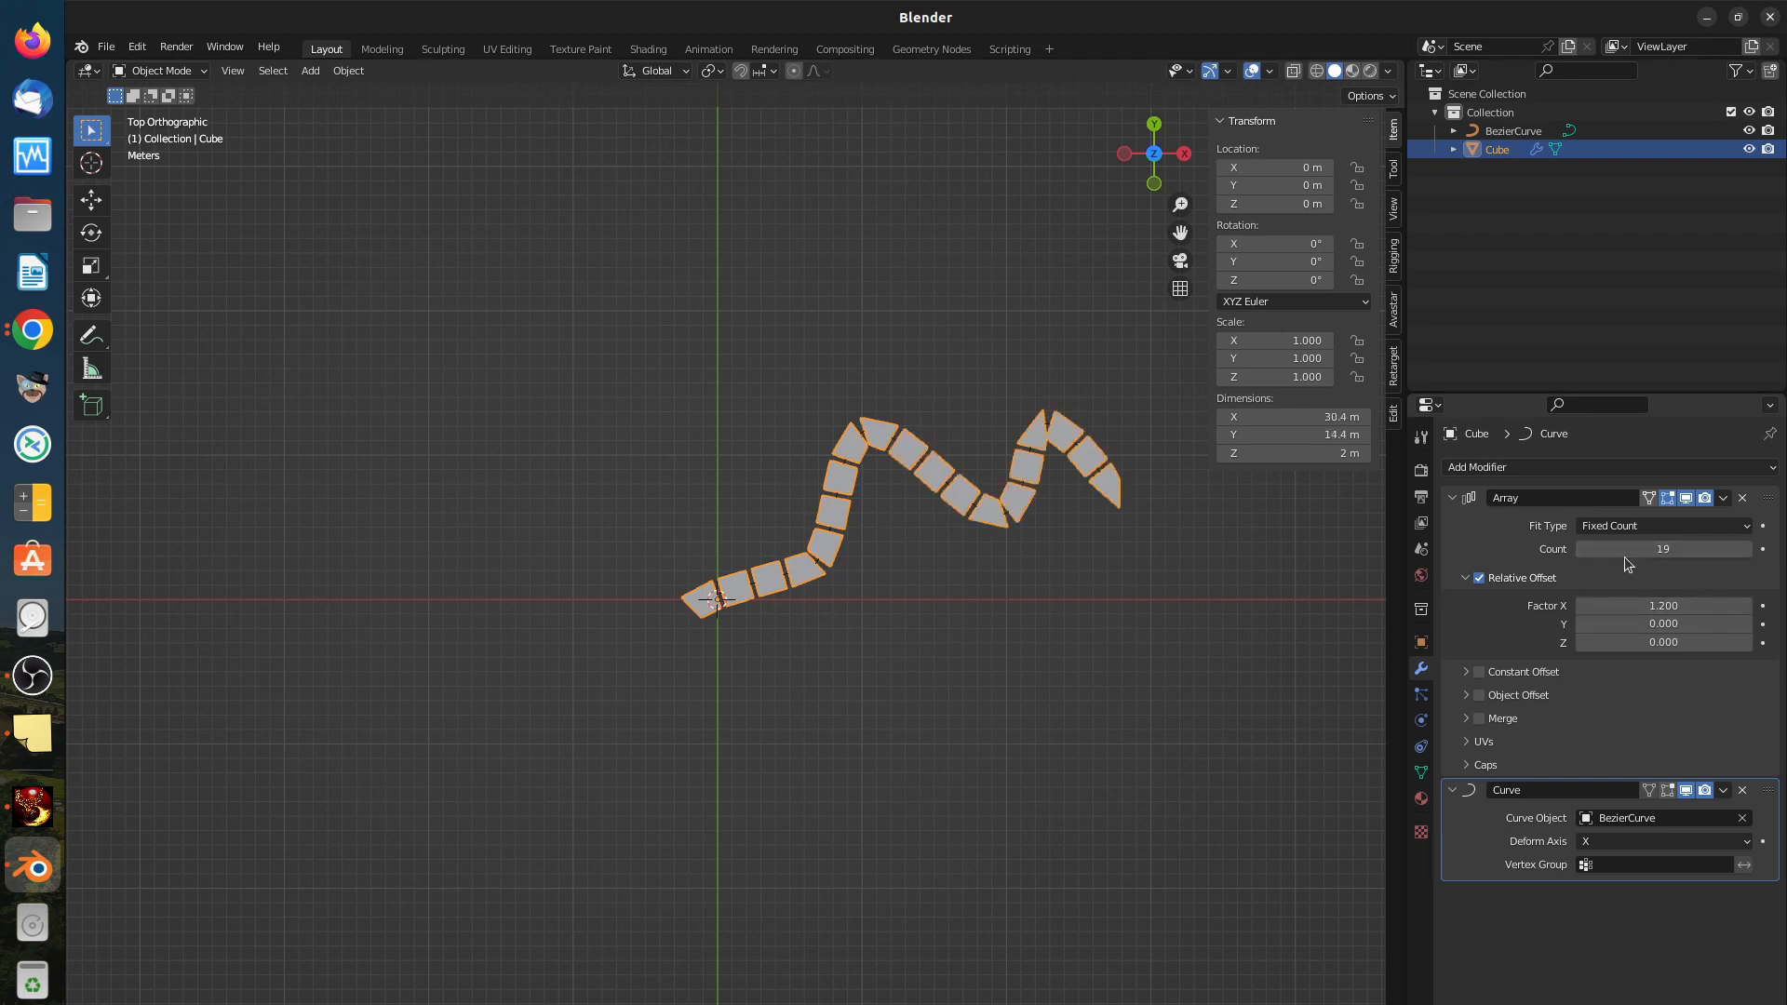
Step: Reduce the Array modifier's count back to 8
left_click(1583, 550)
left_click(1583, 550)
left_click(1583, 550)
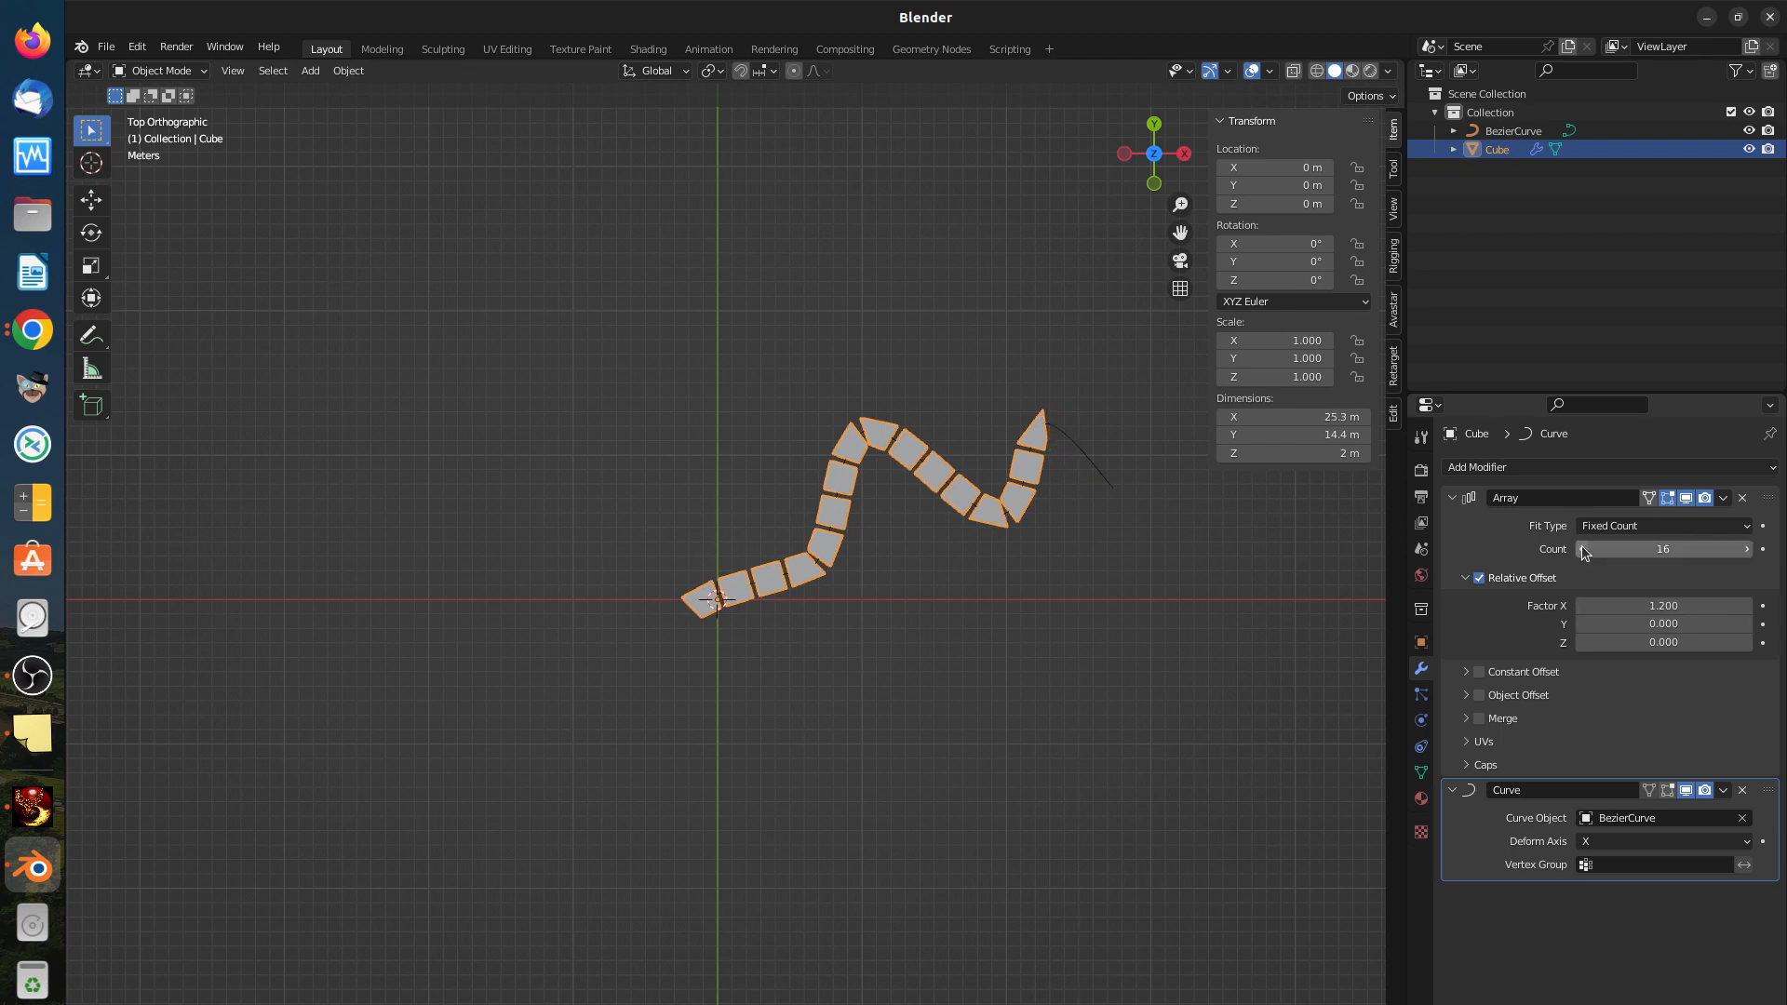
left_click(1583, 550)
left_click(1583, 550)
left_click(1583, 550)
left_click(1583, 550)
left_click(1583, 550)
left_click(1583, 550)
left_click(1583, 550)
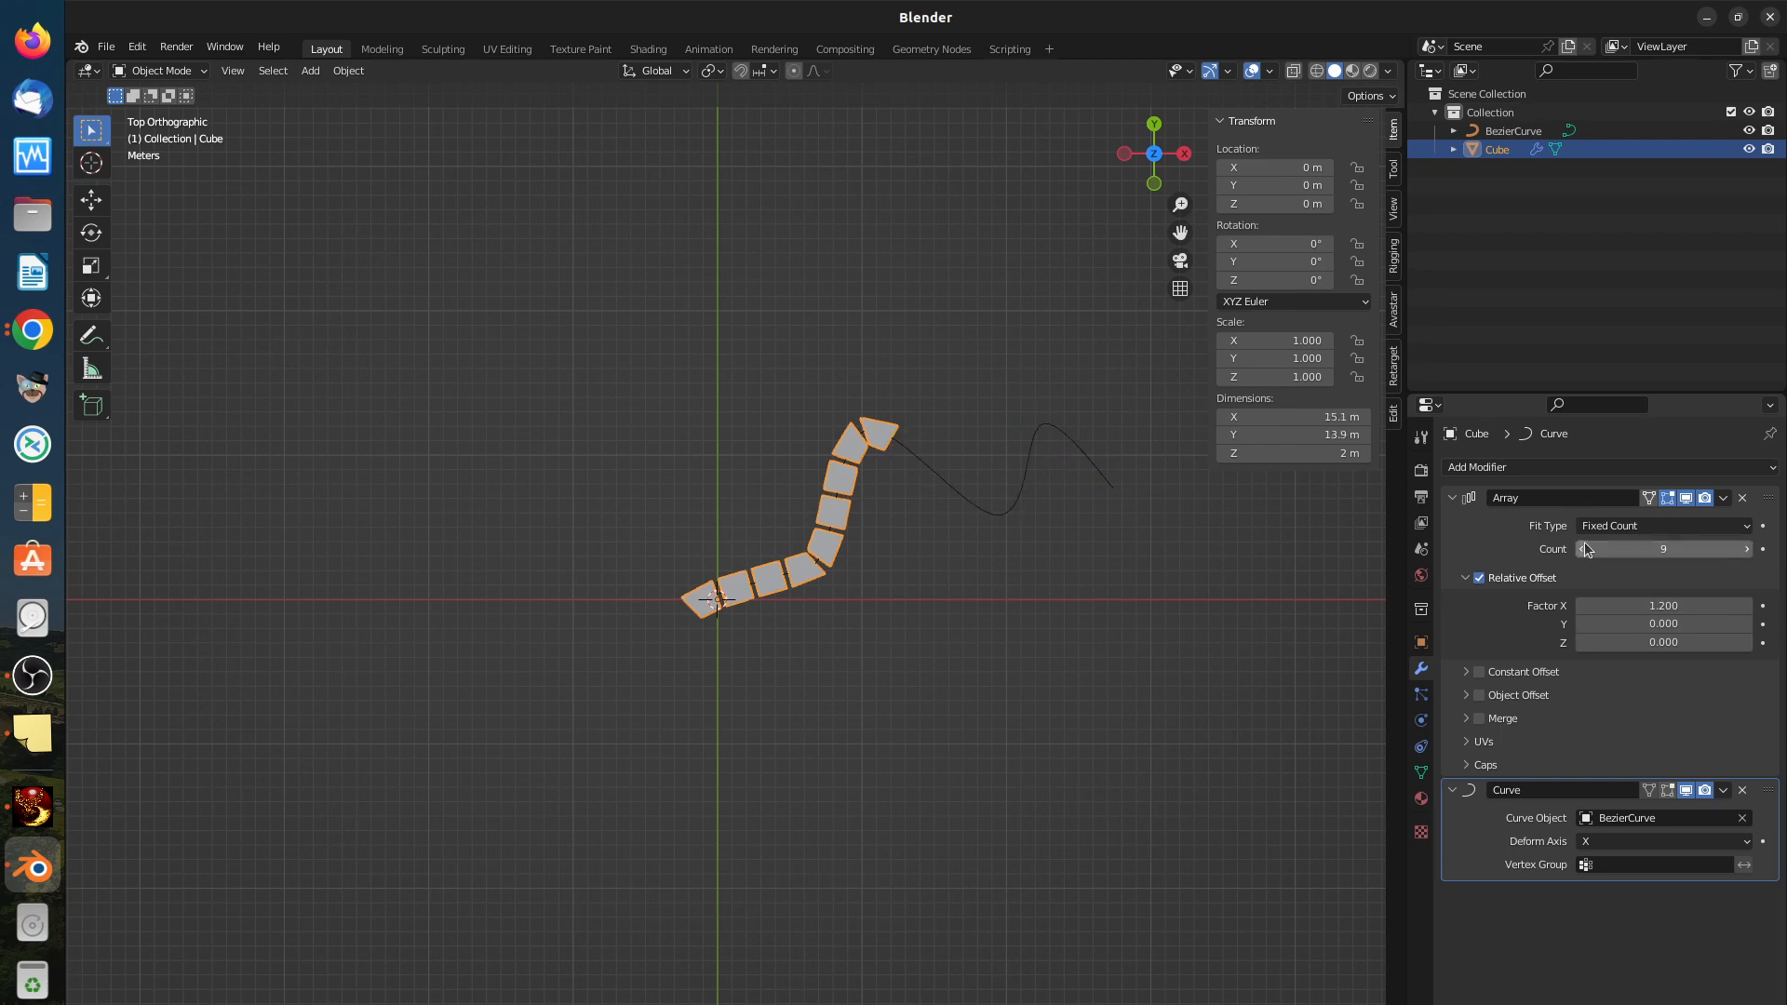
left_click(1584, 545)
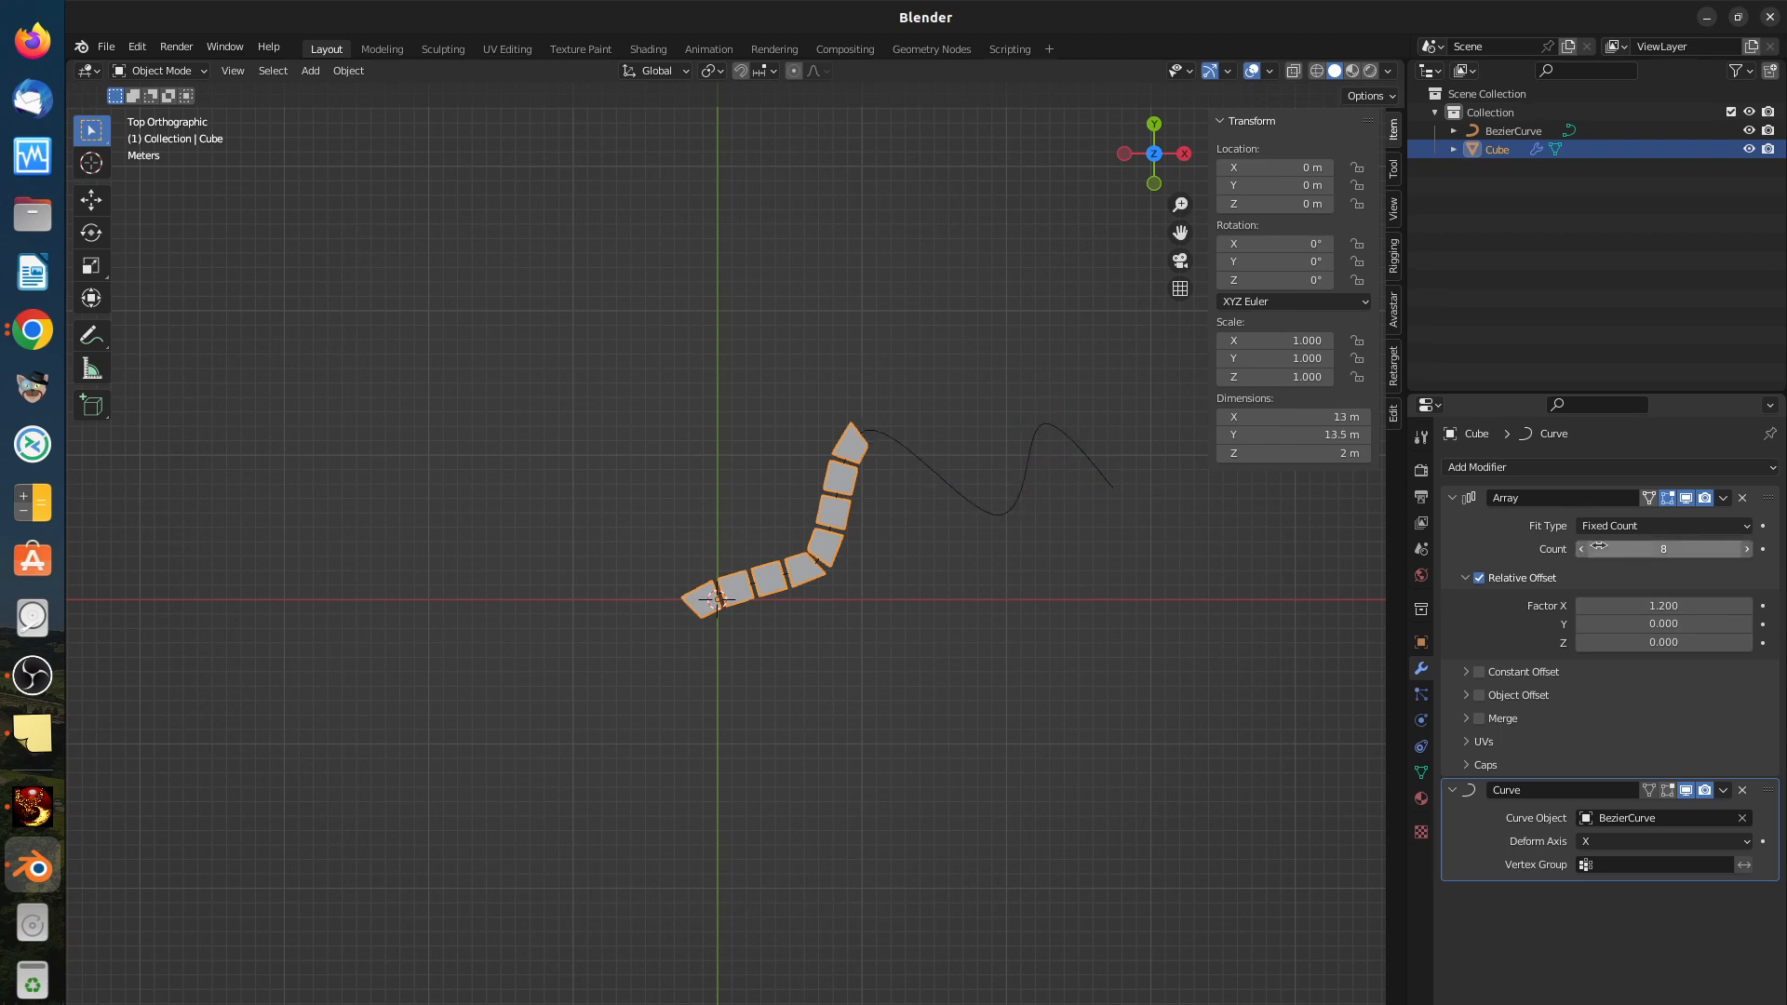
Step: Change the Array modifier's fit type to Fit Curve and assign BezierCurve as its curve
left_click(1703, 527)
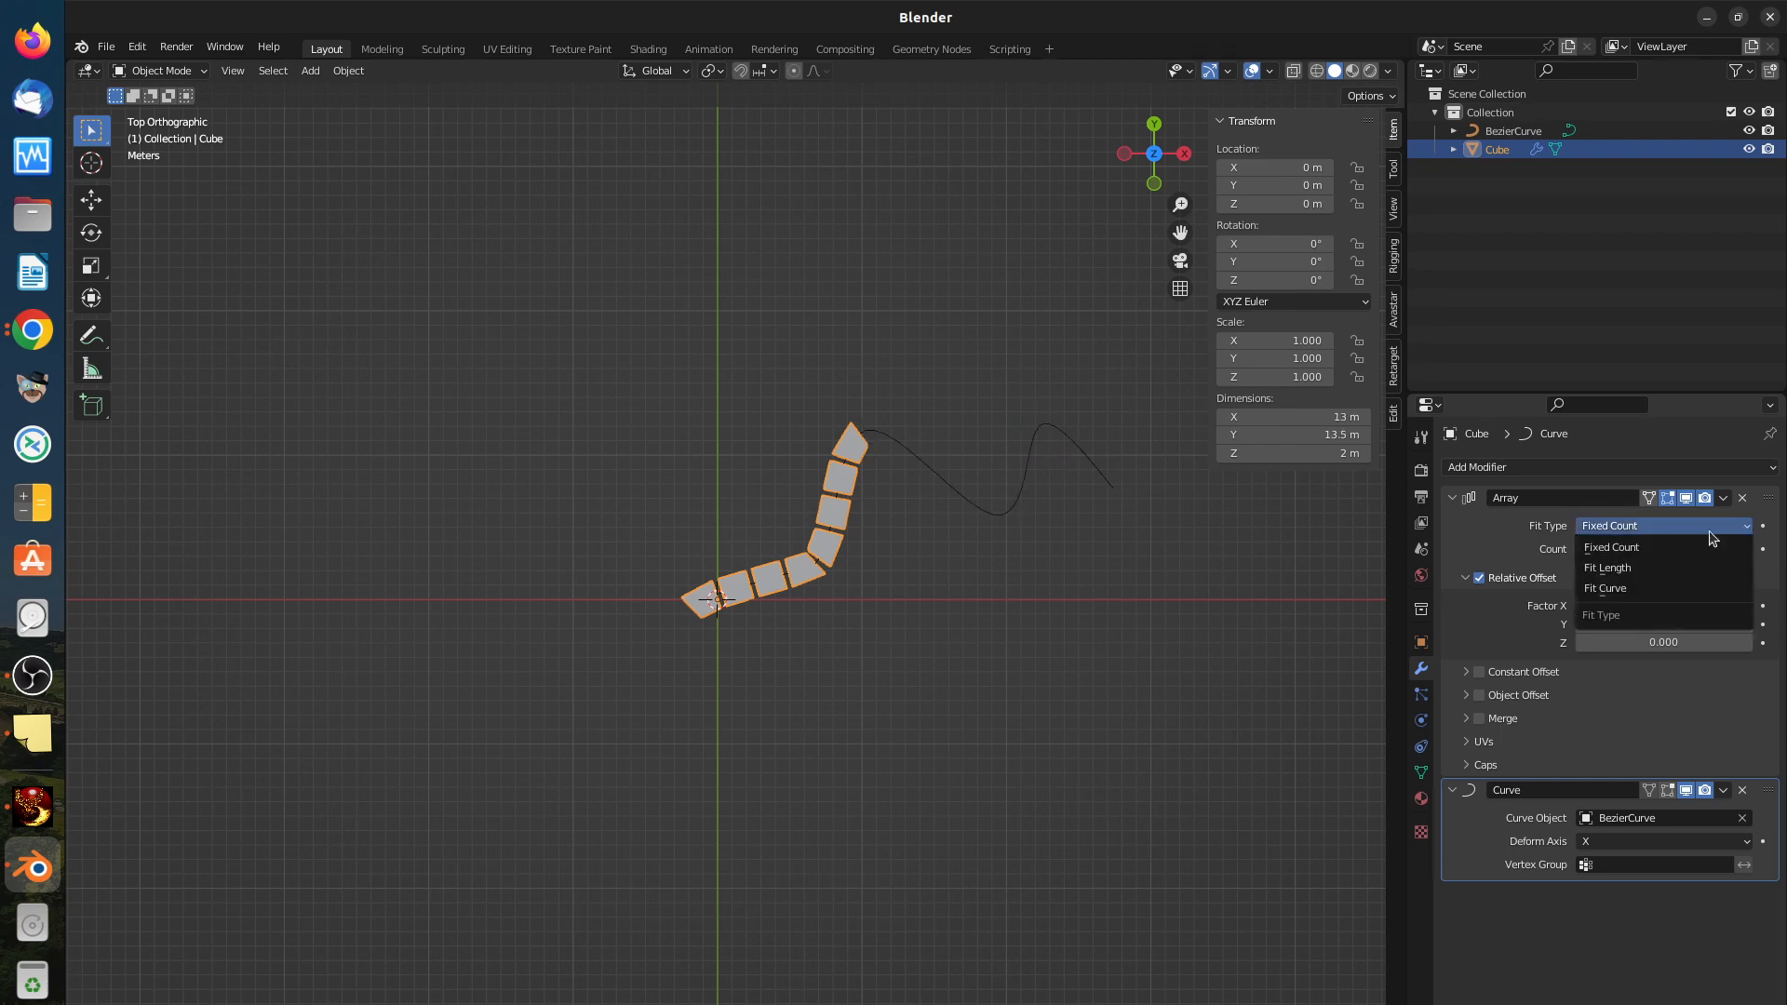
left_click(1632, 590)
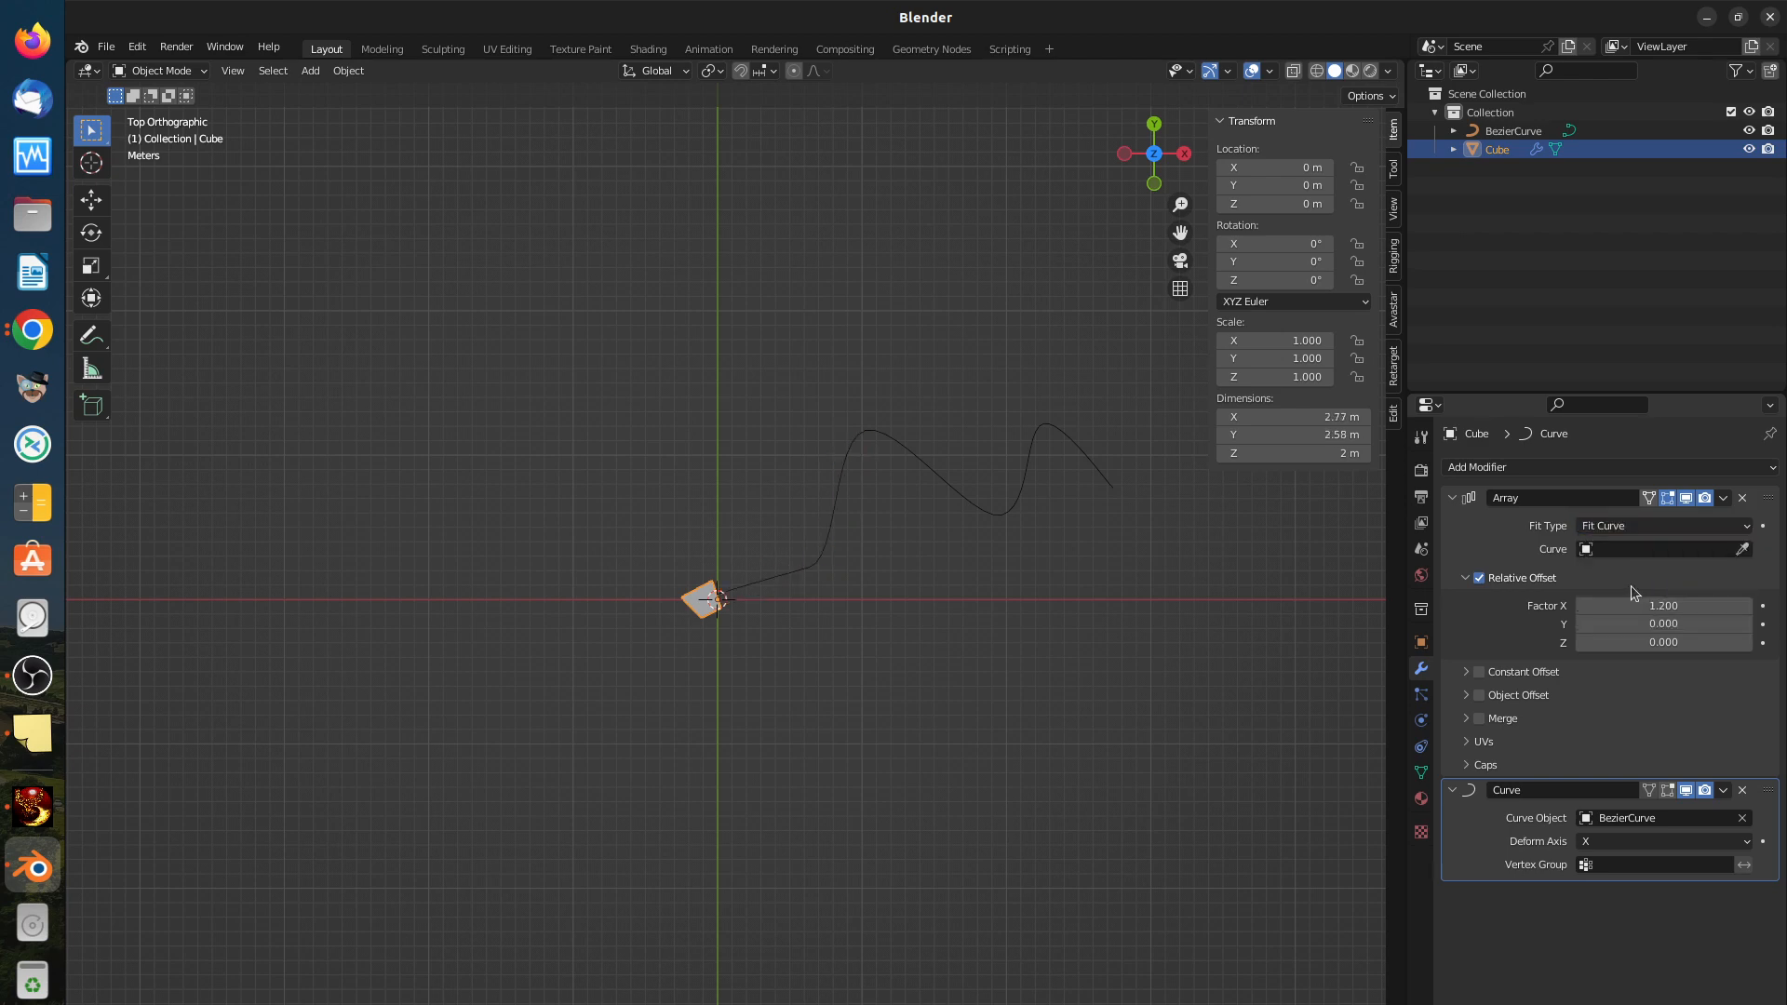
left_click(1589, 549)
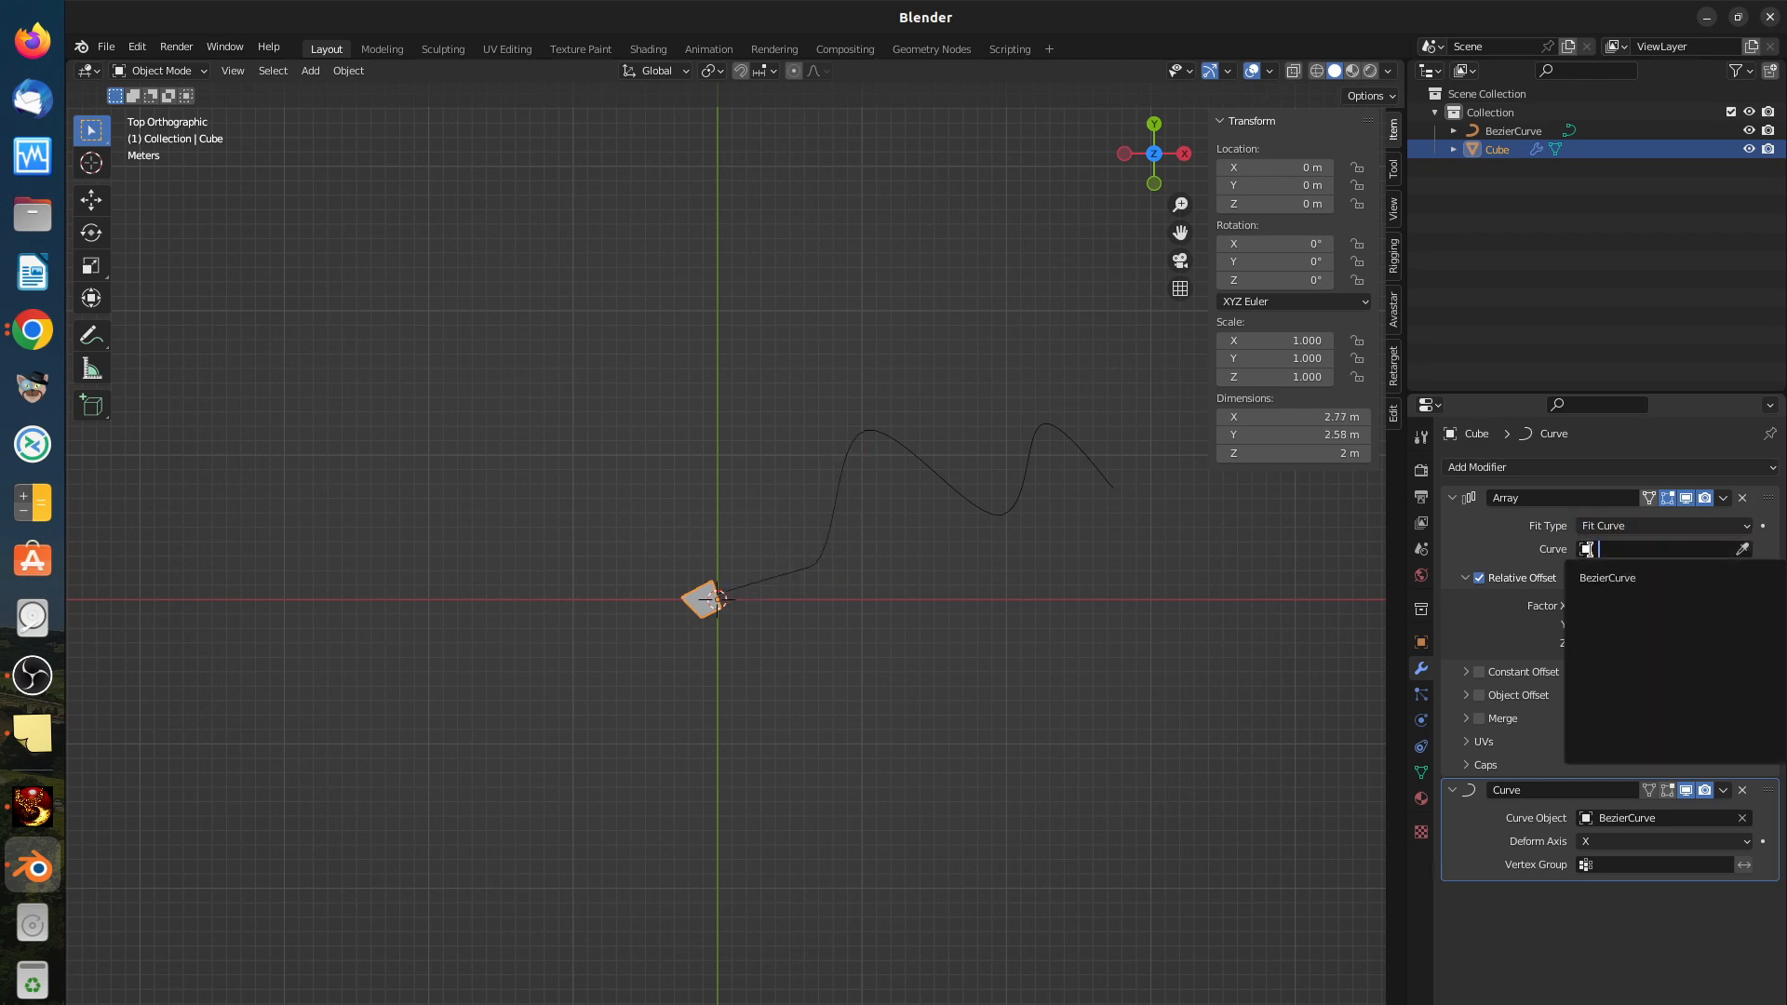
left_click(1598, 577)
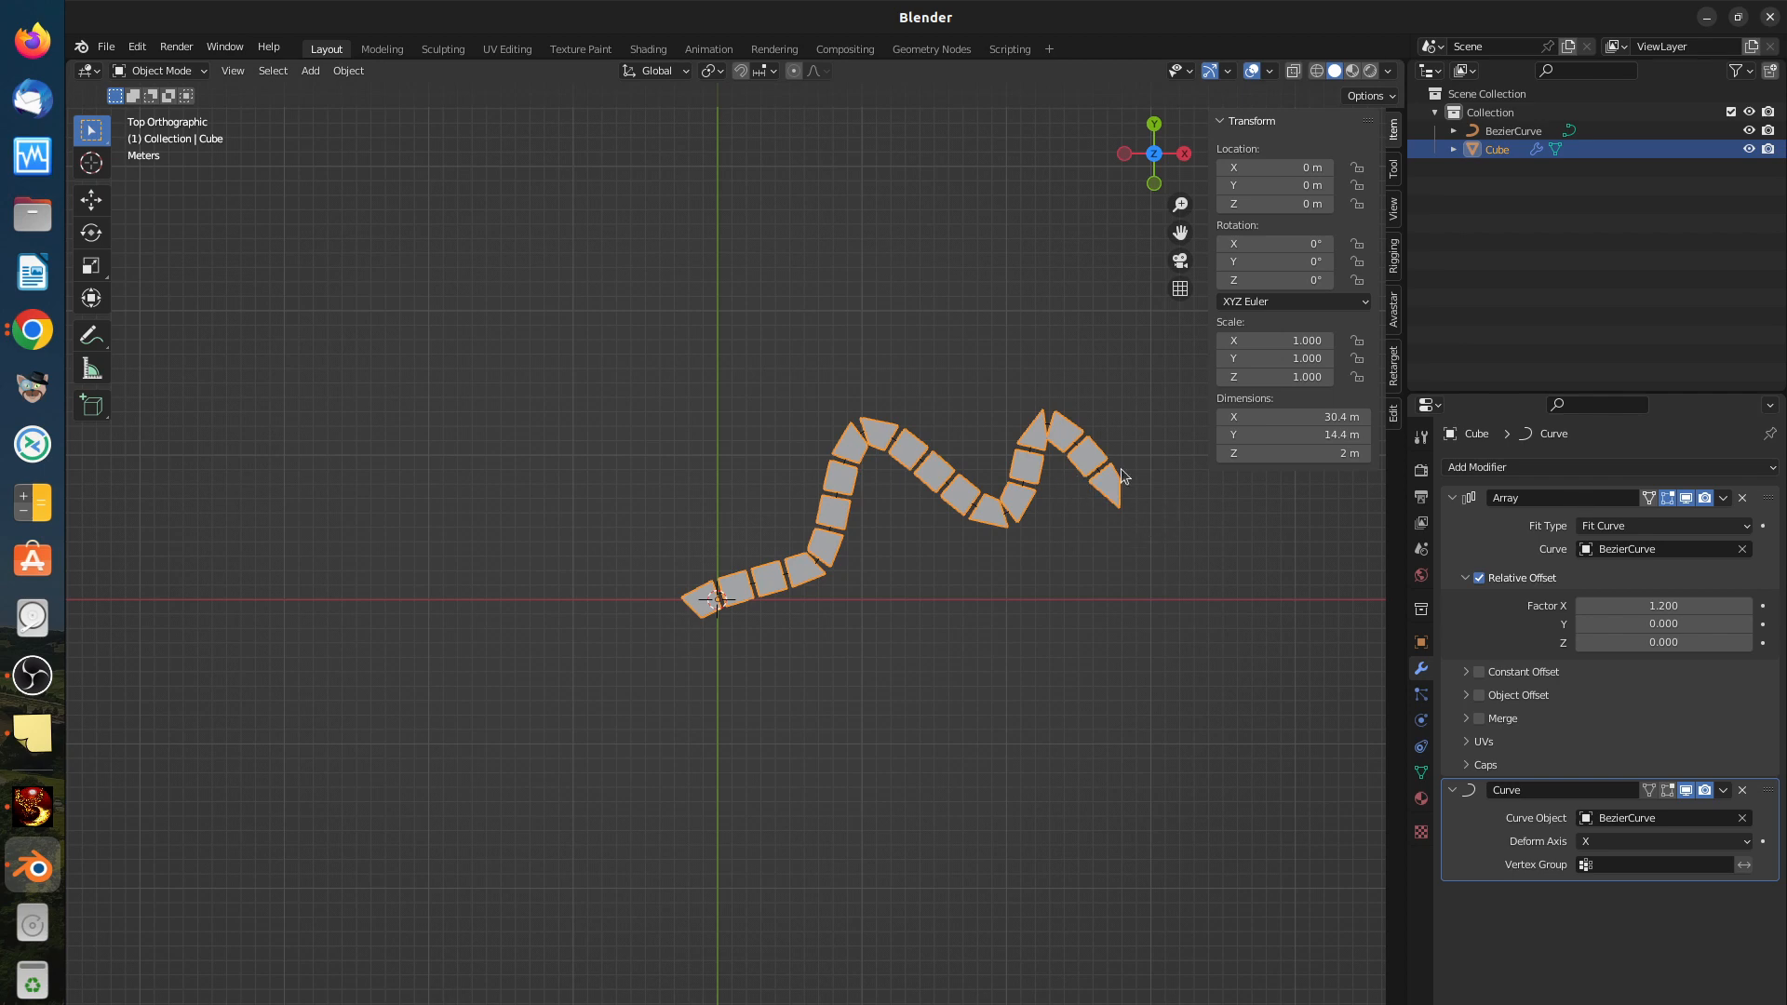
Step: In Edit Mode, move the curve's second-to-last point by about 11.3, -27.1 m and the preceding point by about -5.3, -18.4 m in X, Y
scroll(992, 649, "up", 1)
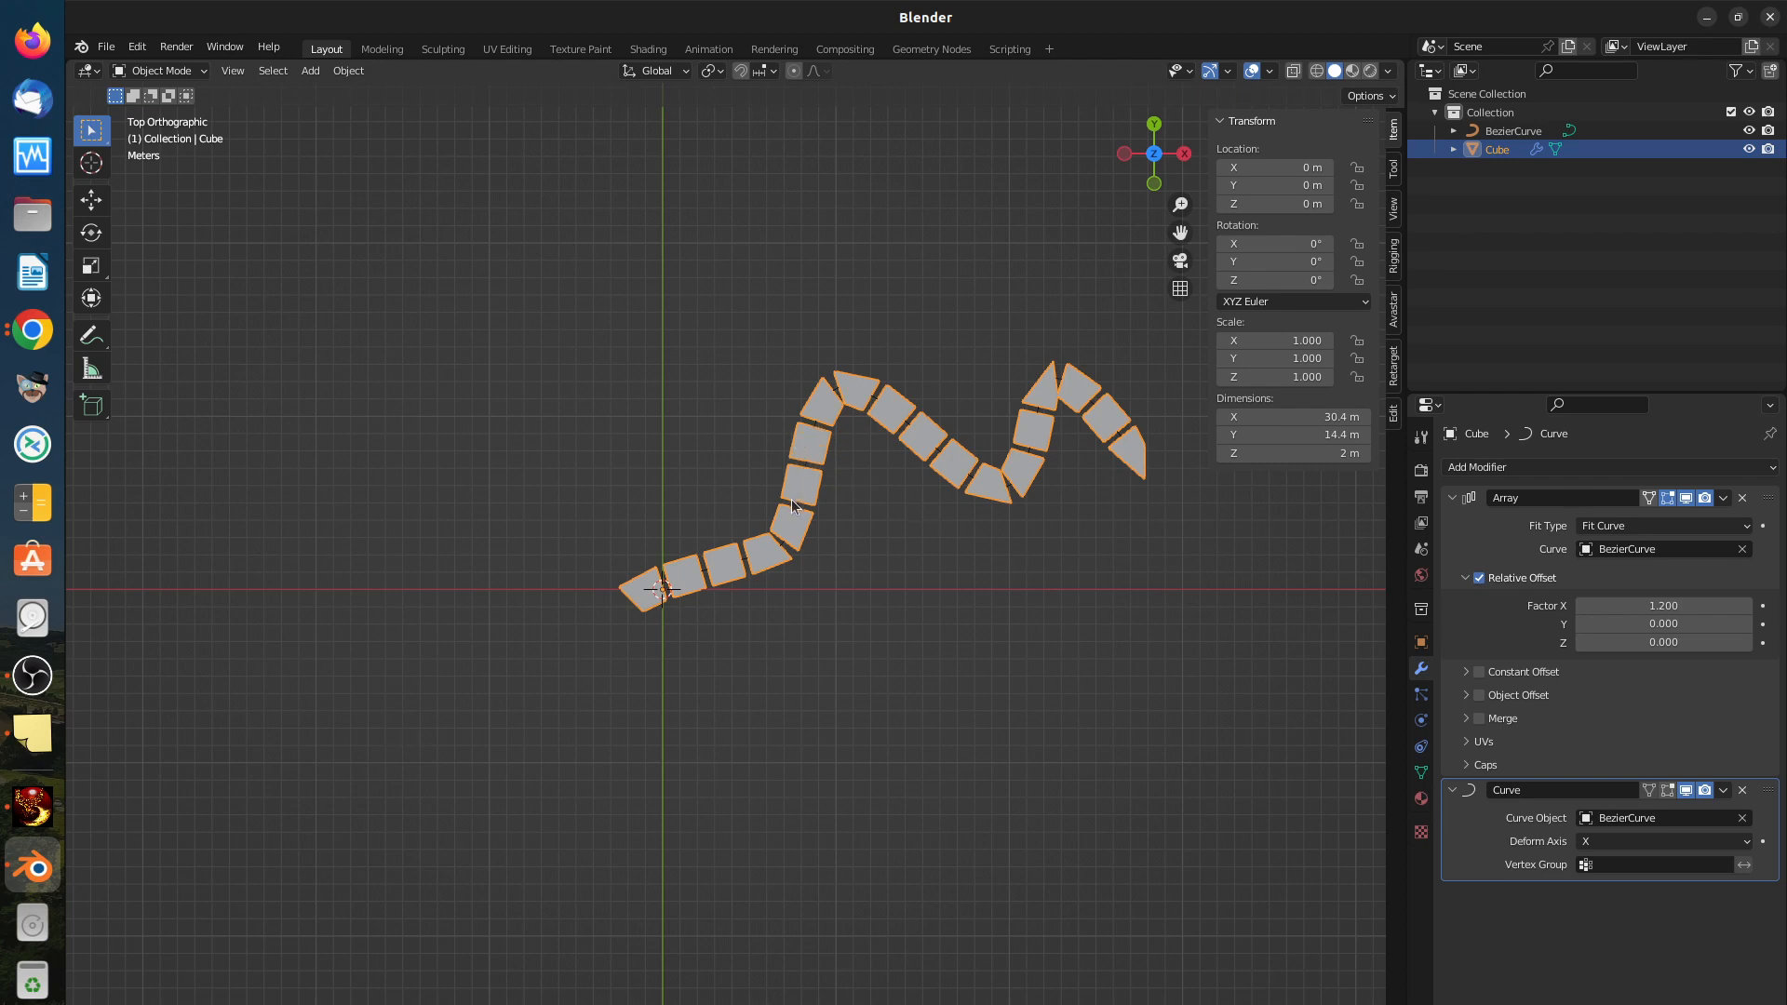
left_click(187, 74)
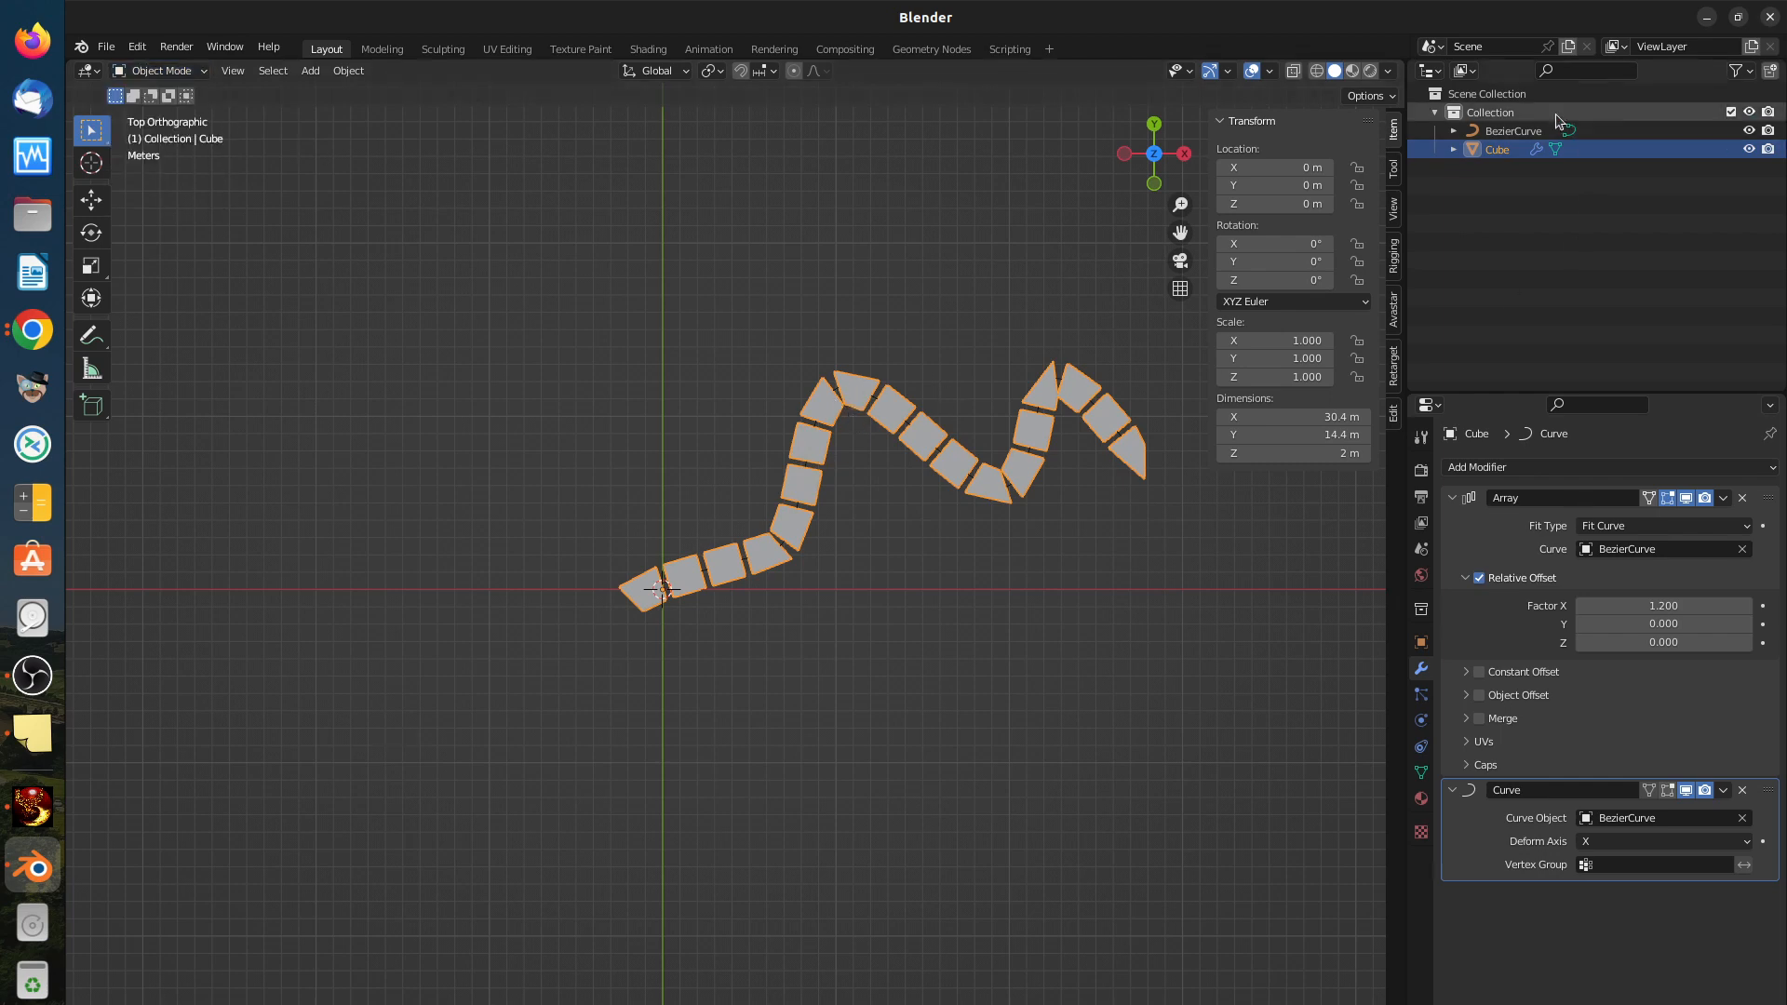
left_click(1510, 131)
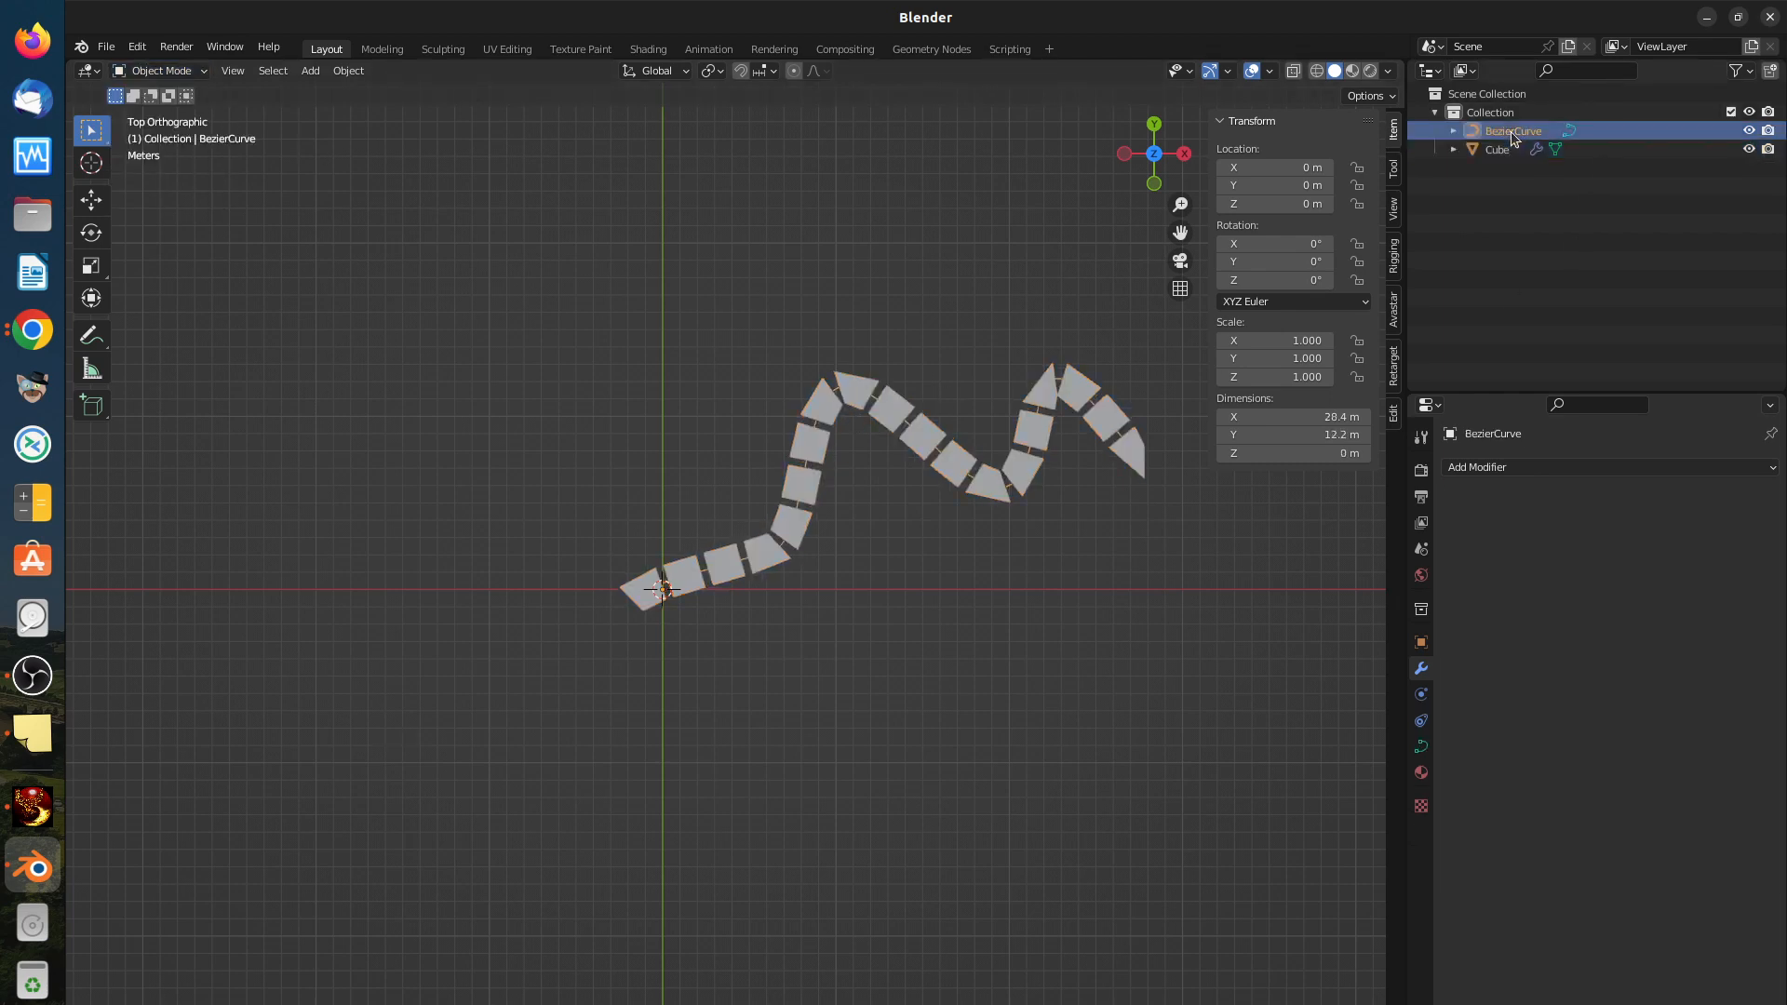
left_click(185, 72)
left_click(169, 113)
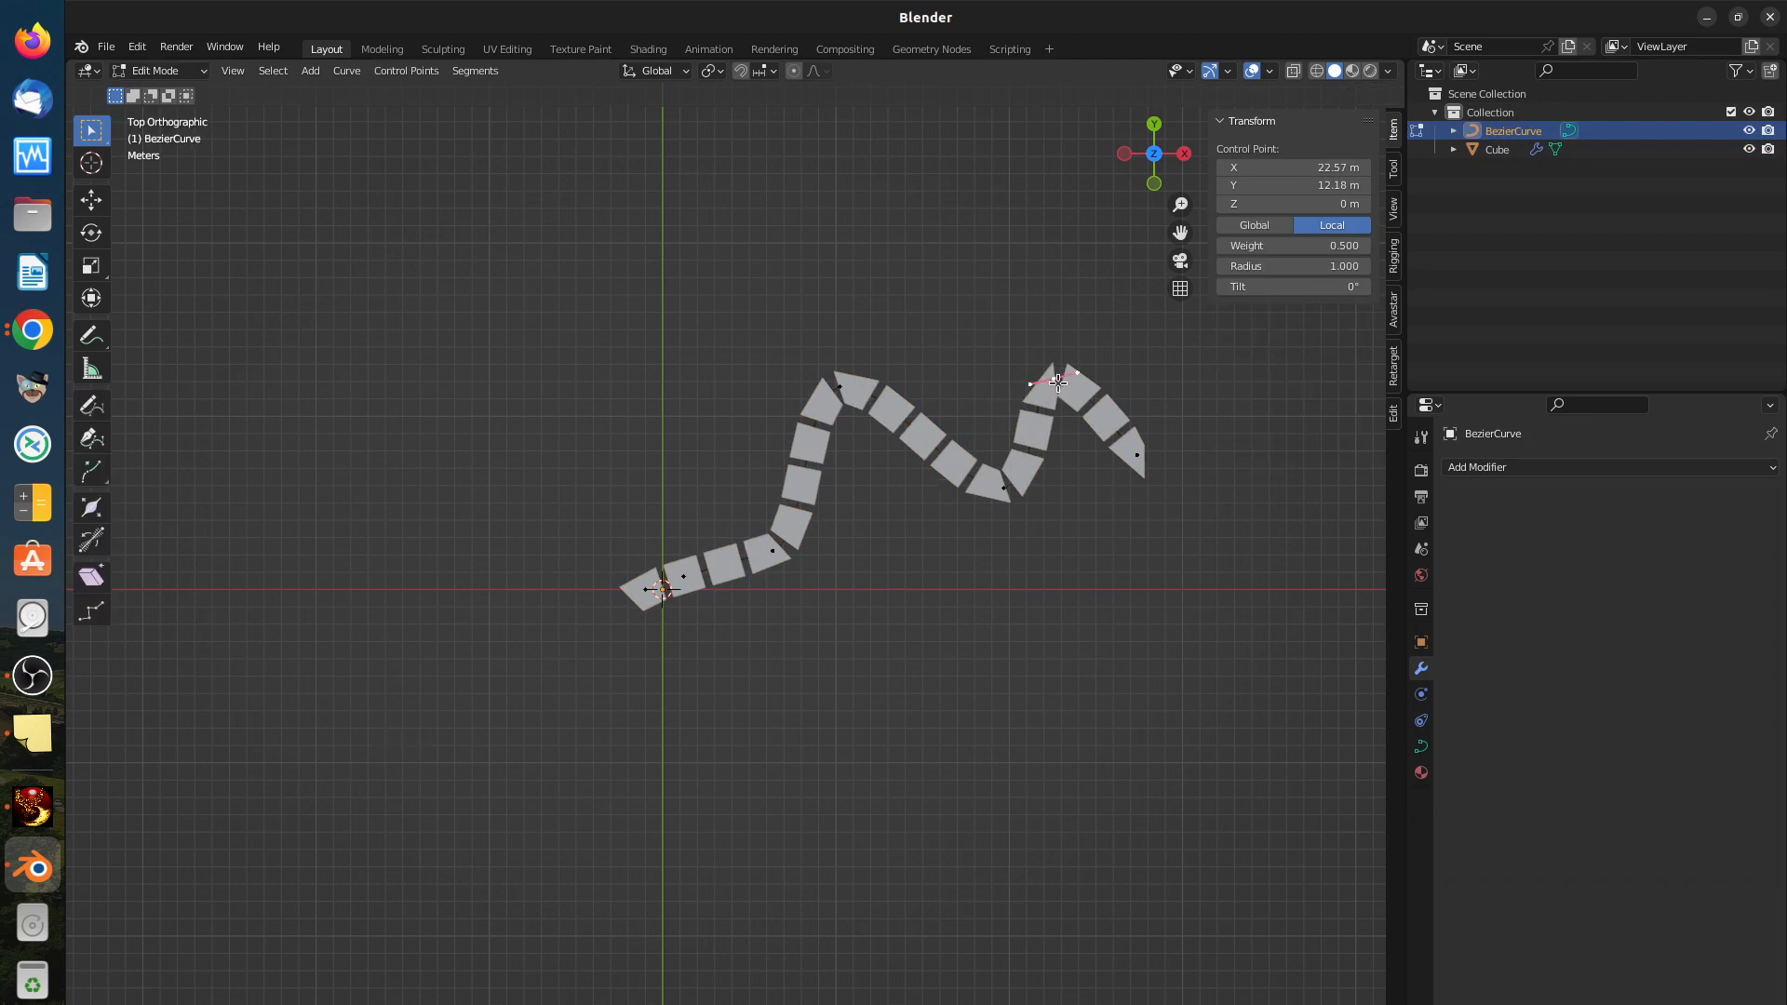
left_click_drag(1056, 379, 1252, 848)
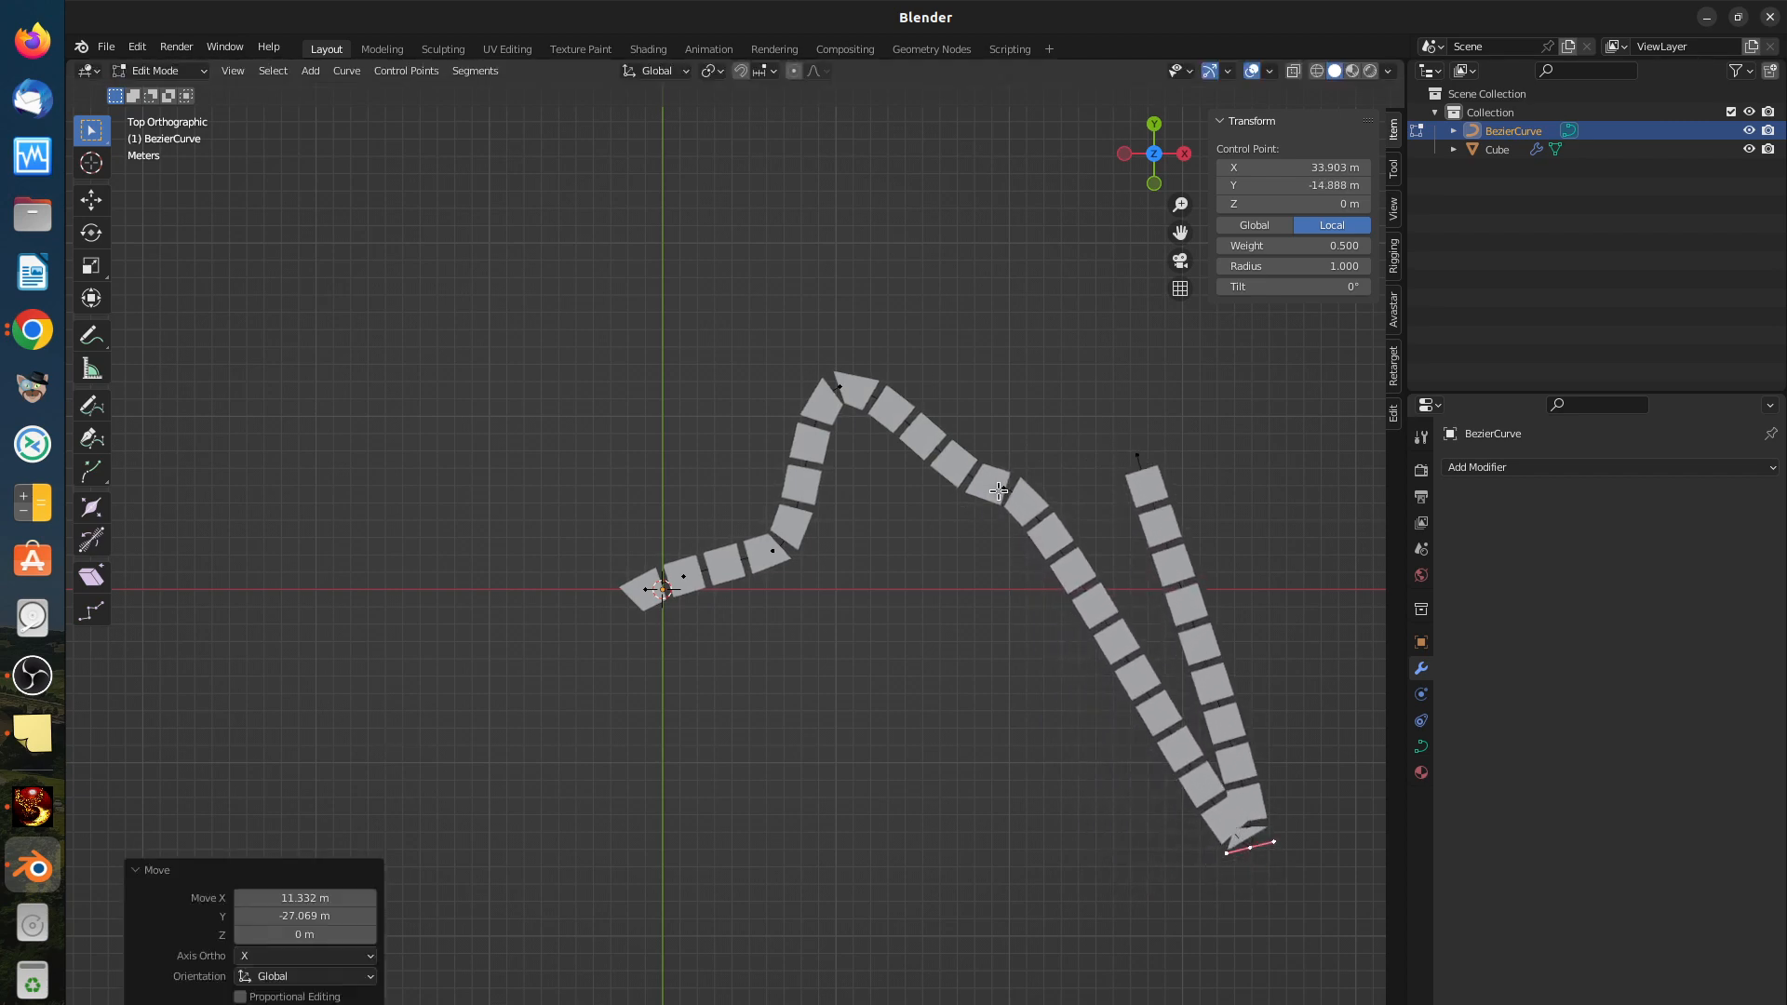
left_click(1003, 490)
left_click_drag(1002, 506, 909, 816)
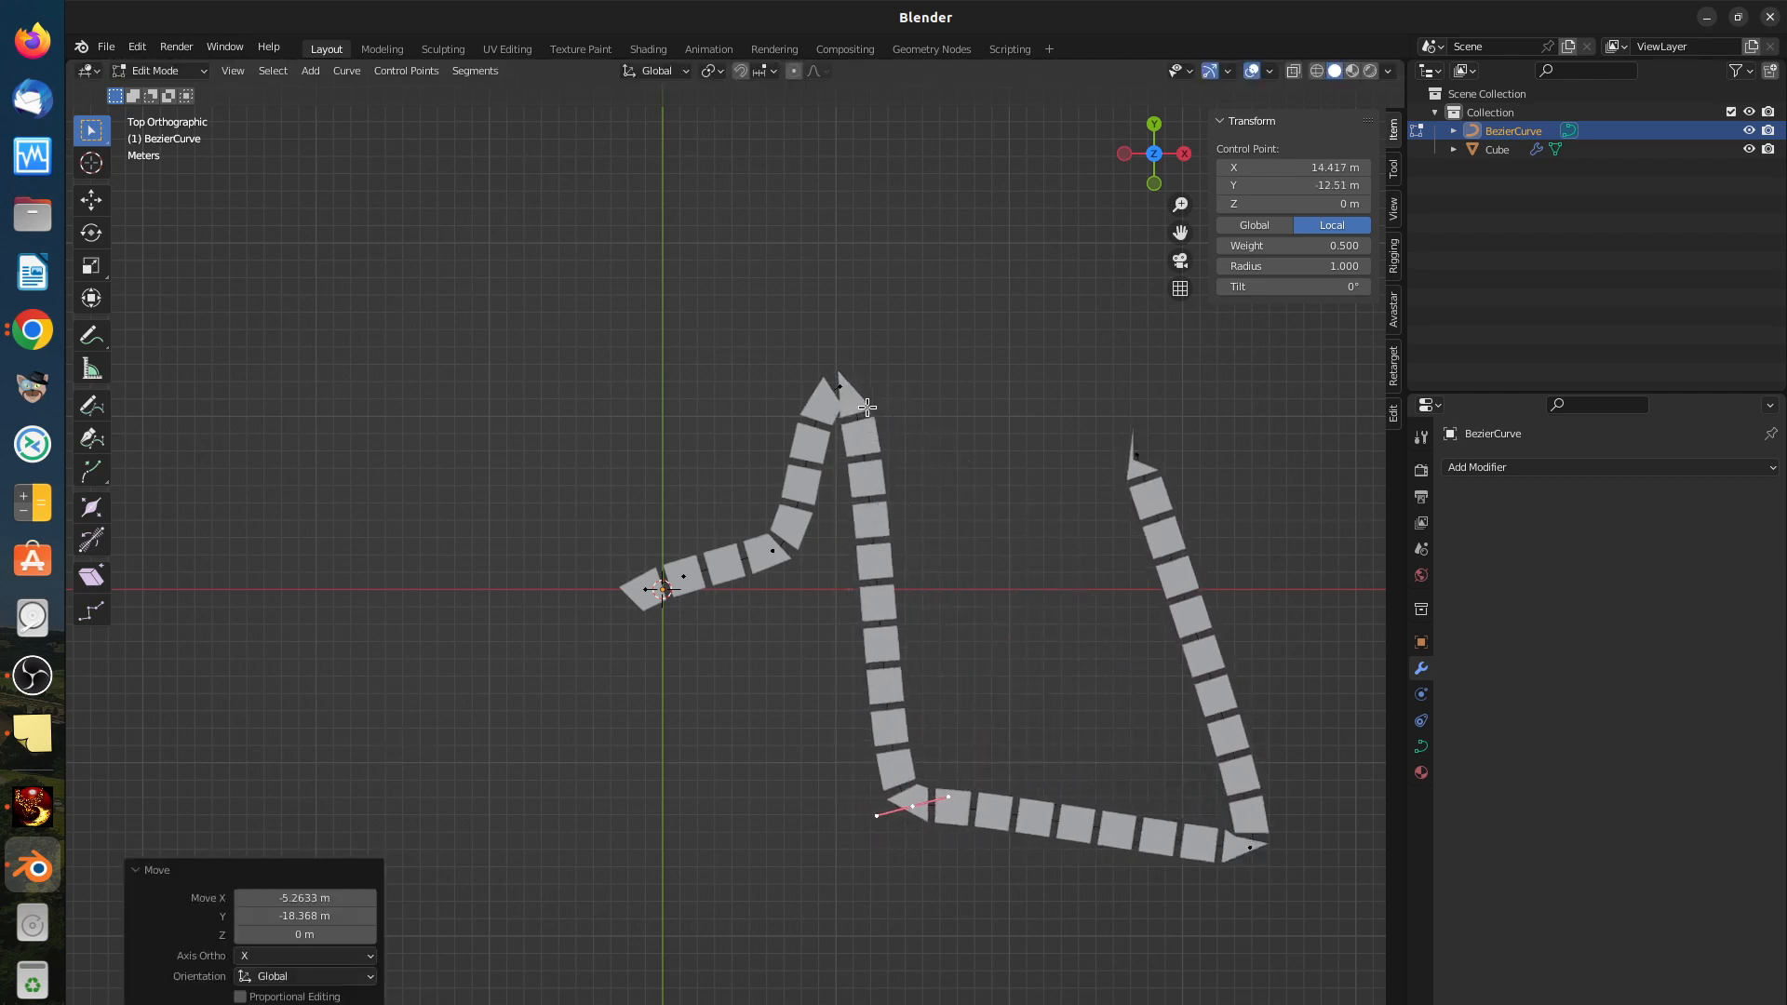
Step: Examine in perspective how the arrayed cubes deform at the sharp corner around the moved control point
scroll(1108, 710, "up", 2)
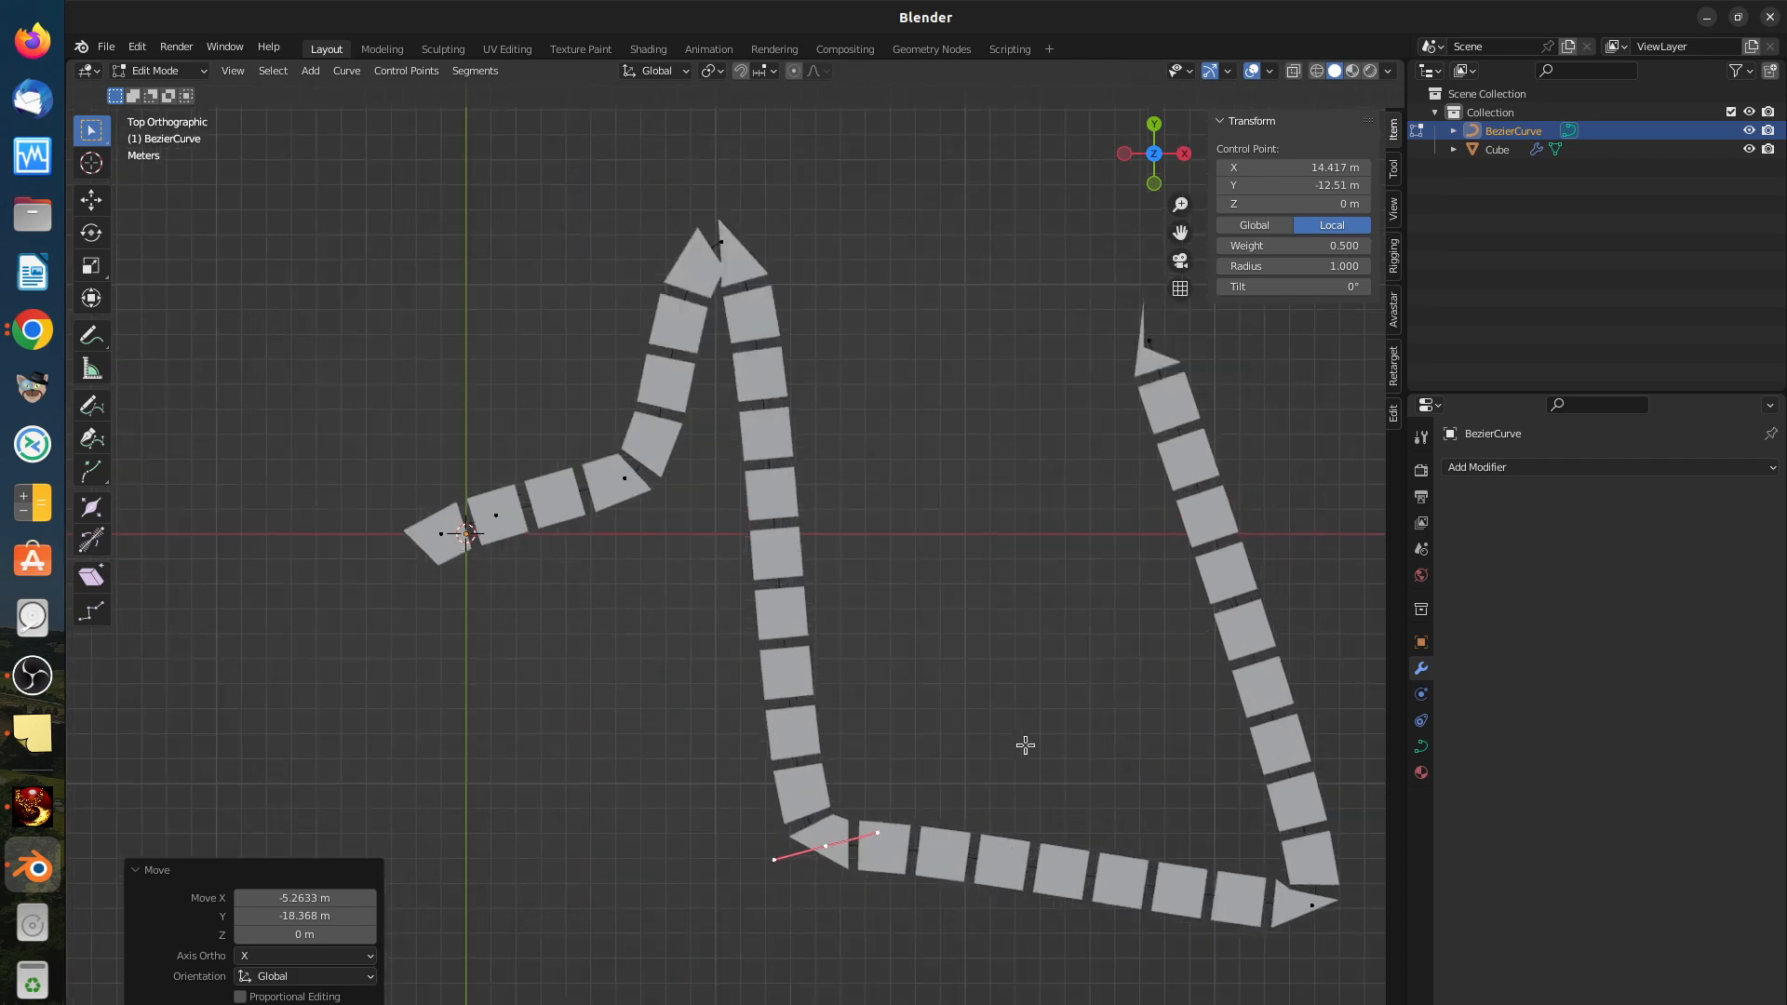
middle_click_drag(1024, 742, 999, 585)
middle_click_drag(1017, 591, 990, 656)
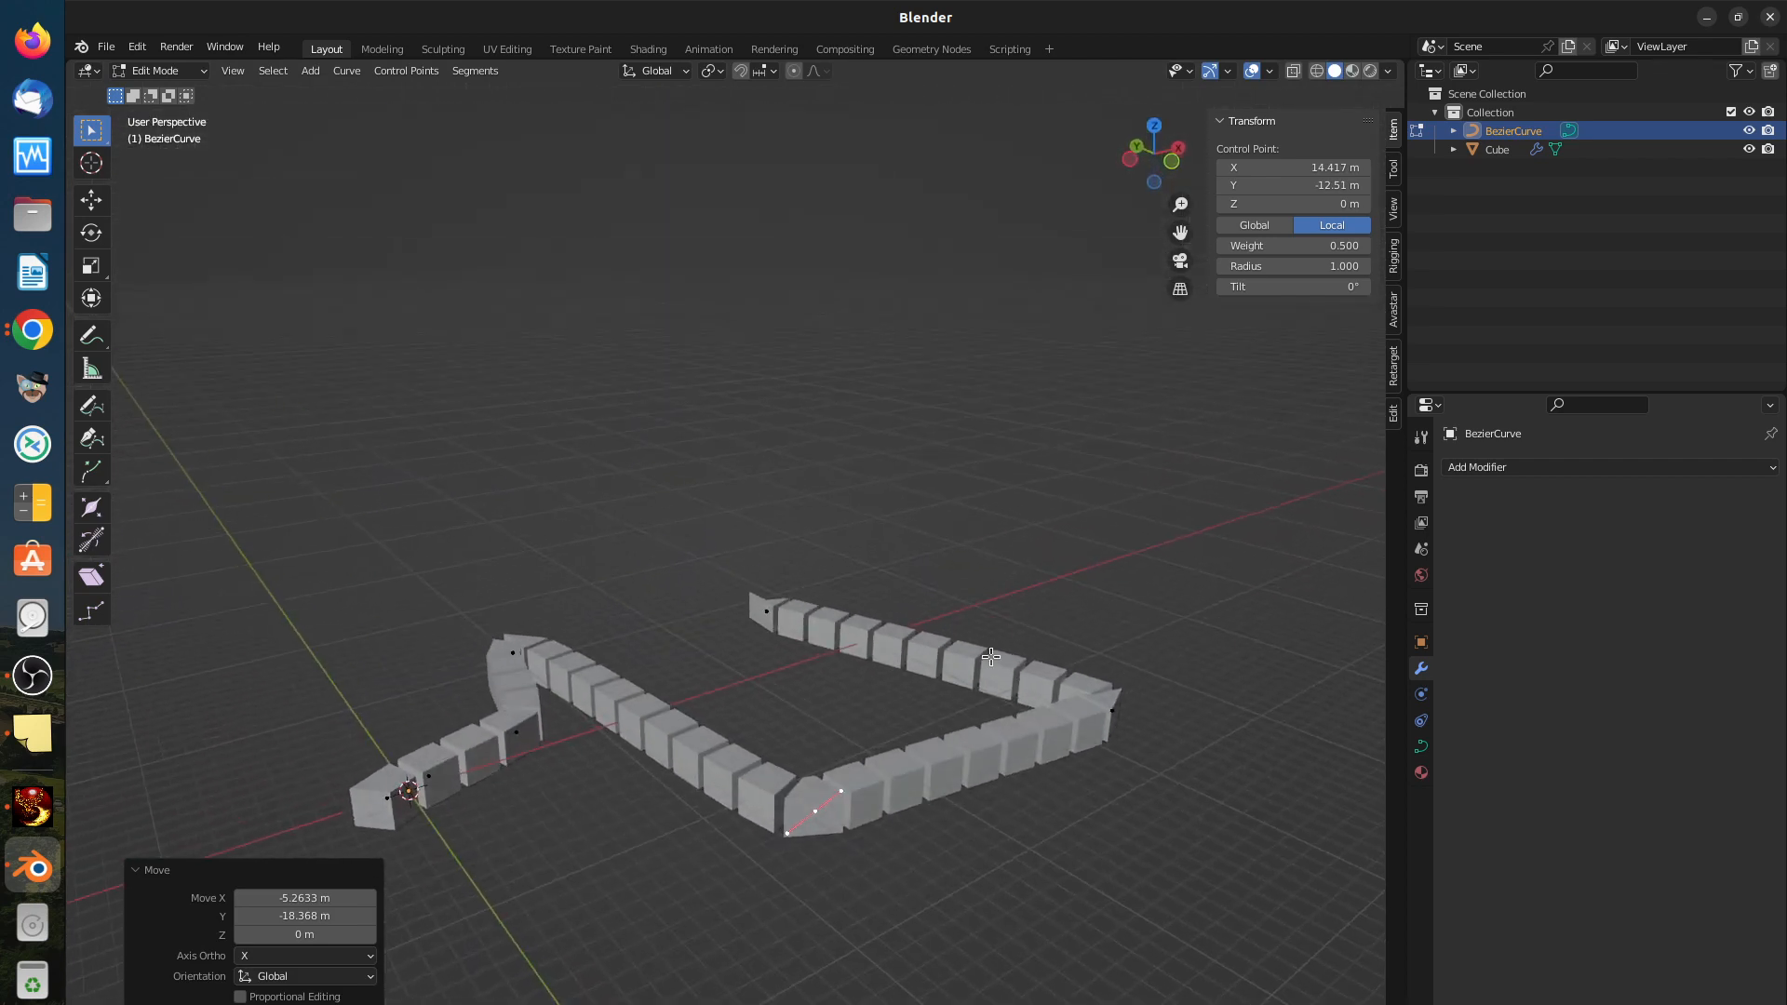
scroll(858, 787, "up", 4)
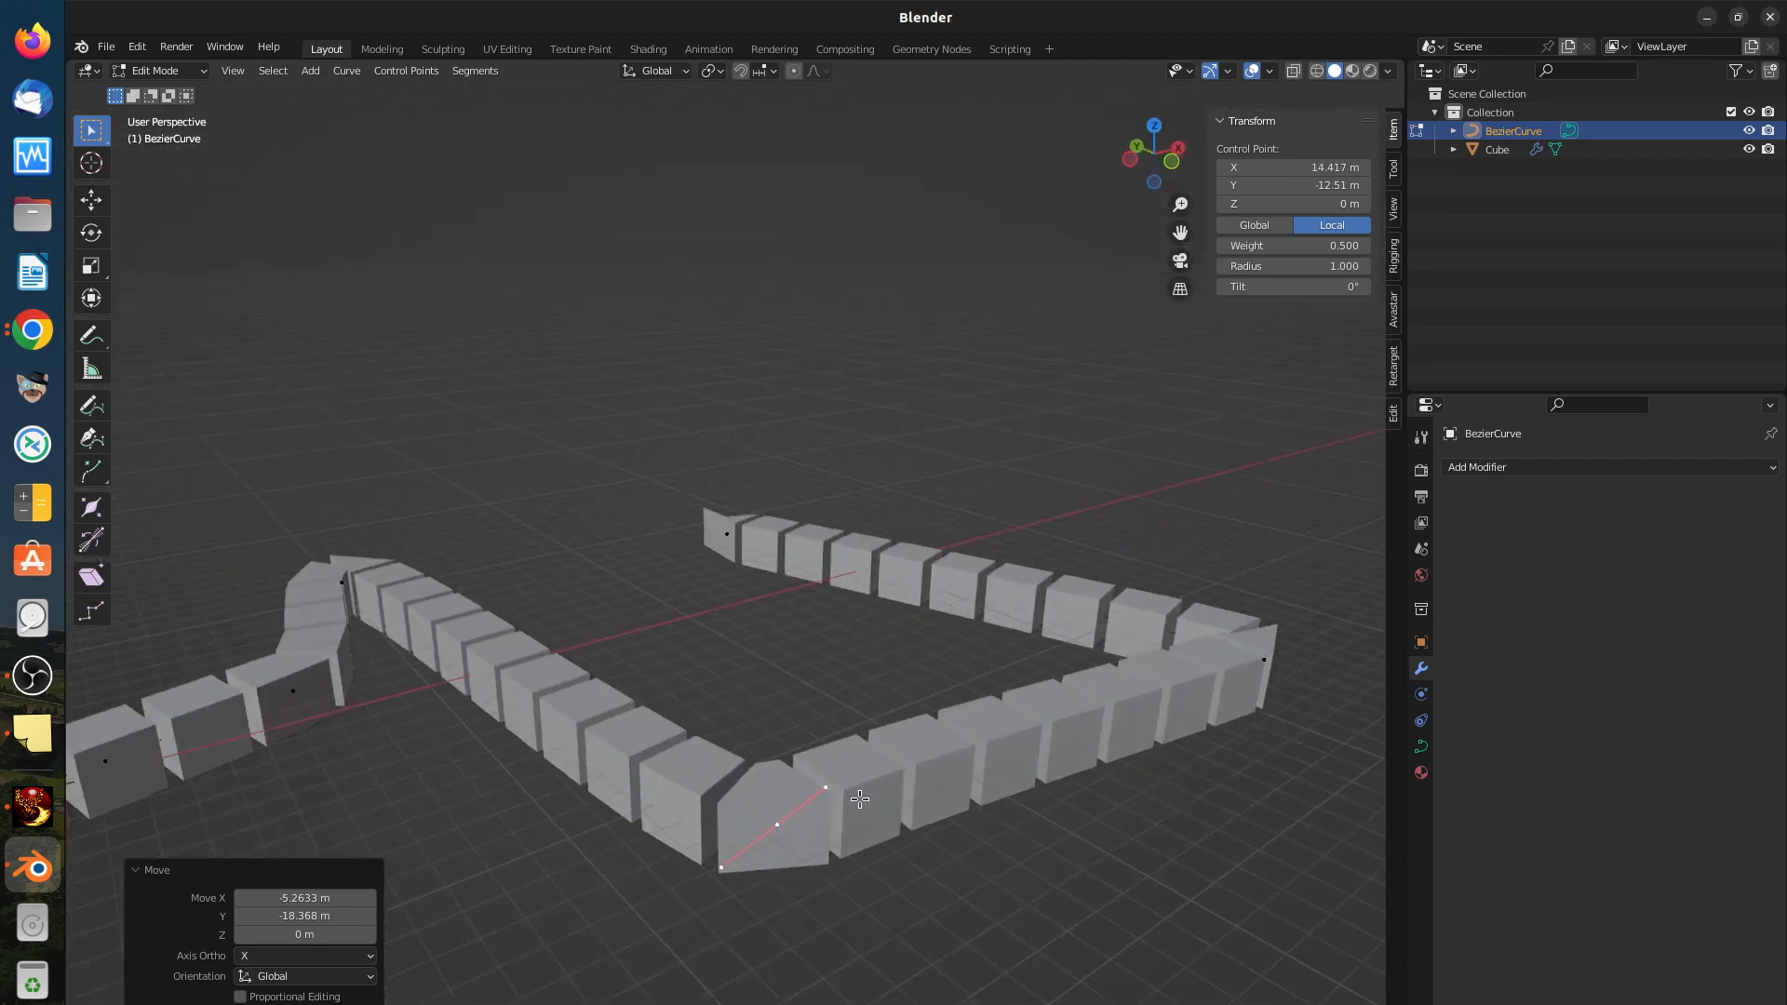
middle_click_drag(858, 777, 1034, 576, "shift")
scroll(875, 651, "up", 2)
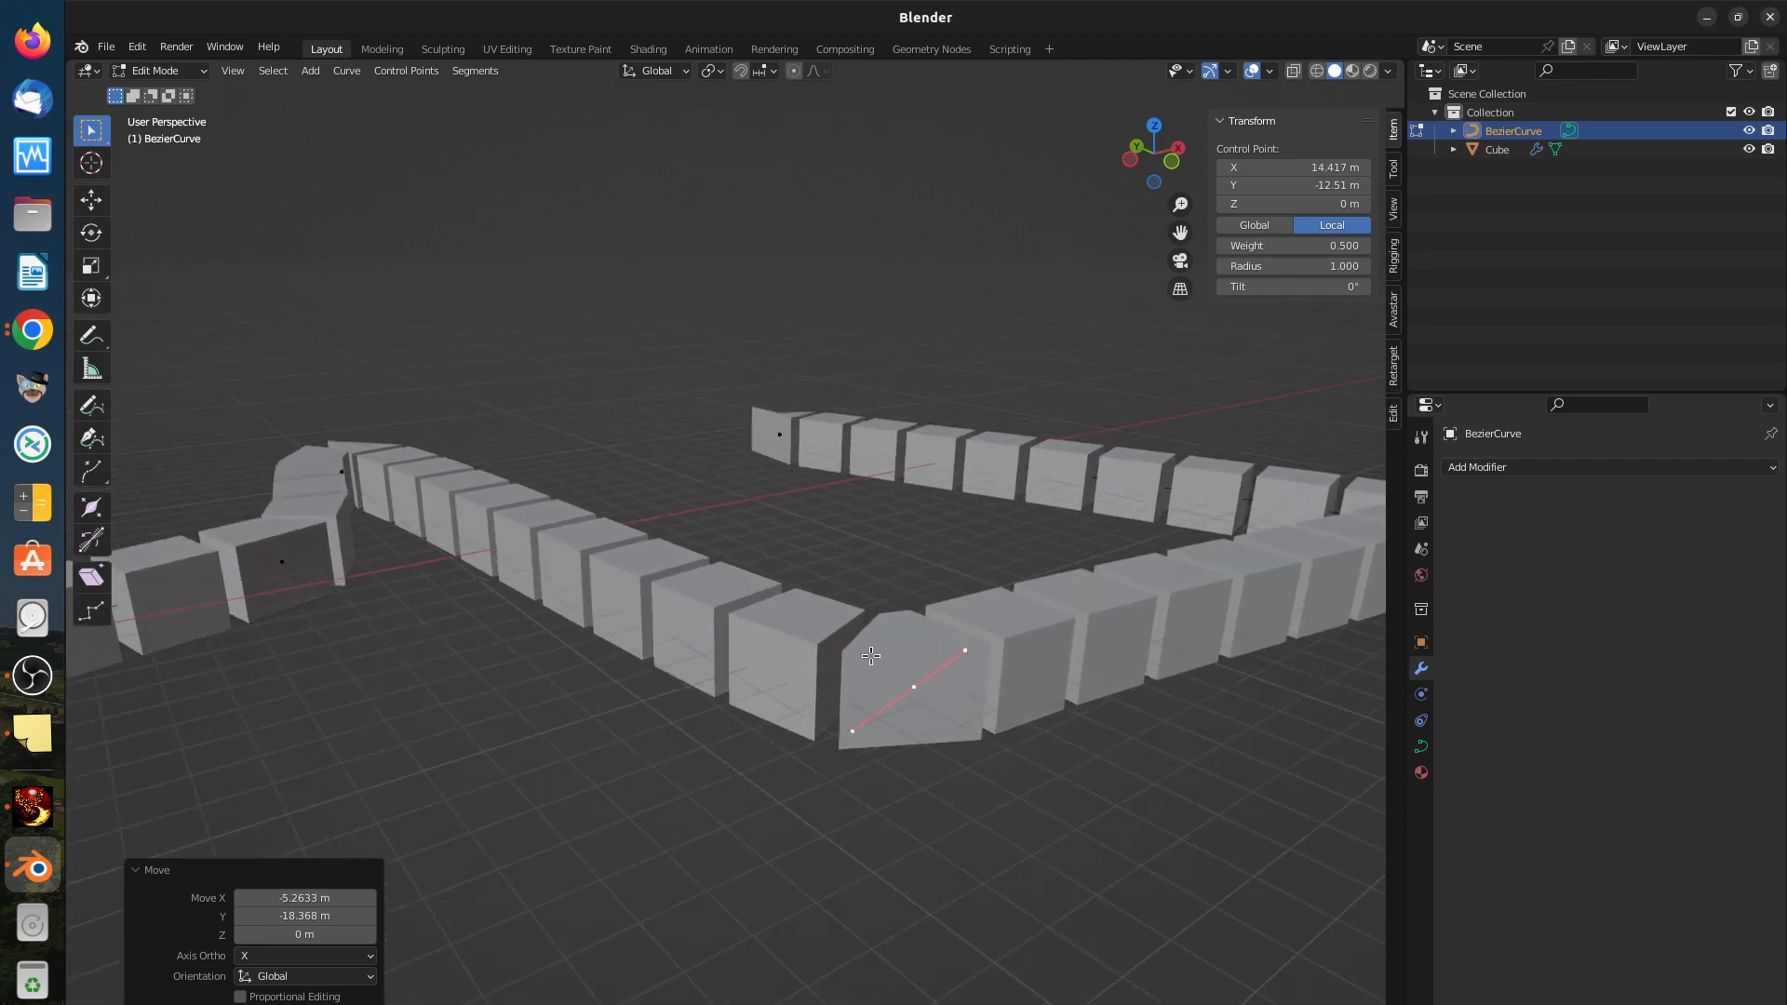
middle_click_drag(870, 670, 849, 757)
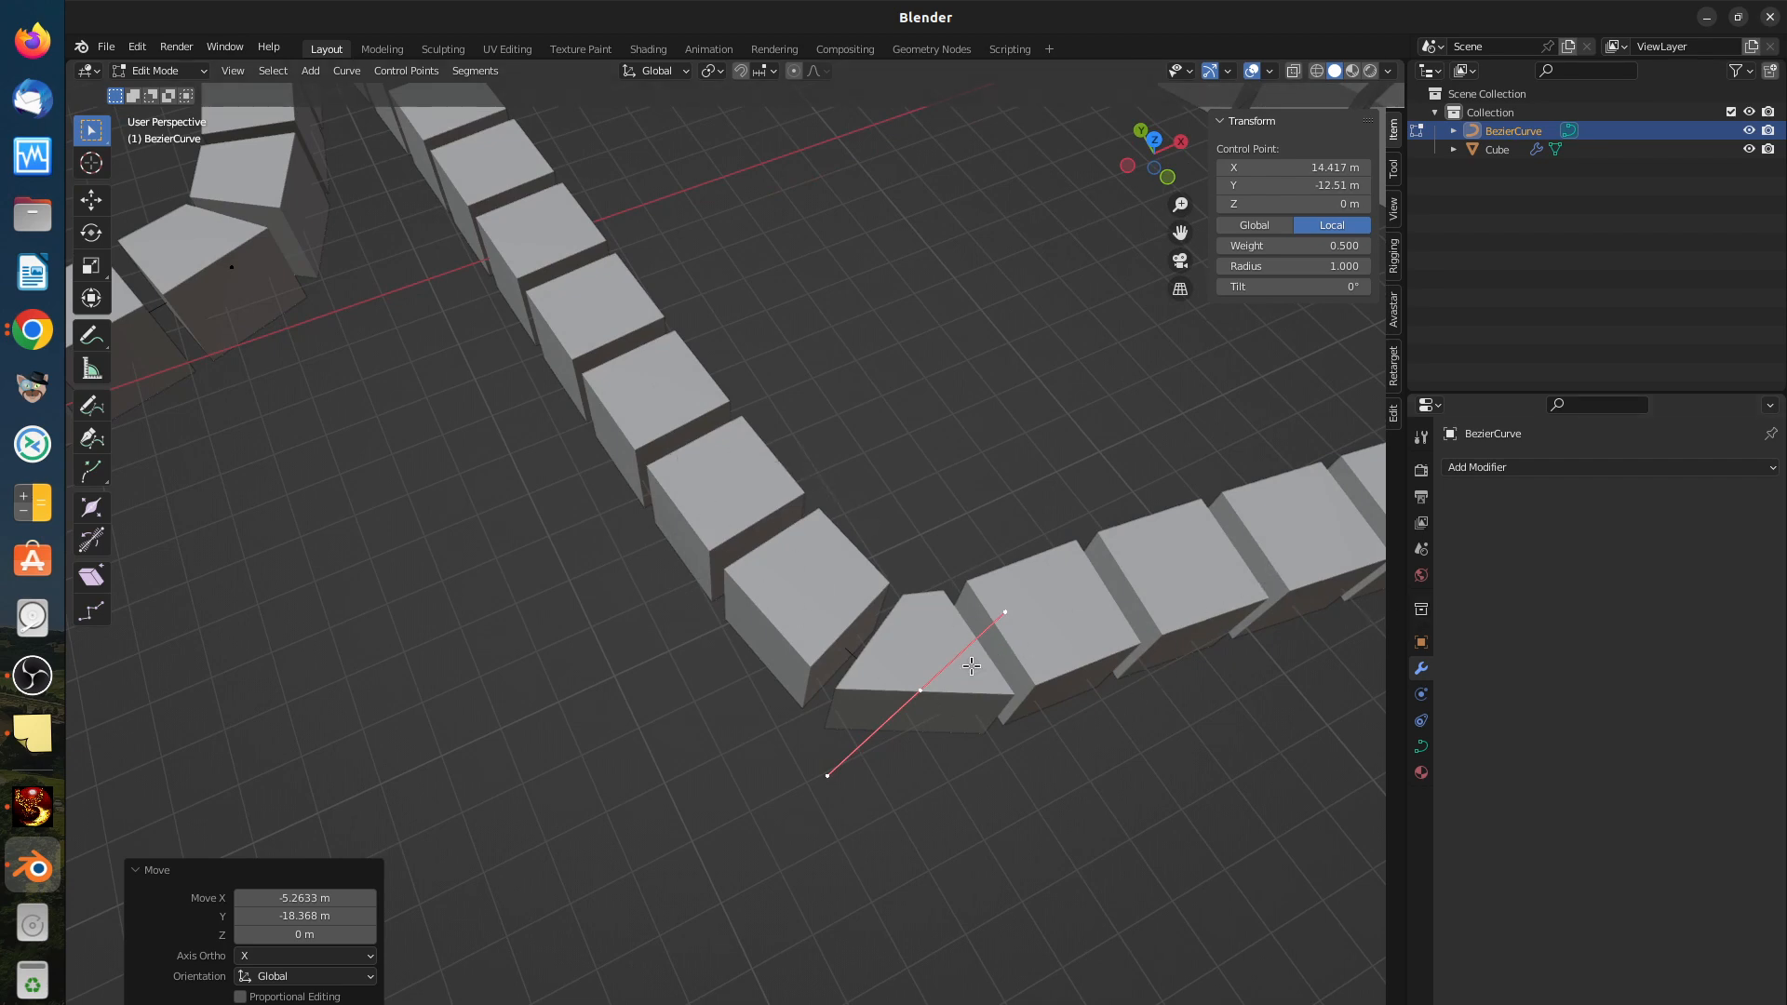
Step: Return to Object Mode, select the arrayed cubes and review the Curve modifier's Deform Axis options, keeping X
key("Tab")
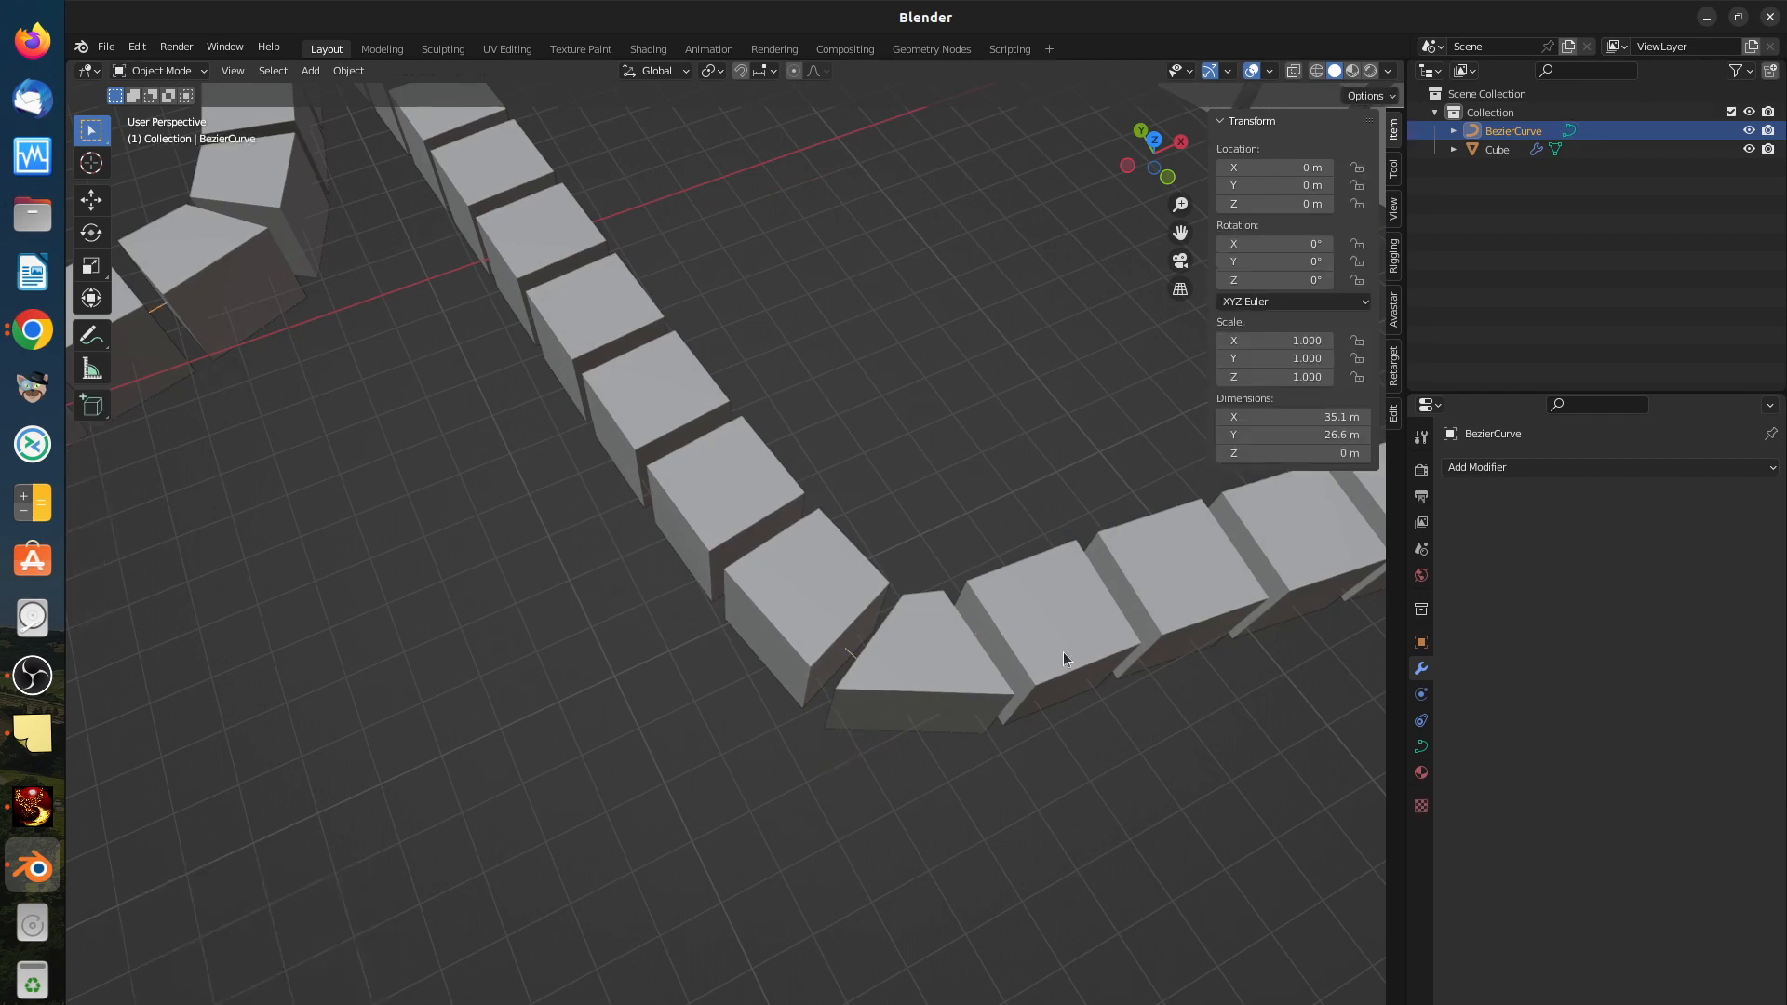
left_click(1063, 654)
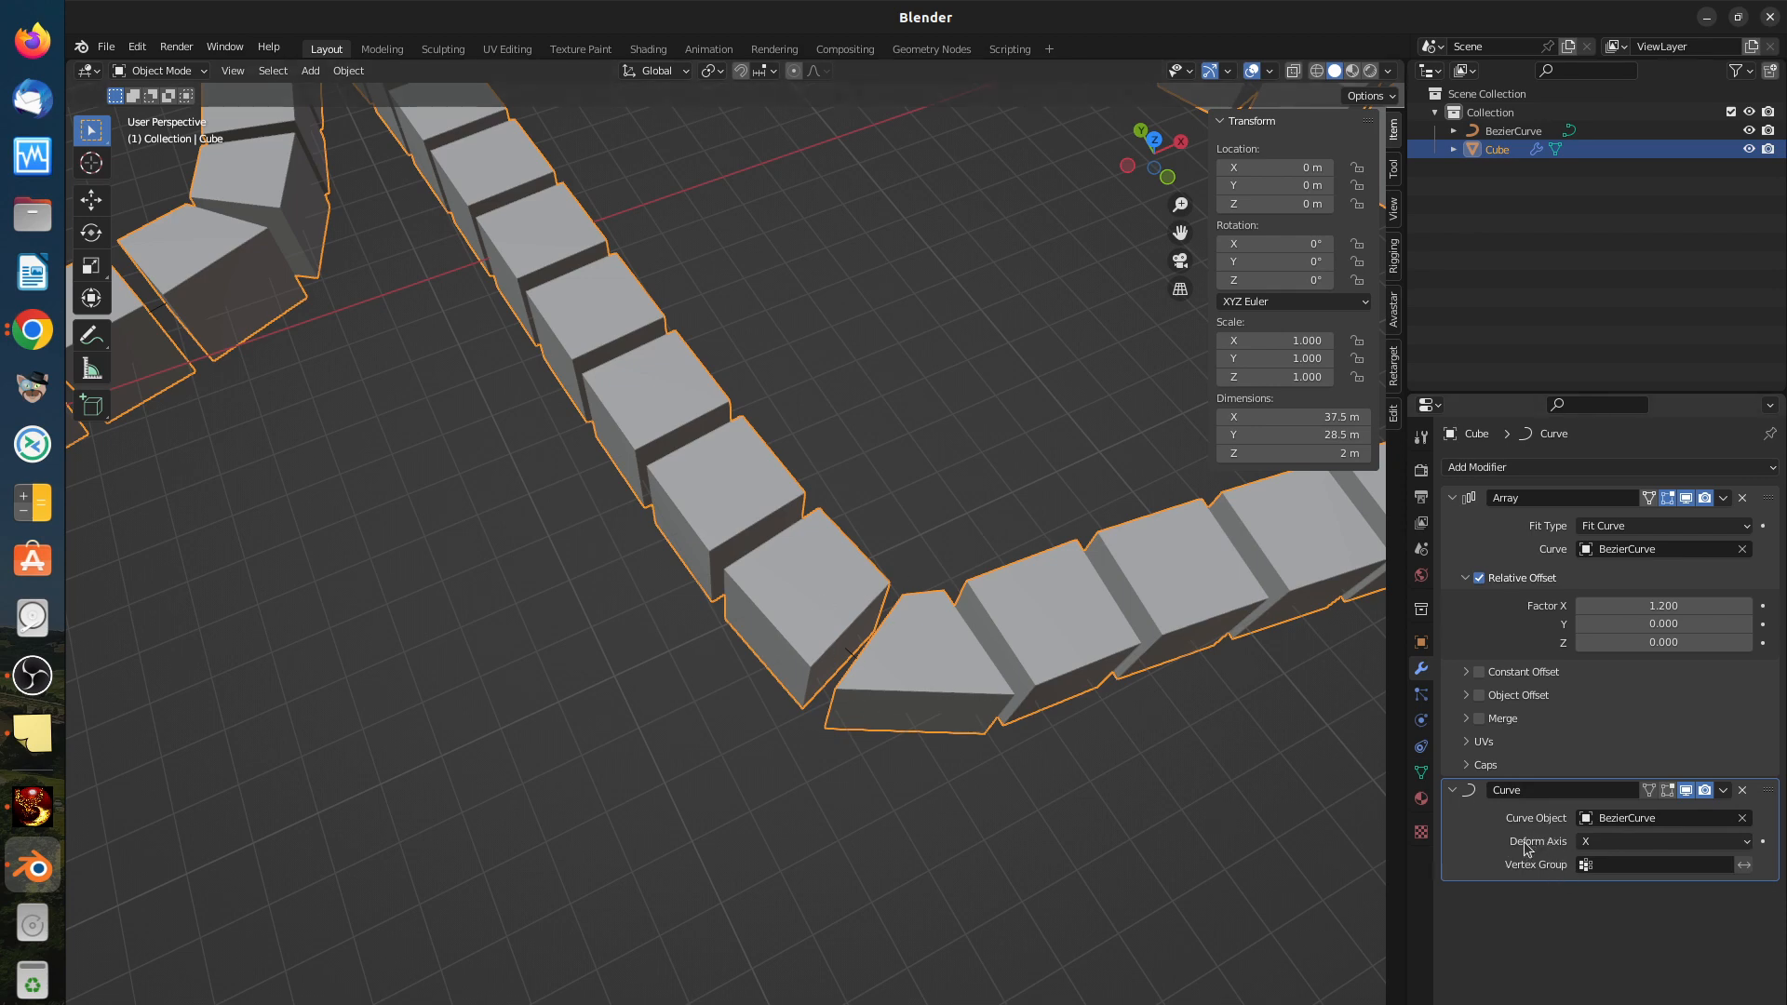
left_click(1616, 849)
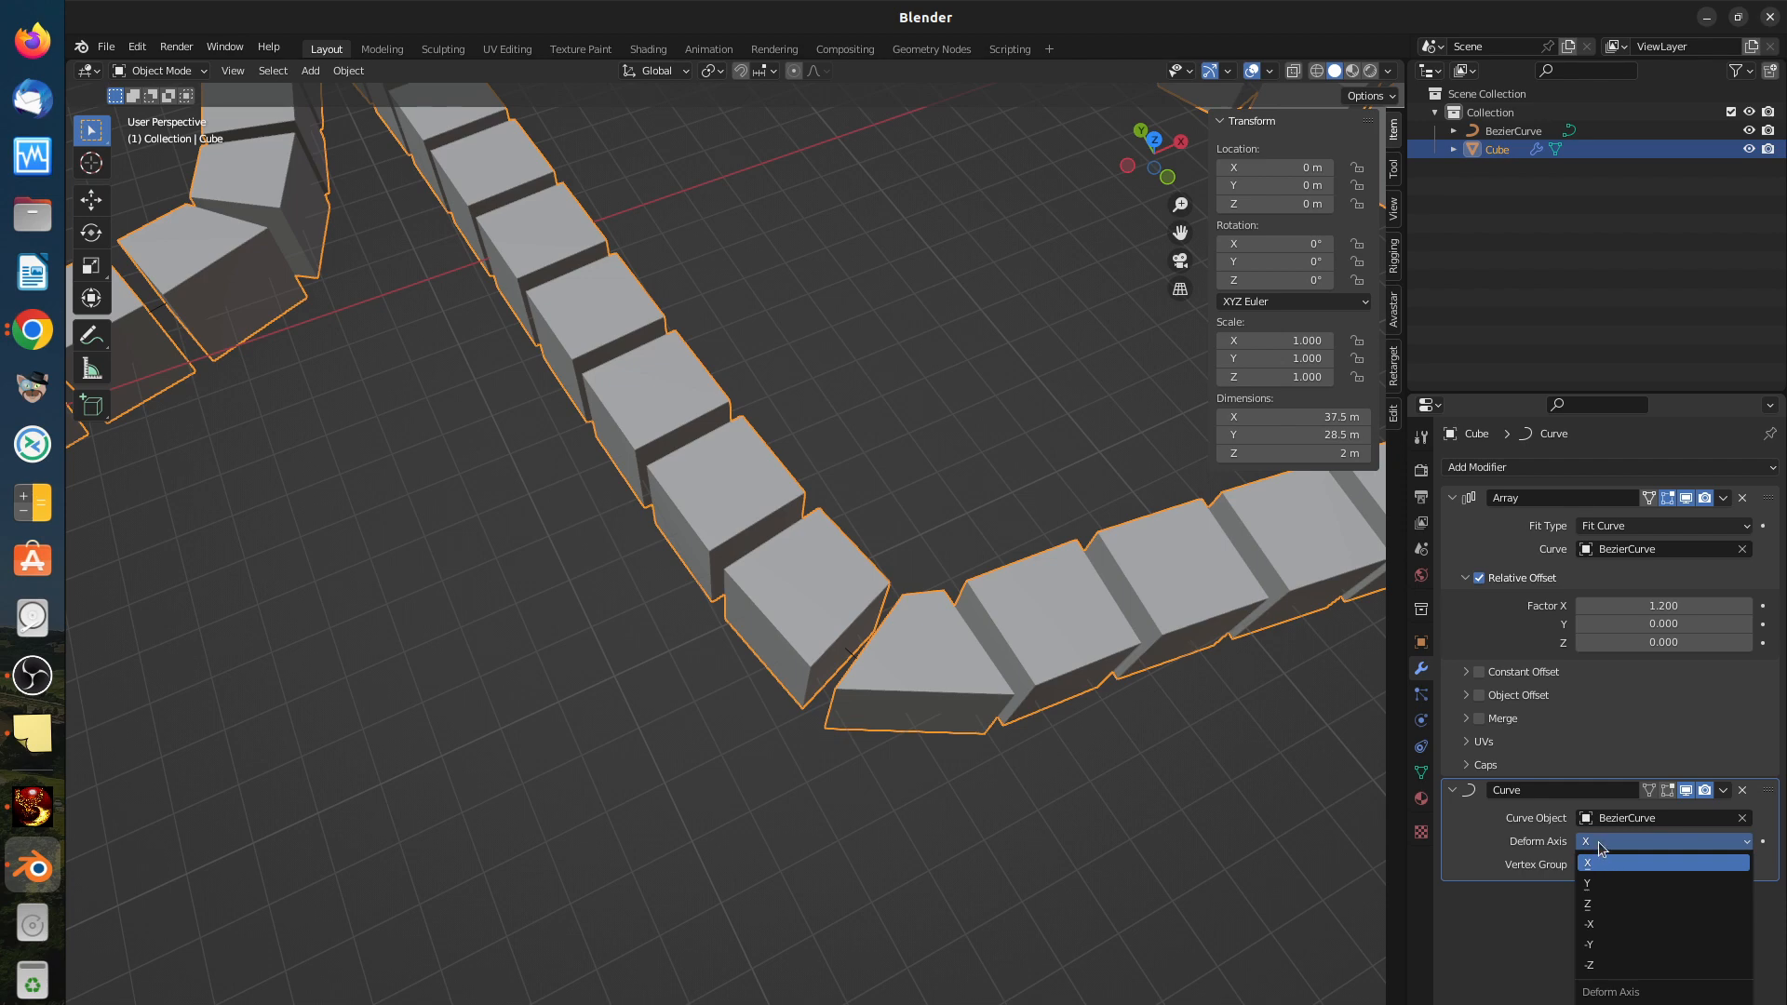
left_click(1599, 842)
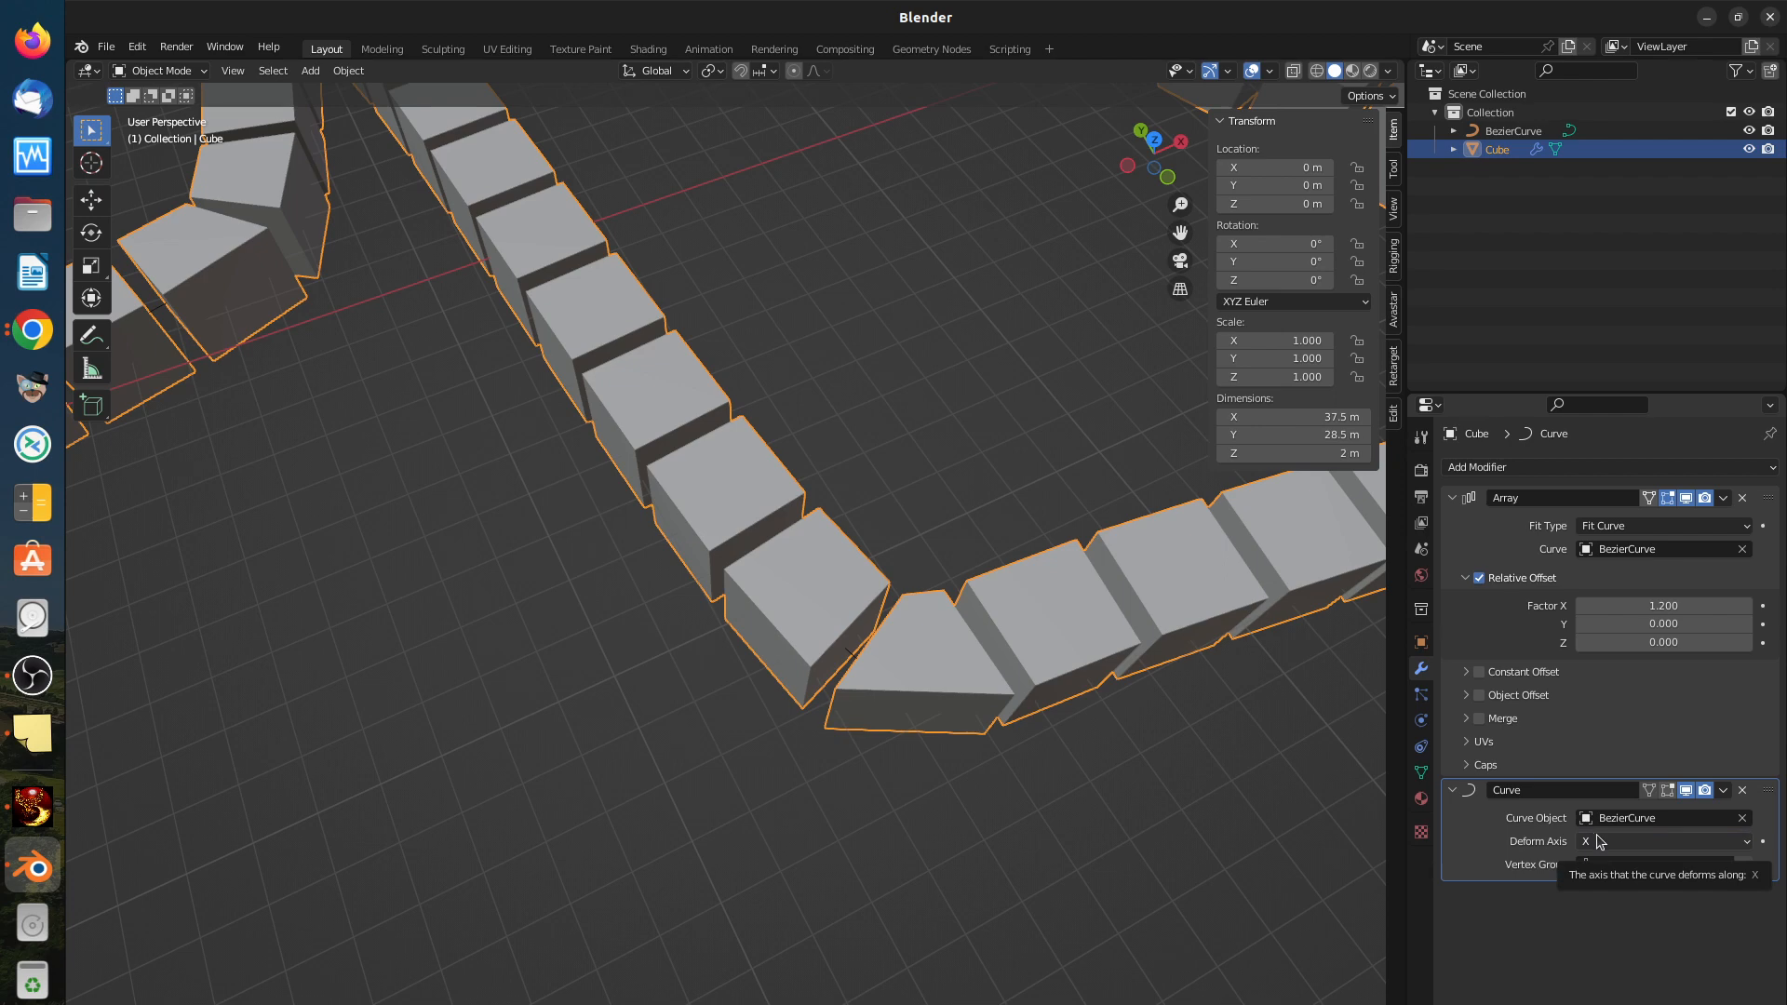
Step: Enable the Curve modifier's On Cage display, toggle its Edit Mode display, and switch its viewport display off and back on
left_click(1666, 791)
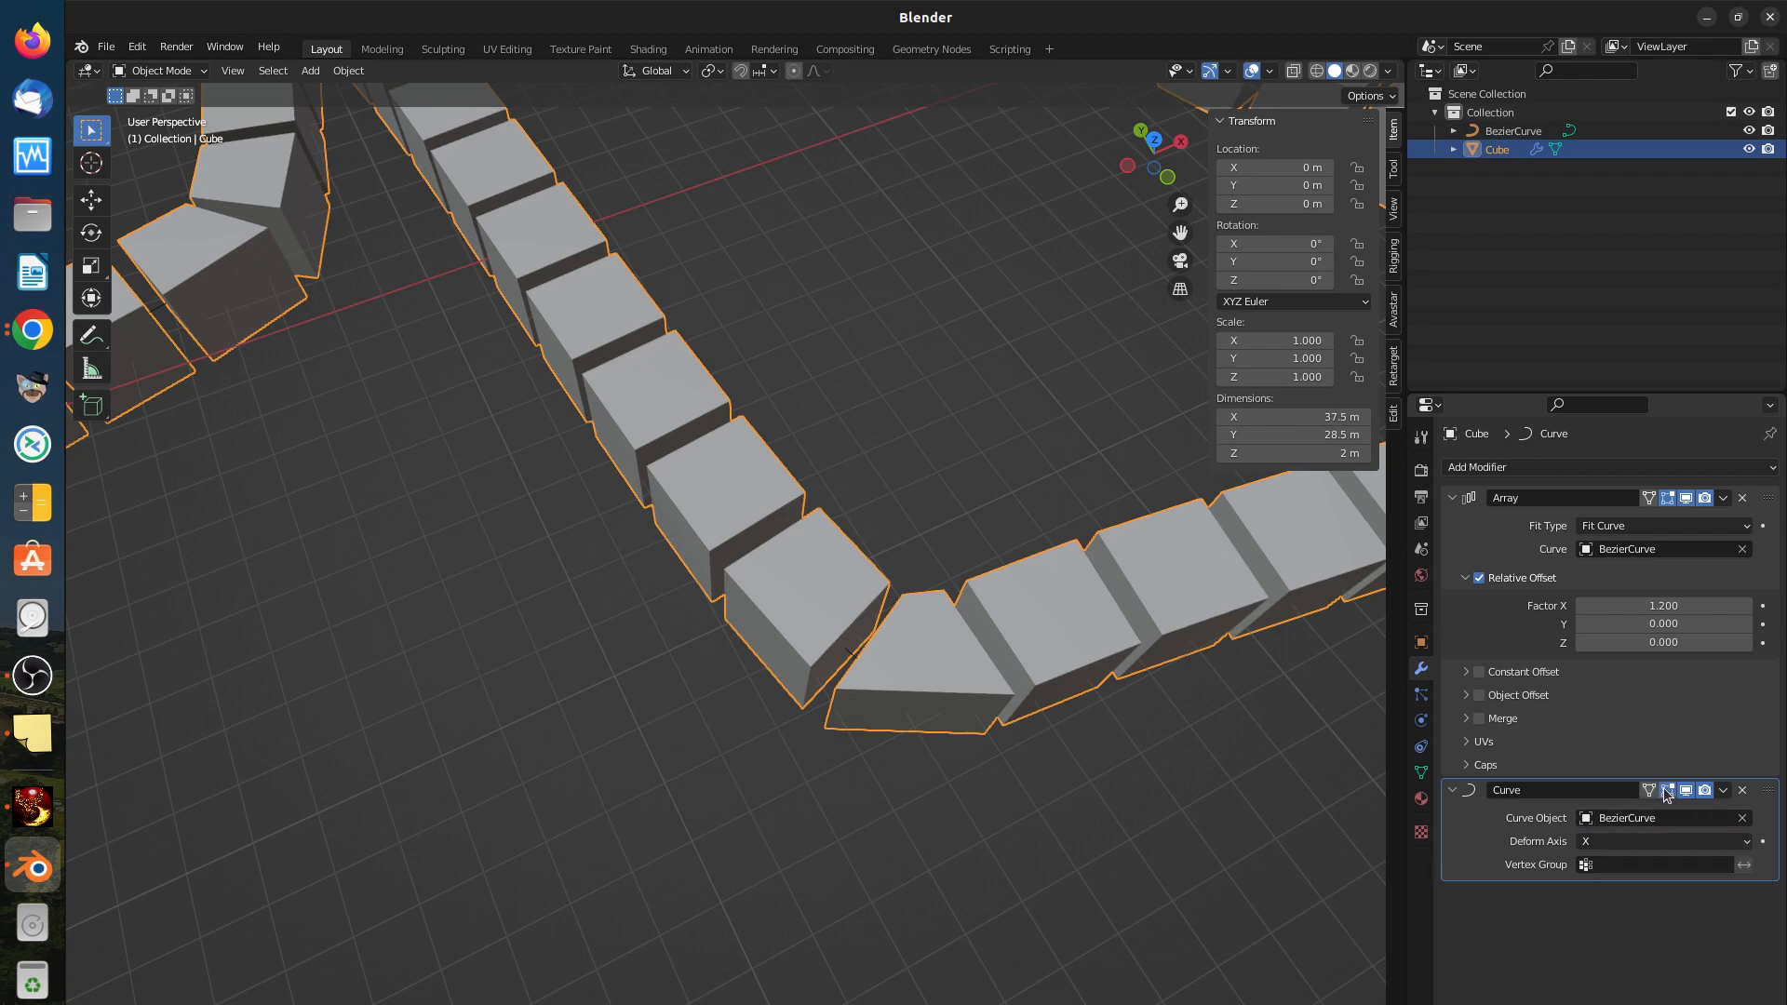
left_click(1651, 790)
left_click(1666, 793)
left_click(1684, 790)
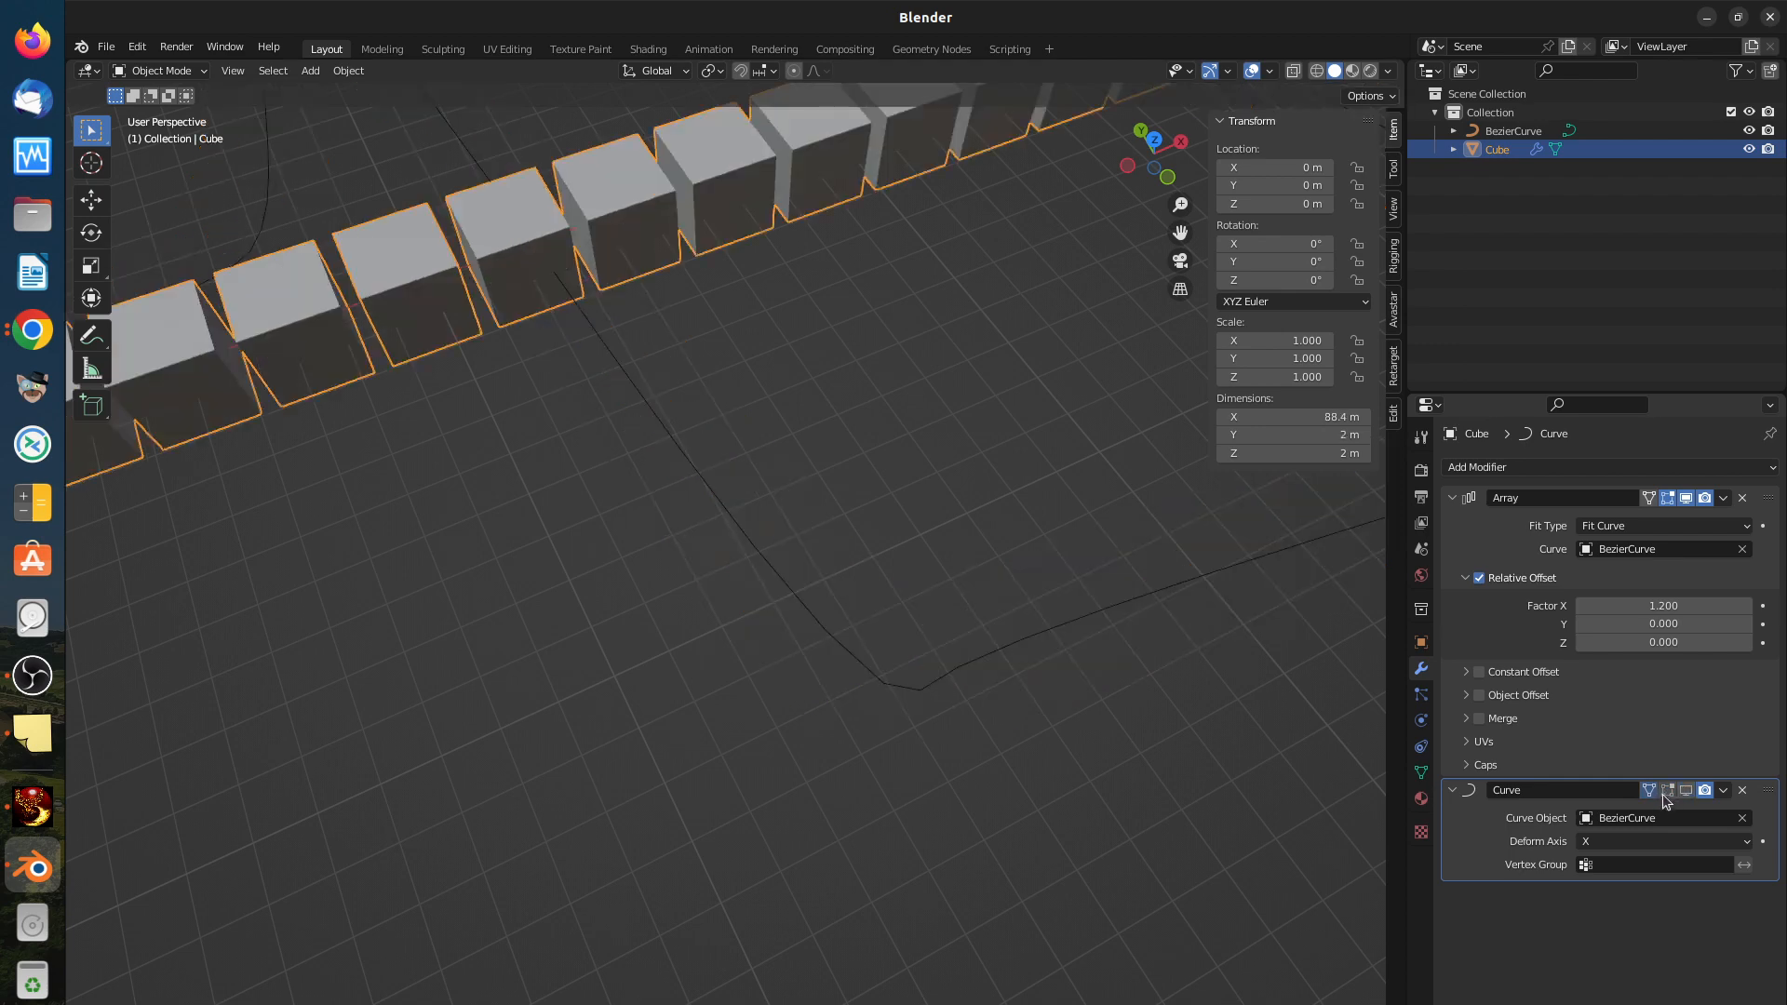
left_click(1685, 790)
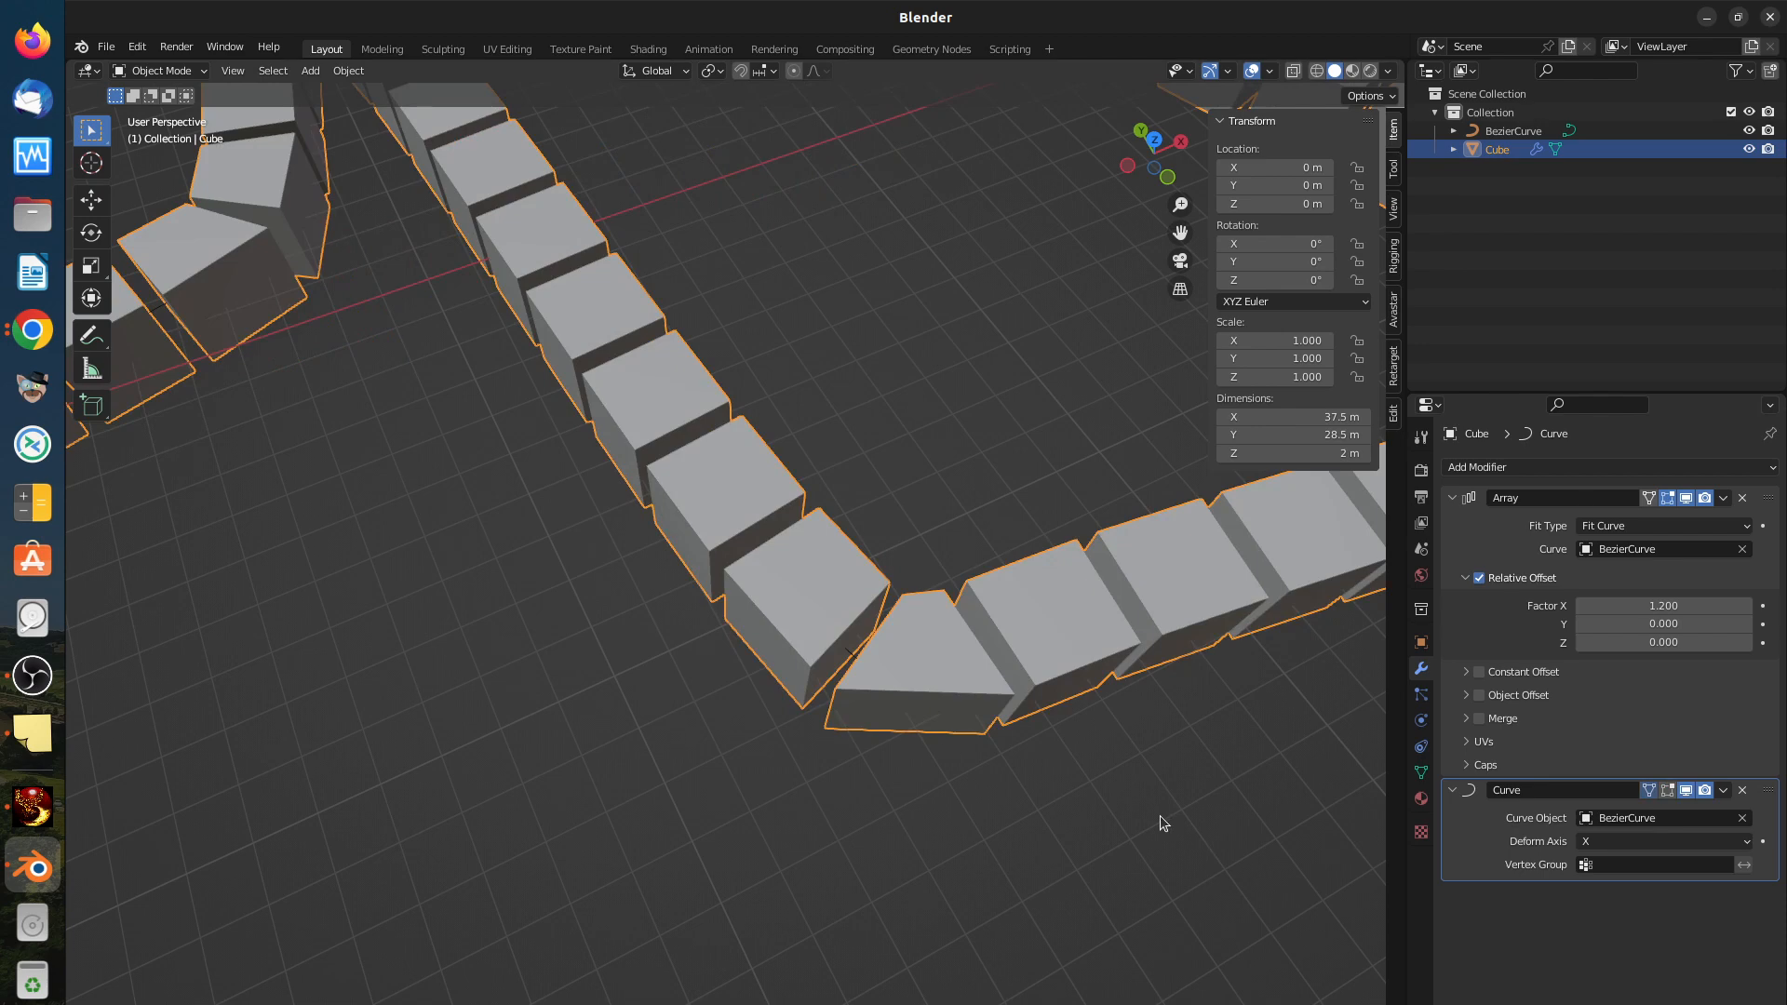
Step: Raise the arrayed cubes' Delta Transform Scale X to 1.040
left_click(1422, 642)
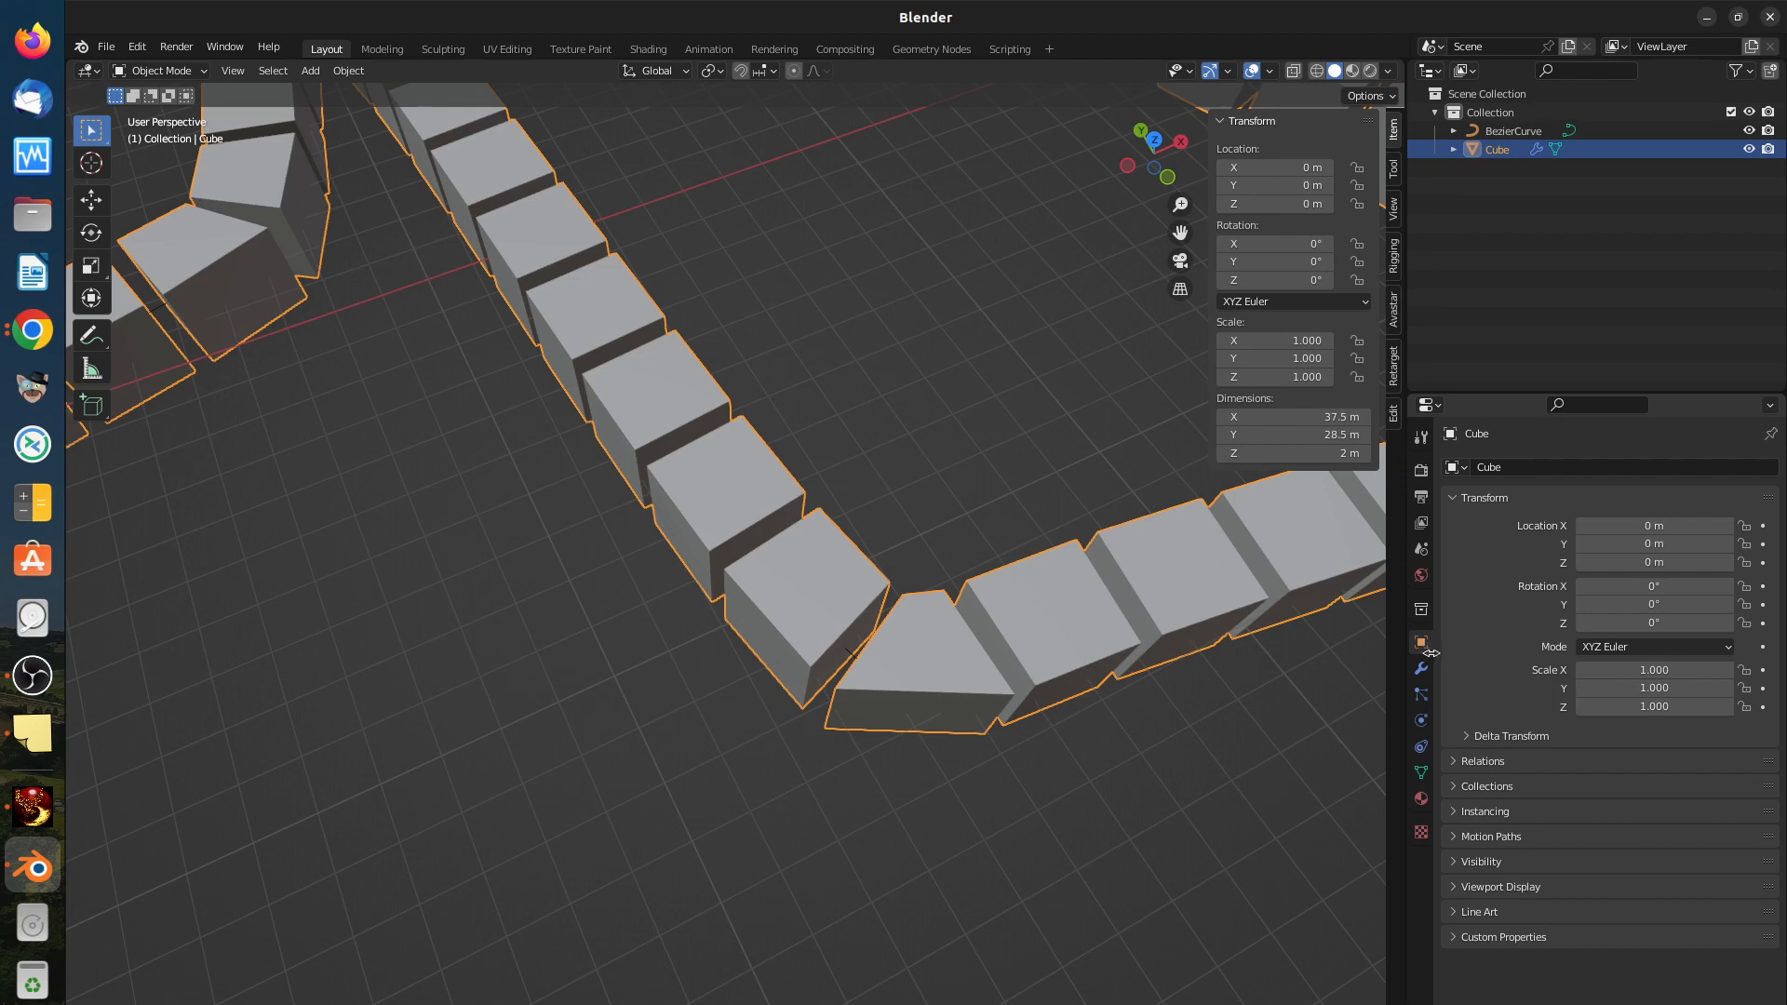
left_click(1464, 740)
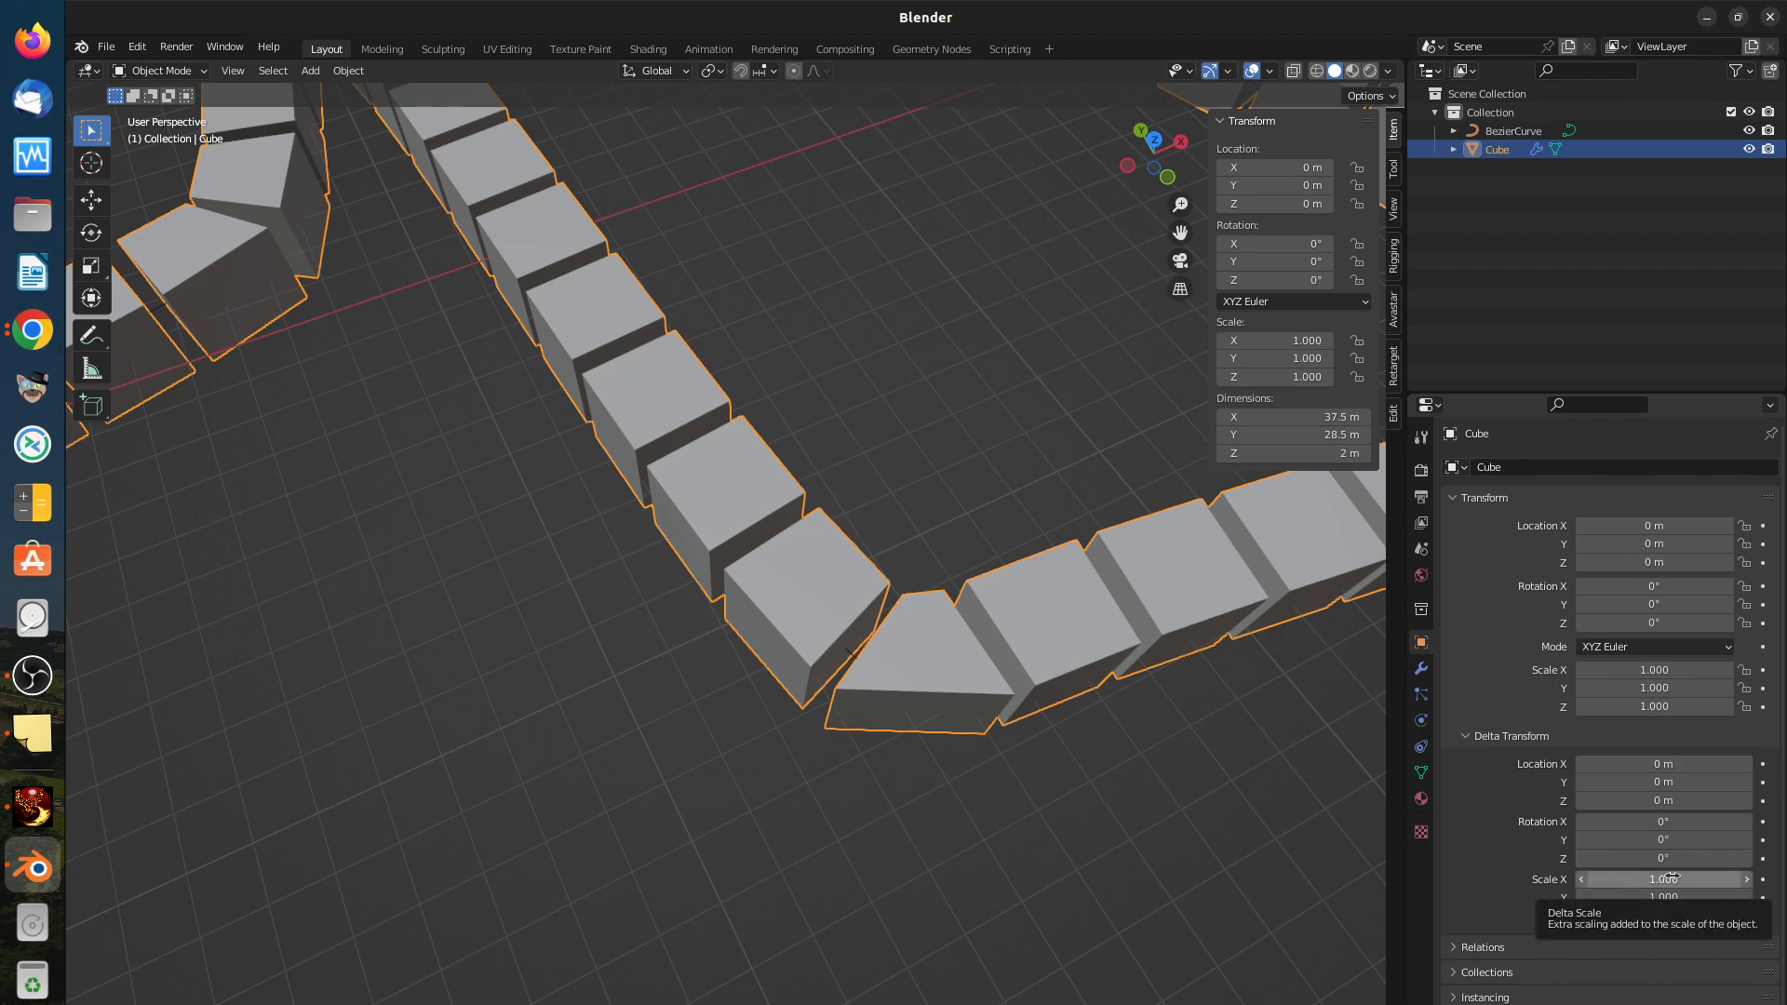
left_click(1747, 882)
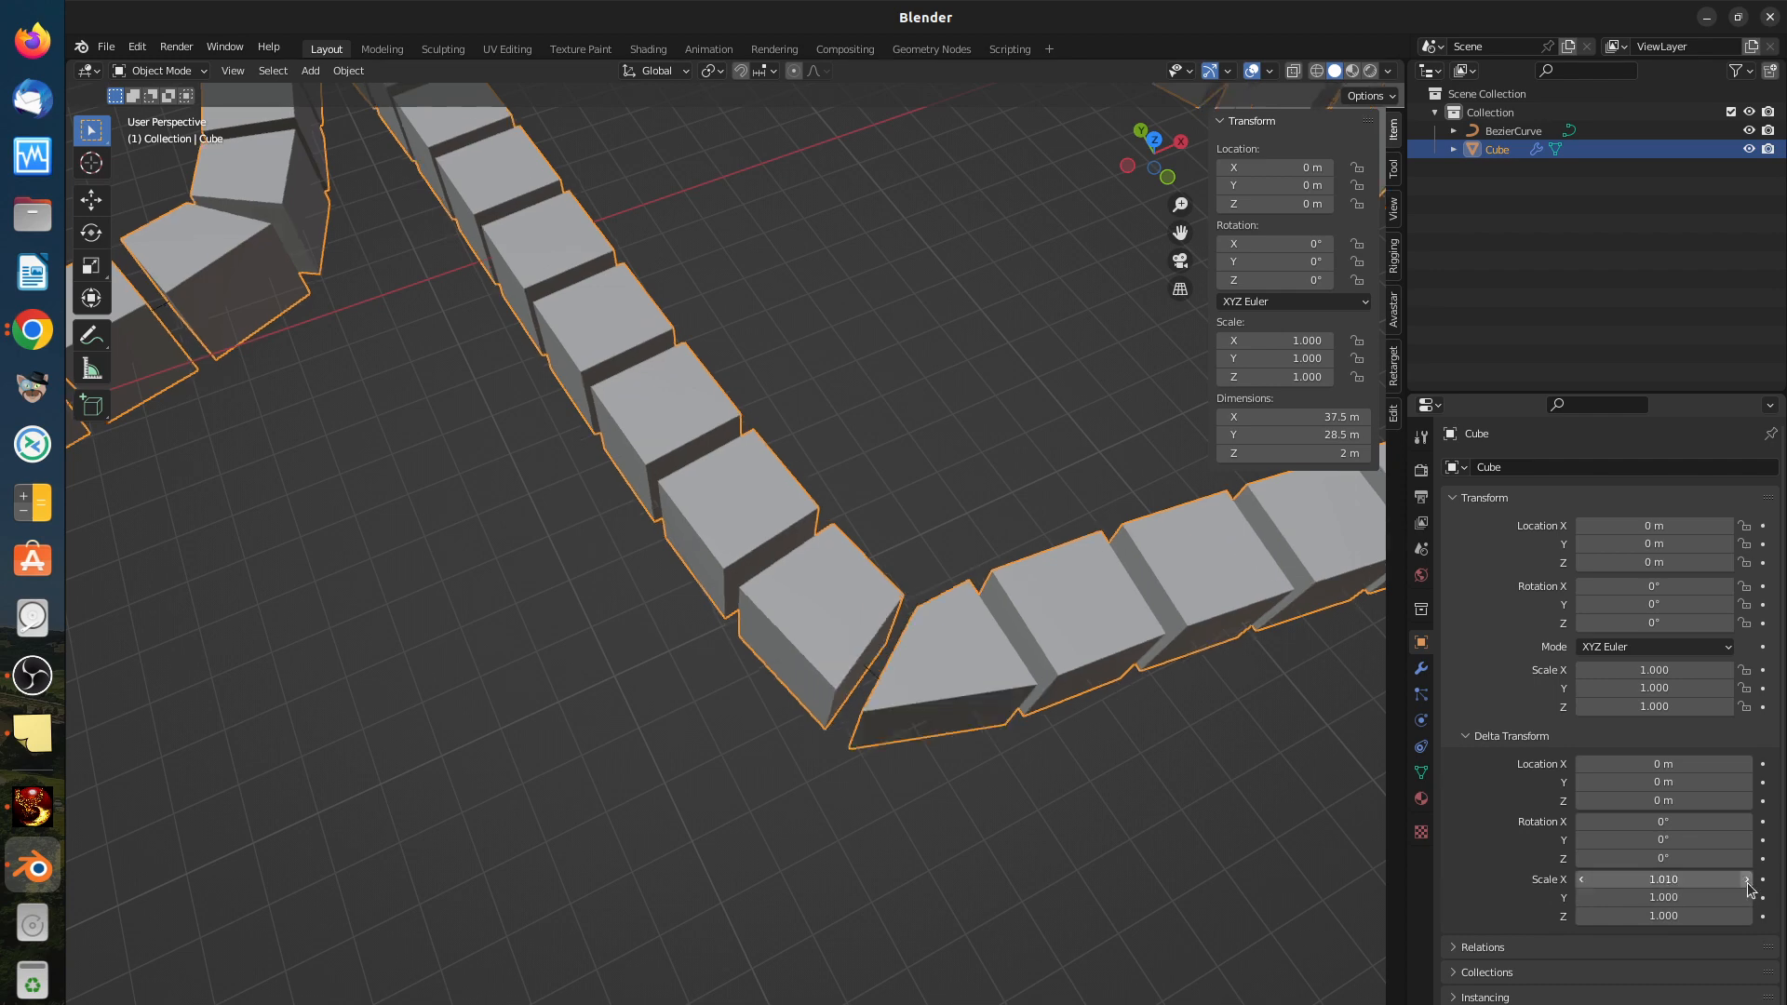
left_click(1747, 882)
left_click(1747, 882)
left_click(1747, 882)
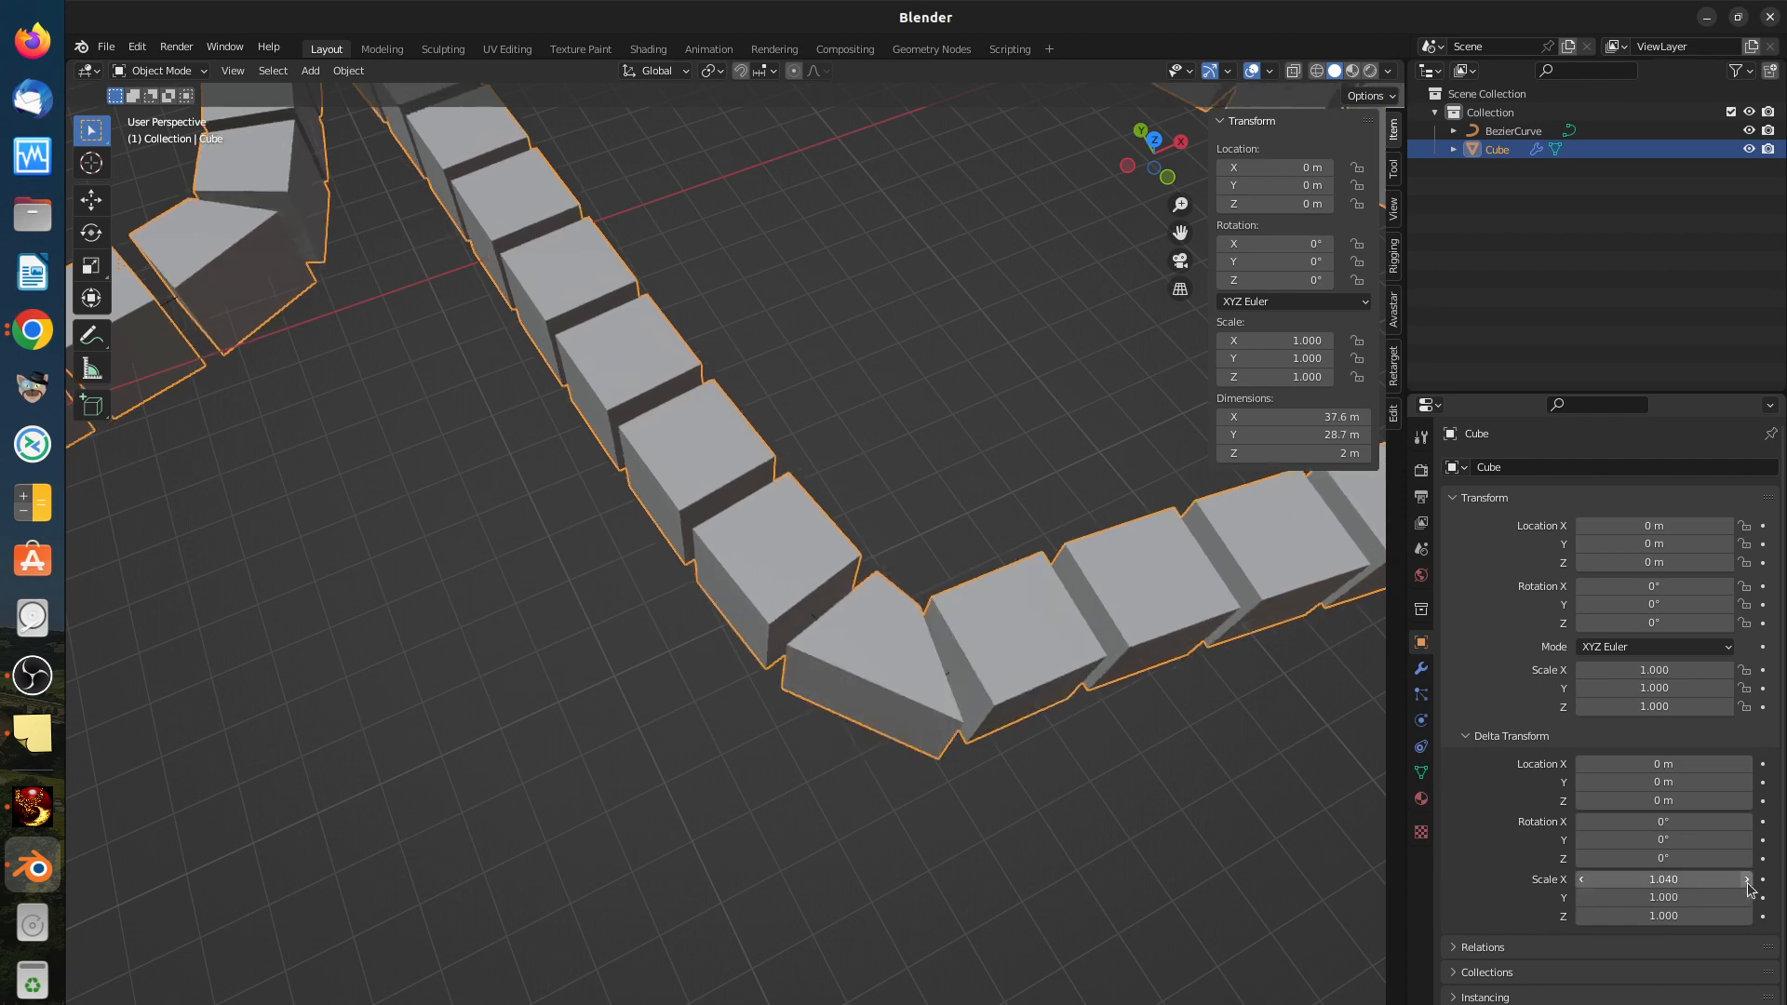
Step: Return the arrayed cubes' Delta Transform Scale X to 1.000
left_click(1582, 882)
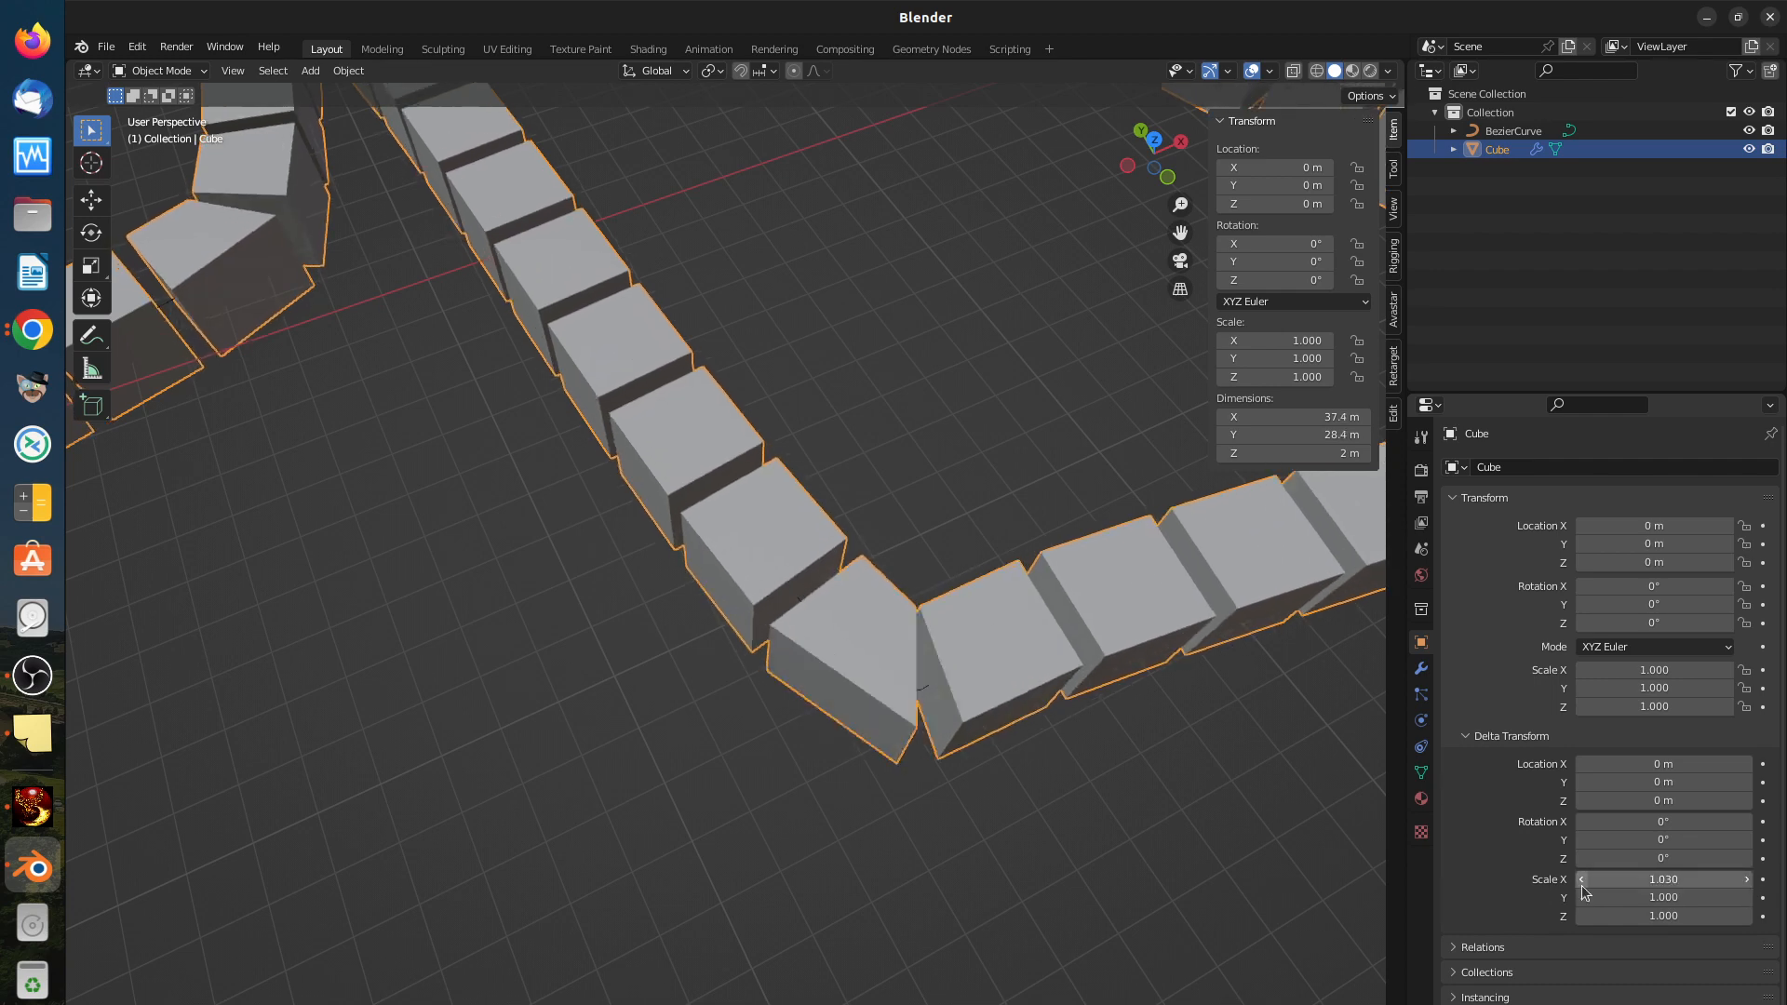
left_click(1582, 881)
left_click(1582, 883)
left_click(1582, 882)
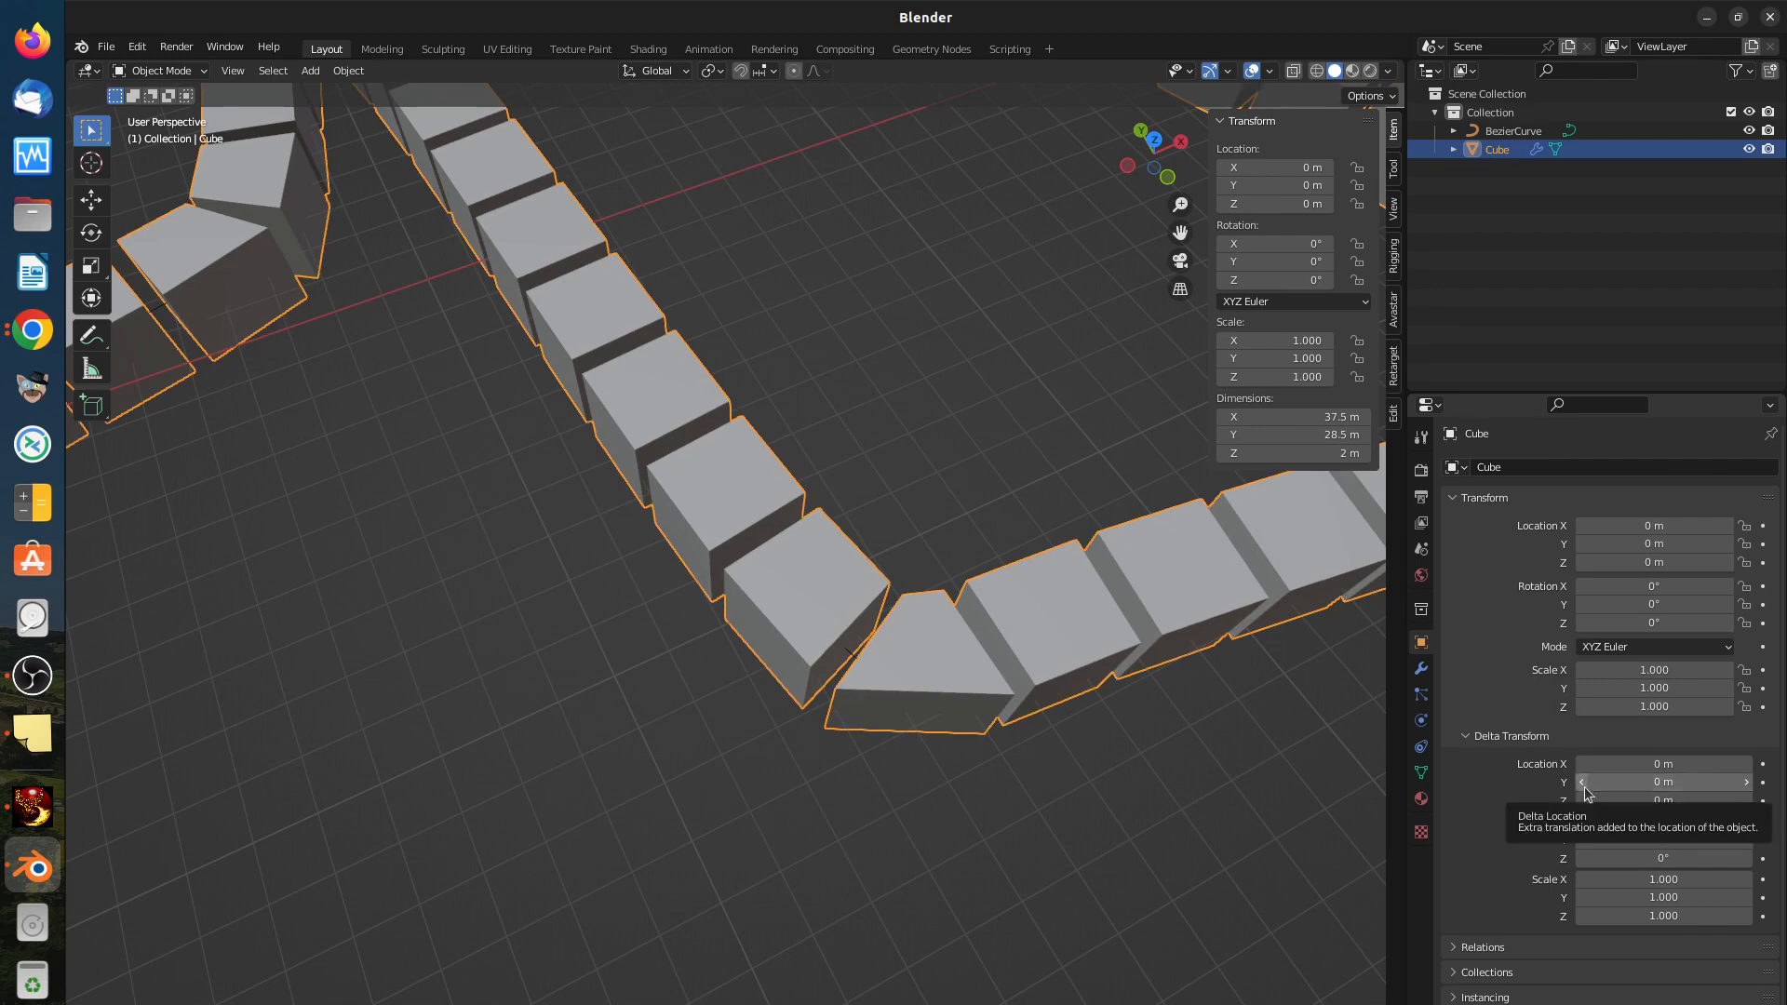
Step: Examine the Relations settings of the cube object, collapsing its Transform settings out of the way
left_click(1456, 946)
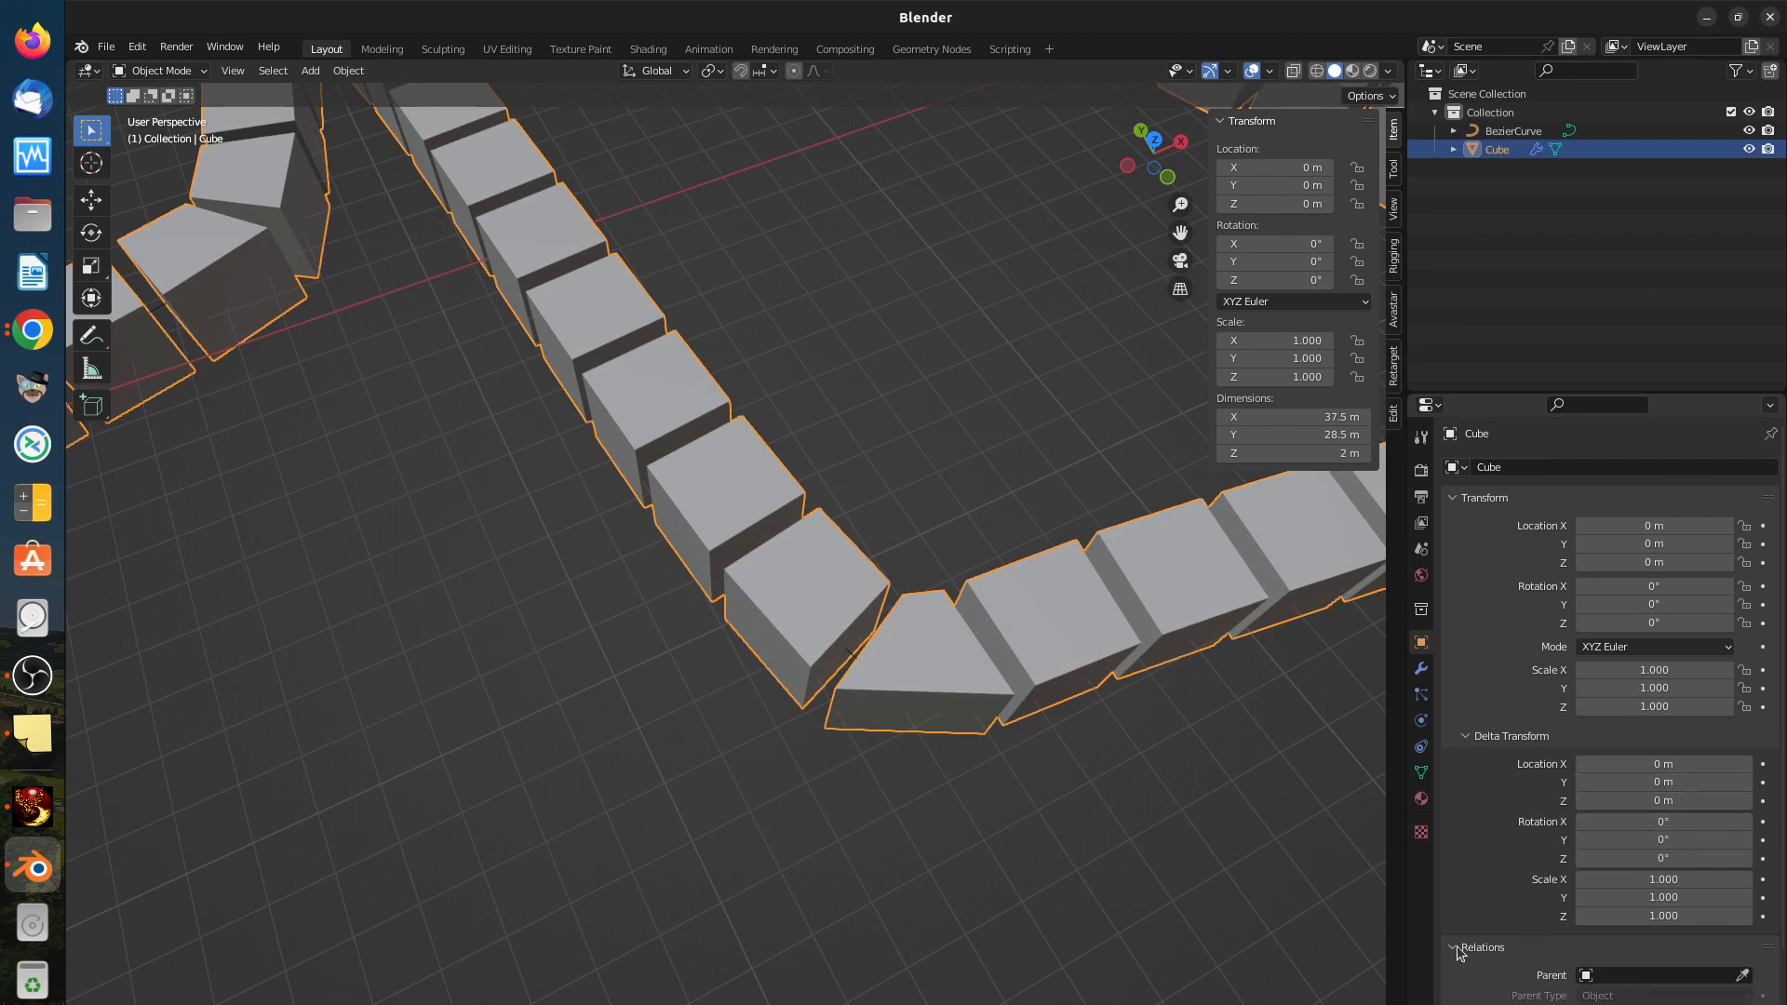
scroll(1500, 875, "down", 3)
scroll(1493, 879, "down", 2)
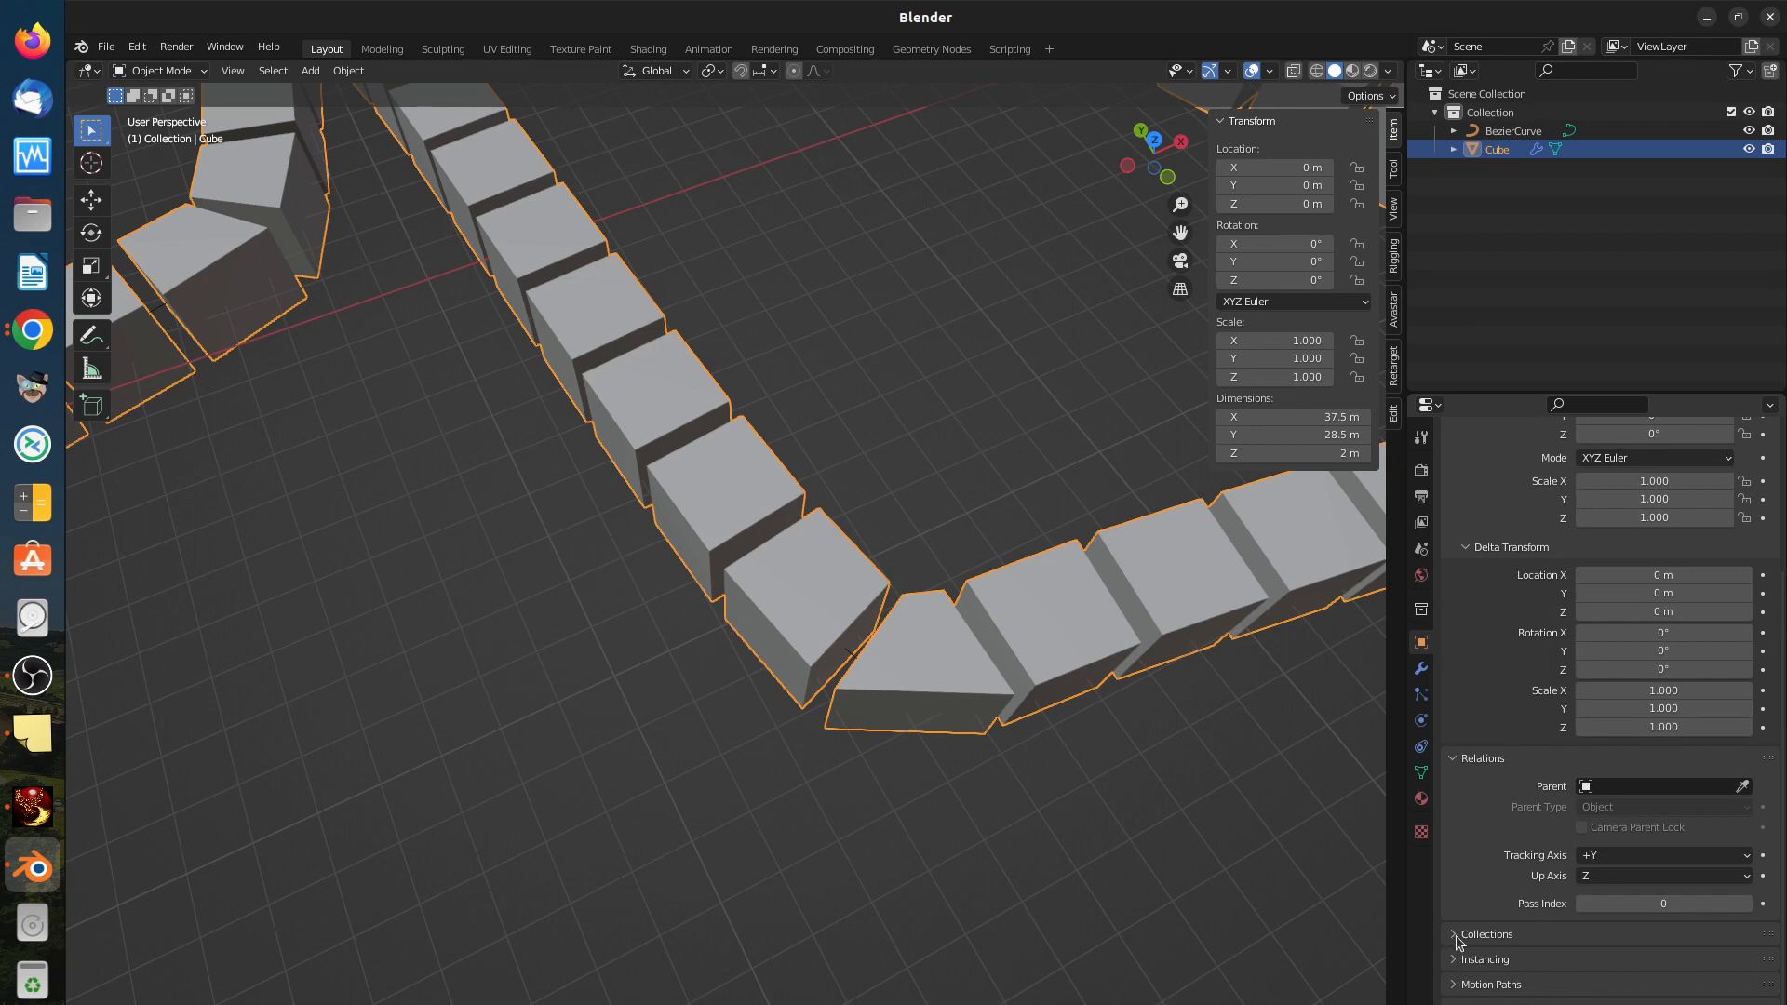
left_click(1458, 759)
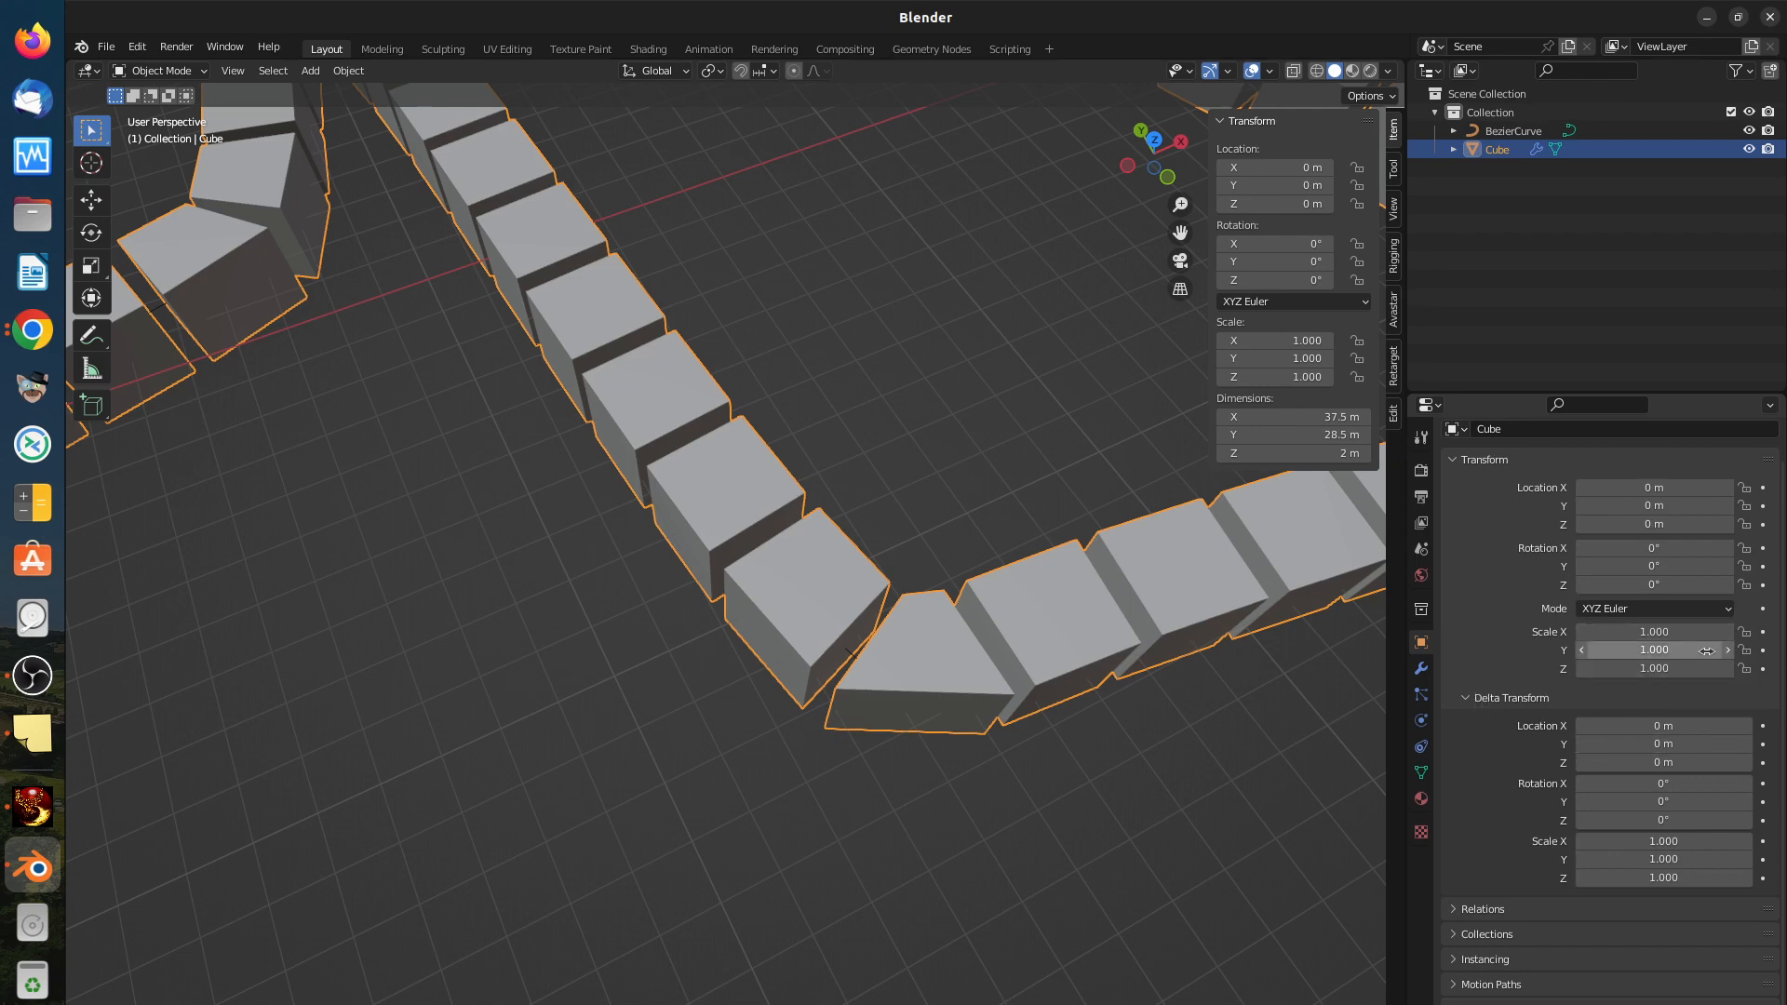
left_click(1459, 462)
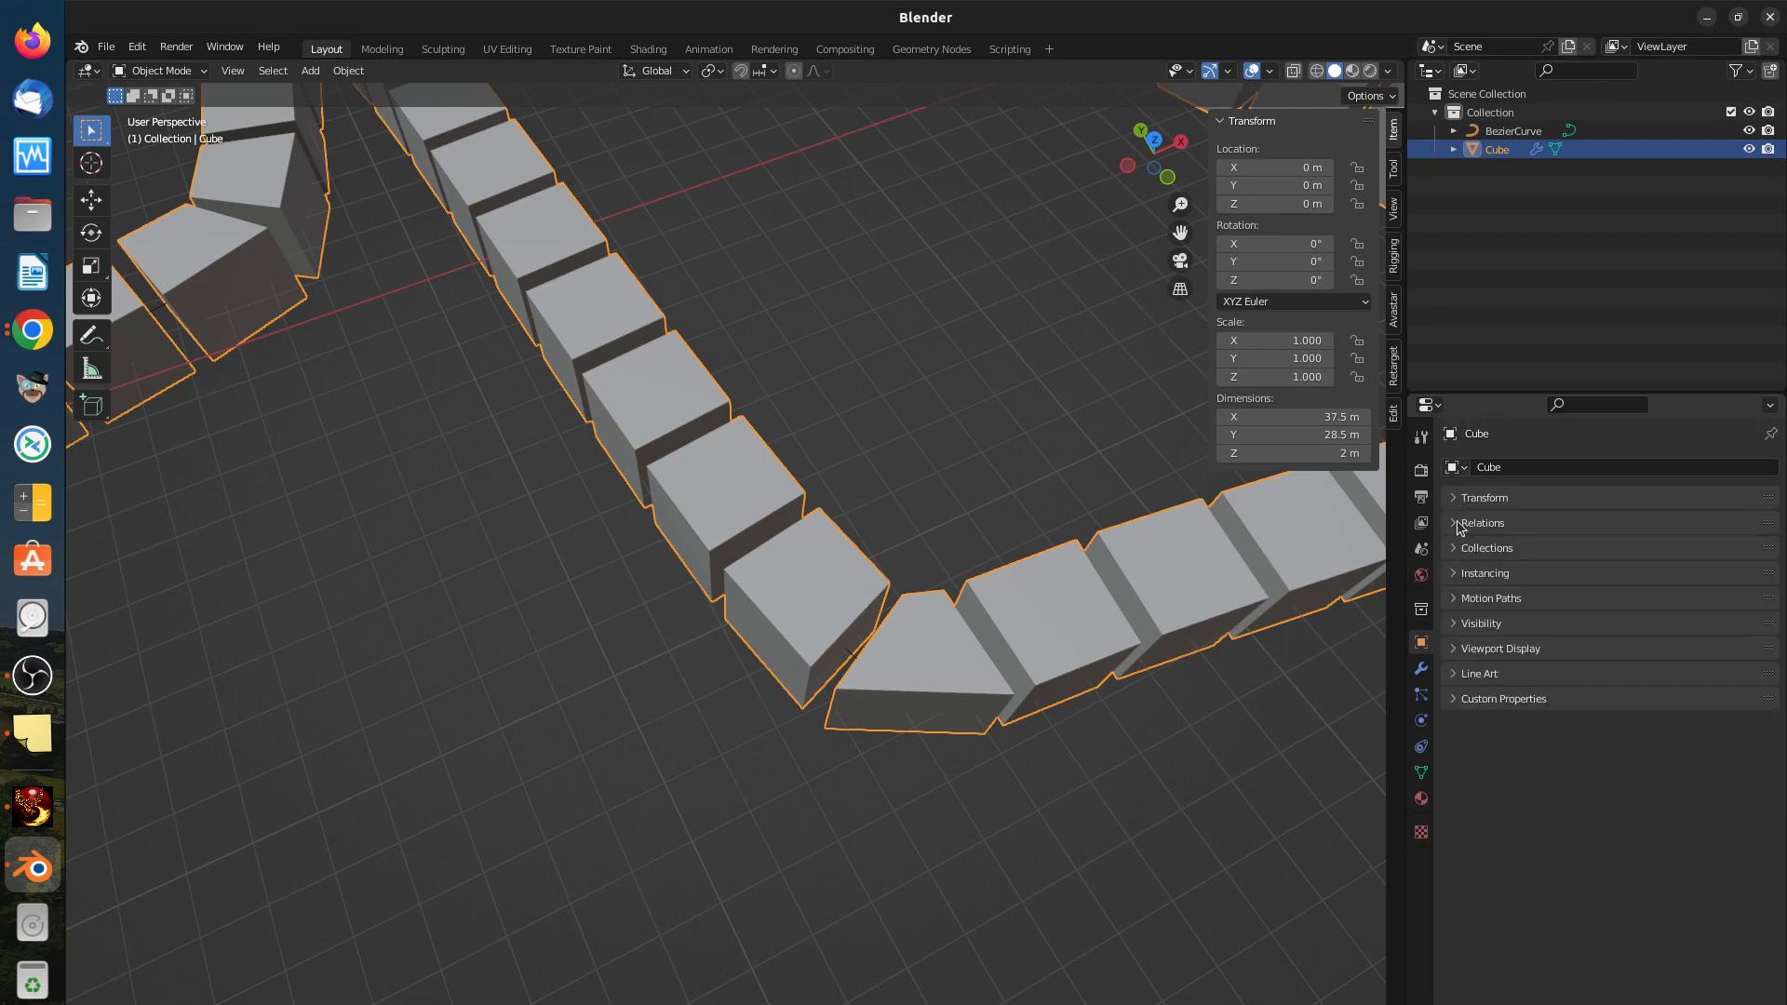
left_click(1459, 523)
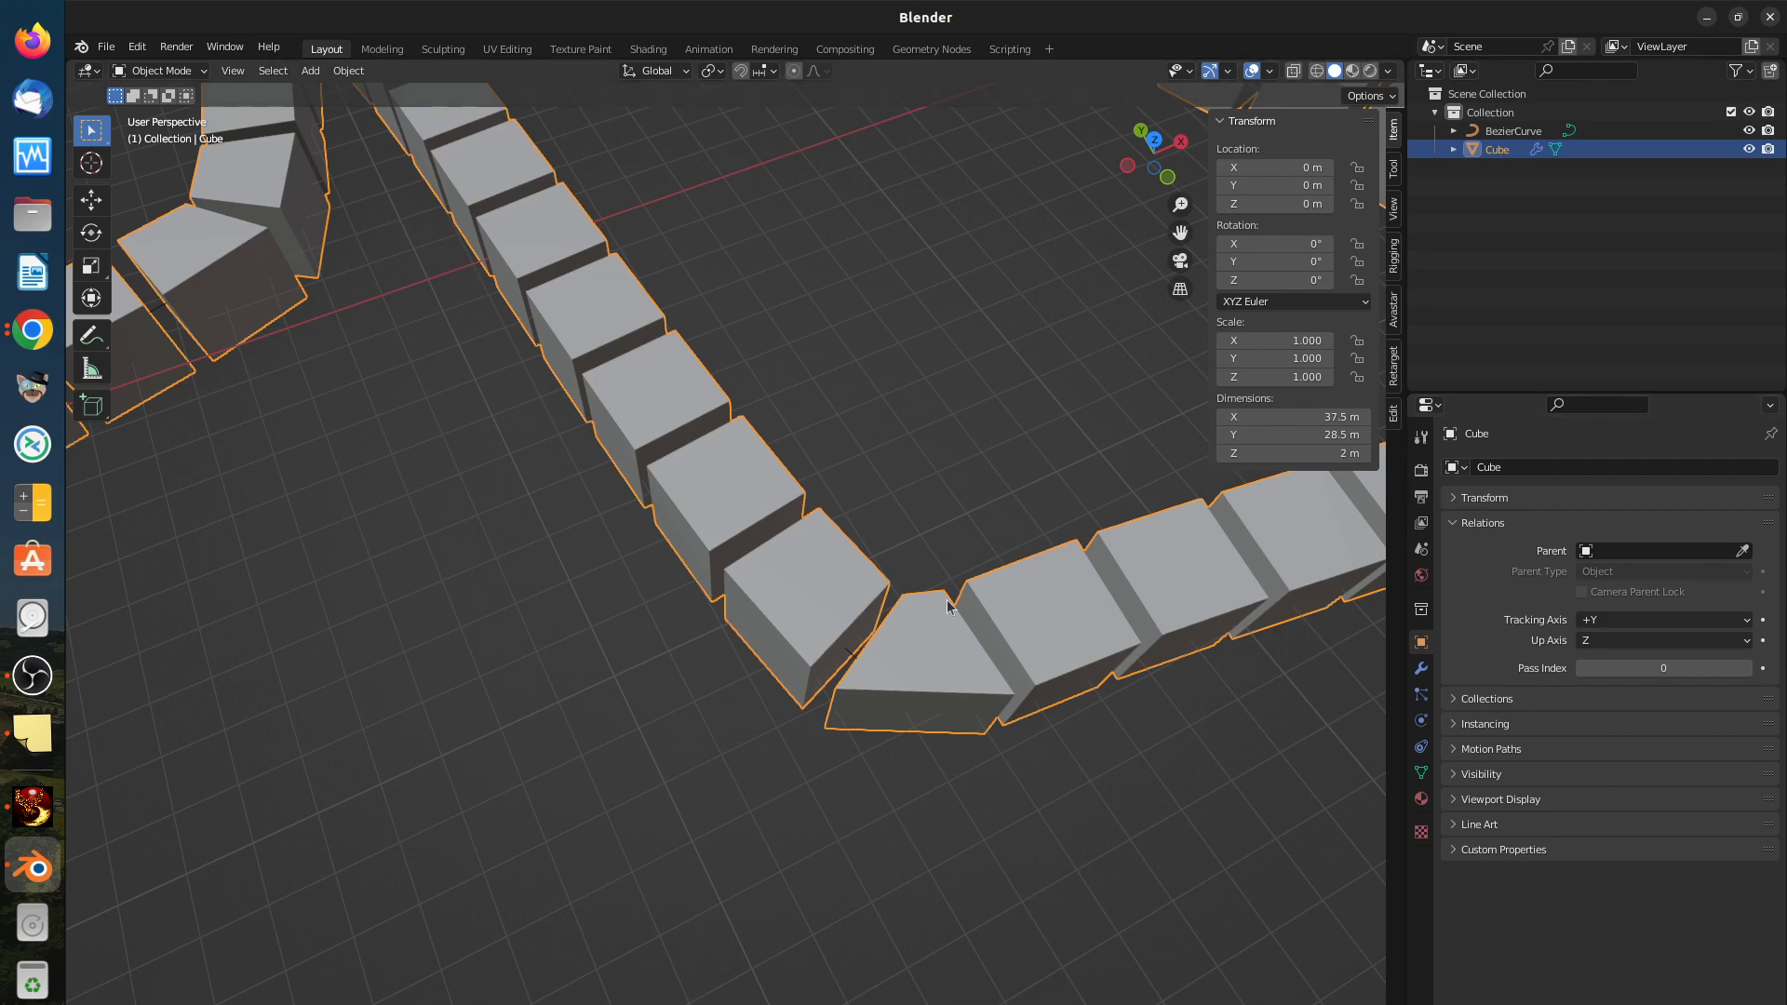
Step: Add custom split normals data to the cube's mesh and clear it again
left_click(1421, 773)
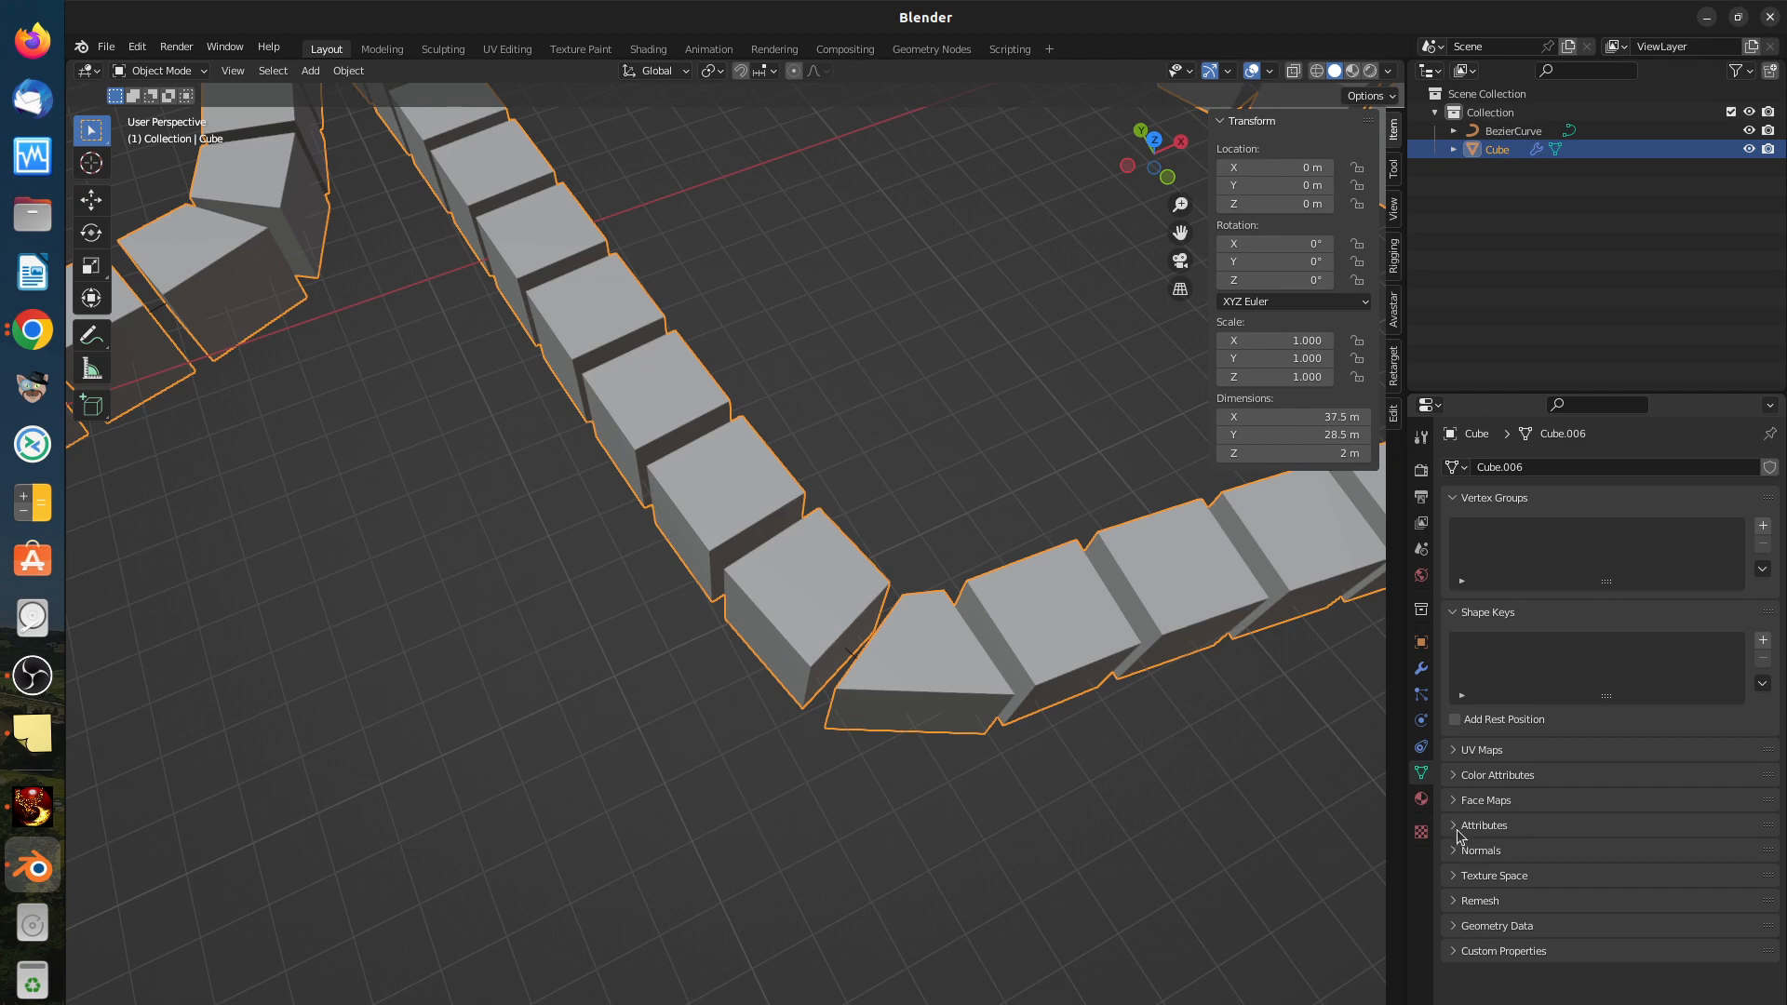
left_click(1464, 927)
scroll(1547, 797, "down", 1)
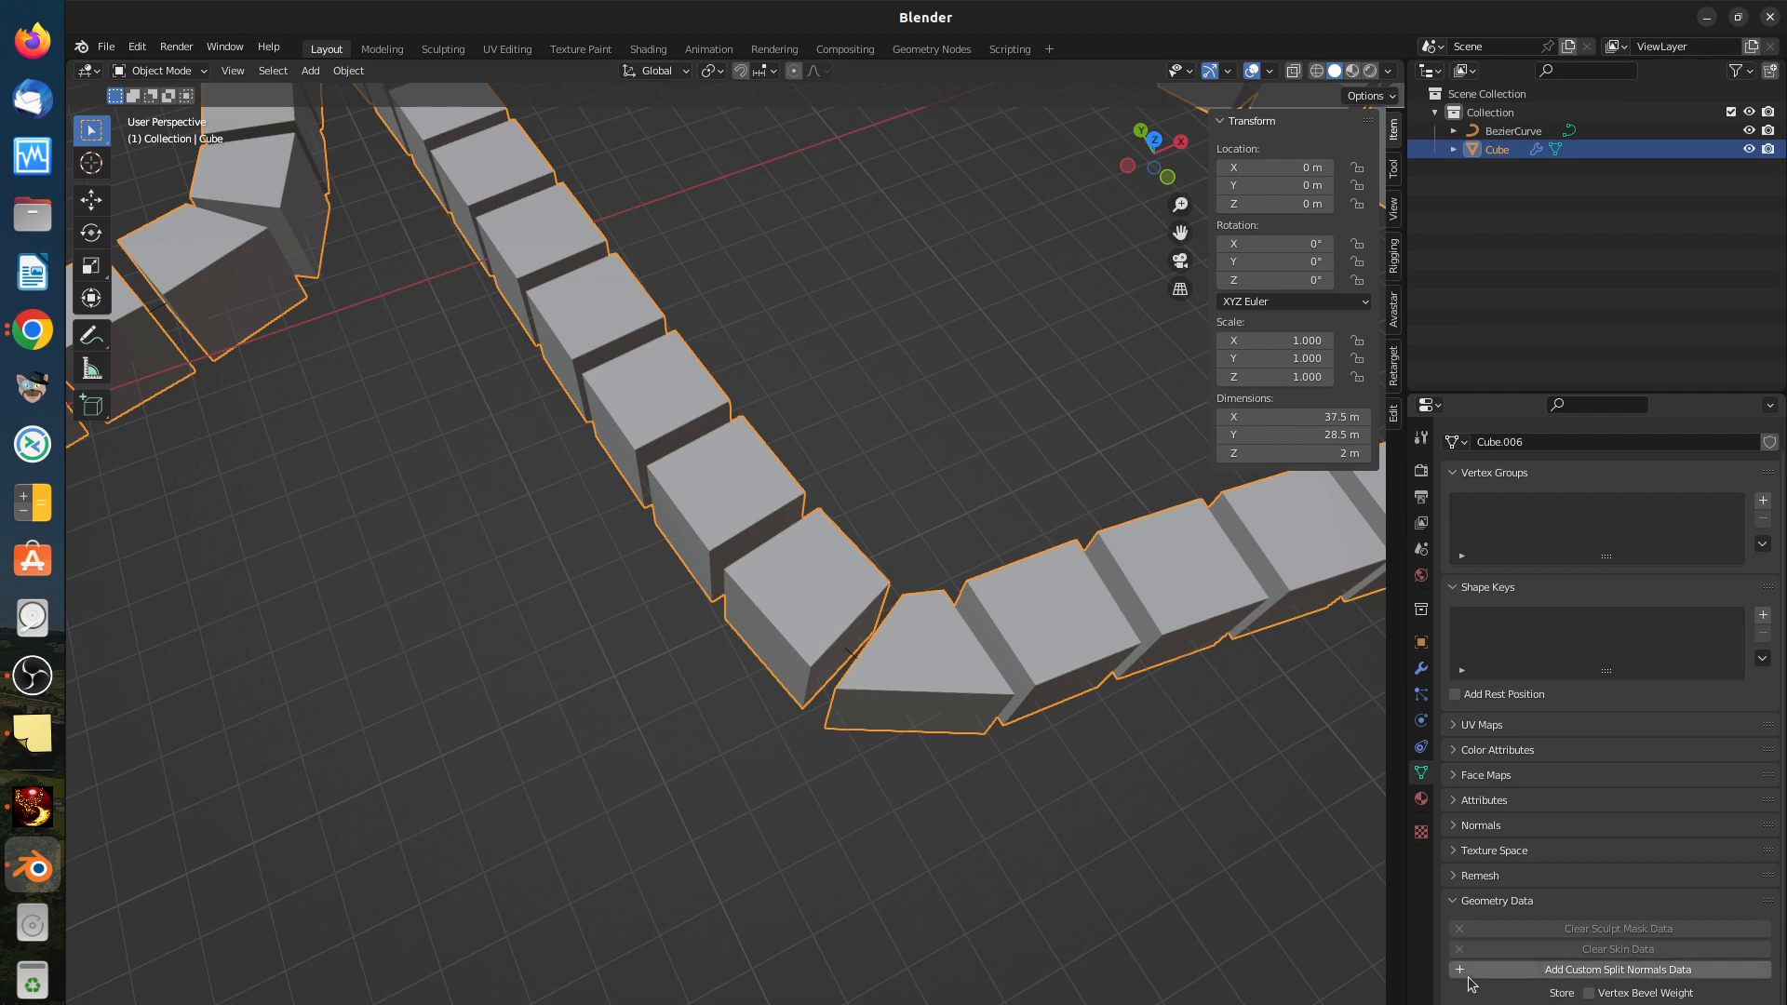
left_click(1459, 901)
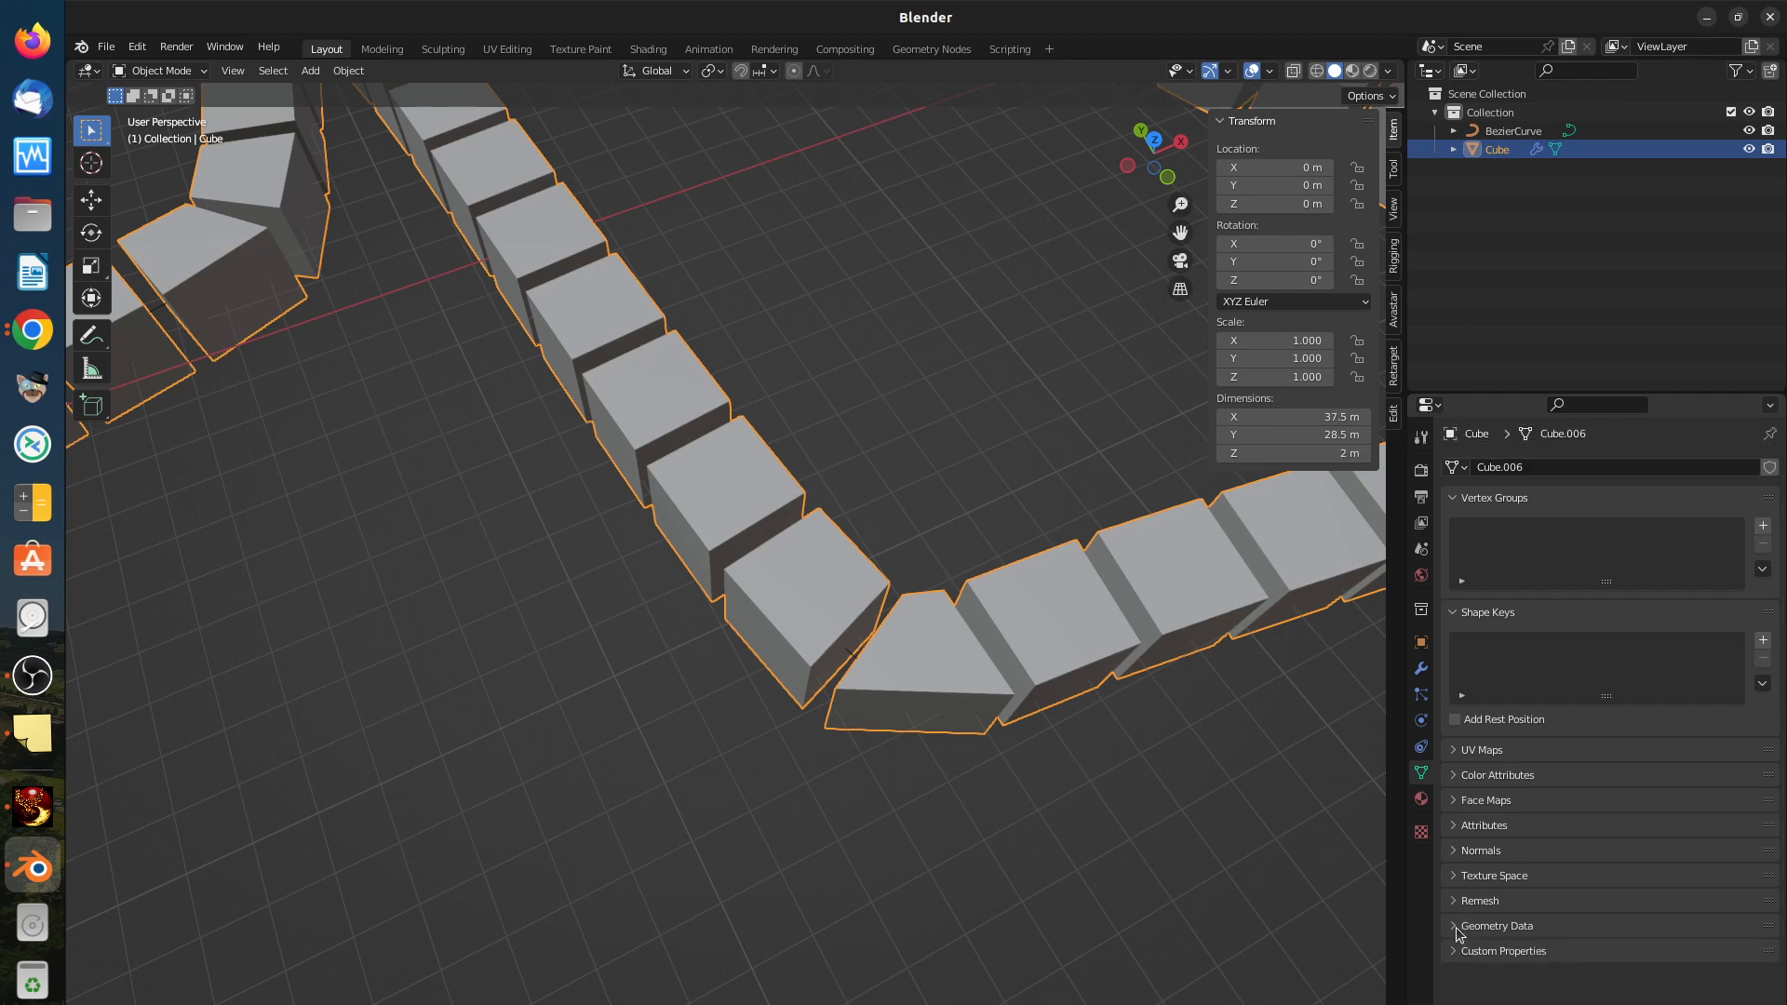
left_click(1458, 926)
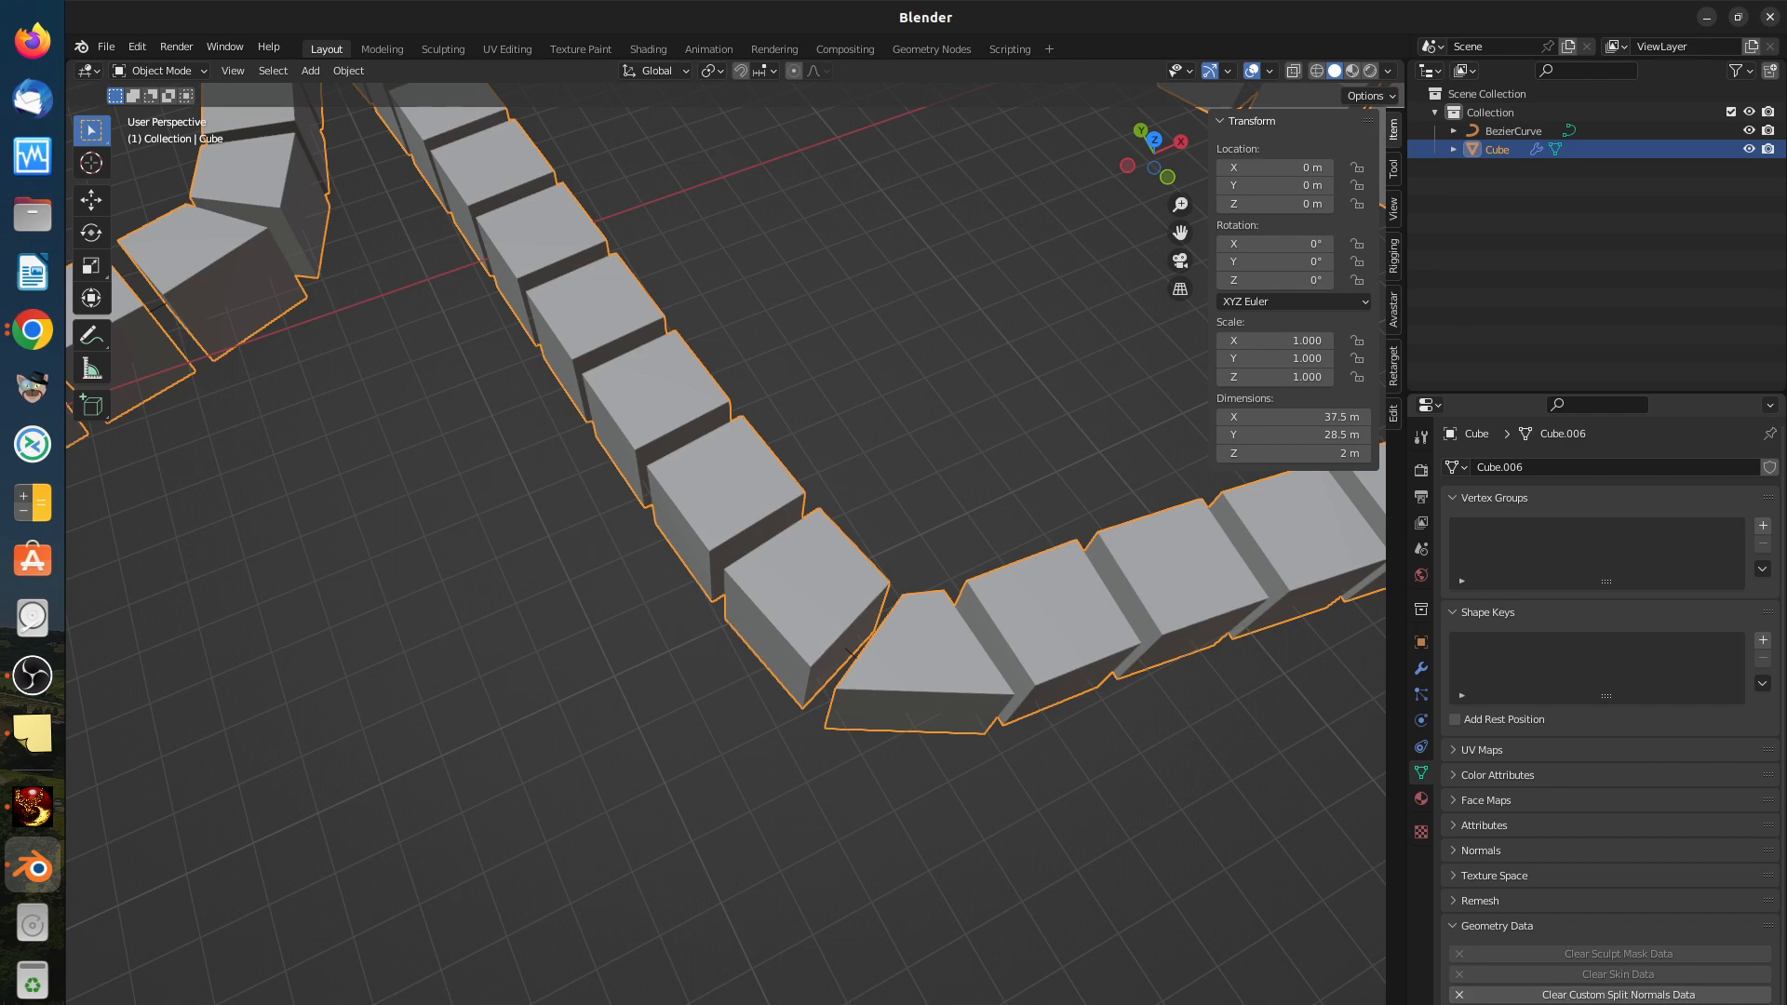
left_click(1463, 995)
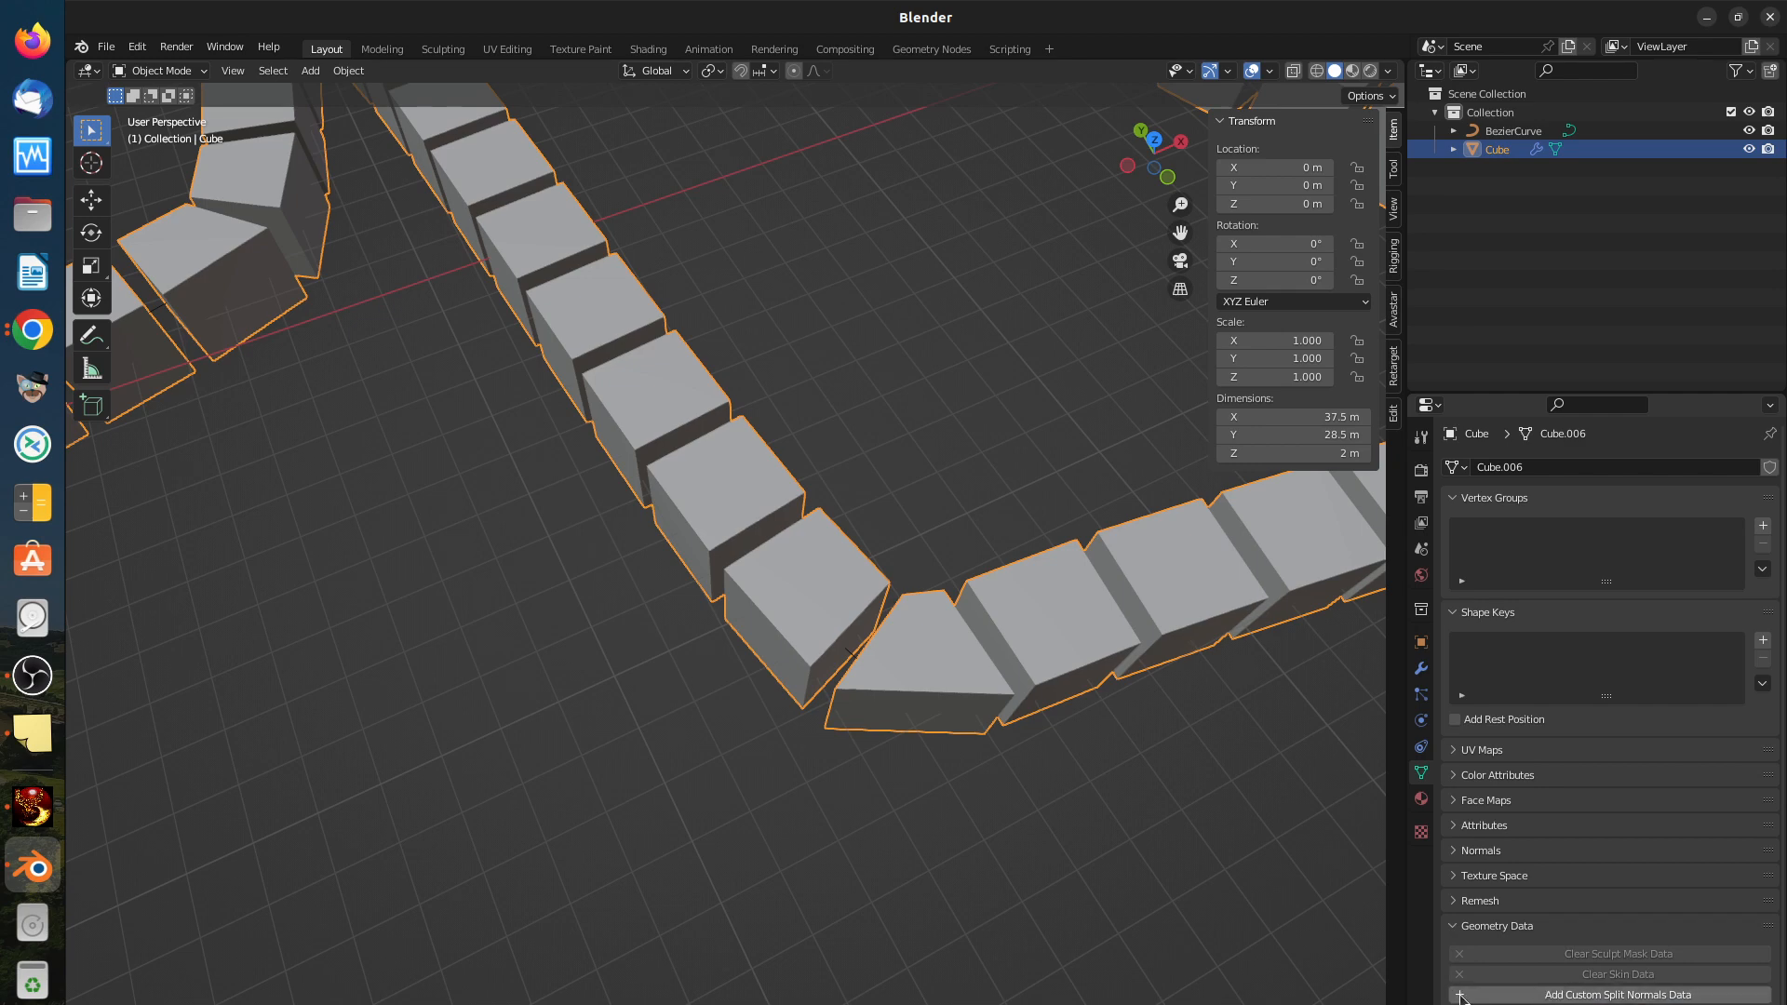
Step: Review the Remesh settings in the cube's mesh data
left_click(1455, 903)
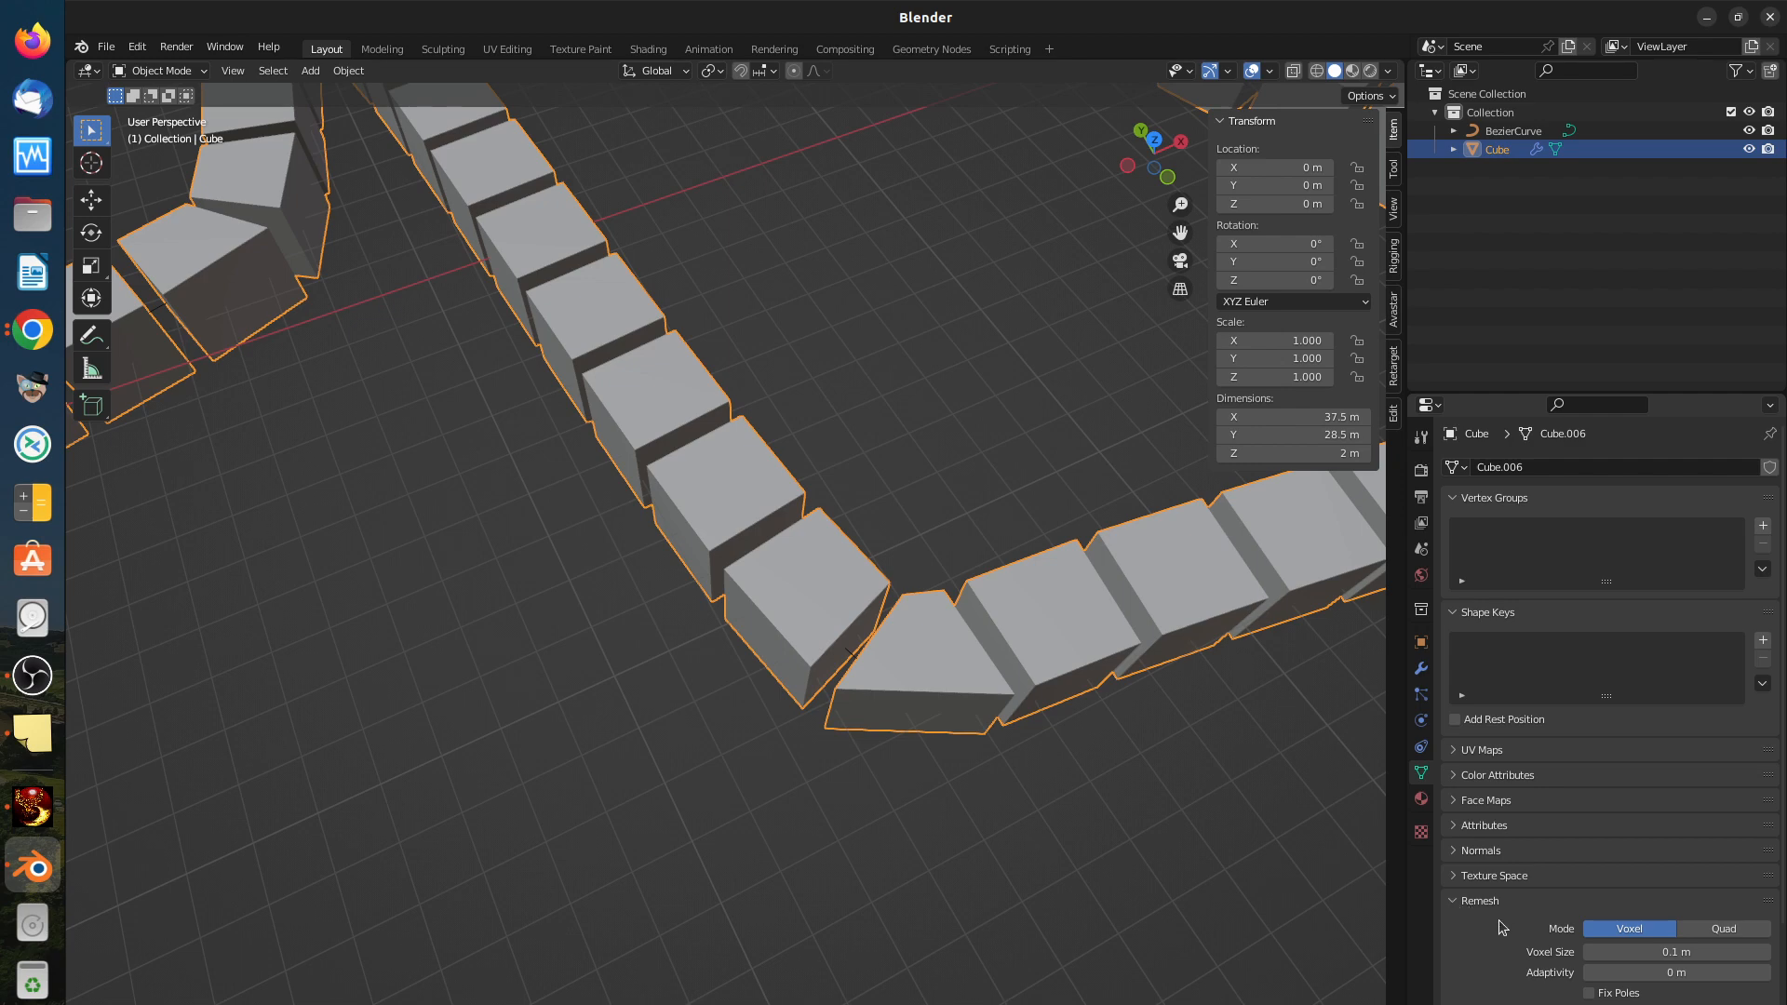
scroll(1515, 928, "down", 2)
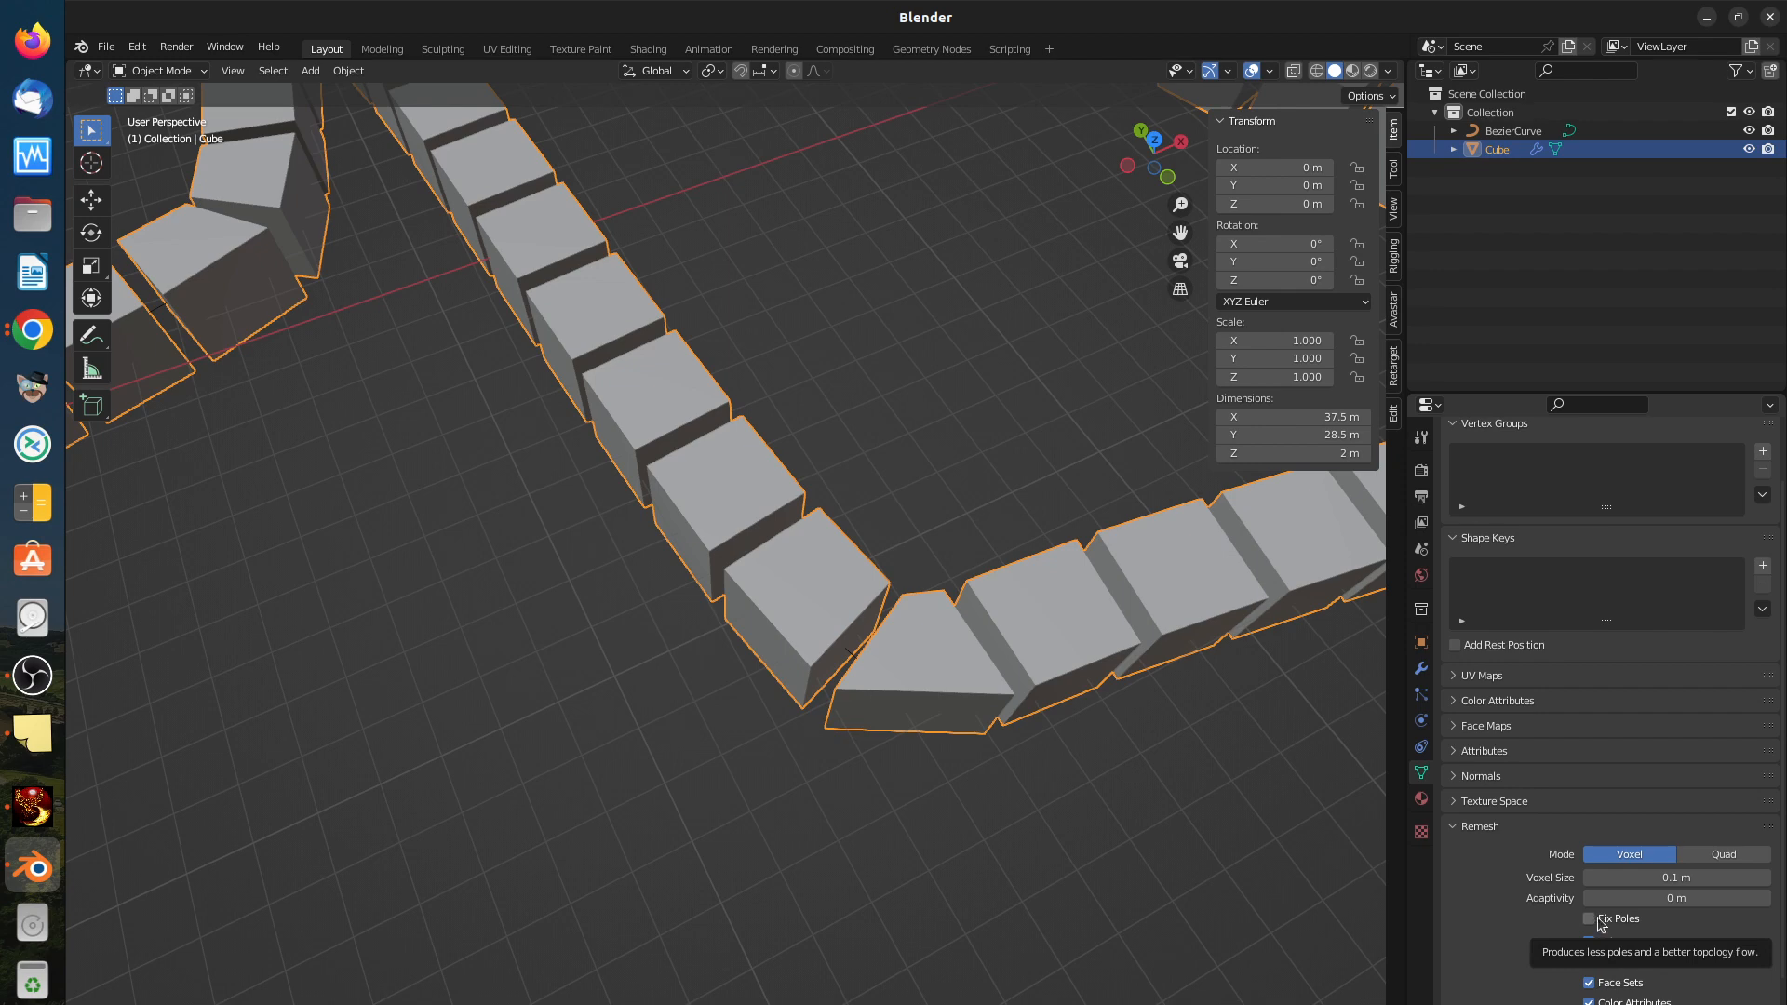
left_click(1461, 831)
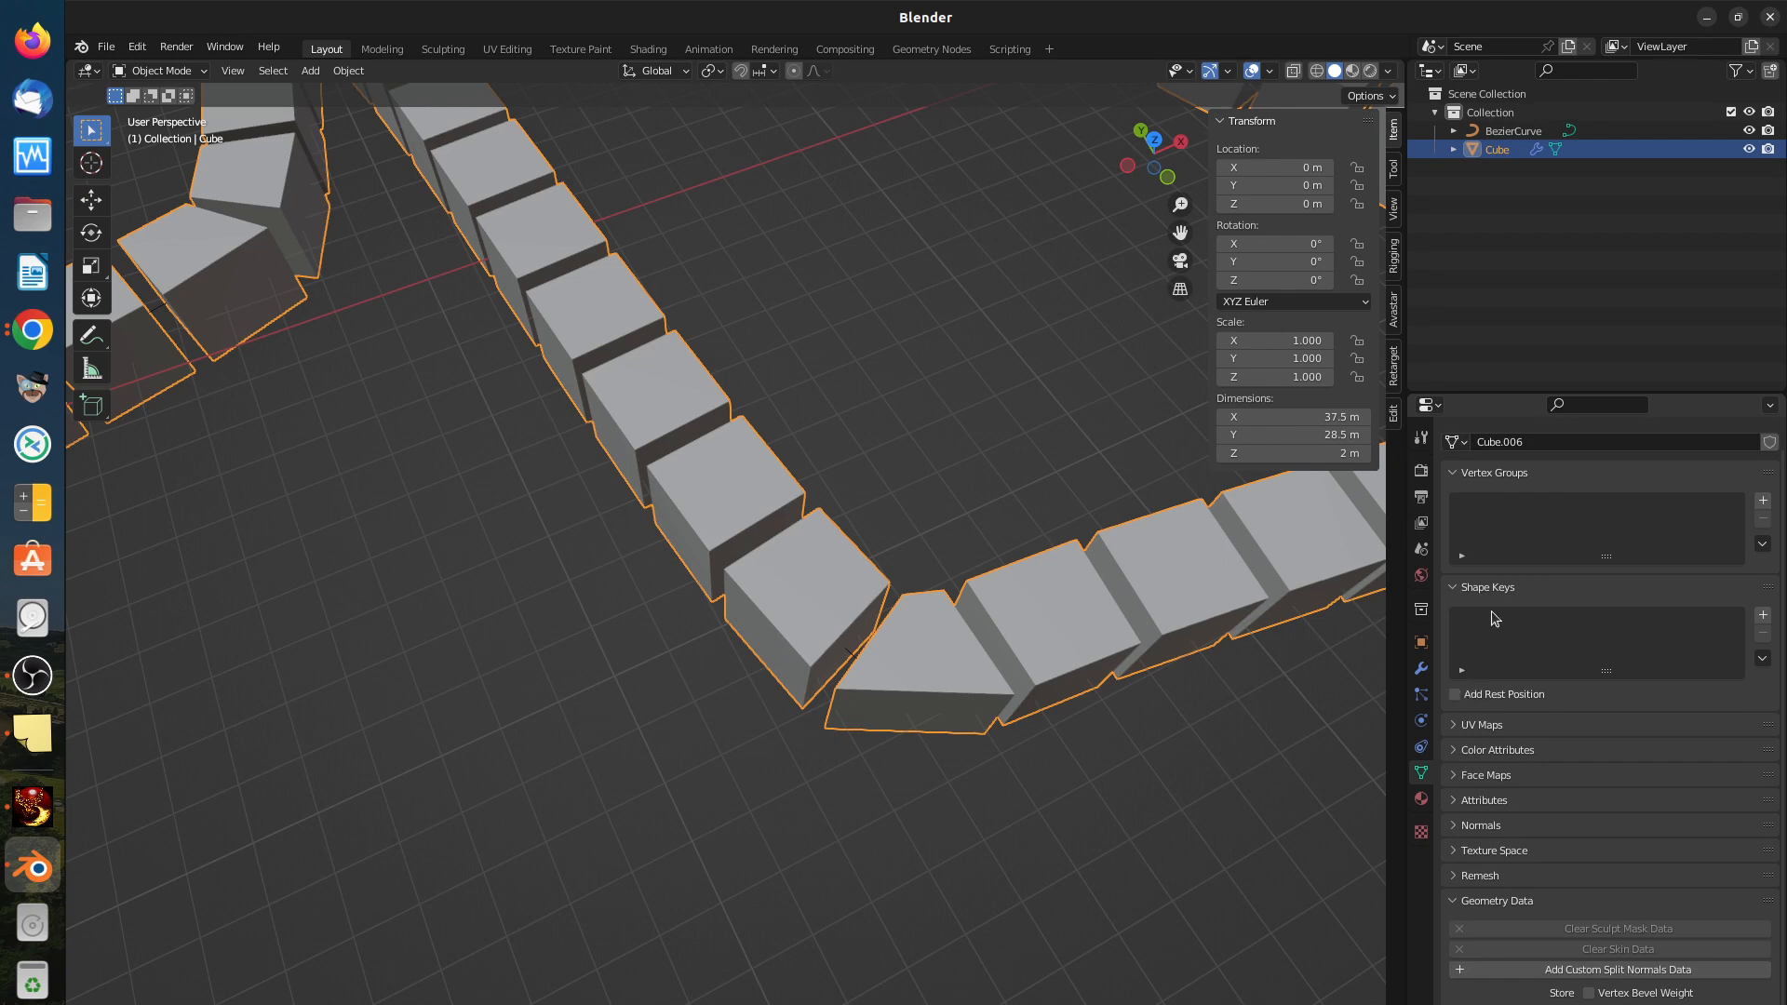
Step: Review the available interaction modes with the whole cube chain in view, keeping Object Mode
scroll(1184, 733, "down", 8)
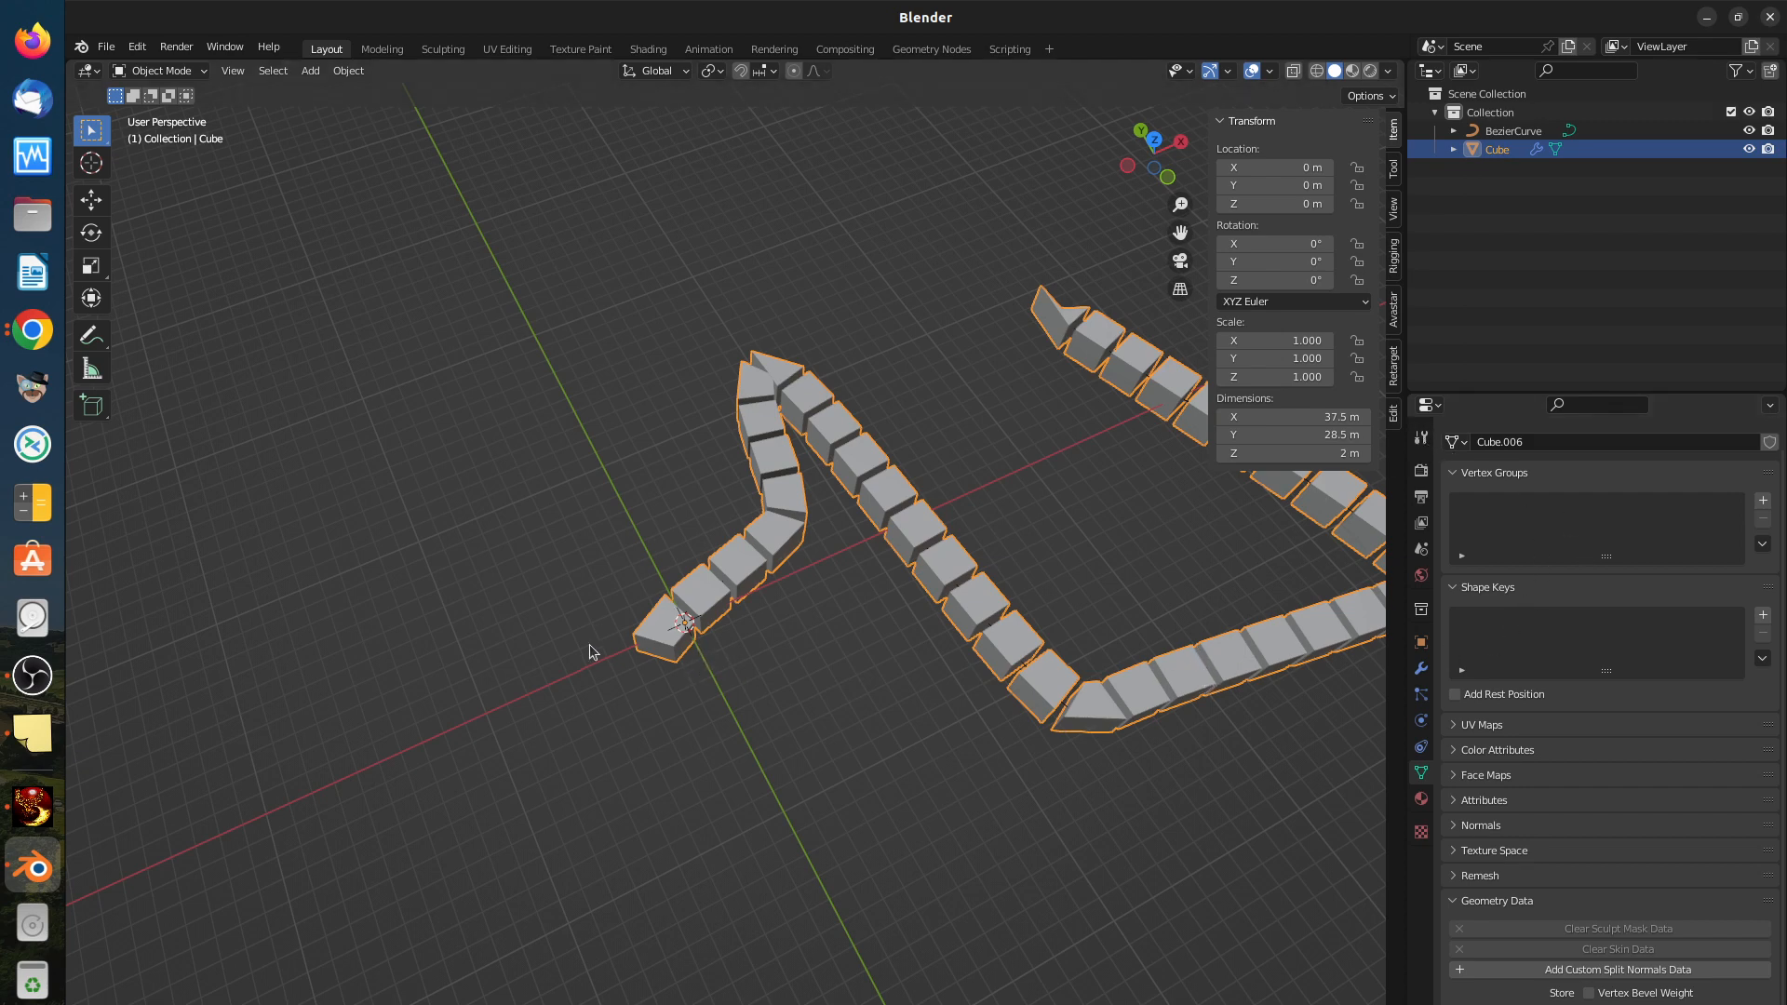
left_click(144, 72)
left_click(144, 71)
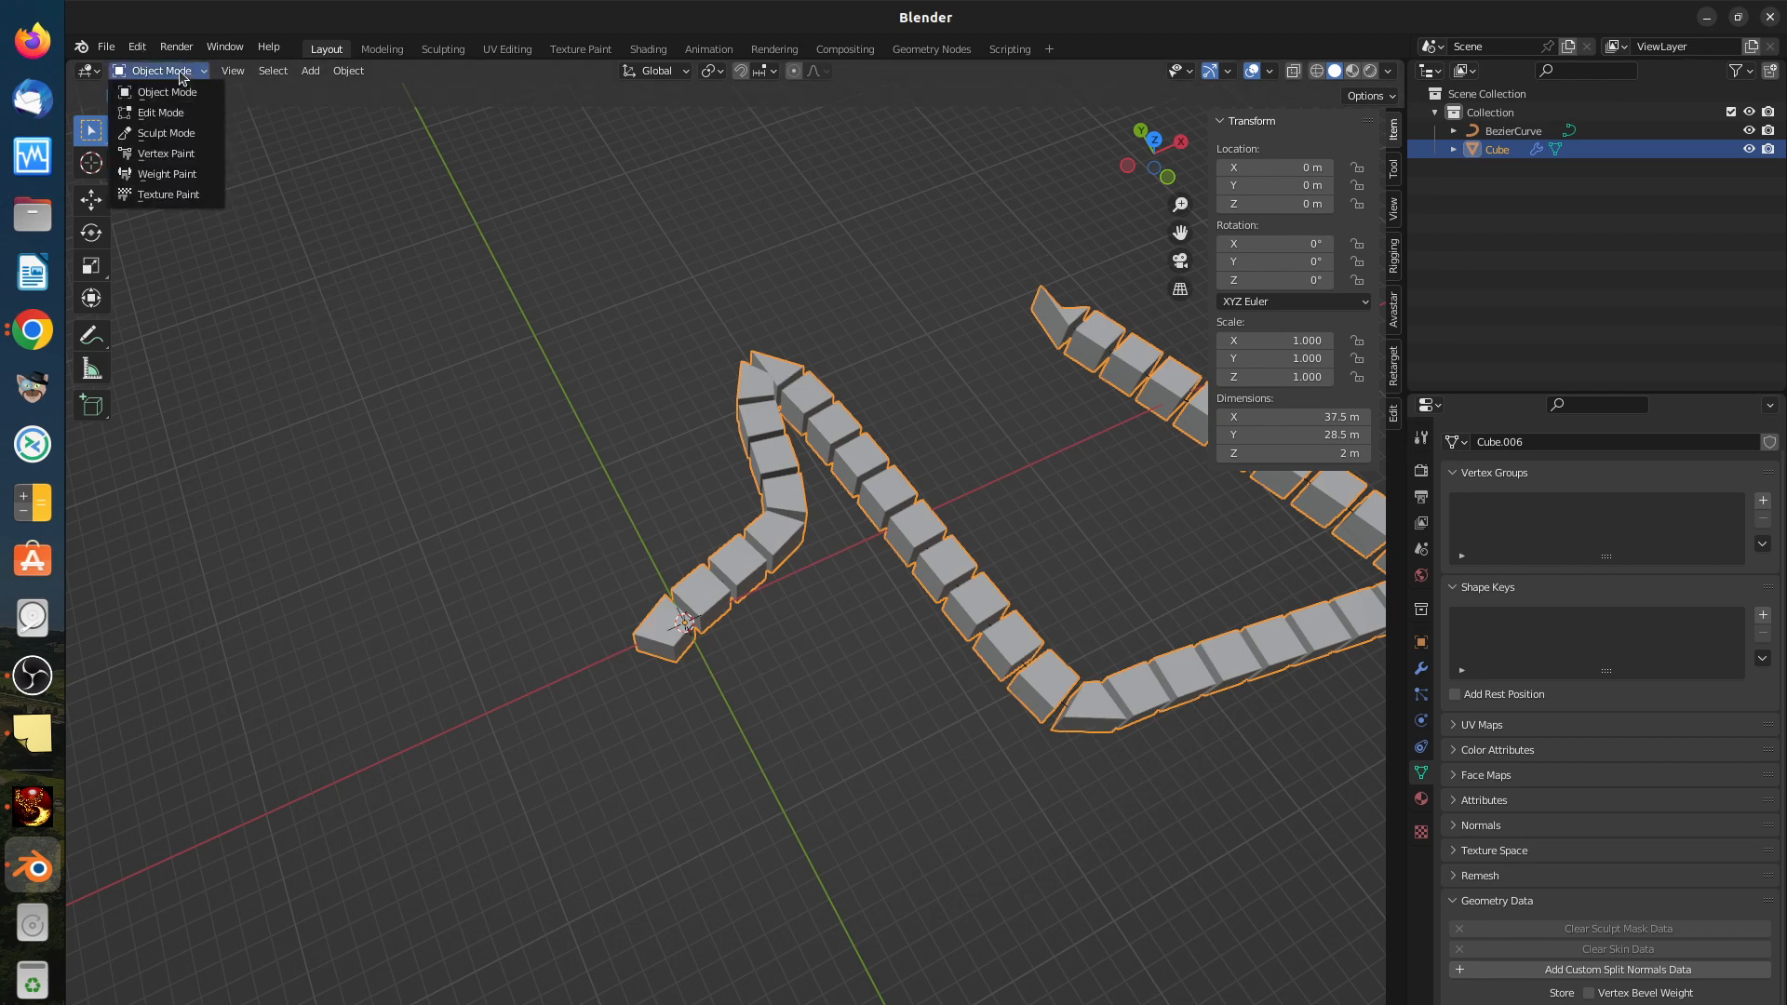
left_click(187, 97)
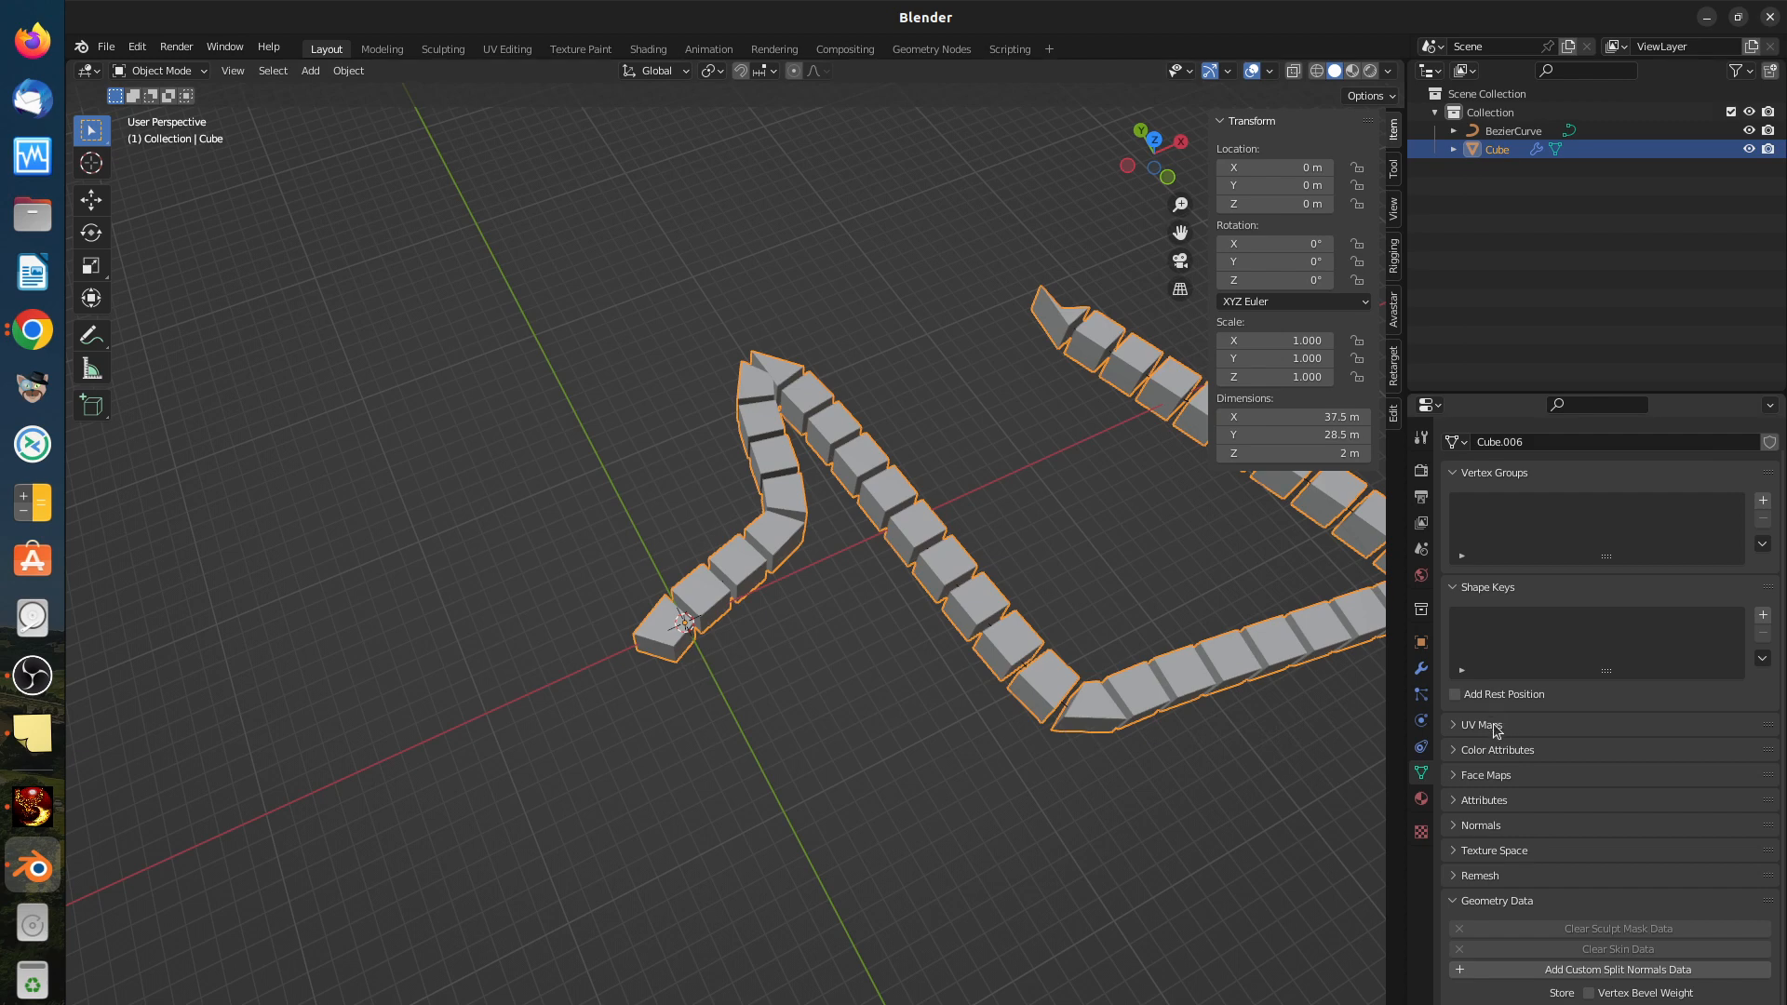
Step: Look through the tool, output, view layer, scene and collection properties for settings relevant to the cubes
left_click(1423, 440)
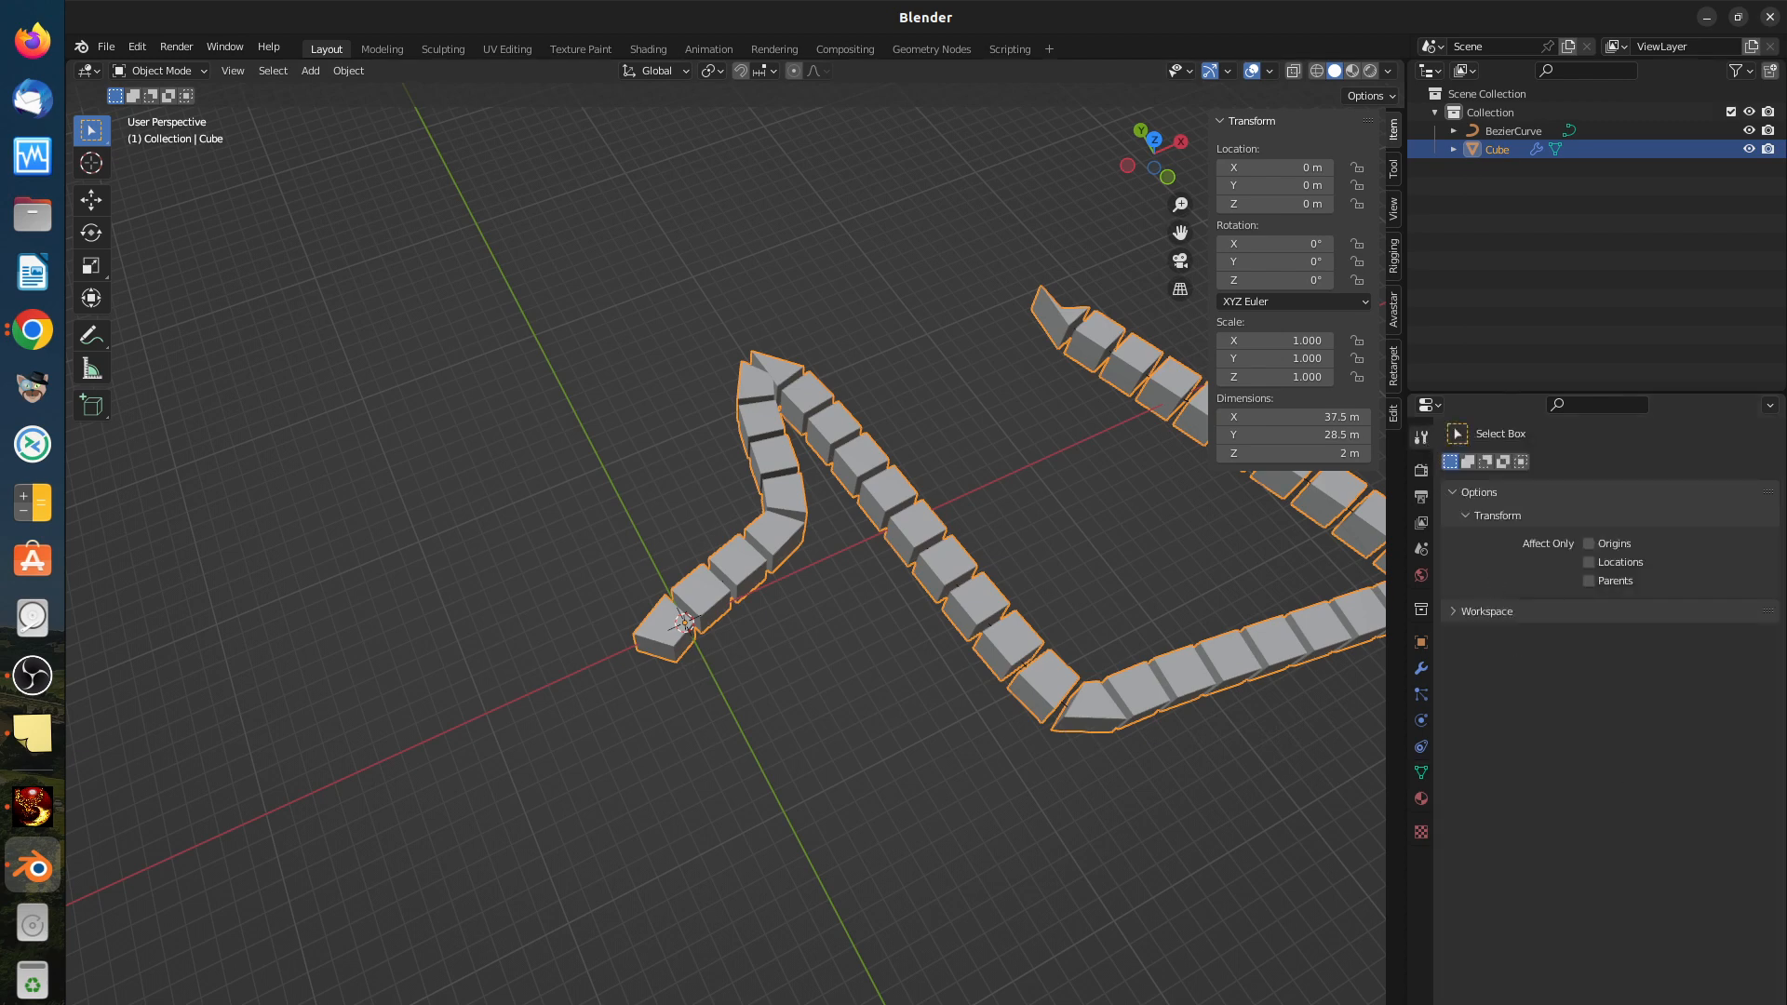
left_click_drag(1786, 447, 1786, 120)
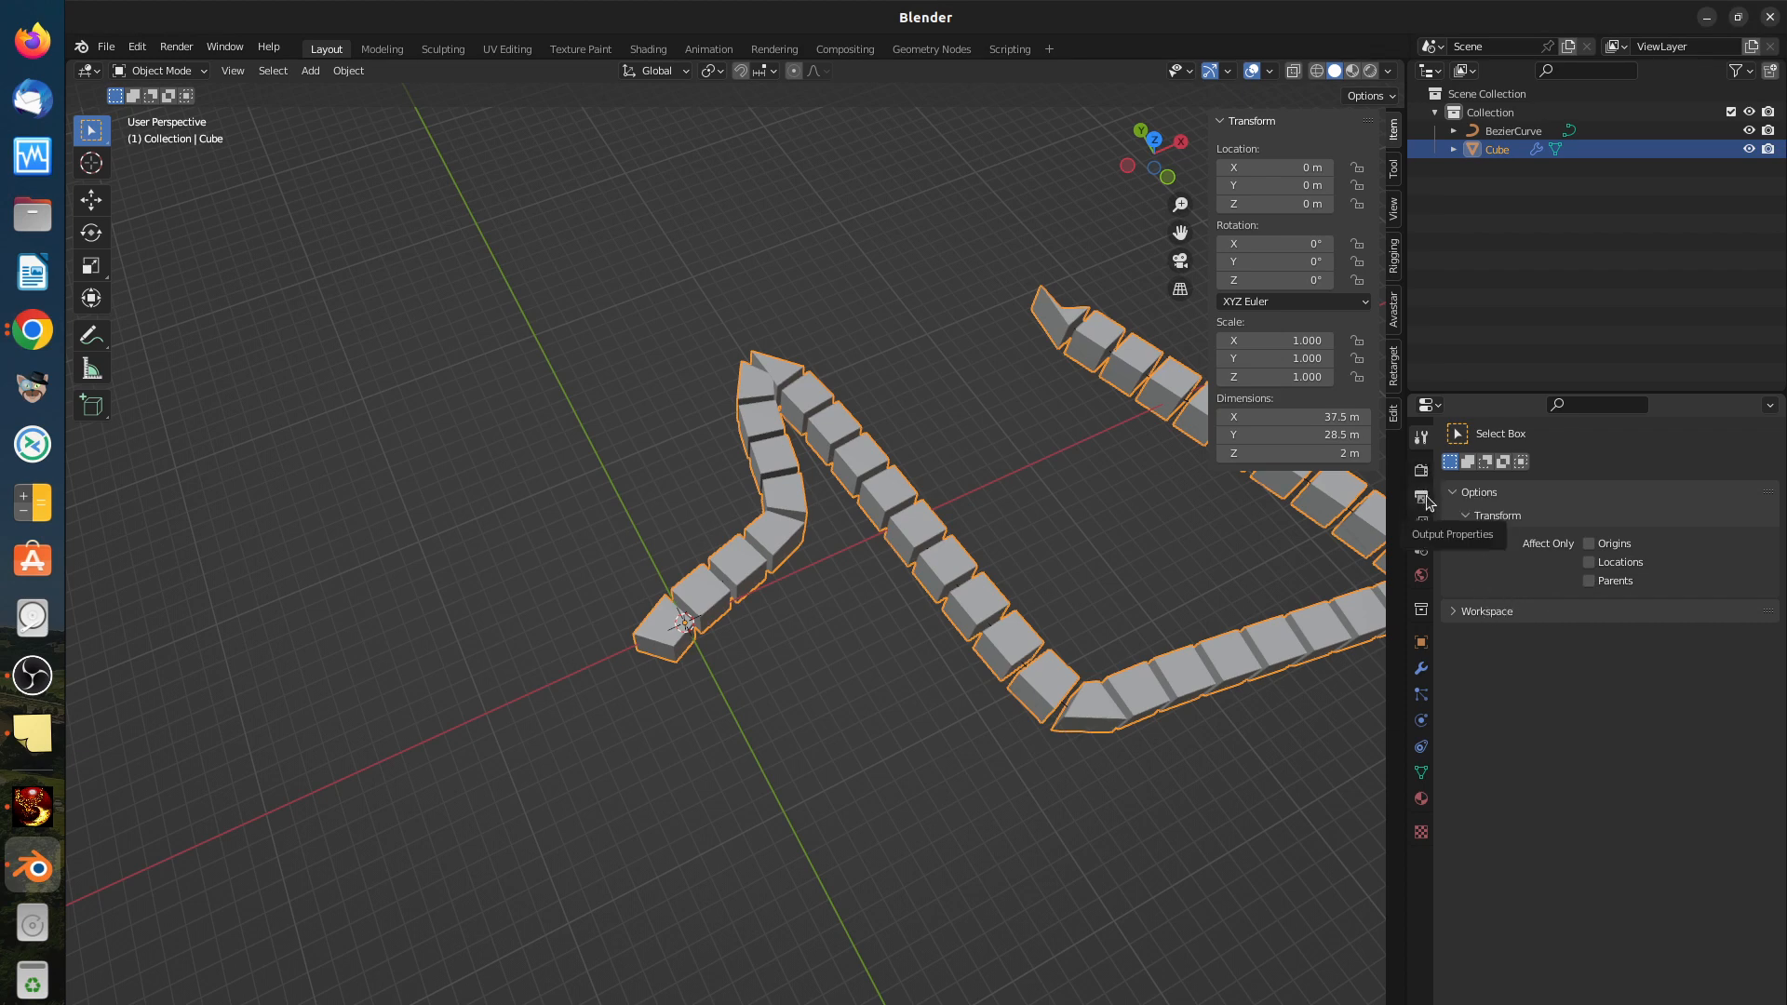
left_click(1424, 498)
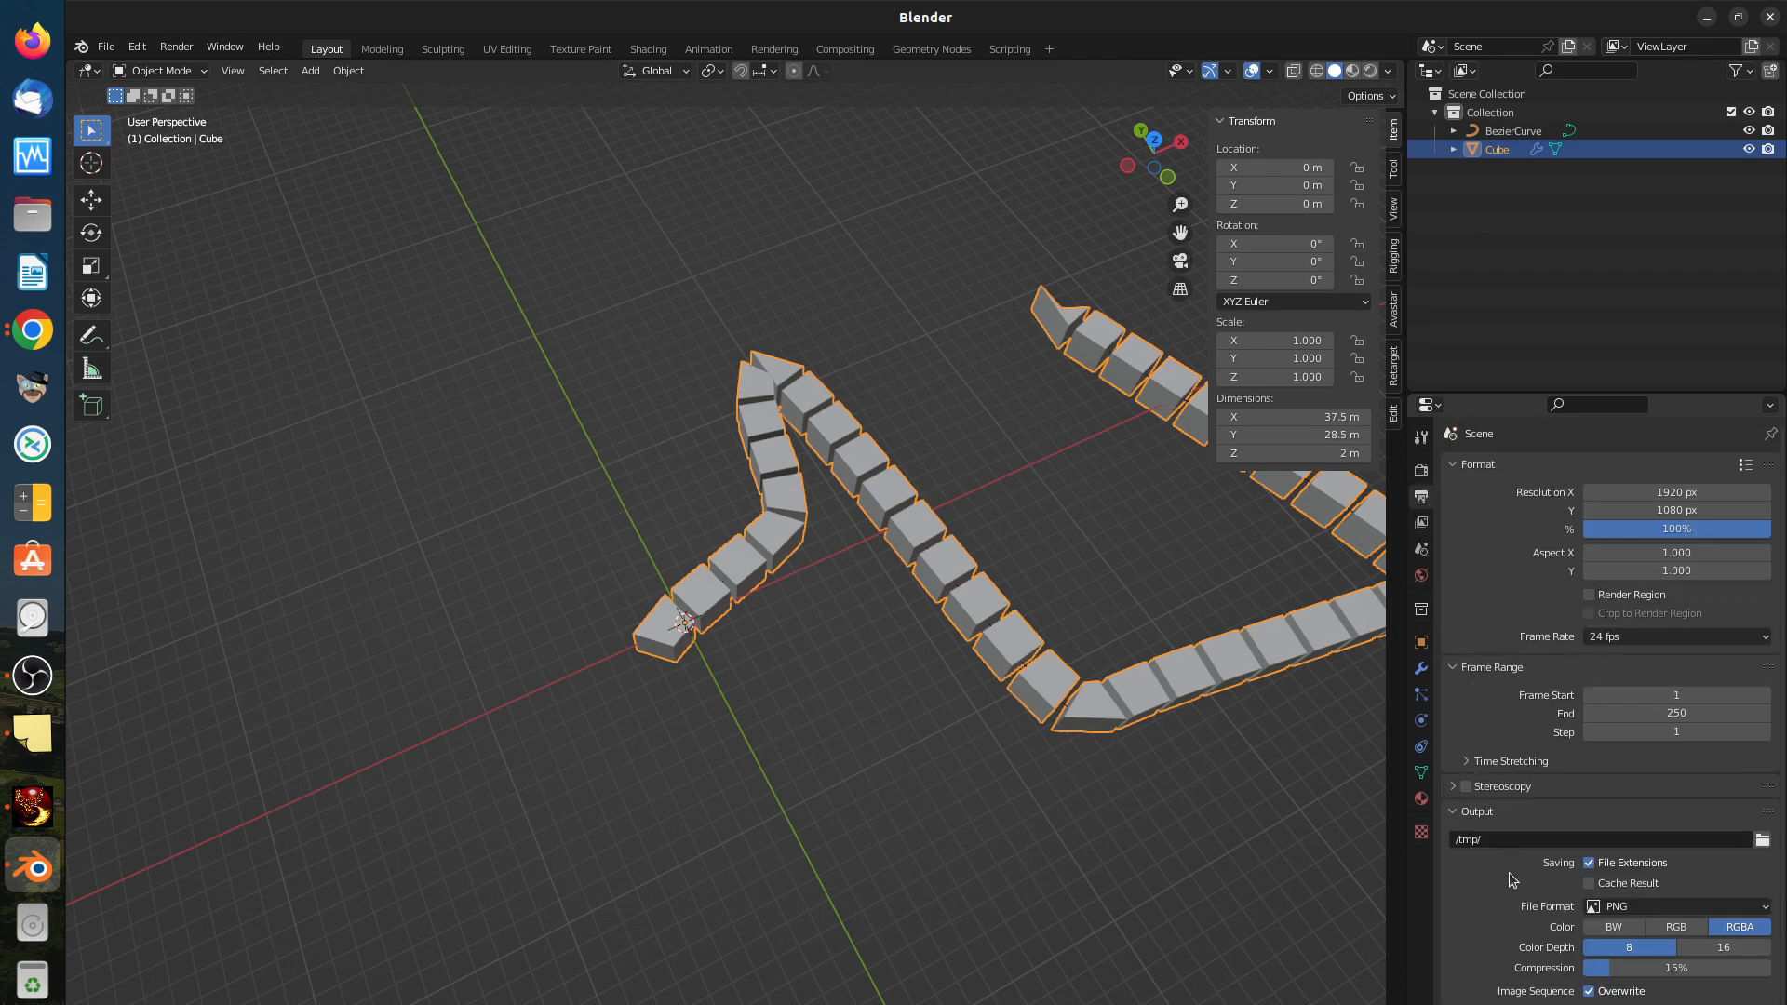
left_click(1422, 524)
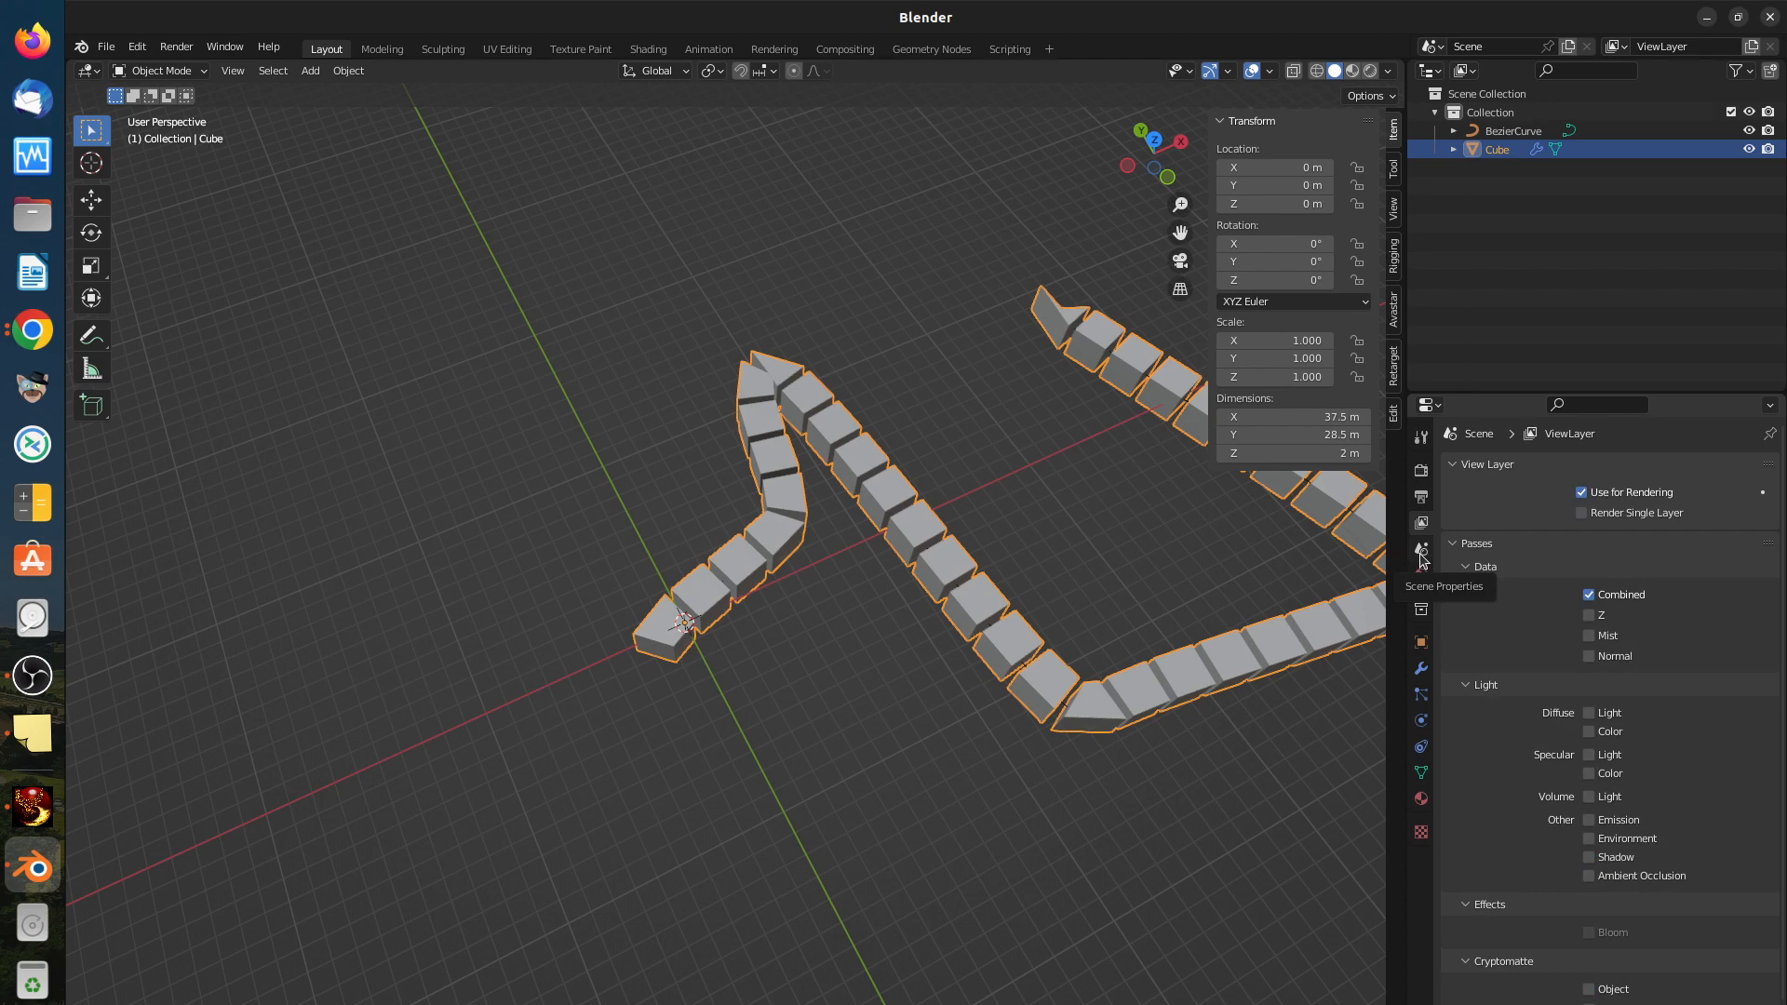
left_click(1422, 555)
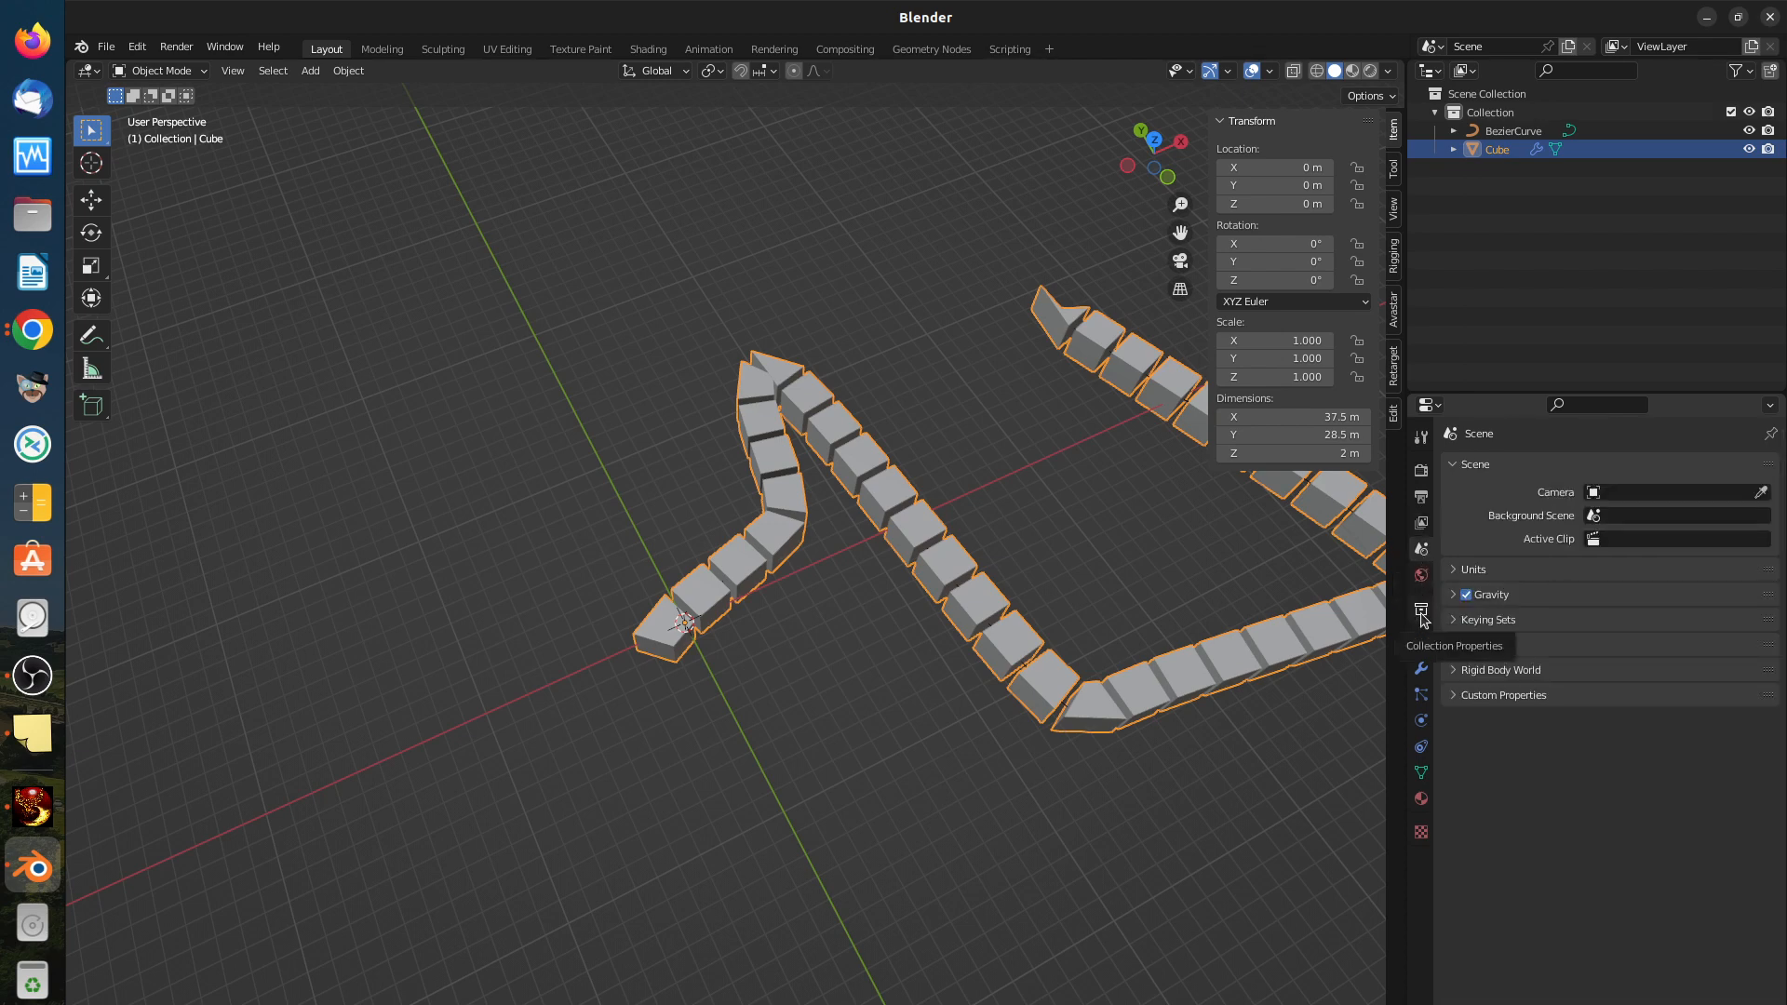
left_click(1422, 614)
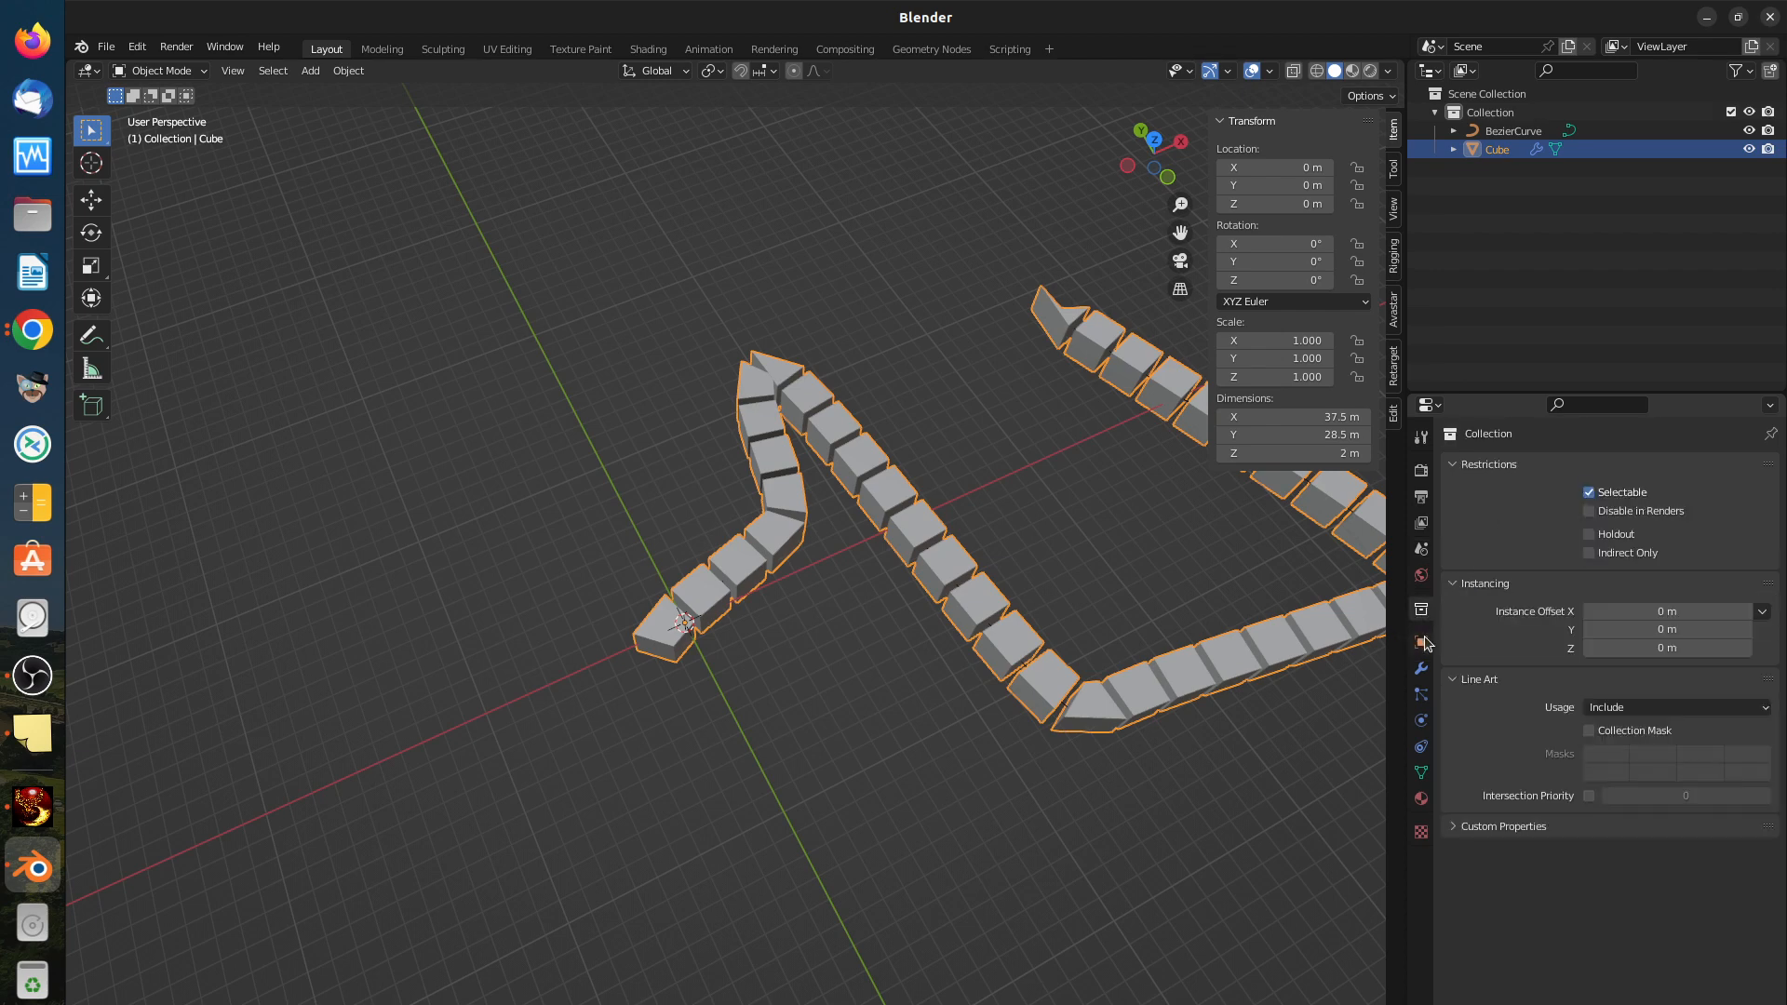
Step: Lock and unlock the cube's Scale on X, Y and Z, and add and remove a keyframe on Delta Scale X
left_click(1422, 642)
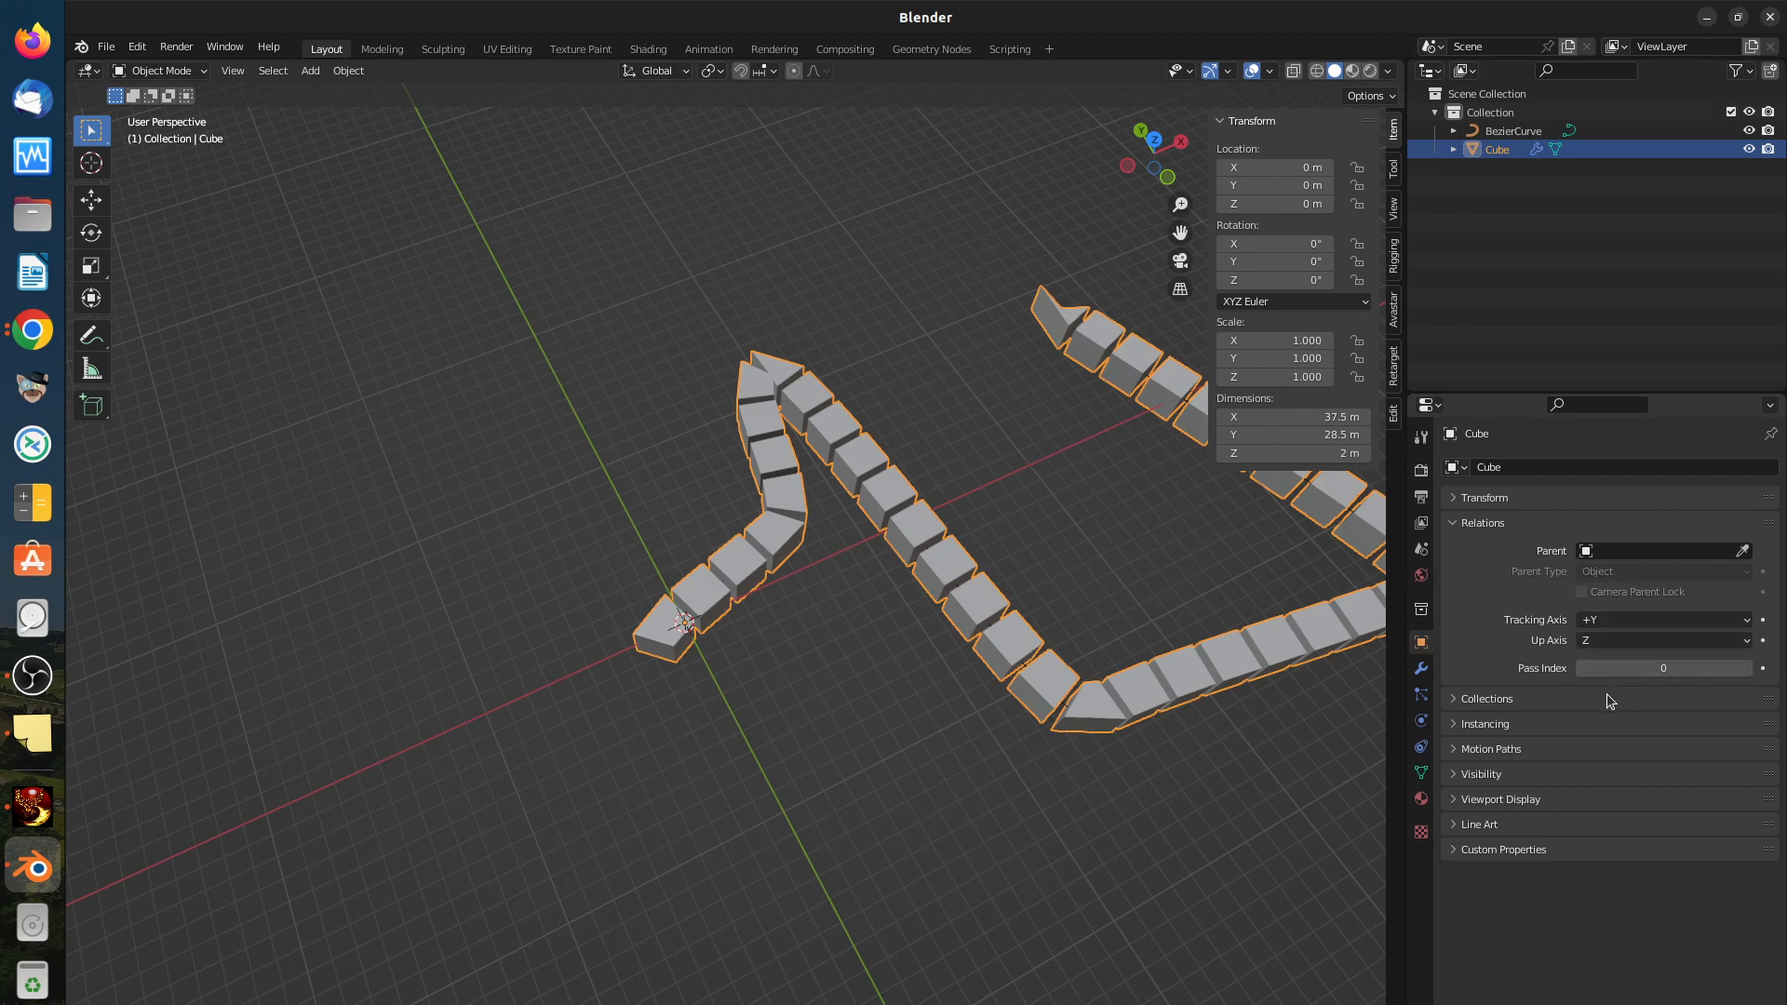
left_click(1458, 499)
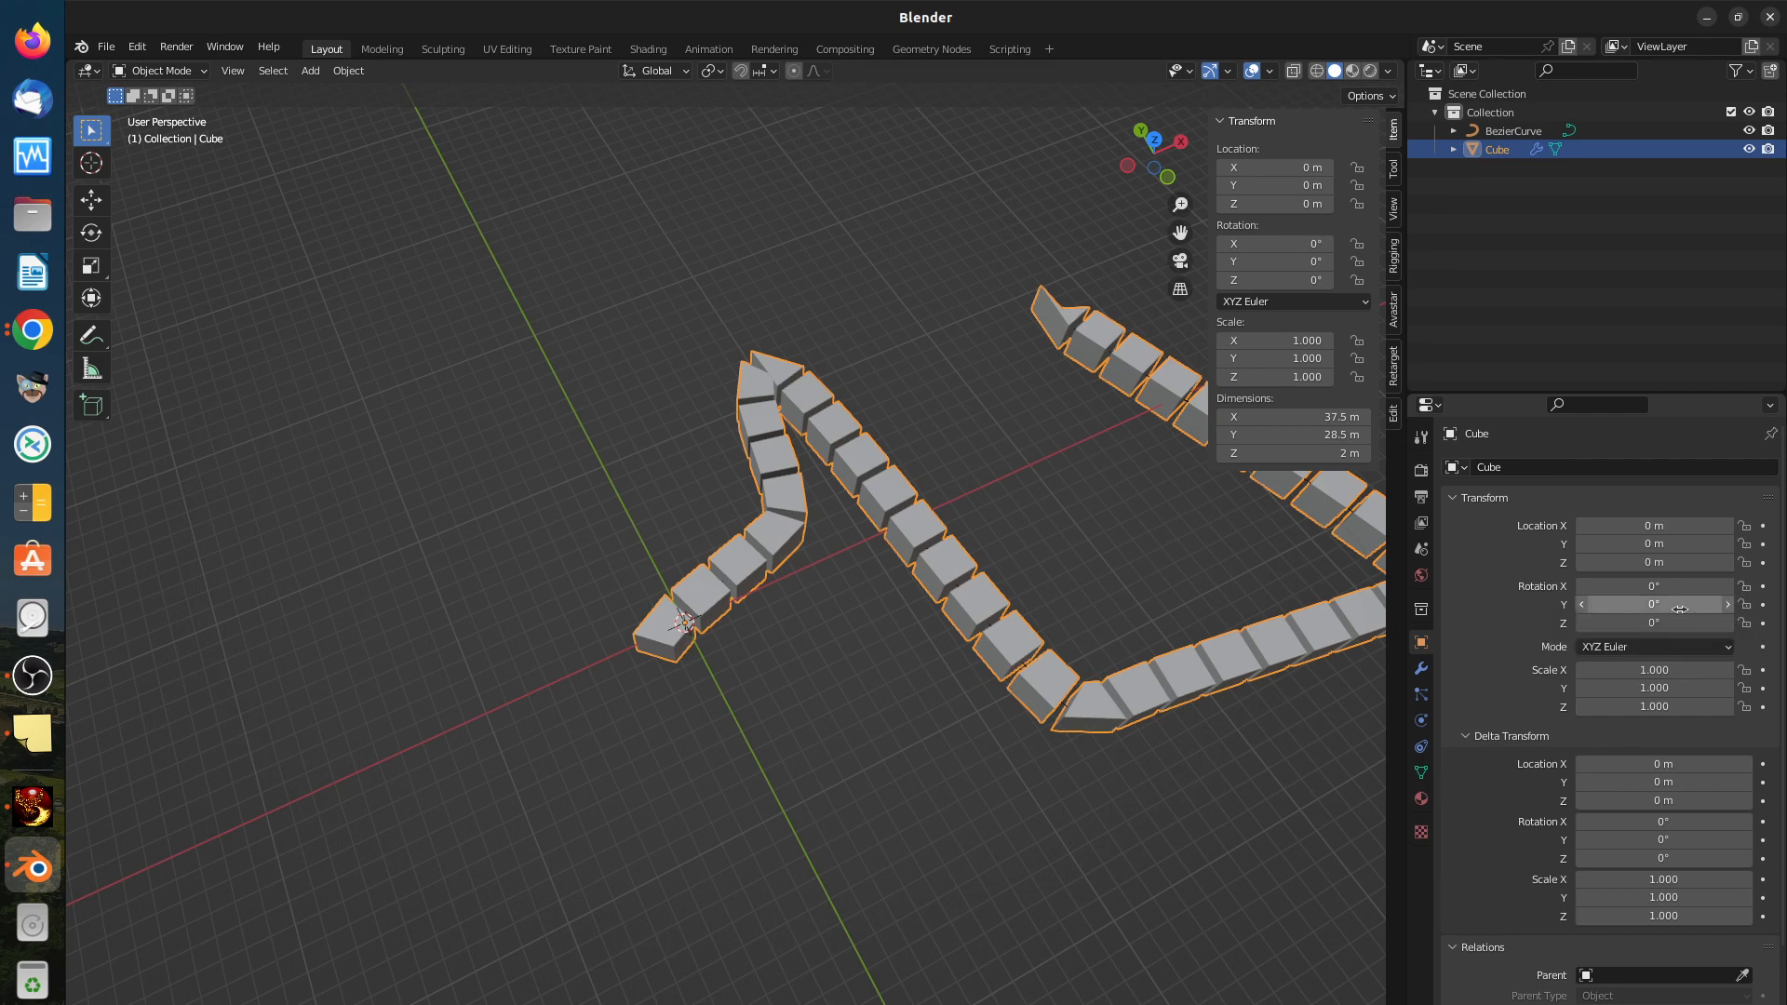
left_click(1745, 672)
left_click(1744, 688)
left_click(1745, 707)
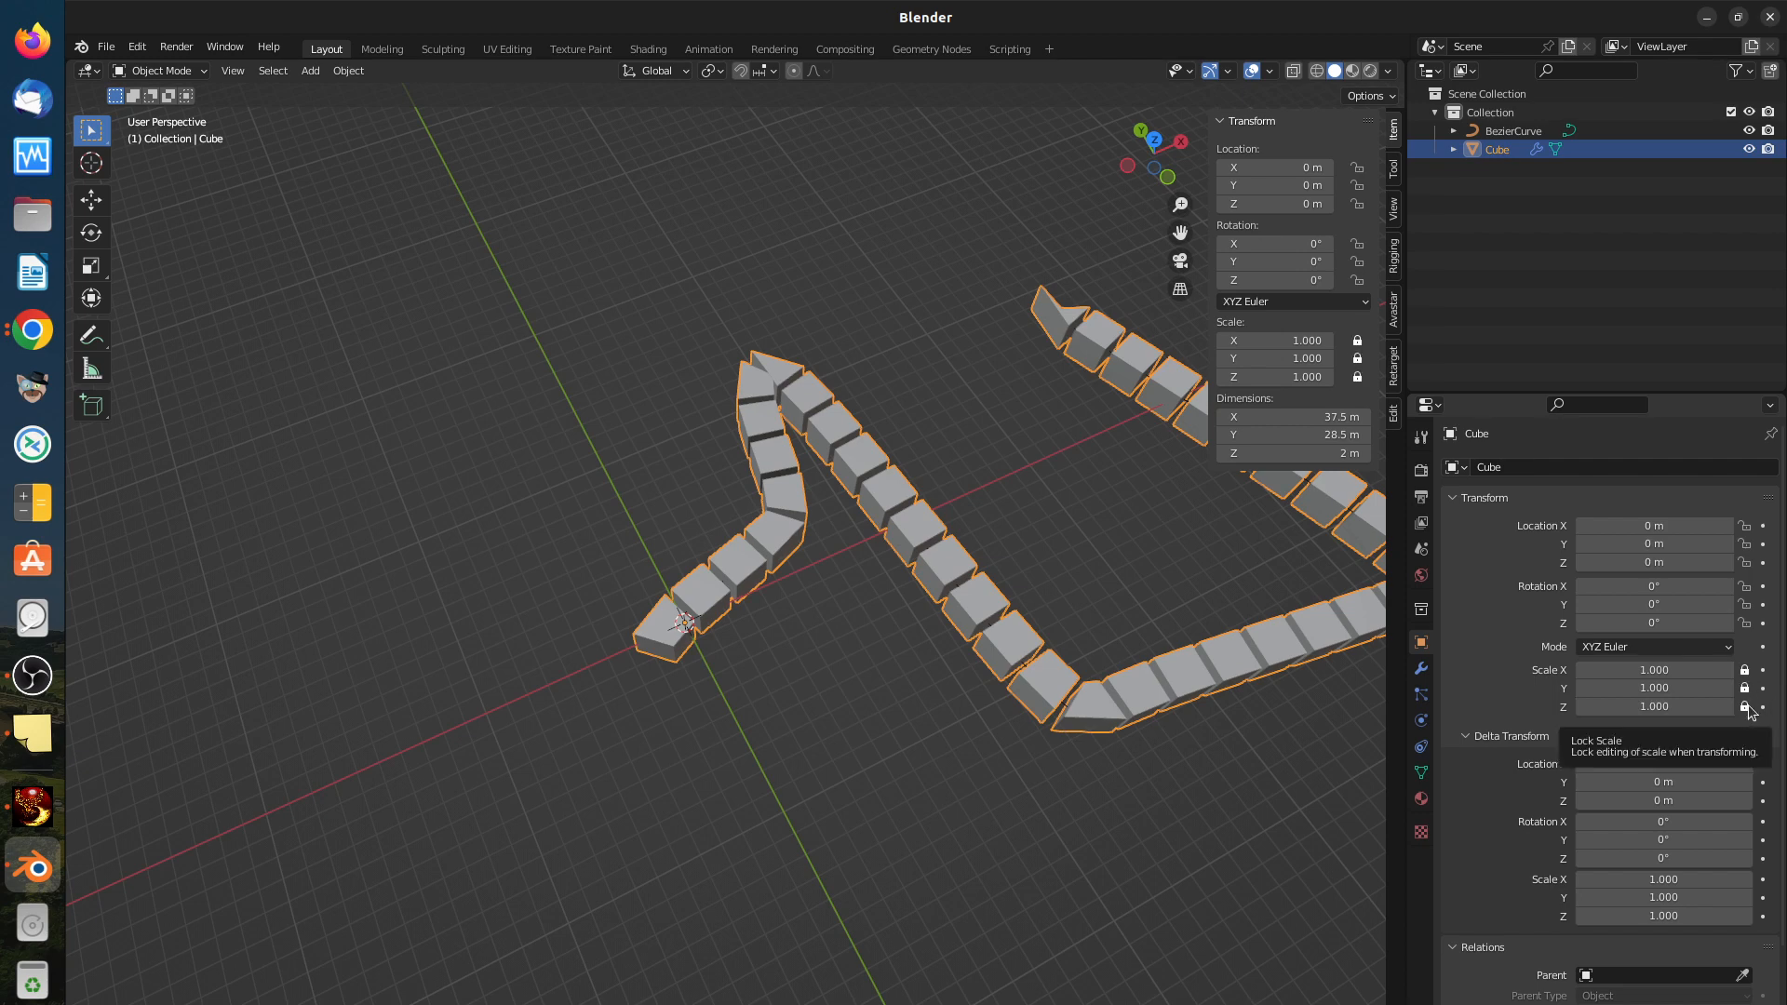
left_click(1745, 707)
left_click(1745, 689)
left_click(1745, 671)
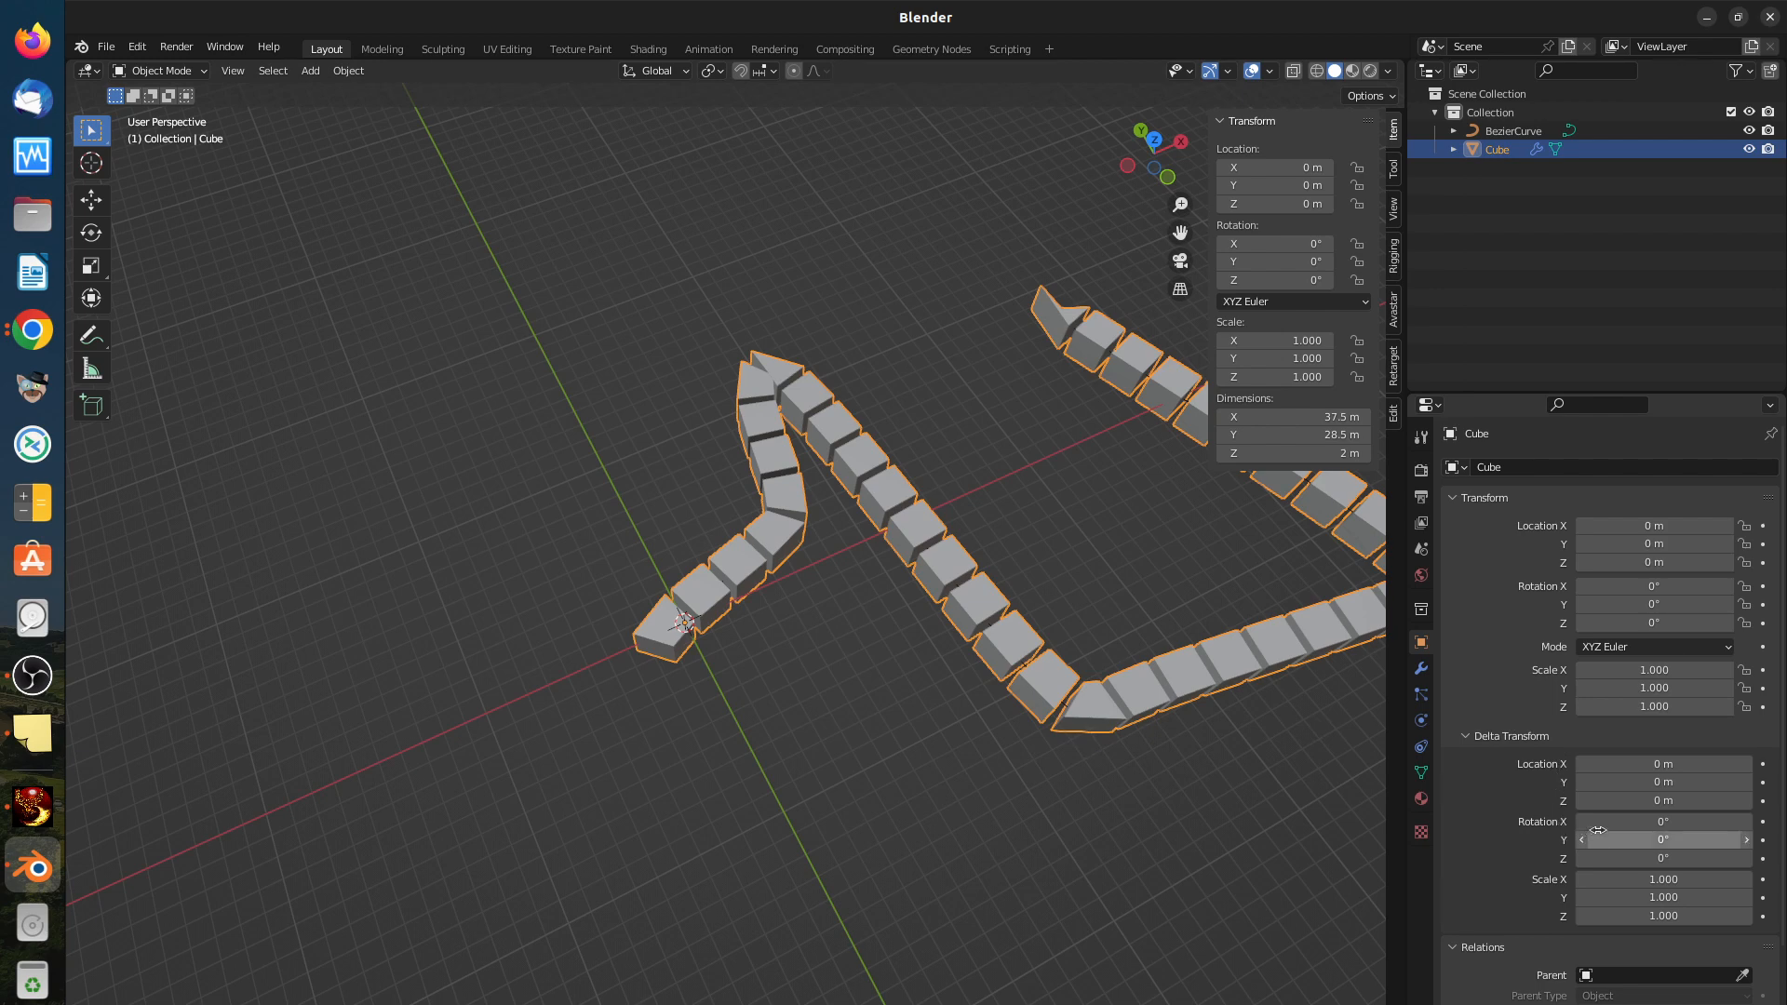
left_click(1763, 880)
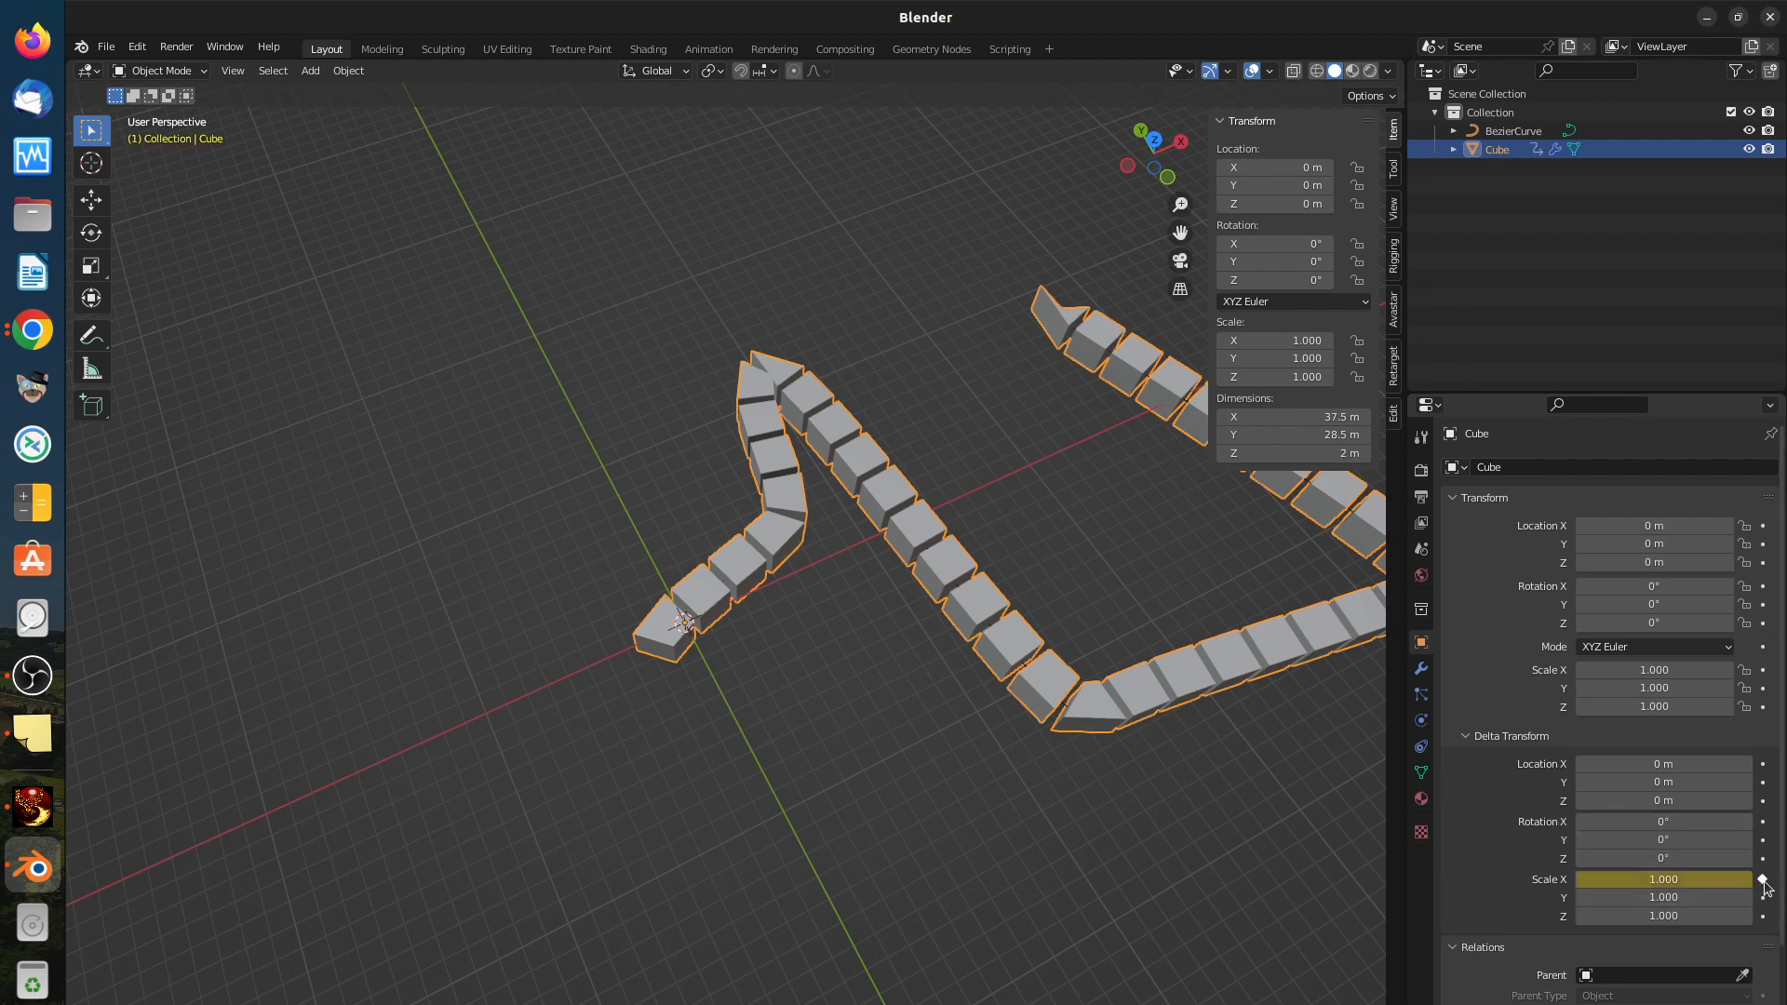
left_click(1763, 880)
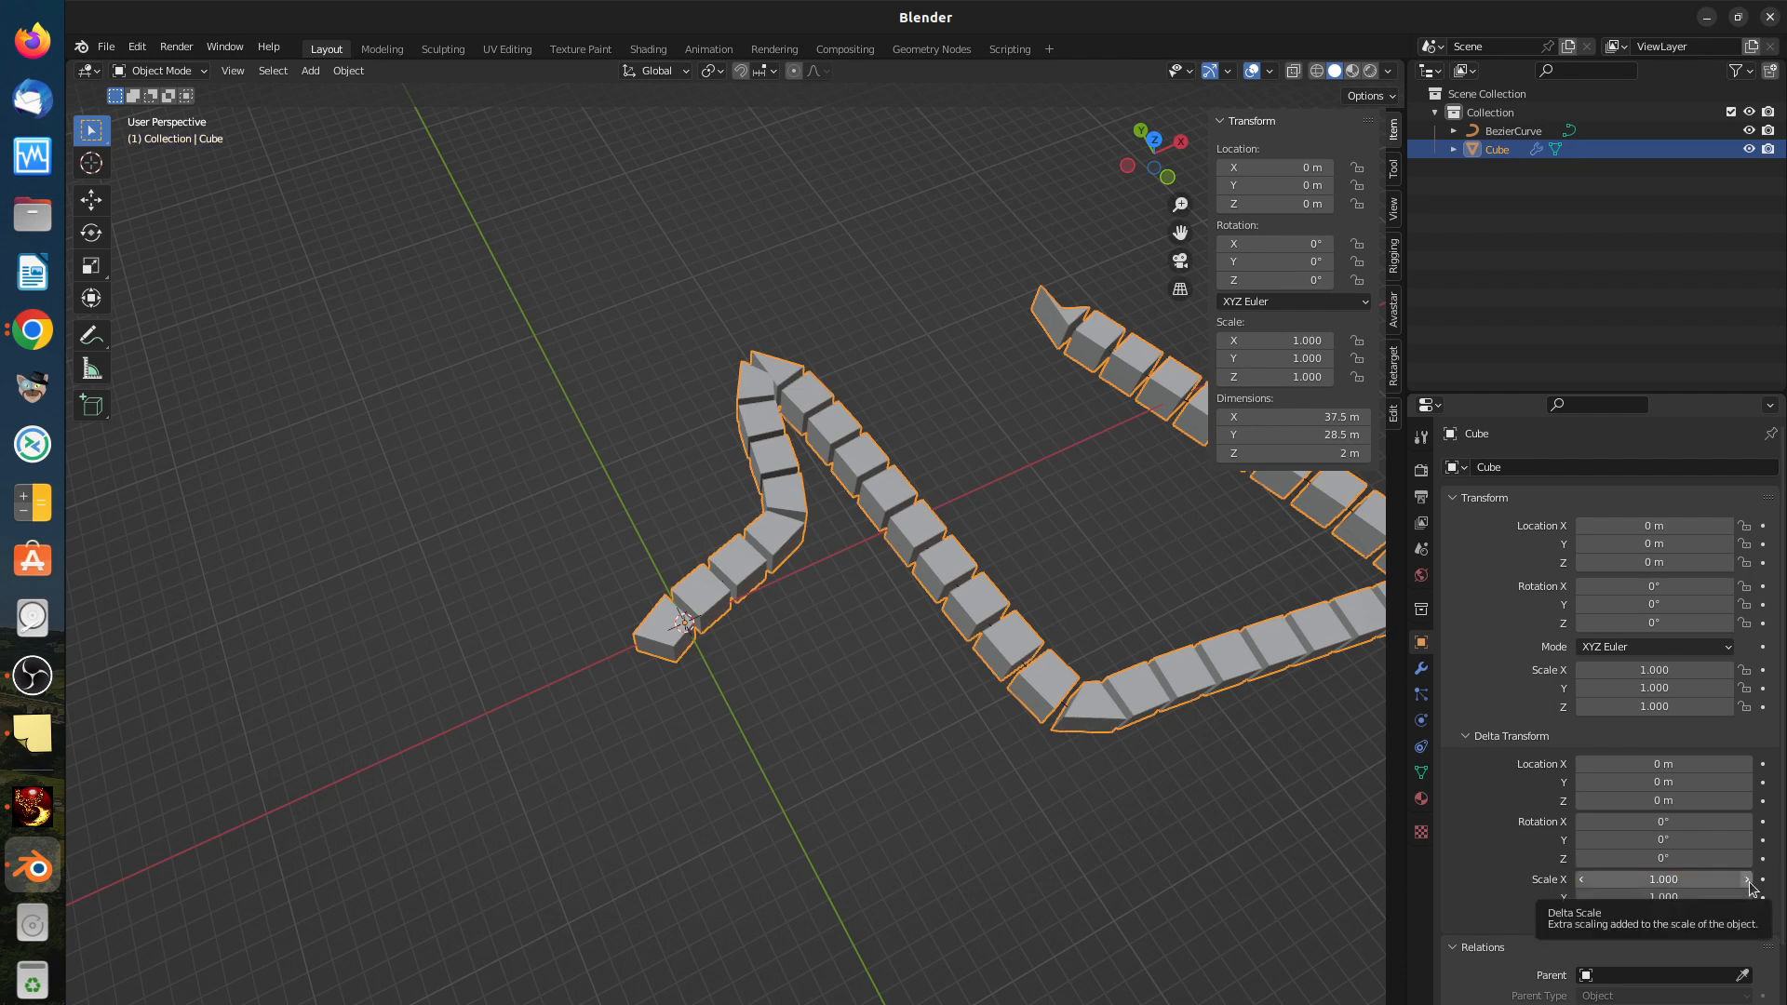
Step: Raise the arrayed cubes' Delta Scale X to 1.020 and lower it to 0.990
left_click(1747, 880)
left_click(1747, 879)
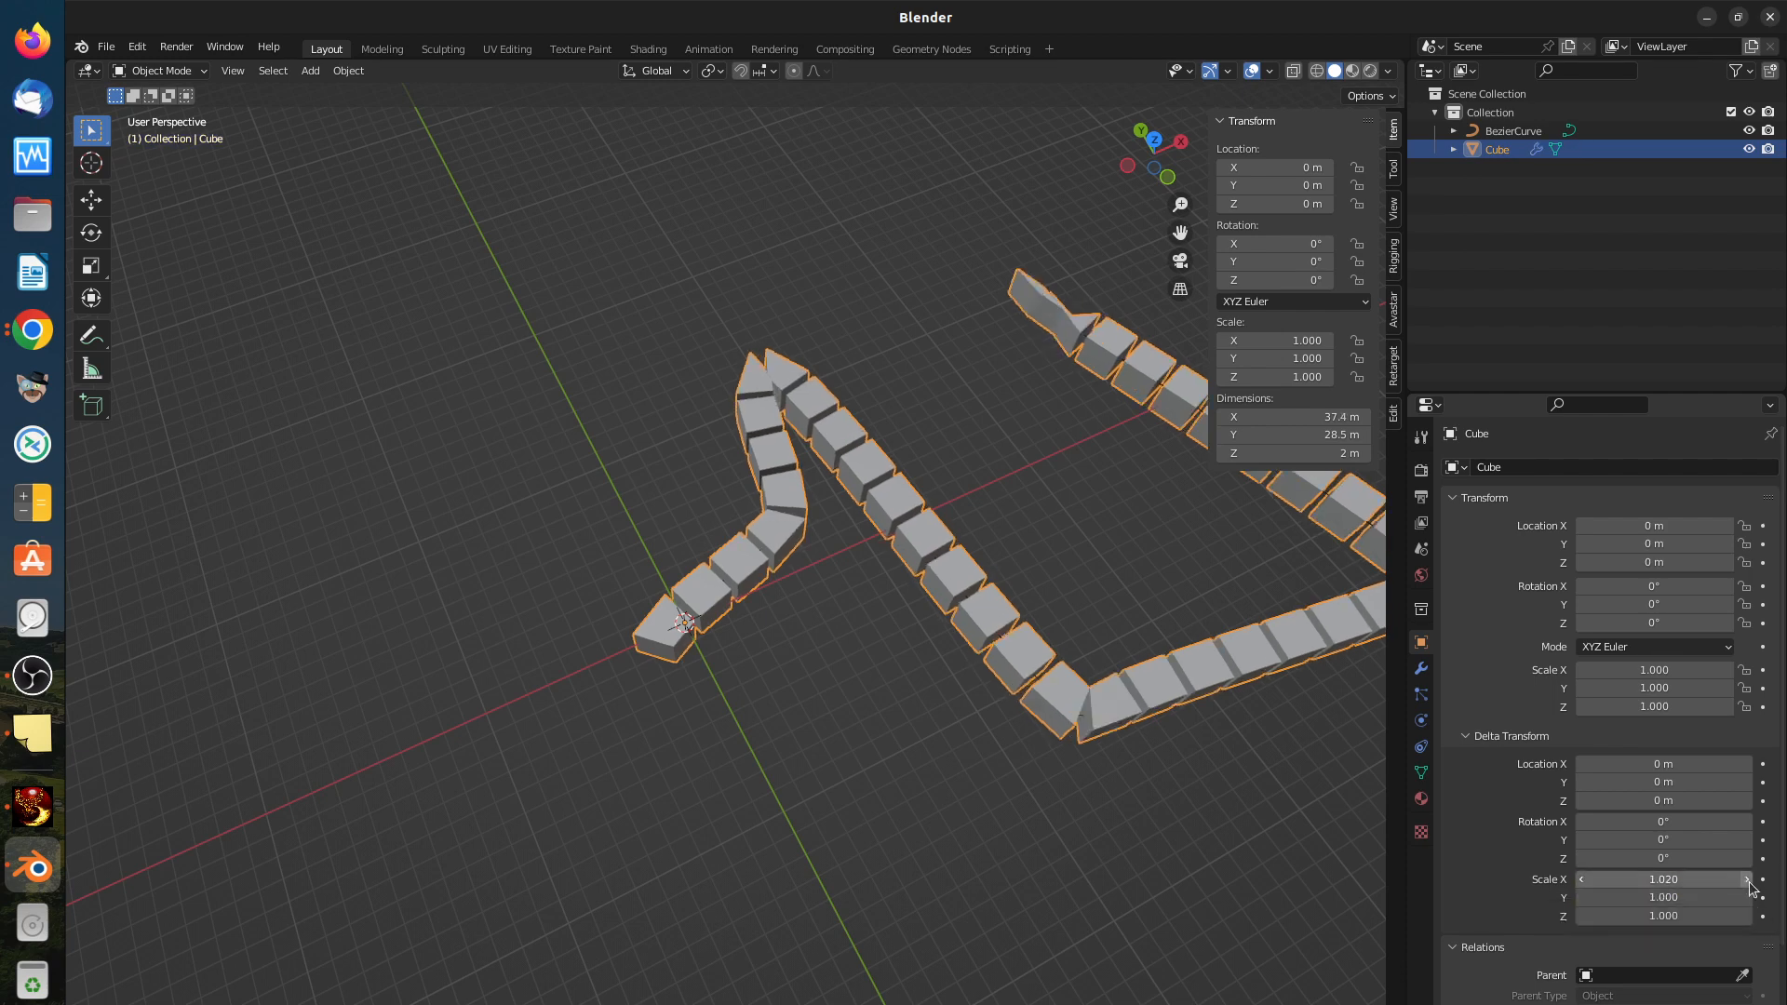
left_click(1581, 880)
left_click(1581, 879)
left_click(1581, 879)
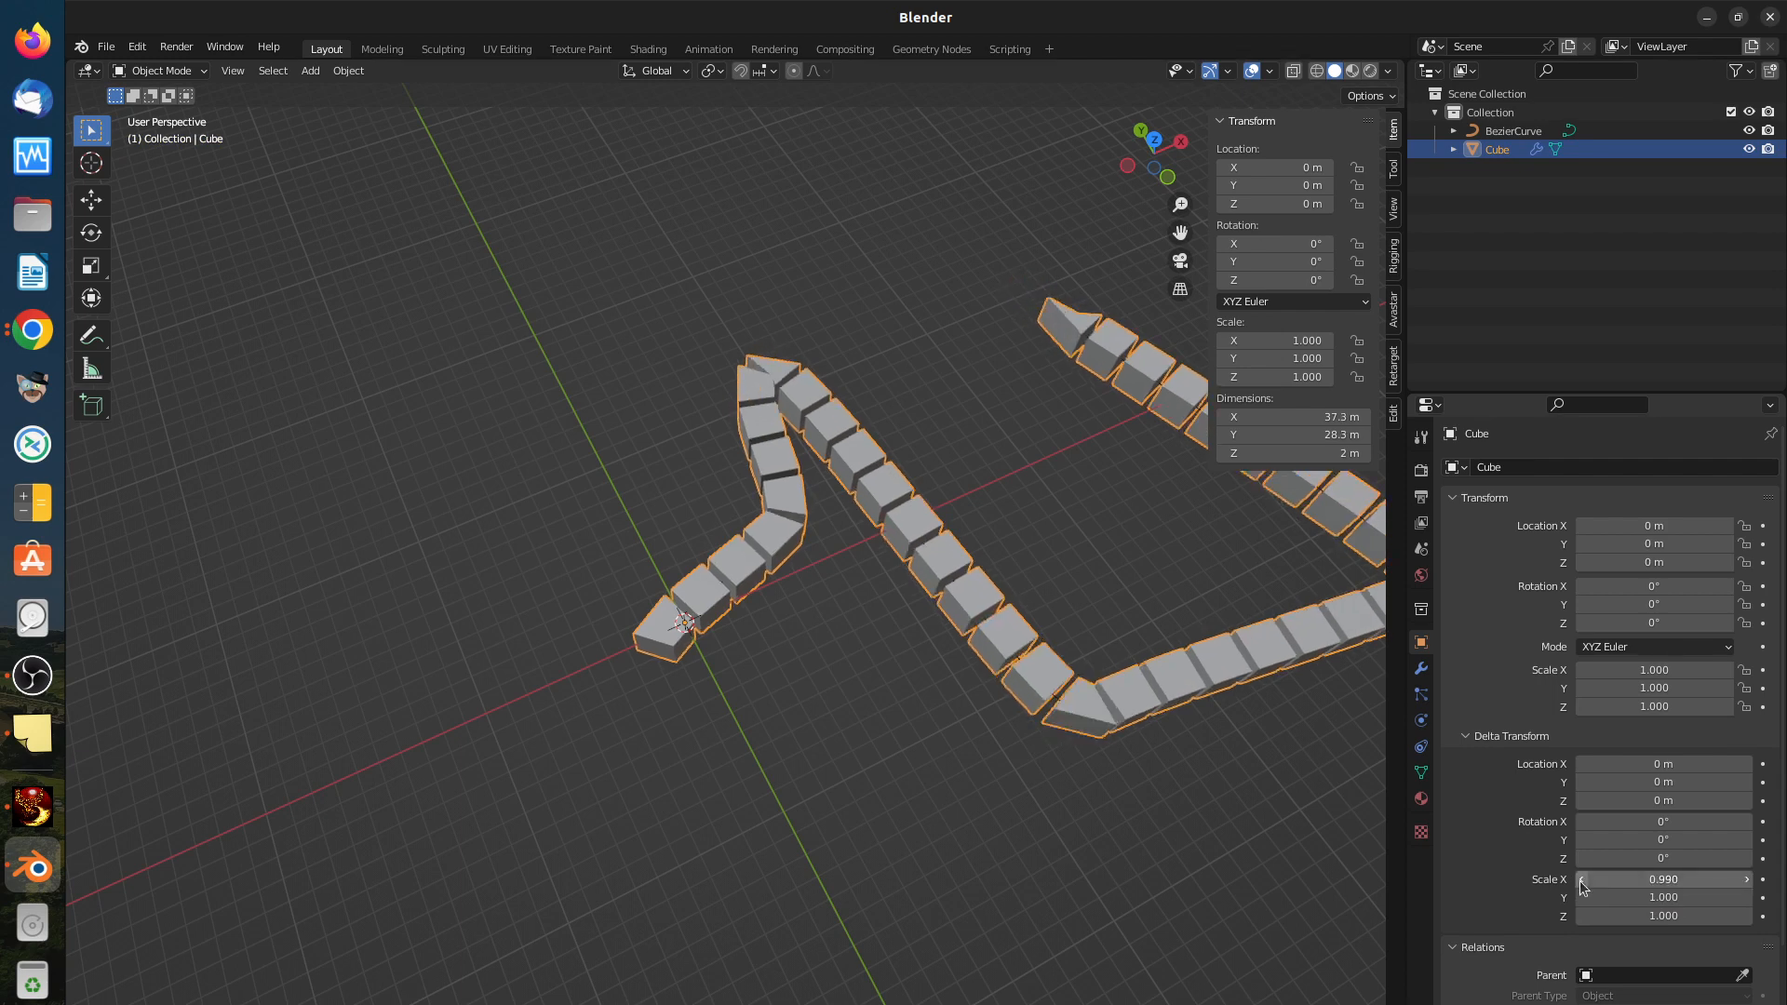
Step: Reduce the cube's delta scale X to 0.970, and set it to 0
left_click(1581, 879)
left_click(1581, 880)
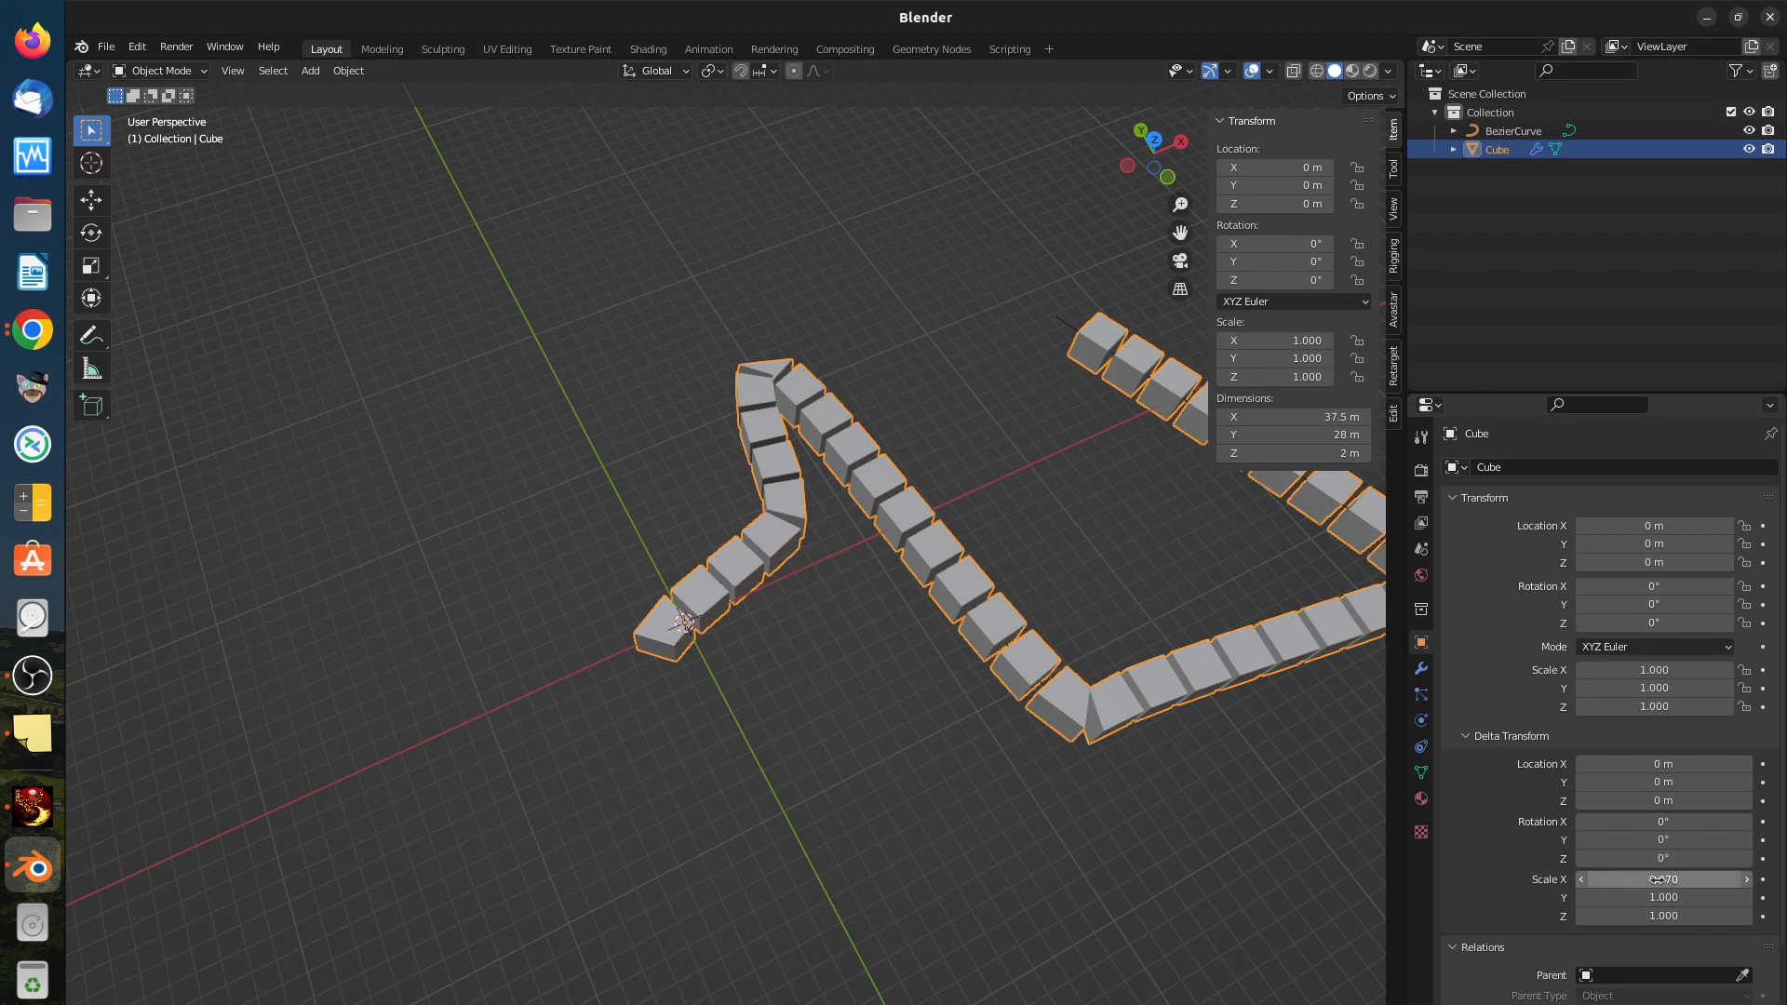
left_click(1656, 879)
type("0")
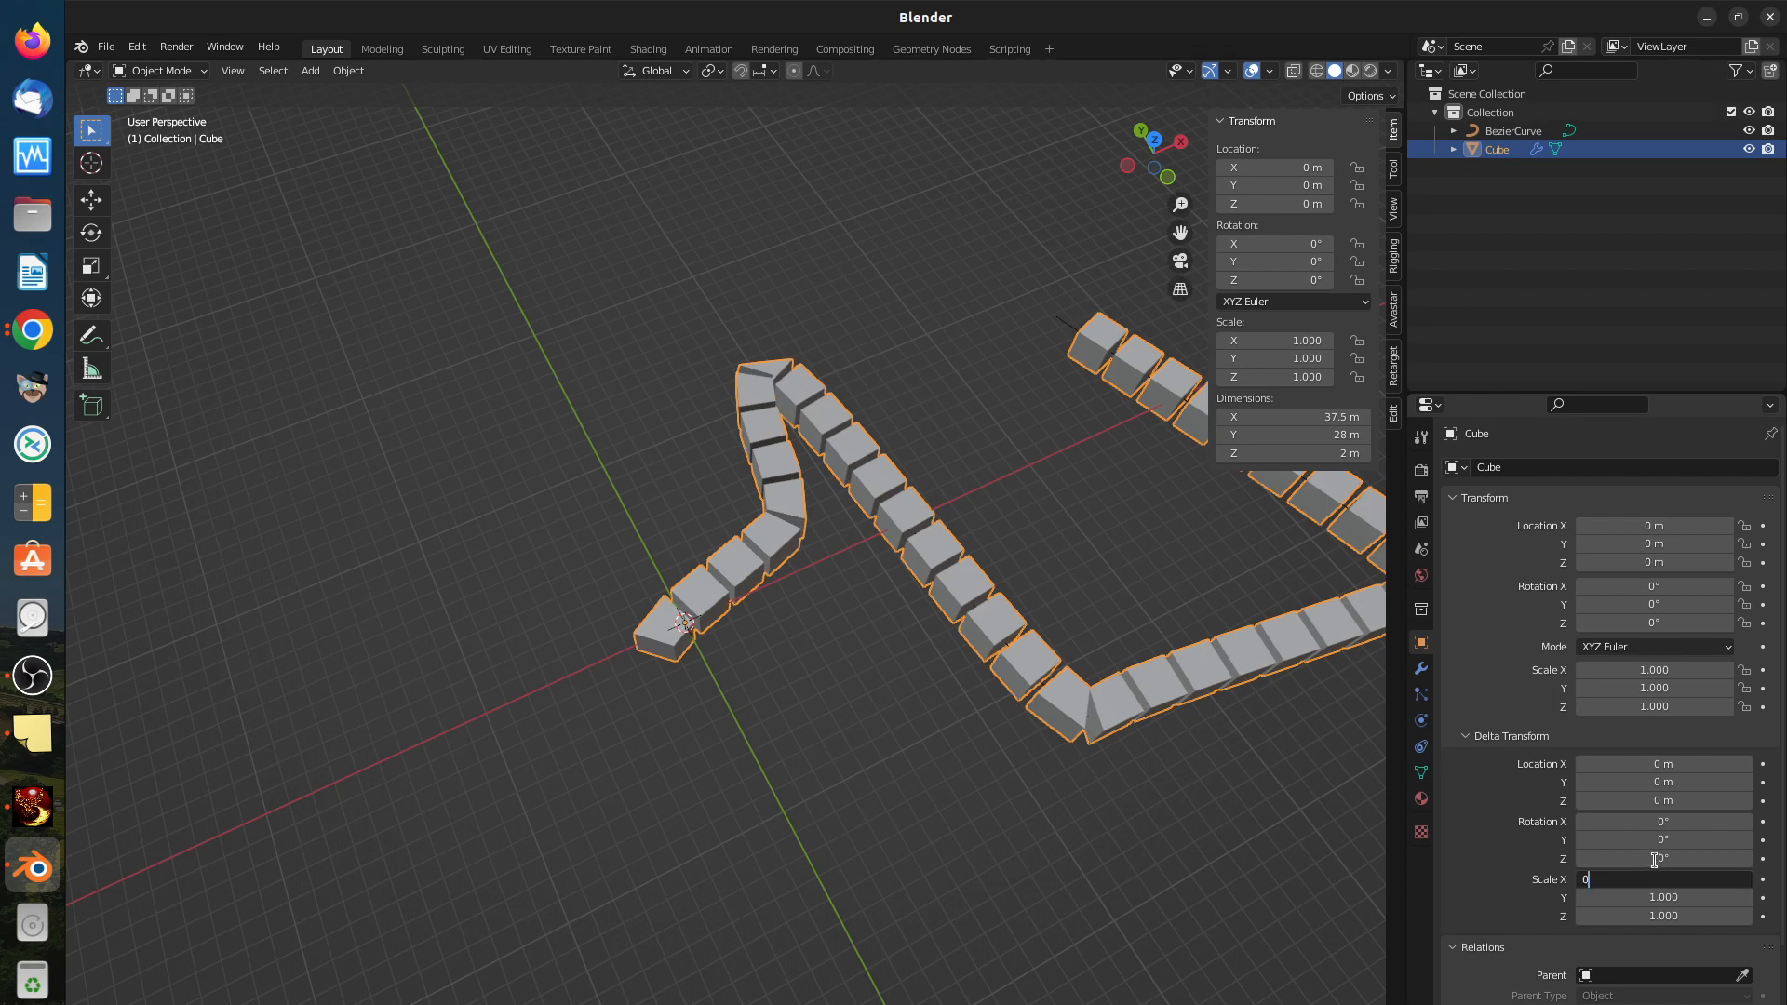
key("Return")
Step: Set the cube's delta scale X to 1
left_click(1645, 891)
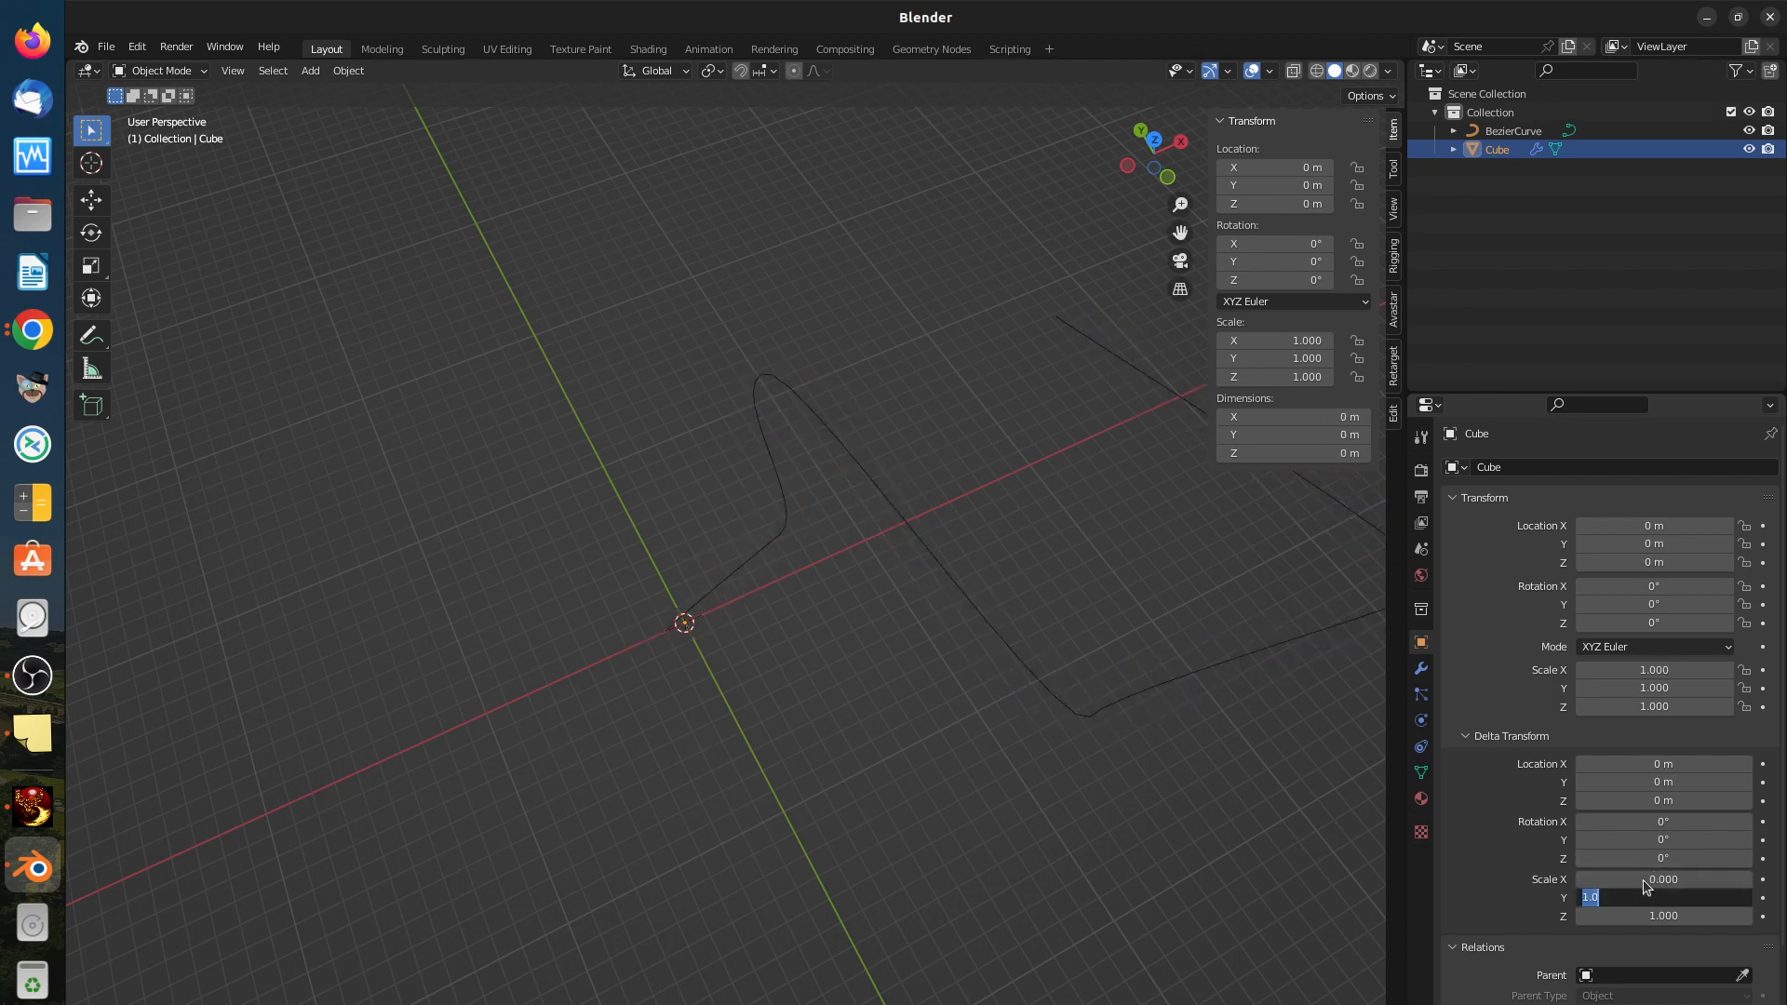
left_click(1643, 880)
type("1")
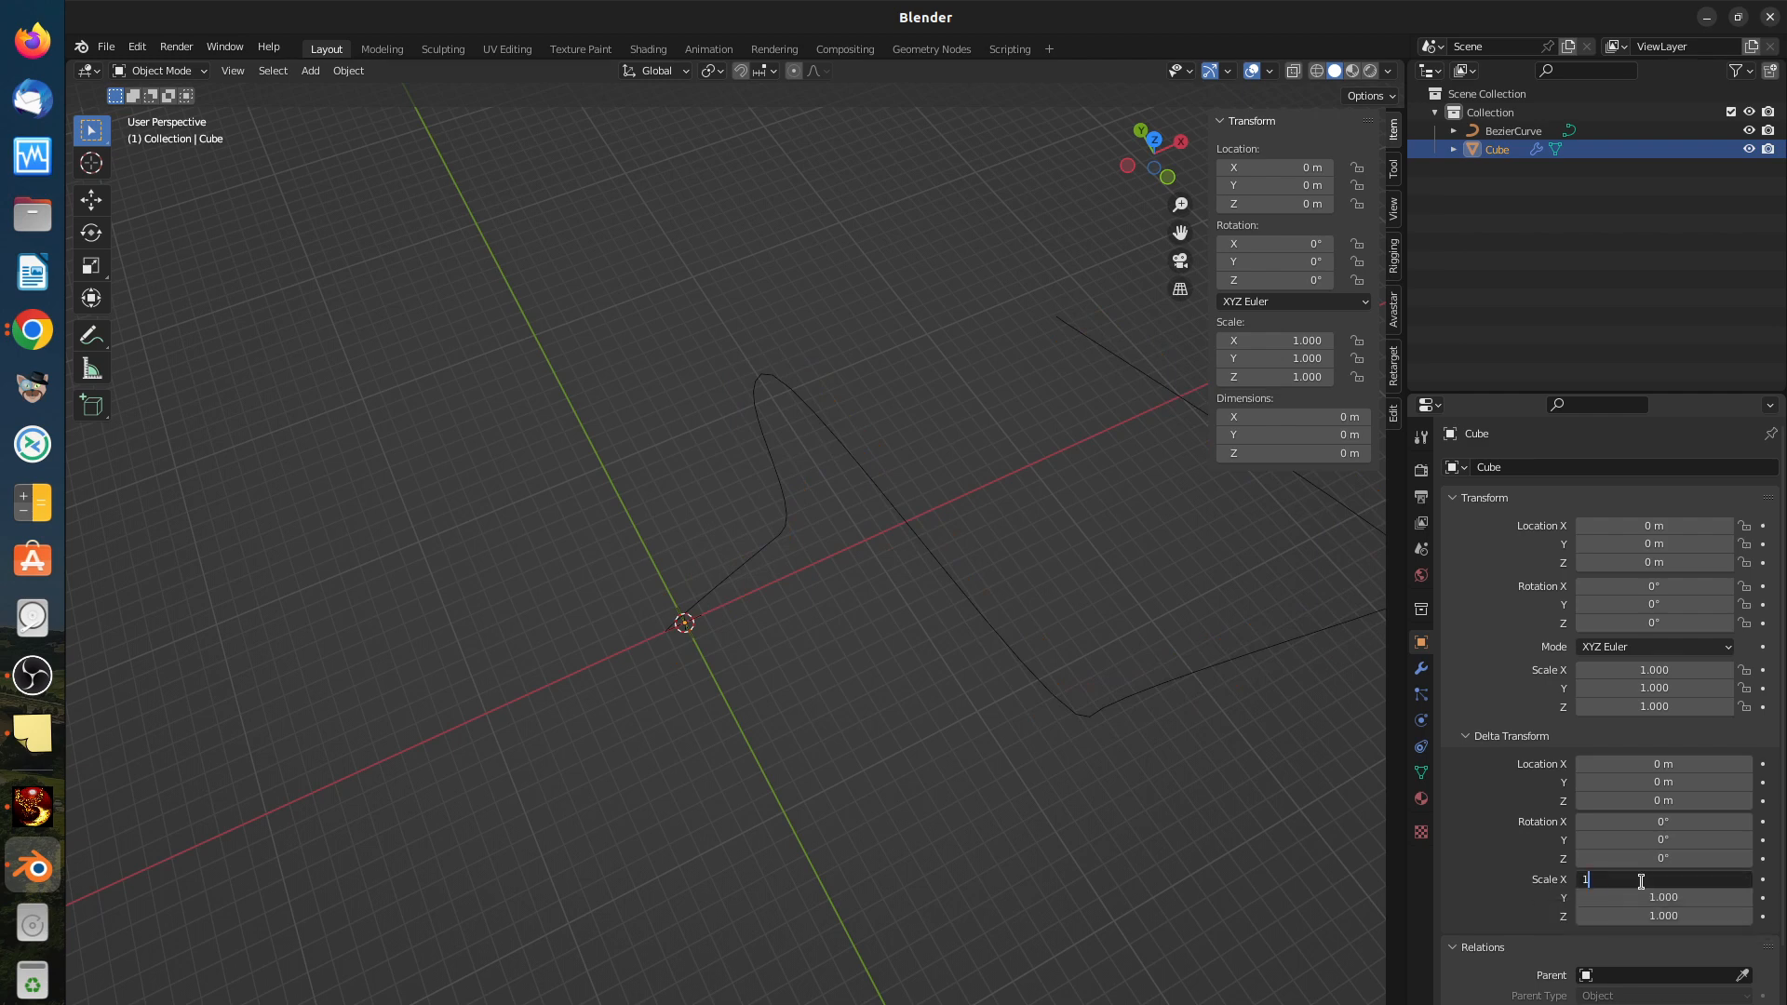
key("Return")
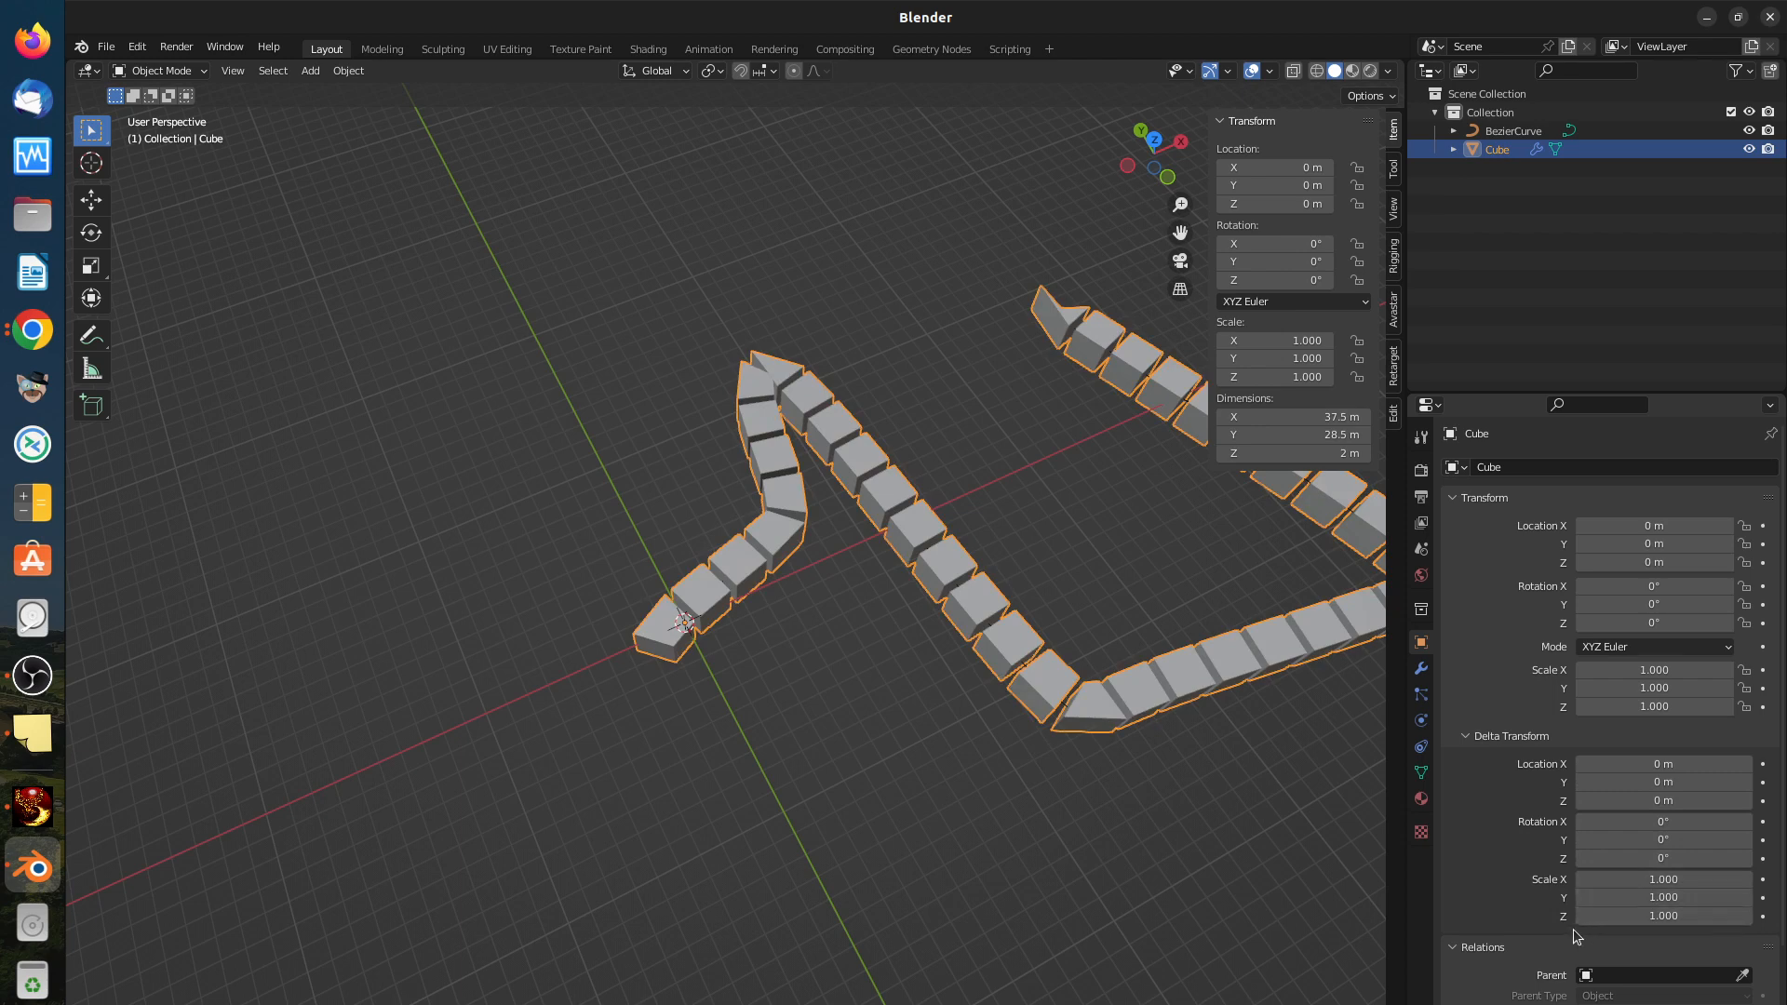
Step: Expand the cube's Motion Paths settings, leaving the Collections section collapsed
scroll(1564, 947, "down", 2)
scroll(1563, 946, "down", 1)
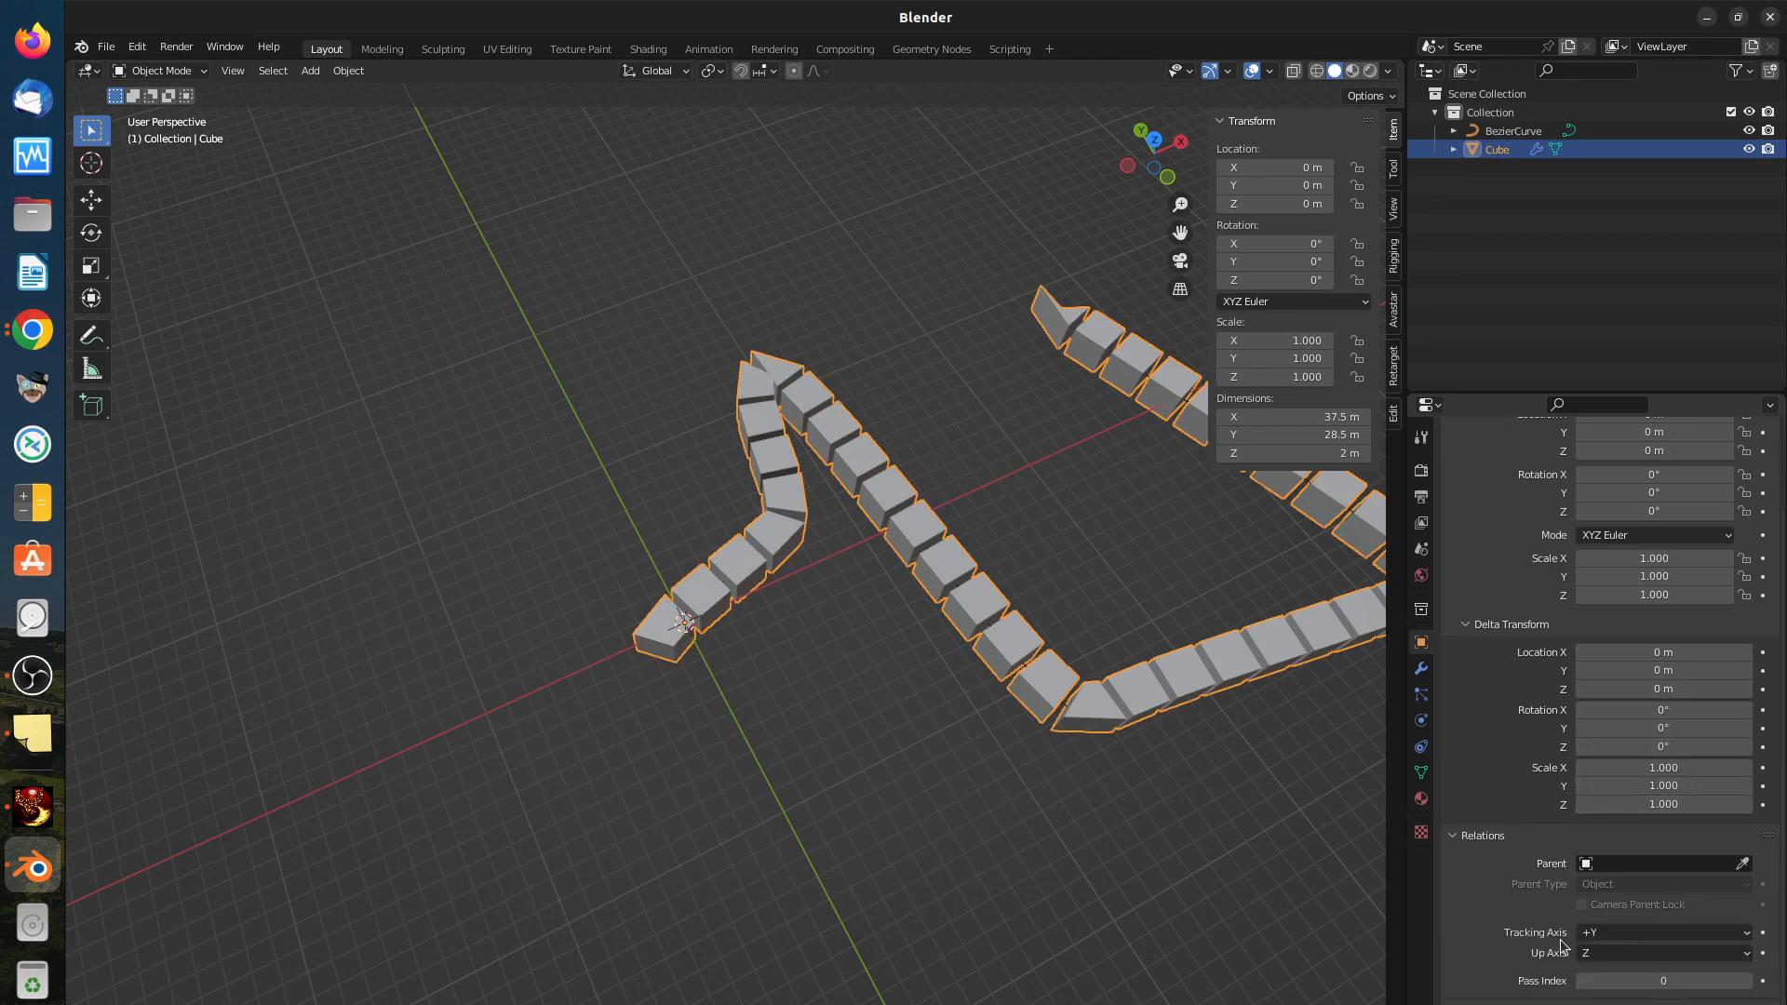
scroll(1526, 942, "down", 1)
scroll(1519, 945, "down", 1)
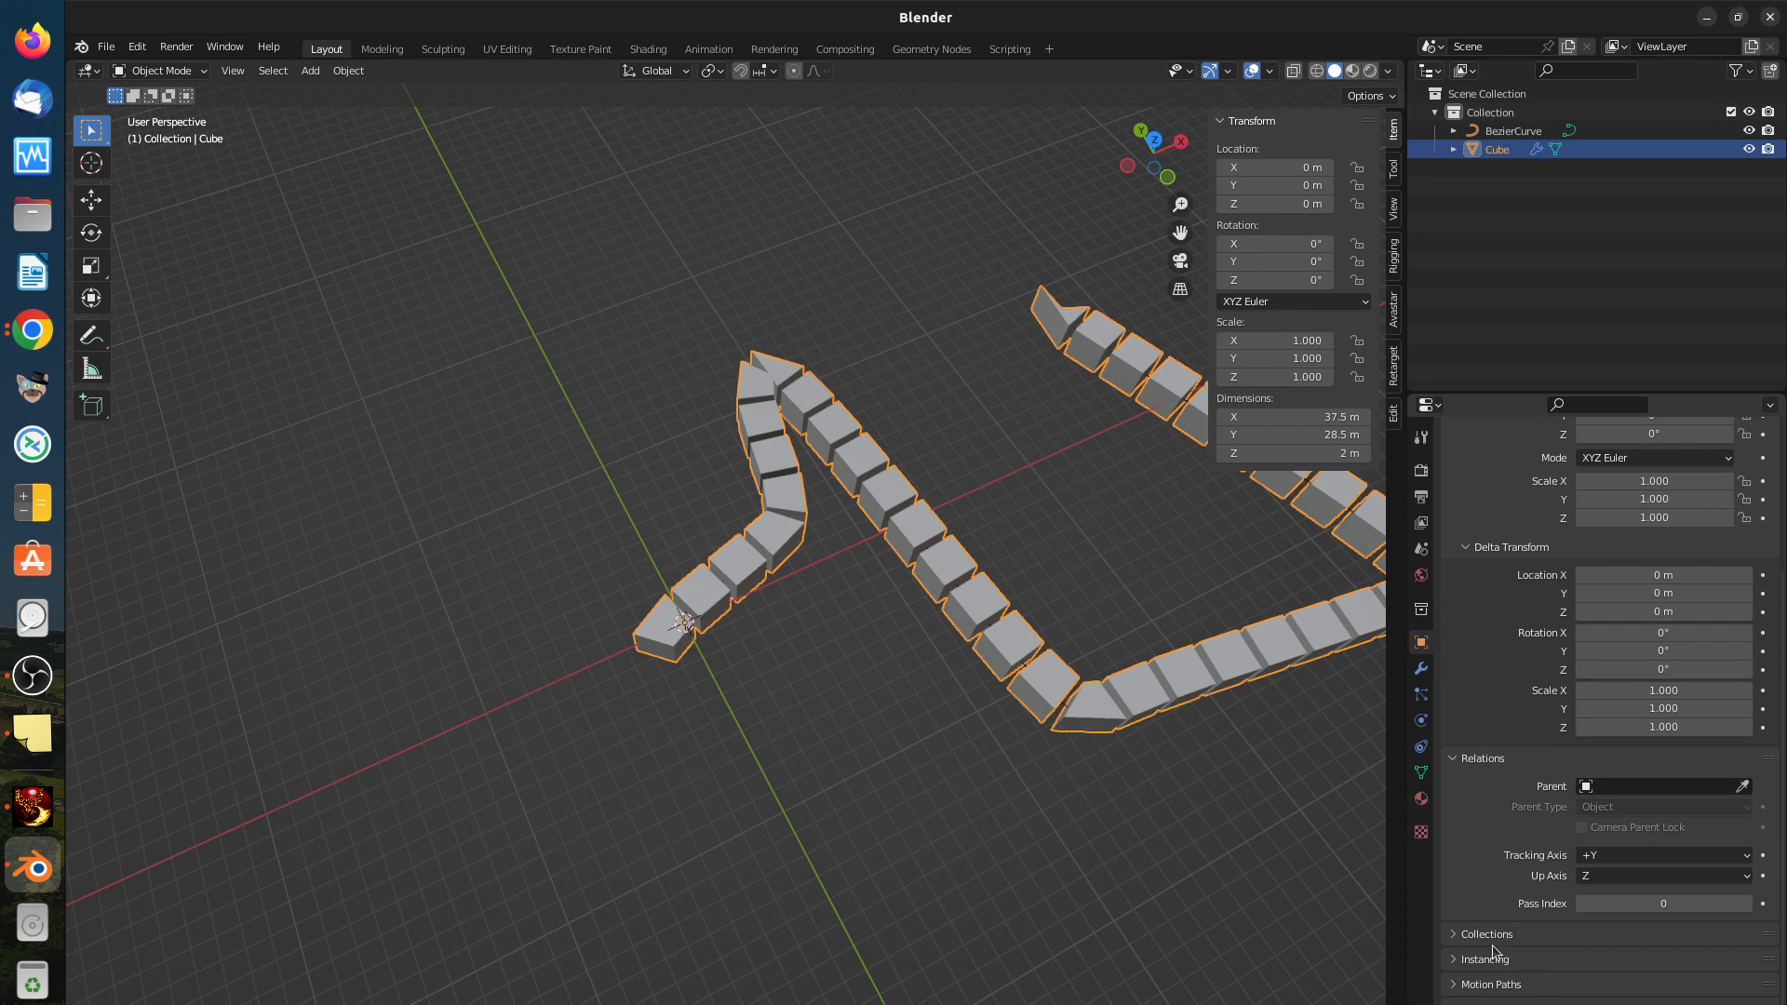
left_click(1455, 934)
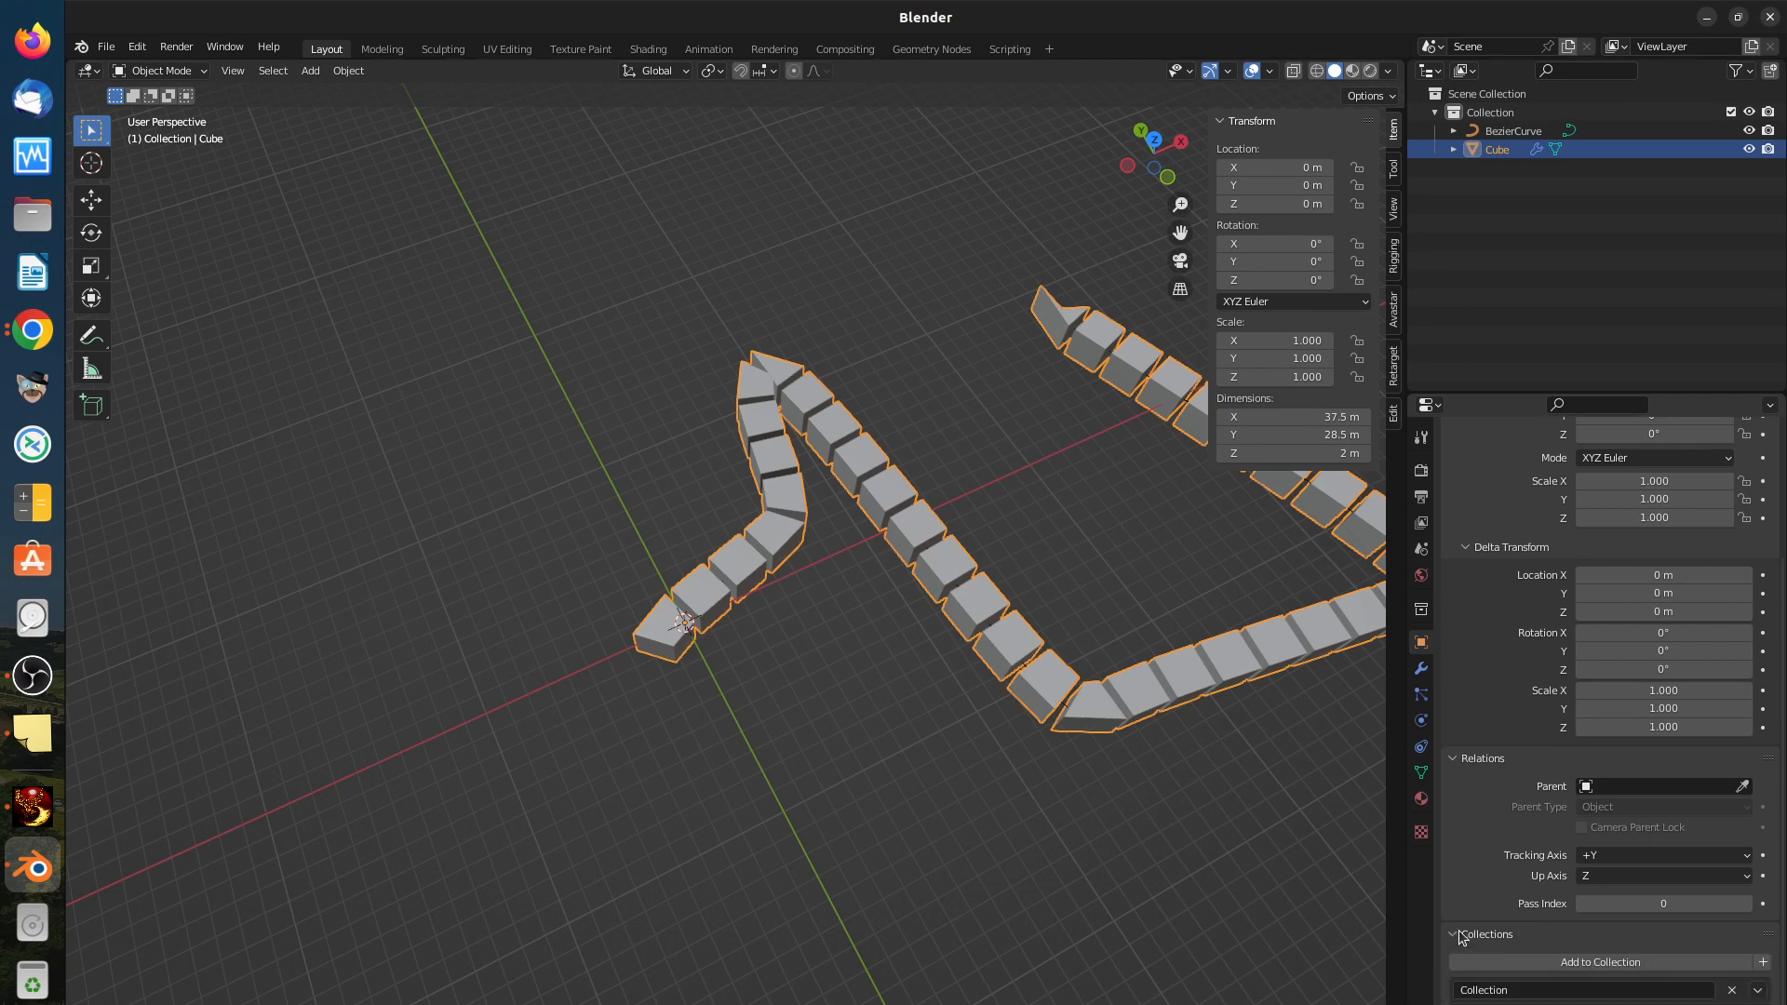
left_click(1457, 934)
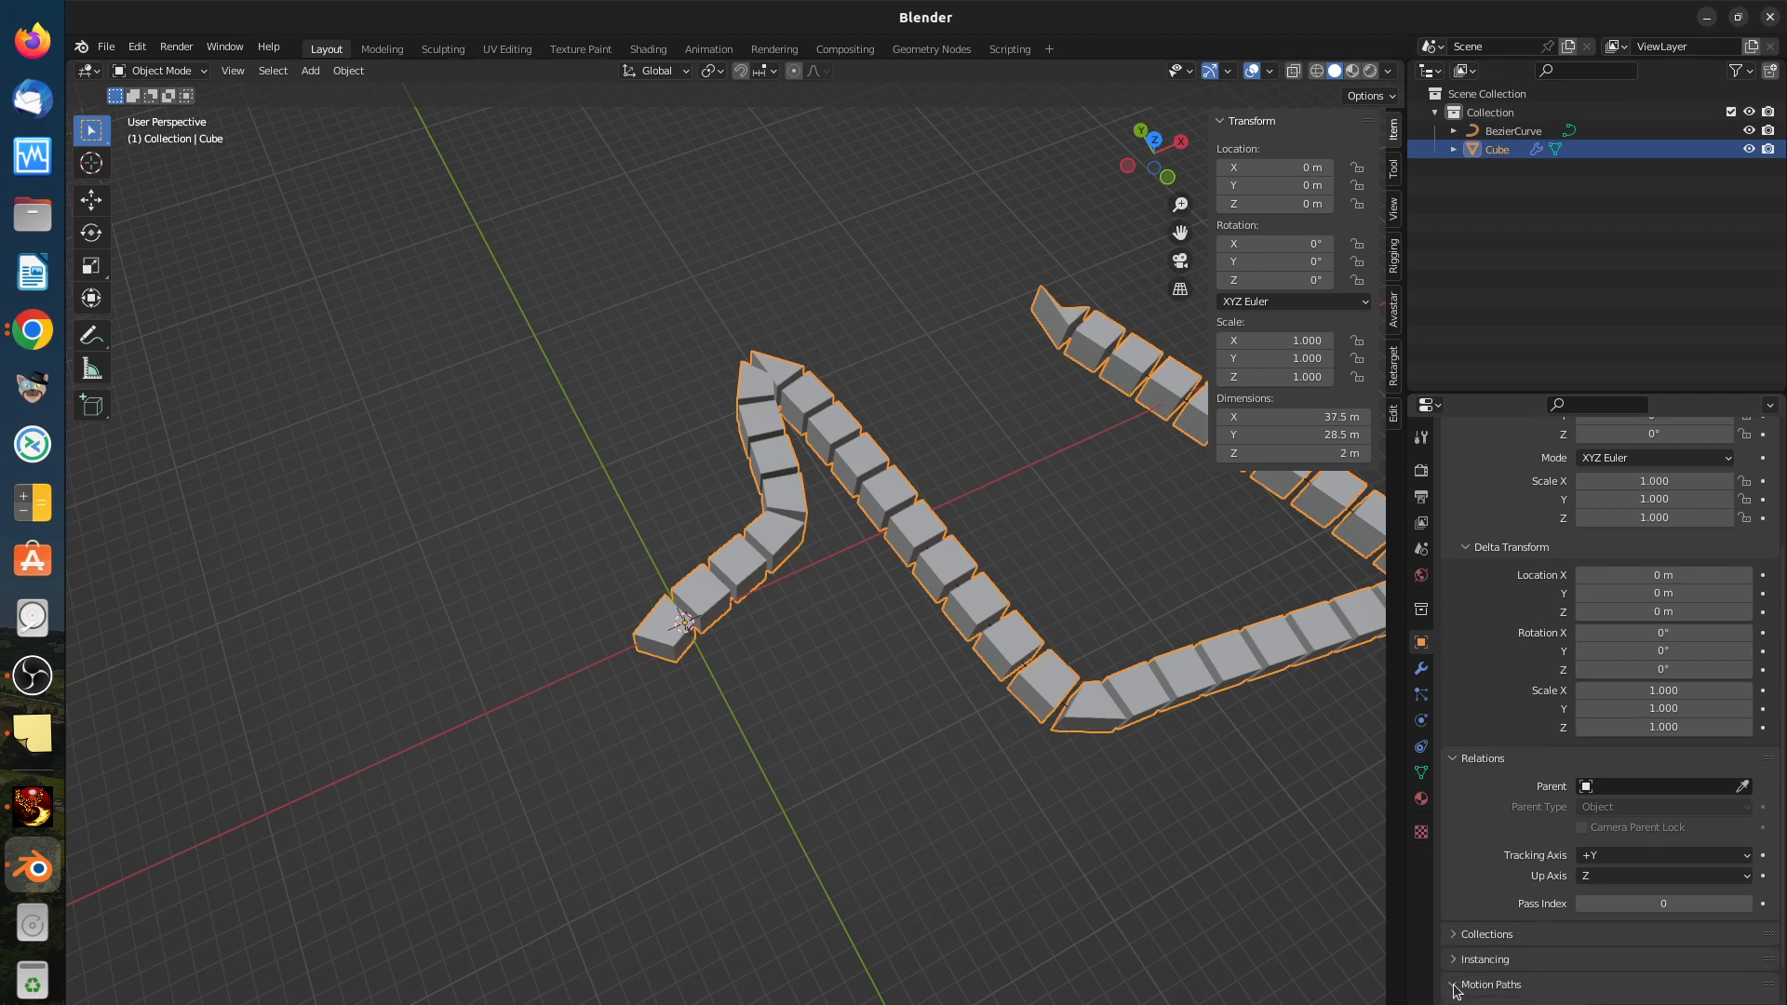
left_click(1510, 979)
scroll(1526, 963, "down", 5)
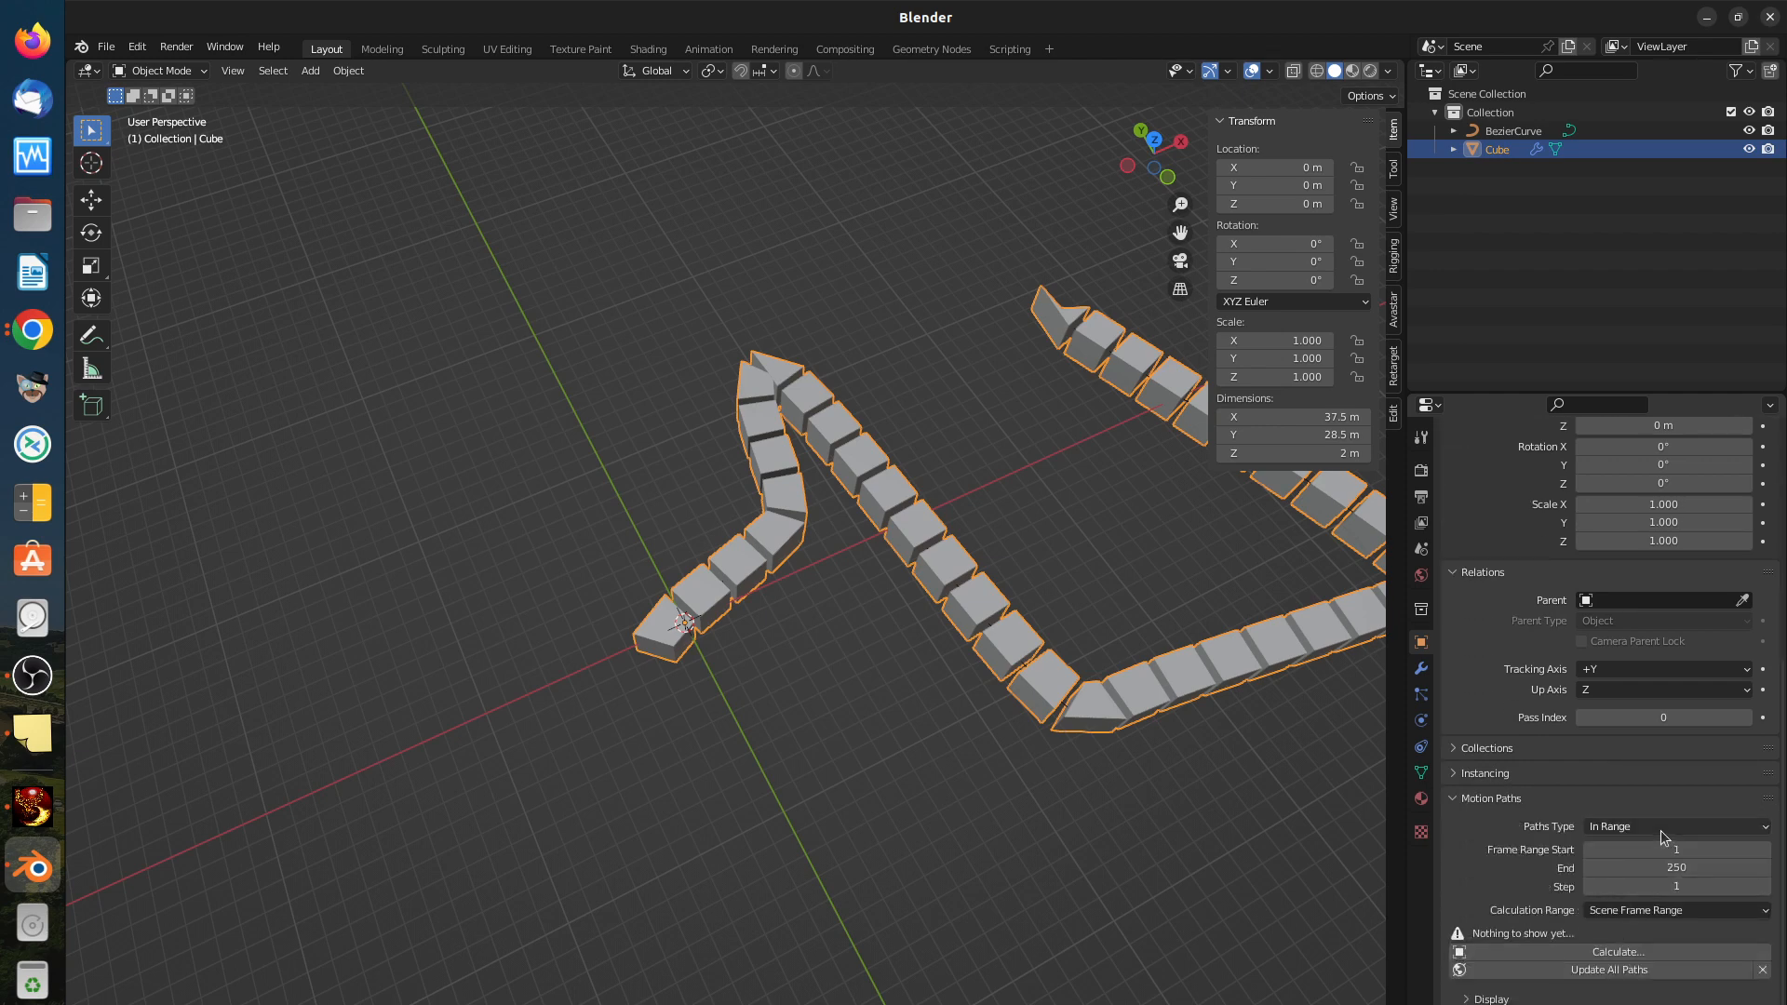
Step: Switch the cube's motion paths type to Around Frame and back to In Range
left_click(1662, 834)
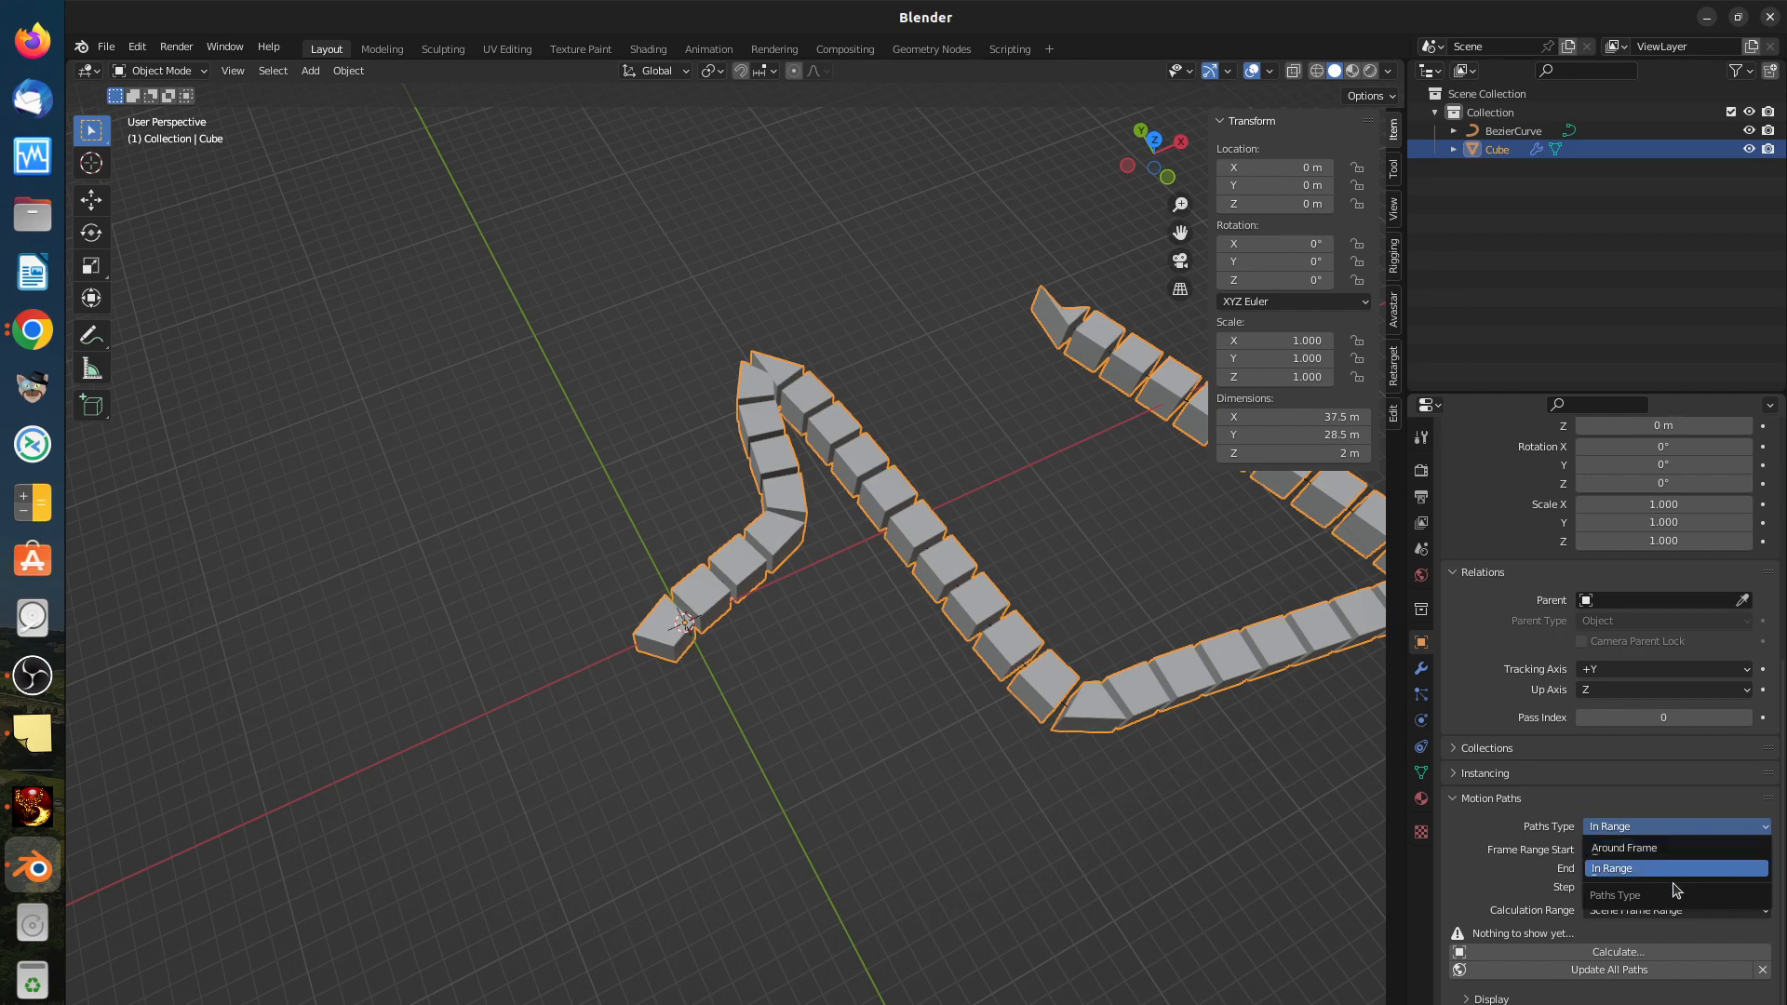
left_click(1664, 848)
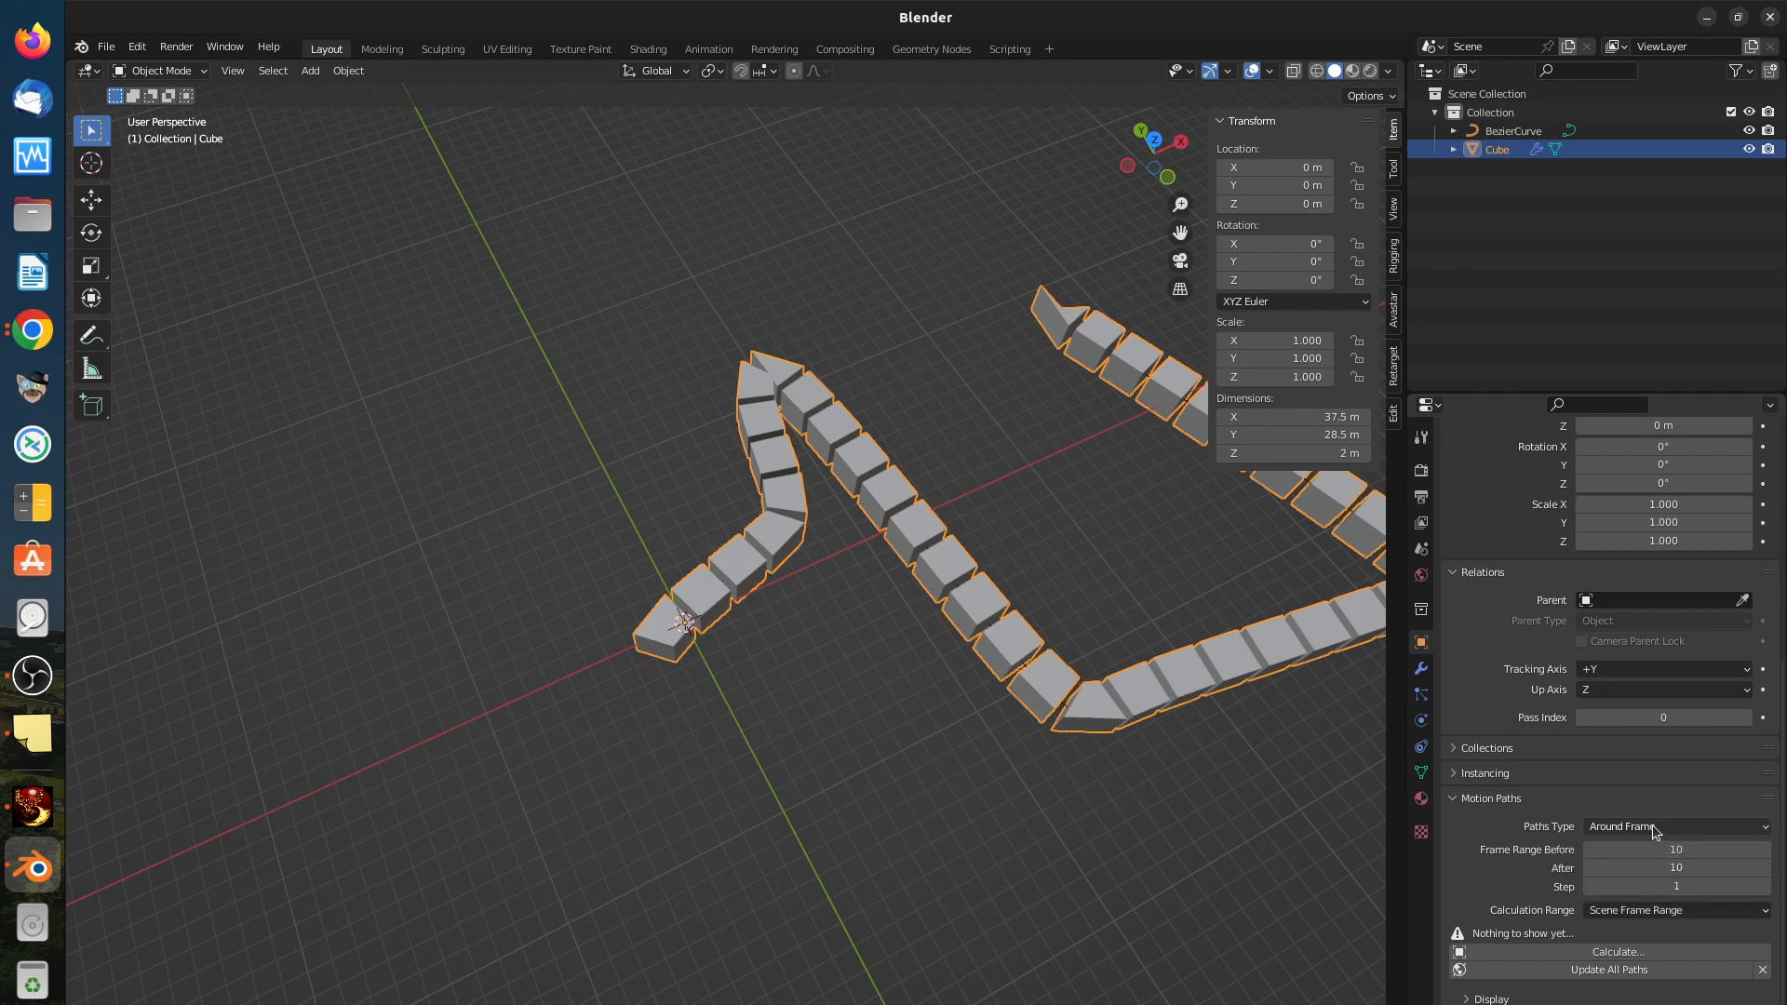
left_click(1655, 831)
left_click(1653, 866)
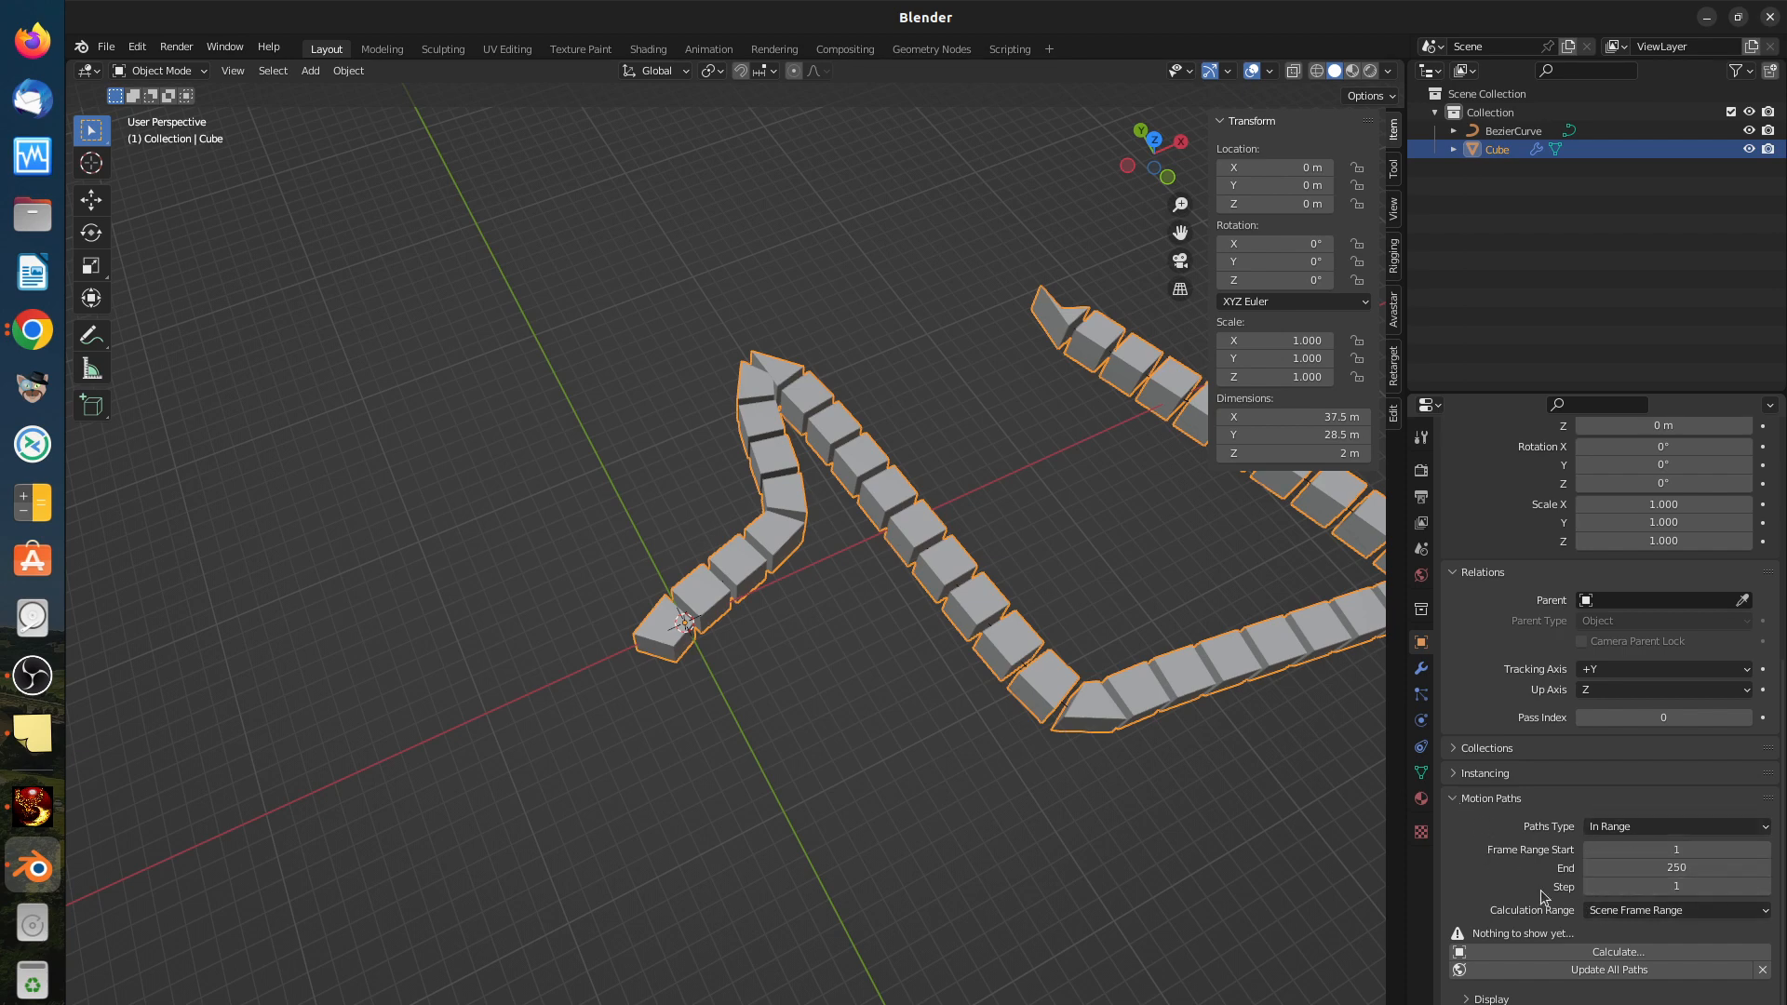
Step: Set the calculation range of the cube's motion paths to All Keys
left_click(1615, 914)
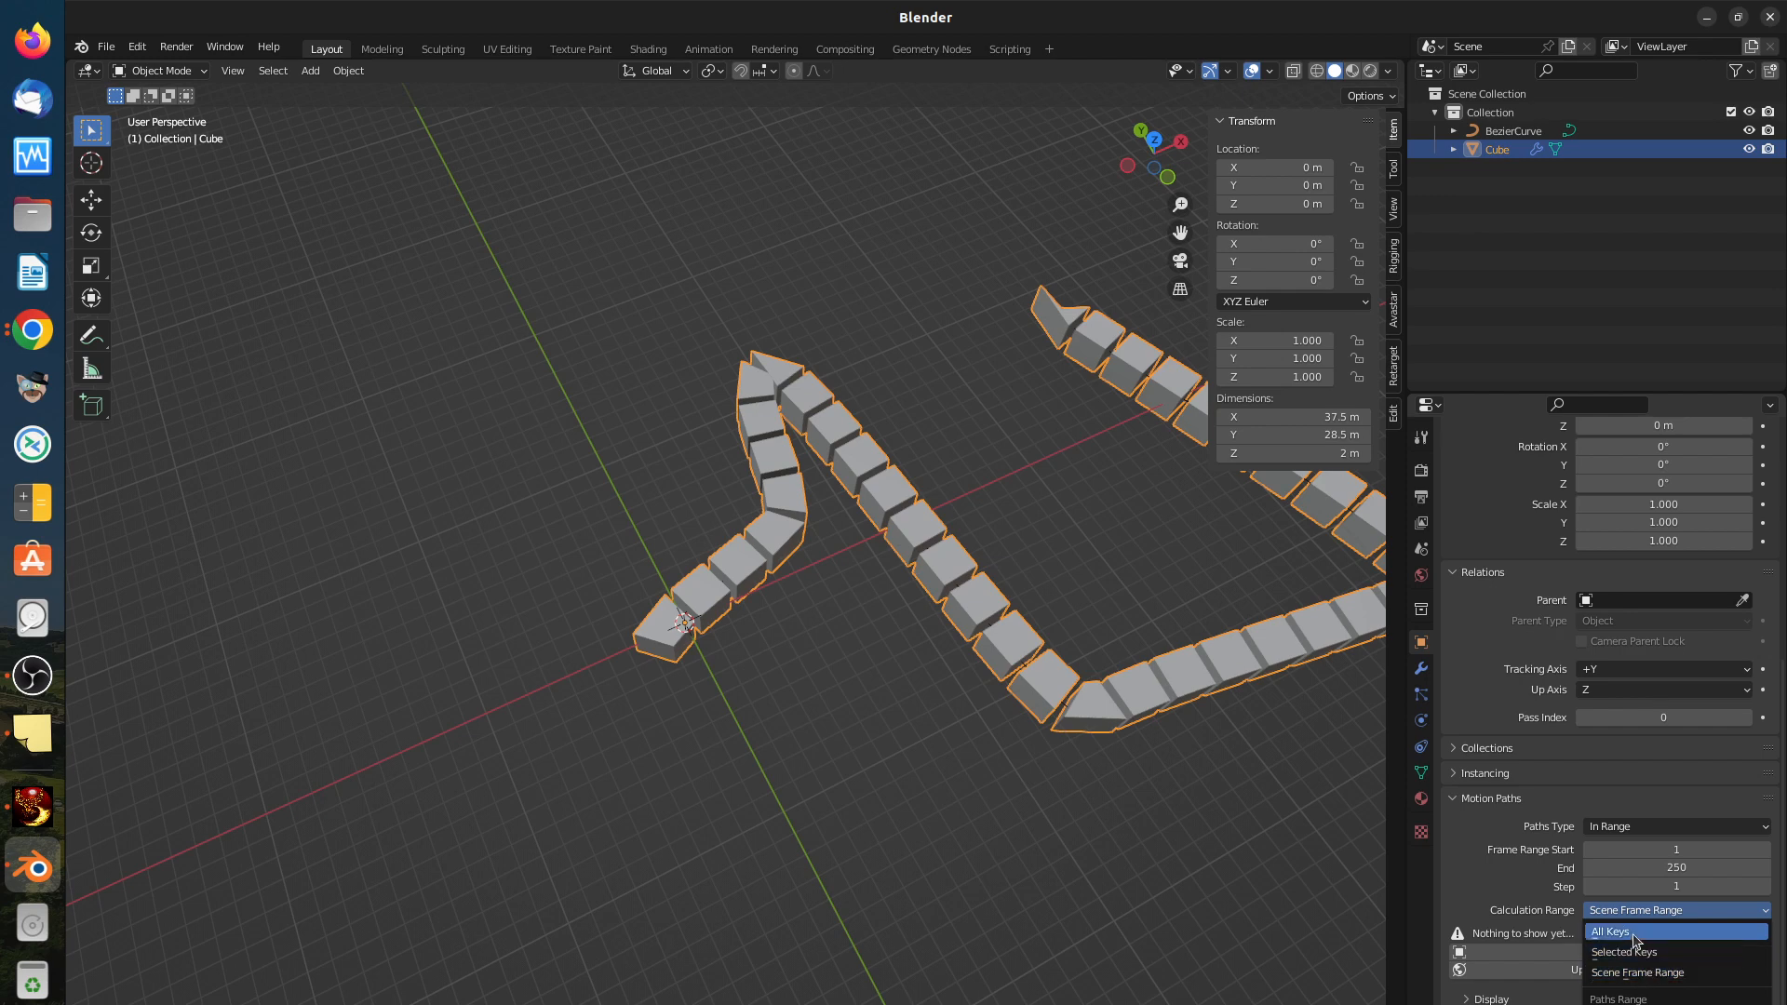
left_click(1631, 934)
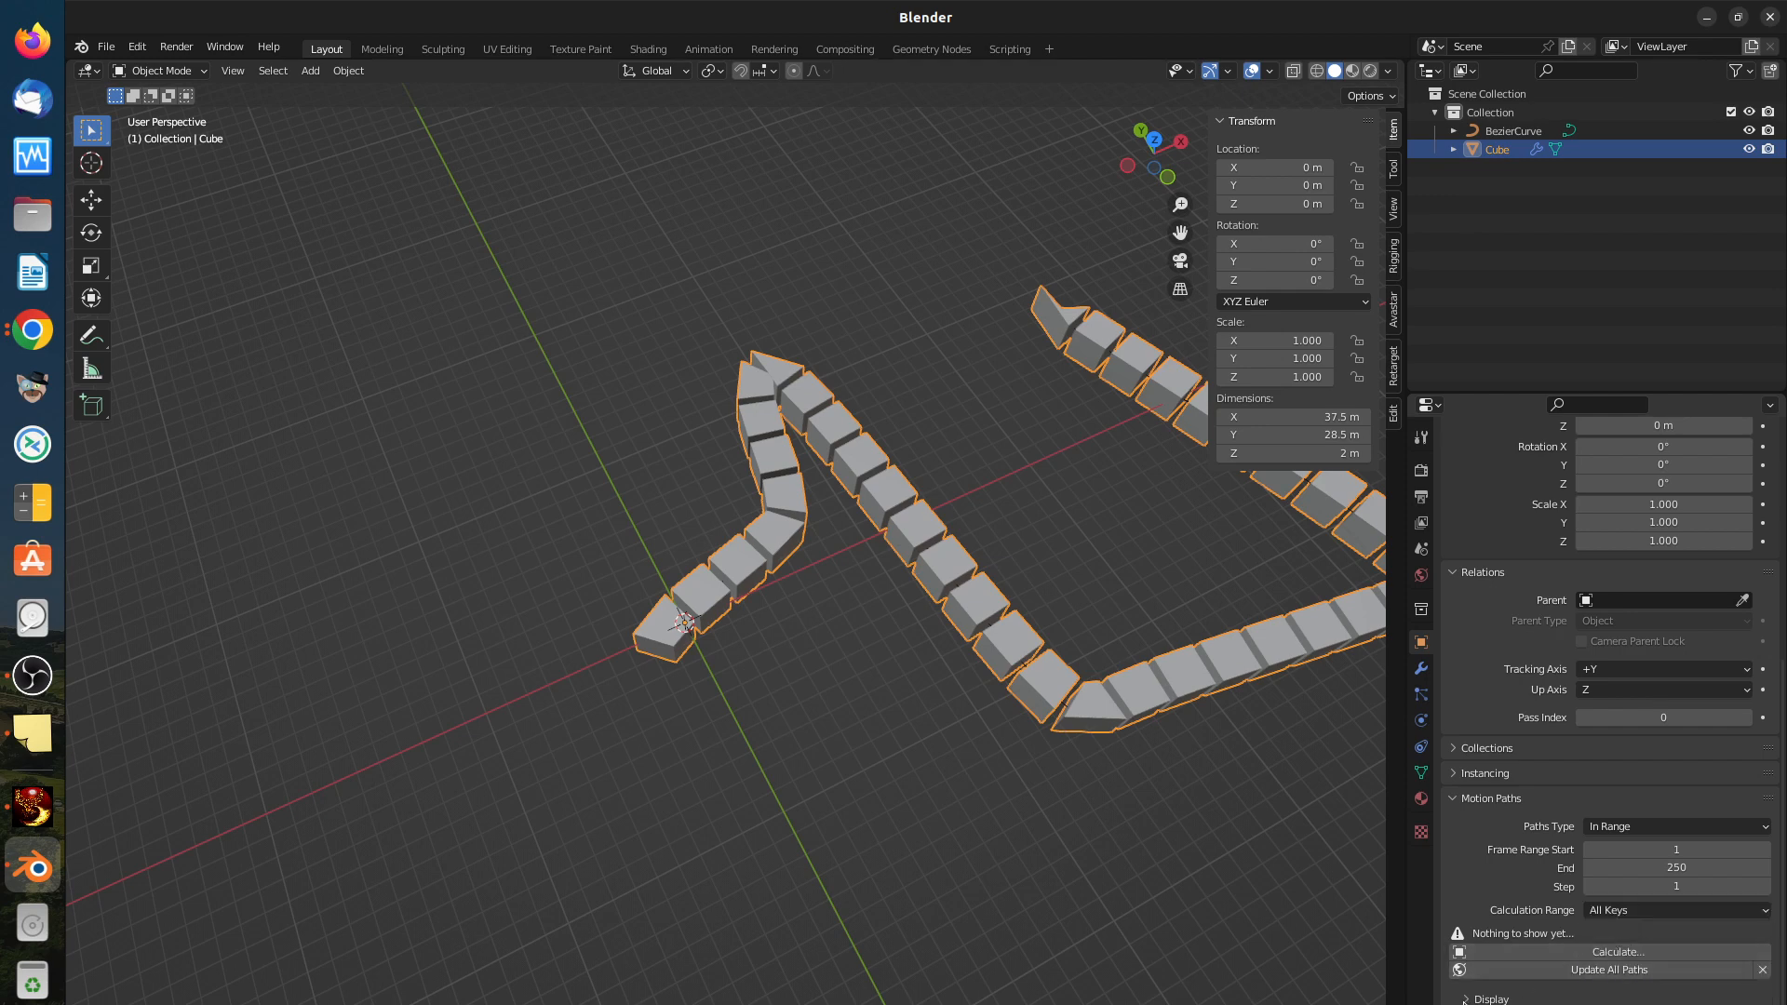
scroll(1526, 996, "down", 2)
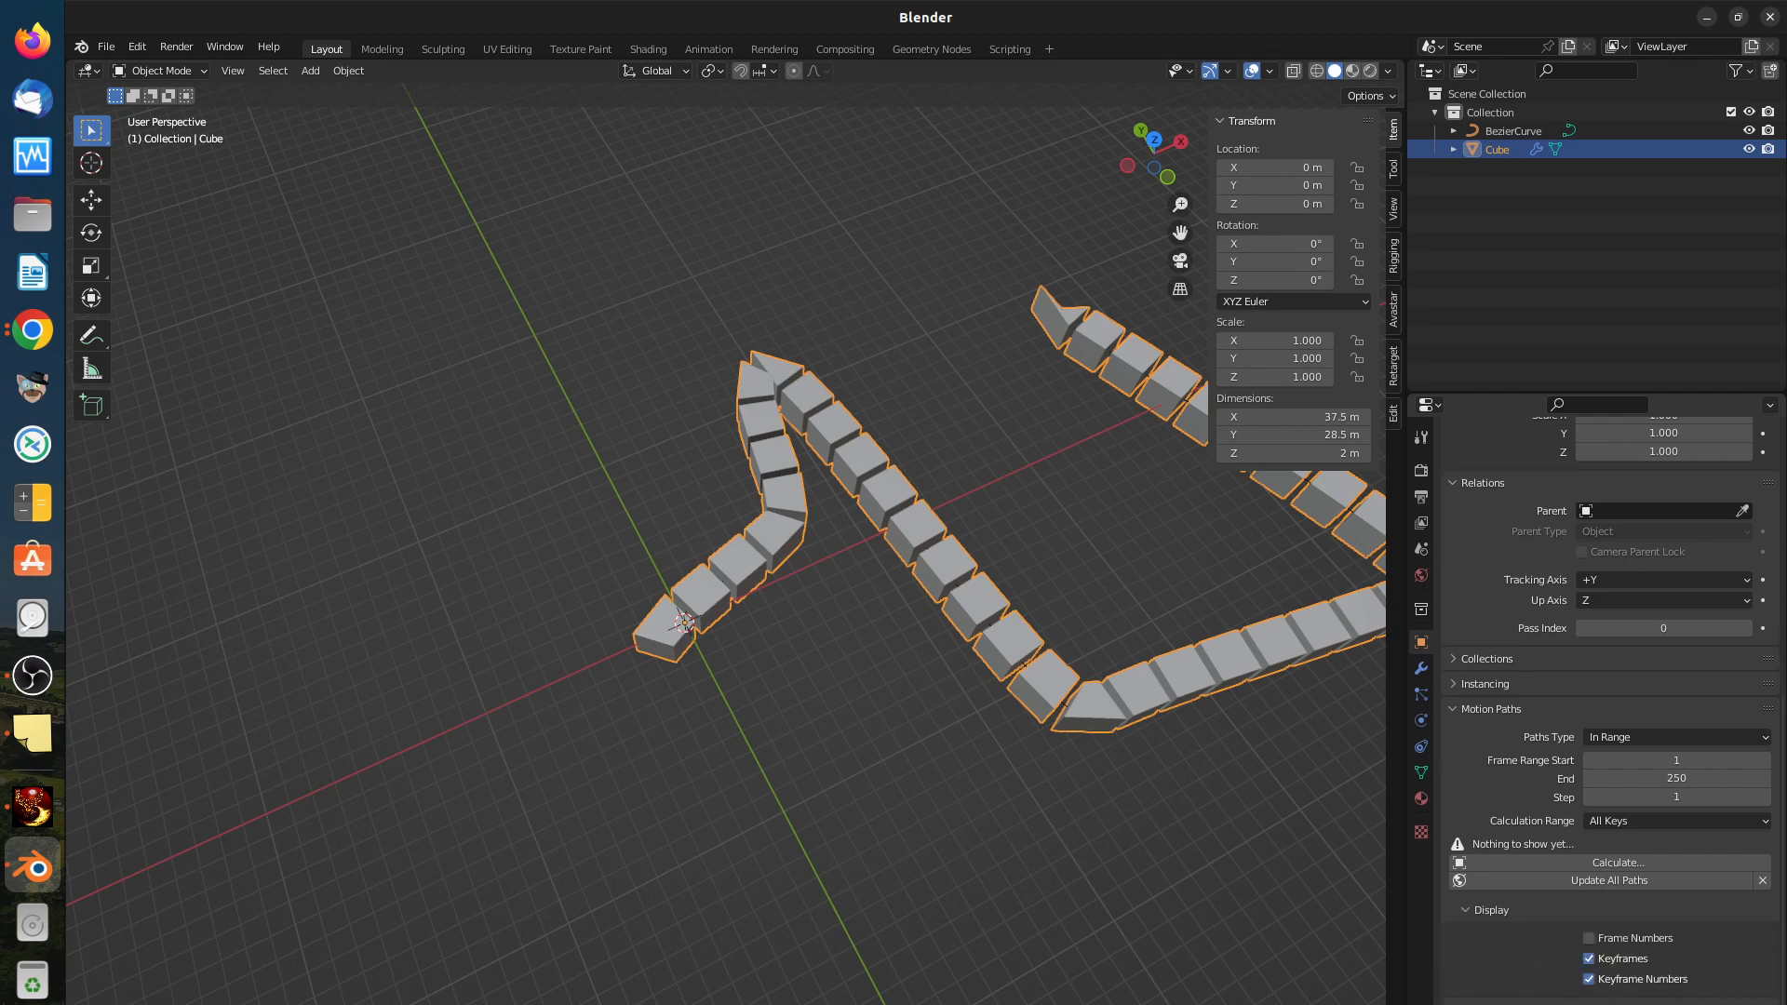
scroll(1611, 710, "down", 1)
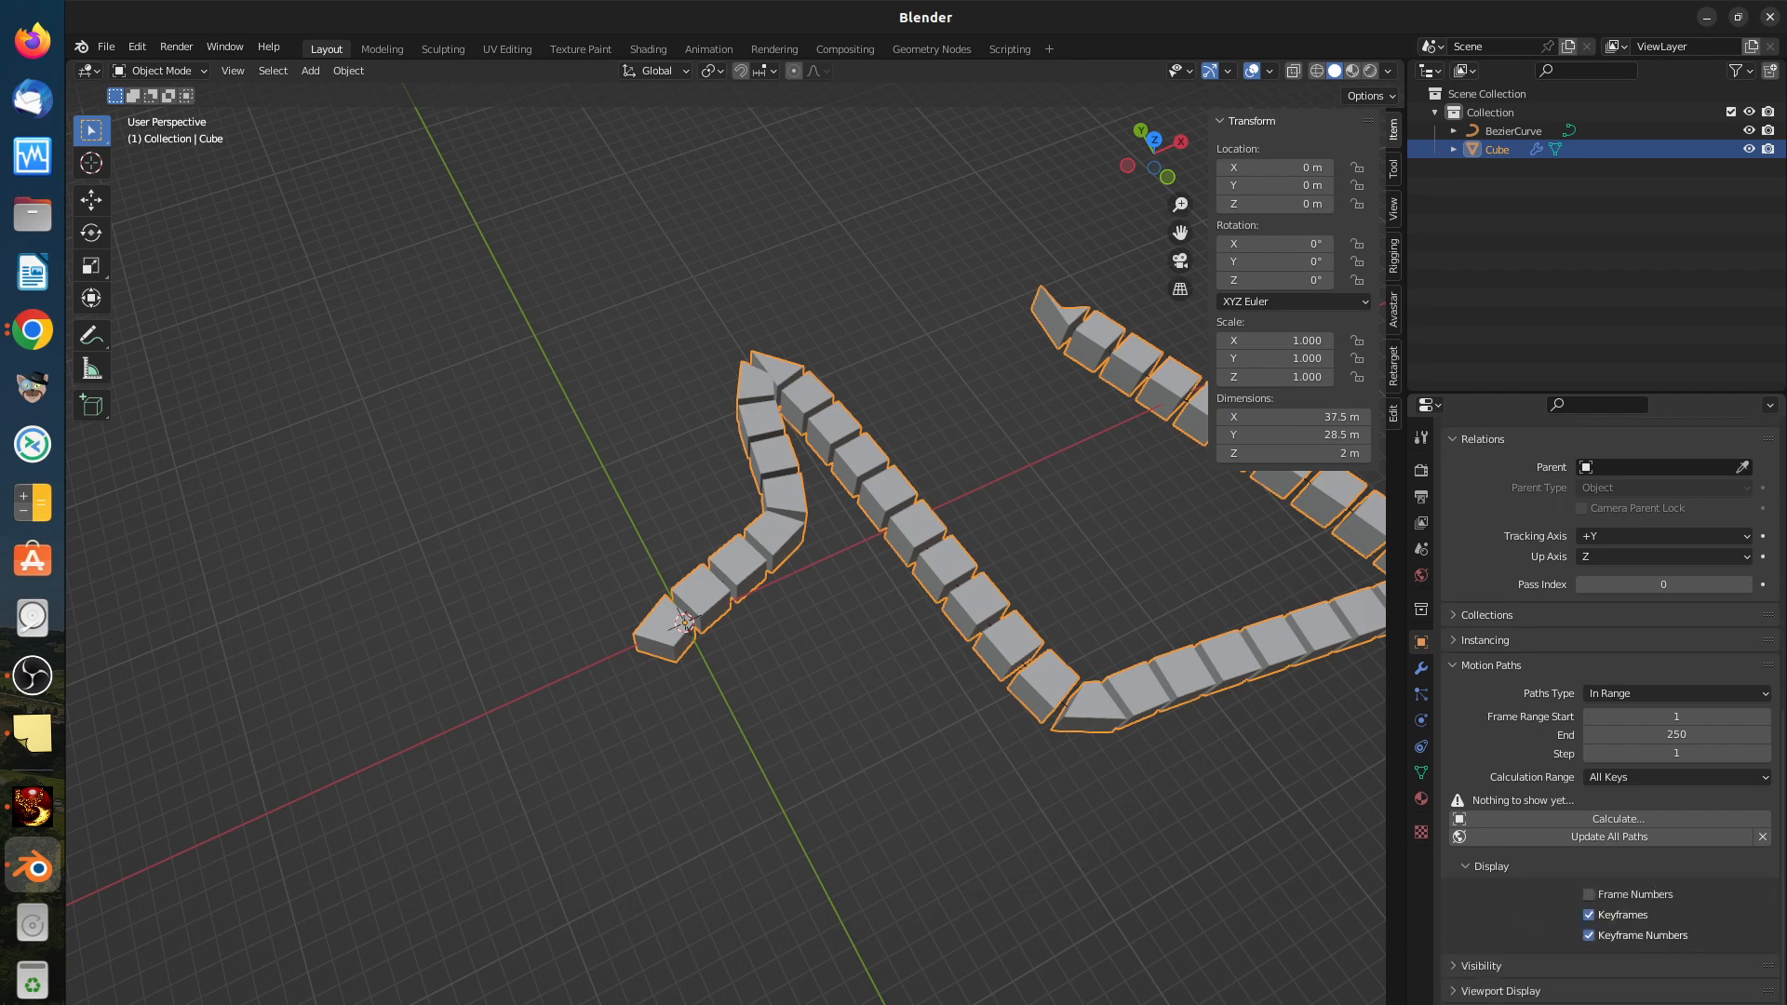
scroll(1611, 710, "up", 11)
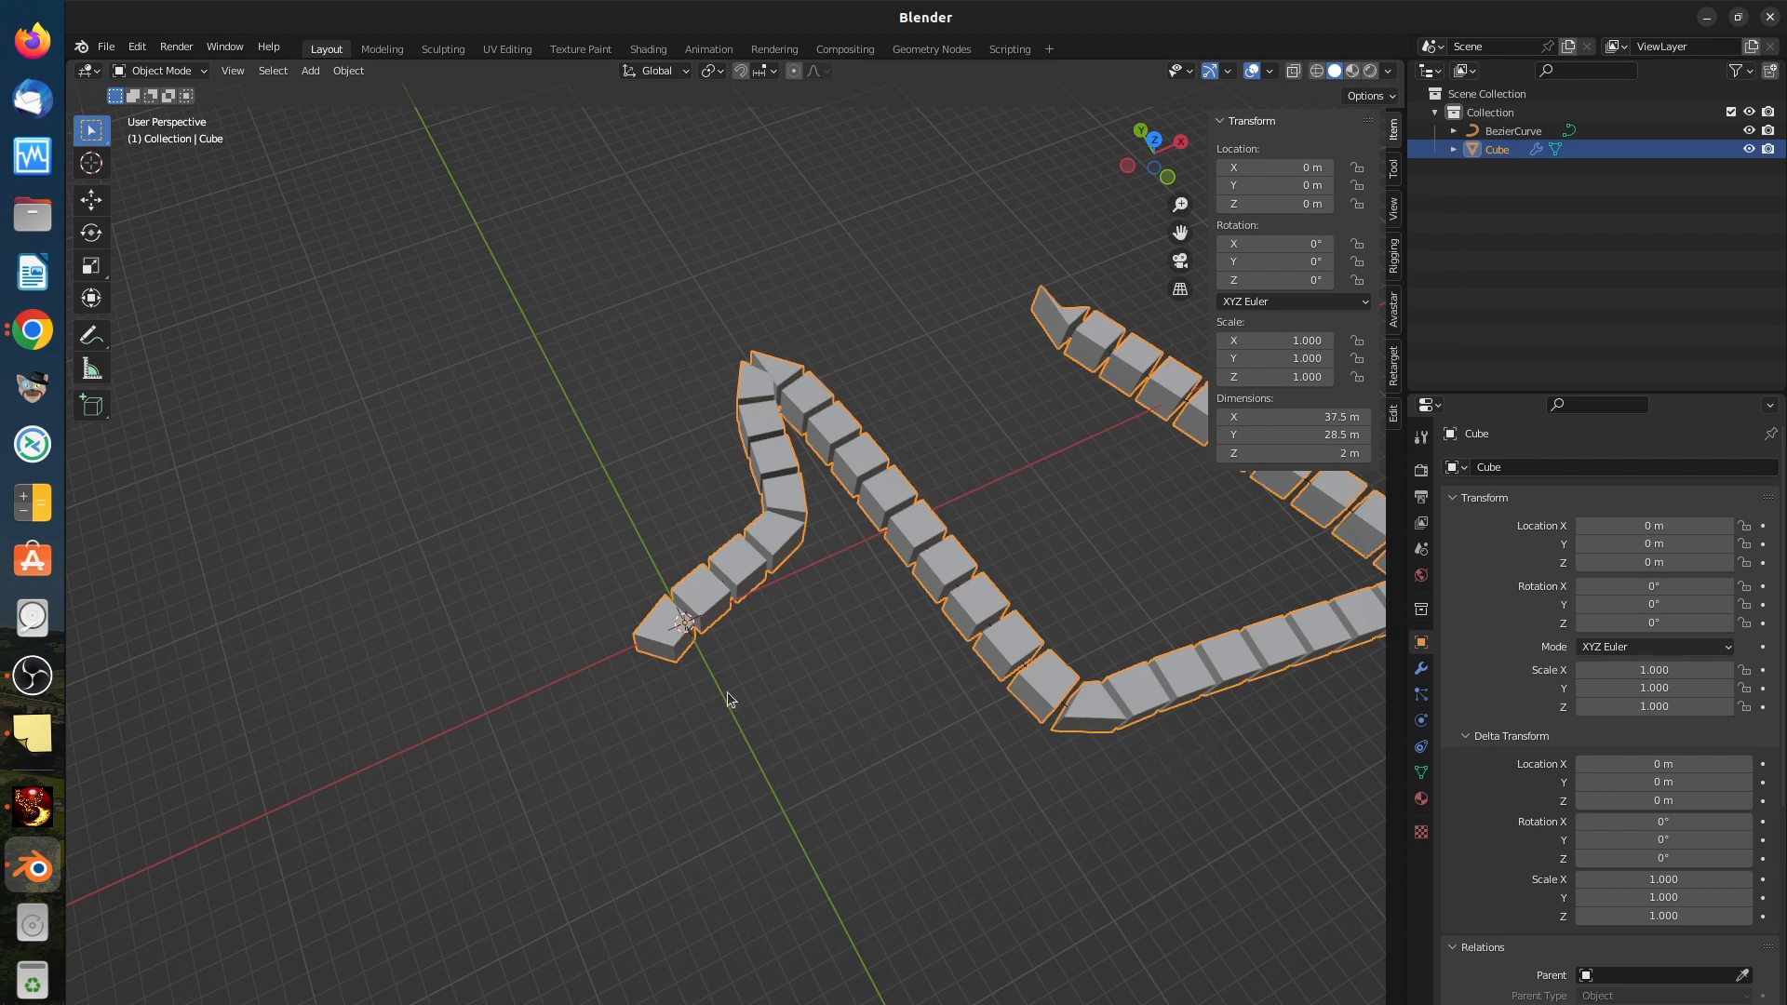
left_click(348, 71)
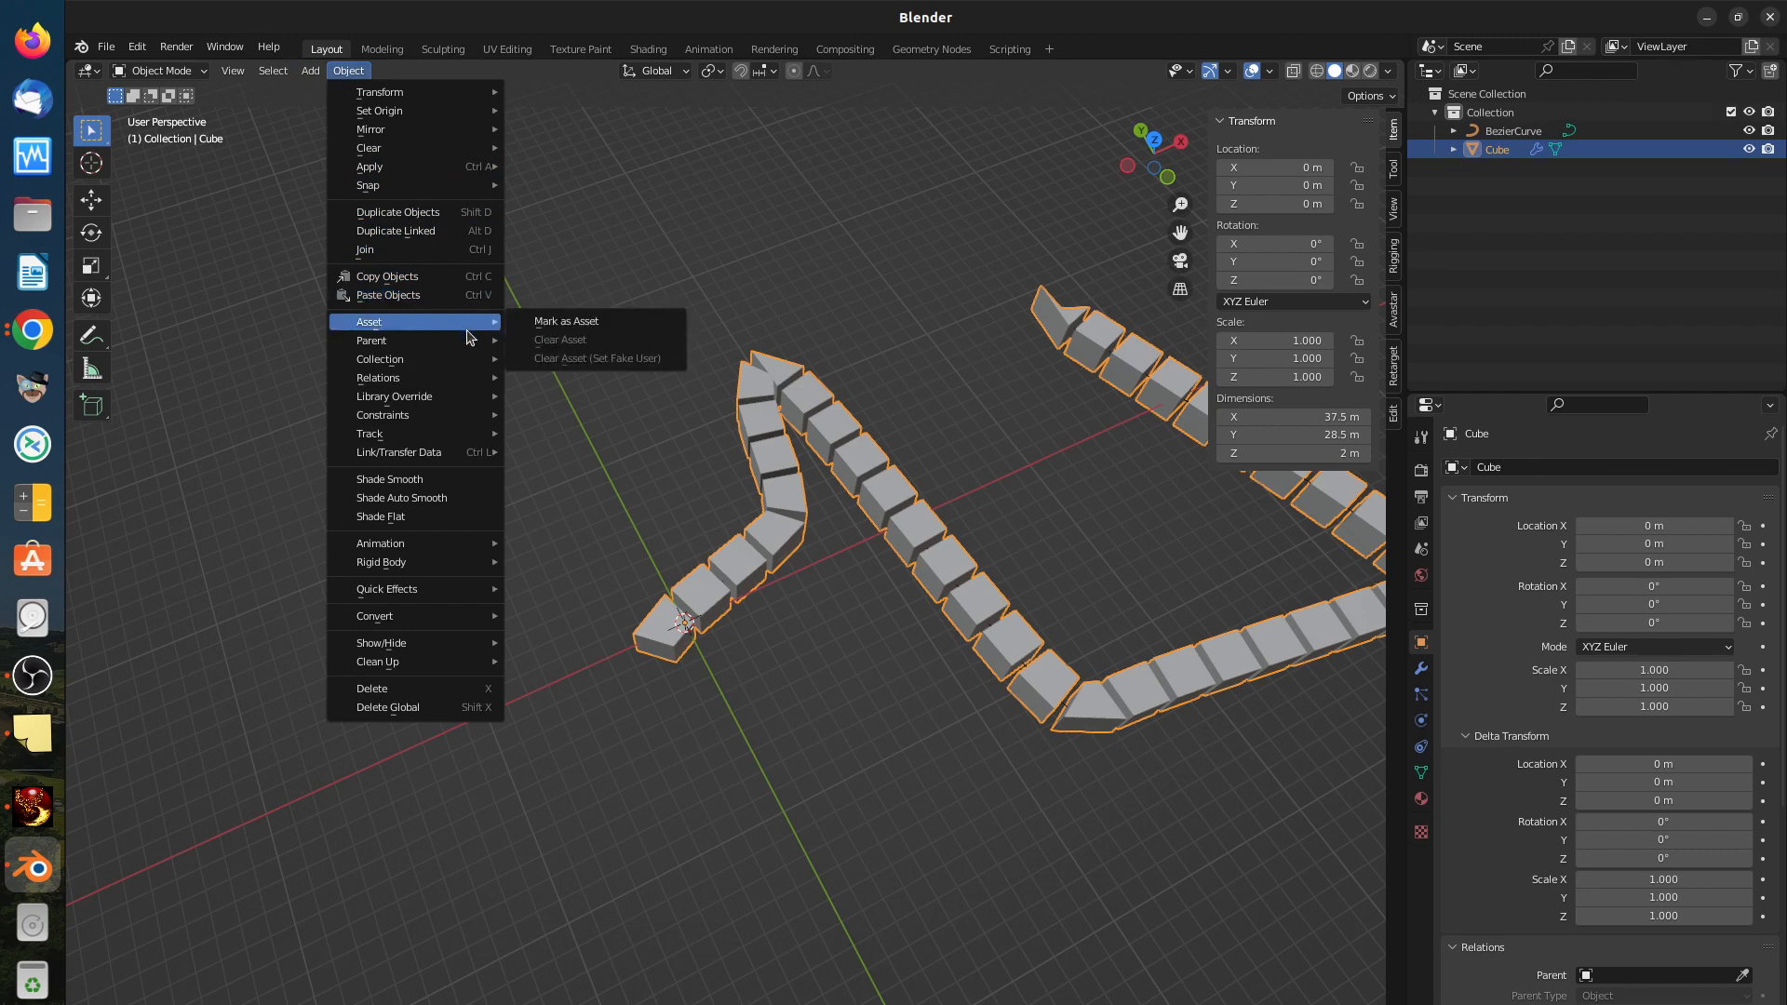
mouse_move(473, 366)
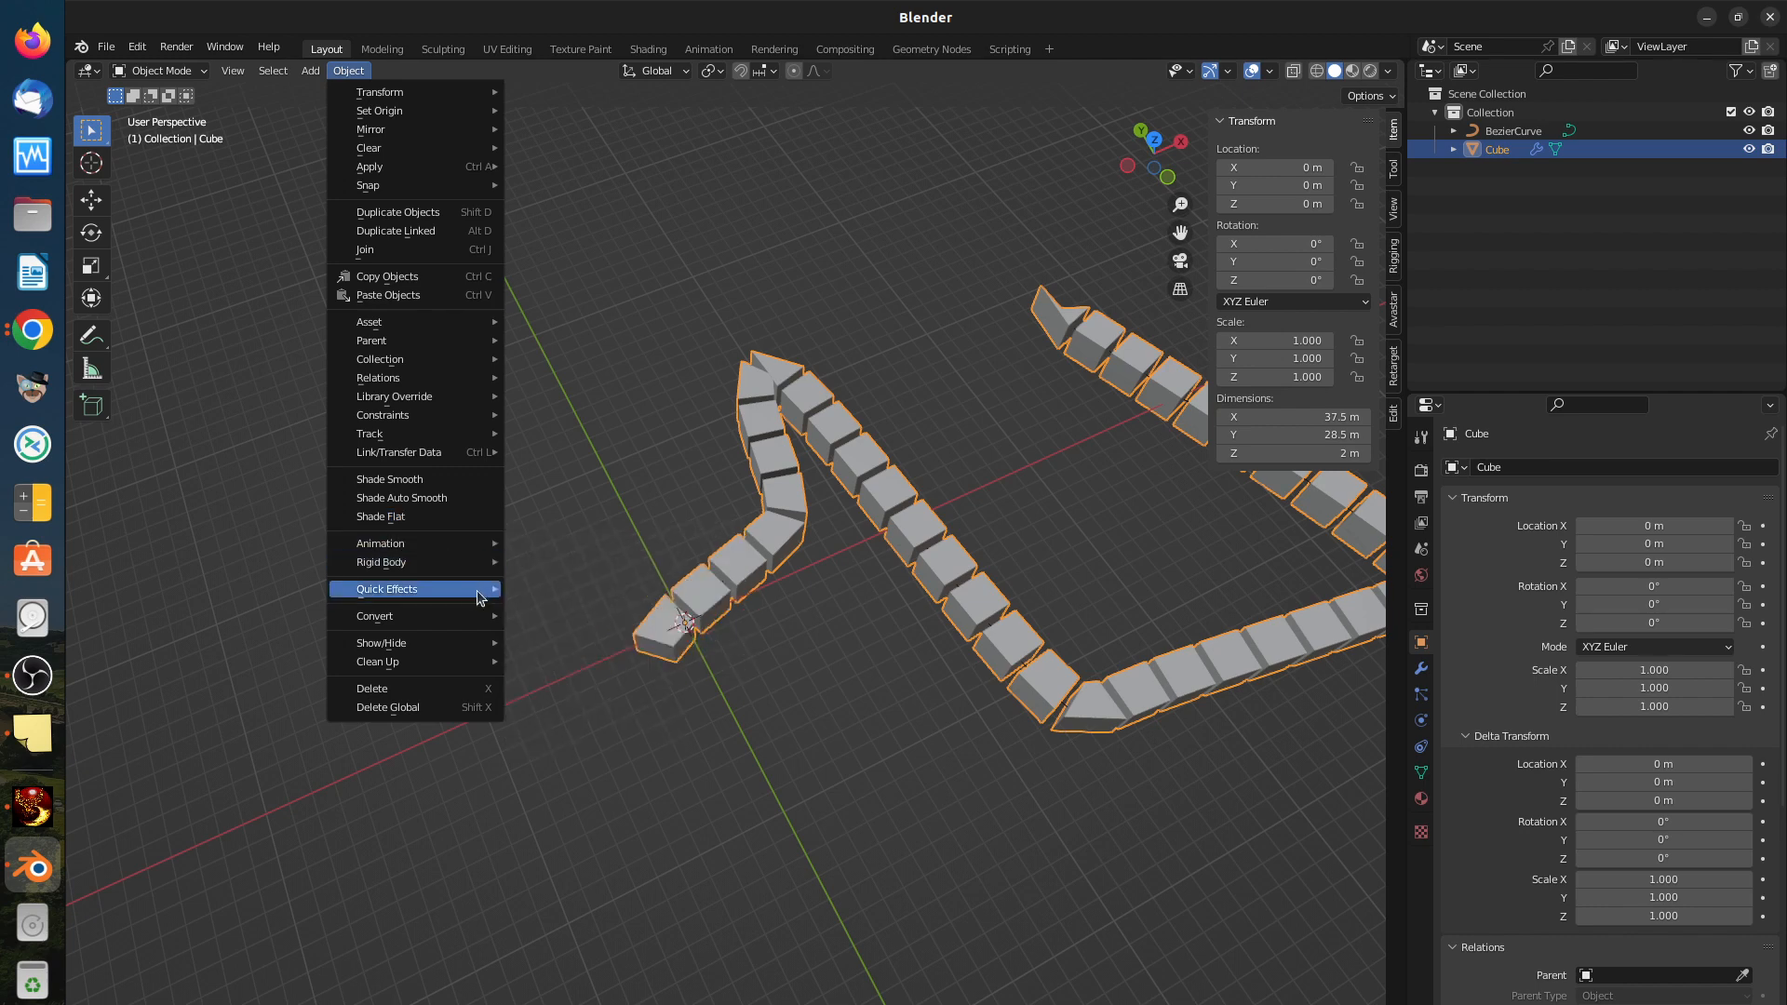
mouse_move(476, 651)
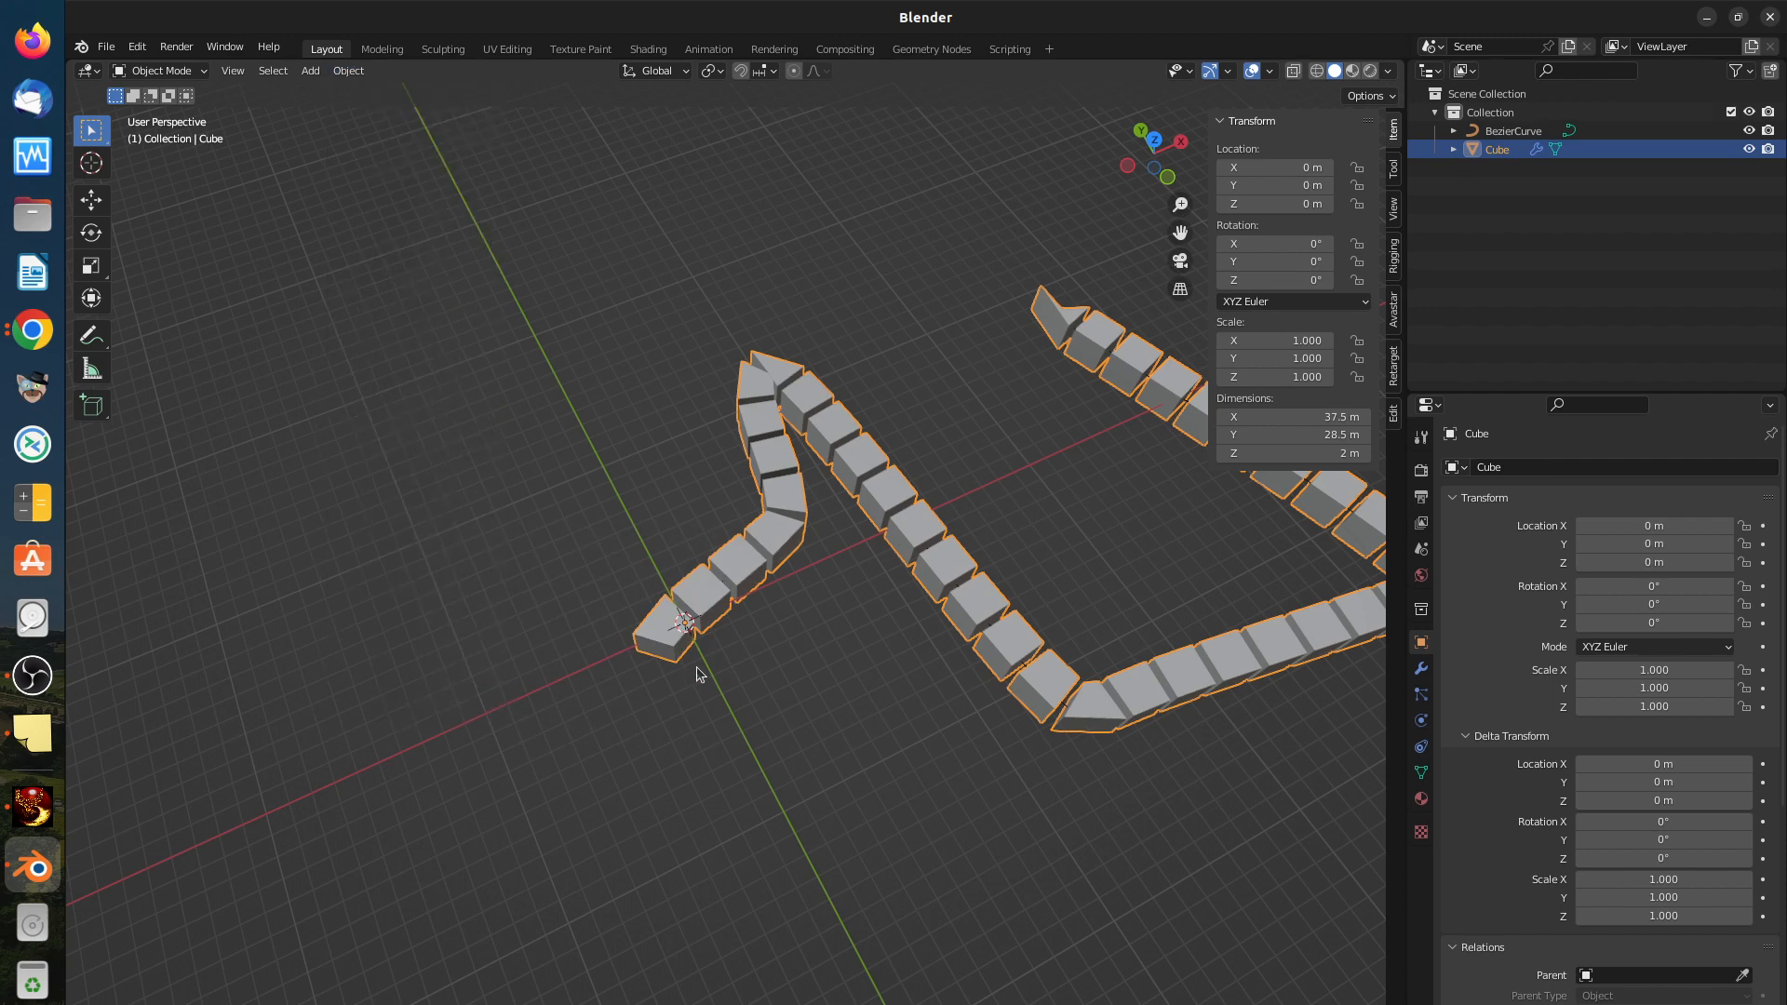
right_click(666, 642)
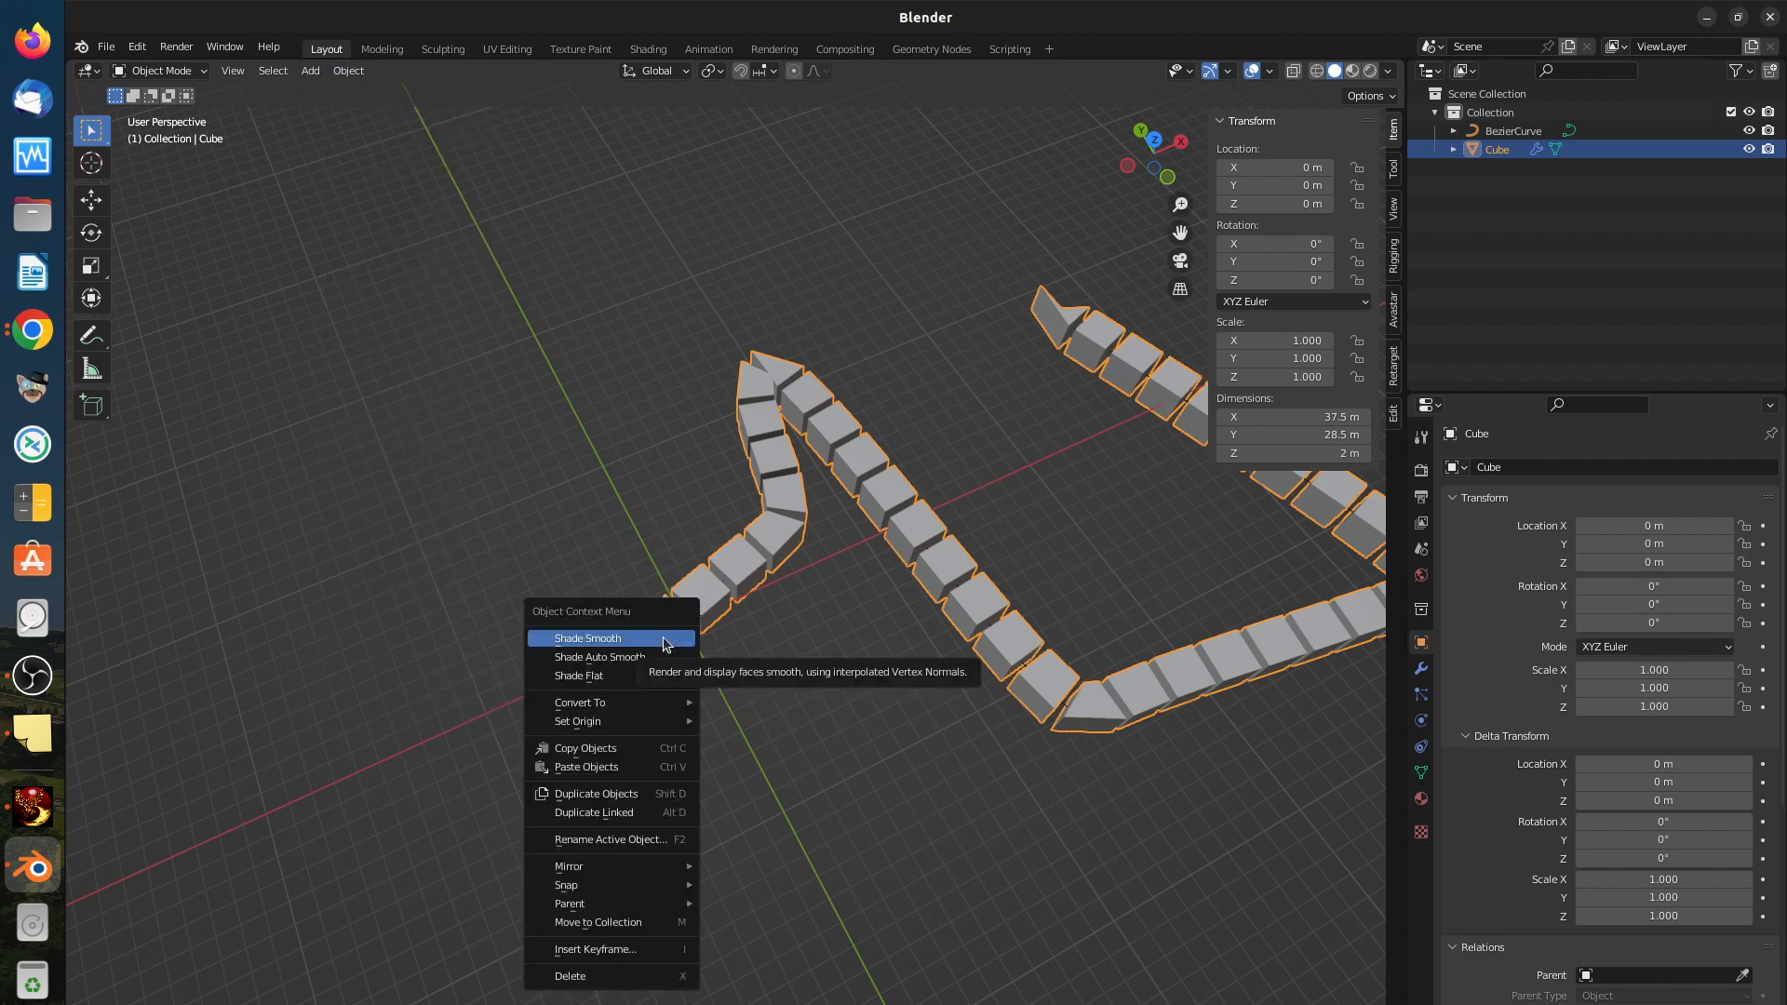
mouse_move(677, 718)
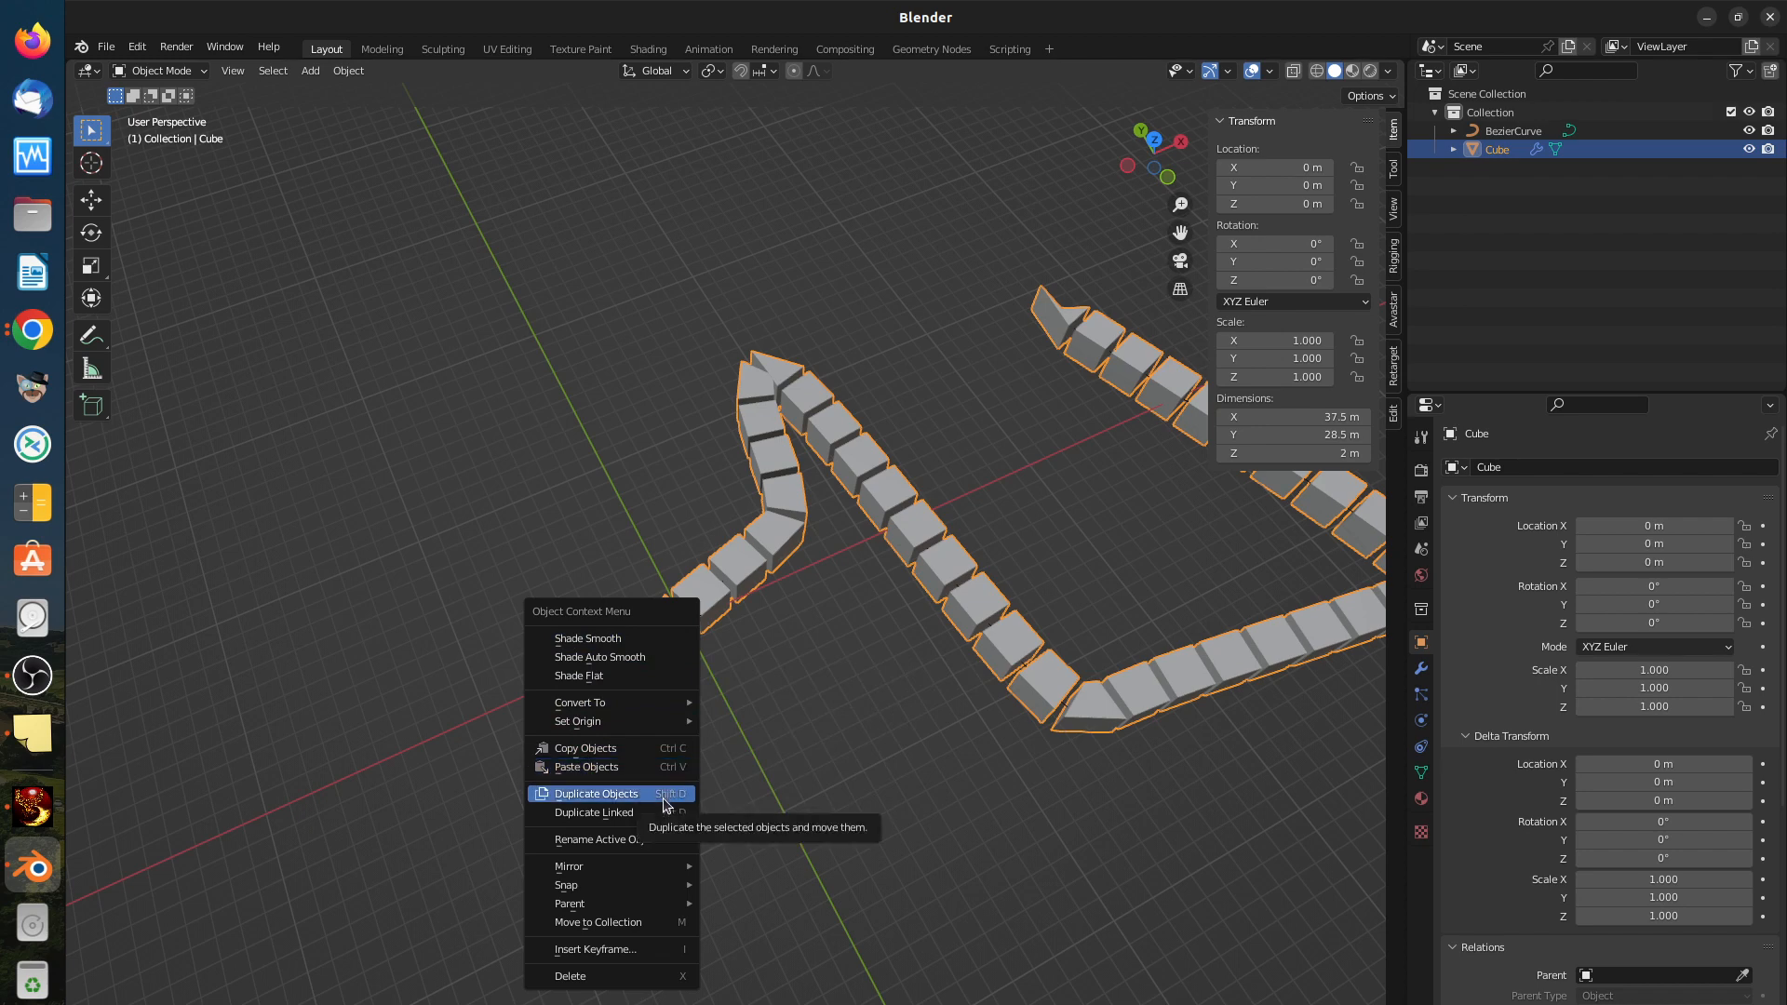
mouse_move(678, 866)
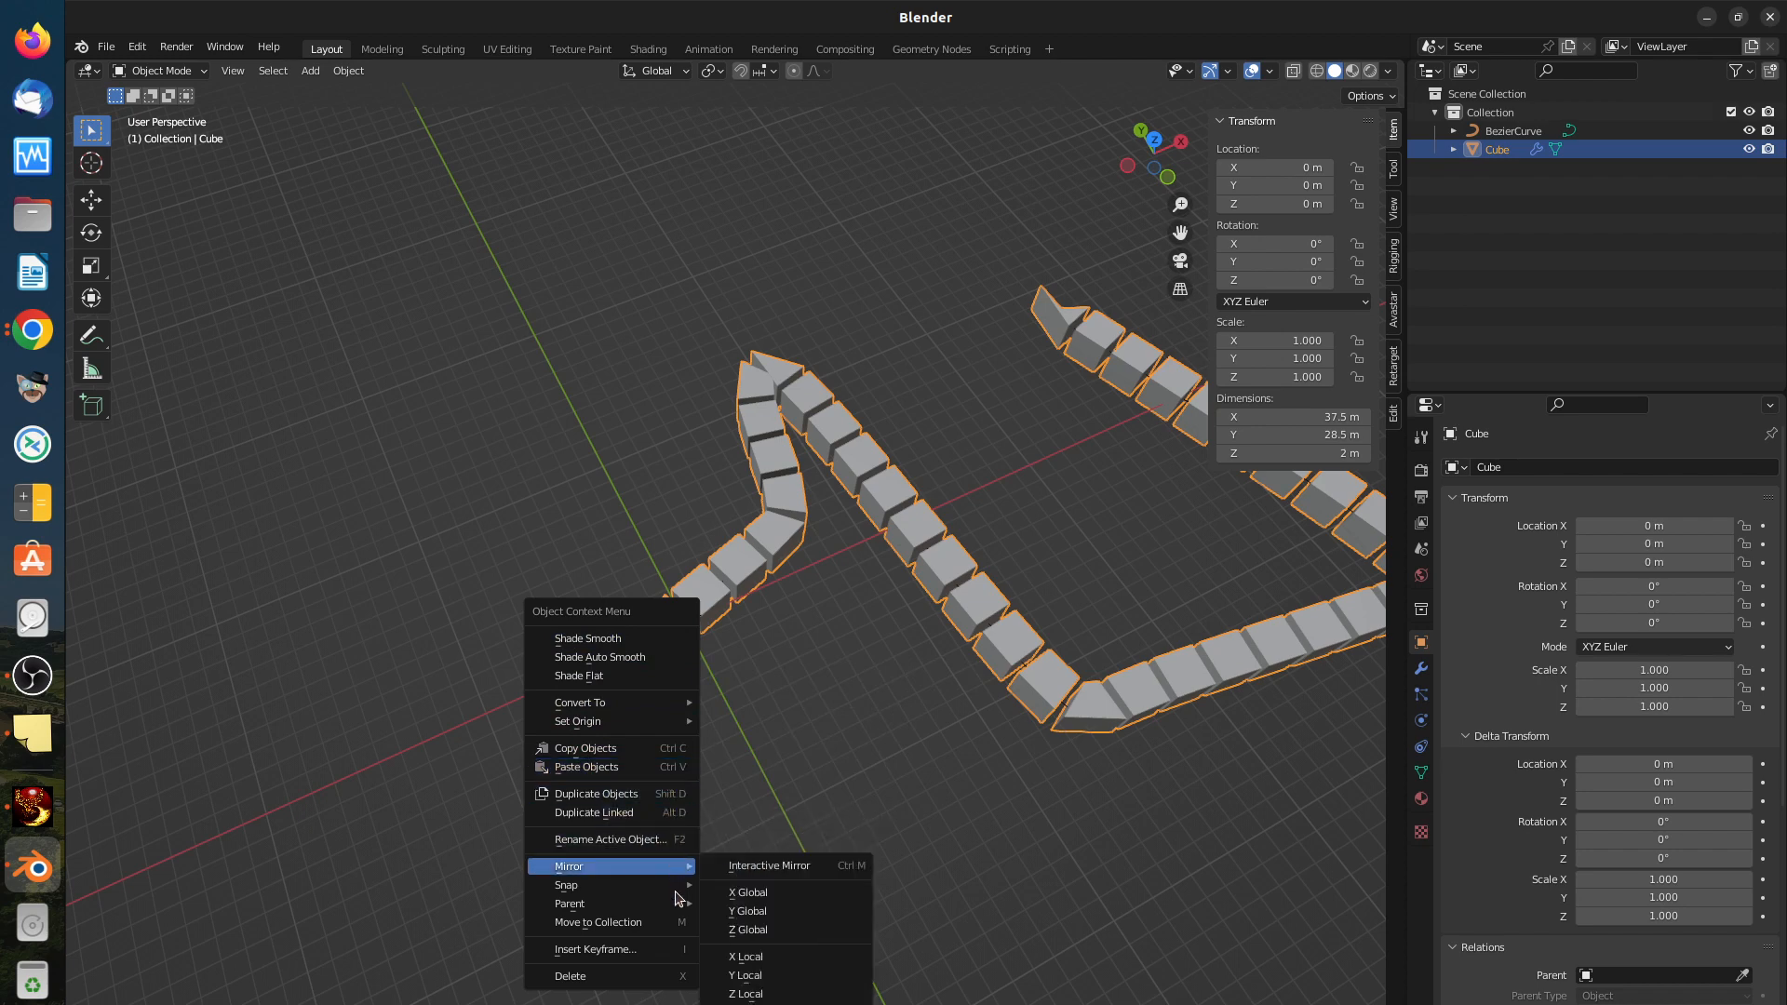
mouse_move(670, 907)
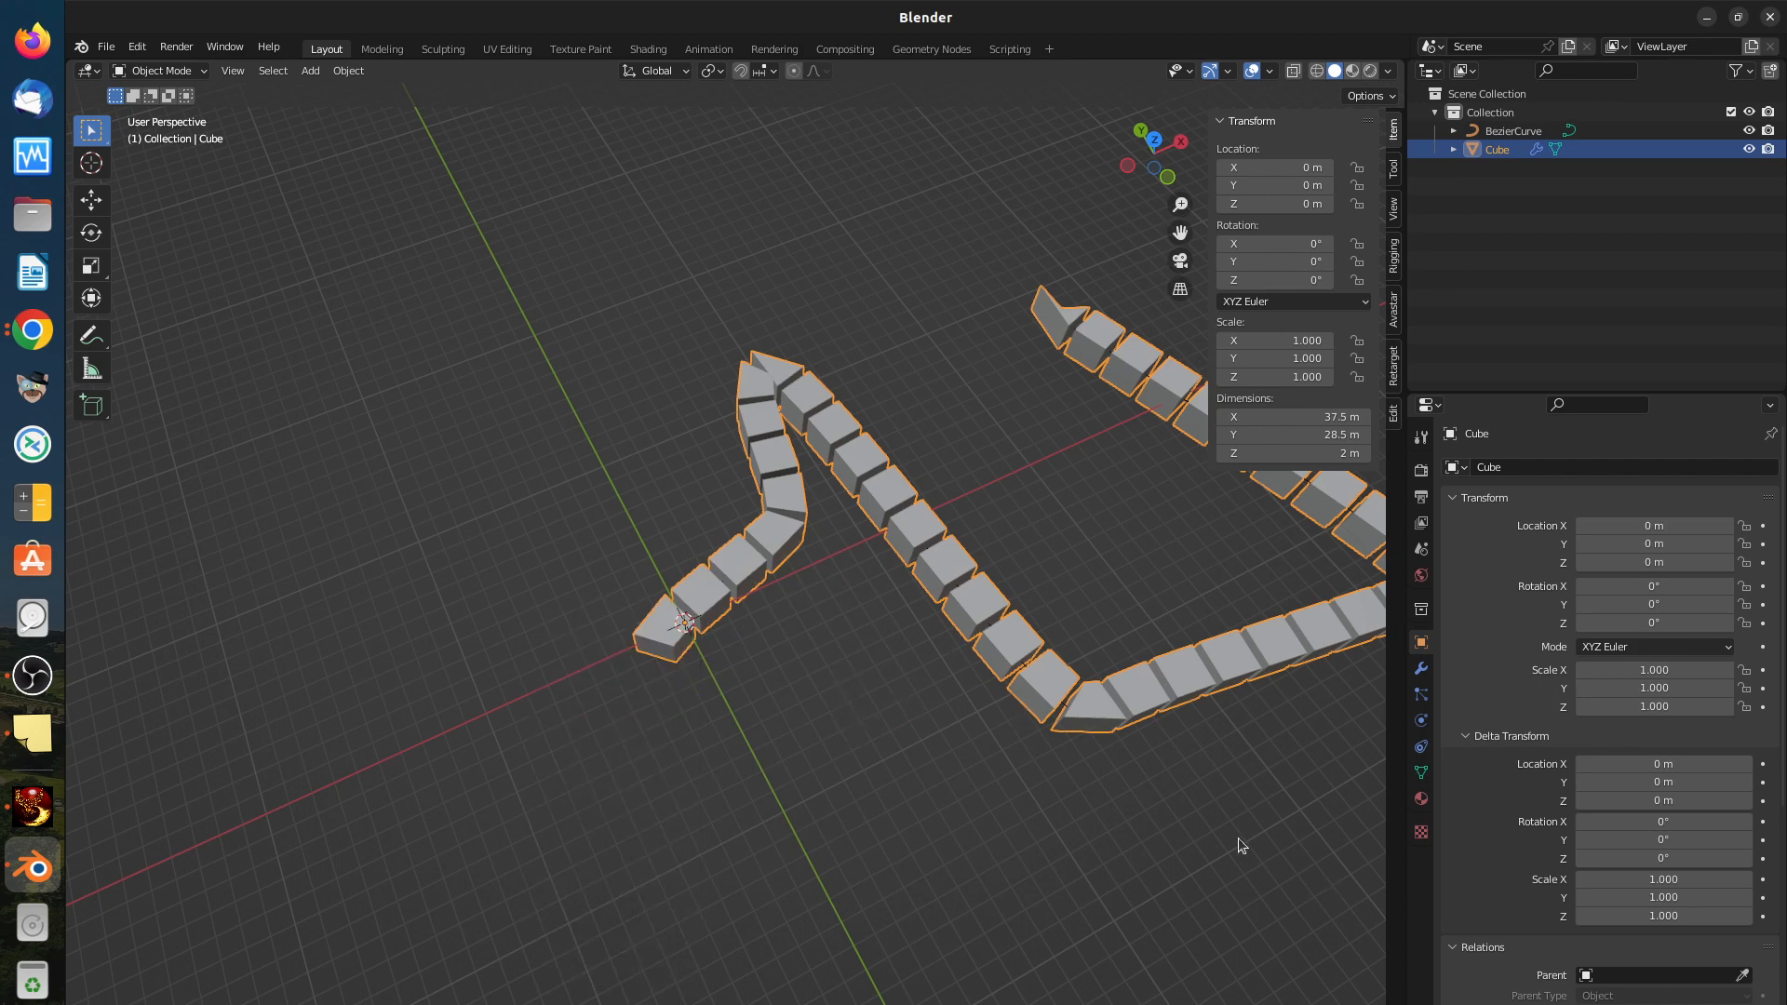
scroll(1210, 805, "up", 1)
scroll(1163, 768, "down", 2)
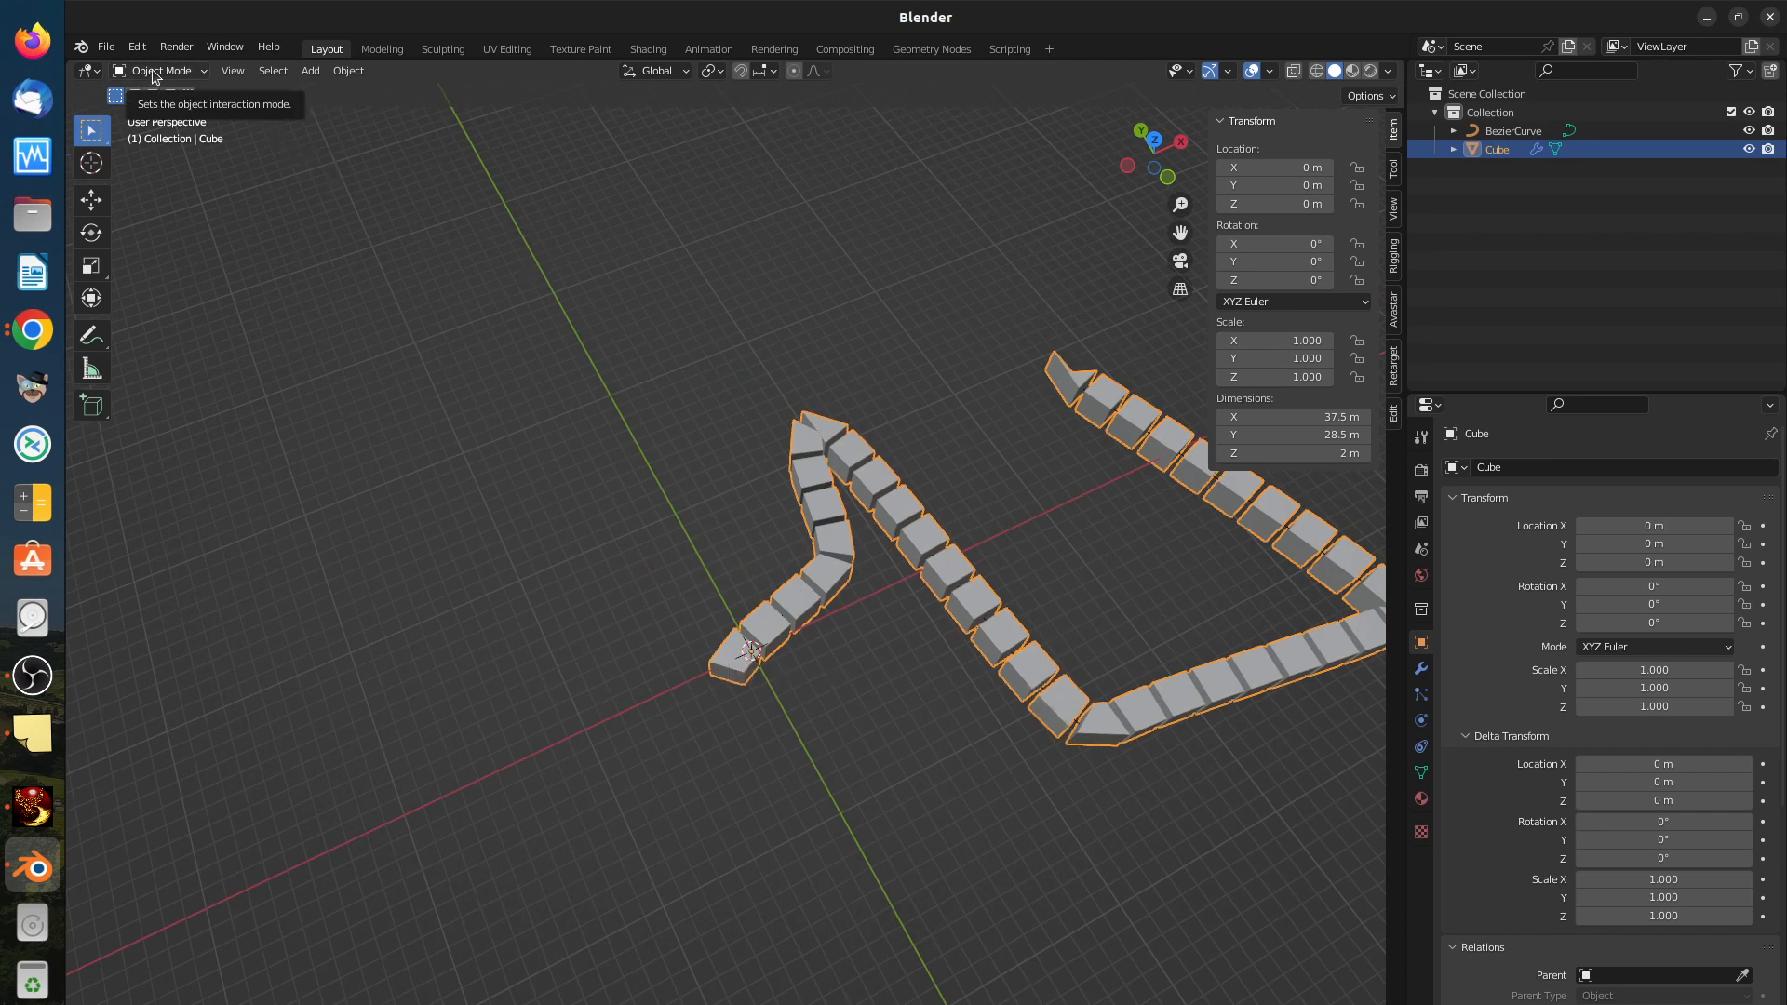
Step: Select the BezierCurve object and toggle its X, Y and Z scale locks on and off again
left_click(1492, 132)
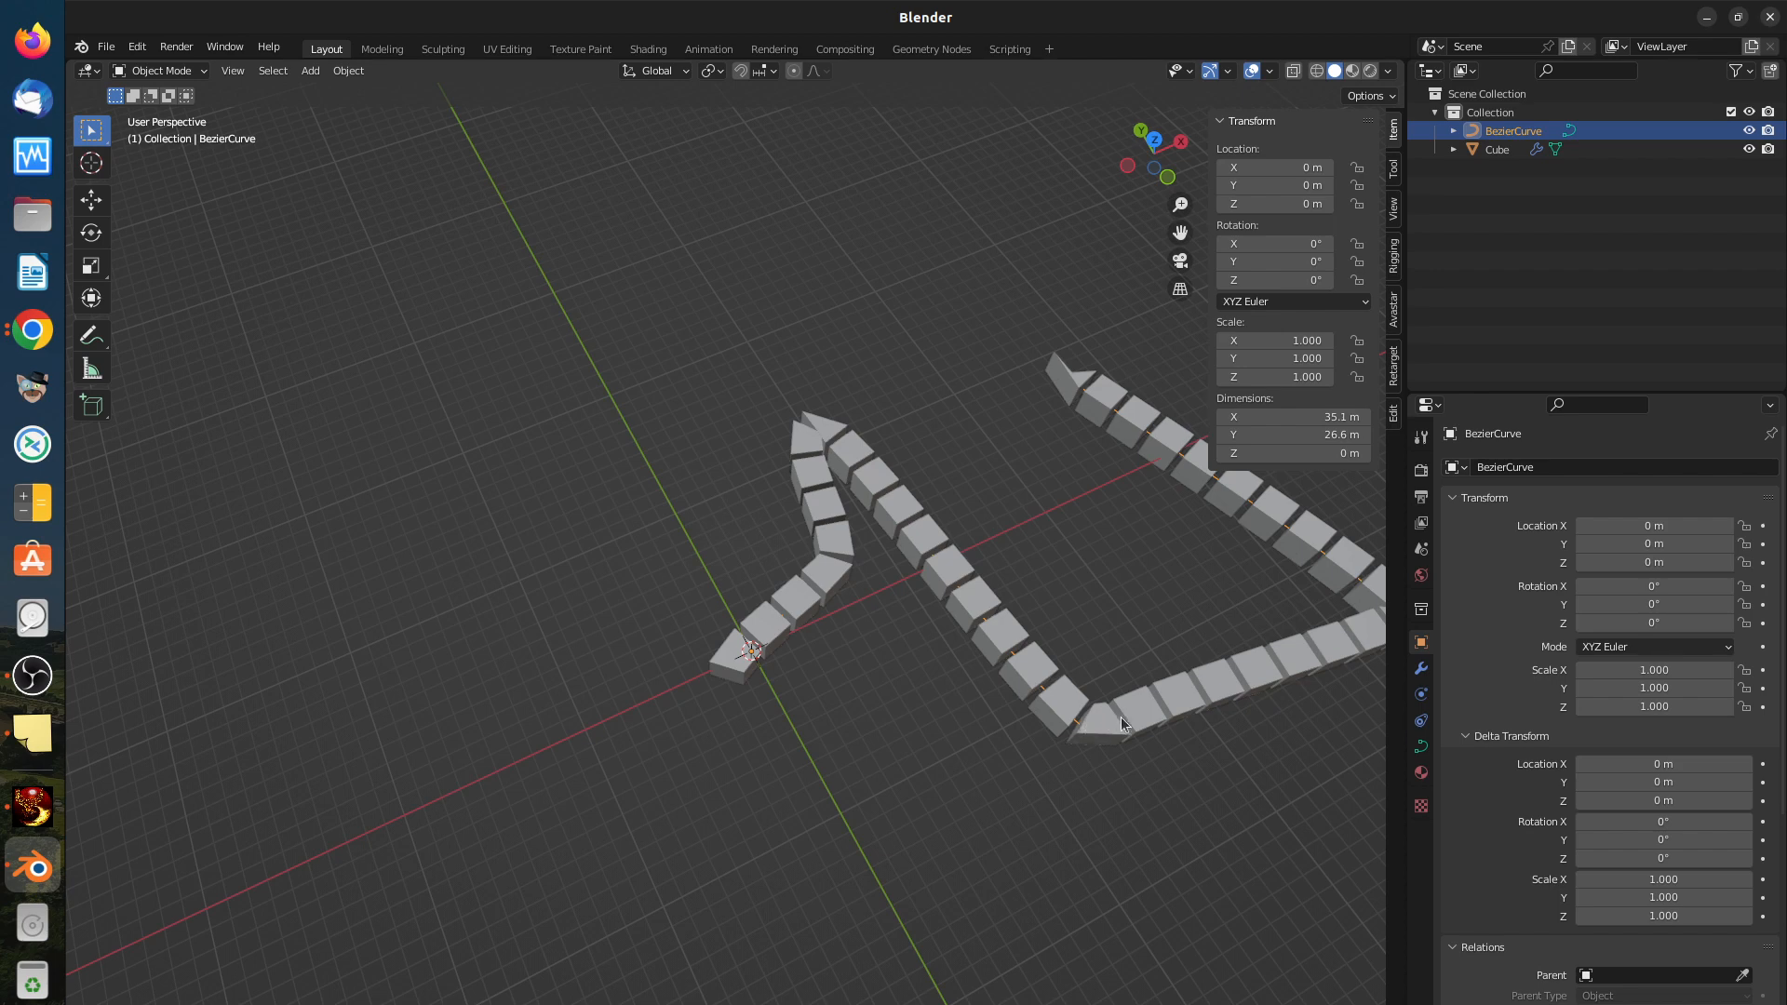
left_click(1357, 341)
left_click(1357, 360)
left_click(1357, 376)
left_click(1357, 377)
left_click(1358, 359)
left_click(1357, 342)
Step: Open the curve's data settings and switch its shape to 2D and back to 3D
left_click(1421, 746)
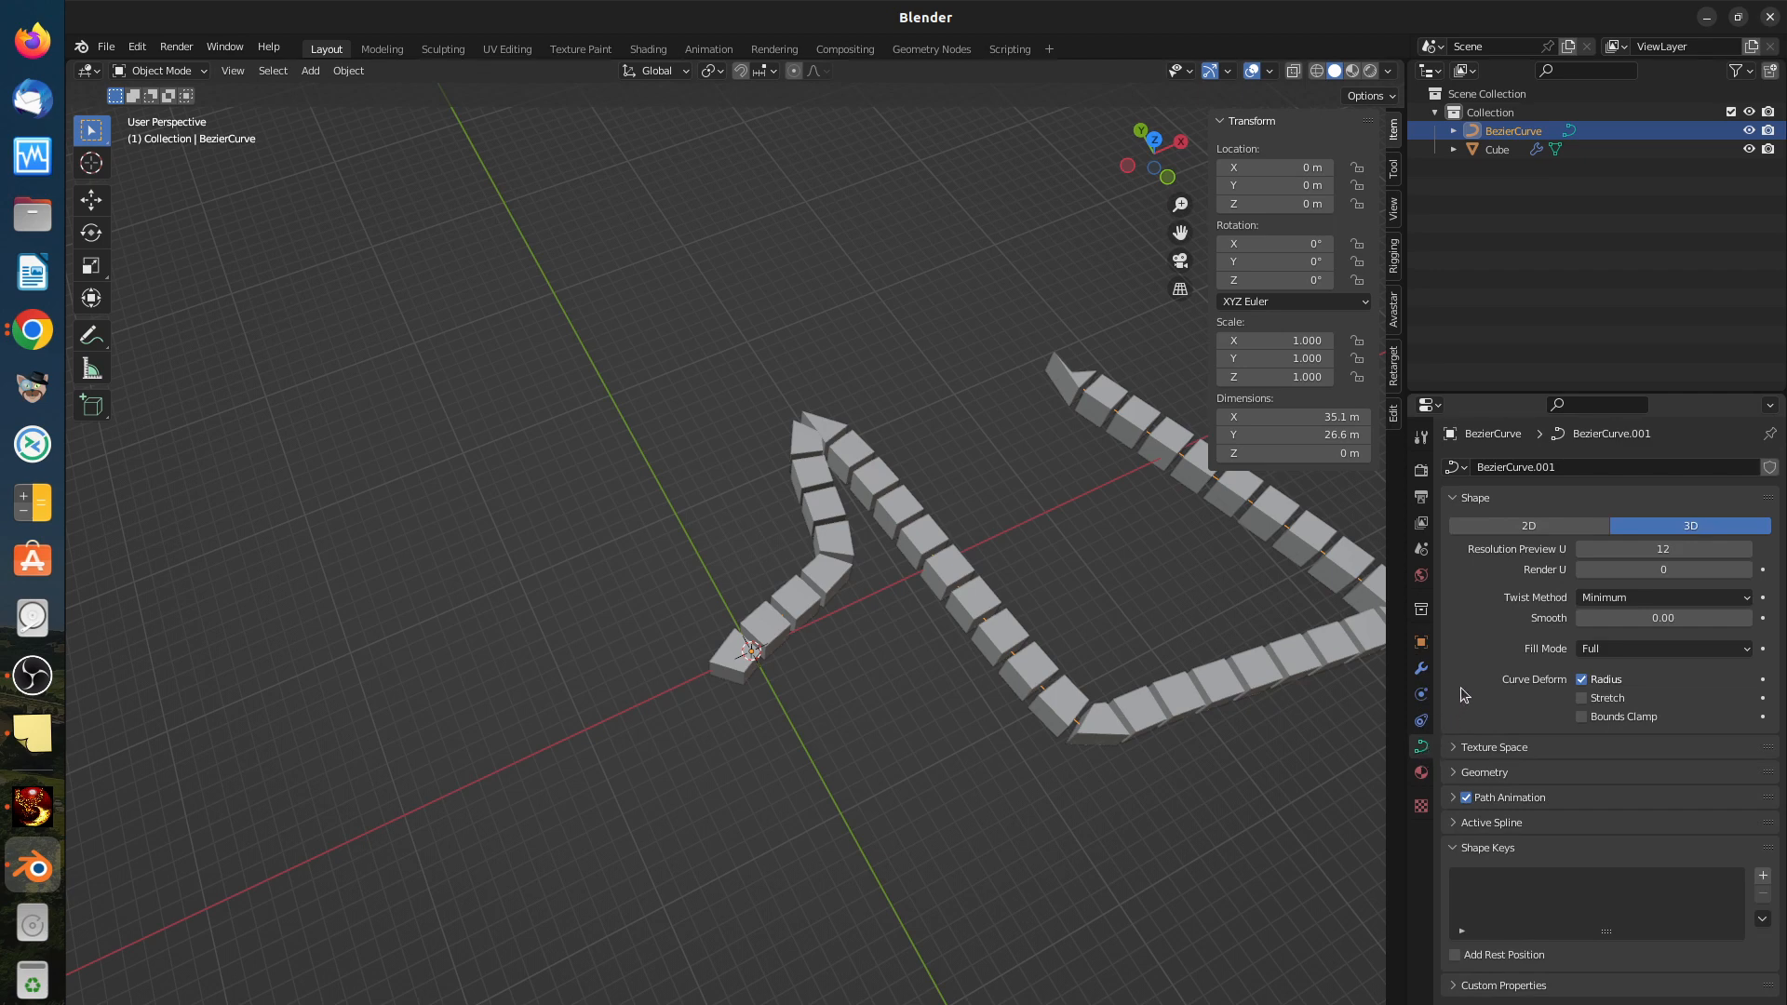
left_click(1545, 533)
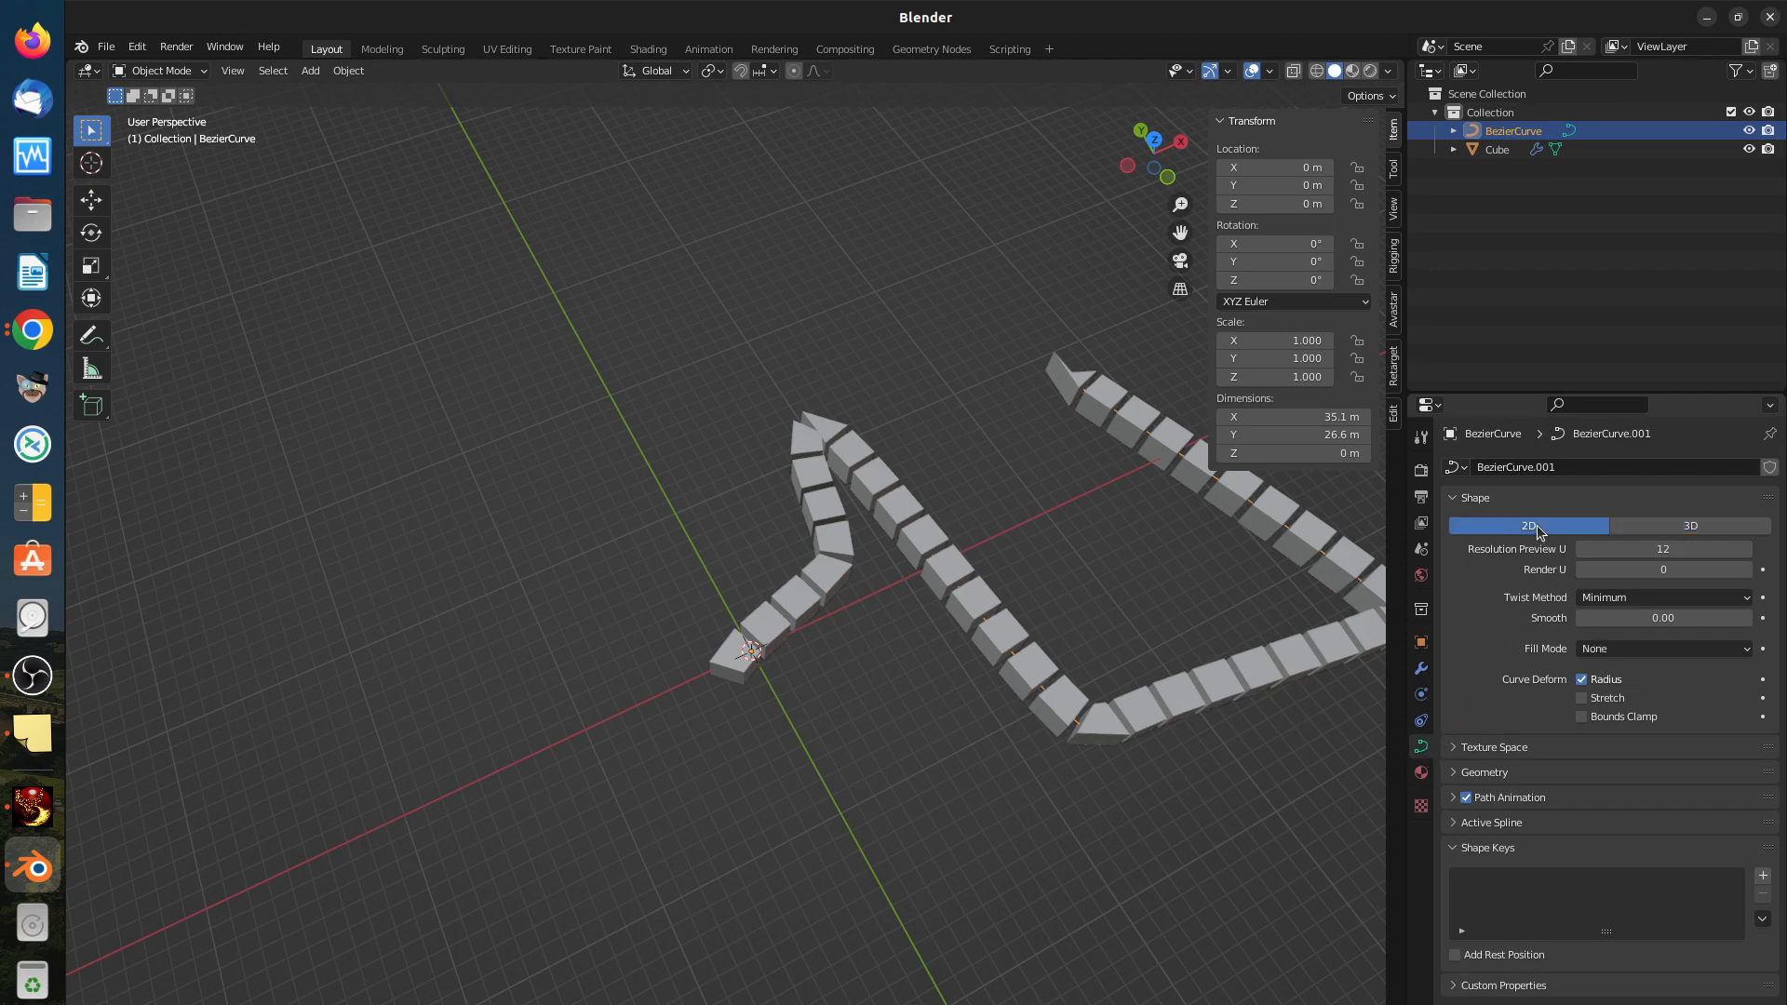
left_click(1636, 531)
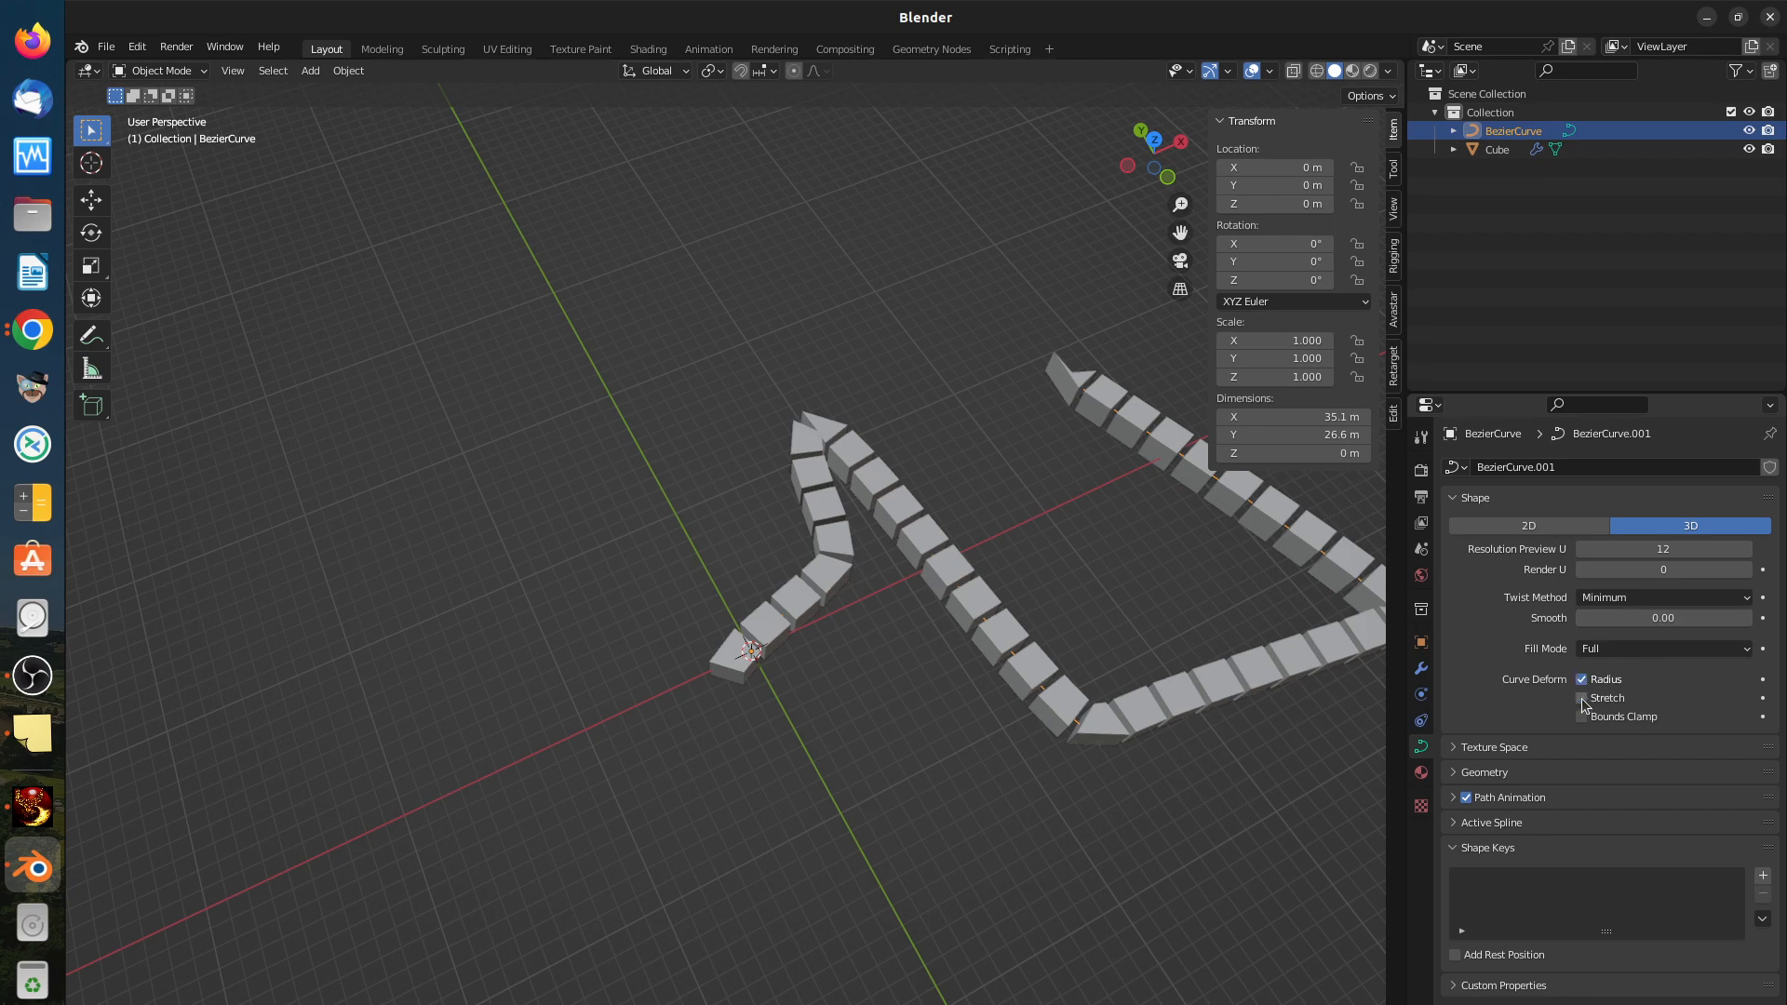
Step: Try the Stretch and Bounds Clamp curve deform options one at a time, turning each off again
left_click_drag(1582, 679, 1585, 699)
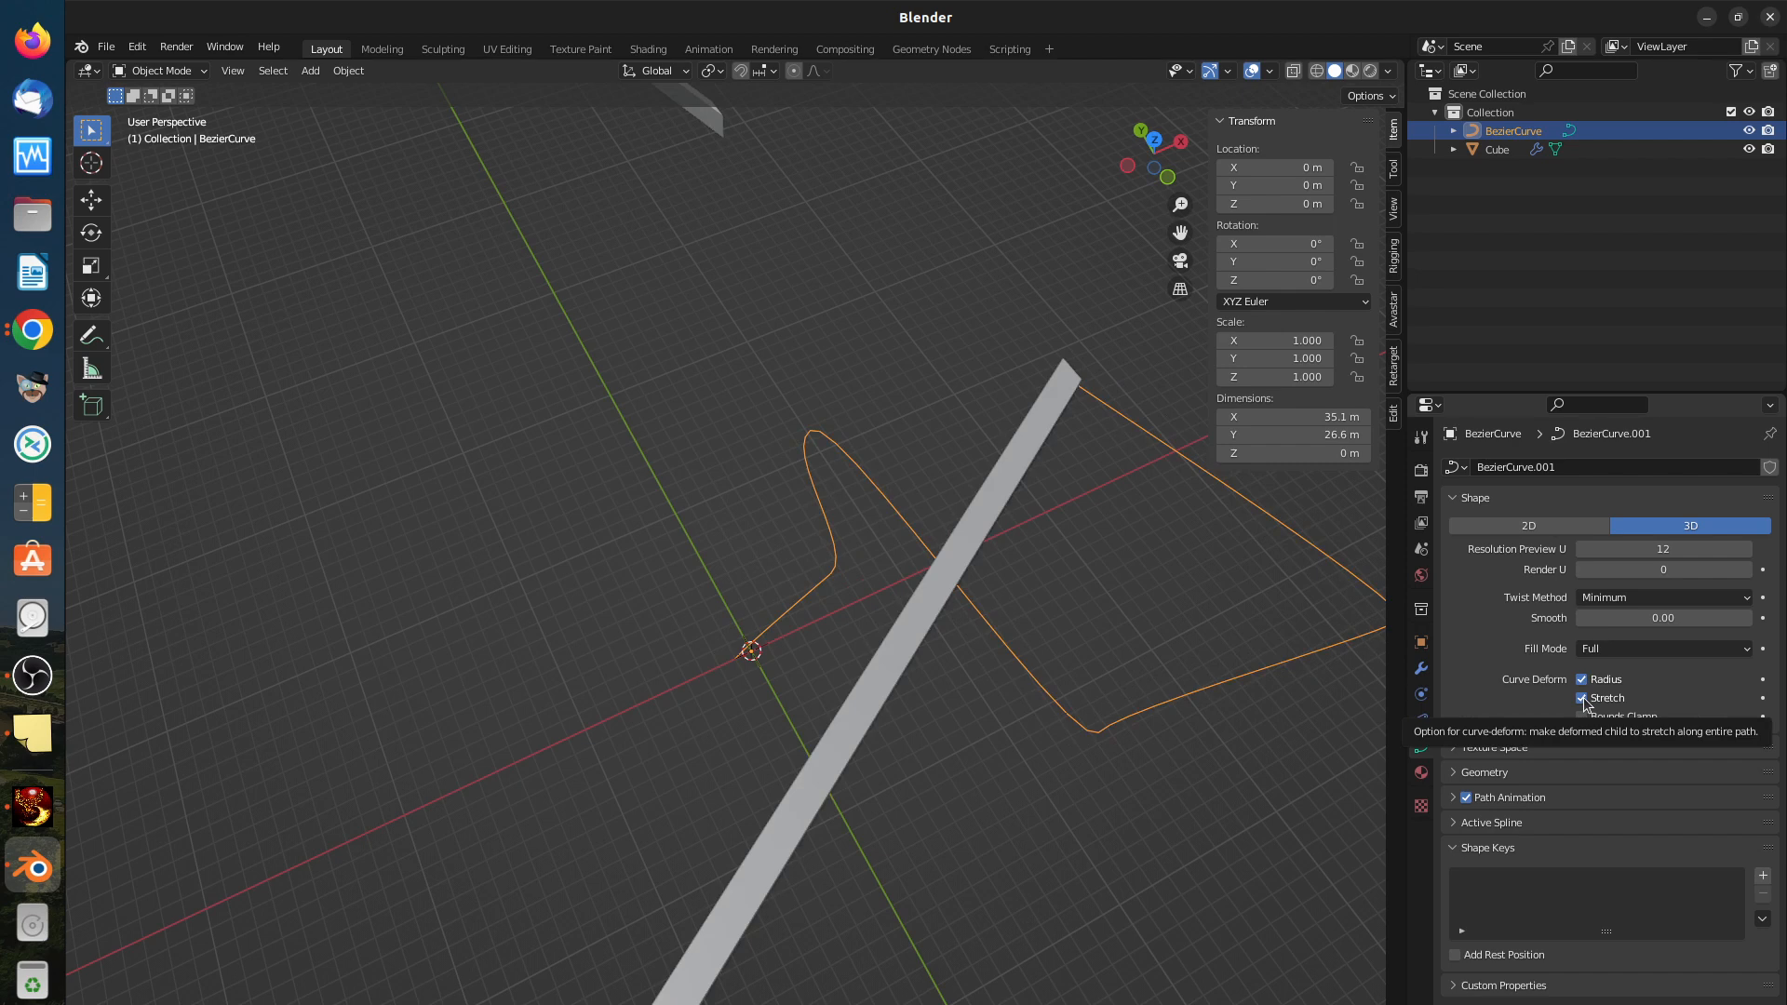
left_click(1582, 698)
left_click(1582, 717)
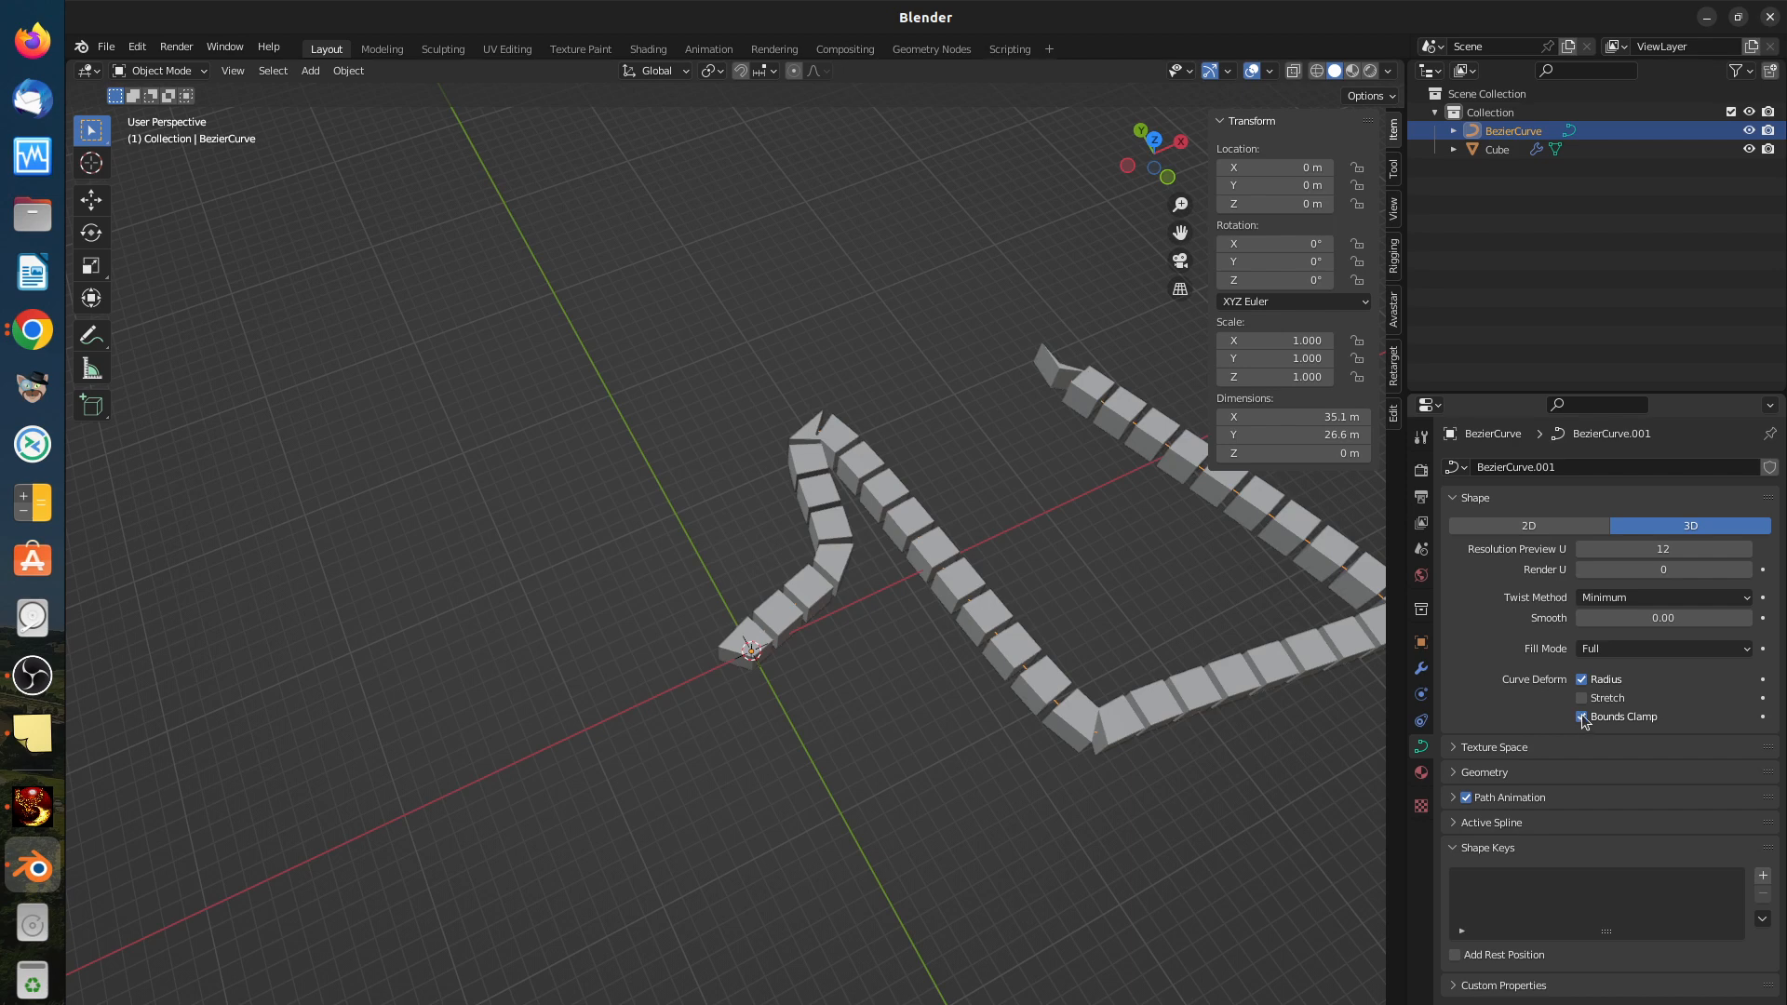
left_click(1582, 716)
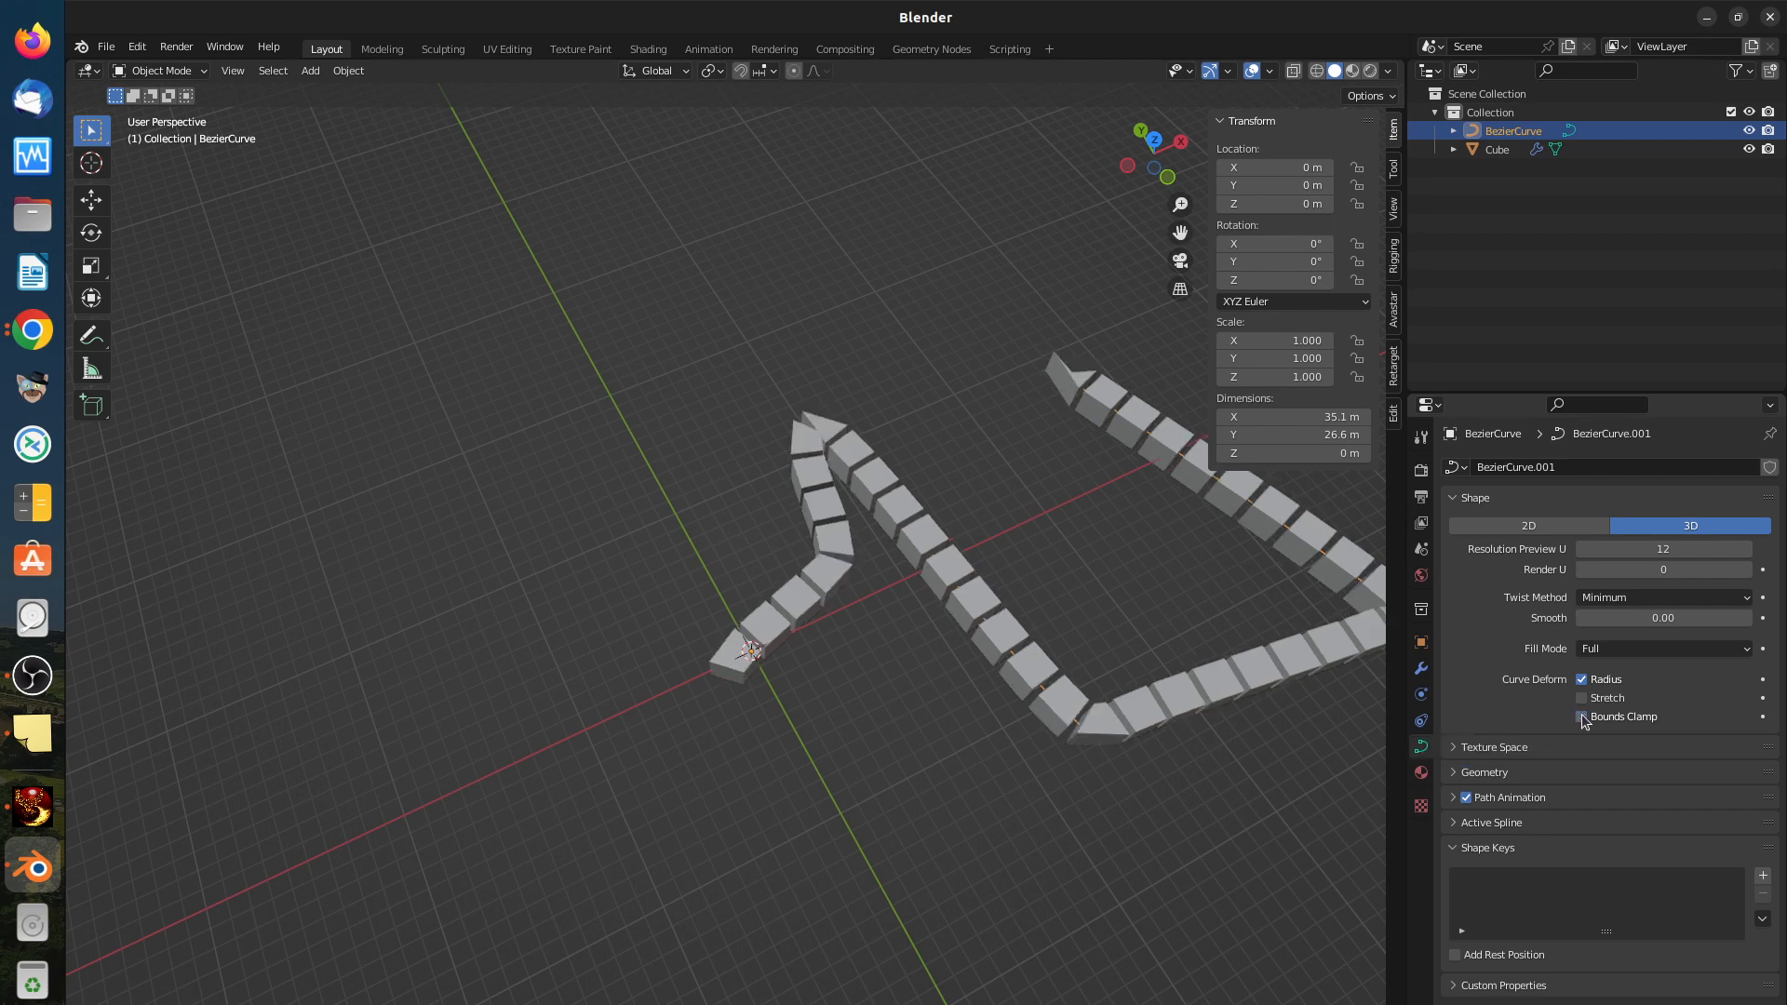
Step: Expand the curve's geometry settings and check the Taper Radius options, leaving it on Override
left_click(1456, 775)
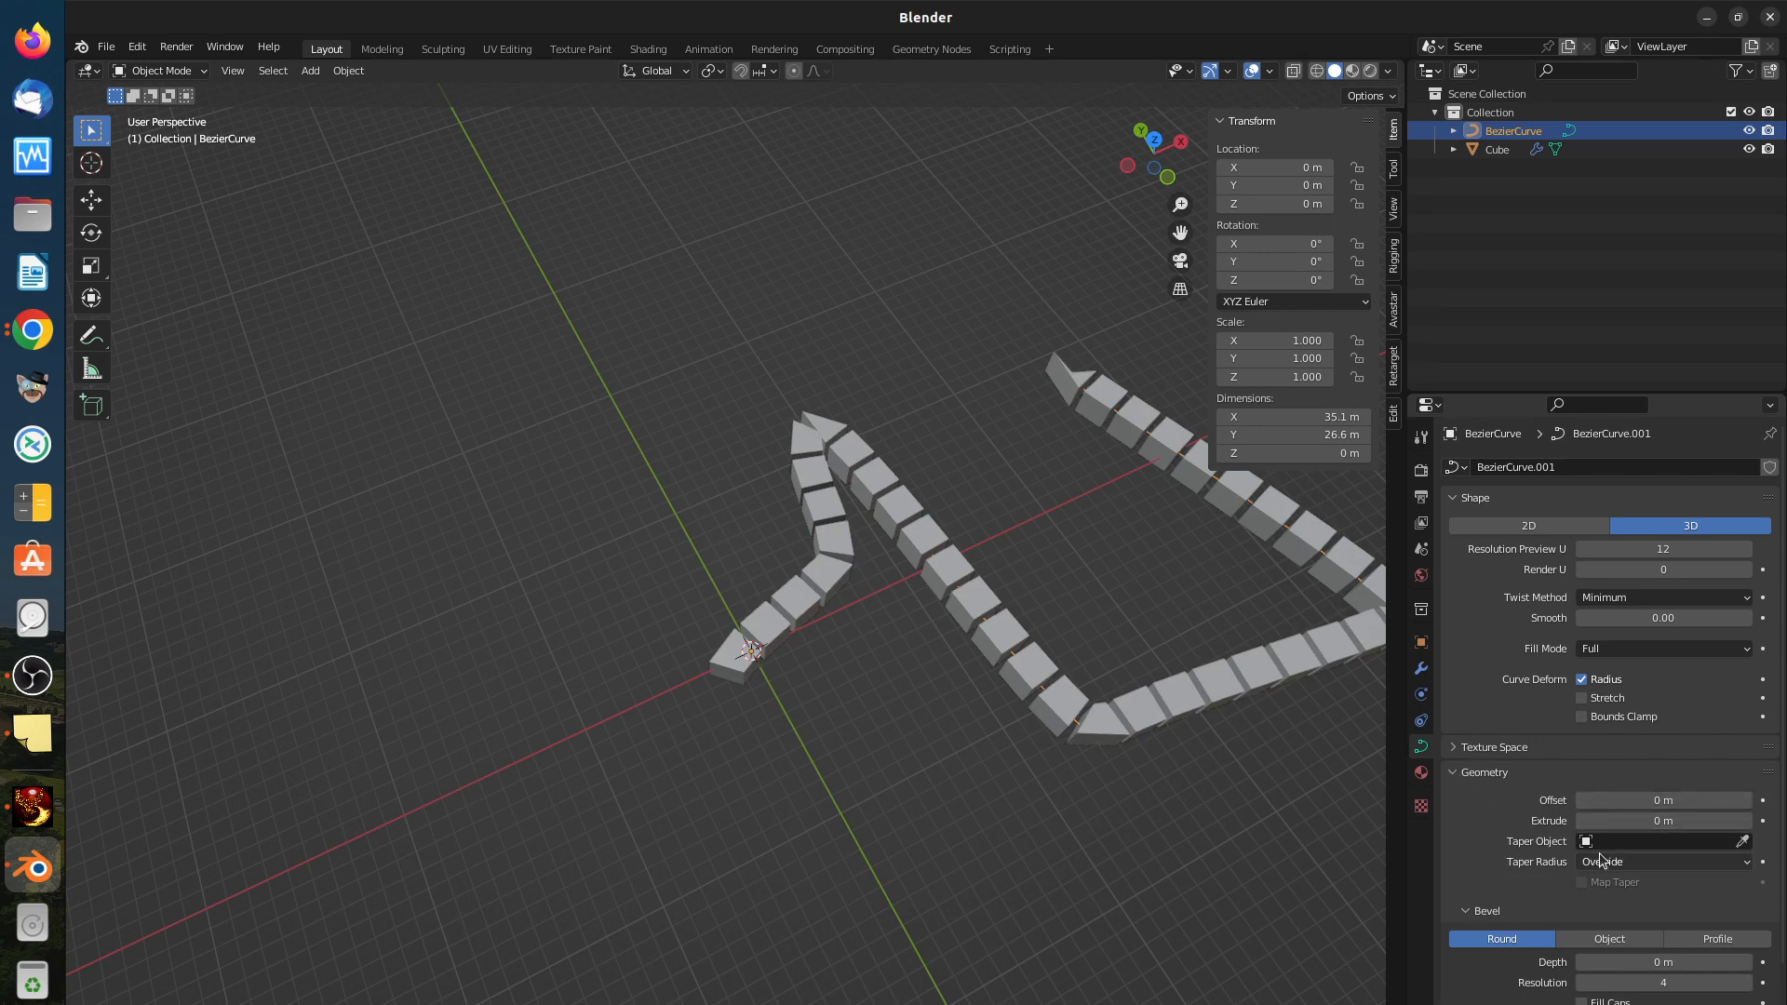
left_click(1633, 869)
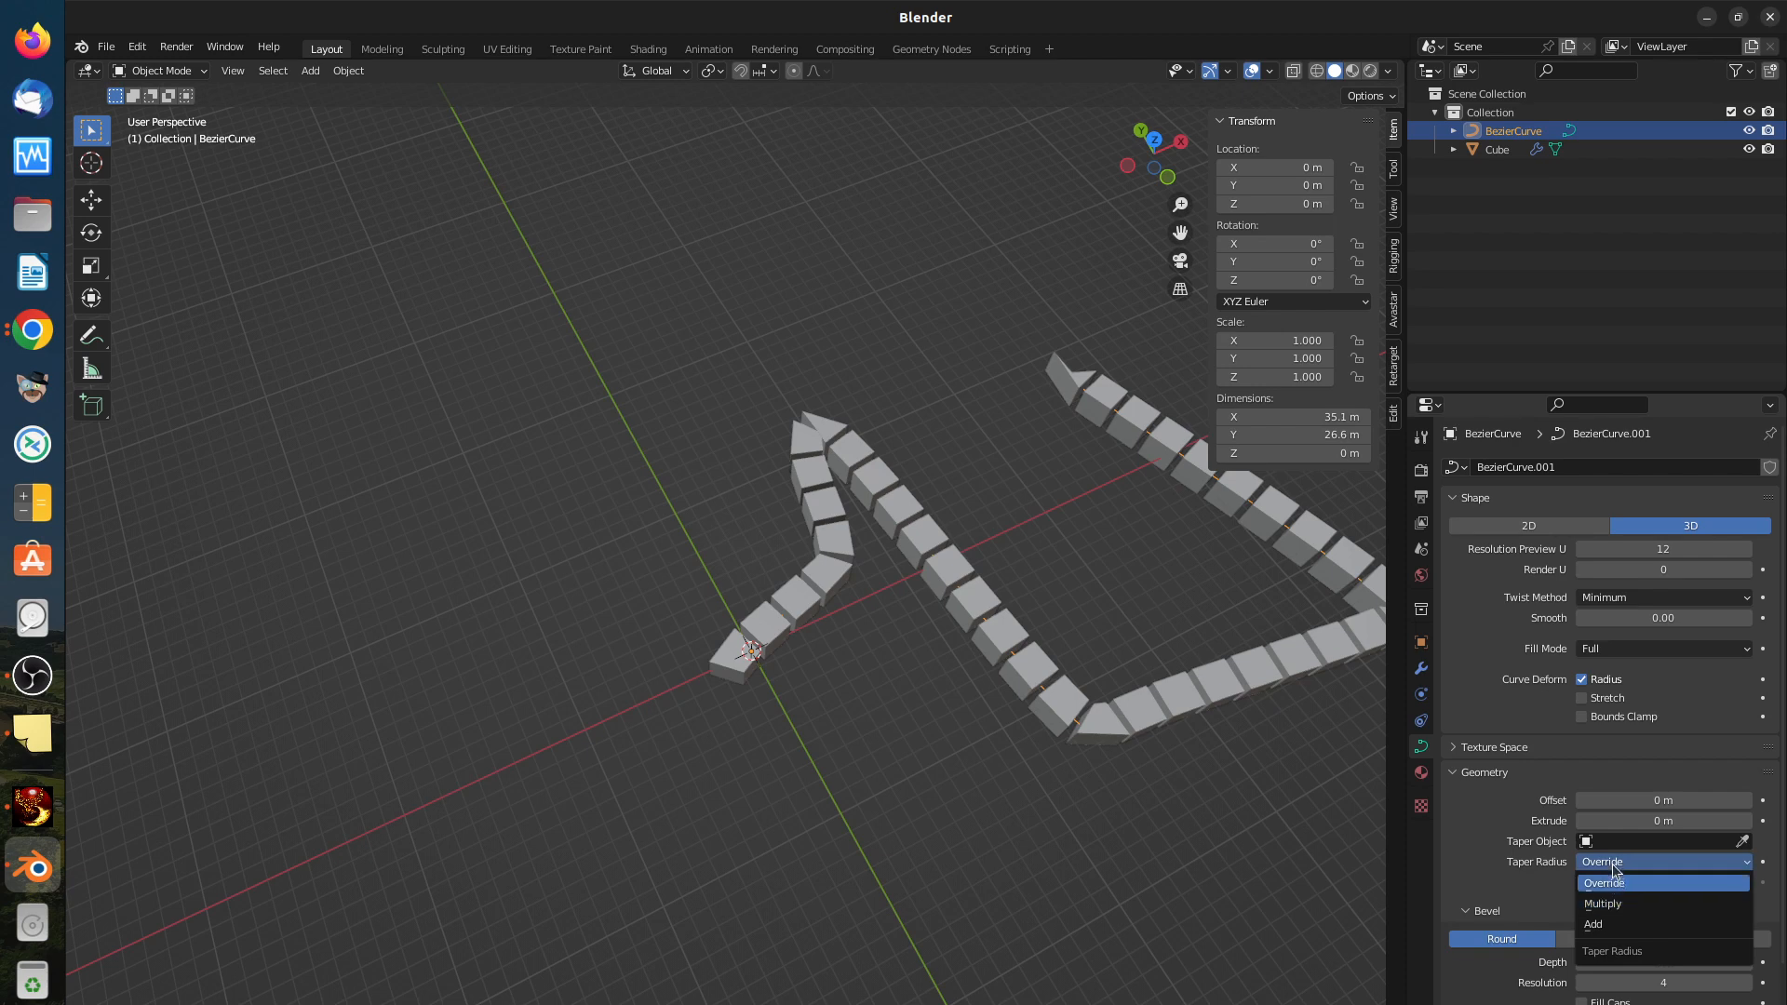
left_click(1615, 875)
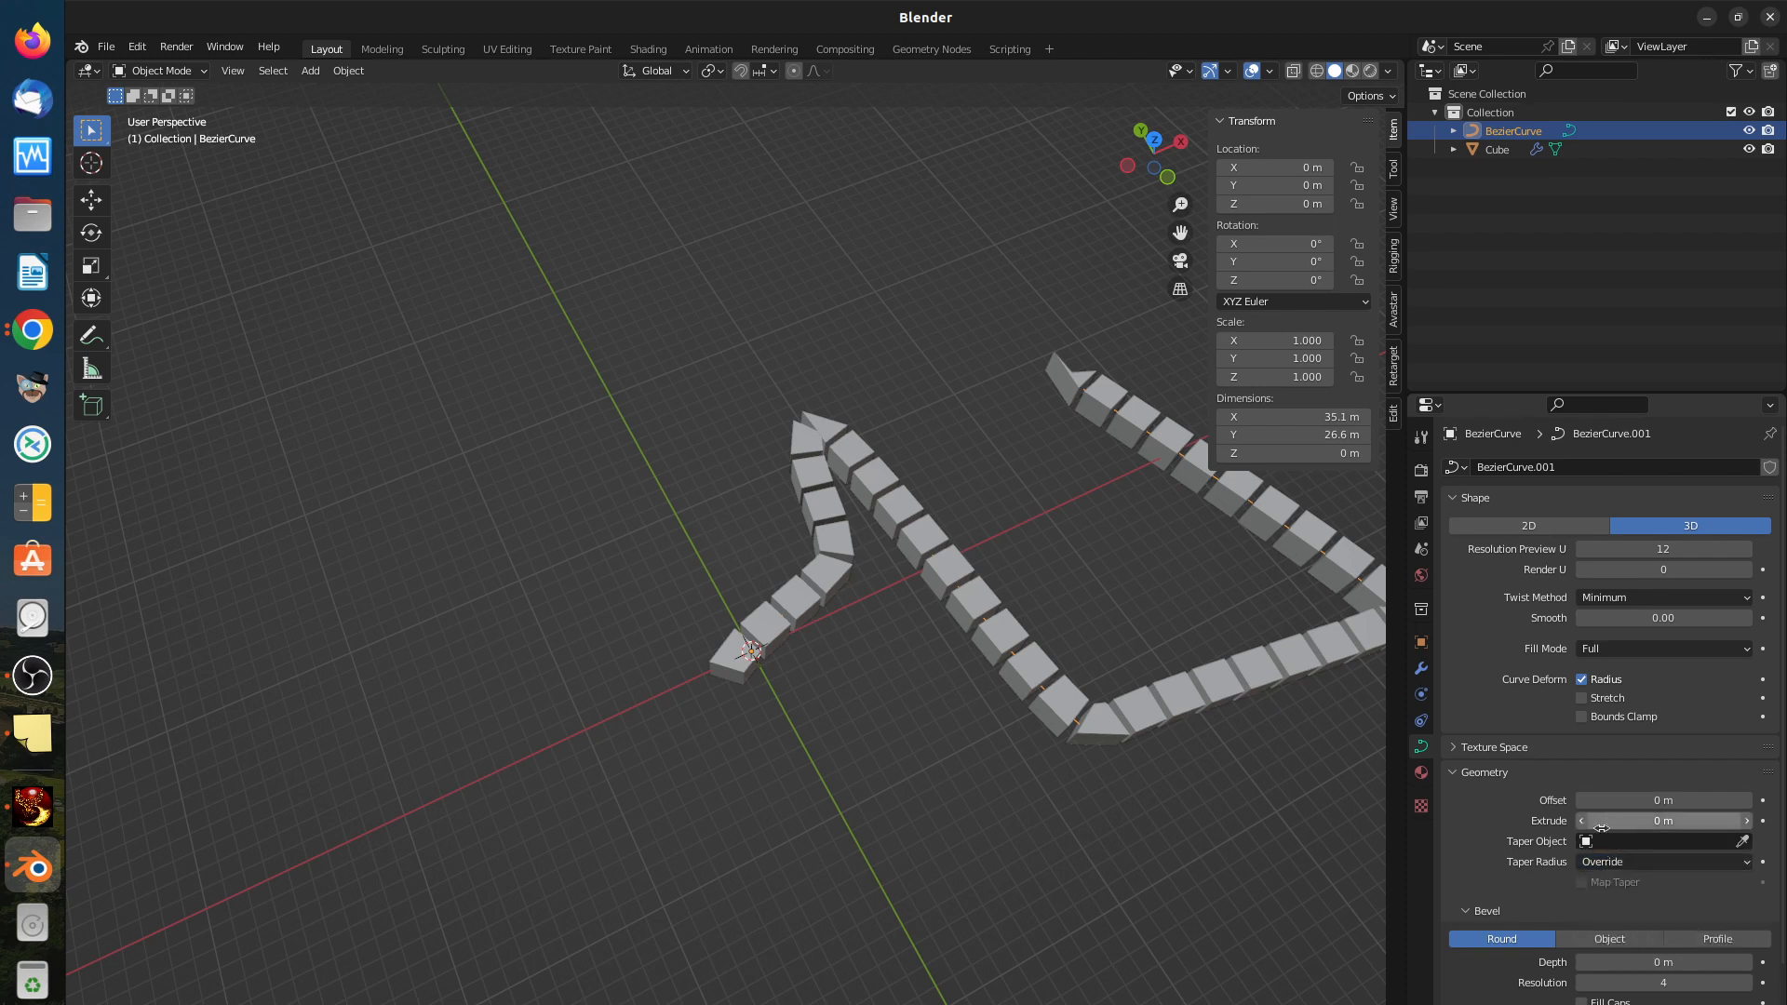
left_click(1457, 774)
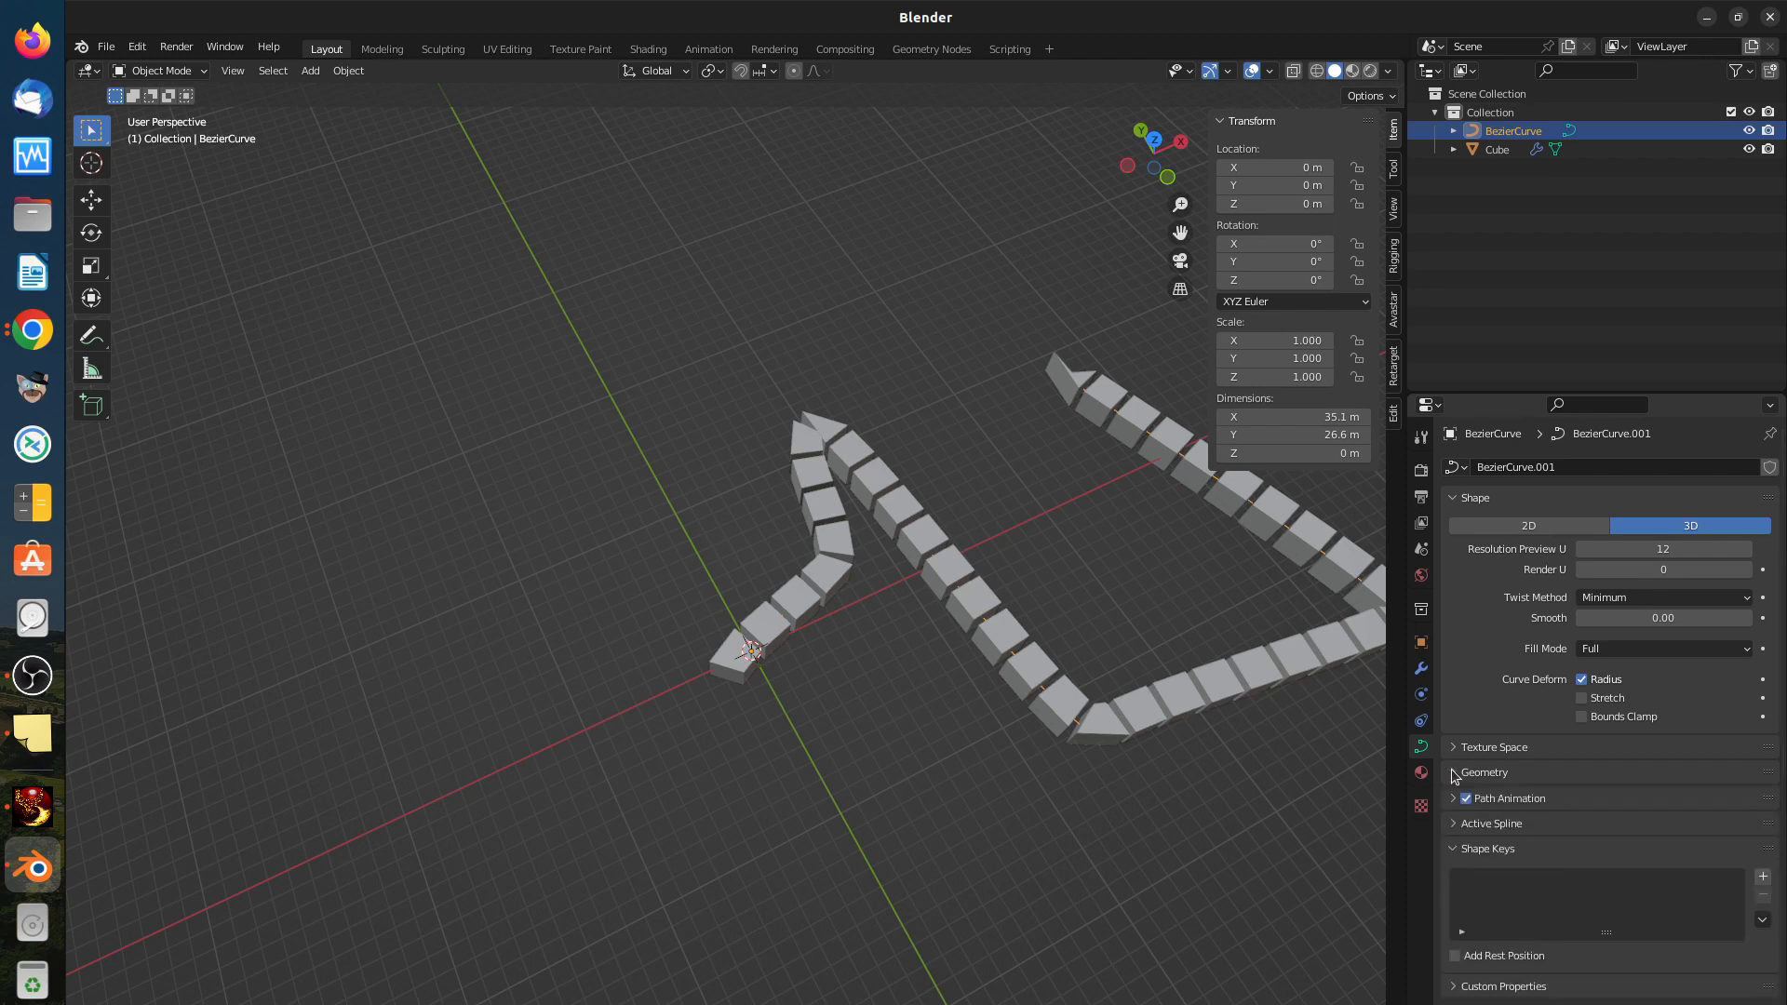
left_click(1459, 773)
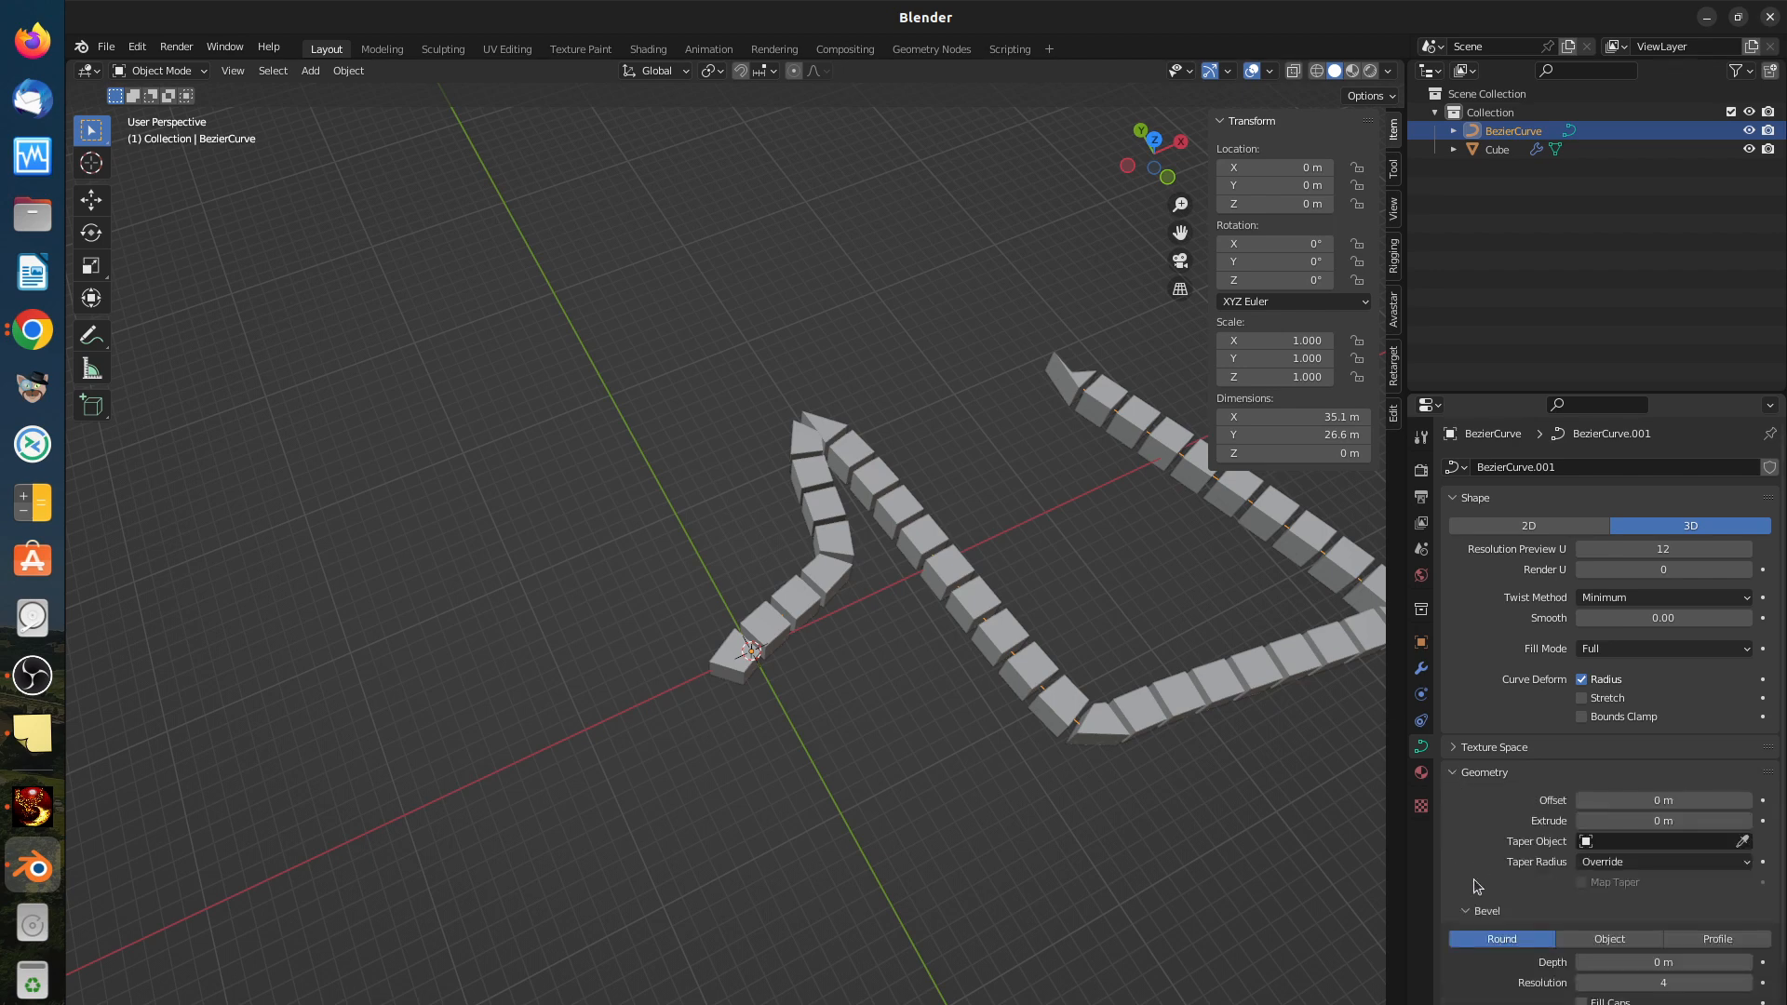
Step: Try the Object and Profile bevel types on the curve, returning the bevel to Round
left_click(1584, 937)
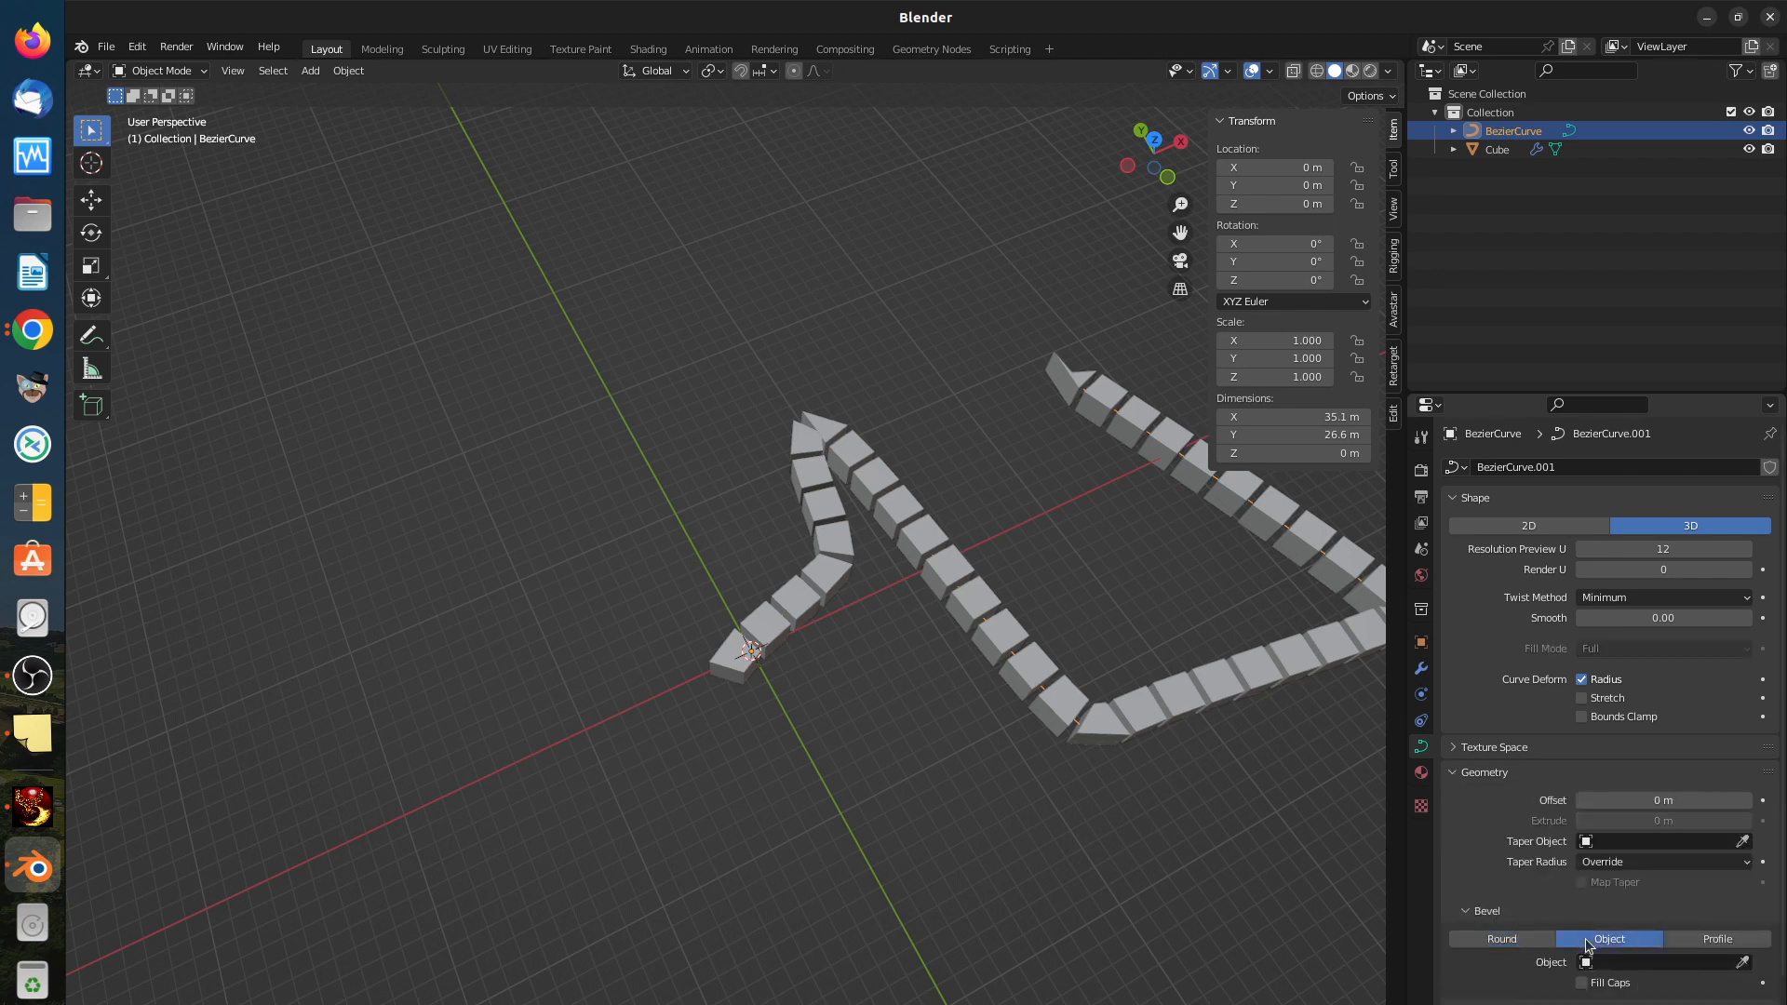
left_click(1537, 940)
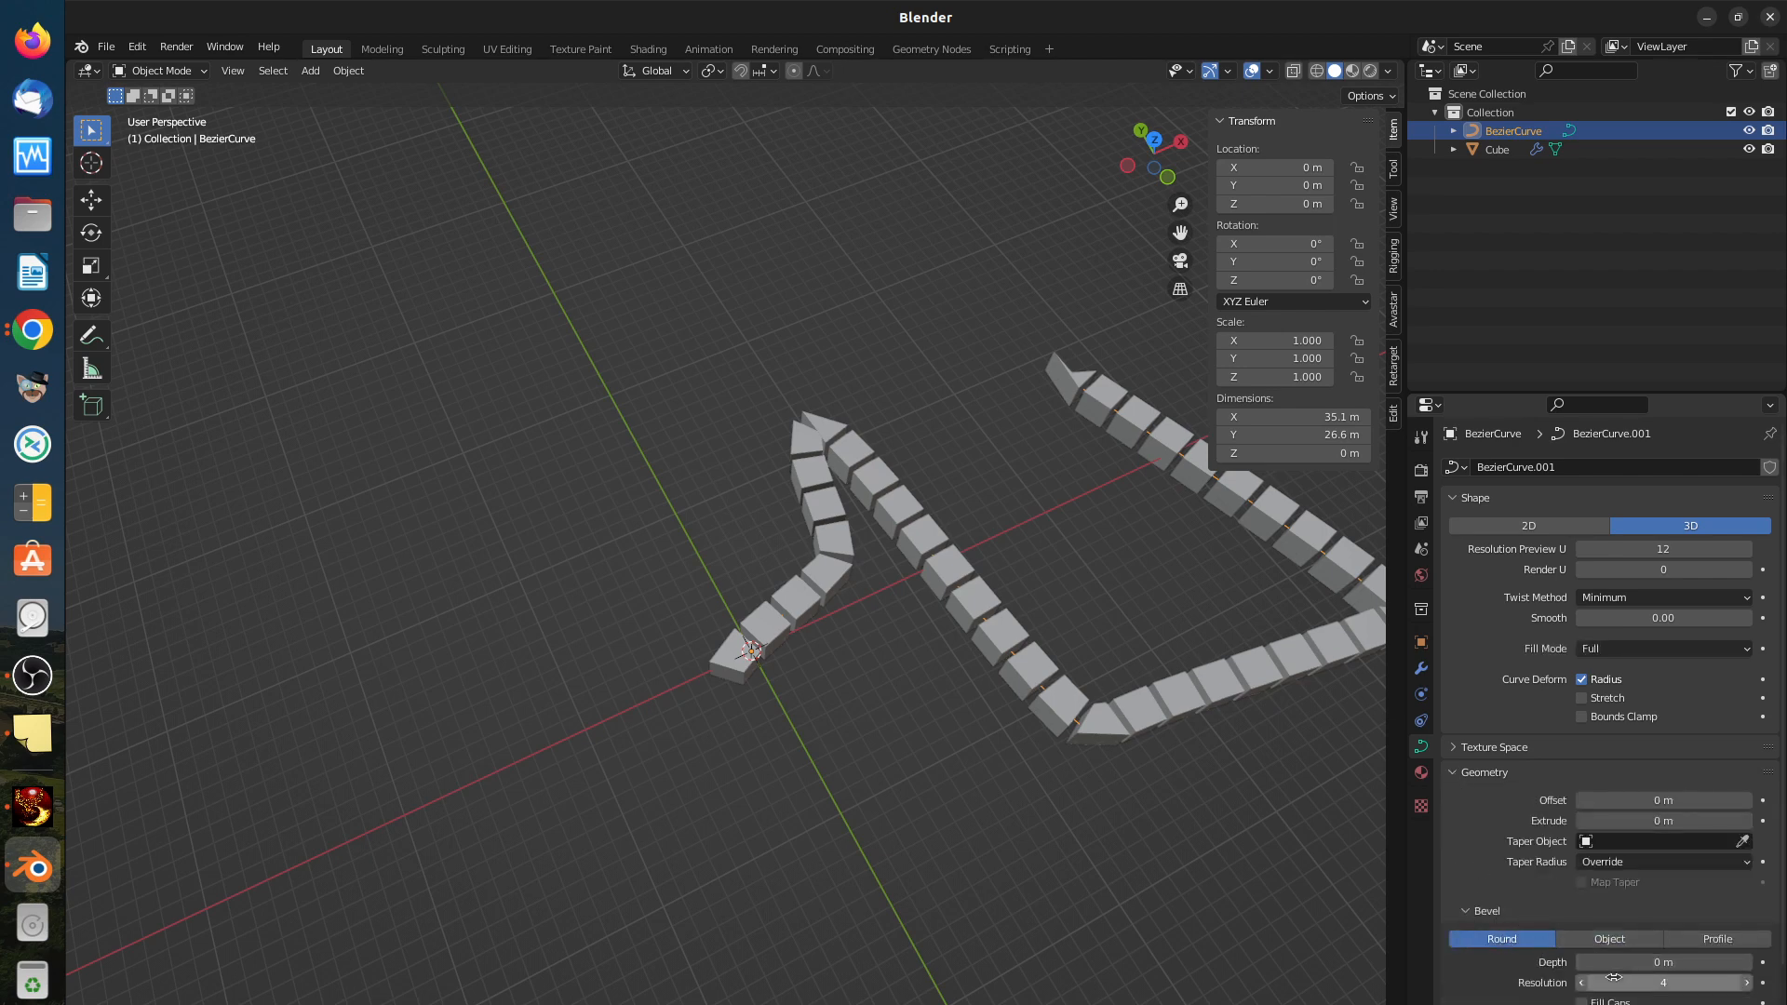
left_click(1716, 941)
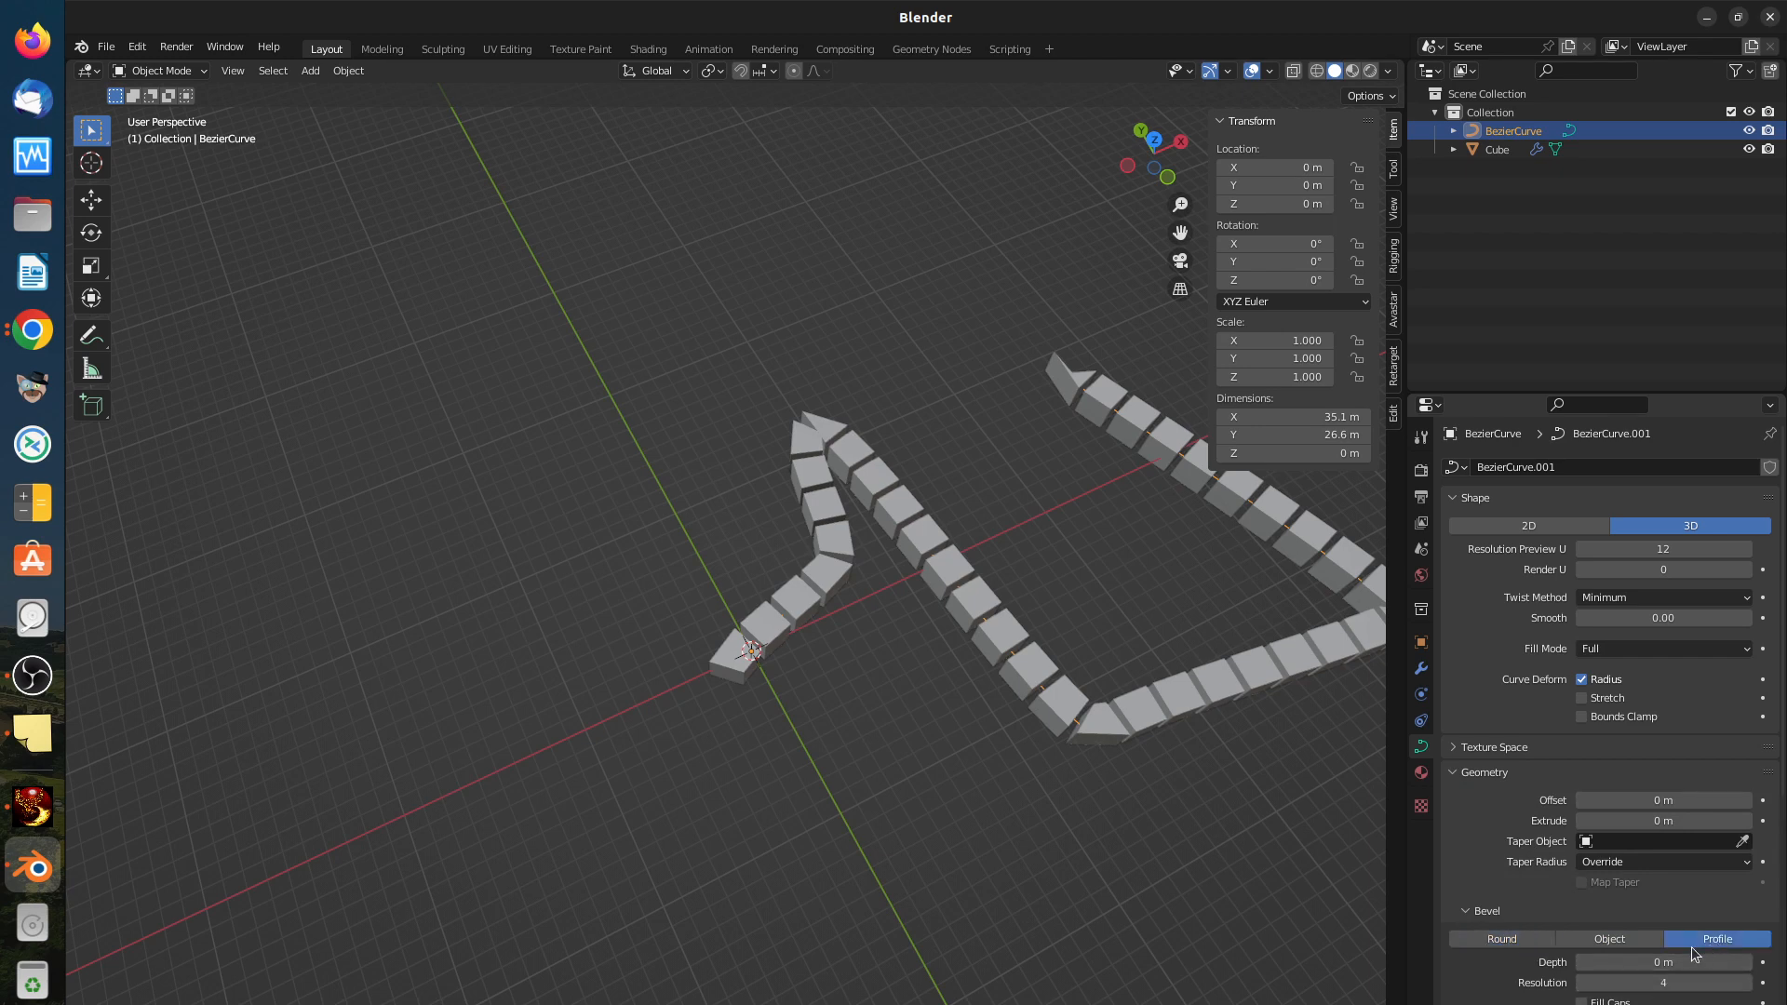
left_click(1582, 938)
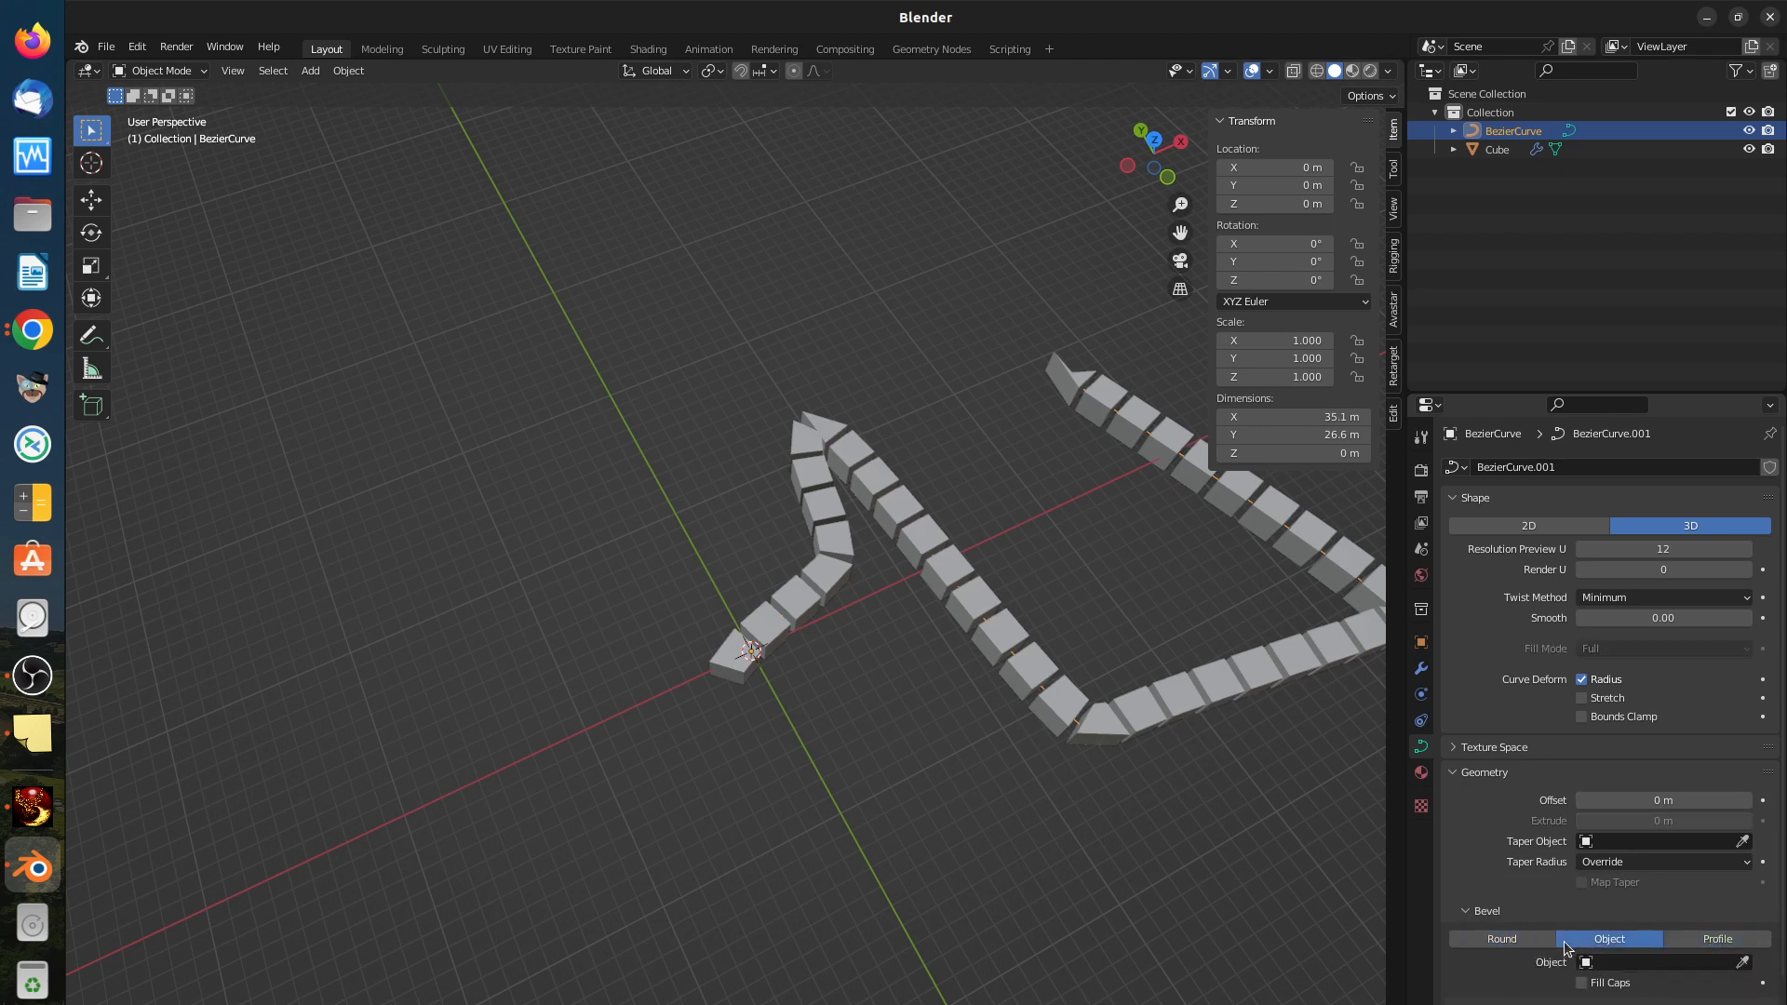
left_click(1517, 935)
Step: Examine the curve's bevel, Path Animation and Active Spline settings
scroll(1499, 950, "down", 4)
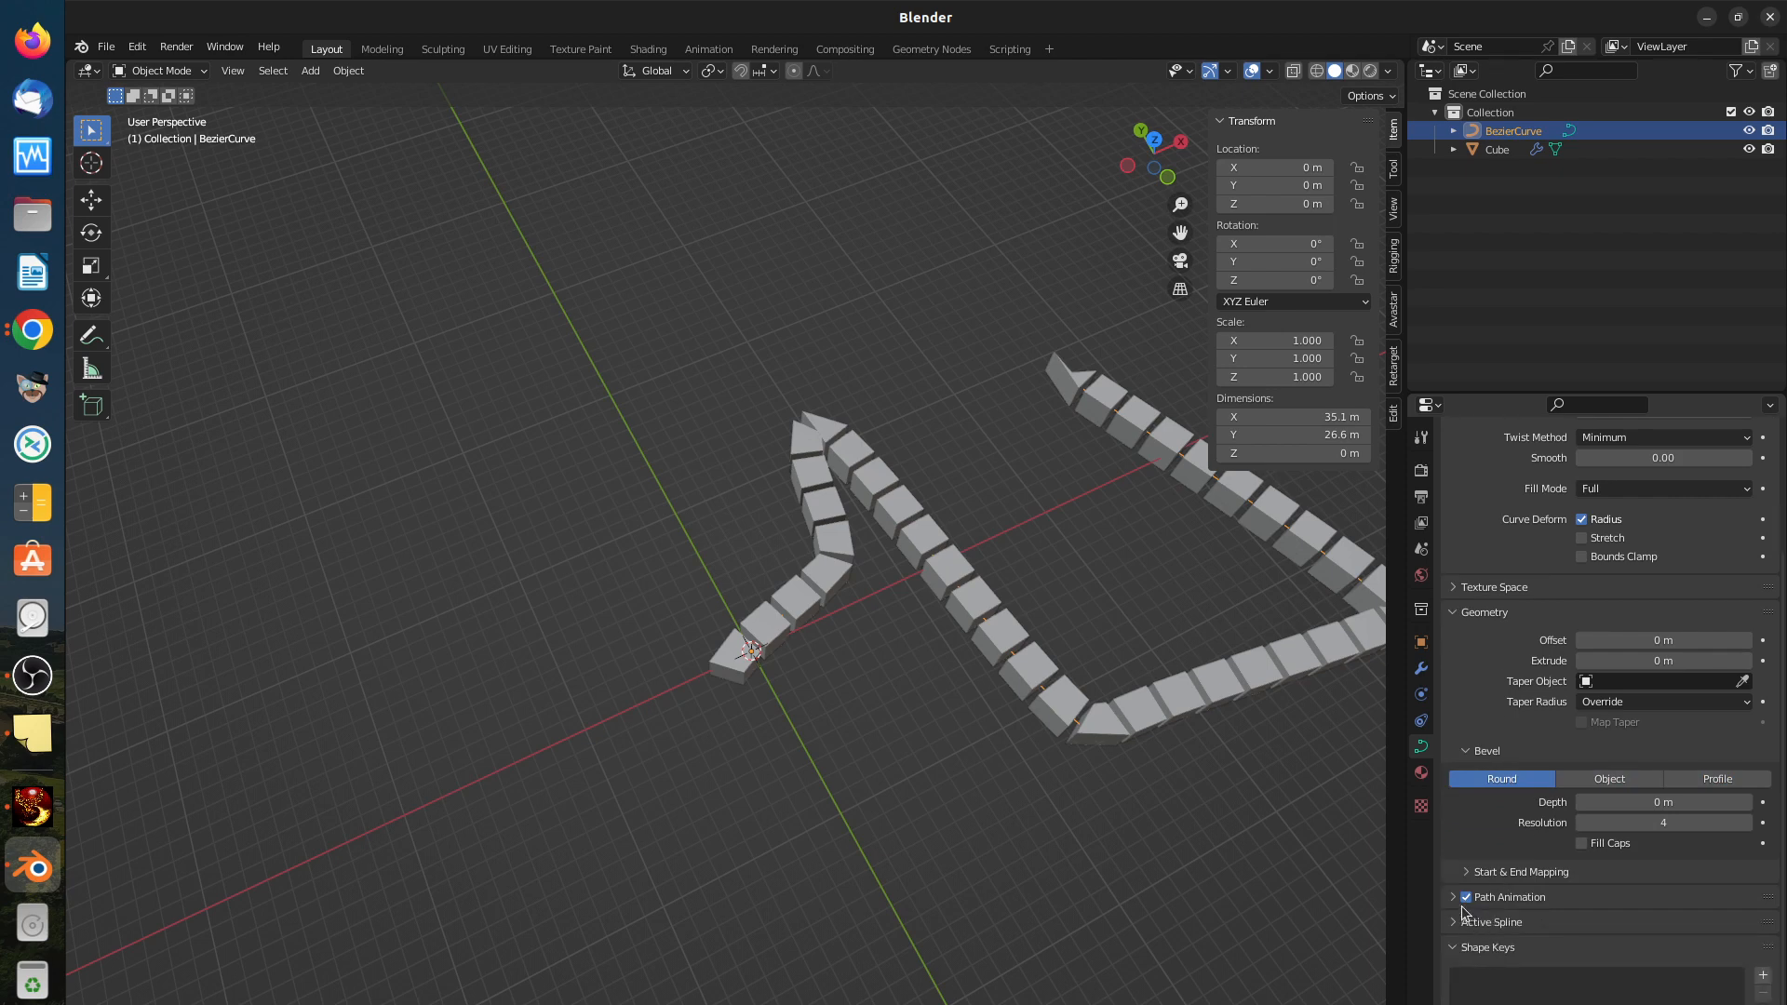
left_click(1456, 900)
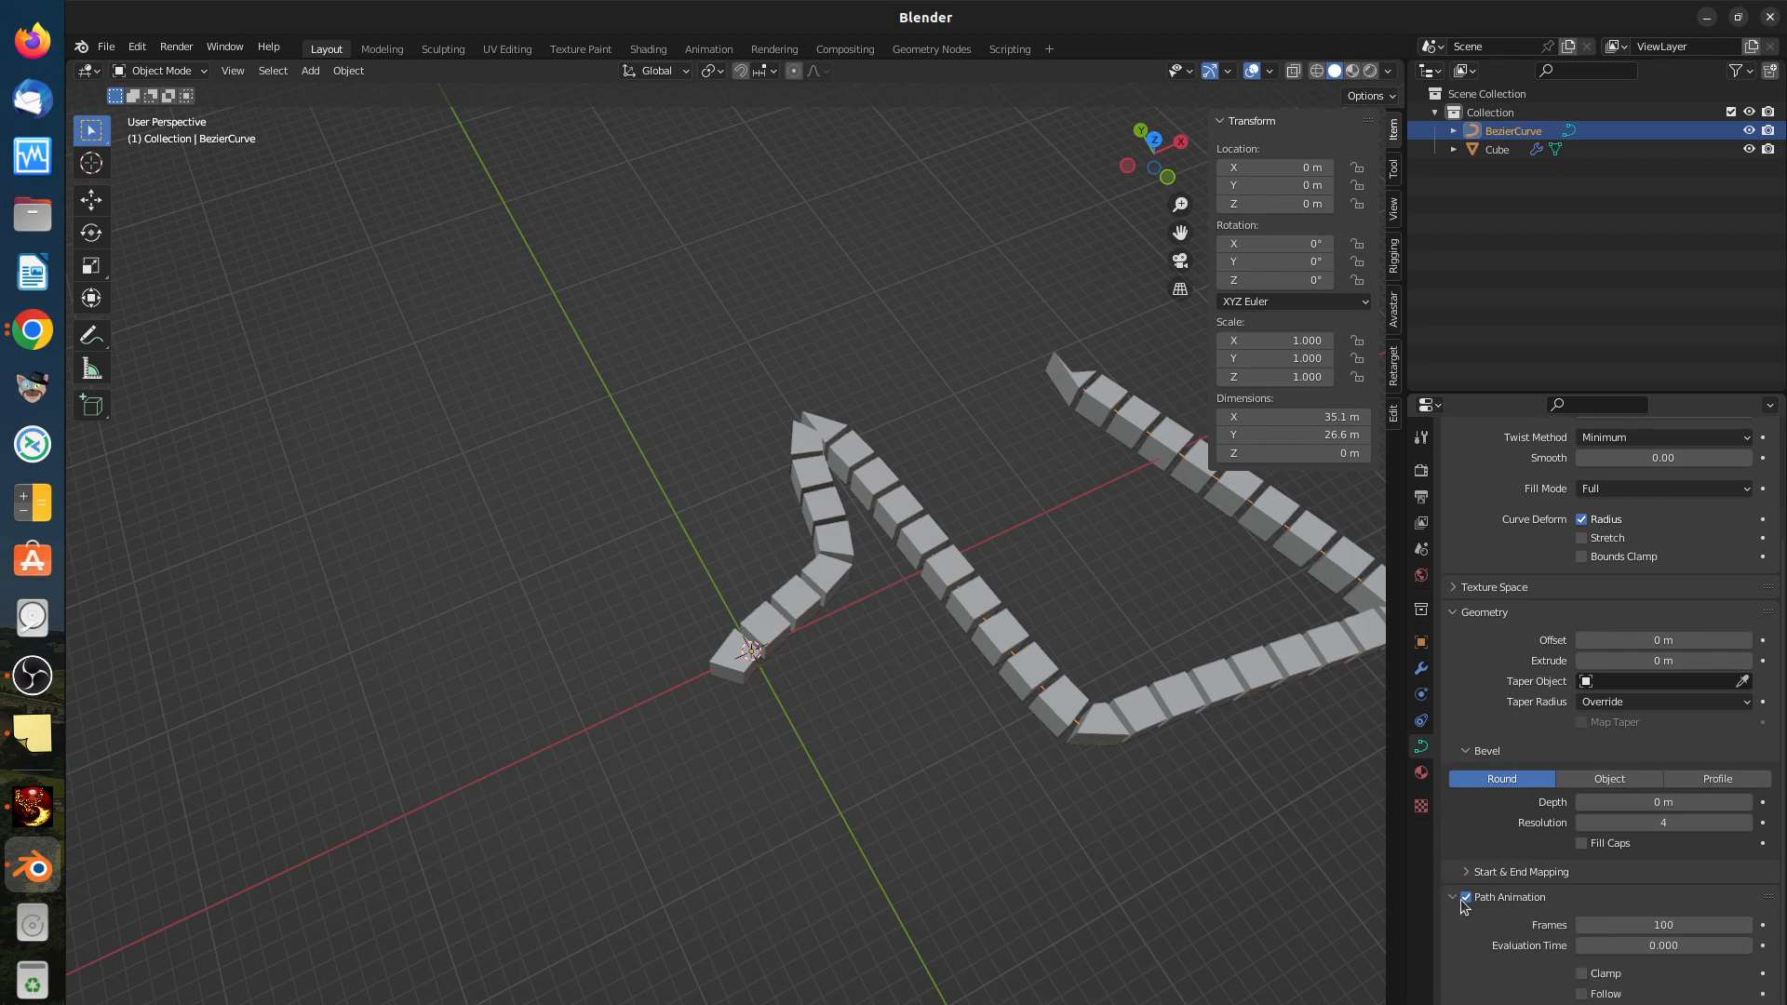
scroll(1536, 981, "down", 3)
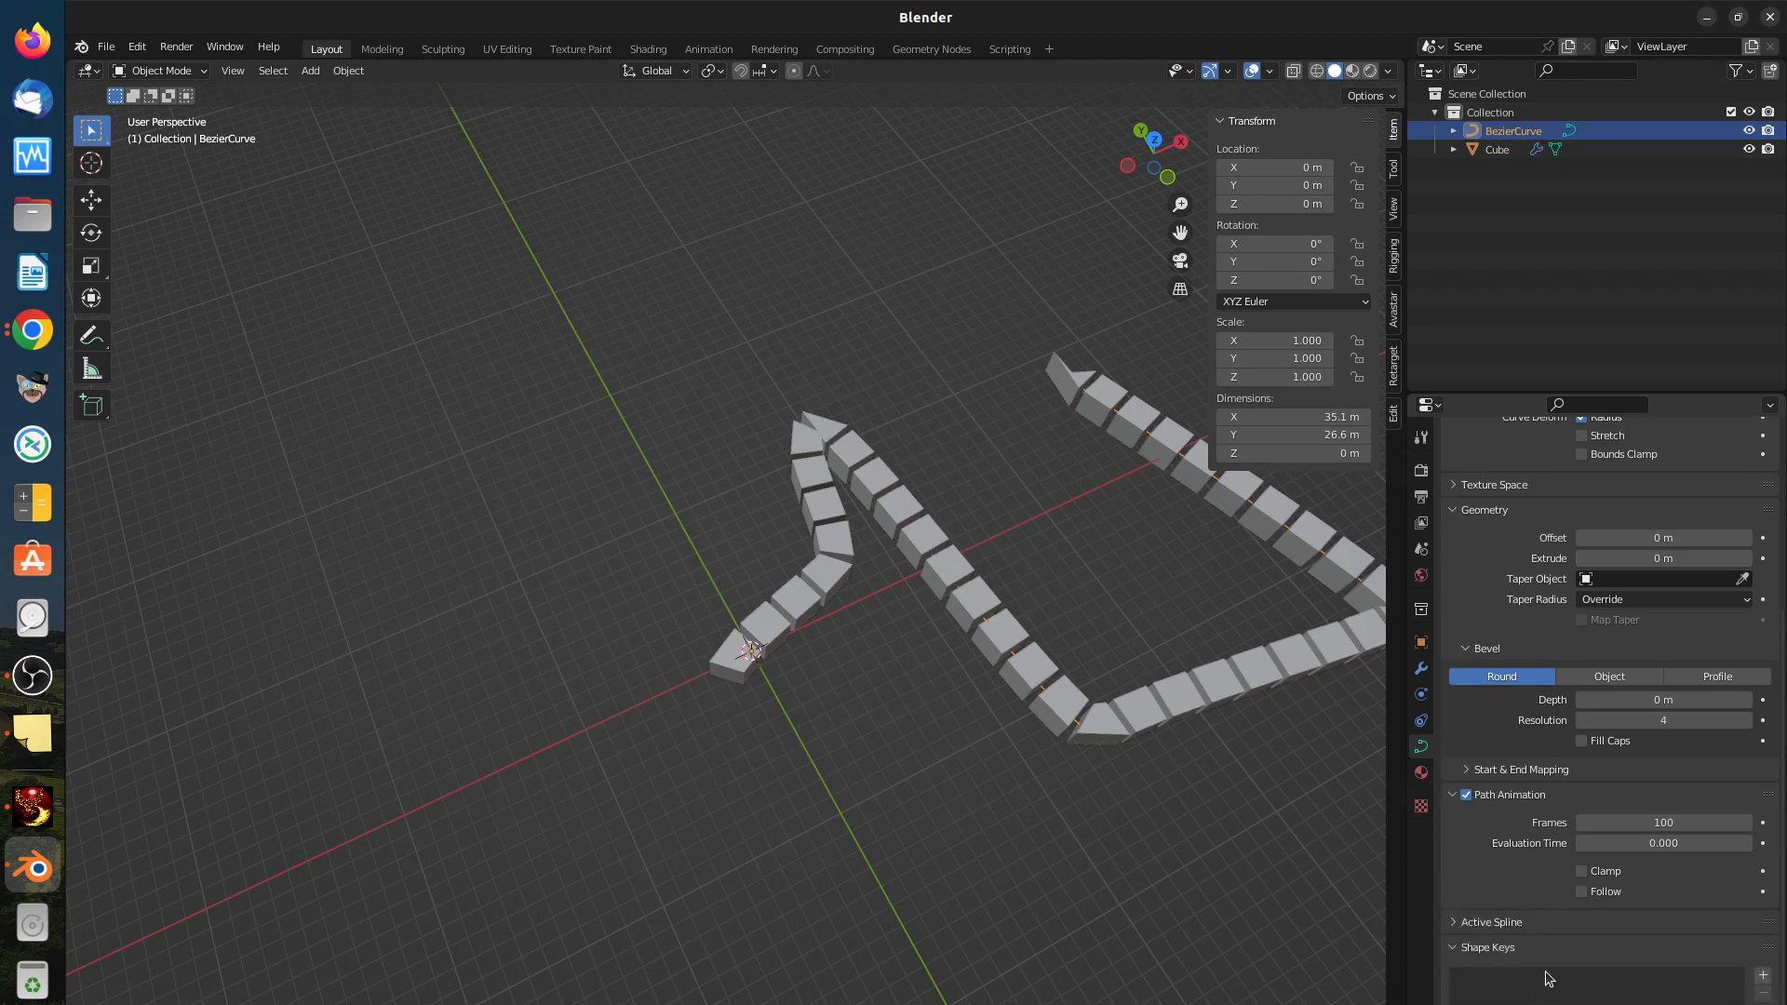
left_click(1459, 923)
scroll(1512, 926, "down", 2)
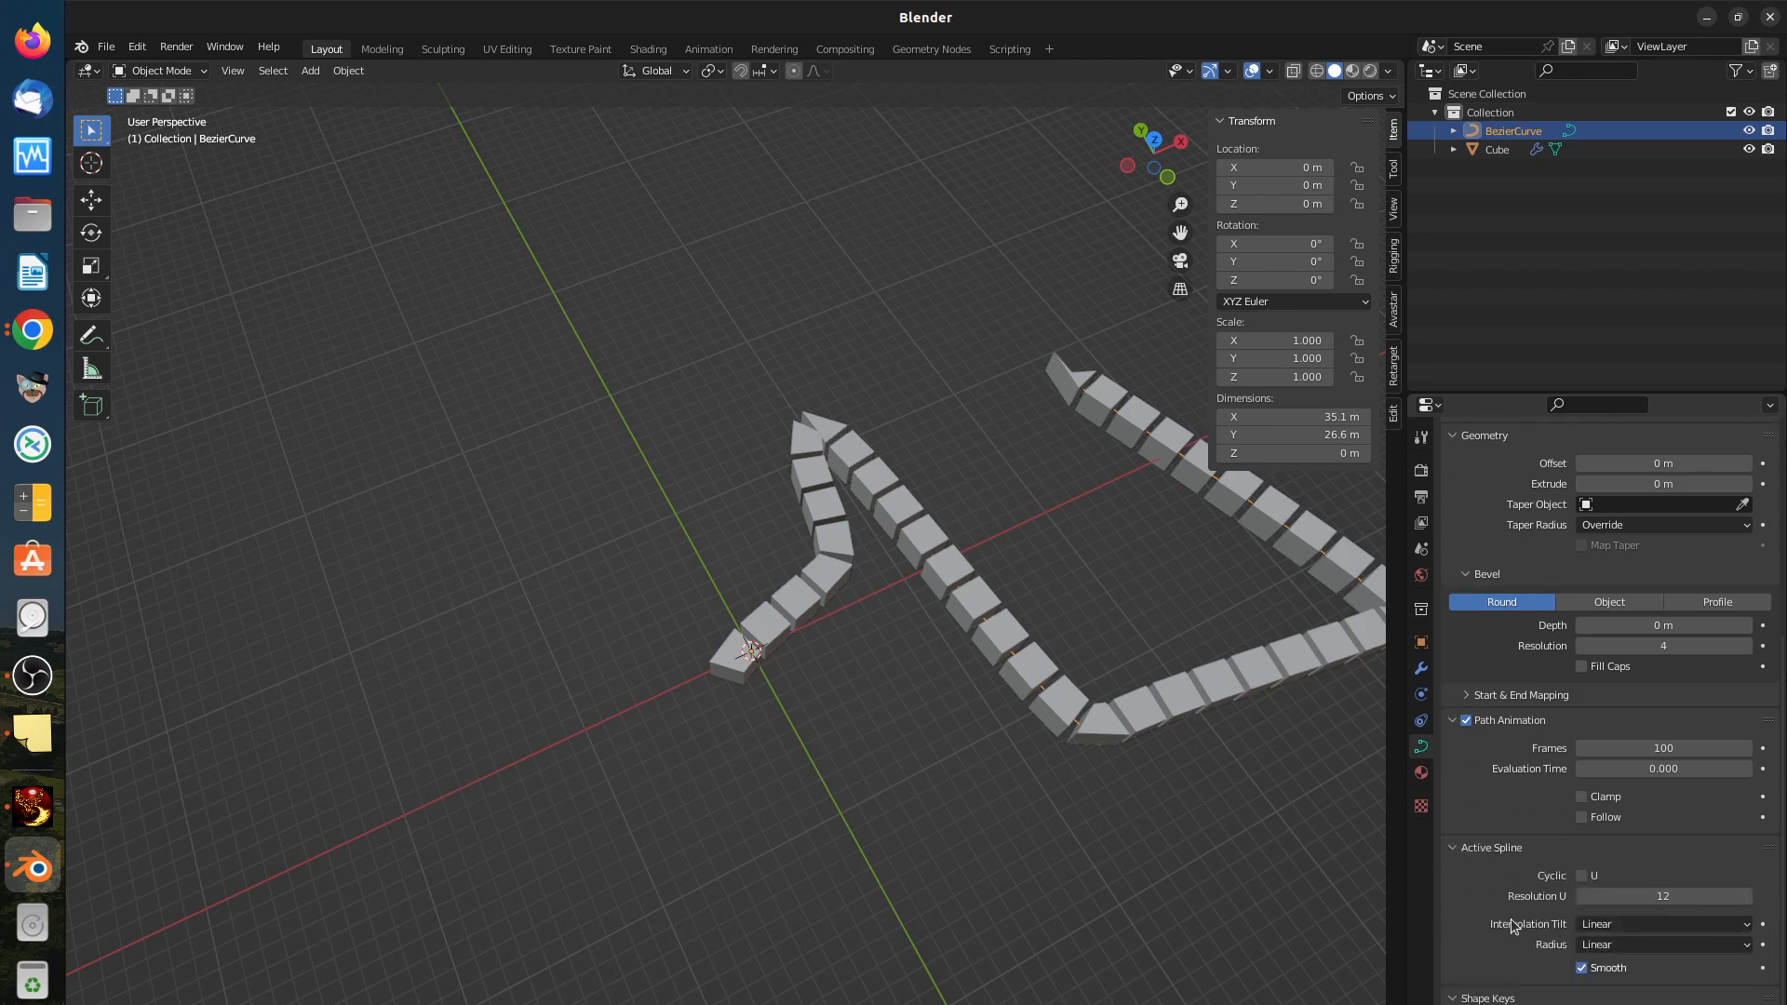
scroll(1512, 926, "down", 1)
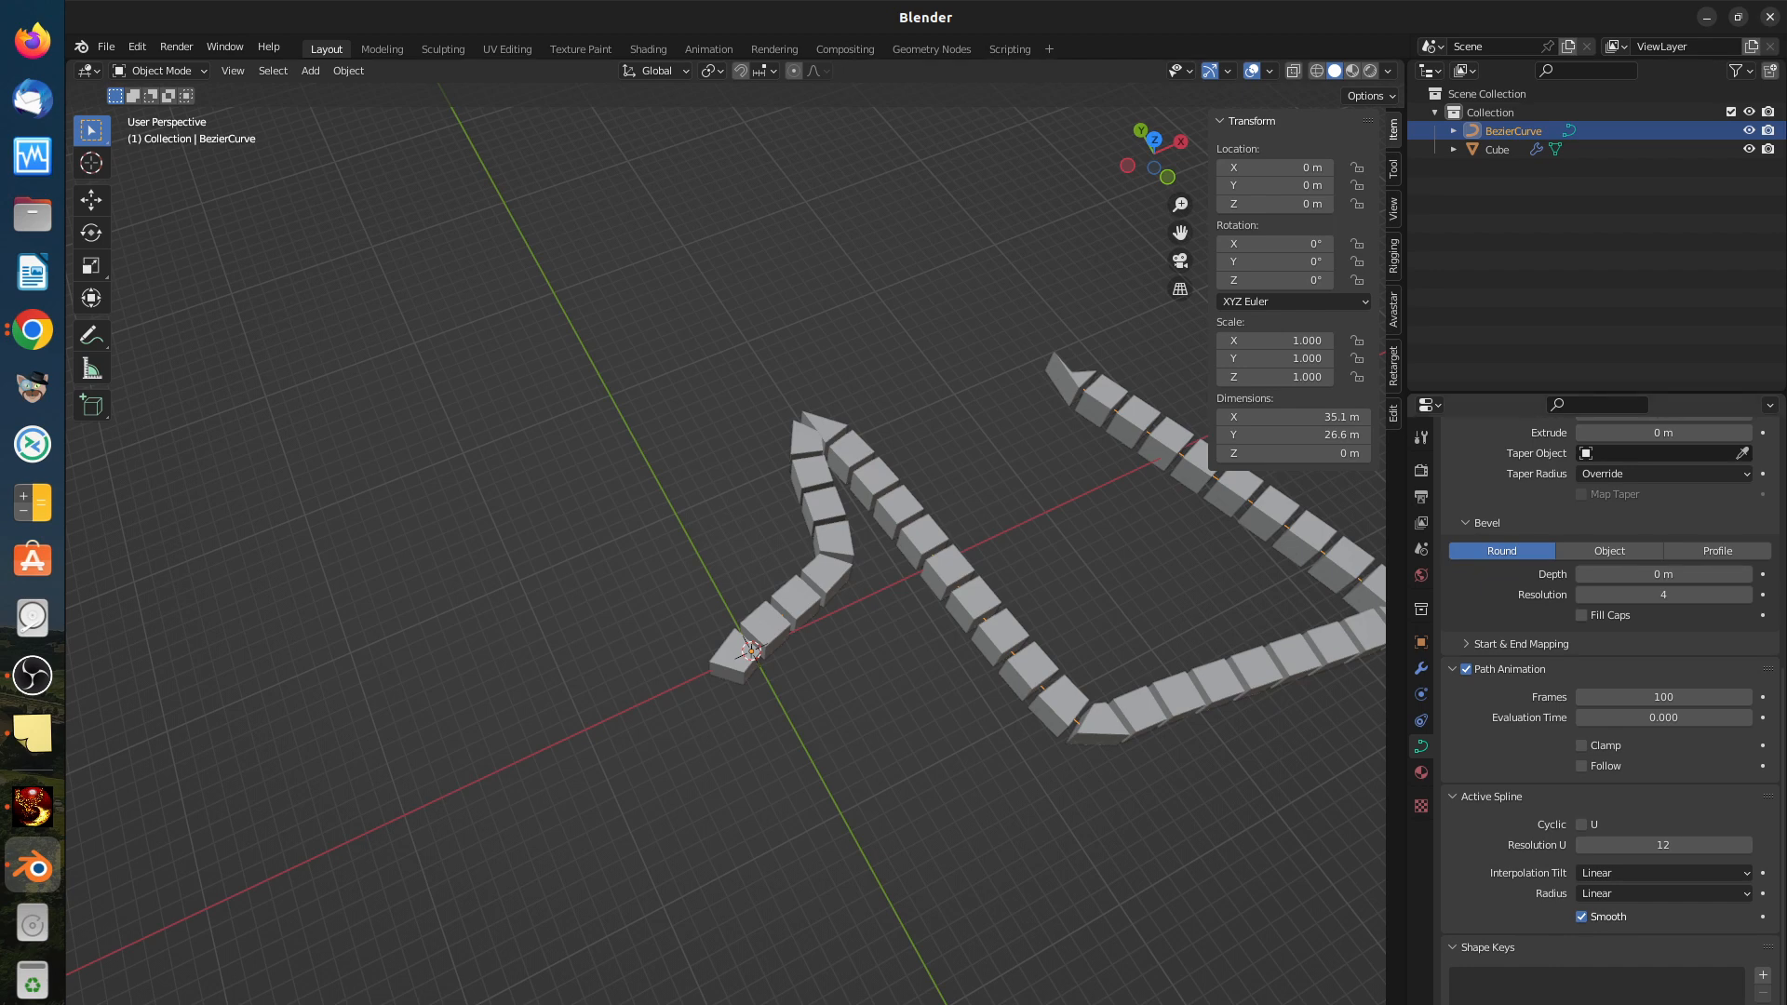
scroll(1610, 708, "up", 10)
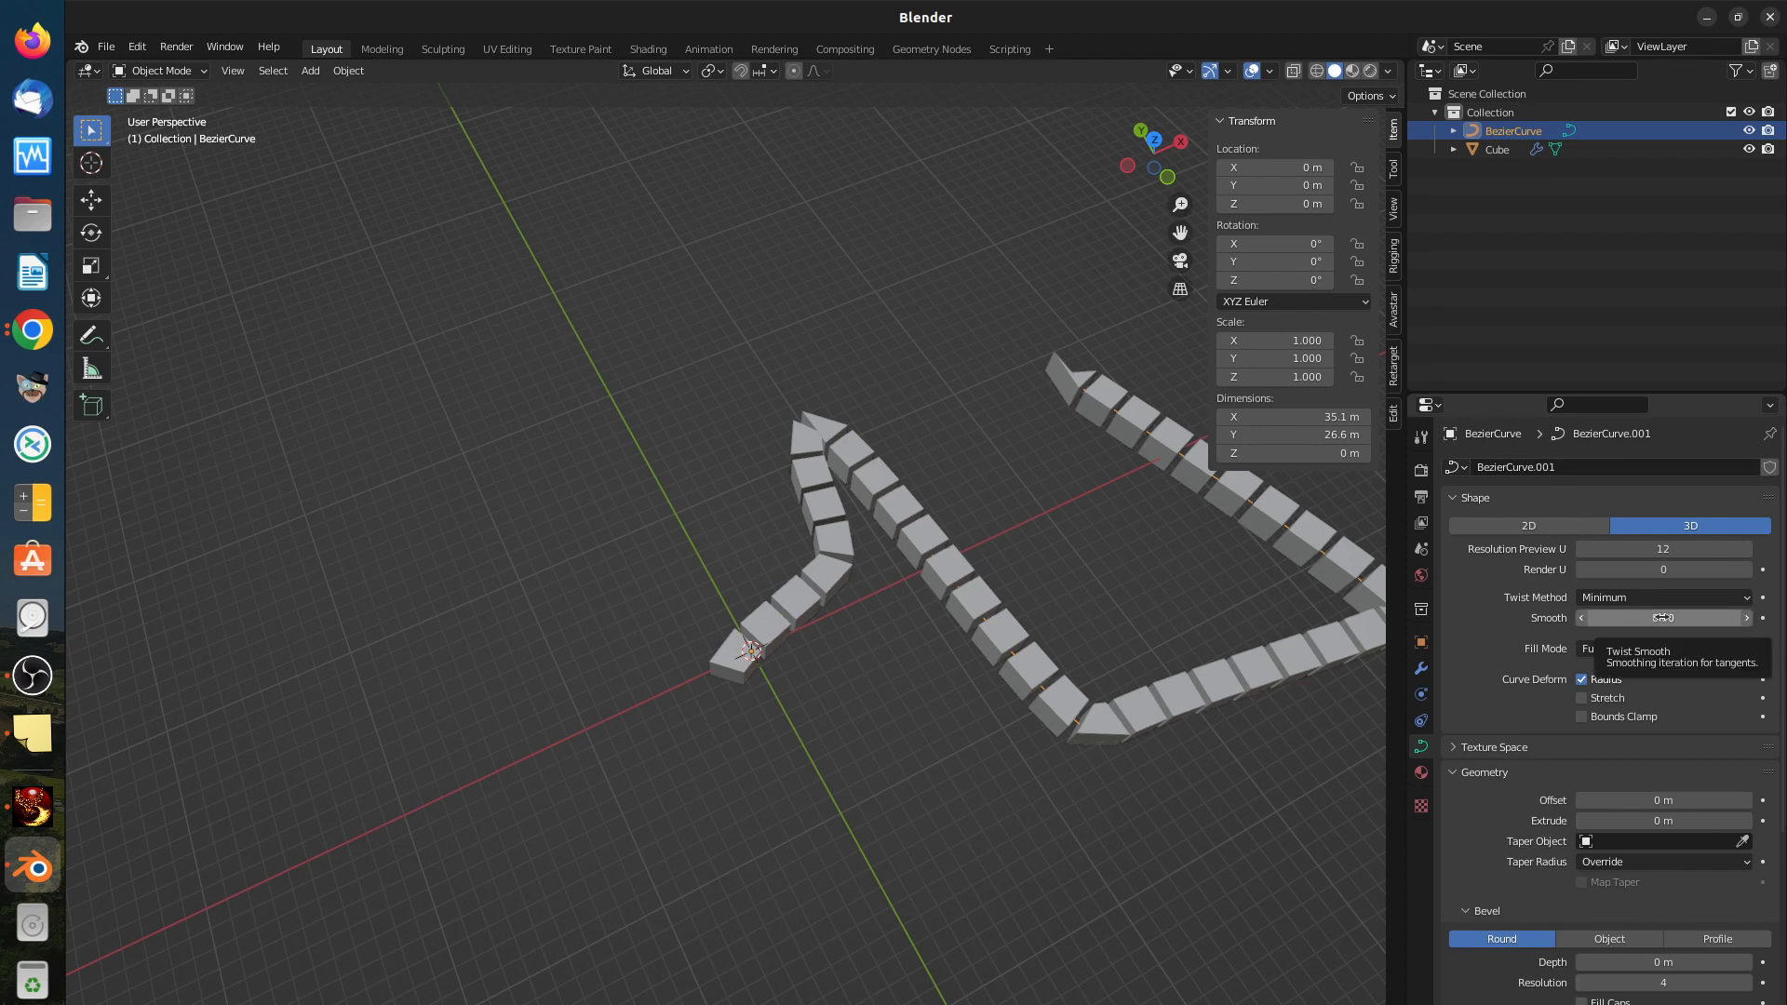
Step: Try a twist smoothing value of 0.89 on the curve
left_click_drag(1661, 618, 1703, 617)
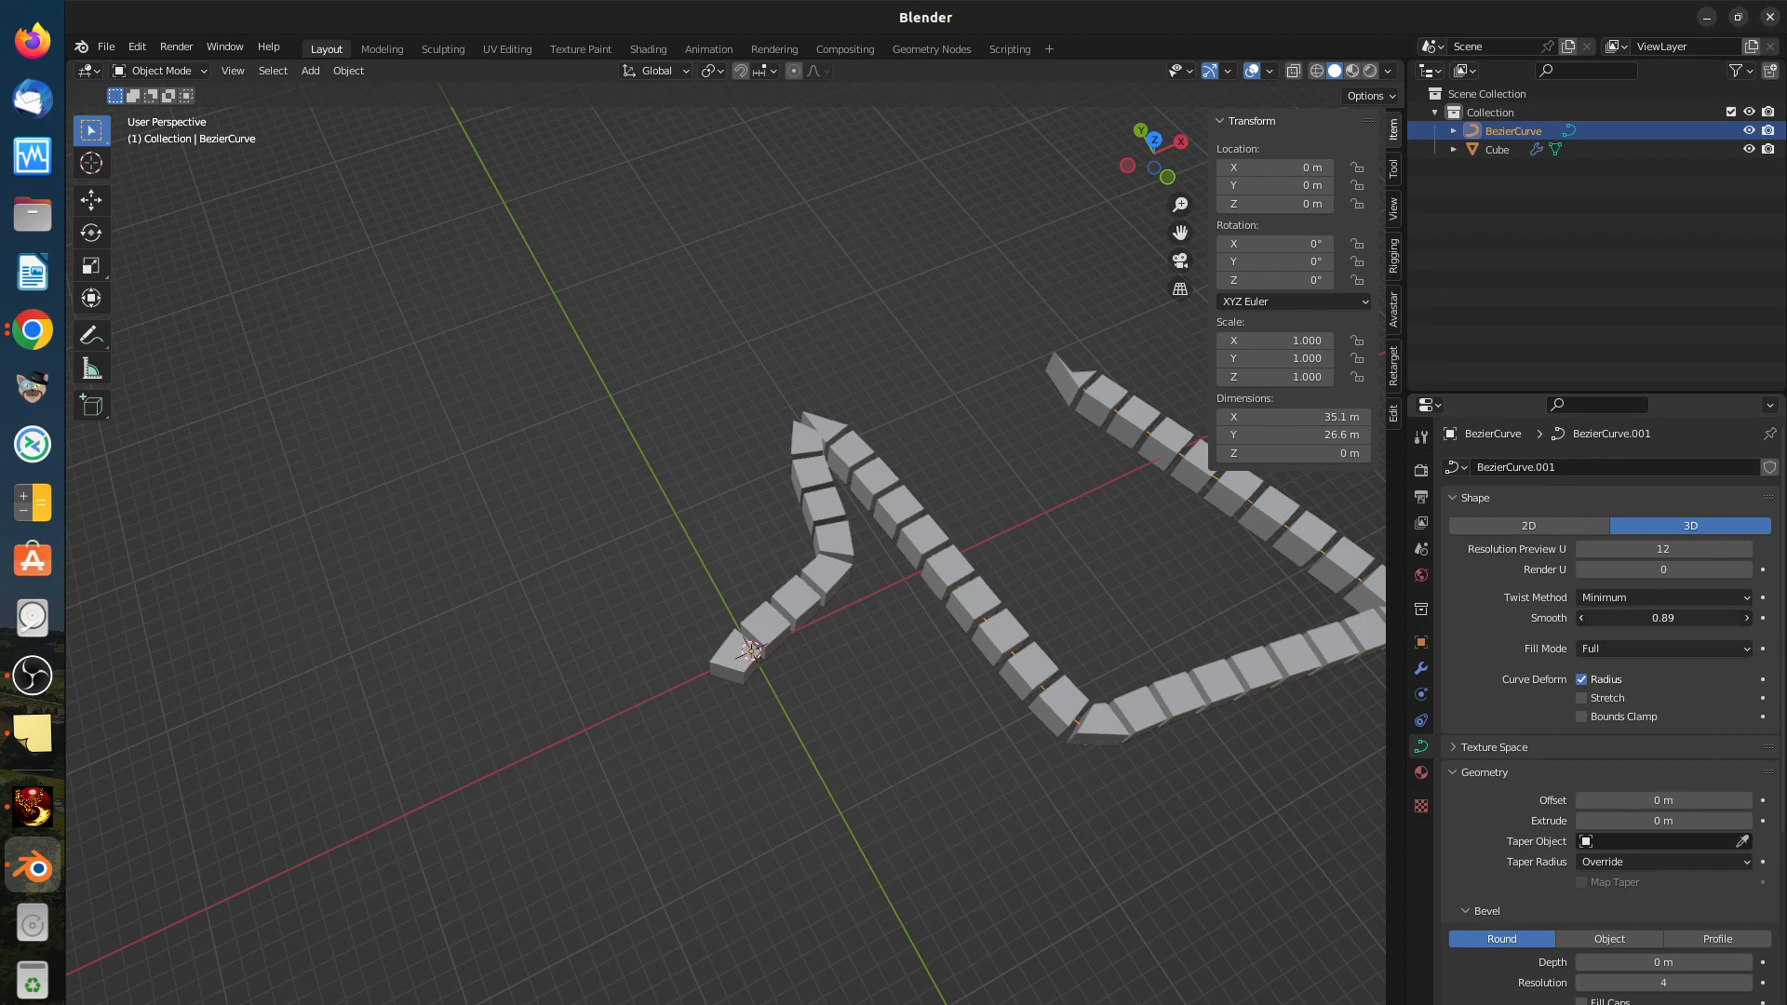
left_click(1610, 650)
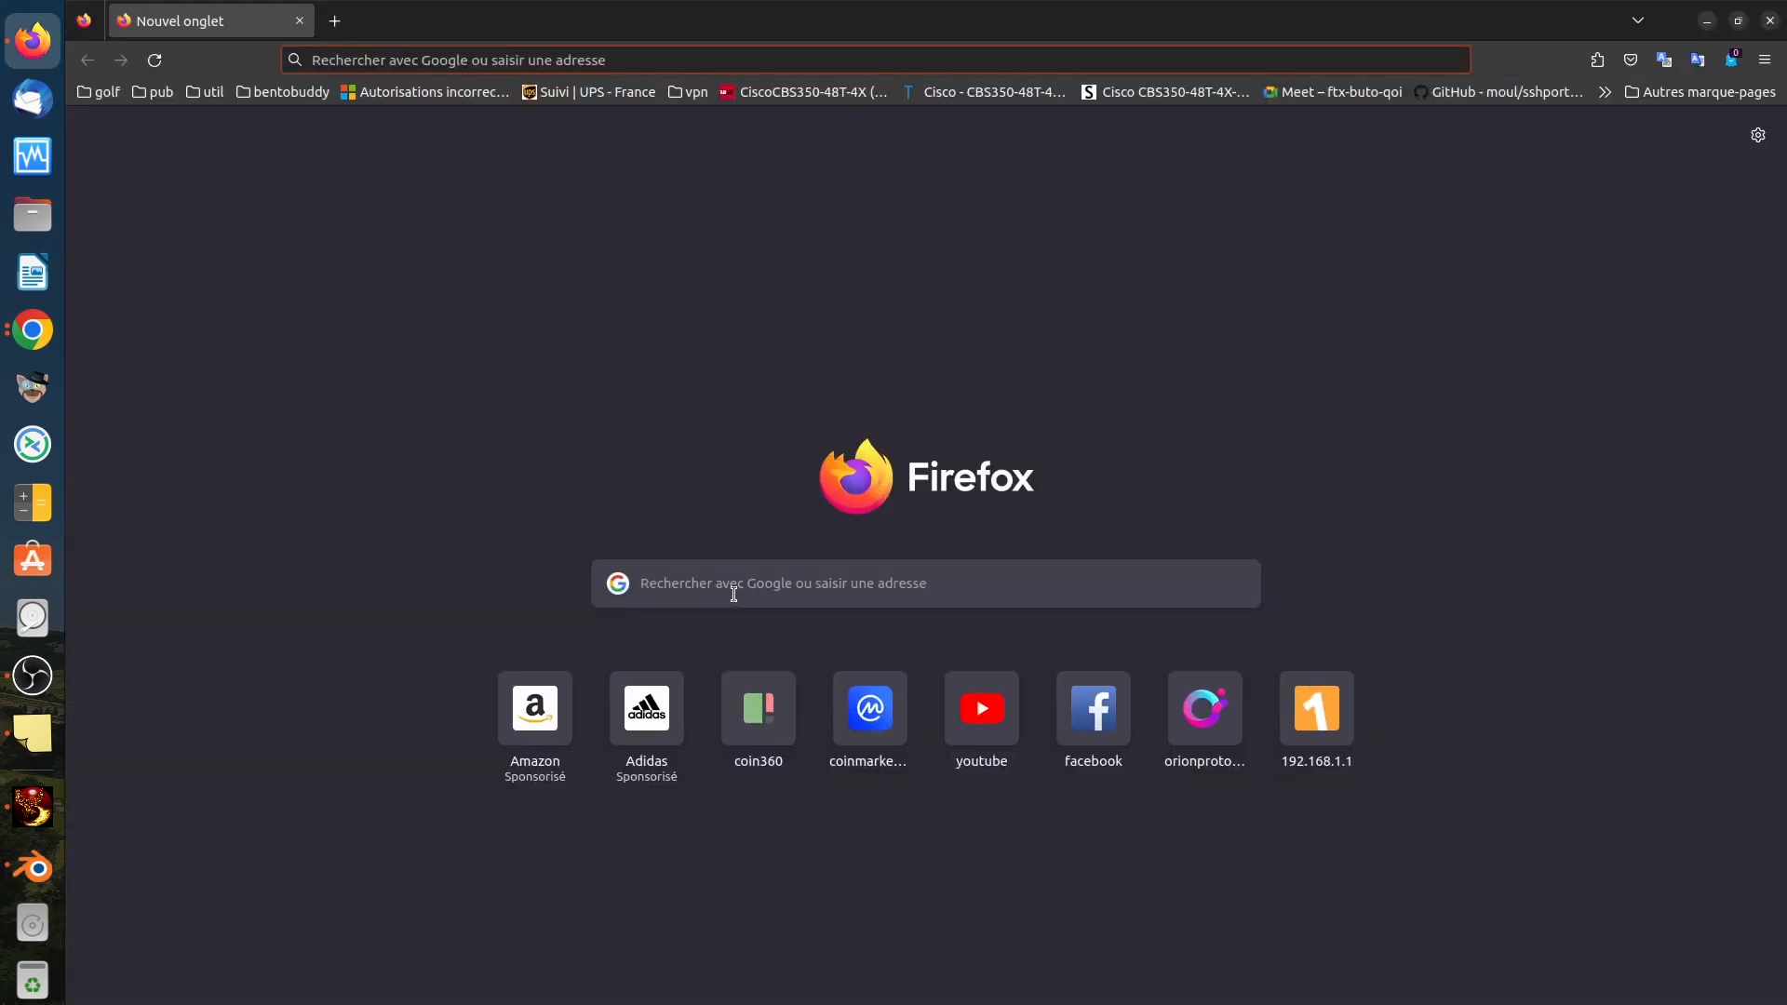
Step: Search Google in Firefox for "curve modifier blender deforma fix"
left_click(736, 587)
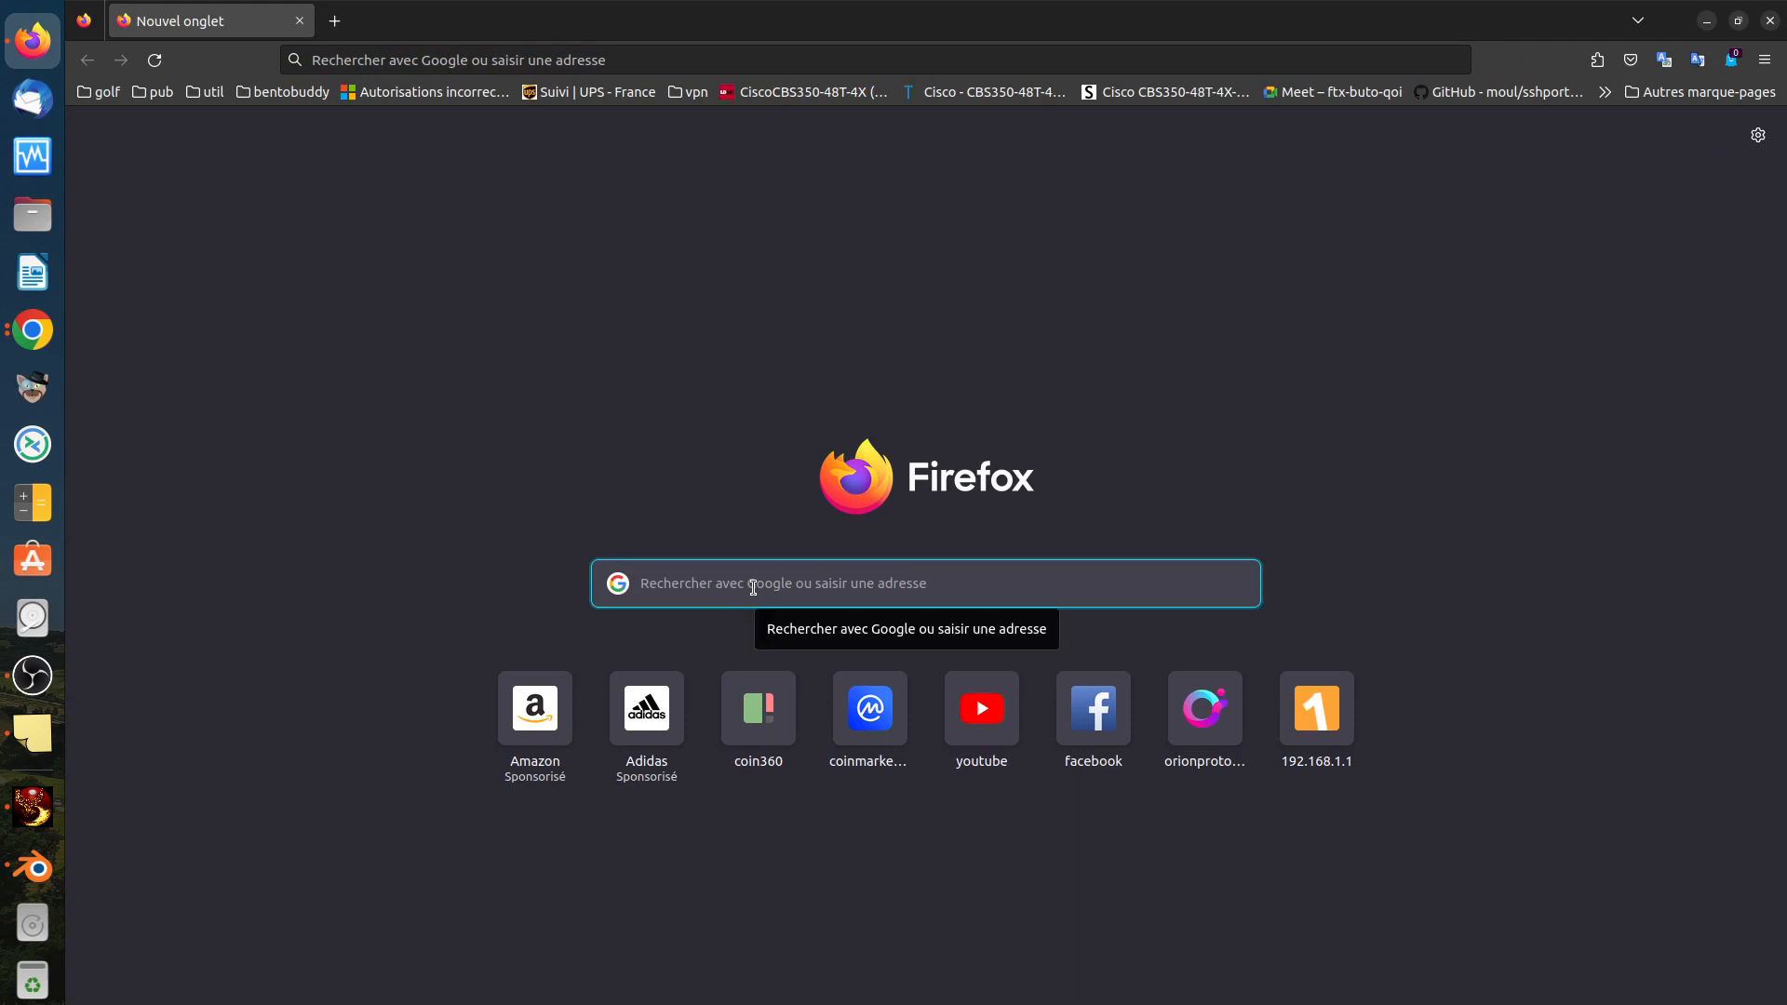
type("cu")
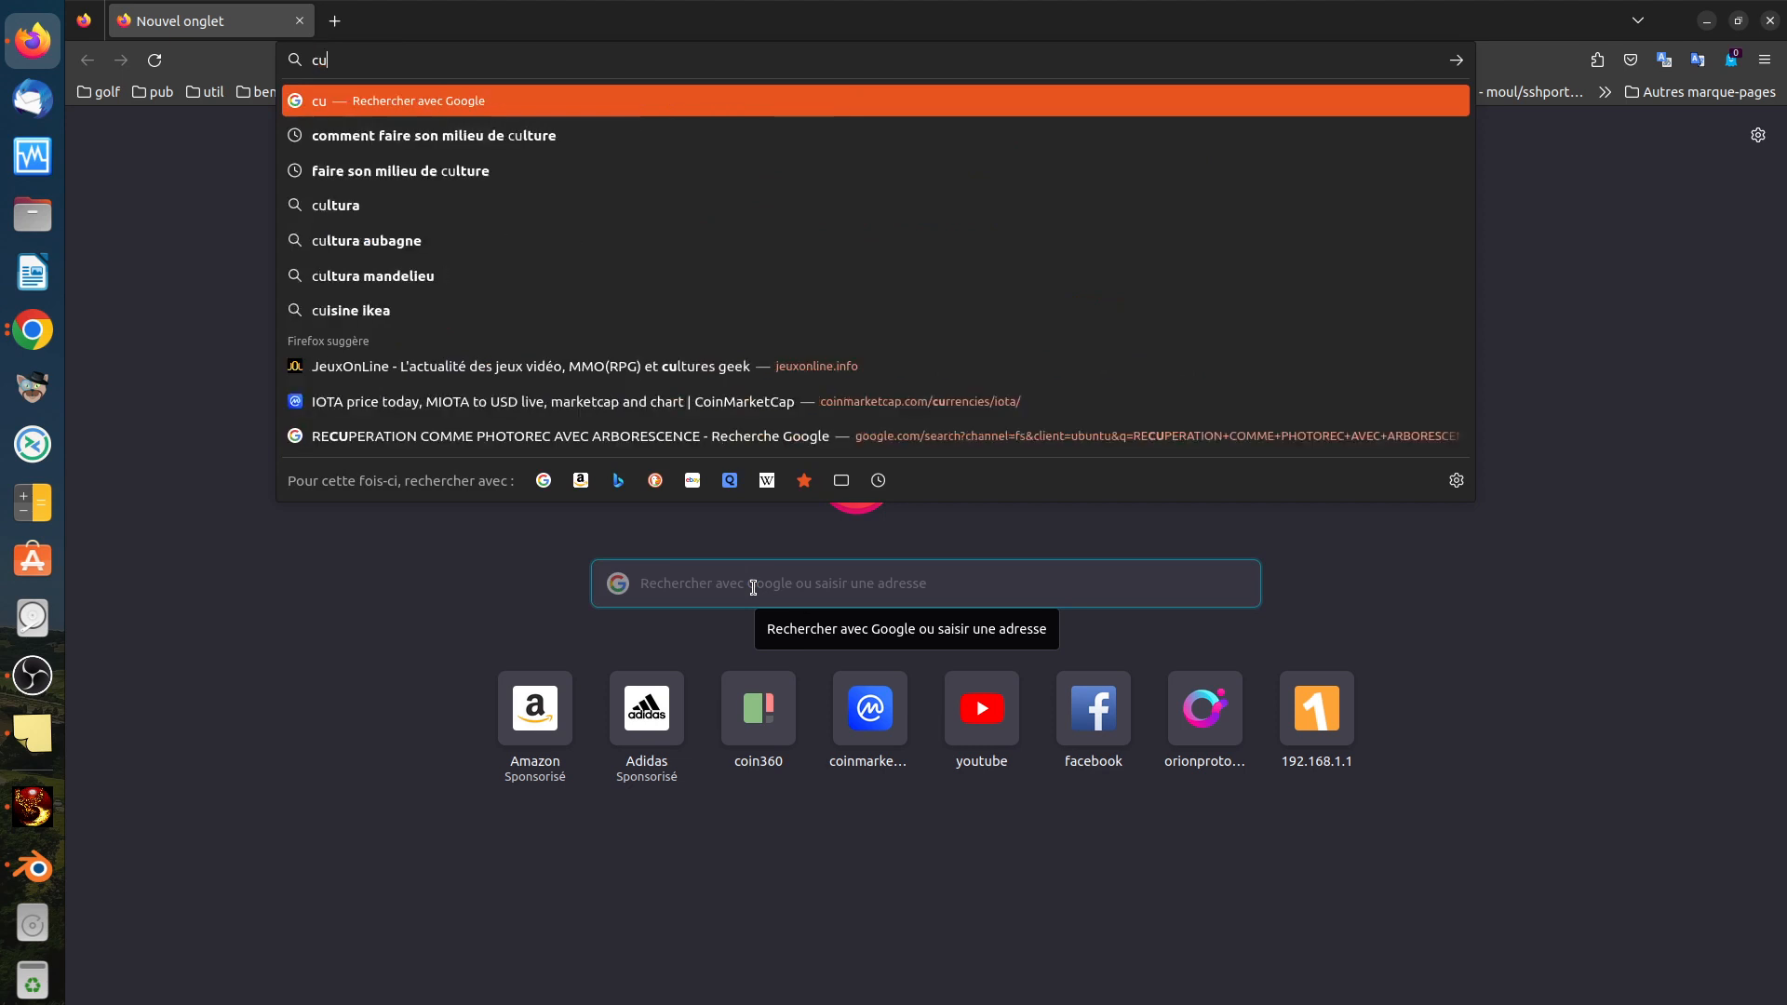
type("rve ")
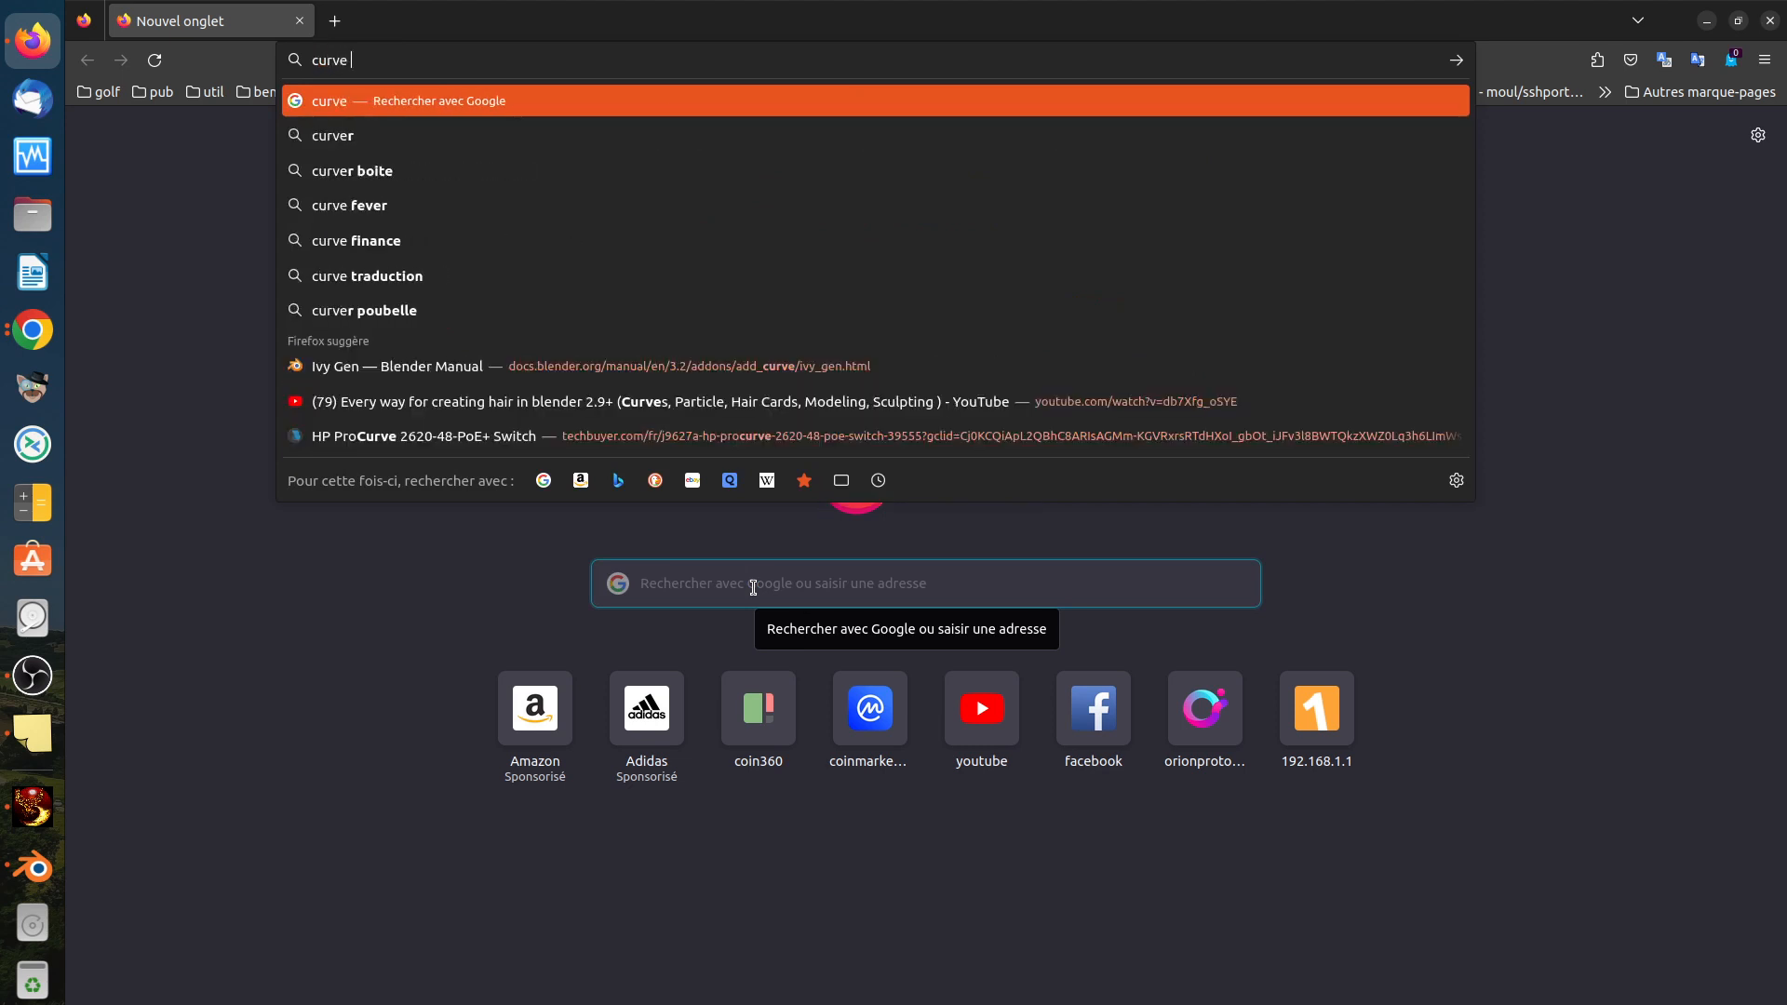
type("modifier")
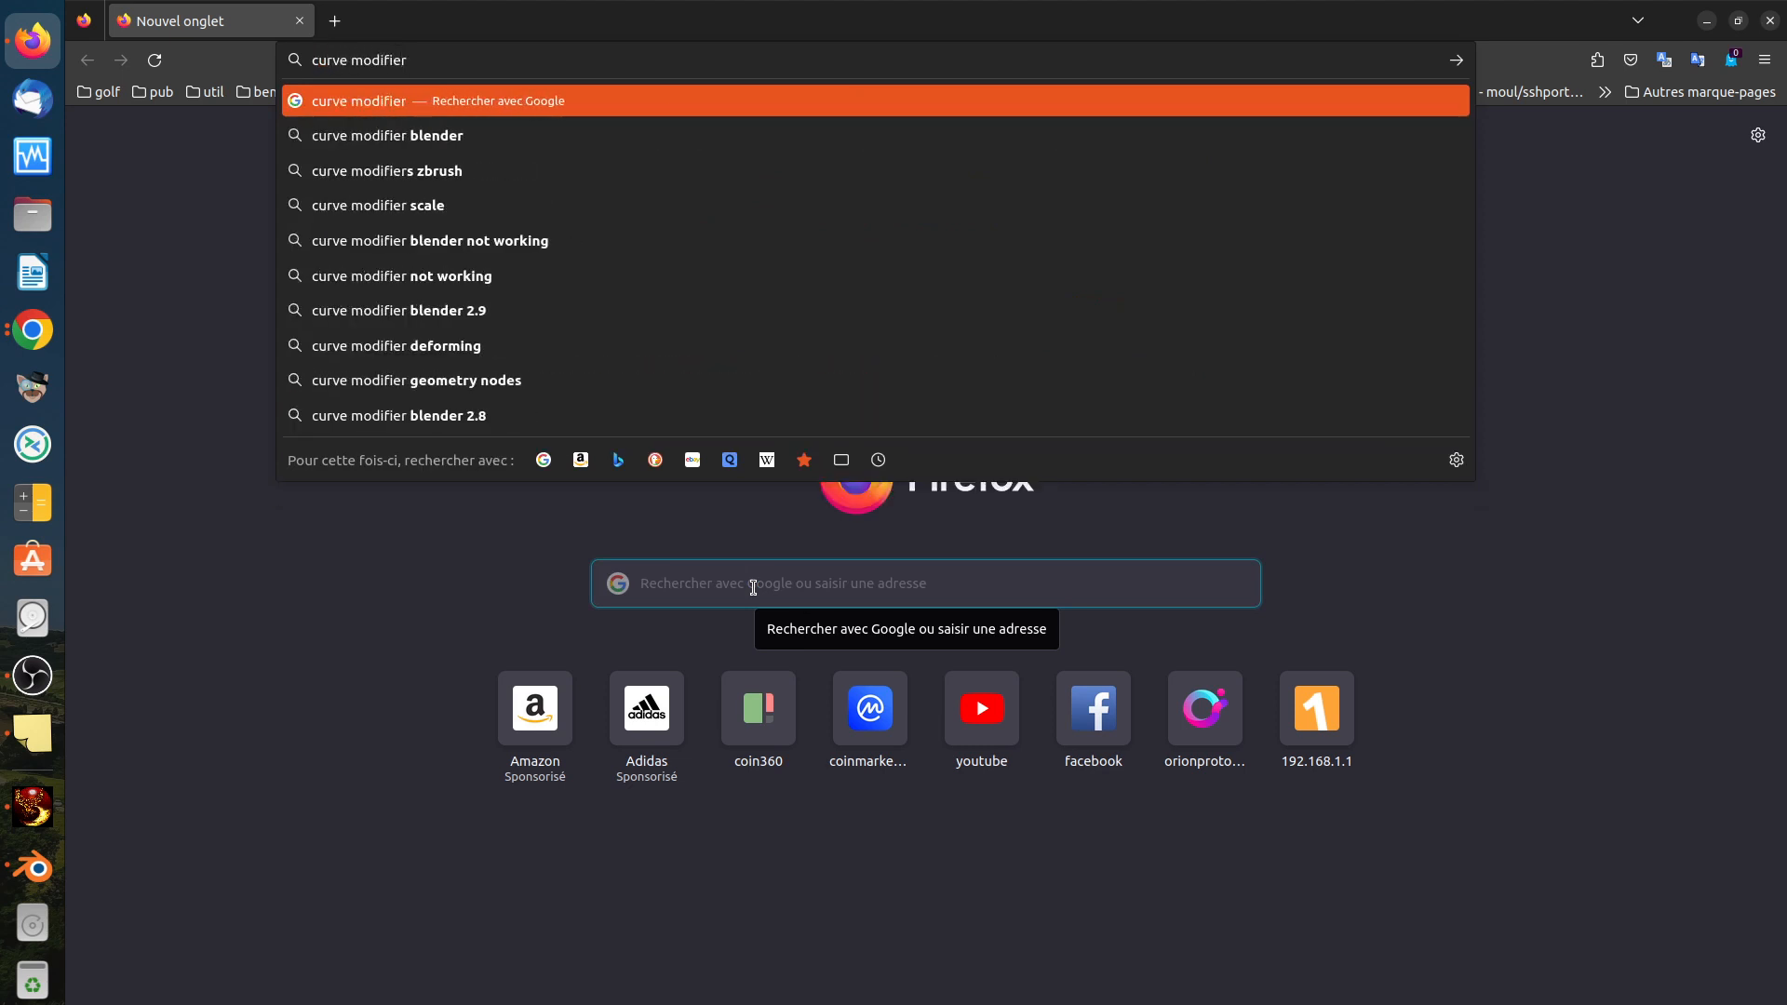
type(" blender ")
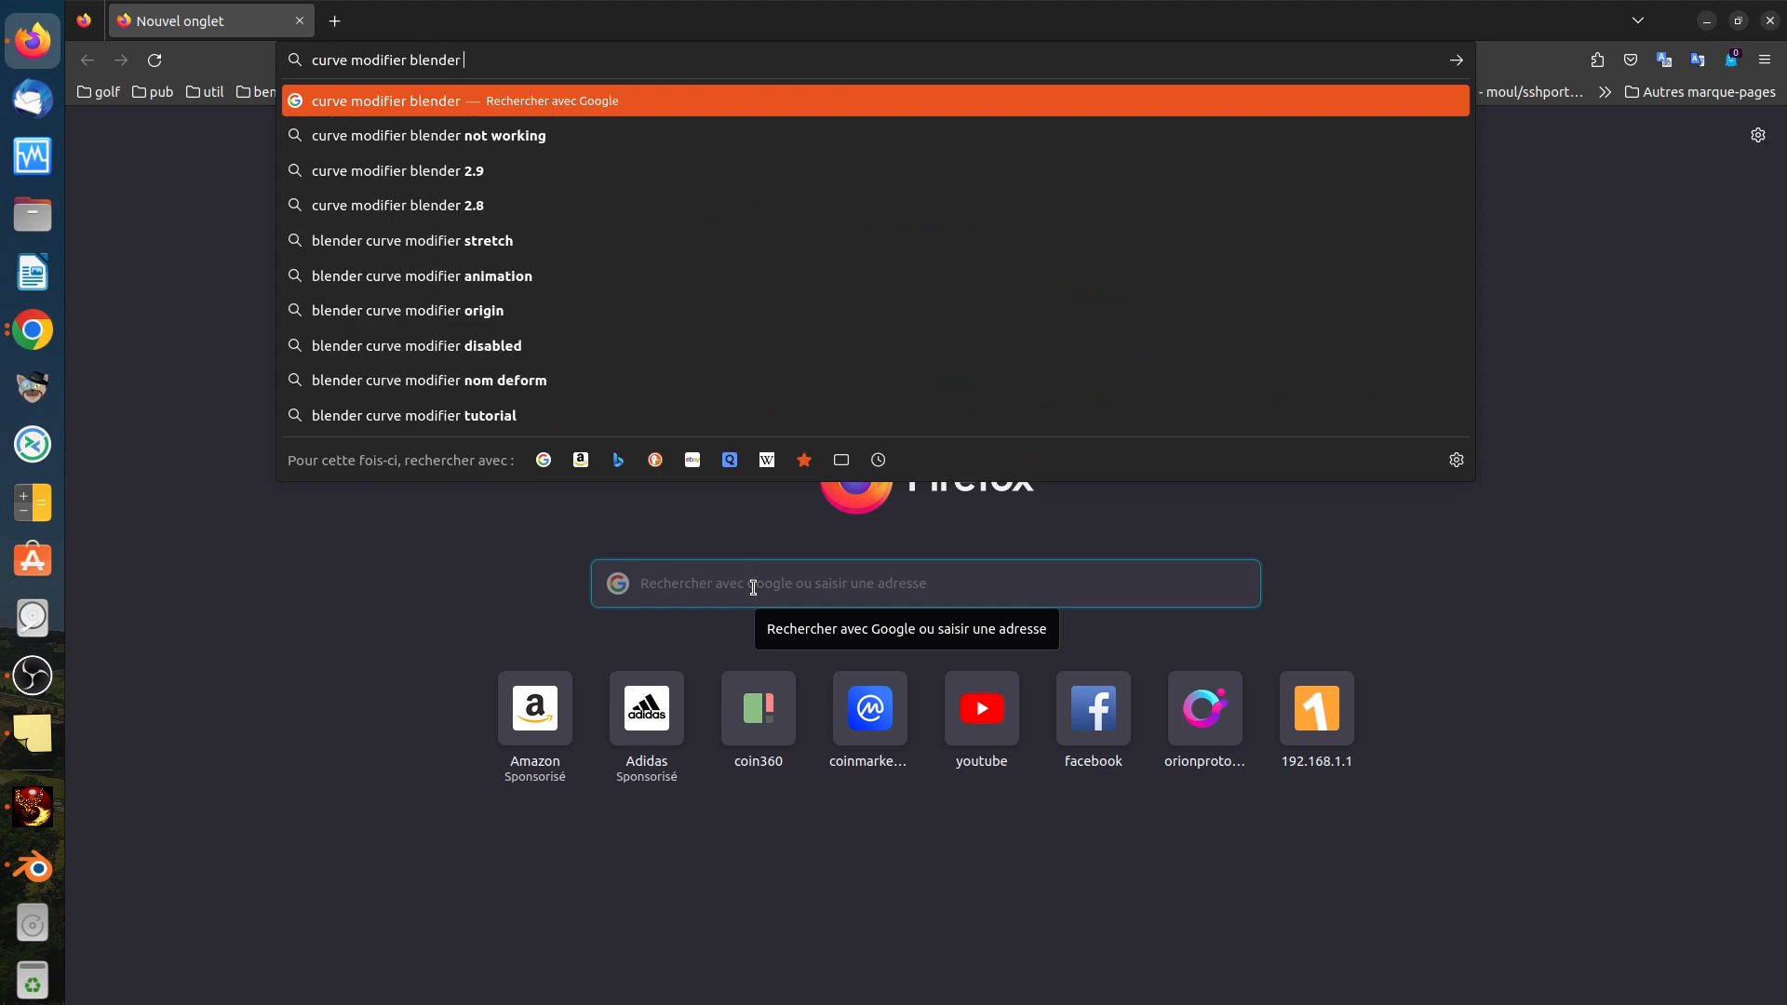
type(" deforma")
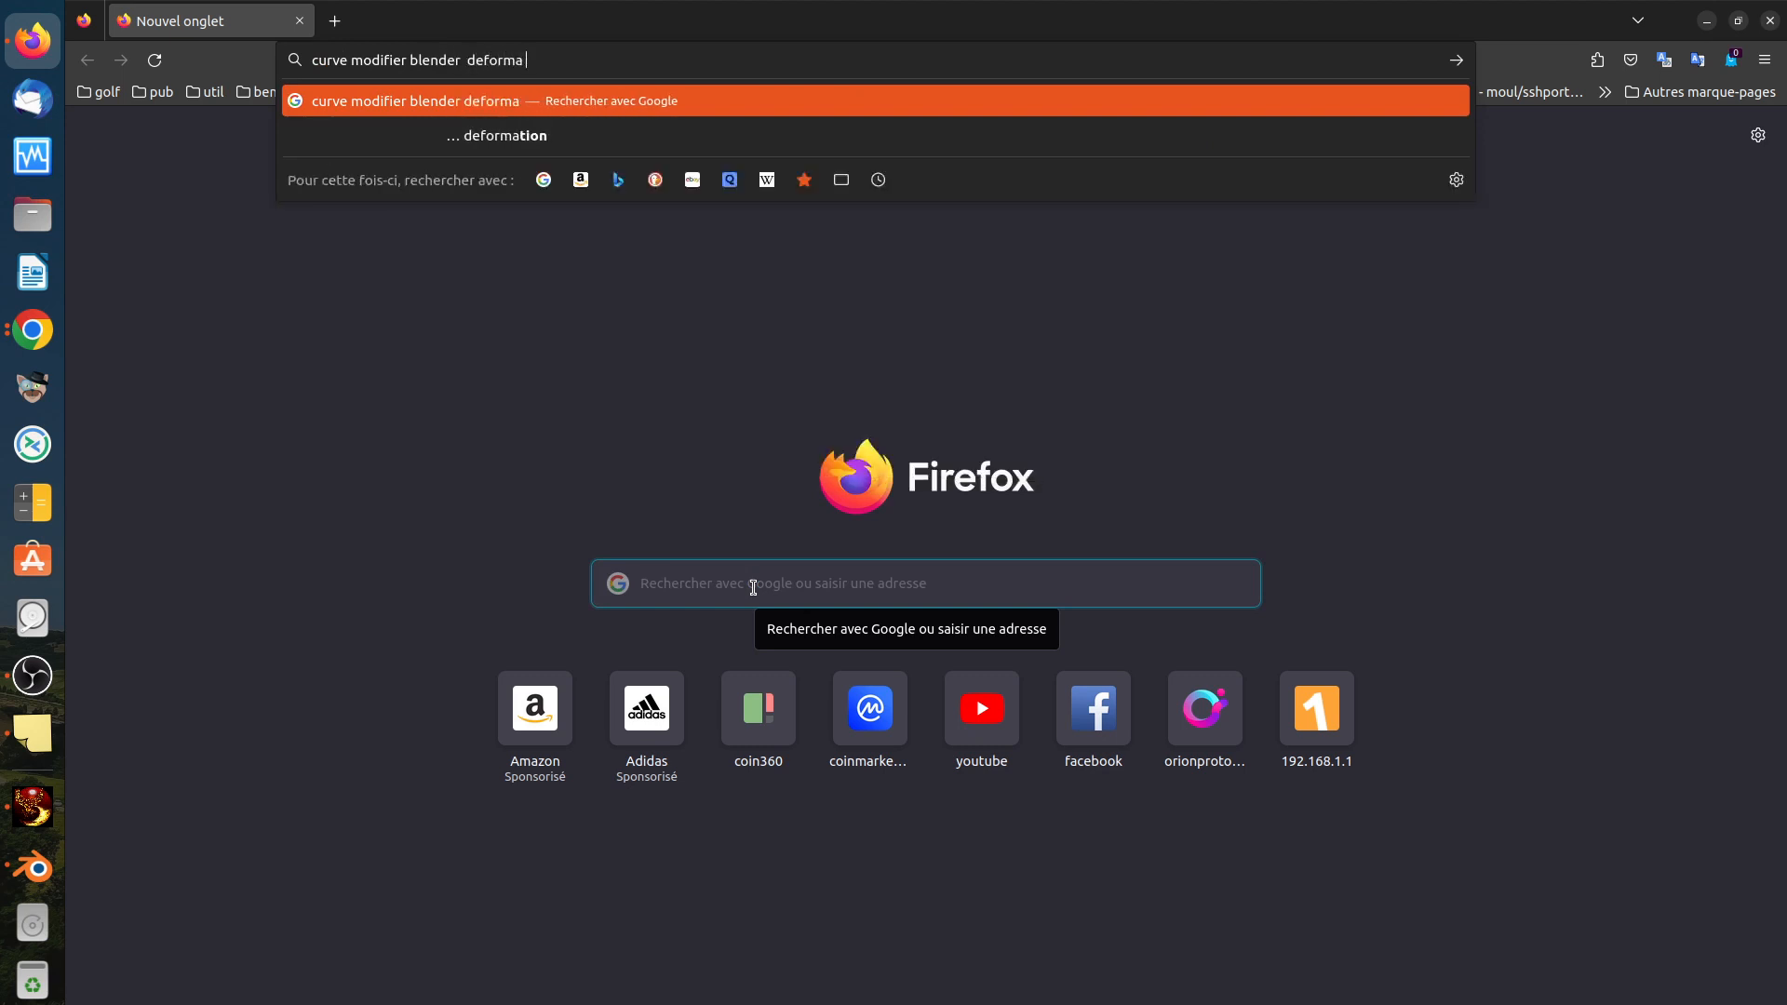
type(" fix")
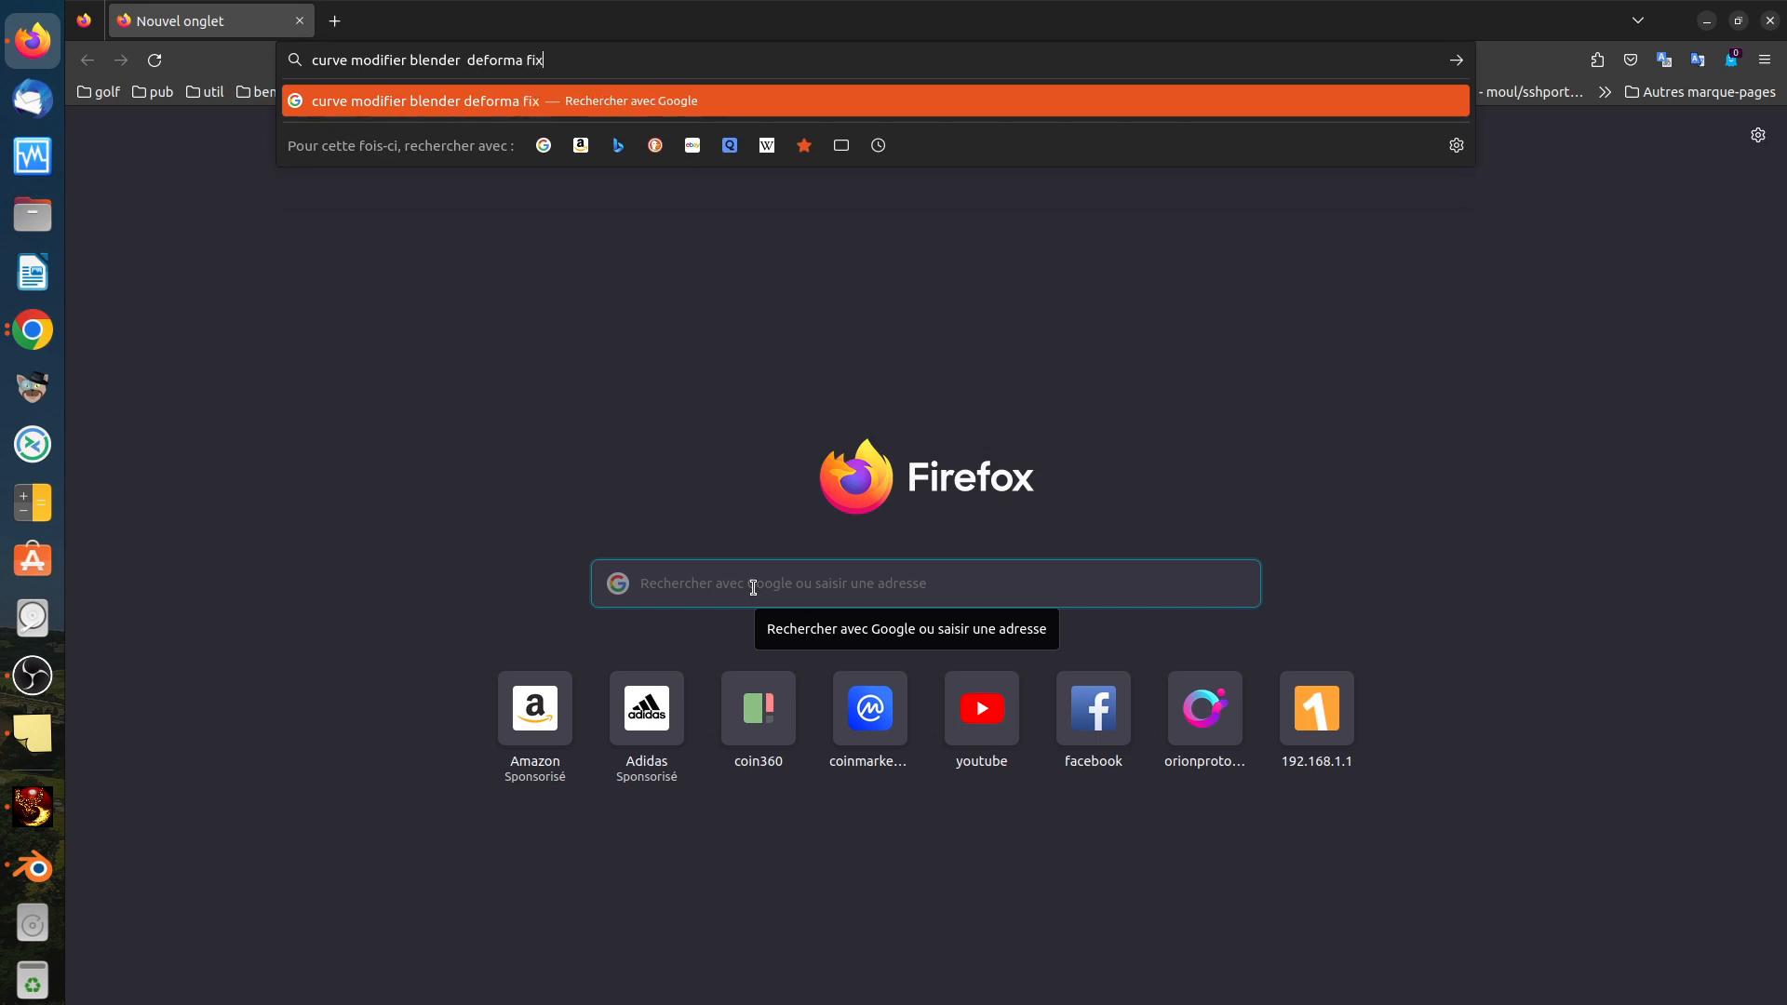
key("Return")
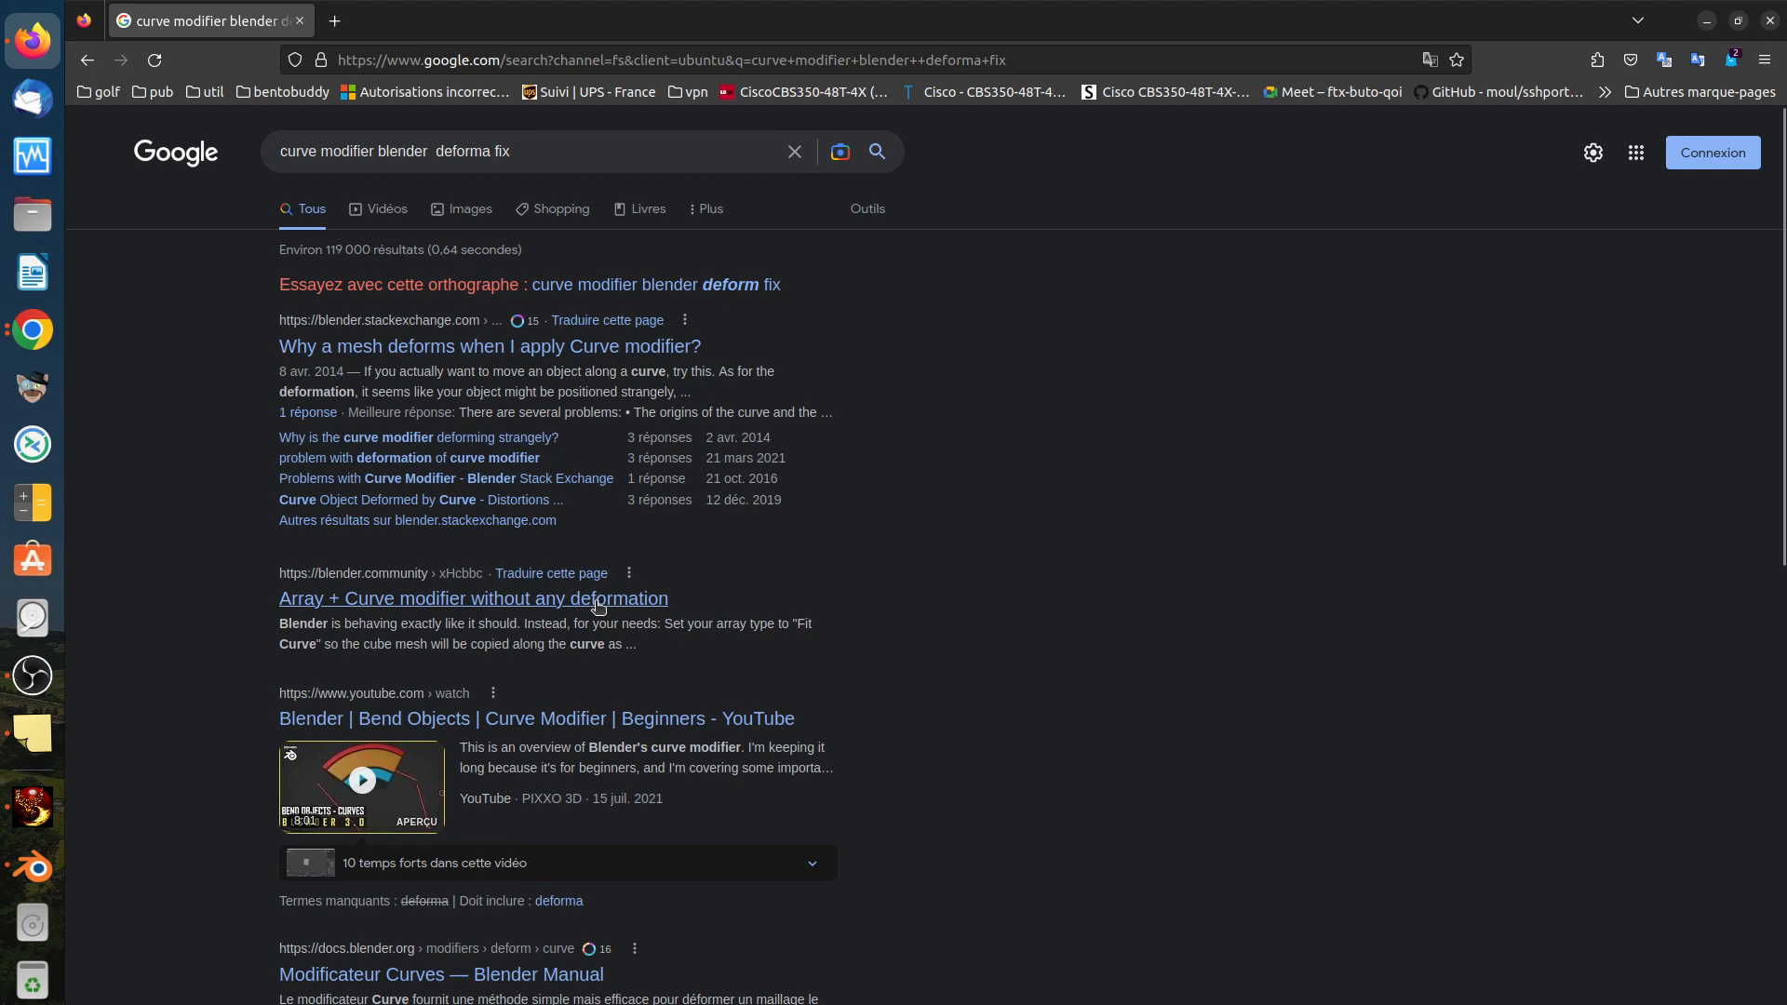
Step: Read the "Array + Curve modifier without any deformation" thread and its suggested fix, and return to Blender
left_click(598, 606)
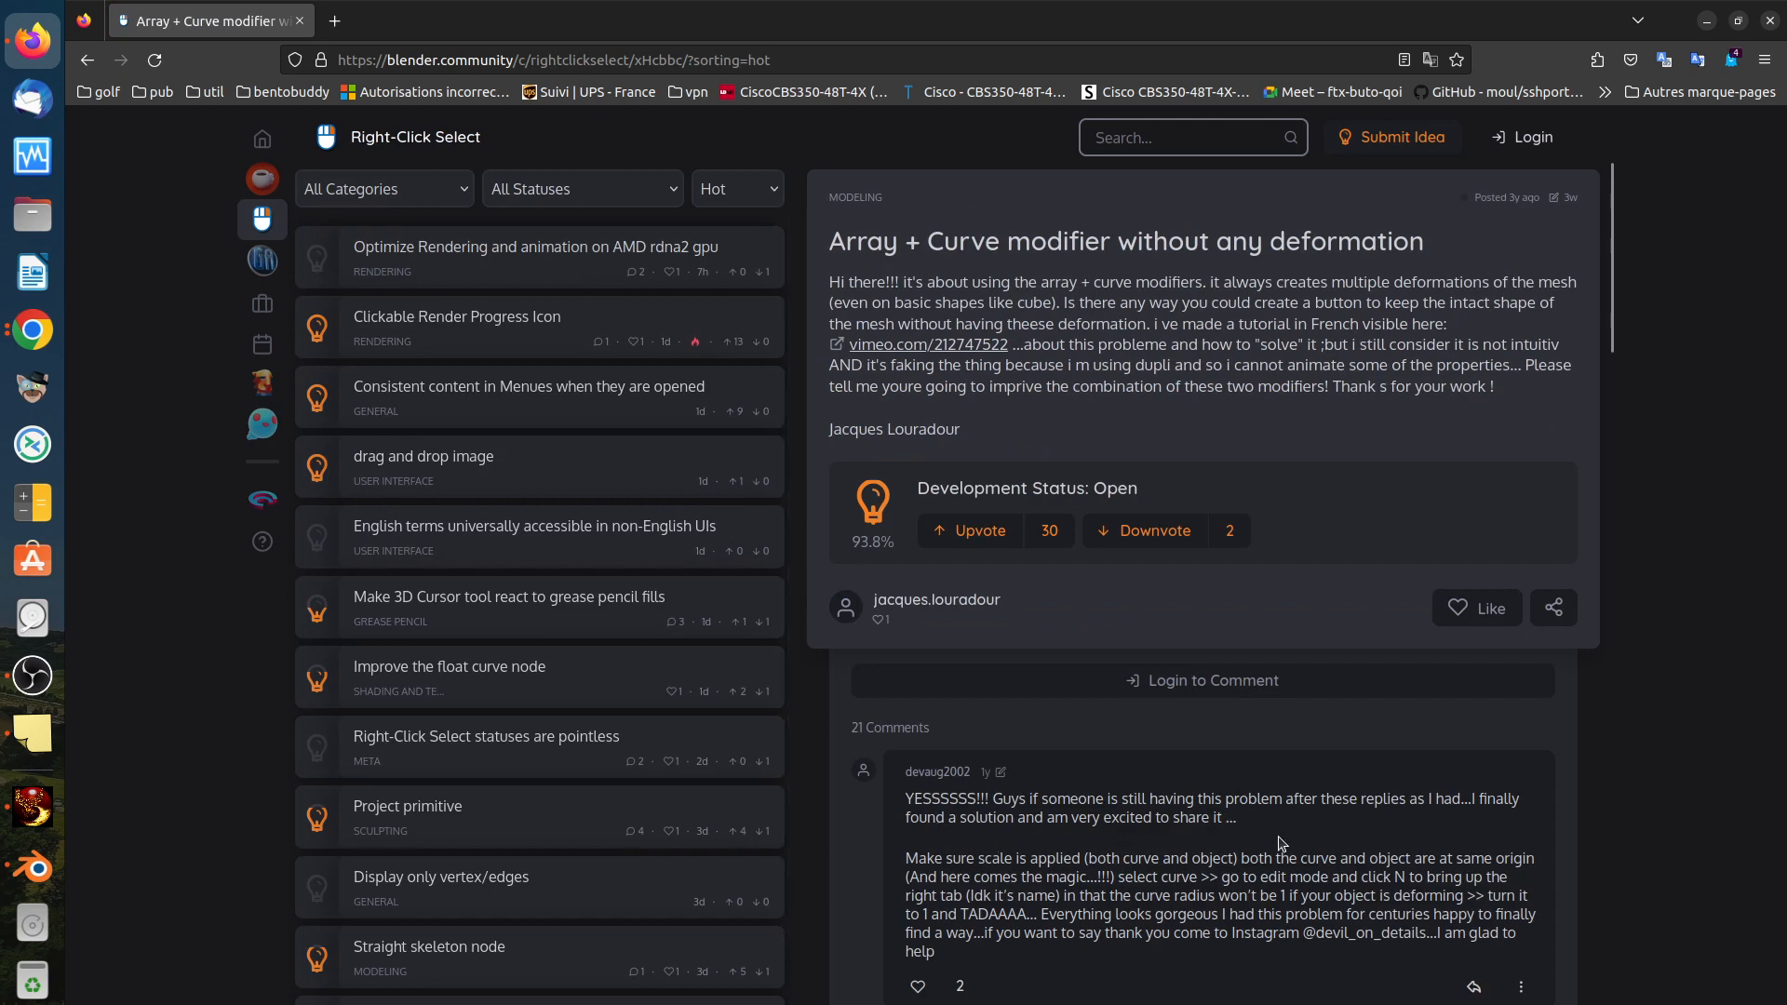
scroll(1279, 846, "down", 2)
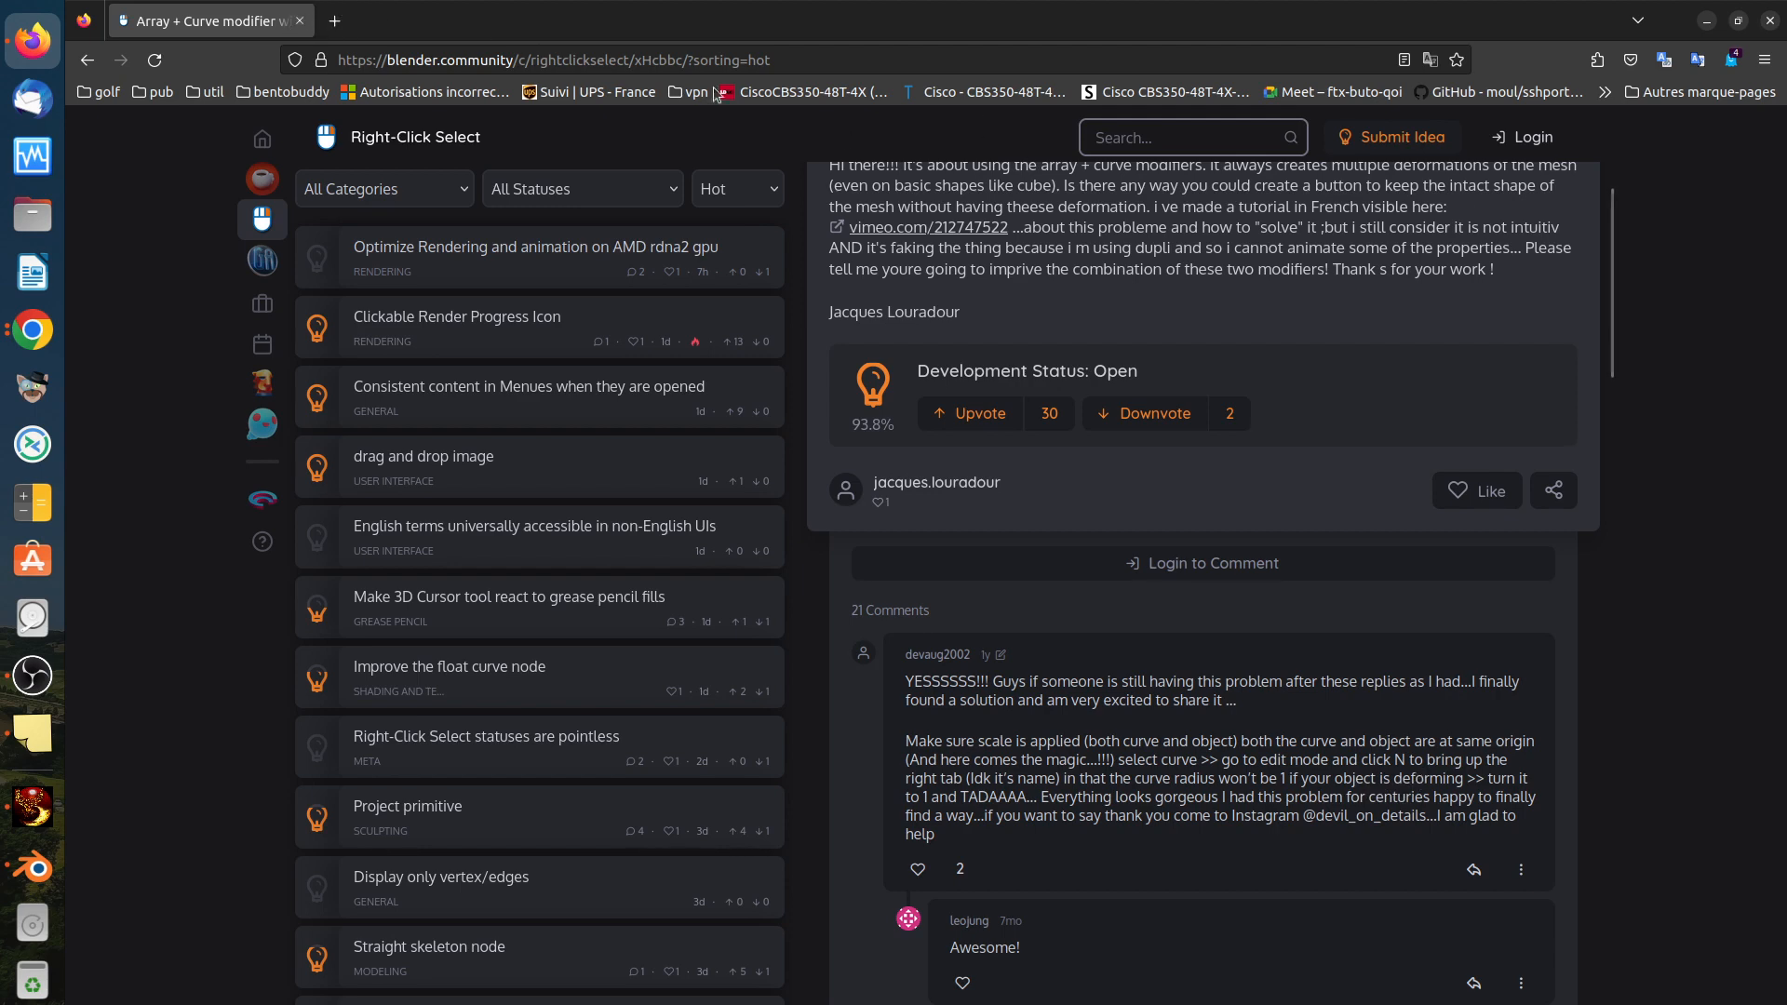
left_click(1706, 20)
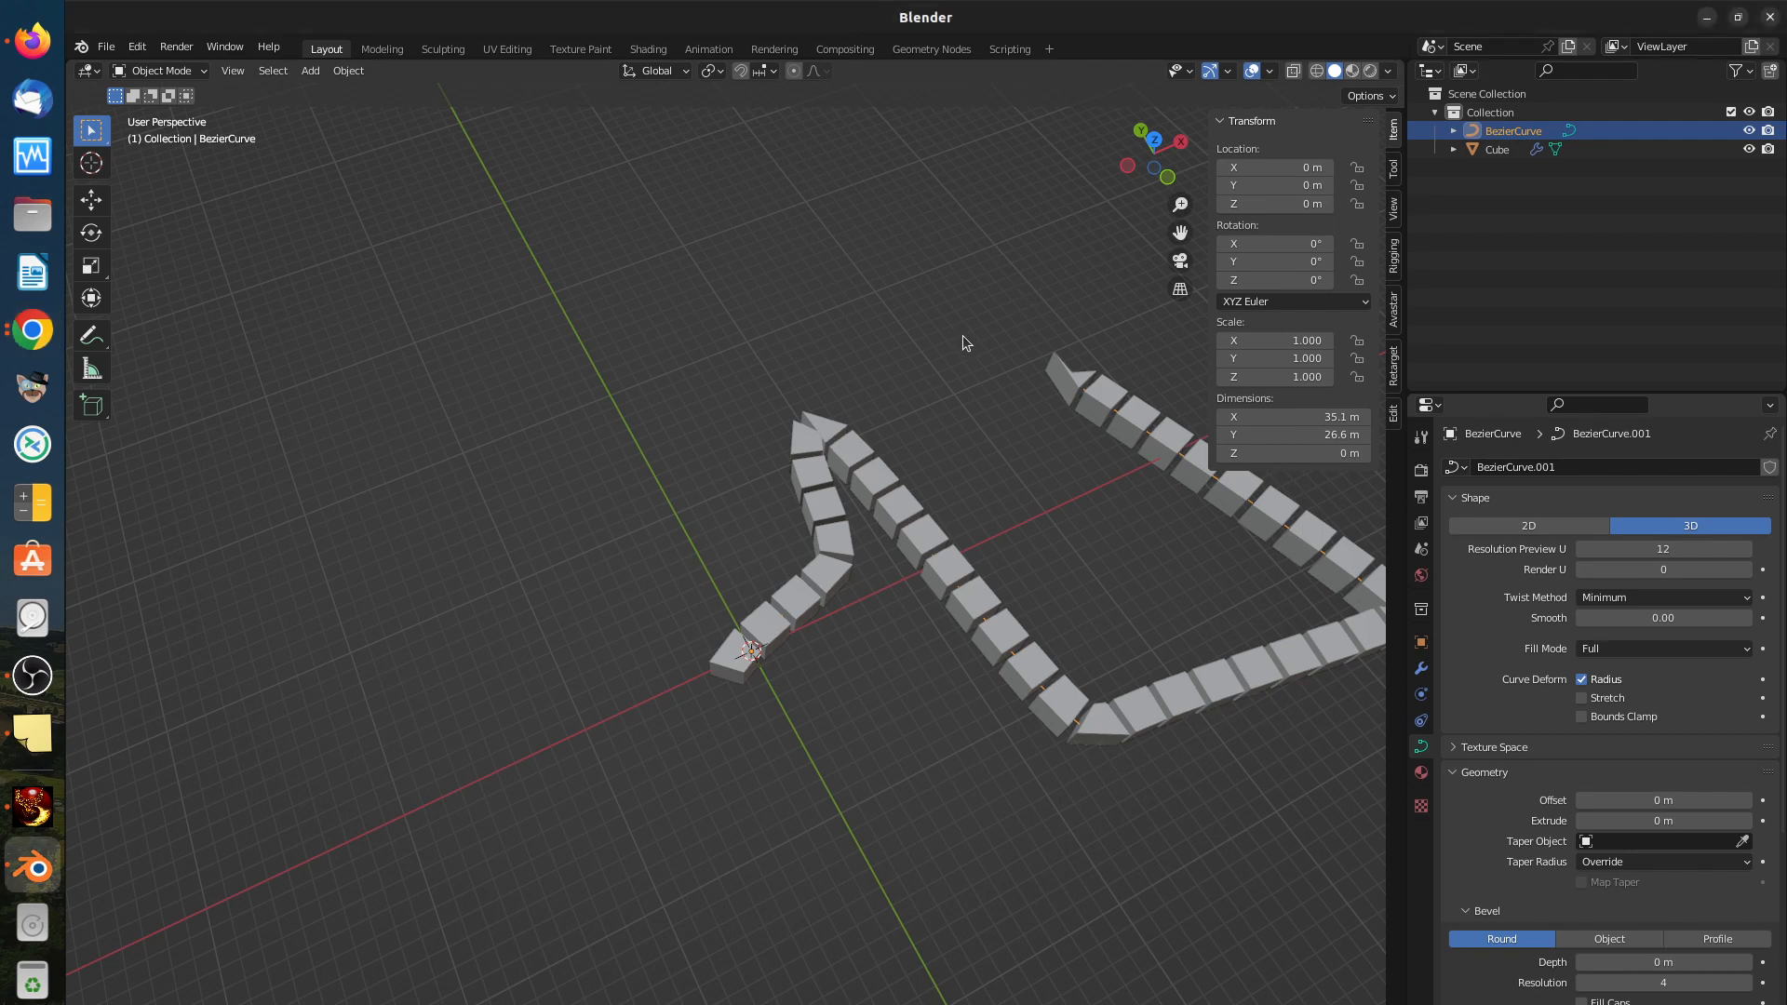
Step: Hide and show the viewport sidebar, and switch back to Firefox to recheck the forum thread
key("n")
key("n")
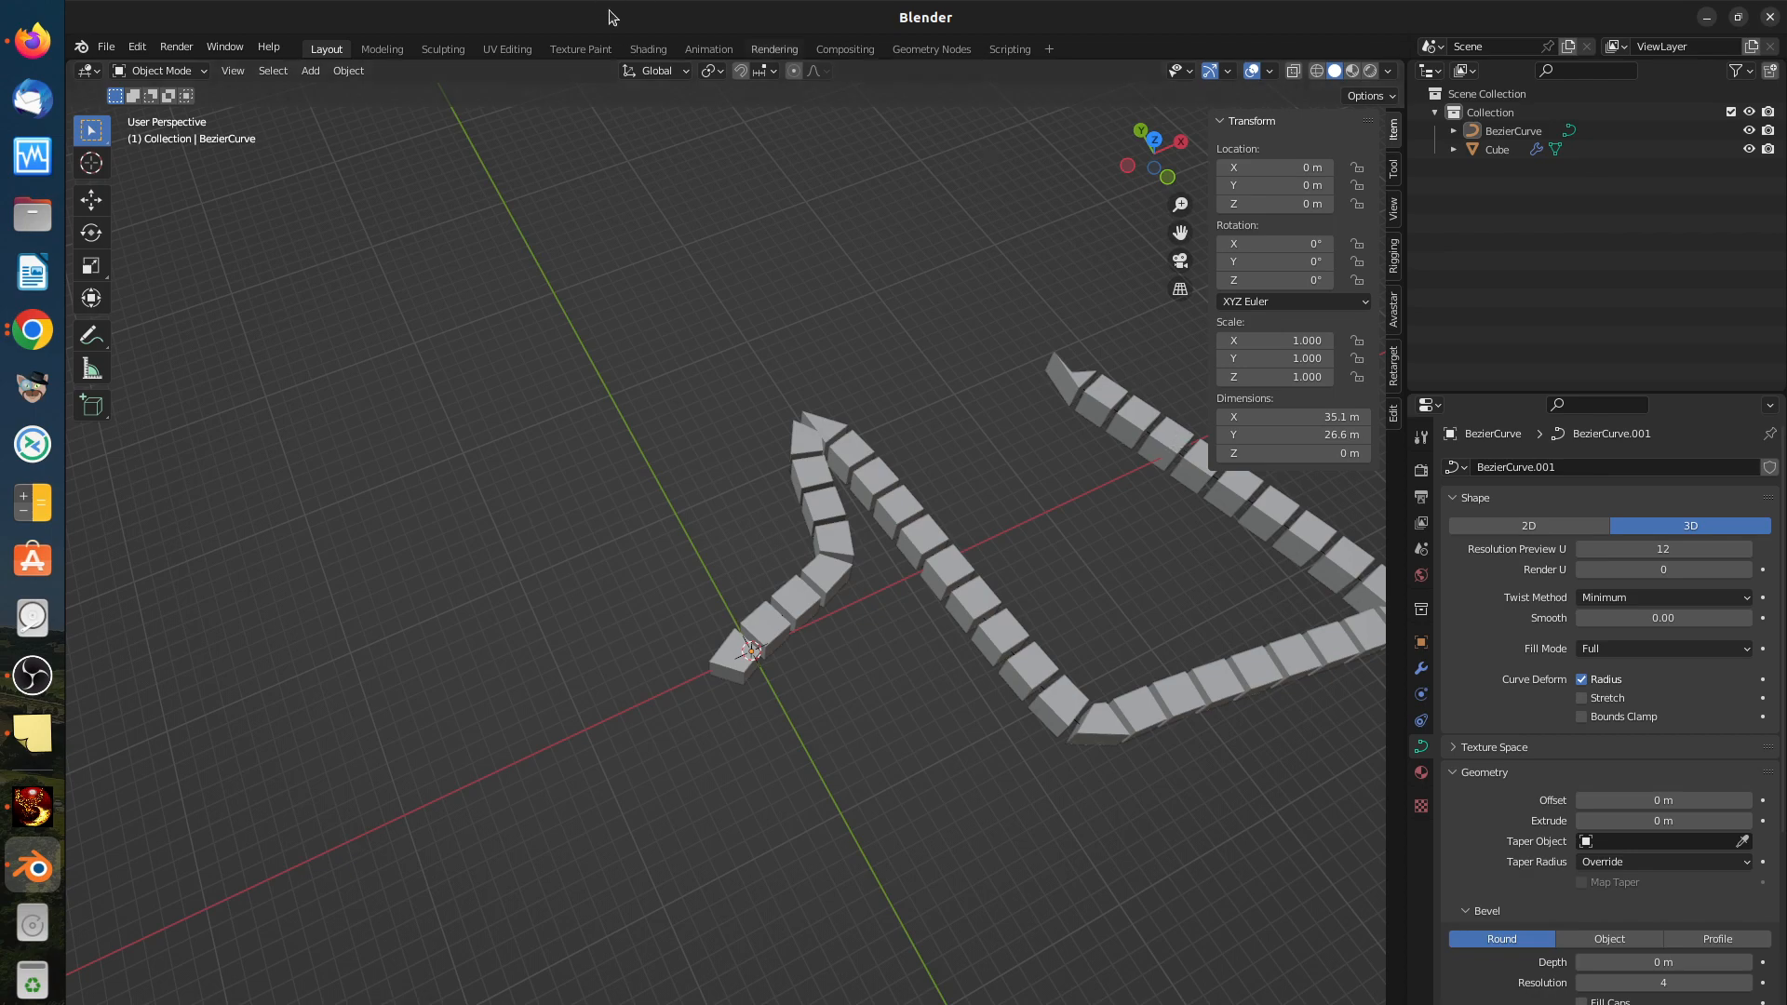
left_click(32, 40)
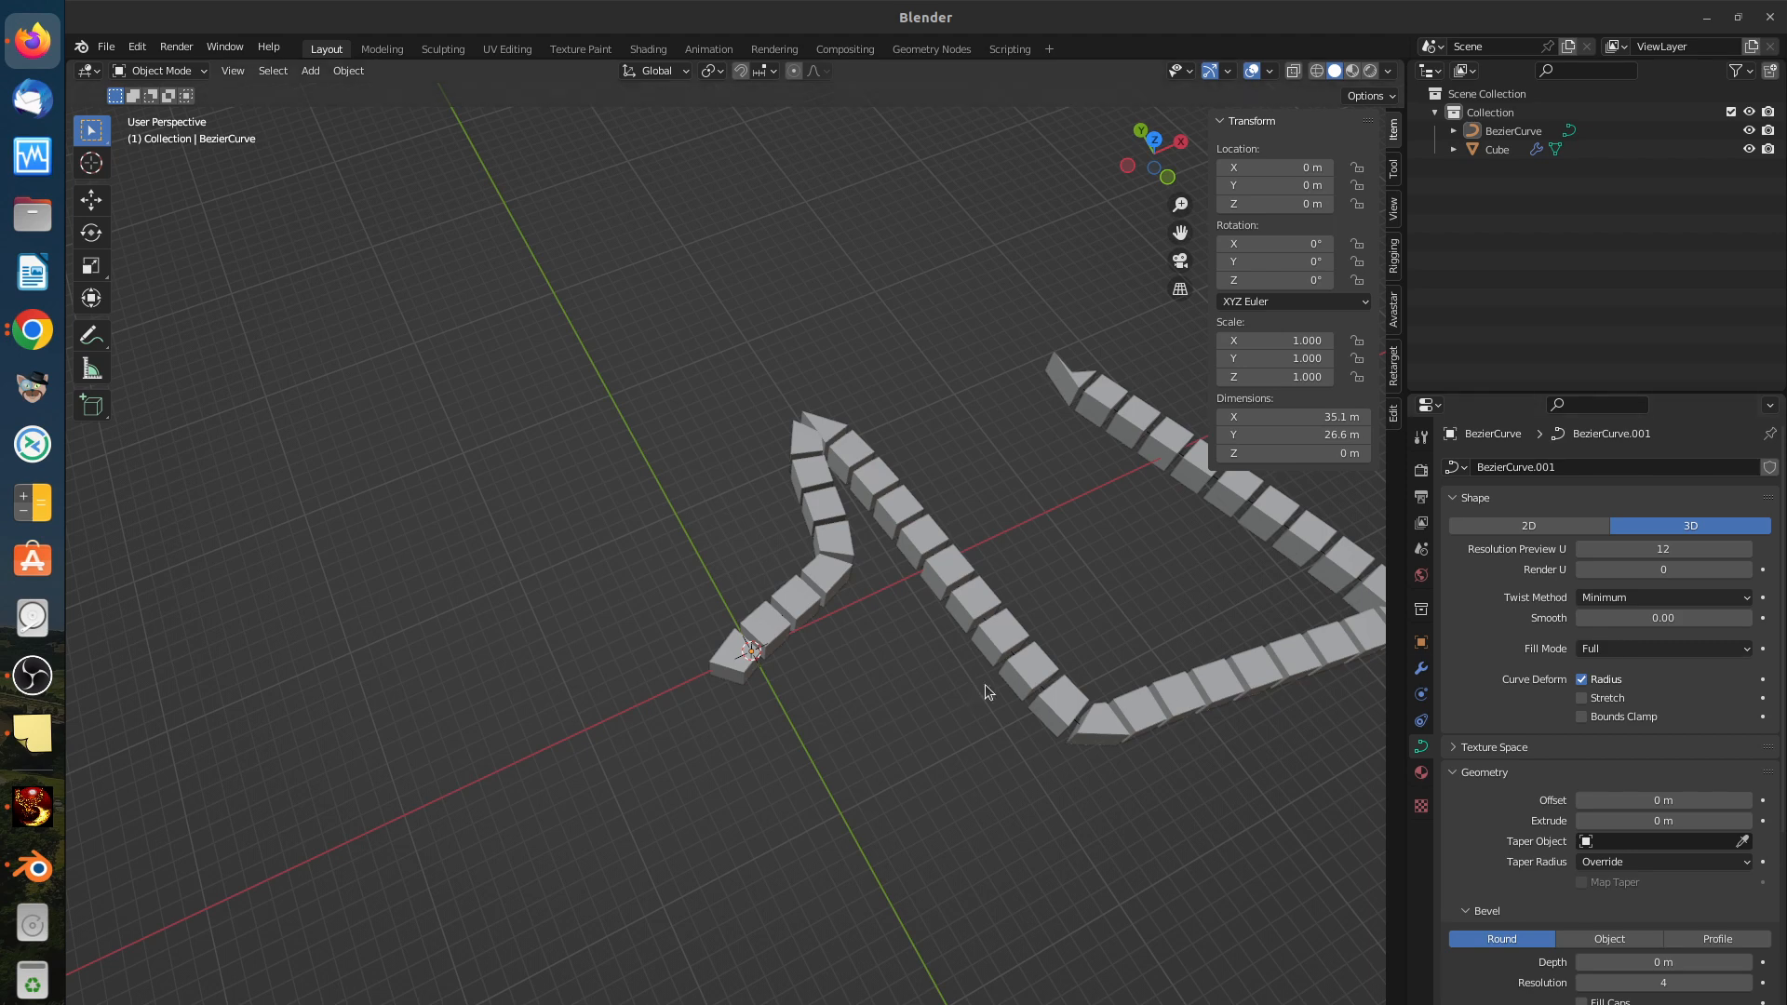
Step: Select the BezierCurve object in Blender and enter Edit Mode on it
left_click(1077, 724)
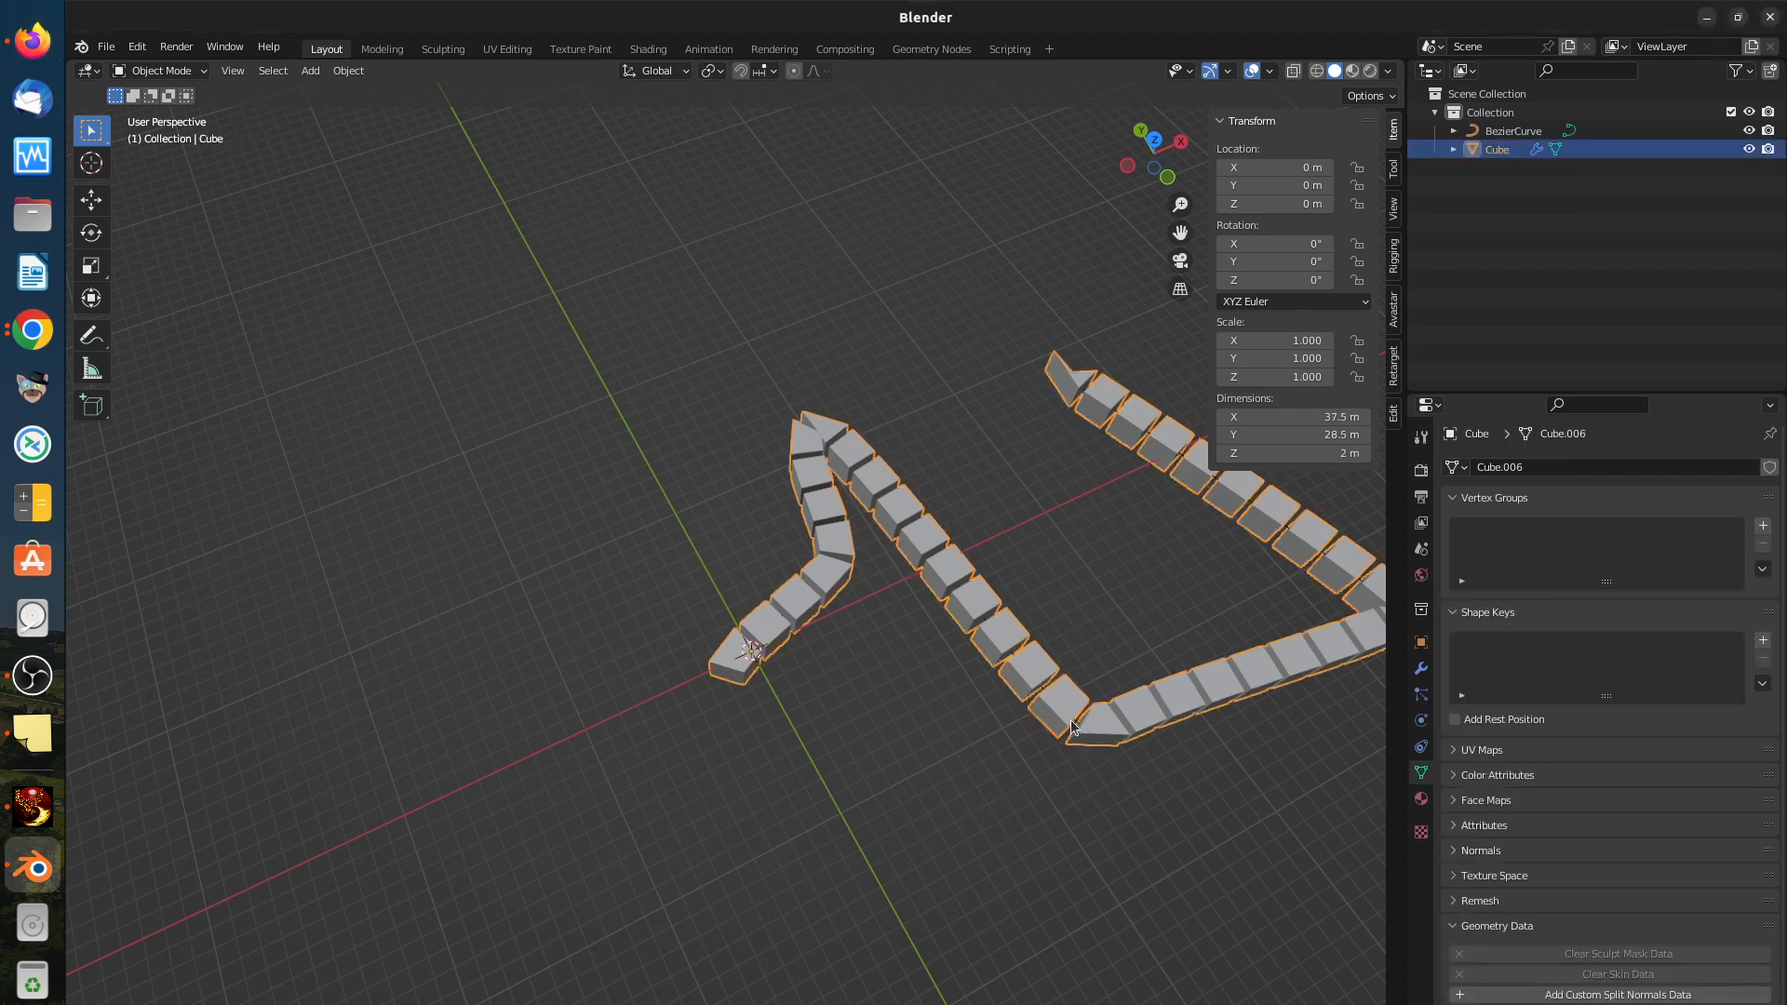
left_click(1511, 131)
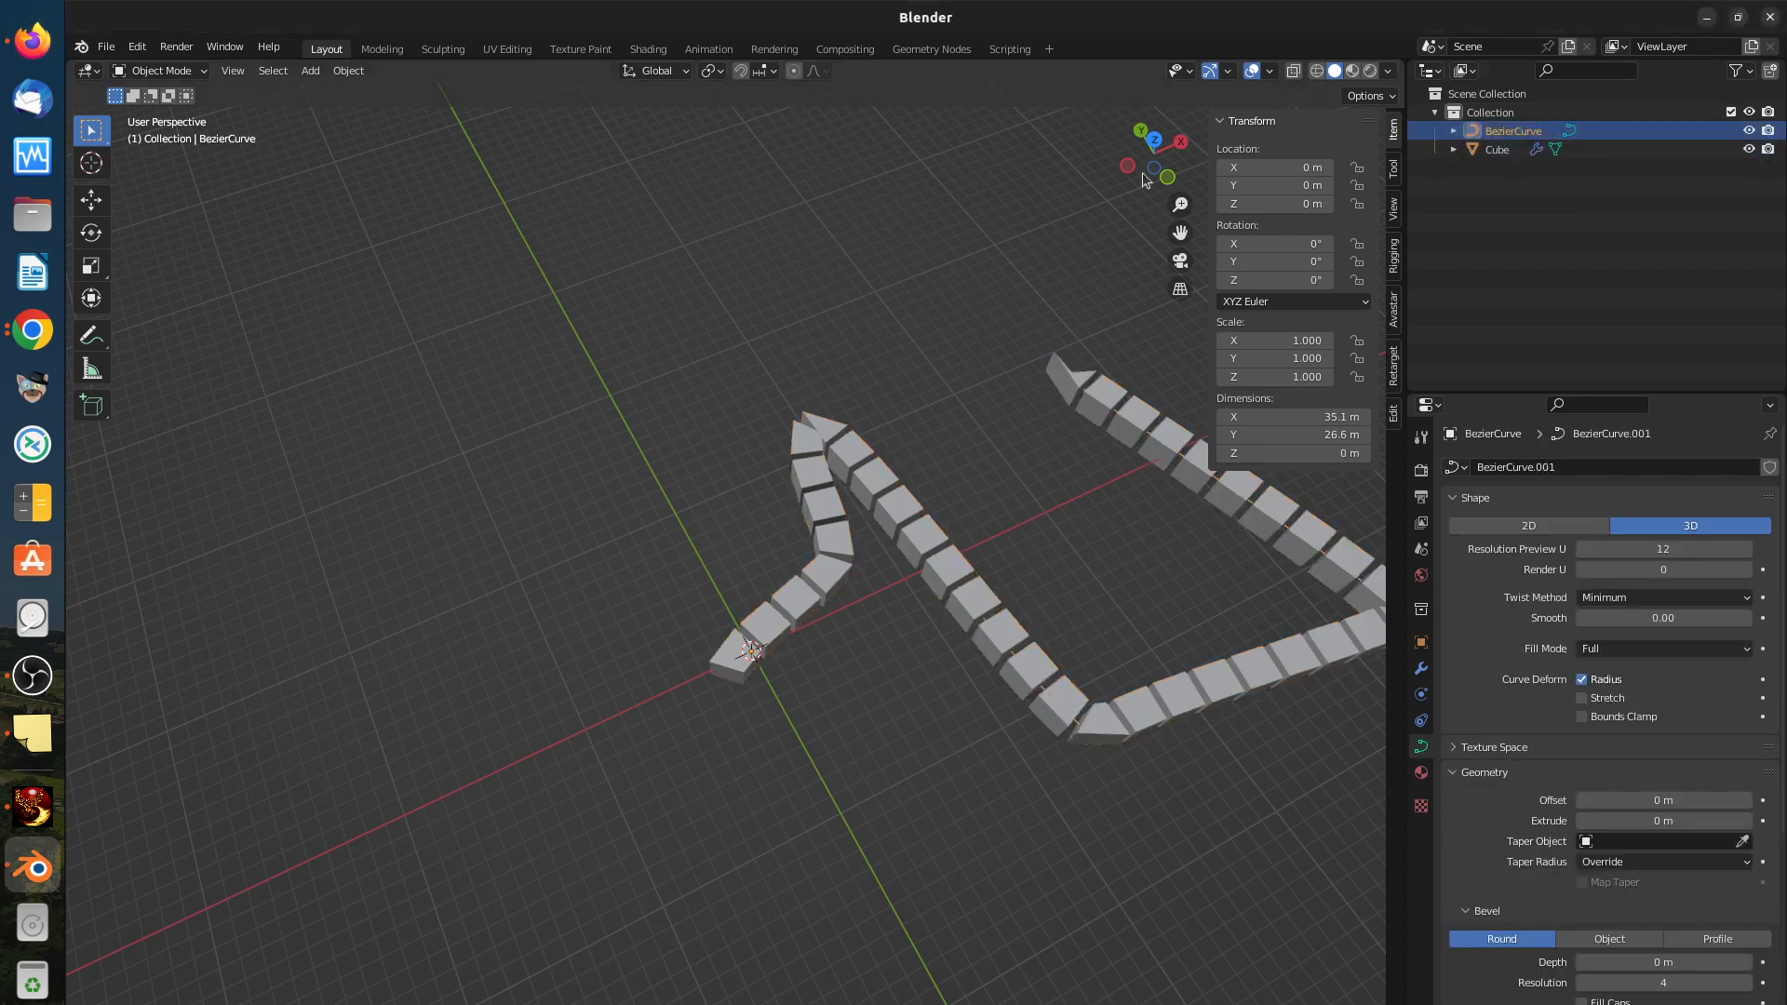
left_click(177, 71)
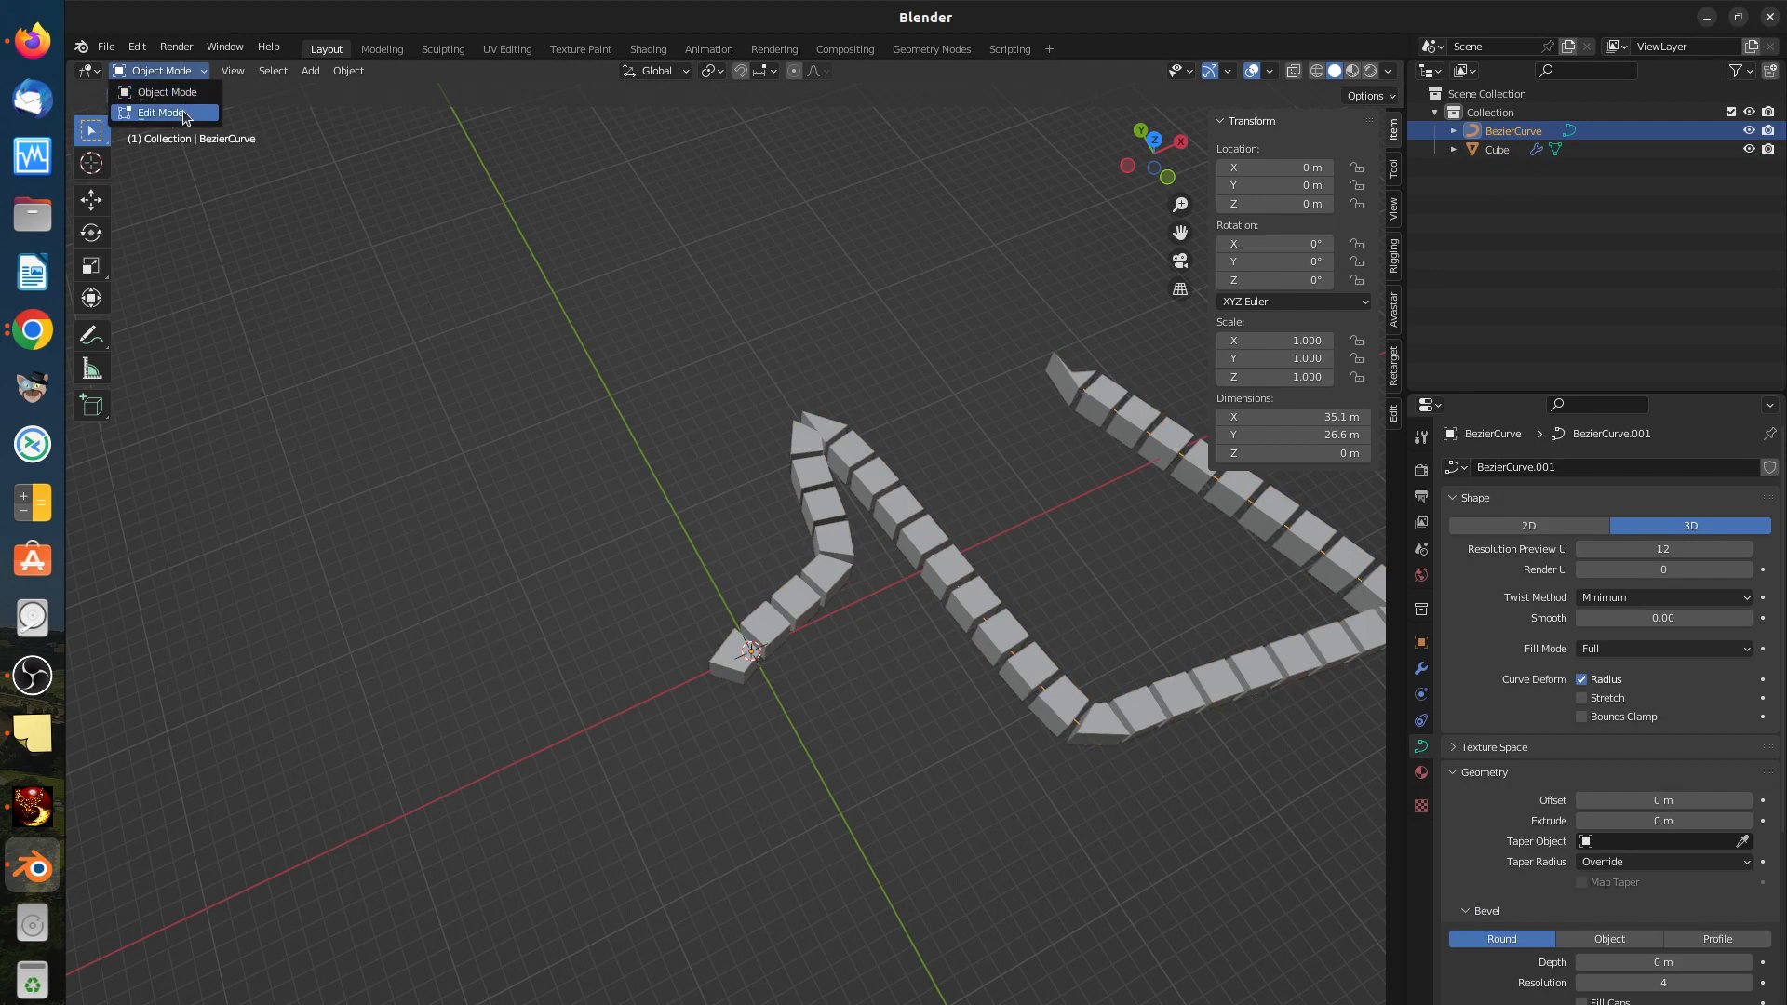
left_click(186, 113)
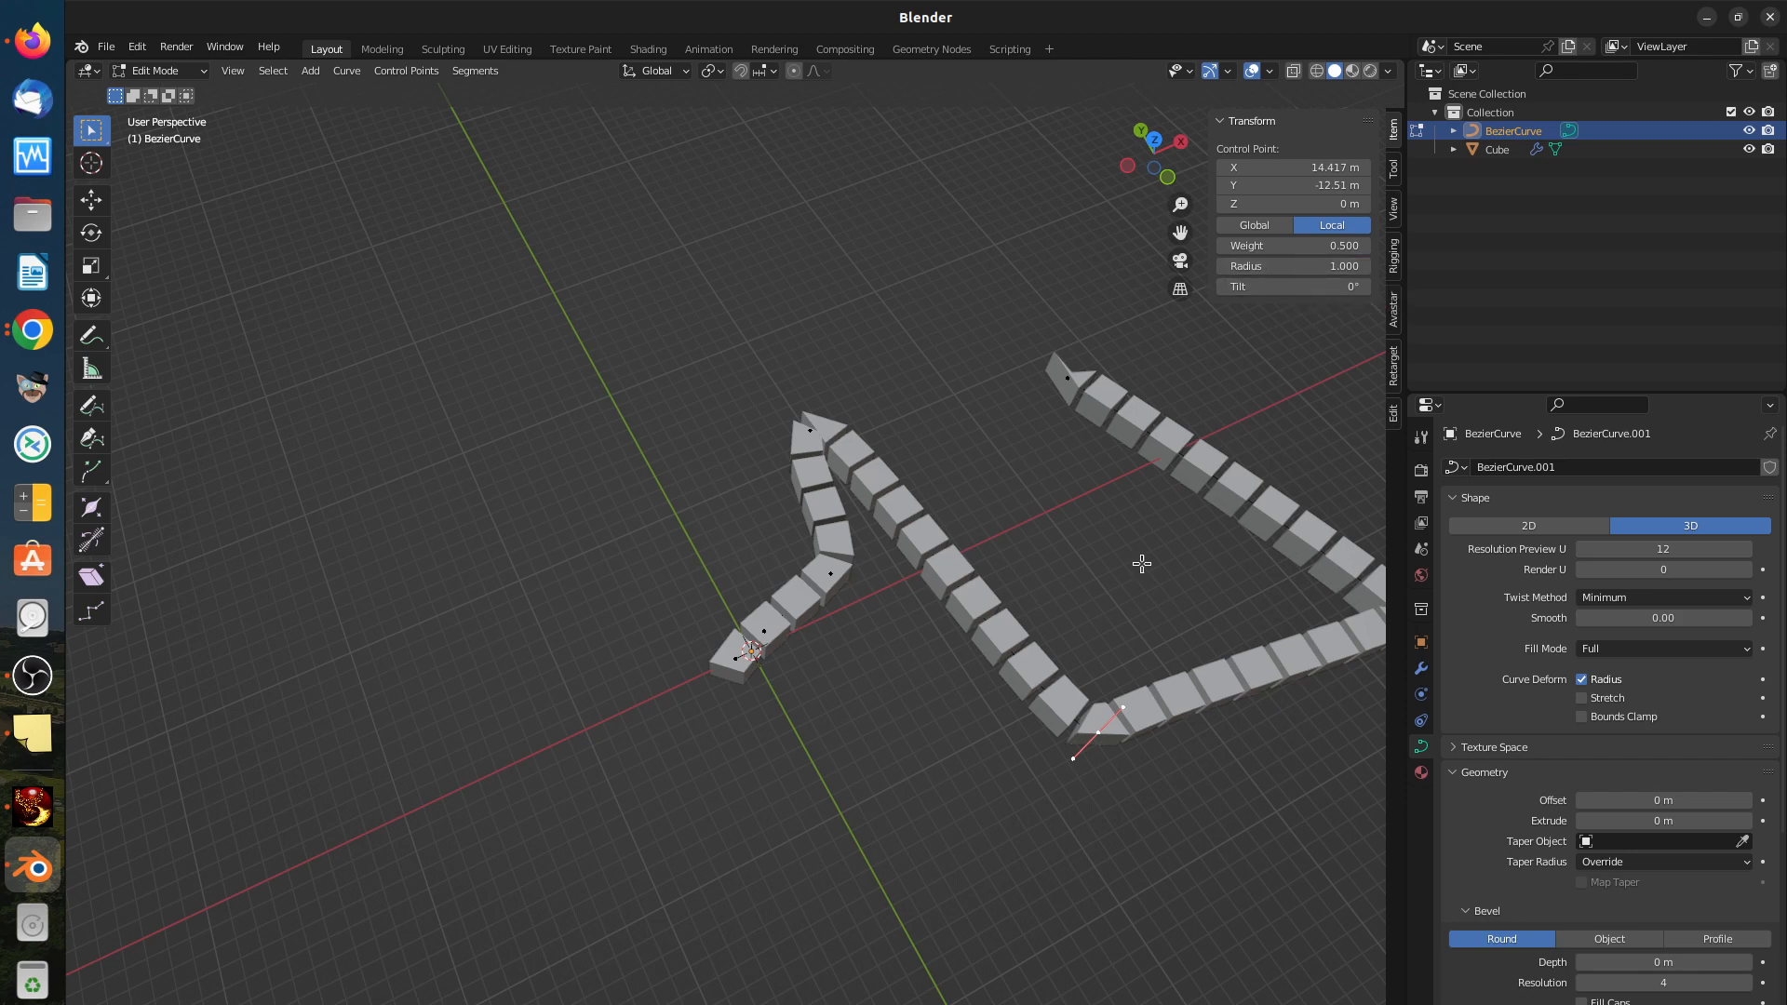
Step: Select all linked control points of the curve and set their mean radius to 0 and back to 1
key("ctrl+l")
left_click(1305, 268)
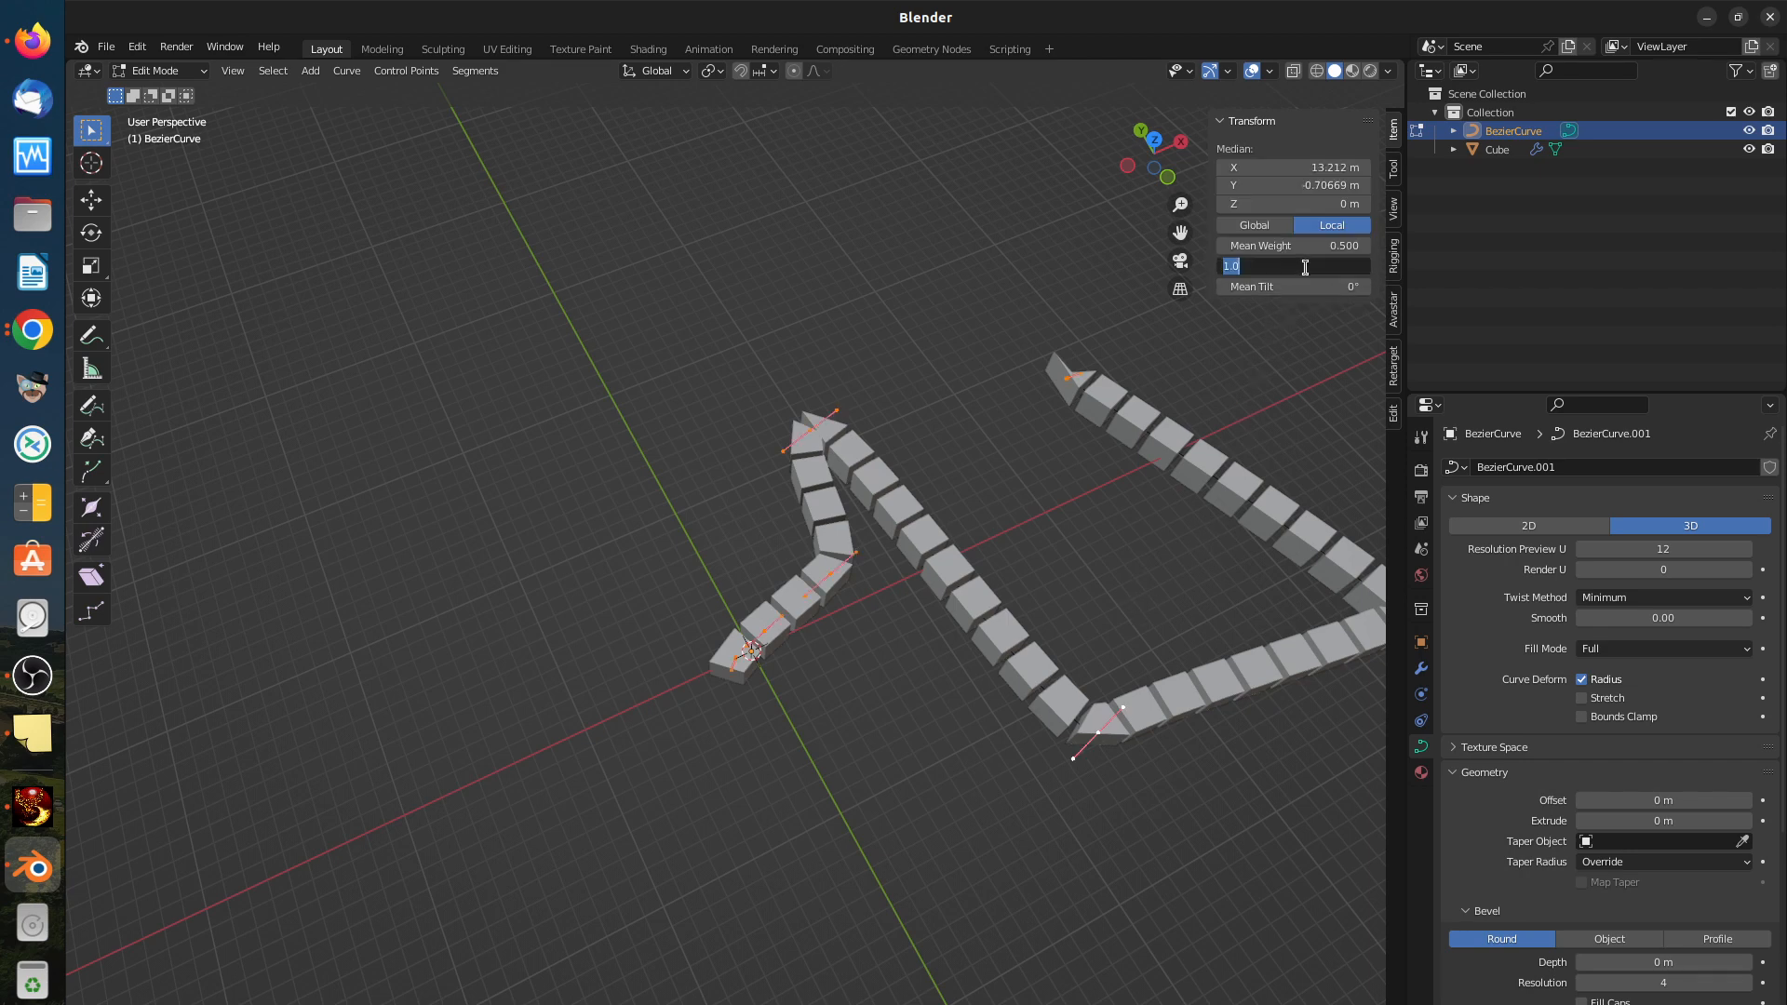
type("0")
key("Return")
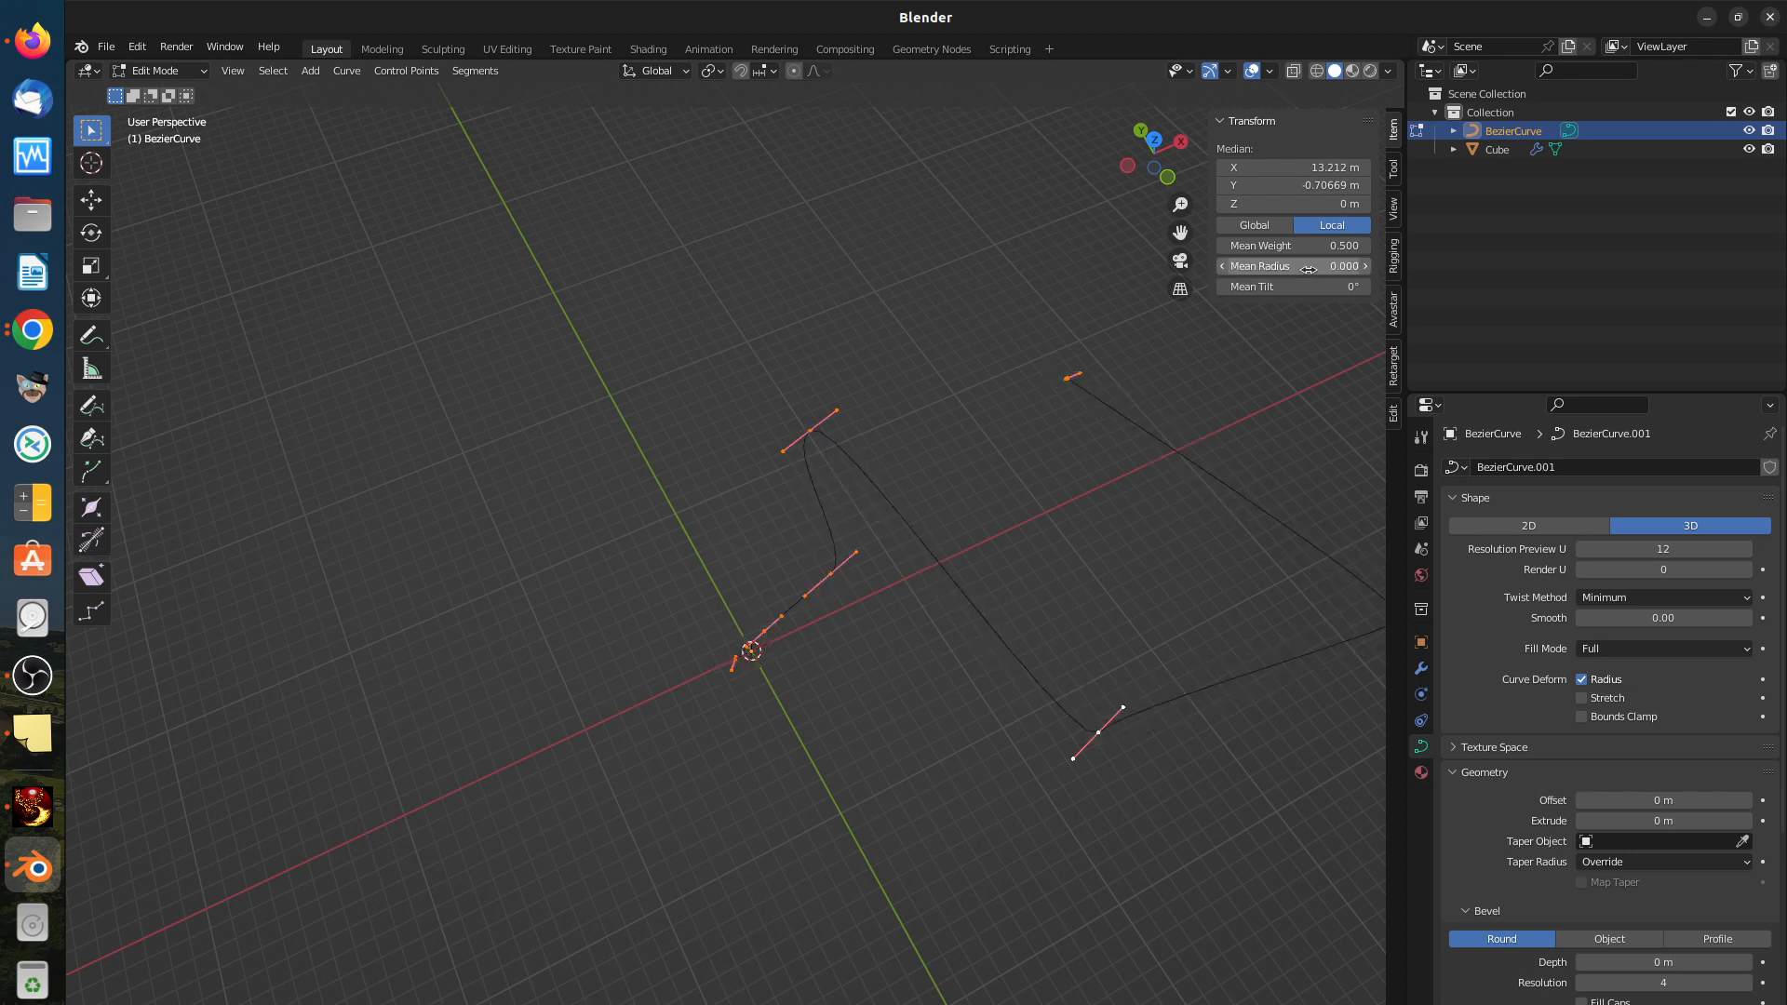
left_click(1308, 269)
type("1")
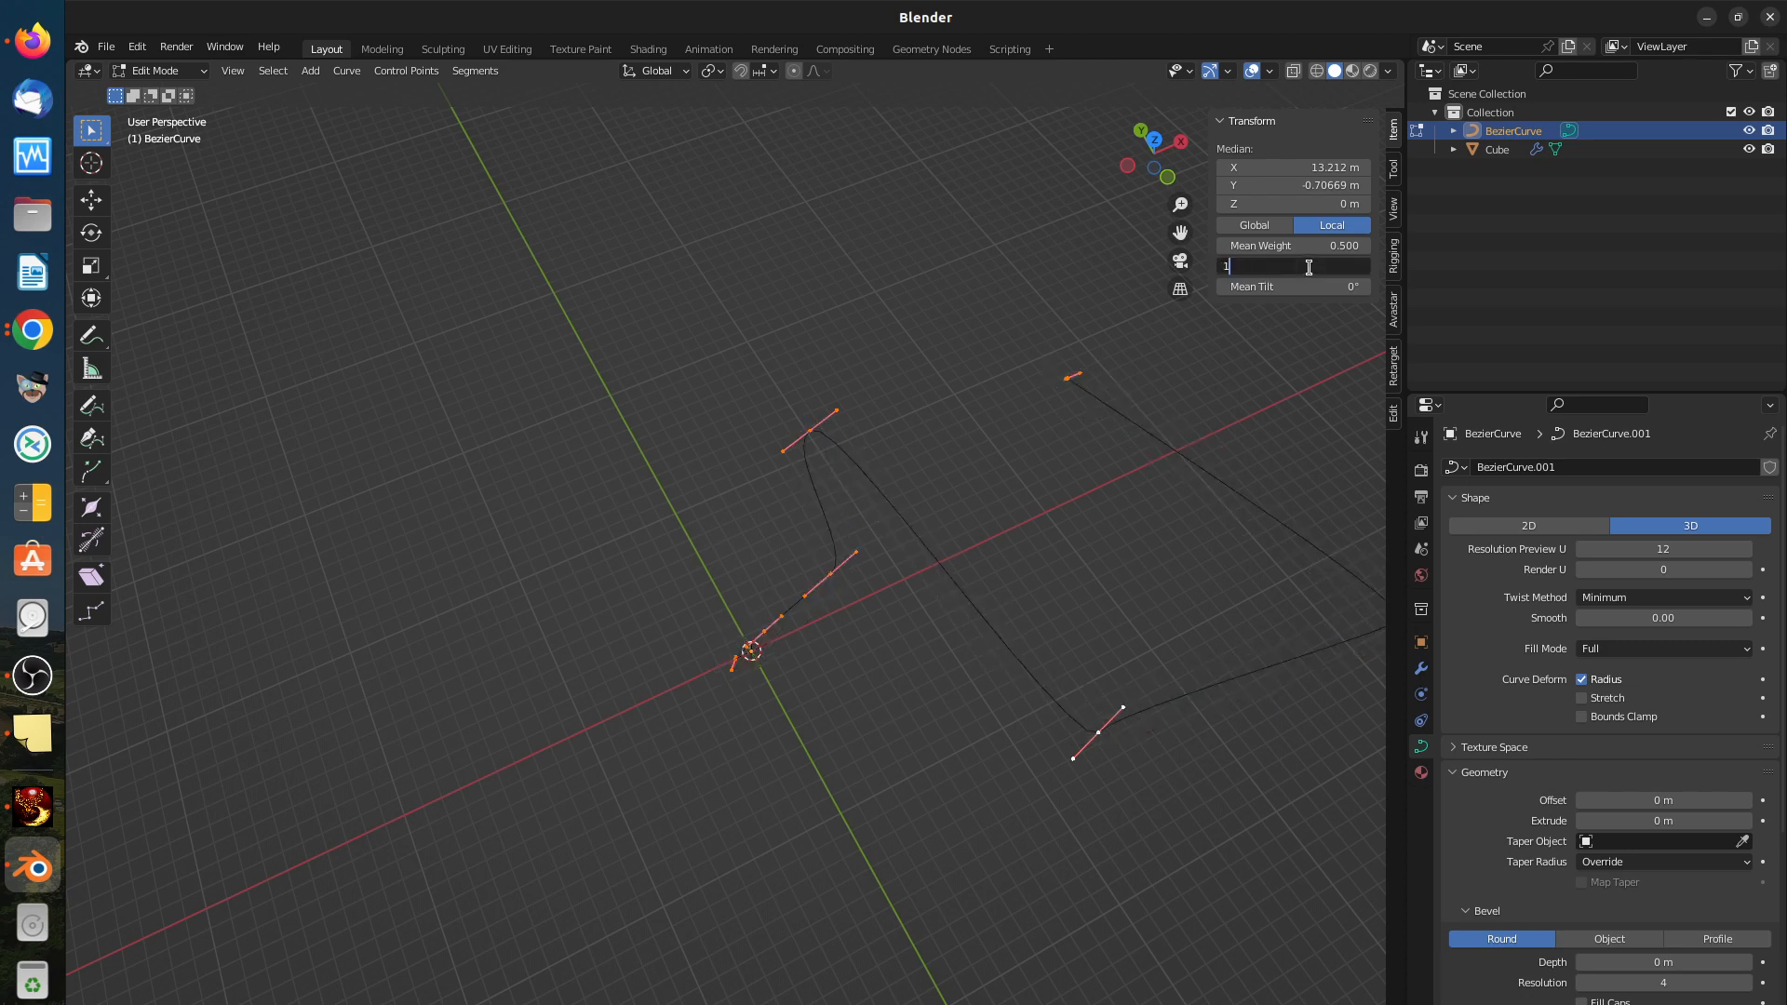
key("Return")
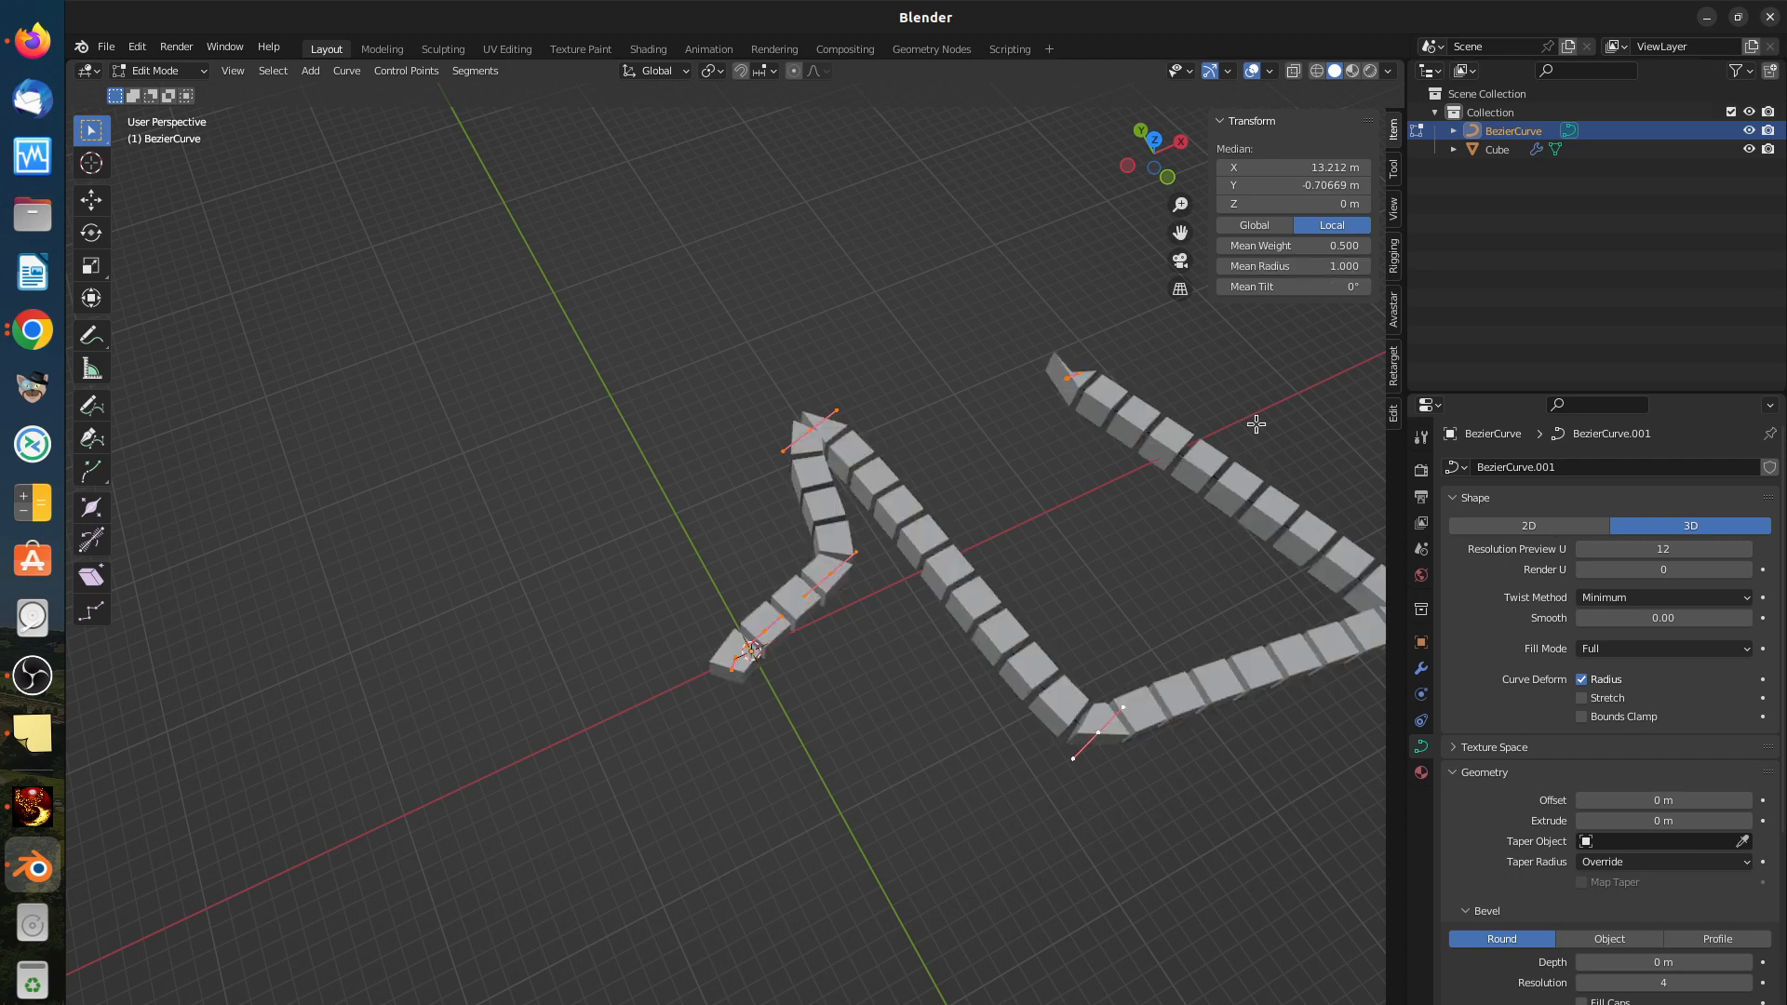
Step: Set the mean weight of the selected control points to 1
left_click(1332, 247)
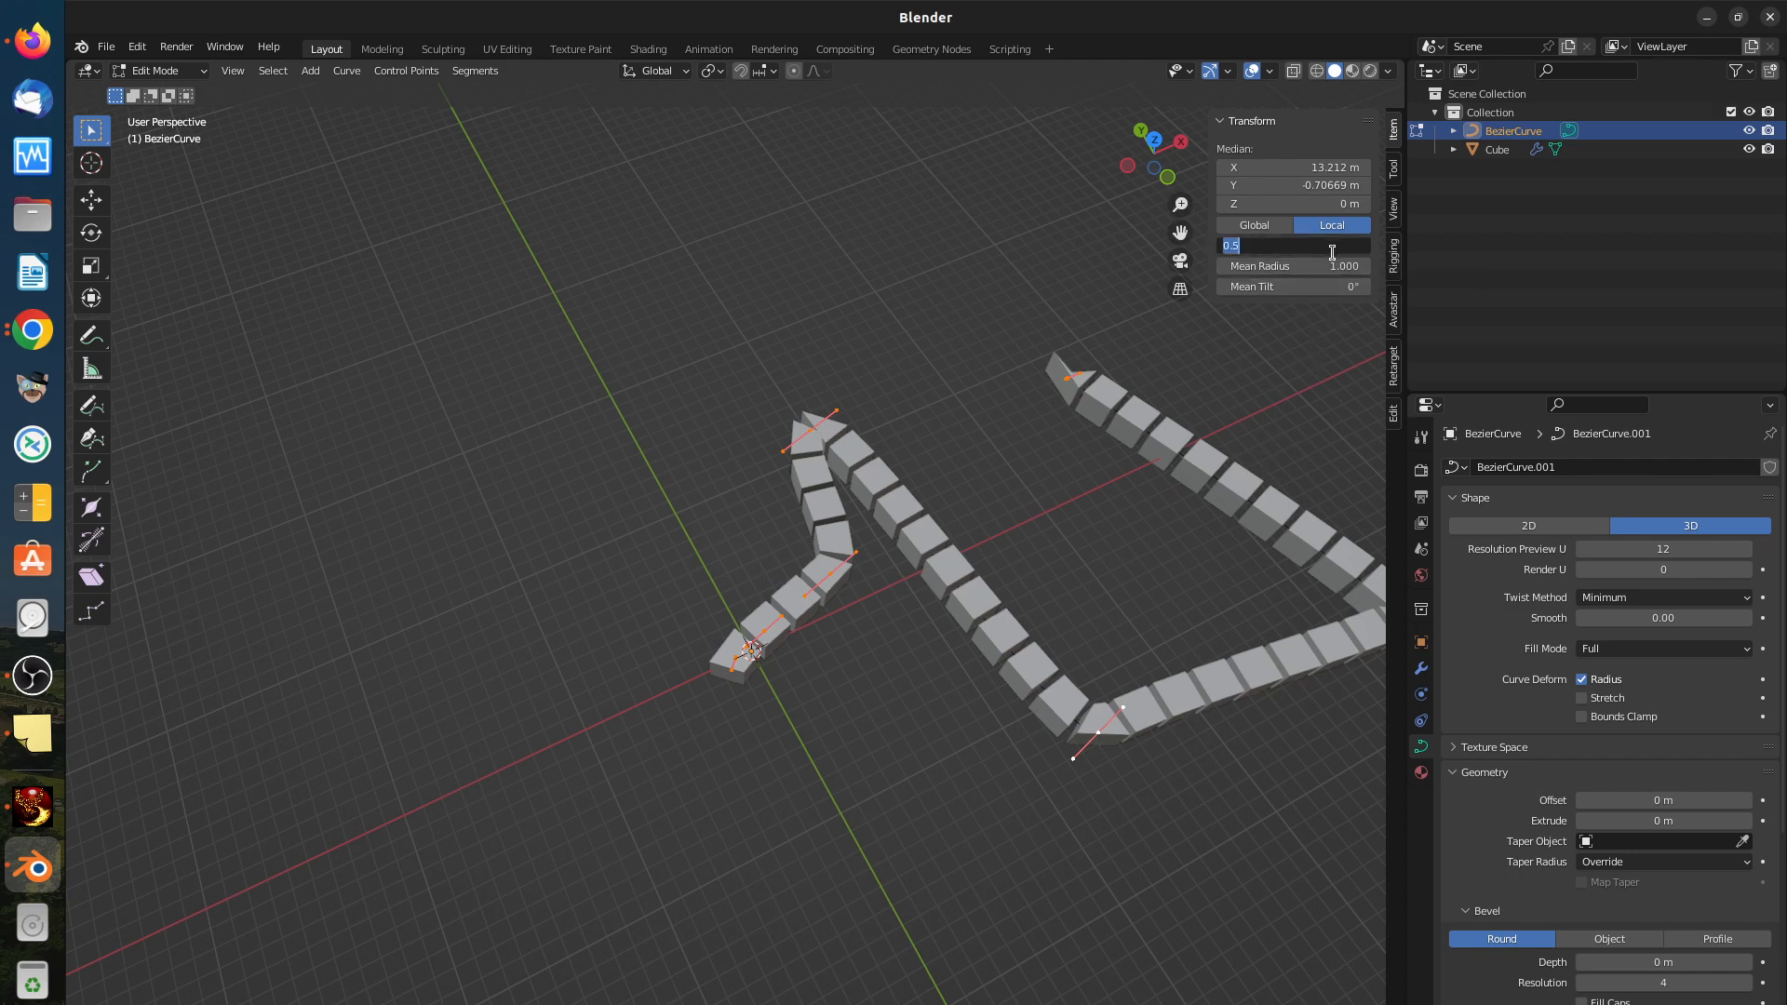
type("1")
key("Return")
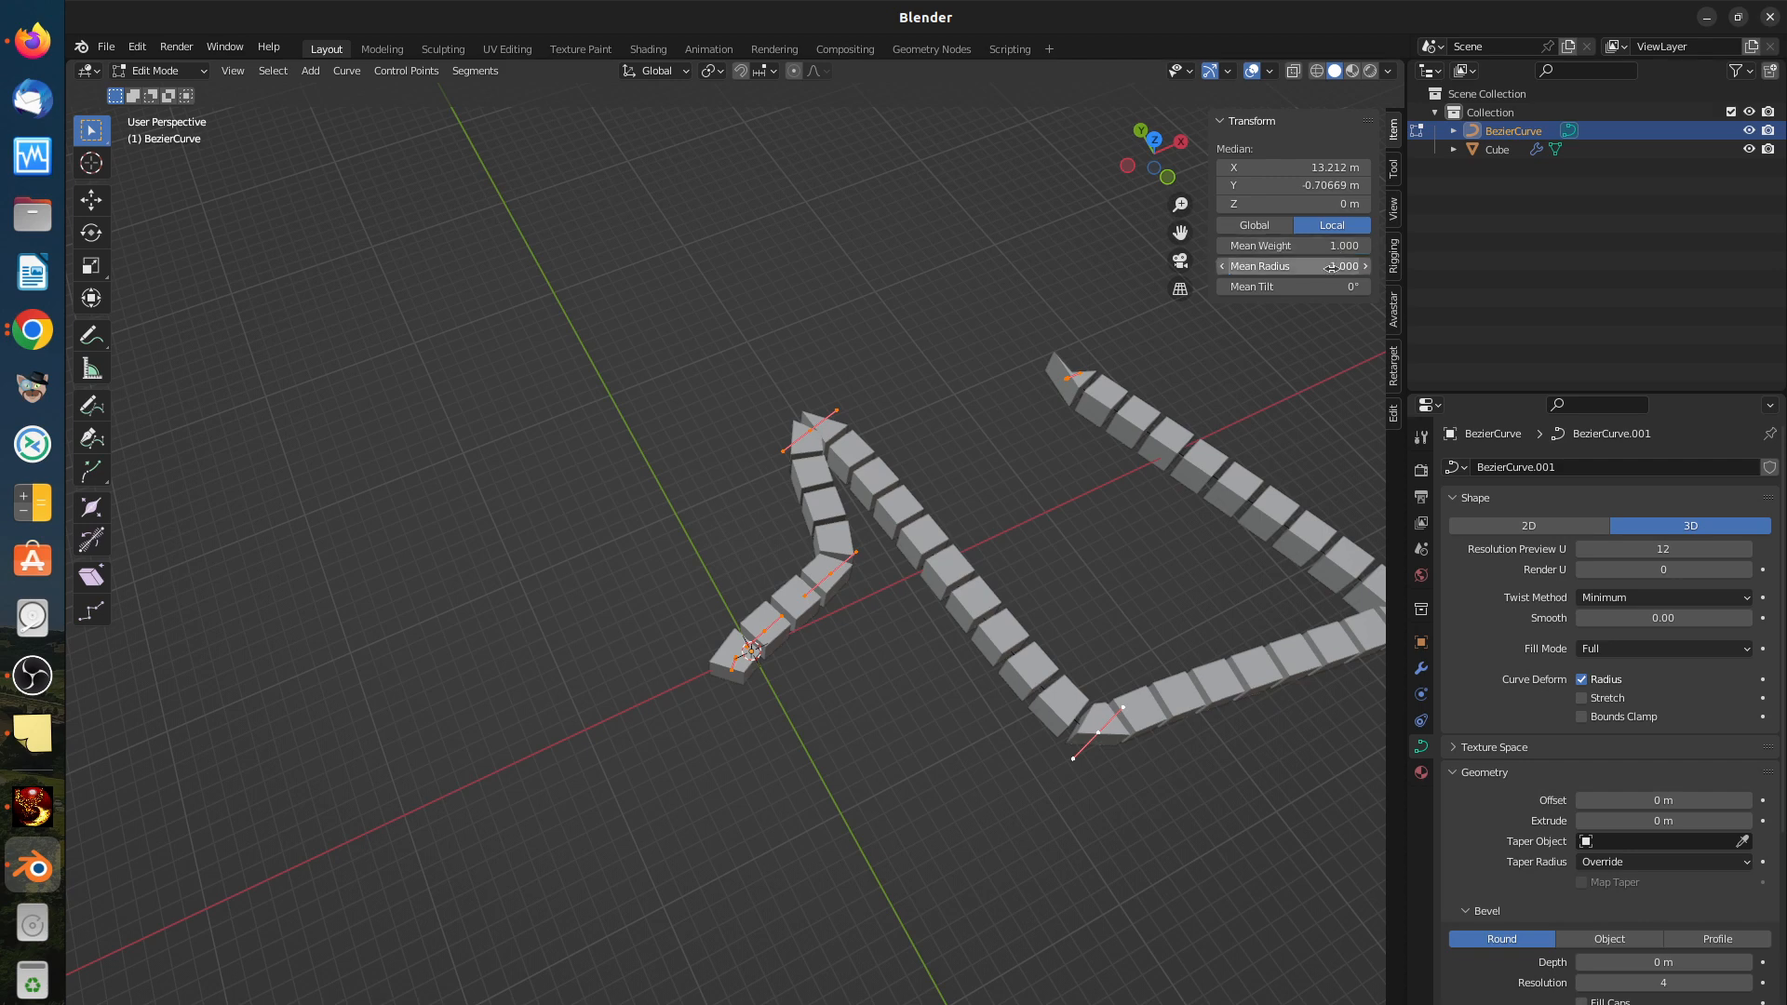
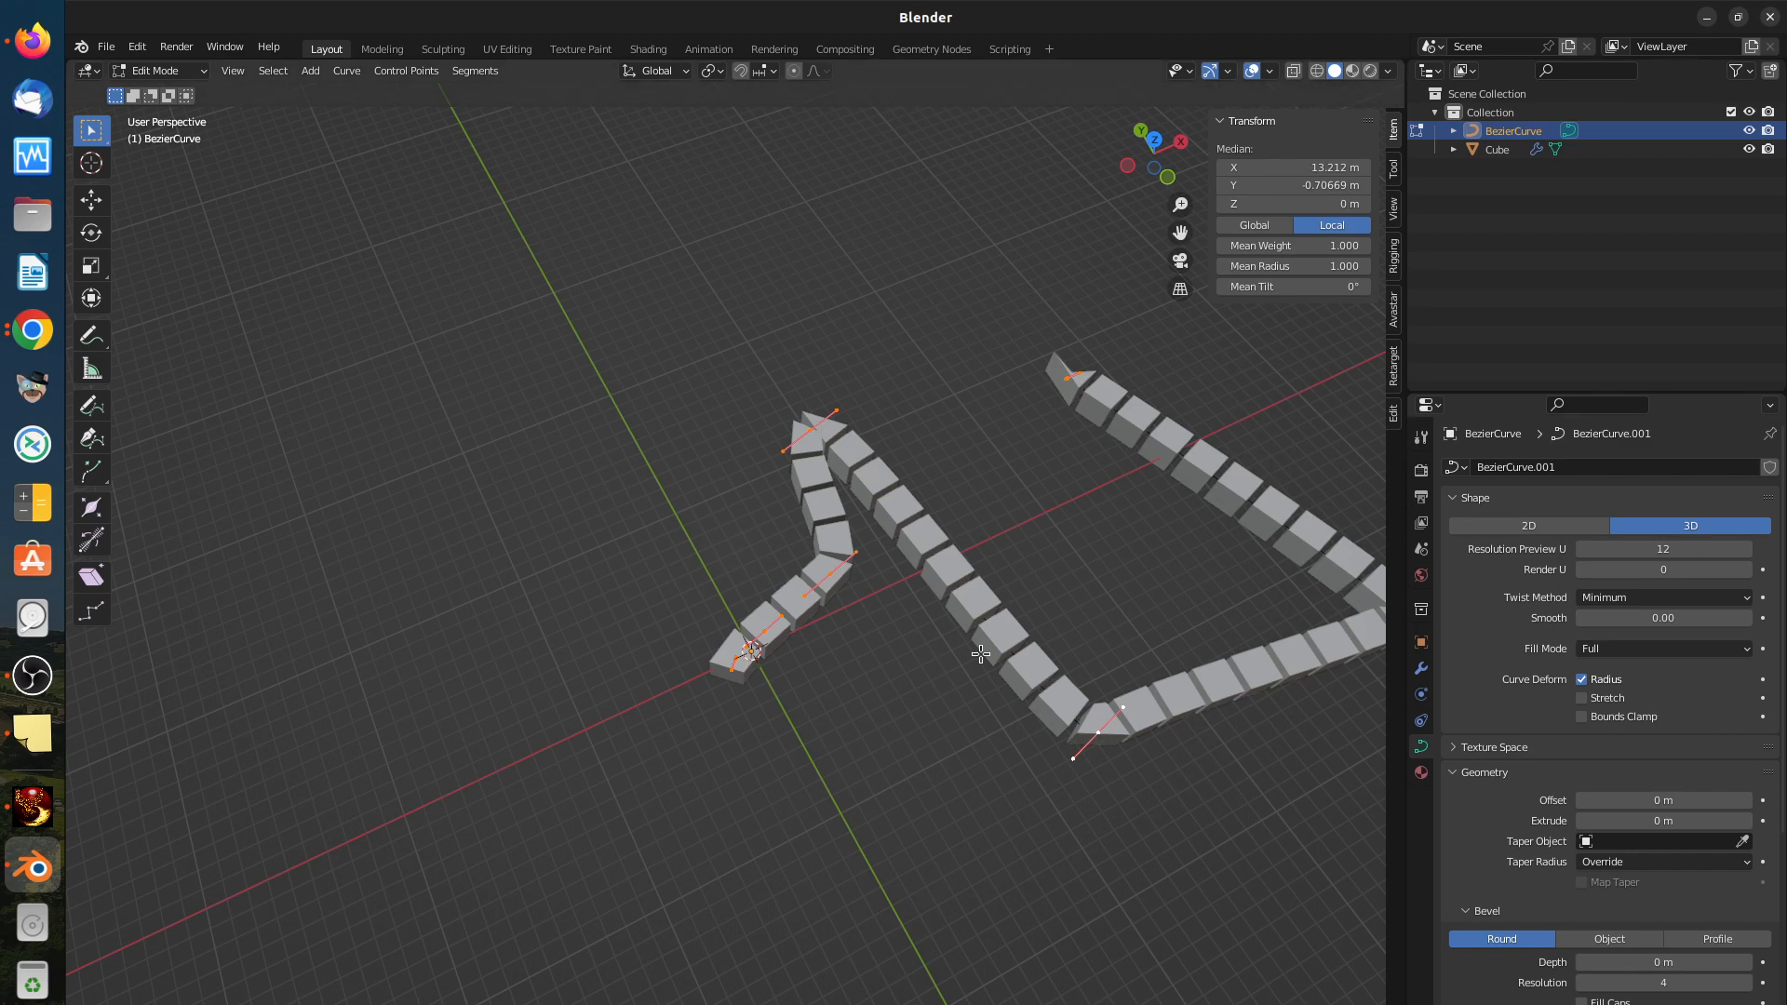
Step: Raise the curve's near corner control point about 9.27 m along the global Z axis
middle_click_drag(981, 654, 921, 628, "shift")
middle_click_drag(1123, 576, 826, 580, "shift")
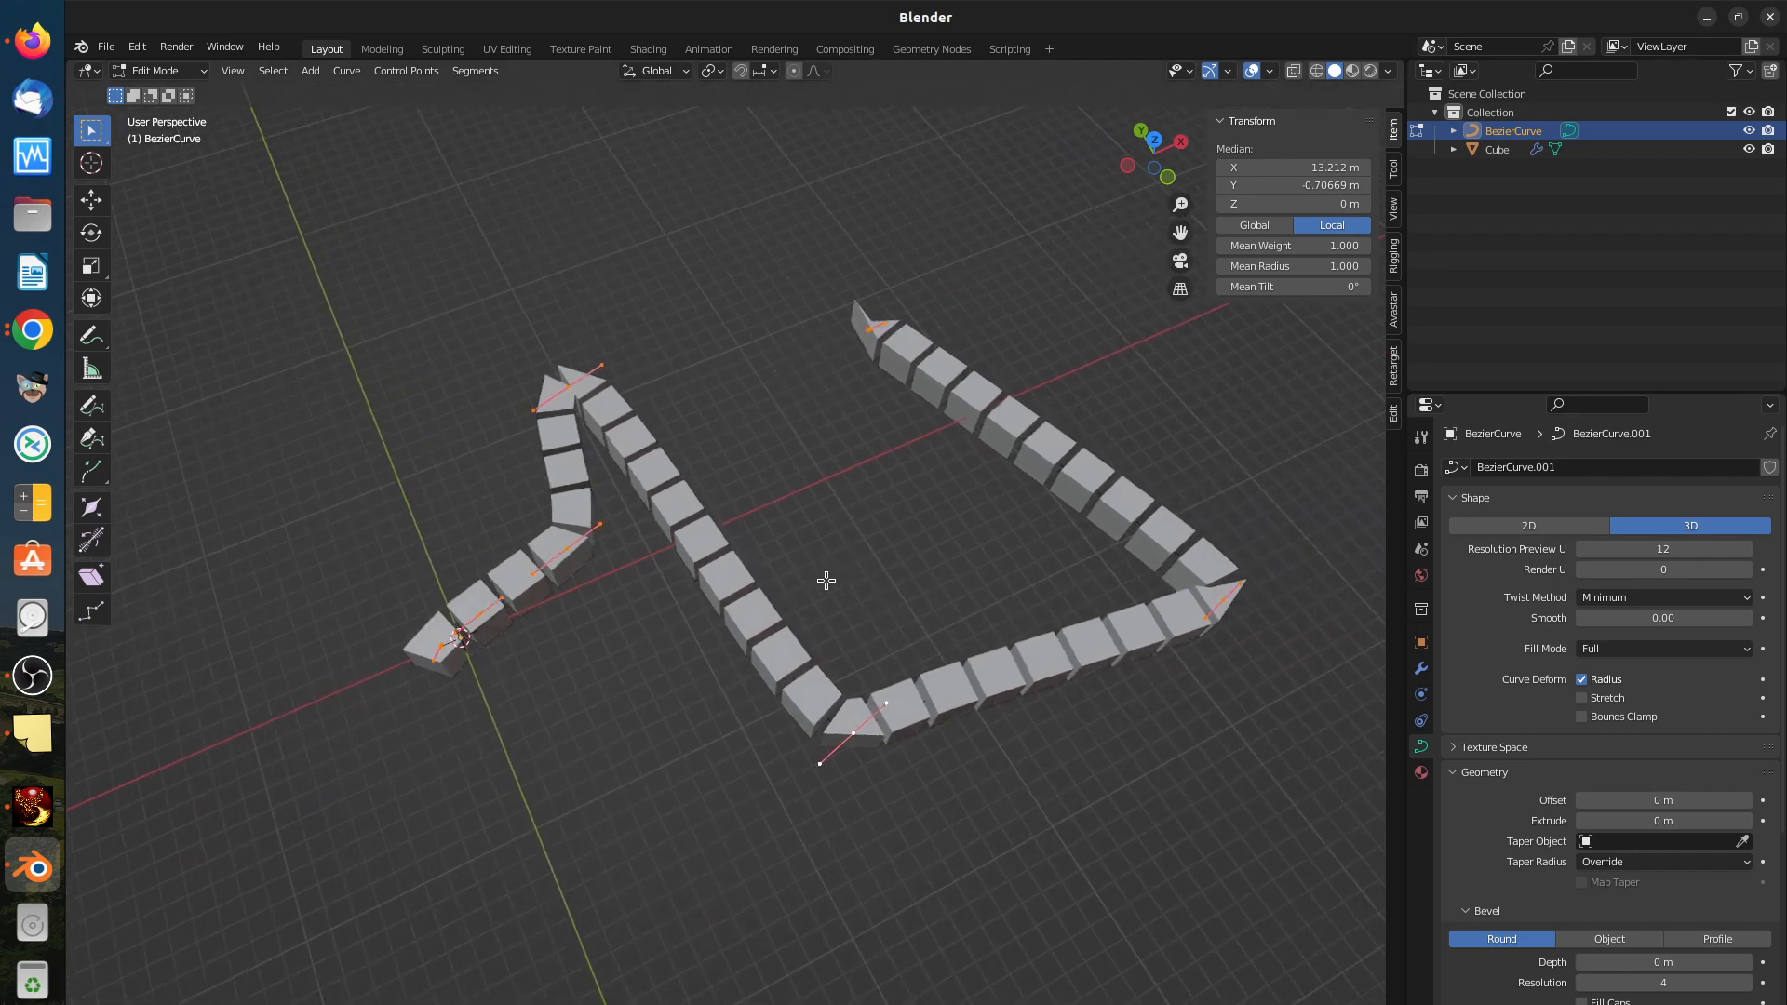
middle_click_drag(834, 710, 913, 746)
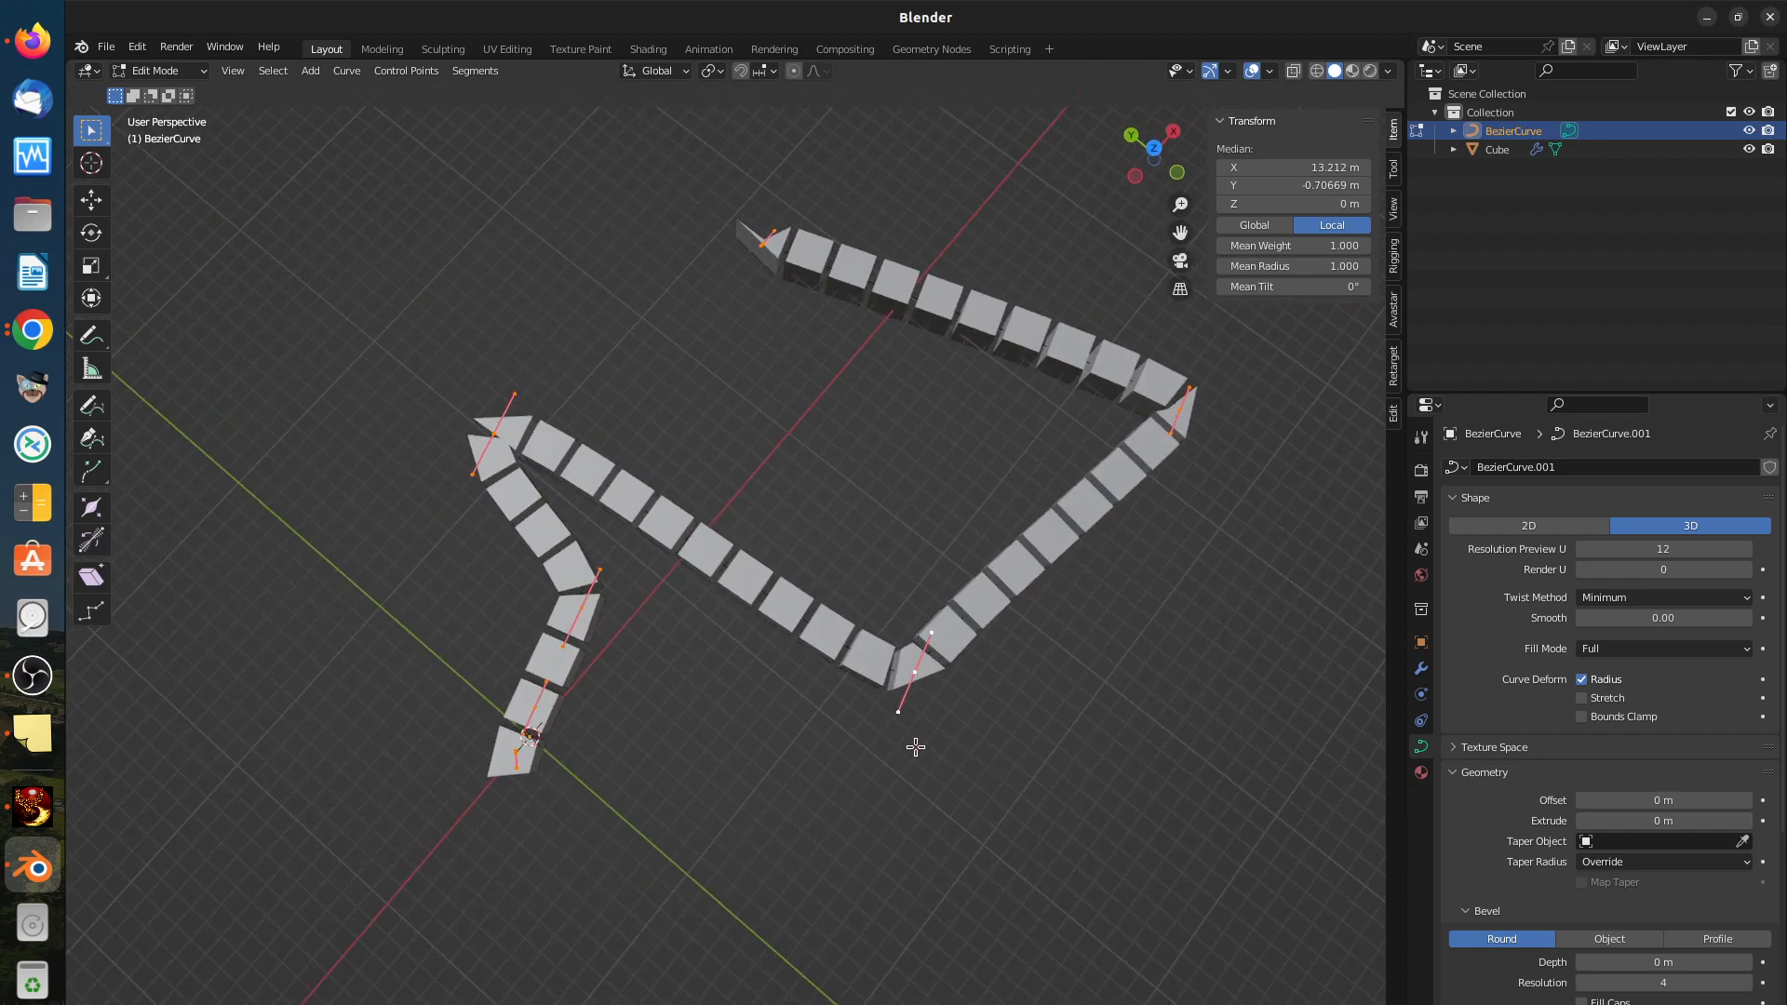
scroll(914, 746, "up", 1)
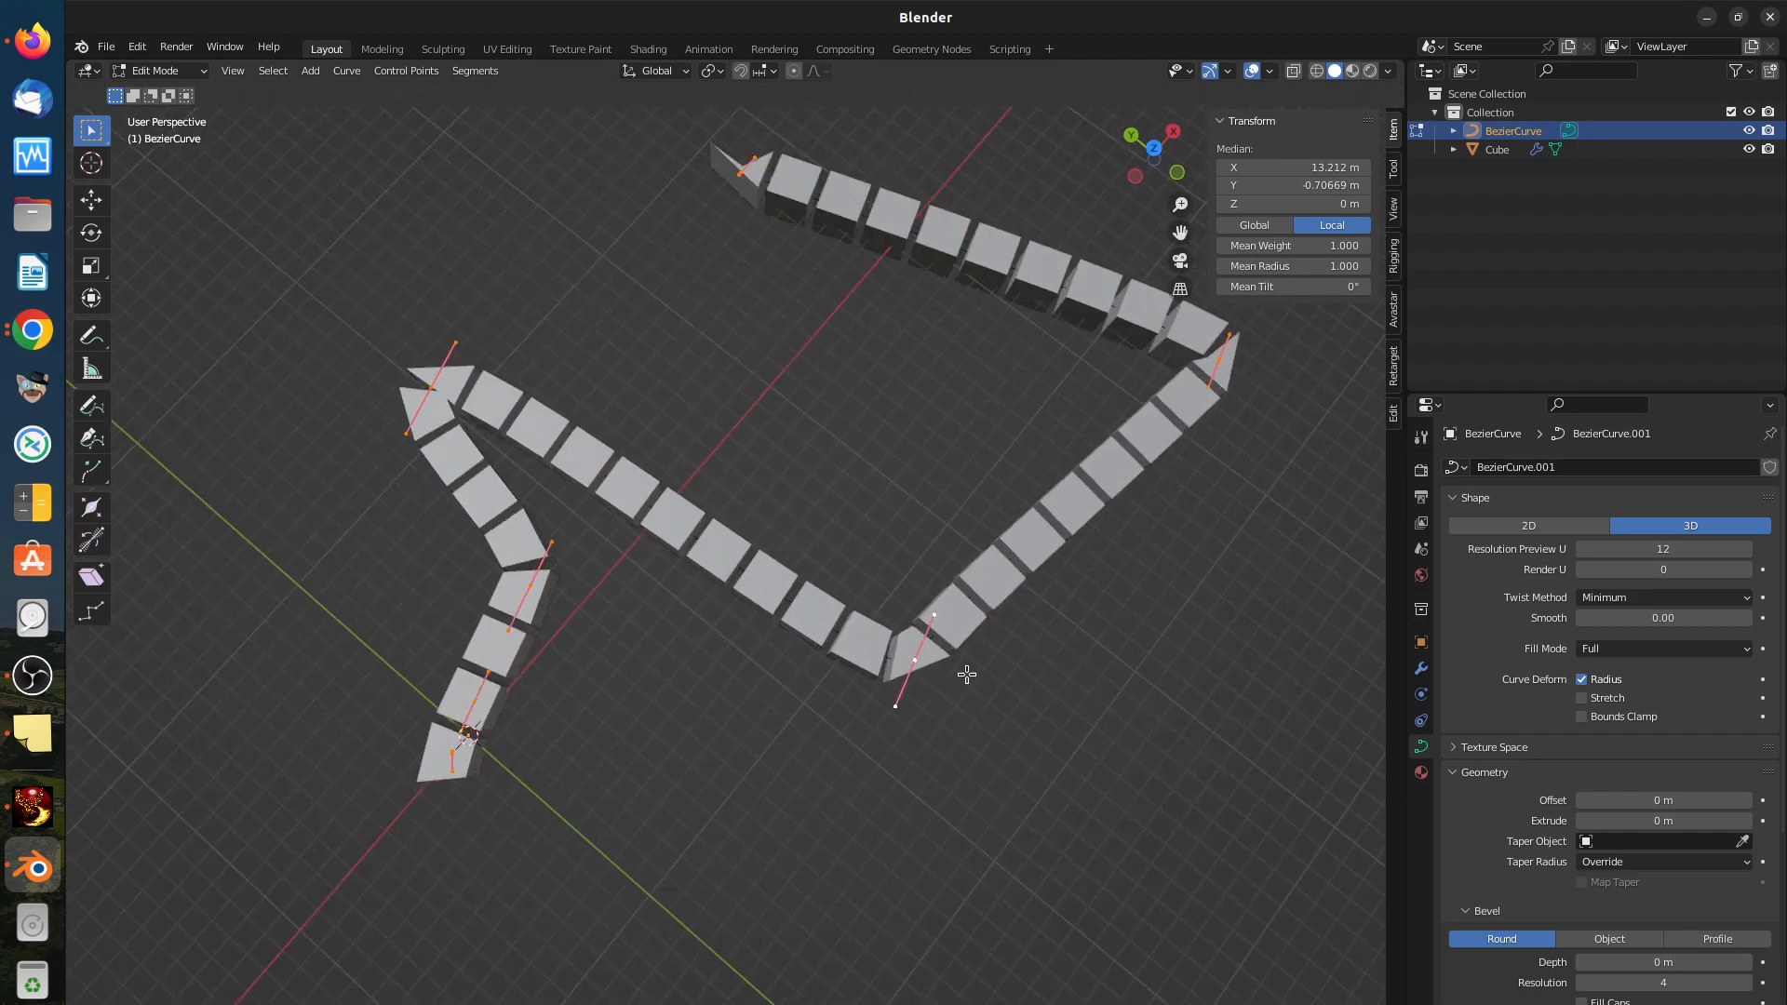
middle_click_drag(883, 690, 765, 608)
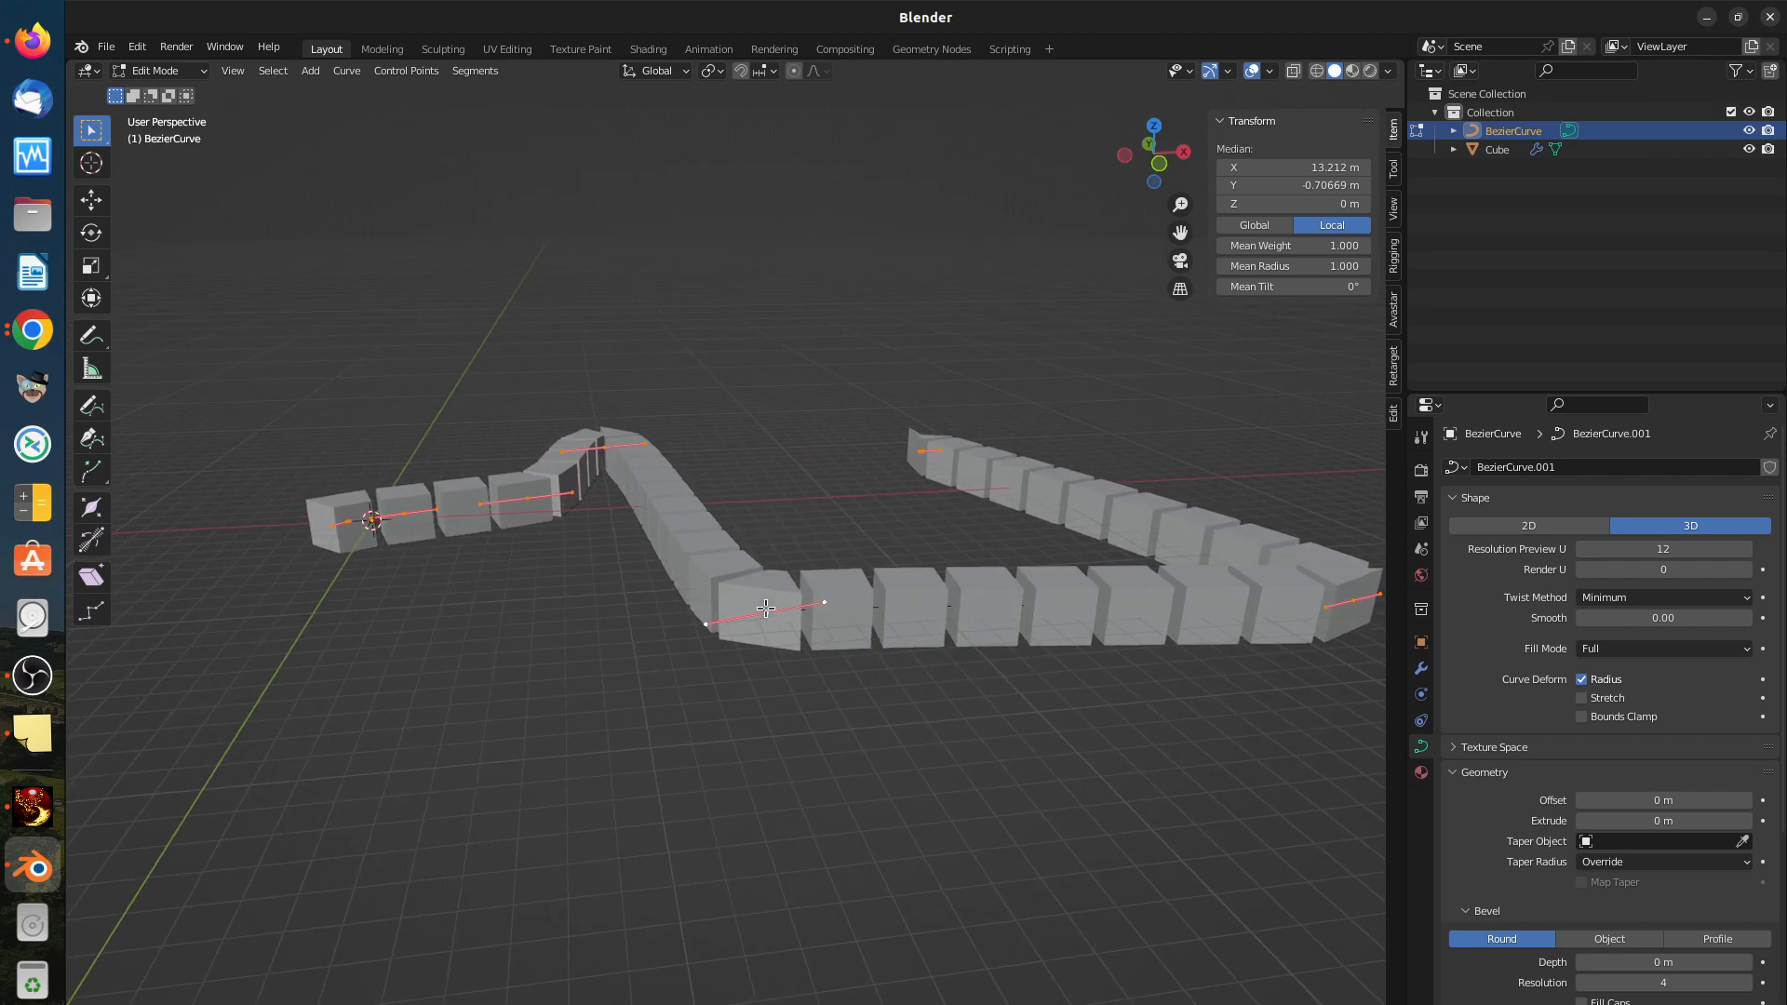
left_click(769, 616)
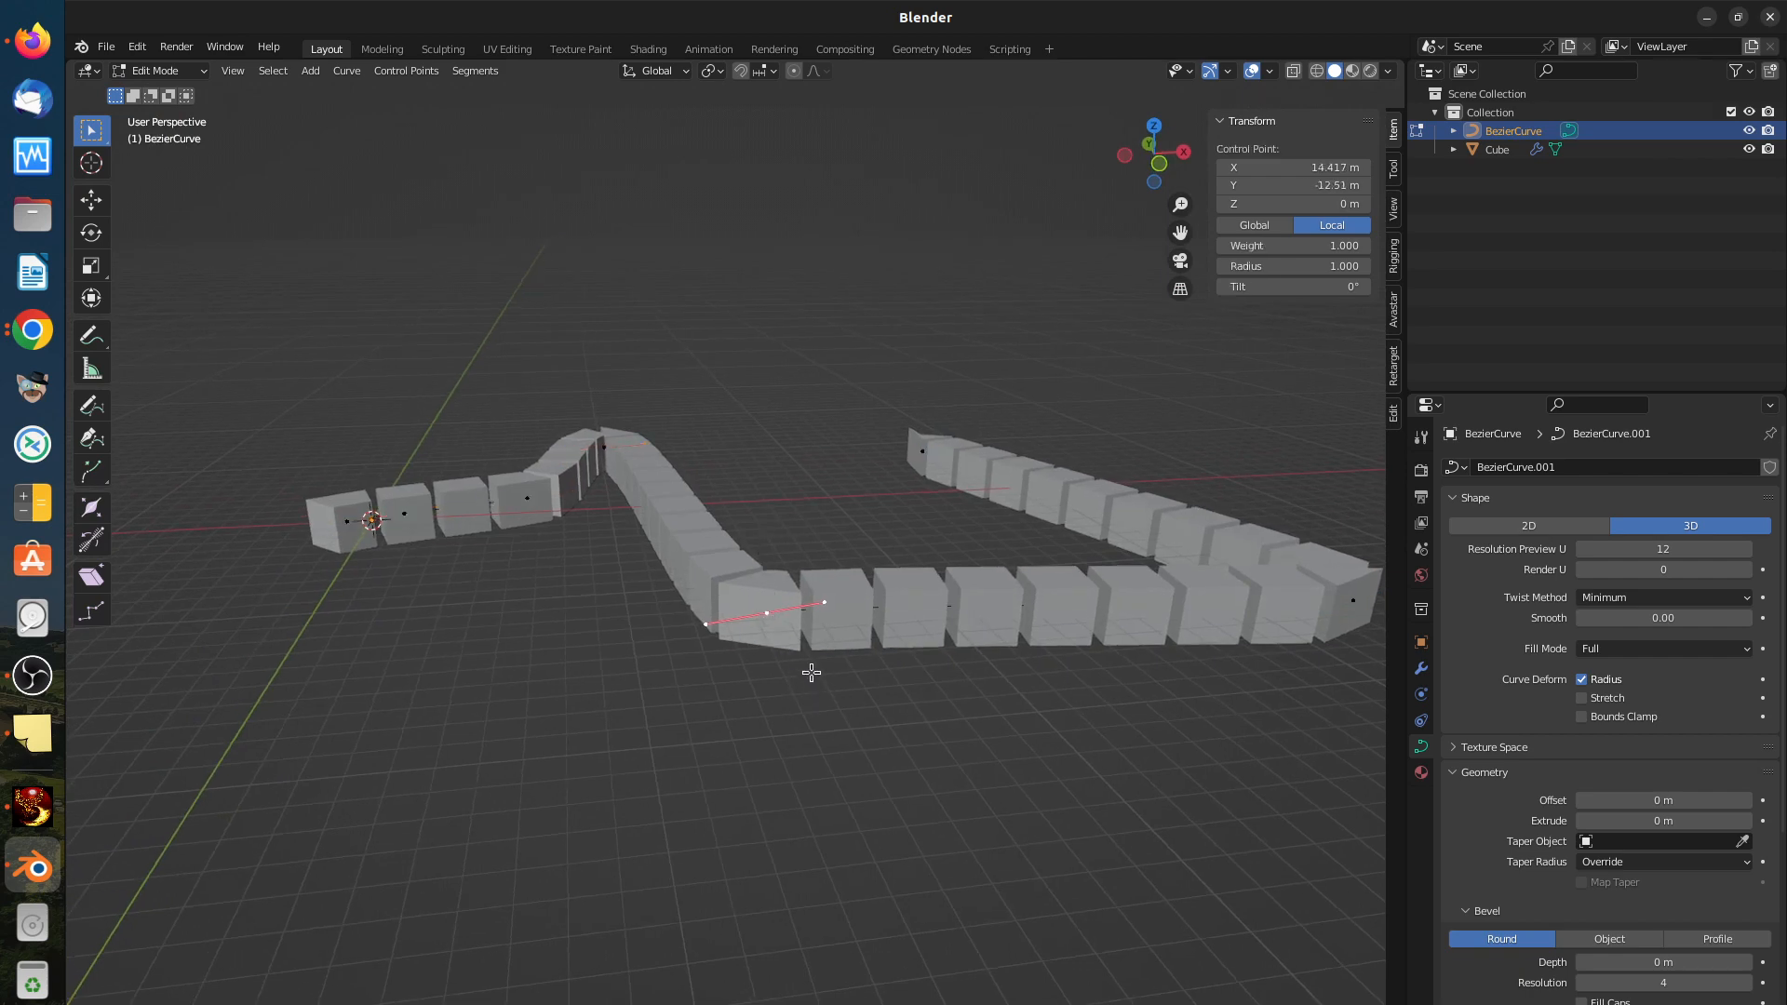
key("g")
key("z")
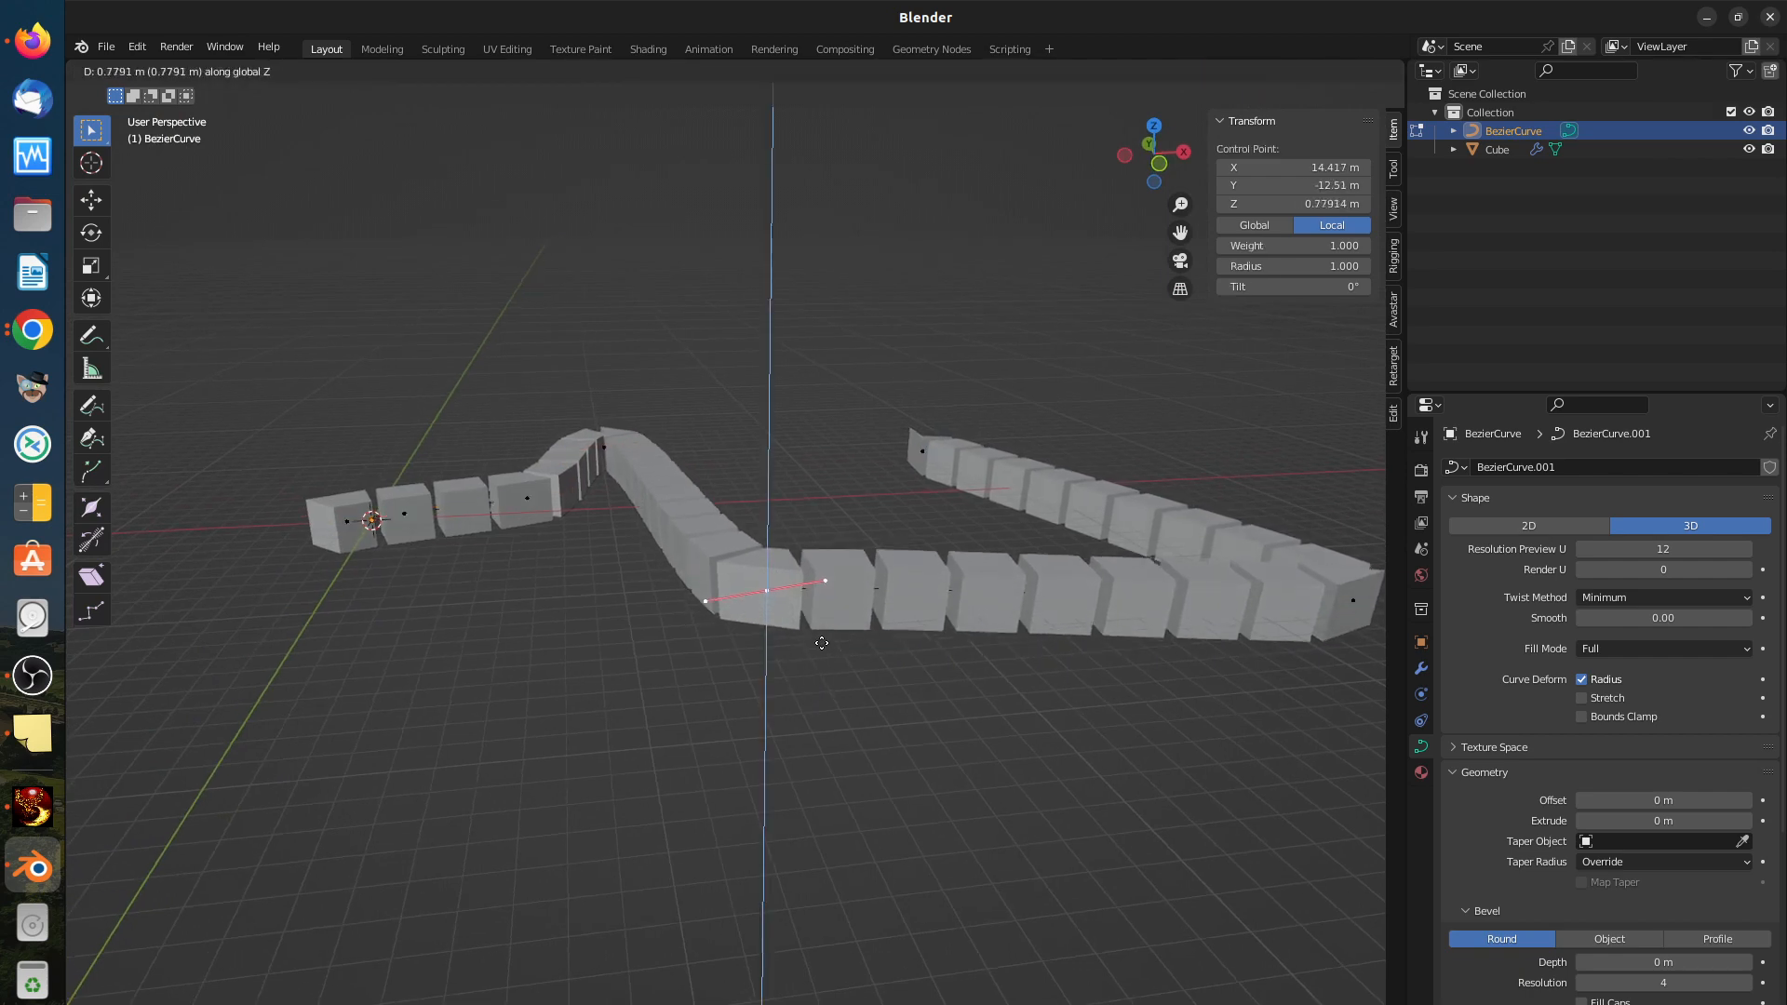
left_click(866, 381)
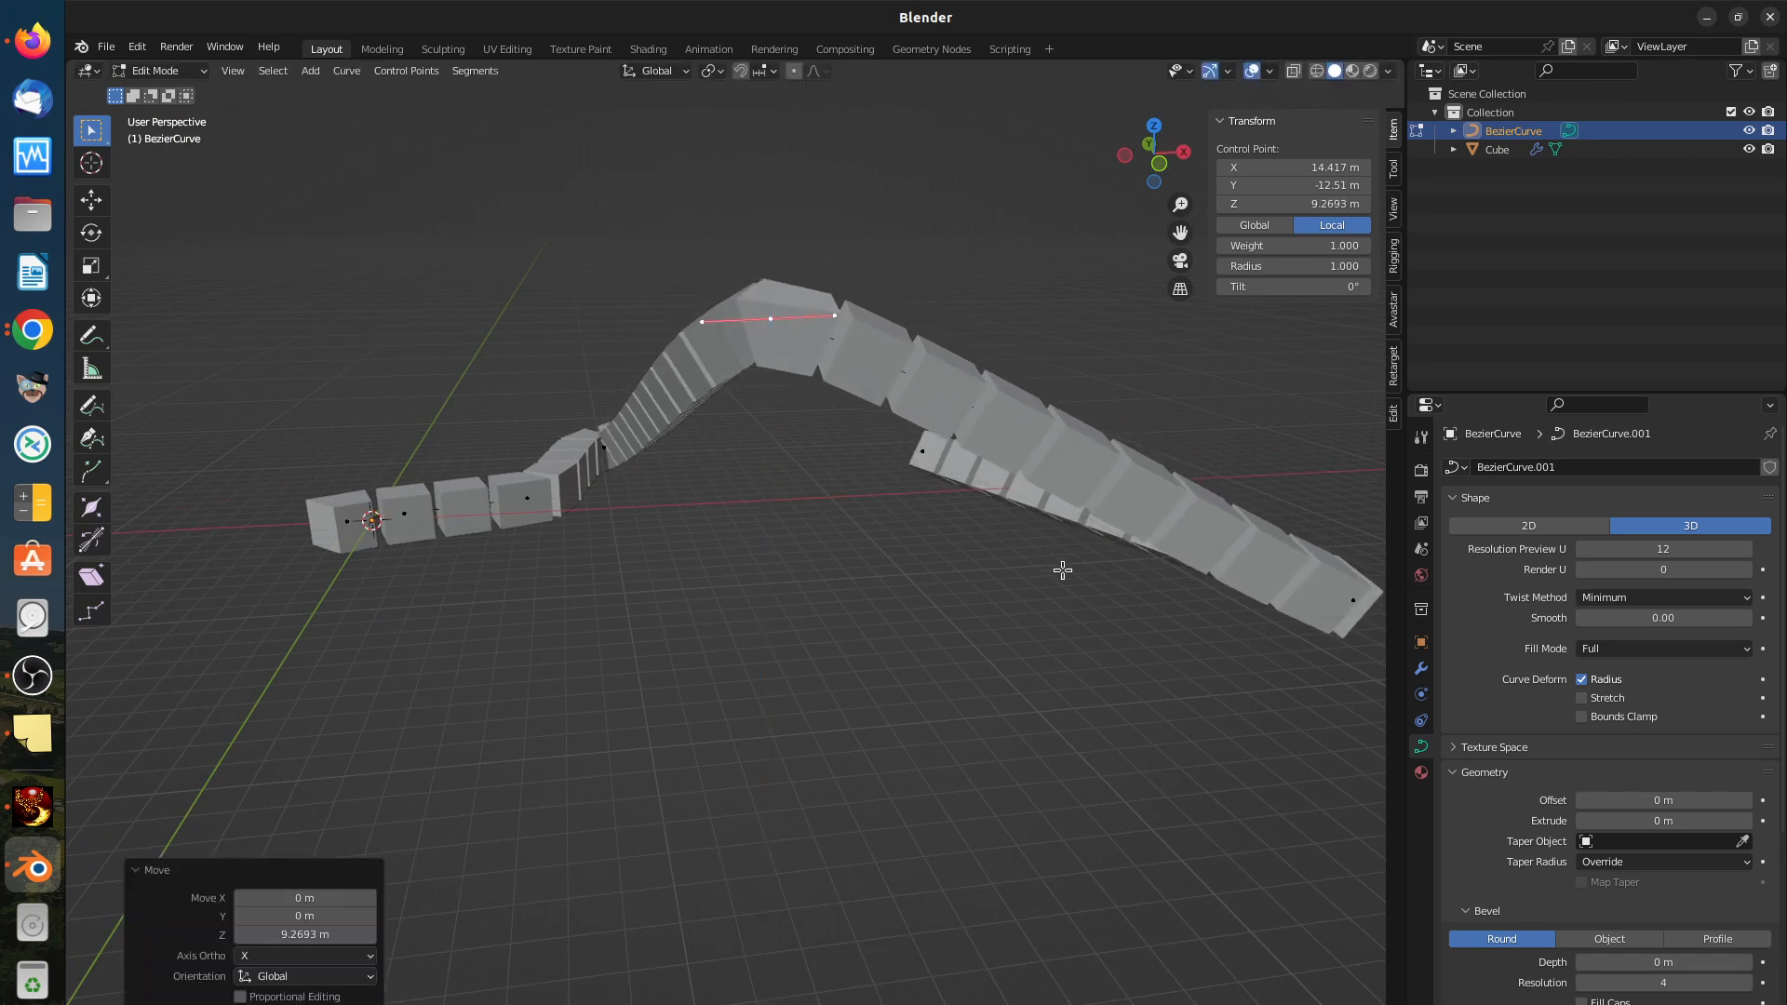
Step: Subdivide the curve segment between the raised control point and the neighbouring corner point
middle_click_drag(1062, 570, 1093, 503)
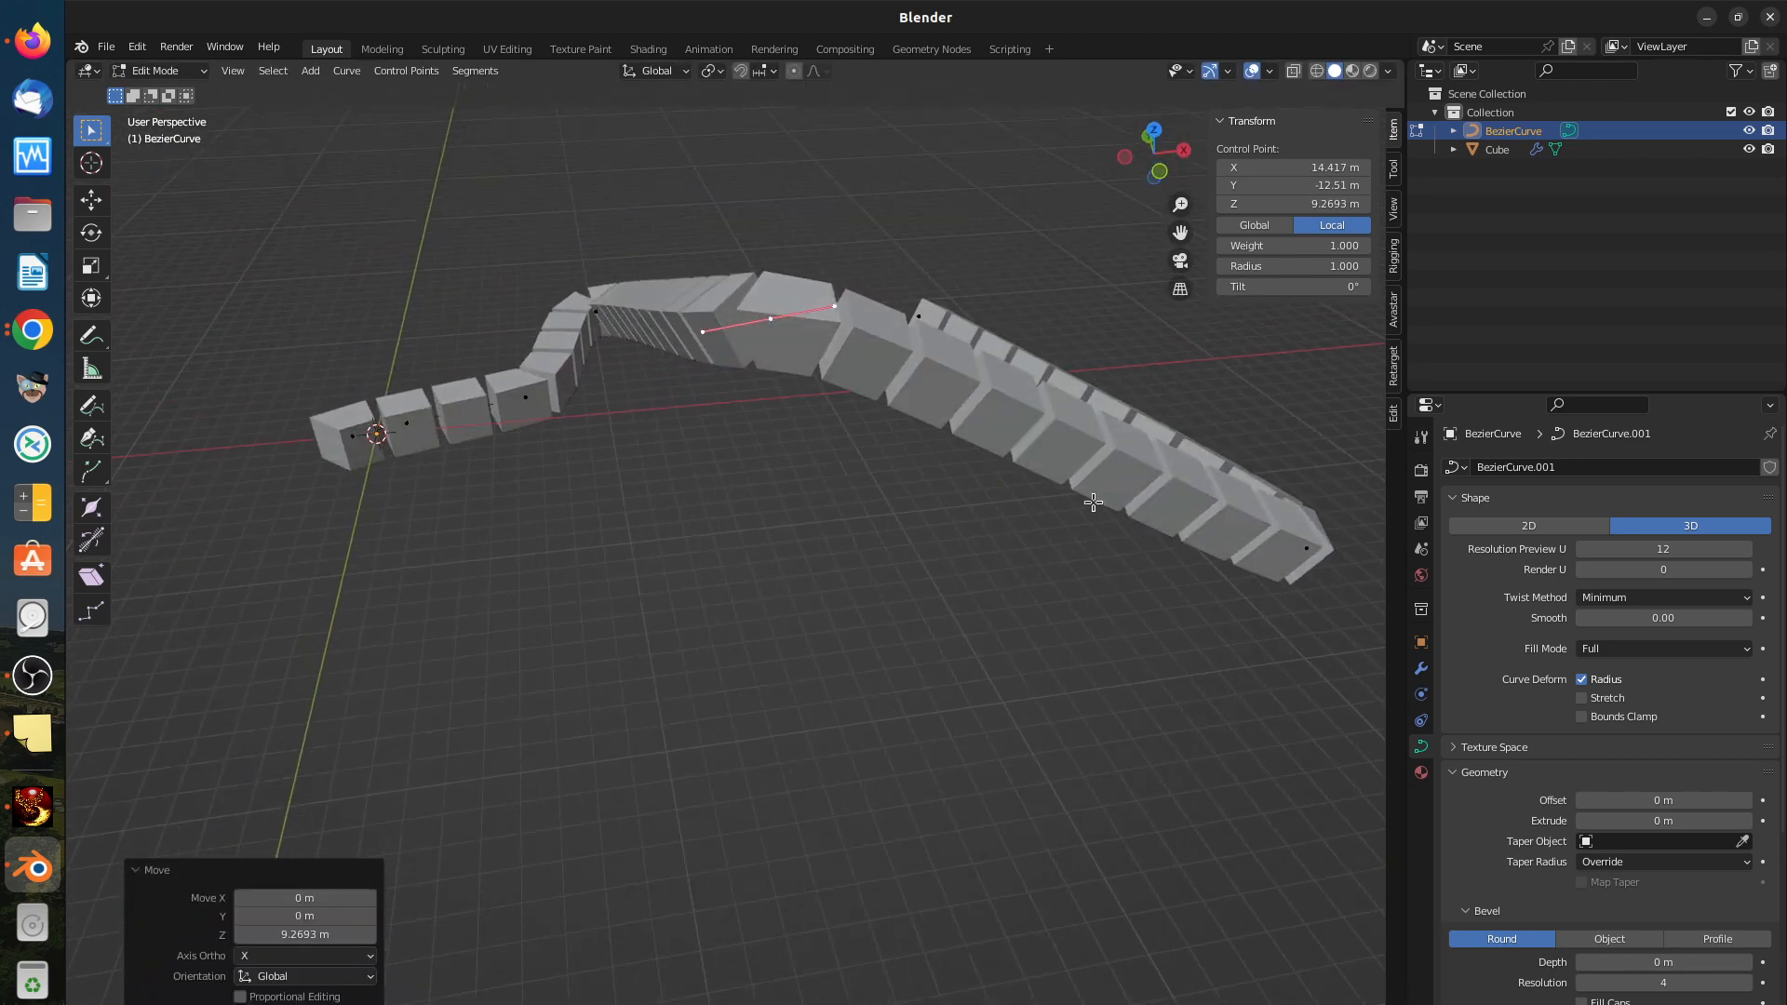
left_click(1092, 443)
left_click(770, 319)
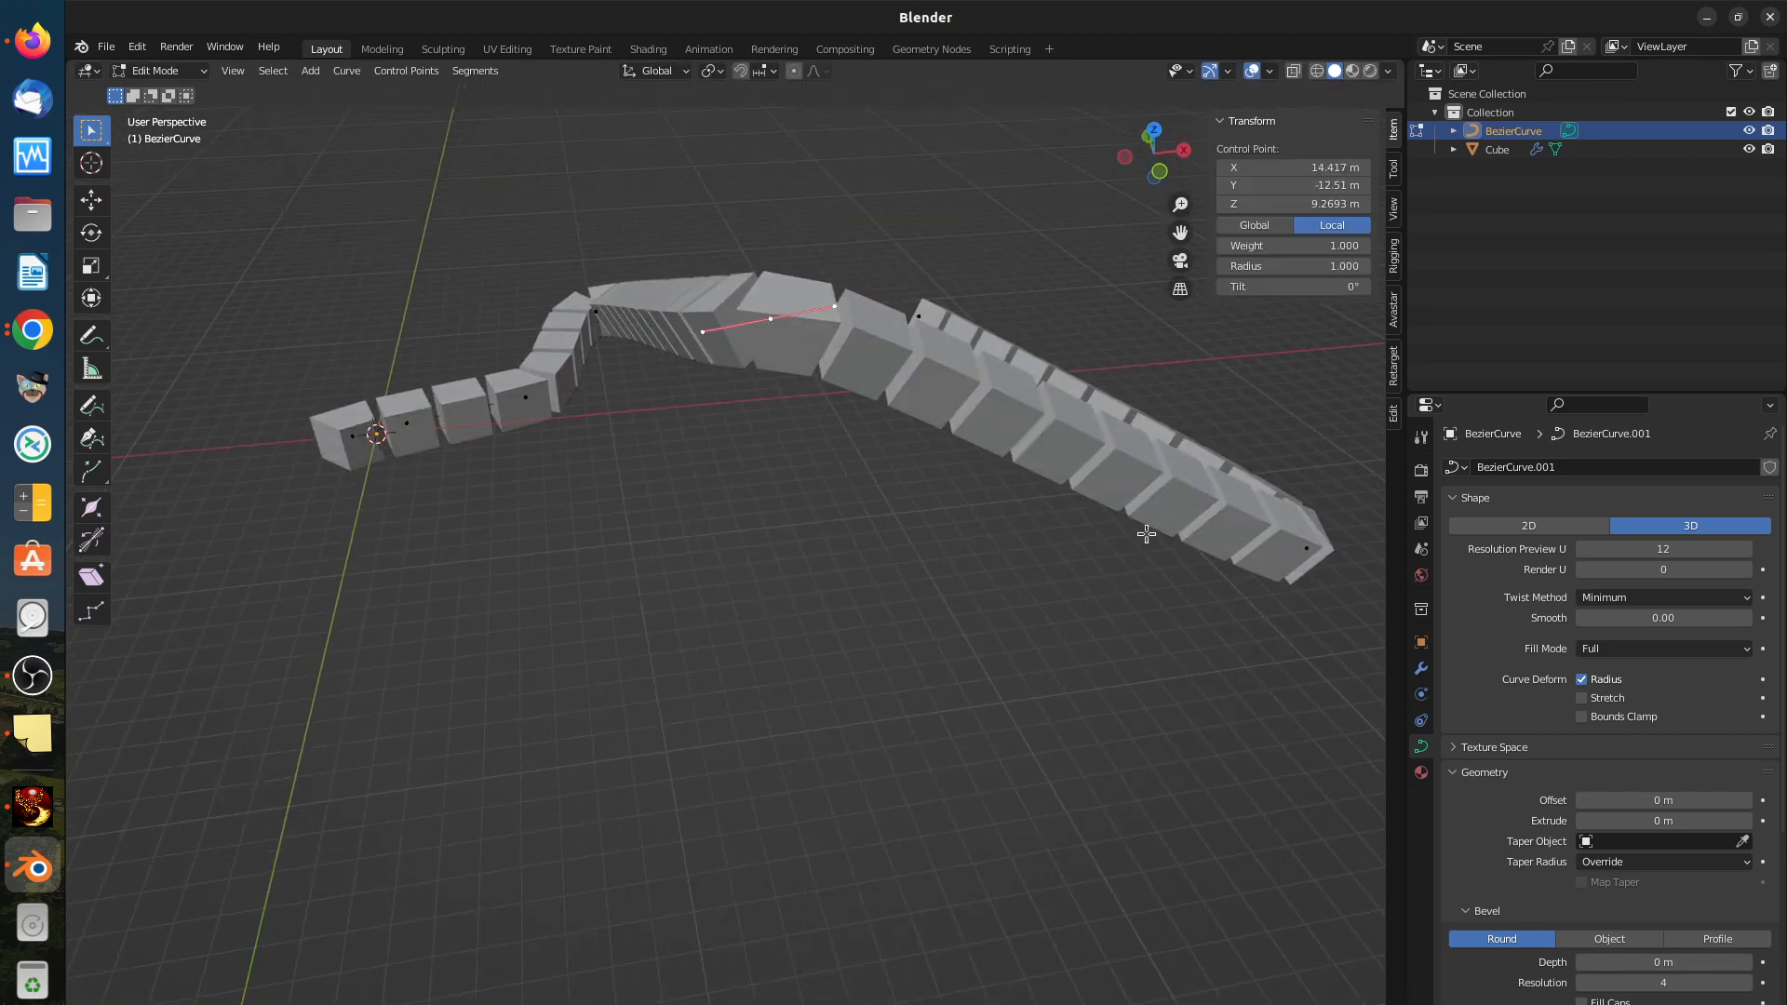
left_click(1306, 550, "shift")
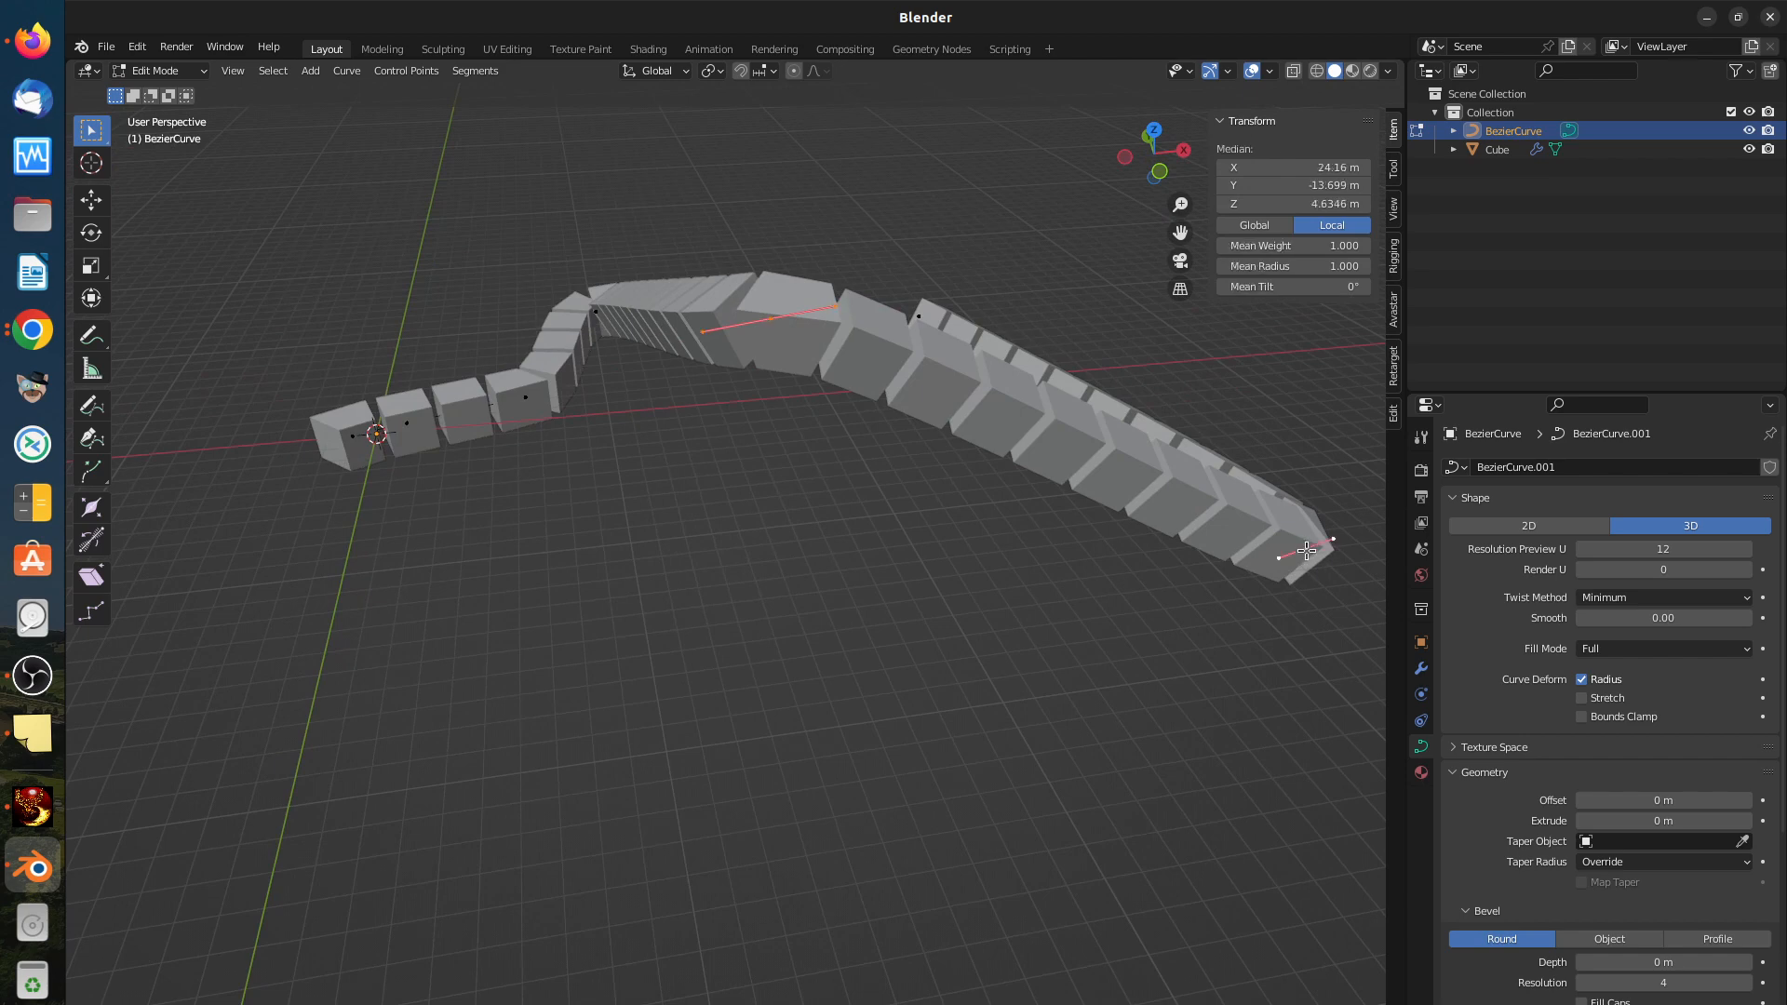
right_click(1109, 586)
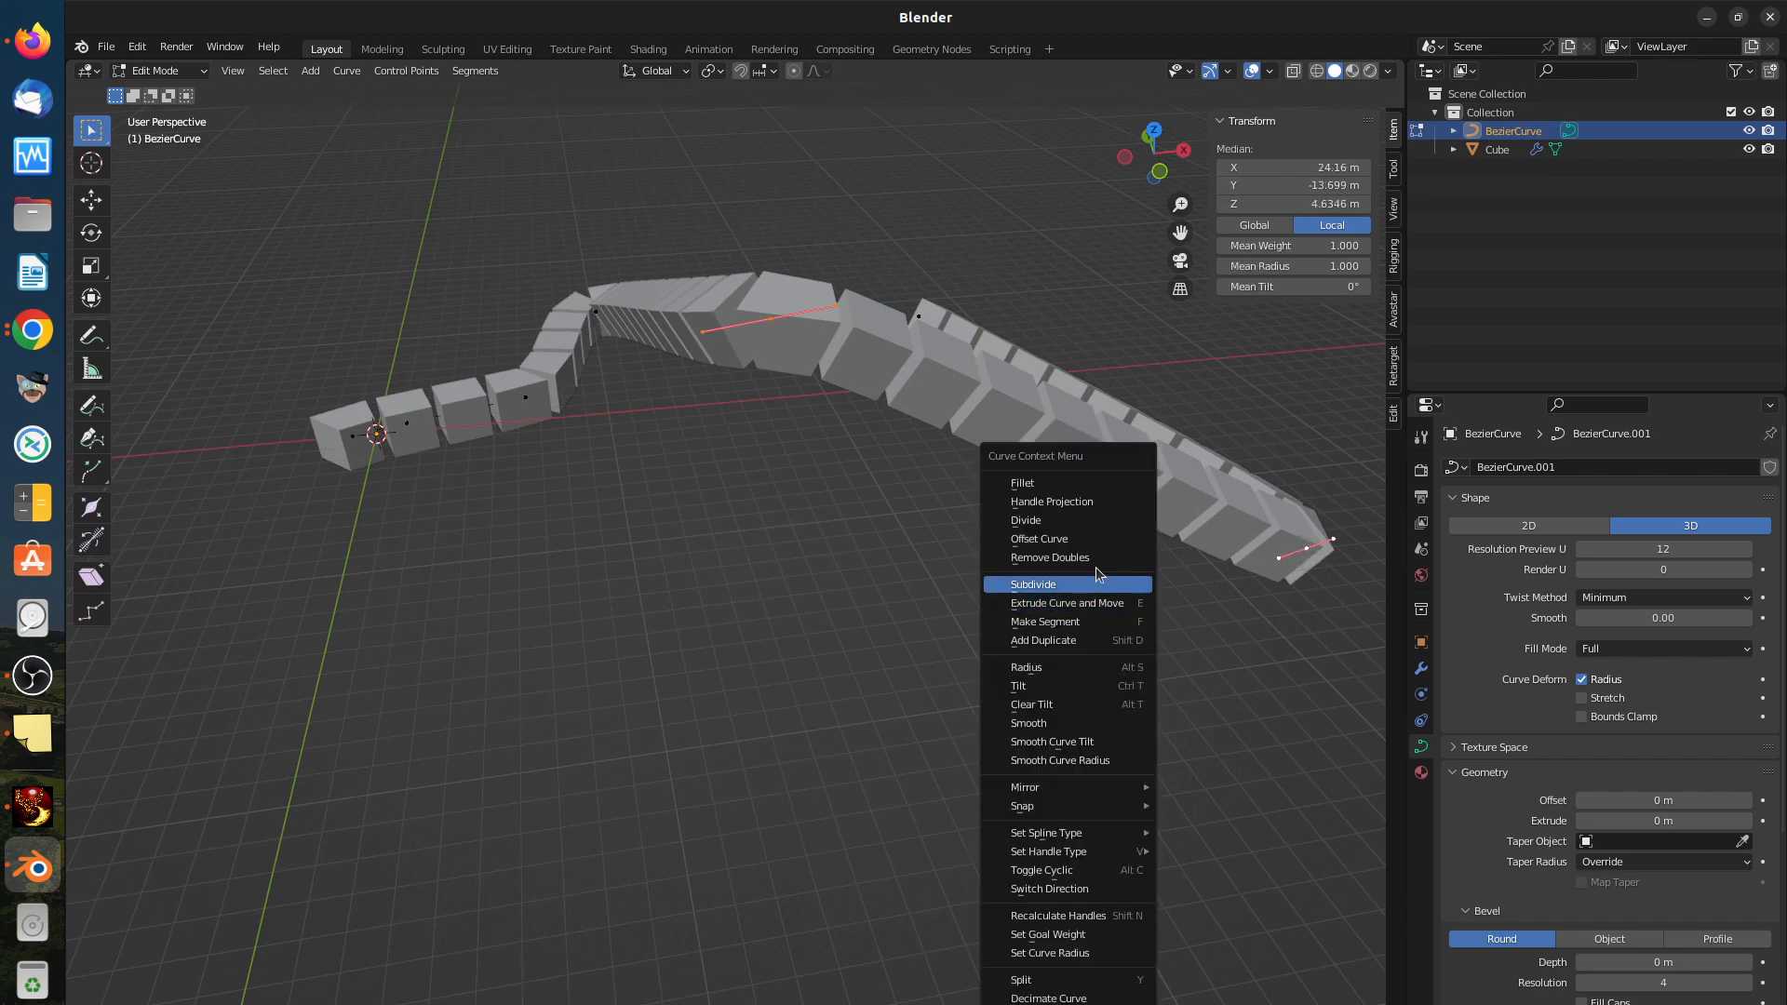
left_click(1065, 528)
Step: Lower the new midpoint control point about 5.47 m along the global Z axis
left_click(1064, 439)
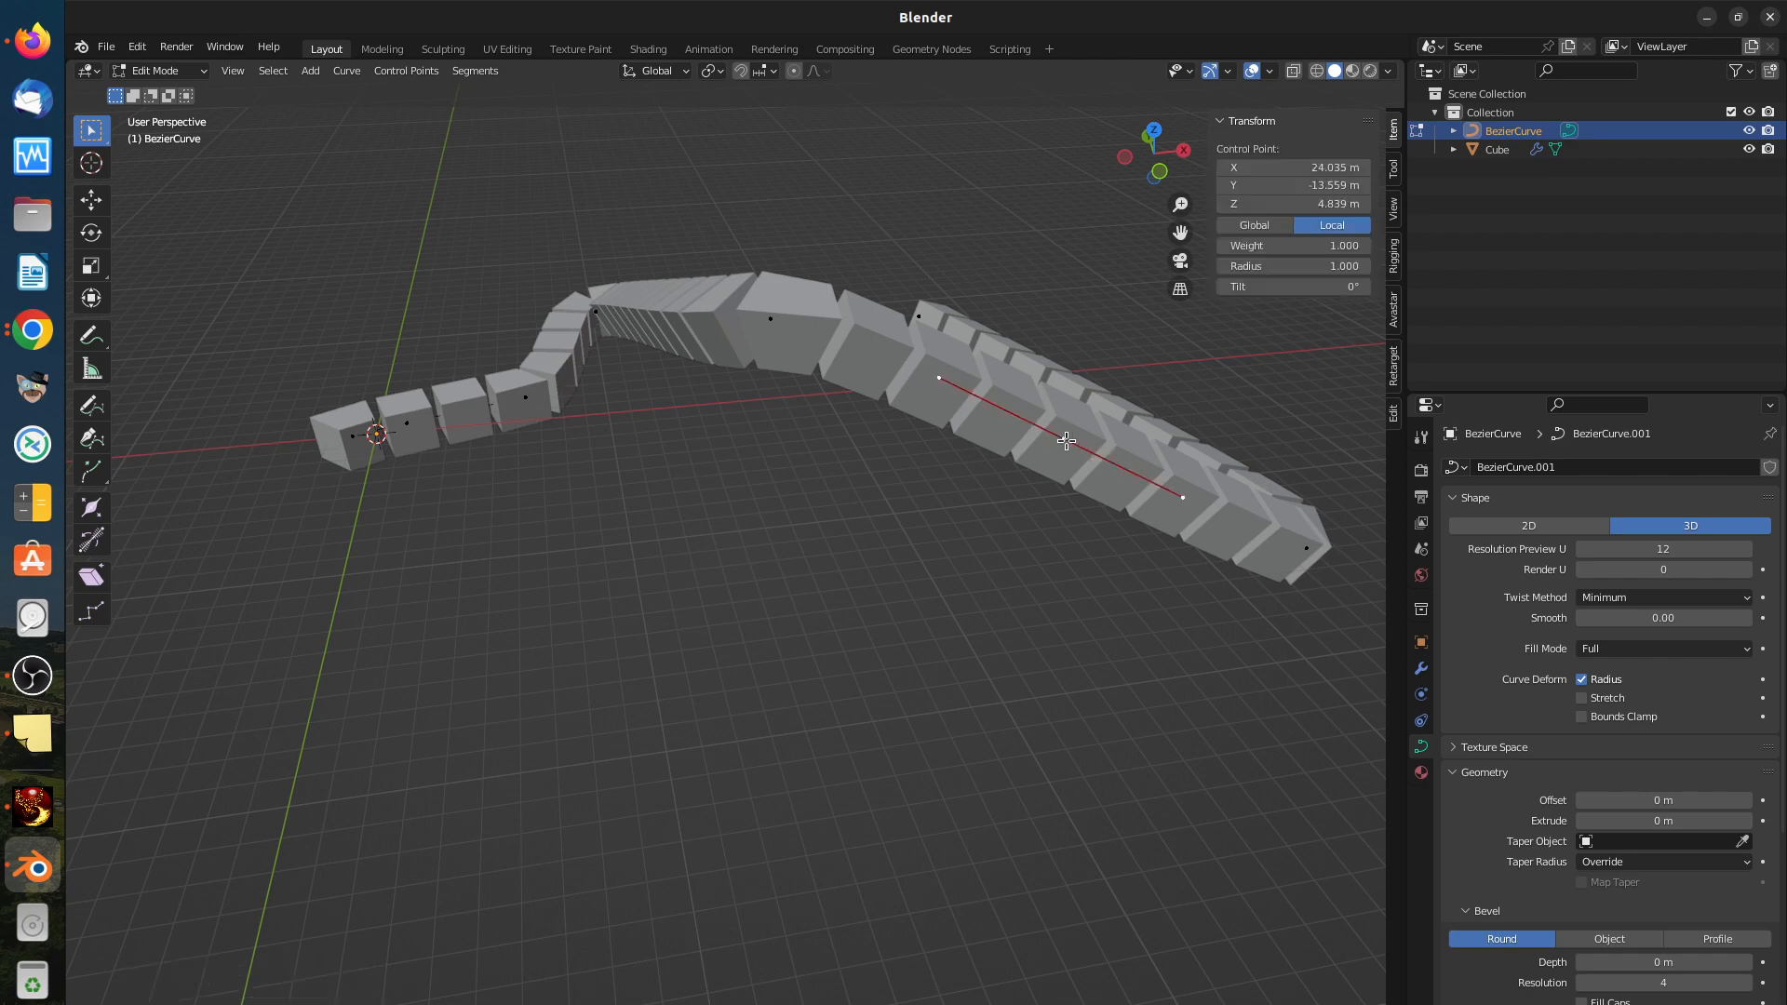
key("g")
key("z")
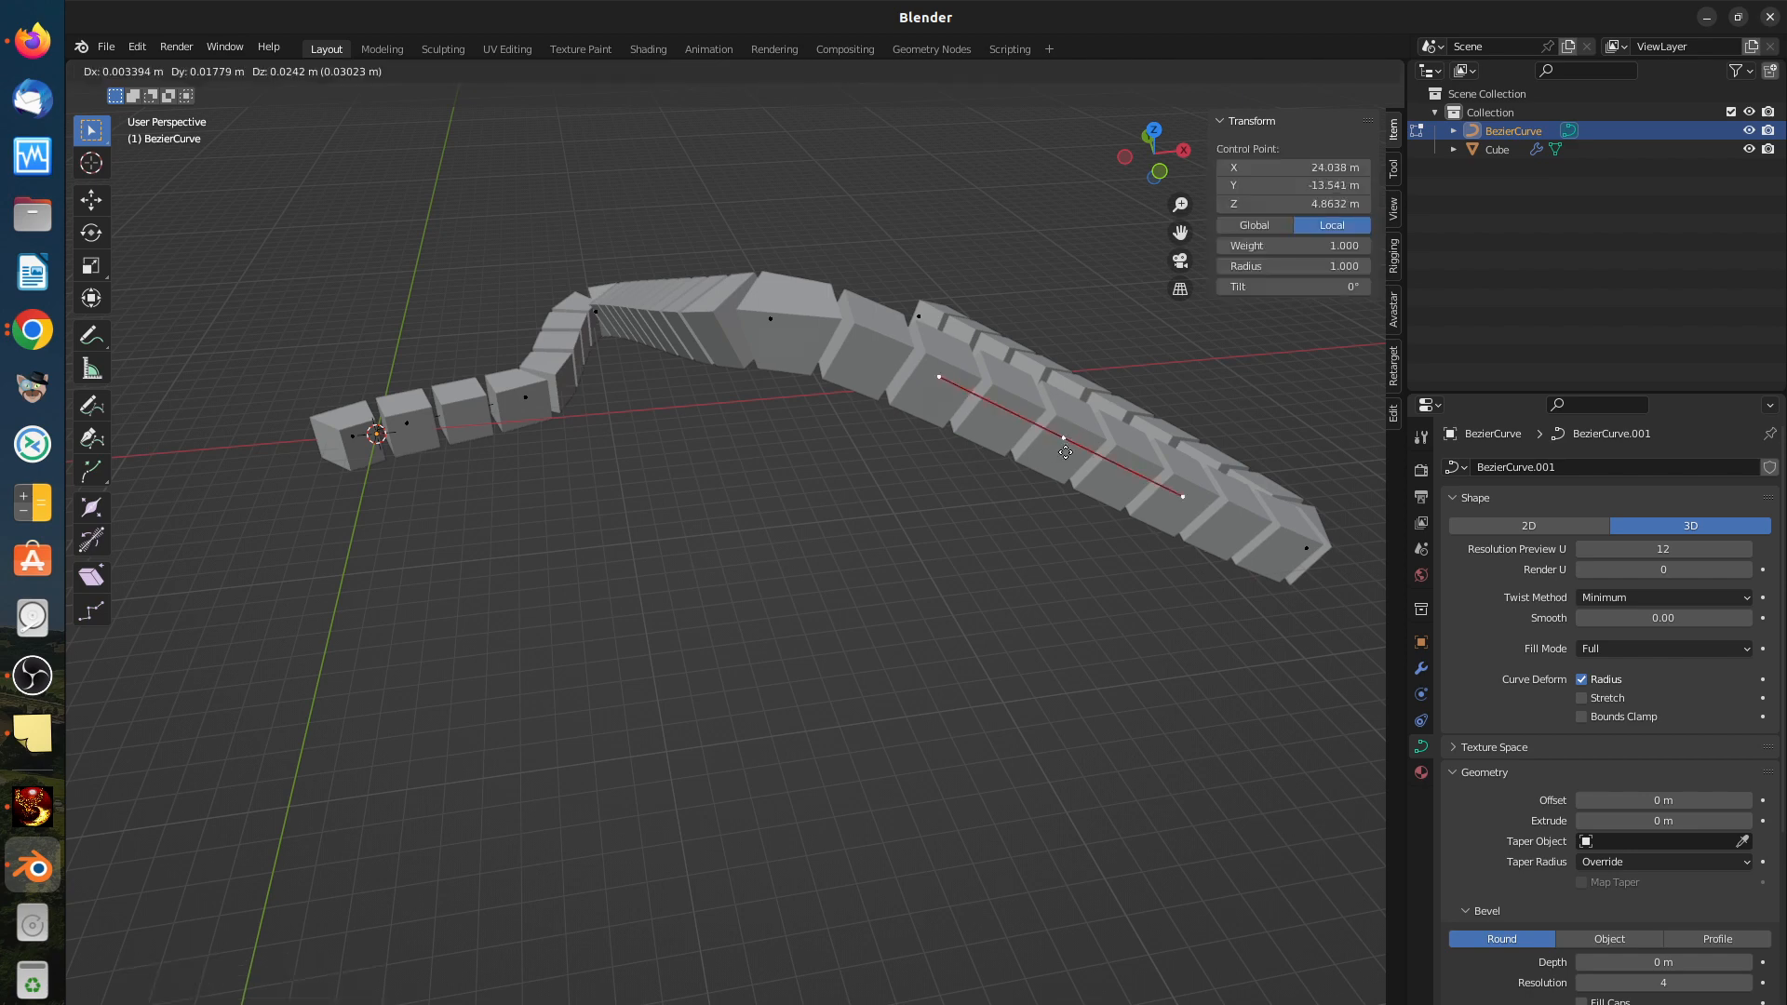
left_click(1052, 590)
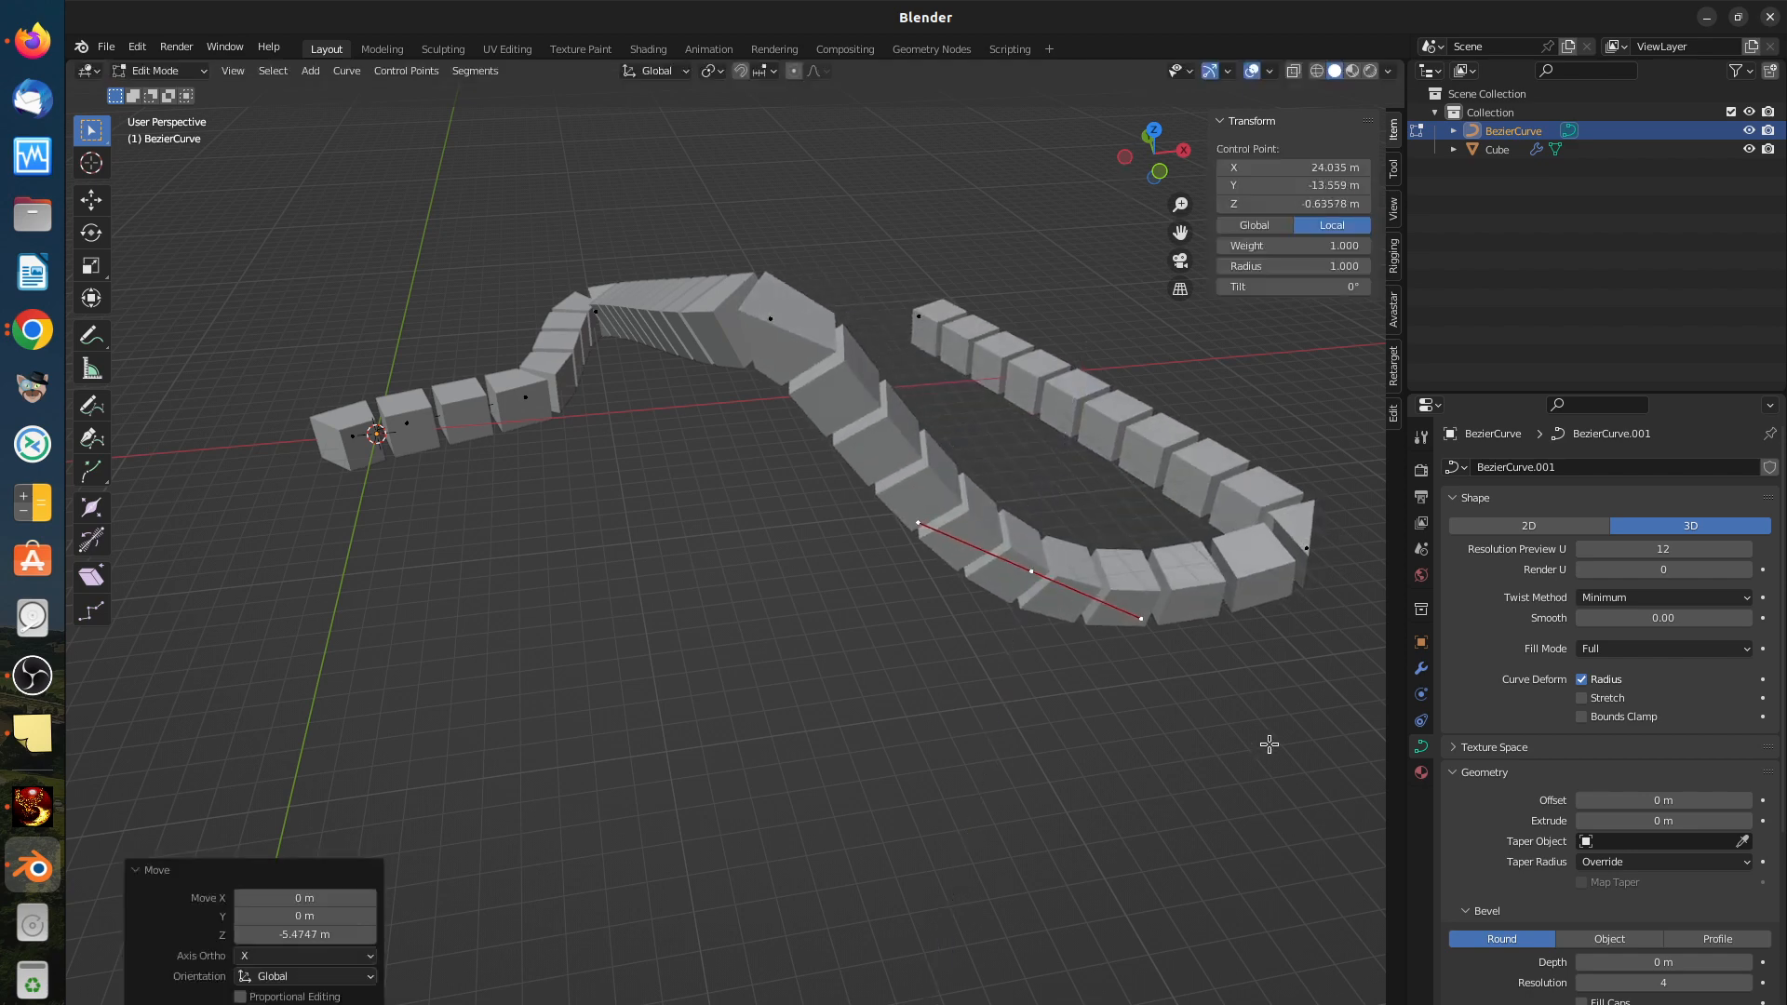
Step: Examine from several angles how the cubes deform around the raised and lowered control points
middle_click_drag(1269, 738, 1077, 750)
middle_click_drag(993, 669, 1048, 700)
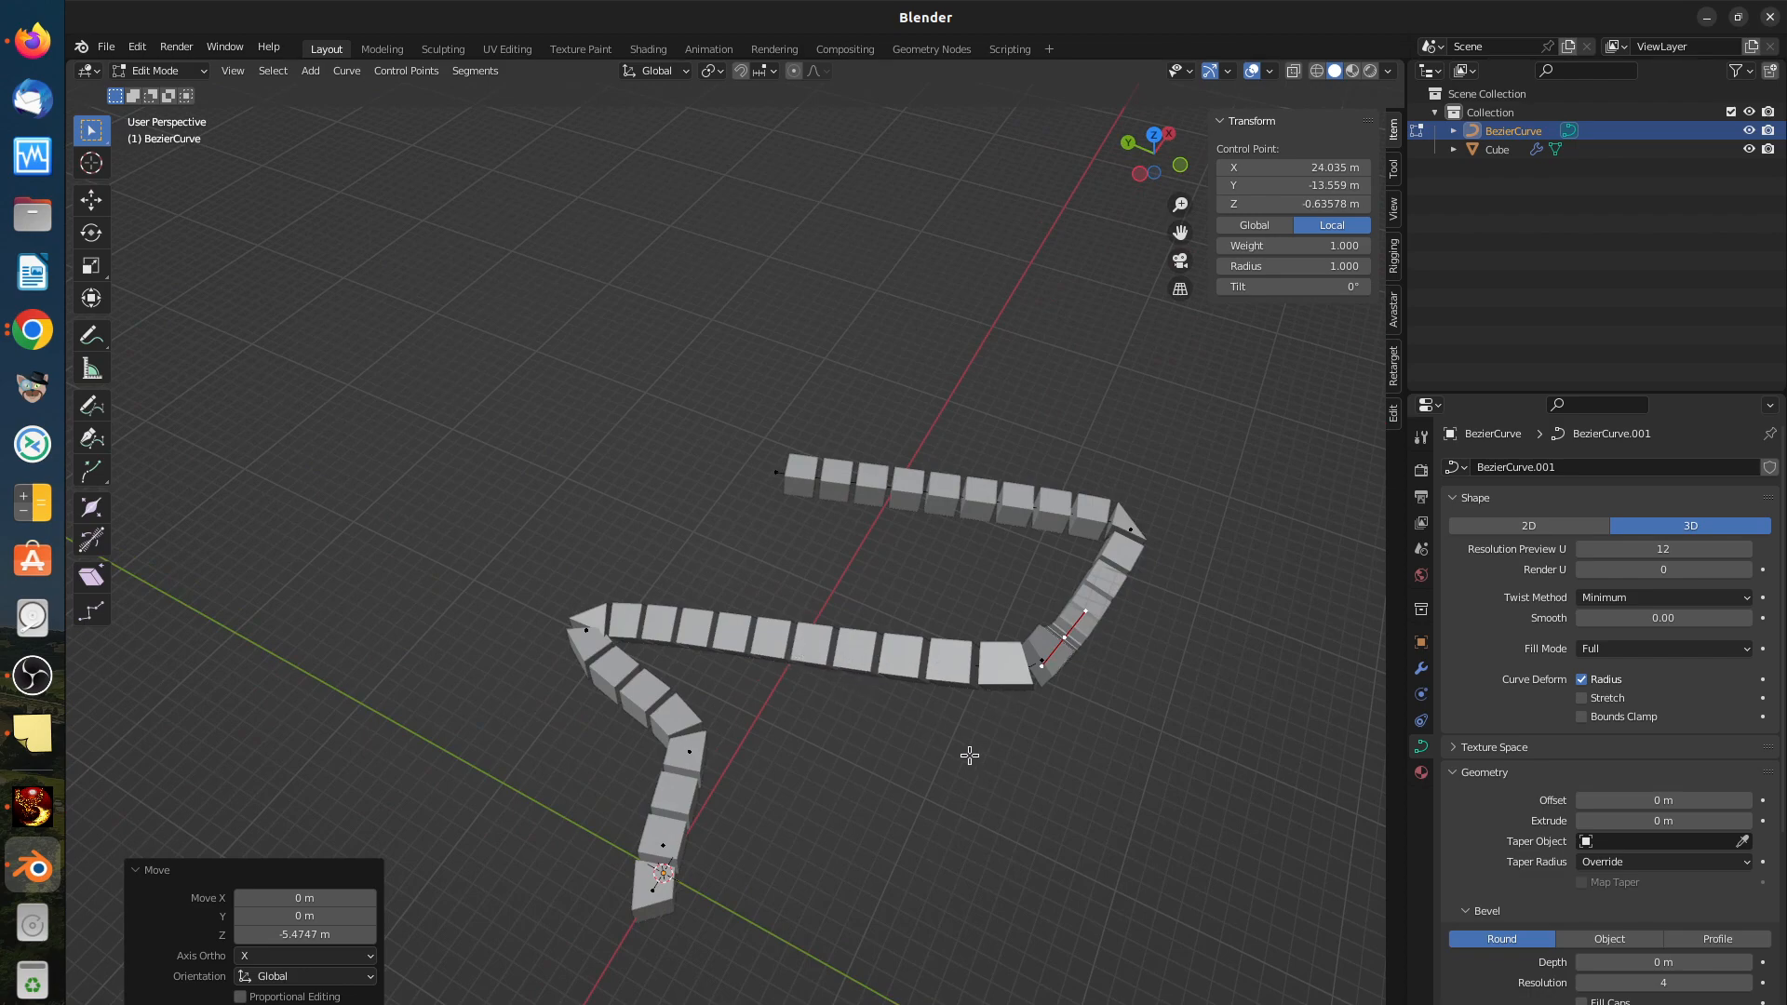
middle_click_drag(969, 750, 853, 778)
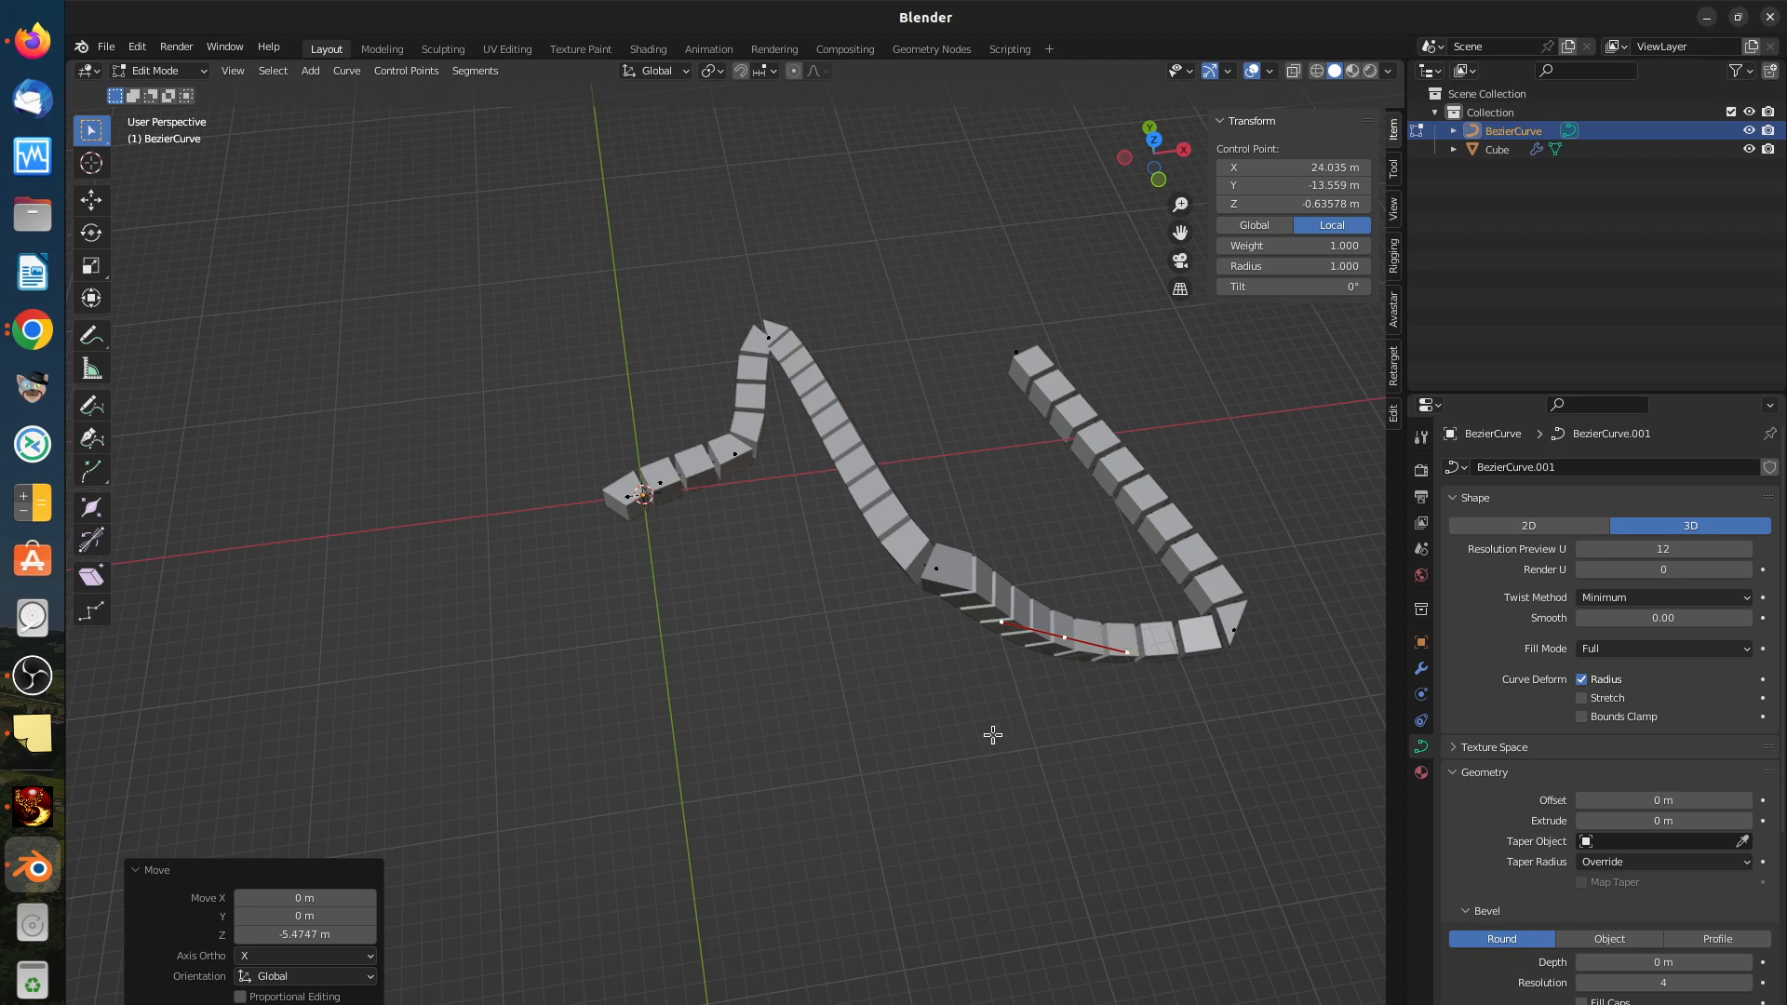
middle_click_drag(1009, 717, 986, 625)
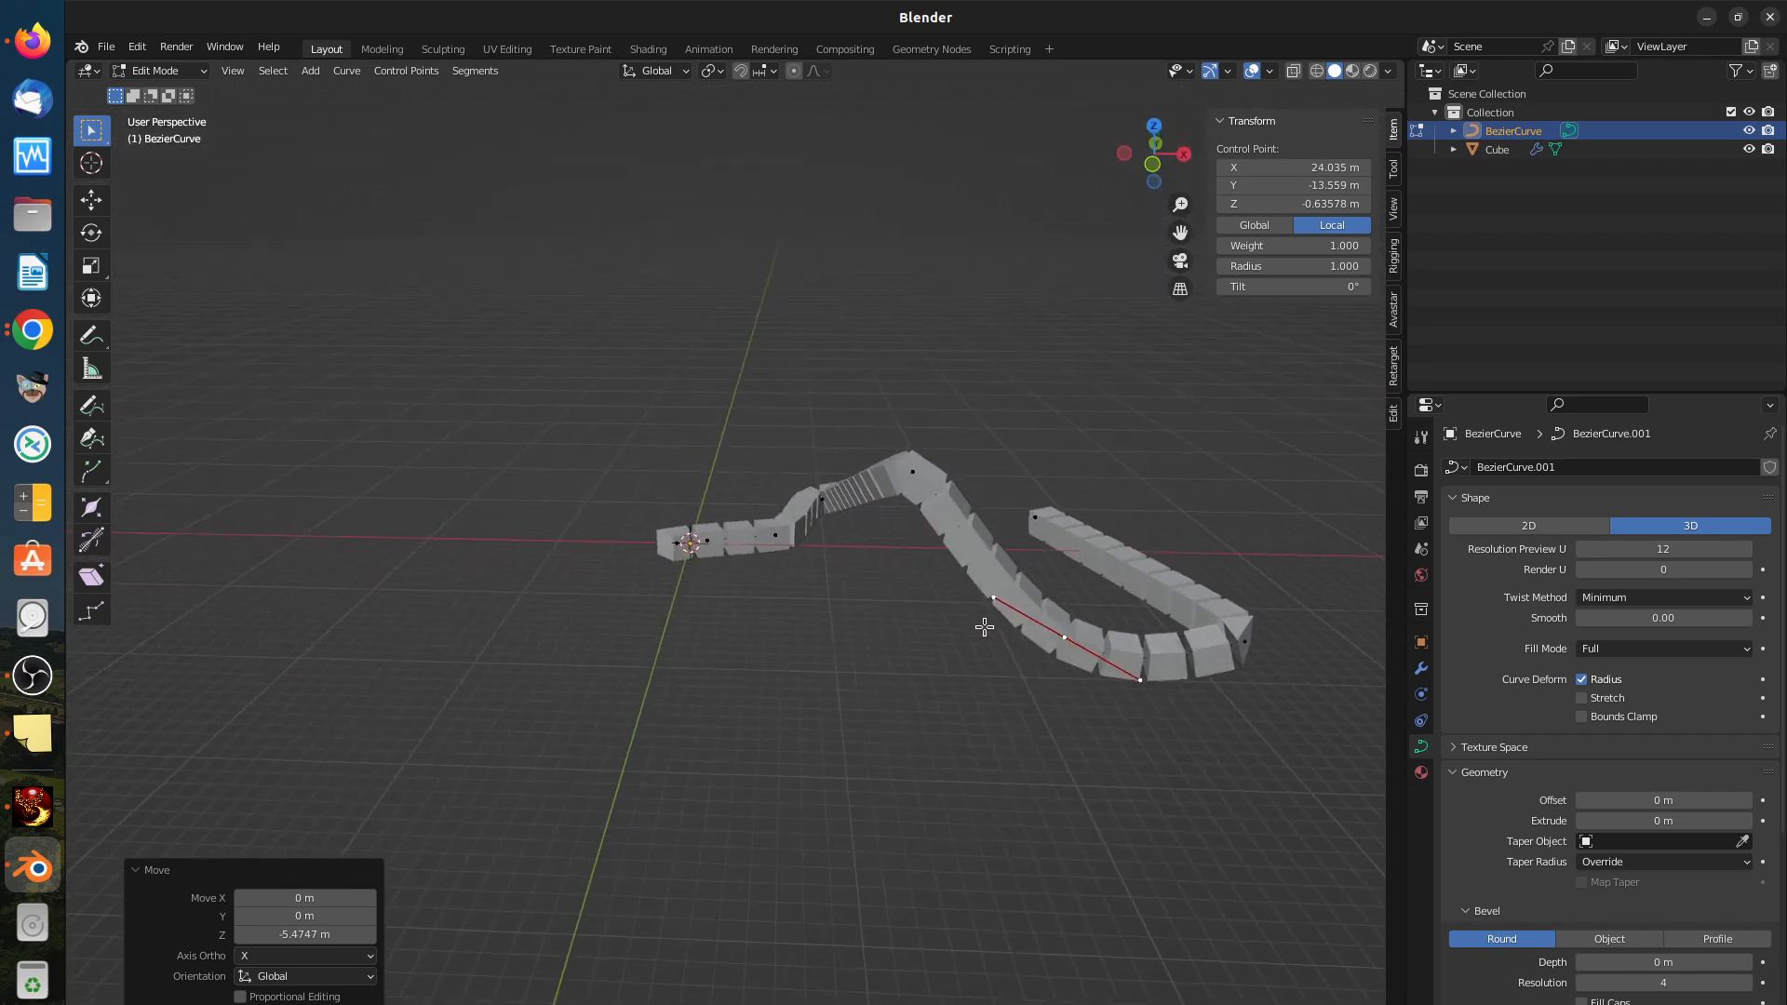
scroll(885, 575, "up", 4)
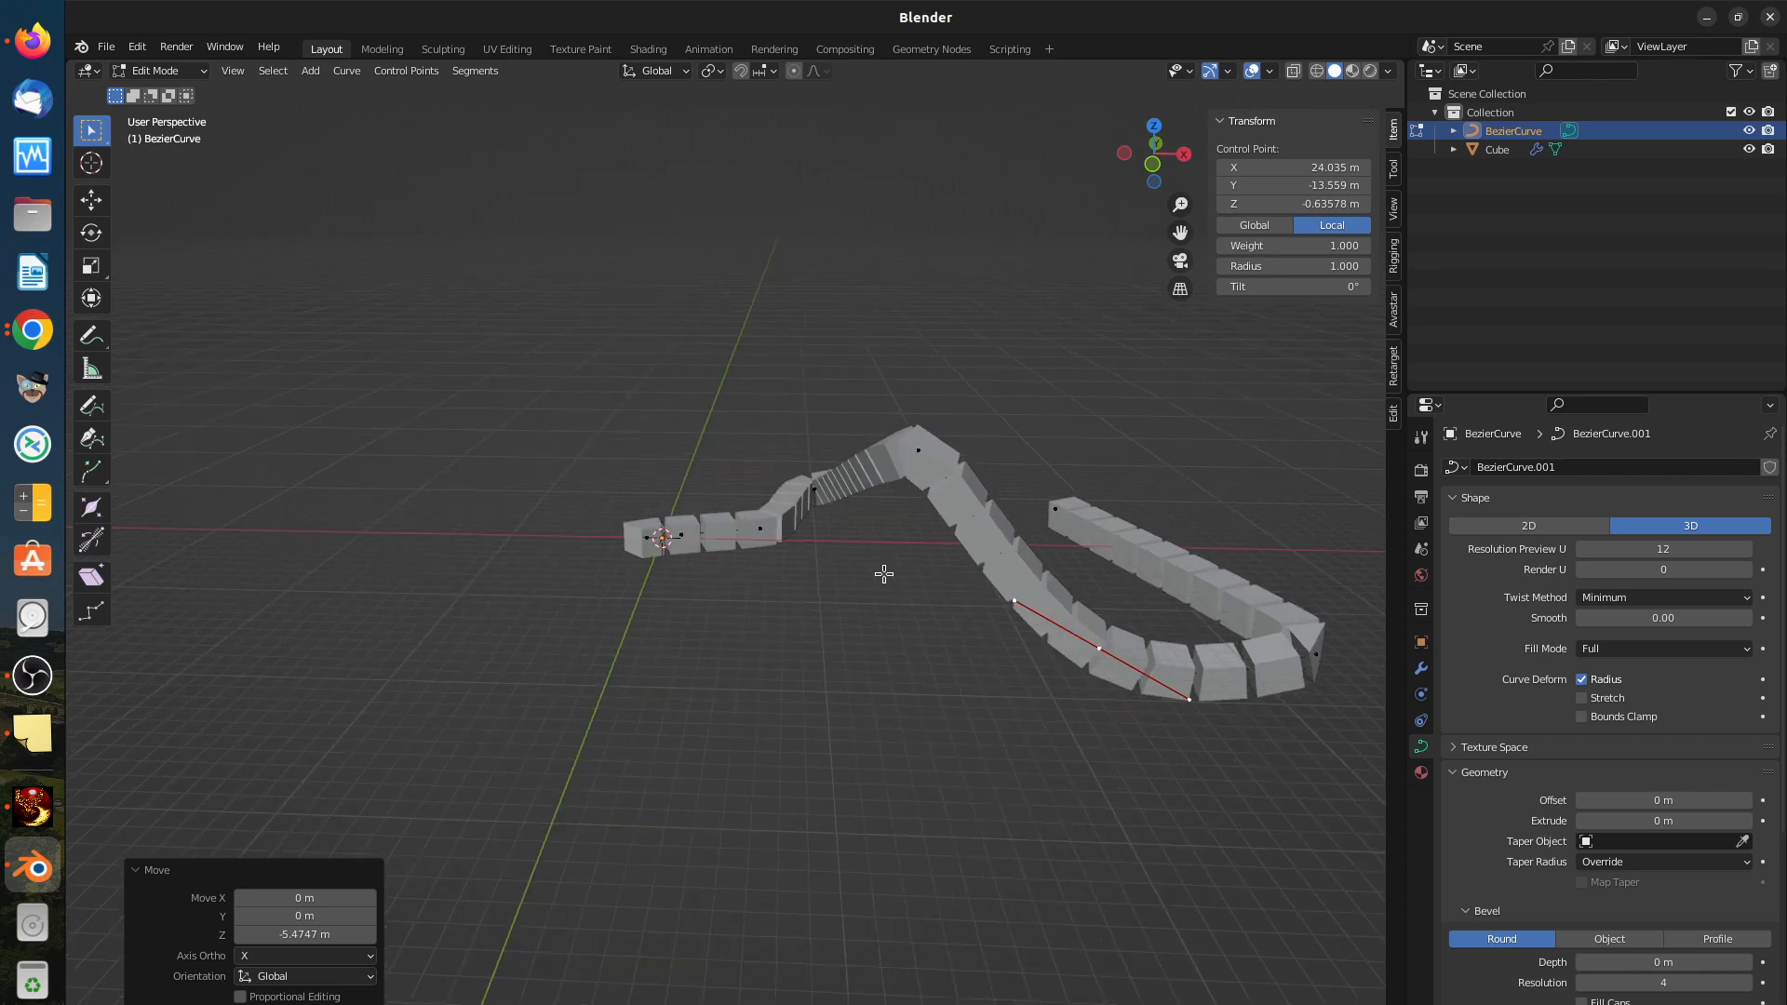
middle_click_drag(907, 506, 992, 358)
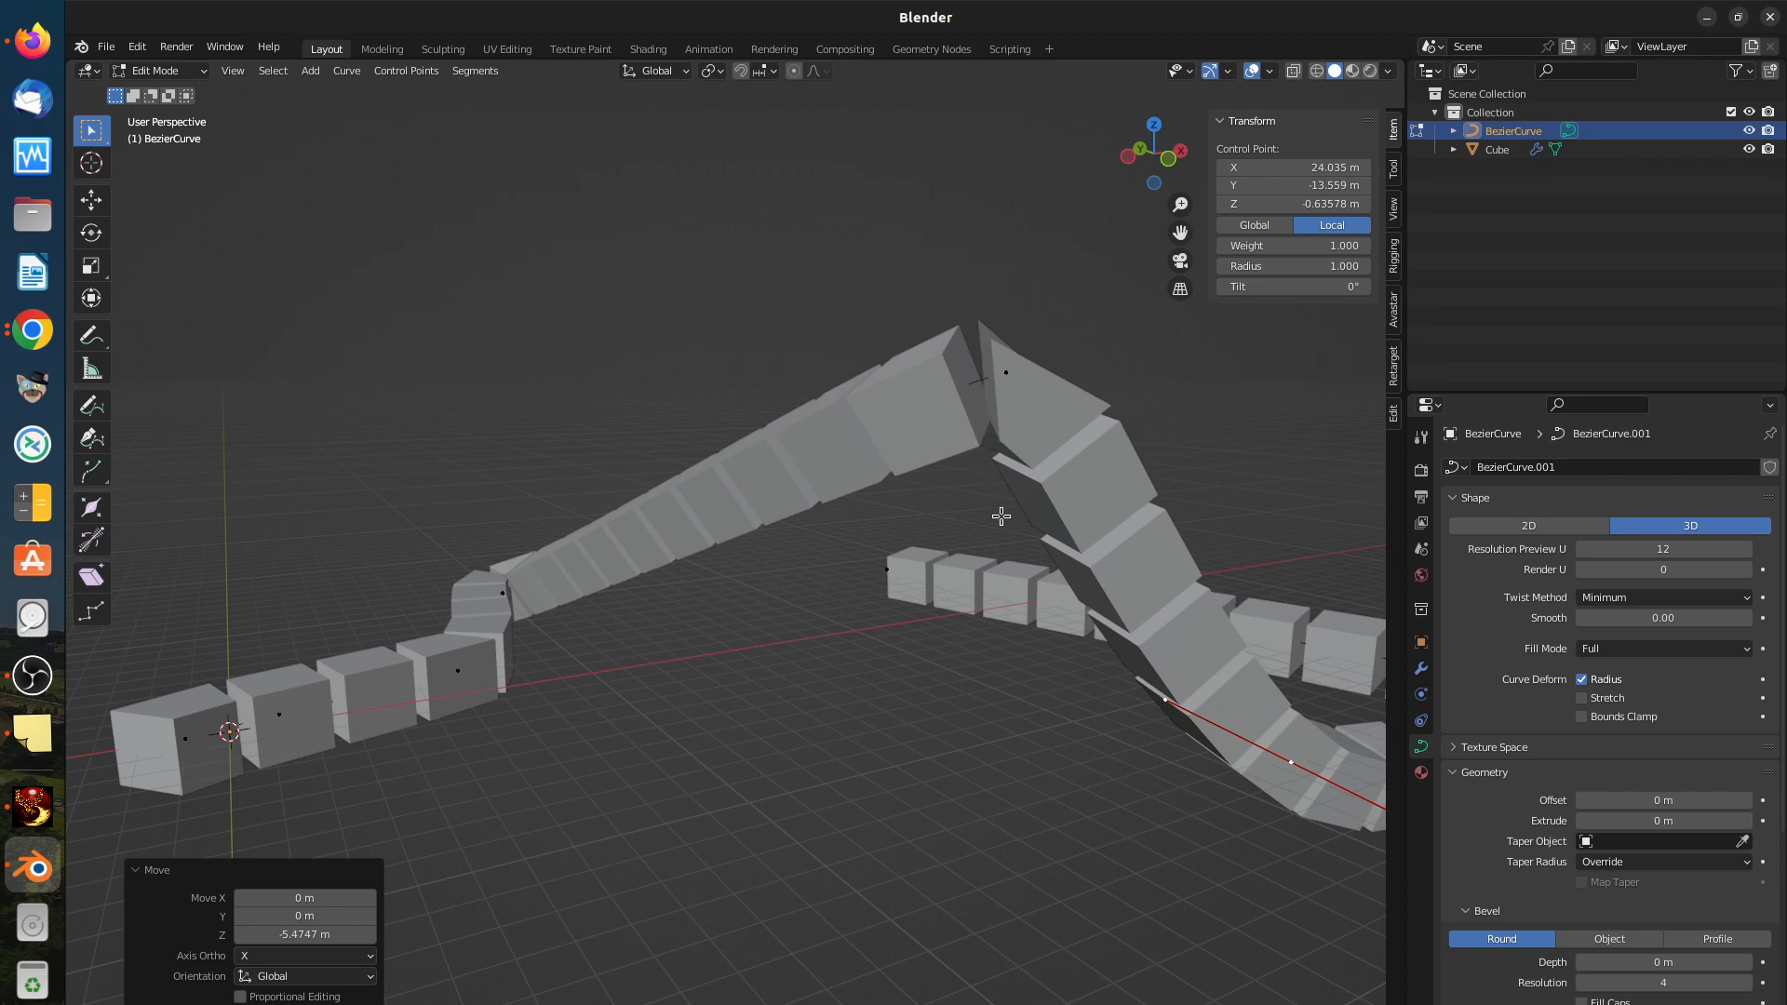
scroll(987, 656, "down", 2)
scroll(1001, 710, "down", 2)
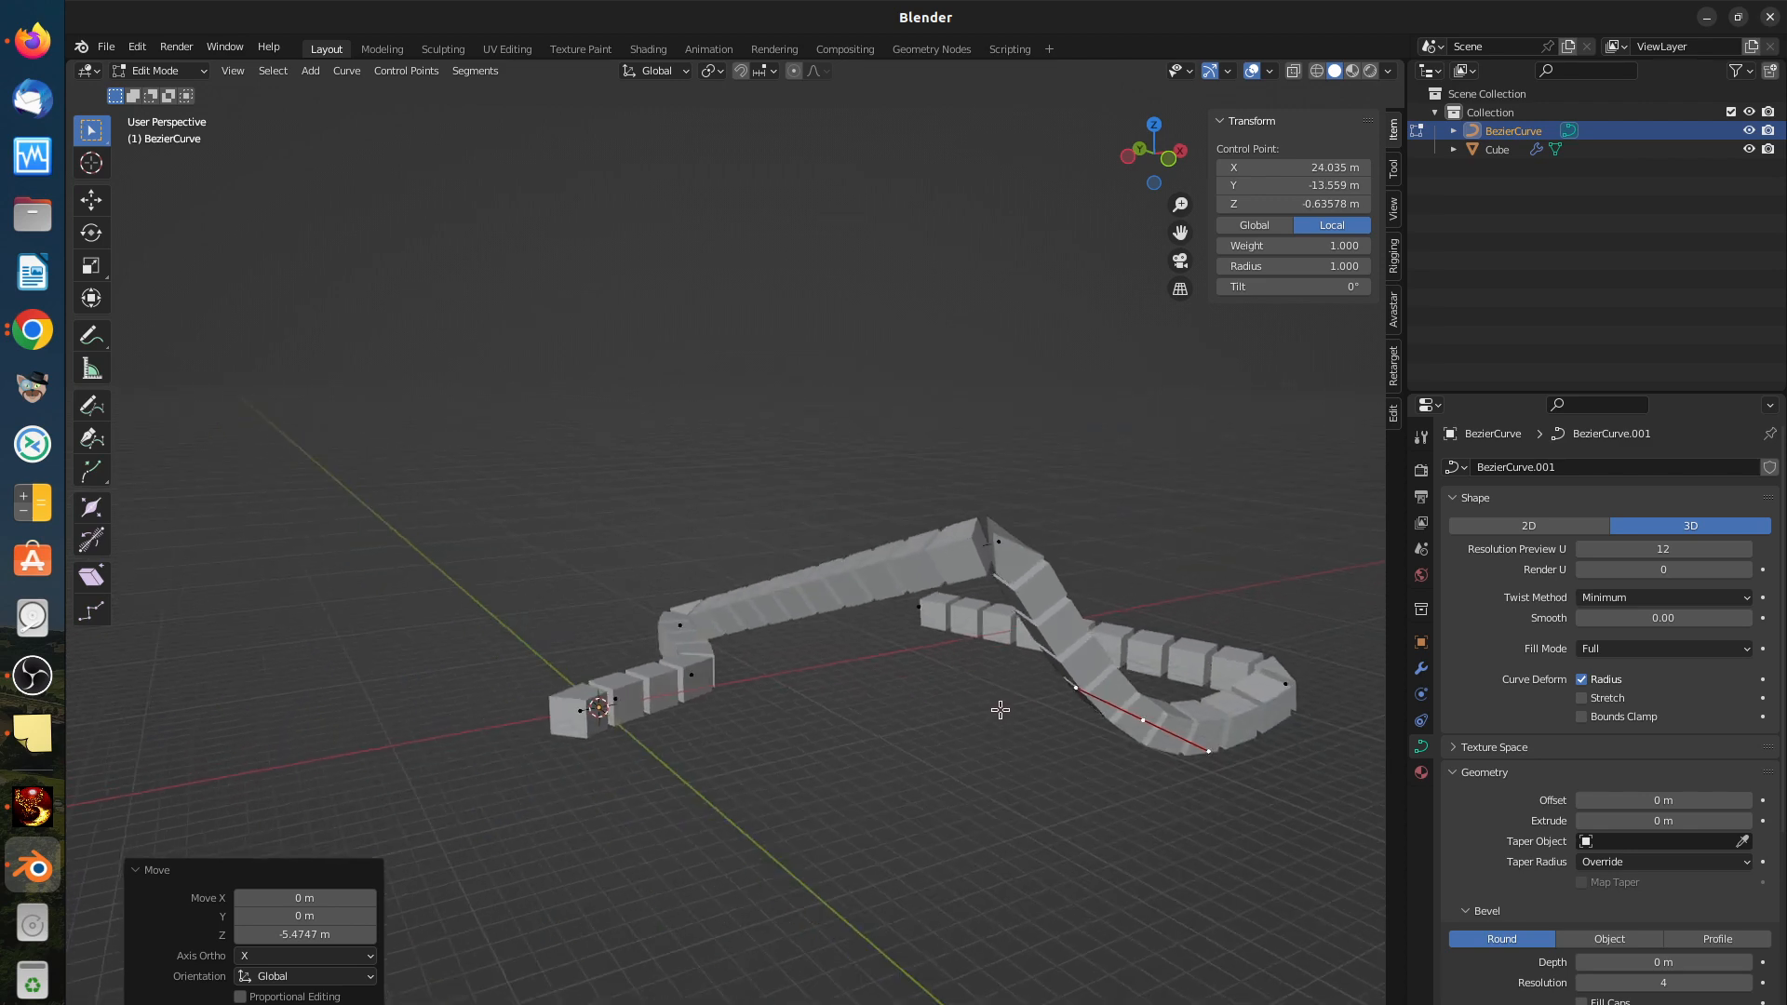
middle_click_drag(1001, 710, 1027, 668)
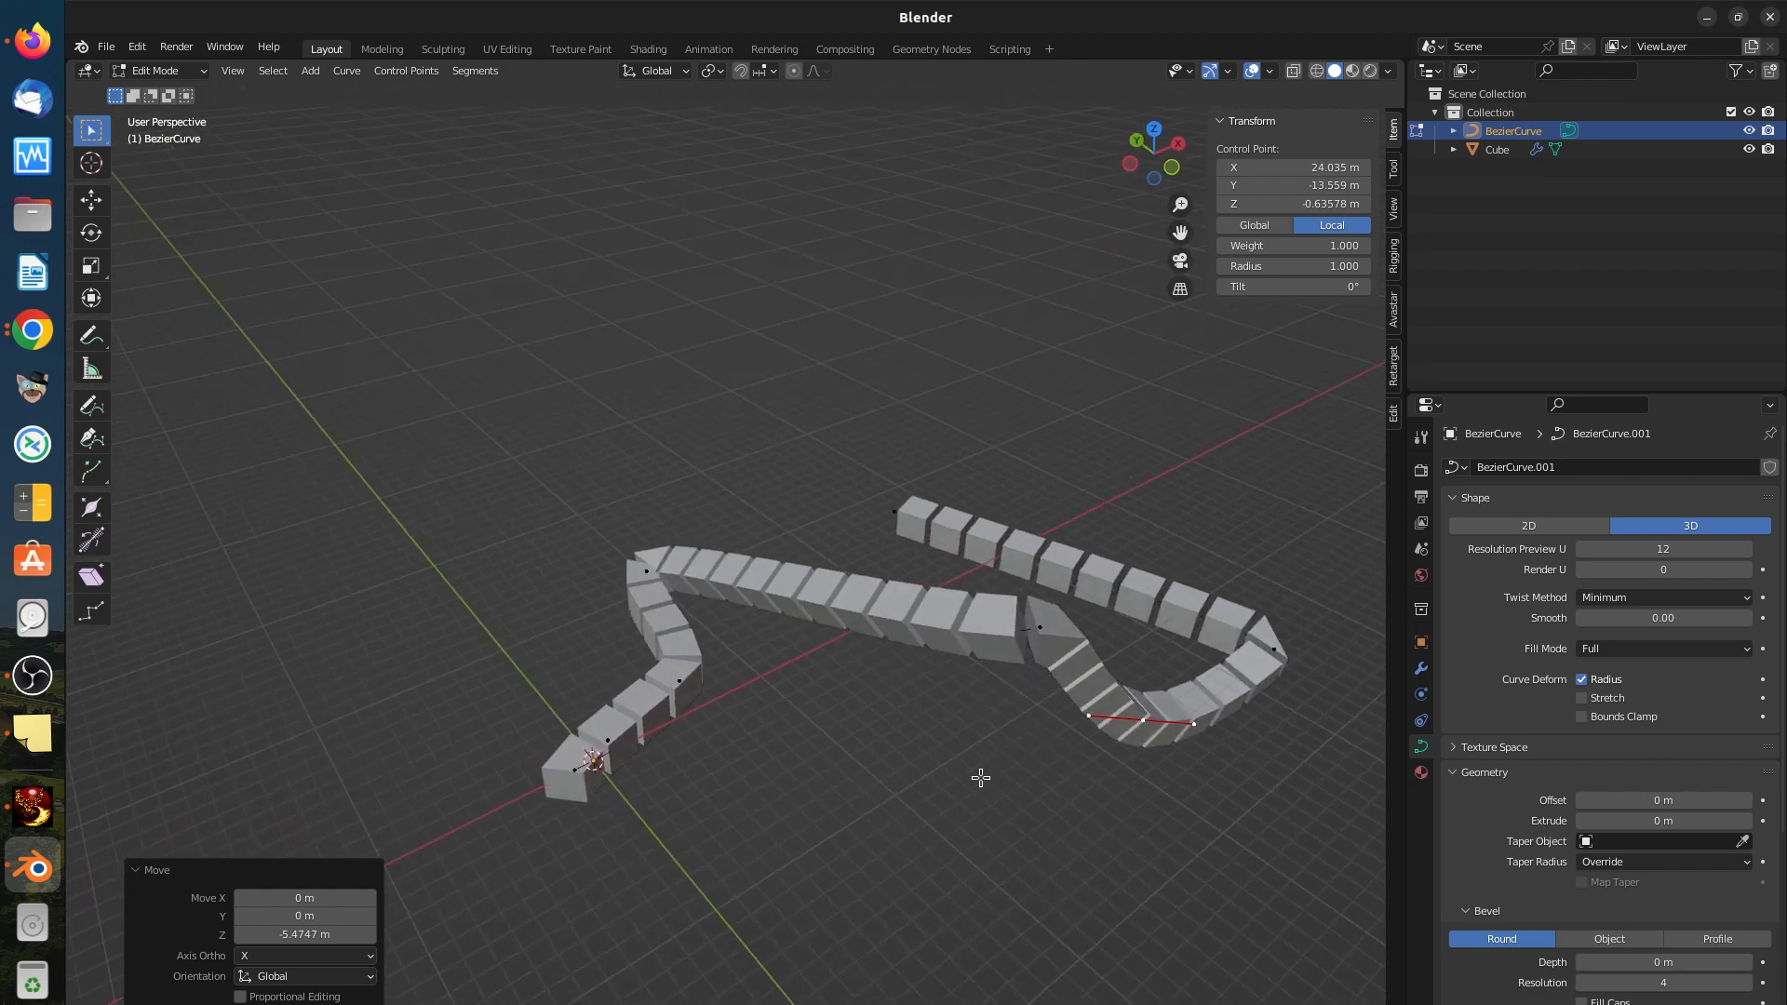
middle_click_drag(977, 778, 958, 731)
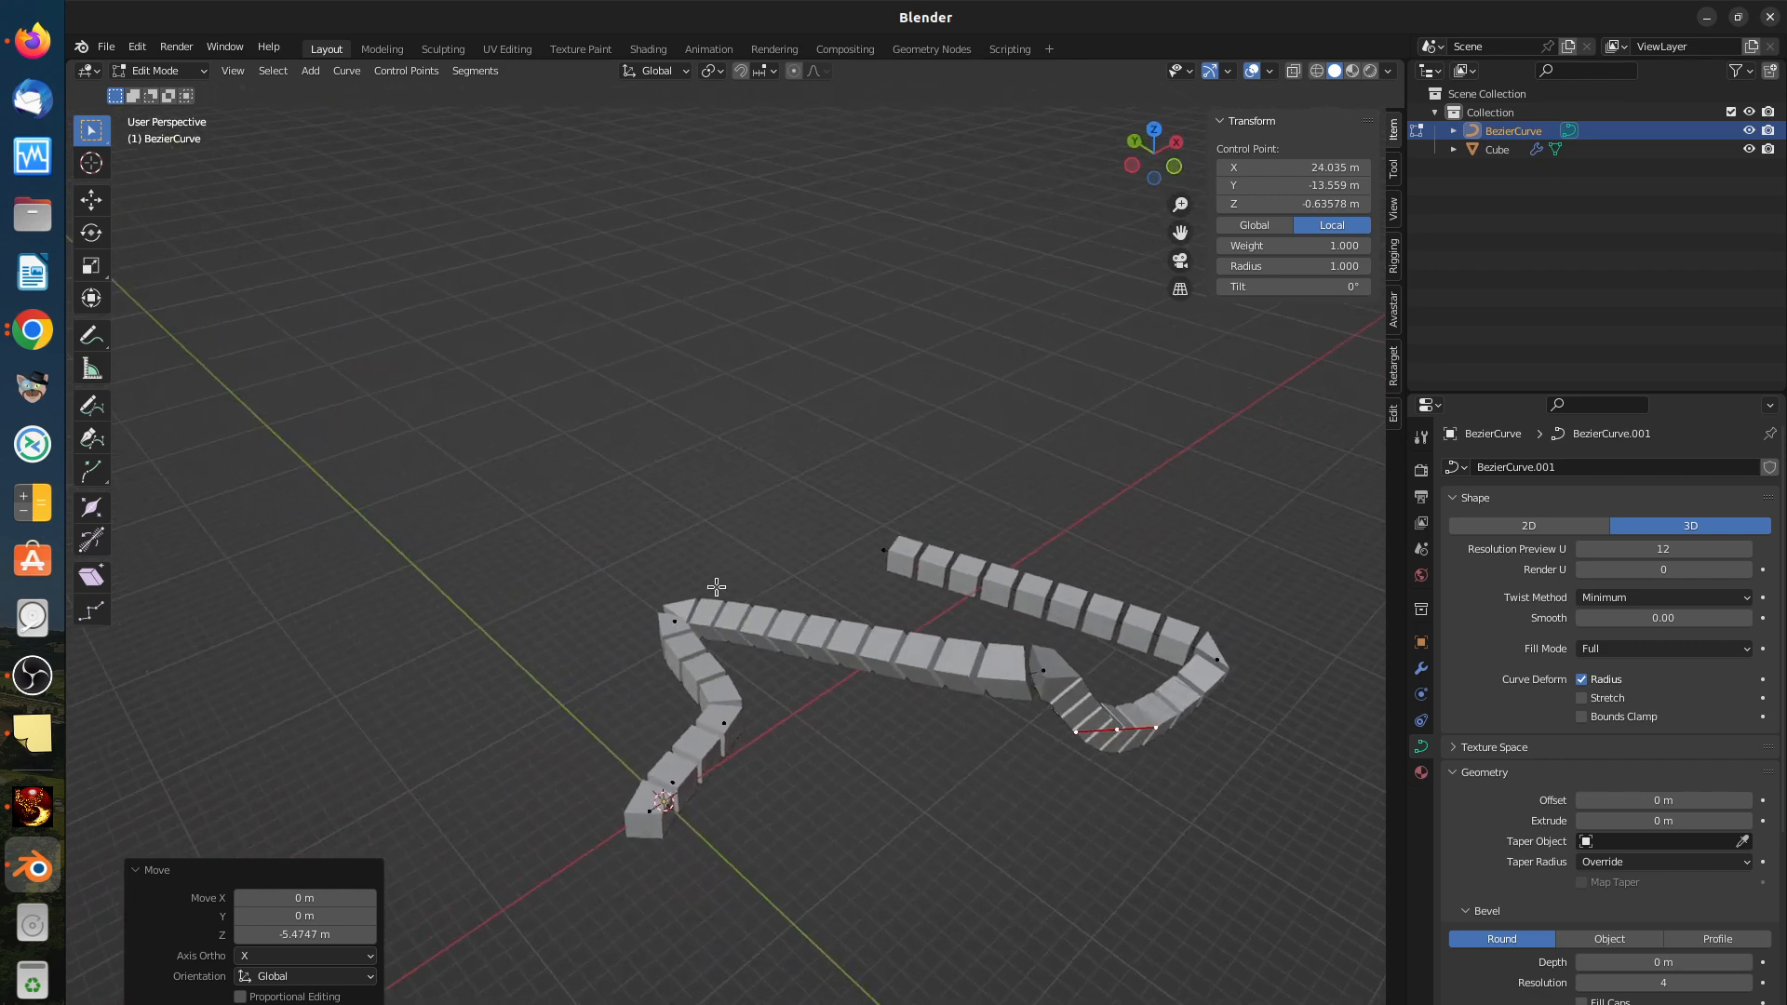
Step: Move the control point at the sharp bend nearer the origin by about 2.89 m in X, -0.40 m in Y and 2.35 m in Z
left_click(676, 618)
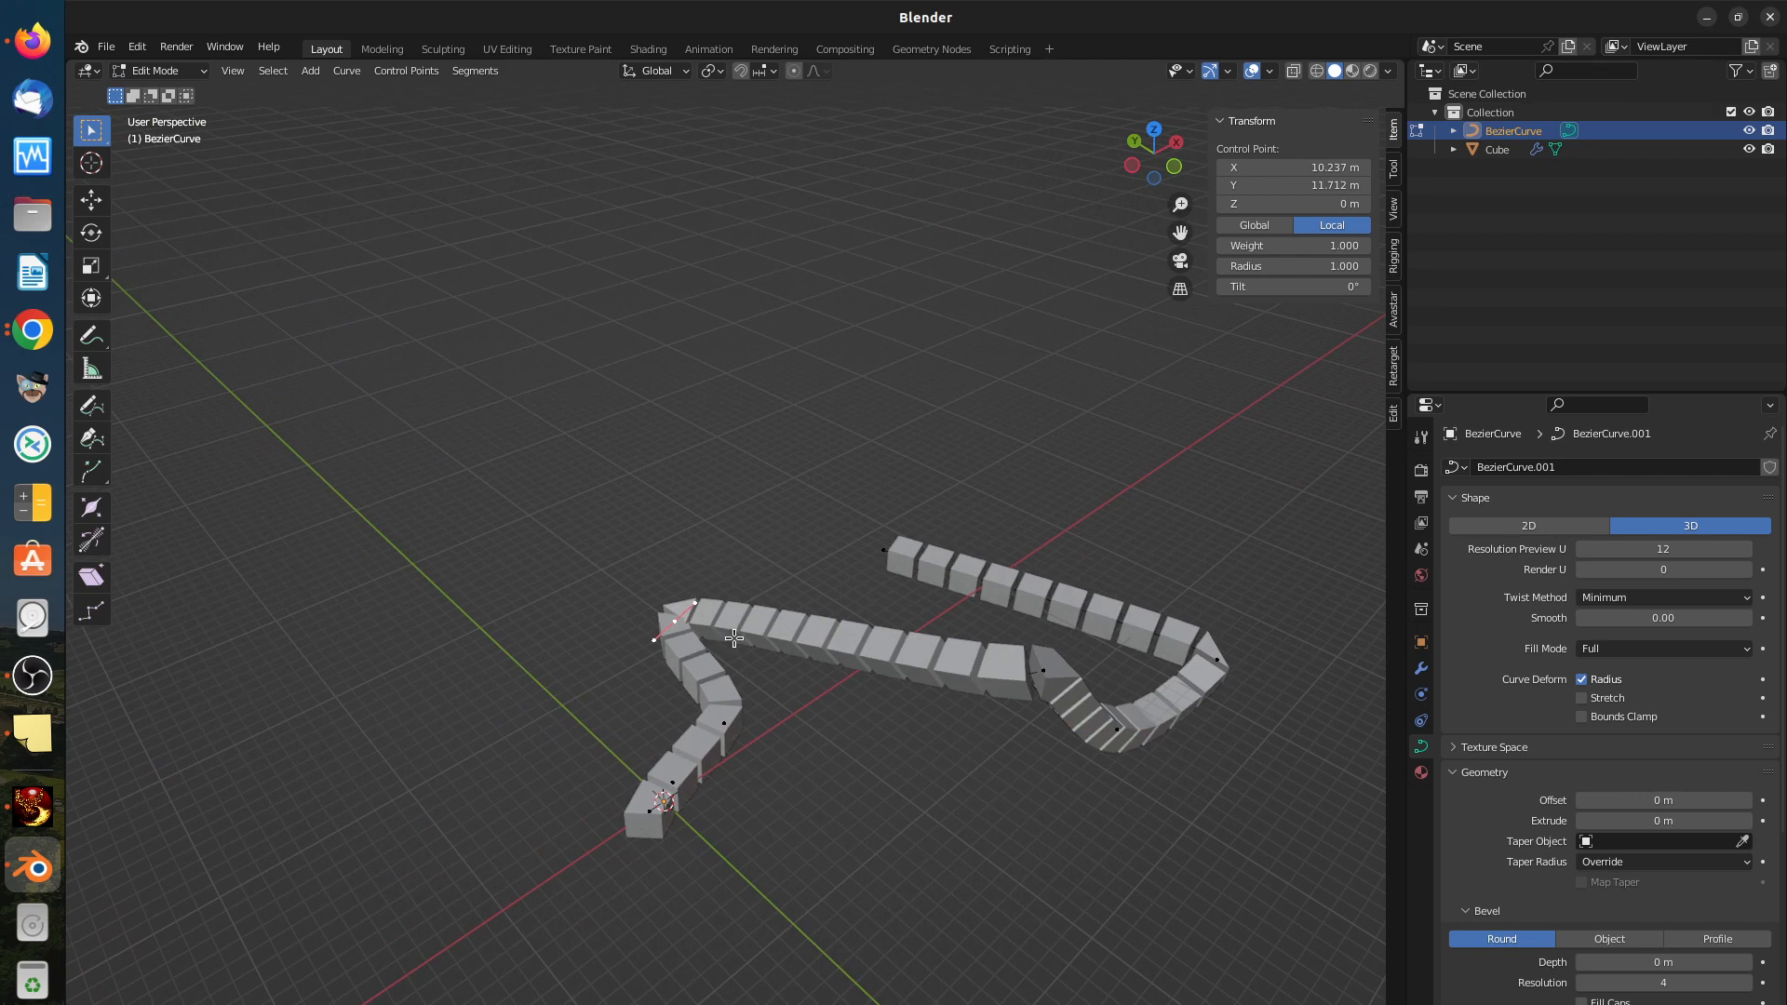
key("g")
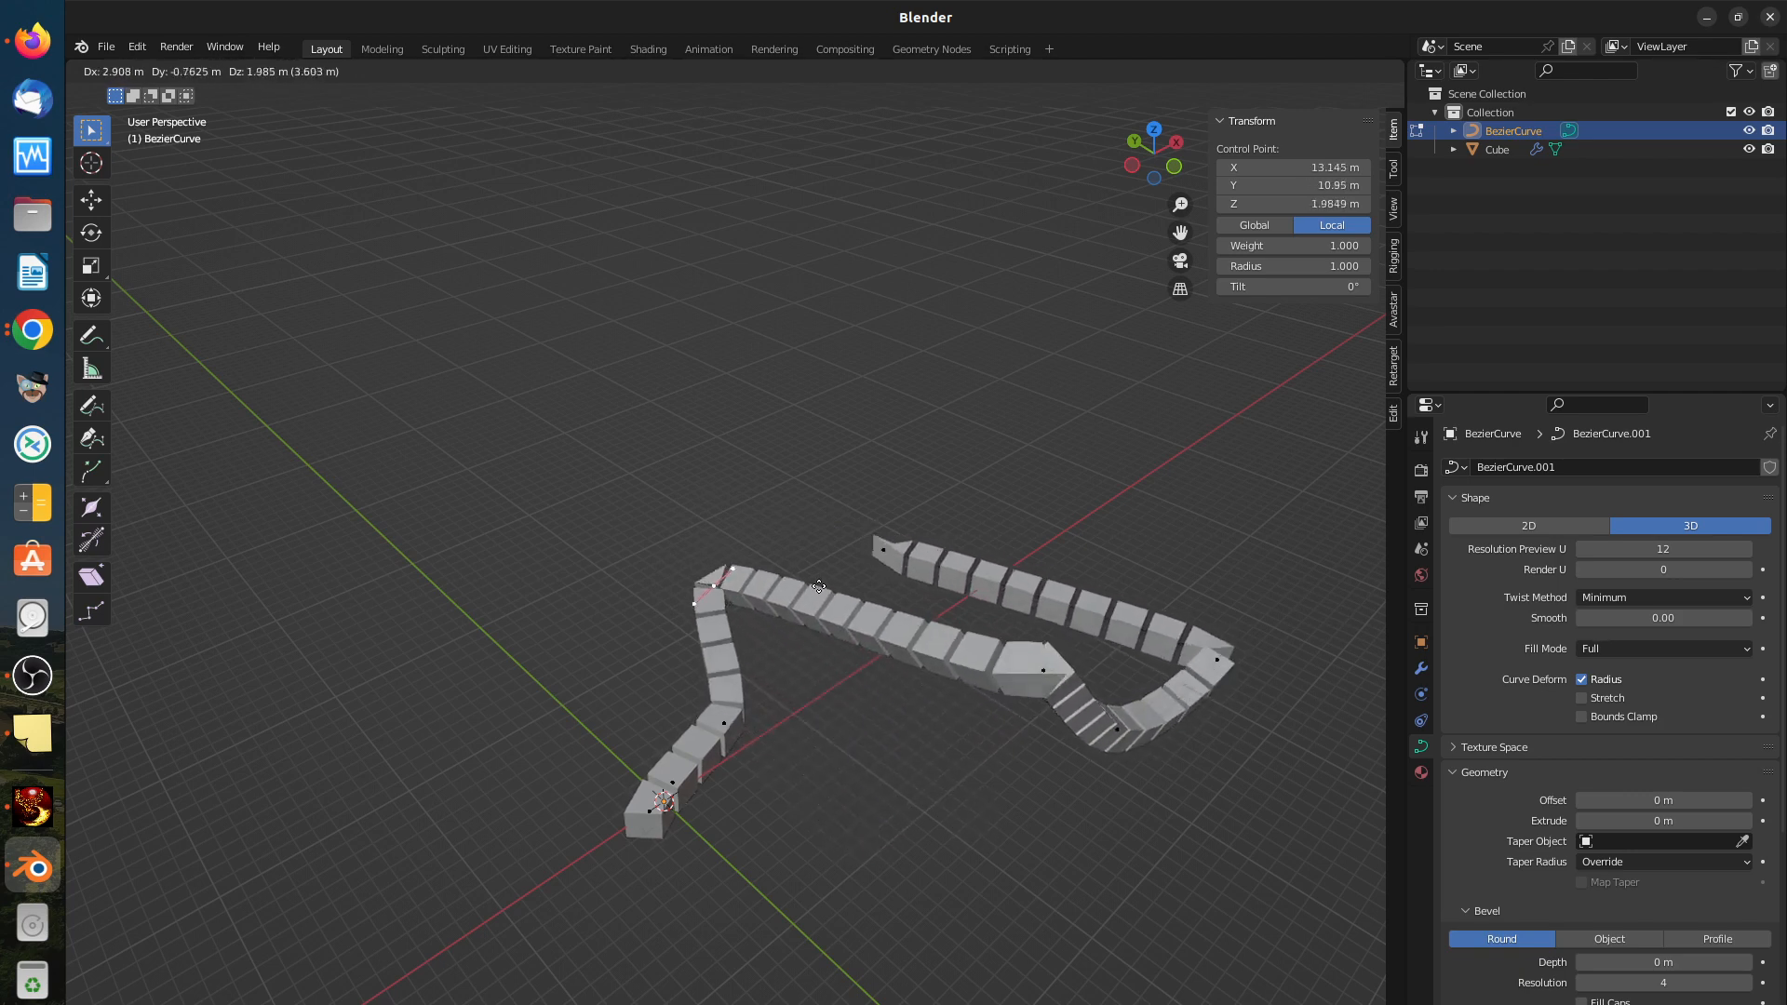
left_click(816, 580)
middle_click_drag(1059, 875, 977, 869)
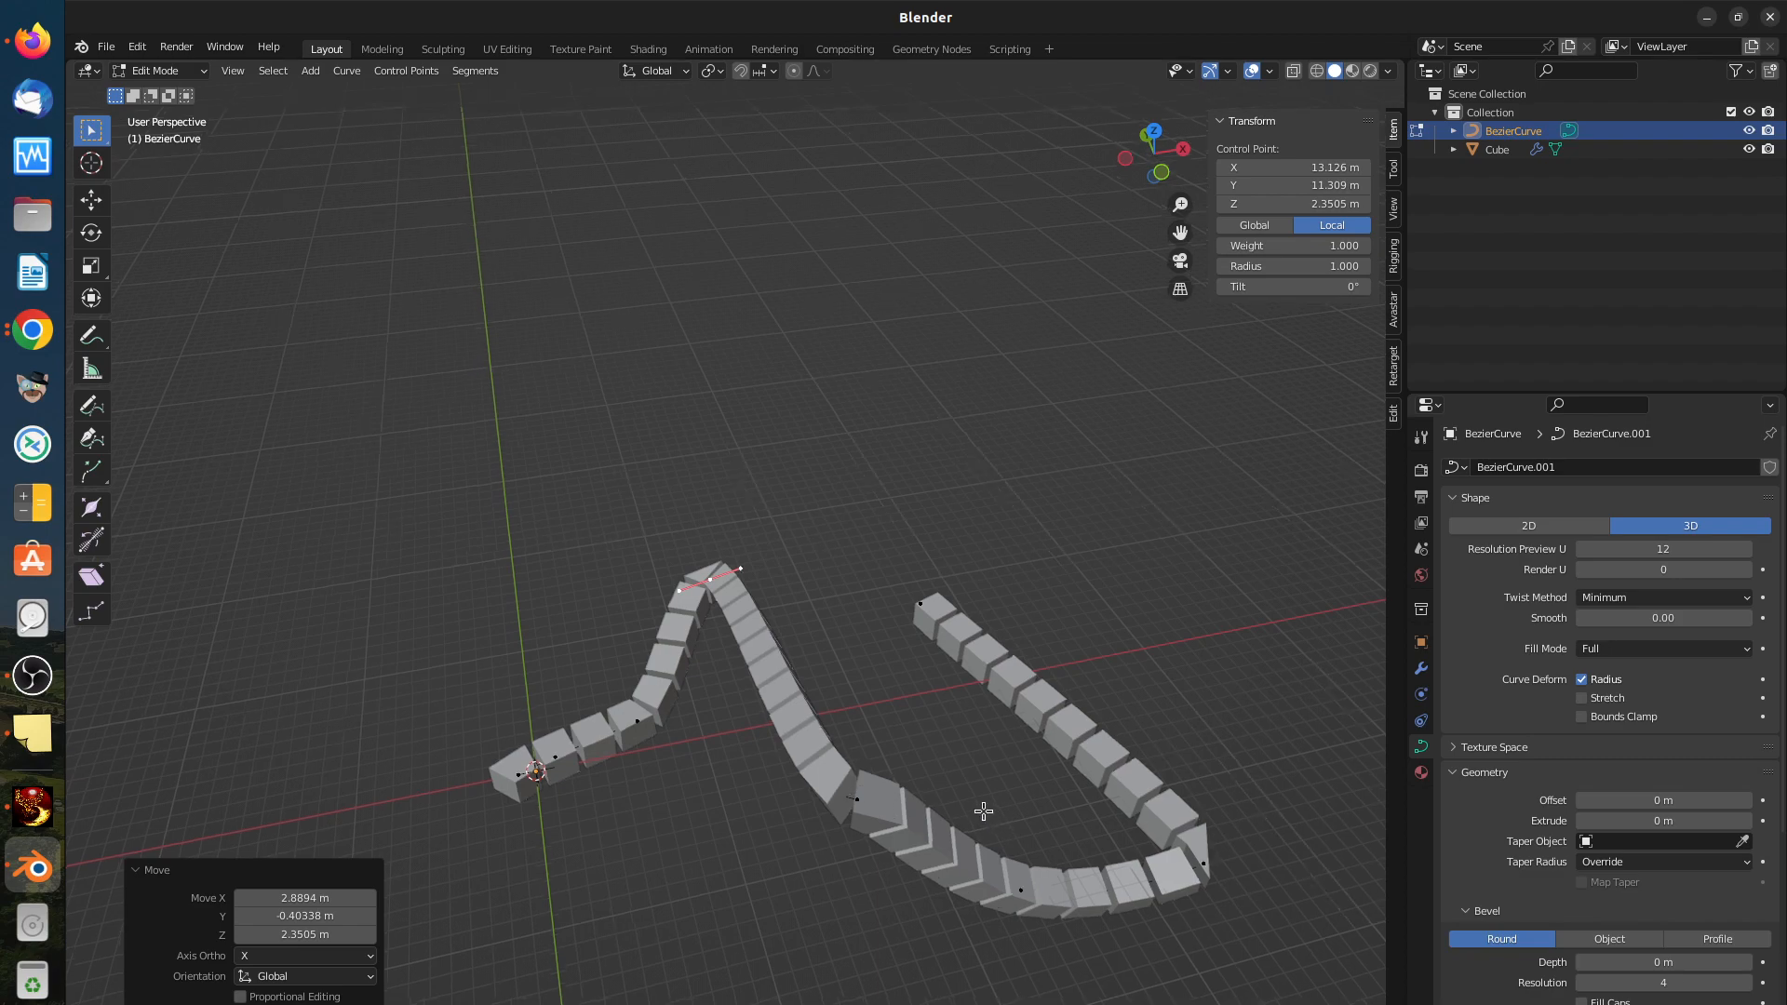
middle_click_drag(977, 814, 1045, 826)
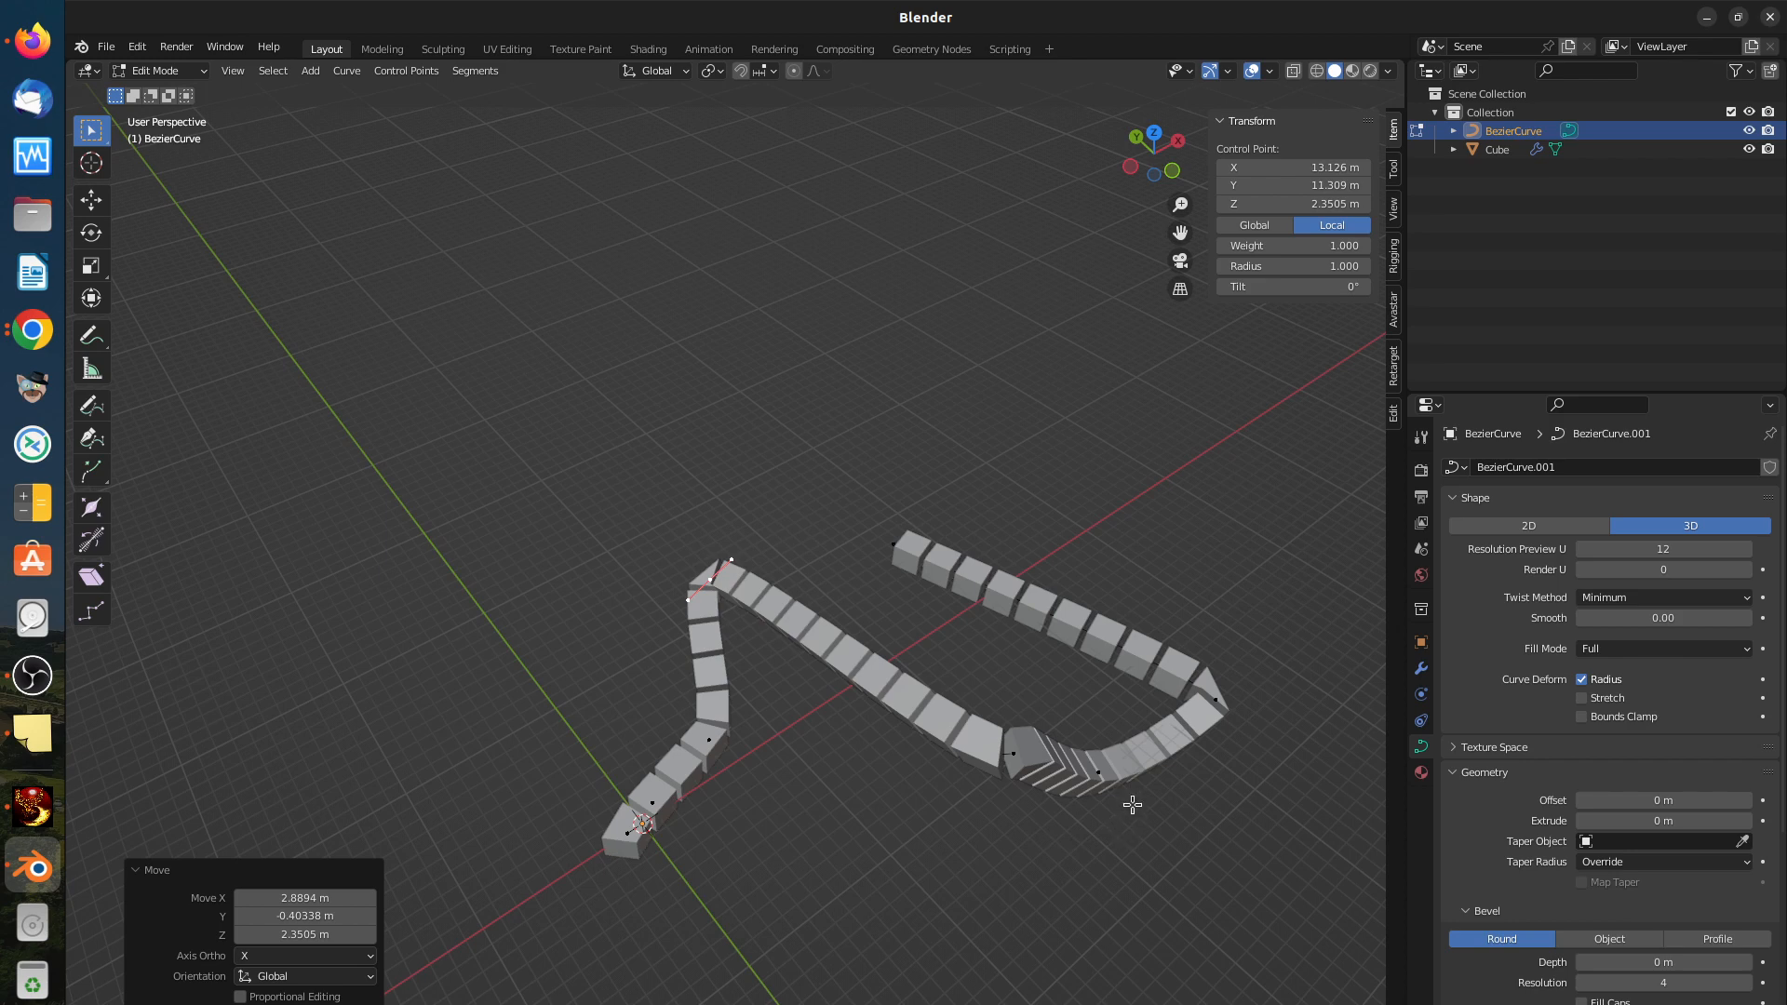
Step: Undo the control point moves, the segment subdivision and the preceding changes to the flat curve
key("ctrl+z")
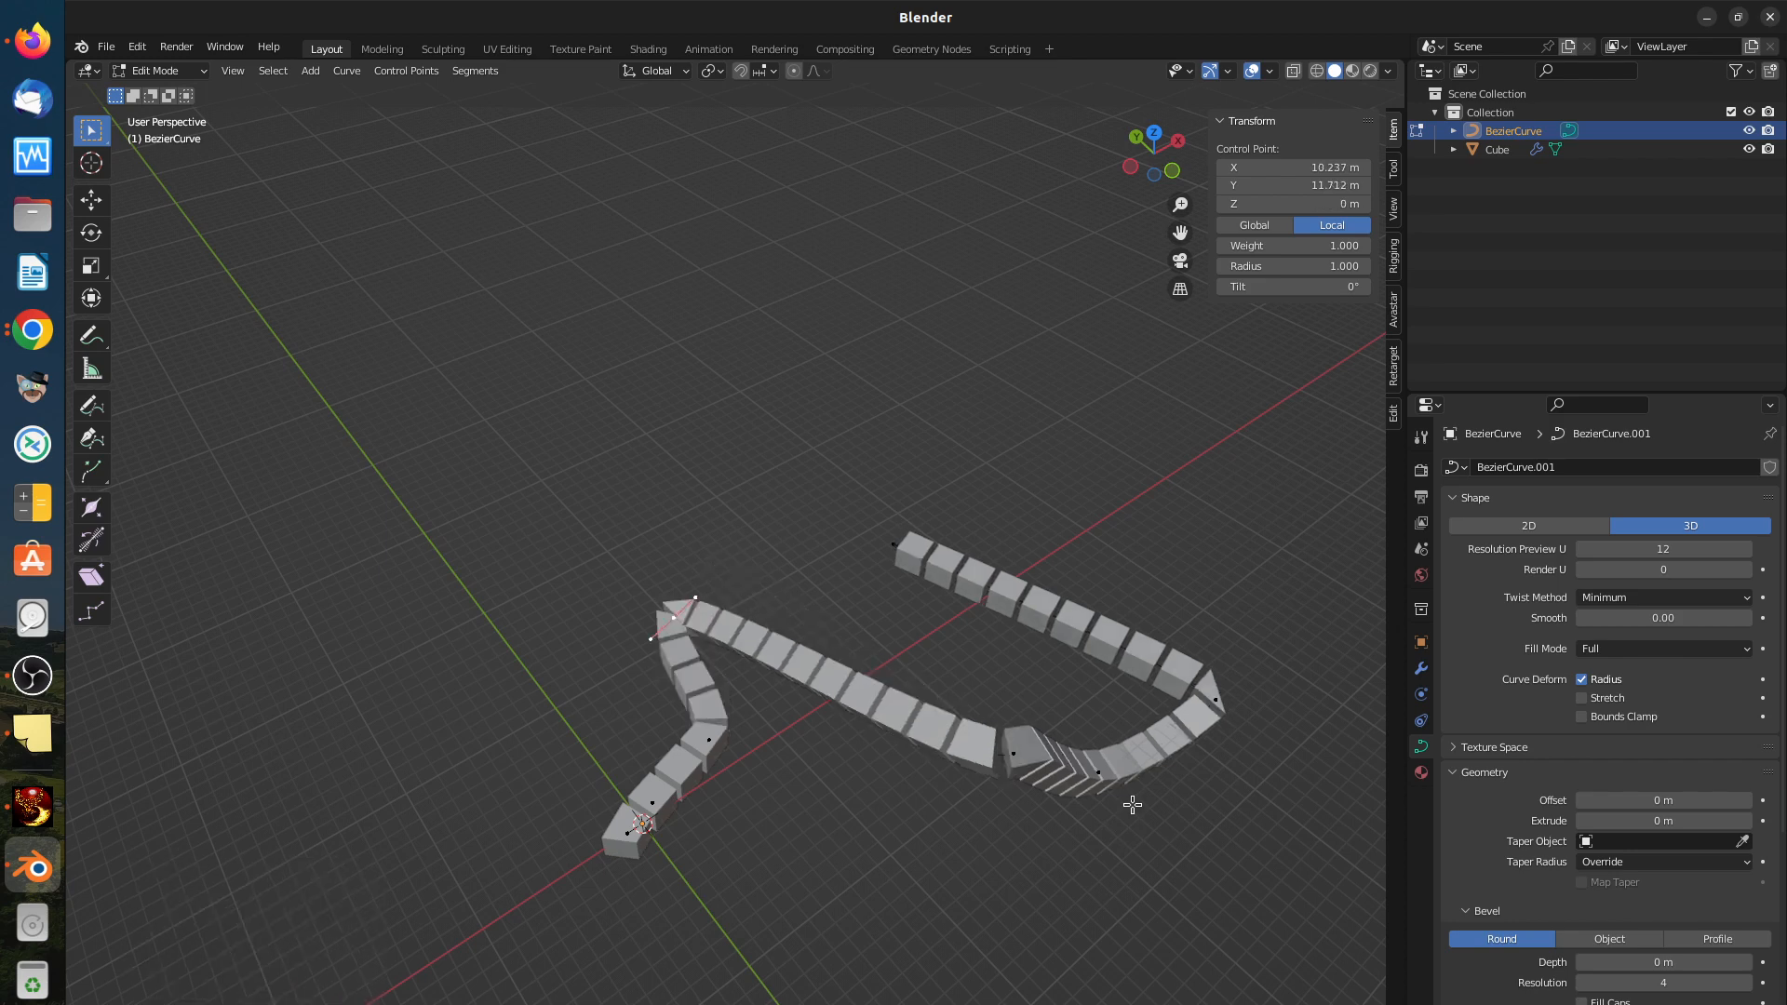
key("ctrl+z")
key("ctrl+z")
key("ctrl+z")
key("ctrl+z")
key("ctrl+z")
key("ctrl+z")
key("ctrl+z")
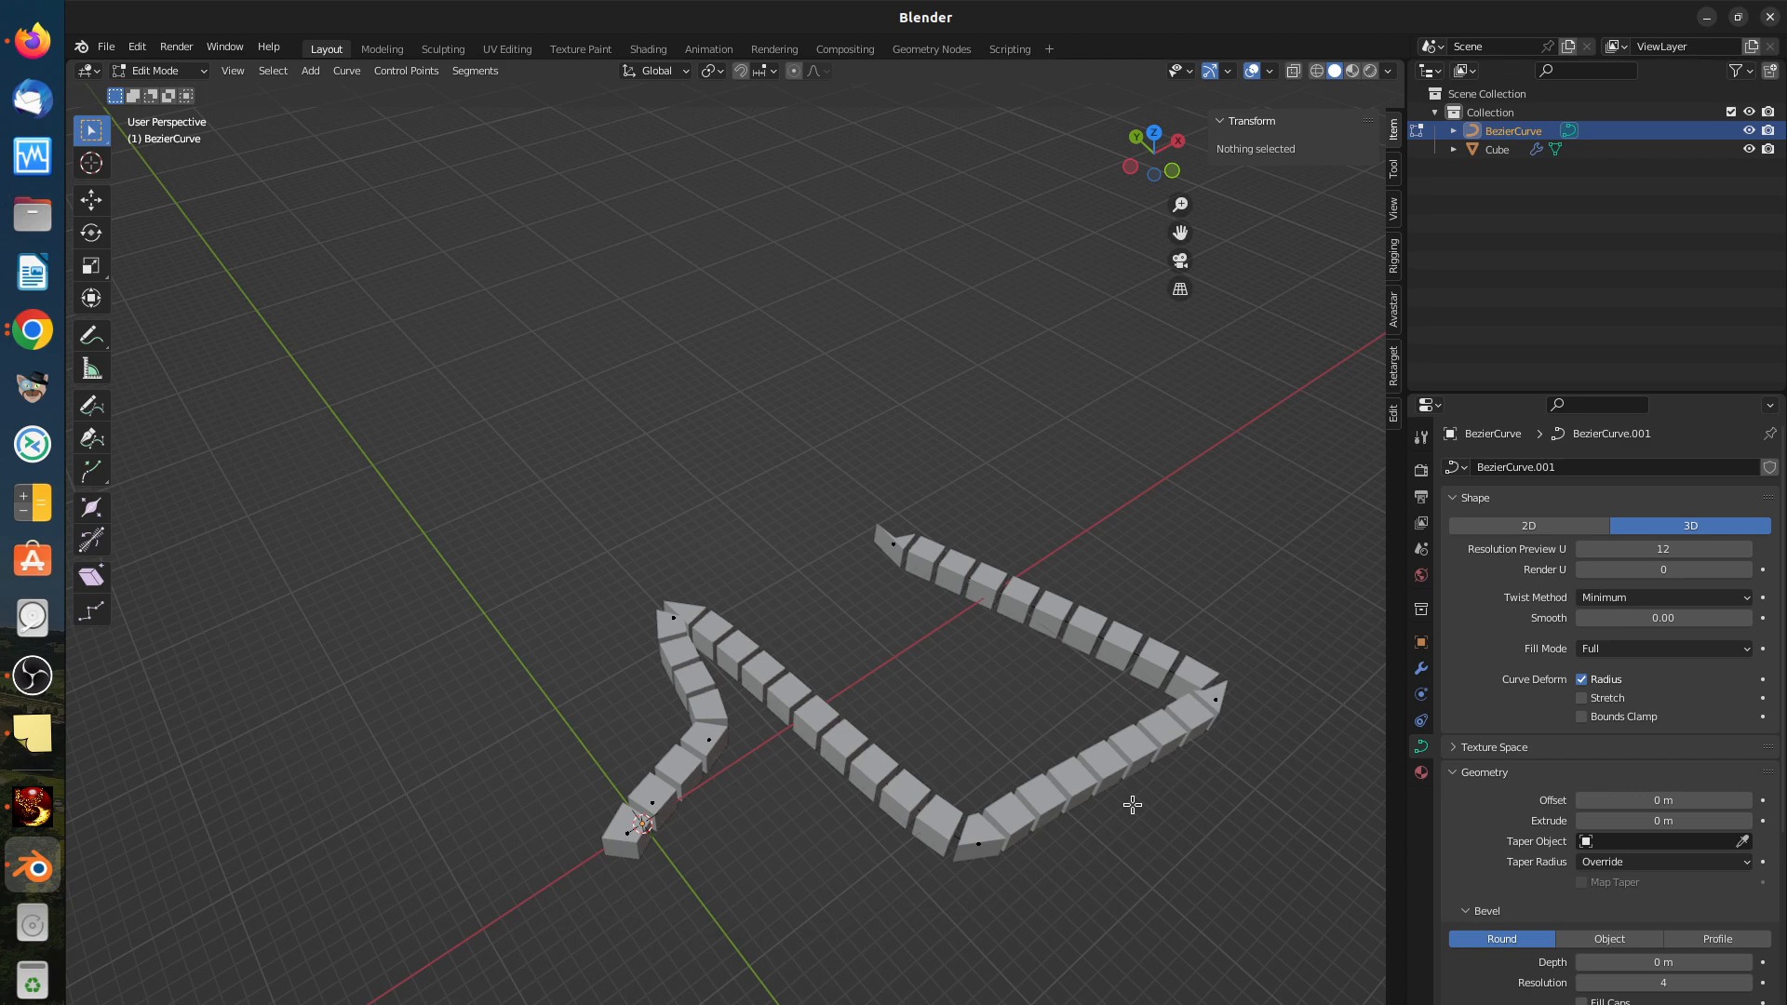
Step: Move the Bezier curve's far end control point by about 13.56 m in X, -5.54 m in Y and 3.76 m in Z
key("a")
key("Tab")
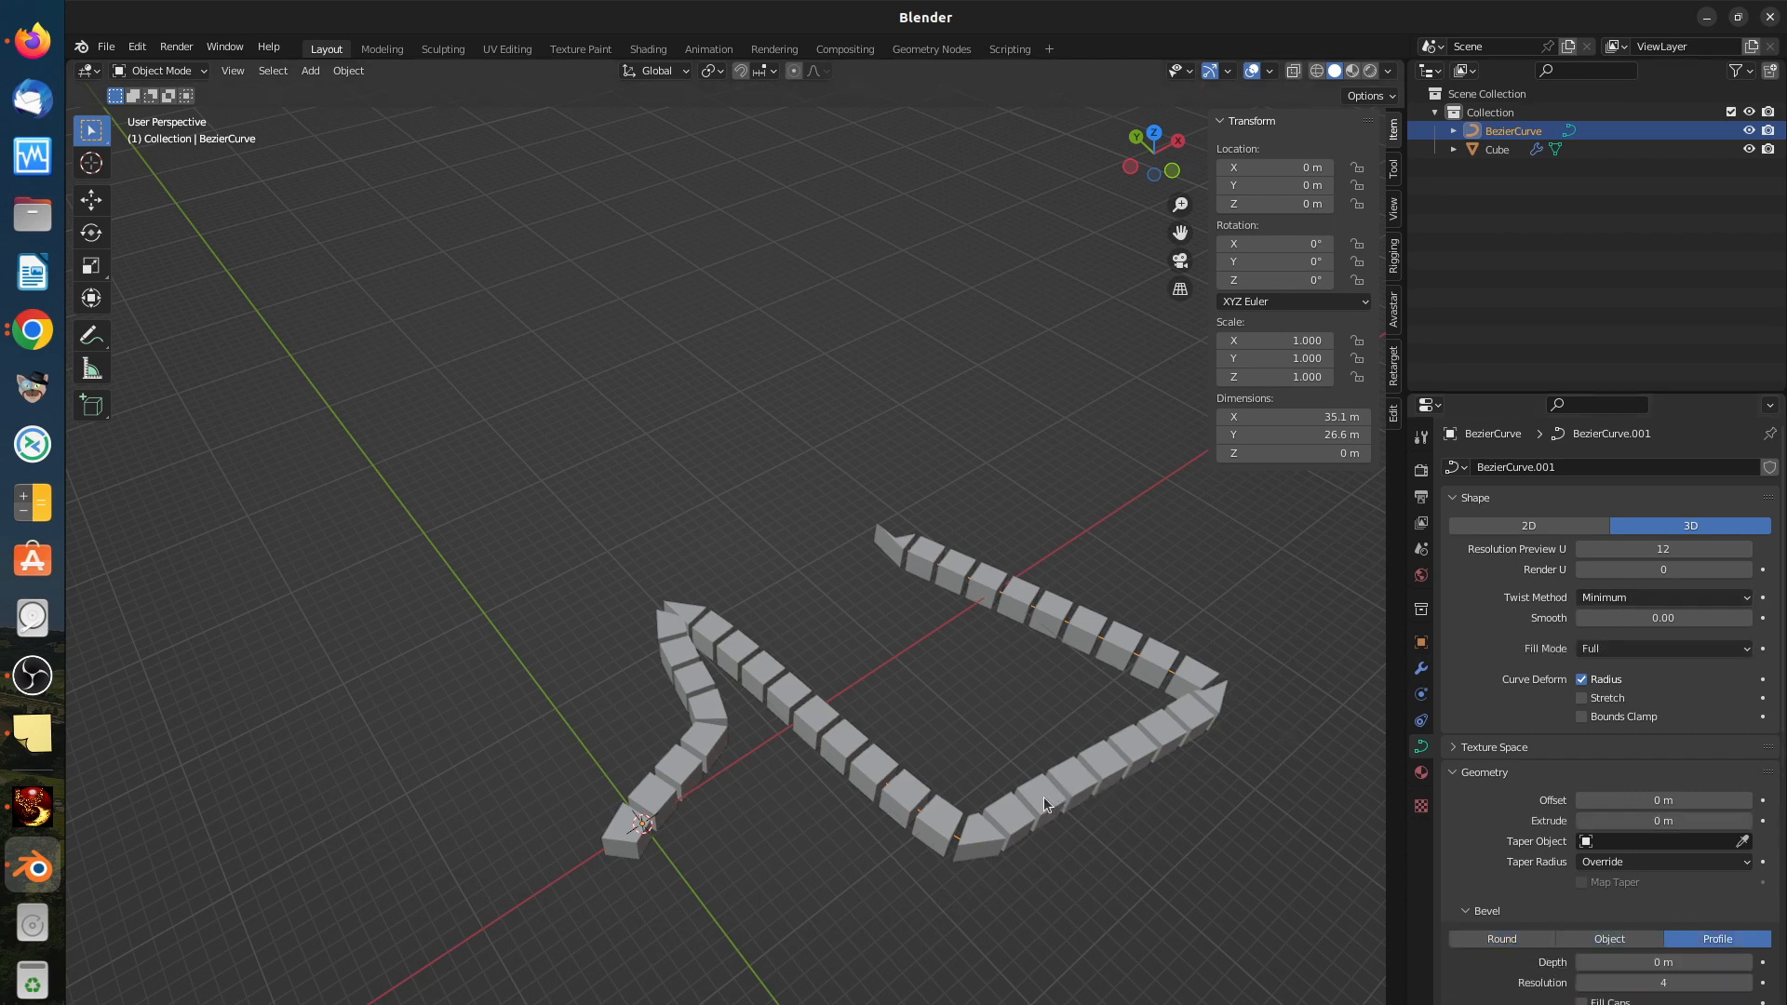
left_click(1015, 810)
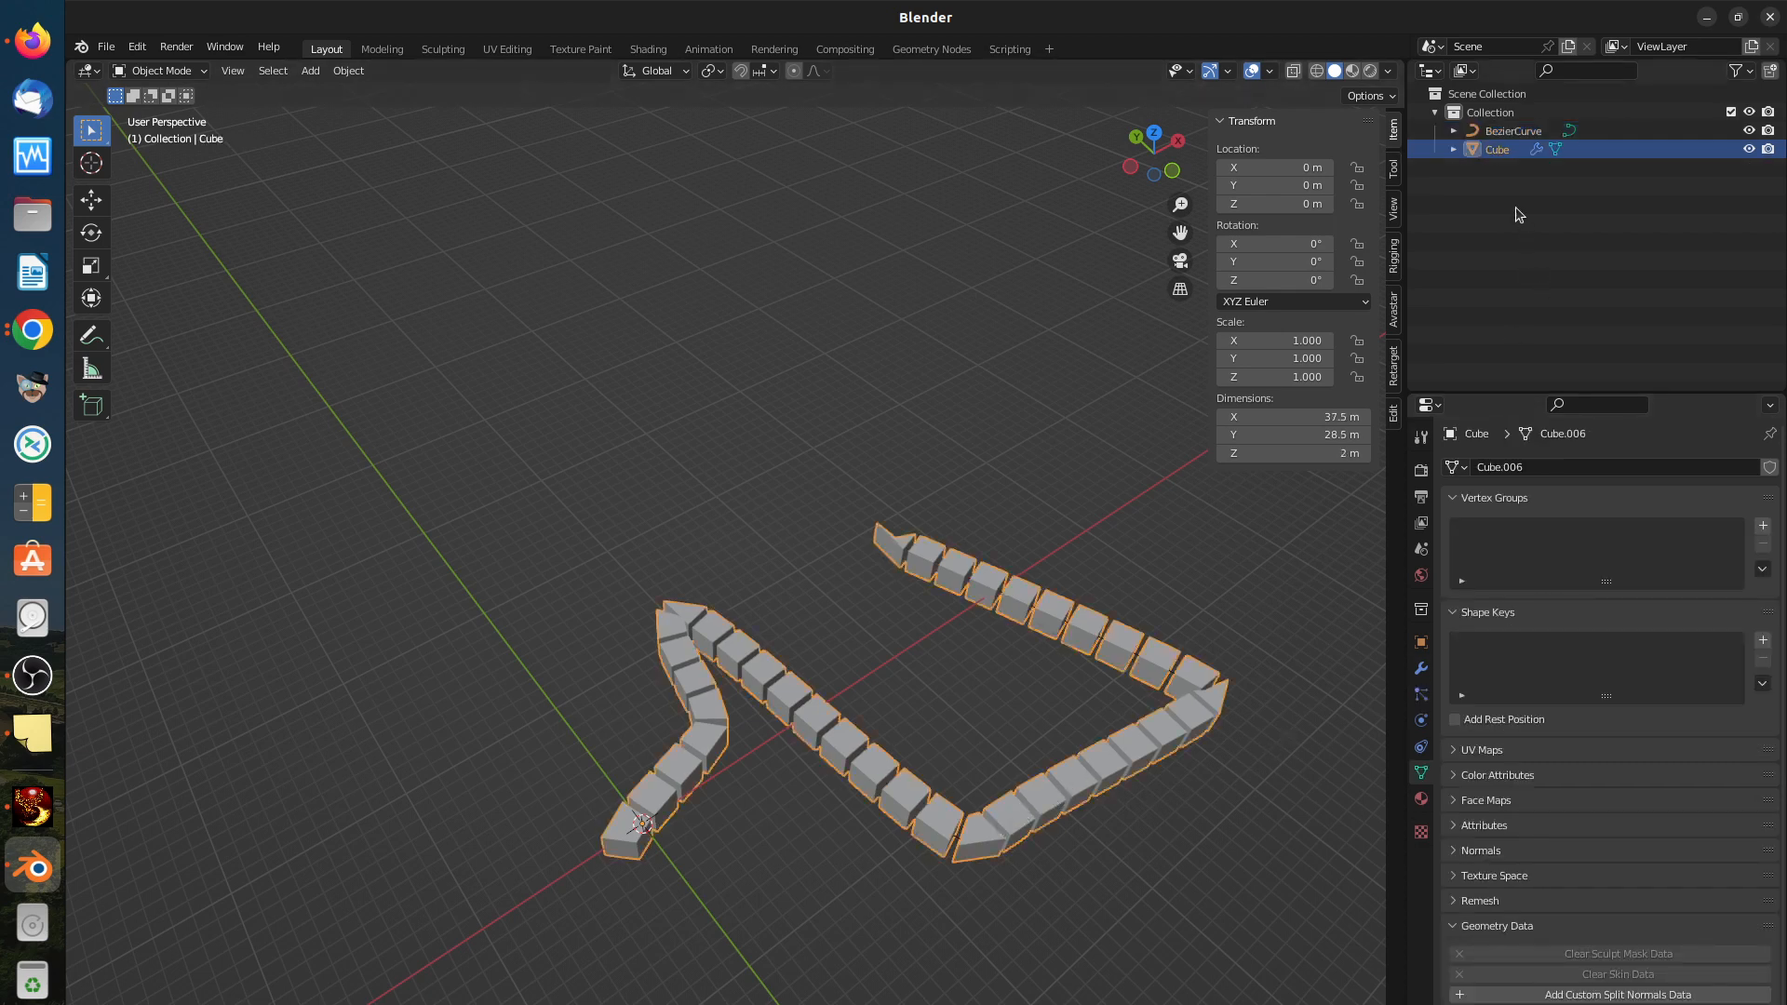
left_click(1499, 130)
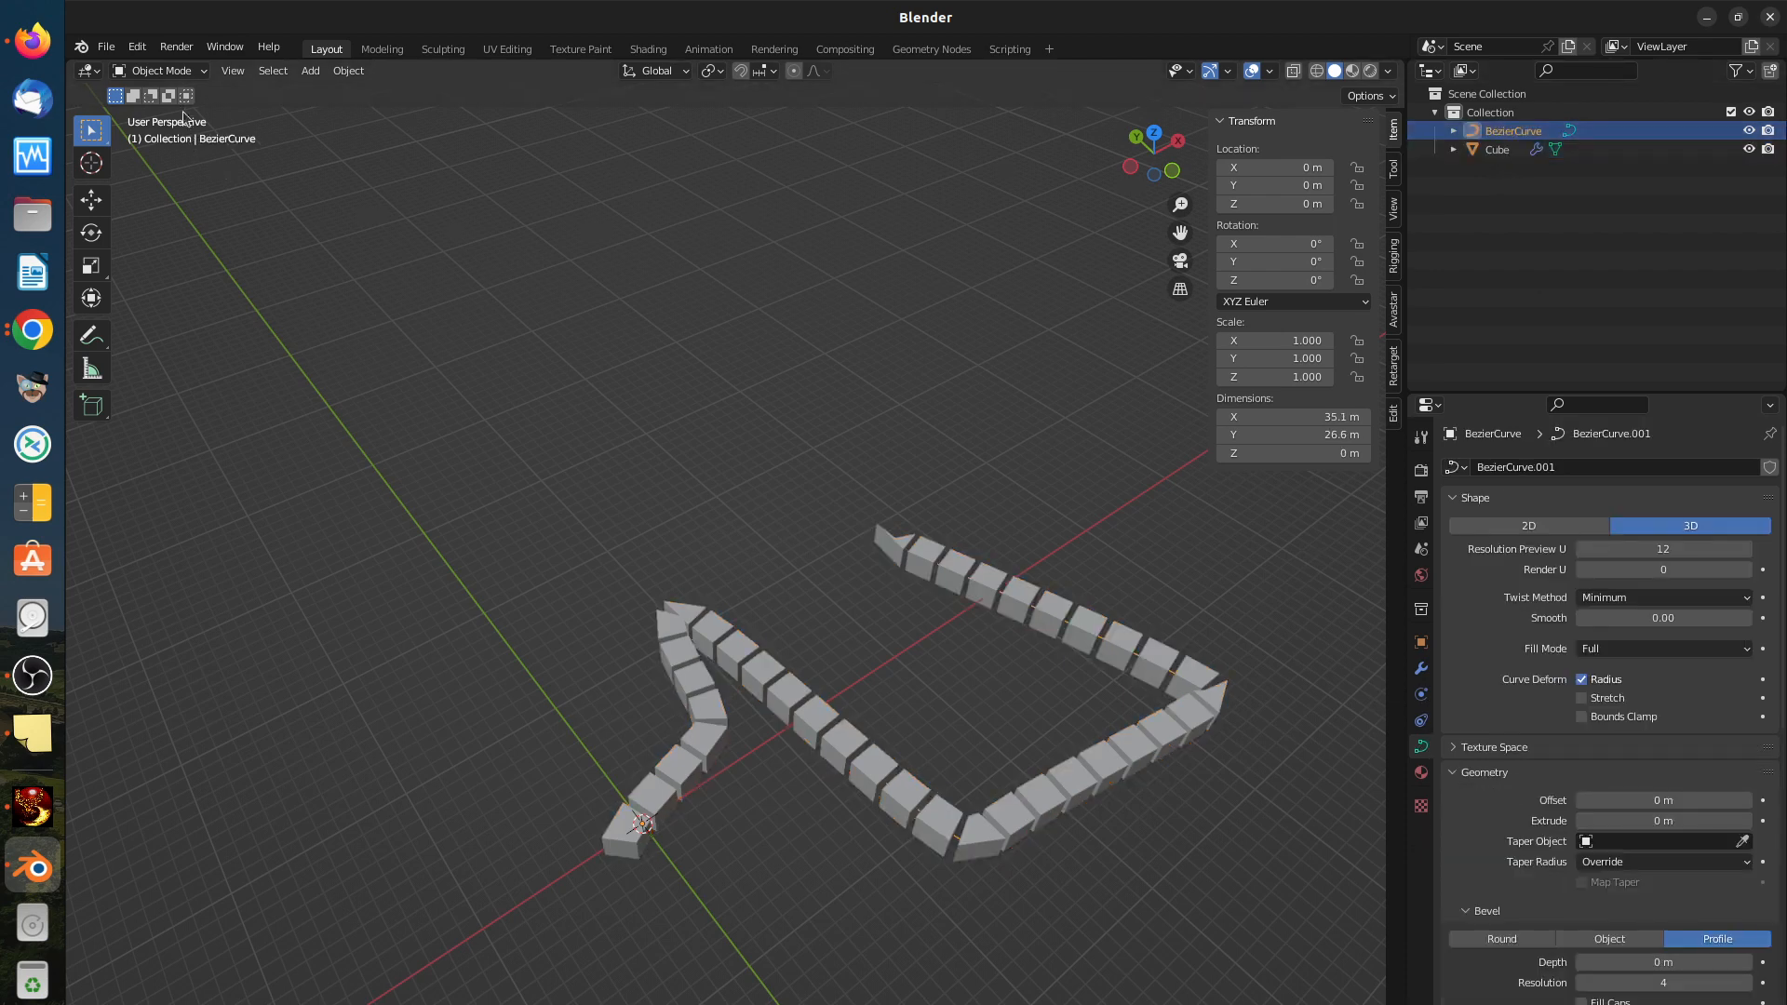
left_click(164, 72)
left_click(167, 113)
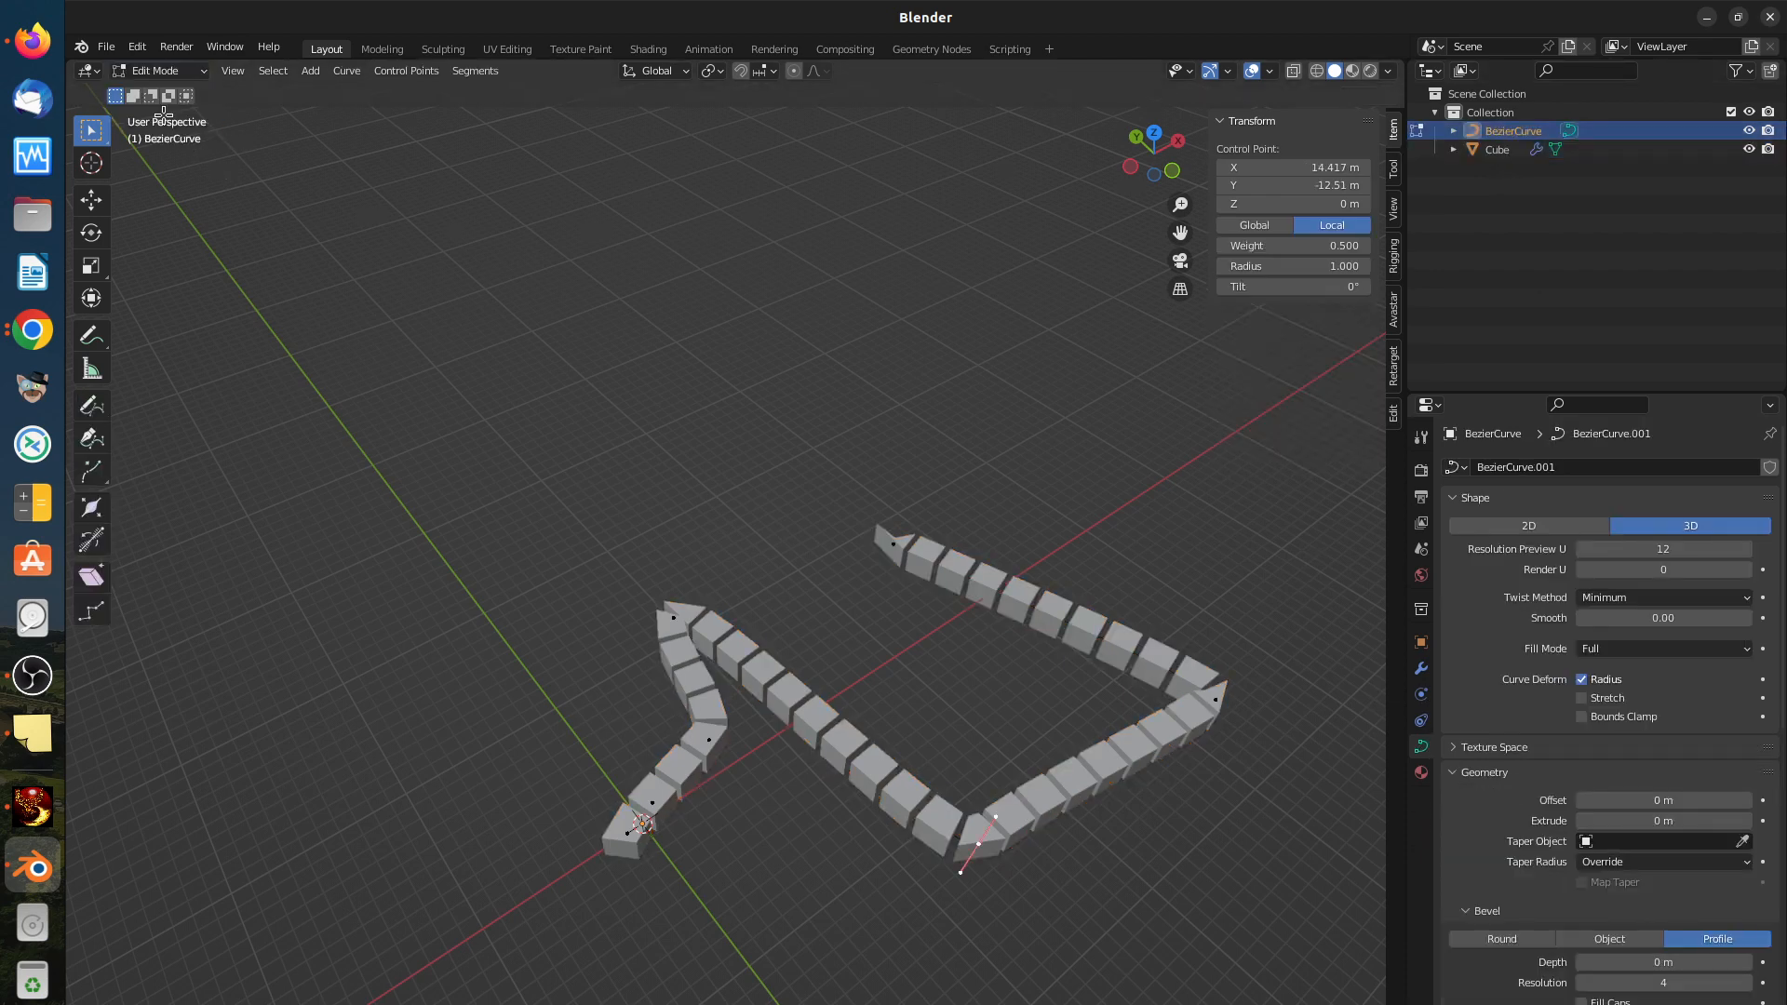
key("alt+a")
key("a")
left_click(891, 543)
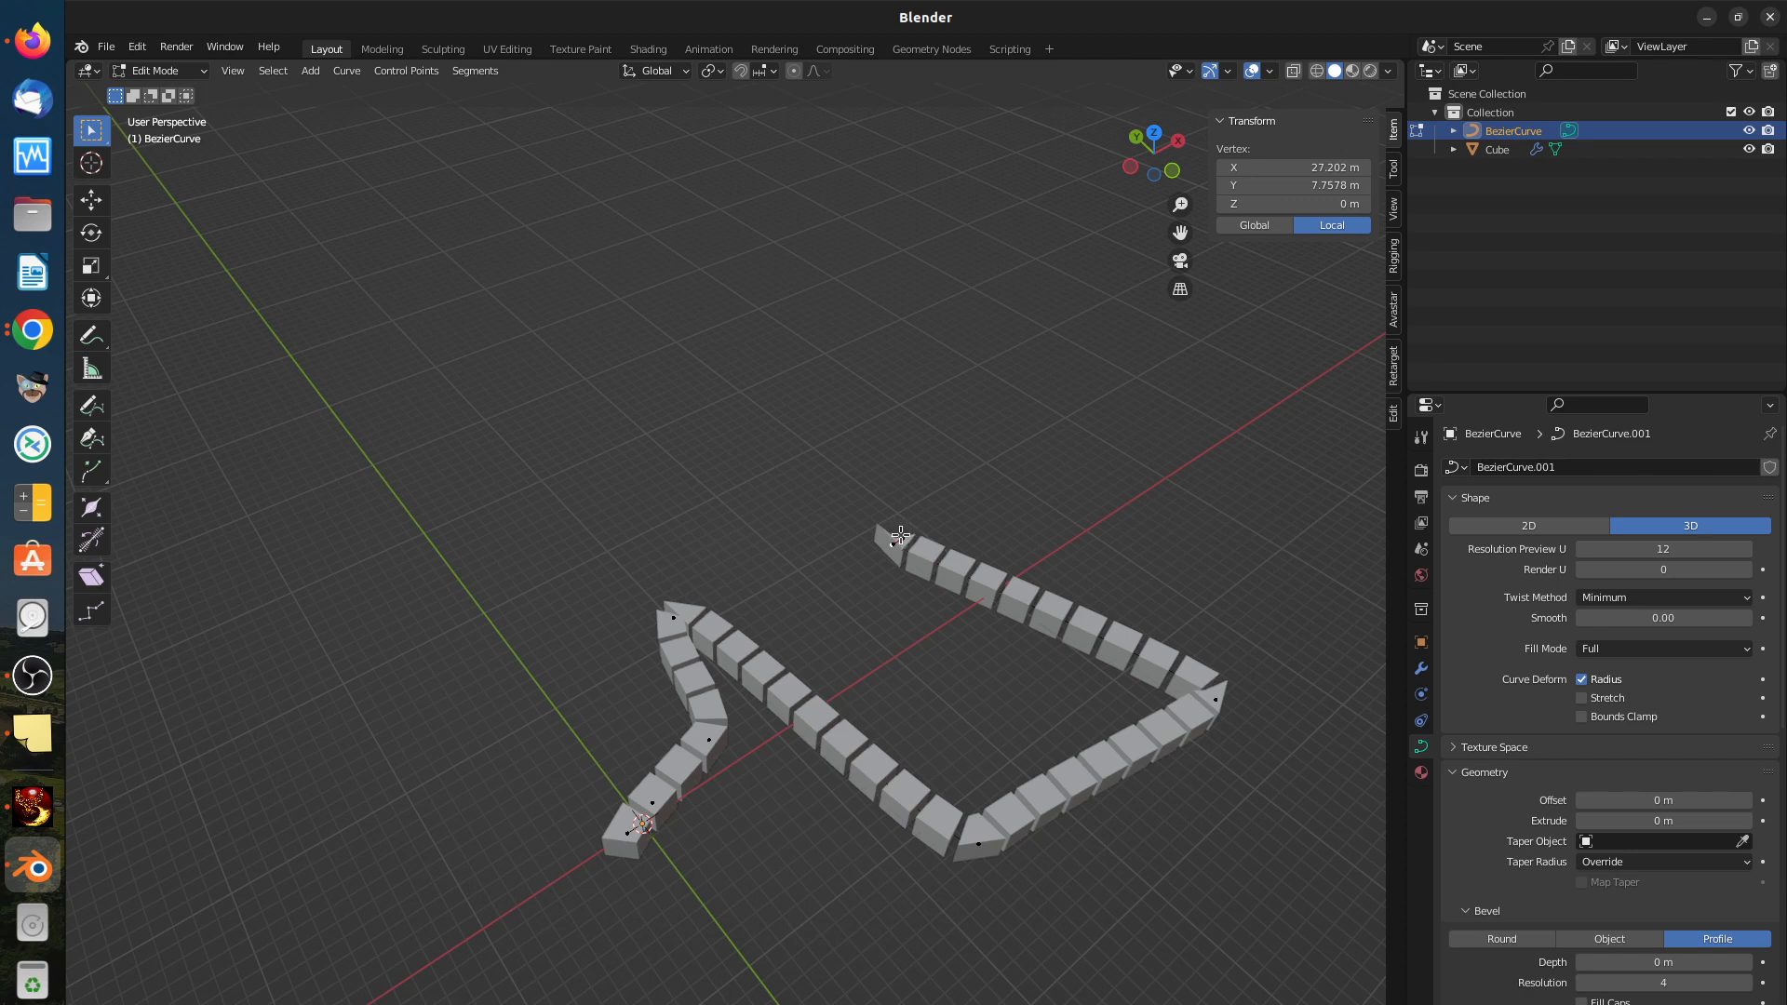
left_click_drag(895, 537, 1107, 476)
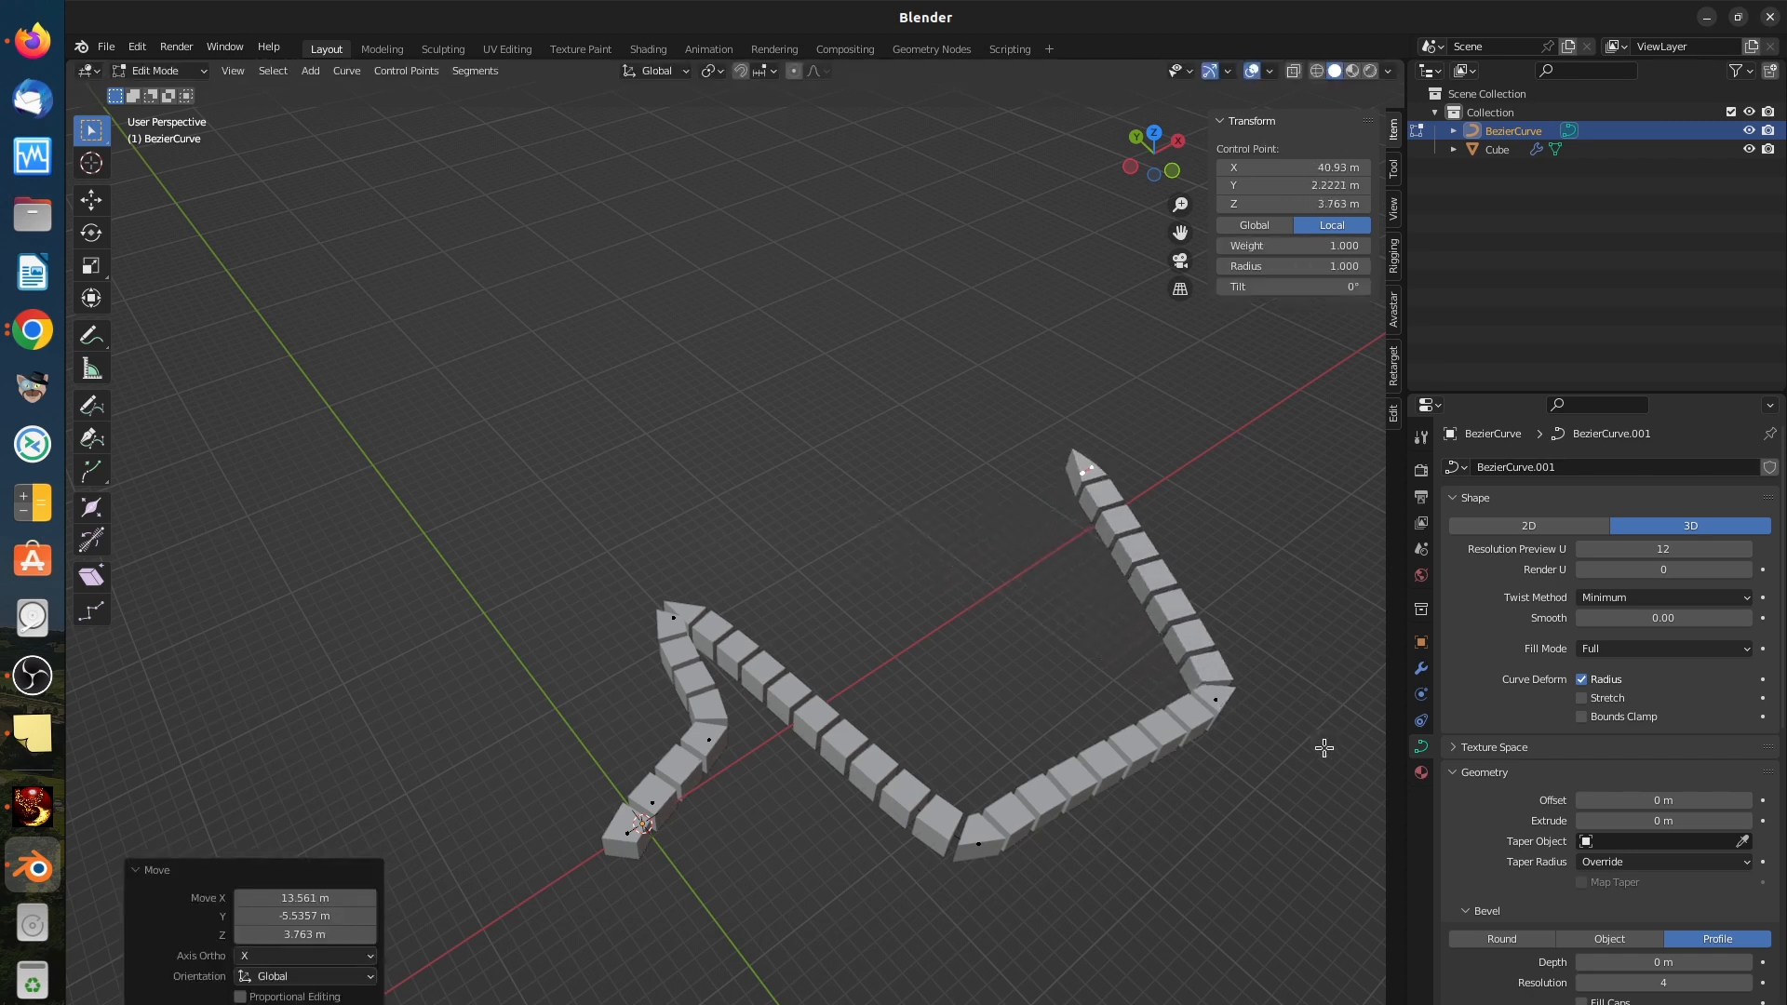
Step: Select all control points of the curve and scale them to 0 along the global Y axis
middle_click_drag(1180, 859, 1122, 895)
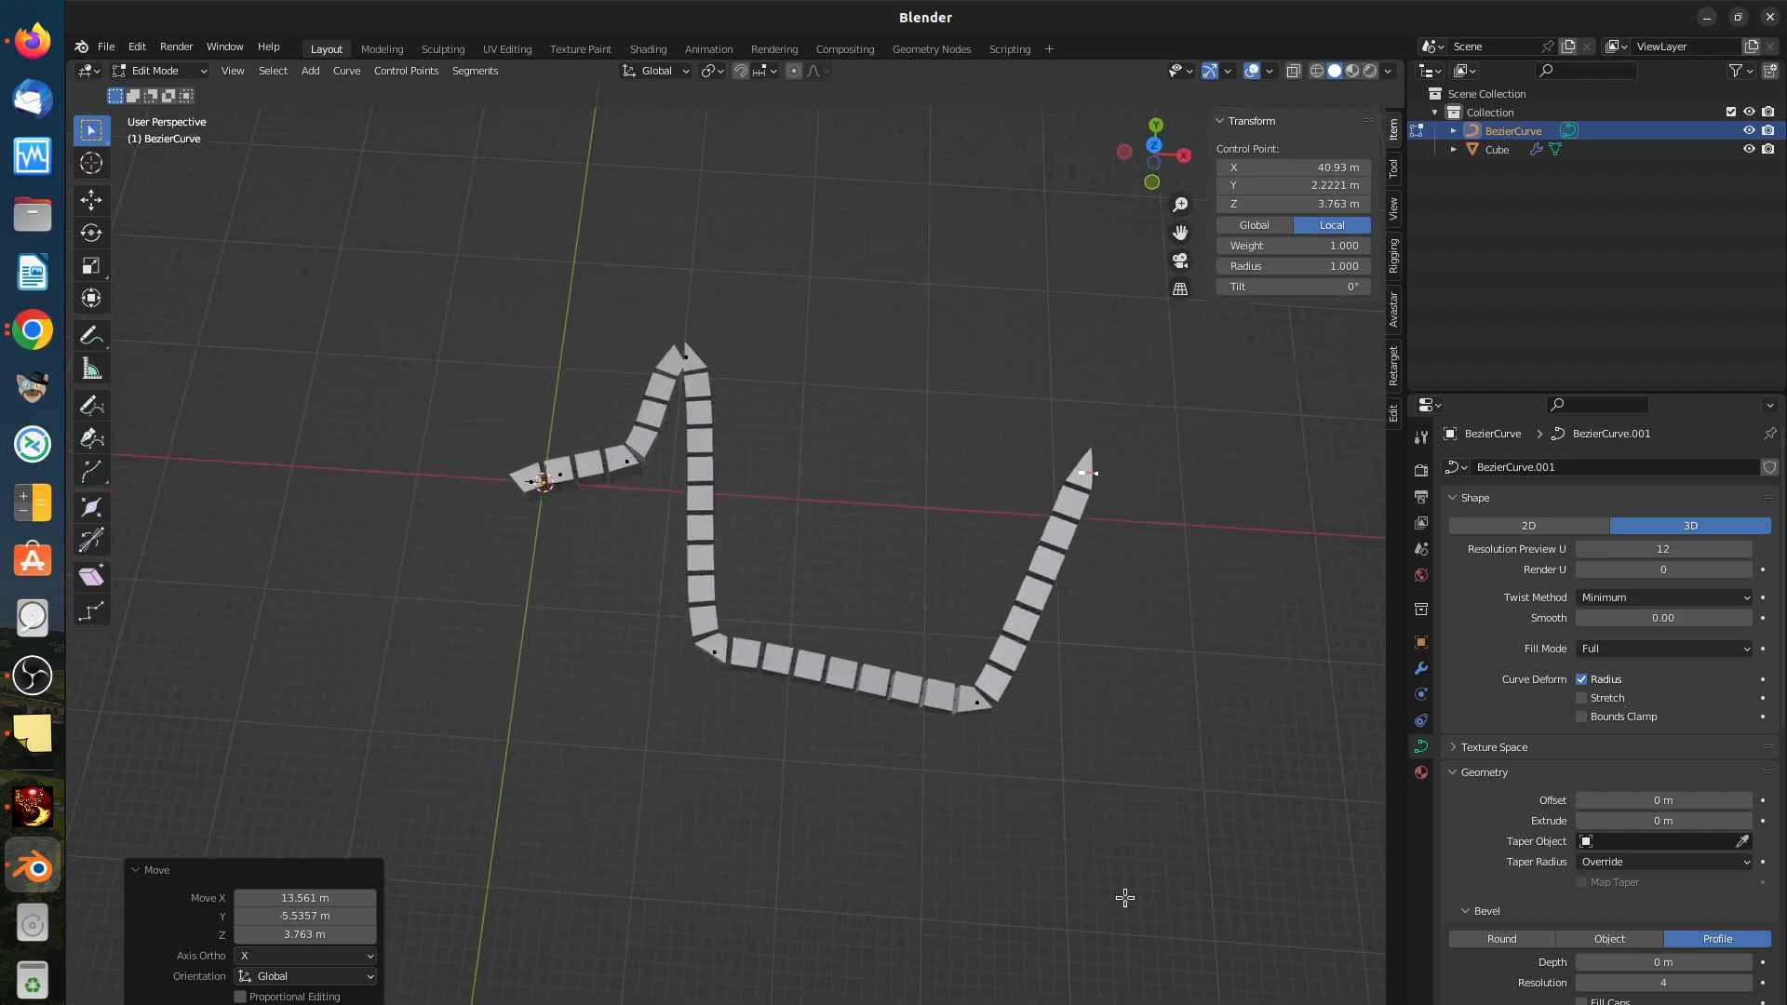
key("a")
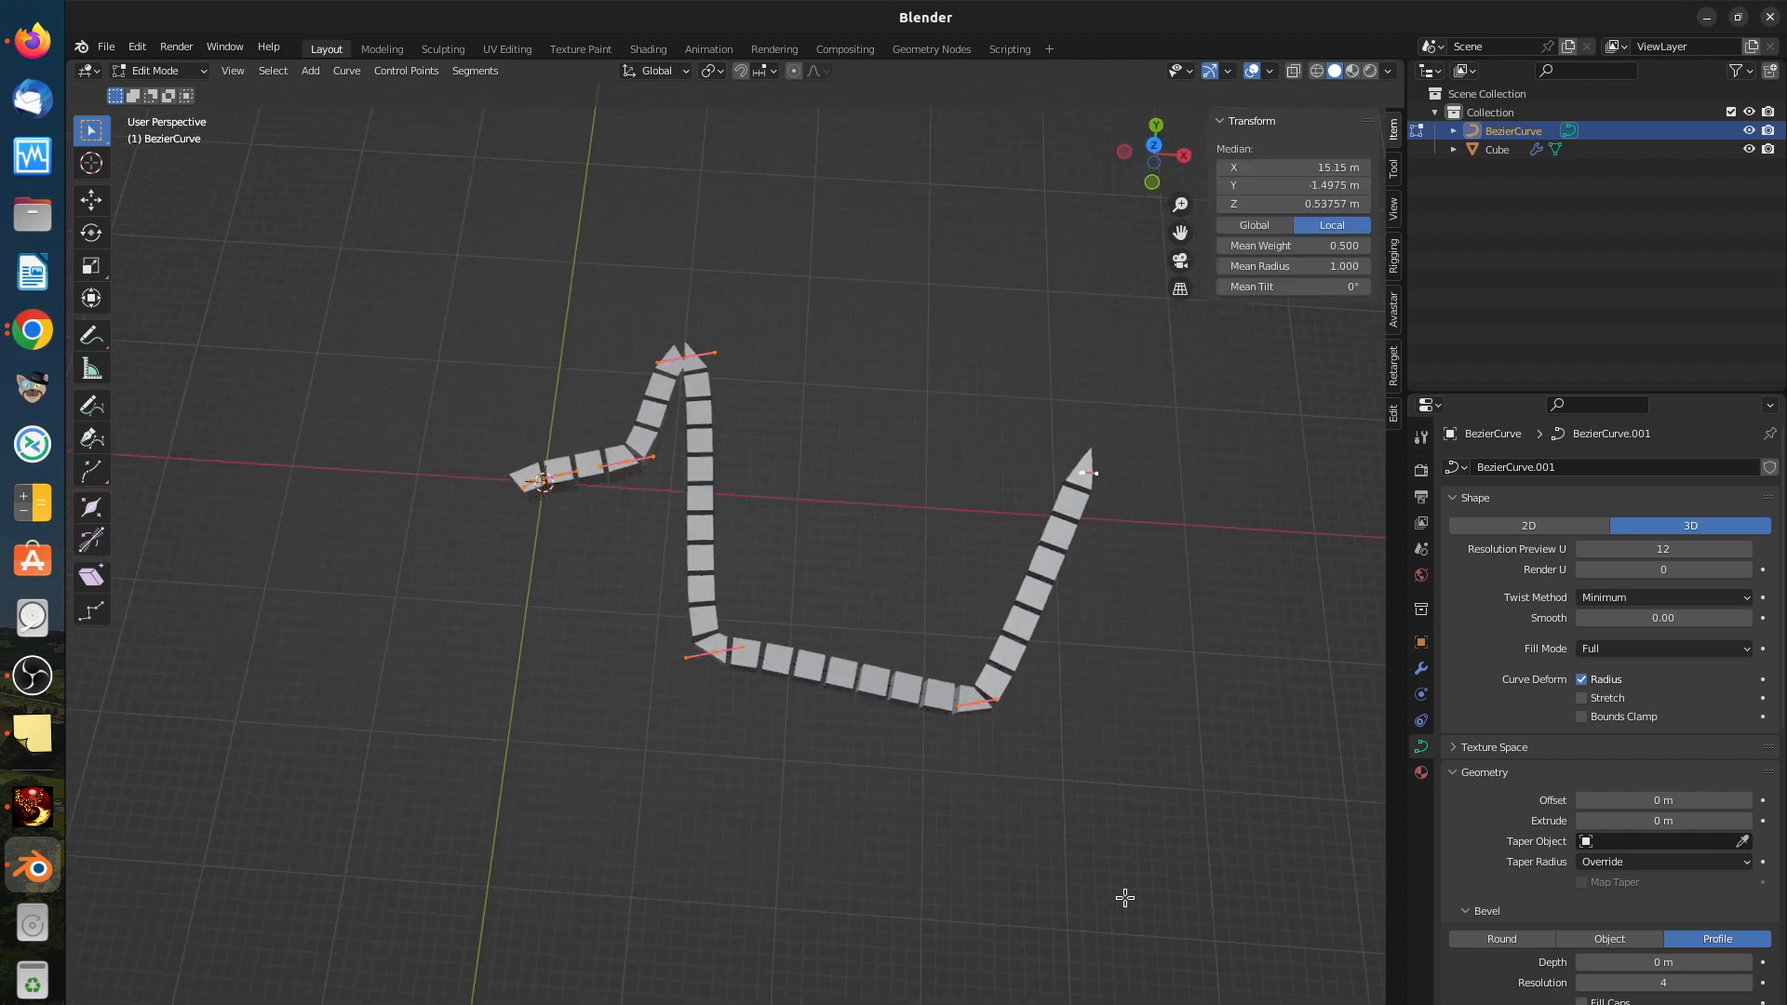
key("s")
key("x")
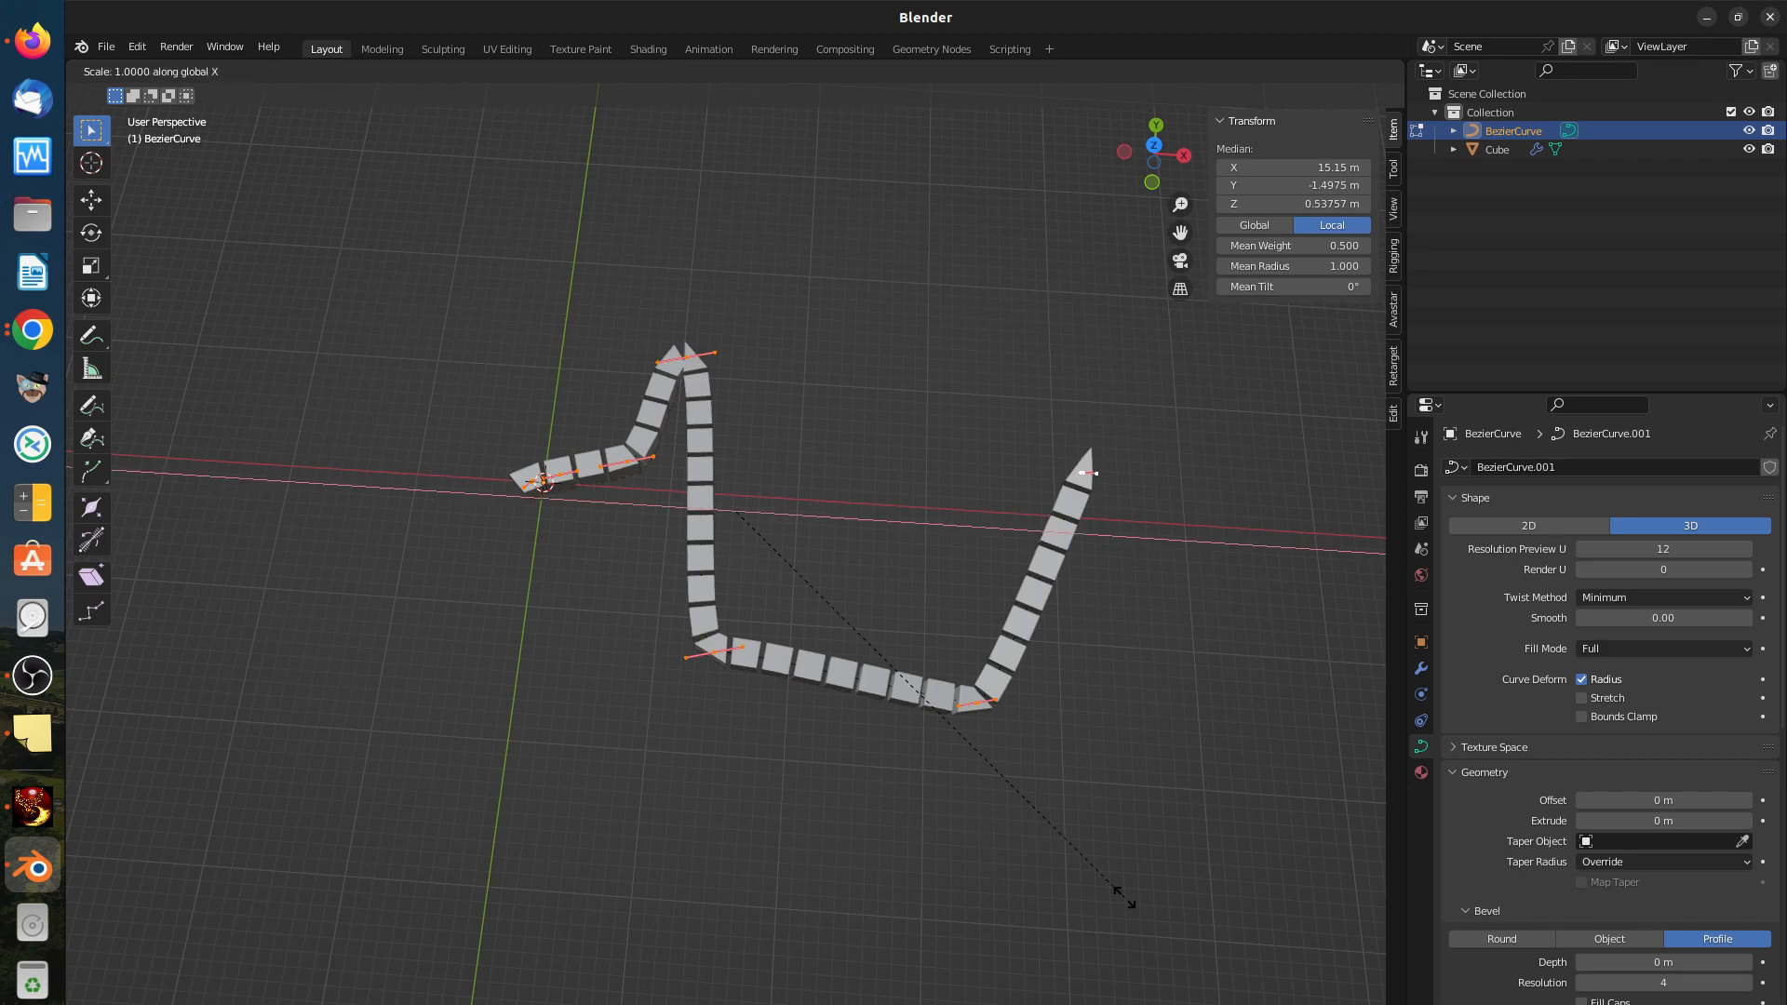
key("0")
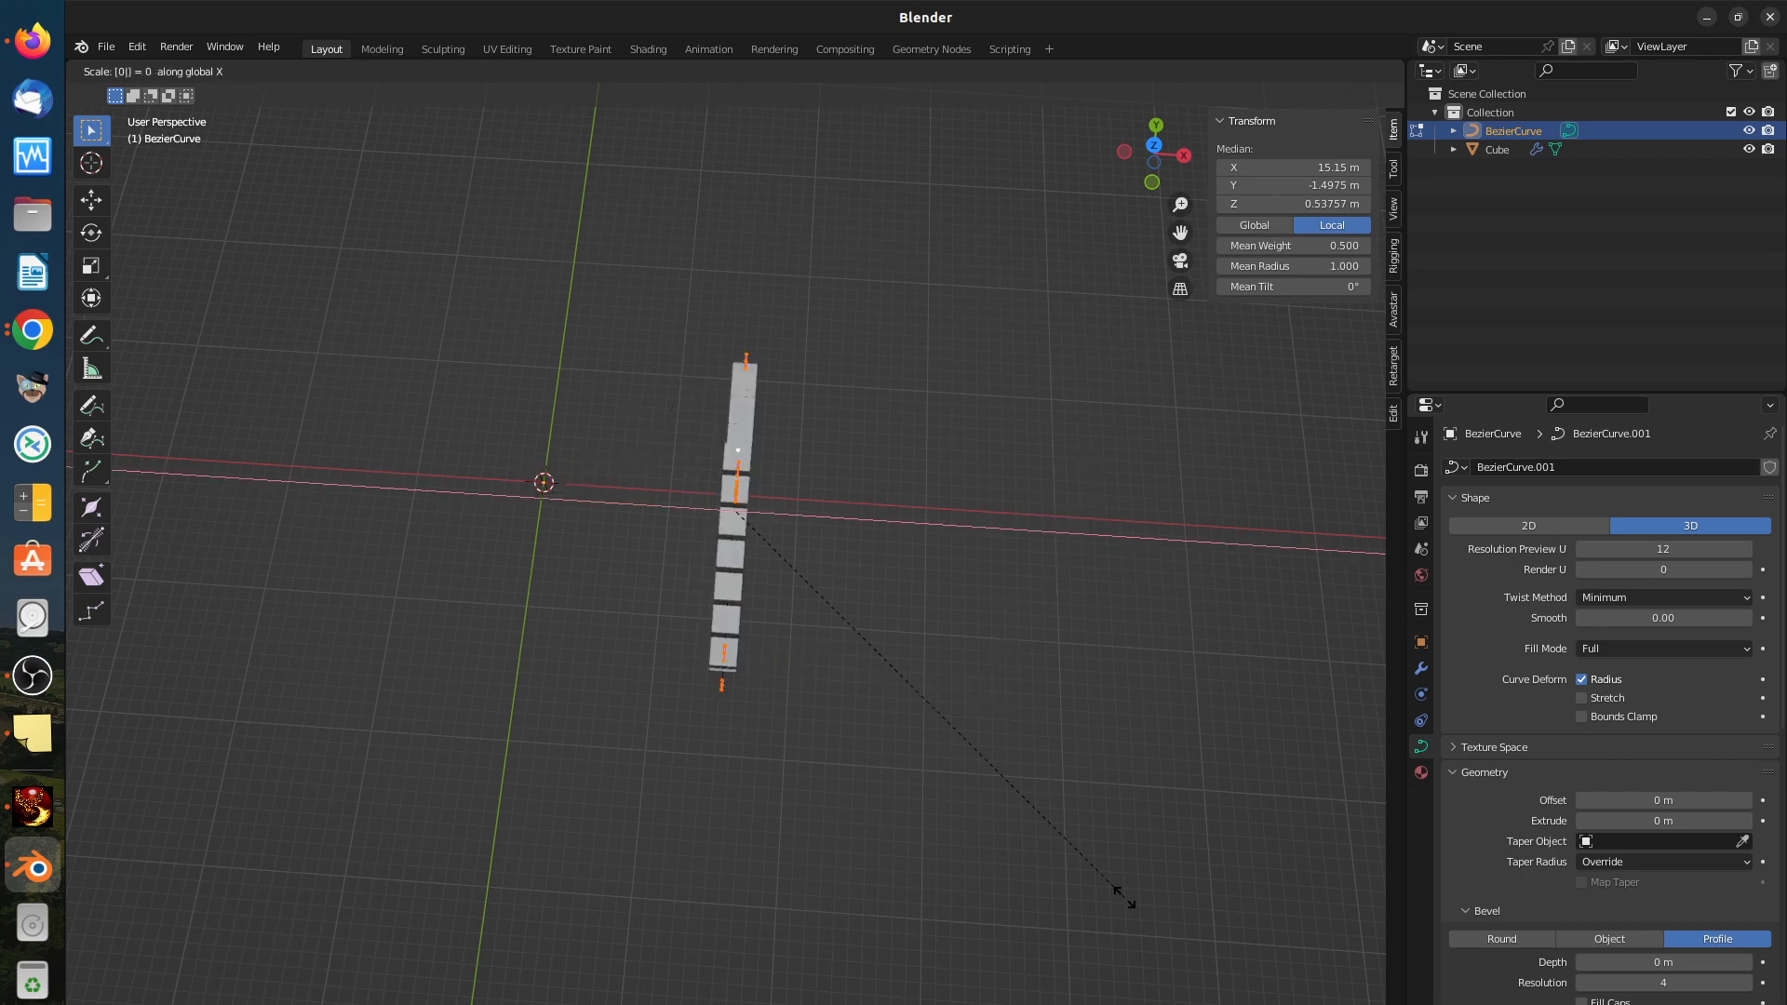
key("y")
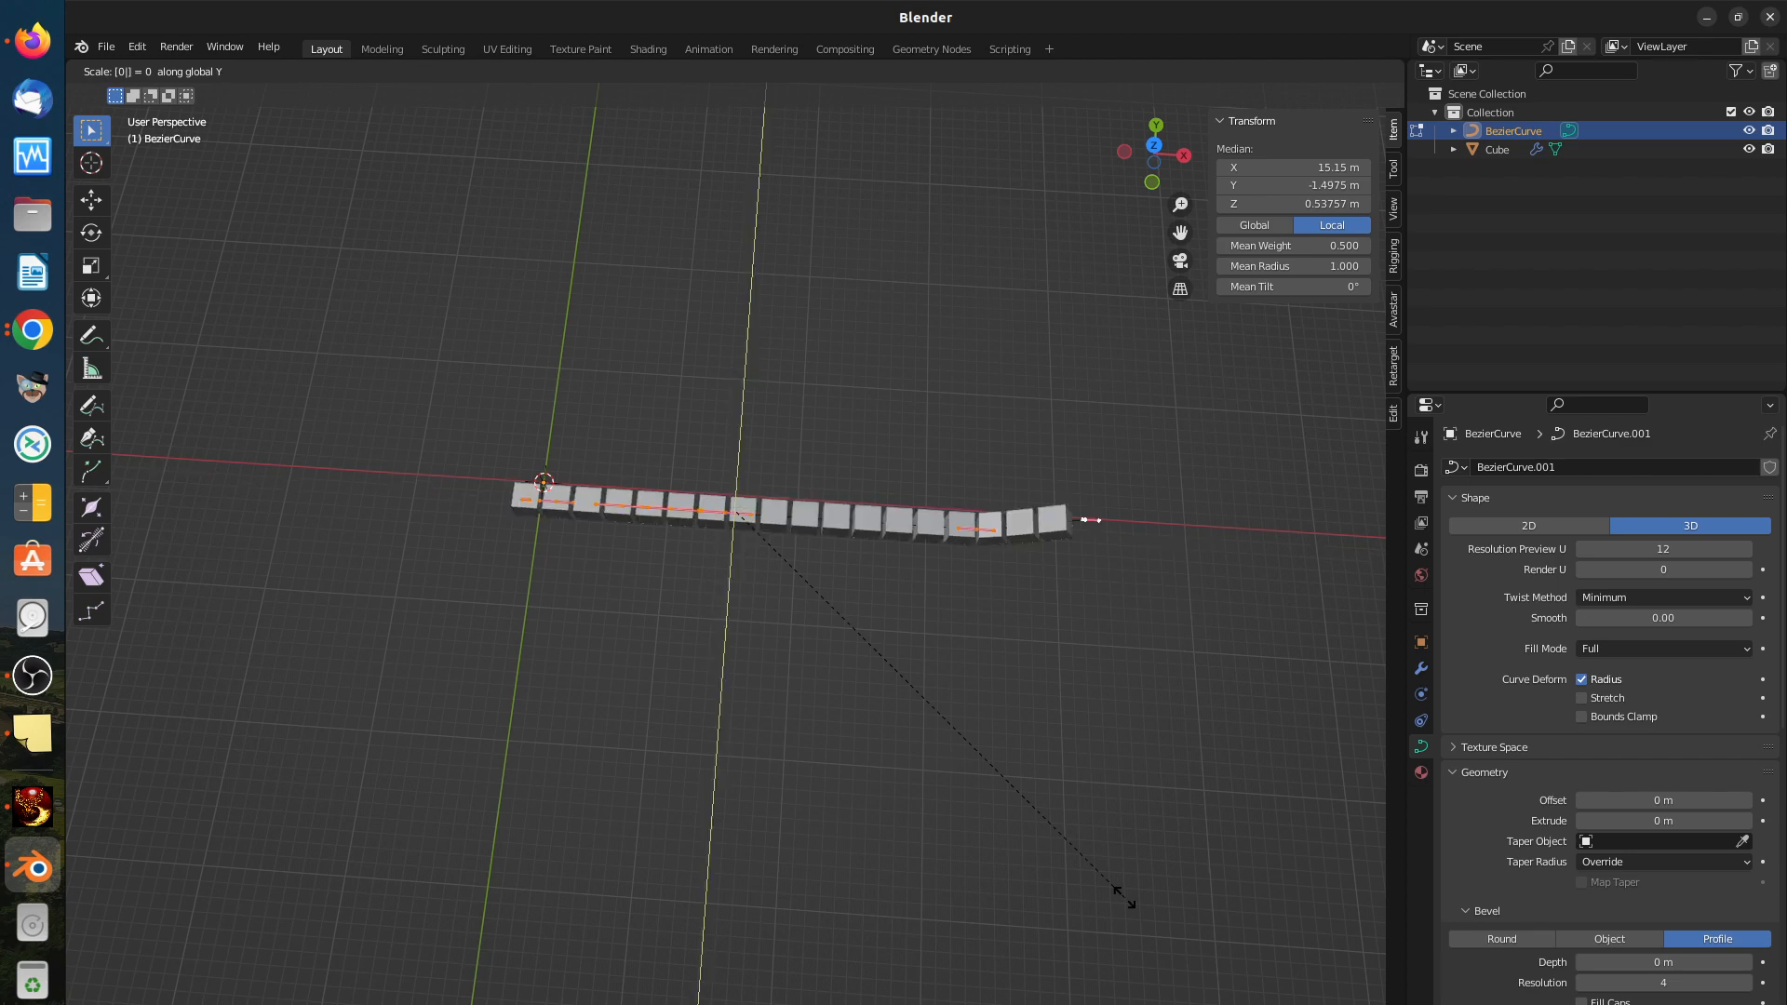
key("0")
key("0")
key("Return")
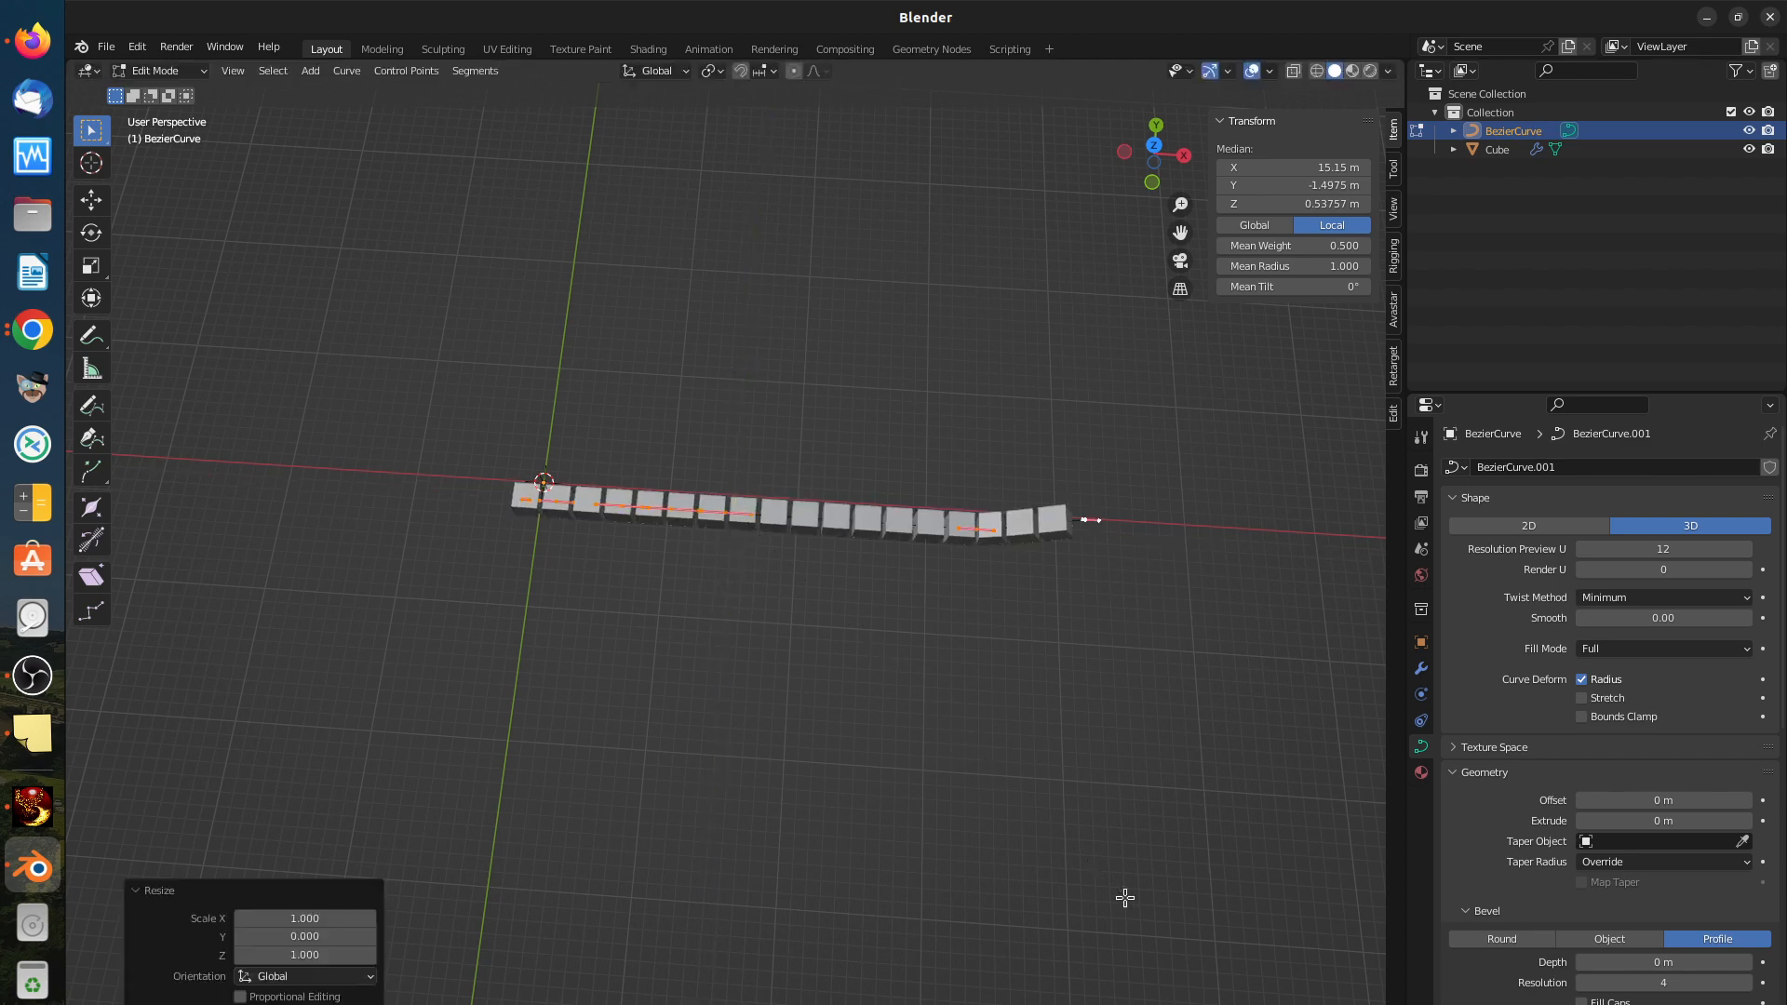
Step: Flatten the whole curve by scaling all control points to 0 along the global Z axis
middle_click_drag(1024, 734, 903, 553, "shift")
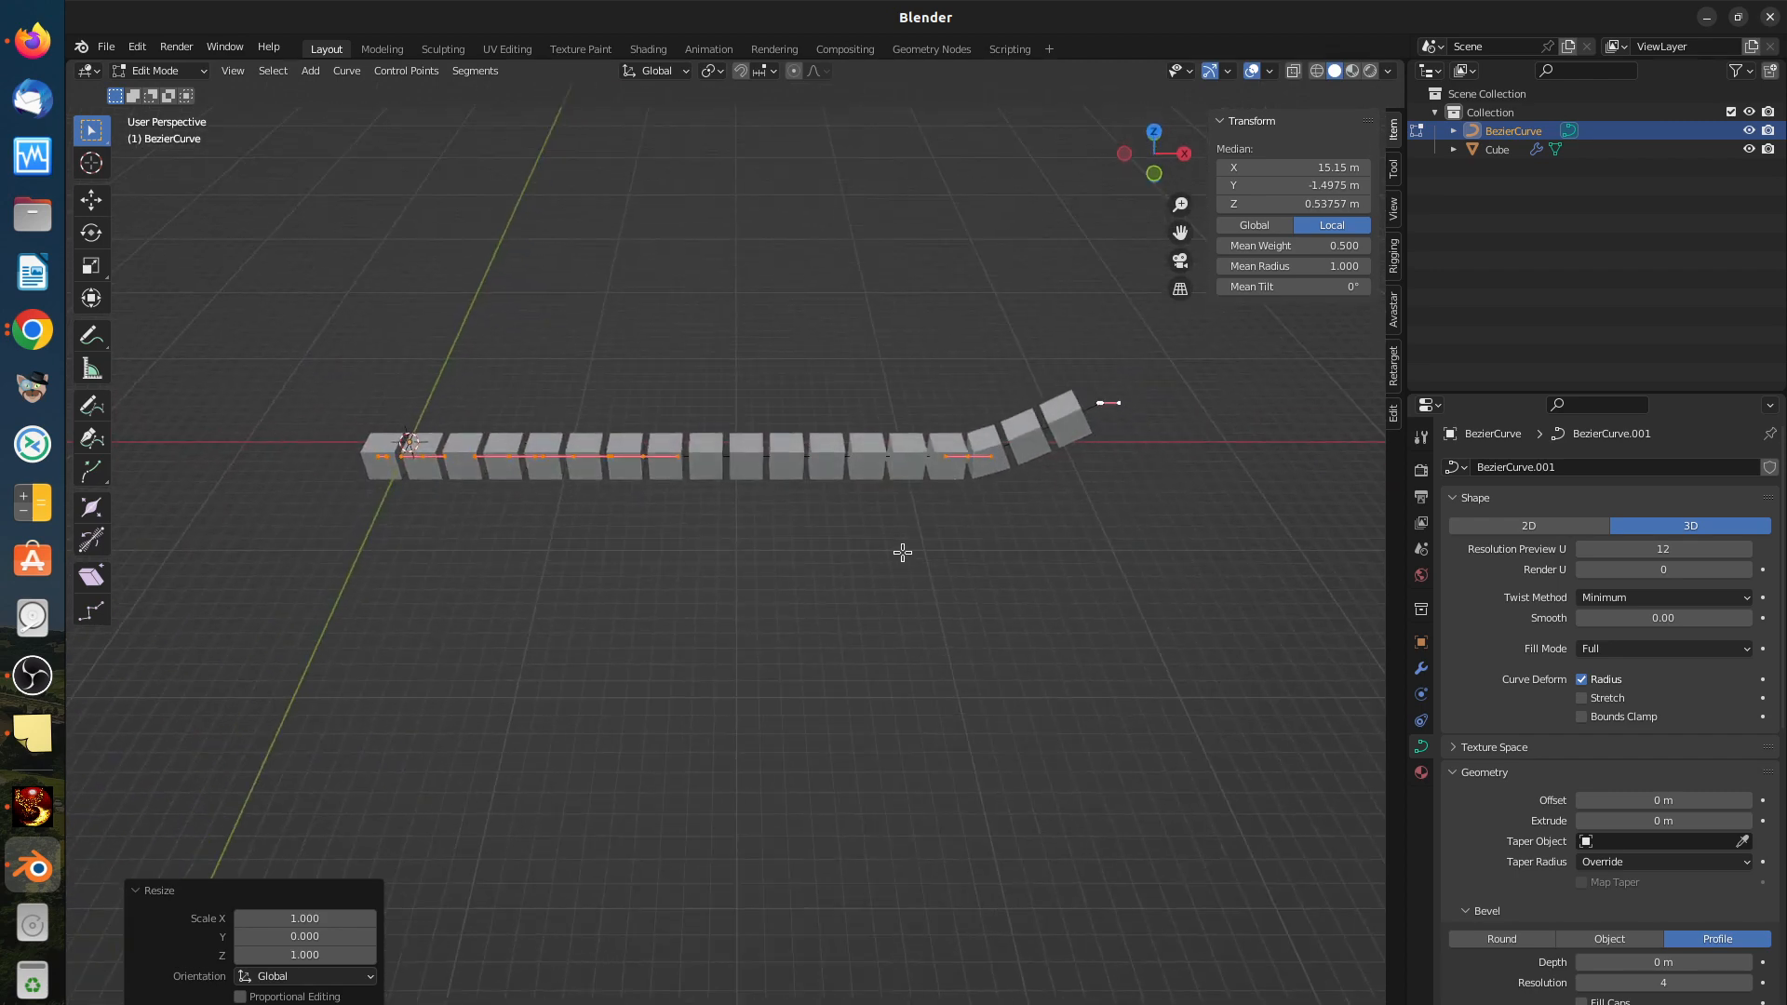
left_click(1049, 538)
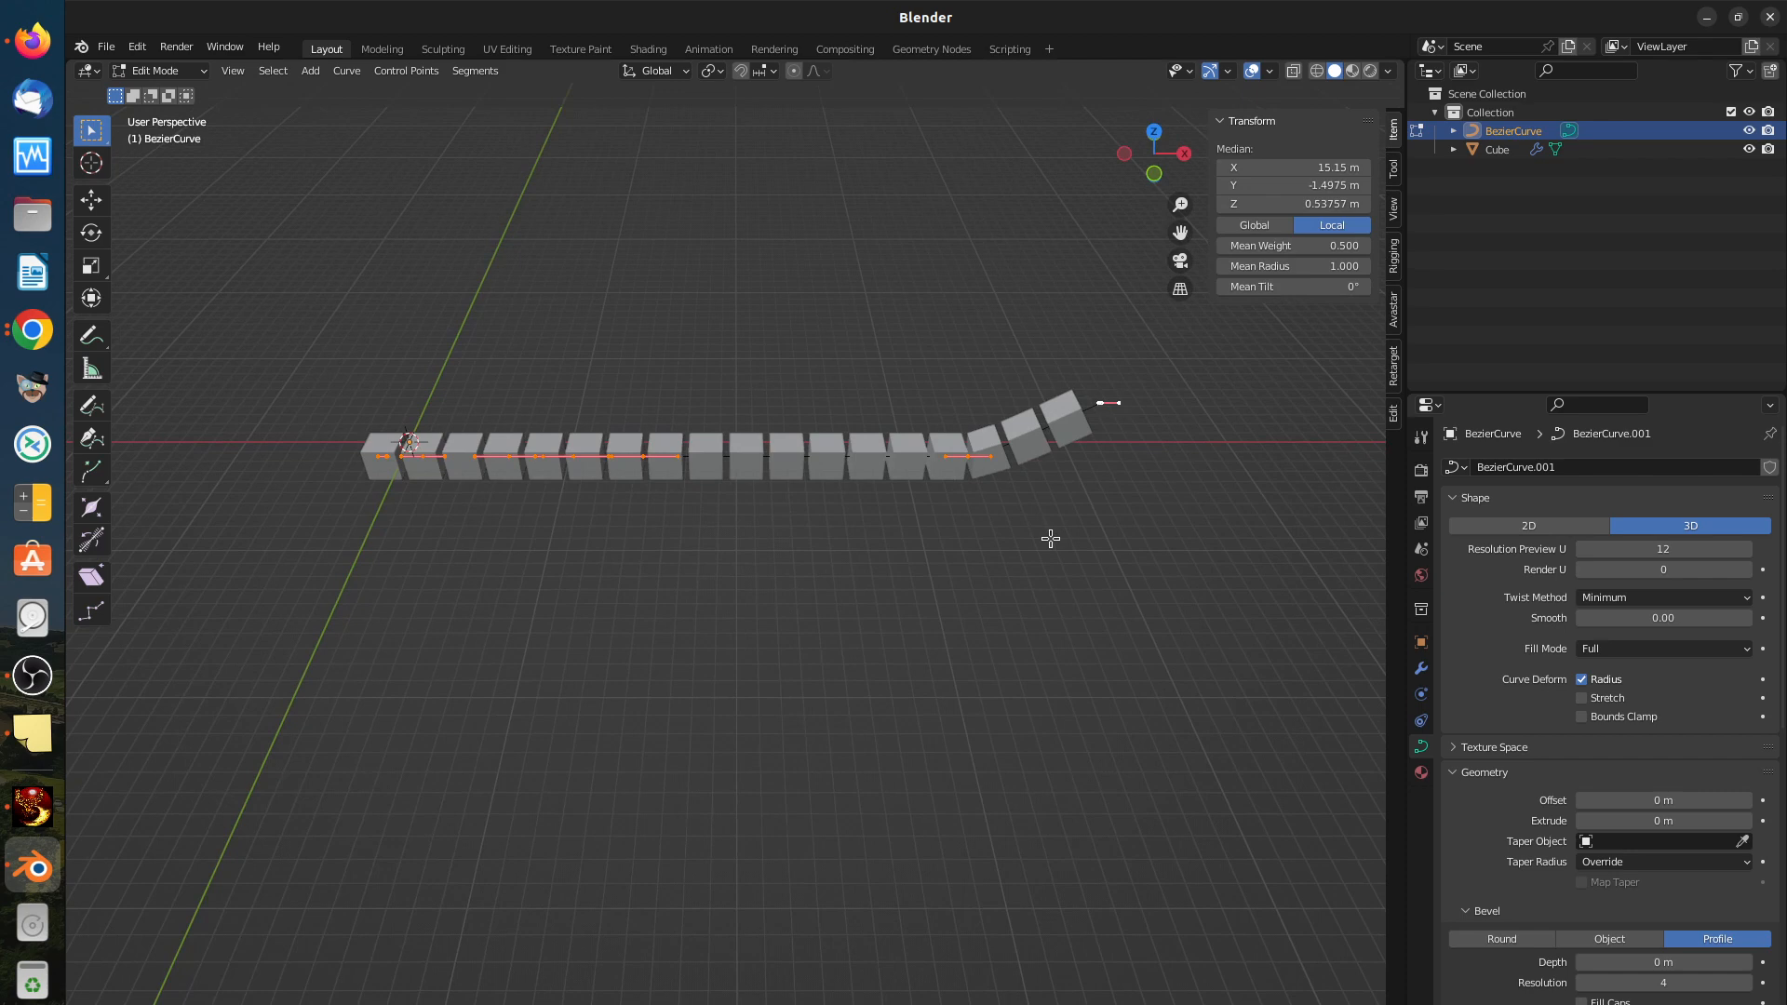
key("s")
key("z")
key("0")
key("Return")
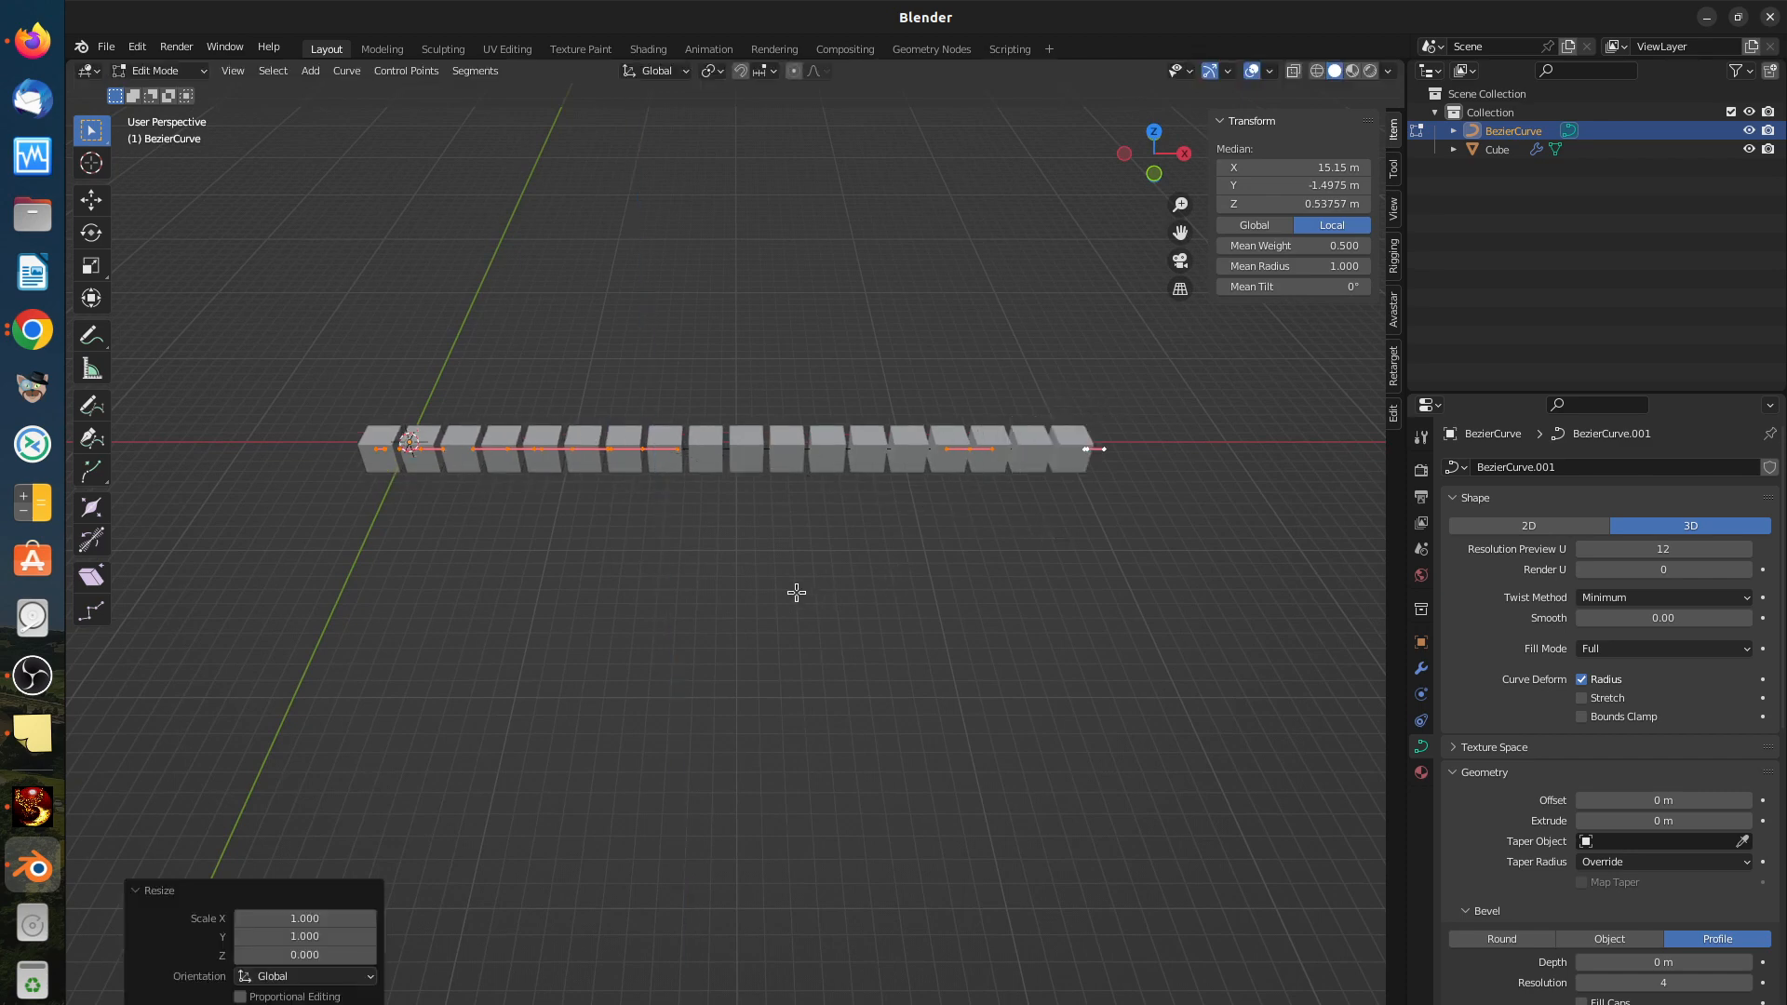
middle_click_drag(797, 593, 826, 634)
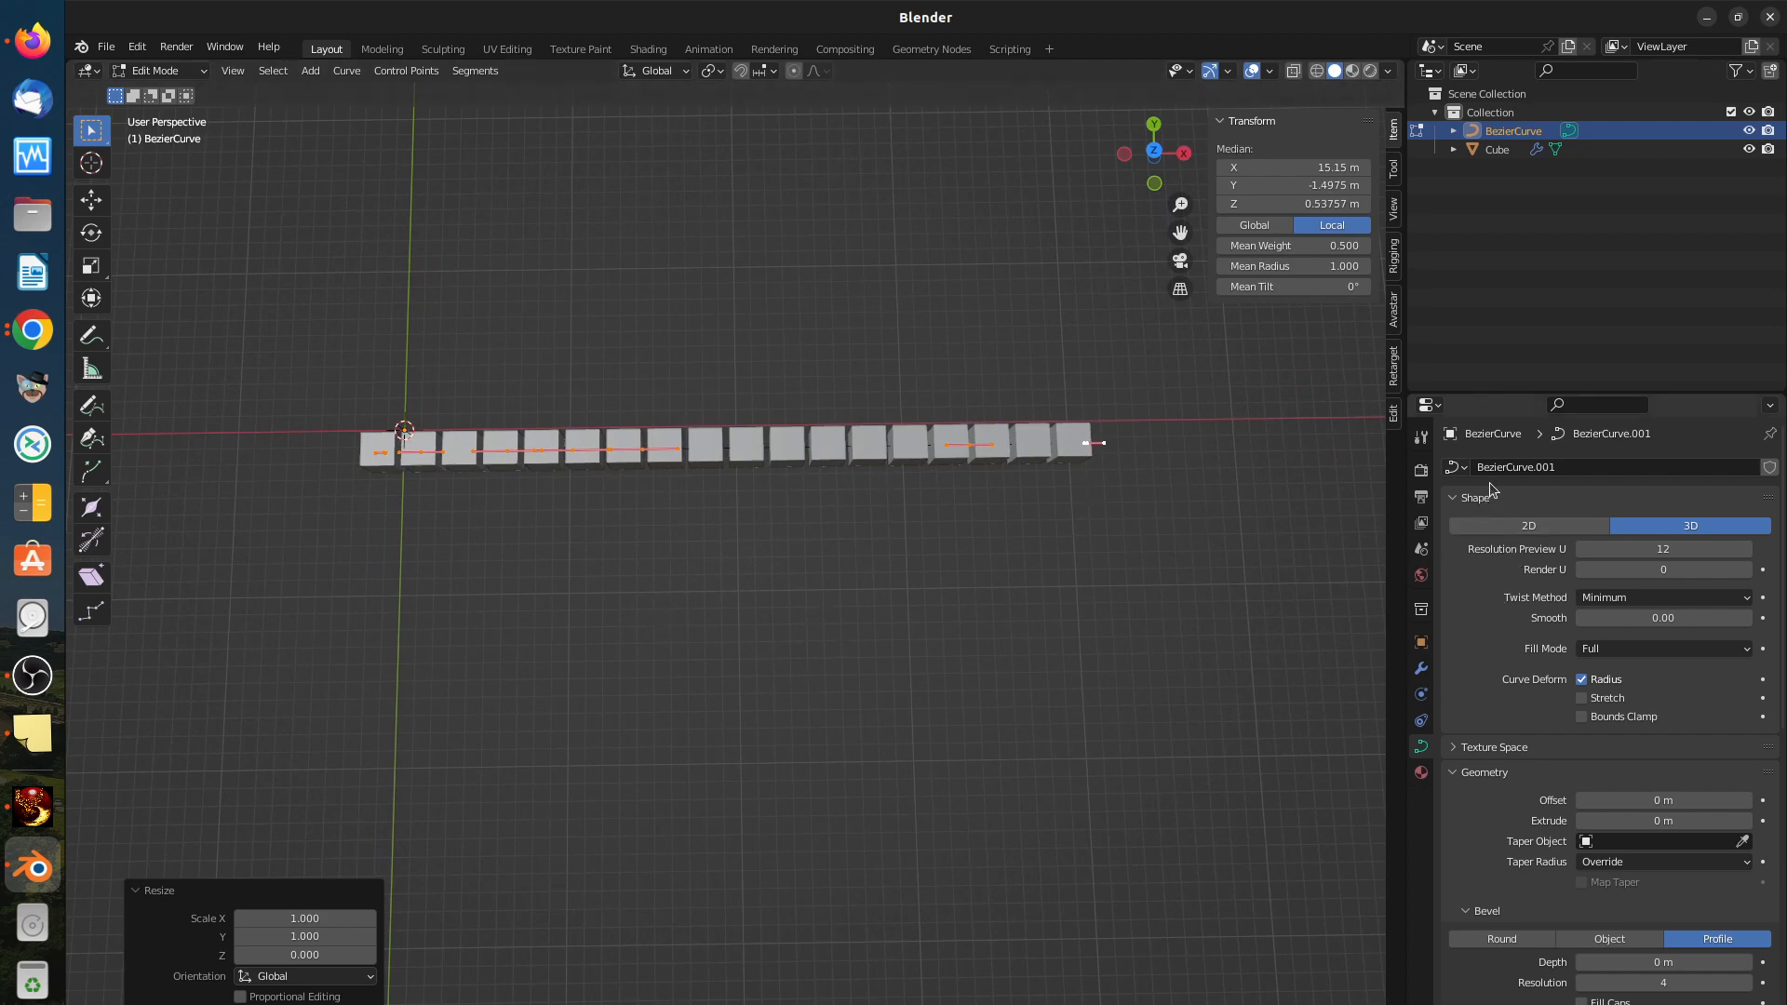
Step: Leave curve editing and apply the Array modifier on the cube object, keeping its Curve modifier
left_click(1037, 448)
key("Tab")
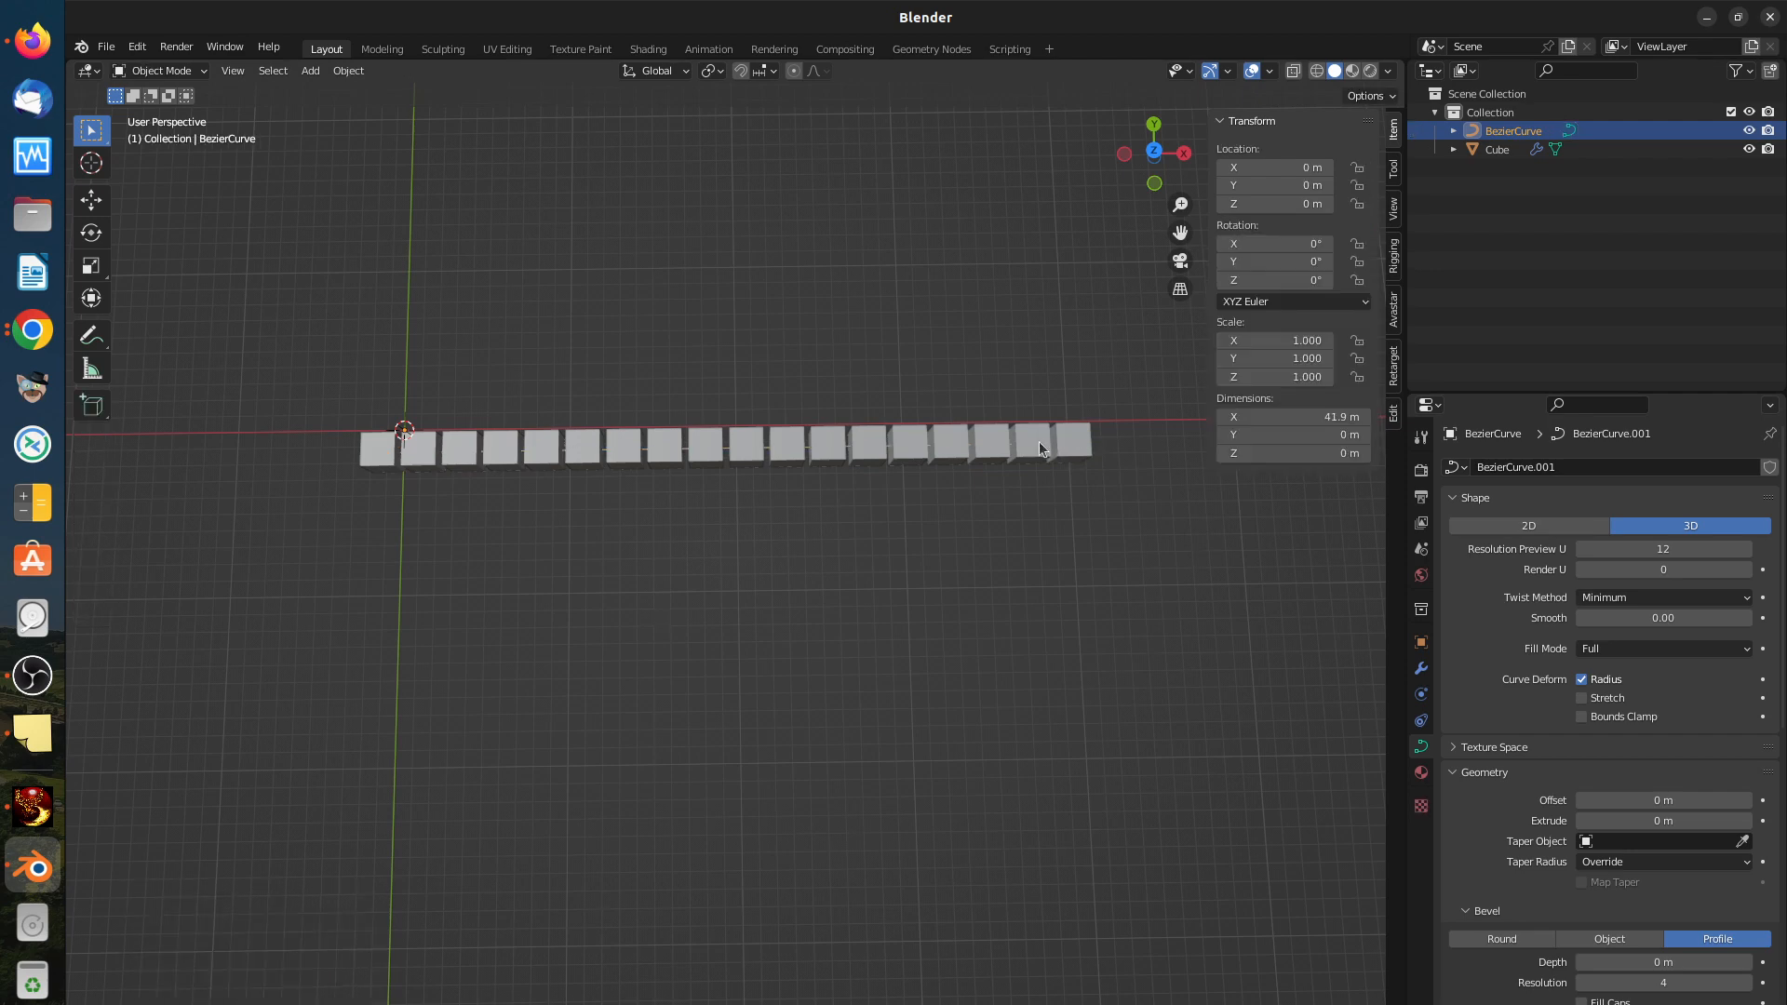
left_click(1040, 440)
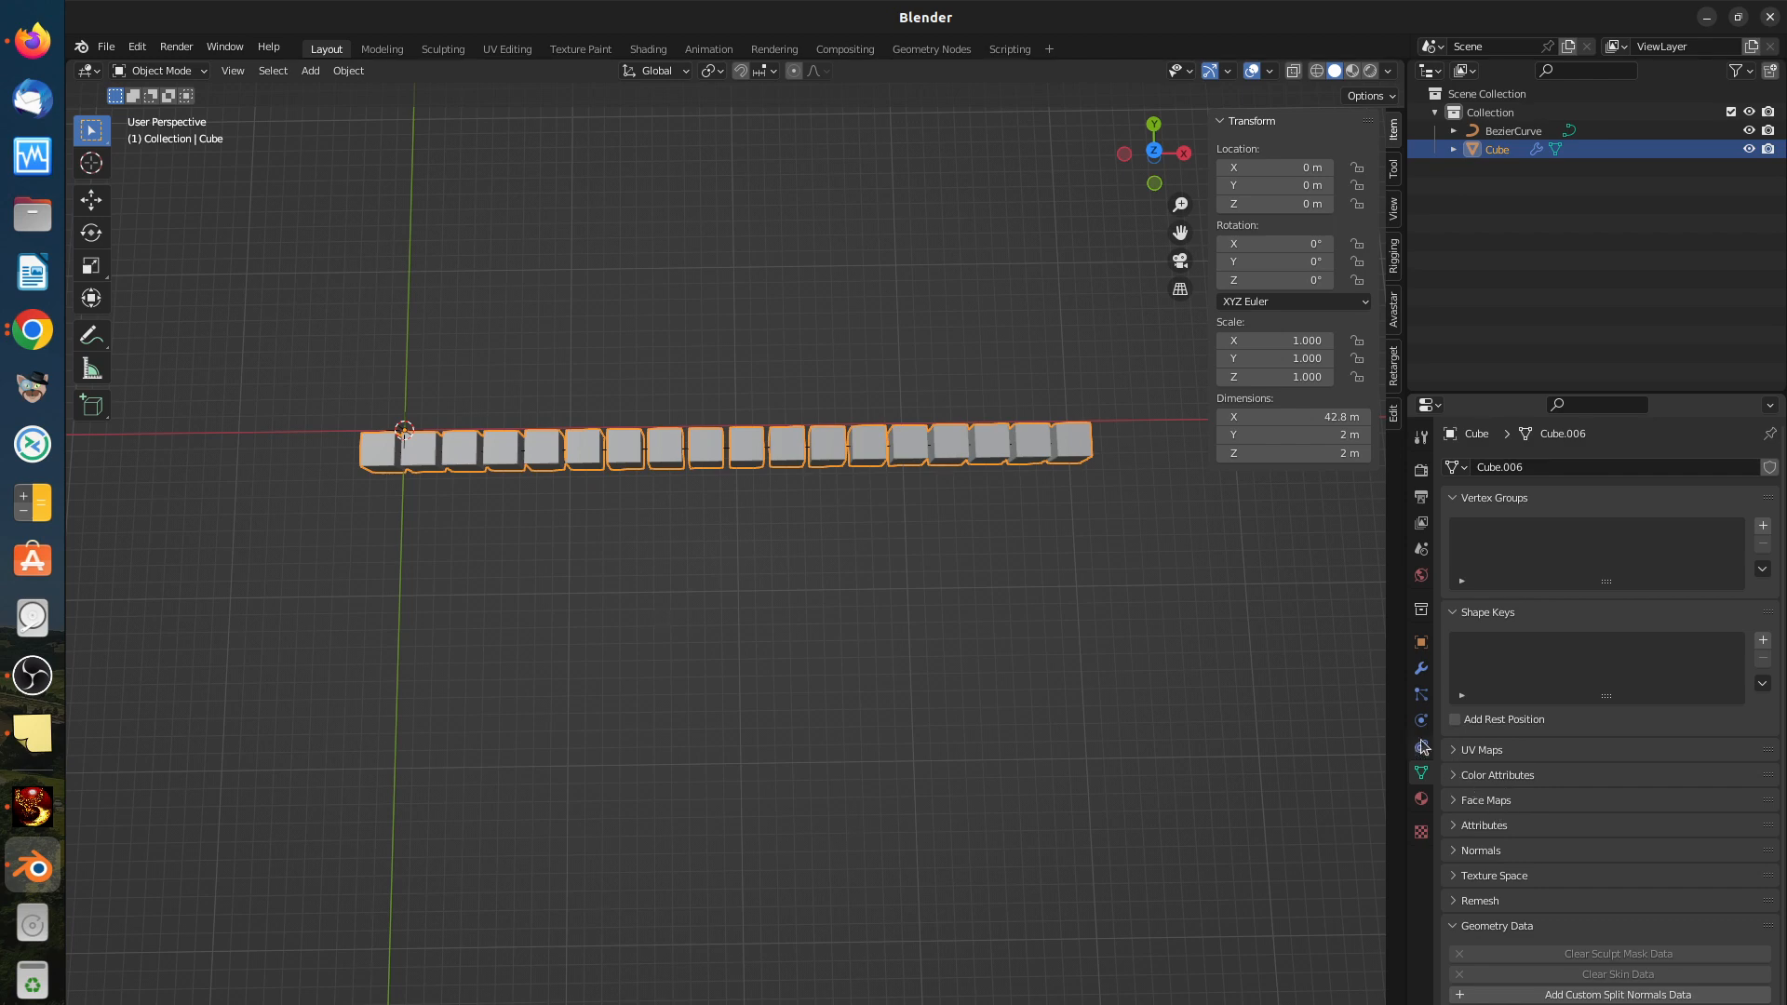
left_click(1421, 668)
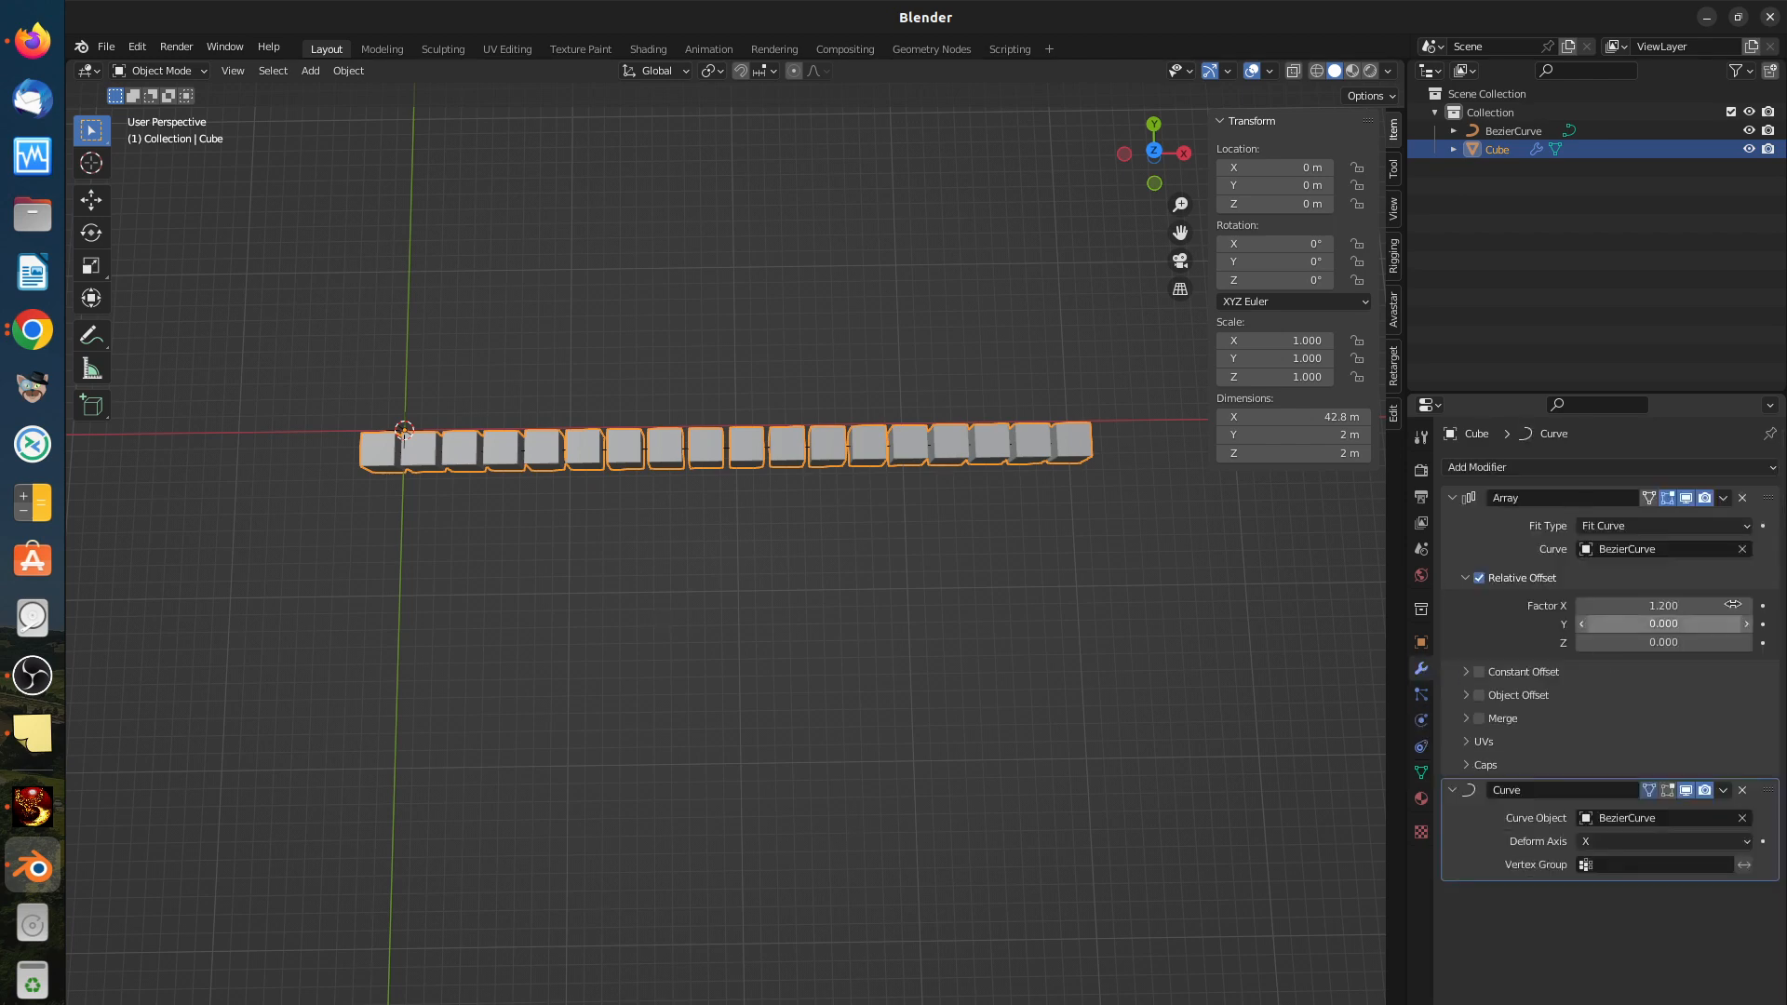
left_click(1723, 498)
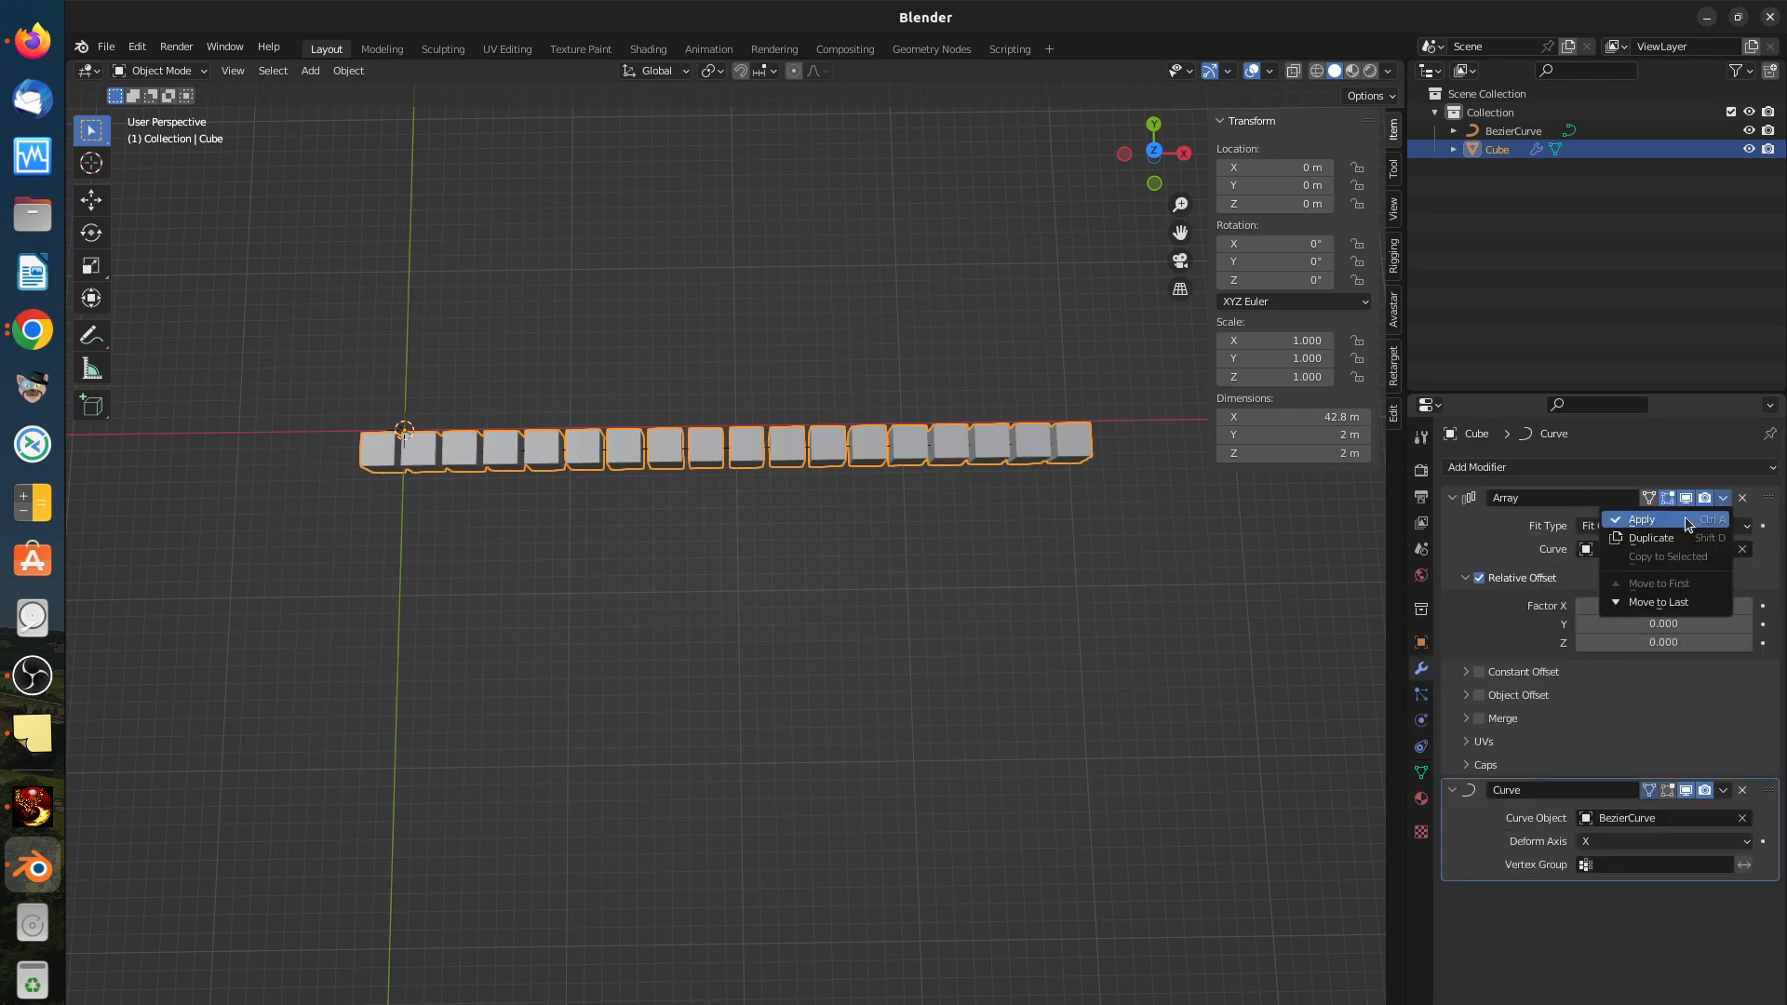
left_click(1699, 518)
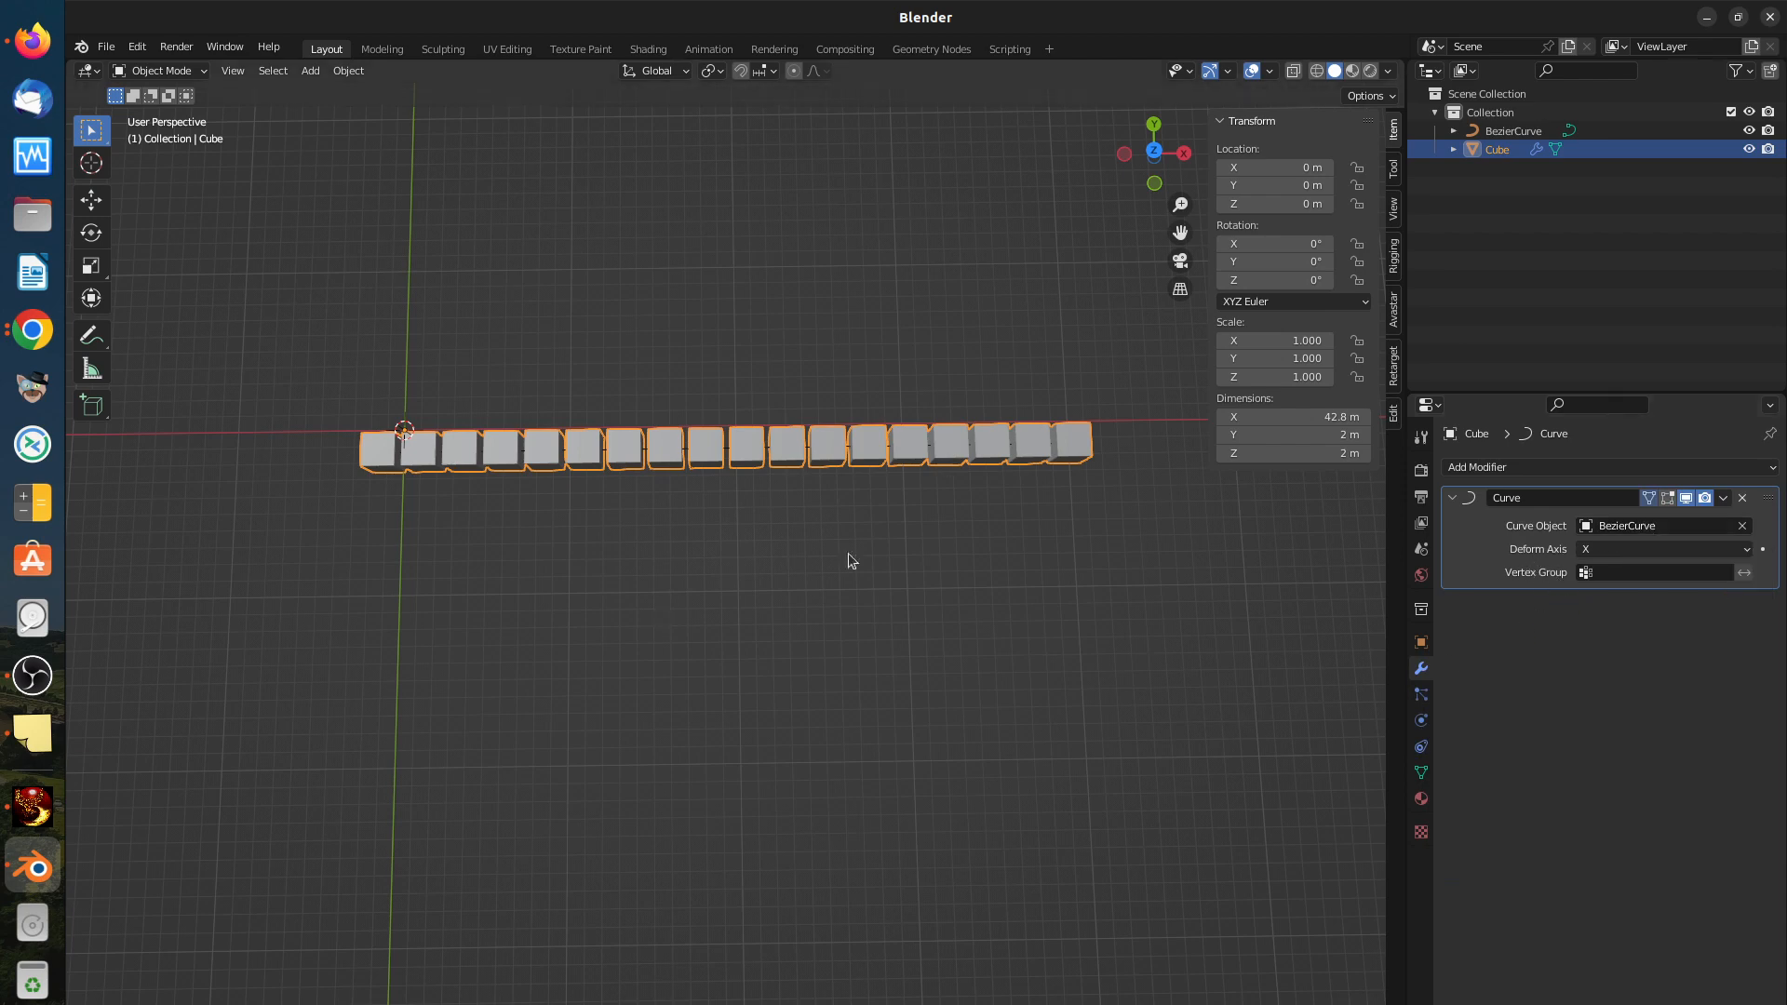
Step: Raise the curve's control point near the sixth cube from the origin end by about 2.05 m along the global Z axis
middle_click_drag(760, 689, 778, 486)
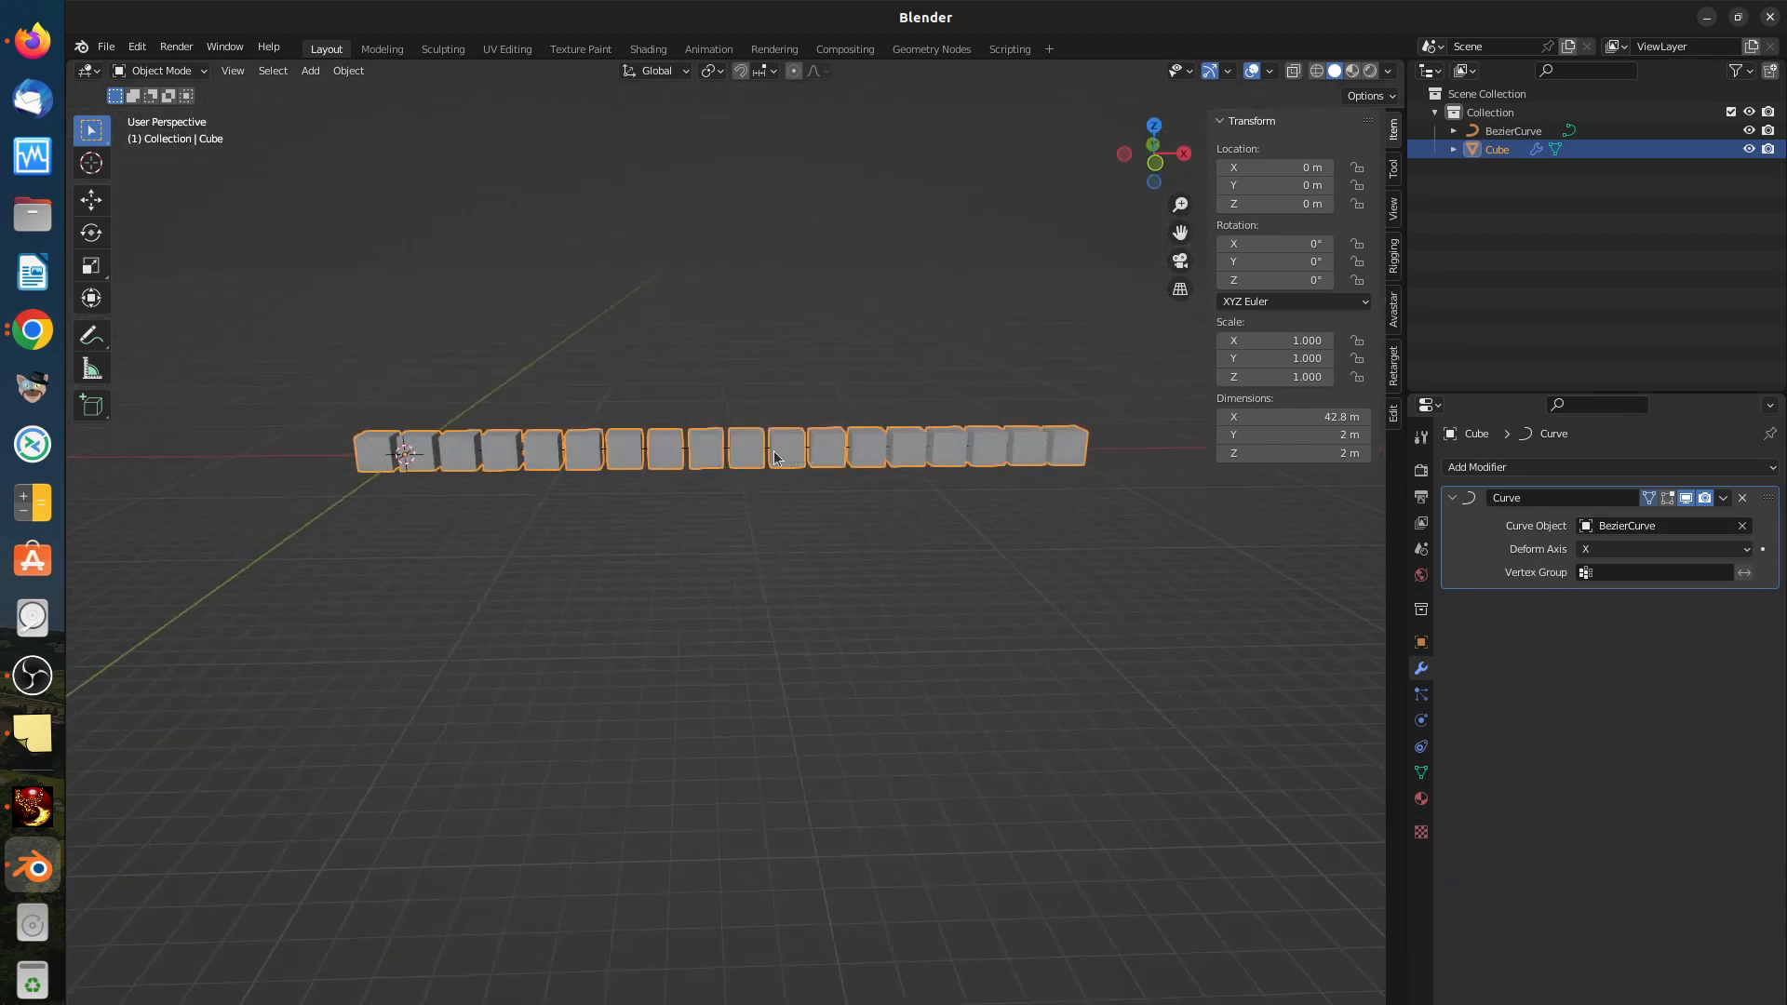
left_click(658, 449)
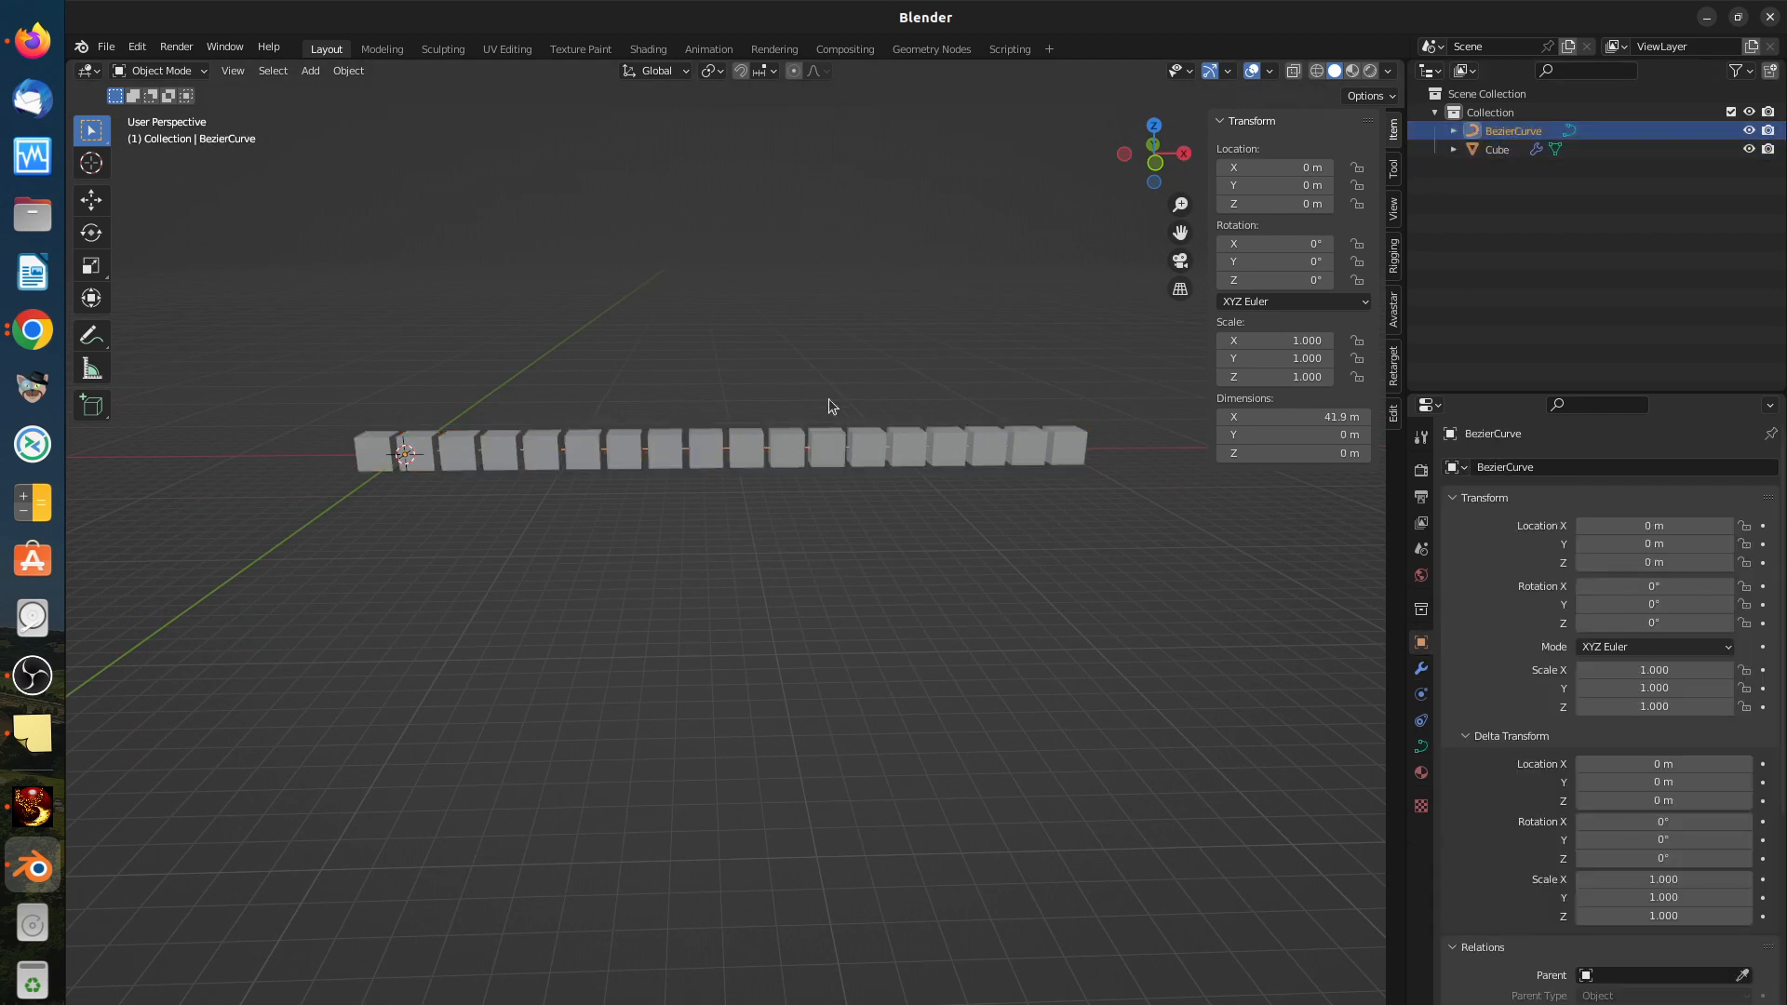
left_click(167, 72)
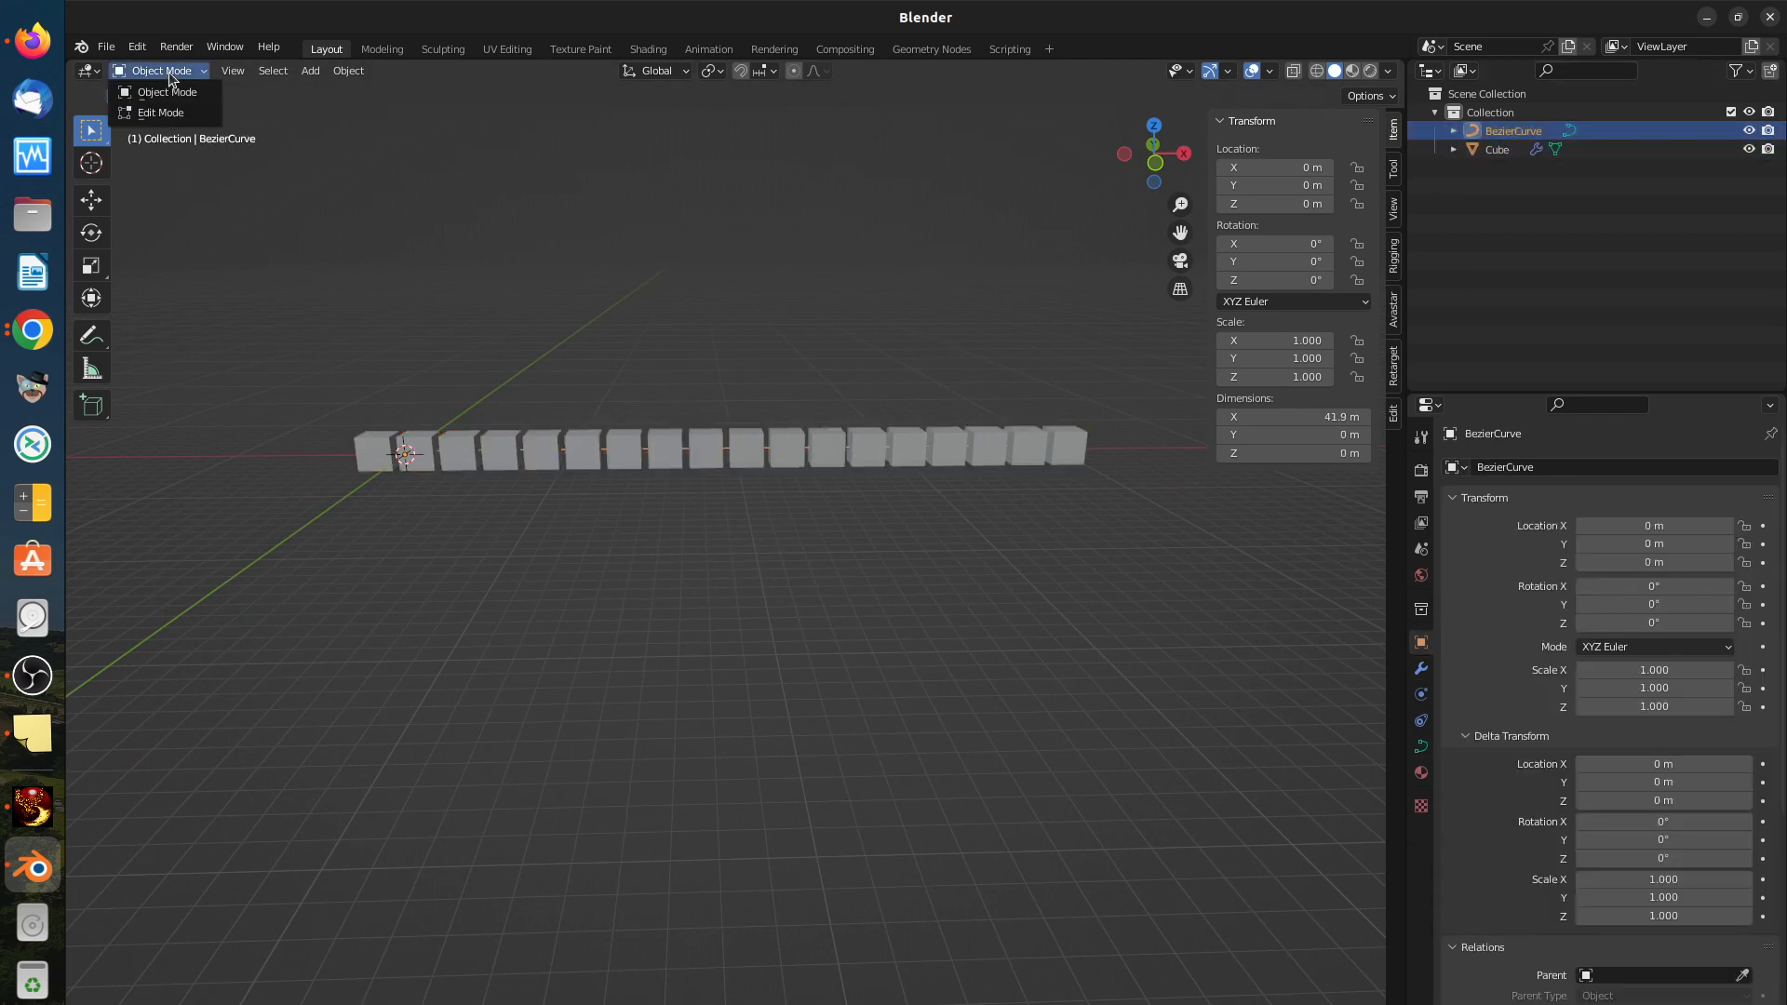
left_click(177, 111)
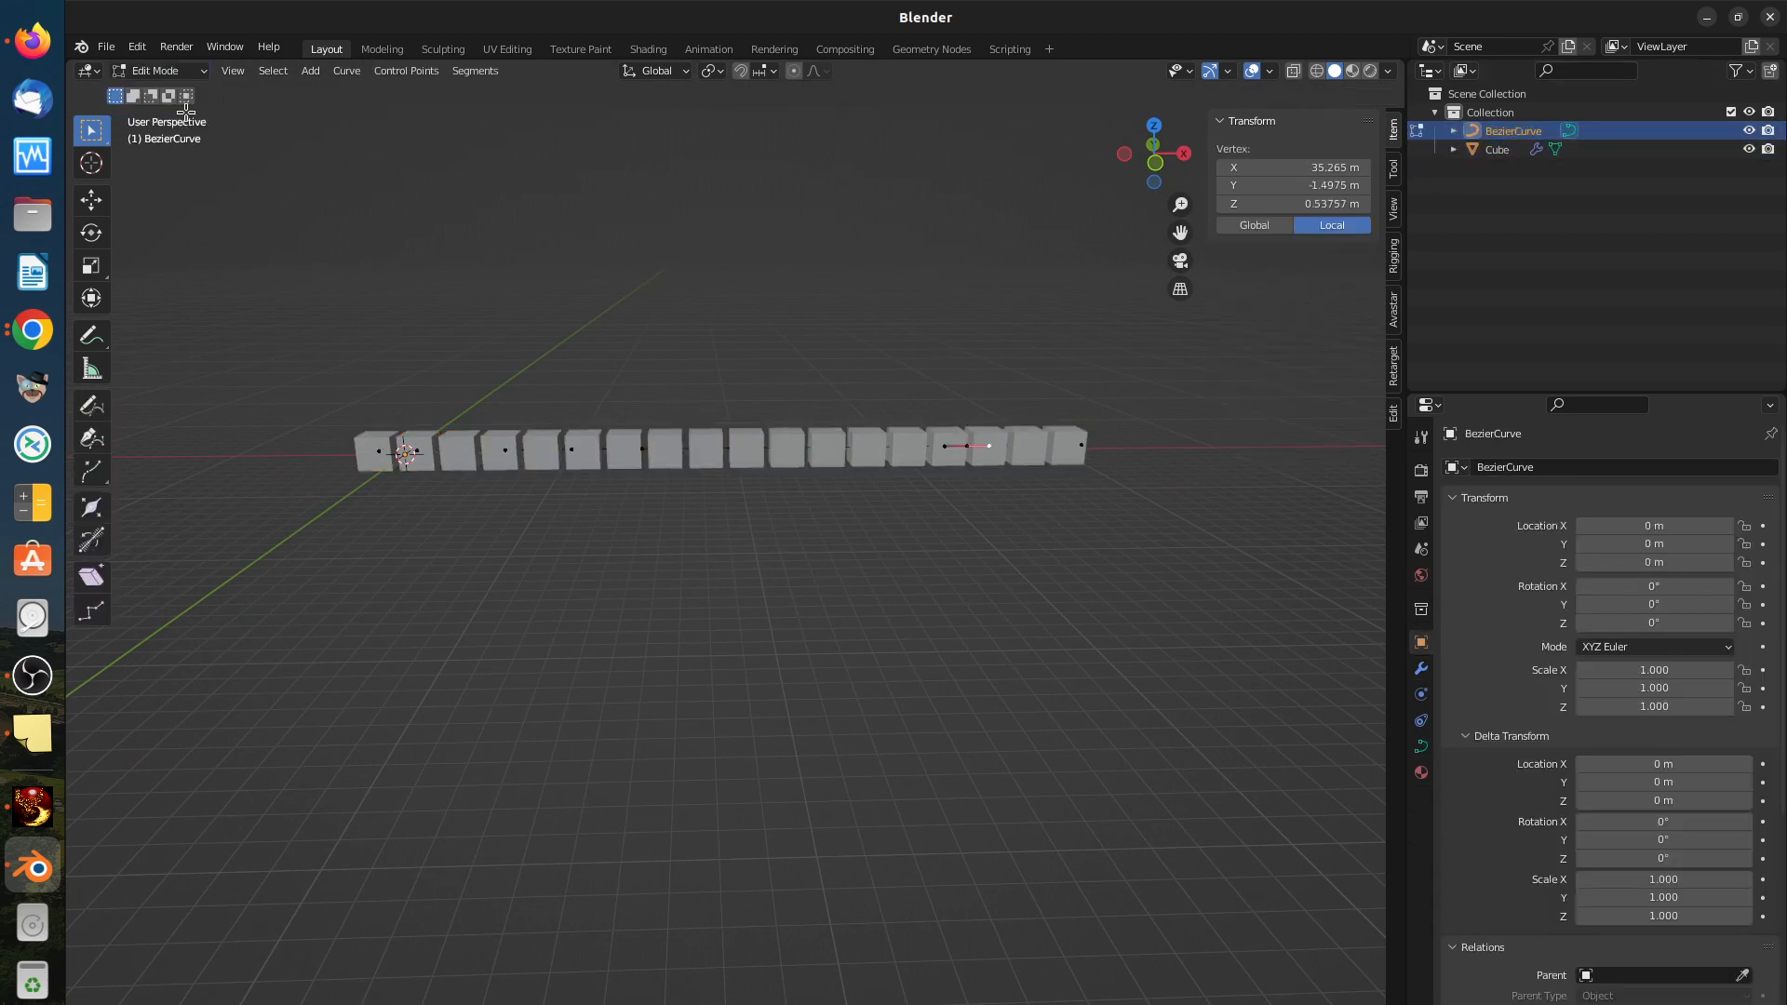
left_click(723, 451)
left_click(572, 450)
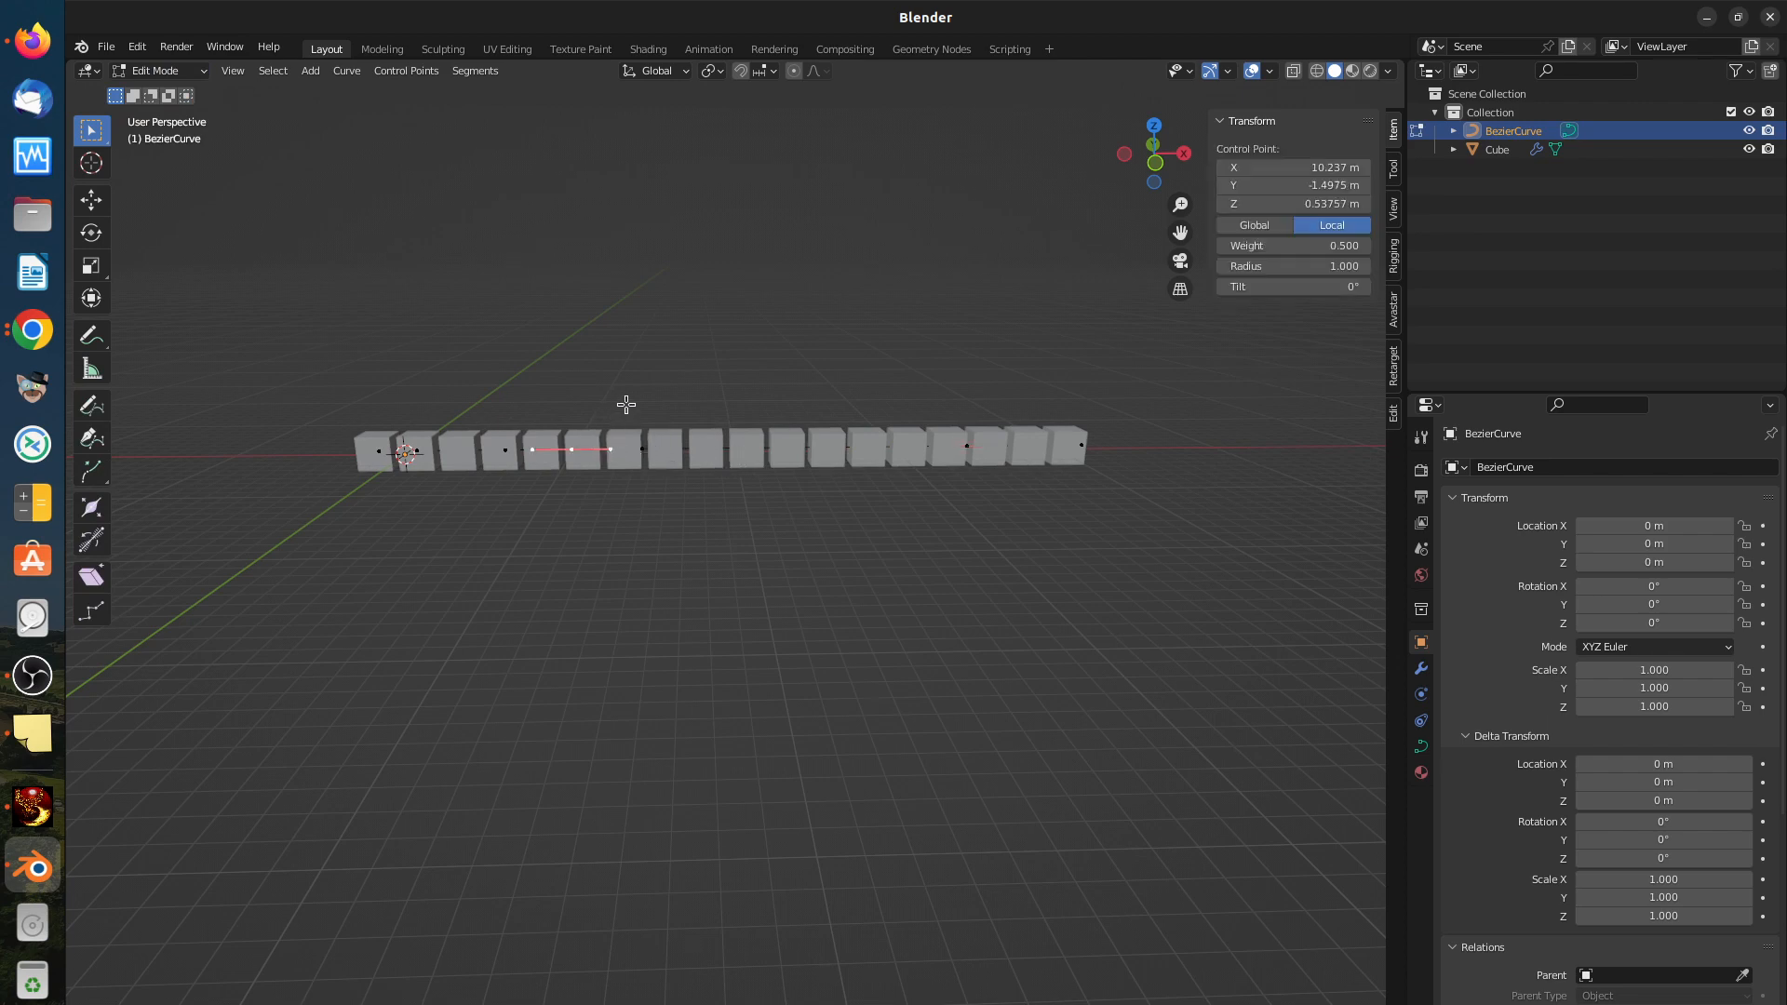
key("g")
key("z")
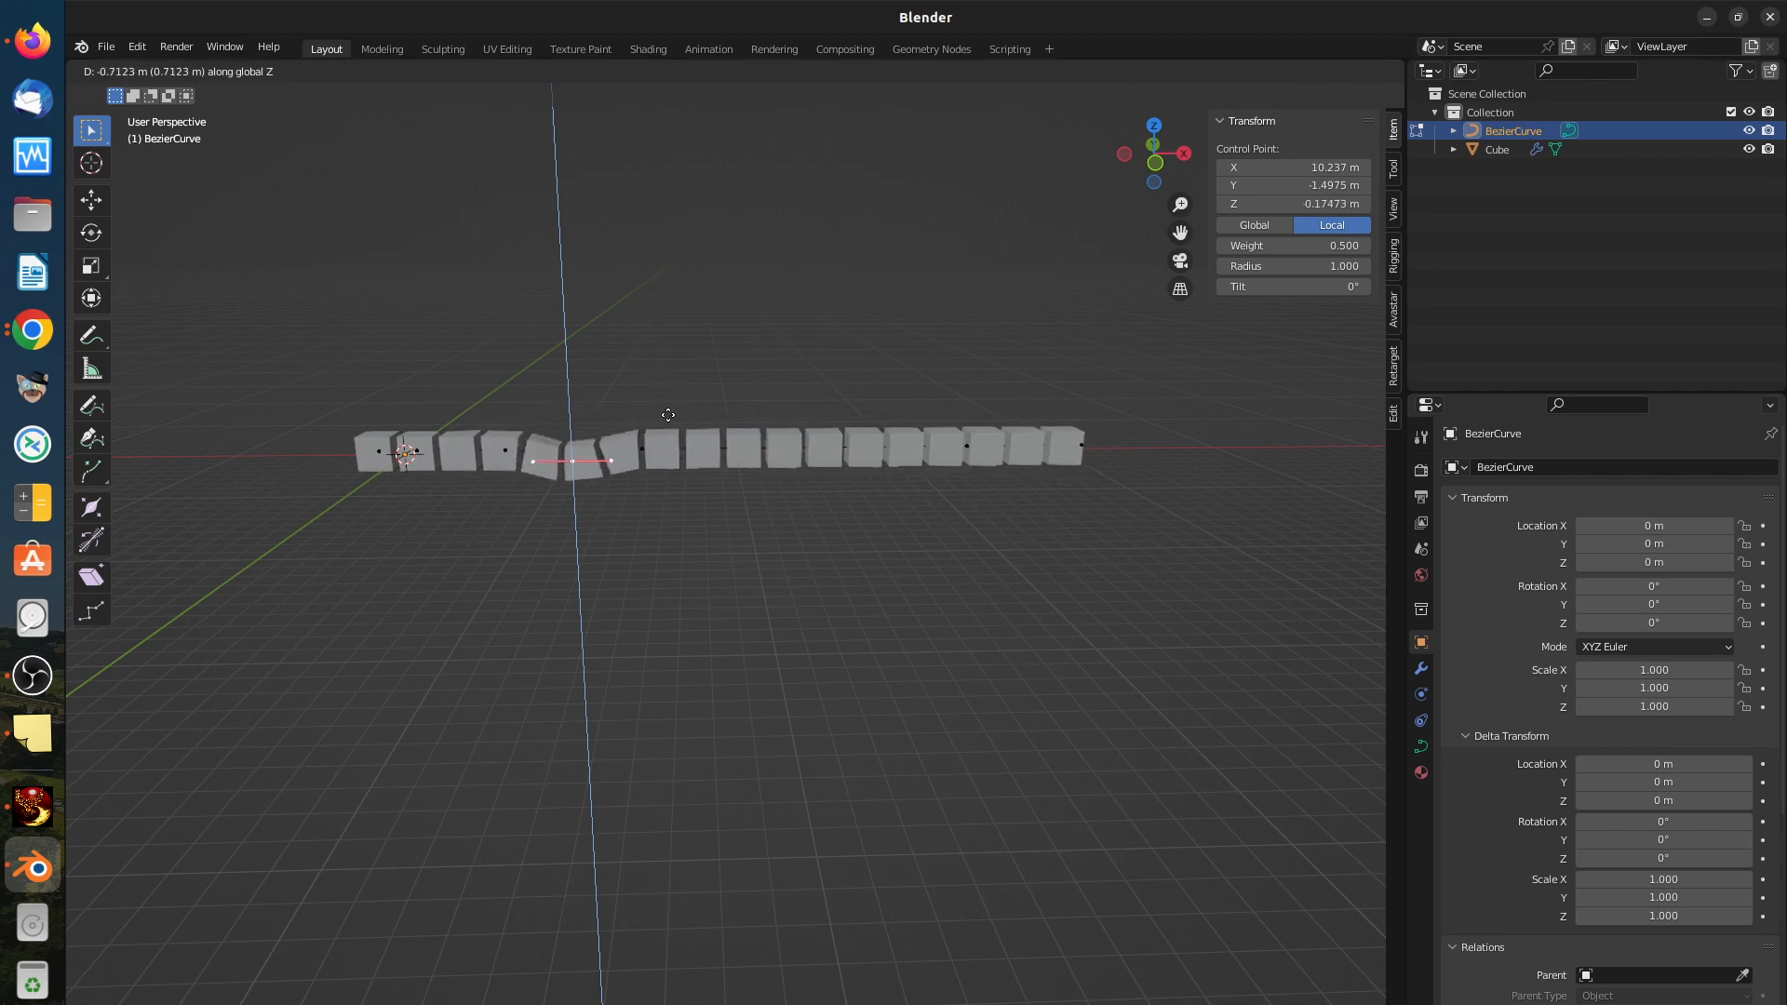
left_click(686, 370)
scroll(593, 467, "up", 3)
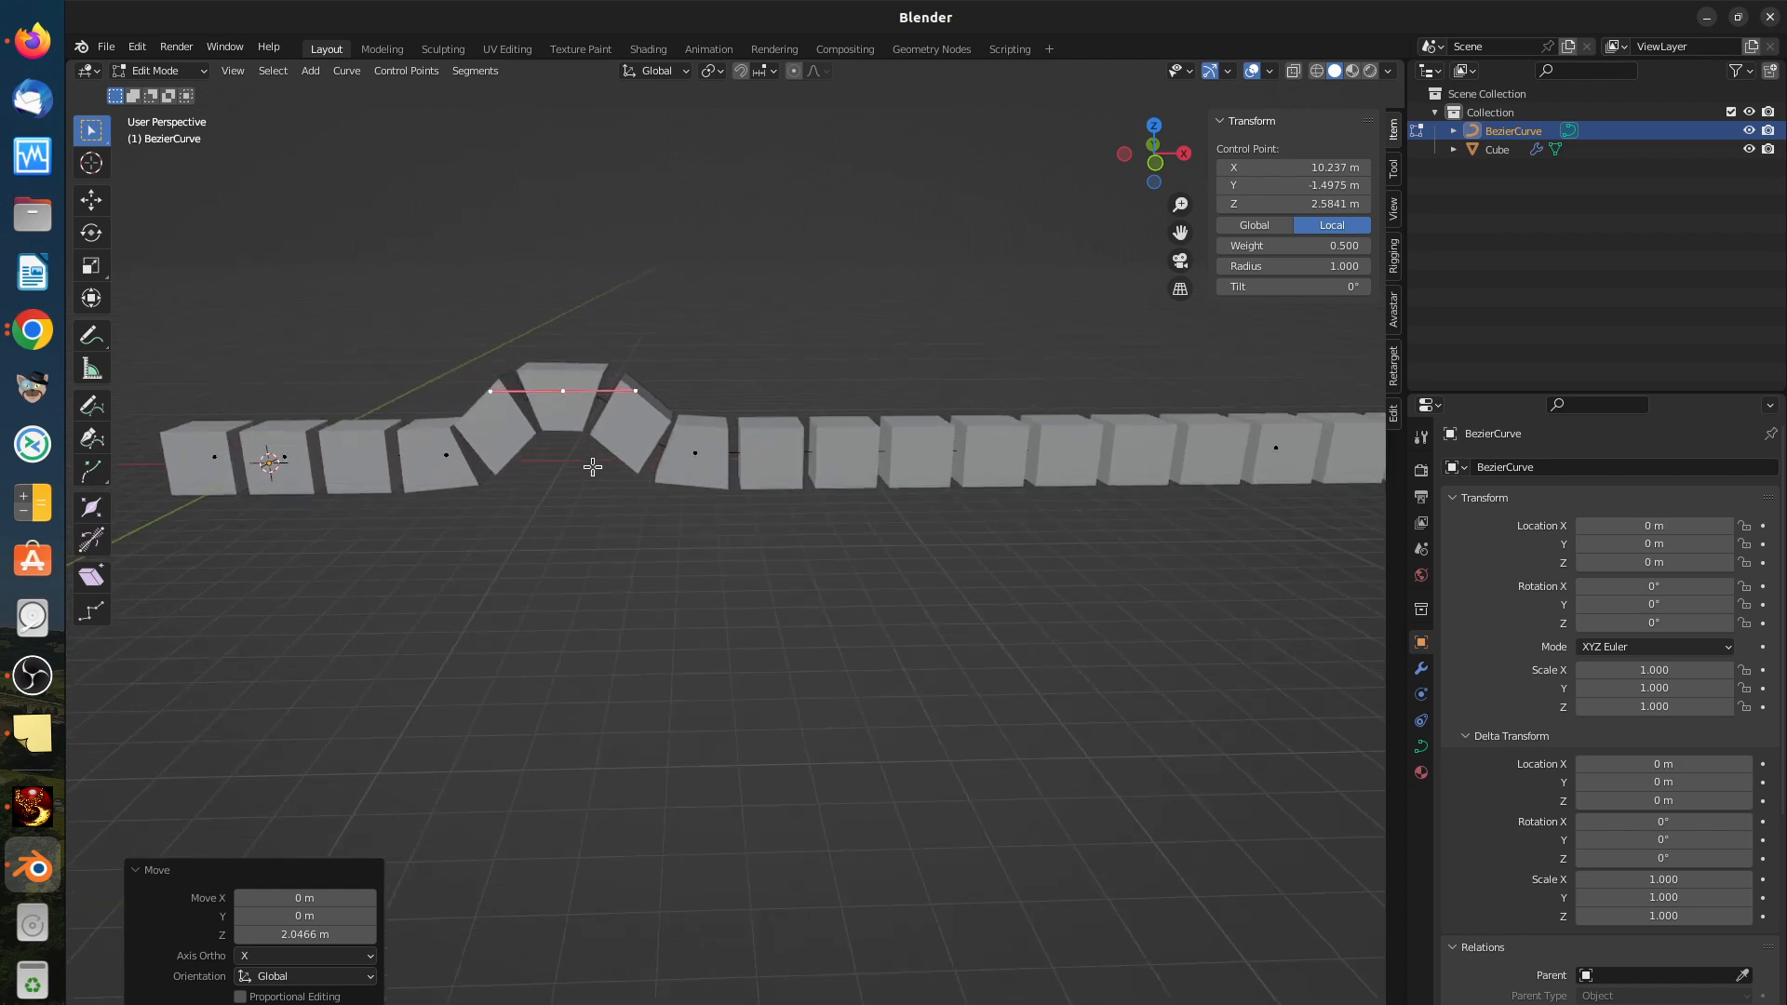
scroll(819, 535, "down", 1)
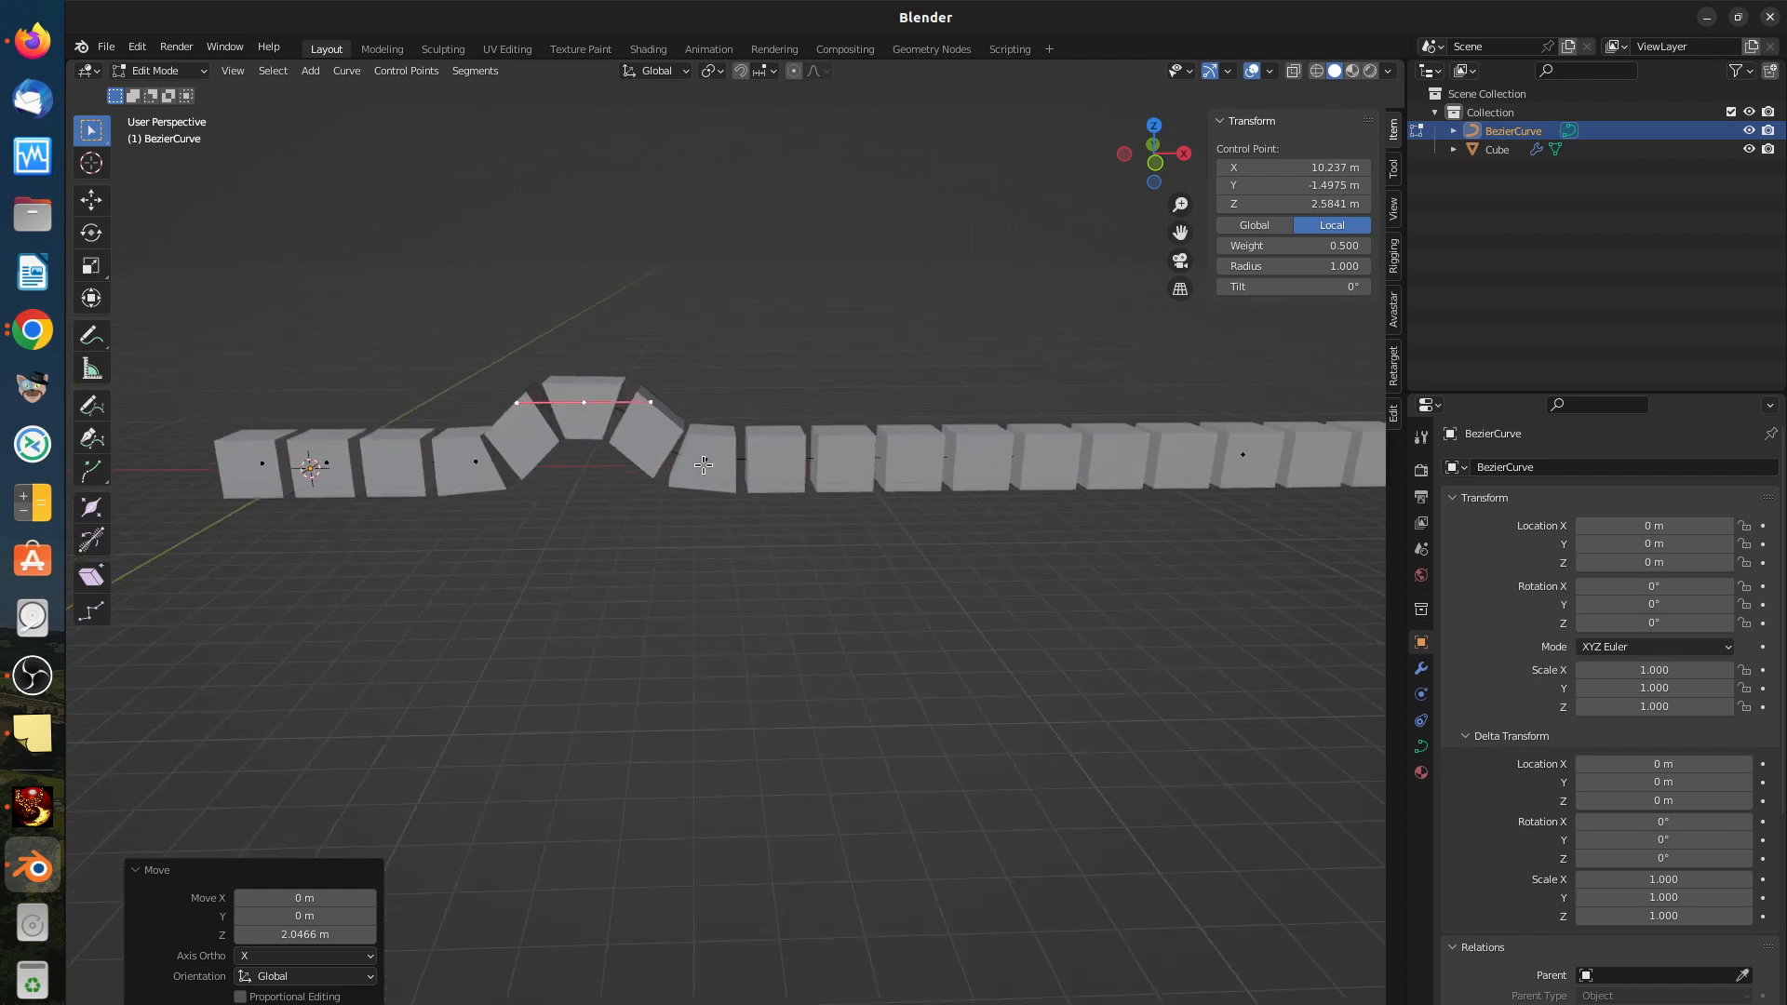
Step: Select the control points bounding the long straight section and examine from several angles how the cubes deform around them
left_click(704, 463)
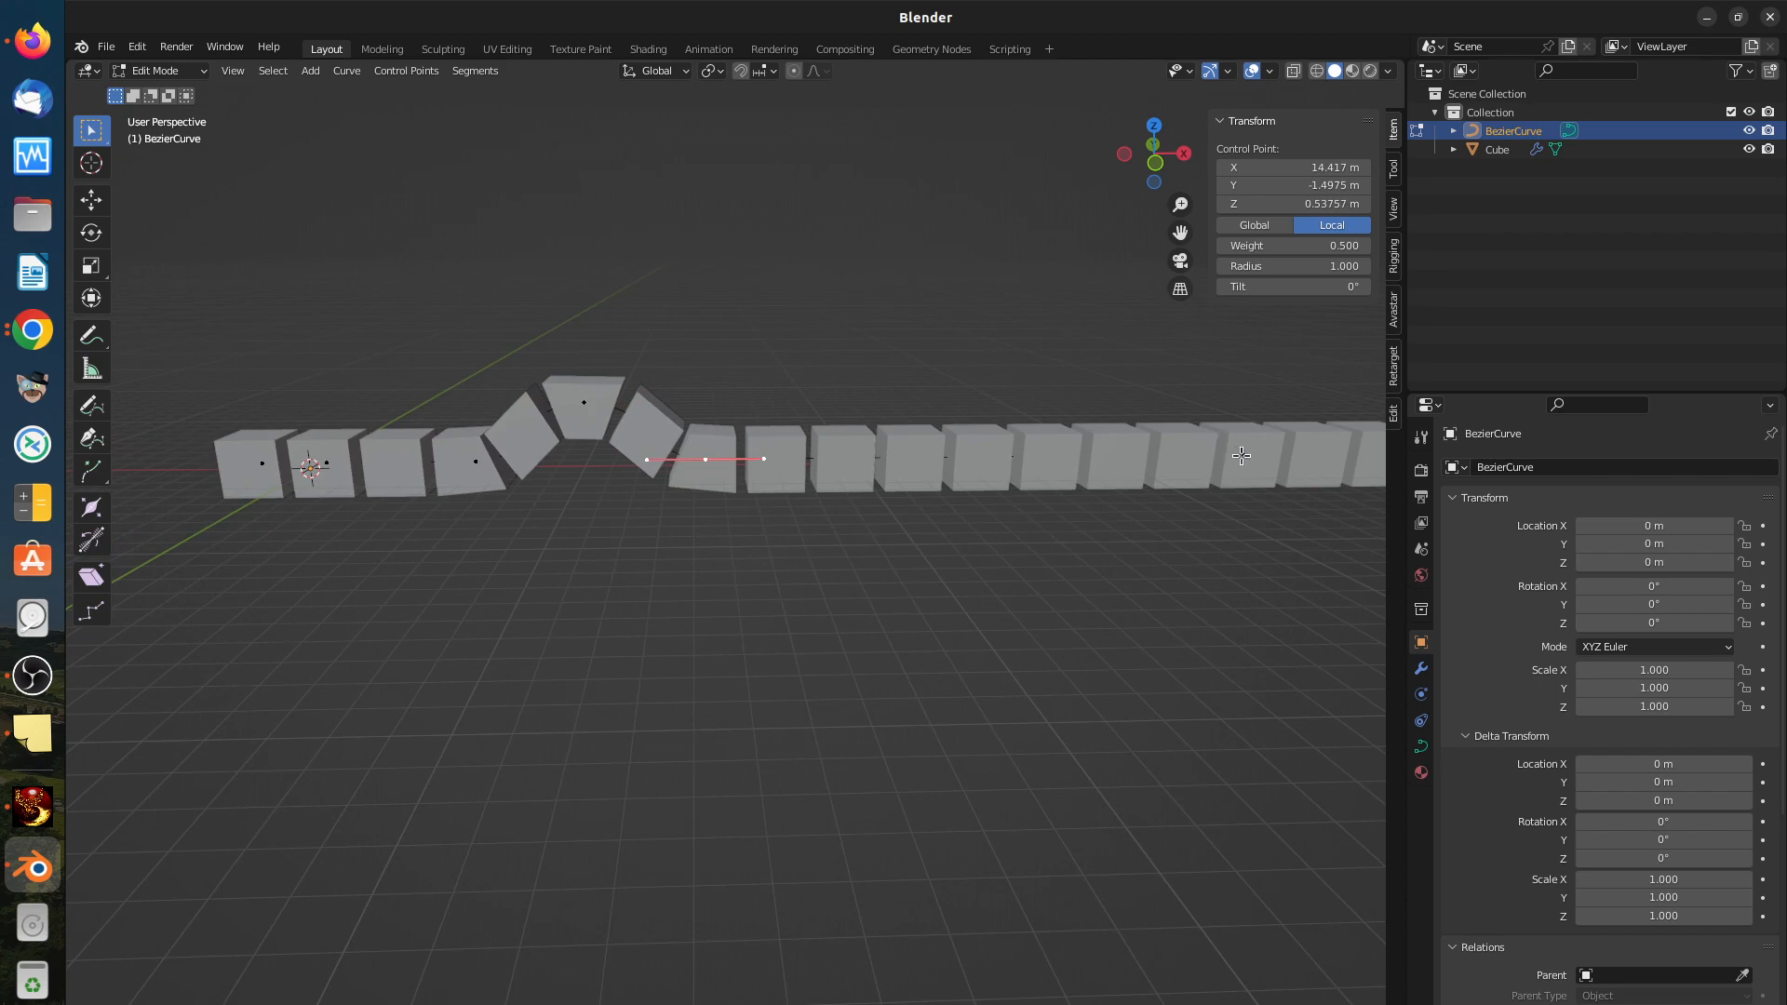
left_click(1243, 455, "shift")
scroll(678, 559, "down", 1)
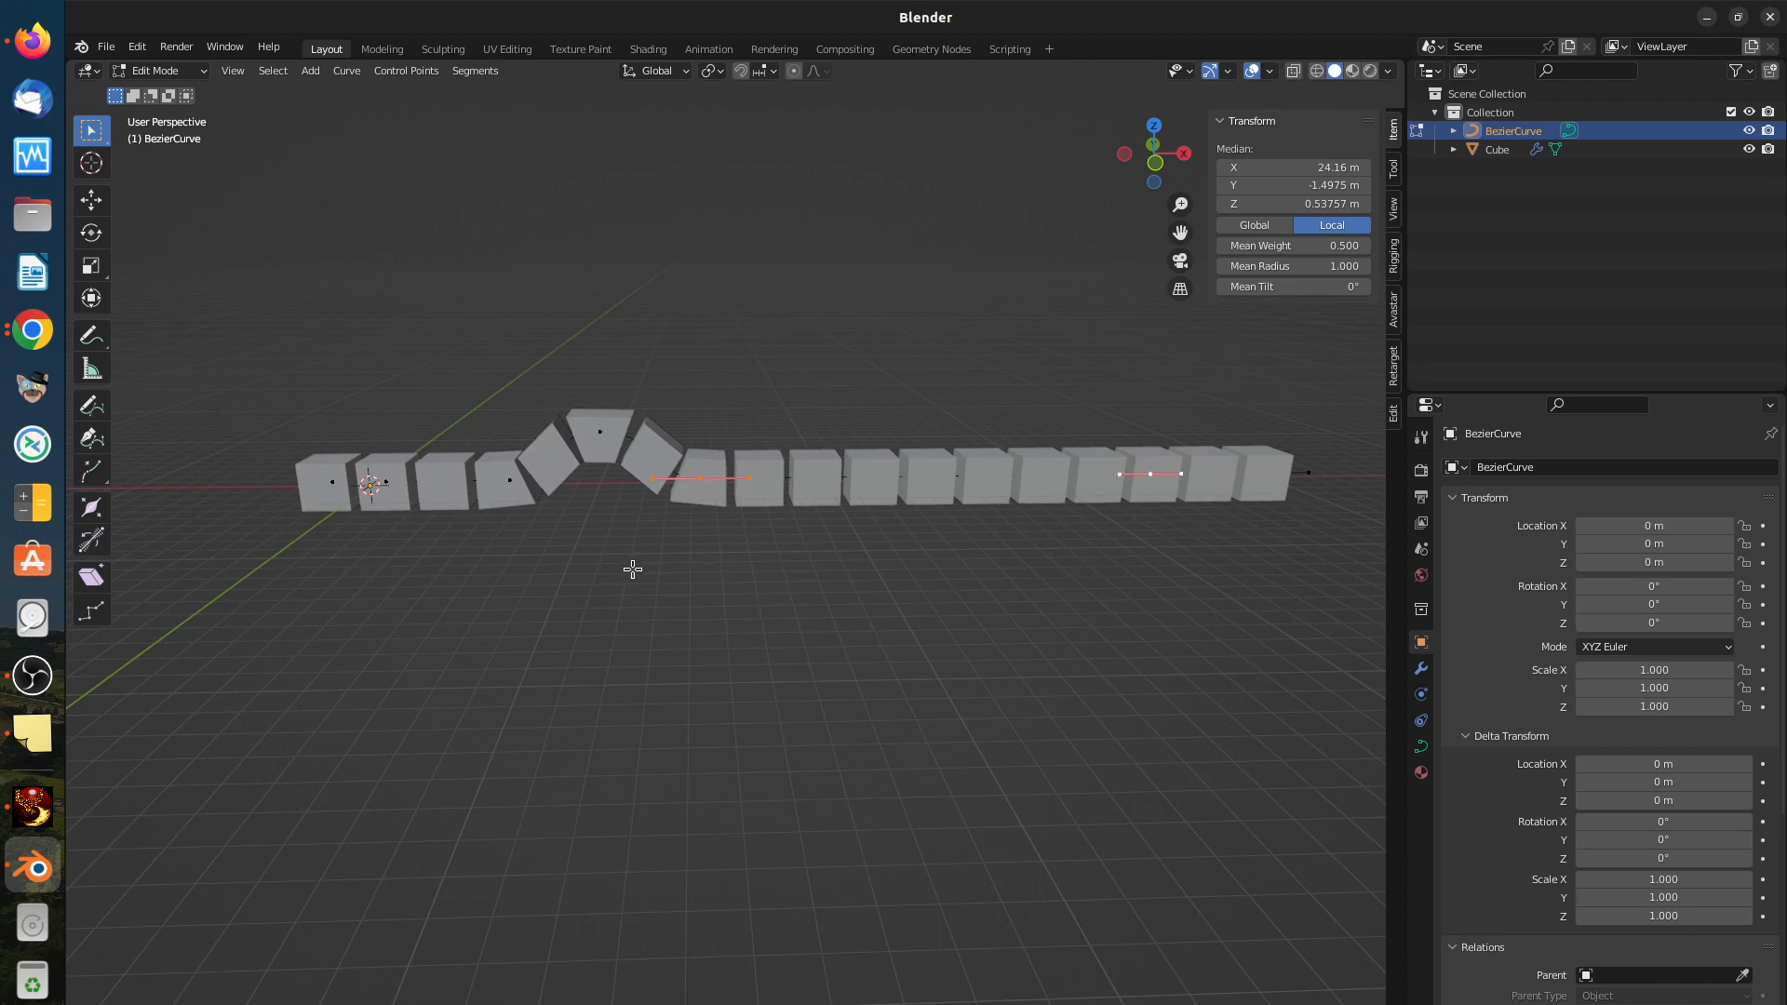
middle_click_drag(747, 596, 694, 766)
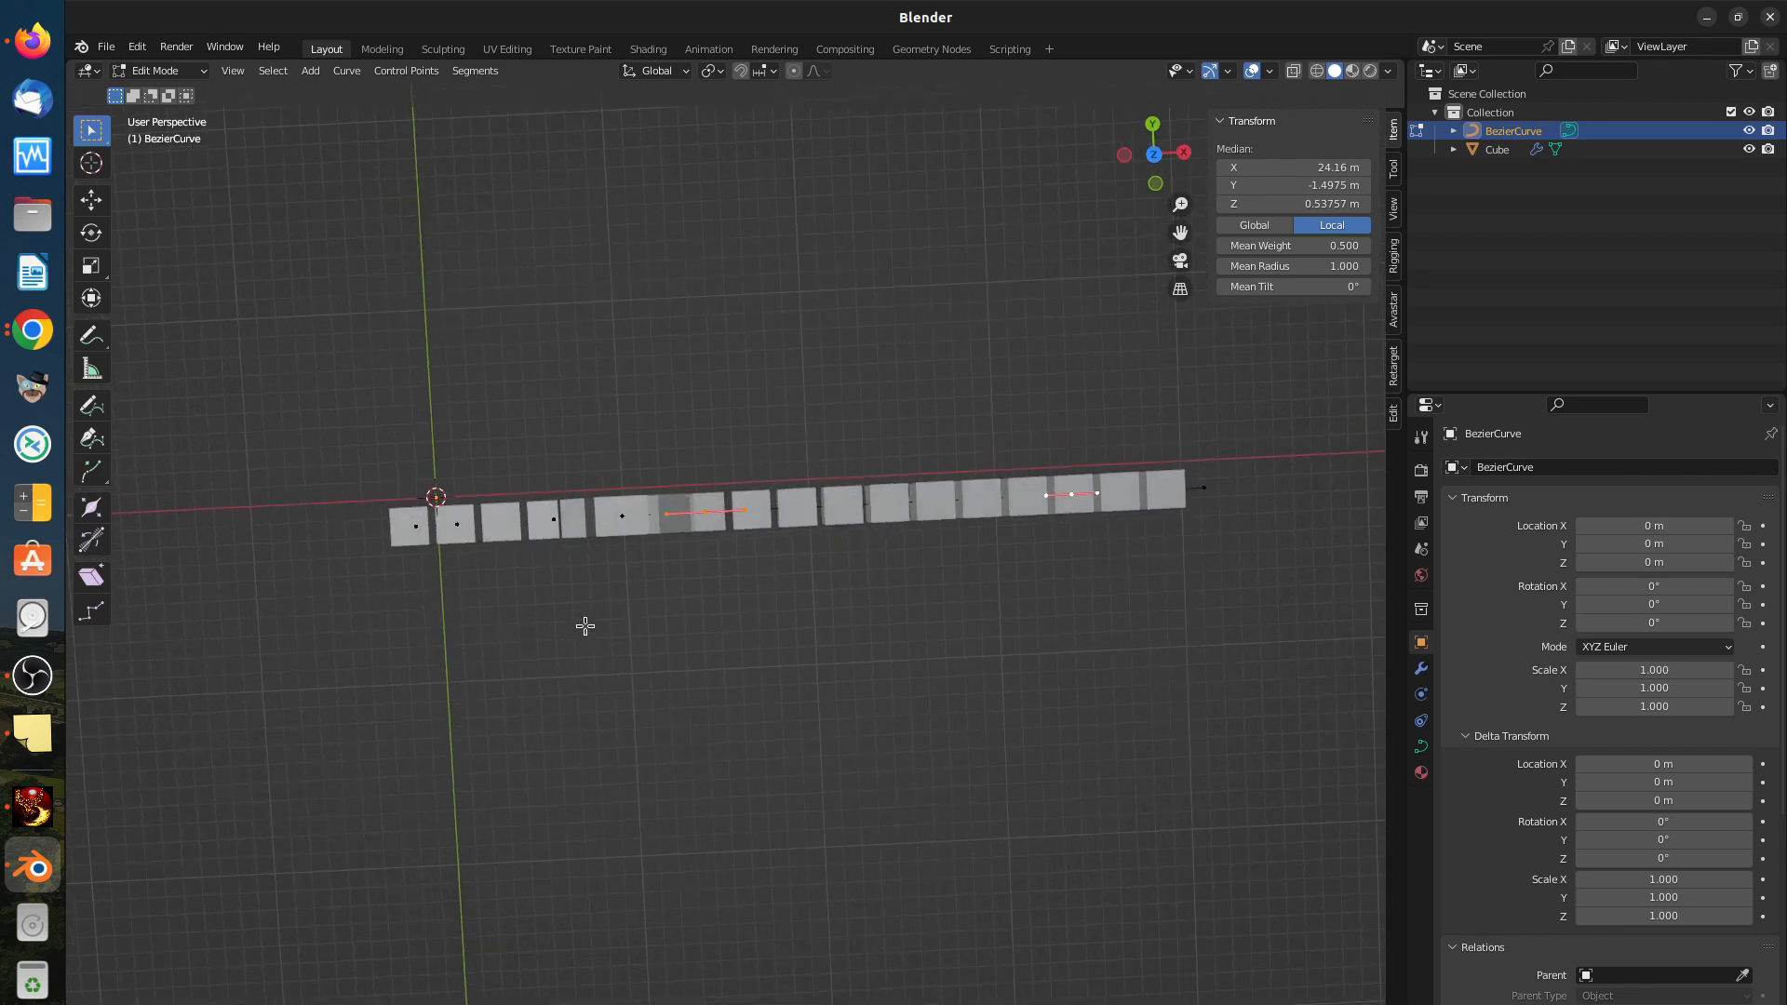
middle_click_drag(593, 646, 633, 624)
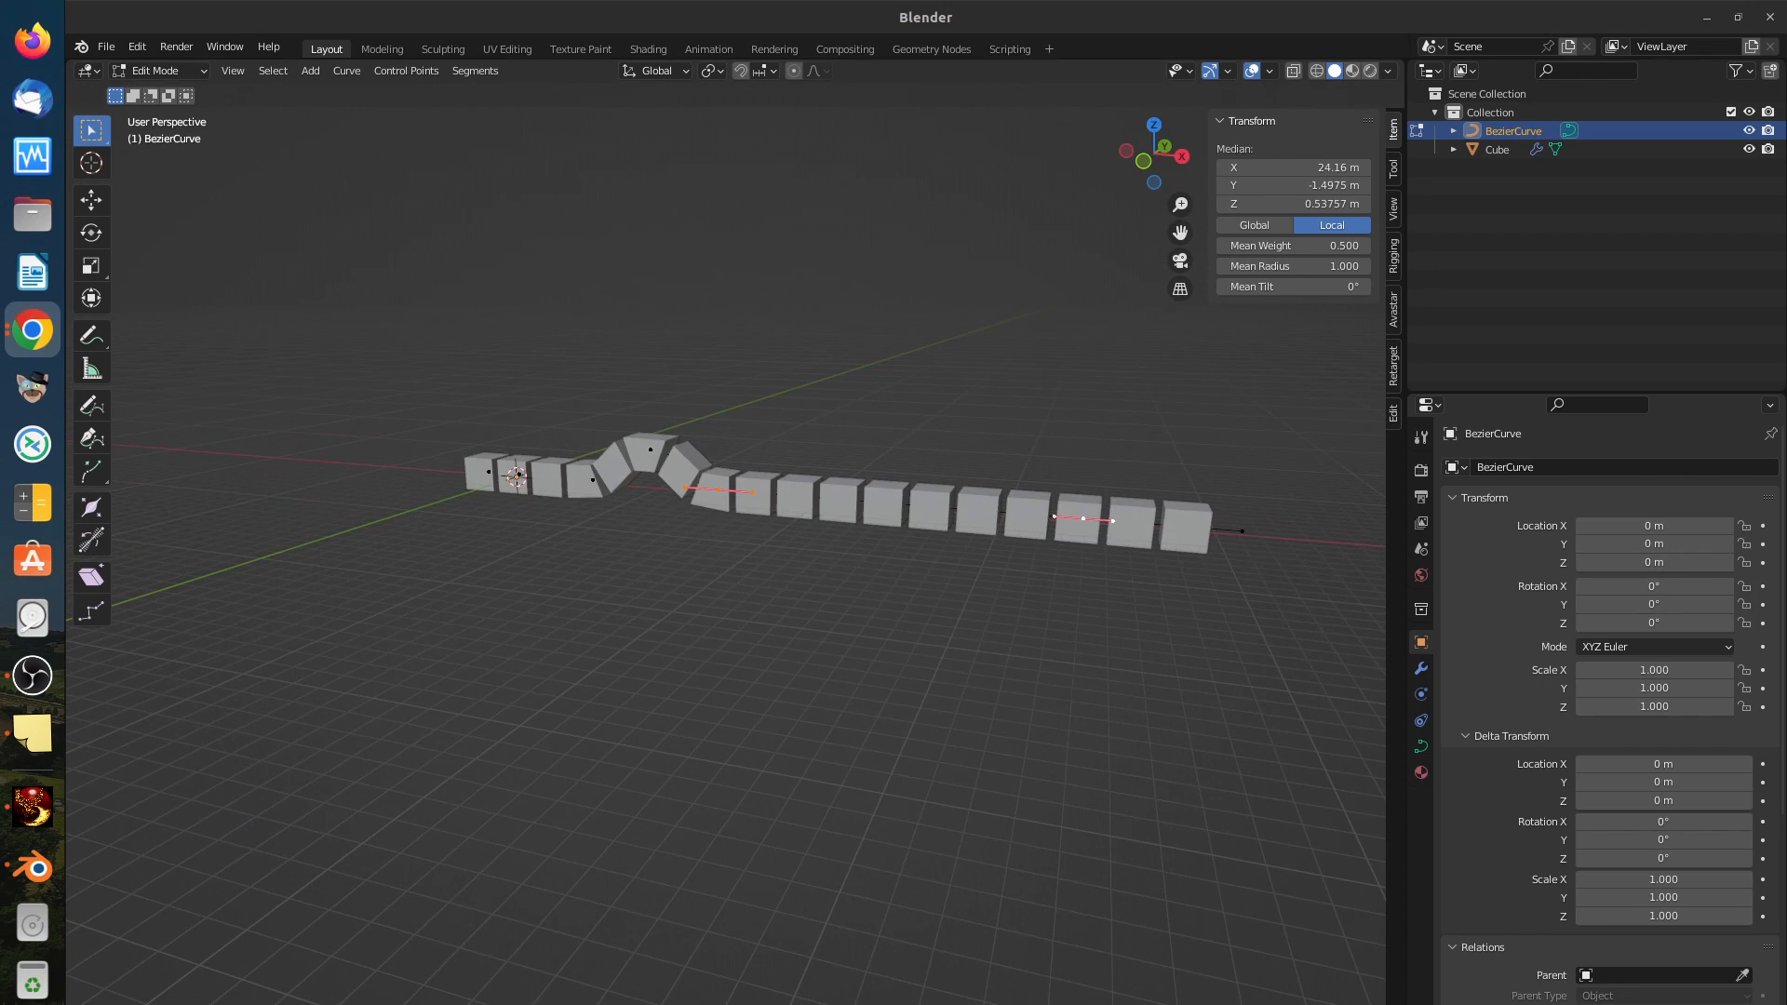
middle_click_drag(950, 541, 888, 502)
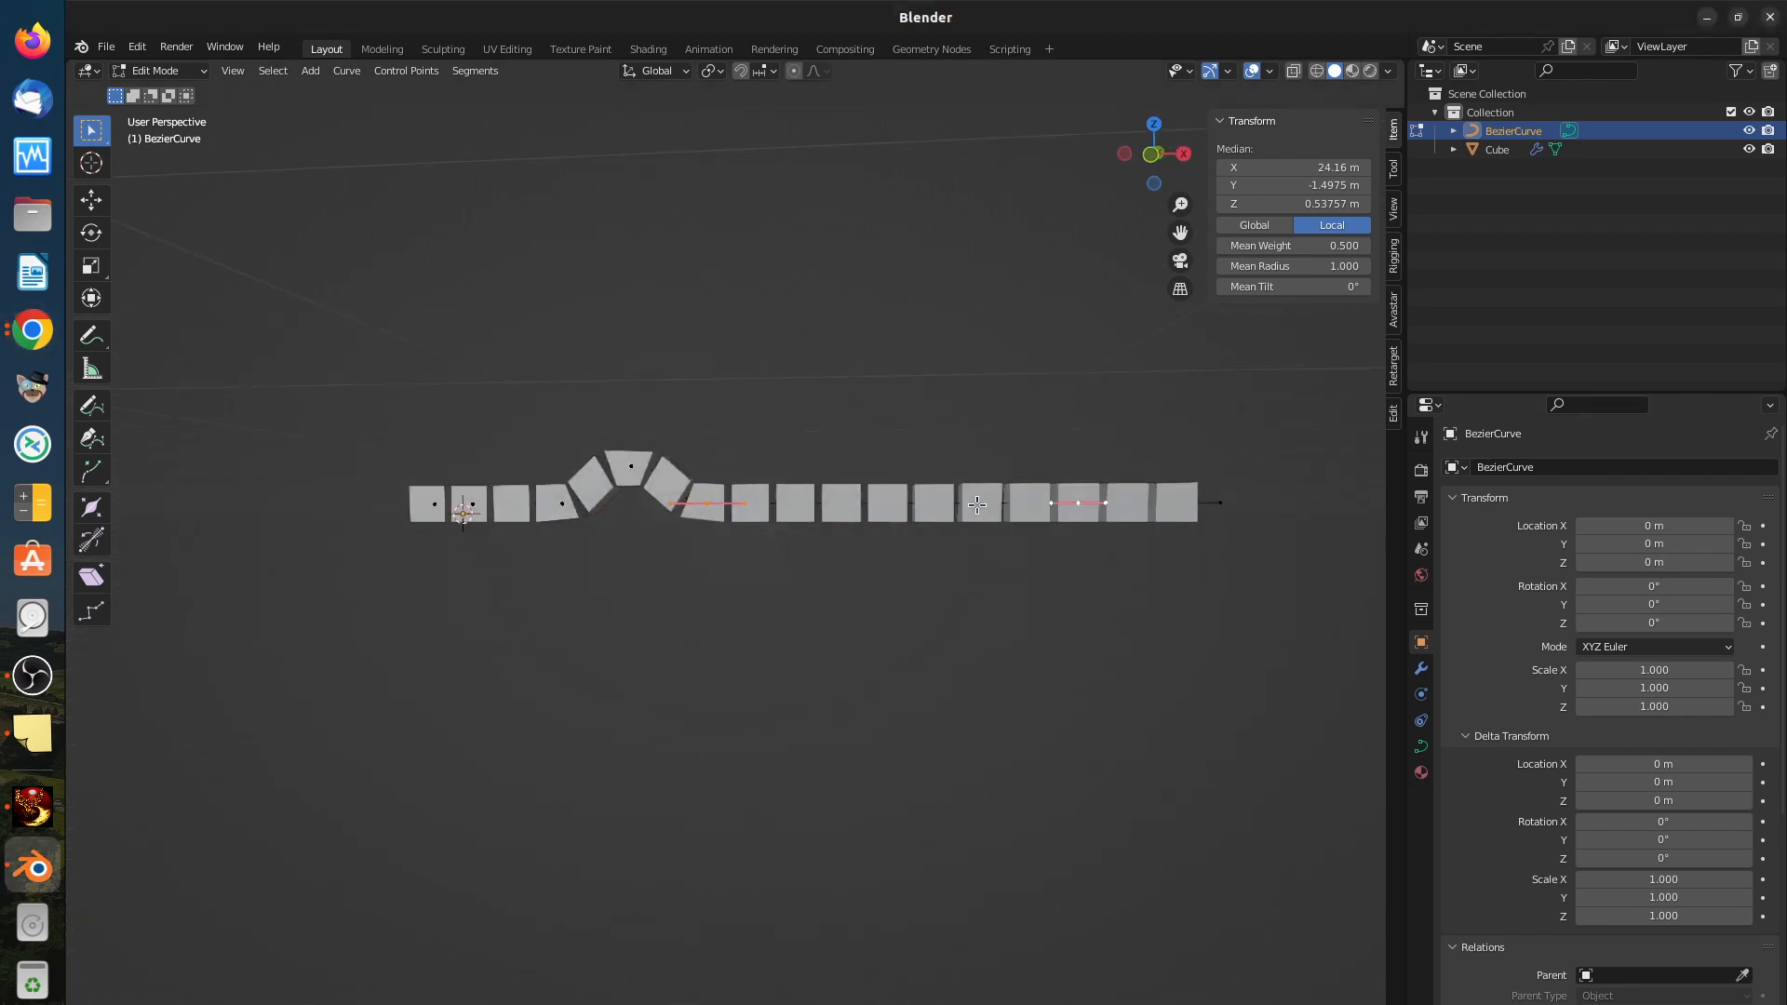
left_click(710, 512)
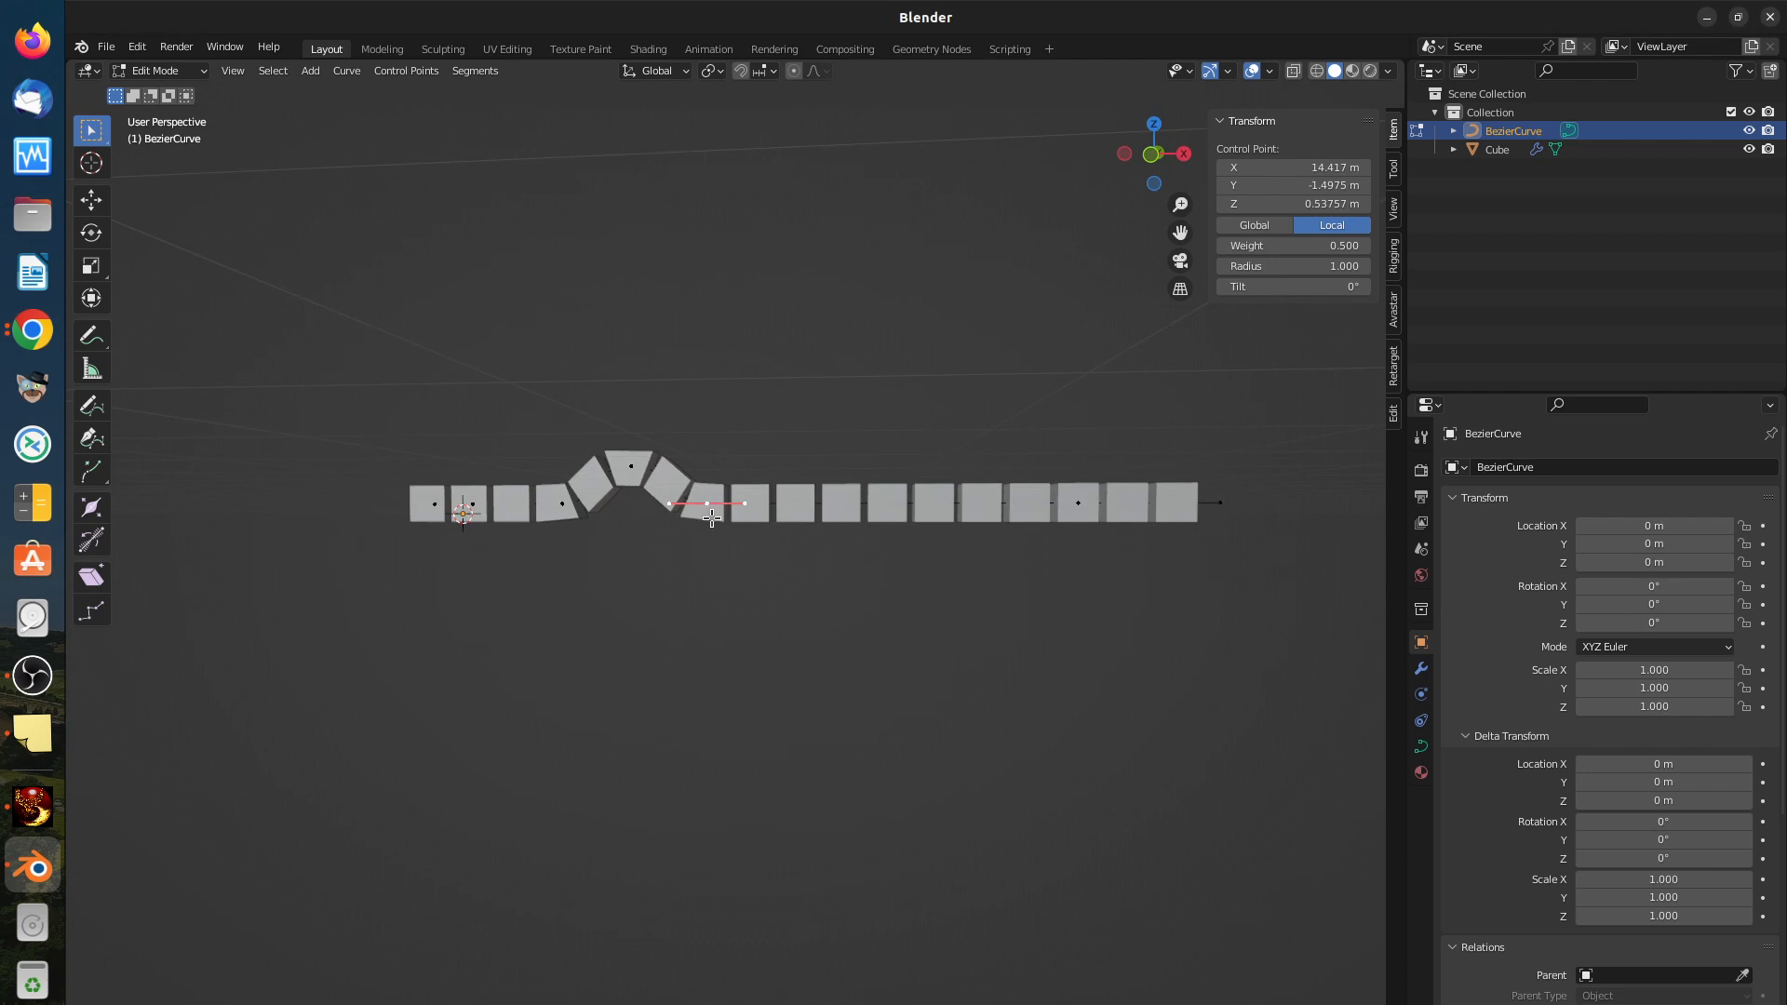
Step: Lower the curve's selected control point near the eighth cube by about 8.89 m along the global Z axis, then clear the selection
key("g")
key("z")
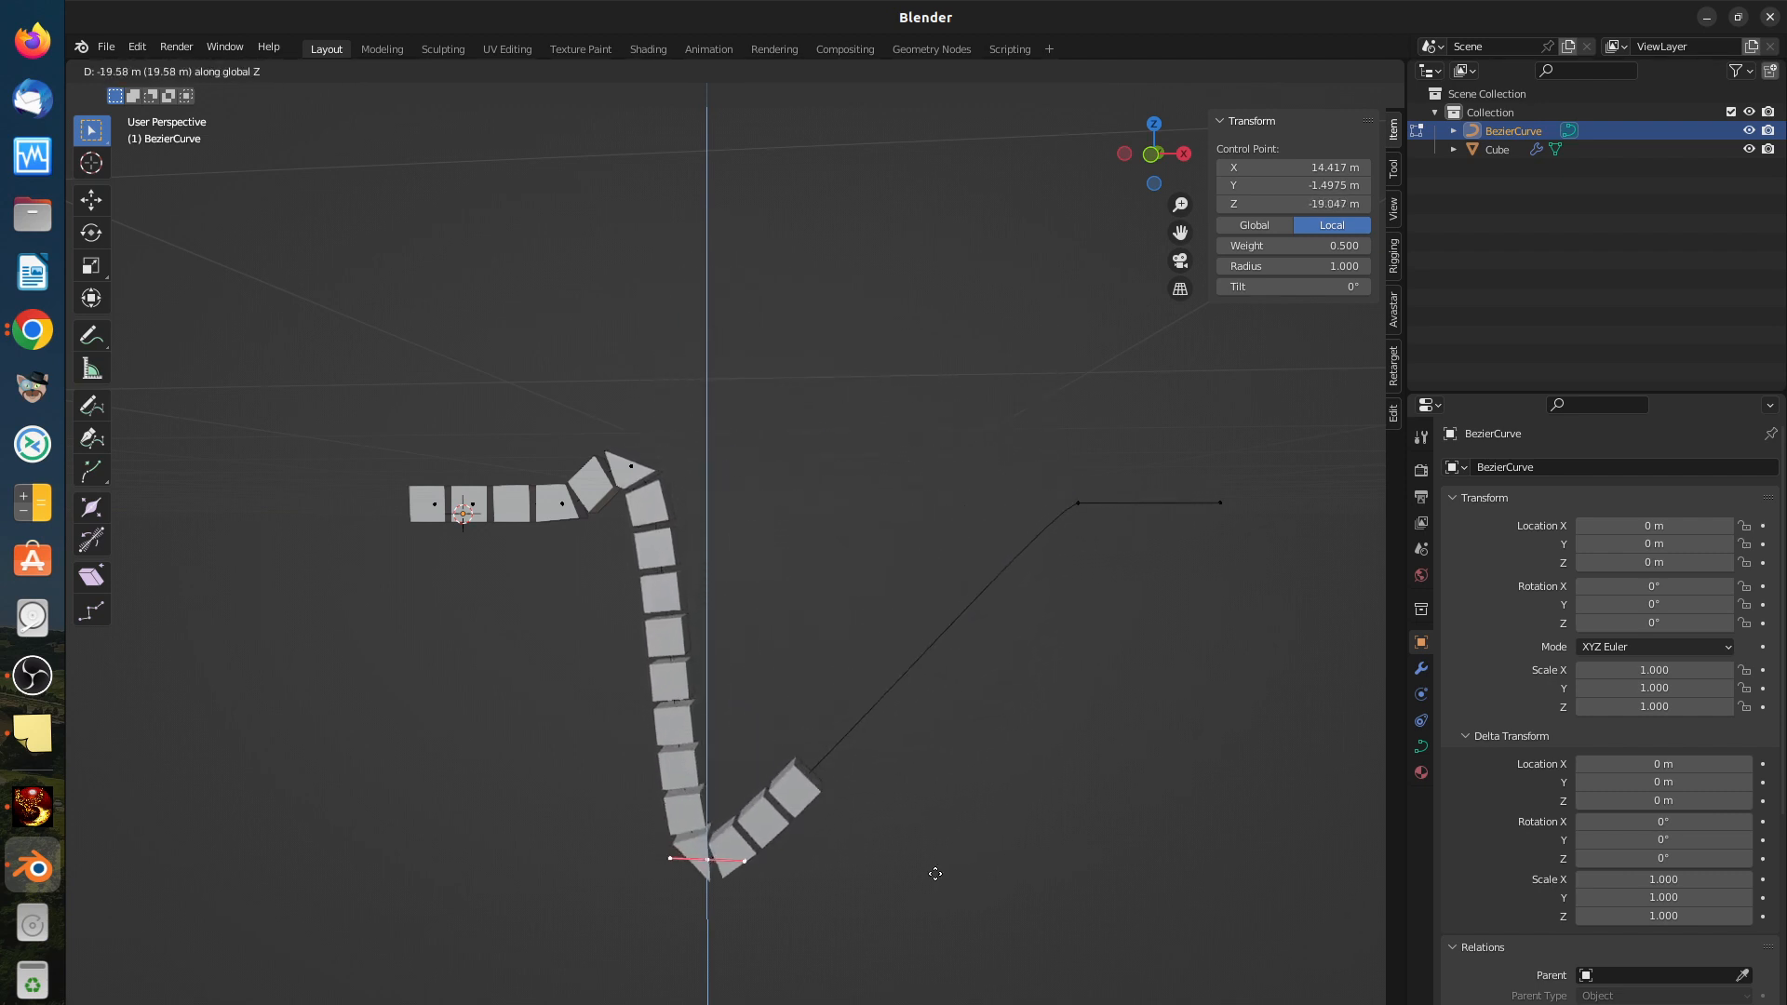
left_click(1103, 670)
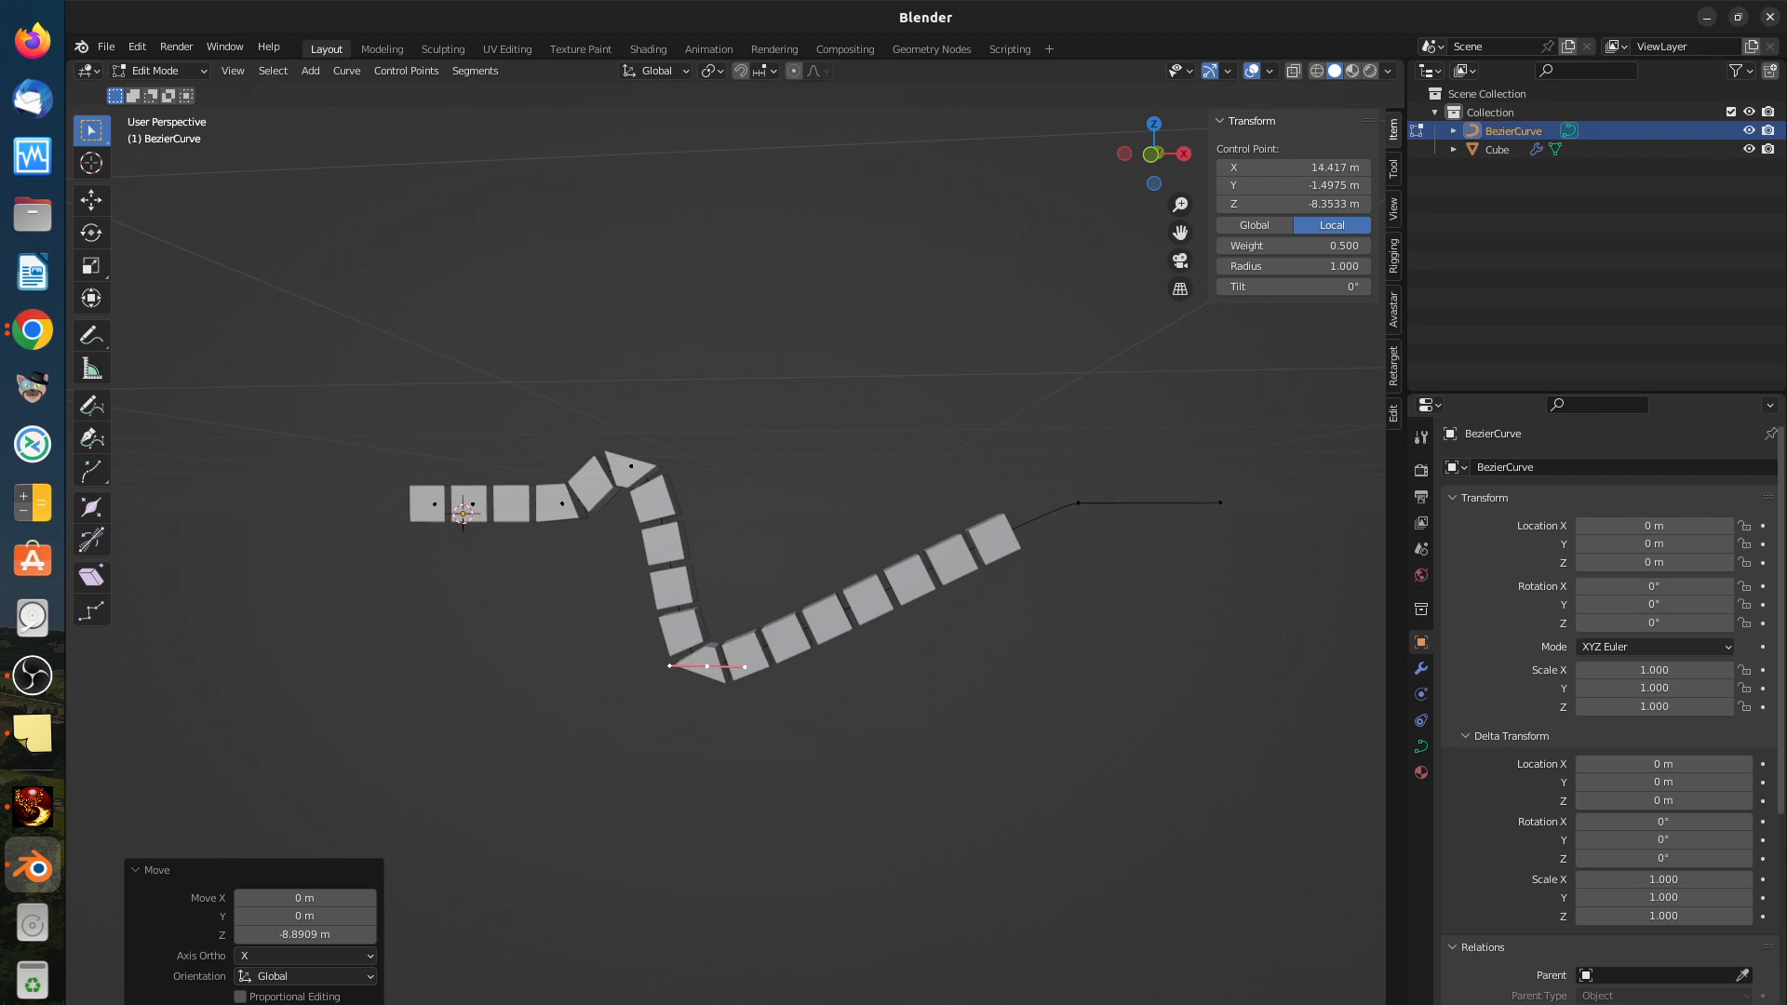
left_click(32, 330)
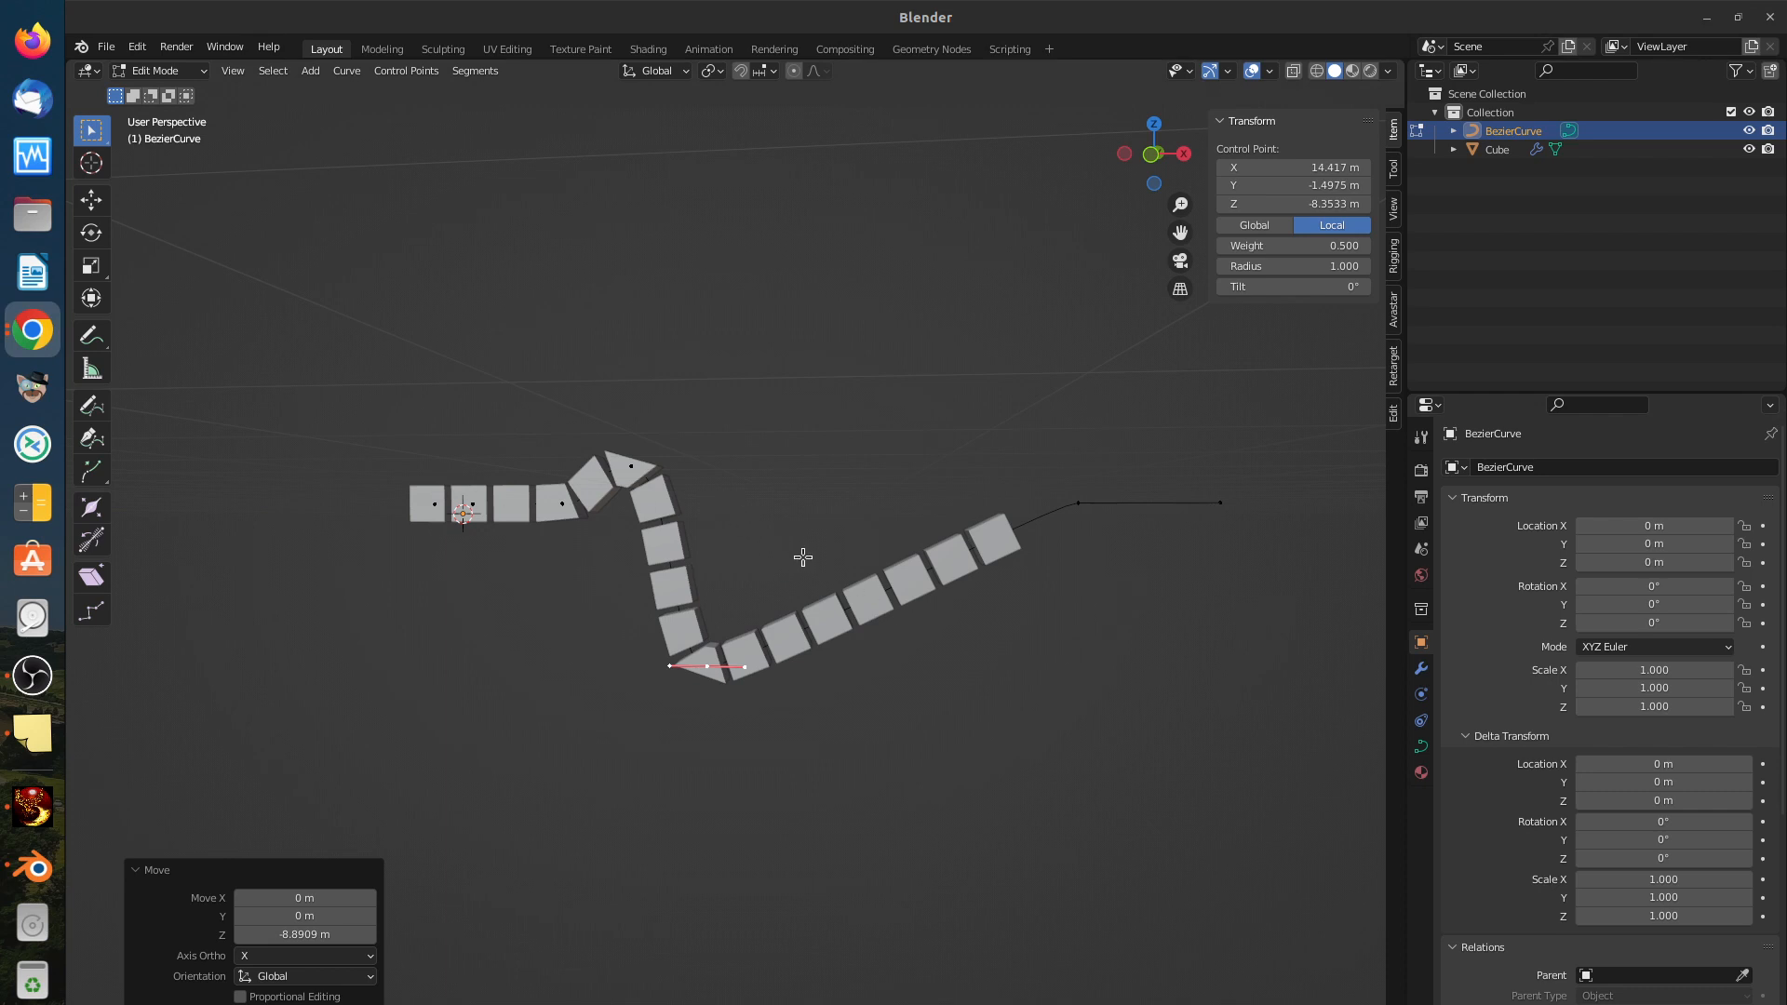
key("alt+a")
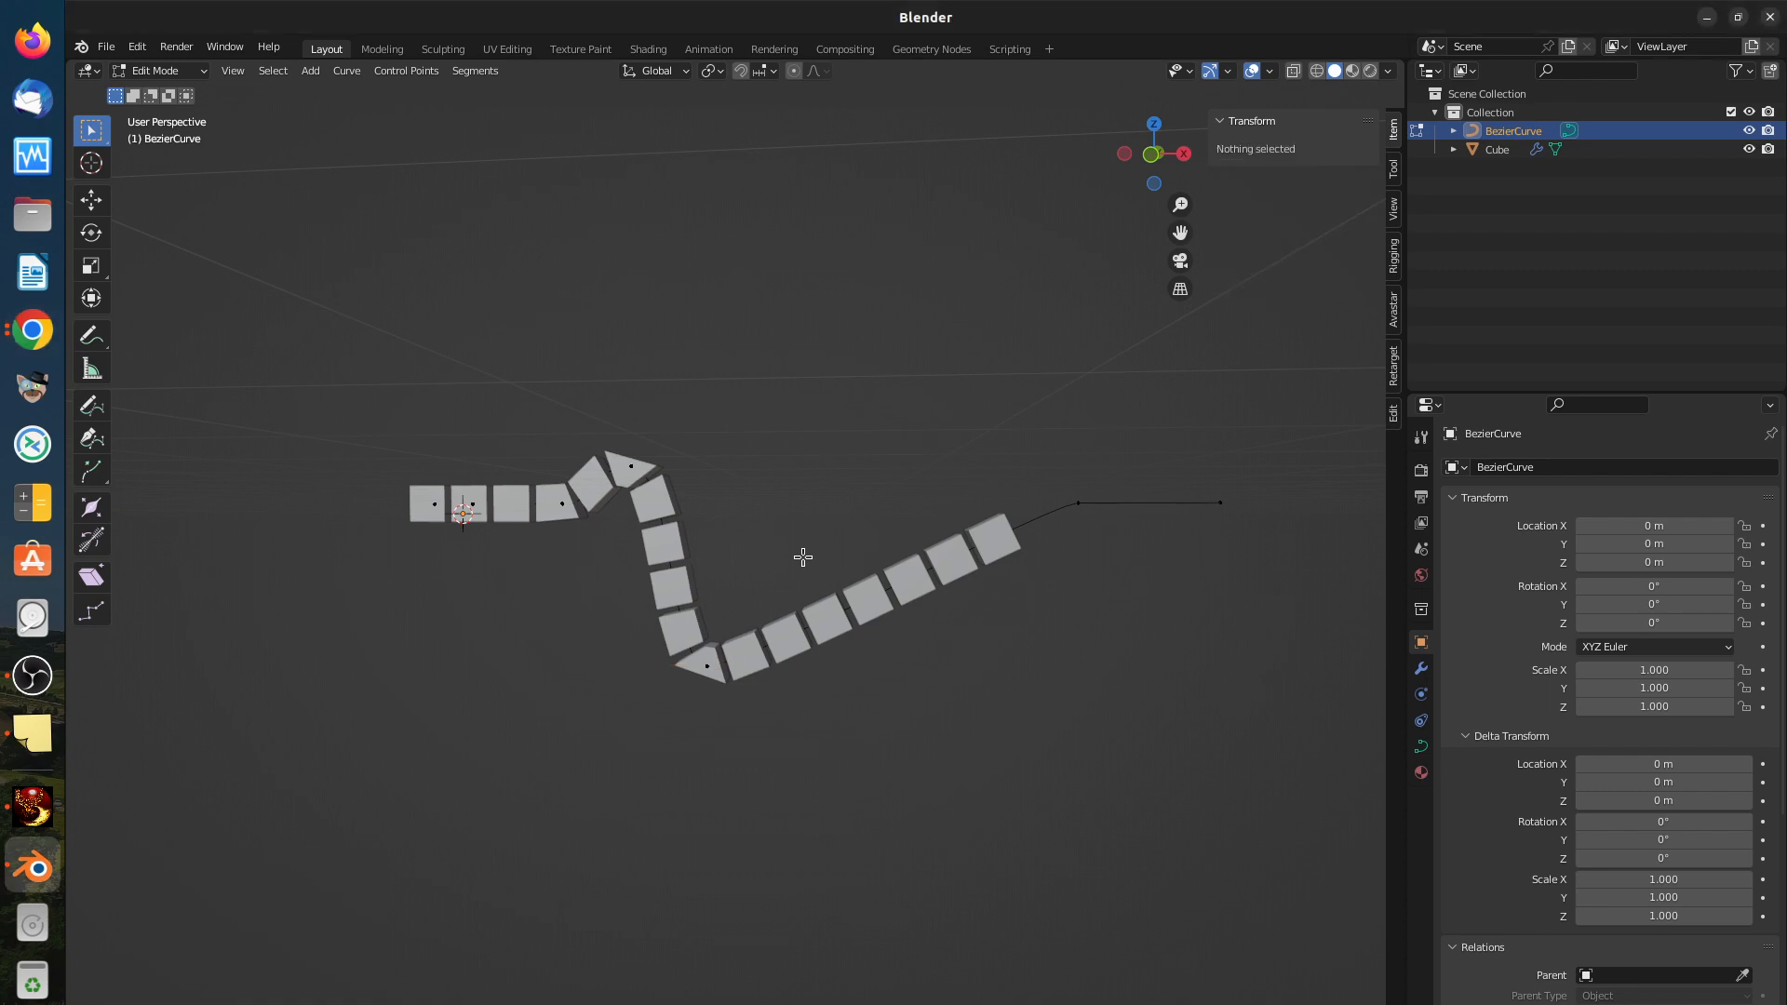
Step: Leave curve editing, look at the row from above, and show the cube object's Curve modifier settings
key("KP_7")
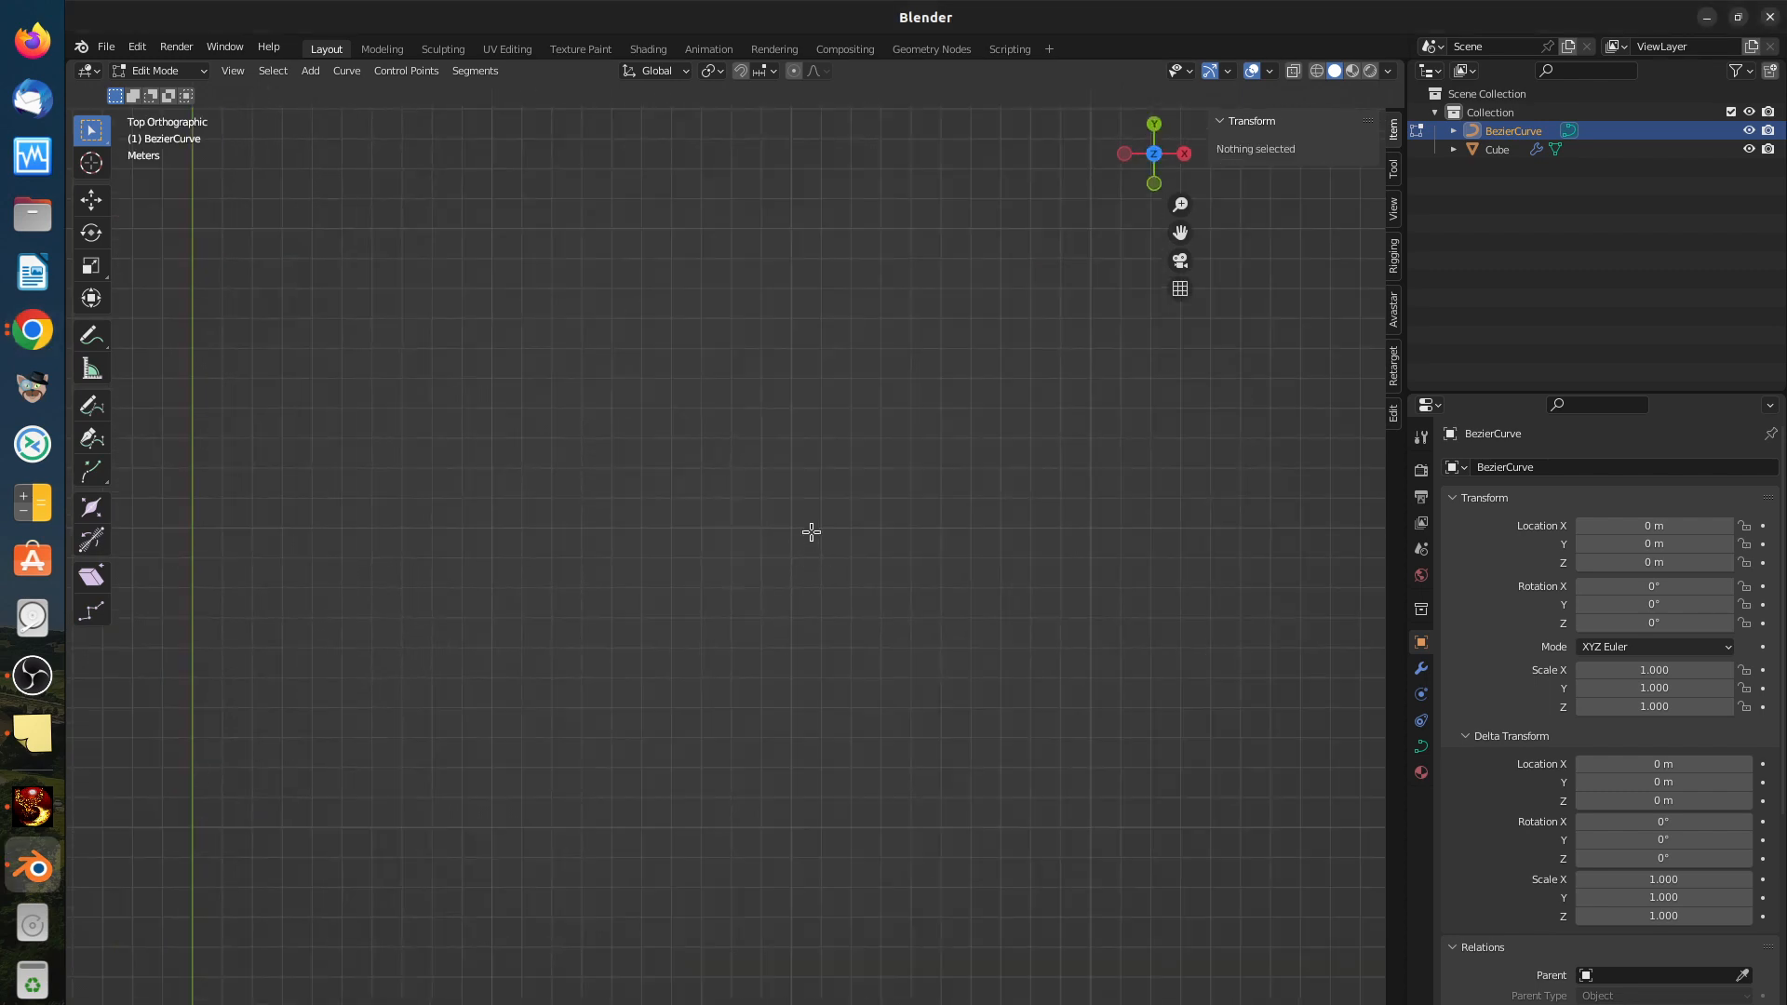
scroll(785, 415, "down", 6)
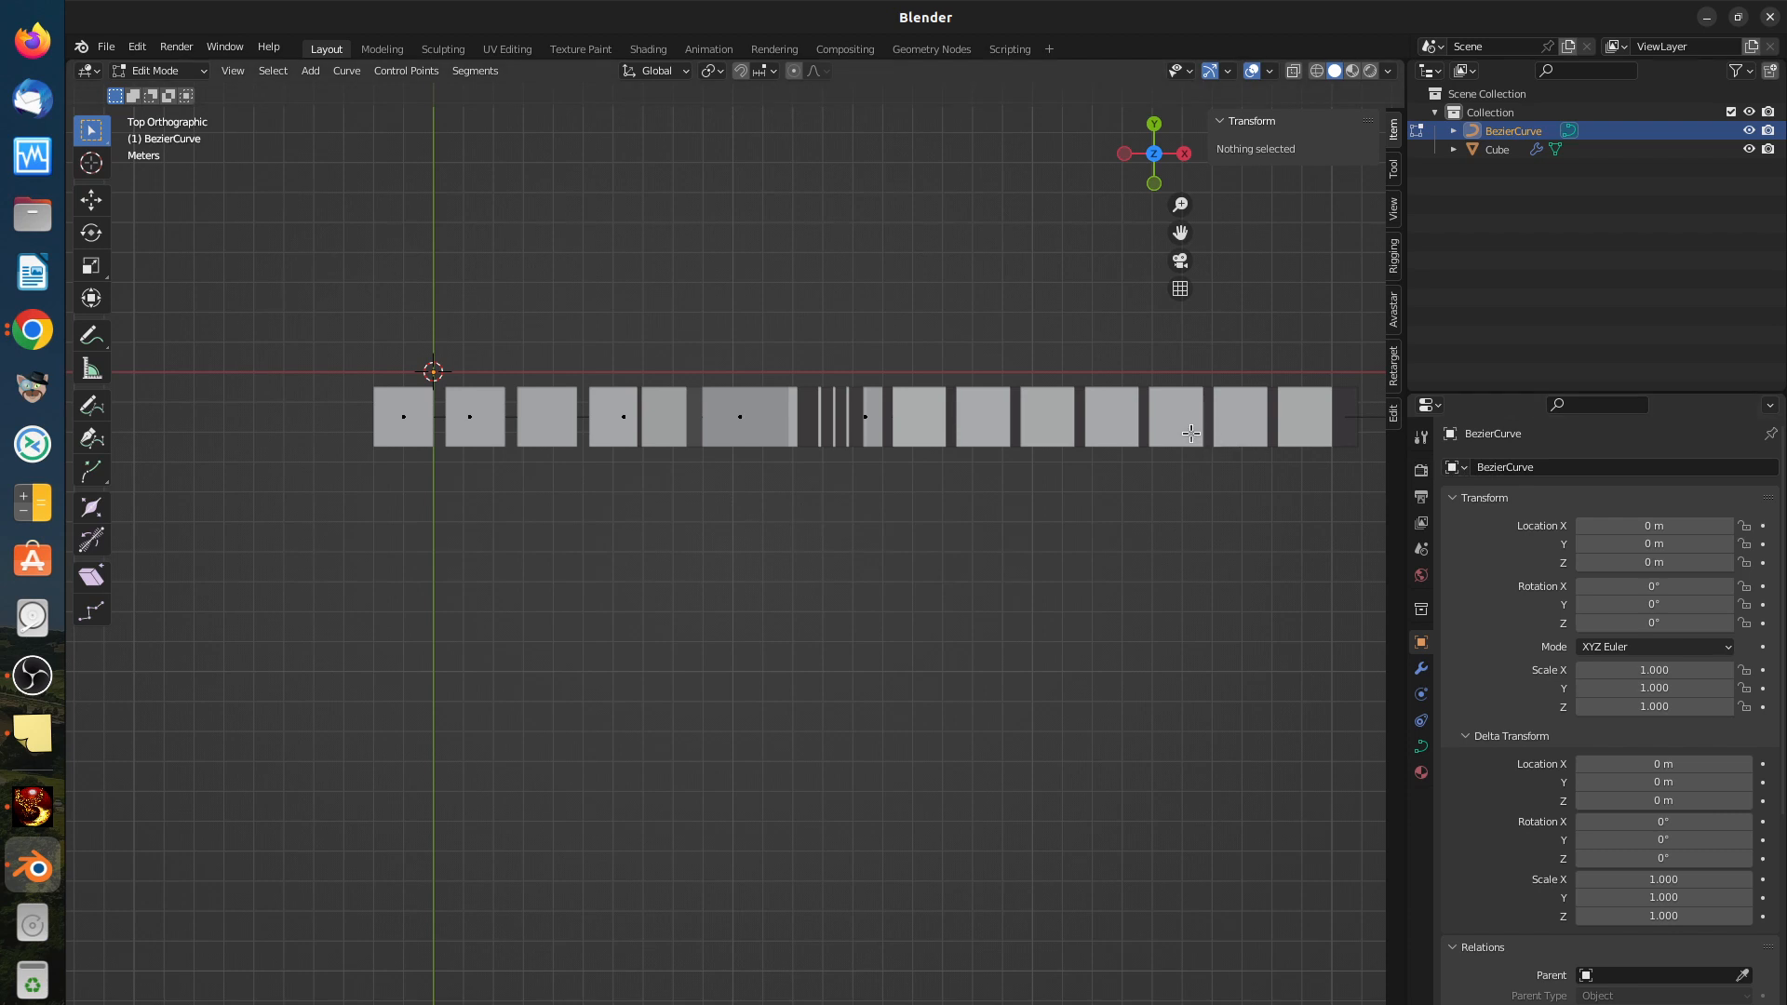
key("Tab")
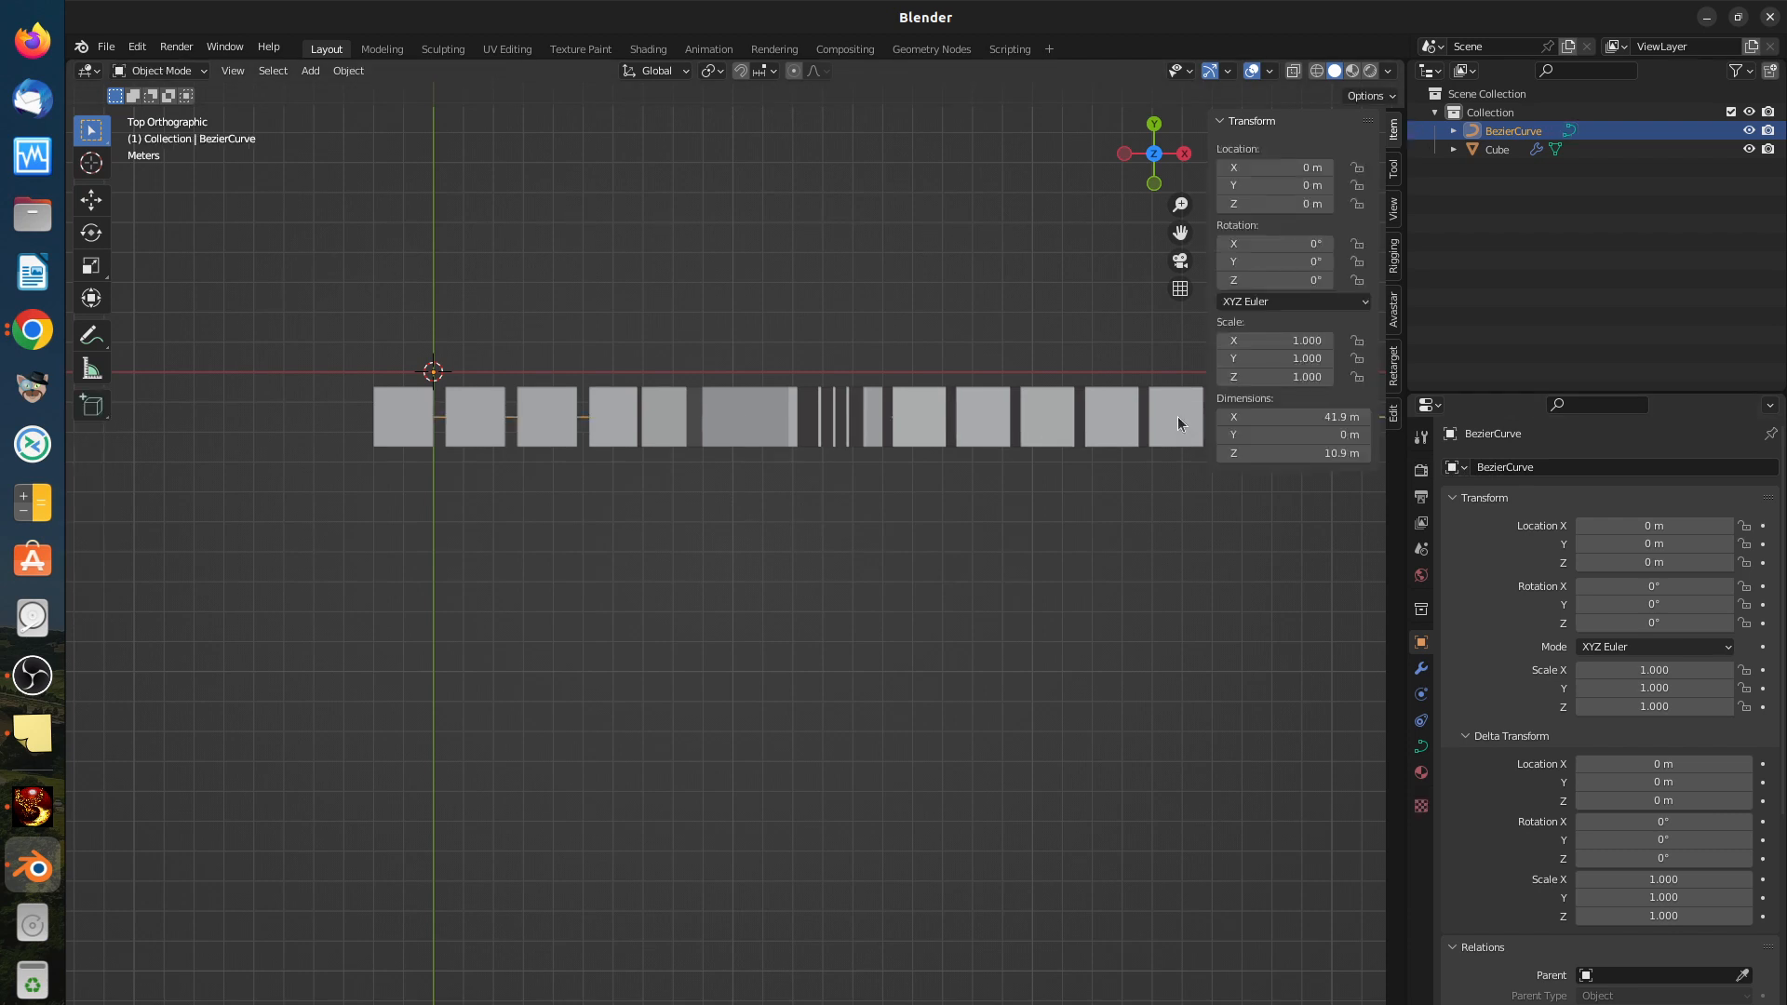
left_click(1176, 416)
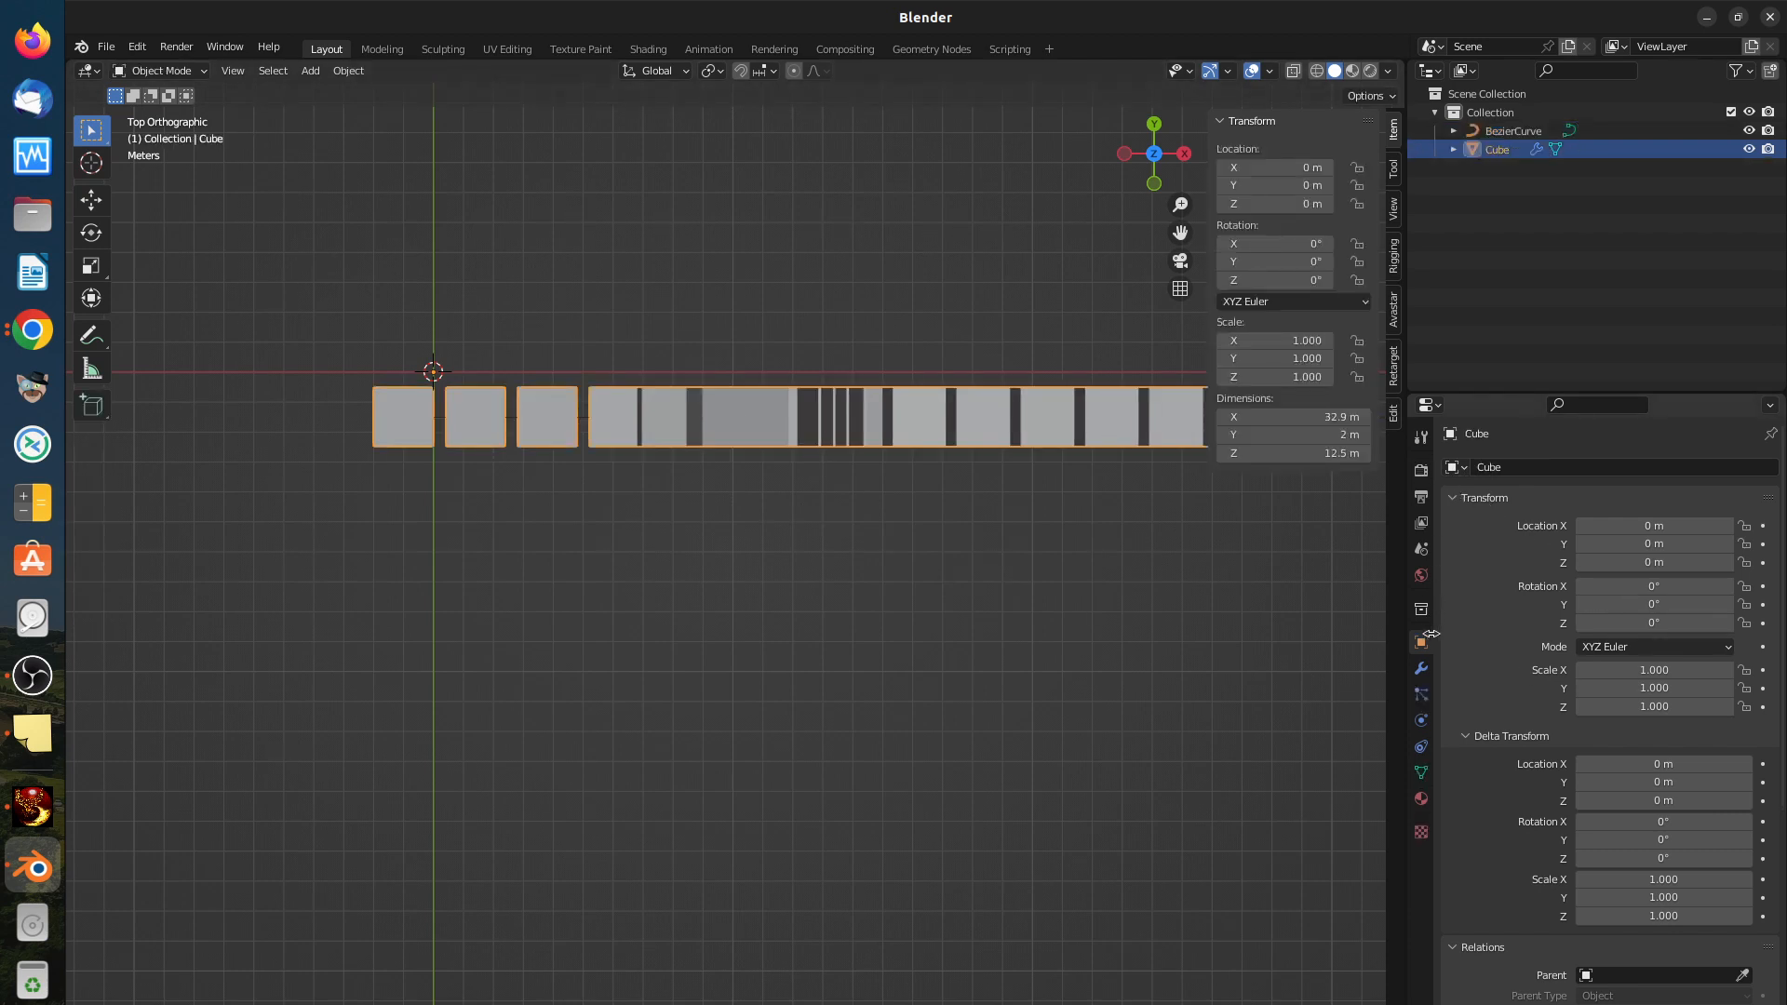
left_click(1421, 669)
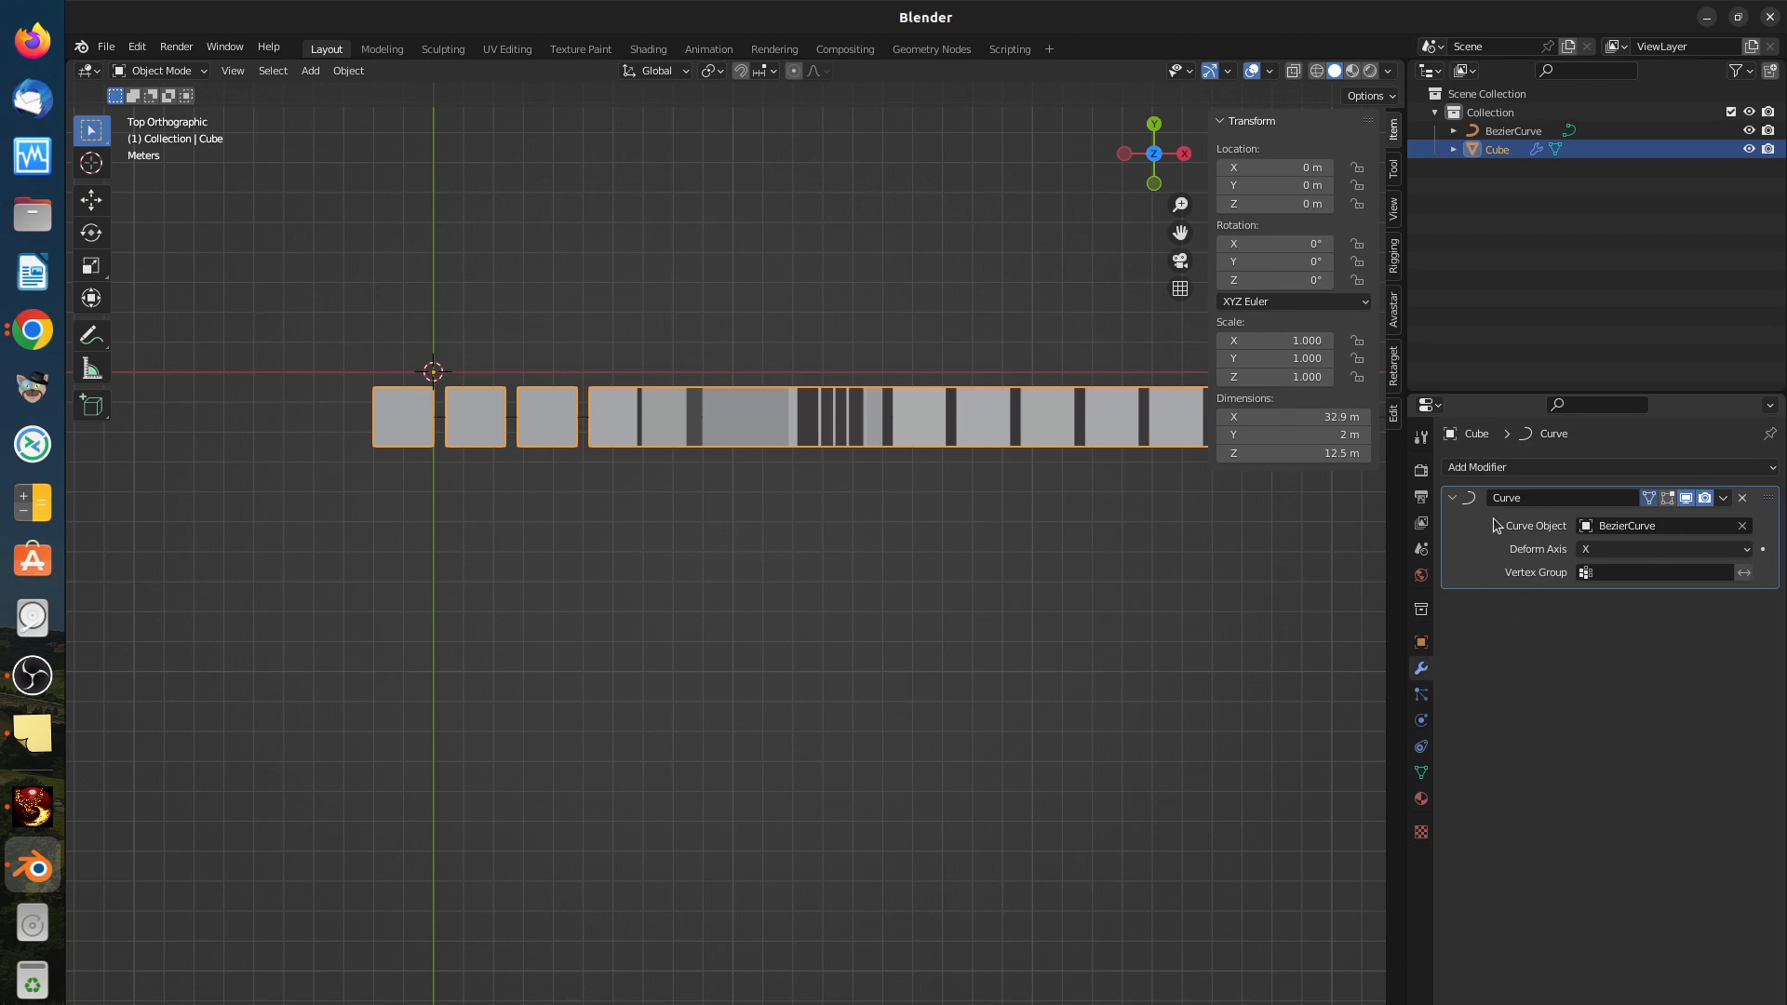
Step: Try Z as the deform axis of the cube's Curve modifier, compare it with the curve's direction, and restore X
left_click(1609, 553)
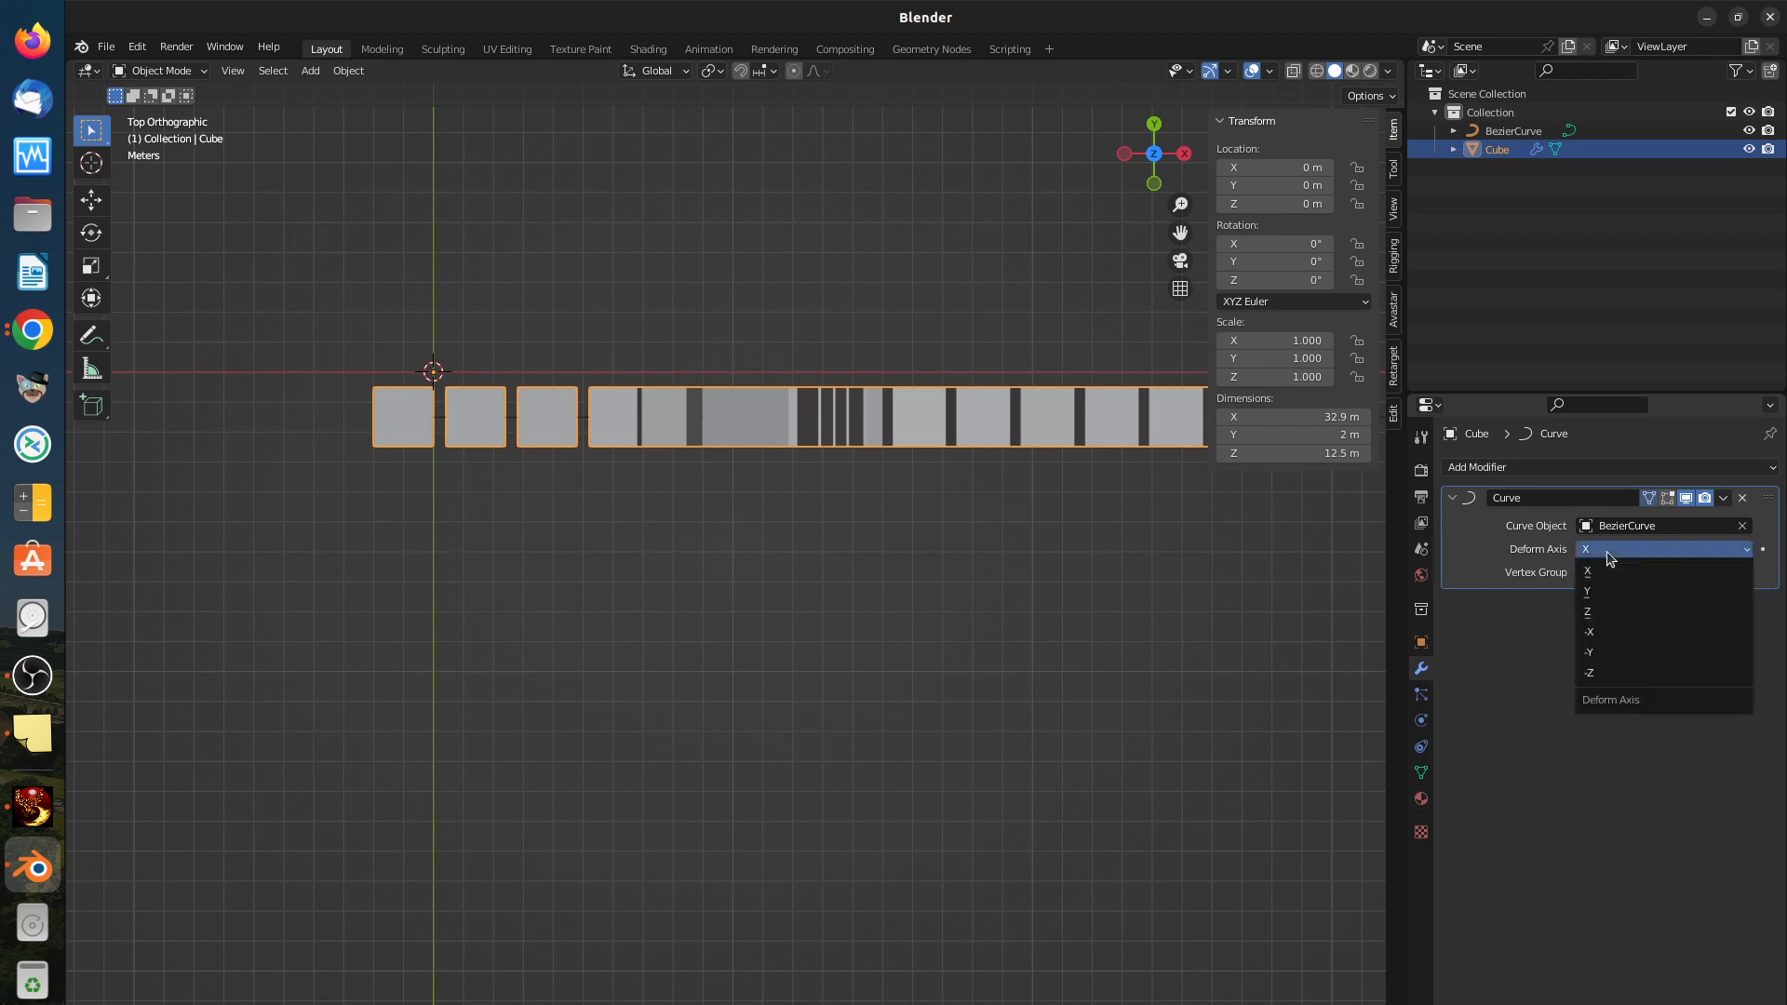
left_click(1609, 555)
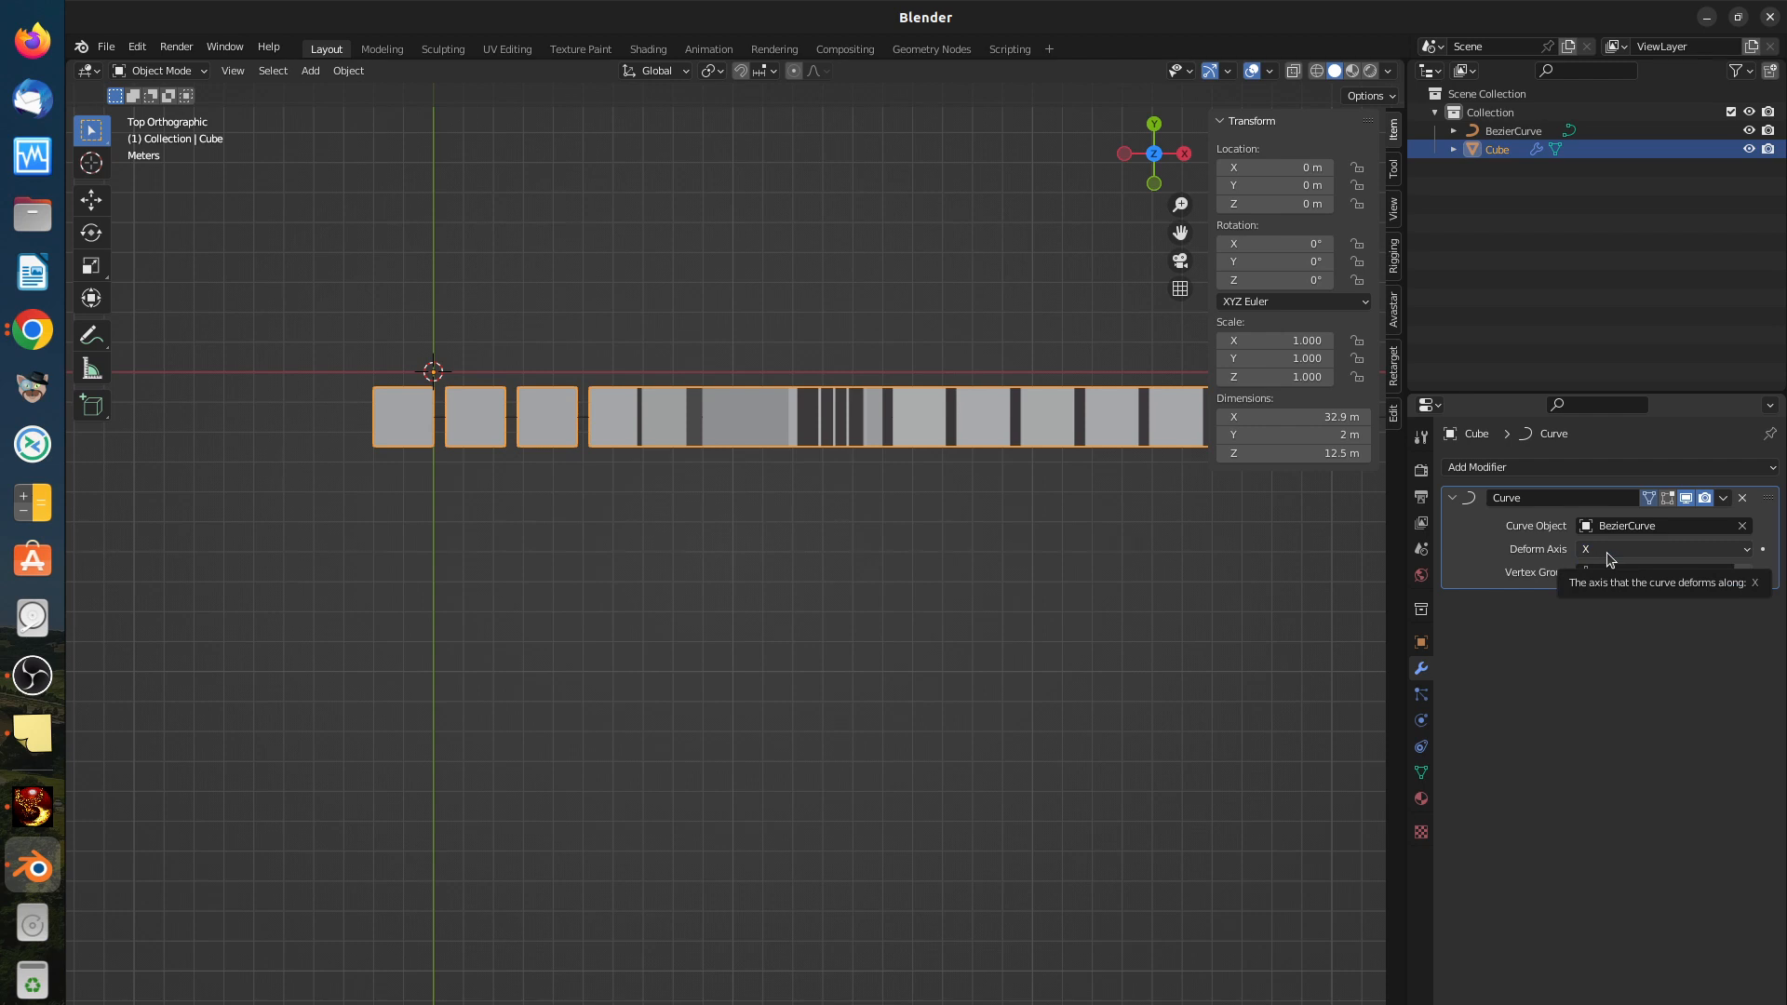
left_click(1609, 556)
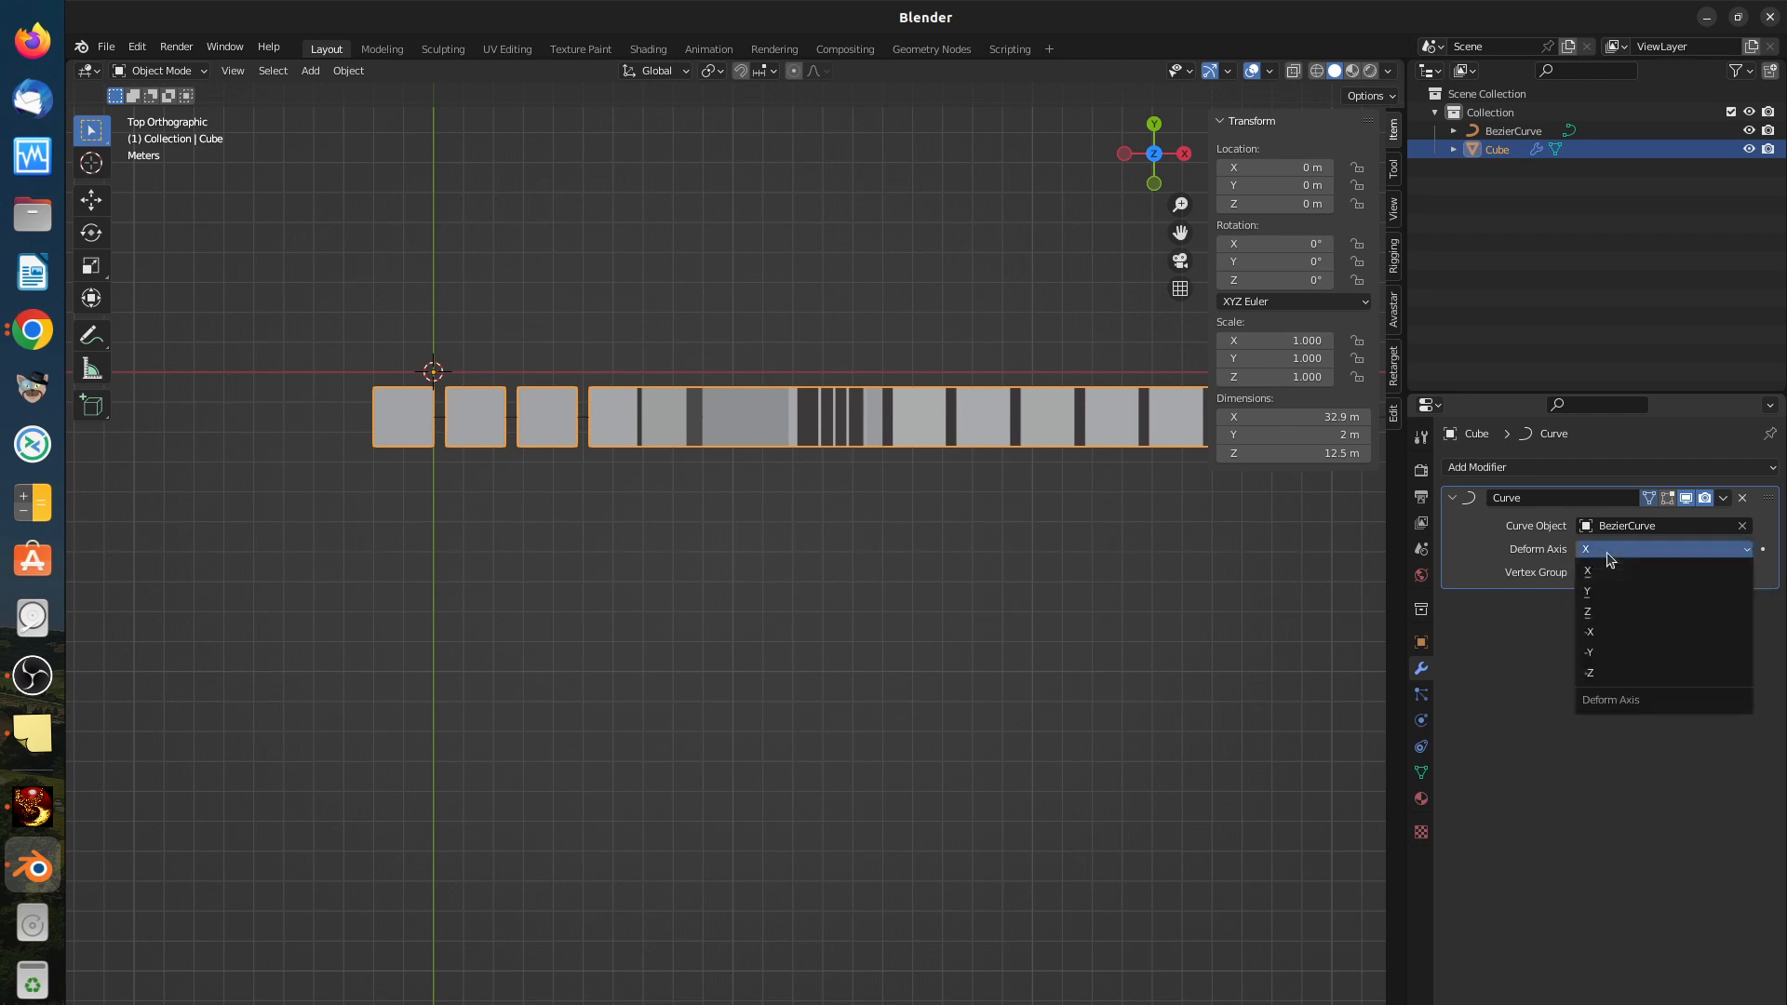
left_click(1611, 613)
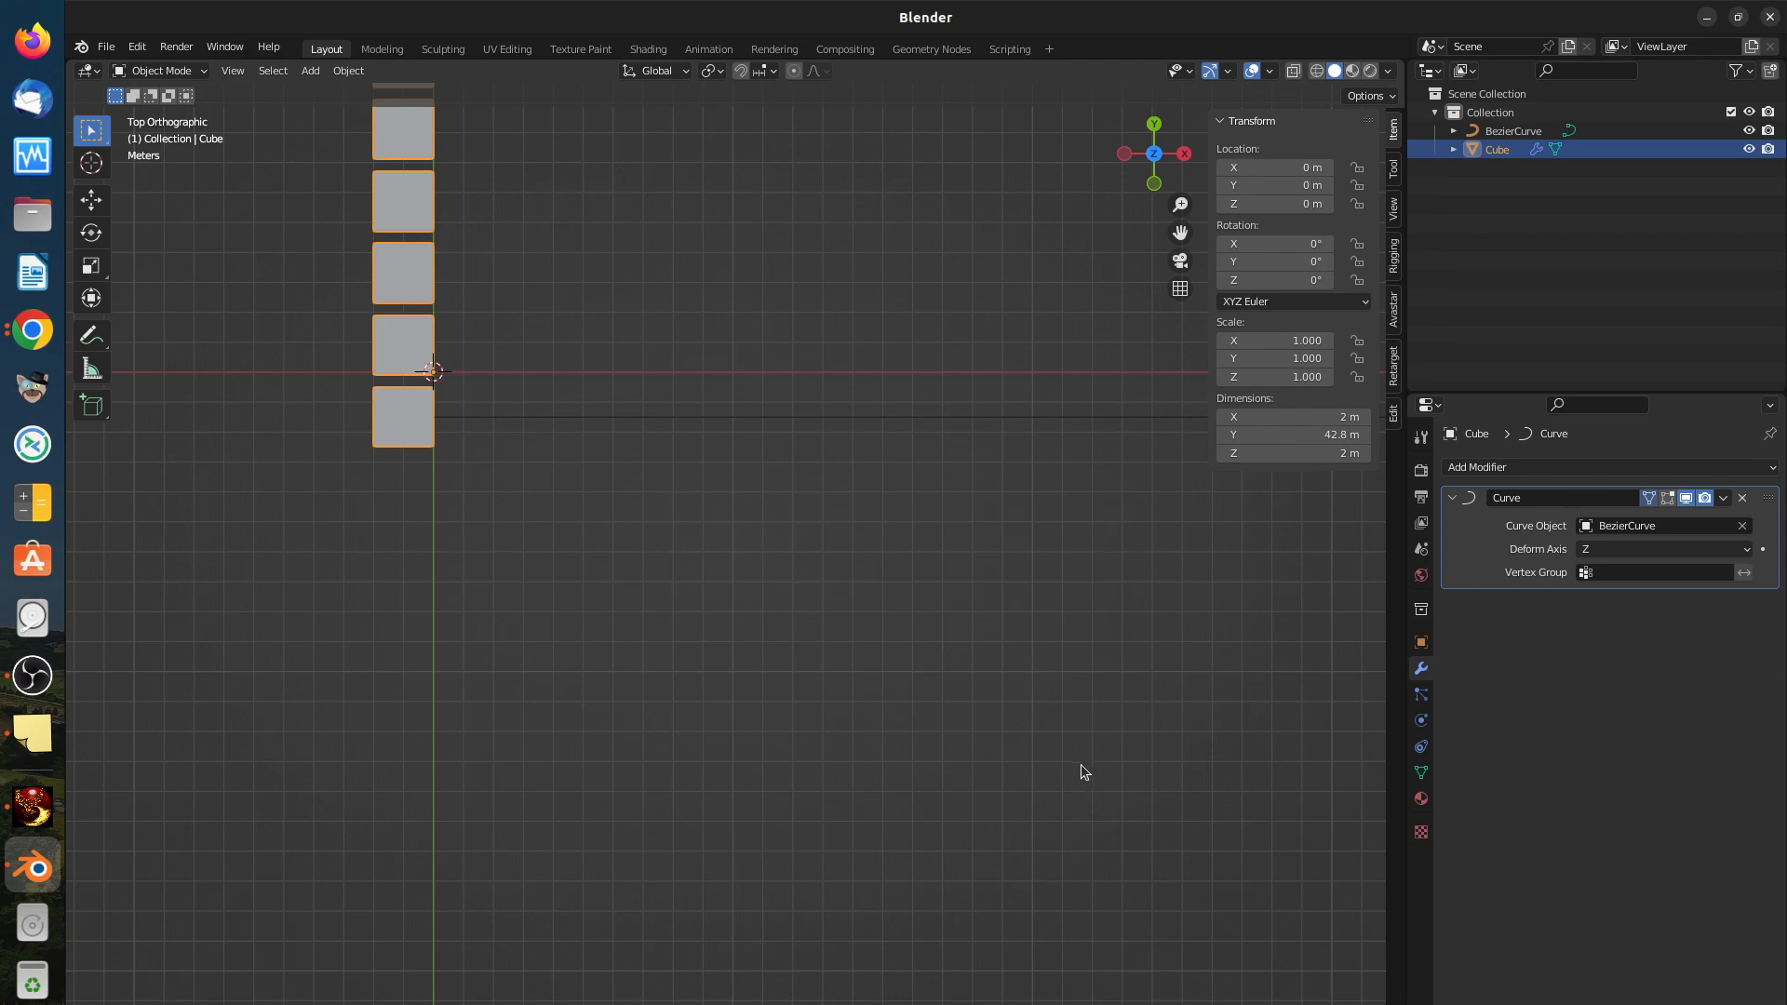
scroll(1080, 763, "down", 3)
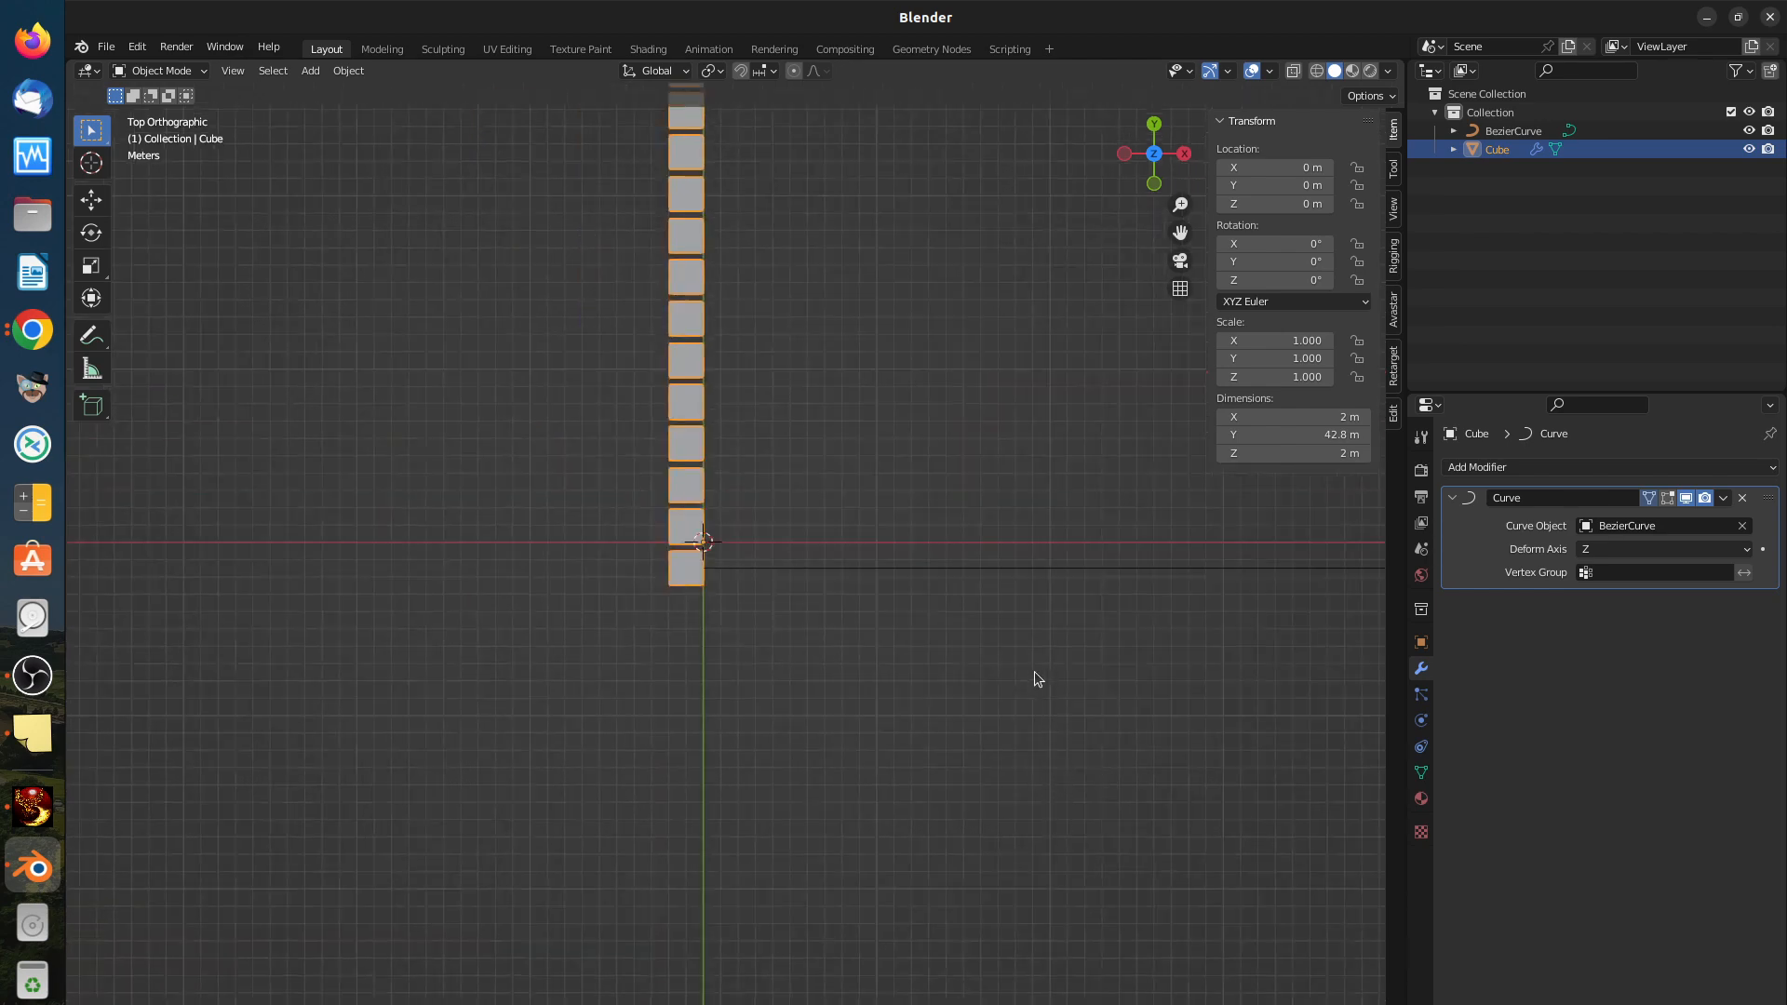
middle_click_drag(1035, 672, 824, 933, "shift")
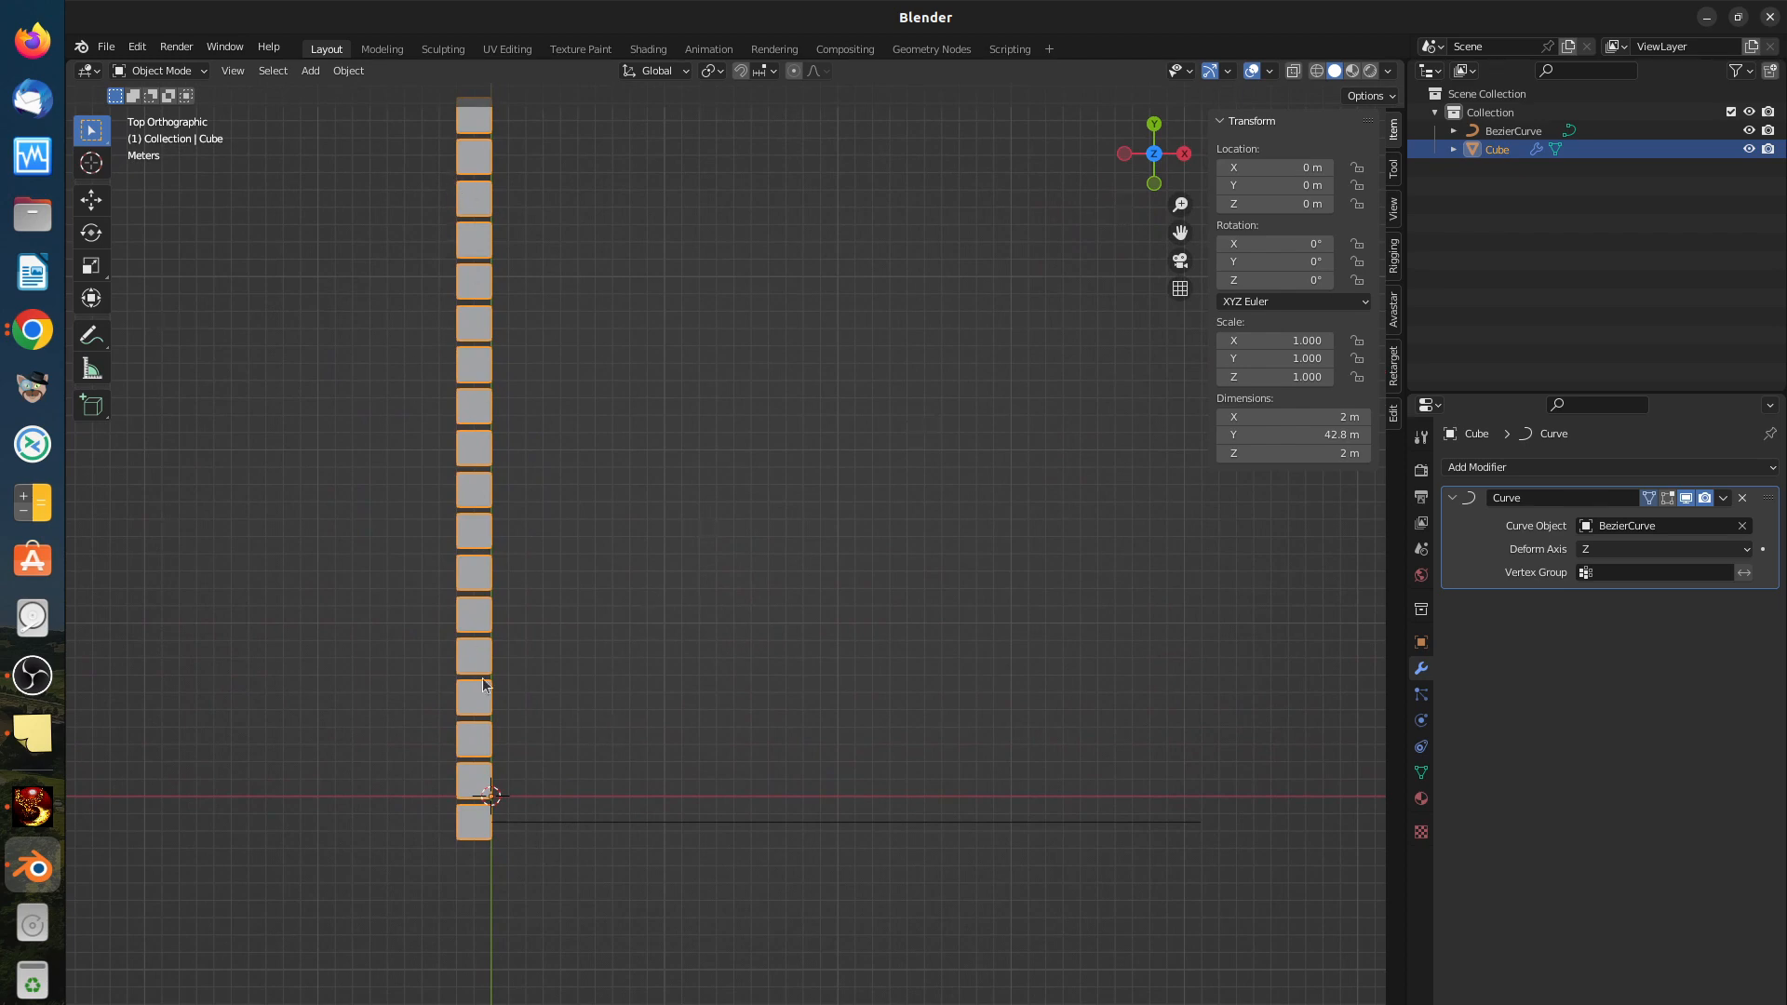
left_click(1603, 558)
left_click(1170, 823)
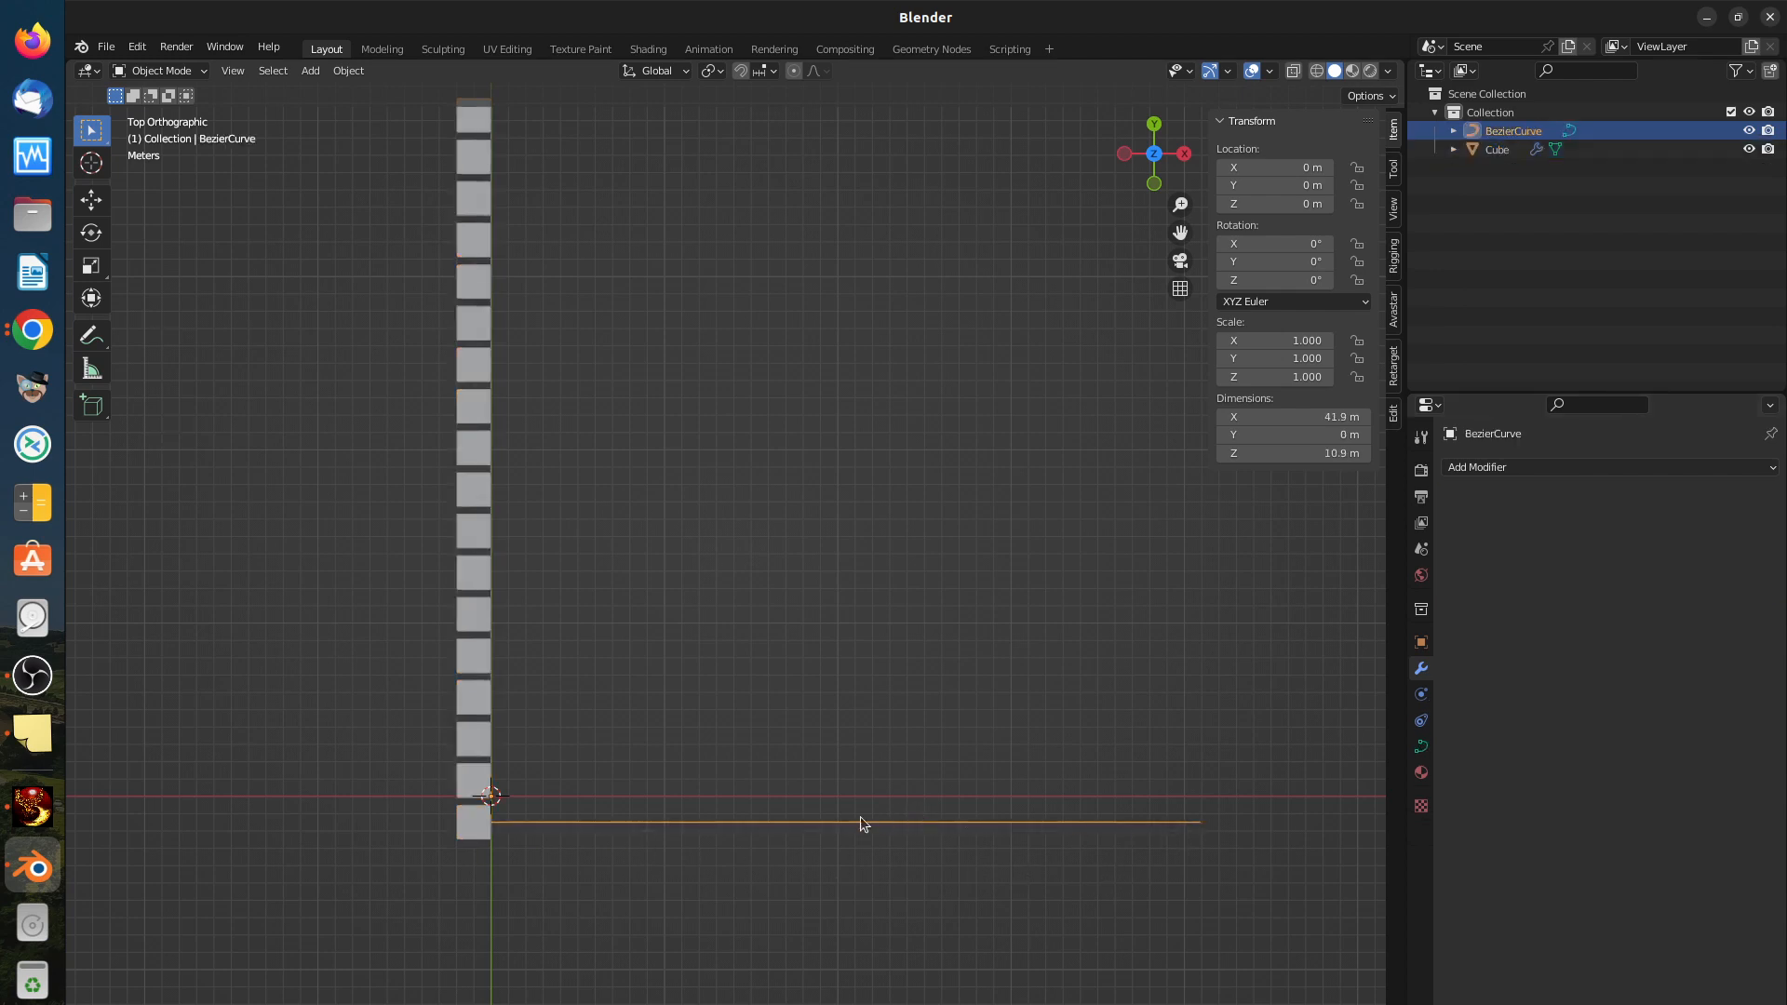
left_click(475, 737)
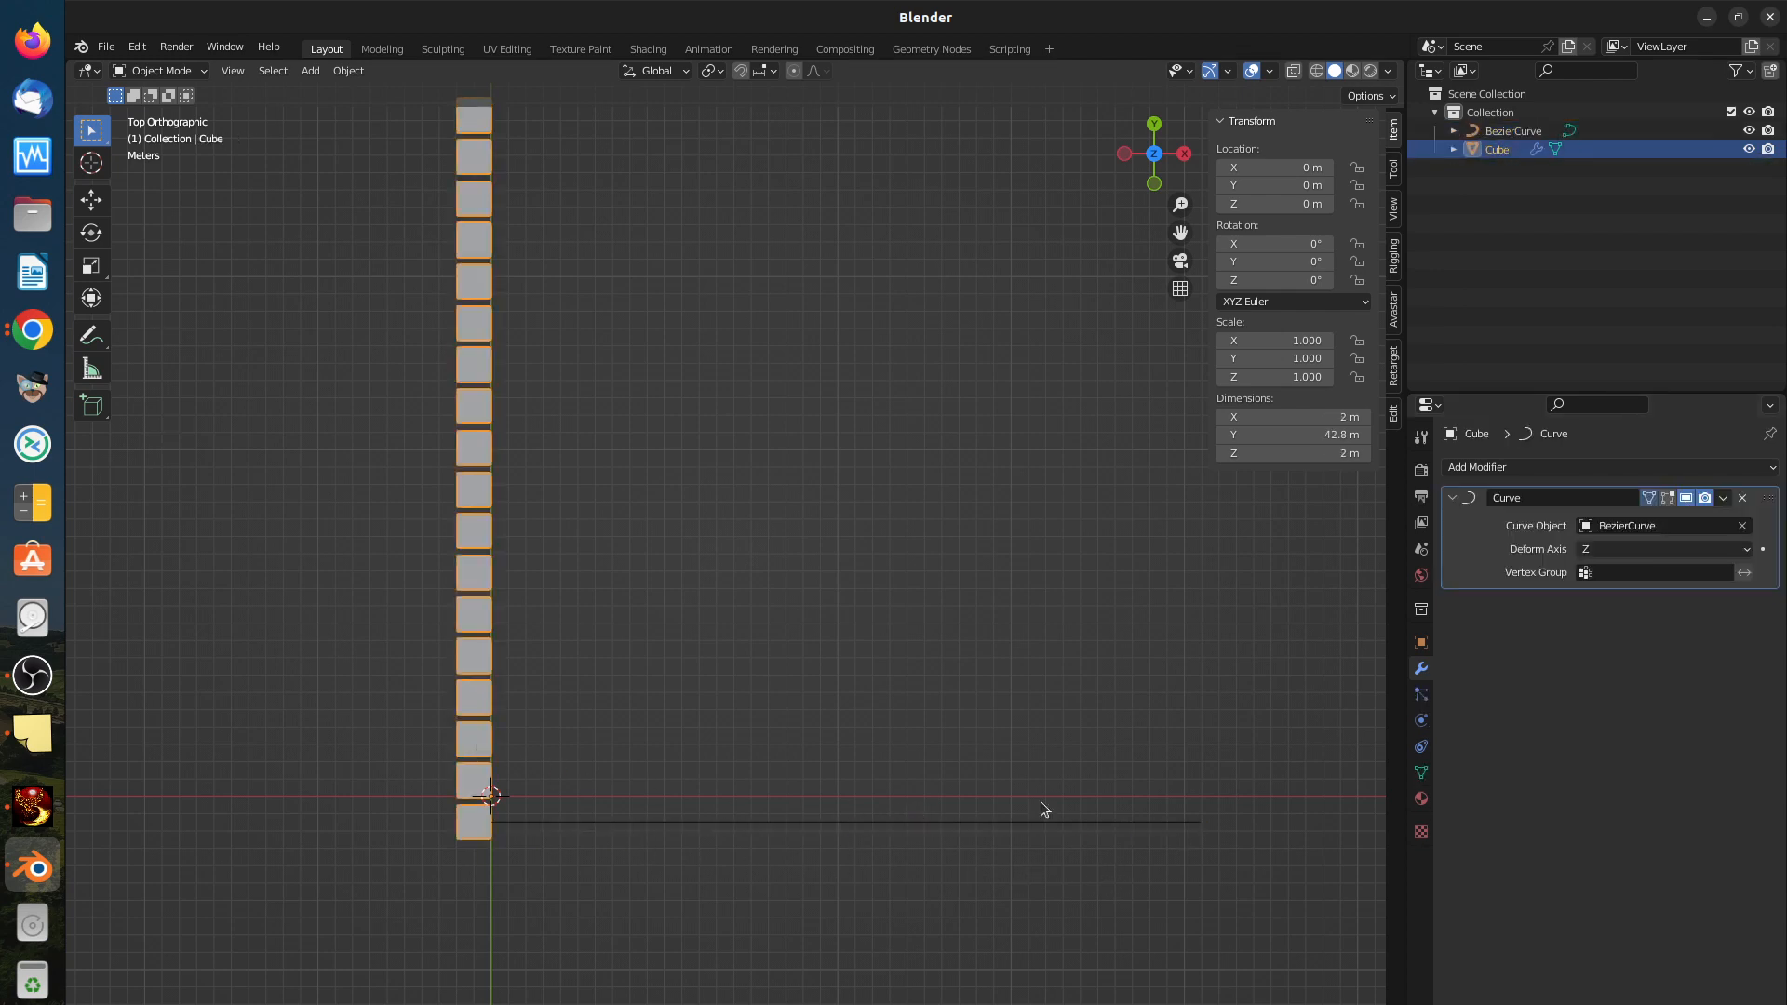
left_click(1587, 551)
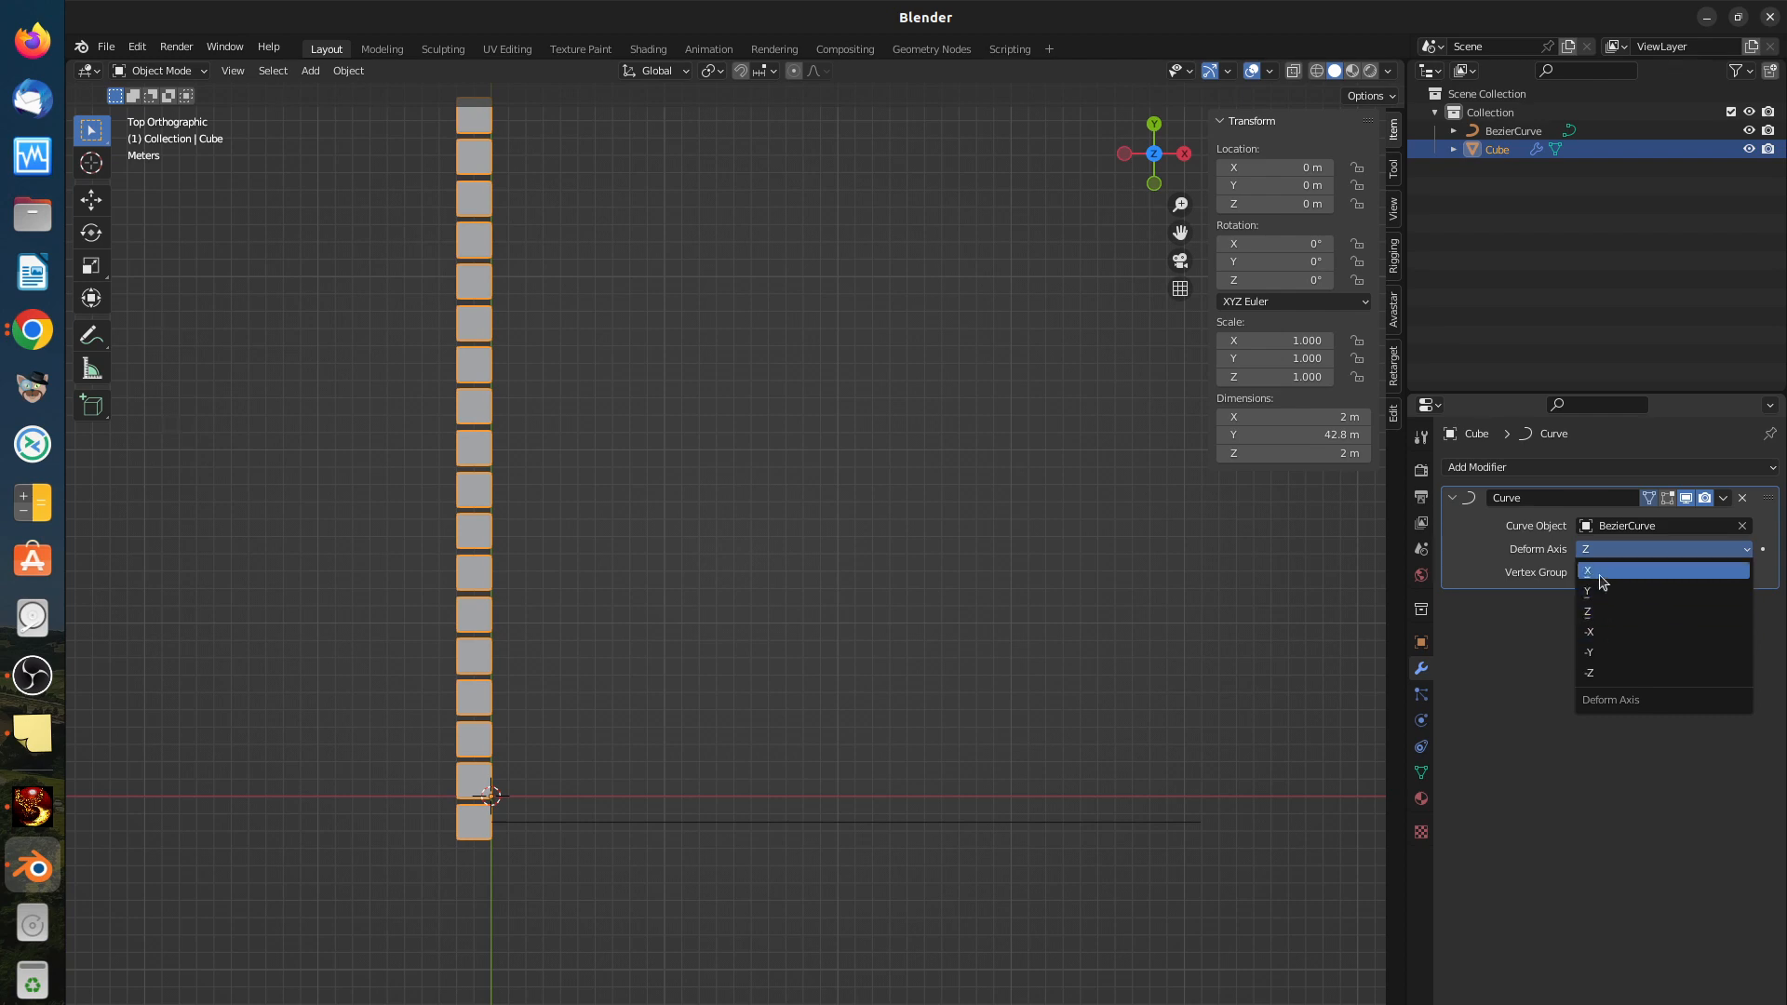
left_click(1602, 581)
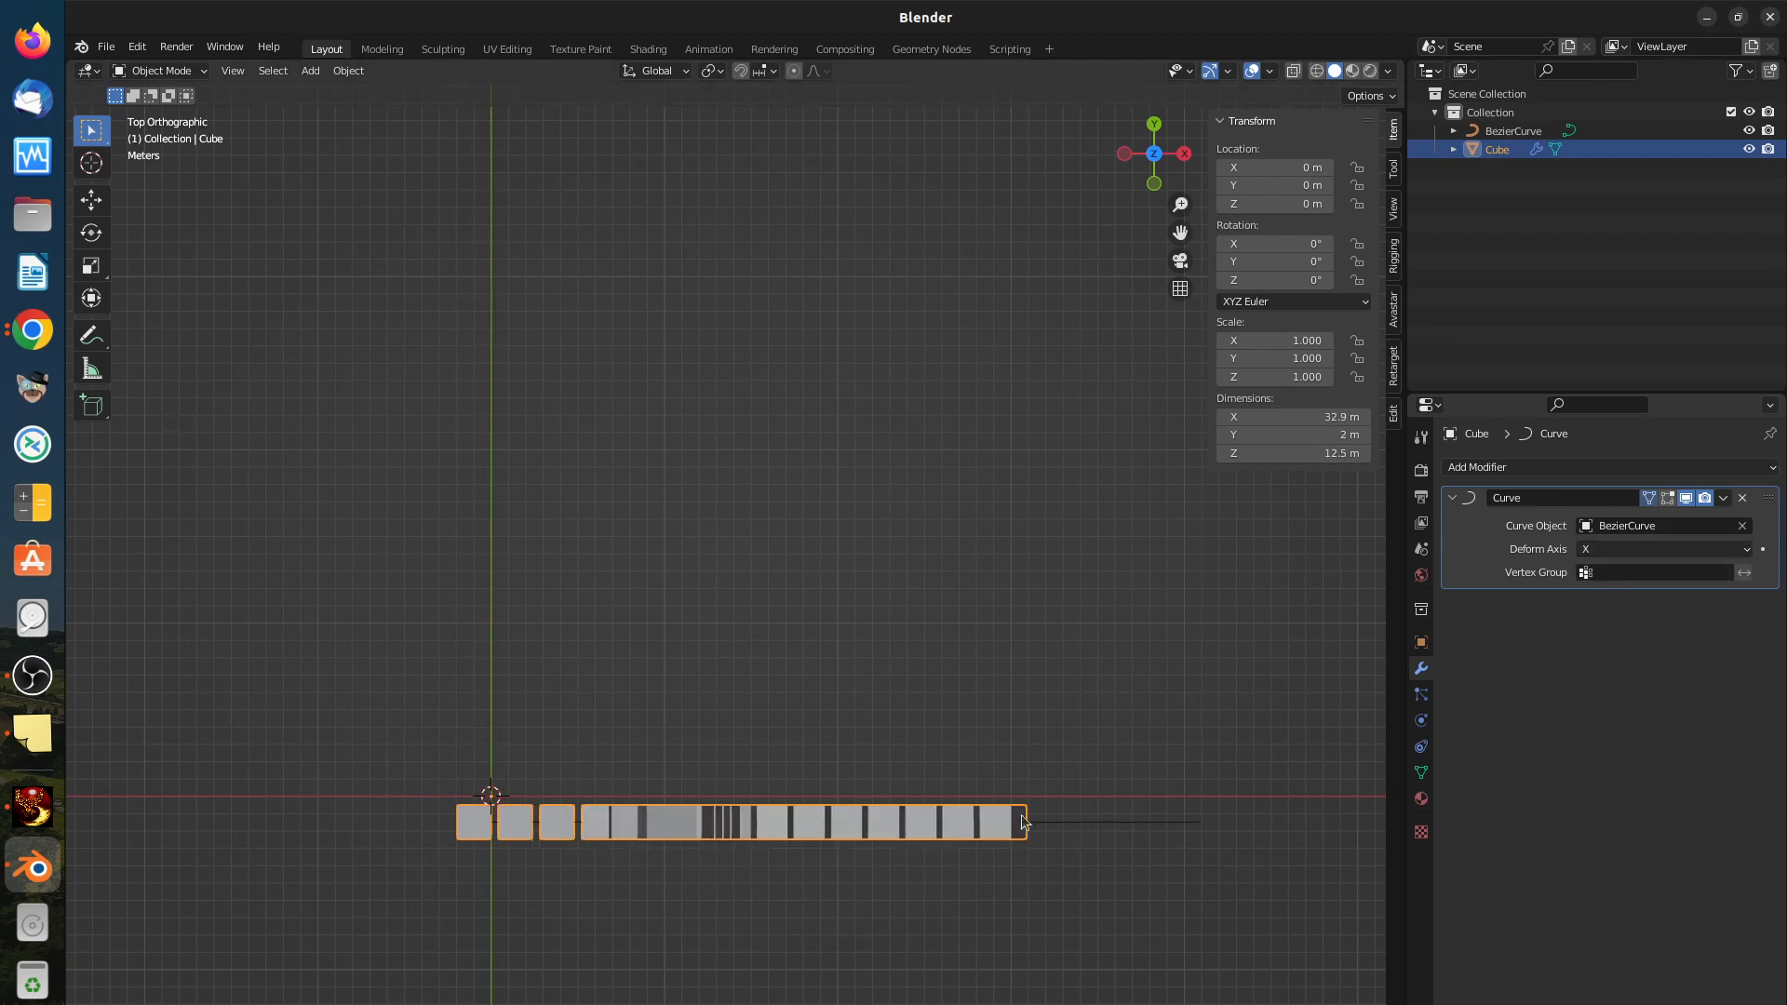
Step: Switch the Curve modifier's deform axis to Z once more and return it to X
left_click(1611, 550)
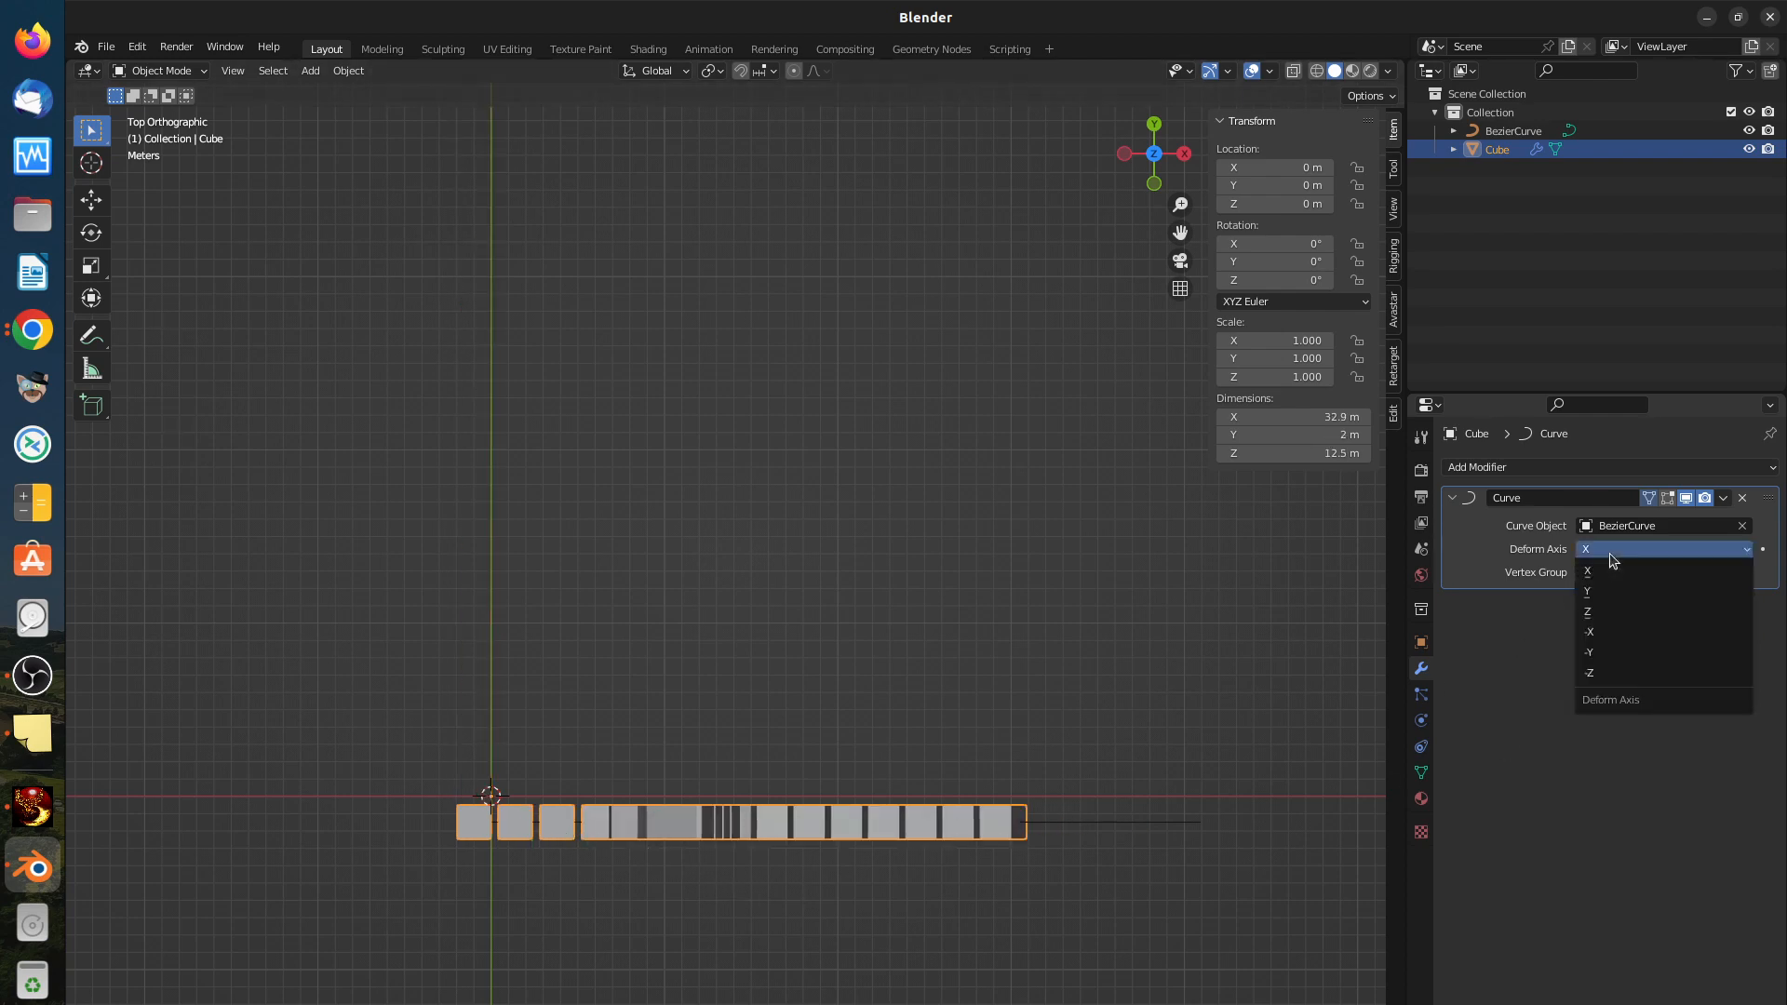
left_click(1611, 612)
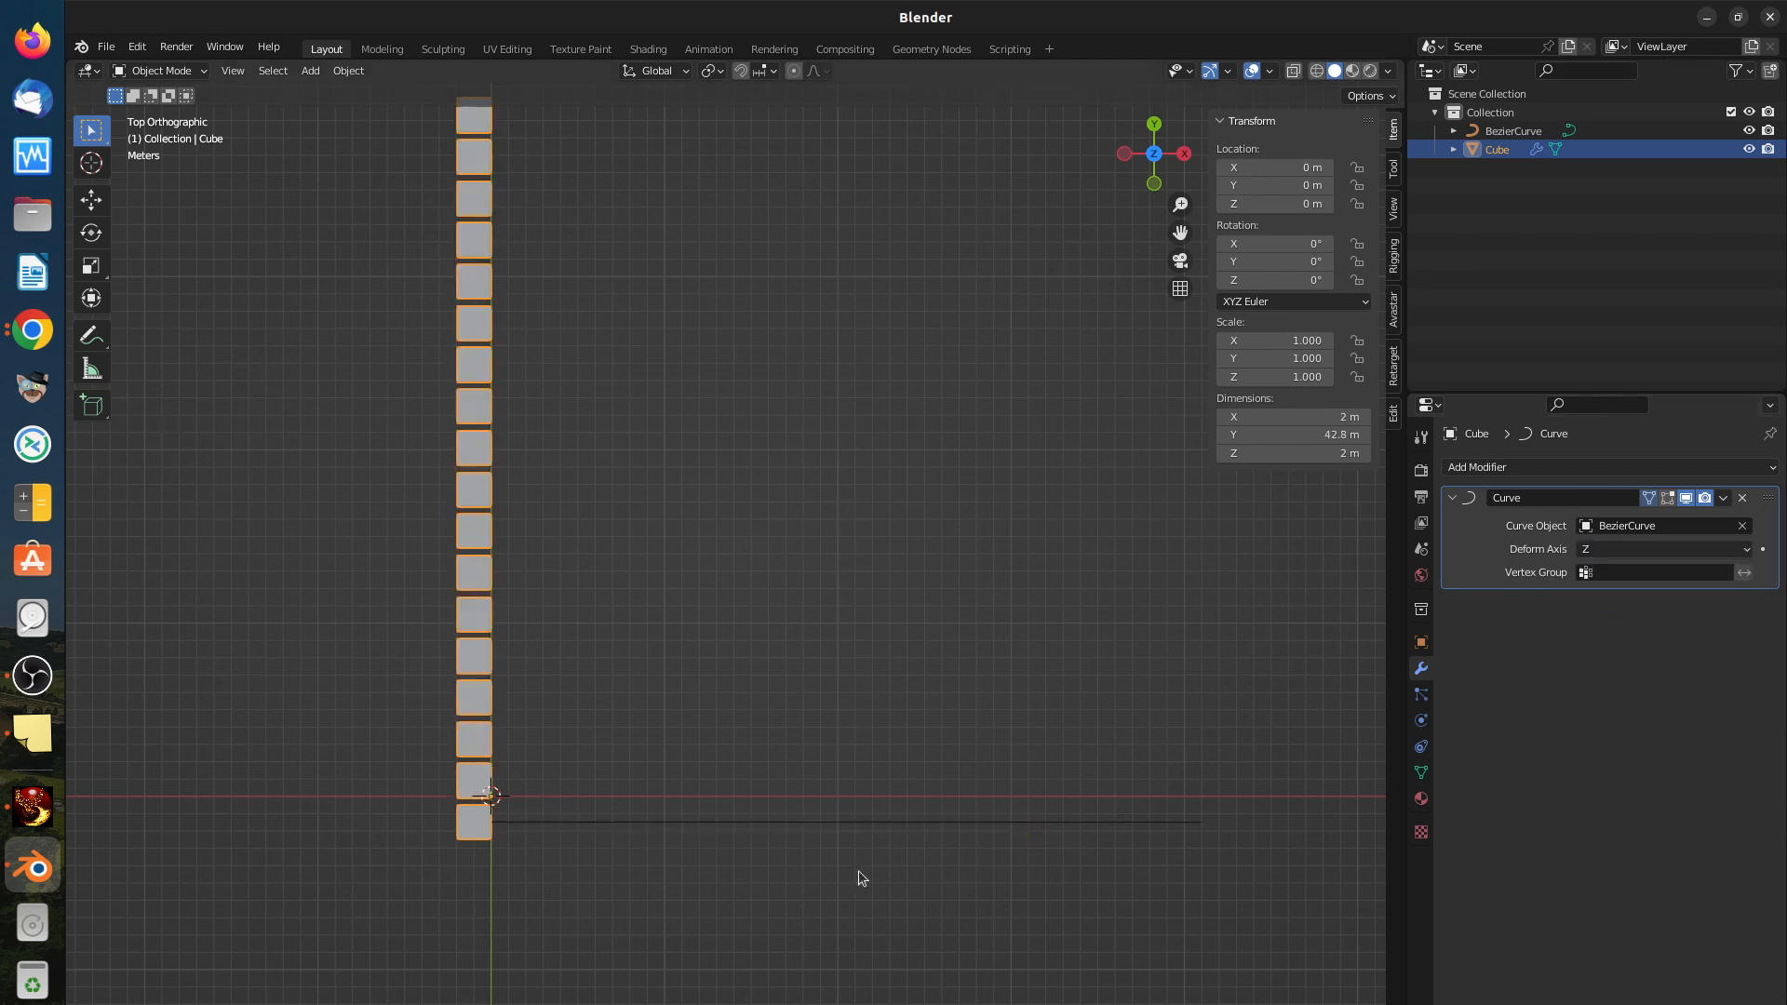
left_click(1611, 556)
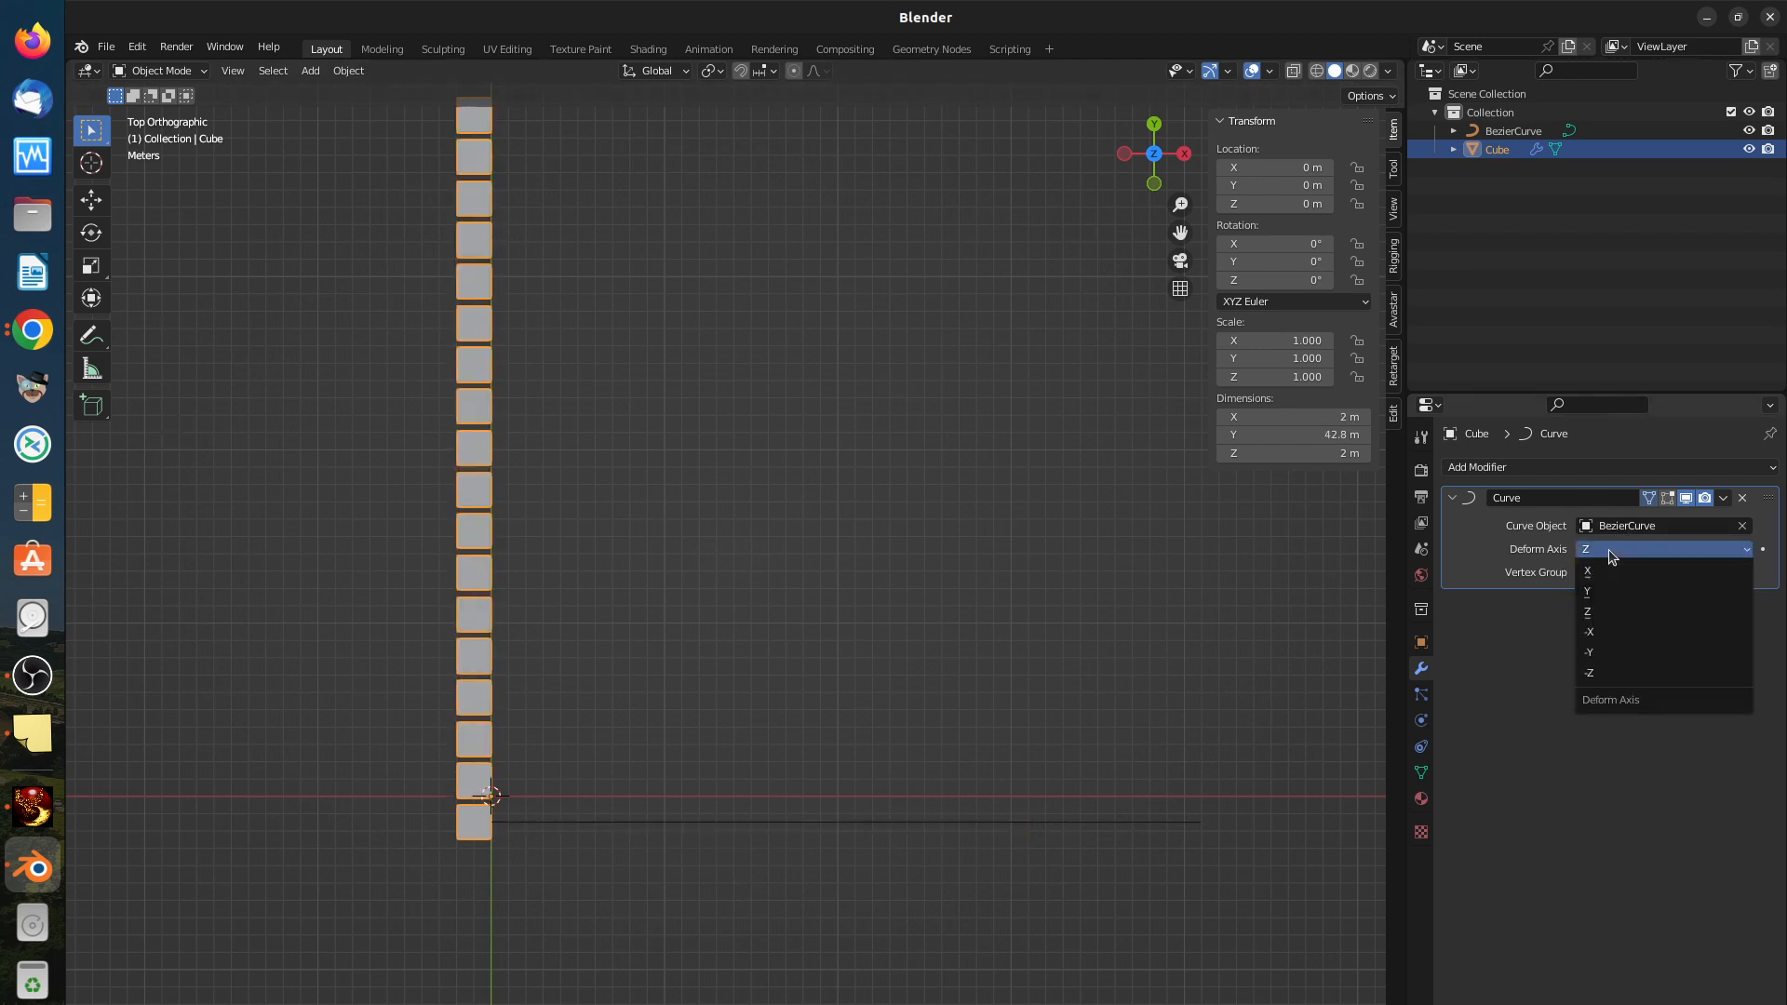
left_click(1596, 579)
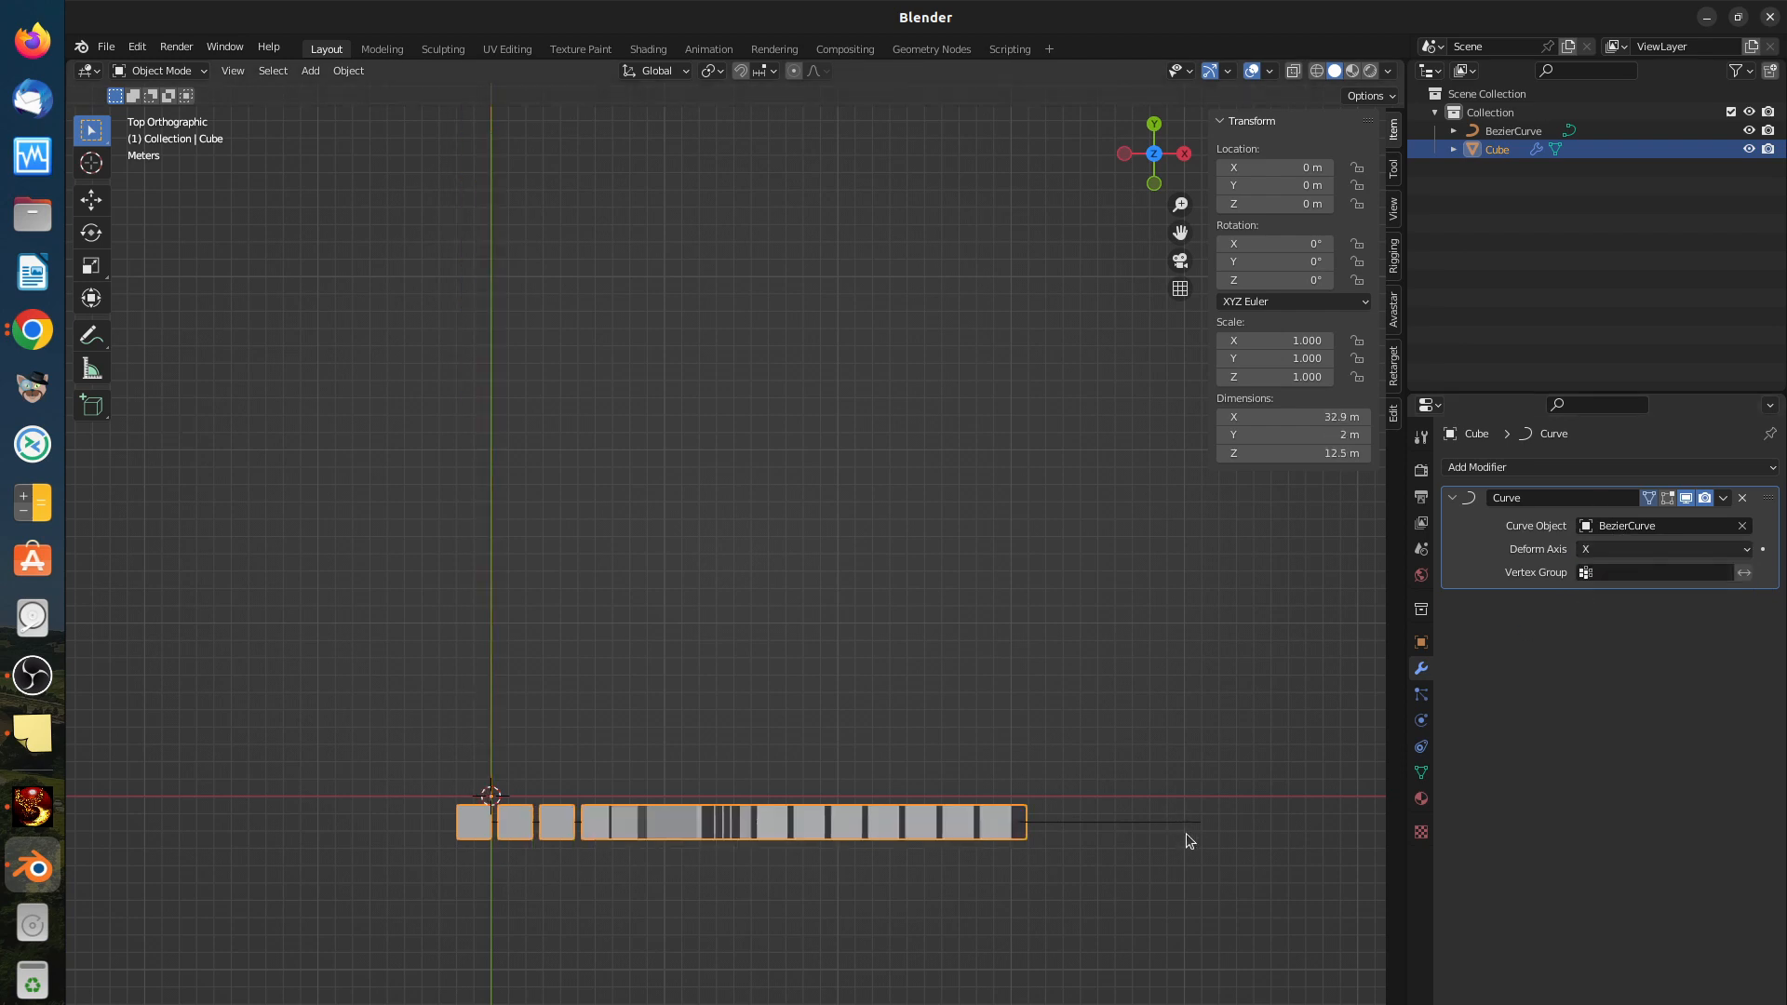
Step: Check which vertex groups the Curve modifier offers and examine the first cubes from above
left_click(1584, 574)
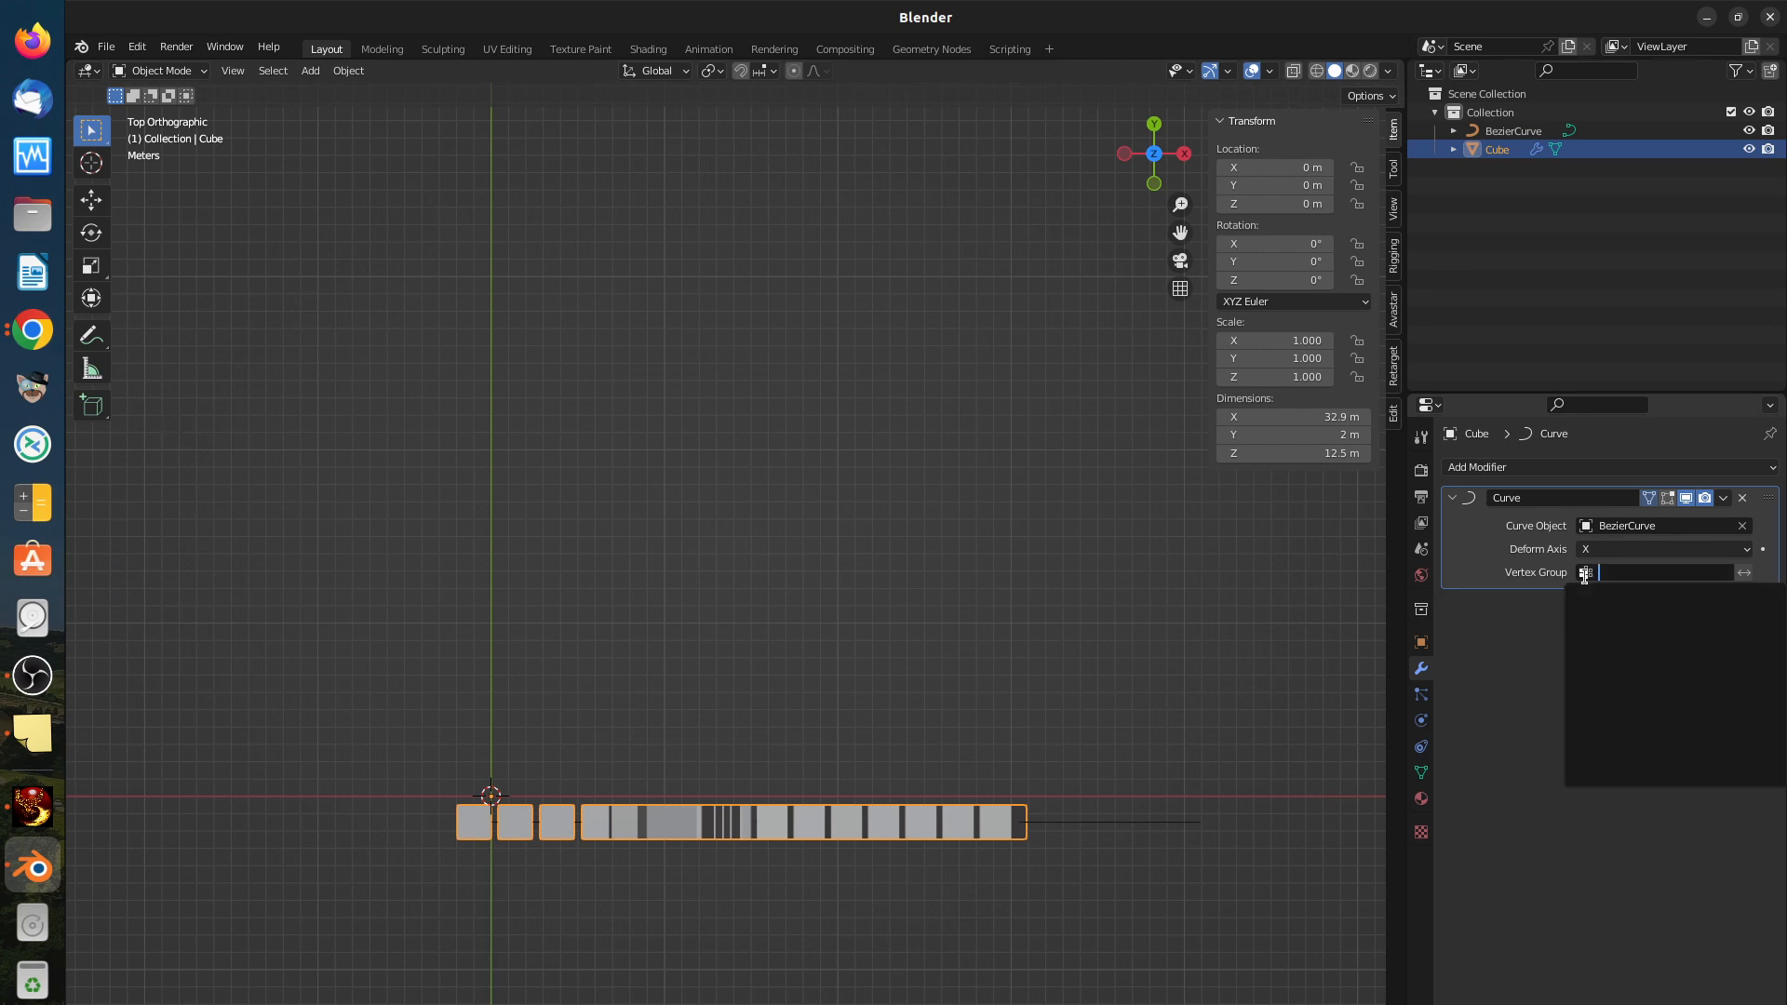
left_click(1513, 671)
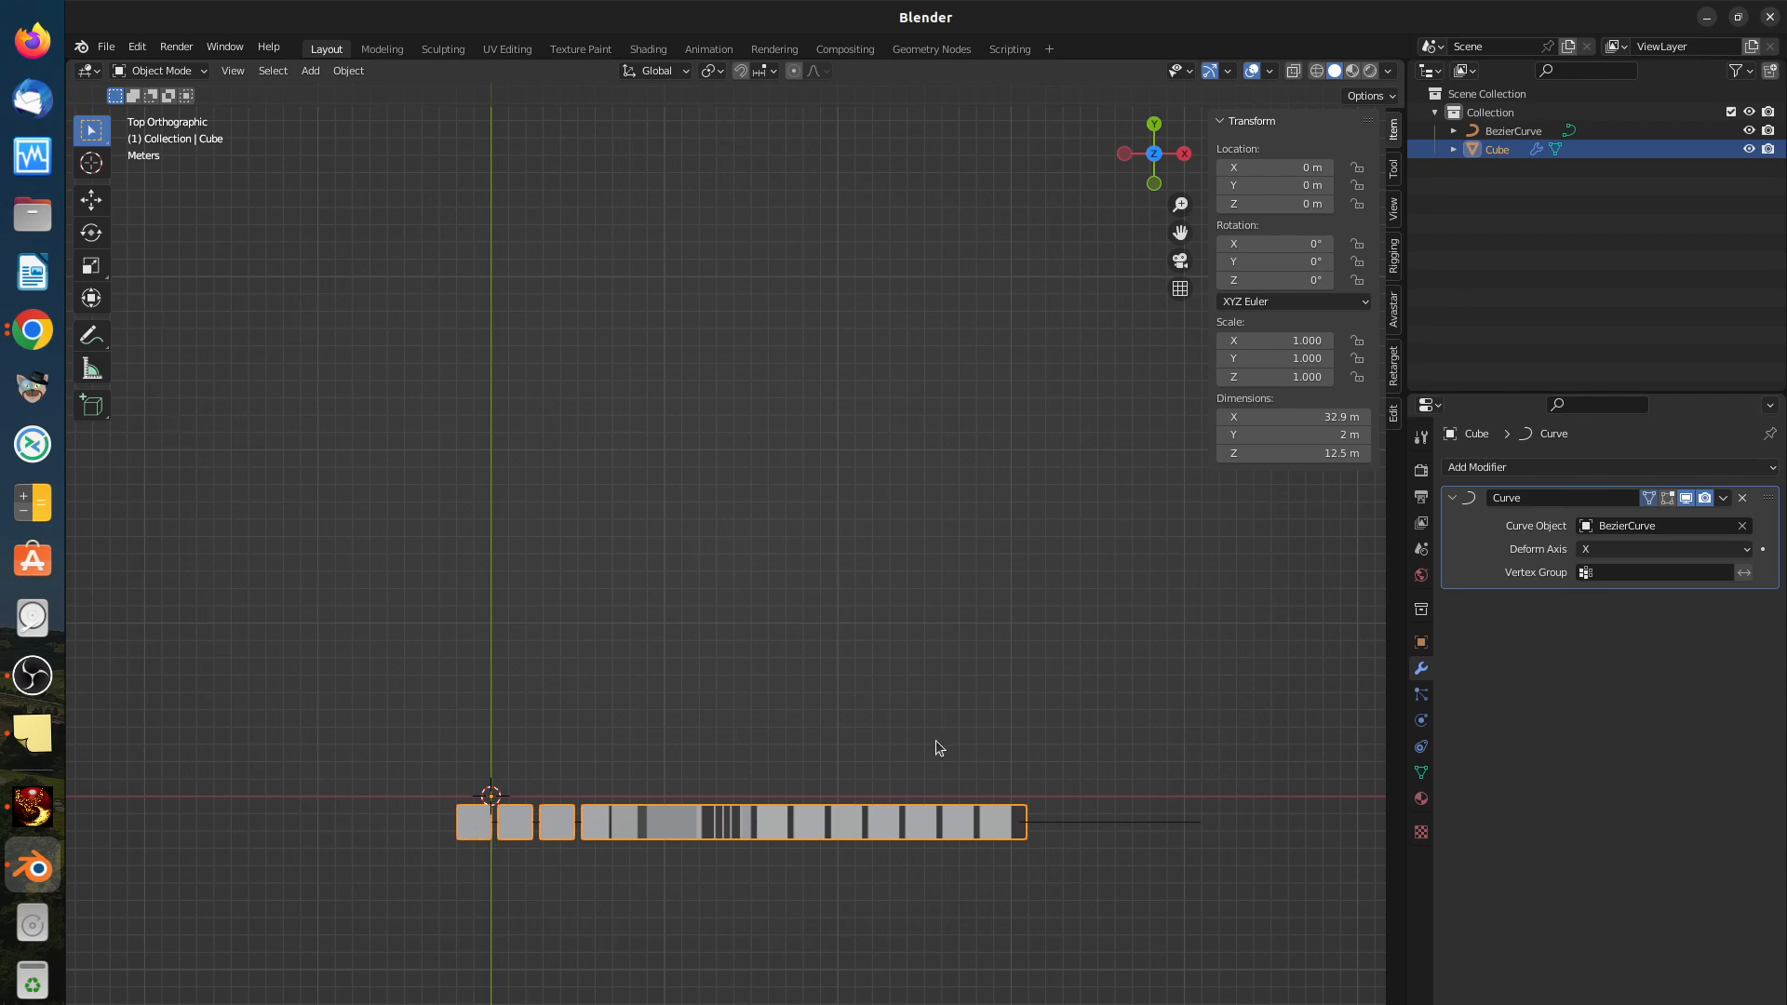
scroll(619, 780, "up", 2)
middle_click_drag(627, 739, 931, 558, "shift")
scroll(744, 700, "up", 2)
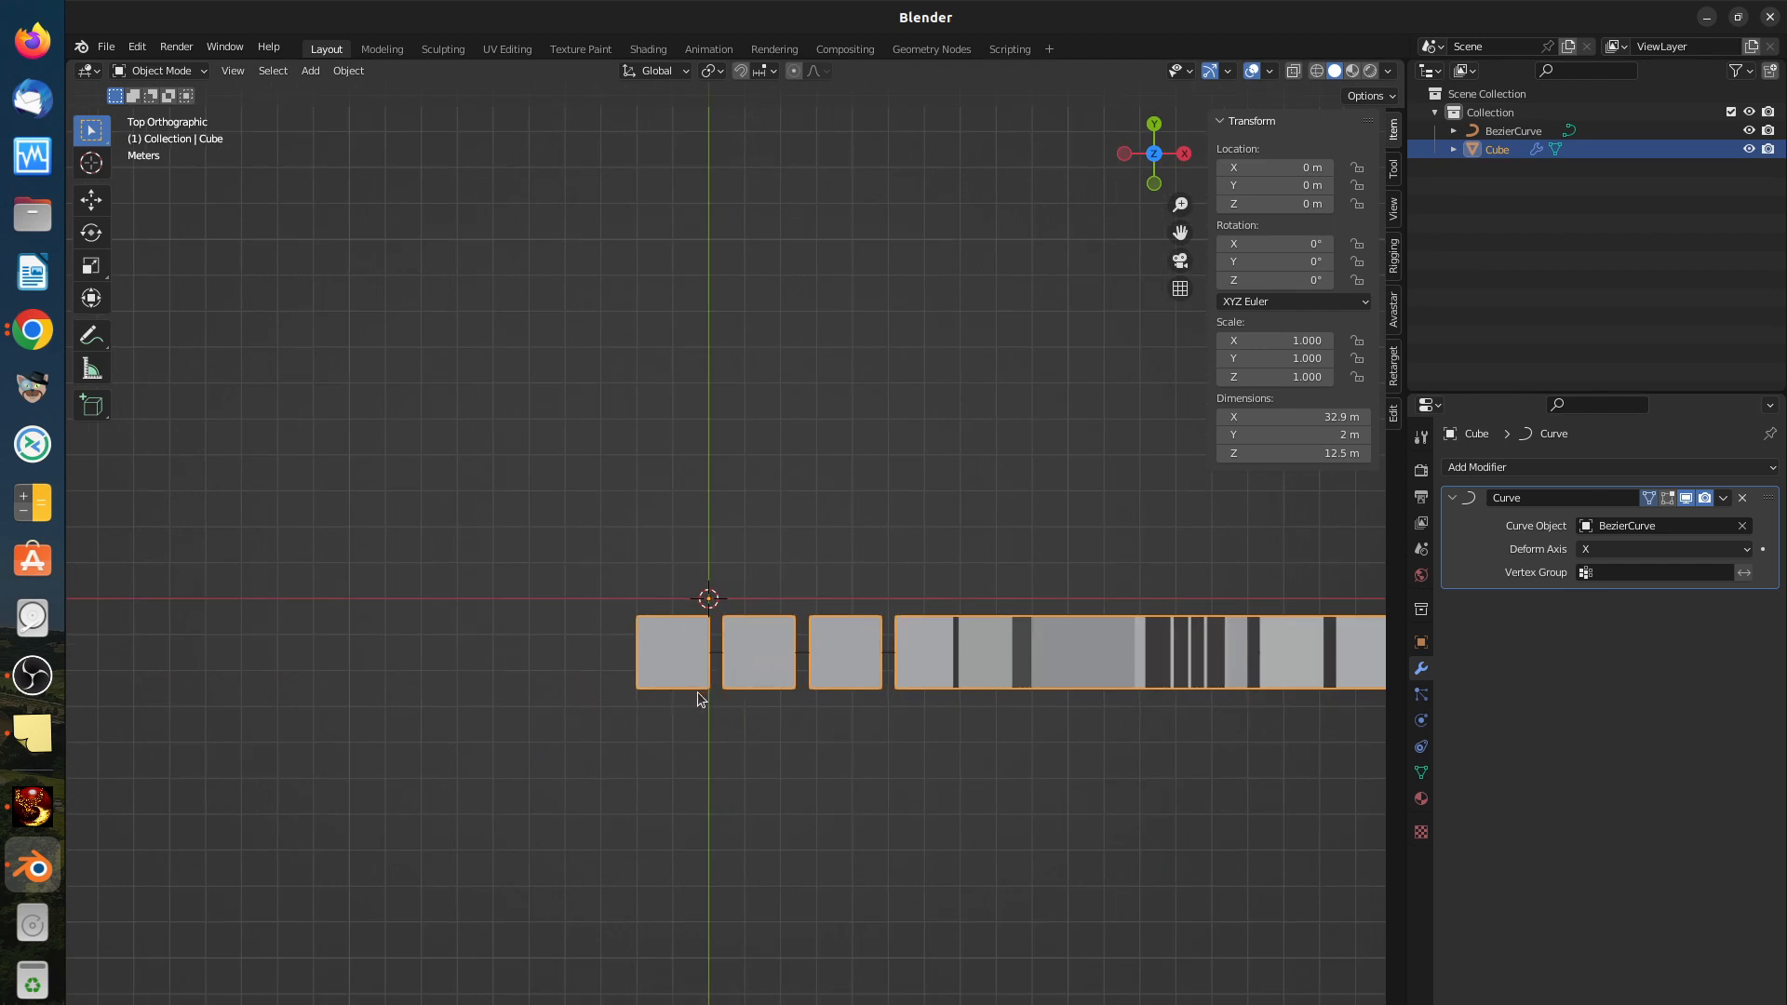
Step: Assign all of the cube mesh's vertices to a new vertex group and use it as the Curve modifier's vertex group
left_click(170, 78)
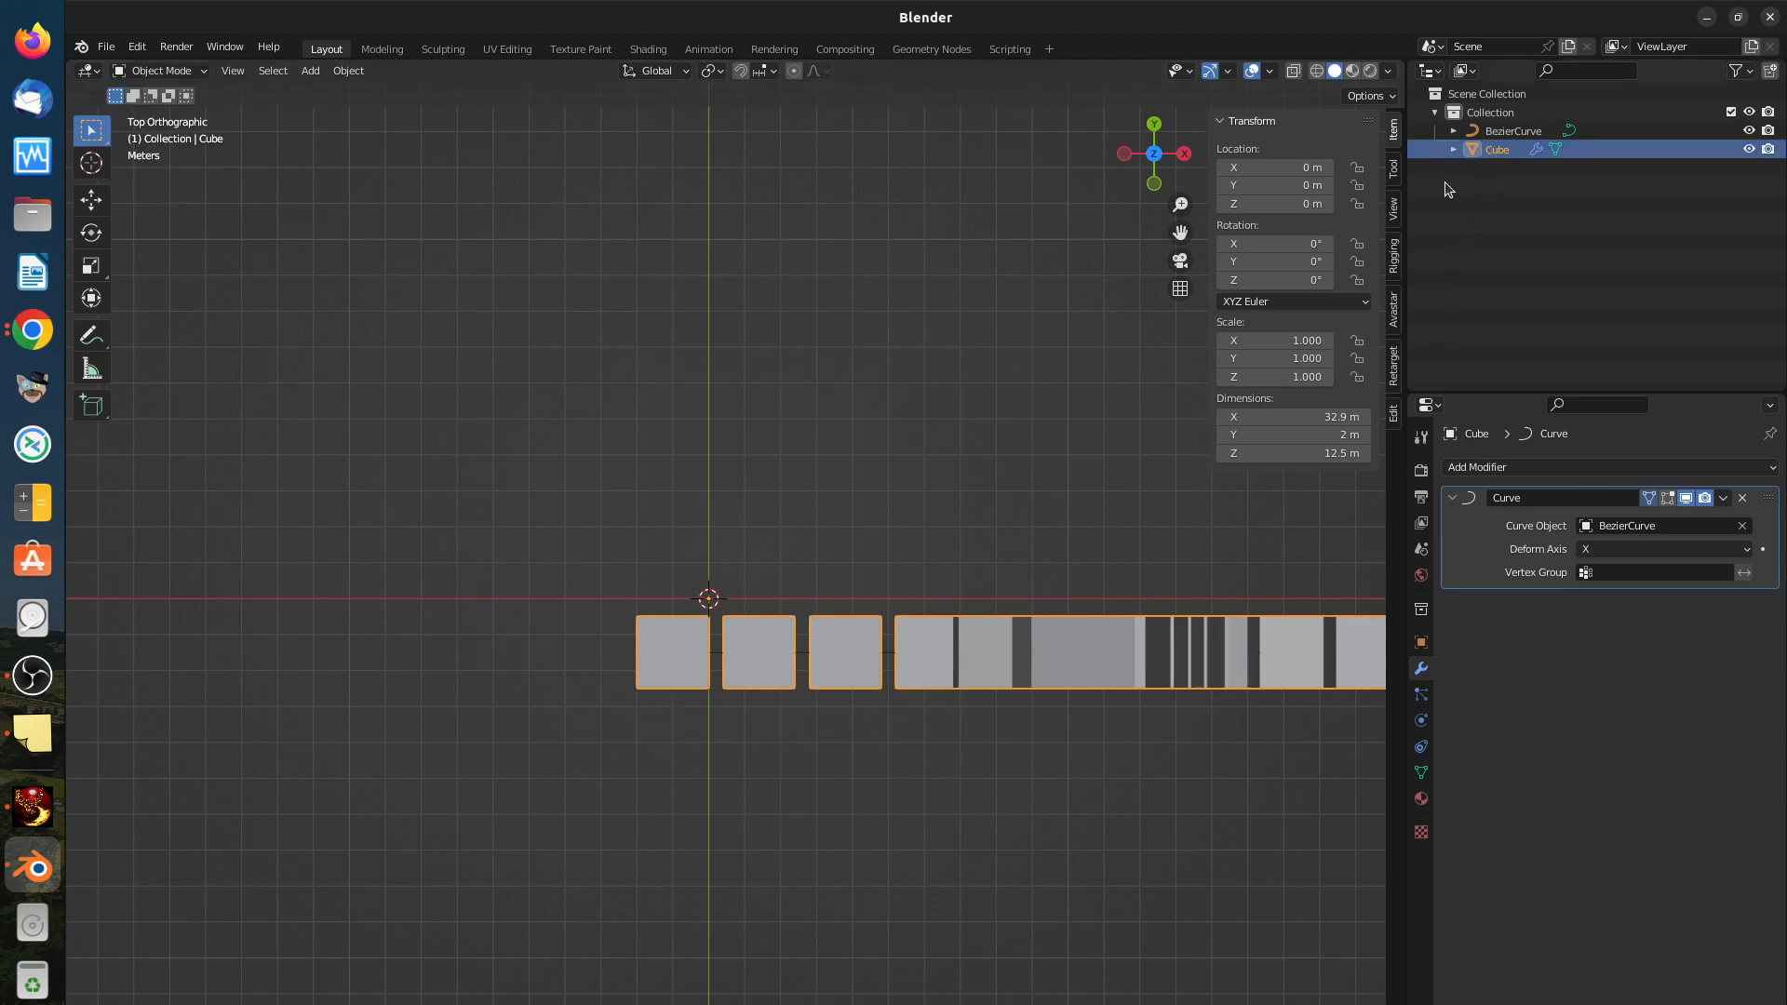
key("Tab")
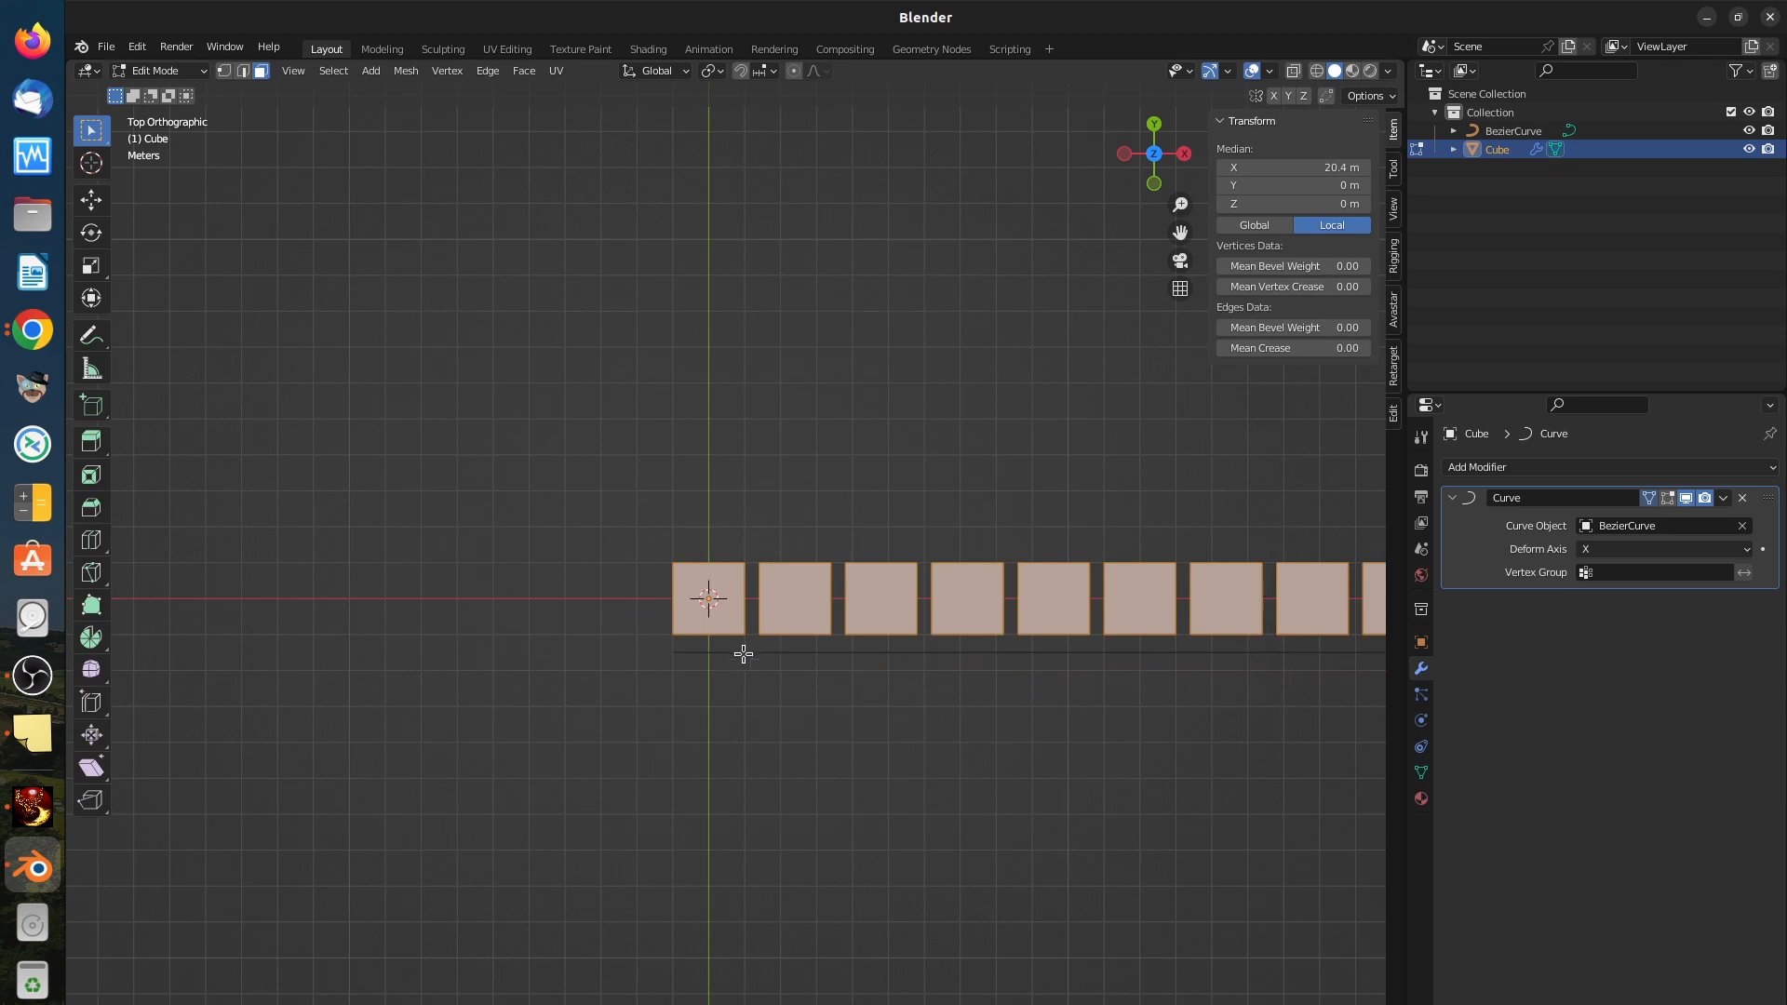
key("alt+a")
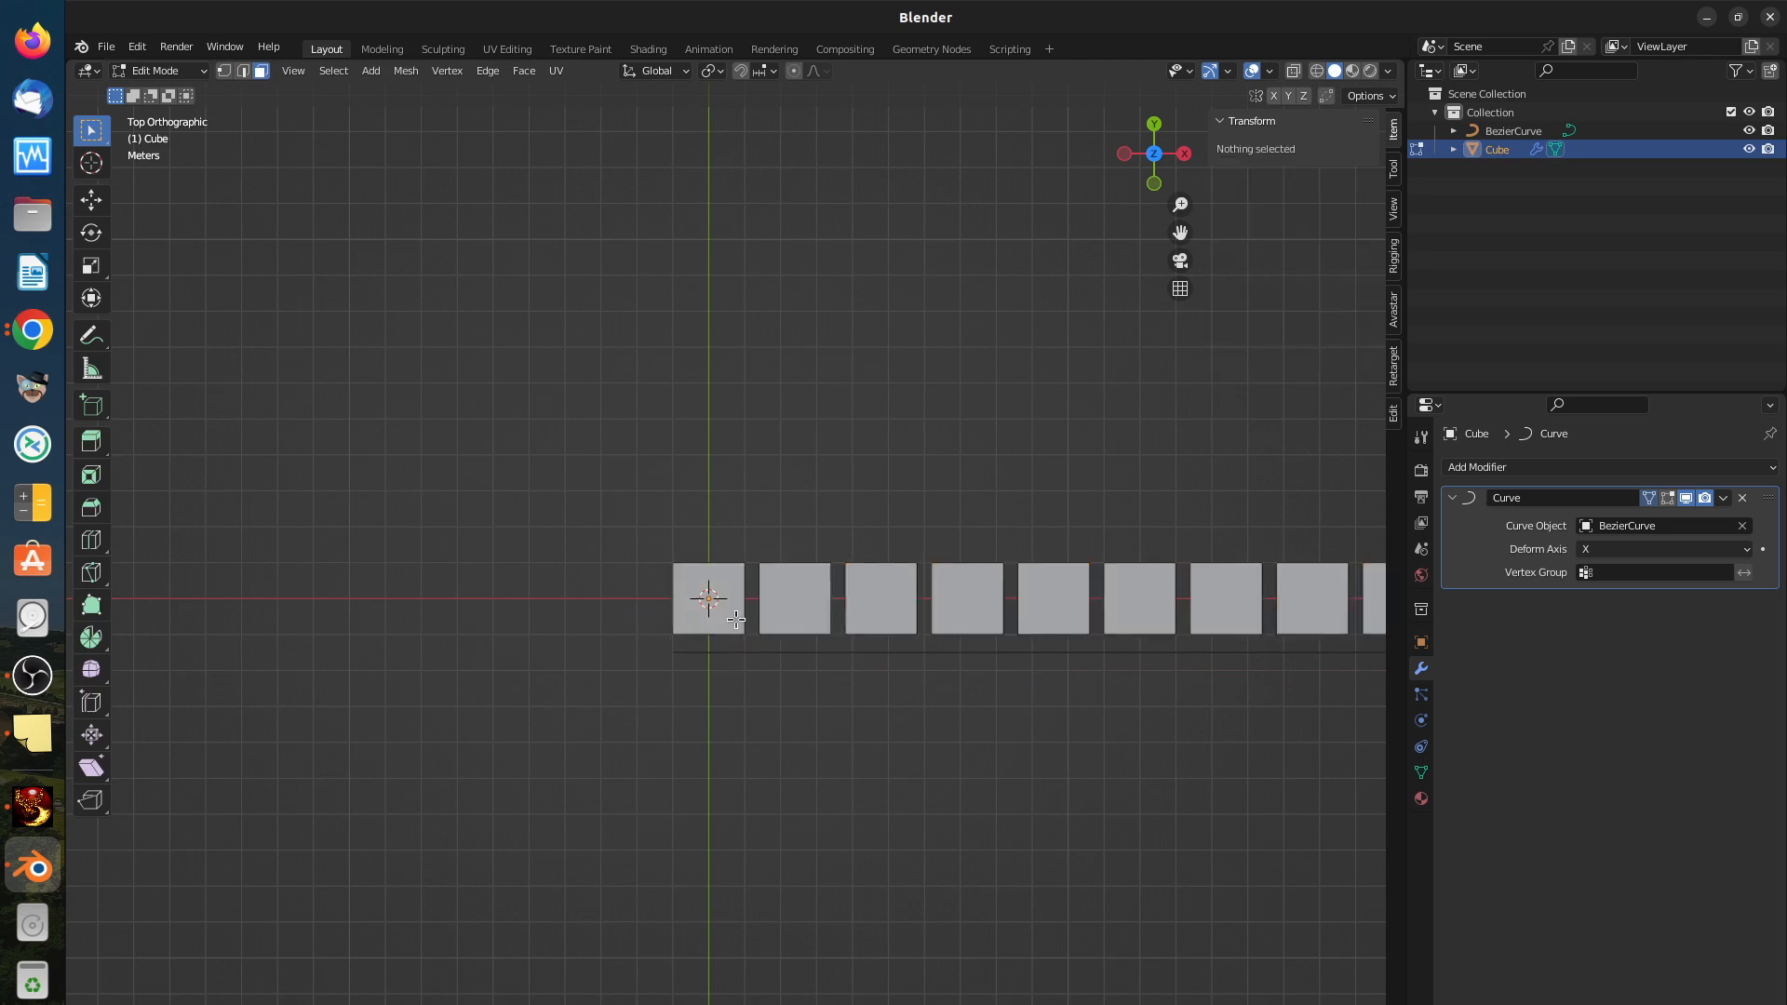
key("a")
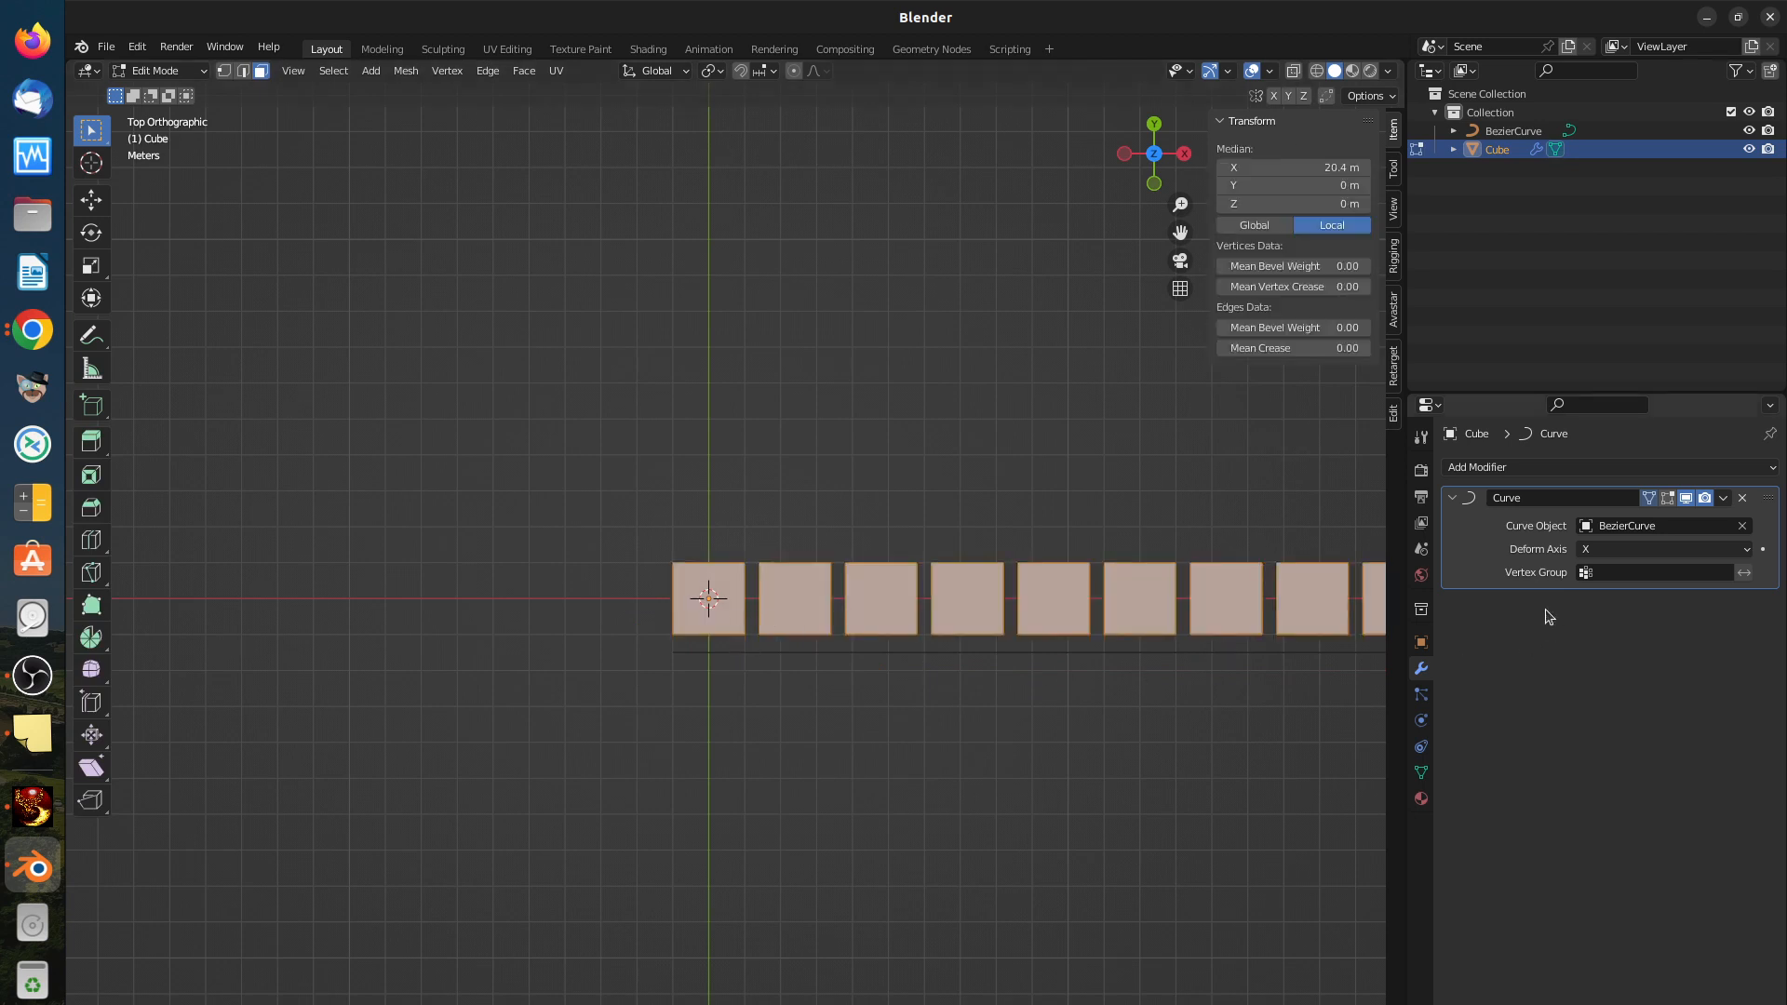
key("ctrl+g")
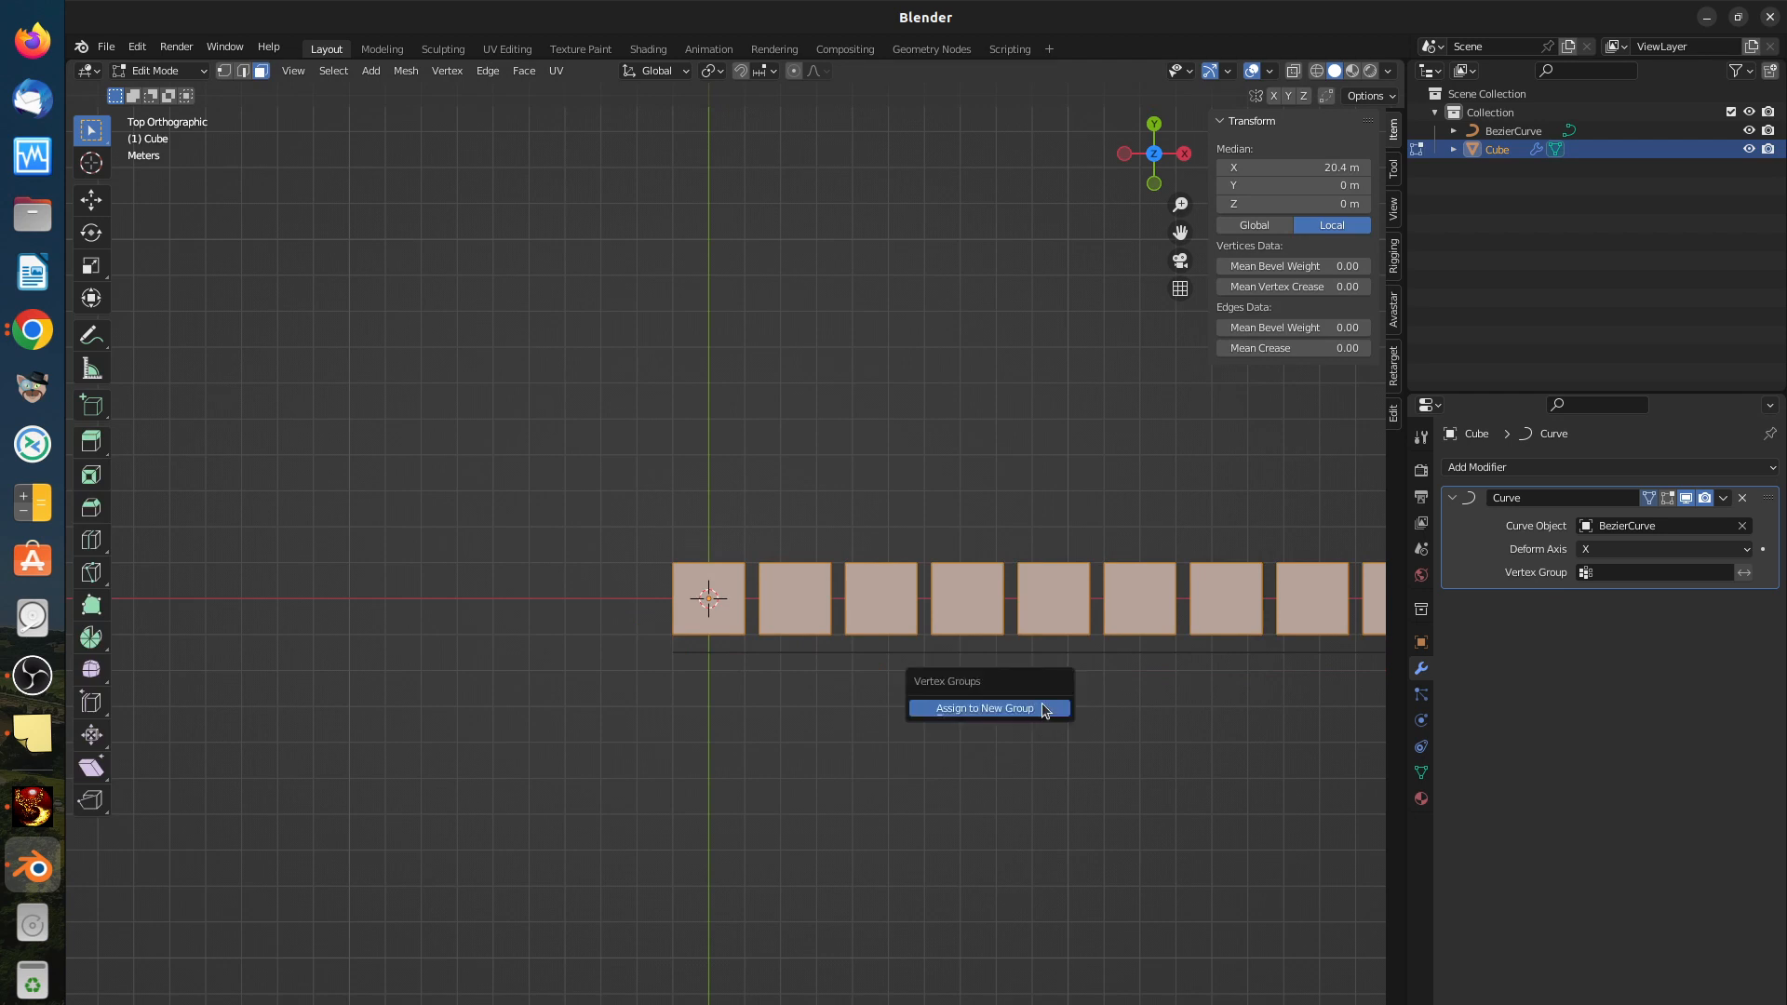
left_click(1042, 703)
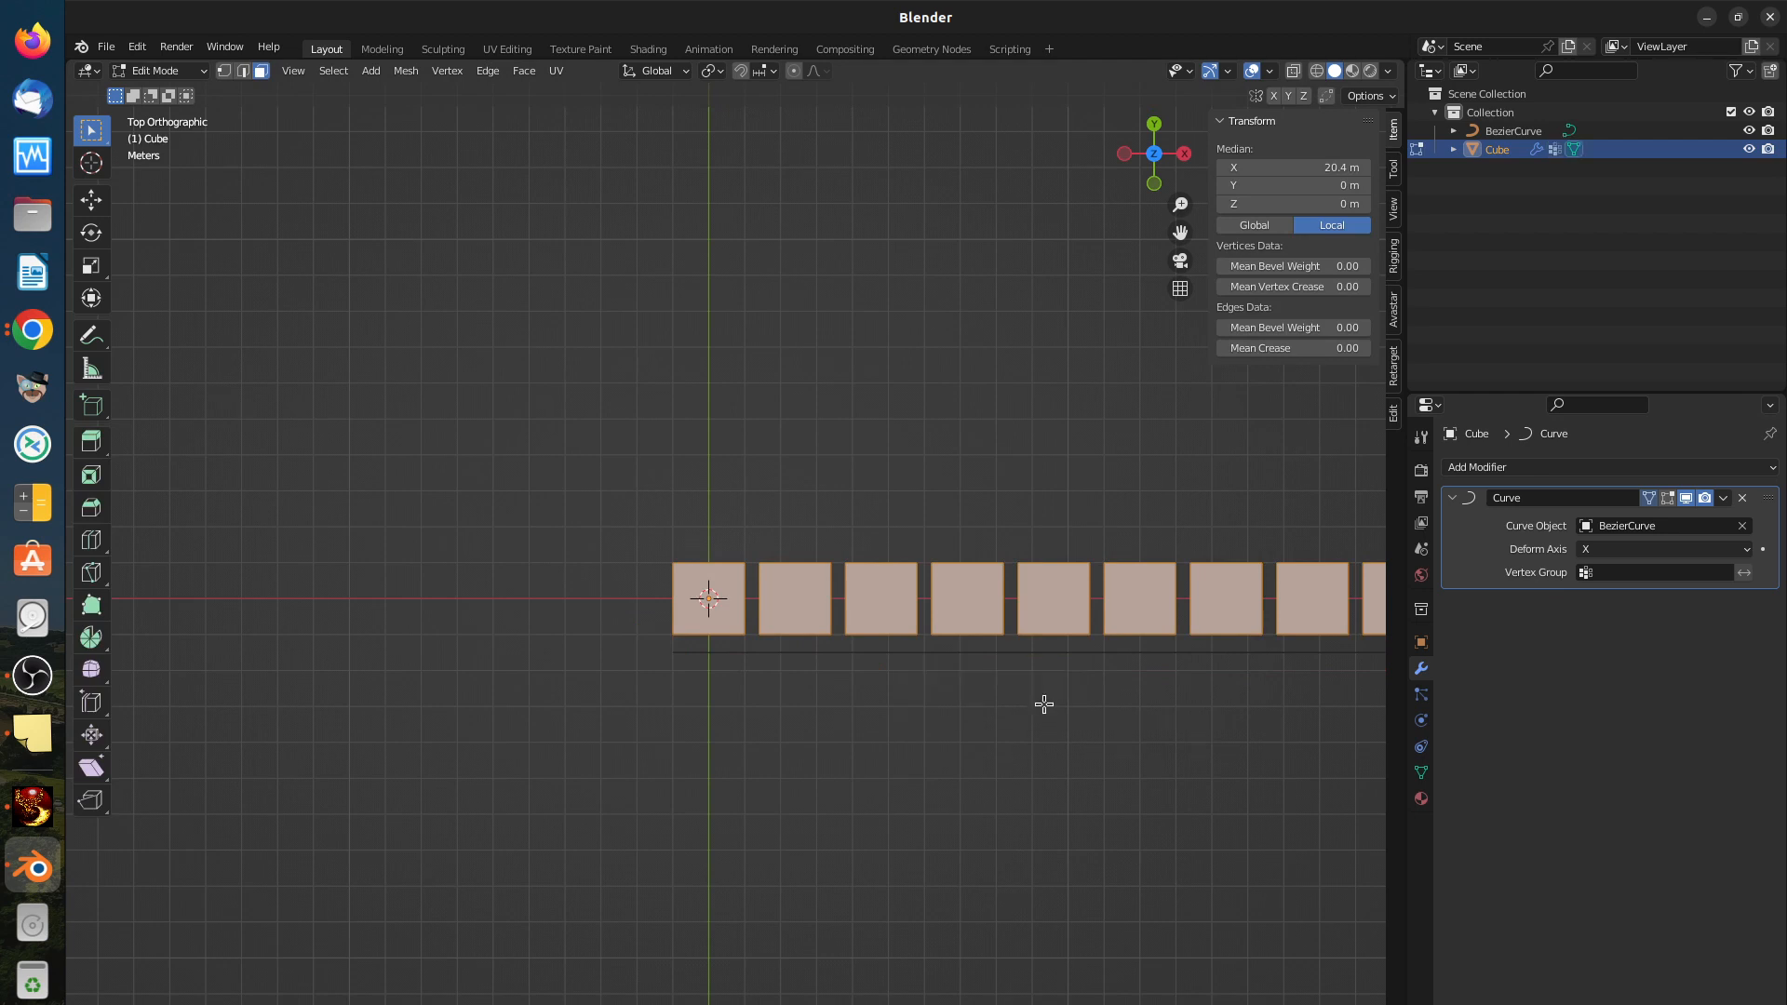
left_click(1600, 575)
left_click(1600, 600)
Step: Leave Edit Mode on the cube mesh and open BezierCurve in Edit Mode to access its control points
left_click(1513, 132)
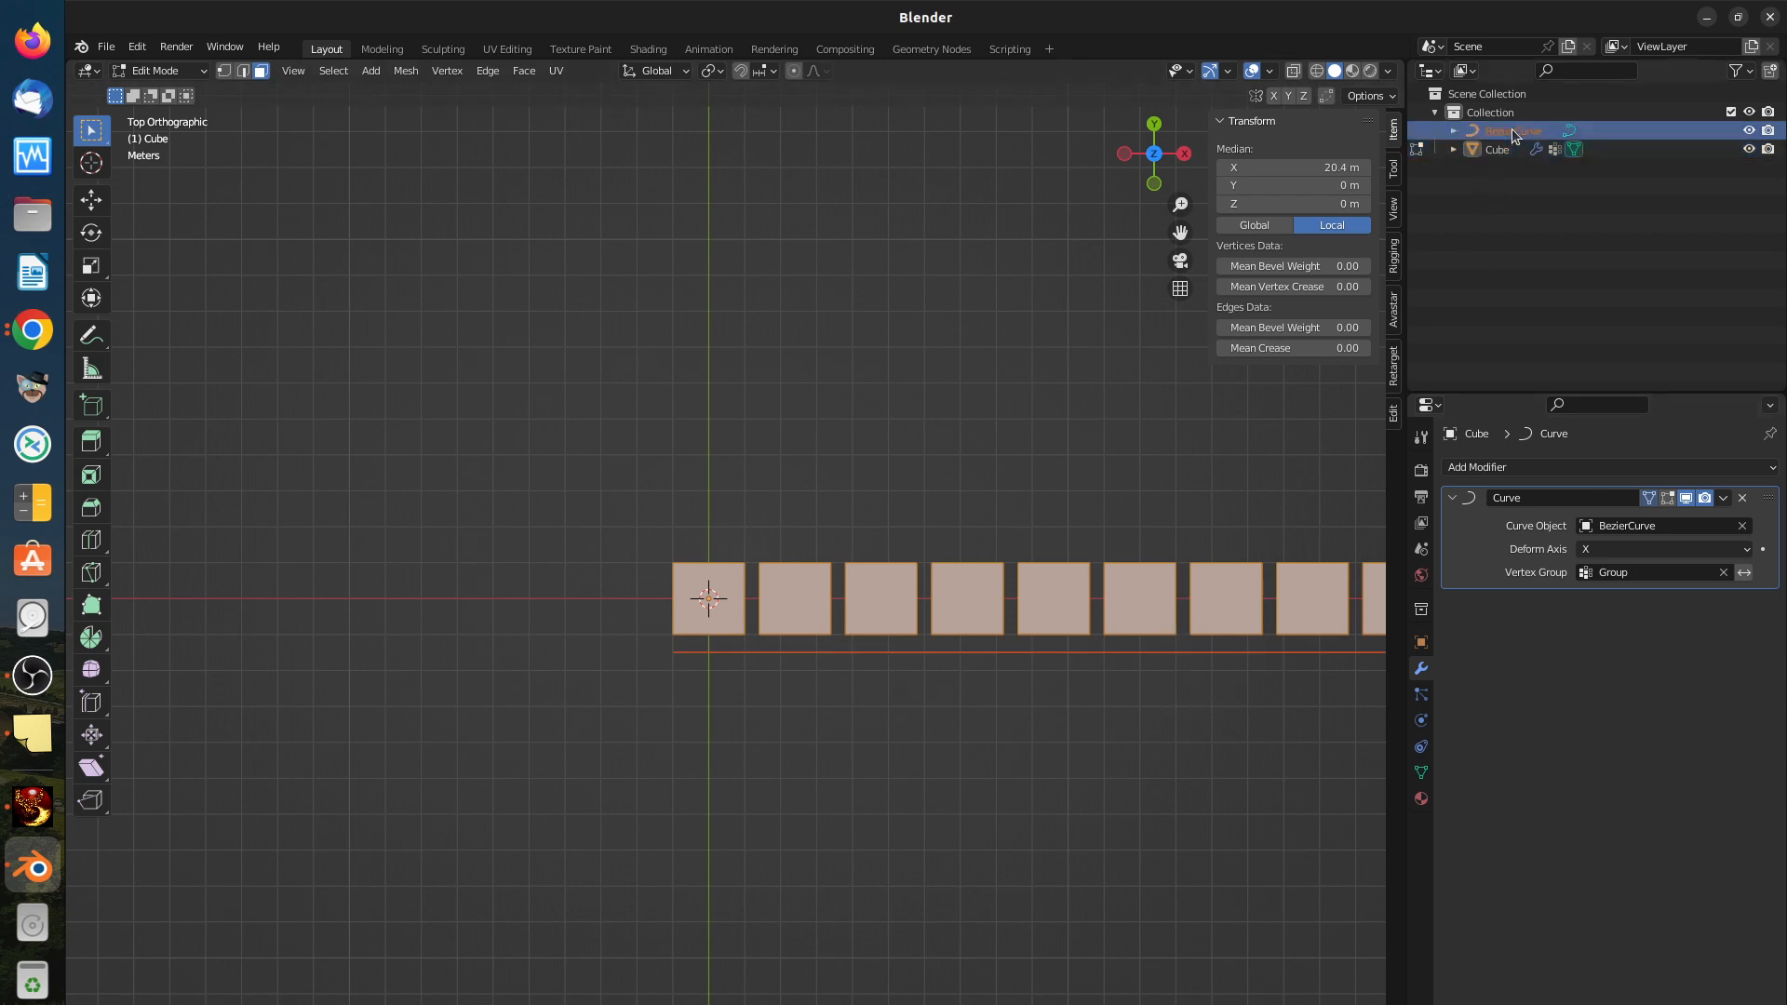
left_click(1082, 654)
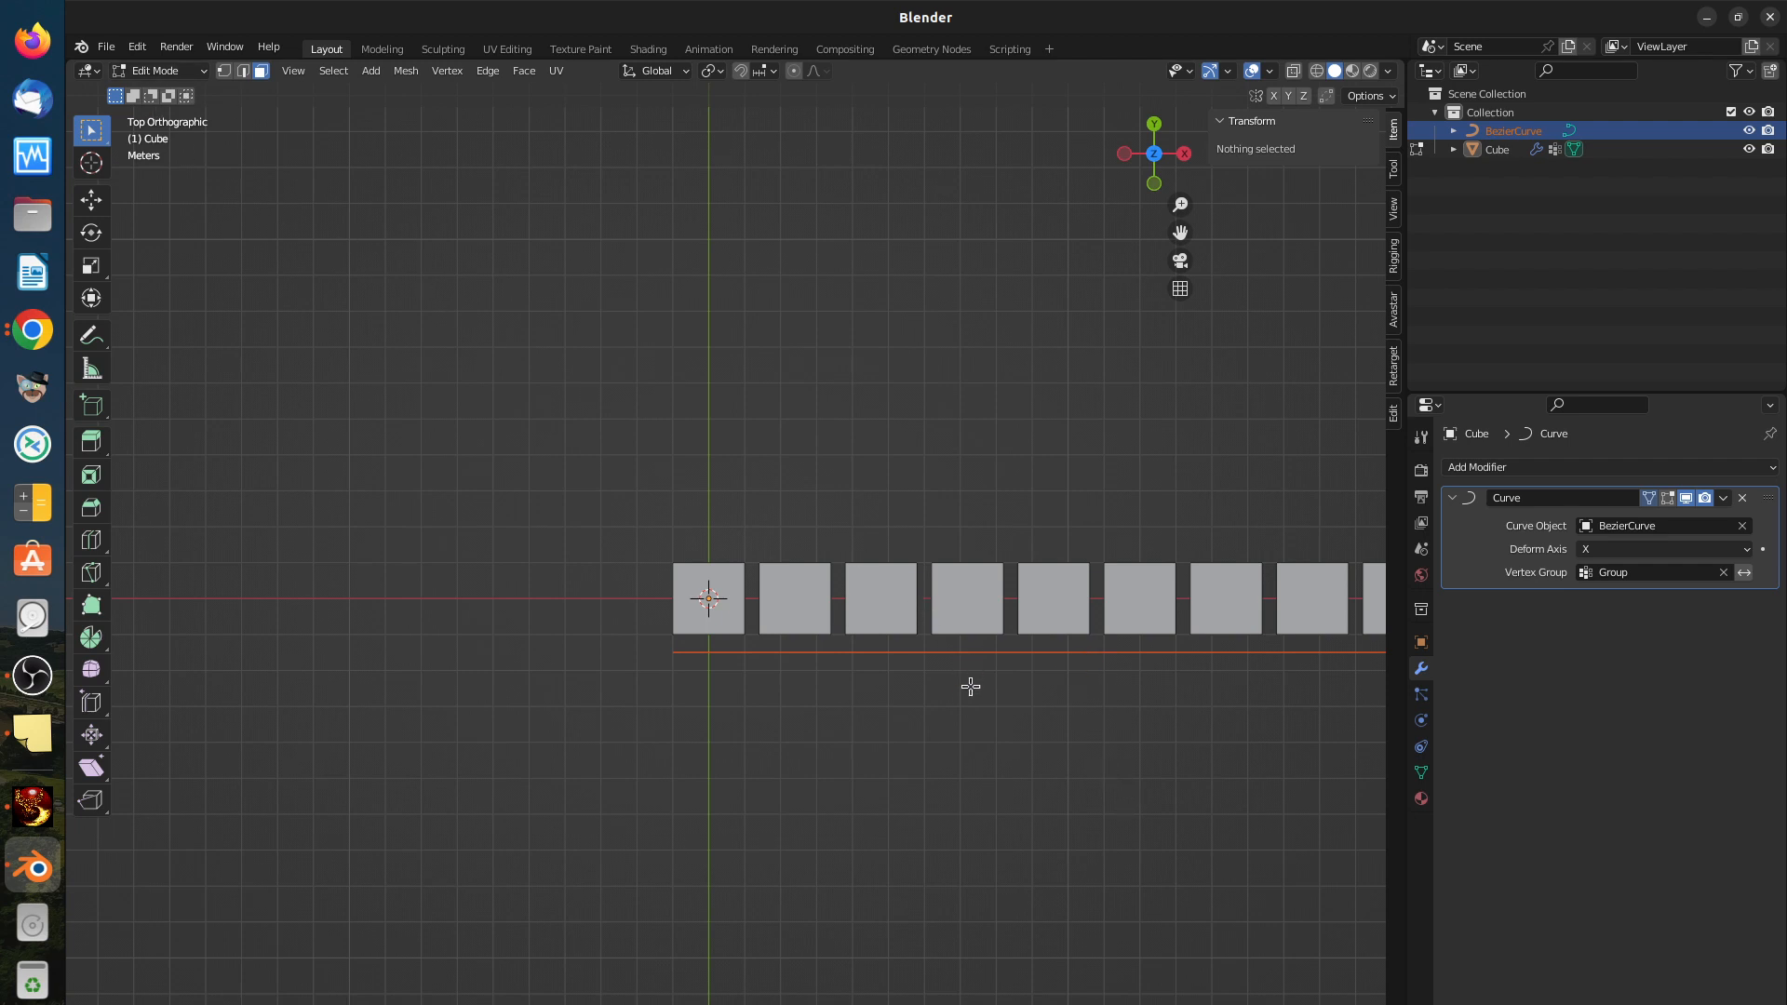
scroll(969, 686, "down", 2)
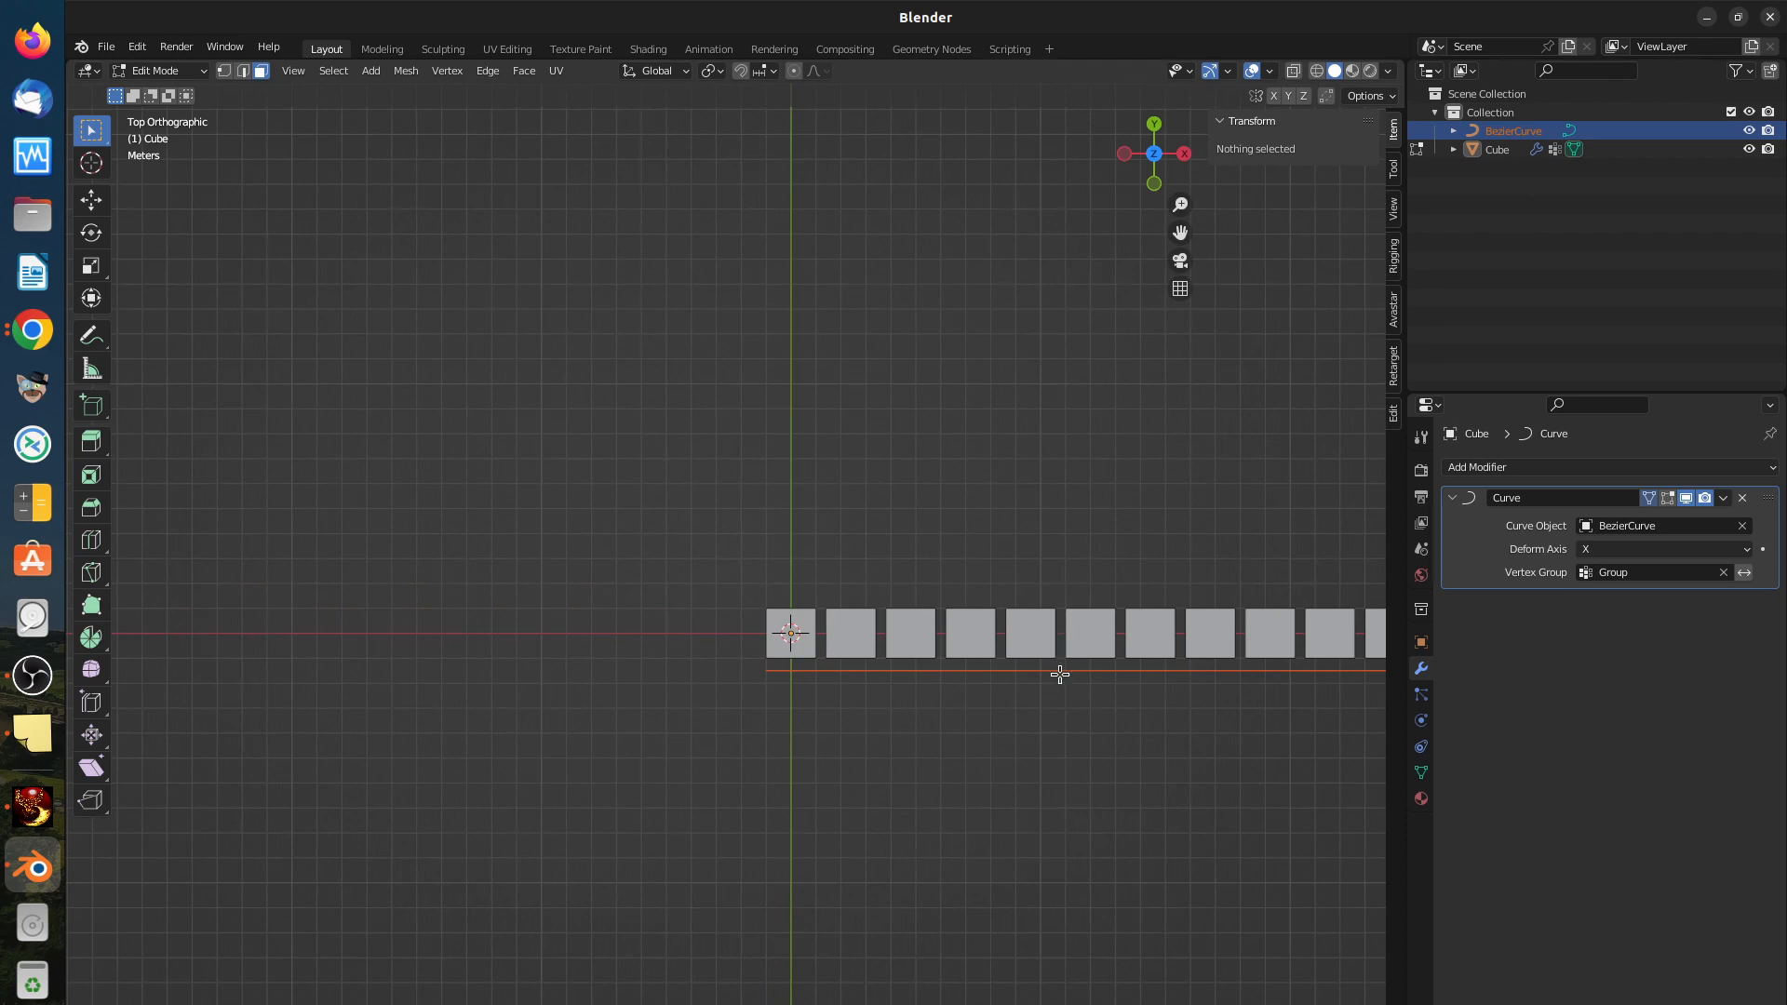
scroll(1057, 677, "down", 3)
middle_click_drag(1099, 699, 863, 646, "shift")
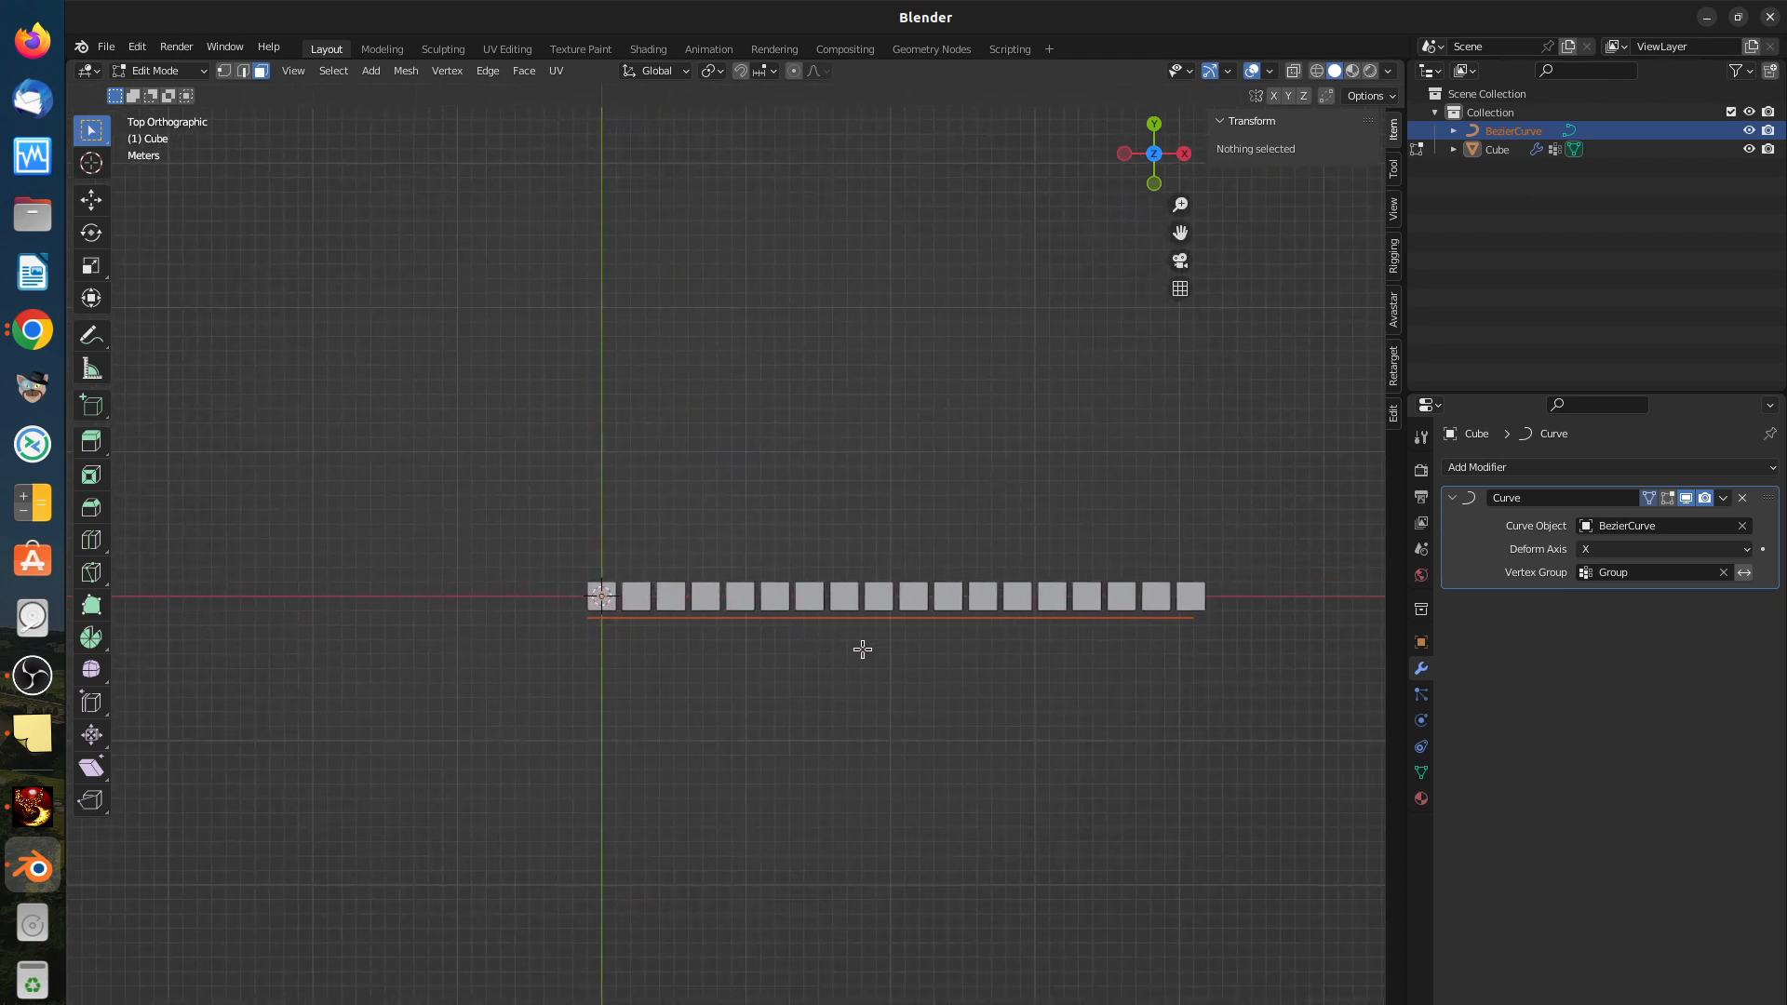
scroll(903, 644, "up", 3)
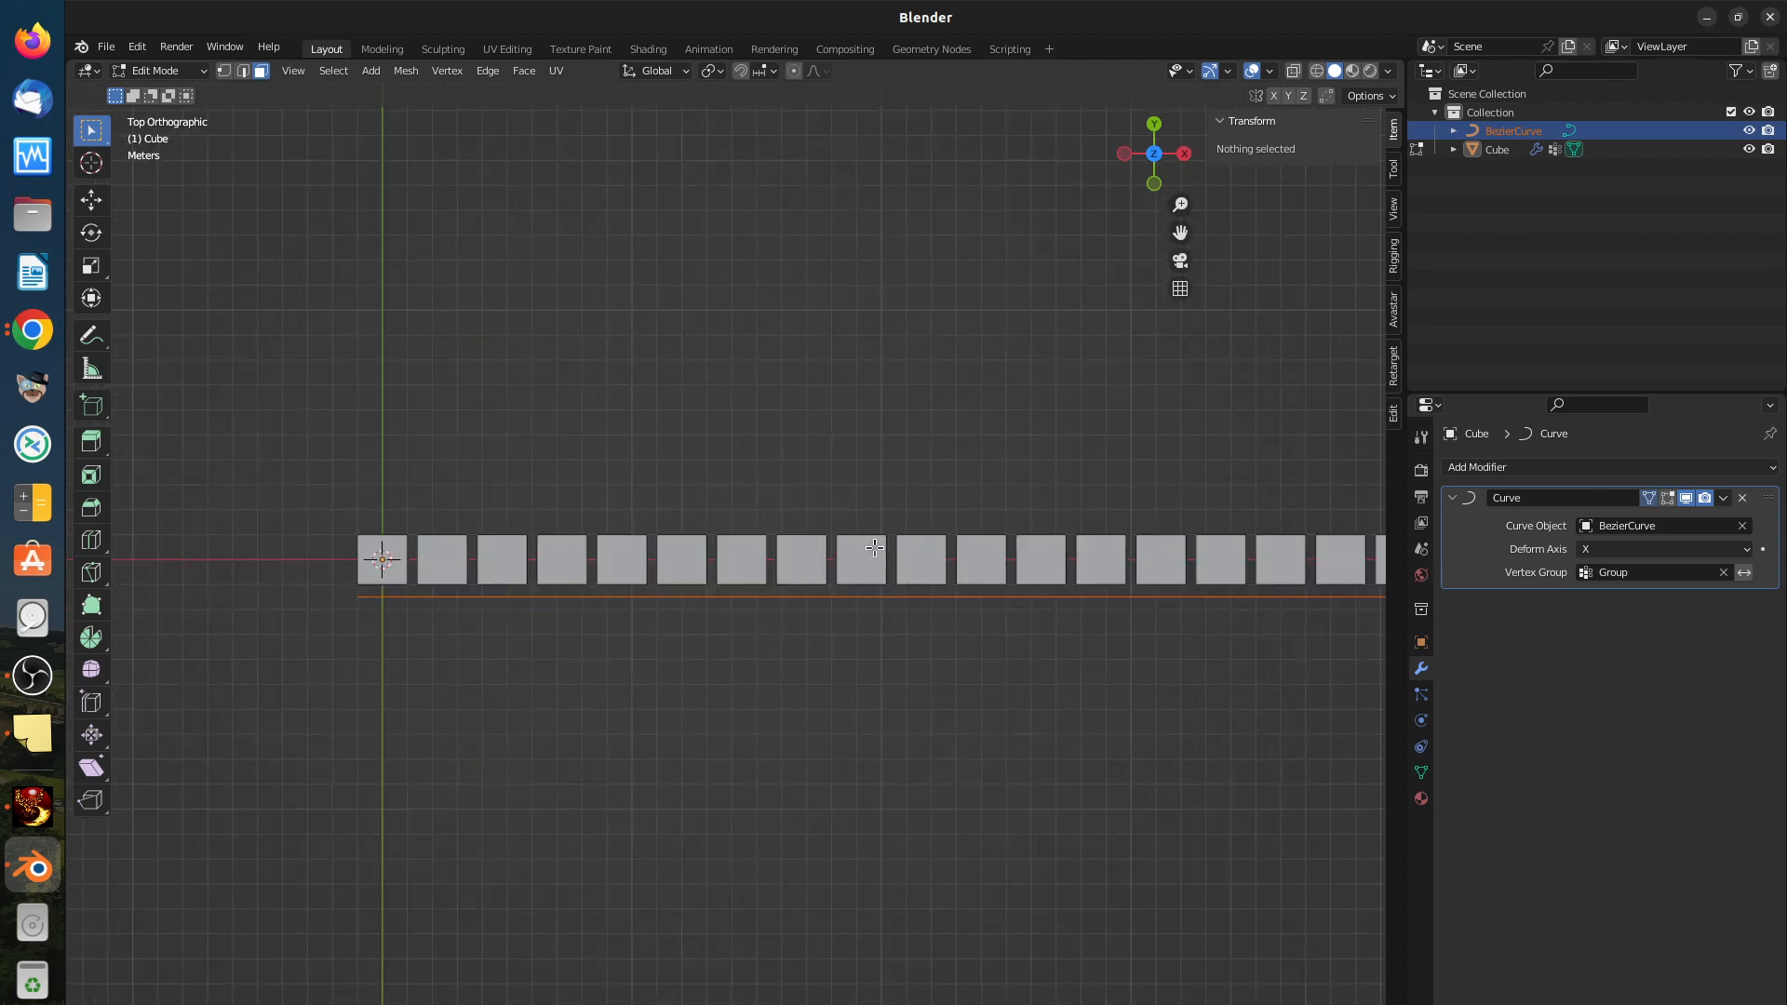
left_click(170, 77)
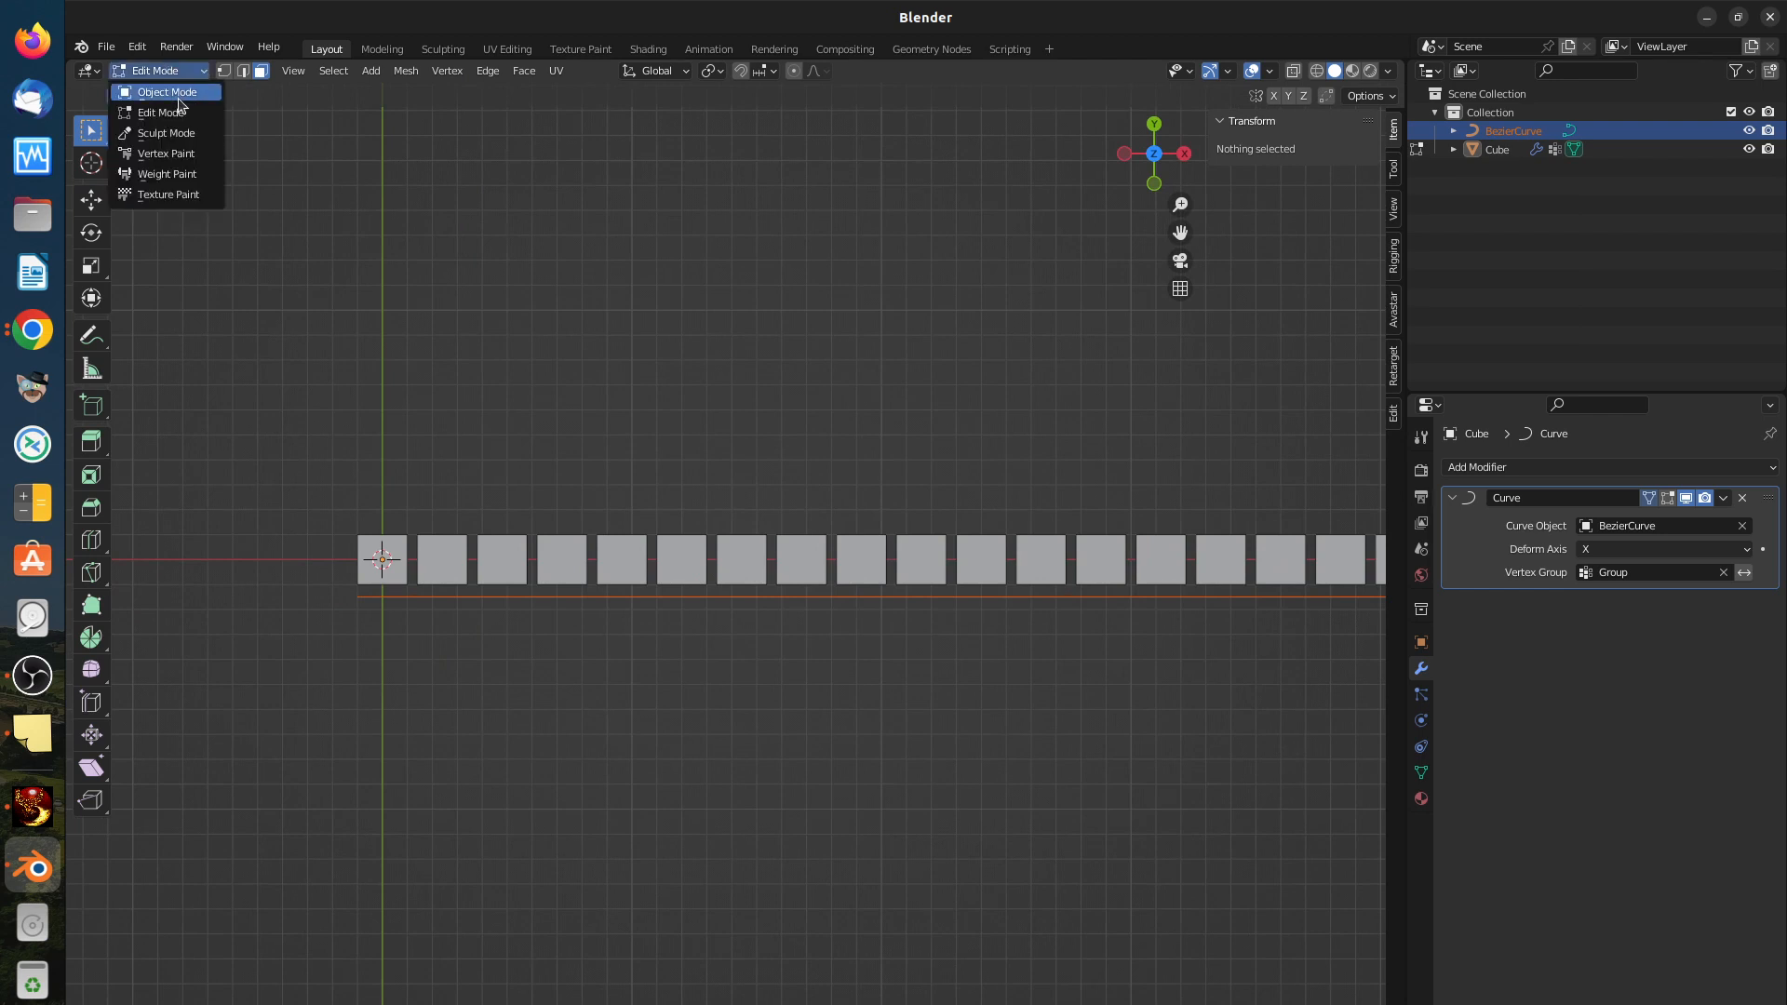
left_click(179, 80)
left_click(1181, 607)
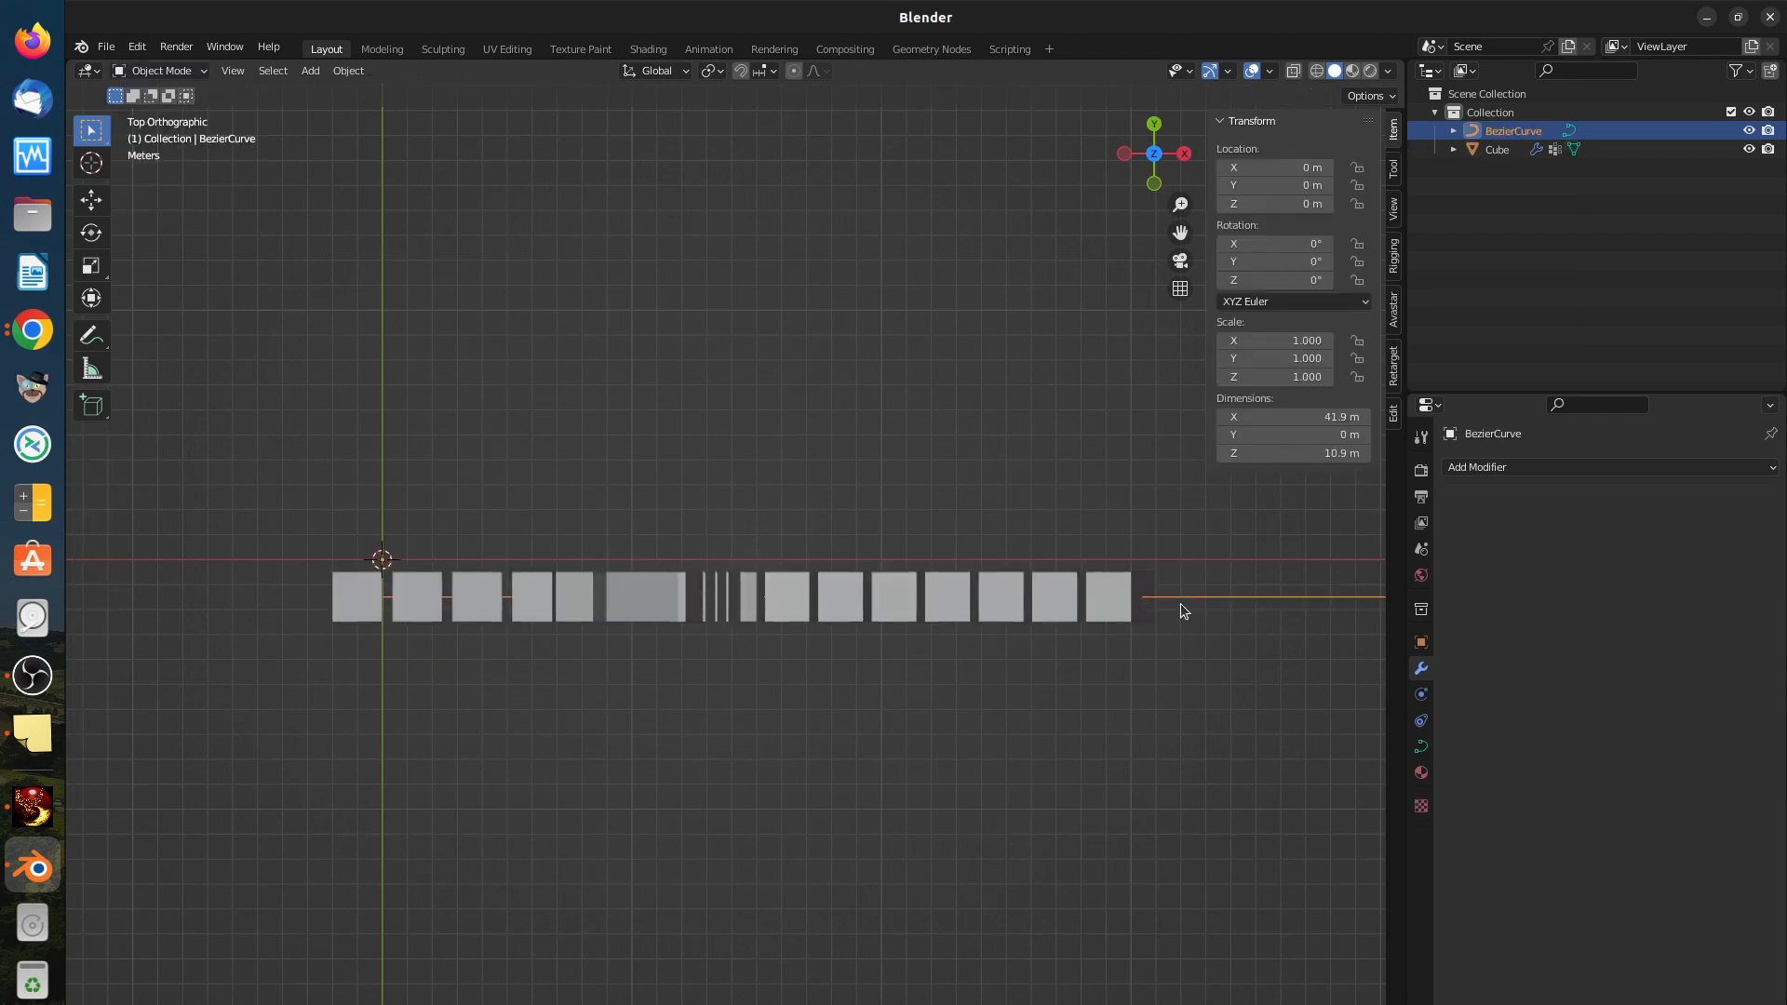
left_click(179, 71)
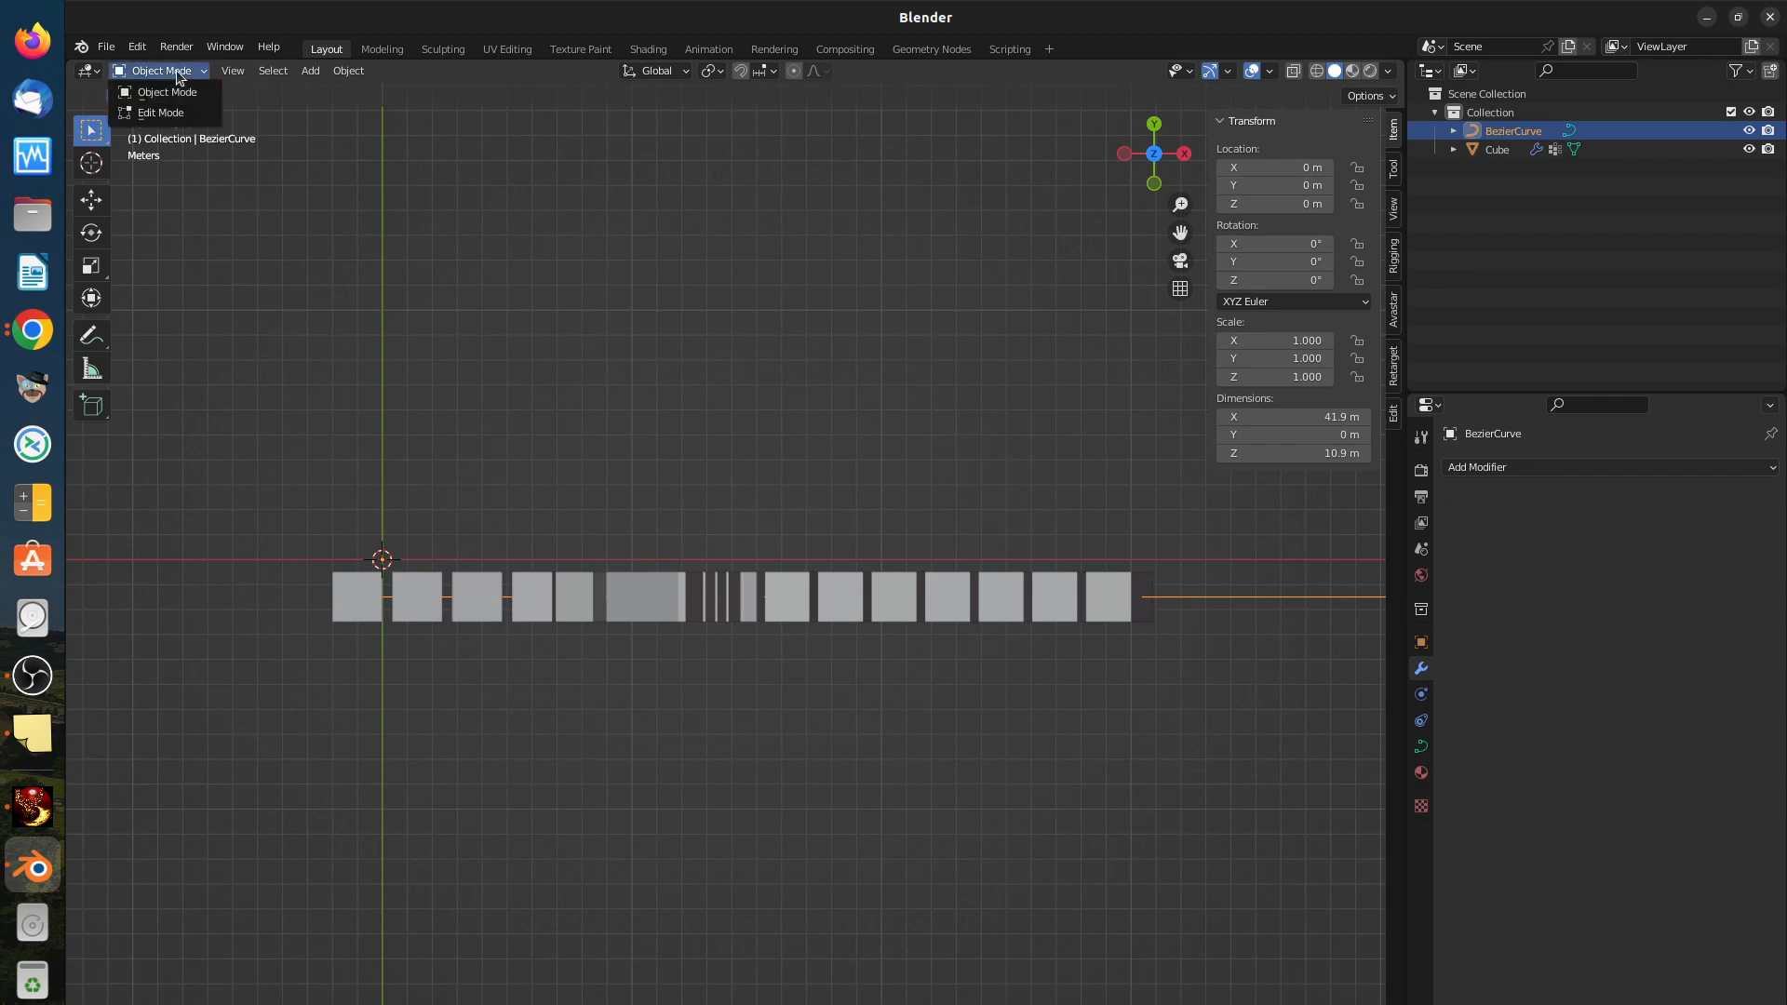
left_click(170, 111)
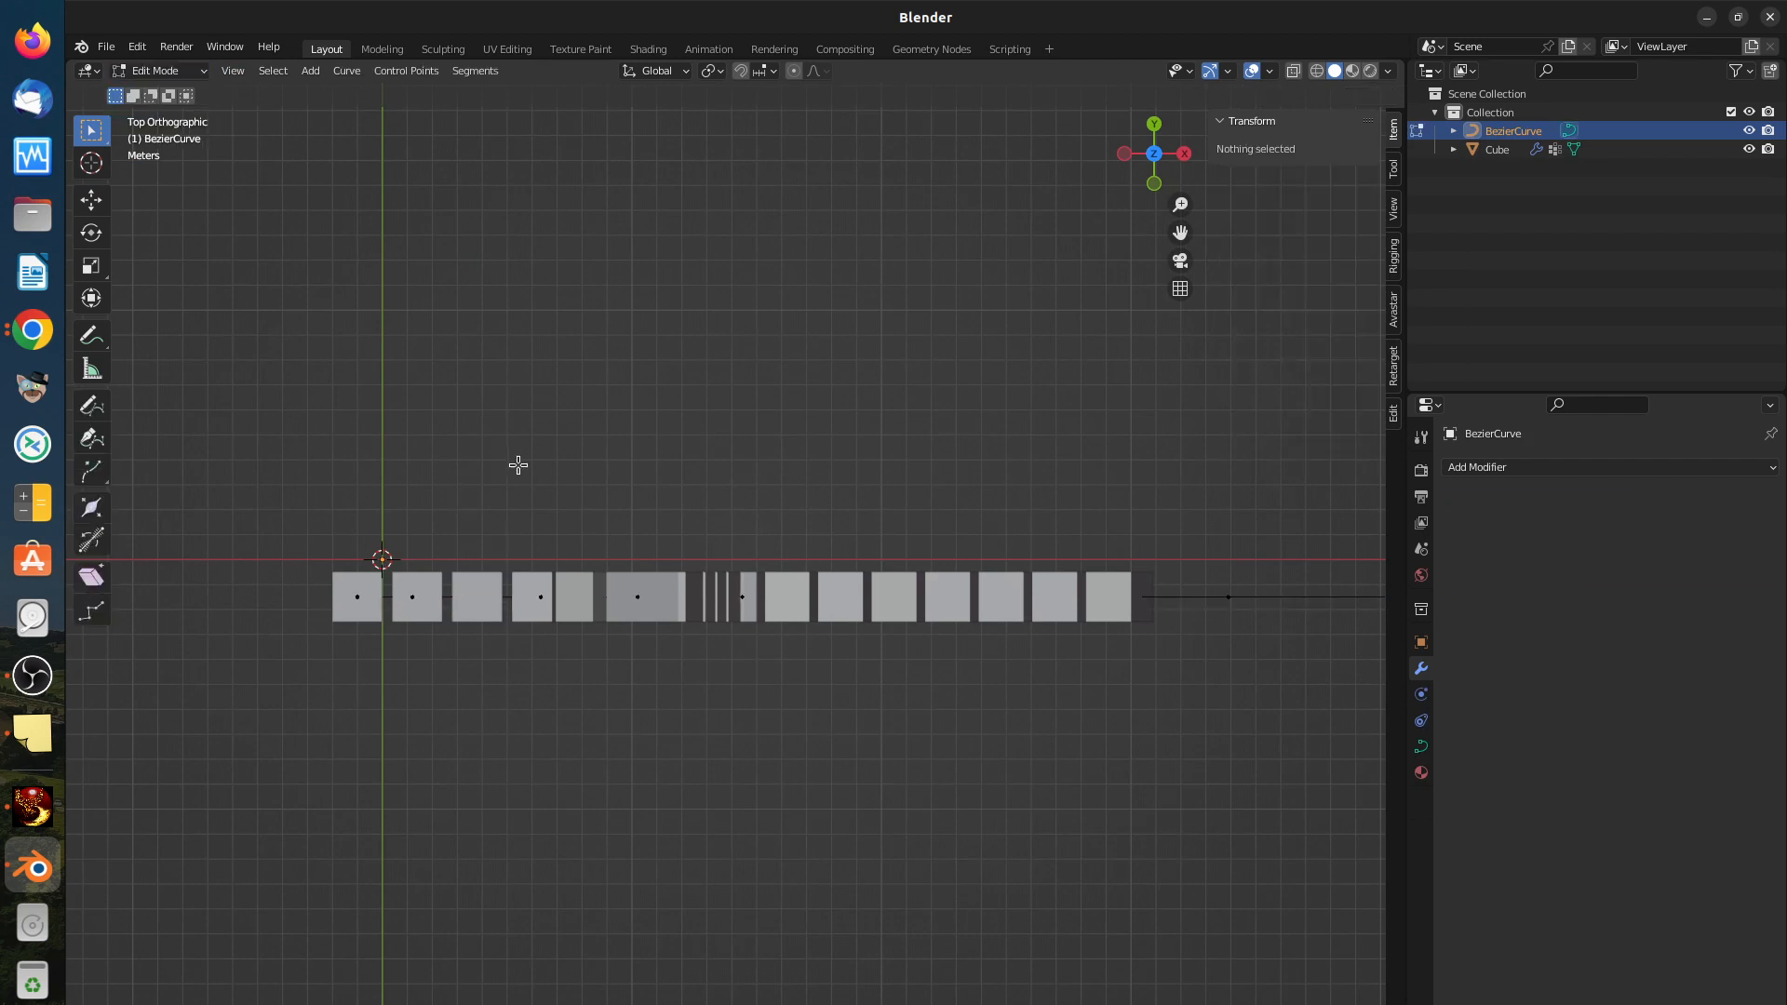
Step: Move the Bezier curve's fourth control point about 1.3 m along X and 7.7 m along Y
left_click(641, 597)
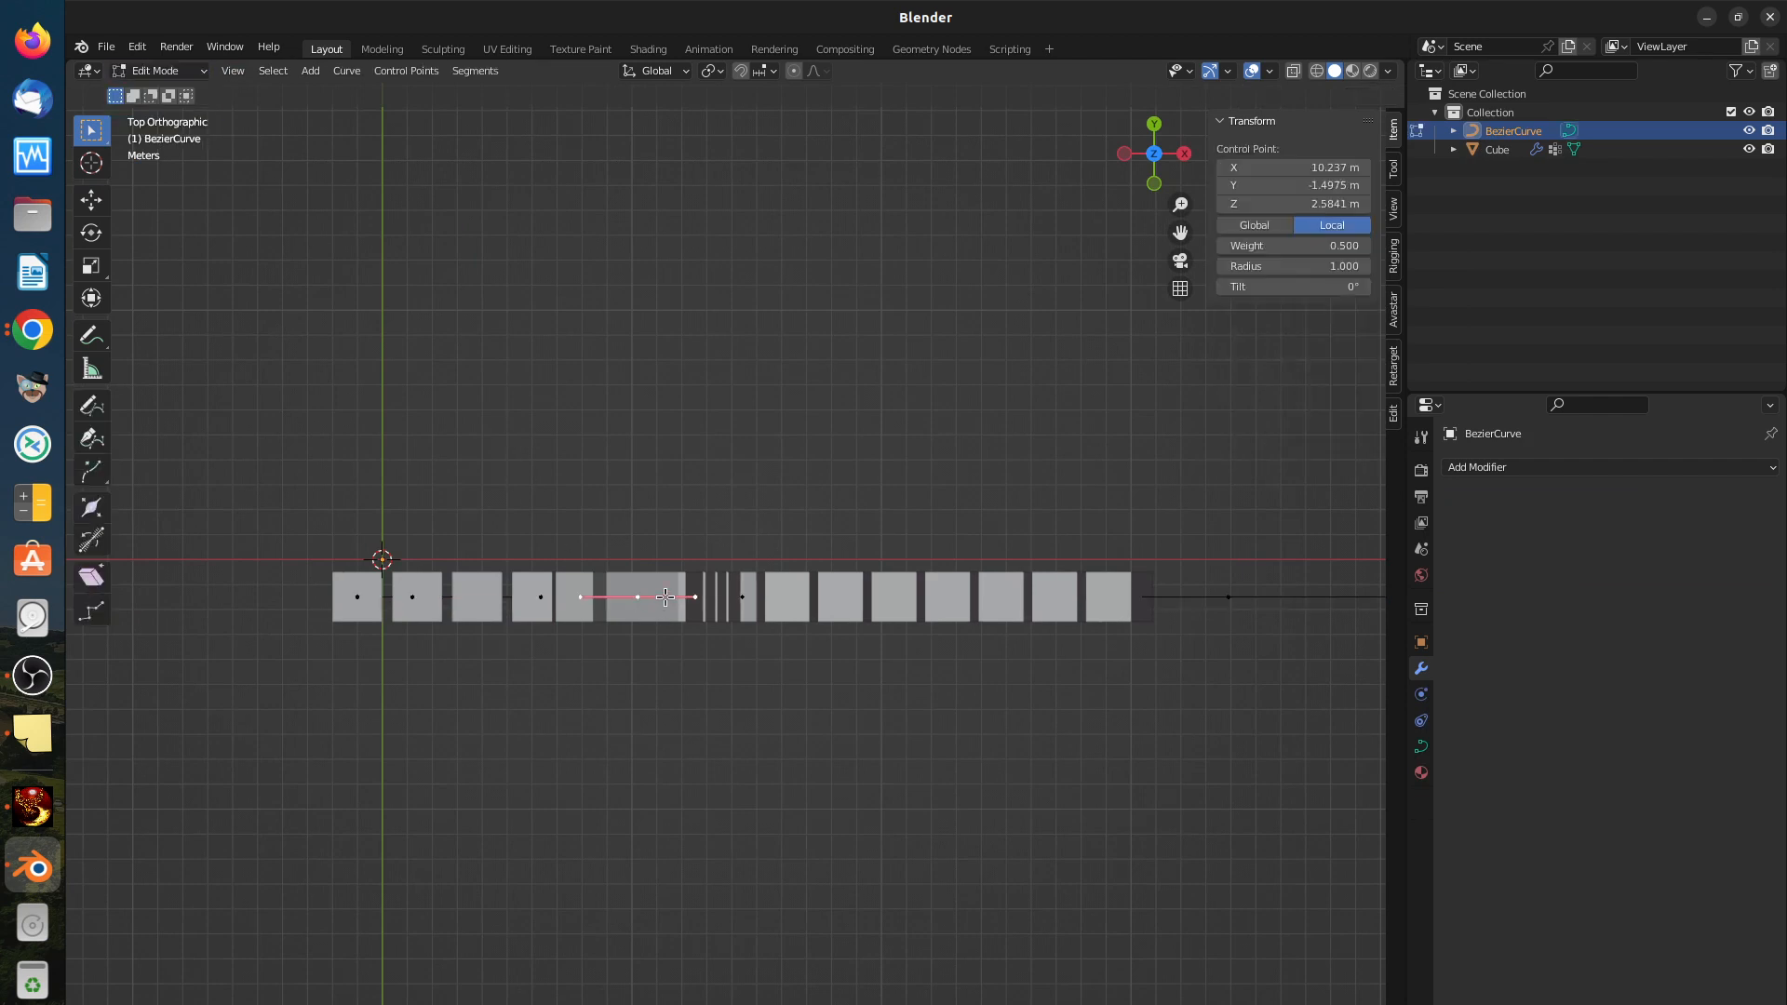
key("g")
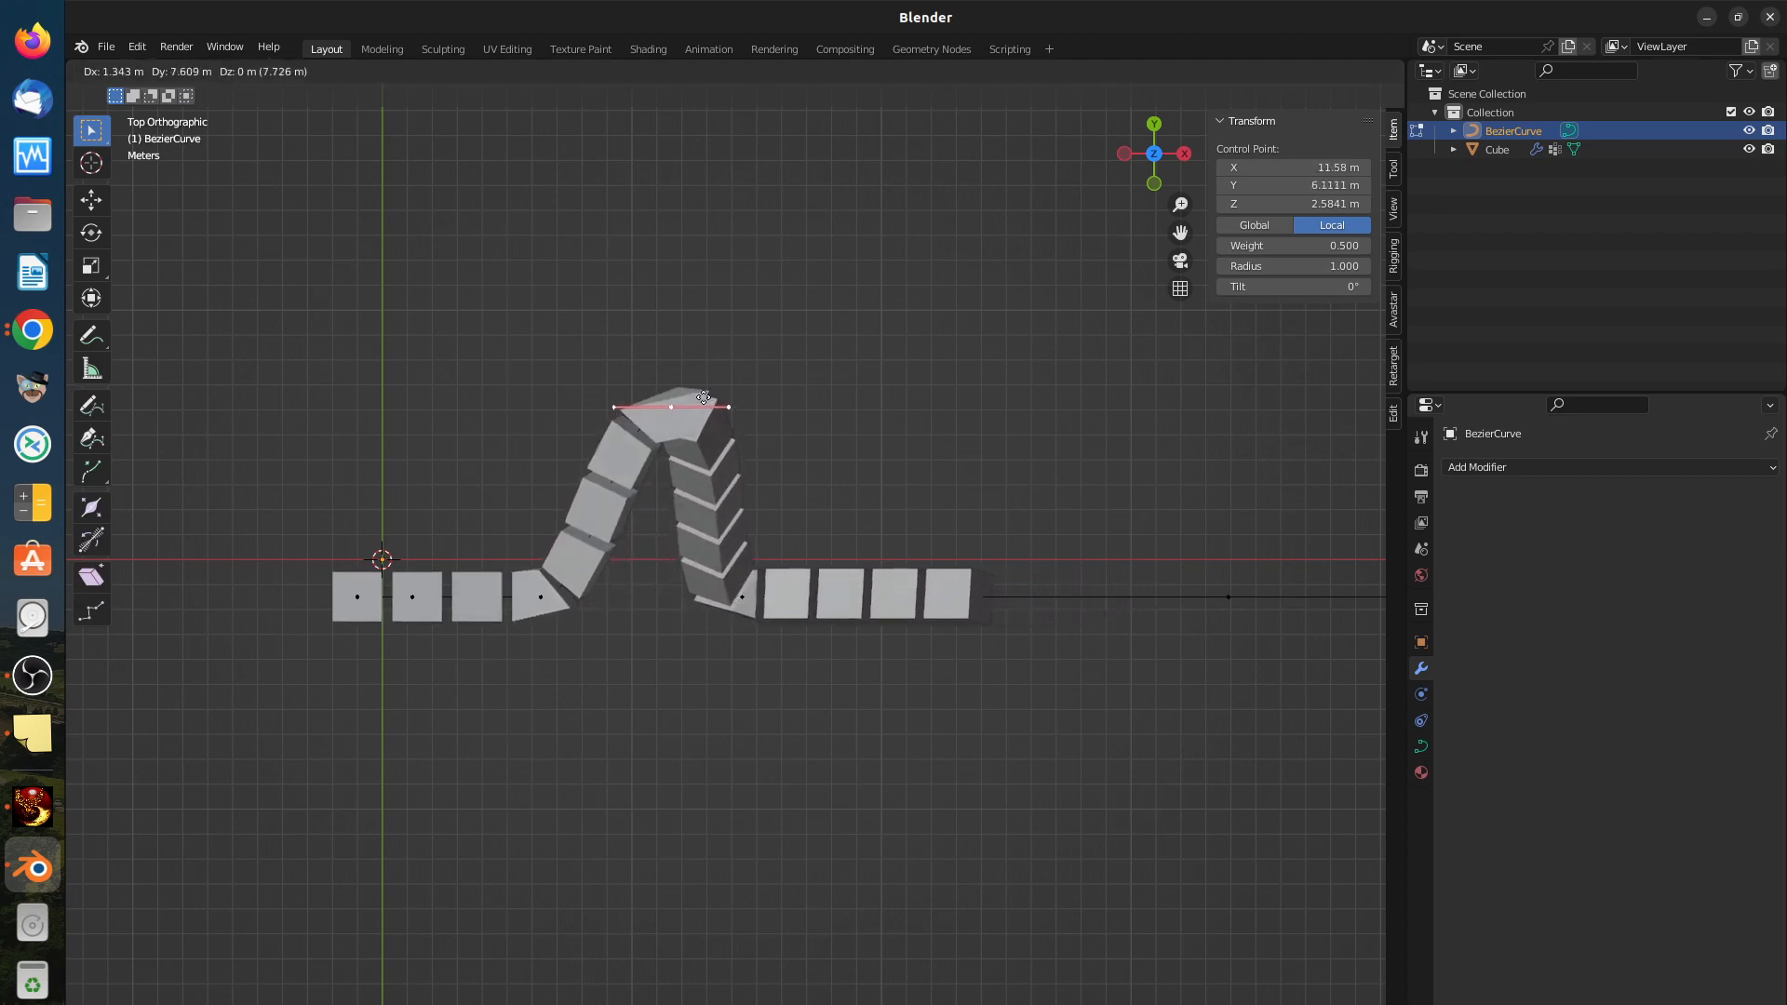
left_click(710, 418)
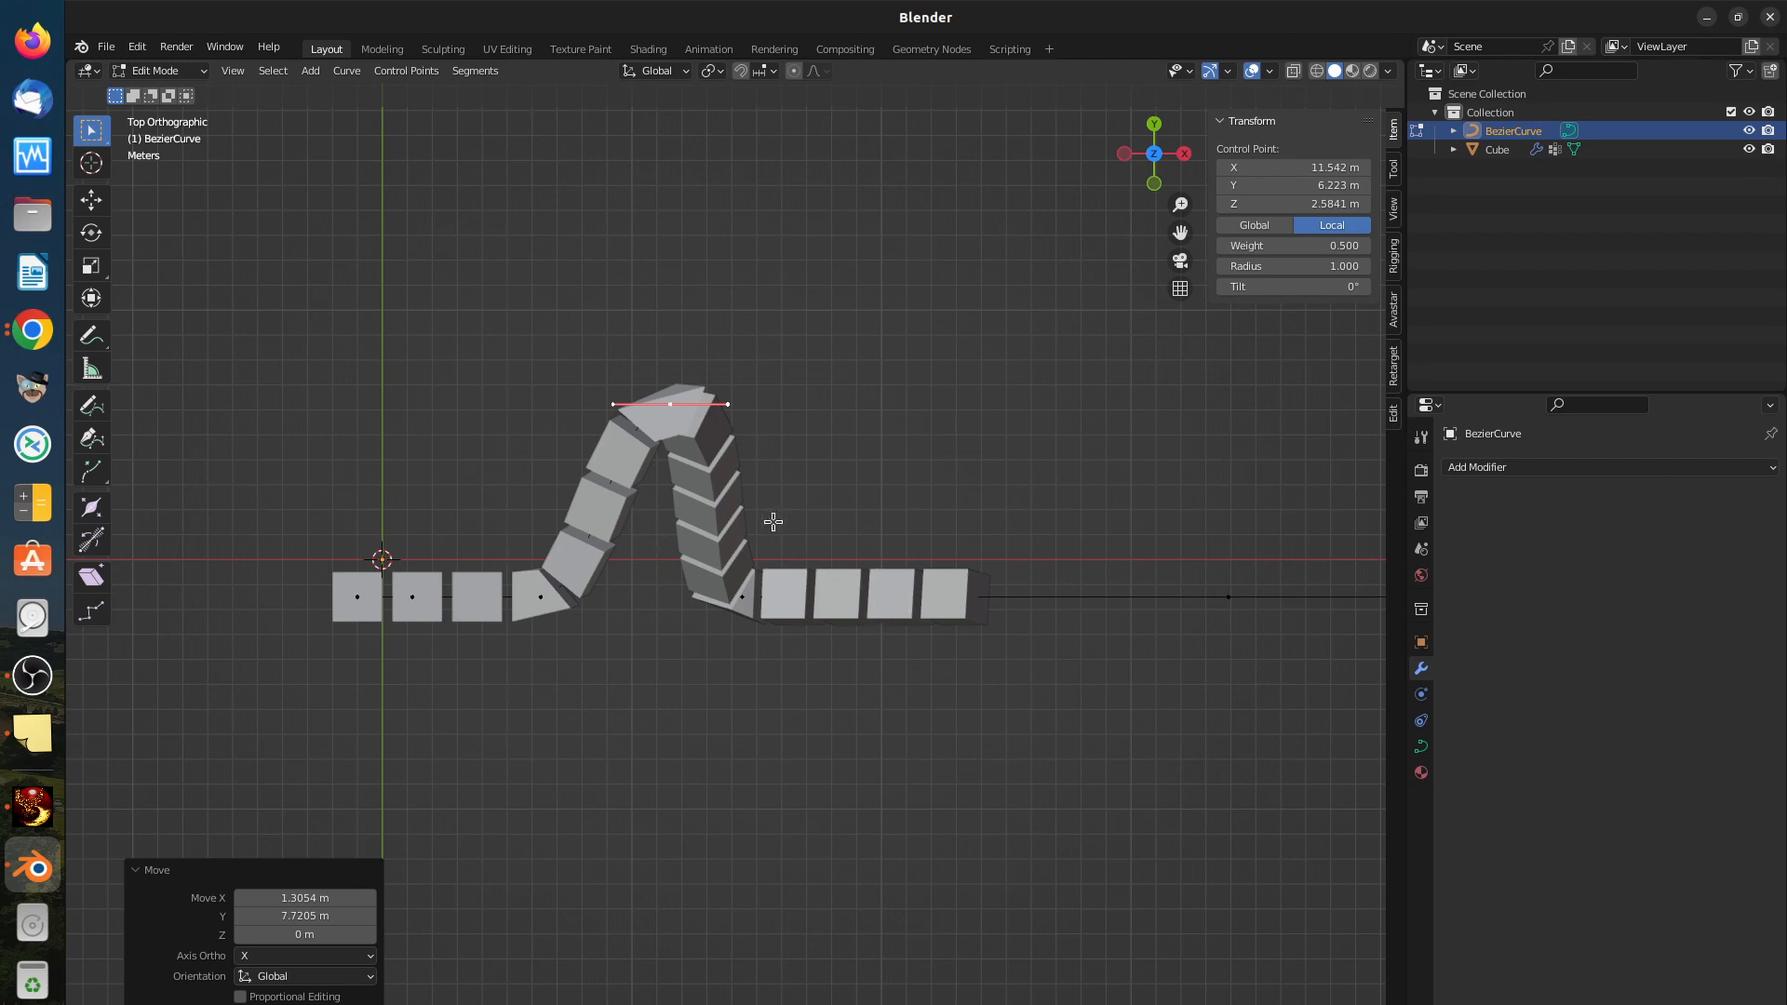
Step: Examine how the cubes deform around the bends of the reshaped curve from several angles and up close
scroll(804, 863, "down", 1)
scroll(804, 862, "down", 1)
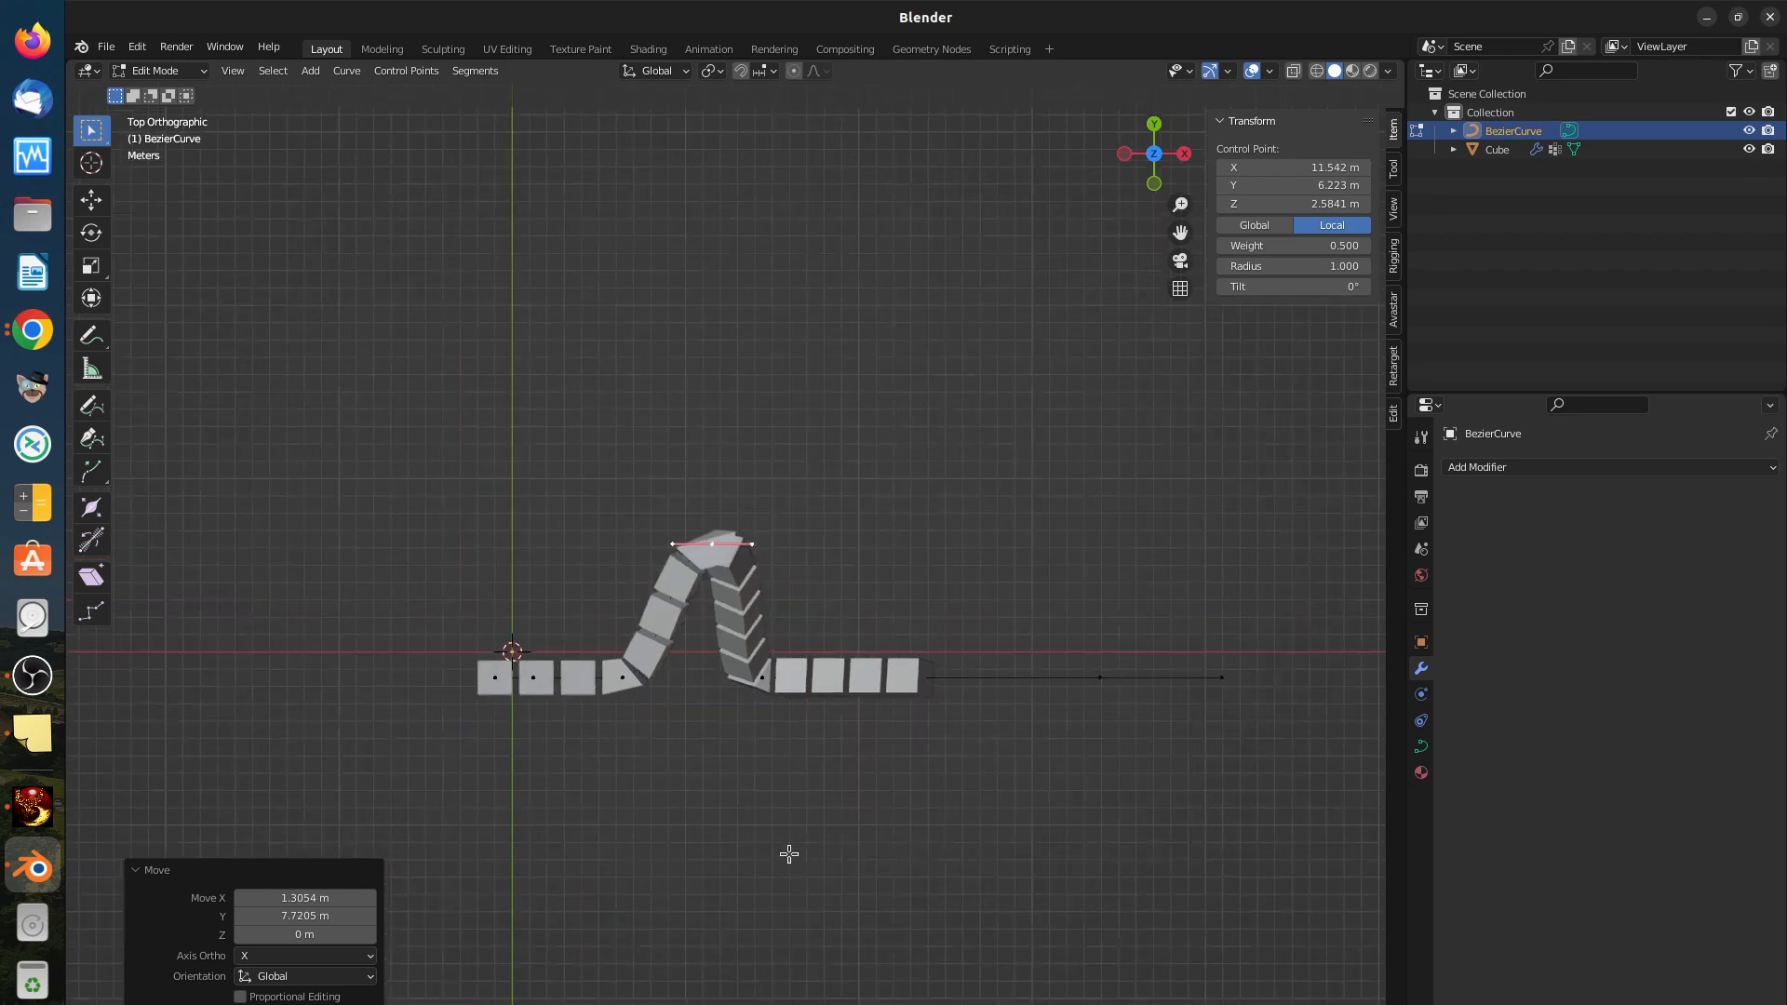
middle_click_drag(785, 850, 889, 663)
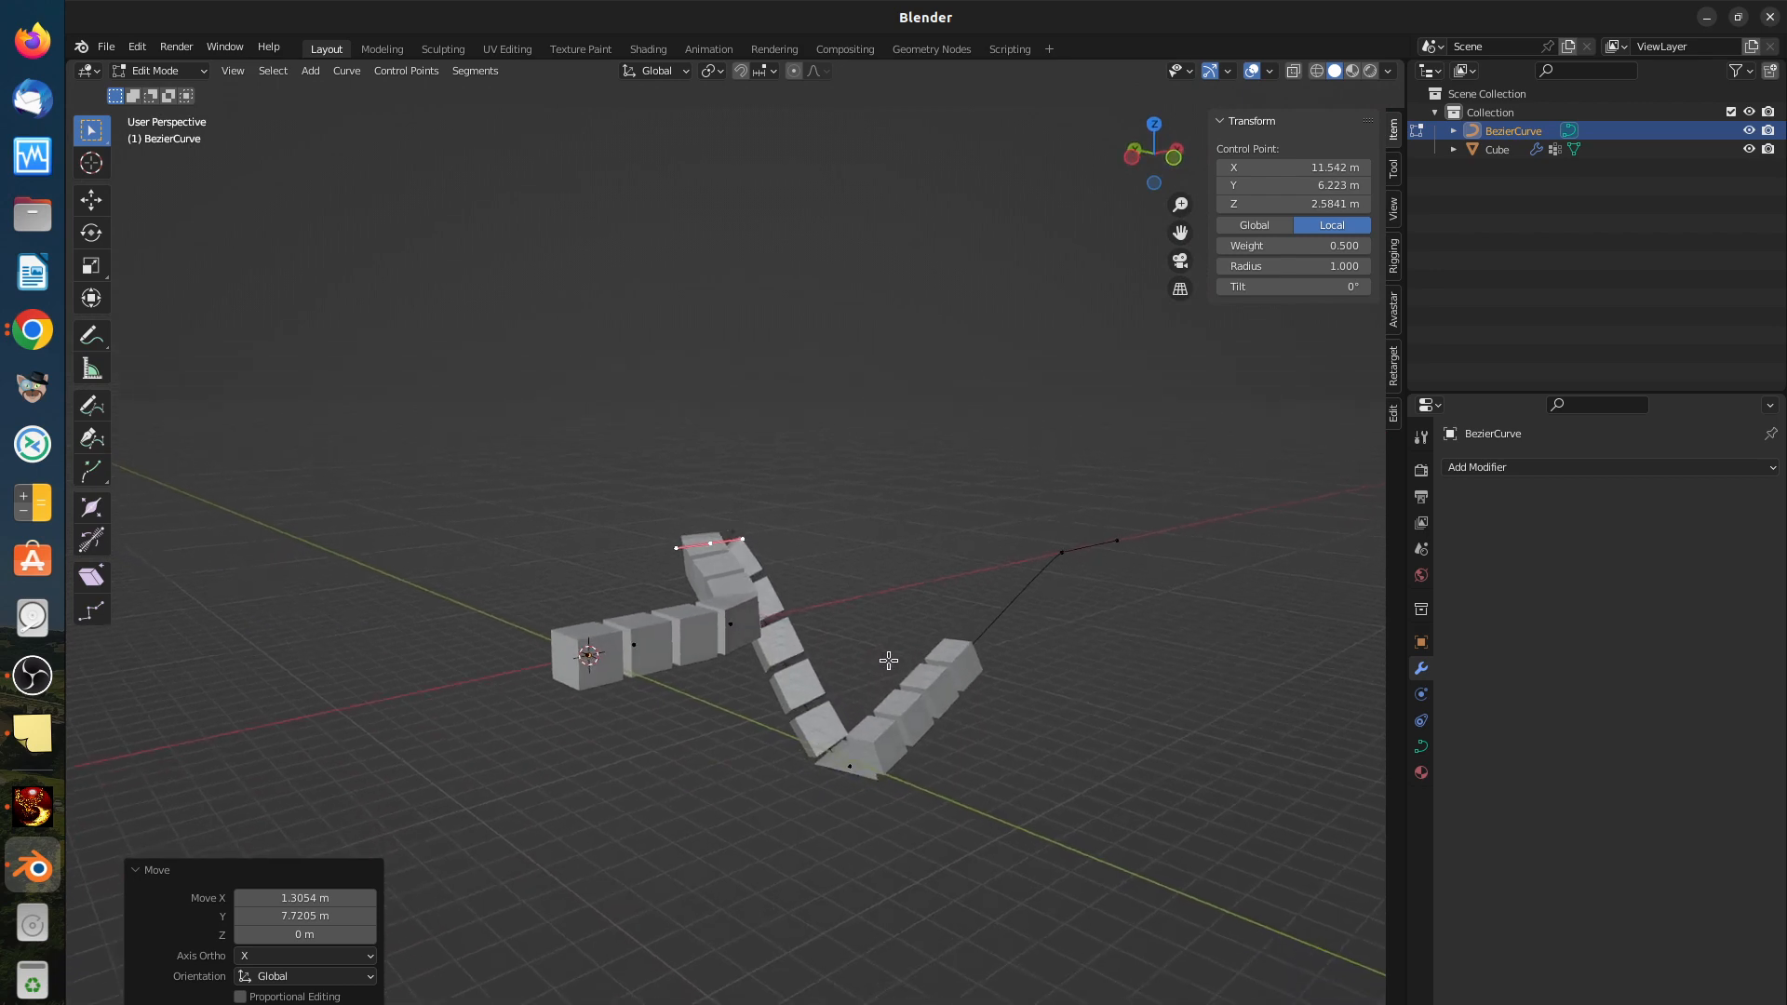
middle_click_drag(969, 778, 903, 750)
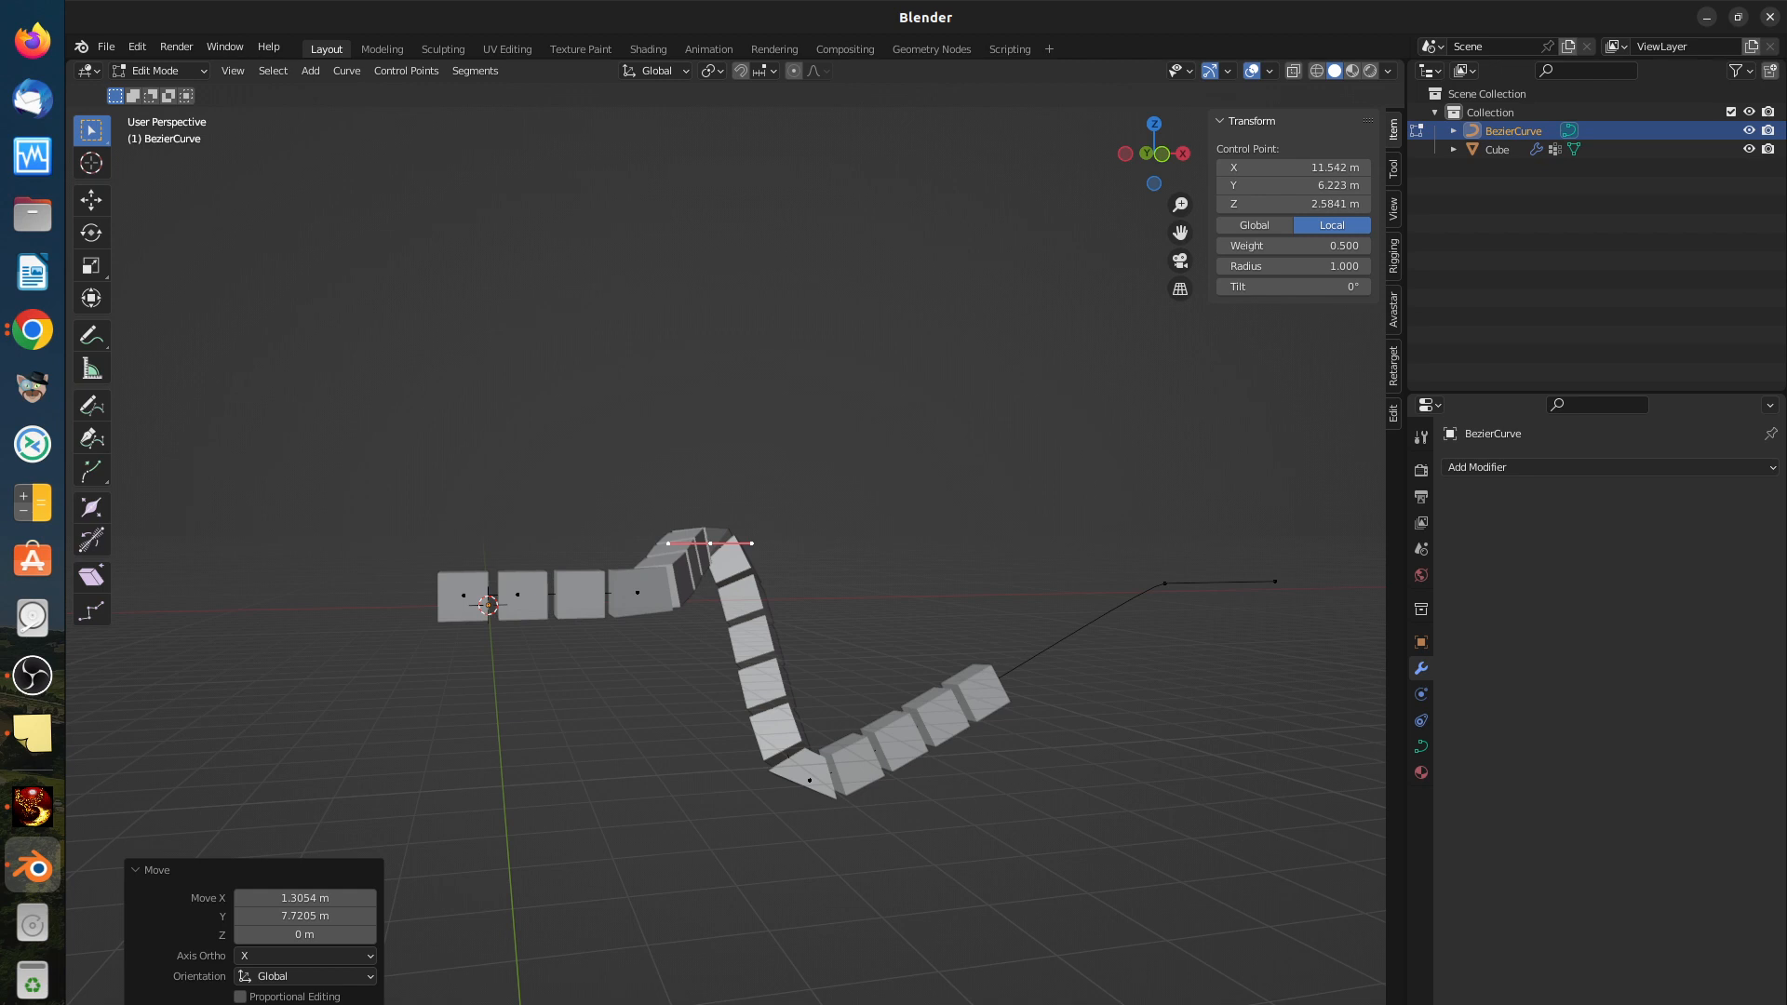
key("alt+Tab")
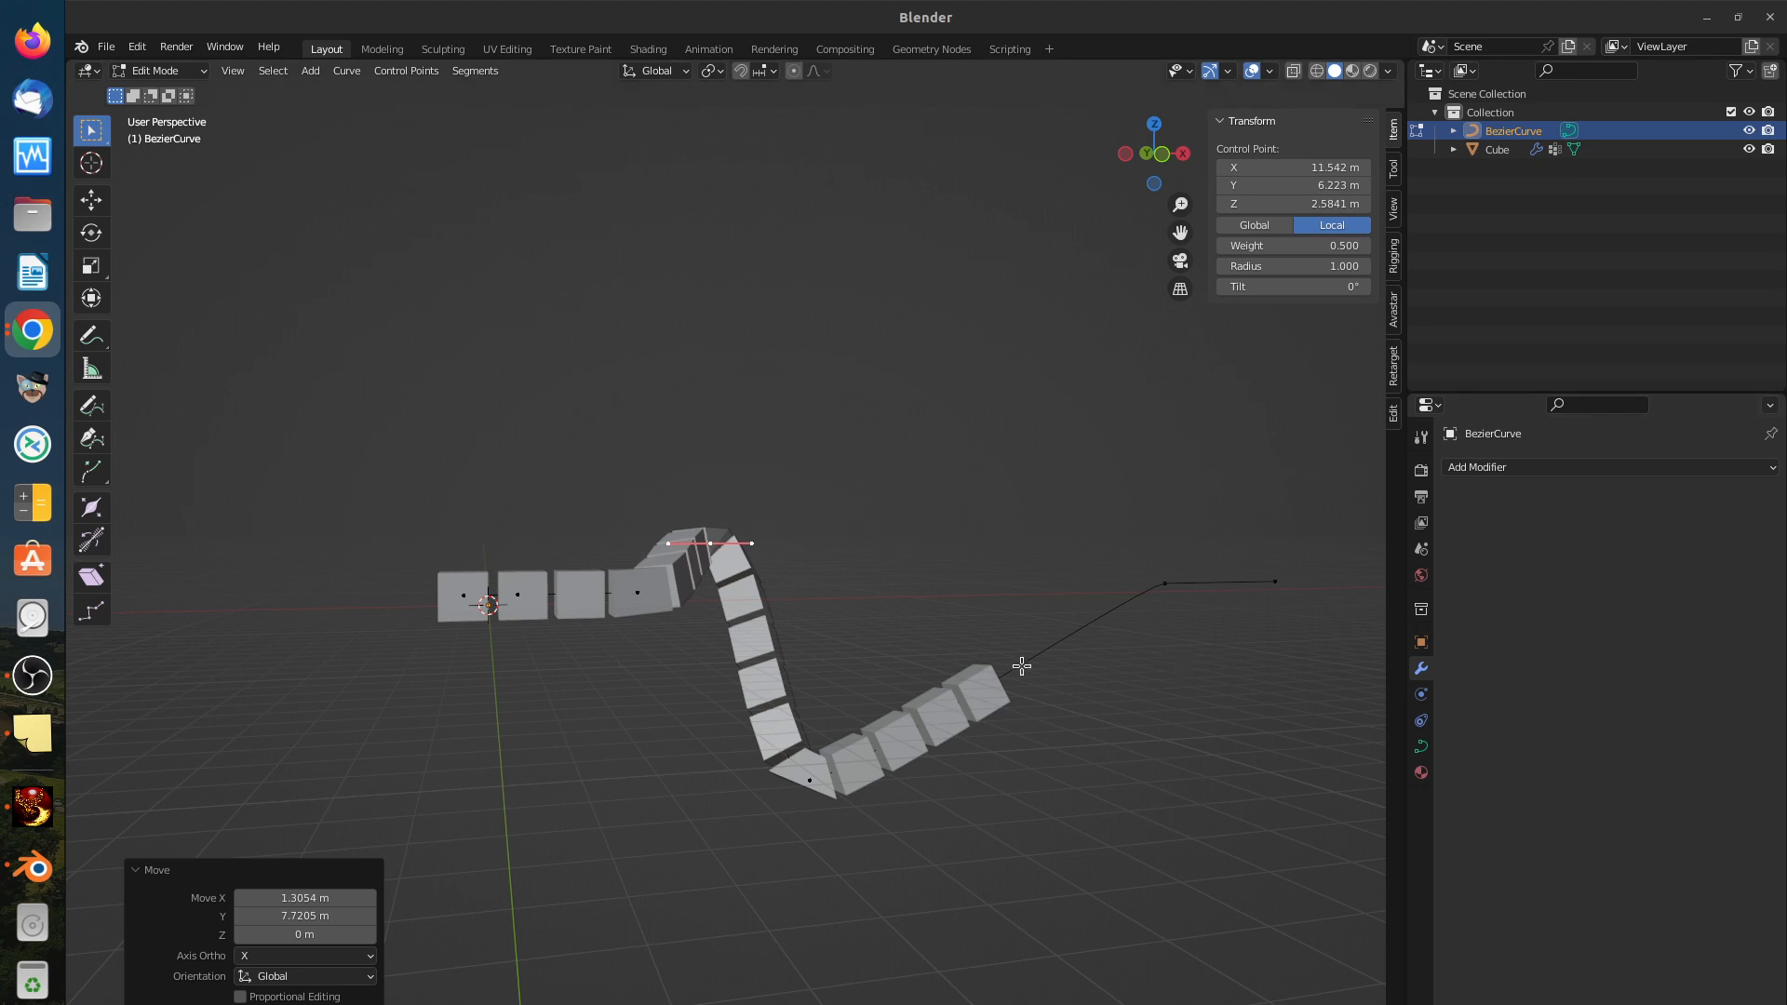
scroll(1099, 756, "down", 3)
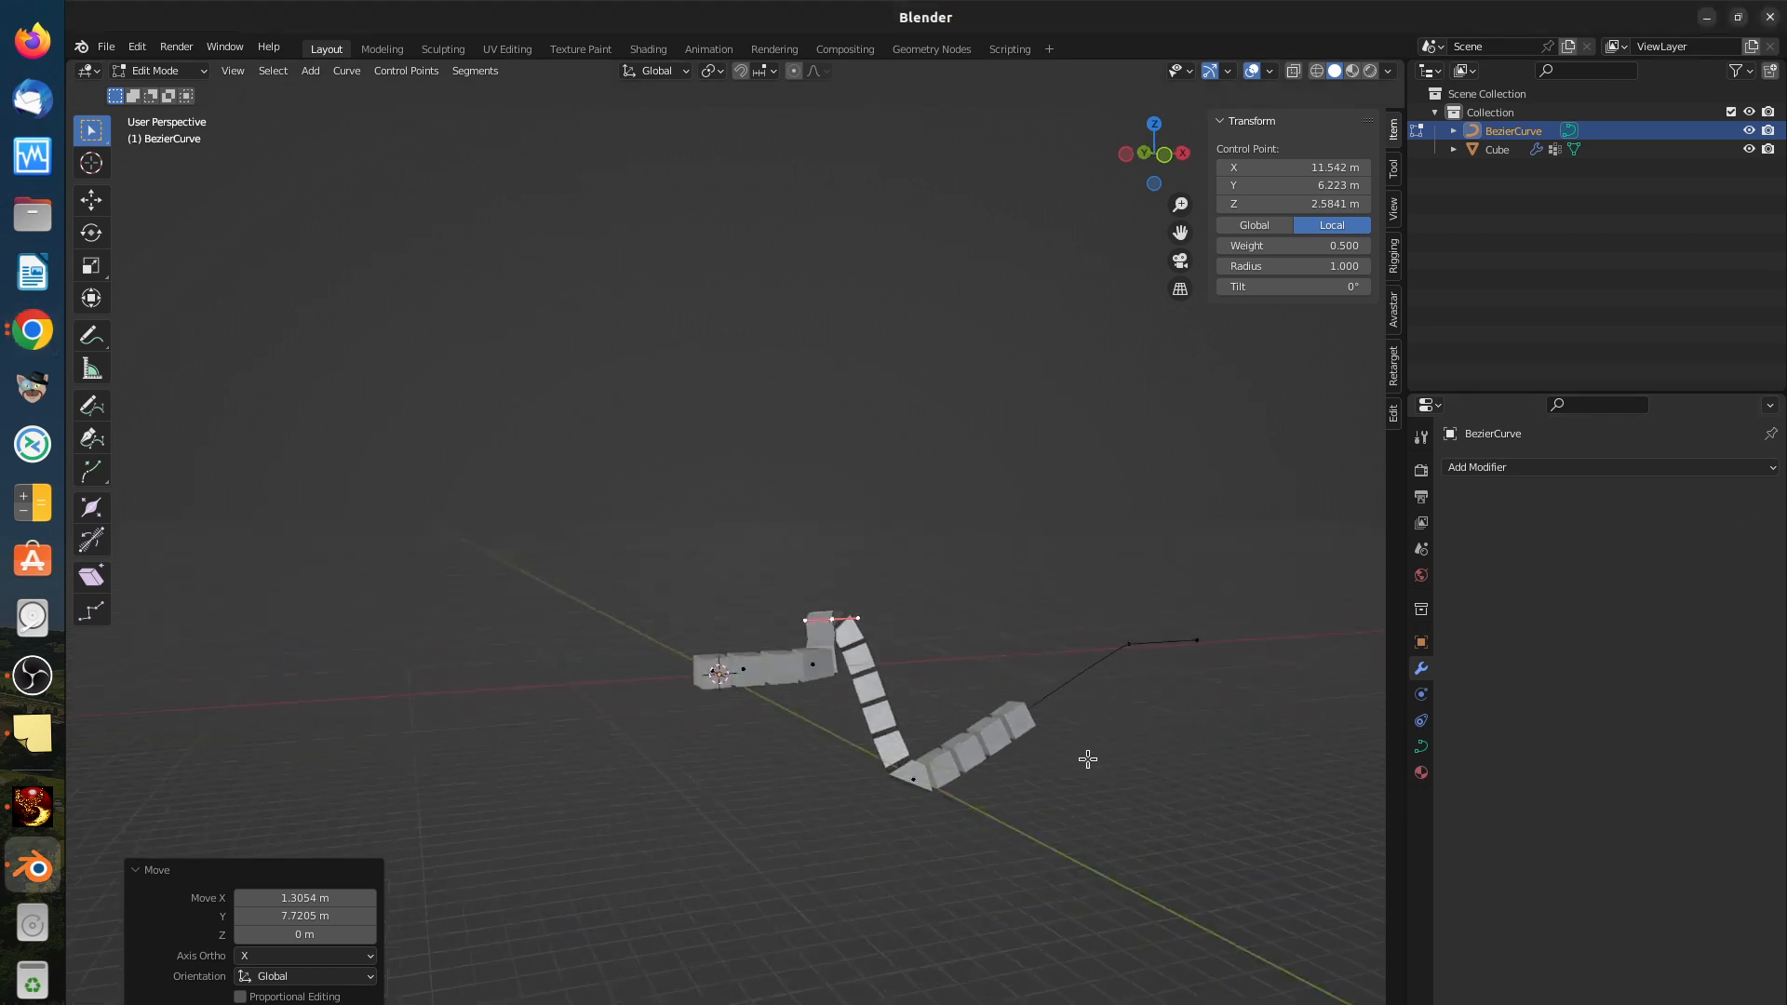
middle_click_drag(1085, 758, 1012, 733)
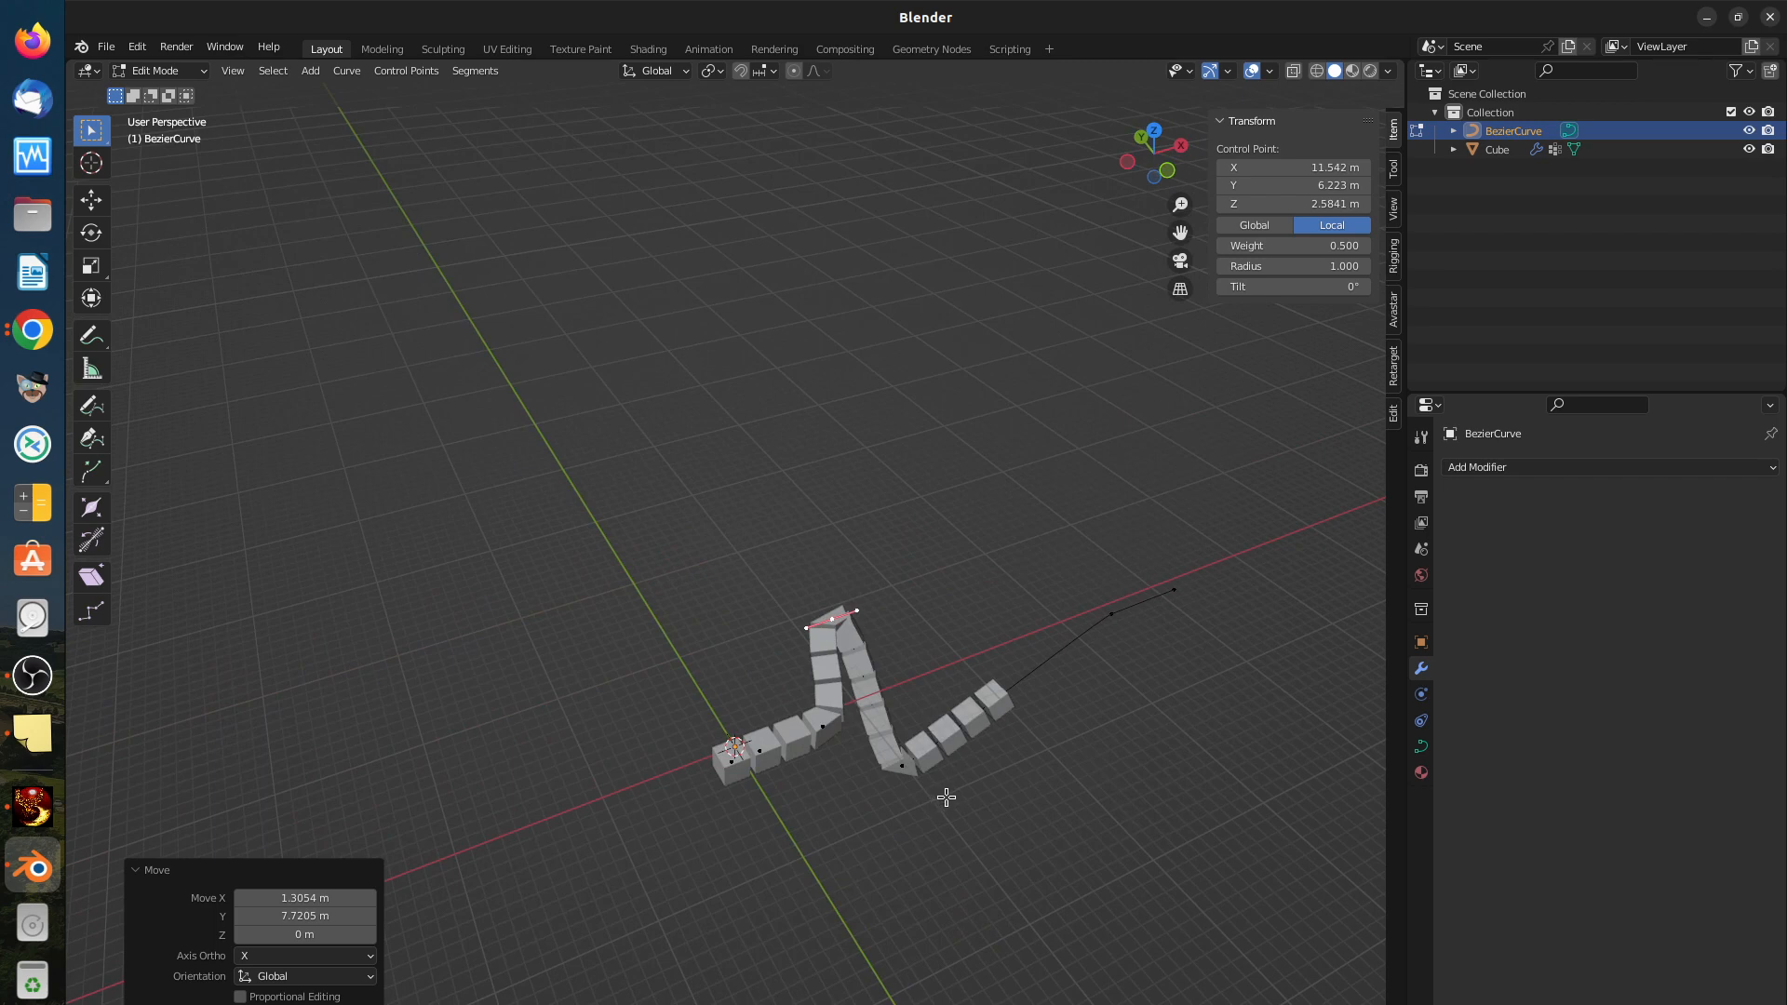
scroll(754, 769, "up", 2)
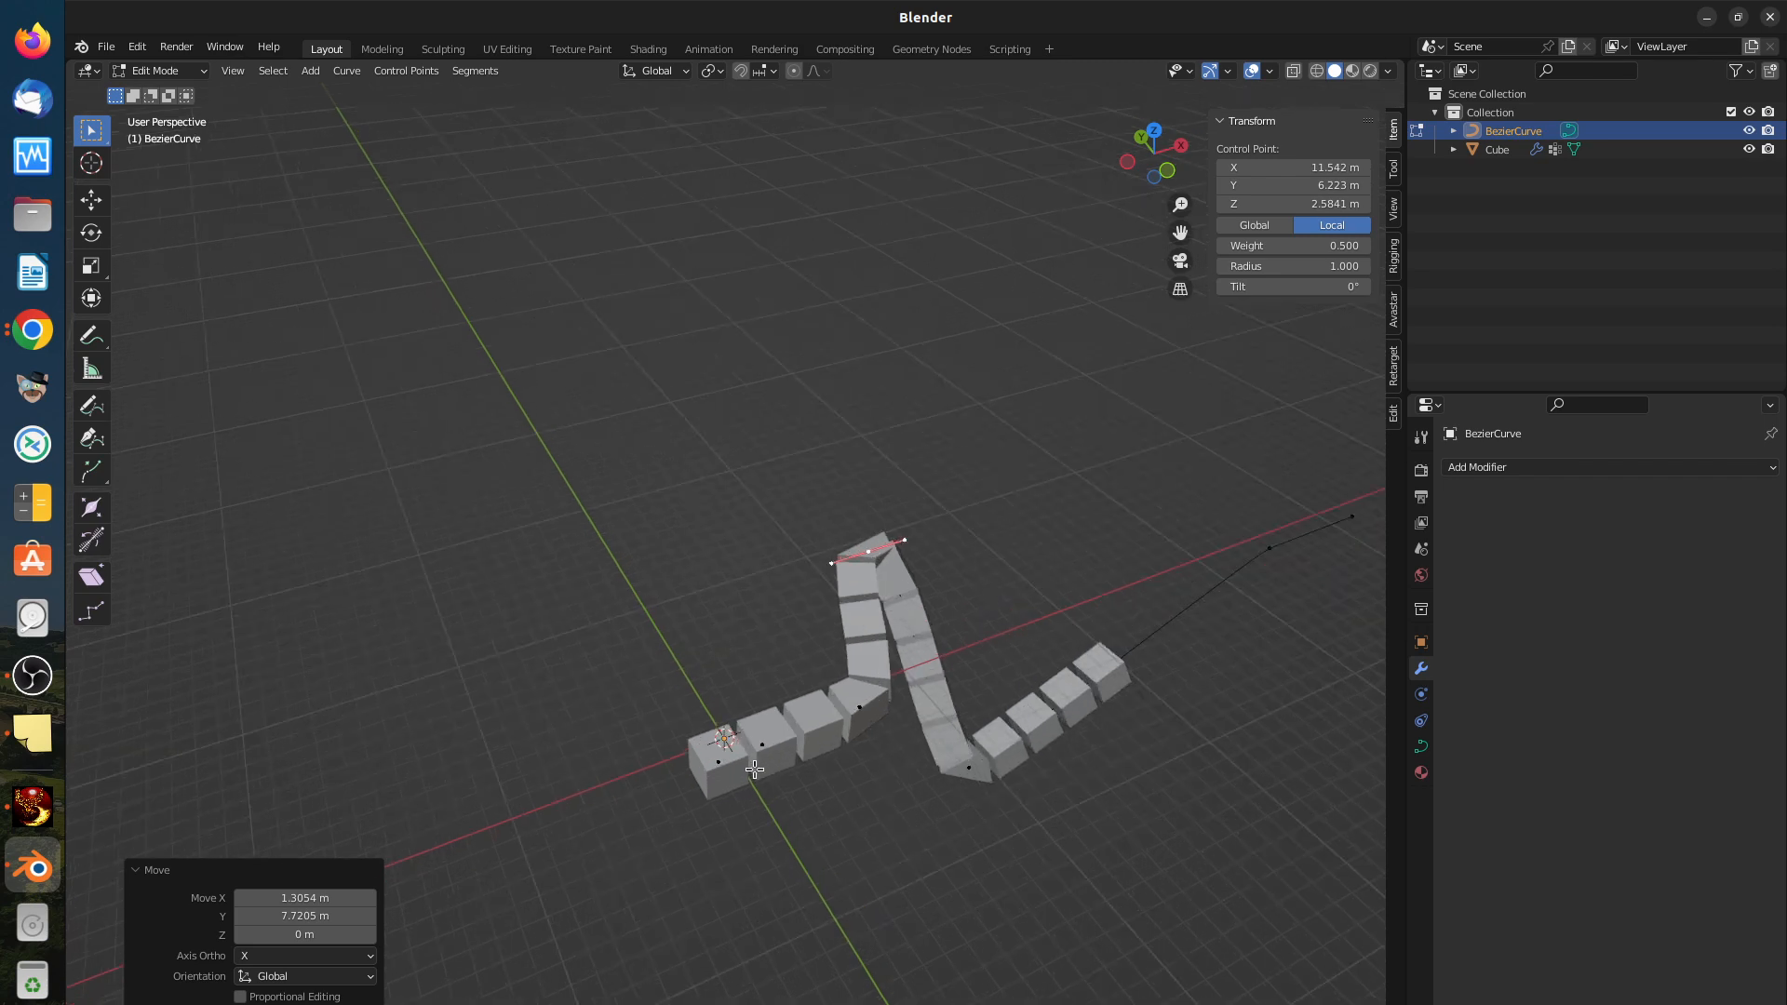
scroll(754, 768, "up", 2)
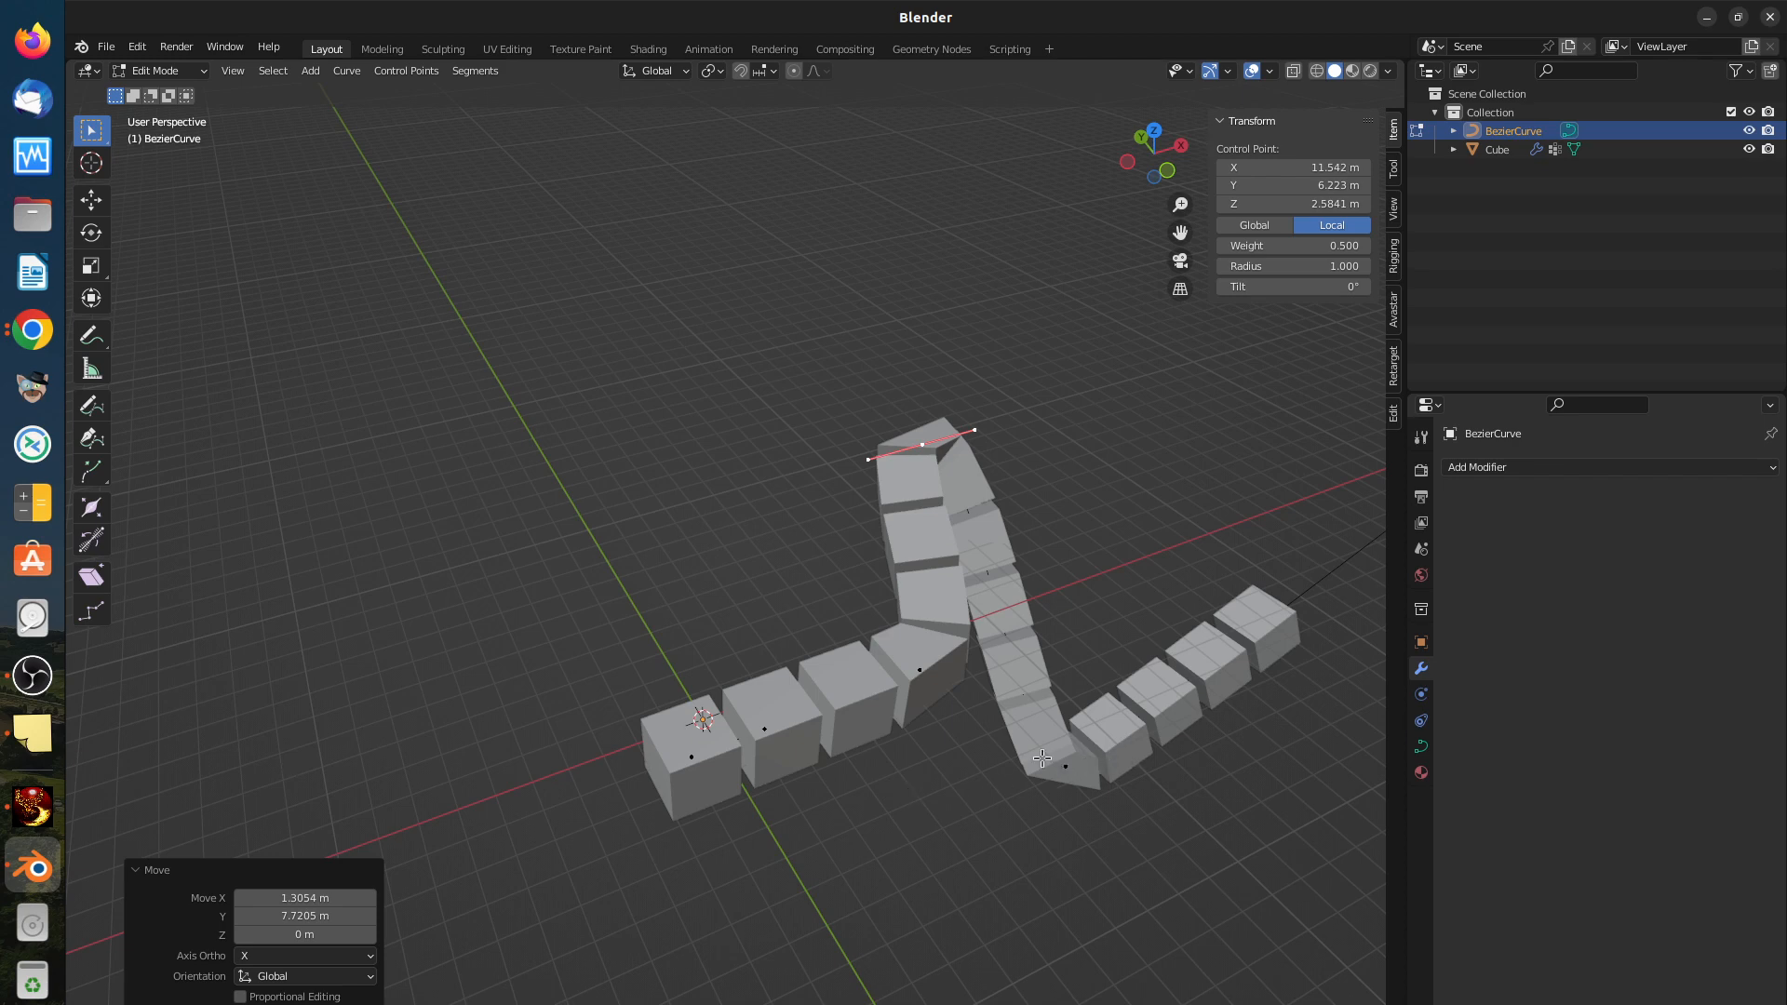
middle_click_drag(730, 760, 625, 589)
scroll(958, 666, "up", 5)
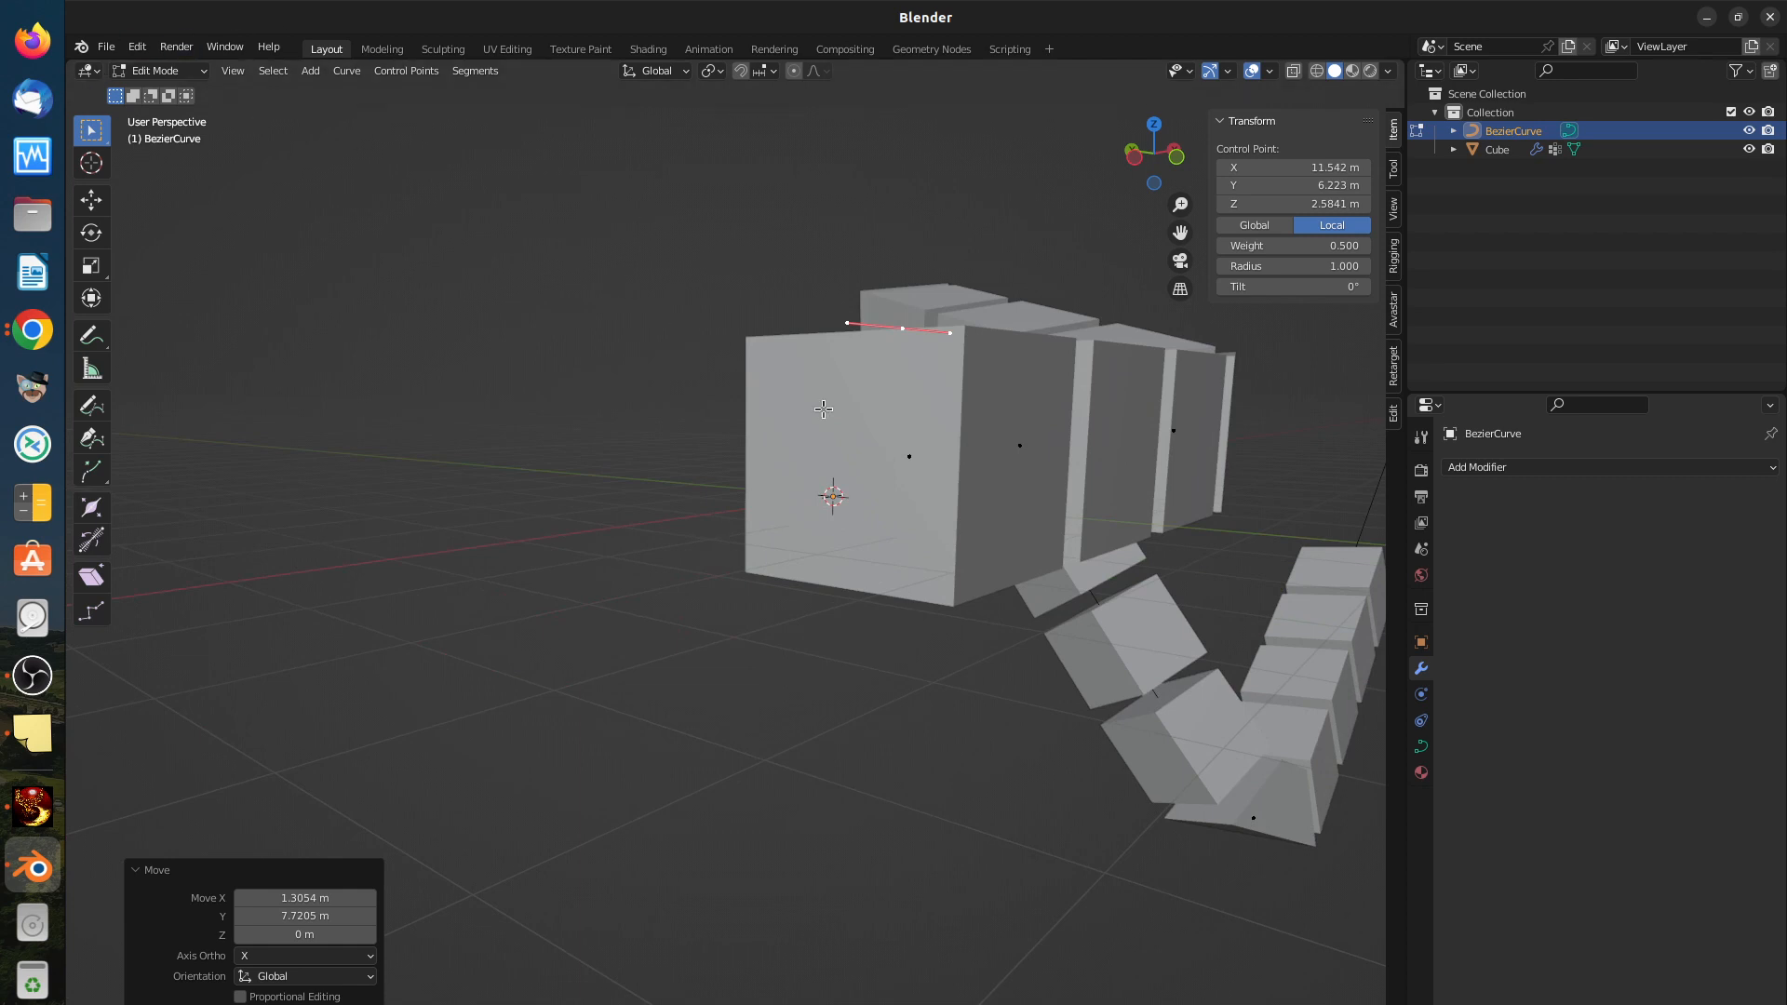
Step: Select the first control point of the Bezier curve and return the curve to Object Mode
key("ctrl+z")
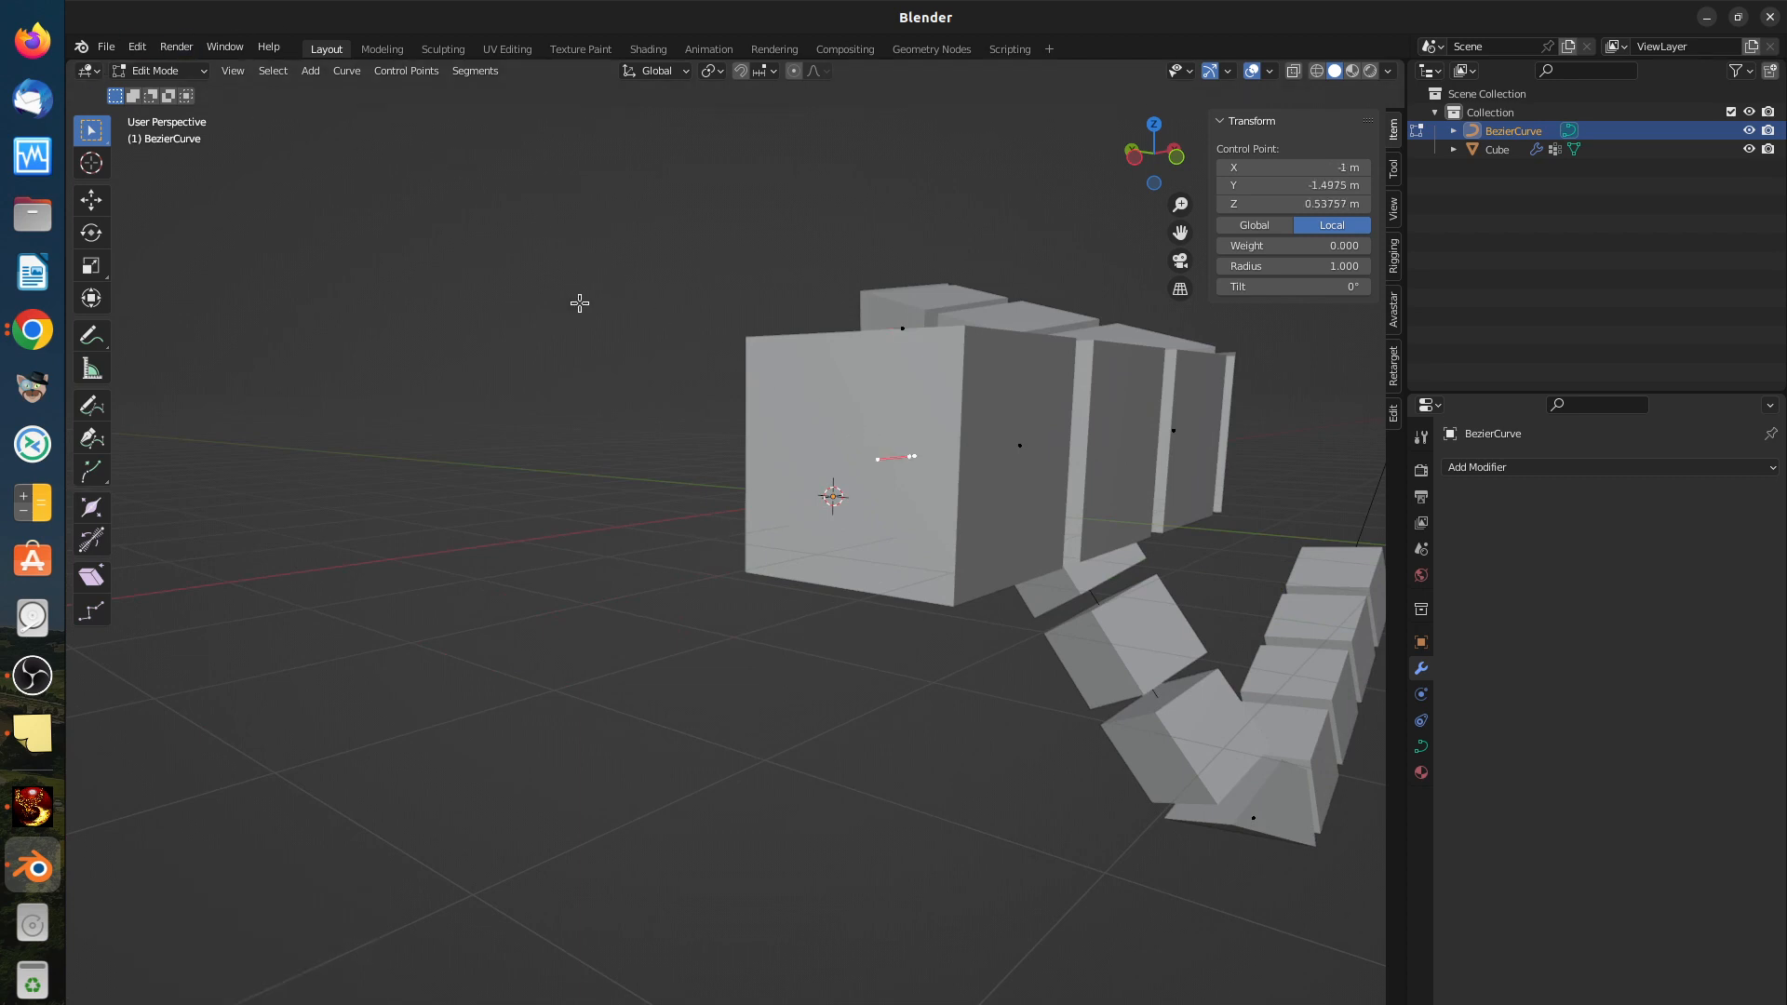
left_click(158, 70)
left_click(154, 88)
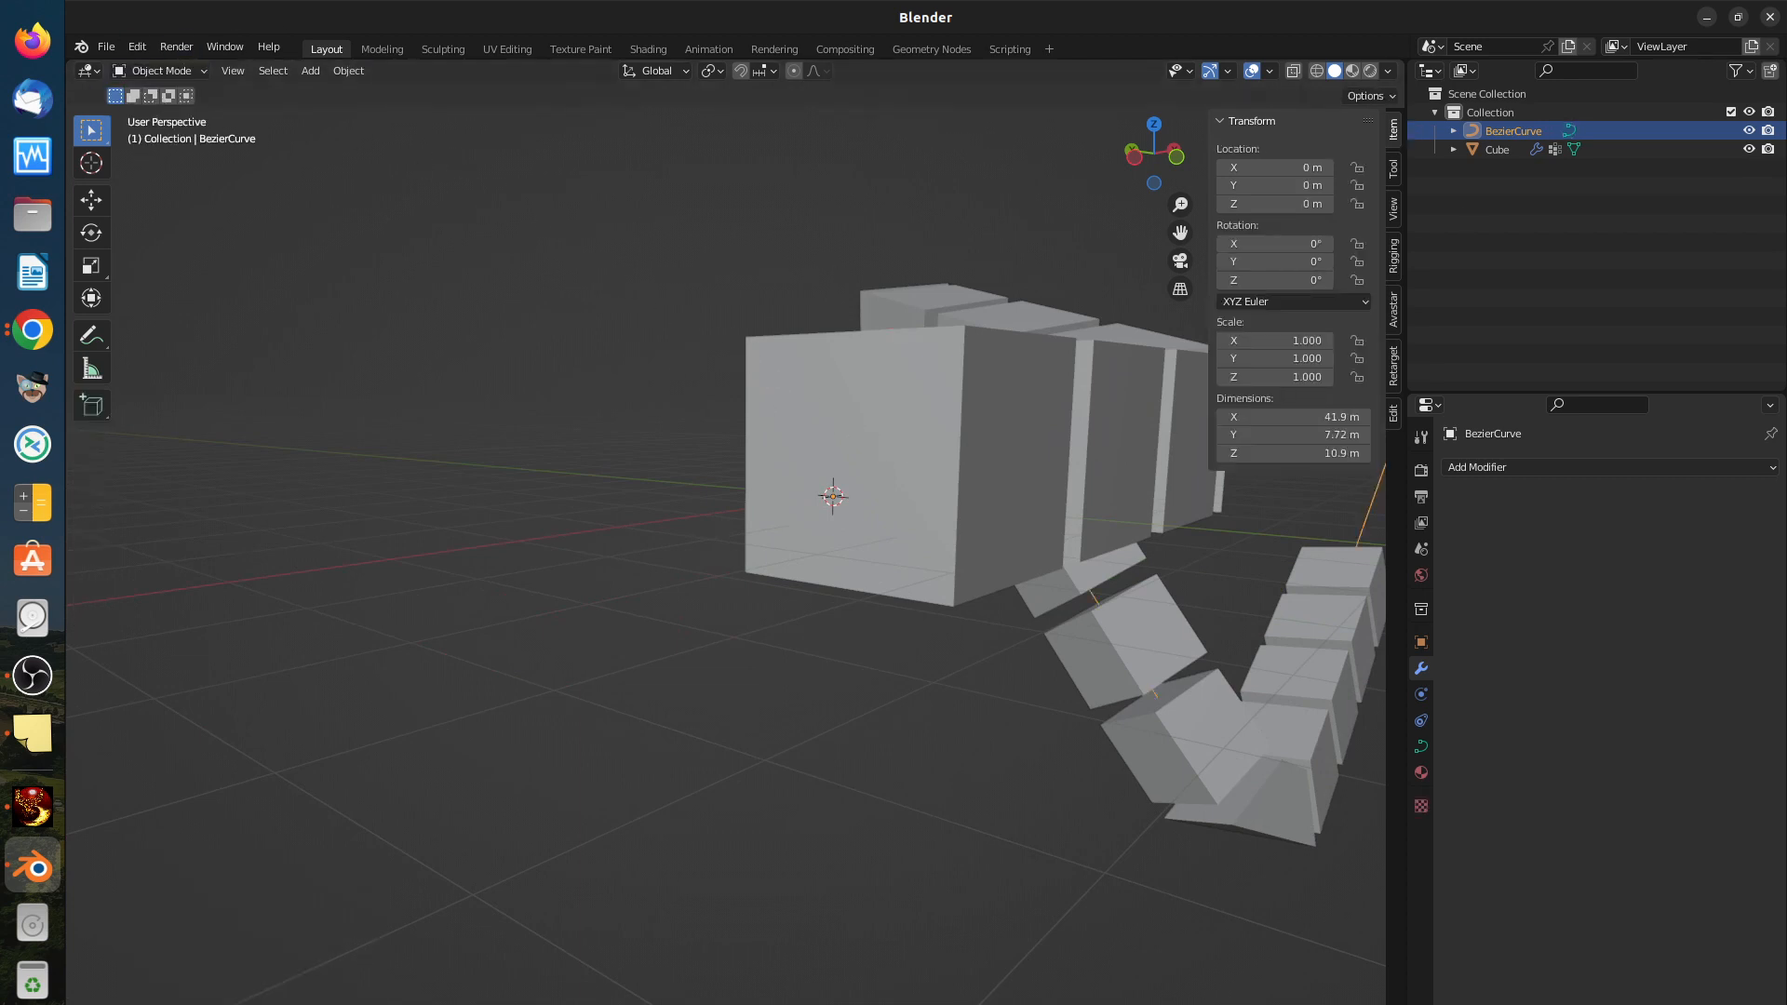
Step: Check the shared screen in the Jitsi Meet browser window, return to Blender and examine the first deformed cubes
left_click_drag(1786, 140, 737, 129)
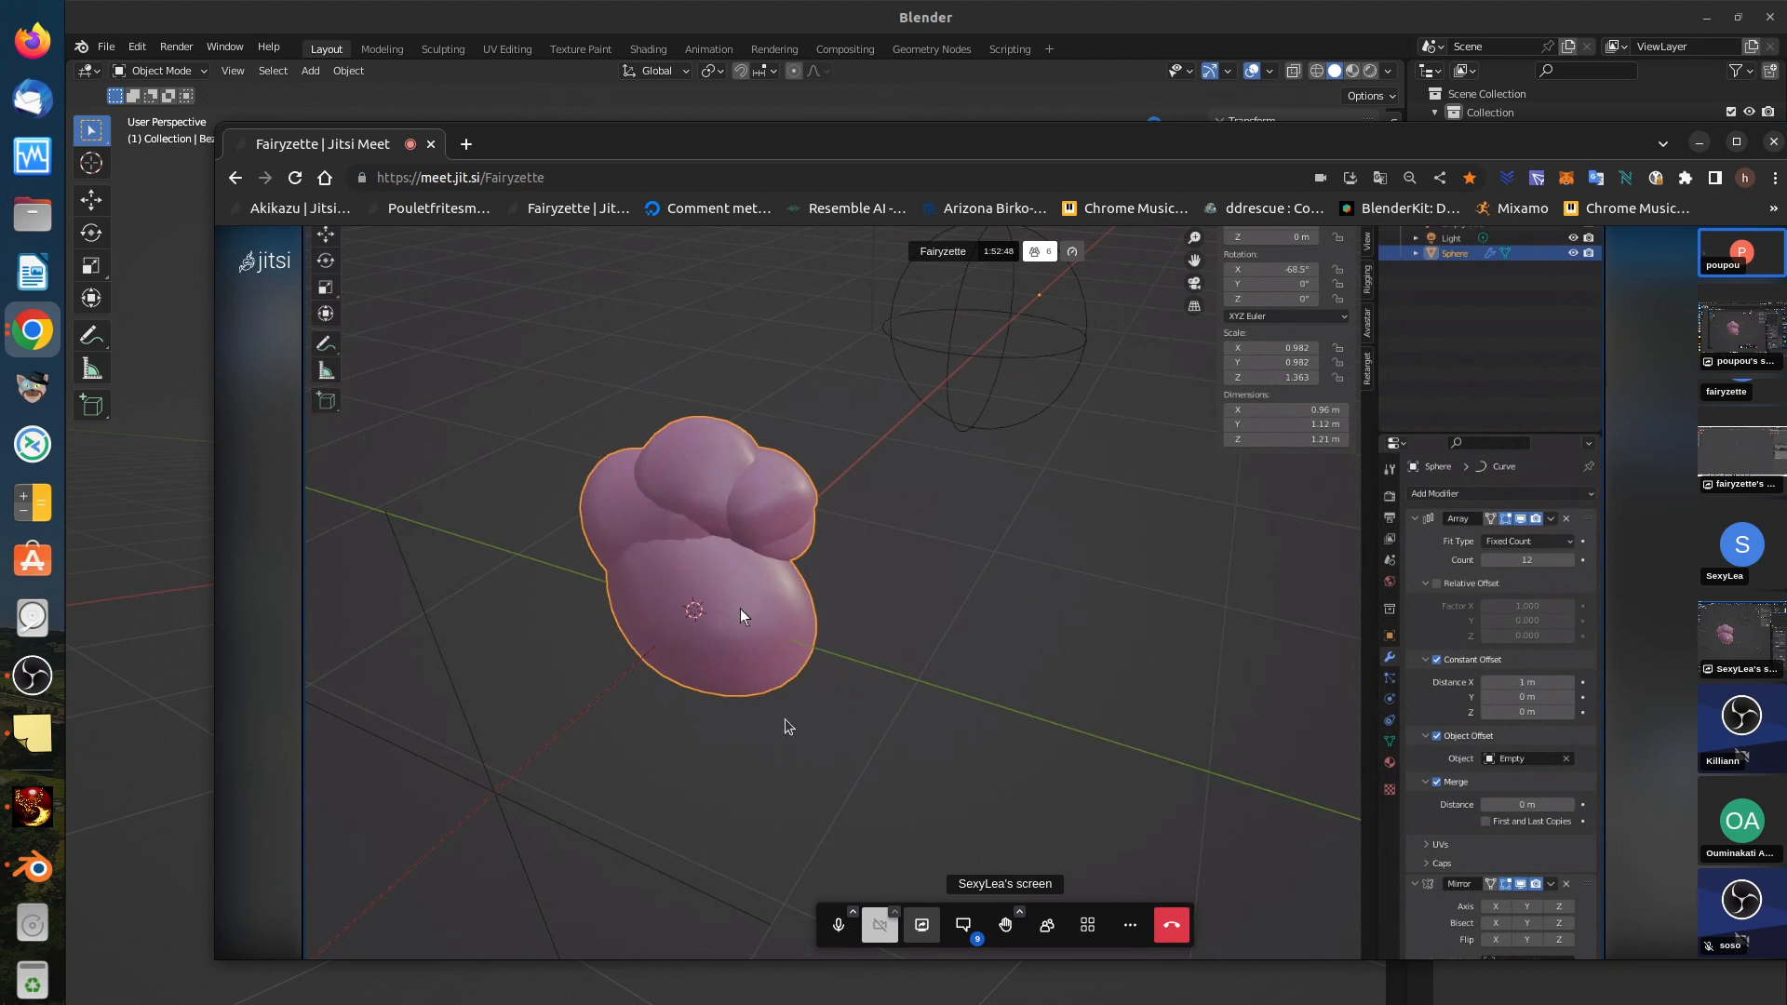
key("alt+Tab")
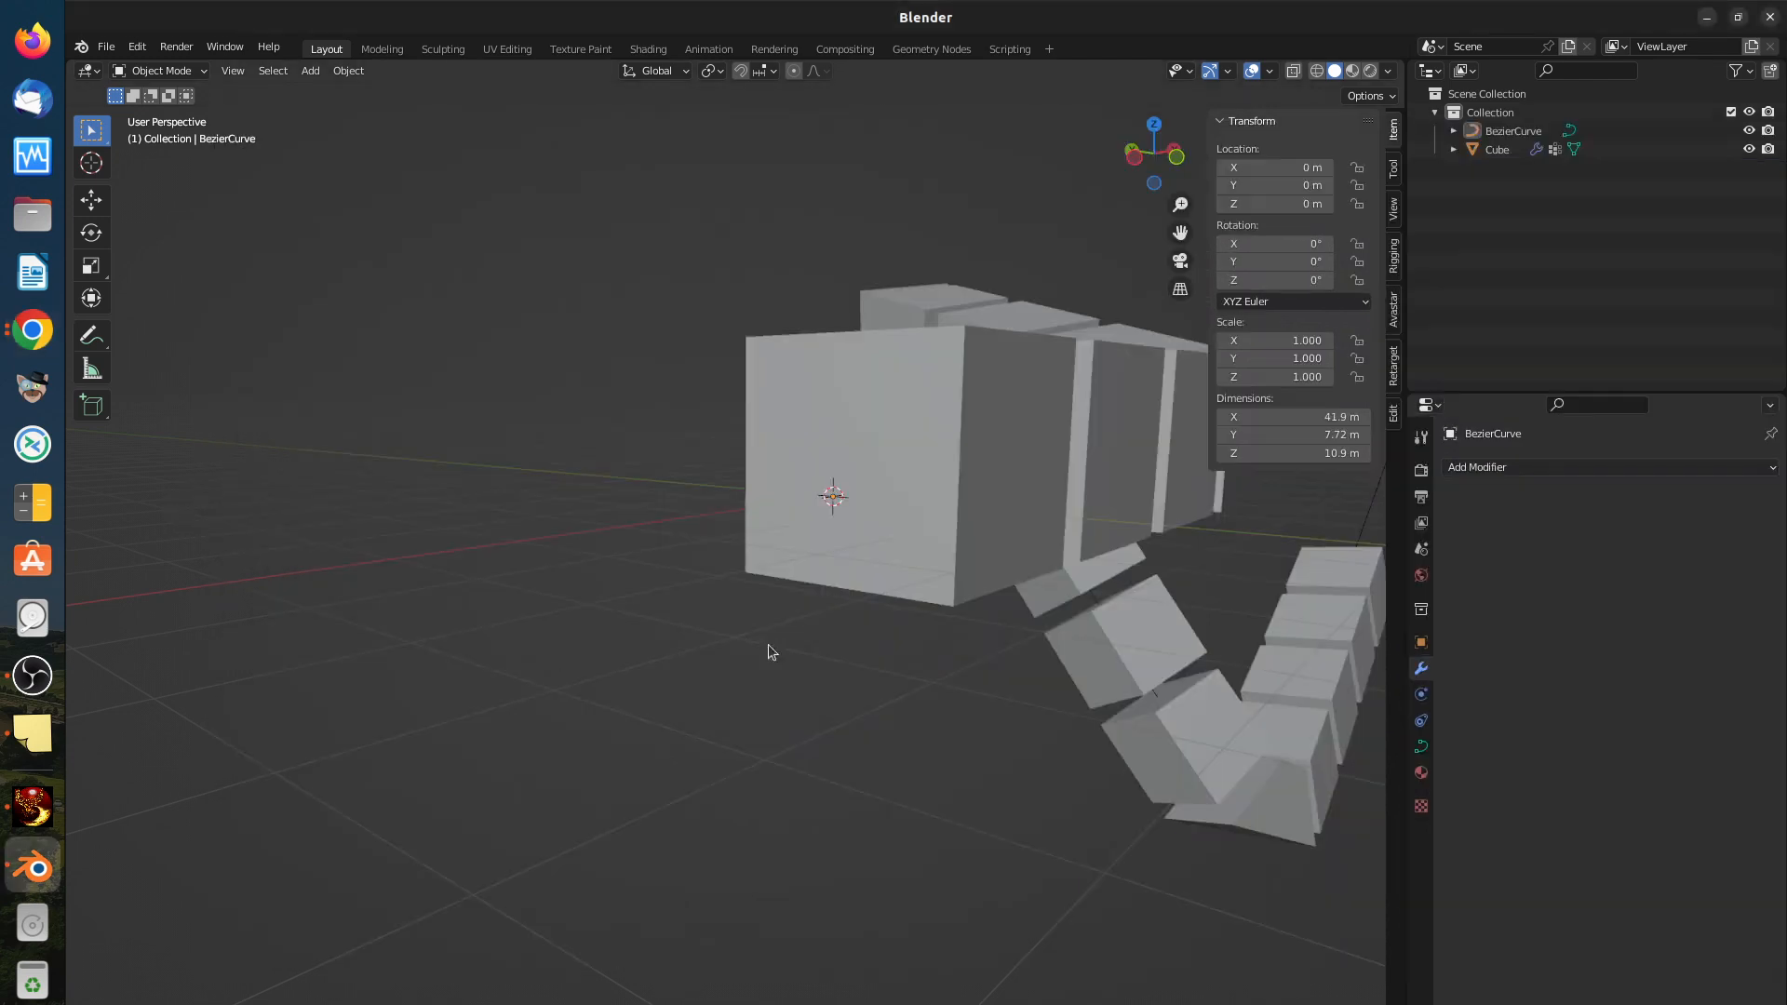
scroll(929, 497, "down", 3)
middle_click_drag(962, 494, 894, 621)
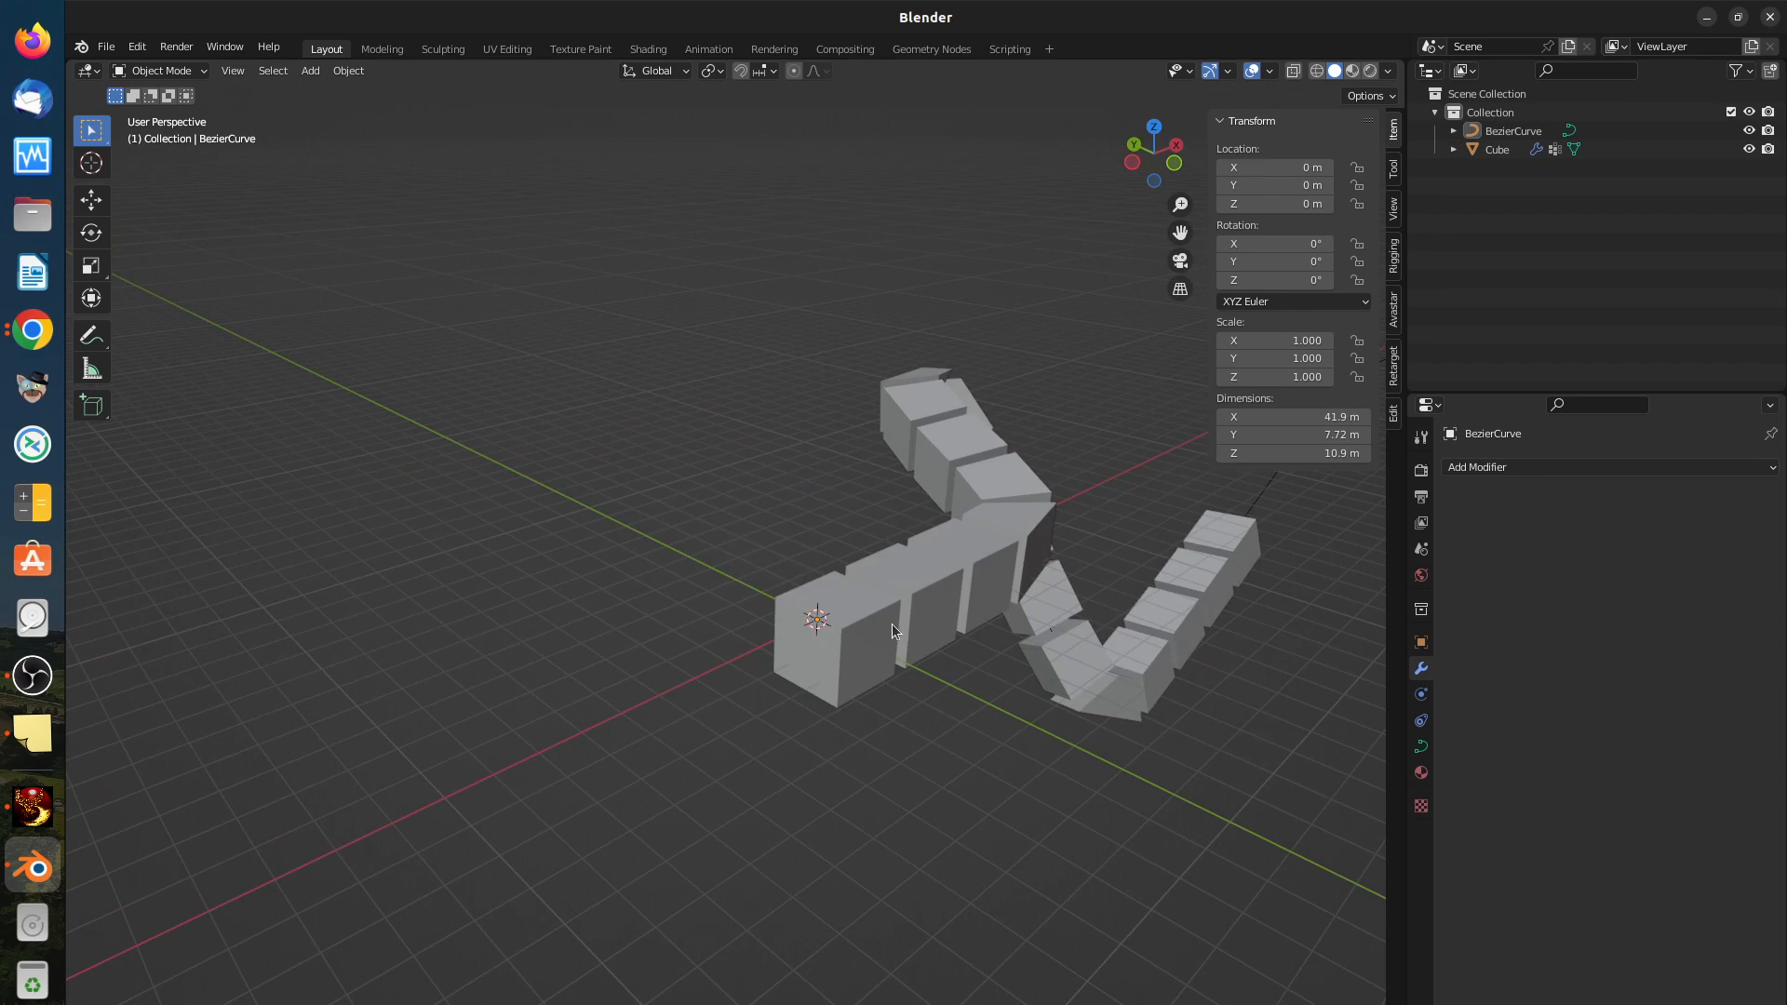
middle_click_drag(910, 637, 840, 605)
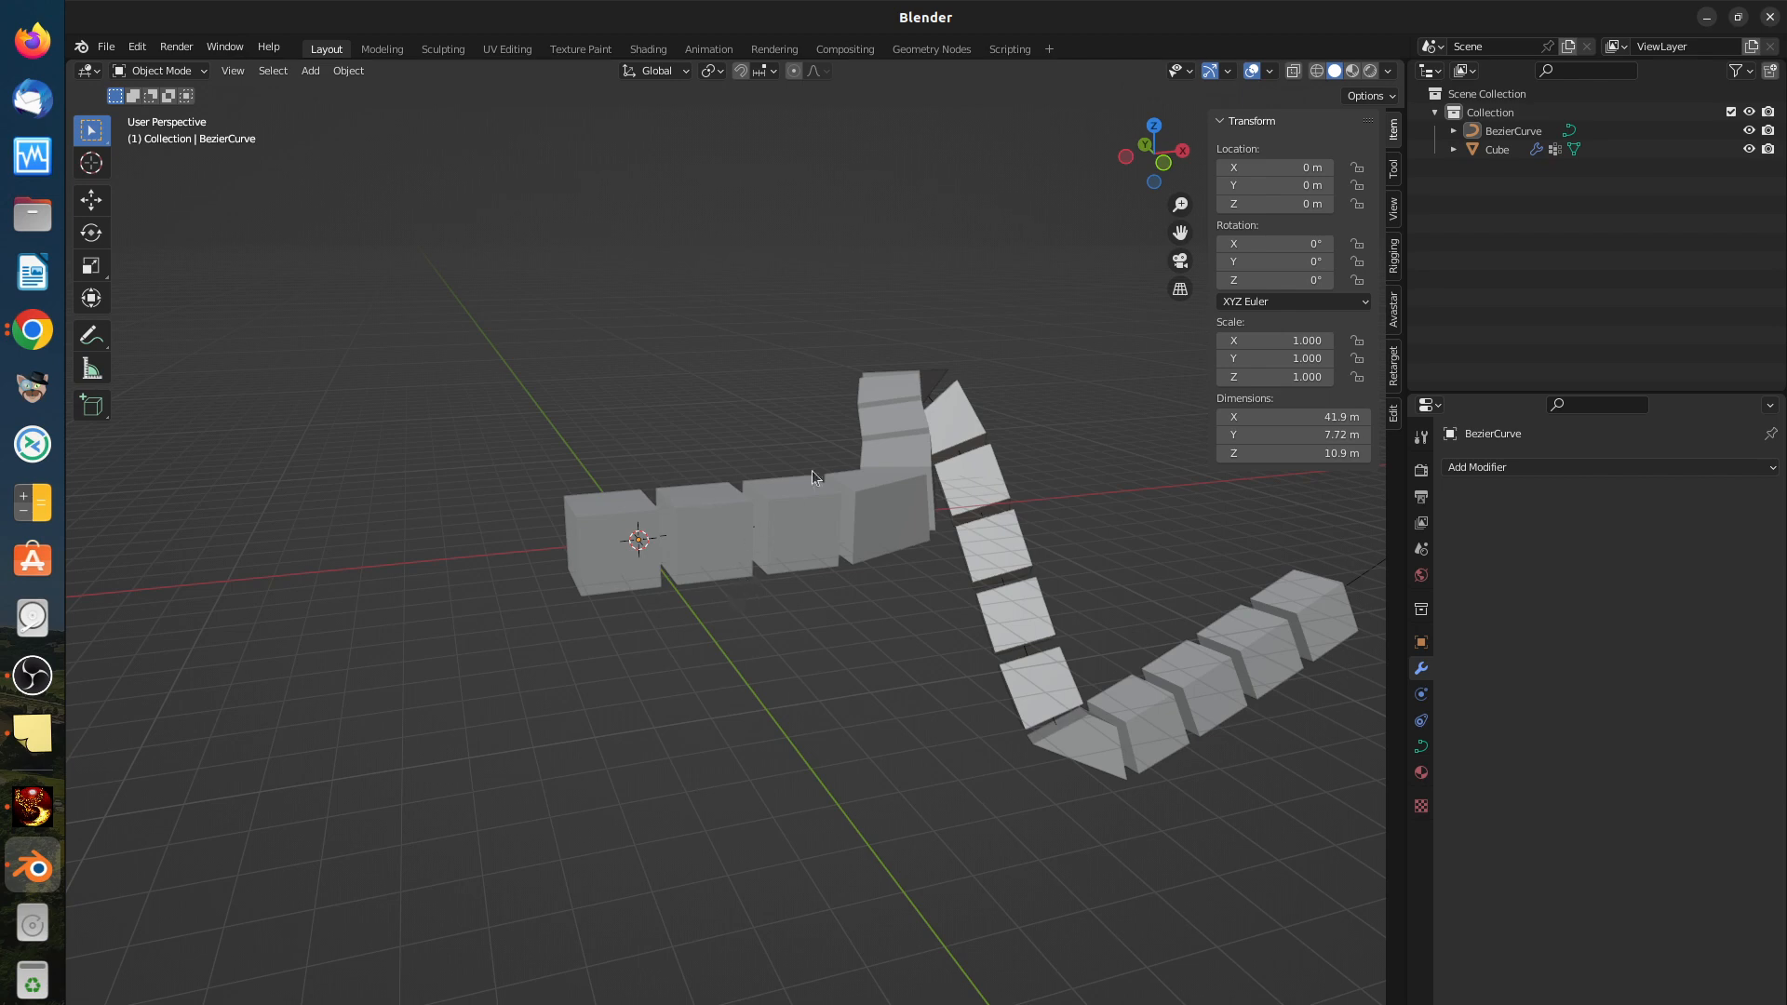
scroll(623, 605, "up", 1)
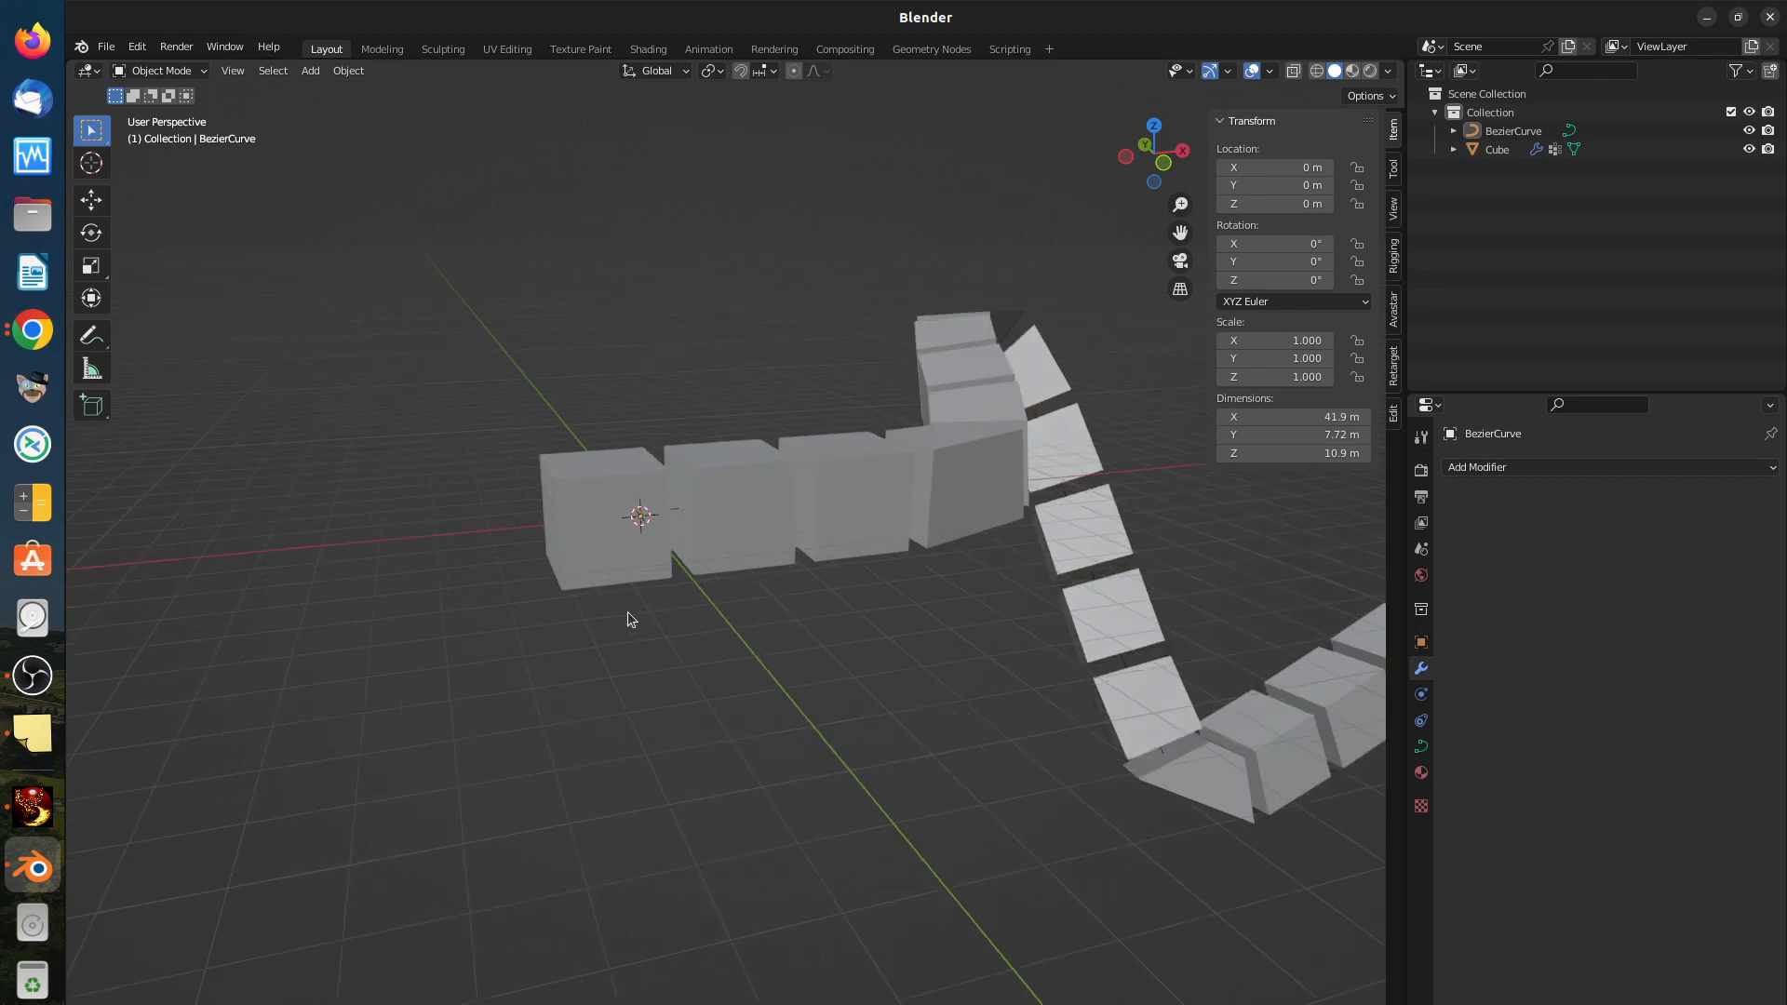
scroll(654, 515, "up", 2)
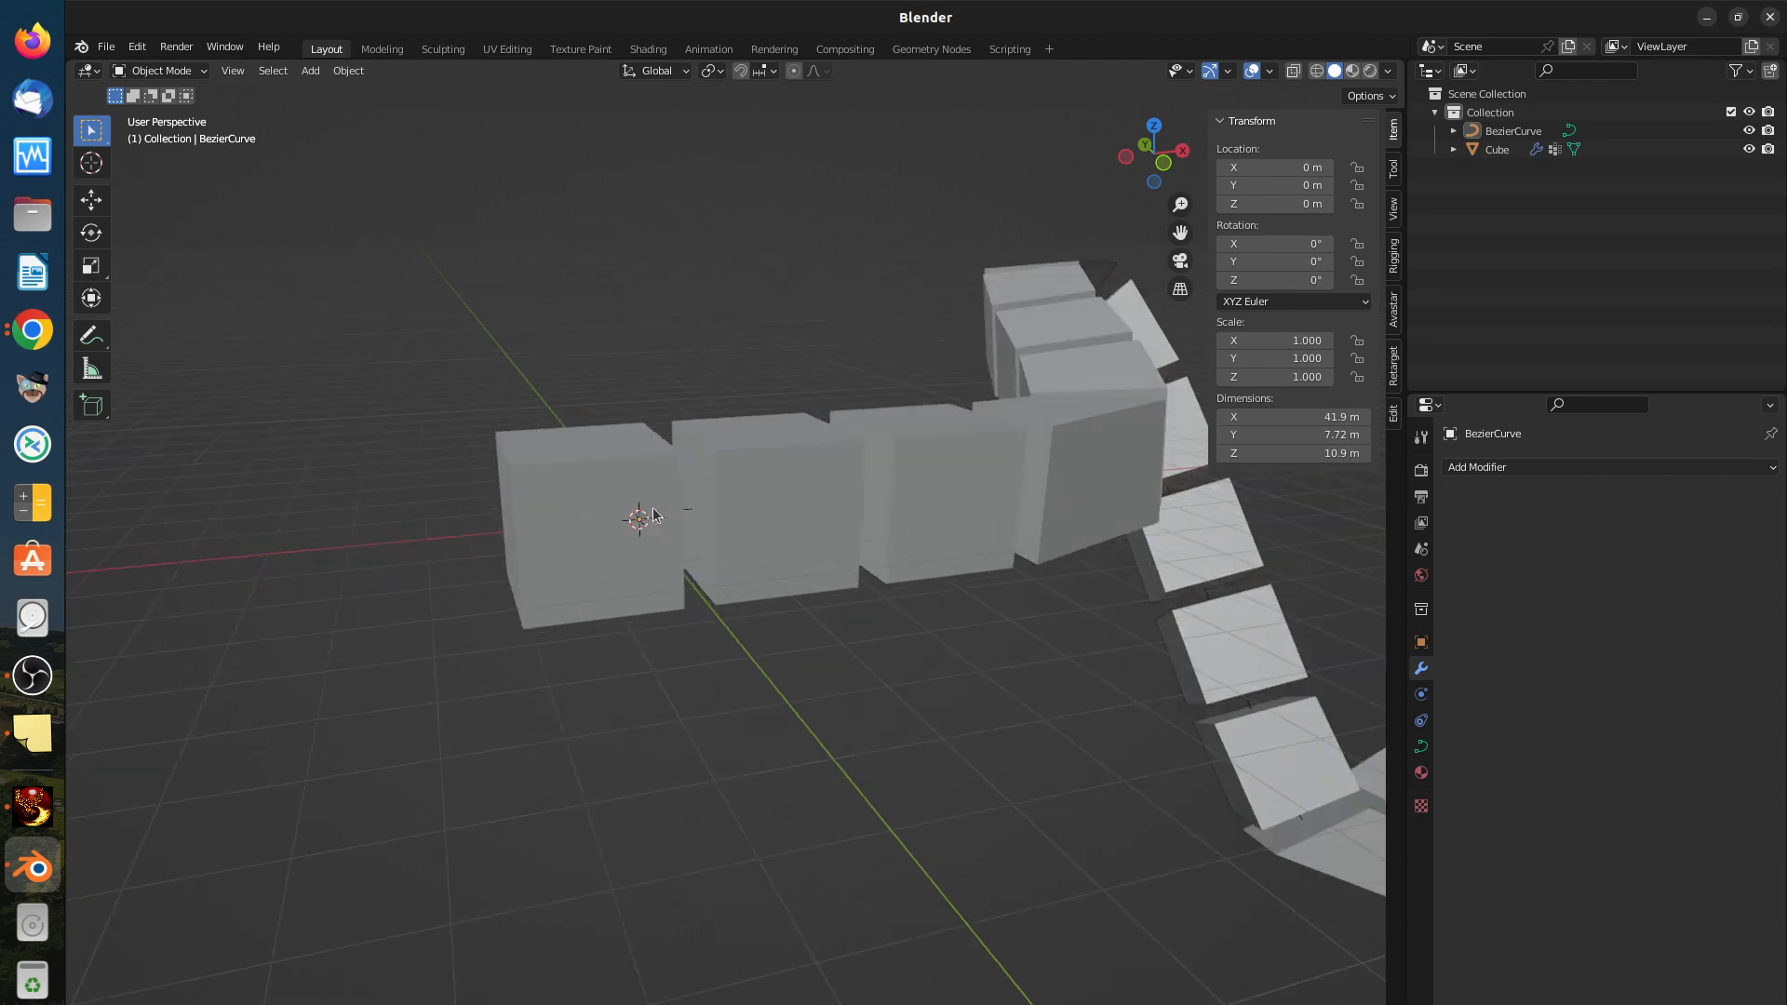
Step: Select the cube array and open its mesh in Edit Mode, with the first cube's end face in view
left_click(704, 506)
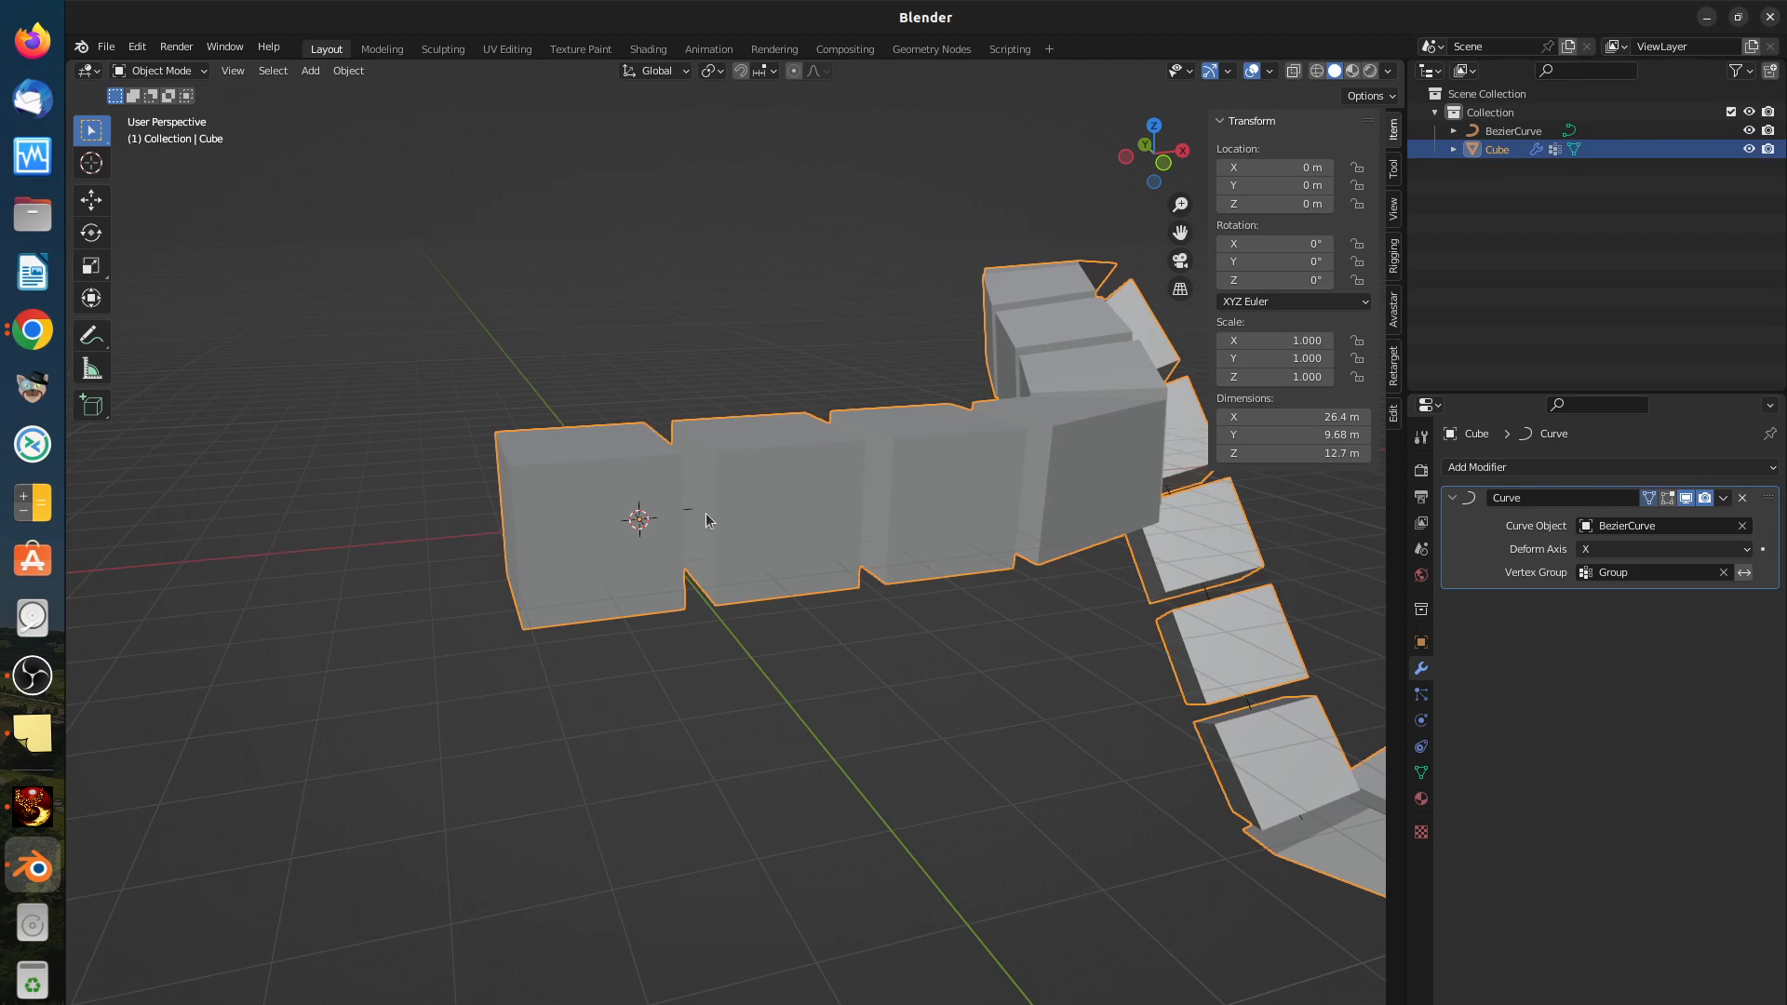
middle_click_drag(655, 540, 726, 532)
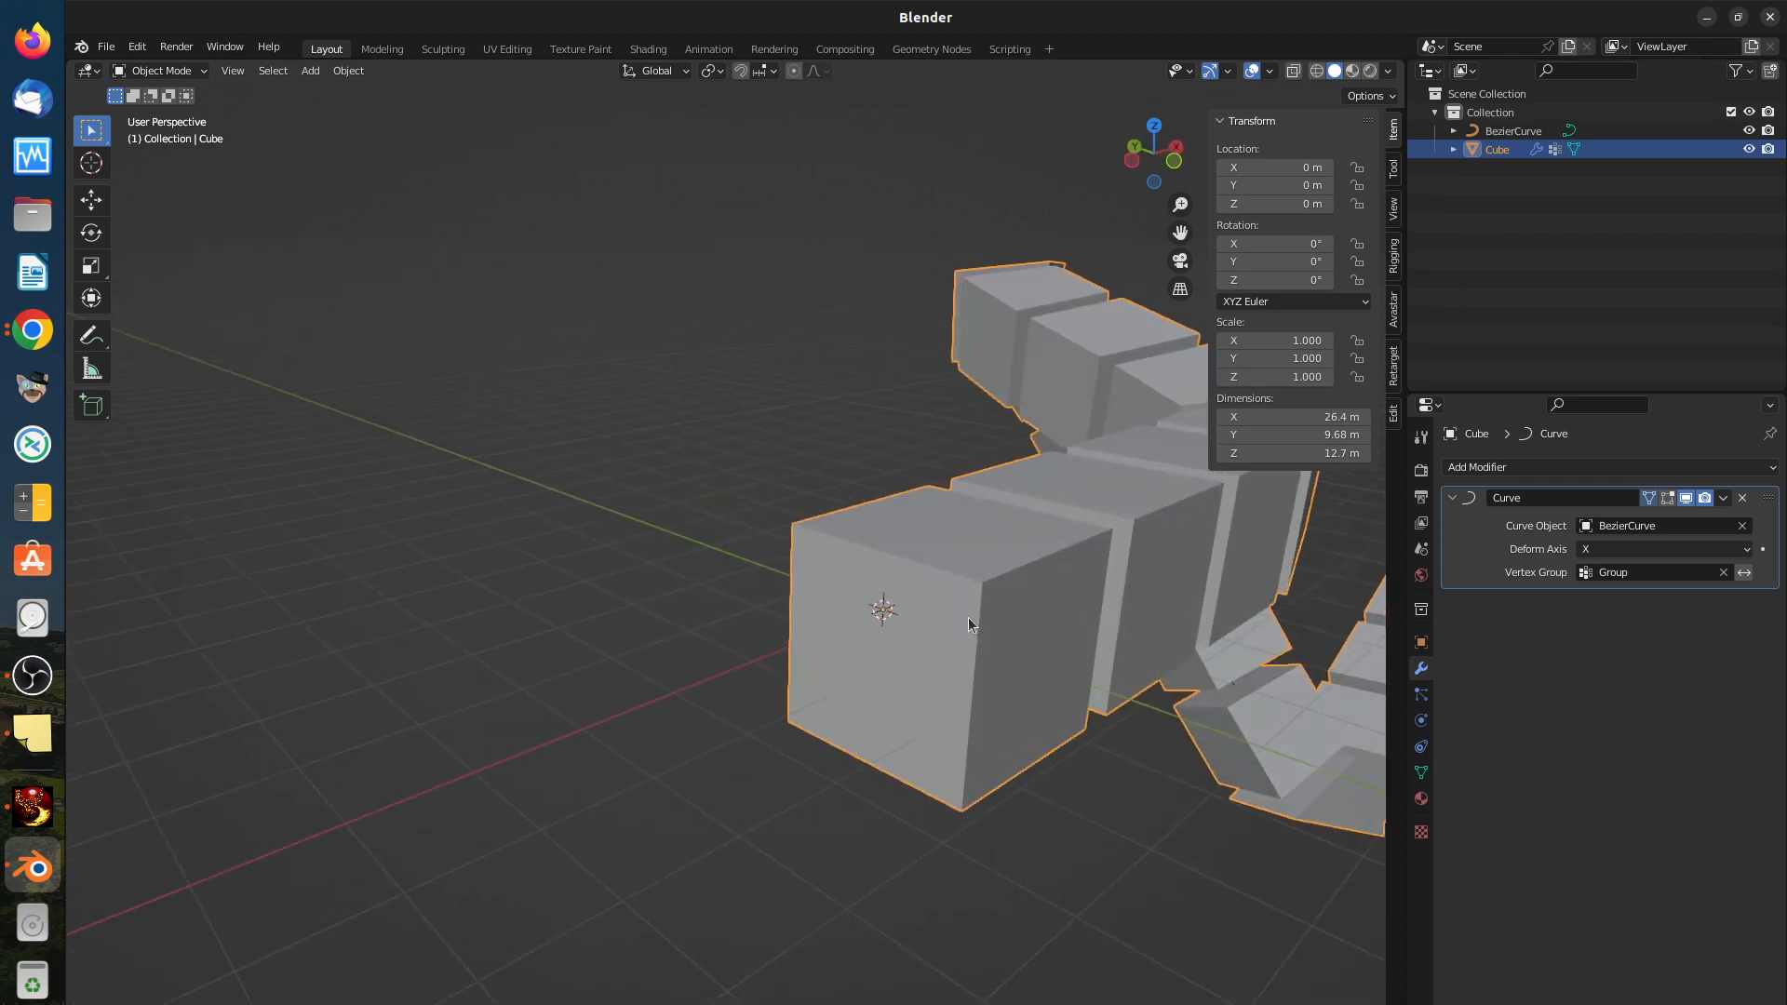
left_click(160, 70)
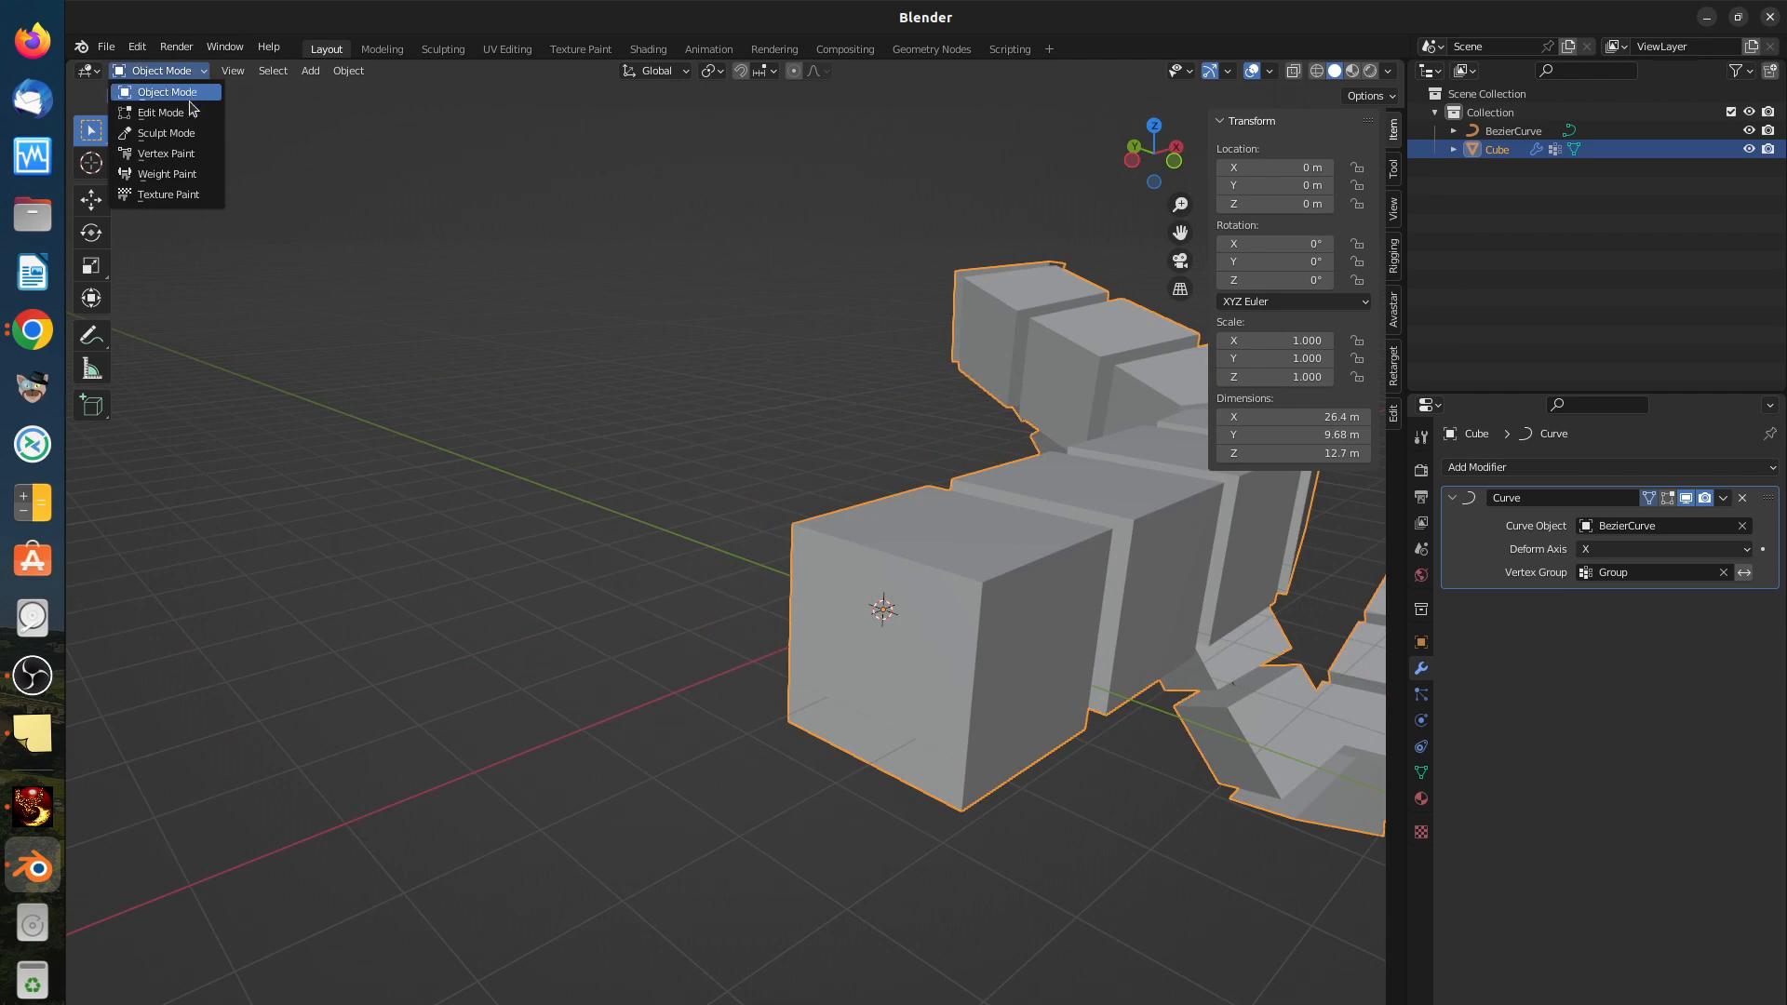
left_click(186, 96)
Step: Try deleting the vertices of the first cube's end face and undo the deletion
left_click(840, 619)
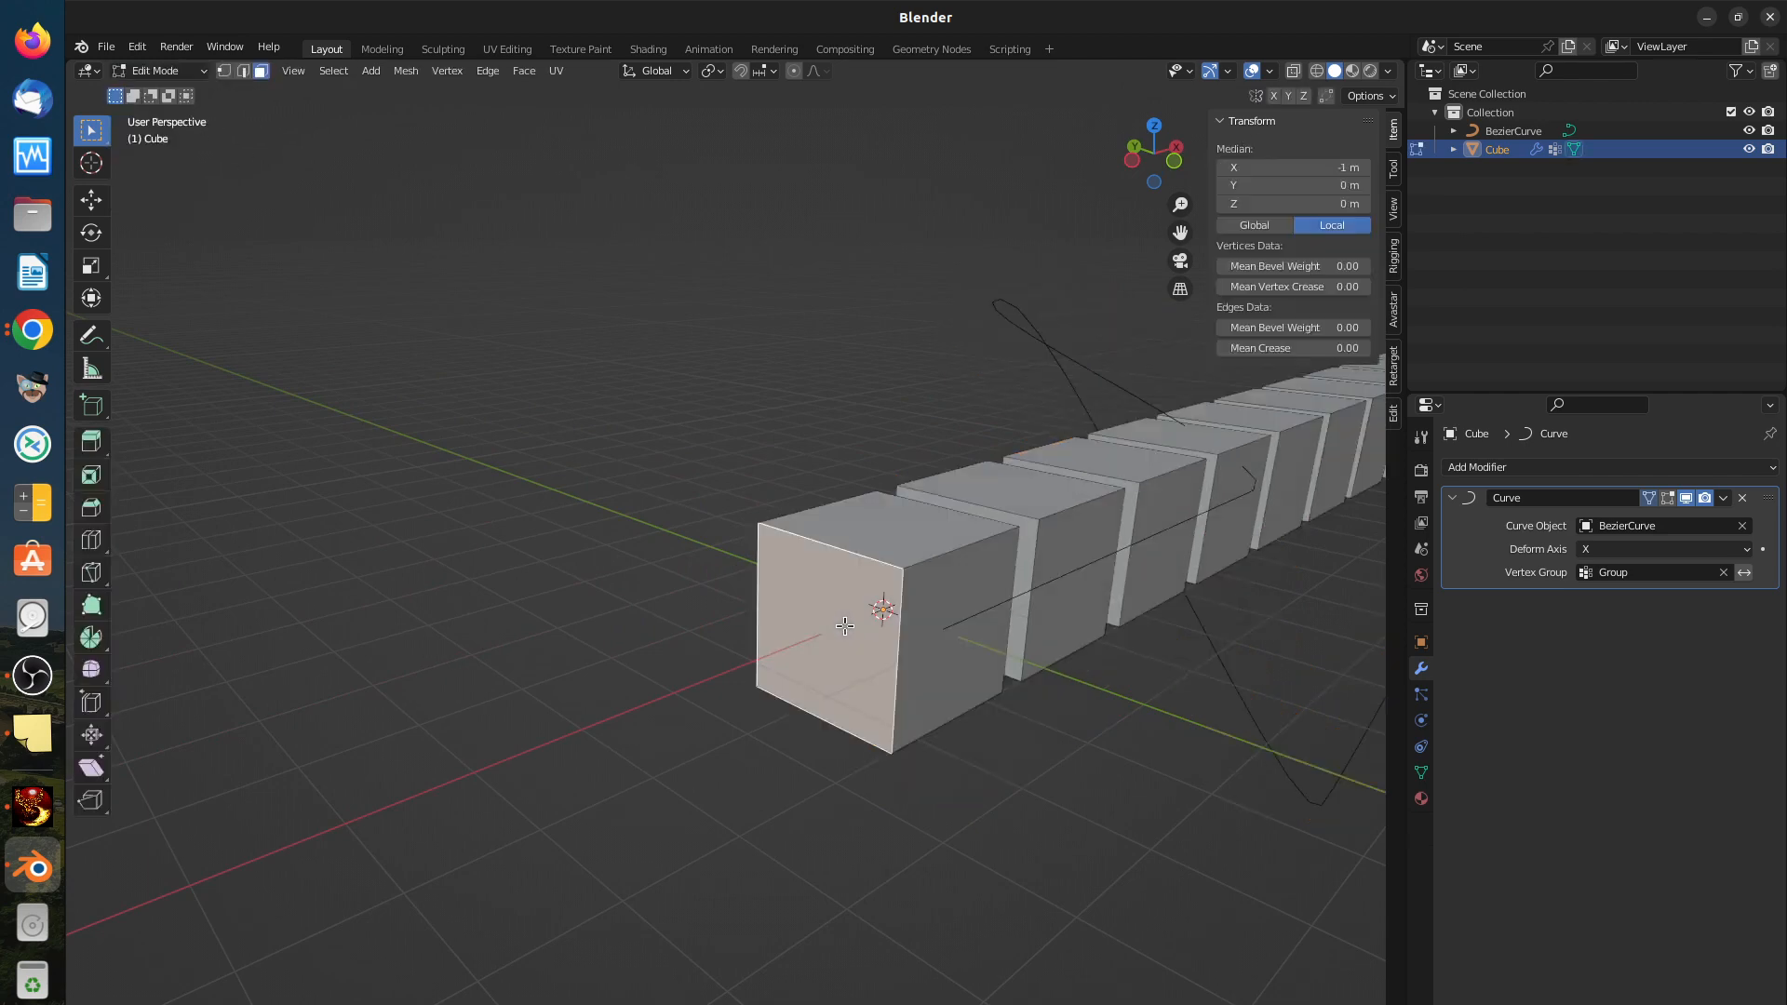
key("x")
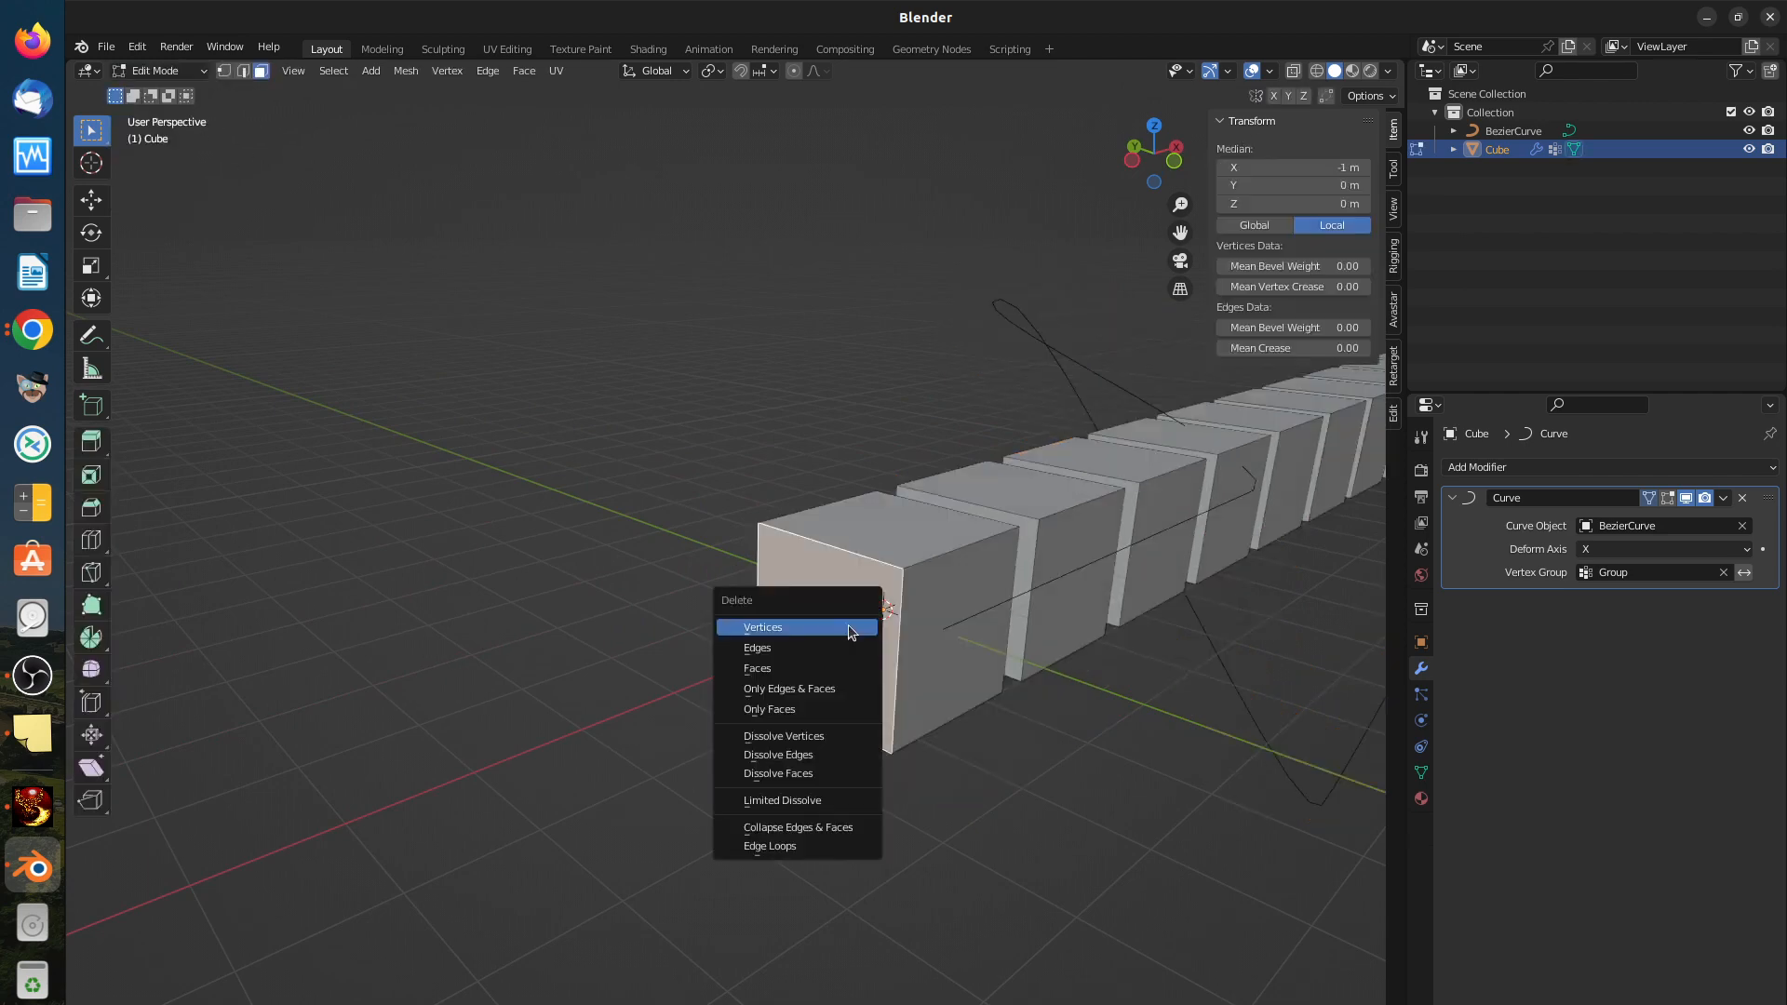
left_click(848, 626)
middle_click_drag(908, 613, 976, 594)
key("ctrl+z")
key("ctrl+z")
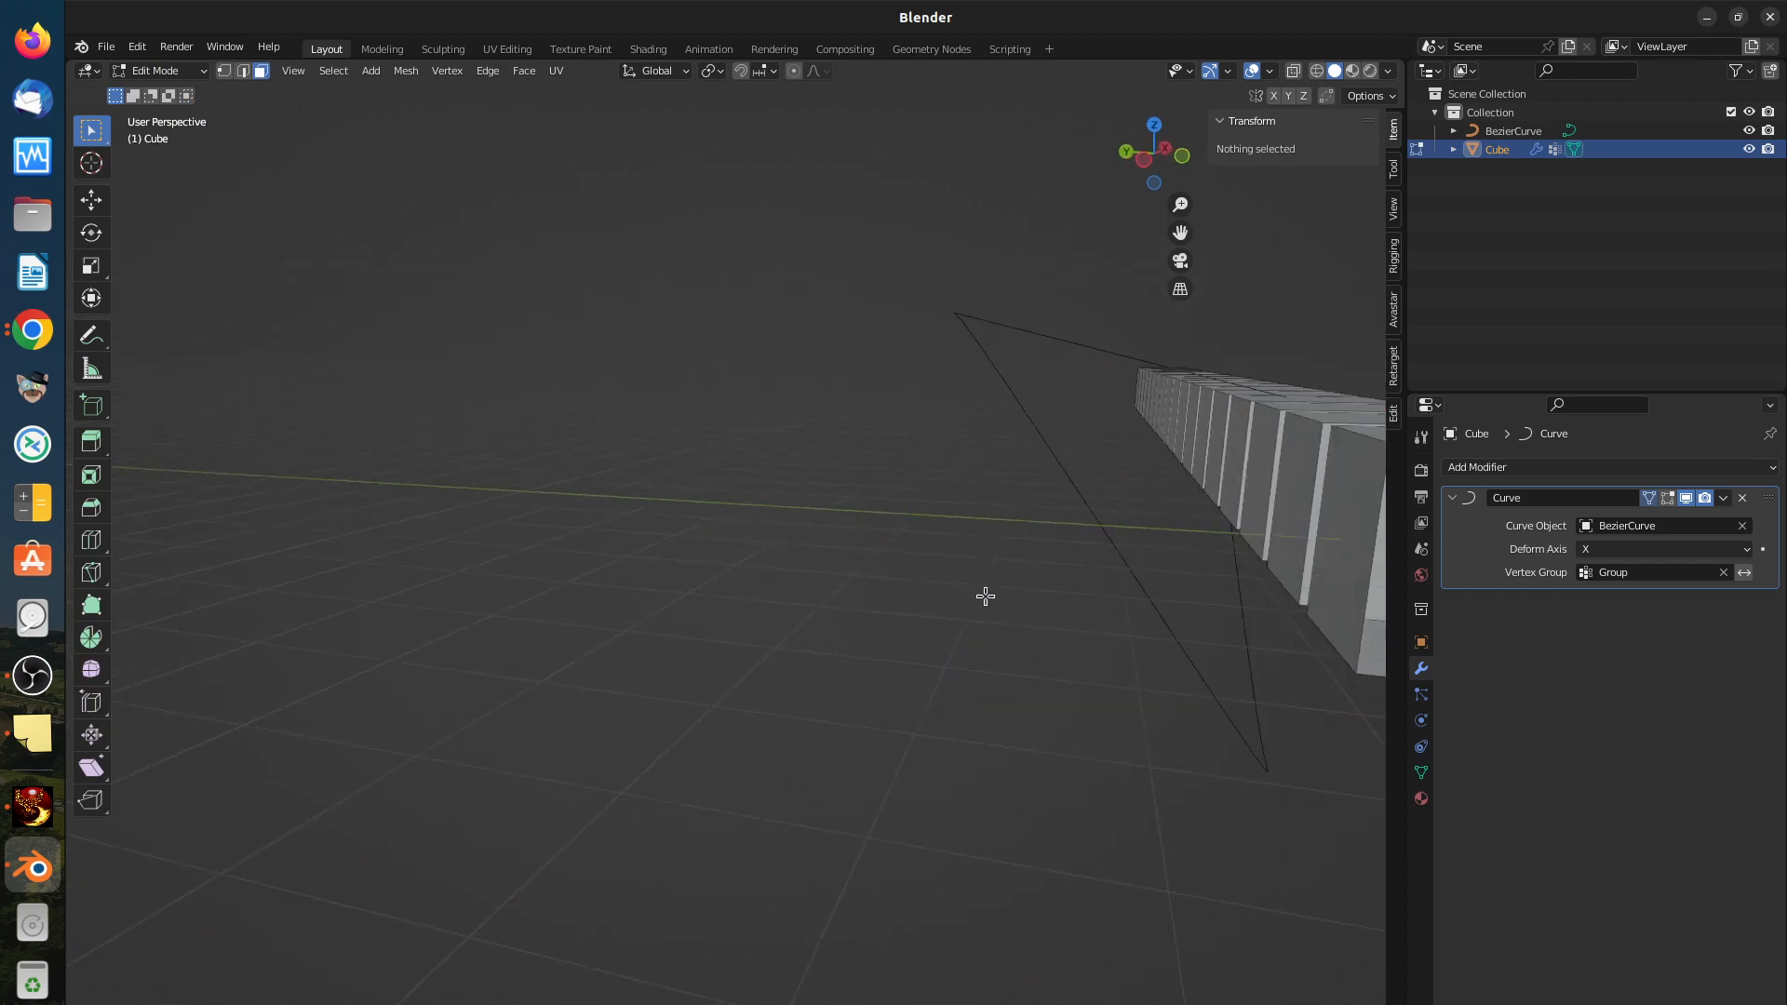
Step: Delete the end face of the first cube in the array
left_click(1287, 539)
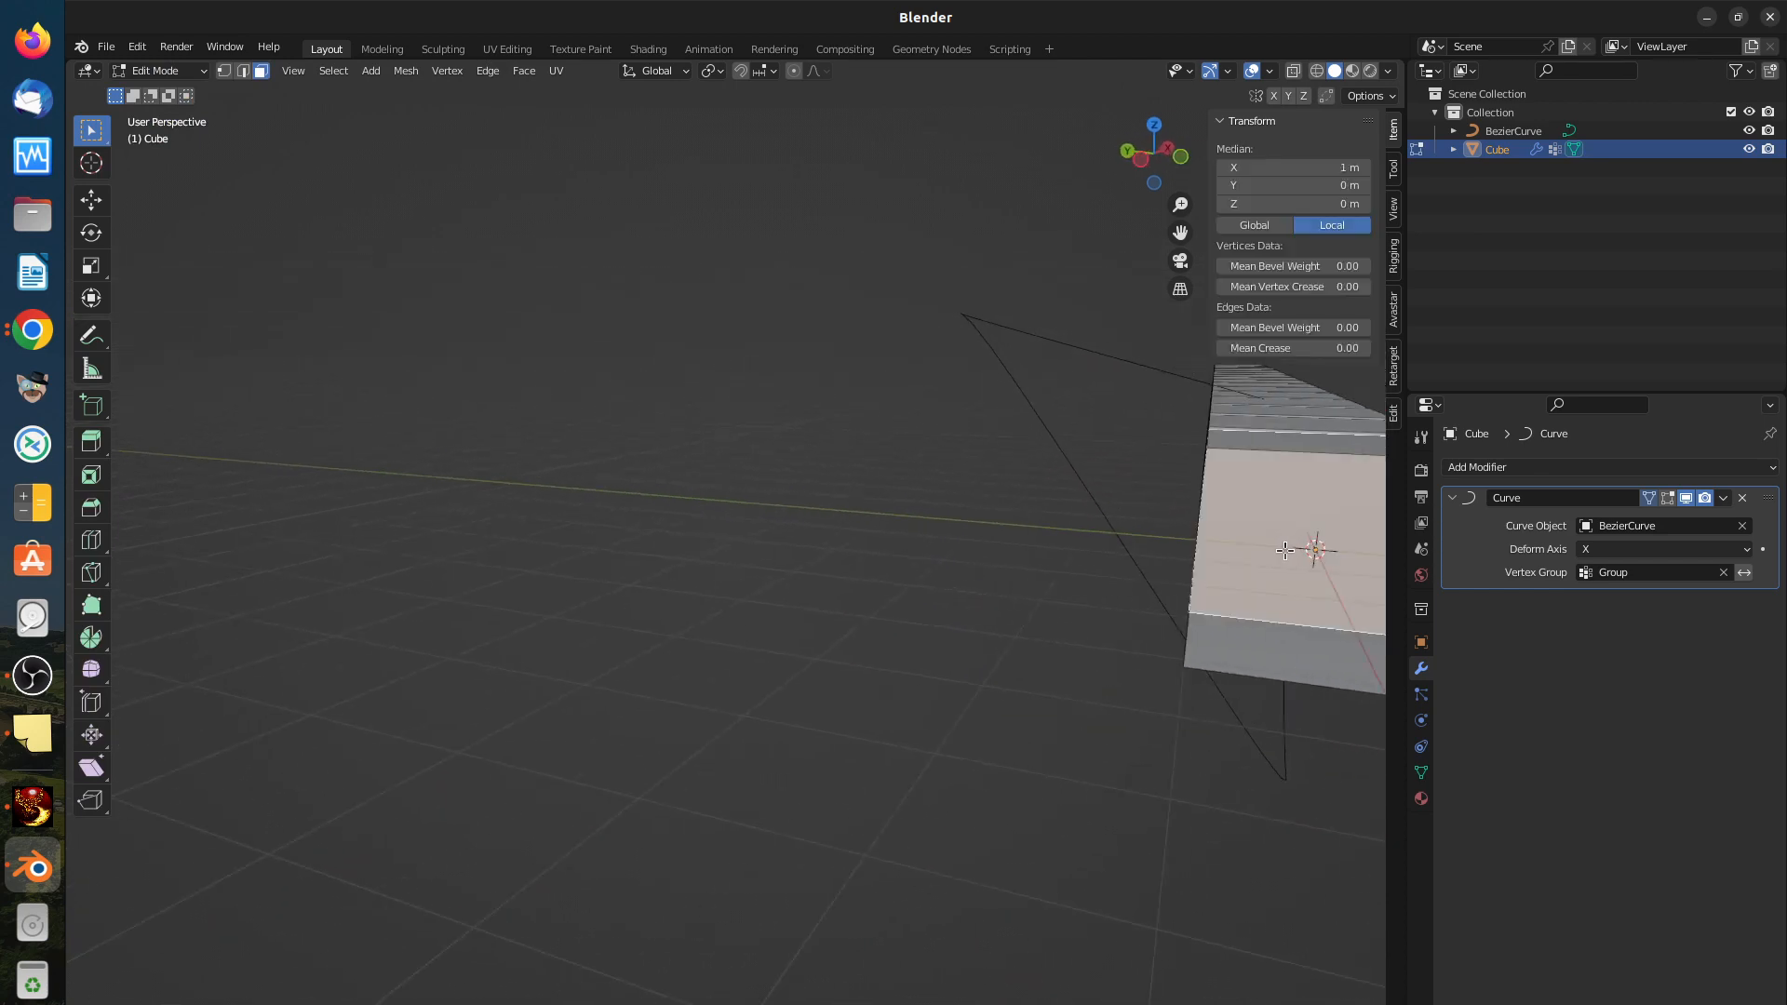
key("x")
left_click(1282, 550)
scroll(1295, 567, "down", 4)
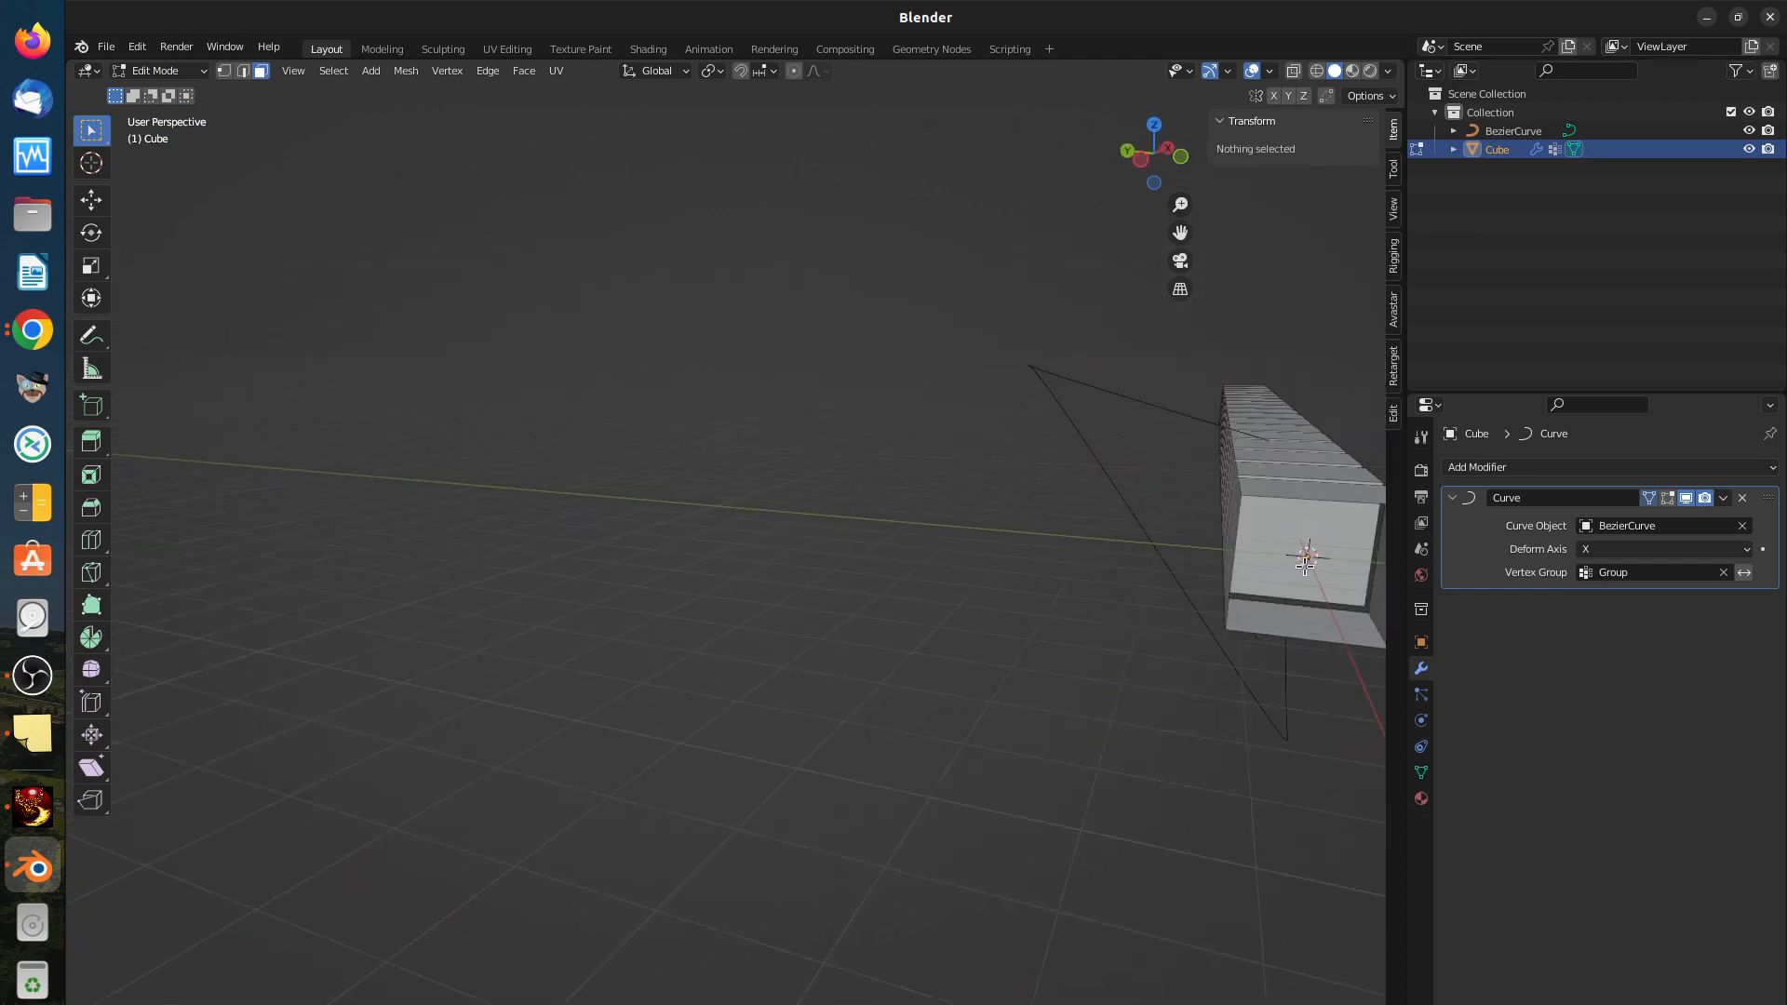
Step: Examine the open end of the first cube and the neighbouring cubes of the array from several angles
middle_click_drag(1295, 568, 1176, 599)
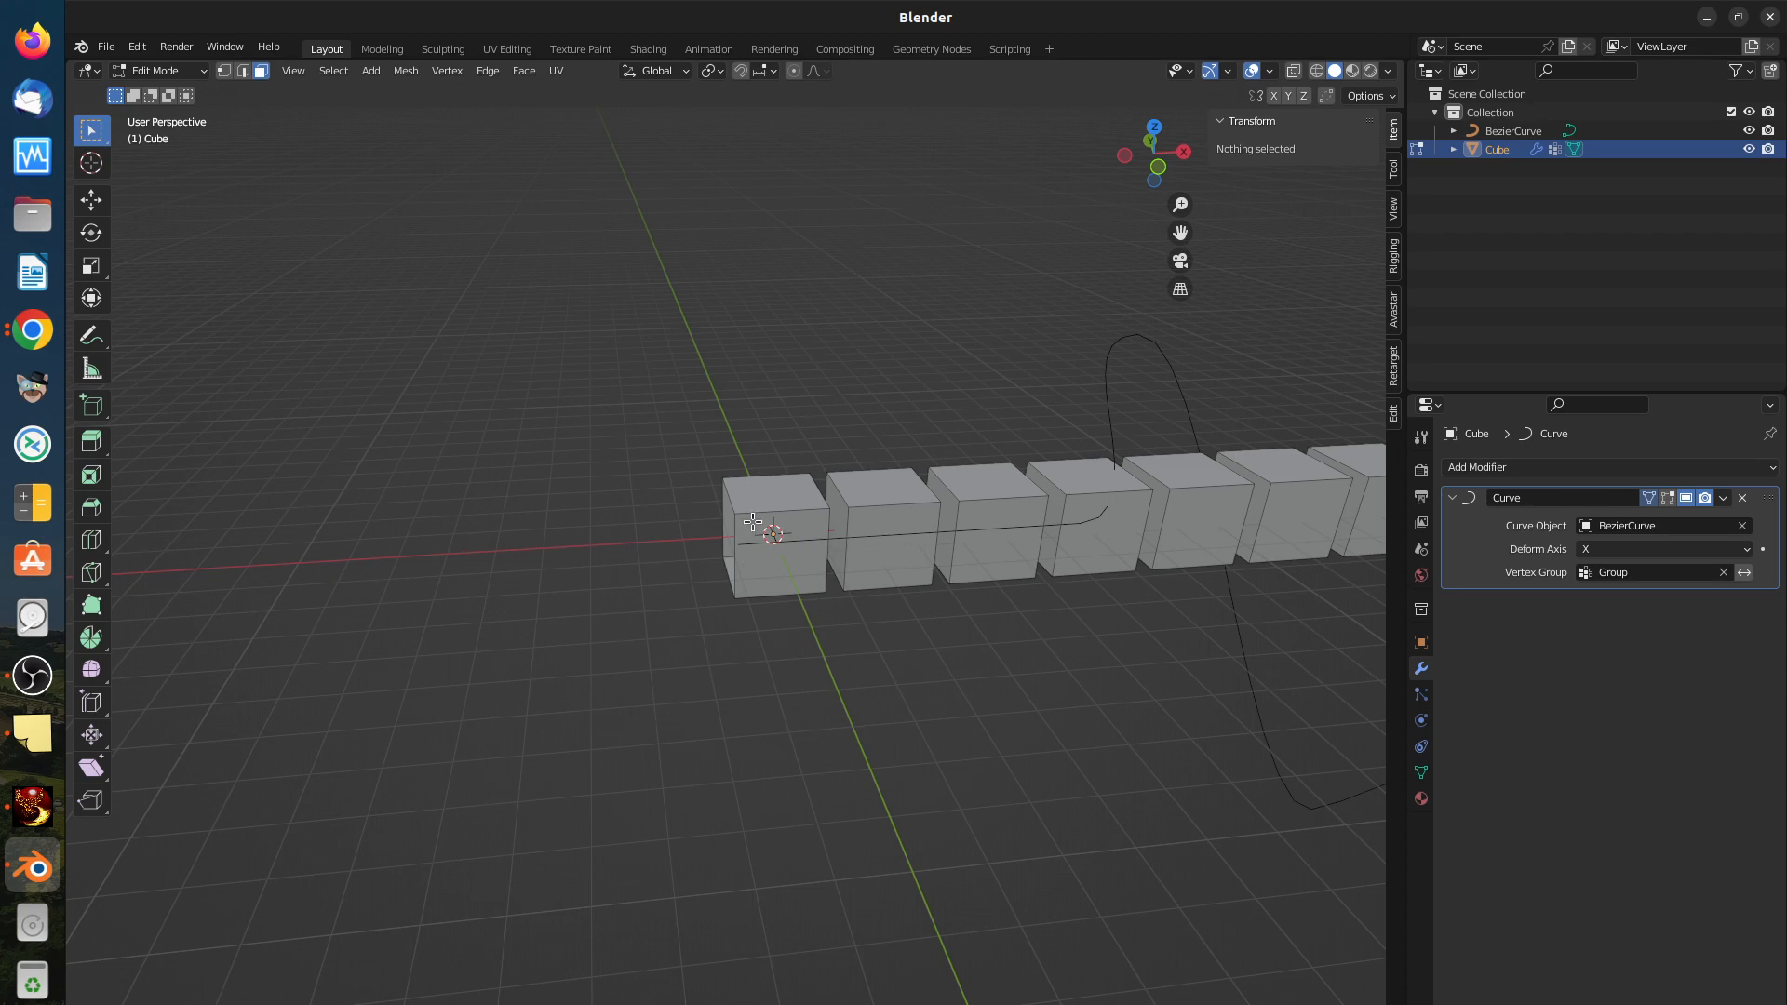
middle_click_drag(749, 577, 878, 603)
middle_click_drag(1033, 626, 1058, 610)
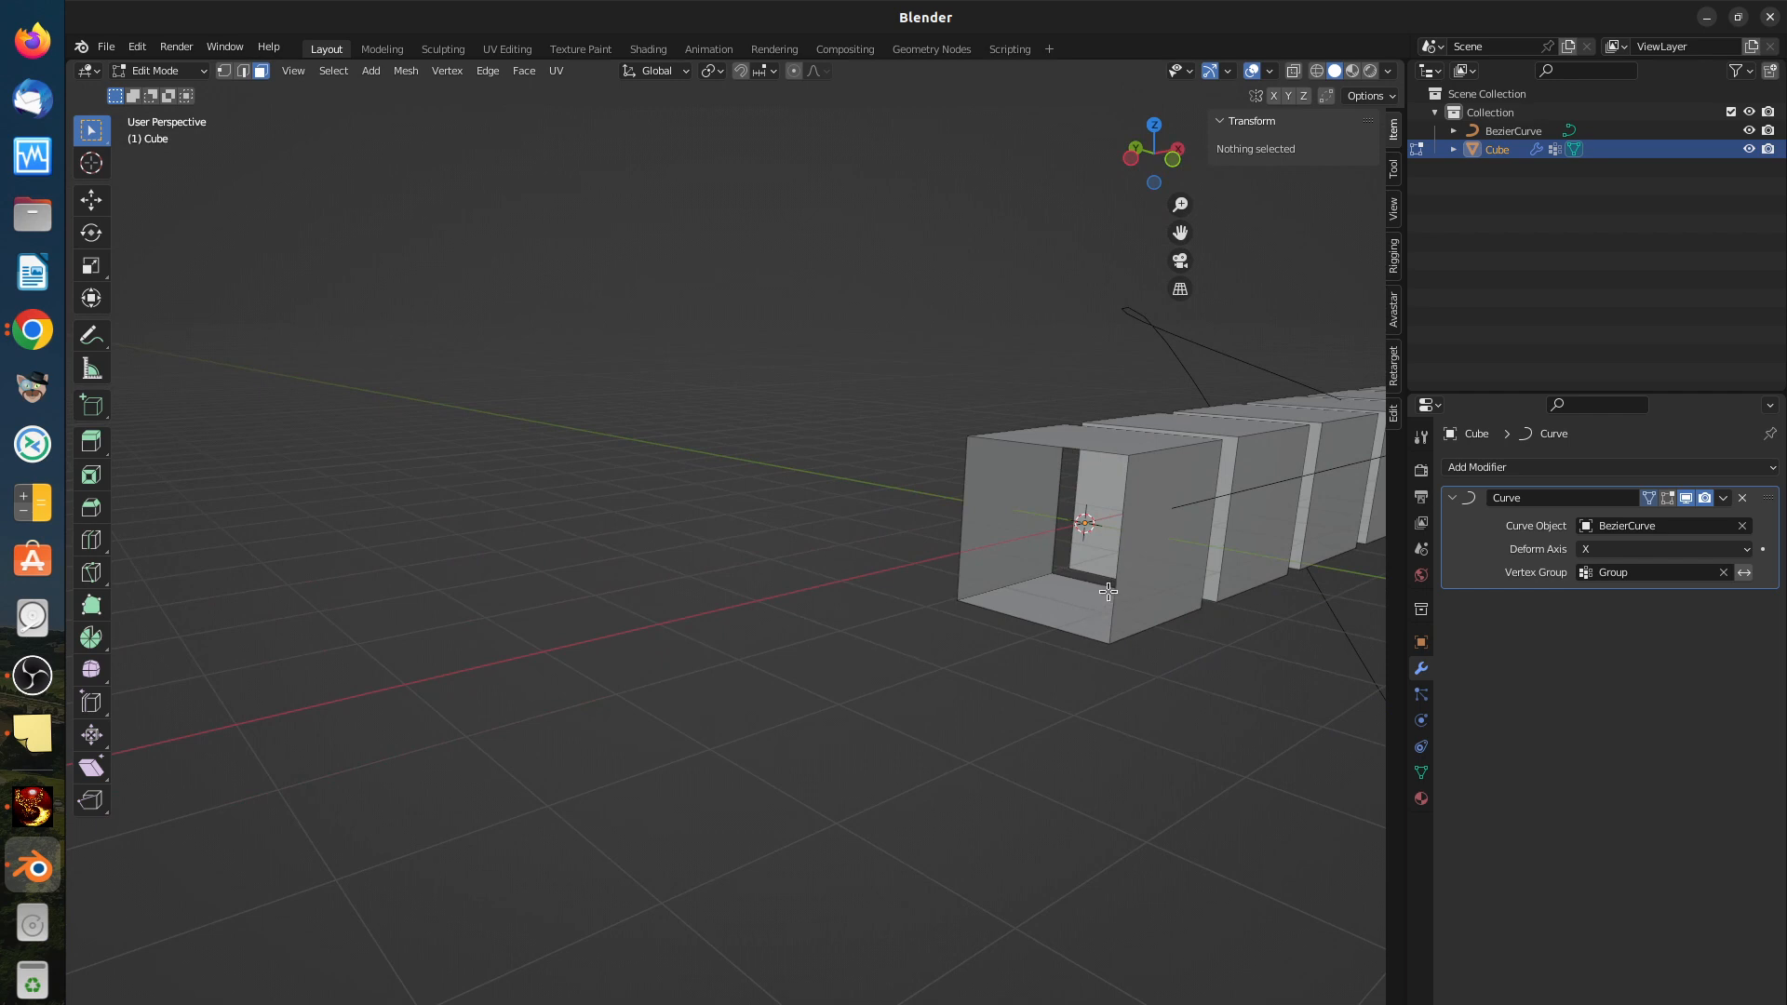
middle_click_drag(1116, 600, 992, 634)
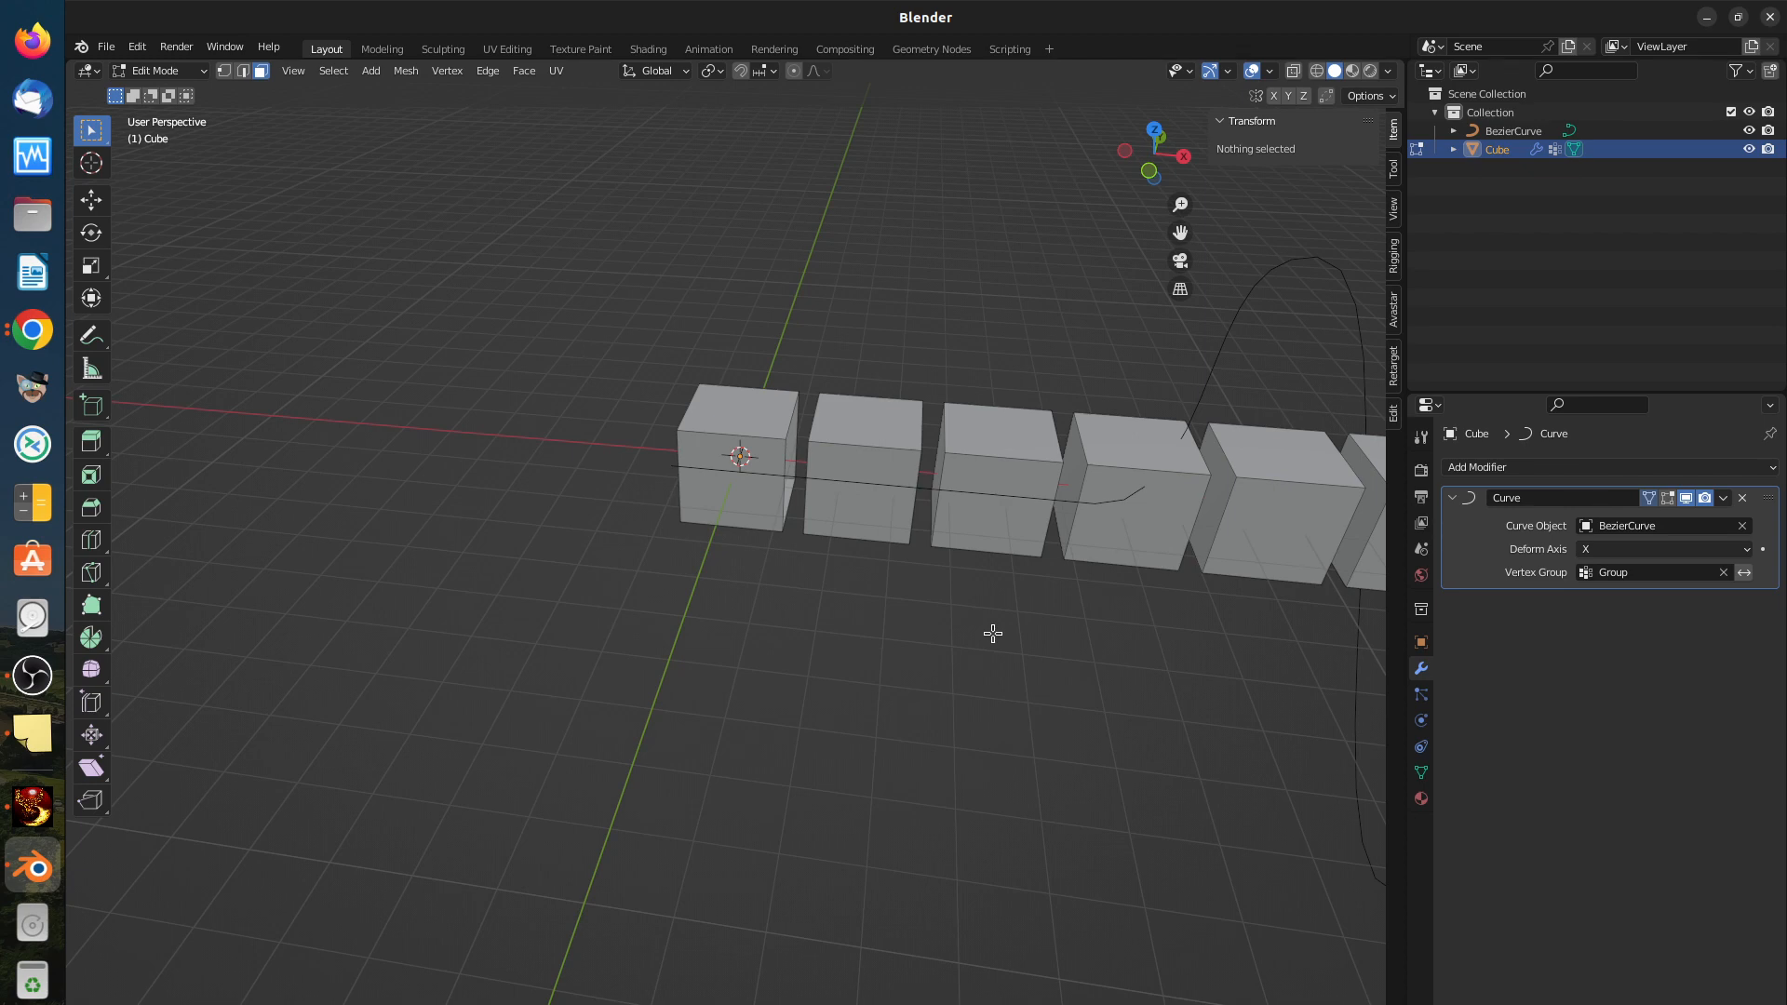
middle_click_drag(749, 480, 822, 490)
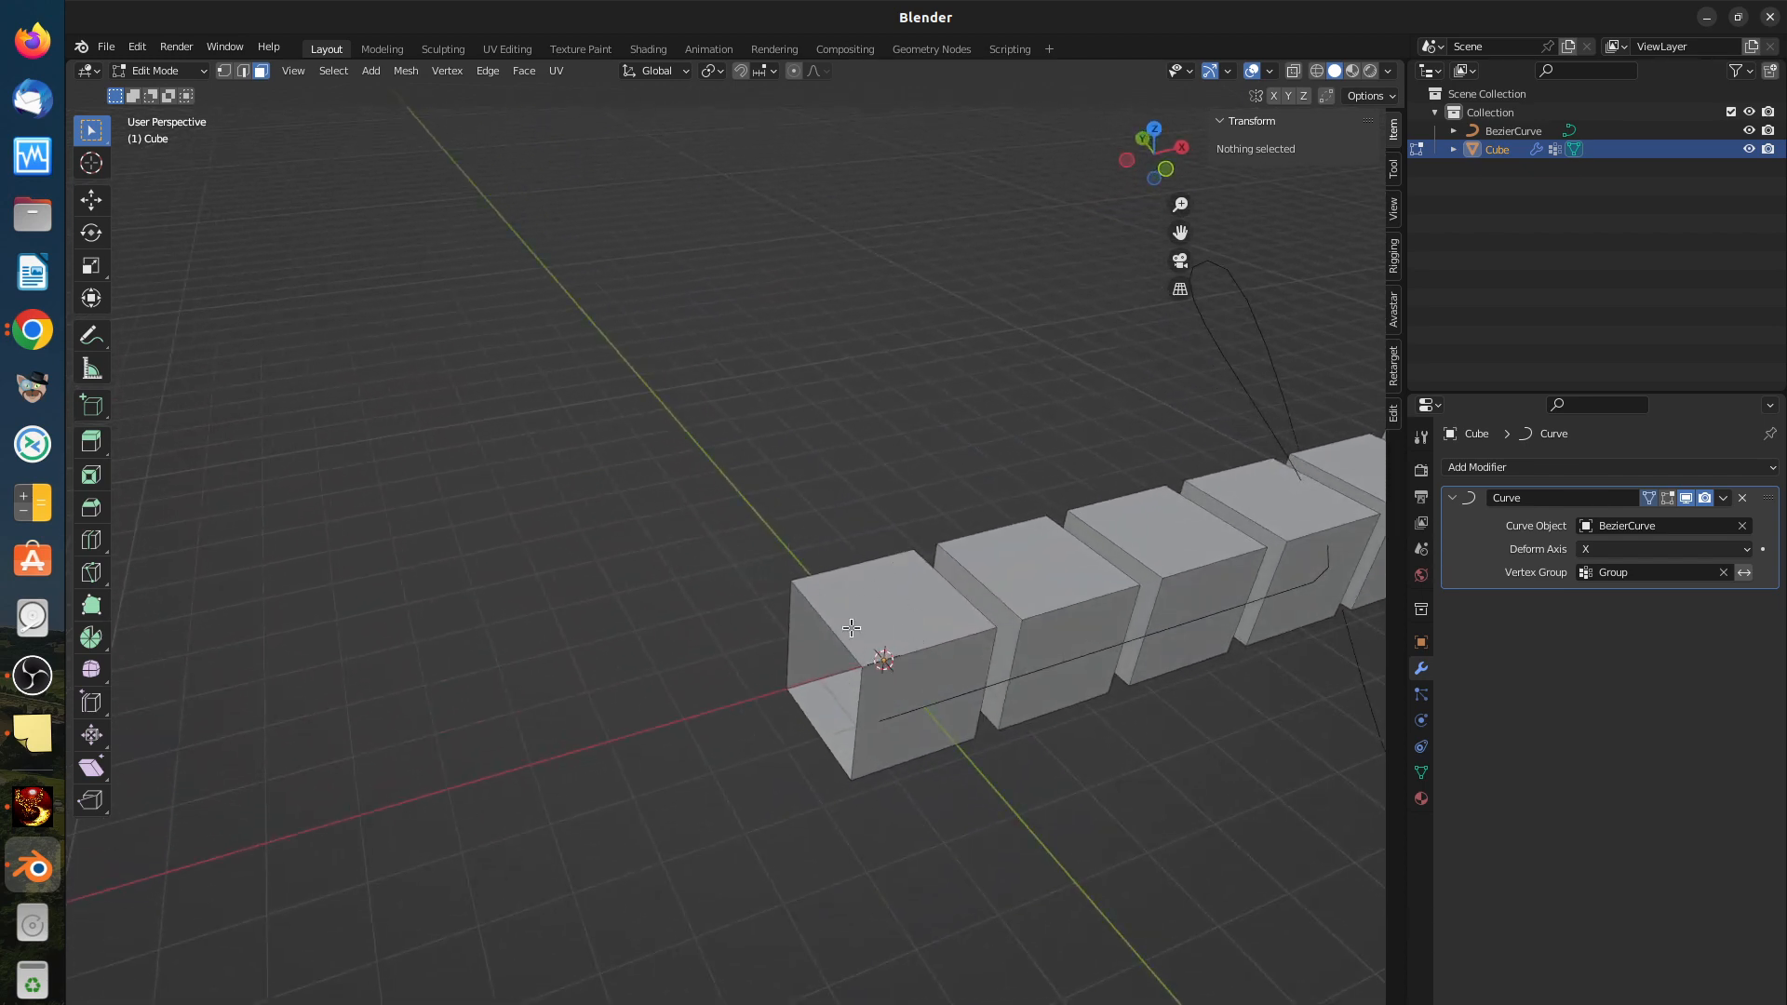
middle_click_drag(866, 657, 878, 606)
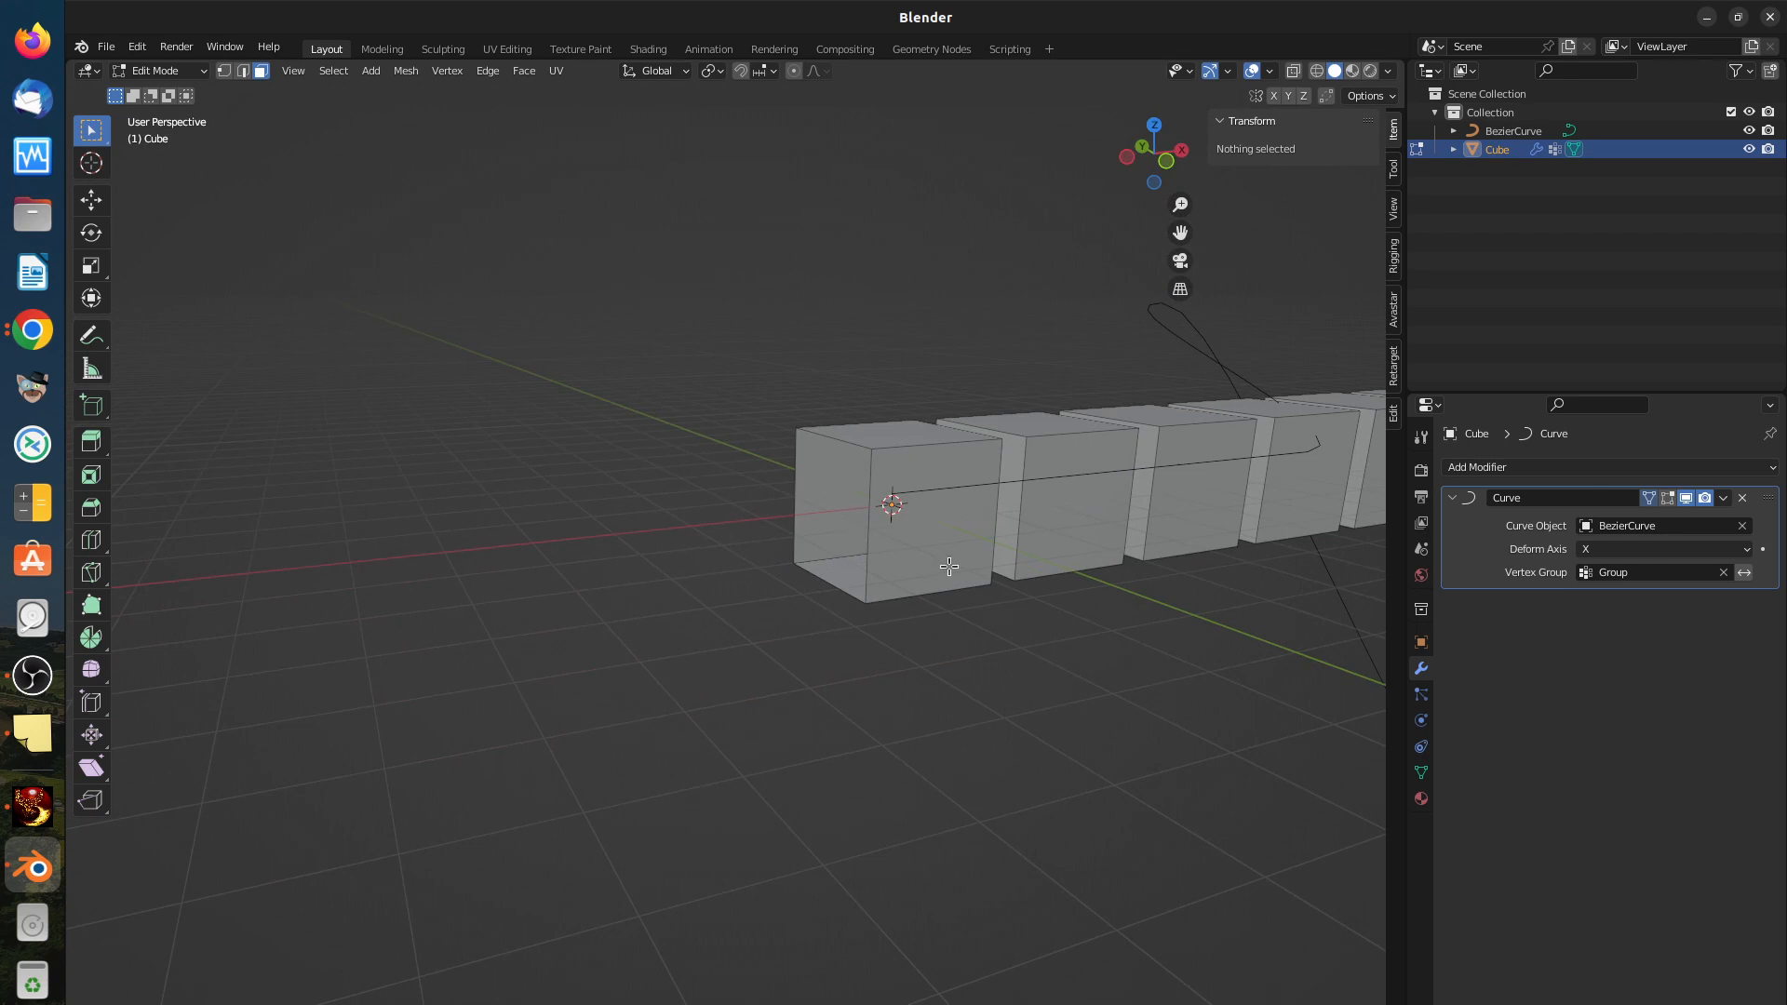
middle_click_drag(942, 567, 984, 579)
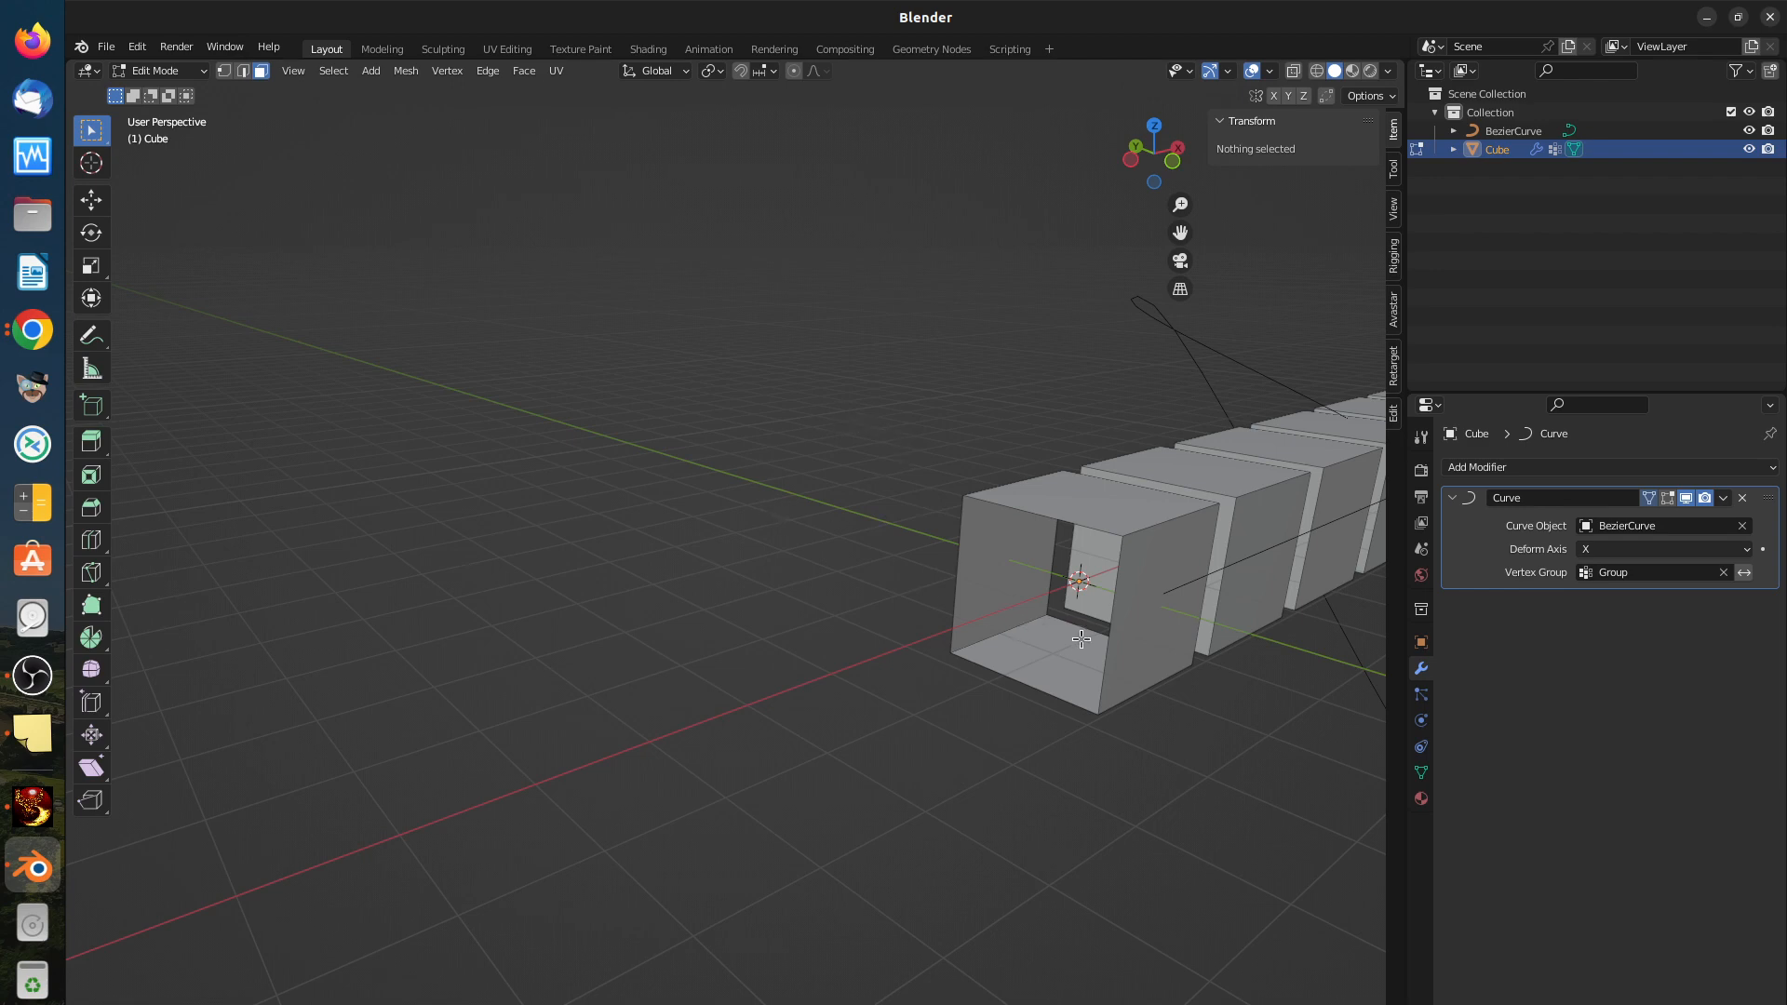
middle_click_drag(1087, 637, 1103, 635)
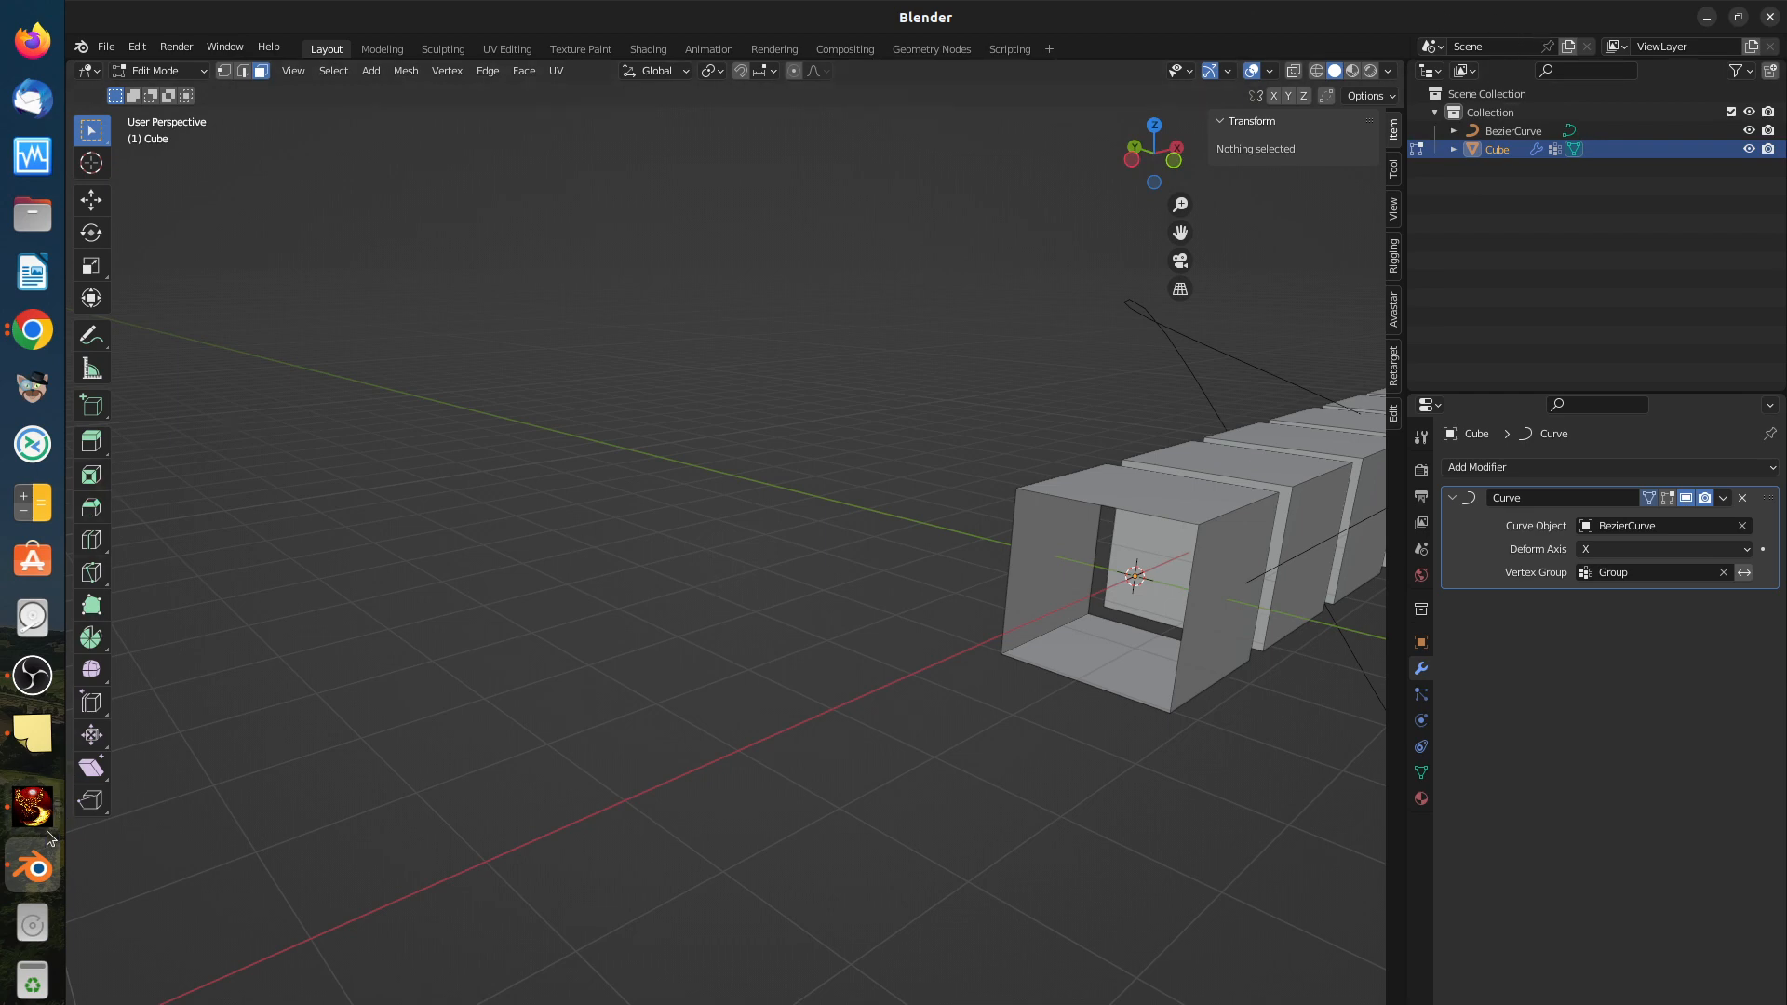
Step: Switch to the Jitsi Meet browser window, view the shared screen with the pink spheres arrayed along a curve, and return to Blender
left_click(33, 331)
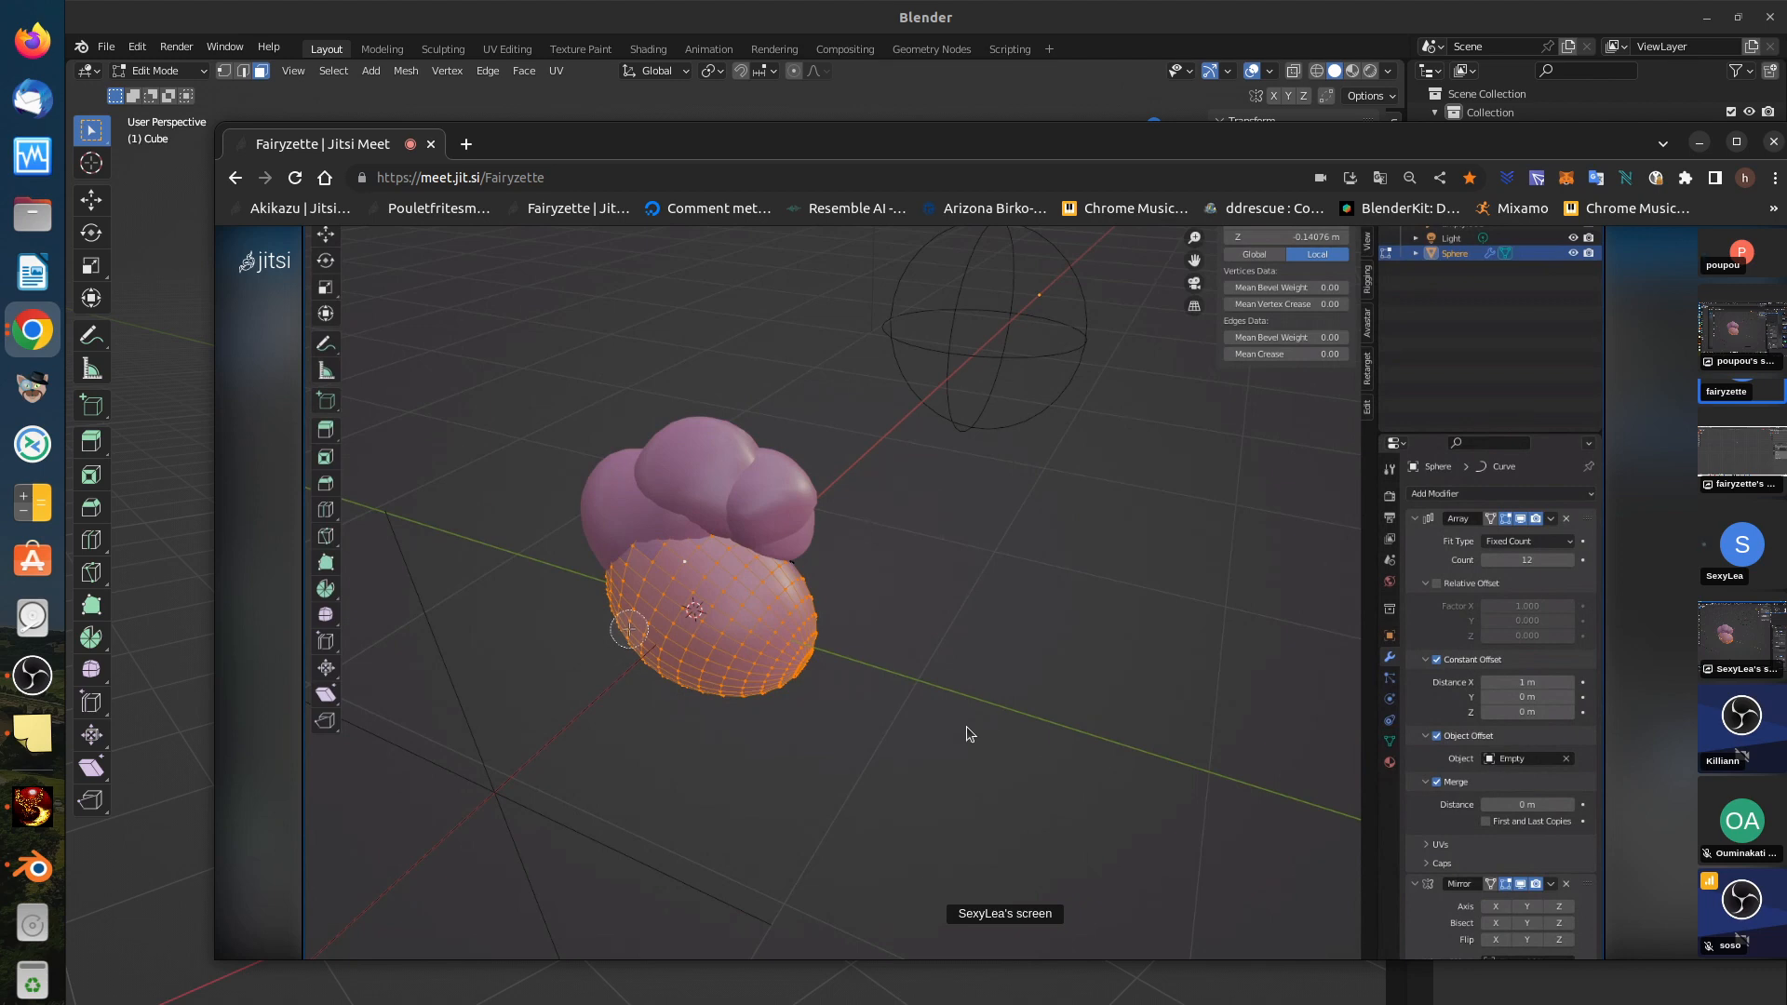
mouse_move(874, 767)
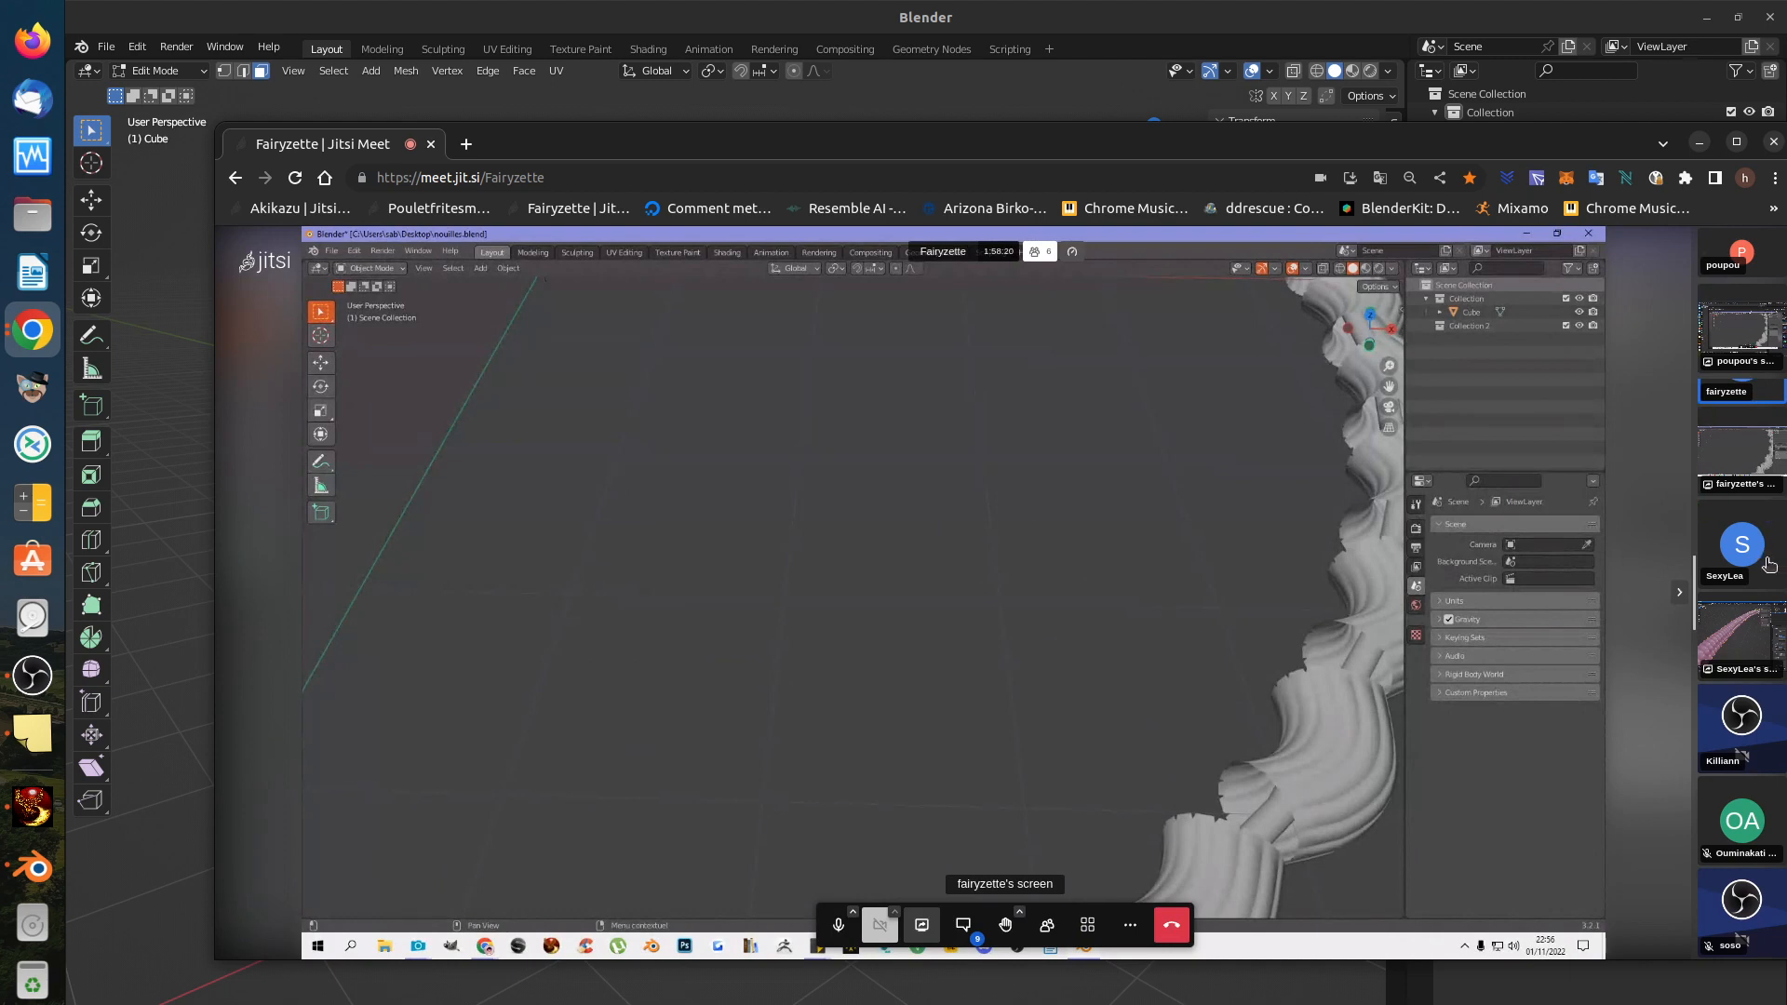
left_click(1742, 643)
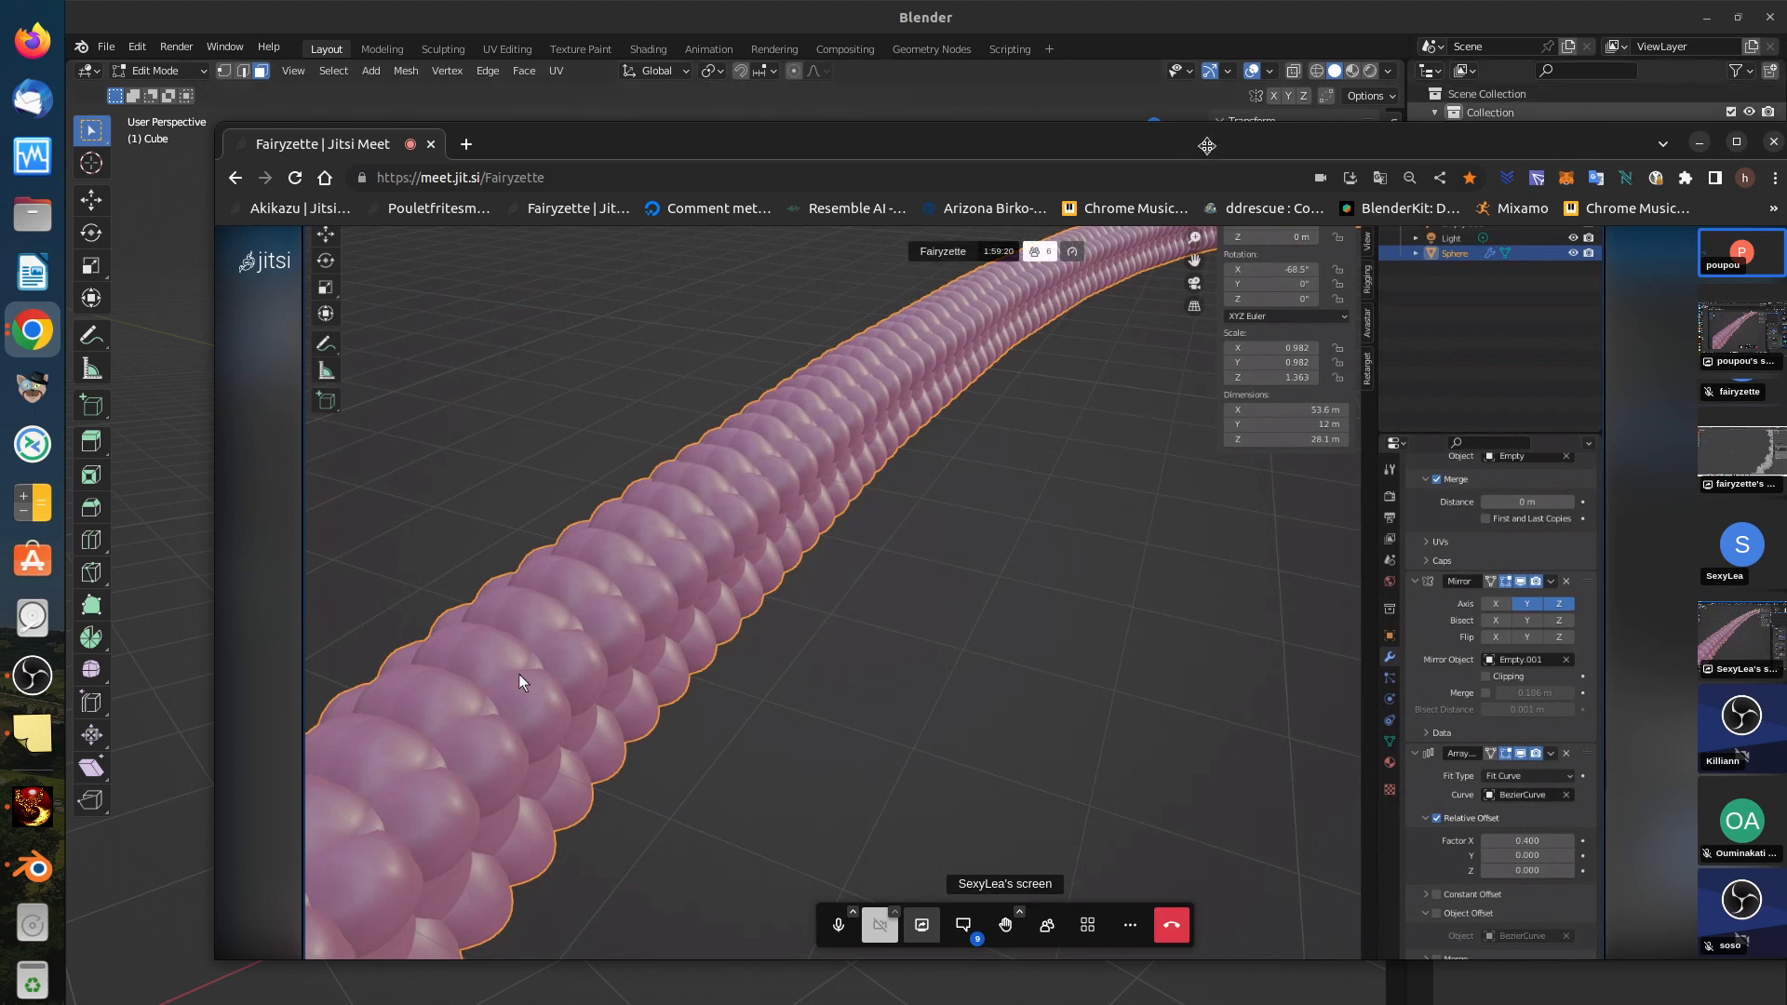
key("alt+Tab")
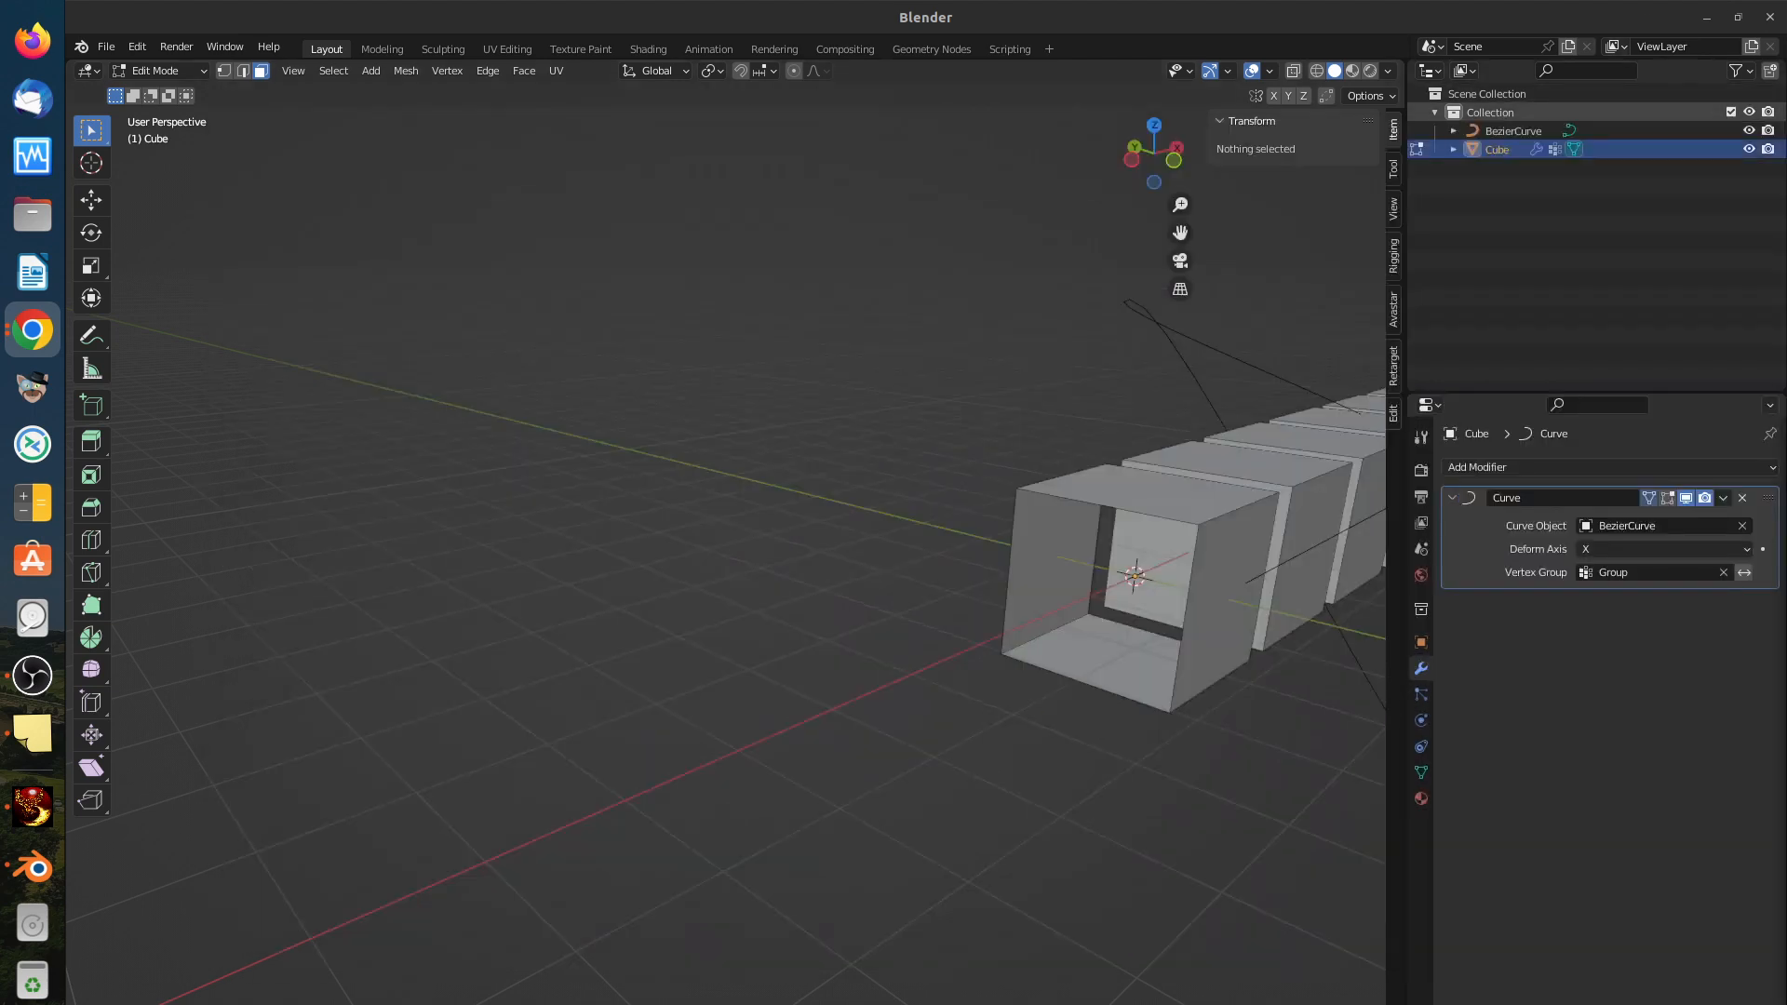
Step: Delete the entire mesh of the cube array in Edit Mode and return to Object Mode
middle_click_drag(1322, 600, 805, 619)
key("KP_7")
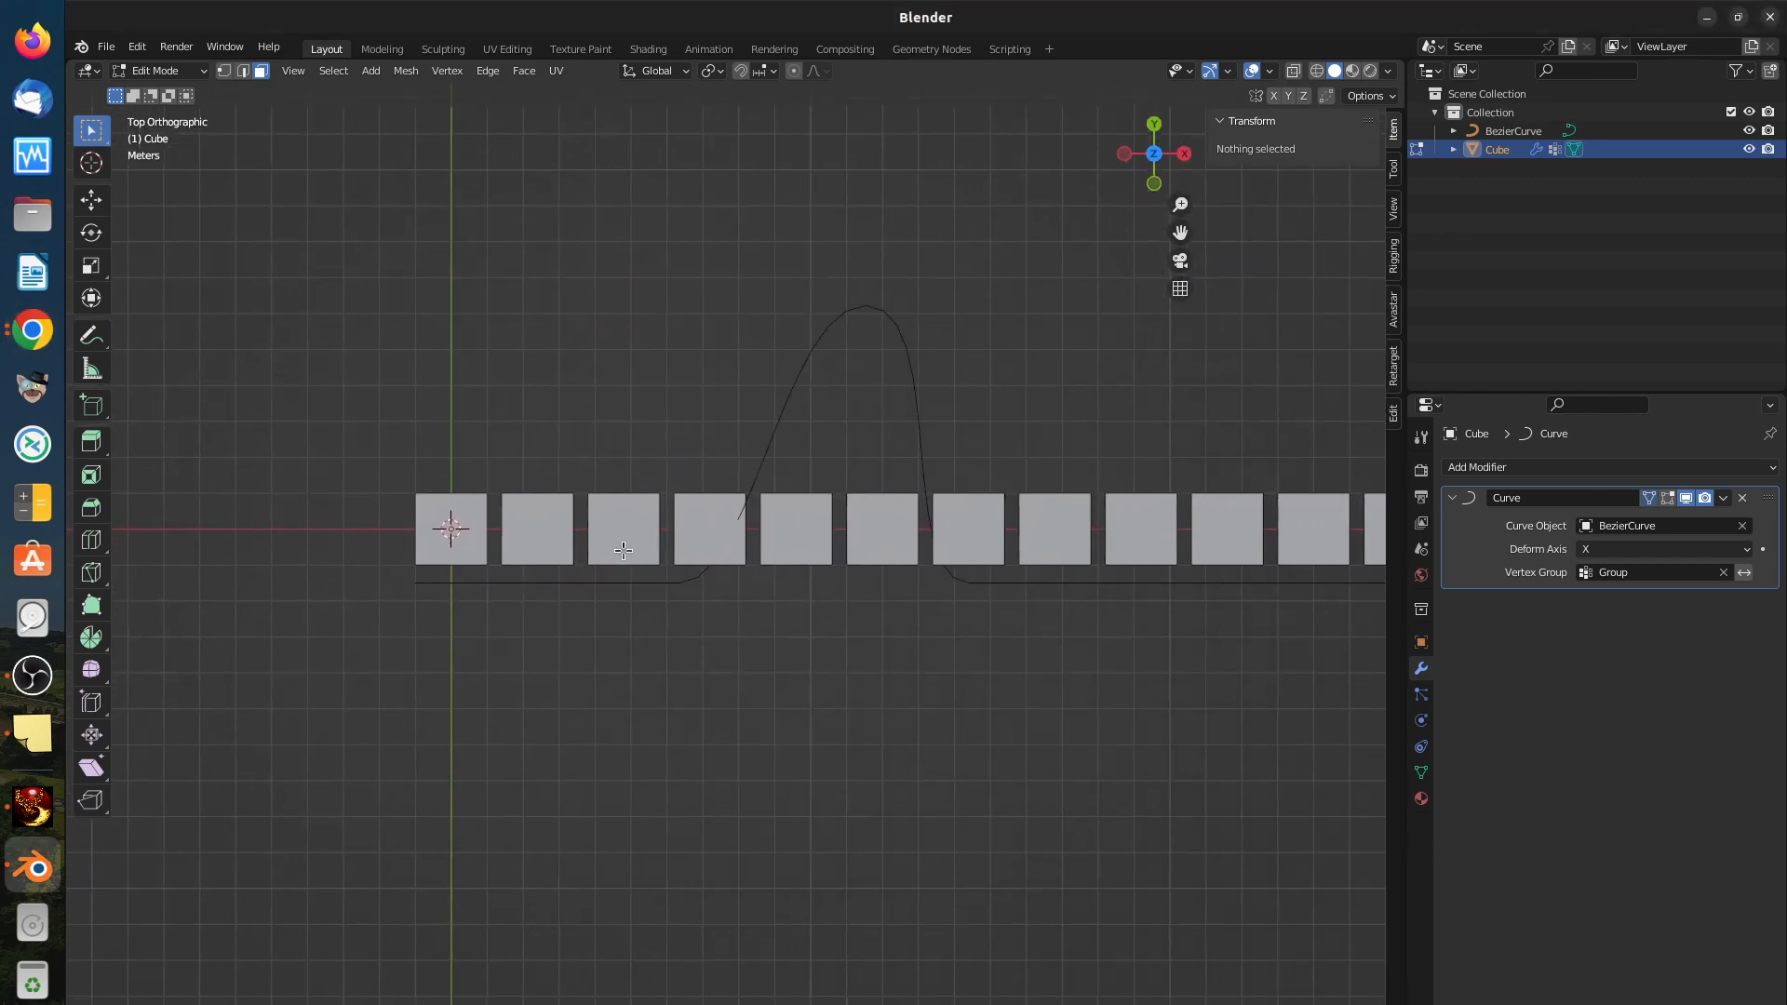
left_click(624, 551)
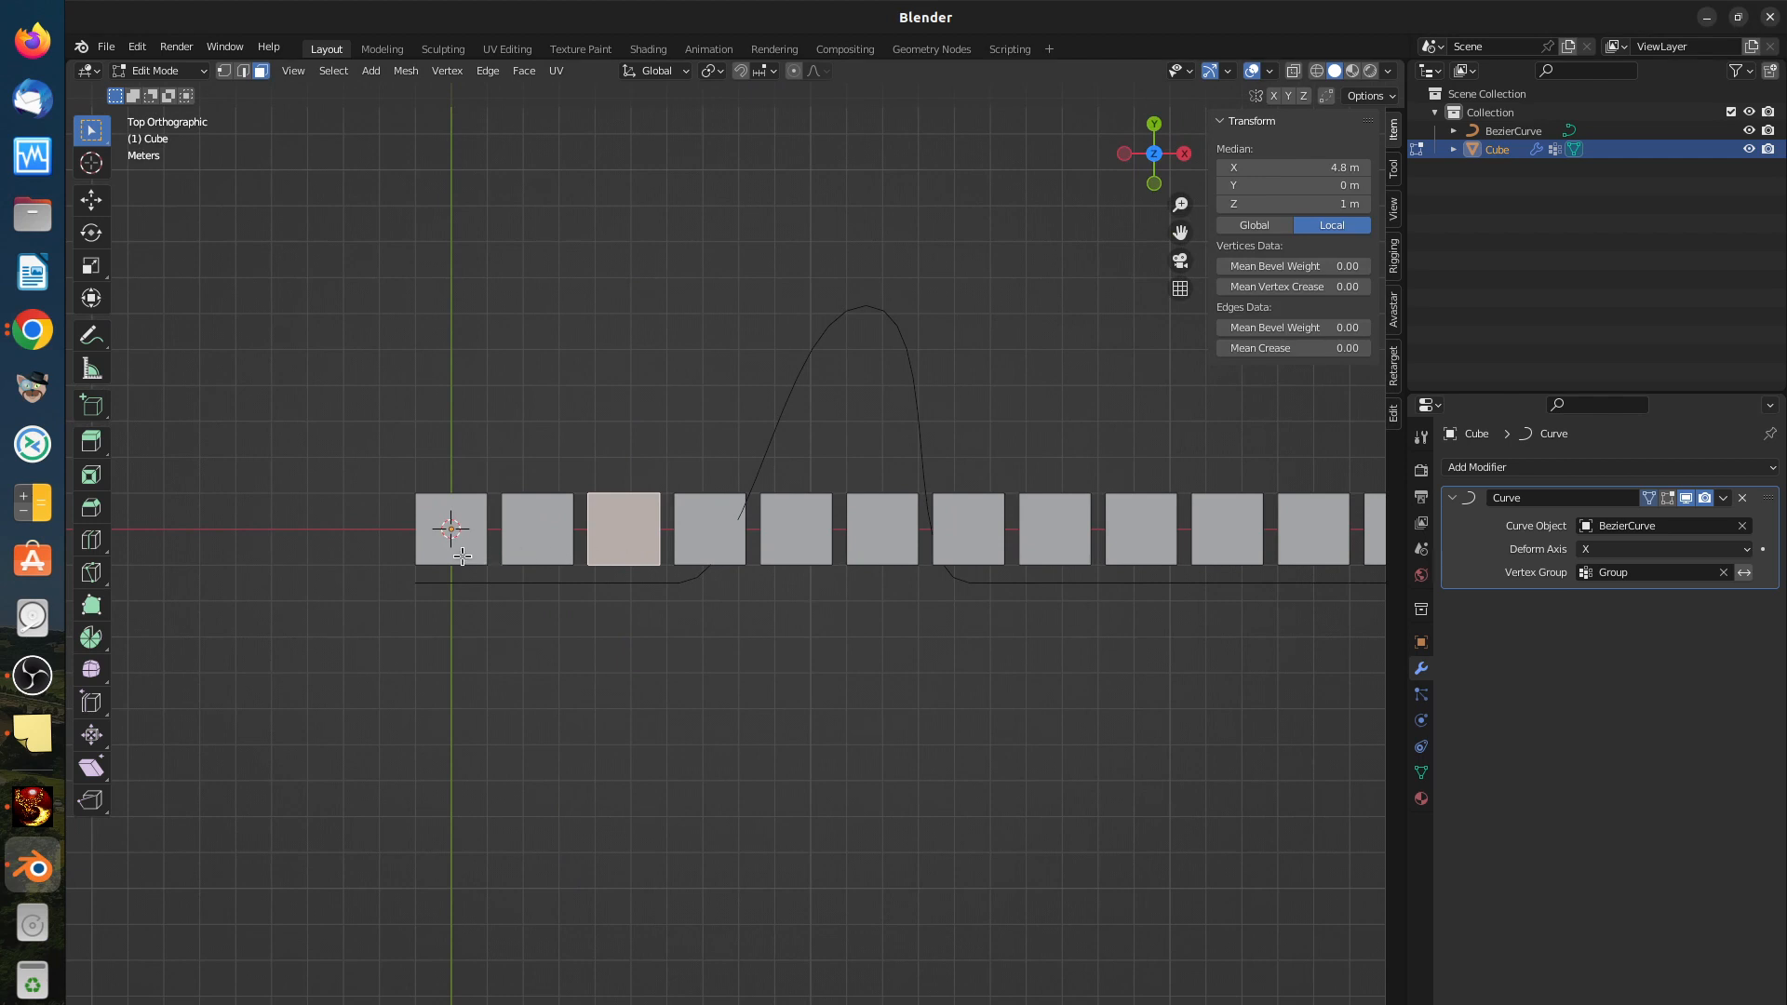
left_click(470, 556)
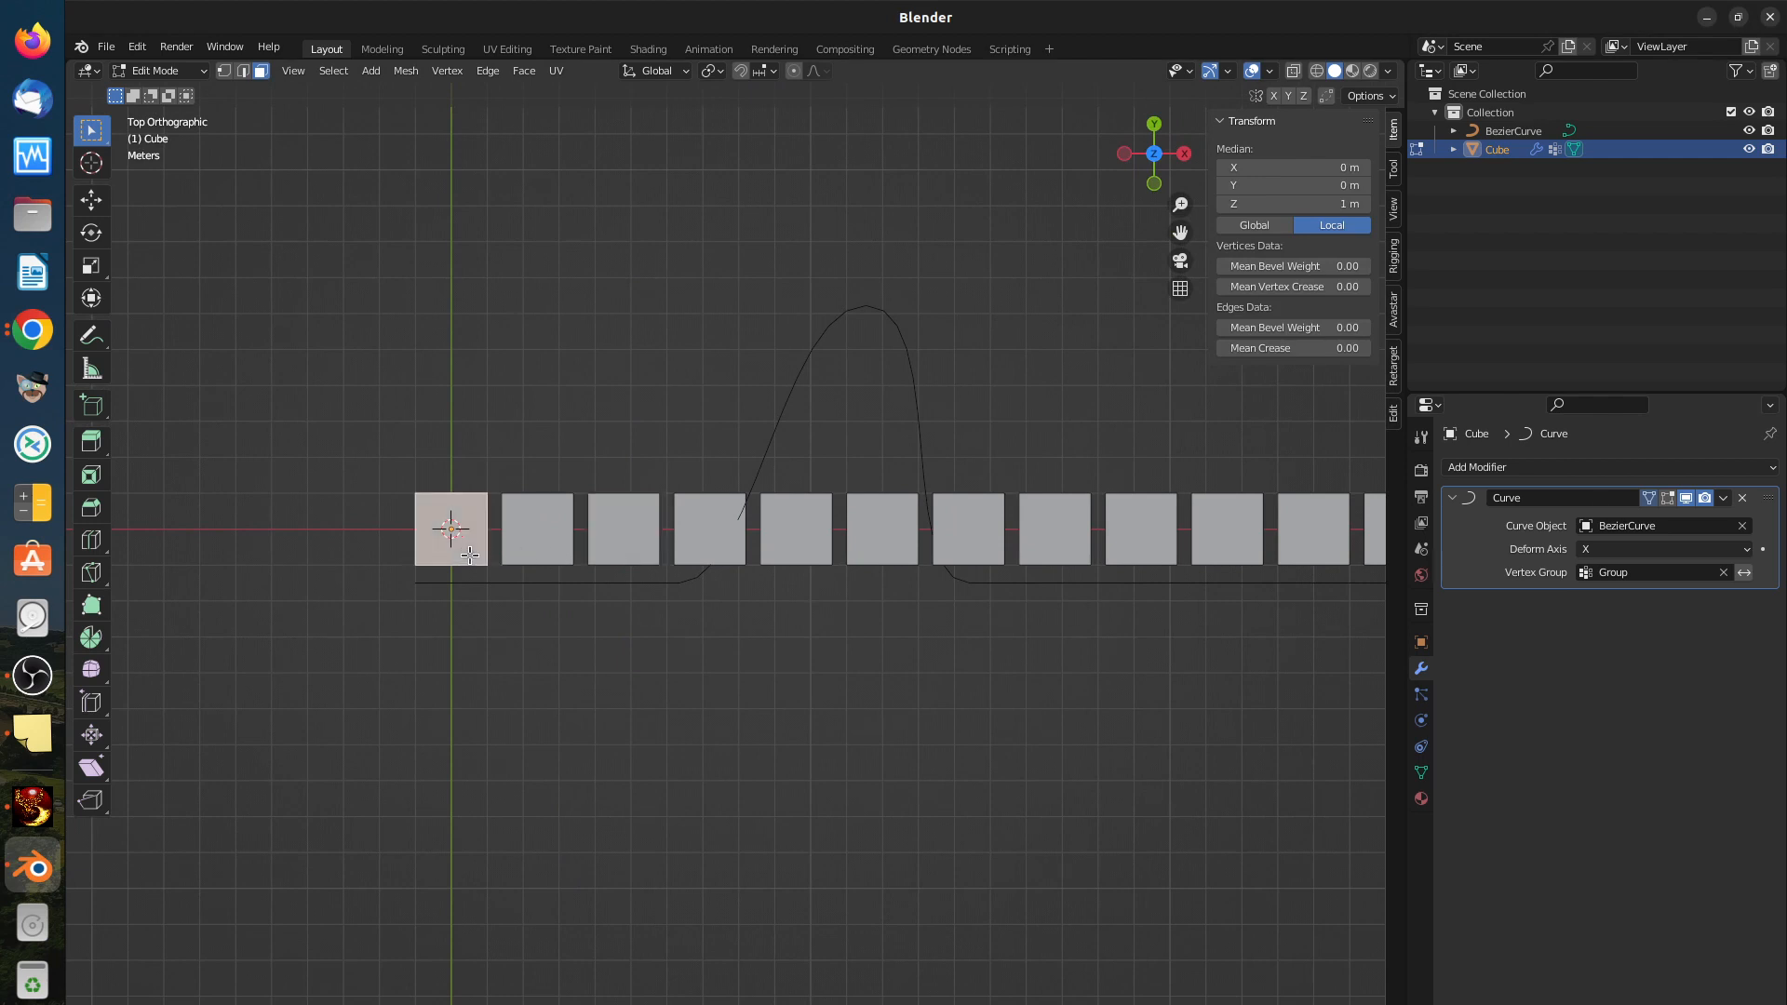
key("alt+a")
key("a")
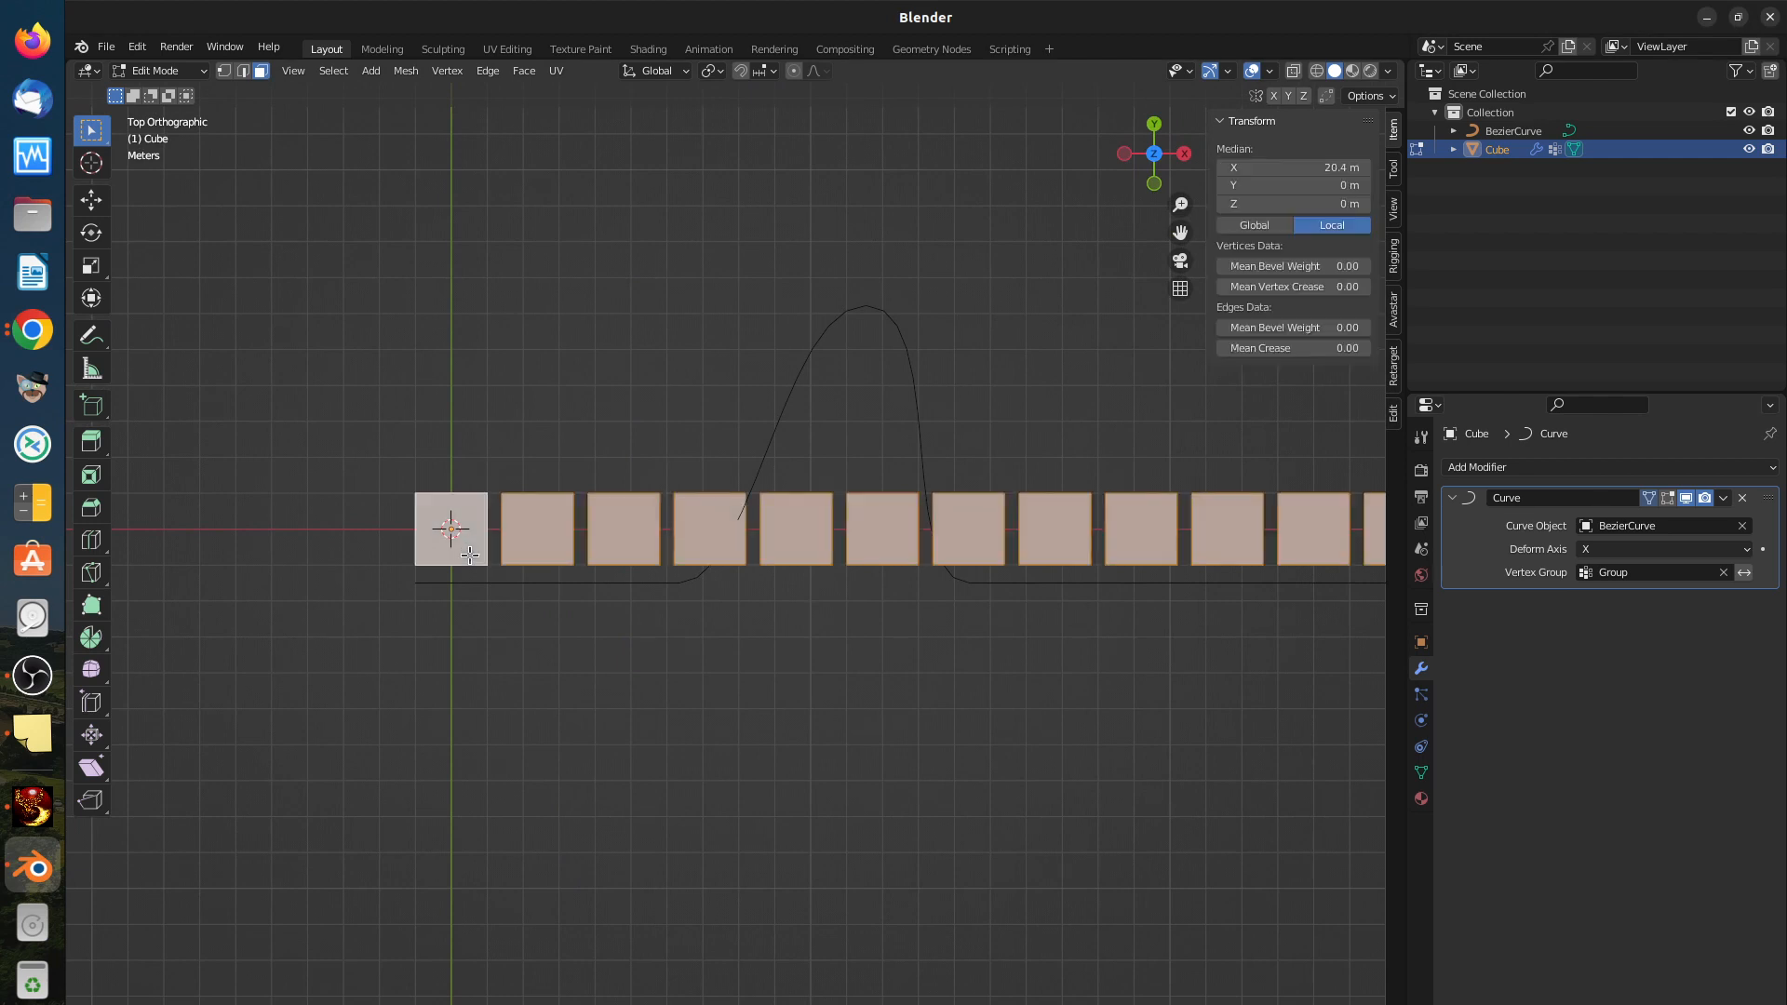
key("x")
left_click(470, 556)
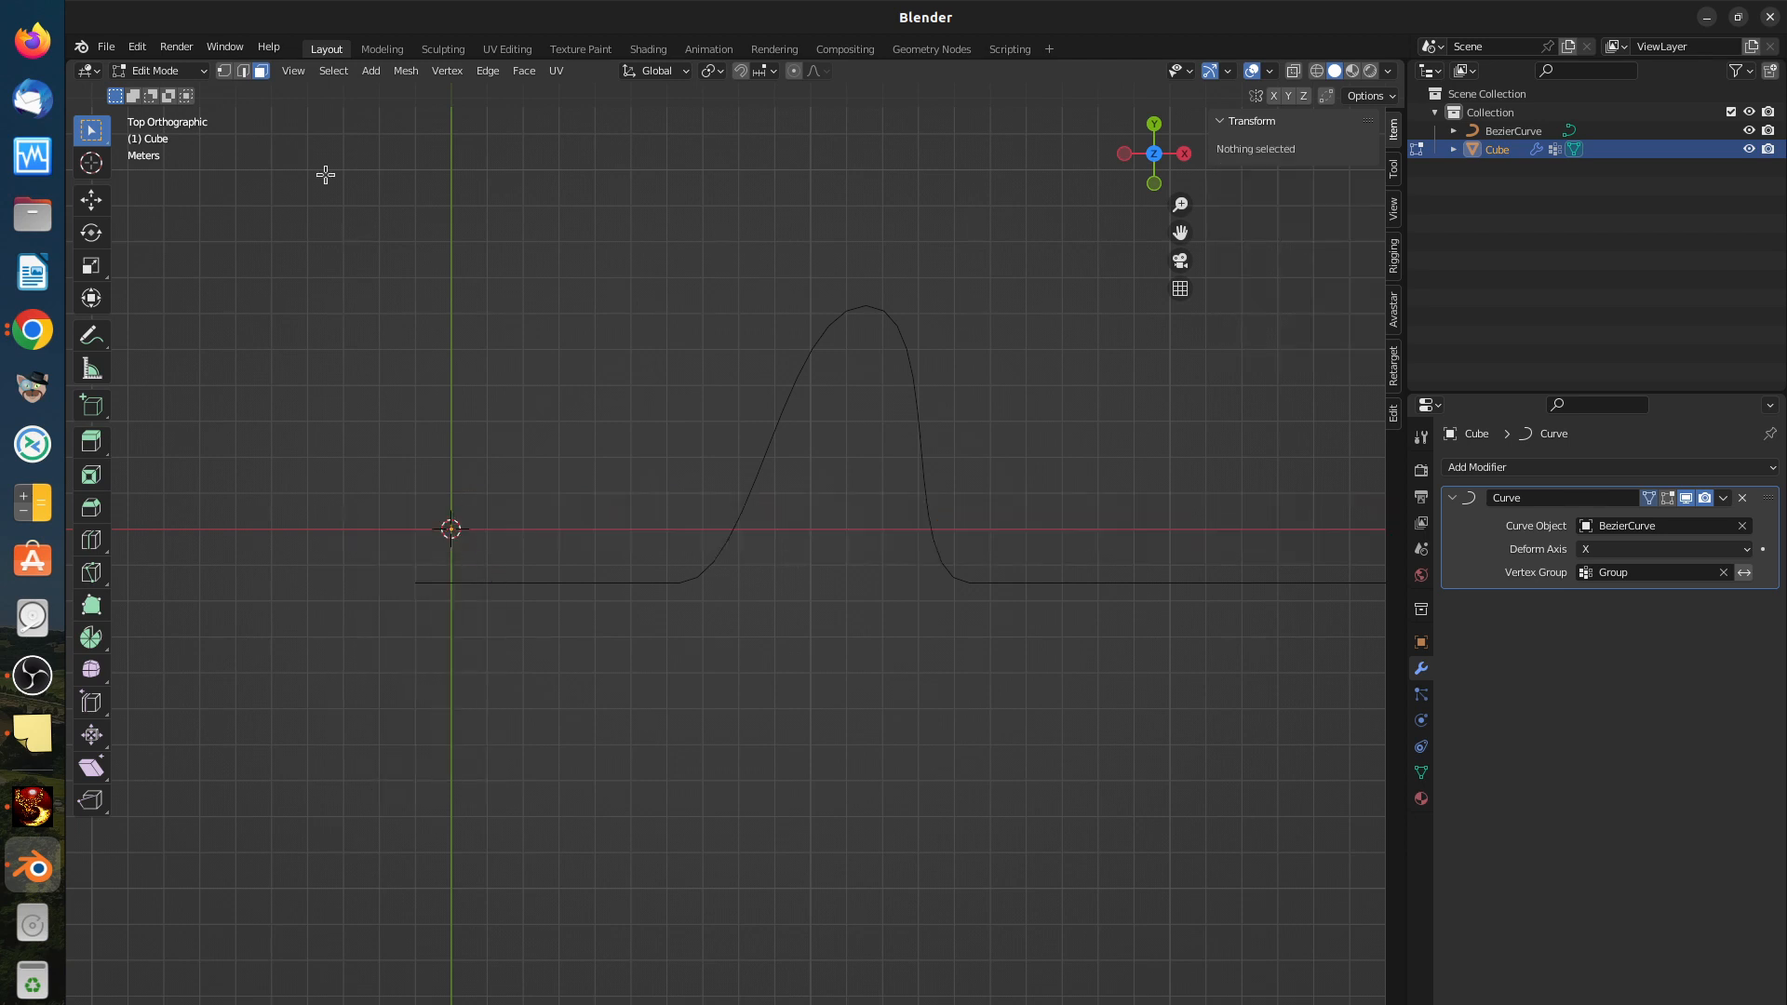
left_click(171, 75)
left_click(169, 93)
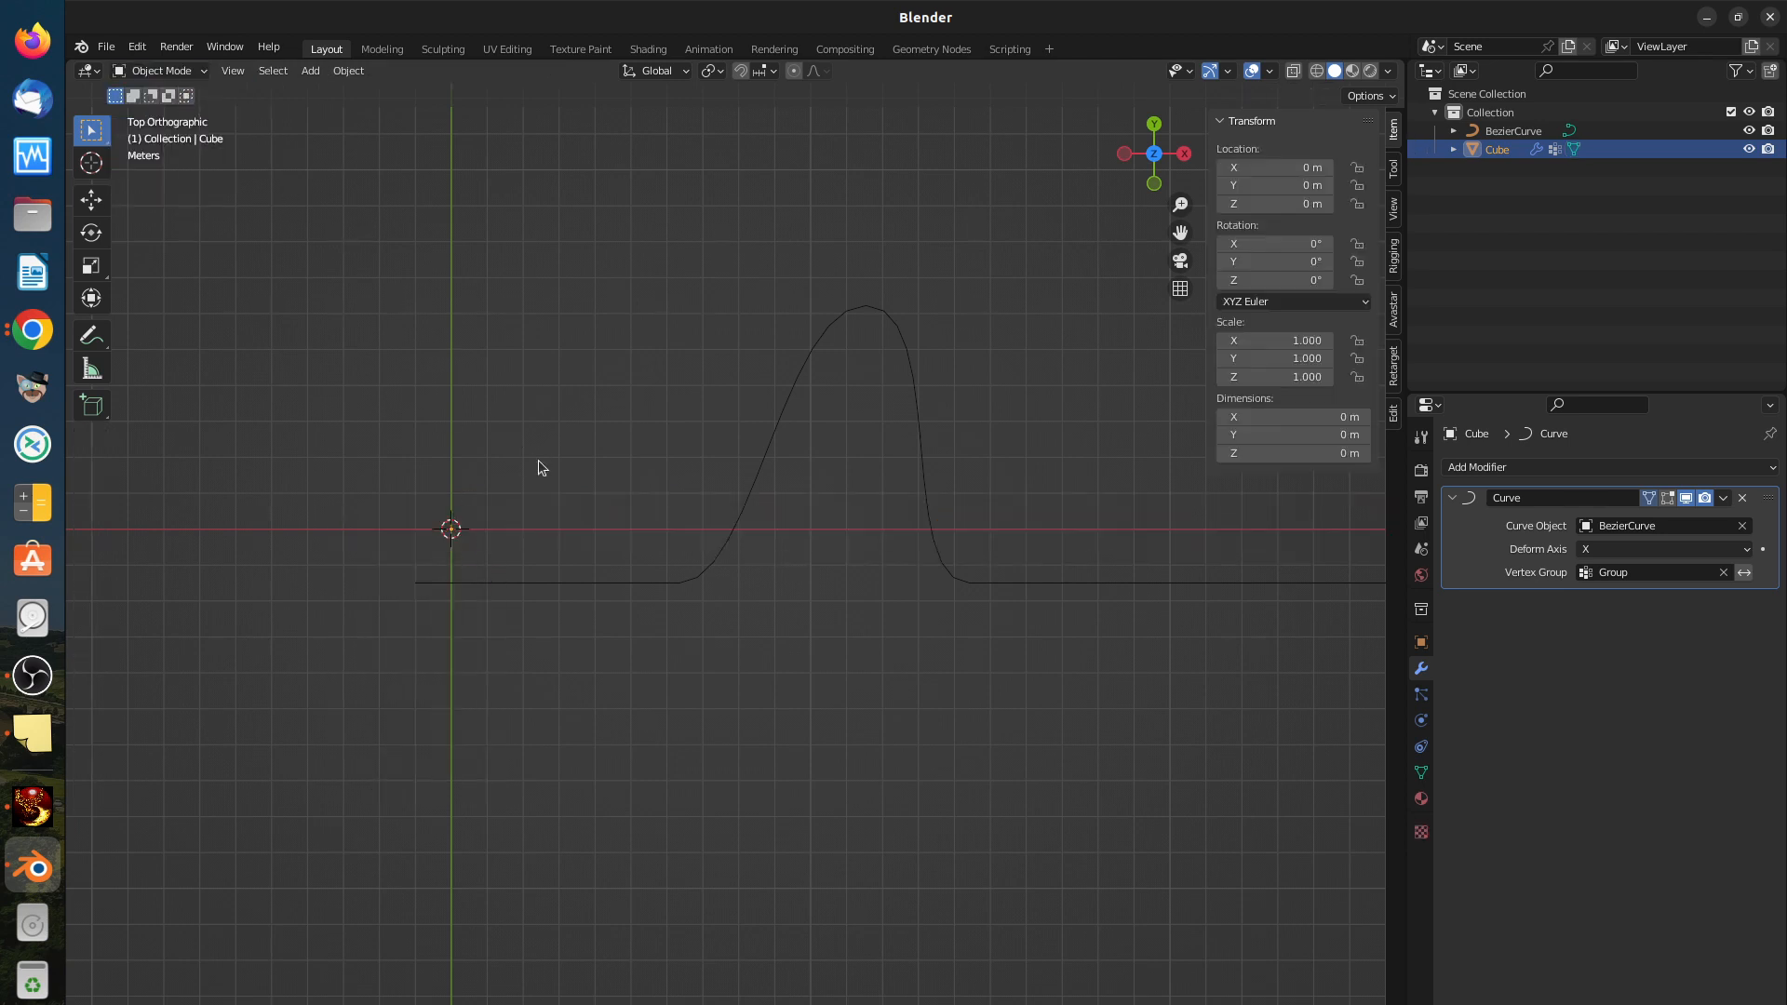
Step: Delete the Bezier curve and the emptied Cube object to clear the scene
key("a")
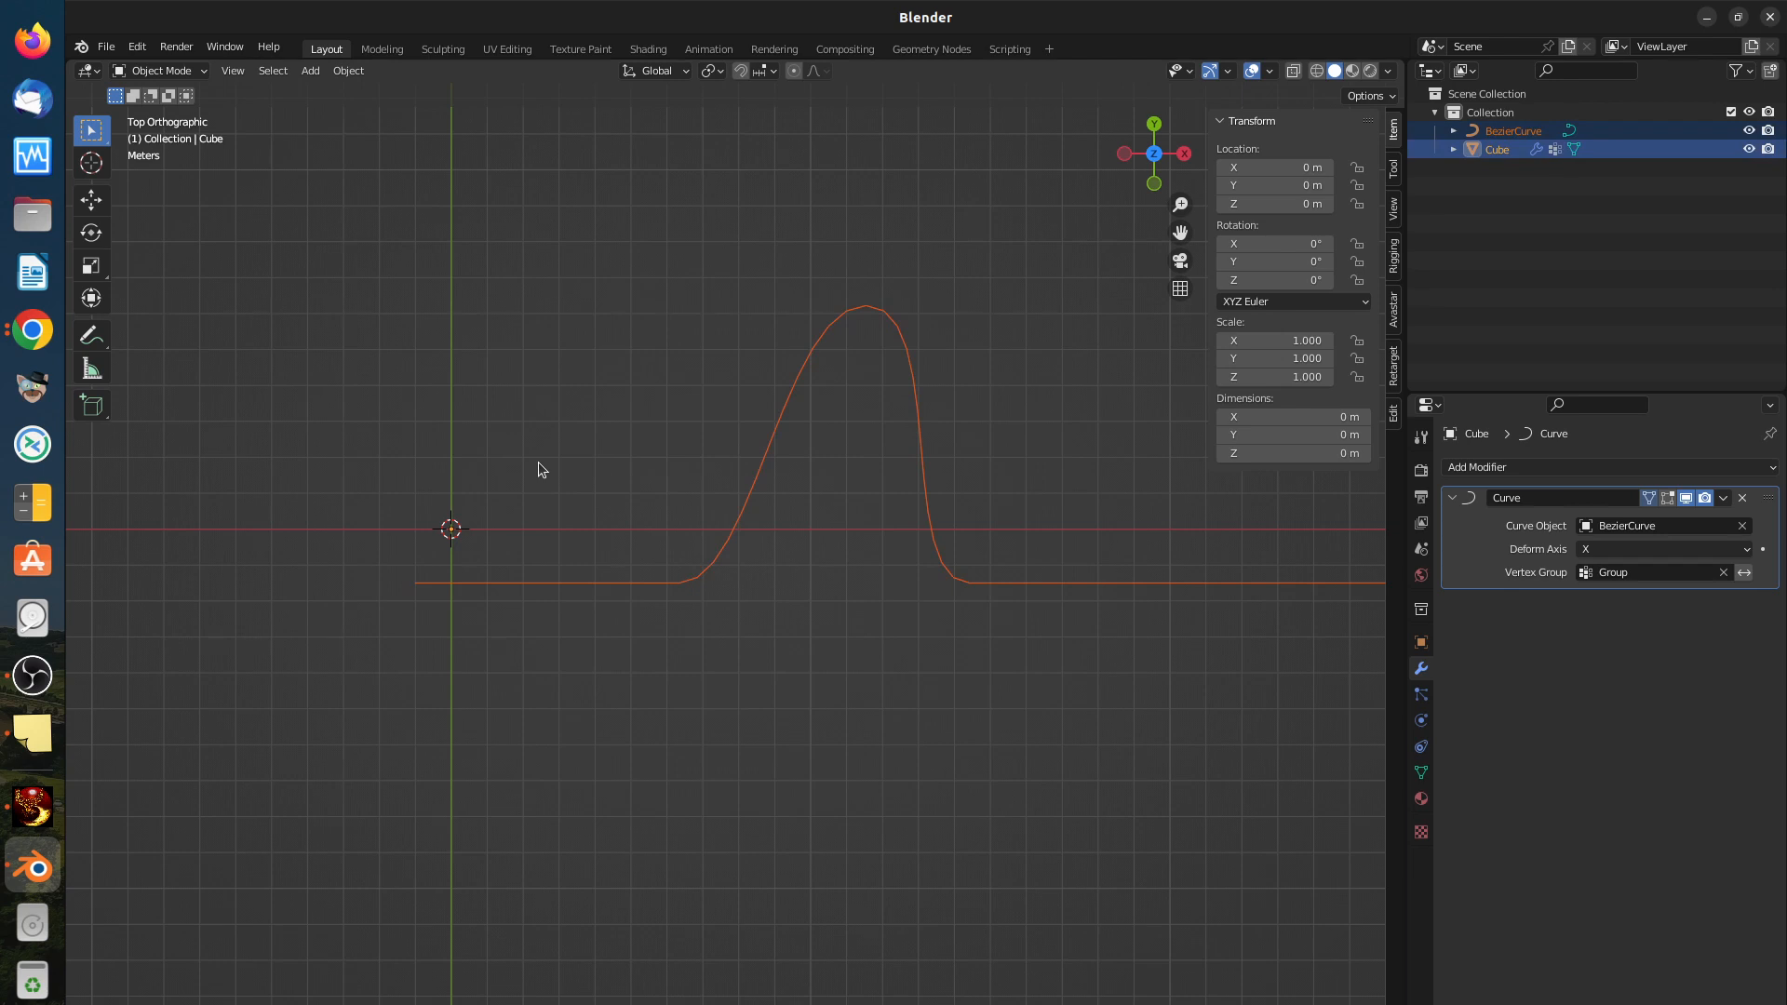
key("x")
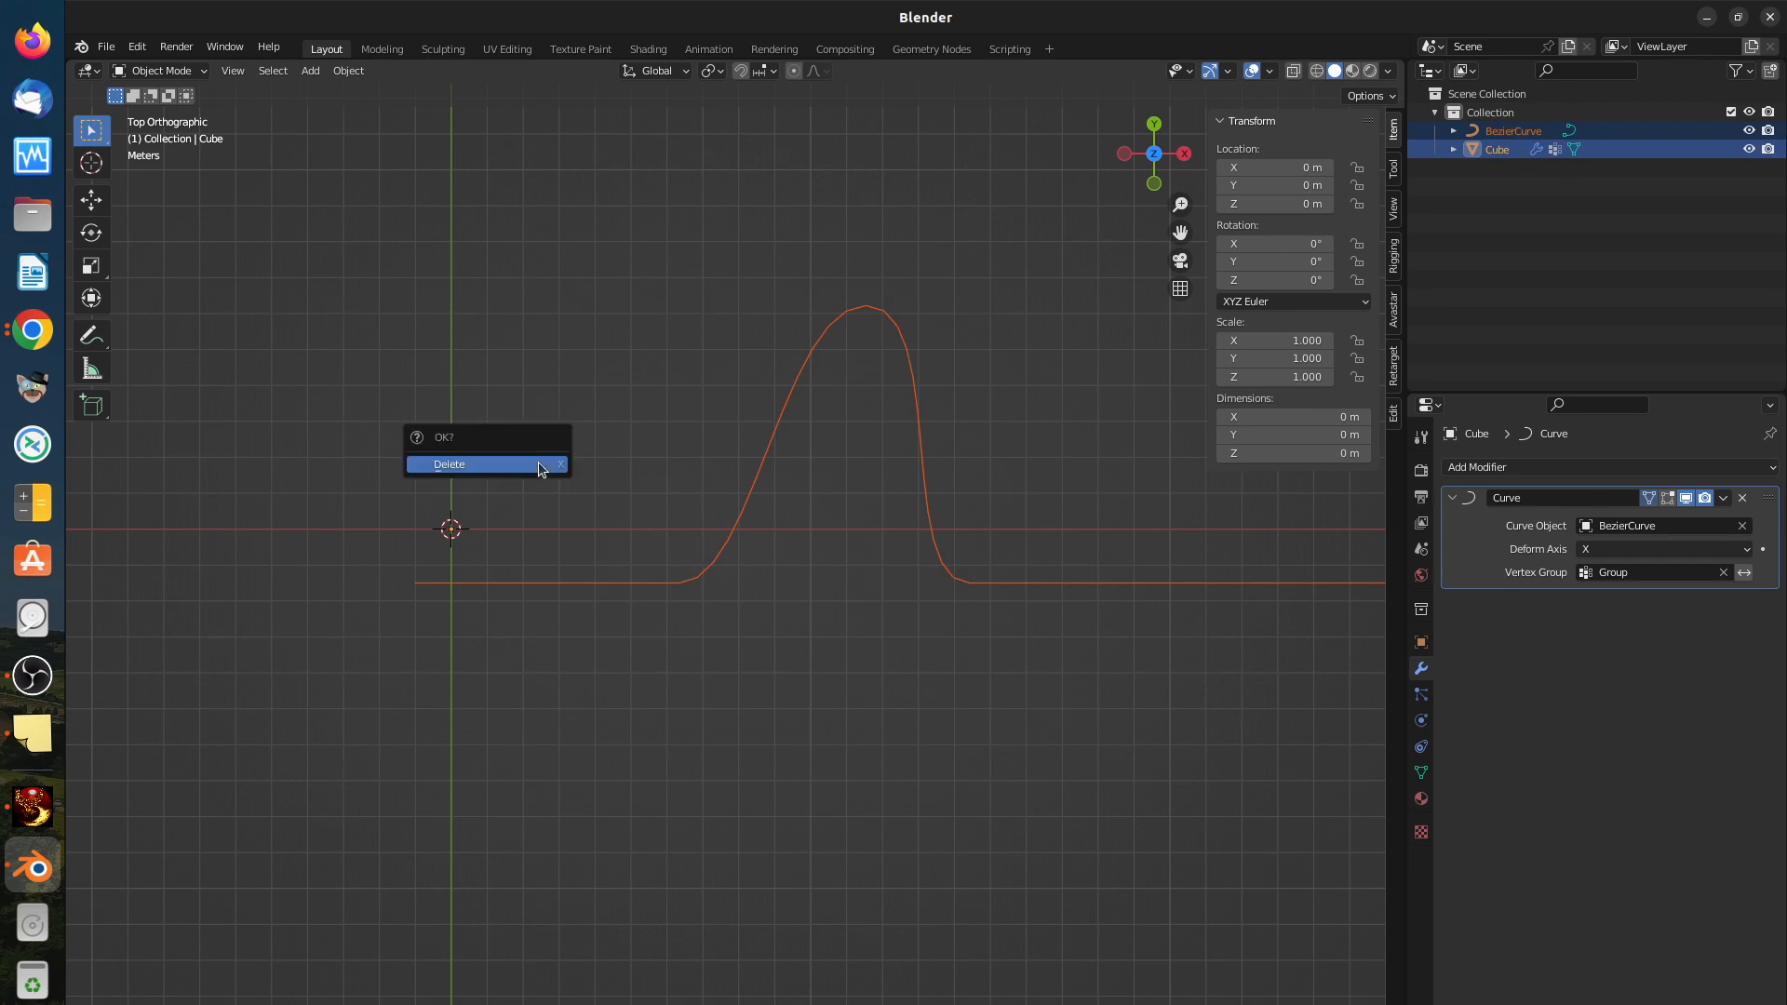
left_click(539, 464)
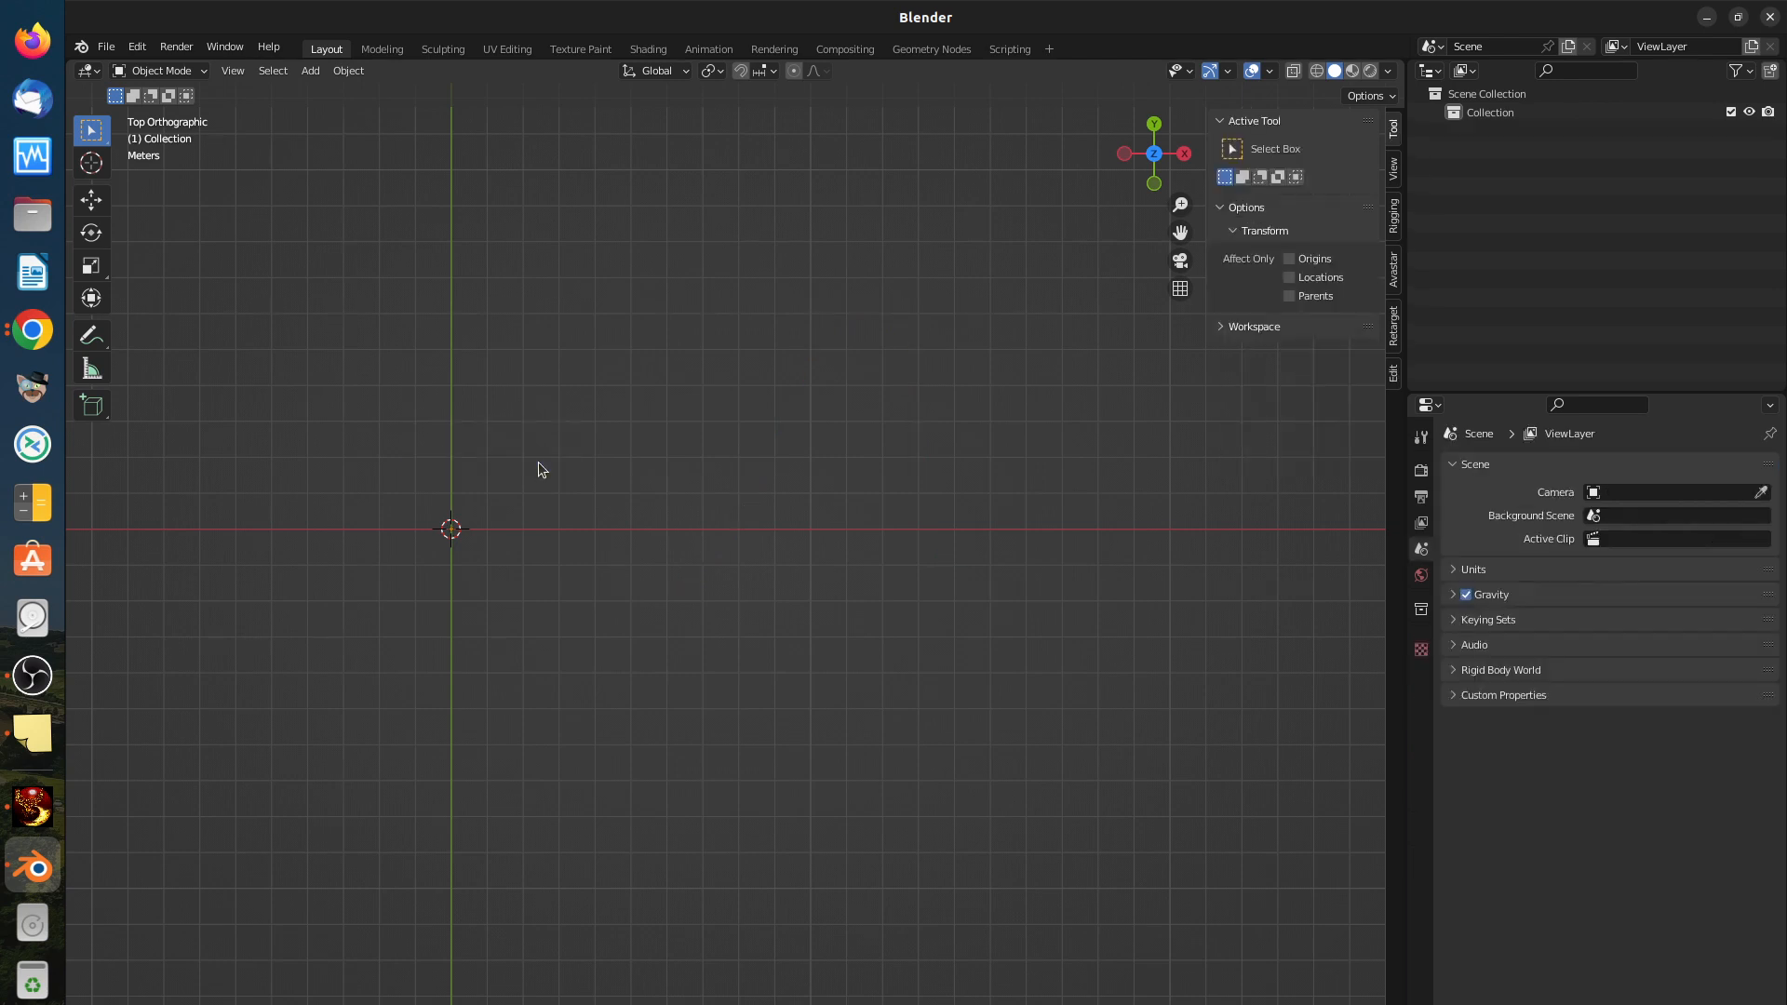
key("shift+a")
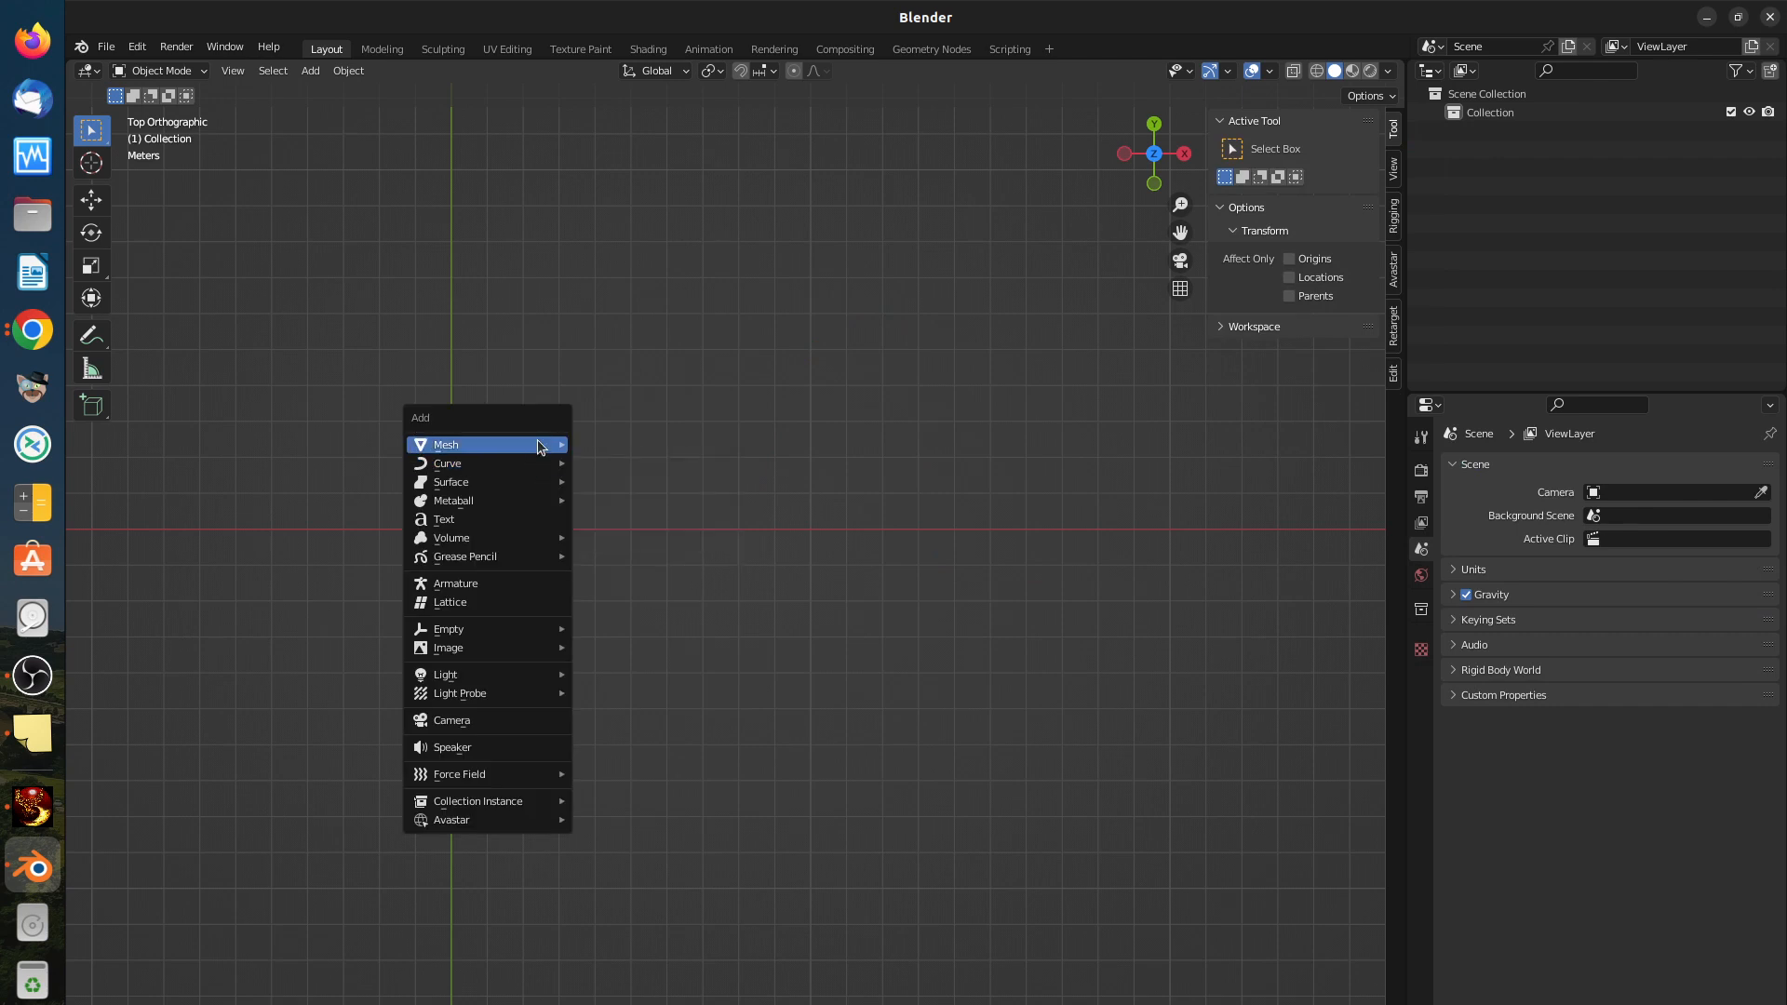
mouse_move(546, 445)
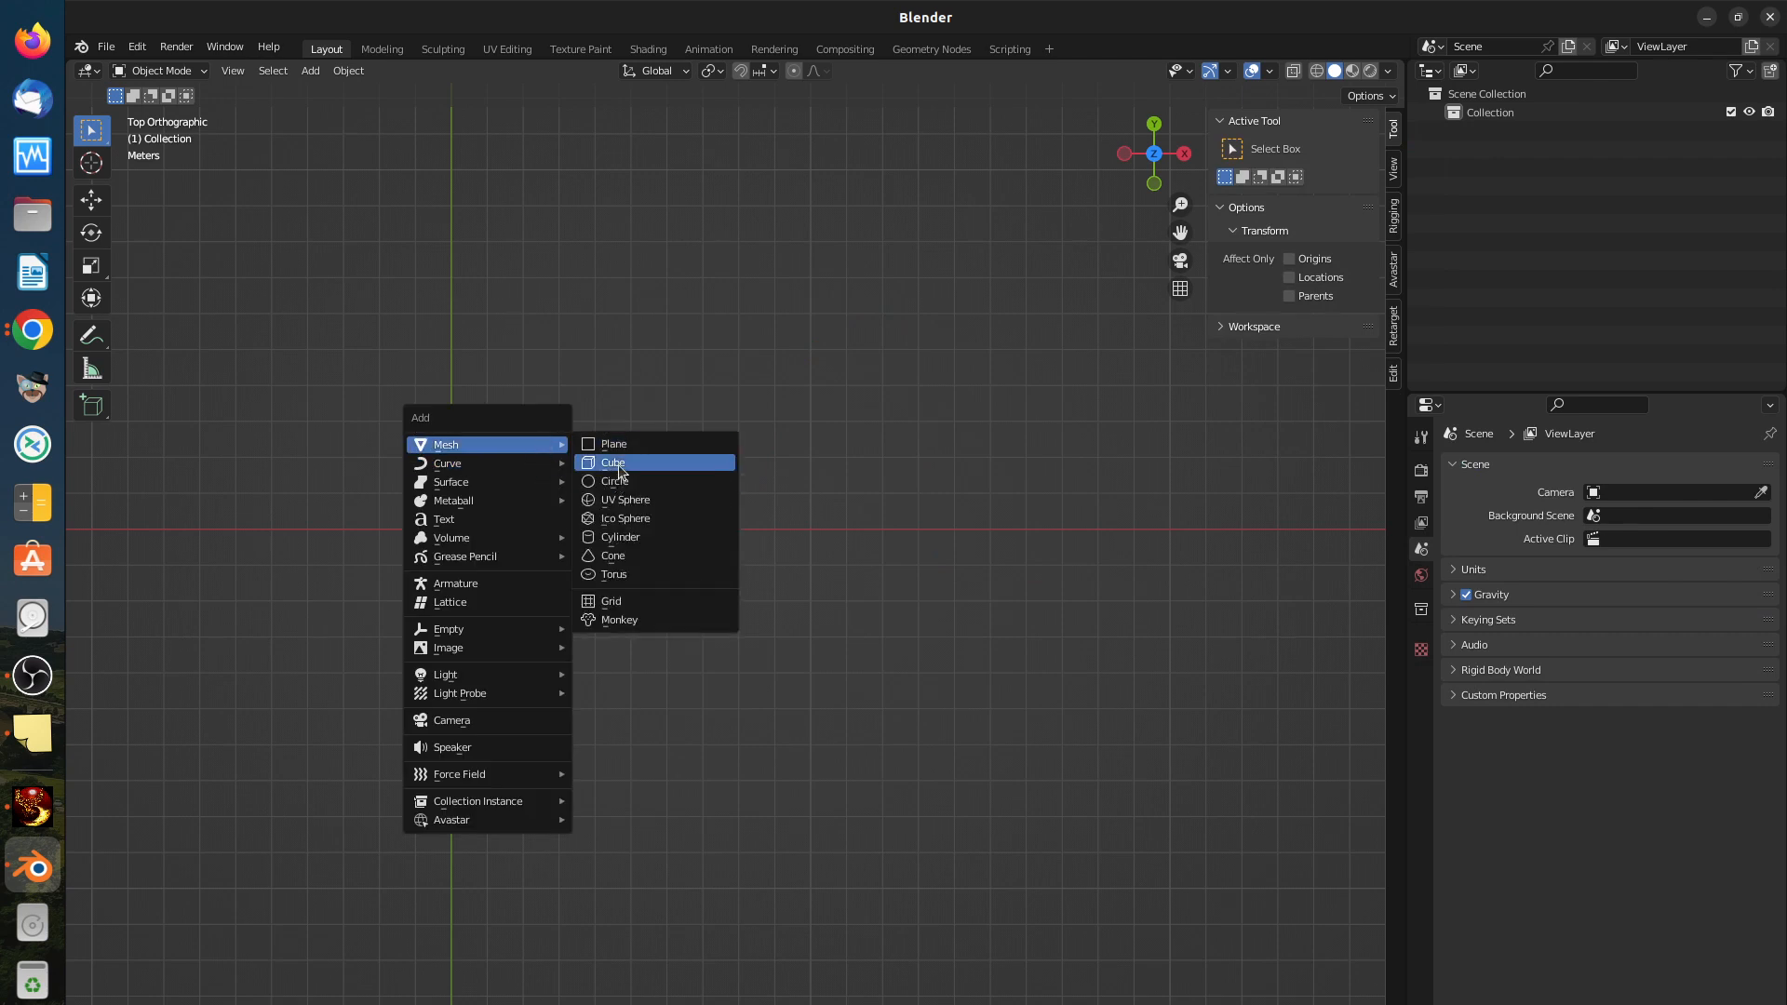
left_click(620, 465)
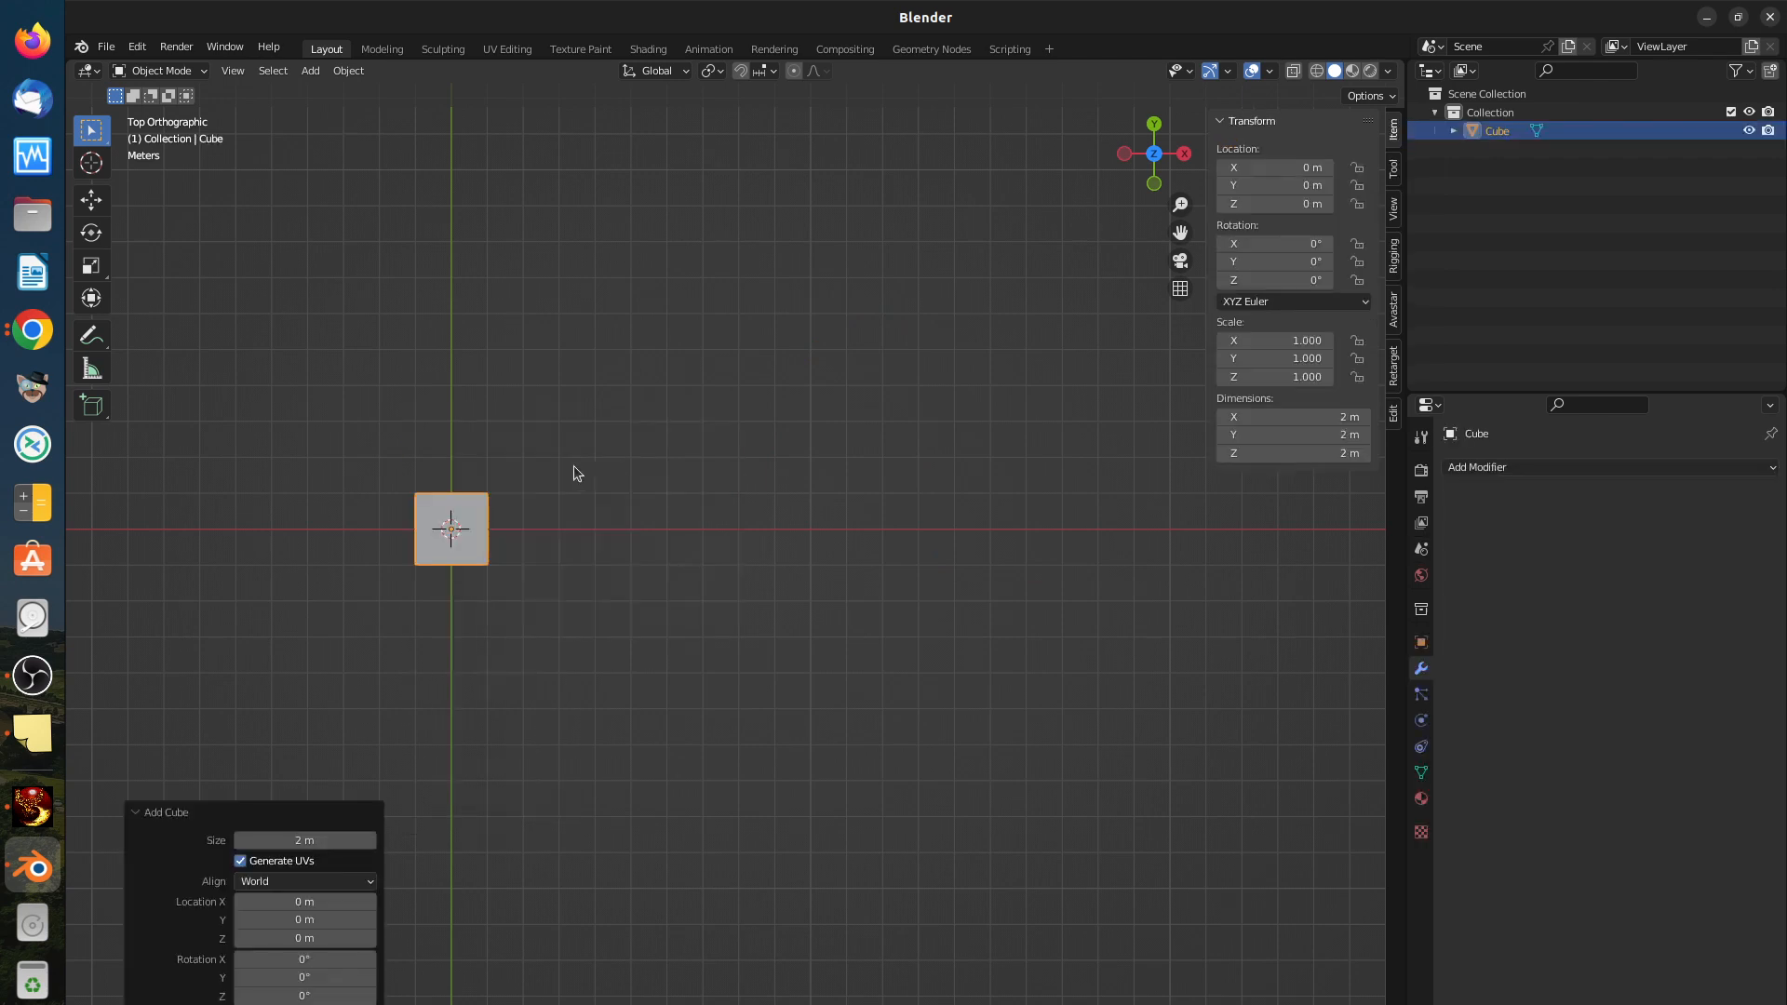
key("Delete")
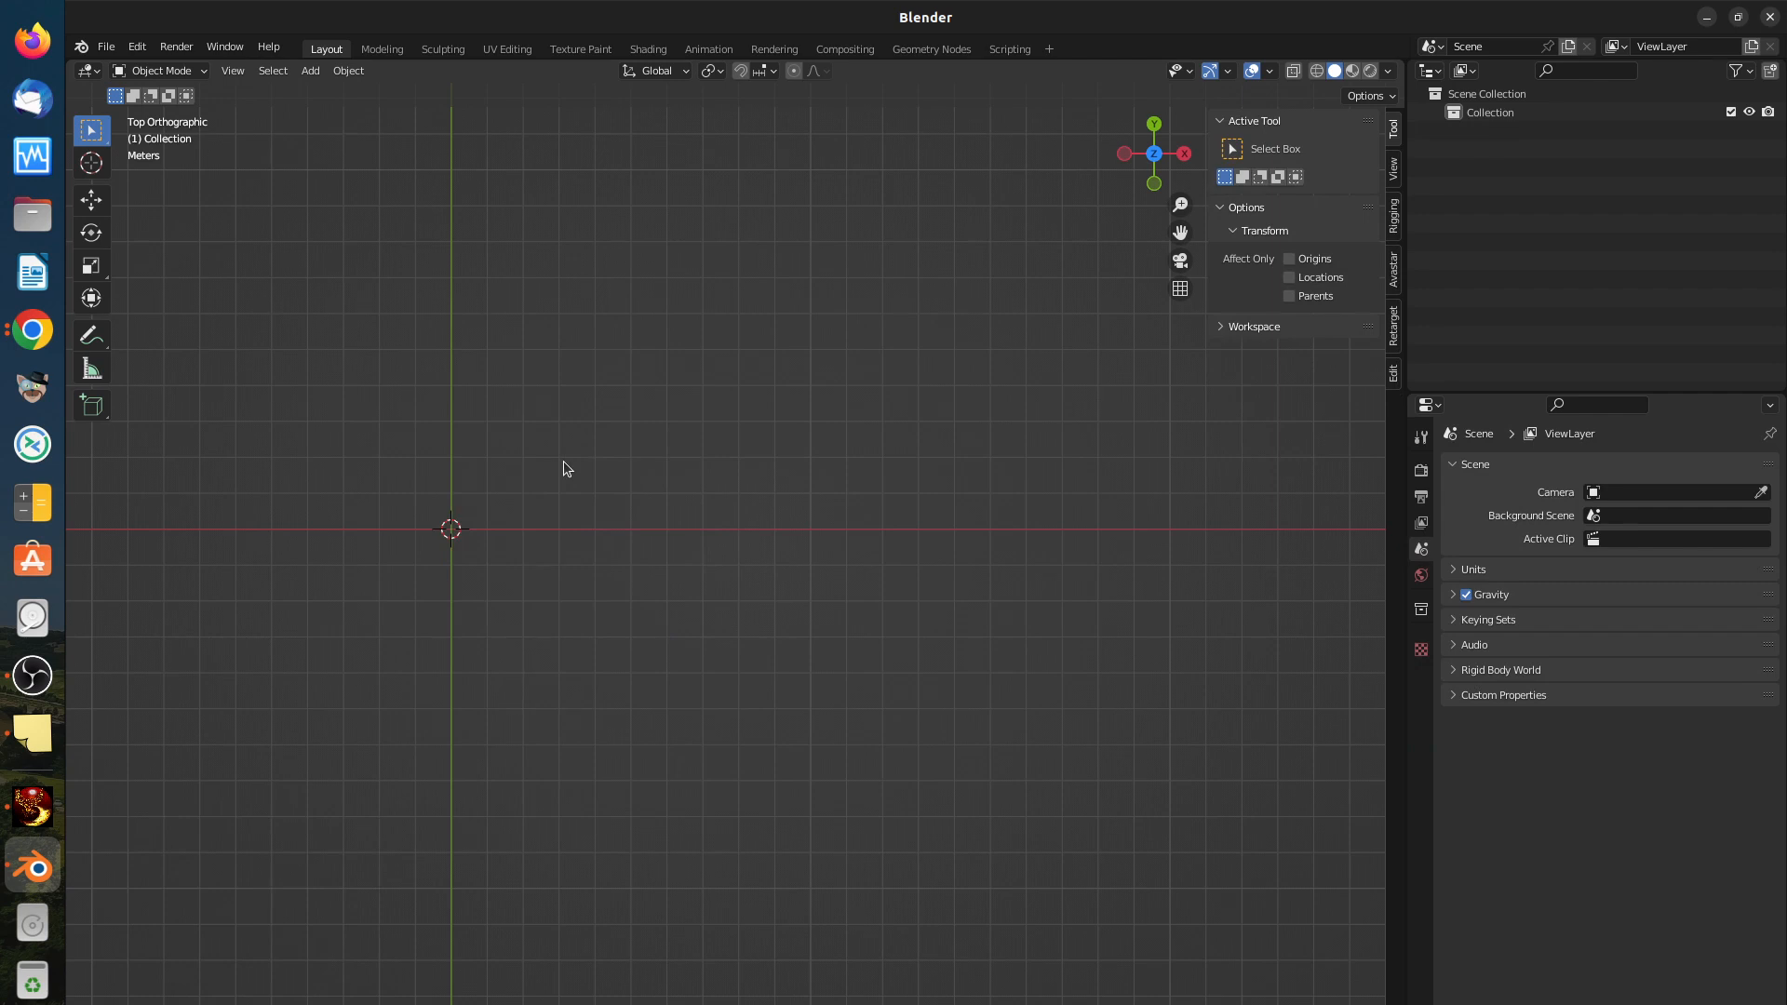
Step: Add a UV sphere with 32 segments, 16 rings and a 1 m radius at the world origin
key("shift+a")
mouse_move(563, 462)
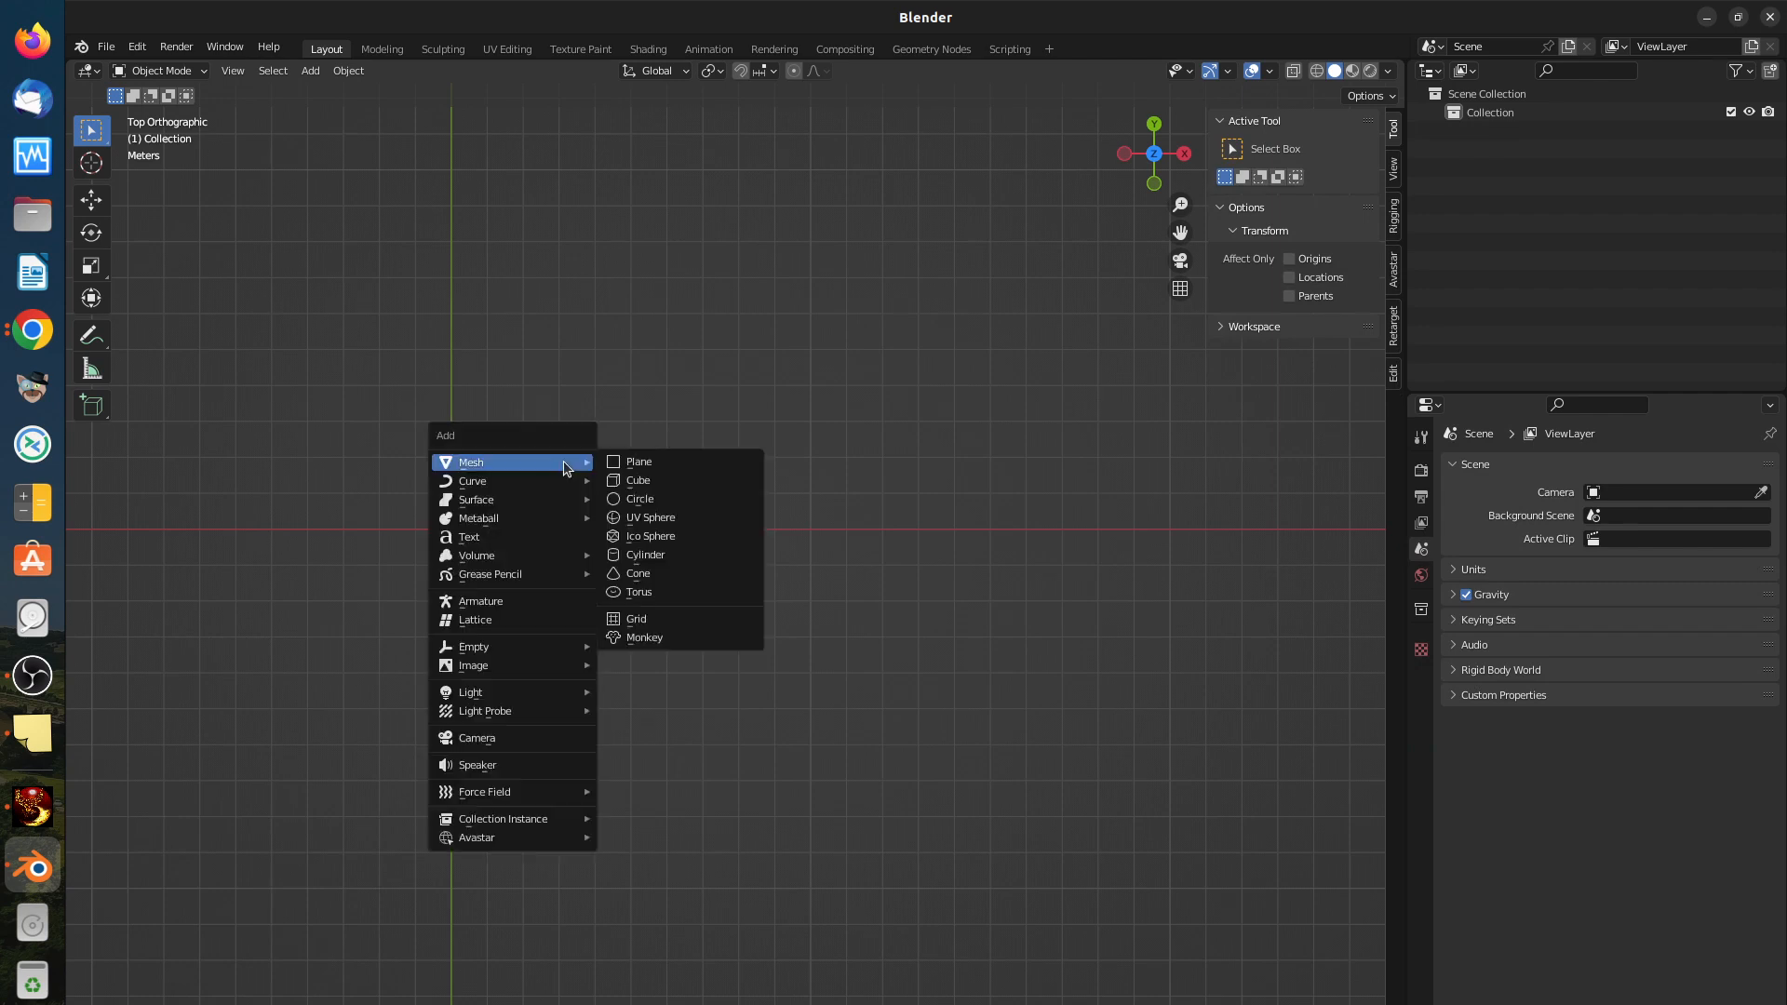
left_click(638, 519)
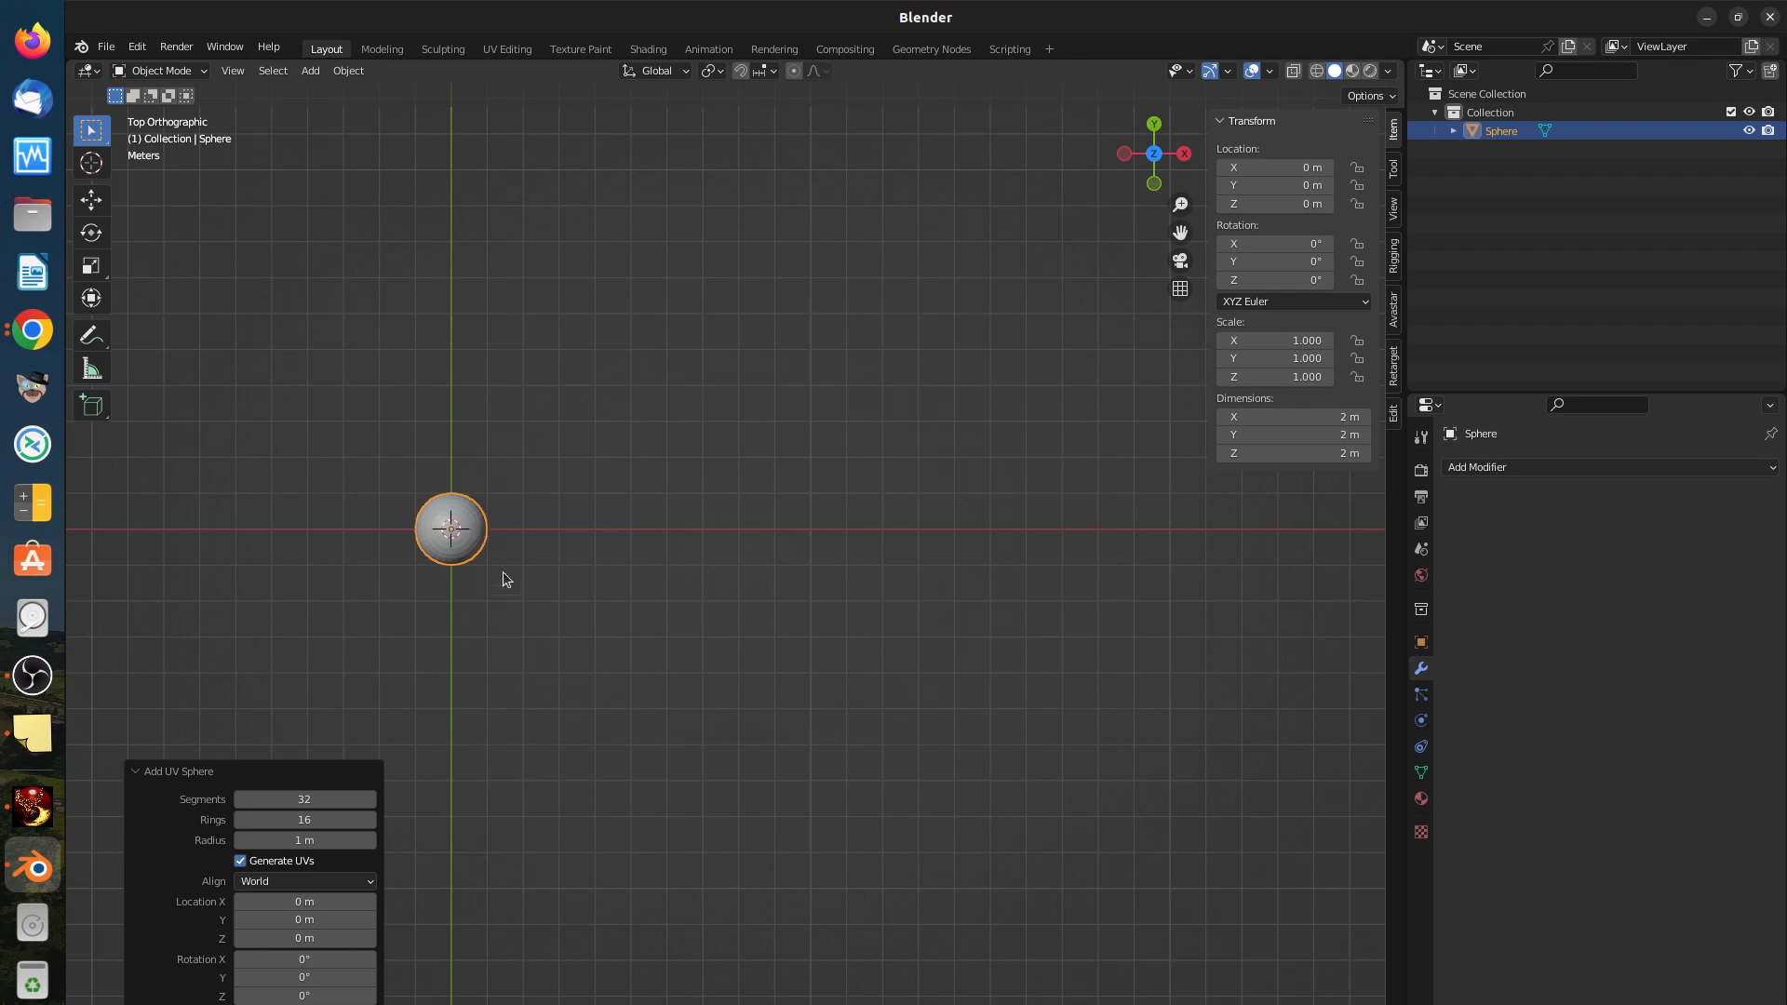
Step: Duplicate the sphere four times, placing the overlapping copies on both sides, below and above the original, about 0.7 to 1 m away
middle_click_drag(483, 565, 473, 497)
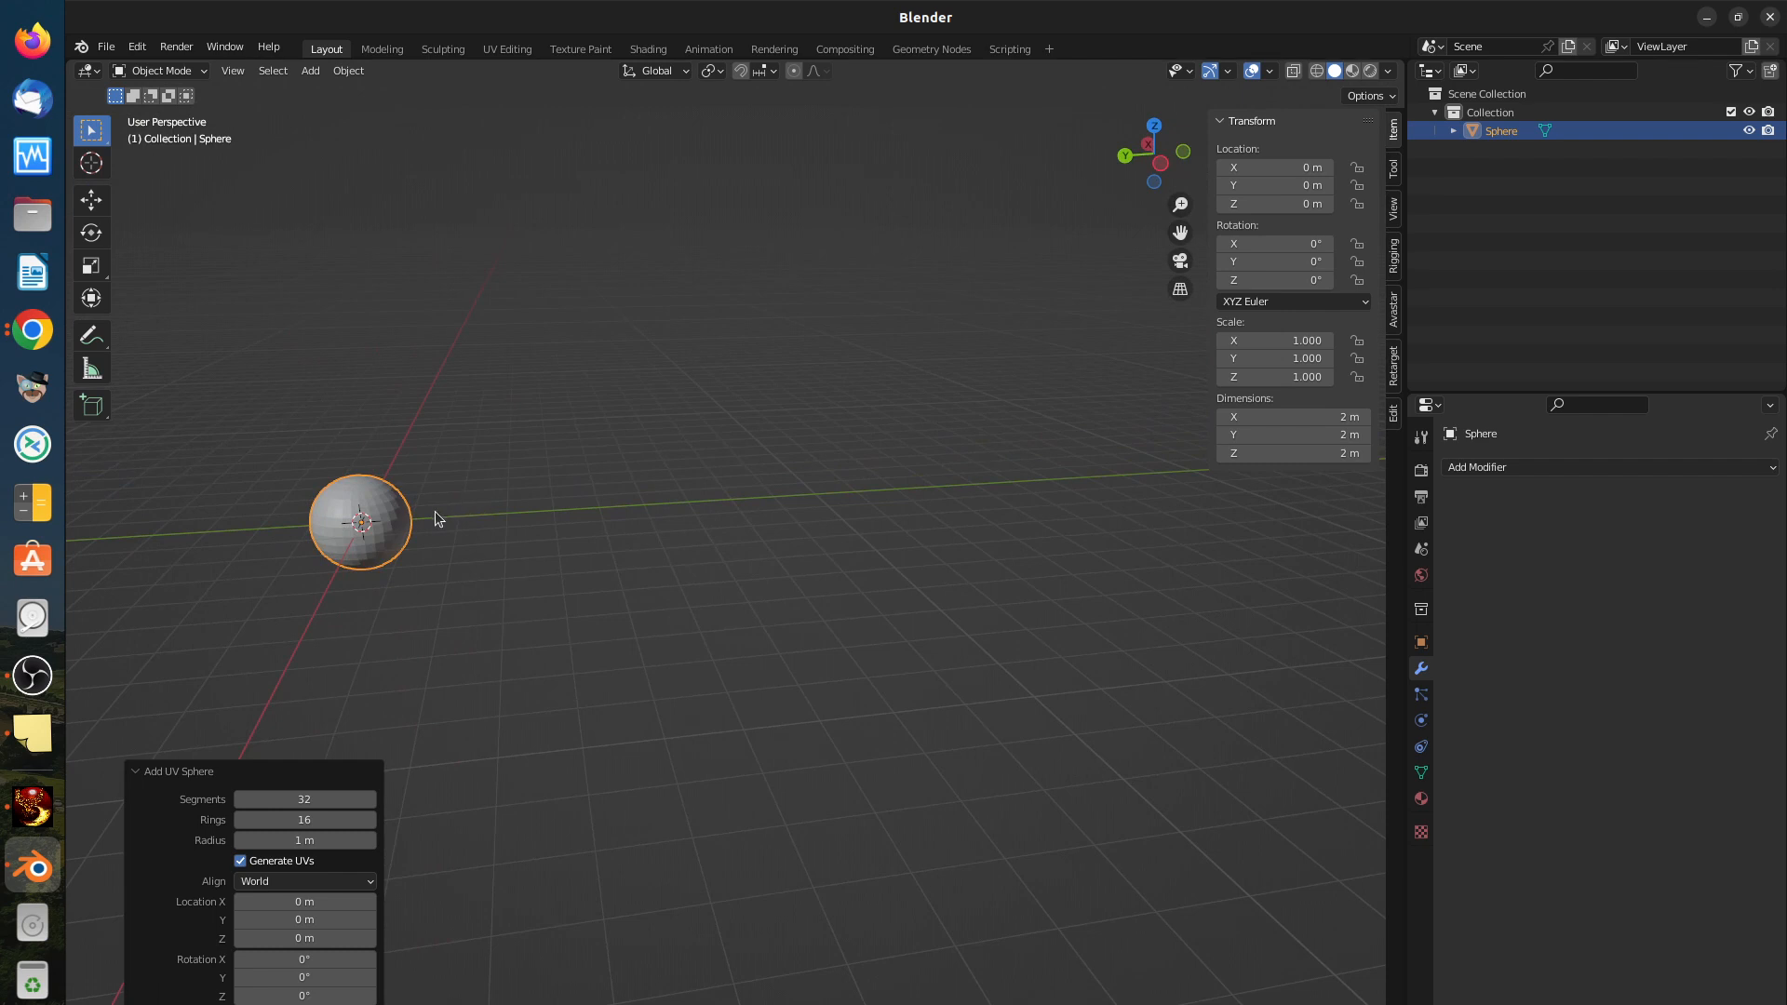
key("shift+d")
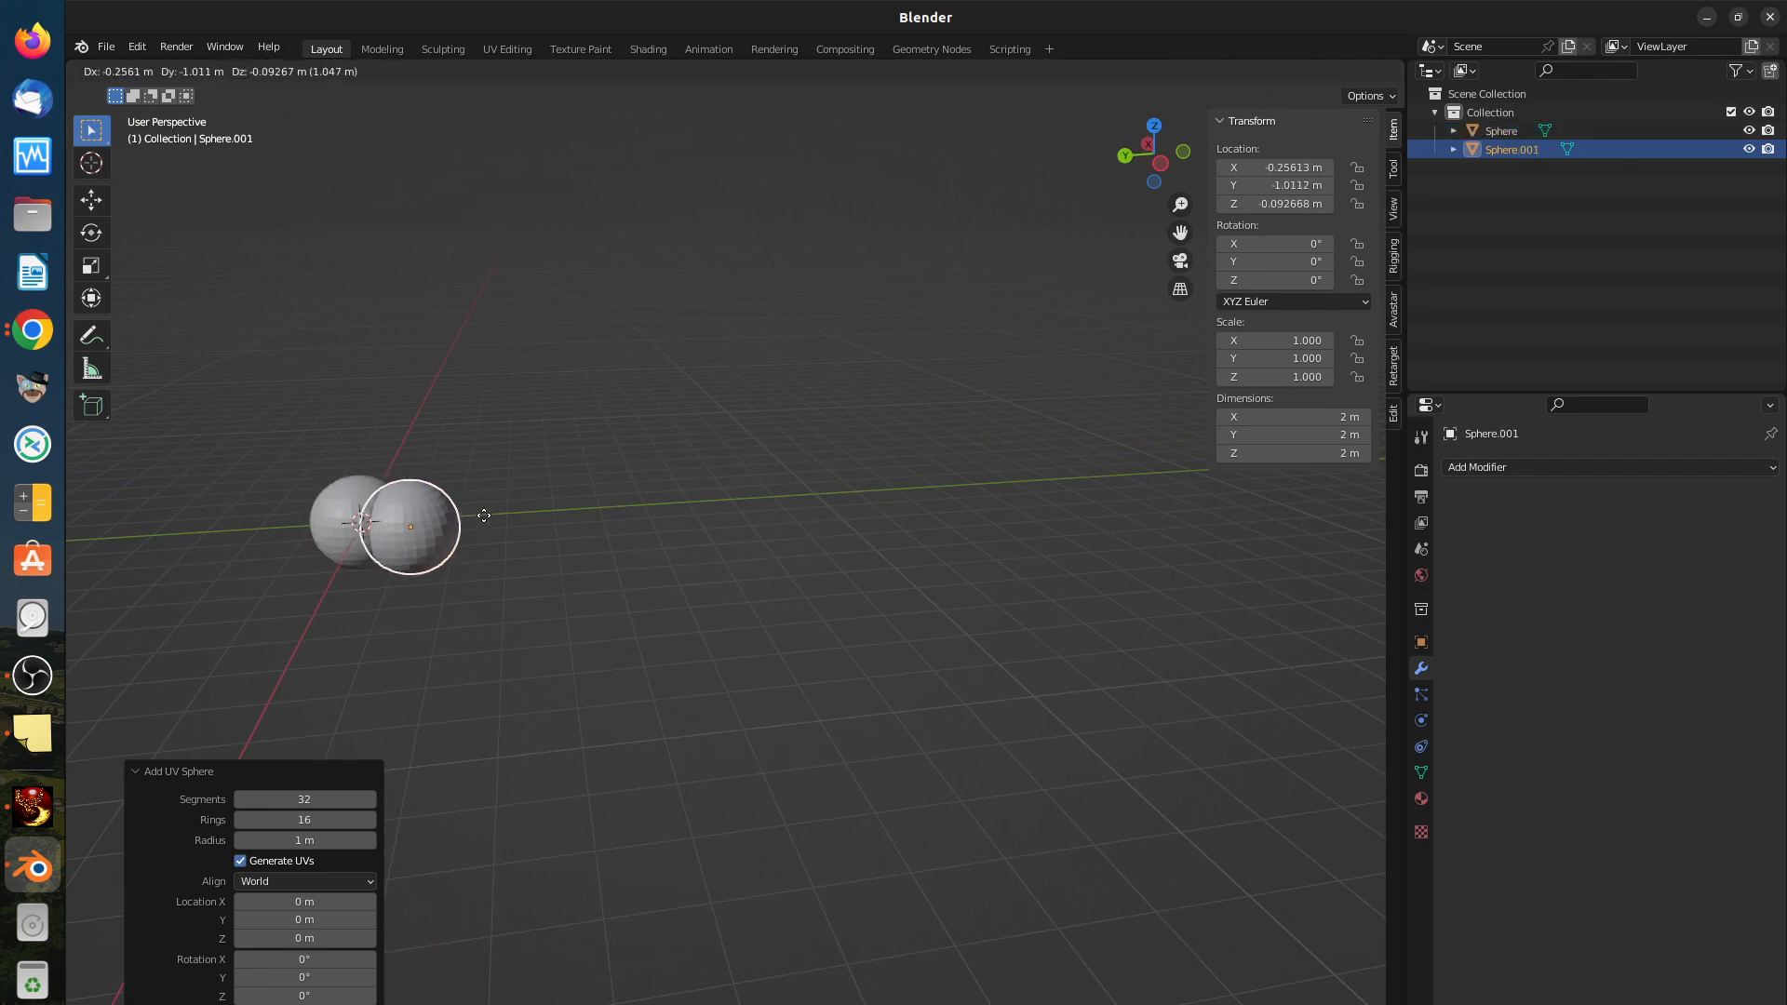
left_click(479, 522)
key("shift+d")
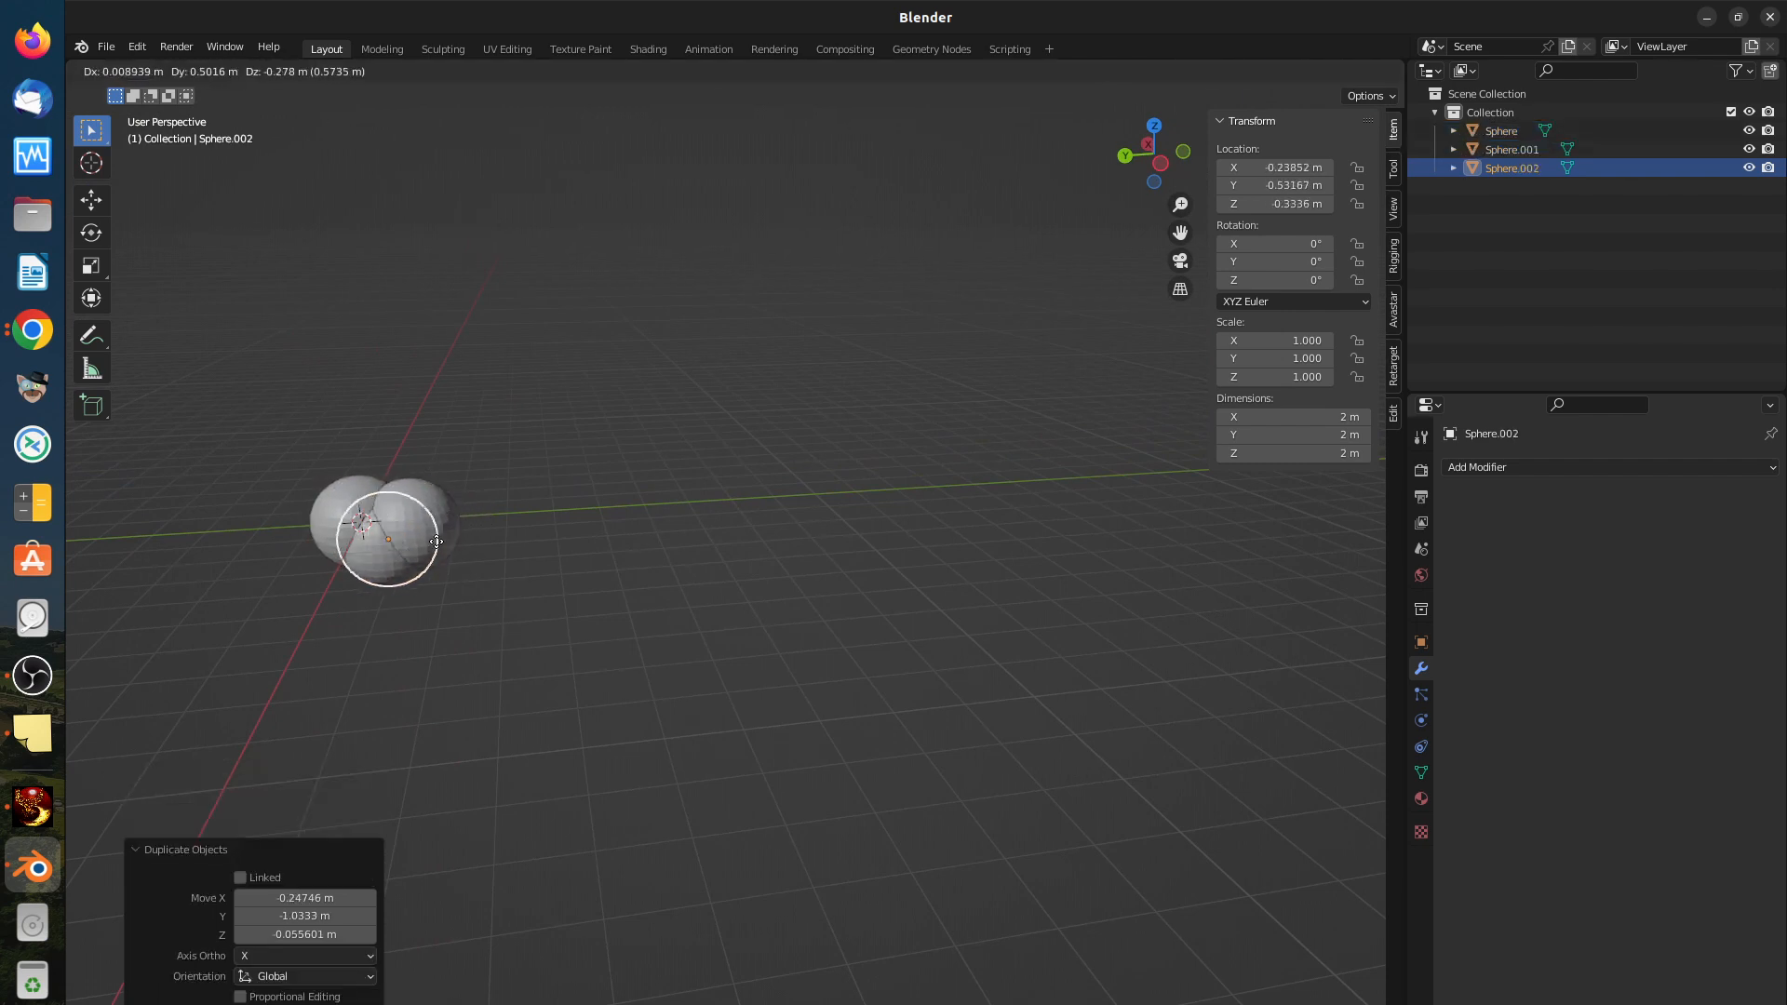
left_click(409, 554)
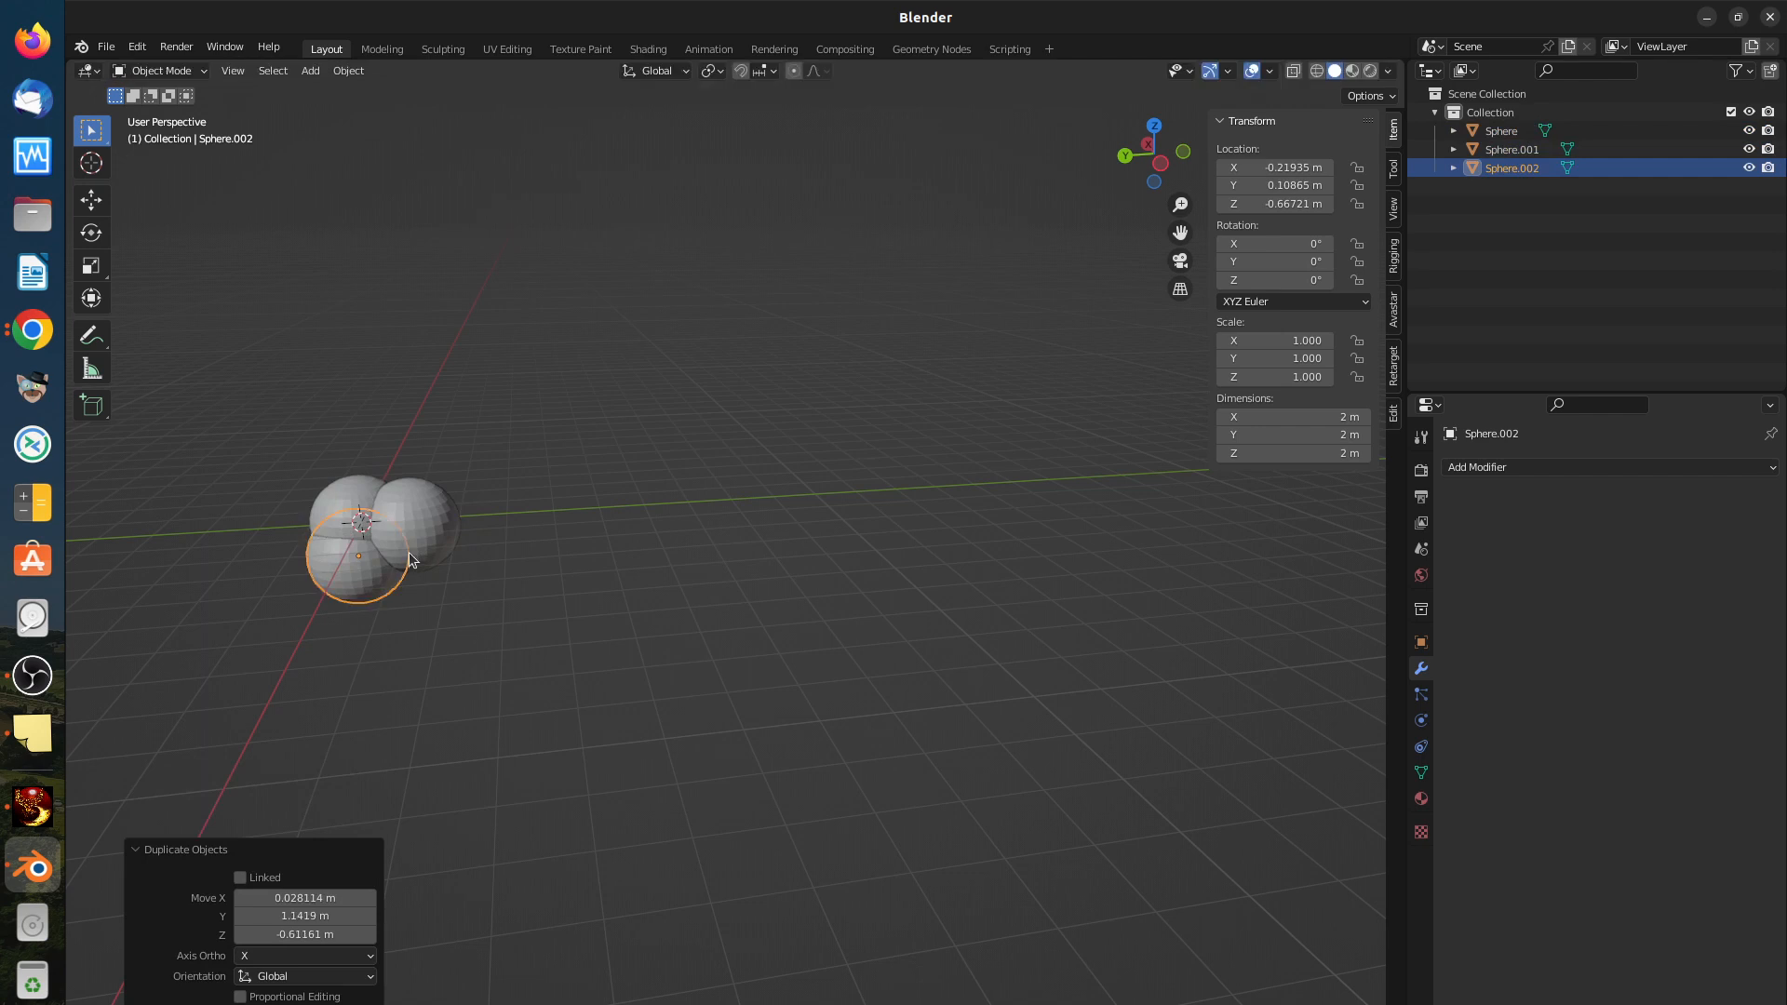
key("shift+d")
left_click(364, 533)
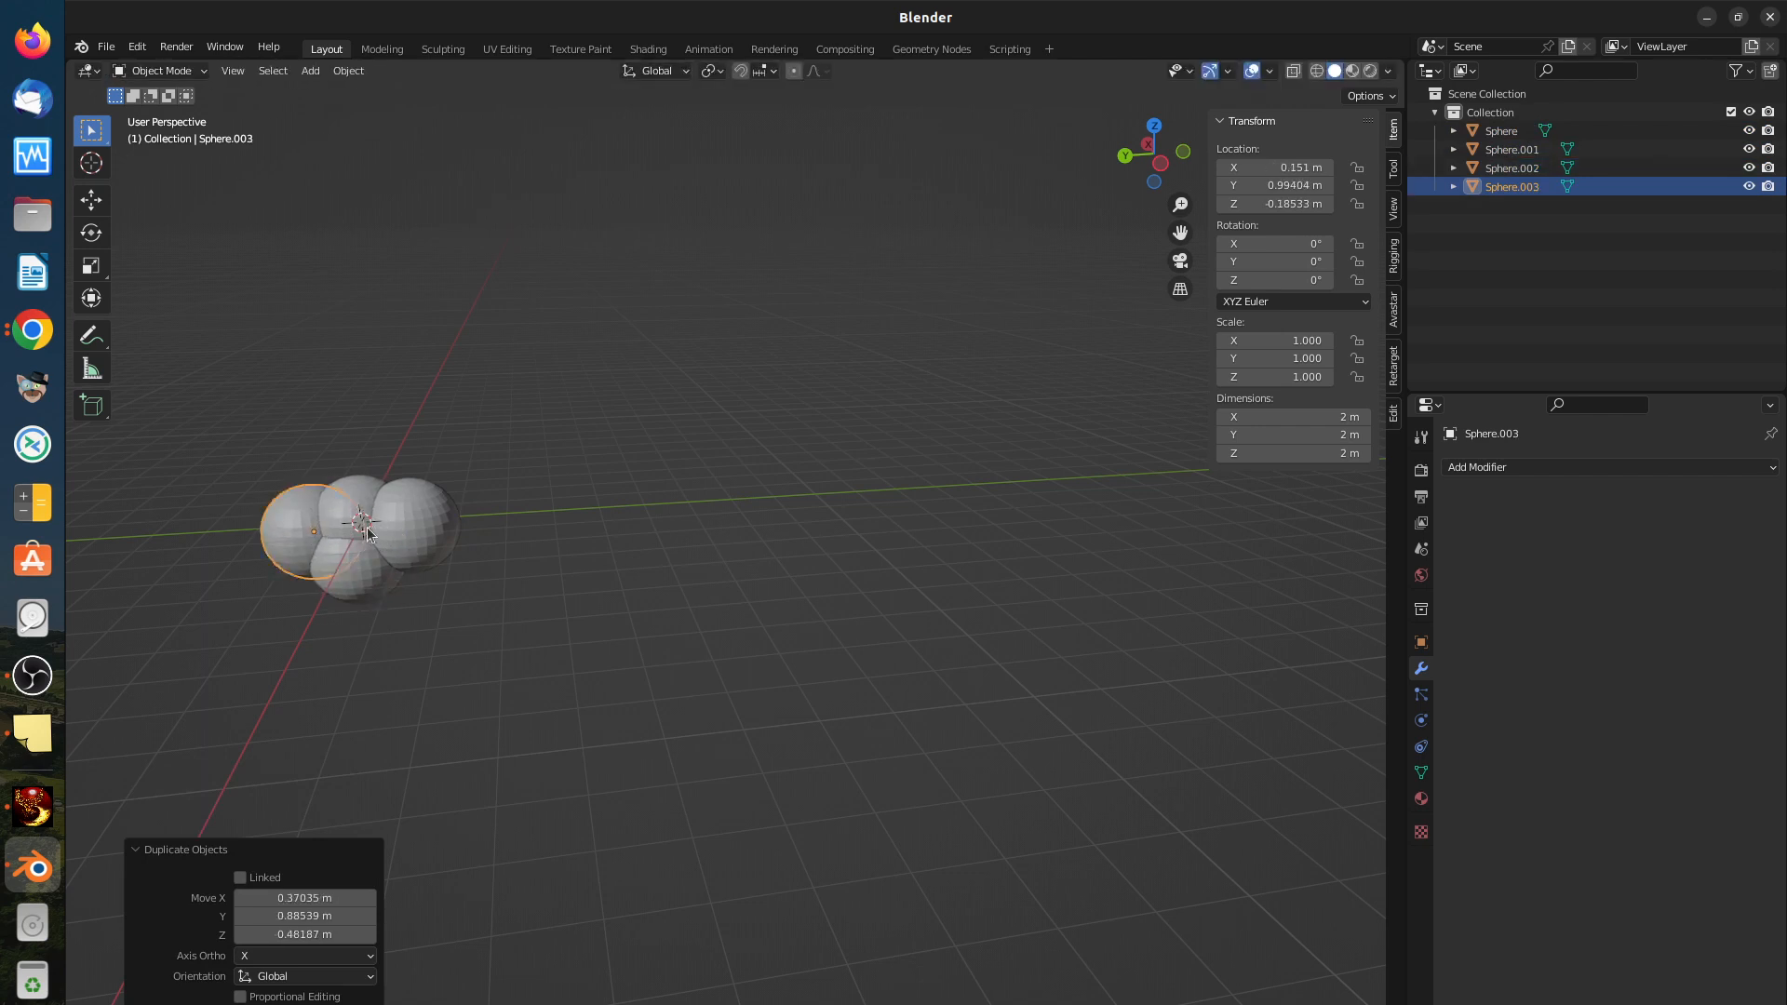
key("shift+d")
left_click(462, 496)
middle_click_drag(461, 490, 289, 514)
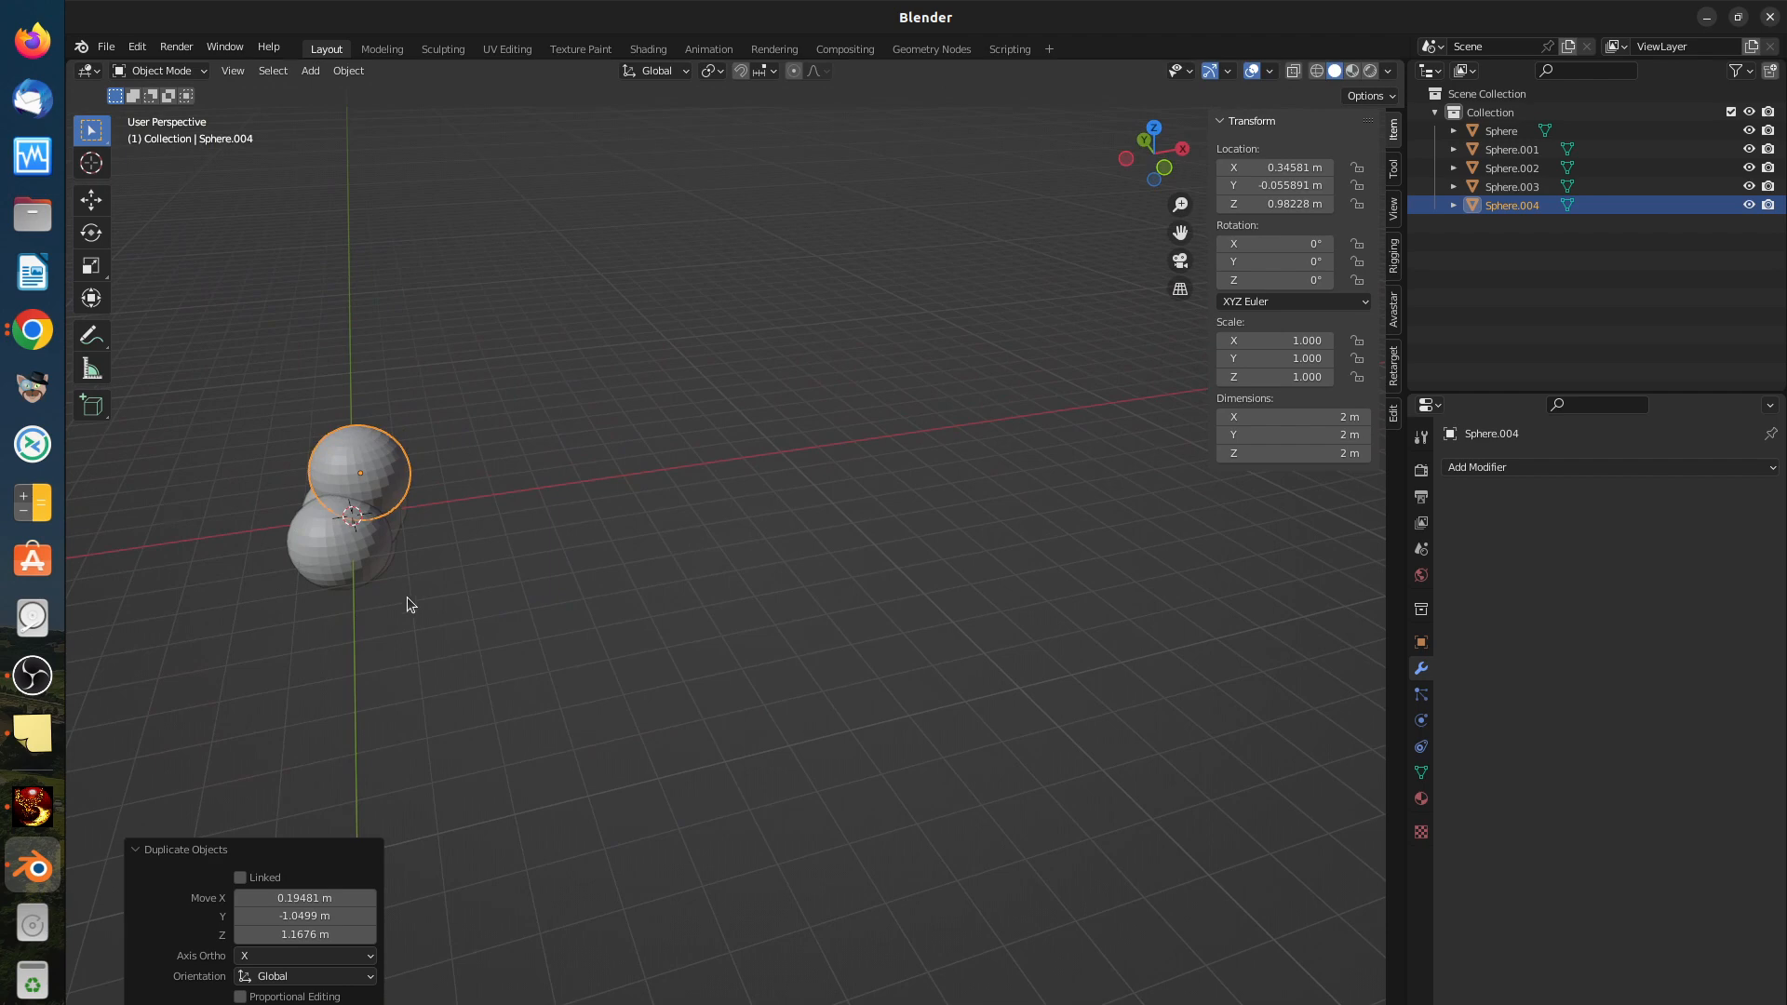
scroll(407, 599, "up", 2)
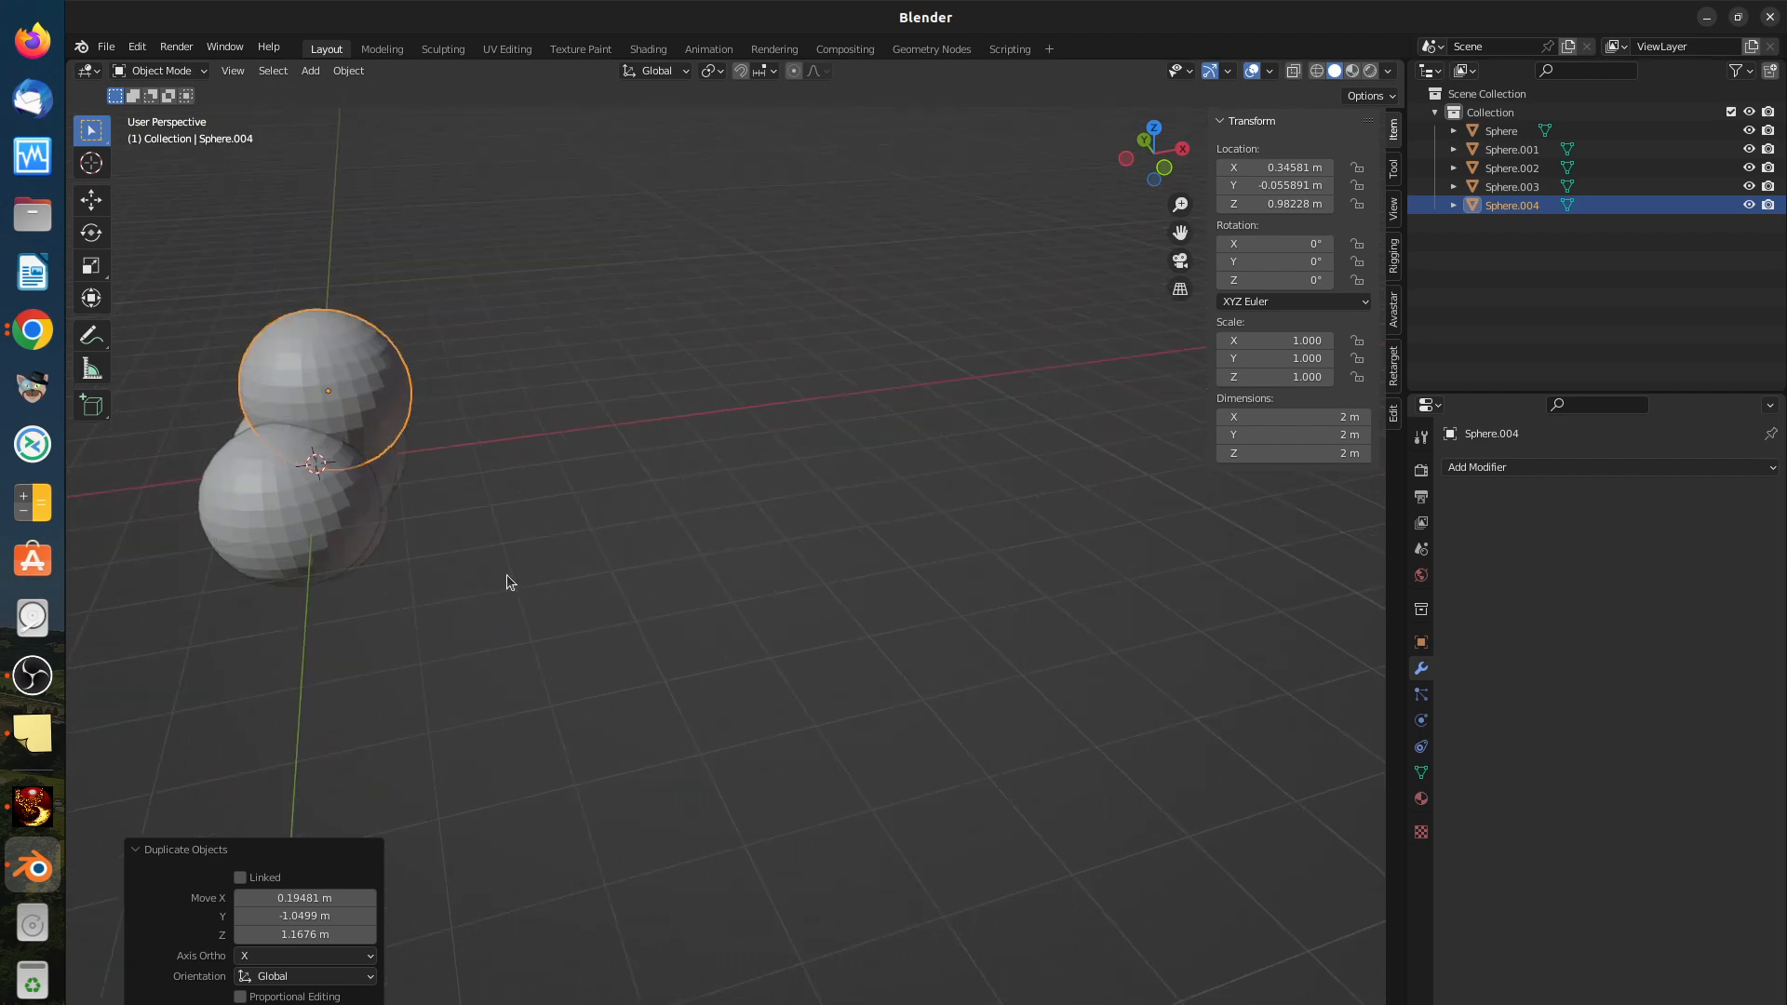
Step: Select all five overlapping spheres and join them into a single mesh object
left_click(354, 514, "shift")
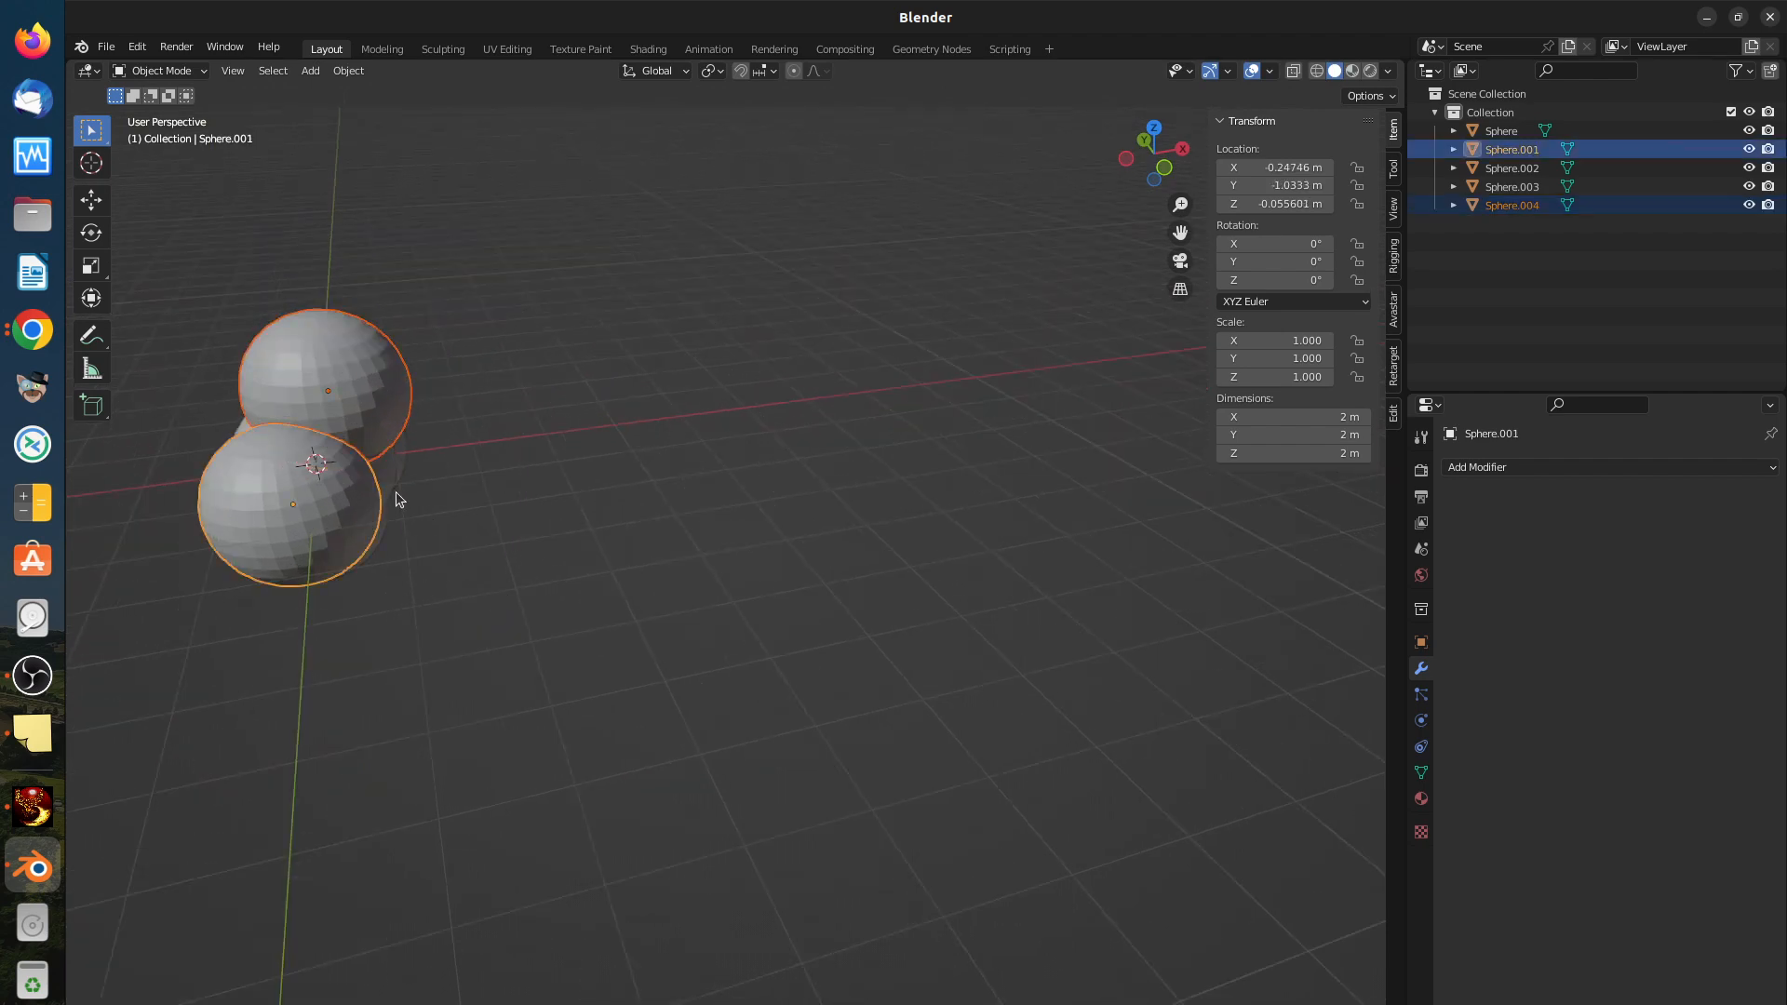
left_click(396, 484, "shift")
left_click(404, 462, "shift")
middle_click_drag(427, 574, 365, 554)
left_click(348, 566, "shift")
middle_click_drag(326, 612, 589, 666)
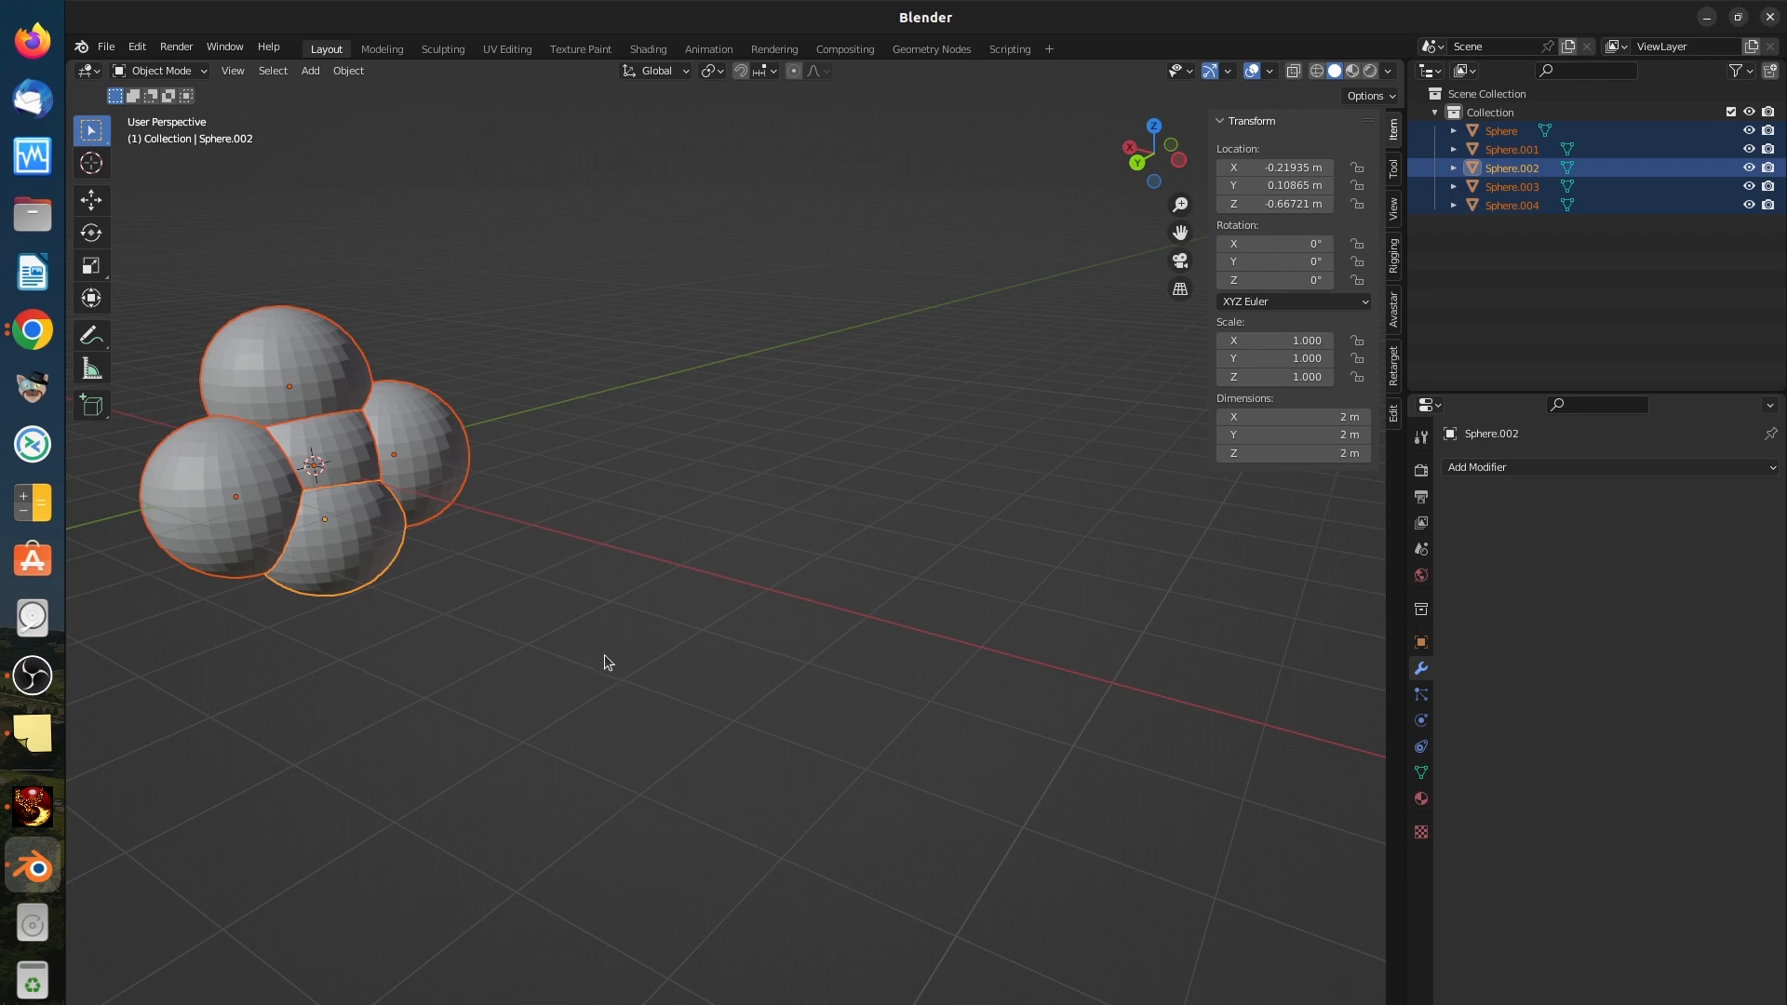
middle_click_drag(600, 657, 277, 672)
middle_click_drag(356, 622, 478, 634, "shift")
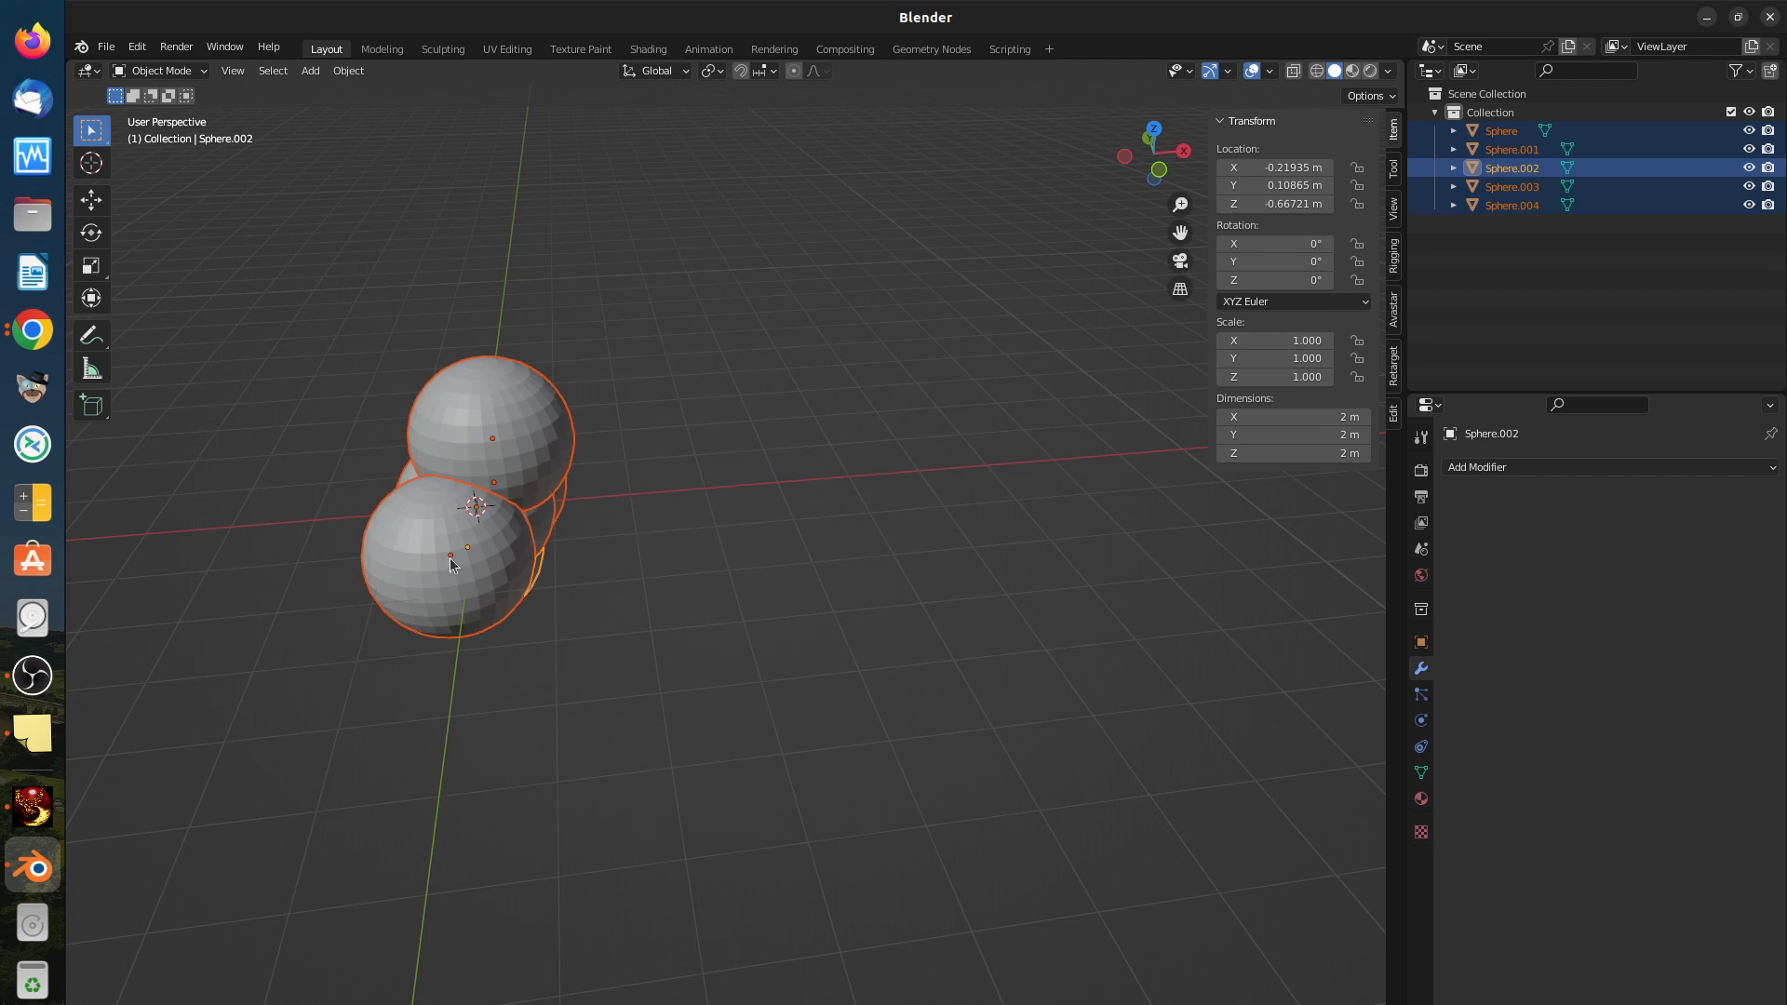
middle_click_drag(452, 560, 496, 503)
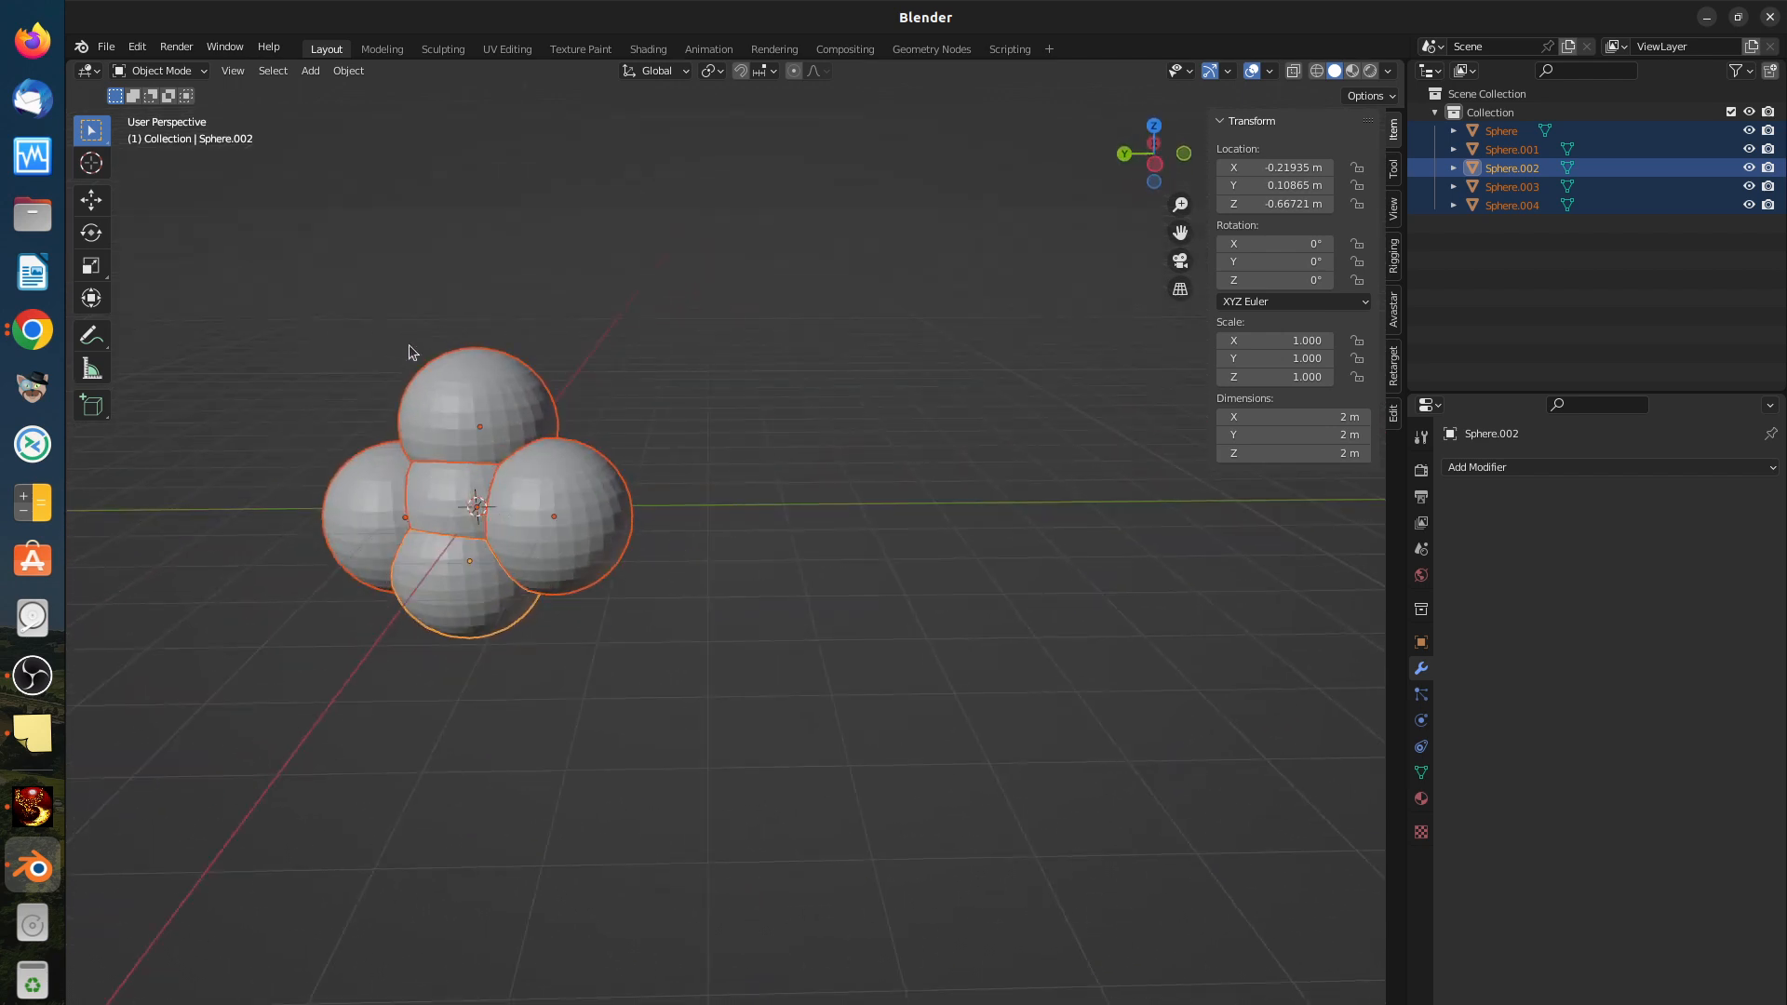
middle_click_drag(610, 633, 456, 631)
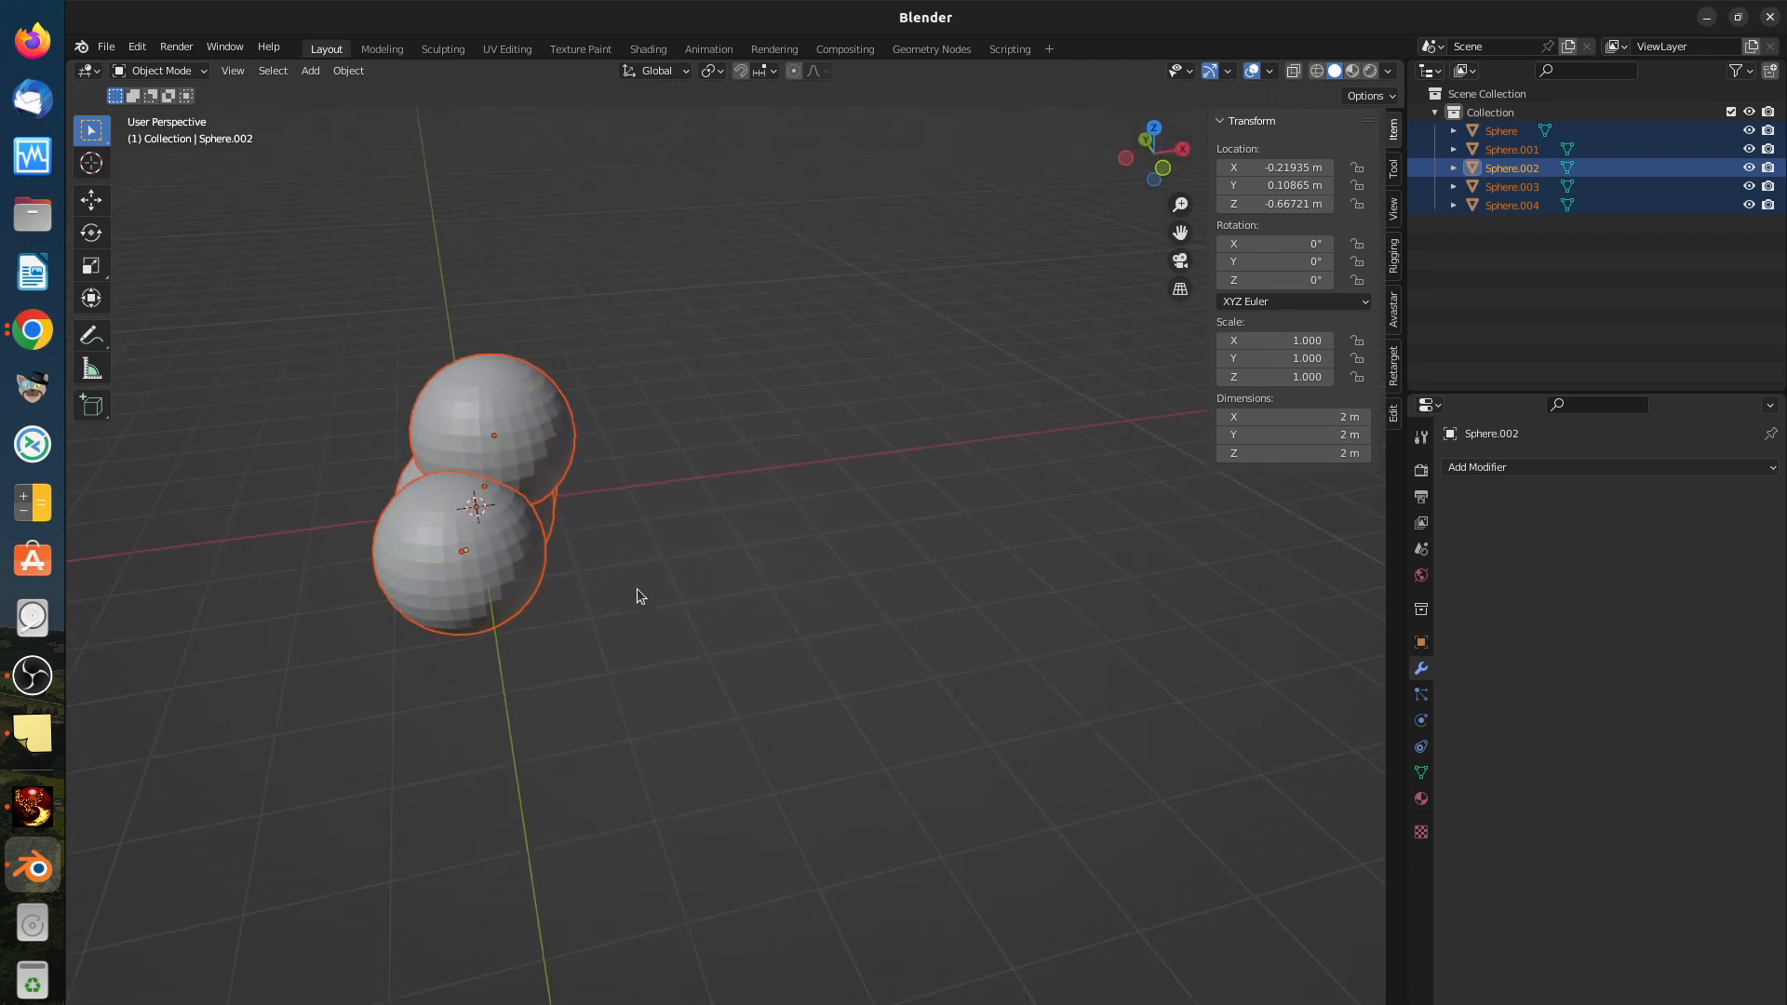
key("ctrl+j")
middle_click_drag(651, 579, 529, 588)
scroll(572, 568, "down", 3)
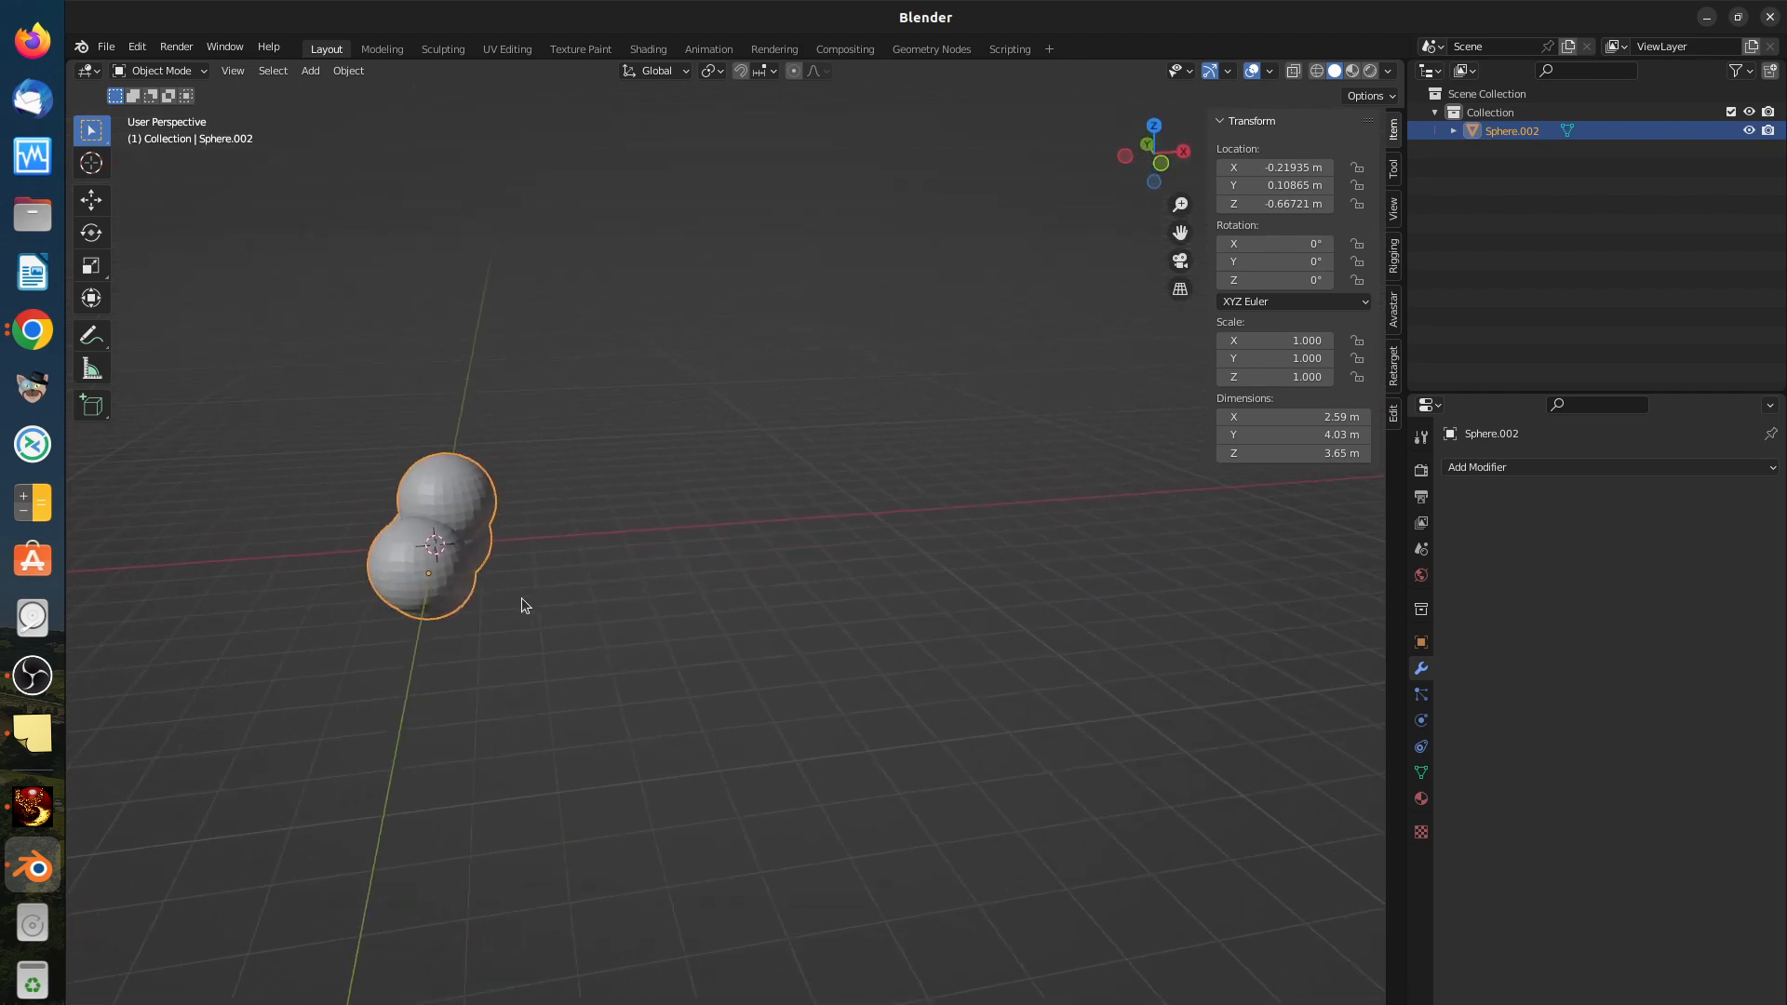
Step: Add an Array modifier to the joined sphere cluster with a relative X offset factor of 0.4 and a count of 13
key("KP_7")
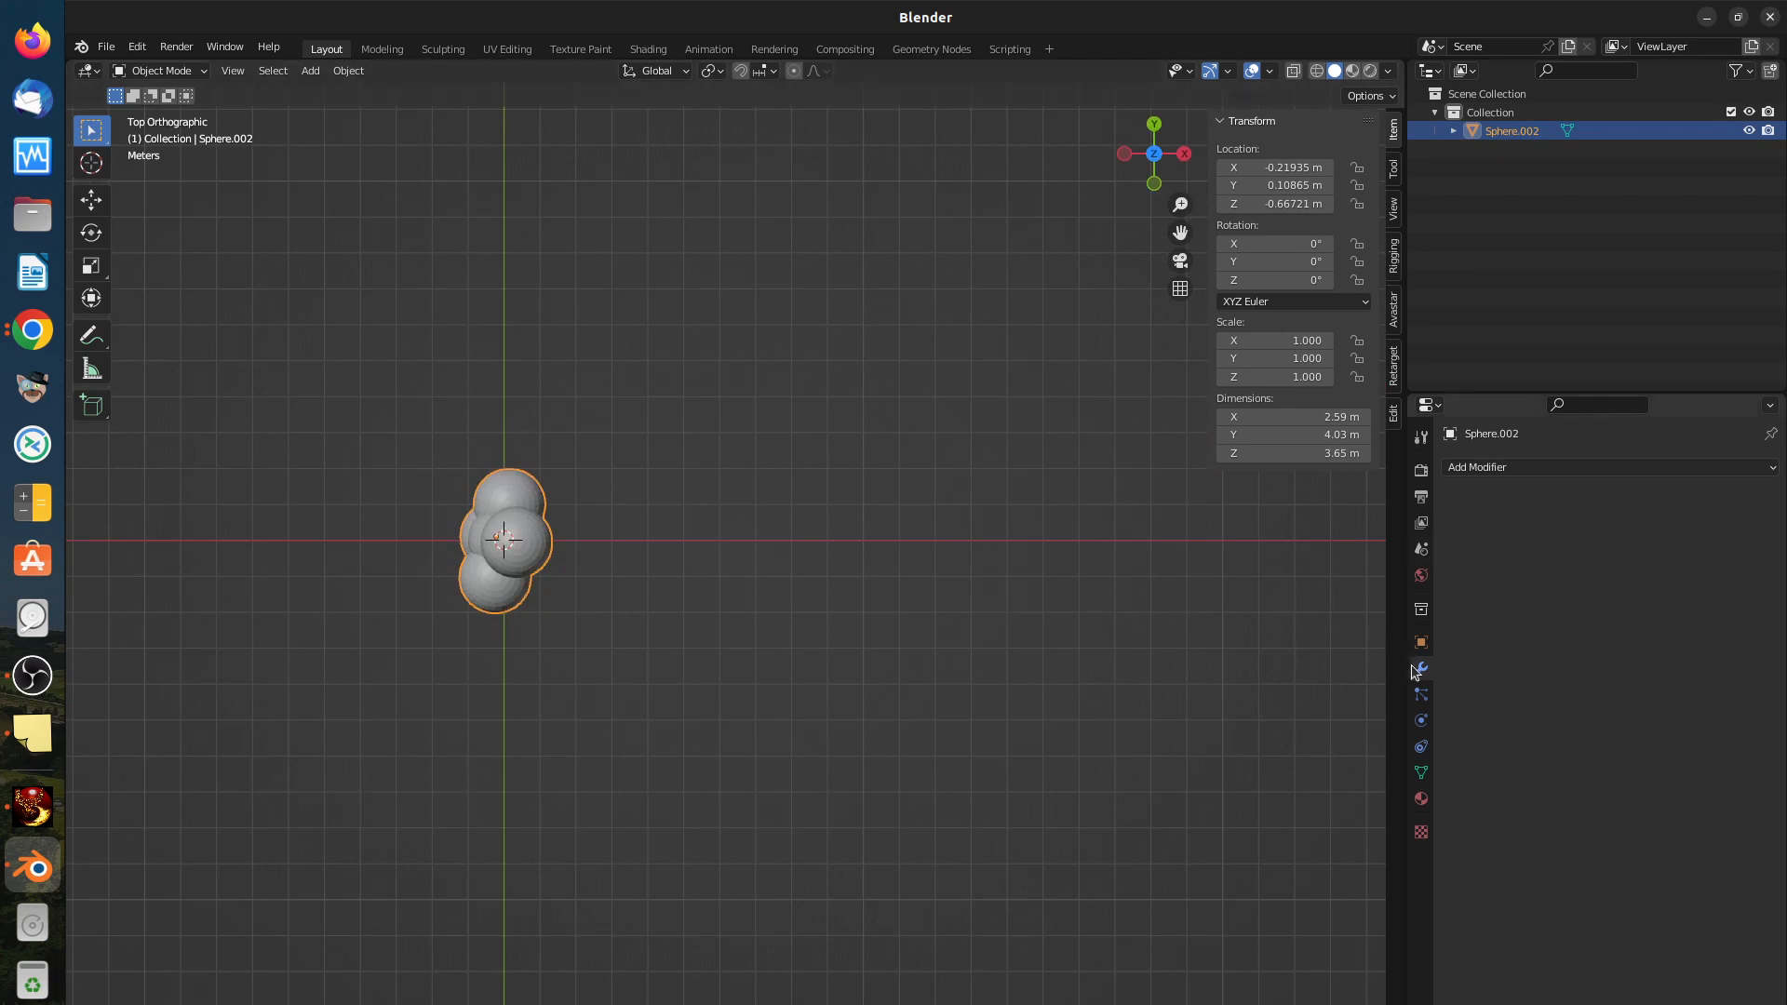
left_click(1467, 467)
left_click(1428, 521)
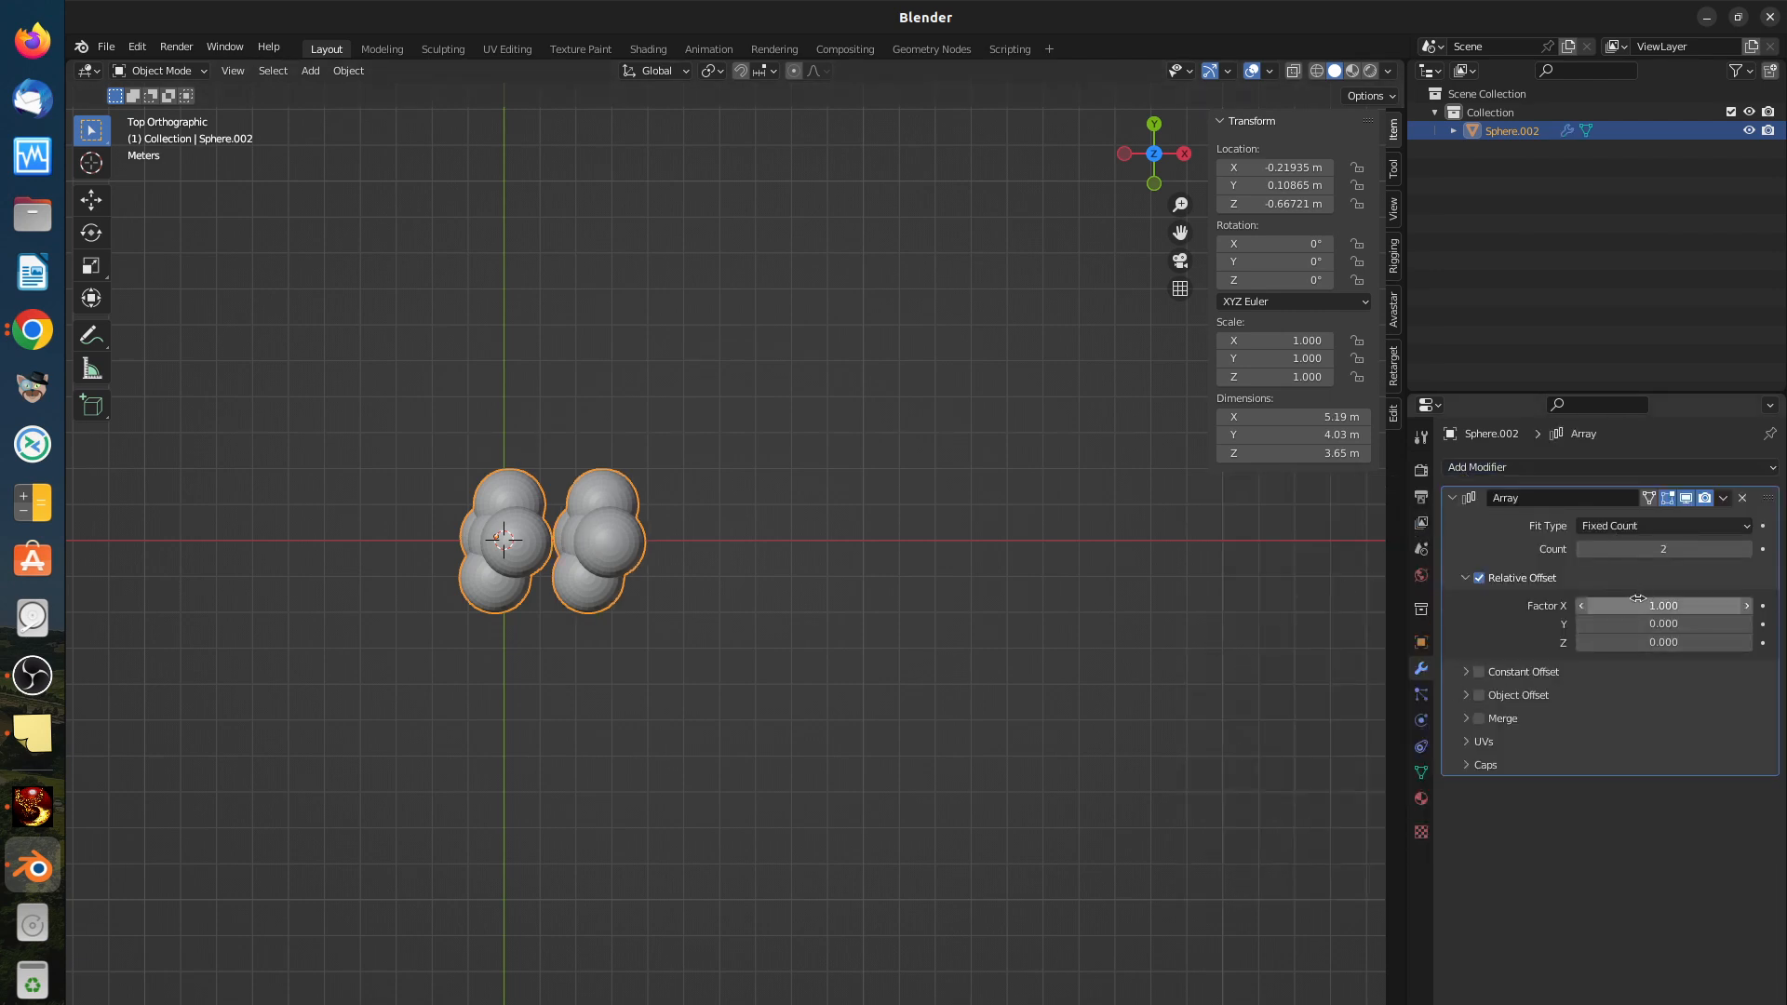
left_click_drag(1637, 604, 1581, 604)
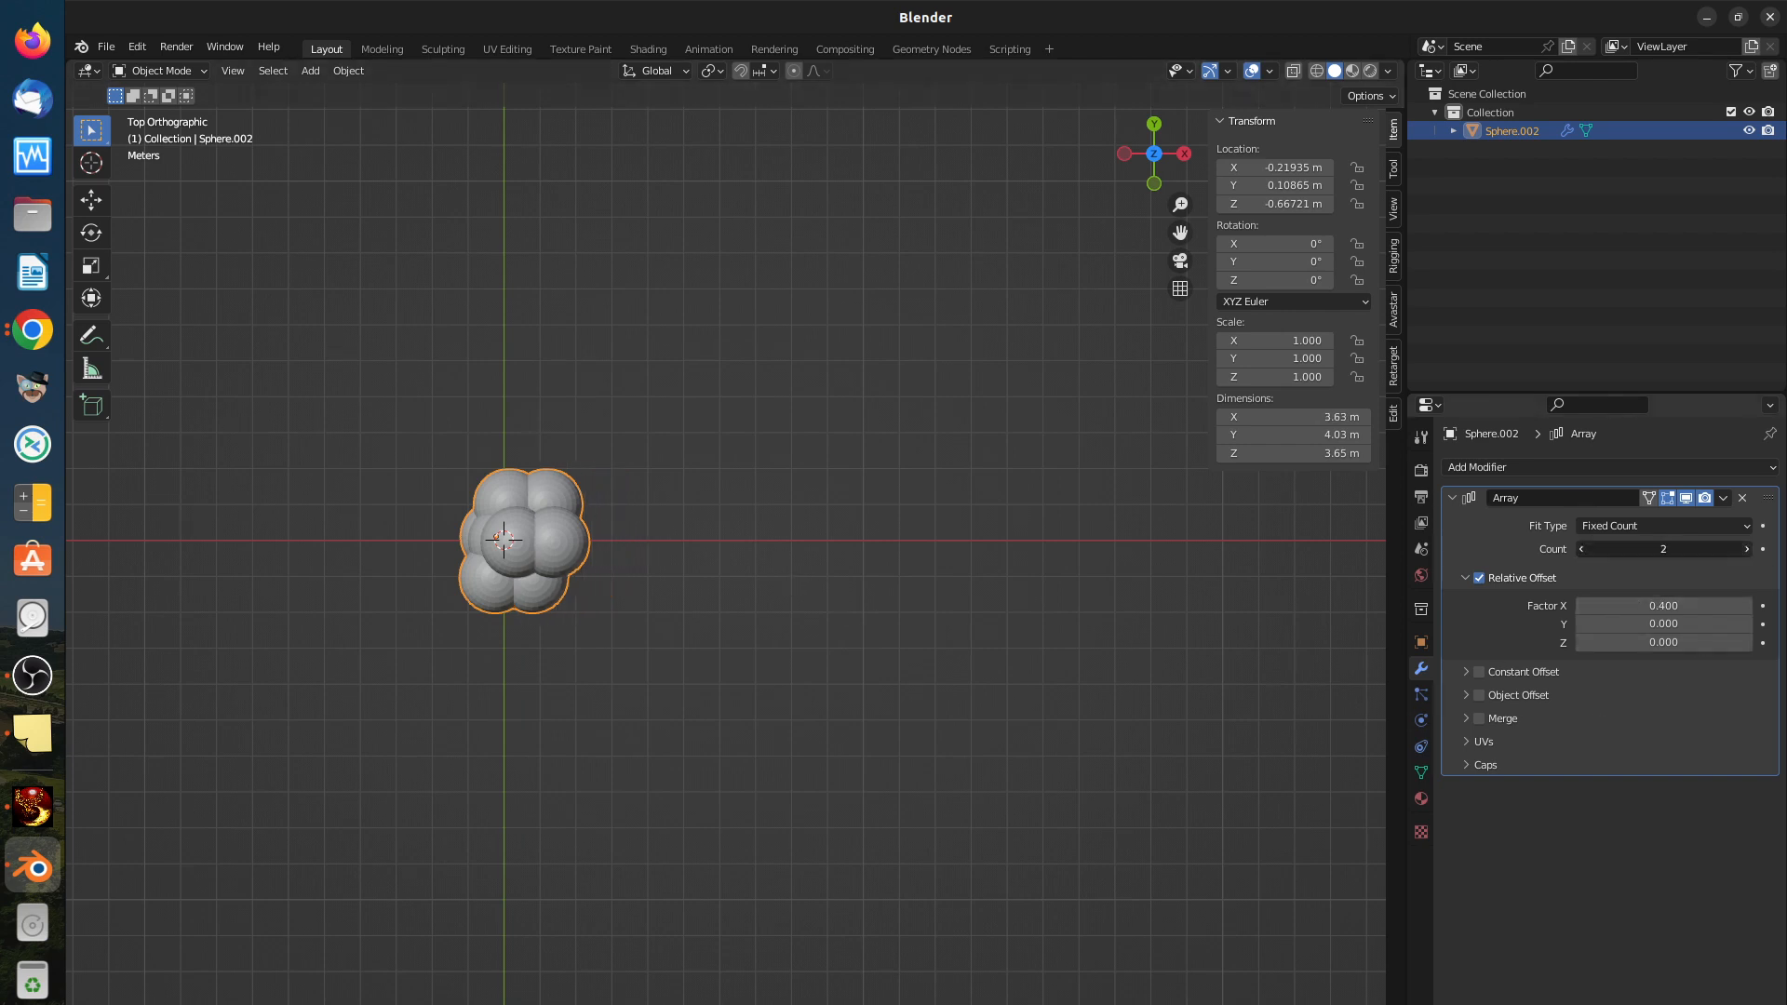
left_click_drag(1663, 548, 1740, 548)
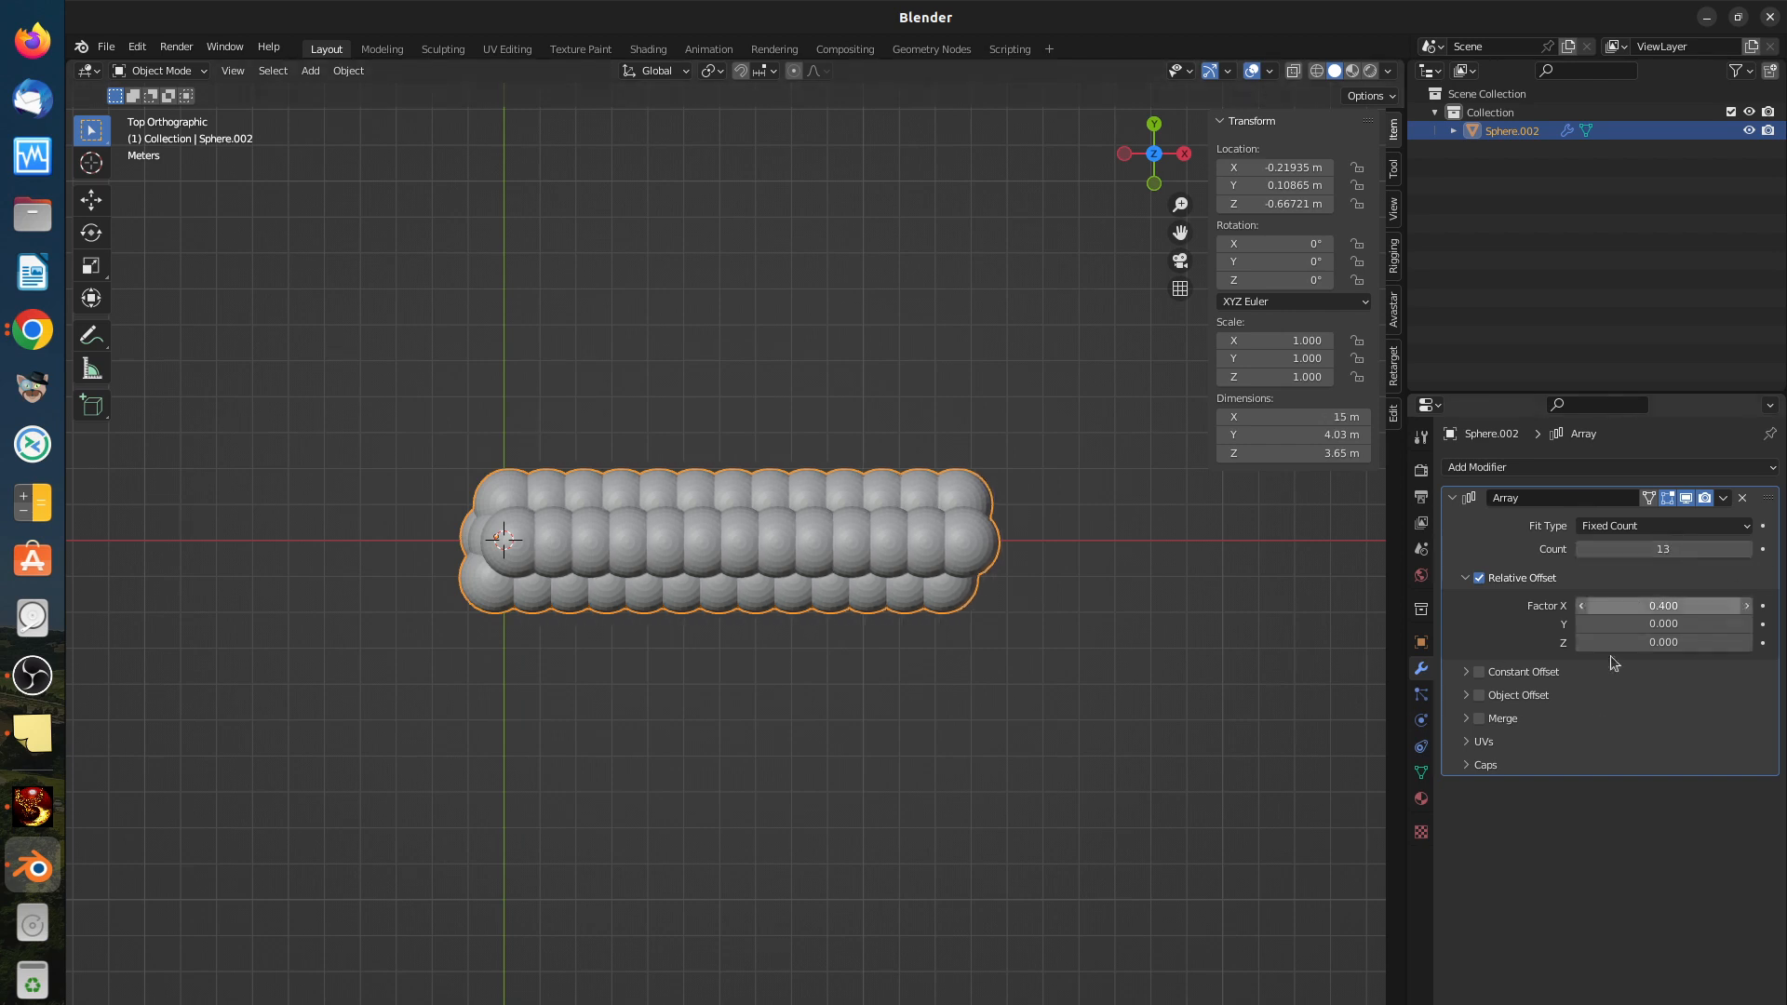
left_click(1131, 798)
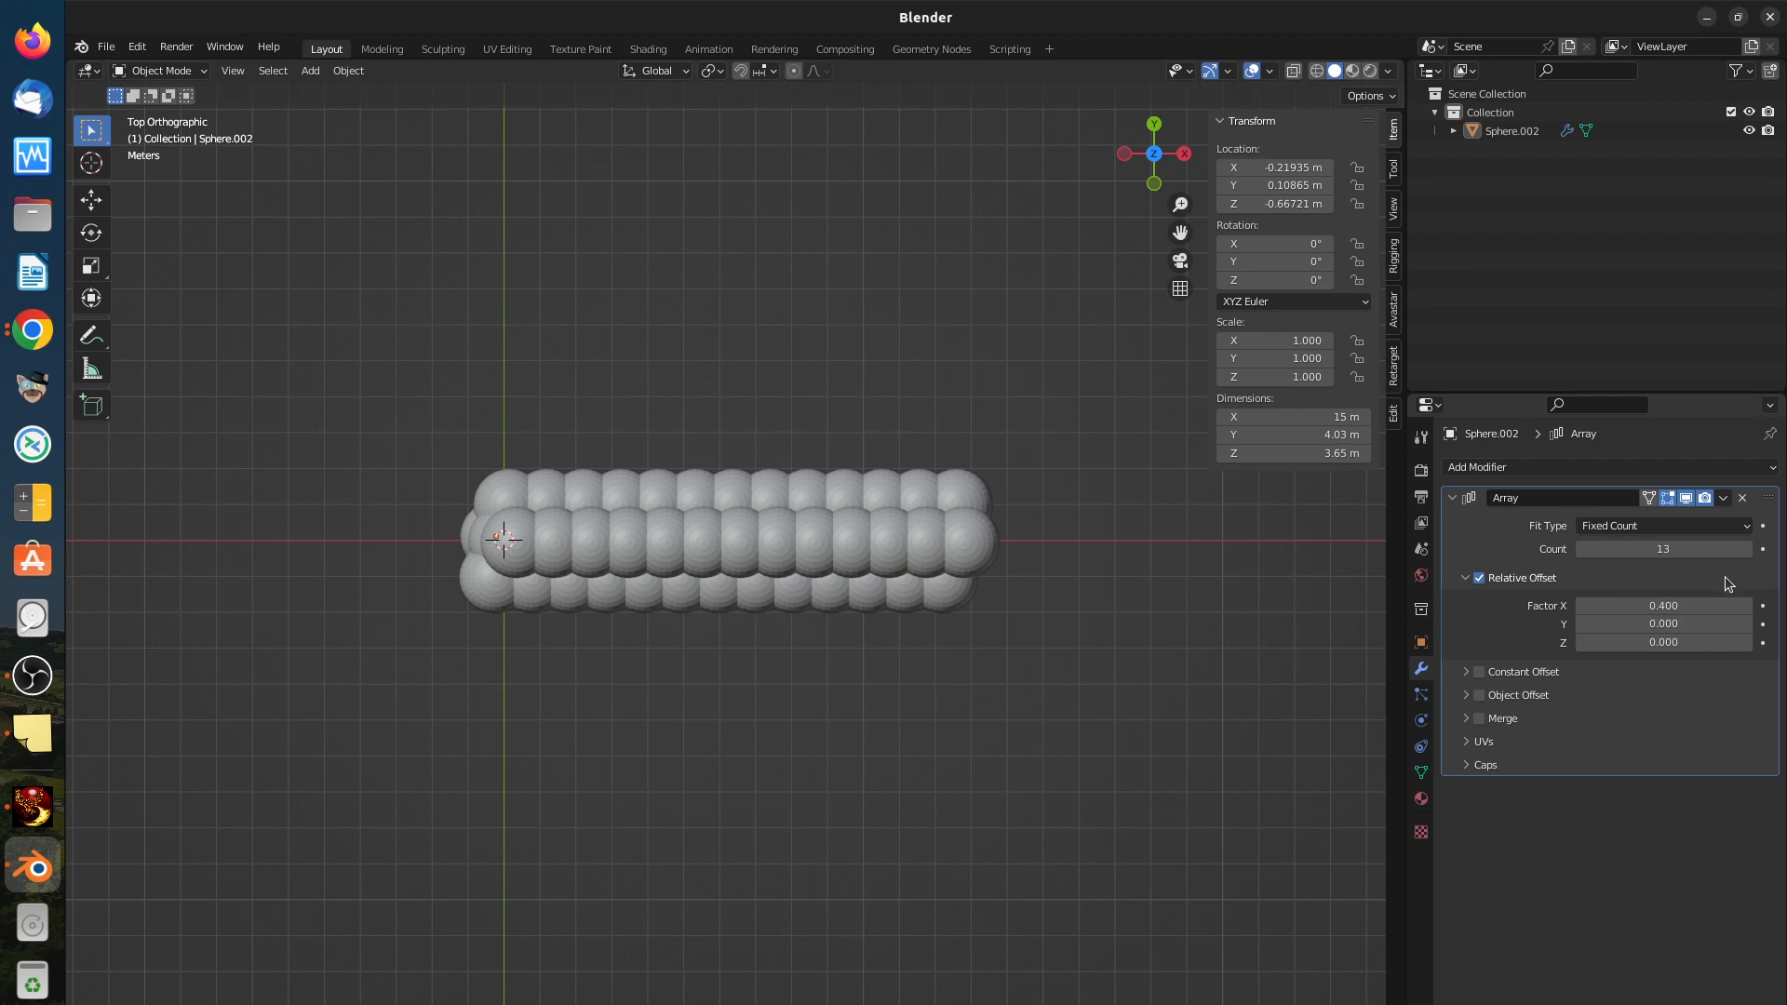
Step: Apply the Array modifier to the sphere cluster and enter Edit Mode in top orthographic view
left_click(1723, 498)
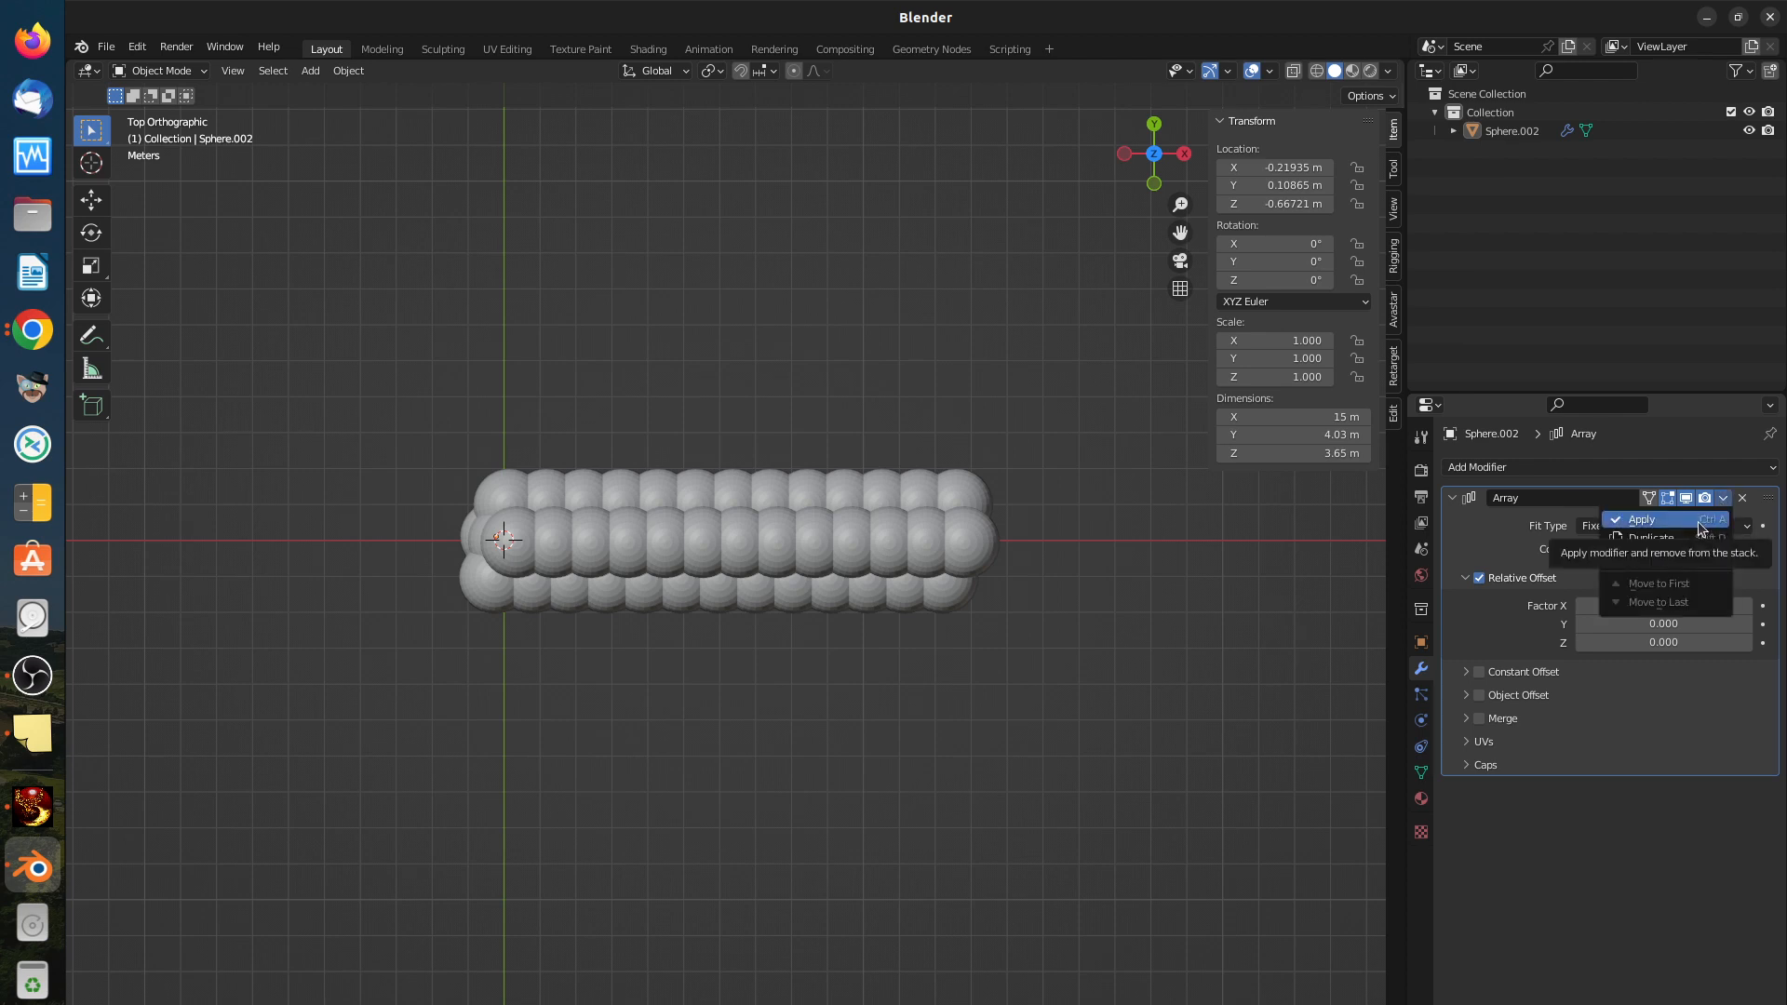
left_click(1700, 527)
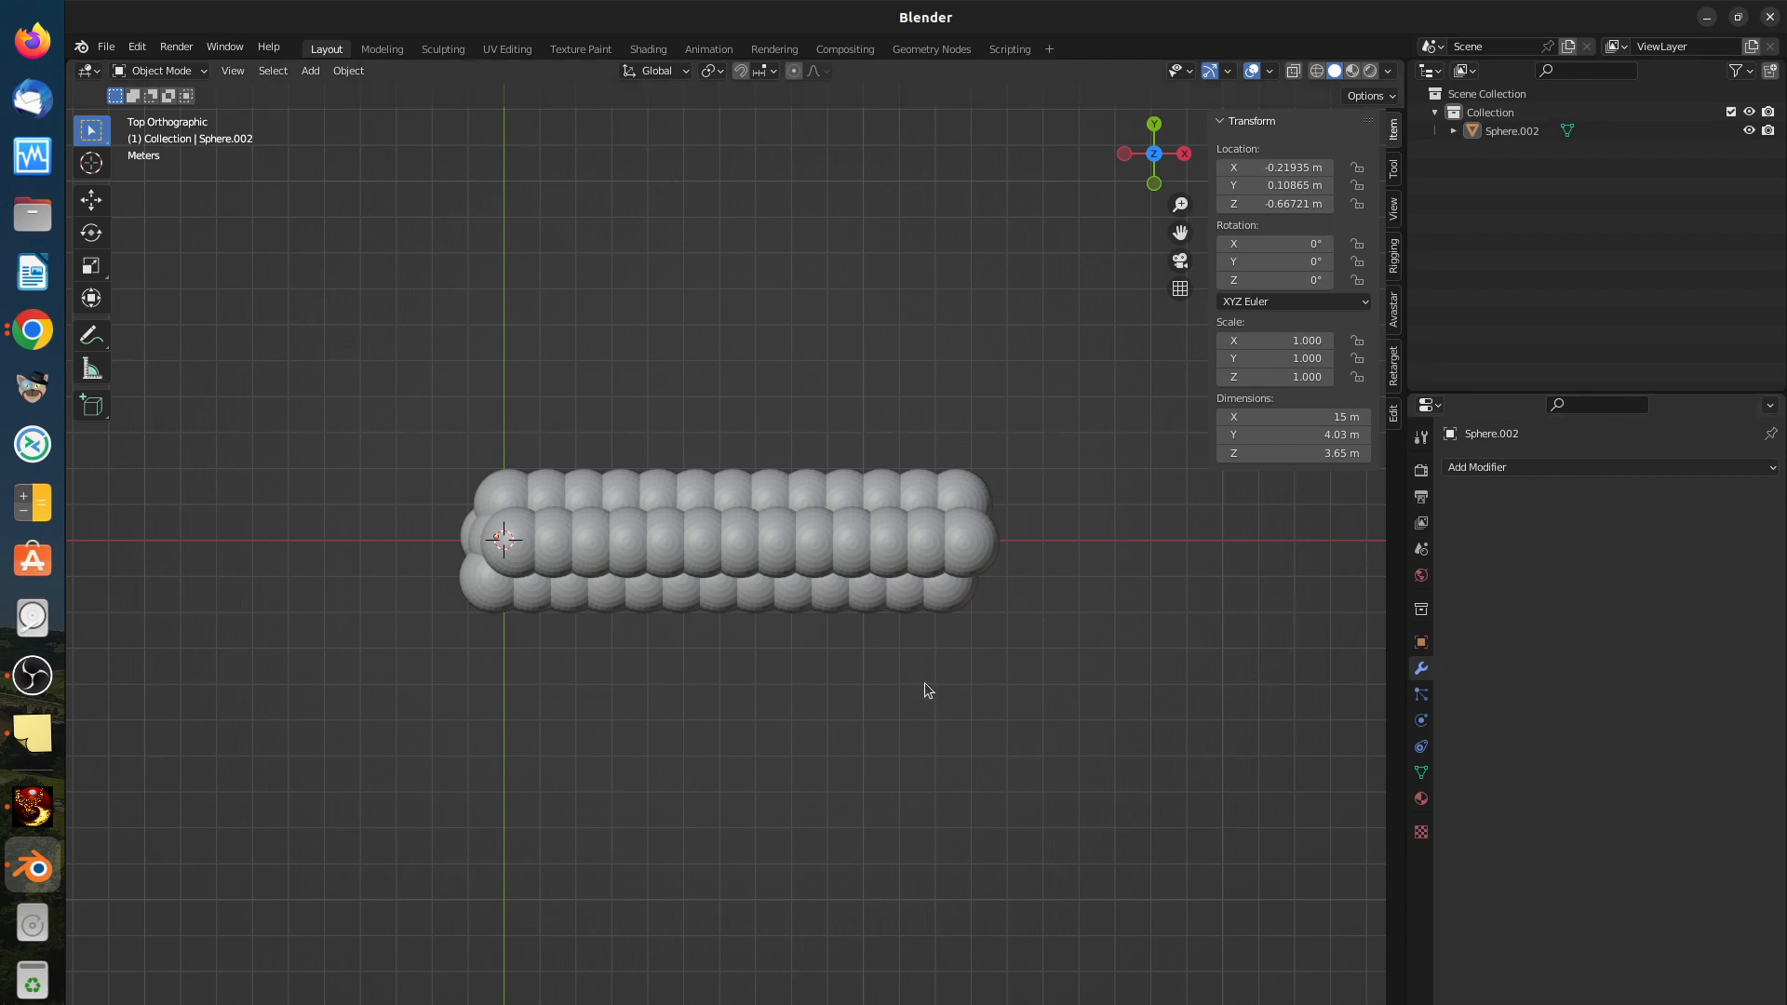
key("Tab")
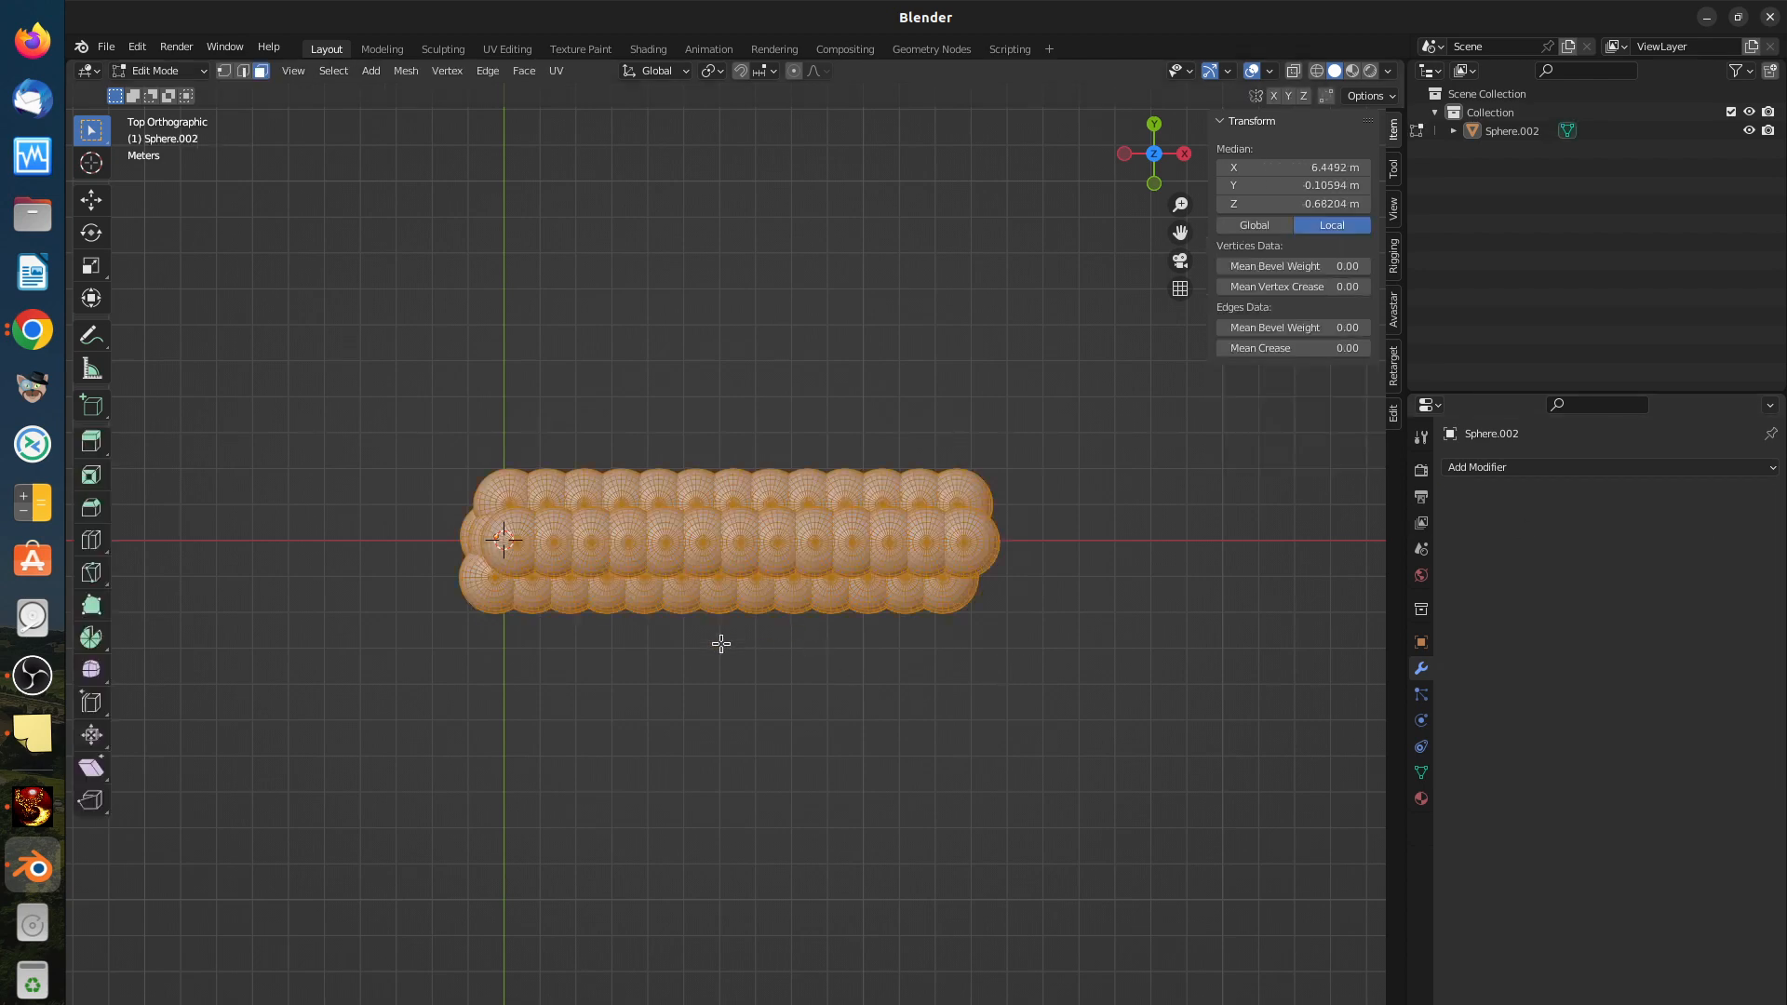
scroll(693, 633, "up", 2)
scroll(687, 631, "up", 1)
middle_click_drag(710, 606, 916, 427)
scroll(838, 519, "up", 5)
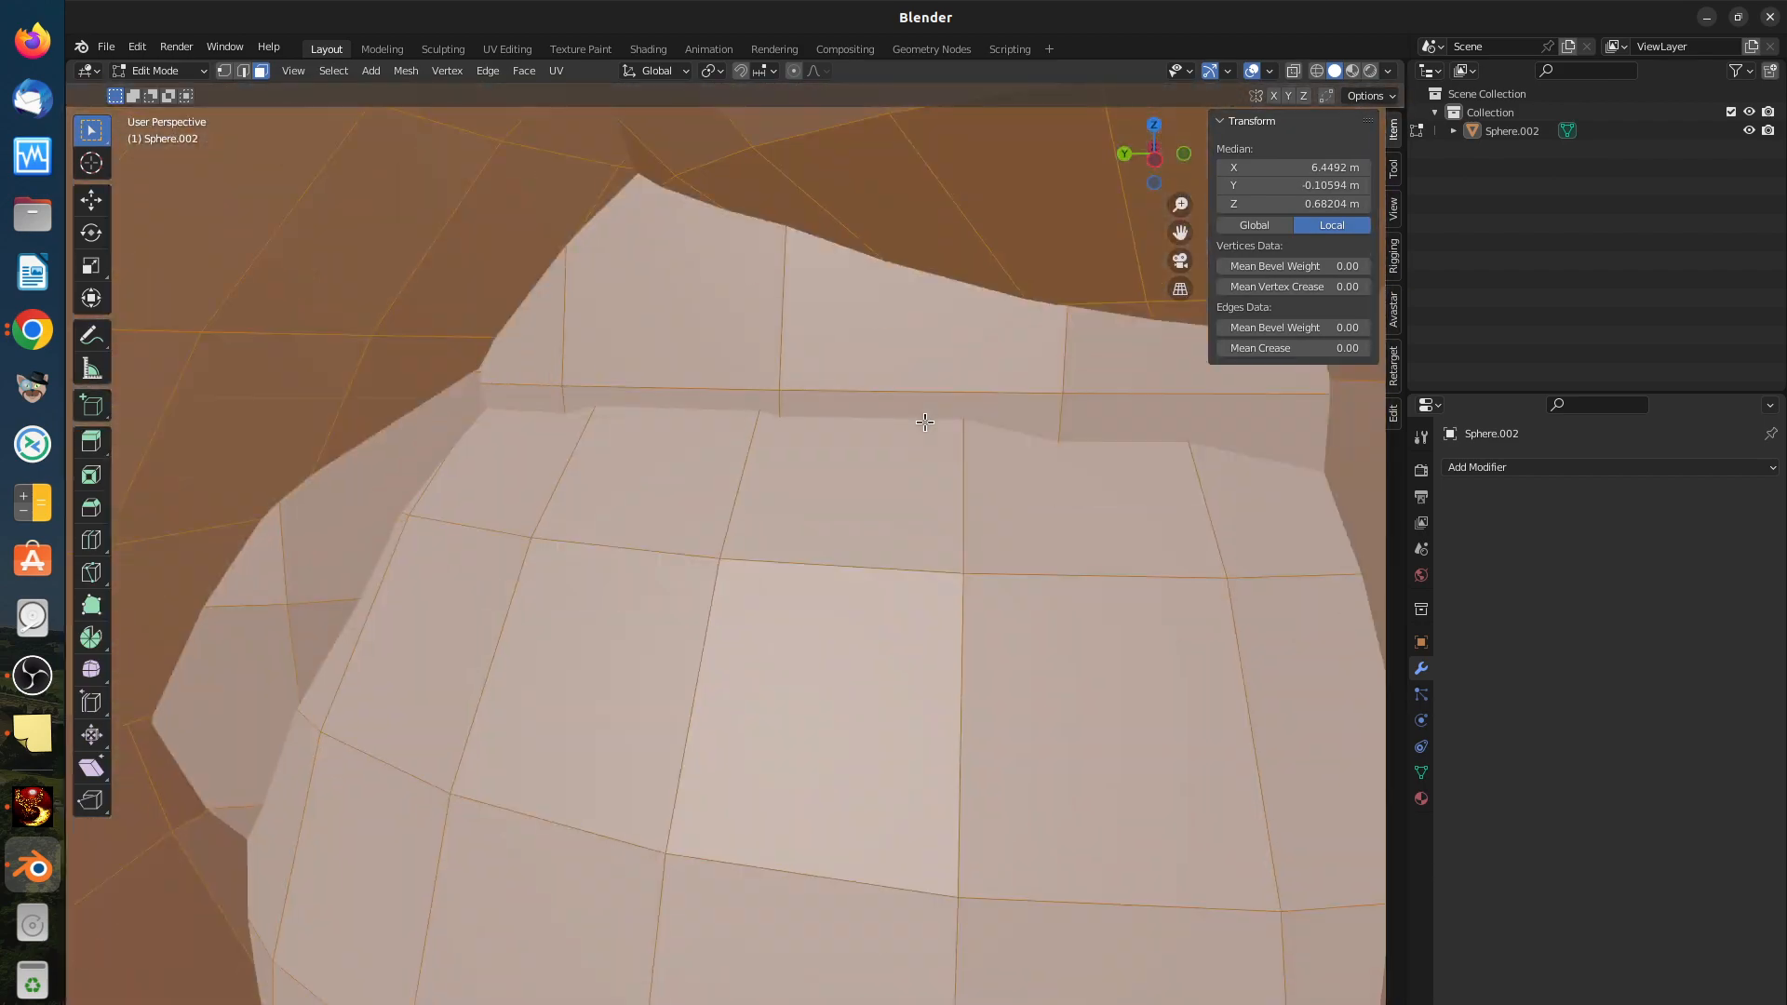
scroll(902, 462, "down", 8)
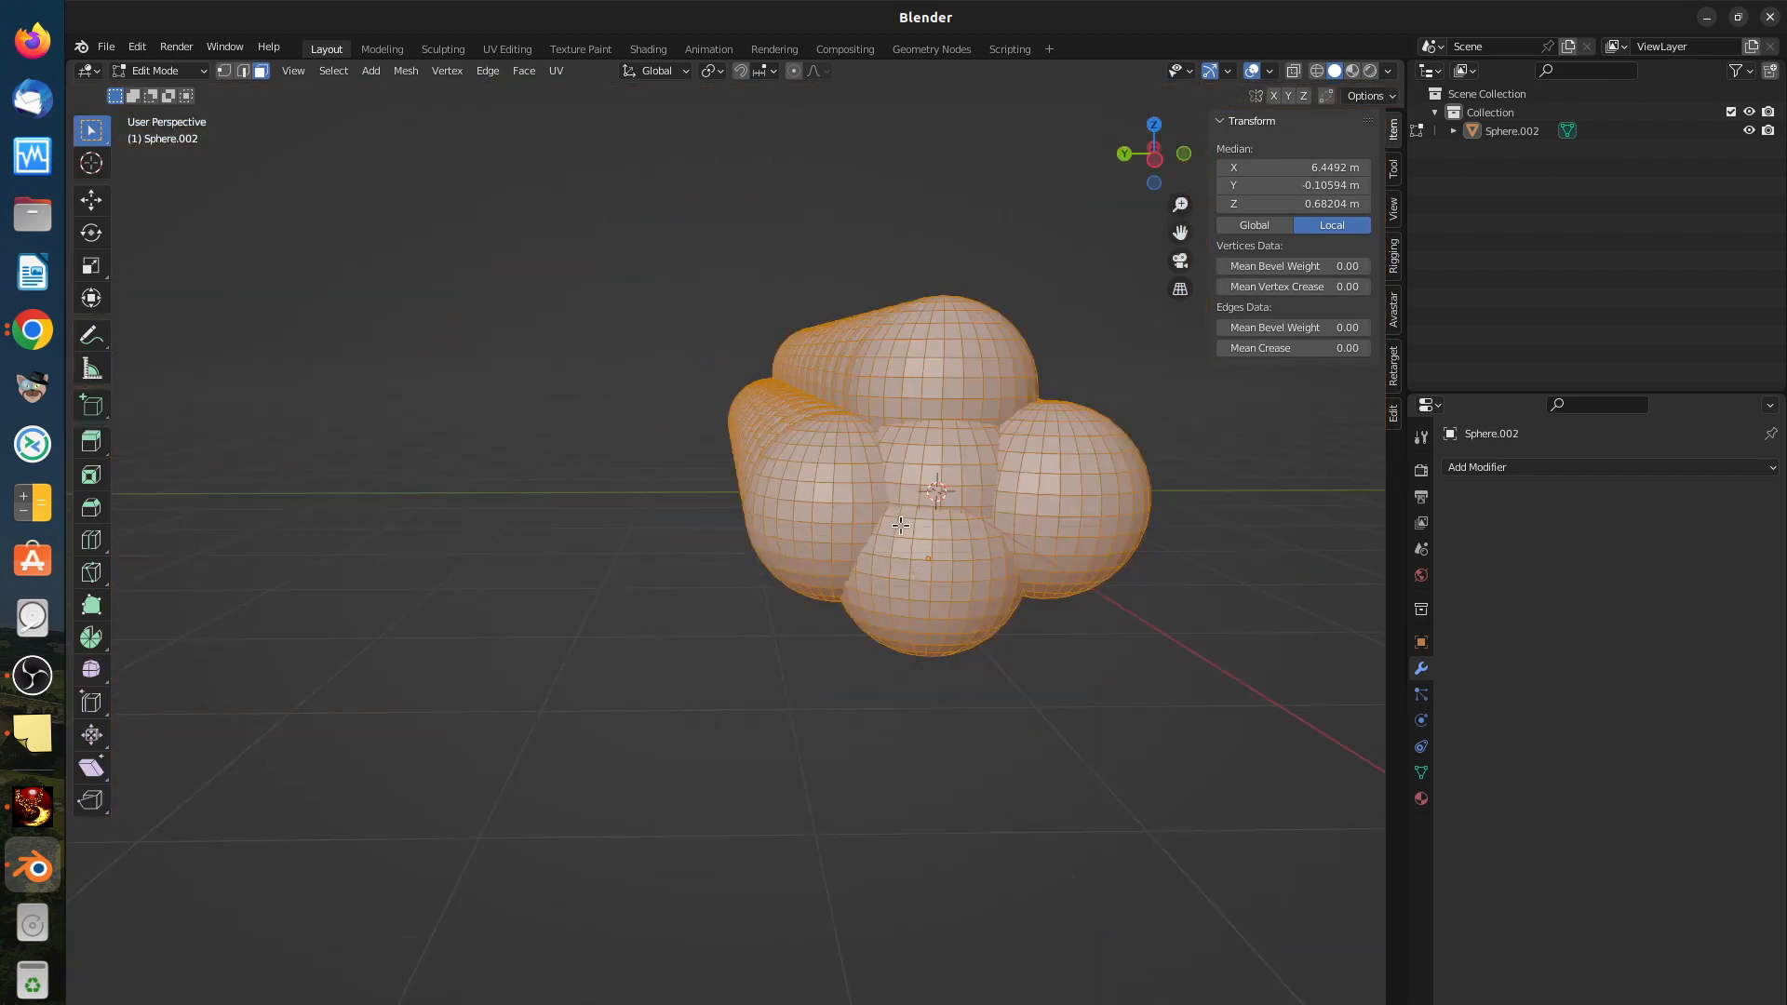
middle_click_drag(1028, 518, 821, 555)
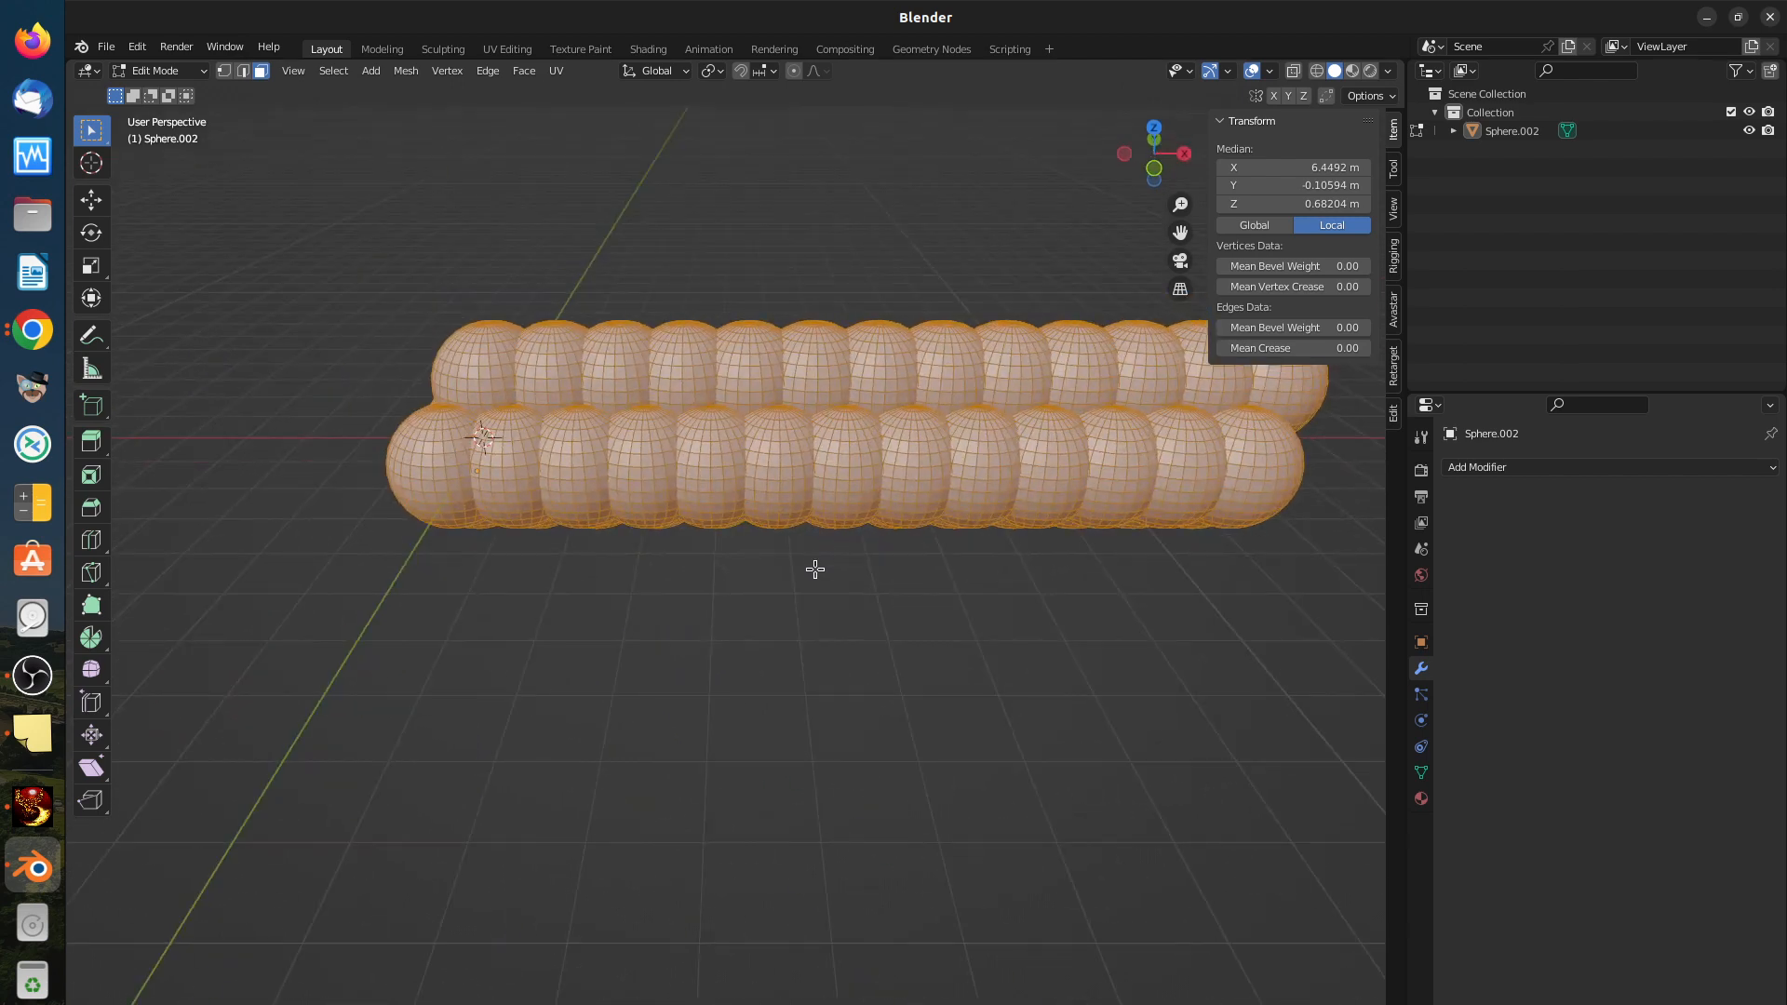
key("KP_7")
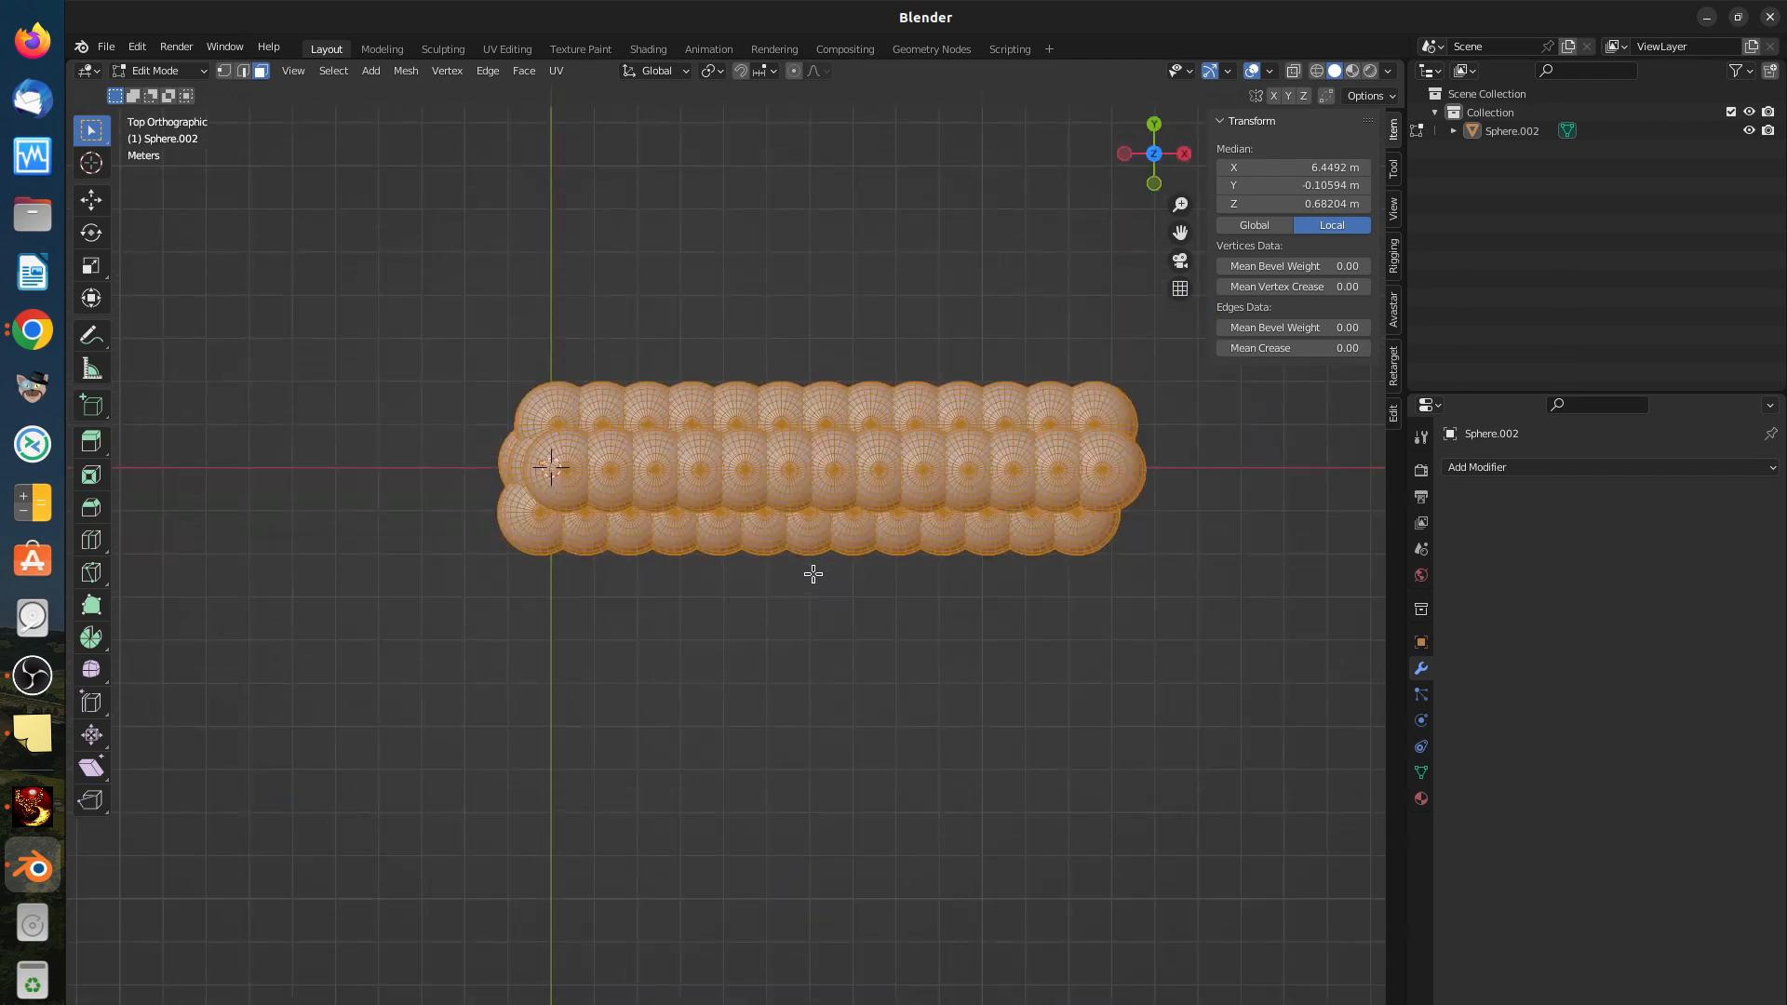
Step: In wireframe with X-ray, box-select a band near the middle of the sphere row, invert the selection and delete everything outside the band
left_click(796, 352)
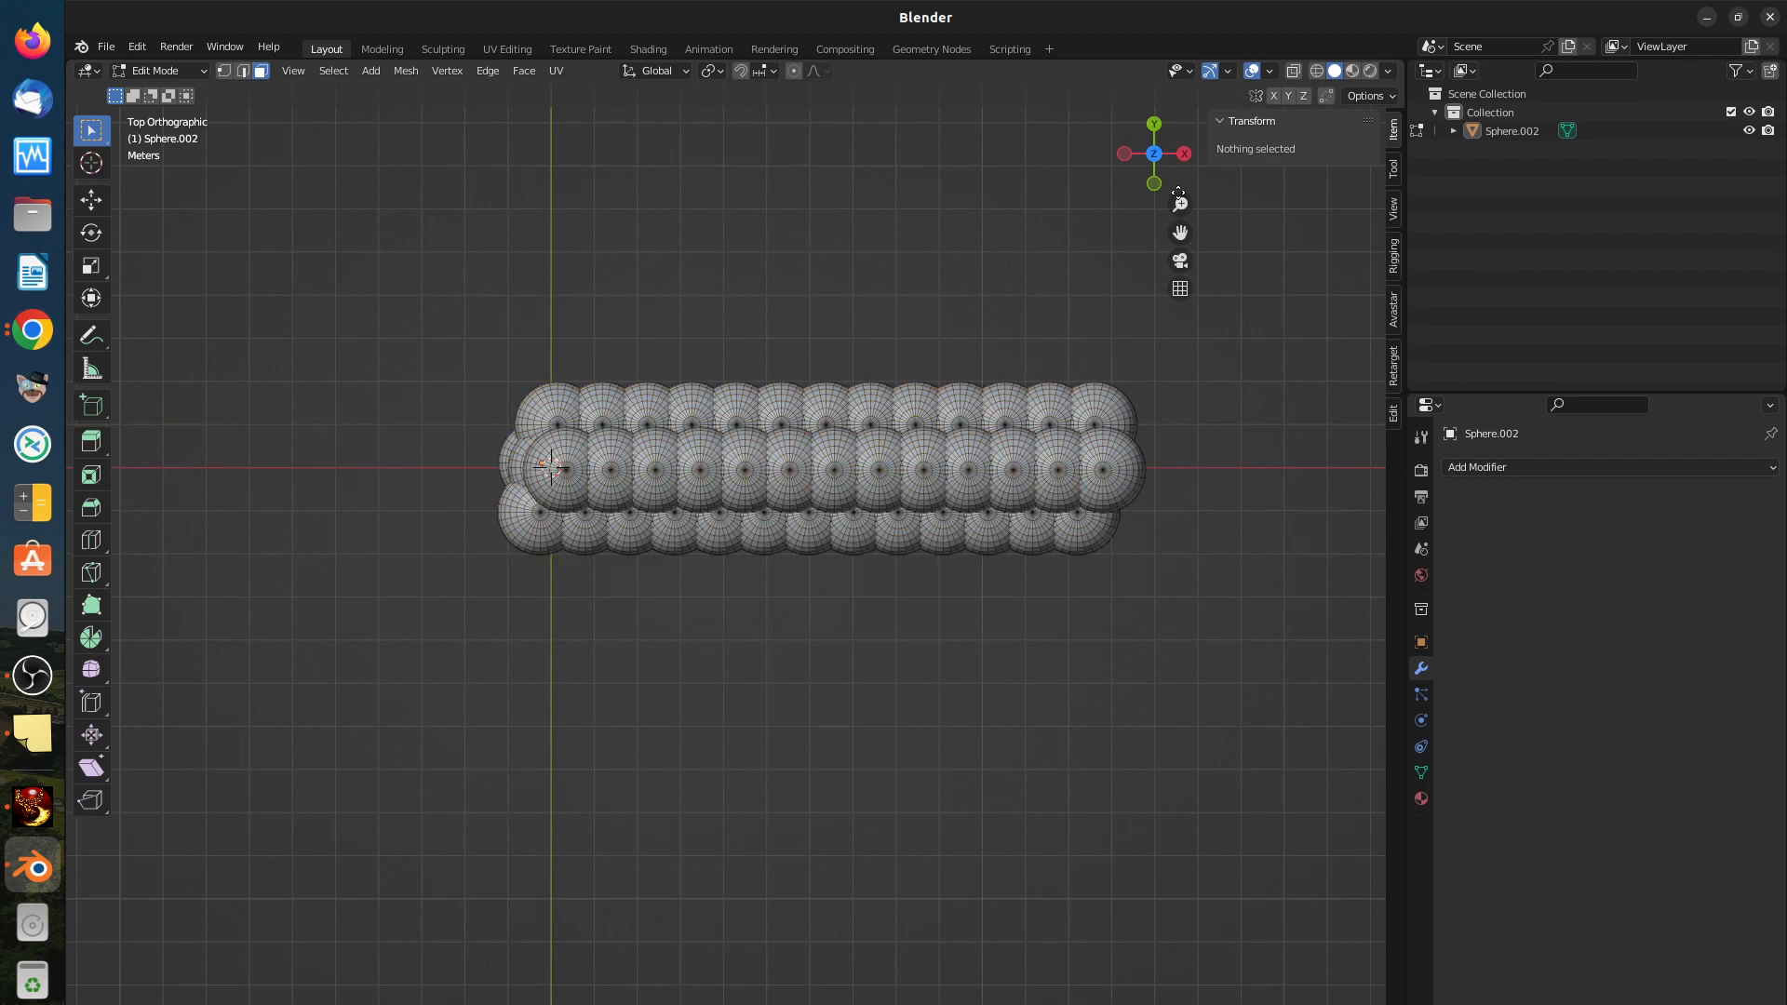
left_click(1315, 72)
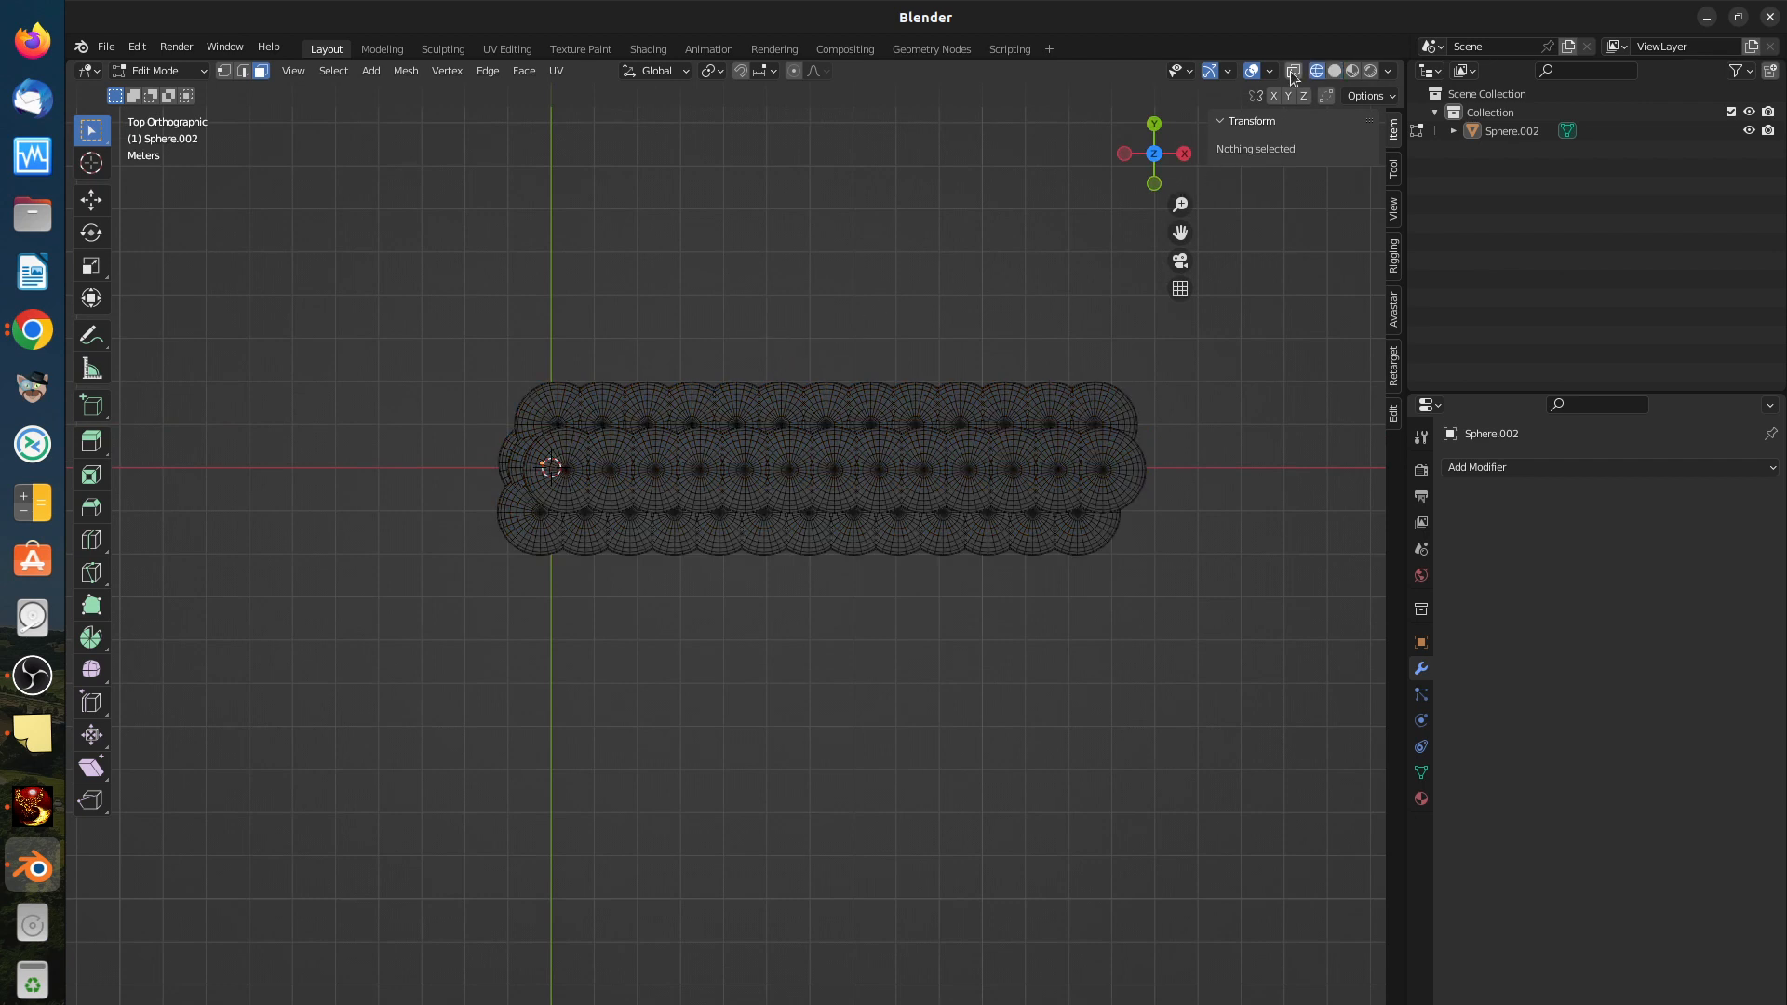
left_click(1293, 71)
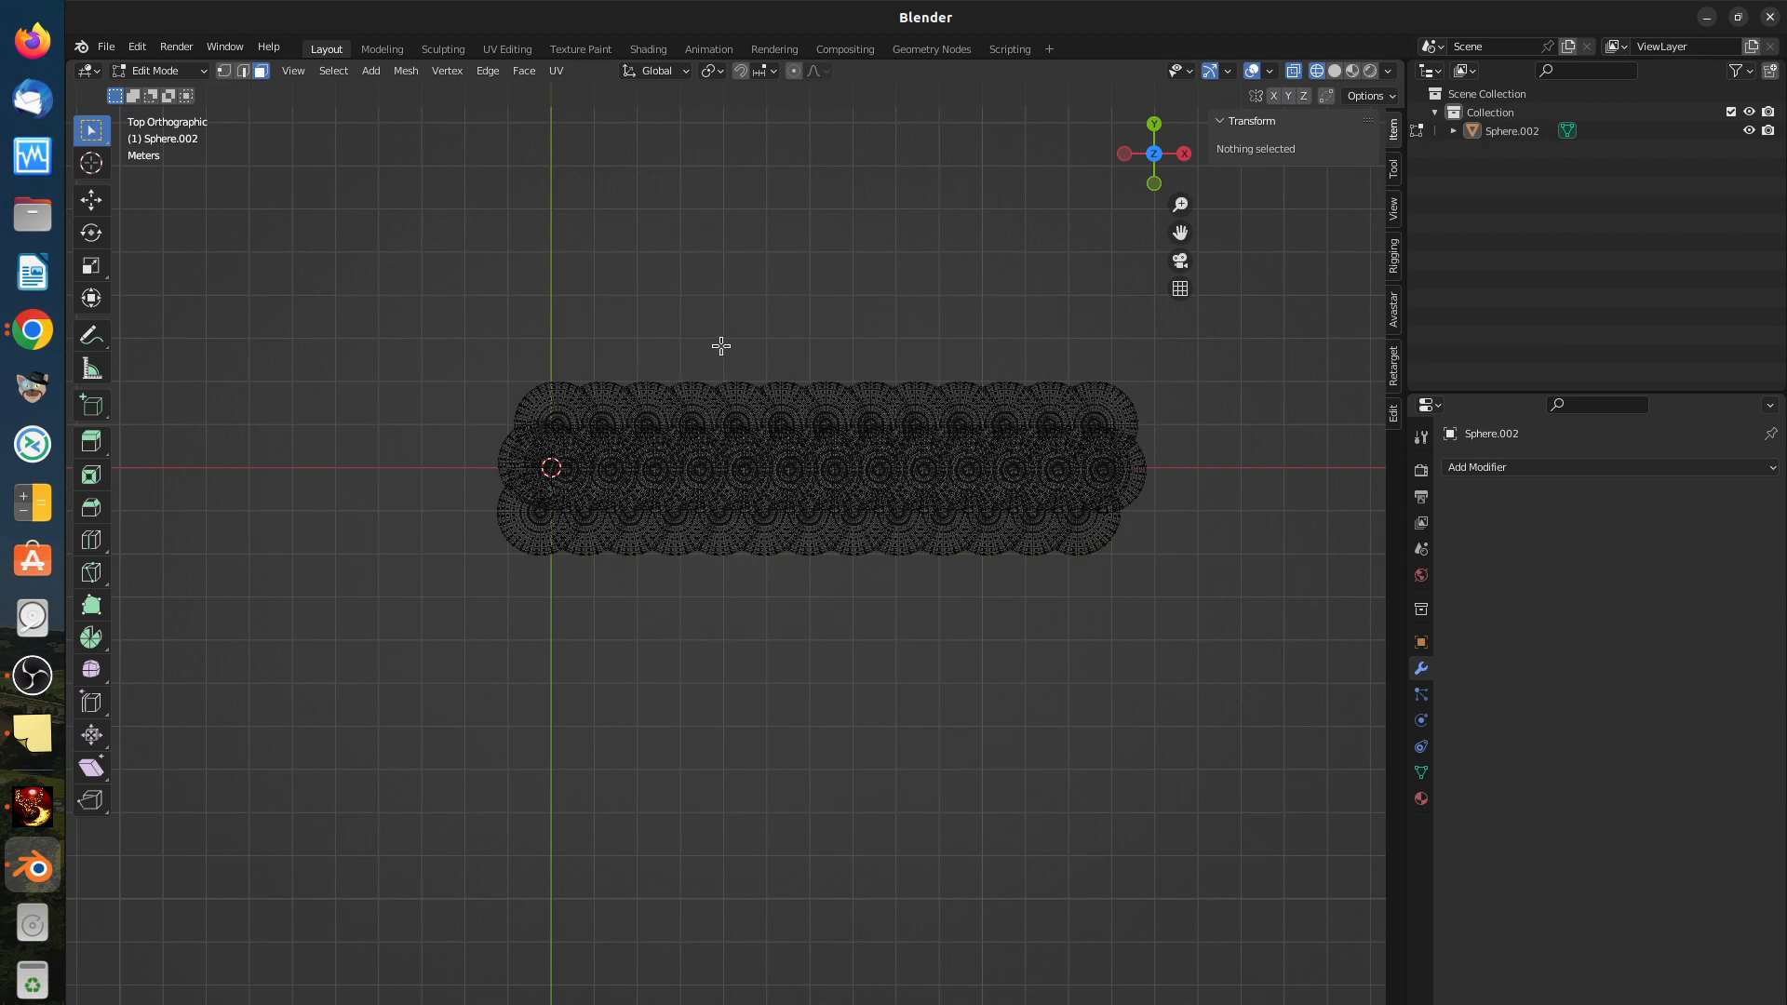
key("b")
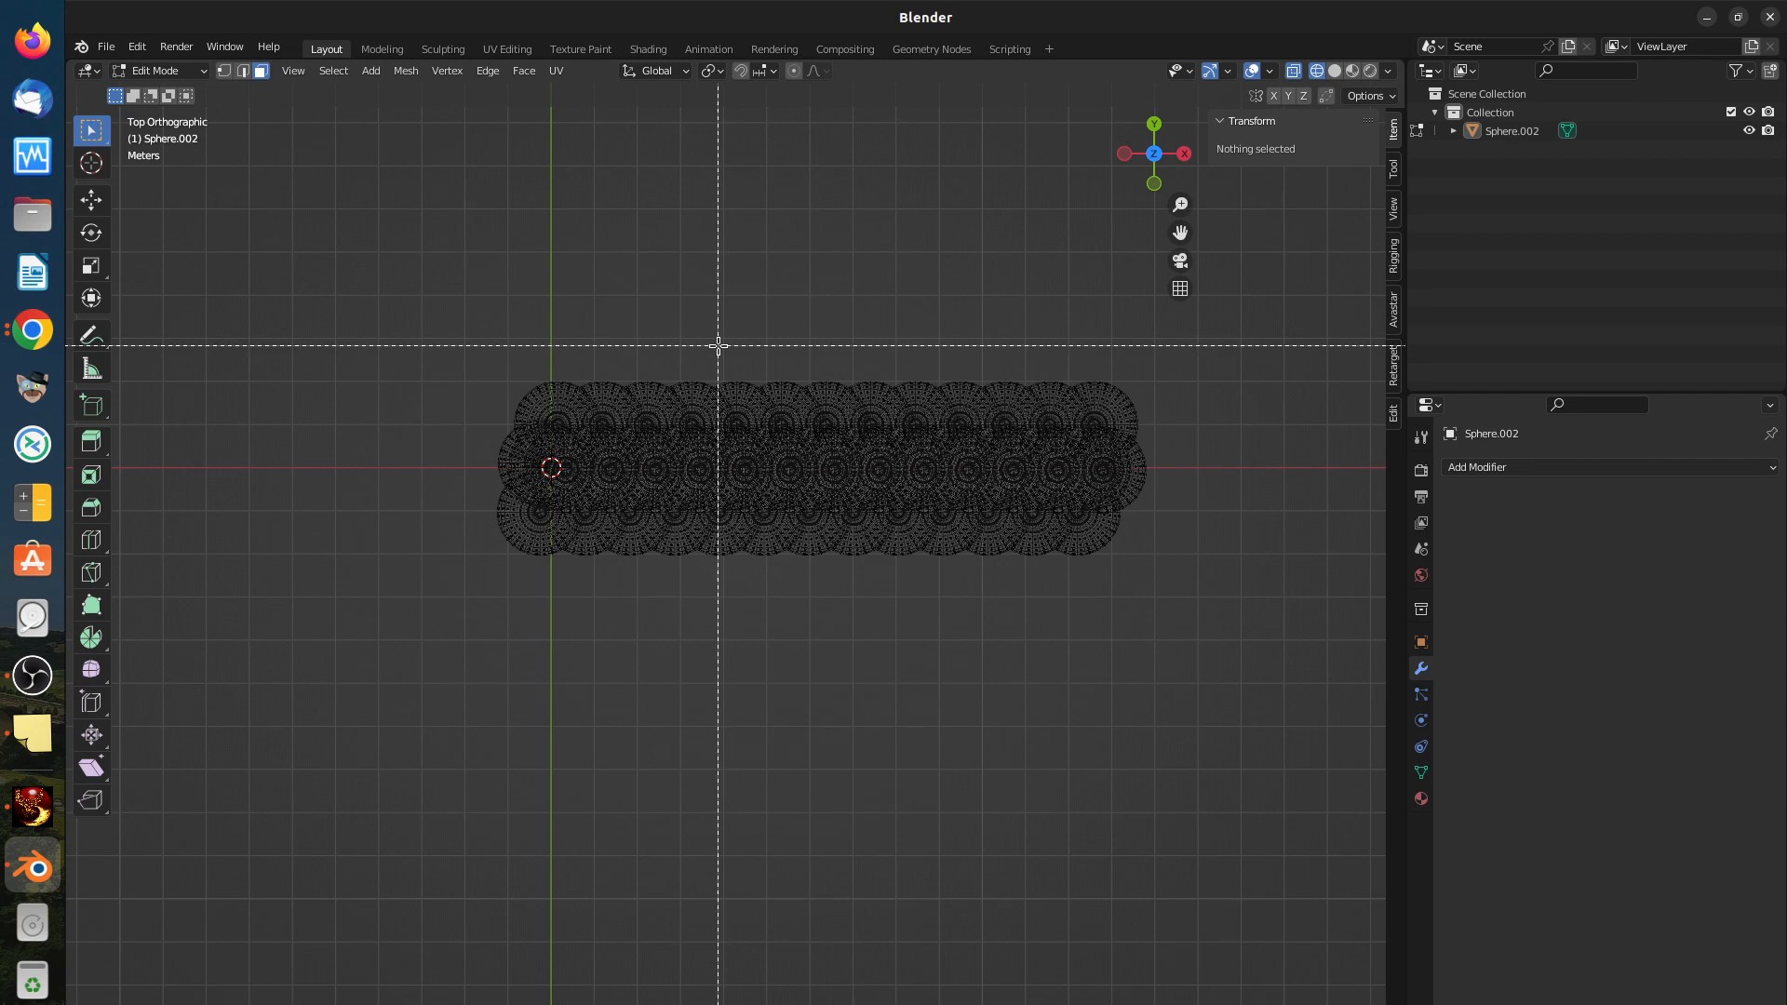
left_click_drag(717, 345, 830, 576)
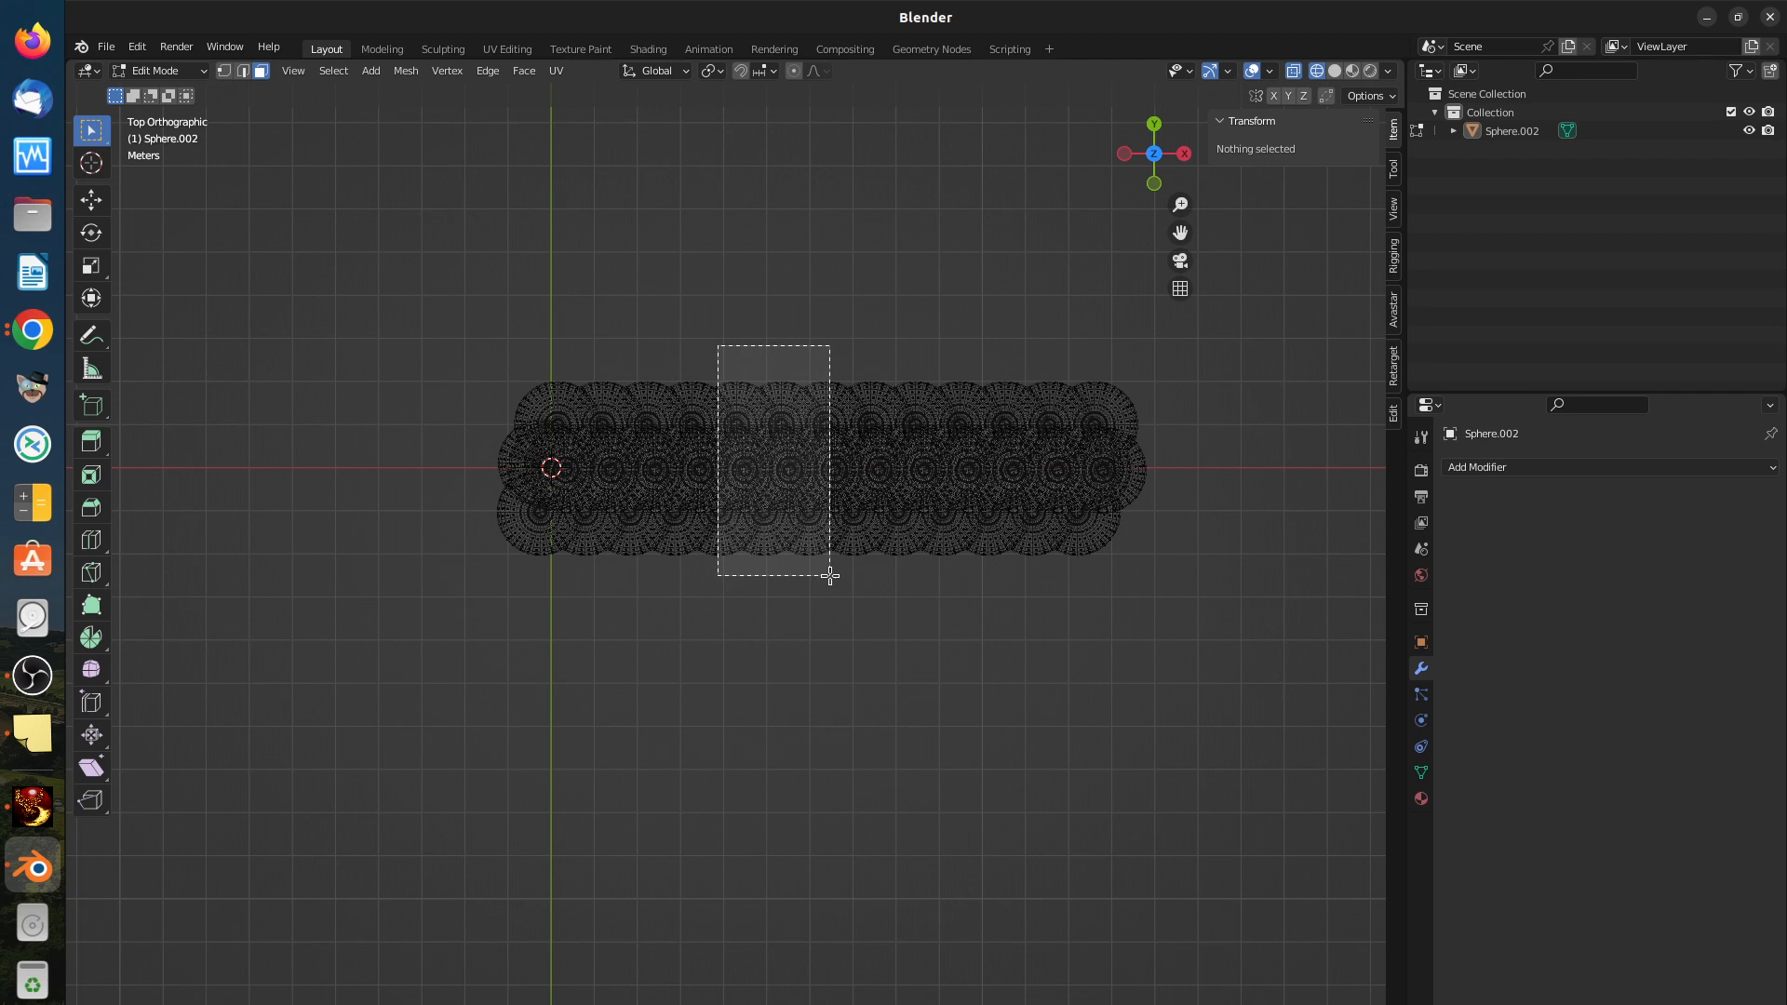
left_click_drag(830, 576, 830, 576)
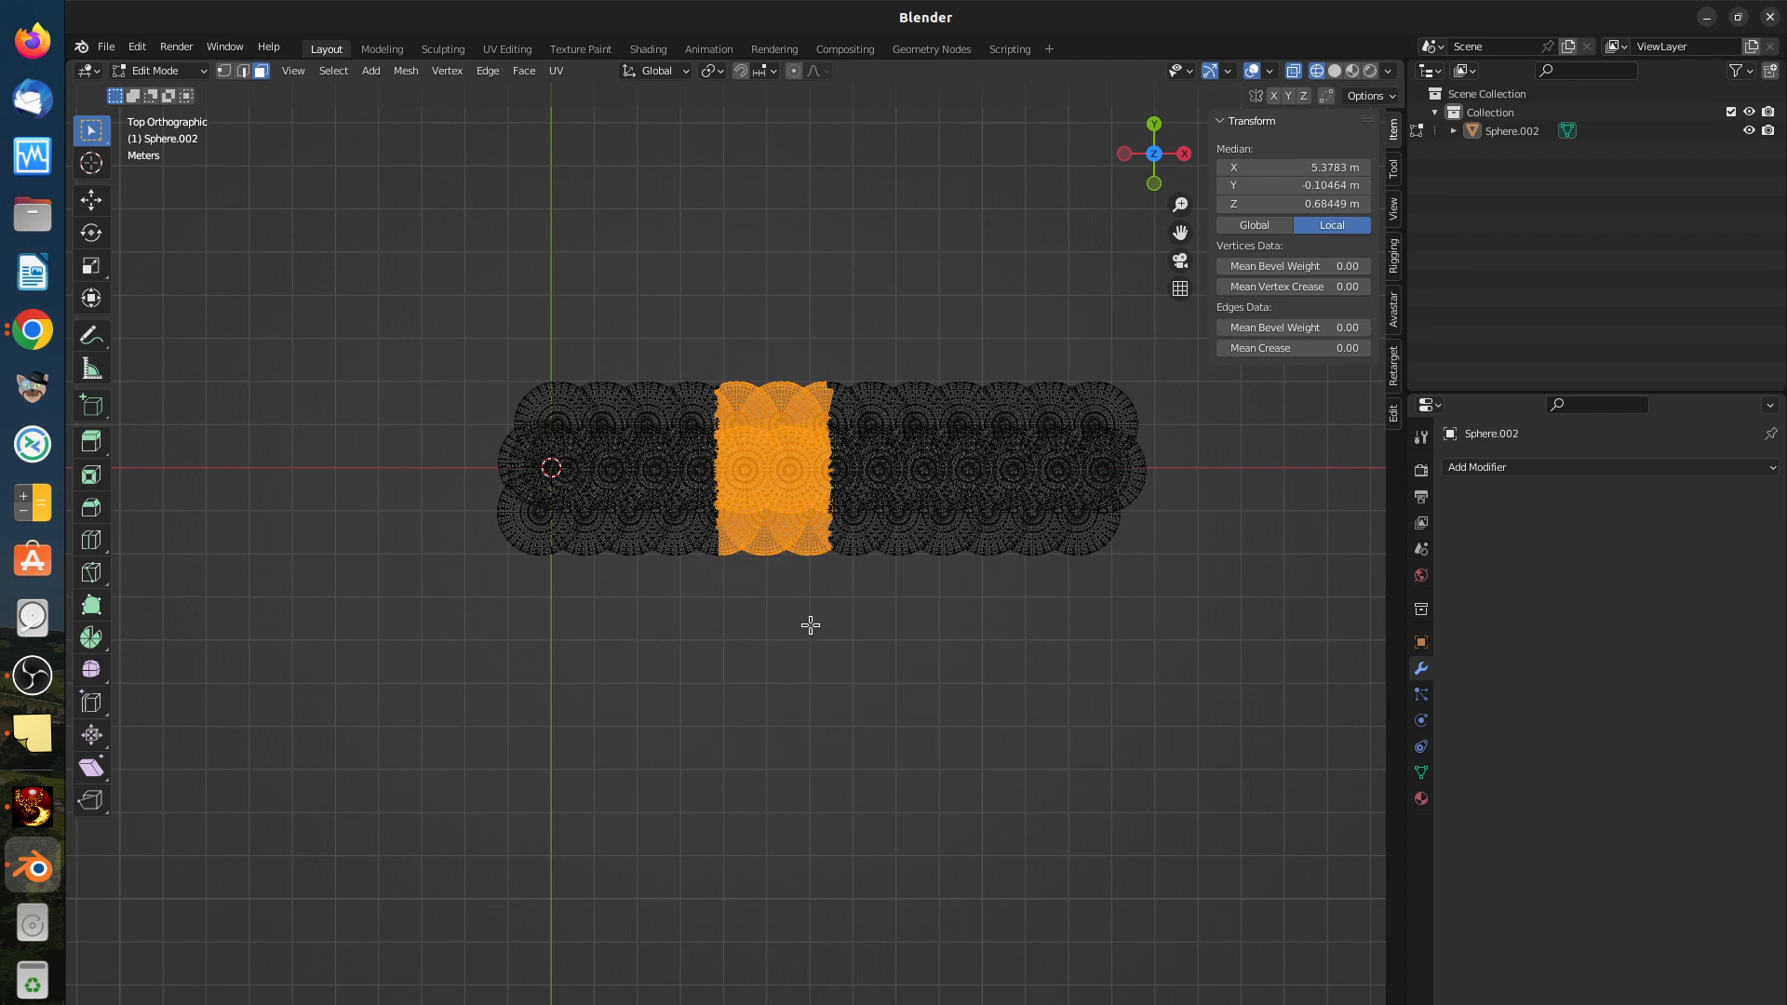
key("ctrl+i")
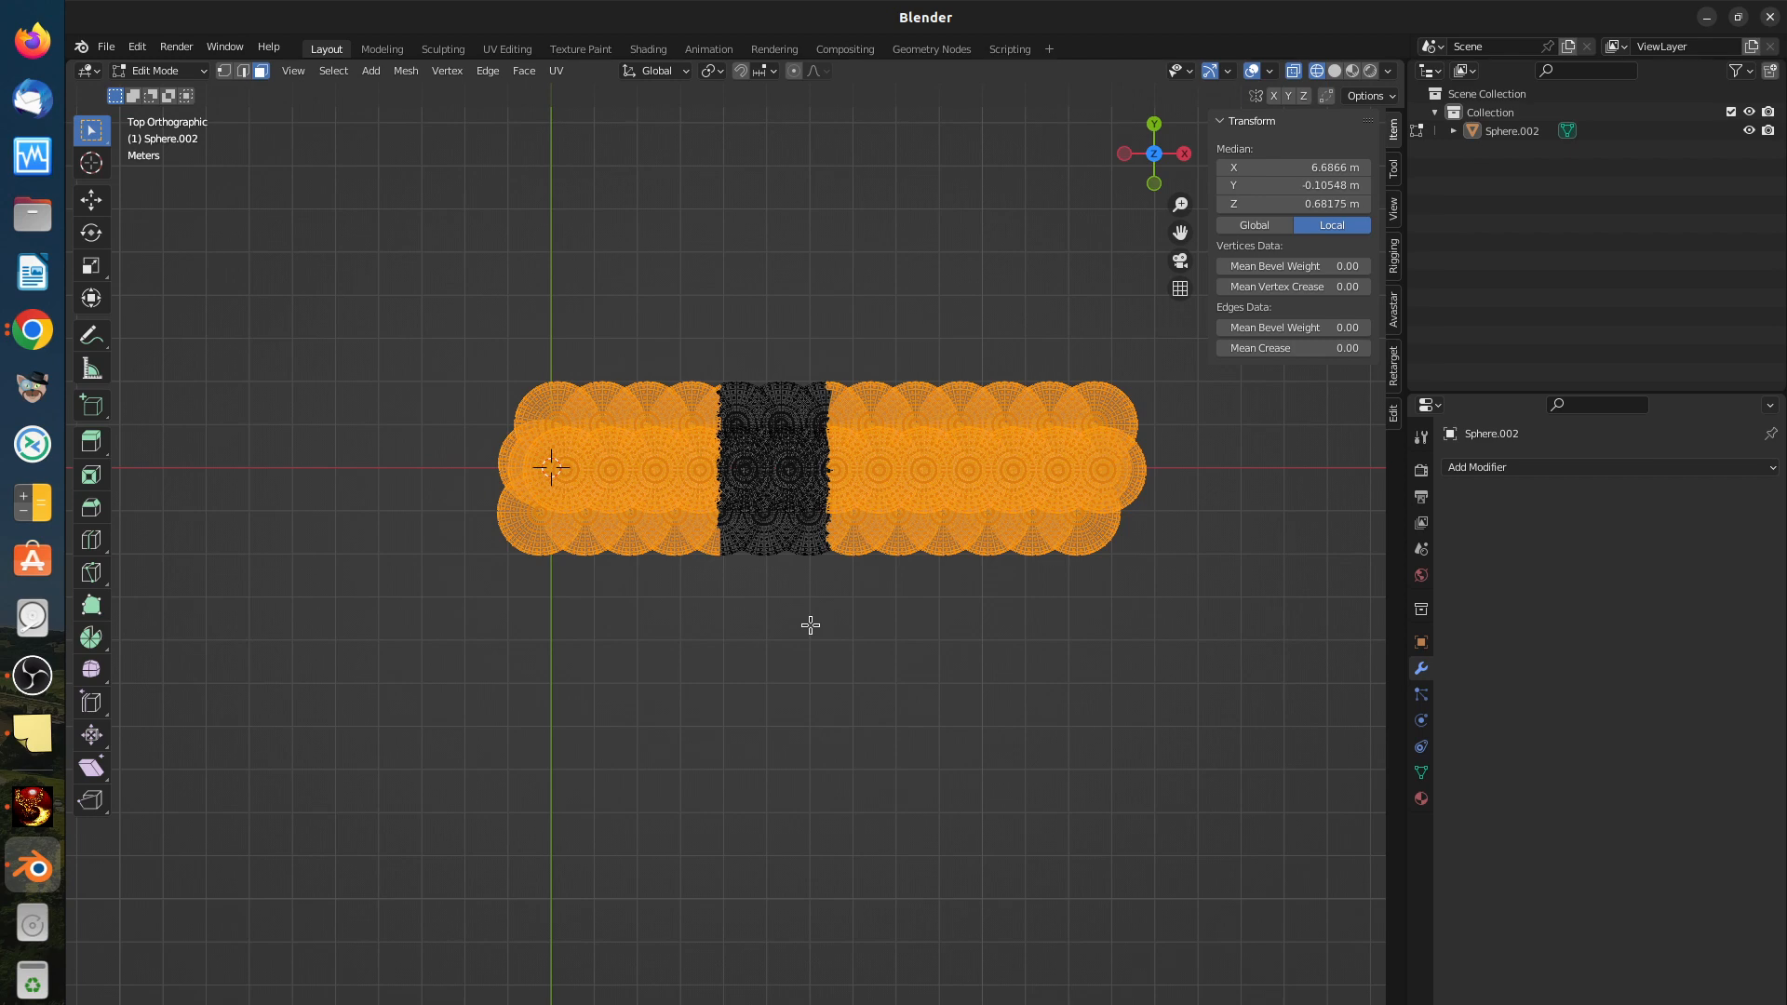
key("x")
left_click(809, 624)
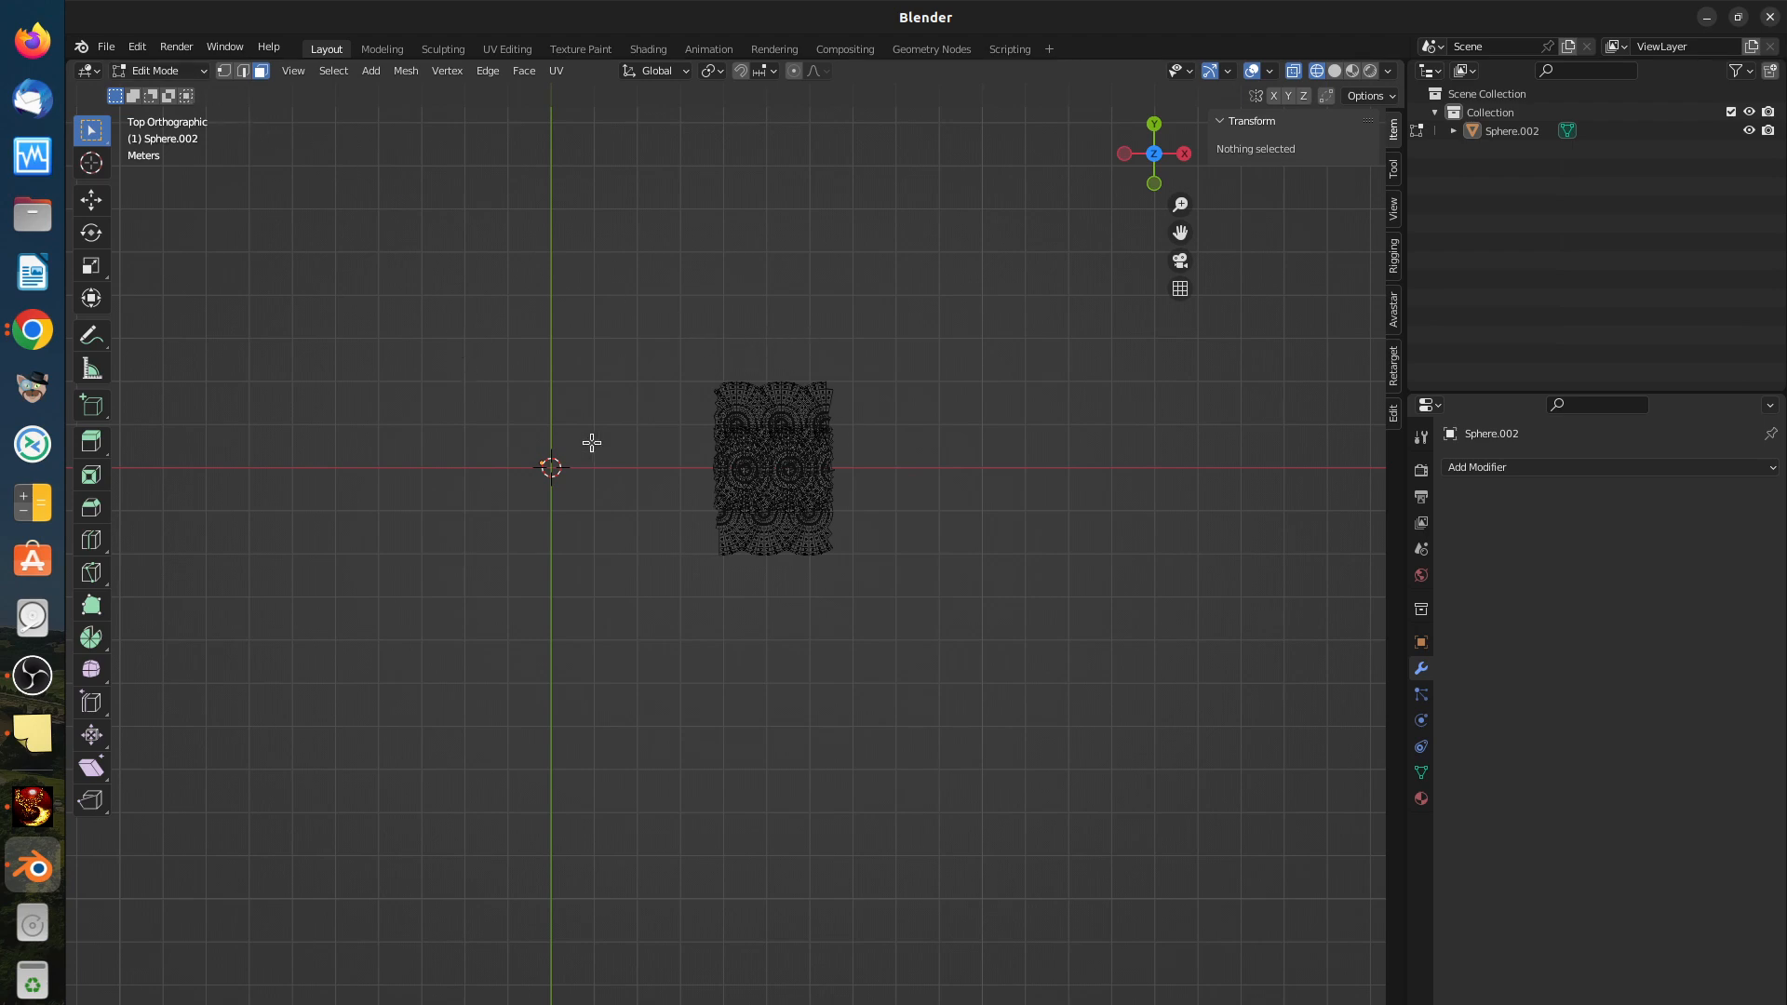
Step: Return to solid shading without X-ray and examine the cut ends of the remaining sphere section from several angles
scroll(658, 447, "up", 4)
scroll(700, 477, "up", 1)
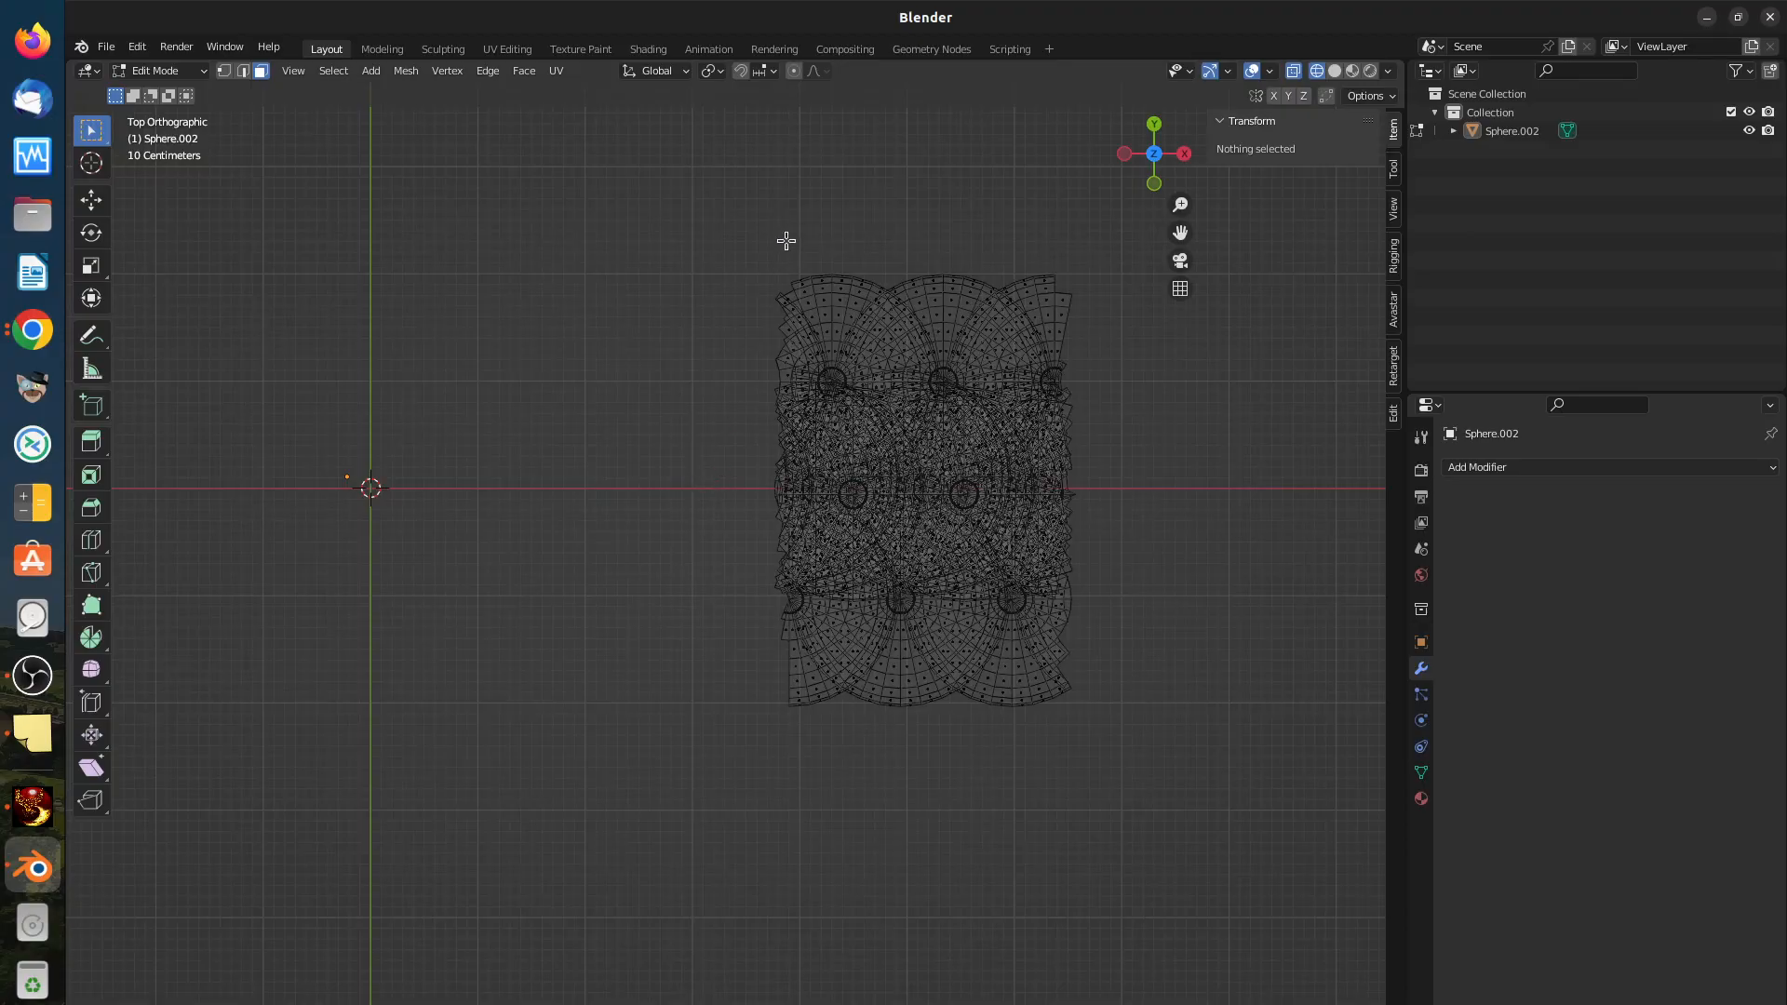
middle_click_drag(799, 672, 749, 634)
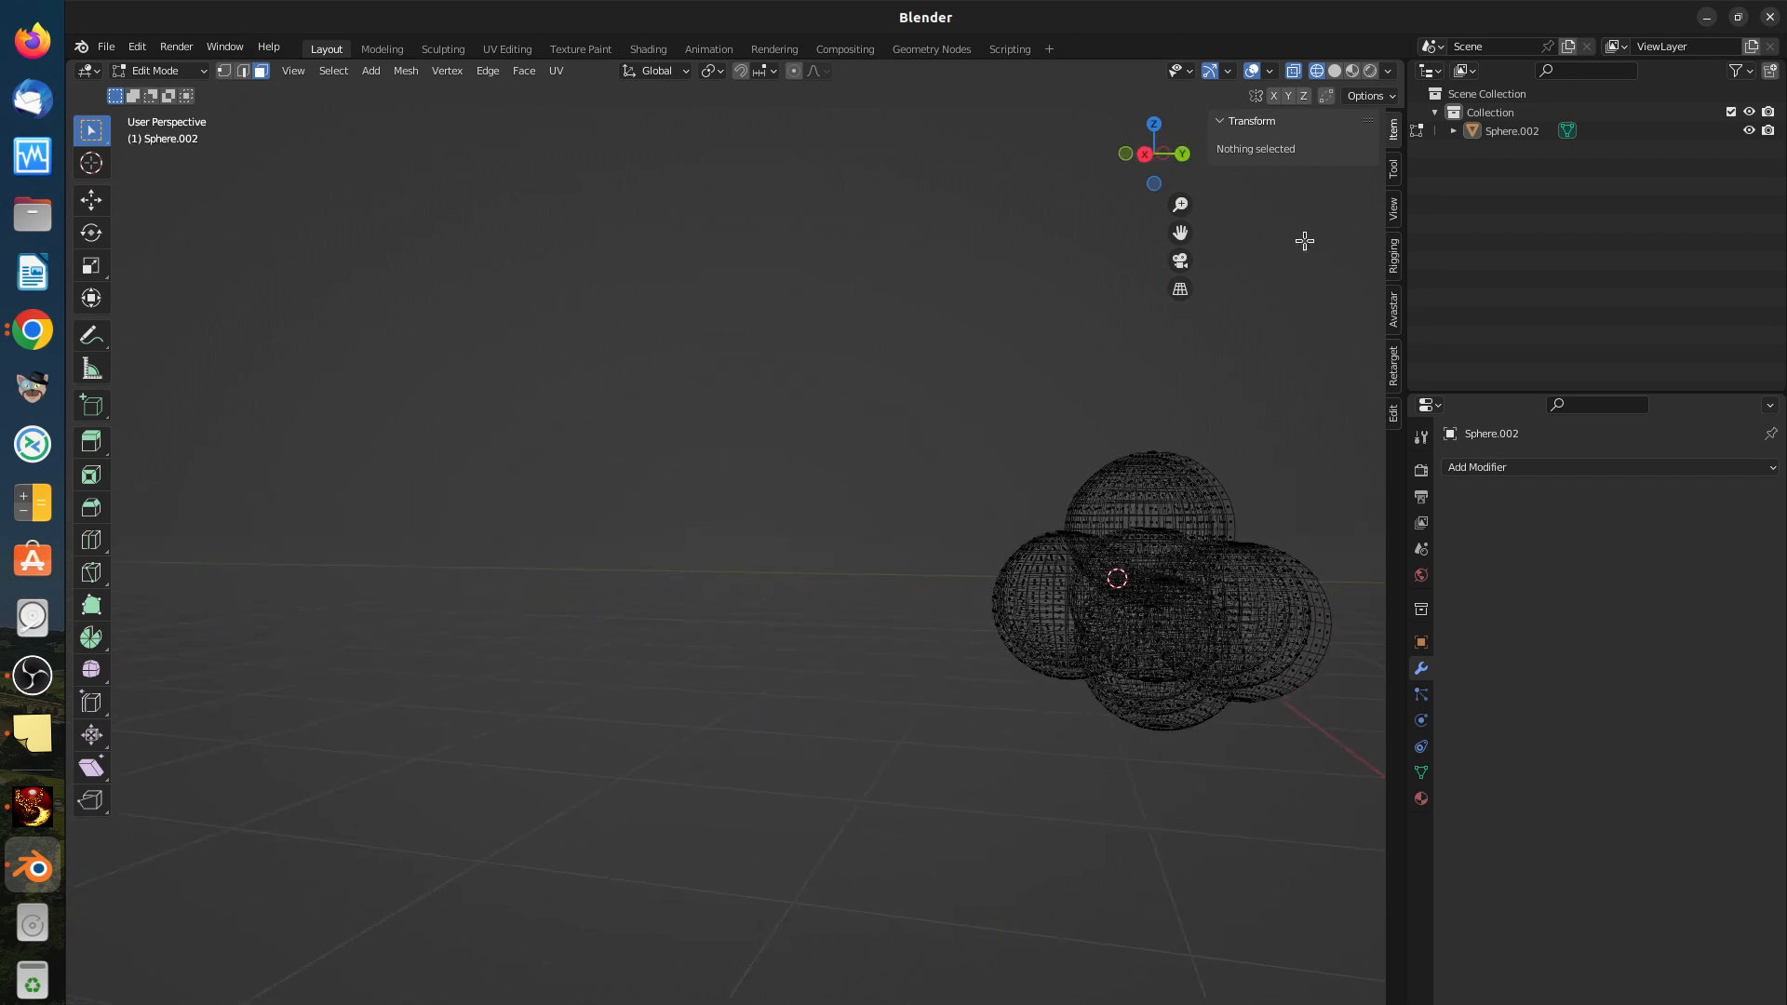
left_click(1294, 72)
left_click(1334, 72)
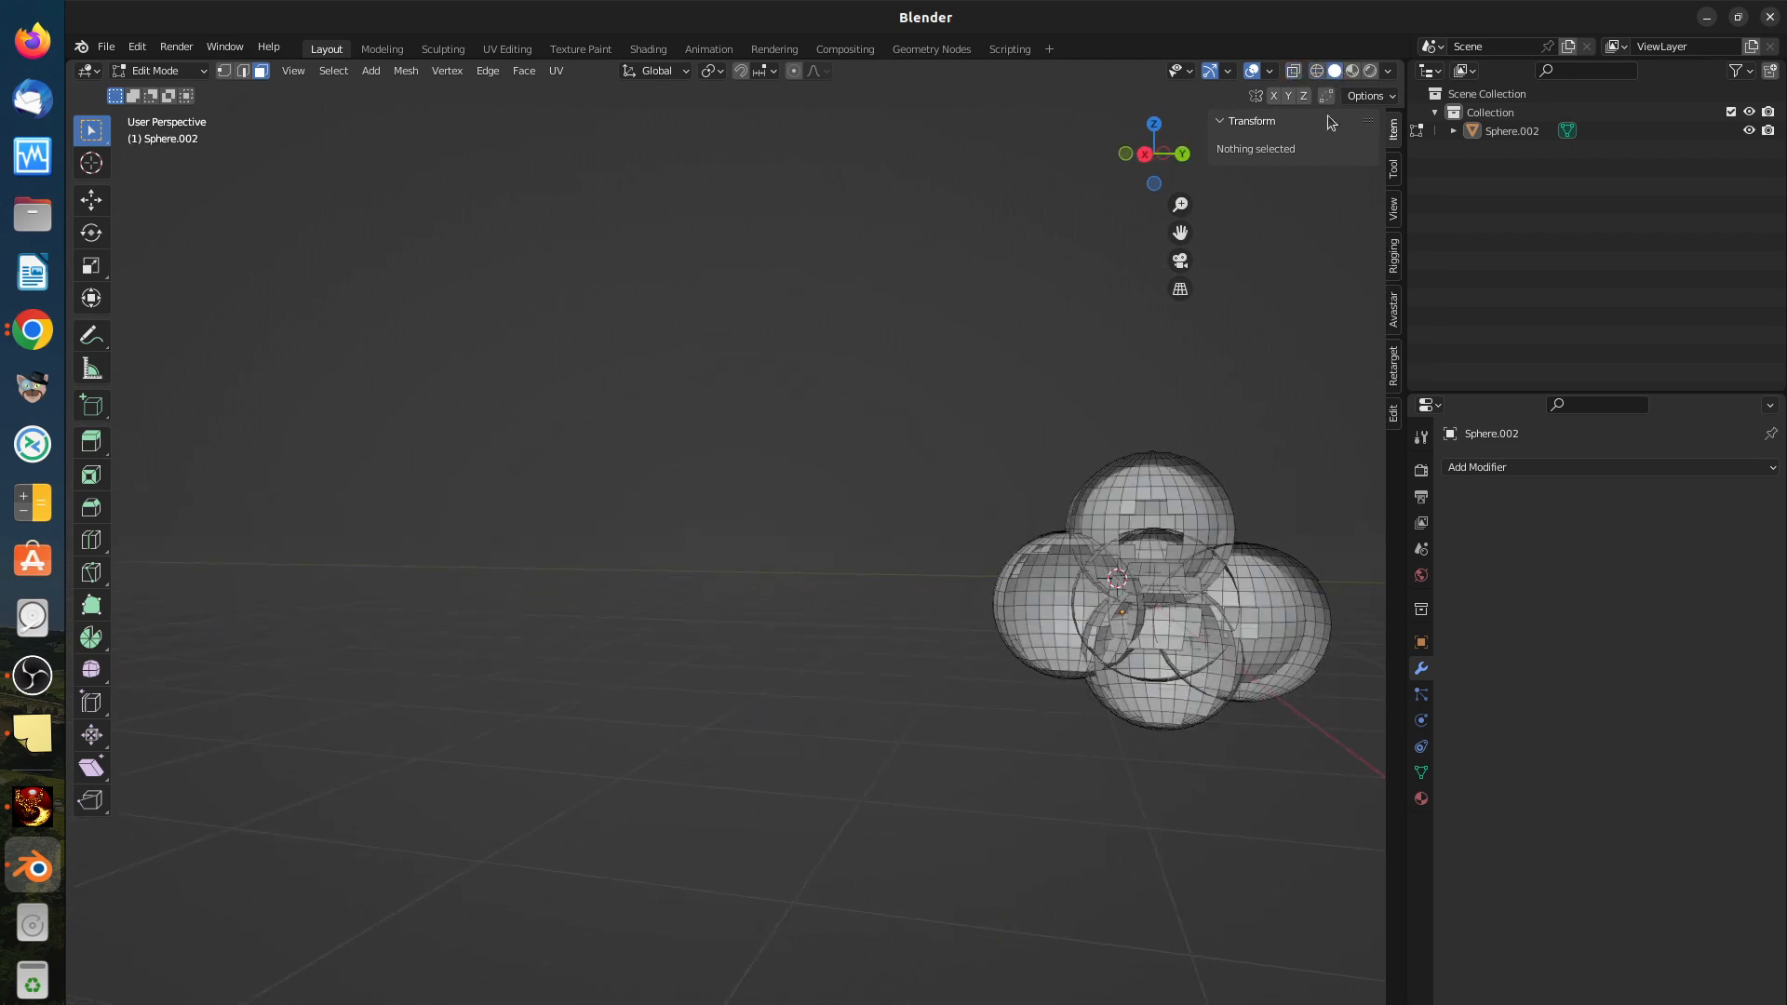
mouse_move(1274, 588)
middle_mouse_down()
mouse_move(1276, 710)
mouse_move(1299, 685)
mouse_move(1256, 593)
middle_mouse_up()
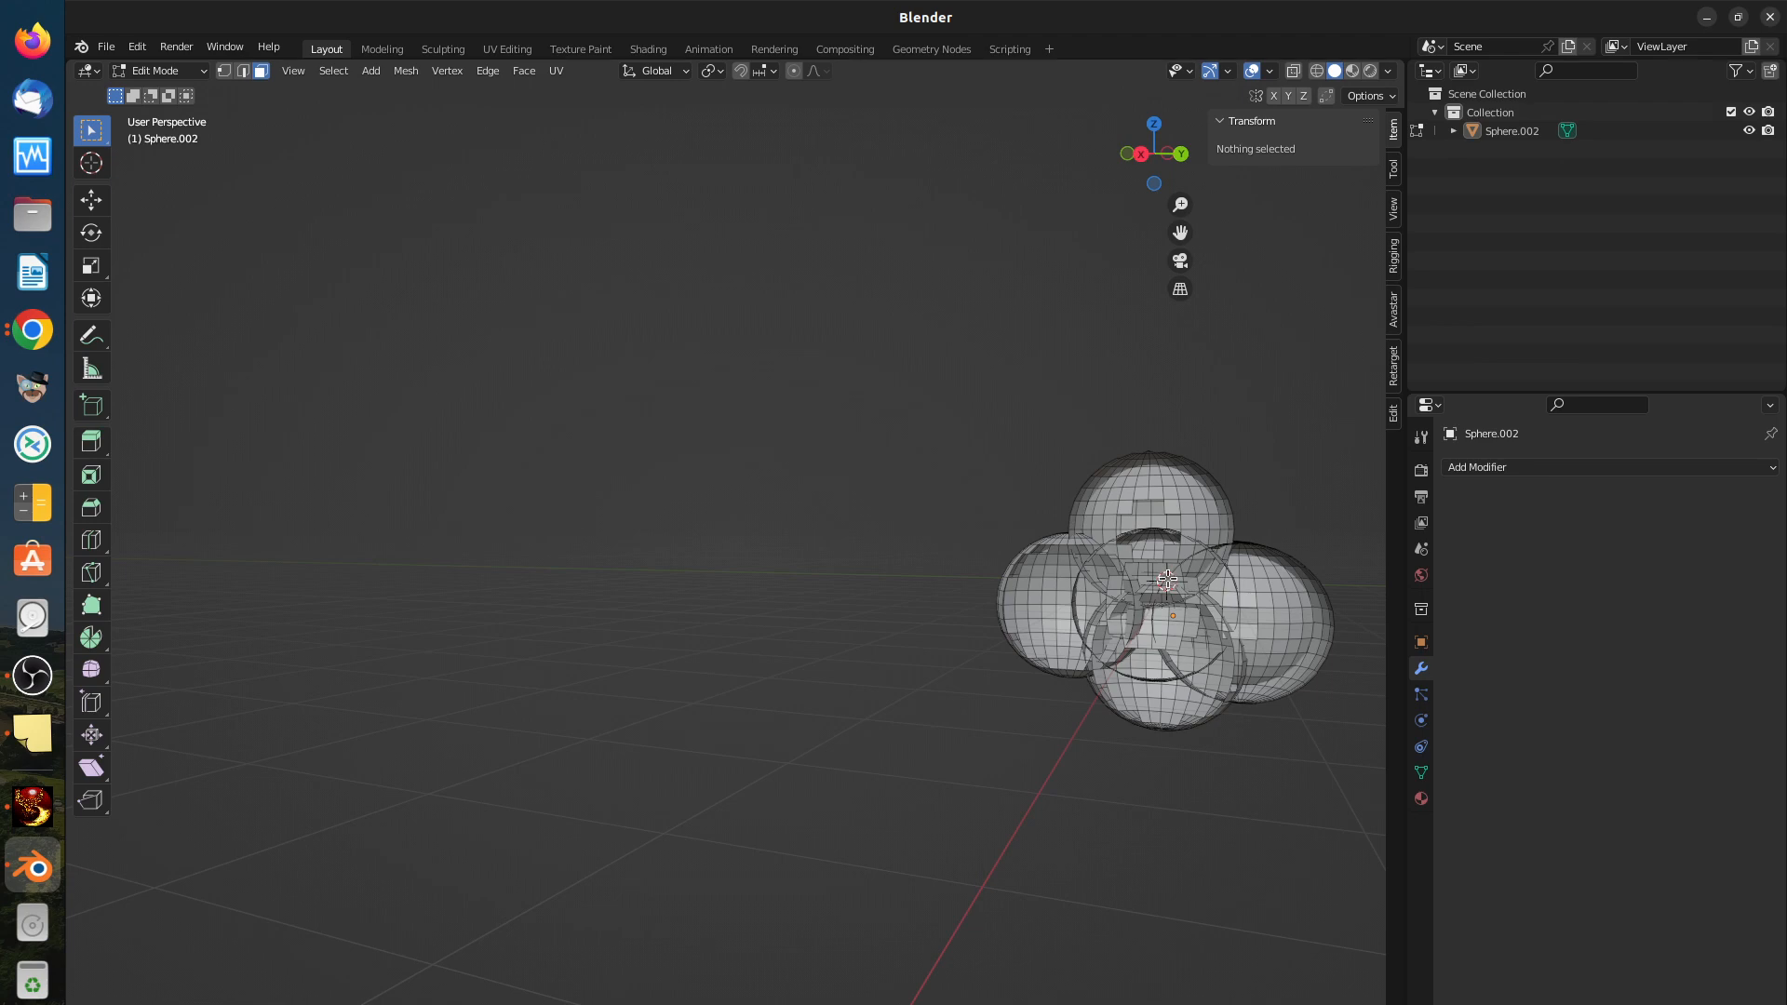
middle_click_drag(1150, 602, 1267, 610)
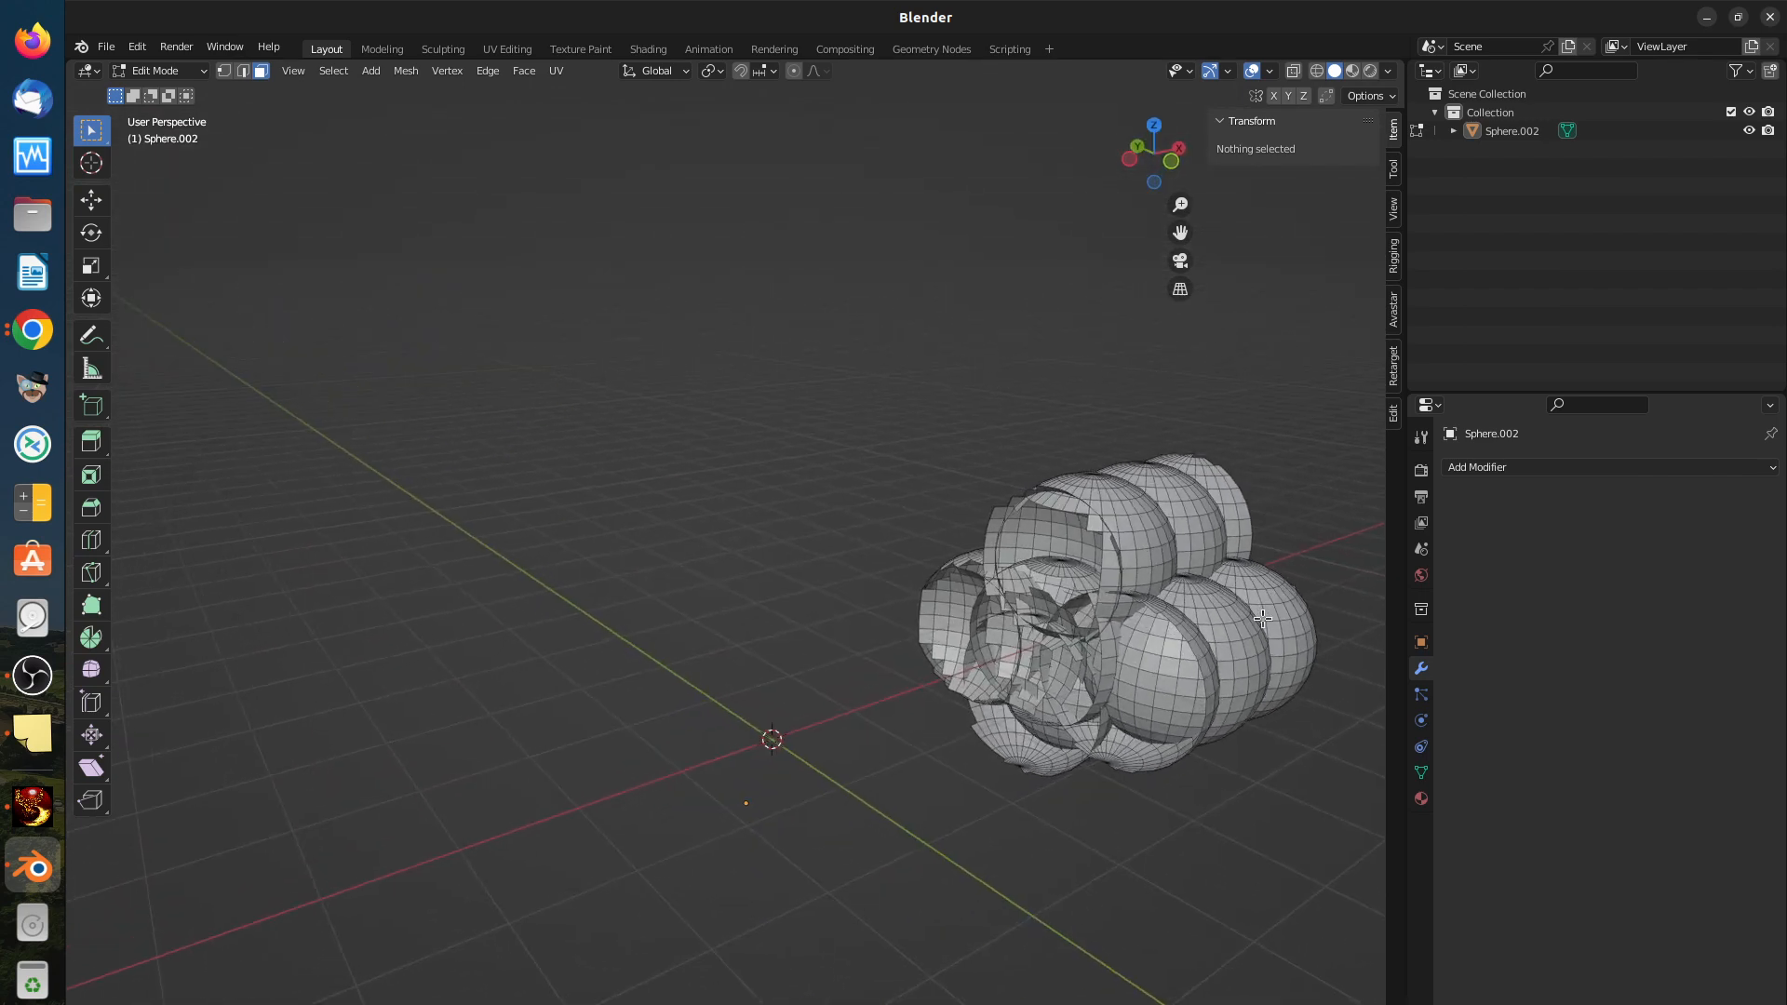
middle_click_drag(1270, 612, 1152, 596)
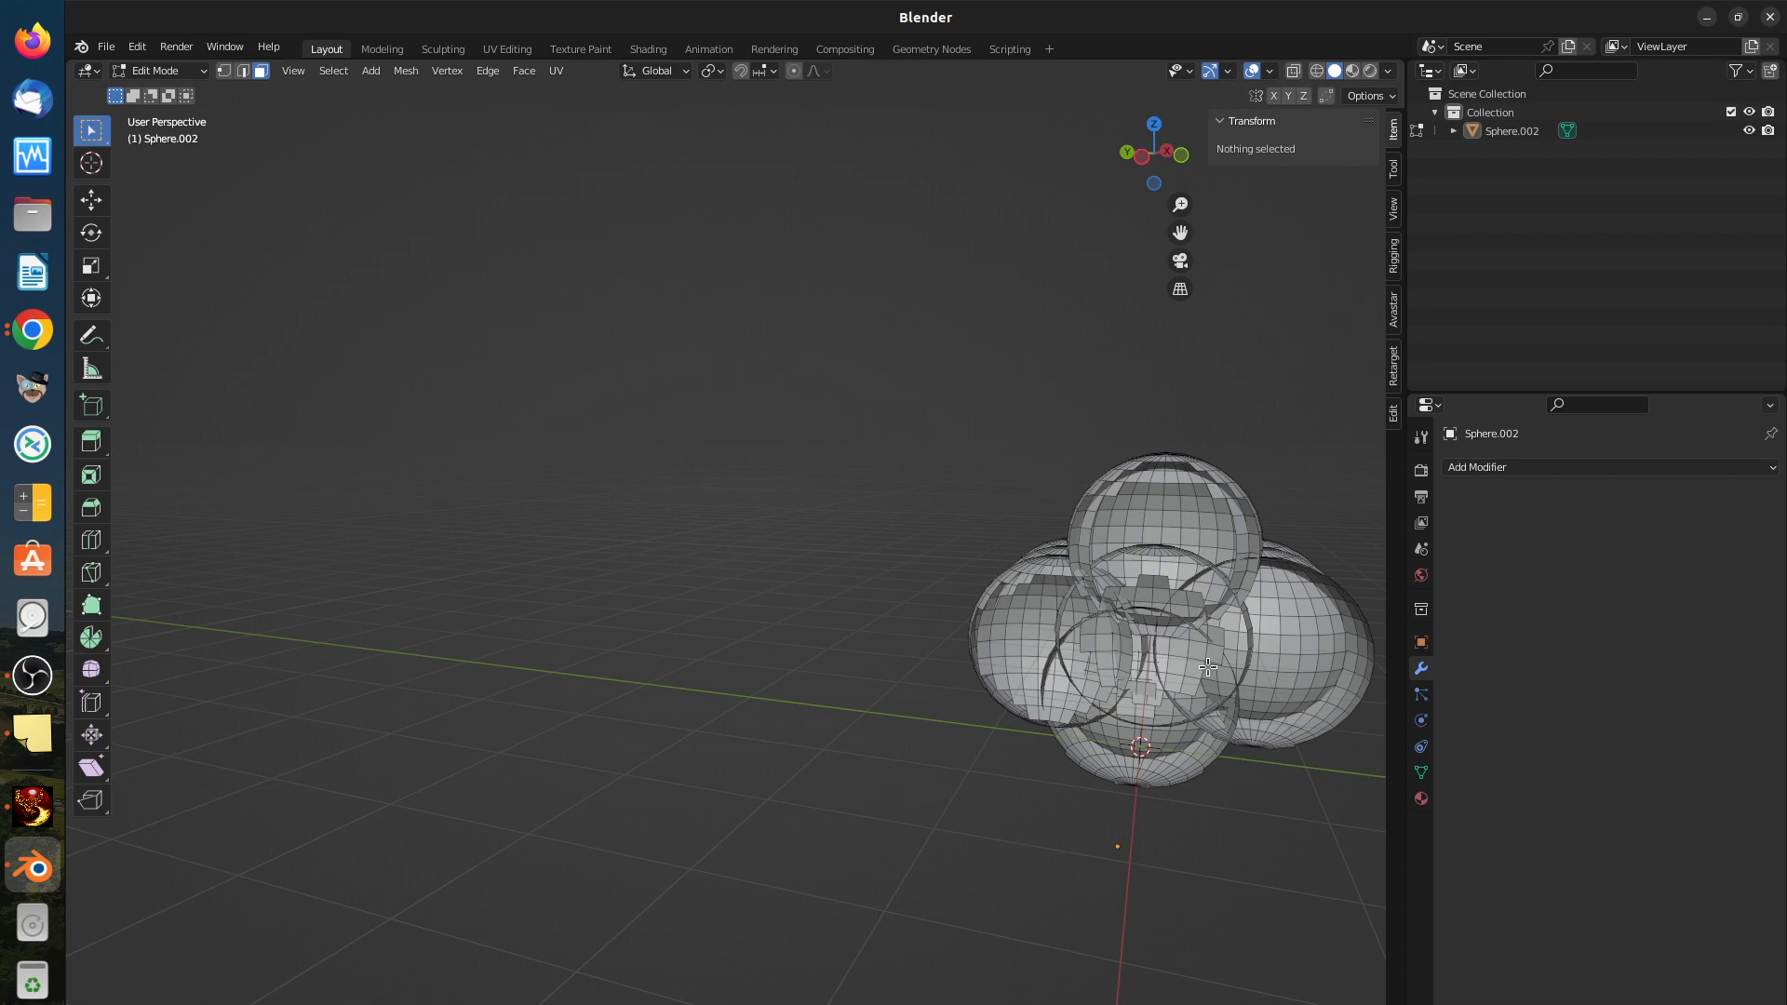
middle_click_drag(1247, 666, 1063, 705)
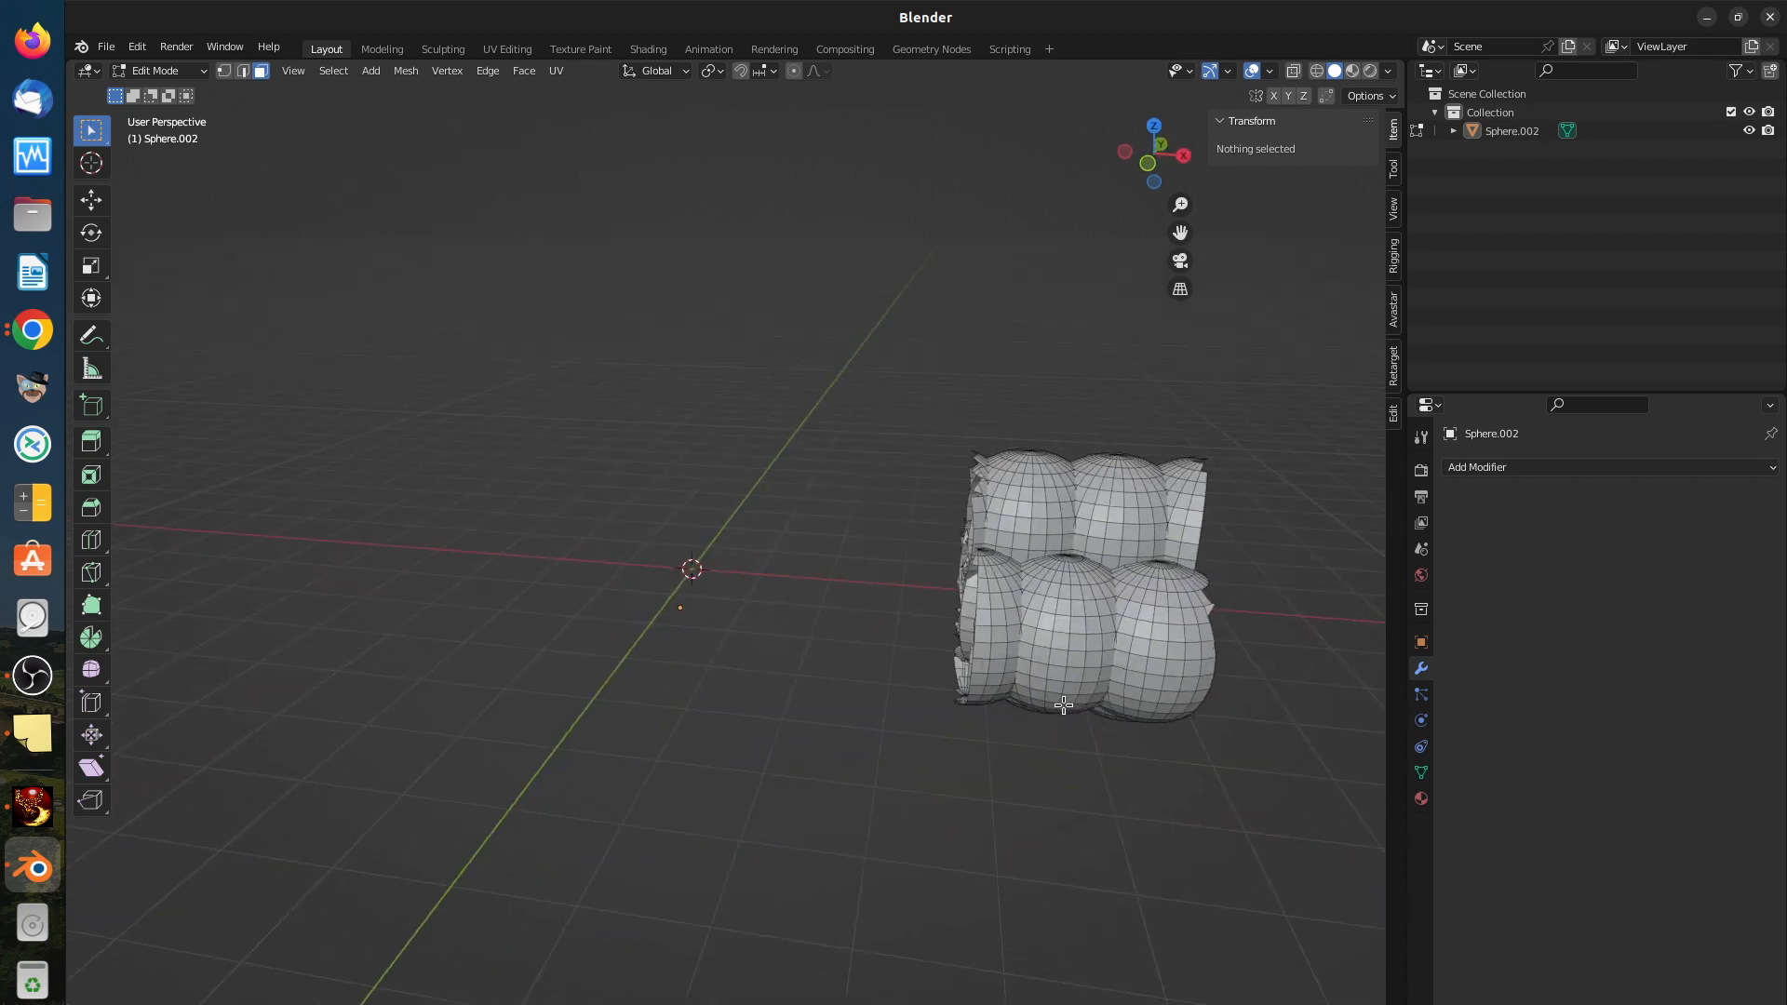
Step: Undo the mesh deletion and the modifier application, back to Object Mode with the live Array modifier
key("ctrl+z")
key("ctrl+z")
key("ctrl+z")
key("ctrl+z")
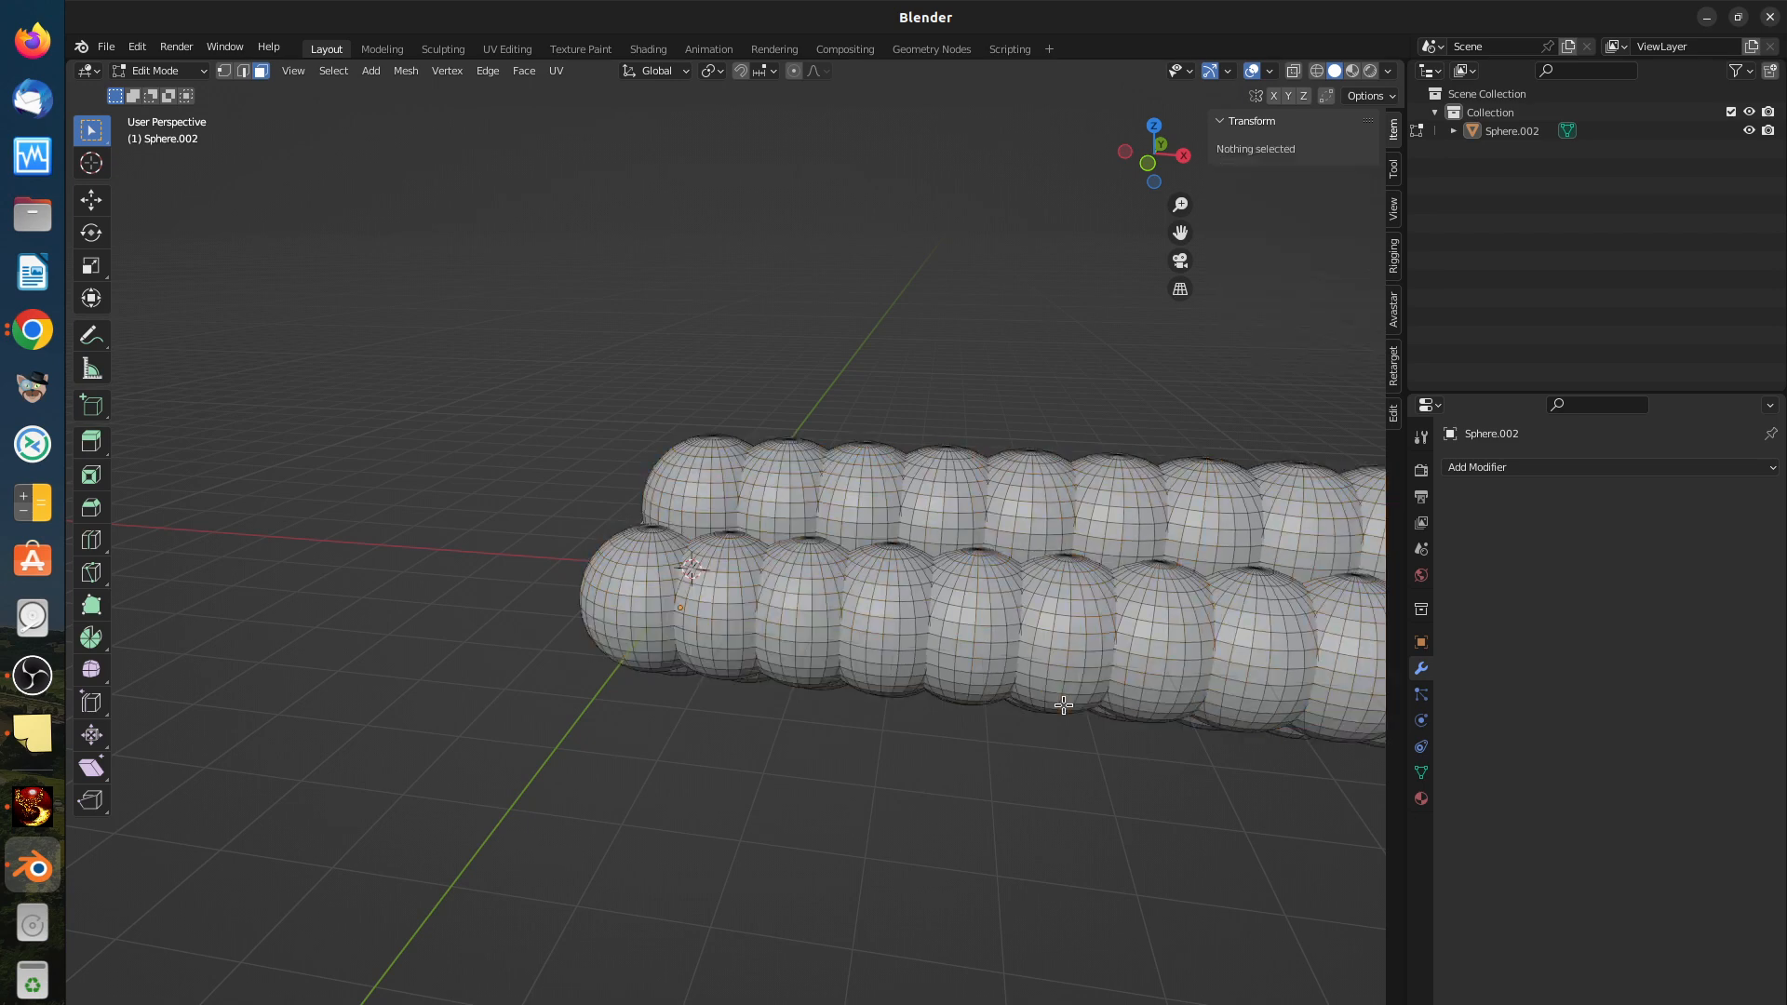
key("ctrl+z")
key("ctrl+z")
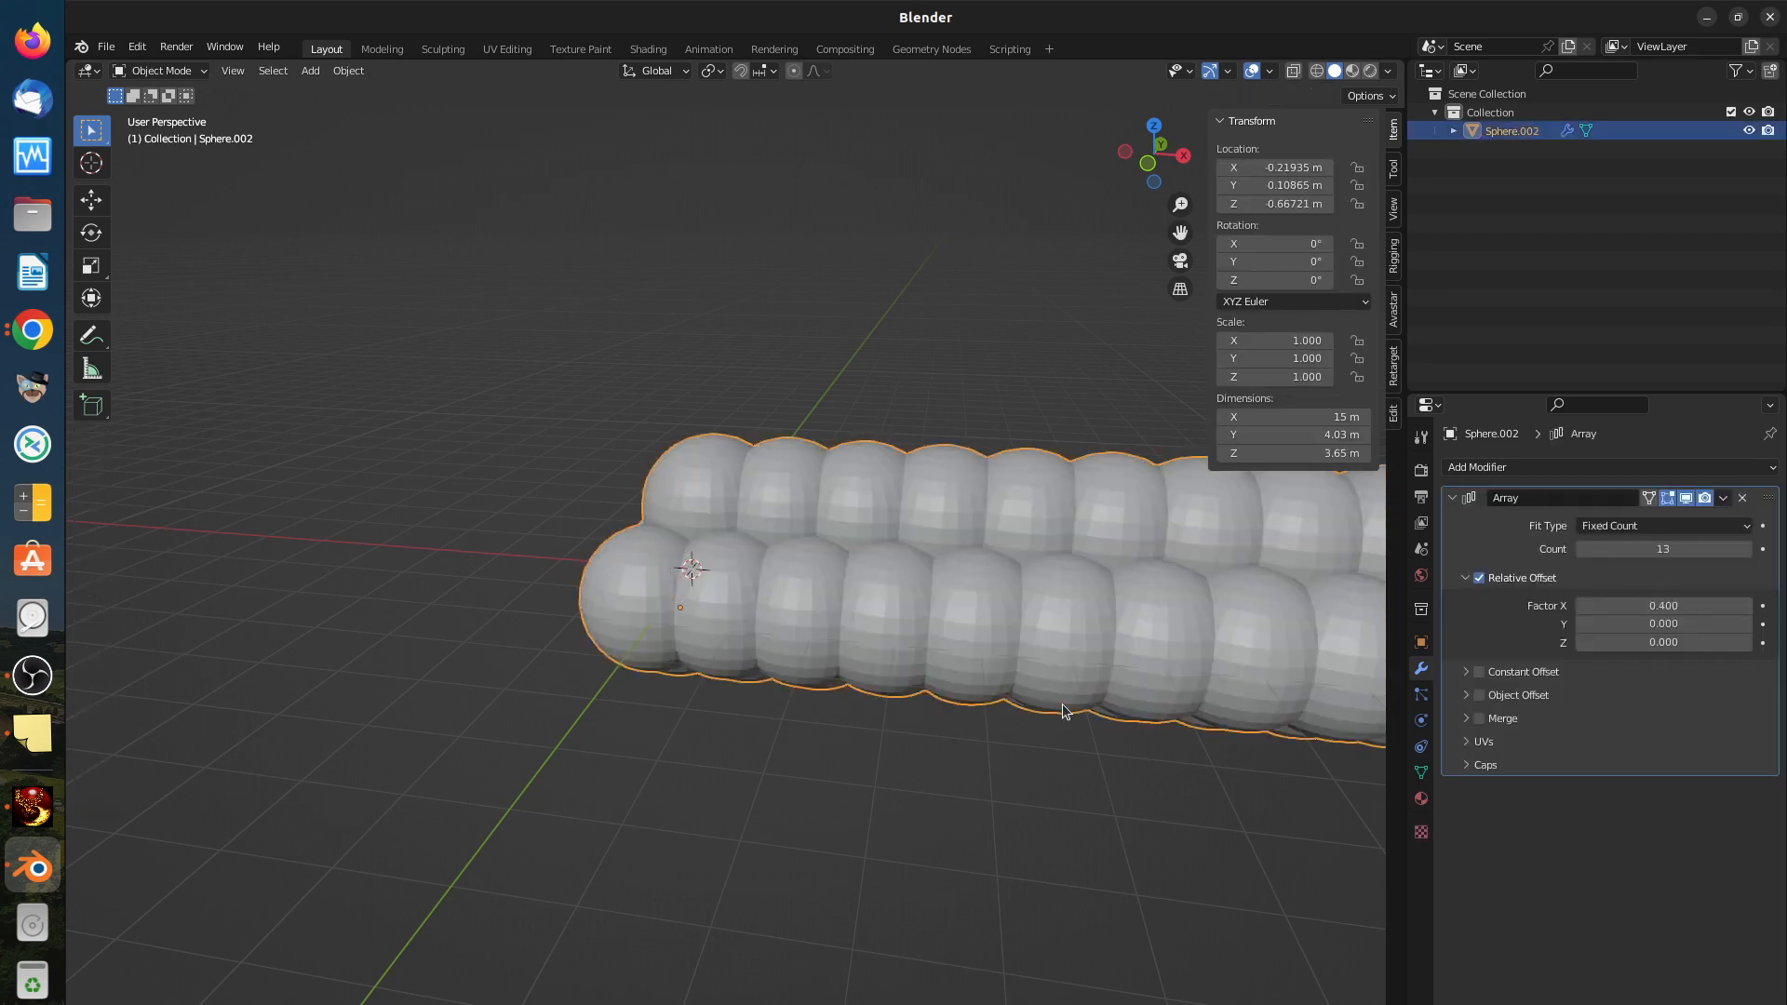
Step: Undo the Array modifier's count and offset changes and its addition, back to the single joined sphere cluster
key("ctrl+z")
key("ctrl+z")
key("ctrl+z")
key("ctrl+z")
key("ctrl+z")
key("ctrl+z")
key("ctrl+z")
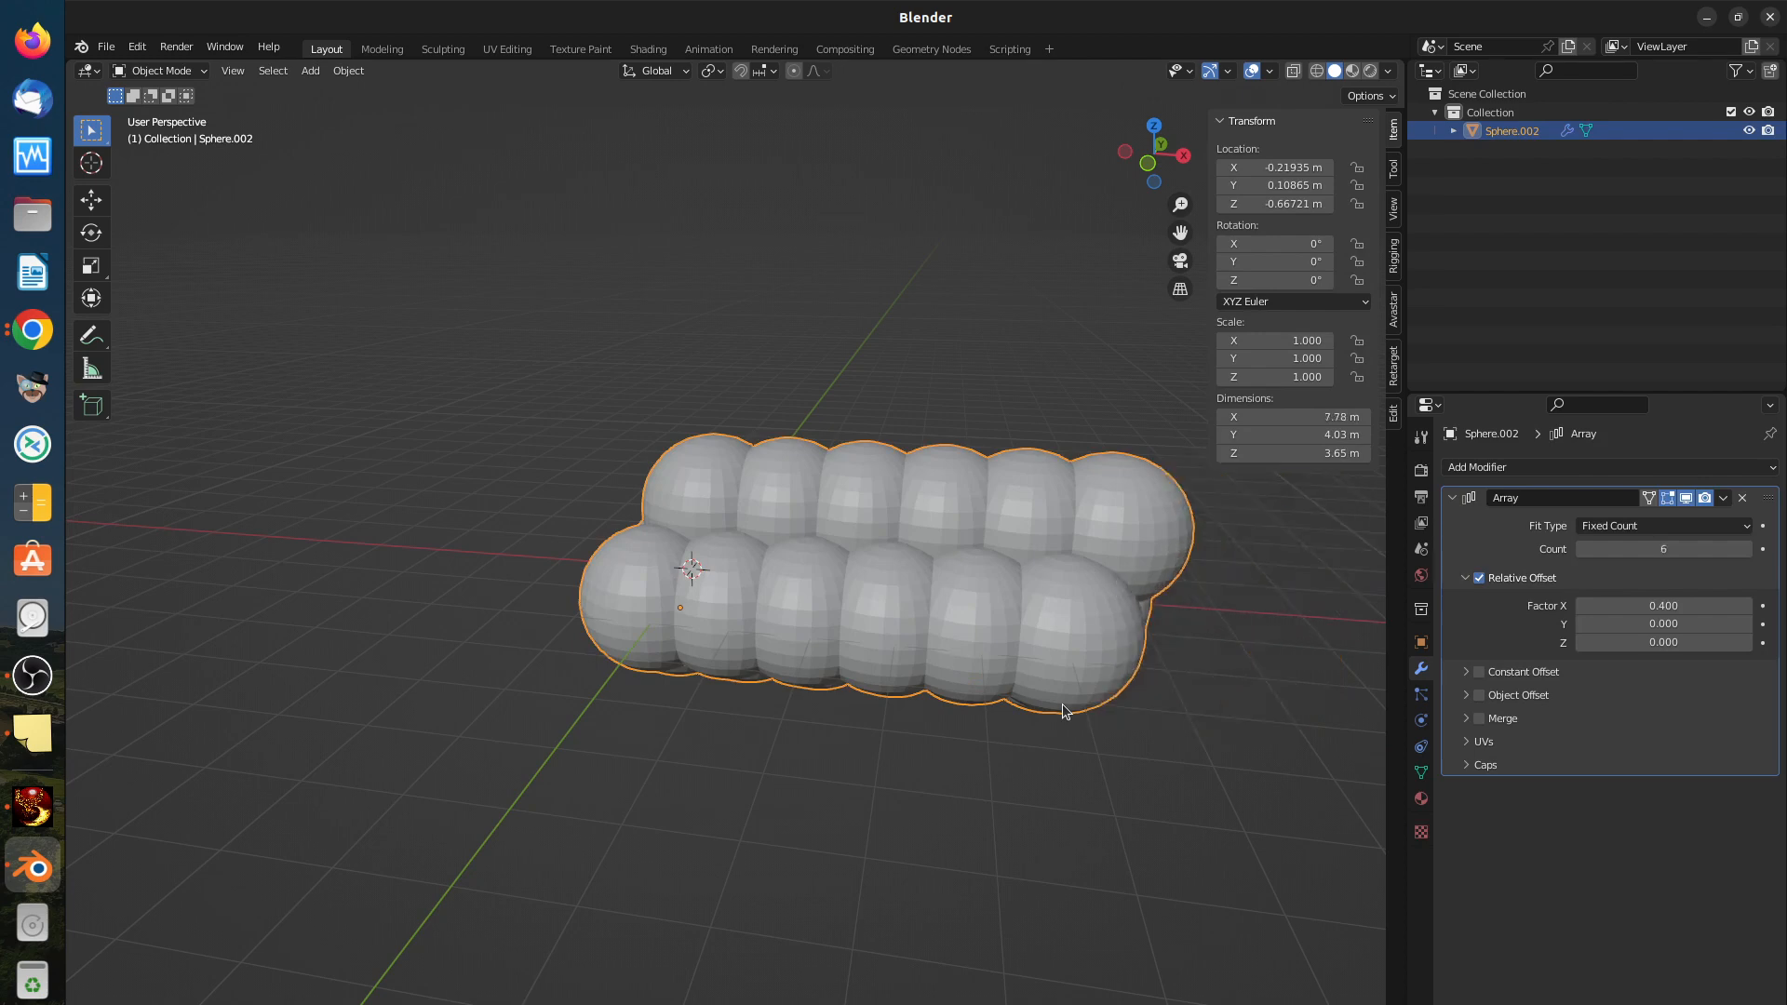
key("ctrl+z")
key("ctrl+z")
key("ctrl+z")
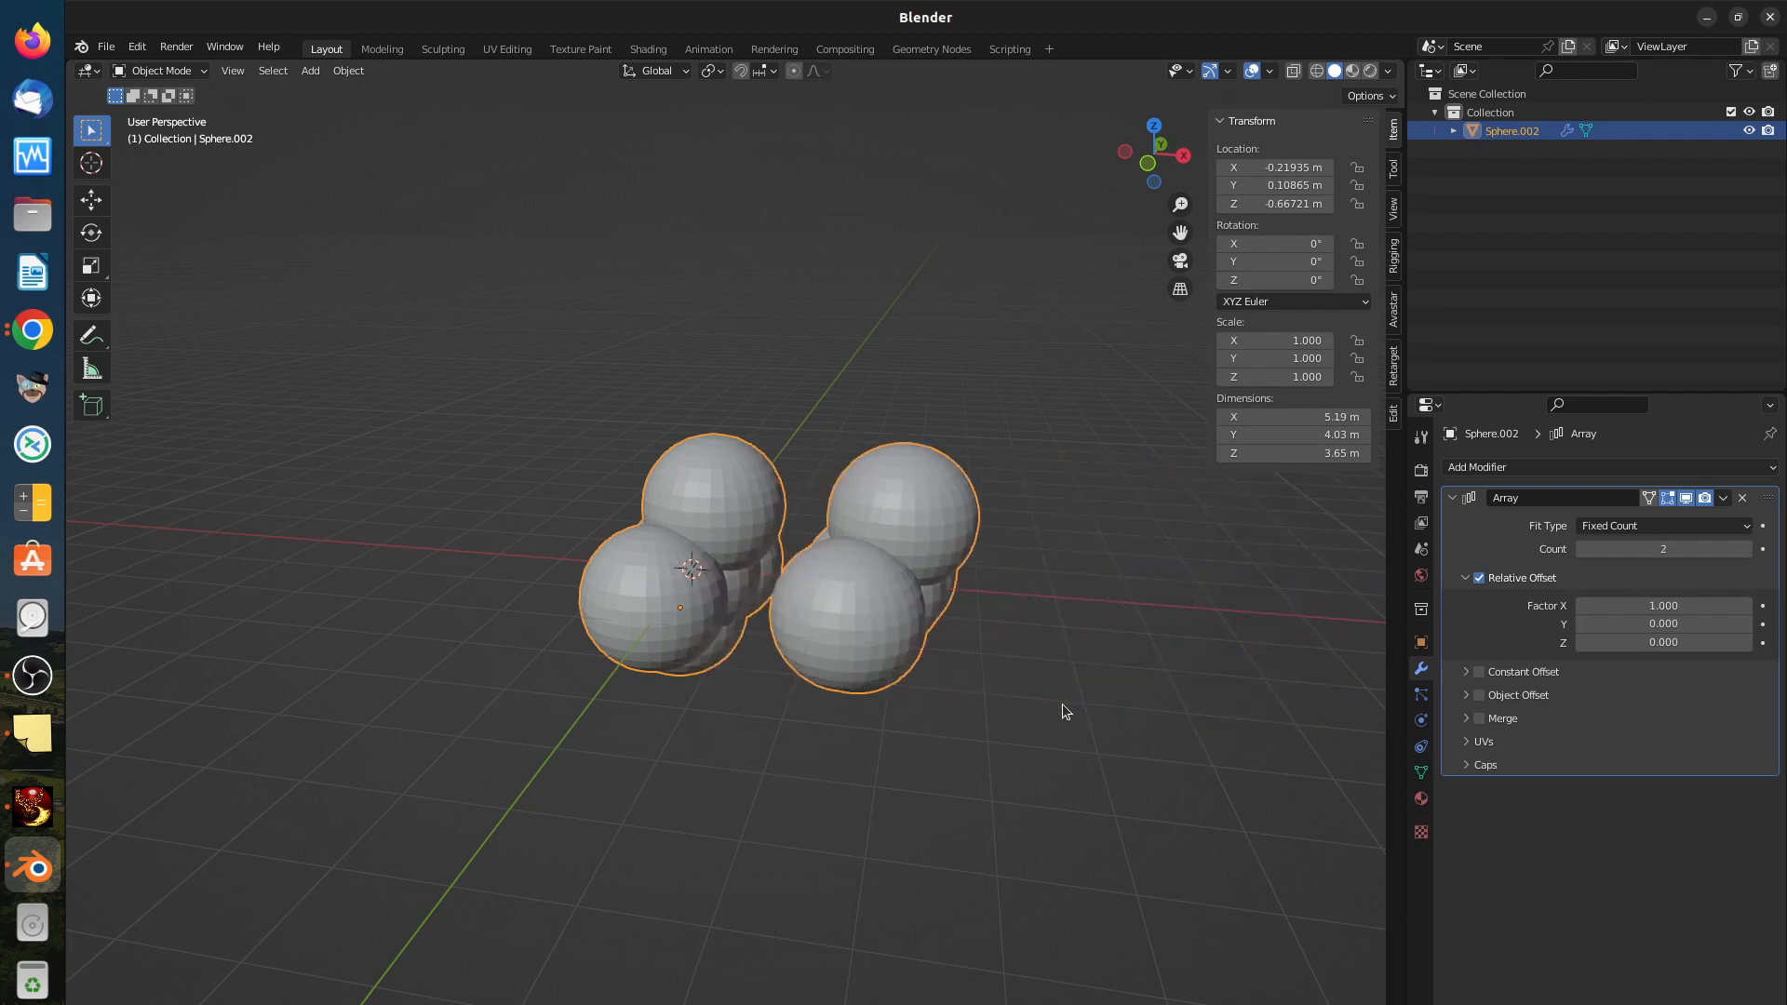
key("ctrl+z")
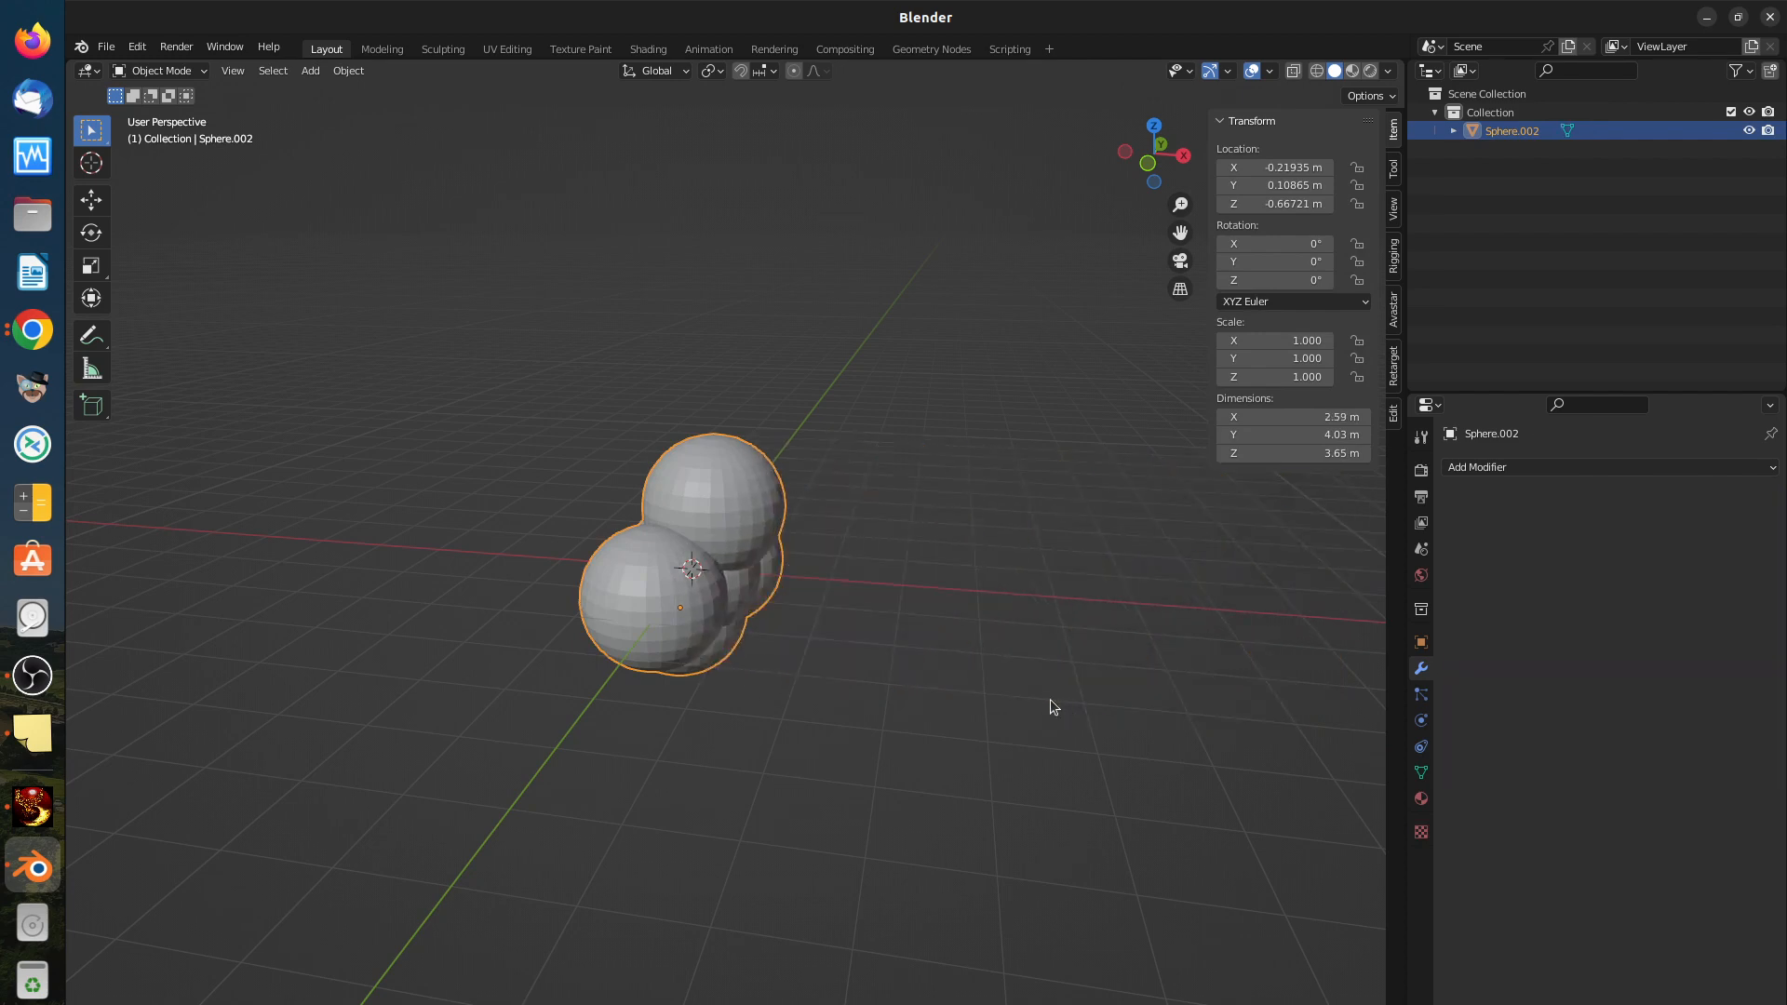
middle_click_drag(1050, 700, 1136, 655)
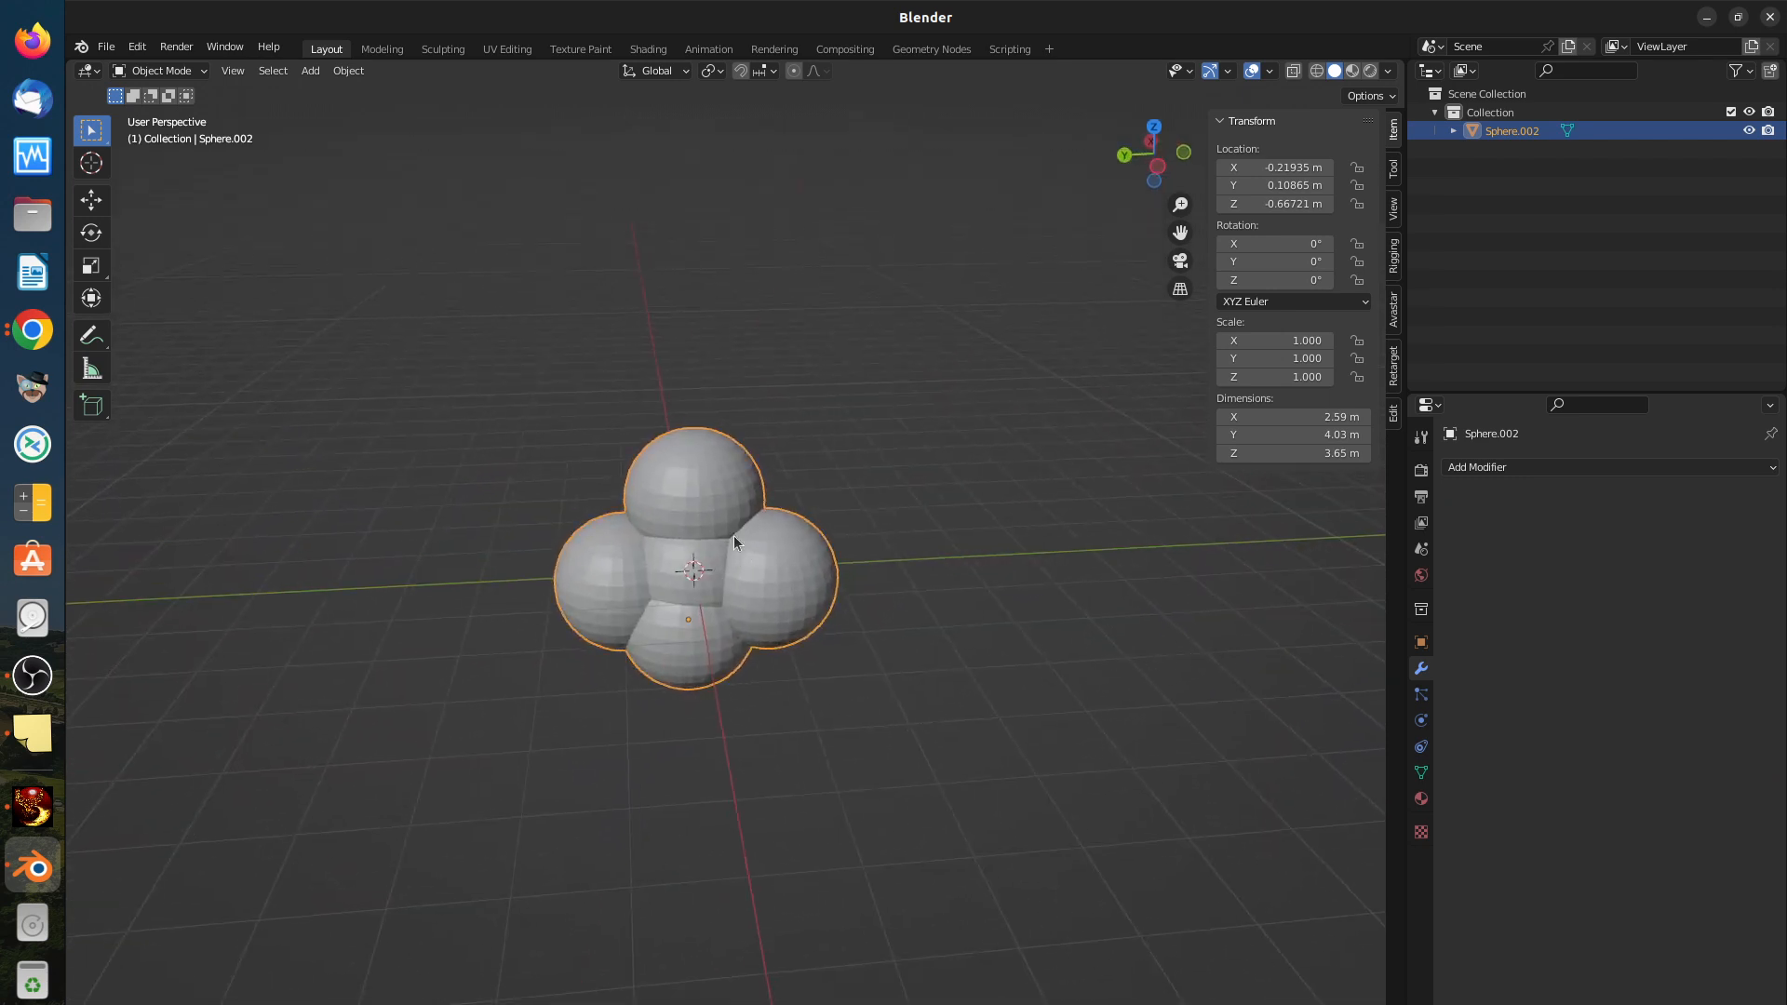
middle_click_drag(768, 562, 573, 518)
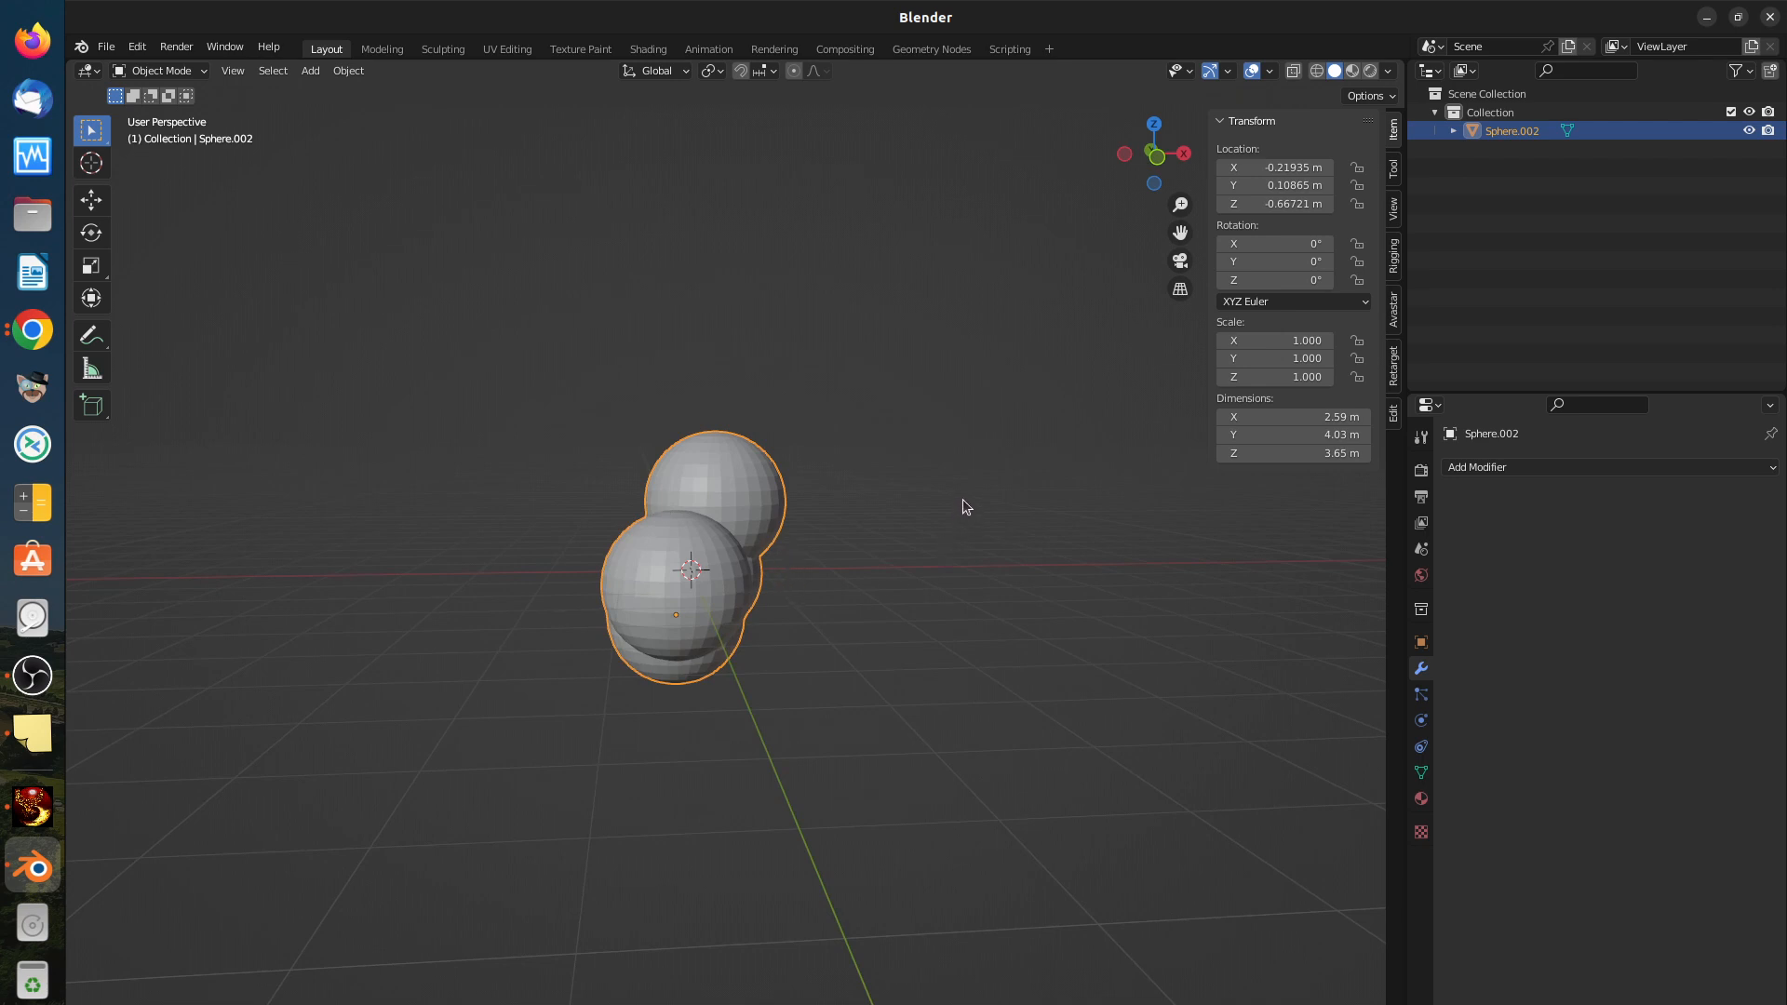
key("r")
left_click(917, 444)
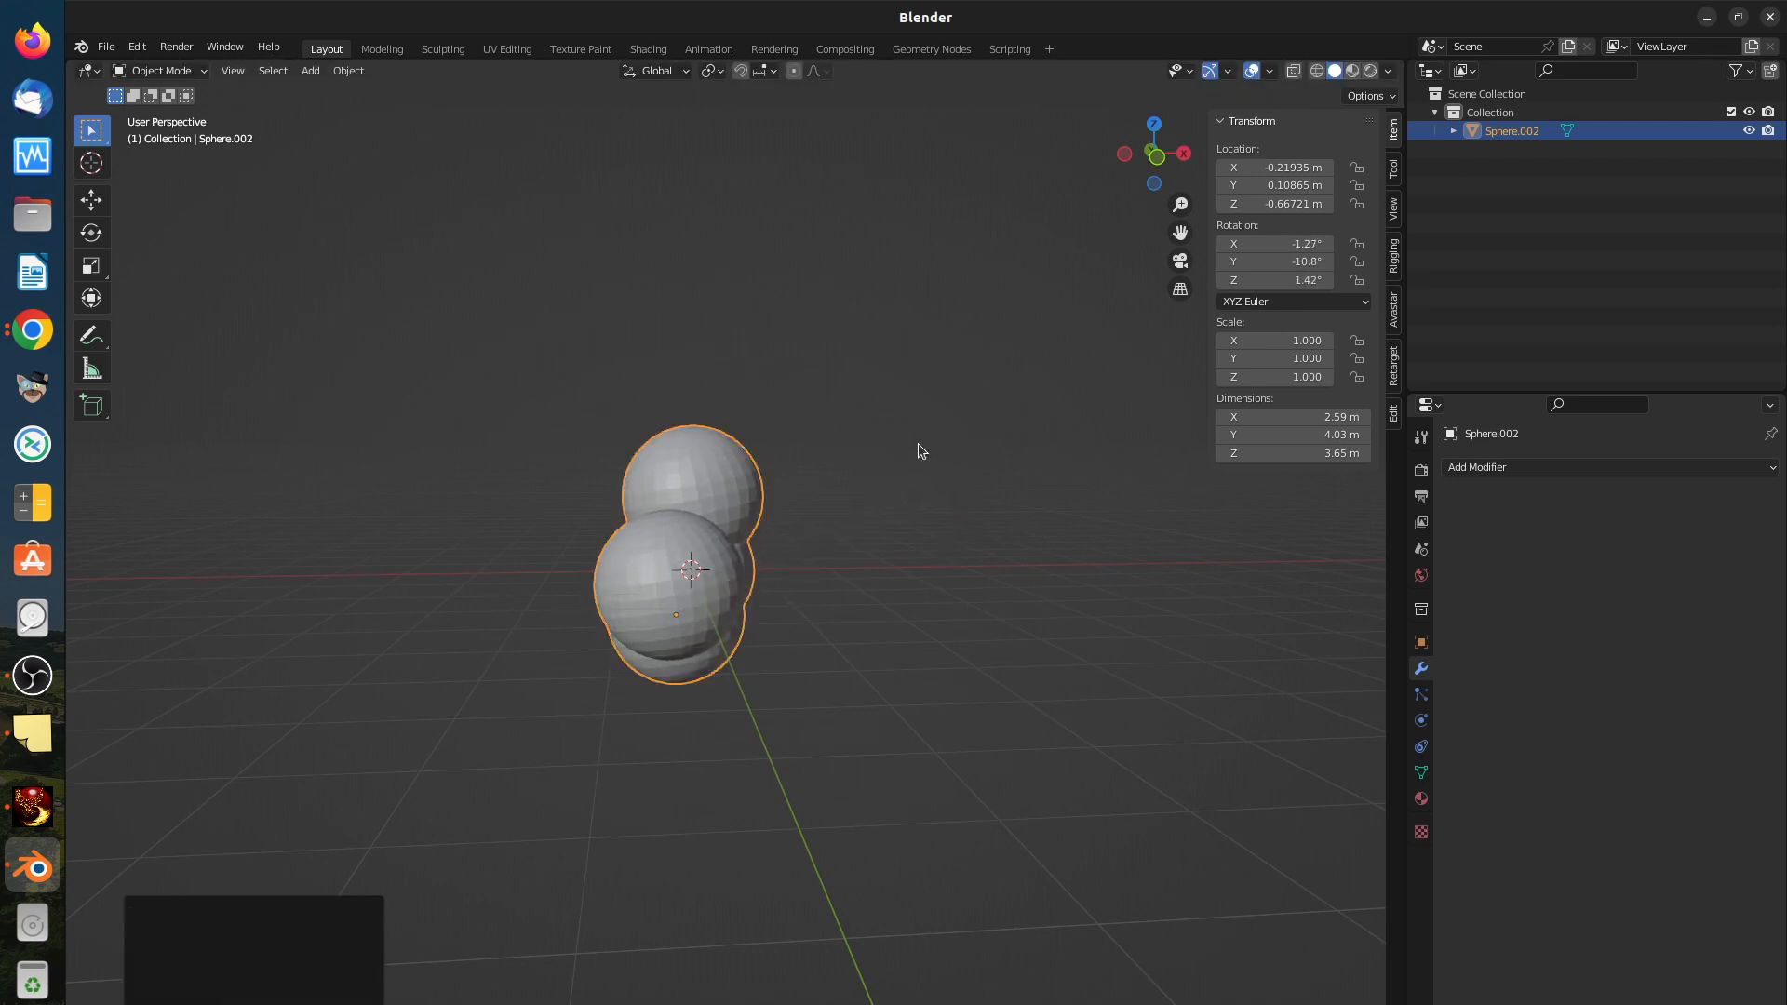
middle_click_drag(796, 624, 685, 610)
key("ctrl+z")
Step: Undo the join of the sphere cluster and select all five separate spheres, with the centre sphere as the active object
key("ctrl+z")
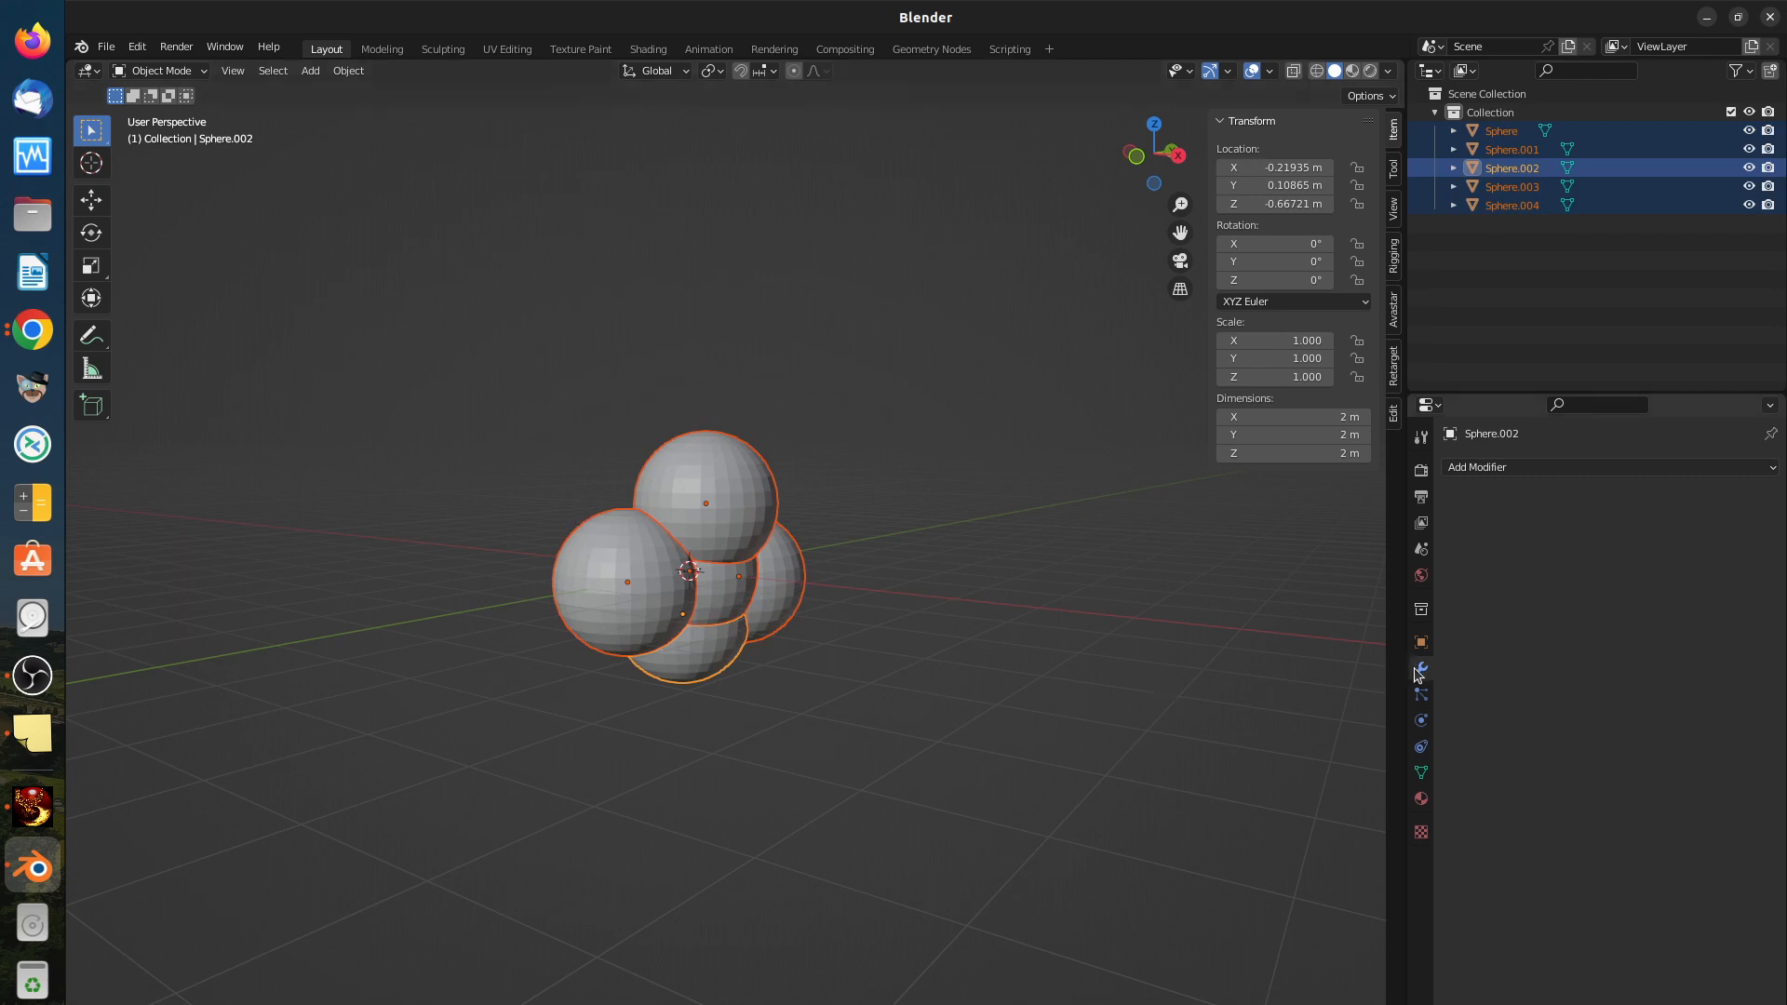
left_click(723, 522)
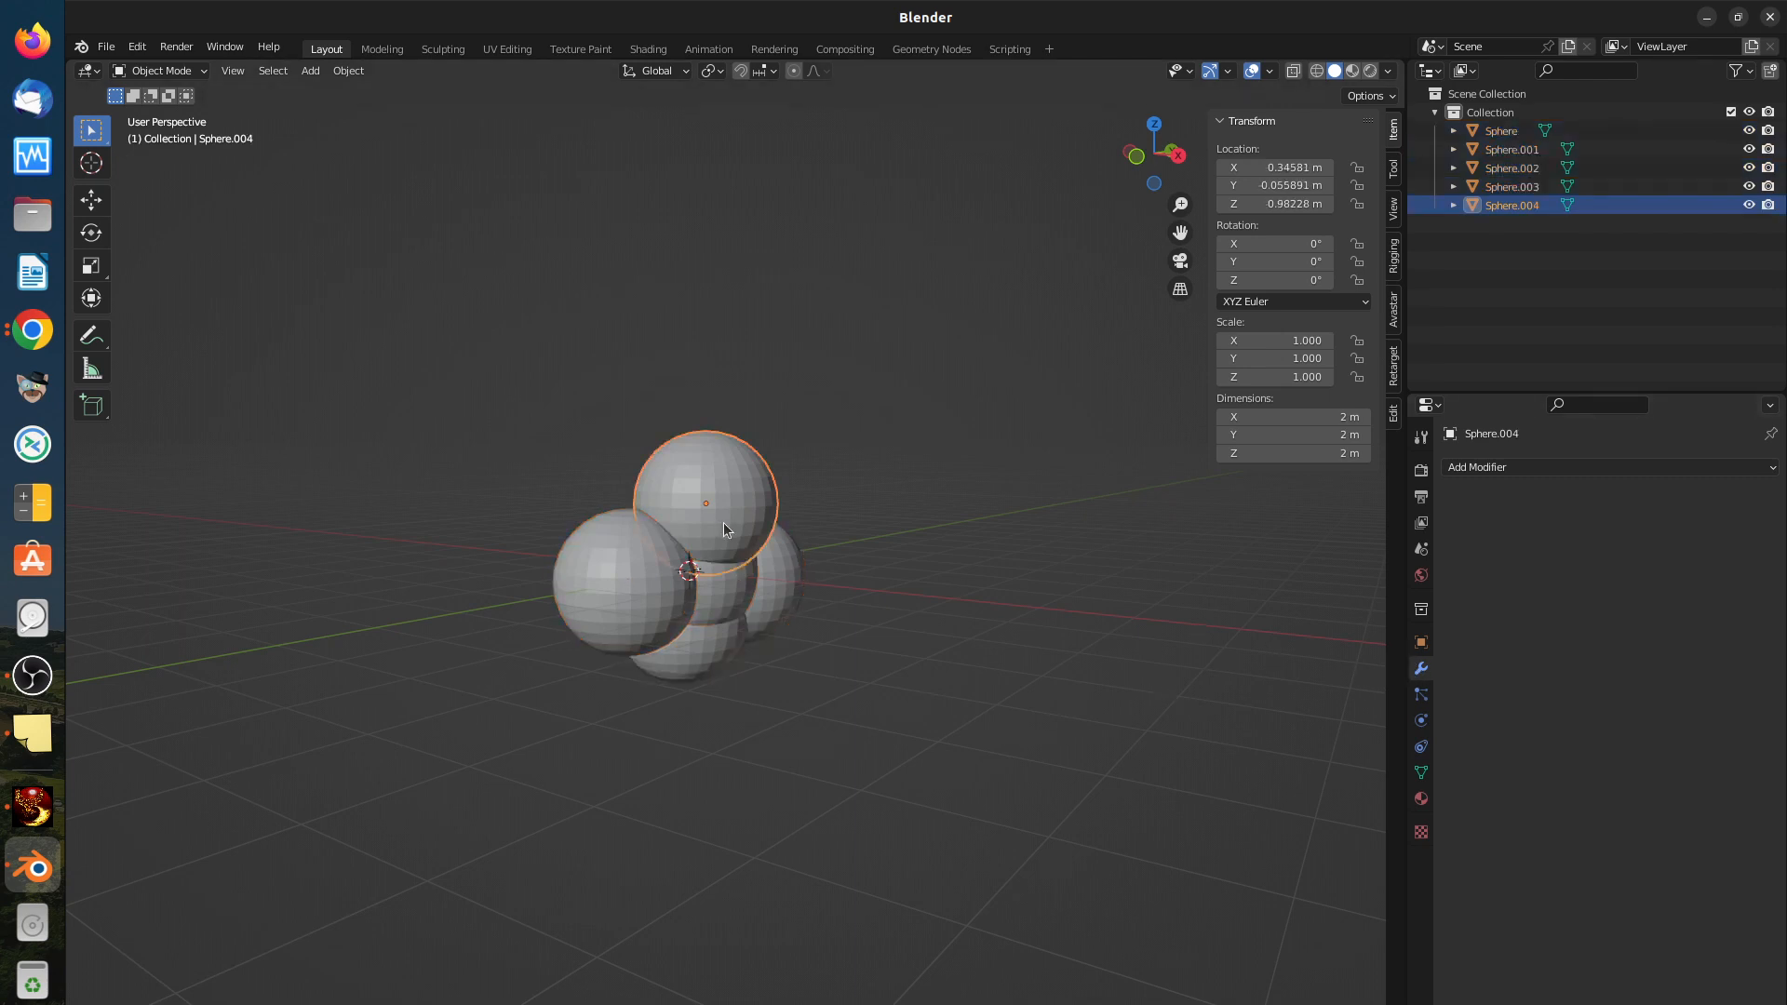
left_click(778, 567, "shift")
left_click(730, 610, "shift")
left_click(716, 656, "shift")
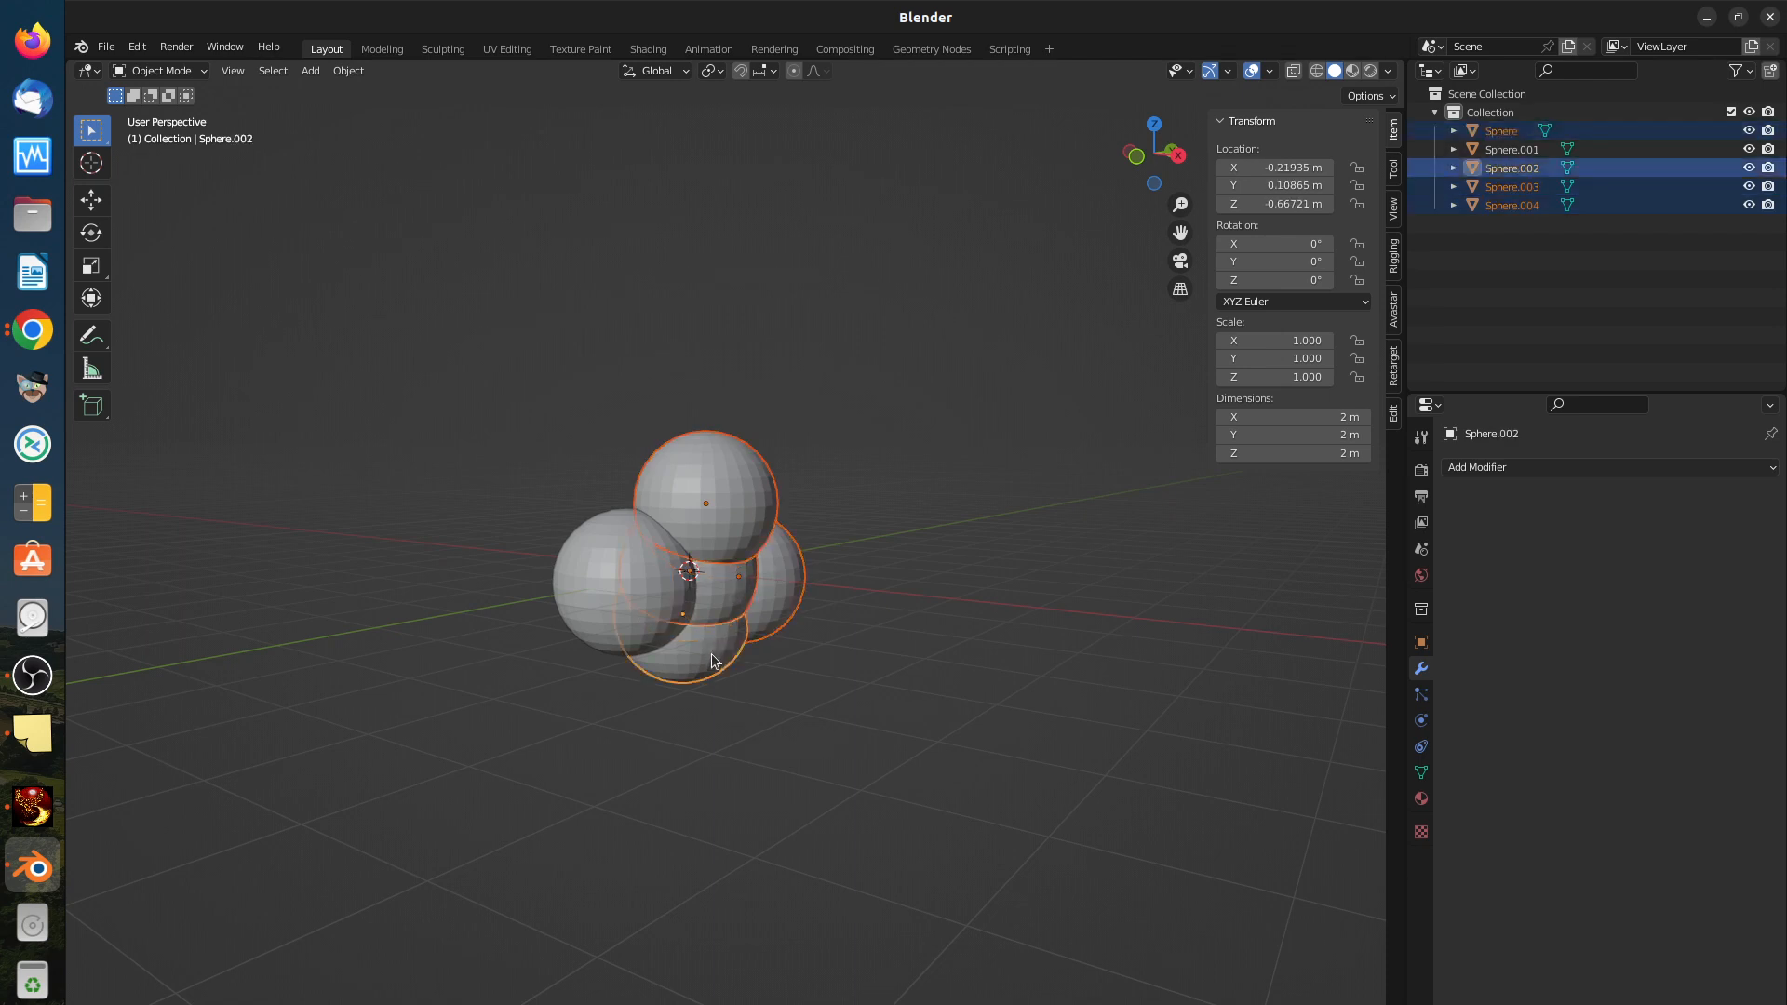
left_click(604, 605, "shift")
left_click(728, 592, "shift")
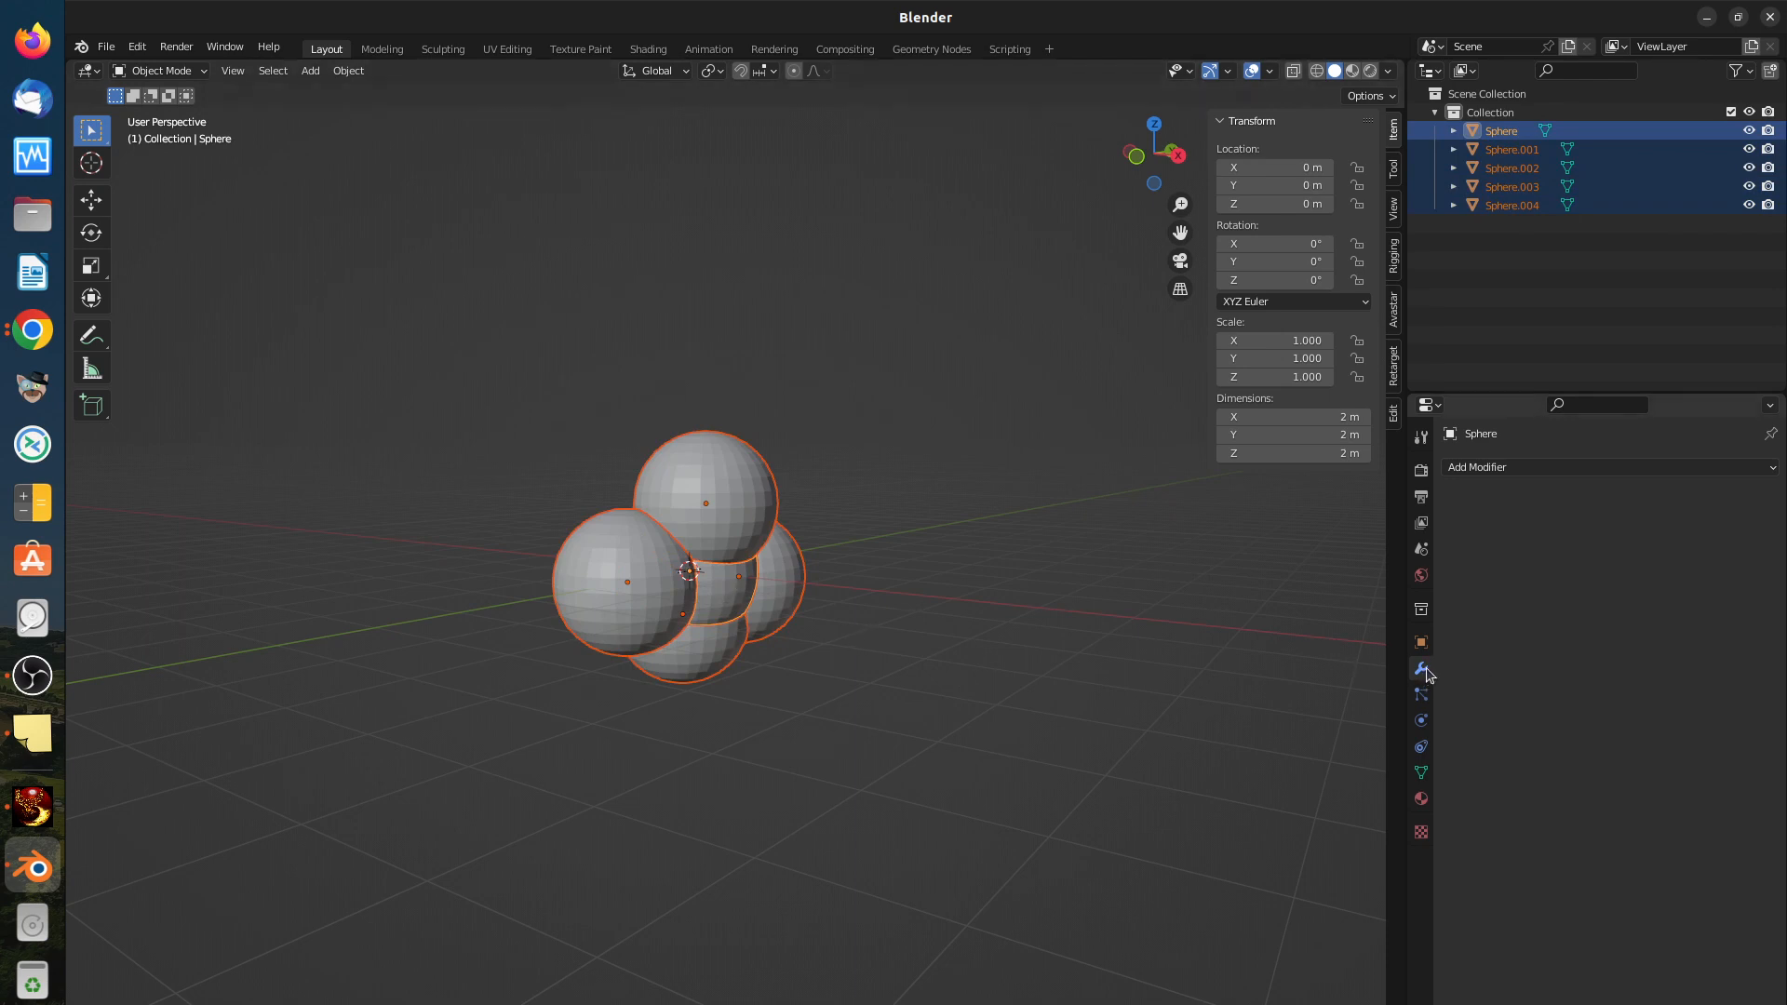
Step: Add a Boolean modifier to the centre sphere, set to Union with Sphere.001 as its object, and inspect the cluster
left_click(1459, 470)
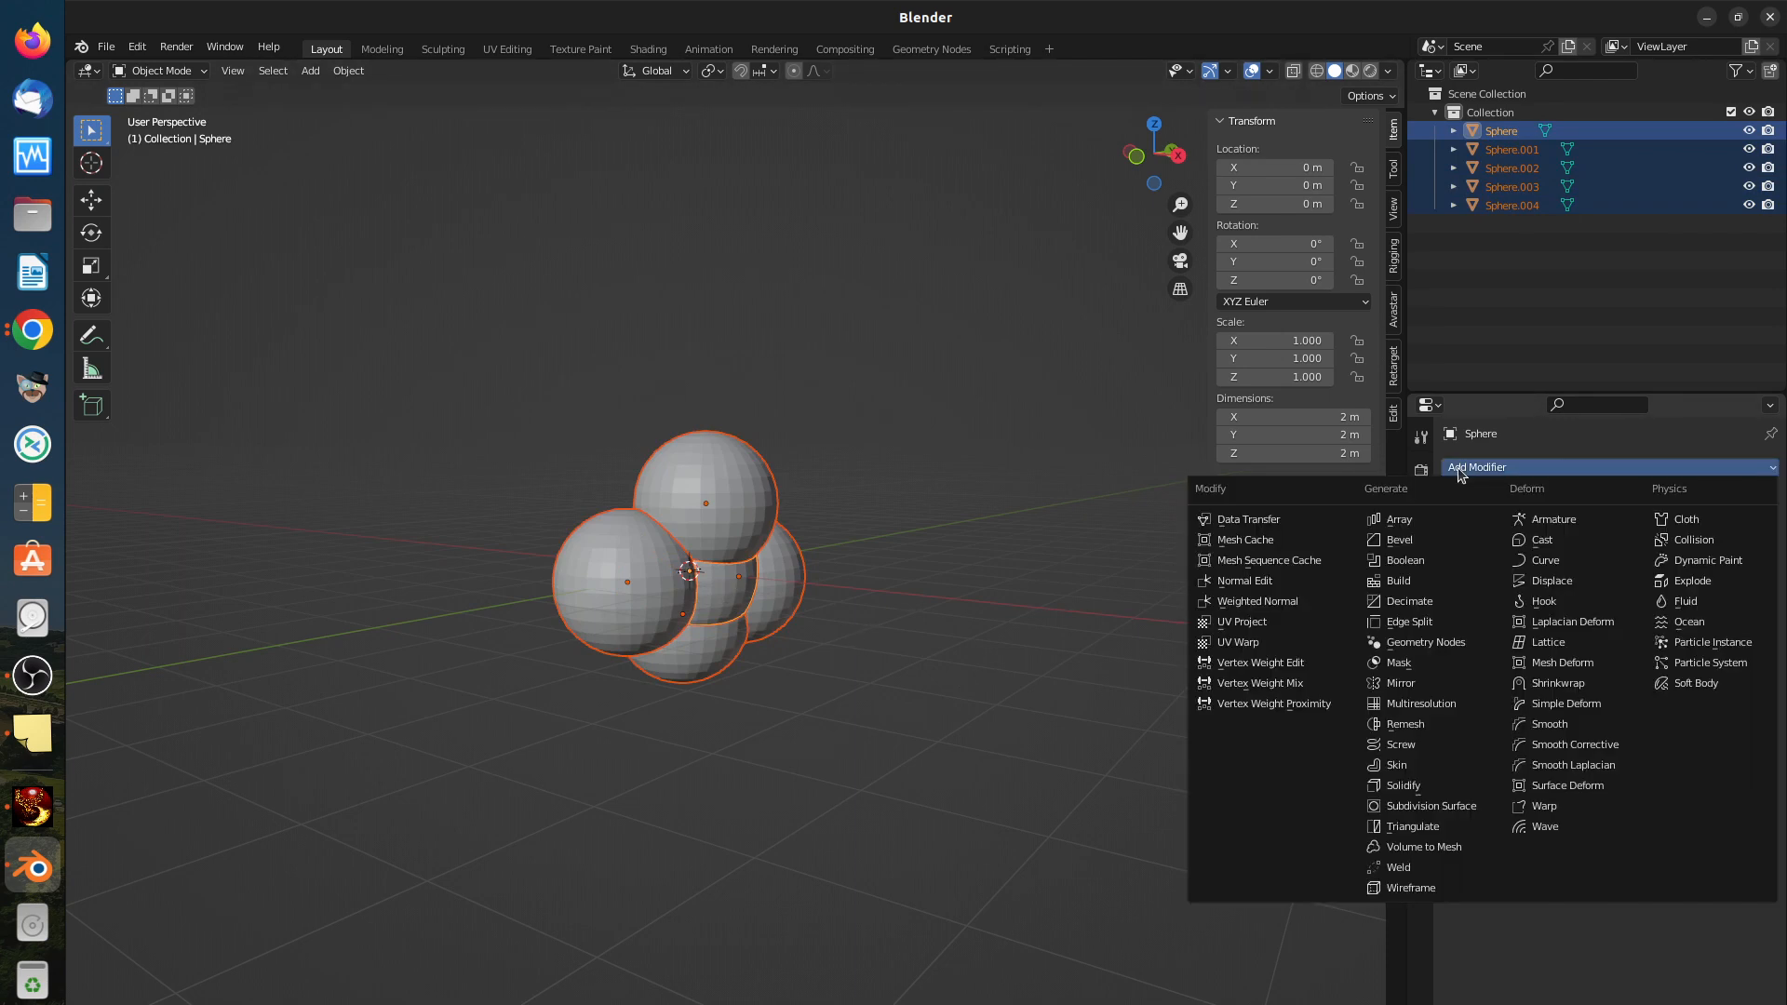
left_click(1437, 563)
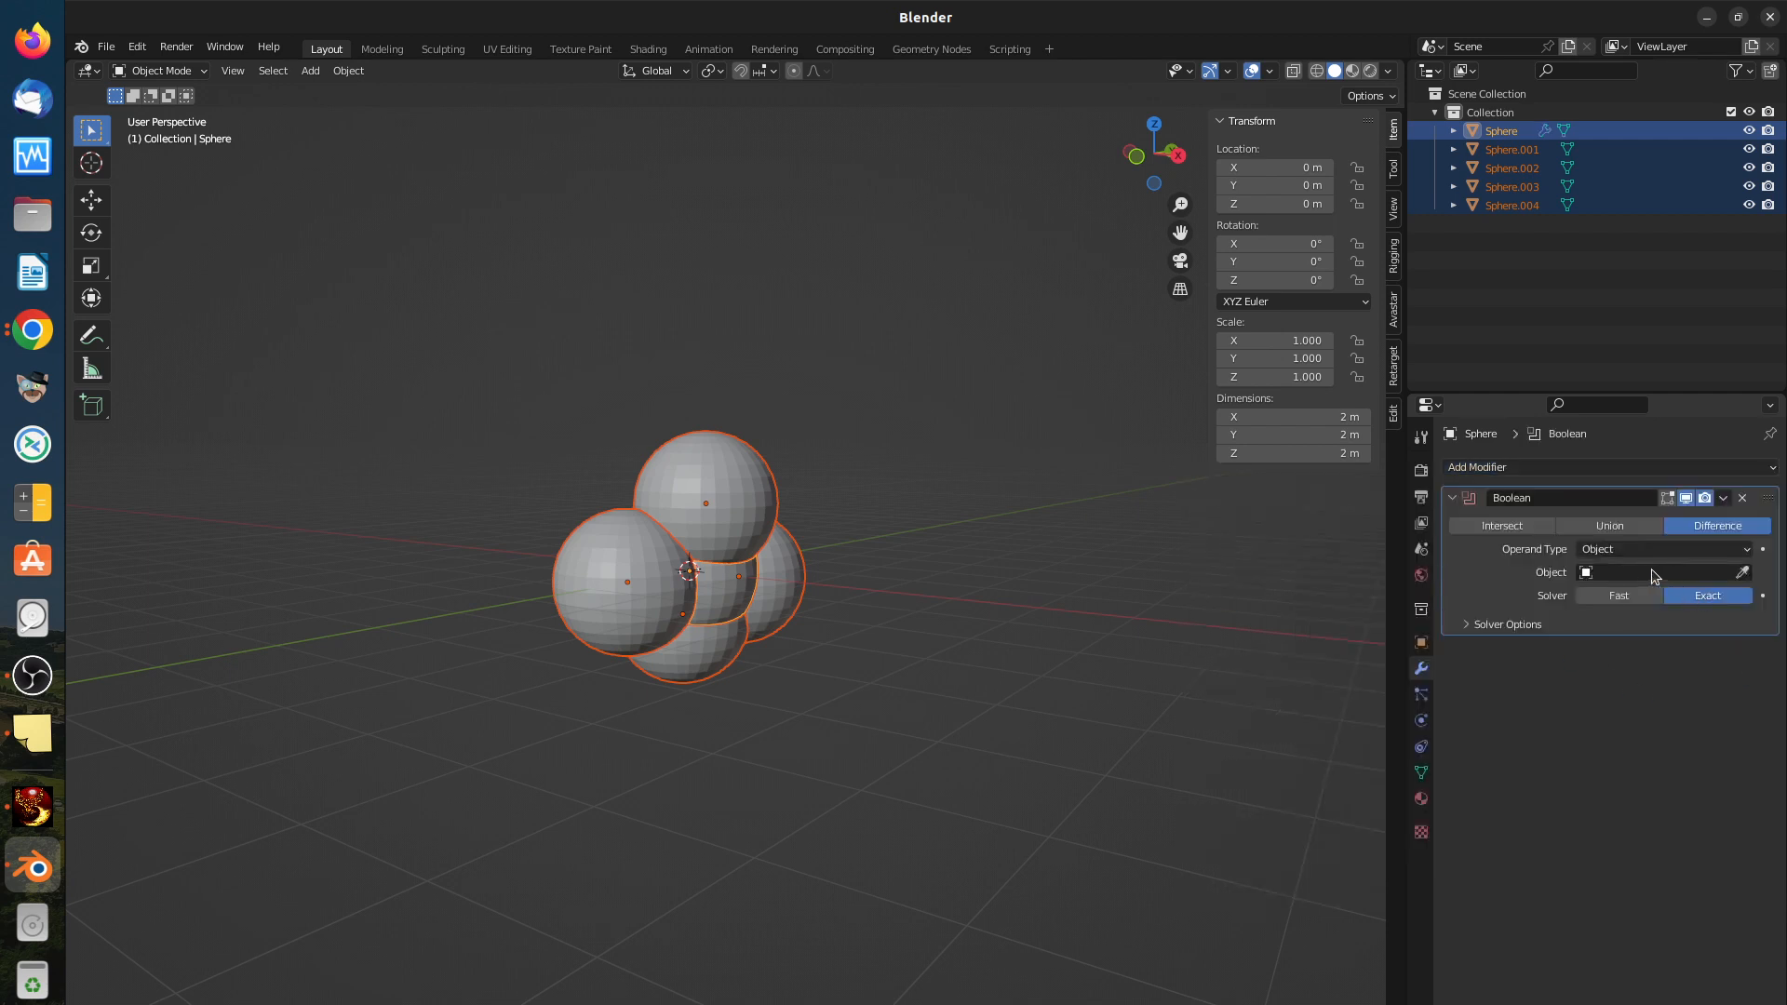
left_click(1612, 528)
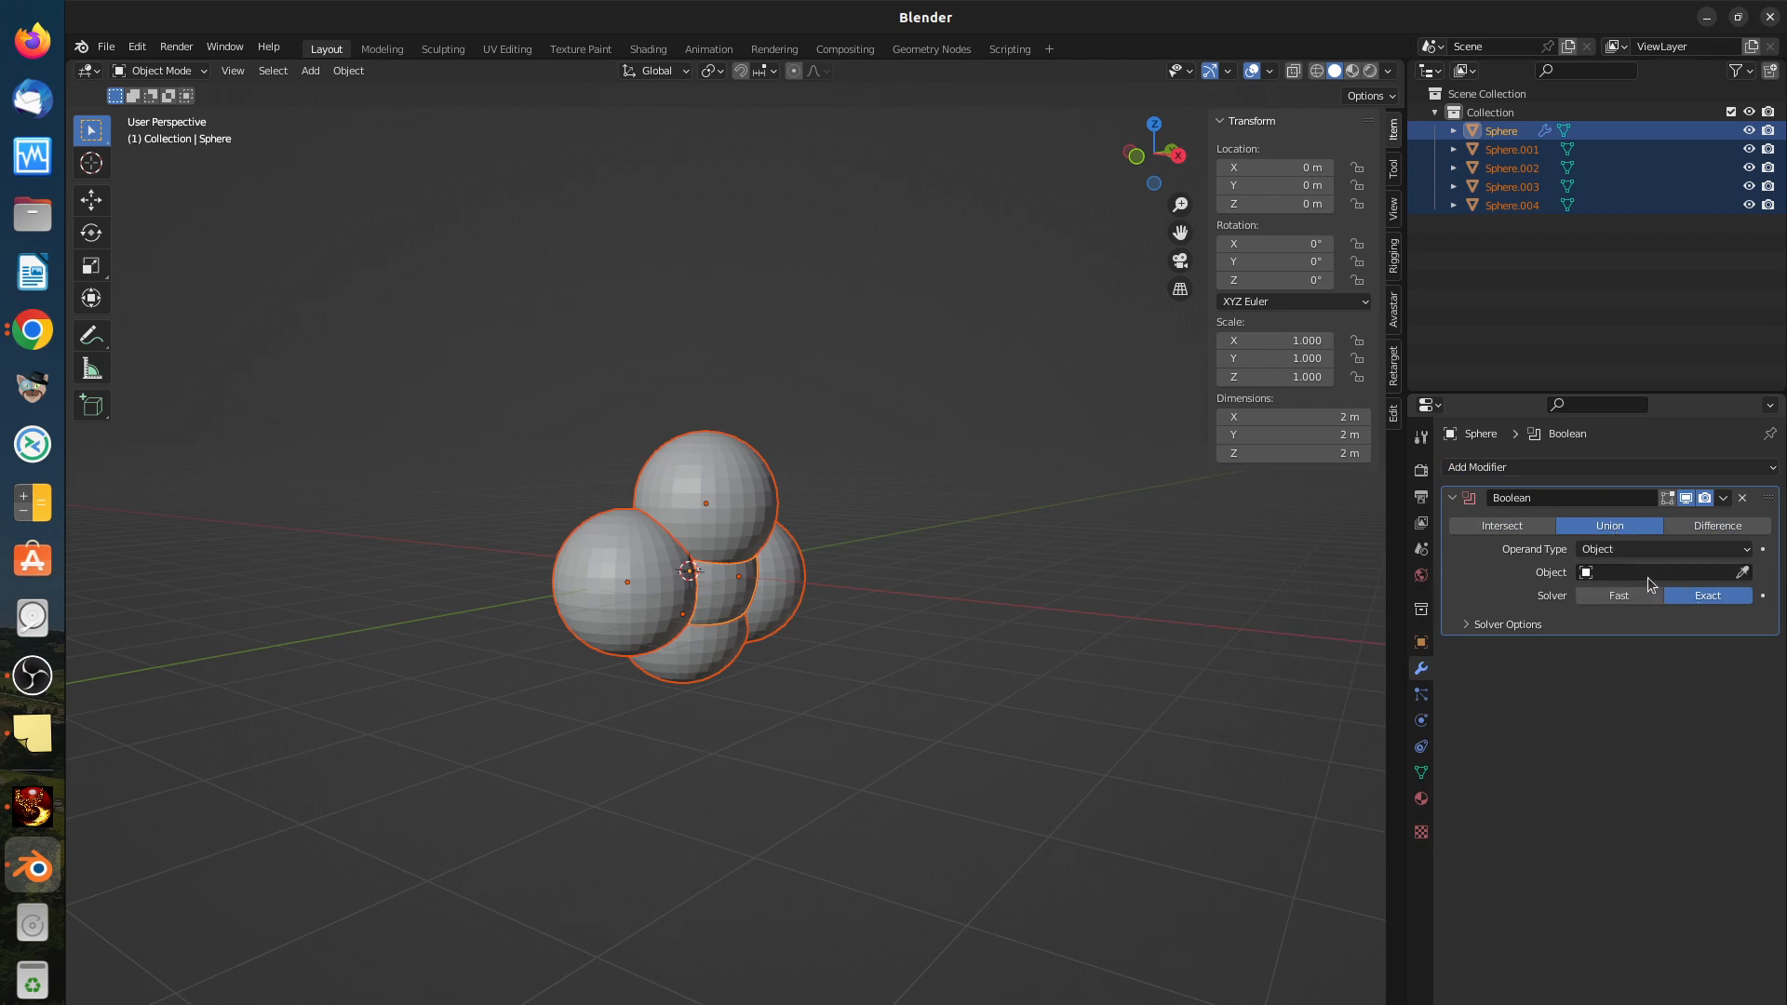
left_click(1591, 575)
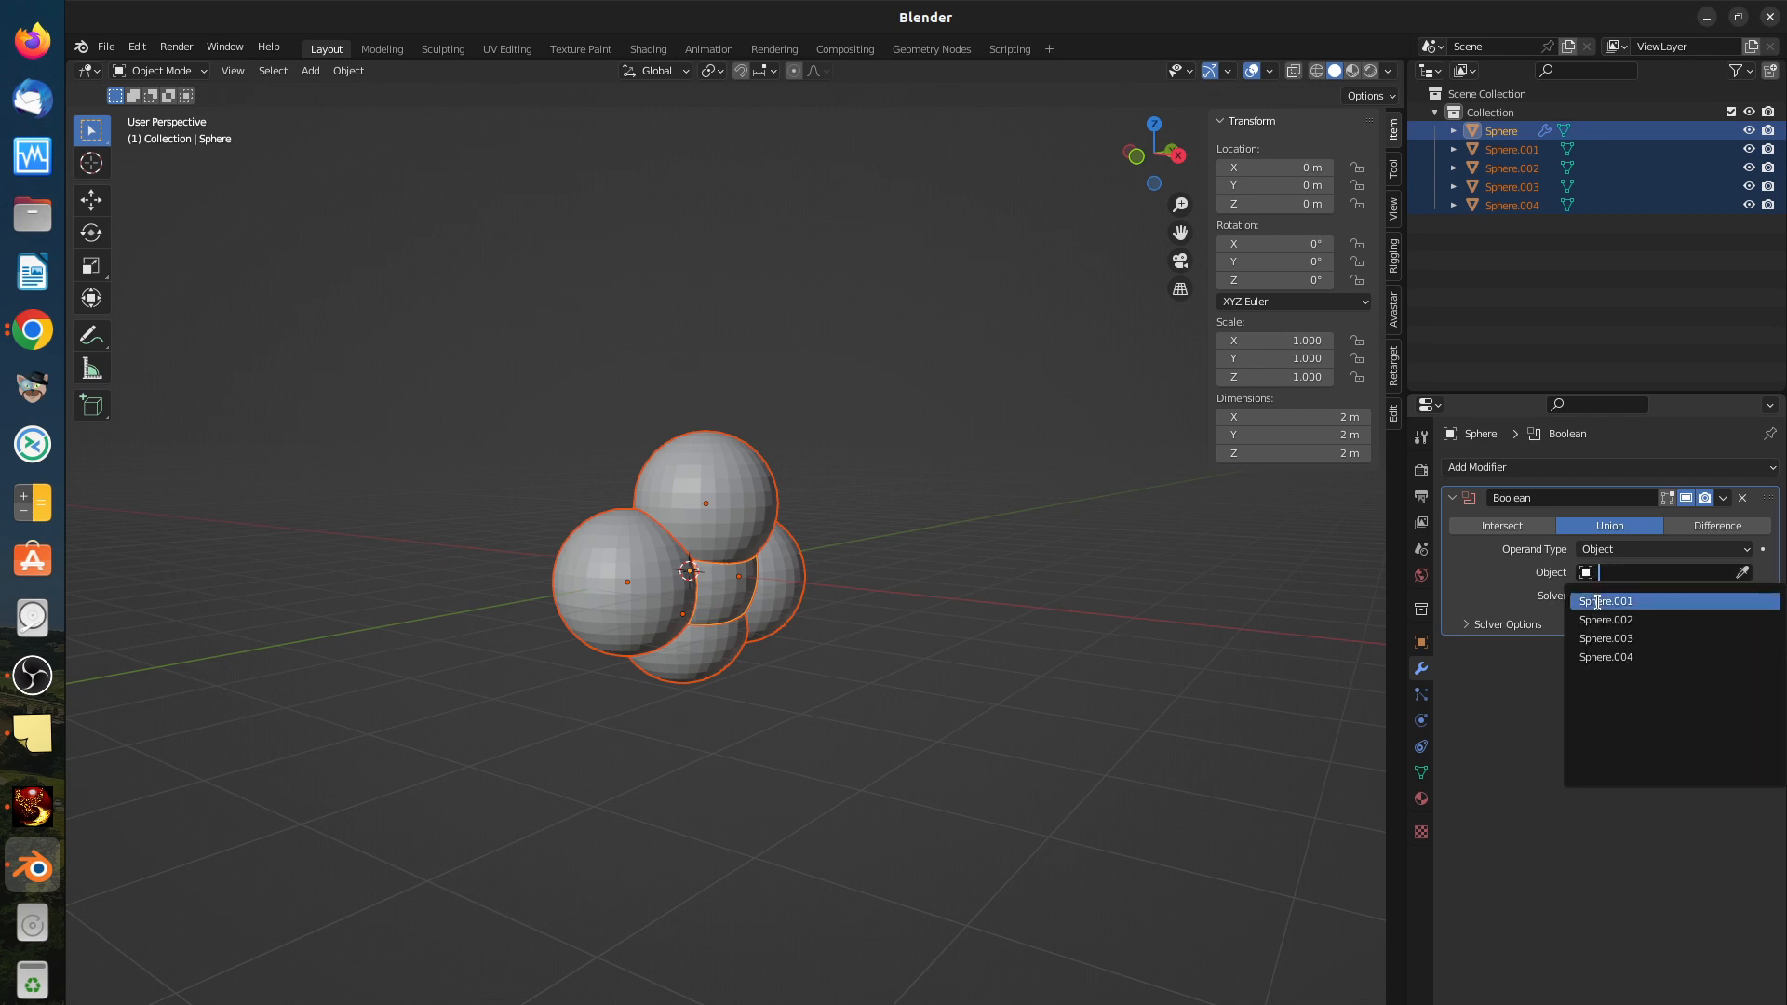
left_click(1597, 601)
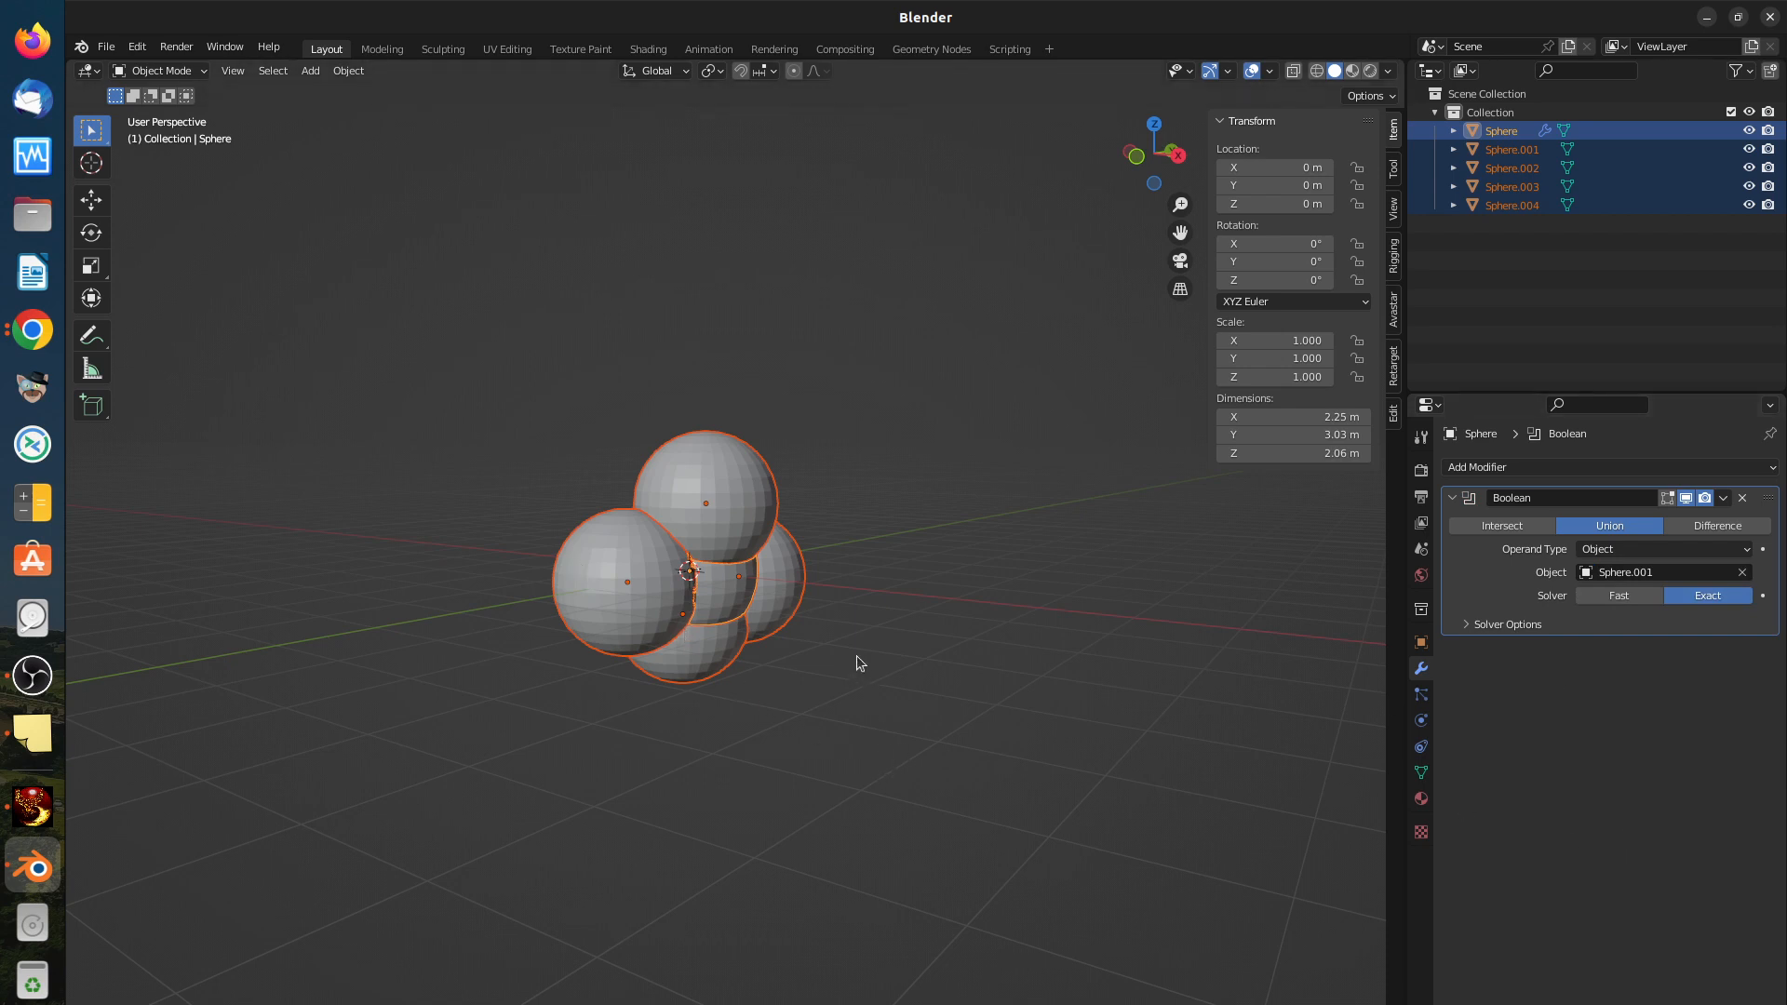
middle_click_drag(640, 617, 594, 590)
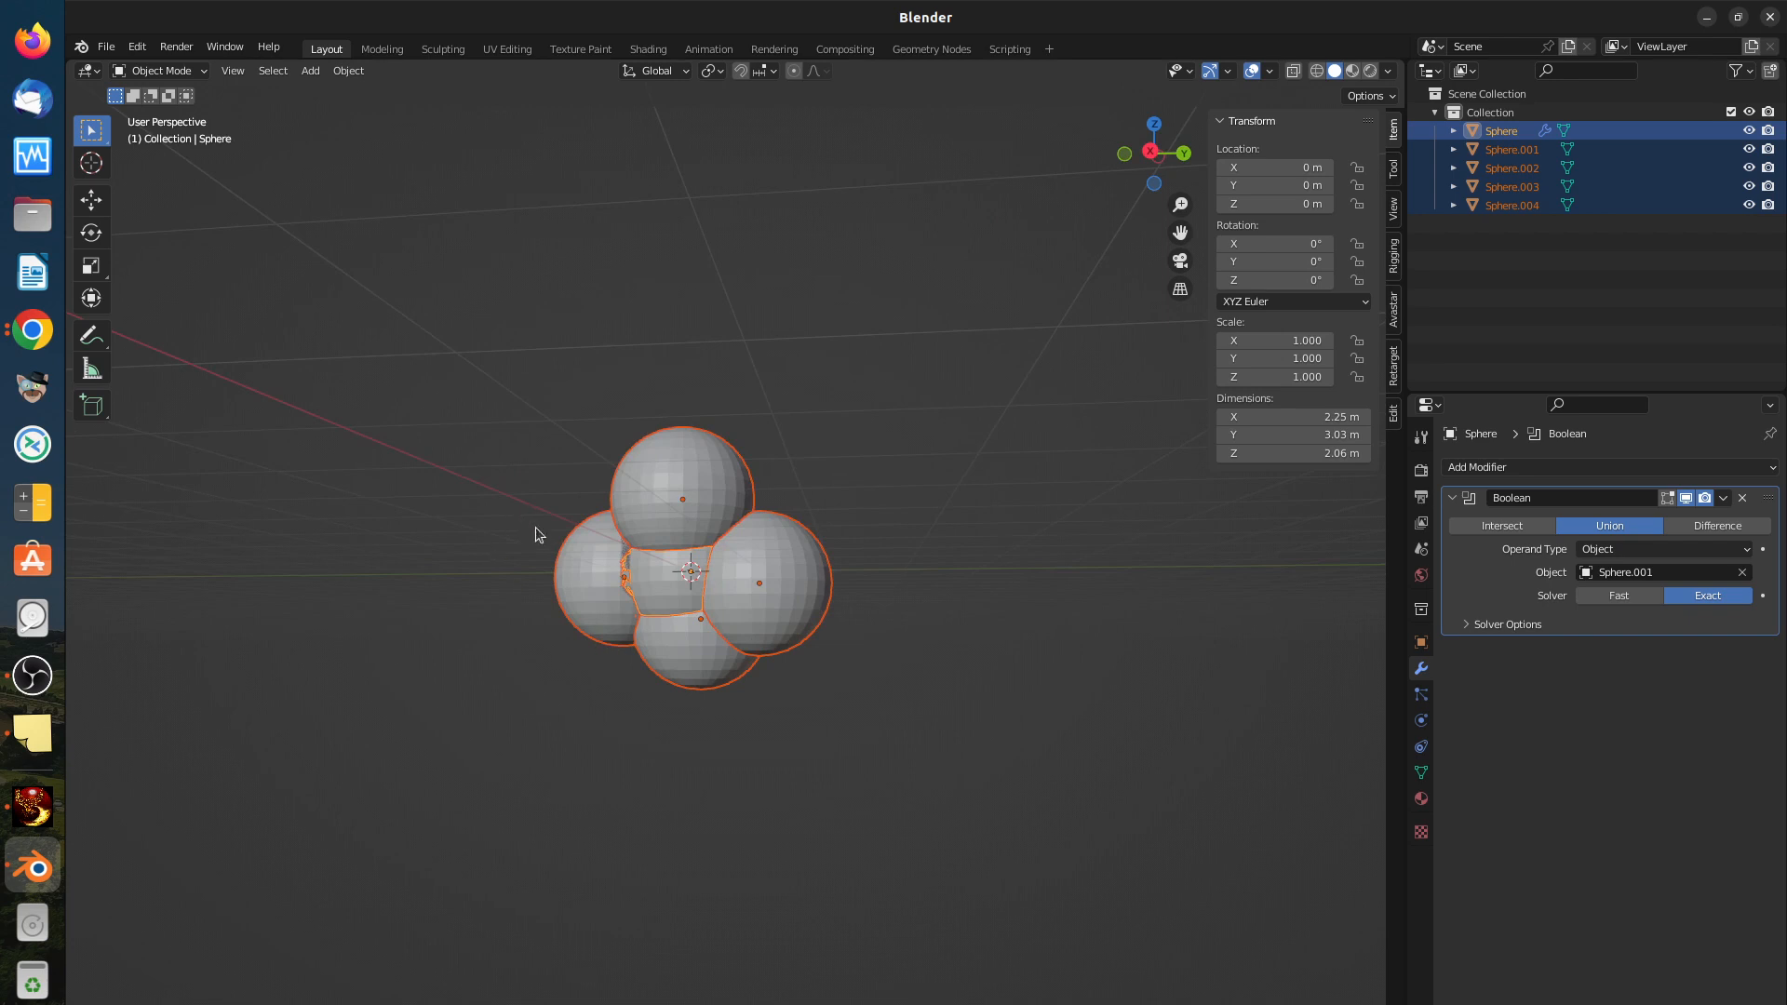
mouse_move(660, 586)
middle_mouse_down()
mouse_move(688, 597)
mouse_move(649, 574)
middle_mouse_up()
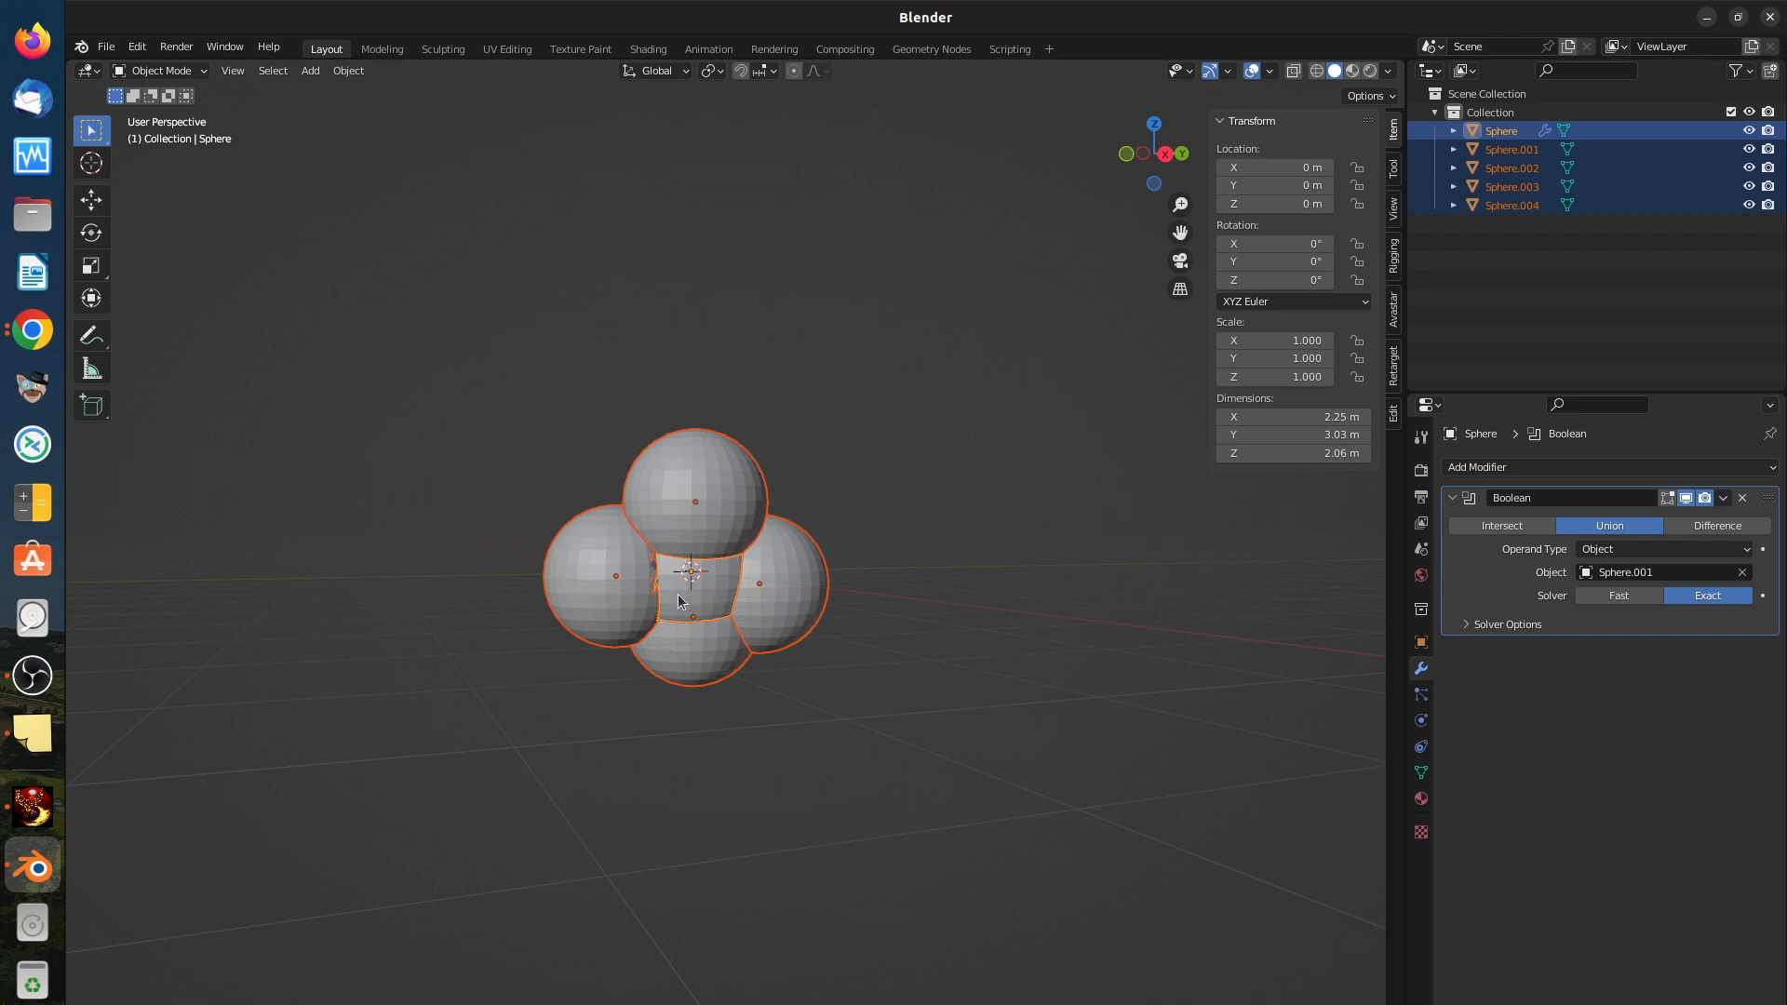
middle_click_drag(678, 601, 824, 646)
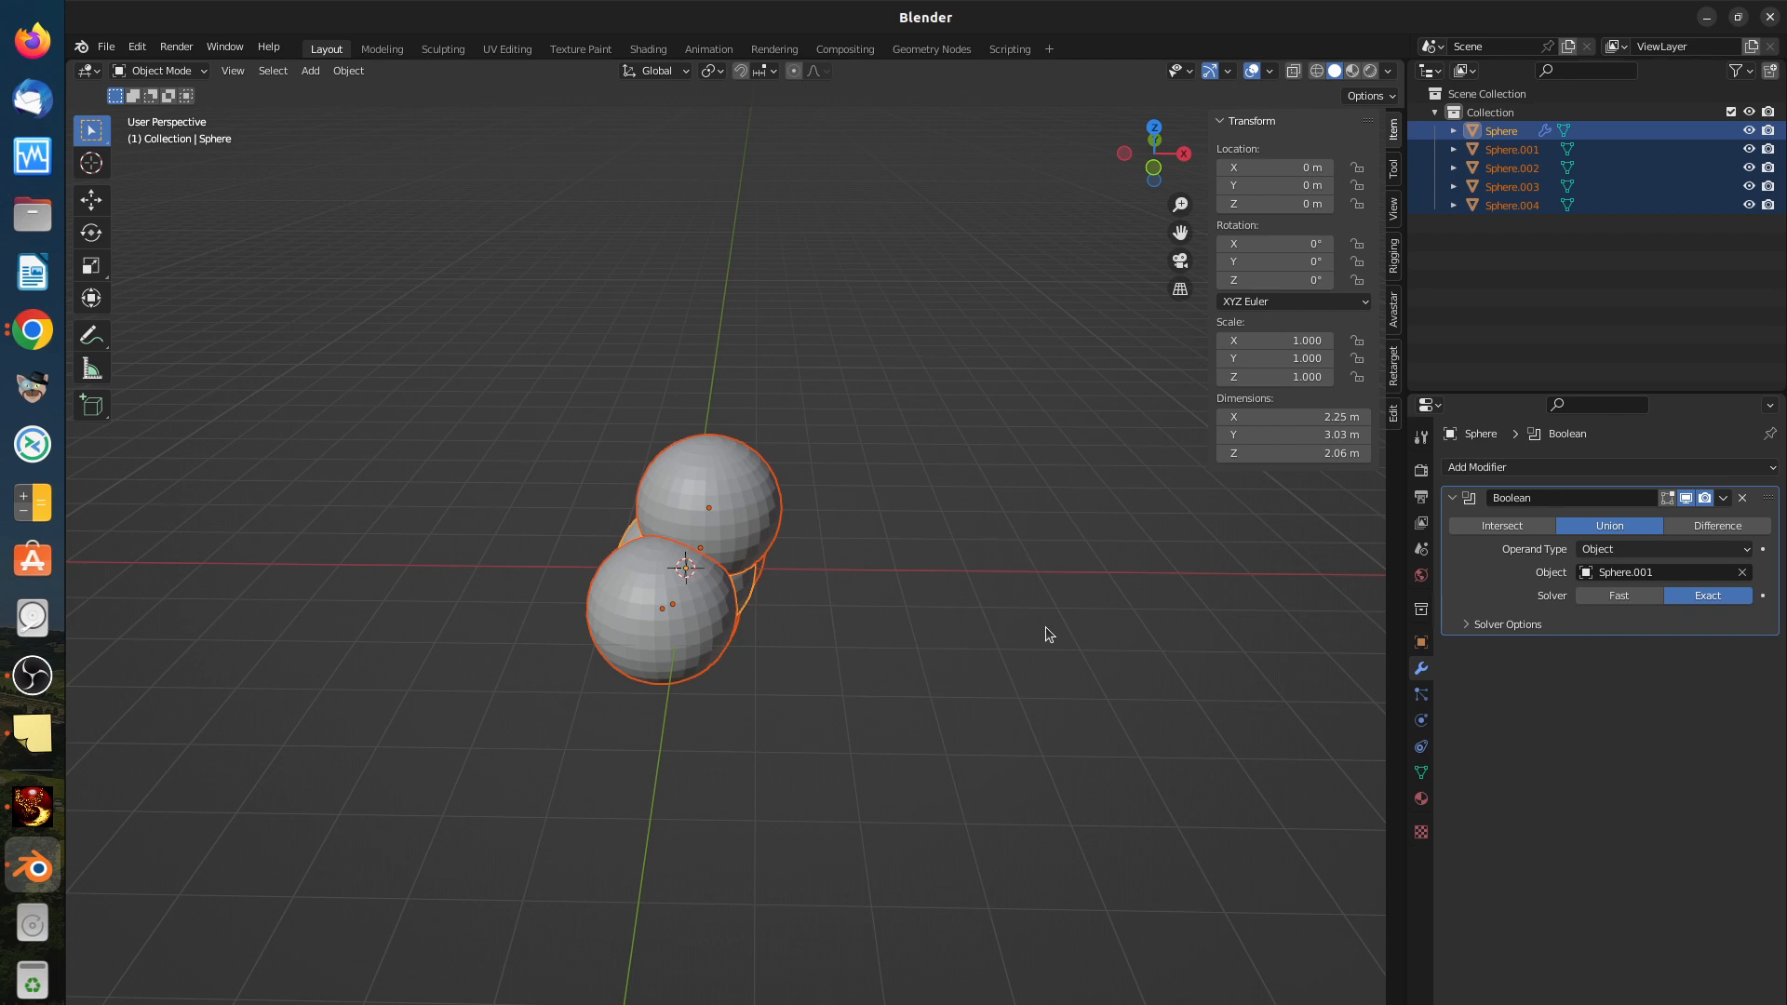
Step: Bring the Jitsi Meet browser window into view to check the shared screen, and move it away again to return to Blender
key("alt+Tab")
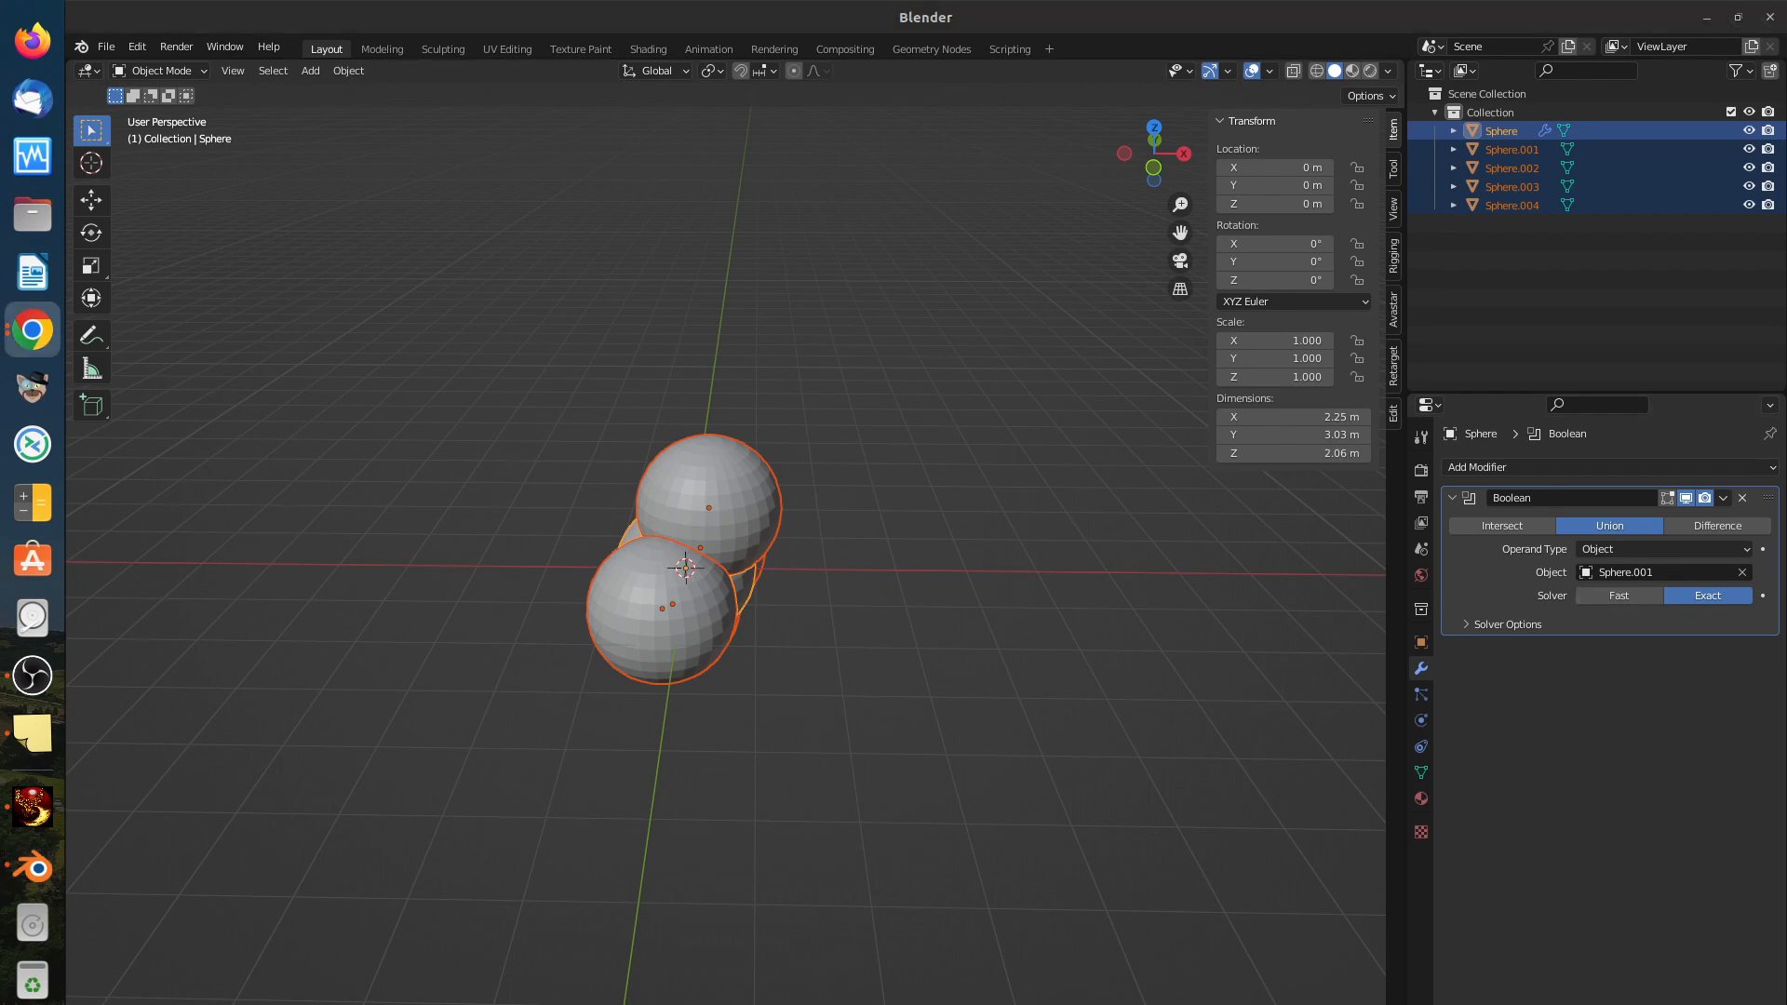
left_click_drag(1777, 317, 1243, 145)
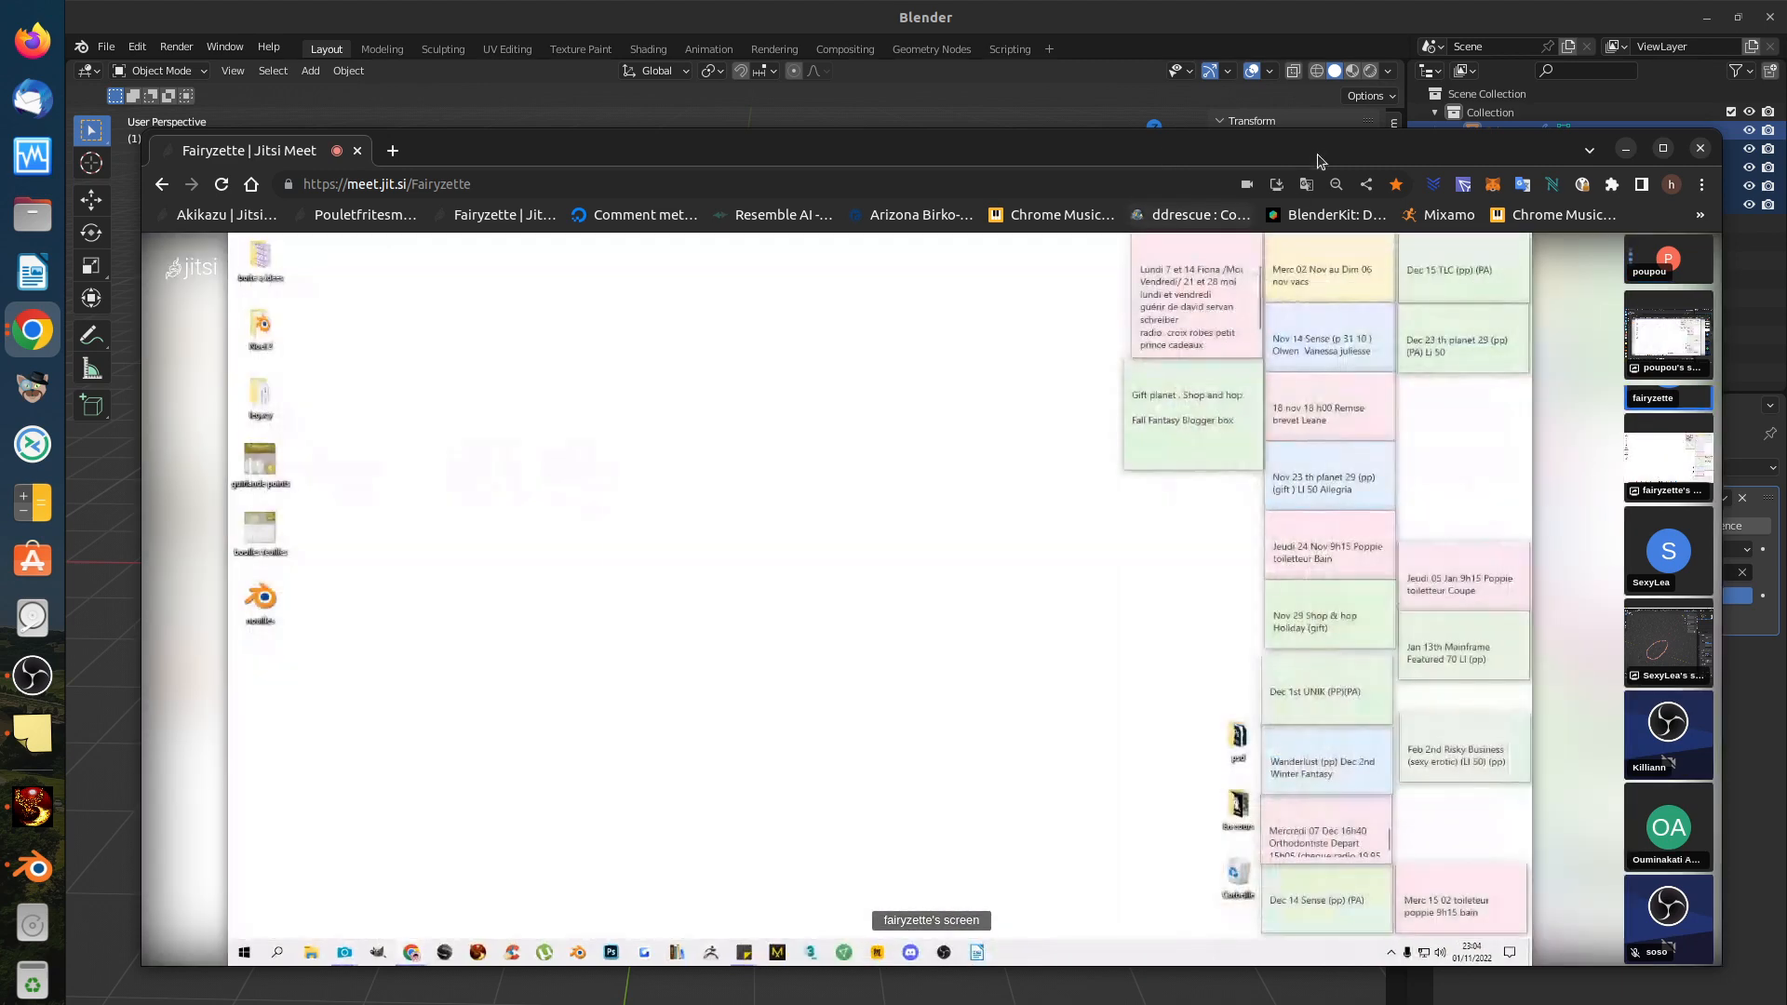
left_click_drag(1303, 157, 1786, 185)
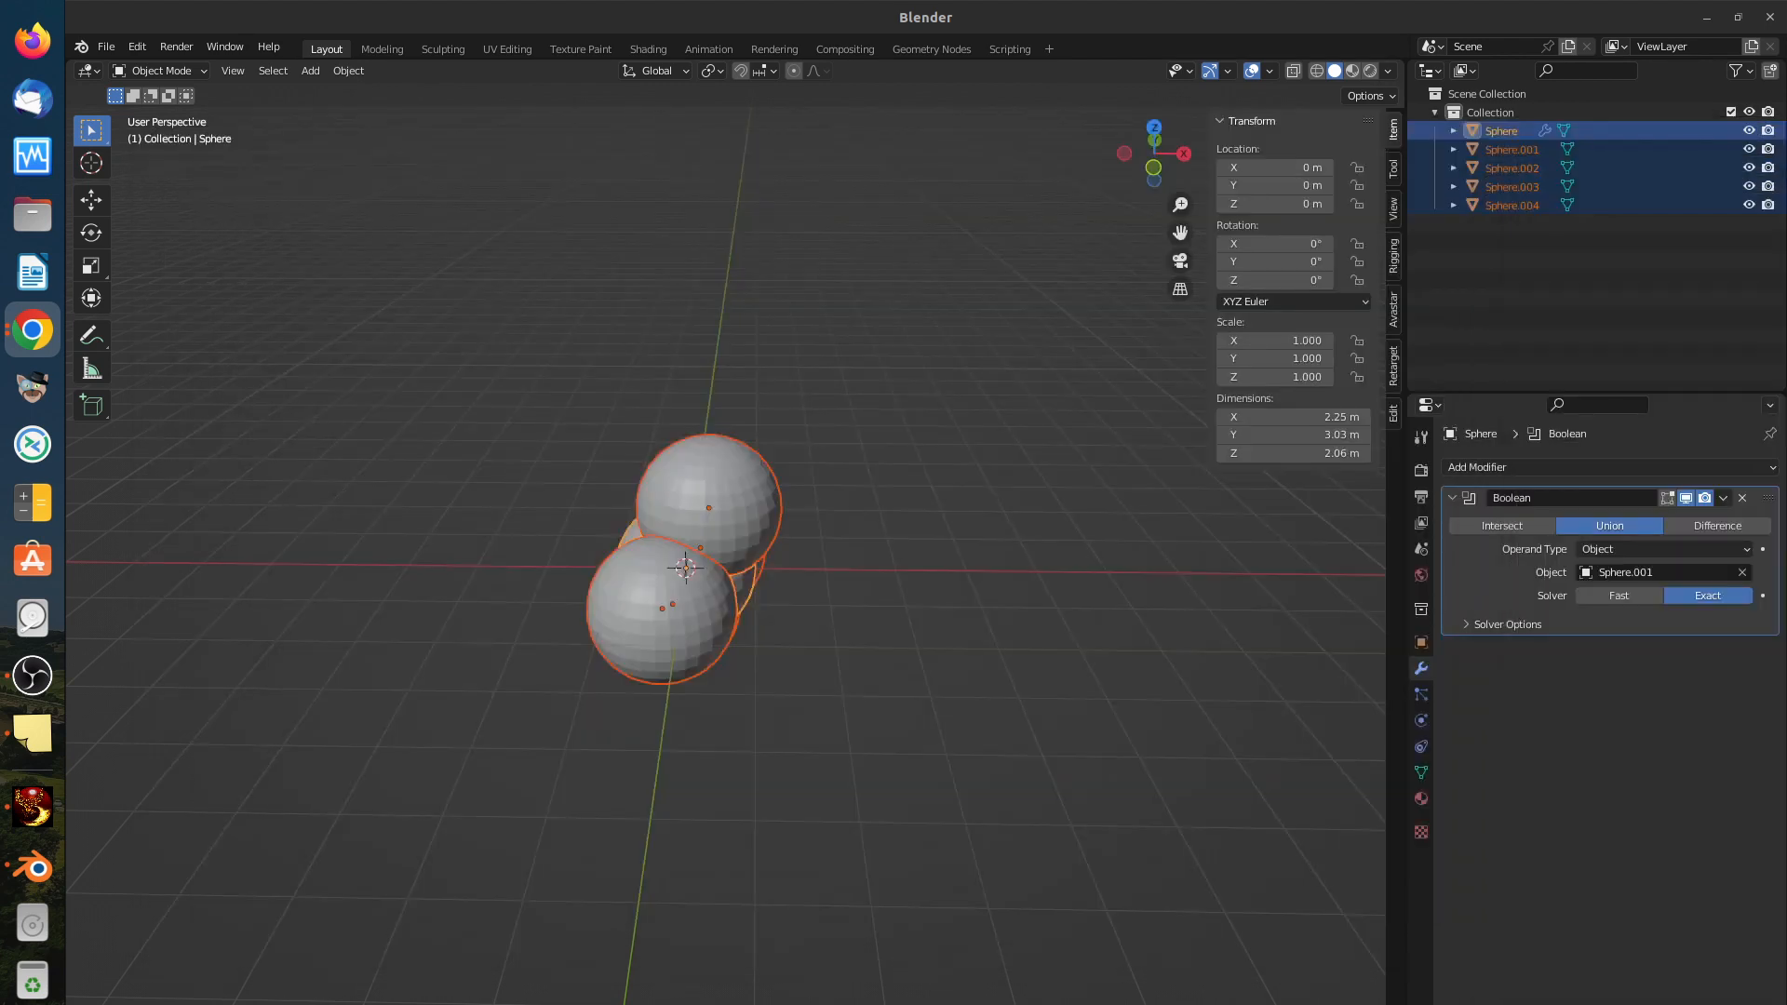
Step: Deselect all spheres and examine the seams between the centre sphere and its neighbours up close and from several angles
middle_click_drag(758, 510, 813, 573)
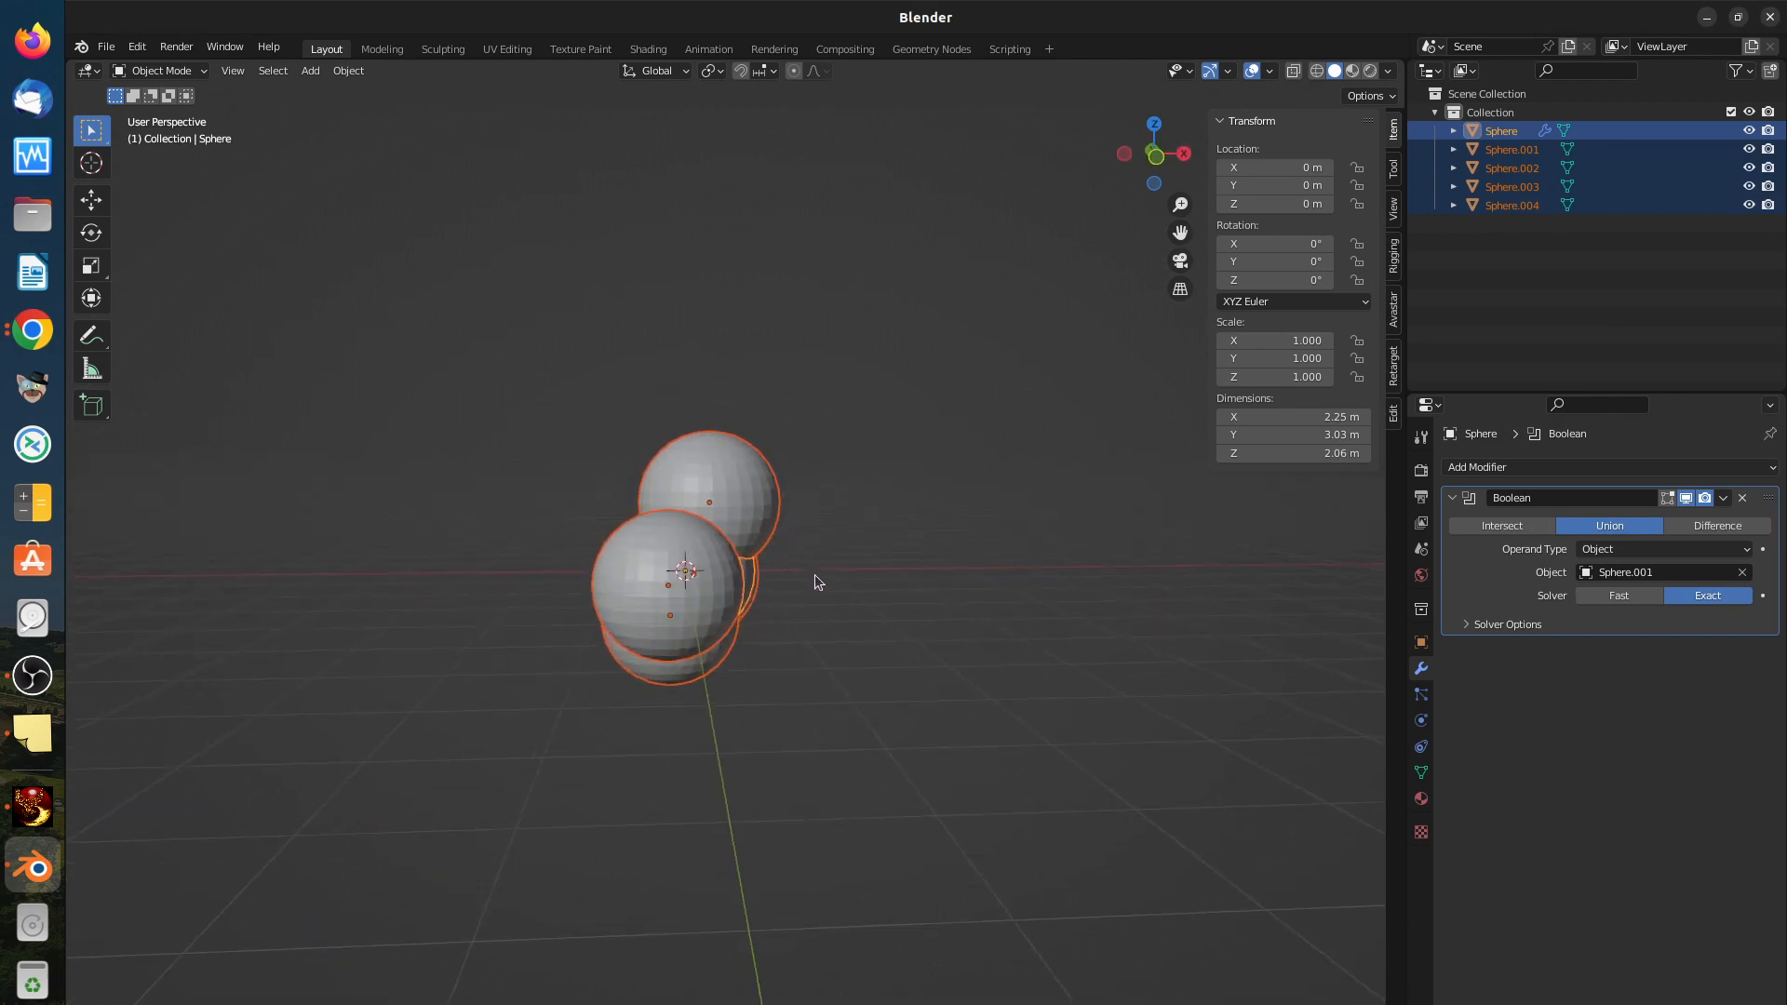
left_click(873, 568)
middle_click_drag(890, 595, 685, 619)
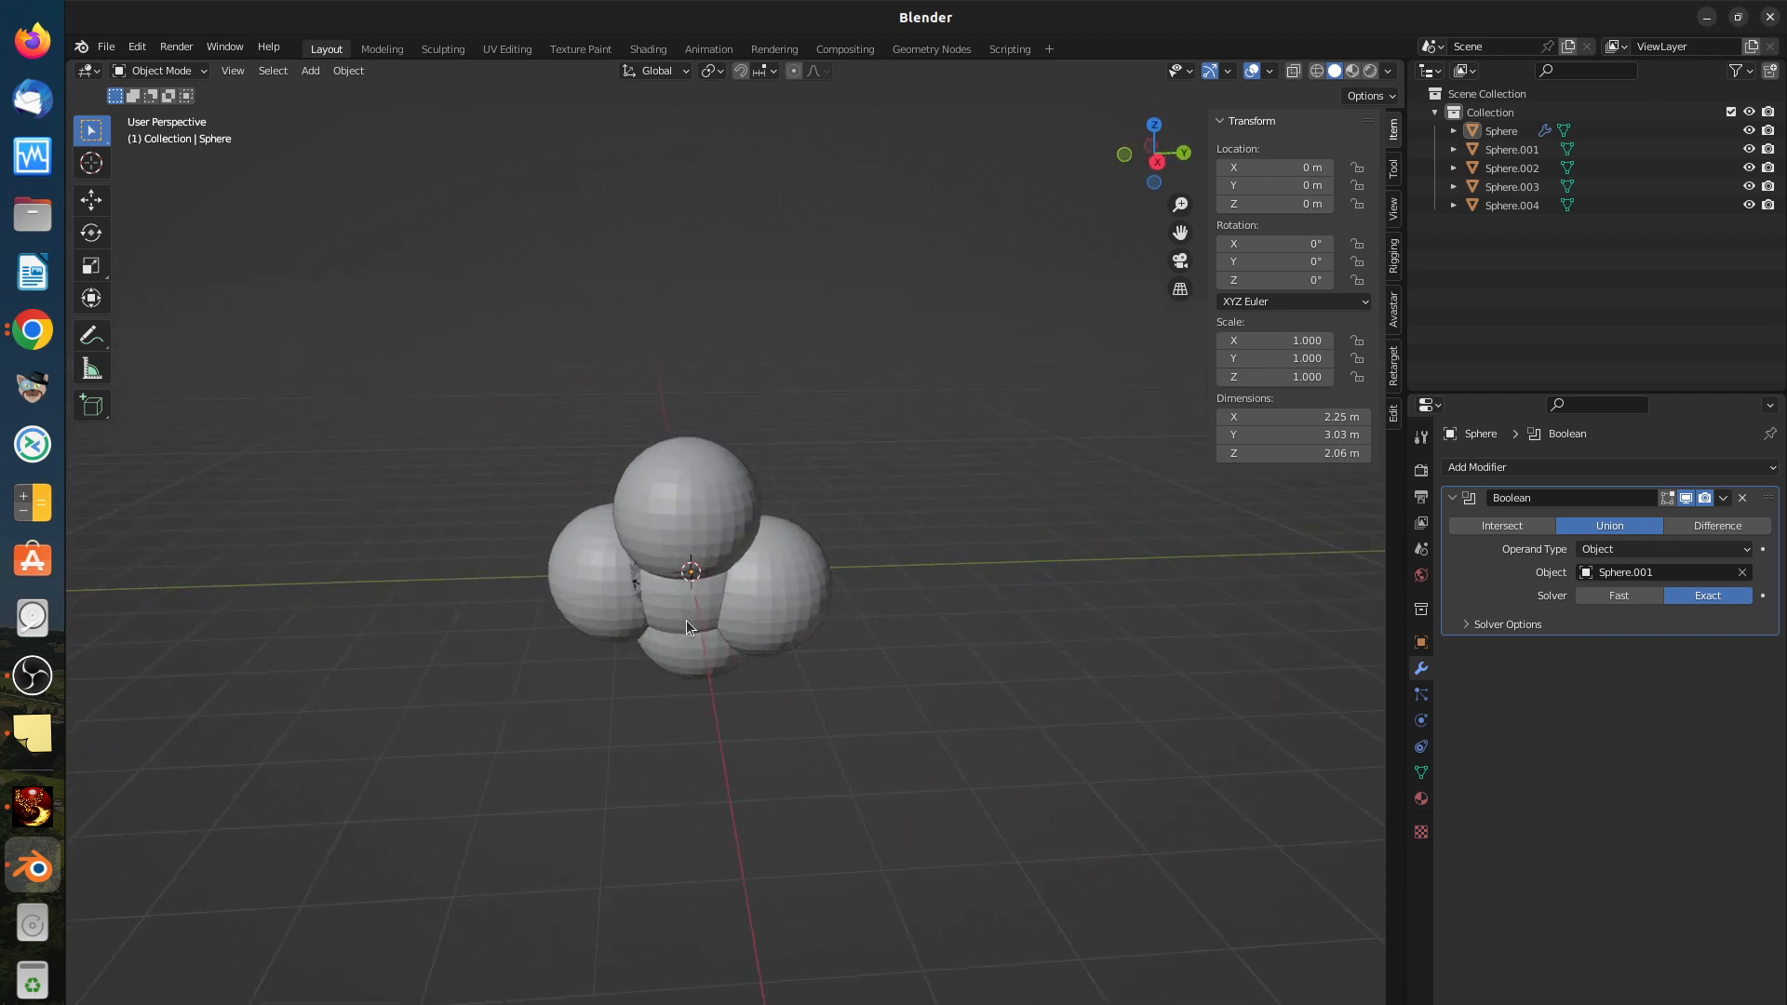
scroll(693, 624, "up", 7)
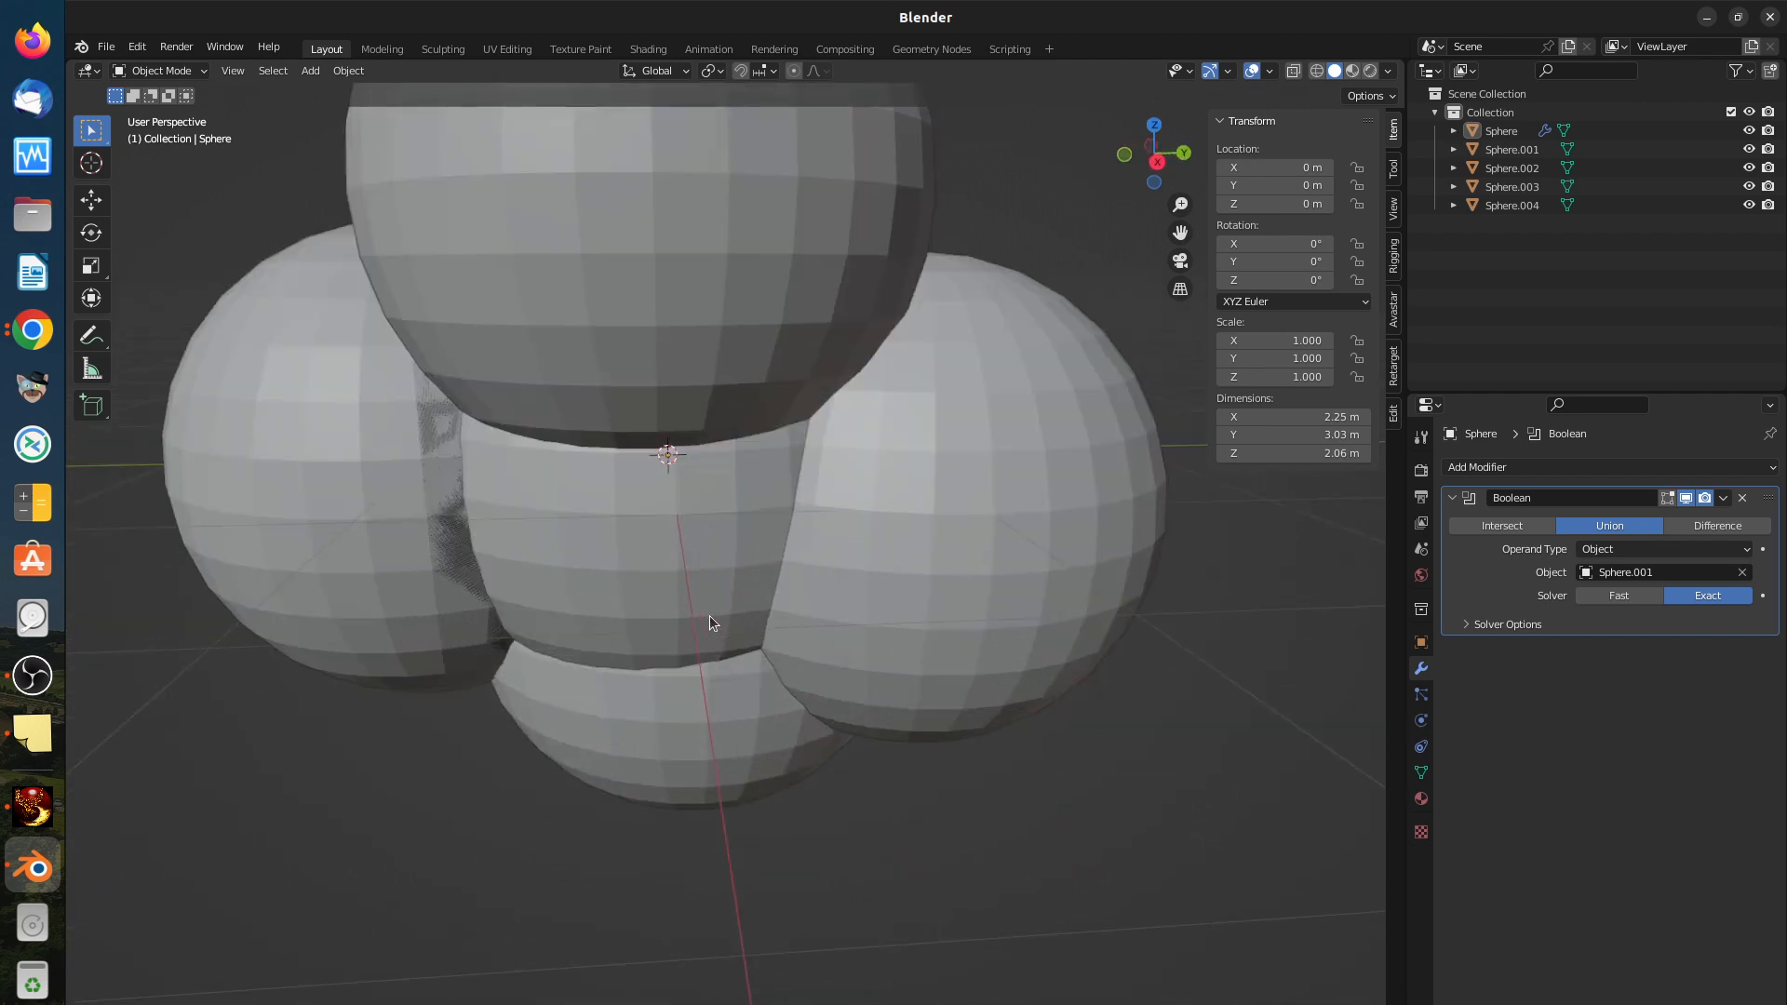
scroll(711, 616, "down", 5)
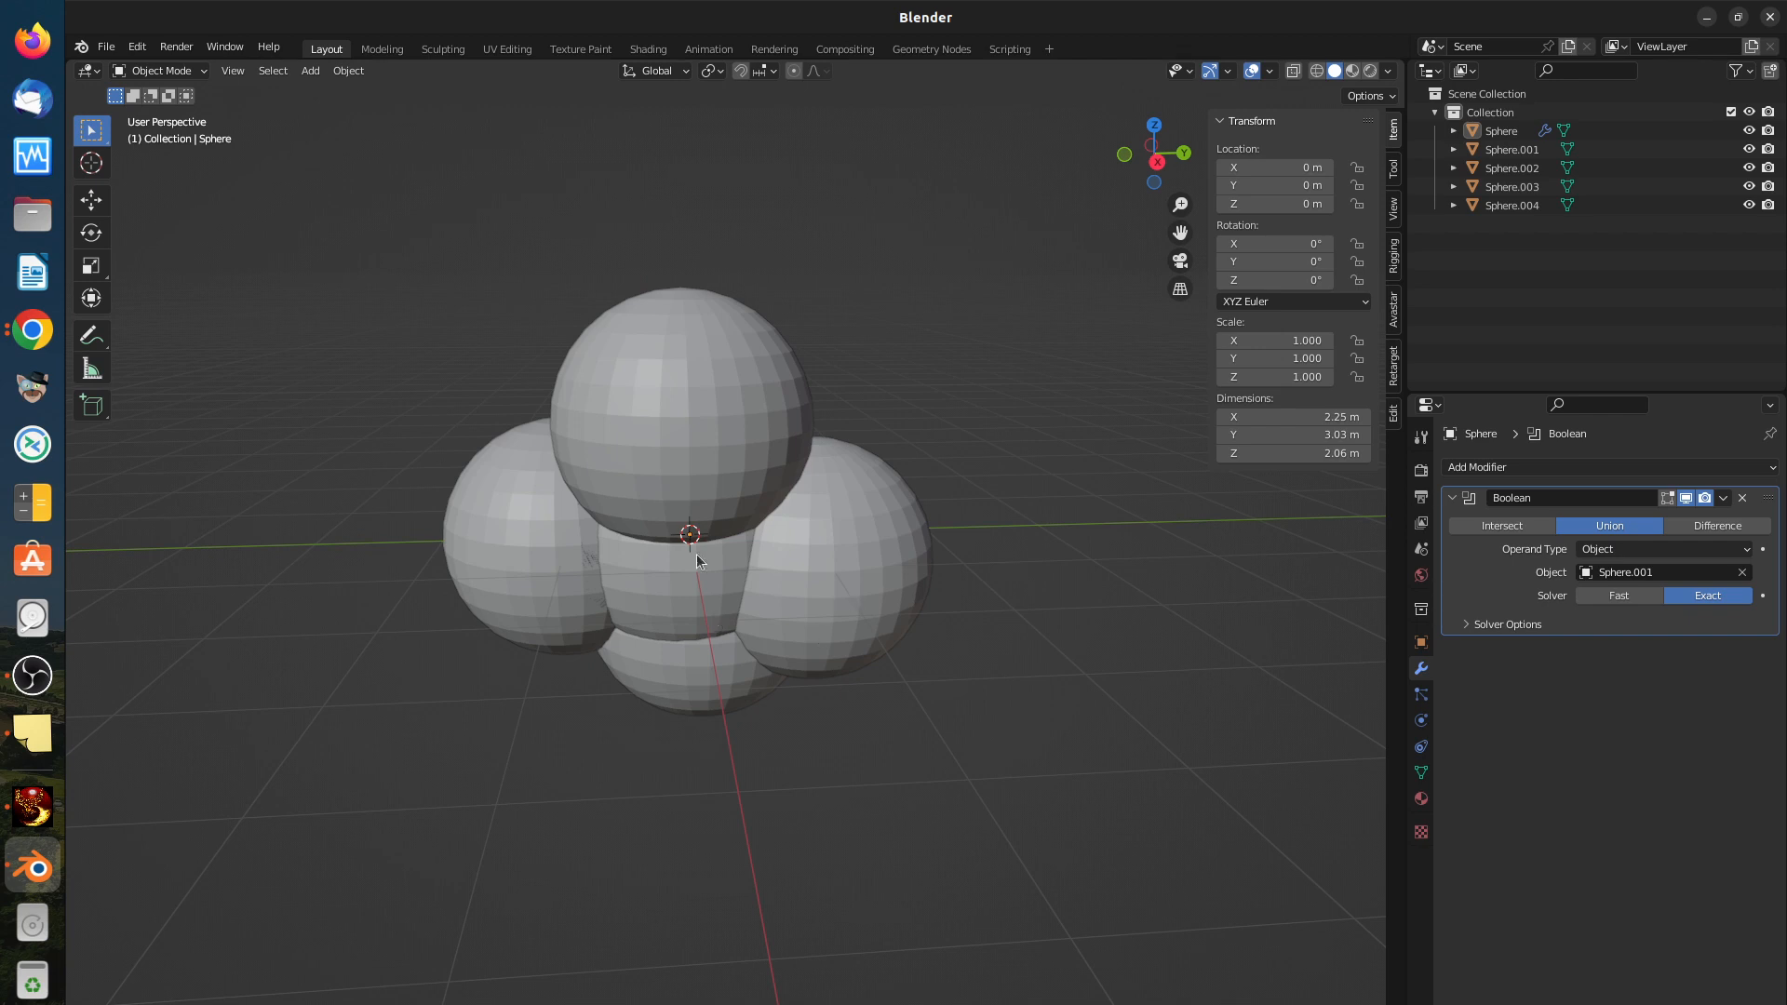
mouse_move(692, 629)
middle_mouse_down()
mouse_move(913, 634)
mouse_move(896, 638)
middle_mouse_up()
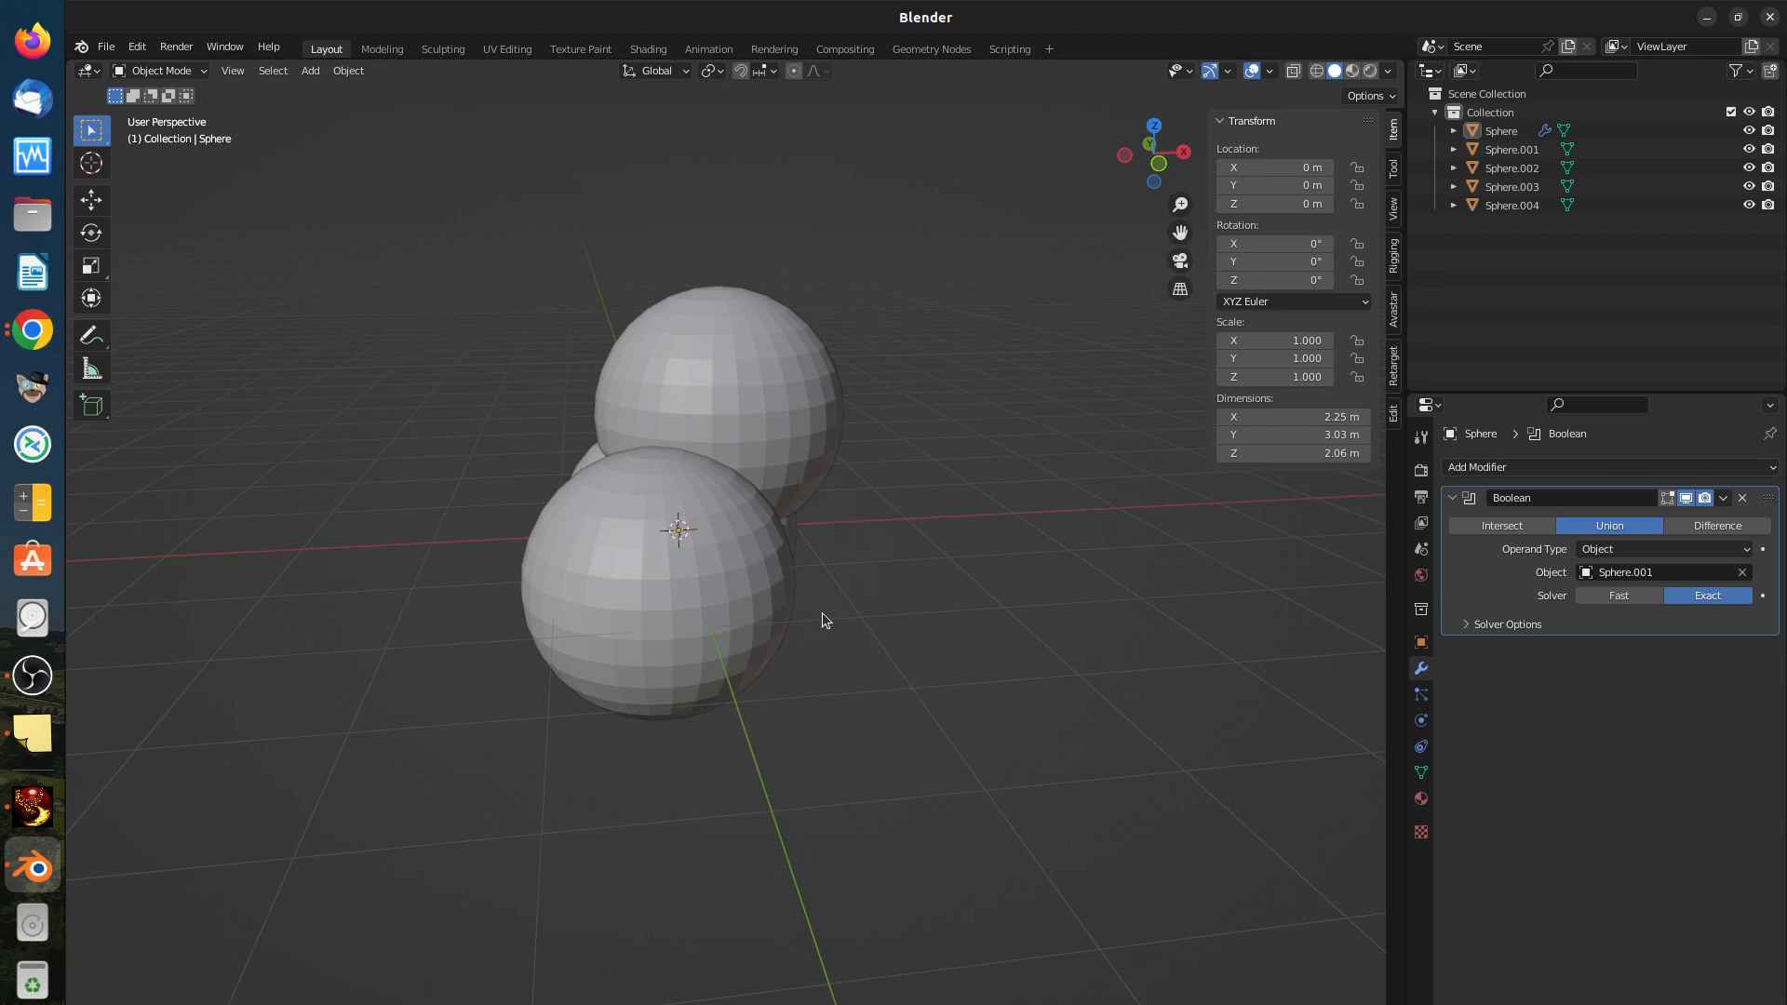
mouse_move(902, 633)
middle_mouse_down()
mouse_move(789, 608)
mouse_move(448, 619)
mouse_move(852, 681)
mouse_move(907, 617)
middle_mouse_up()
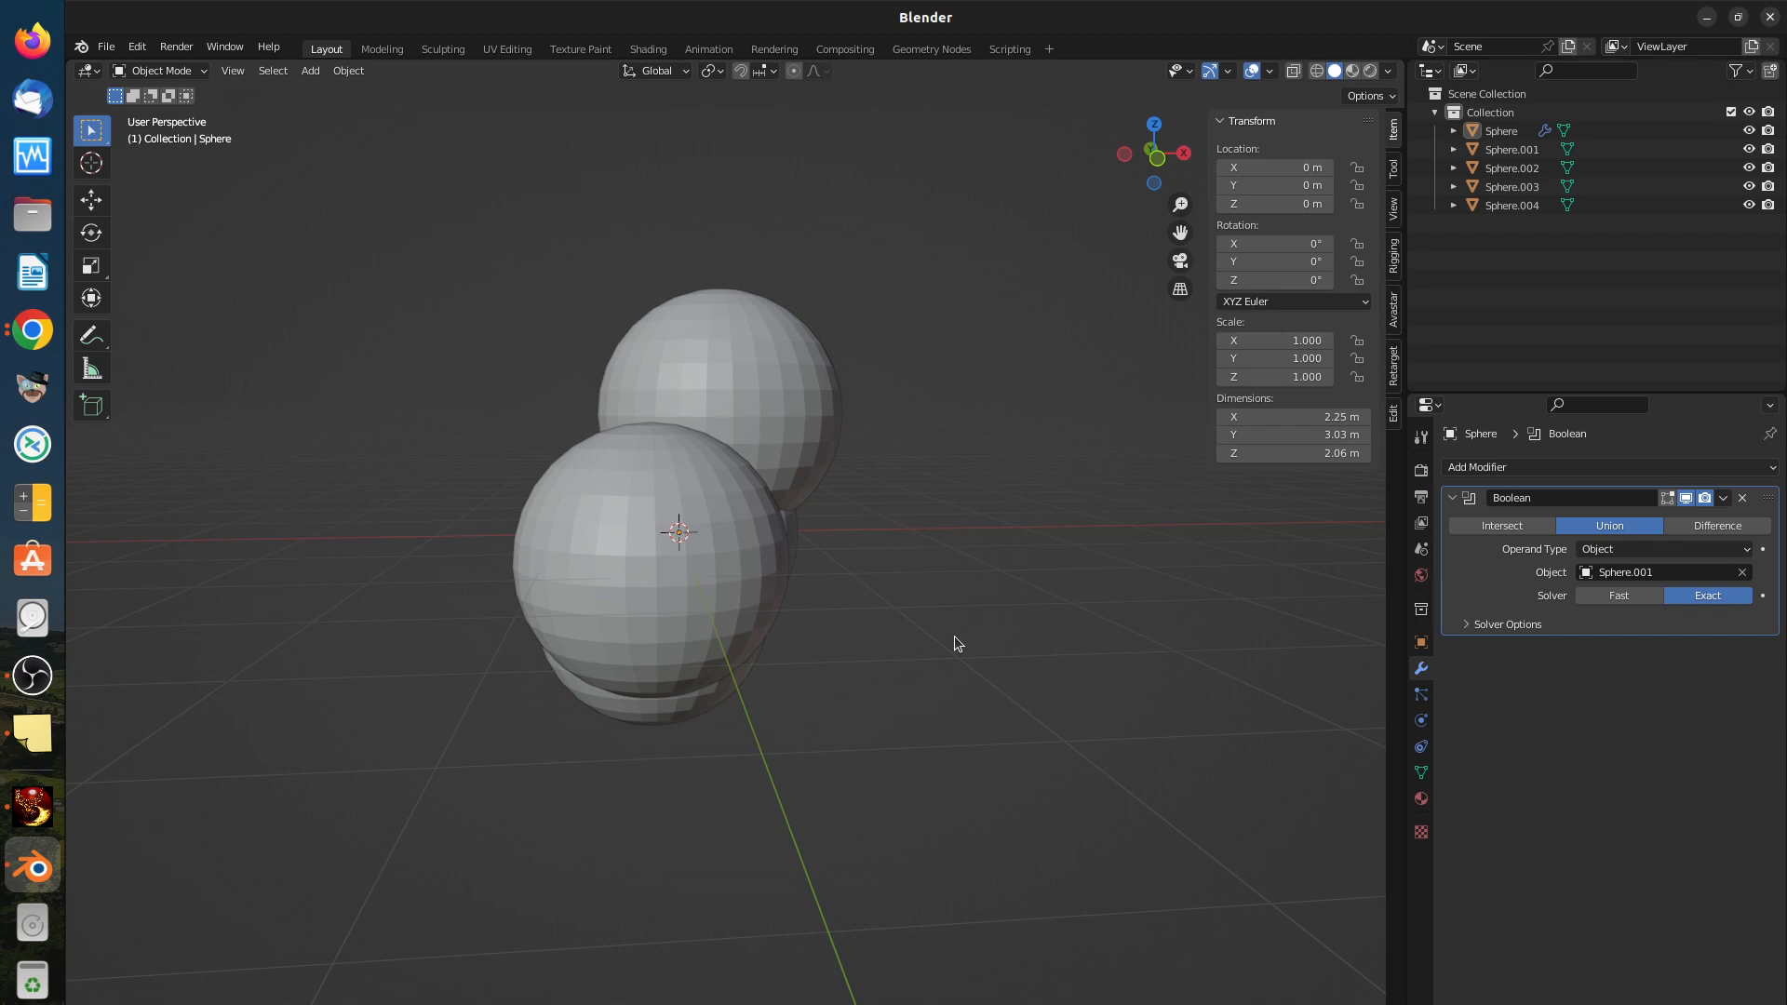
Step: Enter Edit Mode on the centre sphere and examine its mesh where the surrounding spheres overlap it
left_click(696, 543)
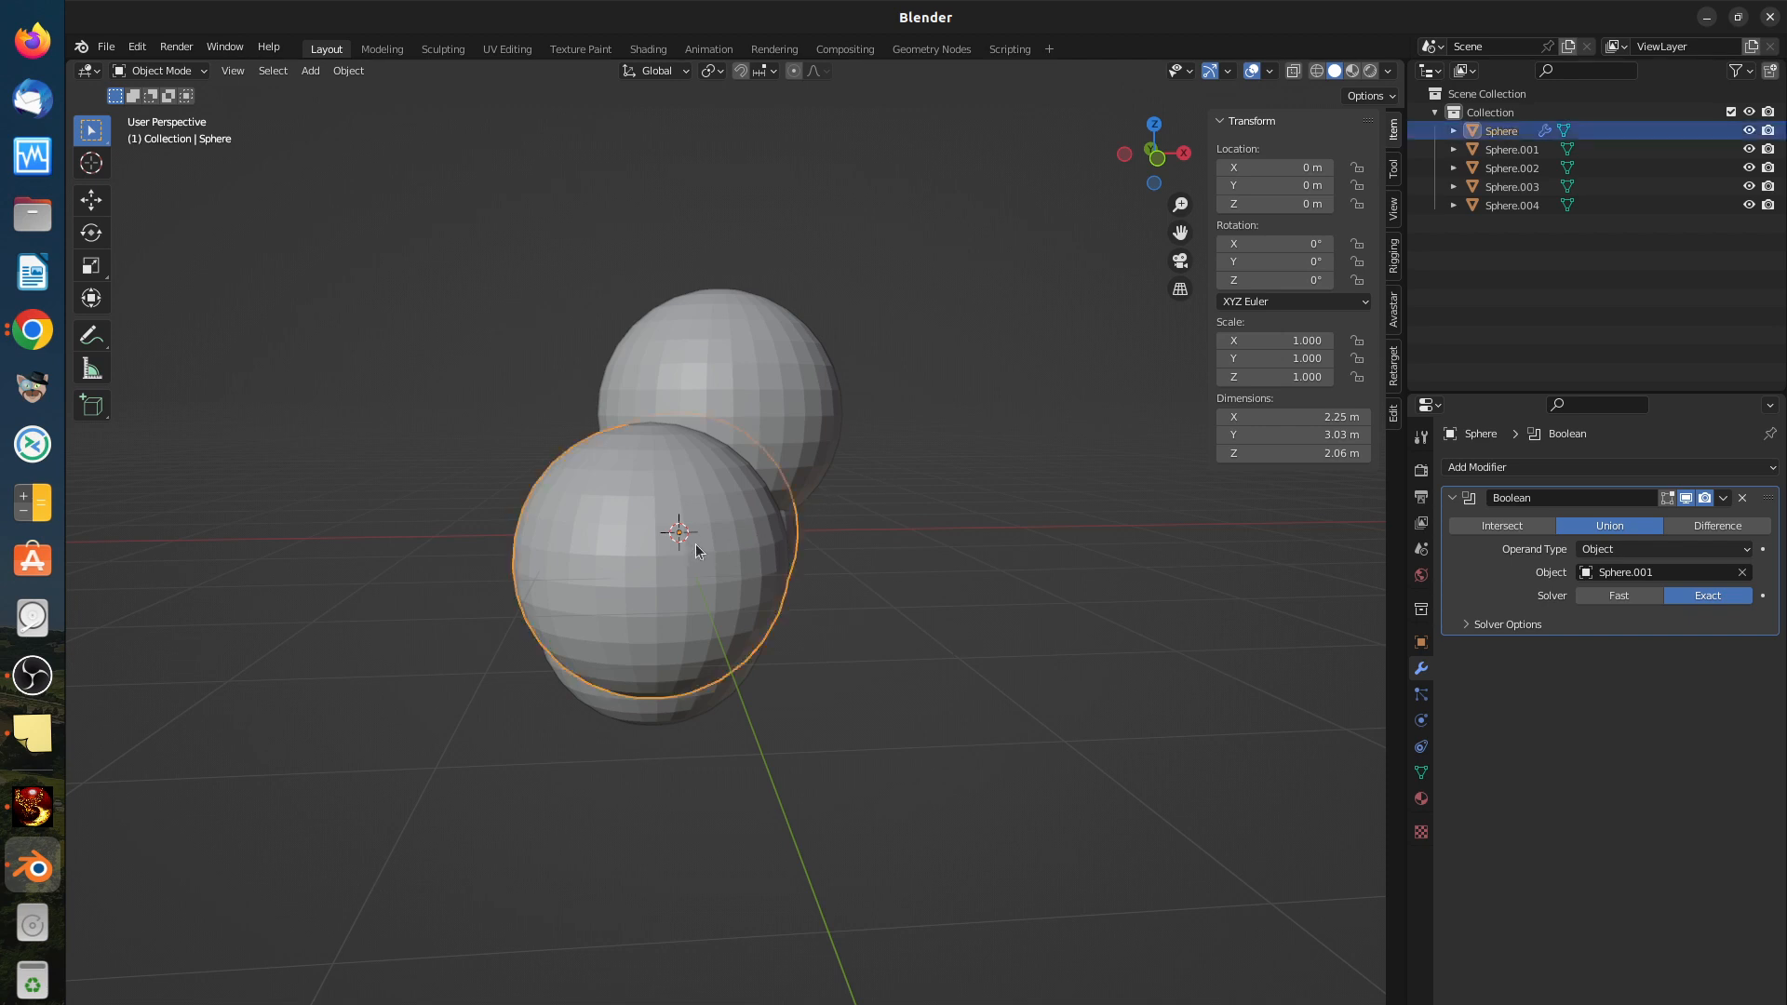
key("Tab")
middle_click_drag(697, 544, 560, 448)
scroll(632, 528, "up", 2)
scroll(642, 544, "up", 4)
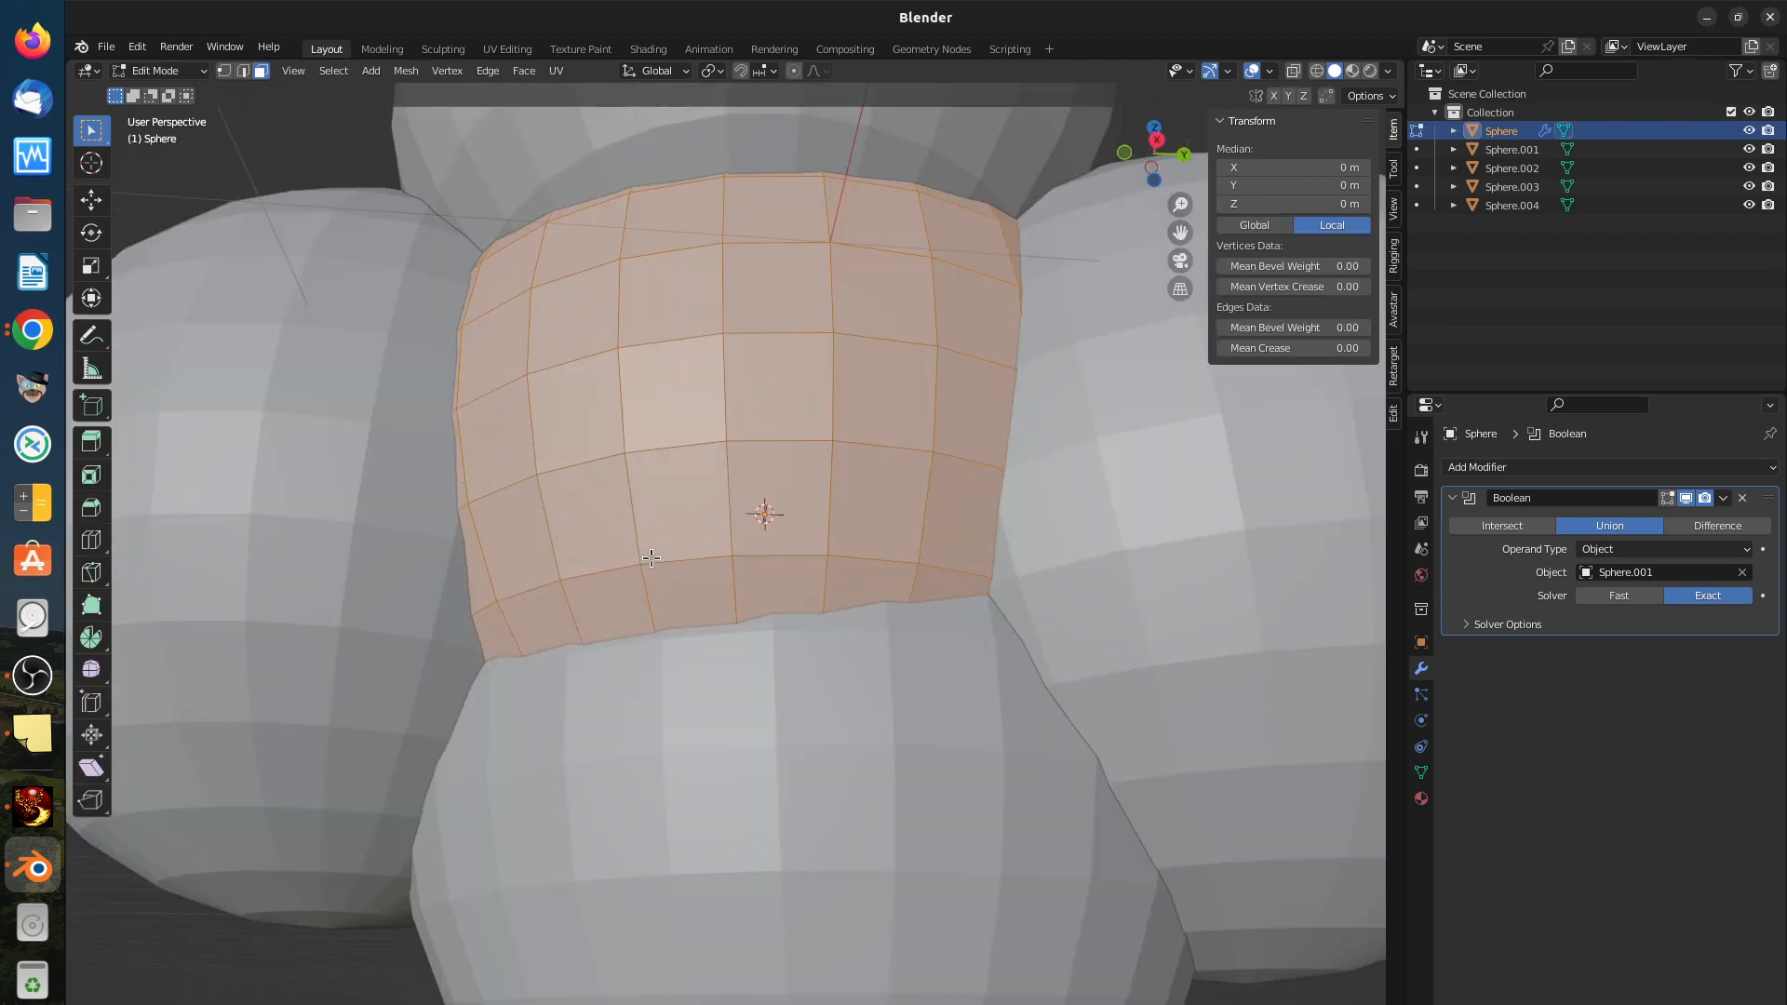
scroll(666, 596, "down", 4)
scroll(667, 622, "down", 2)
middle_click_drag(667, 622, 774, 697)
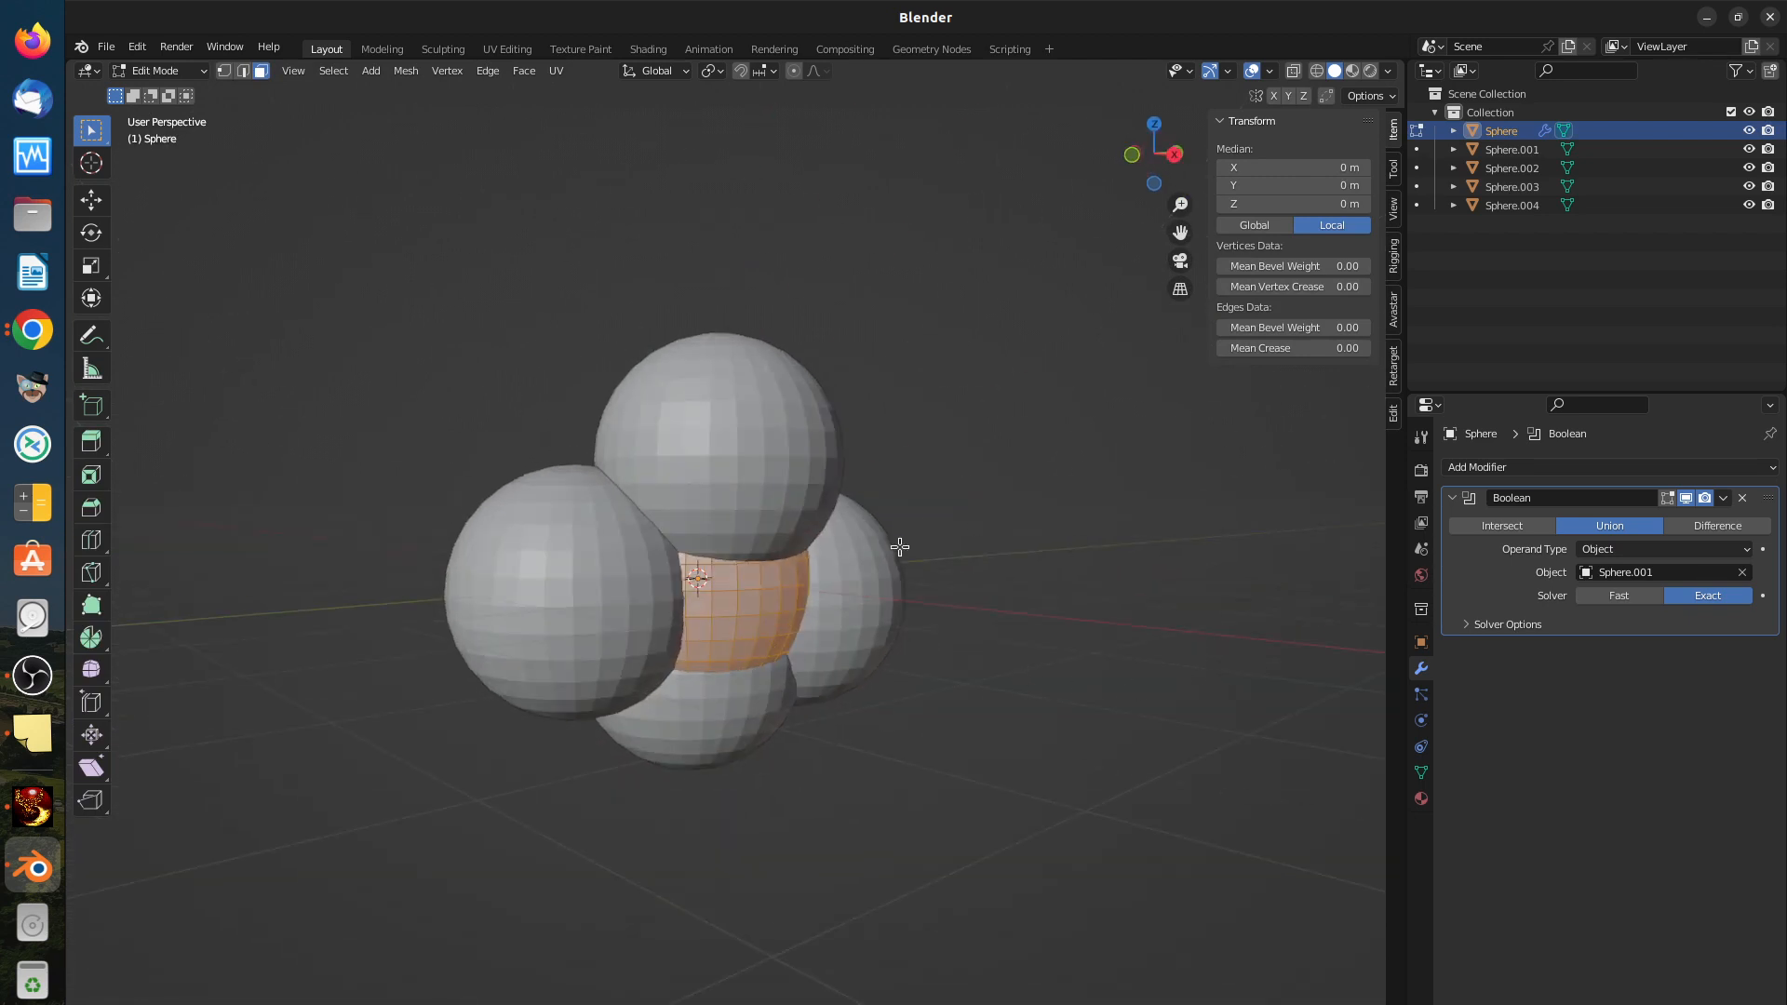
middle_click_drag(654, 635, 873, 673)
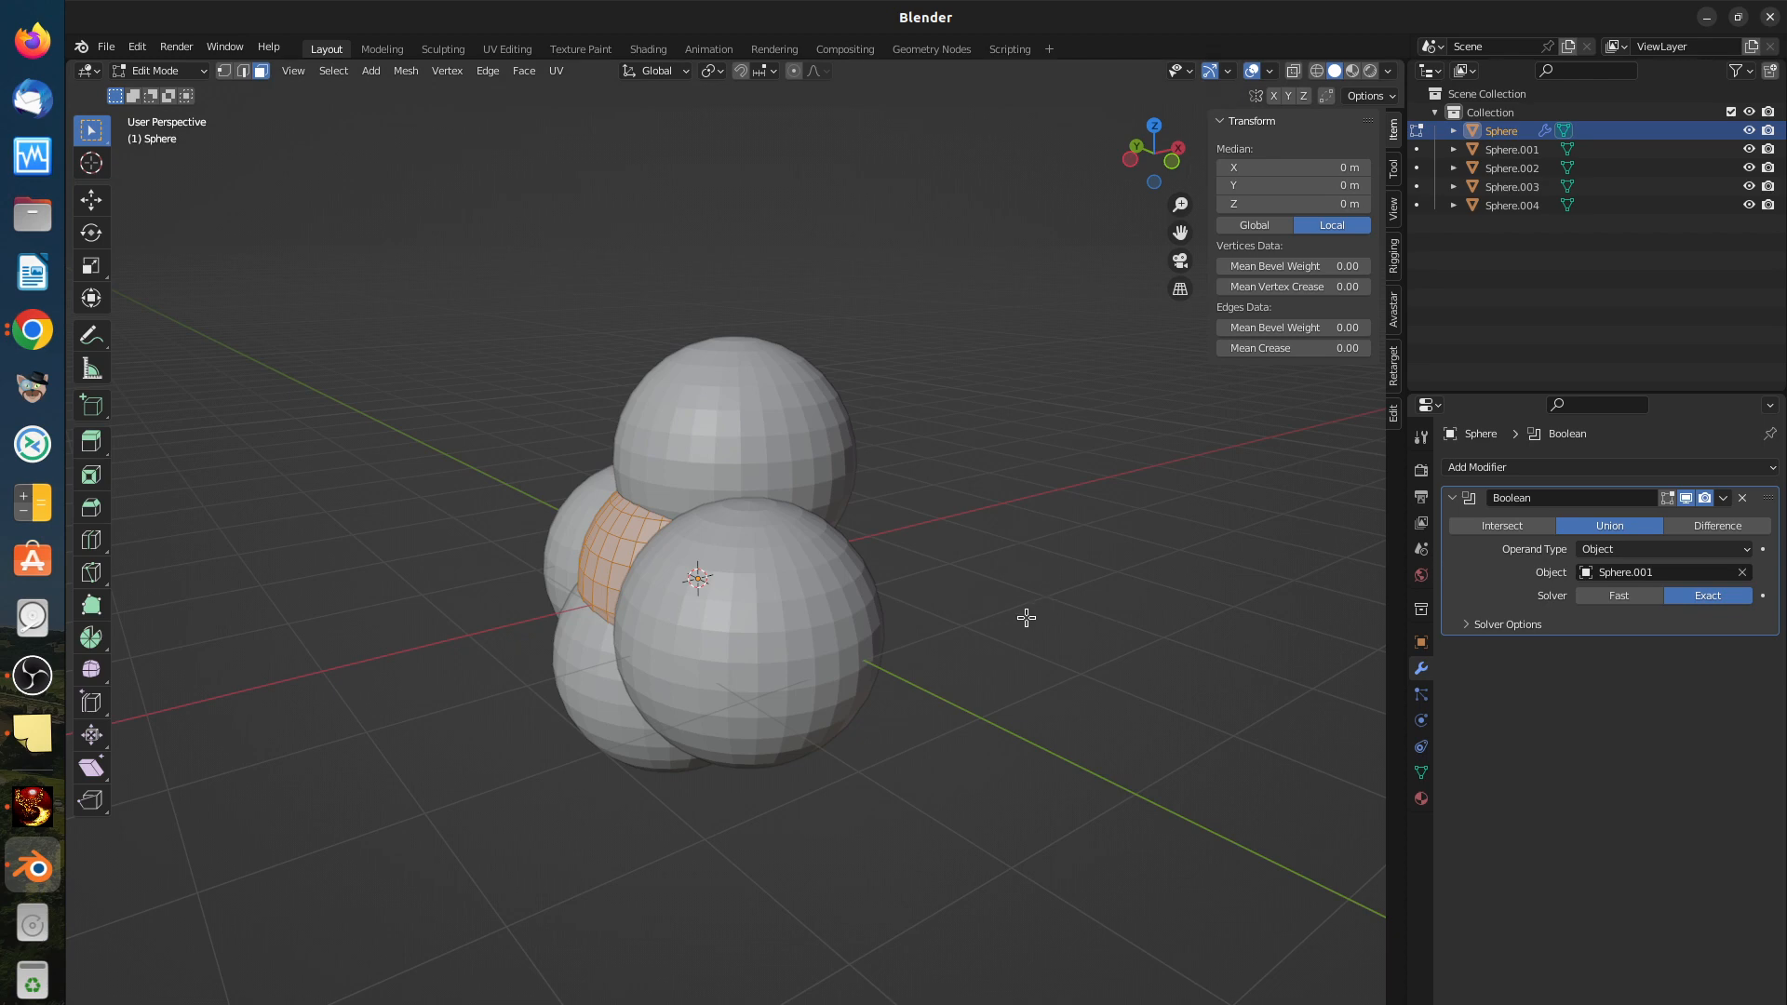
middle_click_drag(757, 682, 878, 697)
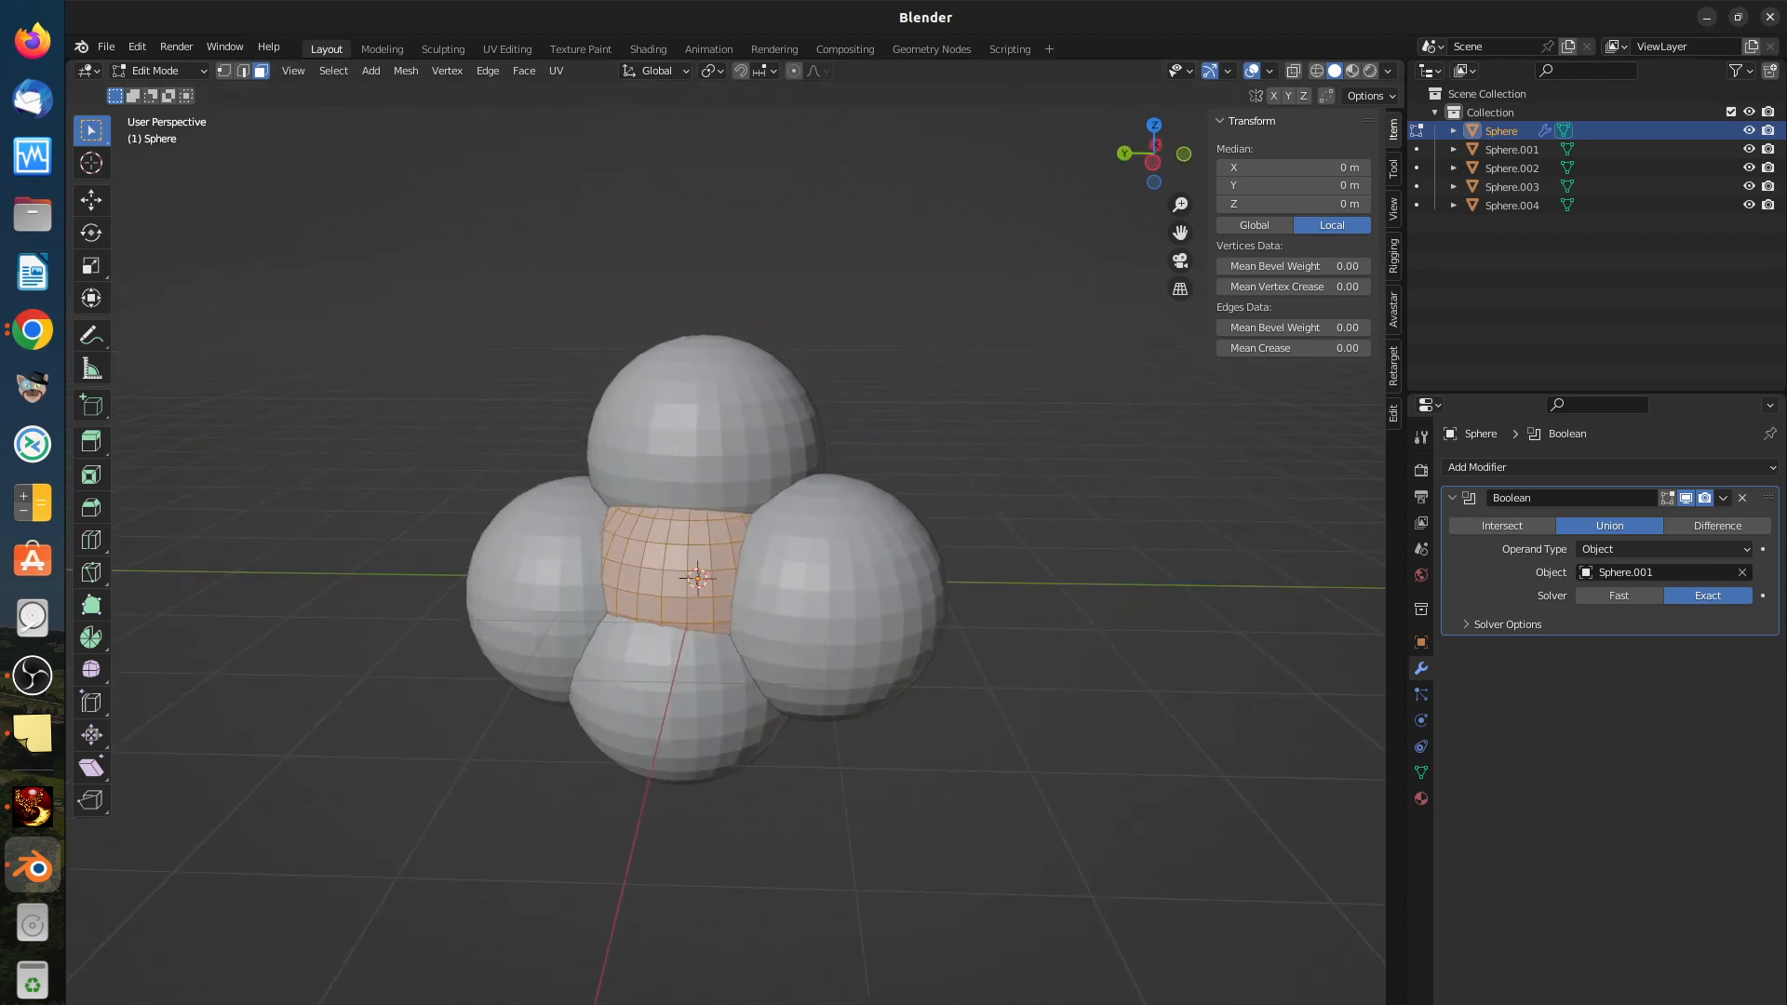
key("alt+Tab")
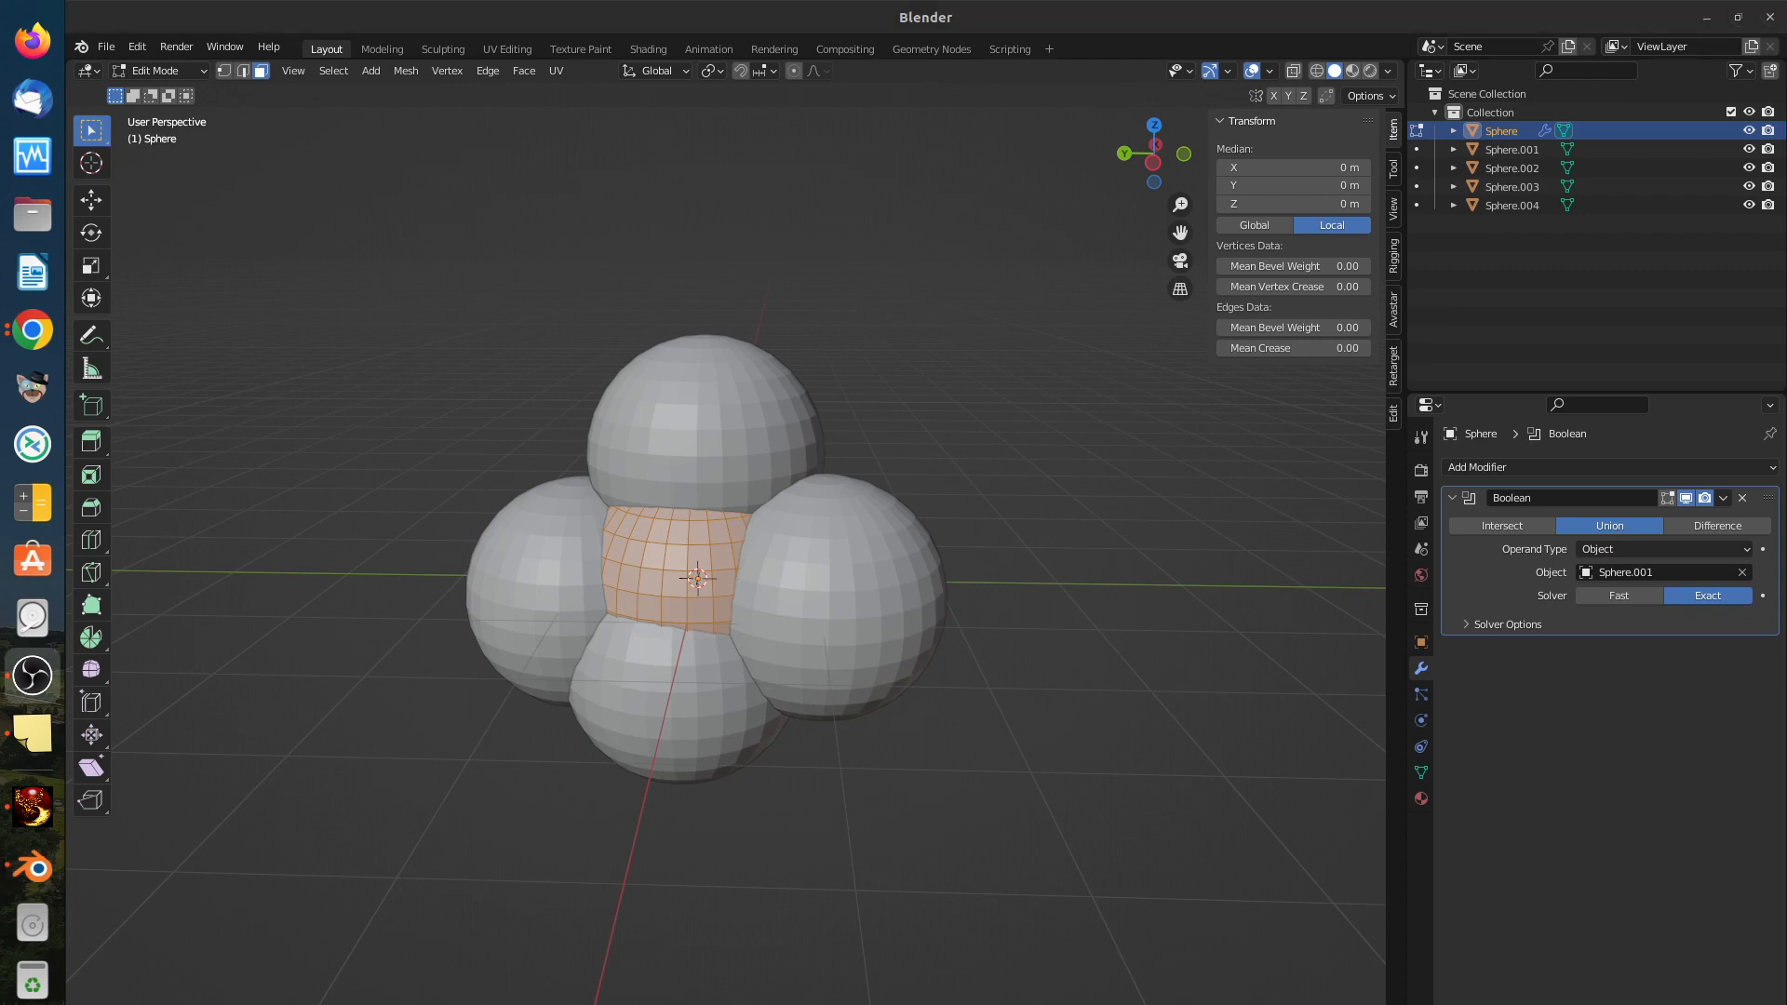